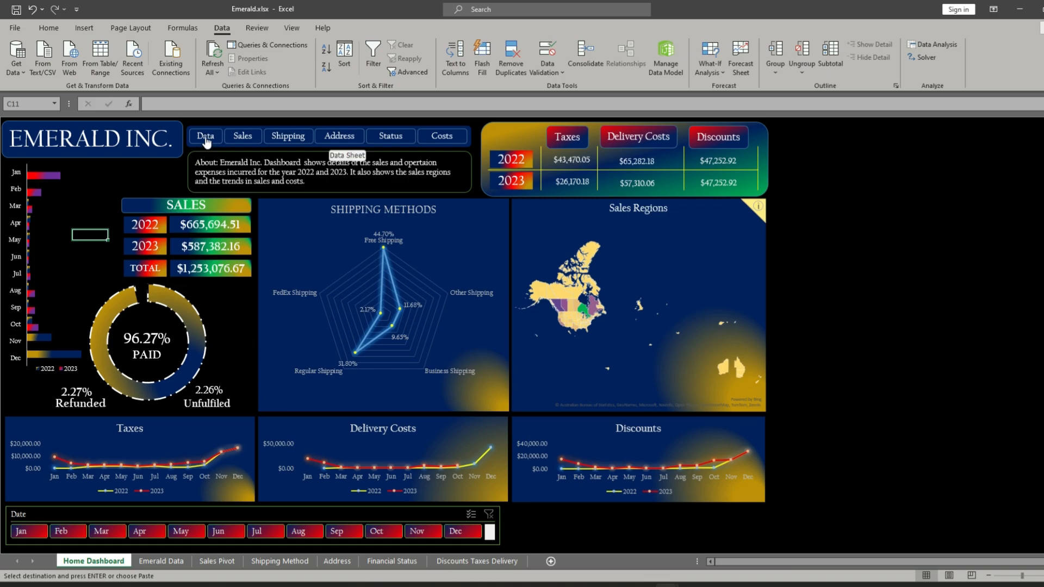
- Tour the data, sales, shipping and address sheets through the dashboard's navigation links, and return to the home dashboard
left_click(205, 137)
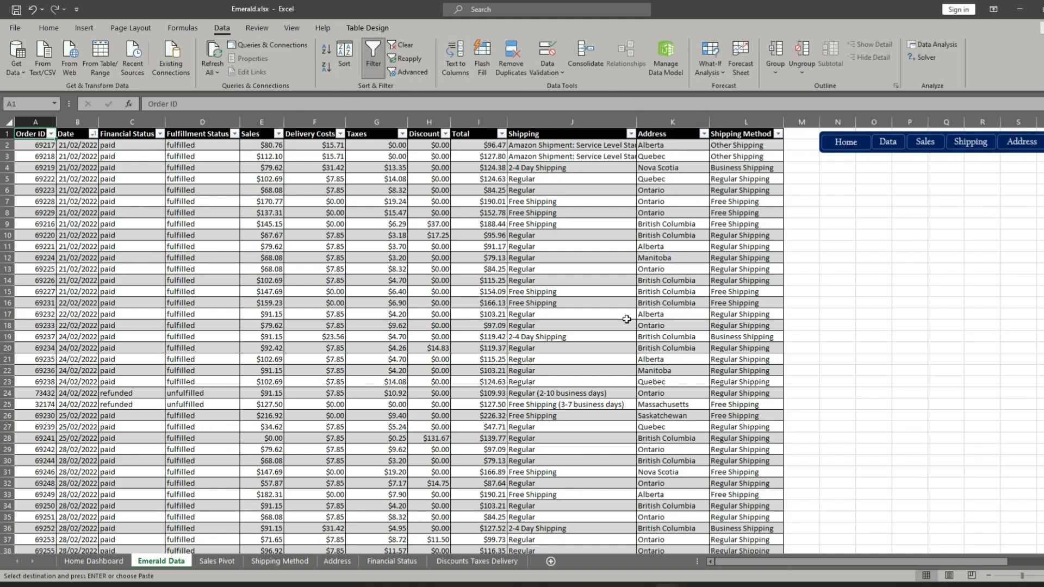
left_click(929, 143)
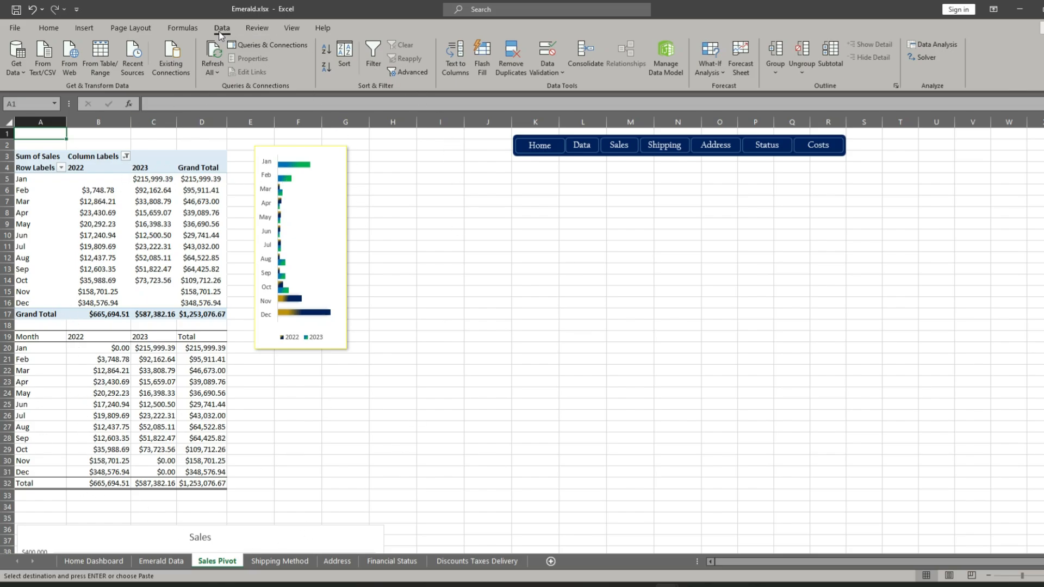
left_click(675, 149)
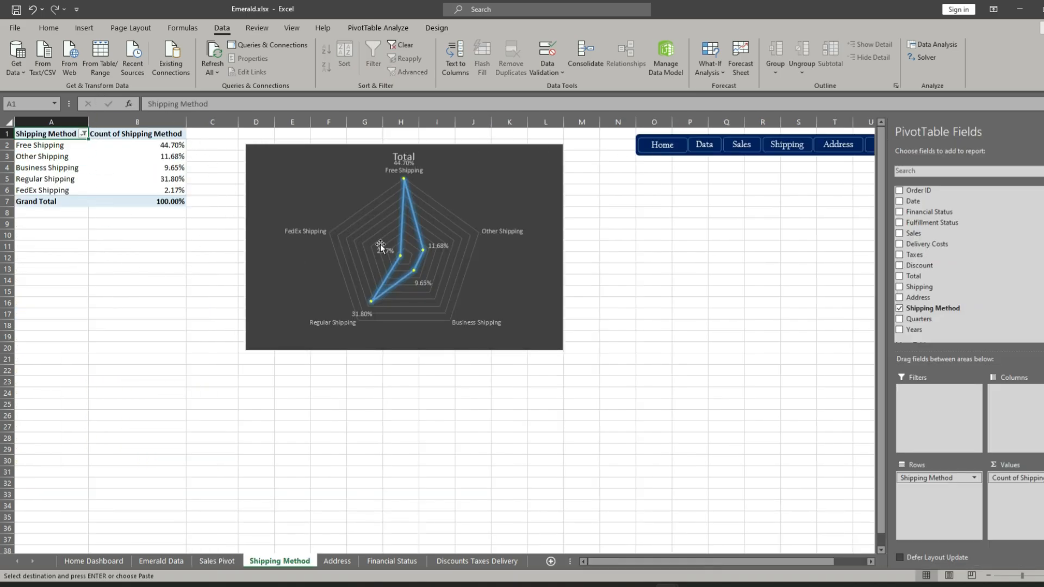
left_click(844, 149)
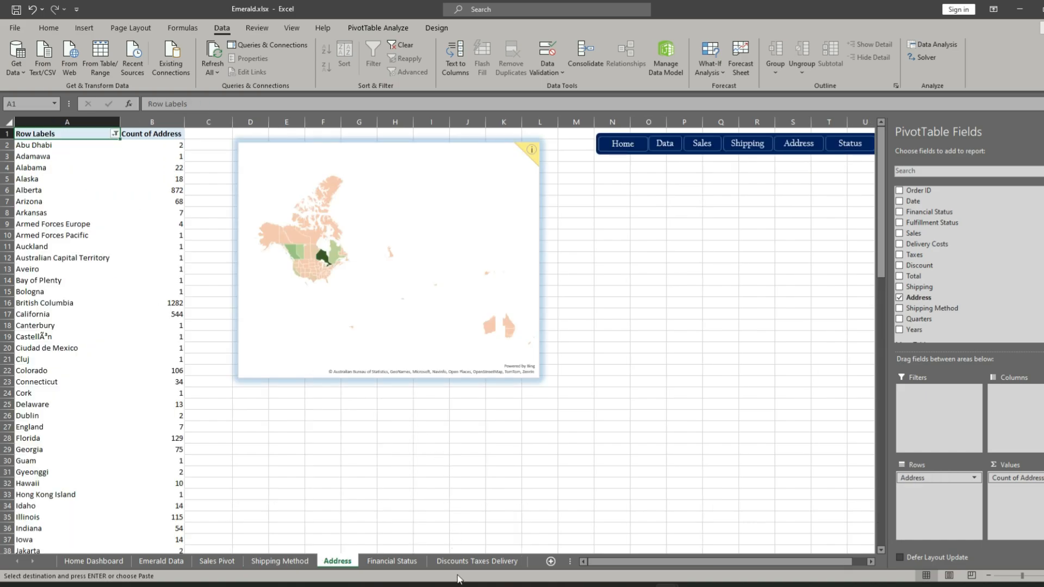
left_click_drag(658, 562, 670, 562)
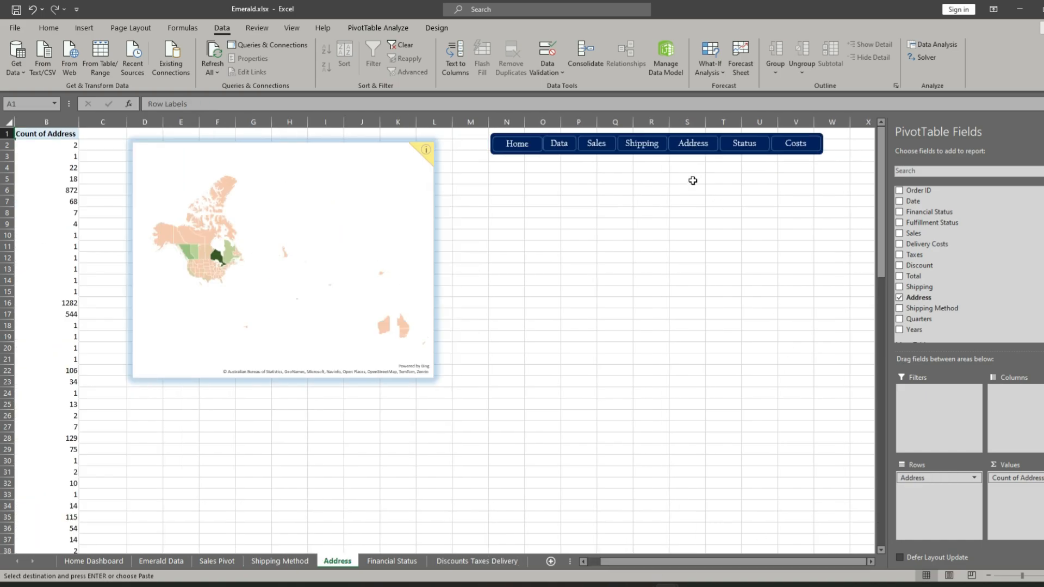
left_click(509, 148)
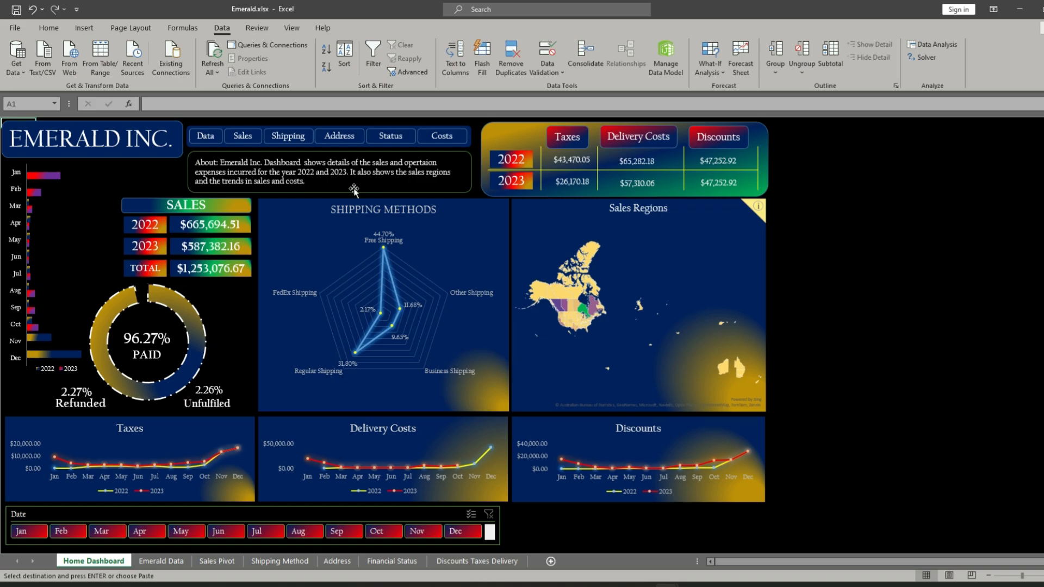
- Filter the dashboard to January, February and March with the Date slicer, adding October and removing it again
left_click(84, 29)
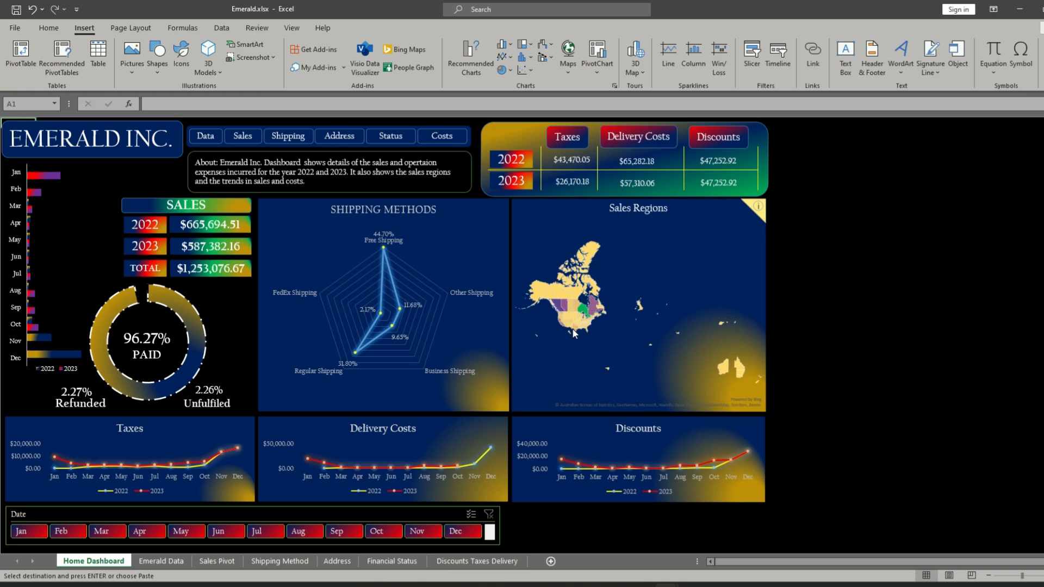
mouse_move(566, 320)
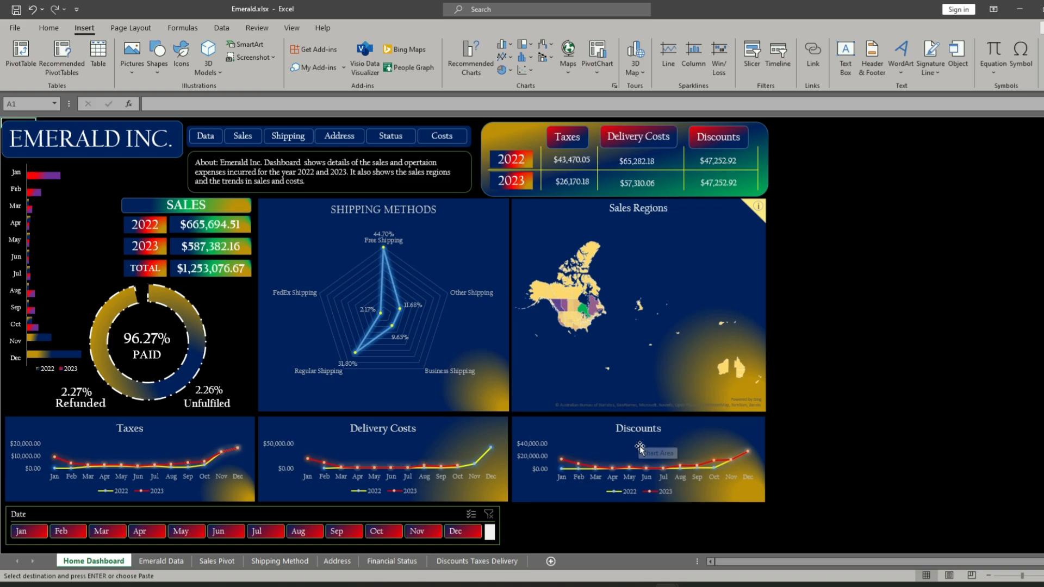
left_click(271, 508)
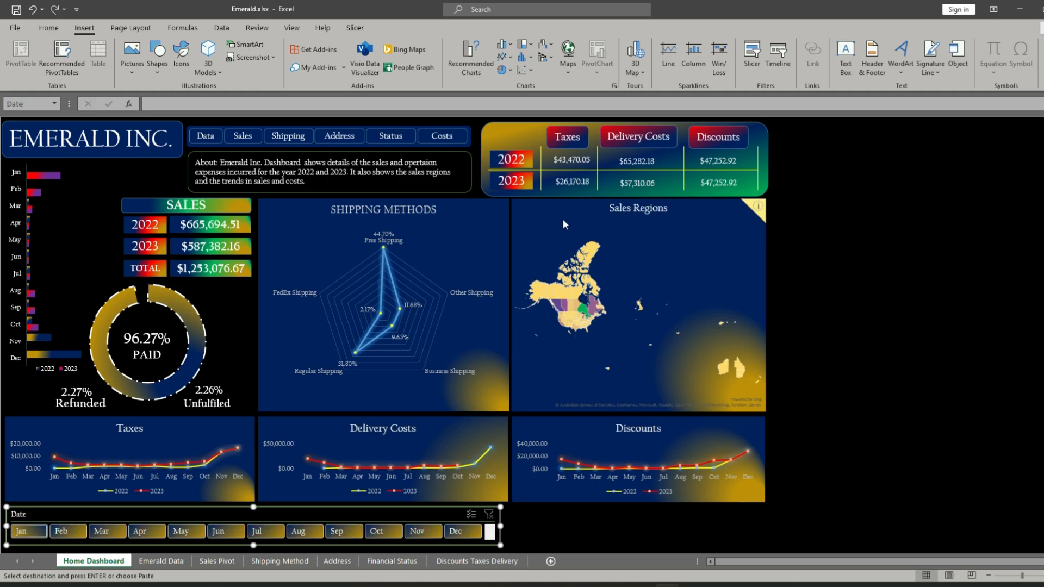
left_click(31, 531)
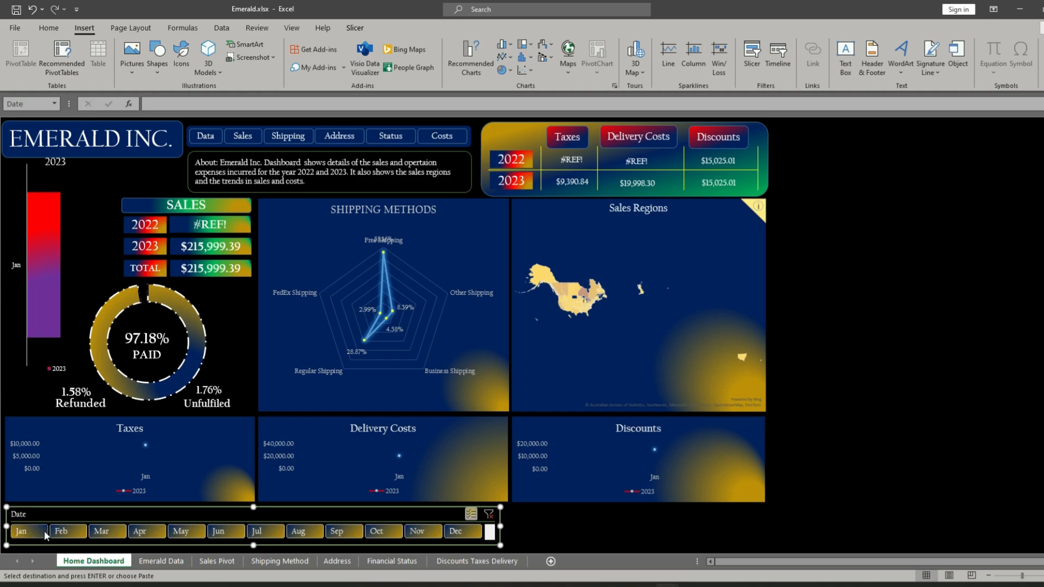
left_click(64, 534)
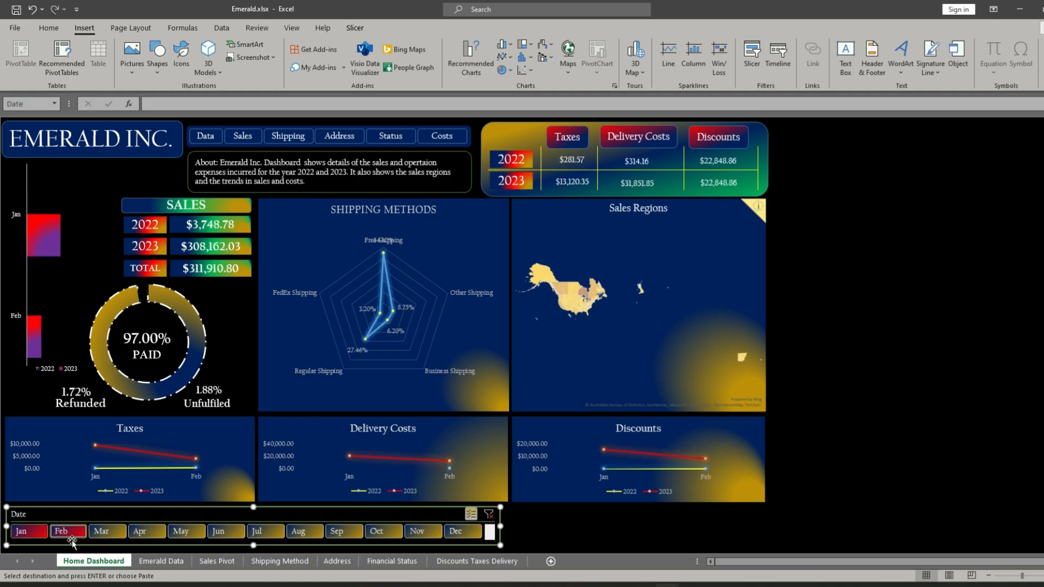
left_click(109, 534)
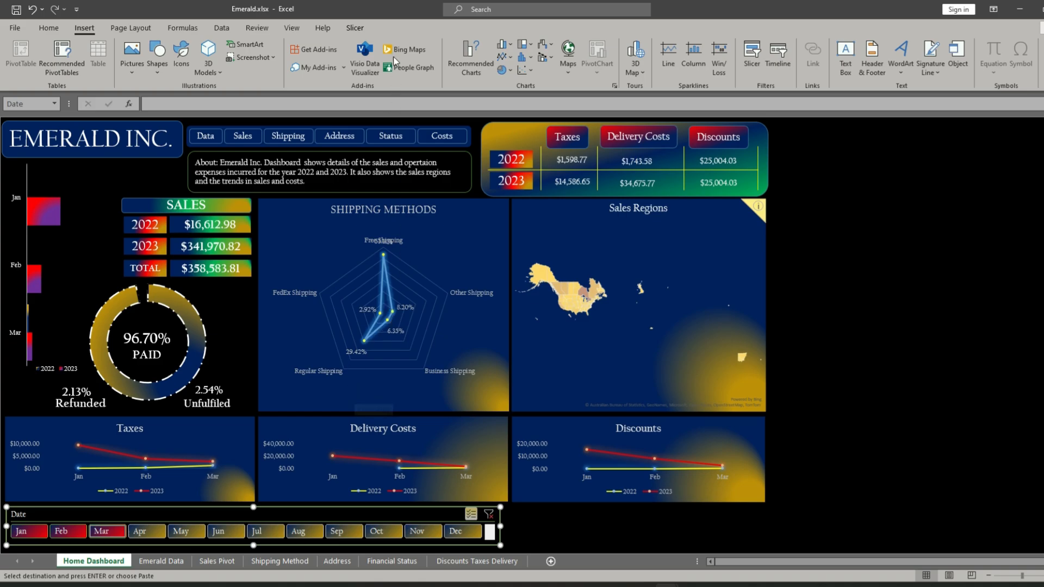
left_click(377, 532)
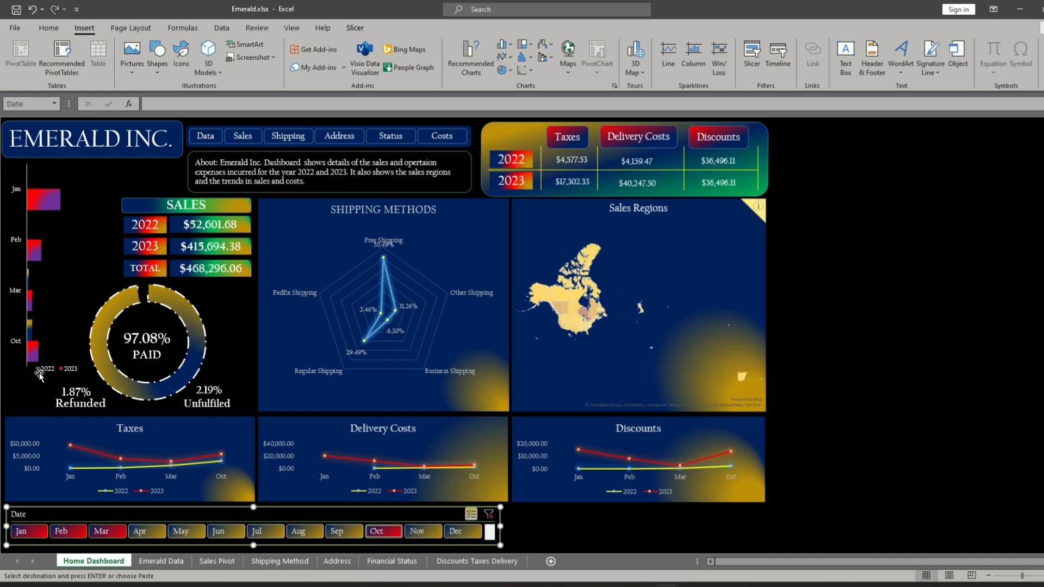
left_click(379, 533)
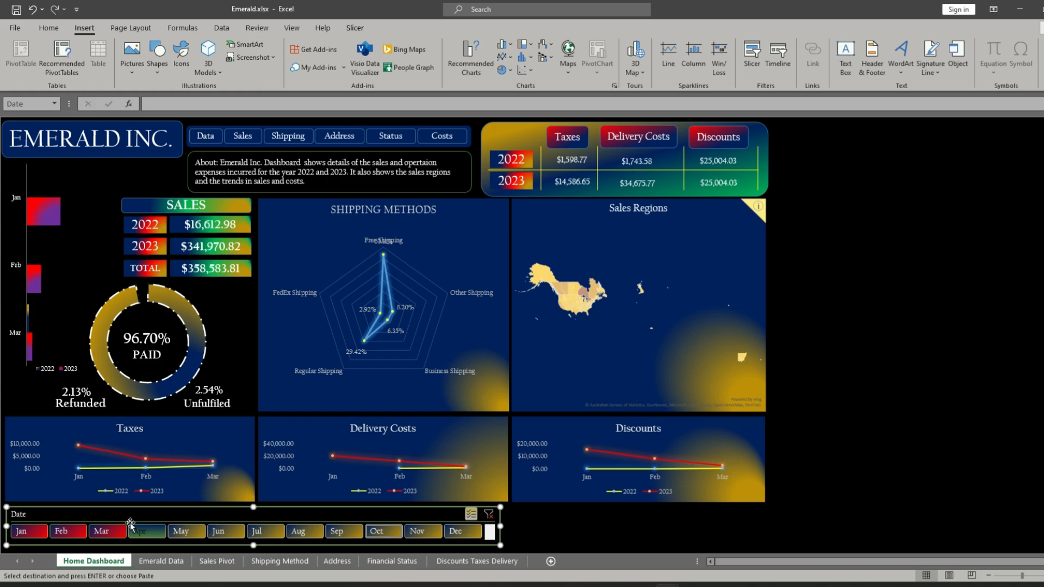
- Clear the Date slicer's filter and select April, May and June instead
left_click(489, 515)
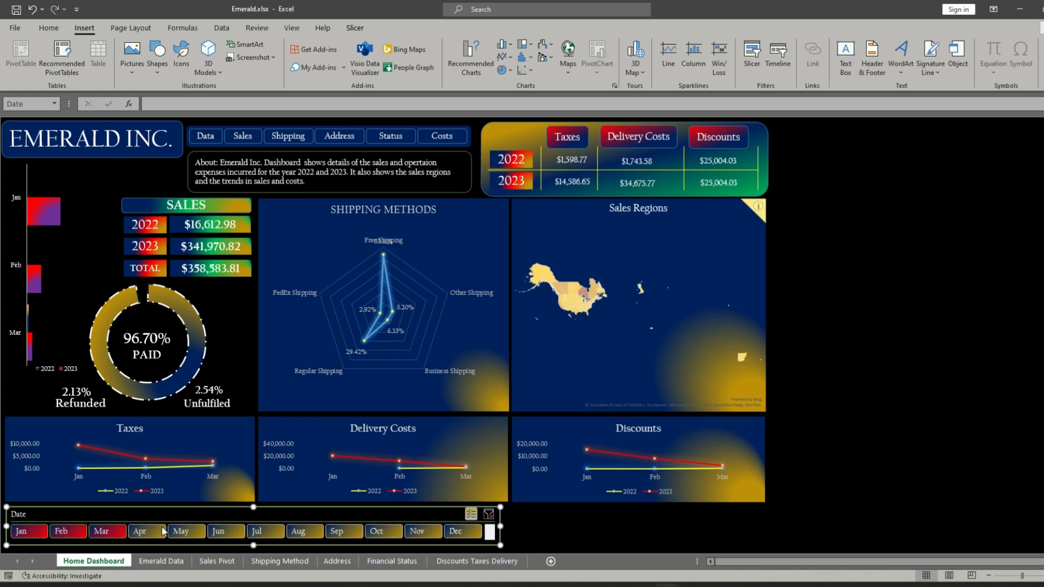
left_click(136, 531)
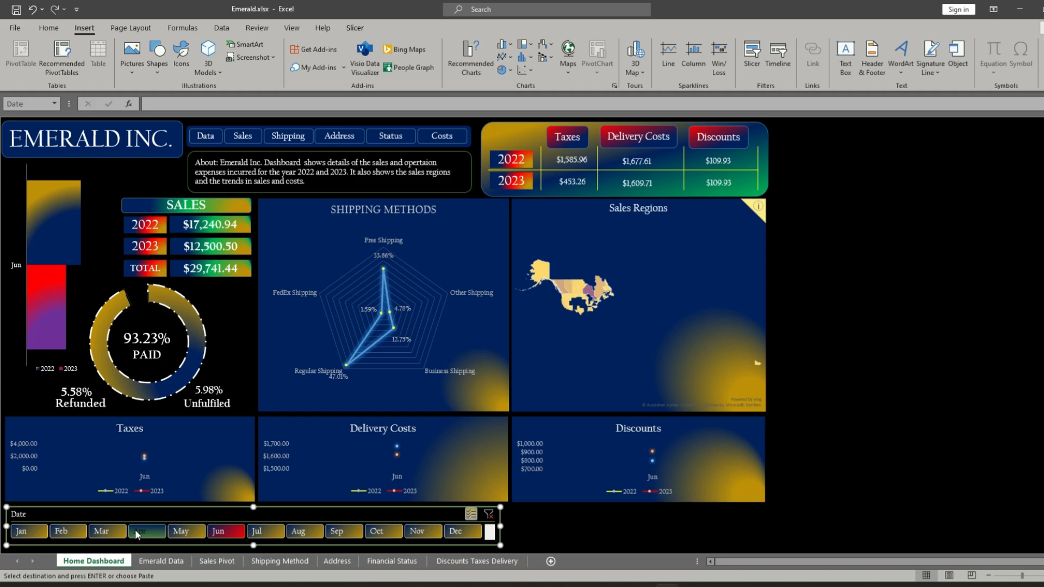
left_click(185, 531)
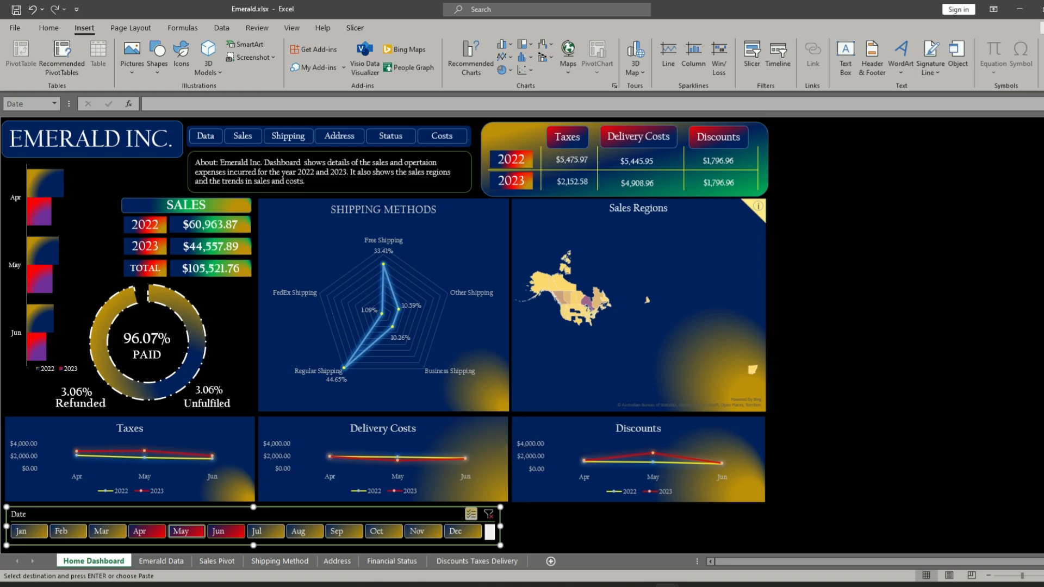
- Bring up the Dashboard Emerald Example workbook with the raw data, checking the finished dashboard in Emerald.xlsx once
key("ctrl+F1")
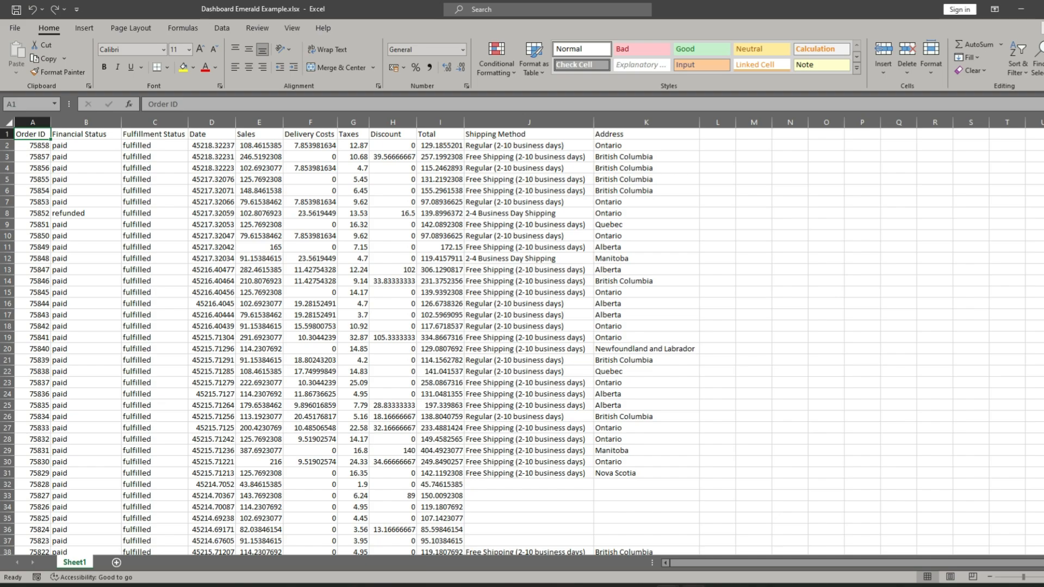
left_click(608, 540)
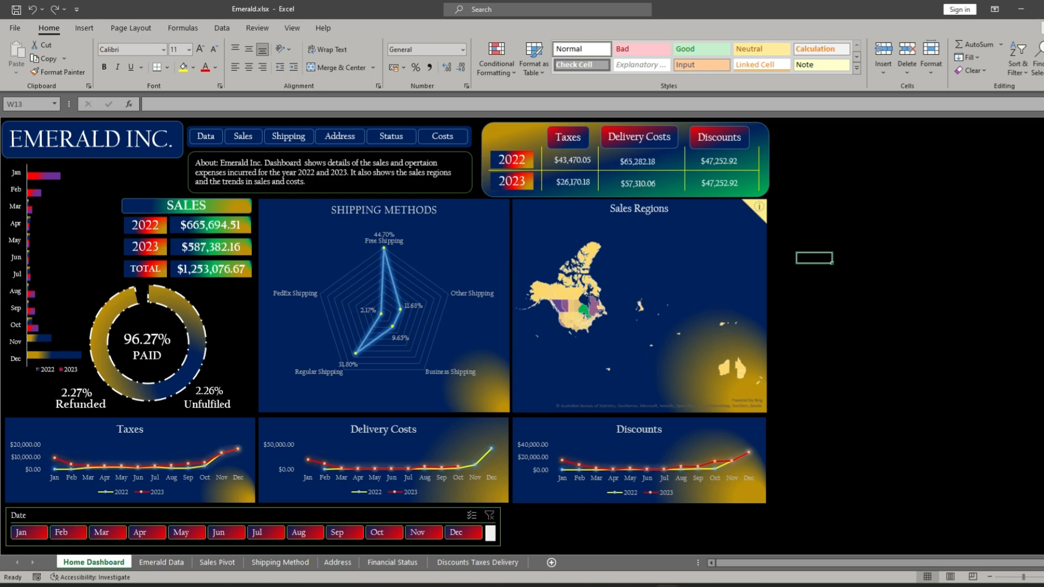
left_click(1027, 10)
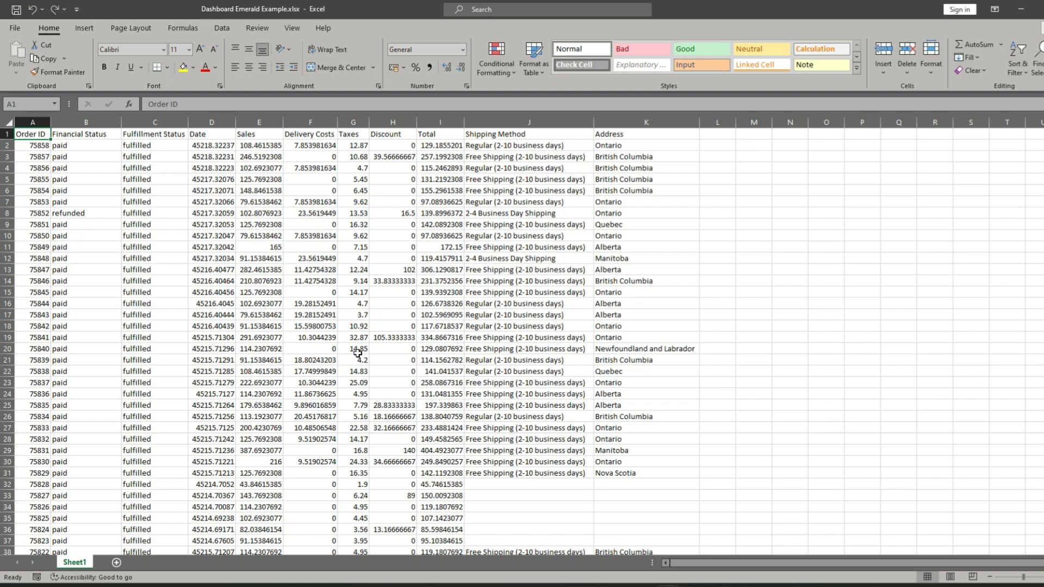
- Review the raw data's Order ID, Financial Status, Fulfillment Status and Date columns, including the unformatted date in D2
left_click(22, 118)
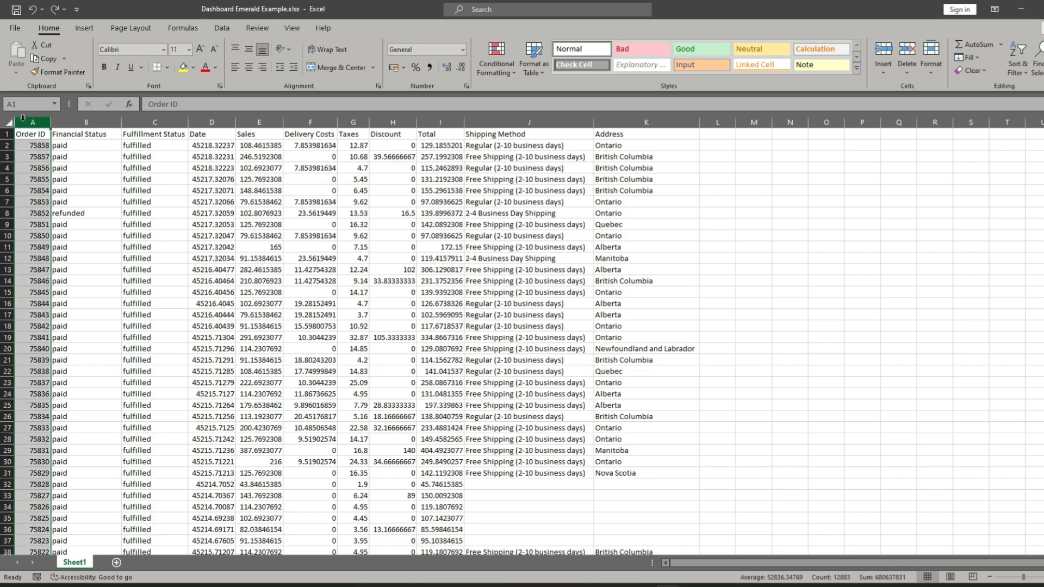
left_click(70, 122)
left_click(154, 124)
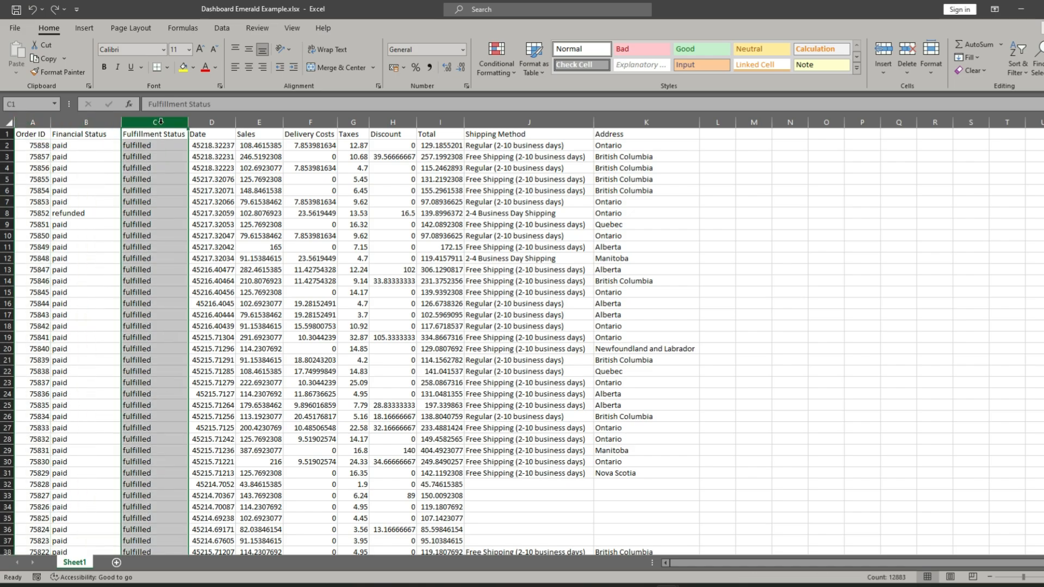
left_click(212, 123)
left_click(252, 123)
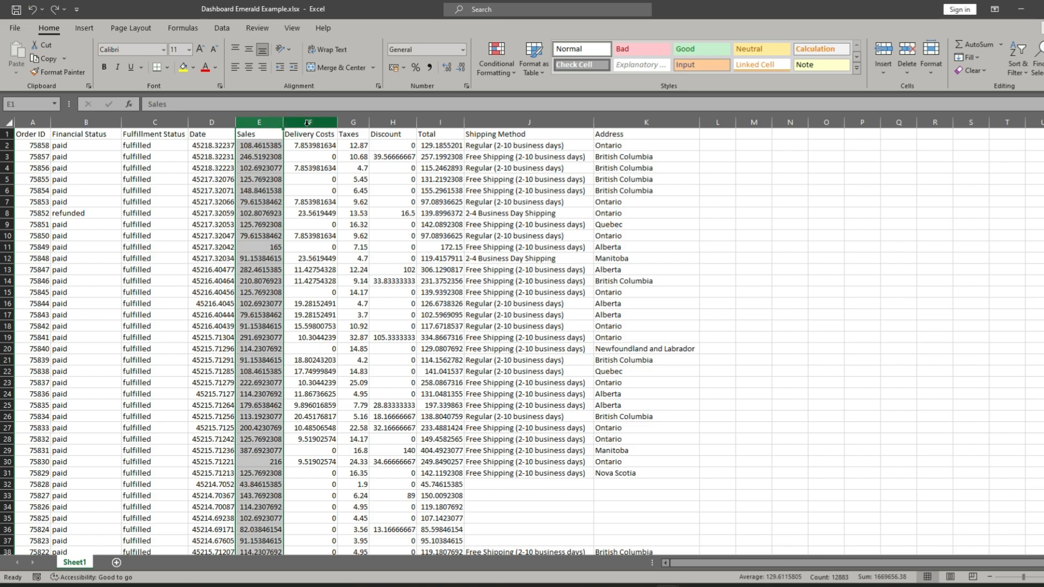
left_click(212, 123)
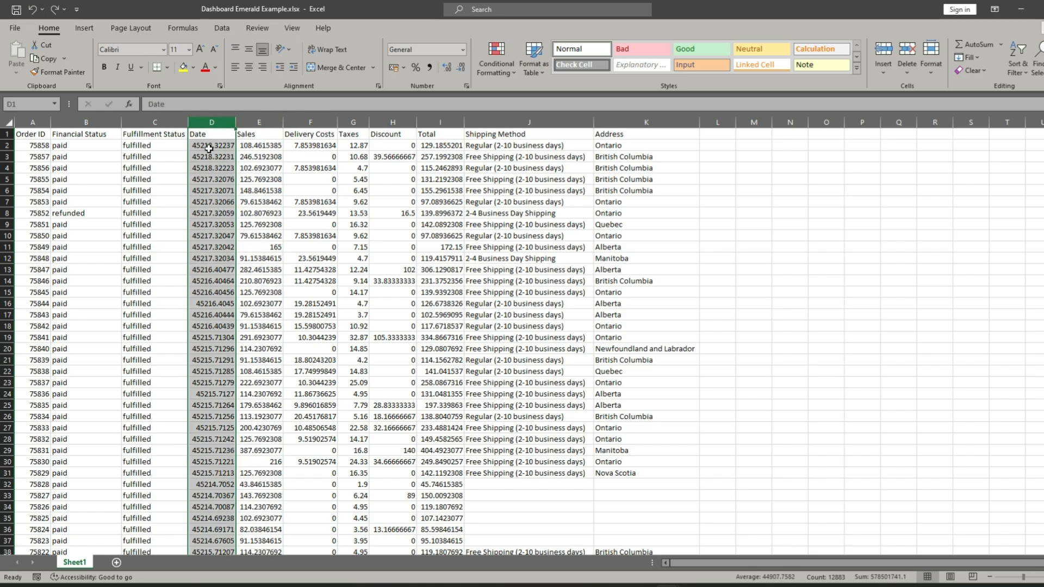
left_click(210, 147)
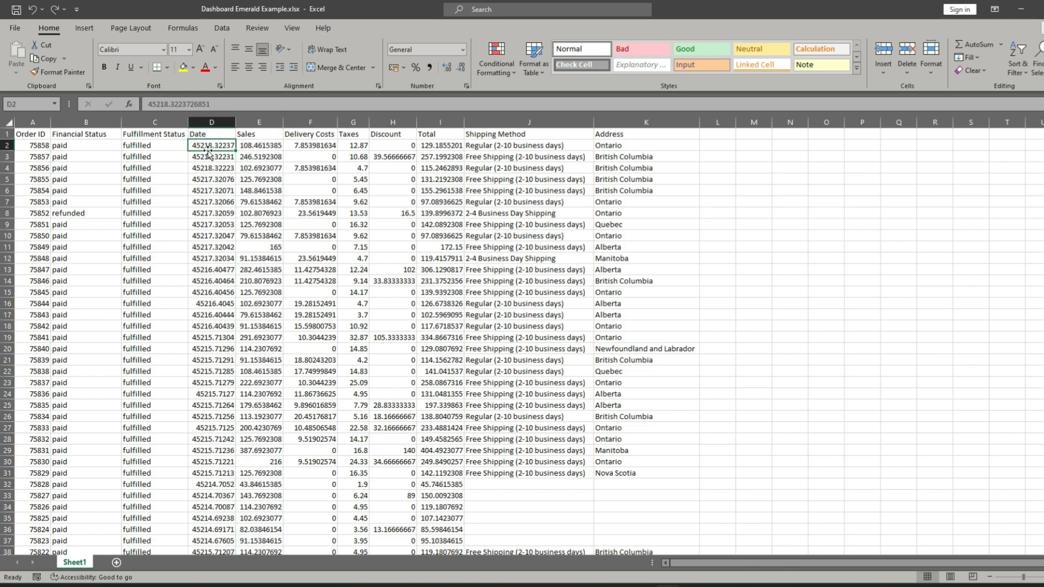
left_click(213, 121)
- Review the Sales, Delivery Costs, Taxes, Discount, Total, Shipping Method and Address columns and the amounts making up the total
left_click(253, 121)
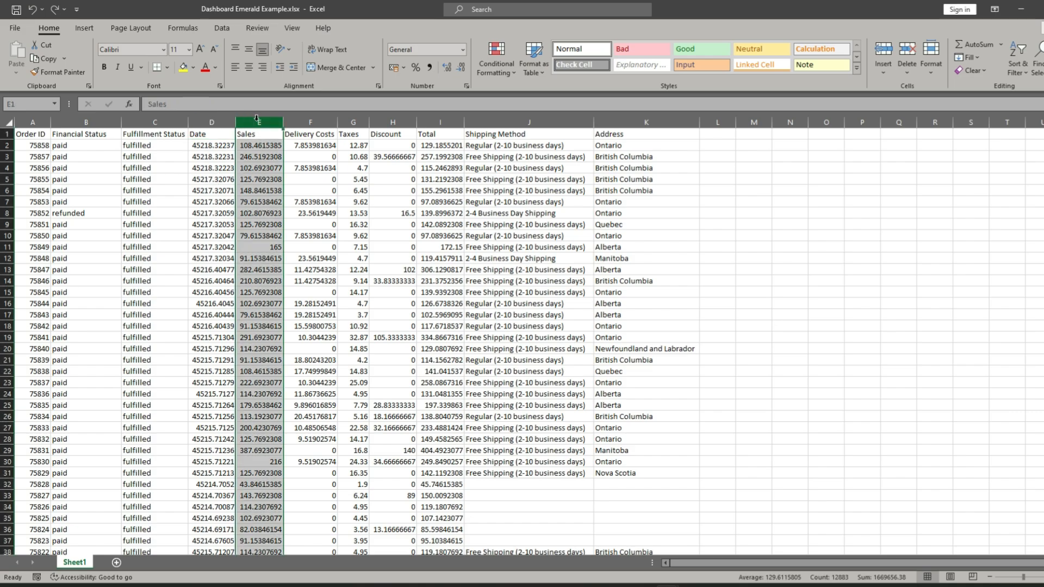
left_click(311, 122)
left_click(353, 121)
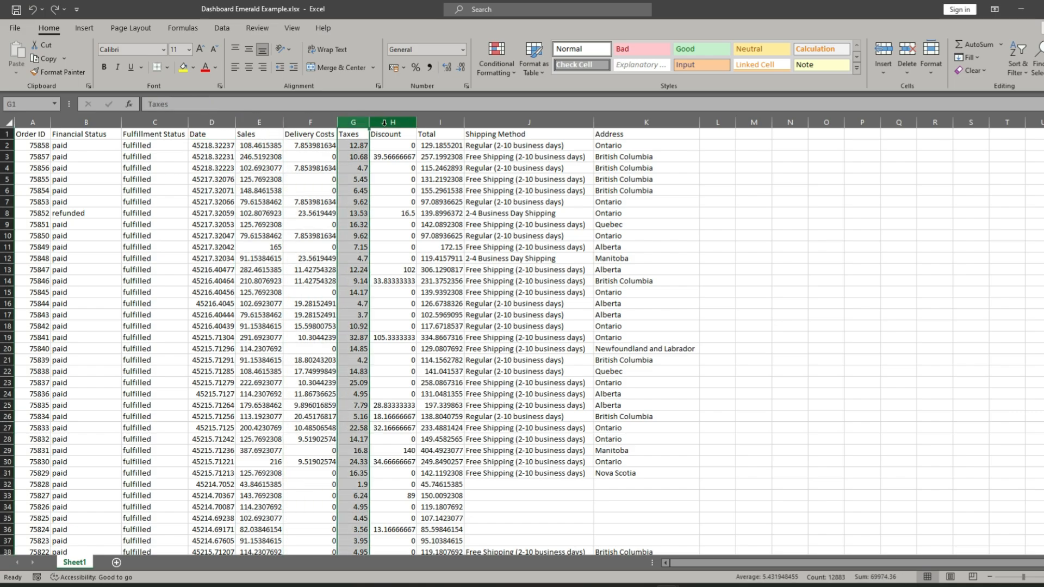
left_click(393, 121)
left_click(438, 121)
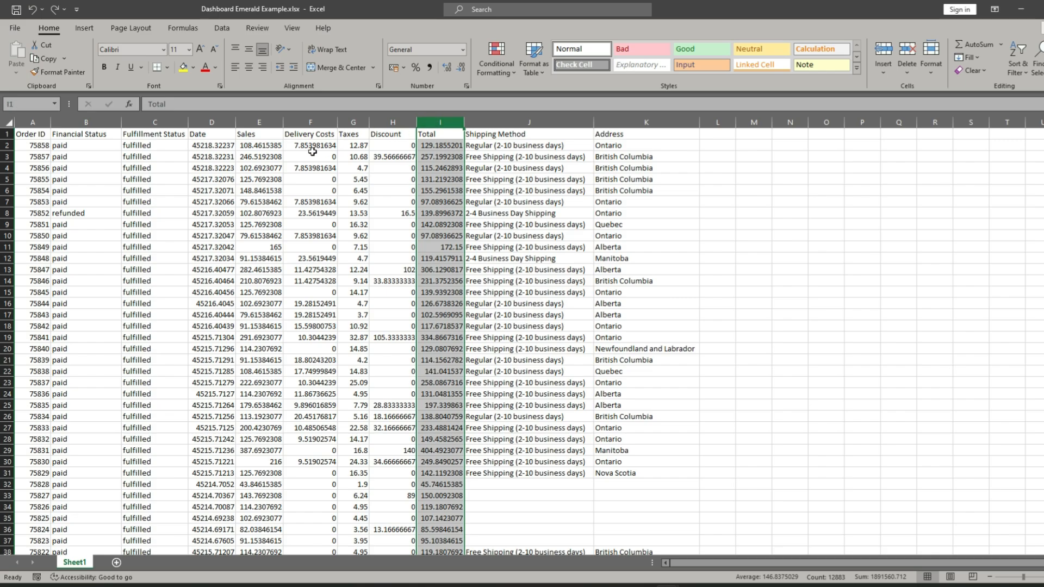
left_click(265, 146)
left_click(303, 147)
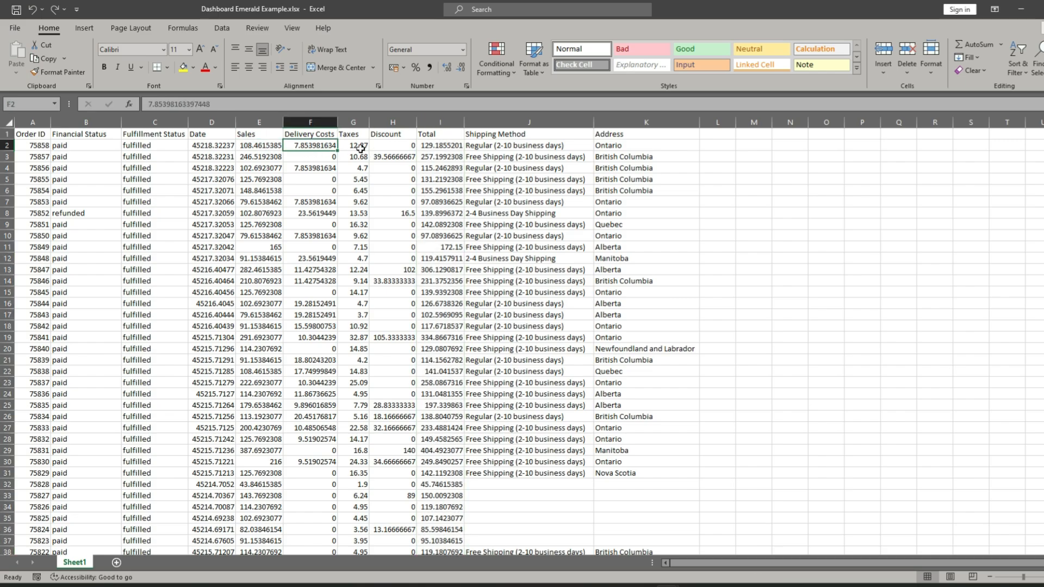
left_click(357, 146)
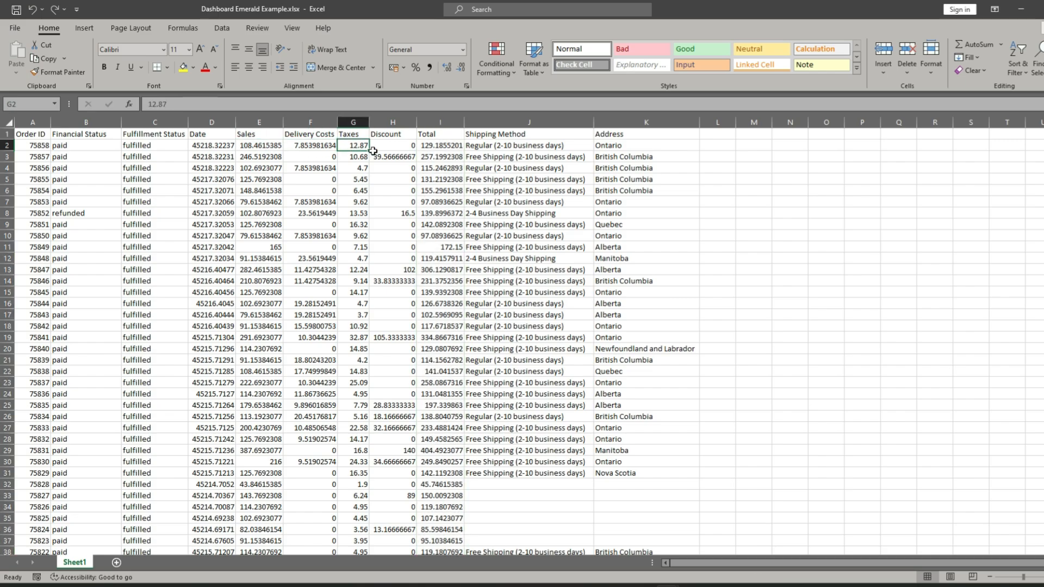
left_click(440, 122)
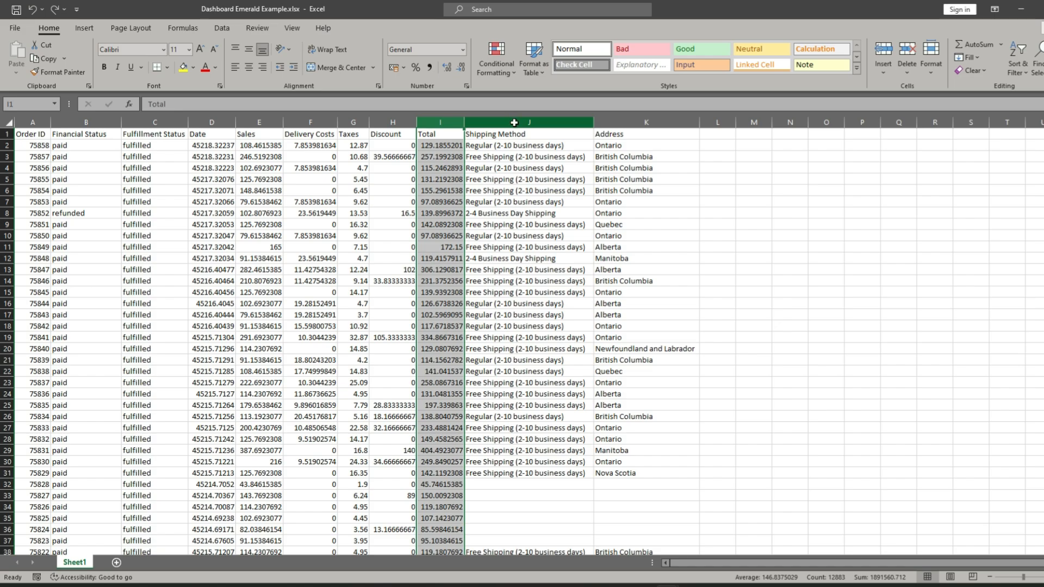
left_click(514, 122)
left_click(646, 121)
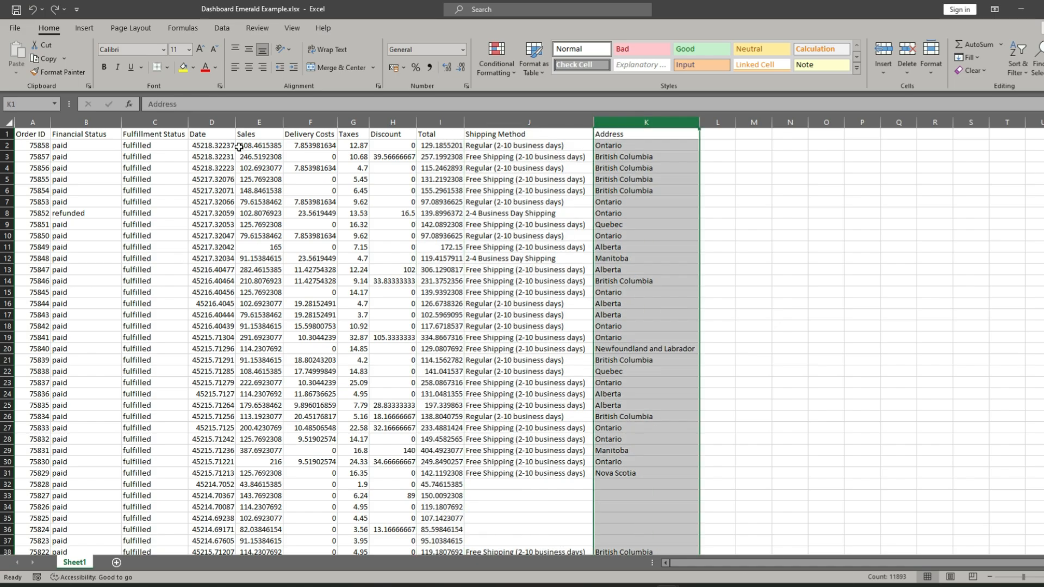
left_click(239, 191)
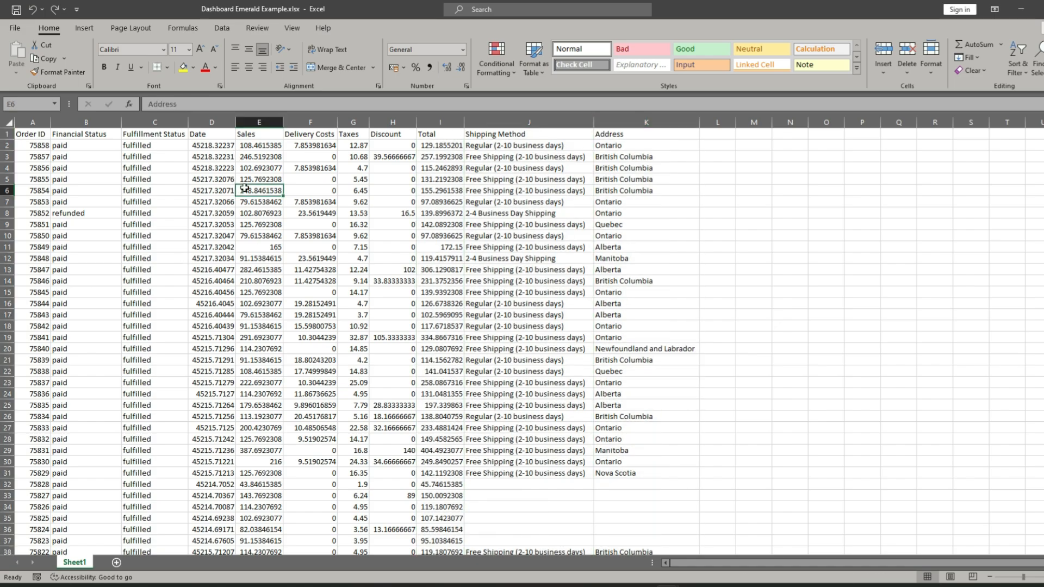
- Convert the whole order data range A1:K12883 into a table with headers
left_click(24, 134)
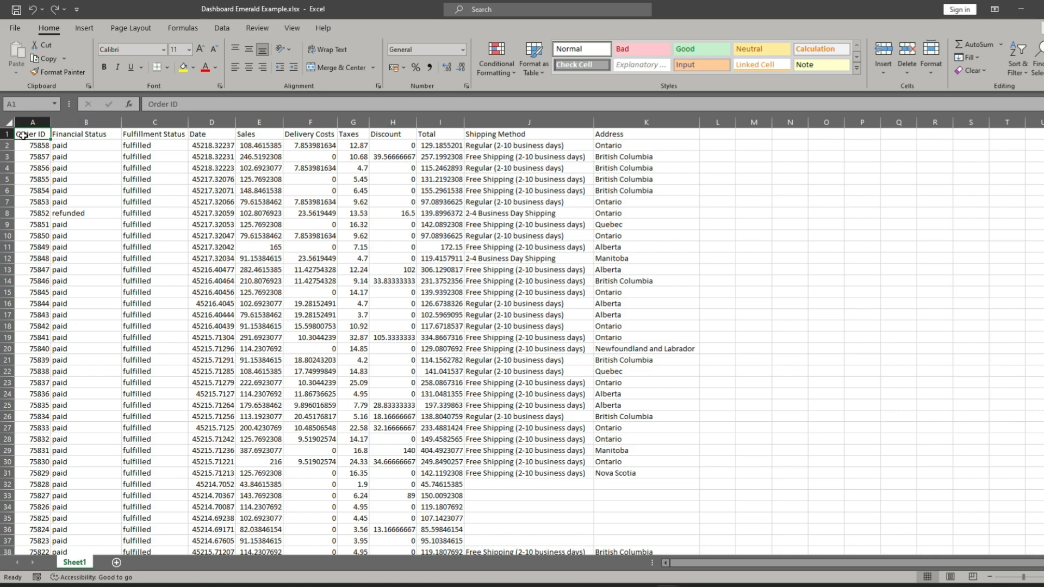
key("ctrl+shift+Right")
key("ctrl+shift+Down")
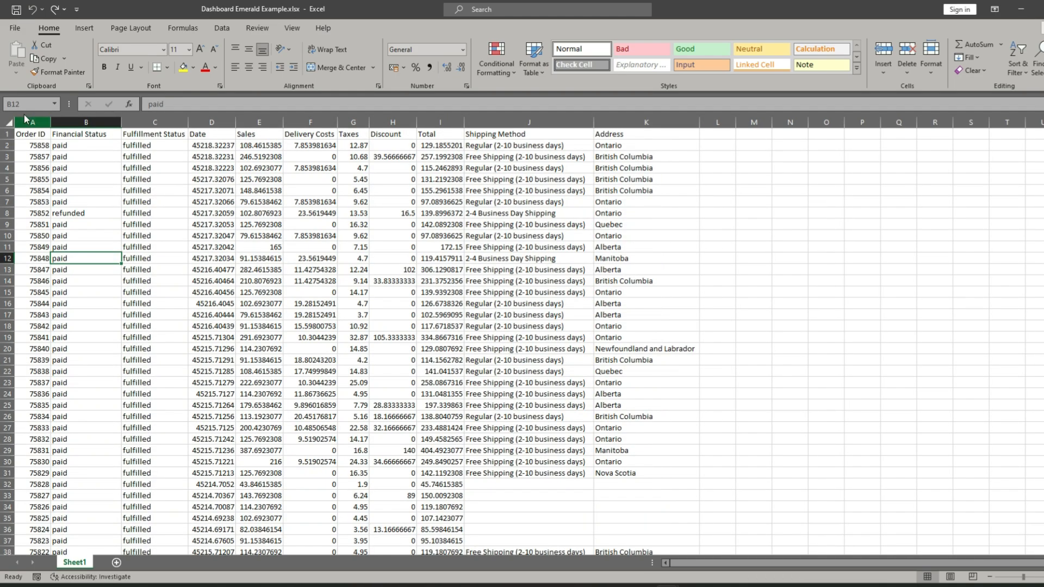
left_click(41, 134)
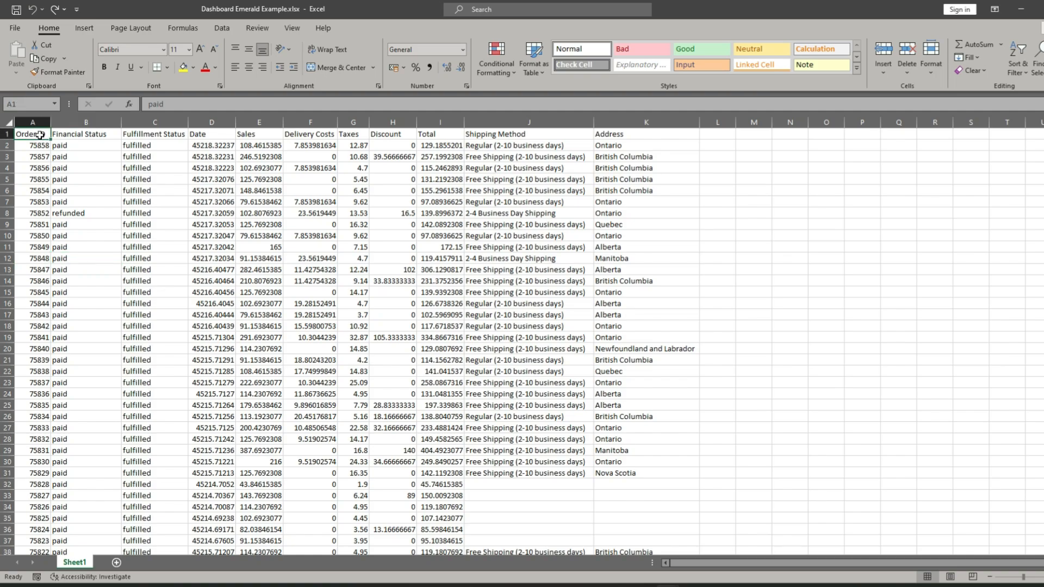
key("ctrl+shift+Right")
key("ctrl+shift+Down")
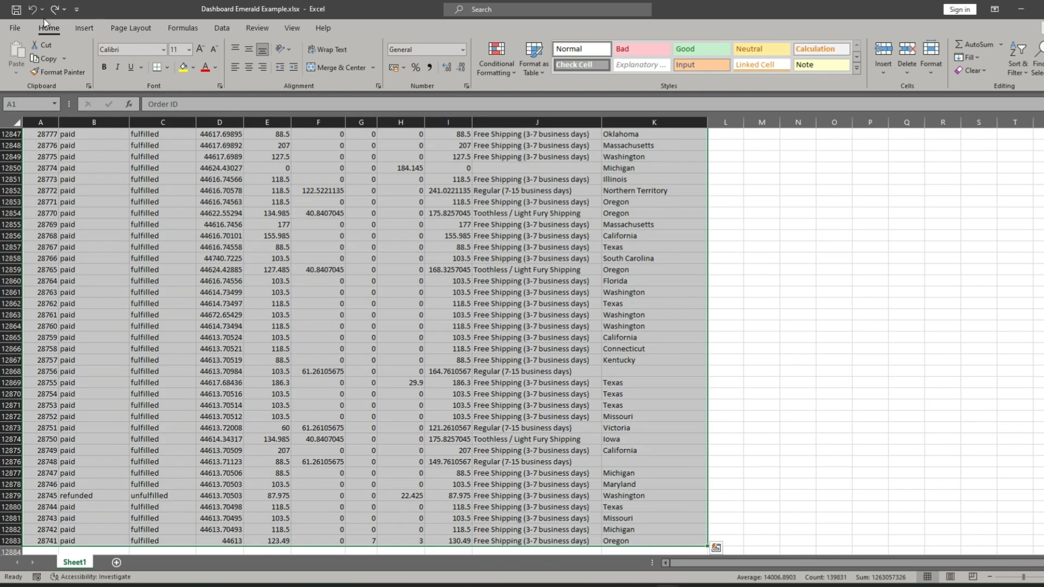
left_click(79, 25)
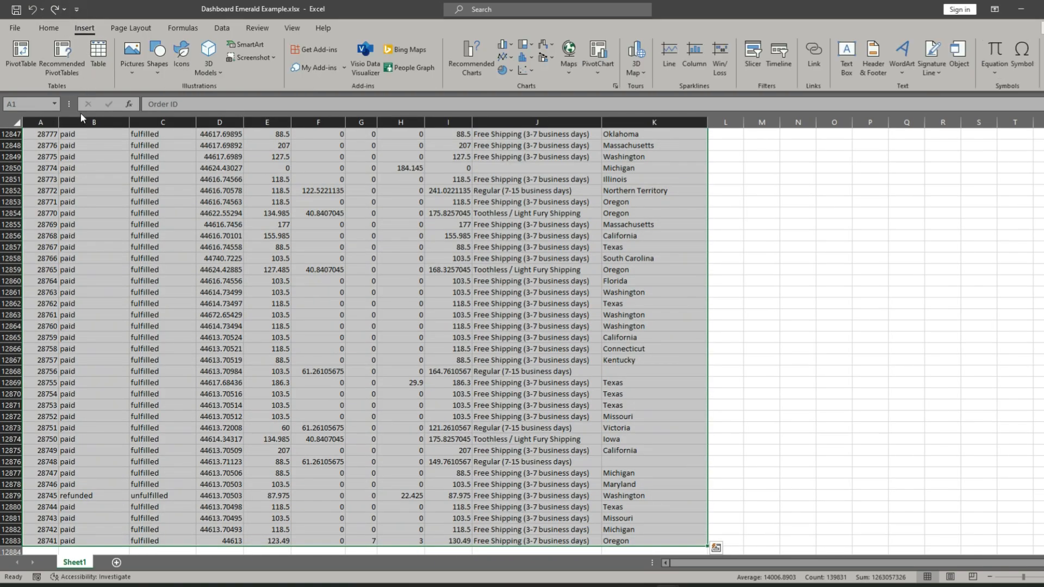
left_click(99, 57)
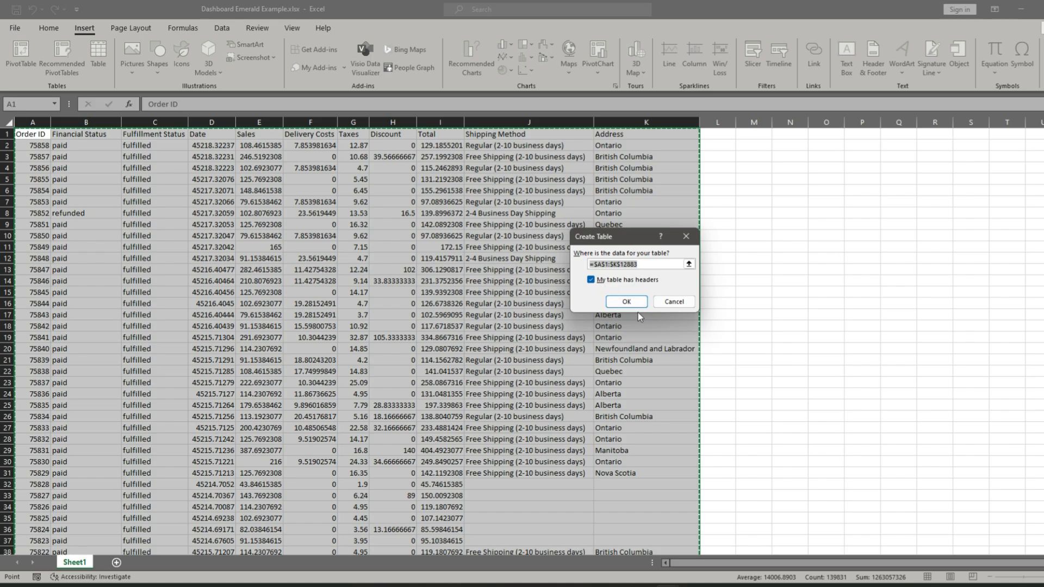
left_click(625, 302)
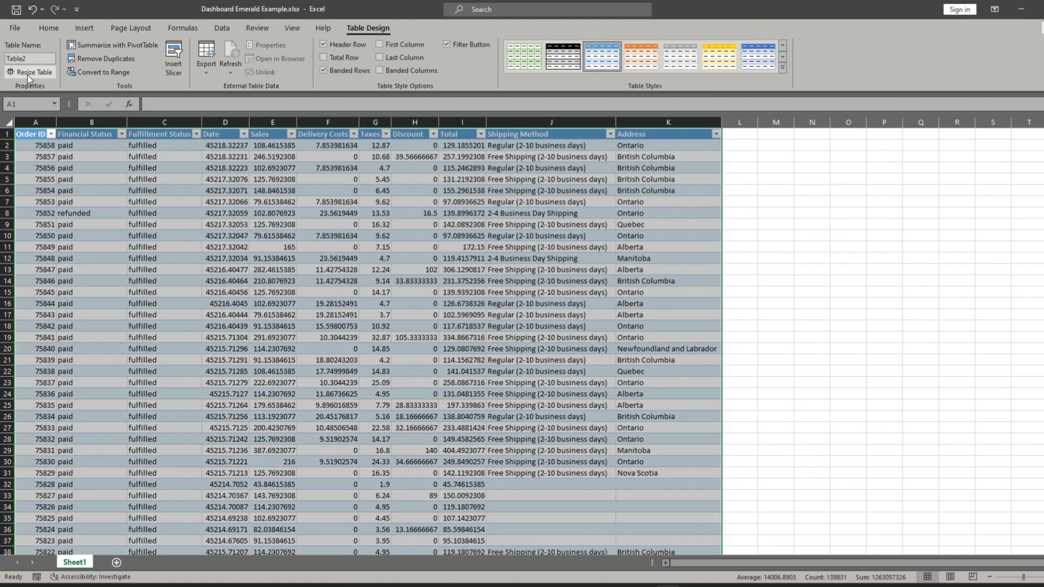
- Rename the new order data table as Emerald
left_click(33, 59)
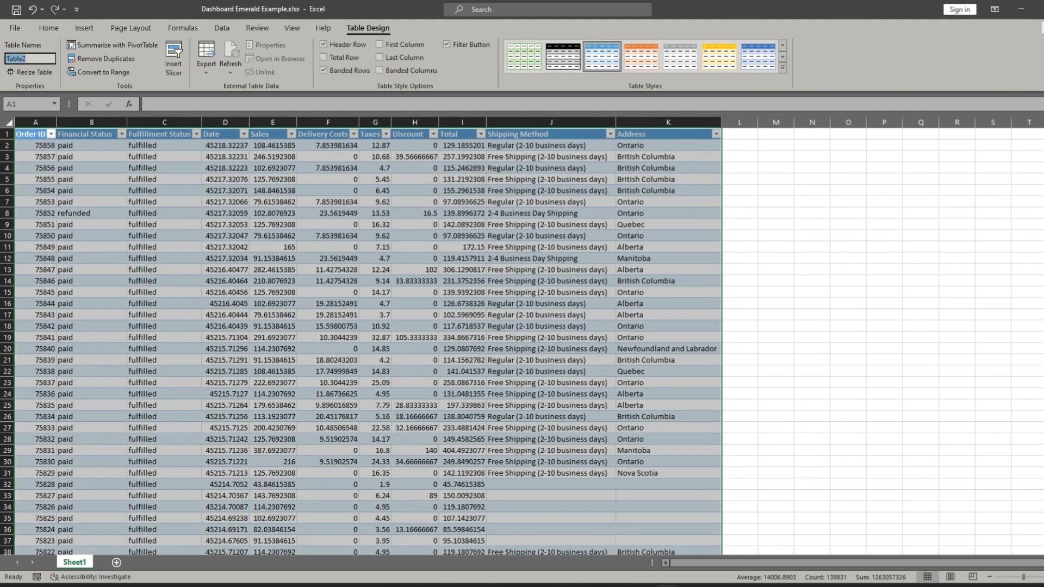
key("BackSpace")
key("Return")
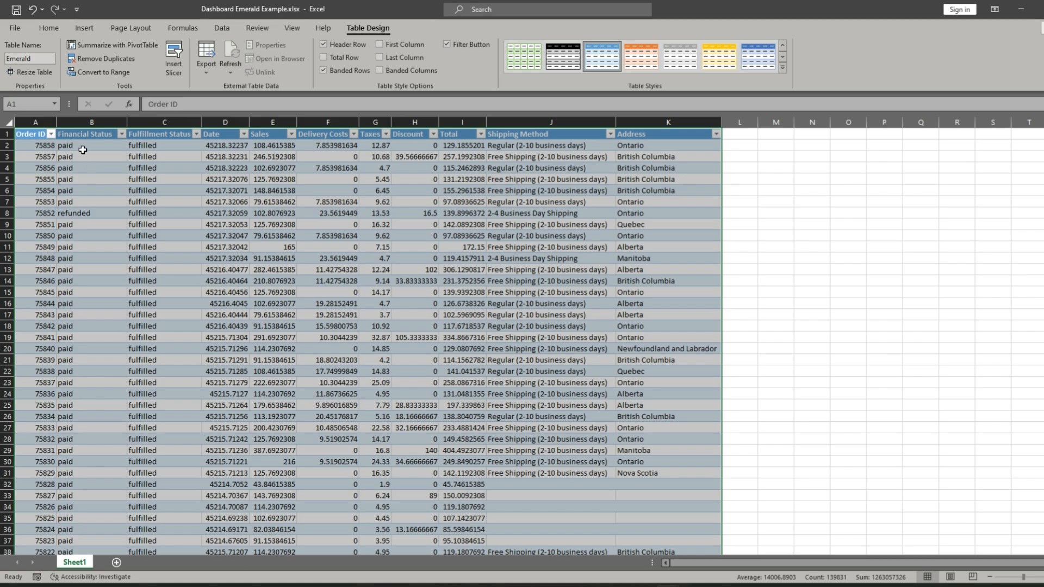
- Format the Date column as dates of type 14-Mar-2012 with the English (United States) locale, and autofit the column width
left_click(232, 135)
left_click(231, 124)
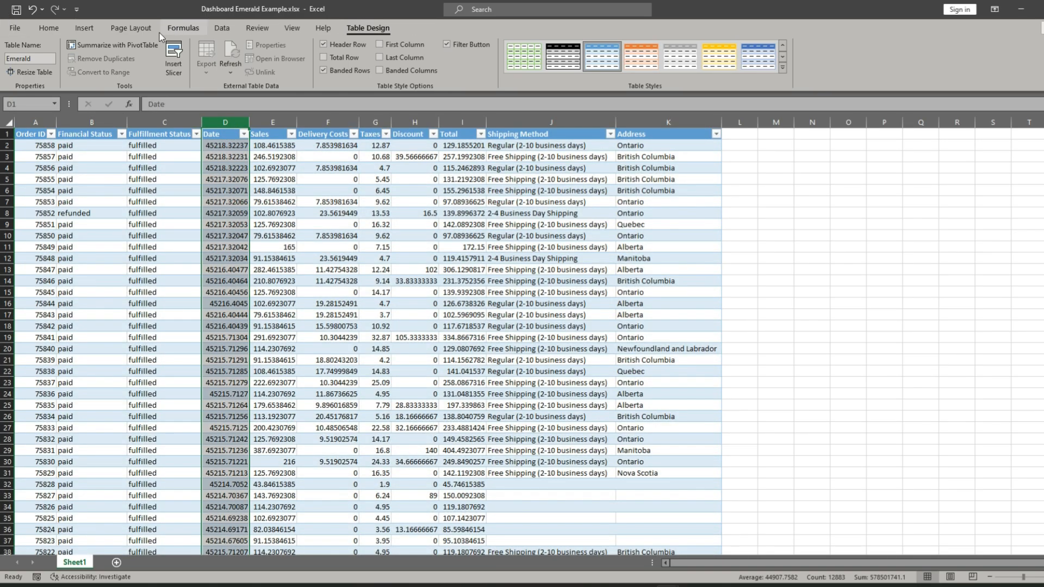
left_click(220, 28)
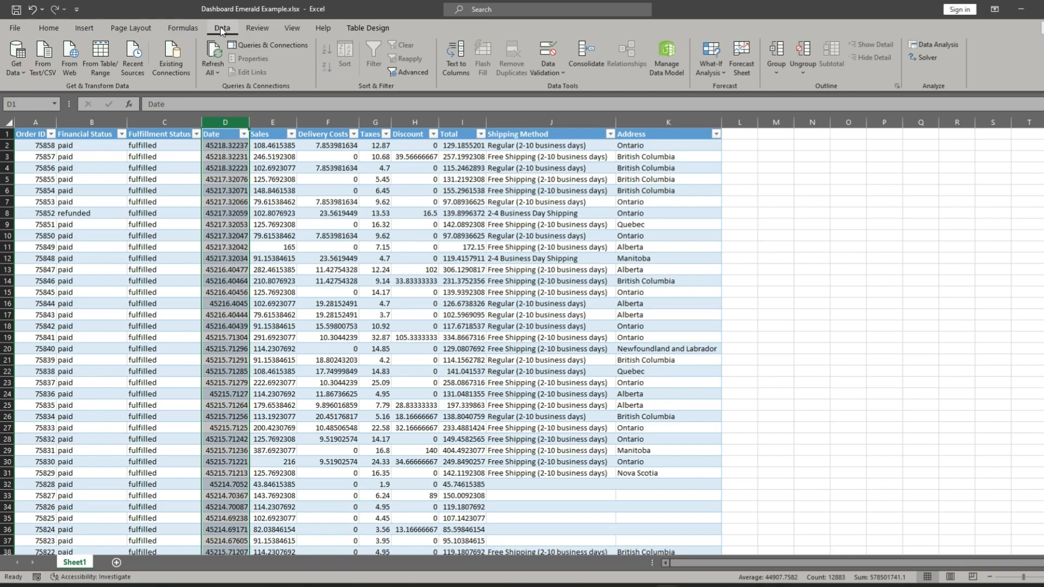
left_click(48, 28)
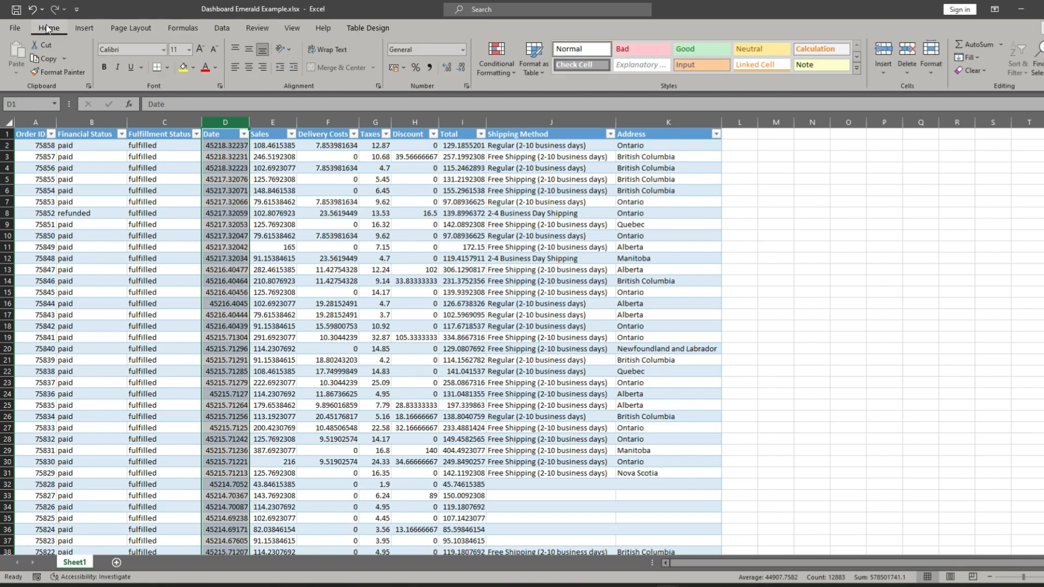
left_click(463, 50)
left_click(446, 364)
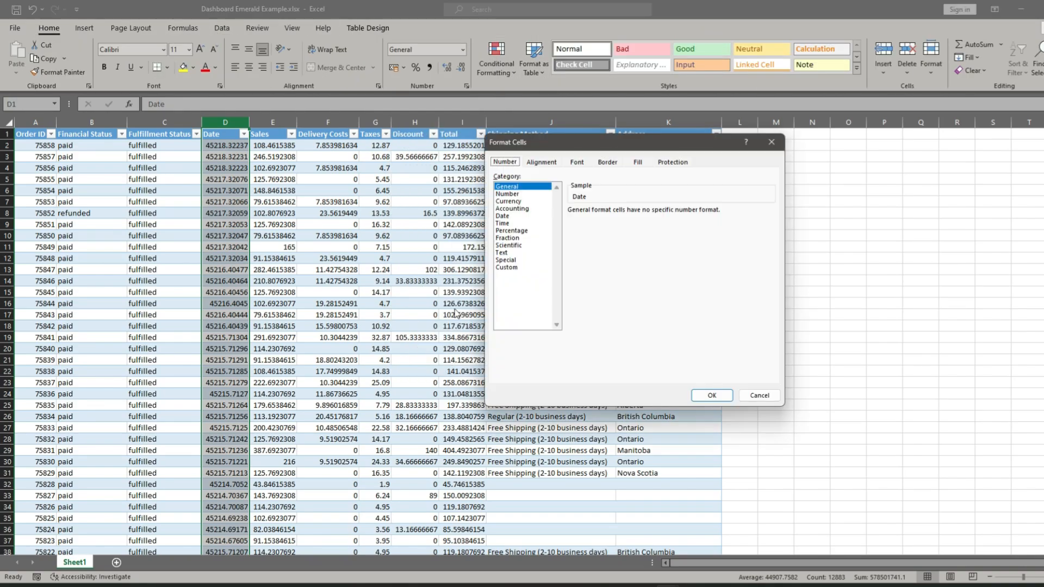
left_click(504, 216)
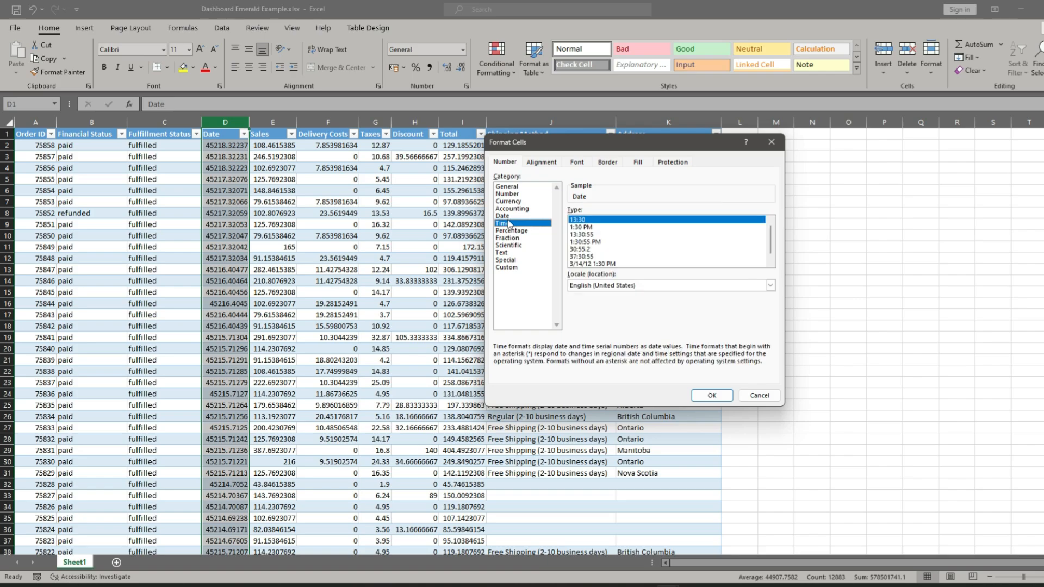
left_click(770, 286)
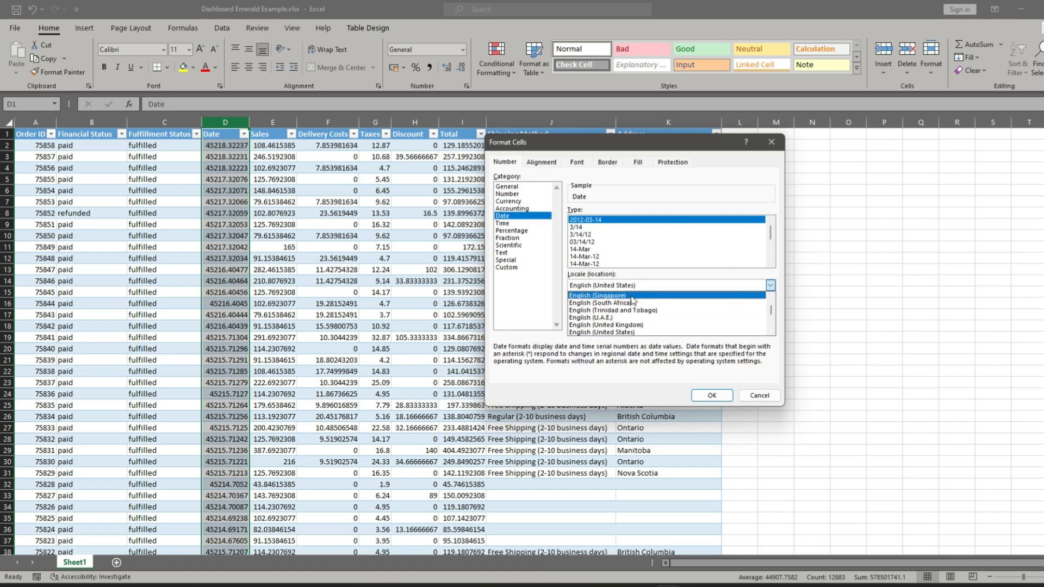
left_click(655, 334)
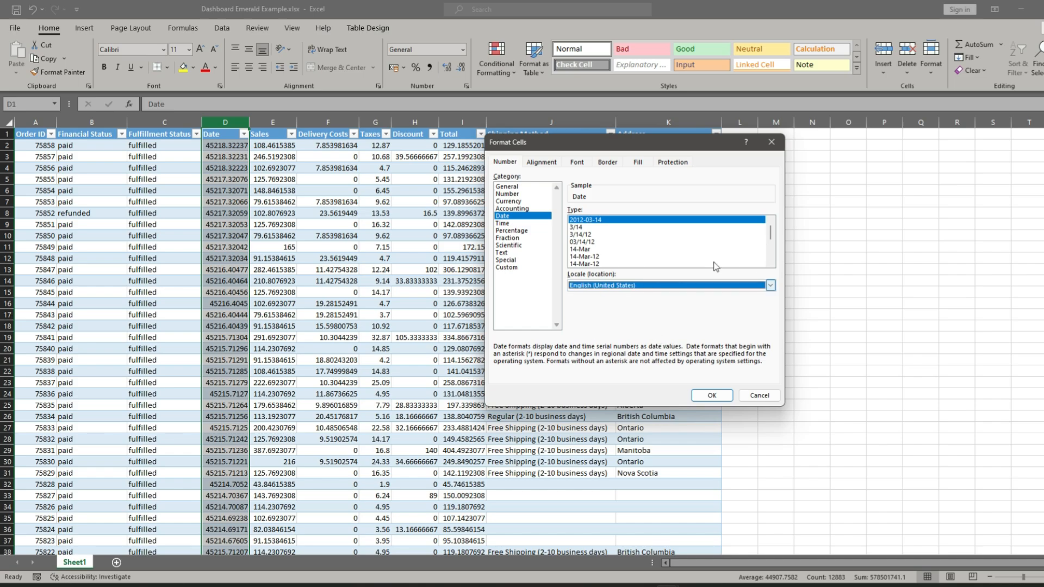
left_click_drag(773, 239, 773, 258)
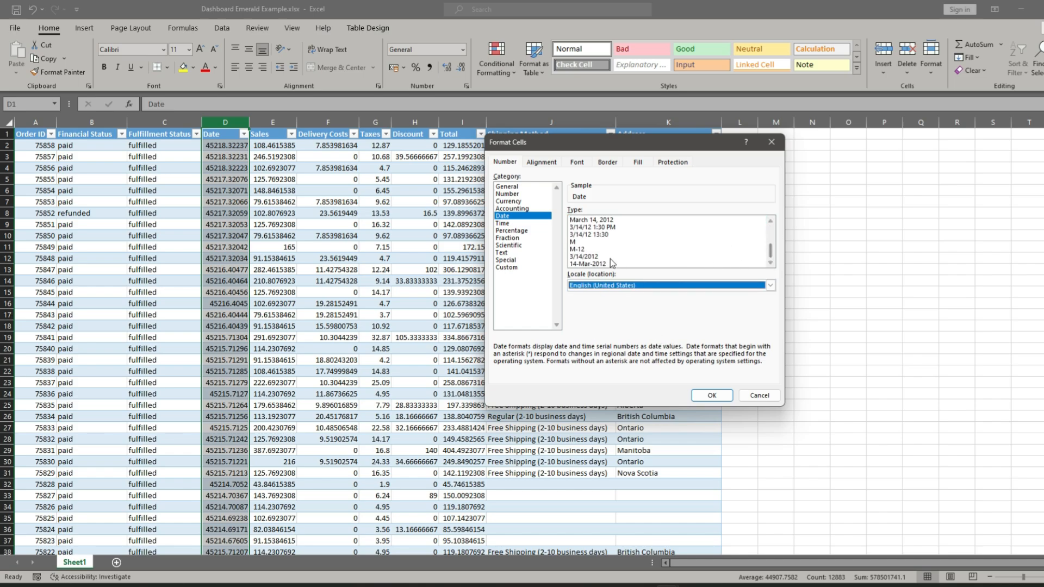
left_click(597, 266)
left_click(597, 266)
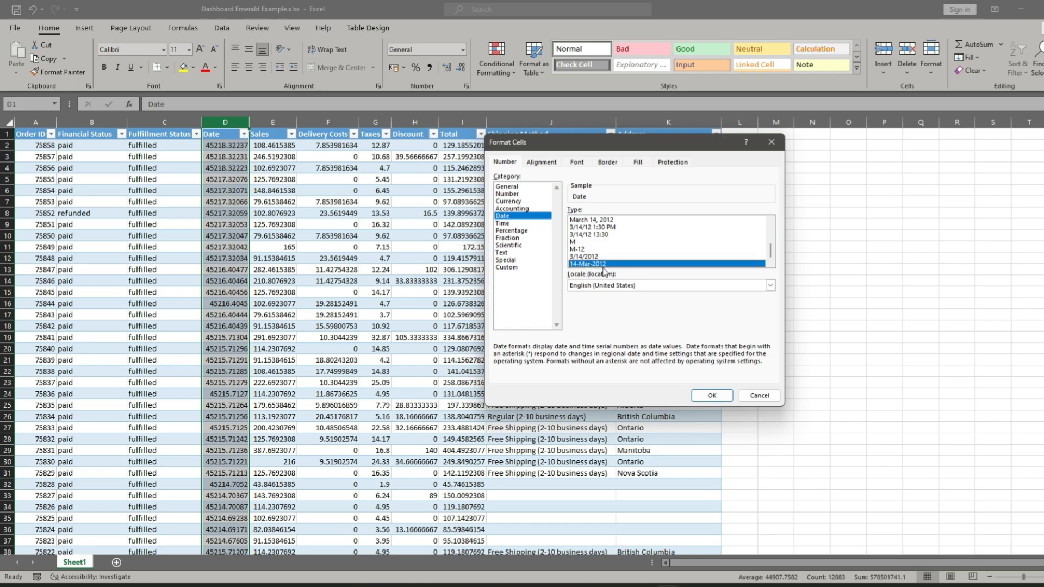
left_click(713, 396)
left_click(244, 217)
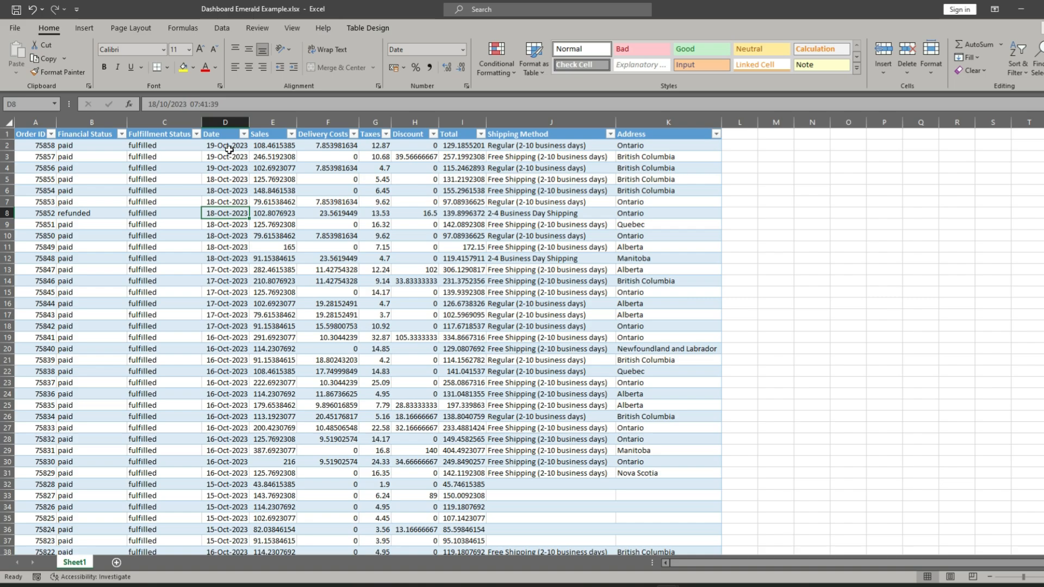
double_click(248, 120)
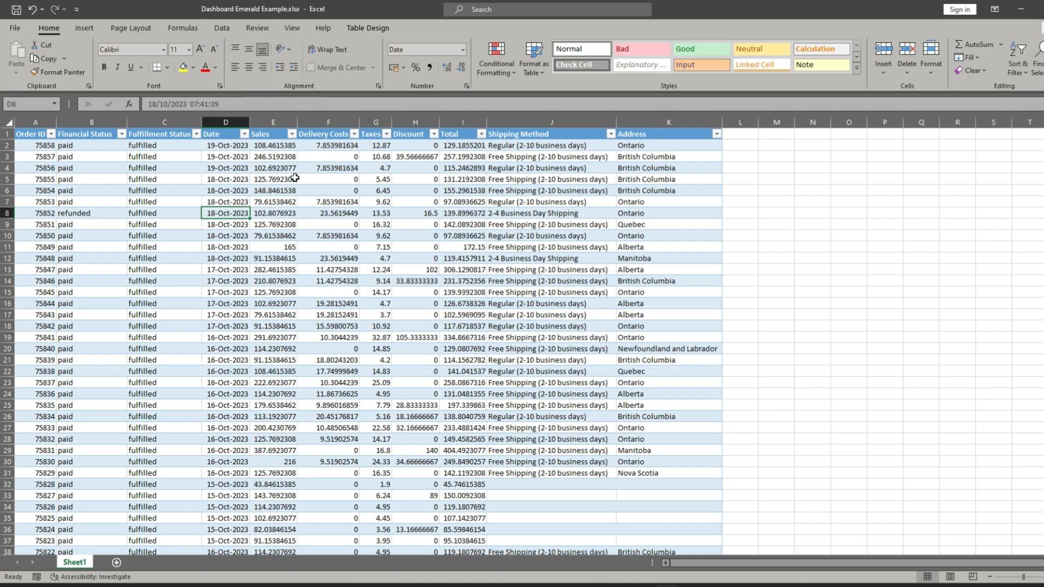
- Format the Sales, Delivery Costs, Taxes, Discount and Total columns as currency with the $ English (United States) symbol
left_click(273, 126)
left_click(333, 211)
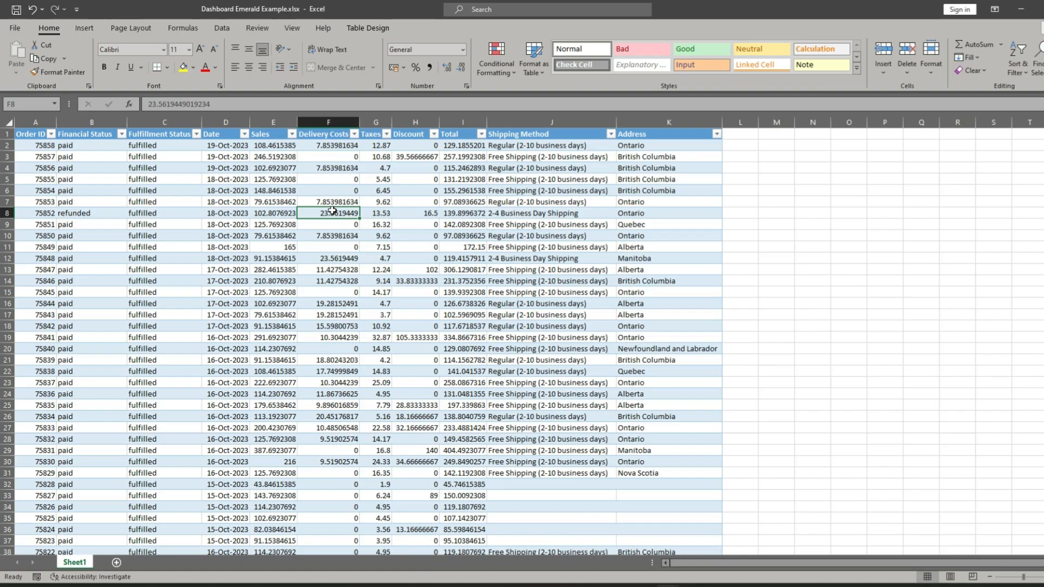
left_click(272, 122)
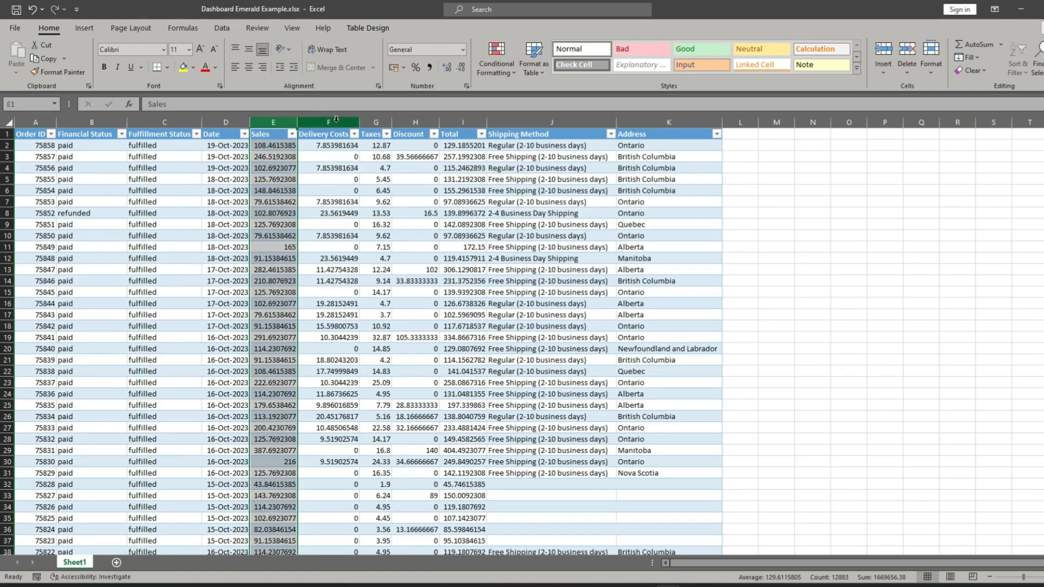
left_click(332, 122, "ctrl")
left_click(378, 121, "ctrl")
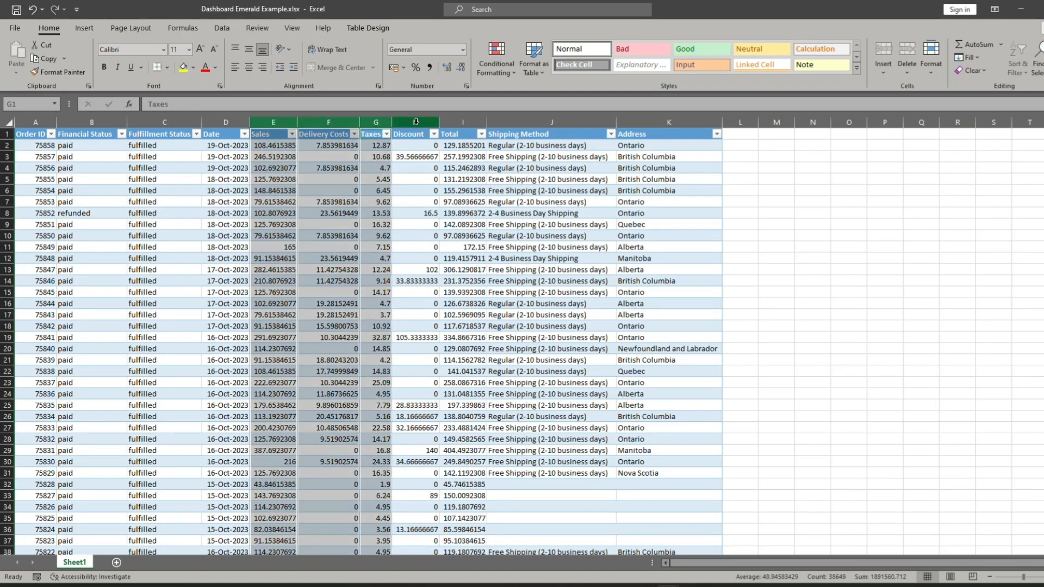
left_click(413, 122, "ctrl")
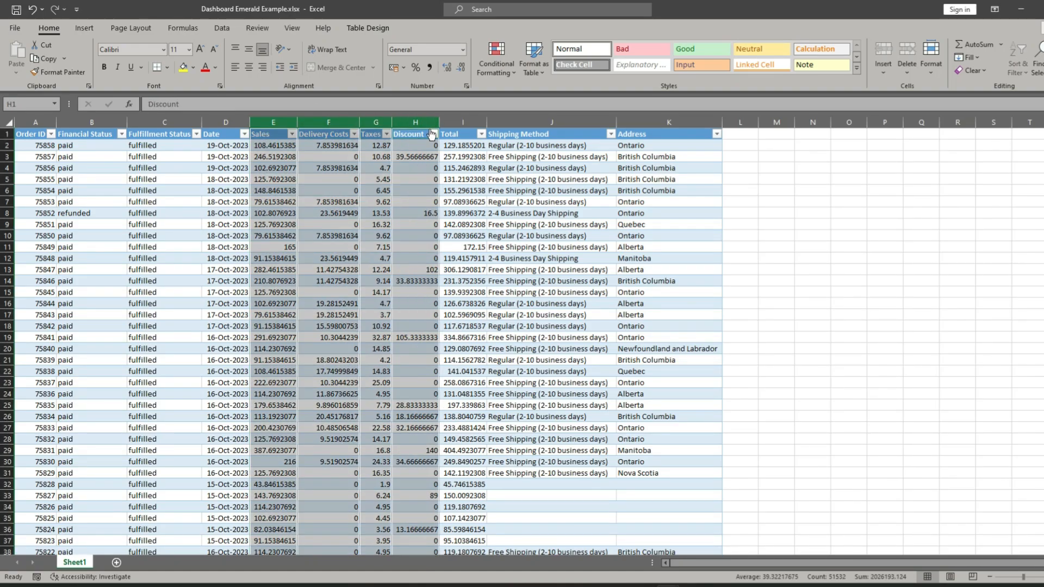
left_click(458, 122, "ctrl")
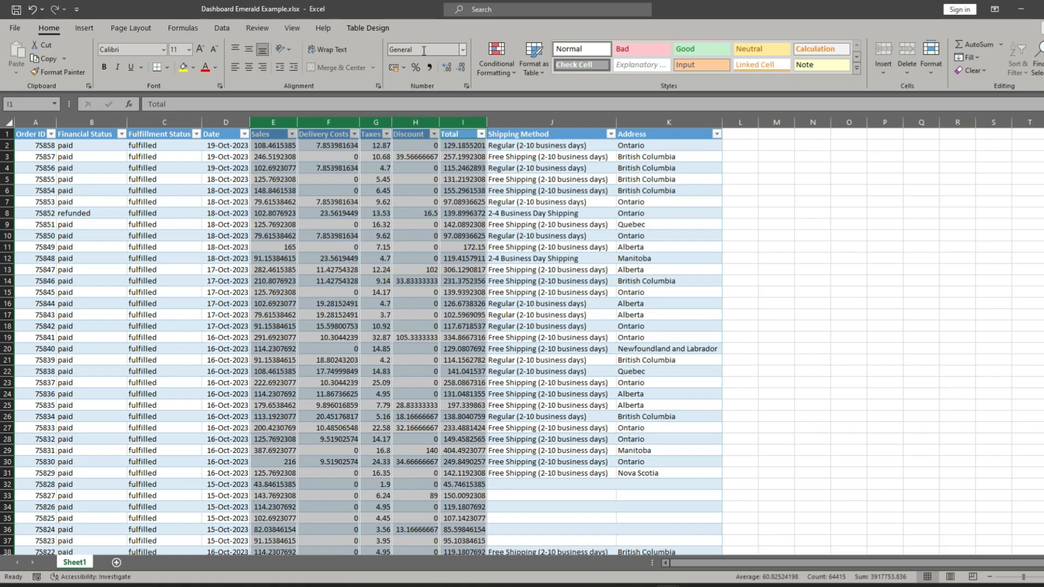
left_click(463, 49)
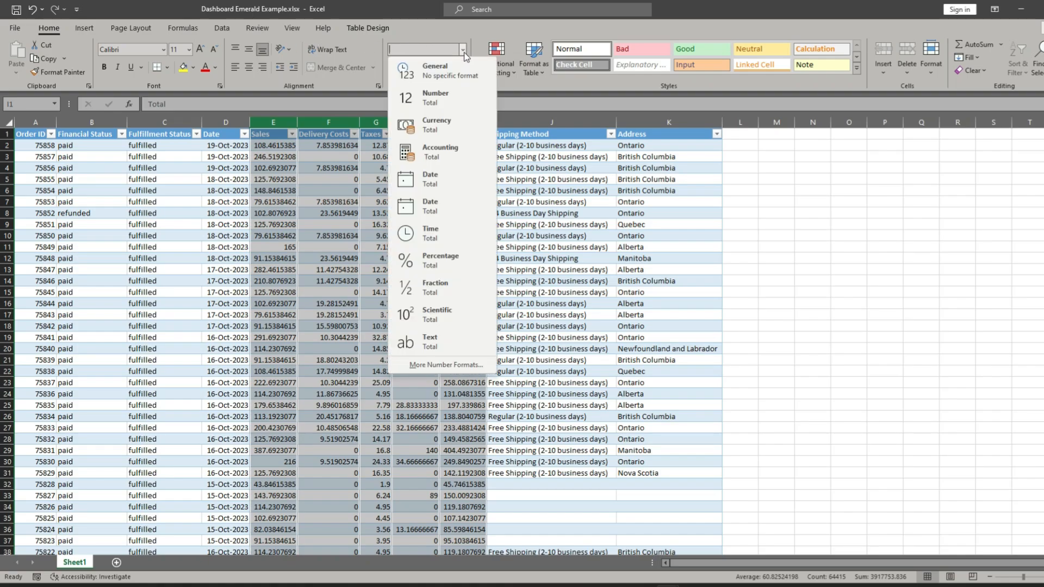
left_click(445, 365)
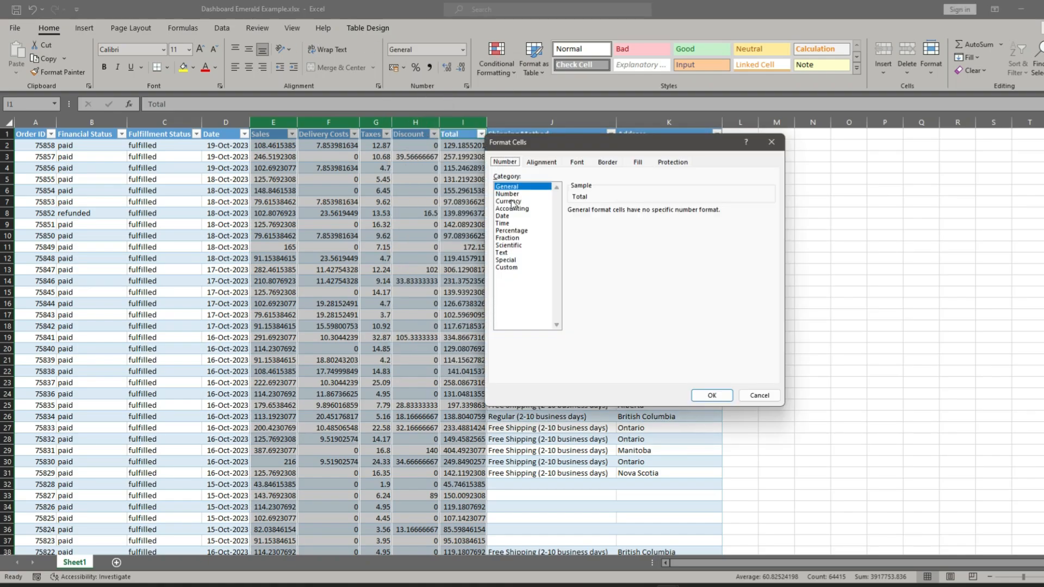
left_click(511, 201)
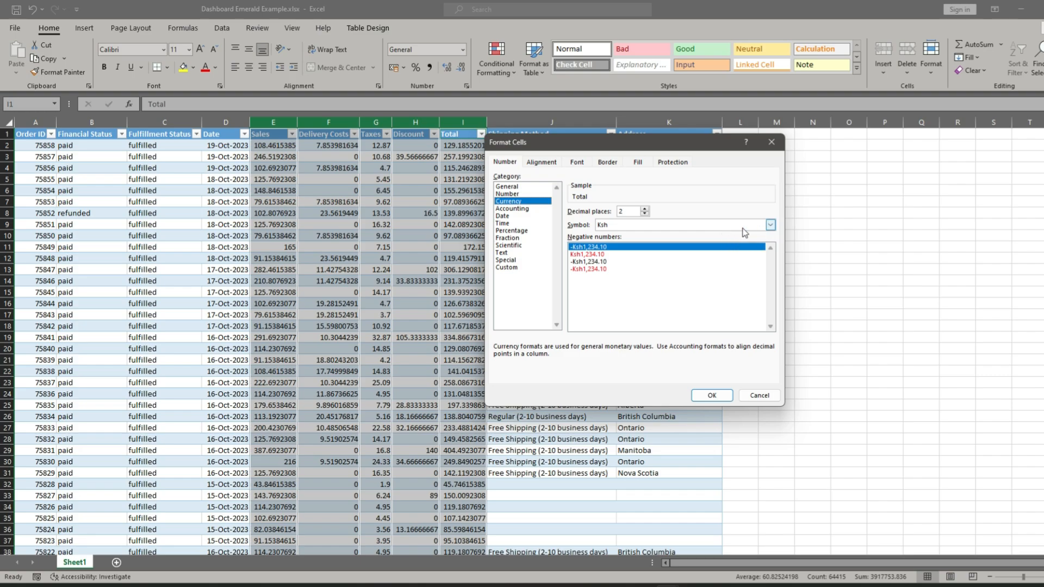
left_click(771, 225)
scroll(720, 326, "down", 1)
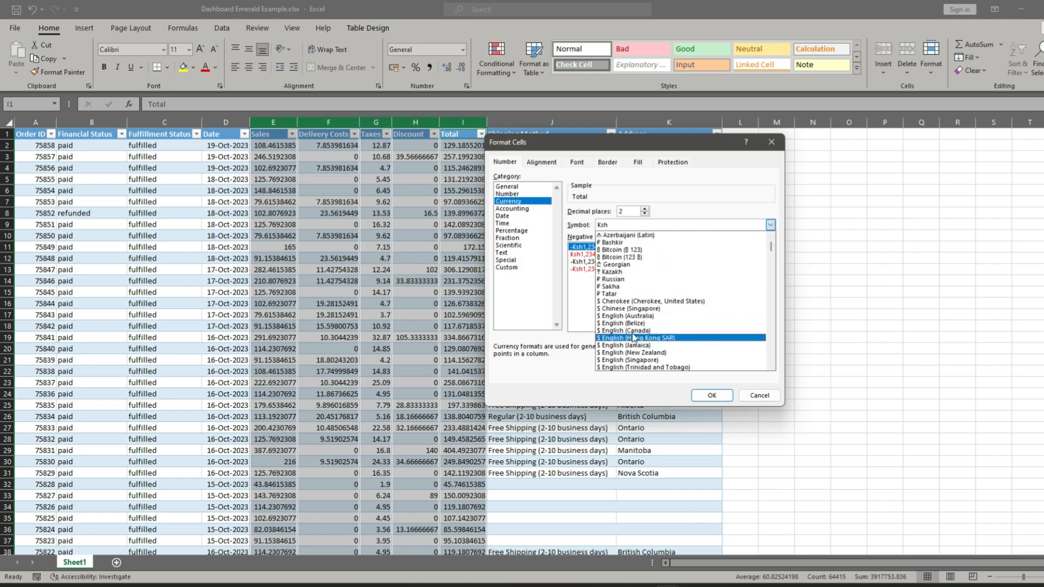
scroll(642, 358, "down", 1)
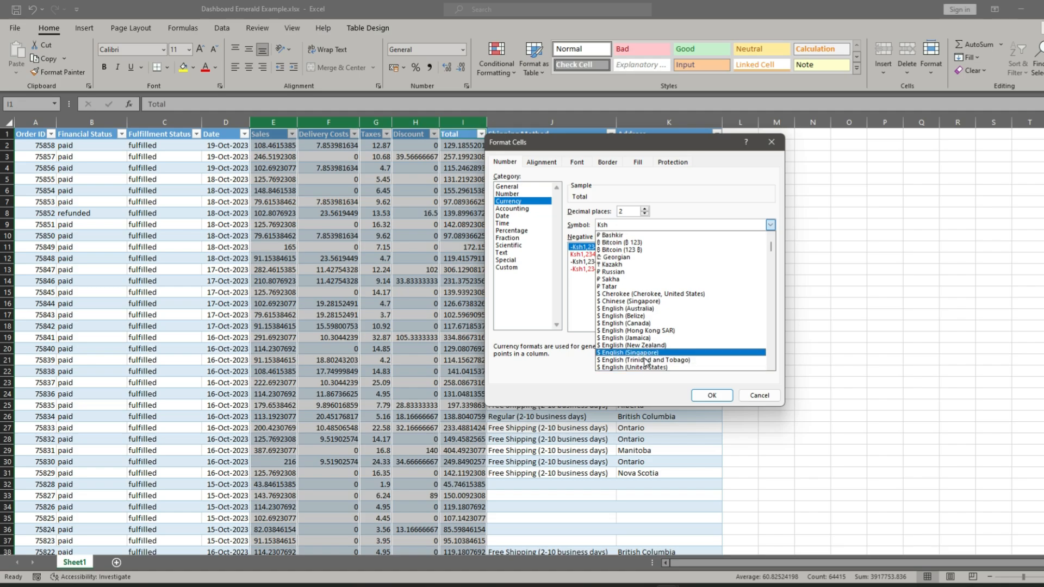
scroll(645, 359, "down", 1)
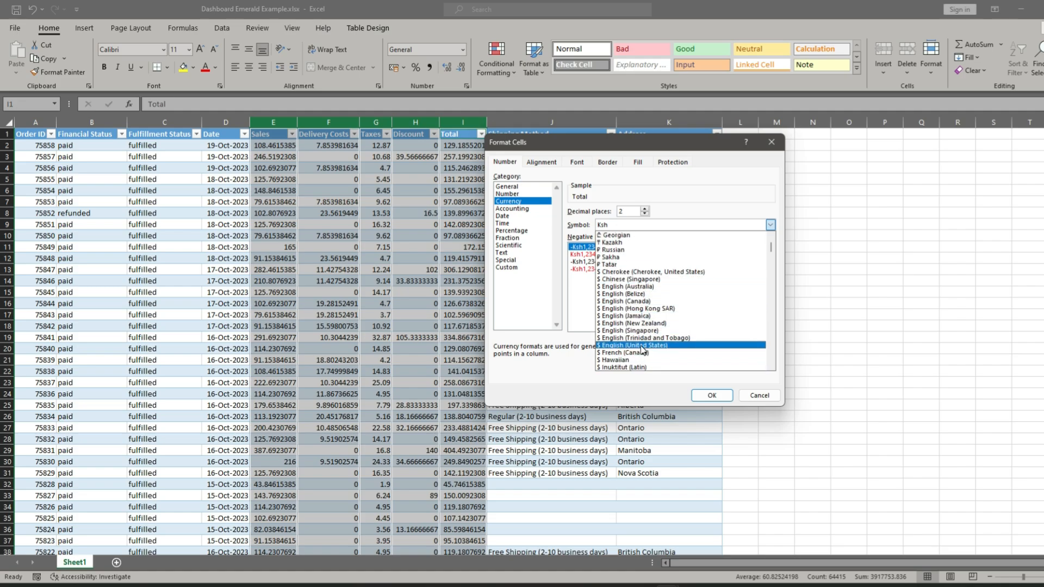
left_click(642, 347)
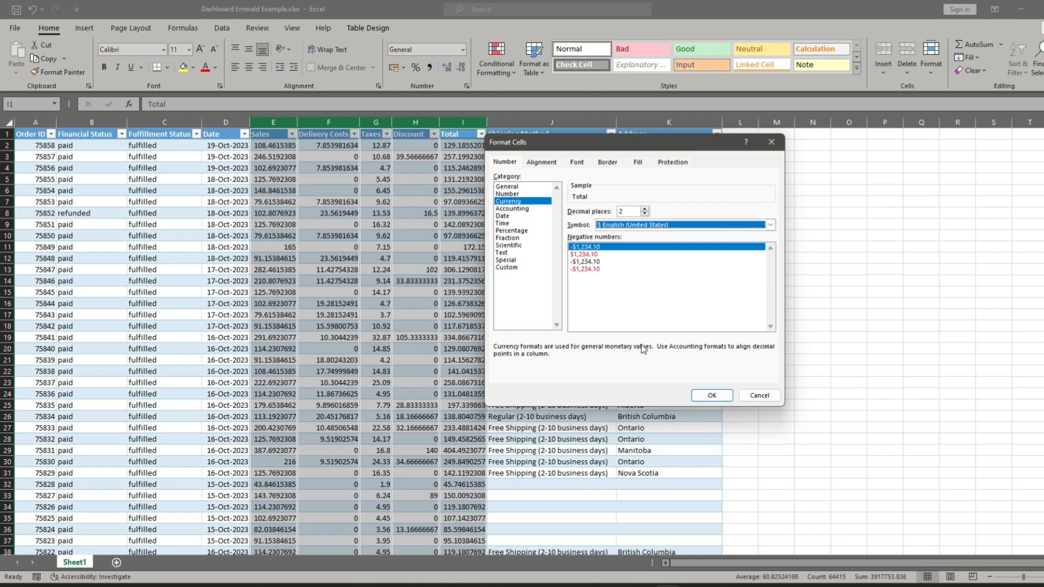
left_click(712, 396)
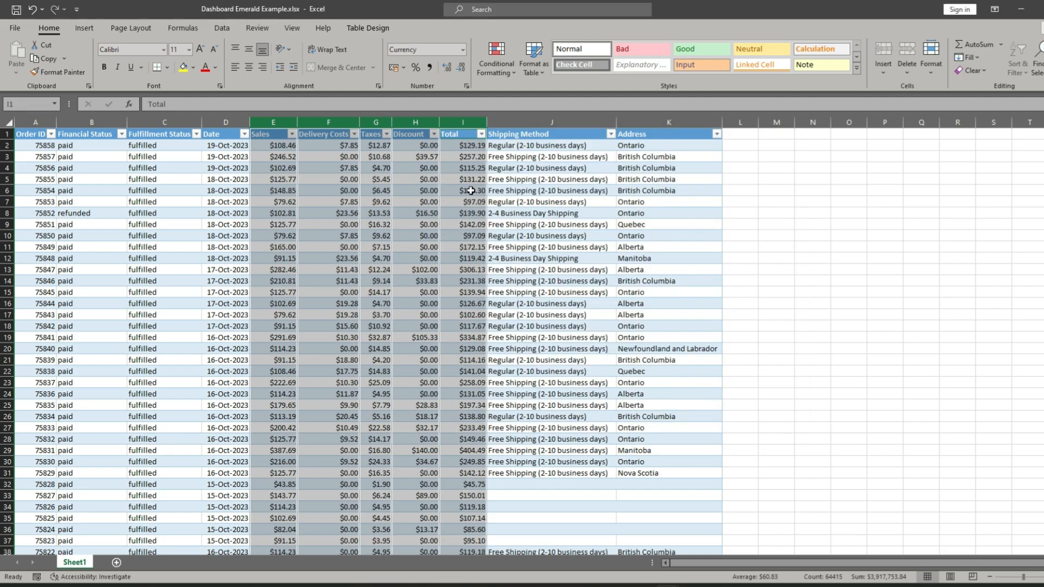
left_click(430, 190)
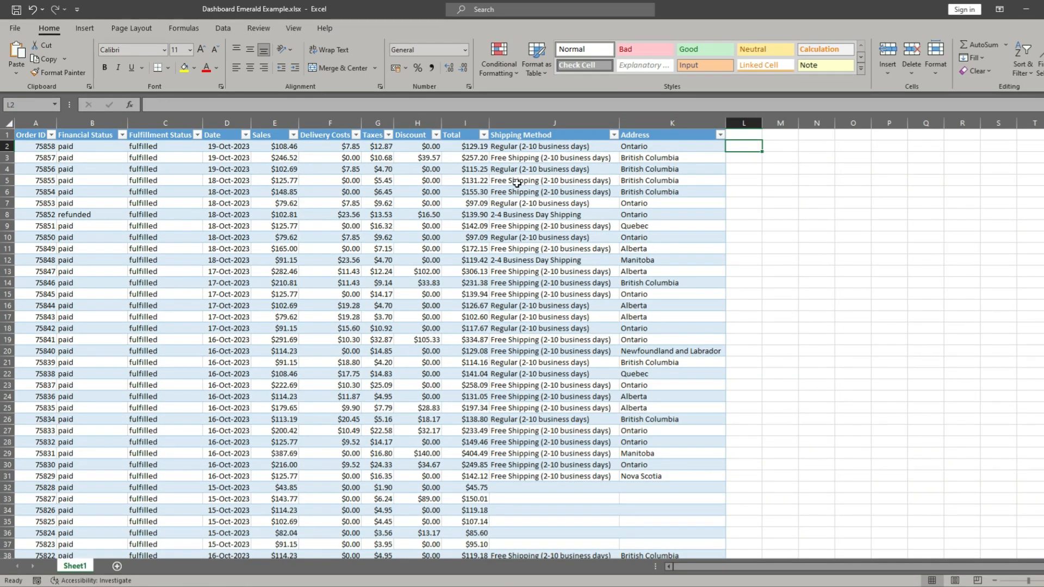
- Rename the Shipping Method column header in J1 to Shipping
left_click(517, 183)
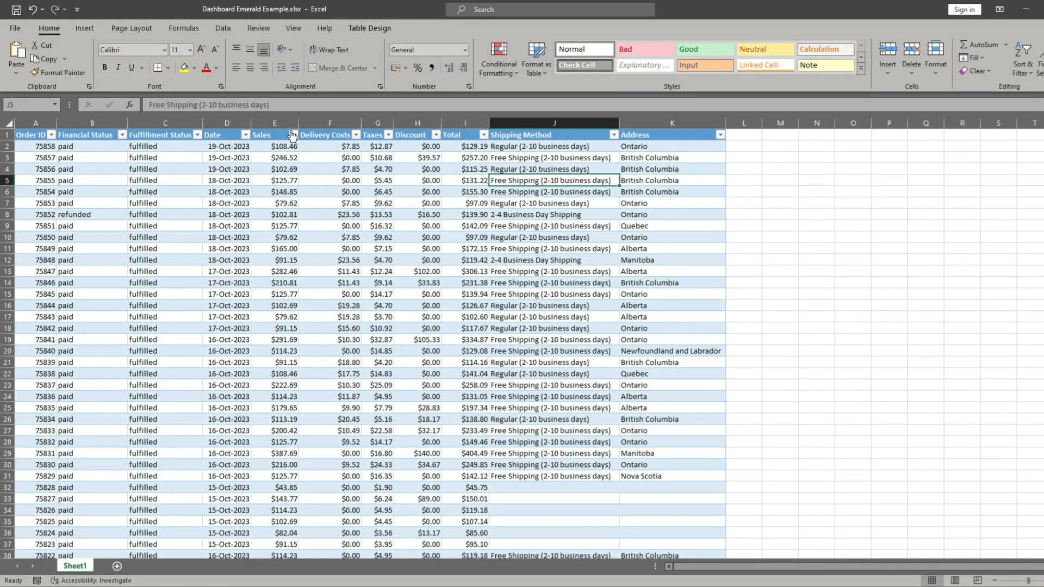
left_click(556, 126)
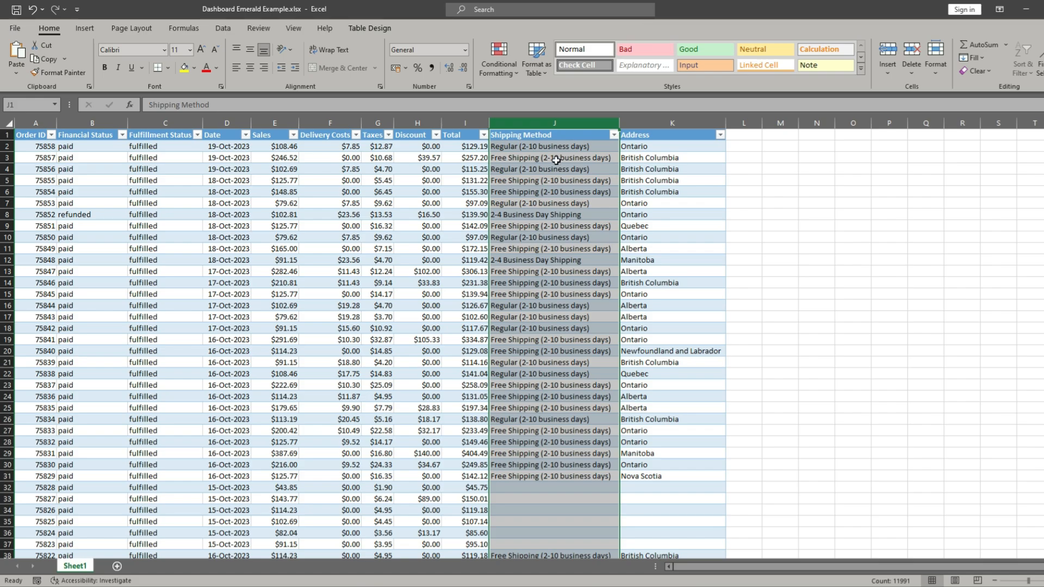
left_click(546, 136)
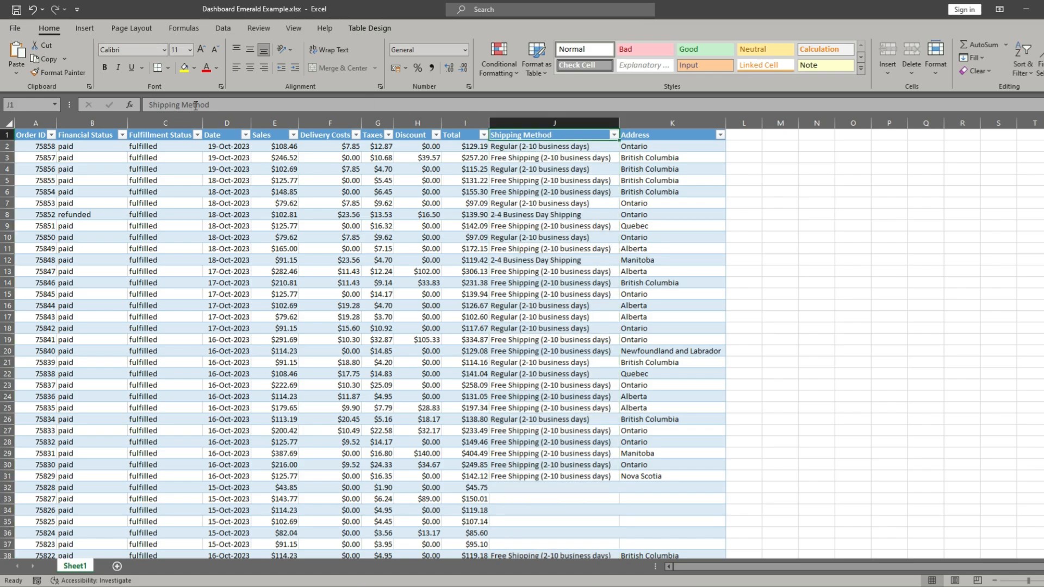
left_click(218, 105)
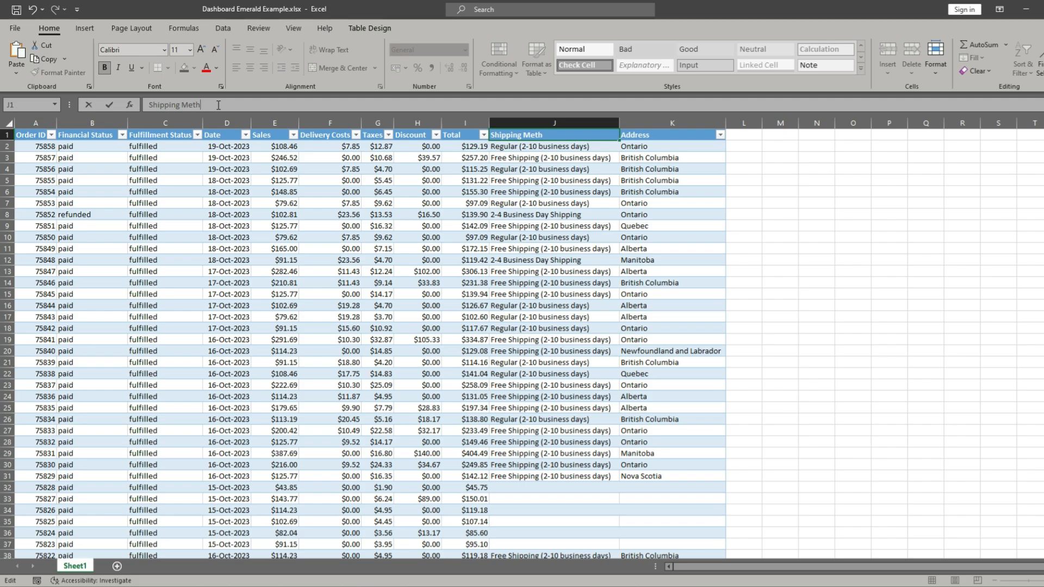
key("BackSpace")
key("BackSpace")
key("BackSpace")
key("BackSpace")
key("Return")
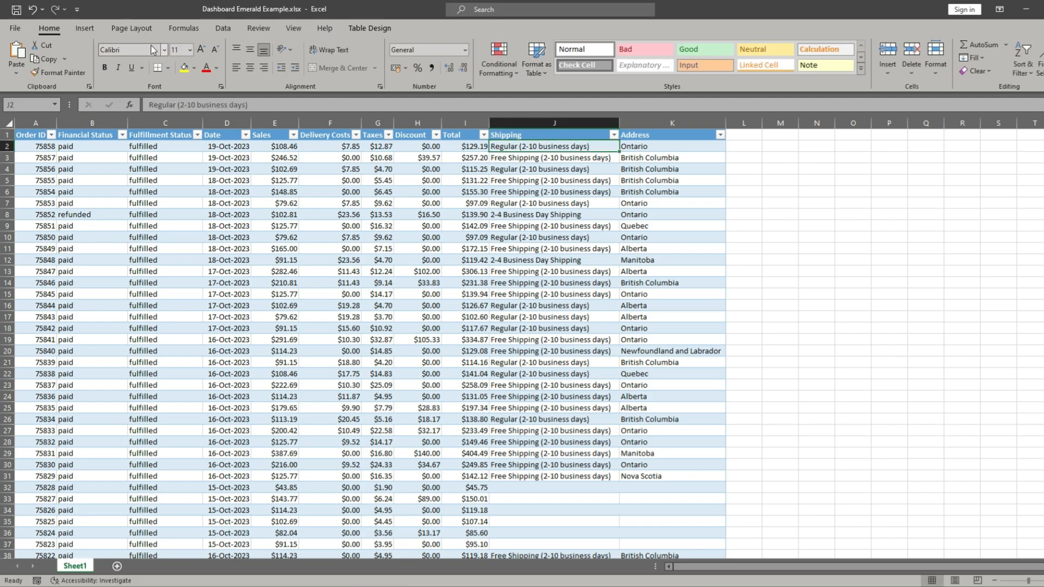
- Create a PivotTable on a new worksheet from column J, with the Shipping field in Rows
left_click(549, 123)
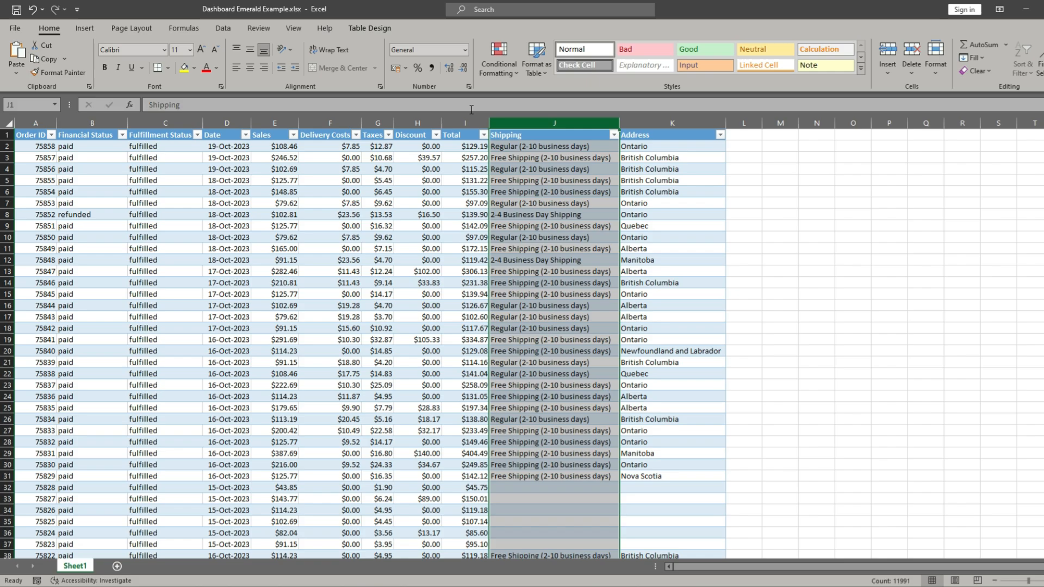
left_click(84, 29)
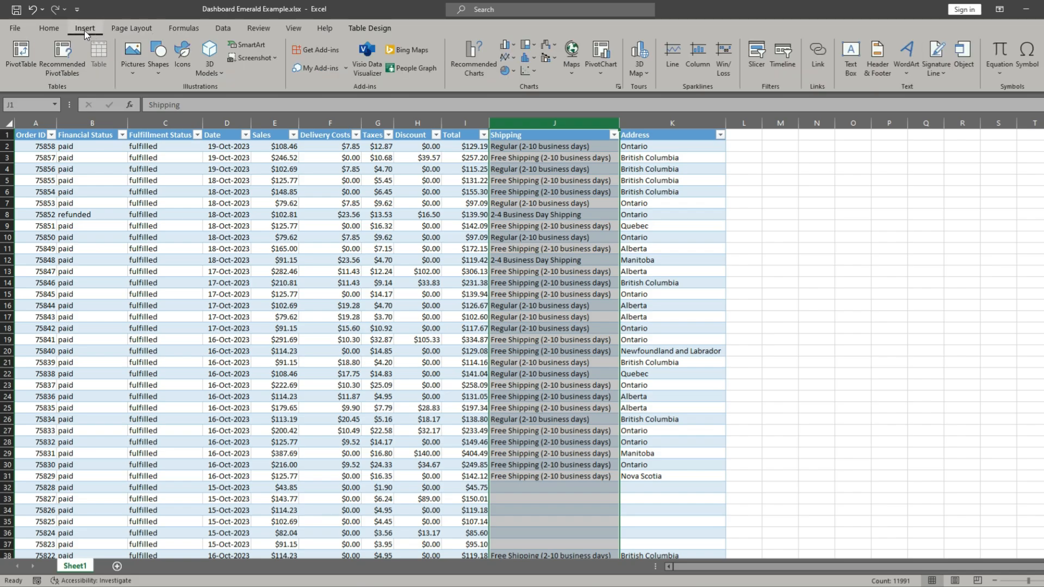
left_click(16, 56)
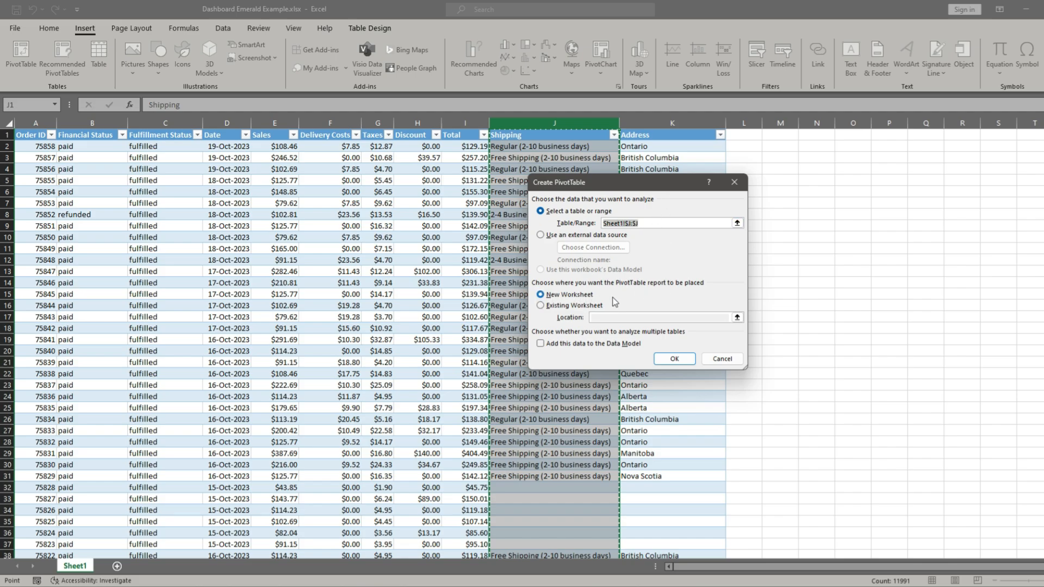
left_click(682, 361)
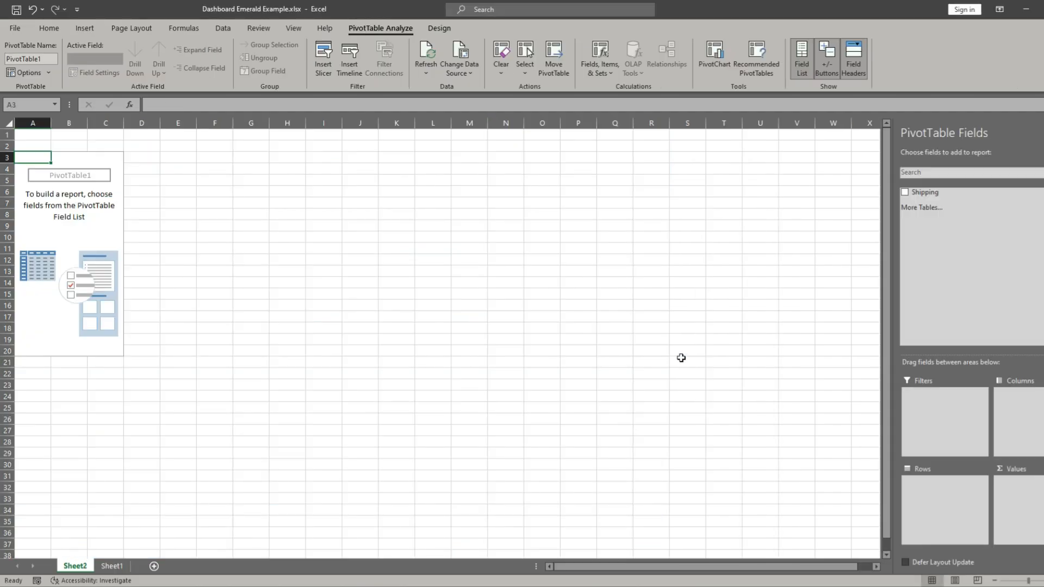
left_click_drag(954, 194, 923, 498)
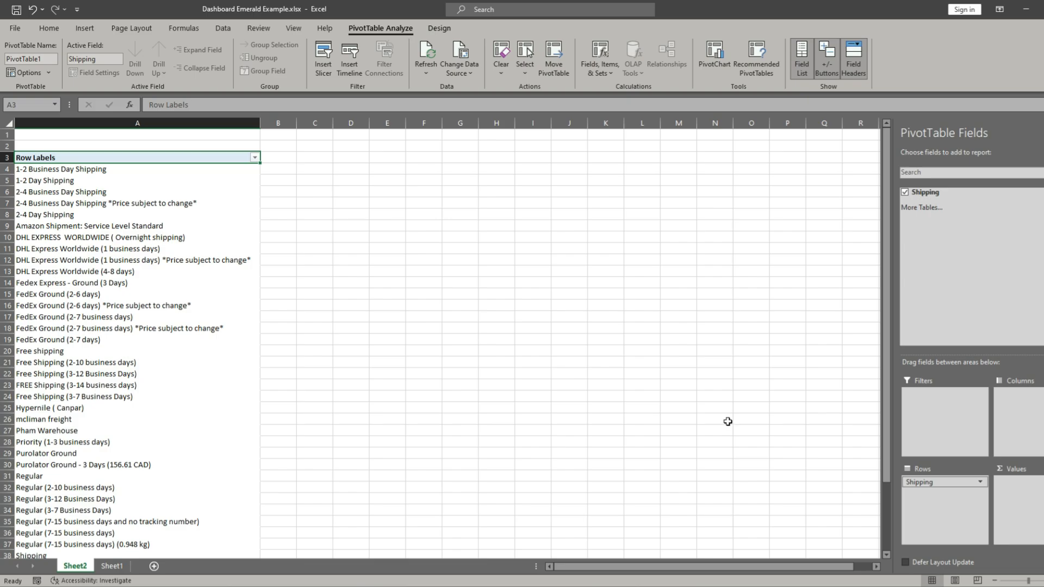
- Widen column C beside the PivotTable and start a SWITCH formula in C4 with A4 as the expression
left_click(310, 170)
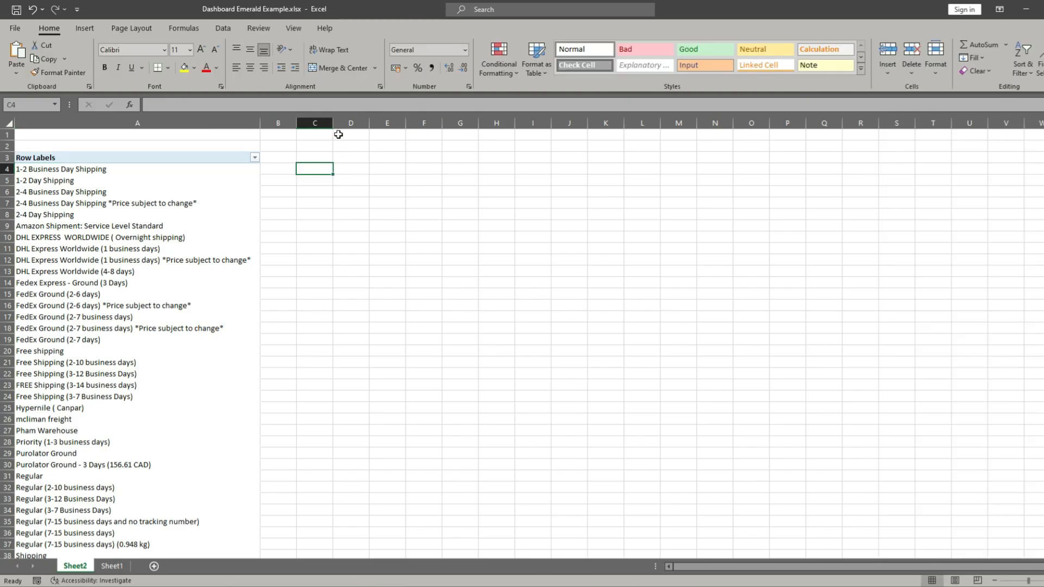
left_click_drag(333, 123, 398, 123)
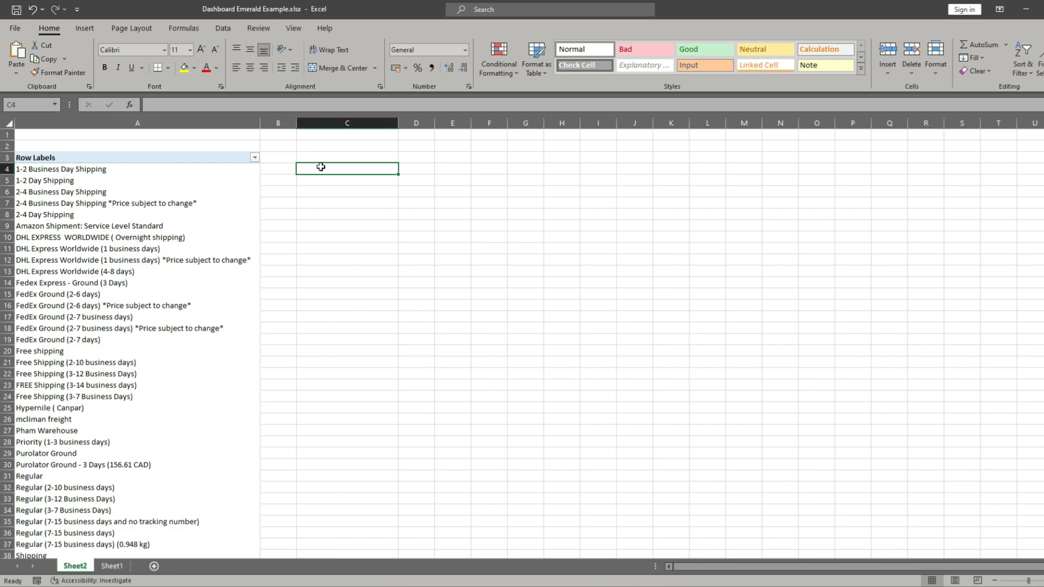
type("=")
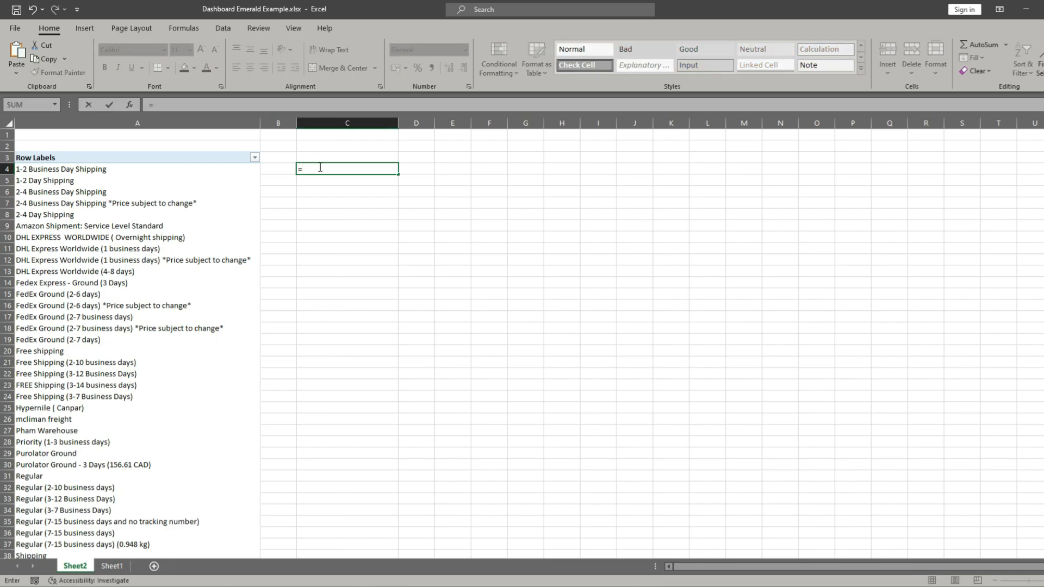
type("Swit")
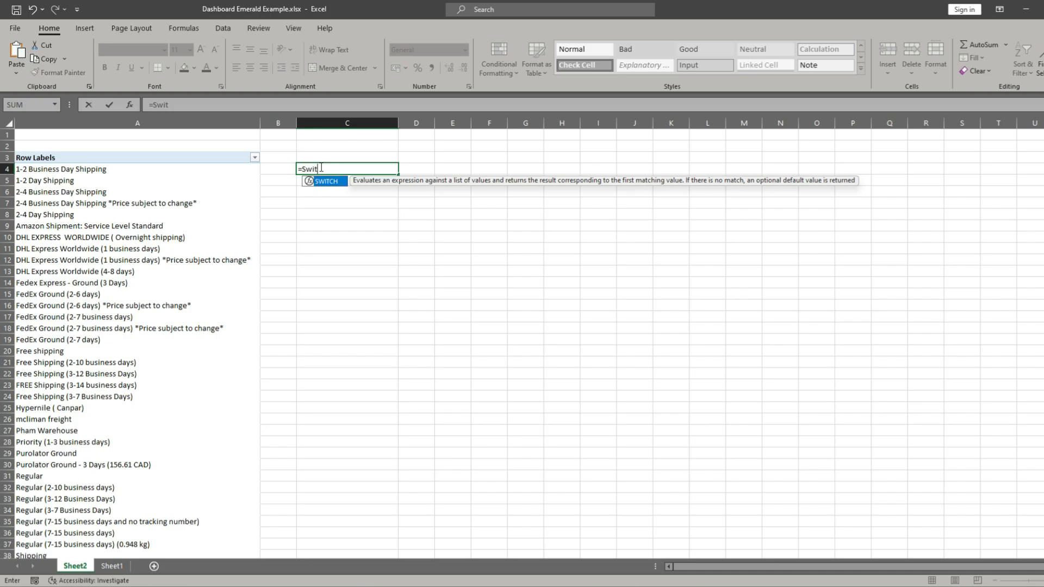
double_click(327, 184)
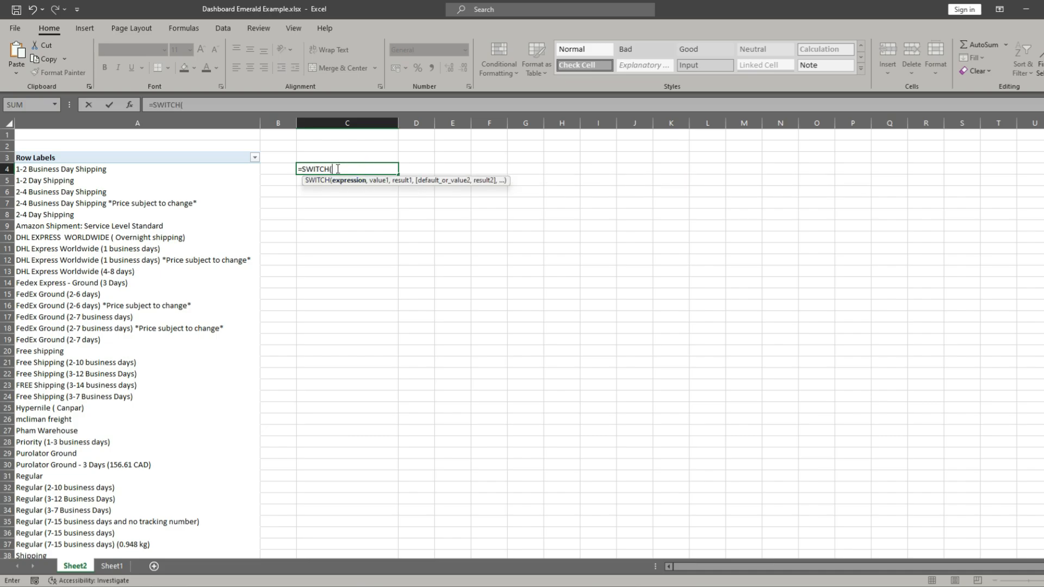
left_click(84, 171)
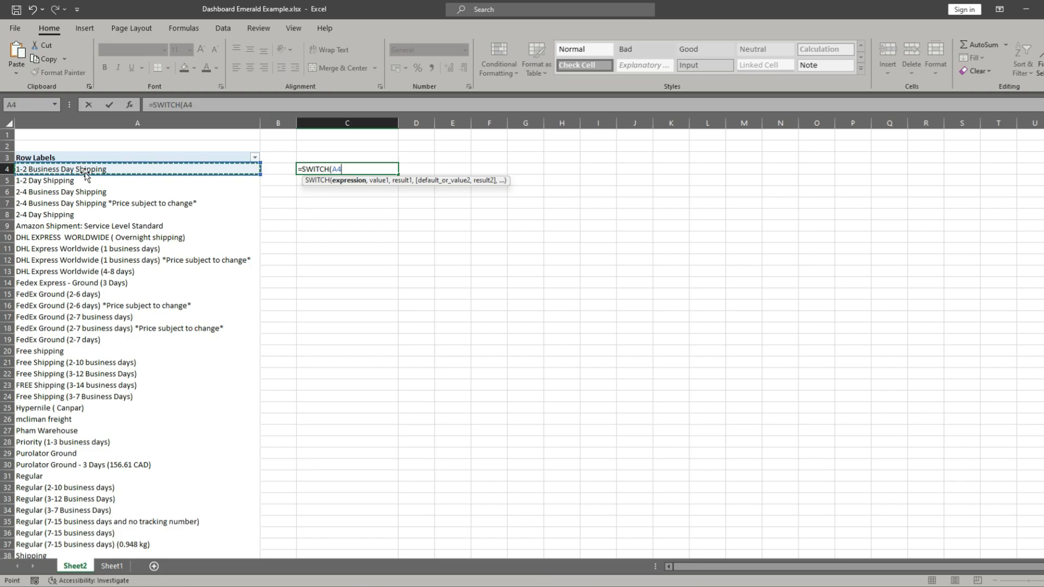
type(",\"1-2")
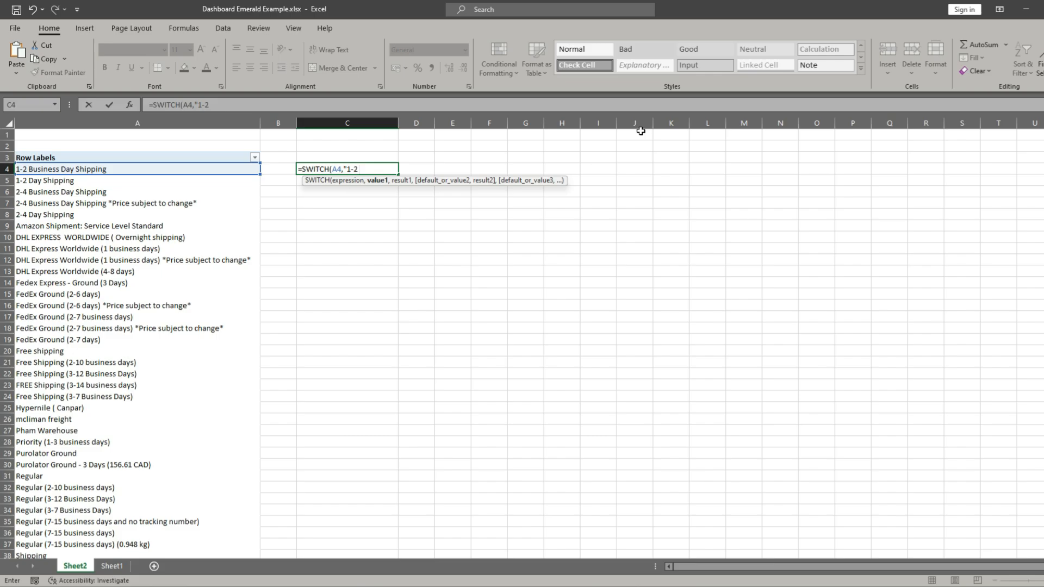
- Enter "1-2 Business Day Shipping" as the first value to match in the SWITCH formula
type("ness Day Shi")
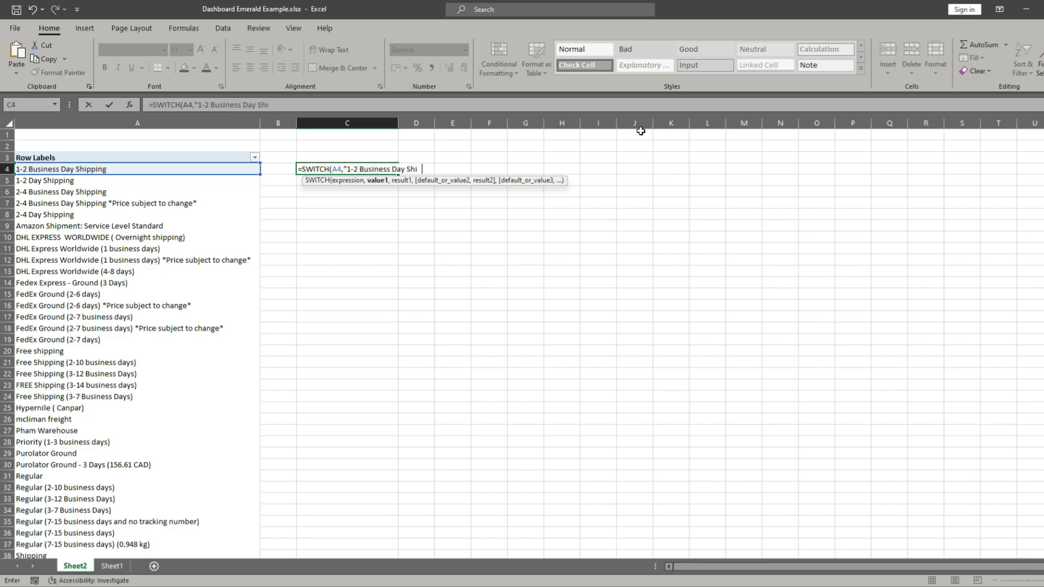
type("pping")
type("\",")
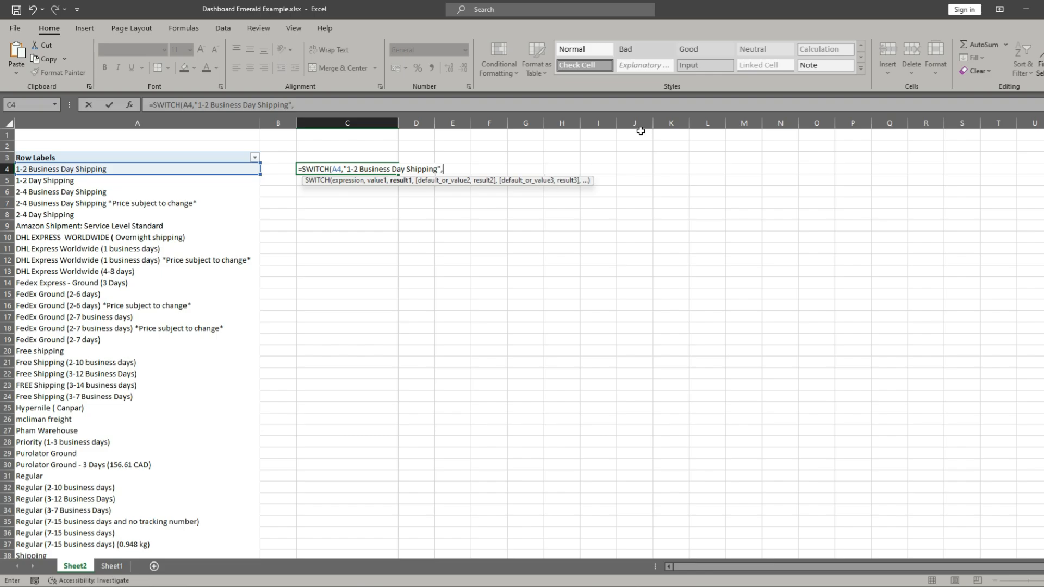
type("\"Business Ship")
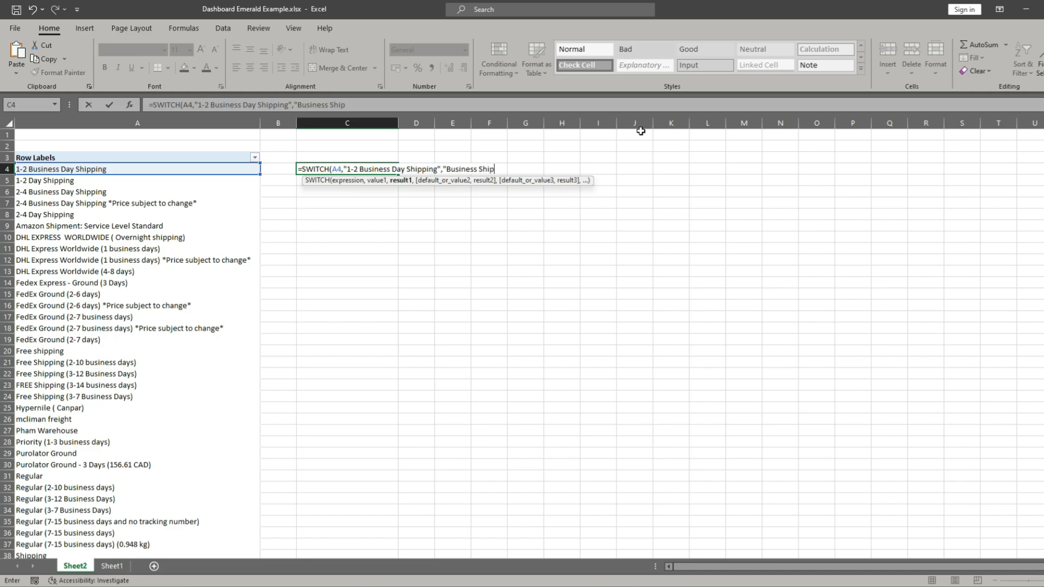
type("ping")
- Enter "Business Shipping" as the first result of the SWITCH formula and continue the formula on a new line
scroll(187, 318, "down", 5)
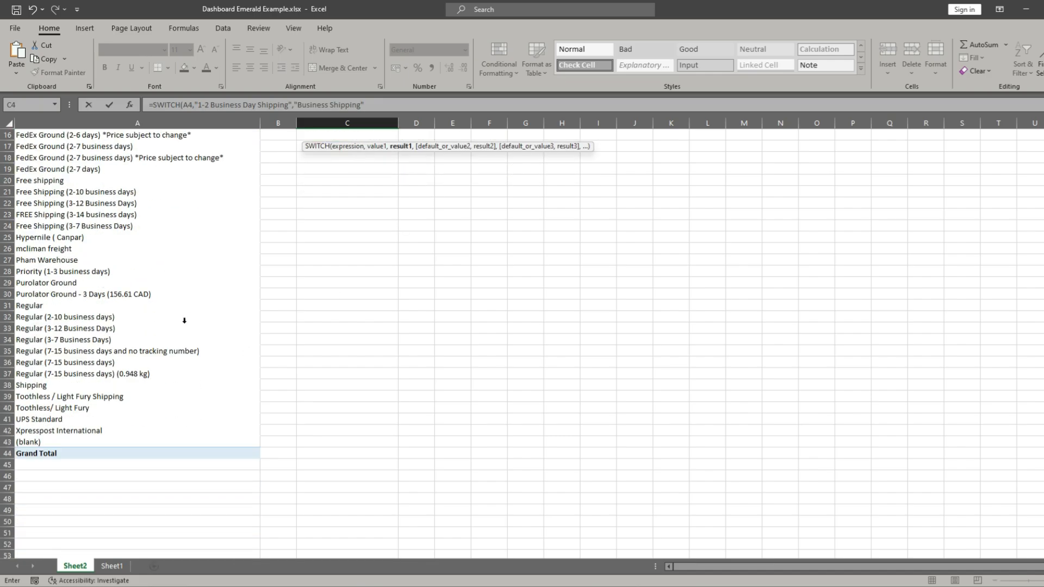
scroll(184, 321, "up", 5)
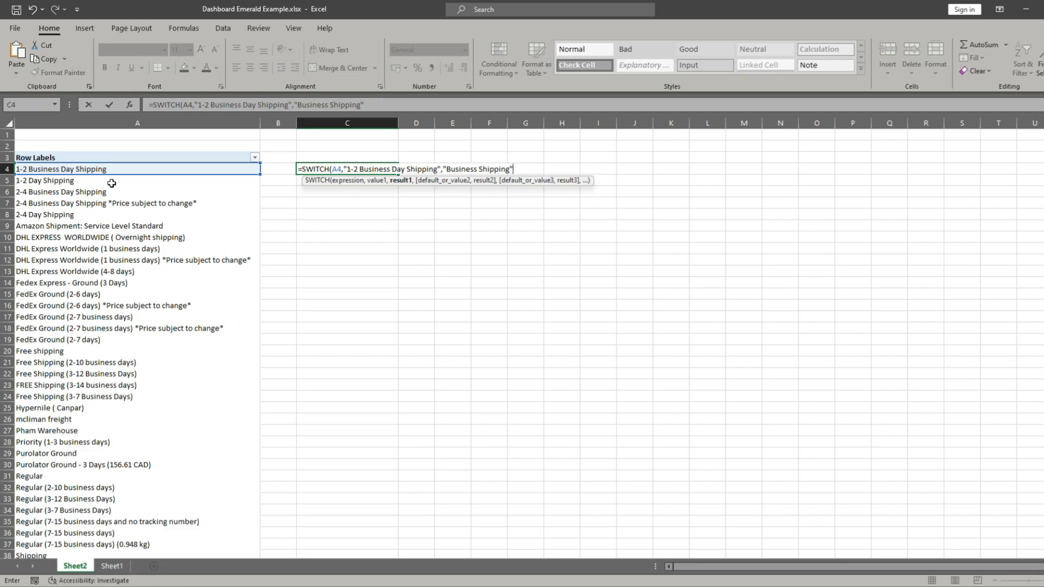
scroll(139, 177, "down", 5)
scroll(96, 354, "up", 5)
type(",")
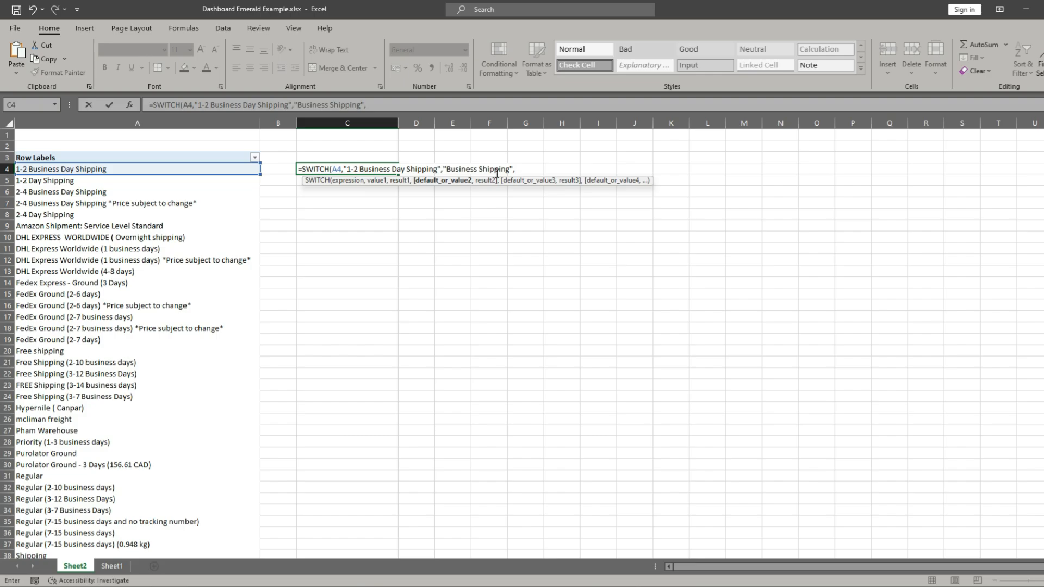
key("alt+Return")
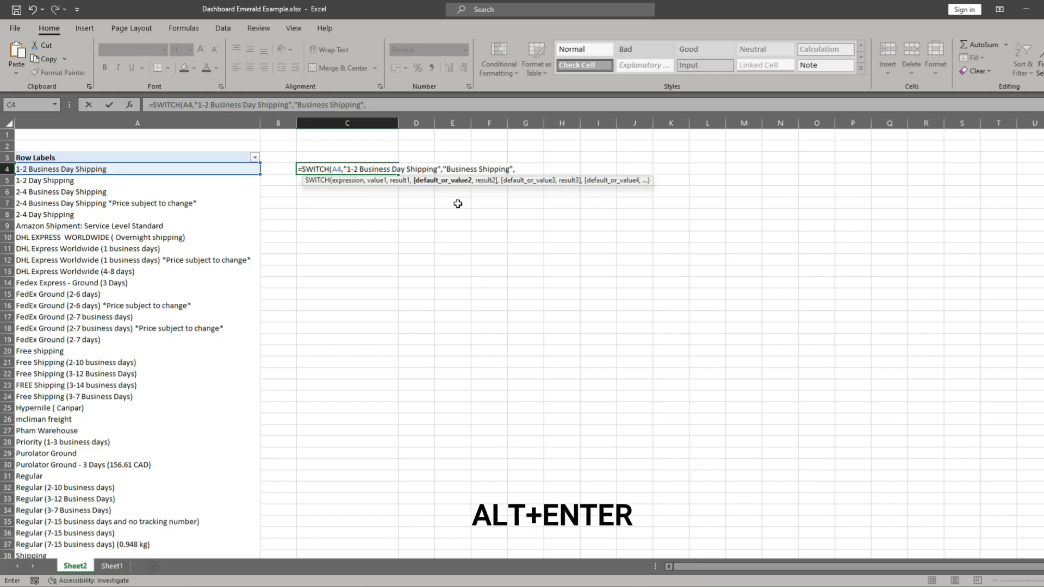
key("alt+Return")
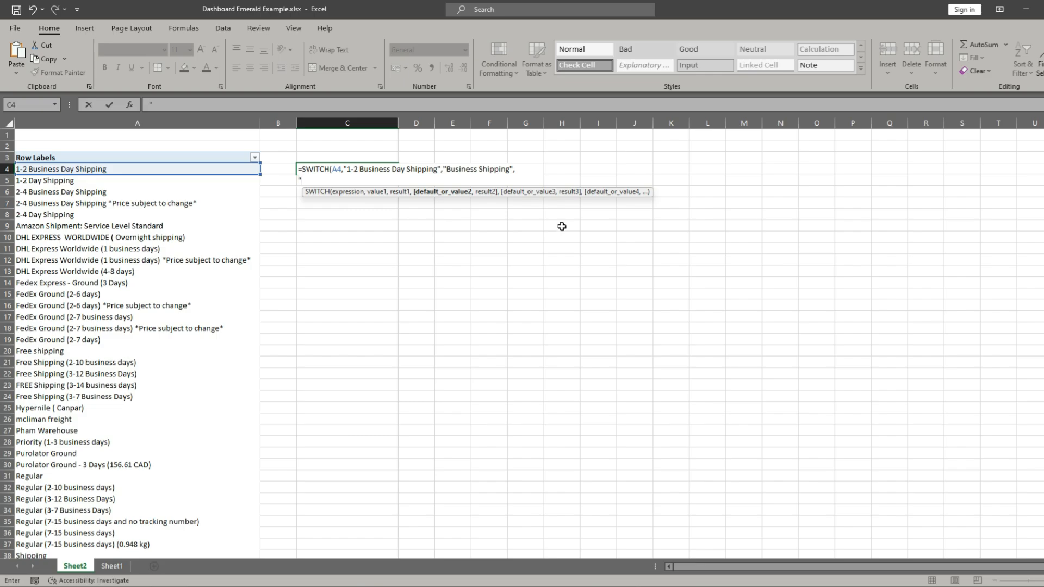
- Add the pair "1-2 Day Shipping","Business Shipping" to the SWITCH formula and begin another line
type("1-2 Day Shipping")
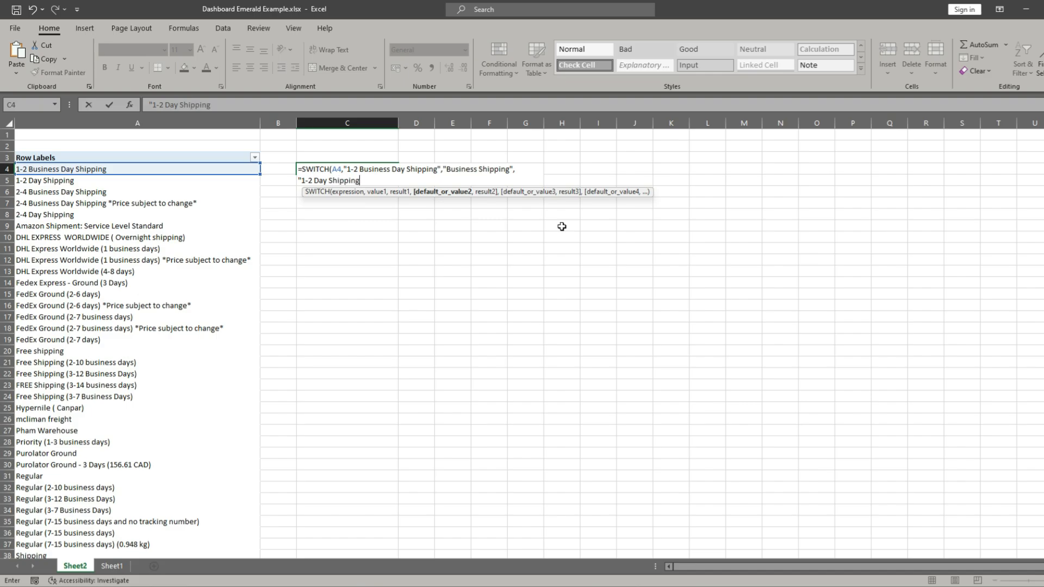
type(":")
key("BackSpace")
type("\",\"")
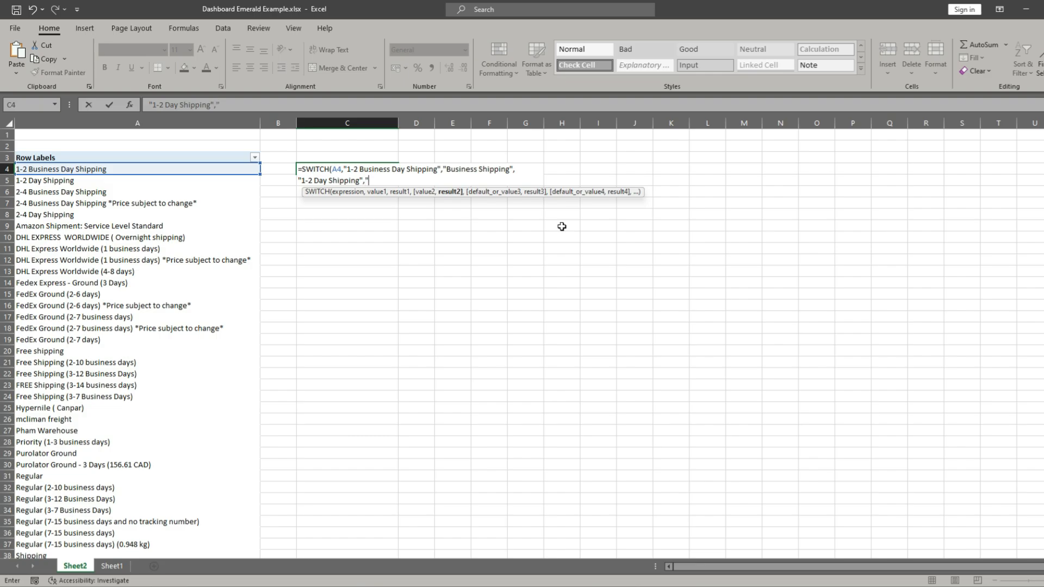
type("Business Shipping")
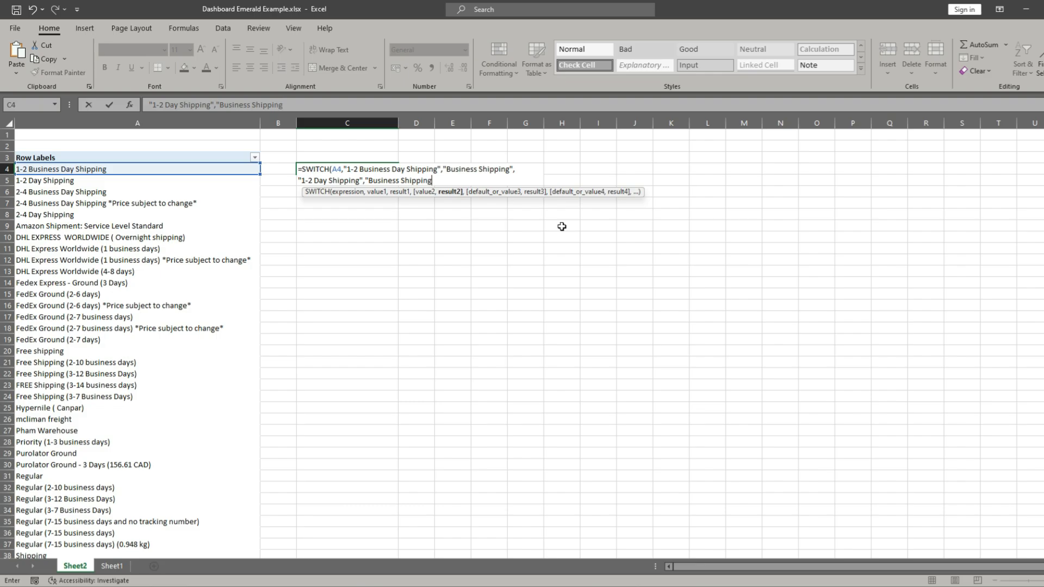
type("\",")
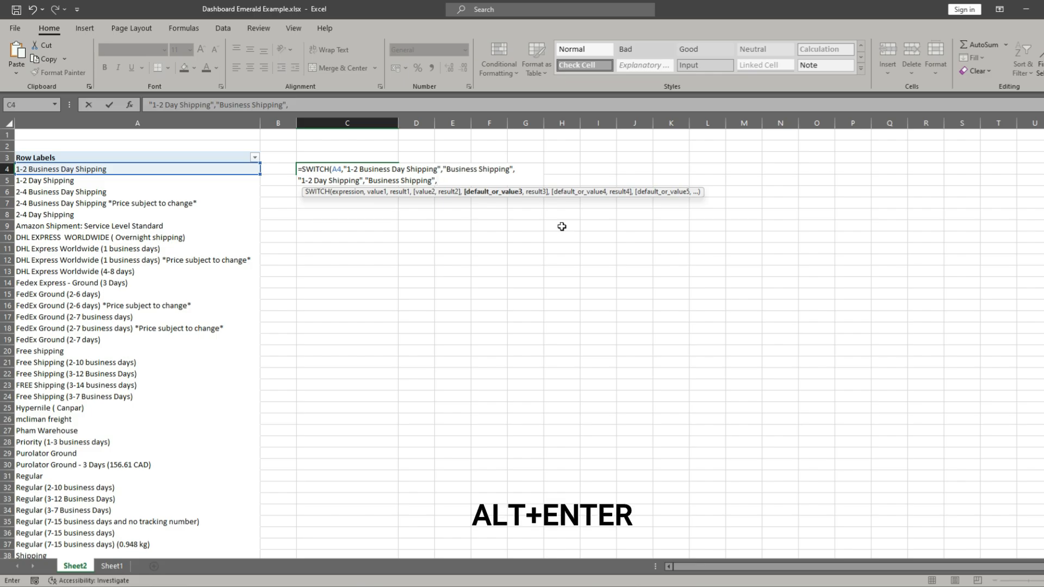
key("alt+Return")
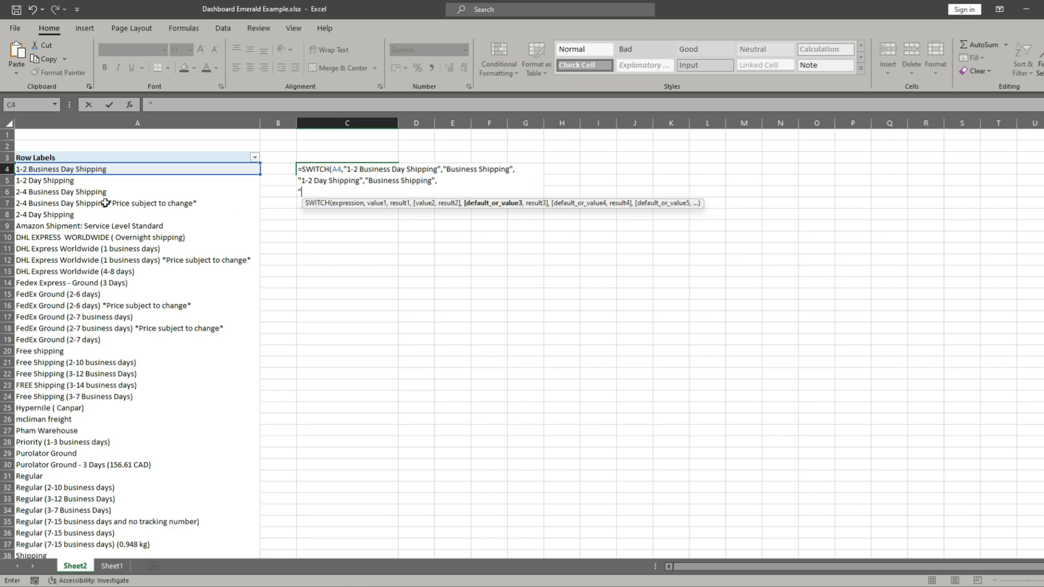
- Add the pair "2-4 Business Day Shipping","Business Shipping" to the SWITCH formula and begin another line
type("\"2-4 Business Day Shipping")
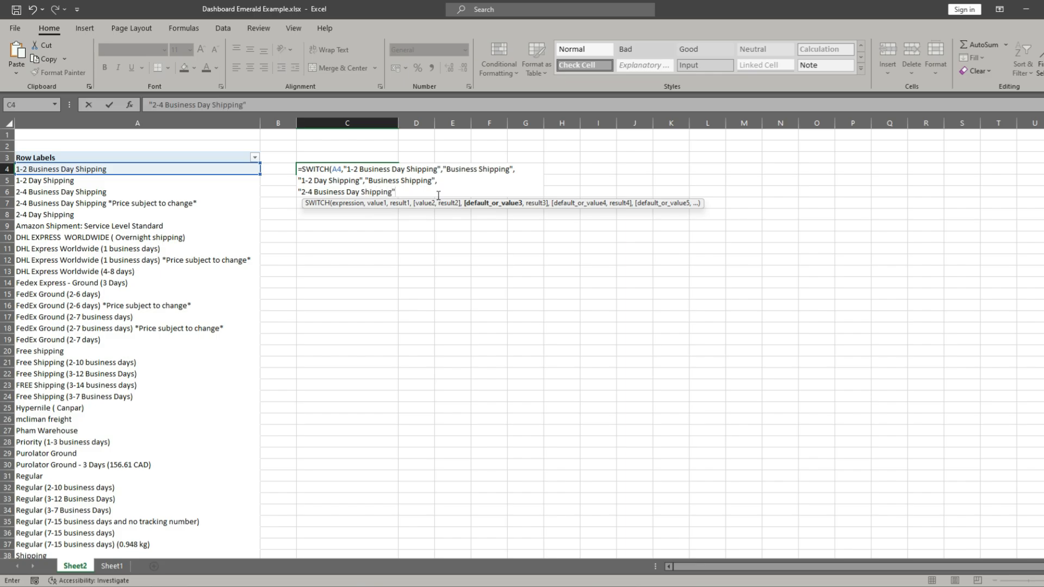
type("\",")
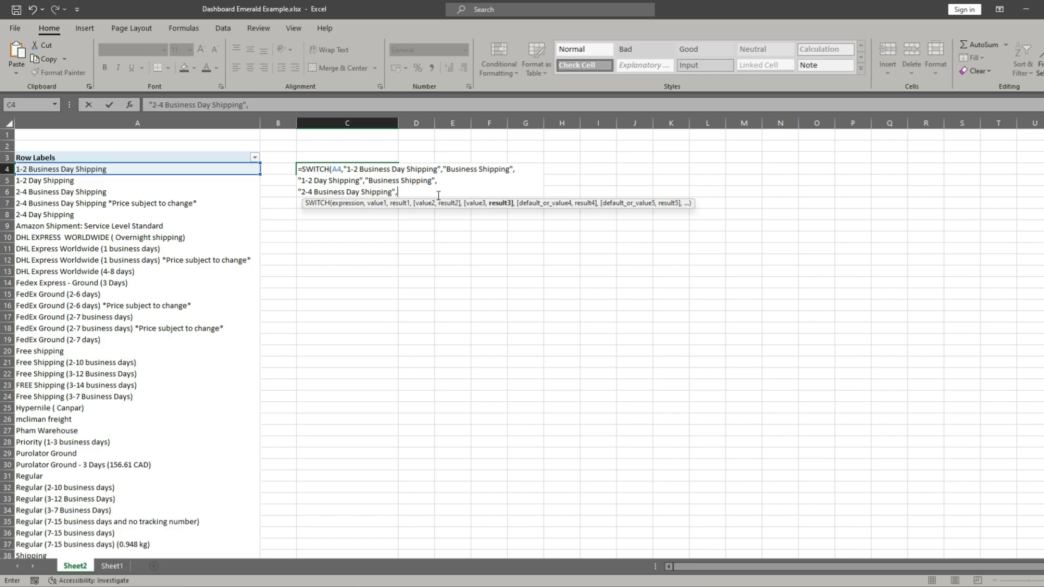
type(" \"Business Shipping")
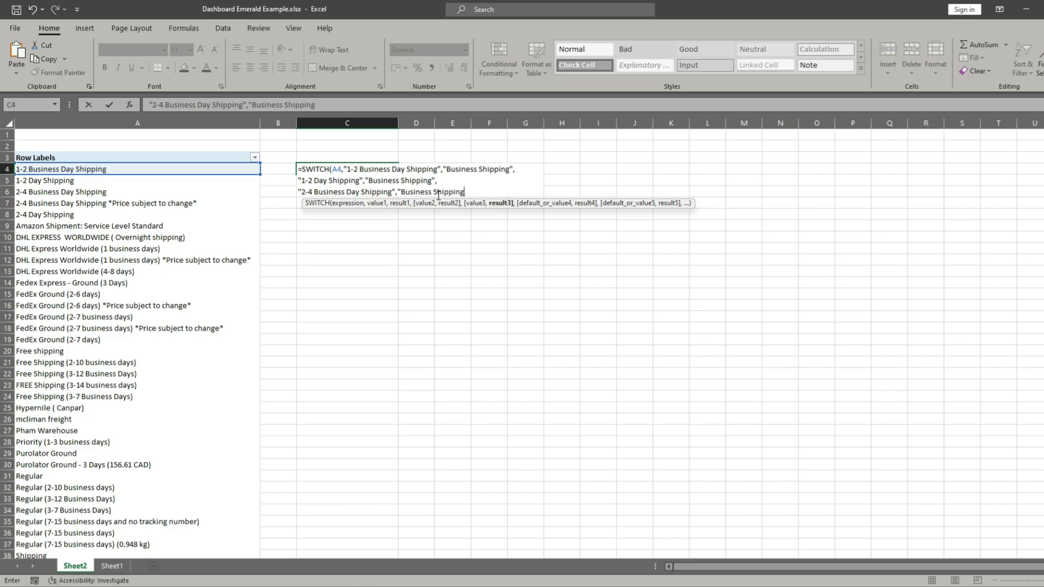
type("\"")
type(",")
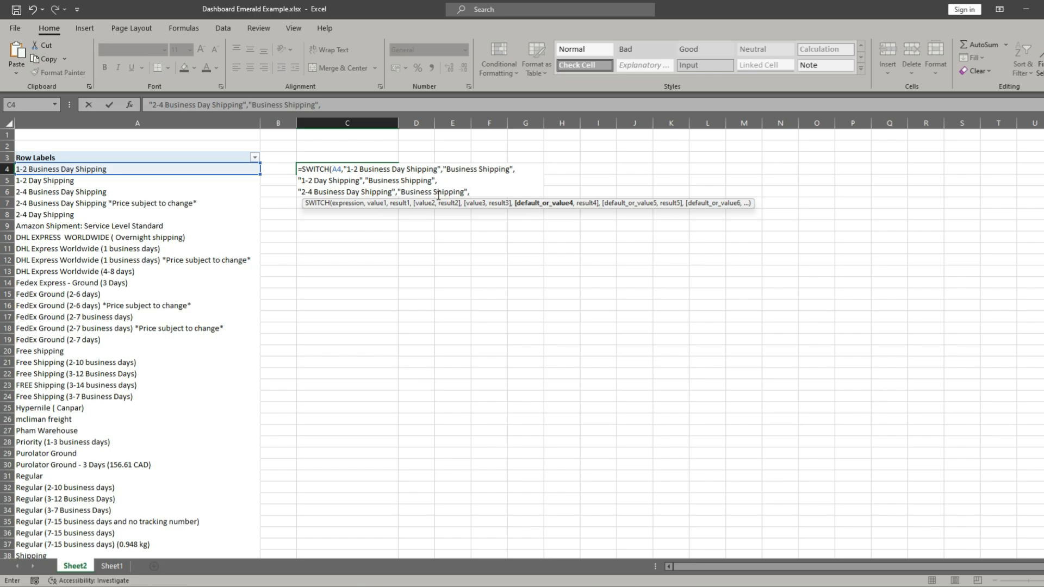
key("alt+Return")
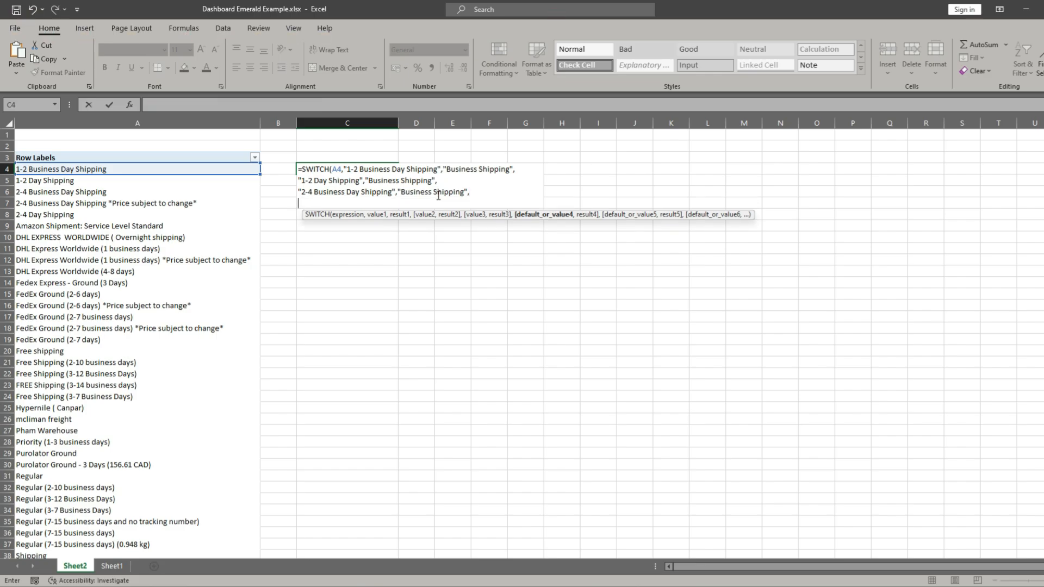
- Finish the SWITCH formula in cell C4 with the default result "Other Shipping" and commit it
type(":")
key("BackSpace")
type("\"Other Shipping")
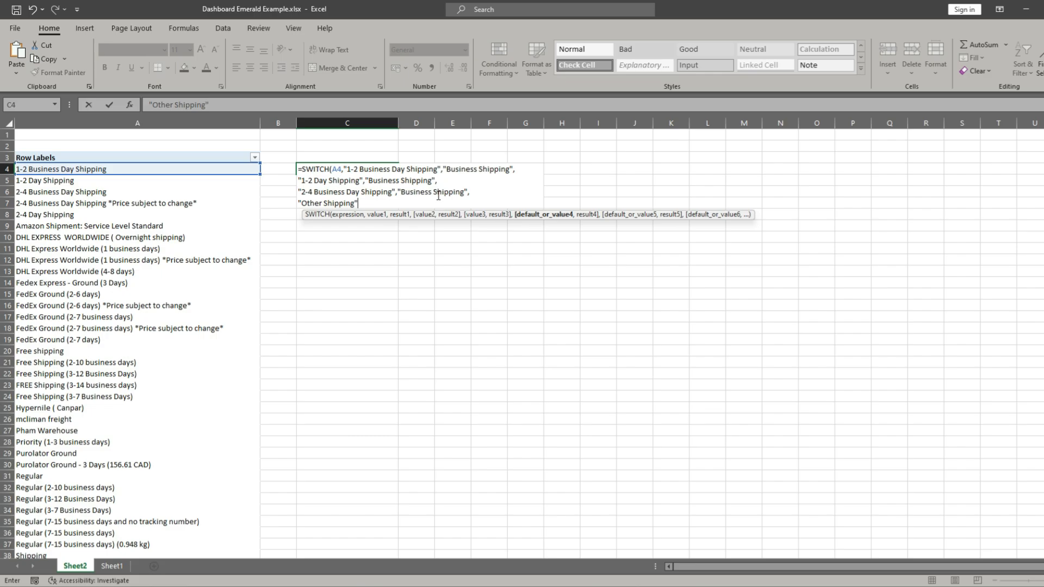
type("\")")
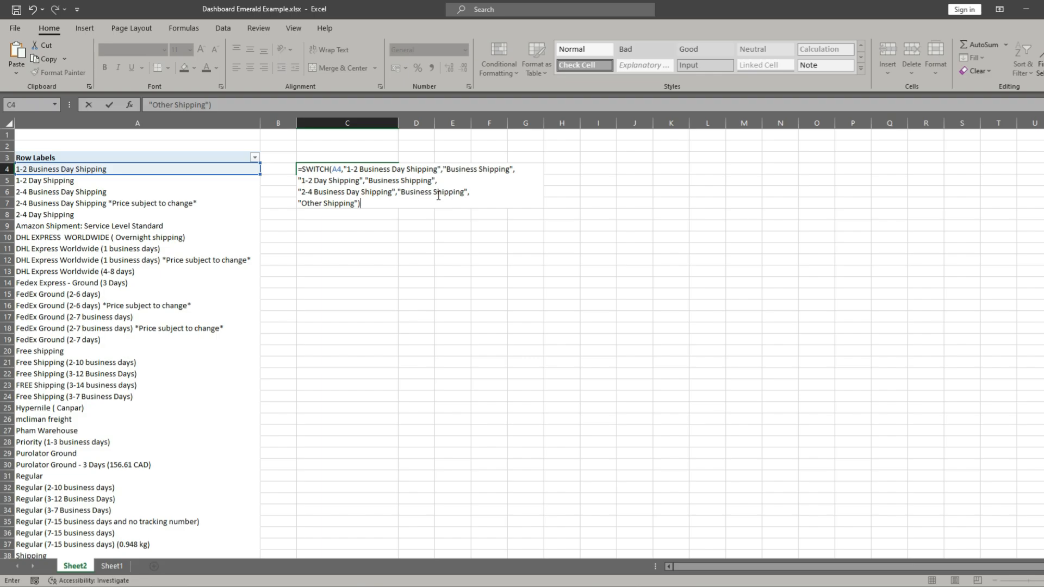
key("Return")
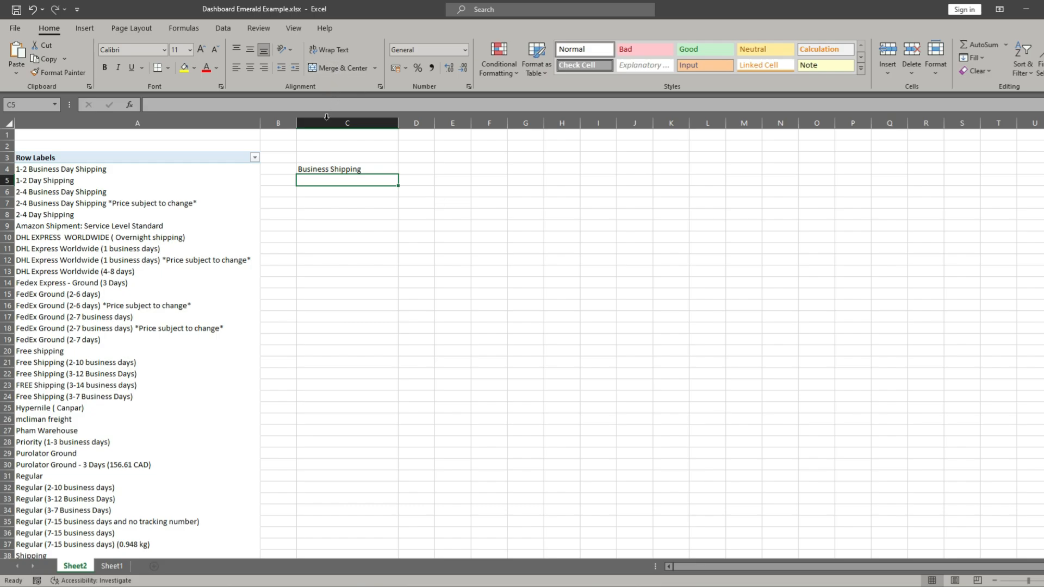
- Fill the SWITCH formula from C4 down to C14 alongside the shipping methods
left_click(334, 168)
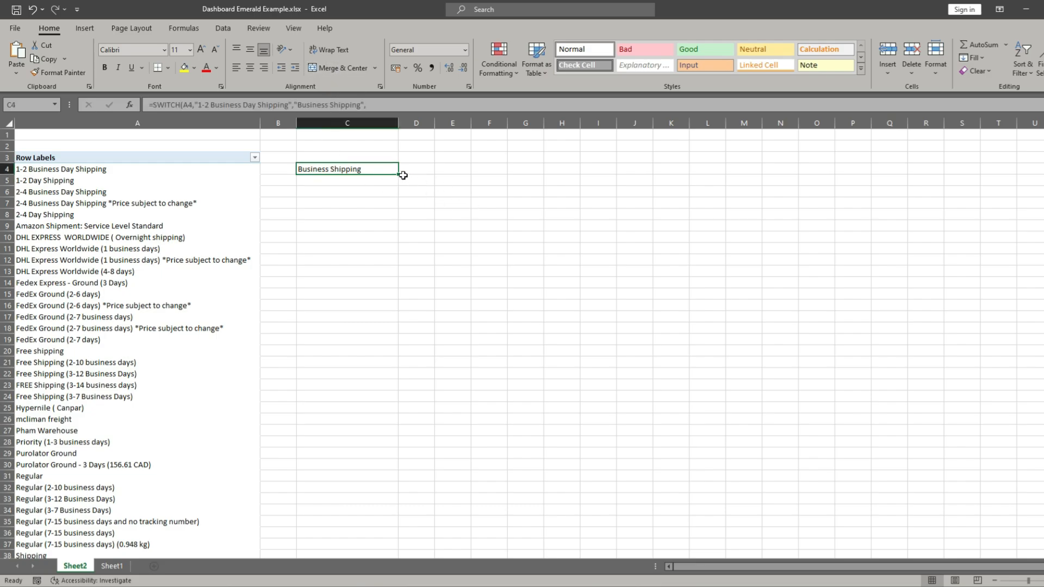
left_click_drag(403, 175, 401, 286)
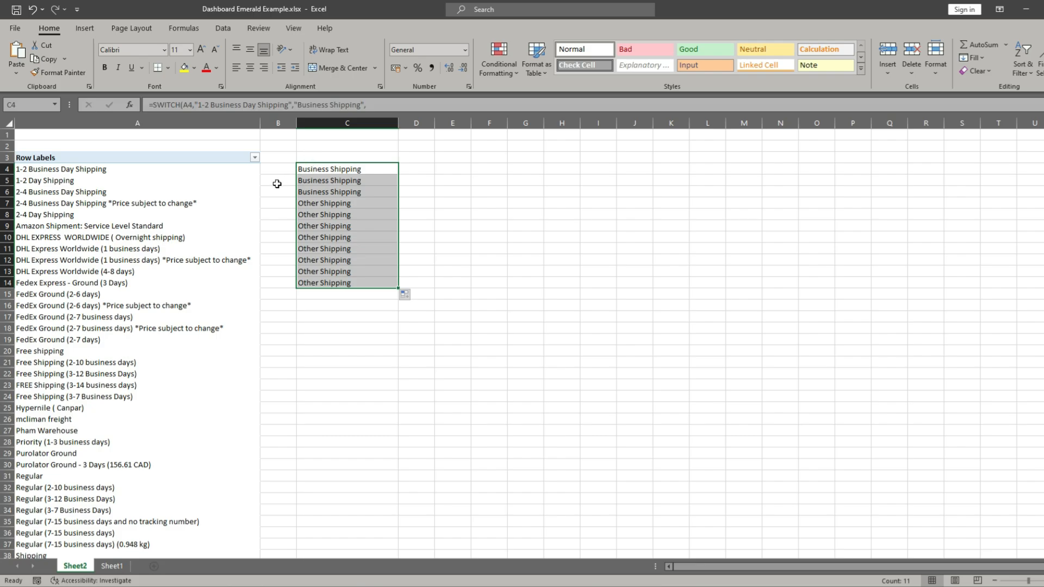
left_click(34, 172)
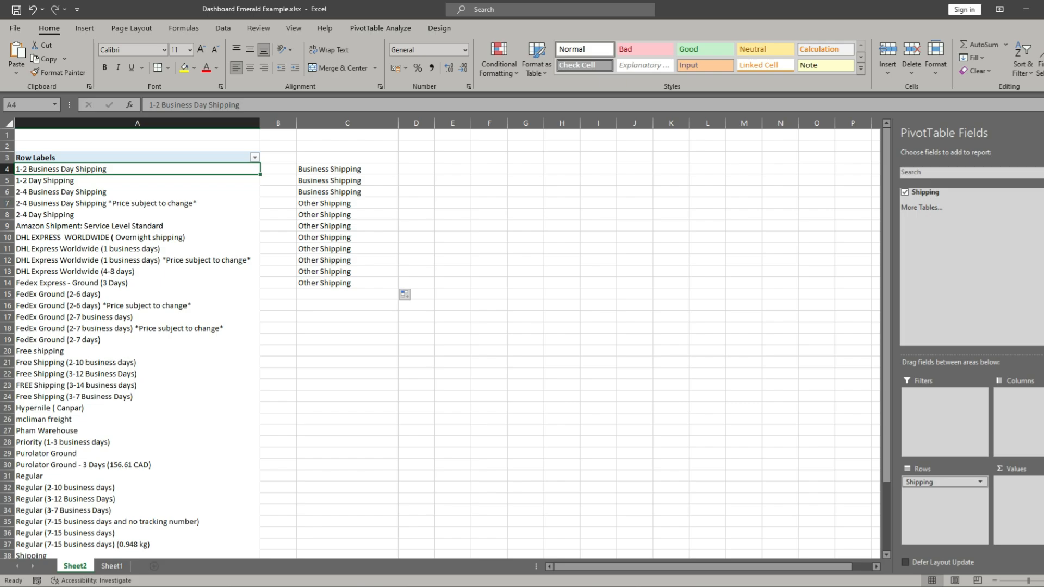
mouse_move(15, 198)
left_mouse_down()
mouse_move(15, 262)
mouse_move(15, 206)
left_mouse_up()
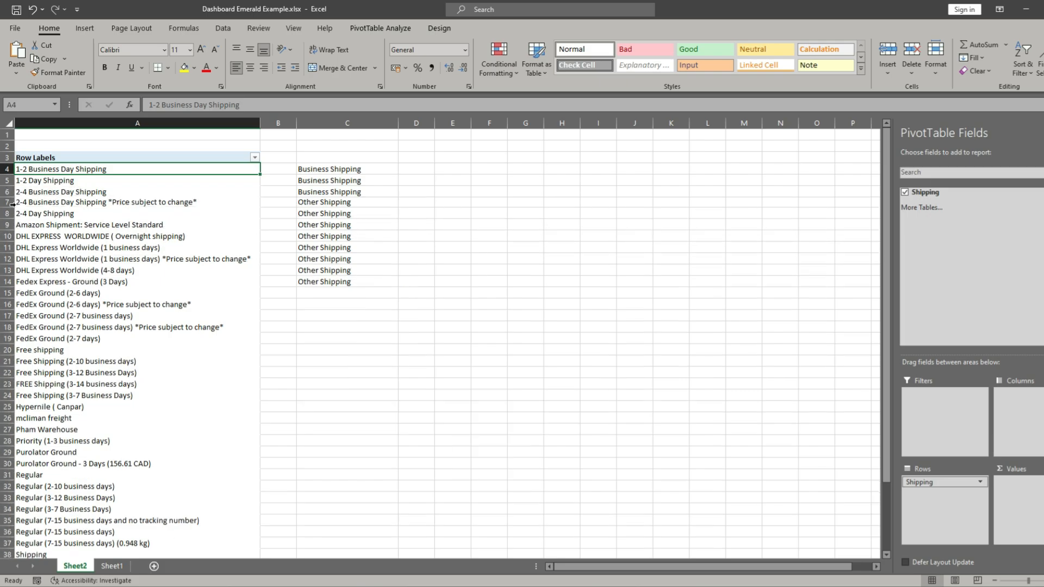
left_click(33, 8)
left_click_drag(7, 192, 8, 283)
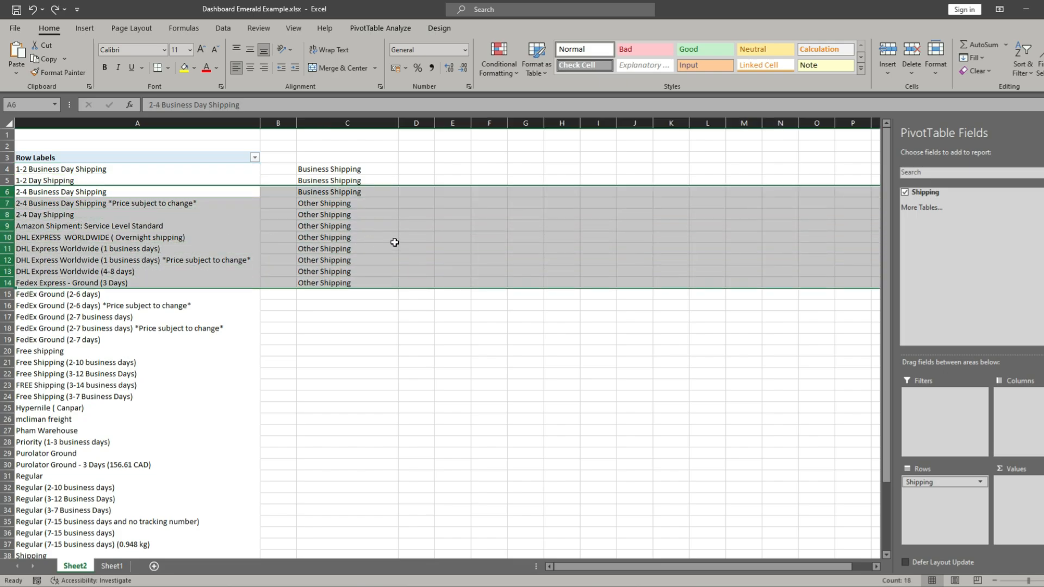
left_click(395, 226)
scroll(92, 313, "down", 5)
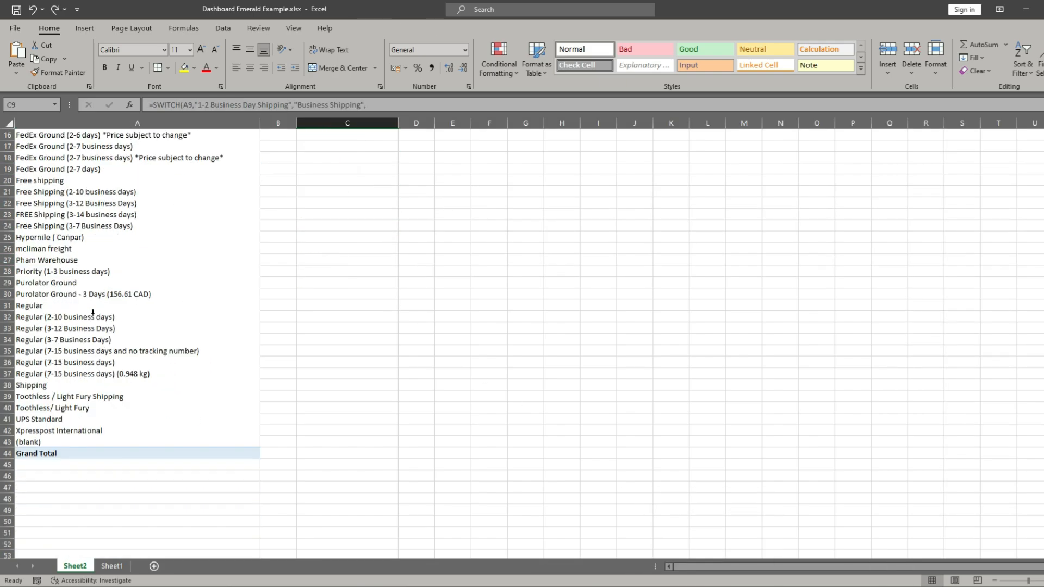
scroll(93, 313, "up", 5)
scroll(97, 296, "down", 2)
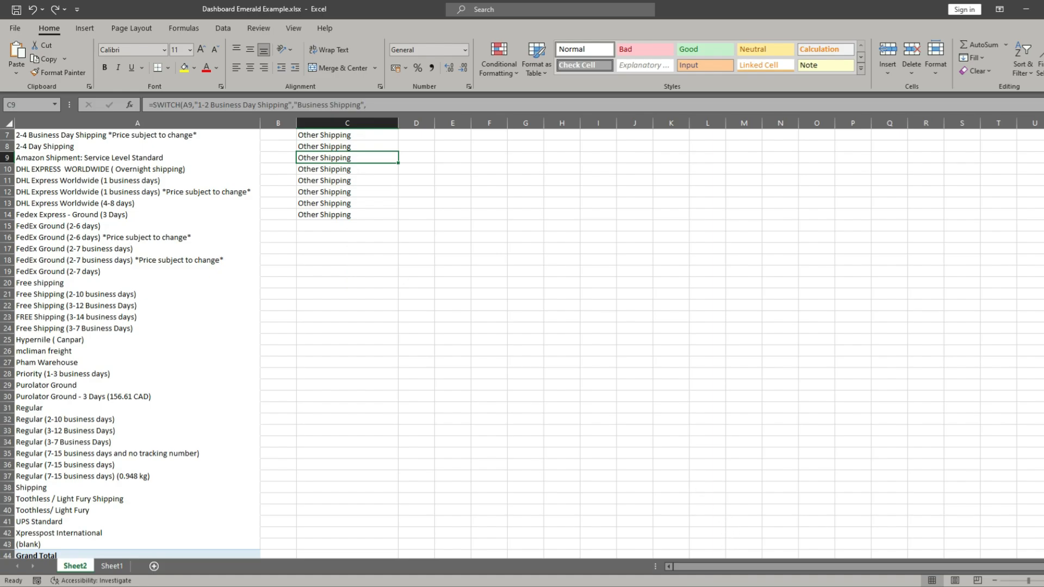
- Switch to Notepad and examine the prepared SWITCH formula's pairs for Business, FedEx, Free and Regular Shipping
left_click(708, 585)
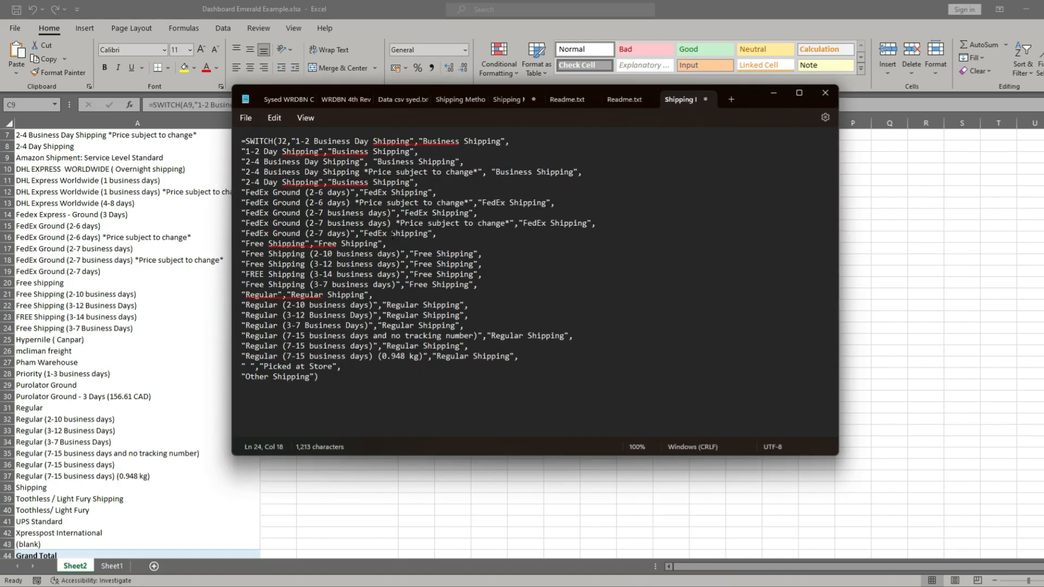
left_click(396, 213)
left_click(281, 398)
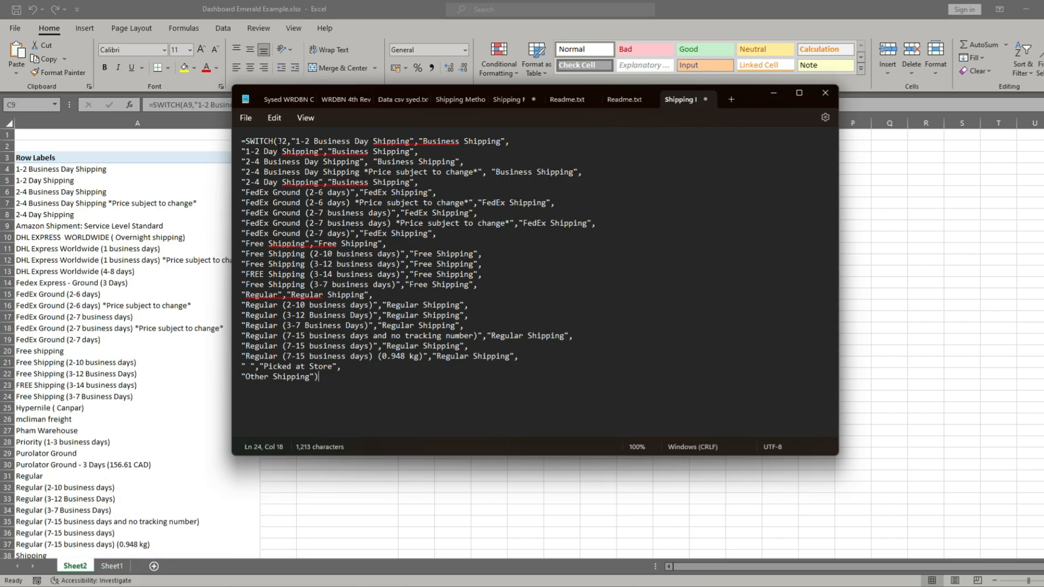
left_click_drag(279, 142, 287, 142)
left_click_drag(585, 178, 298, 145)
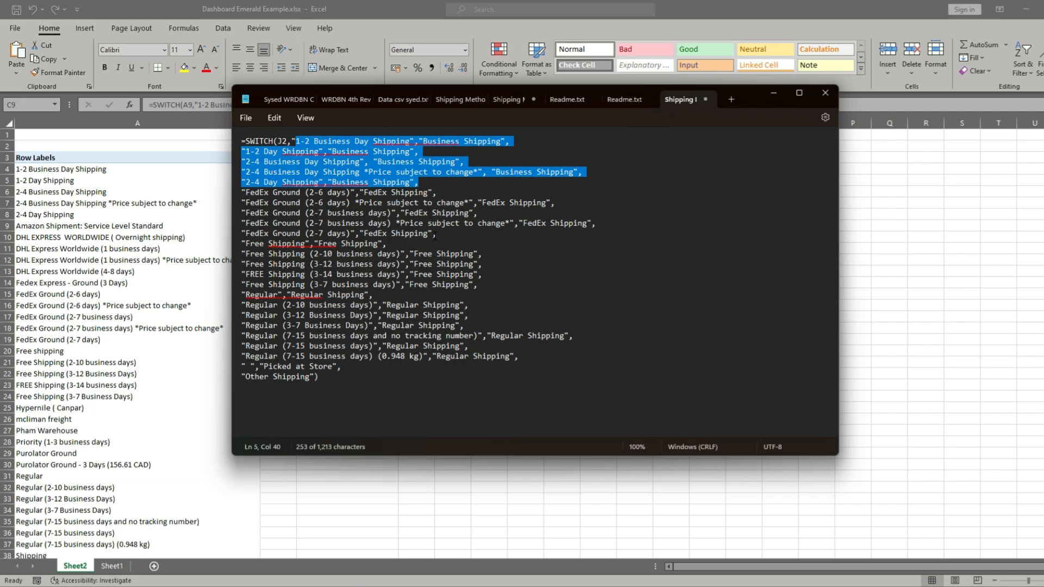
left_click(439, 235)
left_click(283, 214, "shift")
left_click(239, 198, "shift")
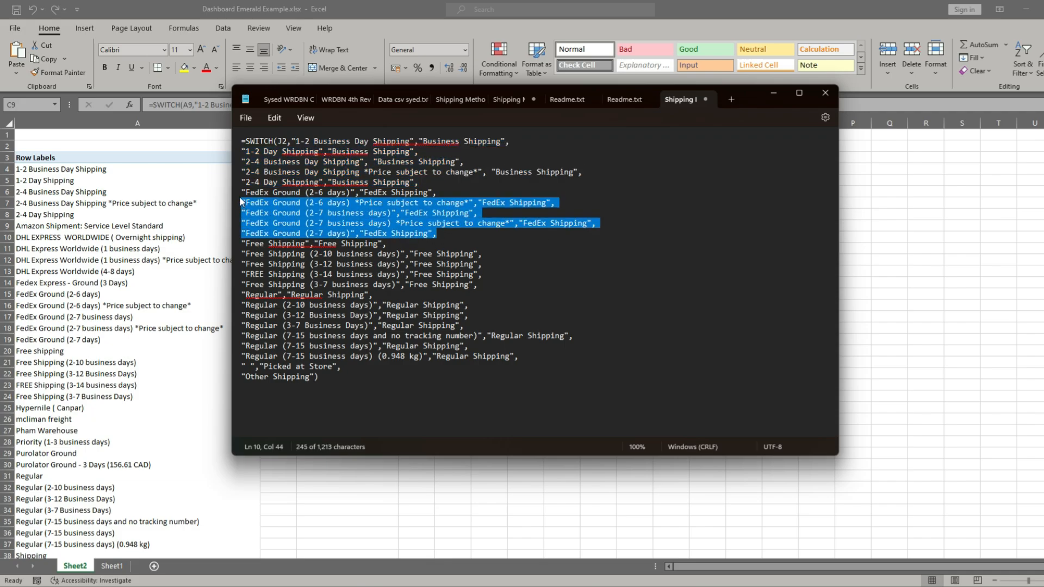
left_click(240, 193, "shift")
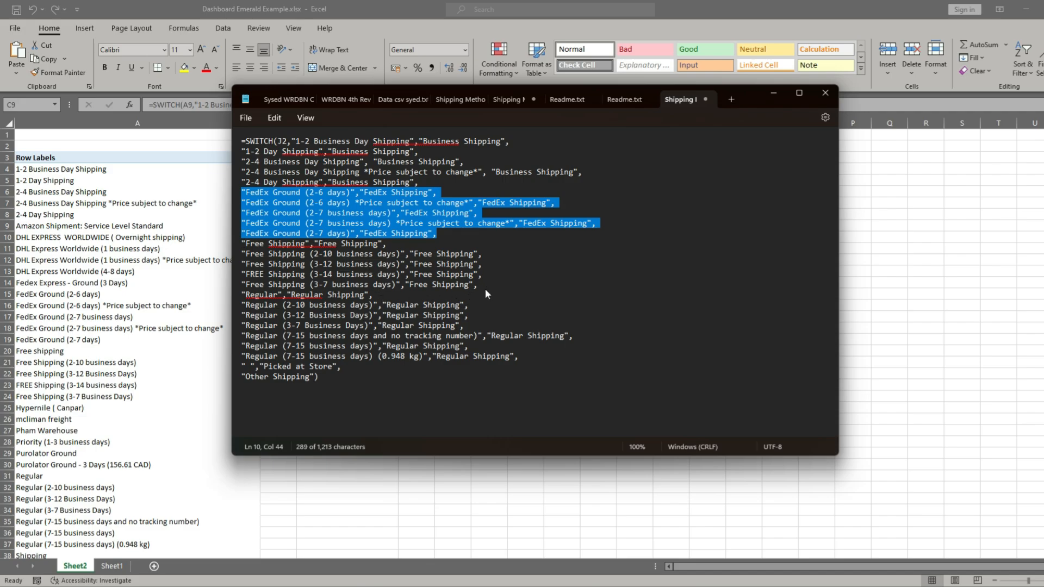
left_click_drag(485, 289, 216, 246)
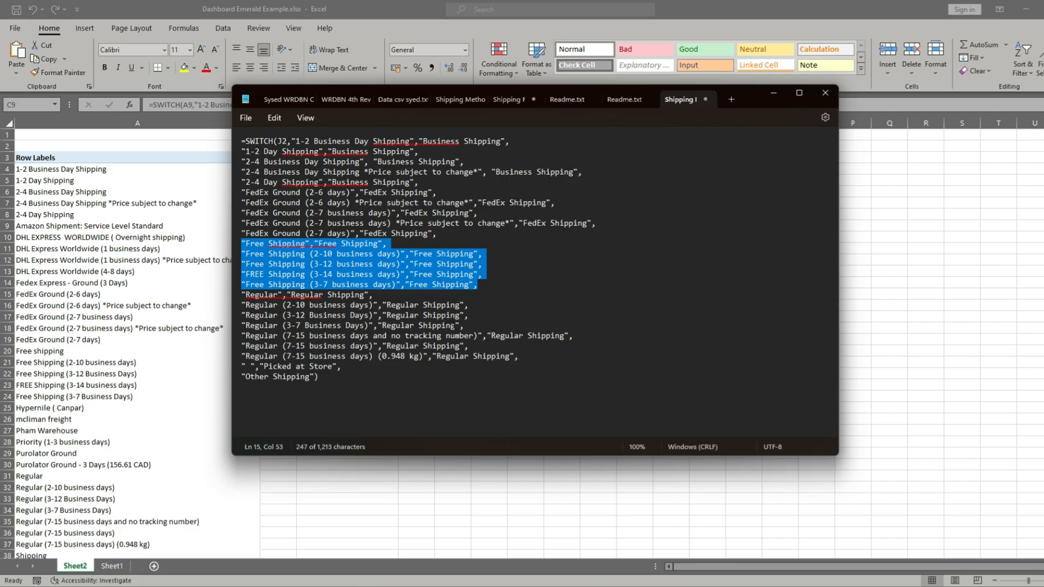
left_click_drag(465, 326, 310, 315)
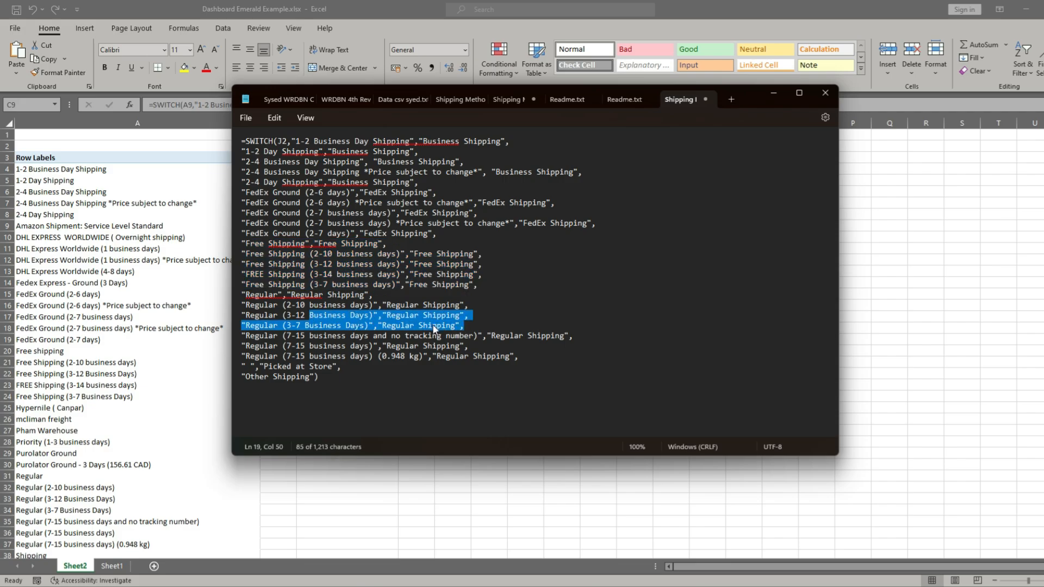
left_click(533, 366)
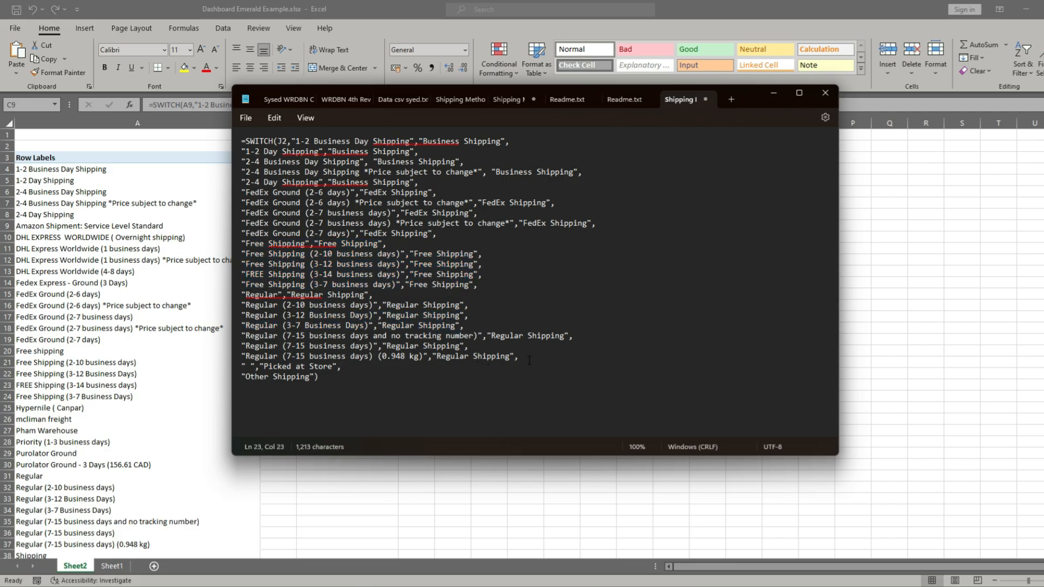
left_click_drag(529, 359, 236, 307)
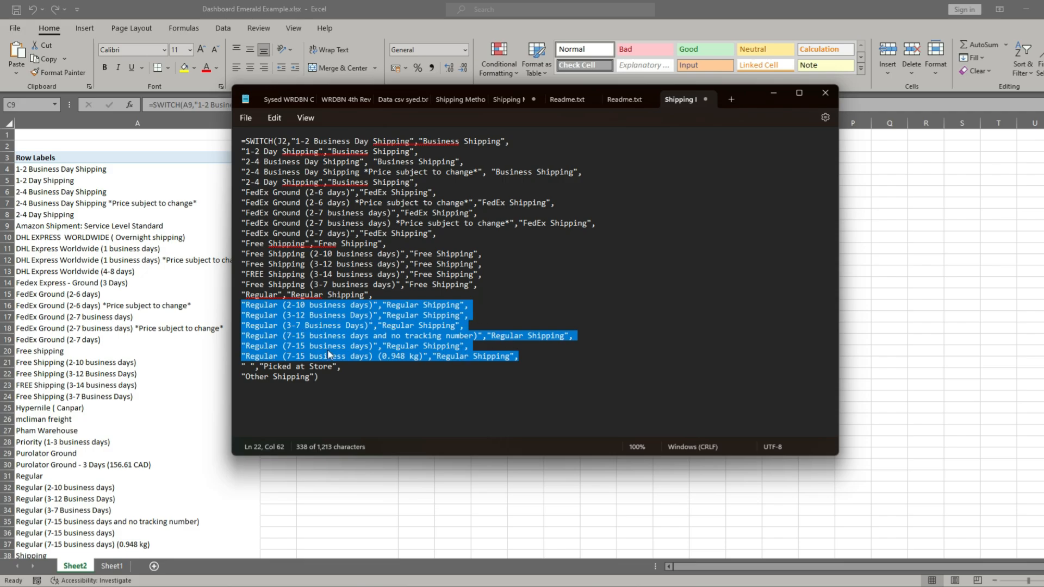
- Delete the " ","Picked at Store" line from the prepared SWITCH formula
left_click(355, 374)
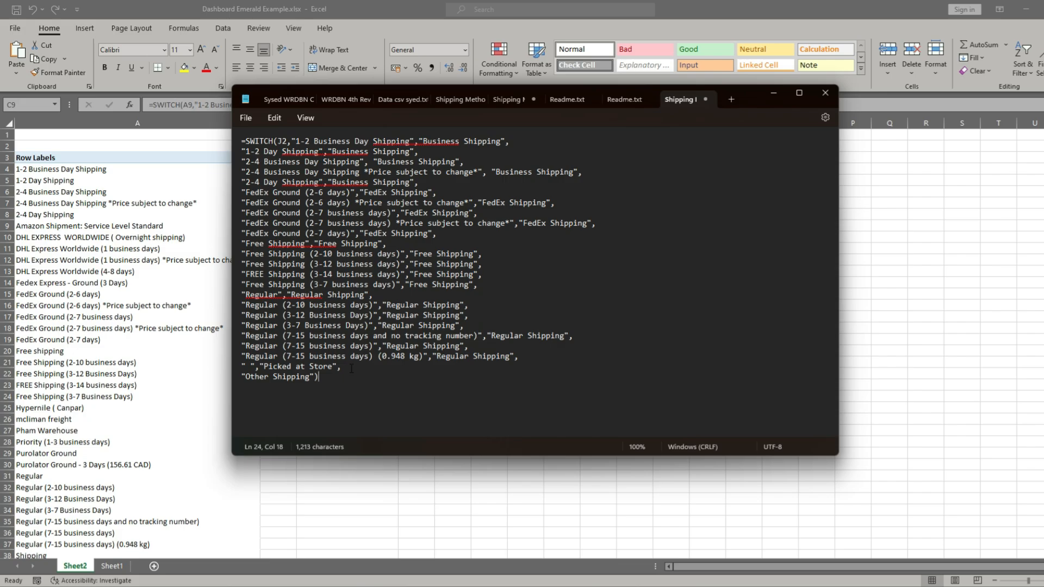
left_click_drag(351, 369, 239, 372)
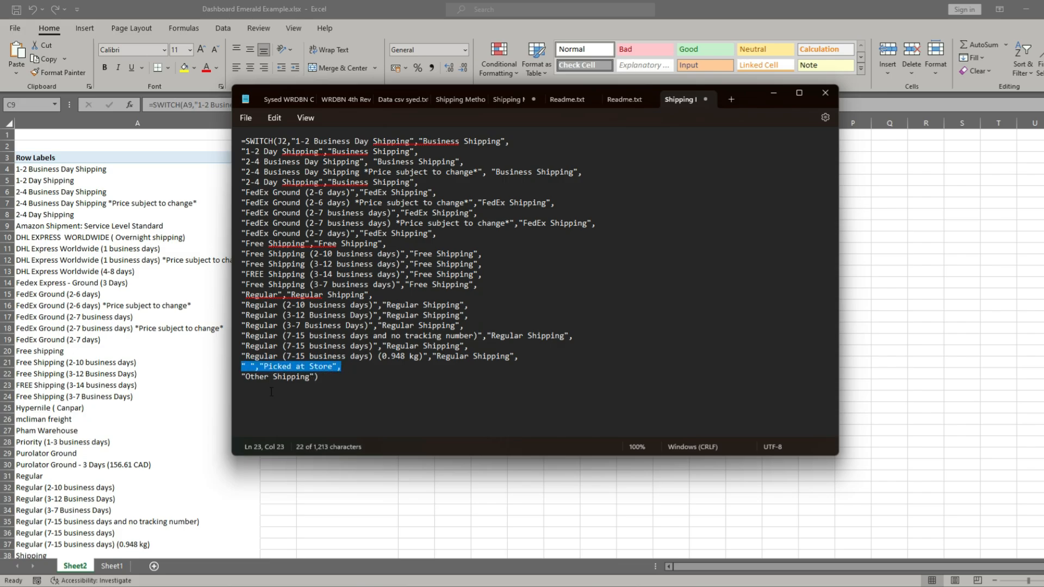
key("BackSpace")
key("BackSpace")
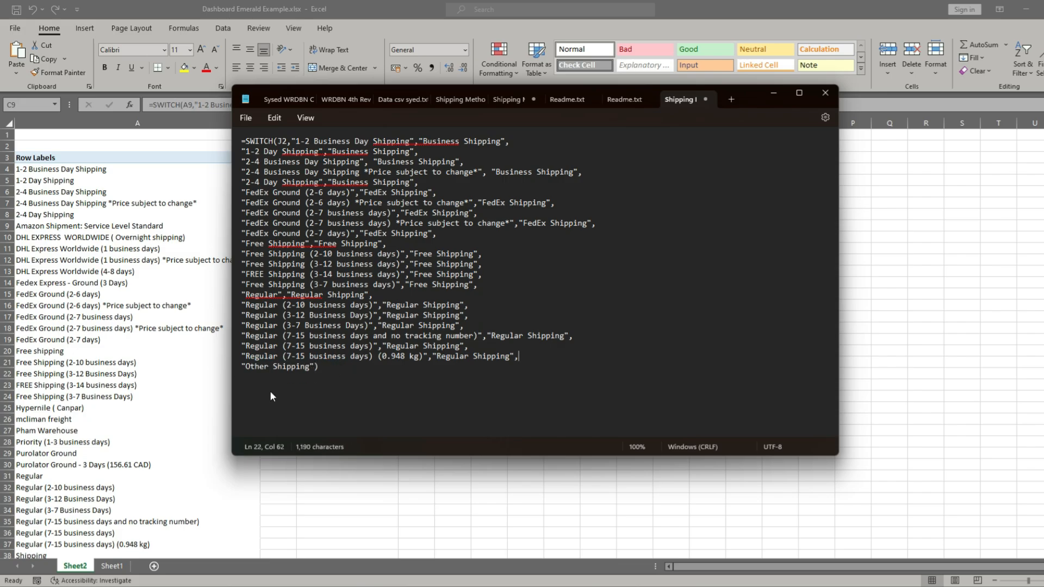
- Copy the entire prepared SWITCH formula and switch back to the Excel workbook
left_click(433, 233)
left_click(346, 244)
left_click(325, 367)
key("ctrl+a")
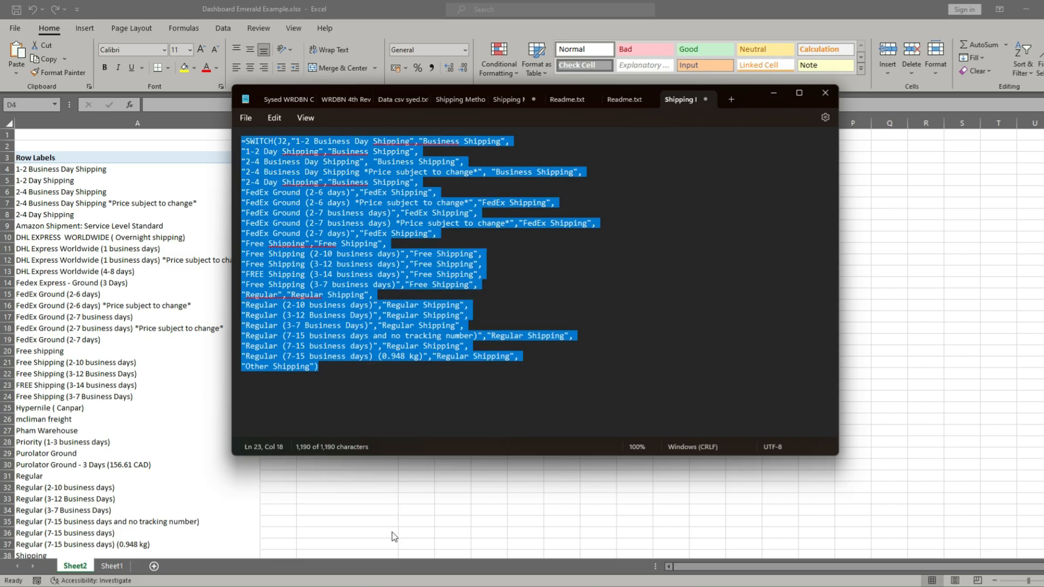
key("alt+Tab")
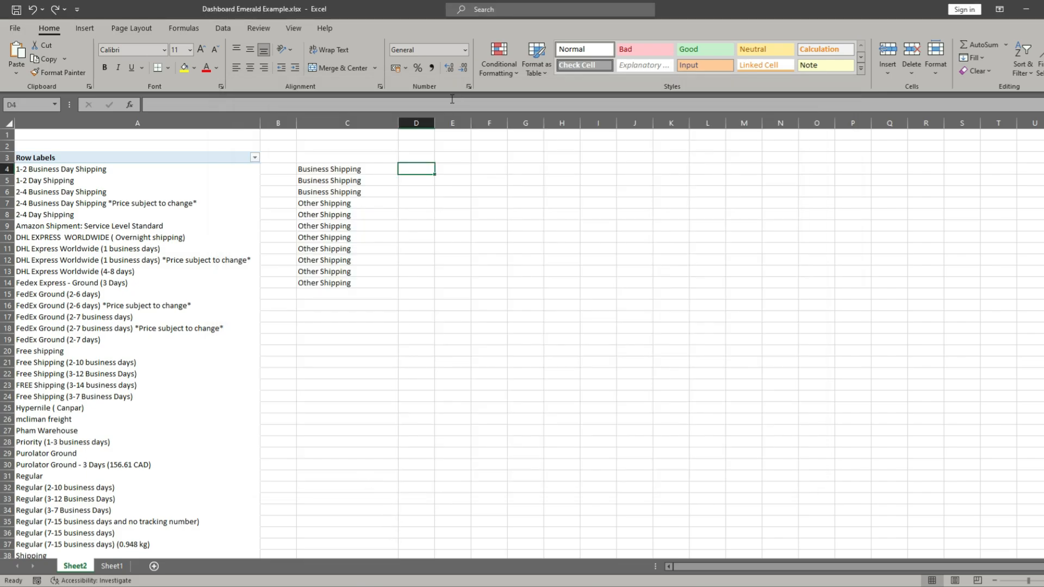
- Try to paste the copied SWITCH formula as text only directly onto cell D4
right_click(421, 169)
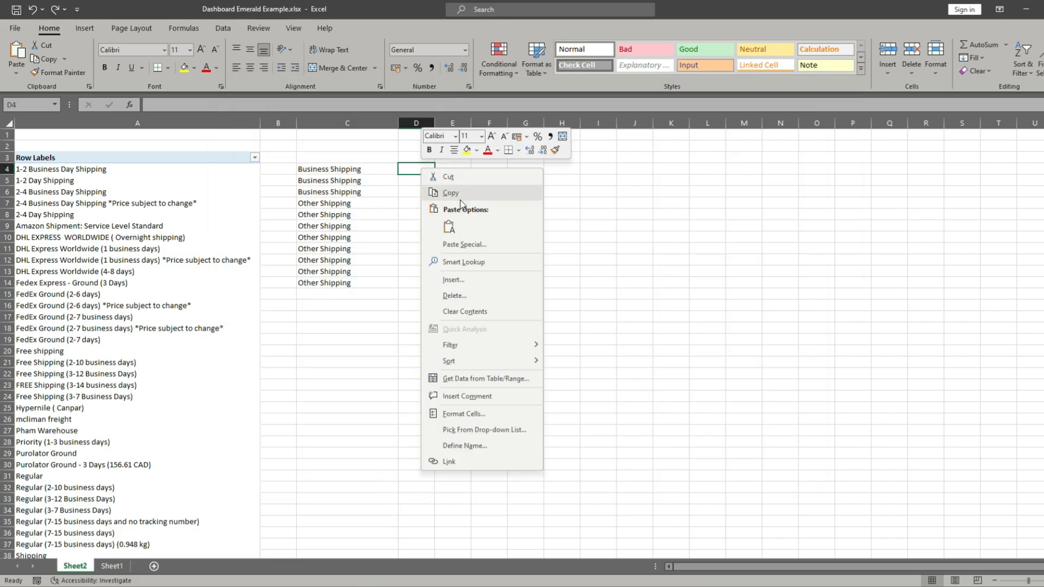
left_click(449, 227)
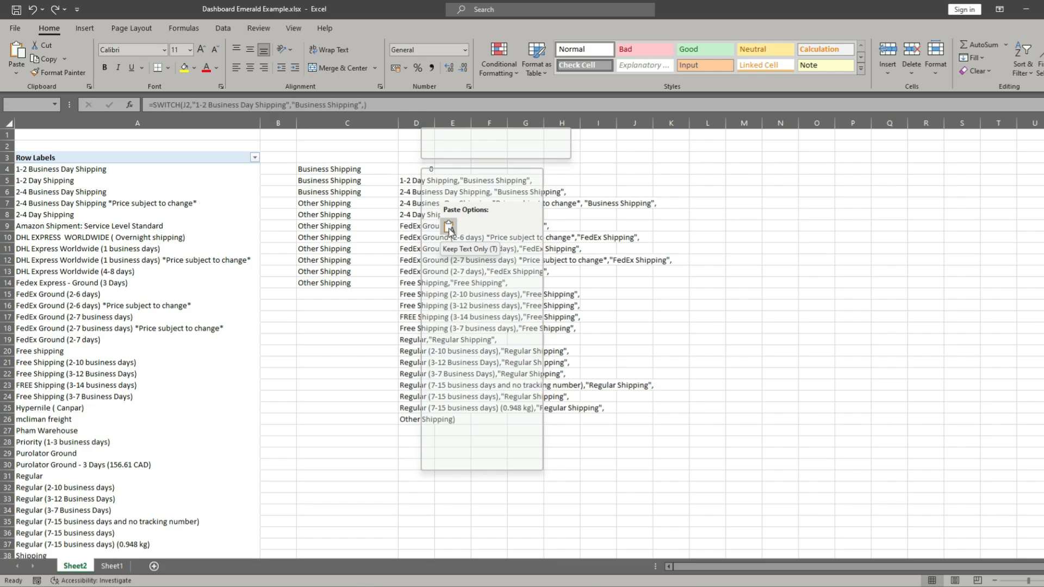
left_click(410, 167)
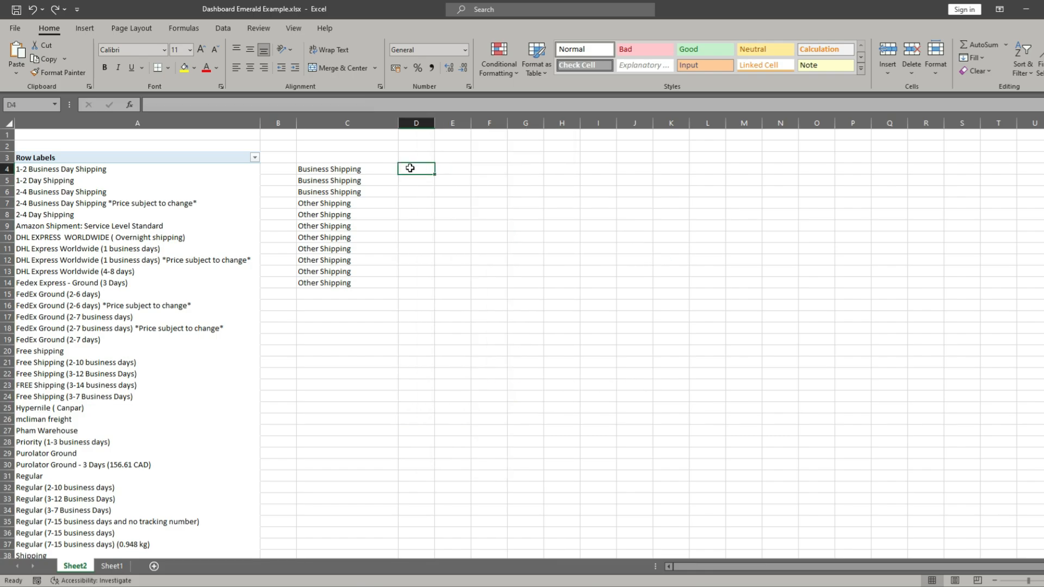
- Paste the copied SWITCH formula into the formula bar as the content of cell D4
left_click(202, 106)
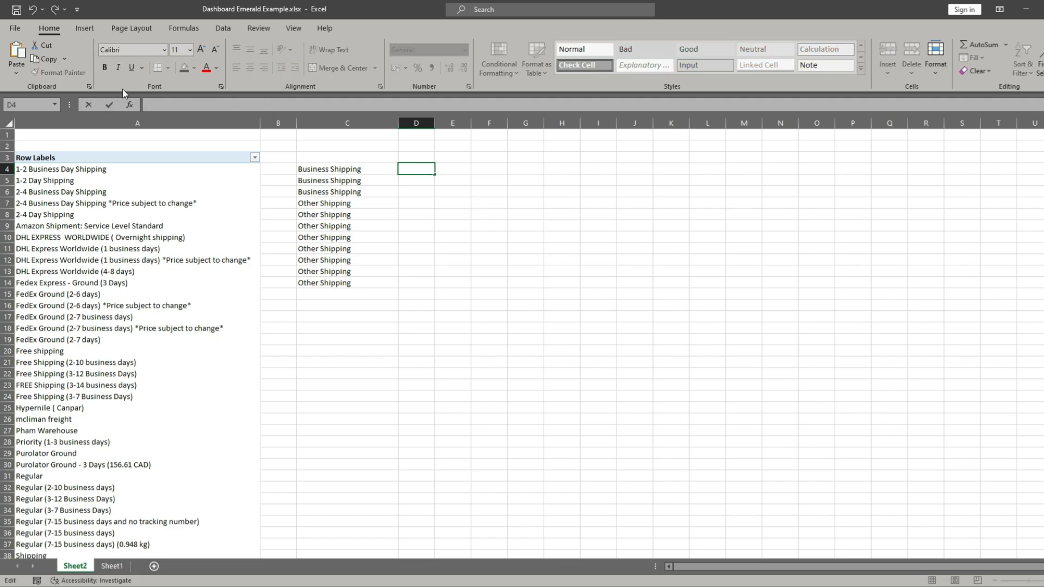
right_click(179, 107)
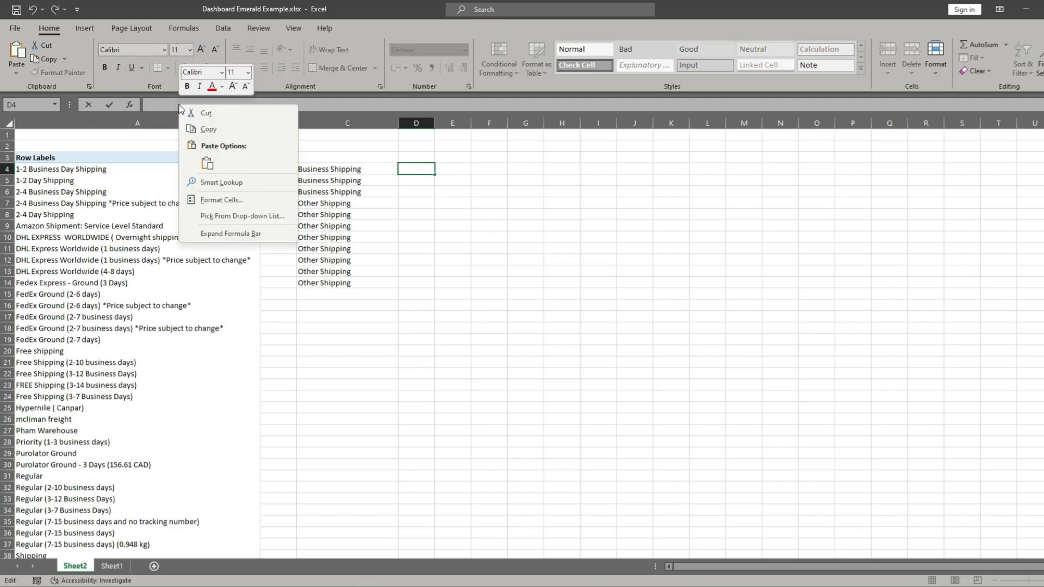
left_click(208, 164)
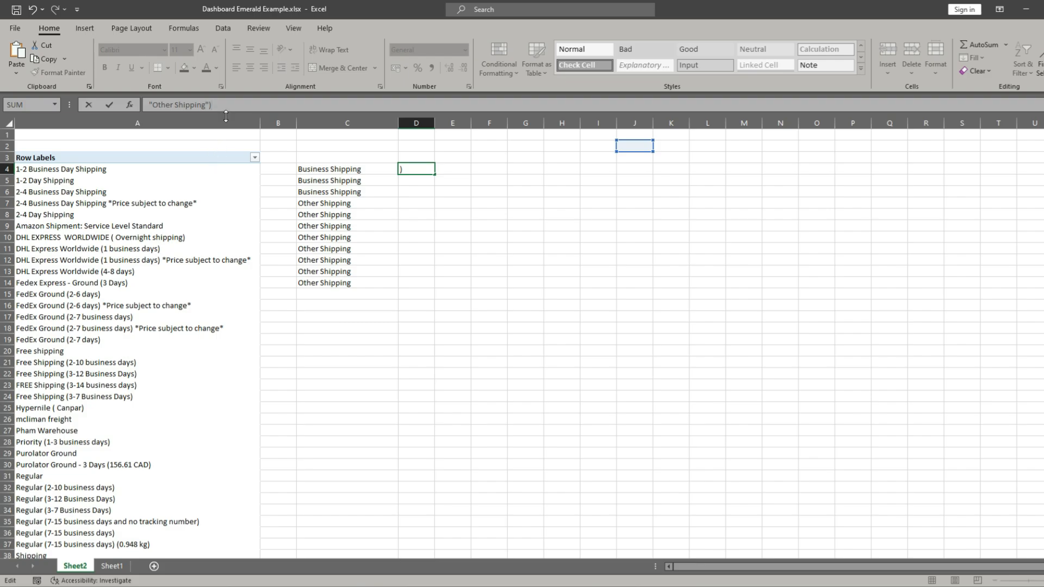
- Replace the J2 reference in D4's SWITCH formula with A4 and commit the formula
key("Up")
key("Up")
key("Up")
key("Up")
key("Up")
key("Up")
key("Up")
key("Up")
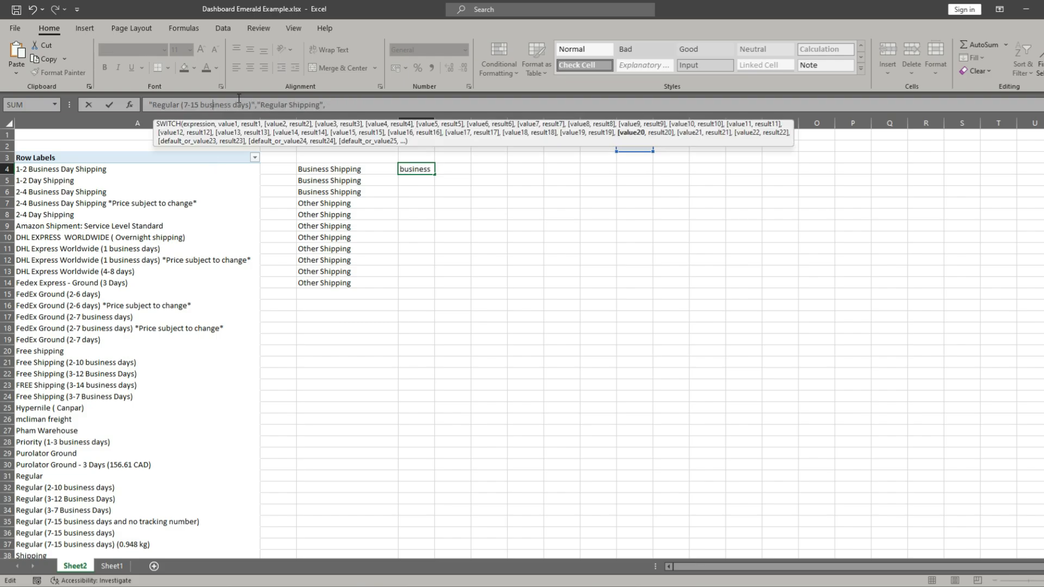
key("Up")
key("Up")
key("Up")
key("Up")
key("Up")
key("Up")
key("Up")
key("Up")
key("Up")
key("Up")
key("Up")
key("Up")
key("Up")
key("Up")
key("Up")
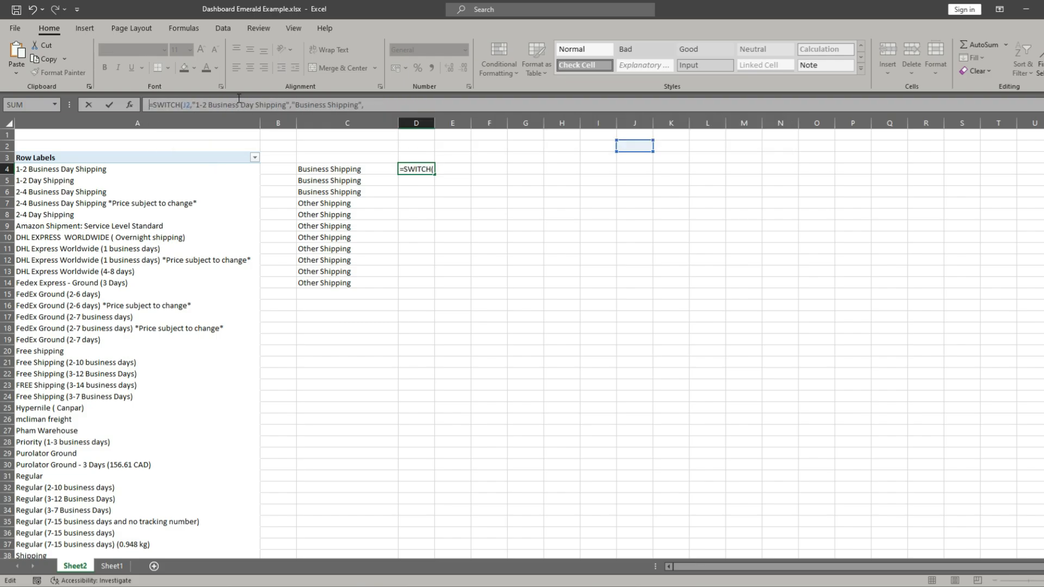
left_click(190, 105)
key("BackSpace")
key("BackSpace")
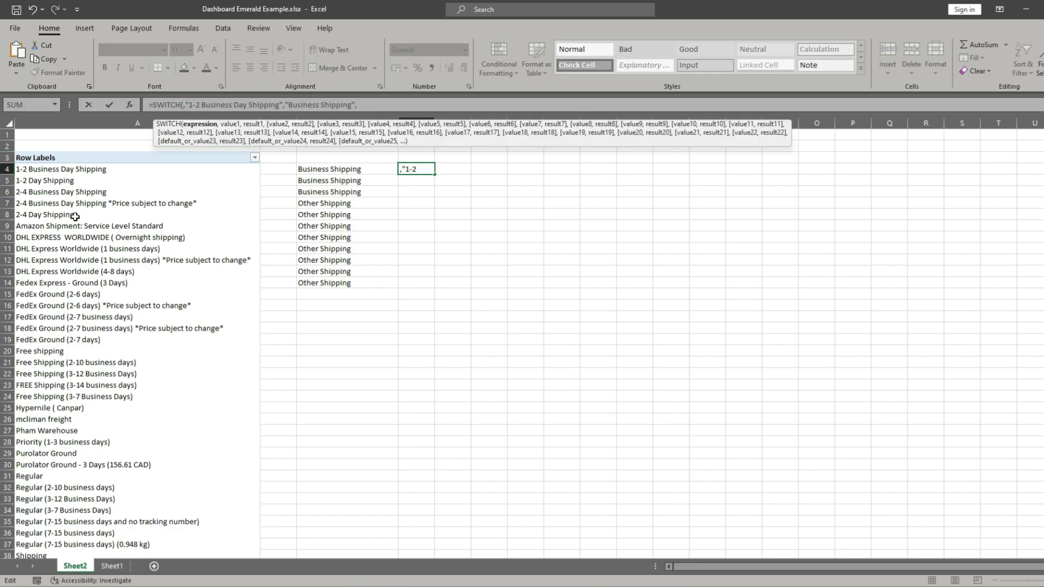
left_click(75, 170)
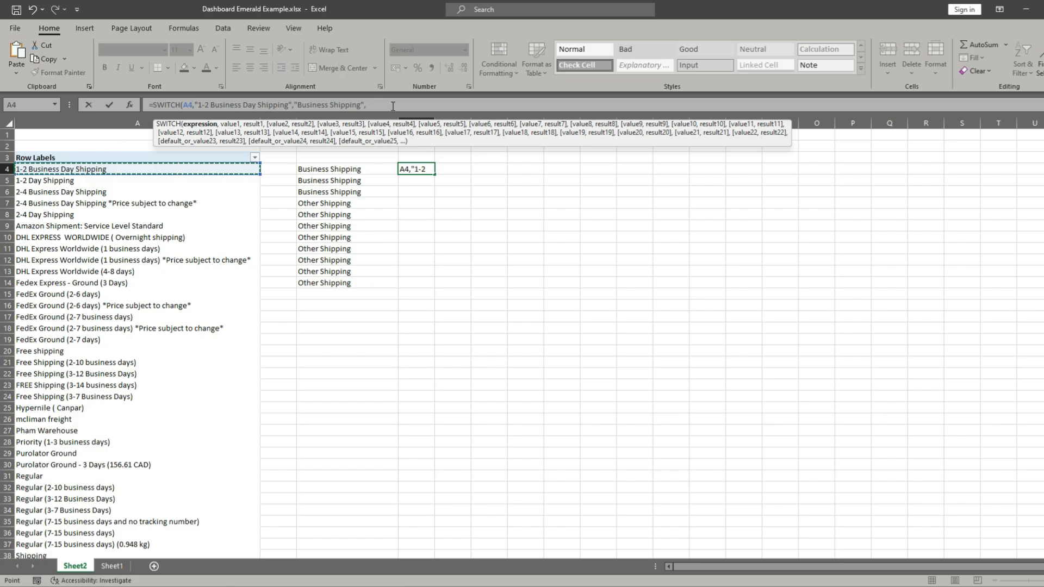
key("Return")
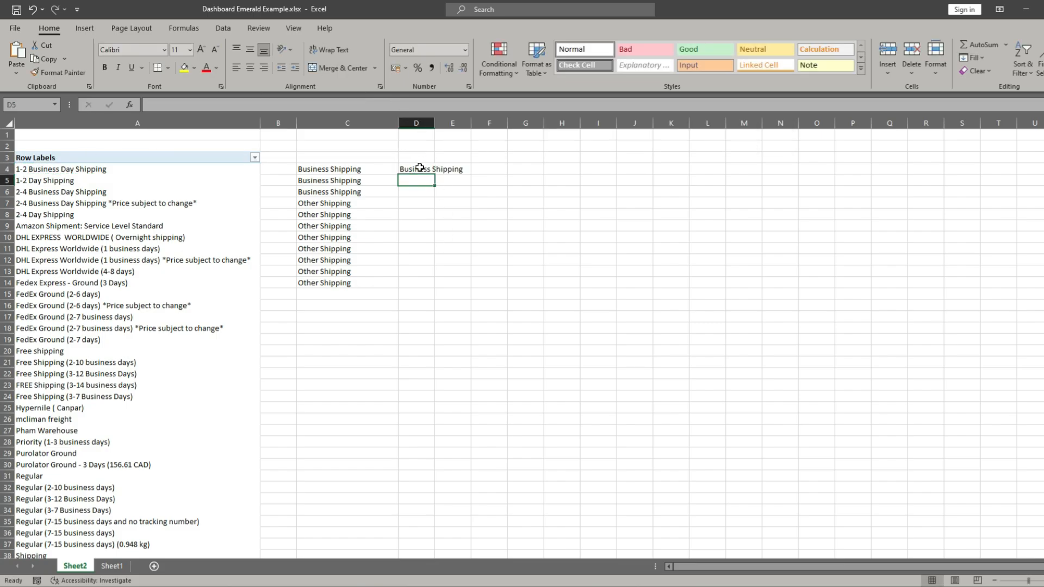
- Delete the column C holding the earlier incomplete SWITCH results on Sheet2
left_click(420, 168)
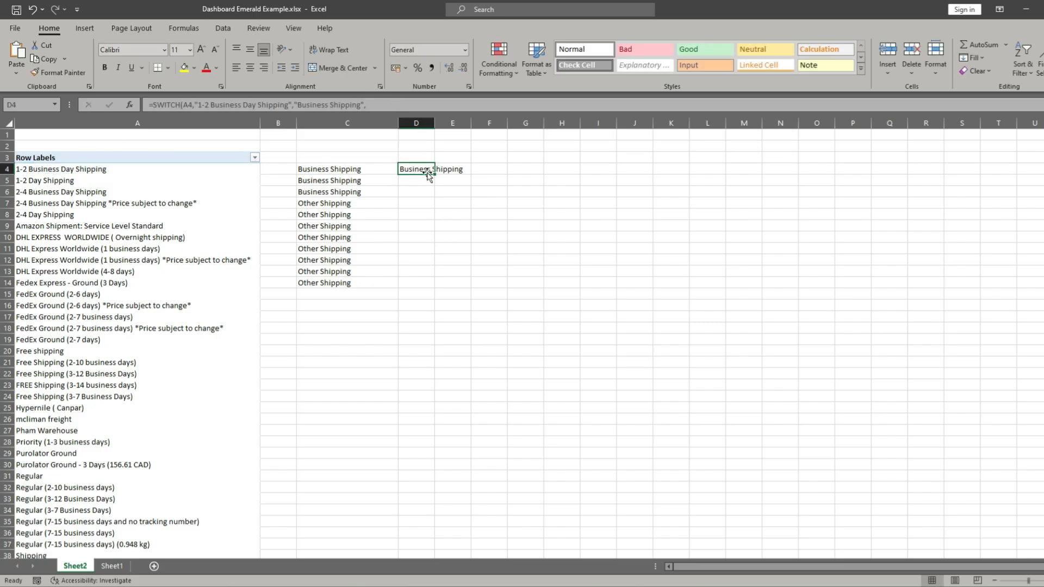
left_click(340, 120)
right_click(340, 121)
left_click(396, 237)
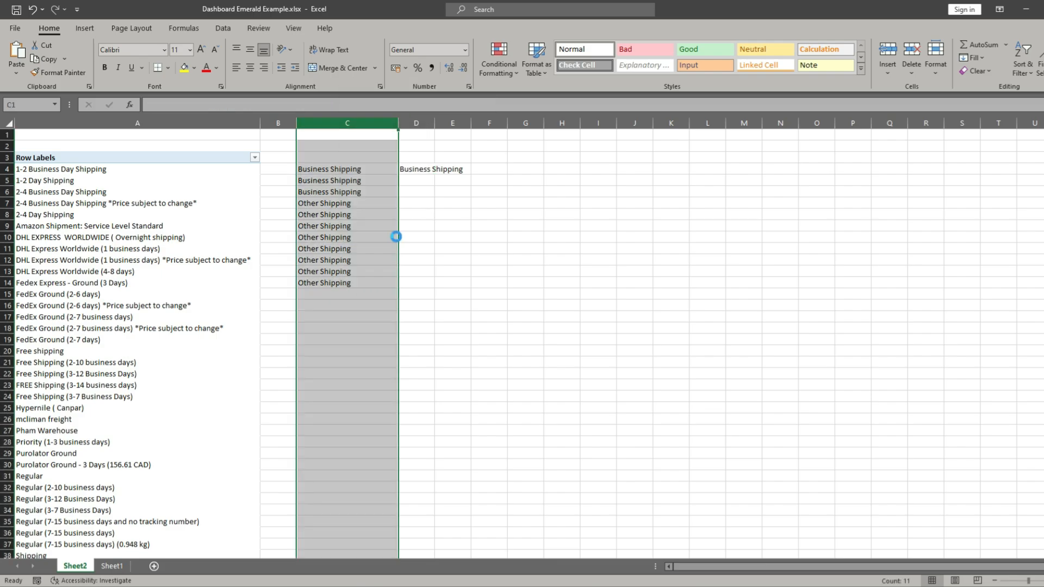
left_click(324, 190)
- Fill the SWITCH formula from C4 down to C42 and widen column C to fit the category names
left_click(323, 167)
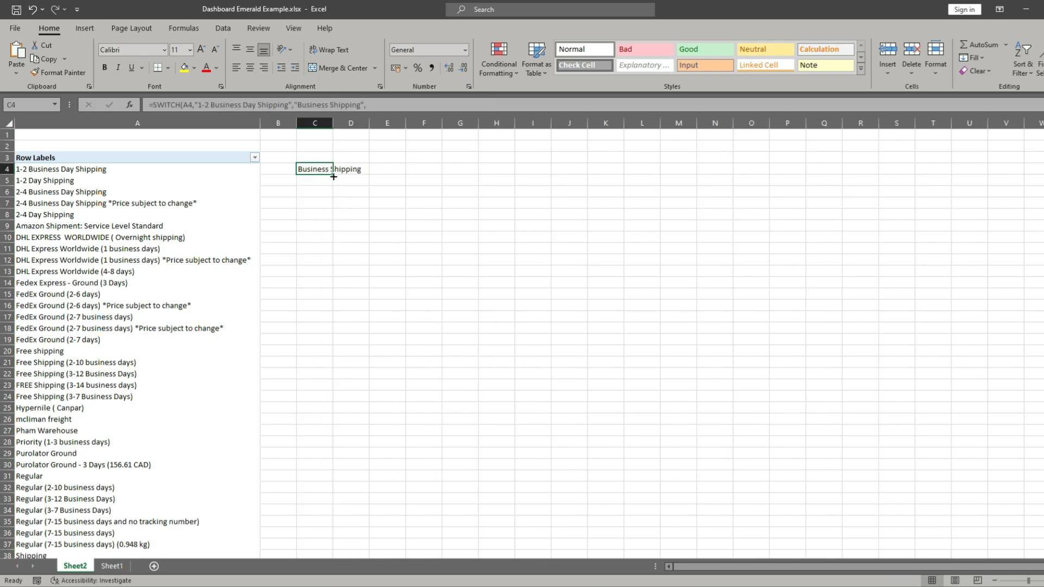
left_click_drag(333, 176, 338, 512)
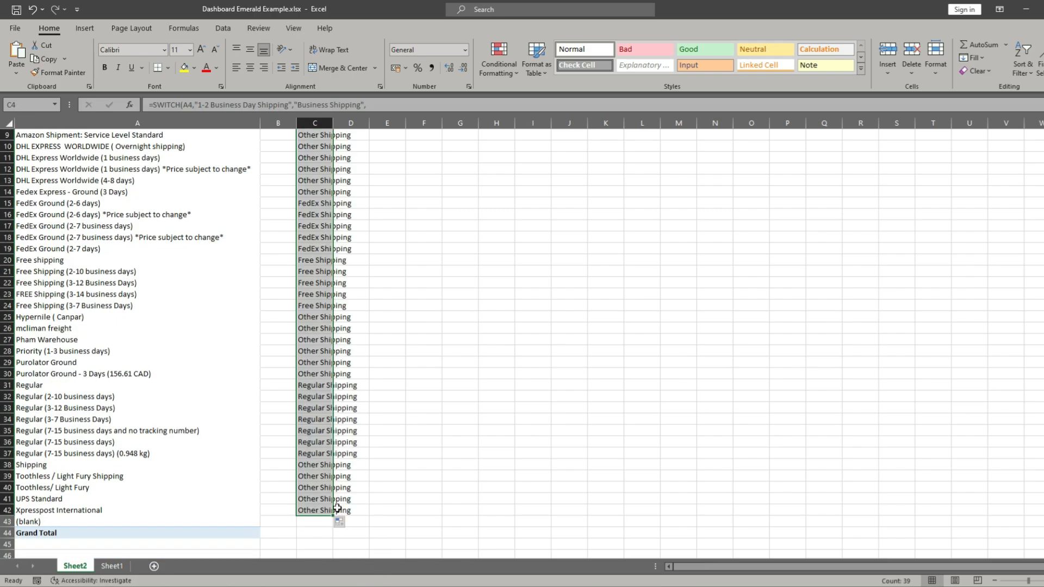
scroll(336, 320, "up", 3)
left_click(321, 180)
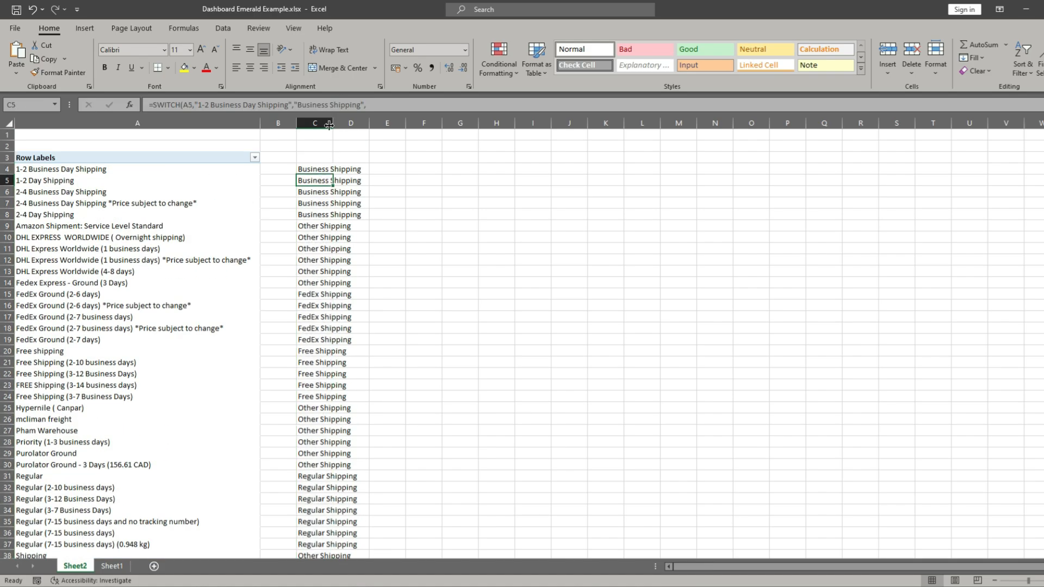
left_click_drag(329, 125, 363, 125)
left_click(357, 226)
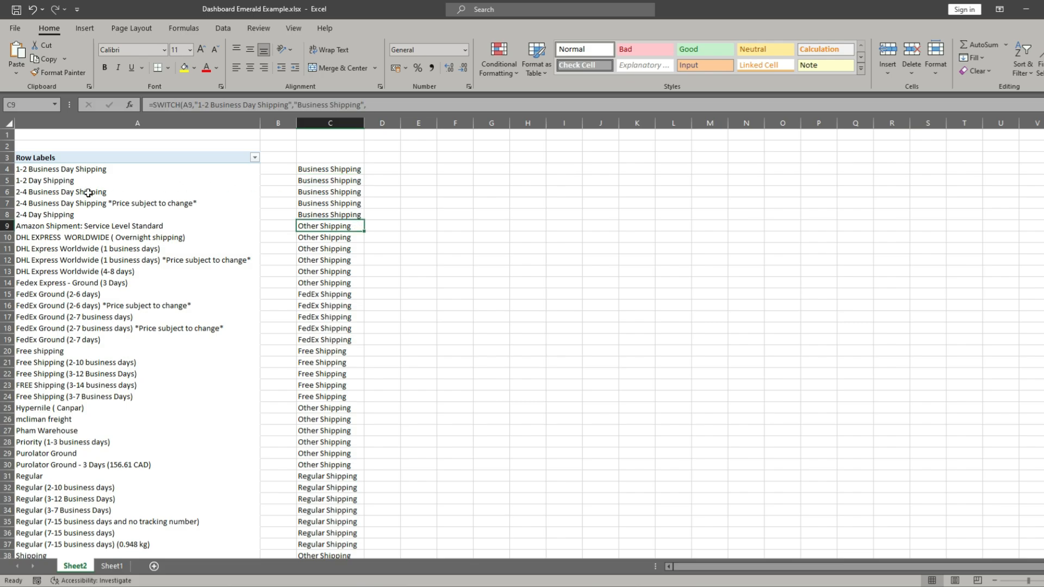
- Check the shipping groups against their categories and copy the full text of "Fedex Express - Ground (3 Days)" from A14
left_click_drag(7, 169, 6, 275)
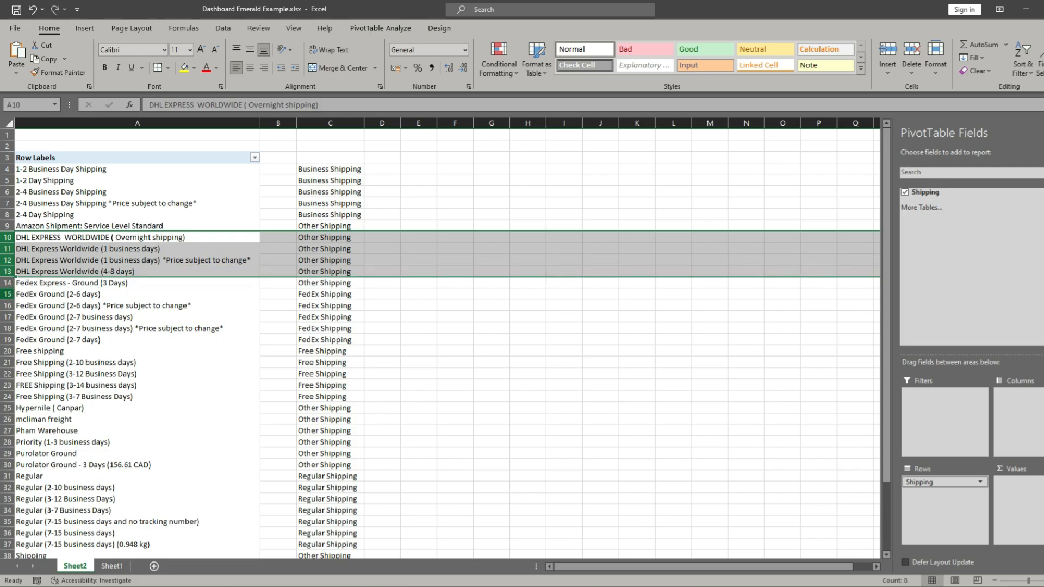
left_click(53, 285)
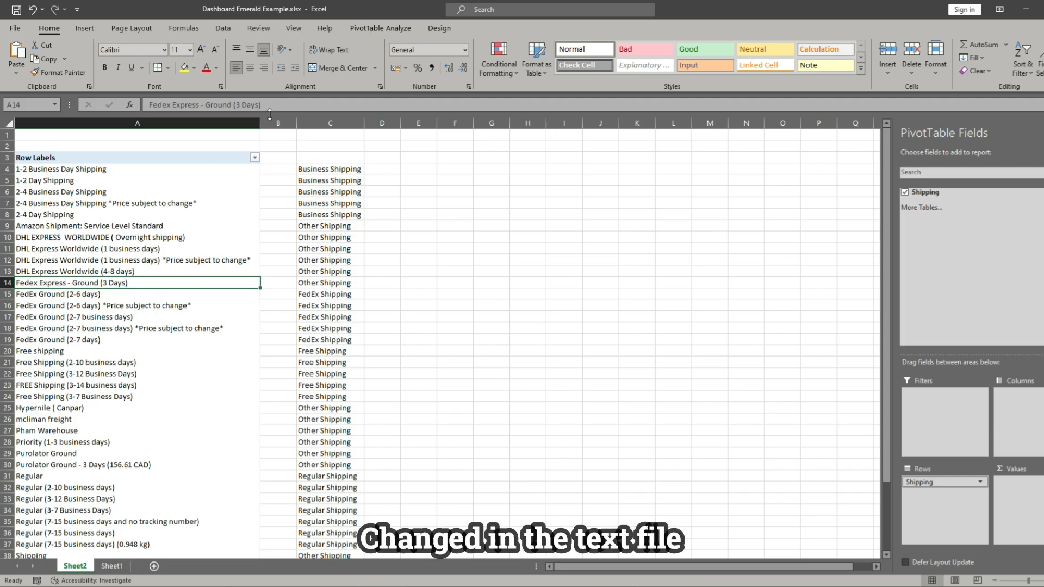
left_click_drag(268, 106, 111, 108)
key("ctrl+c")
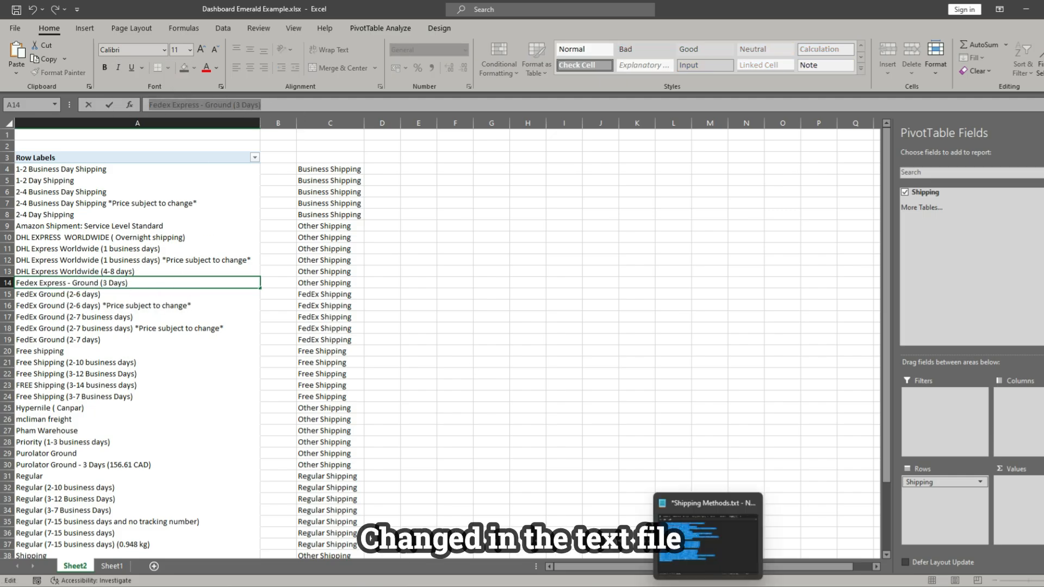
- Switch to Shipping Methods.txt in Notepad and add the line "Fedex Express - Ground (3 Days)","FedEx Shipping", below the last FedEx Ground entry
left_click(708, 585)
left_click(442, 233)
key("Return")
type(":")
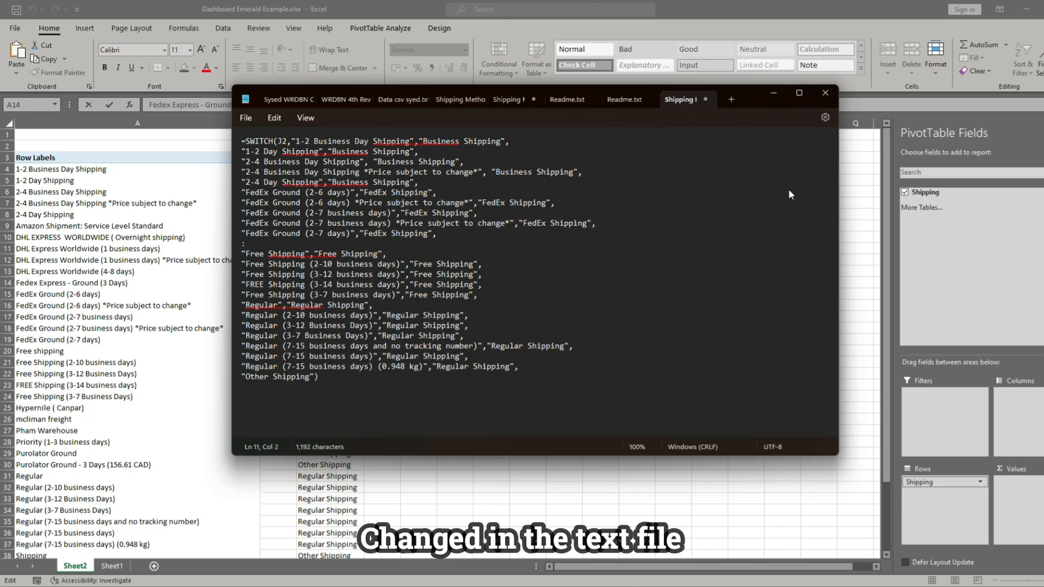
key("ctrl+v")
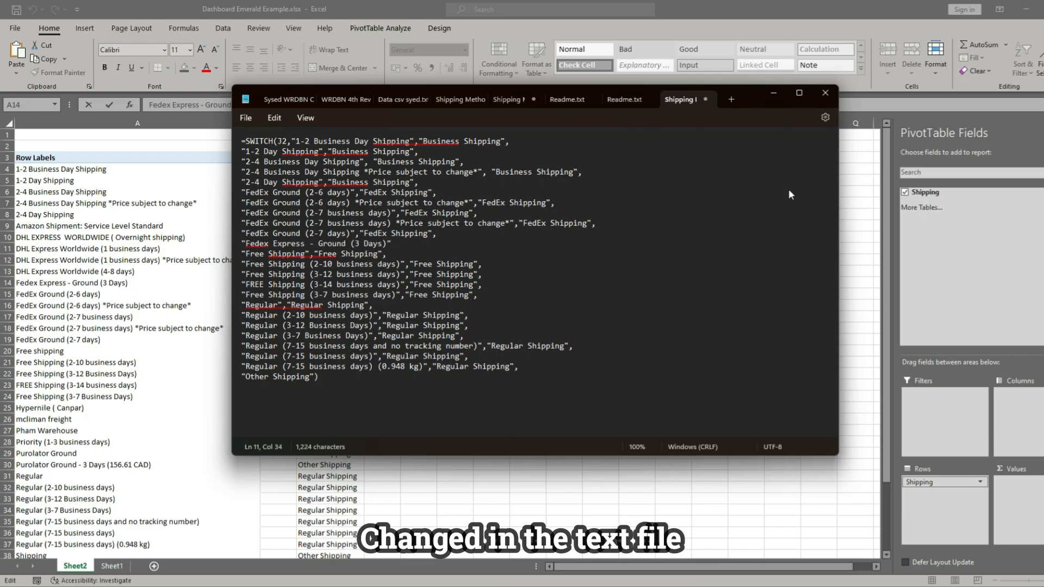
type("\",\"FedEx Shipping\".")
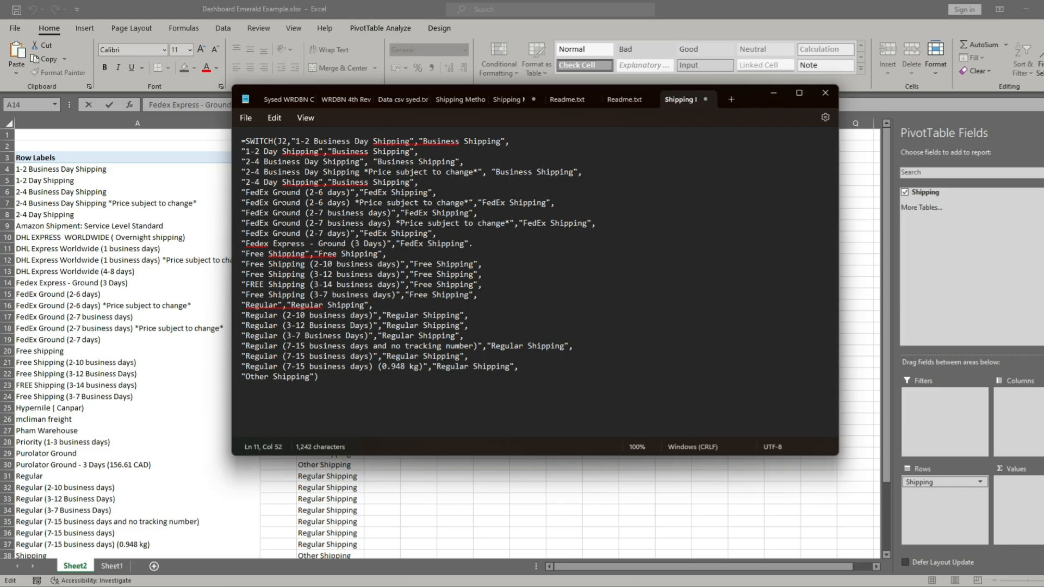
- Copy the entire updated SWITCH formula from the text file and return to the Excel workbook
key("ctrl+a")
right_click(341, 184)
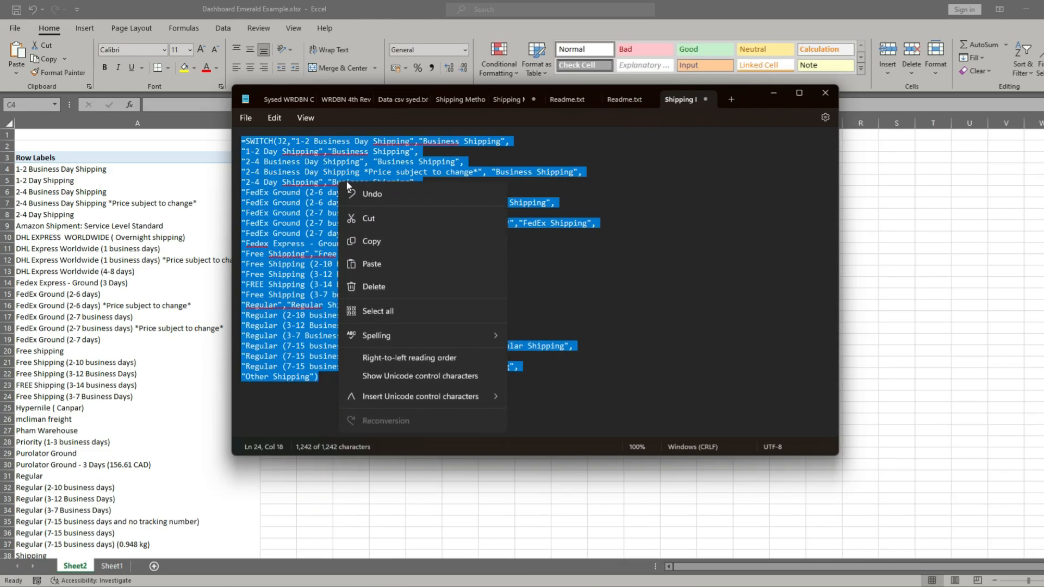
left_click(389, 244)
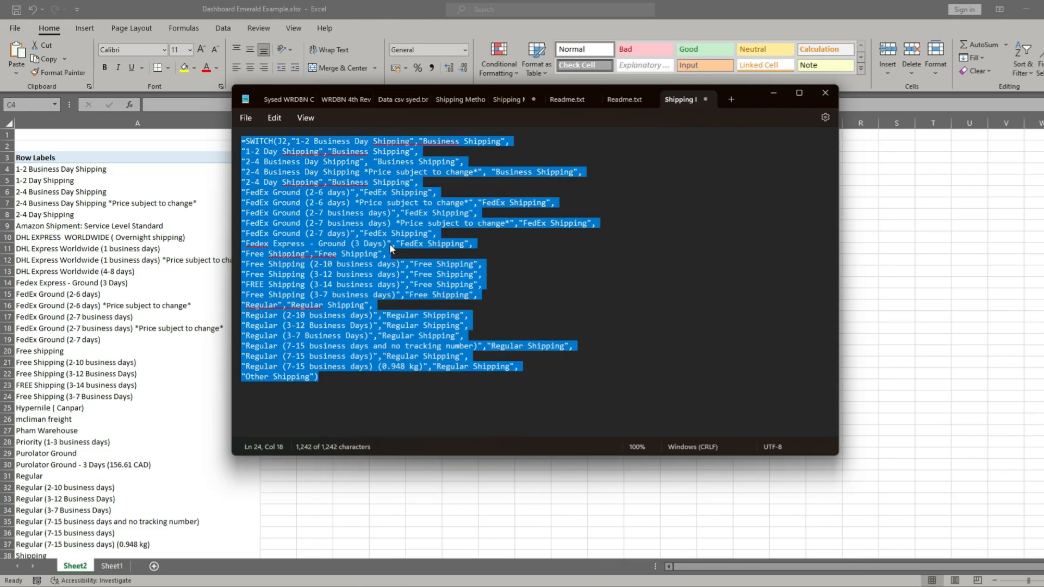
left_click(775, 93)
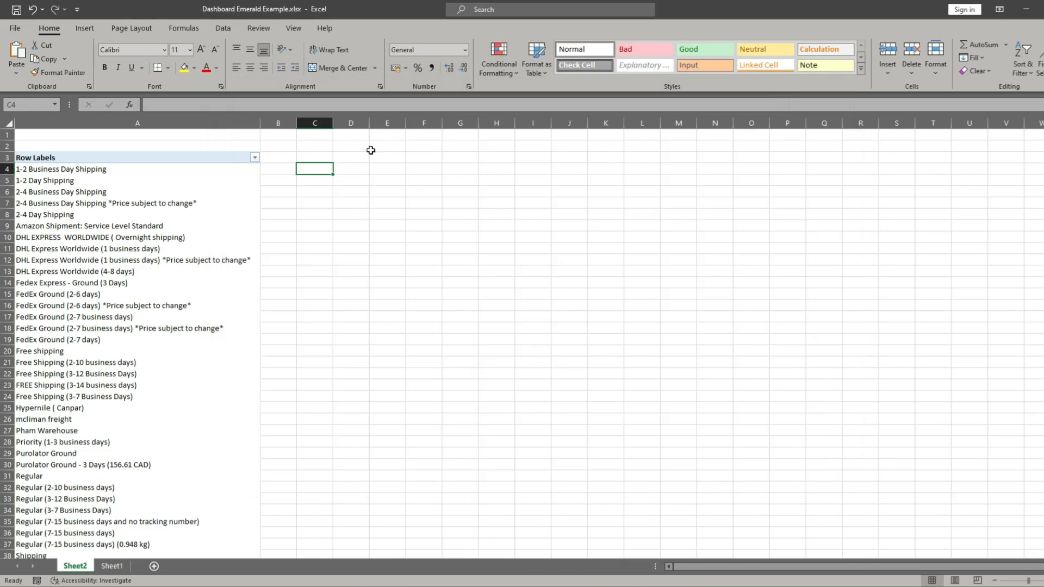
- Paste the updated SWITCH formula into the formula bar as the content of cell C4
left_click(324, 203)
left_click(320, 167)
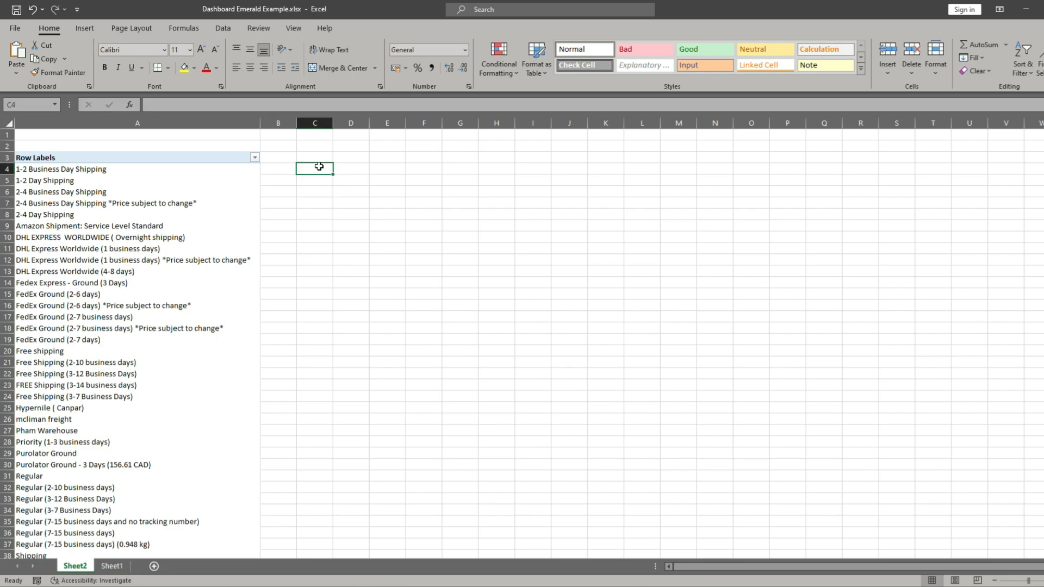
left_click(180, 105)
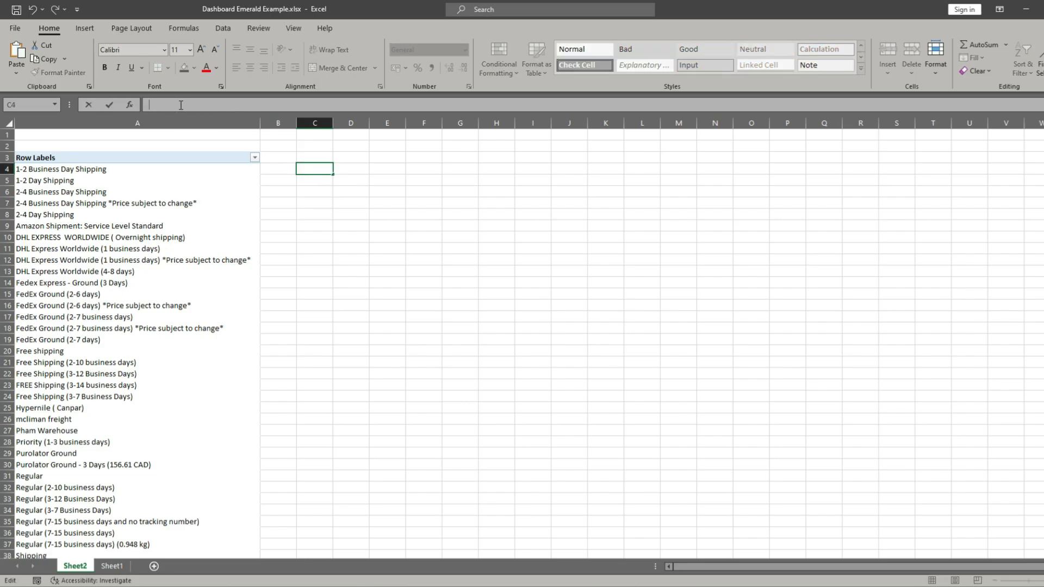
right_click(181, 105)
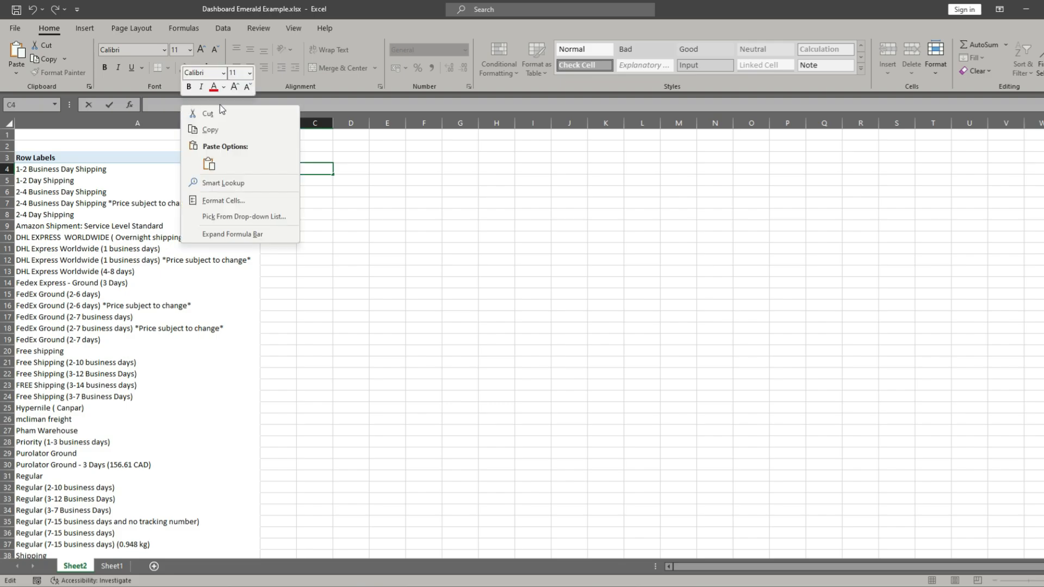
left_click(208, 162)
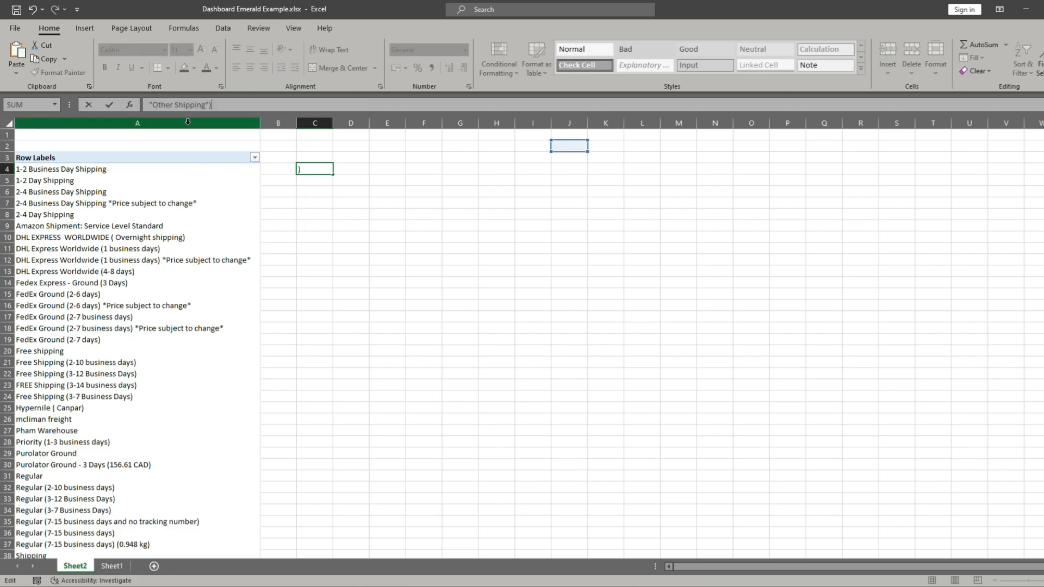
- Change the expression reference in C4's SWITCH formula to A4 and commit the formula
key("Up")
key("Up")
key("Up")
key("Up")
key("Up")
key("Up")
key("Up")
key("Up")
key("Up")
key("Up")
key("Up")
key("Up")
key("Up")
key("Up")
key("Up")
key("Up")
key("Up")
key("Up")
key("Up")
key("Up")
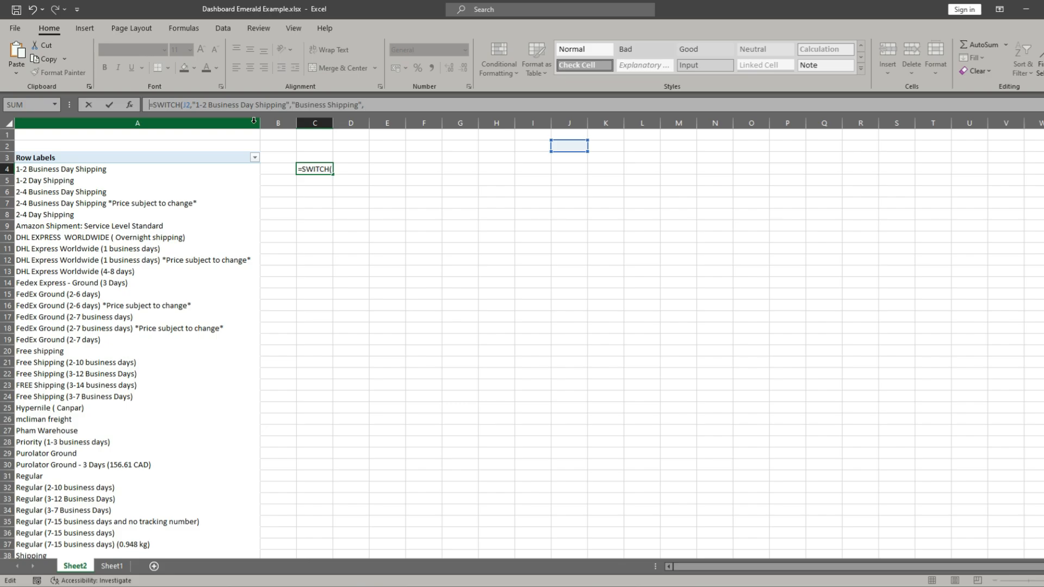
left_click(189, 106)
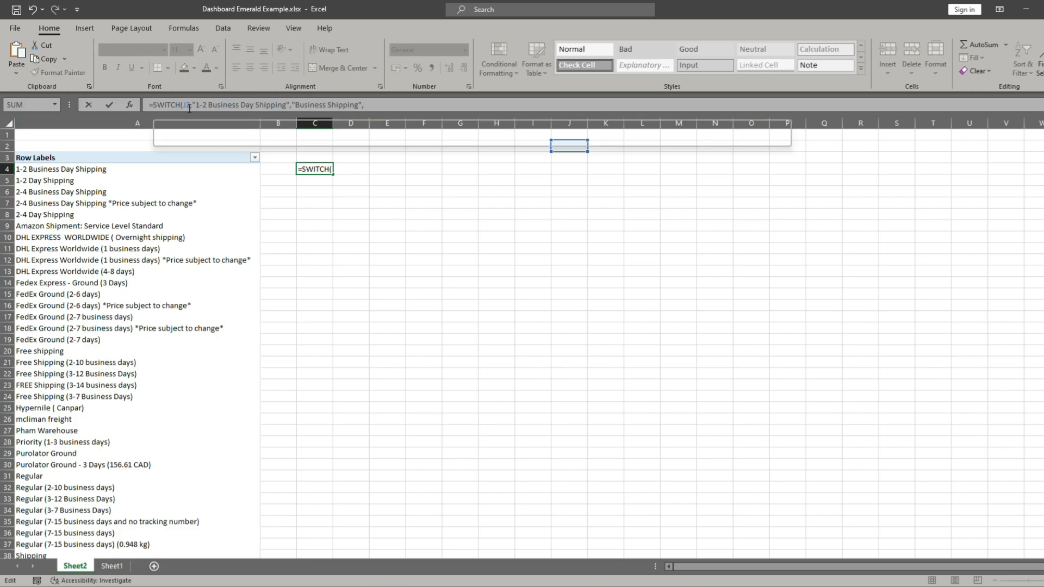
key("BackSpace")
key("BackSpace")
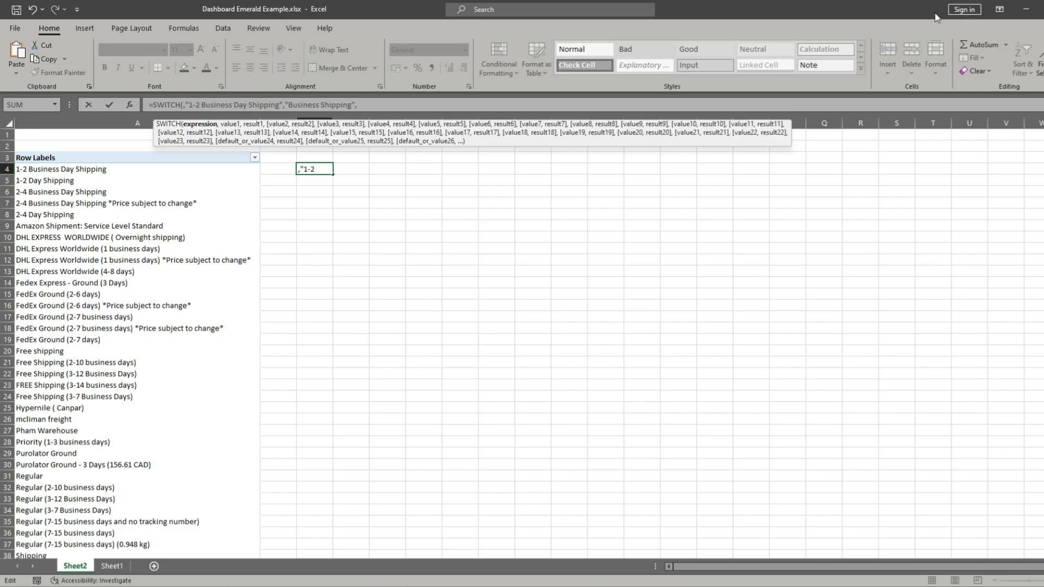
left_click(48, 173)
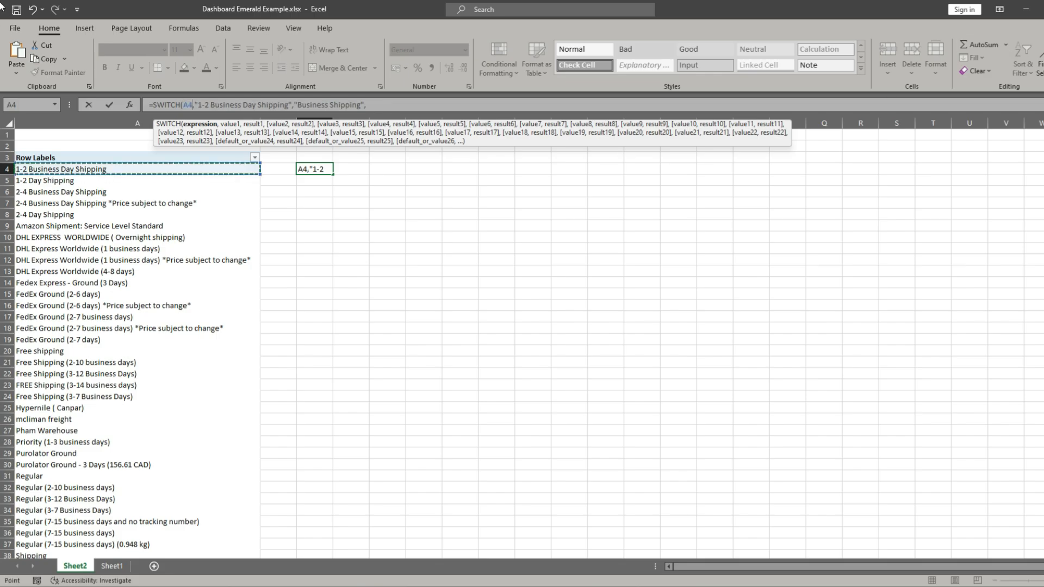
type(")")
key("Return")
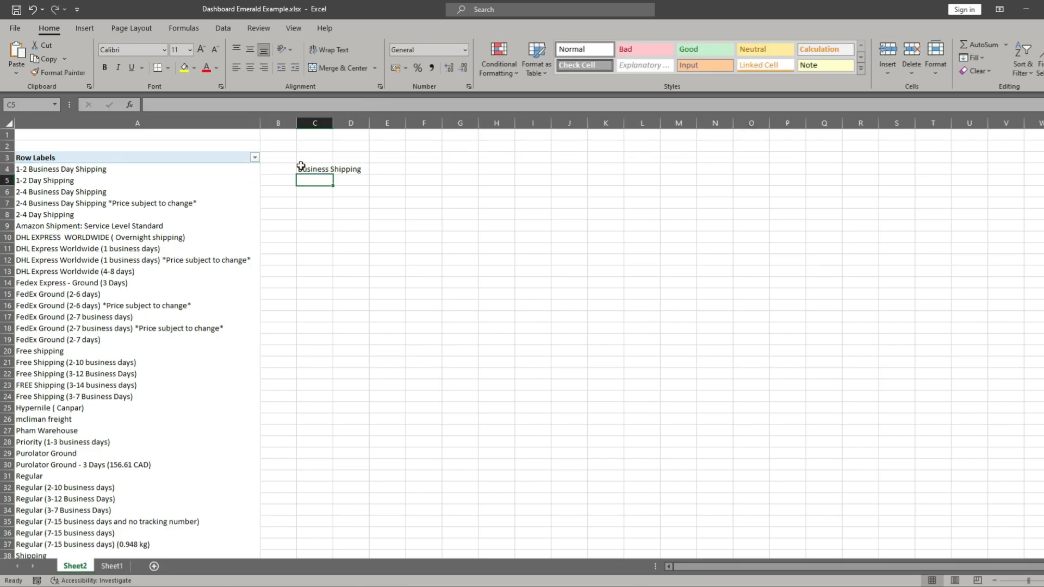
- Fill the SWITCH formula from C4 down through C43, covering every shipping method in the pivot list
left_click(321, 169)
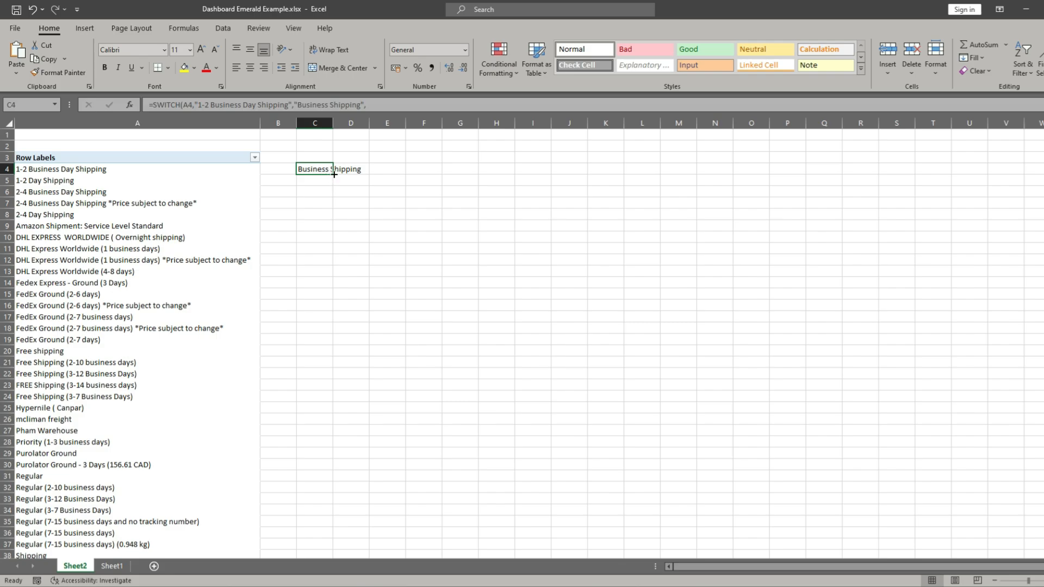
double_click(333, 174)
left_click_drag(333, 175, 320, 530)
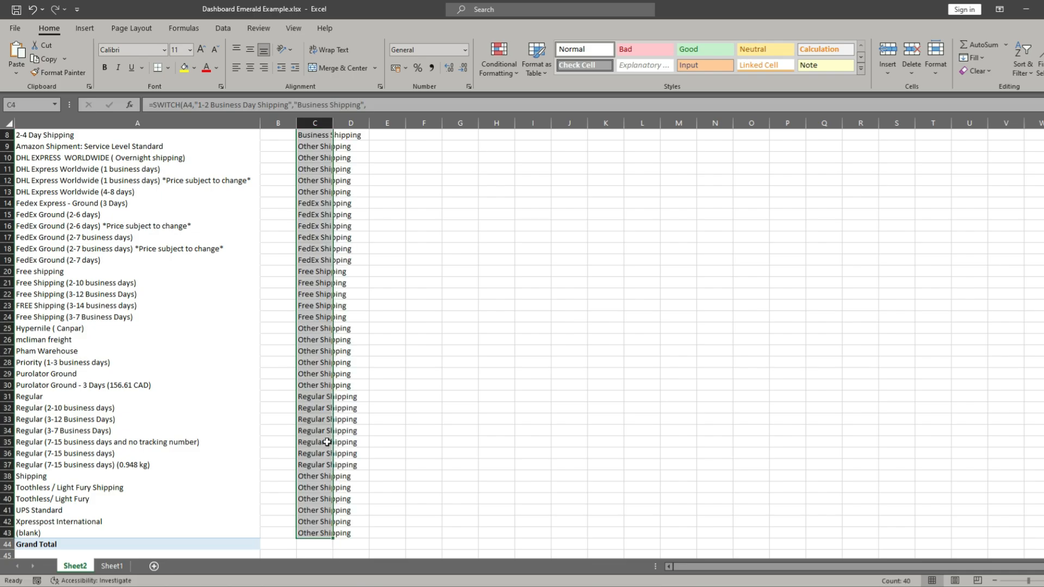
scroll(326, 438, "up", 3)
left_click(313, 202)
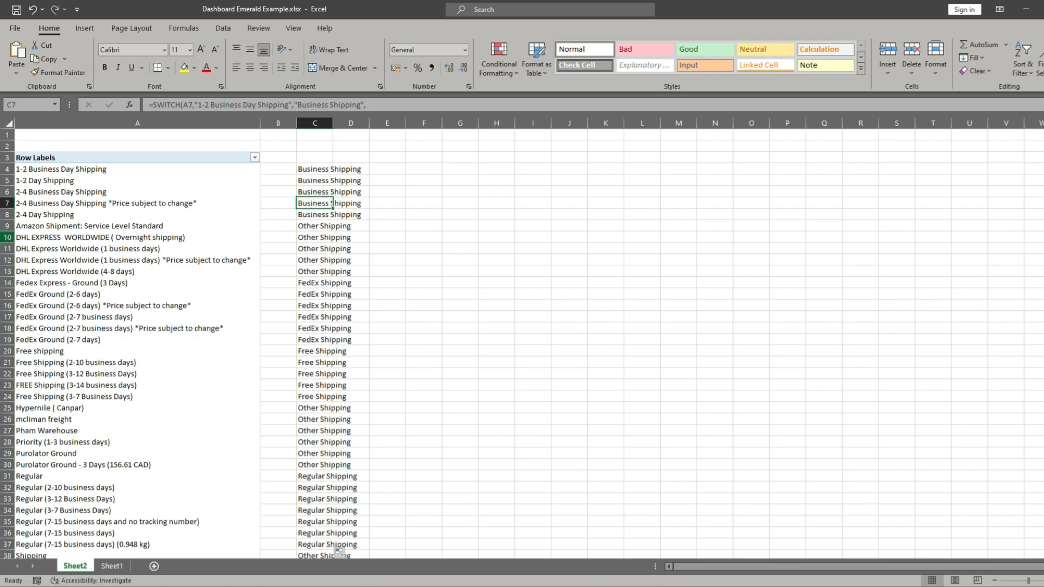
- Examine the DHL, FedEx, Free Shipping and Regular rows against the categories assigned in column C
left_click_drag(7, 237, 9, 392)
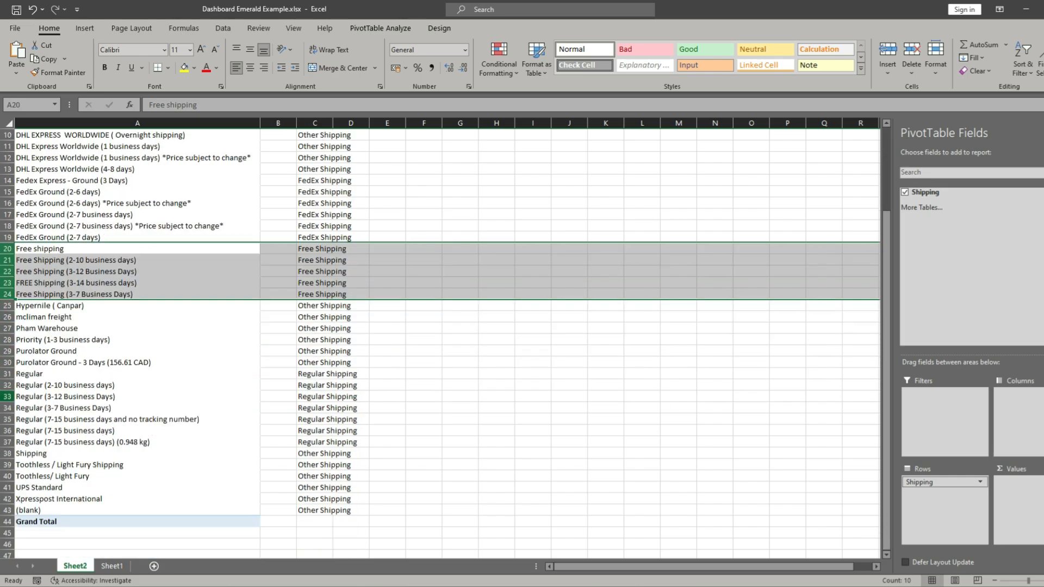
scroll(10, 392, "down", 5)
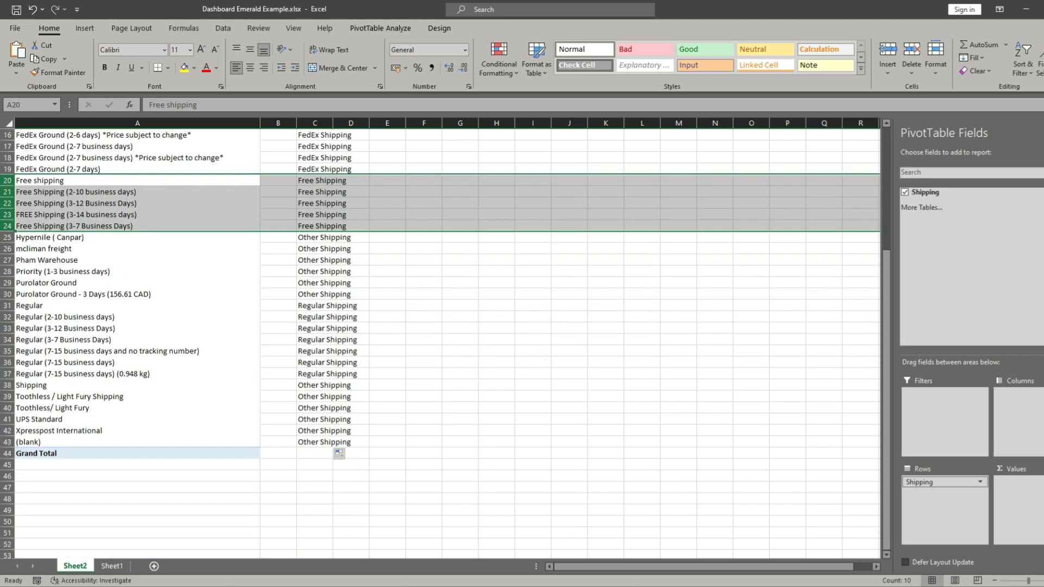
left_click_drag(8, 305, 13, 380)
scroll(391, 278, "up", 5)
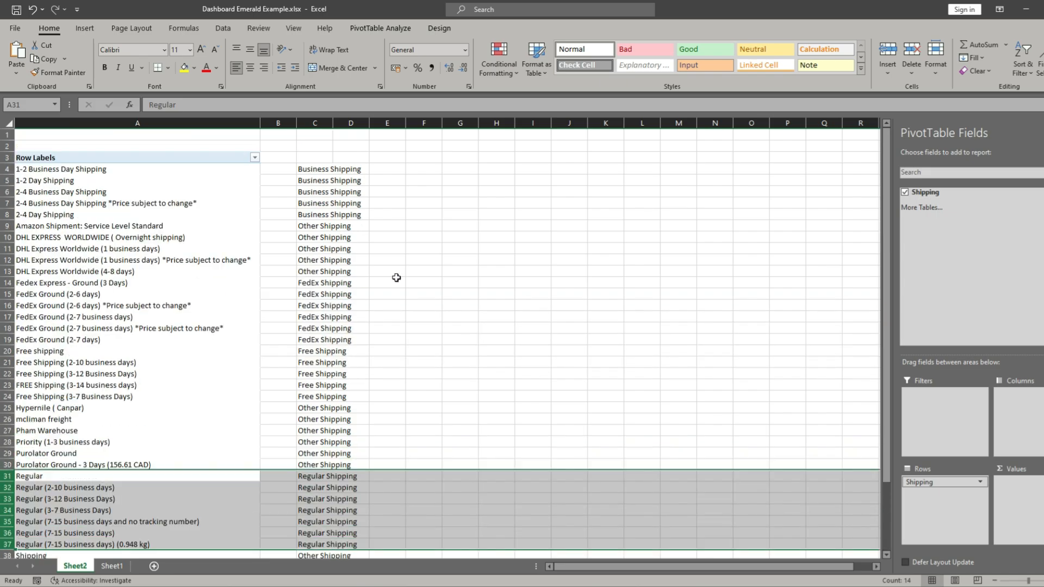
left_click(331, 172)
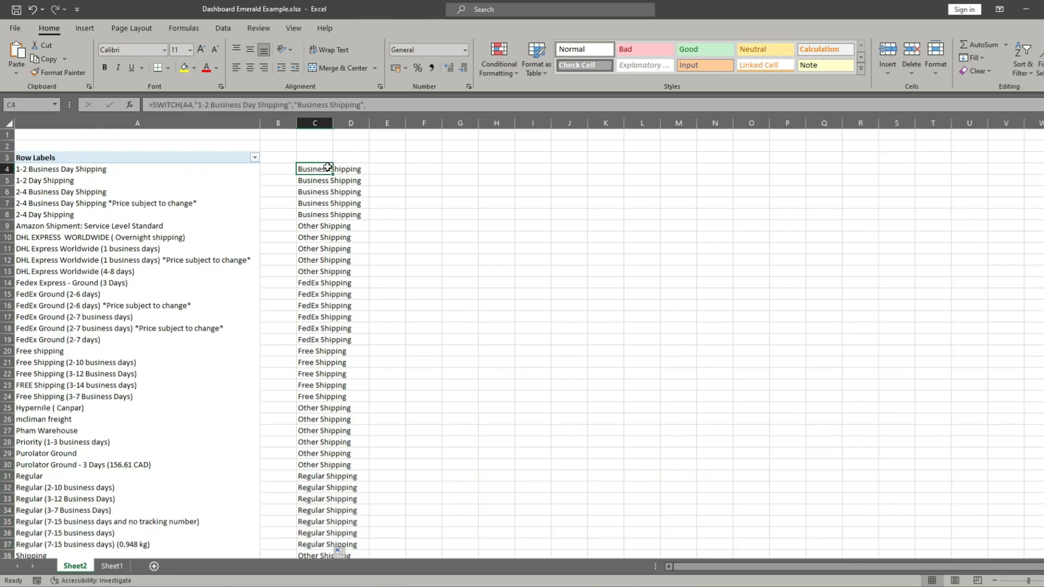
left_click(482, 262)
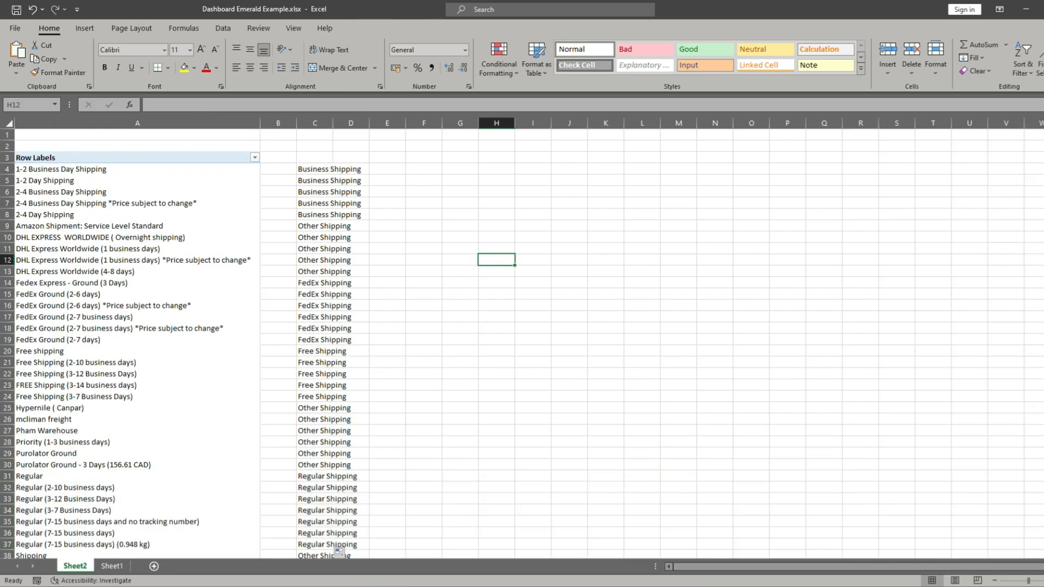
- Add a new table column headed "Shipping Method" in L1 of Sheet1, directly beside the Address column
left_click(111, 566)
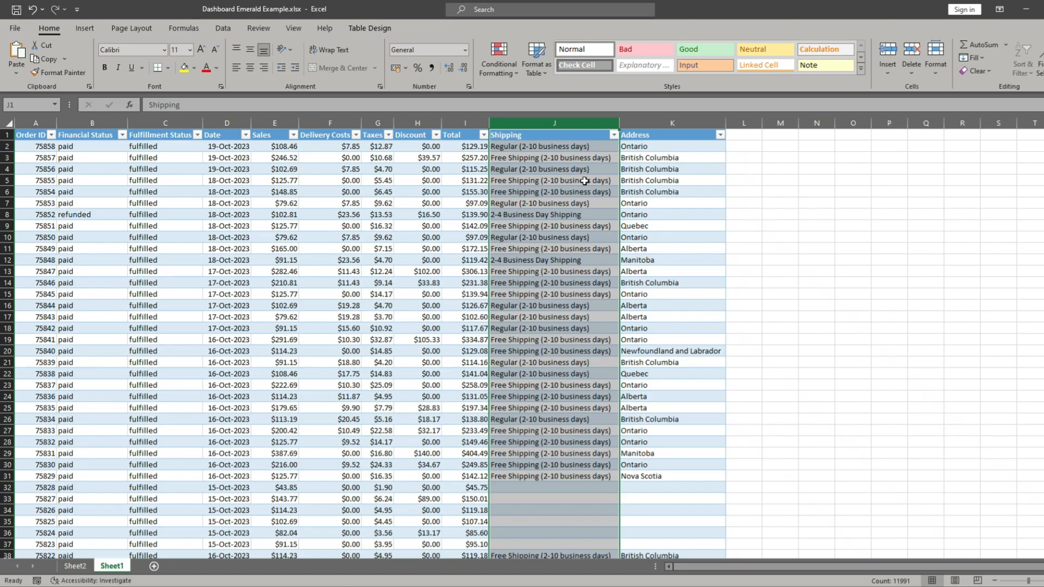
left_click(560, 167)
left_click(750, 137)
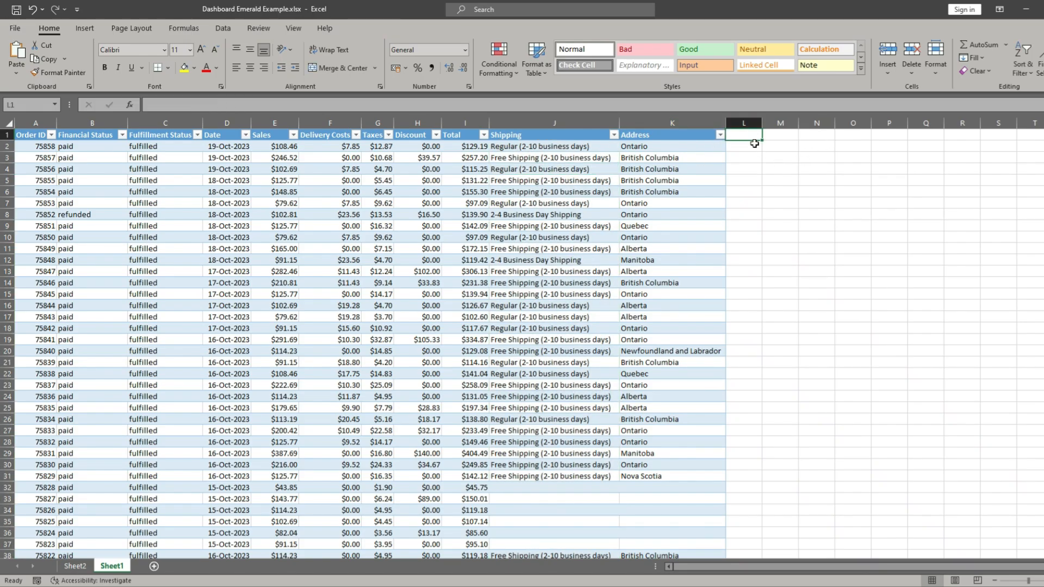
type("Shipp")
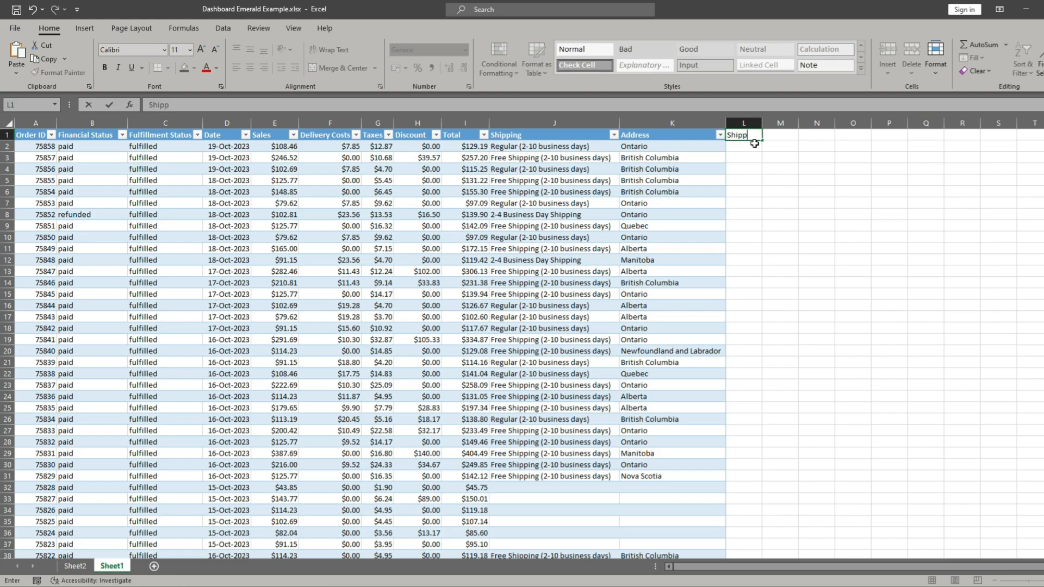
type("ing Method")
key("Return")
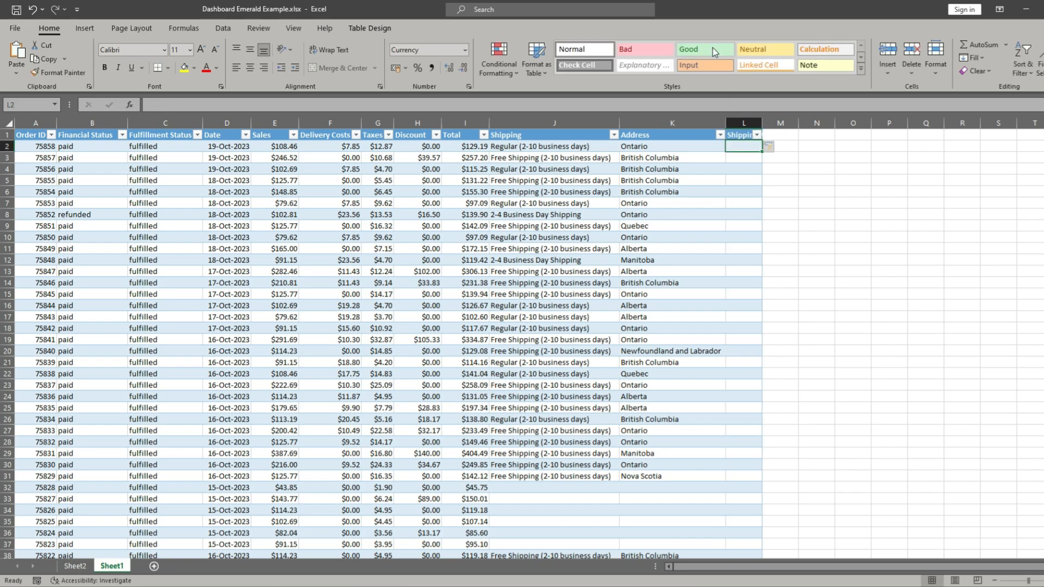
- Paste the completed SWITCH formula into L2, the first data cell of the Shipping Method column
right_click(744, 146)
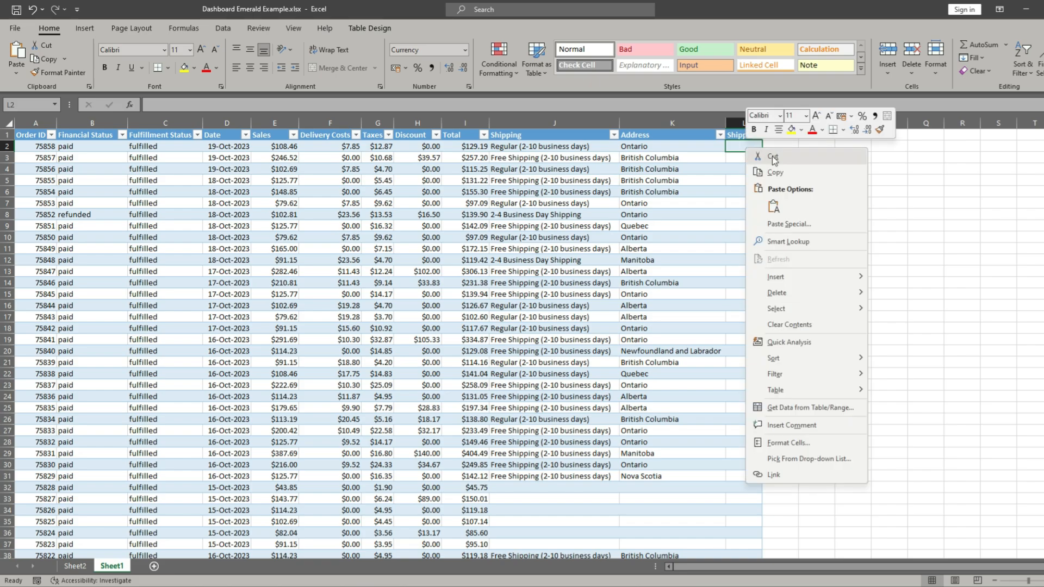
left_click(735, 146)
left_click(746, 166)
left_click(746, 146)
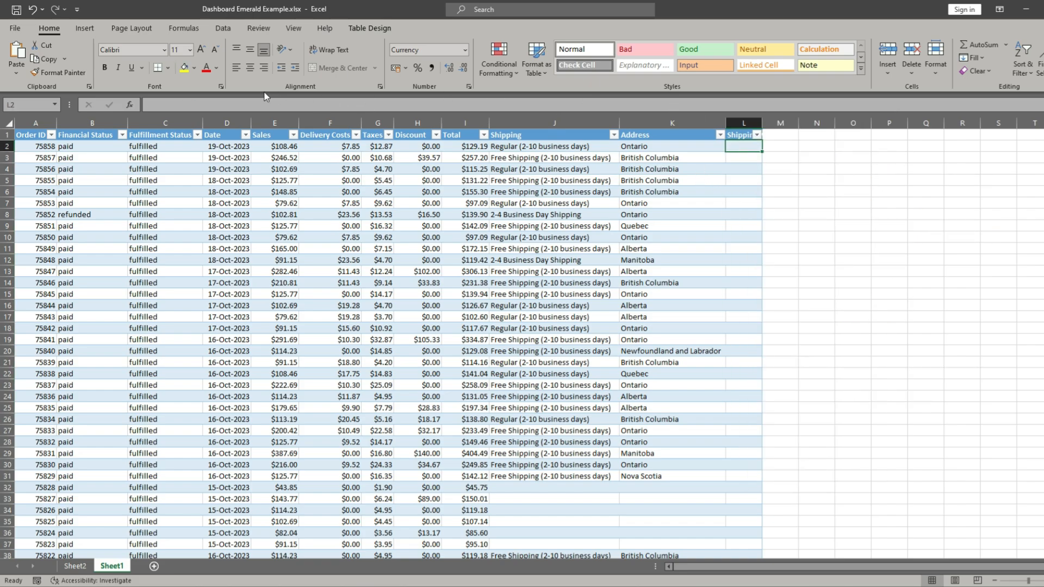
right_click(186, 106)
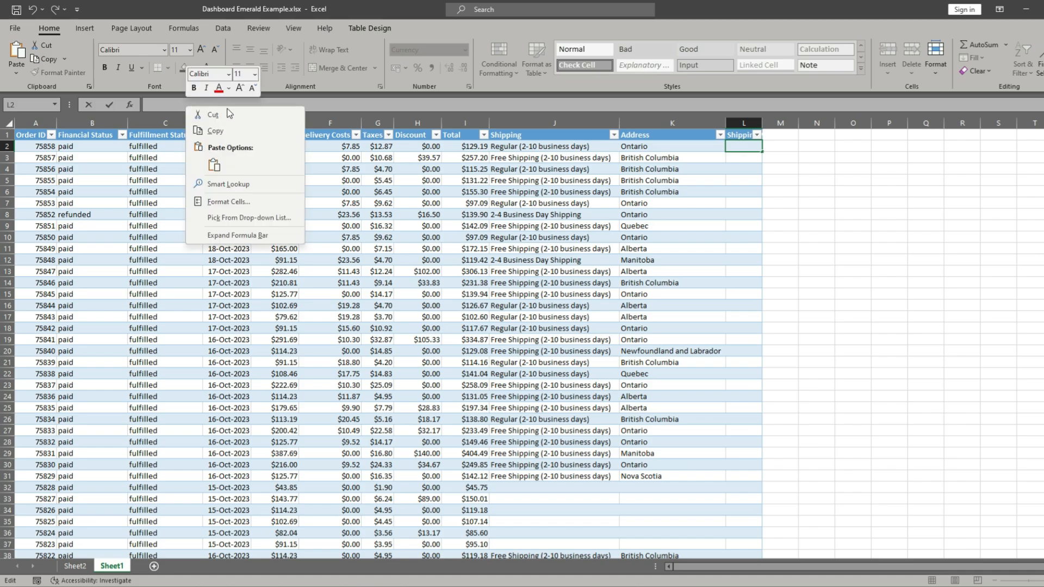
left_click(218, 169)
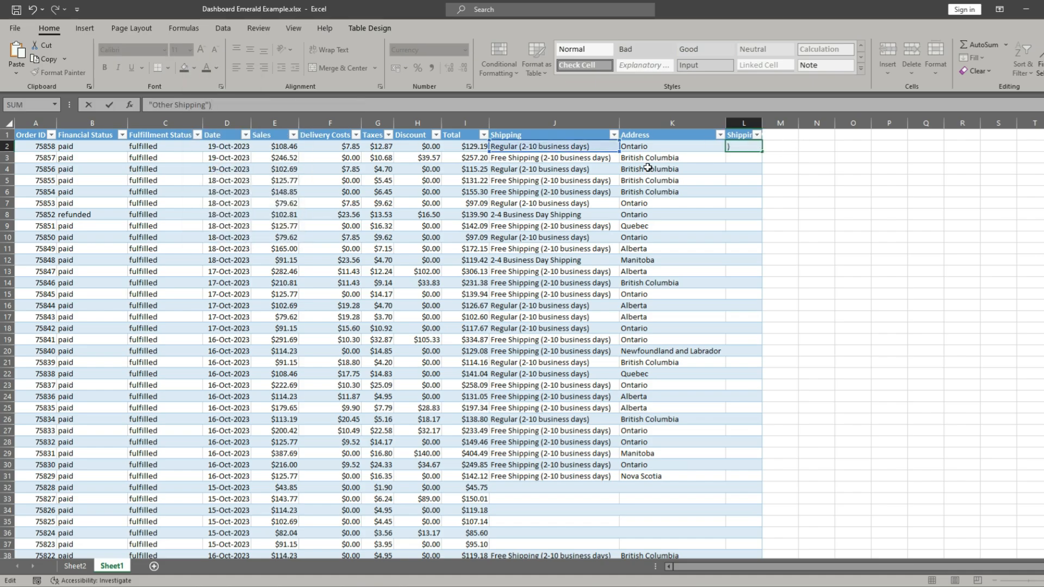
key("Up")
key("Up")
key("Up")
key("Up")
key("Up")
key("Up")
key("Up")
key("Up")
key("Up")
key("Up")
key("Up")
key("Up")
key("Up")
key("Up")
key("Up")
key("Up")
key("Up")
key("Up")
key("Up")
key("Up")
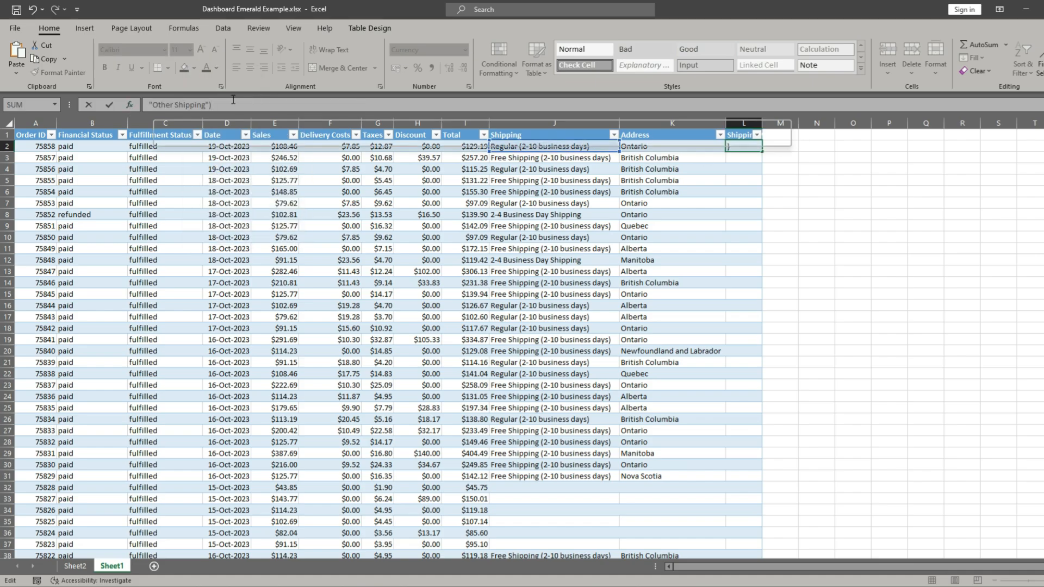
key("Up")
key("Up")
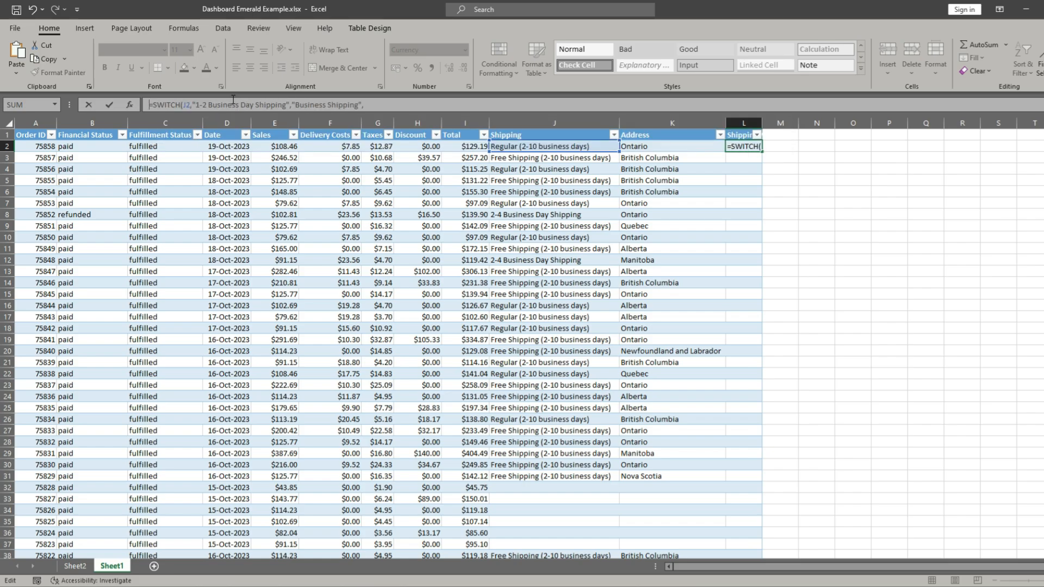
left_click(189, 104)
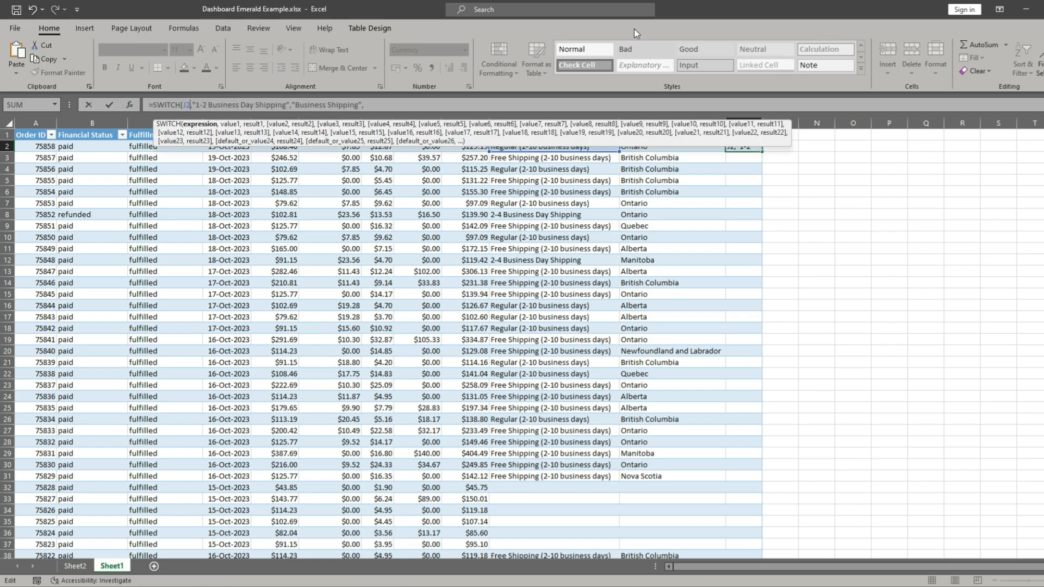
key("Delete")
key("Delete")
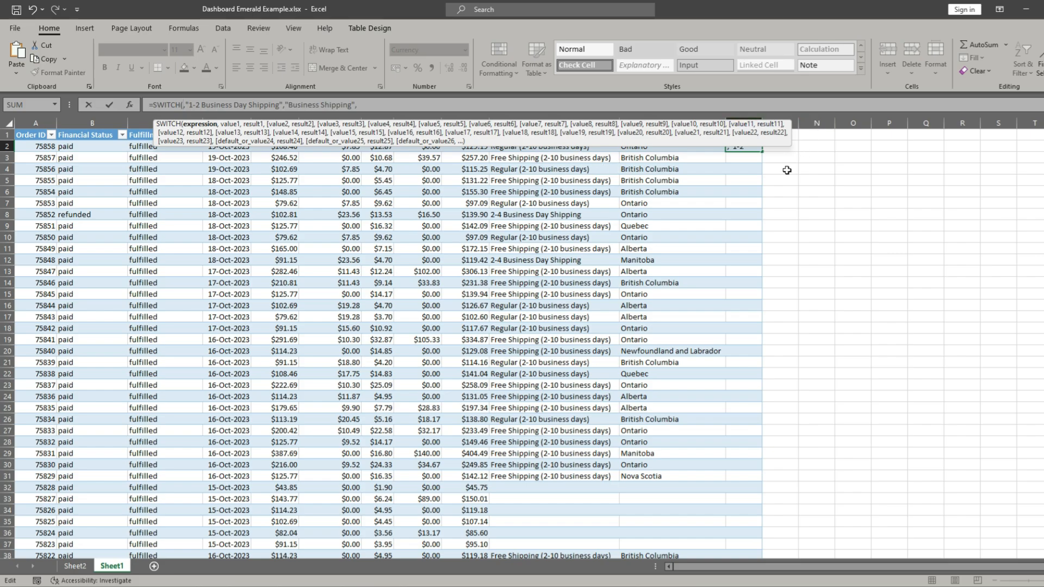
left_click(511, 158)
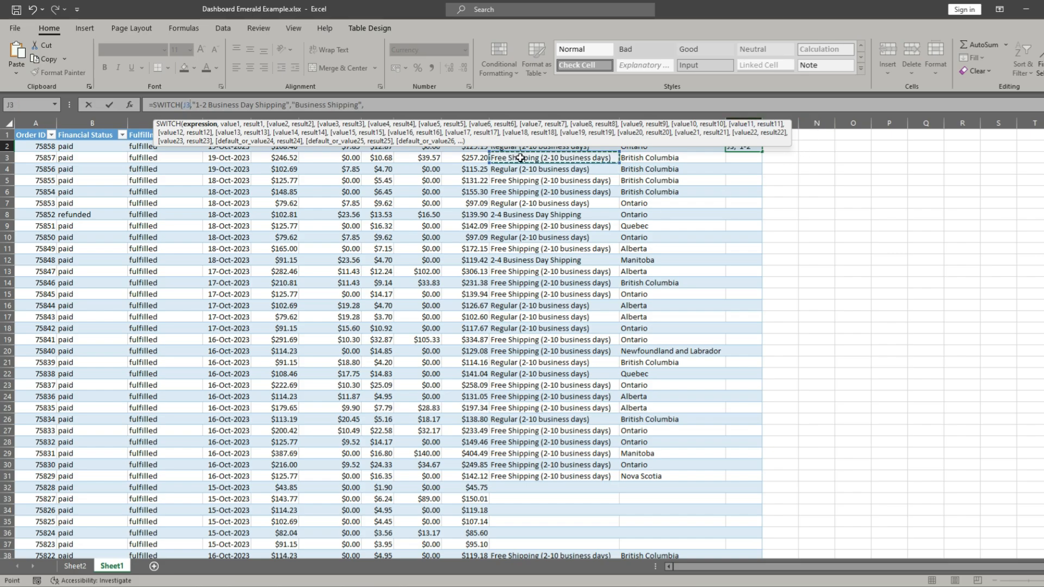
key("Up")
key("Up")
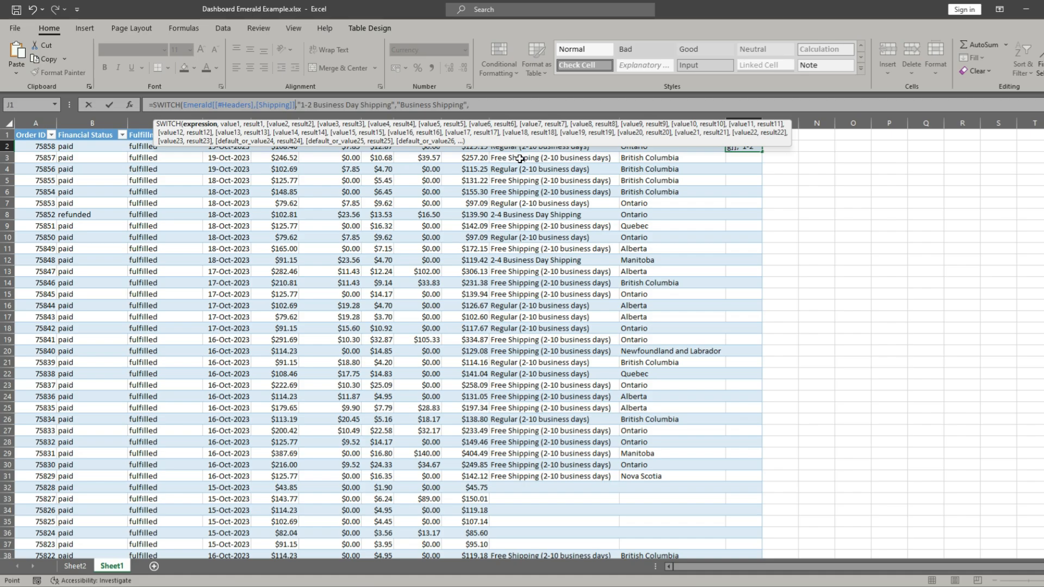
key("Down")
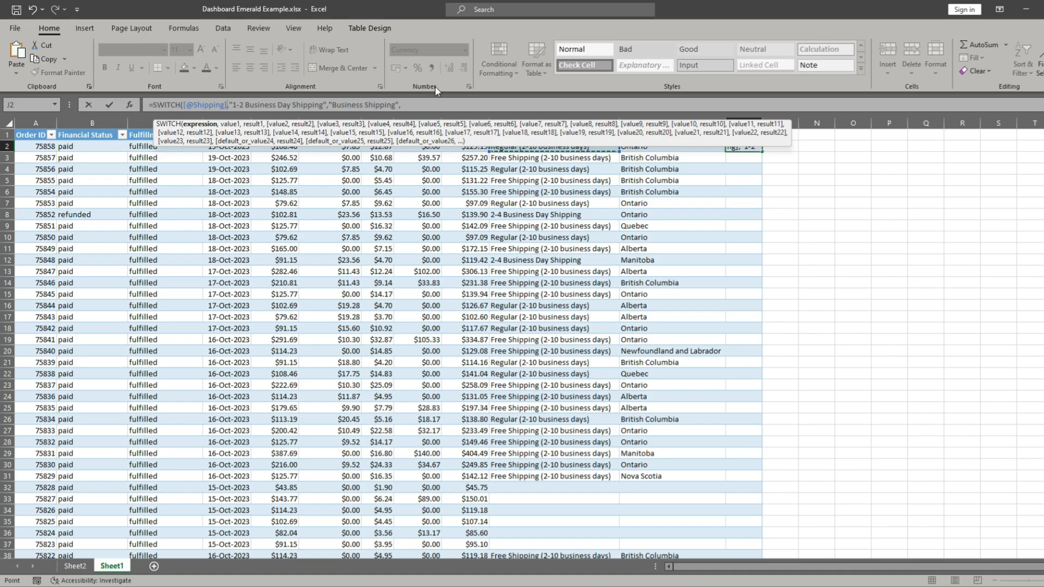
key("Return")
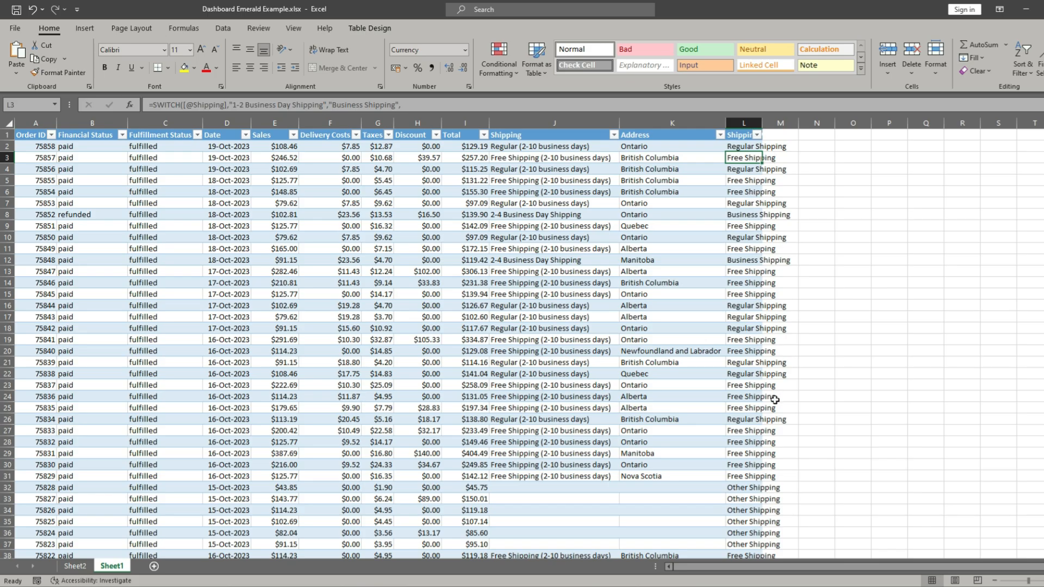
- Auto-fit the width of the Shipping Method column after checking that the formula reaches the table's last row
scroll(769, 366, "down", 20)
scroll(769, 366, "down", 20)
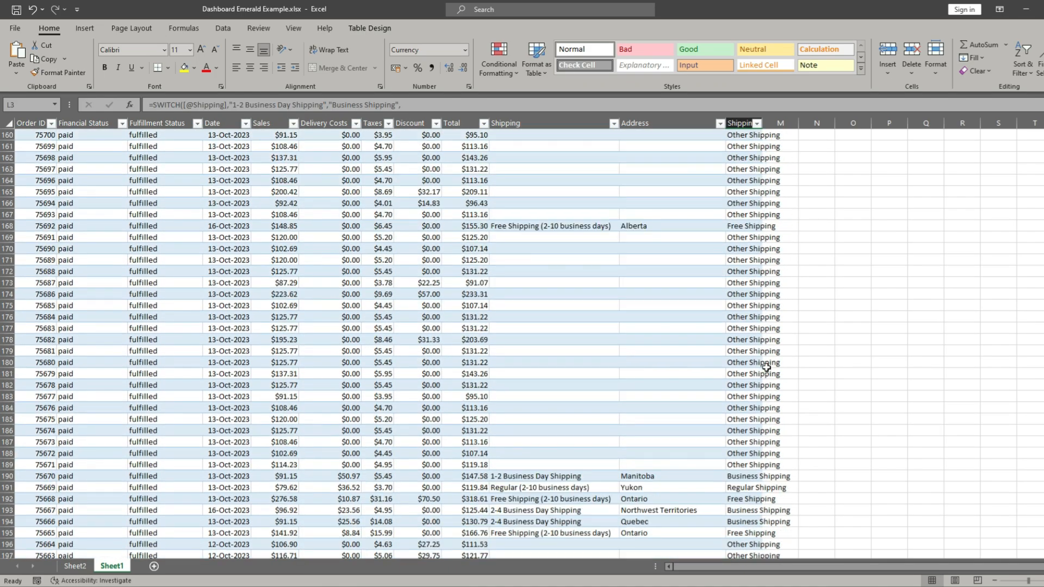
scroll(766, 368, "down", 19)
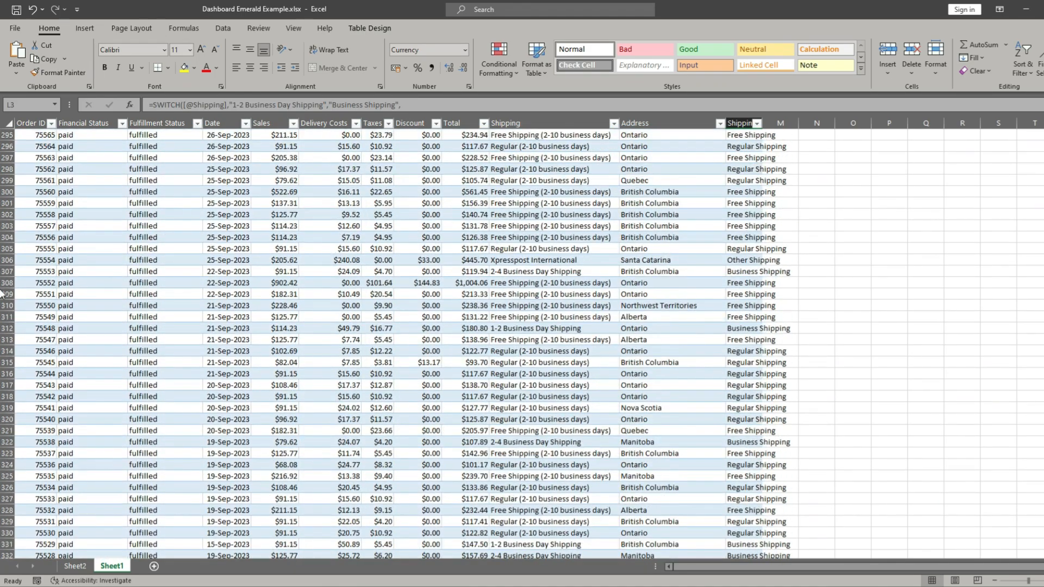
left_click_drag(0, 155, 1, 554)
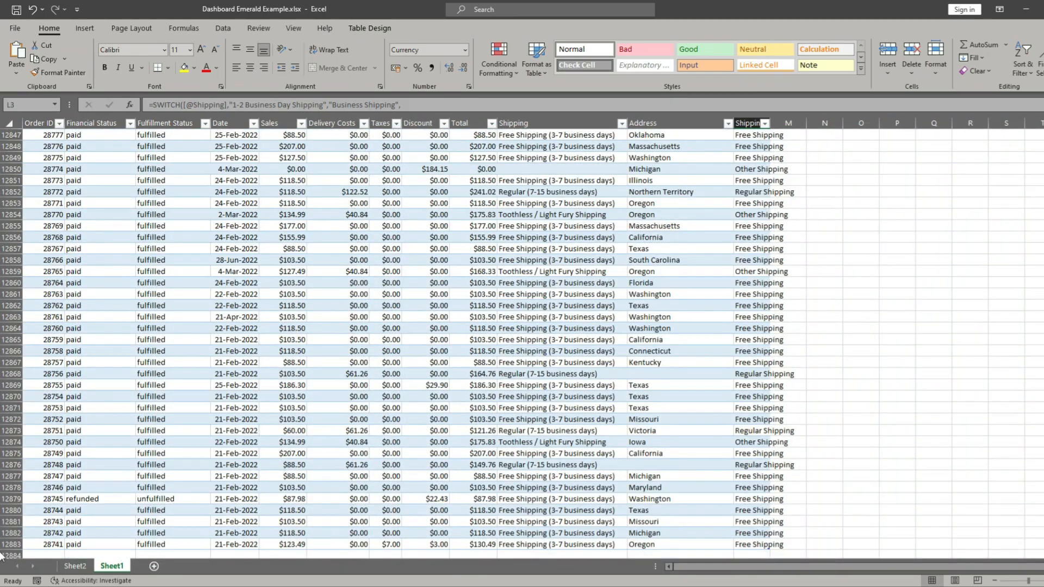
scroll(788, 522, "down", 5)
left_click(745, 408)
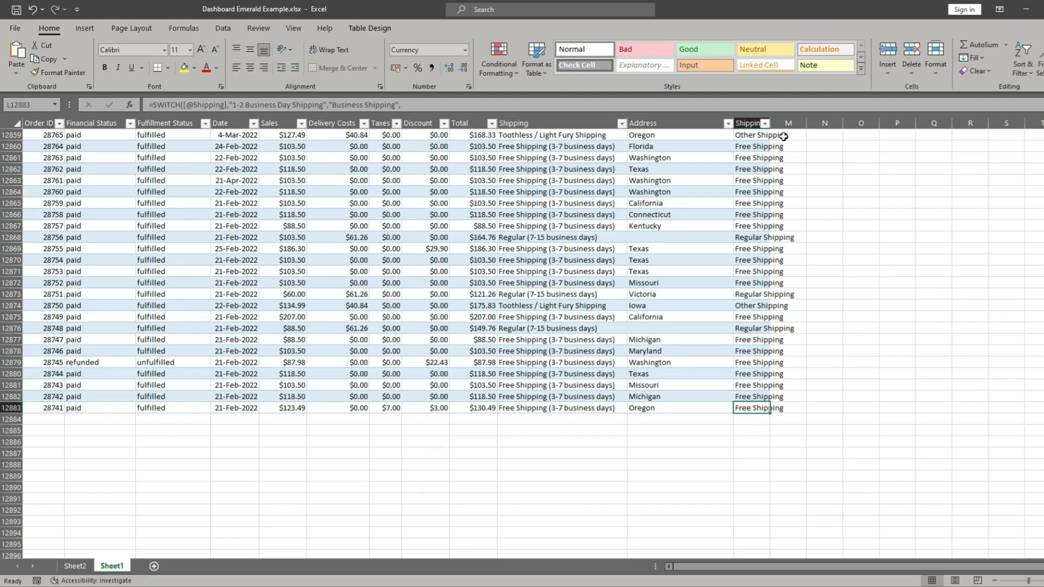
double_click(770, 122)
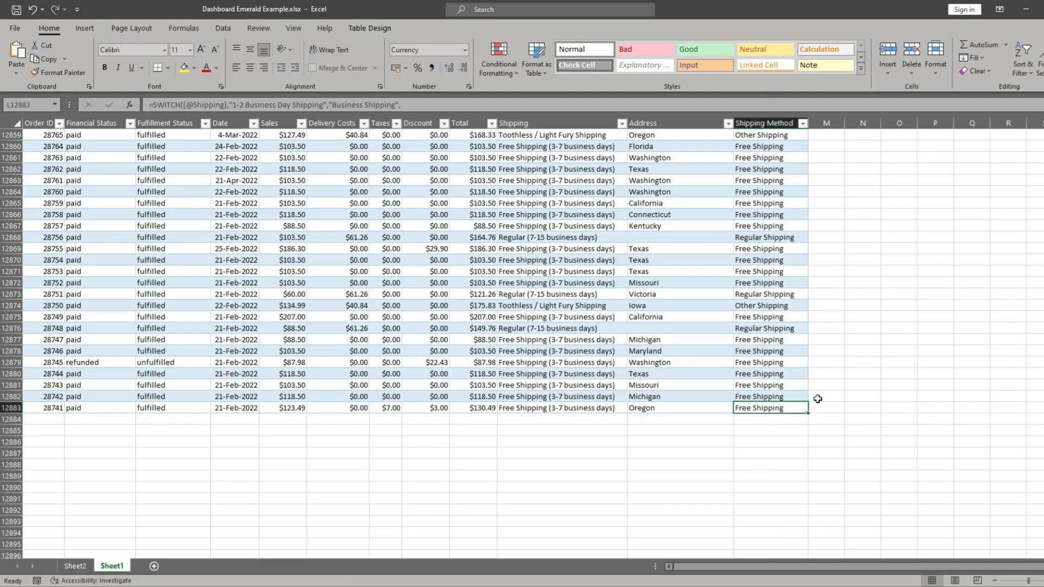
left_click(788, 363)
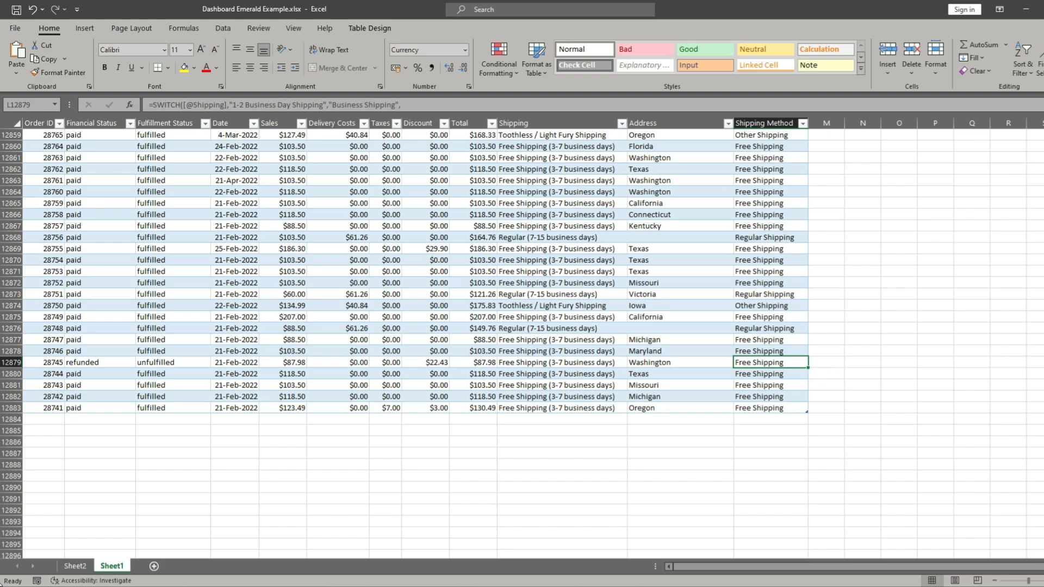
- Check the blank Shipping cells around row 1140 against their Shipping Method category and return to the table's first rows
left_click_drag(1043, 552, 1043, 168)
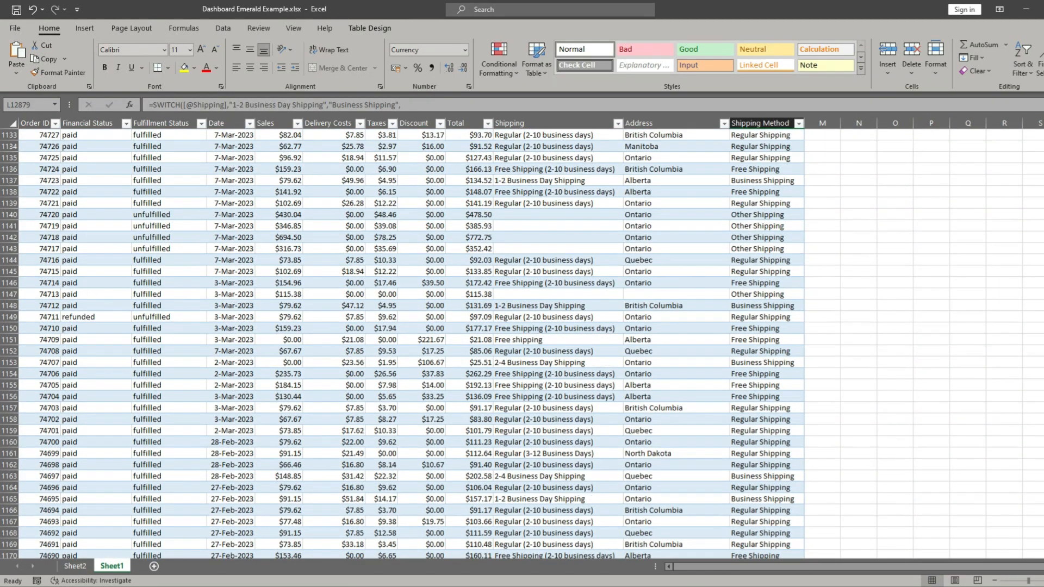
left_click(515, 215)
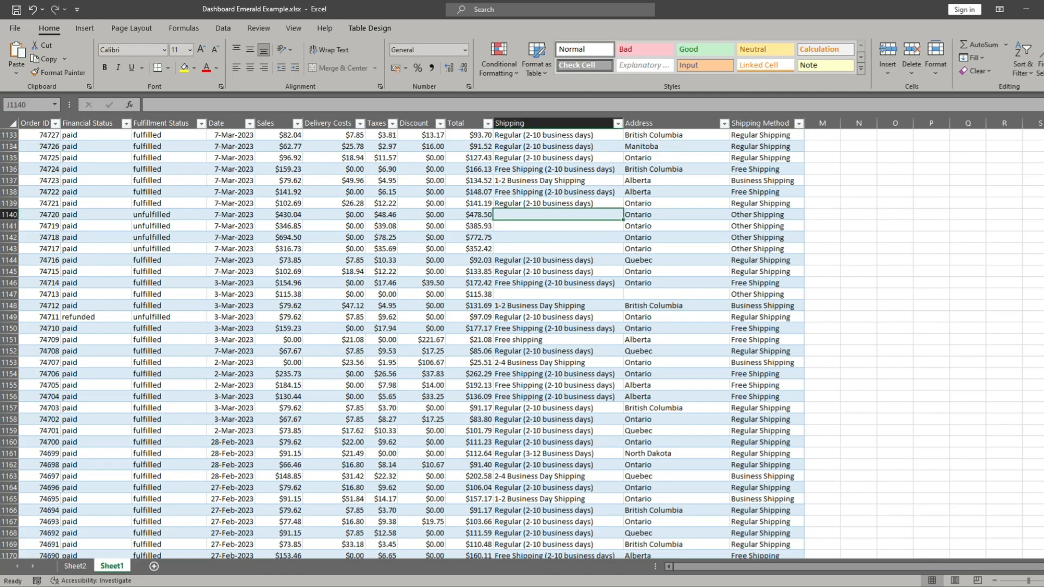
left_click_drag(1043, 167, 1043, 133)
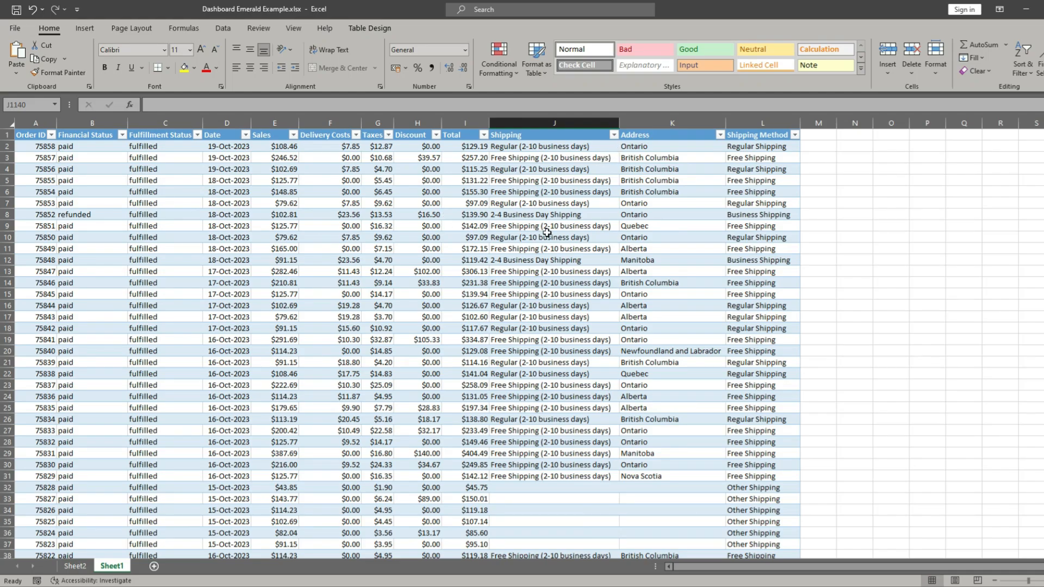
- Rename the Sheet1 worksheet as "Company Data"
double_click(112, 566)
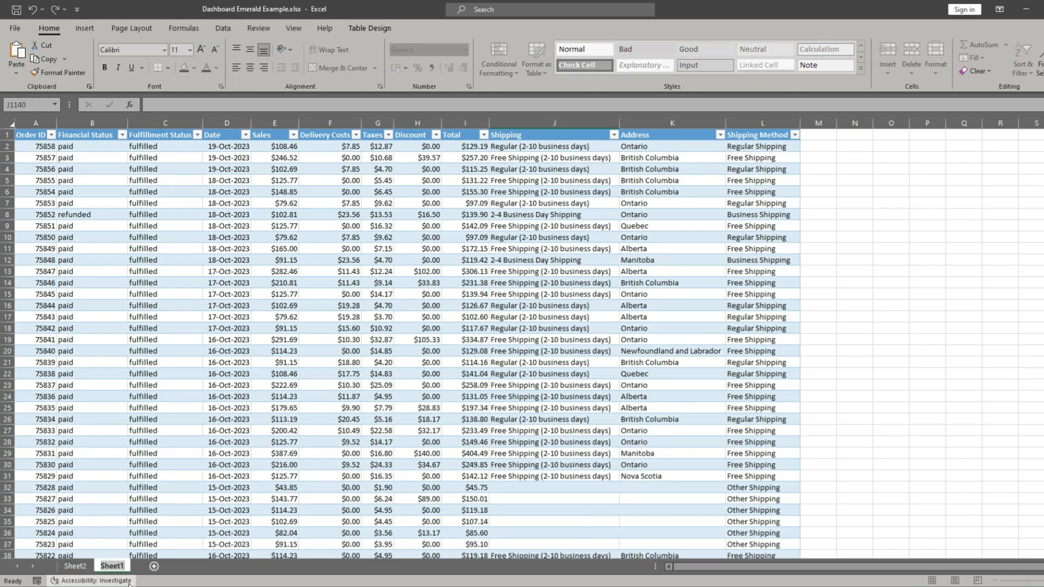
key("BackSpace")
type("Company Data")
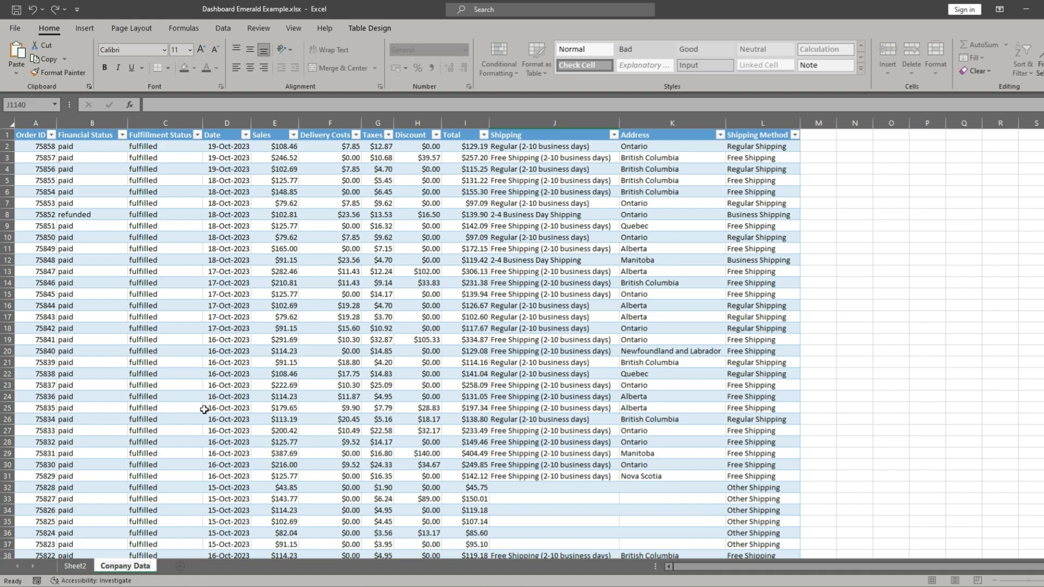
key("Return")
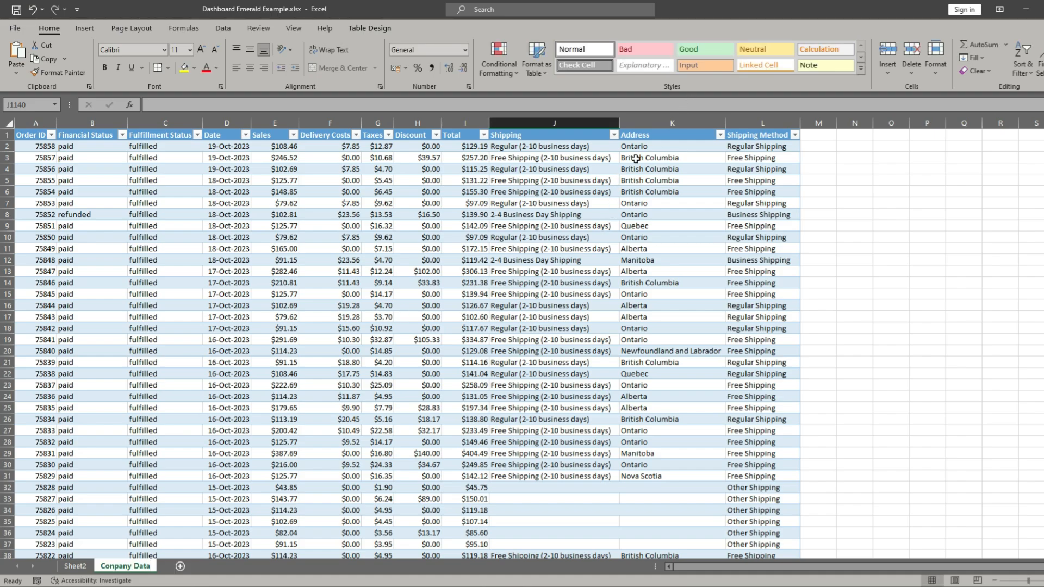
left_click(276, 327)
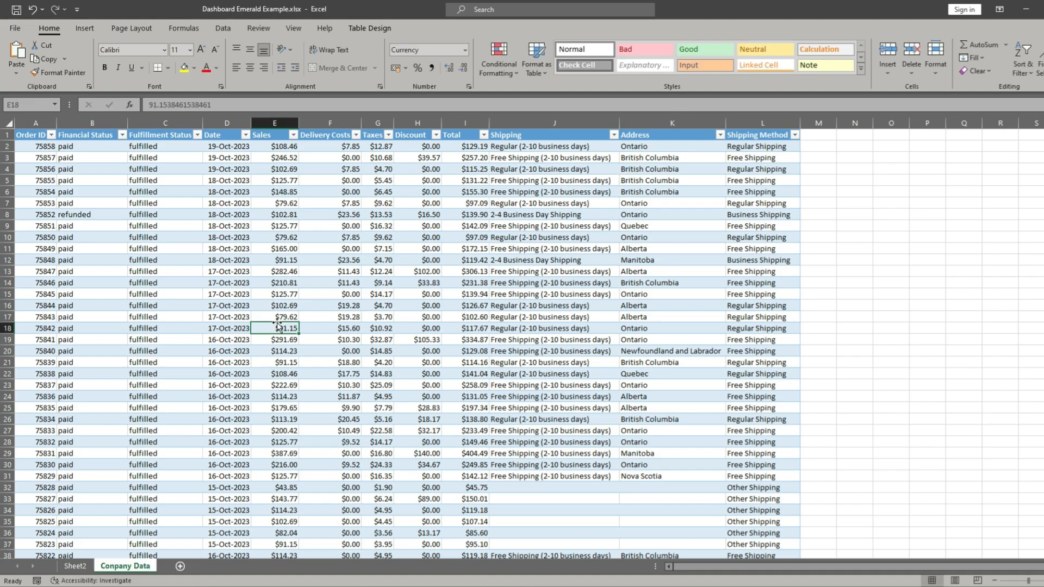
- Delete the Sheet2 worksheet that holds the shipping pivot list and test formulas
left_click(75, 566)
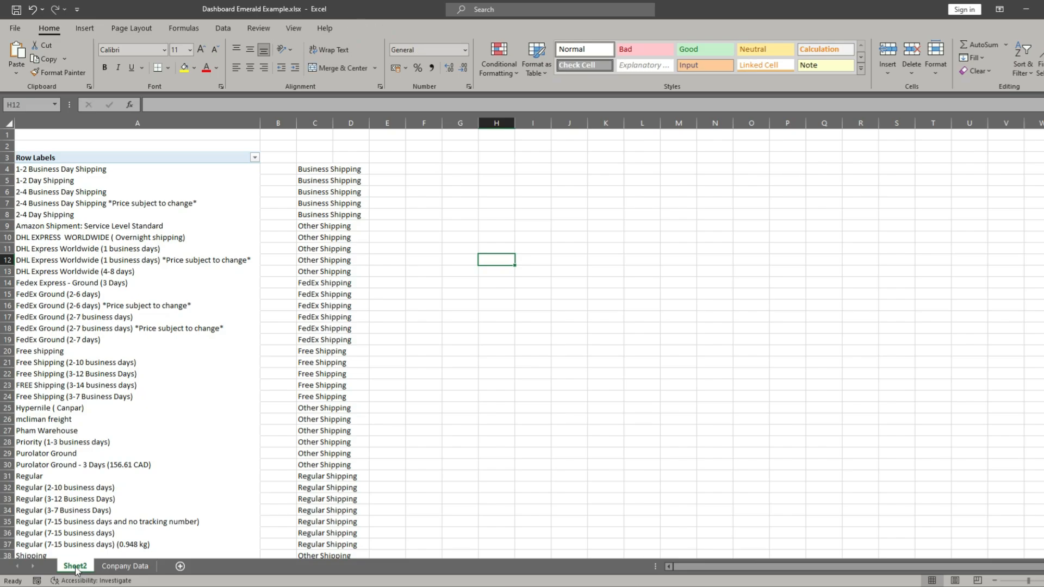
right_click(79, 567)
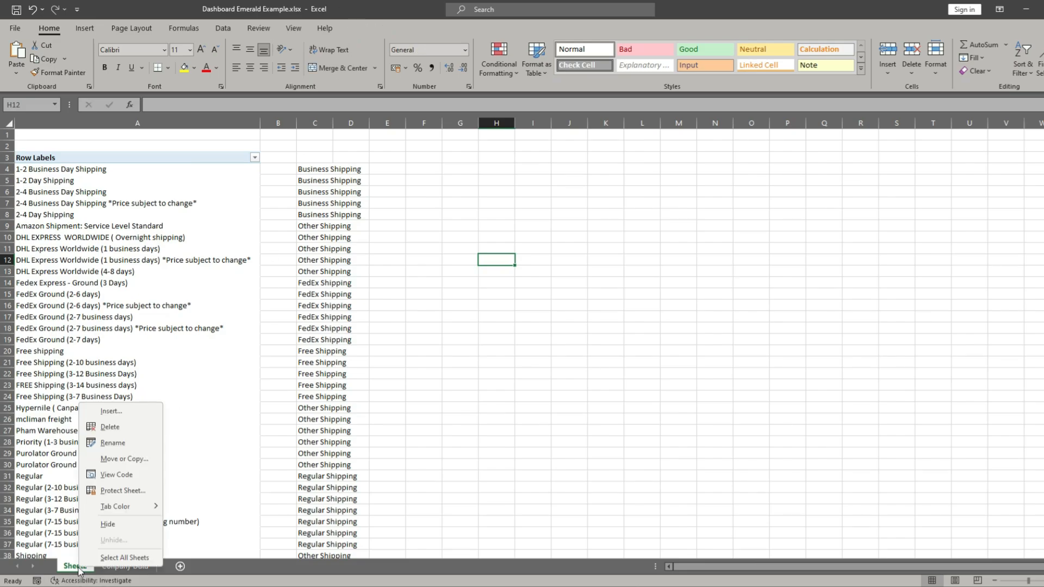
left_click(122, 430)
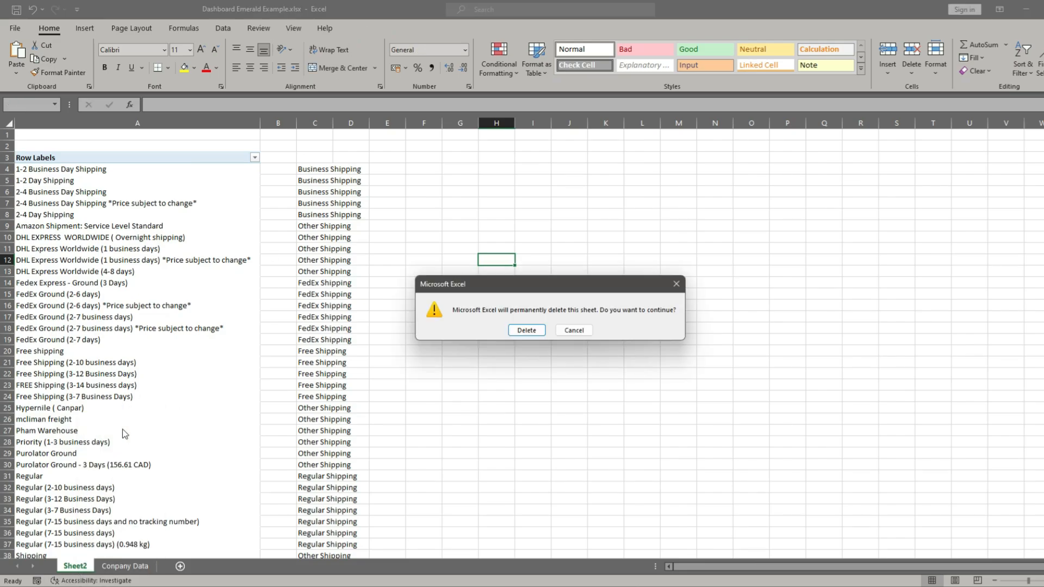
left_click(526, 331)
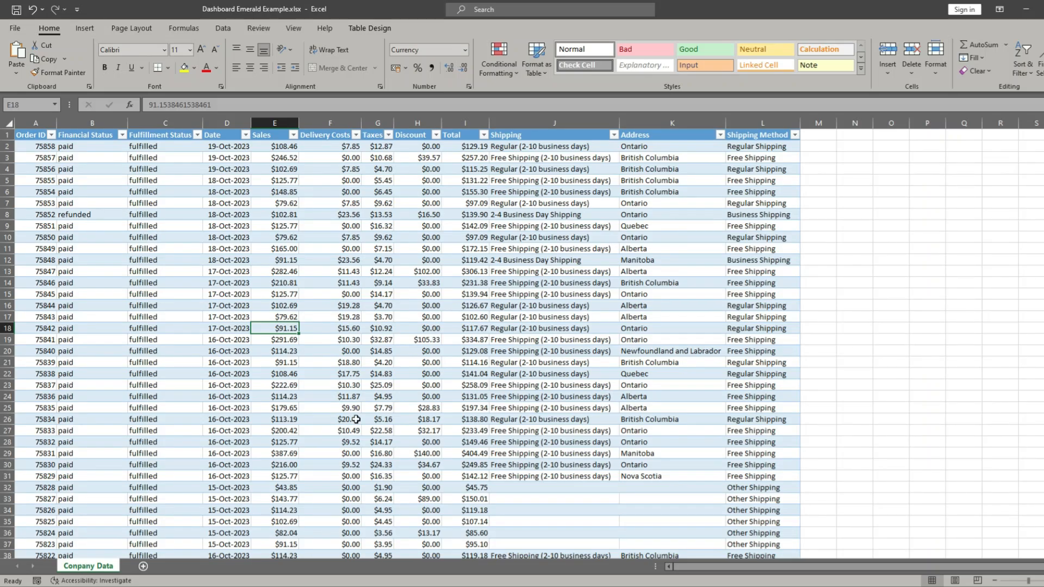
left_click(115, 307)
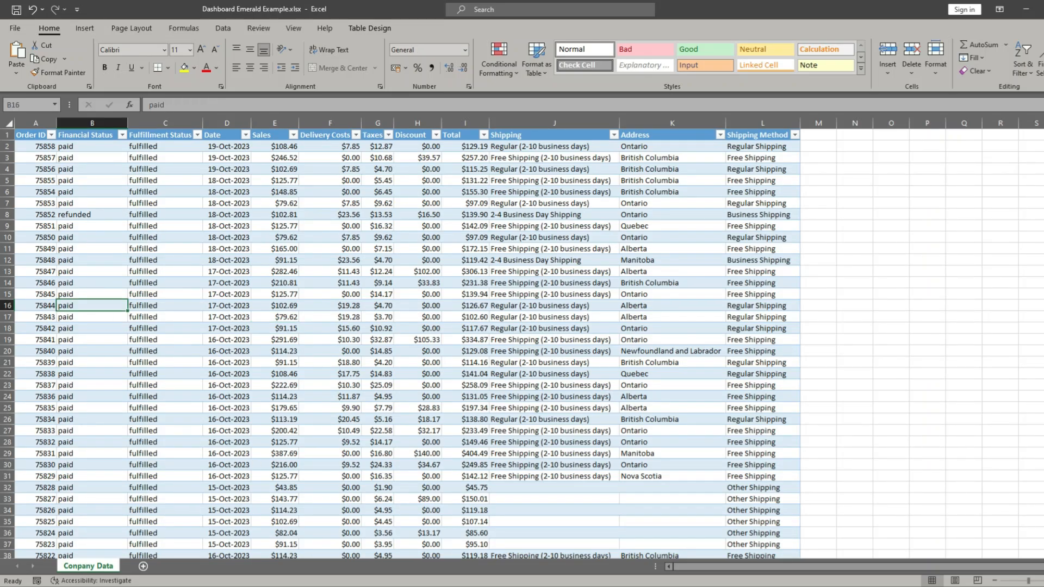
- Add "Emerald" to the front of the data sheet's name so it reads "Emerald Company Data"
double_click(66, 569)
left_click(66, 568)
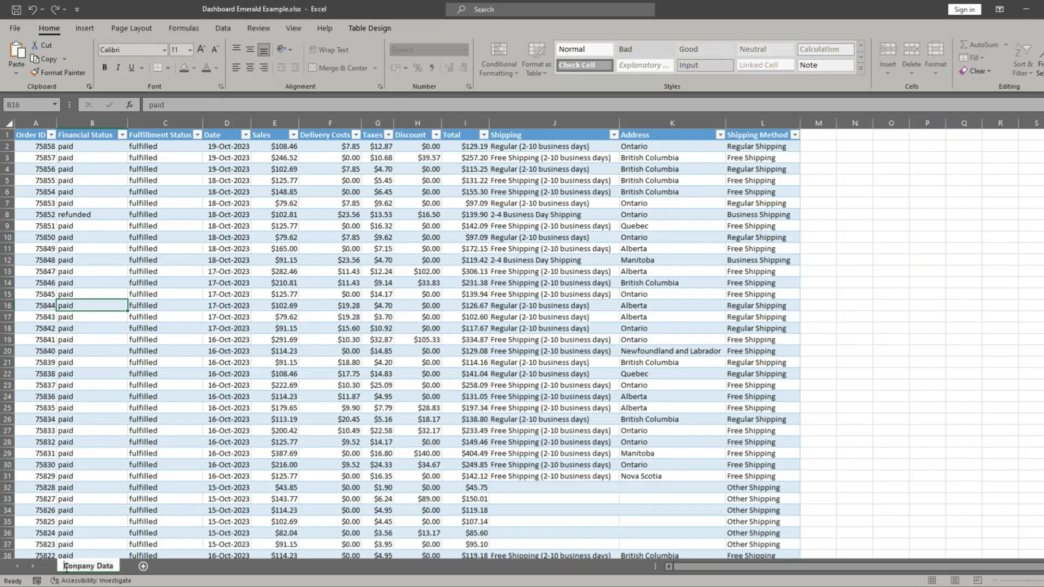
type("Emerald")
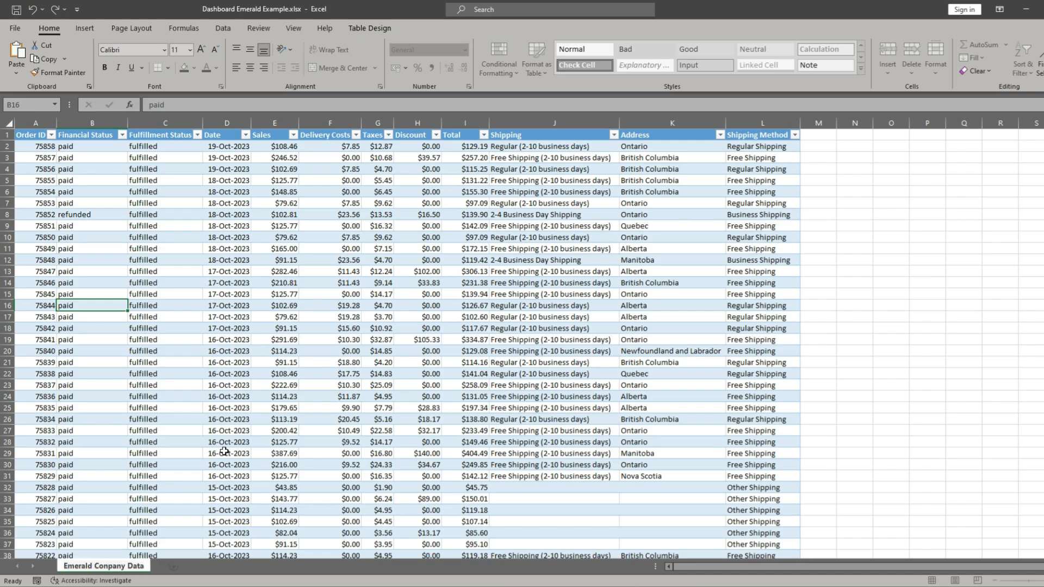
key("Return")
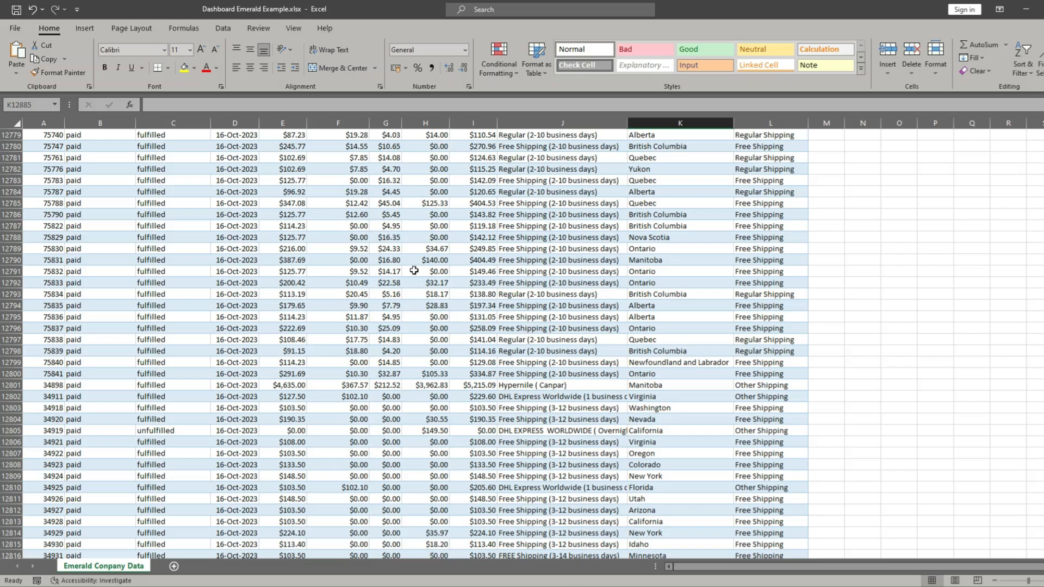
- Enter a formula in the first Total cell, I2, that adds Discount, Taxes, Delivery Costs and Sales for that row
scroll(415, 271, "up", 5)
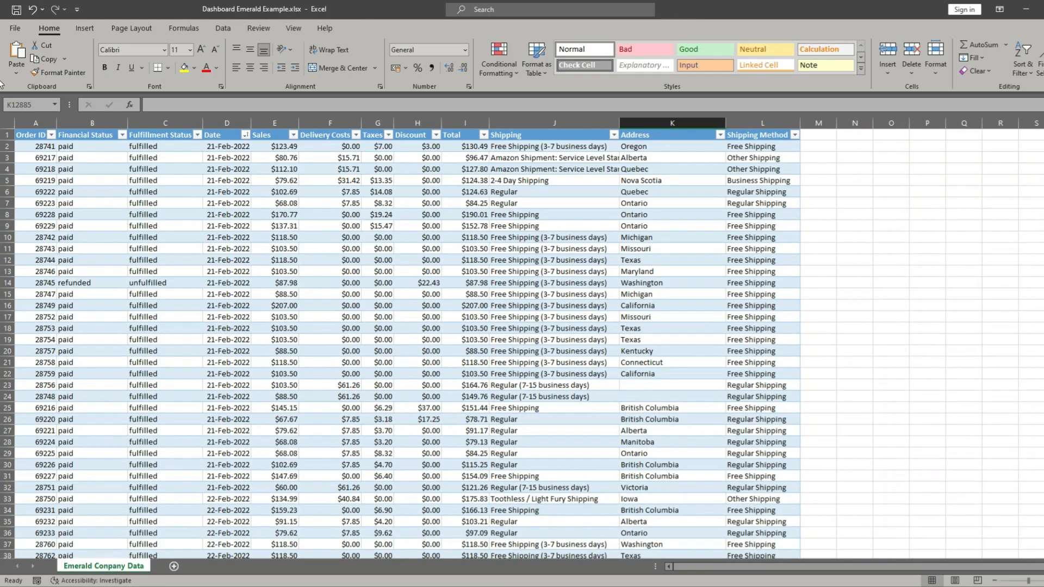
left_click(463, 148)
type("=")
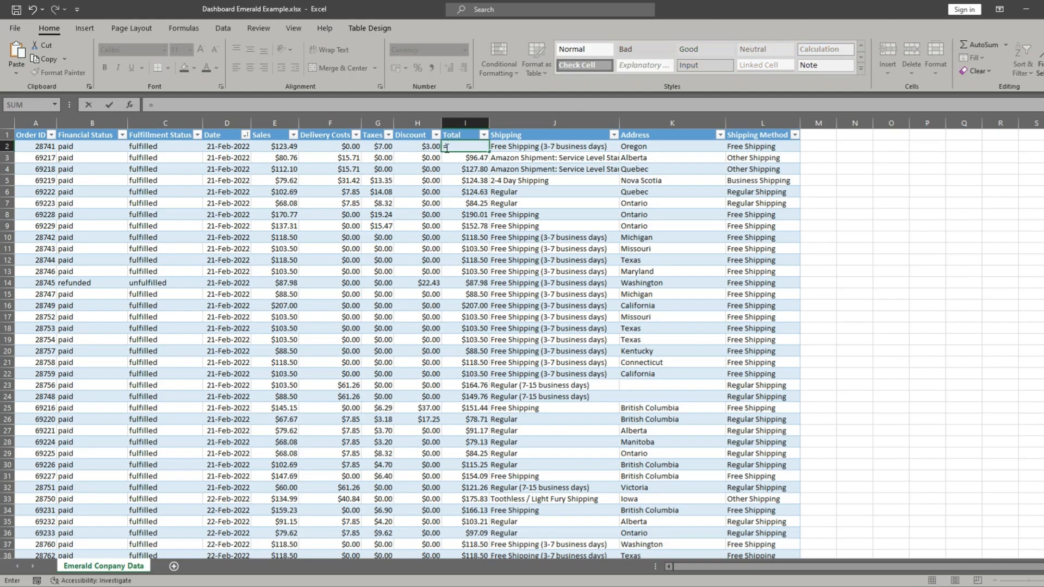
left_click(412, 148)
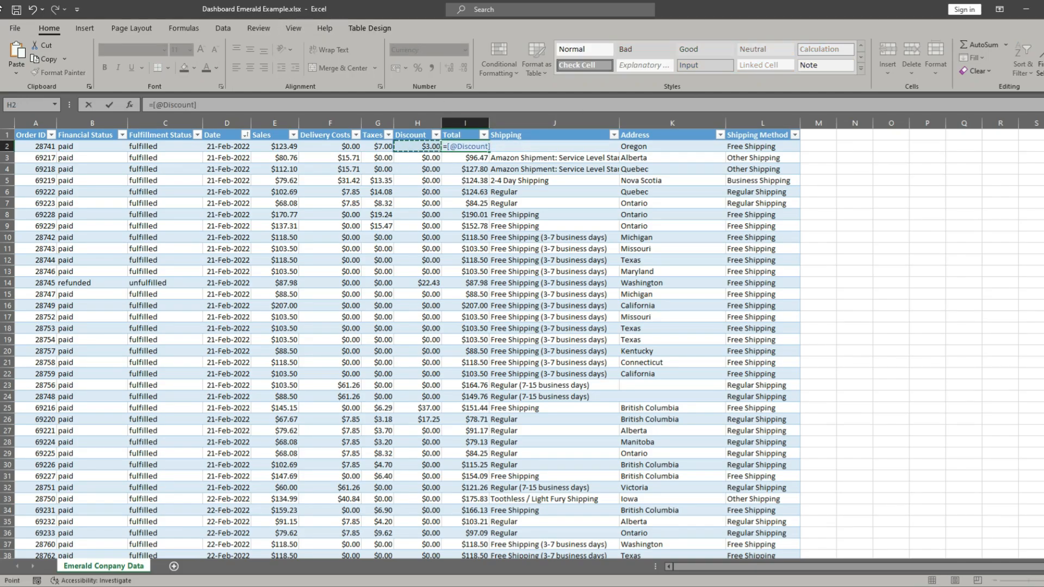
type("+")
left_click(378, 147)
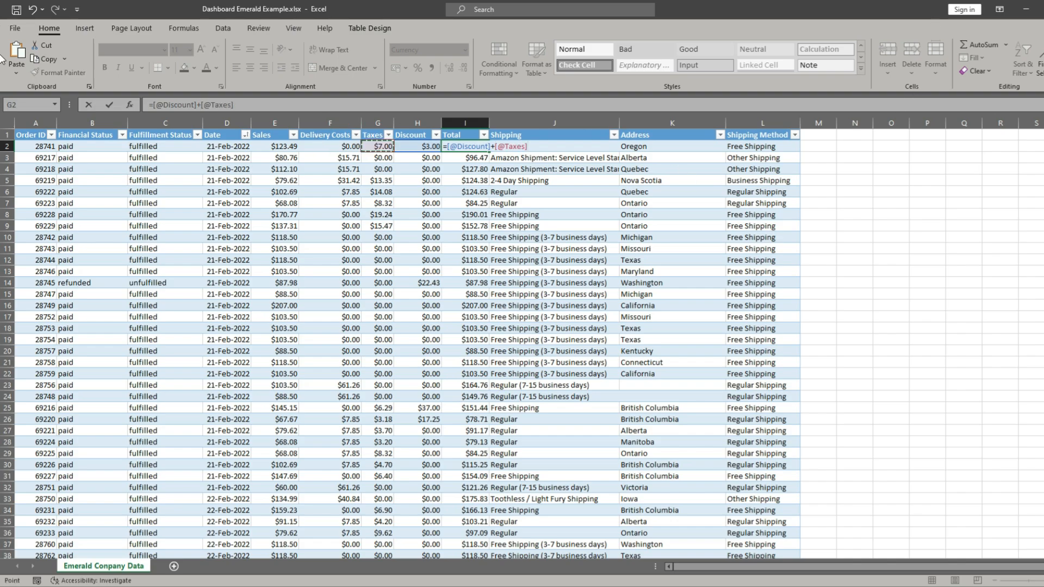
type("+")
left_click(328, 146)
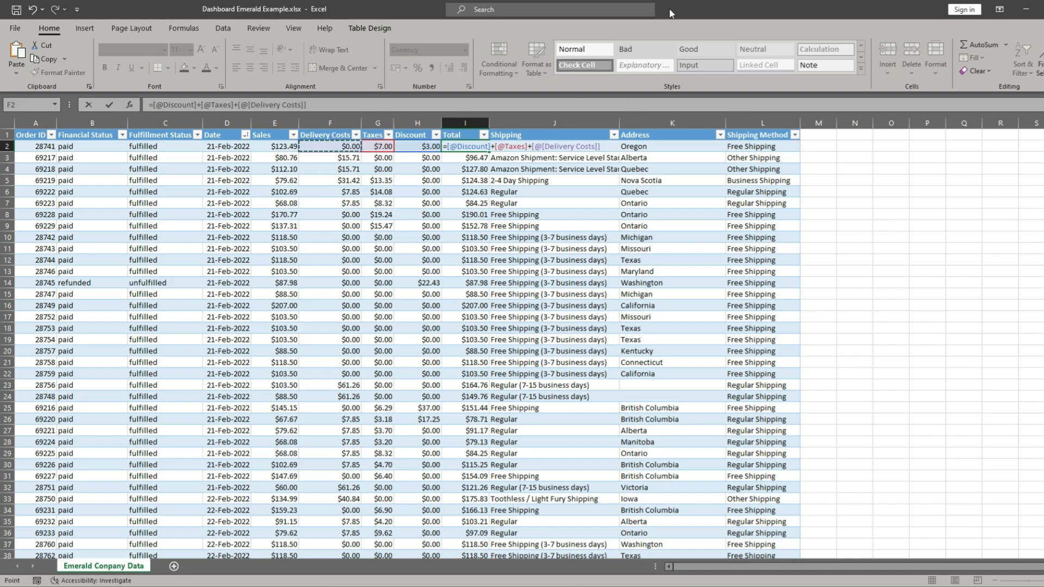
type("+")
left_click(274, 147)
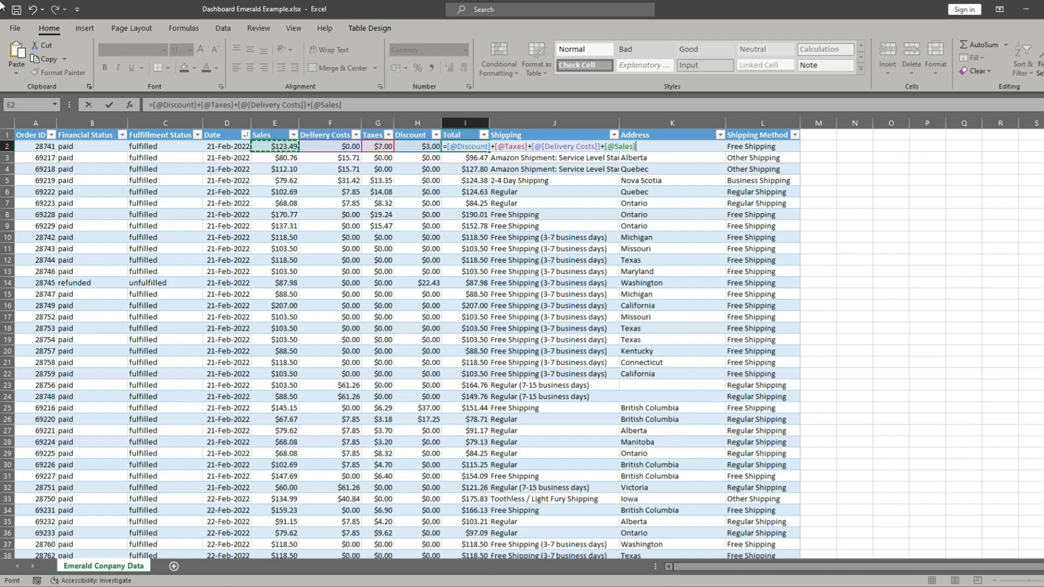
key("Return")
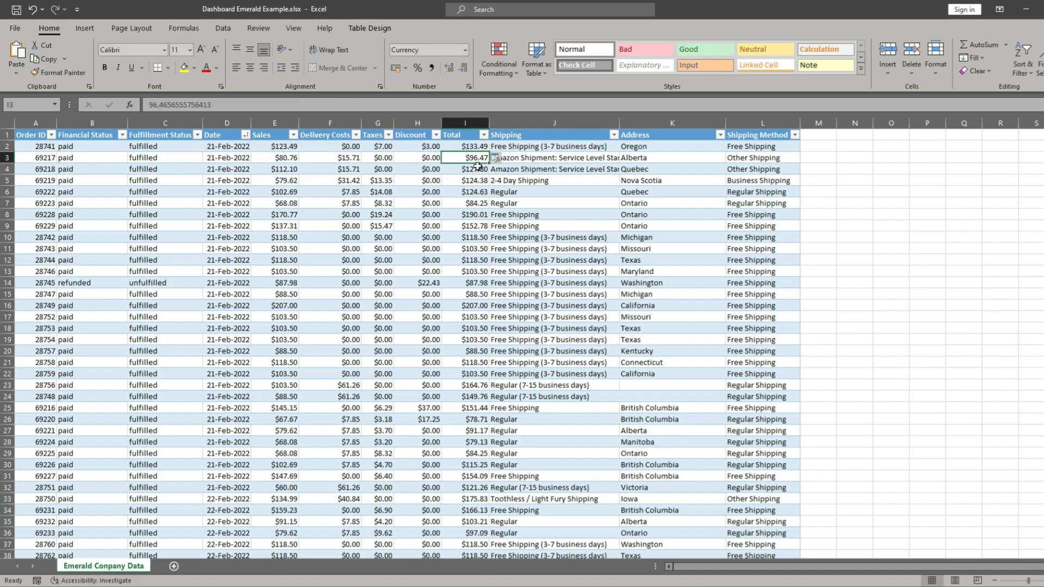
- Fill the I2 formula down the whole Total column and check it in row 25 and in the table's last row
left_click(469, 147)
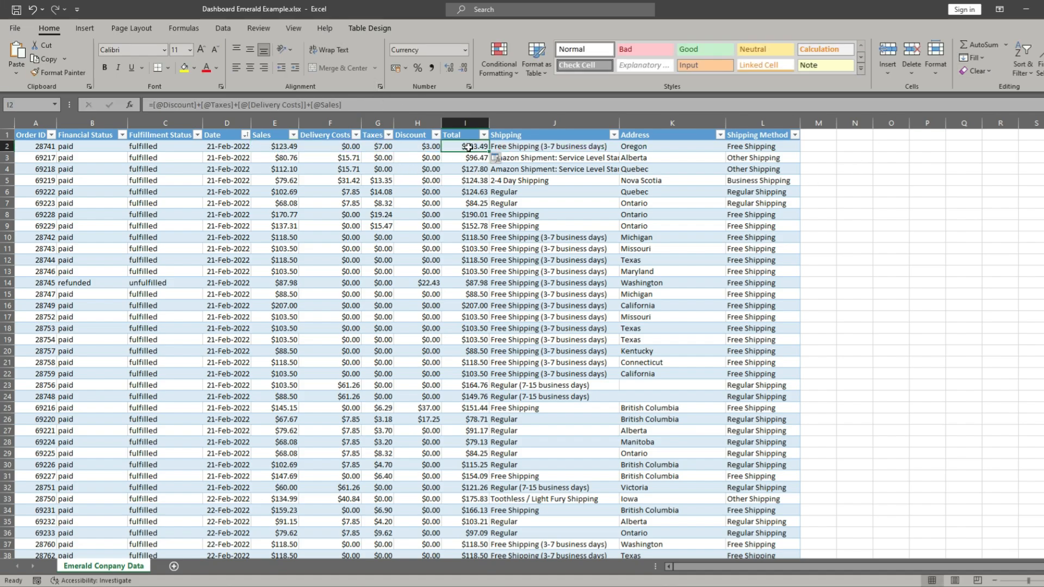
double_click(491, 153)
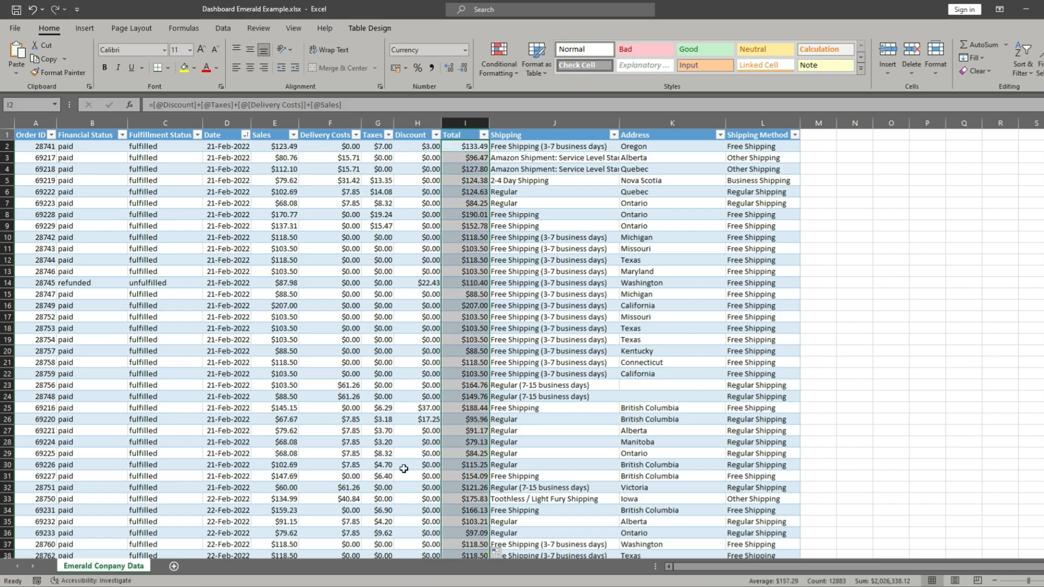
left_click_drag(473, 386, 473, 397)
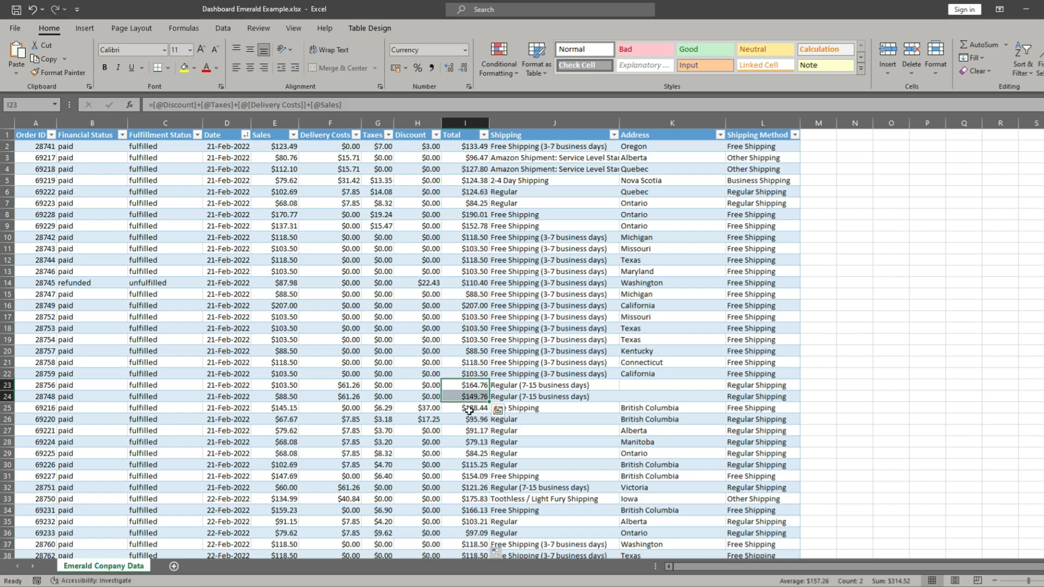
left_click(470, 409)
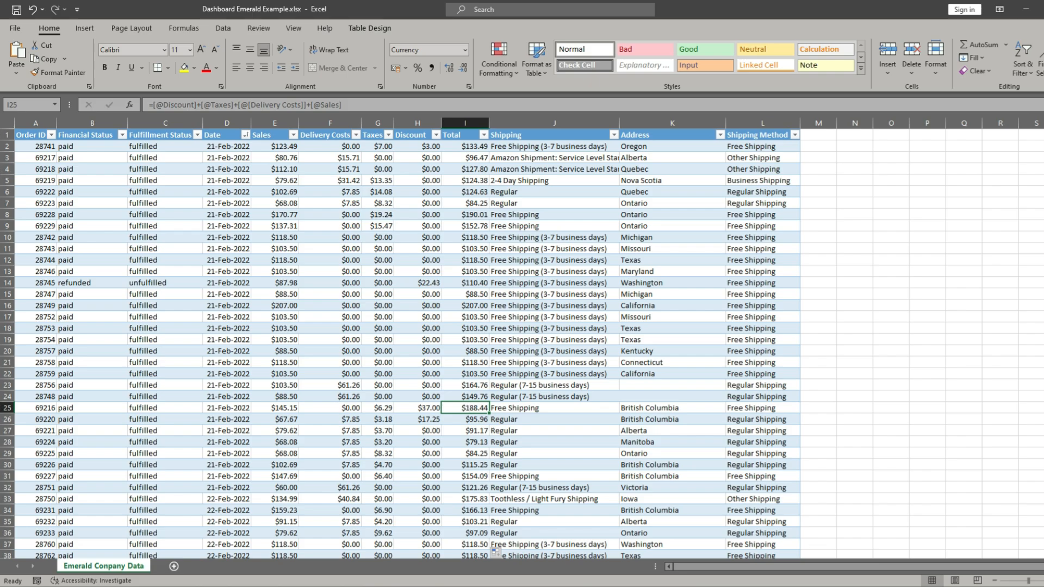
left_click_drag(1043, 133, 1043, 547)
scroll(457, 476, "down", 3)
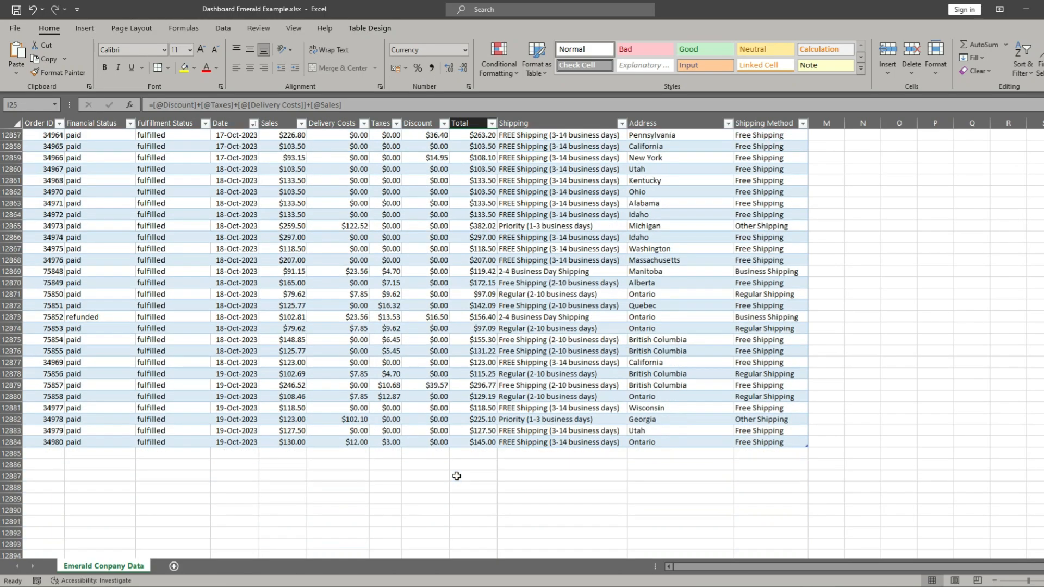
scroll(457, 476, "down", 1)
left_click(473, 408)
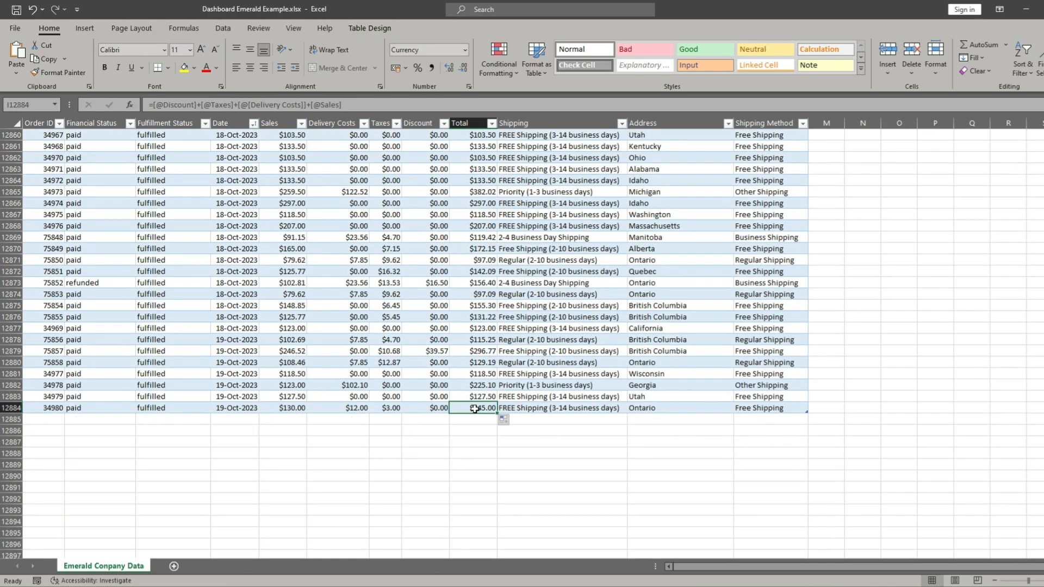
- Start a new record in row 12885 with the previous row's Order ID, Financial Status "paid" and Fulfillment Status "fulfilled"
left_click(22, 423)
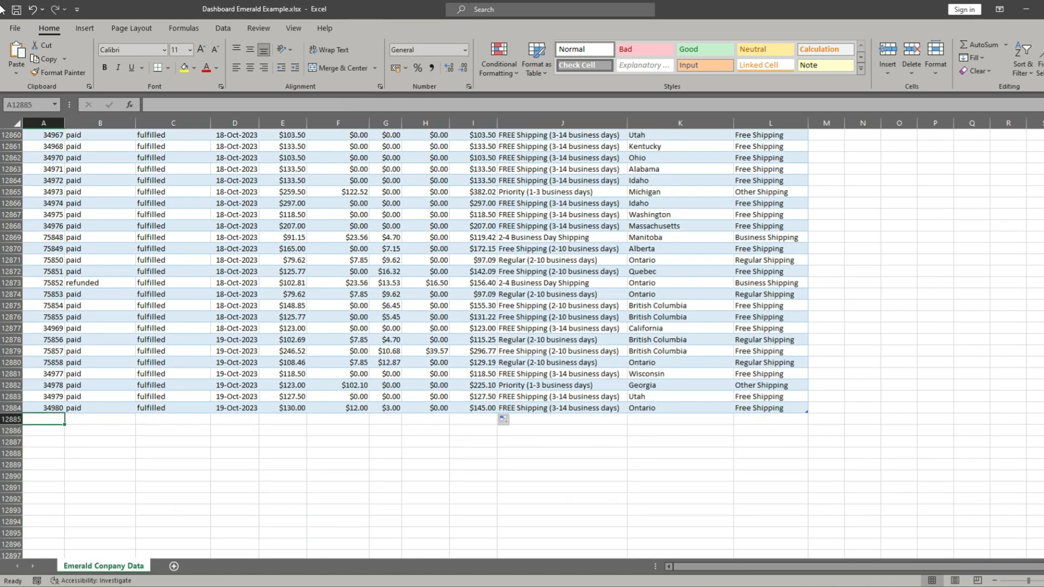
type("34")
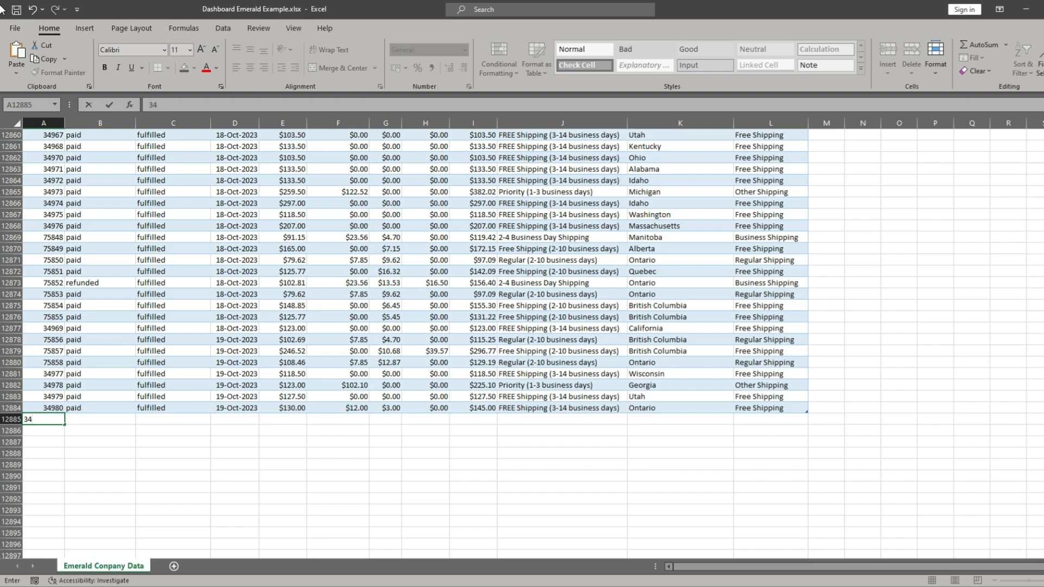
type("980")
key("Tab")
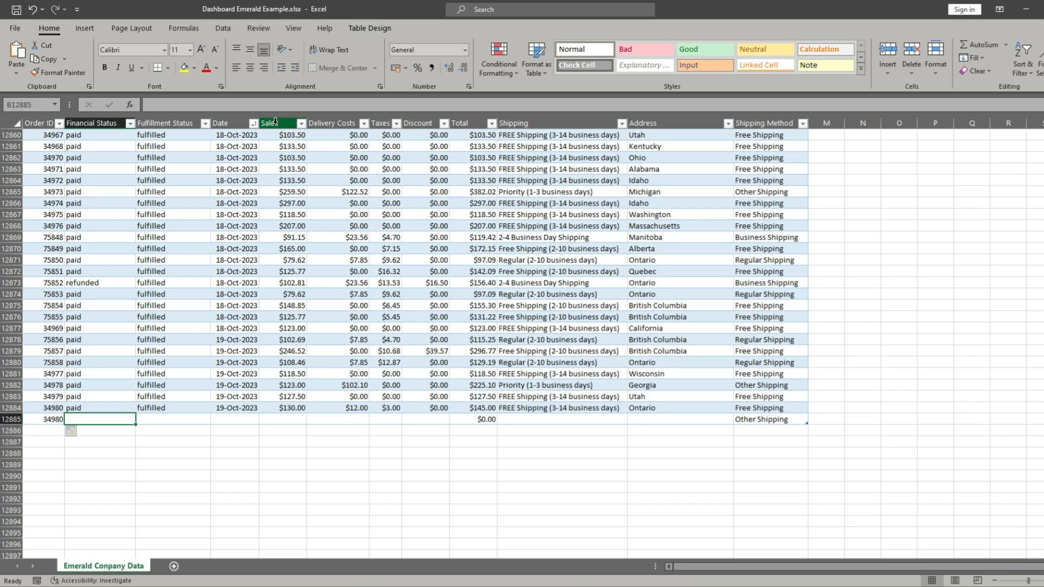
type("paid")
key("Tab")
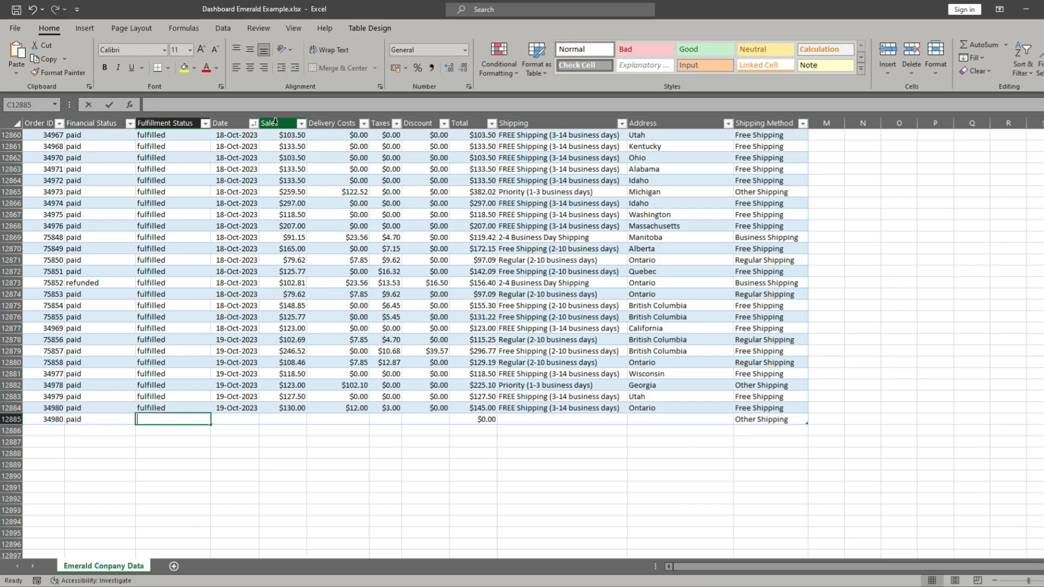
type("fulfilled")
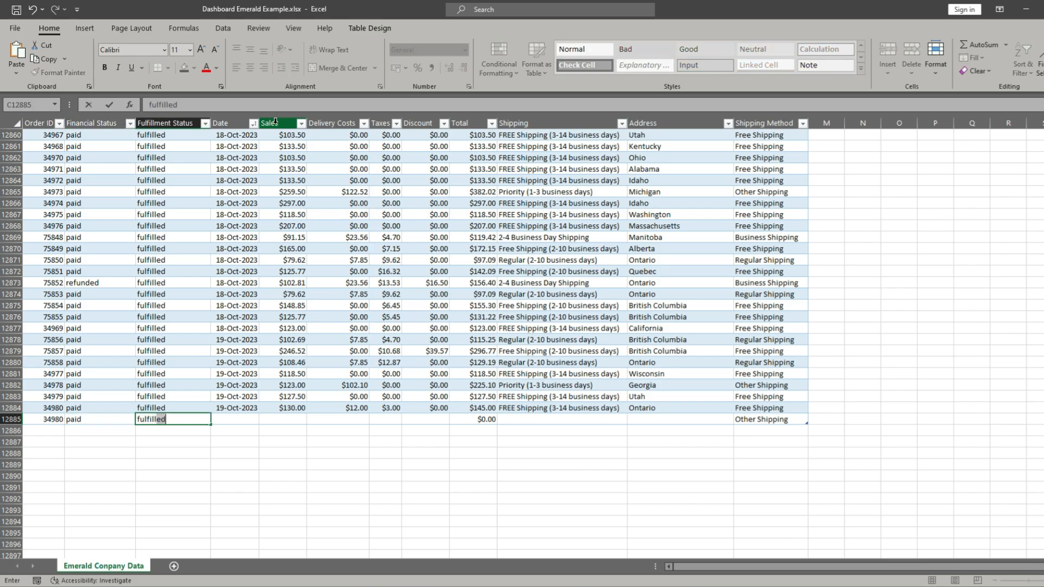
key("Tab")
- Enter 20/10/2023 as the Date of the new record in row 12885
type("19")
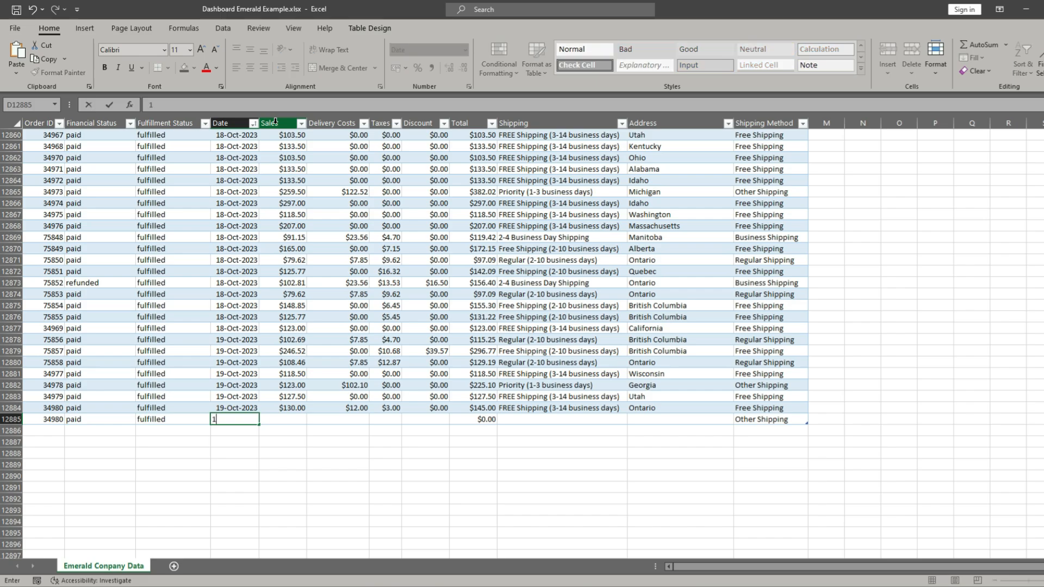
key("BackSpace")
key("BackSpace")
type("20")
type("/")
type("10/2023")
key("Tab")
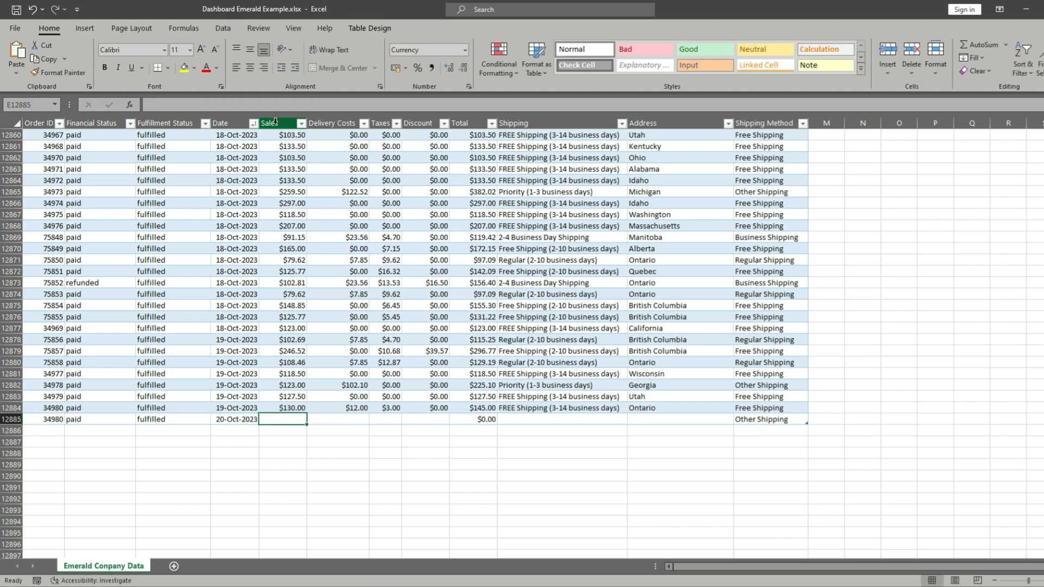
- Give the new record Sales of 125, Delivery Costs of 30, Taxes of 12 and a Discount of 15
type("125")
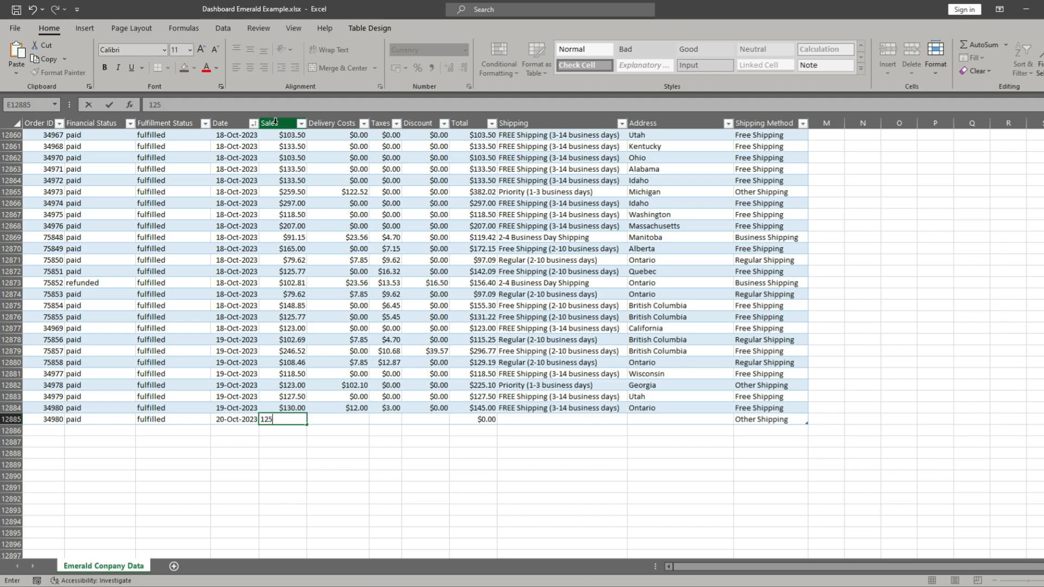
key("Tab")
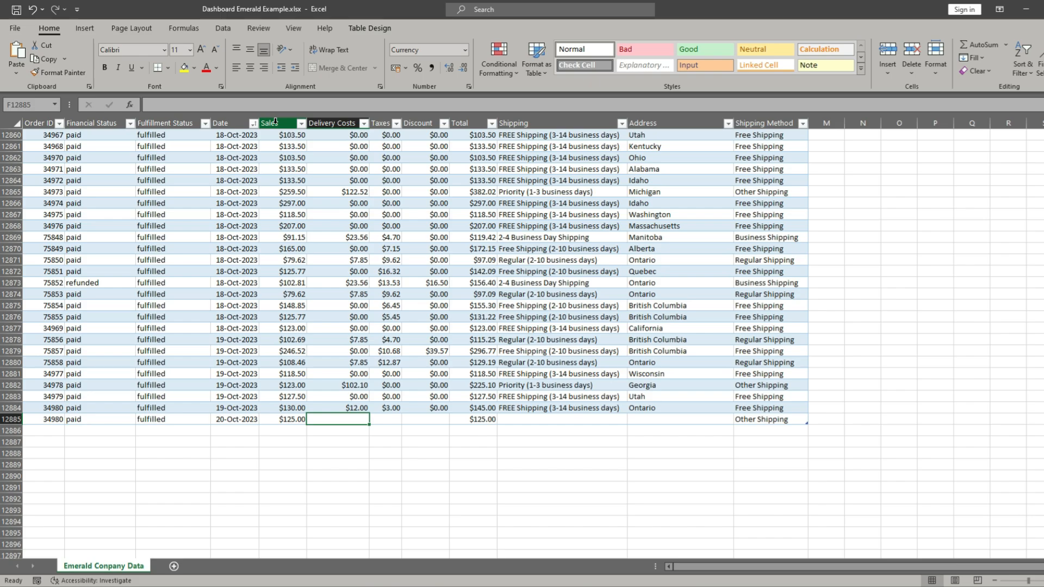
type("30")
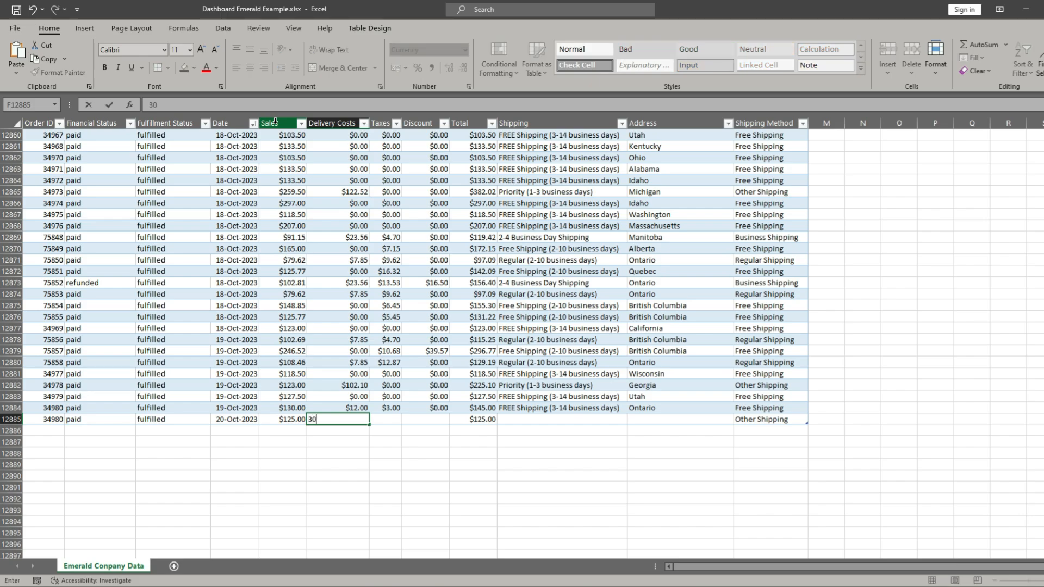
key("Tab")
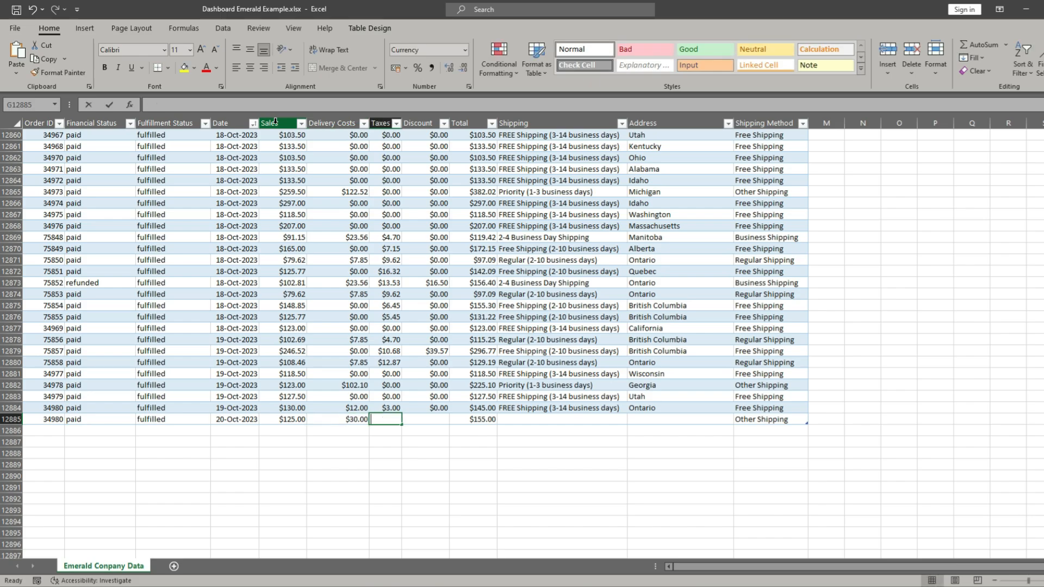
type("12")
key("Tab")
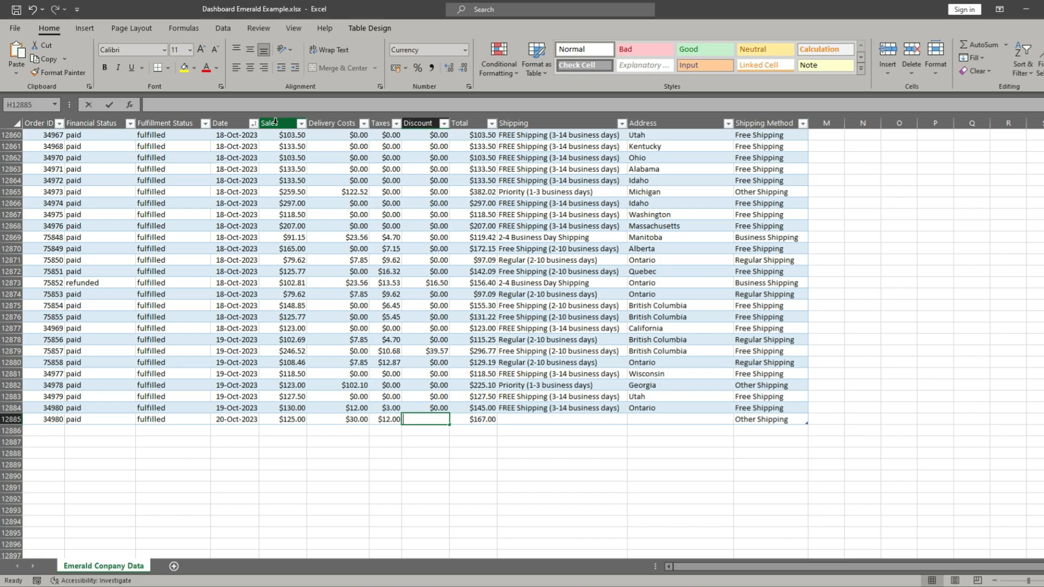
type("15")
key("Tab")
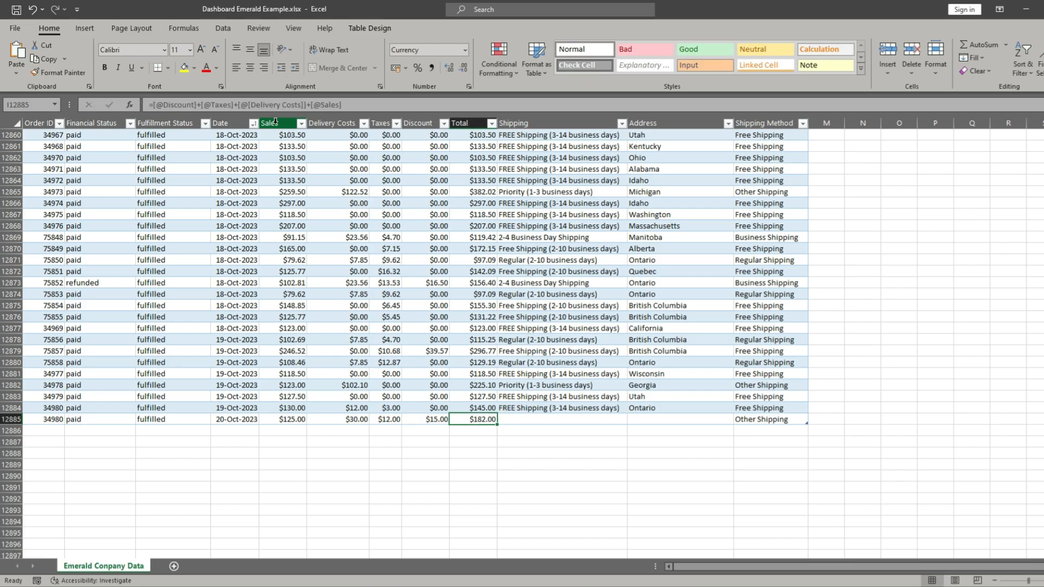
- Copy "Regular (2-10 business days)" from J12880 into the new record's Shipping cell and enter Quebec as its Address
key("Tab")
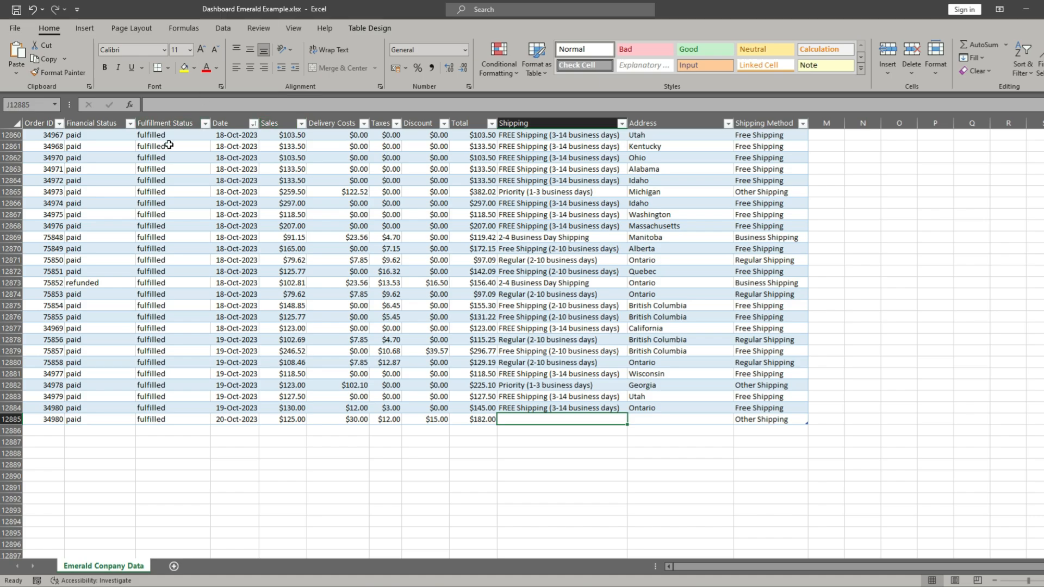
left_click(573, 362)
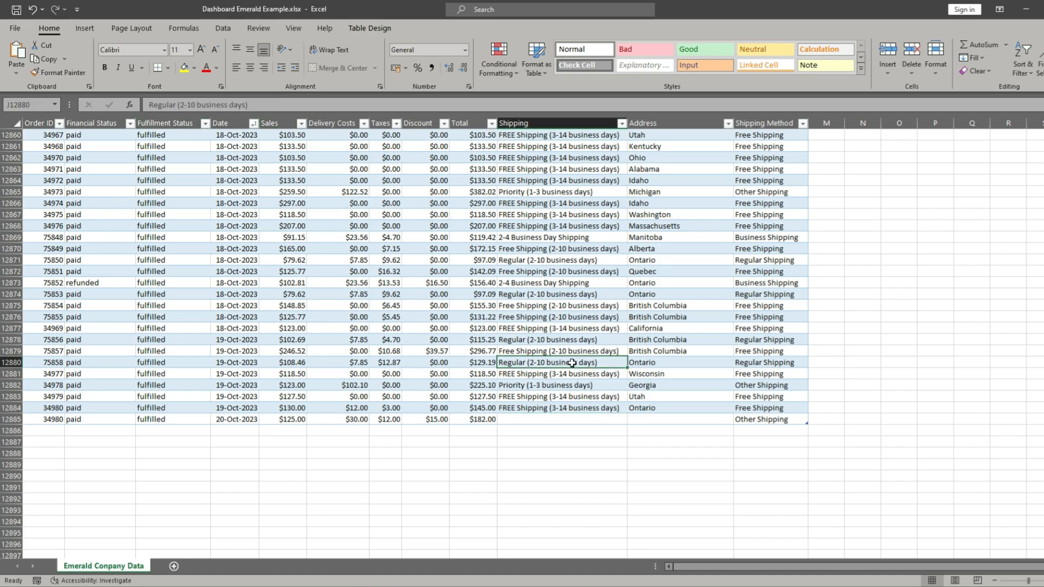
key("ctrl+c")
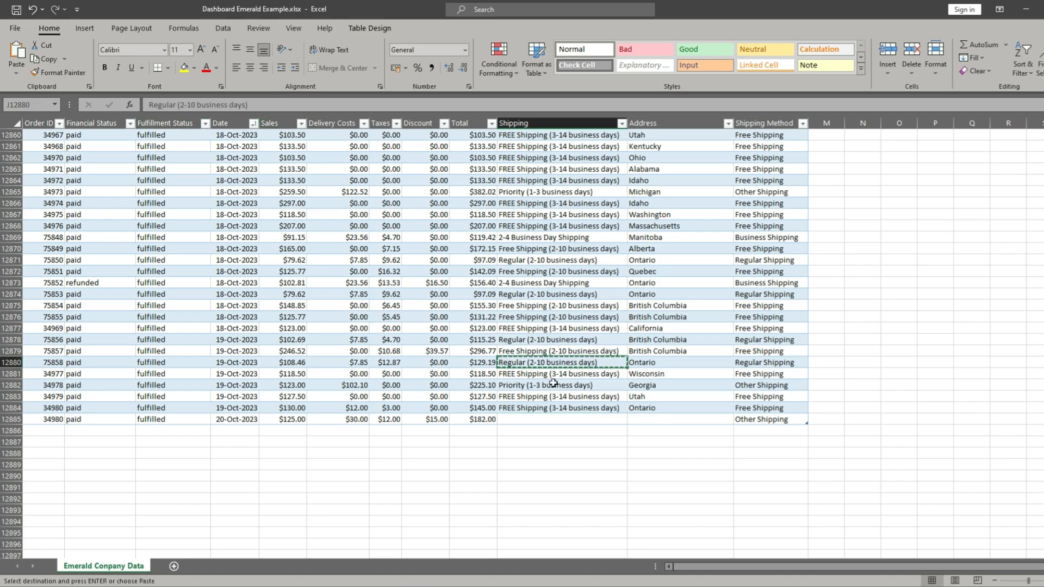
left_click(531, 418)
key("ctrl+v")
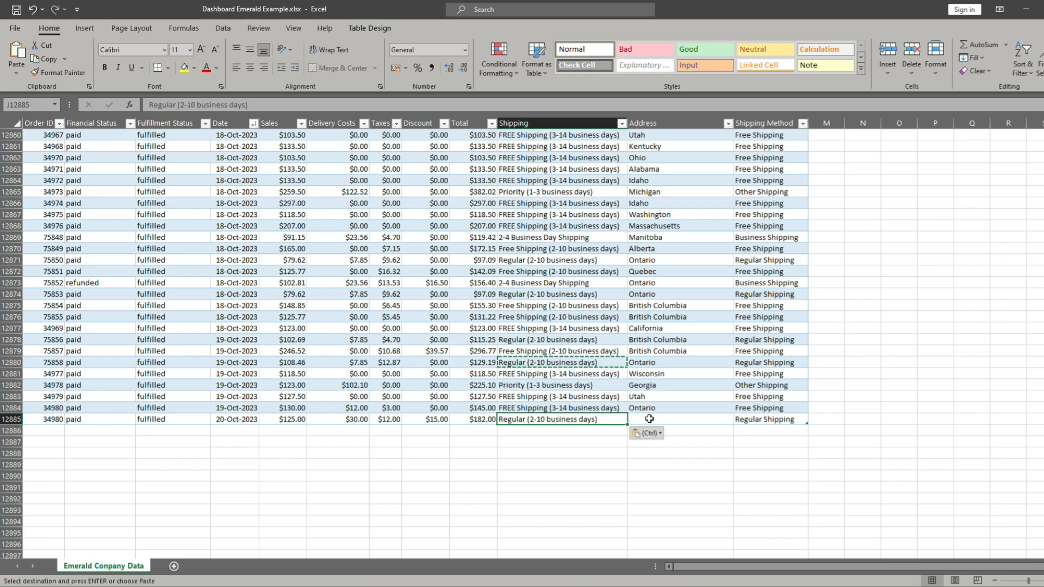
key("Right")
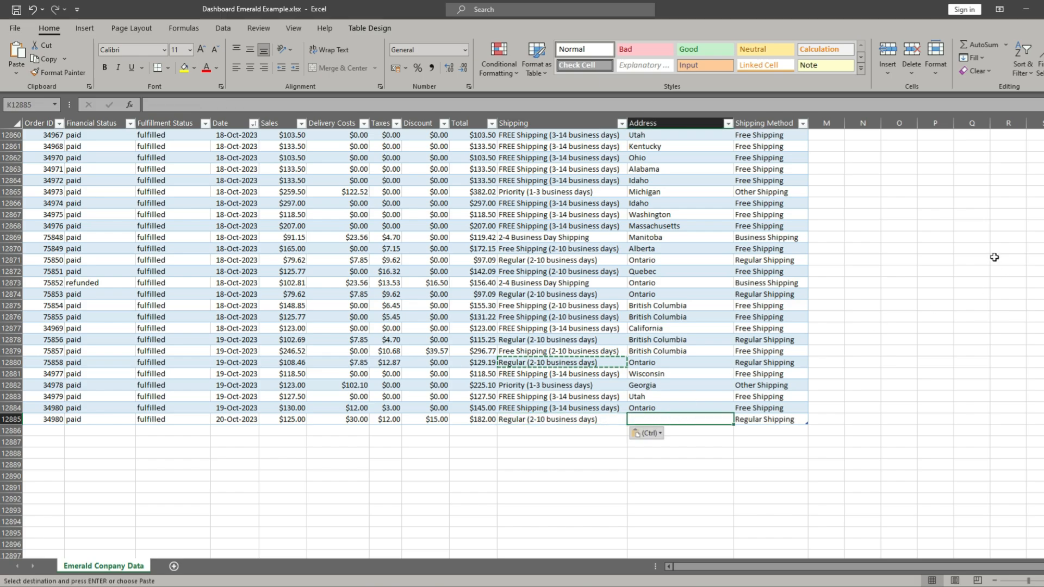
type("Quebec")
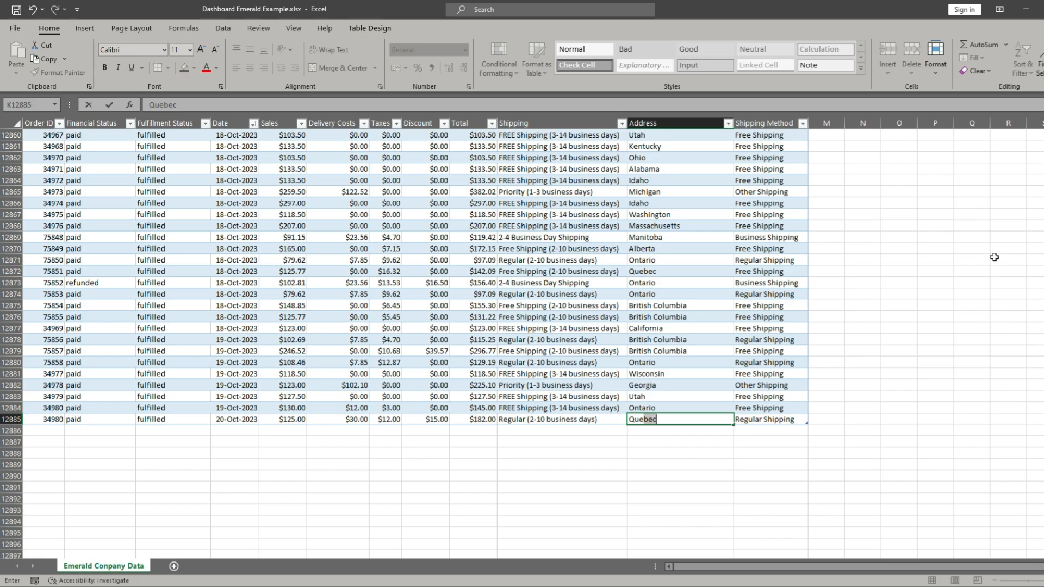
key("Return")
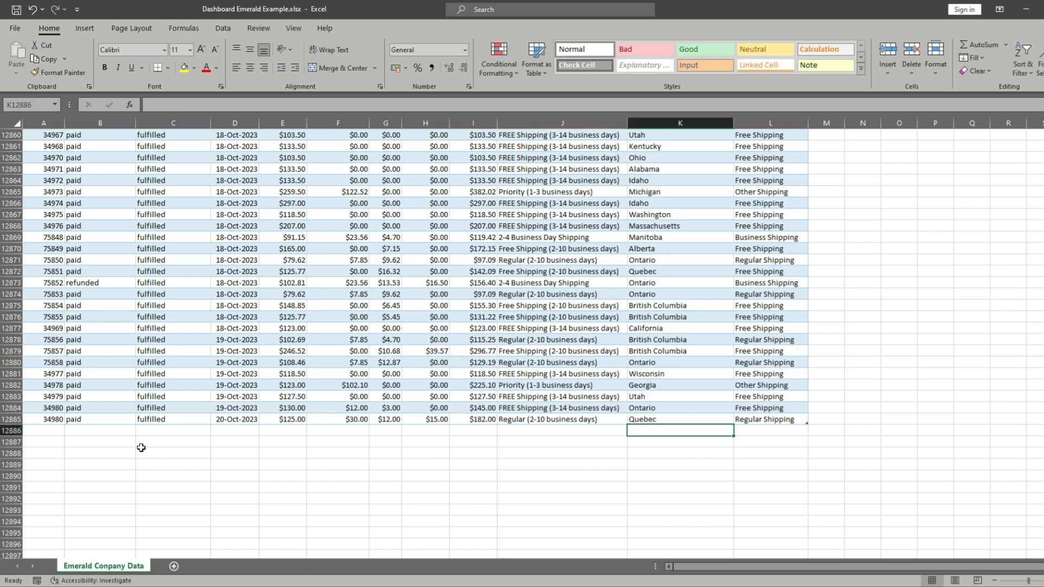
- Correct the new record's Order ID in A12885 by changing its last digit to 1
left_click(56, 420)
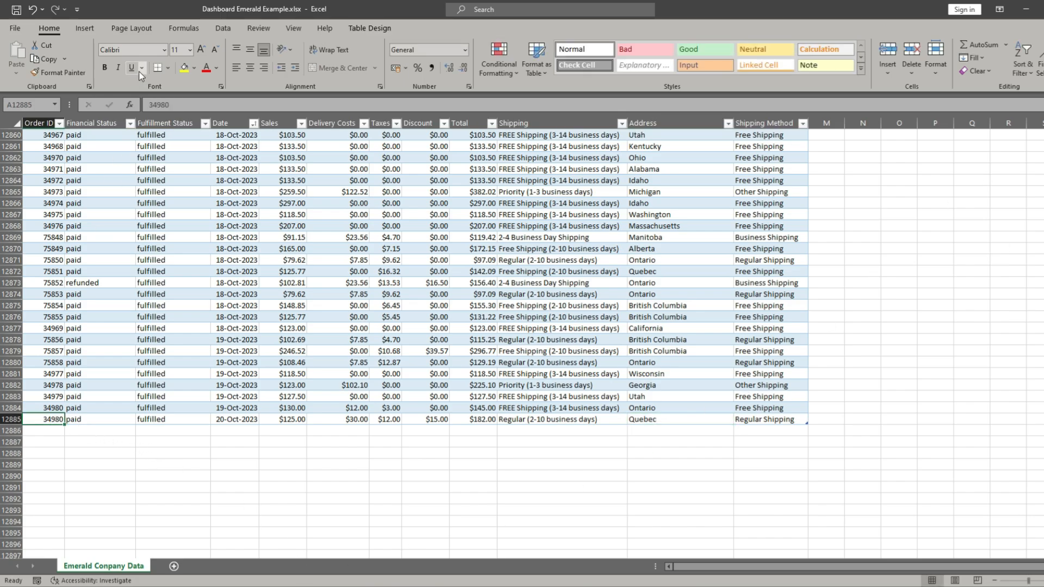
left_click(175, 106)
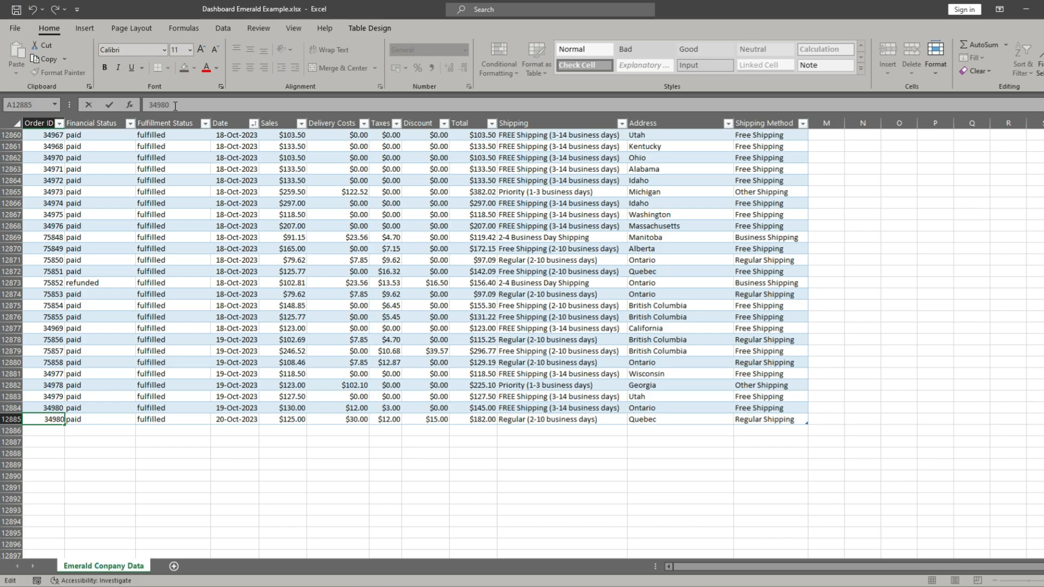
key("BackSpace")
type("1")
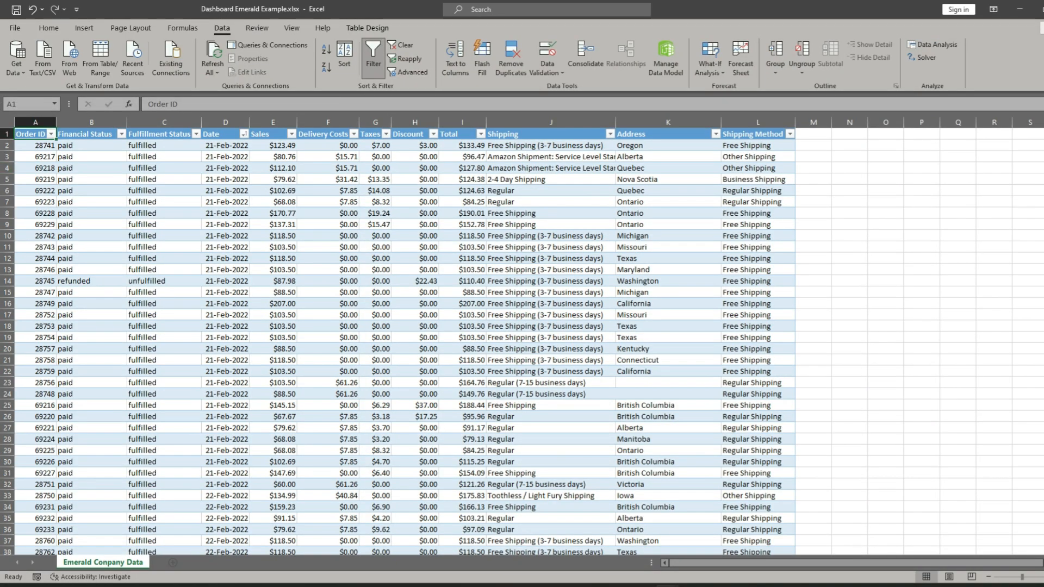
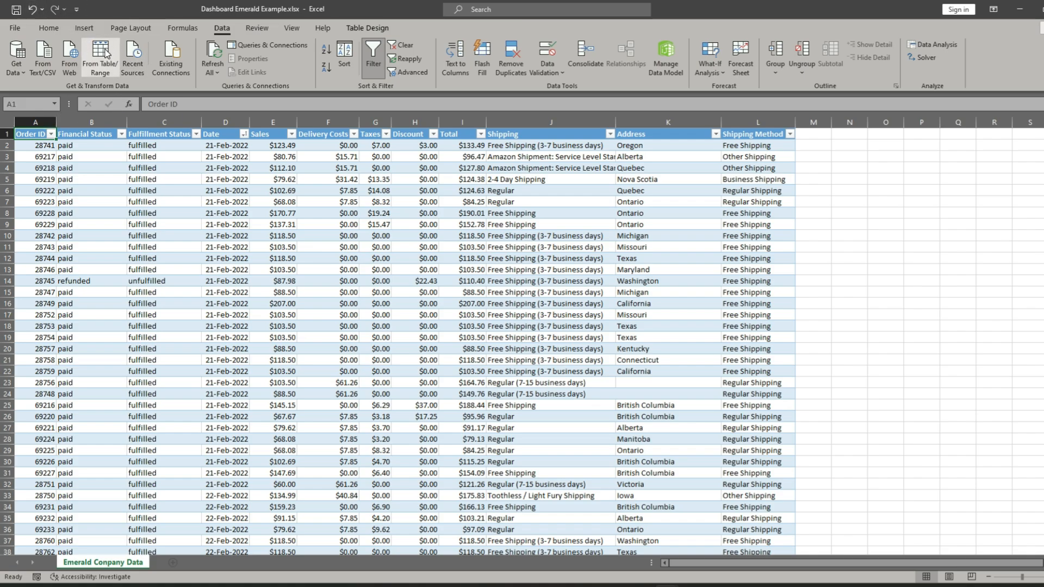
- Bring the company data table into Power Query and load it as a PivotTable Report on a new worksheet
left_click(107, 54)
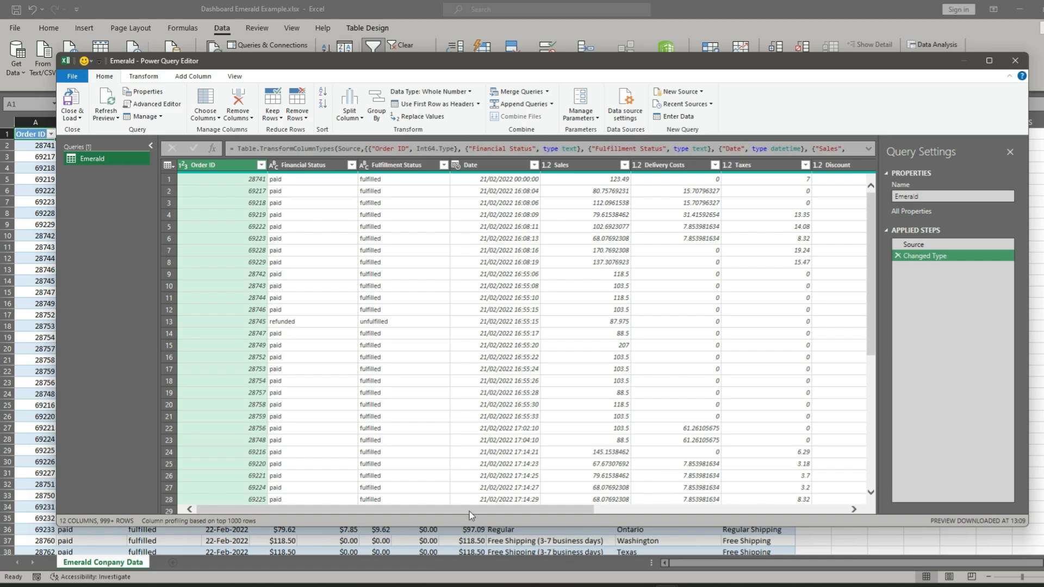
left_click_drag(466, 513, 436, 512)
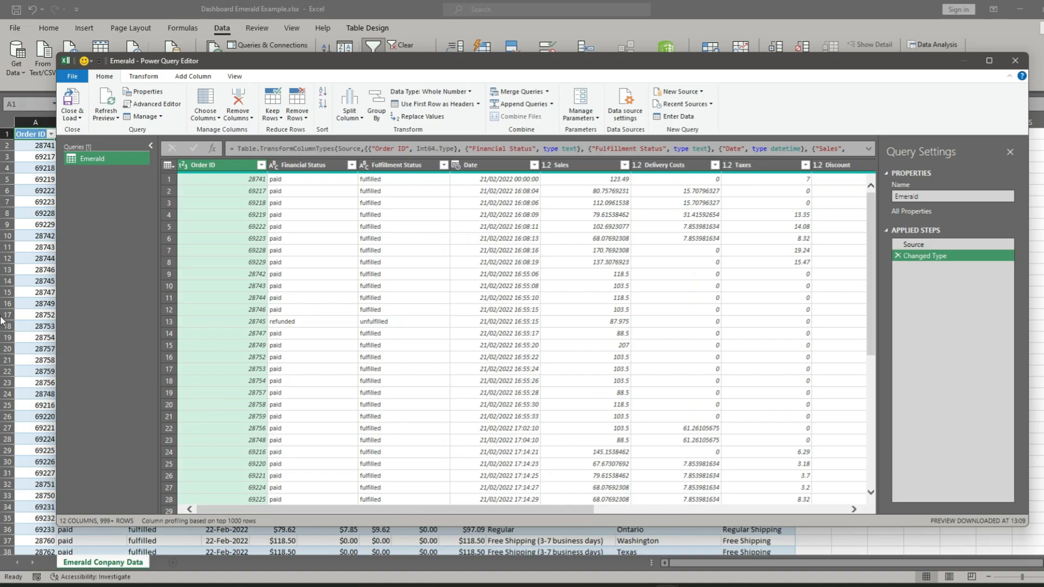
left_click(80, 119)
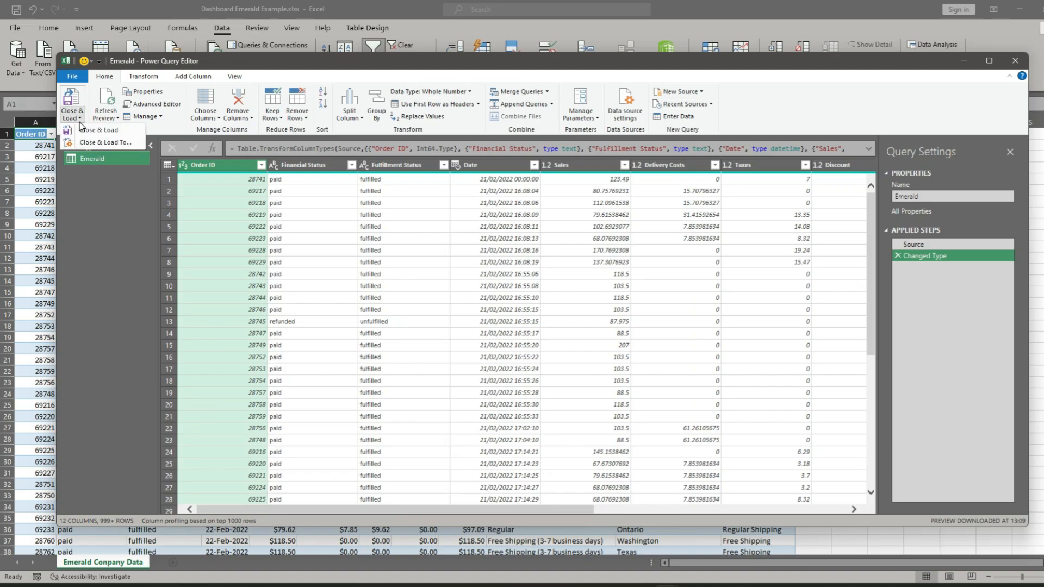
left_click(99, 143)
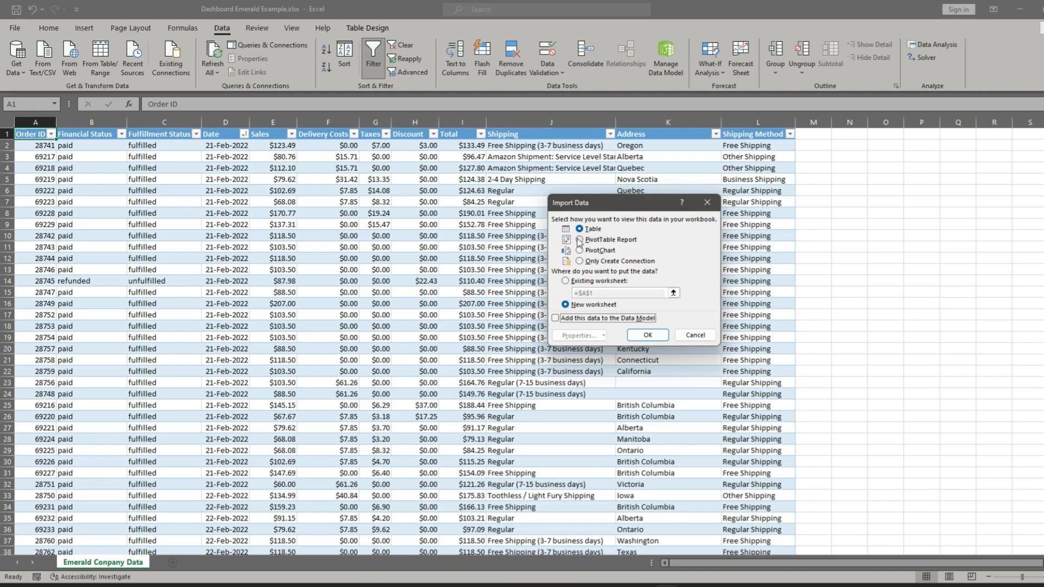
left_click(579, 241)
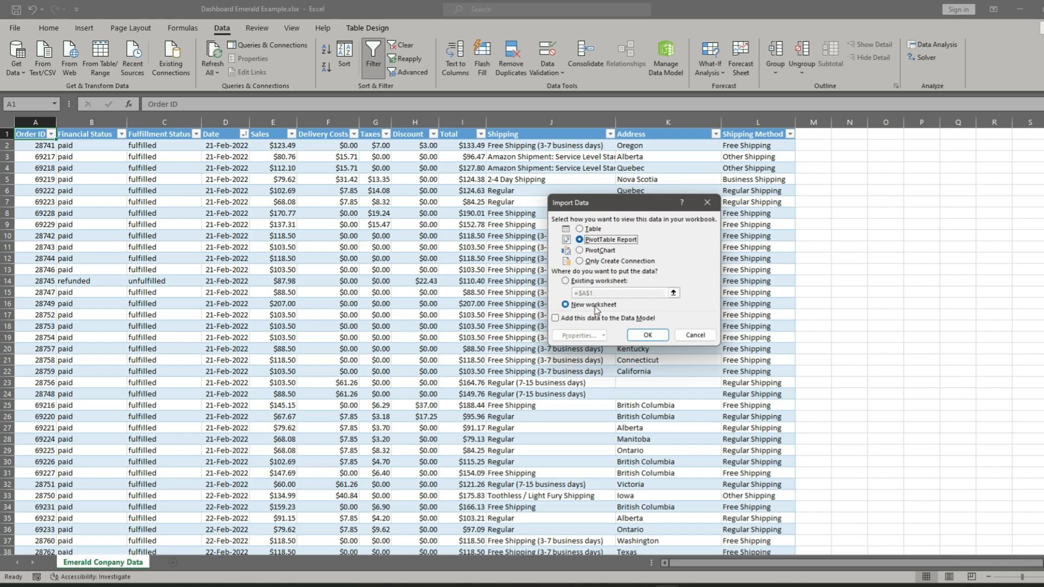
left_click(658, 336)
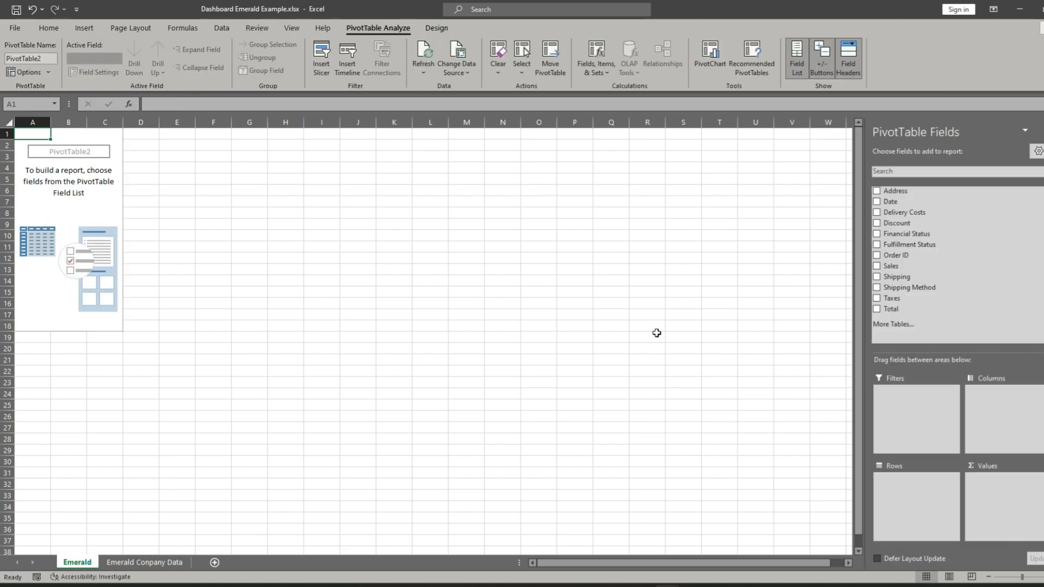
- Build the pivot table with Sales summed as values, Date months as rows and Years as columns
key("Down")
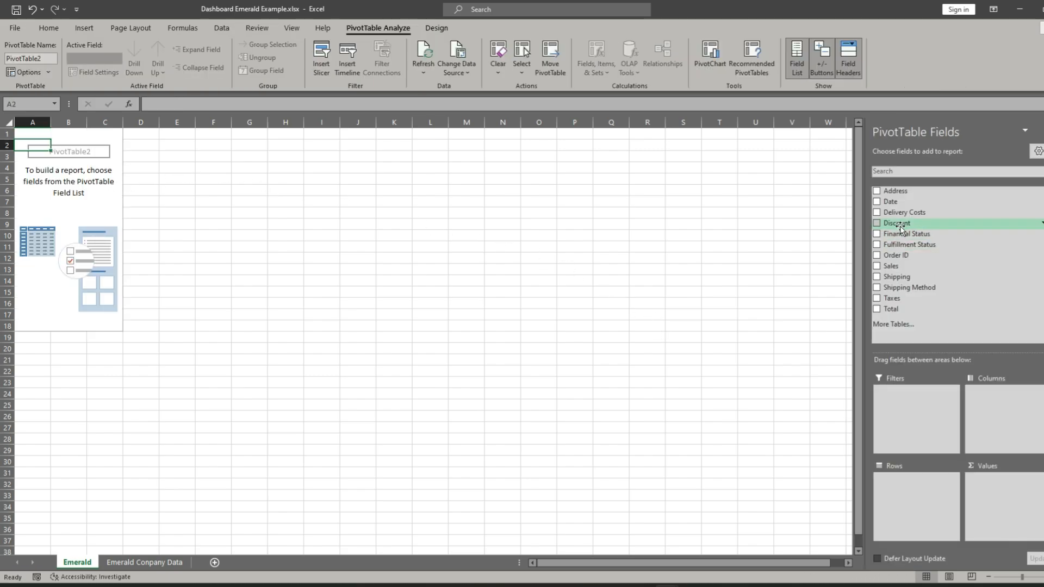
left_click_drag(904, 269, 1006, 485)
left_click_drag(902, 204, 846, 484)
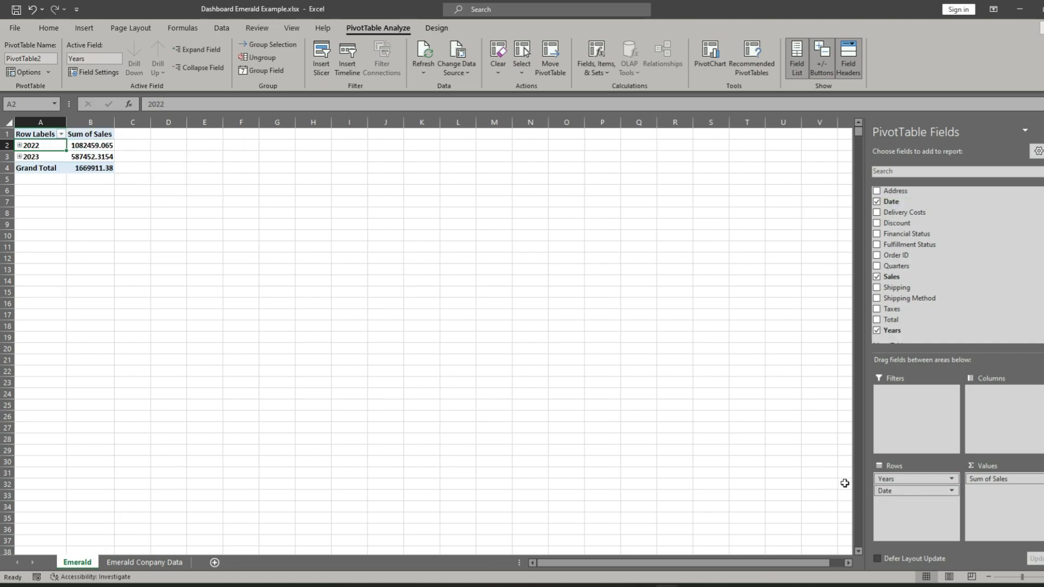
left_click_drag(919, 481, 994, 393)
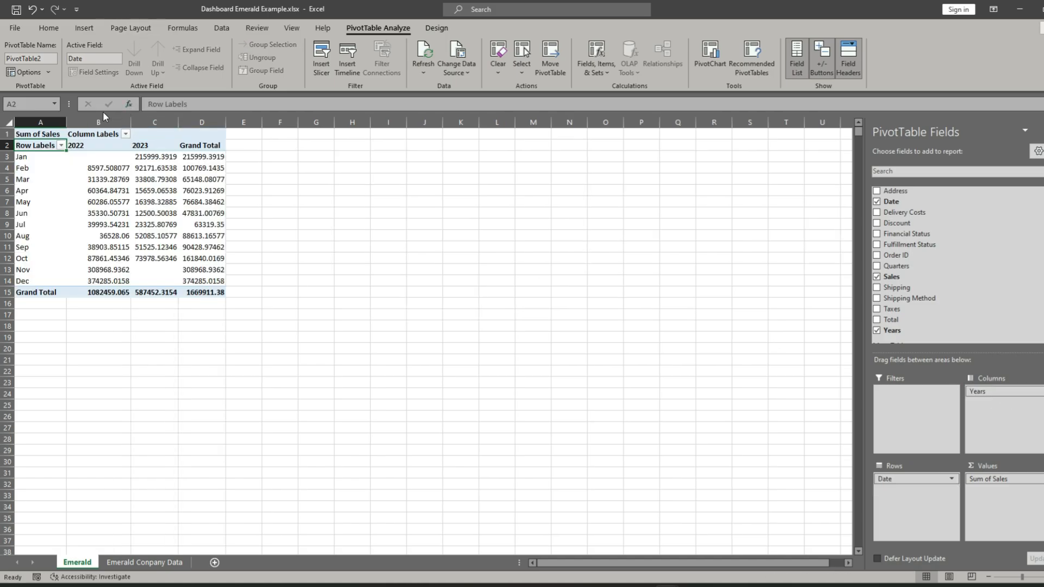
- Set the pivot table's query to refresh every 60 minutes and when opening the file, with Fast Data Load enabled
left_click(54, 165)
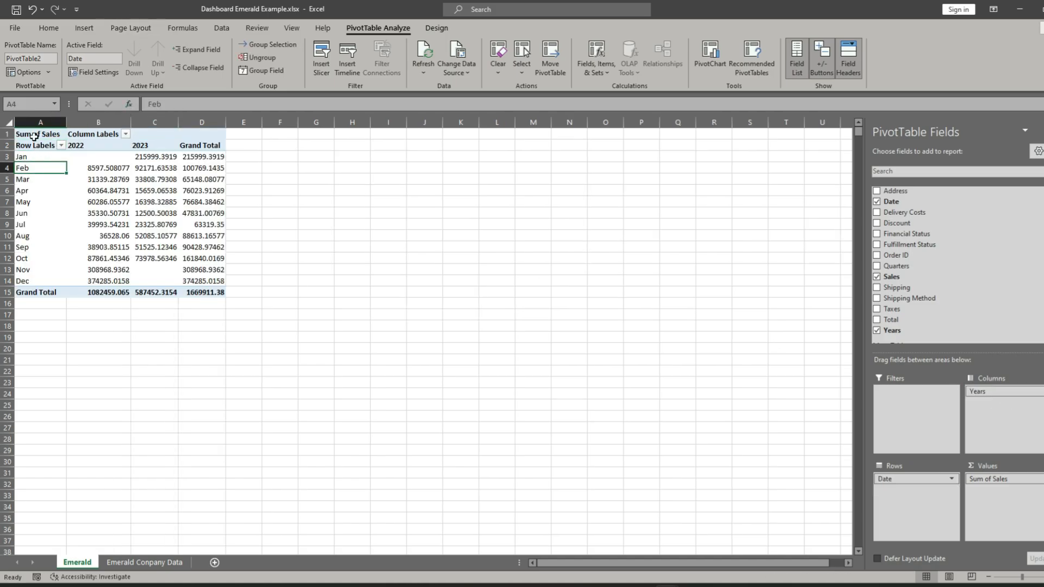
left_click(35, 139)
left_click(18, 157)
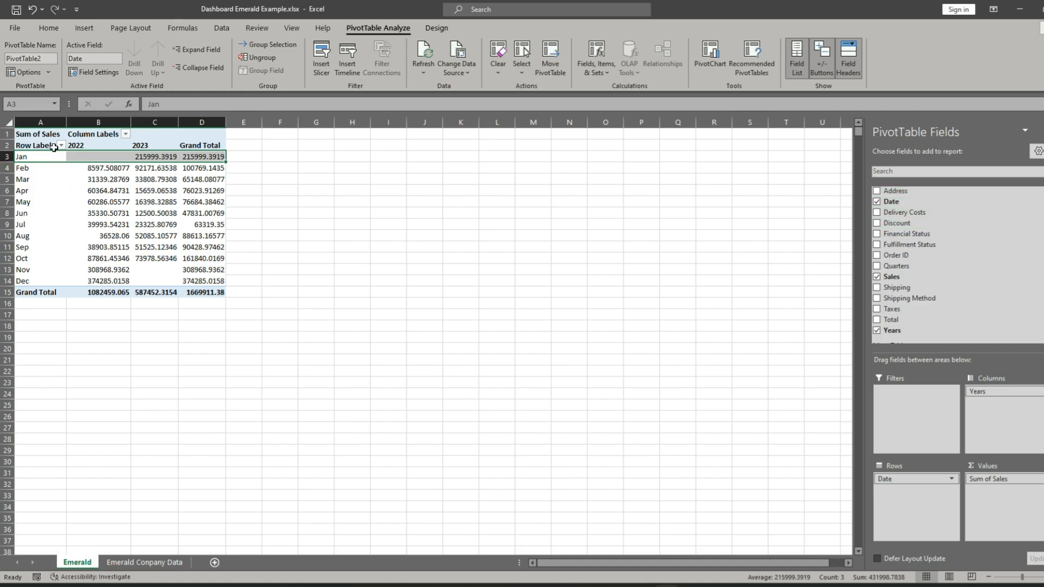
left_click(425, 74)
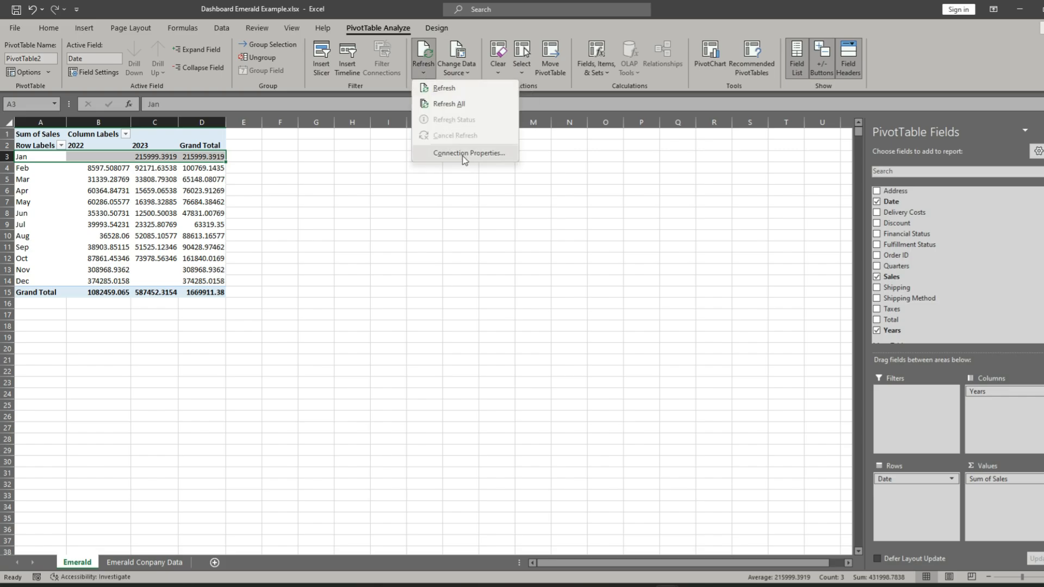
left_click(462, 154)
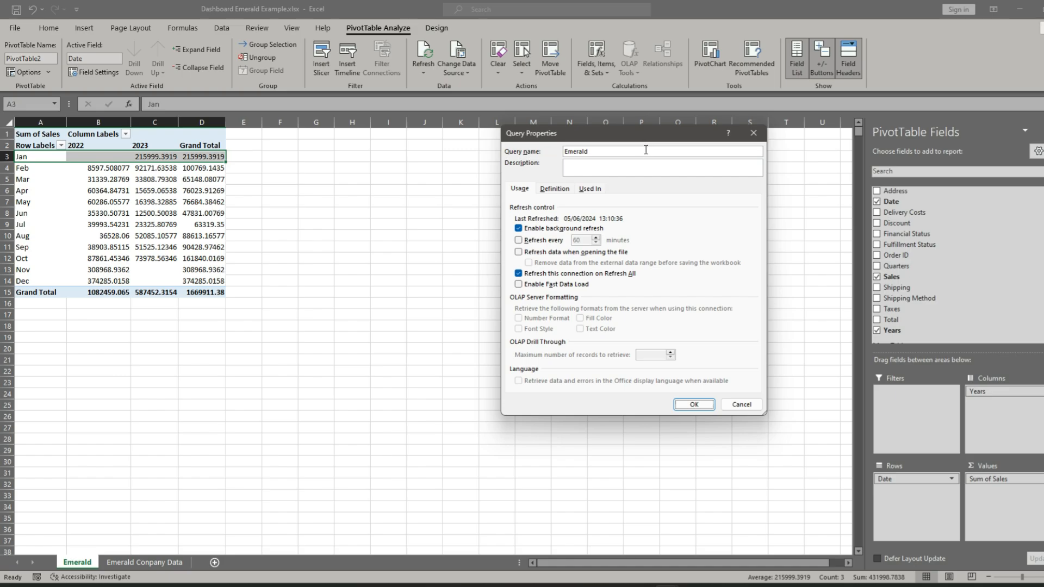
left_click_drag(634, 138, 480, 106)
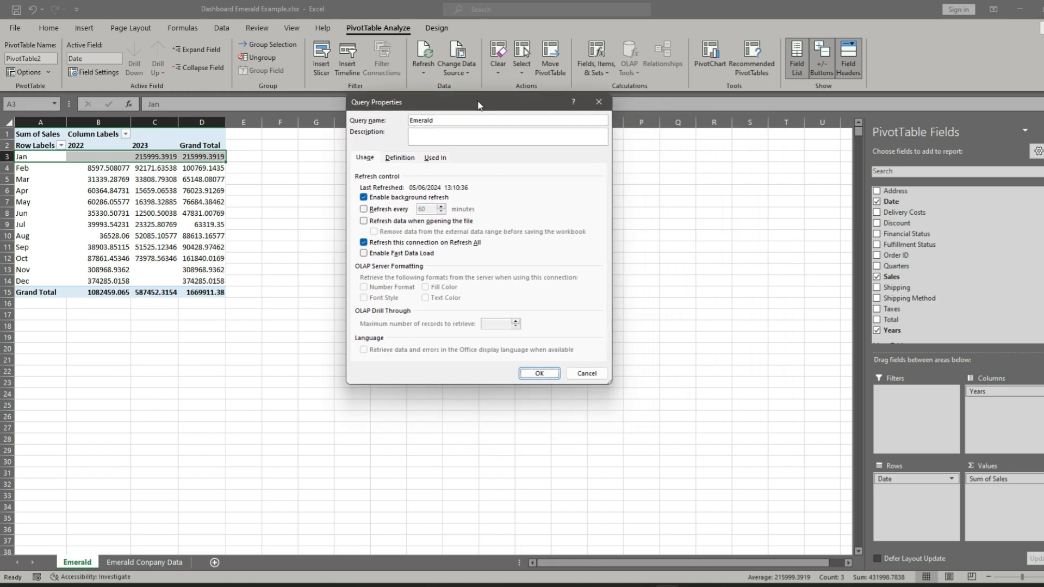
left_click(363, 210)
left_click(364, 223)
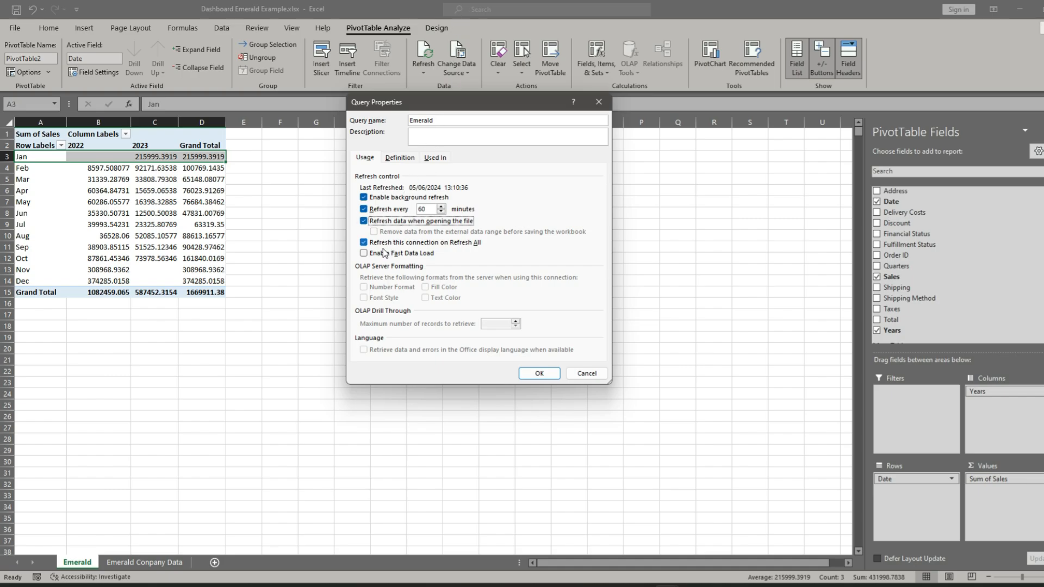
left_click(364, 254)
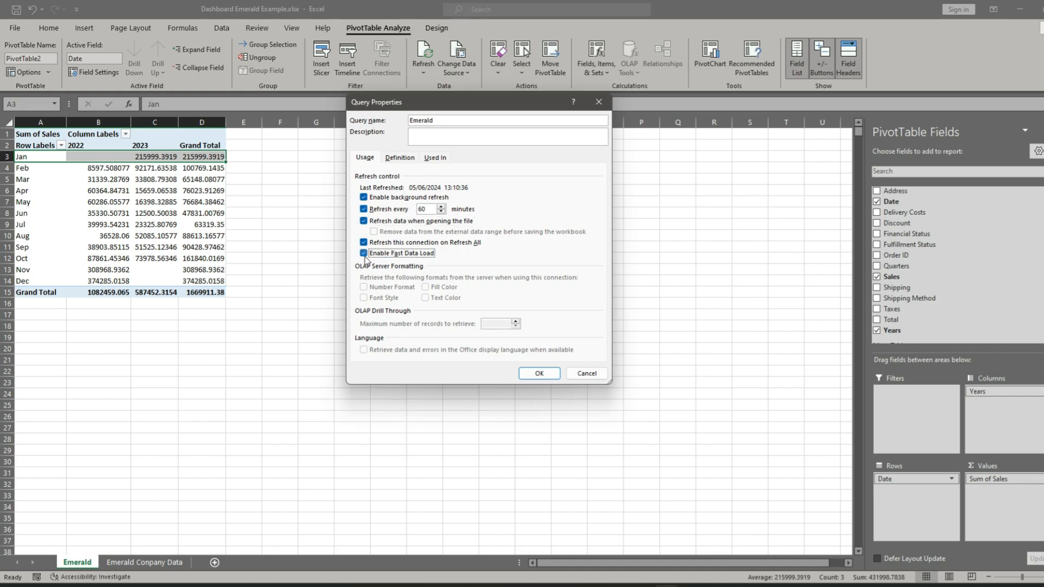
left_click(539, 374)
- Rename the Emerald pivot table sheet as Sales Tables
left_click(172, 471)
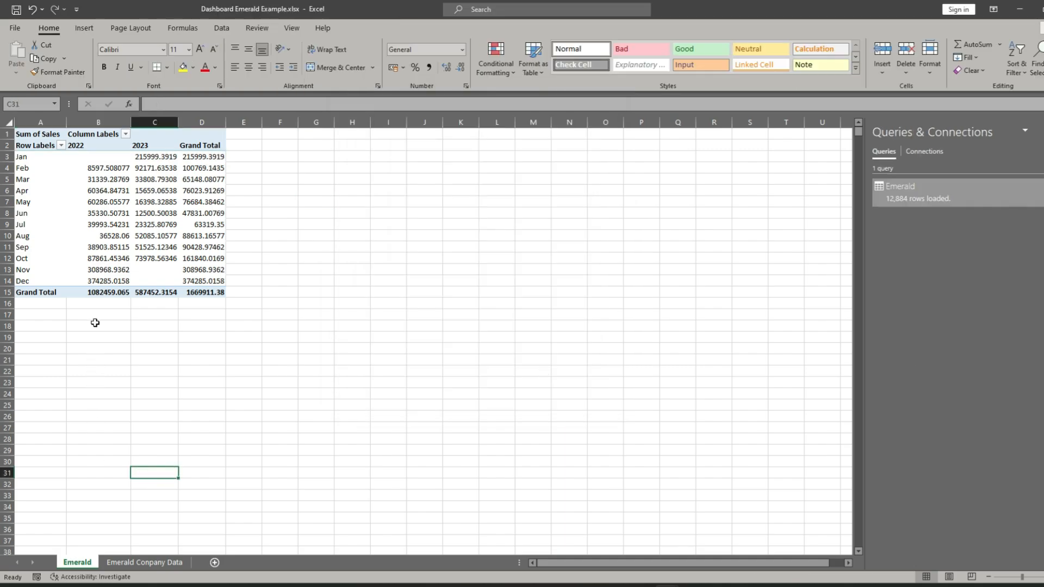
double_click(78, 565)
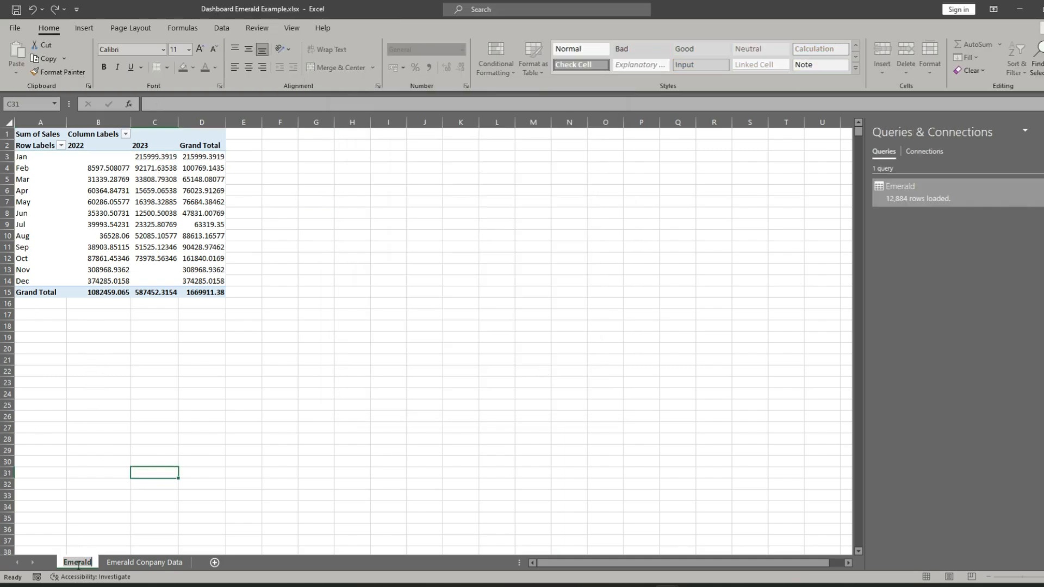
key("BackSpace")
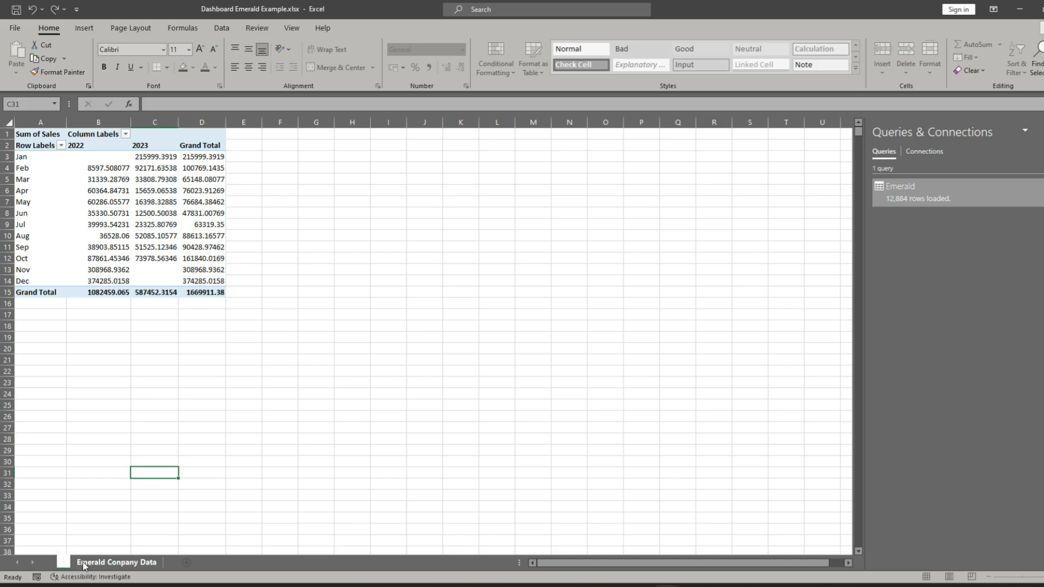
type("Sales Tables")
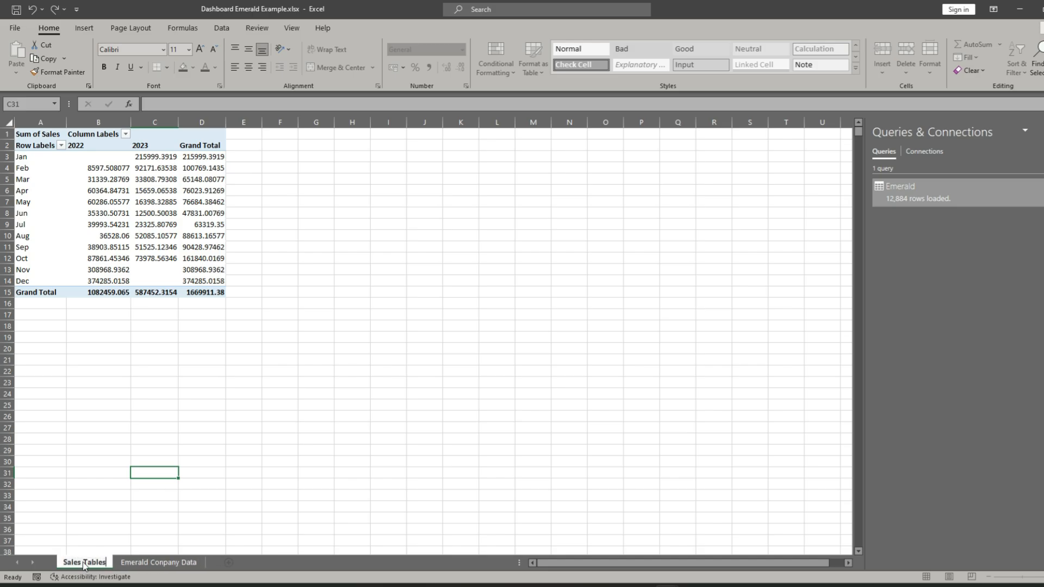
key("Return")
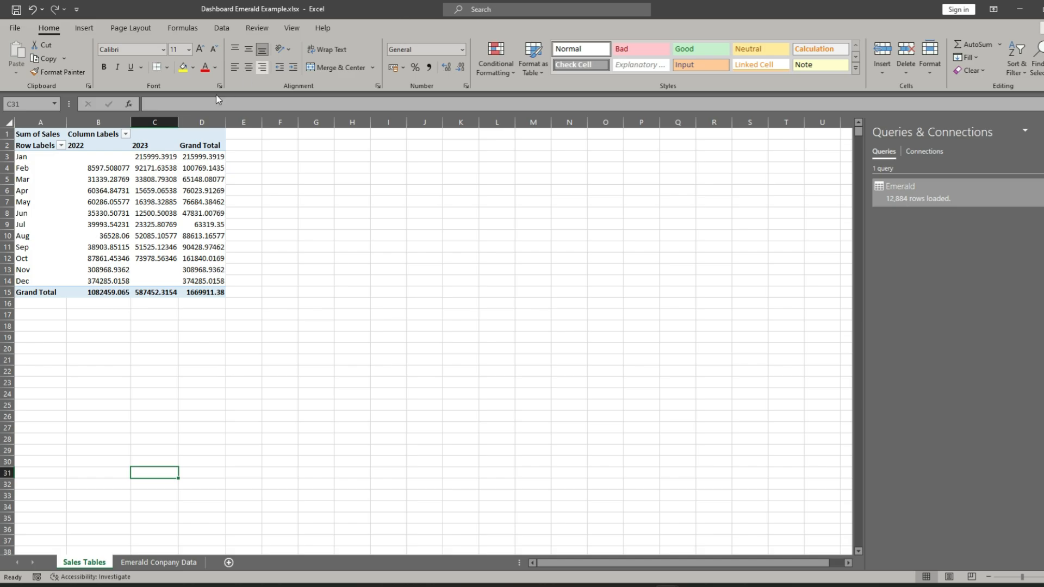
- Examine the grand totals and compare the monthly sales of 2022 and 2023 in the pivot table
left_click(107, 294)
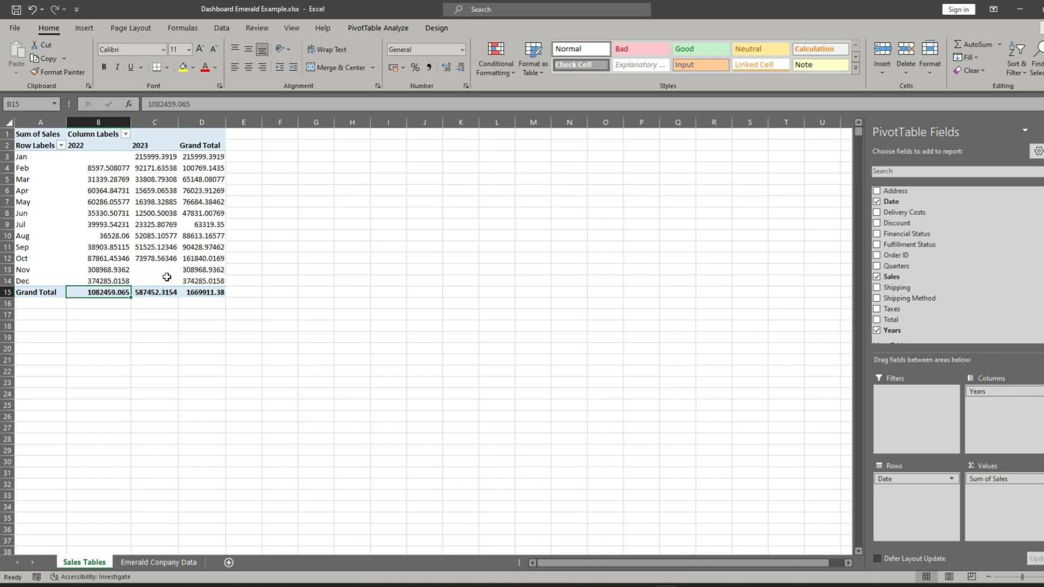
left_click(157, 294)
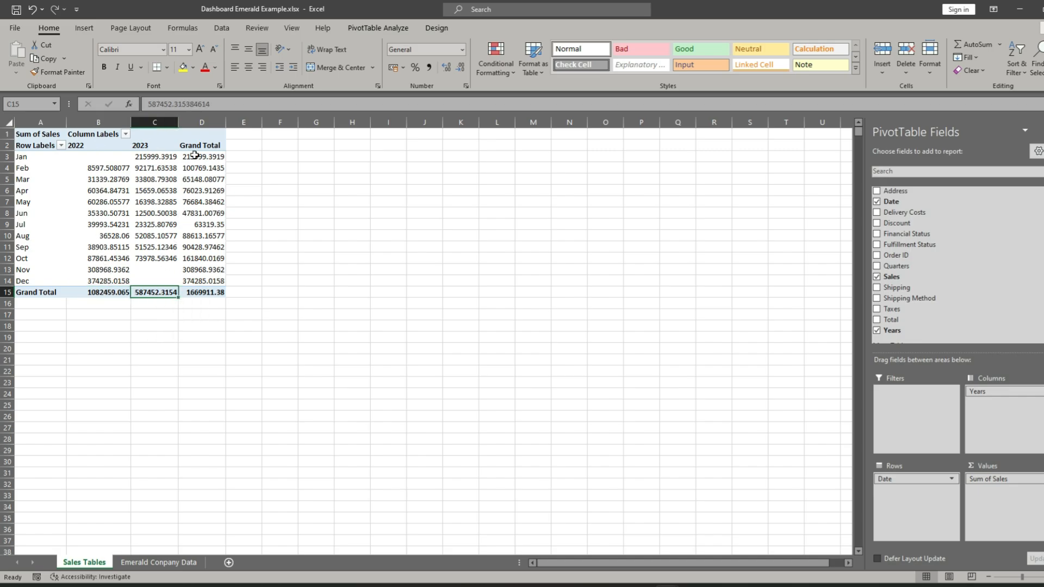
mouse_move(197, 157)
left_click(106, 157)
mouse_move(130, 158)
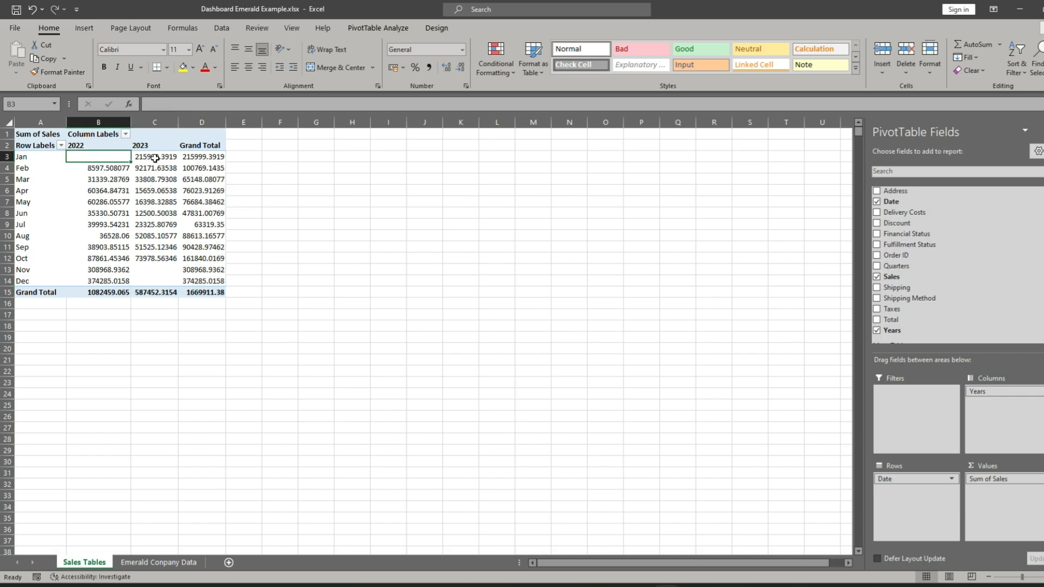
left_click(156, 157)
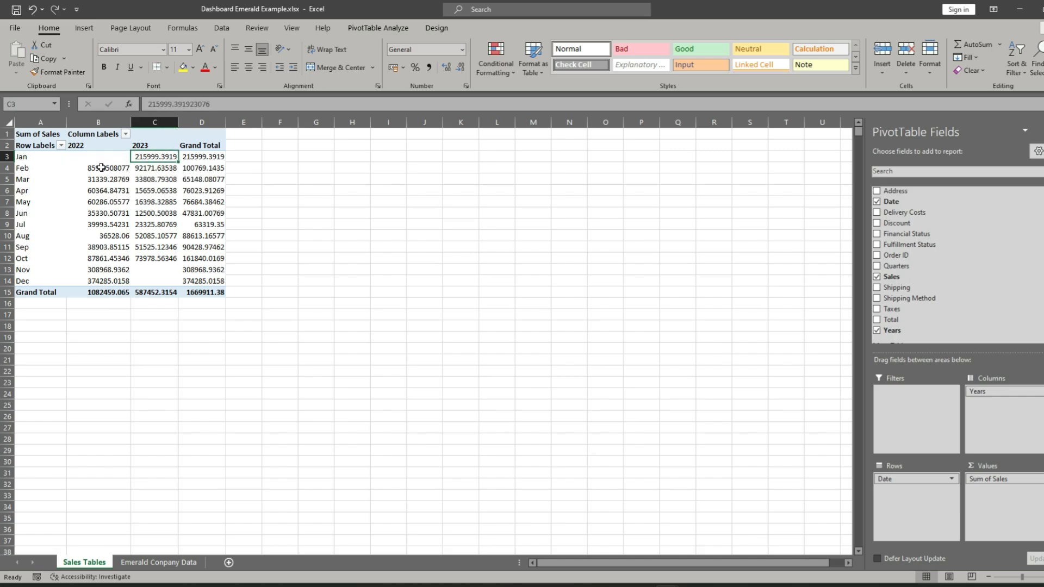
left_click(101, 168)
left_click(145, 168)
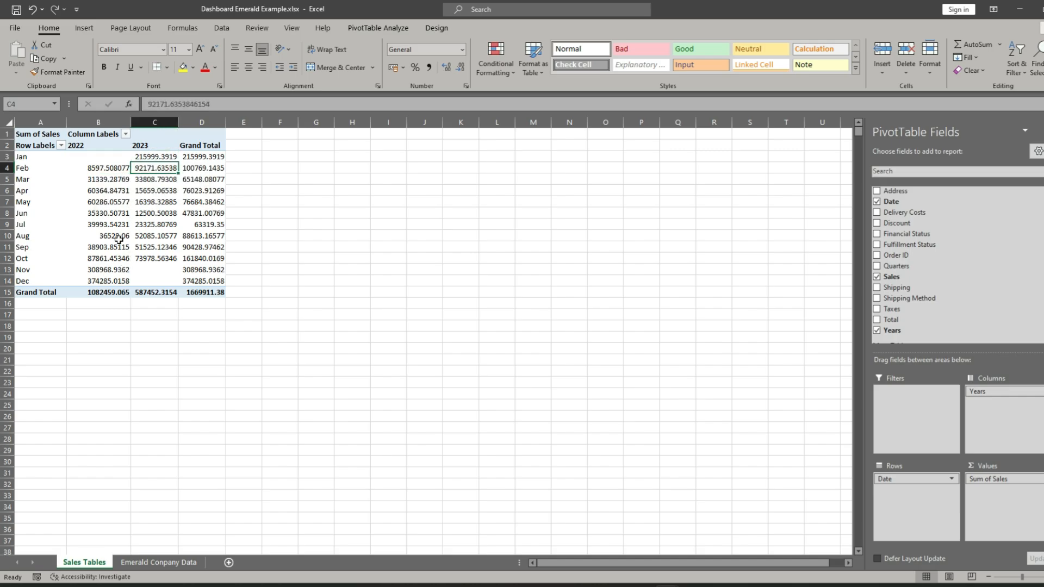
left_click_drag(114, 168, 116, 275)
left_click_drag(156, 155, 166, 256)
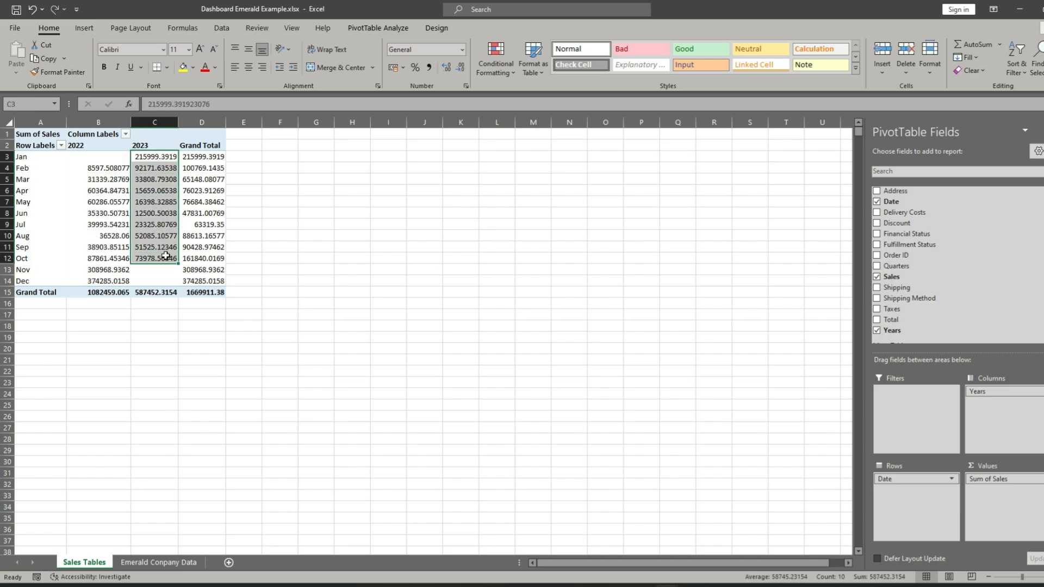
left_click(279, 201)
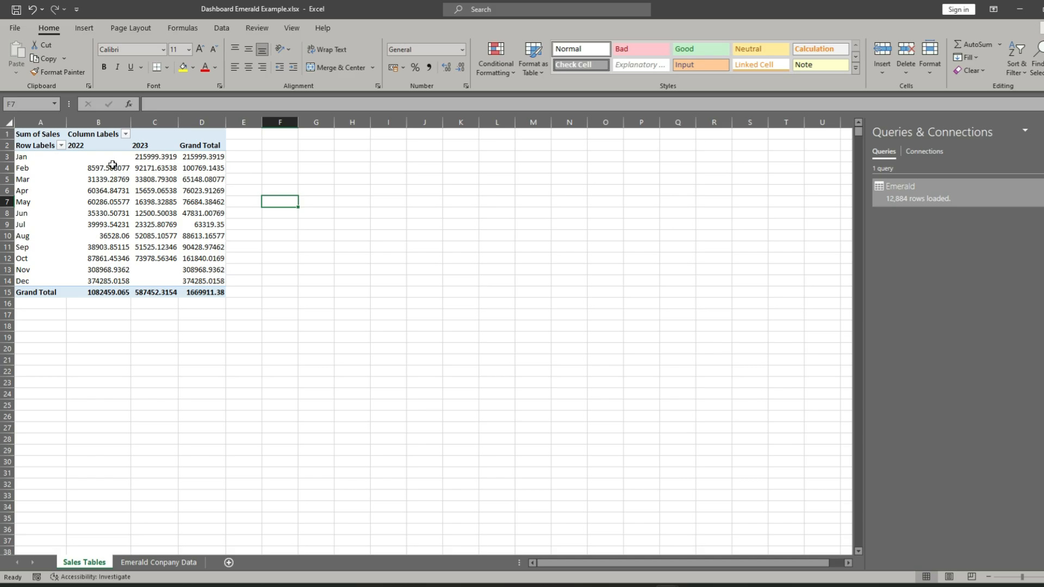
mouse_move(112, 164)
left_click(252, 369)
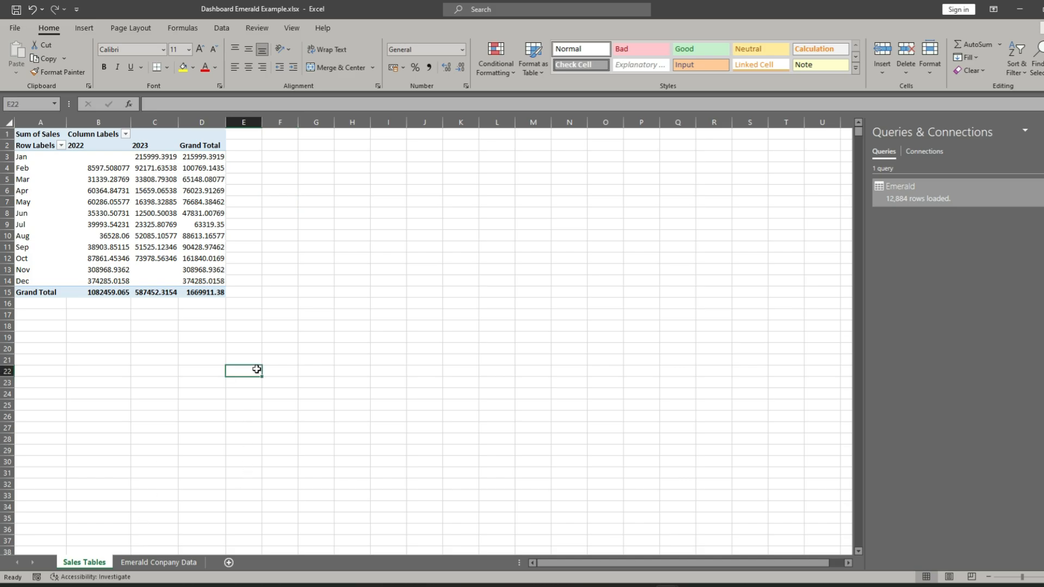
left_click(101, 339)
type("=")
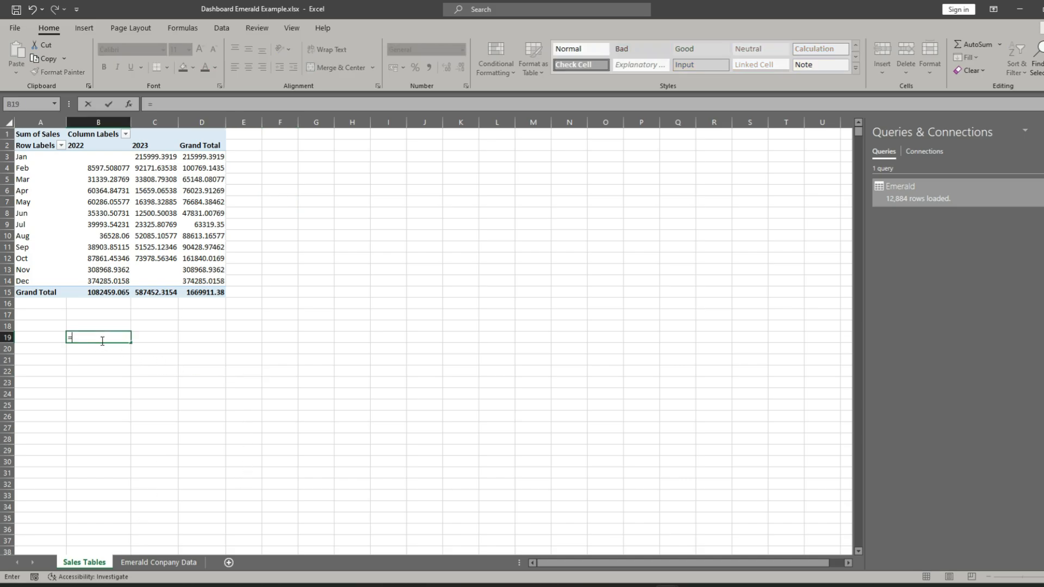
key("BackSpace")
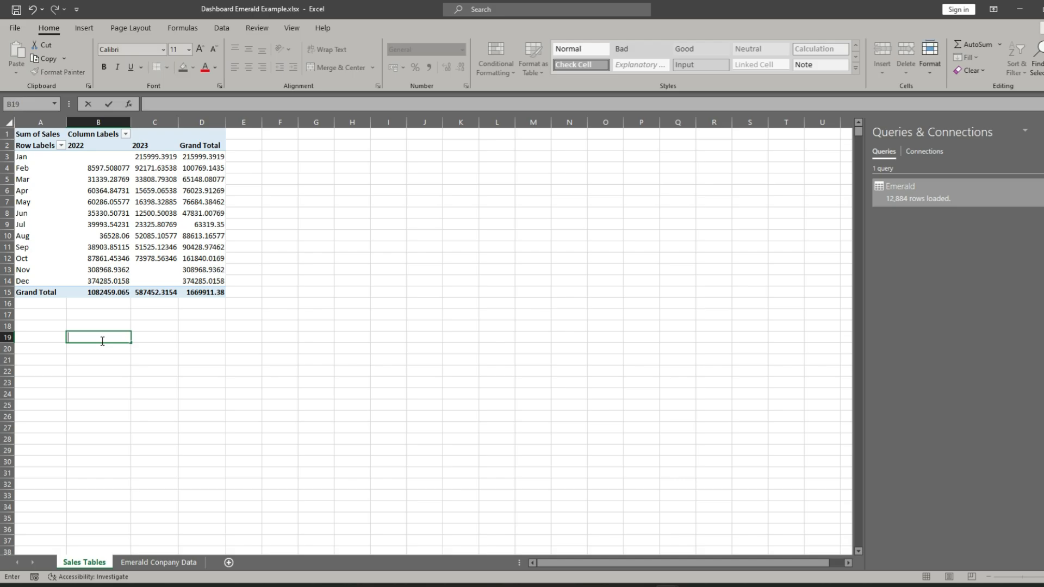
left_click(328, 301)
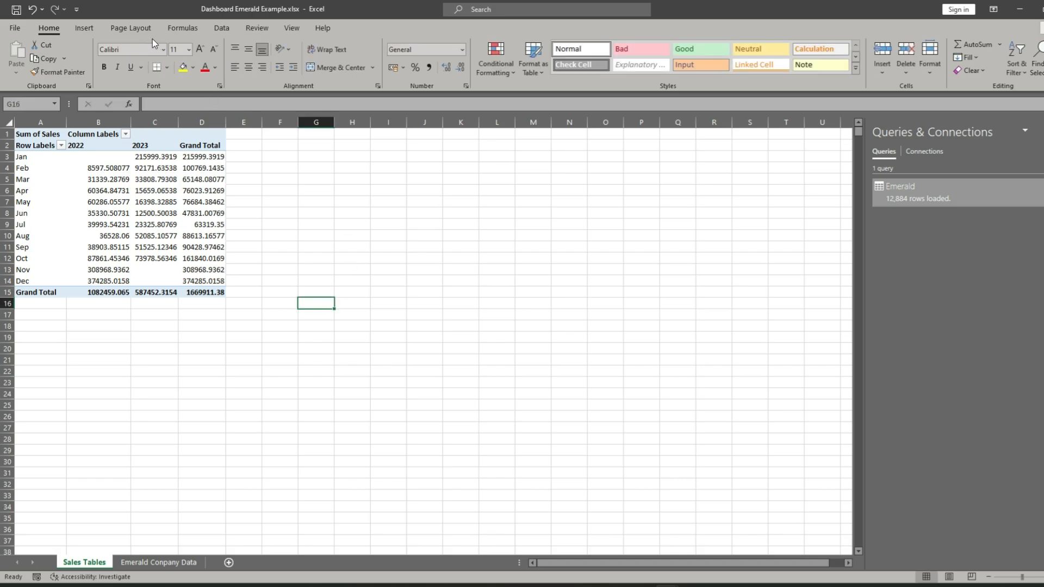
- Insert an empty text box over about columns J to L, rows 3 to 5, beside the pivot table
left_click(86, 29)
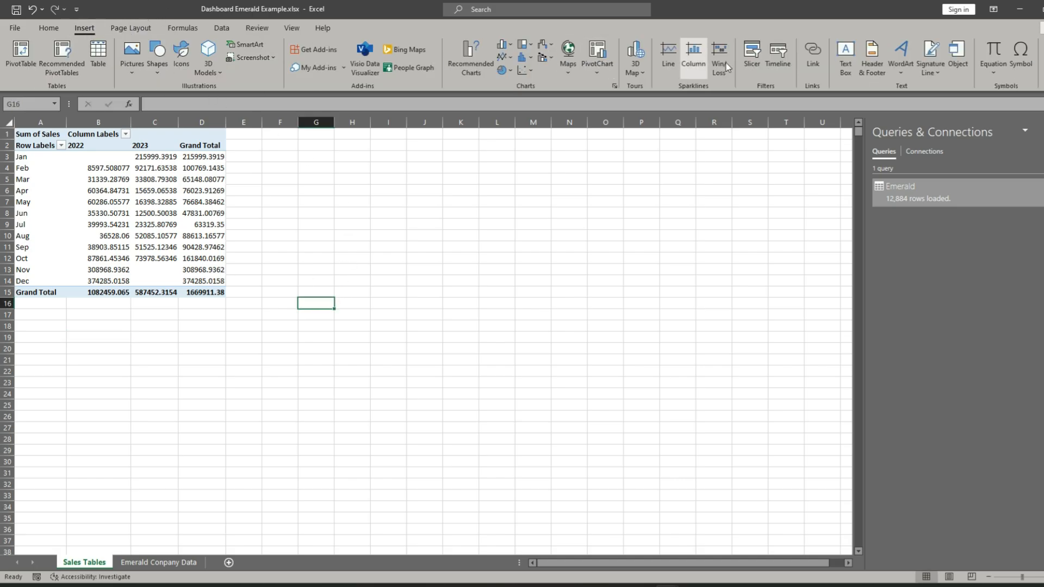
left_click(847, 51)
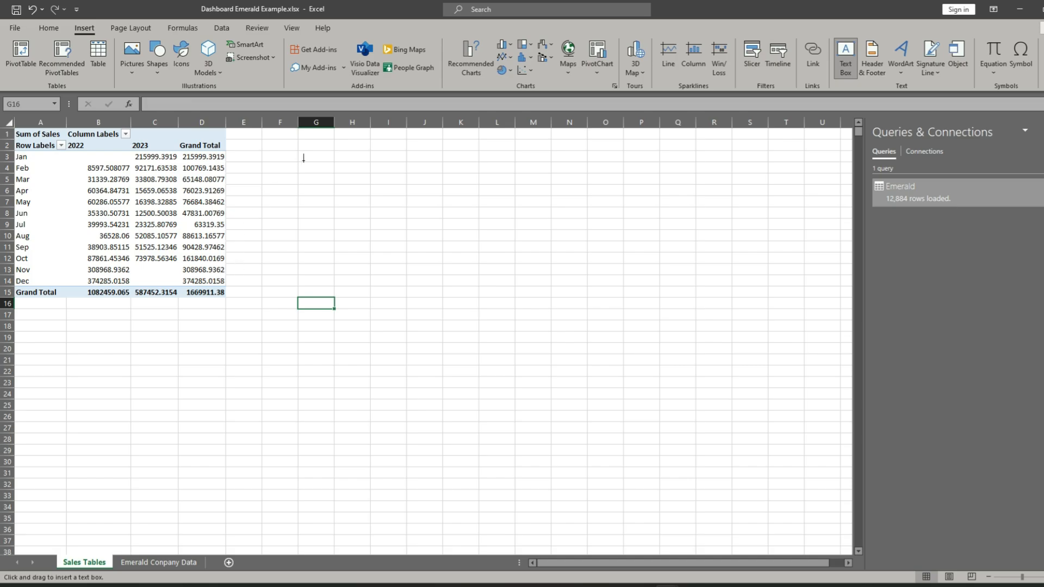
left_click_drag(416, 150, 506, 184)
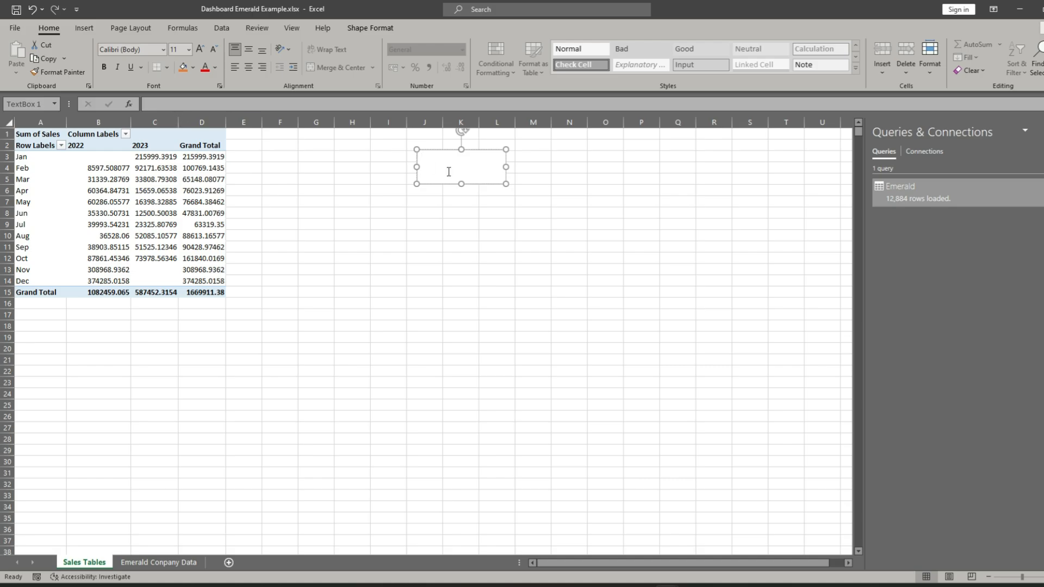
- Try to link the text box directly to the pivot table's February 2022 sales value in B4
left_click(178, 99)
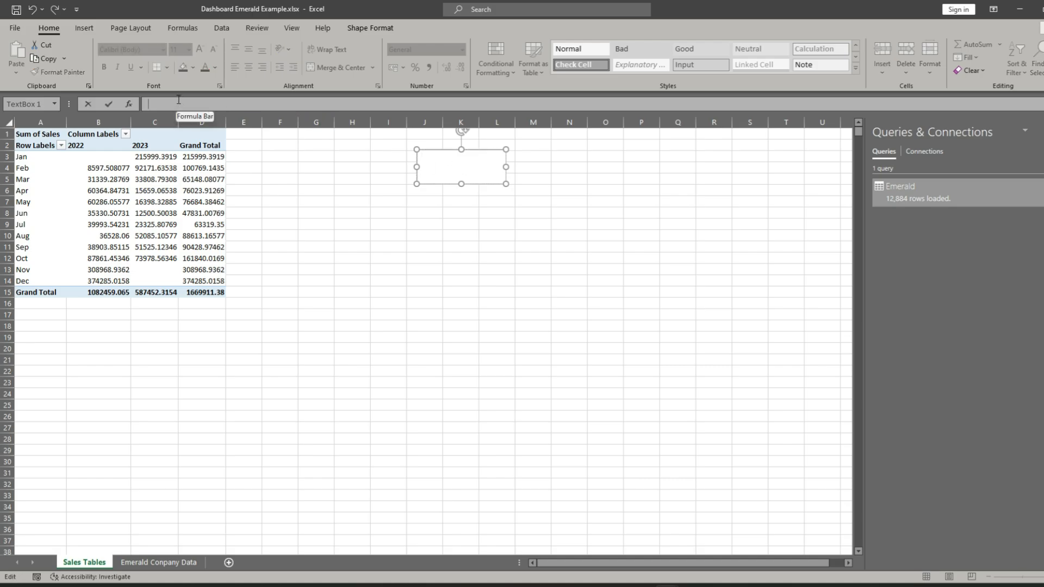
type("=")
left_click(115, 169)
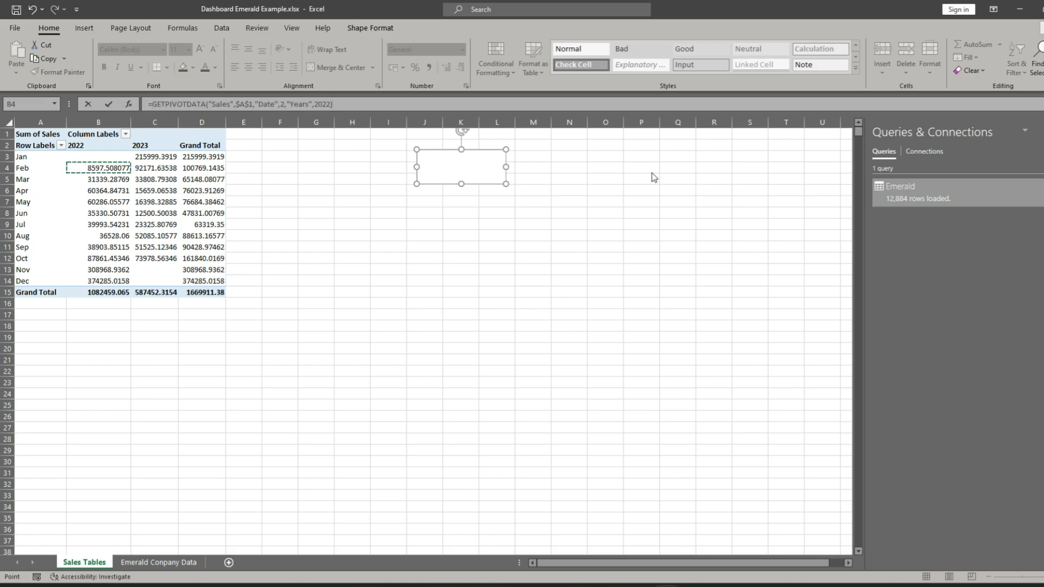
key("Return")
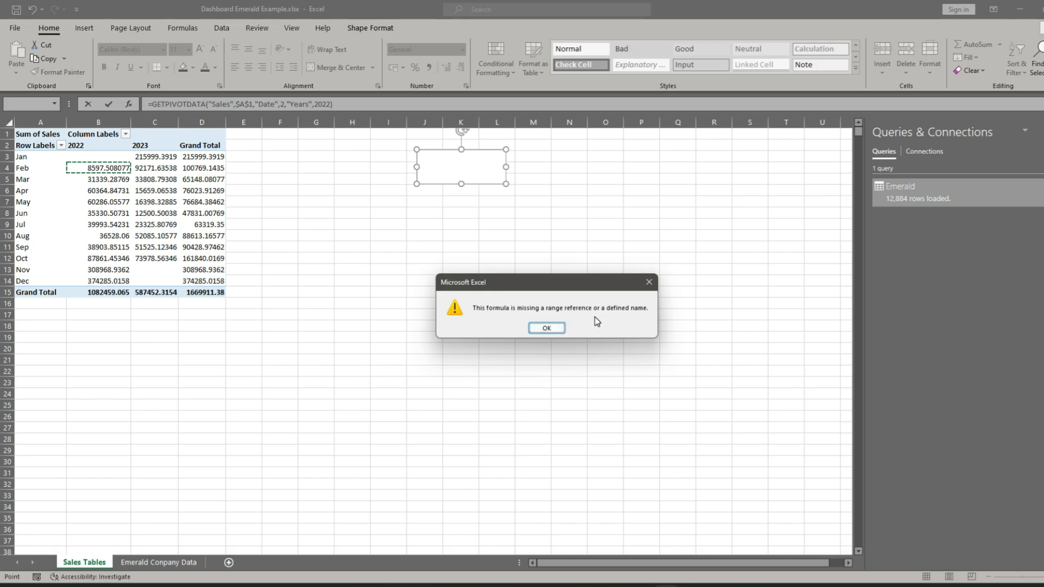
left_click(650, 282)
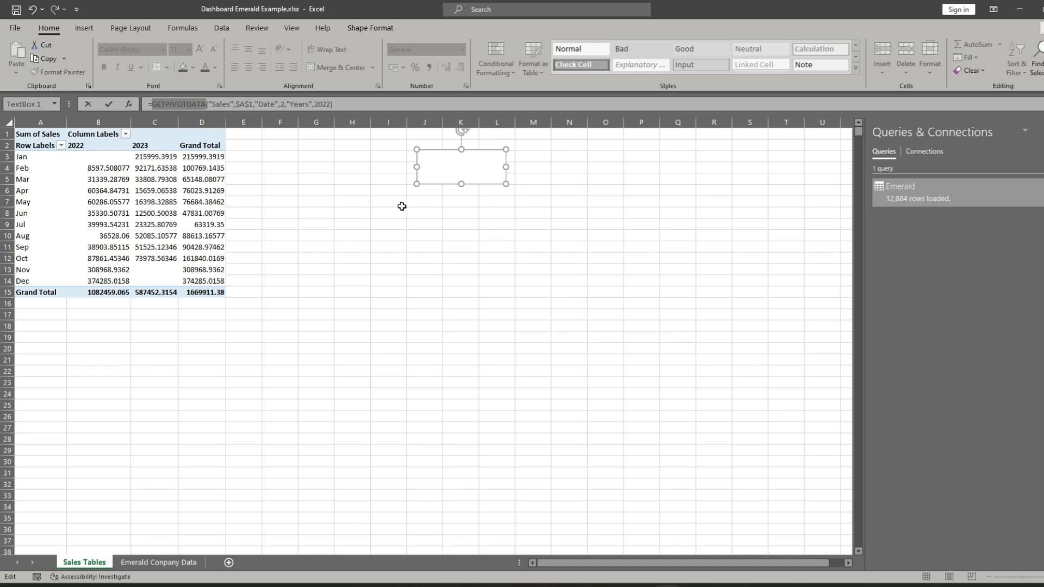
key("Escape")
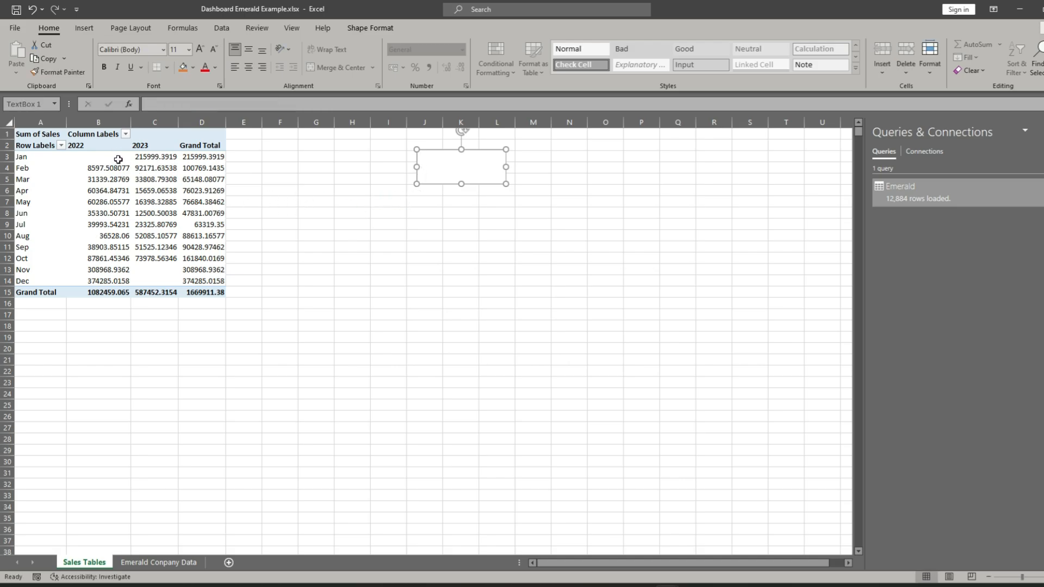
- Reference the pivot table's January to April 2022 sales in cells F3 to F6, one formula per month
left_click(280, 158)
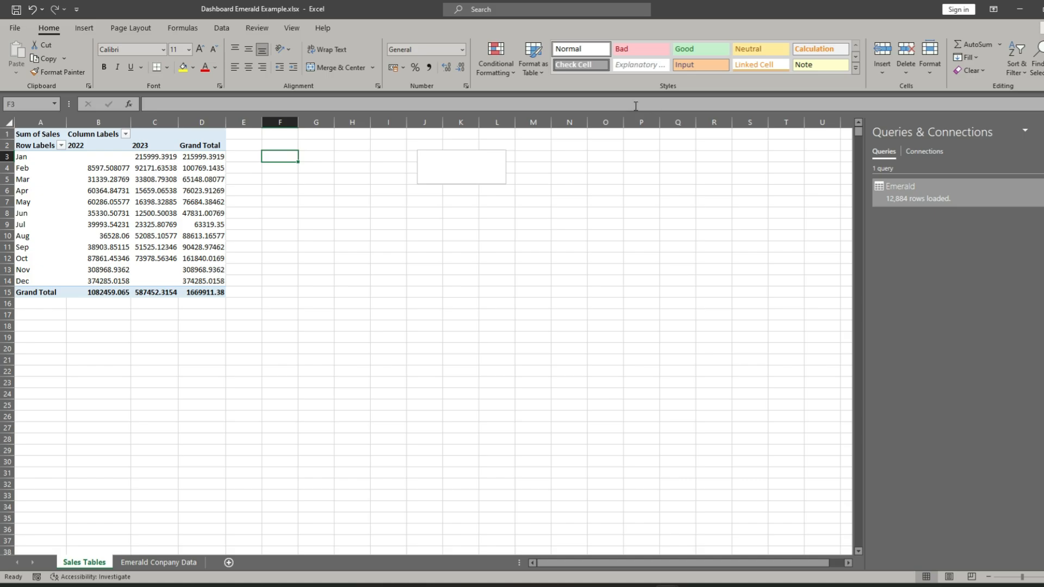
type("=")
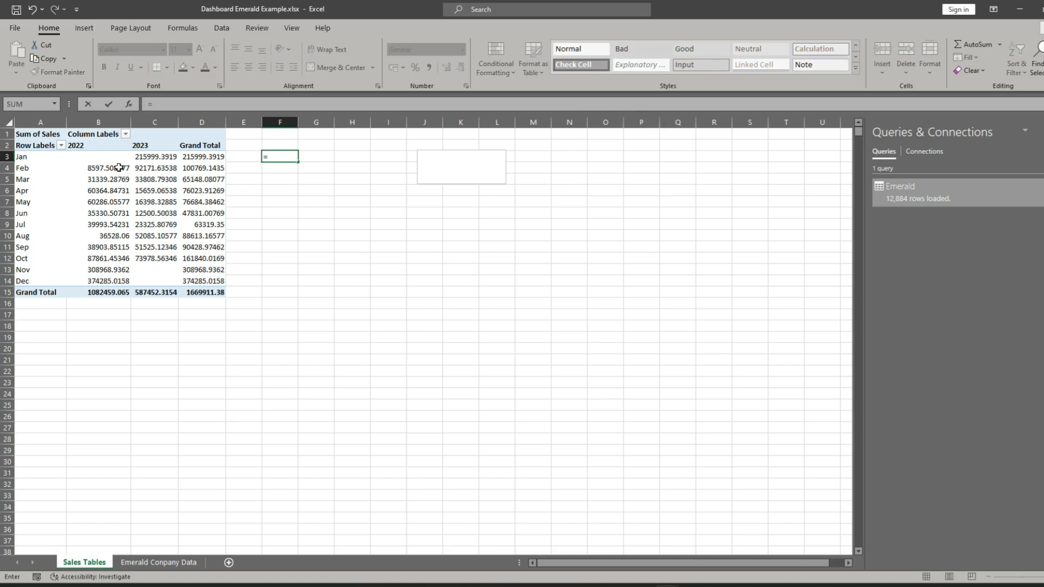
left_click(104, 156)
key("Return")
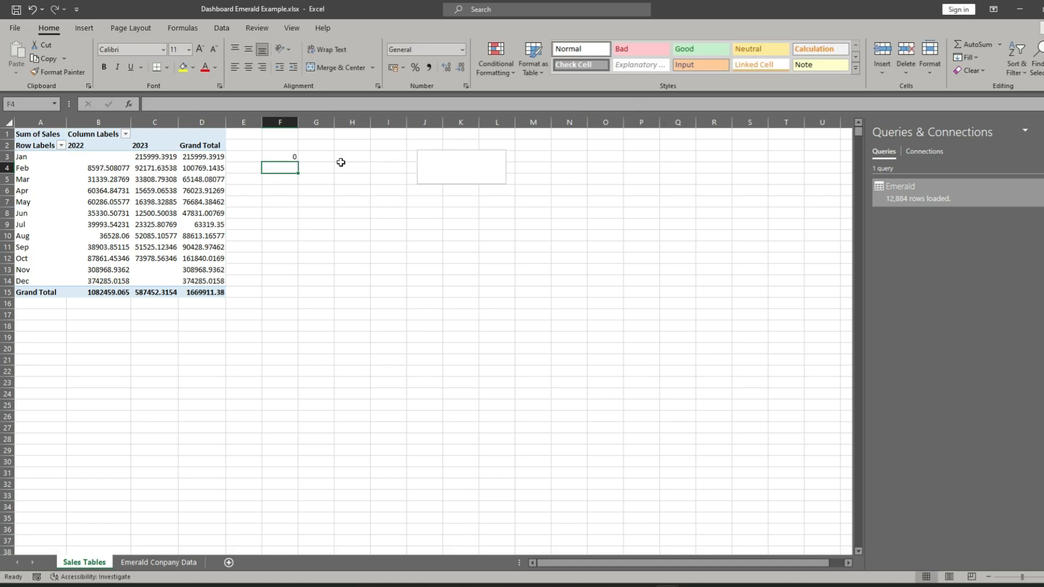
type("=")
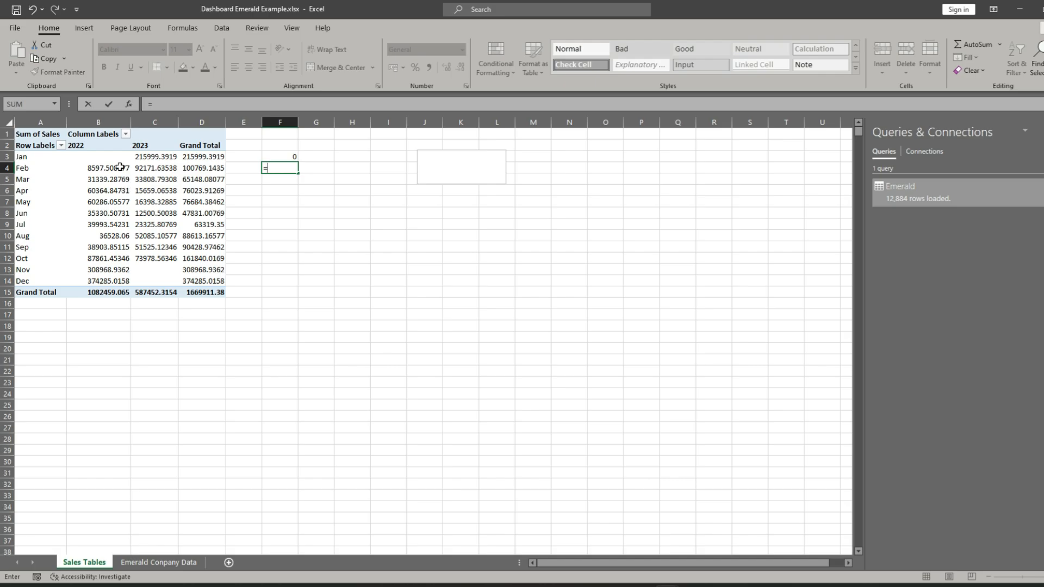
left_click(121, 167)
key("Return")
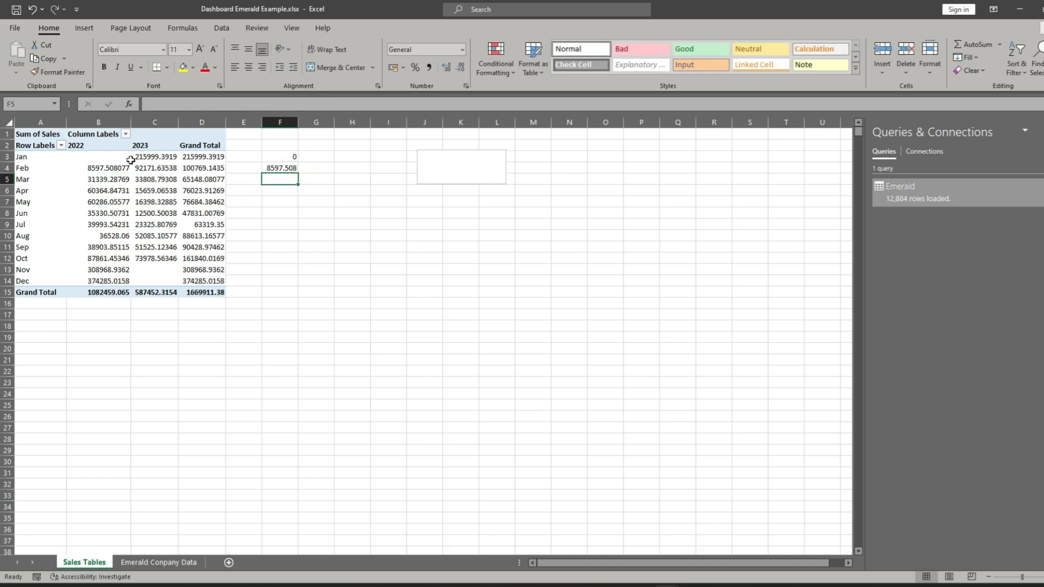
type("=")
left_click(113, 179)
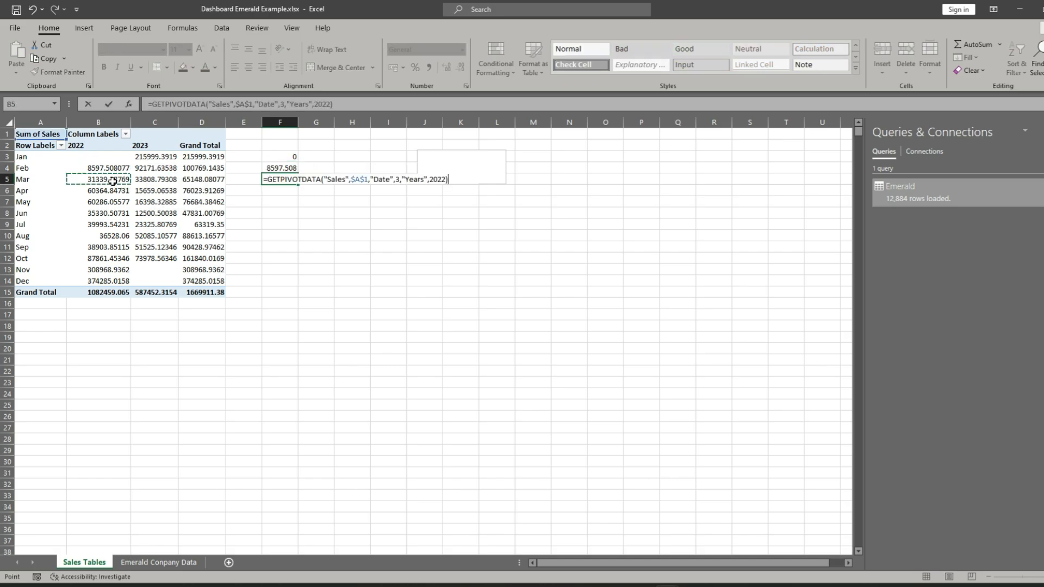
key("Return")
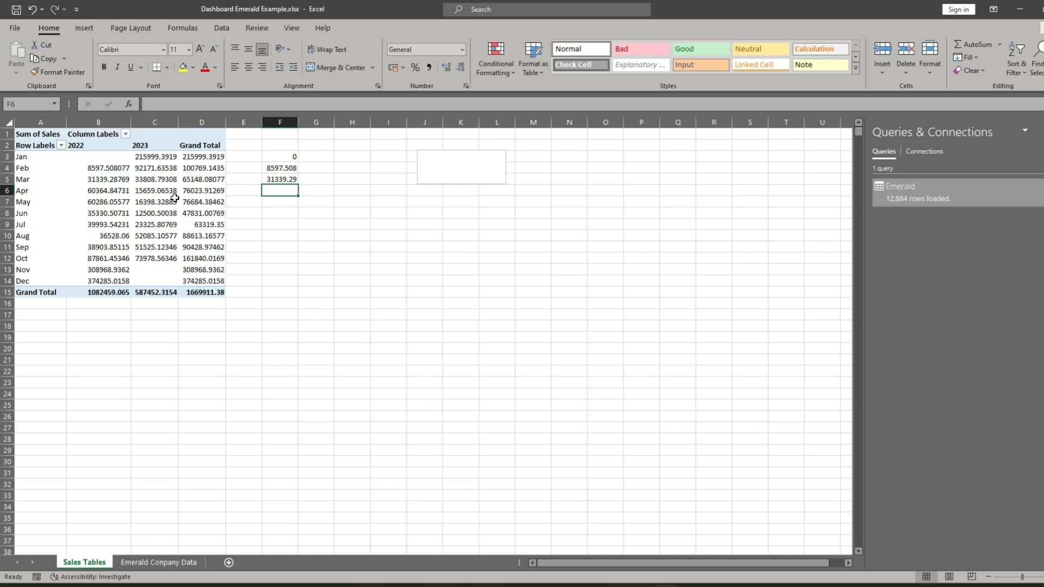
type("=")
left_click(116, 191)
key("Return")
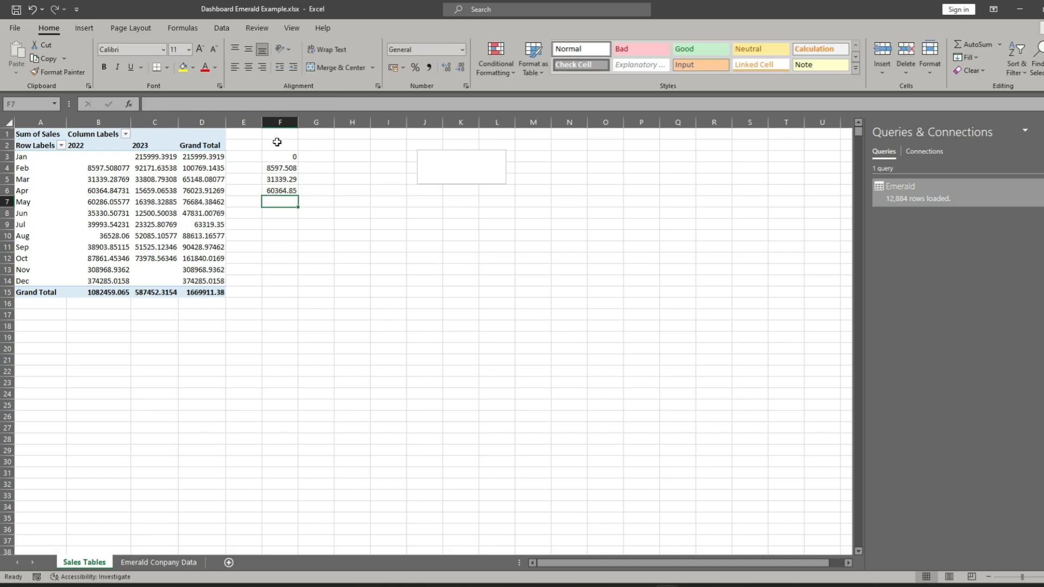
- Insert a blank column at column E, between the pivot table and the referenced sales values
left_click(251, 122)
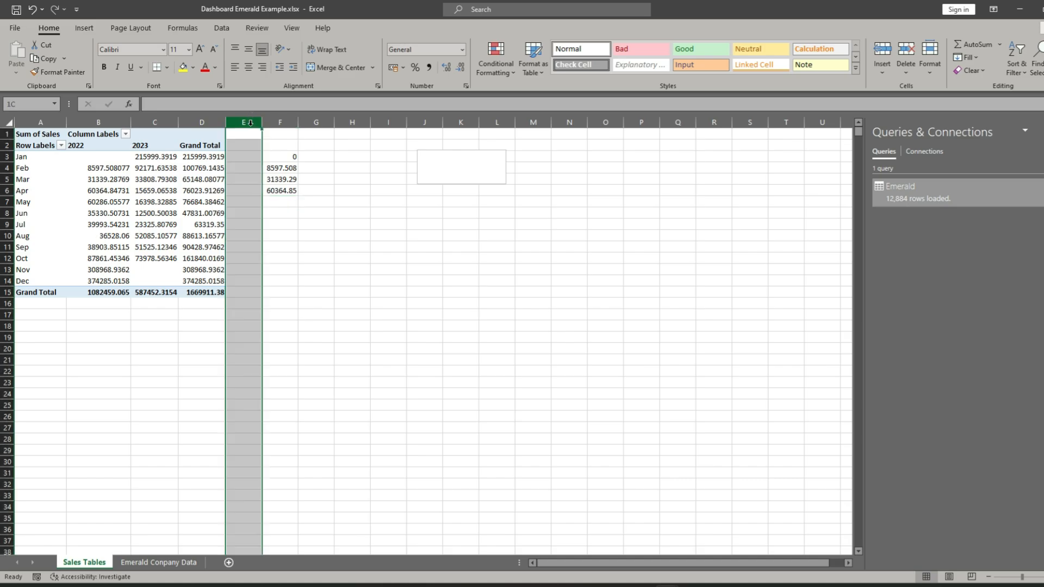
right_click(252, 122)
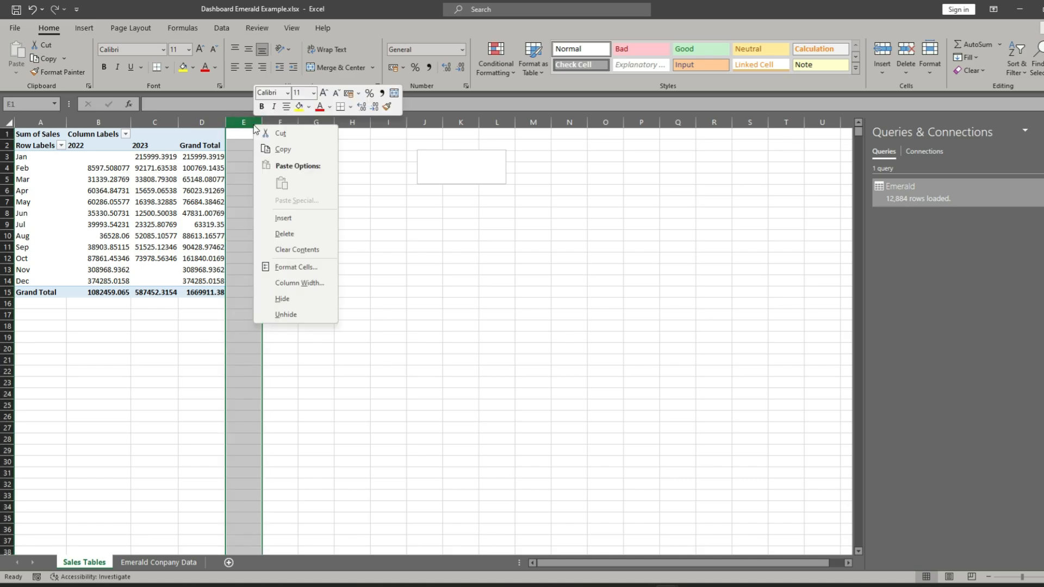
left_click(285, 216)
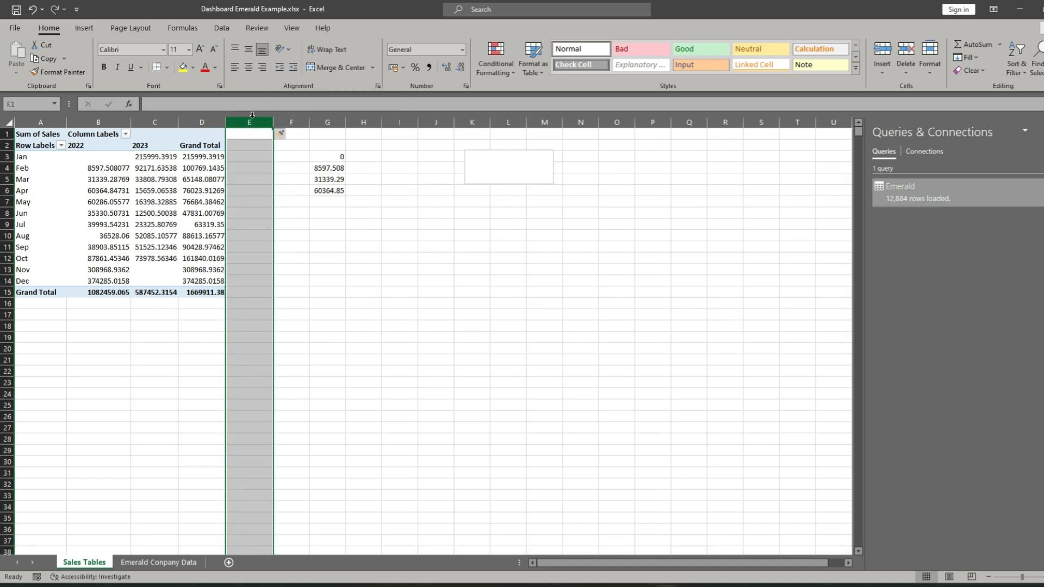
right_click(254, 121)
left_click(378, 184)
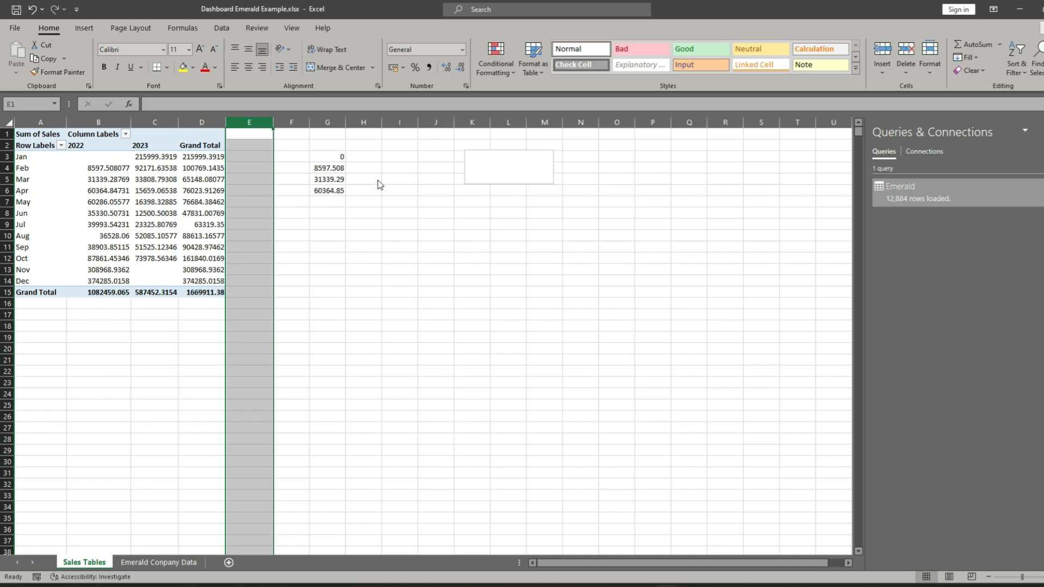
- Label the rows with the months Jan to Dec in cells F3 to F14
left_click(286, 158)
type("Jan")
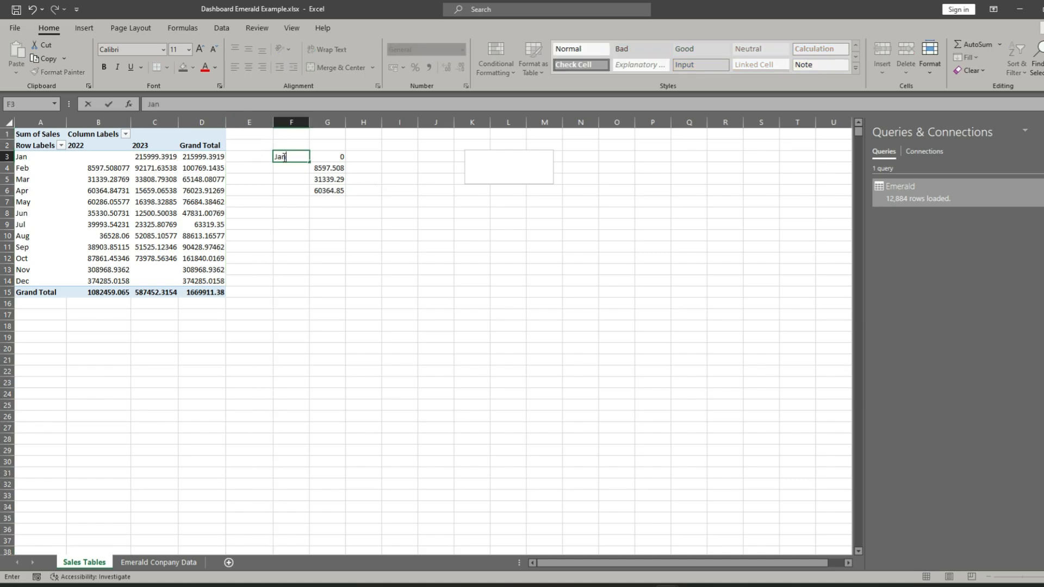
key("Return")
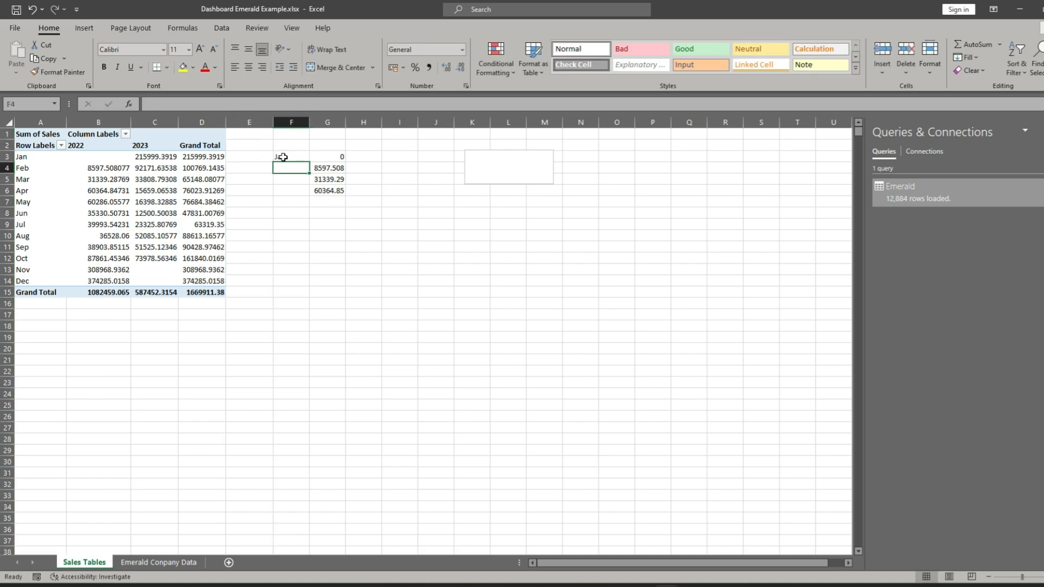
left_click(294, 159)
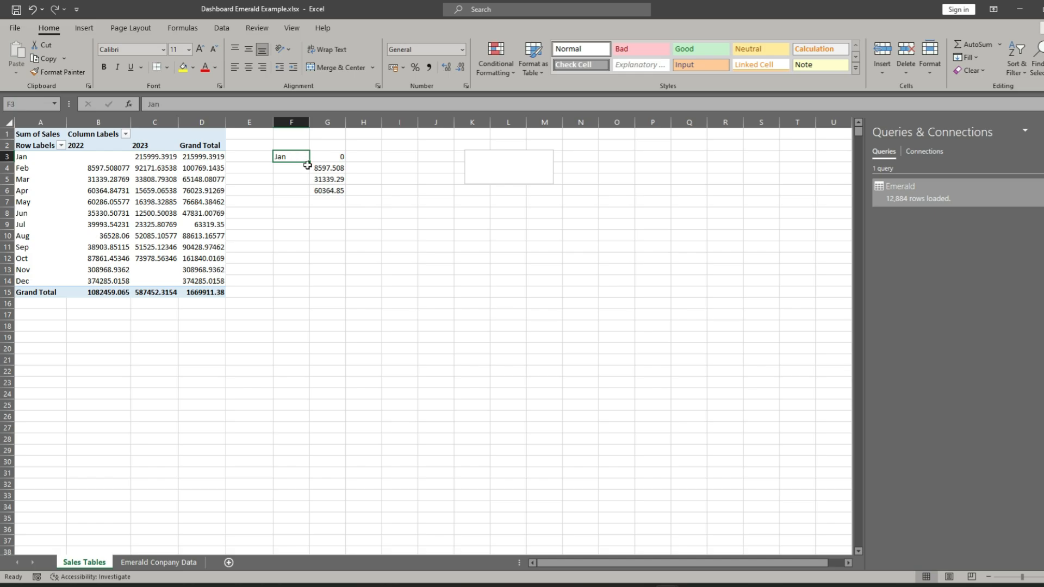
left_click_drag(310, 164, 306, 285)
- Reference the pivot table's May 2022 sales in cell G7
left_click(333, 203)
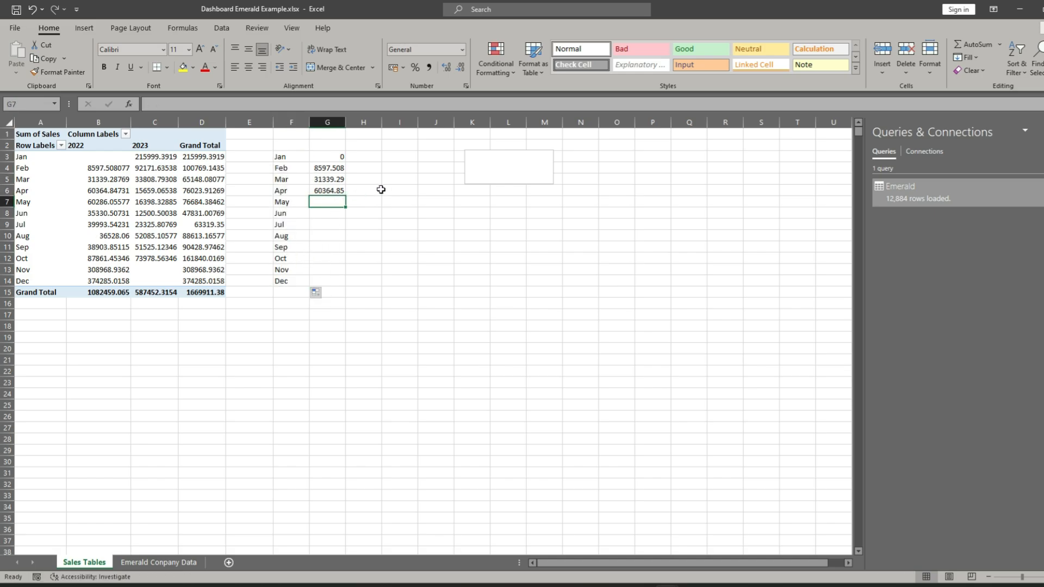
type("=")
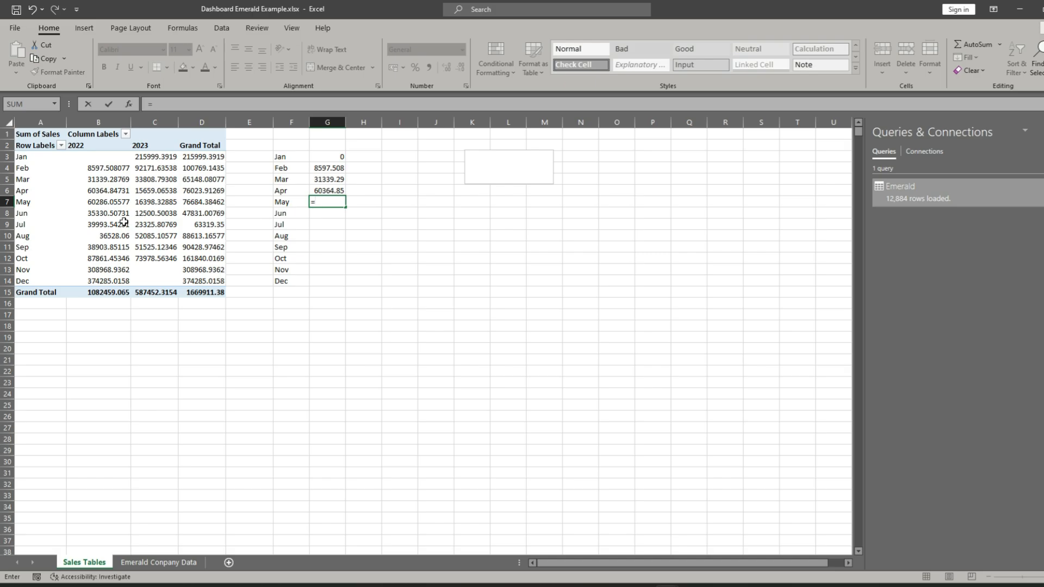
left_click(97, 203)
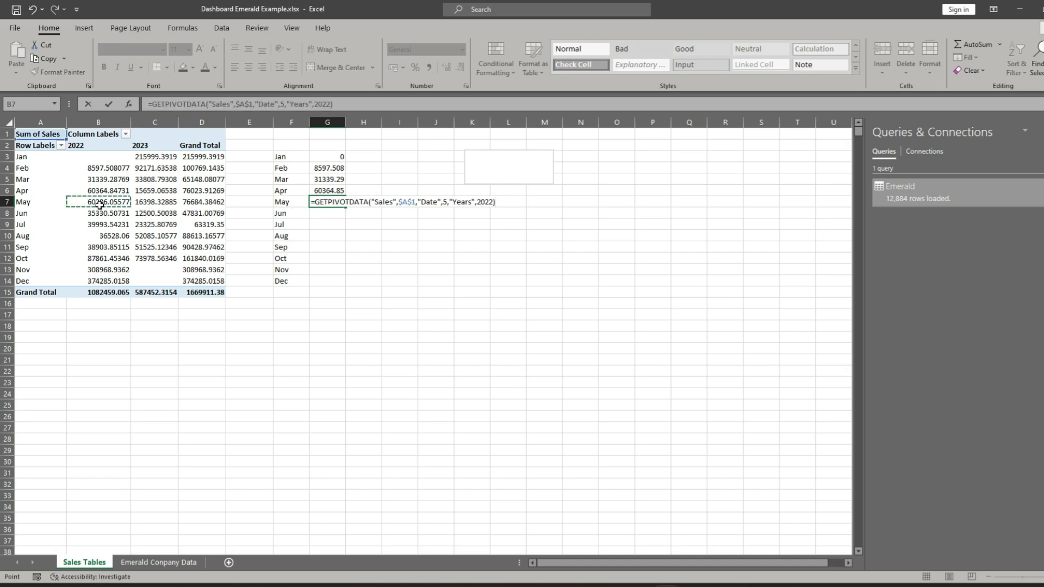
key("Return")
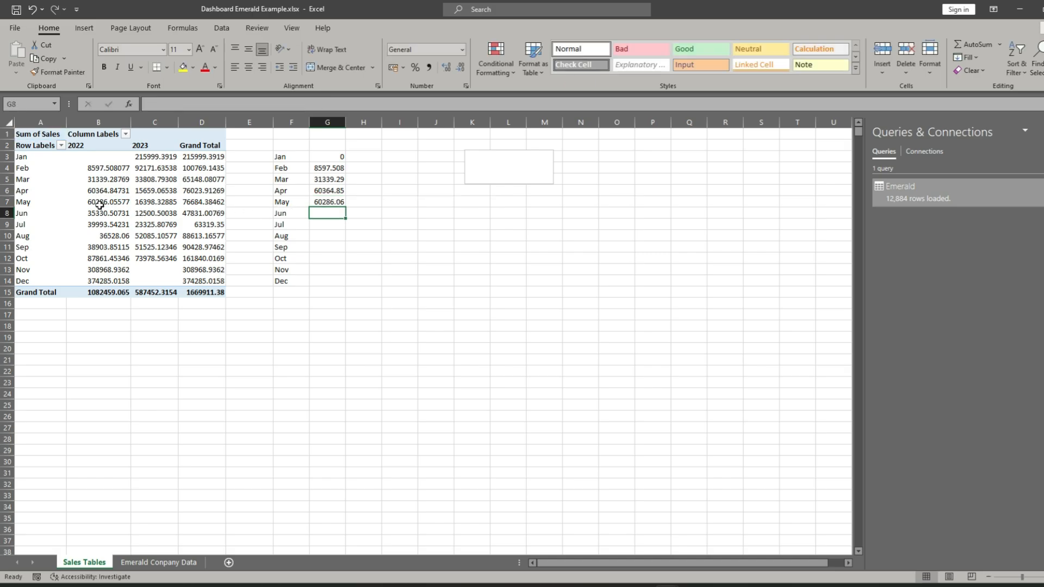
- Enter the column headings 2022 in G2 and 20230 in H2
left_click(331, 147)
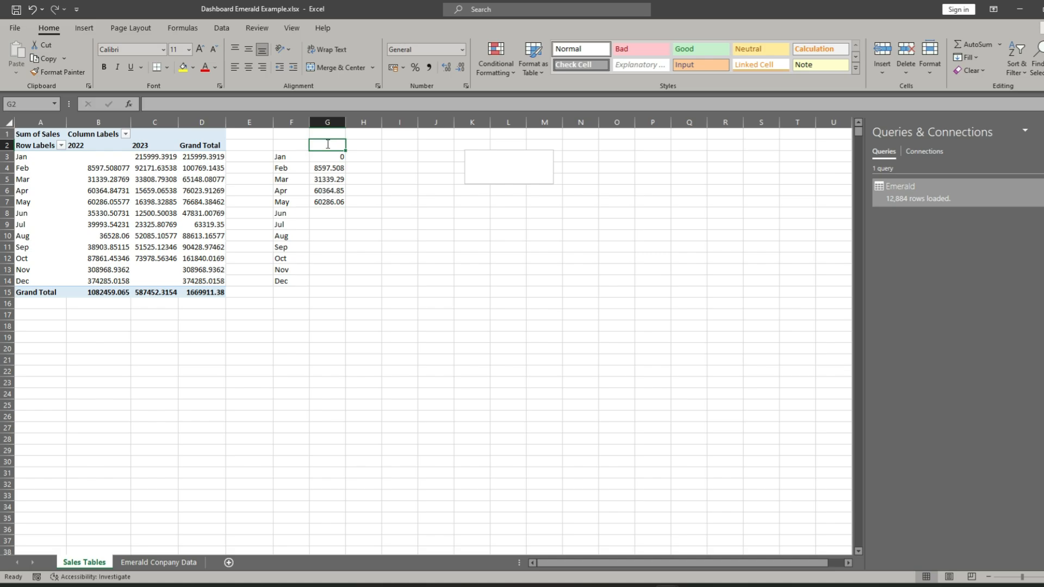
type("2022")
key("Tab")
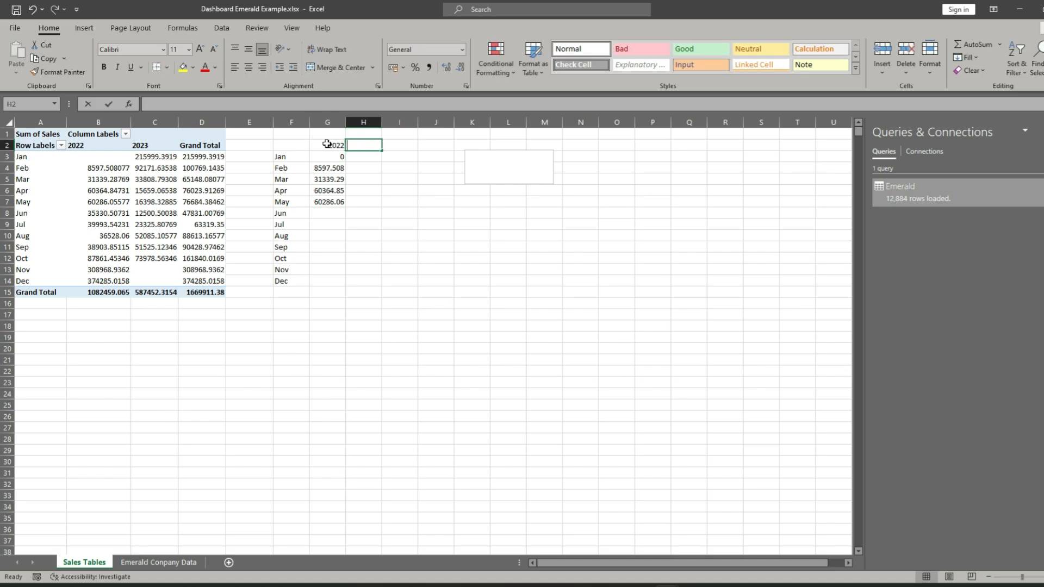
type("20230")
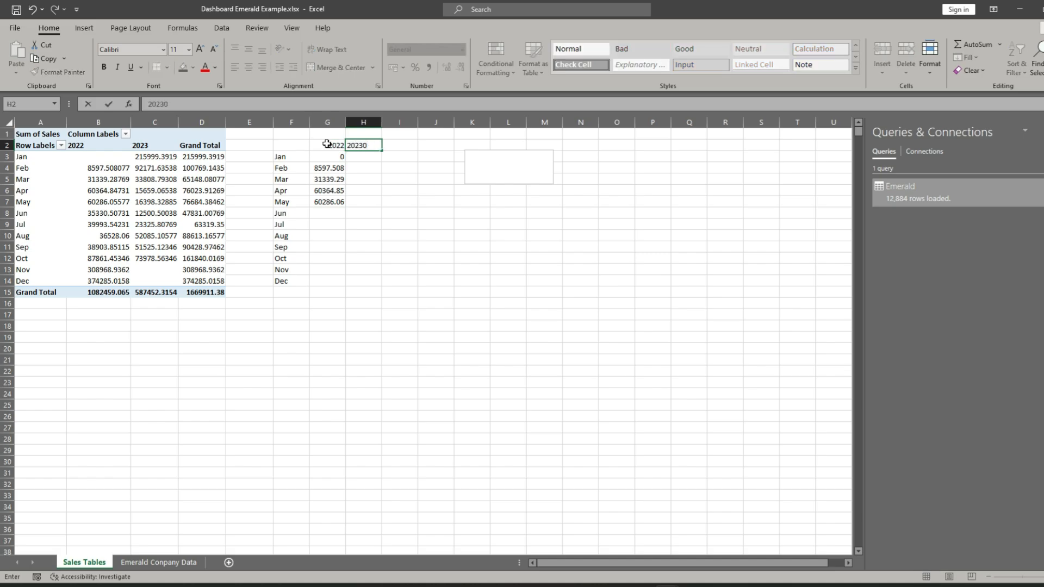
- Reference the pivot table's June to December 2022 sales in cells G8 to G14, one formula per month
left_click(329, 213)
type("=")
left_click(123, 216)
key("Return")
type("=")
left_click(115, 226)
key("Return")
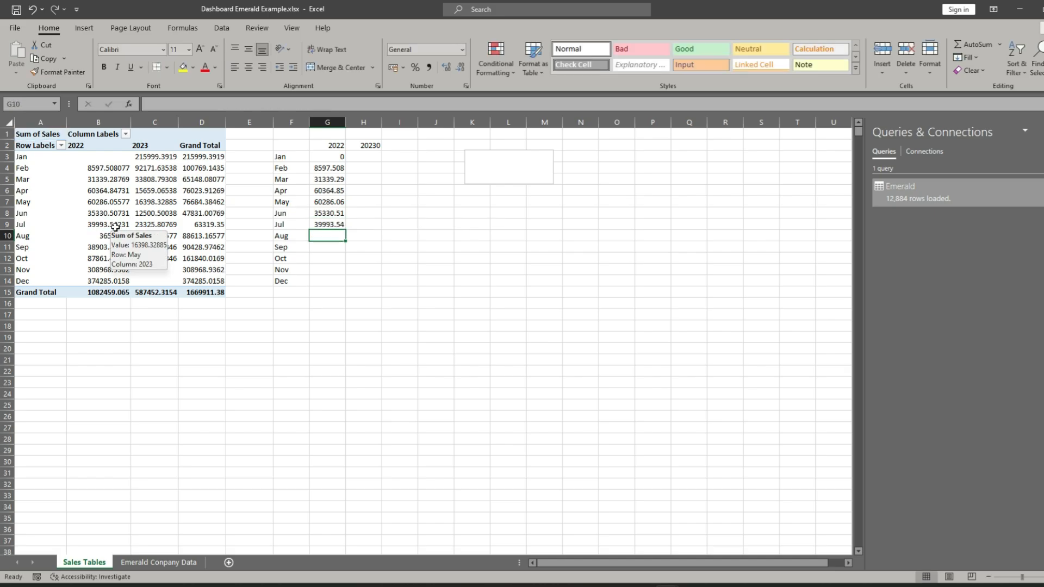
type("=")
left_click(111, 237)
key("Return")
type("=")
left_click(104, 249)
key("Return")
- Reference the pivot table's January to December 2023 sales in cells H3 to H14, one formula per month
type("=")
left_click(115, 260)
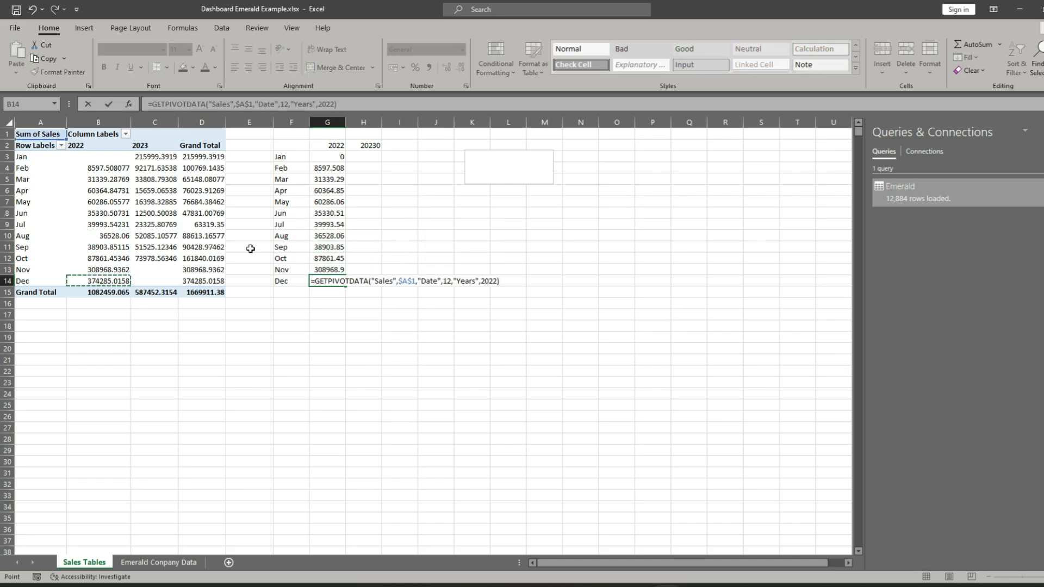
key("Return")
left_click(363, 157)
type("=")
left_click(155, 157)
key("Return")
type("=")
left_click(155, 168)
key("Return")
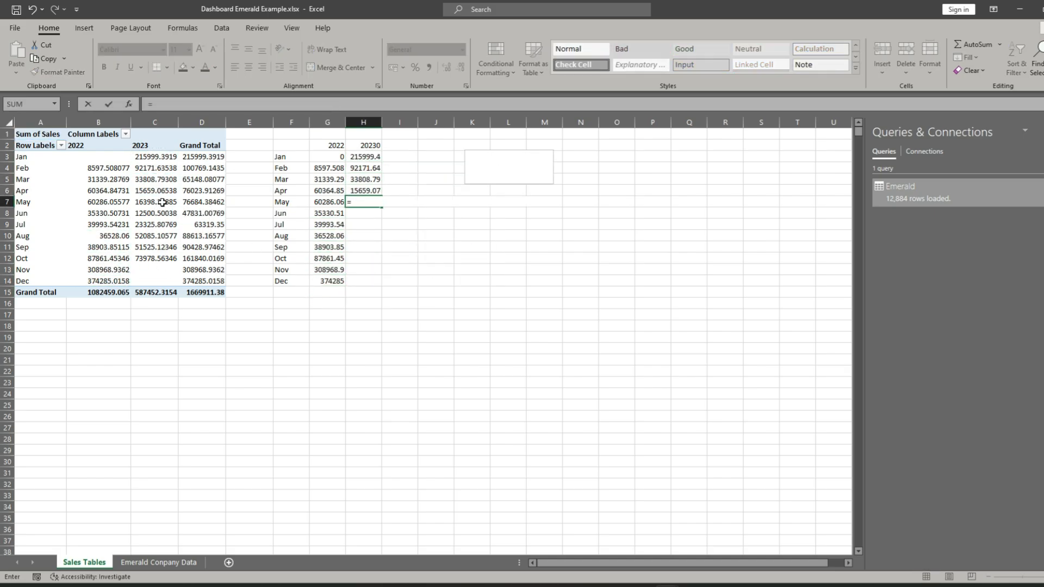
left_click(162, 202)
key("Return")
type("=")
left_click(162, 213)
key("Return")
type("=")
left_click(163, 225)
key("Return")
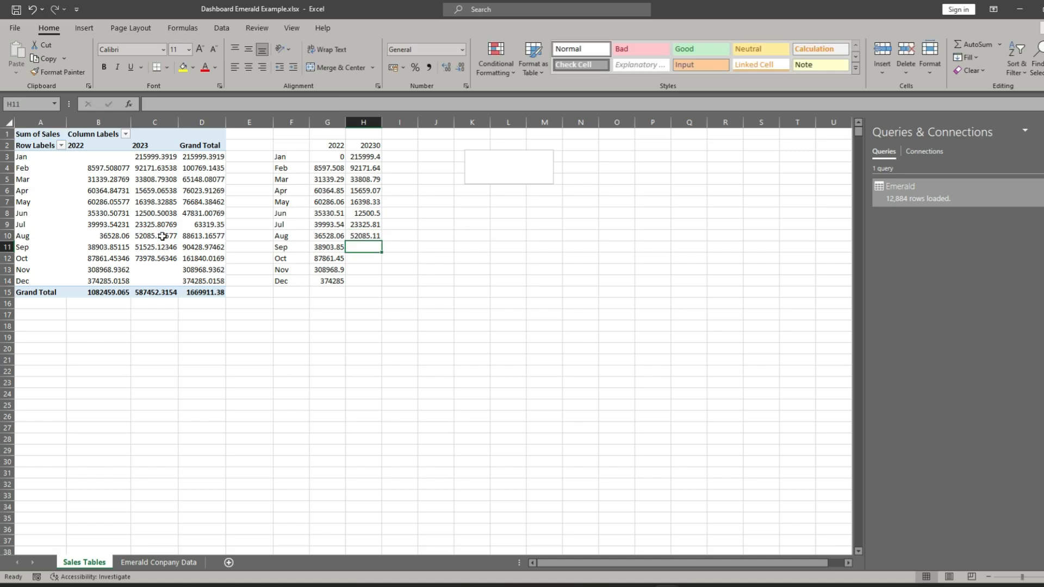
type("=")
left_click(157, 248)
key("Return")
type("=")
left_click(158, 259)
key("Return")
- Reference the pivot table's 2022 grand total in cell G15
type("=")
left_click(155, 268)
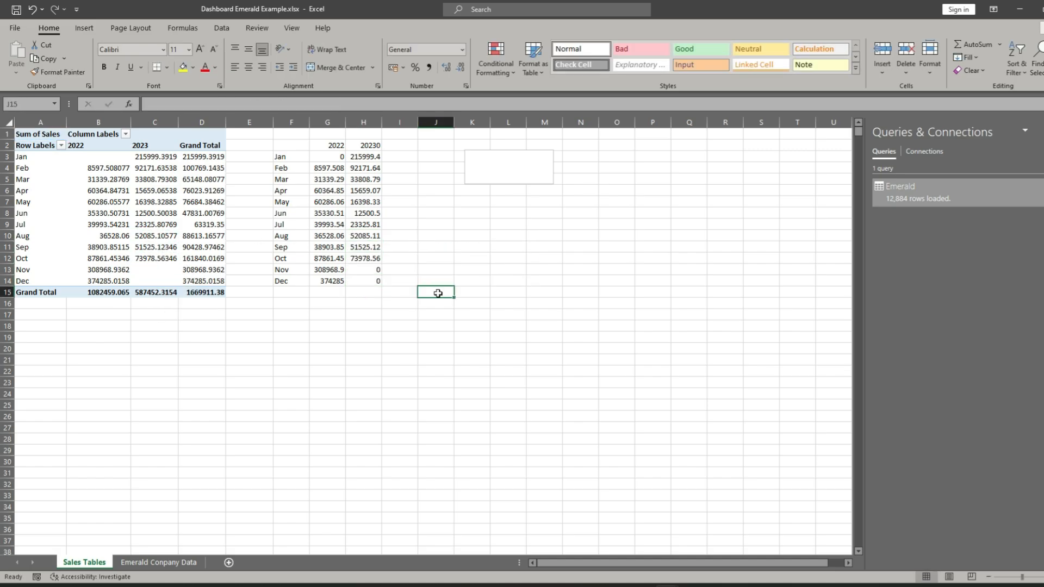
left_click(327, 292)
type("=")
left_click(109, 292)
key("Return")
- Reference the pivot table's 2023 grand total in cell H15
type("=")
left_click(156, 292)
key("Return")
key("Up")
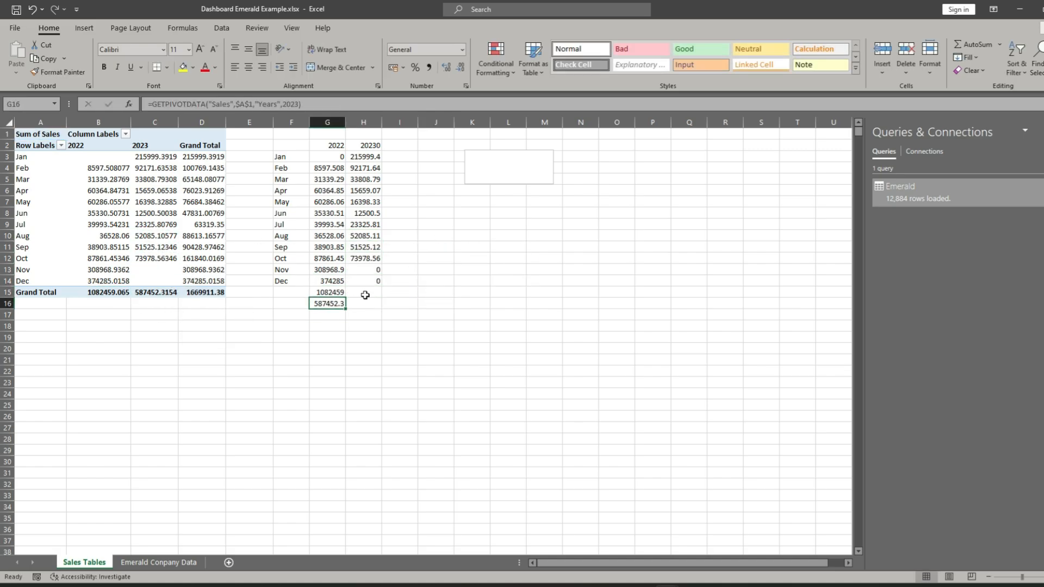
key("Delete")
left_click(364, 292)
- Label cell F15 Total and reference the pivot table's overall grand total in cell I15
type("=")
left_click(156, 292)
key("Return")
left_click(403, 292)
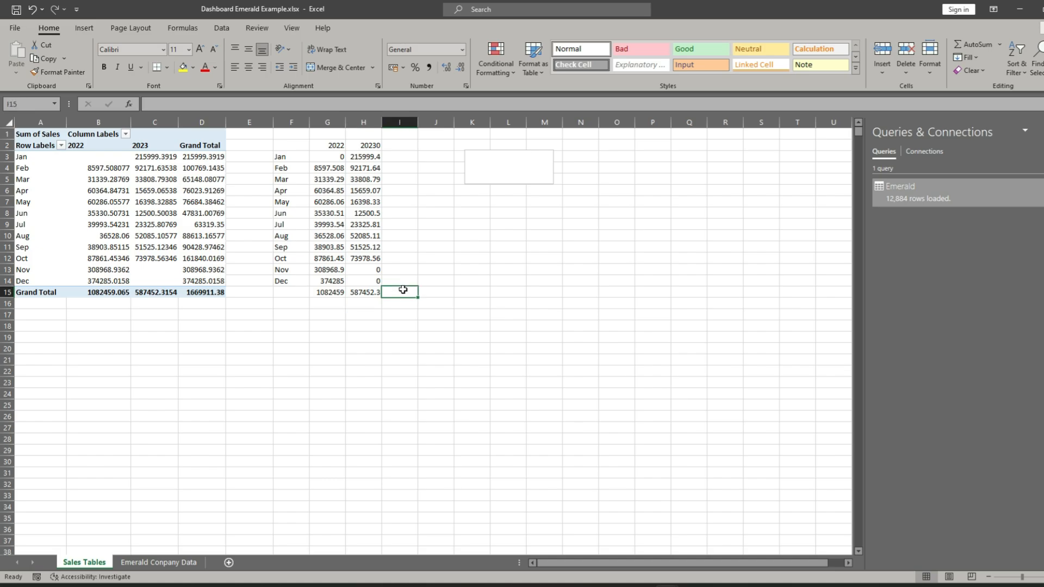
left_click(296, 292)
type("Total")
left_click(402, 292)
type("=")
left_click(201, 292)
key("Return")
- Apply a top and double bottom border to the total row F15:I15
left_click(508, 292)
left_click_drag(292, 292, 400, 292)
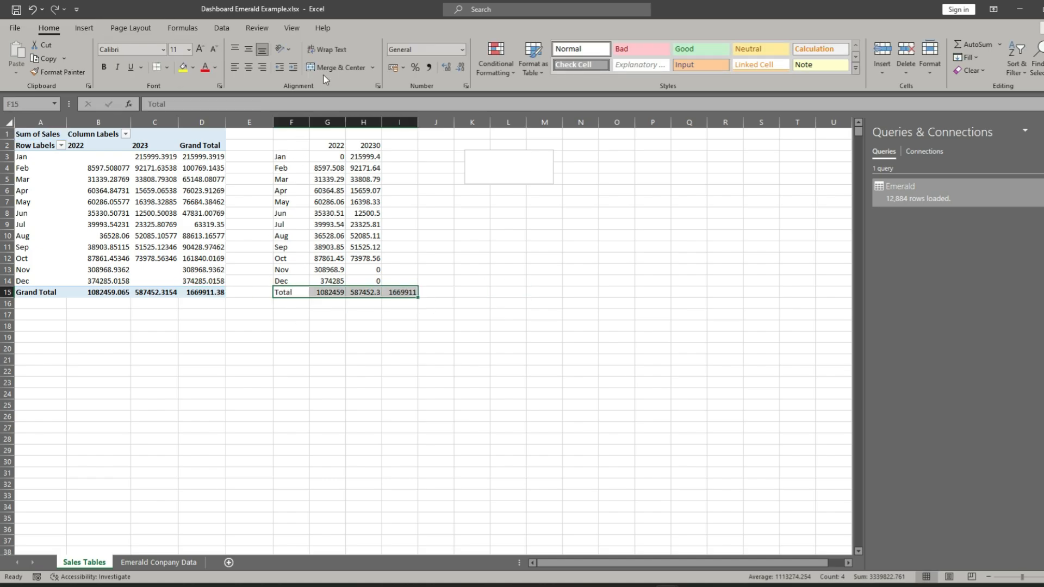
left_click(167, 67)
left_click(198, 294)
left_click(472, 338)
- Link the empty text box to the February 2022 sales in cell G4
left_click(488, 164)
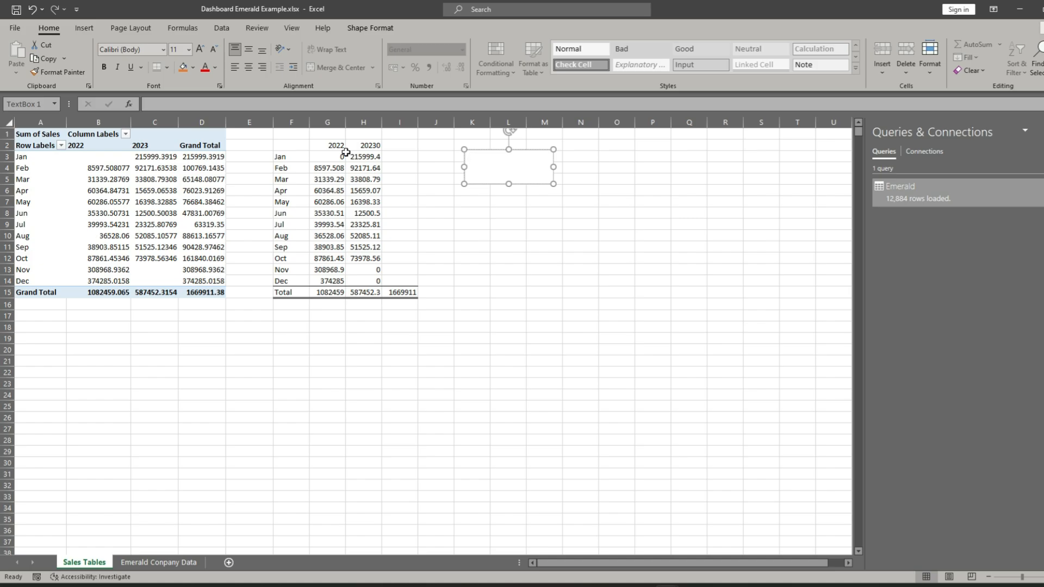
left_click(212, 103)
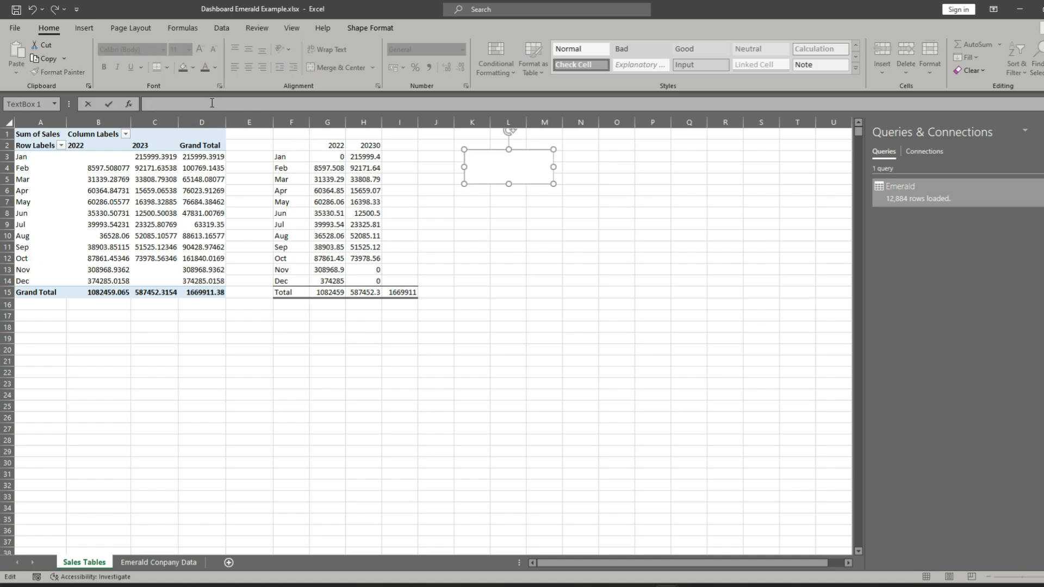
type("=")
left_click(334, 170)
key("Return")
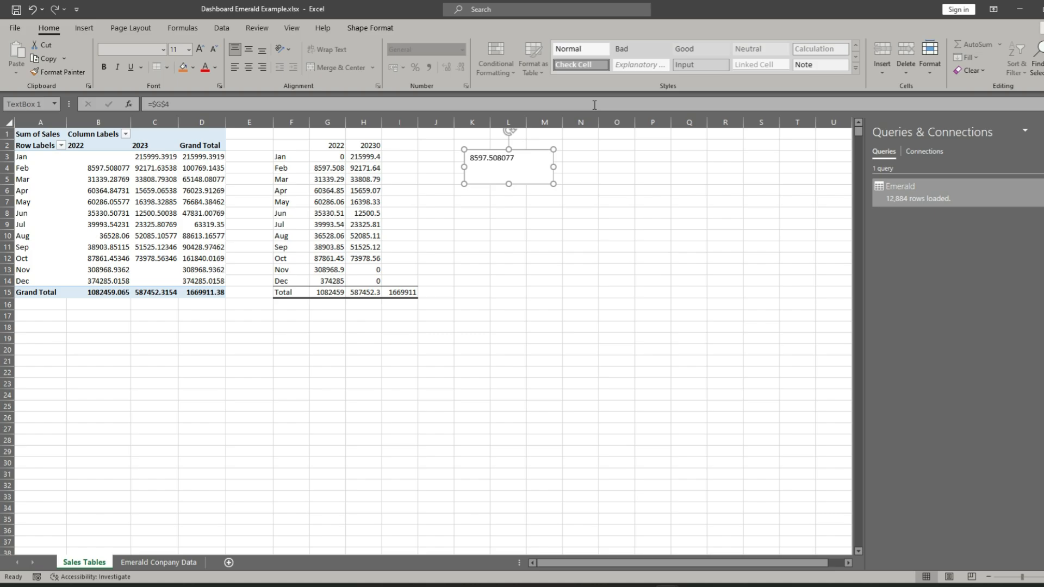
left_click(615, 189)
left_click(501, 165)
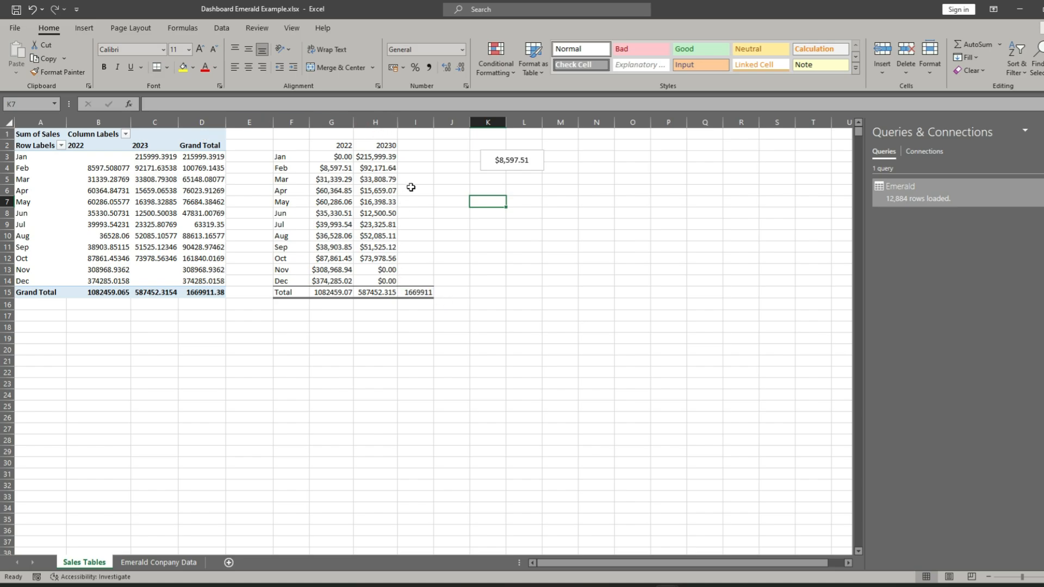
- Format cells G3:I15 as currency with the $ English (United States) symbol and two decimal places
left_click_drag(416, 159, 418, 289)
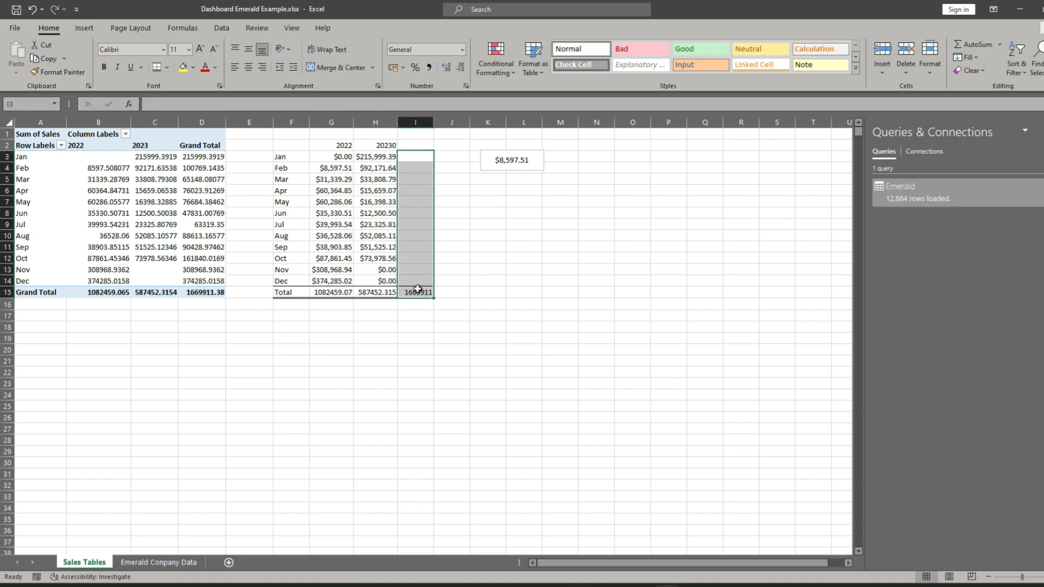
left_click_drag(321, 159, 423, 296)
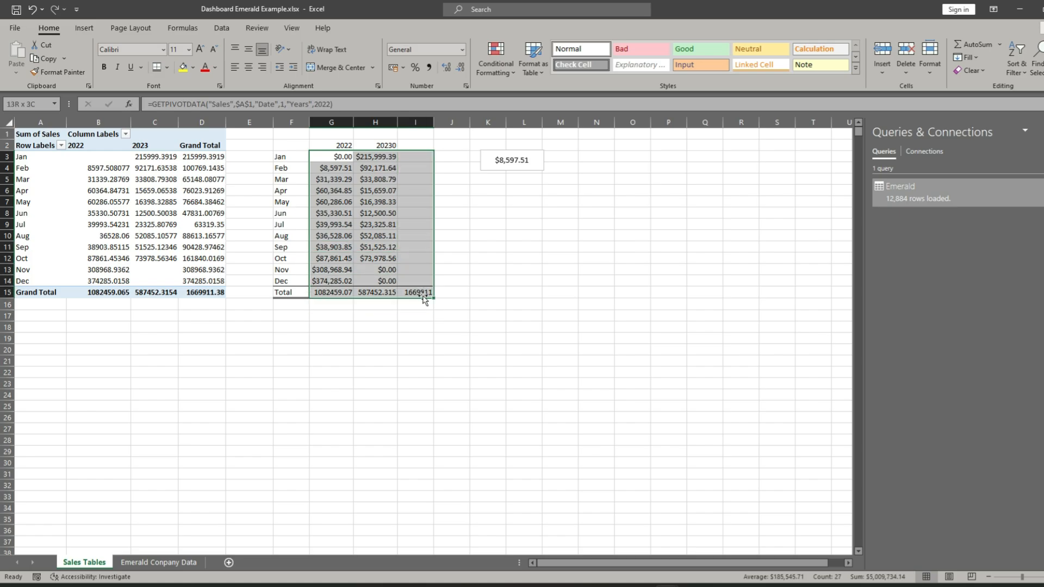
left_click(462, 50)
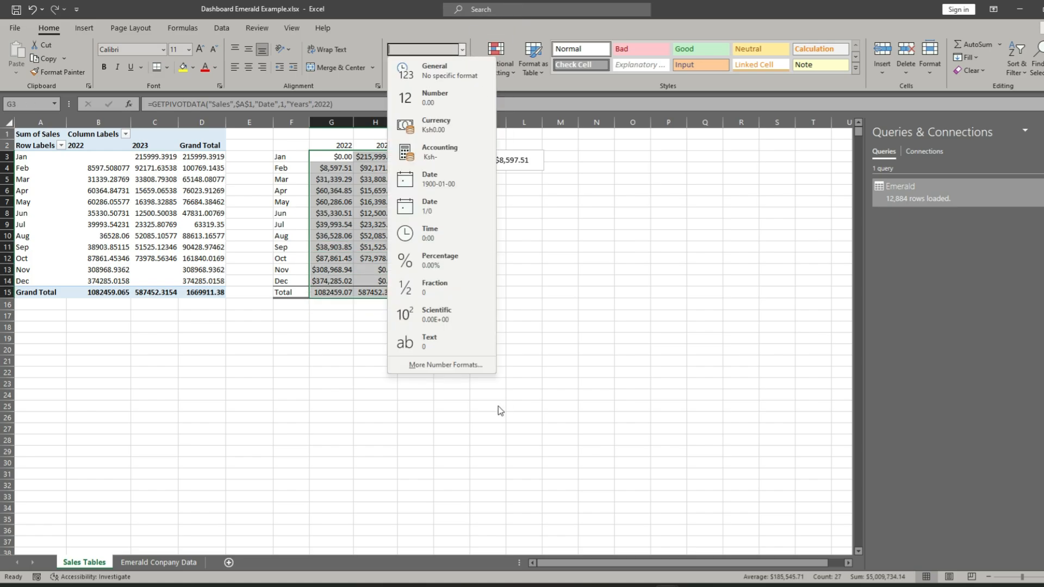
left_click(440, 365)
left_click(351, 170)
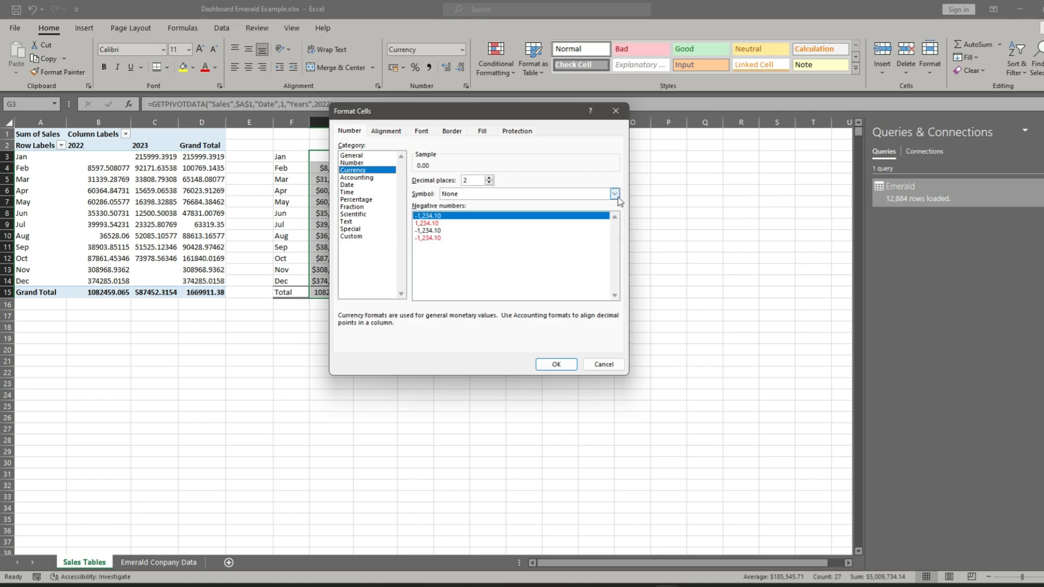
left_click(615, 194)
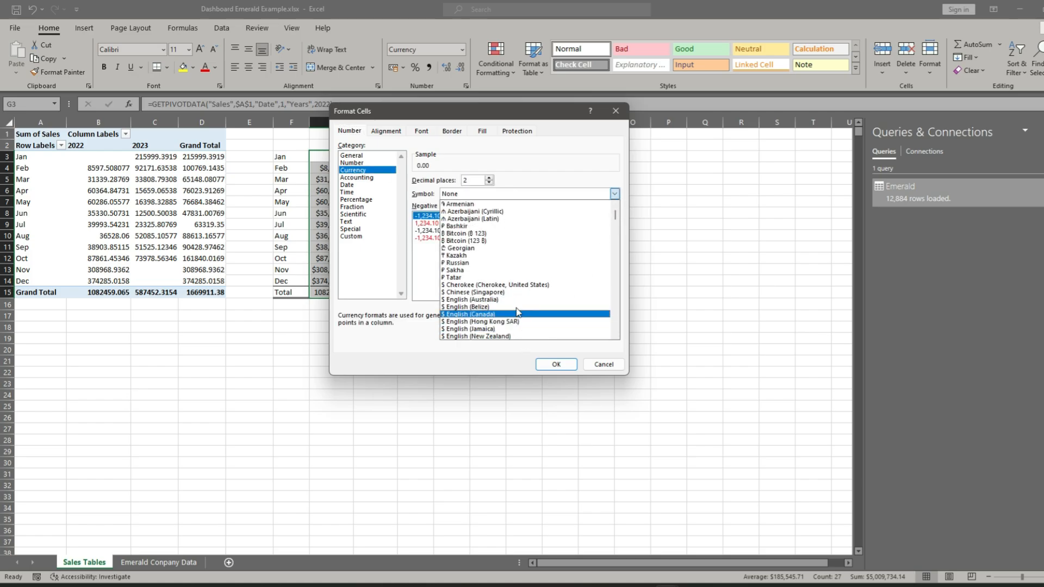
scroll(517, 324, "down", 2)
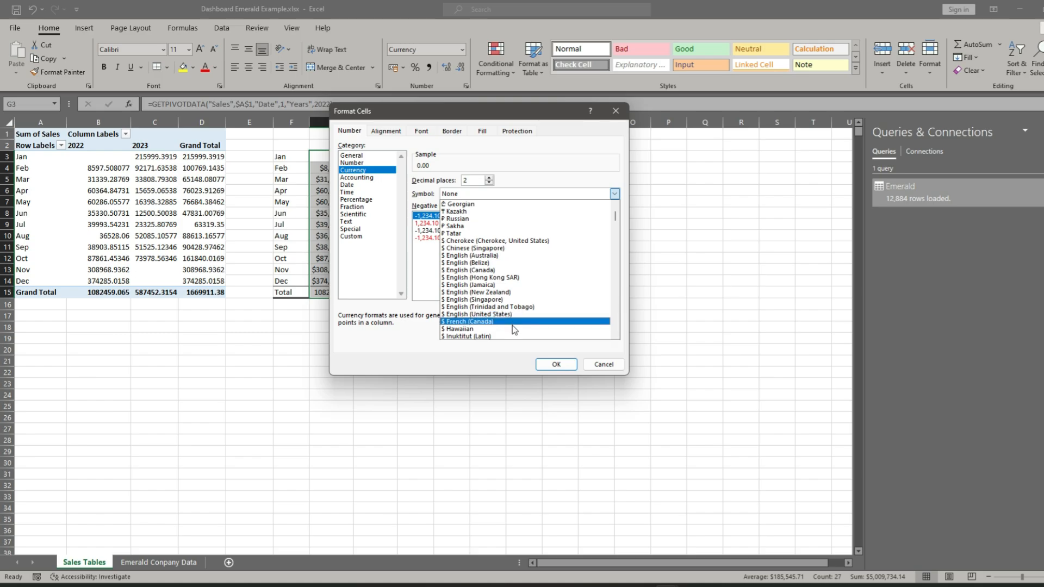
left_click(514, 314)
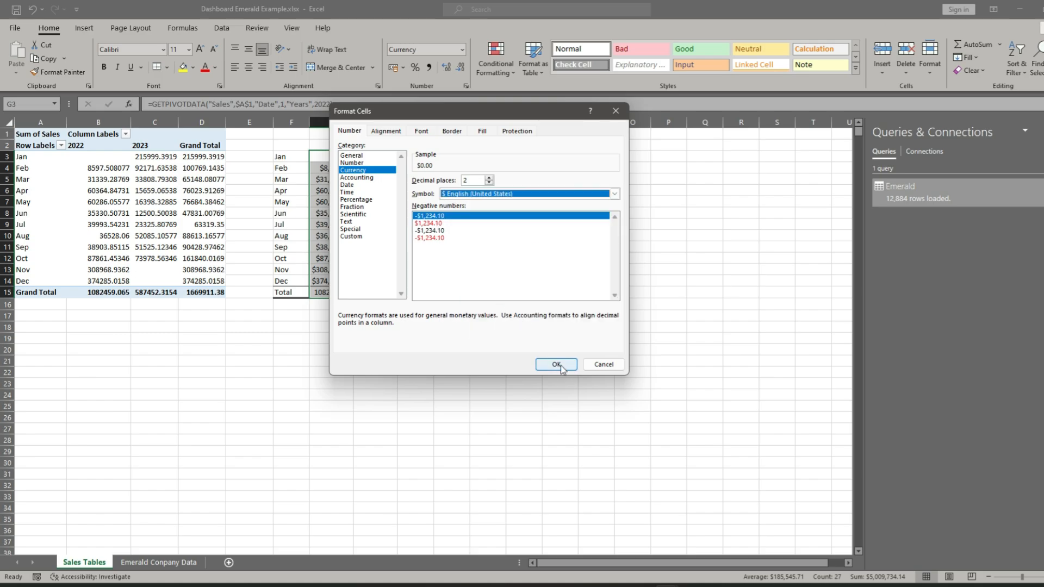
left_click(556, 364)
left_click(519, 271)
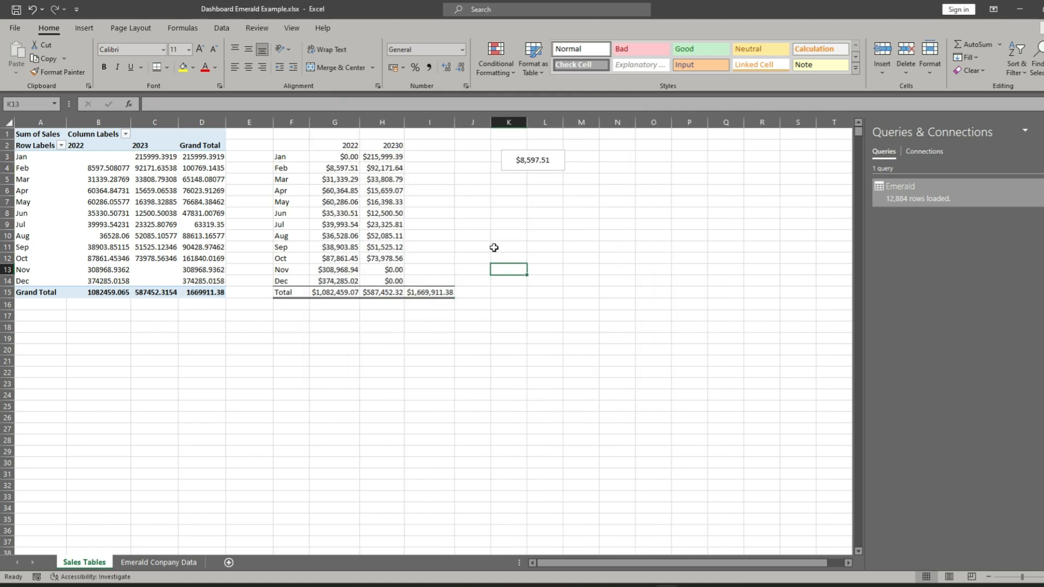
- Make the column heading cells G2:I2 bold
left_click_drag(321, 145, 380, 143)
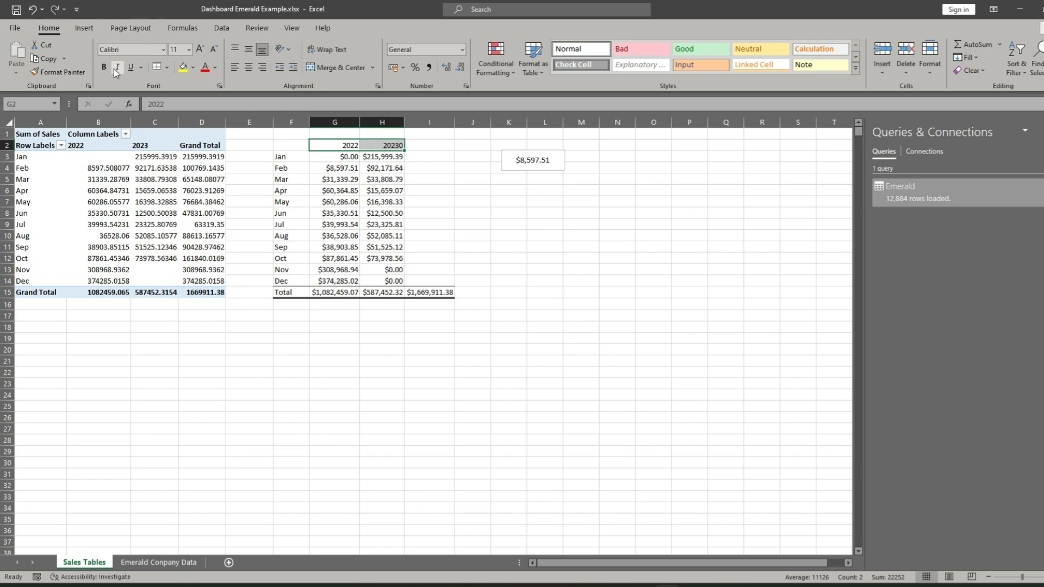
left_click(435, 144)
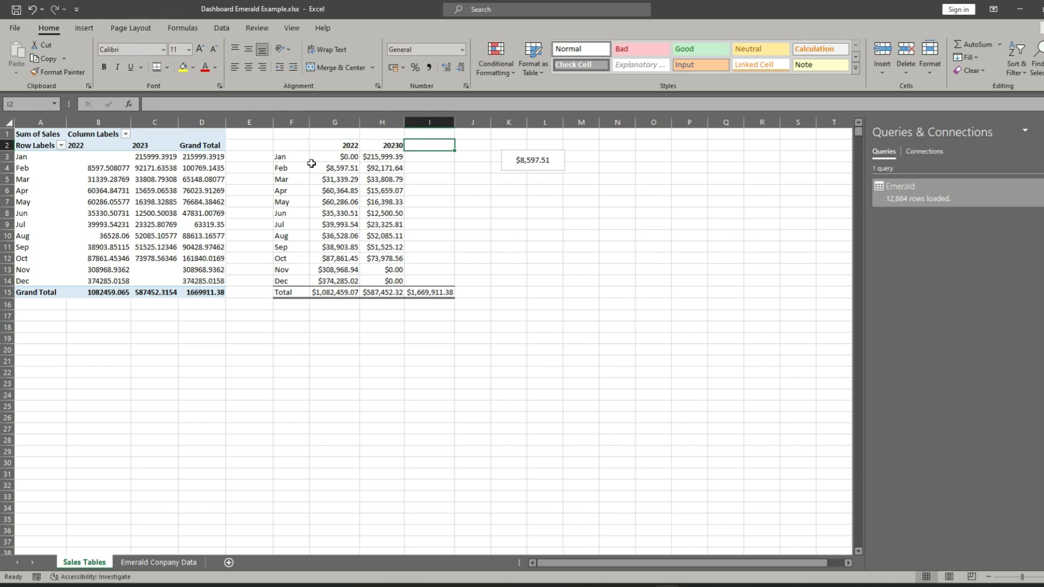
left_click(323, 145)
left_click_drag(323, 145, 442, 145)
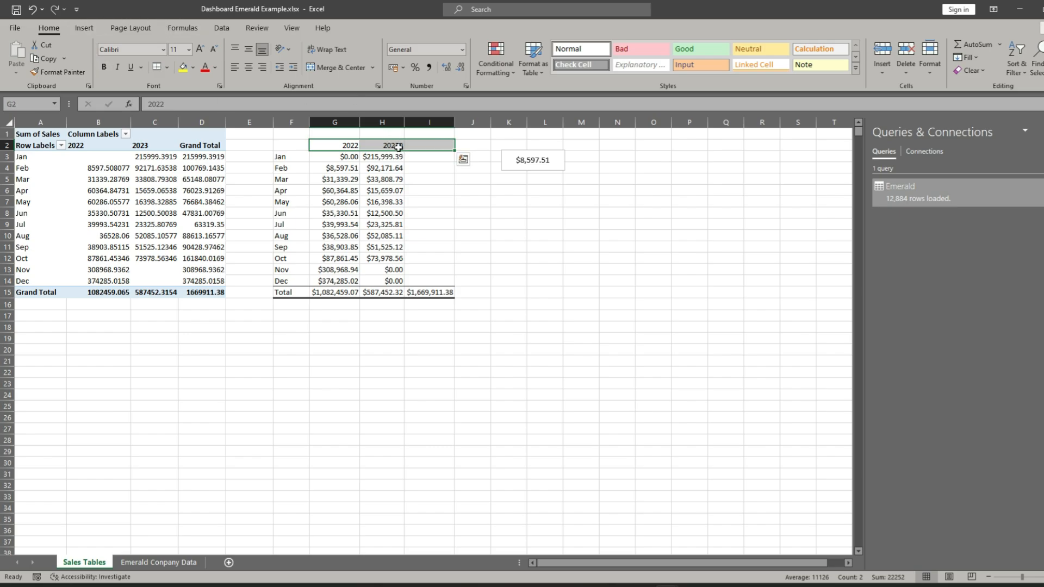
left_click(109, 68)
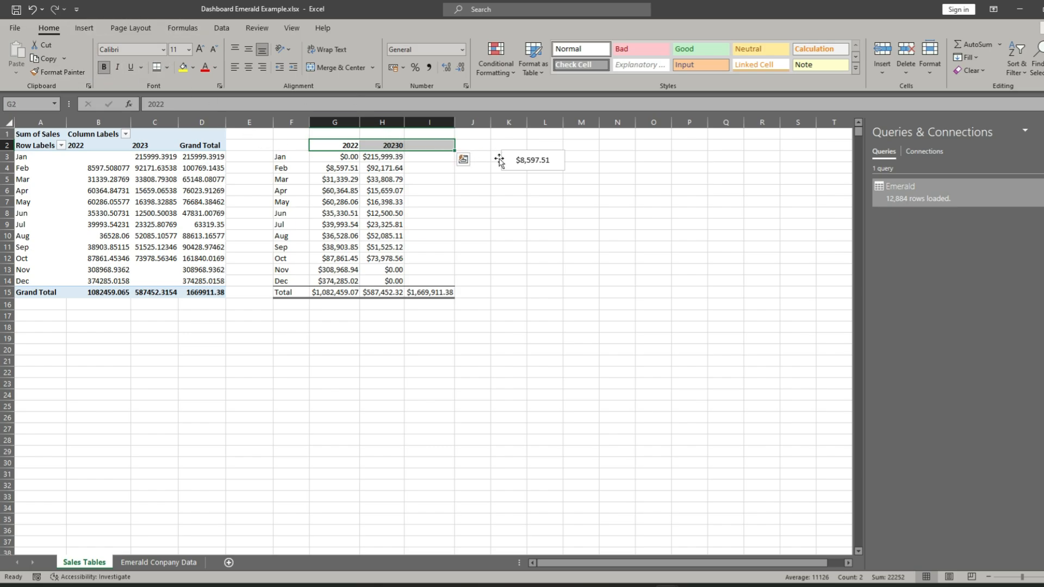
- Enter the column heading Total in cell I2
left_click(440, 146)
type("Y")
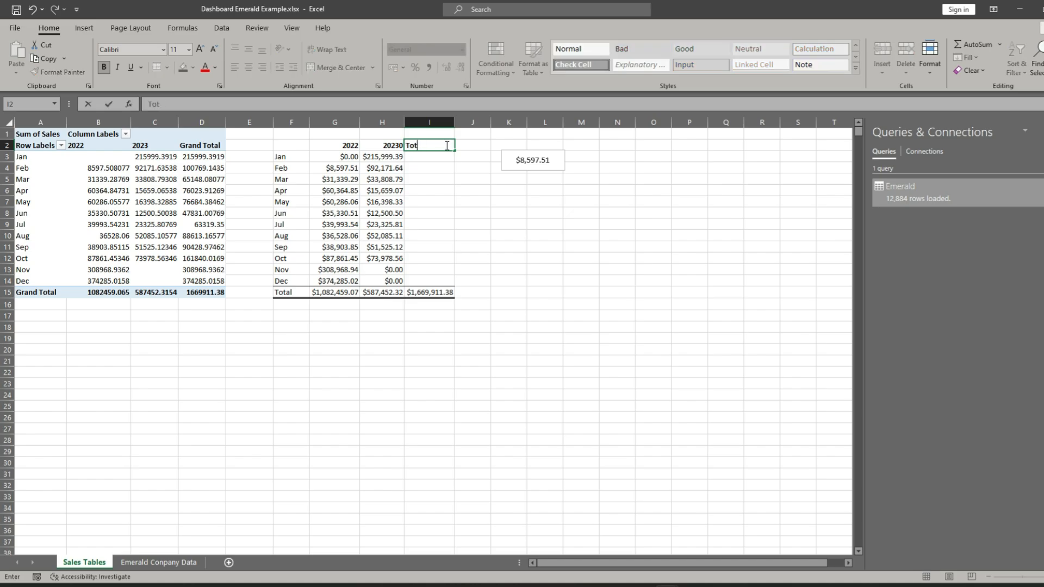
type("otal")
key("Return")
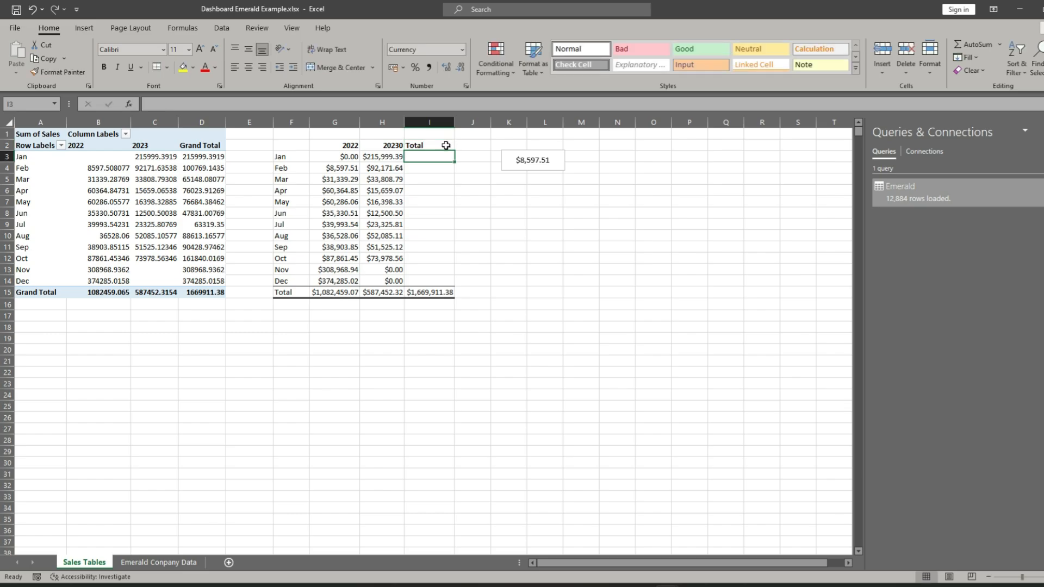
- Calculate each month's combined sales in the Total column, entering =G3+H3 in I3 and filling it down to December
type("=")
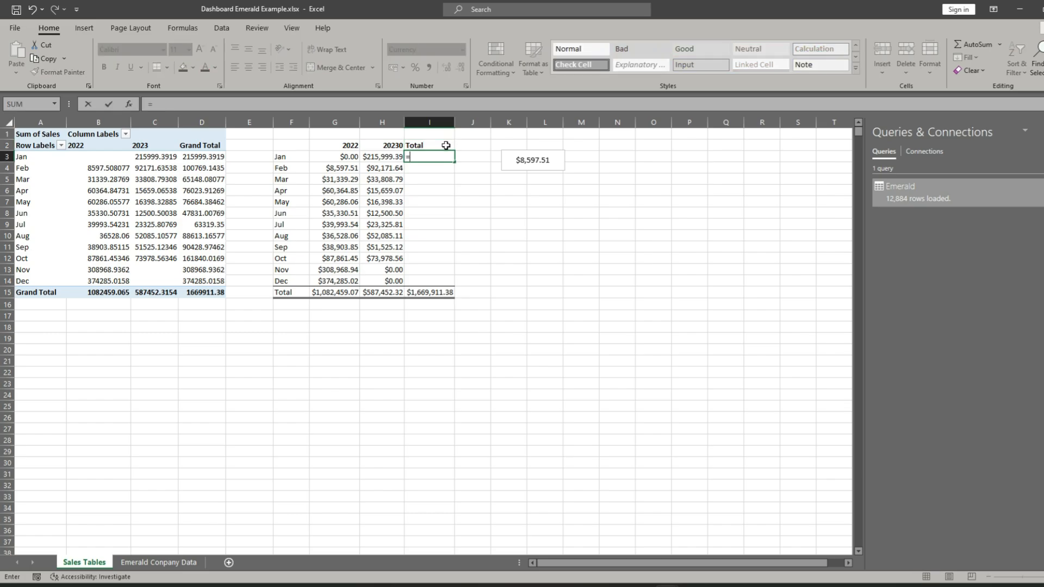
left_click(341, 156)
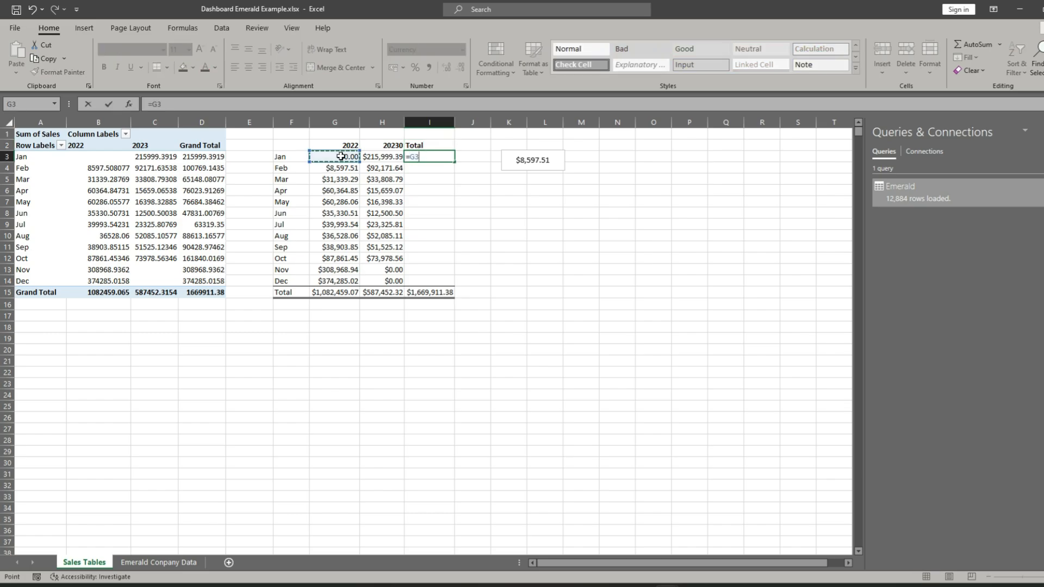
type("_")
key("BackSpace")
left_click(381, 157)
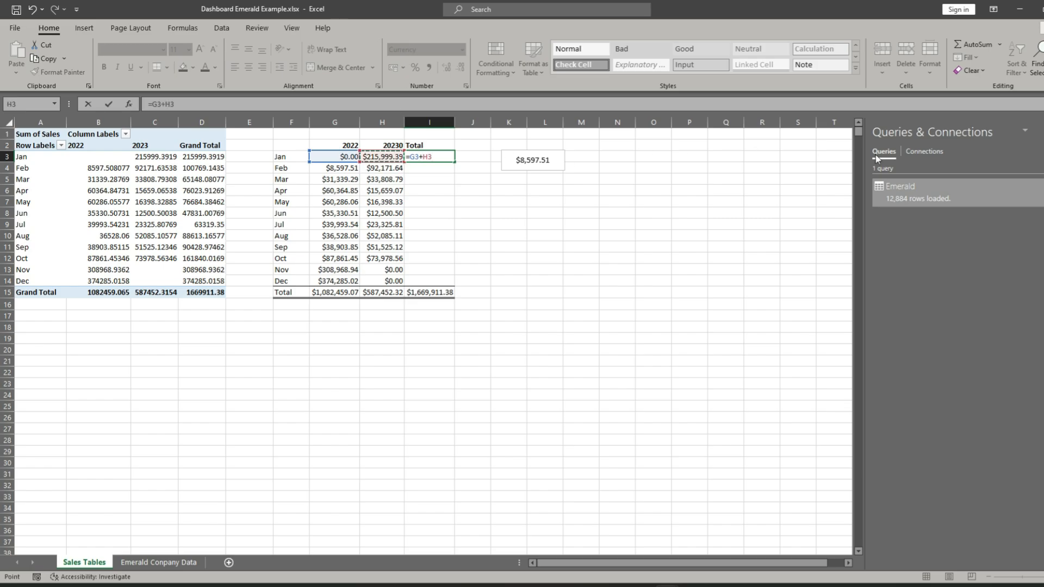
key("Return")
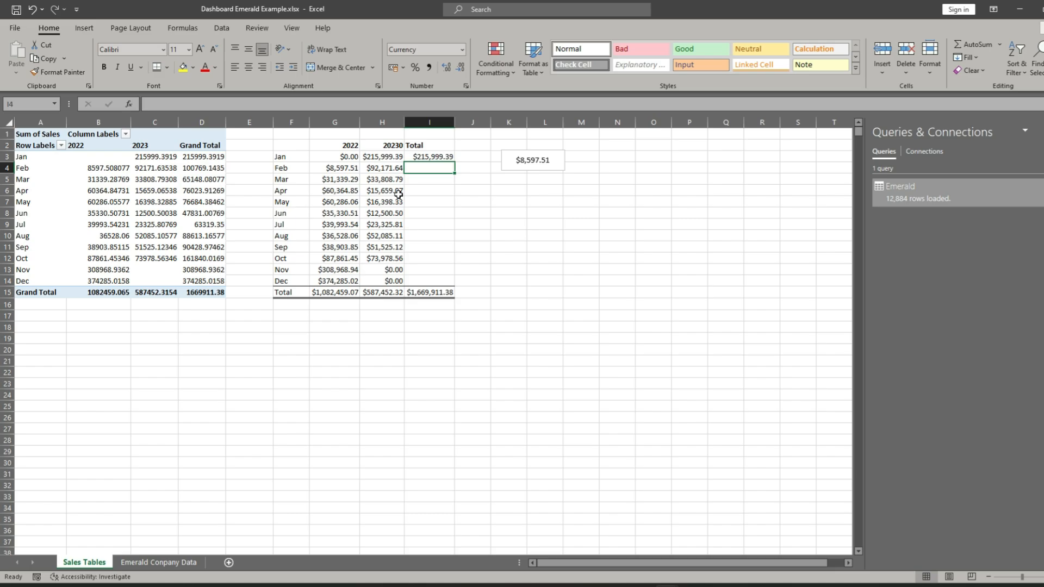
left_click(440, 158)
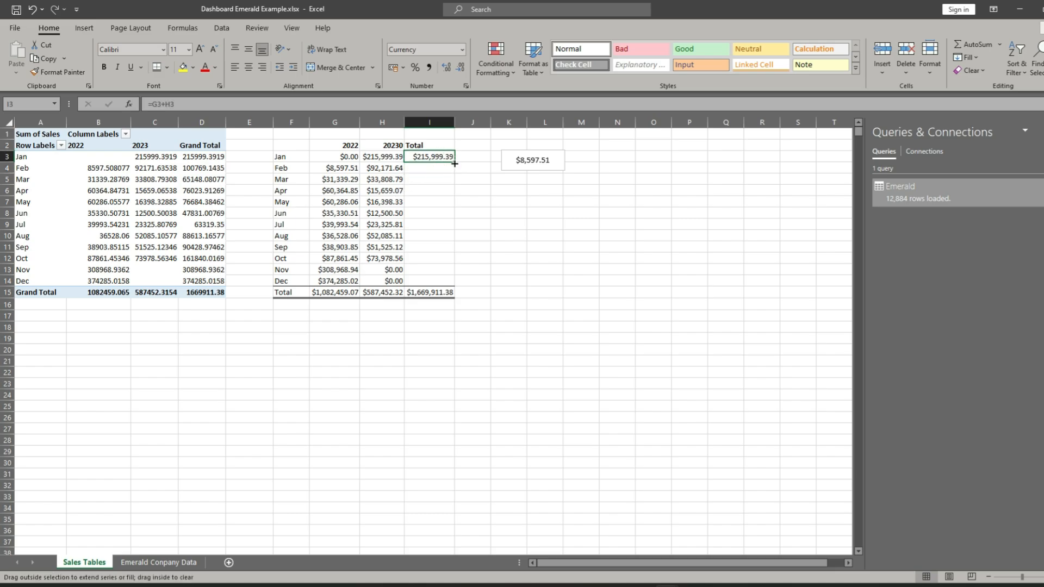
double_click(455, 163)
left_click(473, 252)
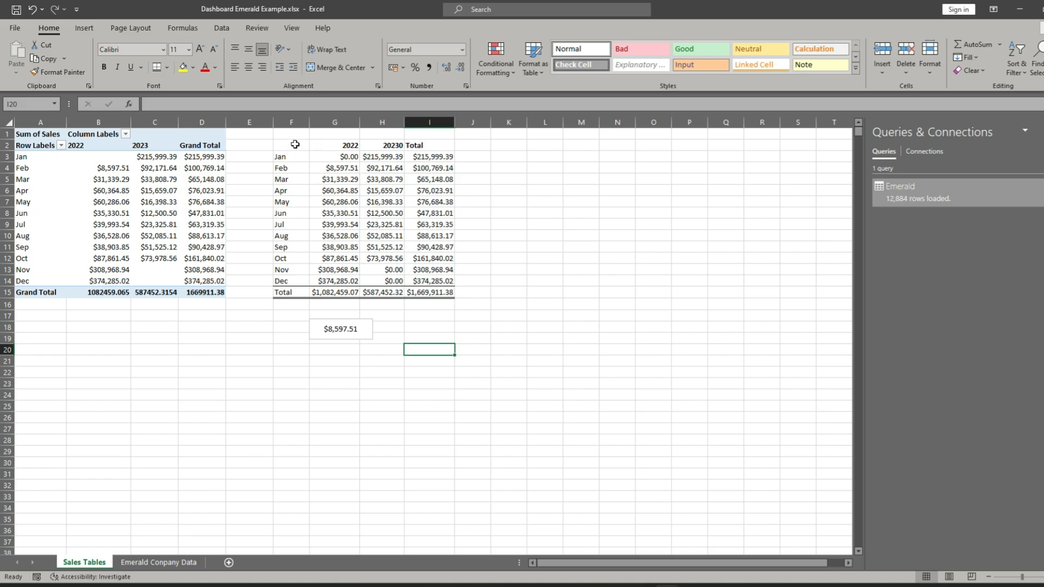
- Insert a 2-D line chart with markers from F2:H14 and place it beside the linked sales table
left_click_drag(294, 144, 450, 292)
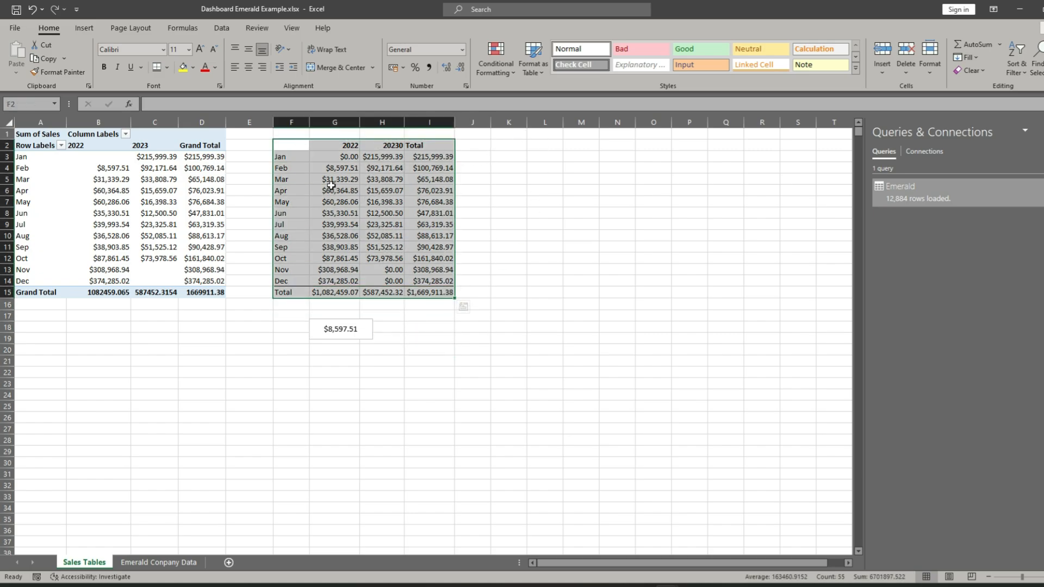
left_click_drag(279, 152, 399, 280)
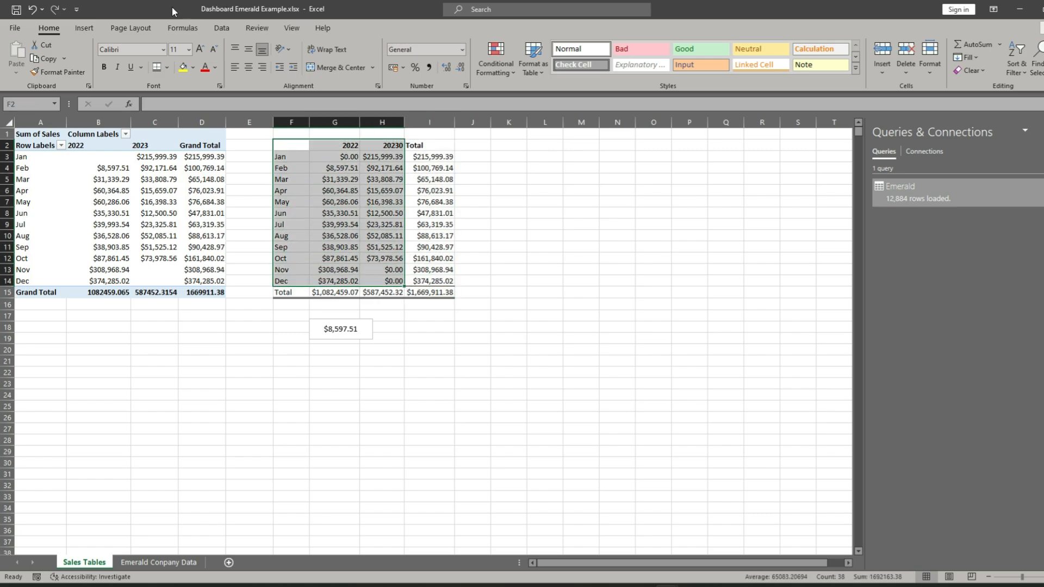
left_click(85, 28)
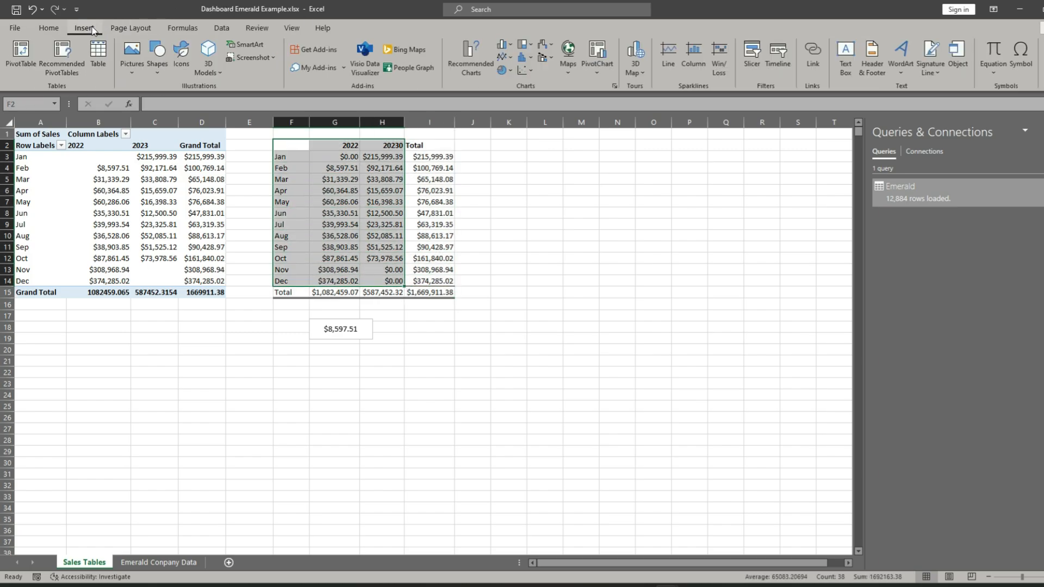
left_click(501, 56)
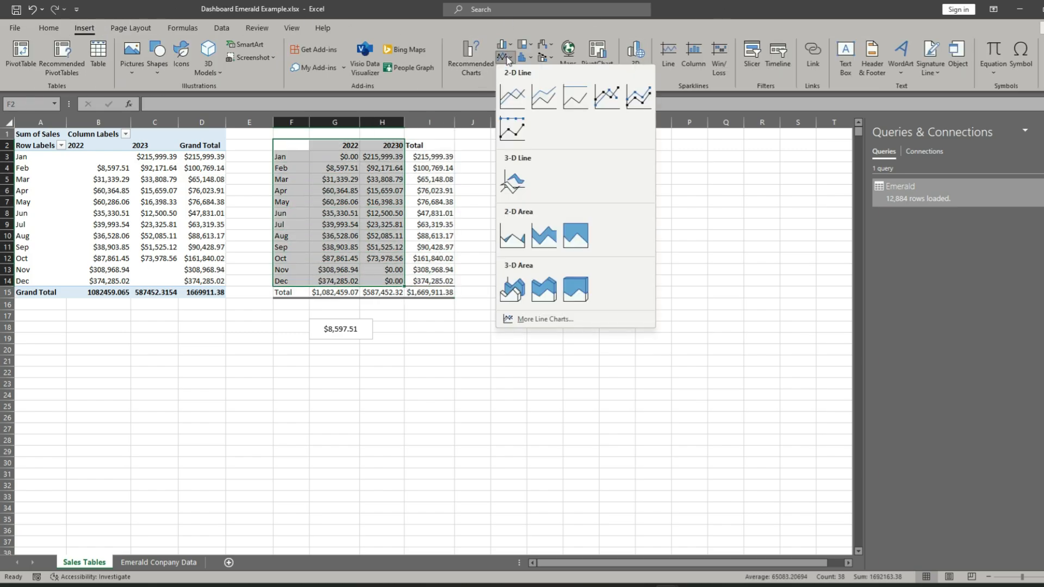
left_click(615, 93)
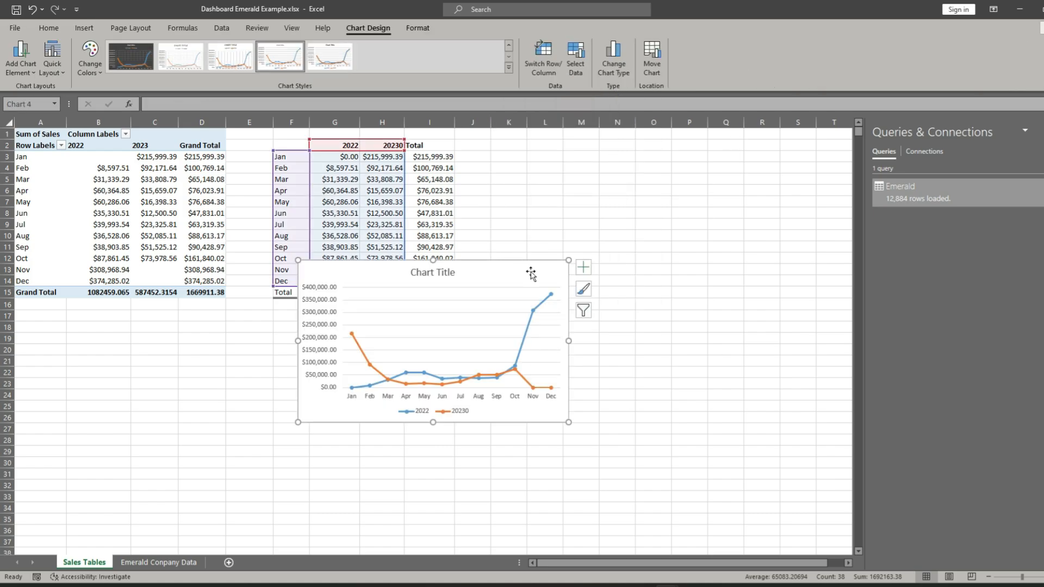
left_click_drag(530, 274, 726, 151)
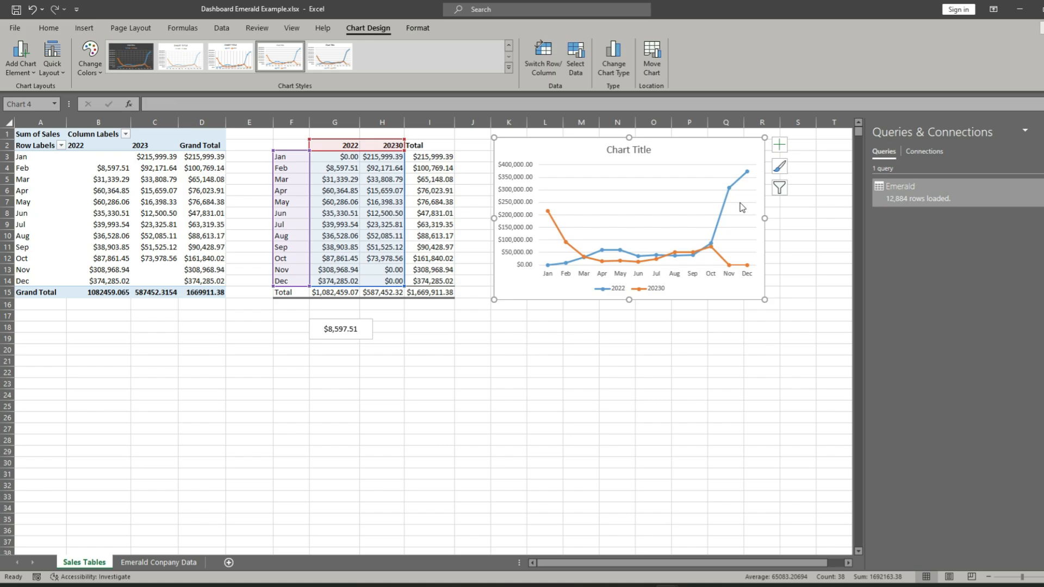
left_click(684, 370)
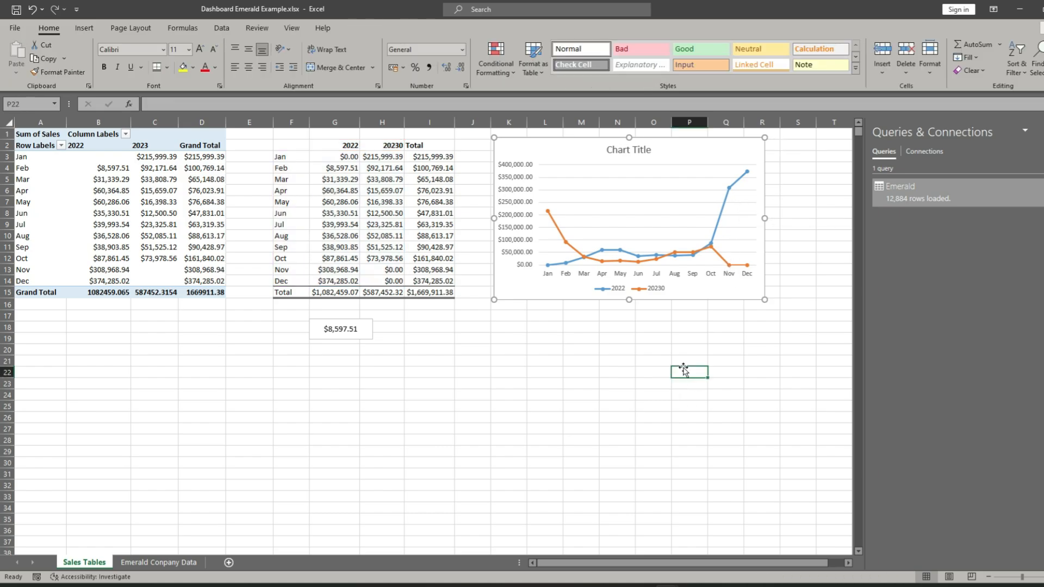
- Insert a blank 2-D line chart with markers, with no data selected, on the Sales Tables sheet
left_click(85, 30)
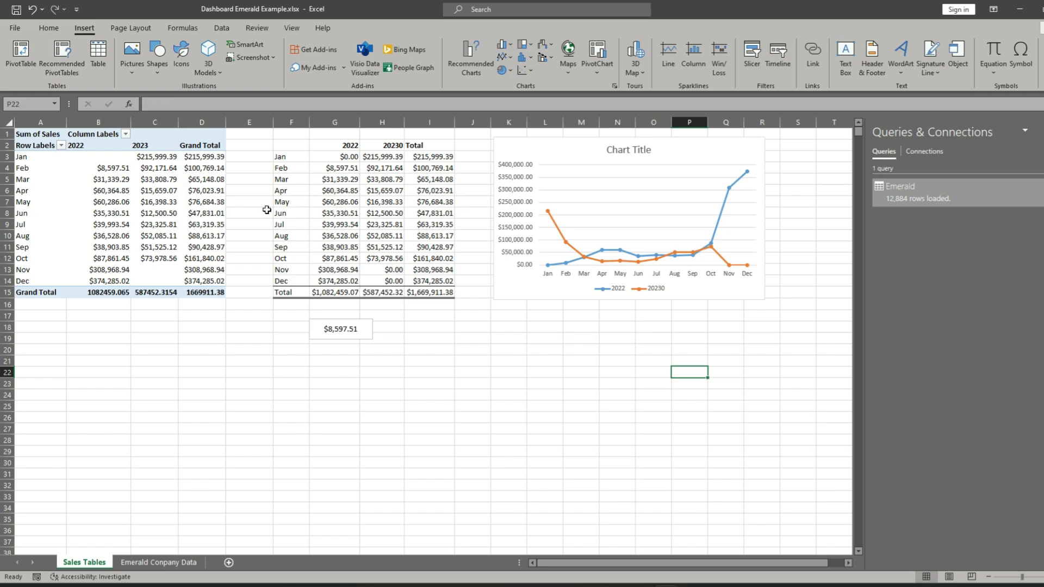
left_click(511, 60)
left_click(609, 97)
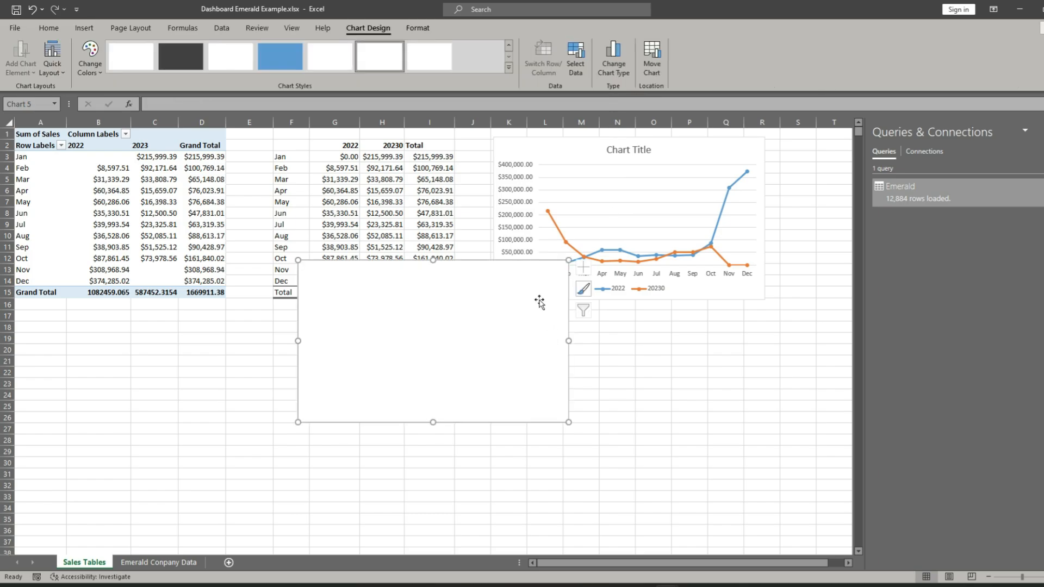
- Place the blank chart below the first line chart and add a series named from B2 with values B3:B14
mouse_move(533, 274)
left_mouse_down()
mouse_move(660, 363)
mouse_move(736, 322)
mouse_move(728, 331)
left_mouse_up()
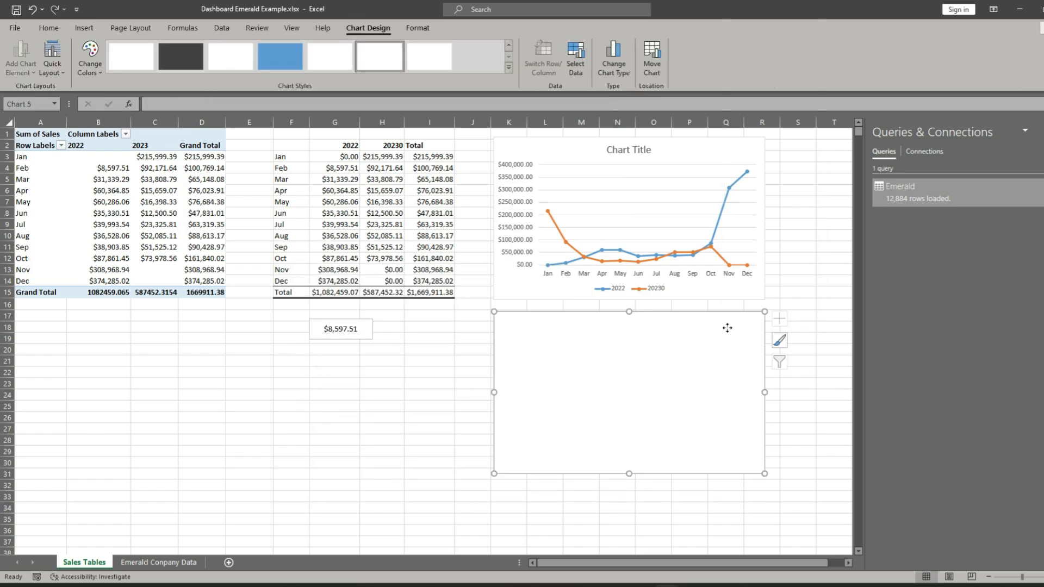
right_click(728, 328)
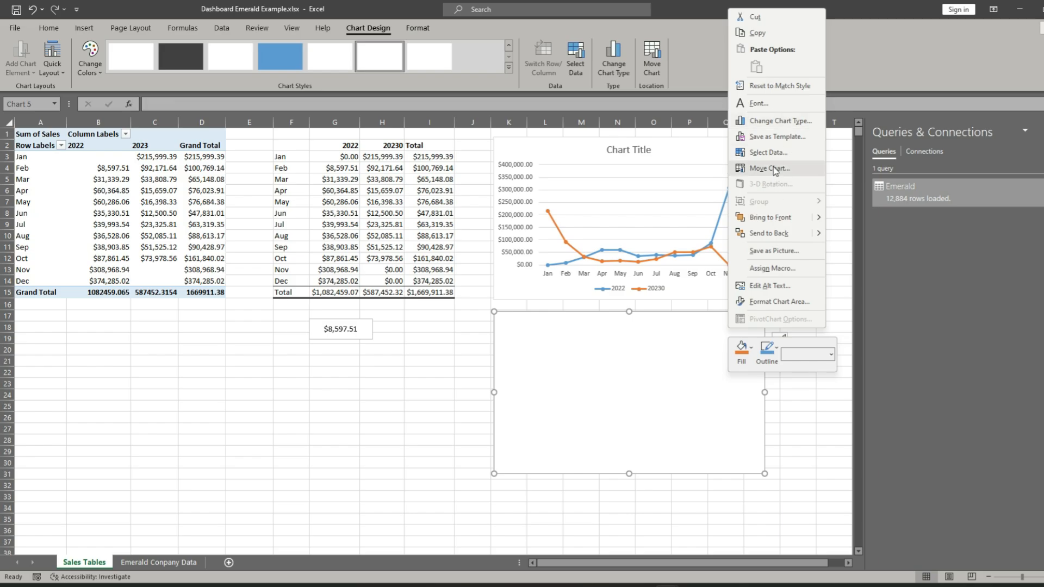
left_click(768, 153)
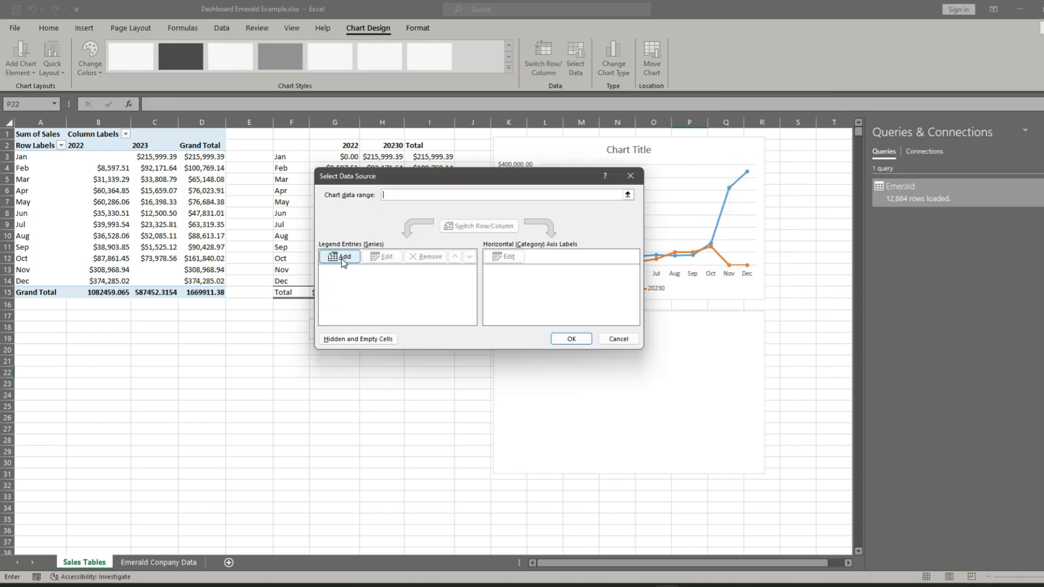
left_click(342, 259)
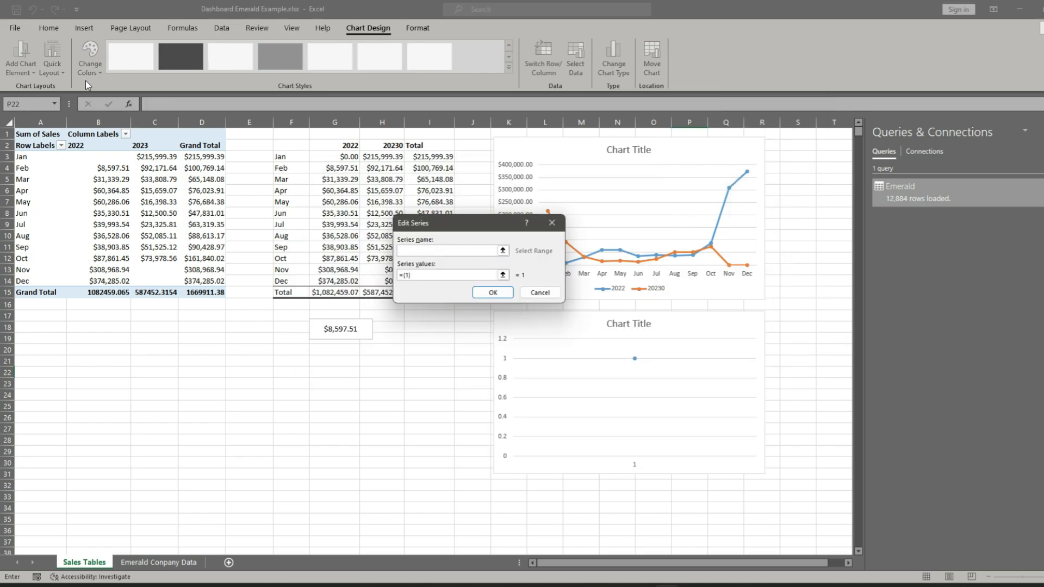
left_click(92, 147)
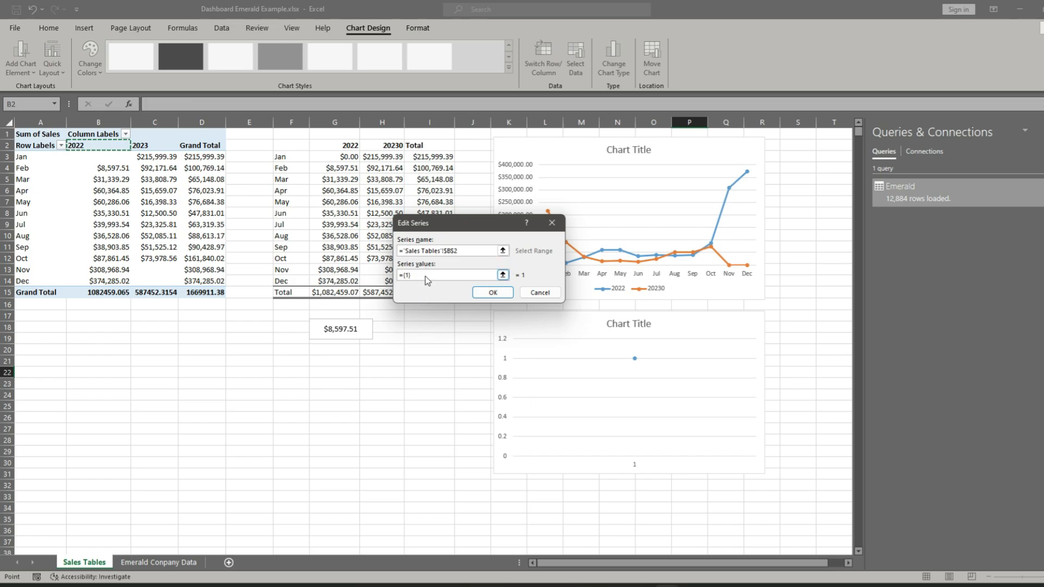
left_click(395, 275)
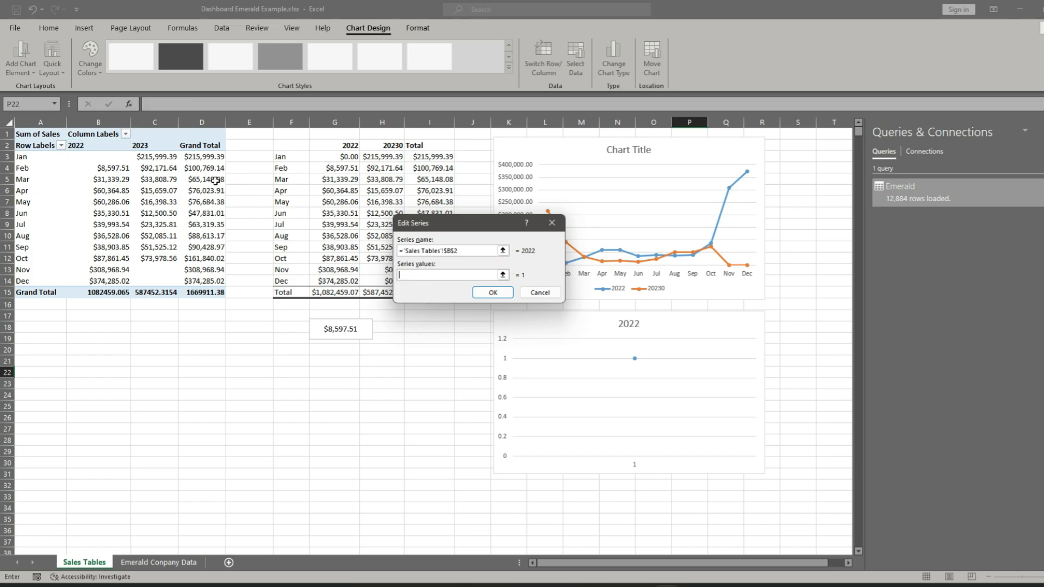
left_click_drag(103, 158, 103, 281)
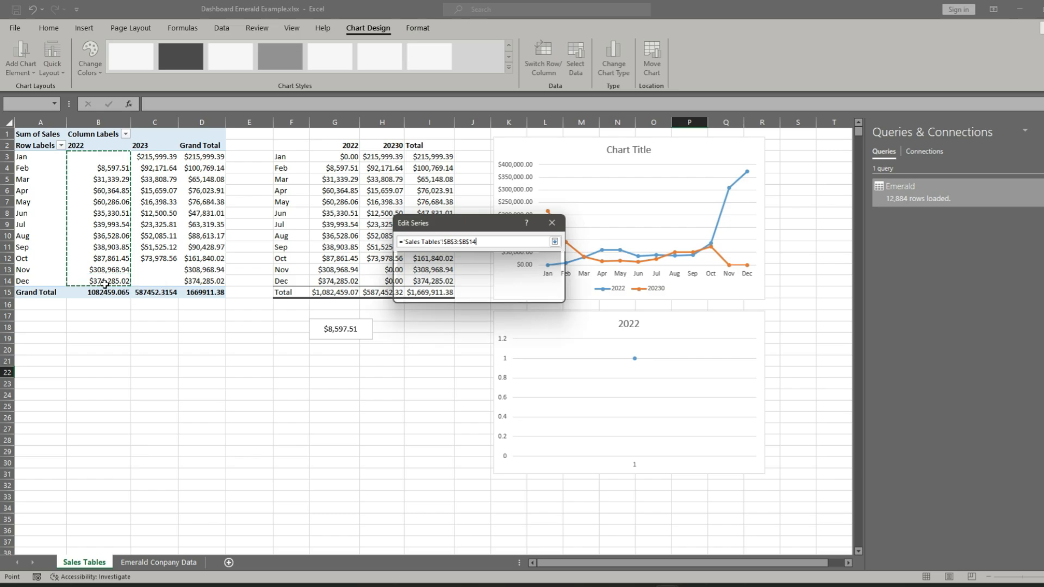
left_click(497, 294)
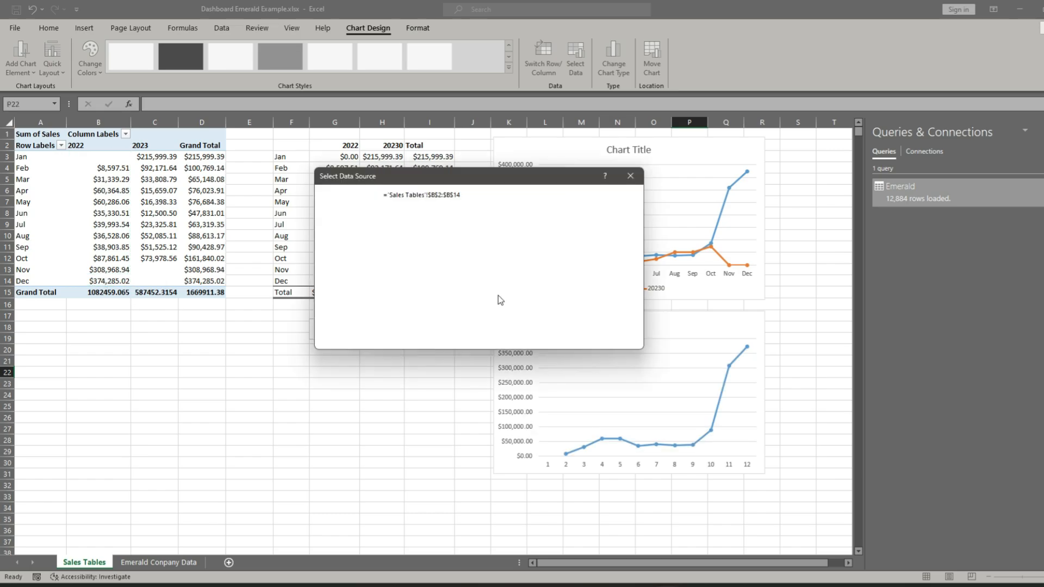
- Add a second series to the lower chart, named from C2 with values C3:C14
left_click(344, 258)
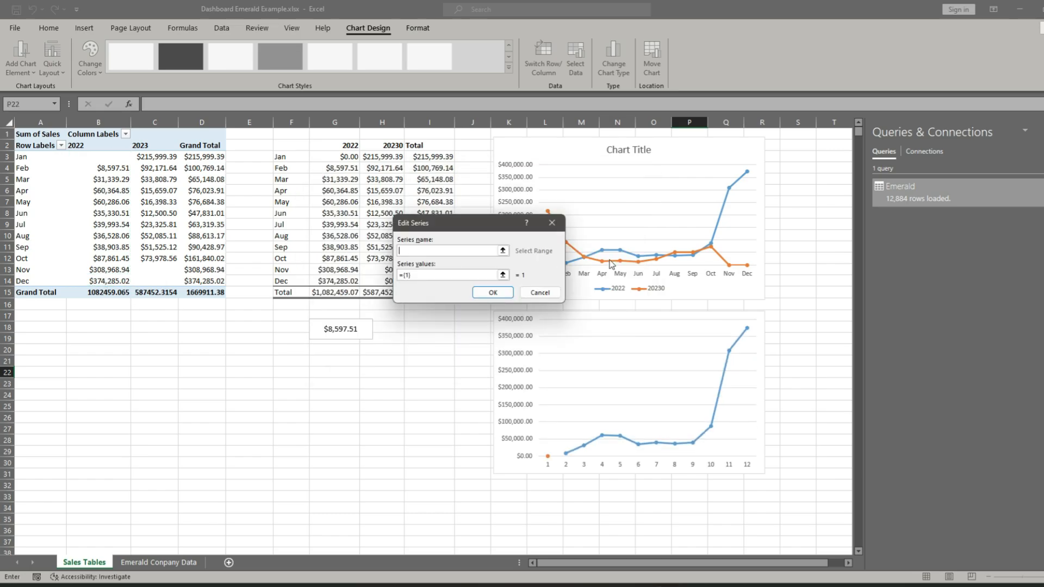
left_click(144, 145)
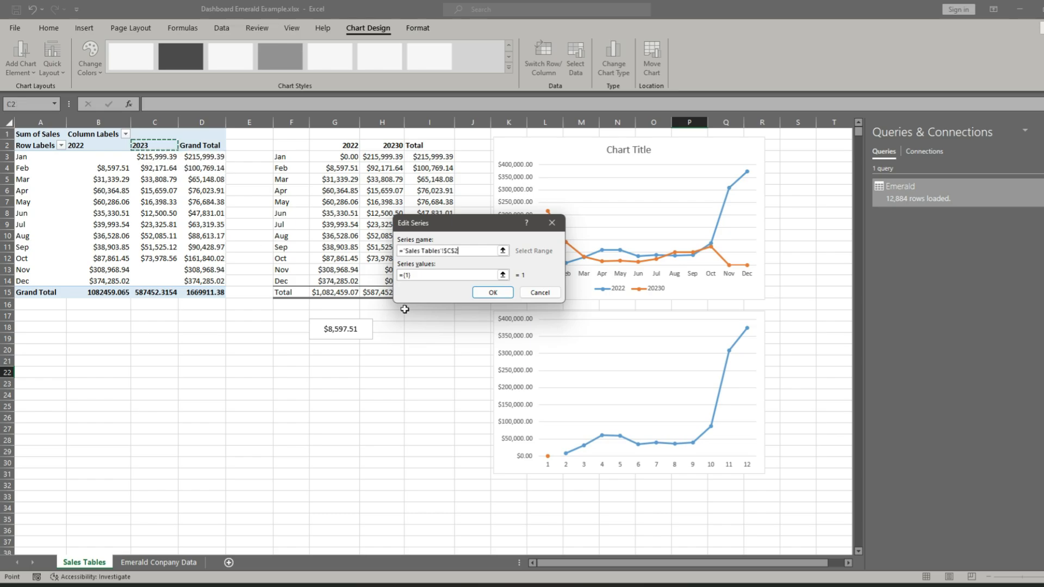
left_click_drag(418, 277, 385, 270)
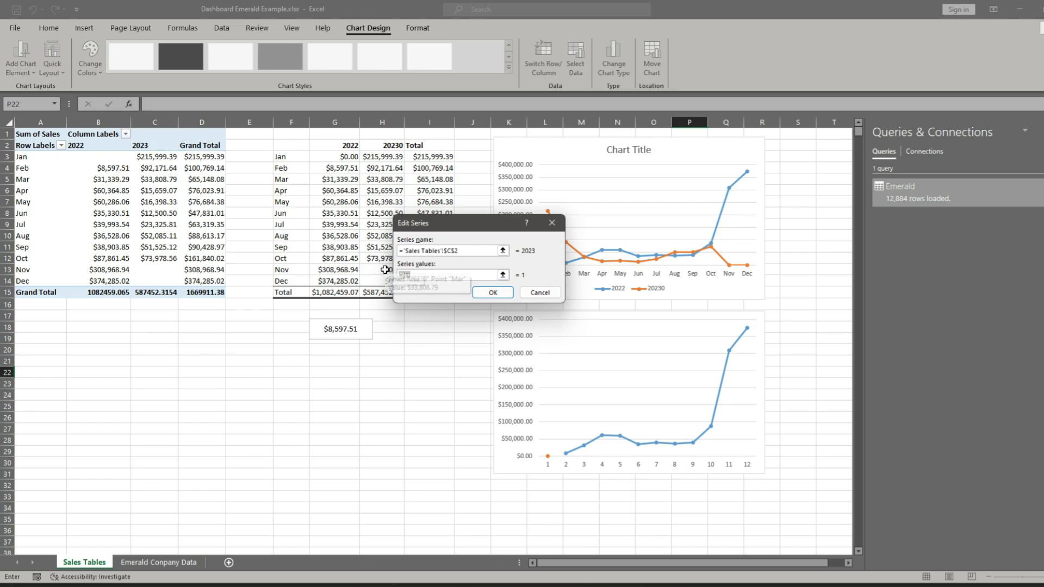
key("BackSpace")
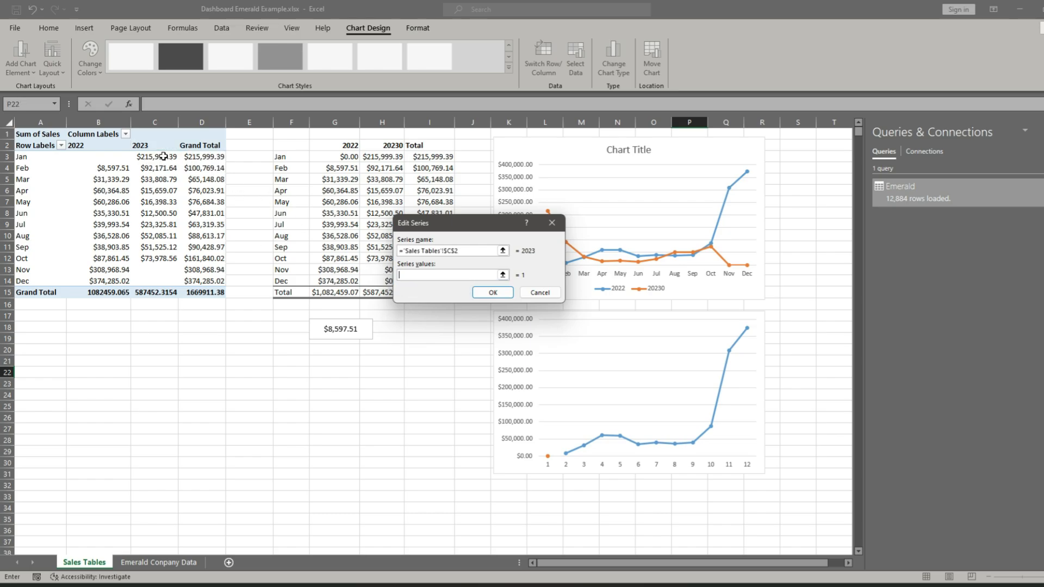
left_click_drag(163, 161, 153, 281)
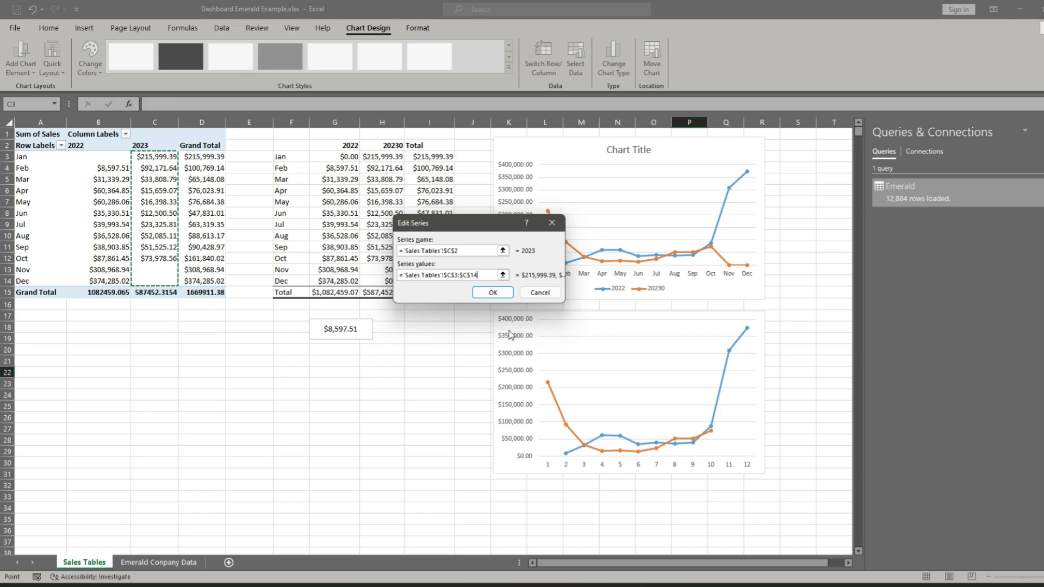
left_click(492, 293)
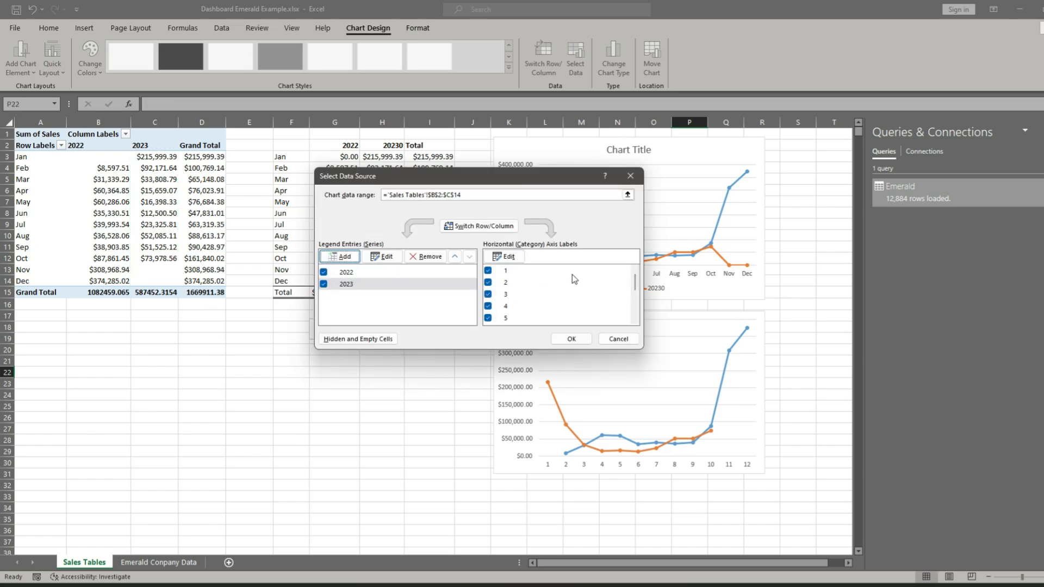
- Set the lower chart's horizontal axis labels to the months in A3:A14 and enlarge the chart to about column S, row 33
left_click(513, 261)
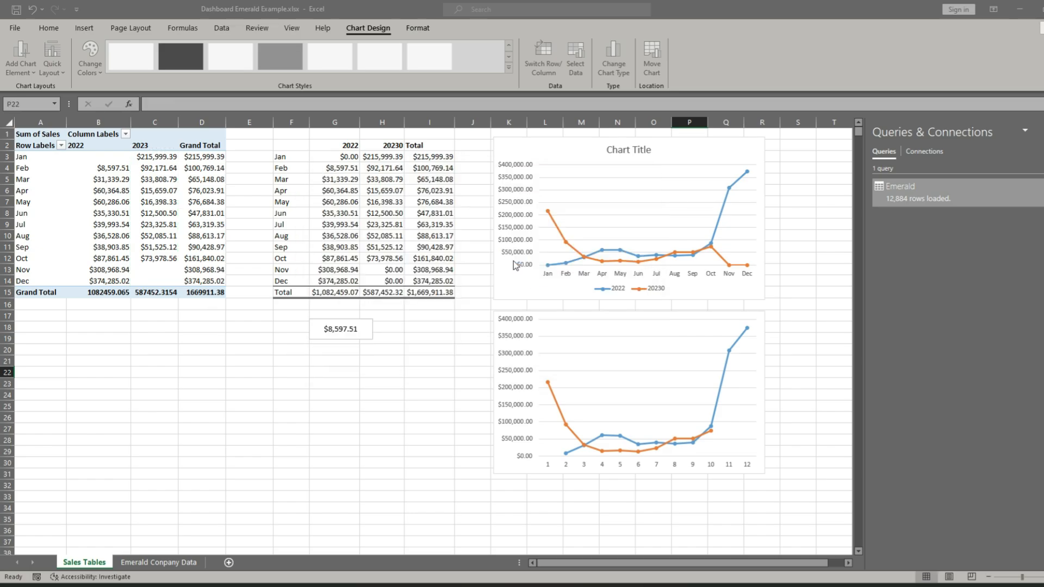
left_click(24, 157)
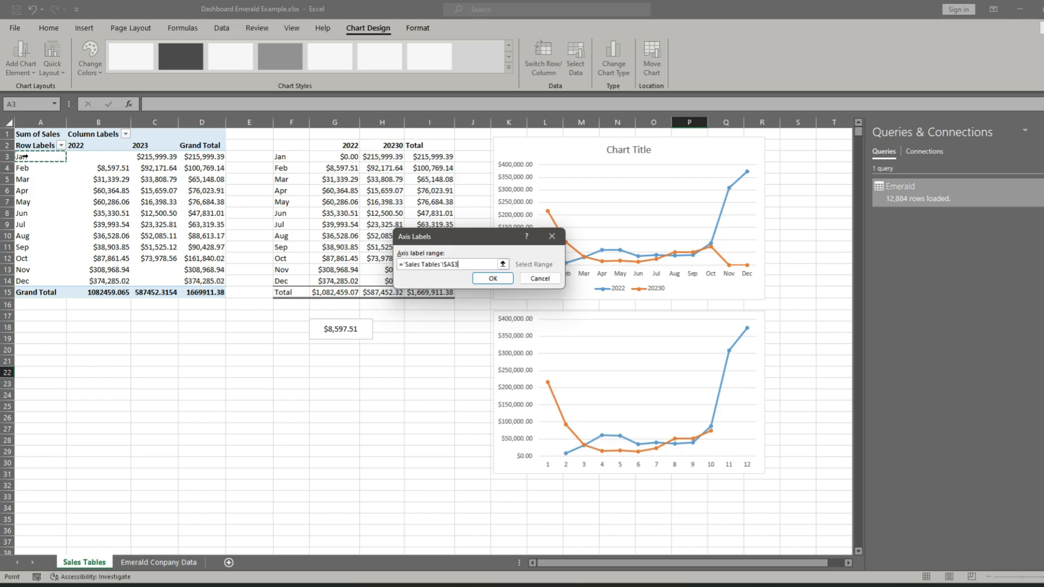
left_click_drag(24, 158, 81, 283)
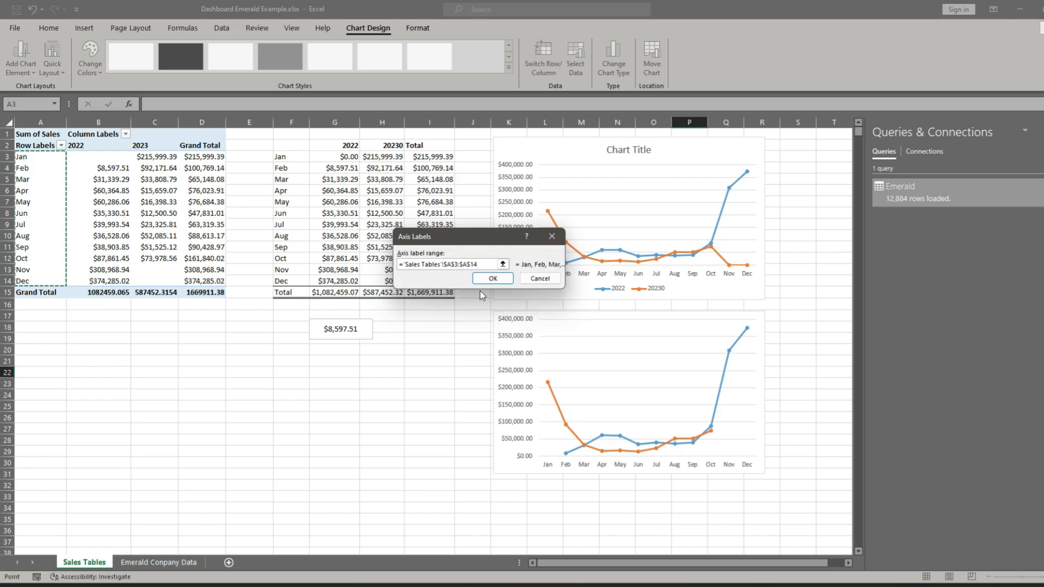
left_click(491, 278)
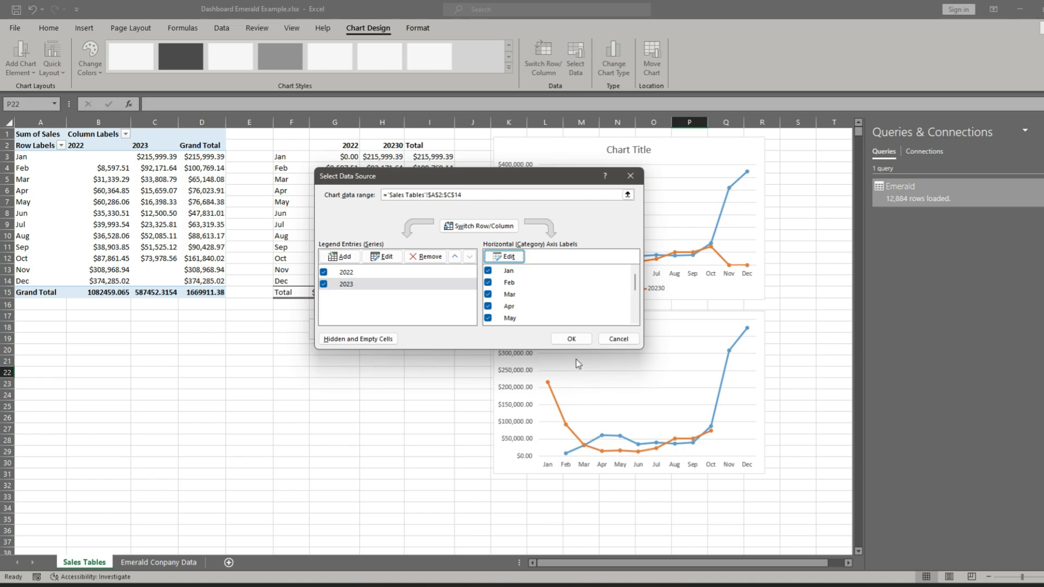
left_click(572, 339)
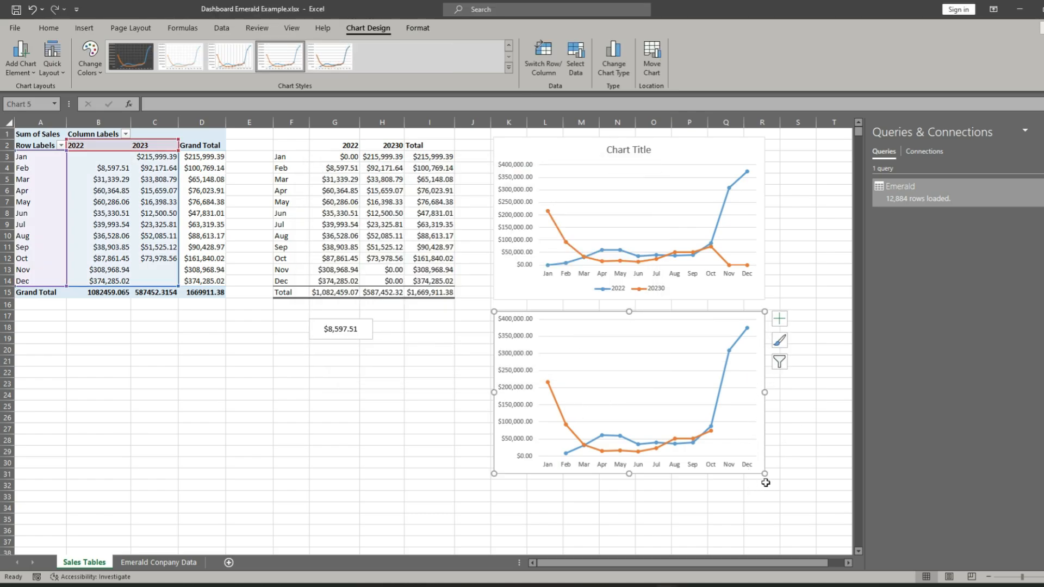
left_click_drag(763, 472, 814, 504)
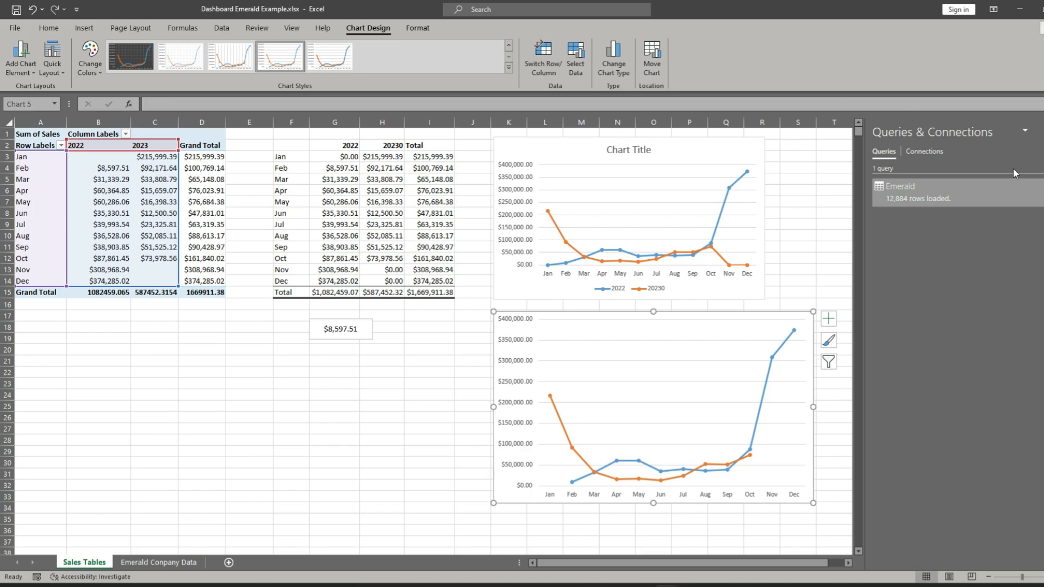
- Change the upper chart from a line chart to a Clustered Bar chart with the months as categories
left_click(751, 152)
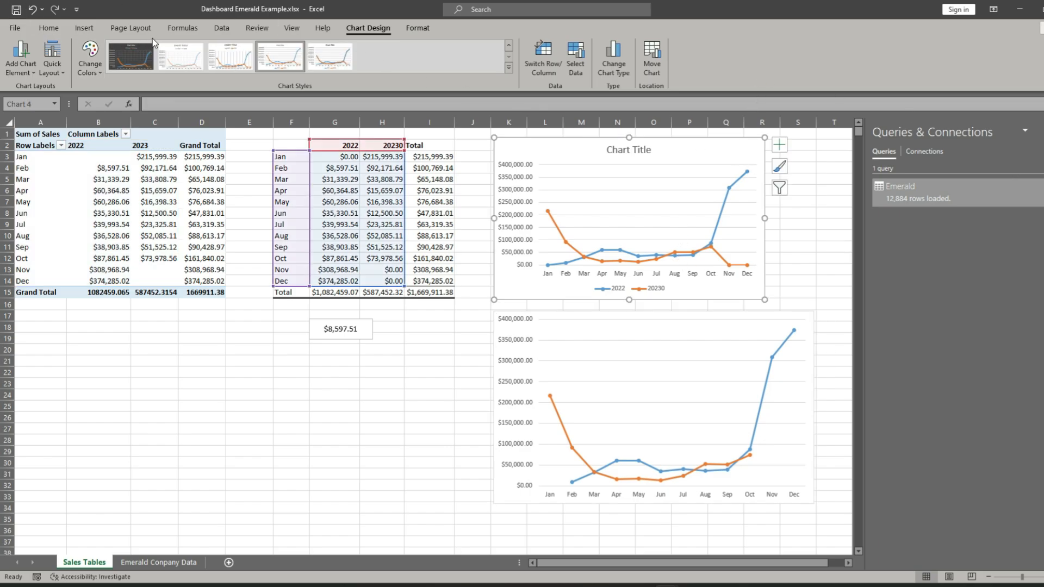
right_click(738, 155)
left_click(796, 272)
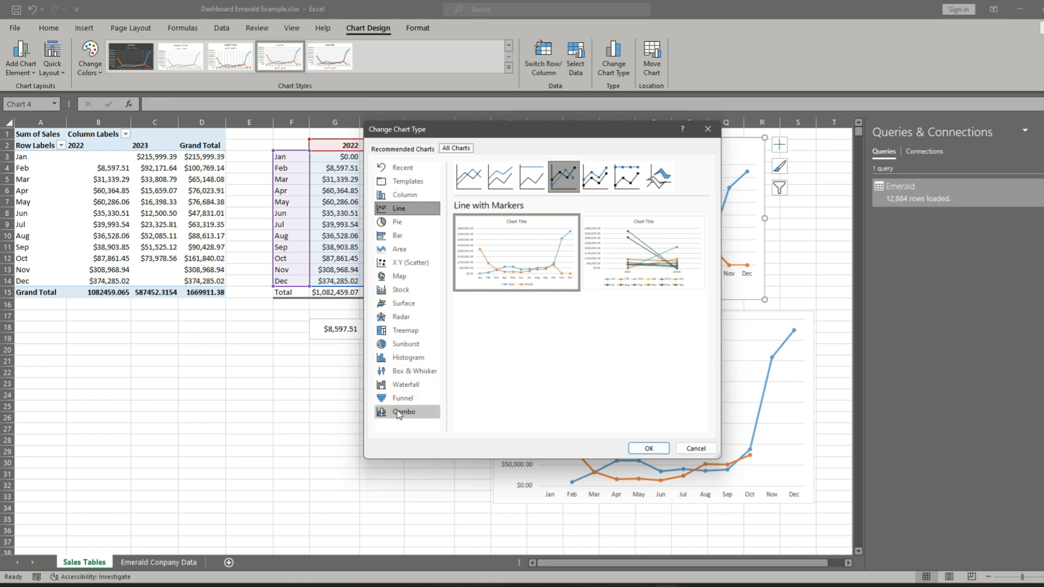
left_click(409, 236)
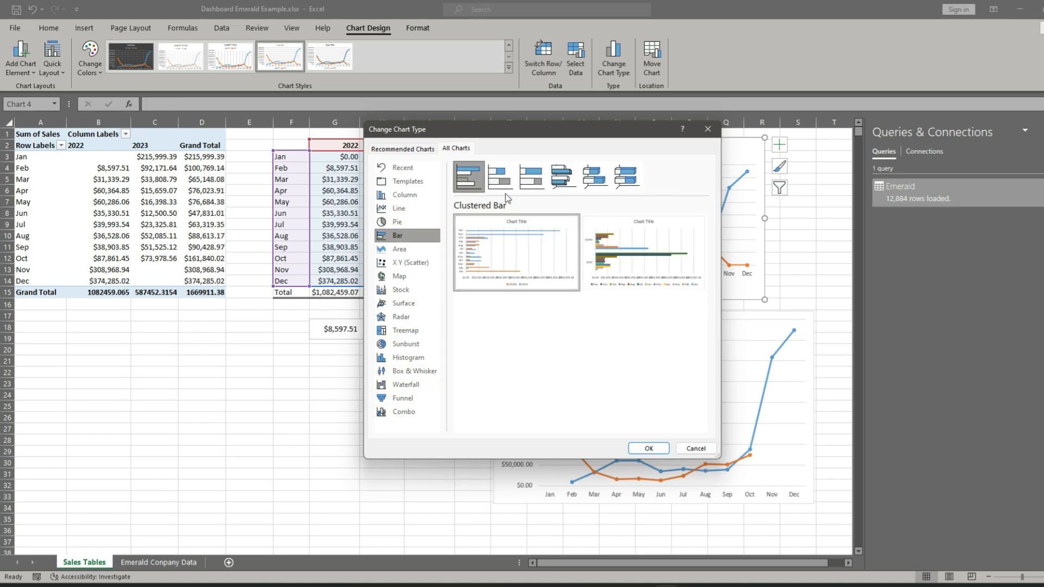
mouse_move(661, 275)
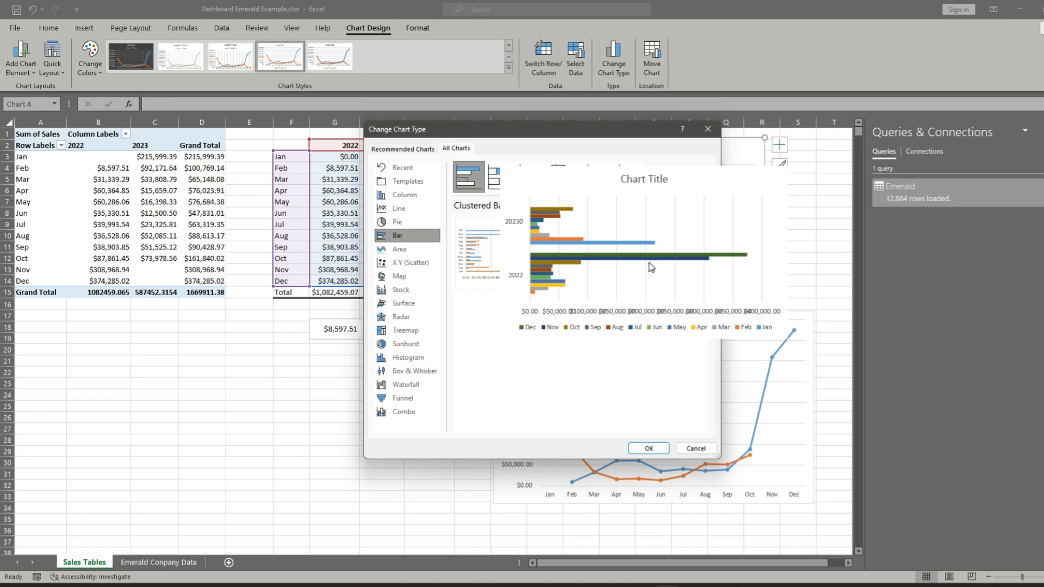
mouse_move(480, 264)
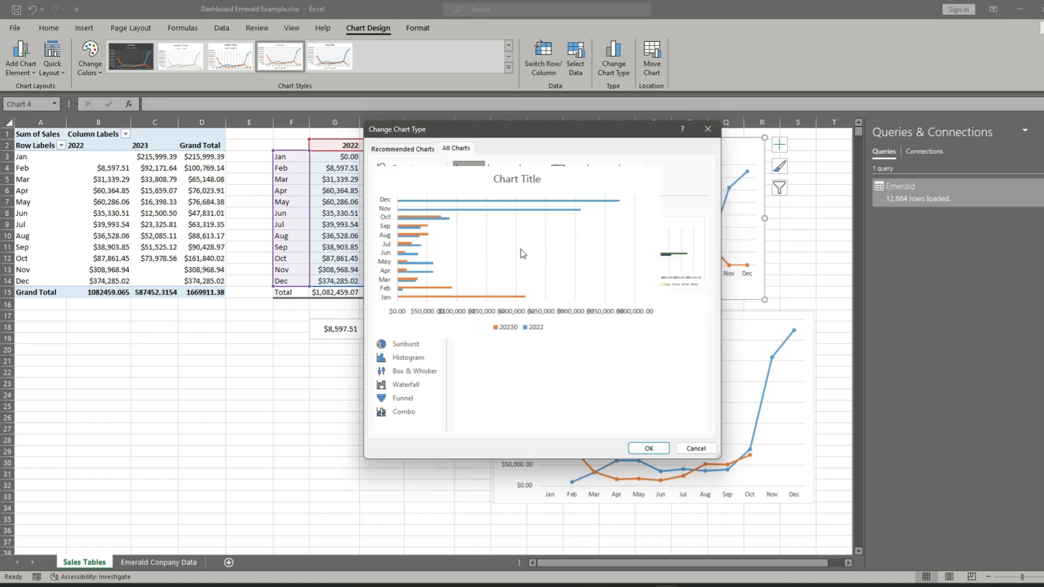
left_click(650, 449)
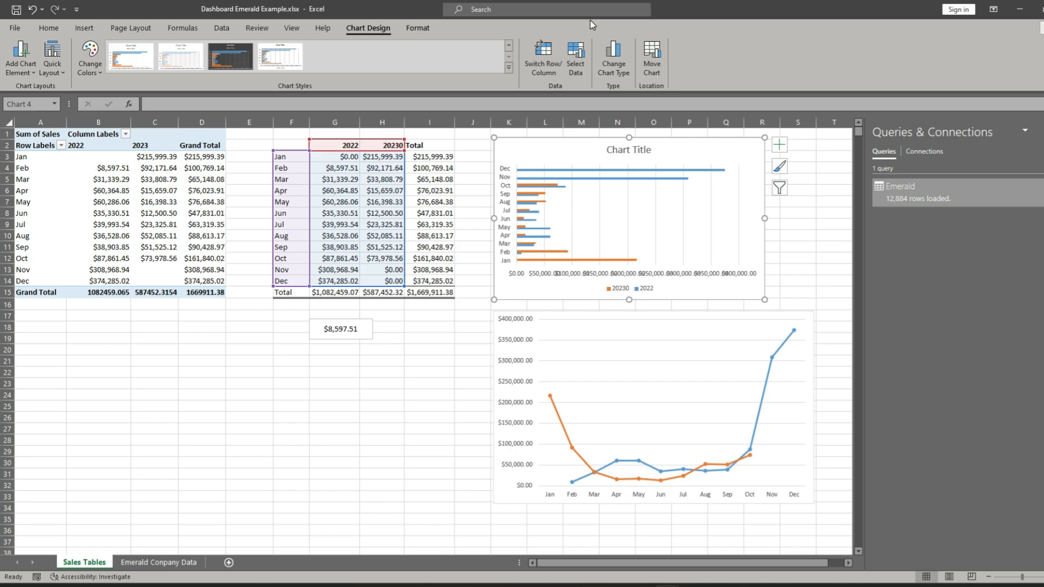
- Show the month categories on the bar chart's vertical axis in reverse order
left_click(505, 192)
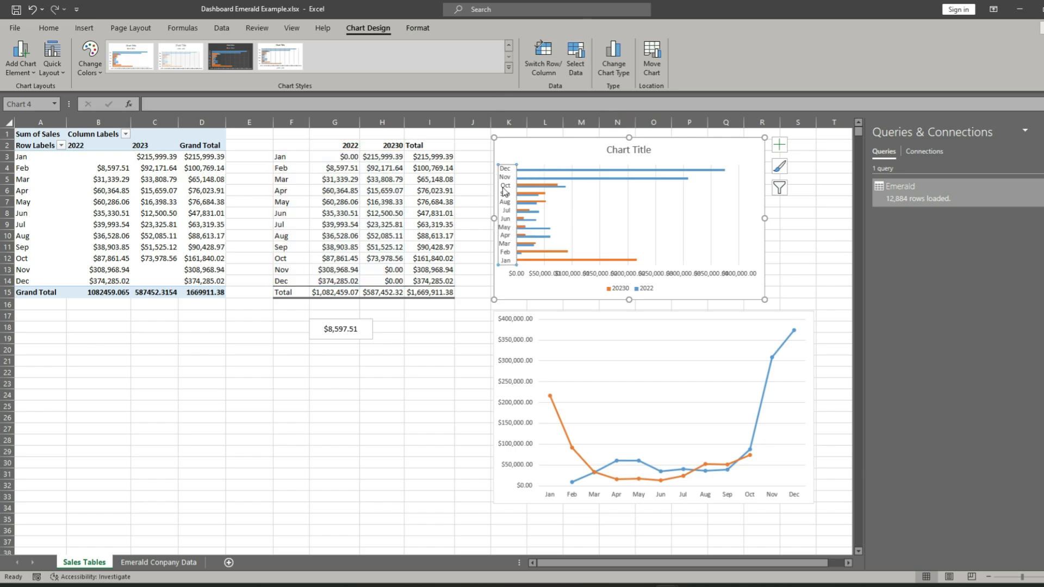
double_click(505, 192)
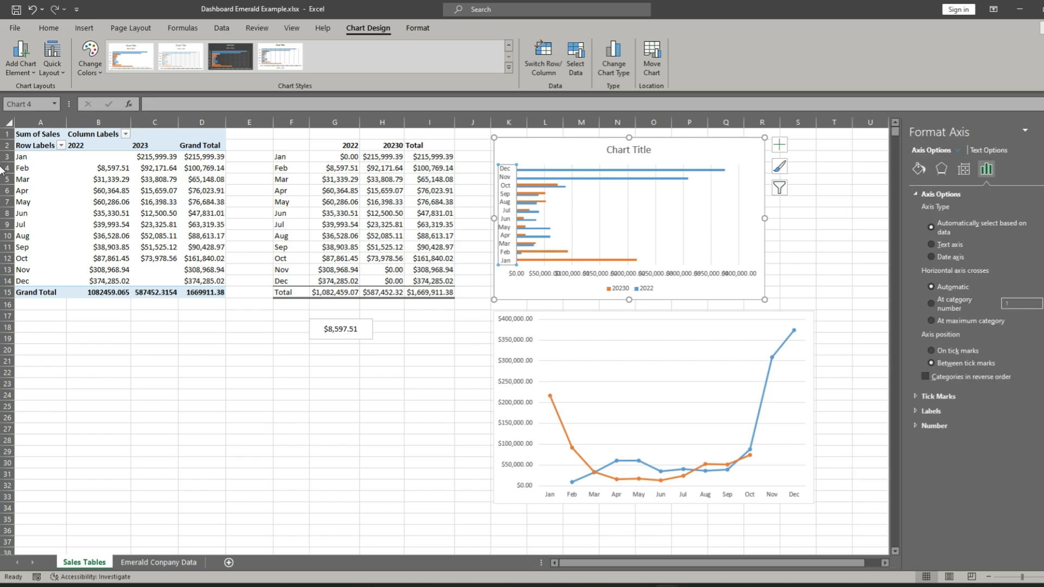
left_click(926, 376)
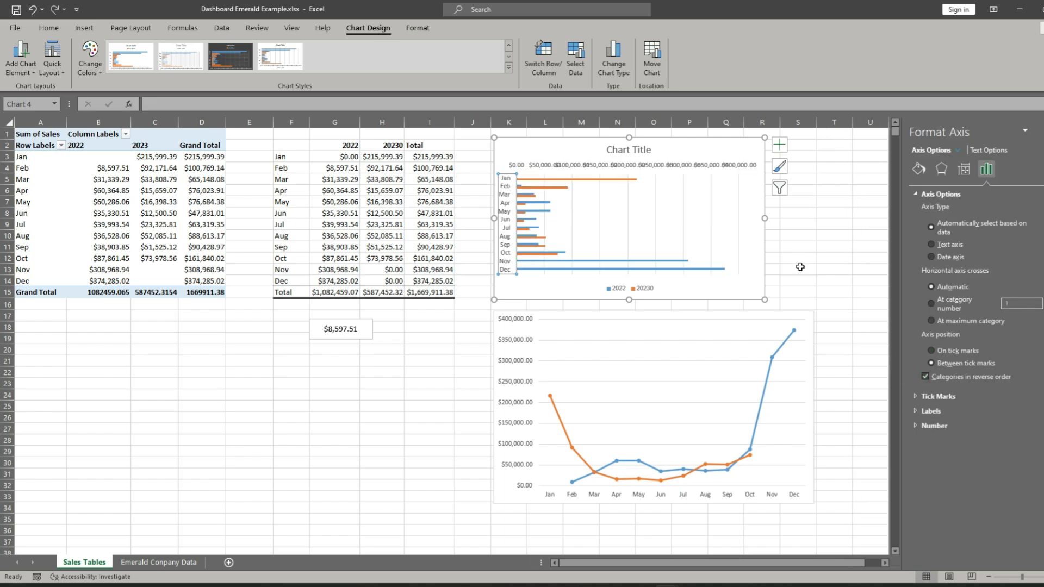
left_click(810, 239)
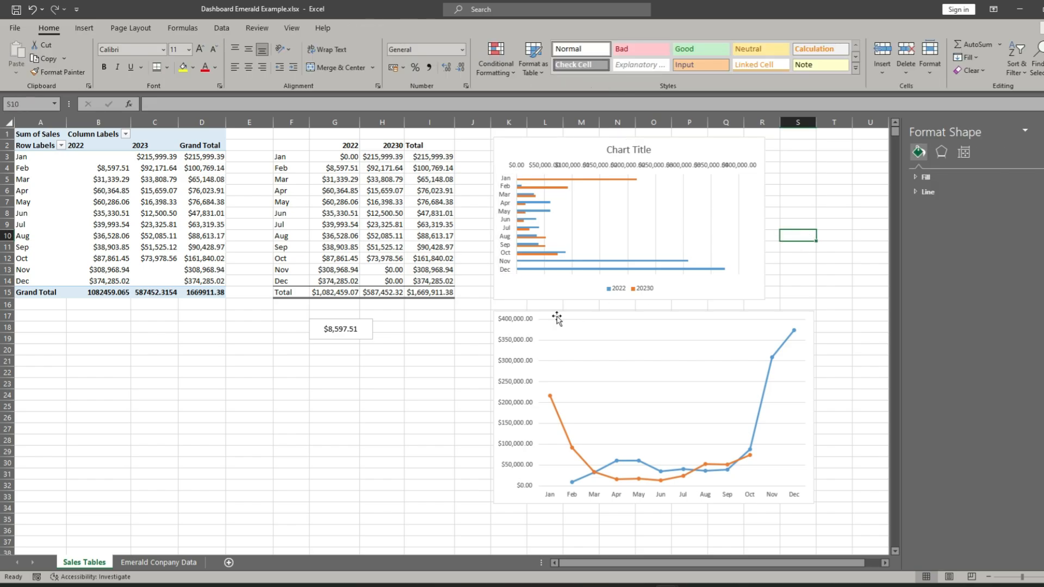
- Add a chart title to the lower line chart and set its text to Sales
scroll(768, 396, "down", 3)
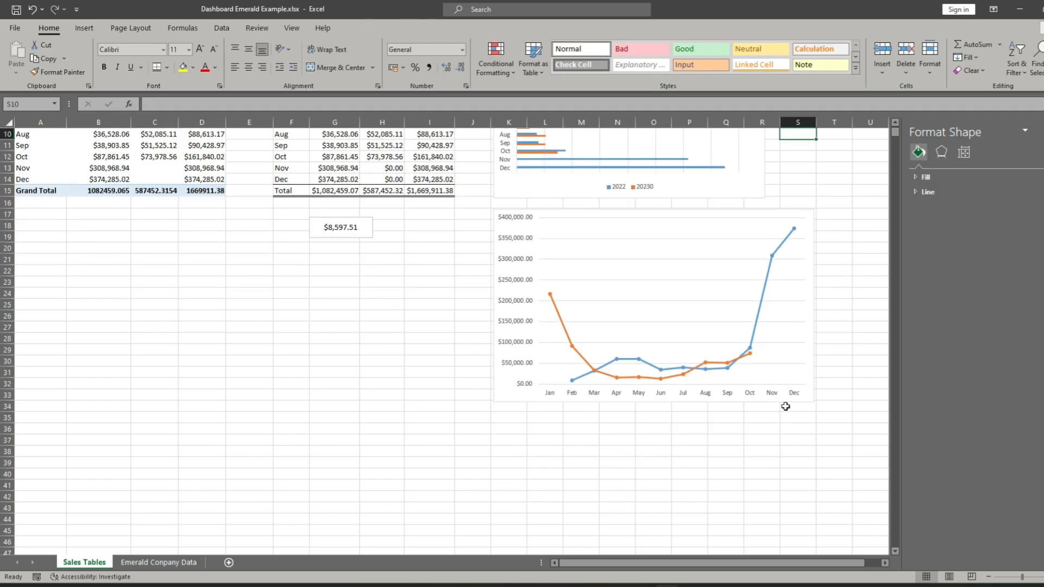
left_click(523, 228)
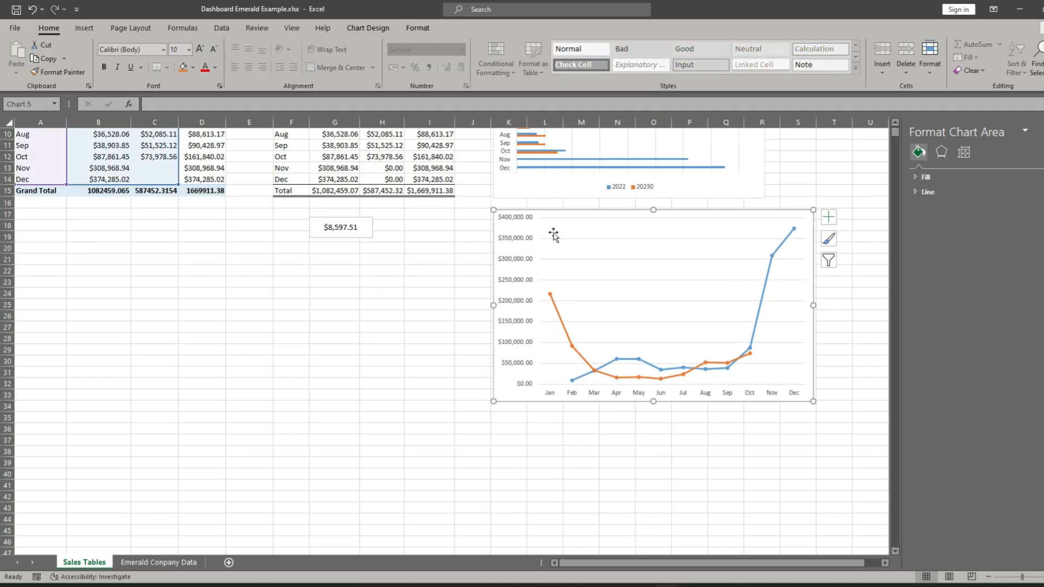
left_click(829, 218)
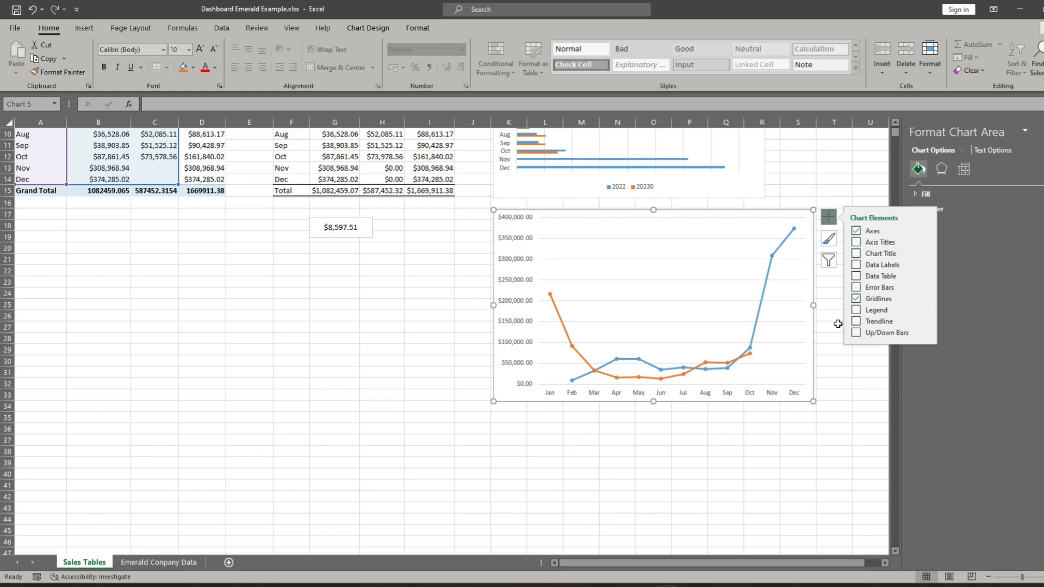
left_click(856, 253)
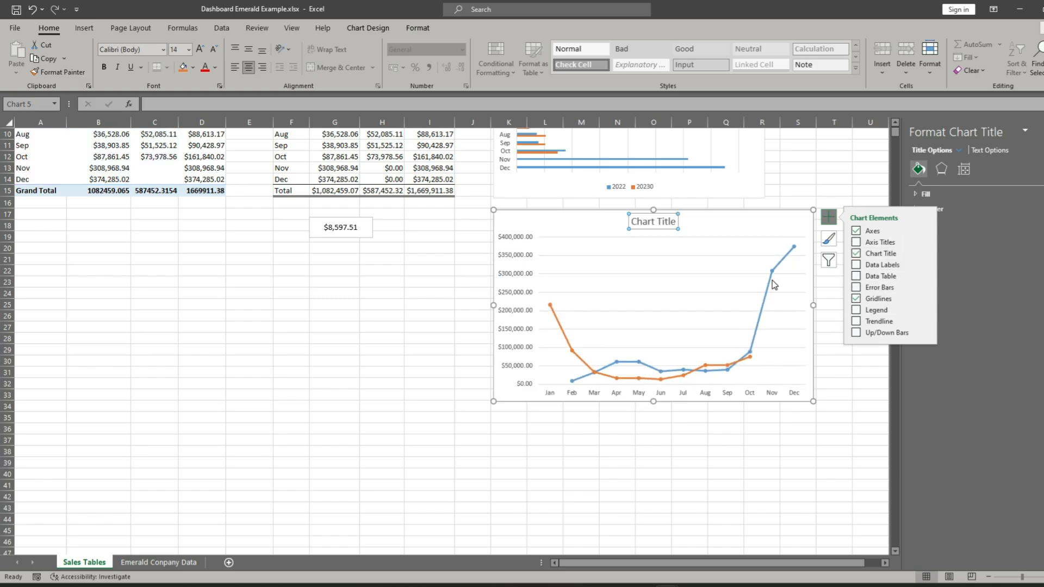
type("Sales")
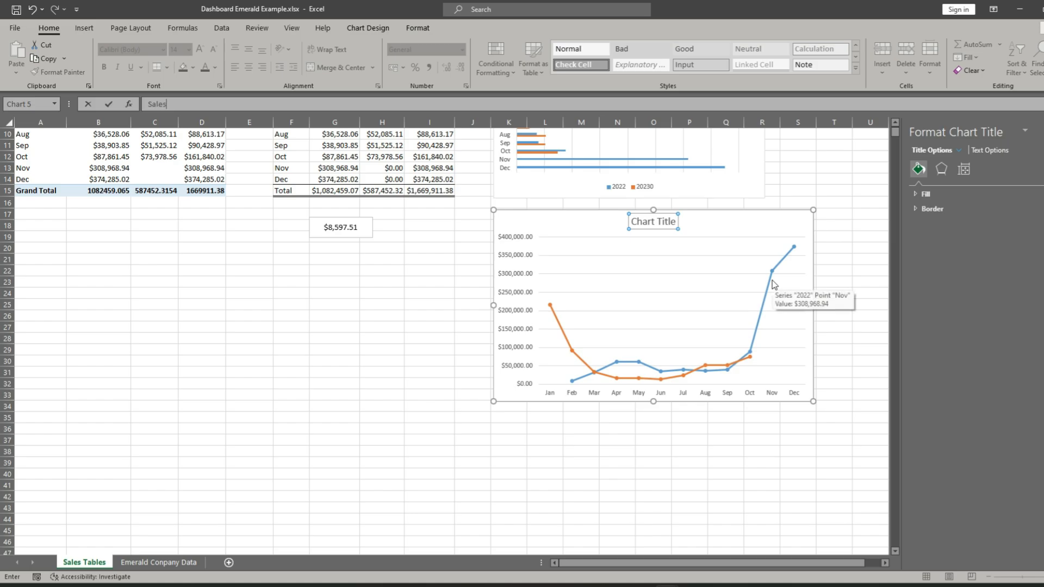
key("Return")
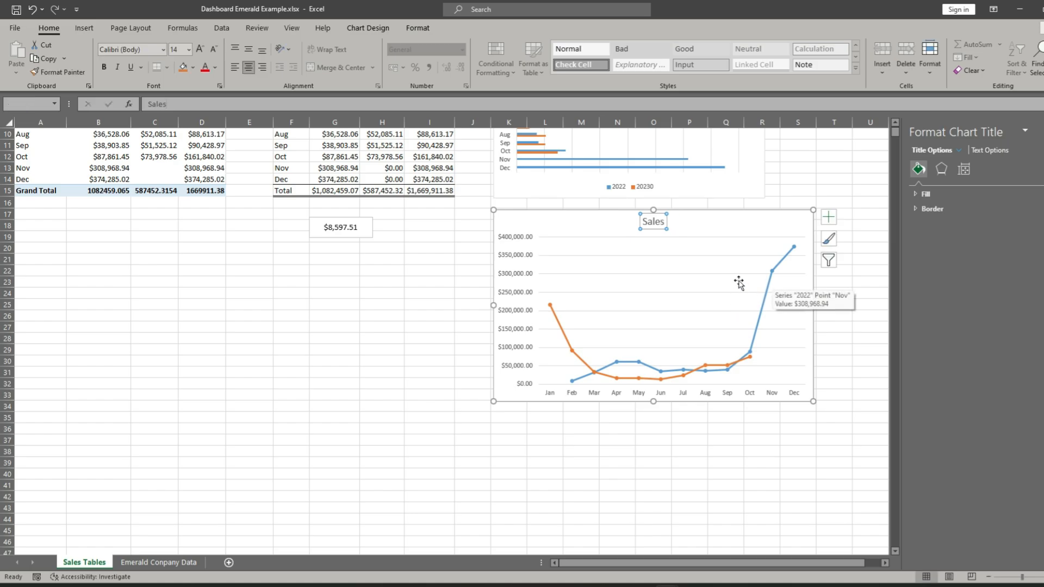
- Move the line chart down to start at about row 29 and enlarge the bar chart to about column T, row 20
left_click(762, 230)
left_click_drag(768, 227, 767, 368)
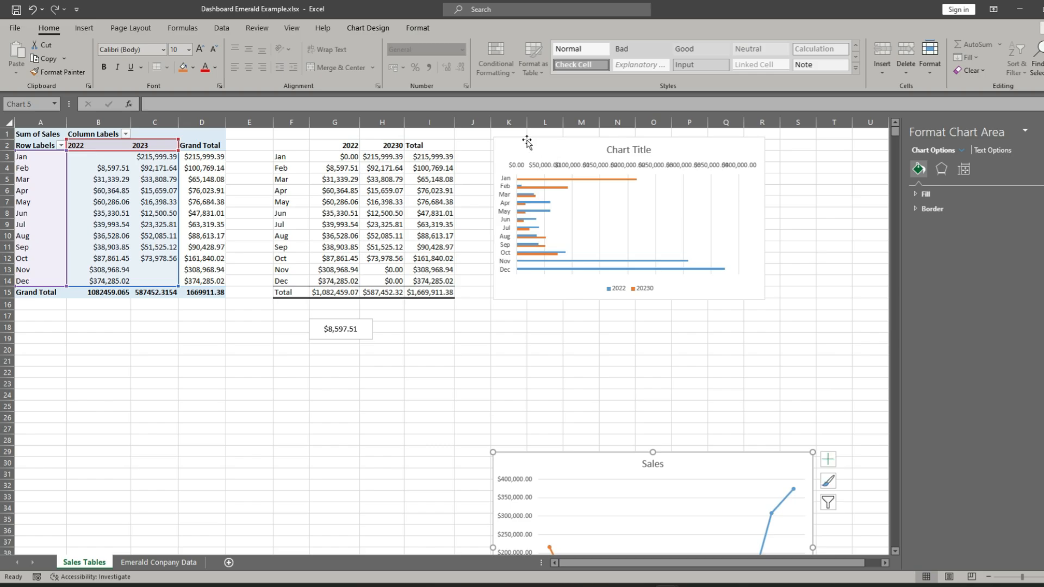
left_click(669, 220)
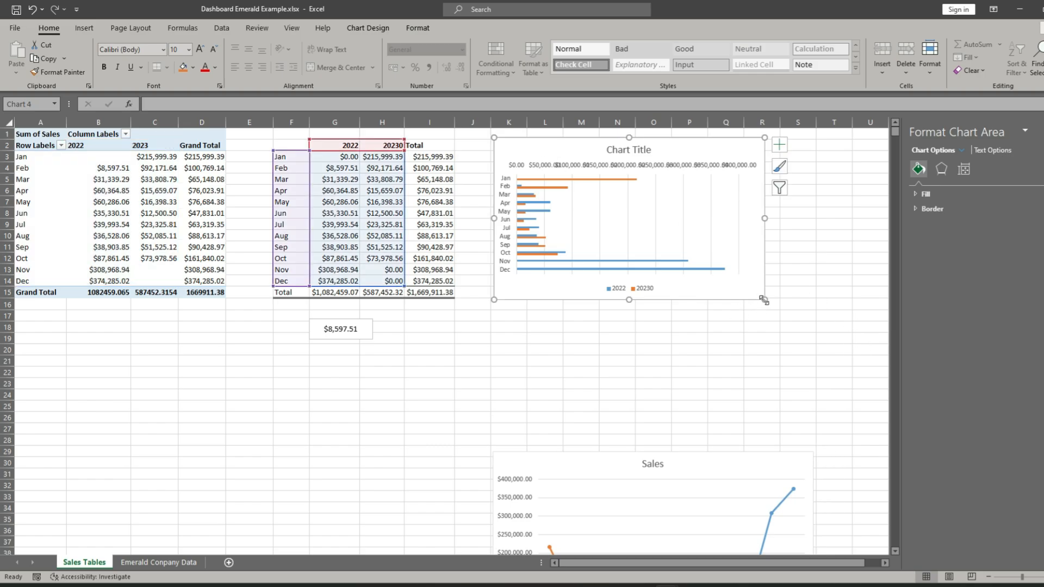
left_click_drag(765, 299, 853, 357)
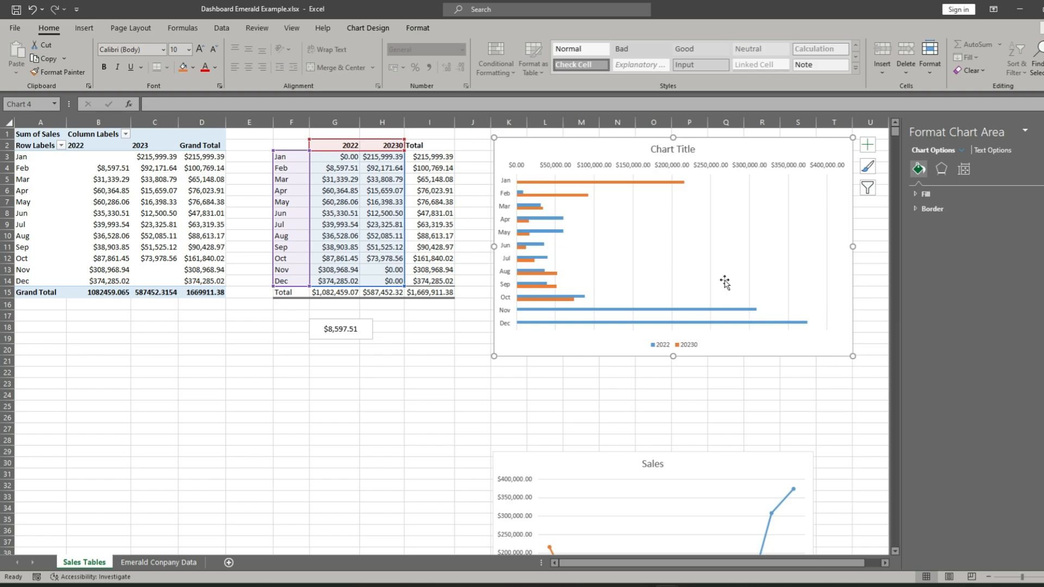
- Delete the bar chart's horizontal value axis and narrow the chart to about the start of column N
left_click(570, 164)
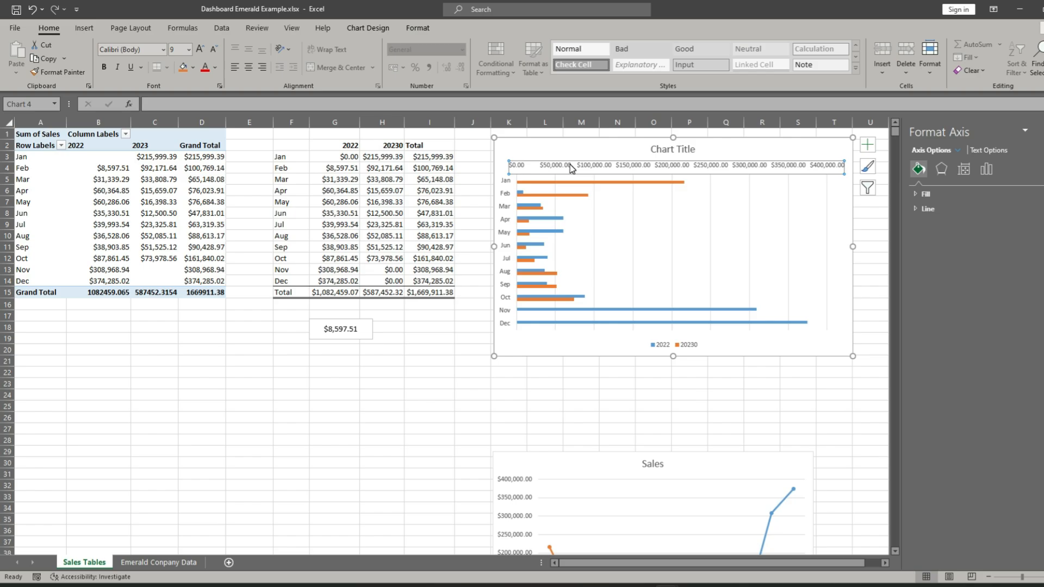
key("Delete")
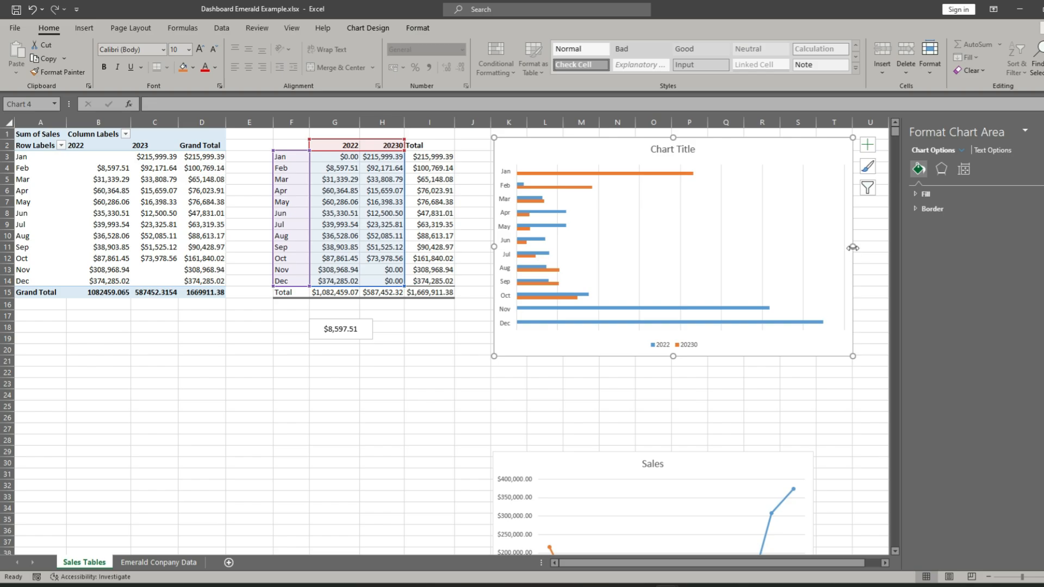
left_click_drag(611, 243, 610, 243)
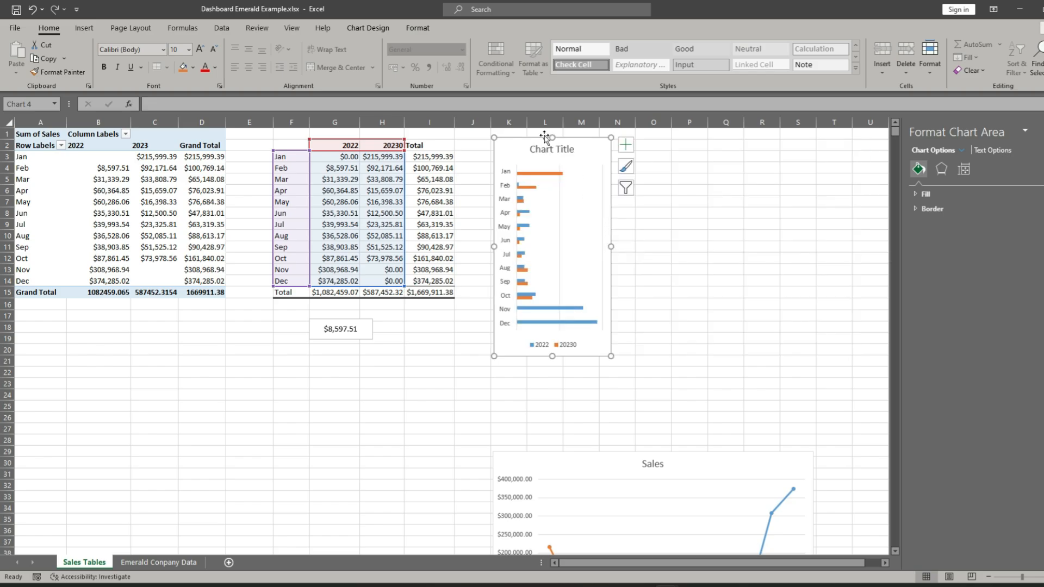
- Replace the bar chart's placeholder title with Sales
left_click(542, 154)
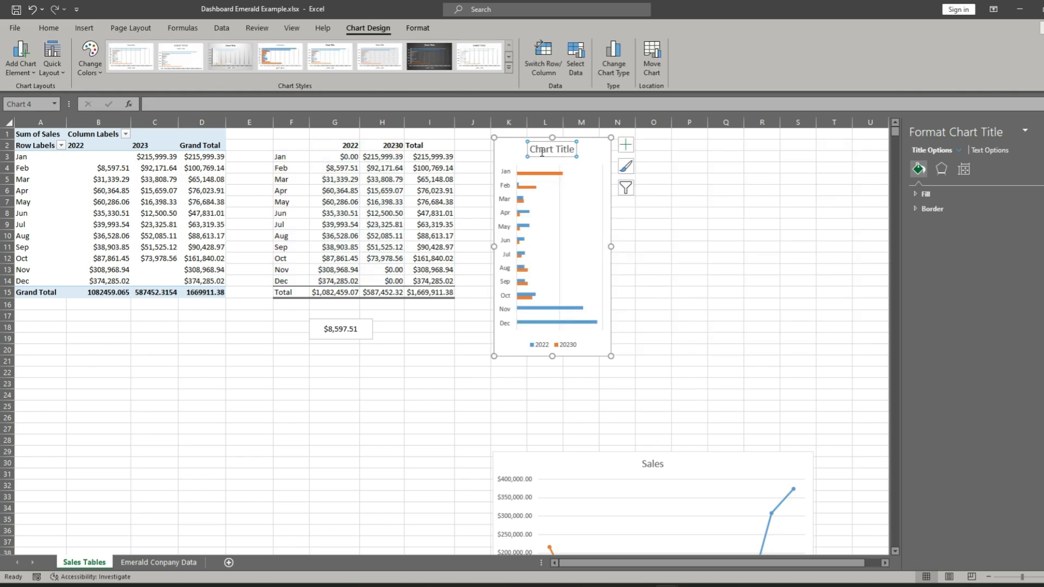
type("Total")
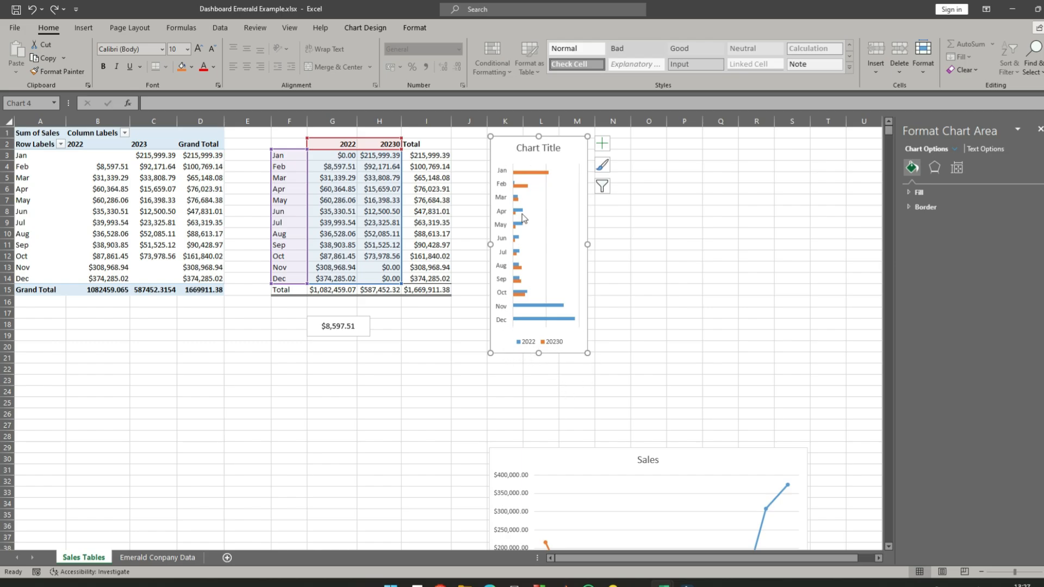
left_click(539, 148)
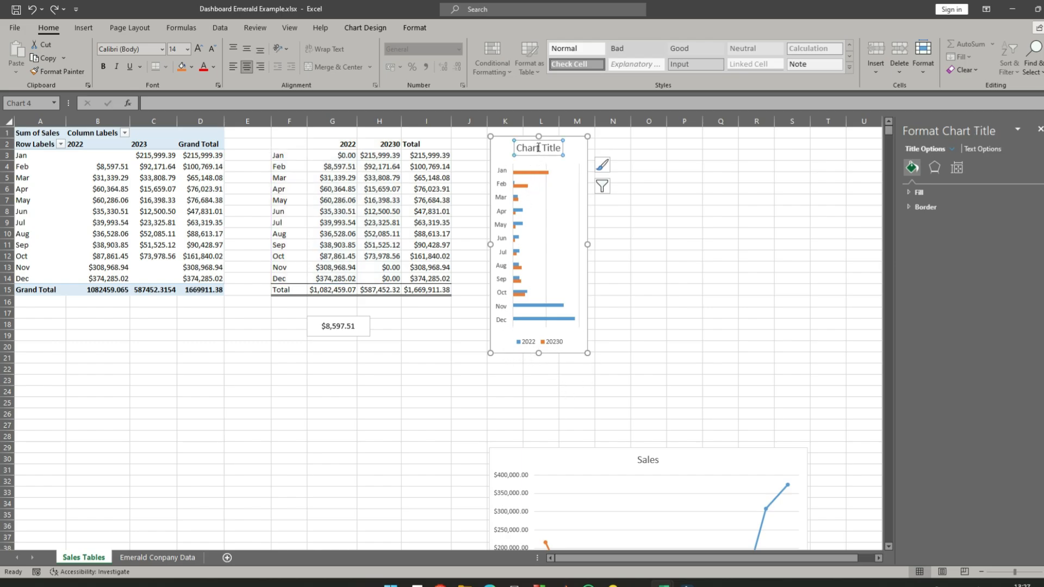
type("Sales")
key("Return")
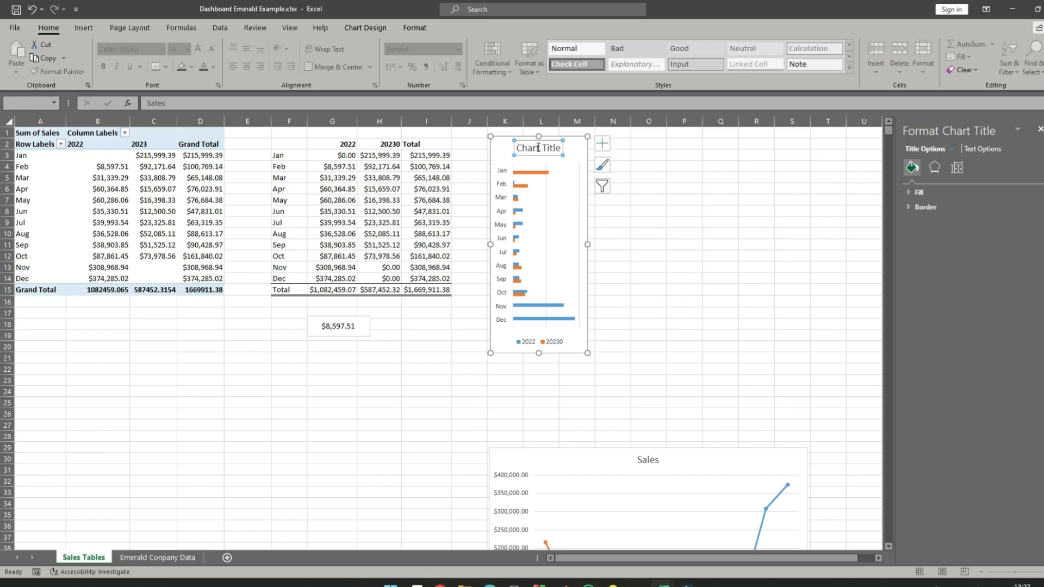
left_click(650, 311)
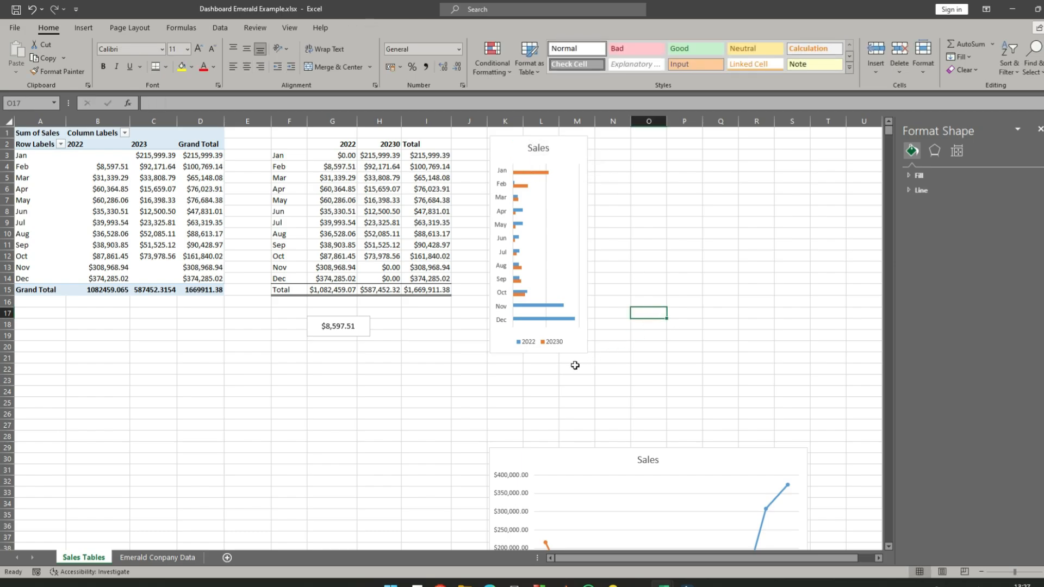
- Enlarge the bar chart slightly to about column N, row 21, and move the line chart up beneath it to about row 23
left_click(505, 342)
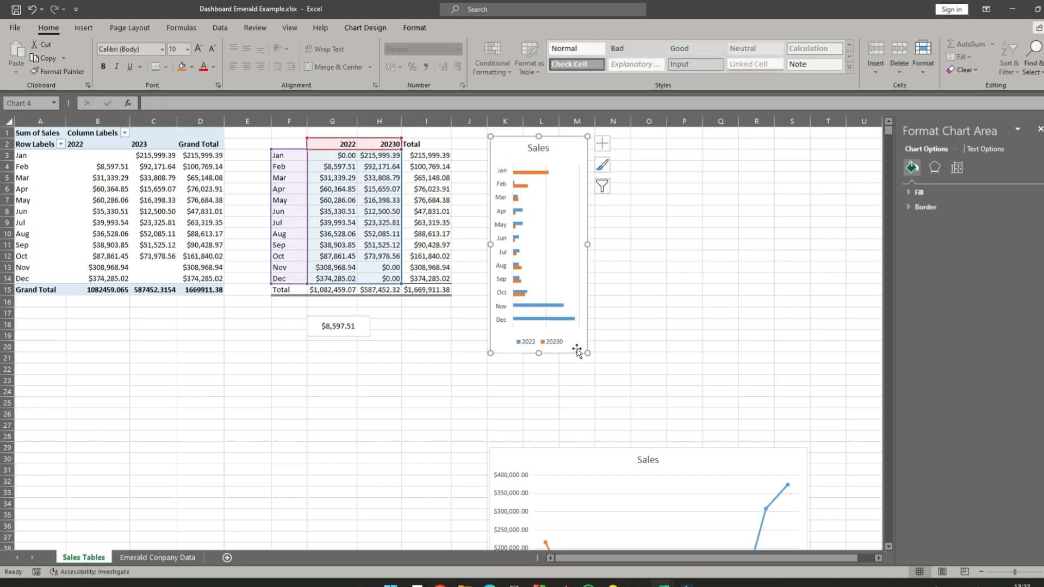
left_click_drag(589, 355, 605, 365)
left_click(655, 279)
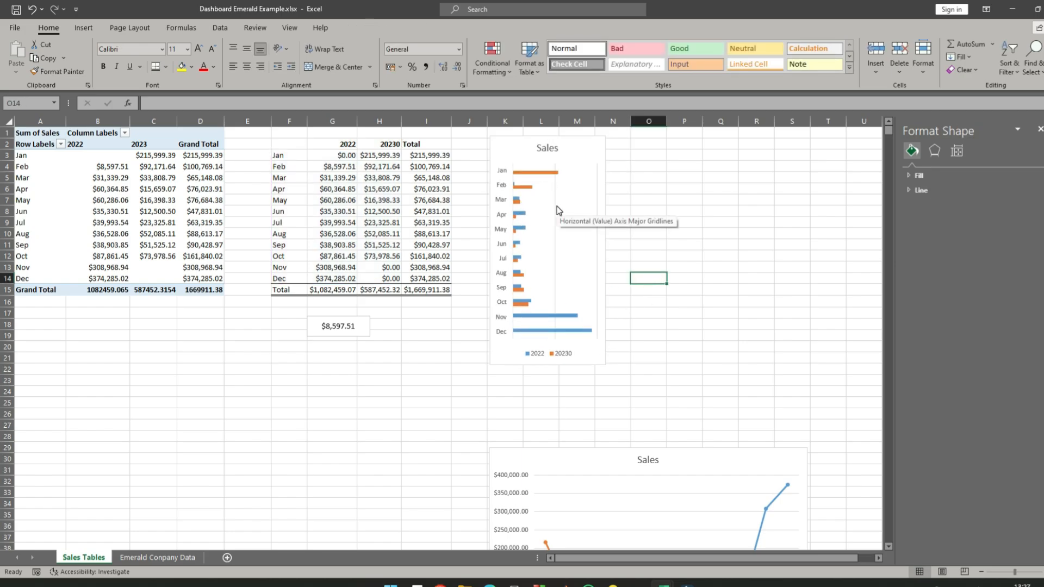
scroll(746, 202, "down", 3)
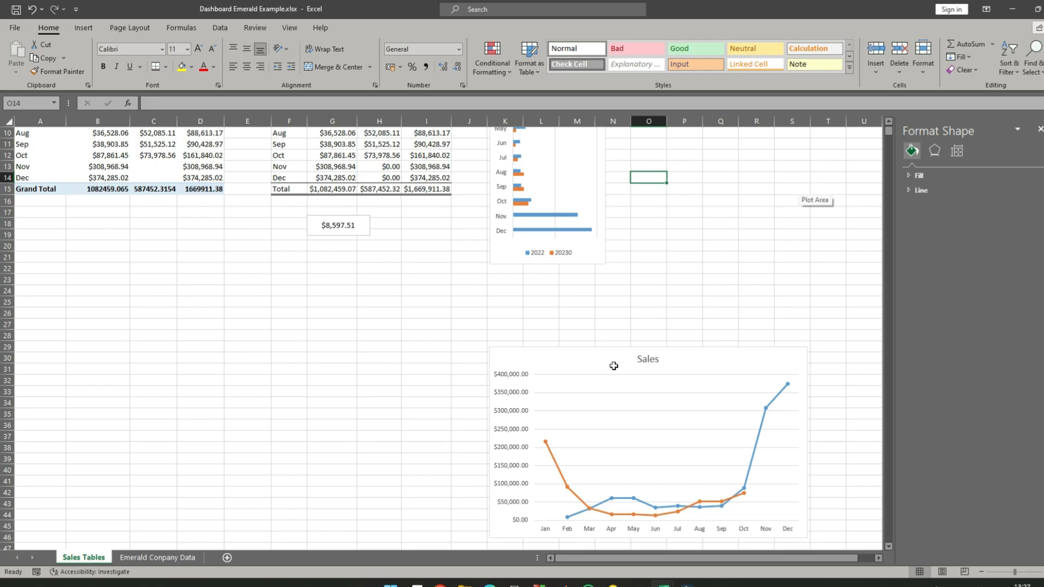
left_click_drag(559, 361, 538, 290)
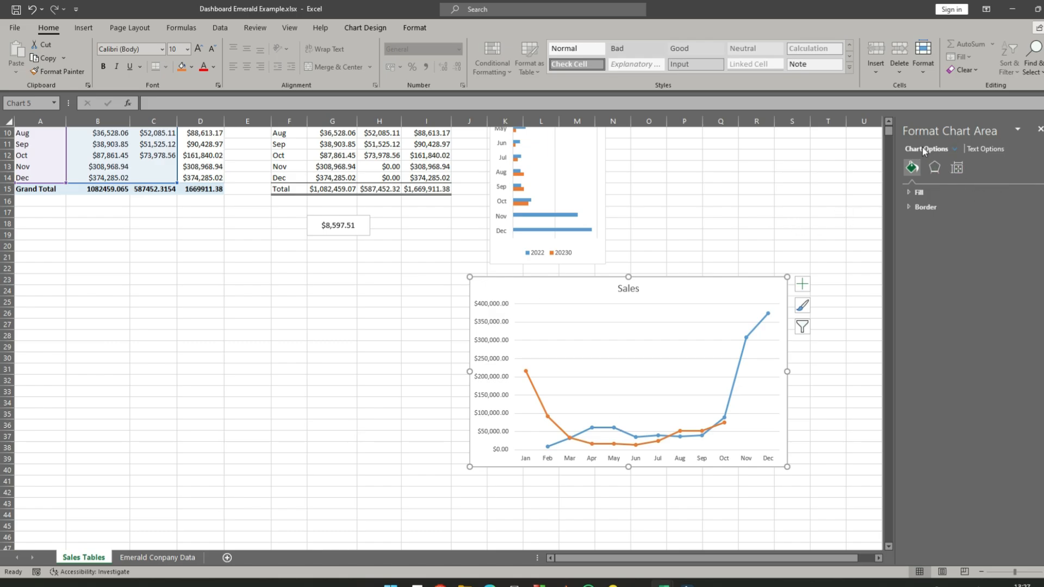
- Examine the line chart's effects, size and positioning properties
left_click(934, 168)
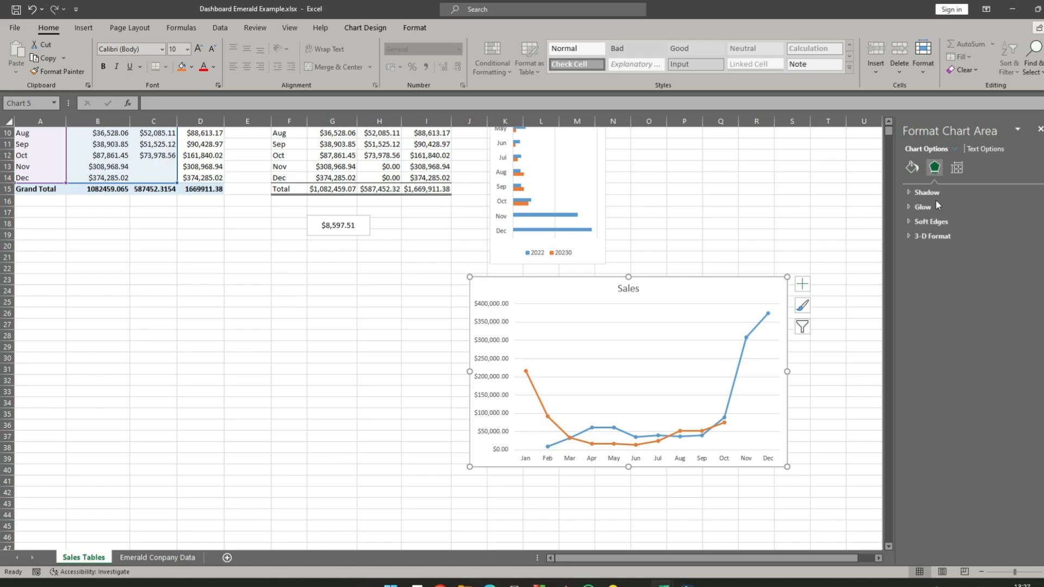
left_click(958, 170)
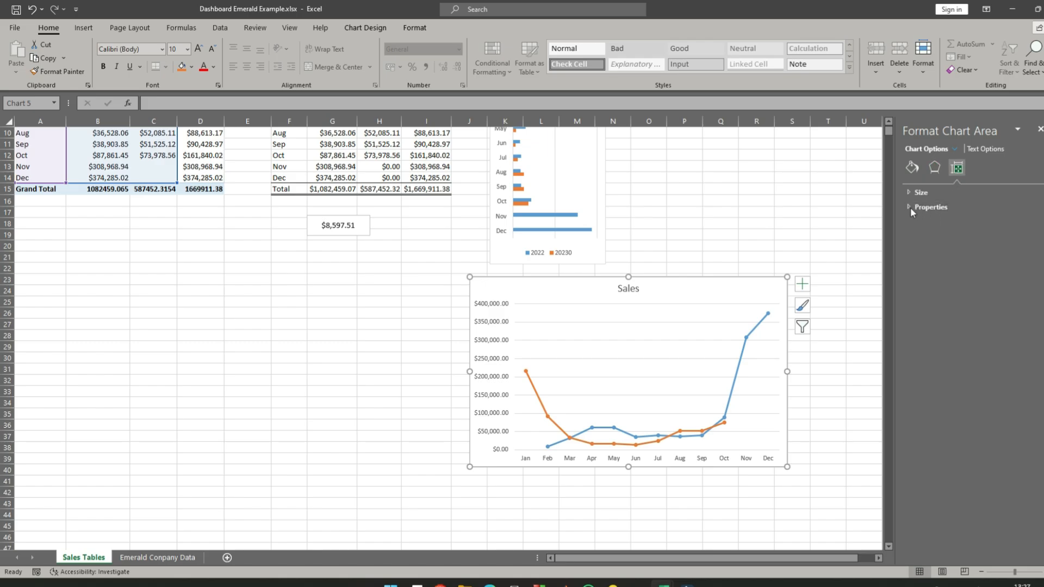
left_click(911, 193)
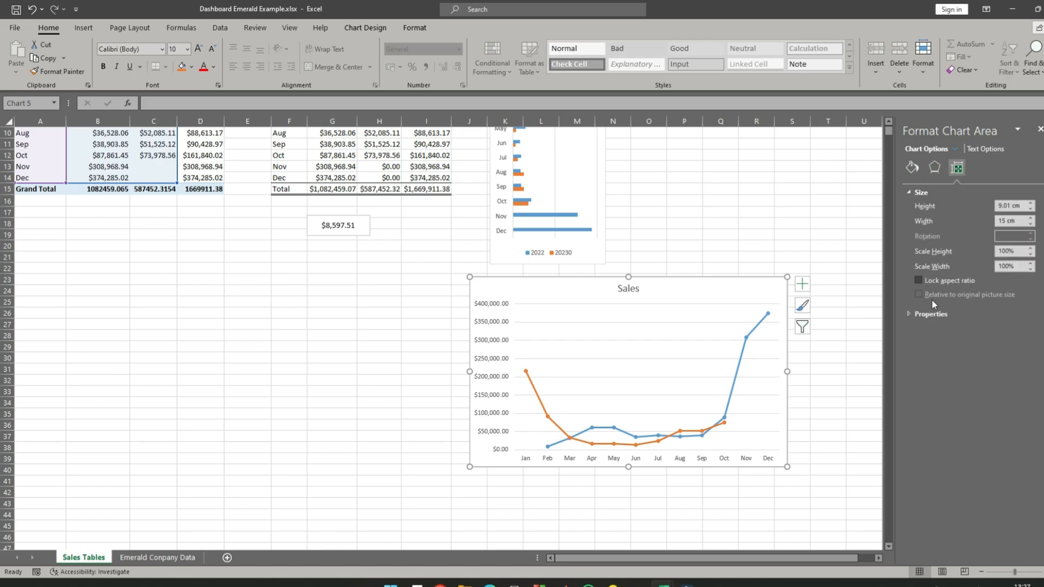
left_click(907, 314)
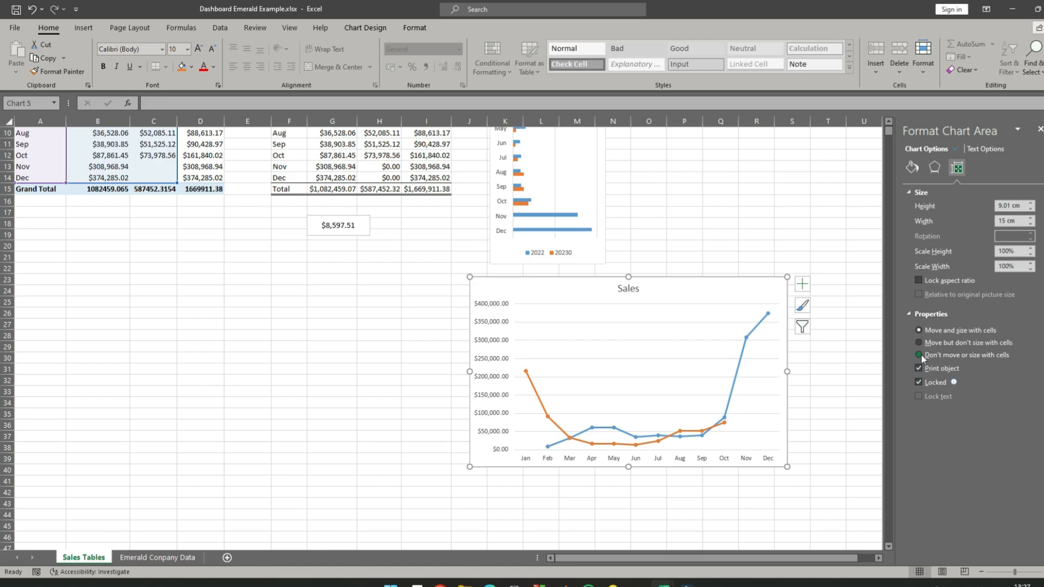
left_click(837, 402)
- Shrink the line chart to about 9.3 cm wide and 5.3 cm high
left_click(593, 295)
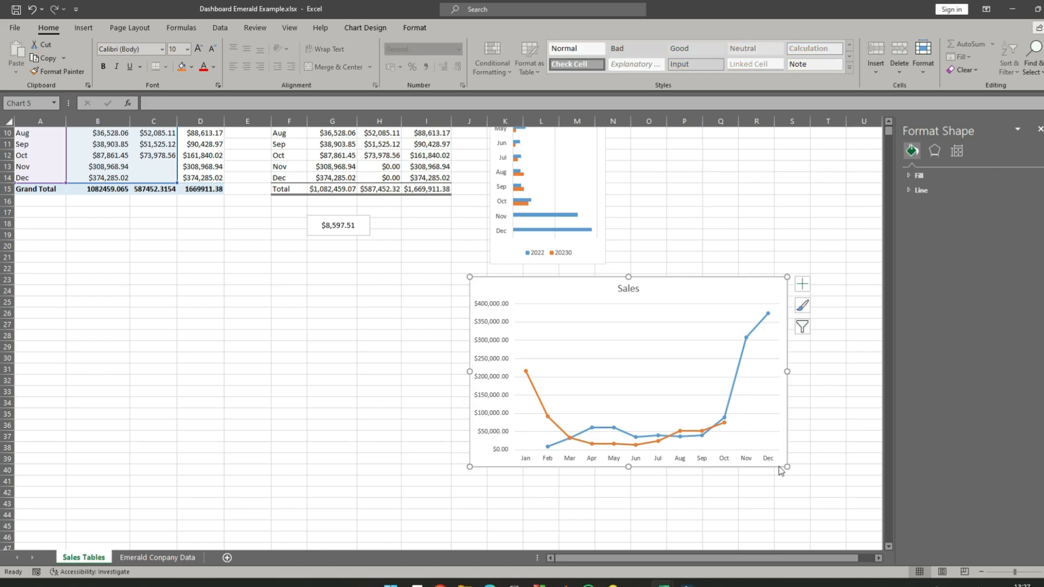
left_click_drag(787, 466, 666, 387)
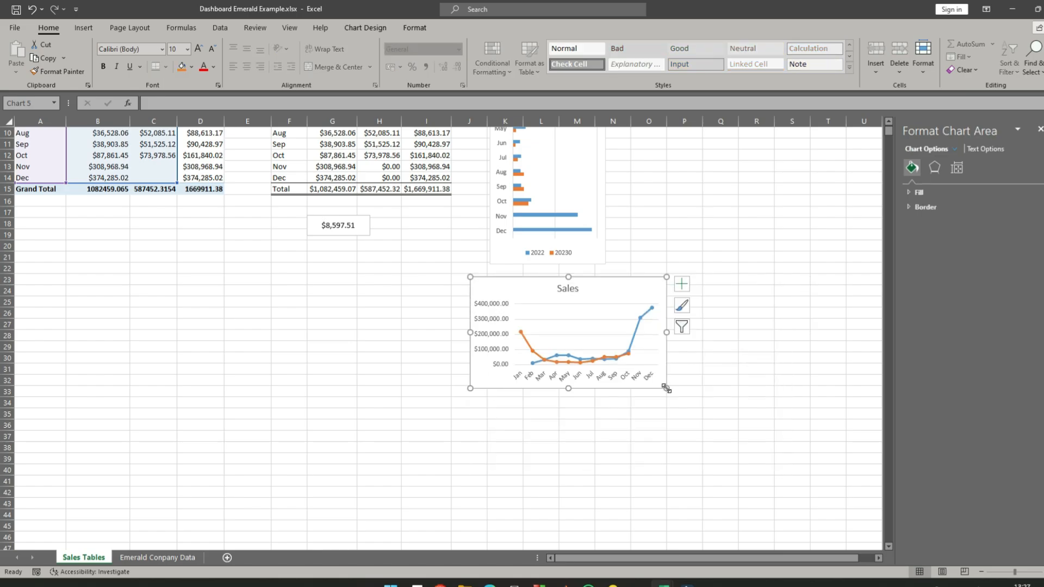
left_click(935, 169)
left_click(957, 168)
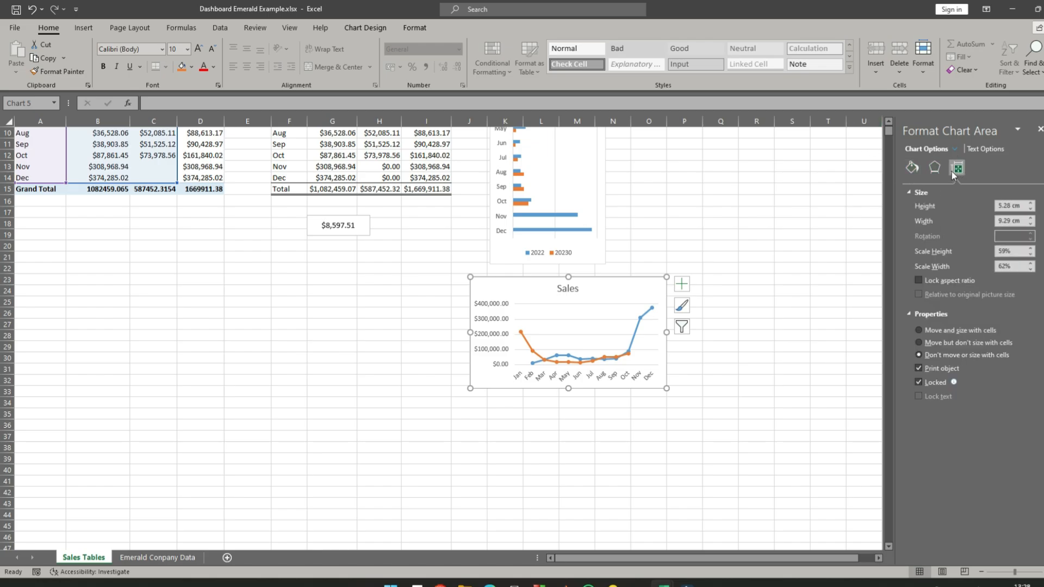
- Give the line chart's background a gradient fill and set the first gradient stop to dark blue
left_click(912, 168)
left_click(911, 193)
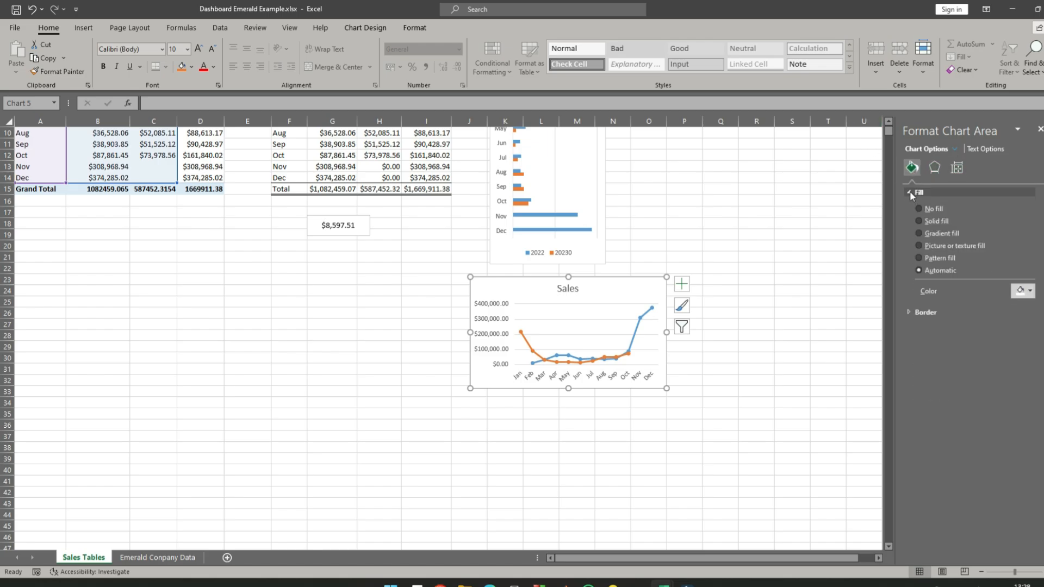
left_click(920, 234)
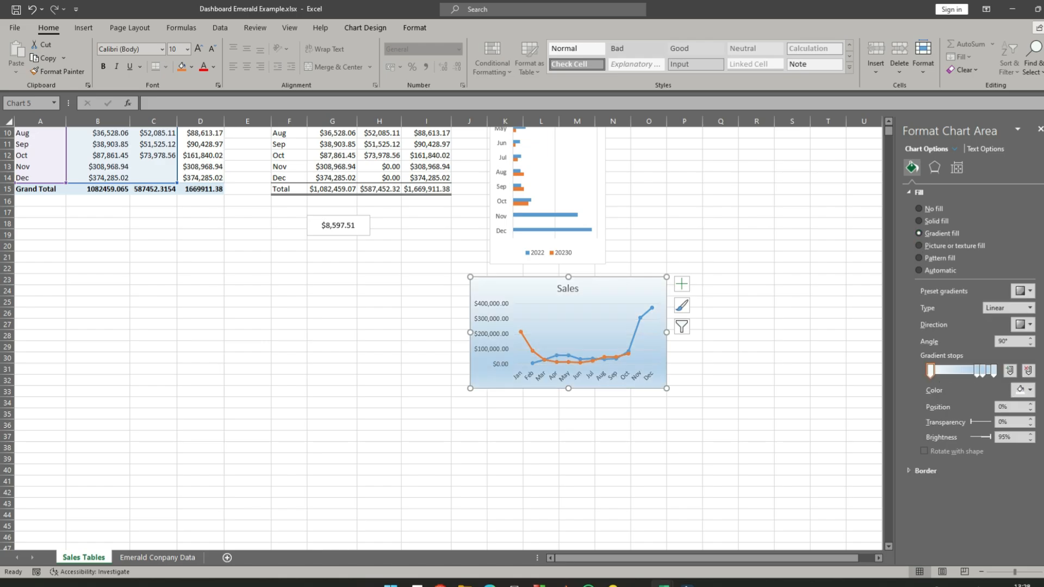
left_click(1033, 391)
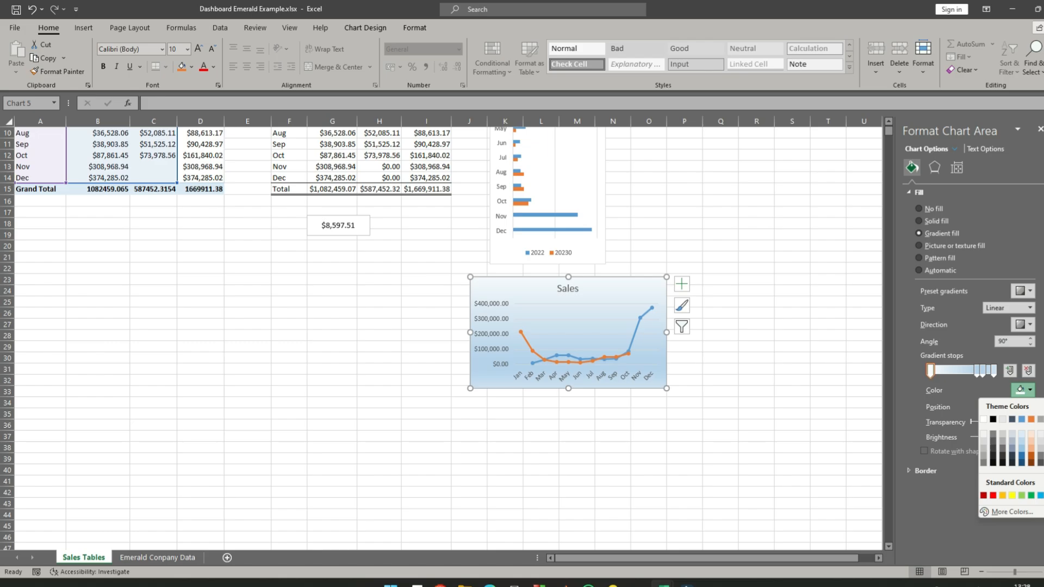
left_click(1022, 462)
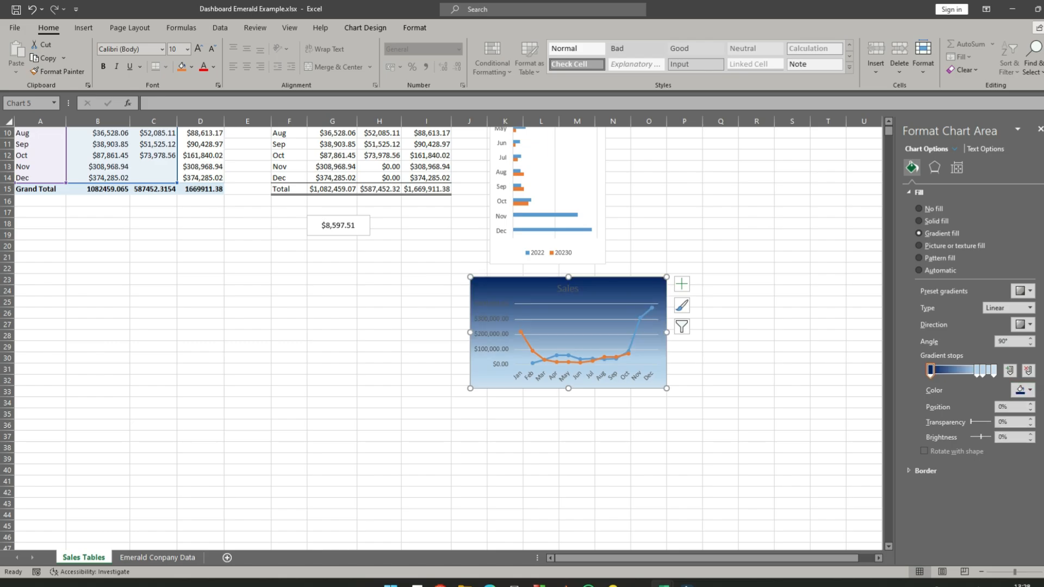
- Set the last gradient stop of the line chart's fill, at 100%, to dark gold
left_click(995, 372)
left_click(1030, 390)
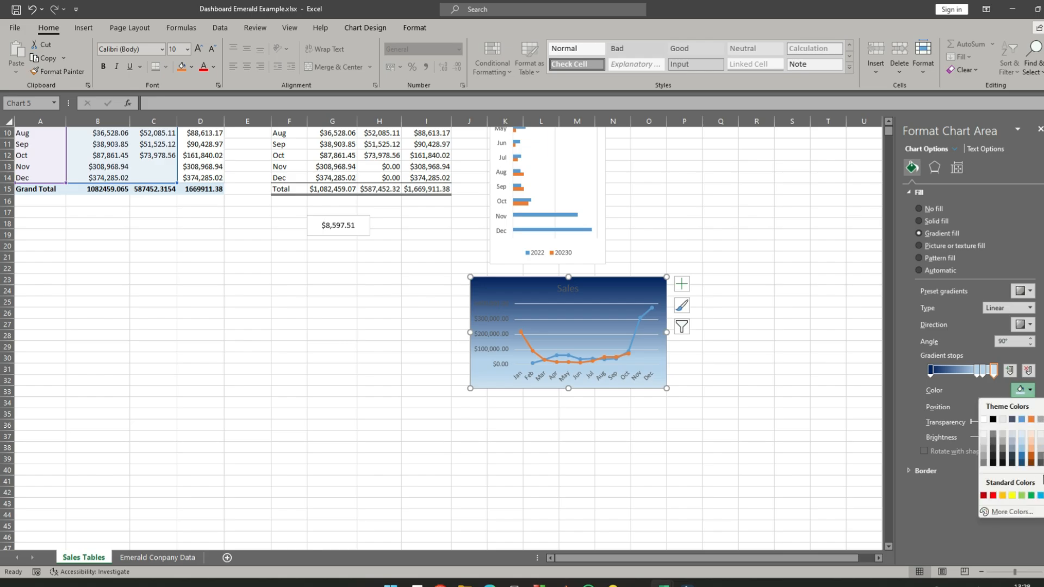
left_click(1043, 455)
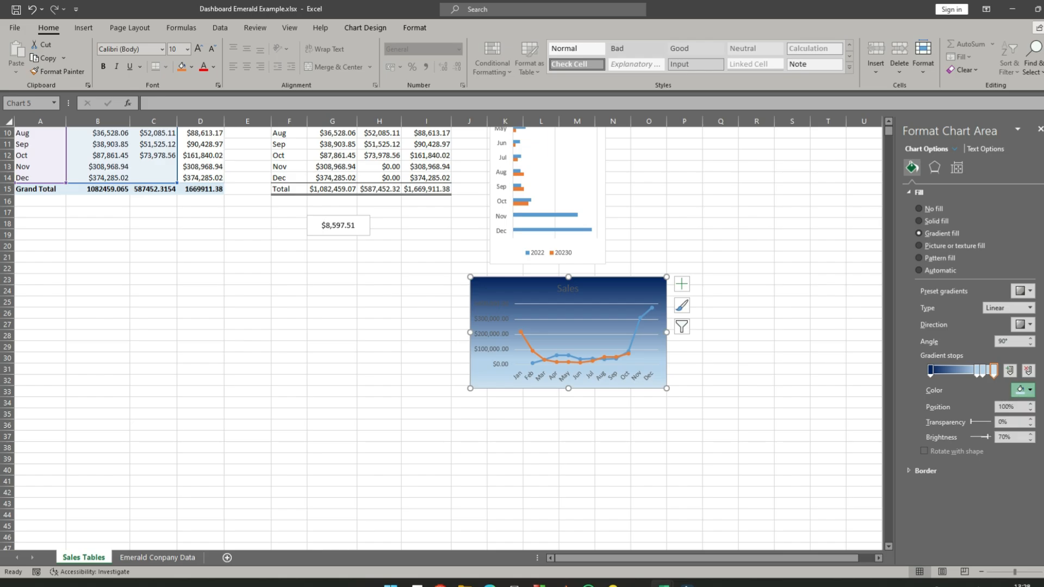
- Remove the two intermediate light blue gradient stops from the line chart's background fill
left_click(984, 377)
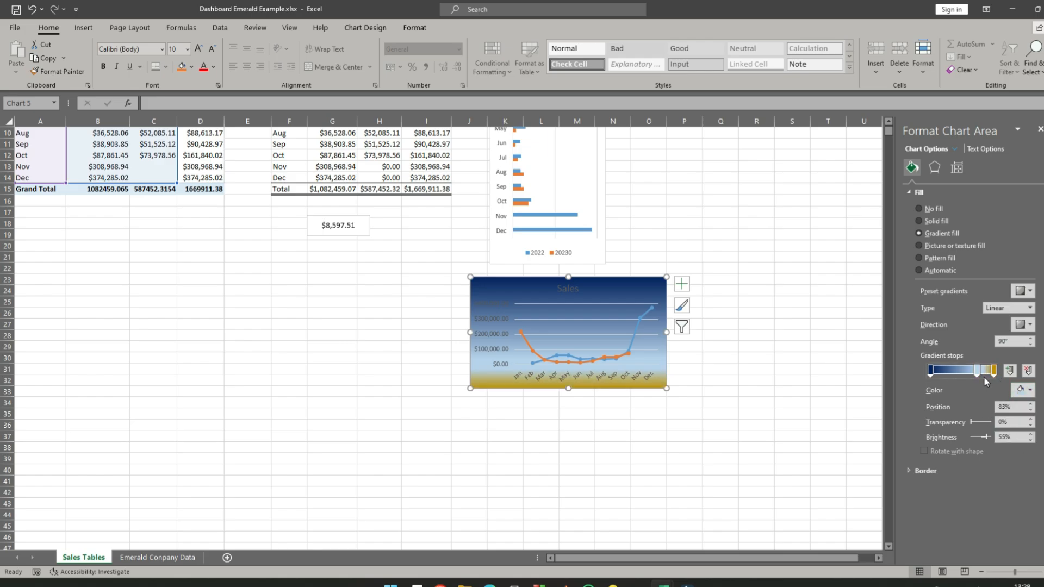
left_click(978, 377)
key("Delete")
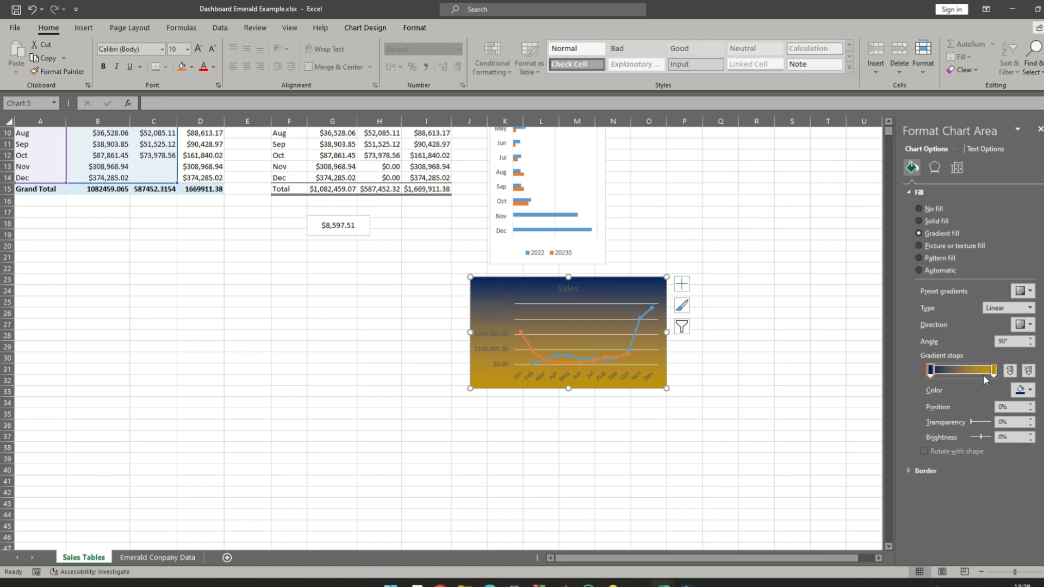
- Make the line chart's background gradient radial, with the dark blue stop at 38% and the gold stop at 80%
left_click(1029, 307)
left_click(999, 330)
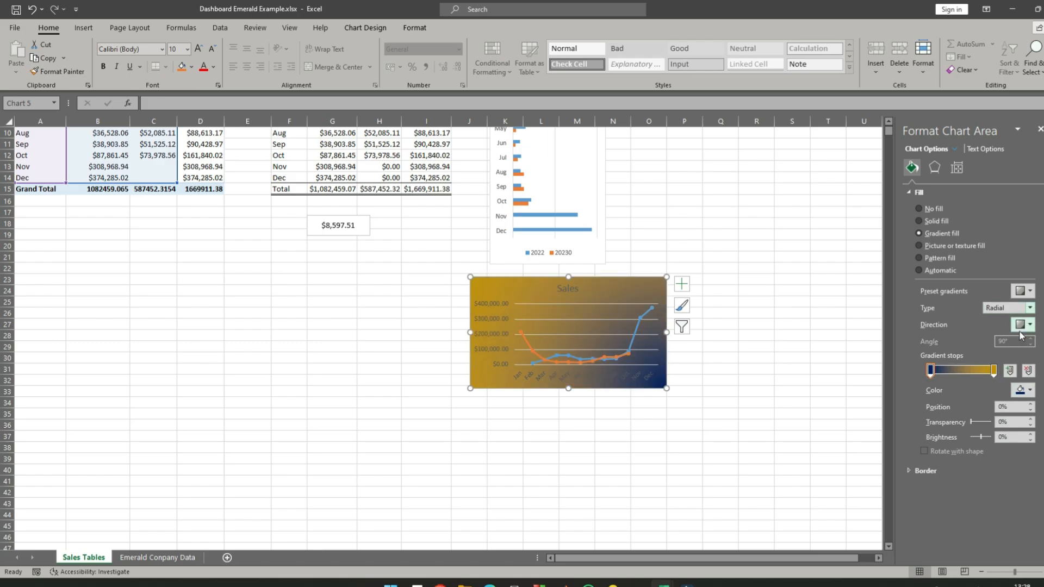
left_click(1030, 390)
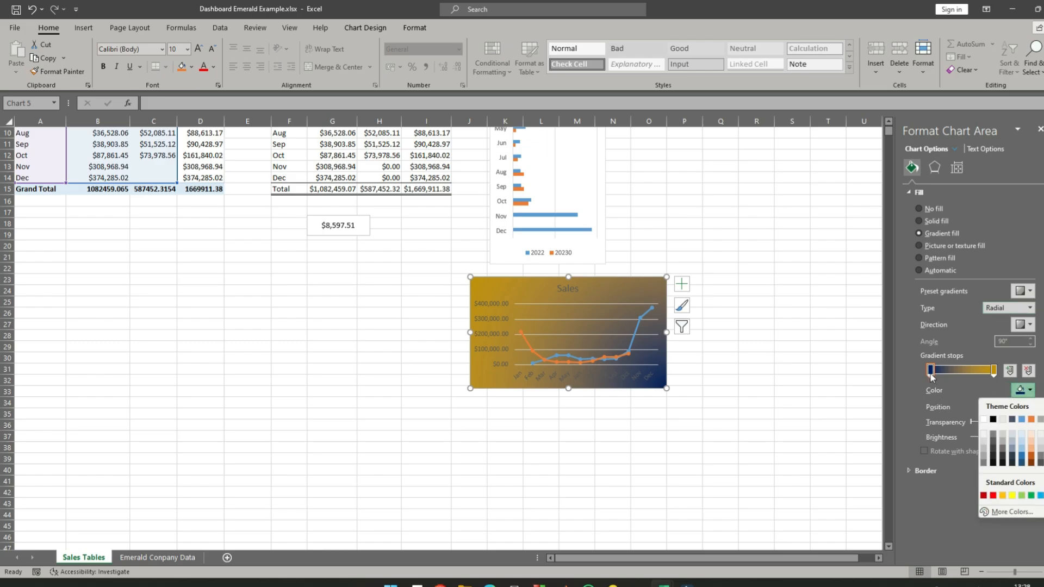
left_click_drag(931, 375, 983, 373)
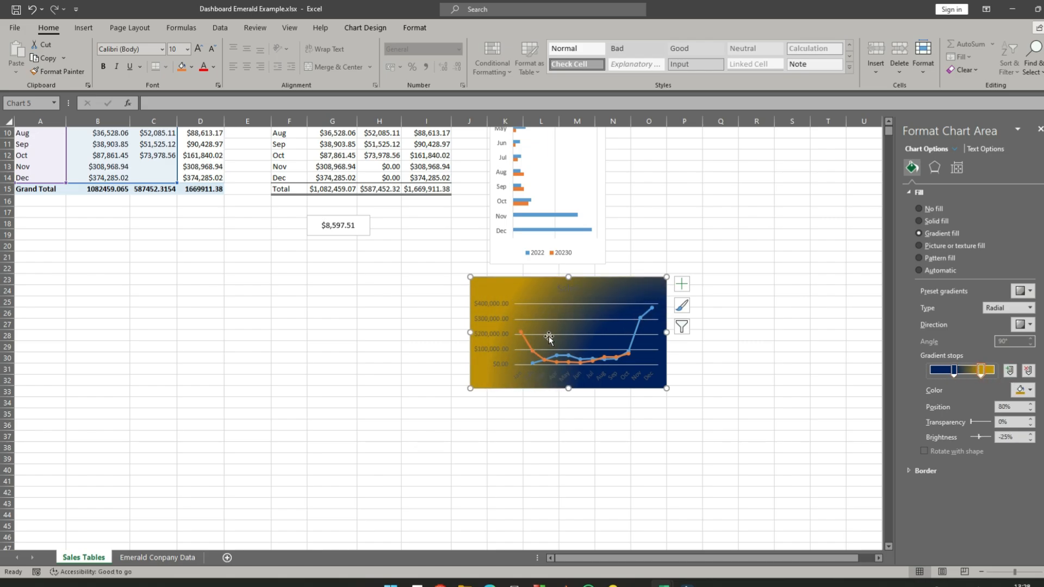
- Set all text in the line chart to white in the Californian FB font
left_click(755, 359)
left_click(485, 289)
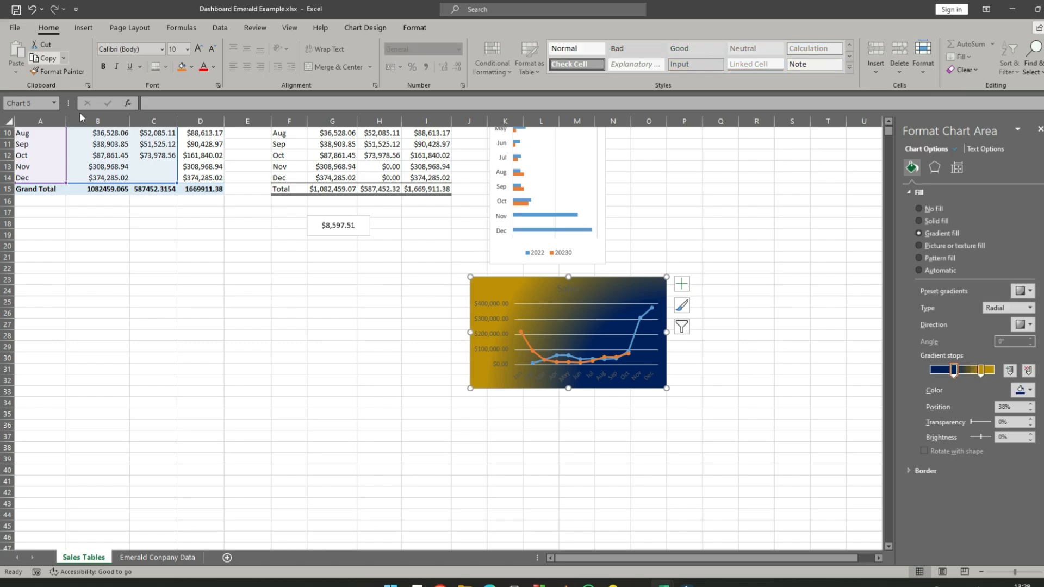
left_click(213, 66)
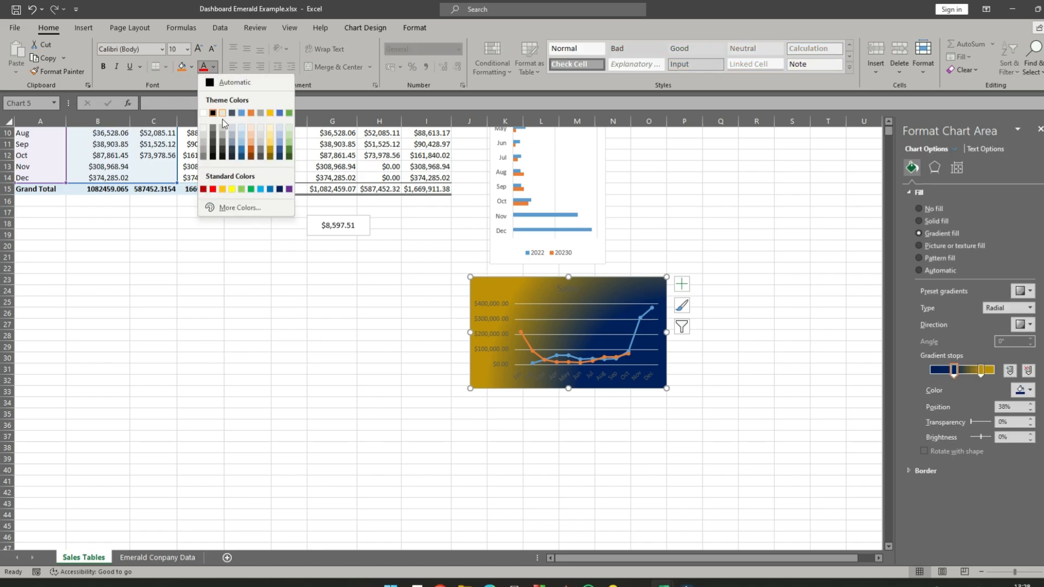
left_click(205, 113)
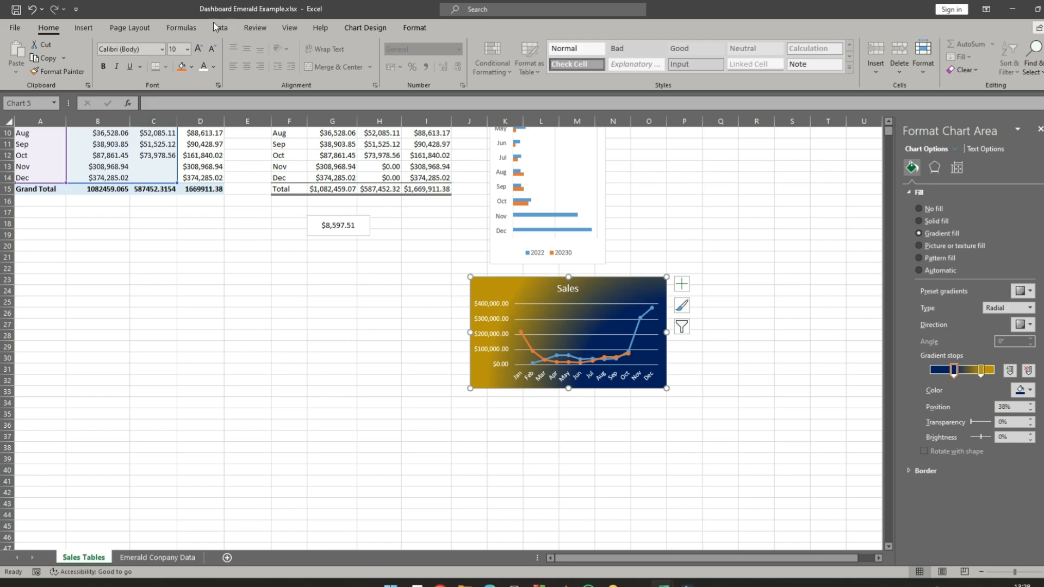
left_click(161, 50)
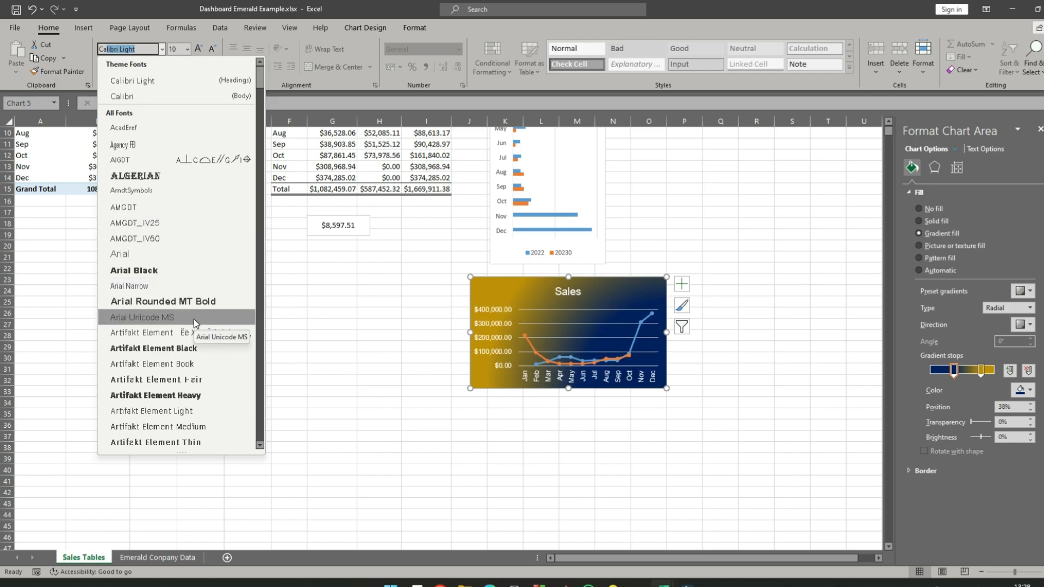
type("fornian")
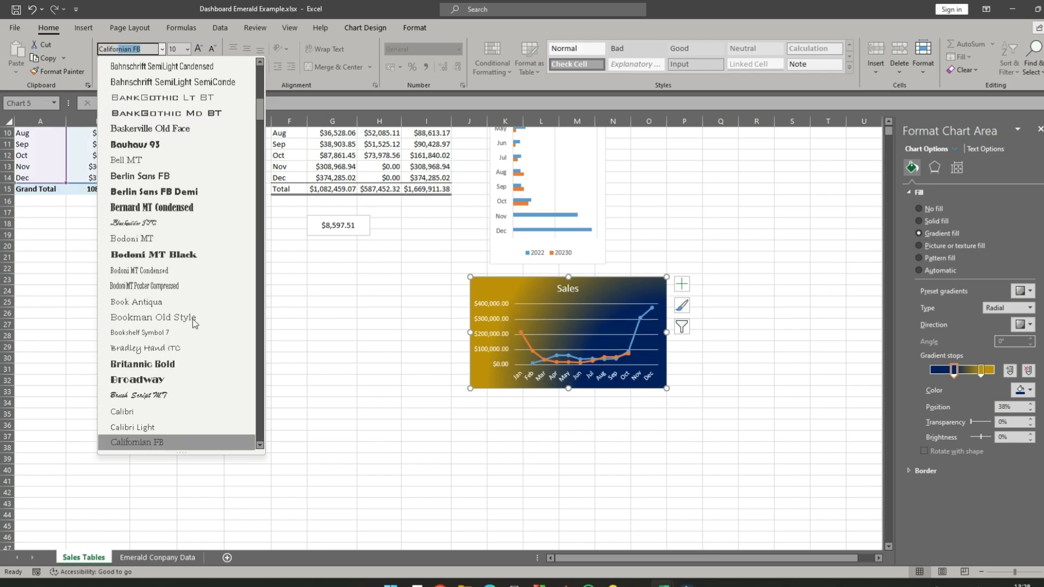
left_click(169, 442)
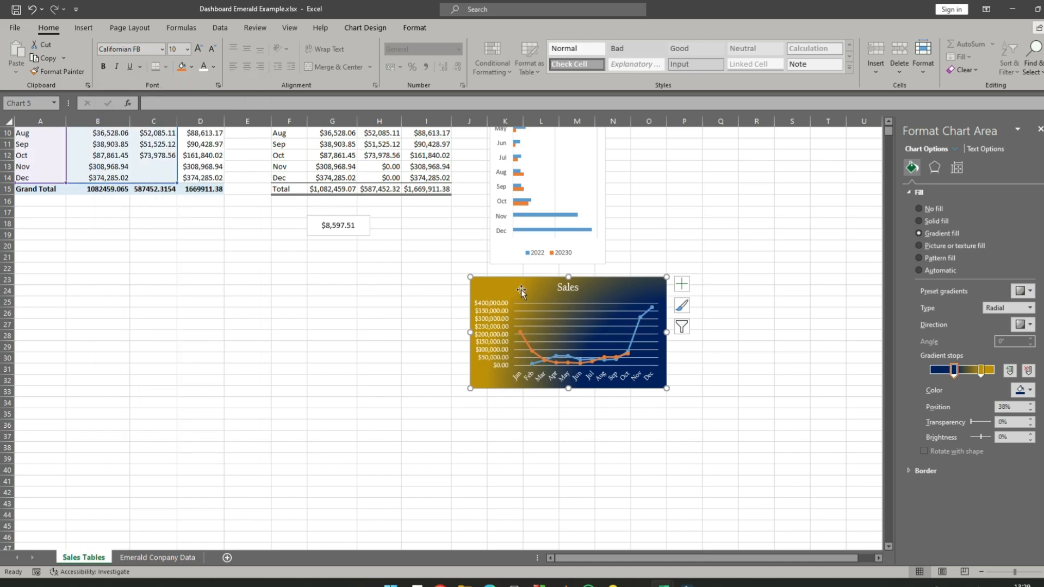
- Enlarge the line chart to reach the end of column Q and row 33, and remove its gridlines
left_click_drag(669, 389, 738, 398)
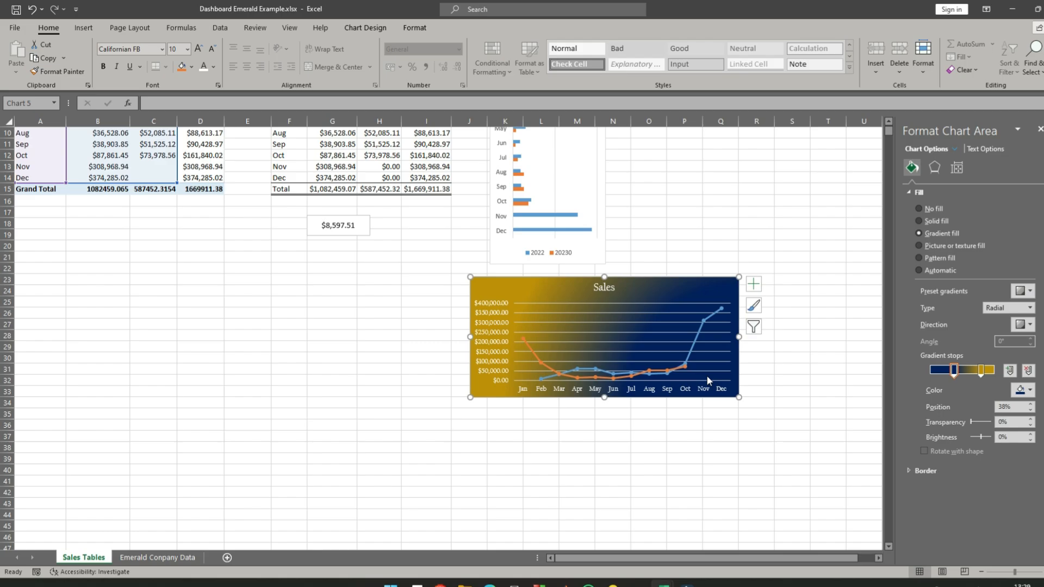
left_click(754, 284)
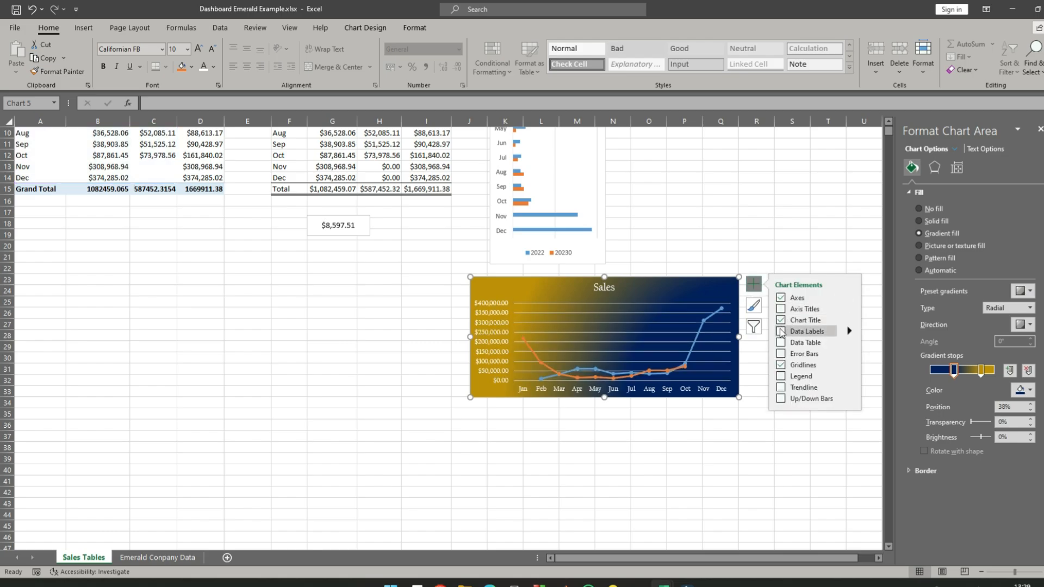
left_click(781, 365)
left_click(670, 339)
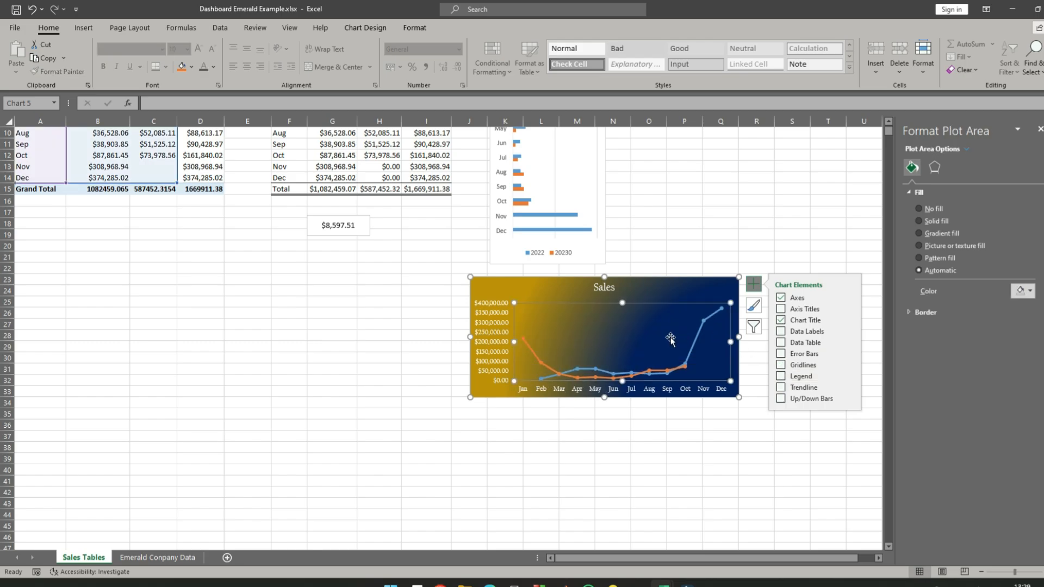
left_click(678, 293)
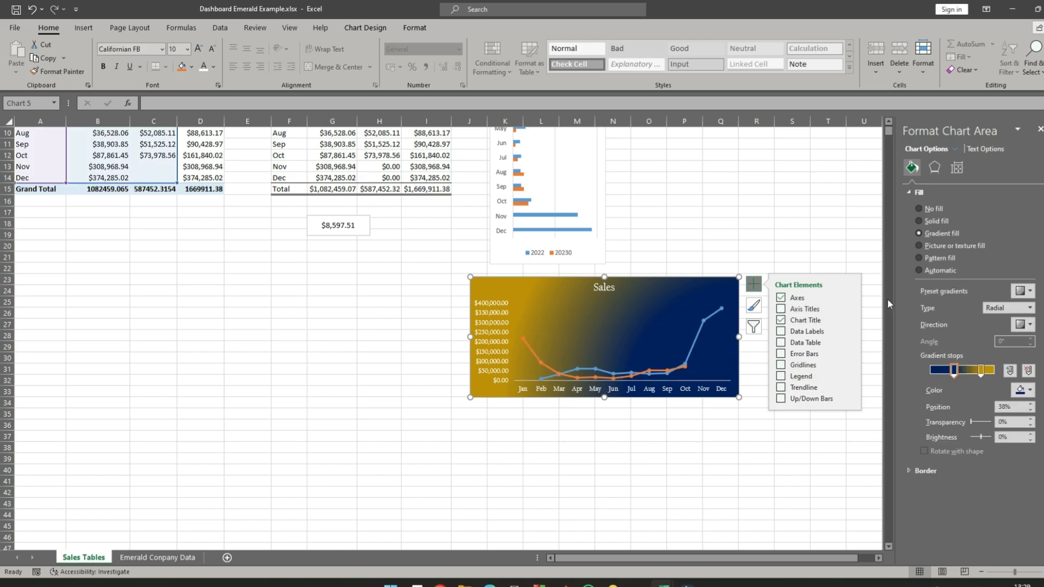
- Darken the line chart's gold gradient stop to the 50% darker shade and move it to about 89%
left_click(981, 370)
left_click(1030, 390)
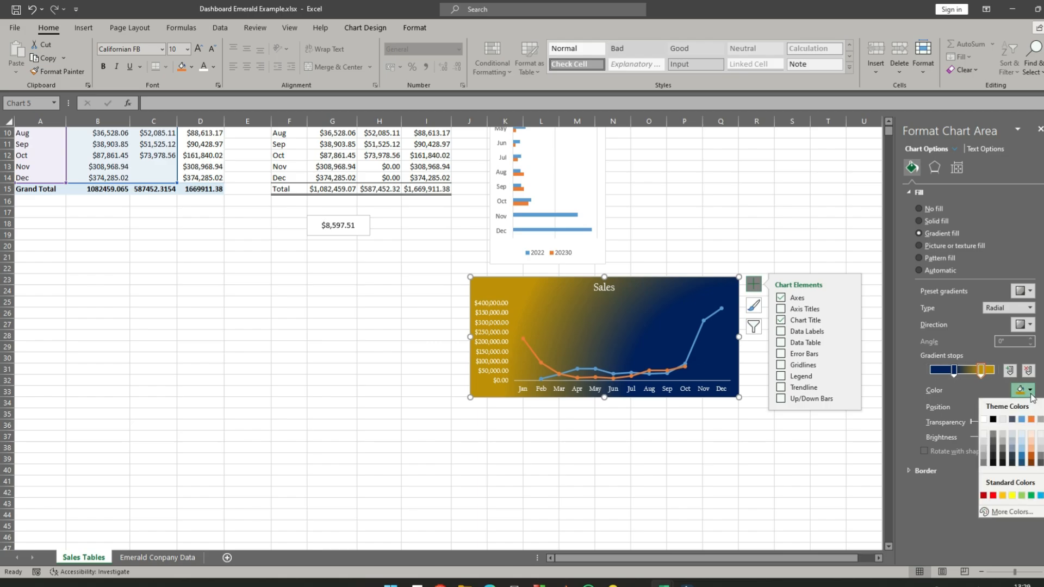
left_click(1043, 463)
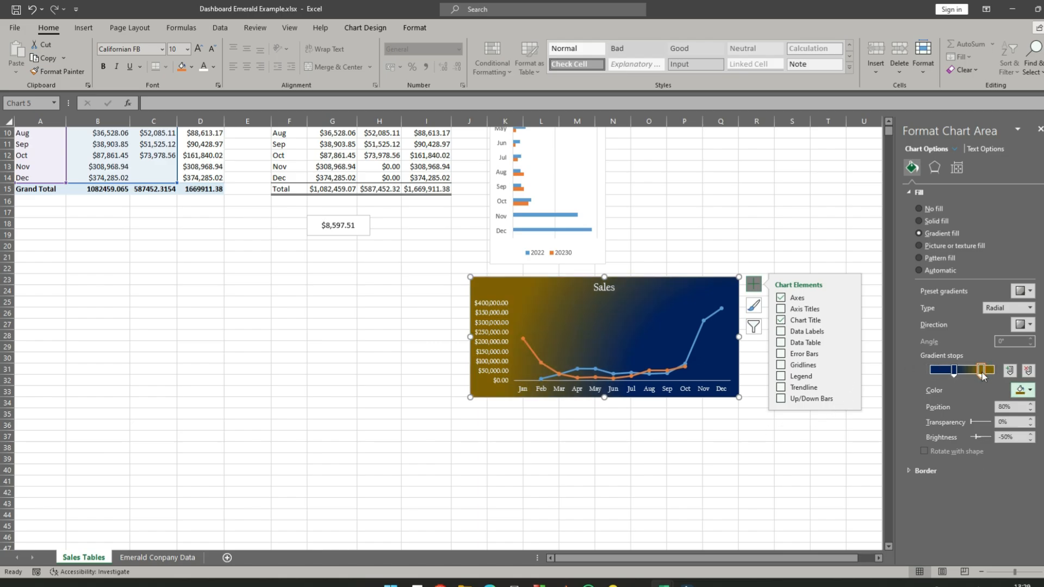
left_click_drag(981, 370, 954, 370)
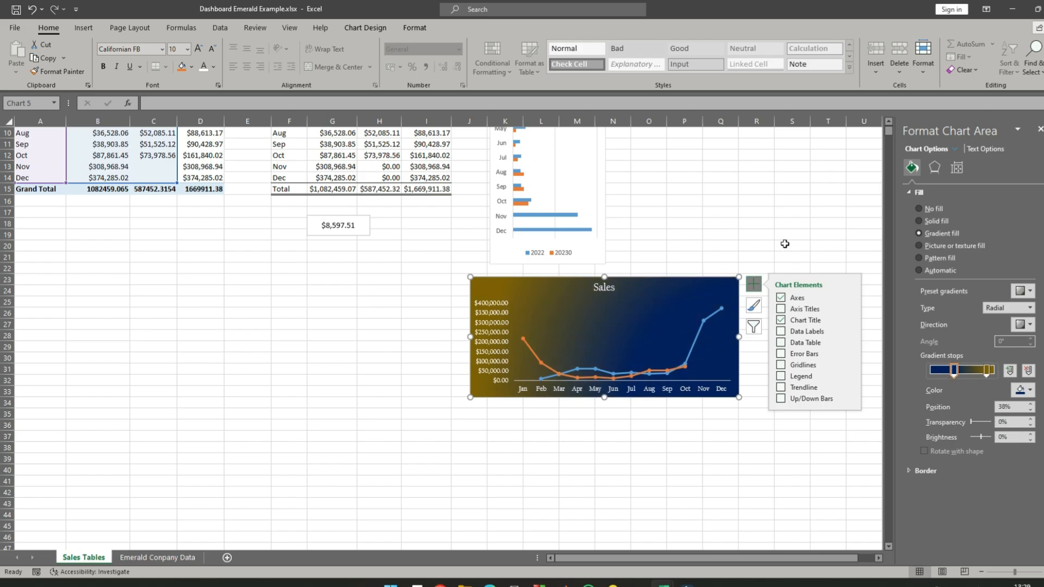
left_click(754, 223)
- Give the Sales bar chart's background the same radial blue-and-gold gradient fill and set its text to white
scroll(660, 201, "up", 3)
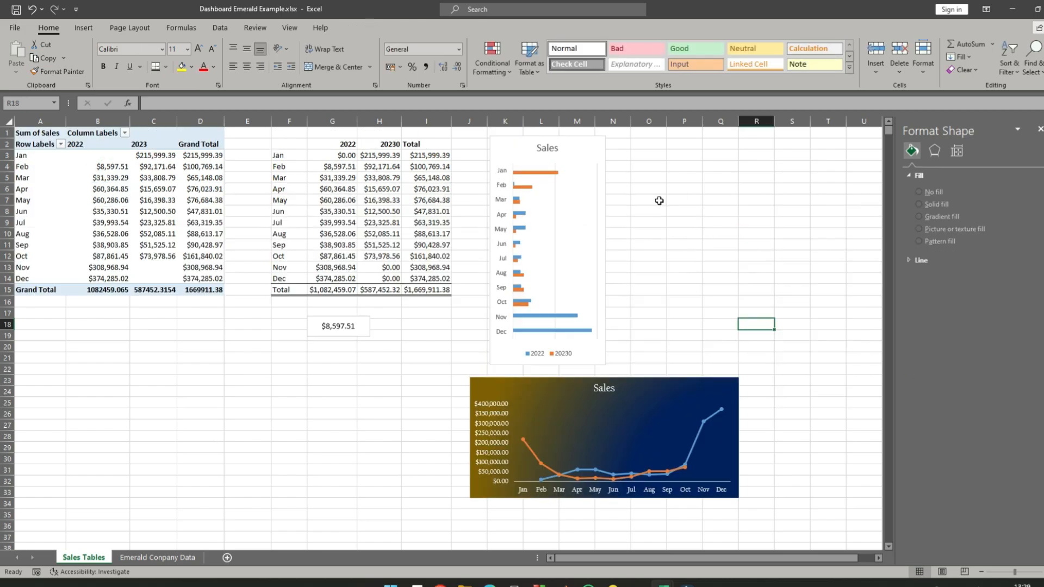
left_click(512, 145)
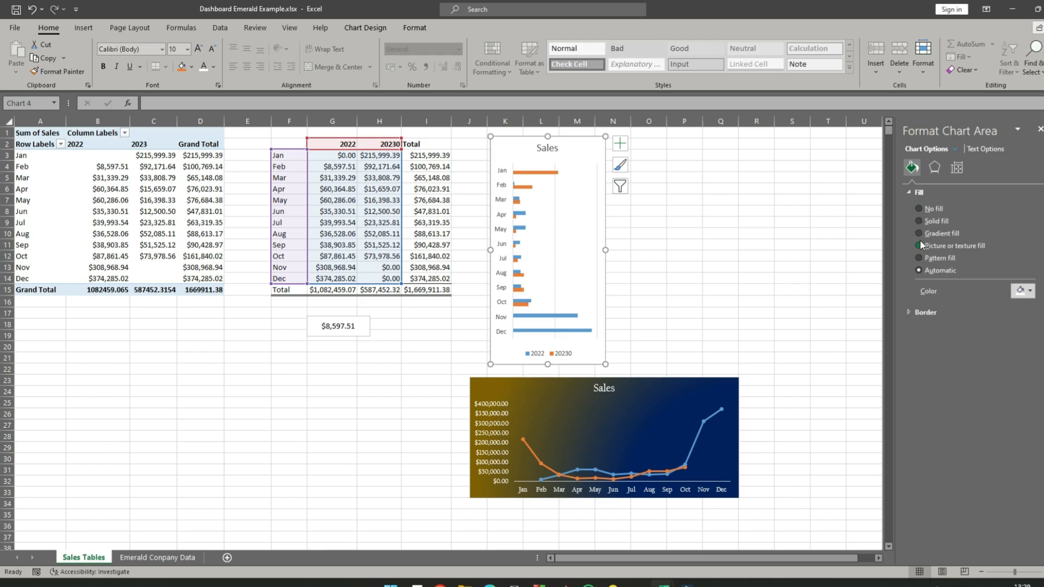
left_click(922, 235)
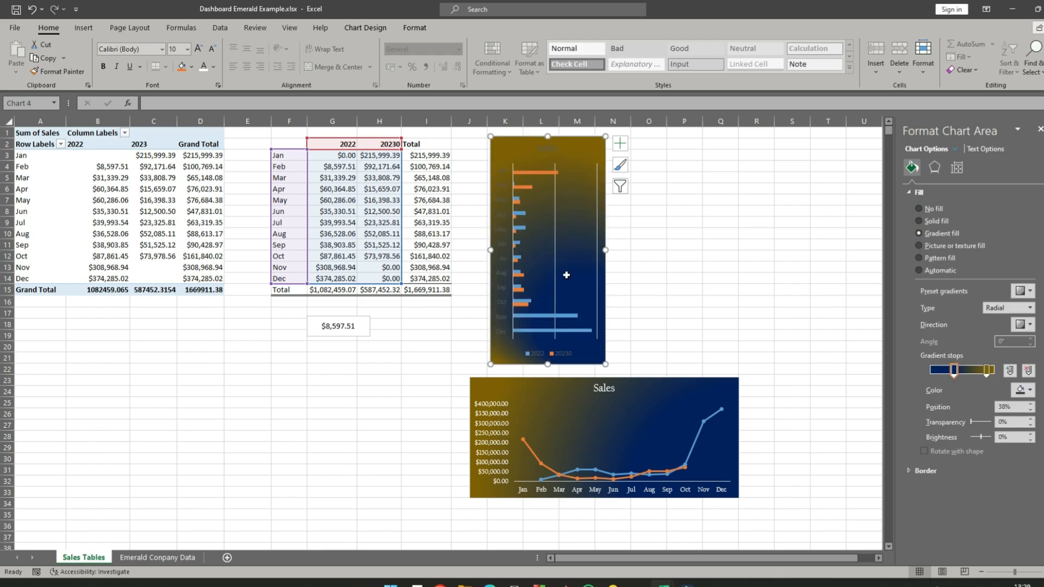
left_click(214, 67)
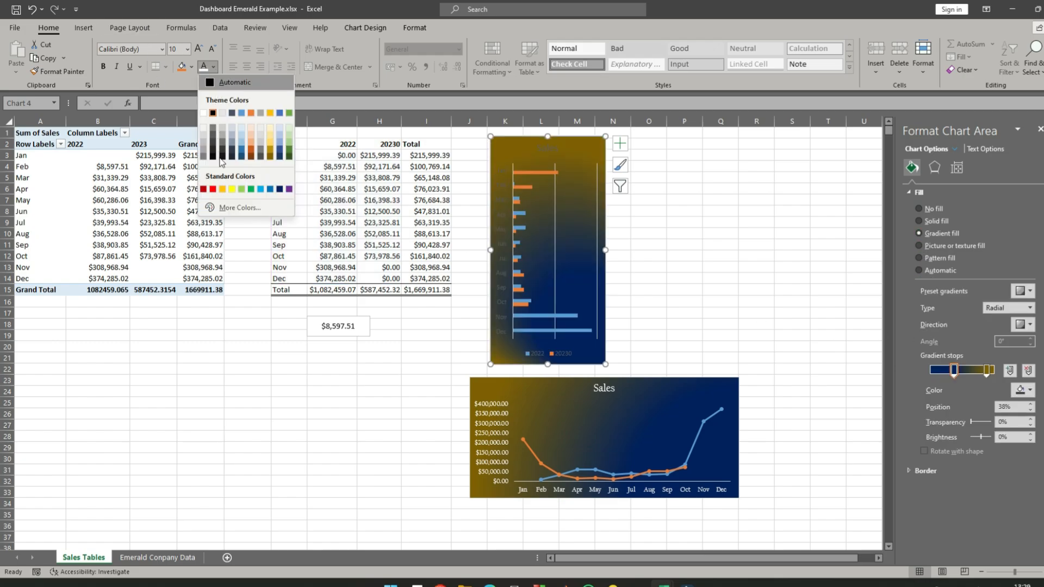
left_click(204, 114)
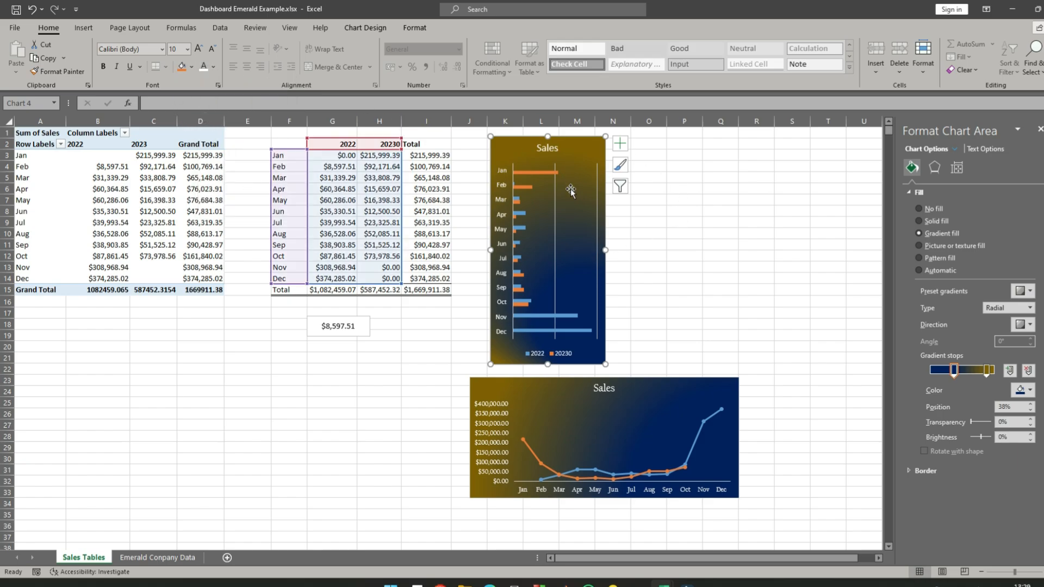
left_click(729, 243)
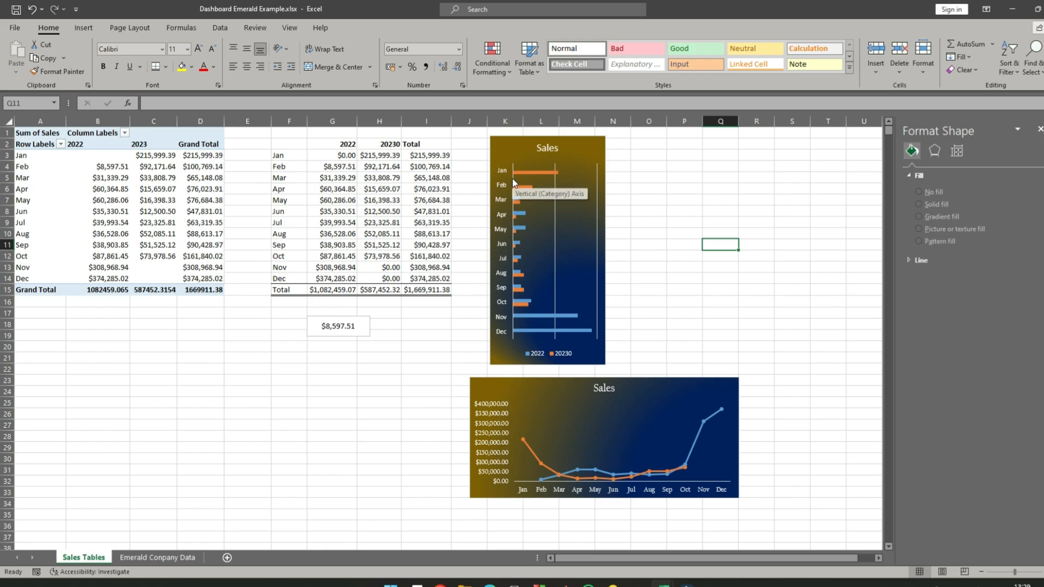
- Give the bar chart's 2023 series a gradient fill and set its 89% gradient stop to red
left_click(935, 151)
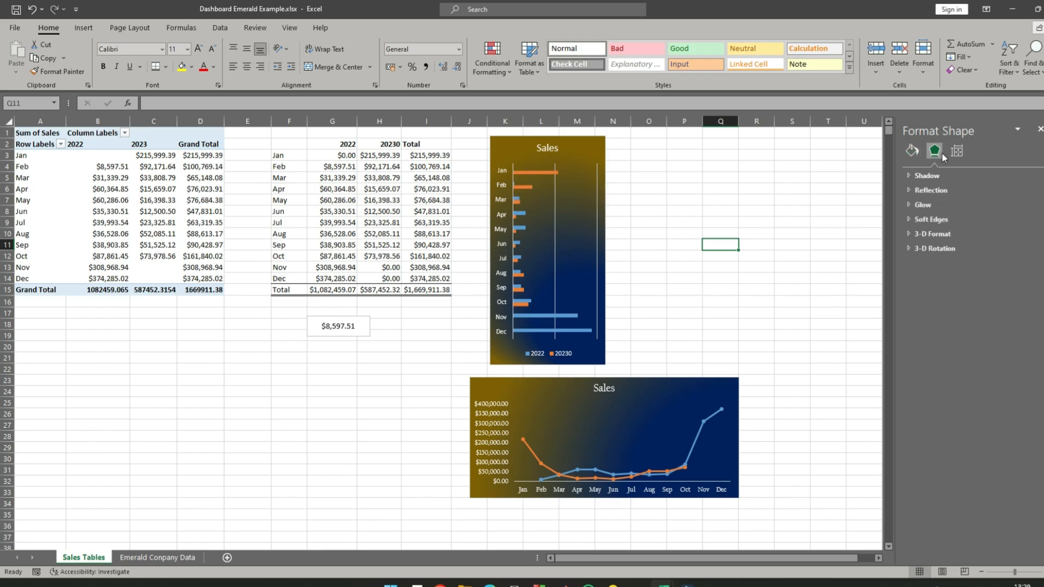
left_click(913, 154)
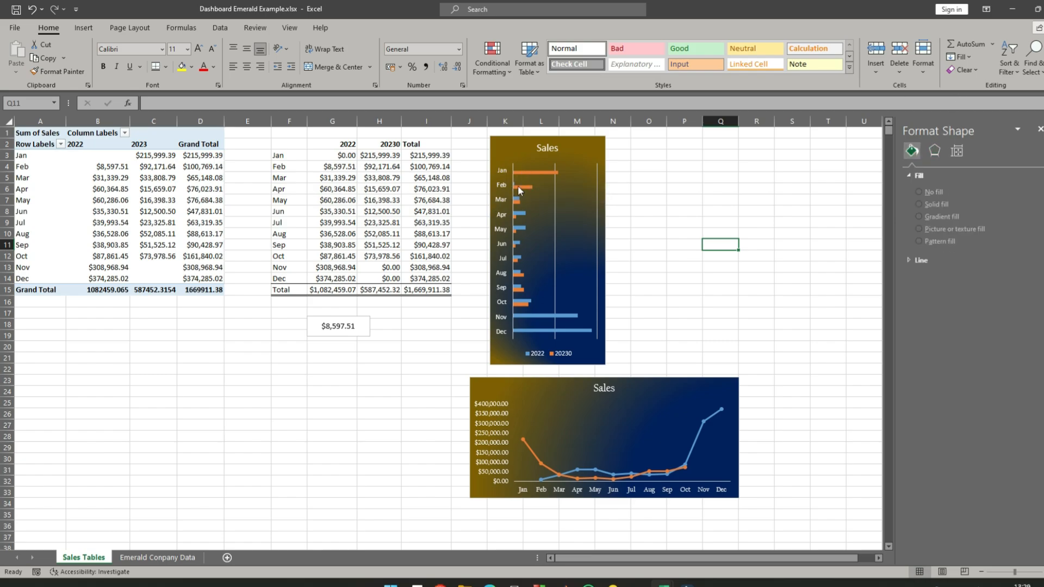
left_click(533, 172)
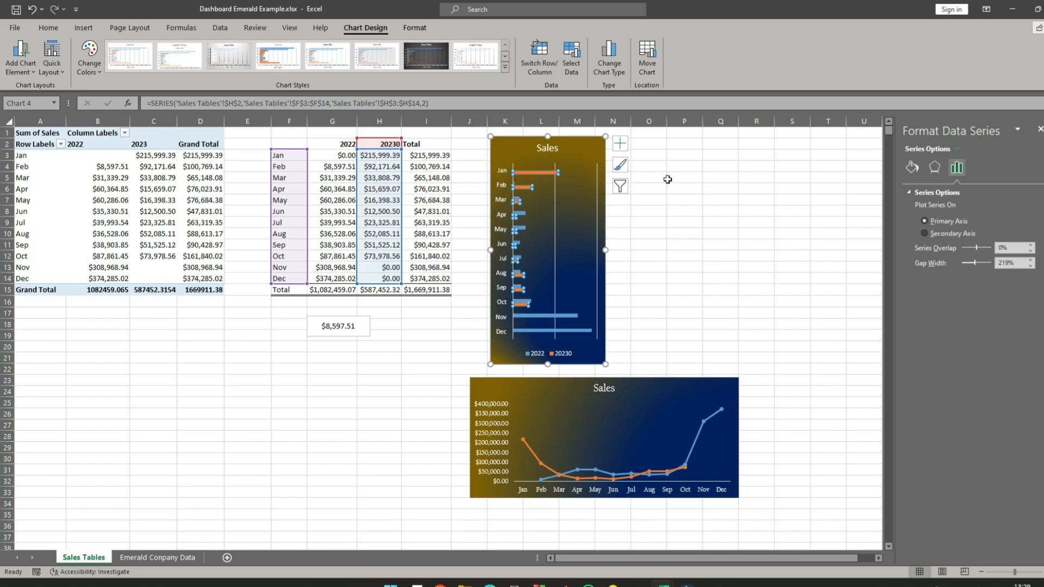
left_click(914, 168)
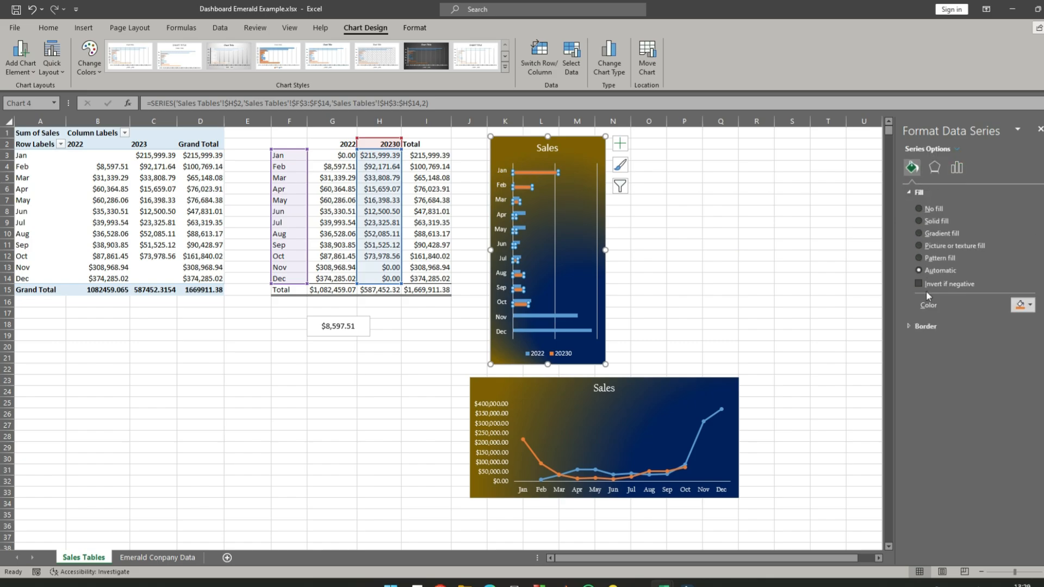
left_click(921, 236)
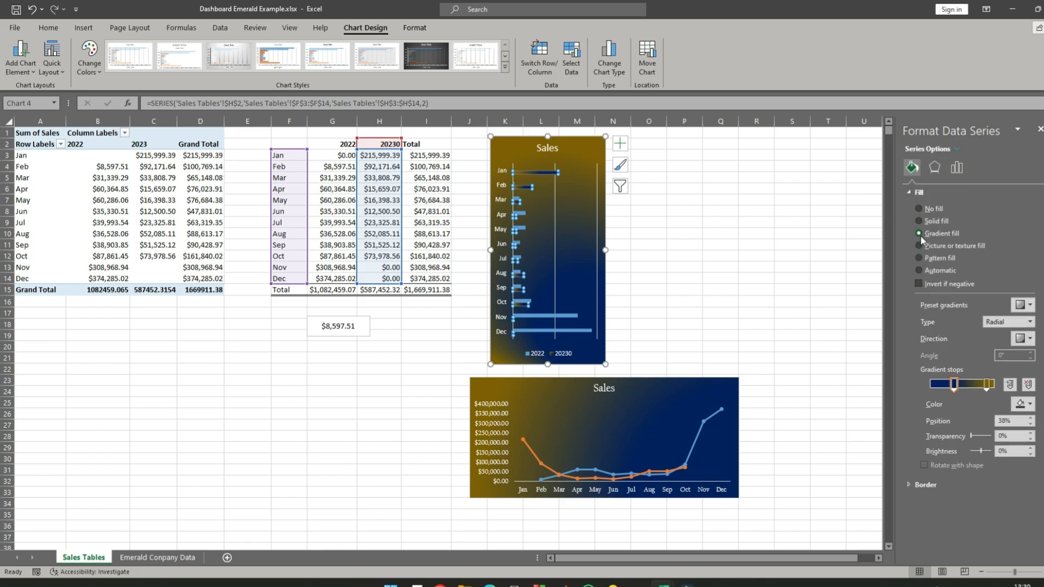
left_click(986, 391)
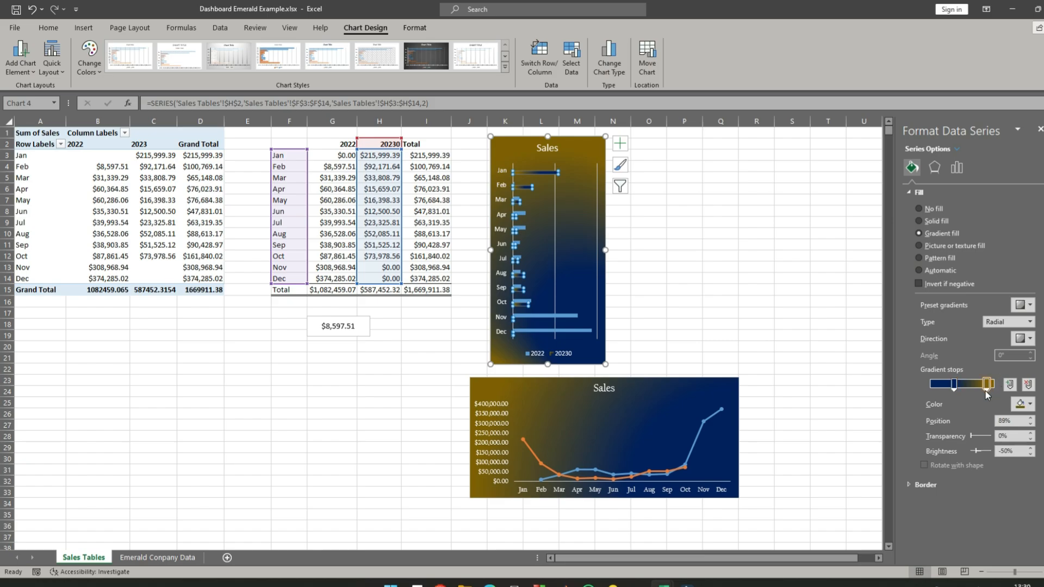
left_click(1027, 405)
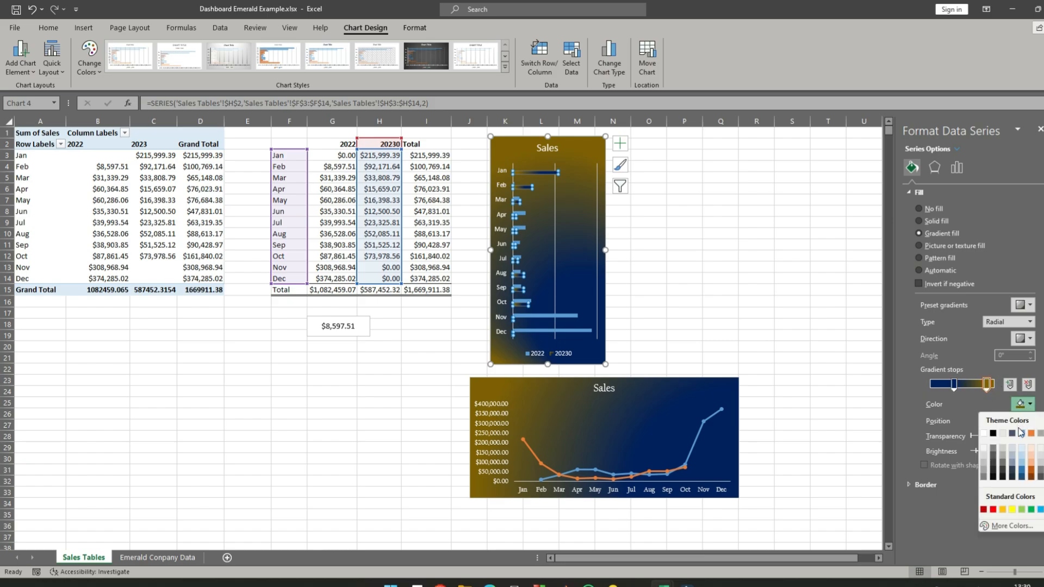
left_click(994, 511)
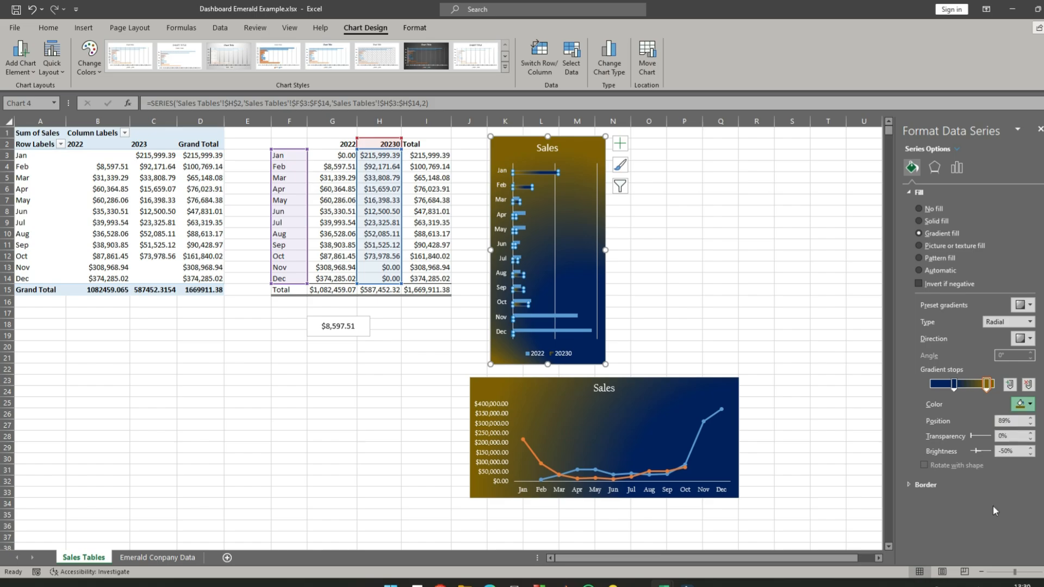
- Try purple and blue for the 38% gradient stop of the 2023 bars, and set it to green
left_click(955, 390)
left_click(1029, 404)
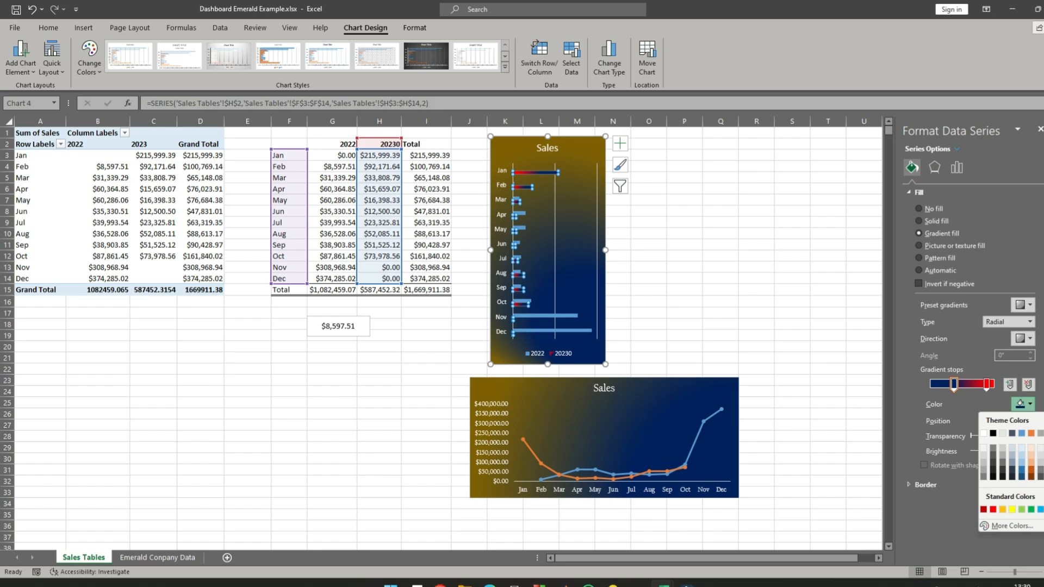
left_click(1043, 509)
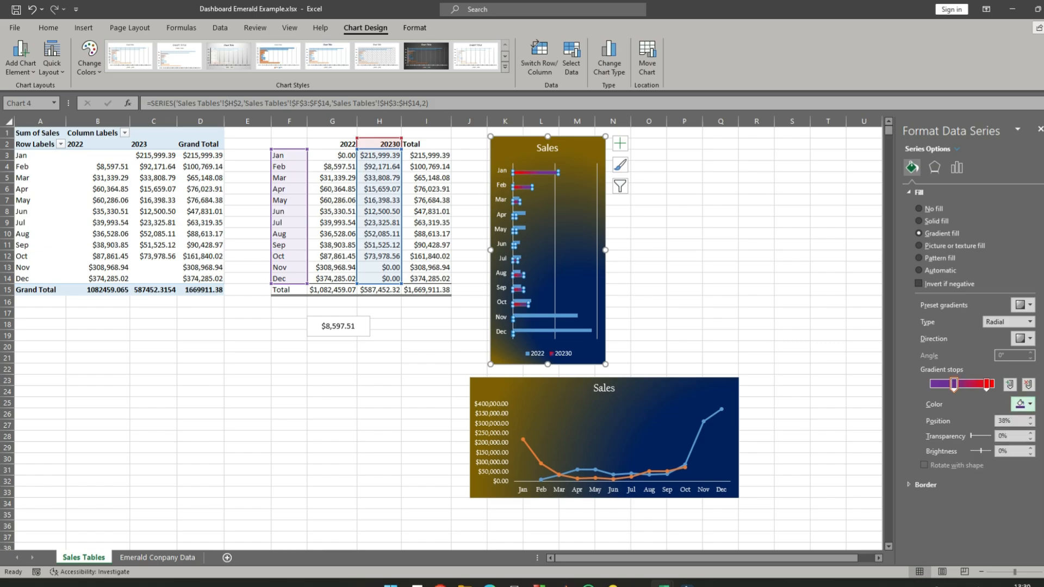
left_click(1030, 405)
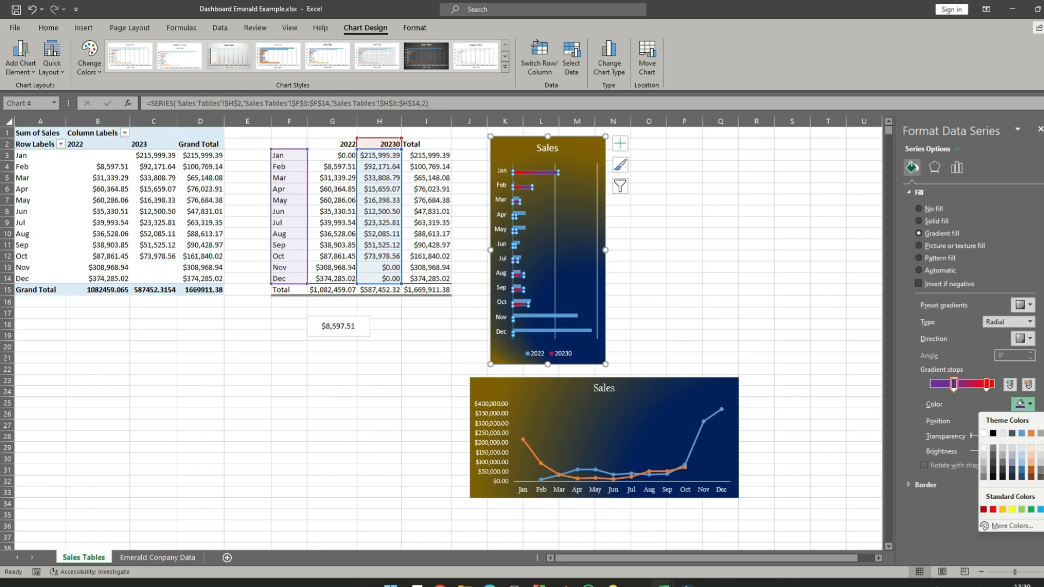
left_click(1043, 509)
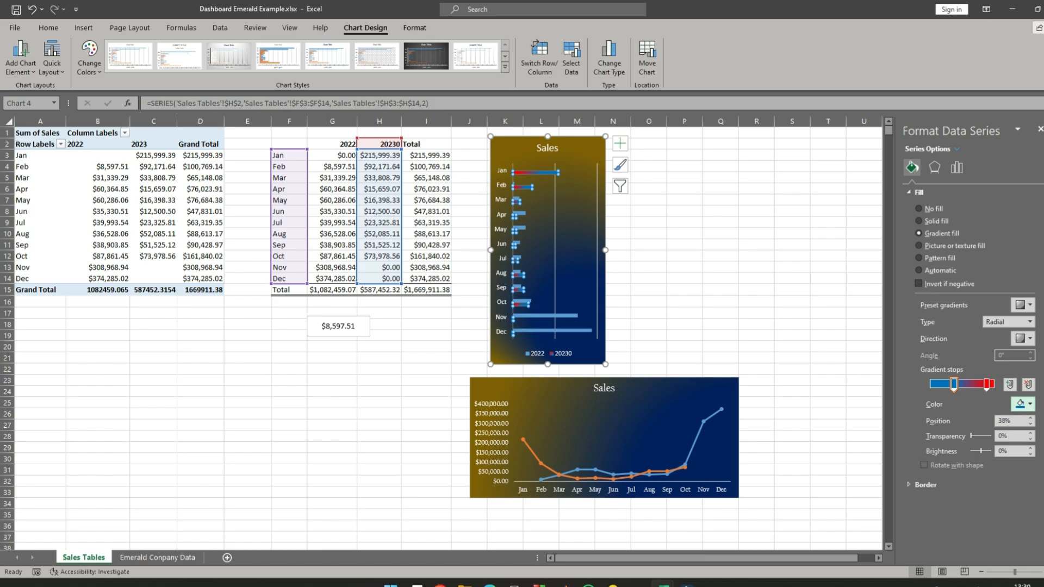
left_click(1030, 405)
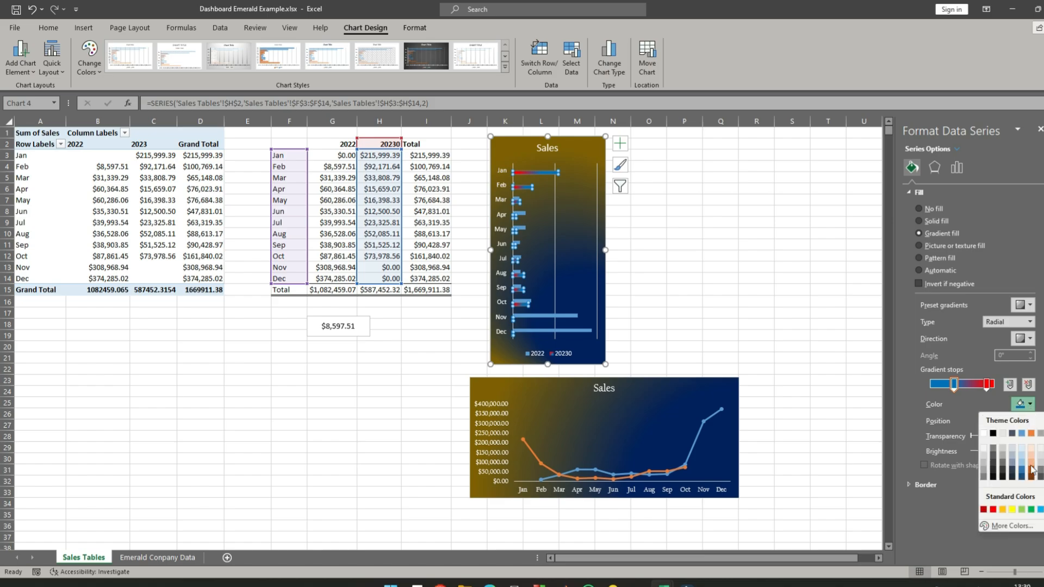
left_click(1031, 509)
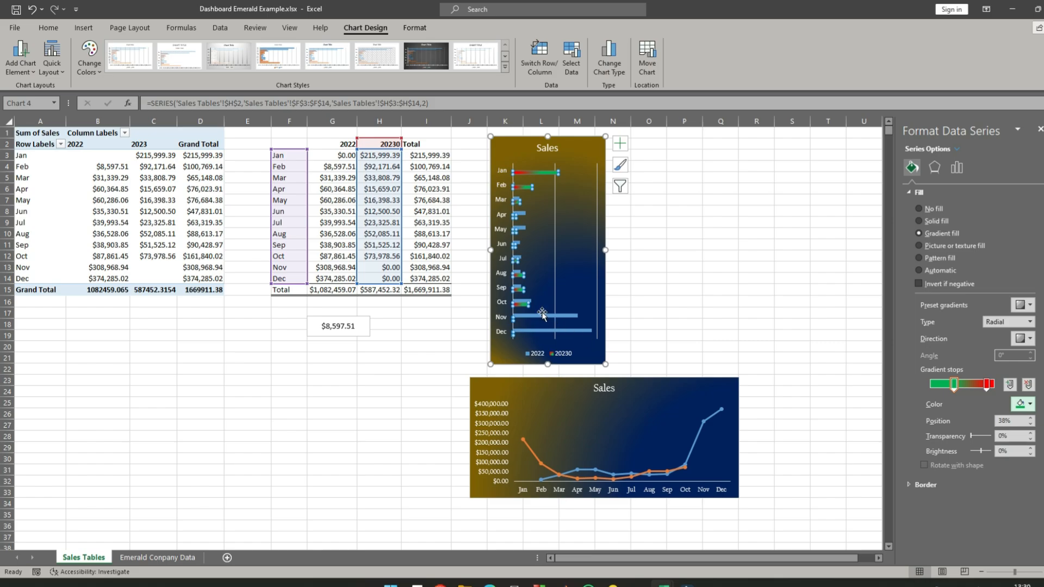
- Give the Sales bar chart's 2022 series a gradient fill and set its 38% gradient stop to dark blue
left_click(674, 305)
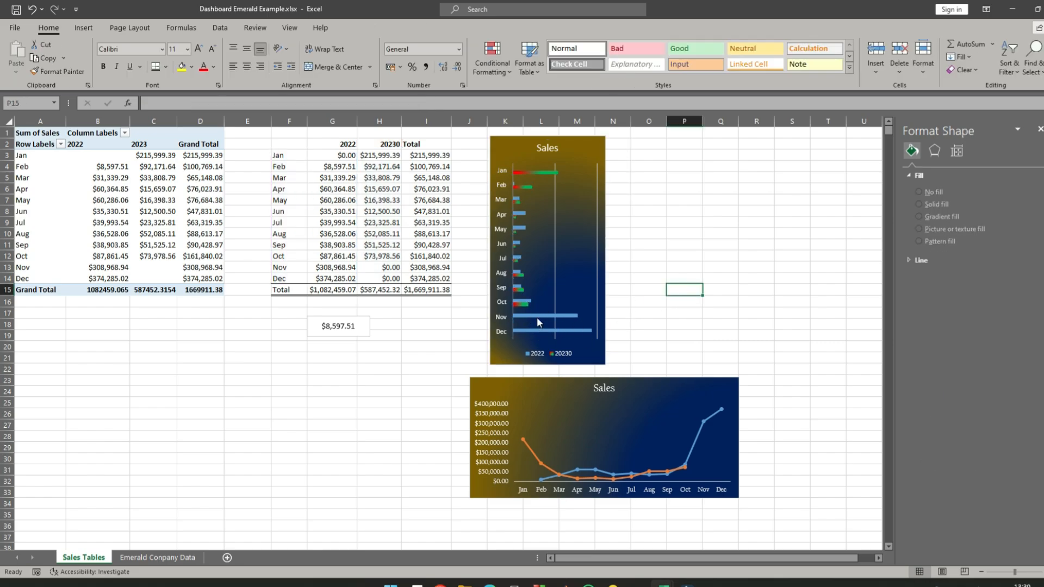
left_click(537, 316)
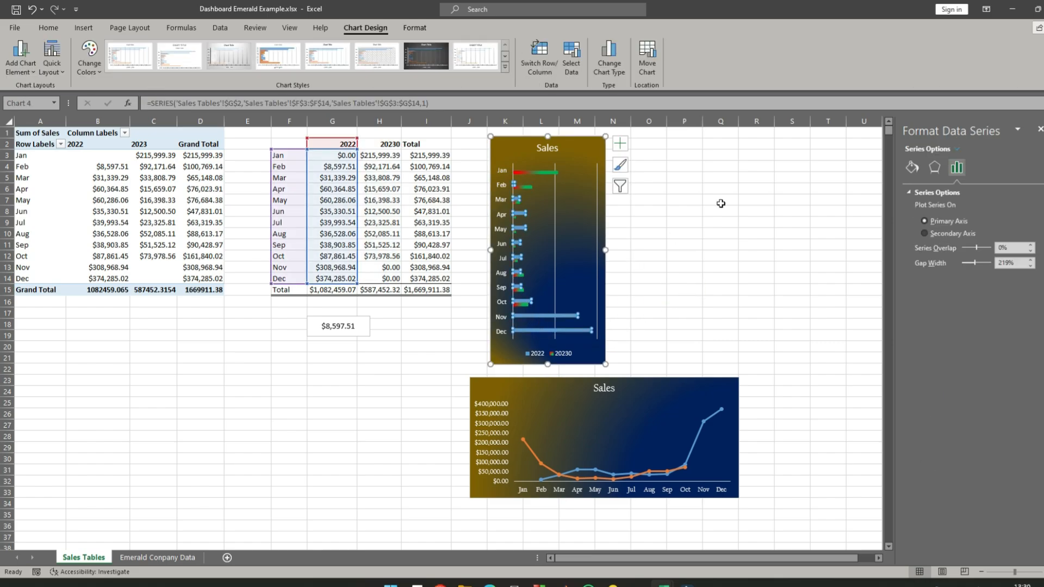
left_click(918, 167)
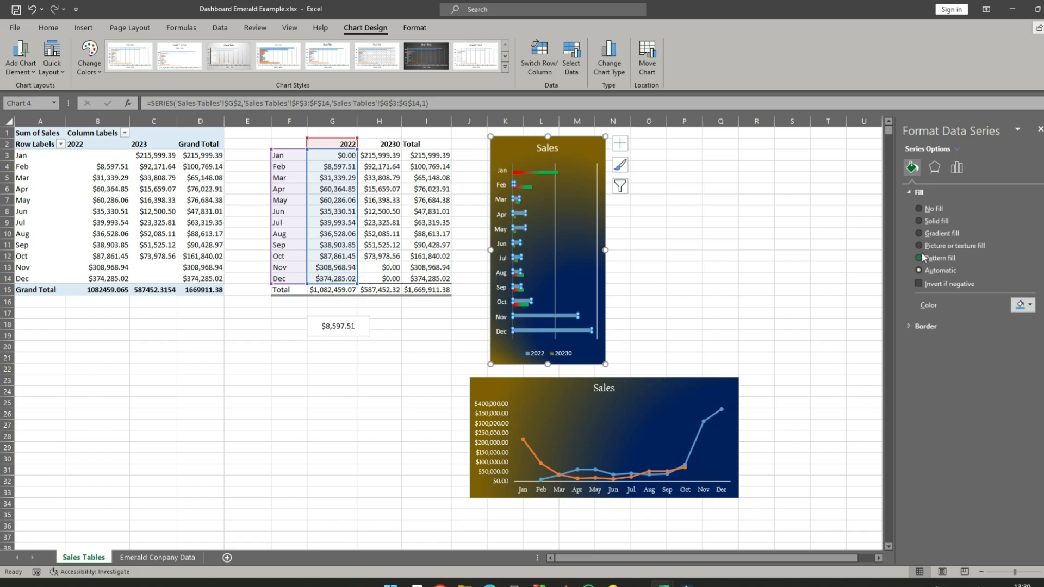
left_click(920, 235)
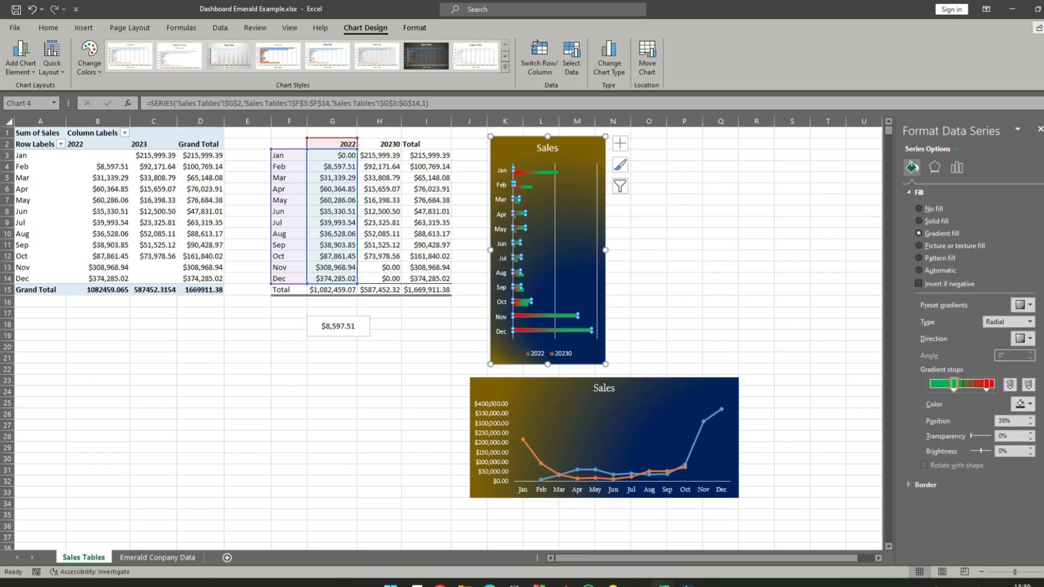
left_click(1023, 404)
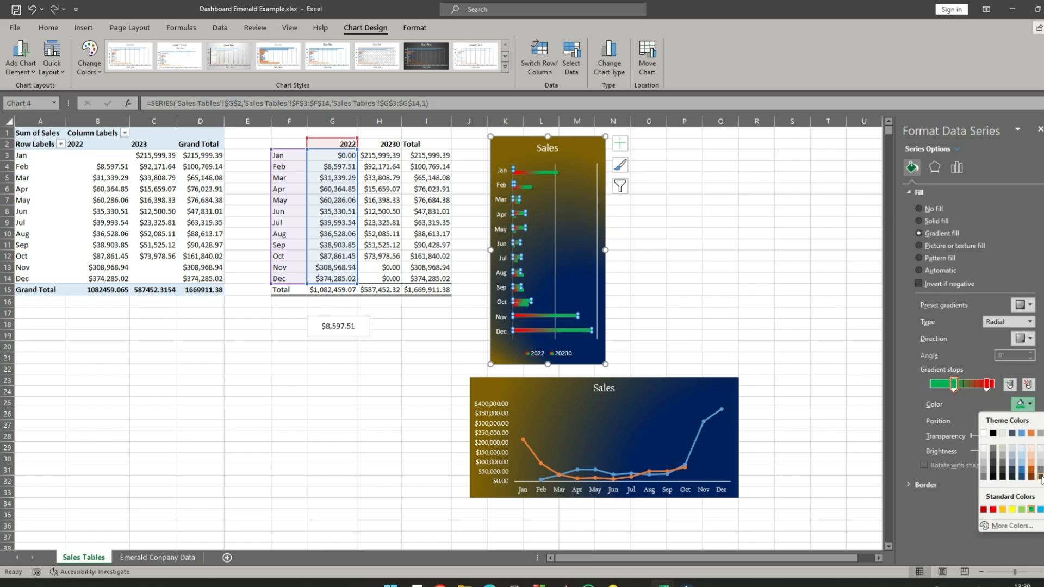
left_click(1043, 510)
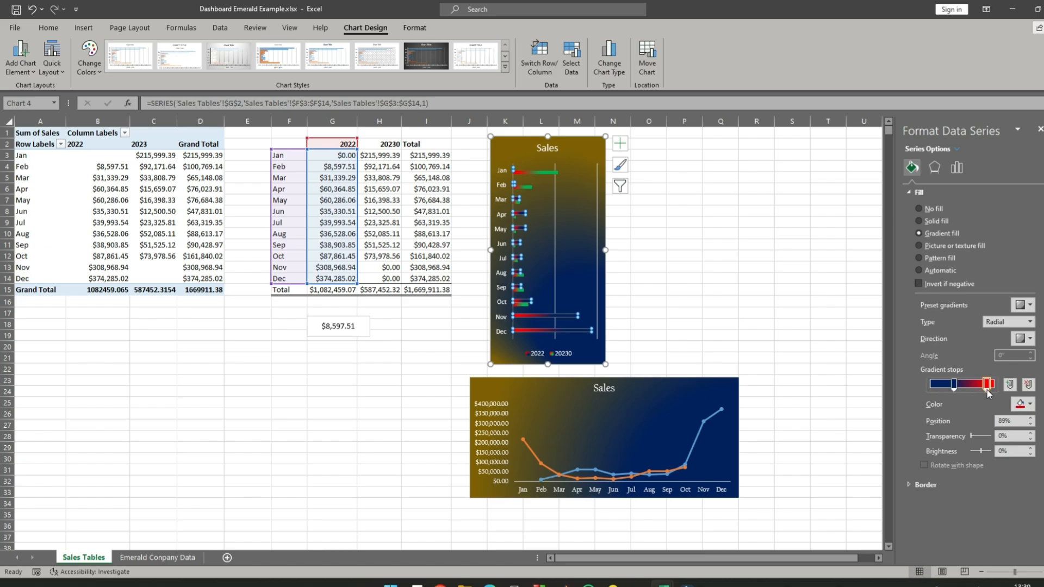
- Try yellow for the 89% gradient stop of the 2022 bars, and set it to dark red
left_click(1030, 404)
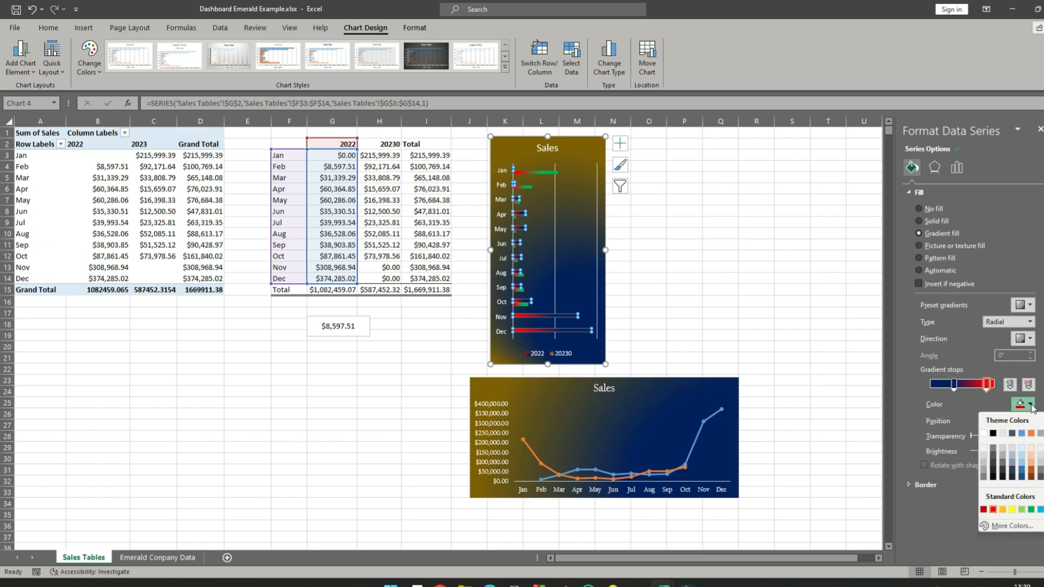
left_click(1012, 510)
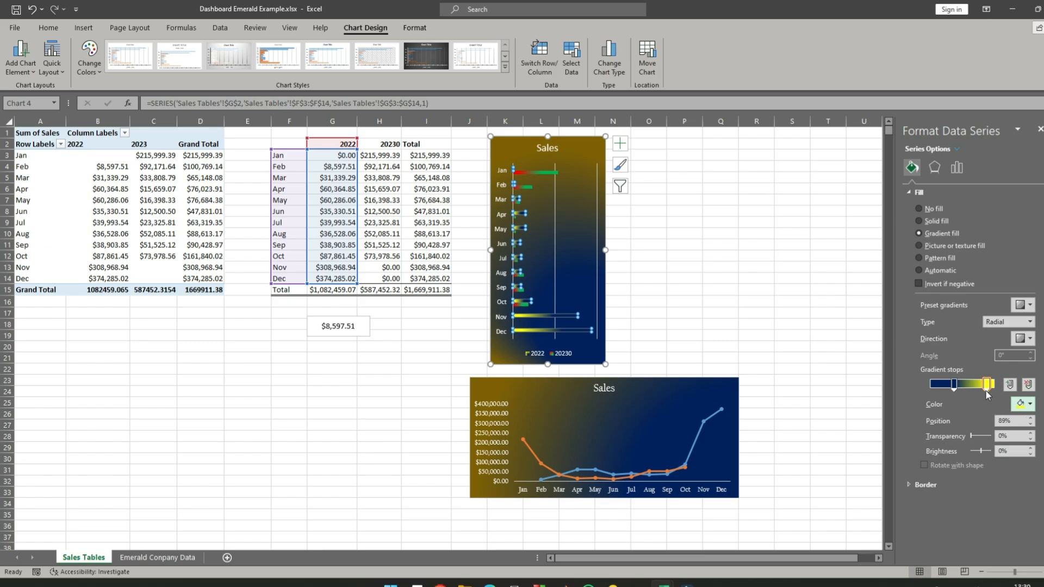
left_click(1032, 407)
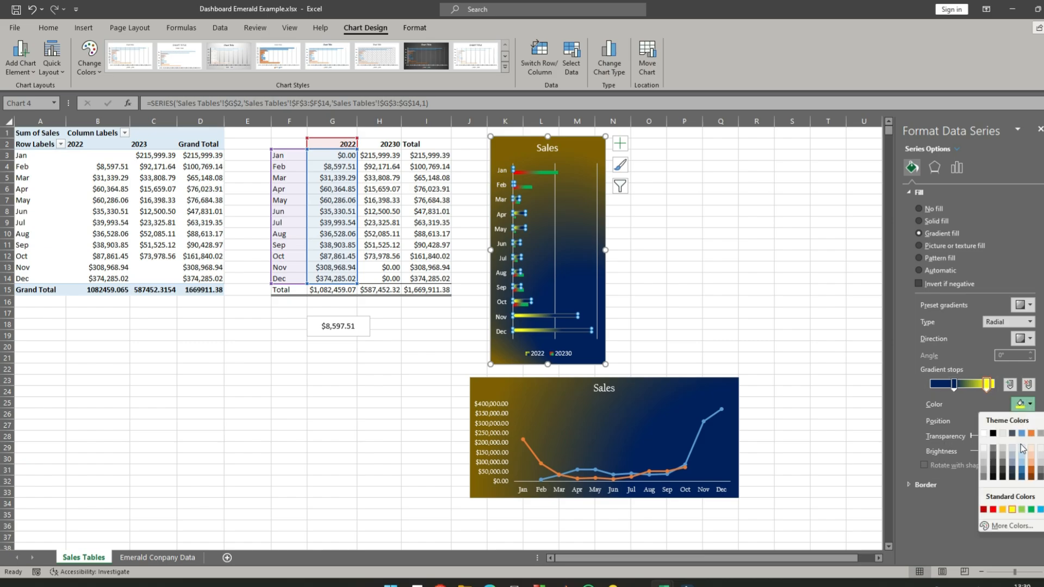
left_click(993, 510)
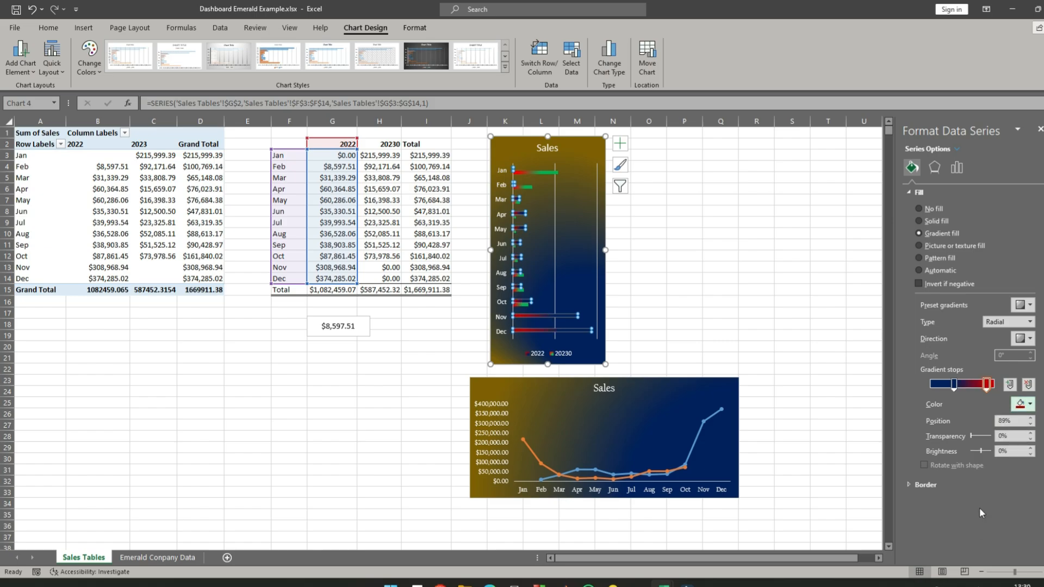
left_click(686, 302)
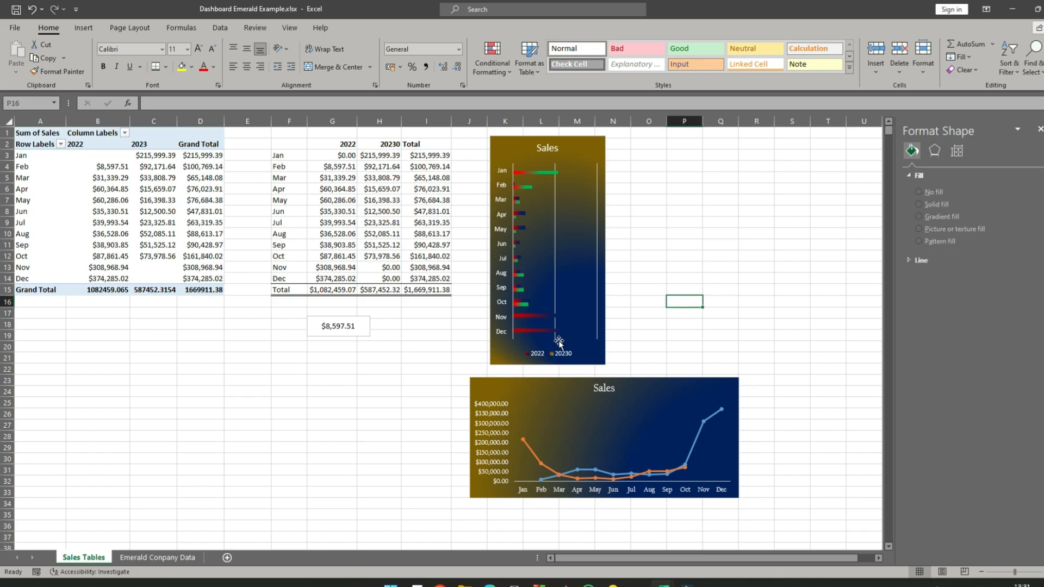
- Change the 38% gradient stop of the bar chart's 2022 series to yellow
left_click(527, 333)
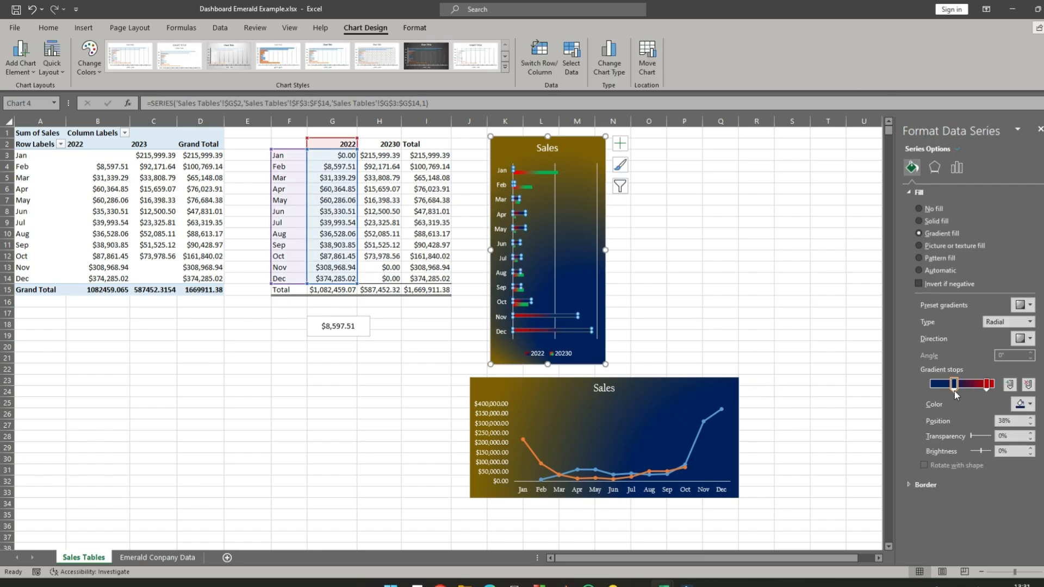
left_click(1030, 404)
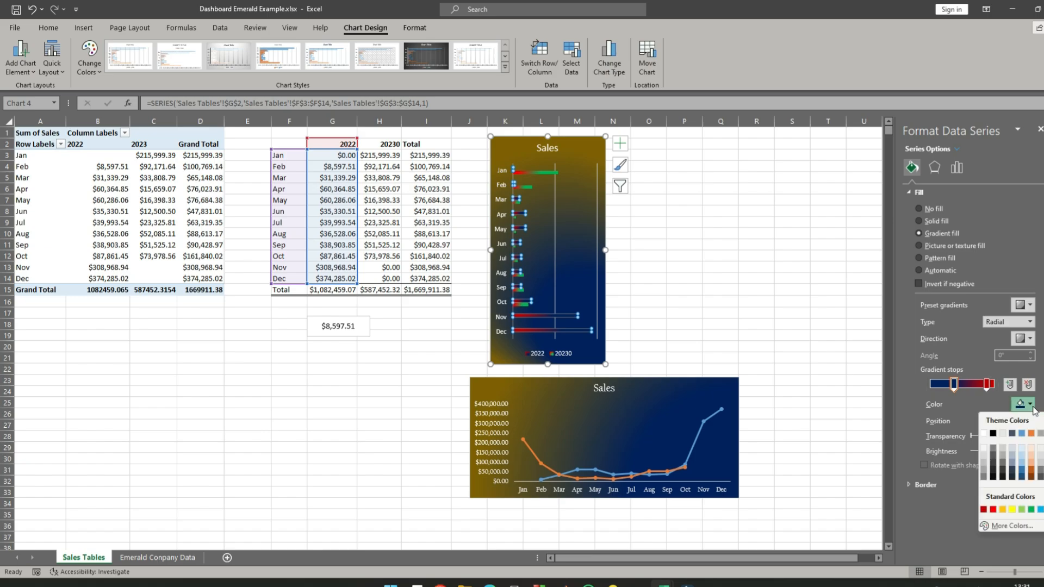
left_click(1013, 511)
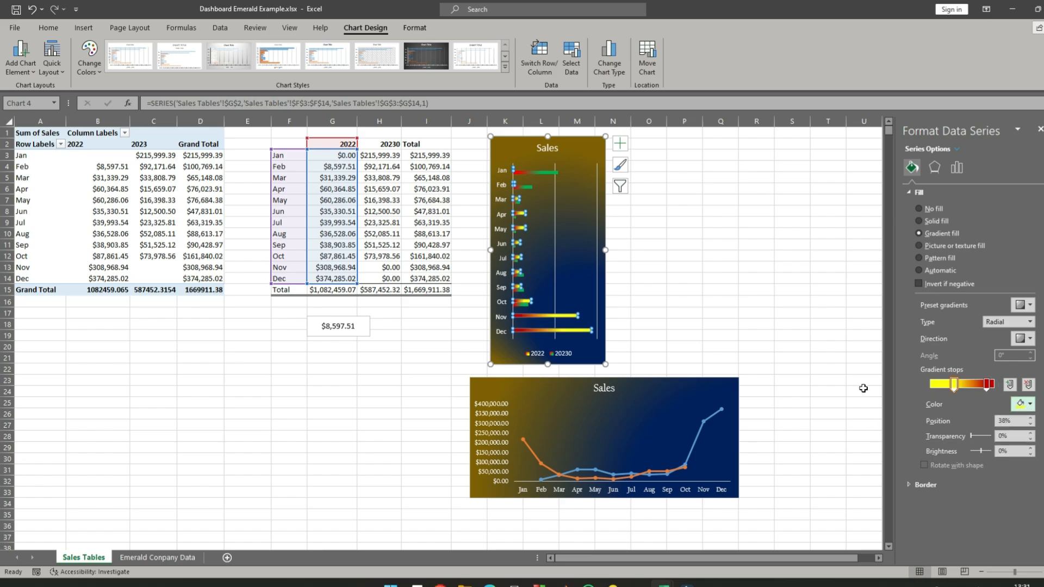
left_click(813, 310)
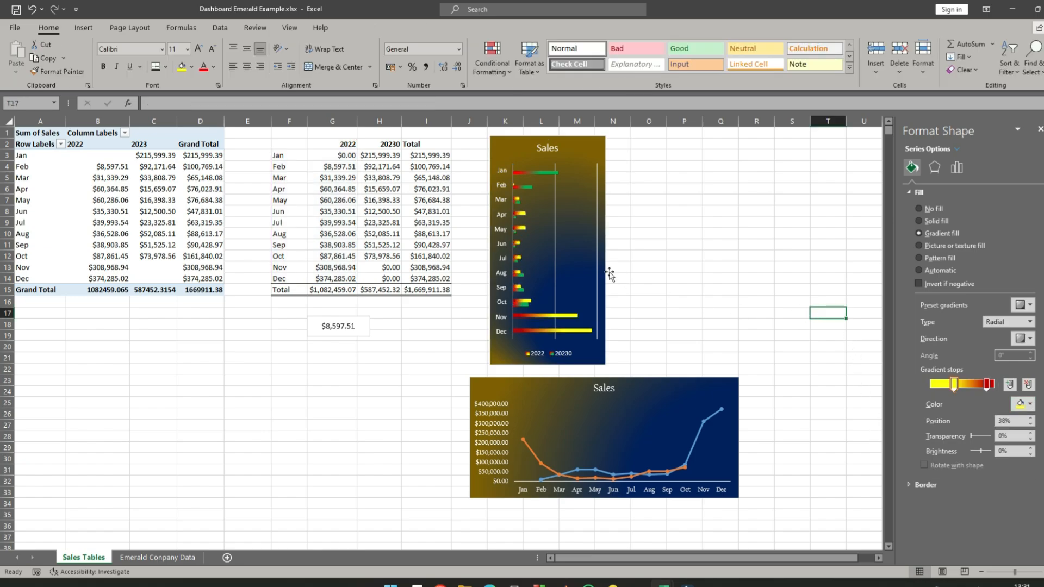
left_click(659, 237)
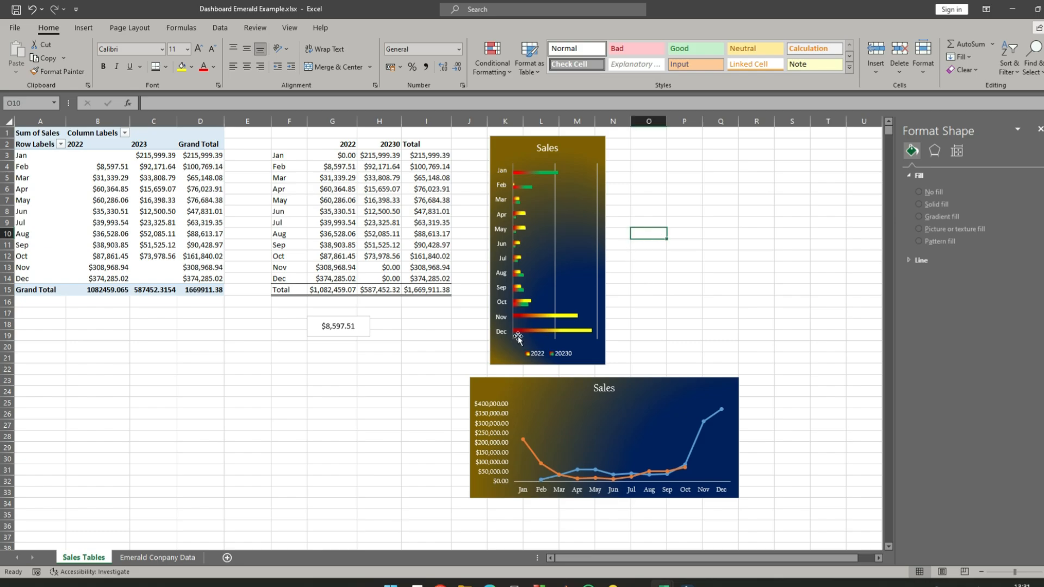
left_click(548, 320)
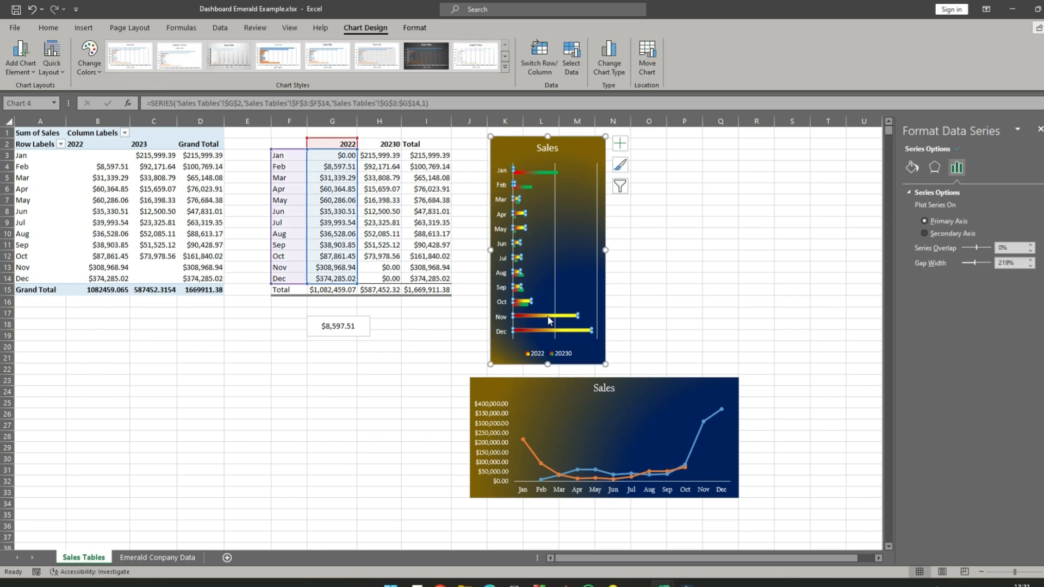
left_click(913, 168)
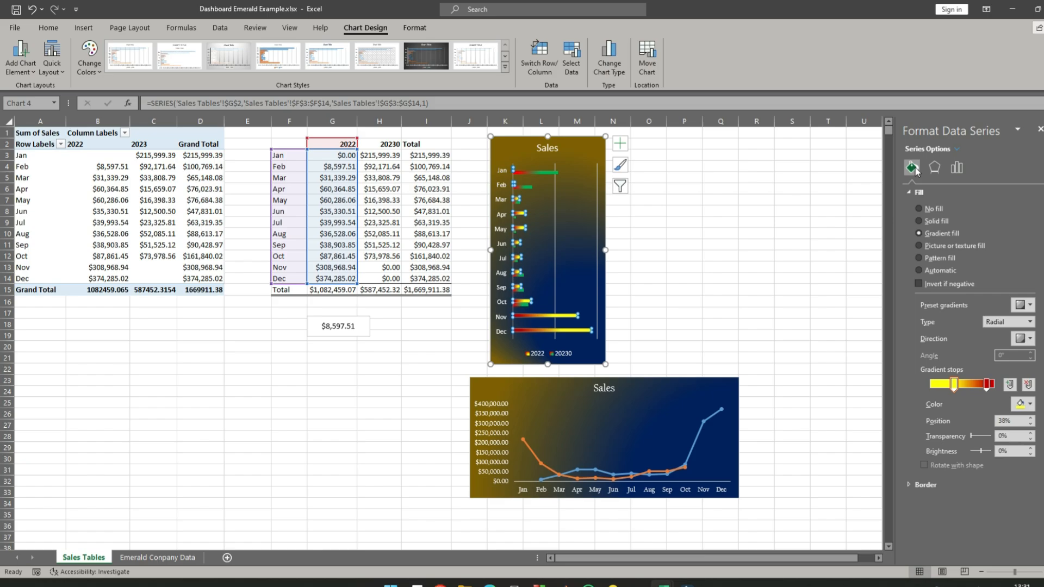
left_click(1030, 322)
left_click(856, 312)
left_click(717, 257)
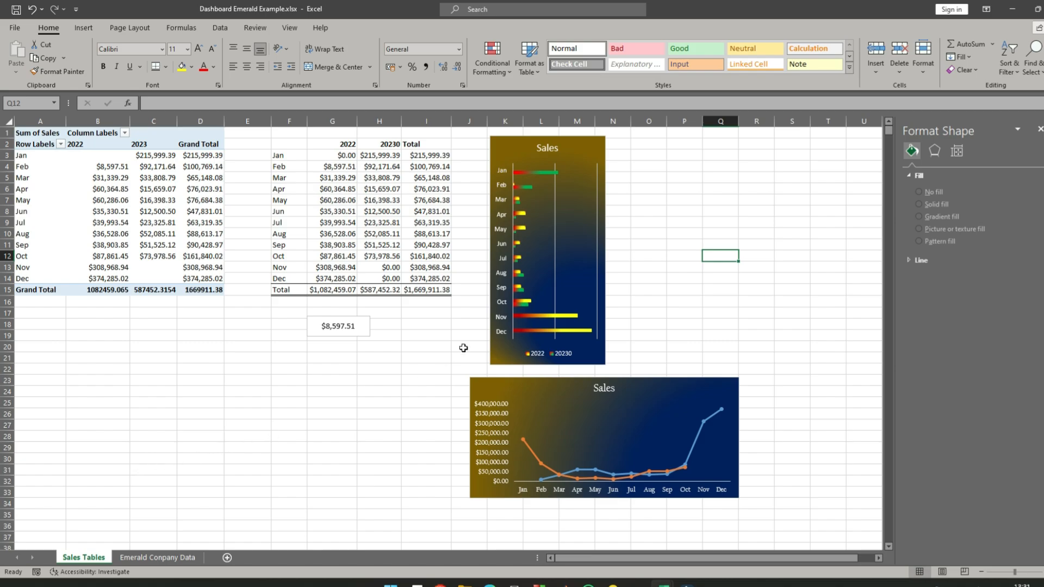
- Move the Sales bar chart up slightly on the Sales Tables sheet
left_click_drag(582, 141, 580, 134)
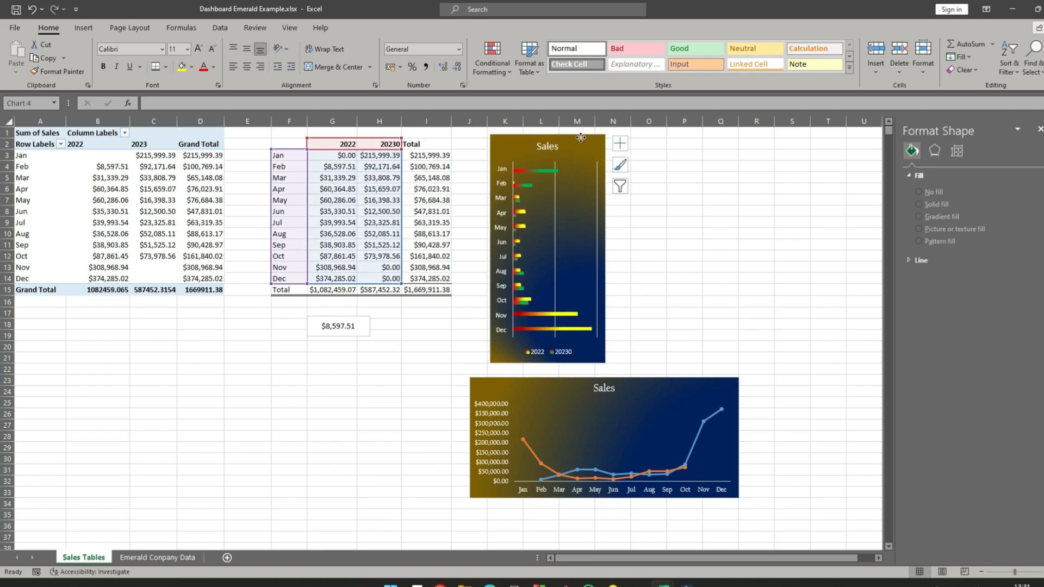
- Add a new worksheet after the Emerald Conpany Data sheet and name it Emerald Dashboard
left_click(163, 558)
left_click(228, 558)
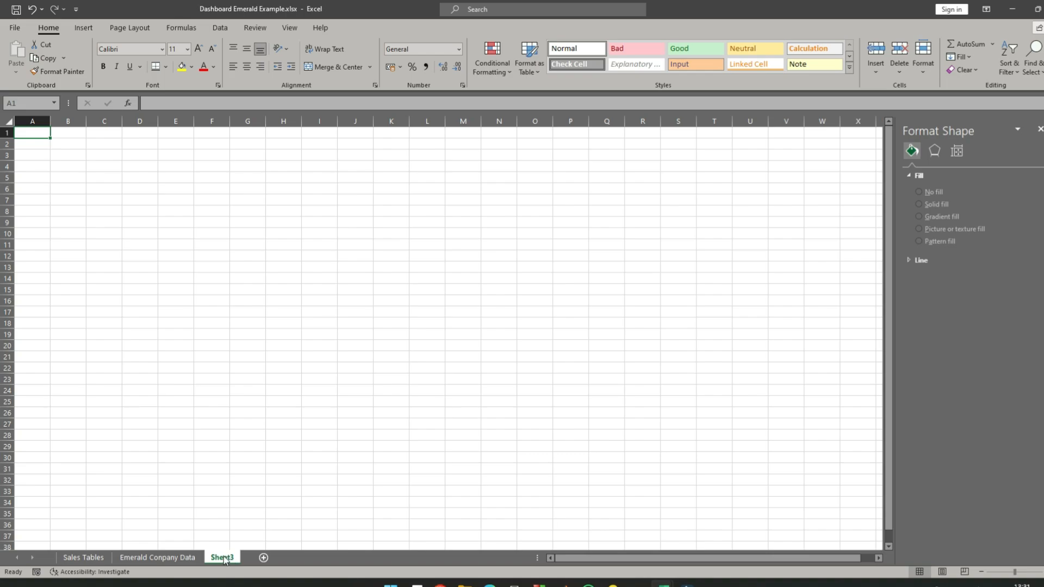
double_click(224, 558)
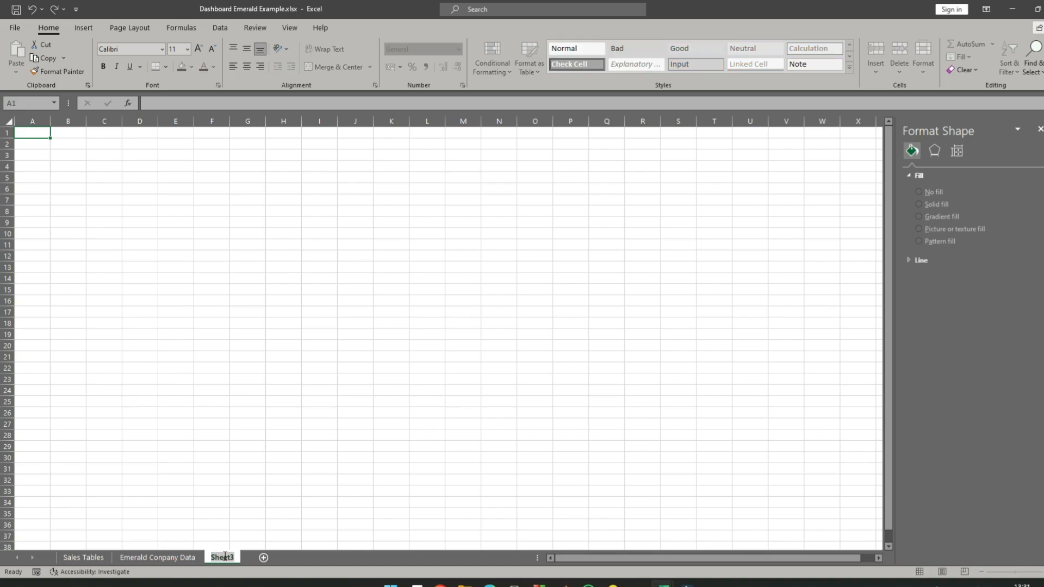
type("Emerald Dashboard")
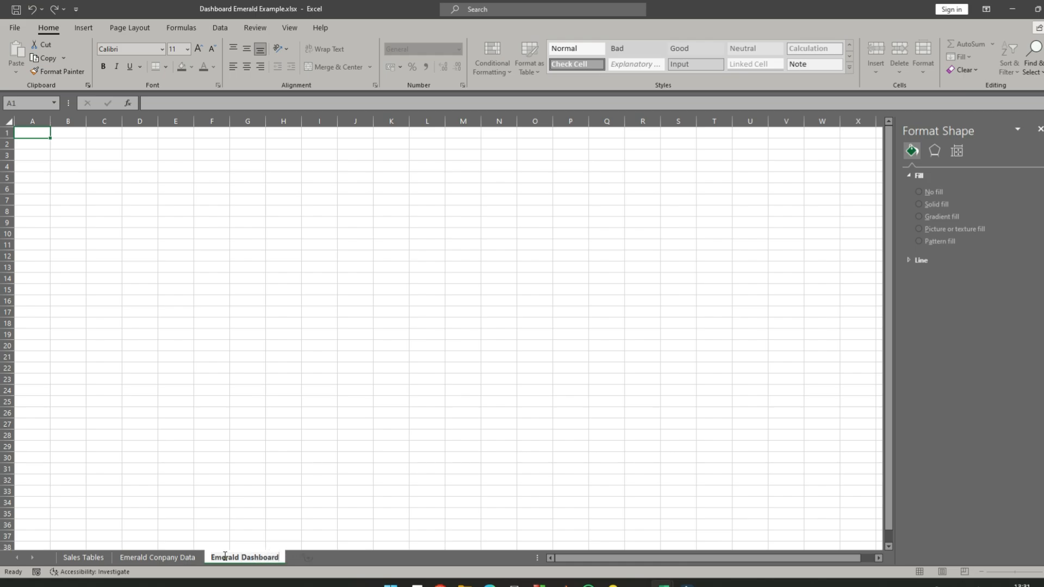
key("Return")
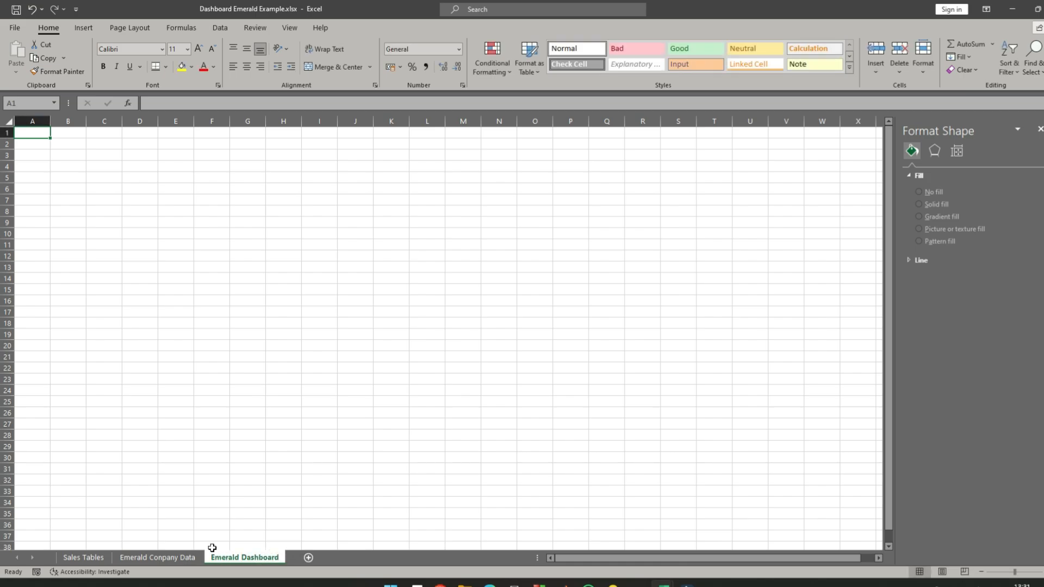
- Make Emerald Dashboard the first sheet in the workbook and turn off its gridlines
left_click_drag(237, 564, 95, 564)
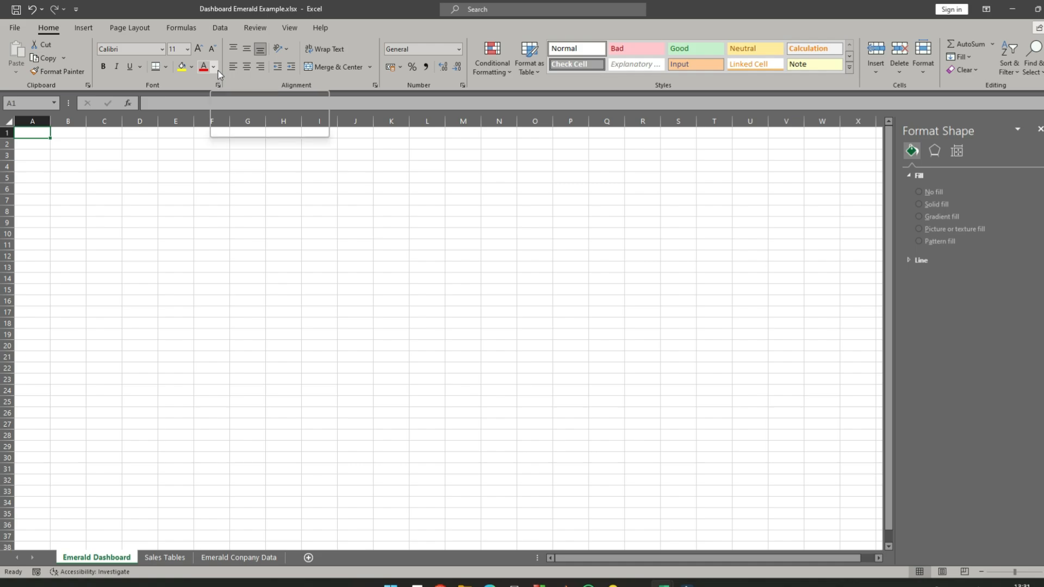
left_click(290, 29)
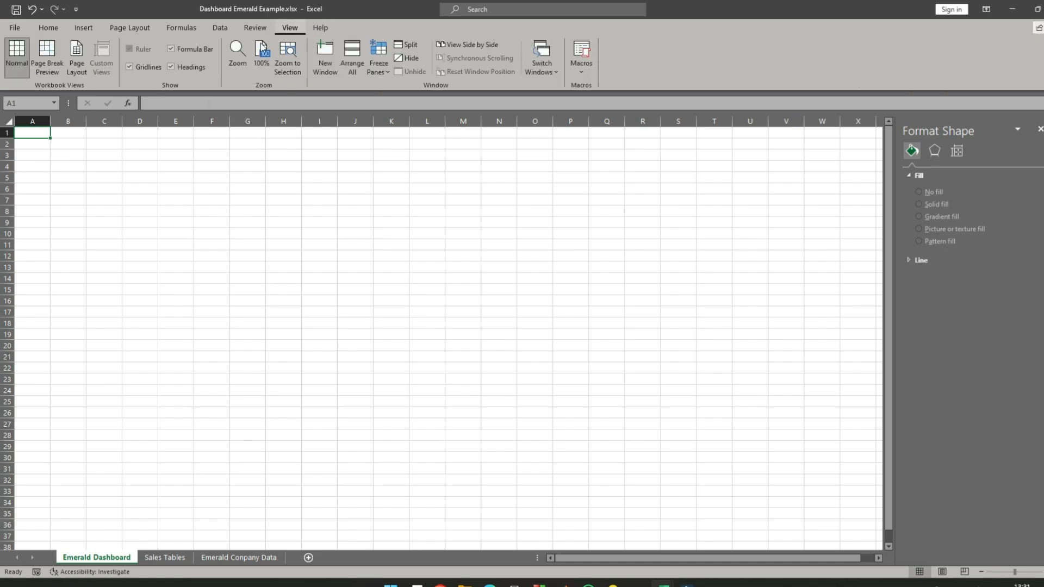
left_click(130, 67)
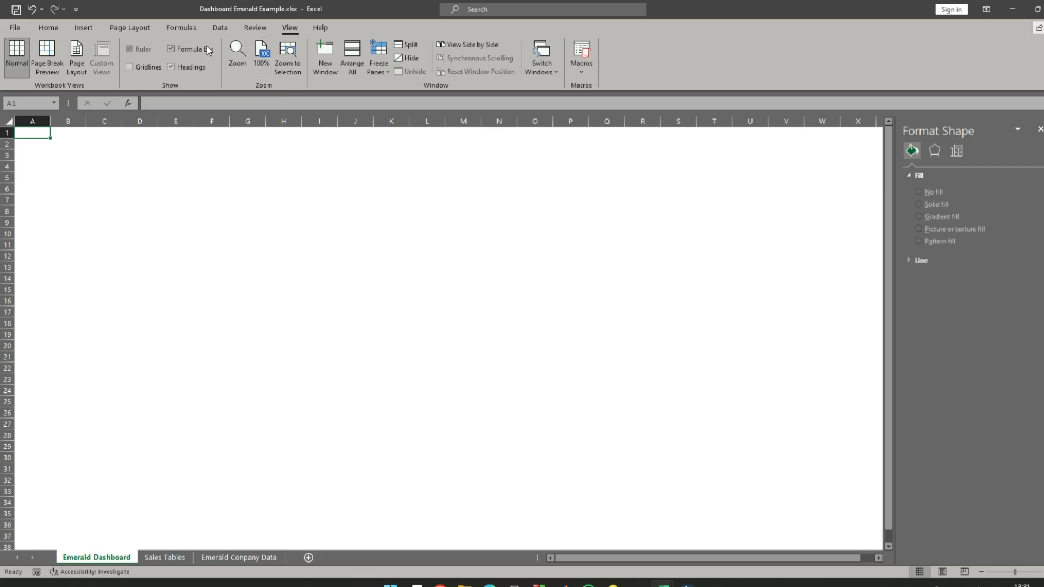
left_click(47, 29)
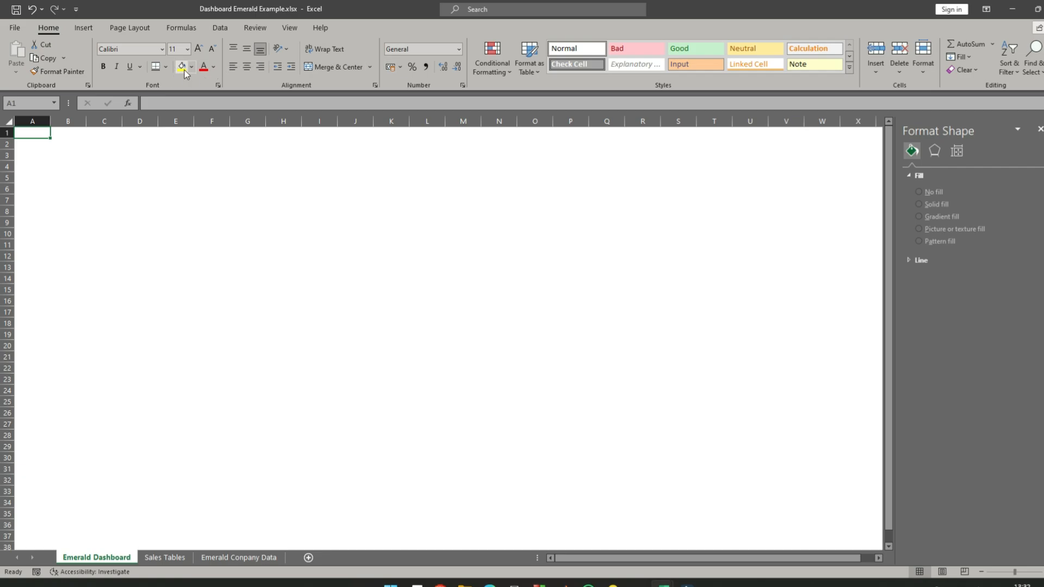
left_click(290, 28)
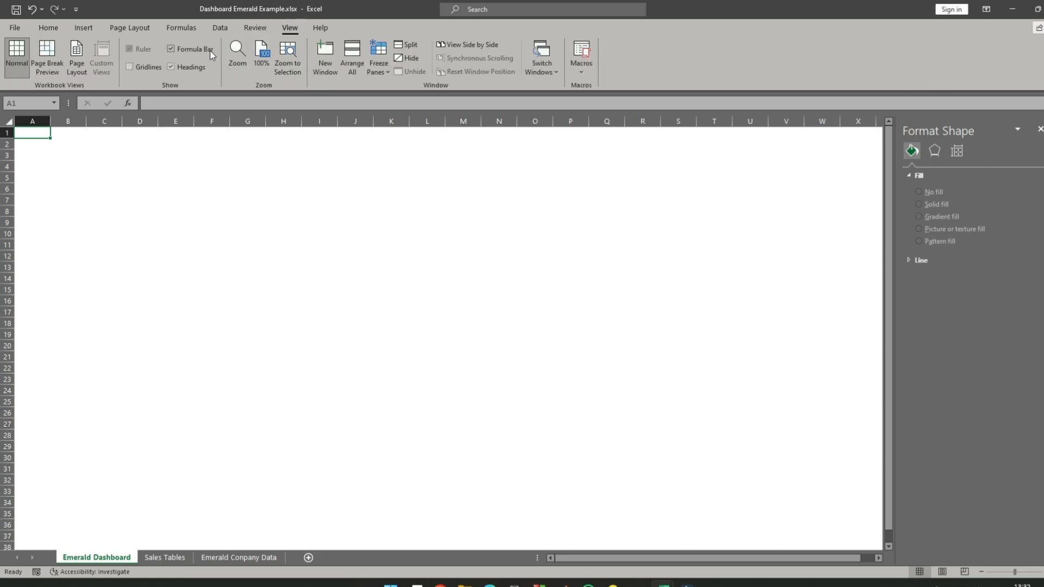
left_click(52, 29)
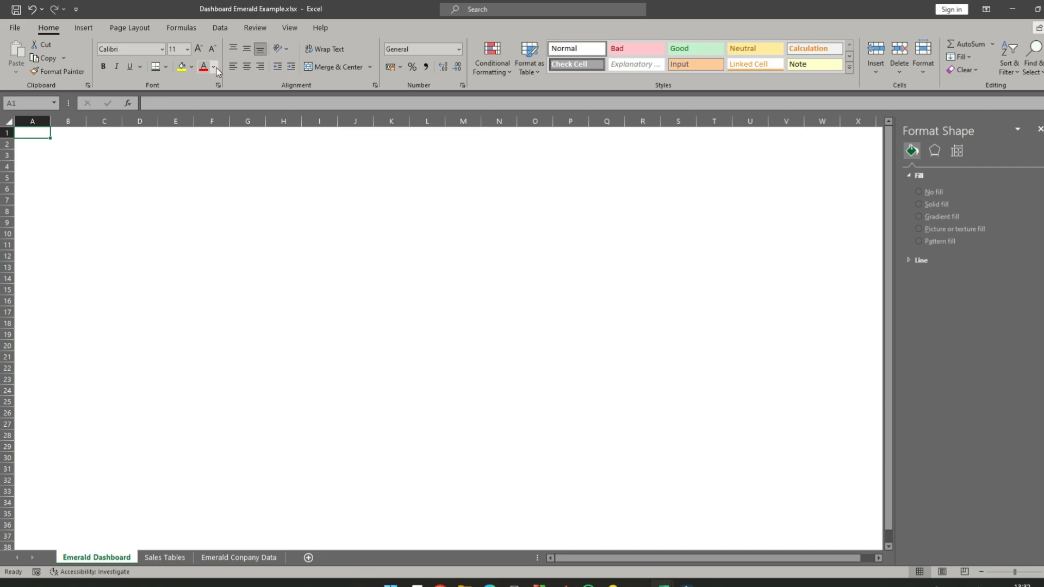
left_click(213, 66)
left_click(191, 67)
left_click(191, 68)
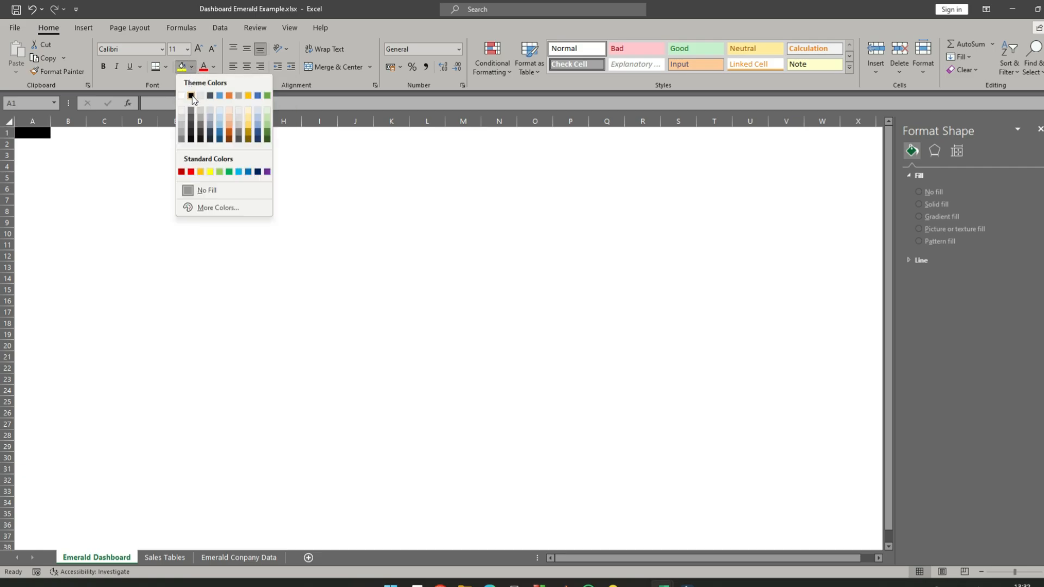
- Fill all cells of the Emerald Dashboard sheet with black
left_click(32, 134)
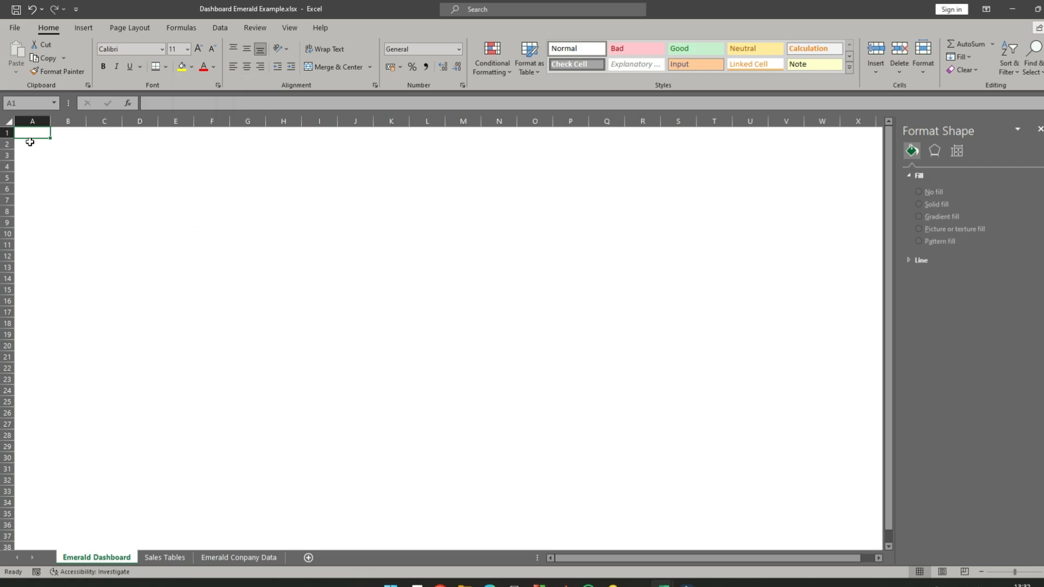
key("ctrl+a")
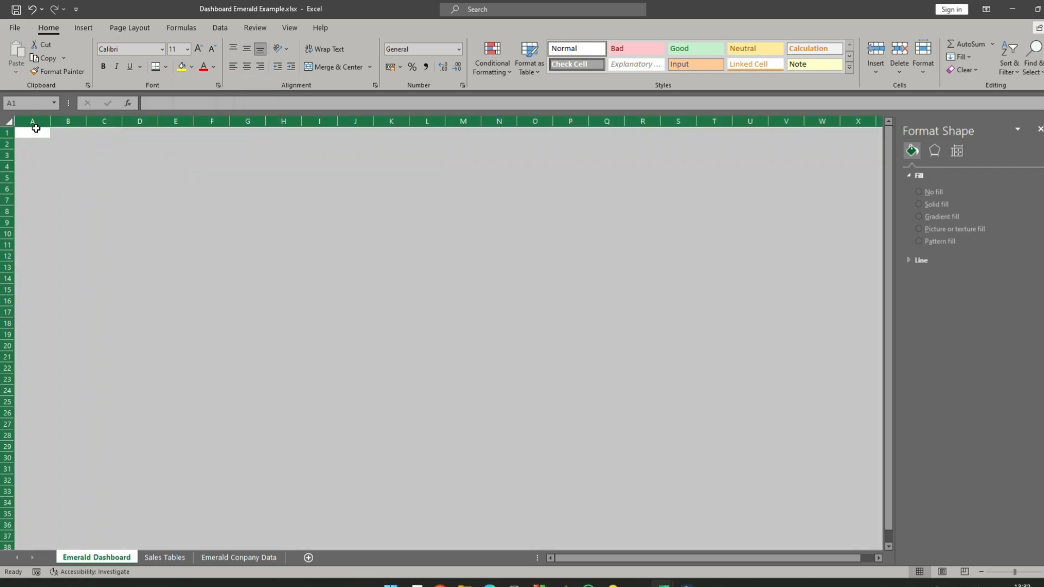
left_click(191, 67)
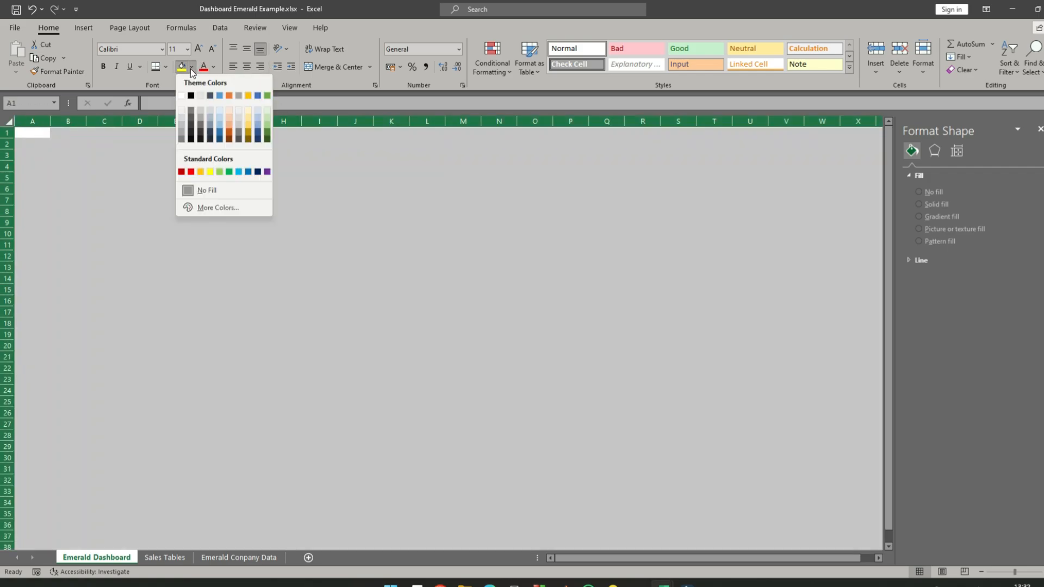
left_click(191, 97)
left_click(243, 199)
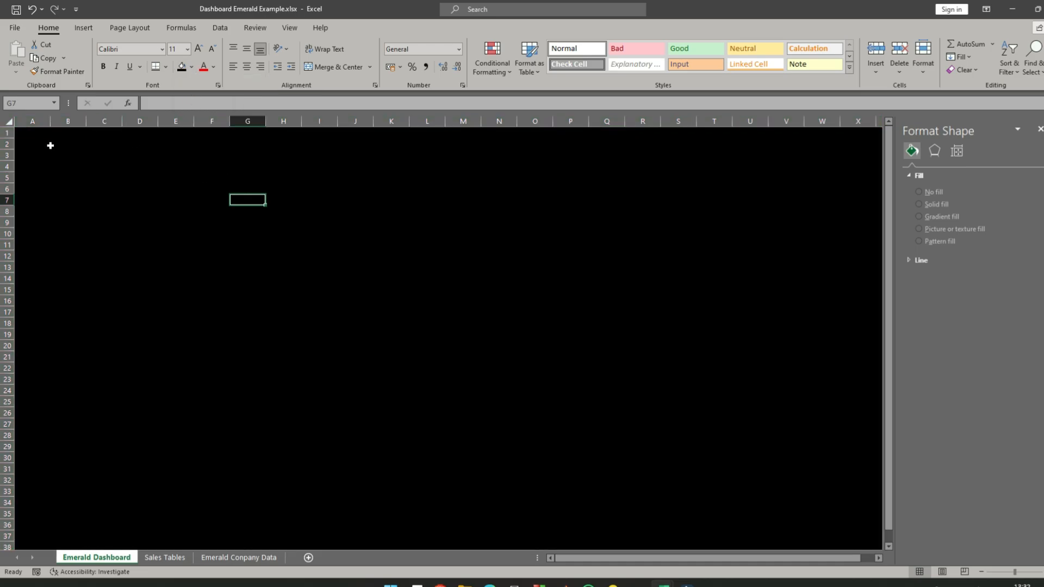
- Copy the Sales bar chart from the Sales Tables sheet and paste it at cell A7 of the Emerald Dashboard sheet
left_click(34, 137)
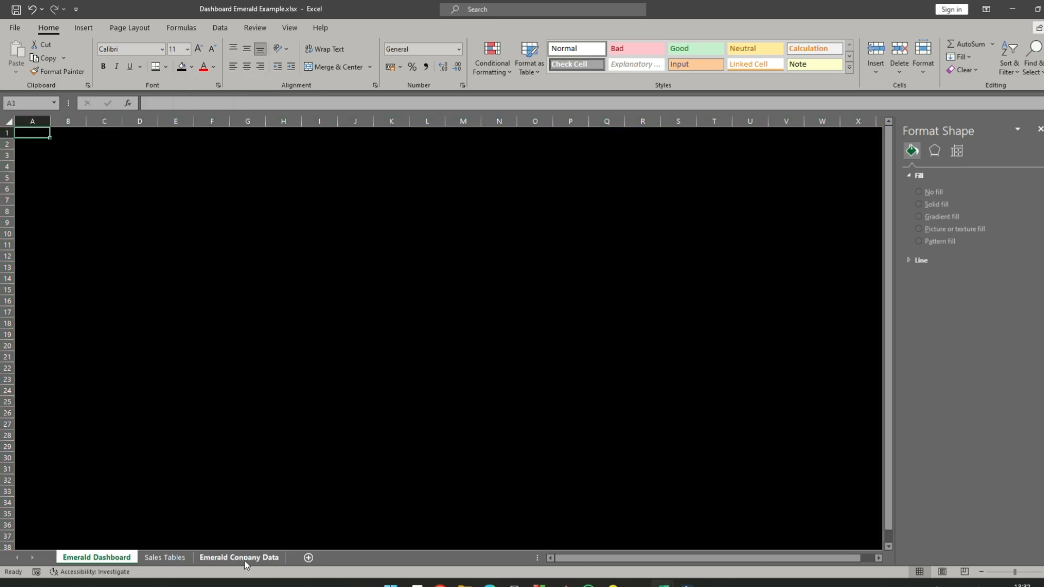
left_click(165, 558)
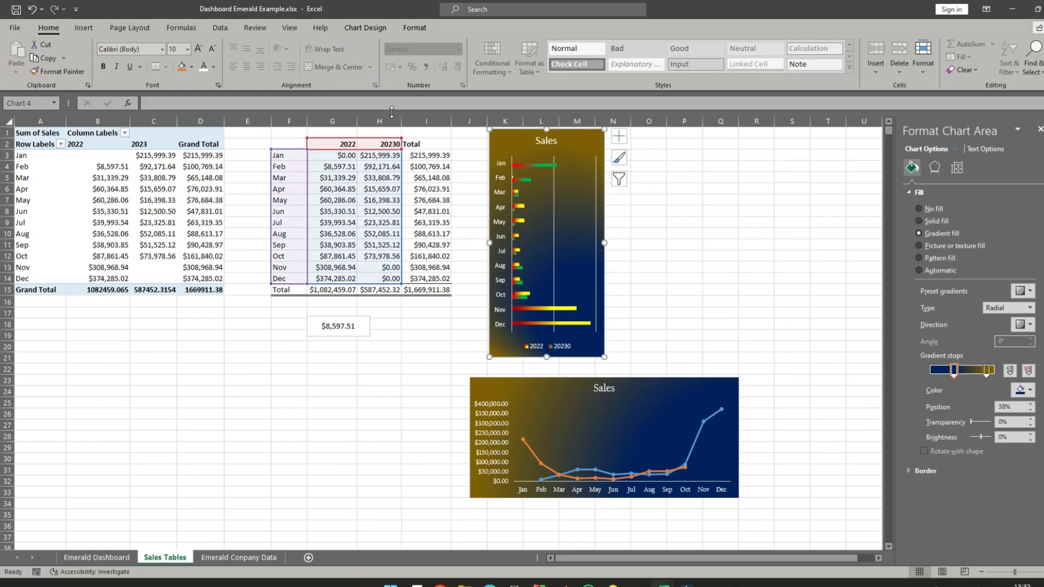
right_click(510, 138)
key("Escape")
left_click(86, 558)
left_click(32, 199)
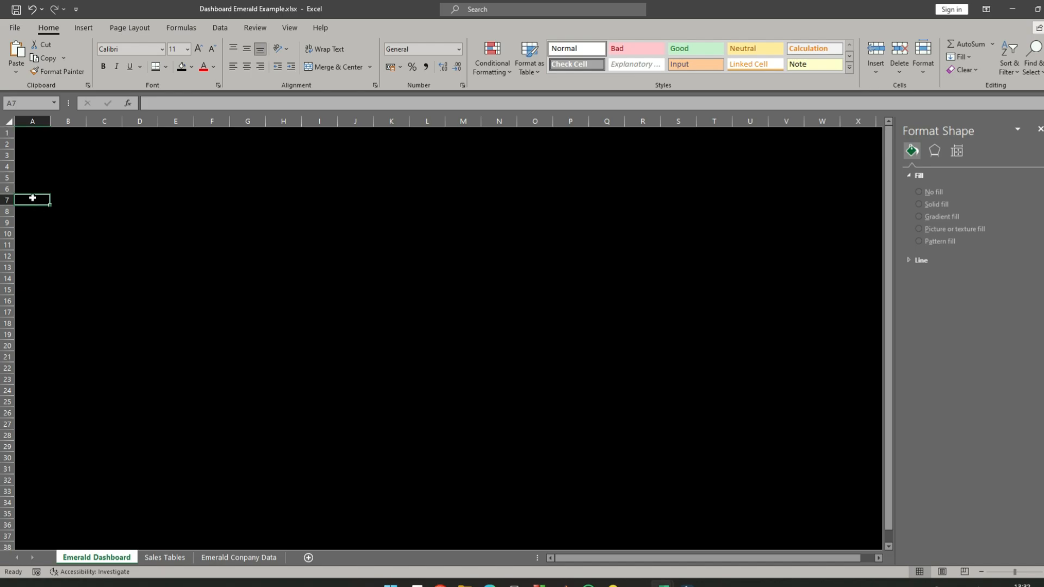
right_click(33, 199)
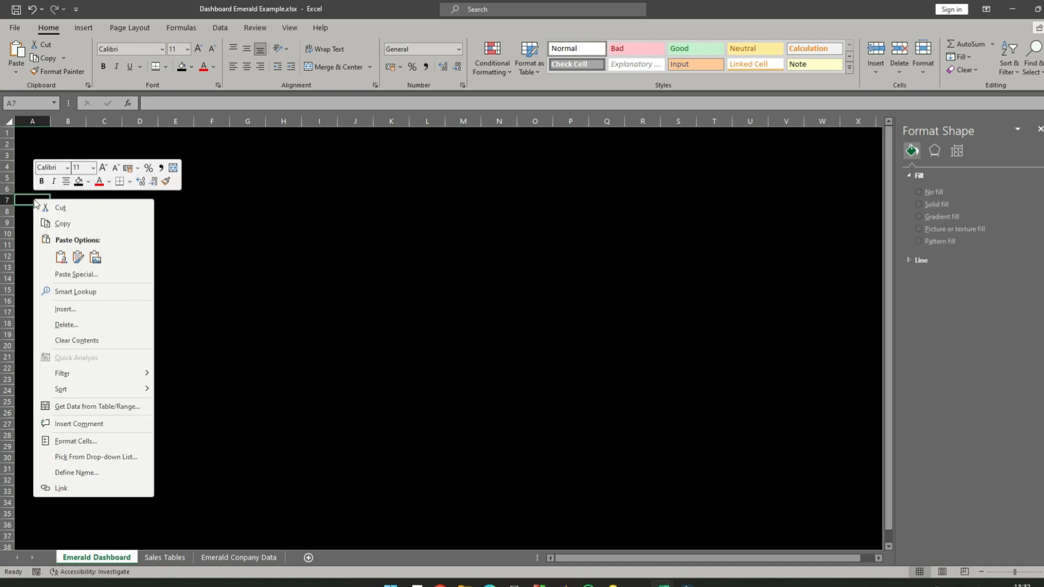
left_click(60, 257)
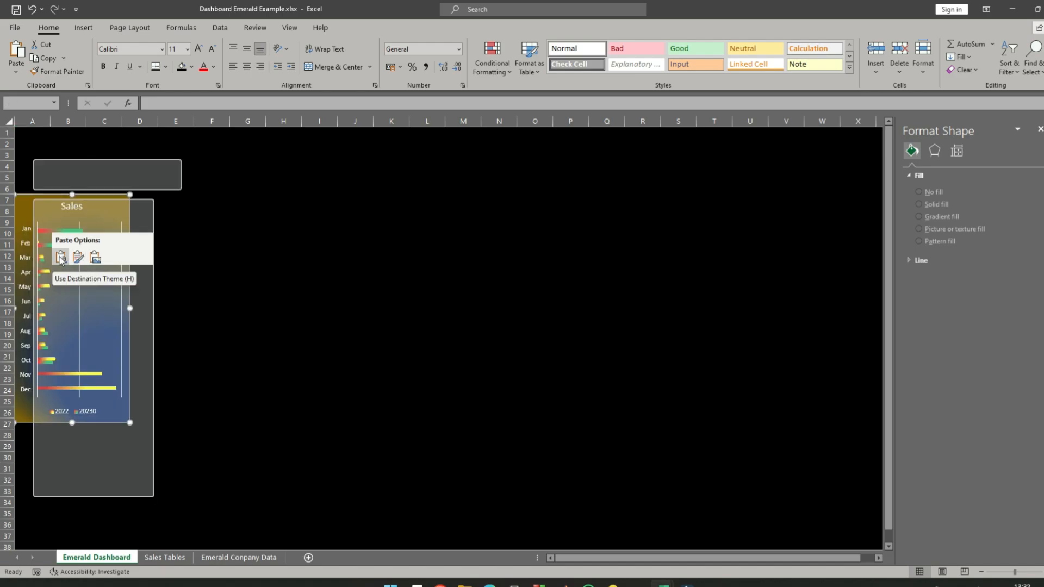
left_click(247, 244)
left_click(27, 147)
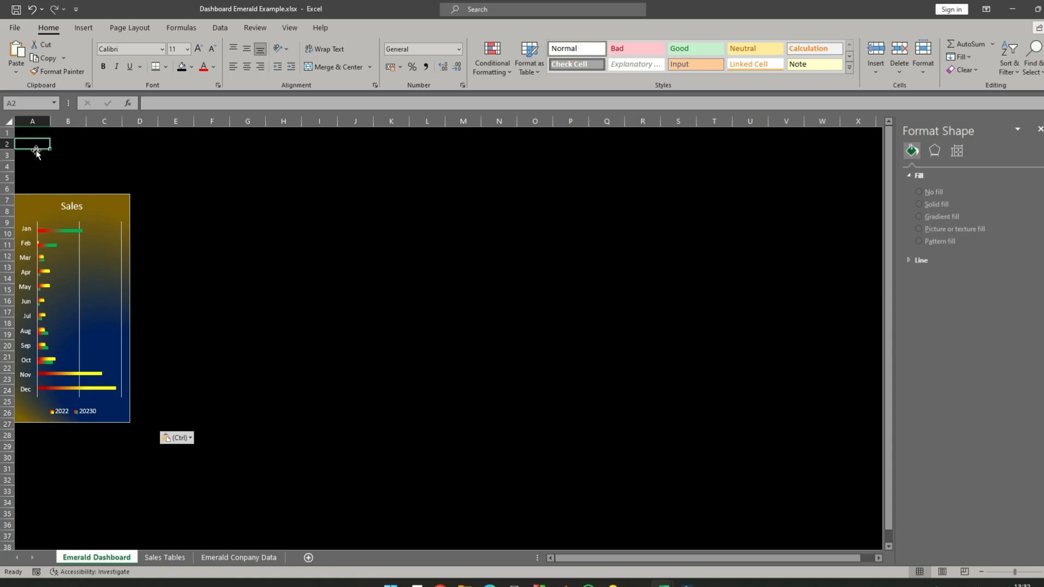
- Set the font of the pasted Sales bar chart to Californian FB
left_click(102, 197)
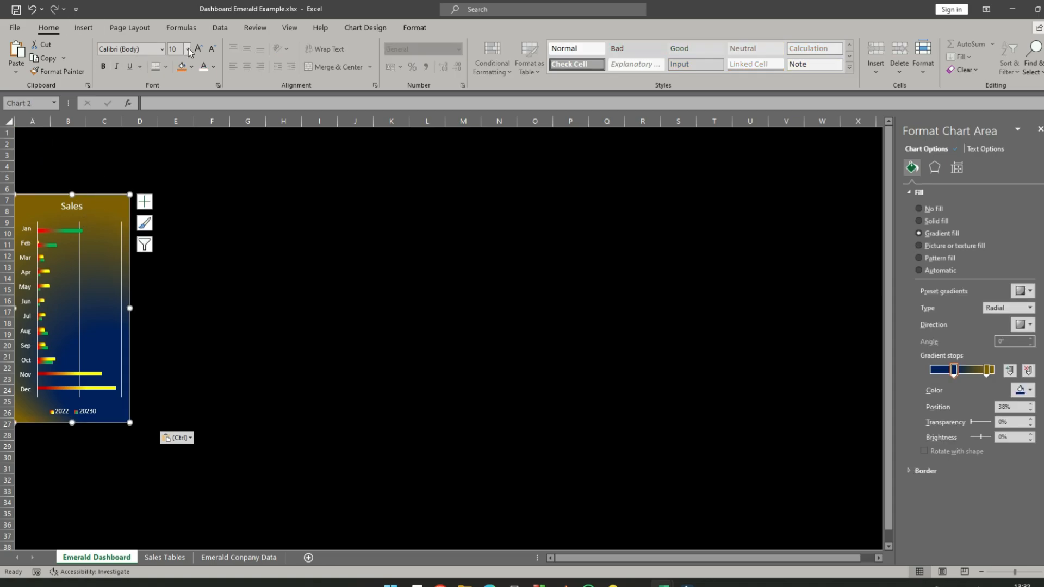
left_click(161, 48)
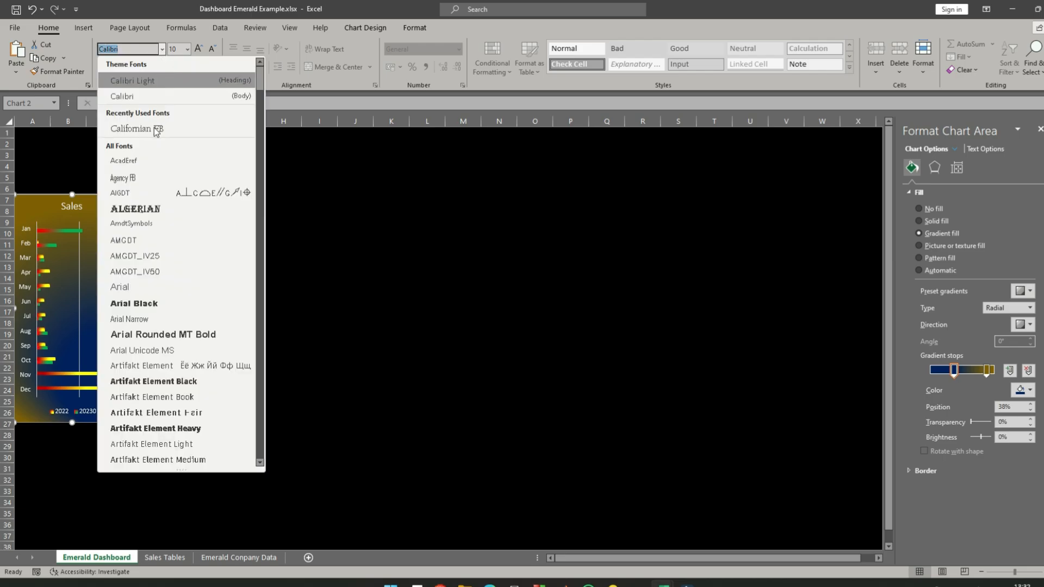
left_click(155, 128)
left_click(283, 205)
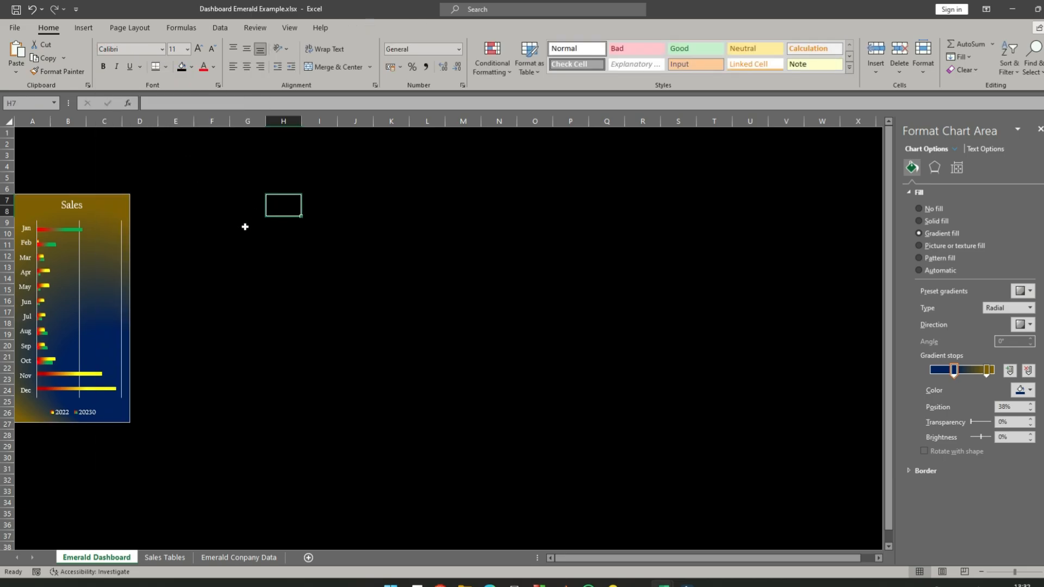
- Shift the dashboard's Sales bar chart slightly to the right and shrink it to end at about row 25, within column C
mouse_move(38, 196)
left_mouse_down()
mouse_move(61, 193)
mouse_move(50, 197)
left_mouse_up()
left_click(283, 232)
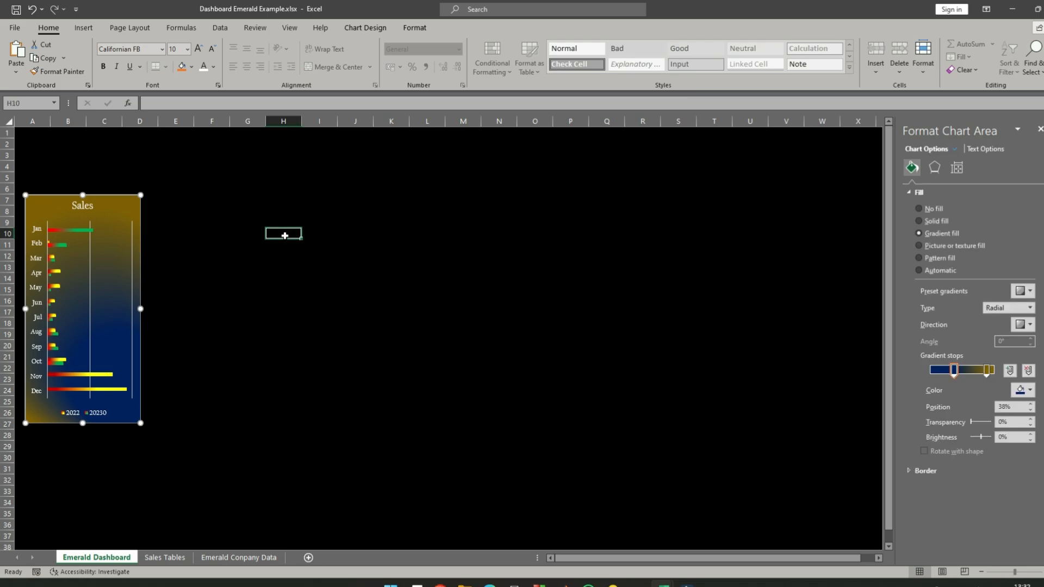
left_click(137, 420)
left_click_drag(141, 423, 120, 400)
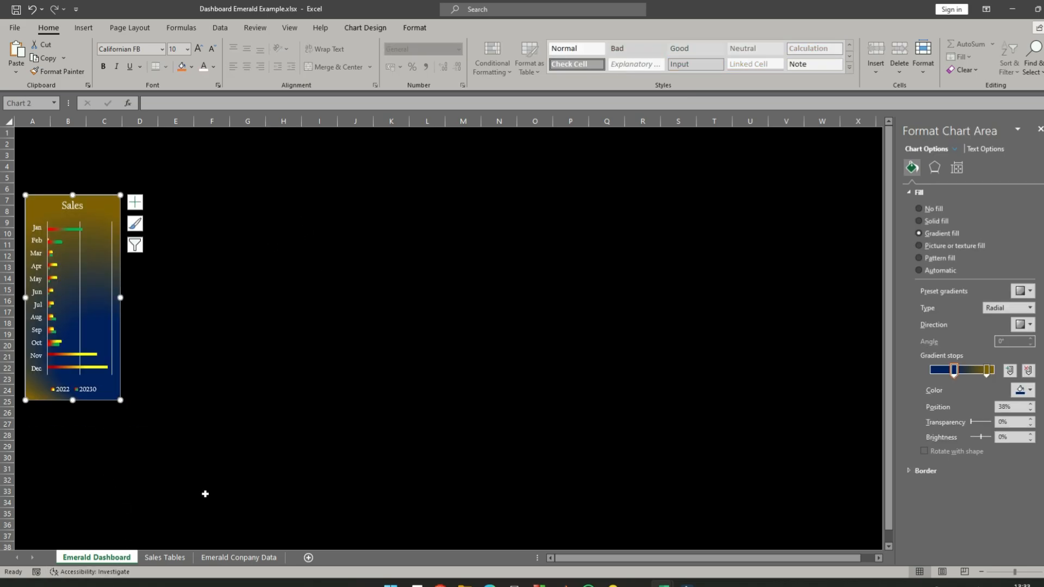
- Examine the Financial Status, Fulfillment Status and Date columns on the Emerald Conpany Data sheet
left_click(163, 557)
left_click(200, 558)
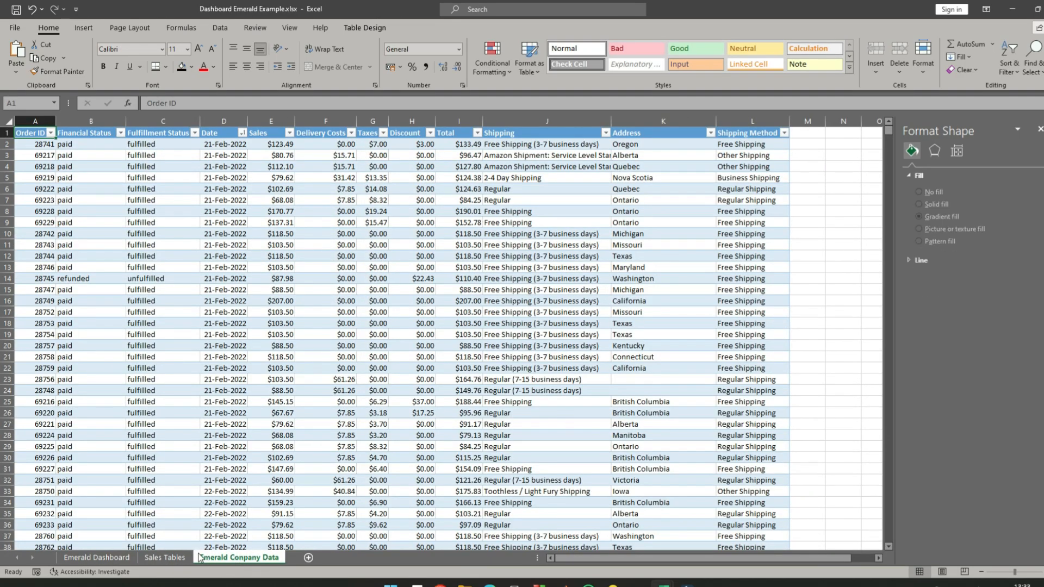
left_click(160, 558)
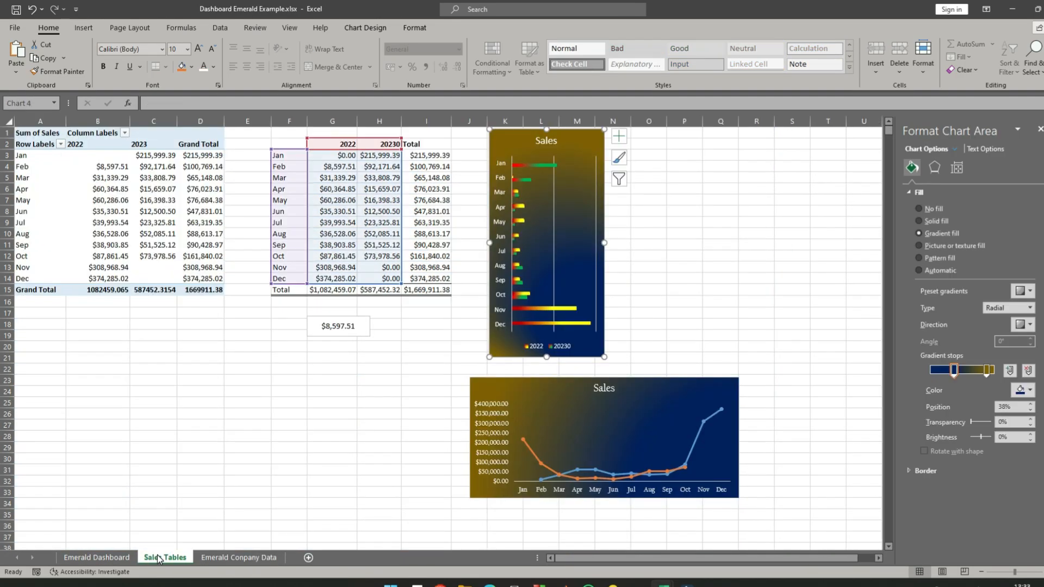
left_click(257, 558)
left_click(91, 121)
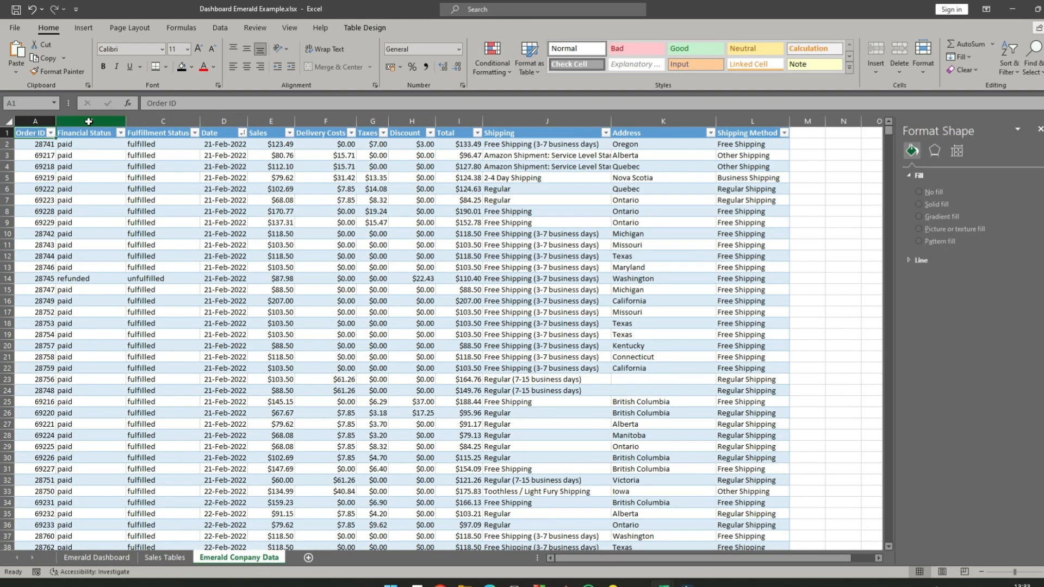
left_click_drag(91, 119, 184, 114)
left_click(175, 120)
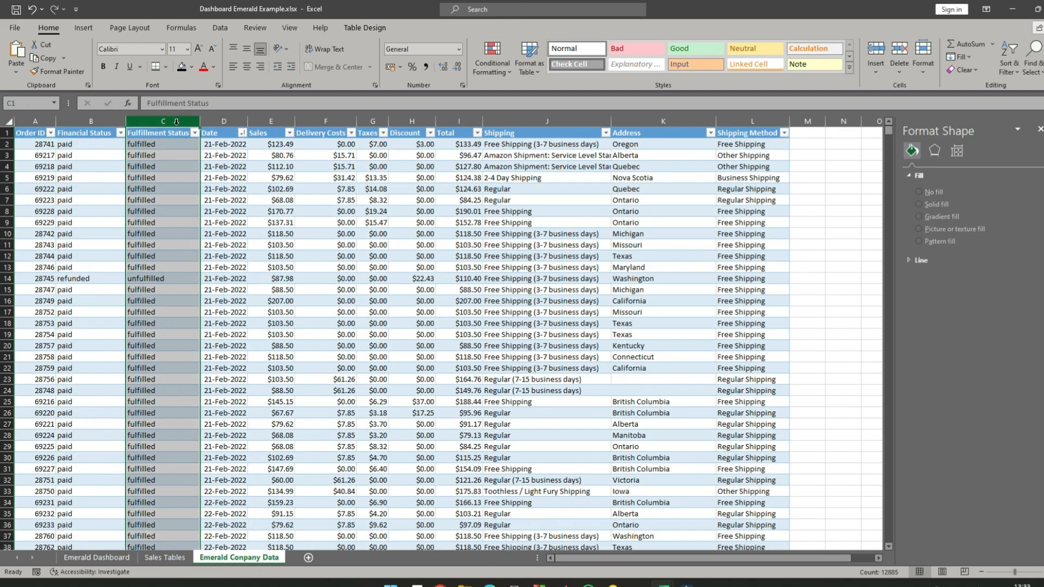
left_click(230, 122)
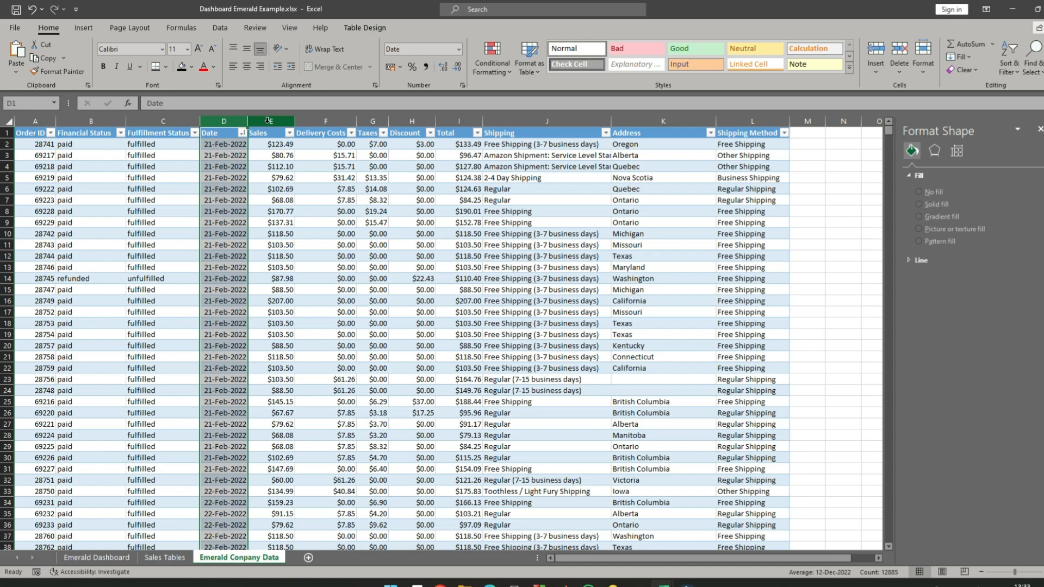
- On the Sales Tables sheet, move the line chart beside the top of the bar chart and delete the linked text box below the table
left_click(157, 557)
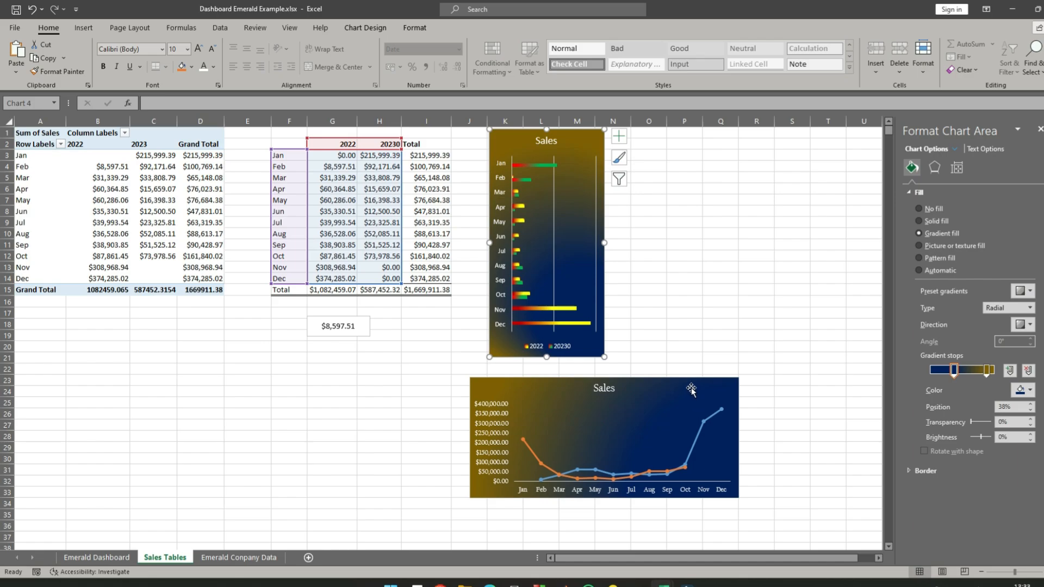
left_click_drag(692, 389, 834, 135)
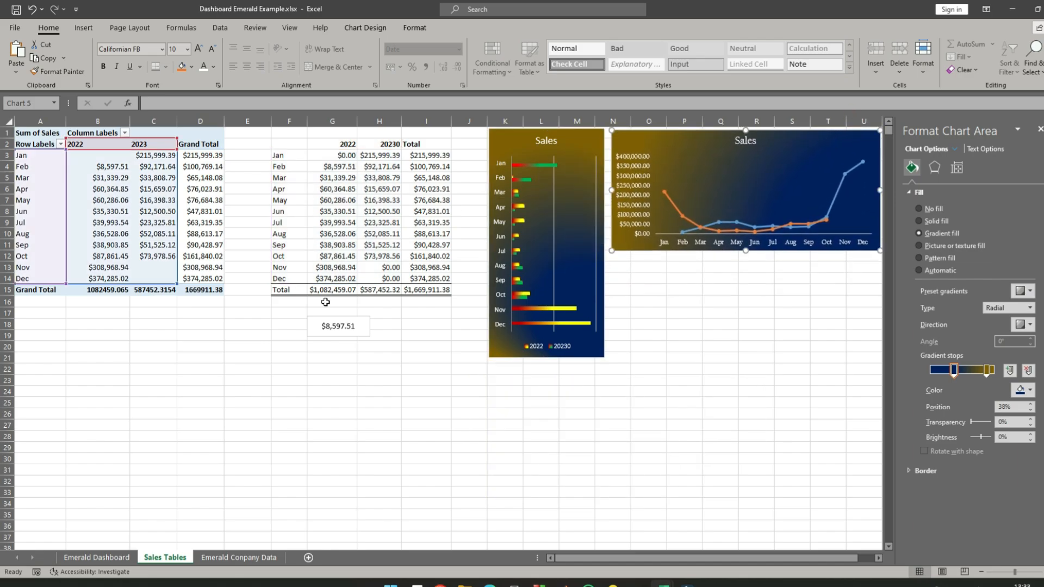
left_click(334, 358)
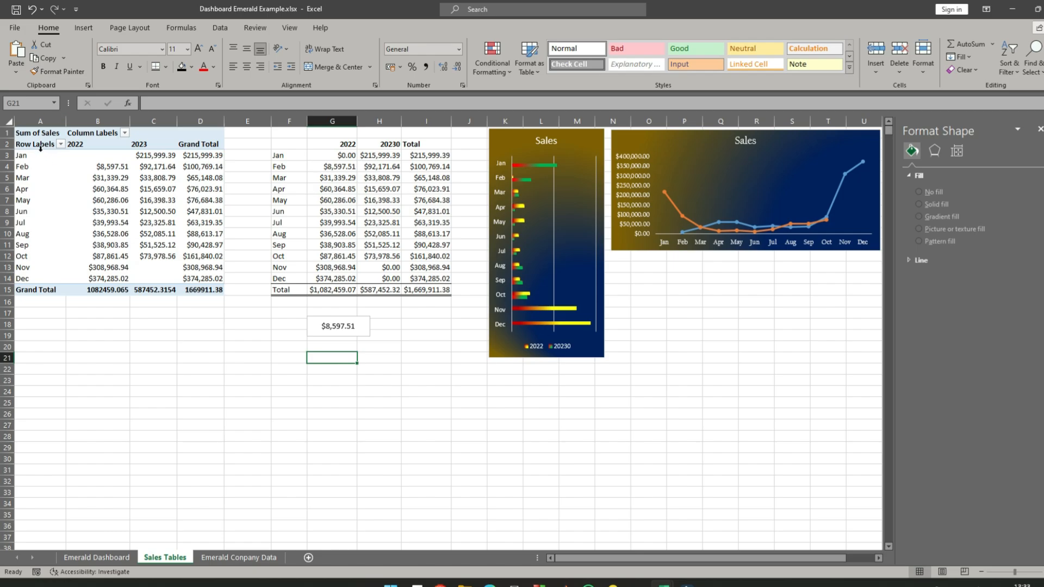
left_click(347, 322)
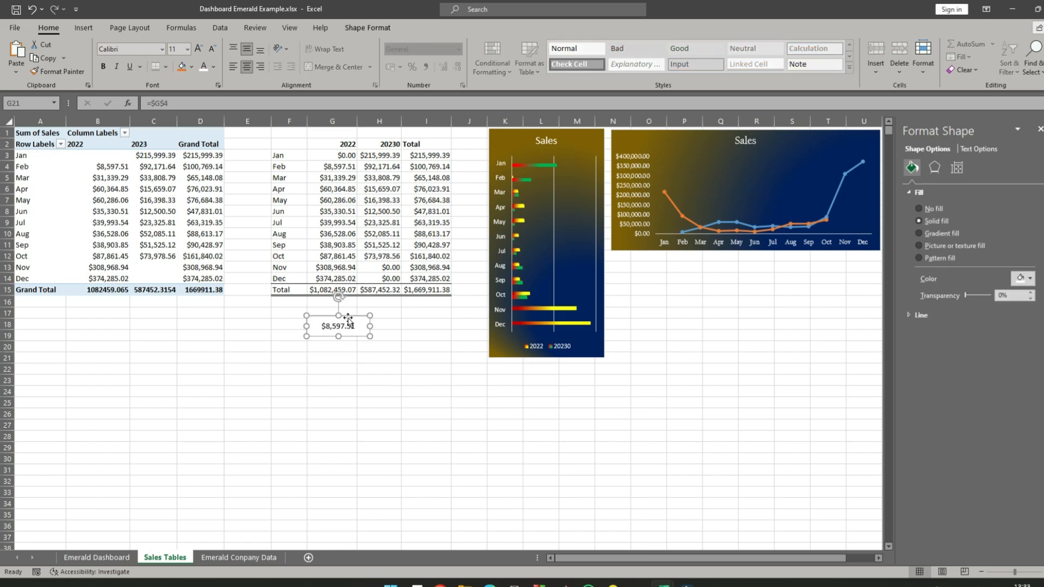
key("Delete")
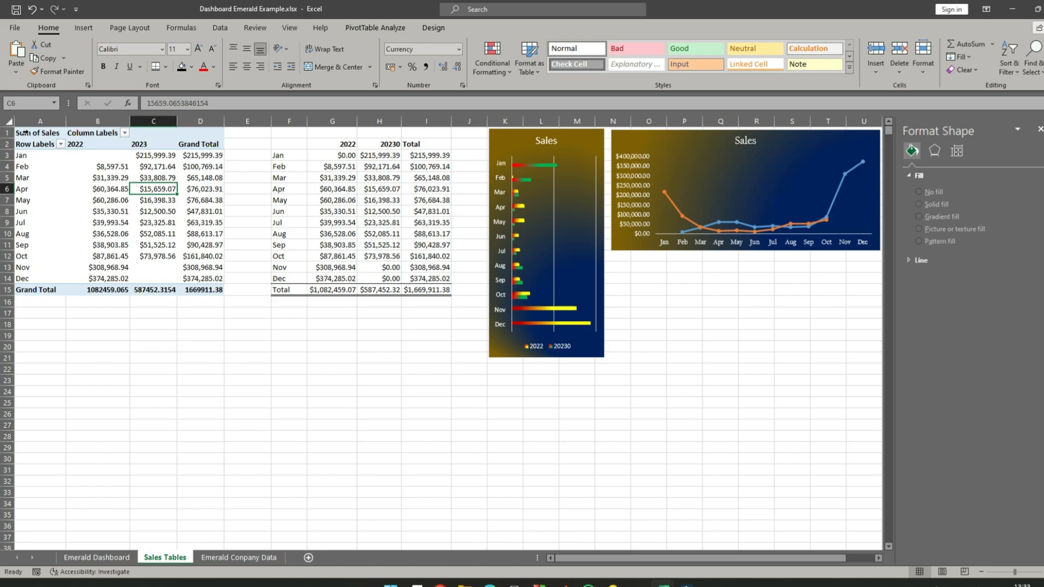
- Copy the entire Sum of Sales pivot table at A1 and paste it at cell F23
left_click(25, 132)
key("ctrl+a")
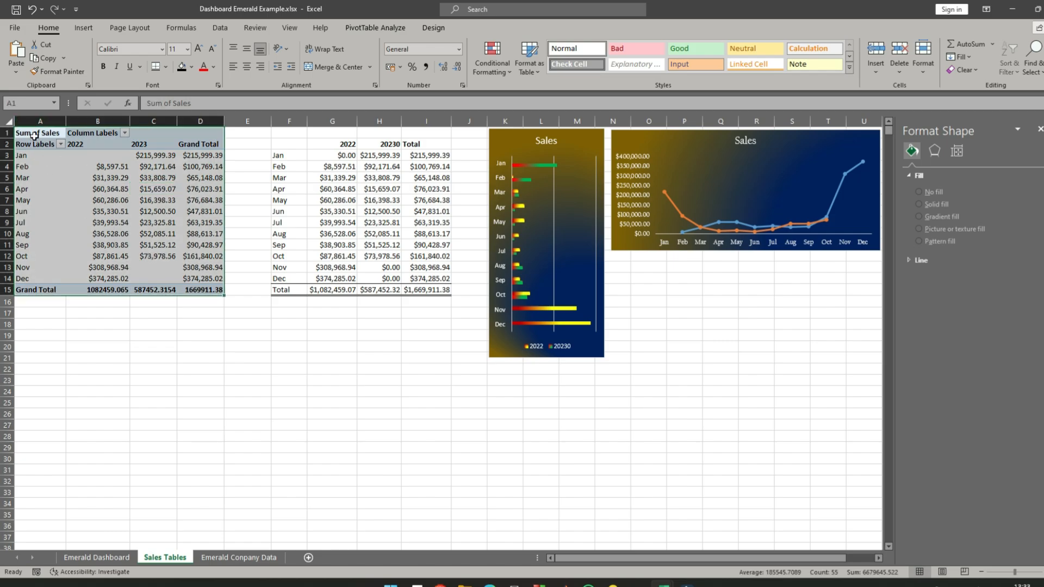
right_click(36, 134)
left_click(65, 142)
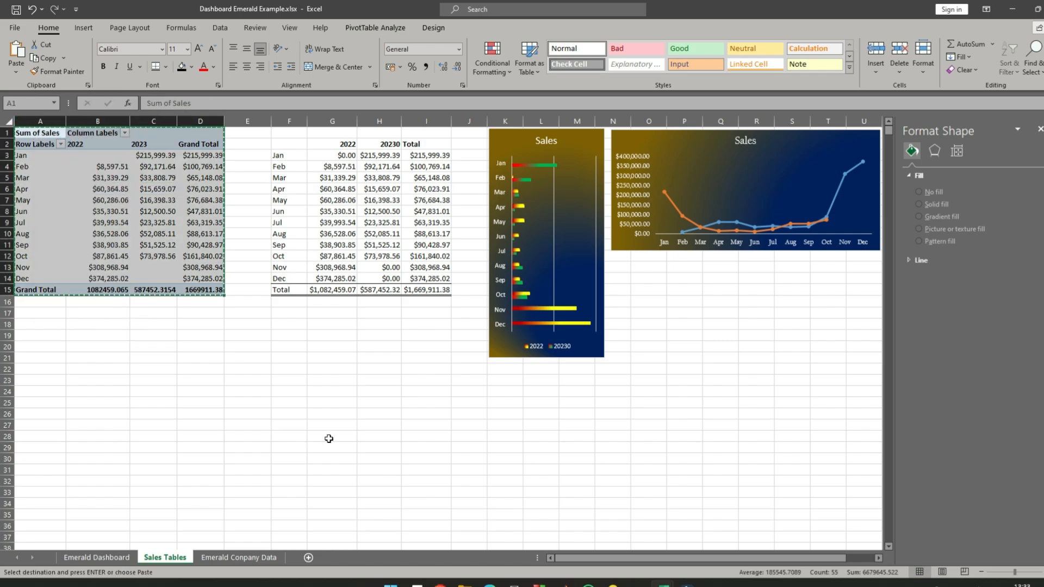
left_click(290, 380)
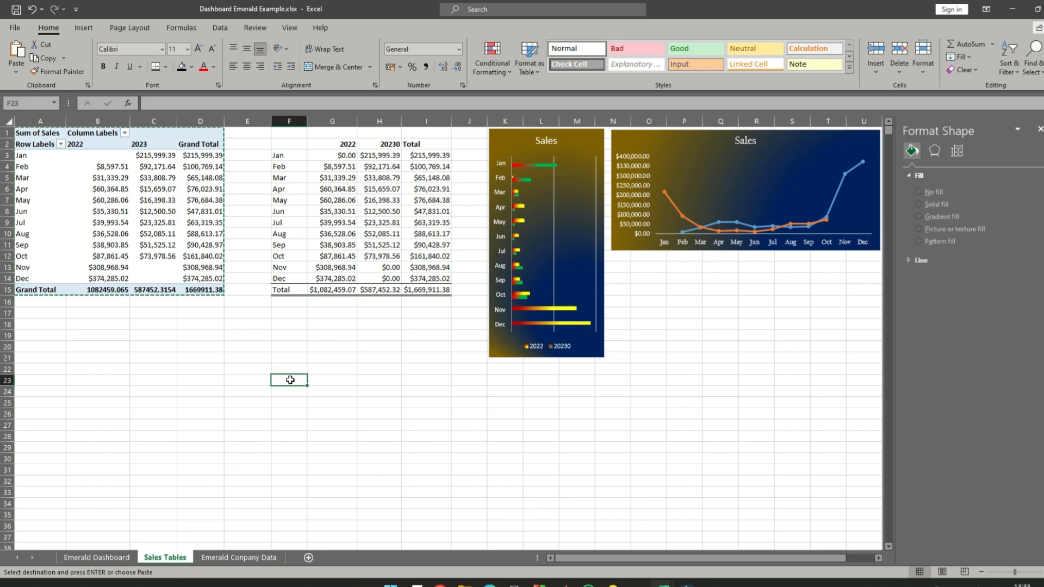
right_click(290, 381)
left_click(319, 141)
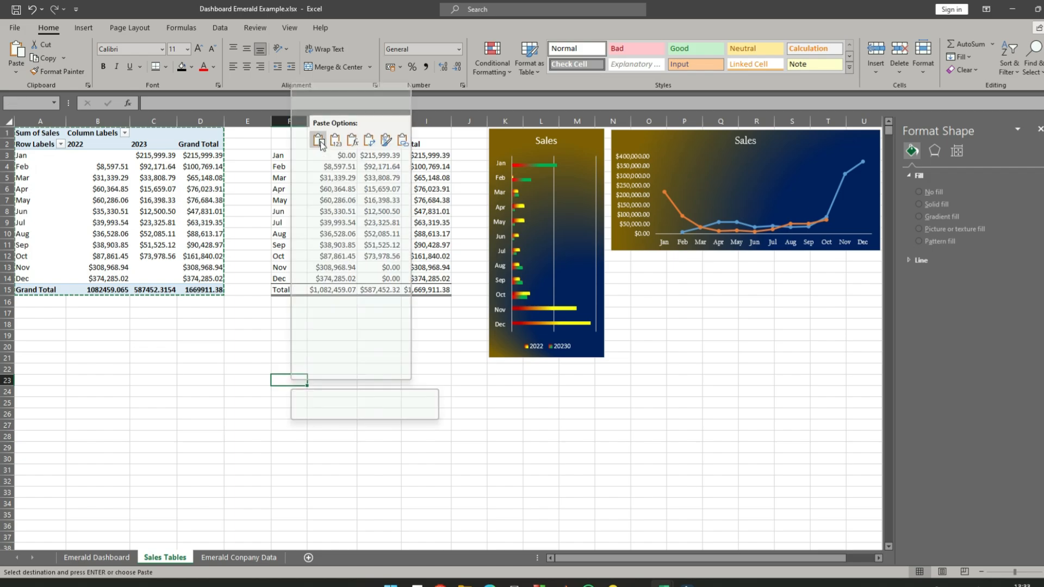
- Rebuild the copied pivot table with Financial Status as rows, Years as columns and Count of Financial Status as values
scroll(376, 405, "down", 4)
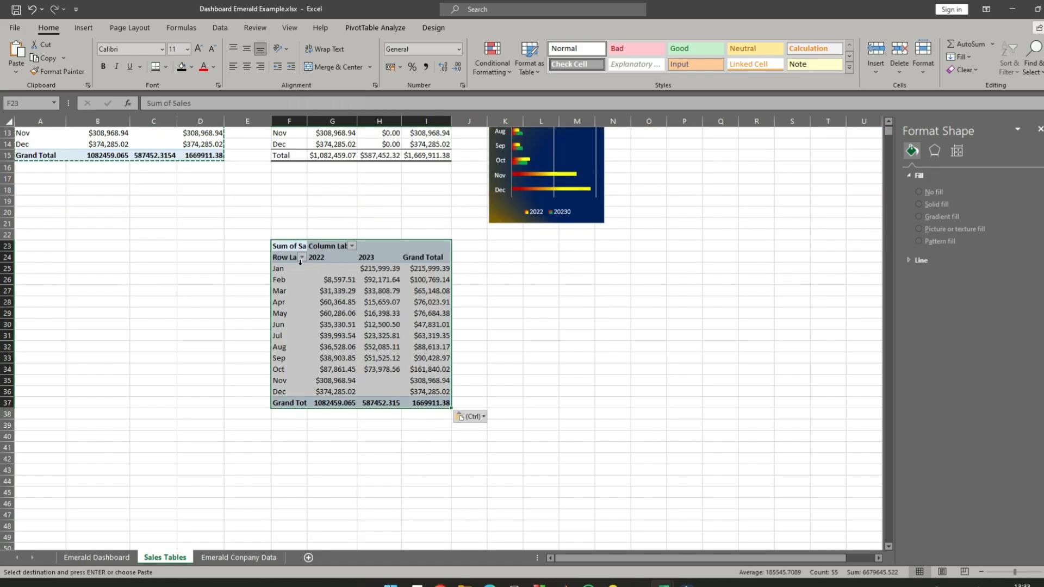
left_click(286, 247)
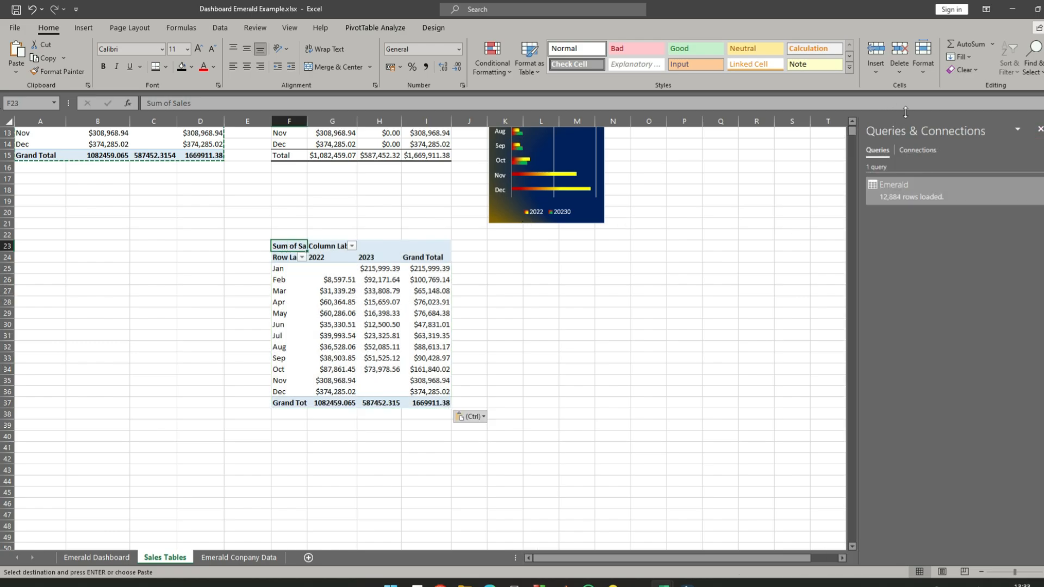
left_click(1039, 131)
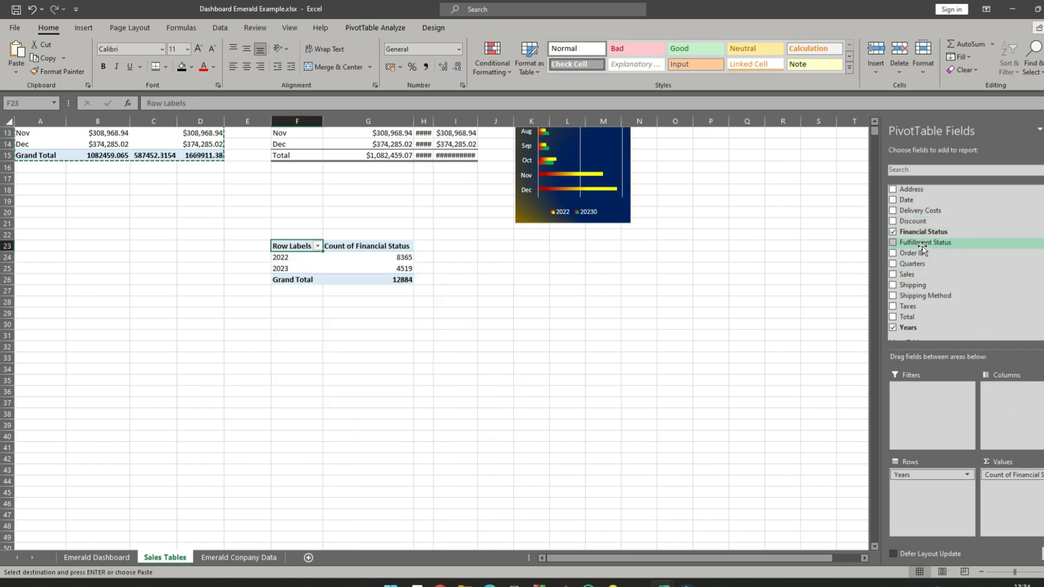
left_click_drag(924, 231, 1025, 388)
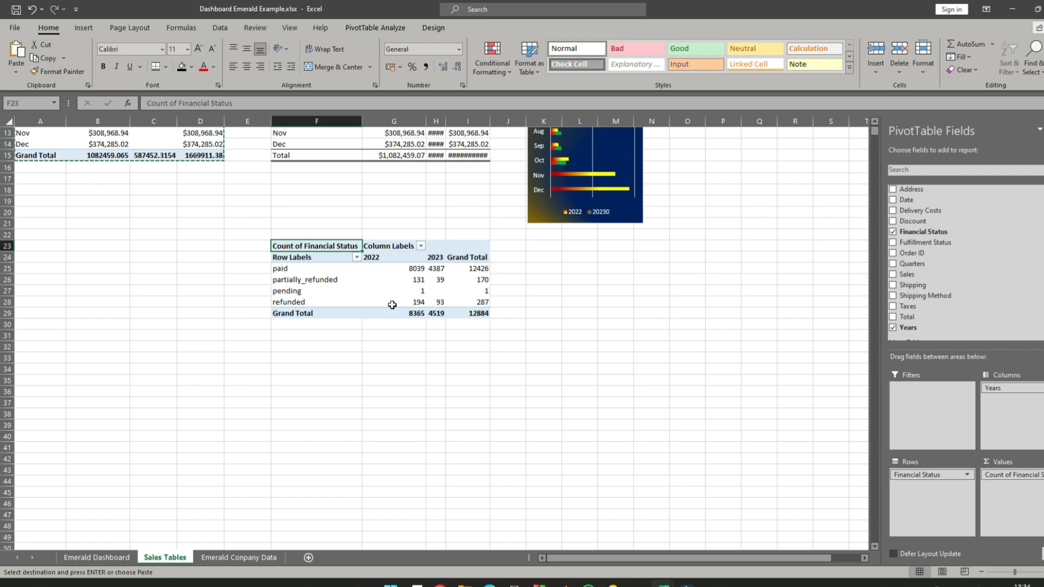
- Show the Count of Financial Status values in the F23 pivot table as % of Grand Total
left_click(430, 335)
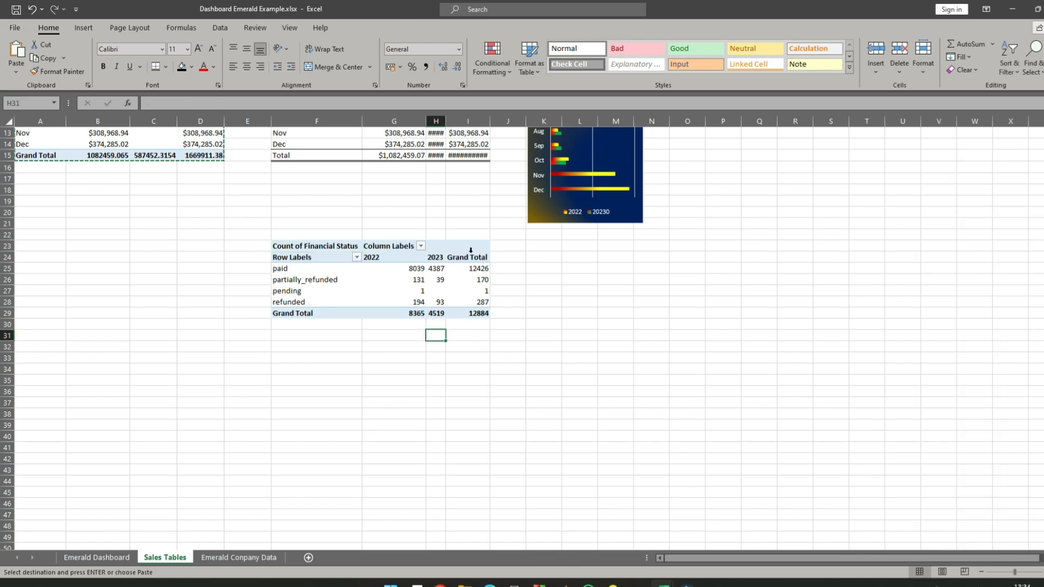
left_click(485, 315)
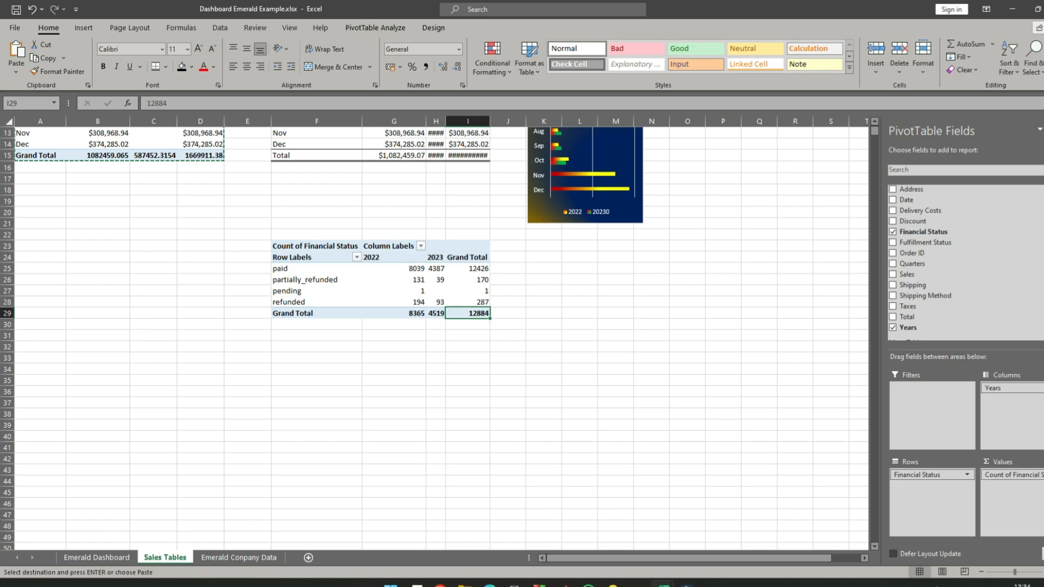
left_click(1040, 475)
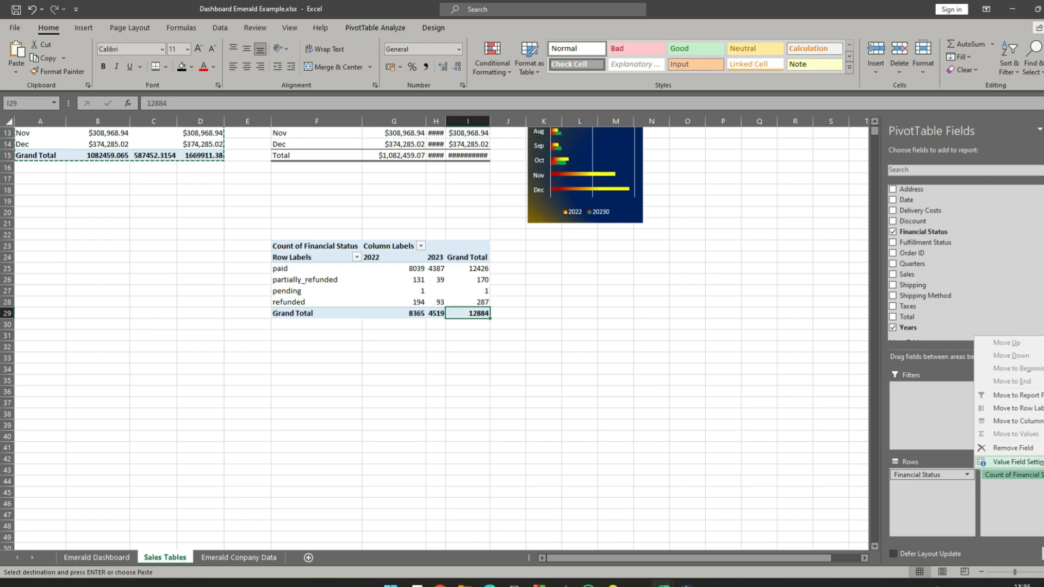
left_click(1011, 461)
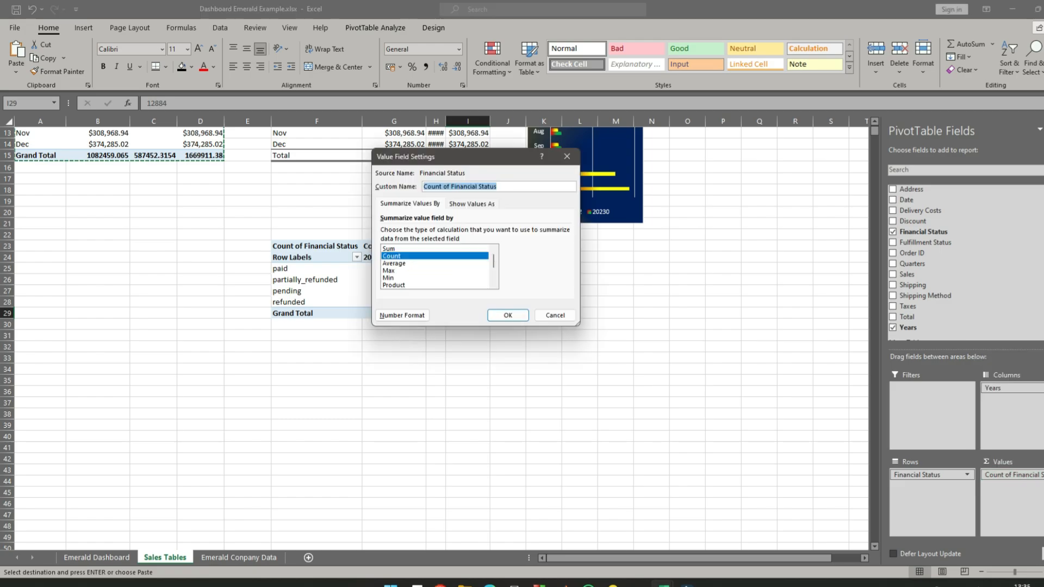
left_click(471, 205)
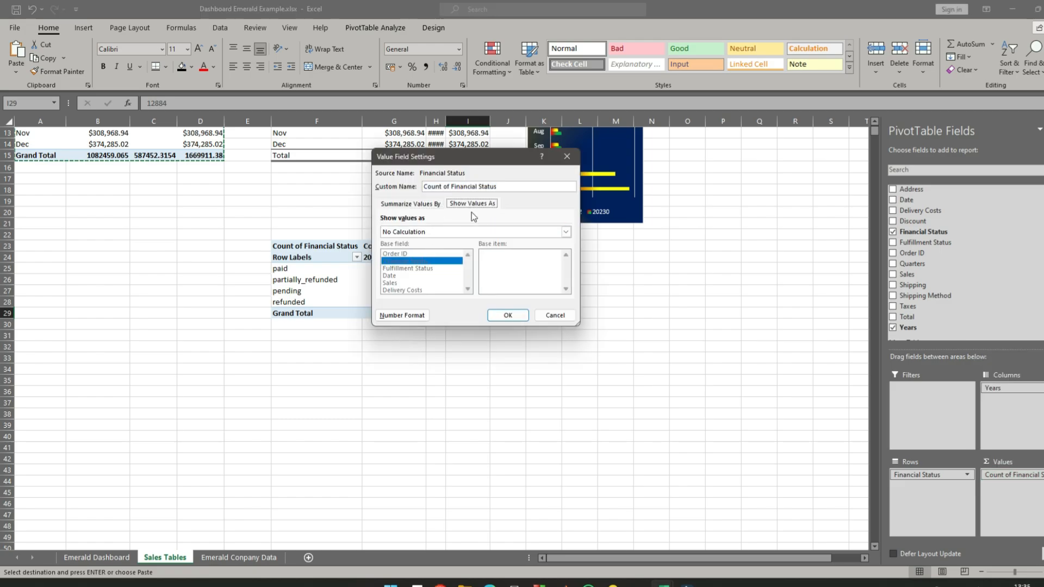
left_click(463, 233)
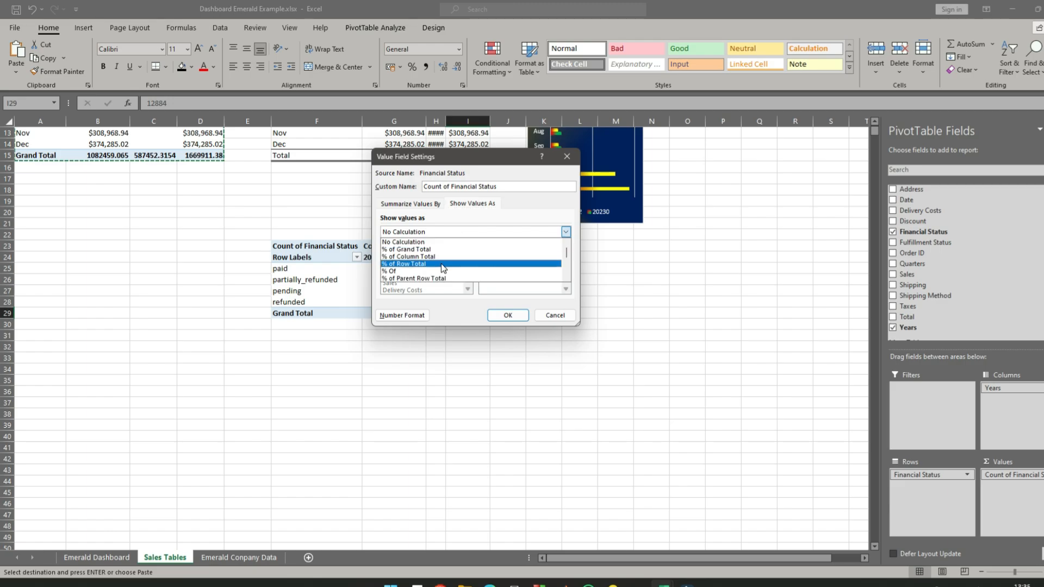
left_click(439, 250)
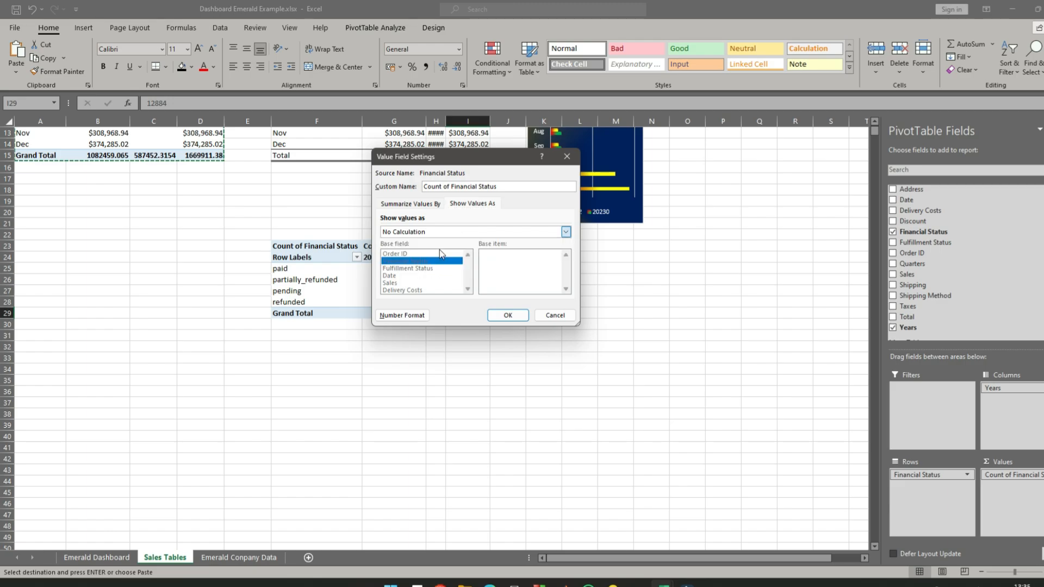
left_click(508, 315)
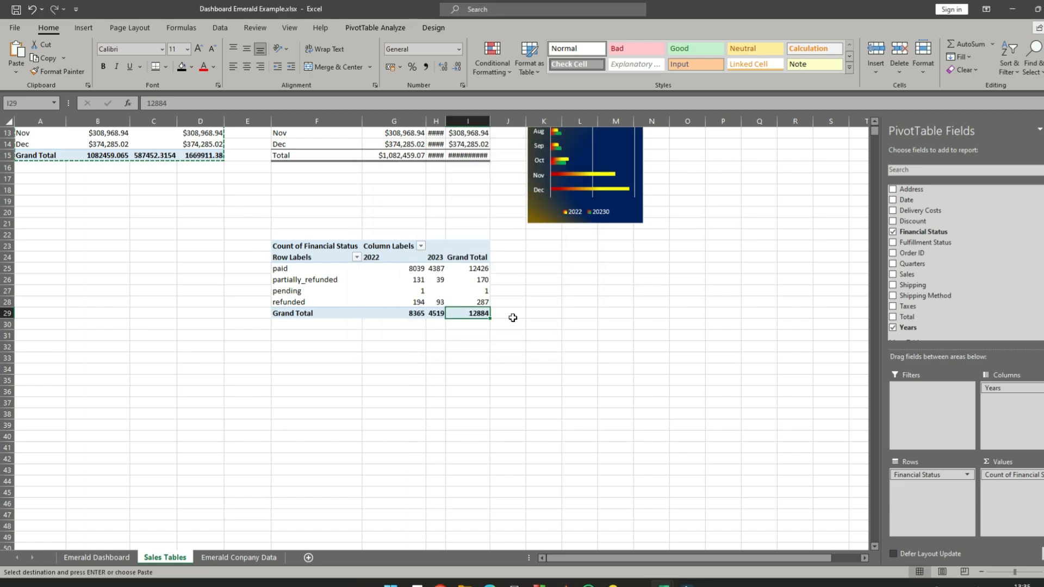
left_click(511, 378)
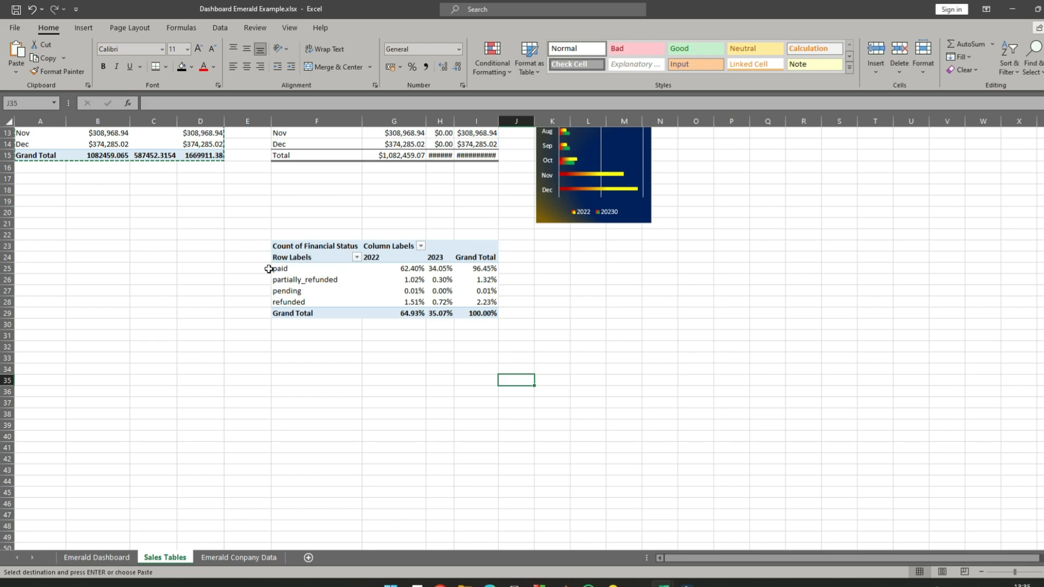
- Examine the Grand Total percentages of the paid, partially_refunded, pending and refunded rows
left_click_drag(293, 269, 461, 299)
left_click(458, 288)
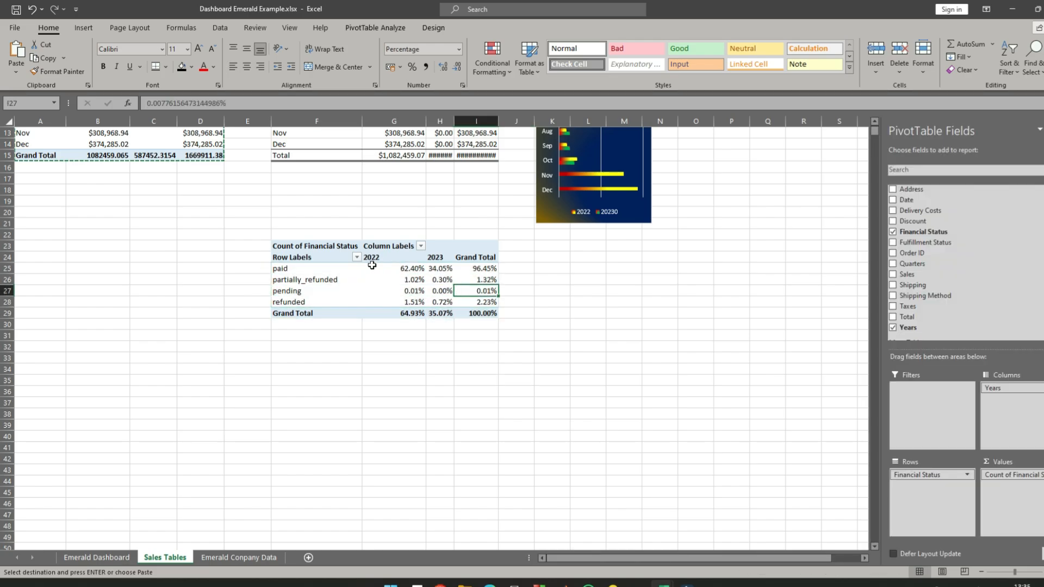
left_click(488, 268)
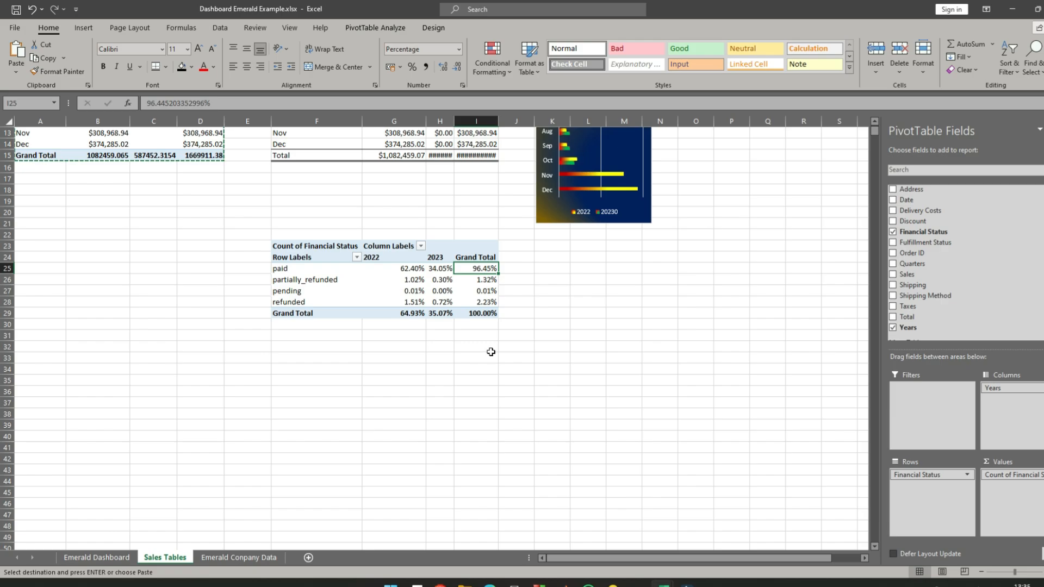
left_click(488, 281)
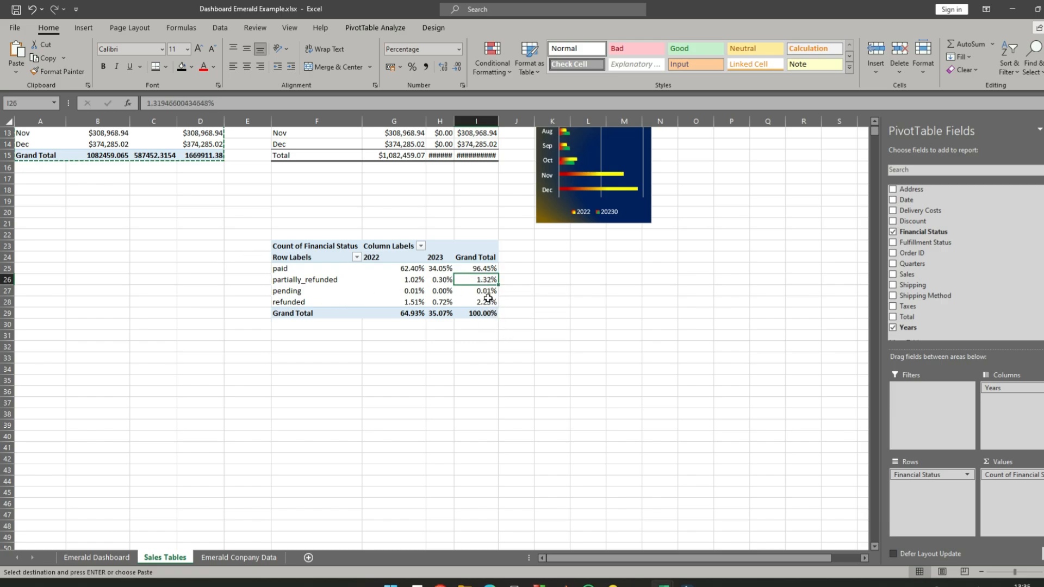
left_click(481, 292)
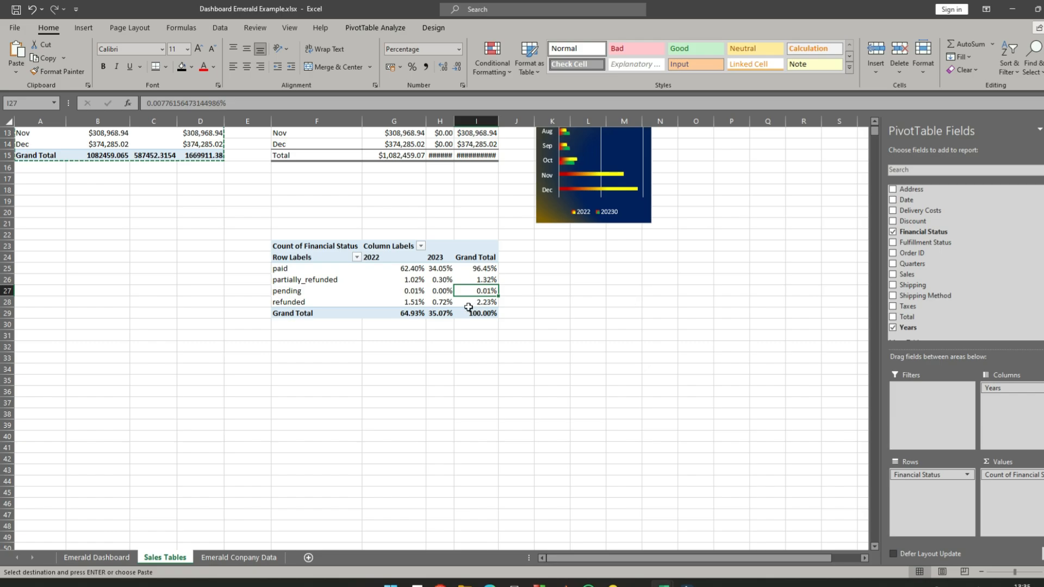
left_click(478, 303)
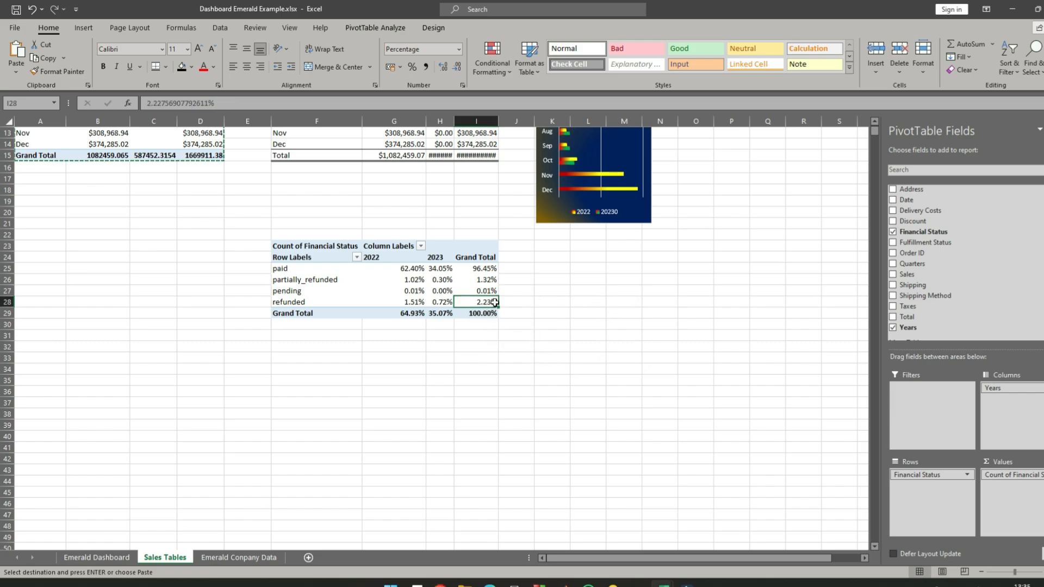
left_click(601, 313)
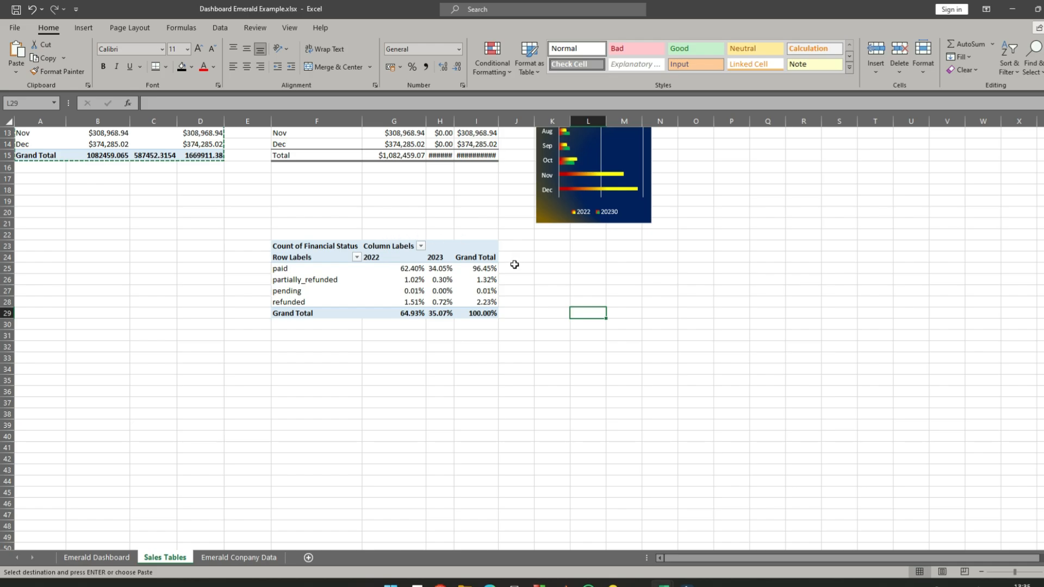
left_click(300, 245)
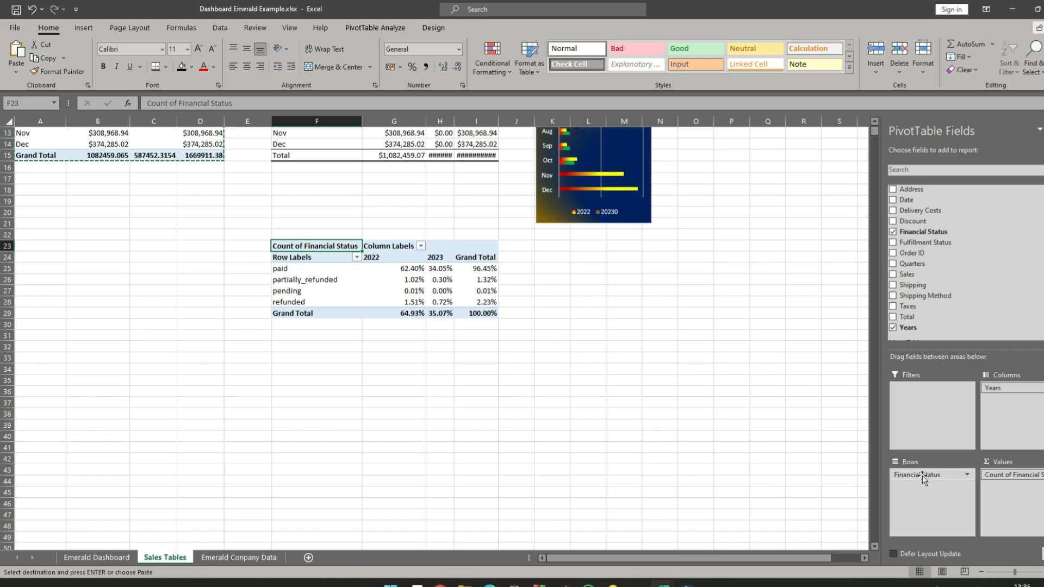
left_click_drag(928, 475, 821, 432)
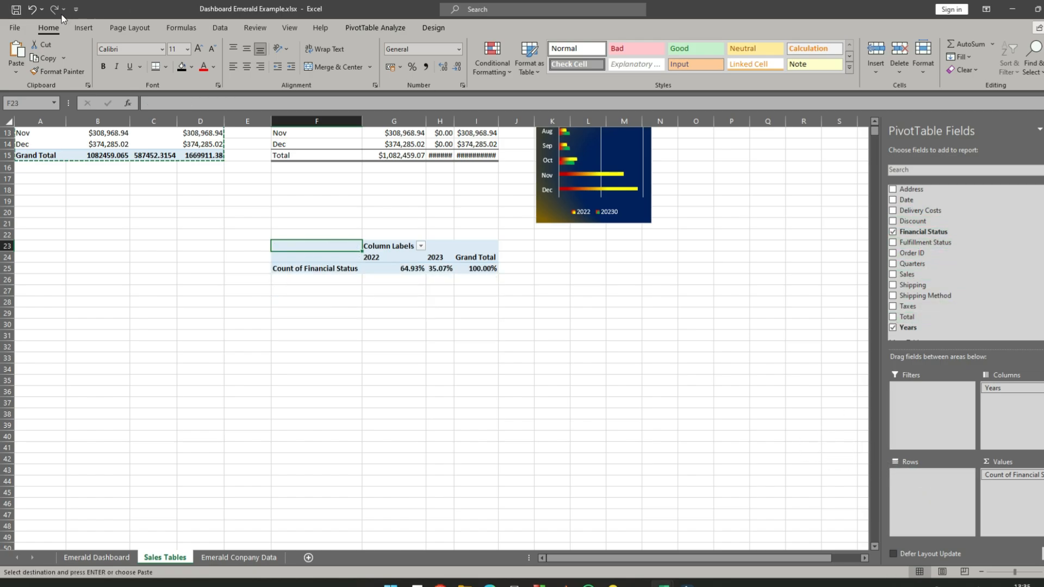
left_click(32, 9)
left_click(772, 404)
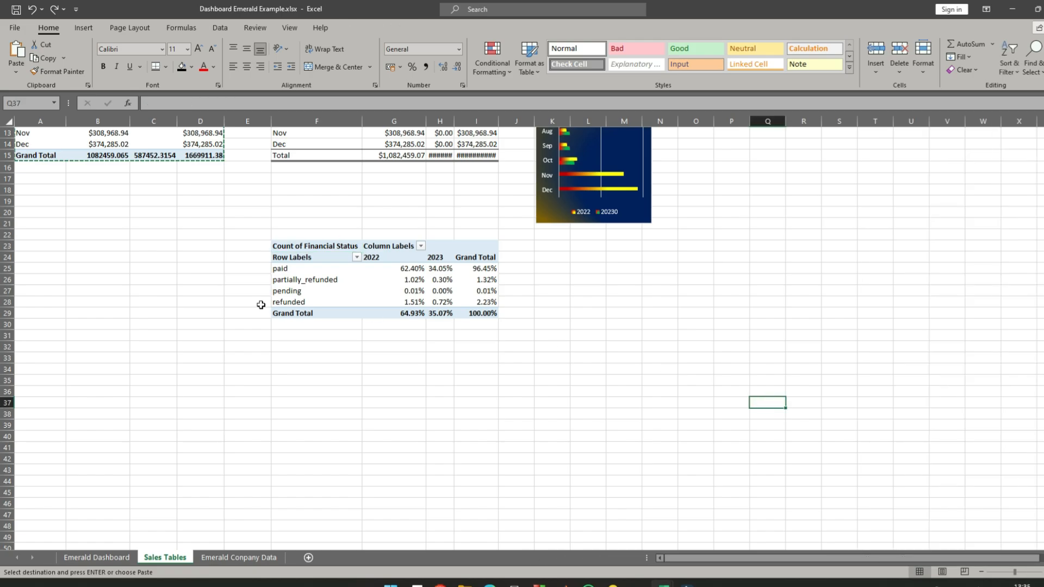
- Copy the entire Count of Financial Status pivot table at F23
left_click(291, 246)
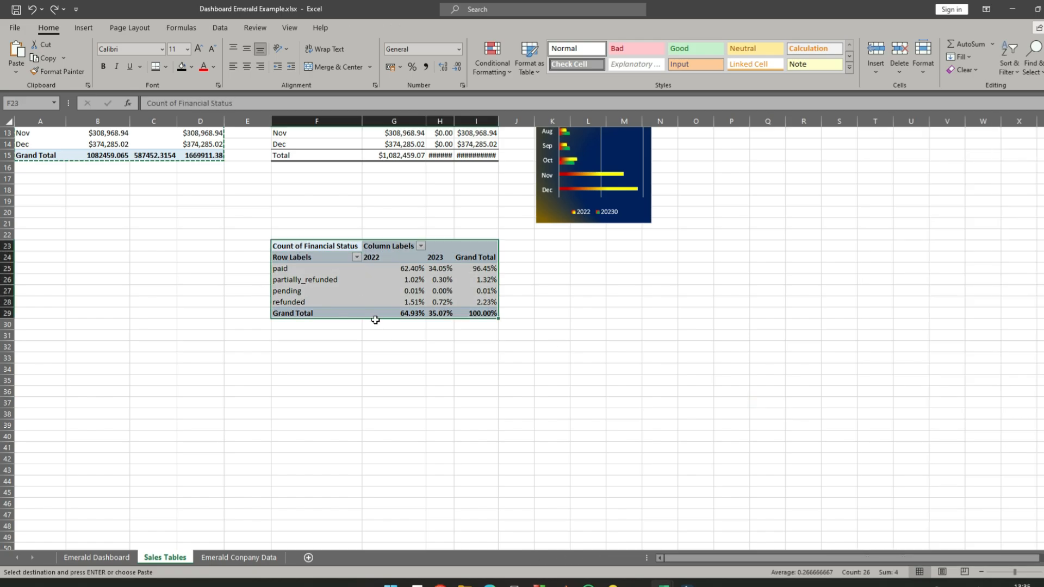
right_click(292, 245)
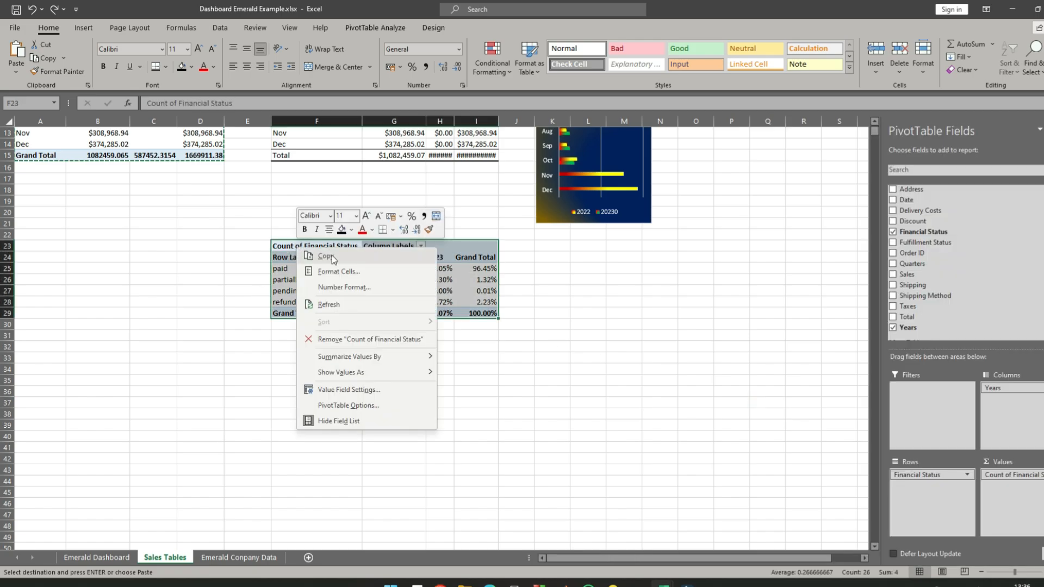
left_click(308, 255)
left_click(623, 249)
right_click(623, 249)
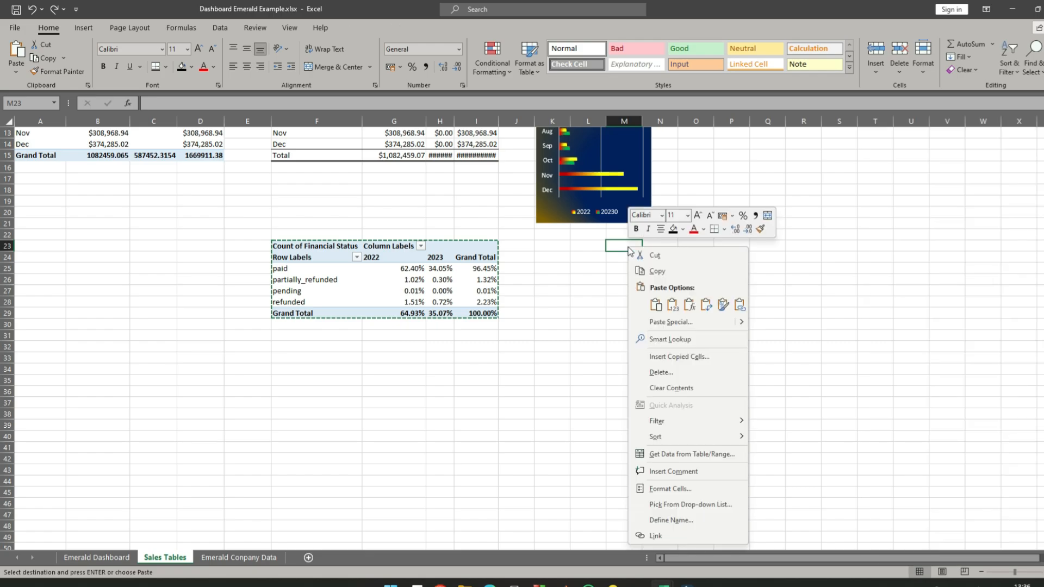
left_click(655, 305)
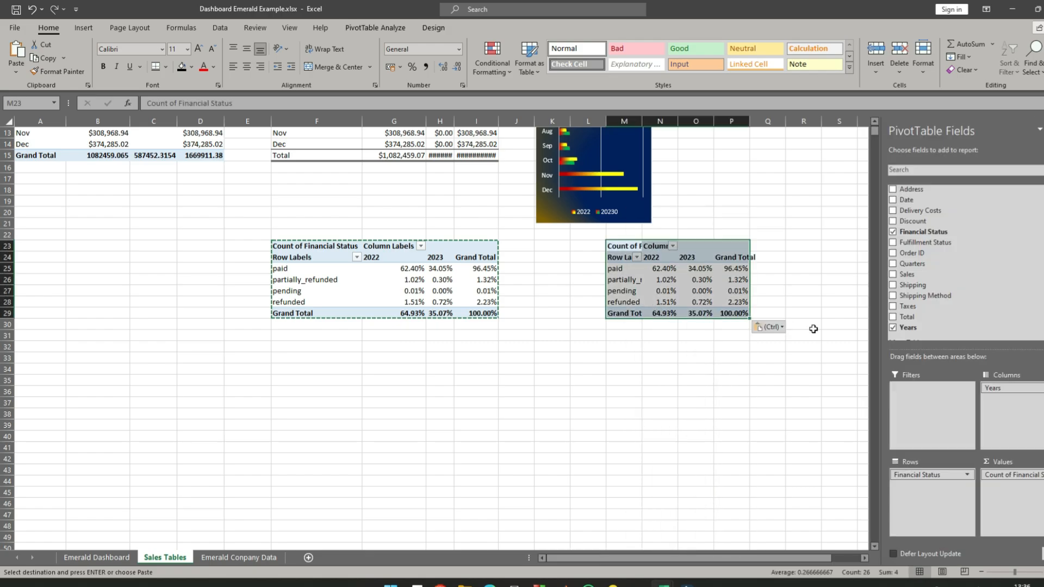
left_click(660, 290)
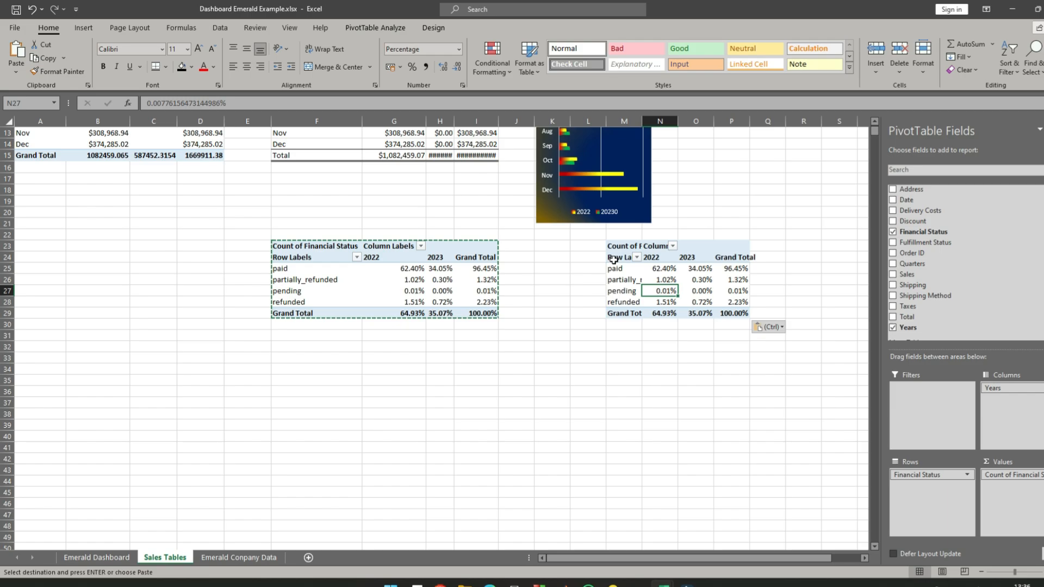
key("ctrl+z")
- Paste the copied pivot table at cell O24 and autofit the widths of columns O to R
left_click_drag(712, 258, 715, 256)
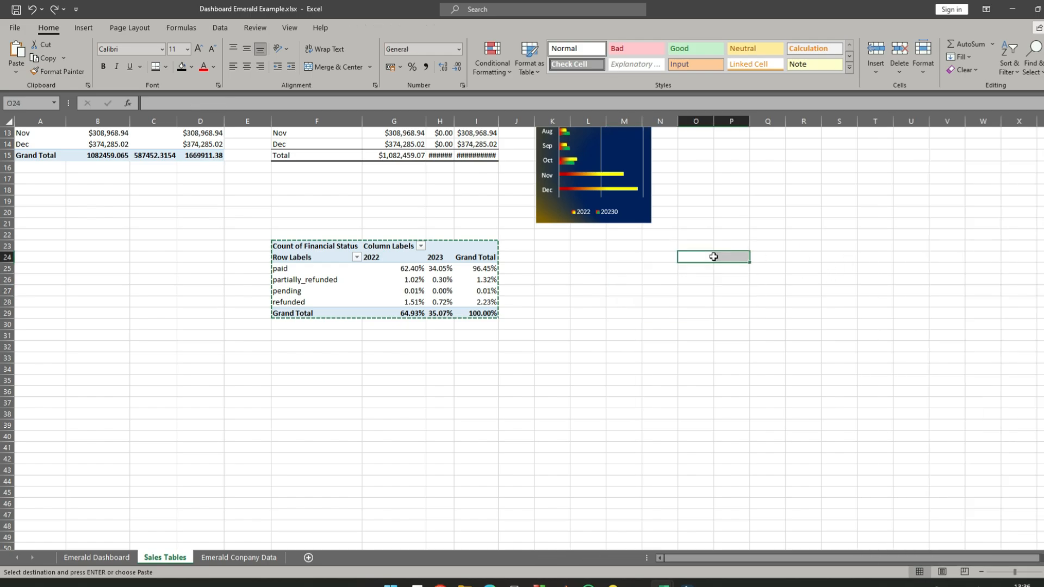
right_click(697, 258)
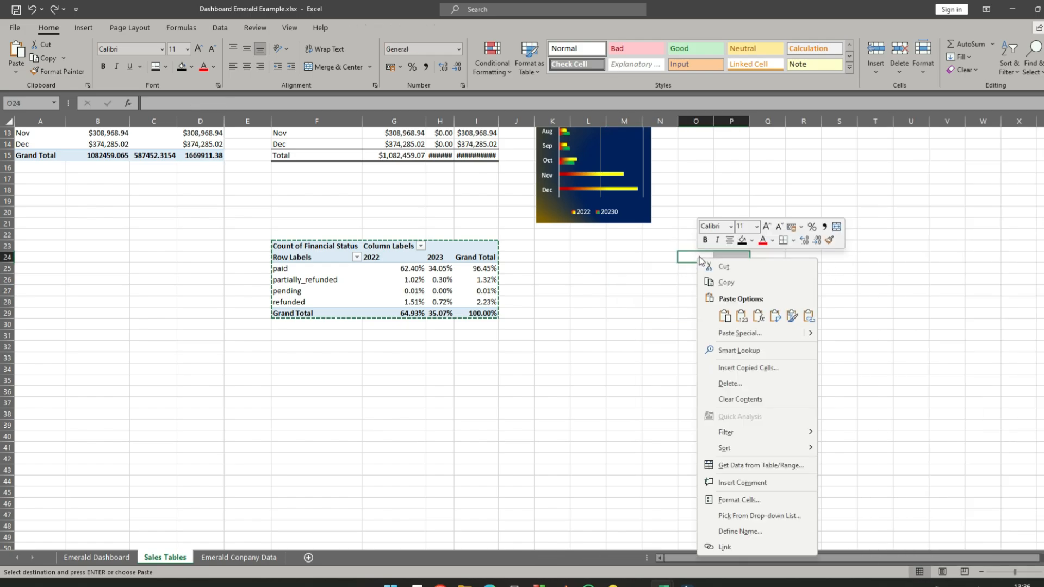
left_click(725, 315)
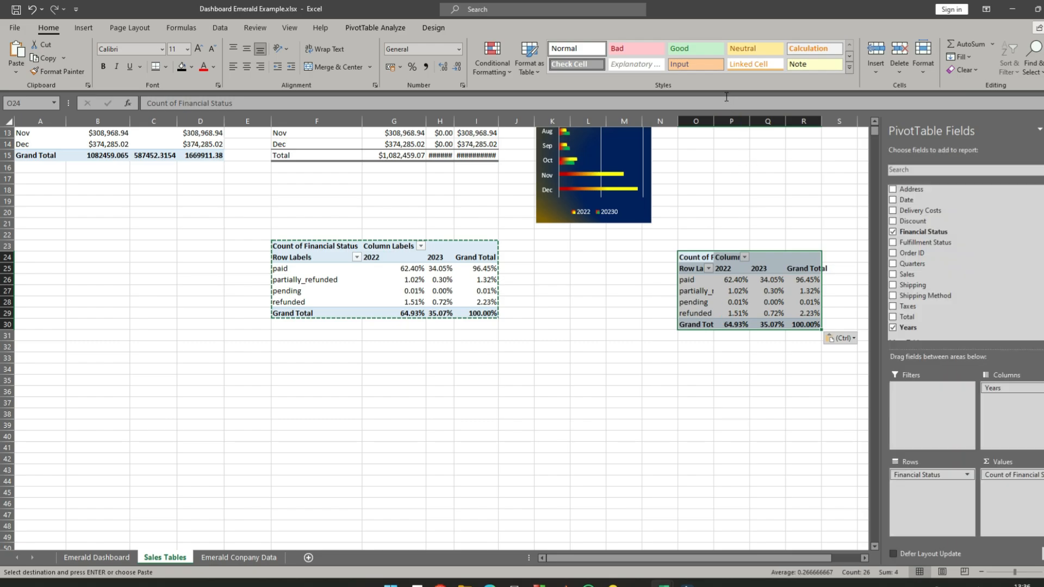
double_click(714, 122)
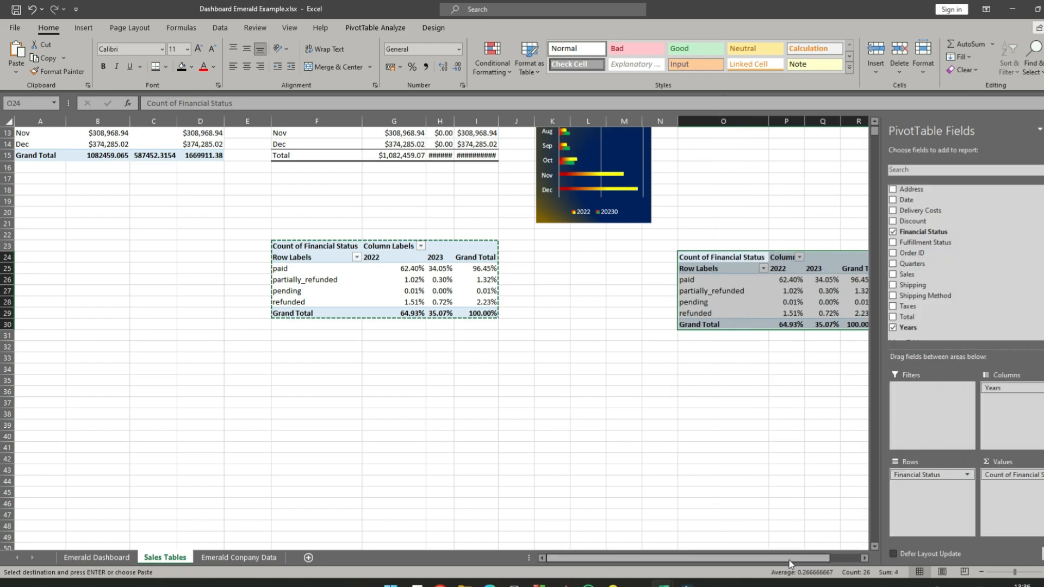
left_click_drag(784, 561, 815, 560)
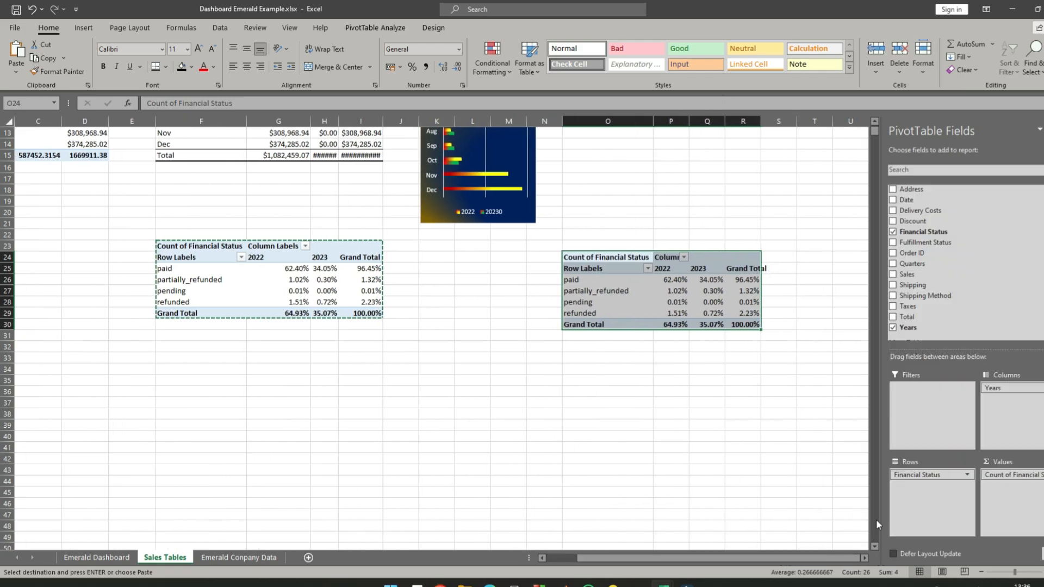
double_click(765, 121)
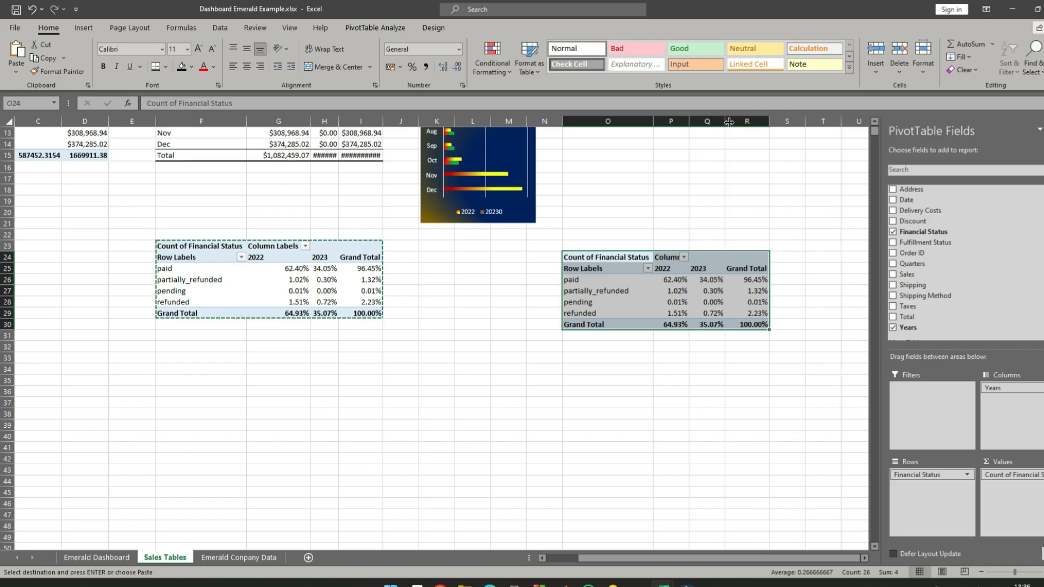
left_click_drag(729, 122, 689, 120)
double_click(689, 120)
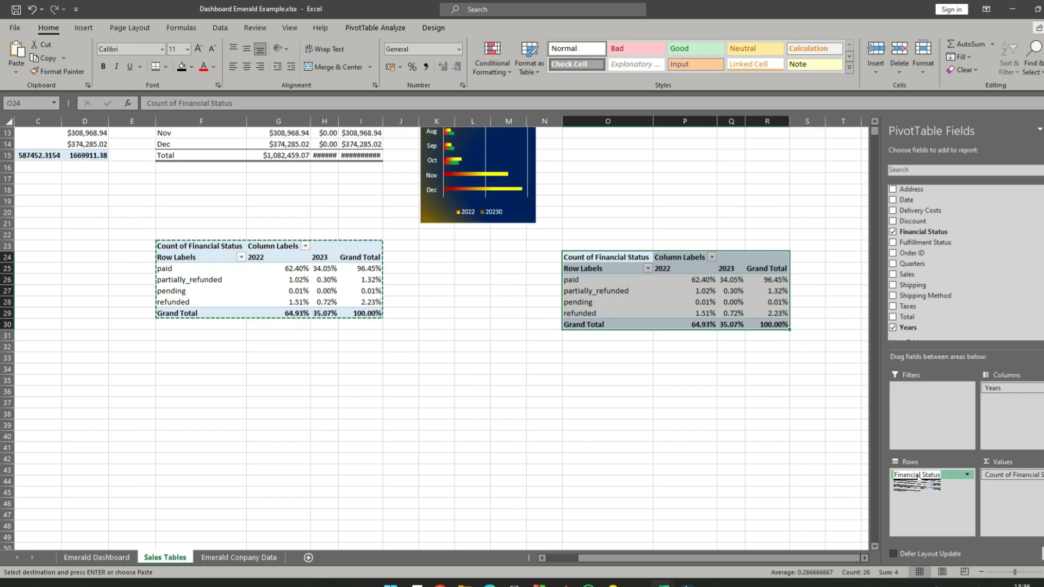
- Replace Financial Status with Fulfillment Status as the row field of the pivot table at O24
left_click_drag(917, 243, 931, 480)
left_click(706, 369)
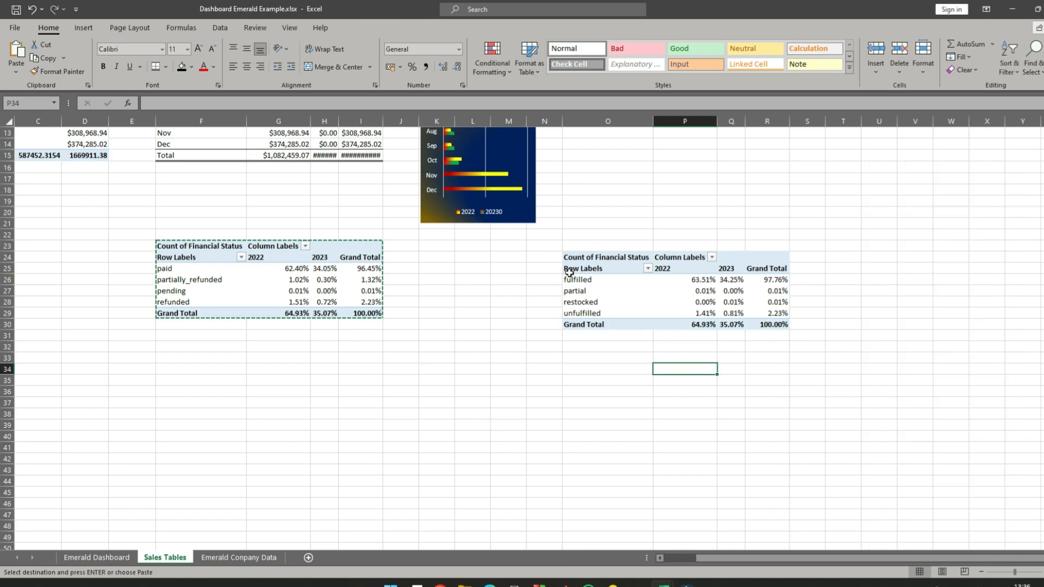
left_click(767, 278)
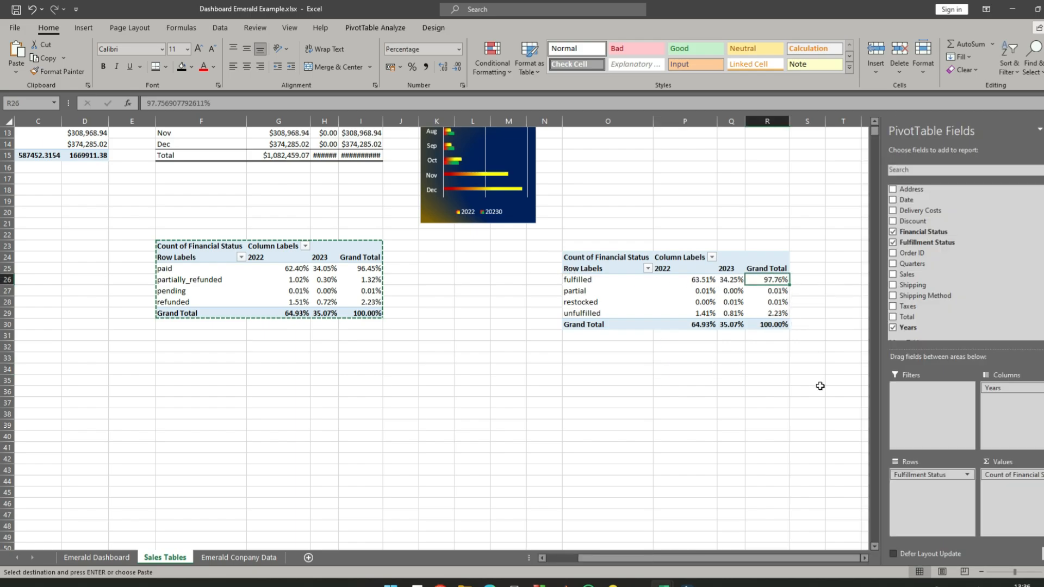
left_click(773, 294)
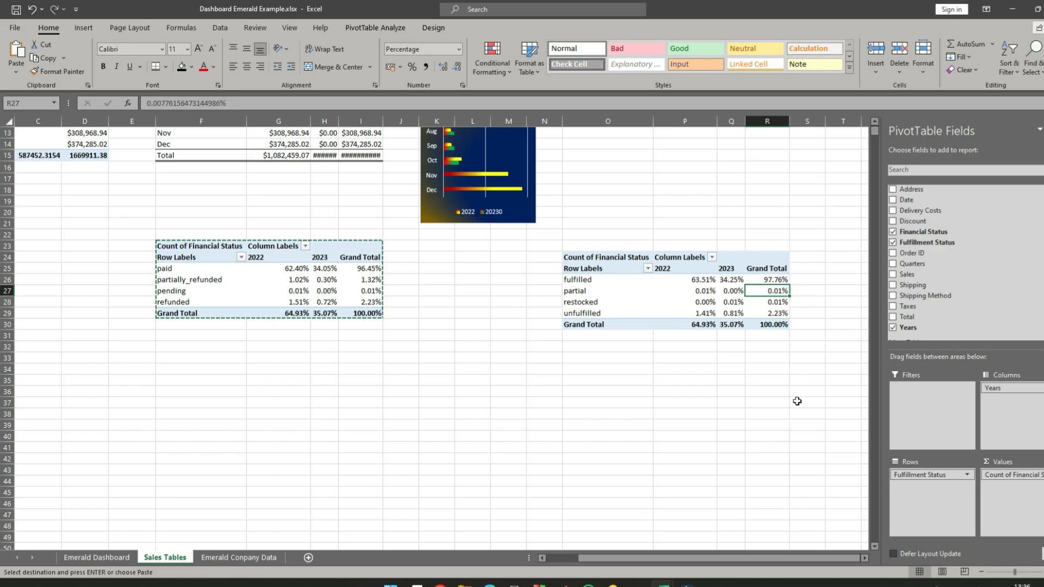
mouse_move(773, 322)
- Rename the value heading in O24 to Count of Fulfillment Status
left_click(618, 258)
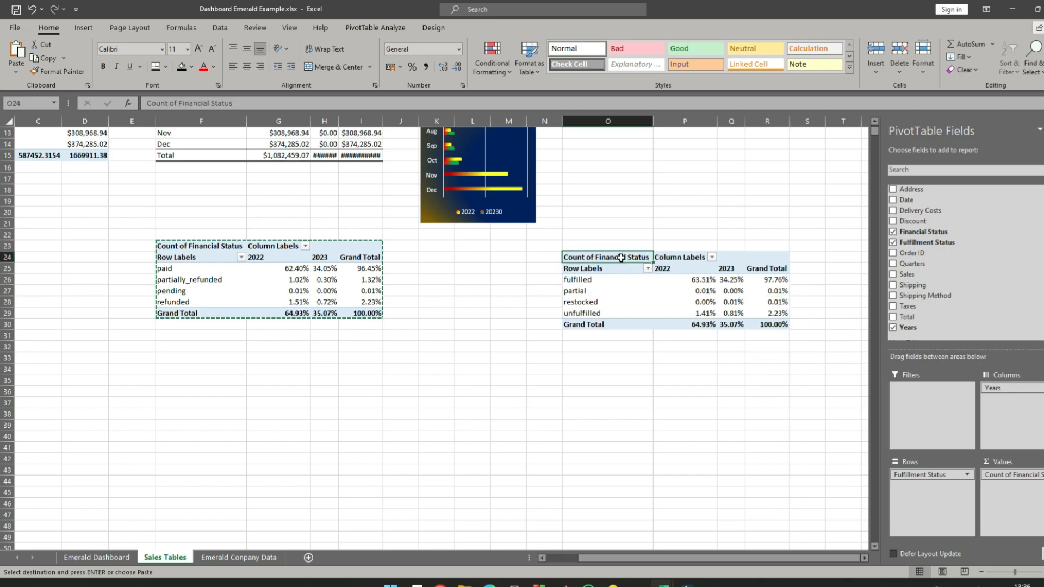
left_click(211, 103)
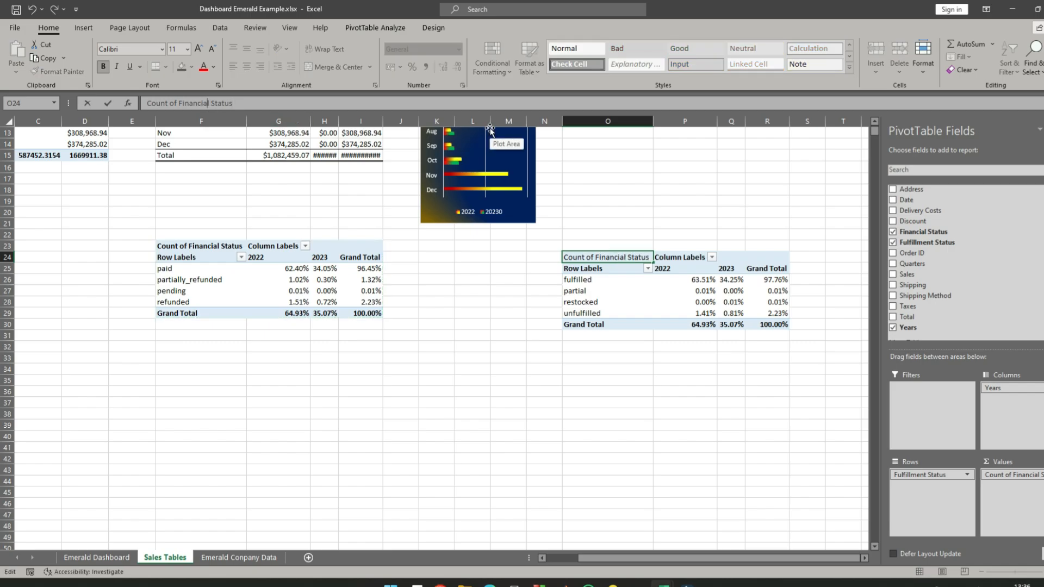
key("BackSpace")
key("BackSpace")
key("BackSpace")
key("BackSpace")
key("BackSpace")
key("BackSpace")
key("BackSpace")
key("BackSpace")
type("ulfillment")
key("Return")
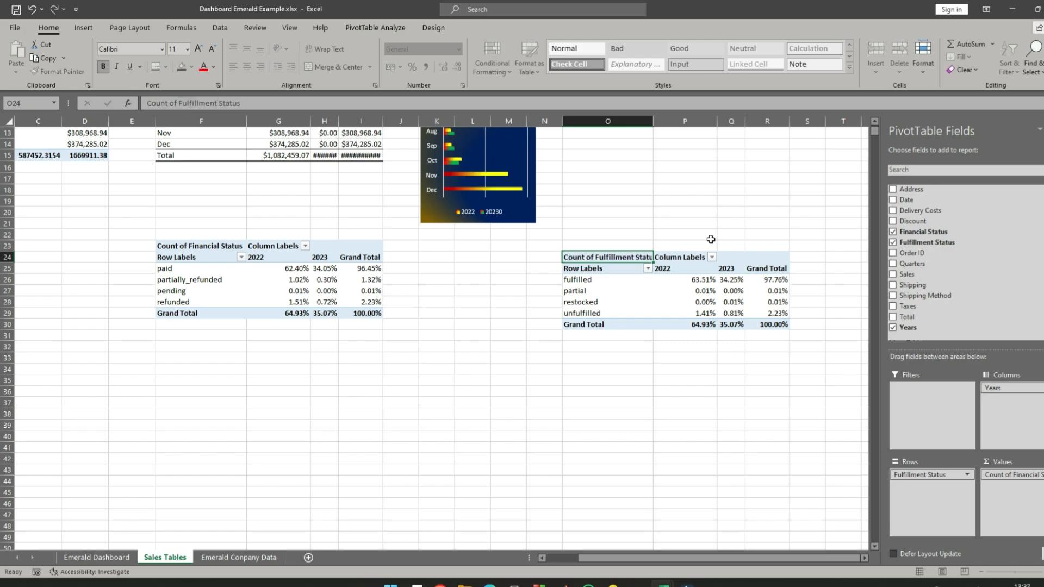
- Examine the fulfilled, partial, restocked and unfulfilled rows of the fulfillment status pivot table
left_click(595, 281)
left_click(593, 292)
left_click(597, 302)
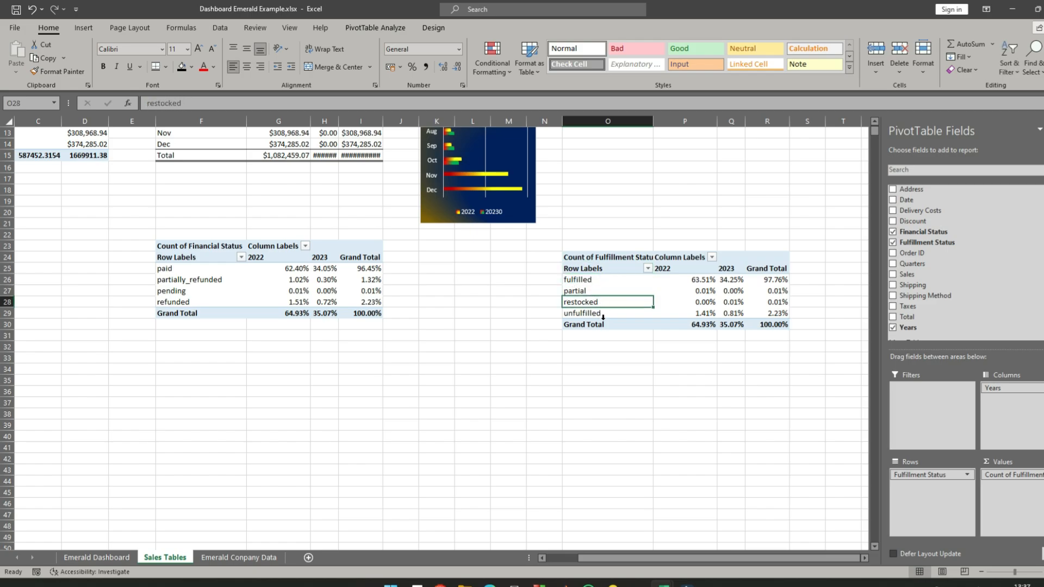
left_click(603, 314)
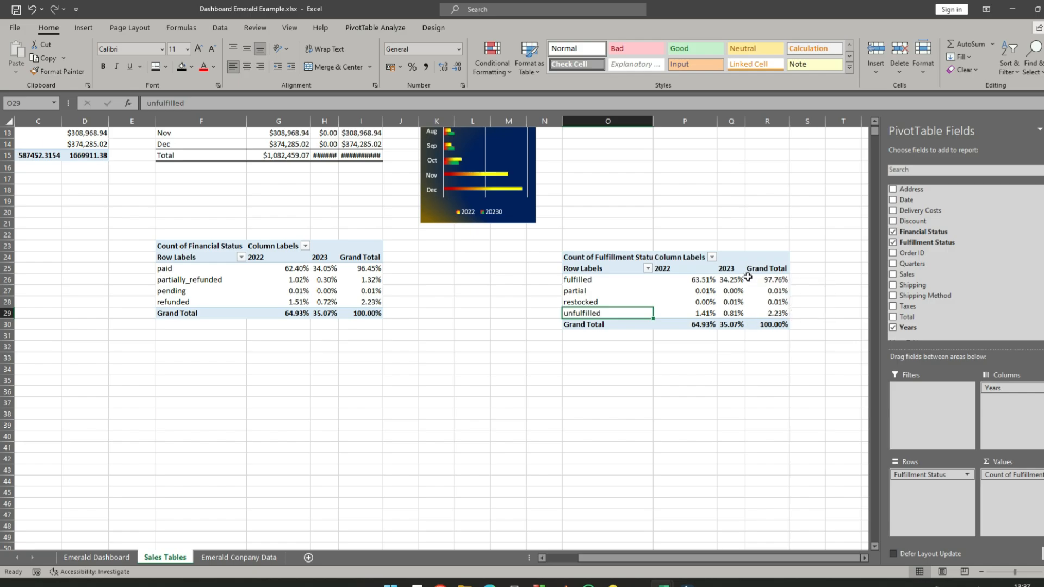
left_click(732, 337)
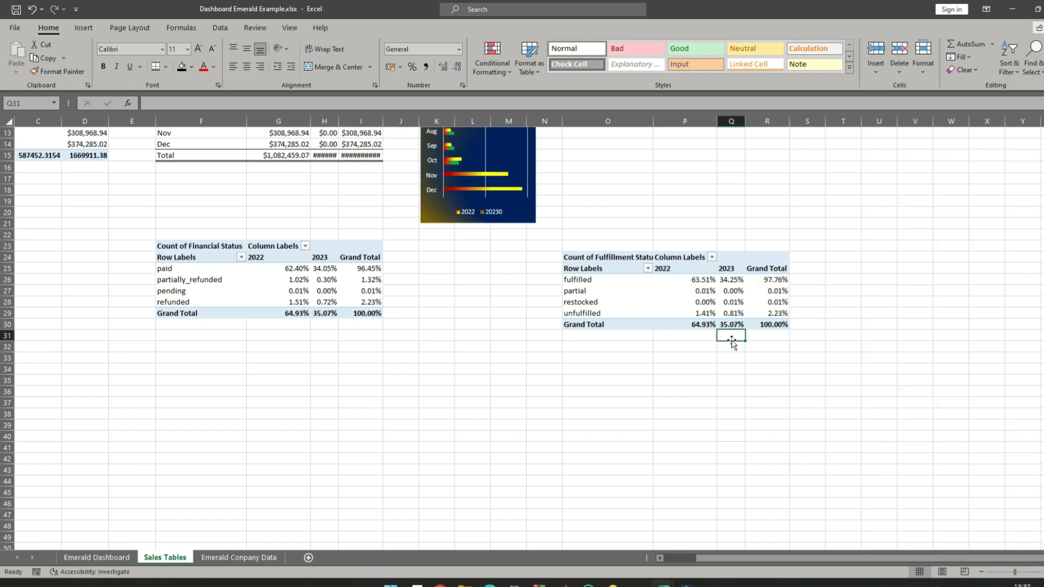
- Move the Sales line chart clear of the Sales bar chart so that it starts at column O
scroll(454, 321, "down", 2)
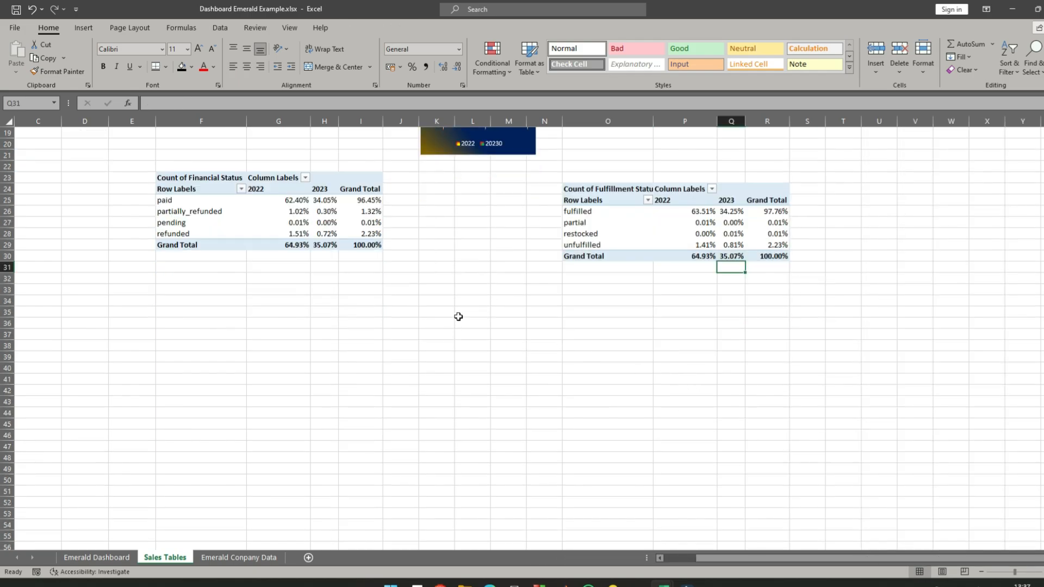
scroll(458, 316, "up", 6)
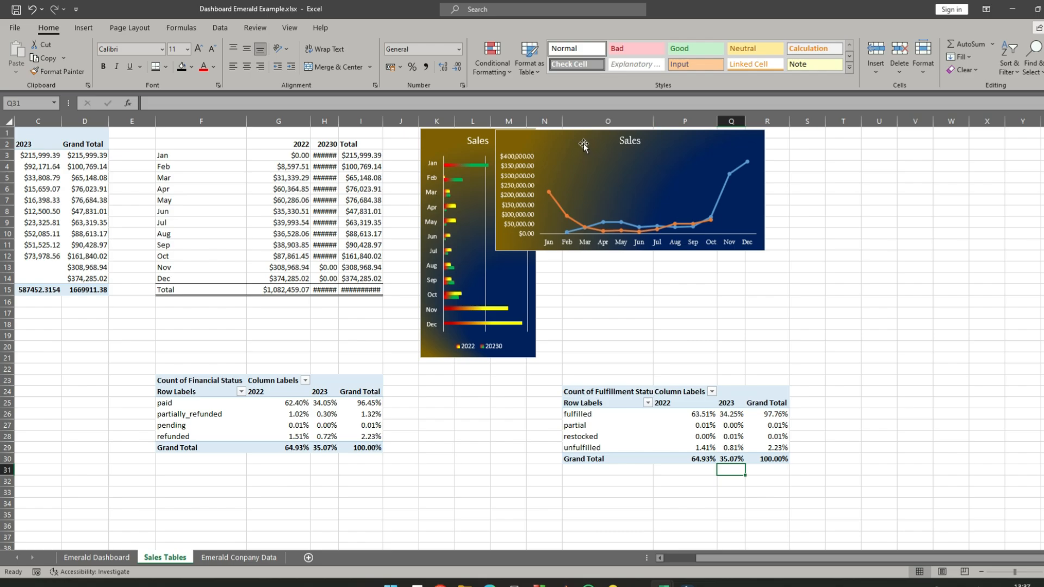
left_click_drag(584, 140, 651, 139)
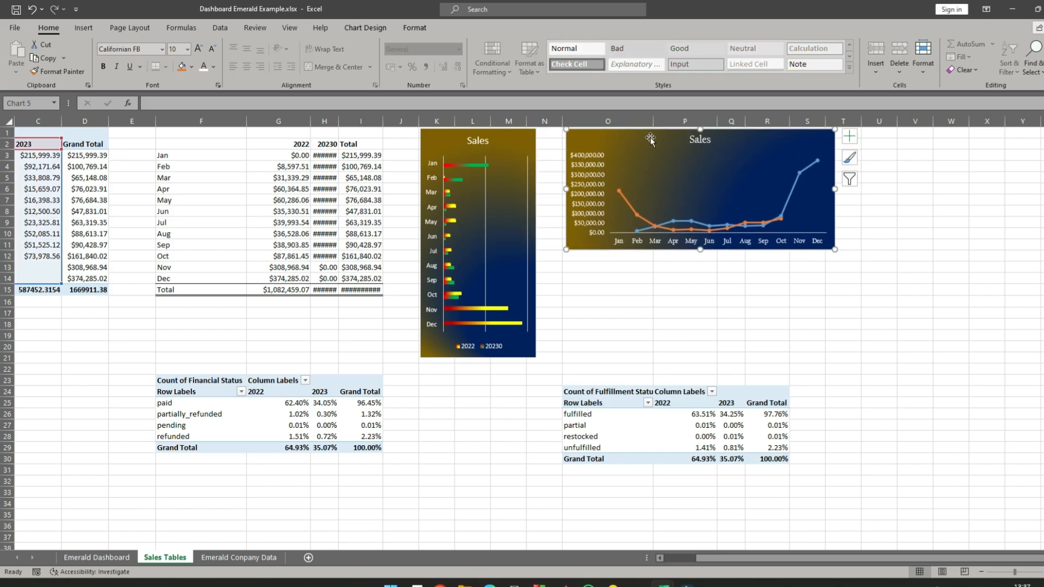
- Review the status, sales, delivery costs, taxes, discount, address and shipping method columns on the Emerald Company Data sheet
left_click(248, 559)
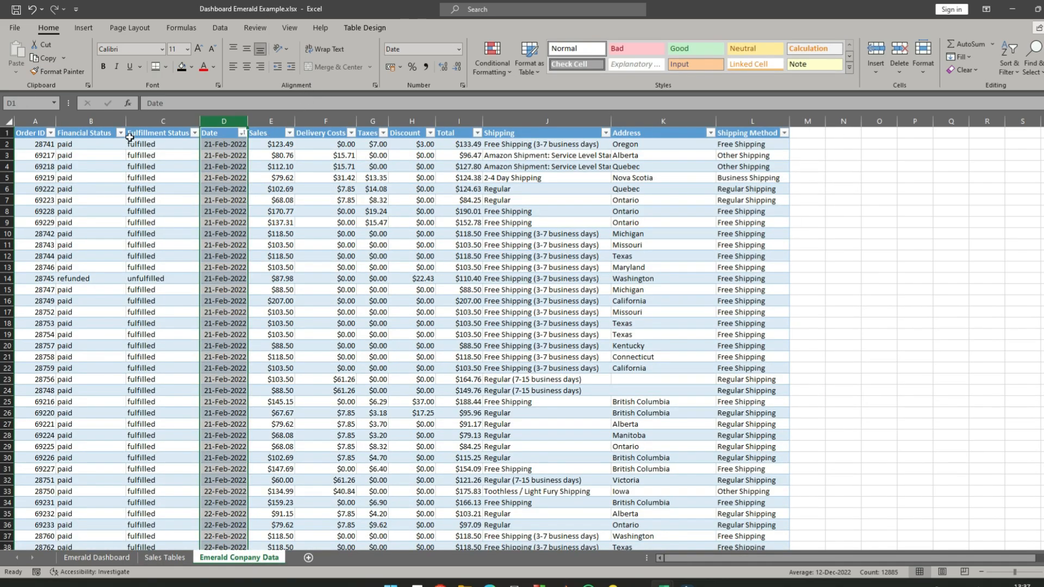
left_click(82, 121)
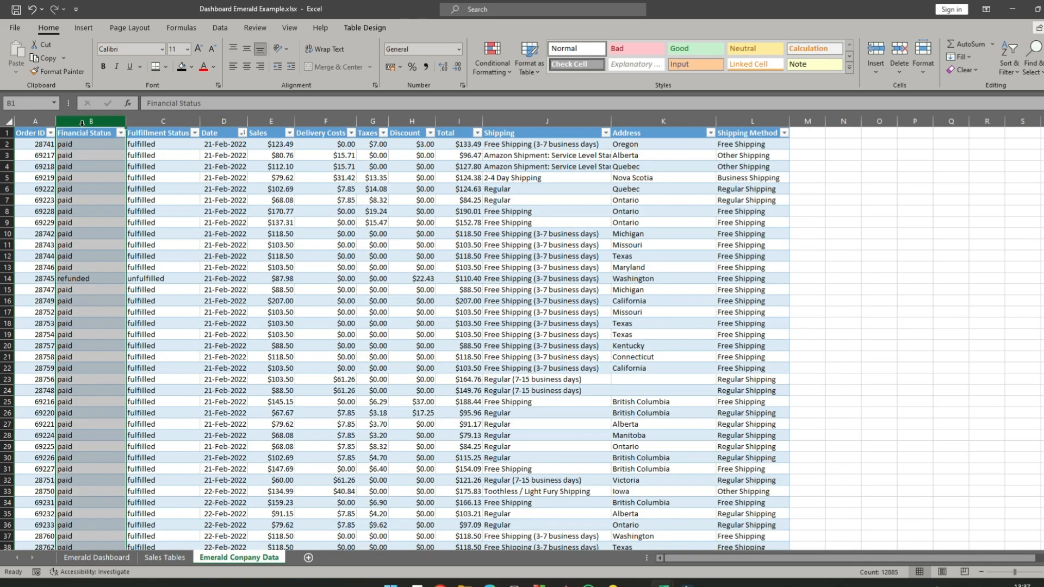
left_click(173, 120)
left_click_drag(174, 121, 214, 120)
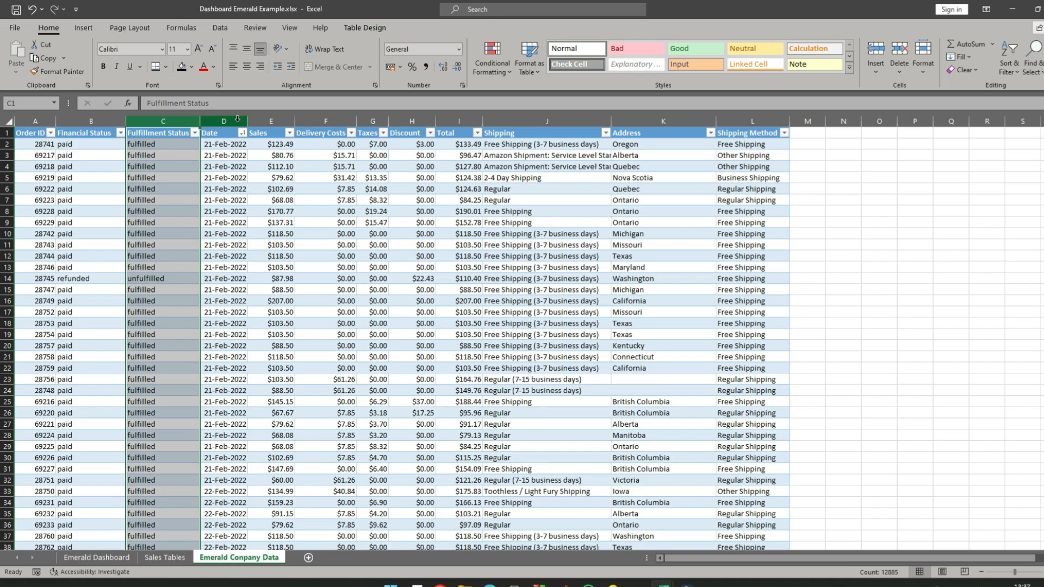
left_click(270, 120)
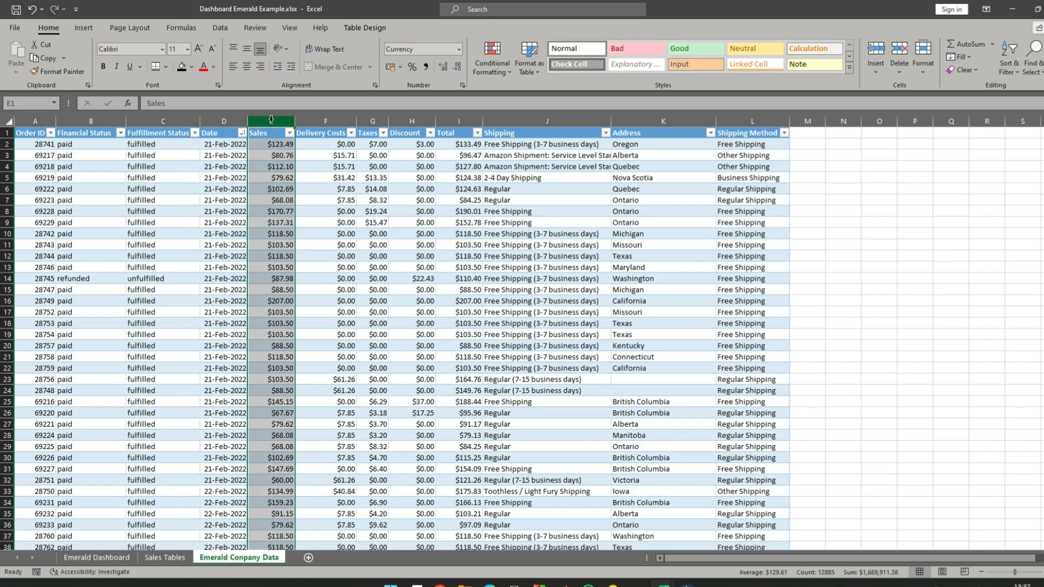
left_click(329, 119)
left_click(368, 116)
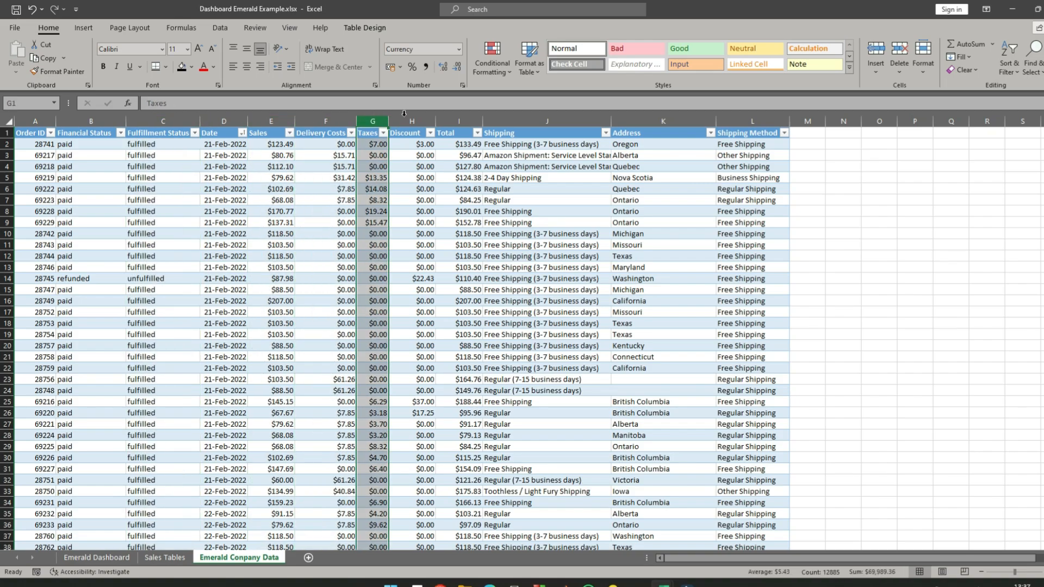
left_click(406, 114)
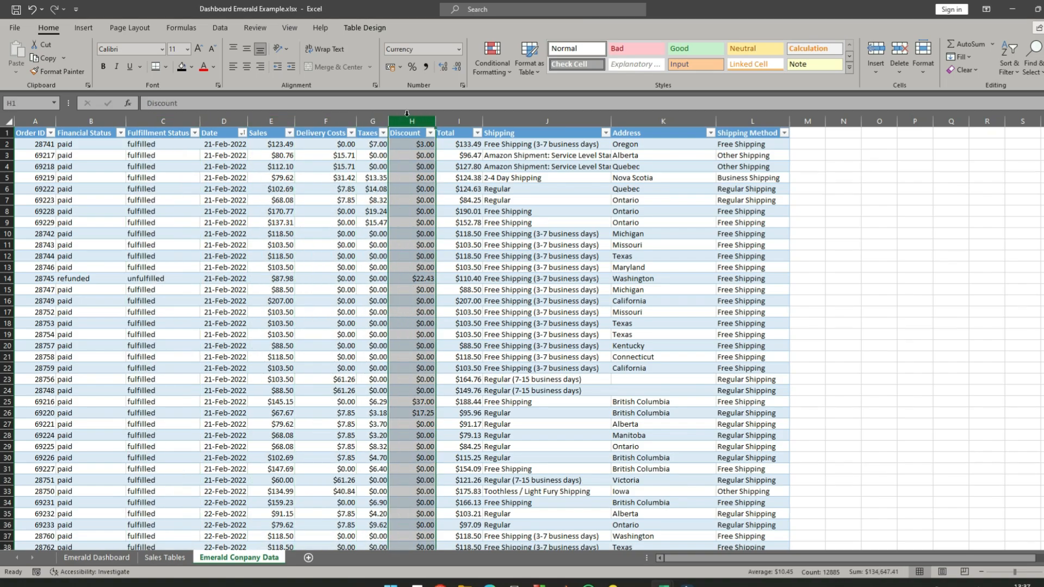
left_click(664, 120)
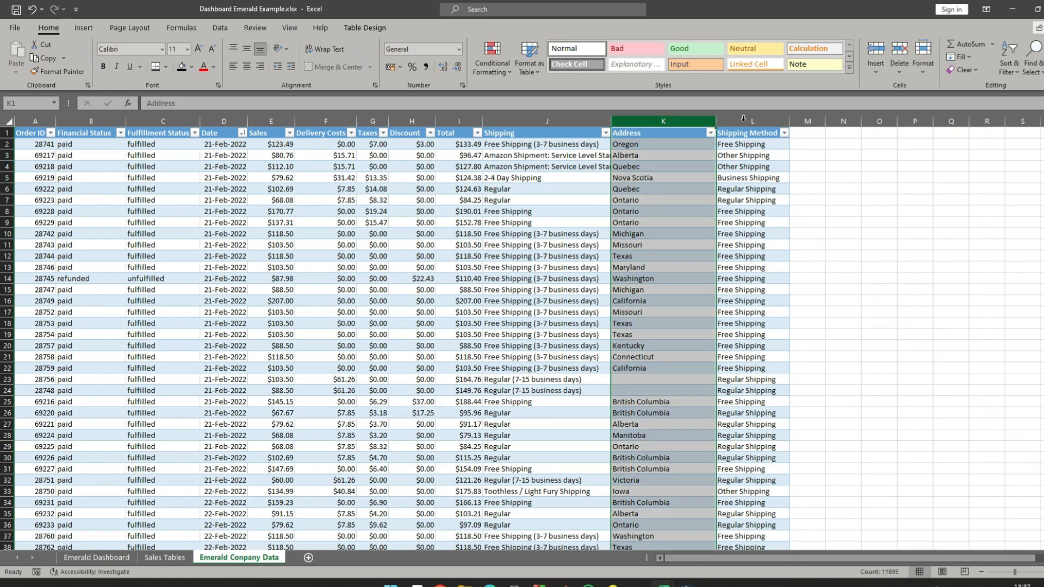
left_click(750, 121)
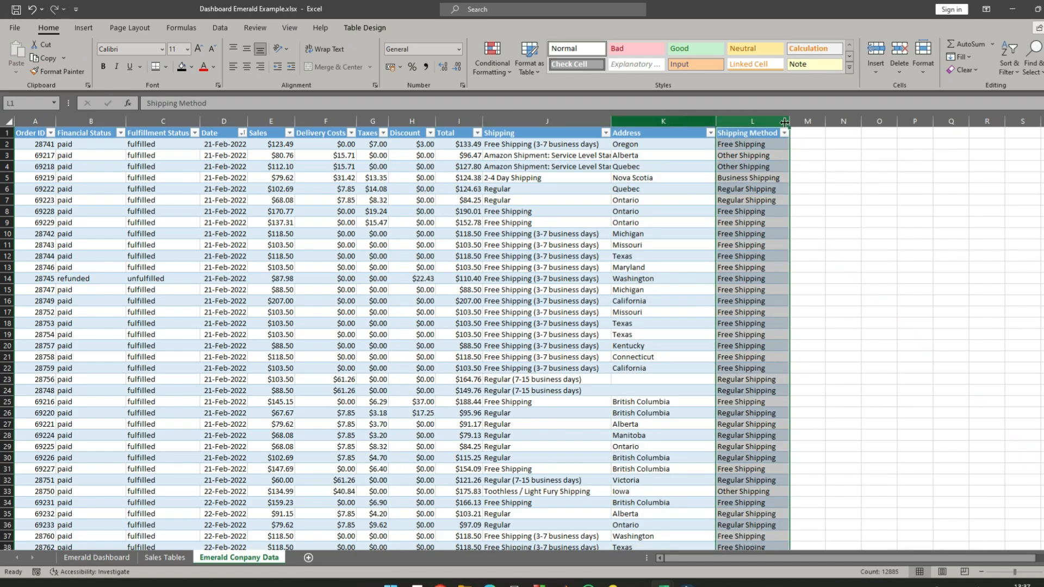
- Copy the entire Sum of Sales pivot table at A1 of the Sales Tables sheet
left_click(164, 558)
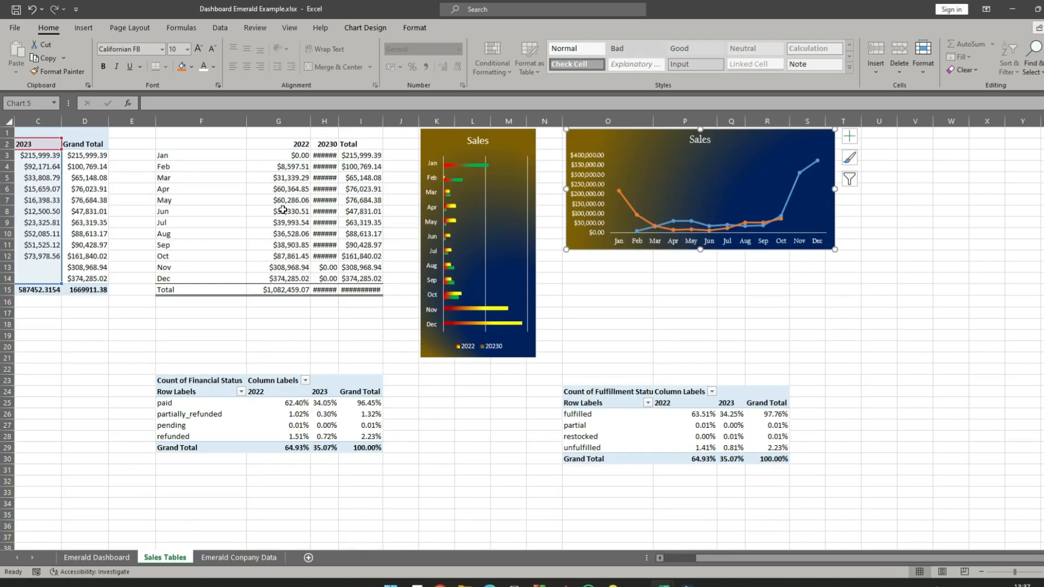
left_click_drag(852, 567, 818, 565)
left_click(101, 203)
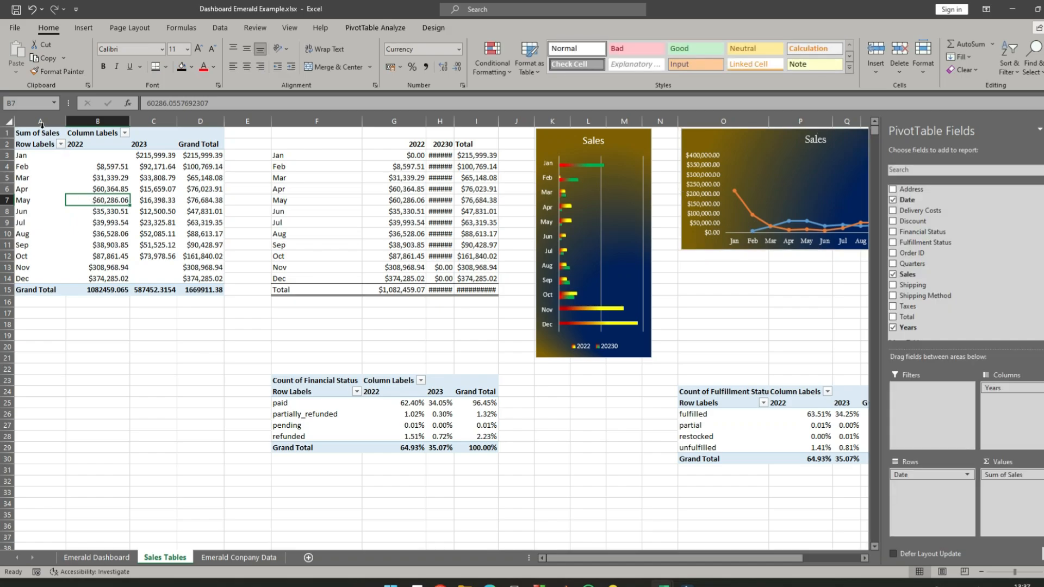
left_click(27, 133)
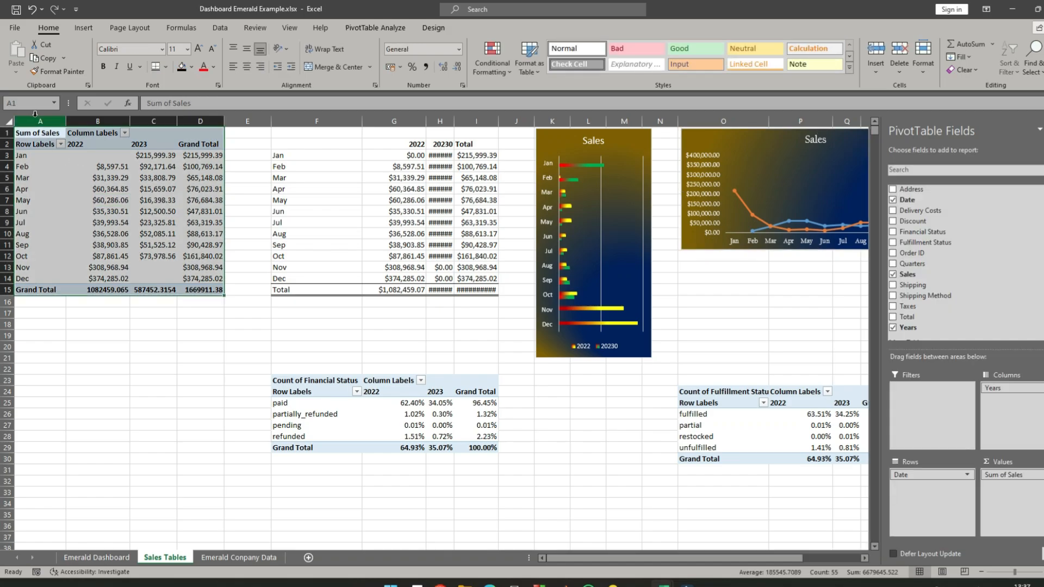
right_click(36, 134)
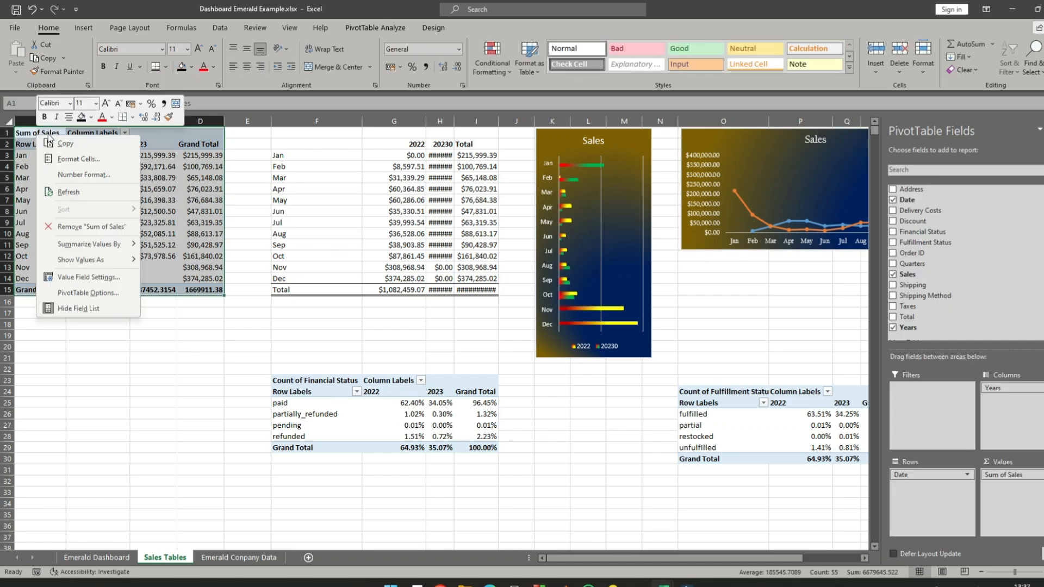
left_click(64, 144)
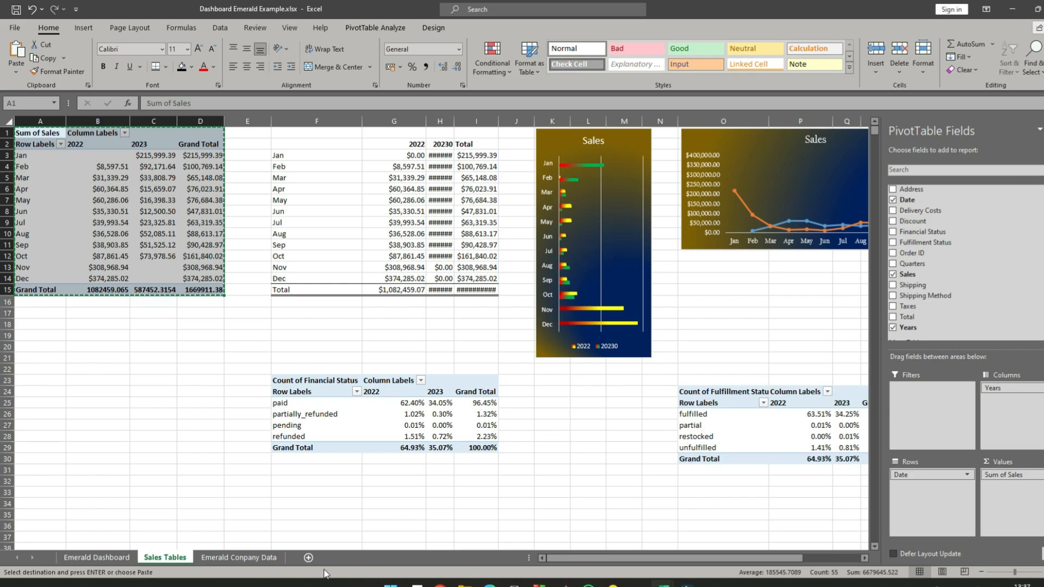
- Paste the copied pivot table at A1 of a new worksheet and autofit the widths of columns B to D
left_click(309, 559)
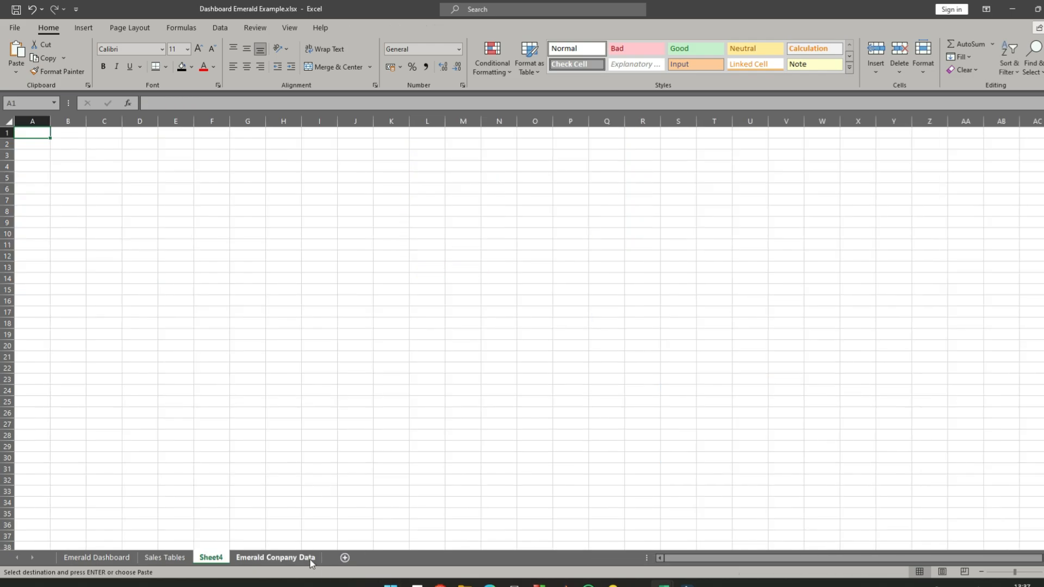
right_click(36, 132)
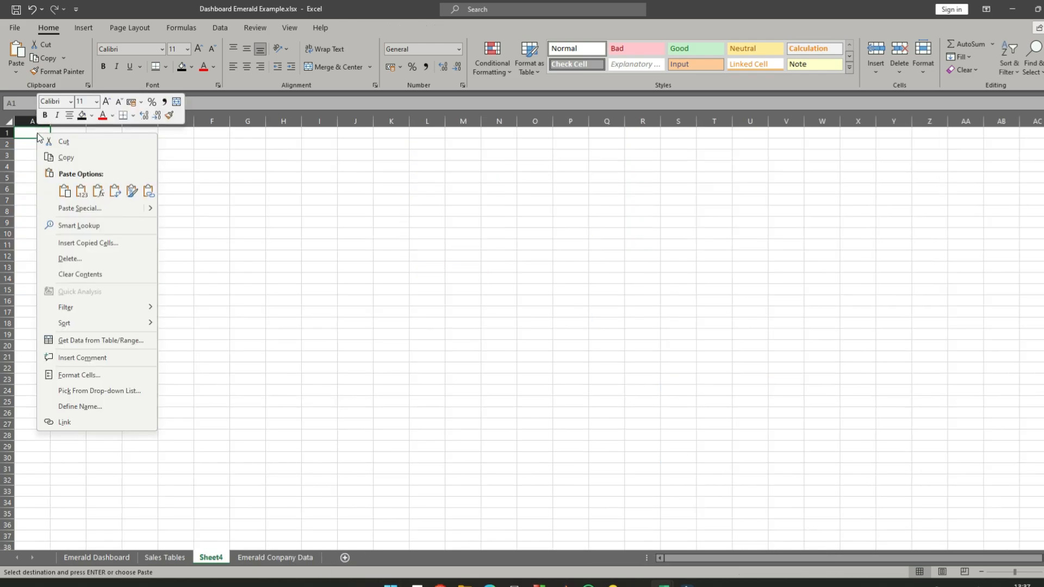
left_click(67, 193)
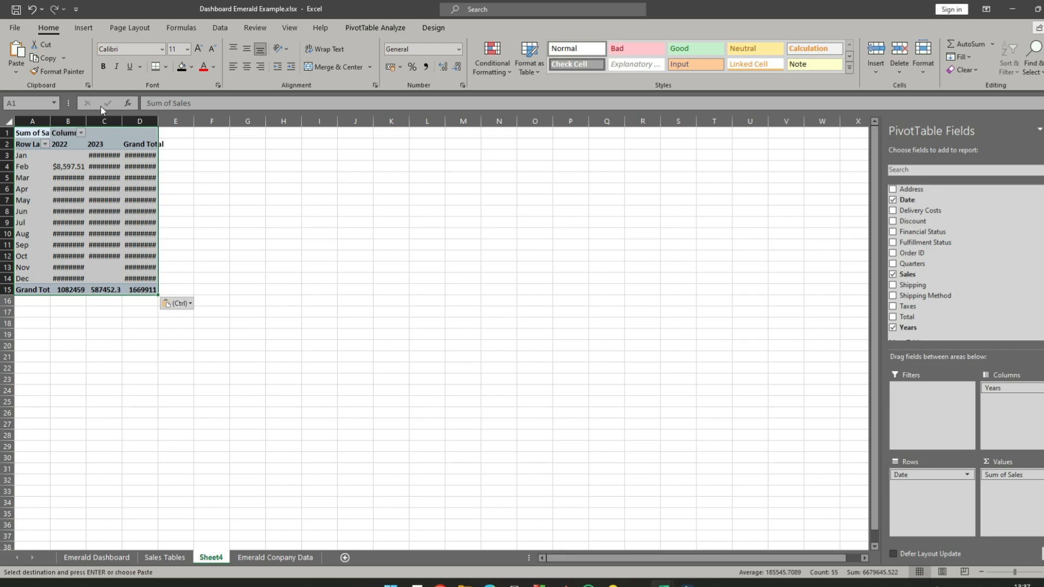
double_click(85, 120)
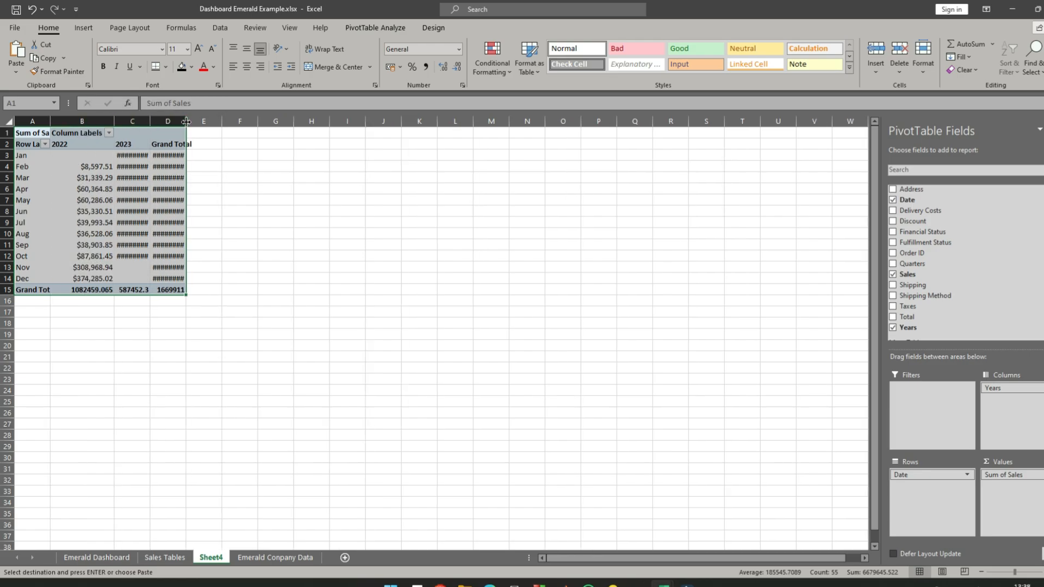
double_click(186, 121)
double_click(149, 120)
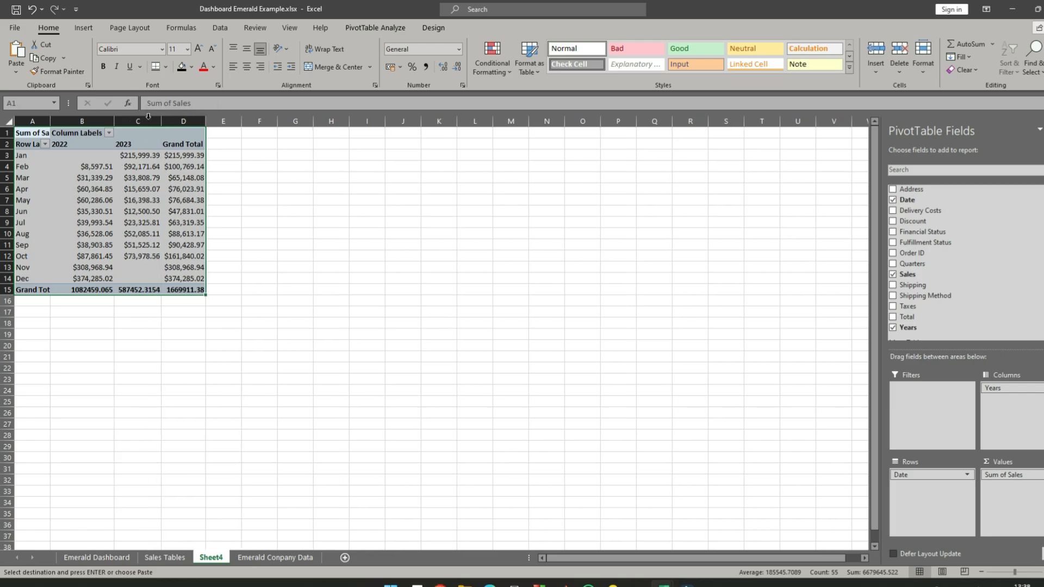
- Rename the new worksheet as Taxes Discounts Delivery Costs
left_click(165, 558)
left_click(209, 558)
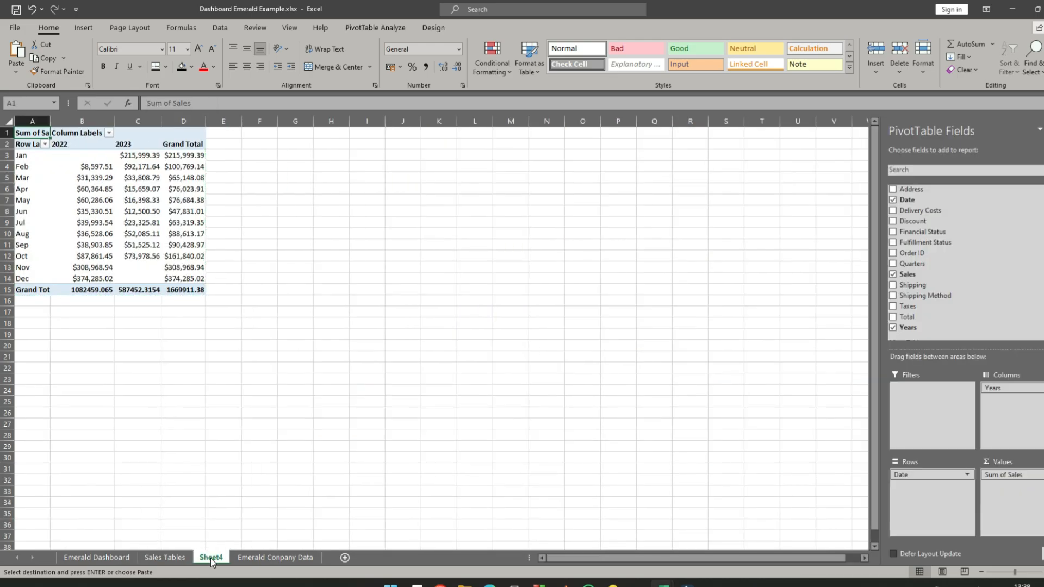
double_click(211, 558)
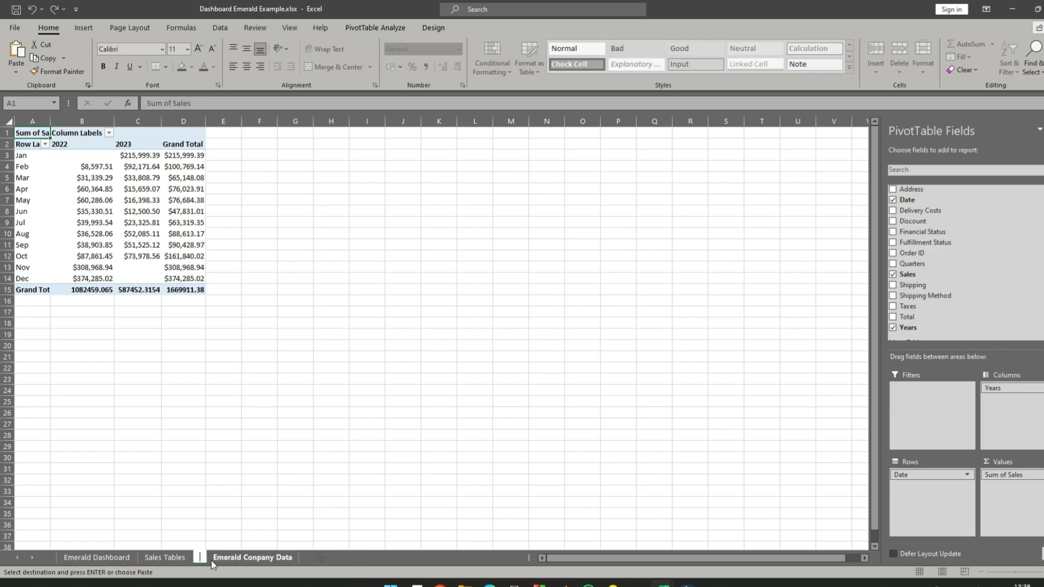
type("Taxes Discounts Deliver")
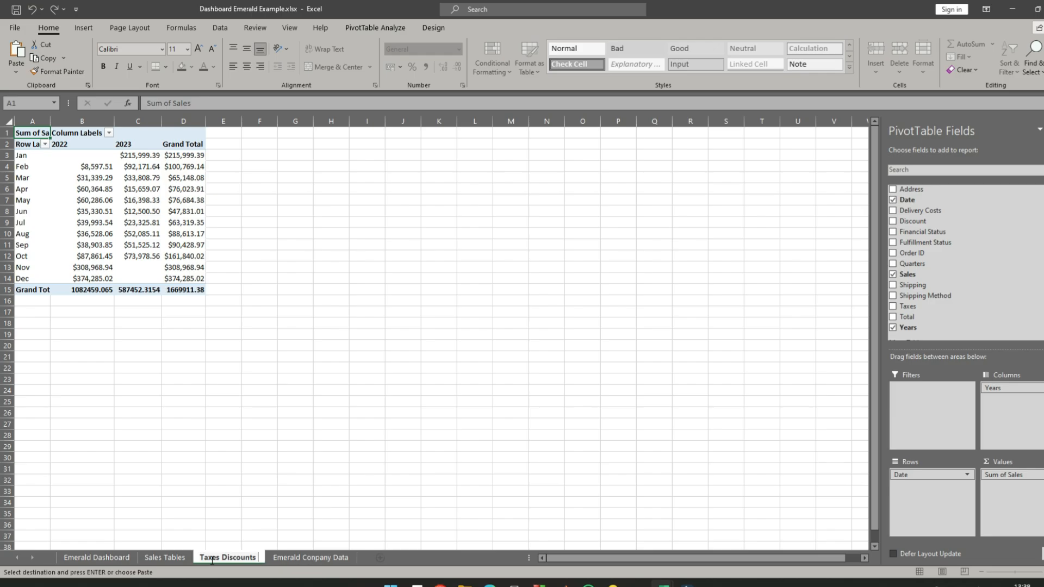
type("y Costs")
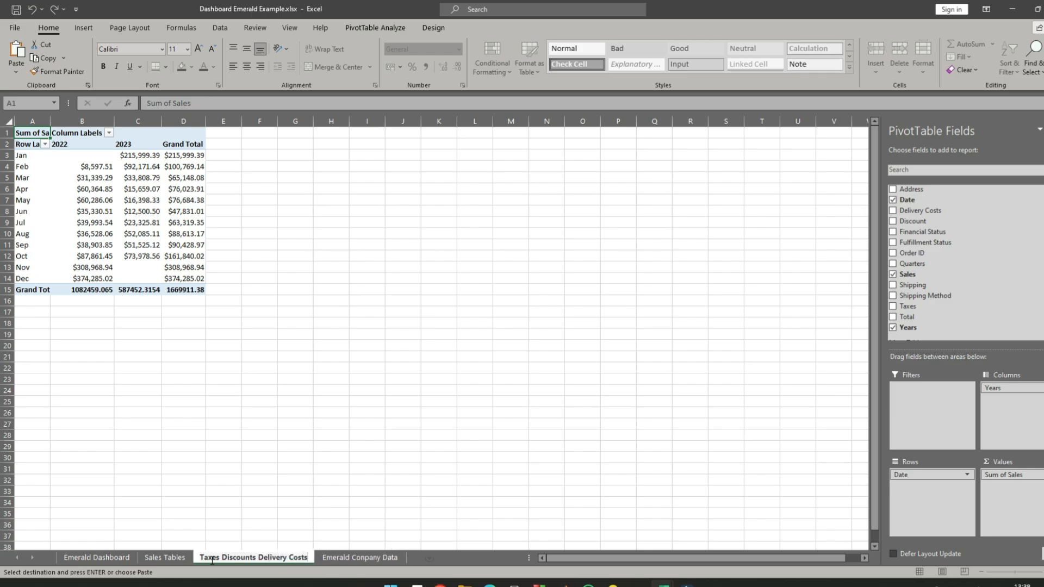
key("Return")
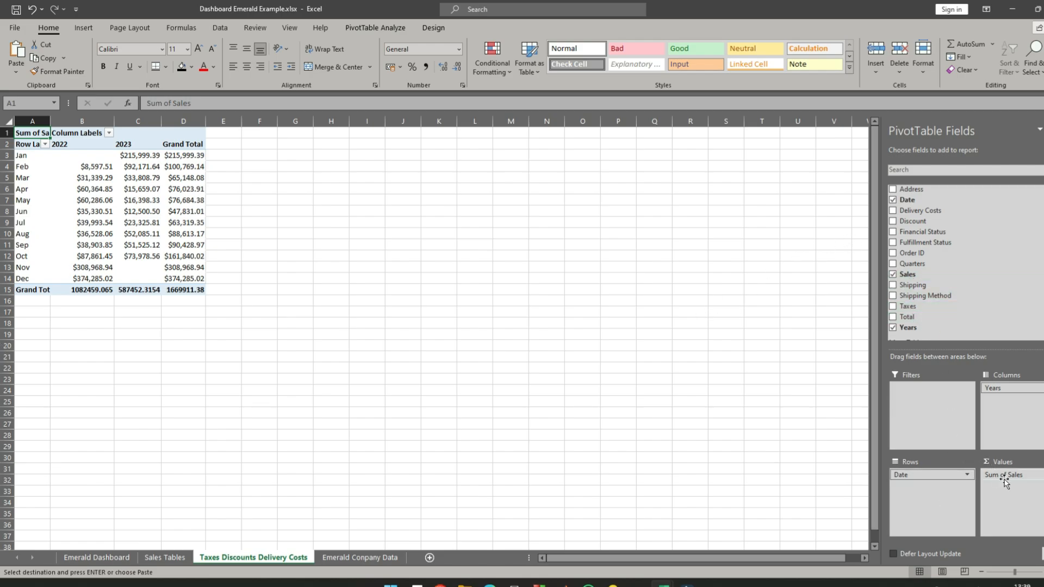
- Replace Sum of Sales with Delivery Costs as the value field of the pivot table at A1
left_click_drag(1015, 476, 752, 385)
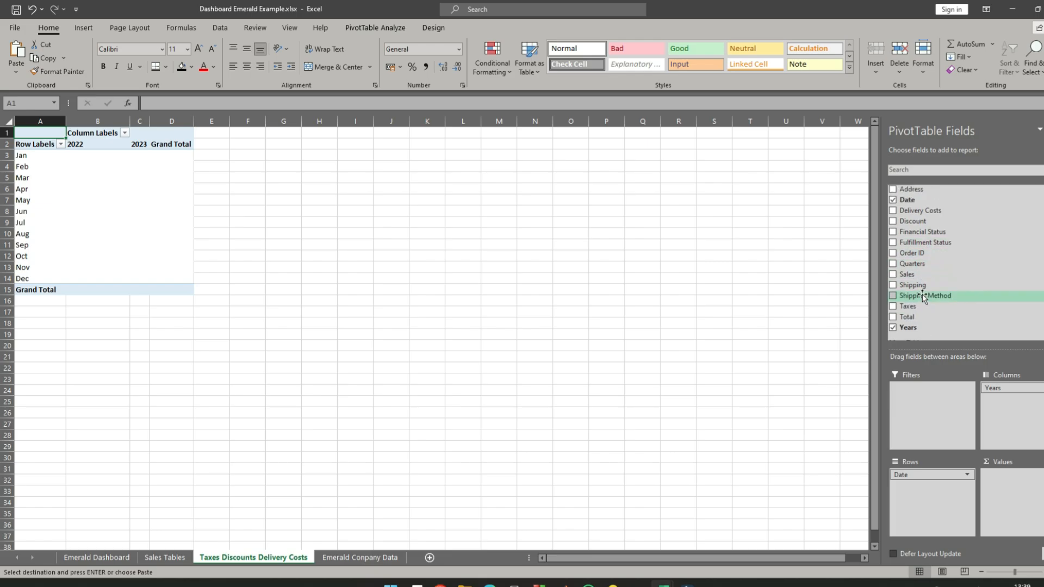
left_click_drag(918, 217, 1025, 484)
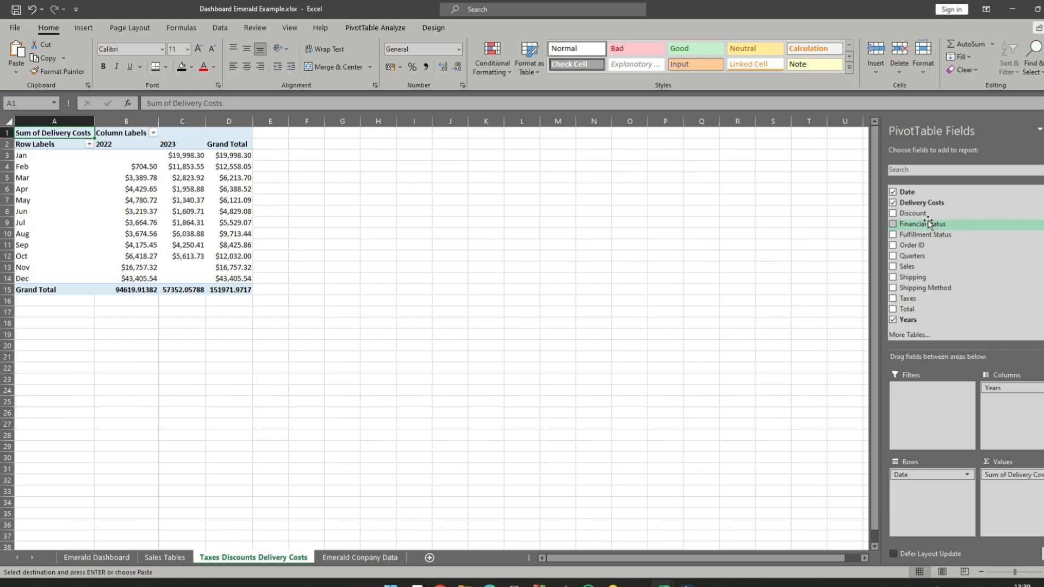
left_click(375, 212)
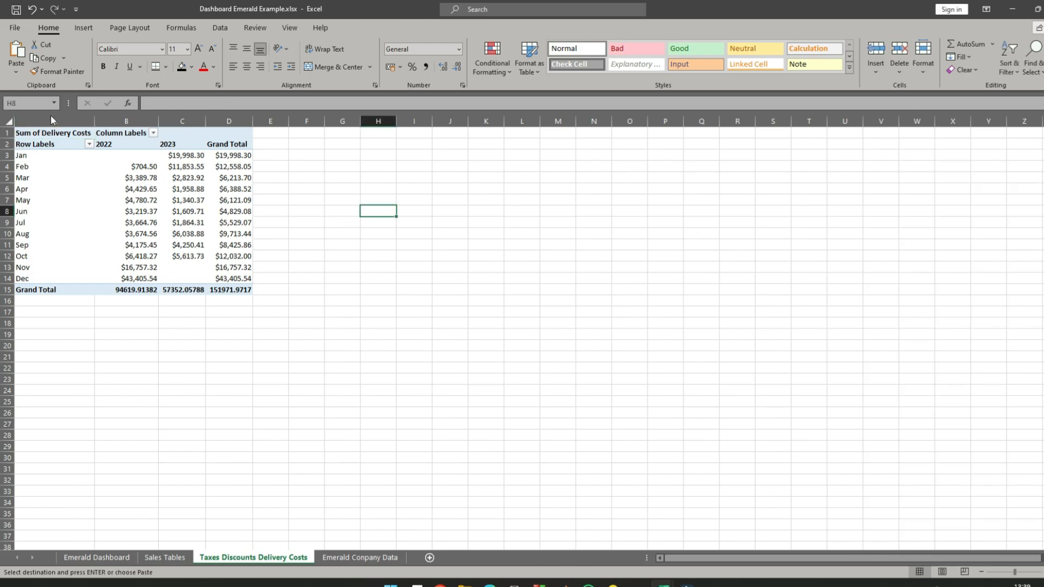
- Duplicate the Delivery Costs pivot table from A1 to cell H1 on the same sheet
left_click(33, 132)
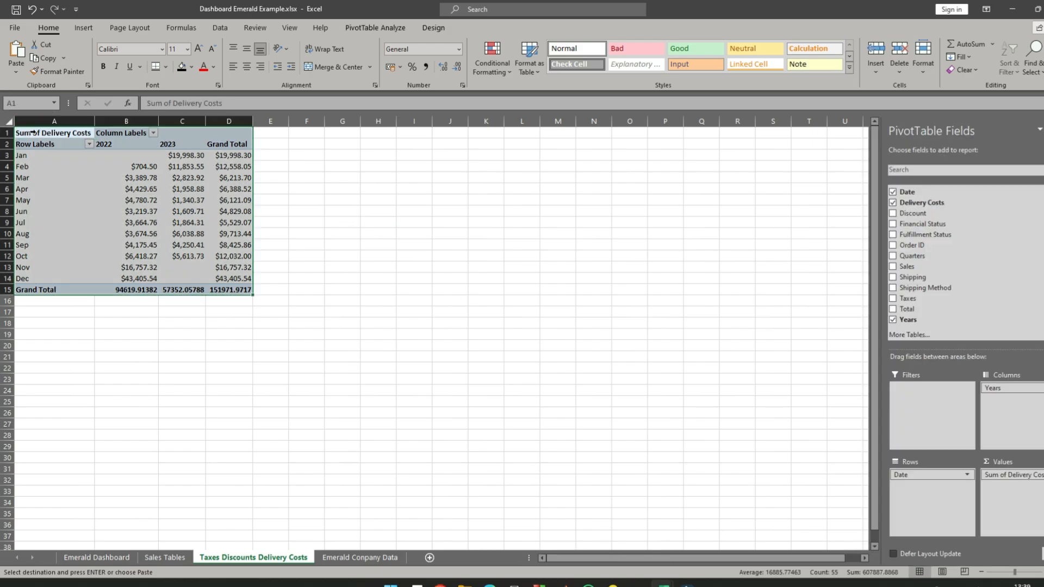
right_click(33, 134)
left_click(66, 140)
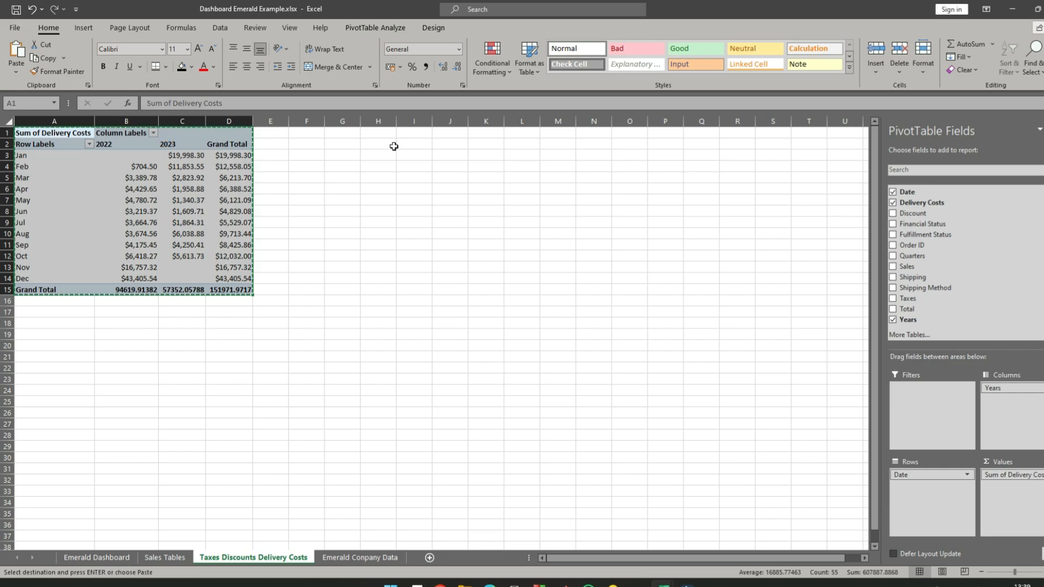
left_click(405, 133)
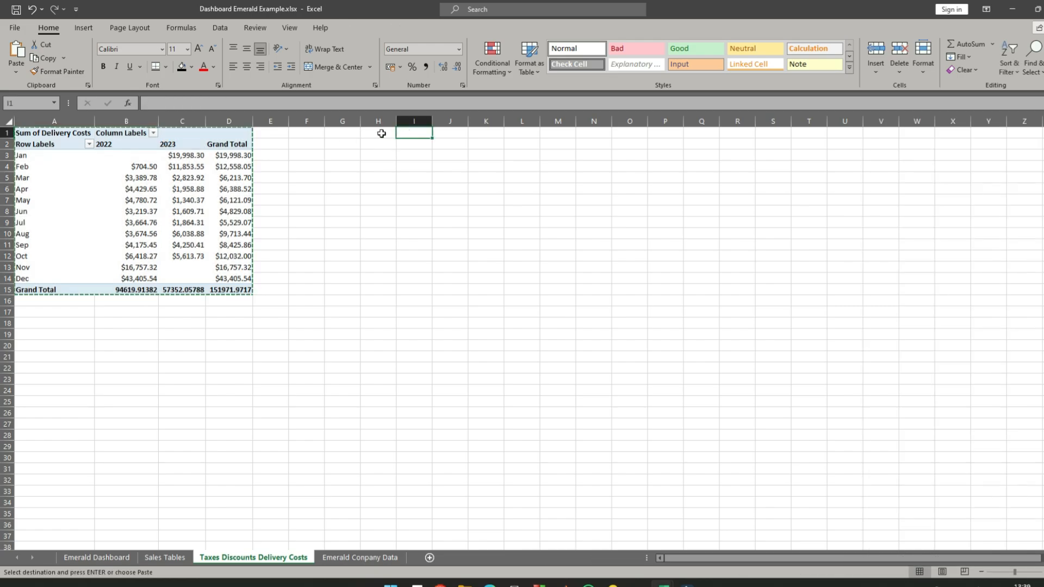
right_click(364, 135)
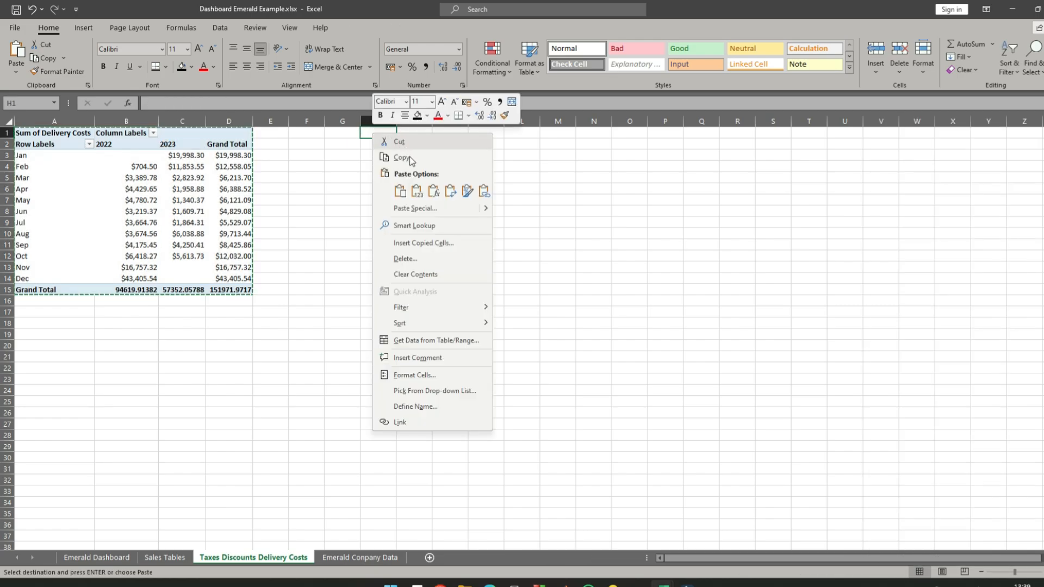
left_click(401, 191)
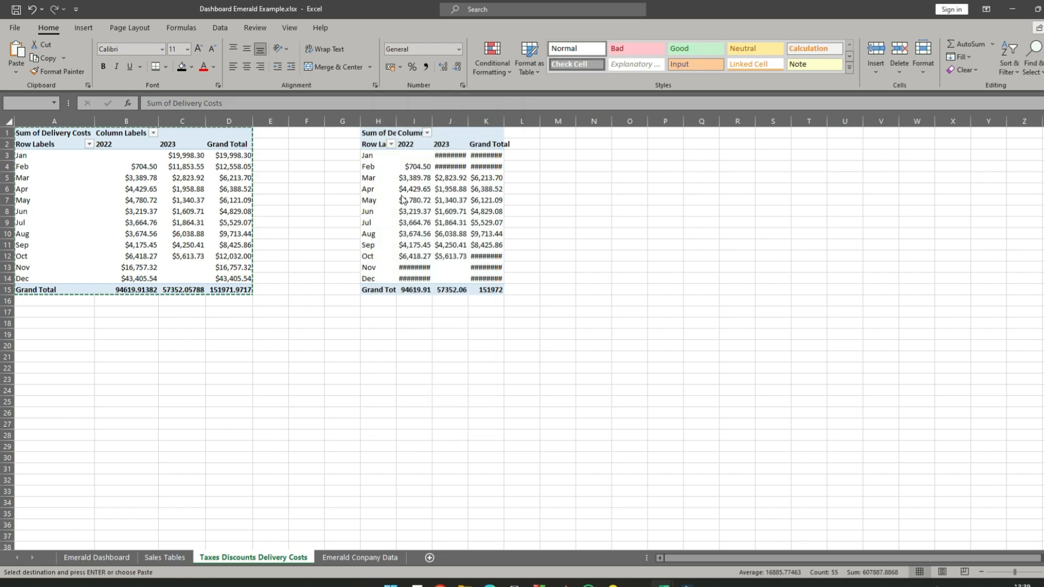
- Autofit columns I to K and replace Delivery Costs with Discount as the value field of the pivot table at H1
double_click(504, 122)
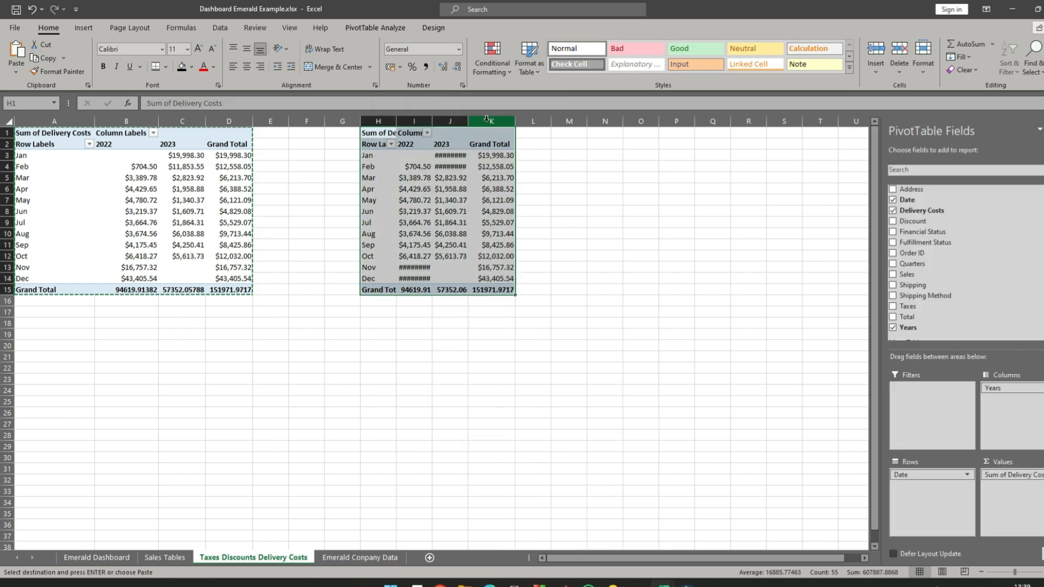
double_click(469, 122)
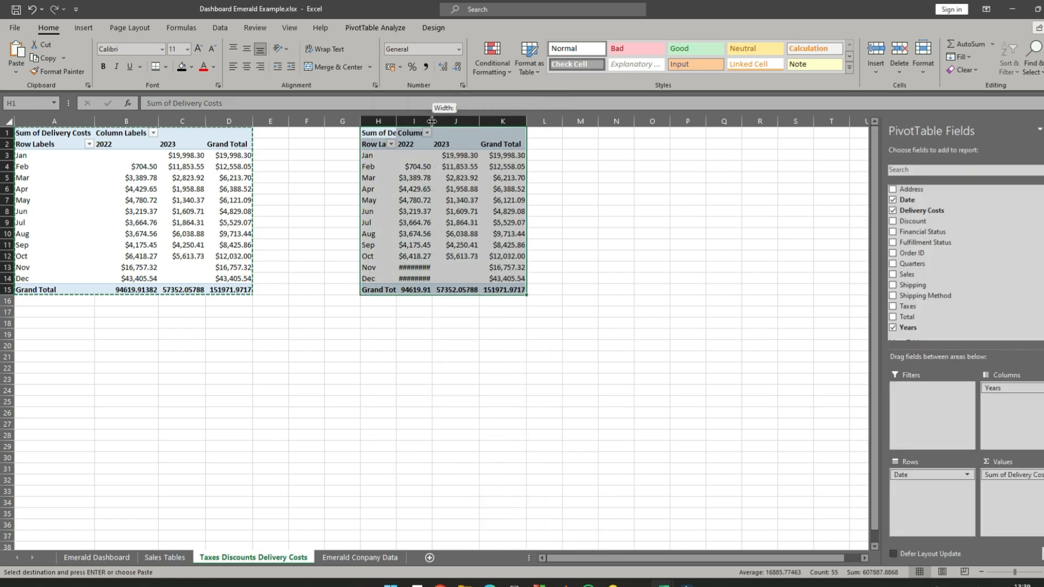
double_click(433, 121)
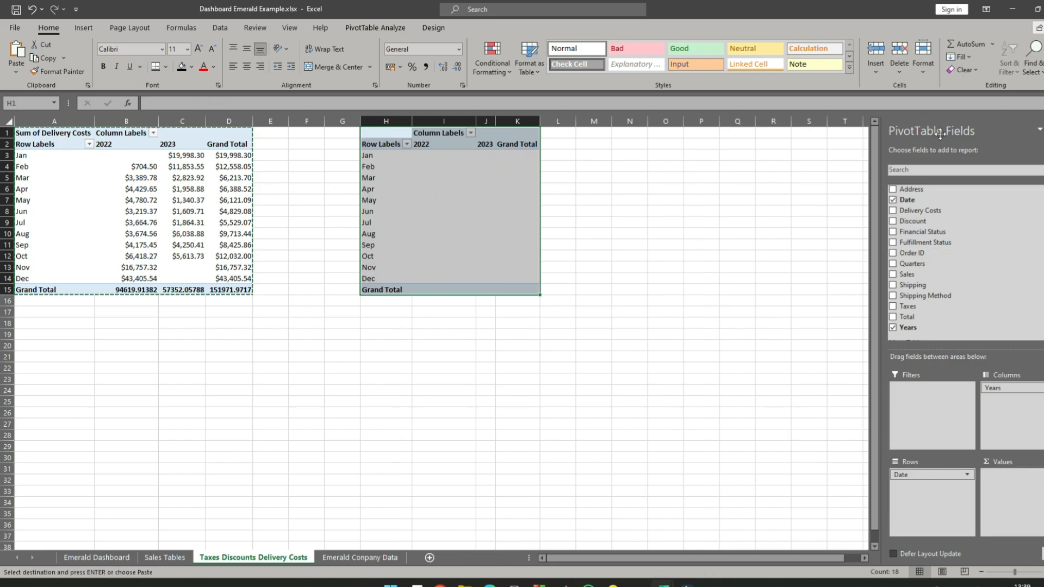
left_click_drag(910, 221, 1021, 489)
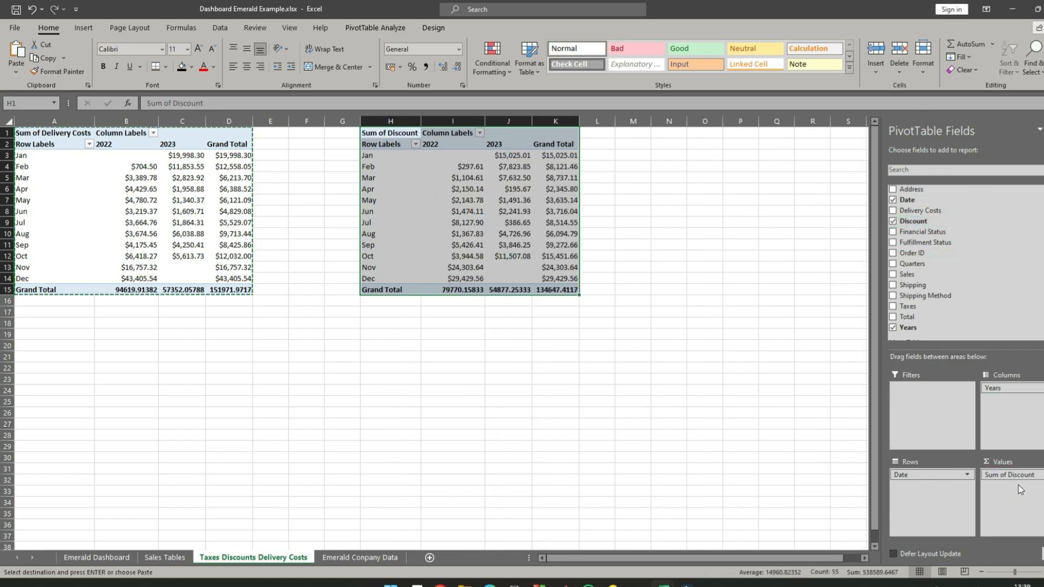
left_click(669, 244)
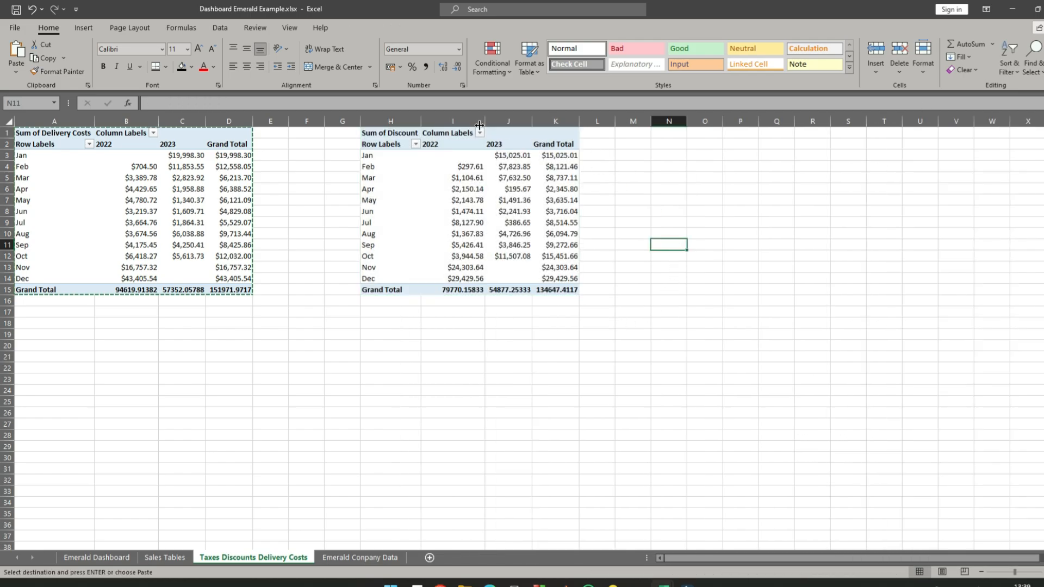
- Duplicate the Discount pivot table from H1 to cell N1 on the same sheet
left_click(376, 133)
right_click(392, 136)
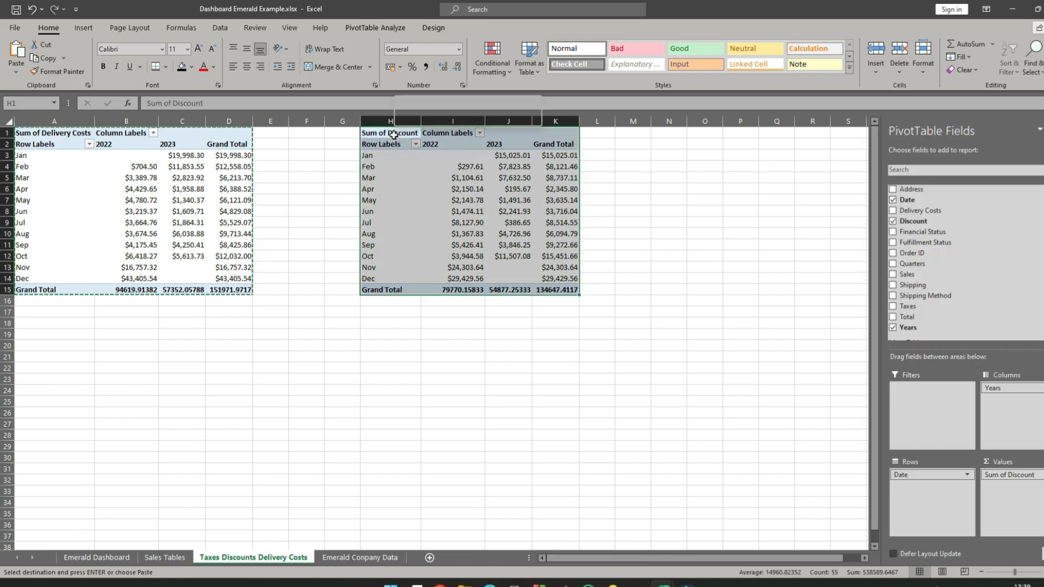
left_click(423, 144)
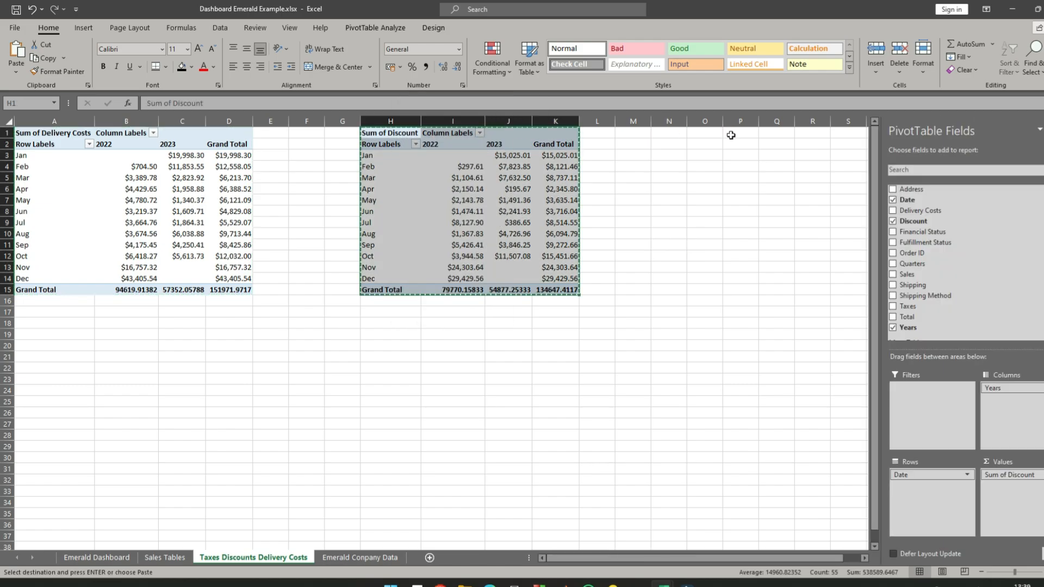
left_click(680, 134)
right_click(681, 134)
left_click(708, 194)
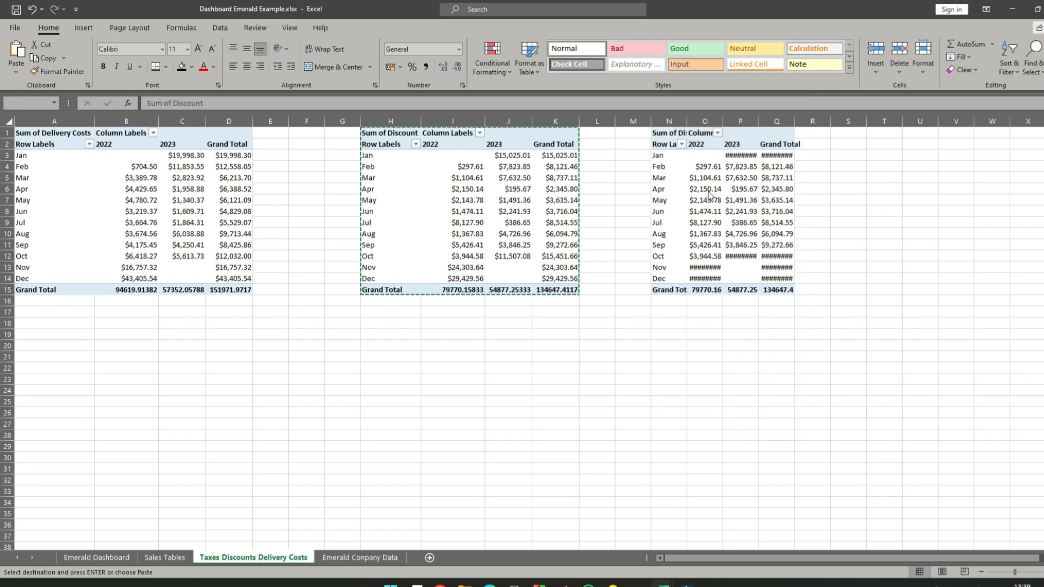
- Autofit the widths of columns N to Q around the copied Discount pivot table
left_click_drag(722, 118, 806, 121)
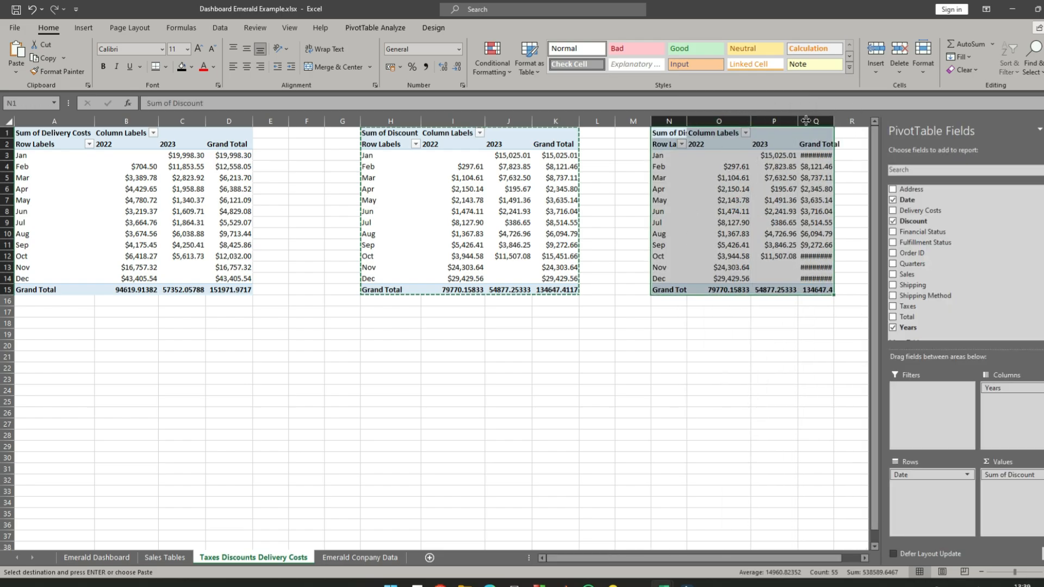
double_click(832, 121)
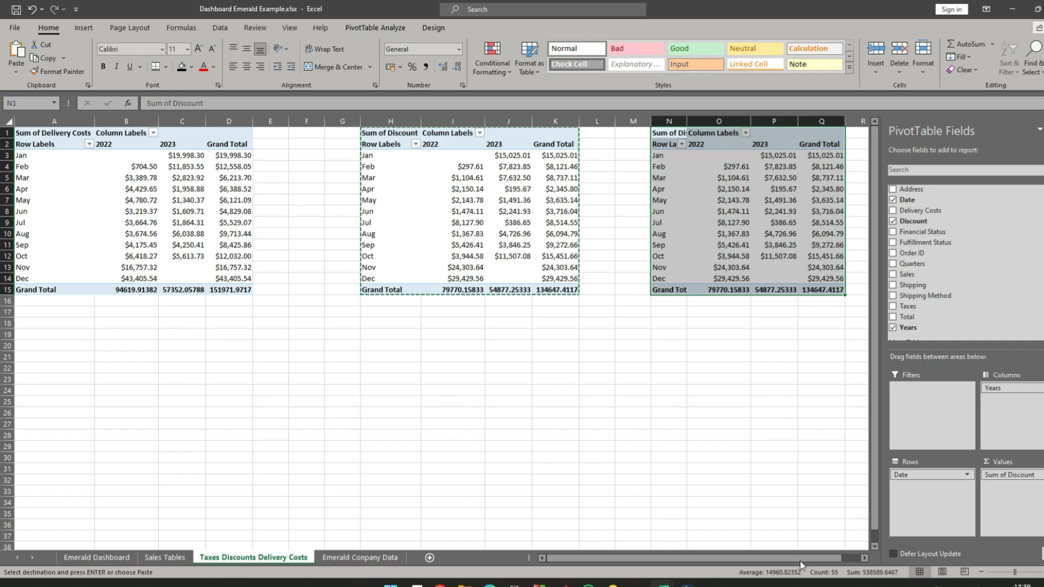
scroll(783, 481, "right", 1)
left_click(604, 181)
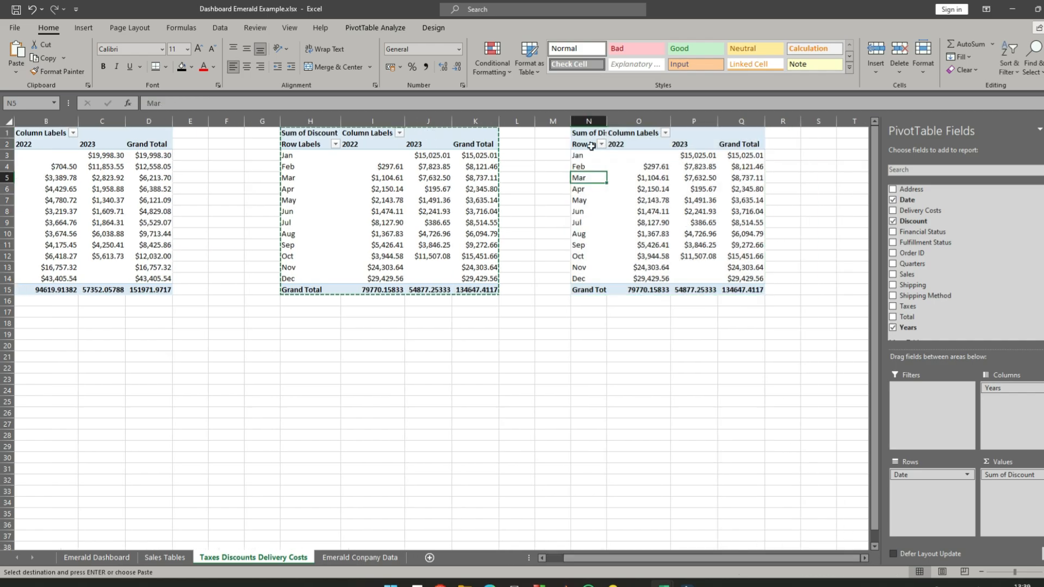
left_click(586, 134)
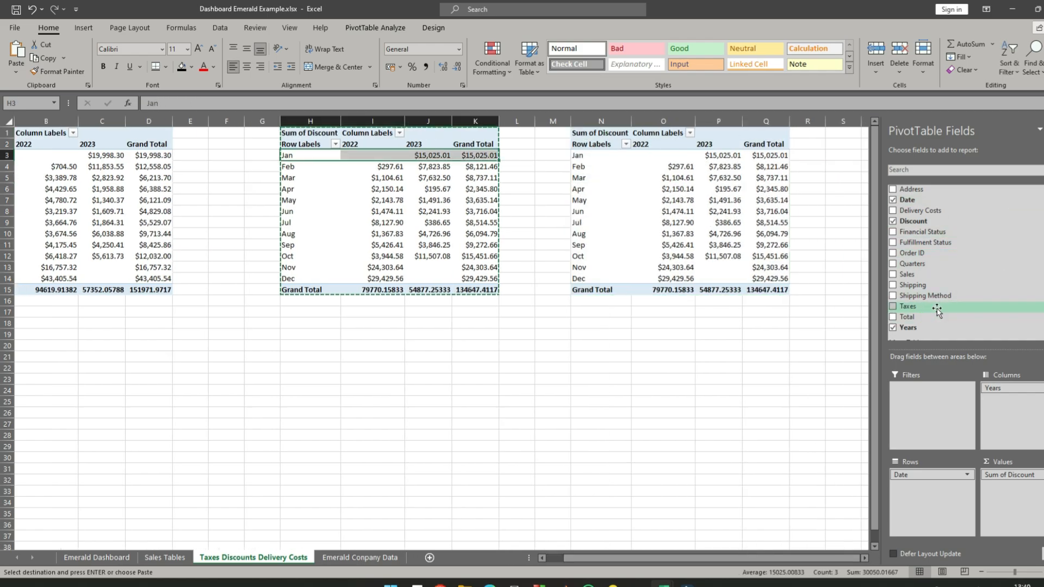
- Replace Discount with Taxes as the value field of the pivot table at H1
left_click_drag(1009, 475, 788, 468)
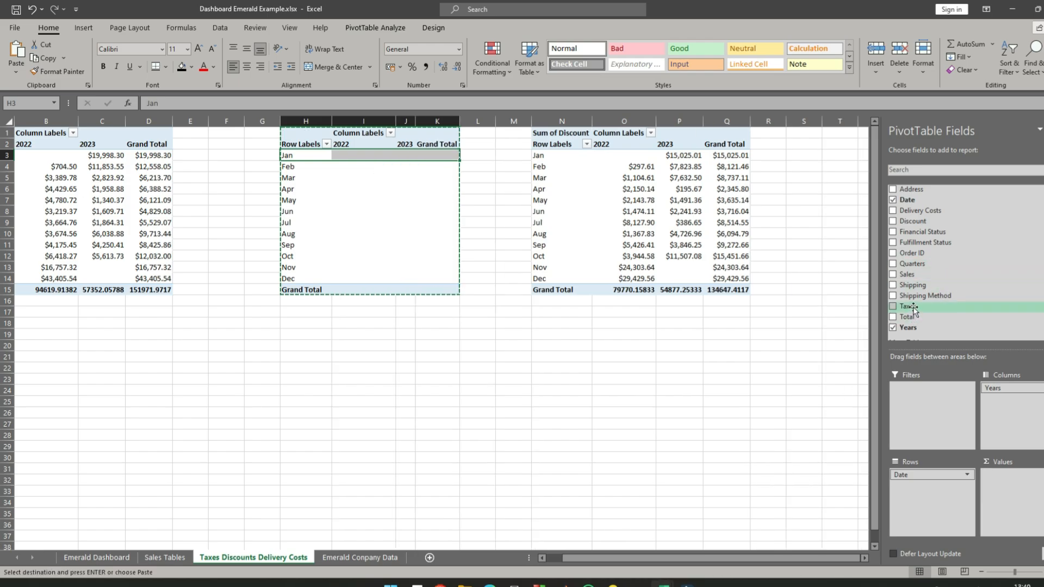
left_click_drag(913, 310, 1016, 490)
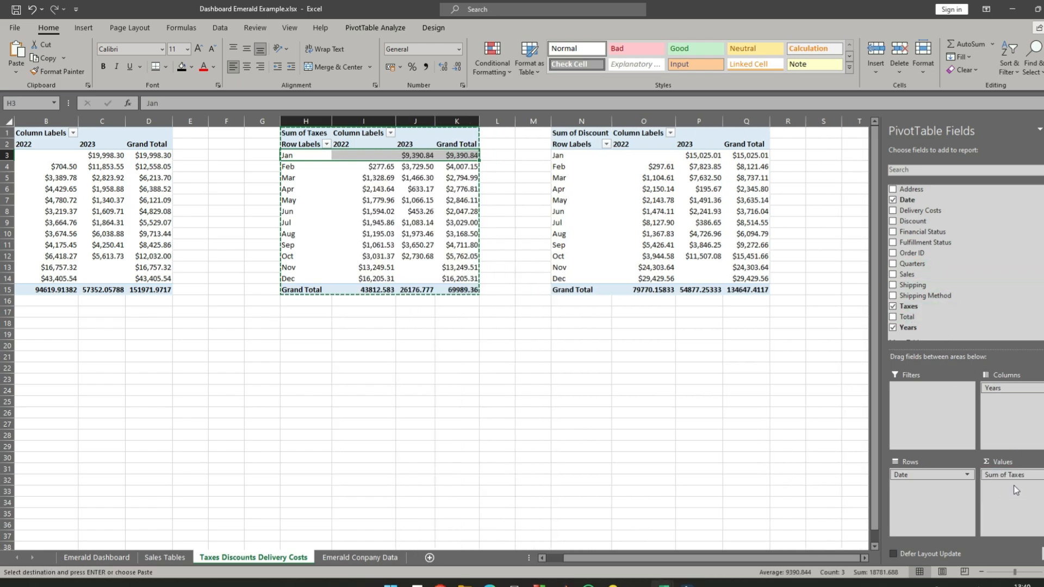
left_click(446, 376)
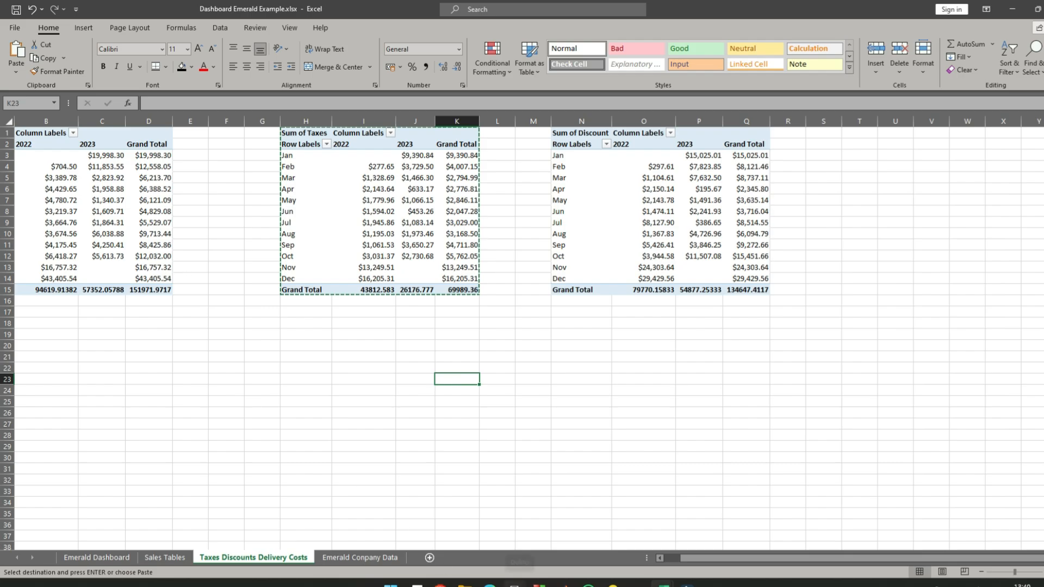
left_click_drag(706, 559, 650, 557)
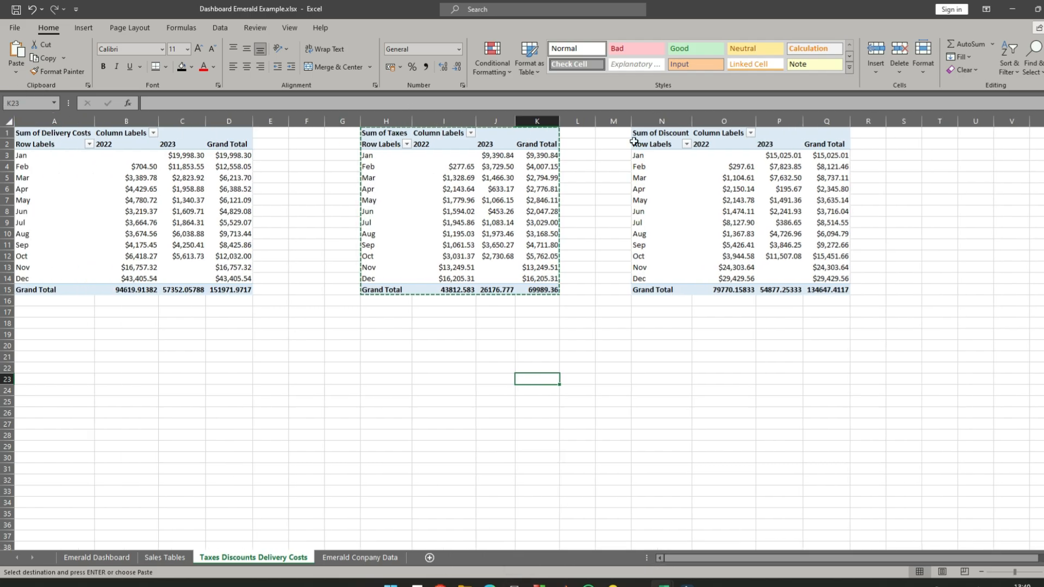
left_click(647, 345)
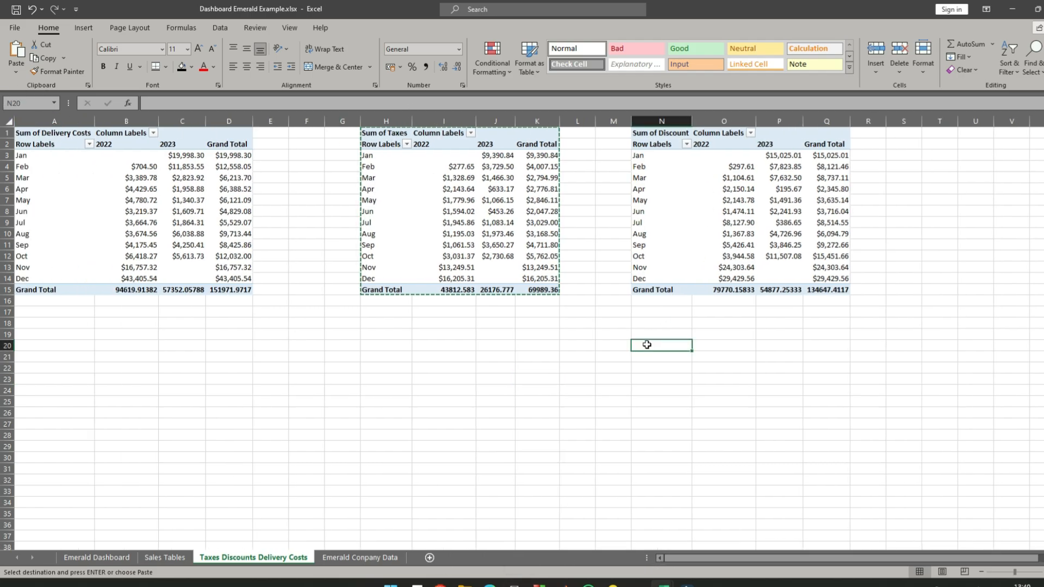
- Check the Address column in the source table on the Emerald Conpany Data sheet
left_click(372, 559)
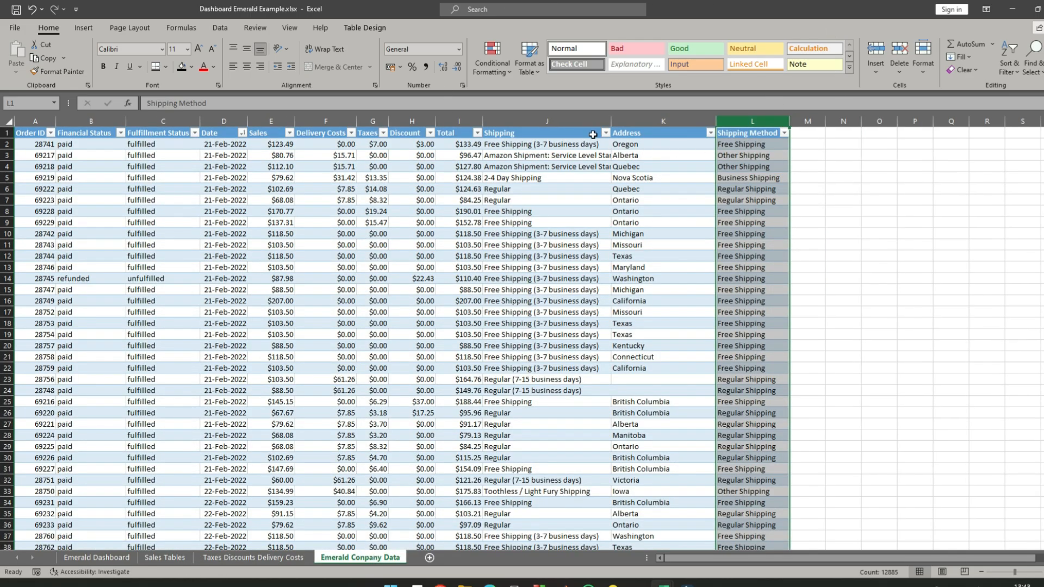
left_click(660, 134)
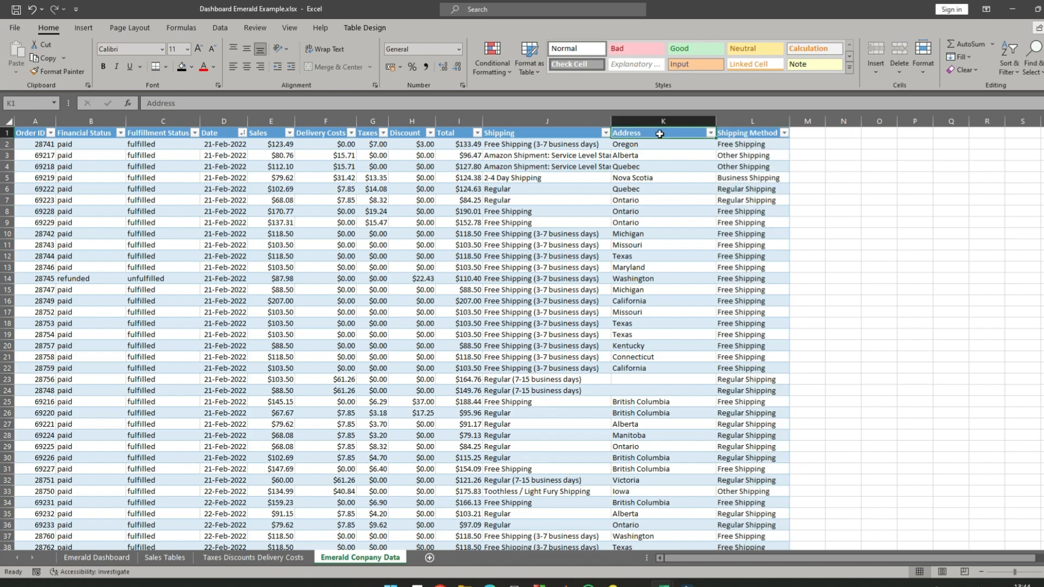
left_click(253, 558)
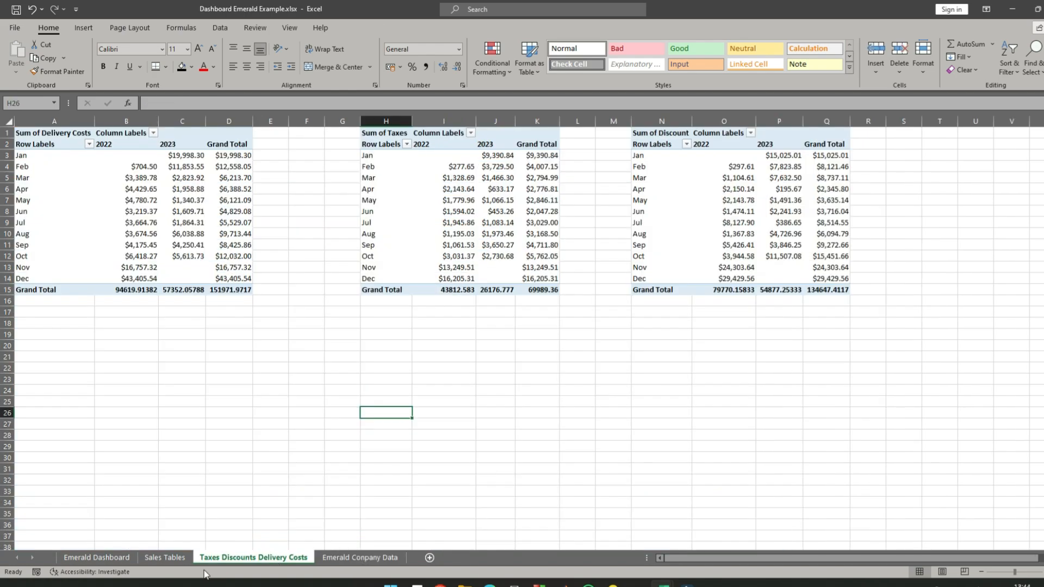
- Copy the whole Sum of Sales pivot table at A1 of the Sales Tables sheet
left_click(169, 558)
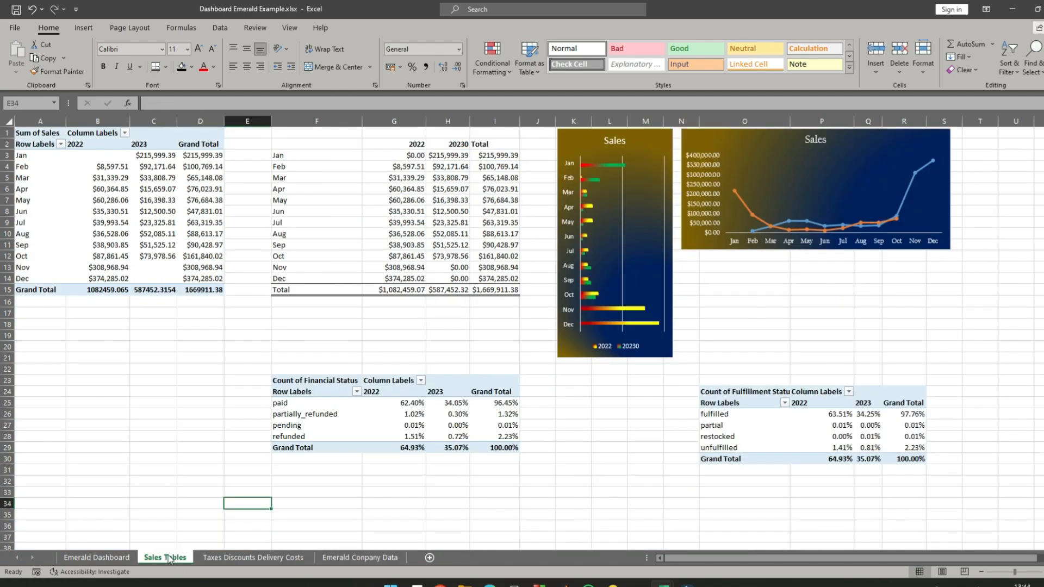
left_click(25, 135)
right_click(29, 136)
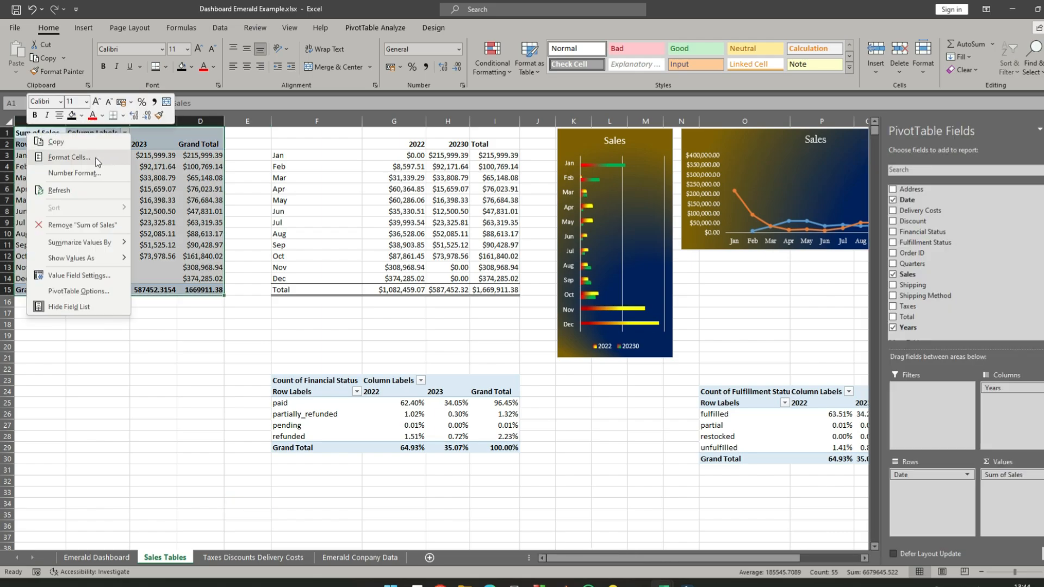
left_click(86, 143)
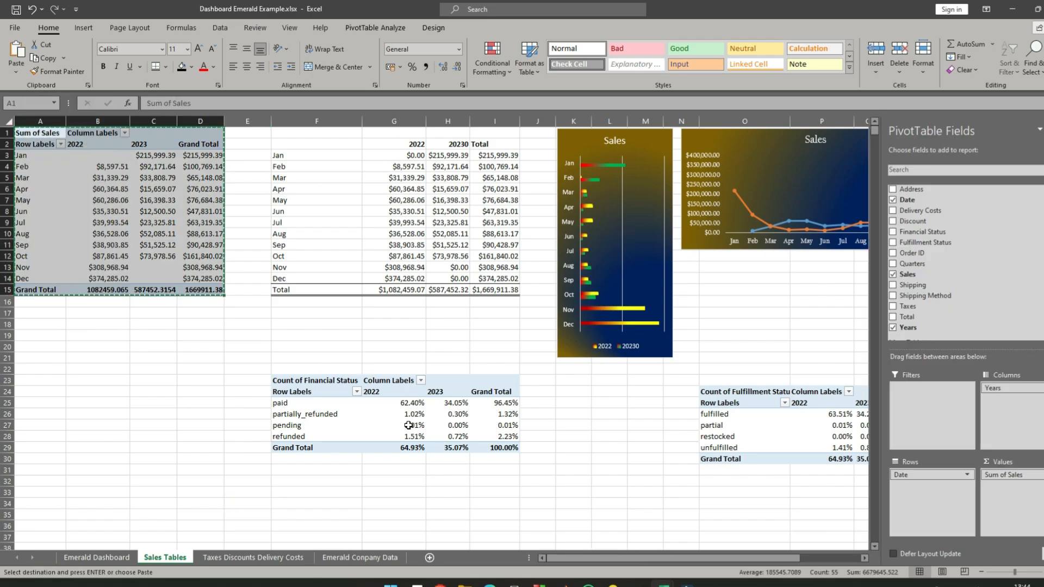
- Paste the Sum of Sales pivot table at A1 of a new worksheet and autofit columns B to D
left_click(431, 557)
right_click(26, 134)
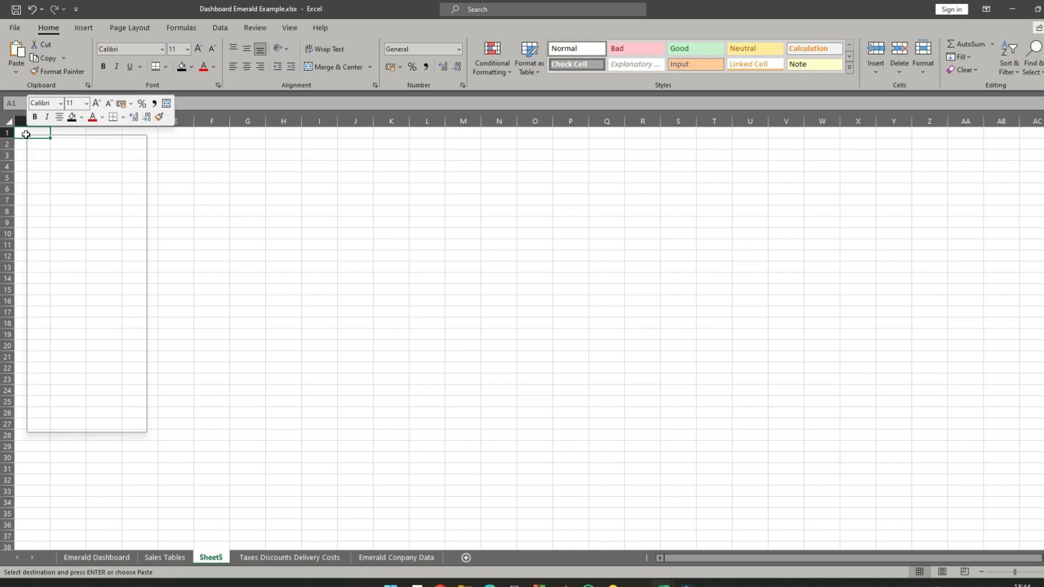
left_click(58, 195)
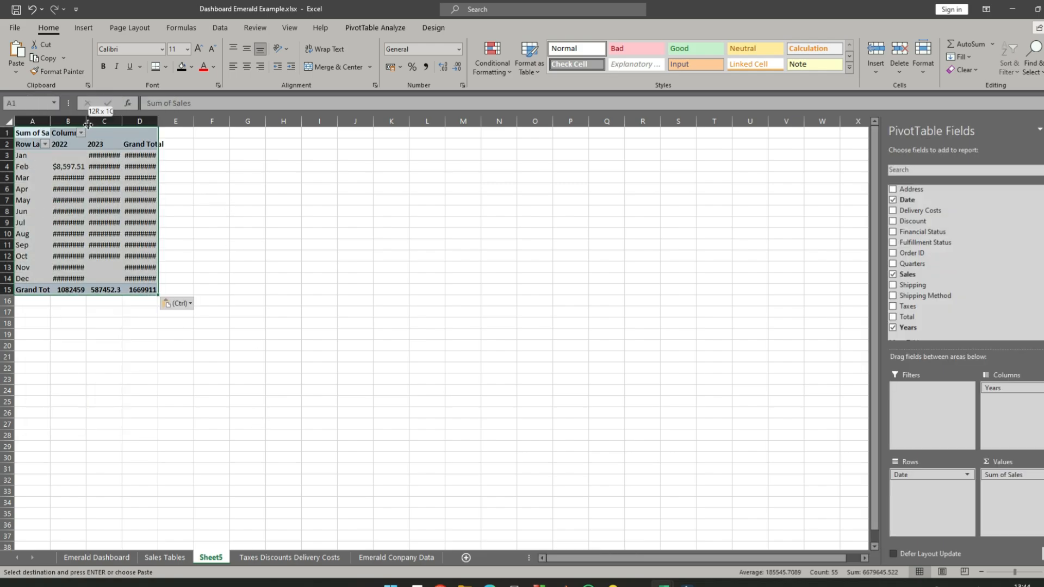
double_click(86, 124)
double_click(149, 124)
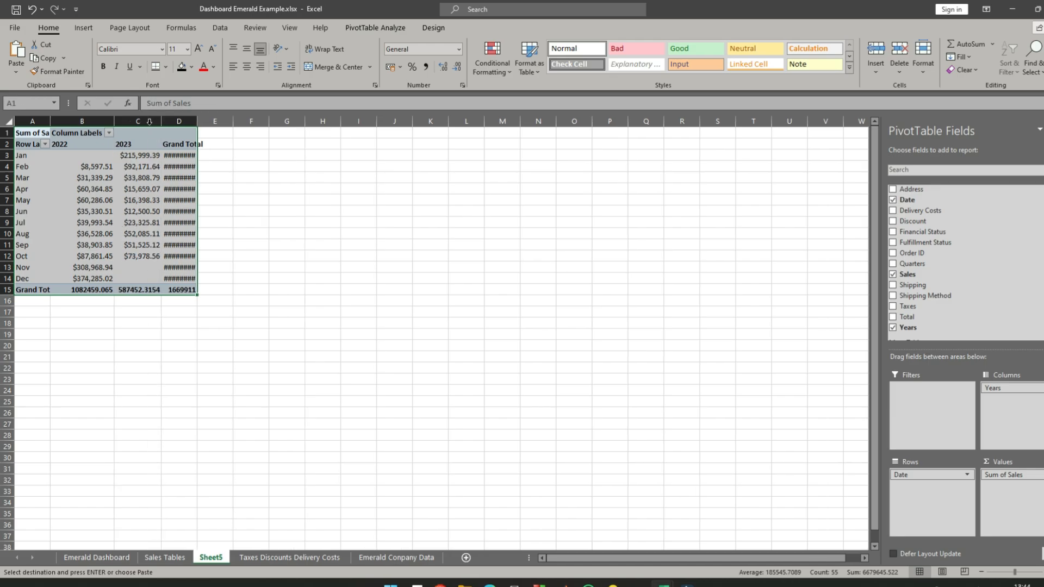
double_click(198, 120)
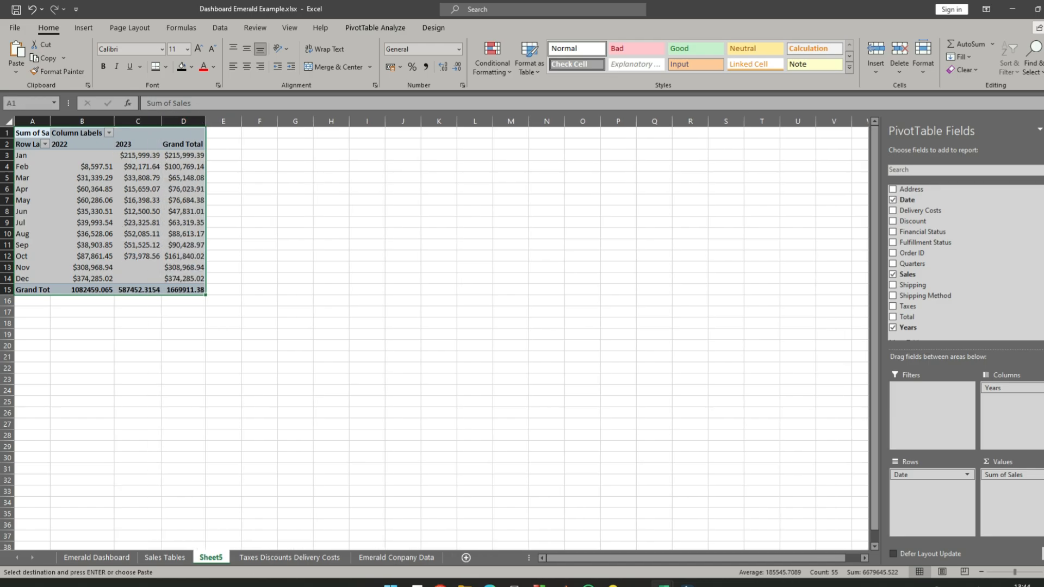
- Rename the new worksheet as Sales Regions
double_click(220, 560)
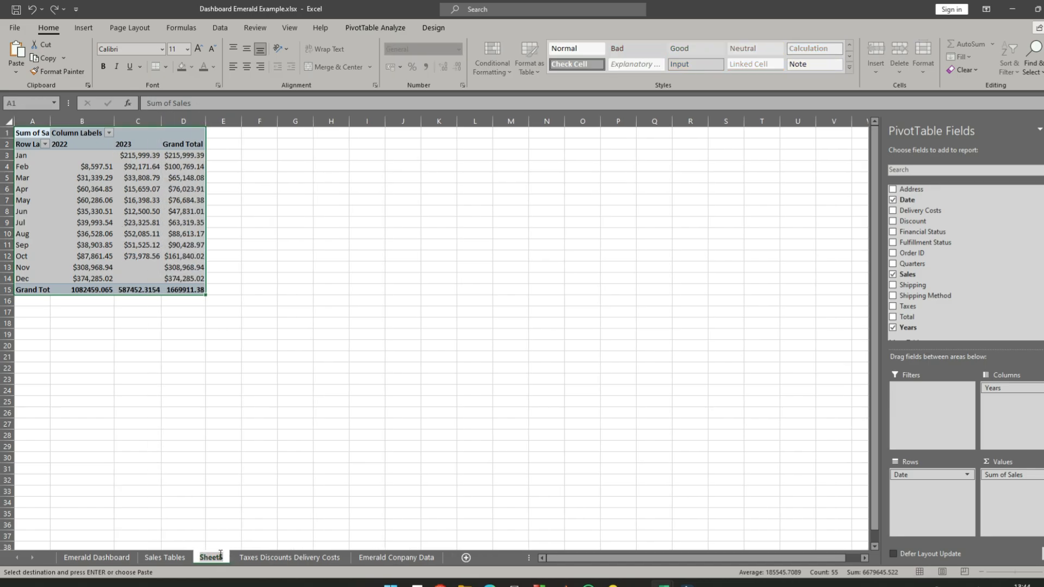
type("Sale")
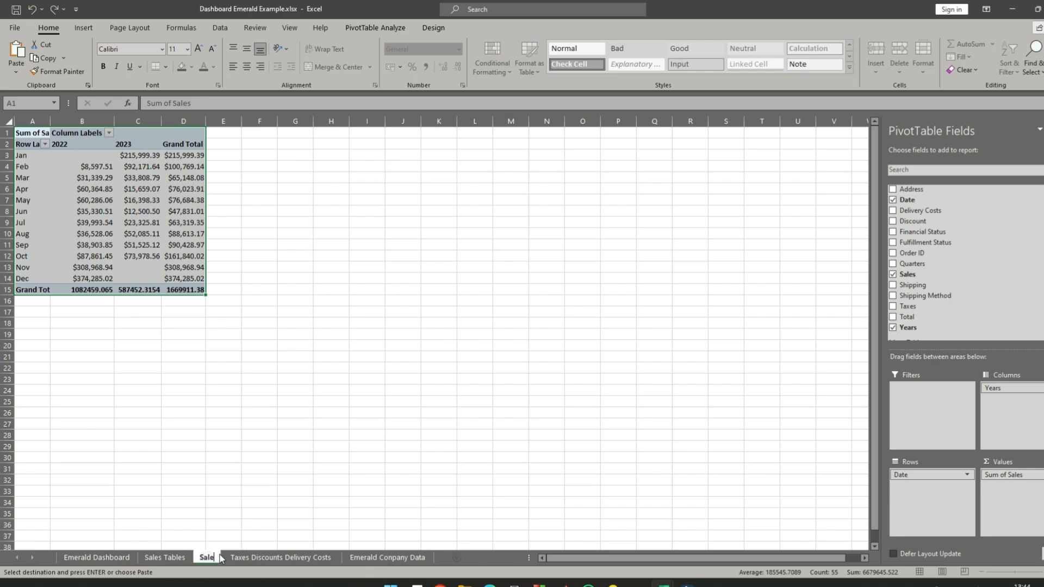
type("s Regions")
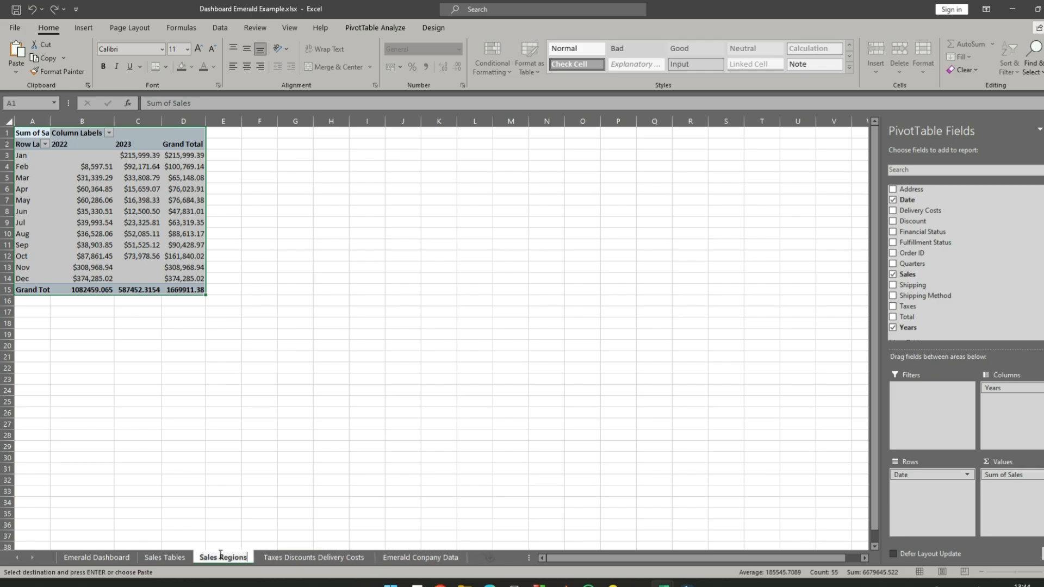
- Replace the Sales value field with a count of Address in the Sales Regions pivot table and remove Date from the rows
key("Return")
left_click_drag(1003, 475, 728, 467)
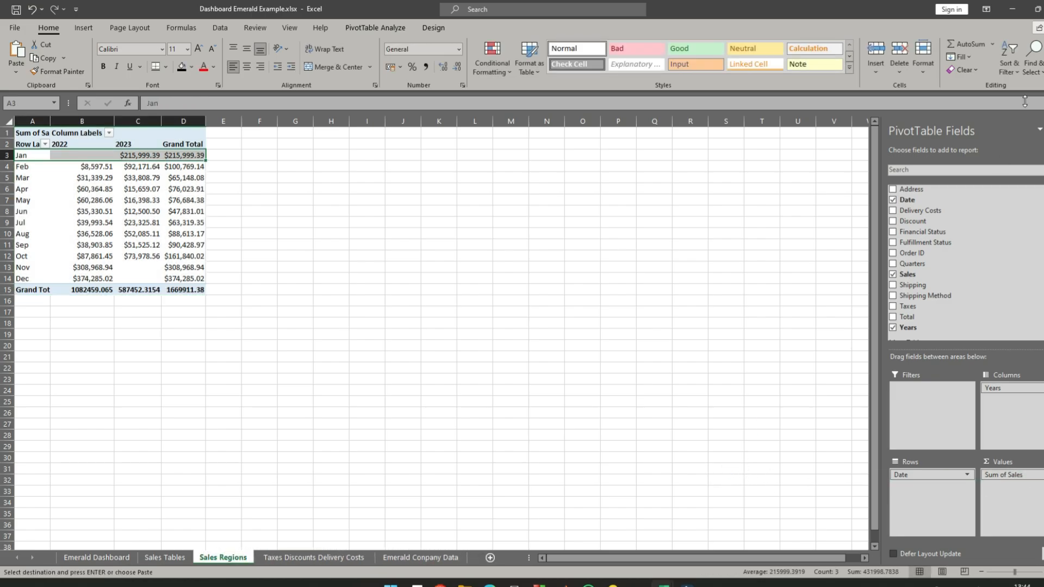
left_click_drag(919, 193, 1023, 493)
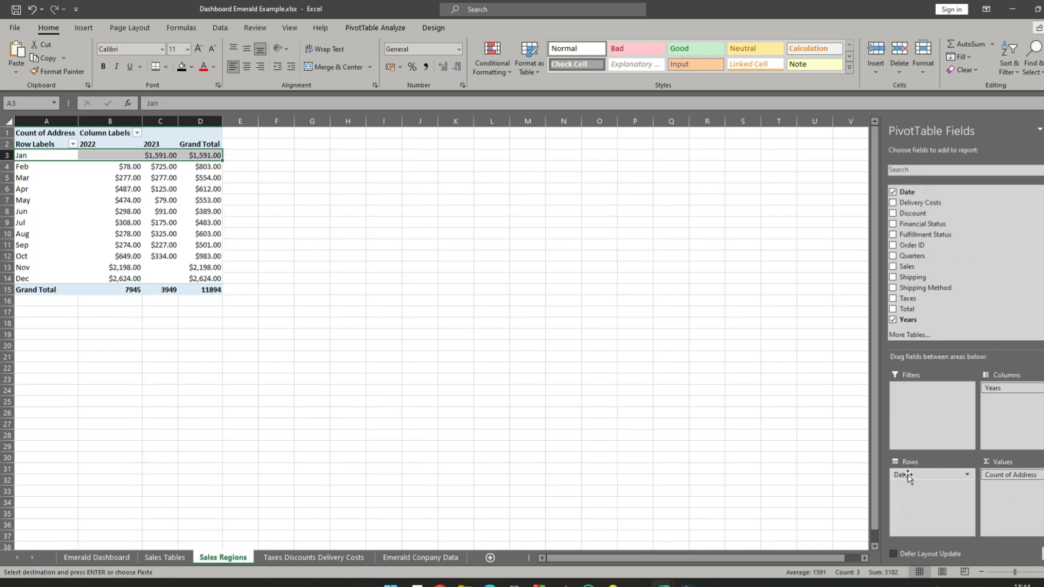
left_click_drag(909, 478, 767, 448)
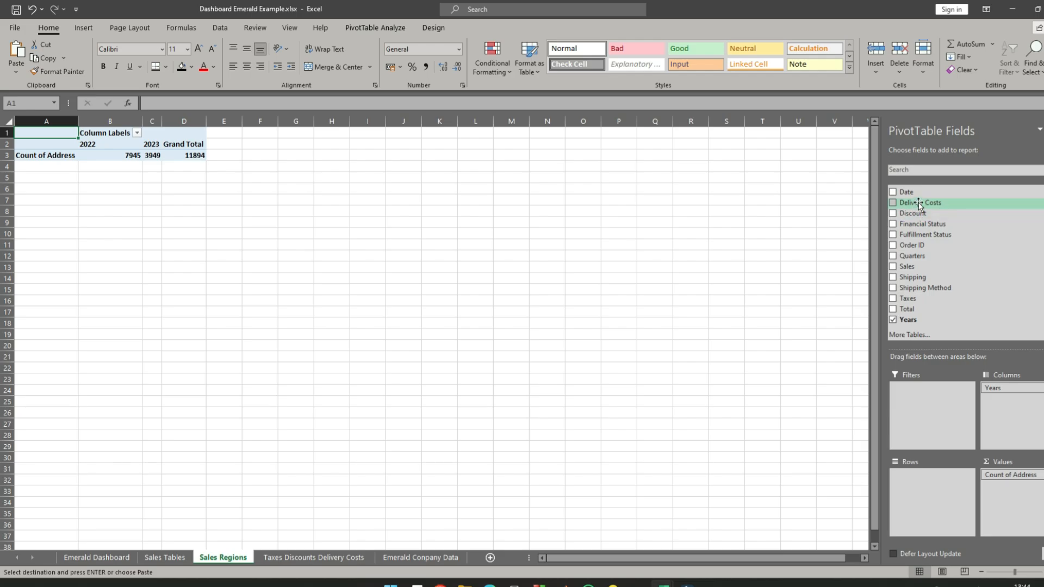
- Add Address to the pivot table's rows and remove Years from its columns
scroll(922, 215, "up", 1)
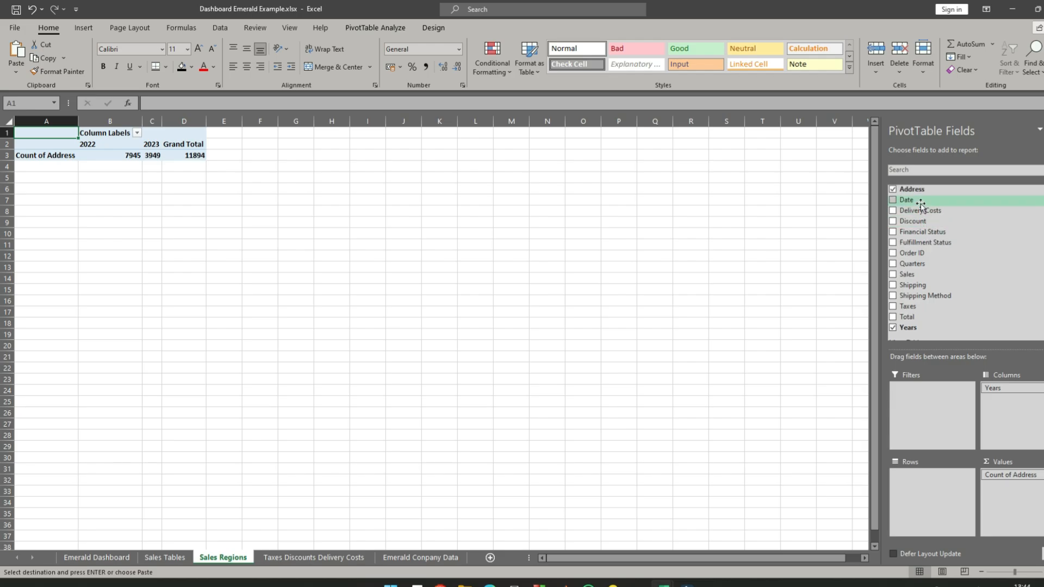
left_click_drag(919, 189, 923, 492)
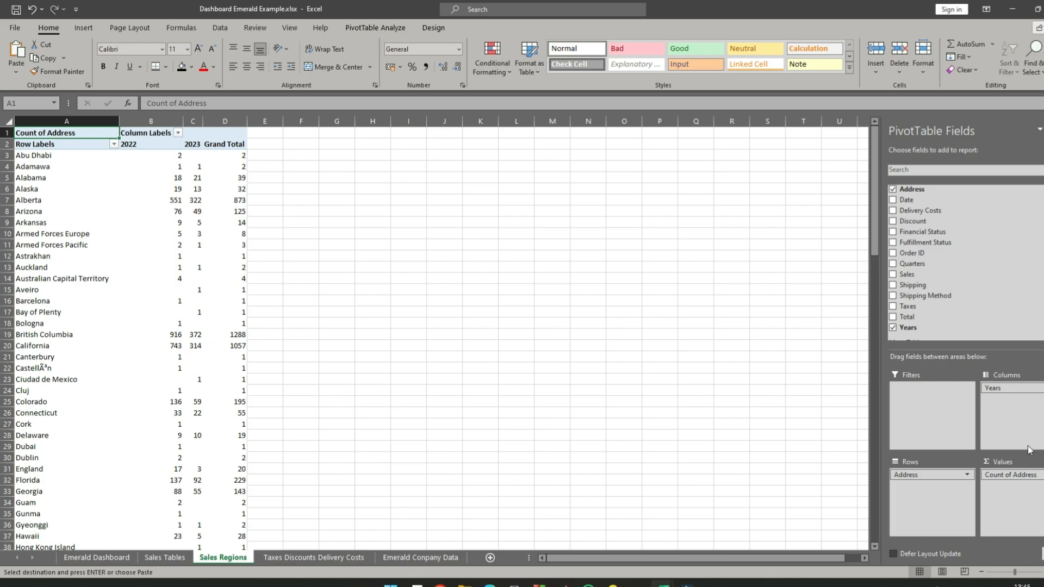
left_click_drag(1013, 389, 649, 381)
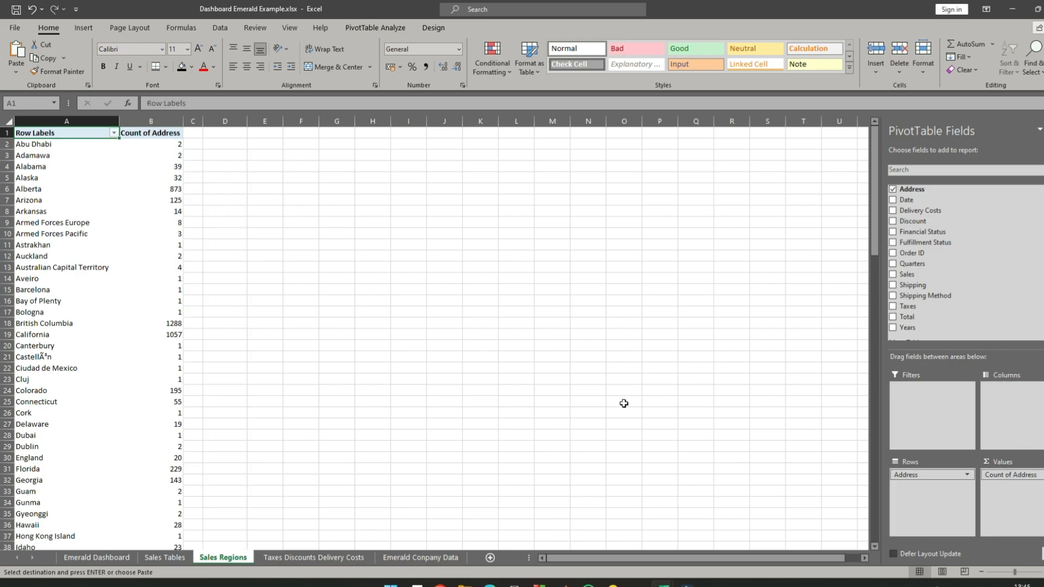
- Copy the region names and address counts in A2:B116, leaving out the header and the Grand Total row
scroll(513, 340, "down", 4)
scroll(482, 297, "up", 4)
scroll(112, 205, "down", 20)
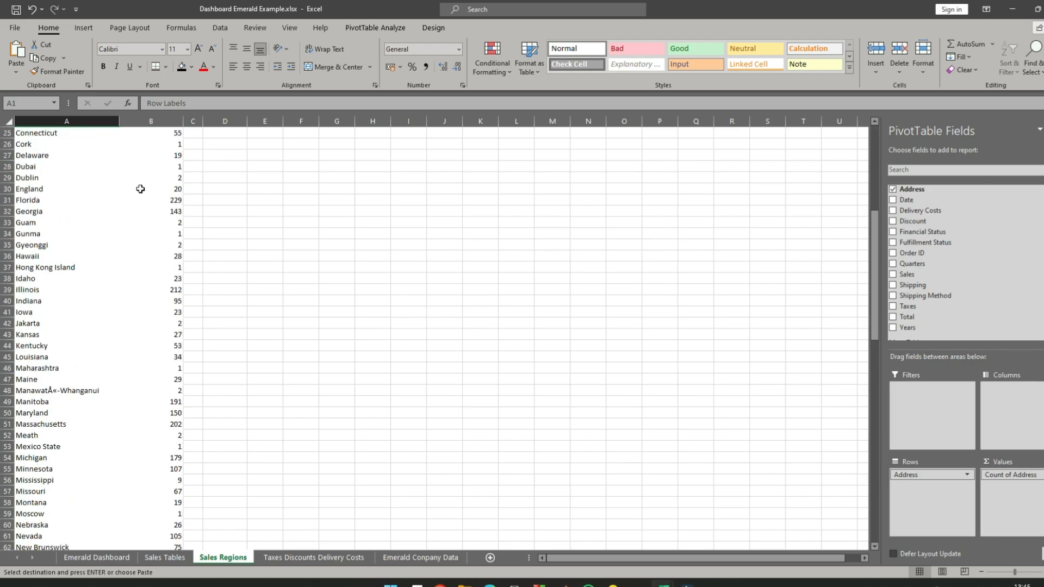
scroll(139, 191, "up", 7)
scroll(139, 191, "up", 20)
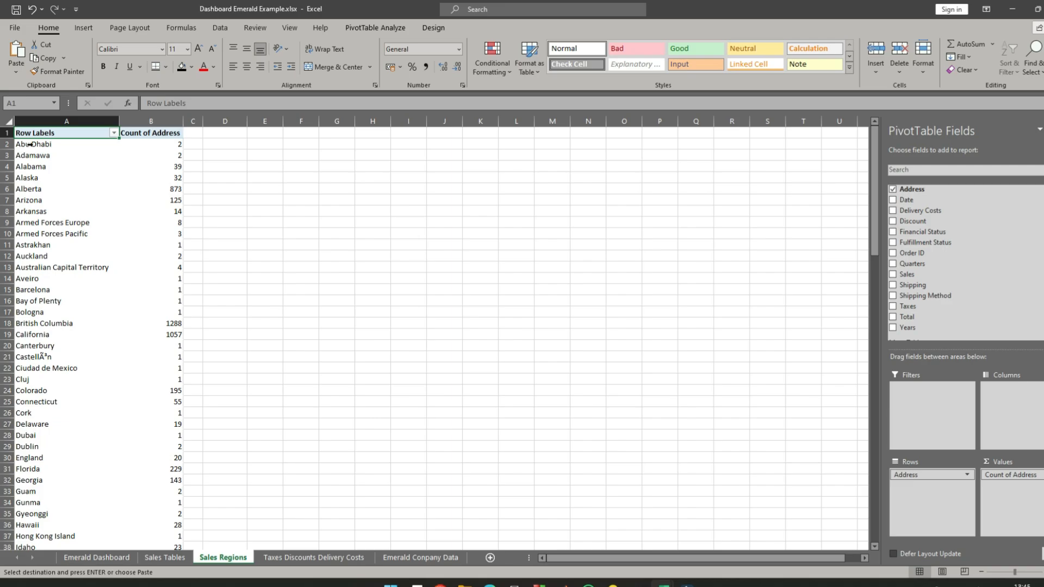
left_click_drag(31, 145, 96, 514)
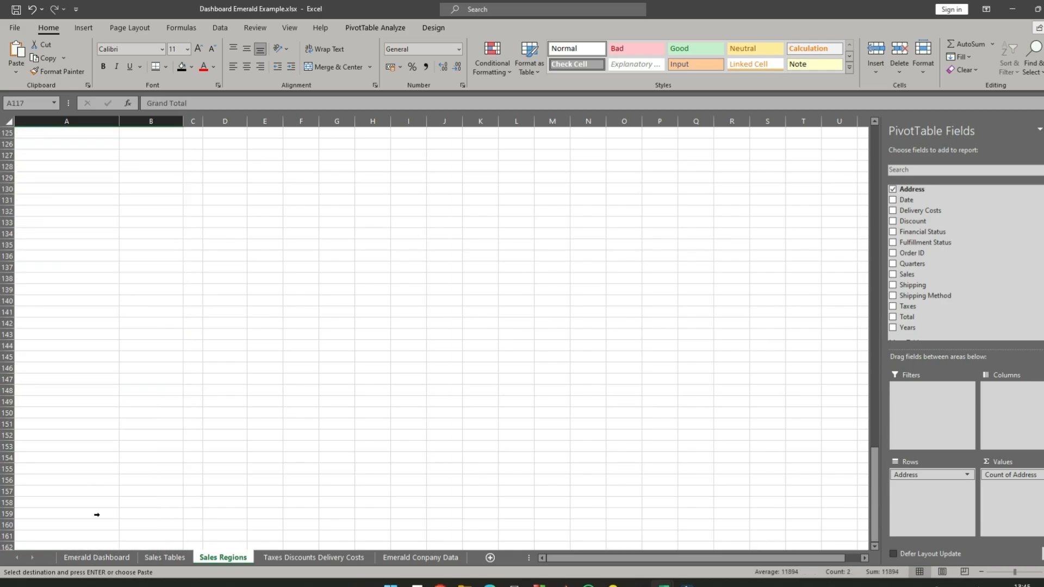
left_click_drag(124, 115, 121, 400)
scroll(91, 137, "up", 20)
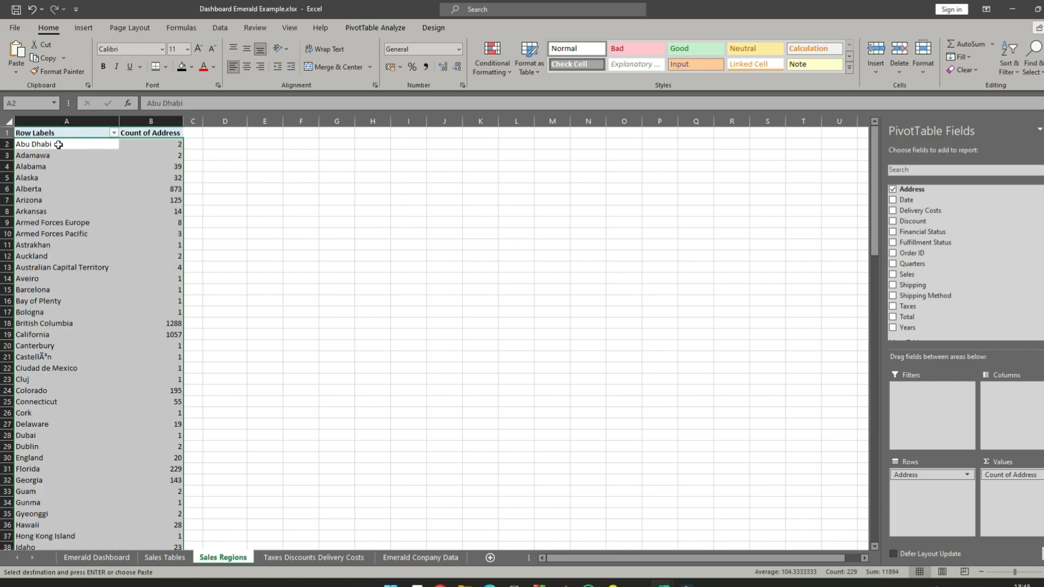
right_click(58, 144)
left_click(90, 154)
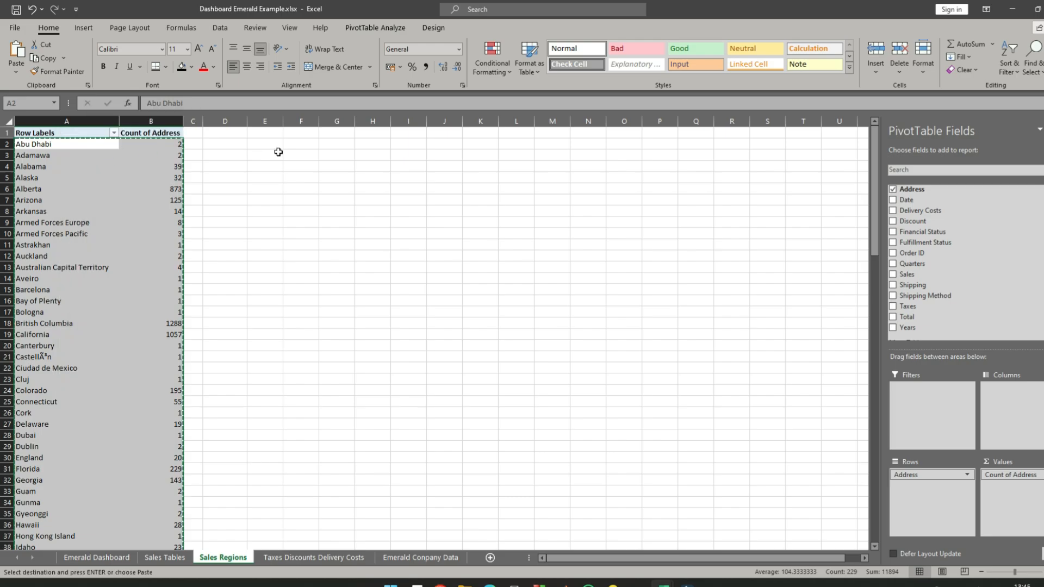
- Paste the copied regions and counts as plain values starting at cell F2
left_click(297, 135)
right_click(298, 137)
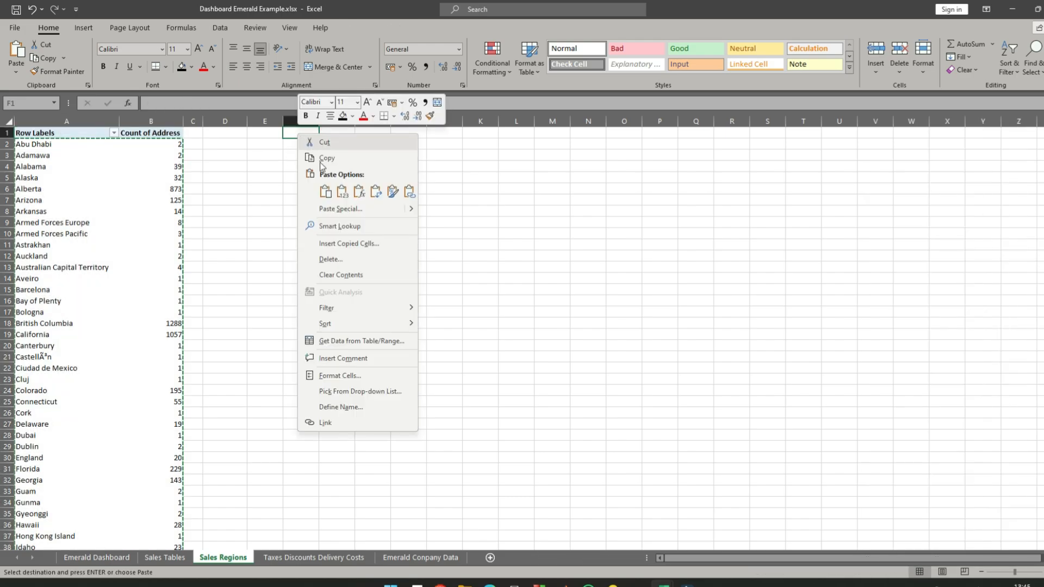
key("Escape")
left_click(307, 146)
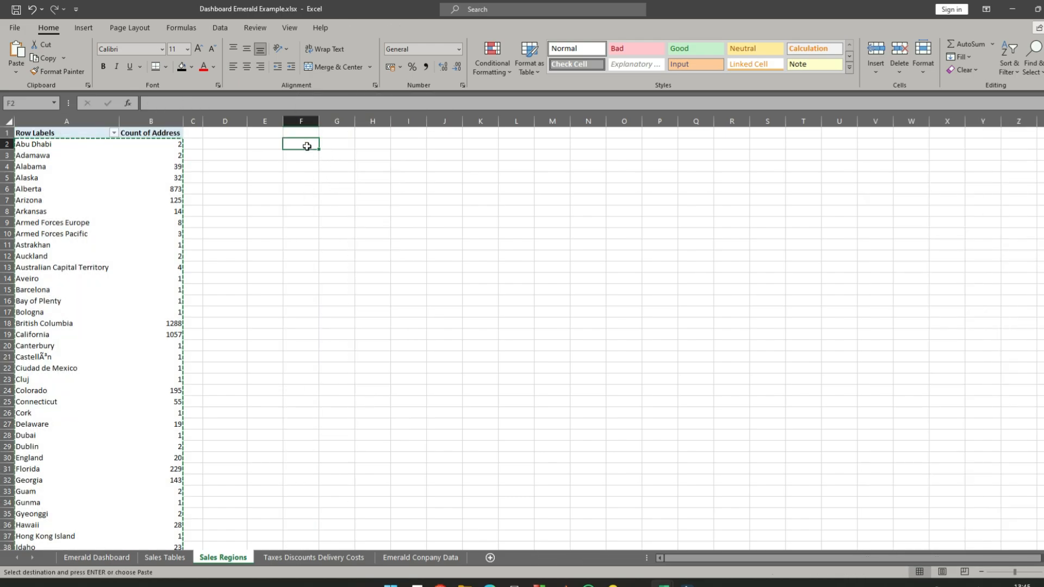
right_click(307, 146)
left_click(350, 205)
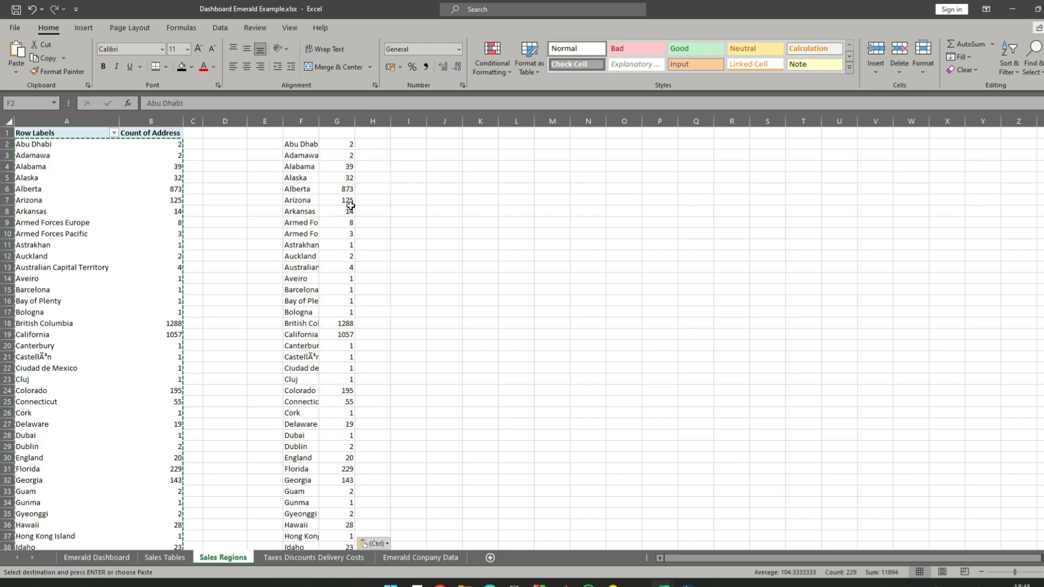
left_click(406, 201)
- Insert a Filled Map chart from F2:G116 and place it beside the first rows of the pasted data
left_click(300, 145)
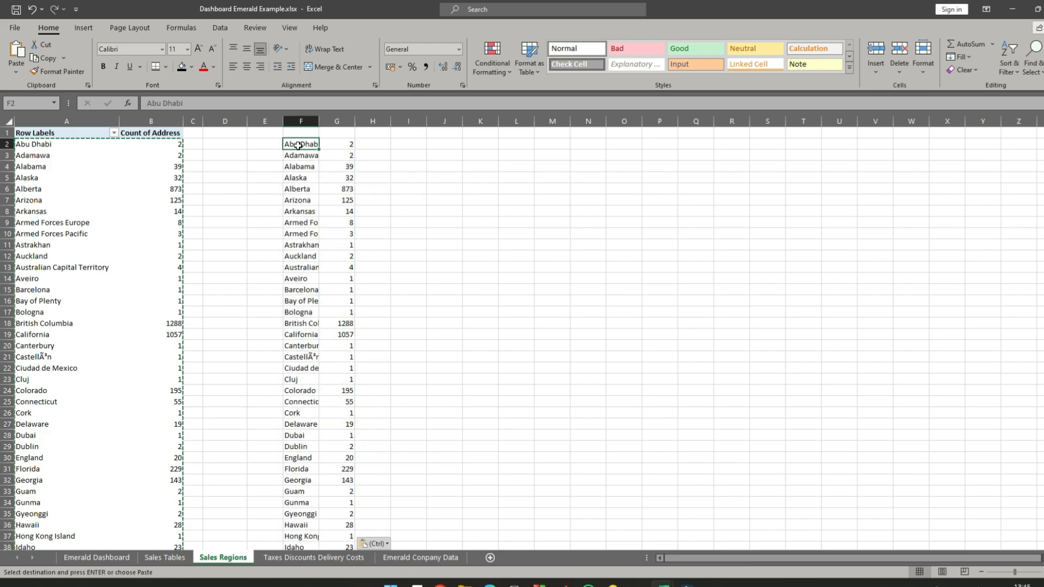
key("ctrl+shift+Down")
key("ctrl+shift+Right")
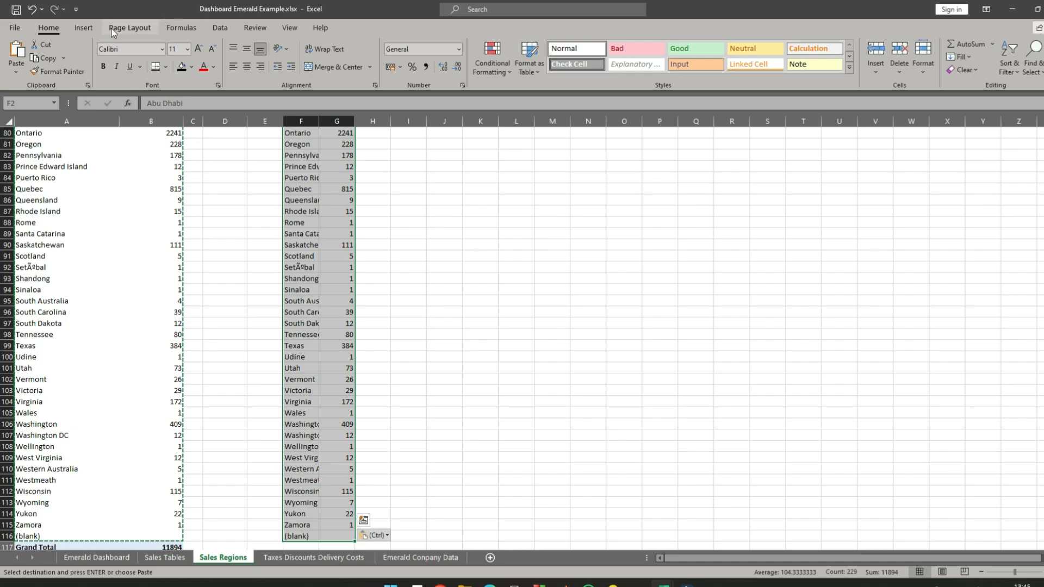
left_click(82, 28)
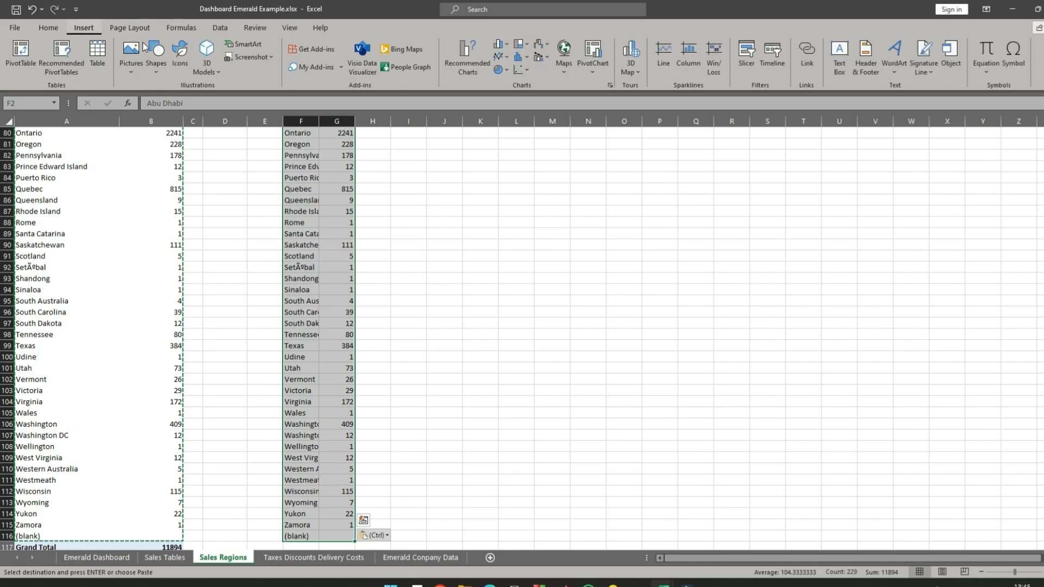
left_click(565, 72)
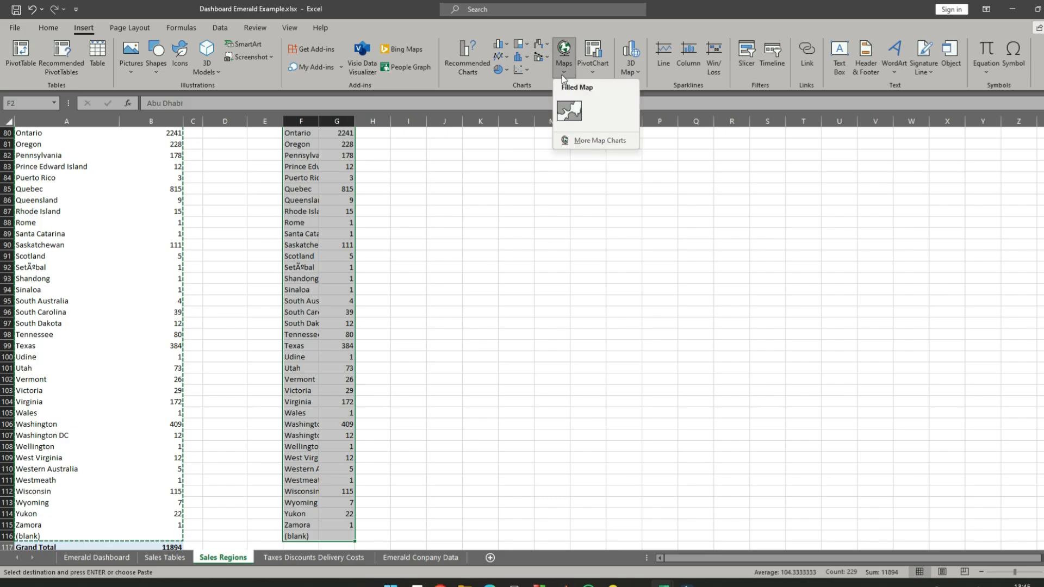
left_click(571, 120)
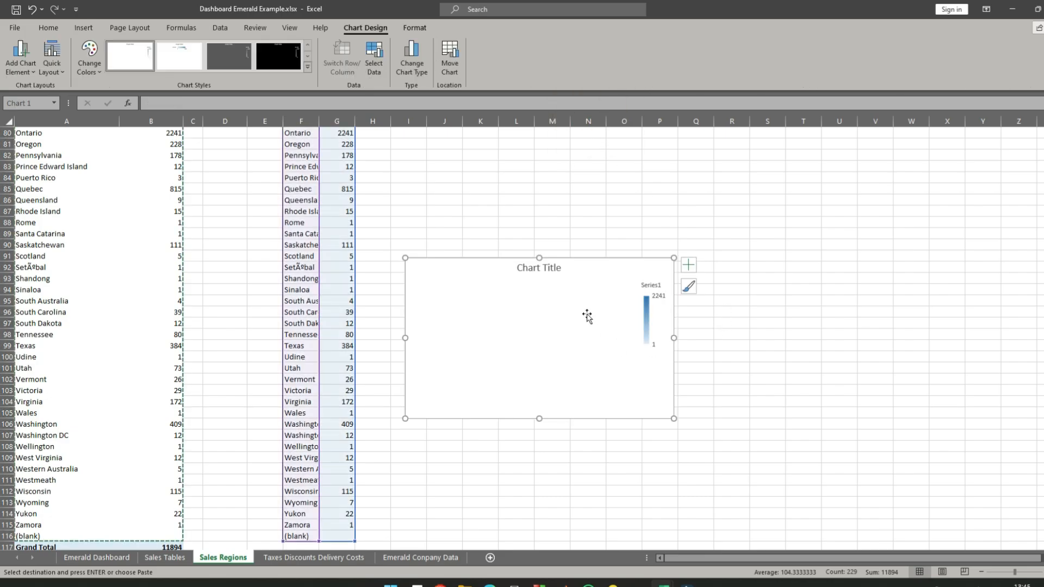
left_click_drag(605, 271, 605, 160)
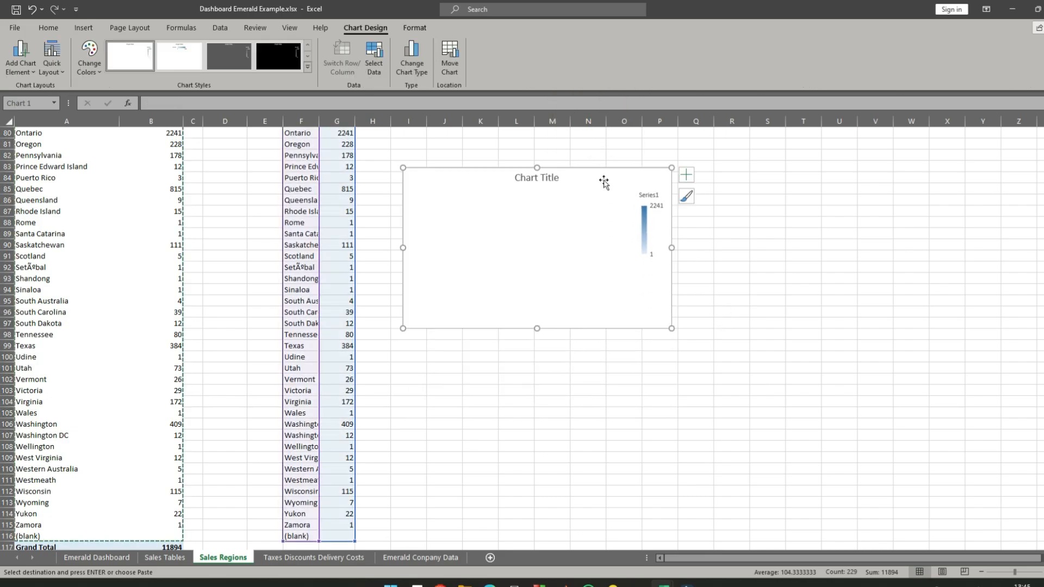
scroll(497, 224, "up", 15)
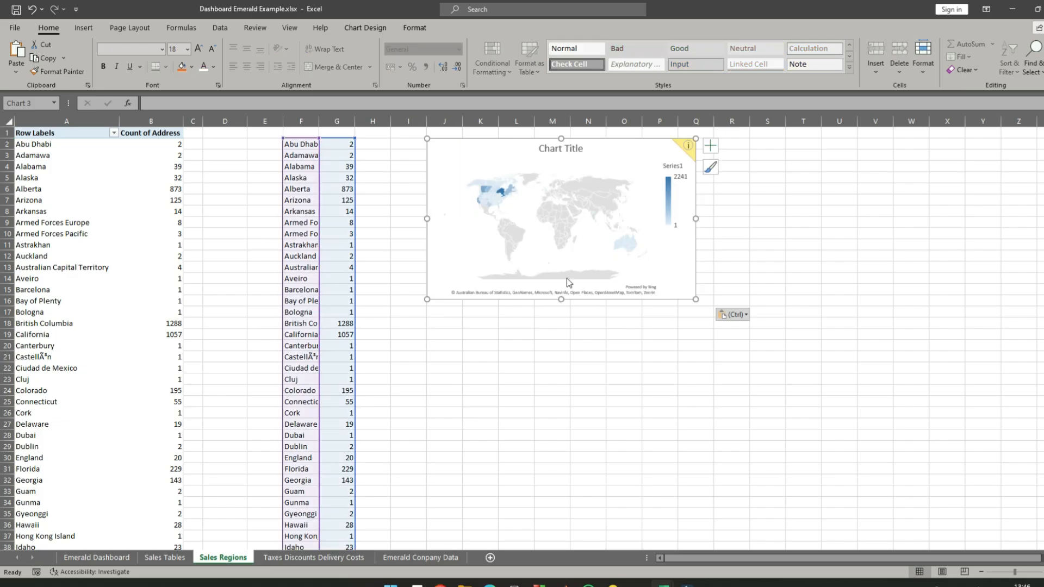
- Add a series named Sales Regions to the map chart's data source, with the pivot counts in B2:B116 as values
left_click(503, 412)
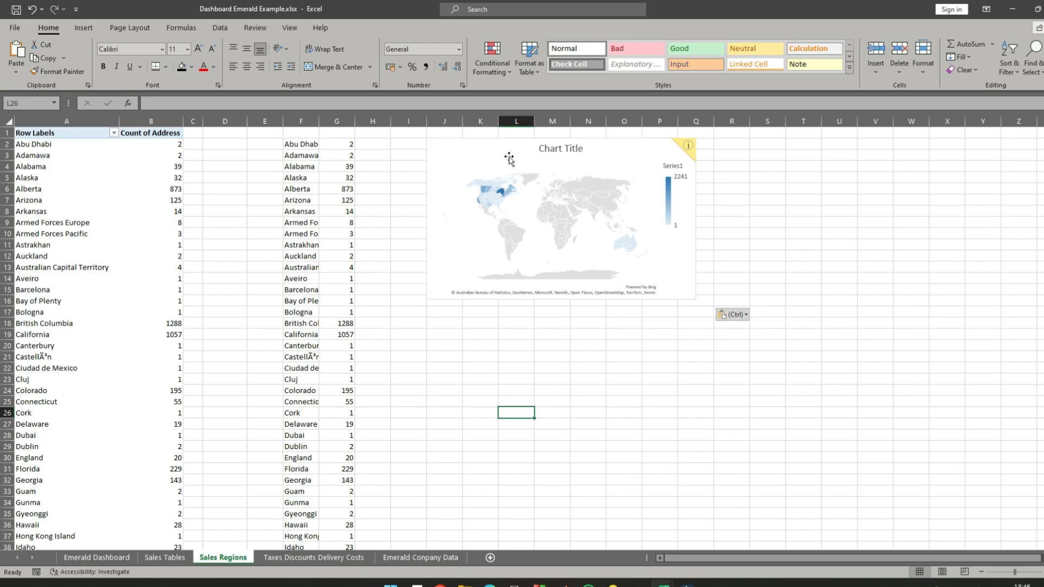
left_click(456, 153)
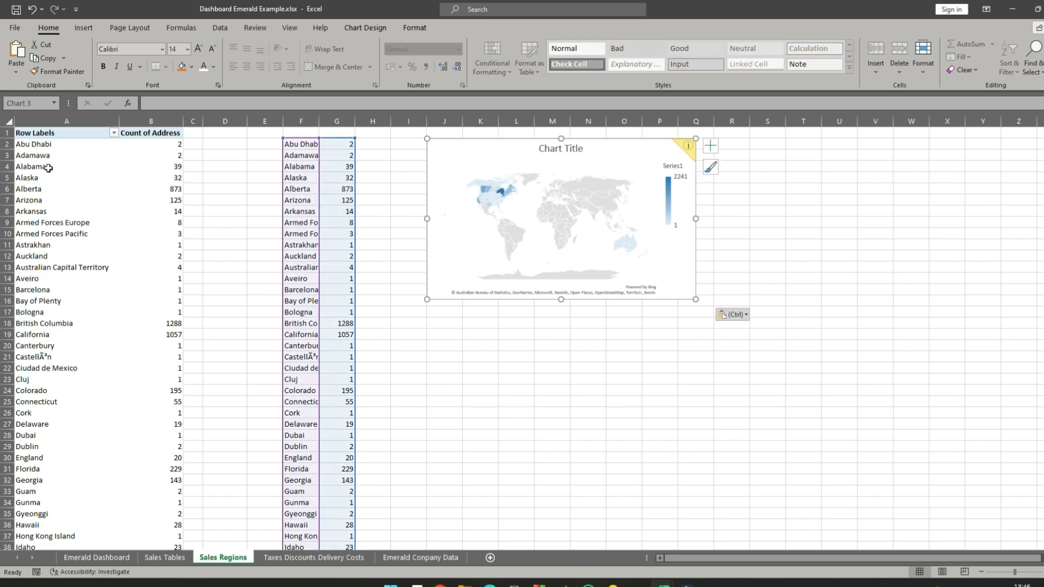
right_click(455, 152)
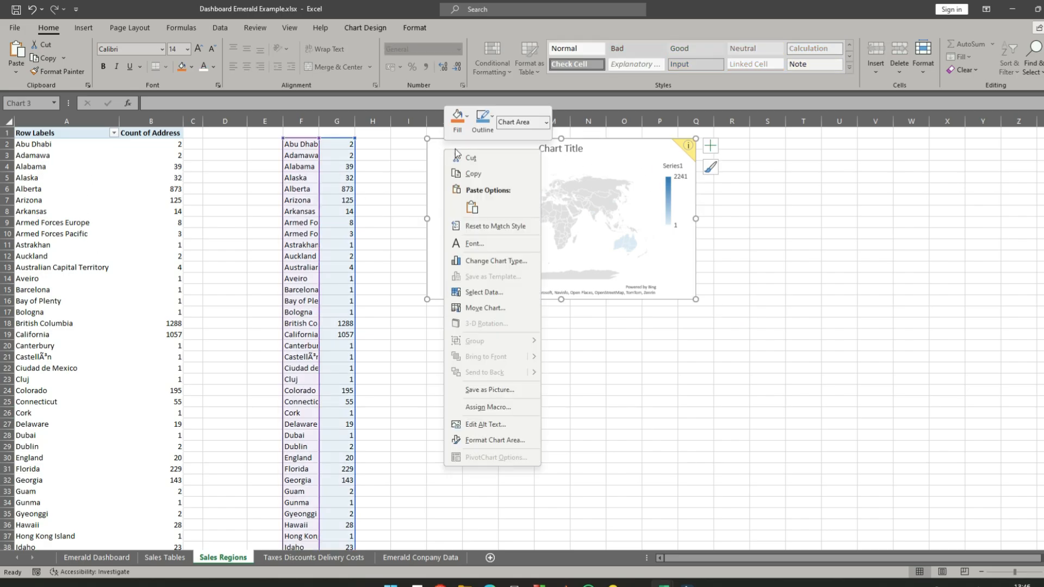
left_click(488, 288)
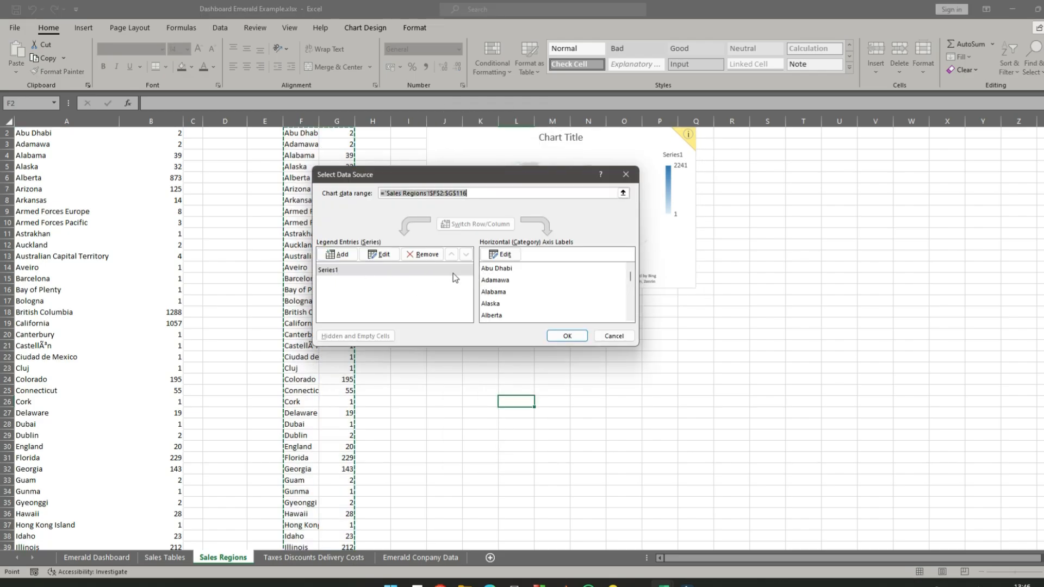
left_click(386, 272)
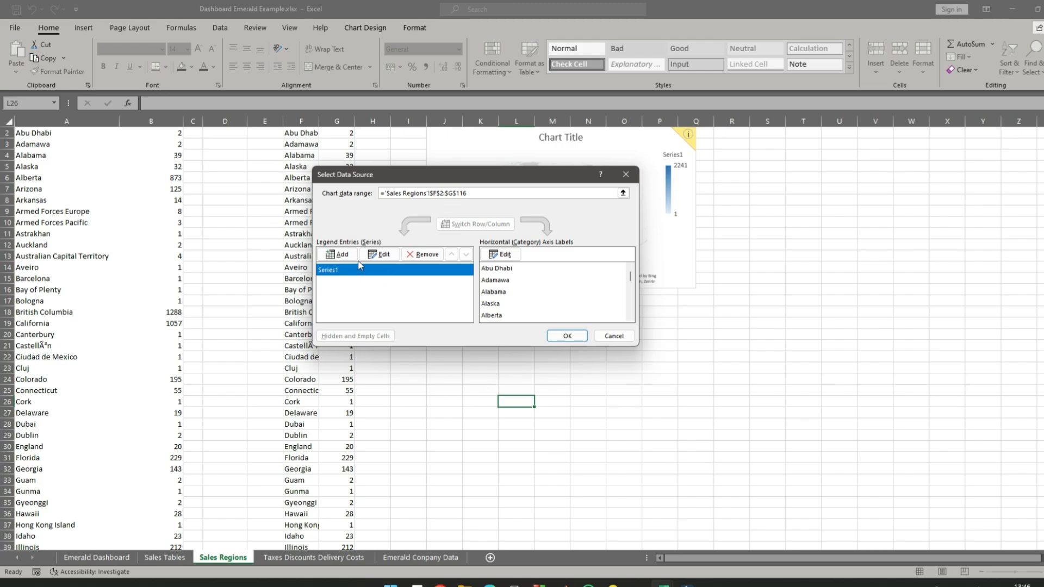
left_click(341, 255)
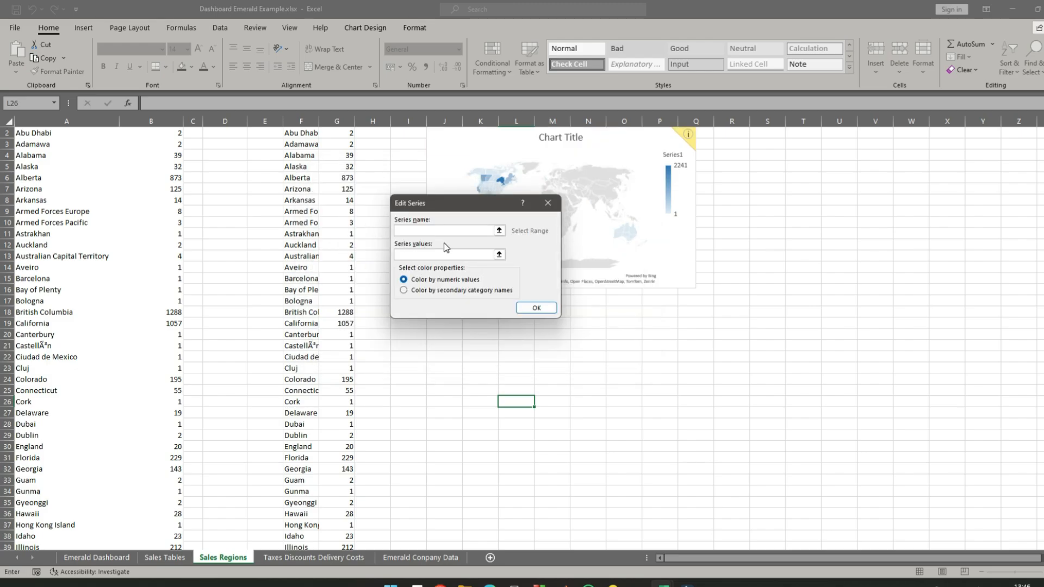
scroll(113, 258, "up", 3)
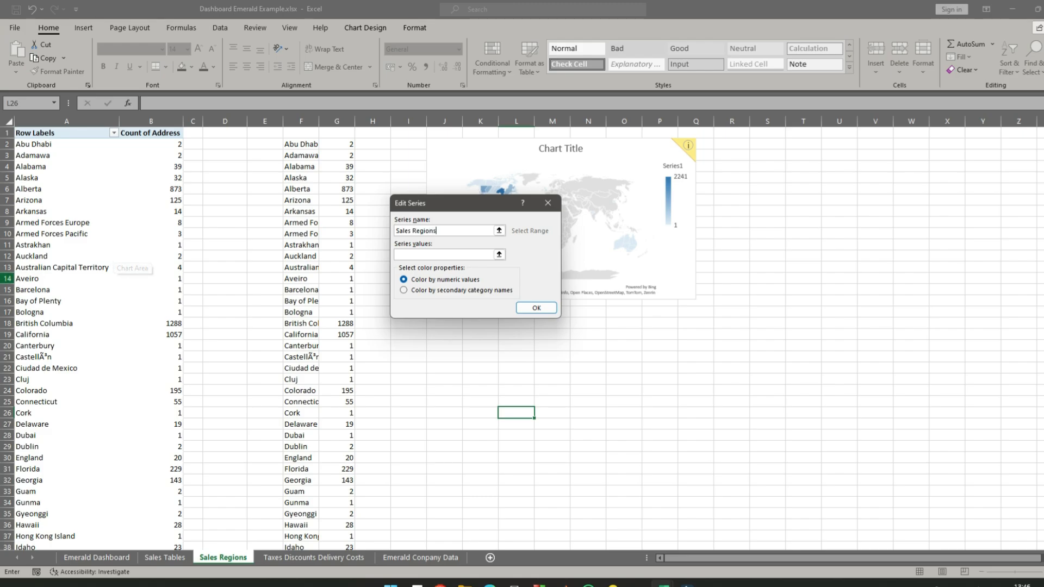
left_click(425, 257)
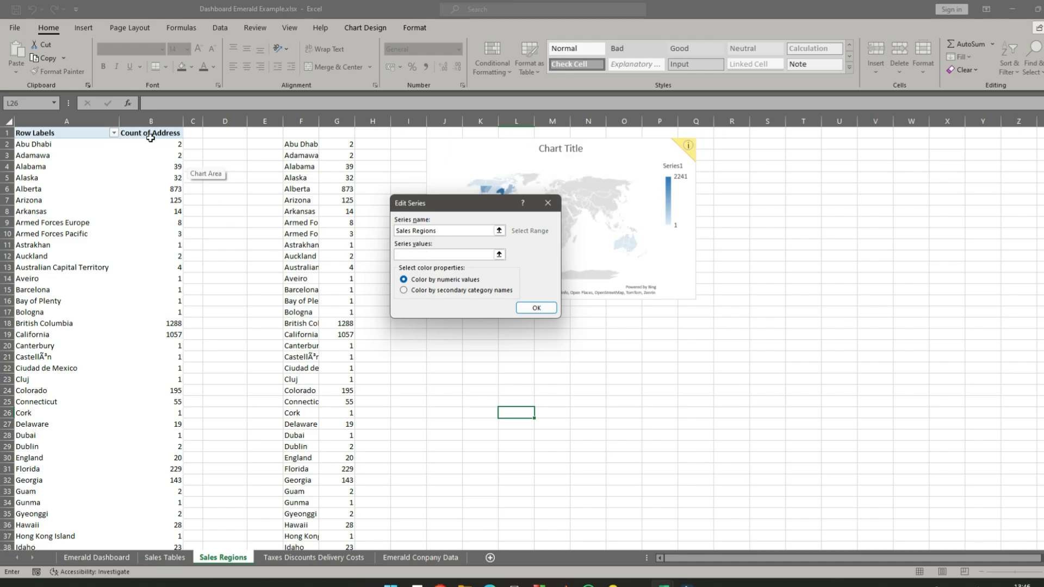
left_click_drag(155, 144, 166, 515)
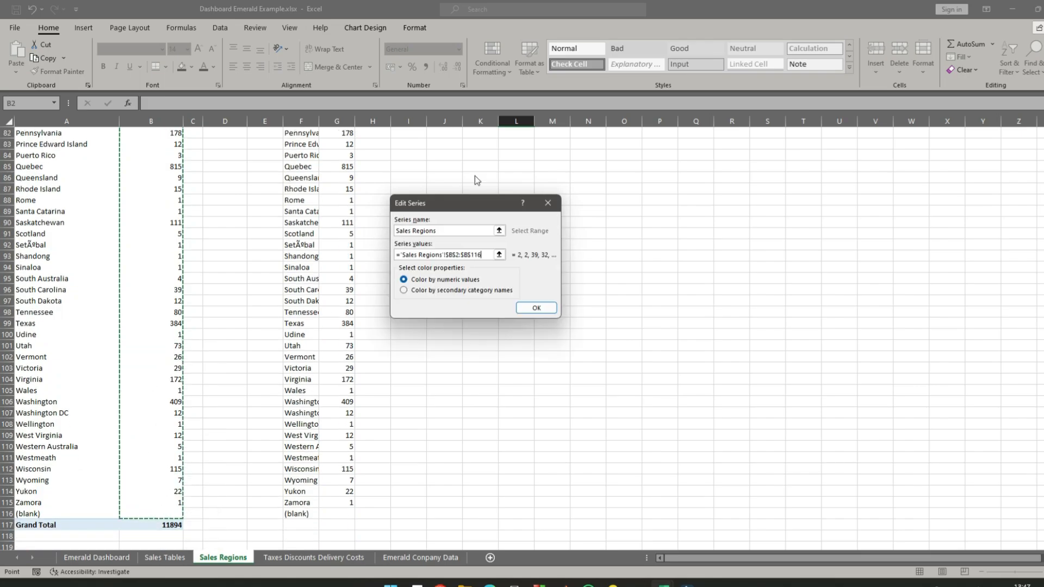
left_click(536, 308)
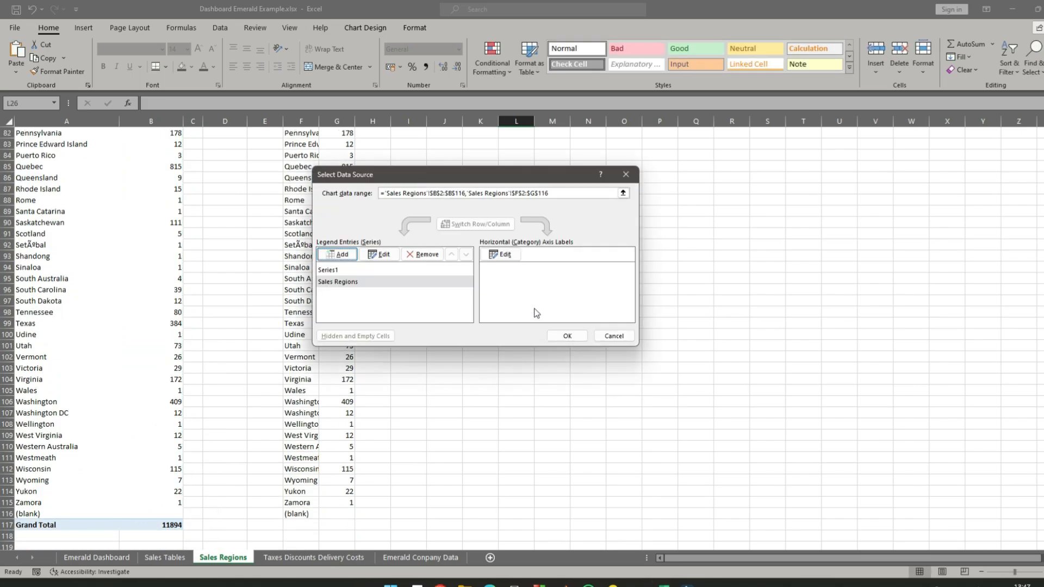
left_click(504, 256)
left_click(505, 256)
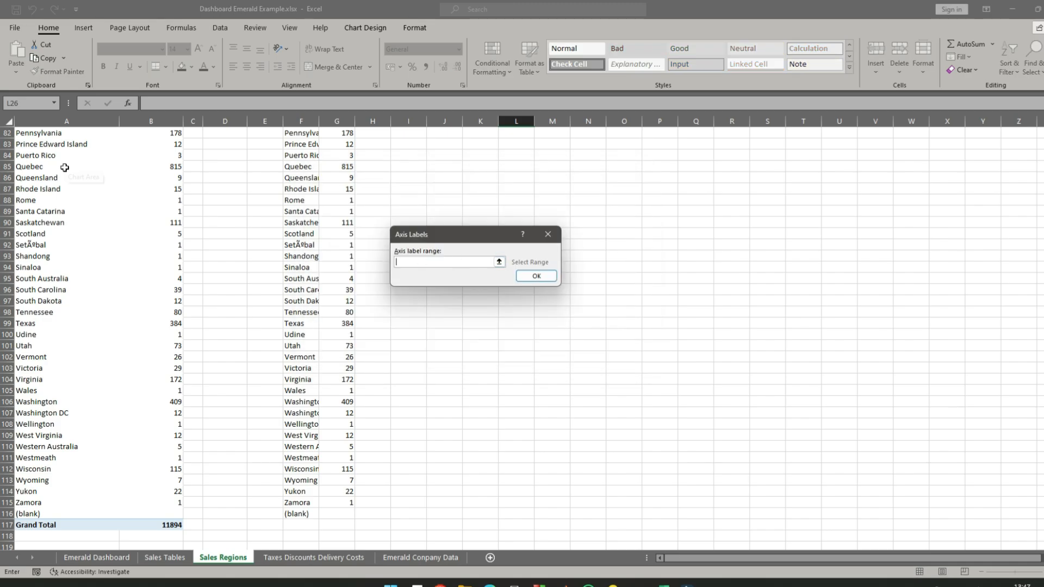
left_click(546, 278)
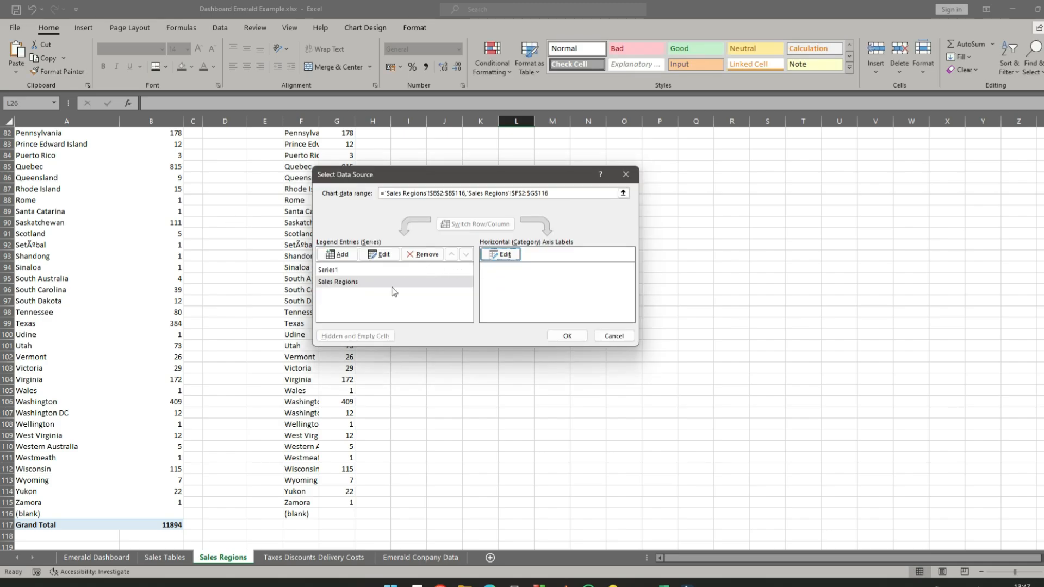
- Remove Series1 from the map chart's data source
left_click(350, 270)
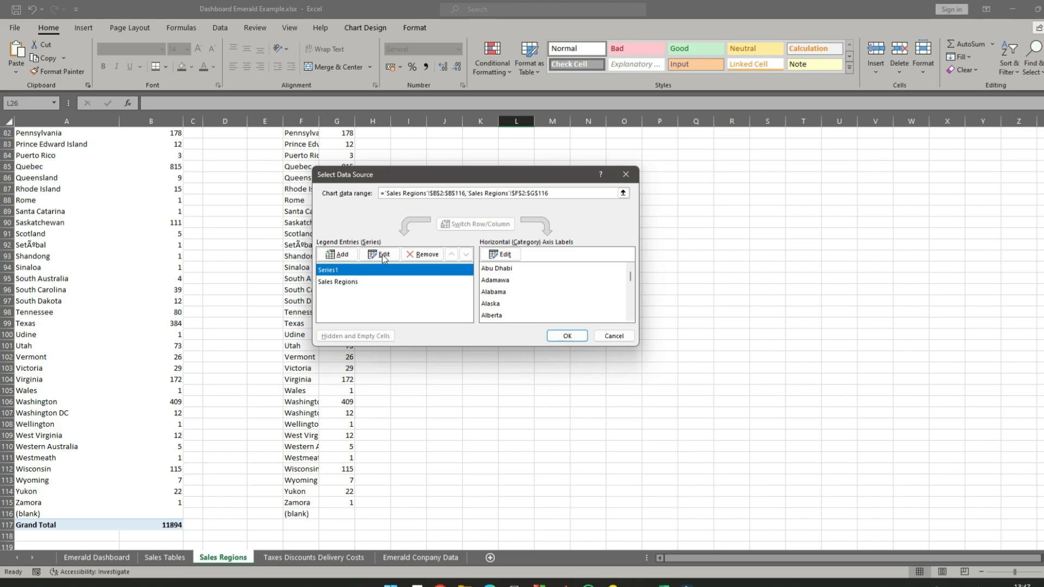
left_click(426, 255)
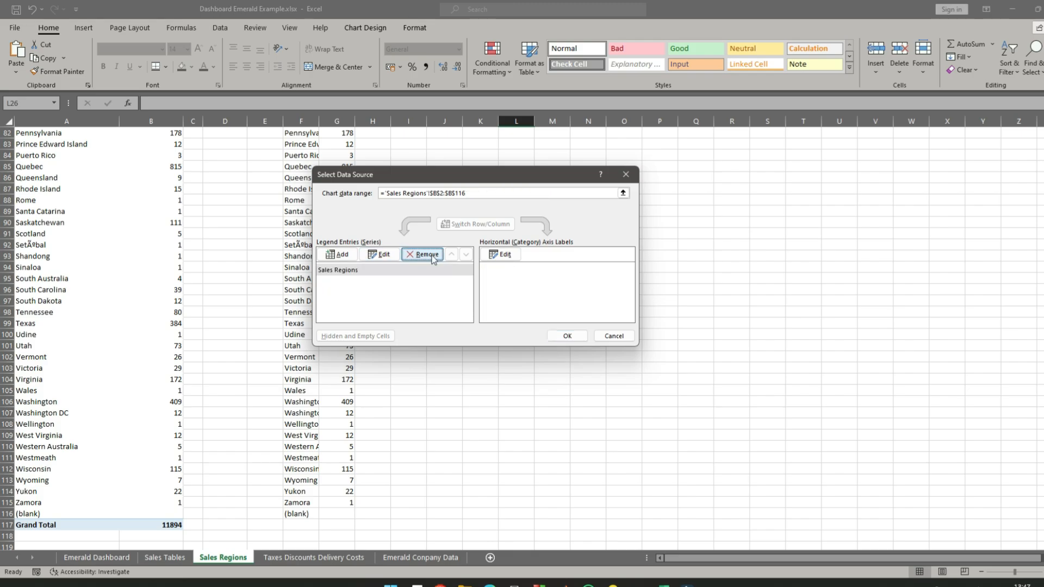
- Set the map chart's category labels to the pivot regions in A2:A116 and apply the data source
left_click(501, 255)
scroll(44, 180, "up", 20)
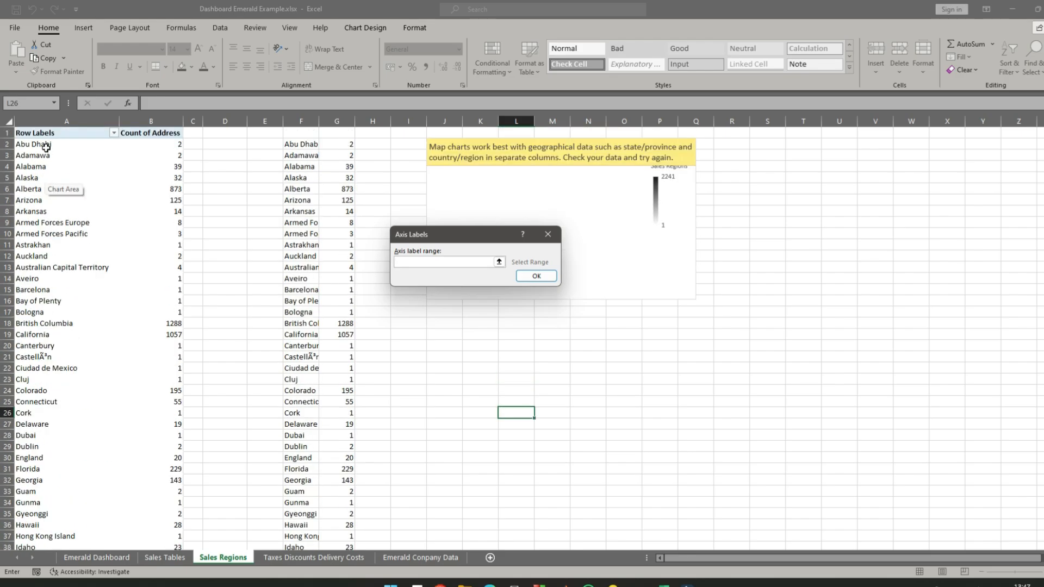
left_click_drag(46, 148, 114, 514)
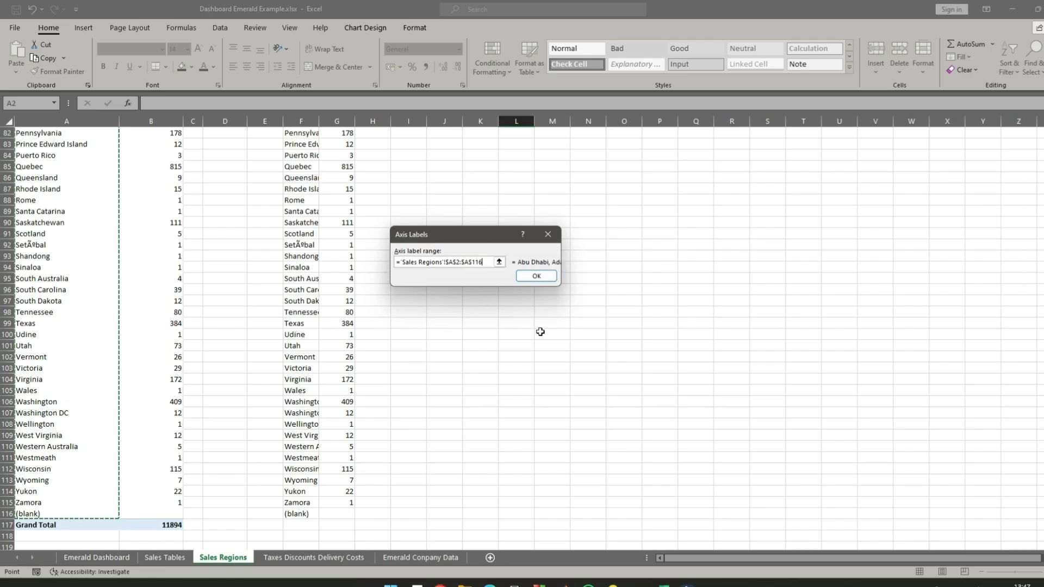
left_click(540, 279)
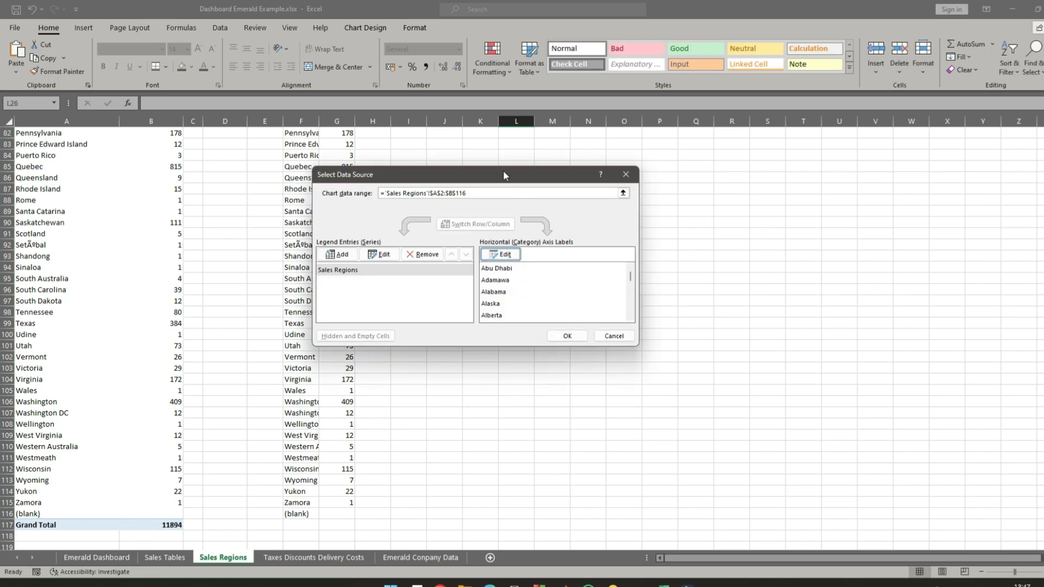
left_click_drag(503, 171, 640, 150)
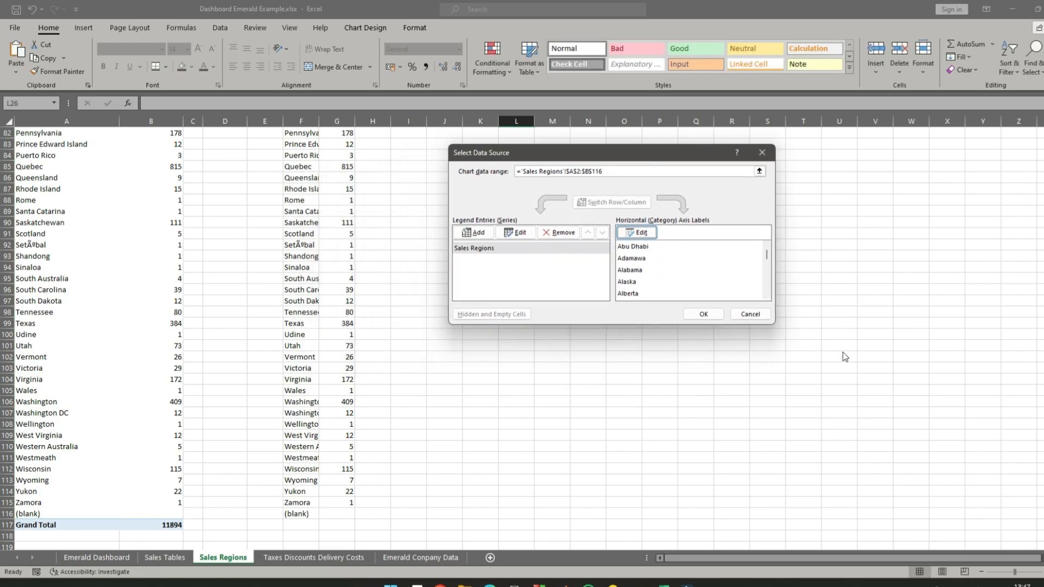
left_click(707, 319)
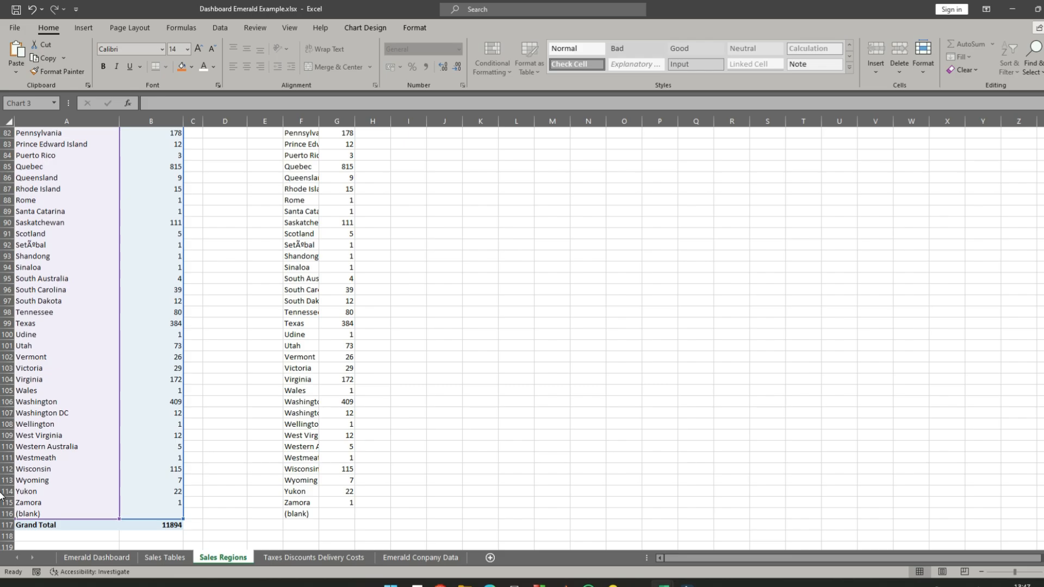
- Move the map chart closer to the pasted data and enlarge it to about 11.5 cm high by 16 cm wide
left_click_drag(1043, 496, 1043, 151)
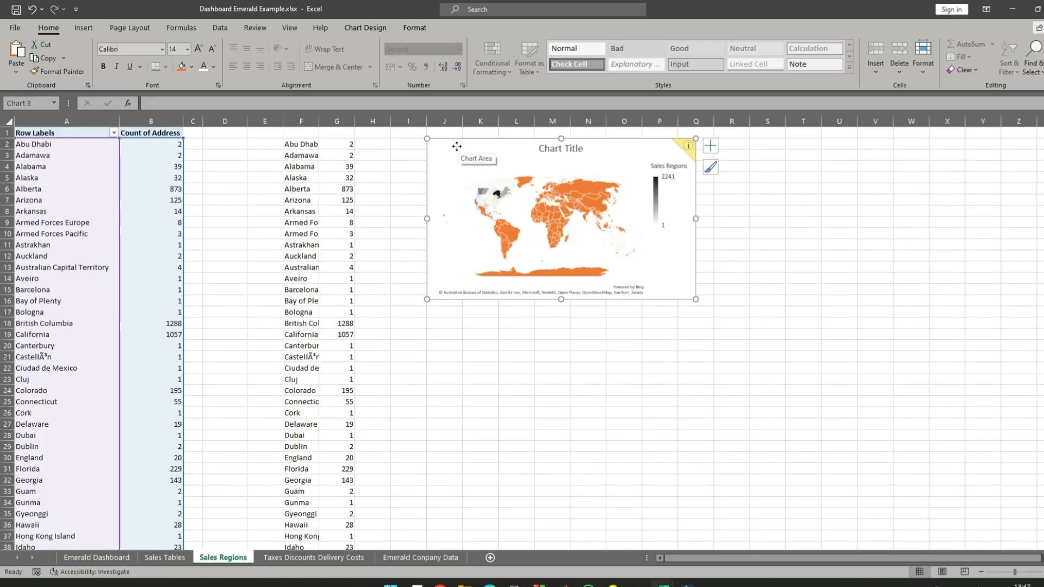
left_click_drag(455, 147, 419, 149)
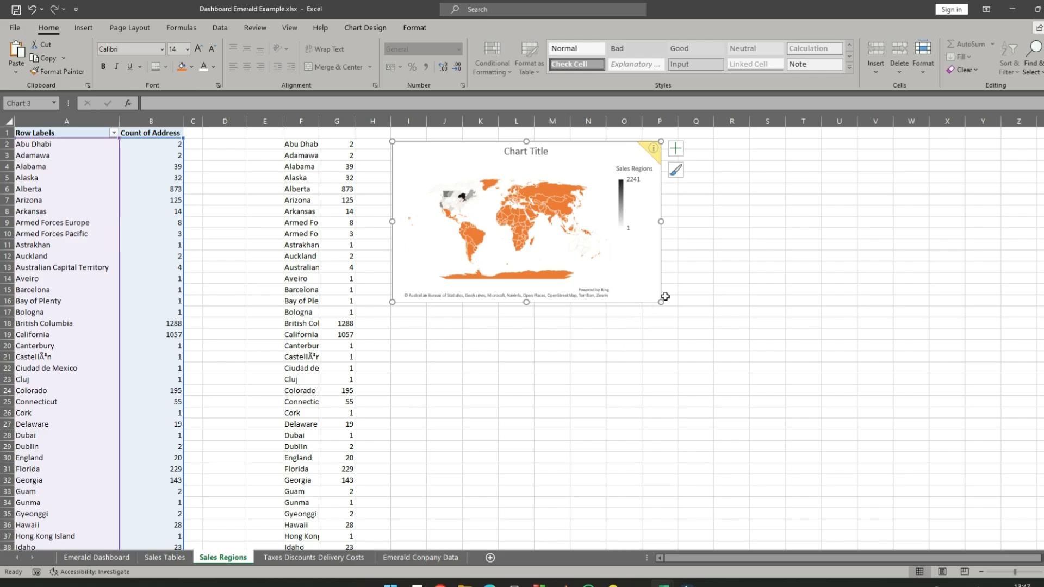
left_click_drag(660, 302, 731, 383)
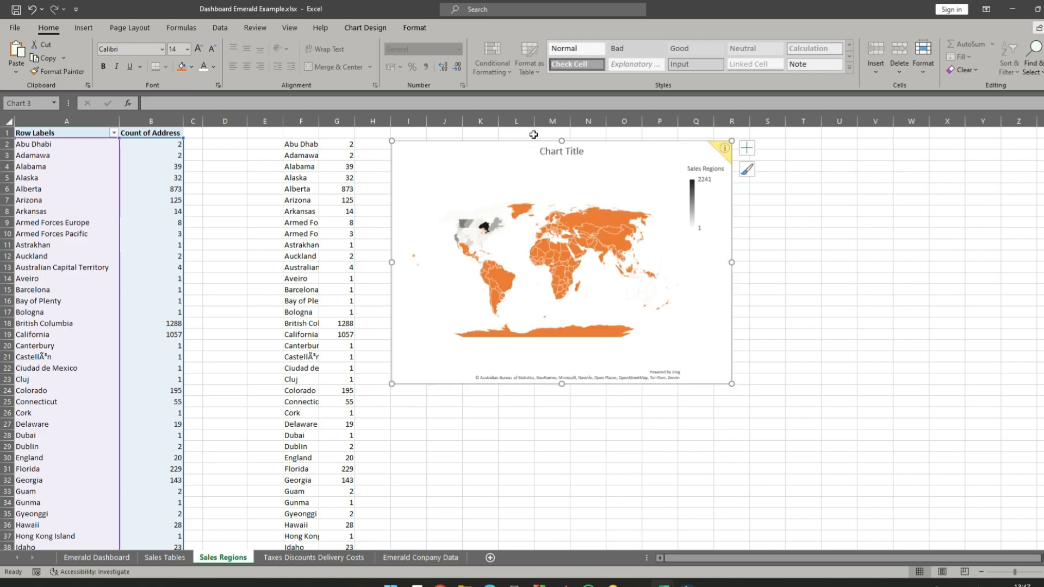
- Examine the map chart area's size, properties, effects, fill and border formatting options
double_click(609, 155)
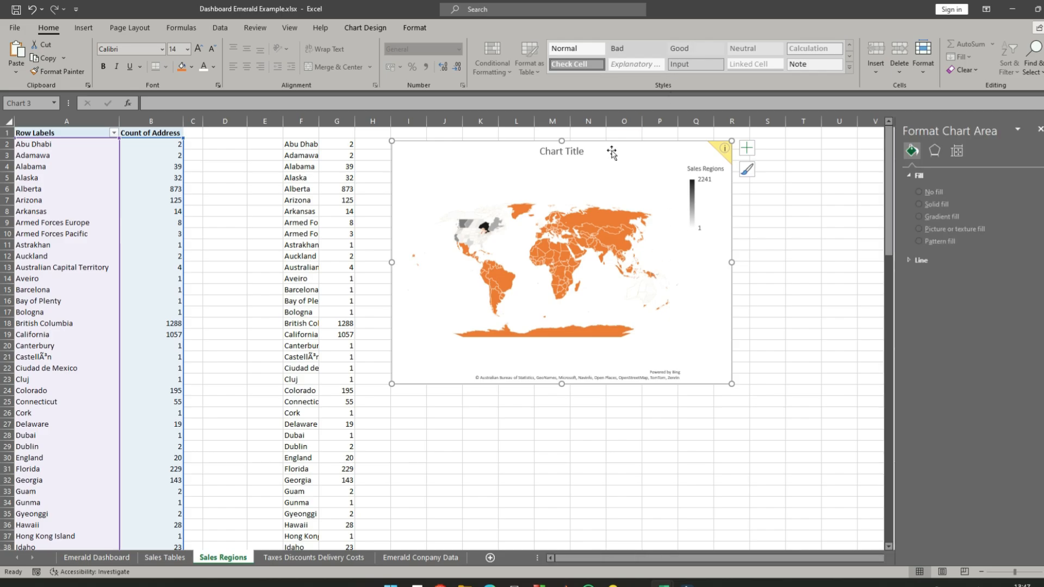
left_click(958, 168)
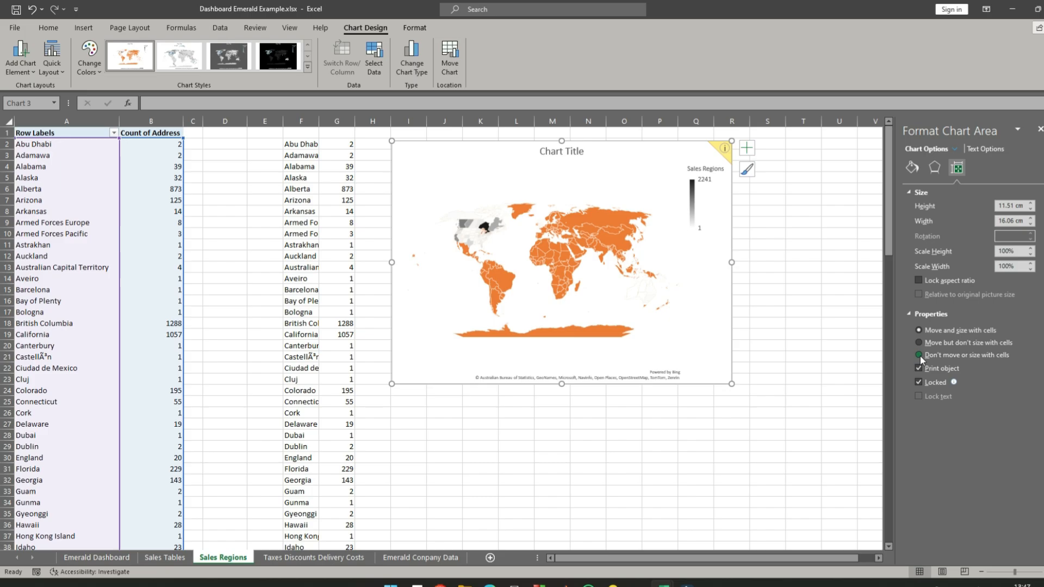
left_click(935, 169)
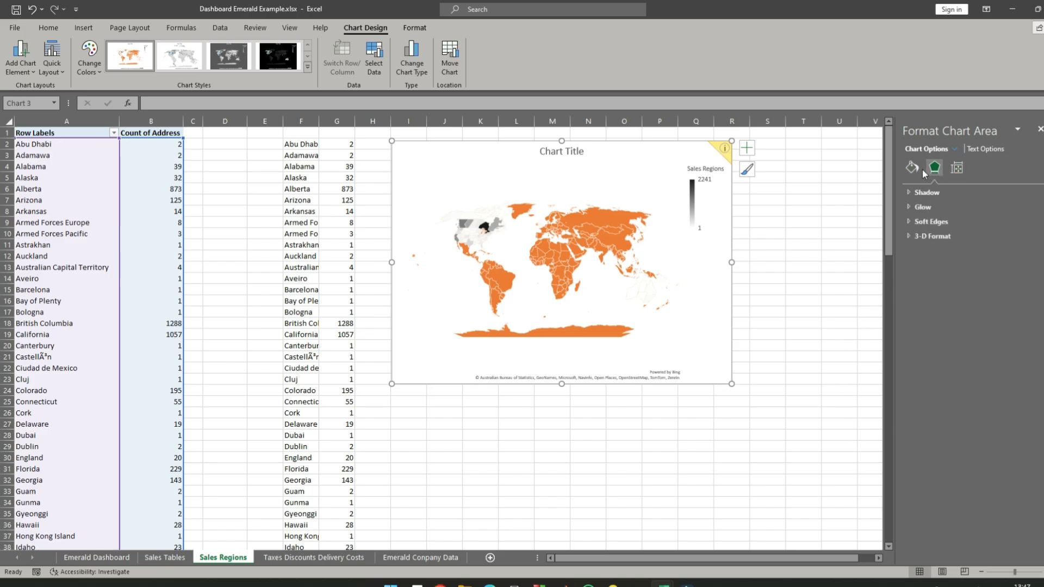
left_click(914, 170)
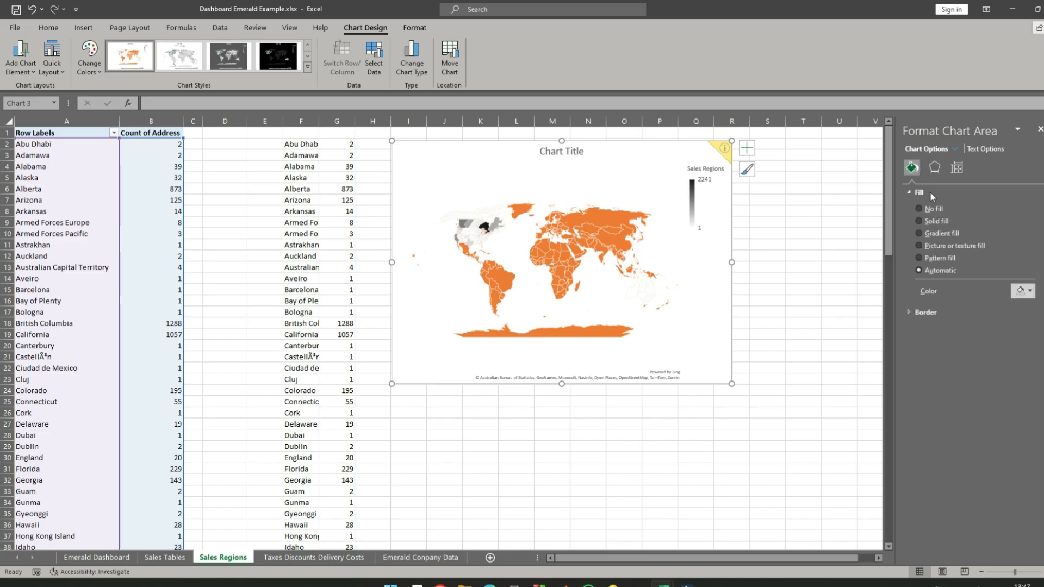
left_click(912, 315)
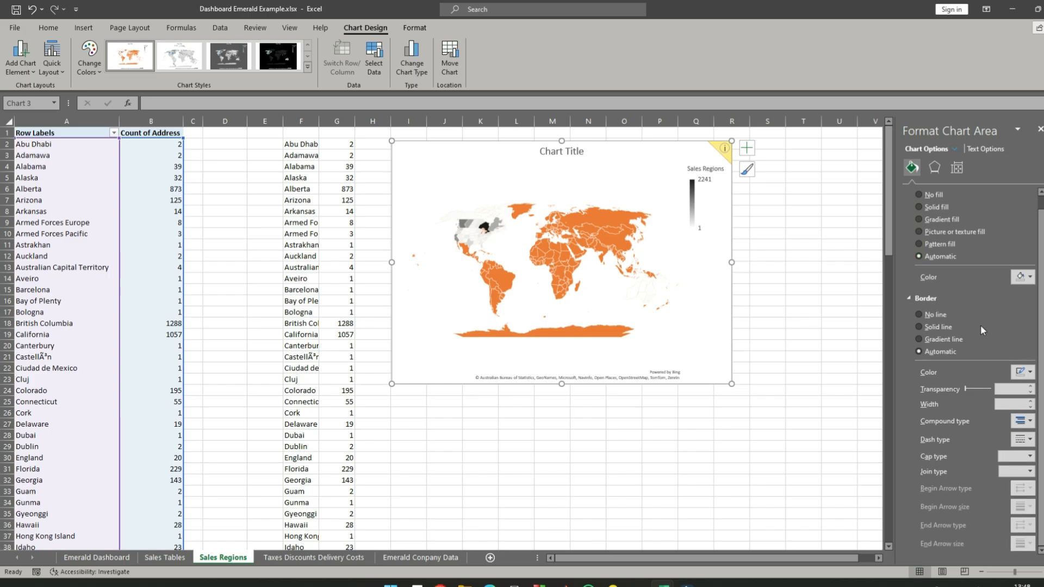
left_click(936, 169)
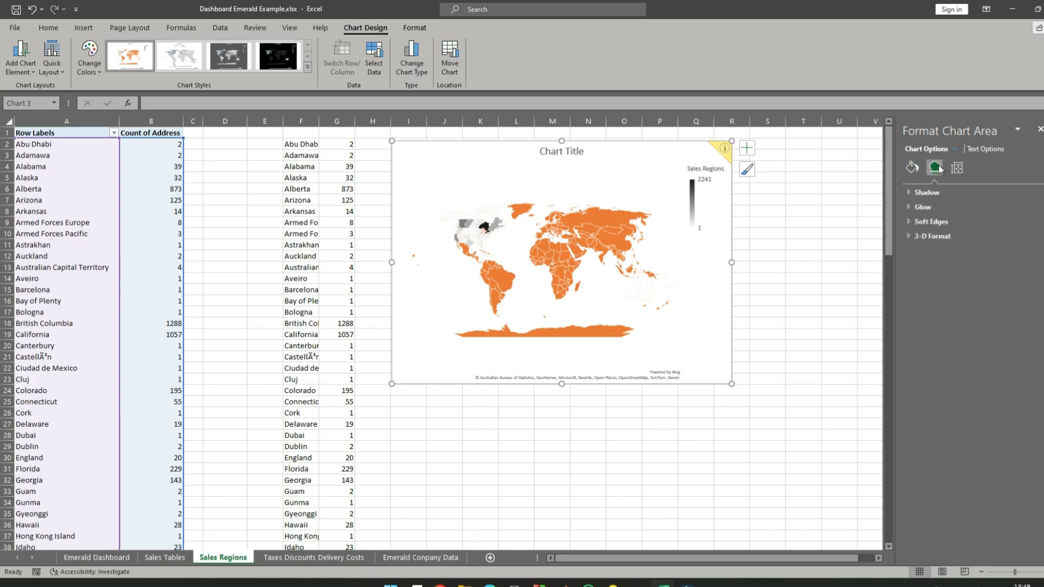
left_click(957, 168)
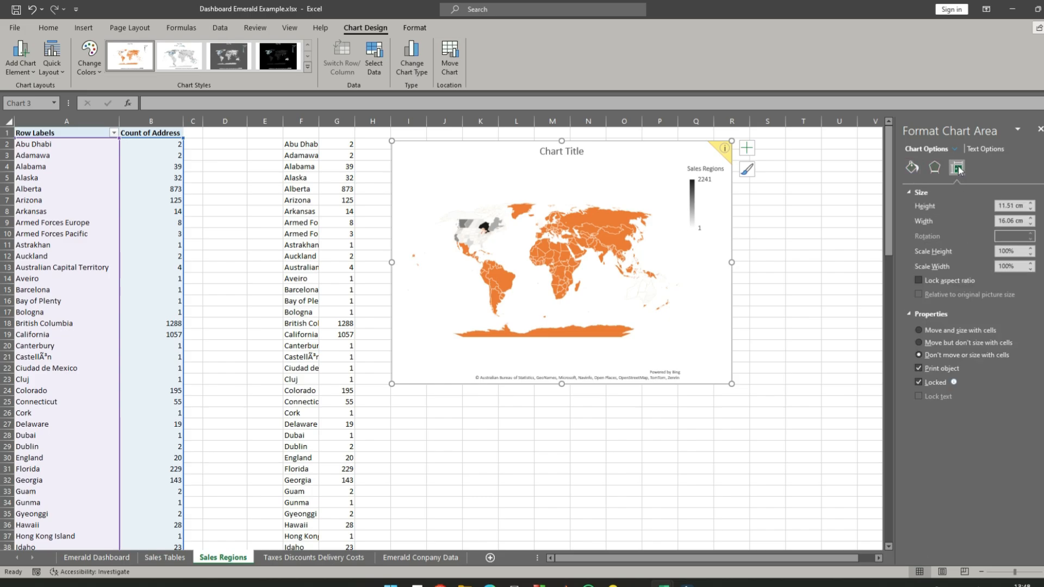
key("Escape")
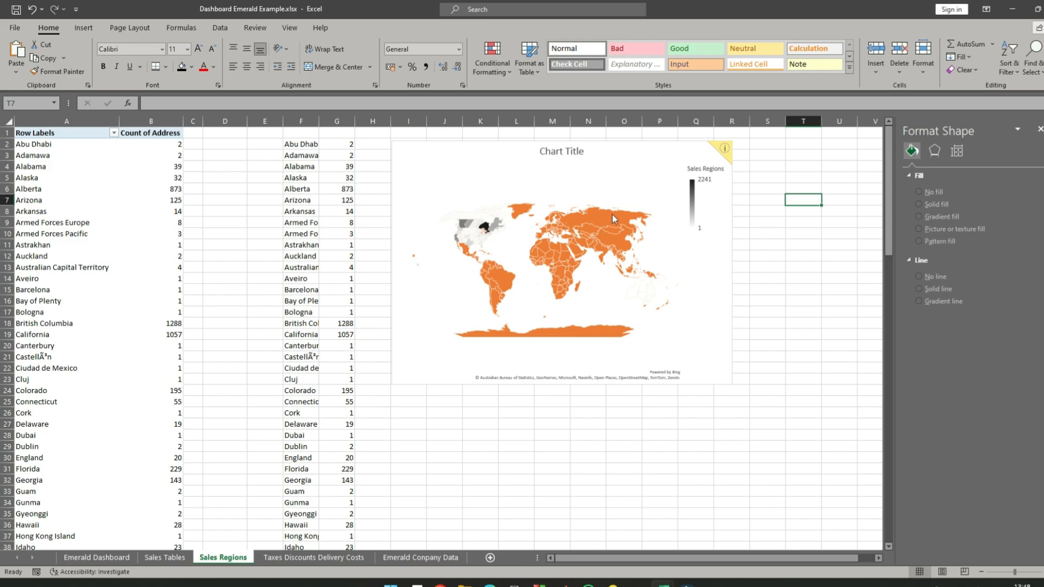
- Format the Sales Regions map series to show only regions with data and use best-fit-only map labels
left_click(612, 215)
left_click(613, 216)
right_click(612, 216)
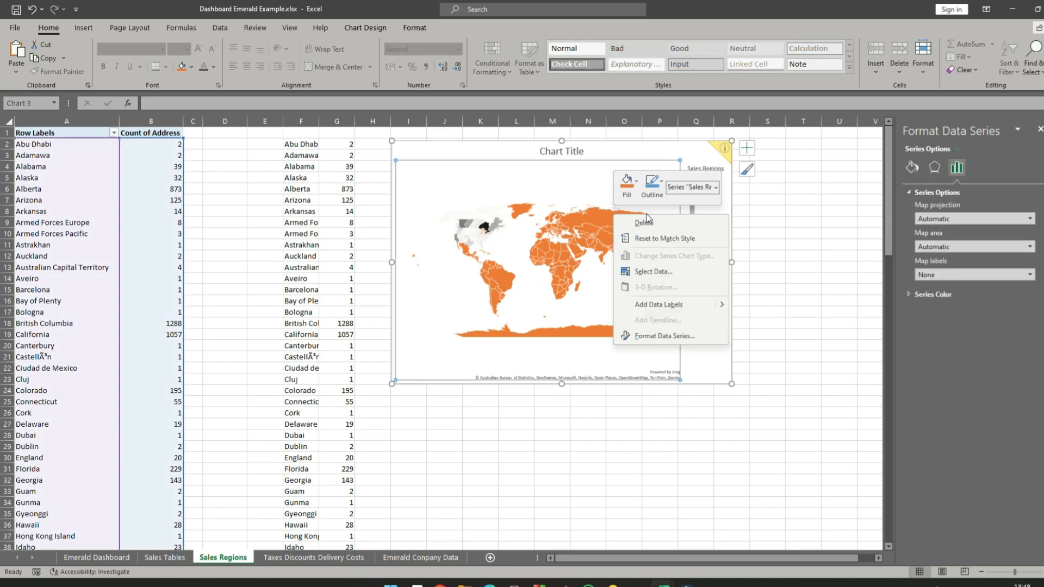
left_click(654, 337)
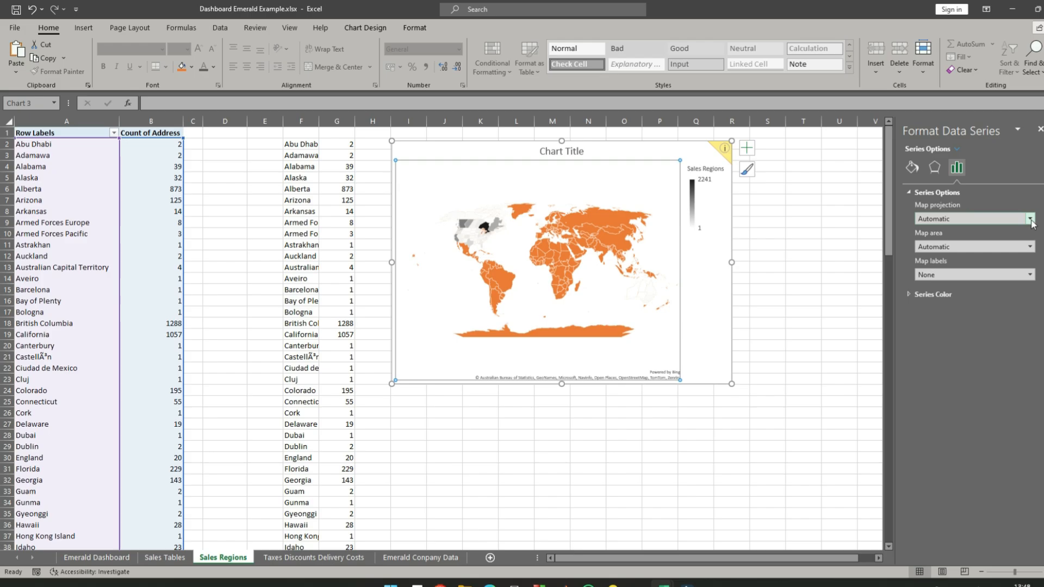
left_click(1030, 220)
left_click(986, 372)
left_click(1029, 249)
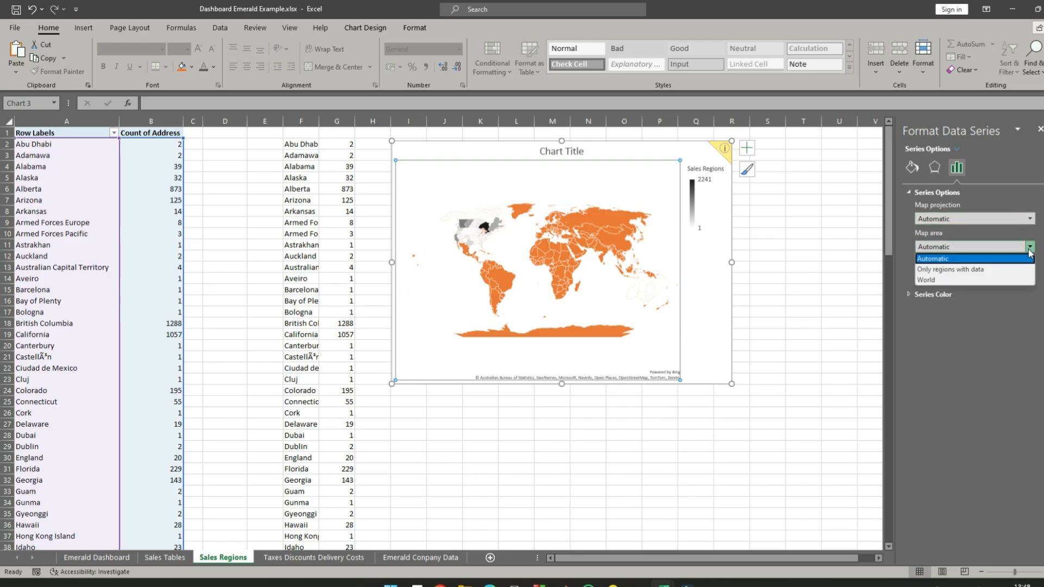
left_click(961, 269)
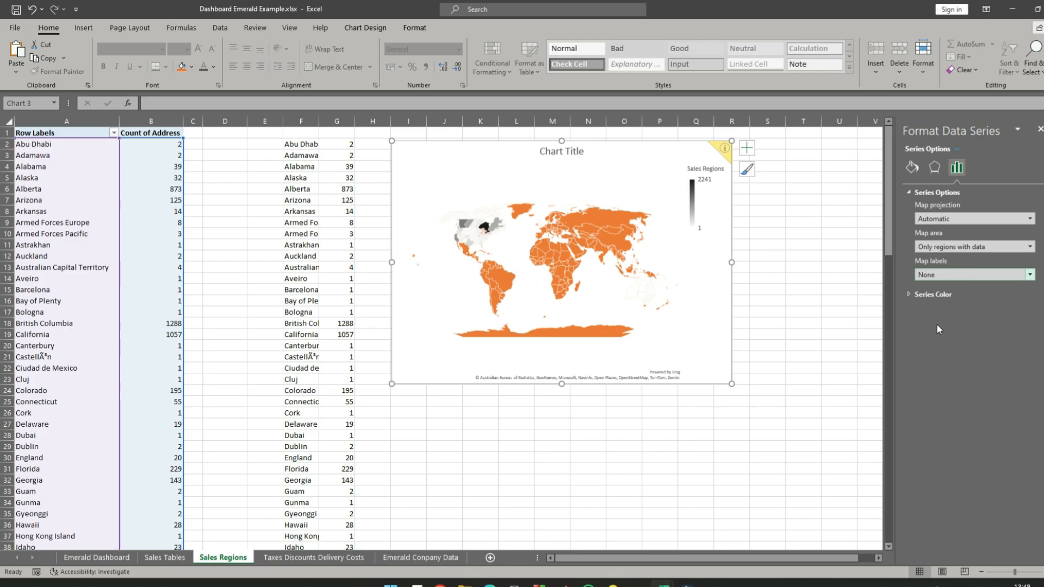
left_click(1030, 276)
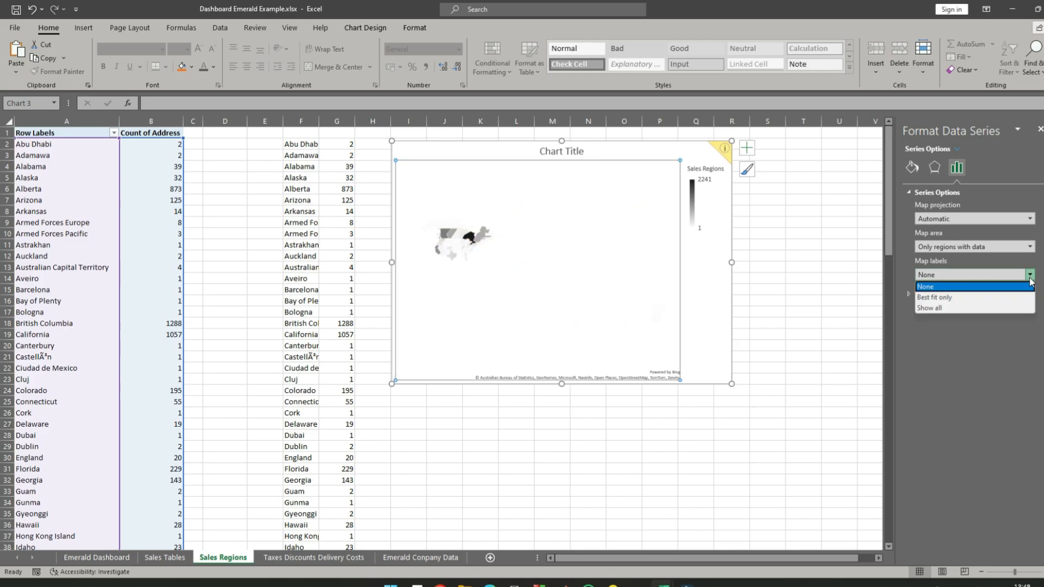
left_click(978, 299)
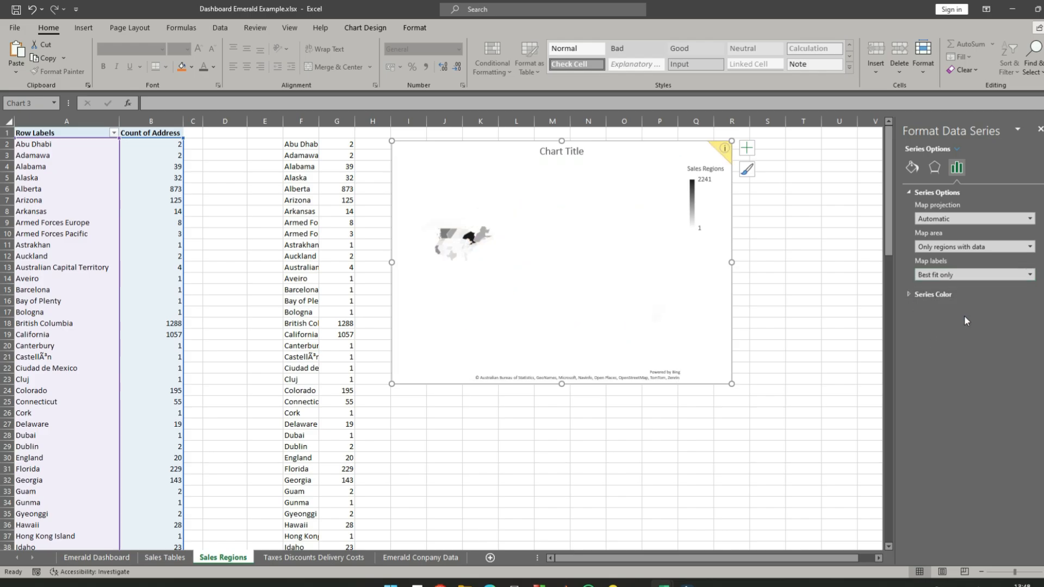
- Try the Robinson, Miller and Mercator projections on the map series and set the projection back to Automatic
left_click(1030, 220)
left_click(966, 270)
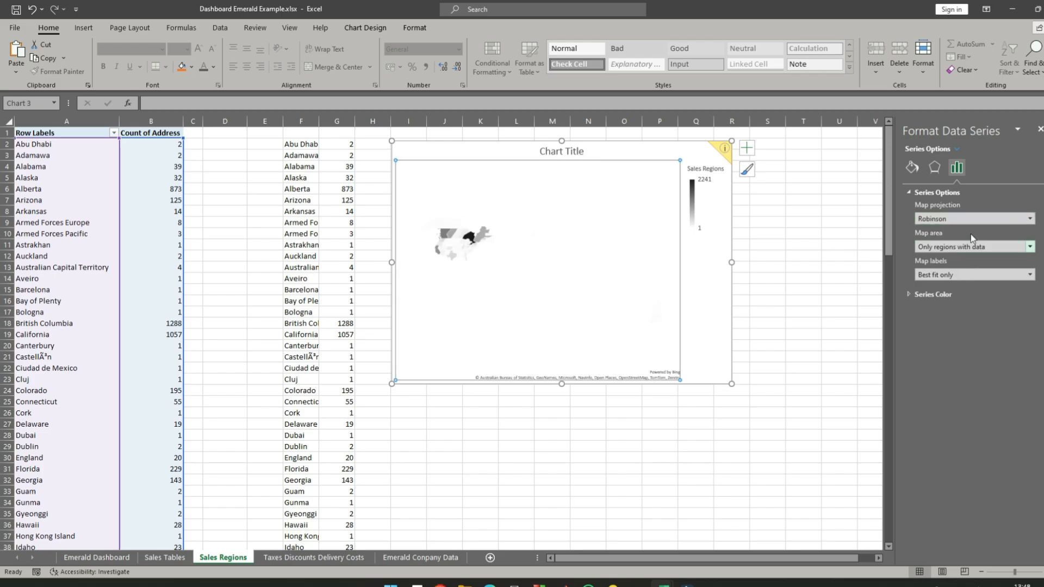
left_click(1030, 218)
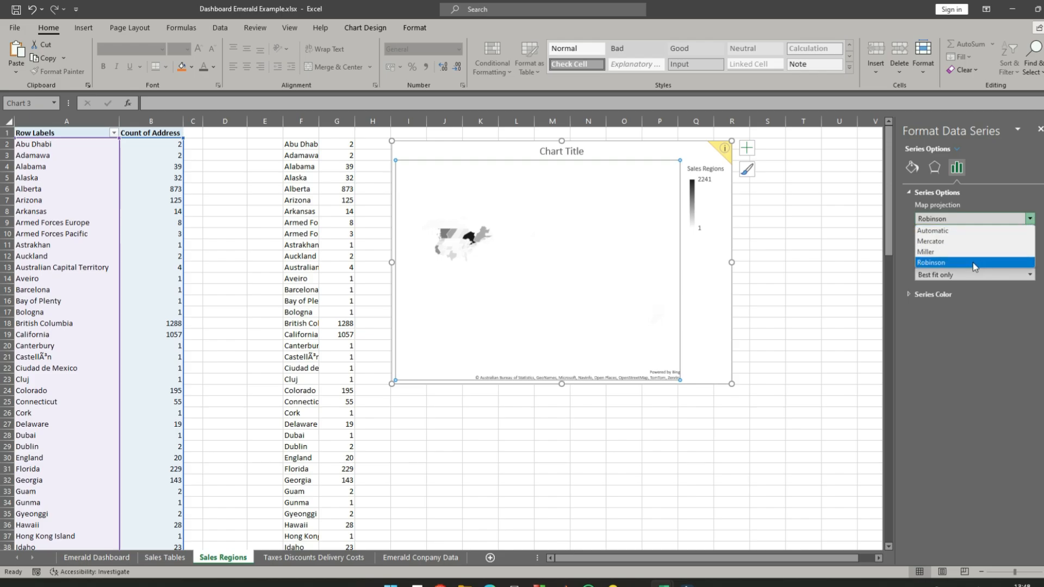
left_click(976, 252)
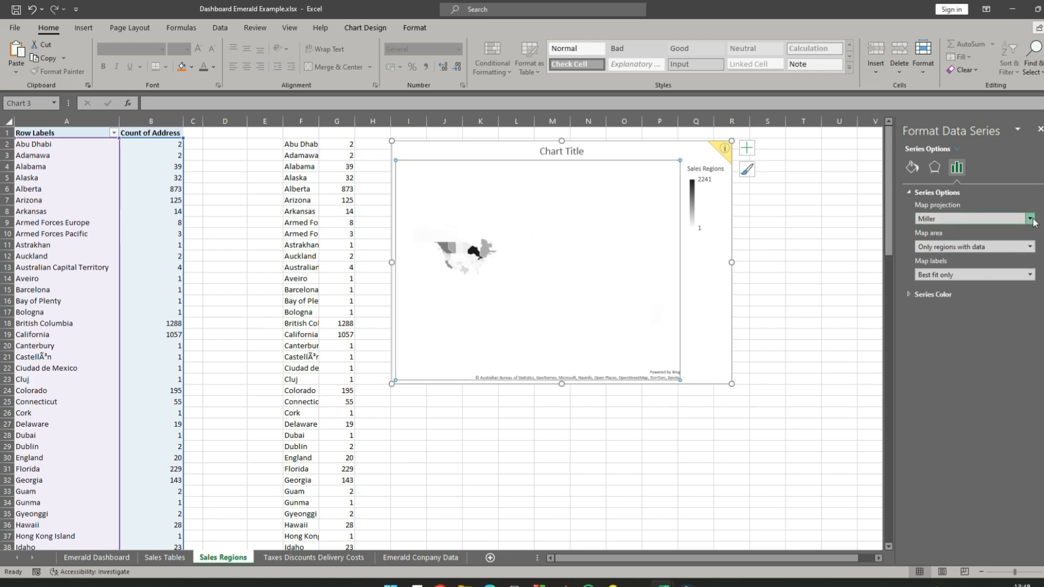
left_click(1015, 219)
left_click(1005, 241)
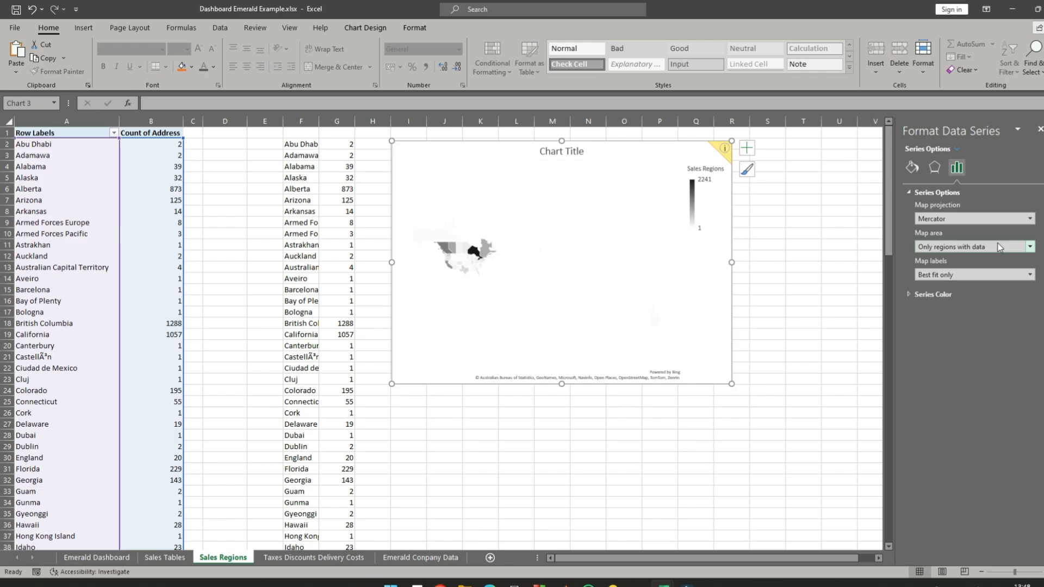
left_click(1013, 218)
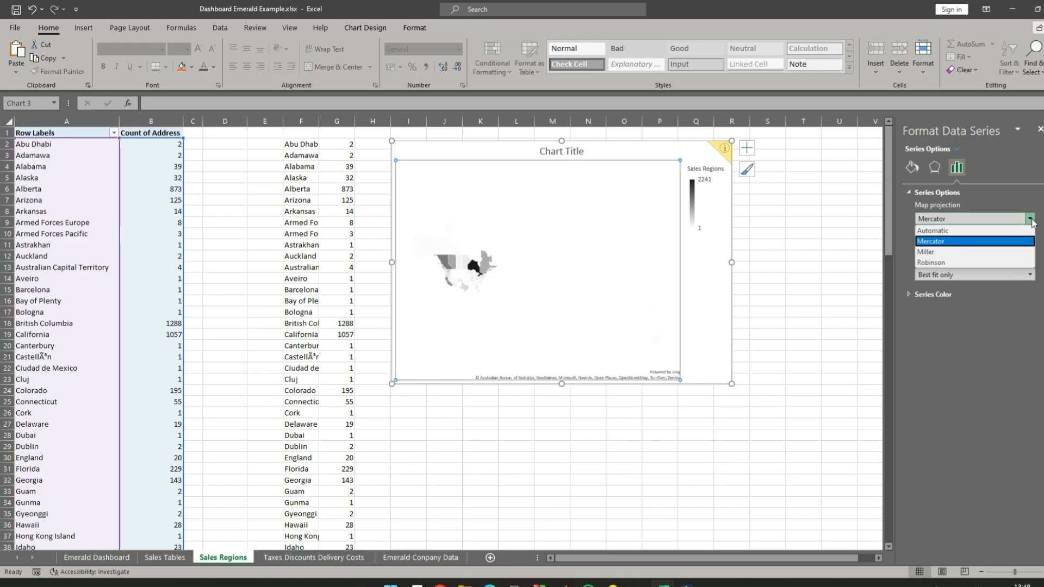
left_click(988, 231)
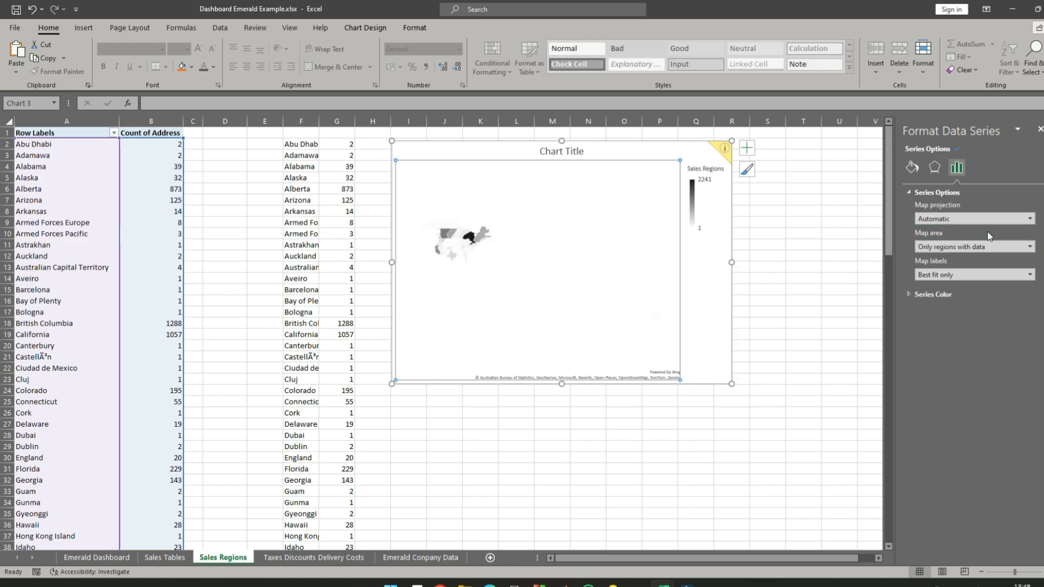
left_click(847, 272)
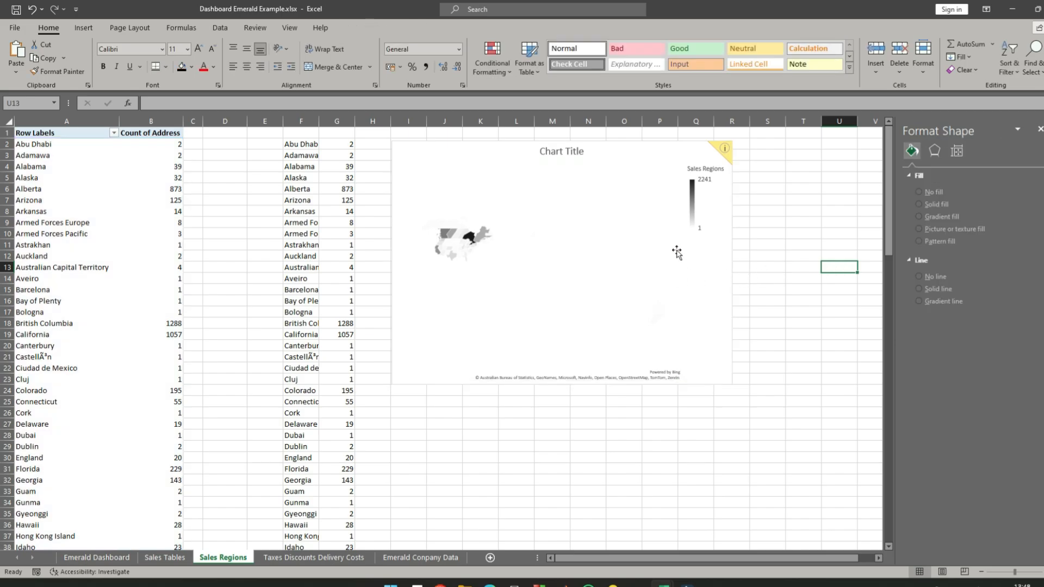
- Fill the map chart's plot area with a radial dark blue-to-gold gradient
left_click(698, 218)
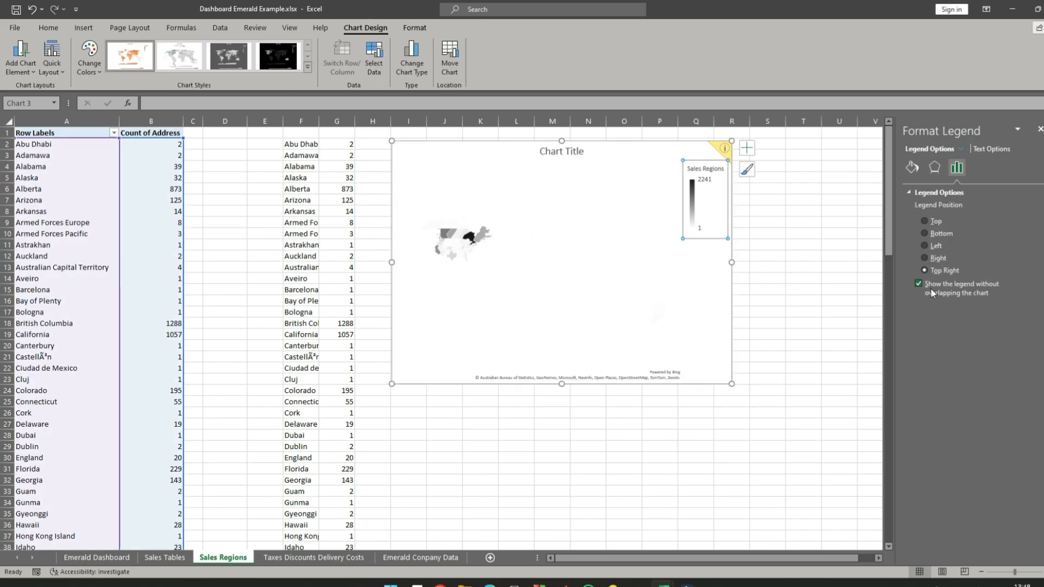
left_click(546, 269)
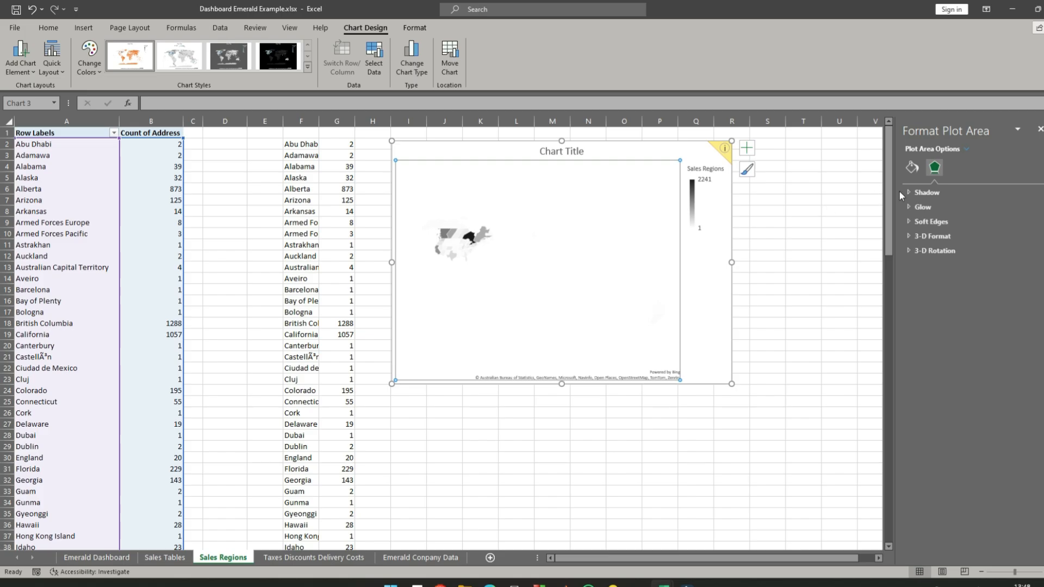
left_click(913, 168)
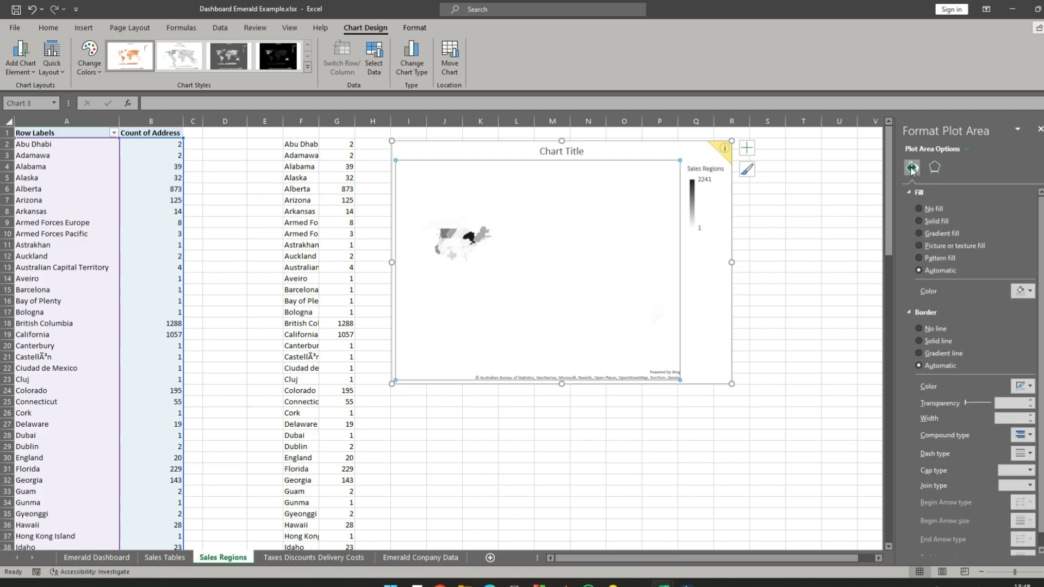
left_click(805, 262)
left_click(622, 240)
right_click(622, 240)
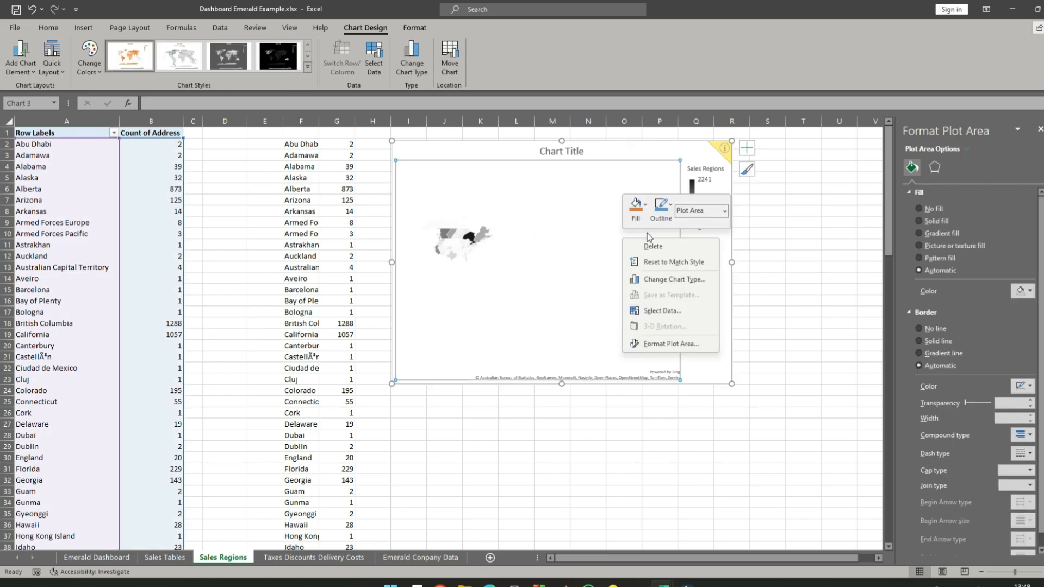
left_click(661, 346)
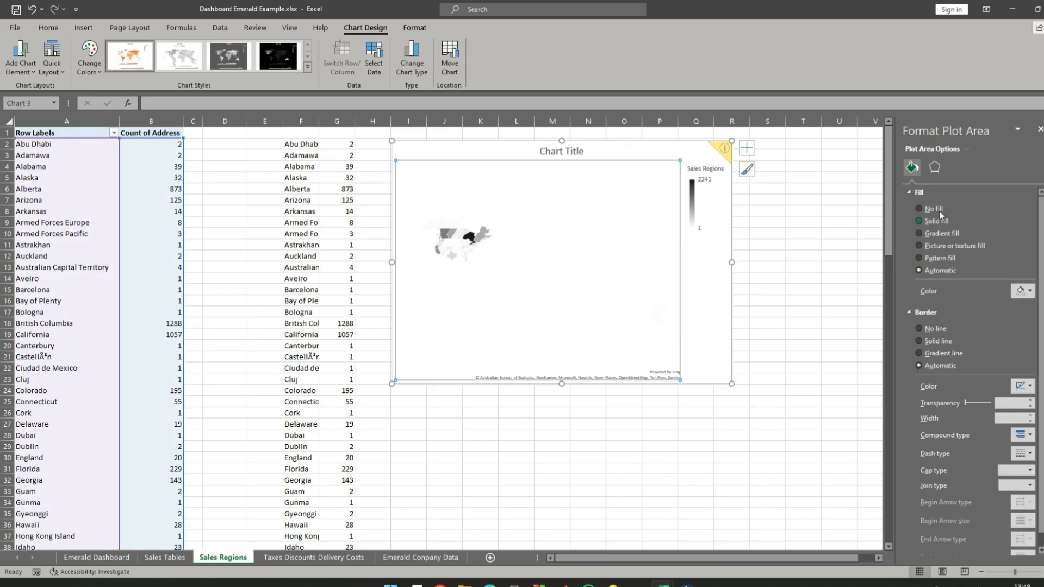
left_click(920, 246)
left_click(920, 234)
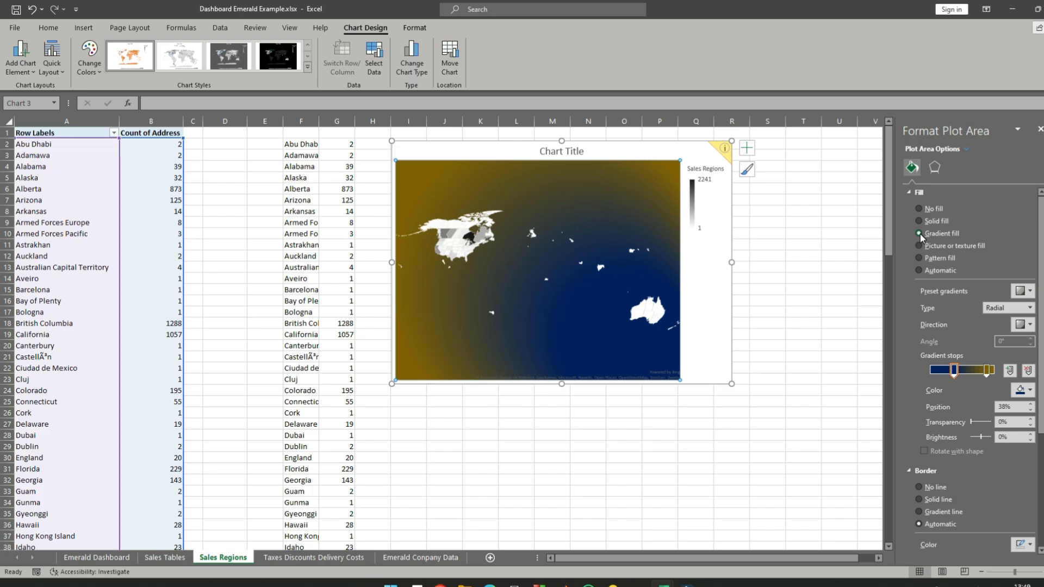
left_click(839, 234)
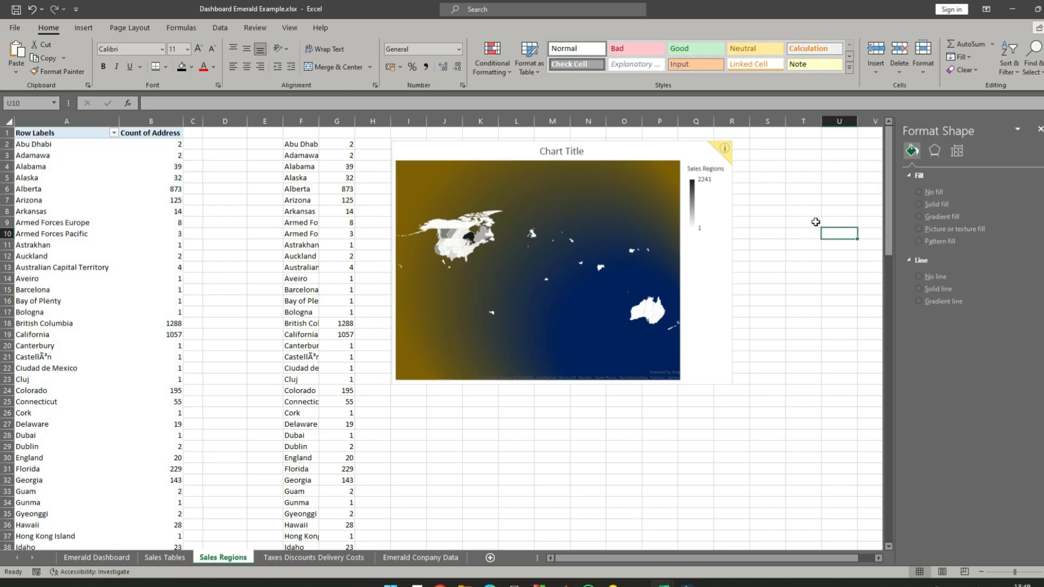
- Undo the plot area's gradient fill and apply the radial dark blue-to-gold gradient to the whole chart area instead
key("ctrl+z")
left_click(691, 159)
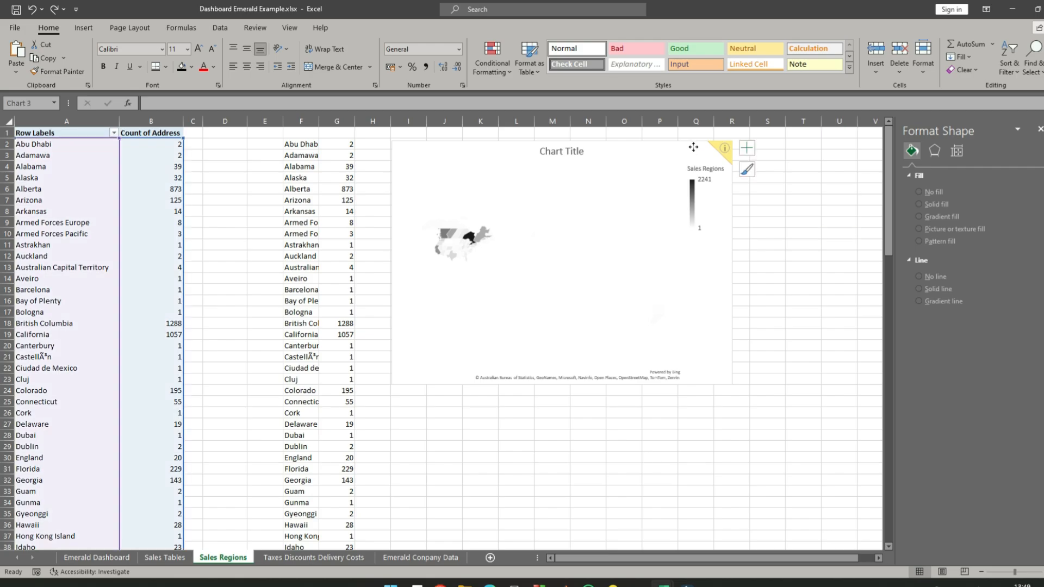
right_click(696, 145)
left_click(753, 438)
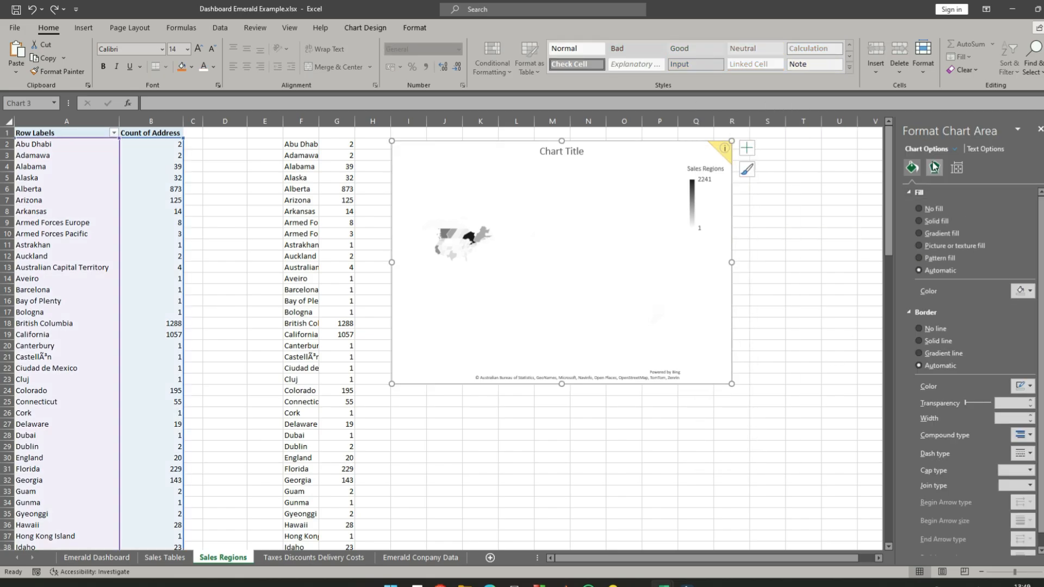
left_click(920, 234)
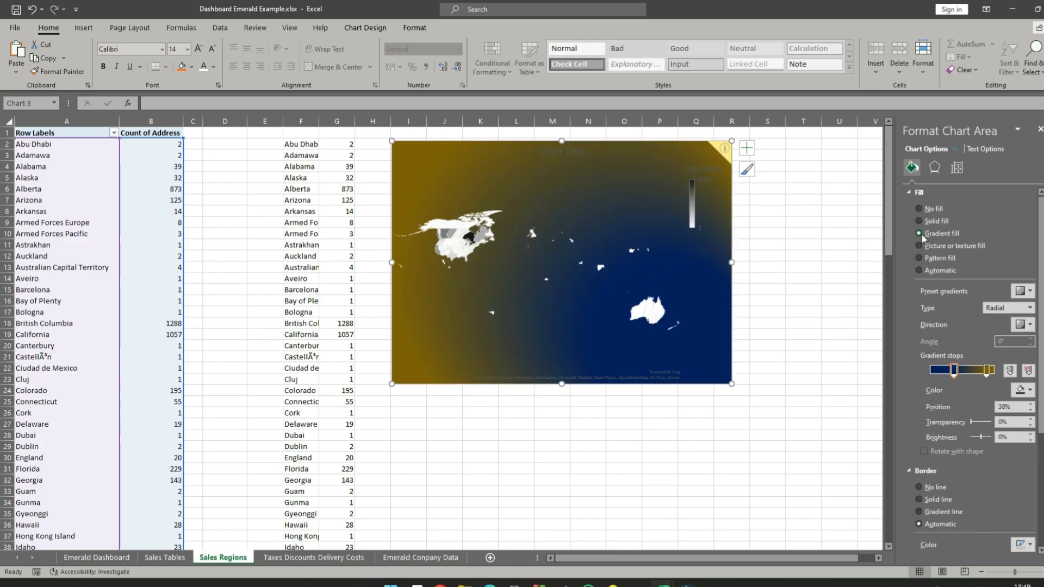
left_click(839, 222)
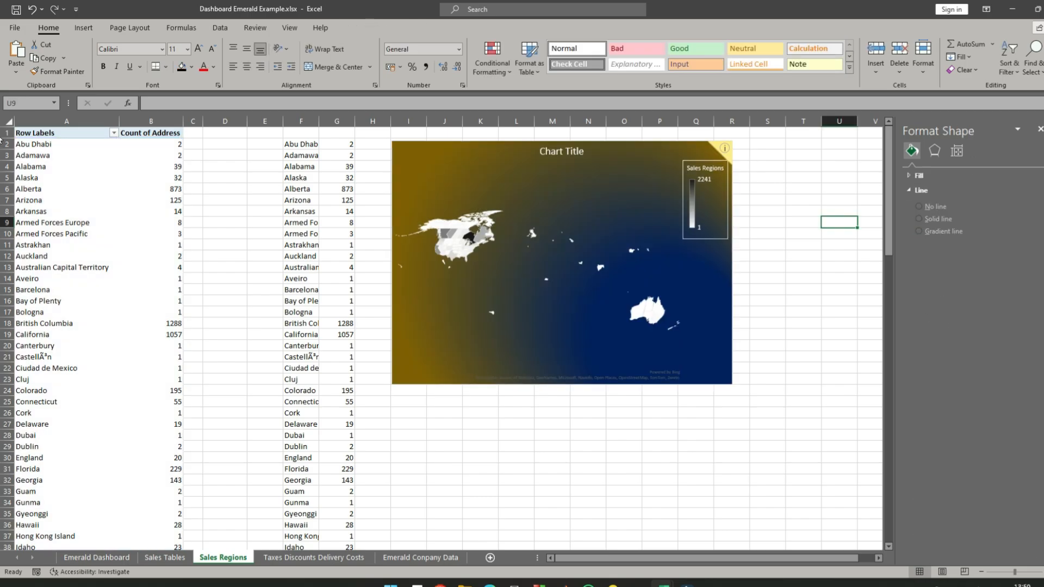
- Change the Sales Regions map series color scale to Diverging (3-color)
left_click(461, 239)
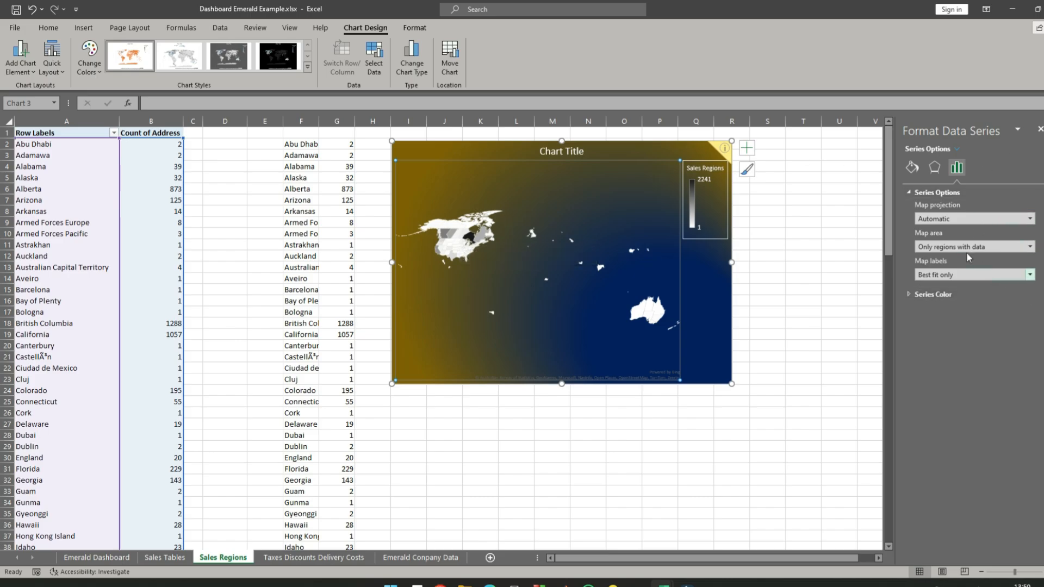
left_click(909, 295)
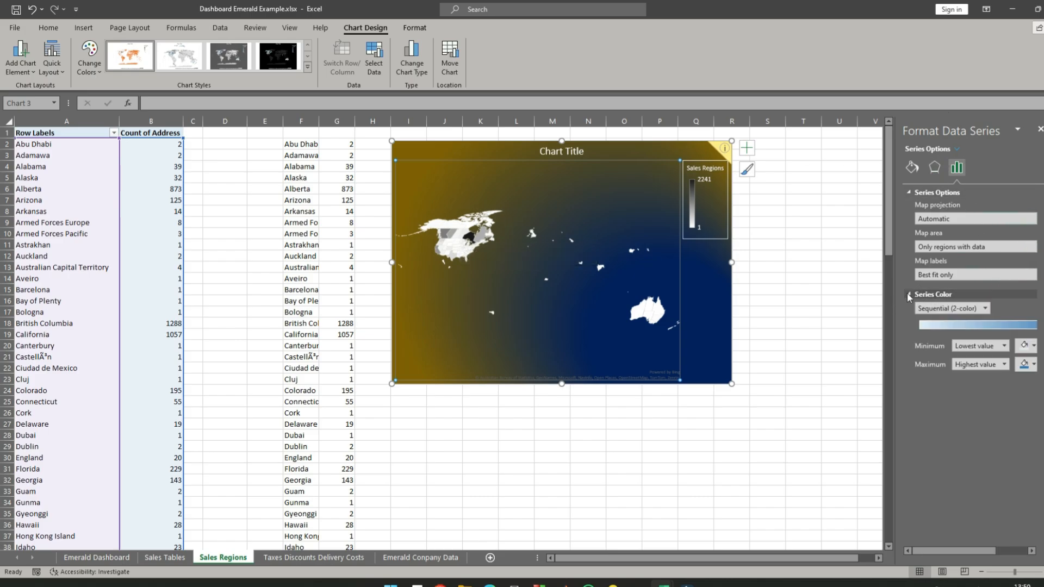
left_click(985, 308)
left_click(982, 330)
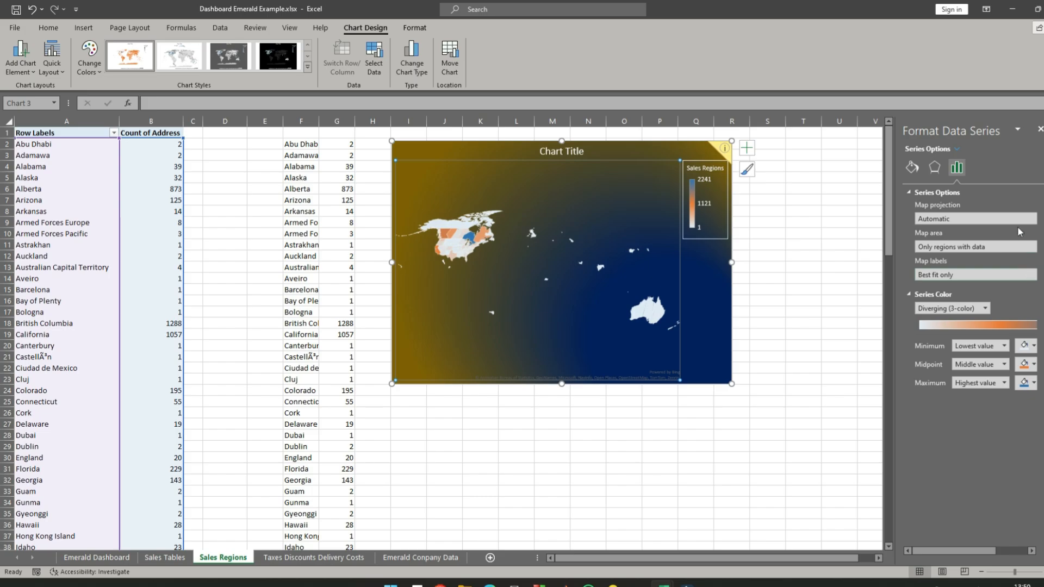
- Compare the Robinson, Miller, Mercator and Automatic projections on the map series and set the projection to Mercator
left_click(1017, 219)
left_click(958, 265)
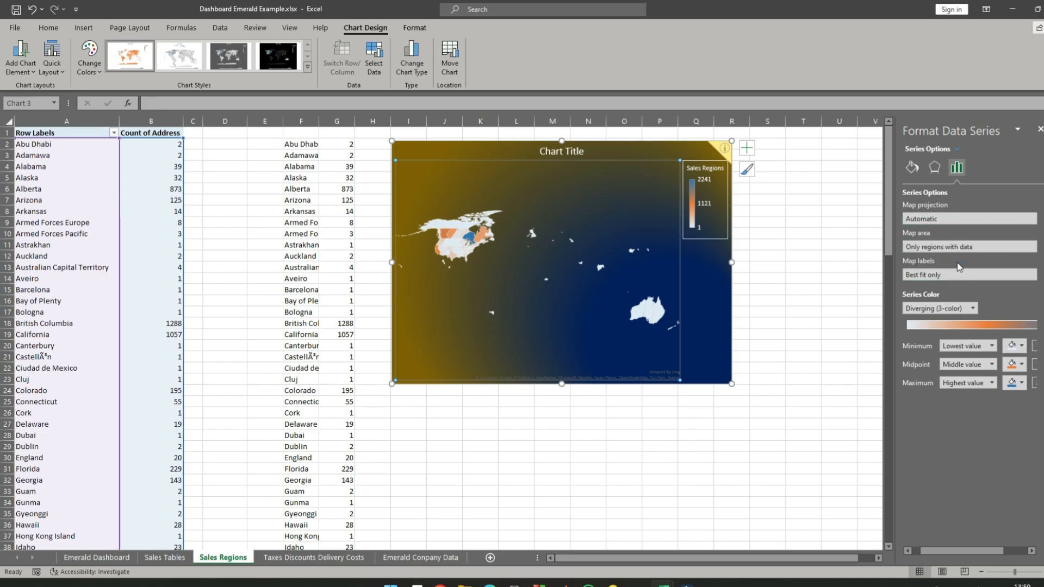
left_click(984, 219)
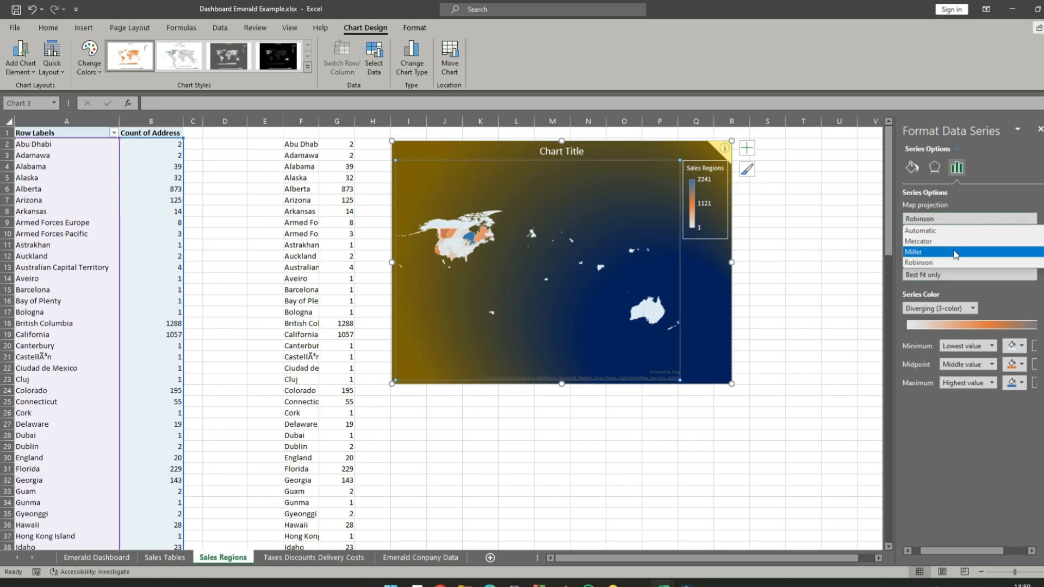
left_click(951, 253)
left_click(962, 219)
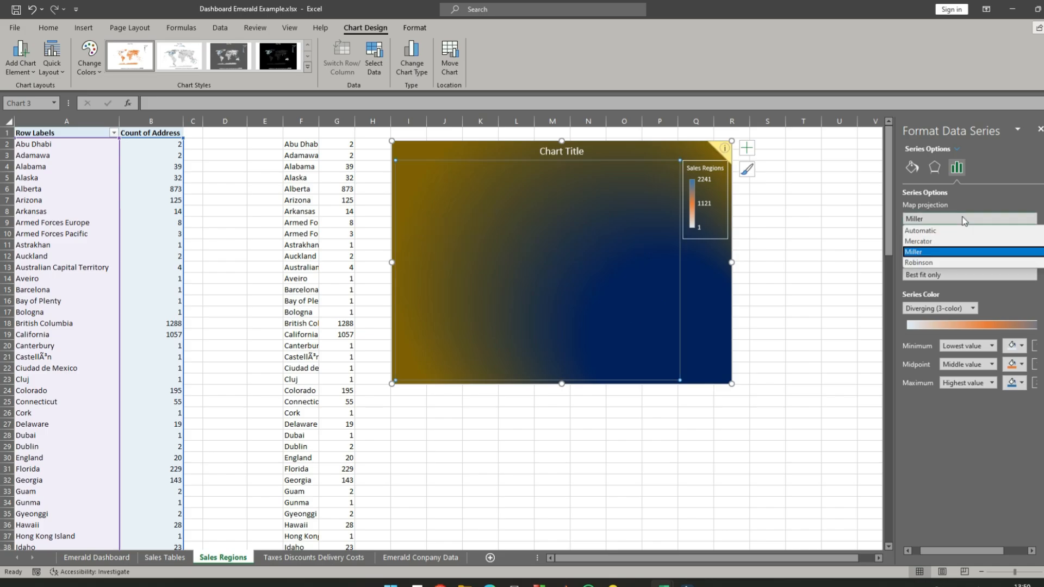
left_click(962, 219)
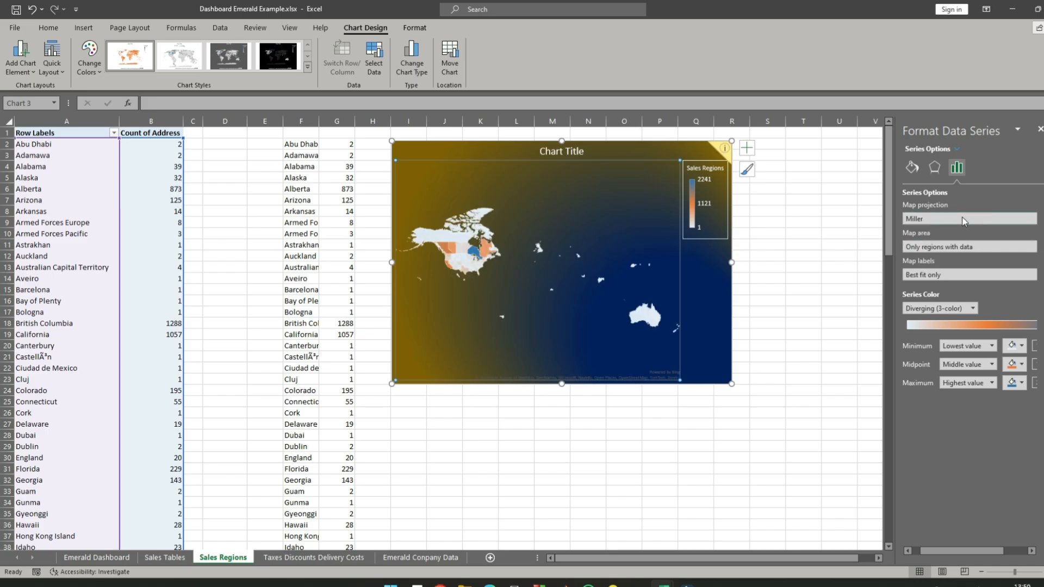
left_click(961, 220)
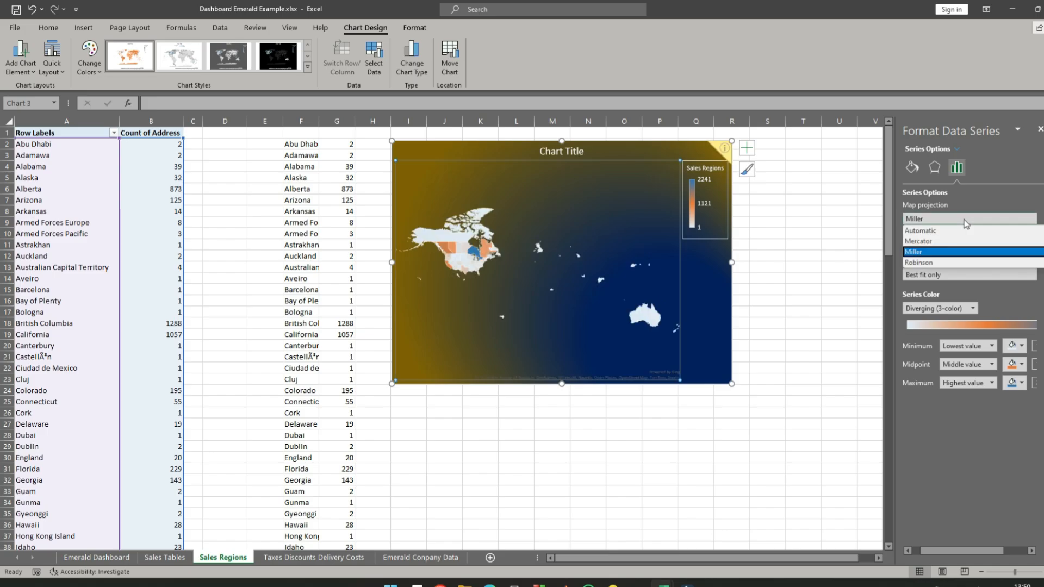
left_click(957, 246)
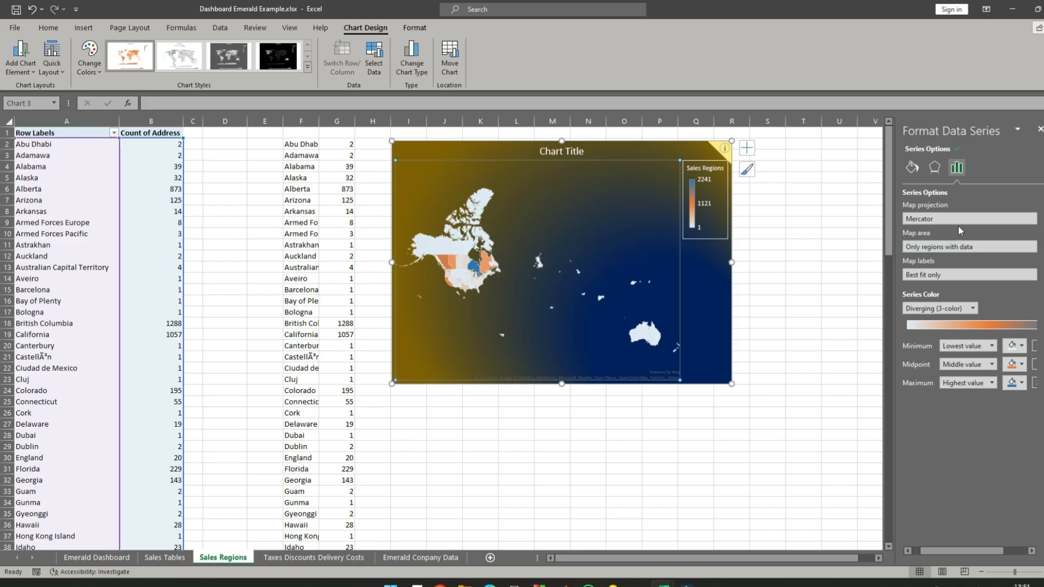
left_click(964, 220)
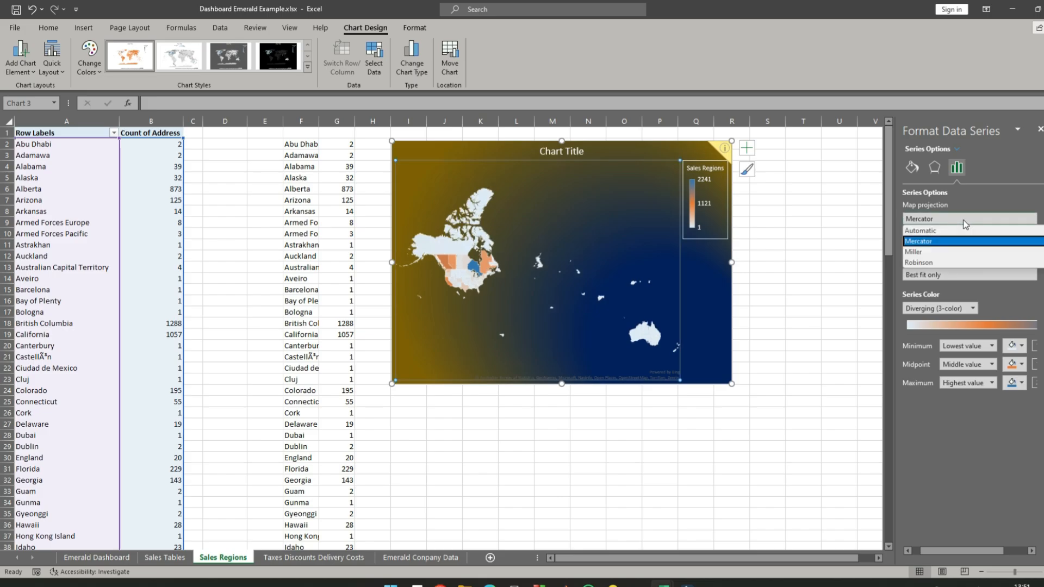
left_click(962, 232)
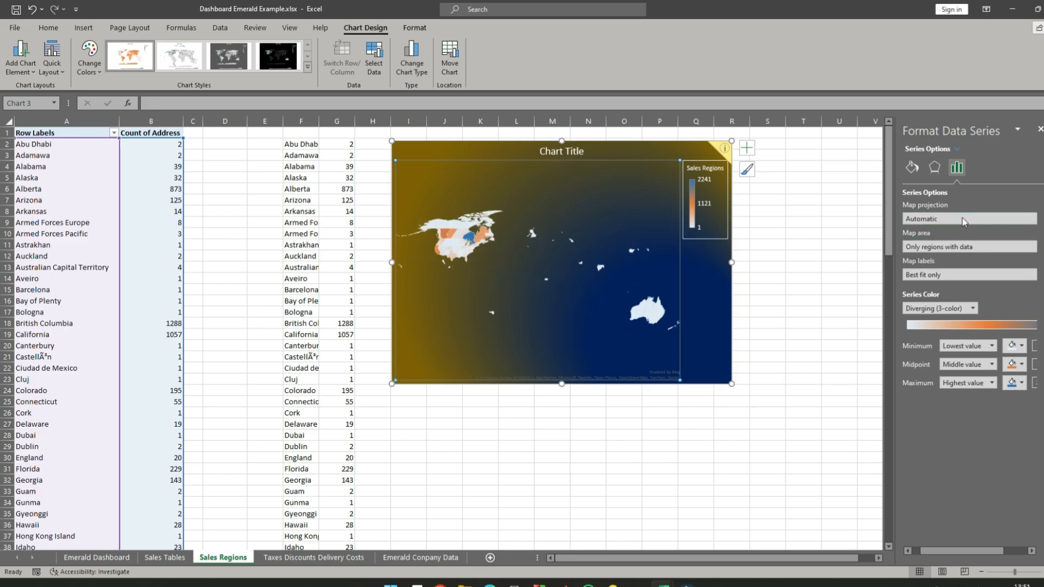
left_click(964, 221)
left_click(959, 242)
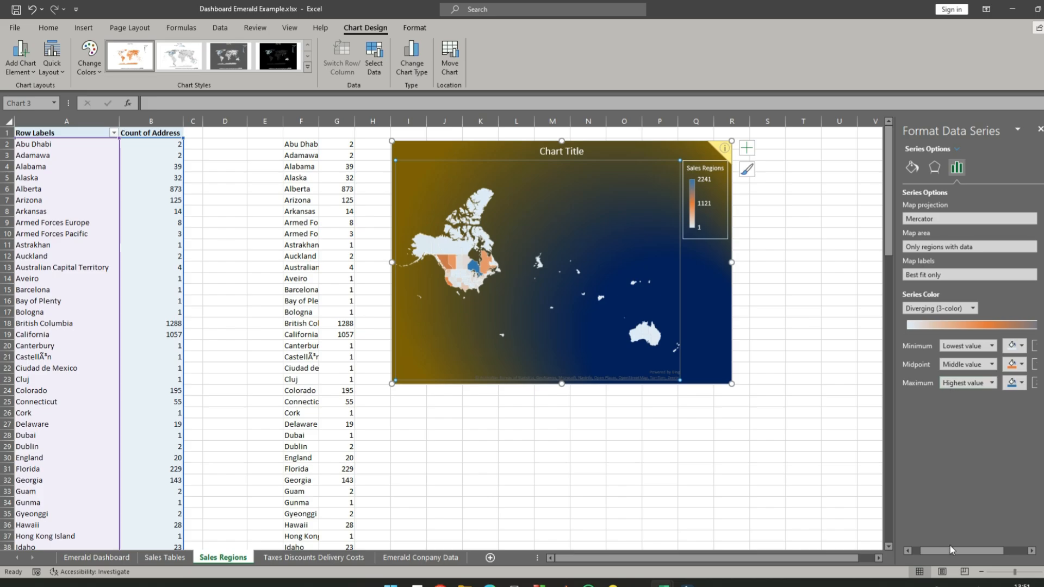
- Color the map series dark blue for the maximum, dark gold for the midpoint and light gold for the minimum
left_click_drag(956, 552, 971, 553)
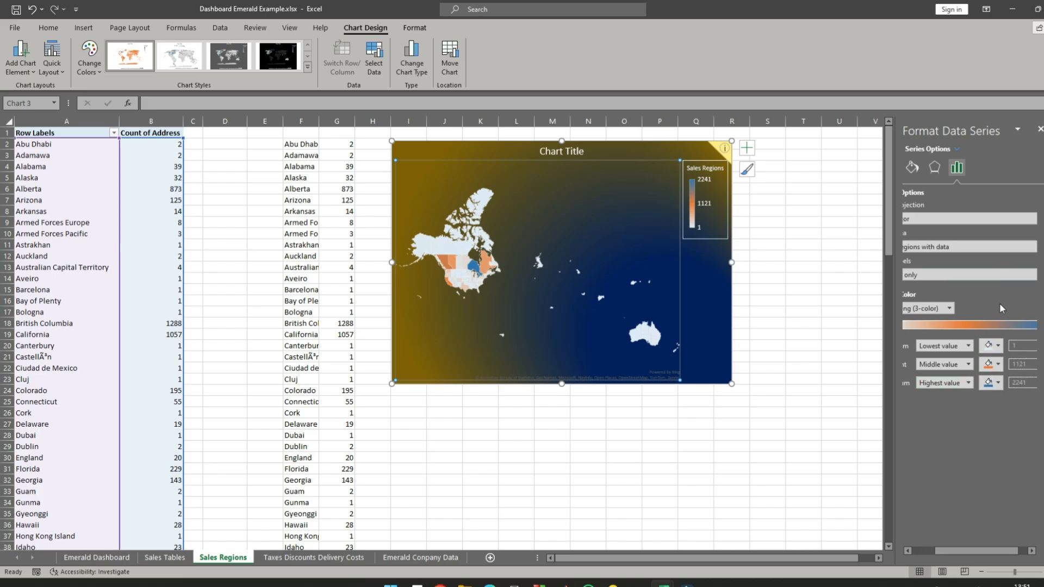
left_click(992, 383)
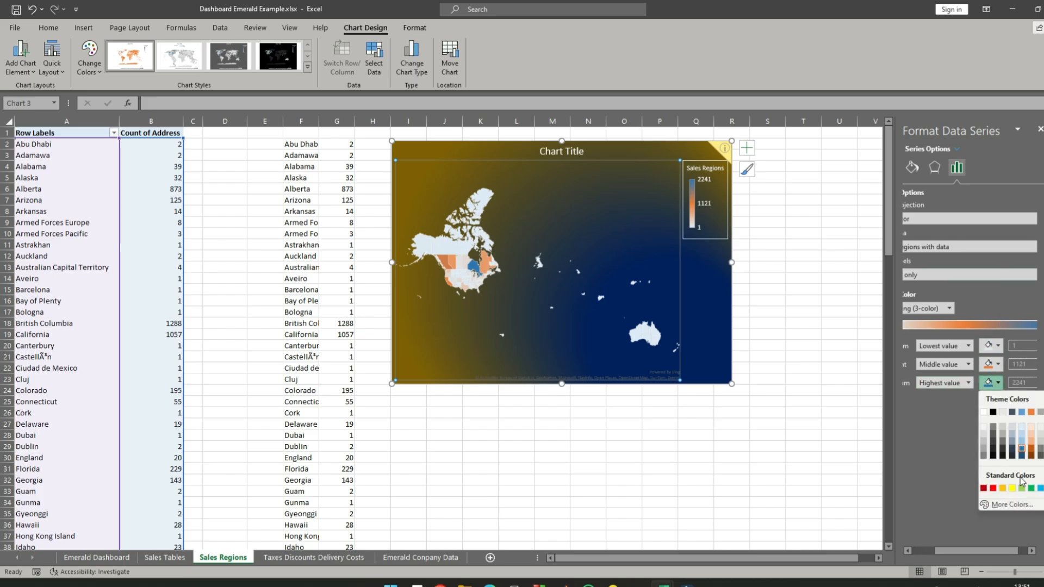
left_click(1022, 449)
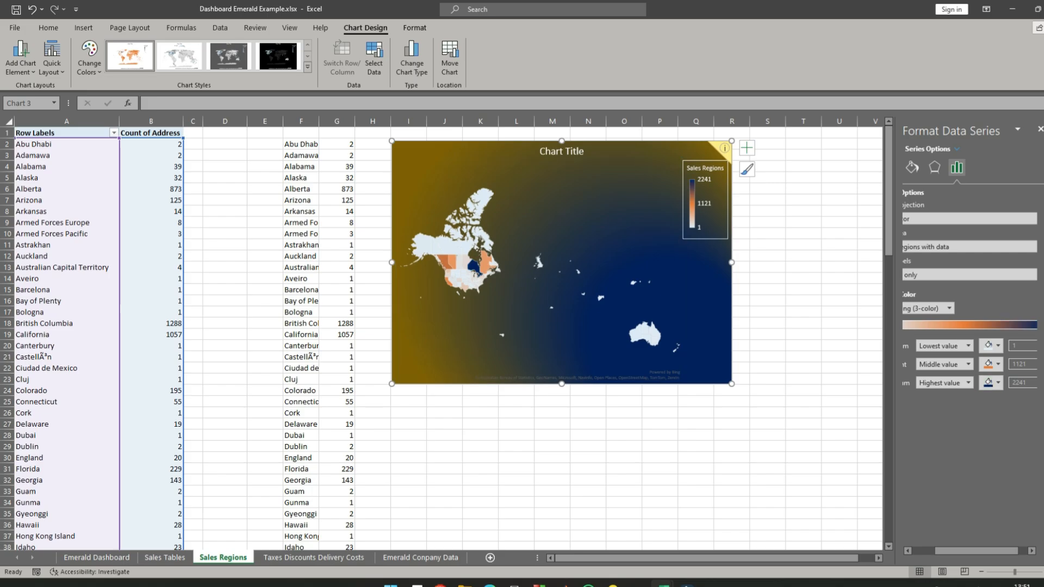
left_click(994, 365)
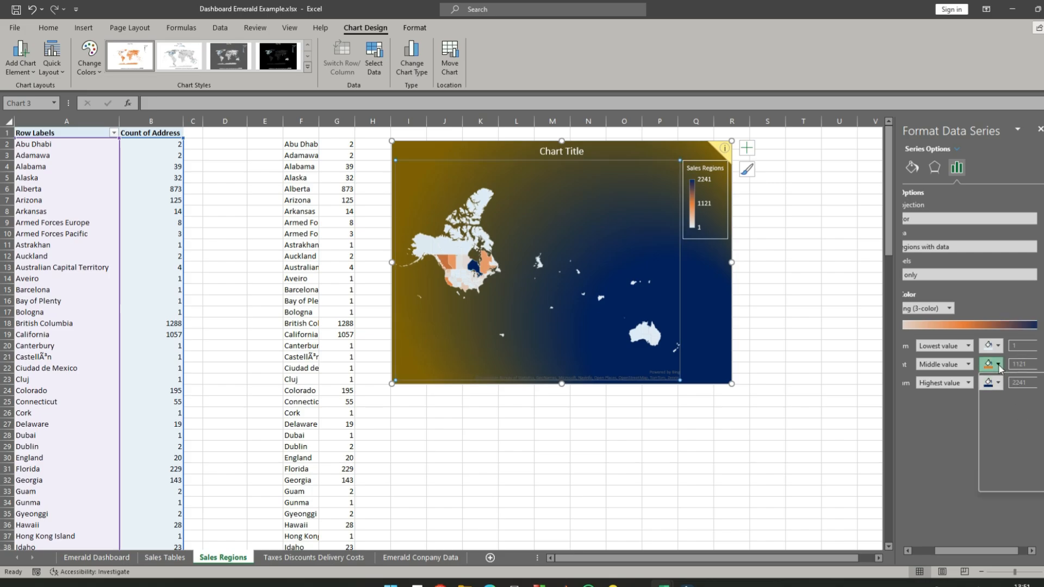
left_click(1043, 437)
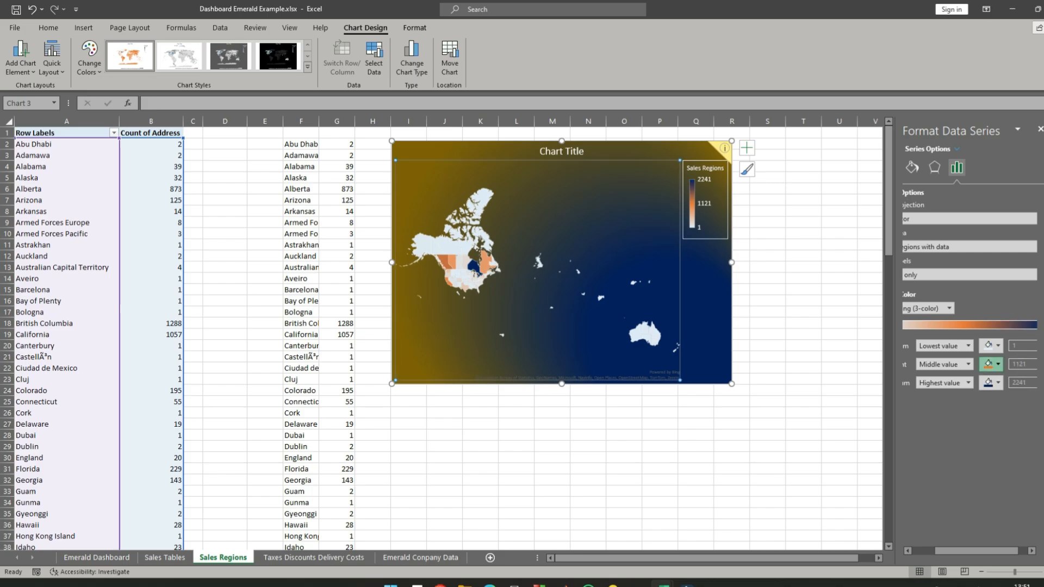
left_click(998, 346)
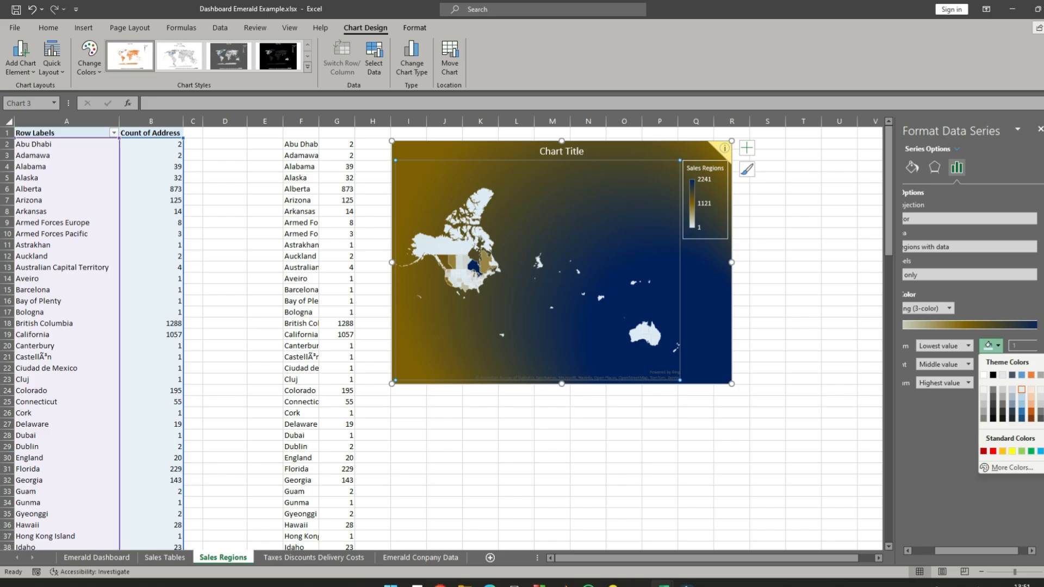
left_click(1043, 398)
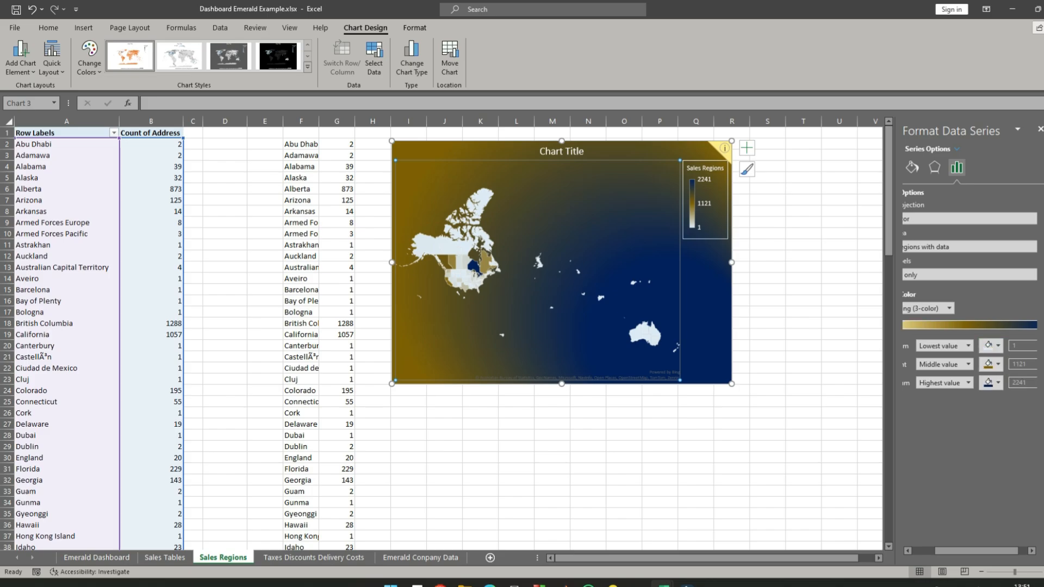
left_click(830, 290)
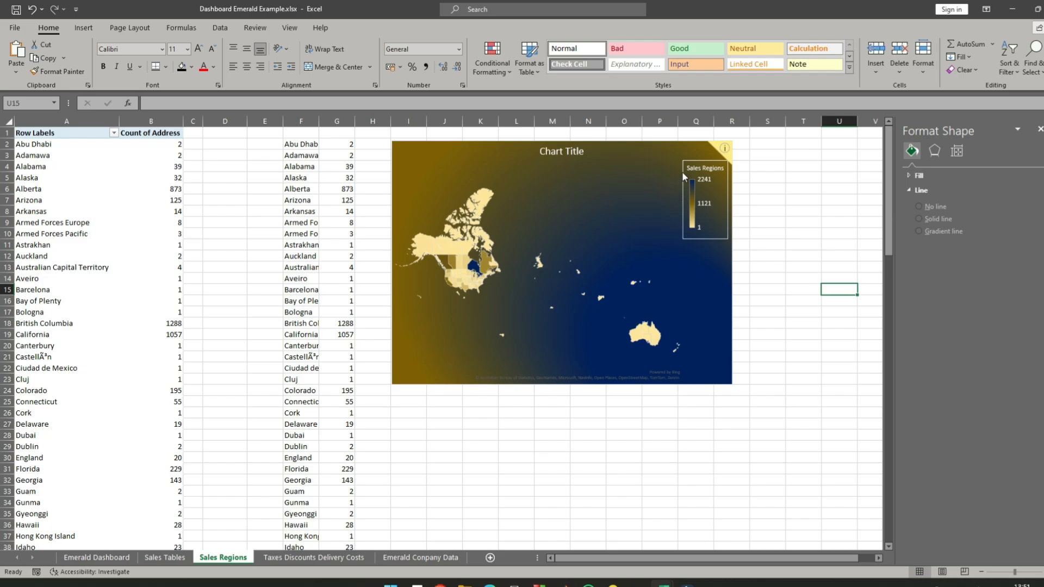
- Change the midpoint type of the map series color scale from Middle value to Number
left_click(681, 156)
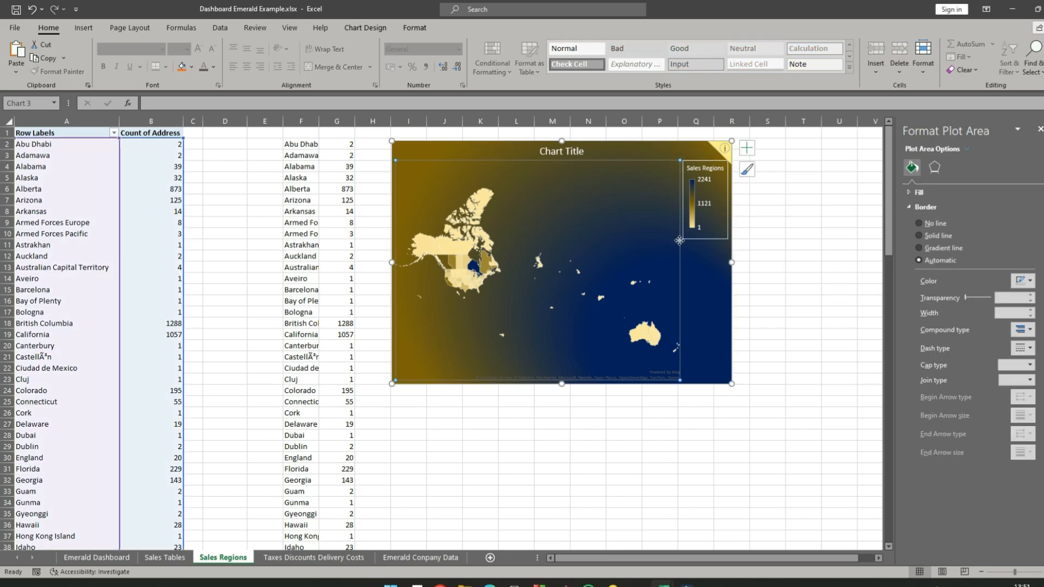
left_click(782, 232)
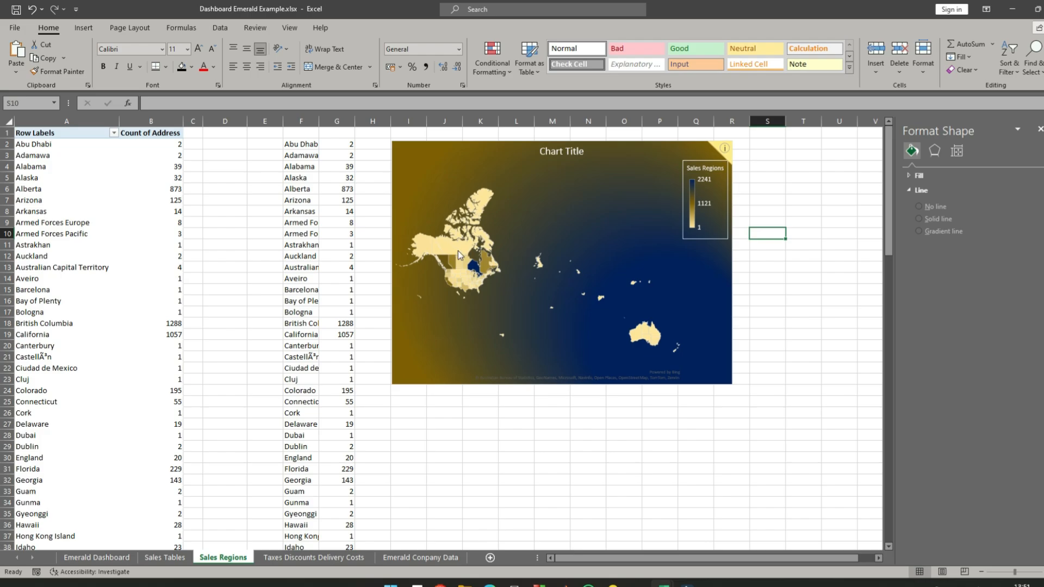
left_click(458, 251)
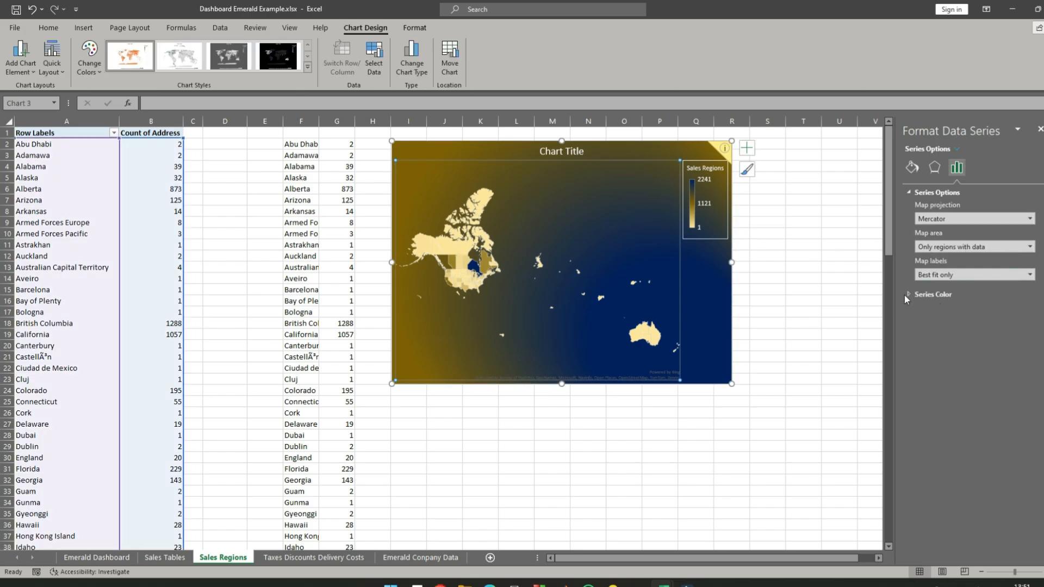
left_click(907, 295)
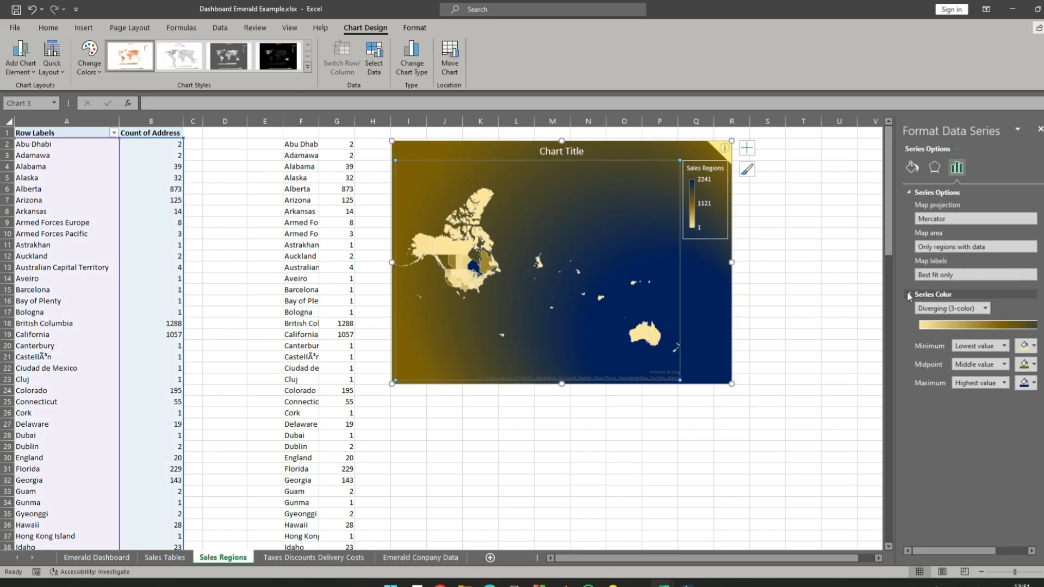
left_click(1001, 367)
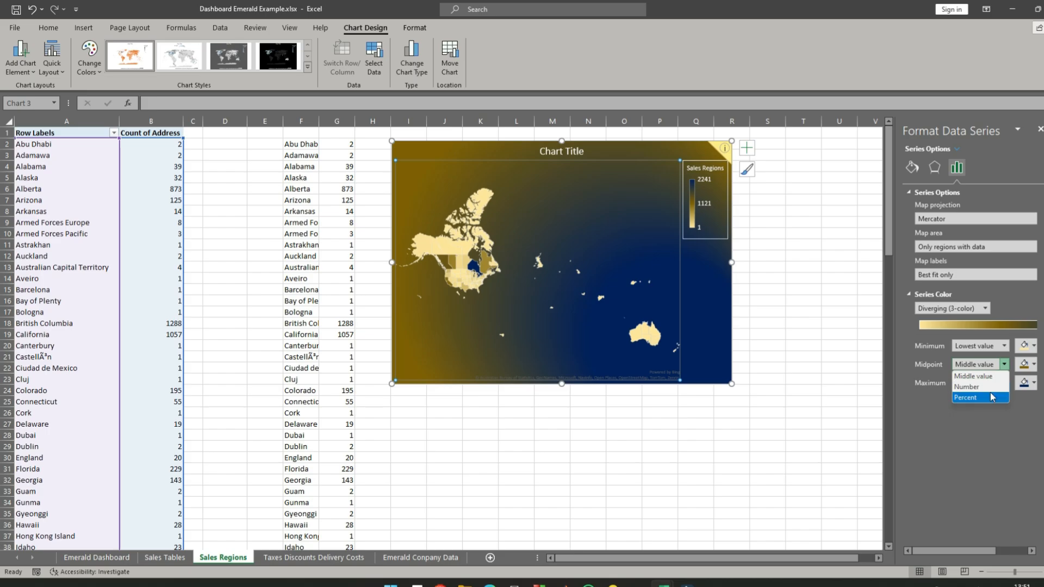
left_click(989, 387)
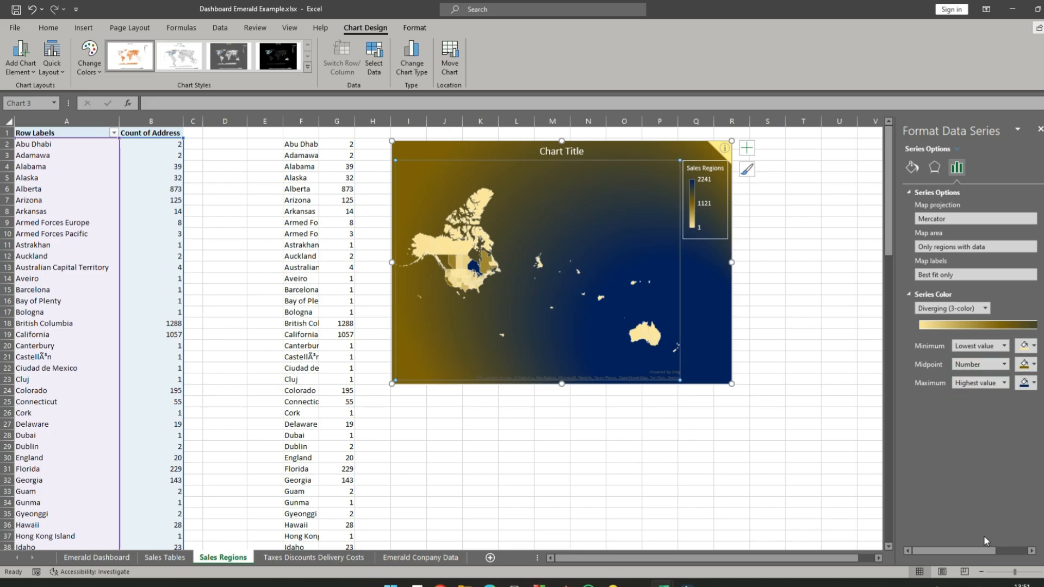
left_click_drag(982, 551, 1007, 554)
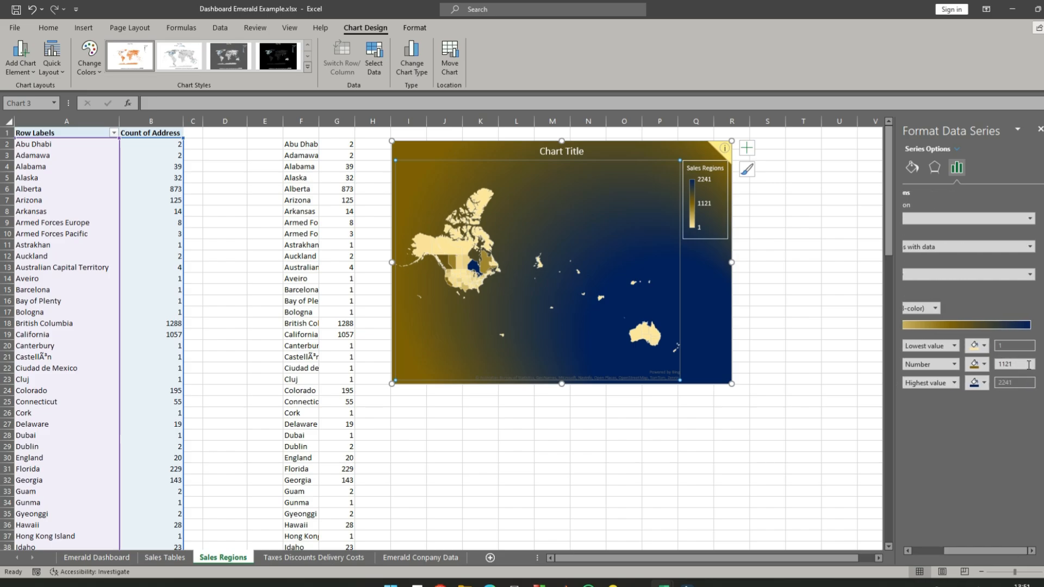
- Try standard green as the map series' maximum color, and settle on dark green
left_click(984, 382)
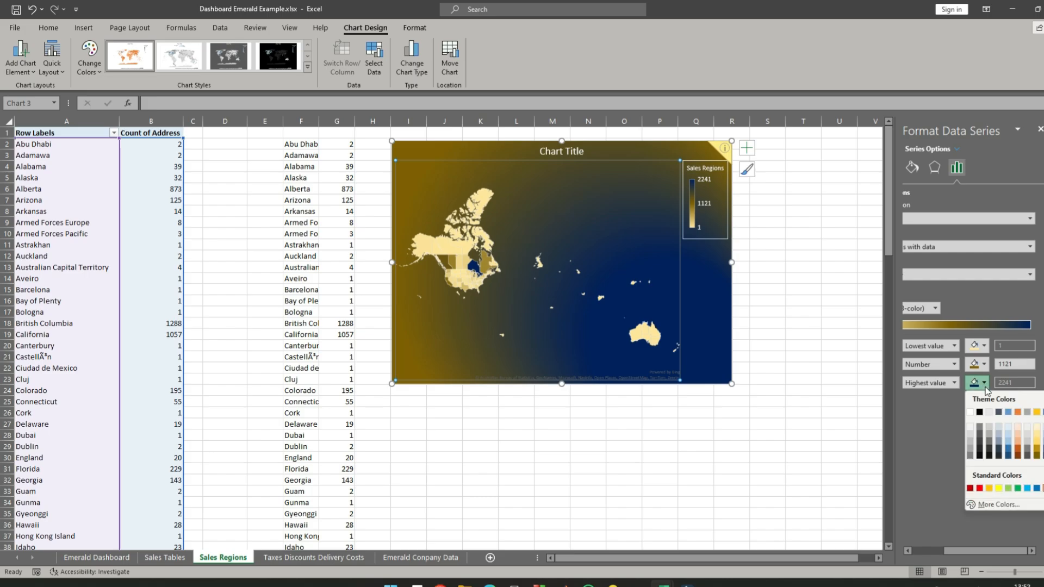
left_click(1019, 488)
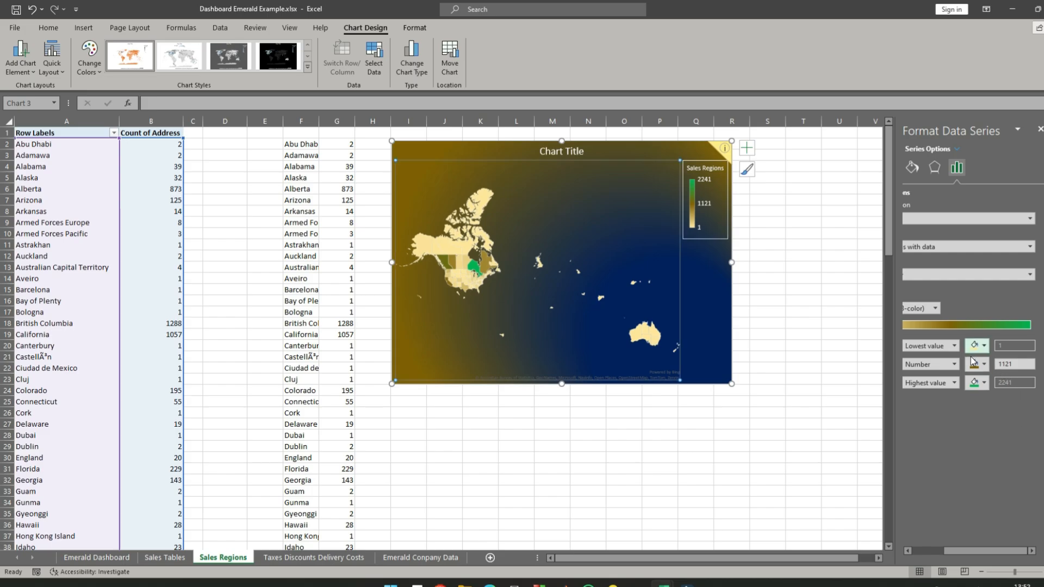
left_click(986, 384)
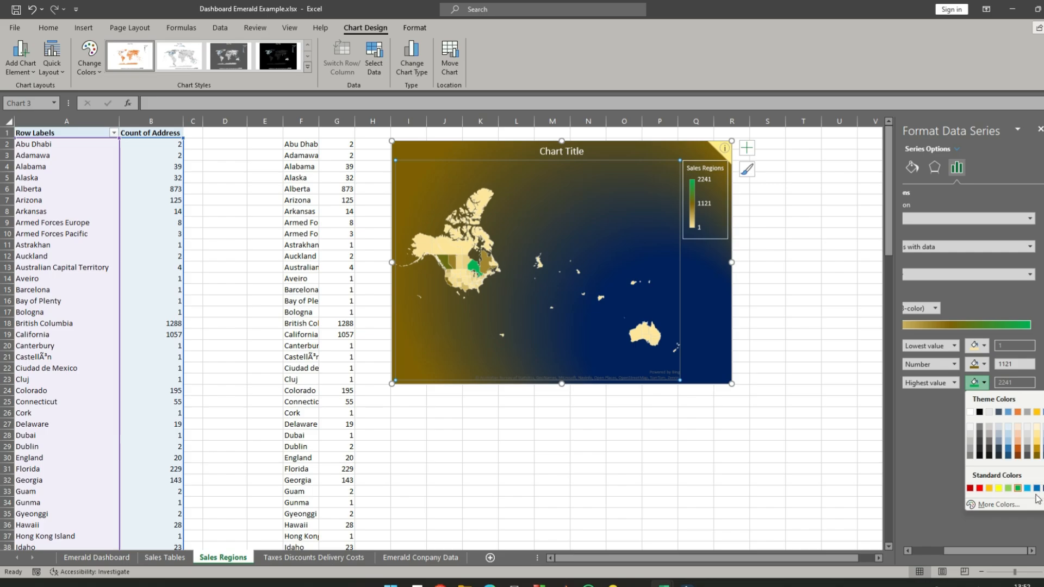
left_click(1043, 456)
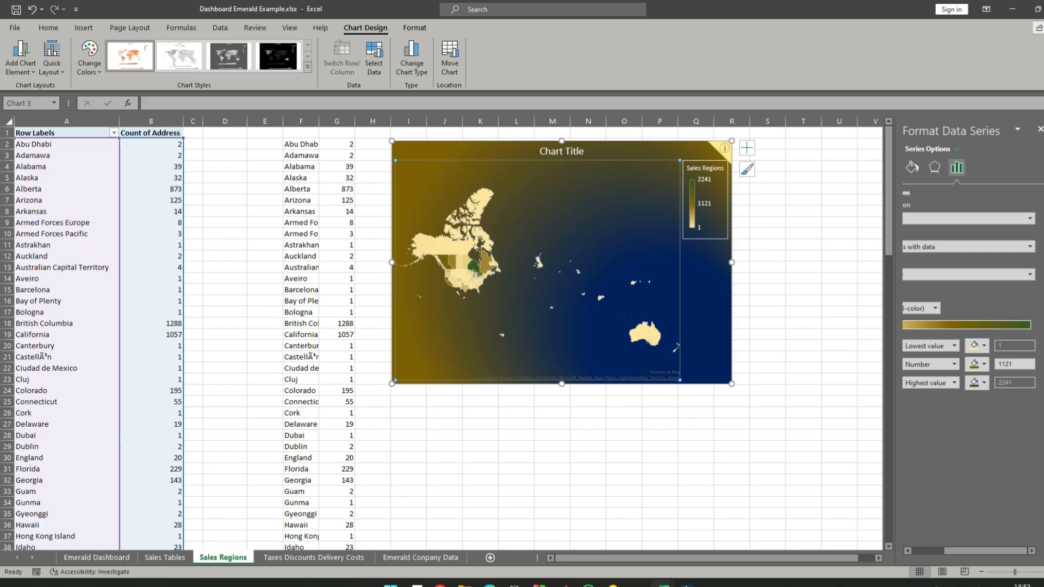
- Apply a gradient line as the border of the map series
left_click(984, 384)
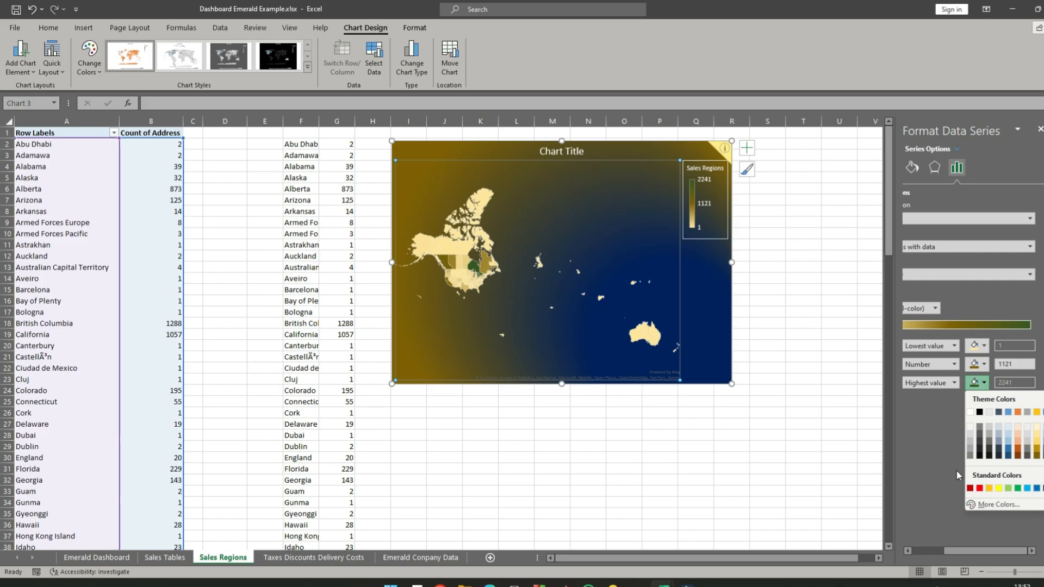
left_click(947, 453)
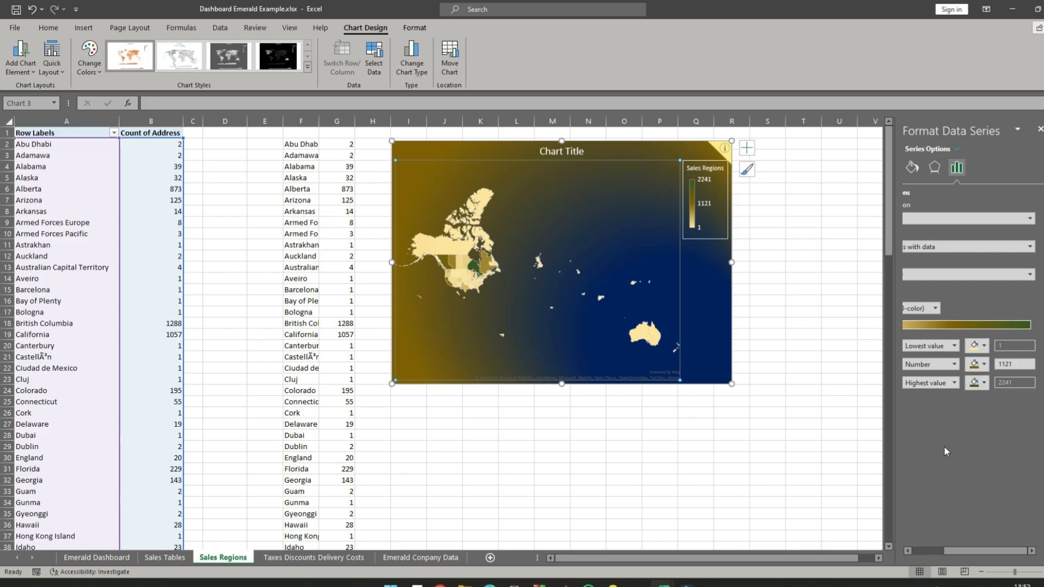
left_click(912, 167)
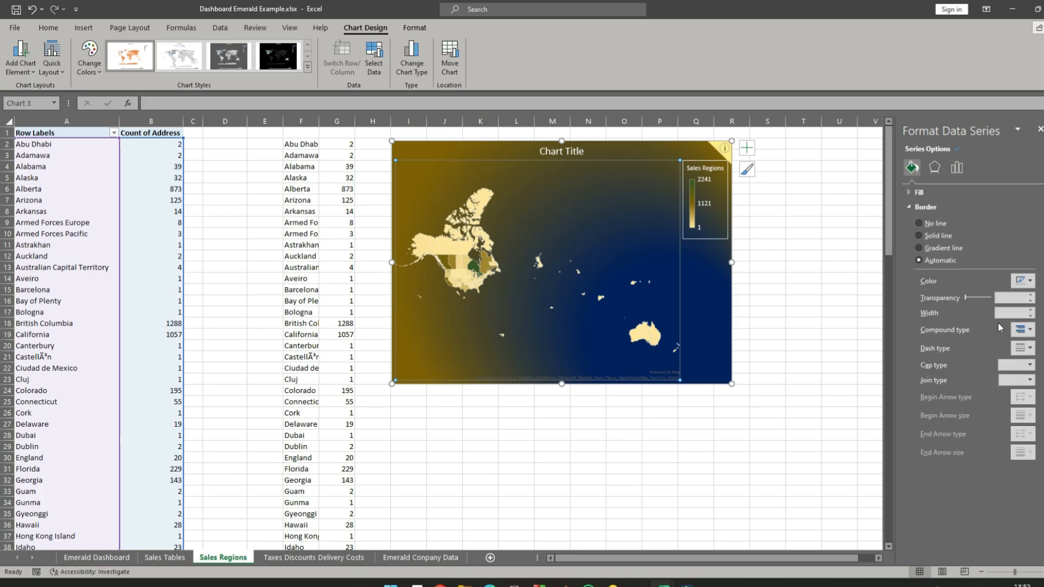
left_click(919, 249)
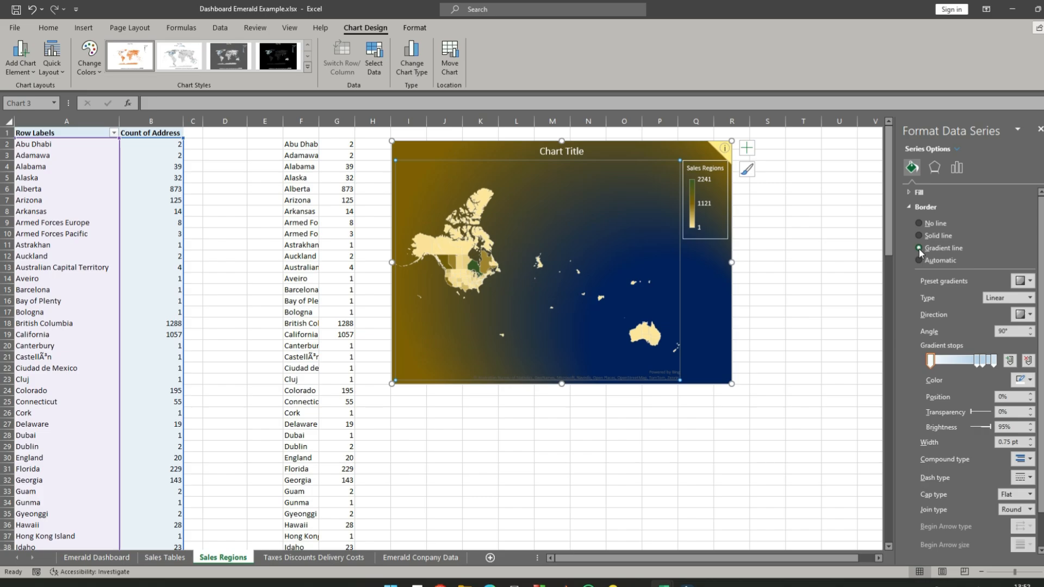
left_click(851, 229)
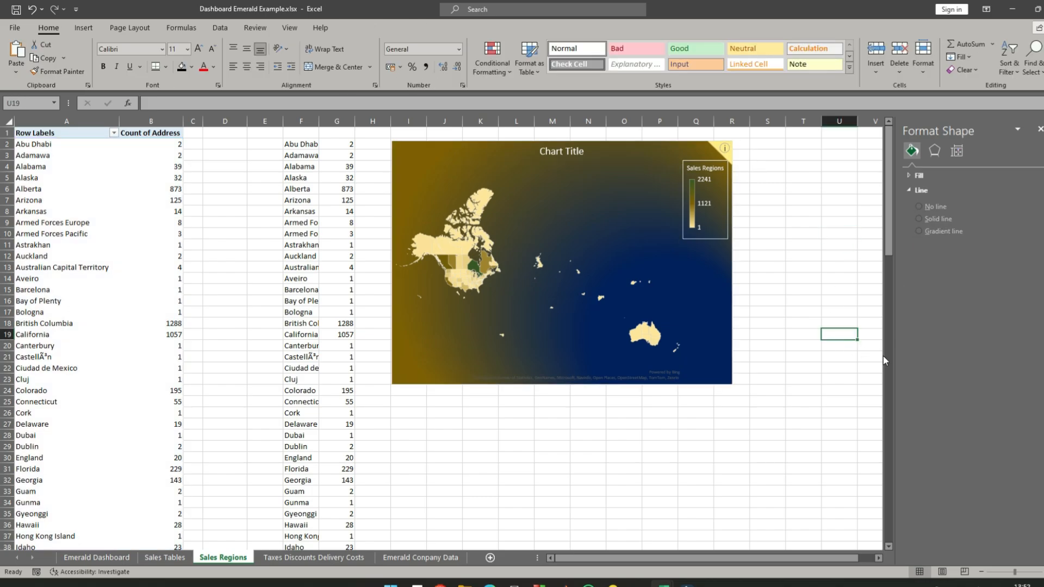
left_click(472, 157)
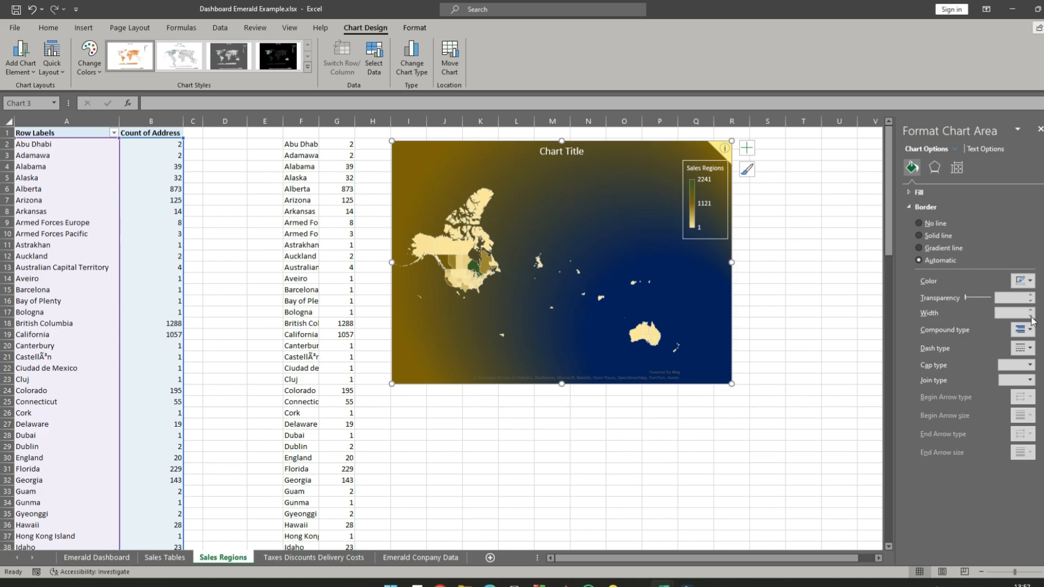
left_click(935, 168)
left_click(804, 210)
left_click(707, 206)
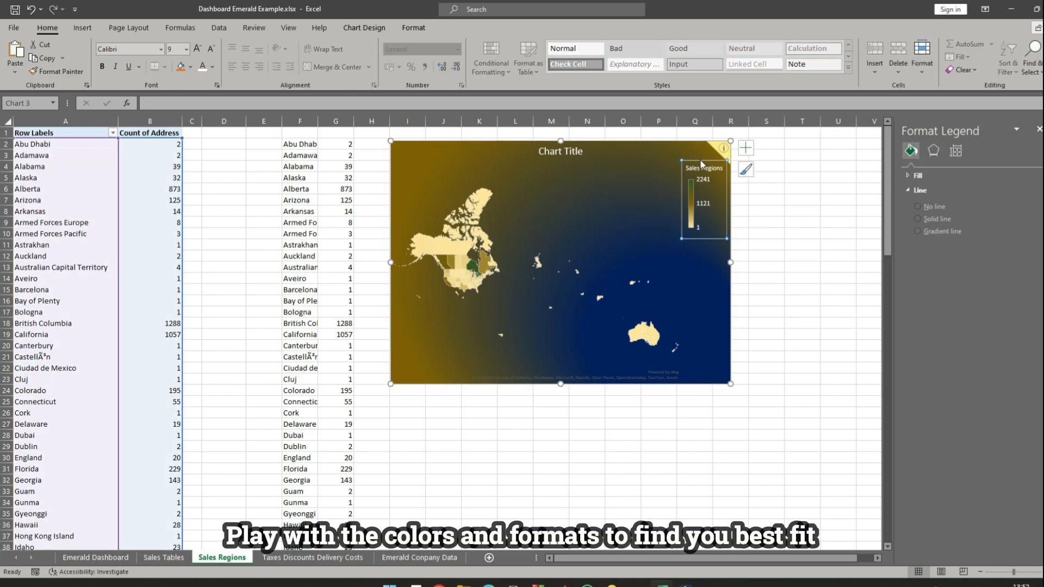
left_click(844, 327)
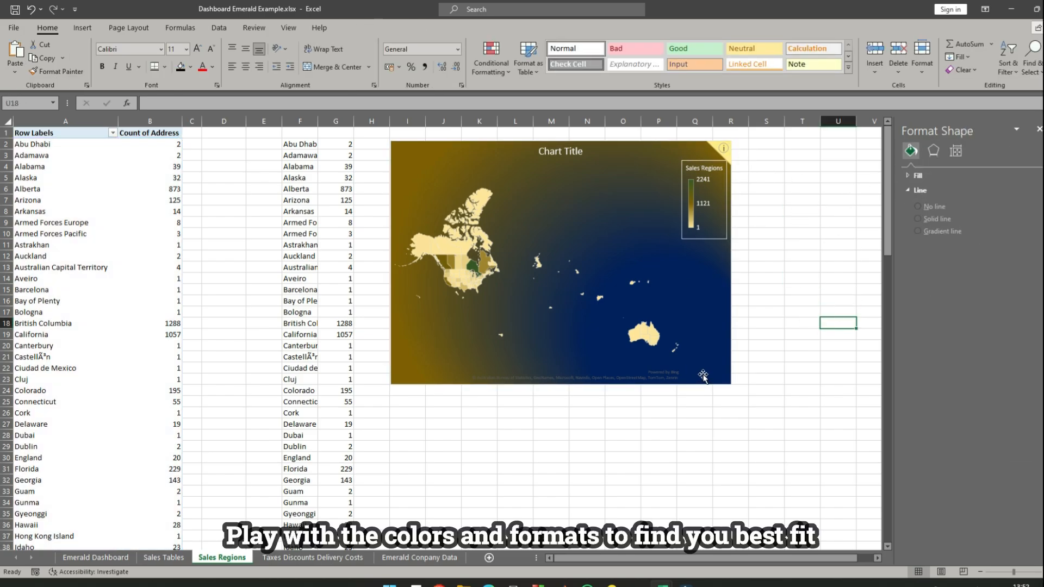
- Set all text in the map chart to the Californian FB font in white
left_click(698, 370)
left_click(161, 49)
scroll(180, 130, "down", 10)
left_click(165, 129)
left_click(212, 67)
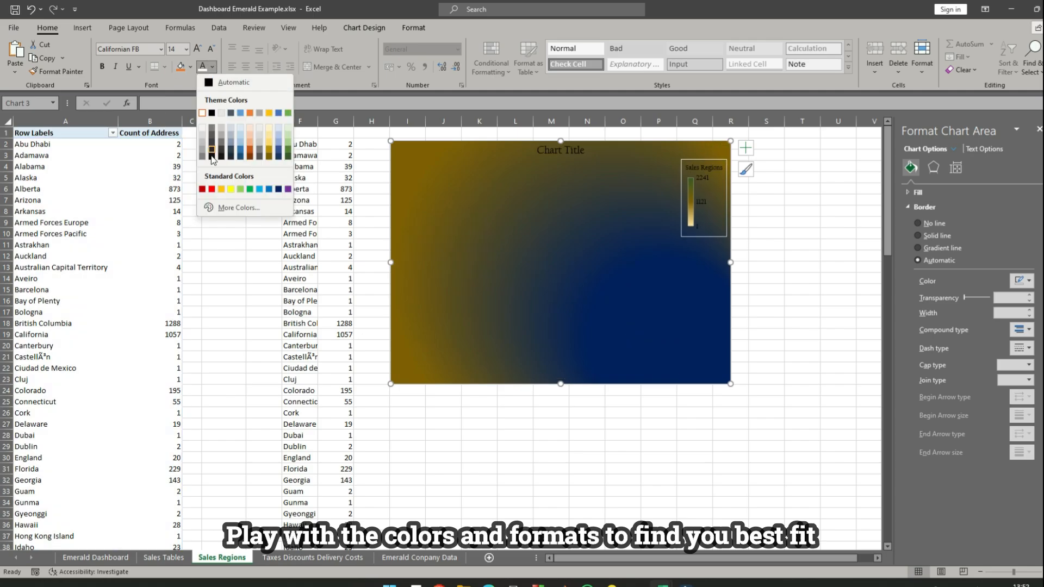
left_click(204, 112)
left_click(767, 290)
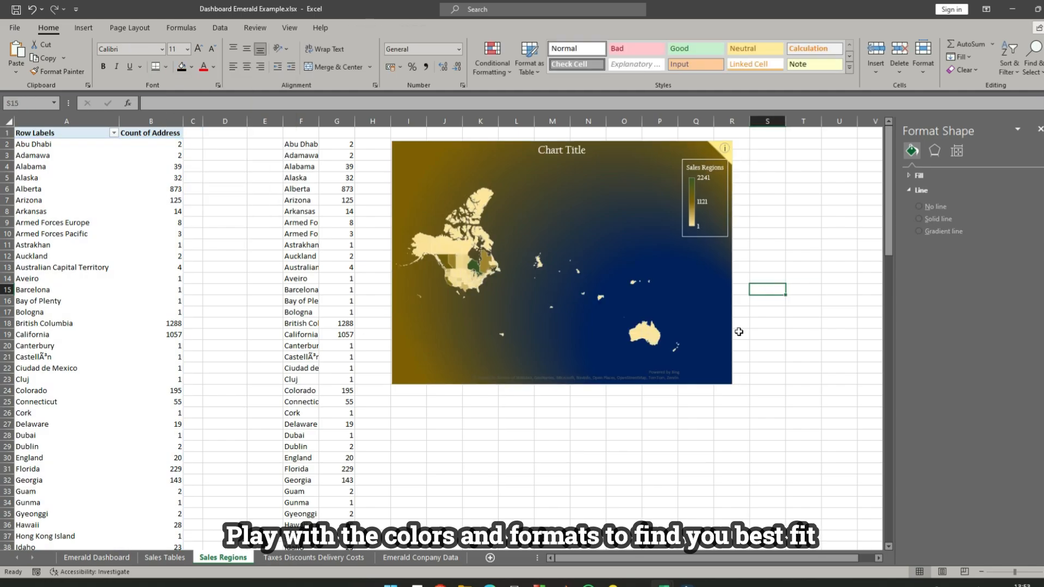
- Try yellow and light blue on the gold gradient stop of the map chart's background, and settle on gray
left_click(419, 154)
left_click(934, 168)
left_click(912, 167)
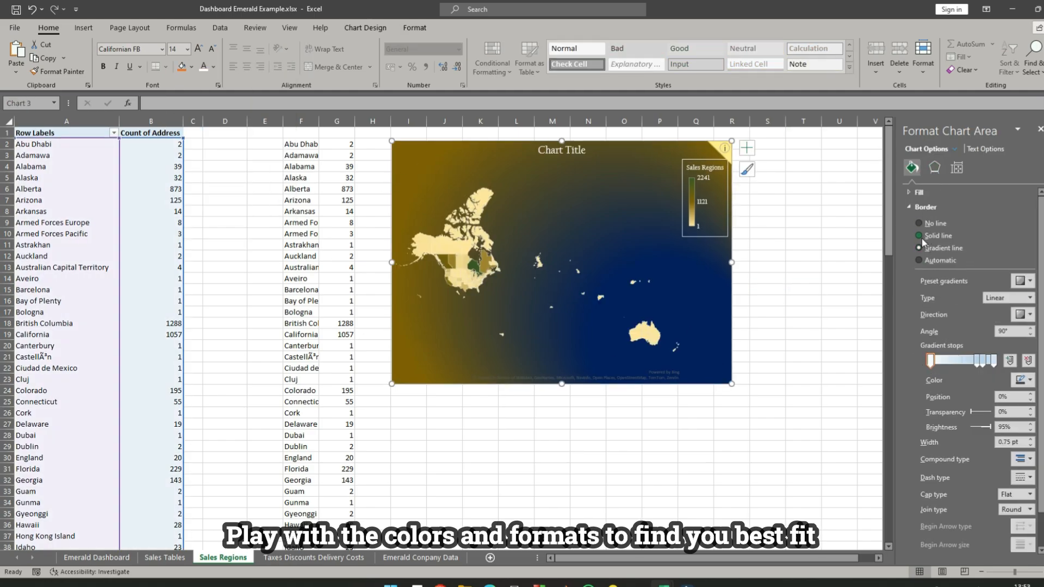
left_click(925, 207)
left_click(919, 192)
left_click(986, 370)
left_click(1030, 390)
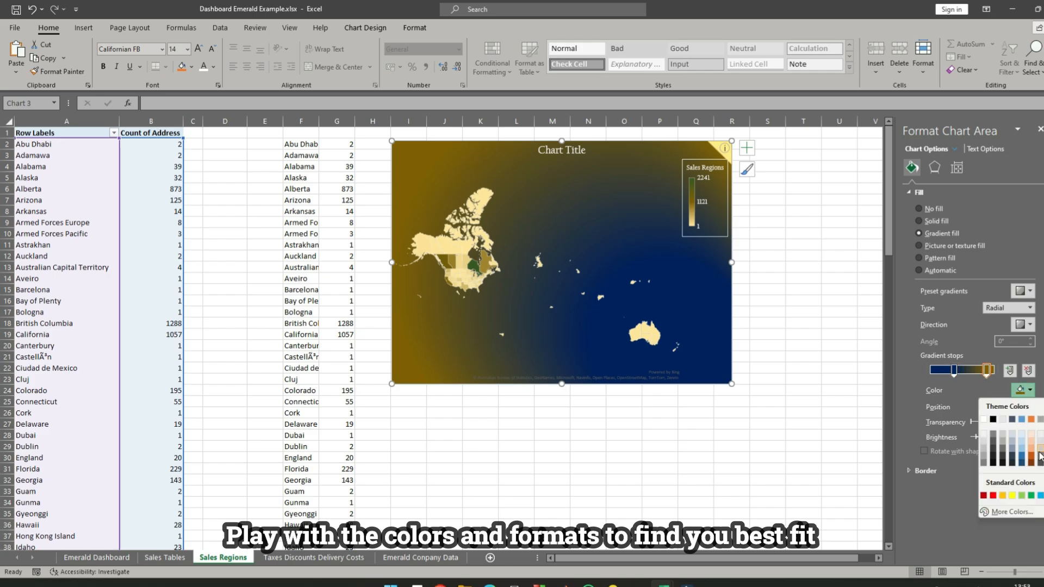
left_click(1013, 496)
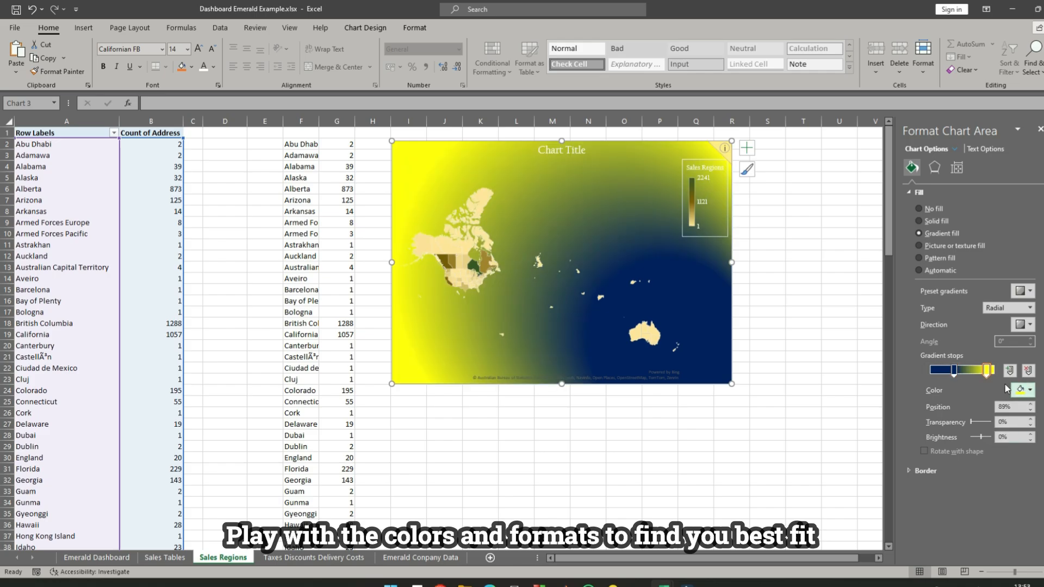
left_click(1028, 390)
left_click(1039, 496)
left_click(1030, 390)
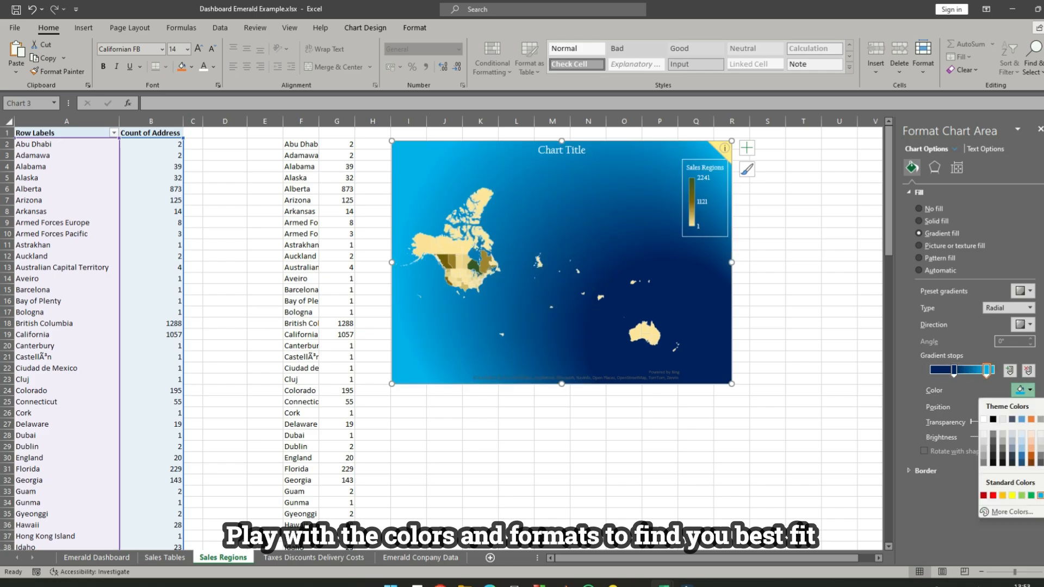
left_click(1003, 458)
- Change the dark blue gradient stop of the map chart's background to dark blue-gray
left_click(954, 370)
left_click(1029, 390)
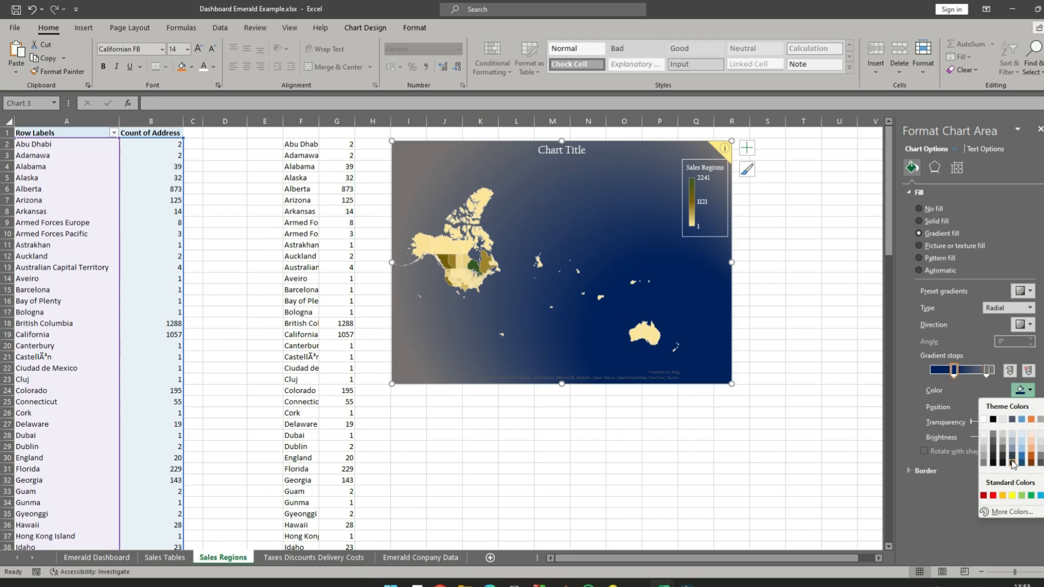
left_click(1013, 464)
left_click(804, 251)
- Shrink the map chart so it ends just past column P and at about row 19
left_click(610, 256)
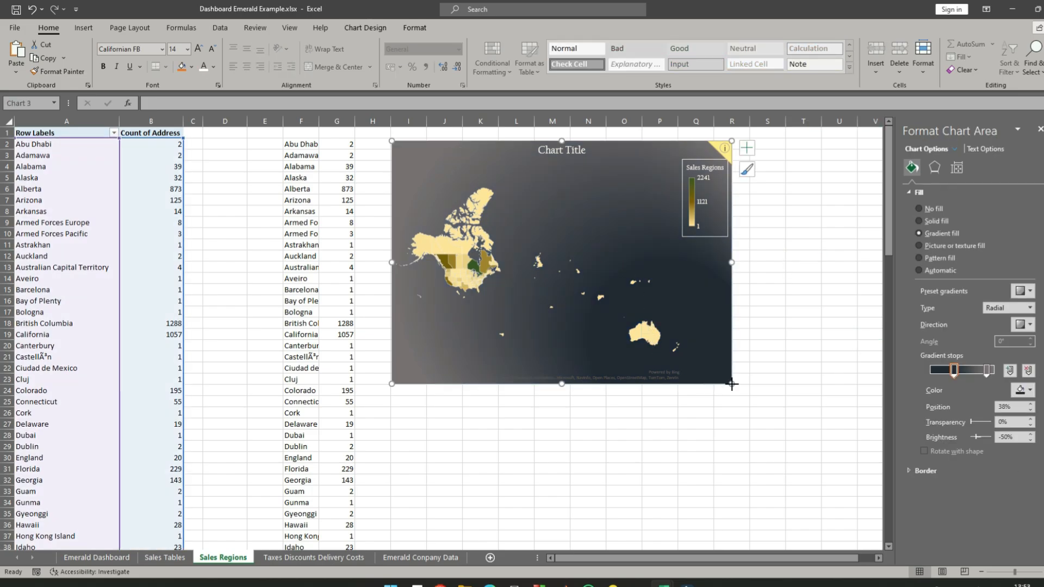
left_click_drag(732, 384, 686, 334)
left_click(752, 302)
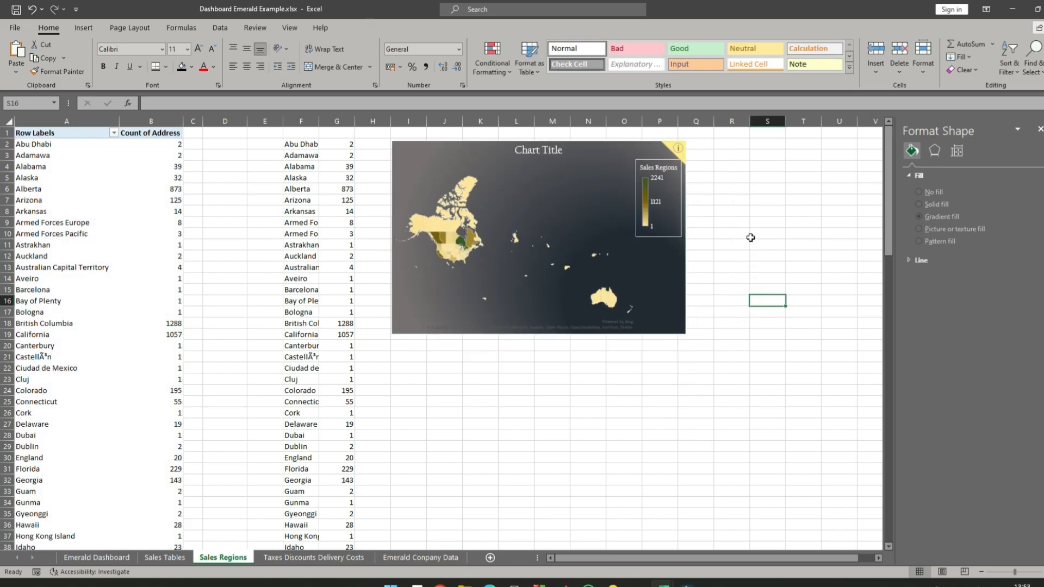
left_click(750, 237)
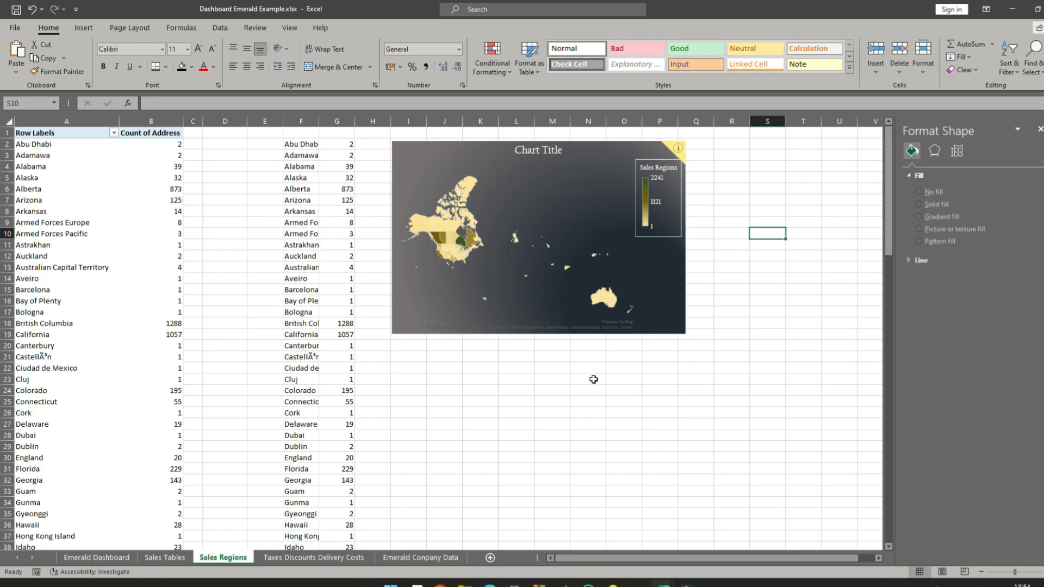
- Change the map chart's title to "Sales Regions"
left_click(550, 149)
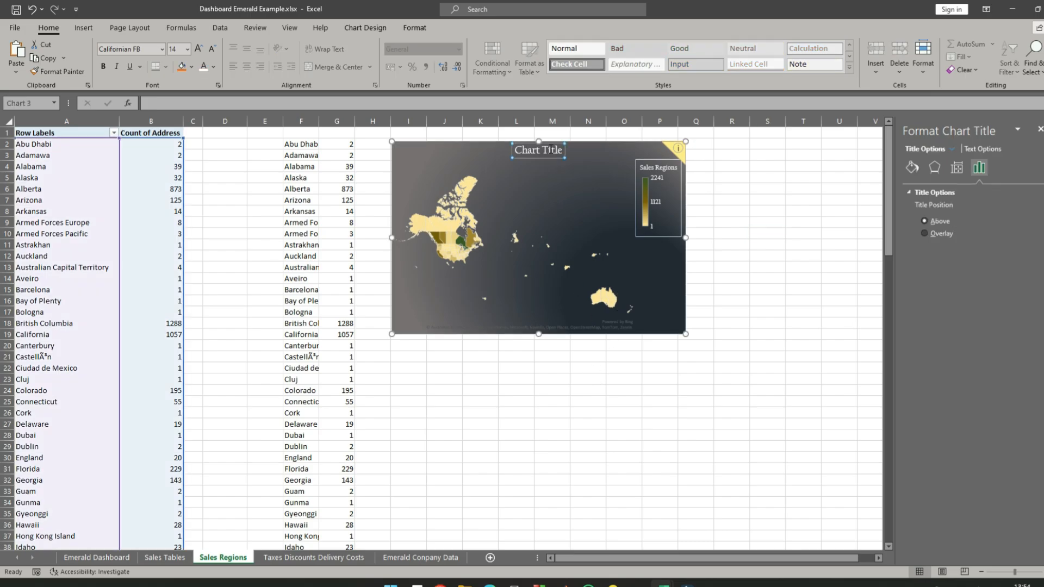
type("Sales")
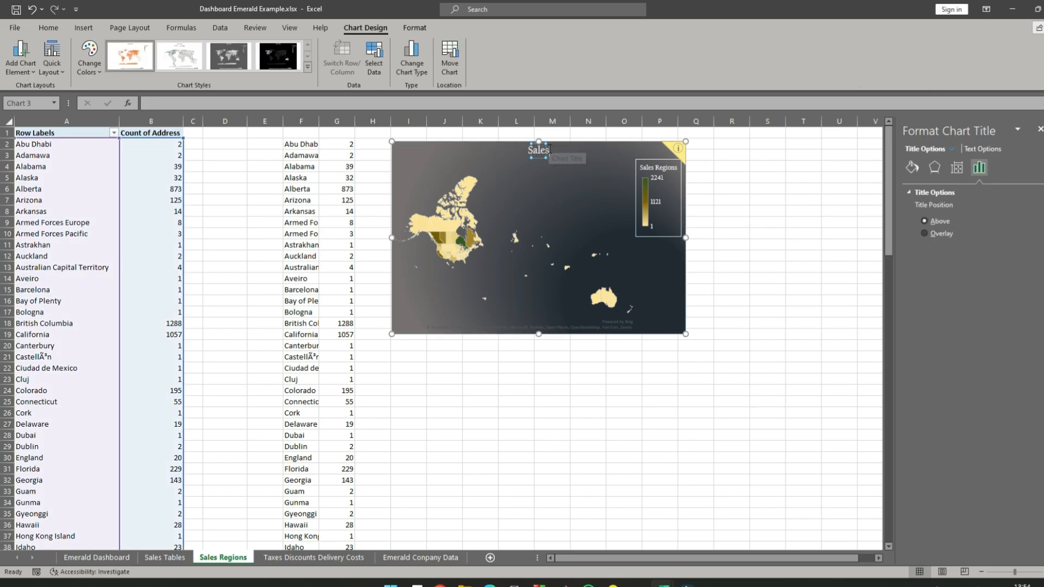
type(" Regions")
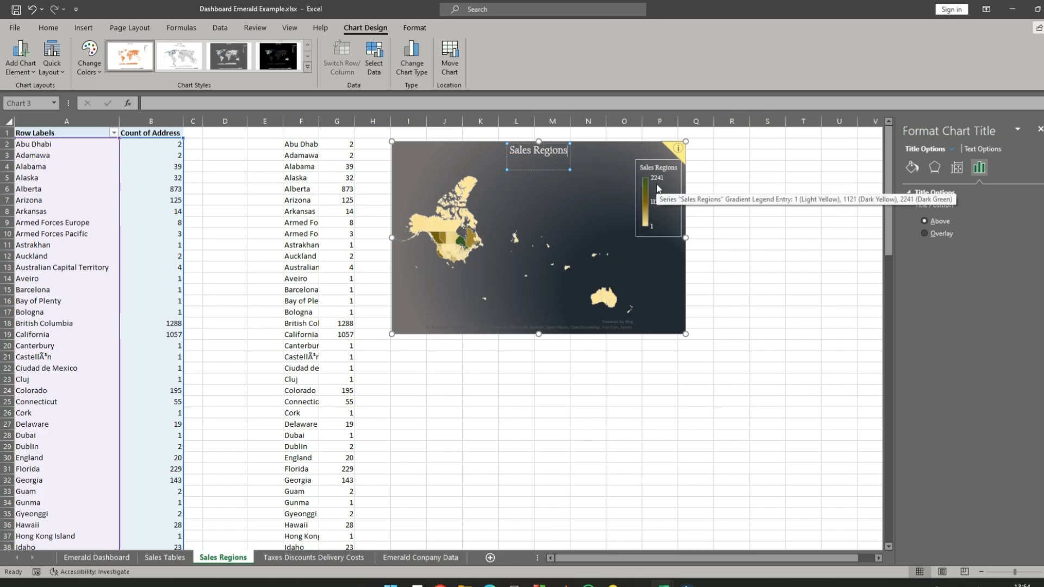
key("BackSpace")
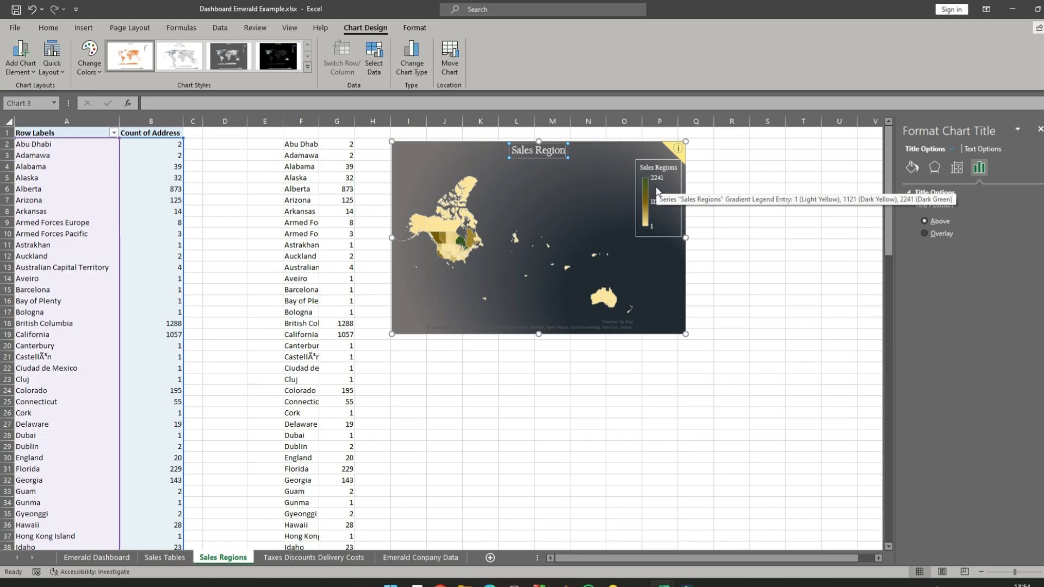
type("s")
left_click(734, 267)
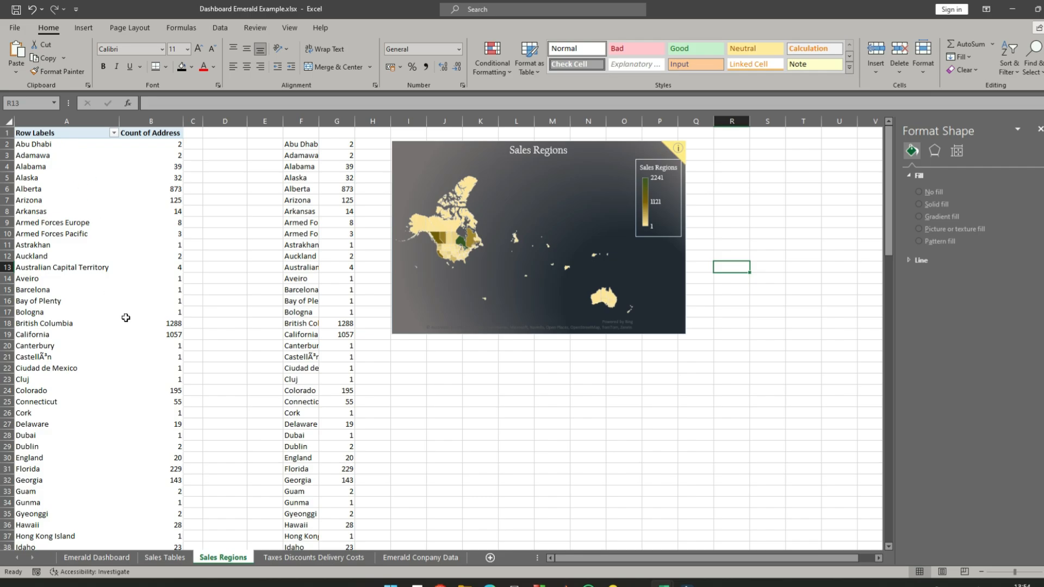
- Copy the Sum of Sales pivot table in A1:D15 on the Sales Tables sheet
left_click(160, 559)
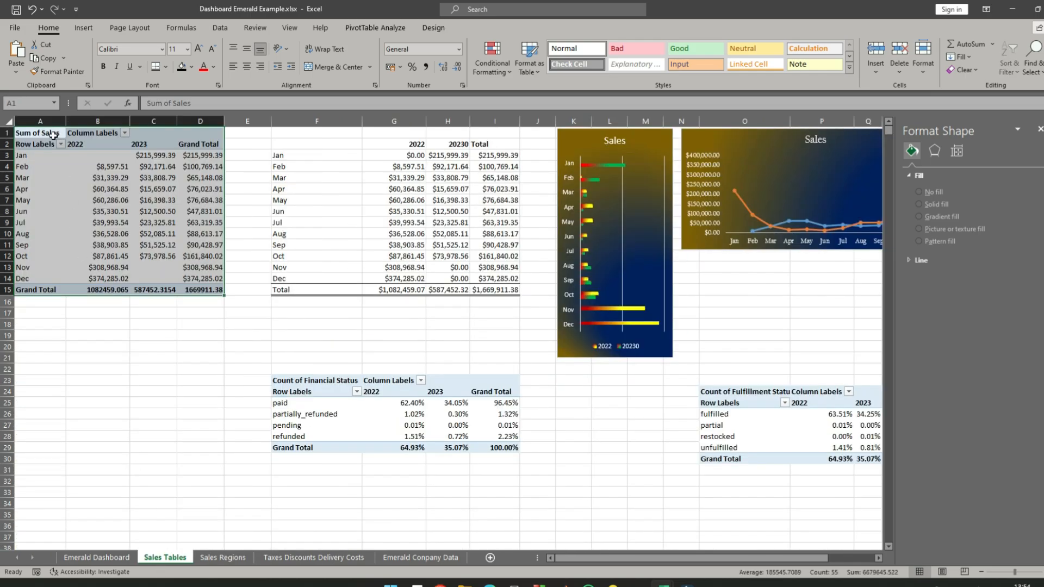
right_click(52, 135)
left_click(82, 147)
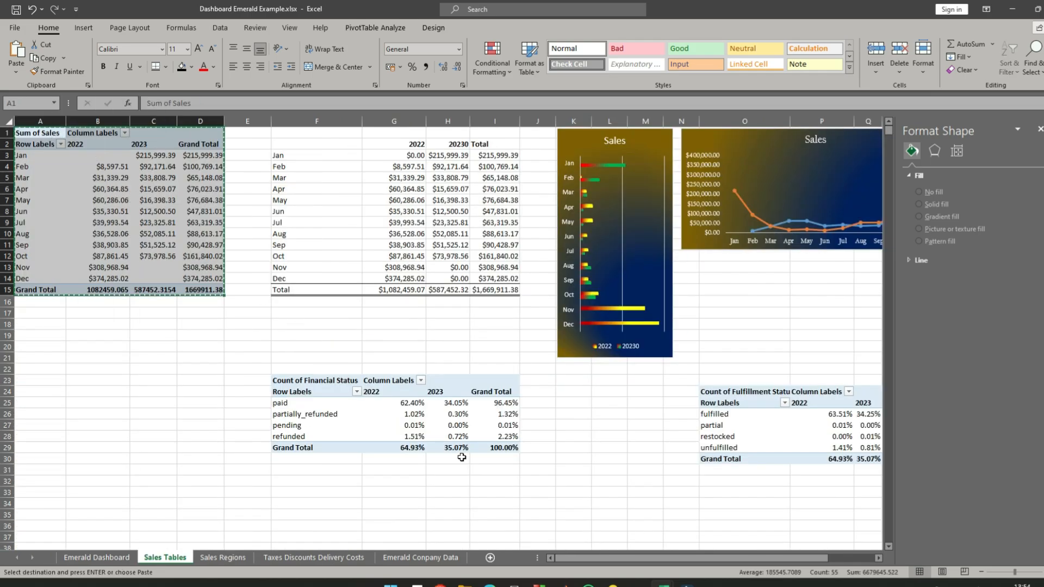
- Add a new worksheet and name it "Shiping Methods"
left_click(490, 559)
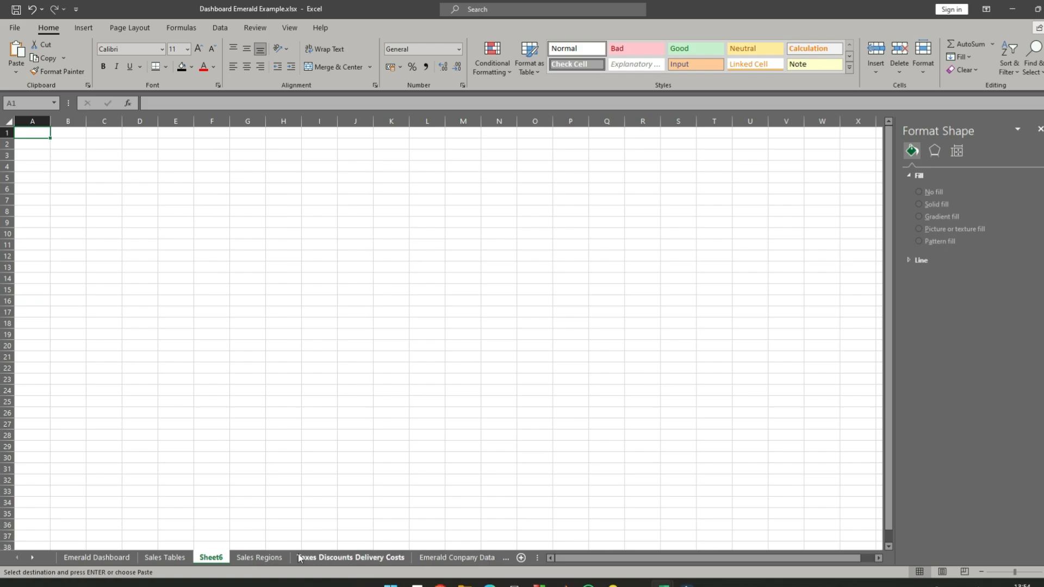
double_click(212, 558)
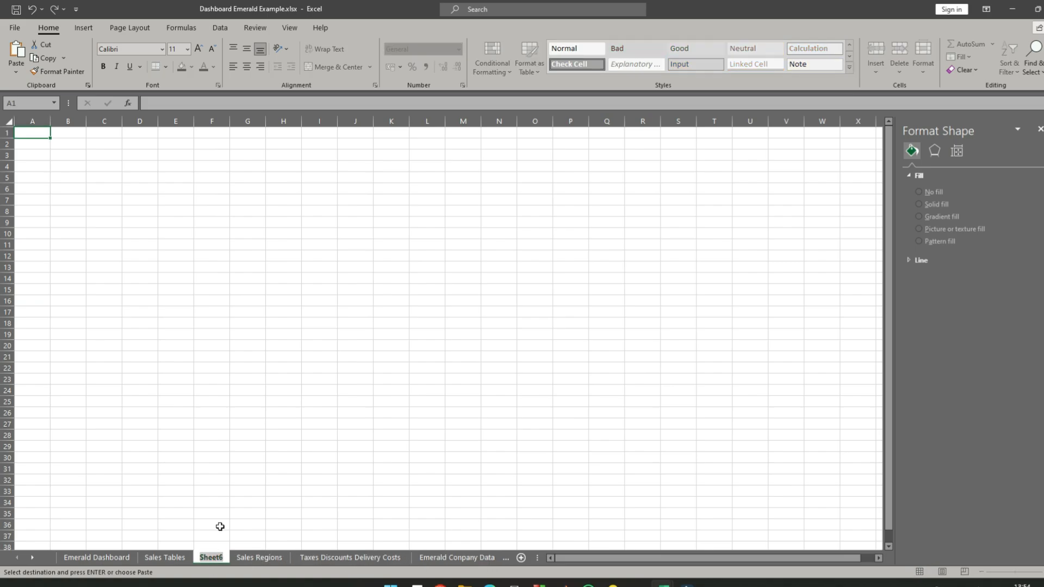
key("BackSpace")
type("Ship")
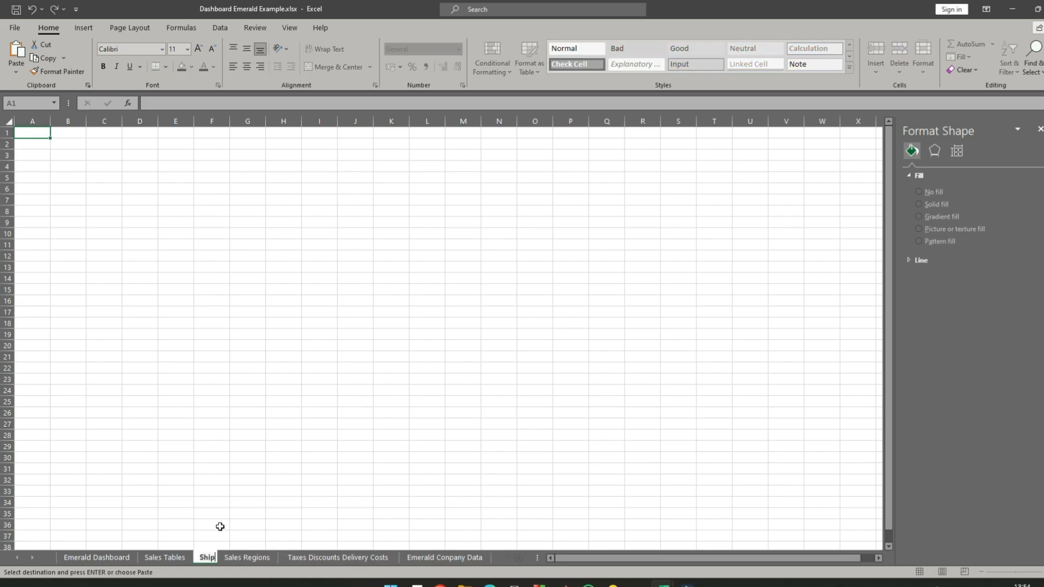
type("ing Methods")
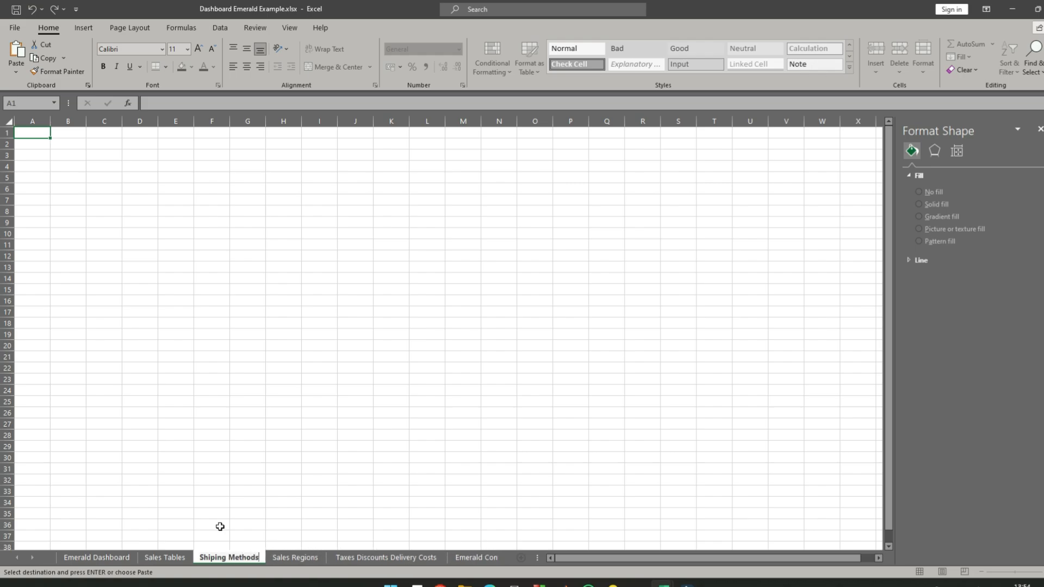
key("Return")
- Paste the copied pivot table into A1 of the Shiping Methods sheet and autofit columns B, C and D
right_click(39, 136)
left_click(66, 193)
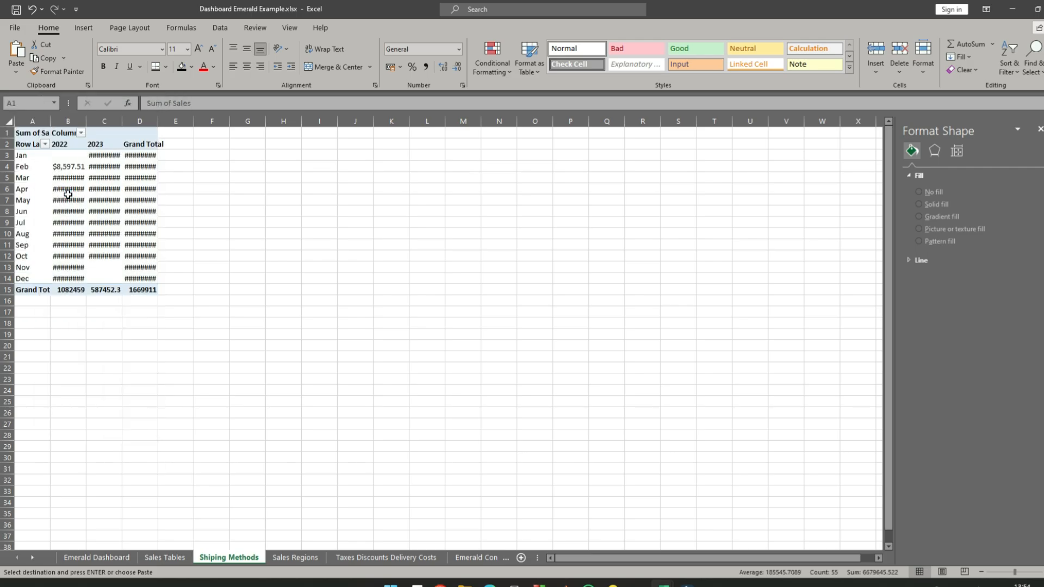
double_click(86, 121)
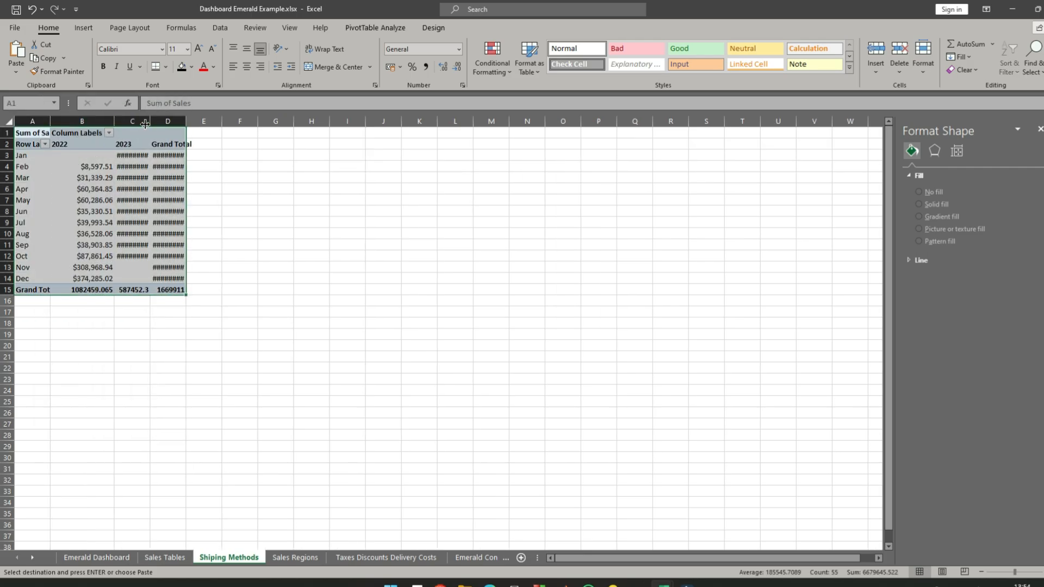
double_click(149, 121)
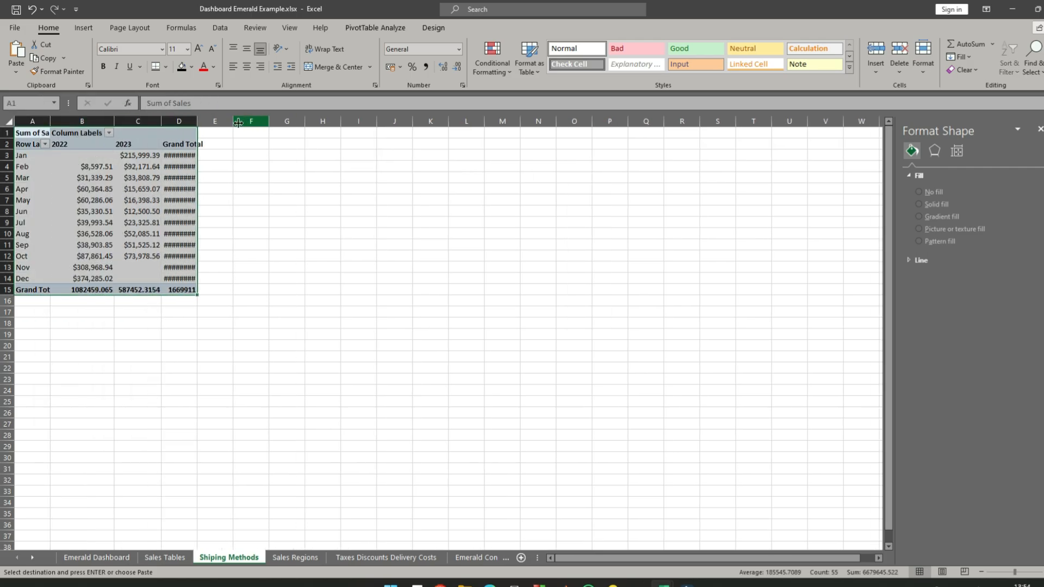
double_click(198, 120)
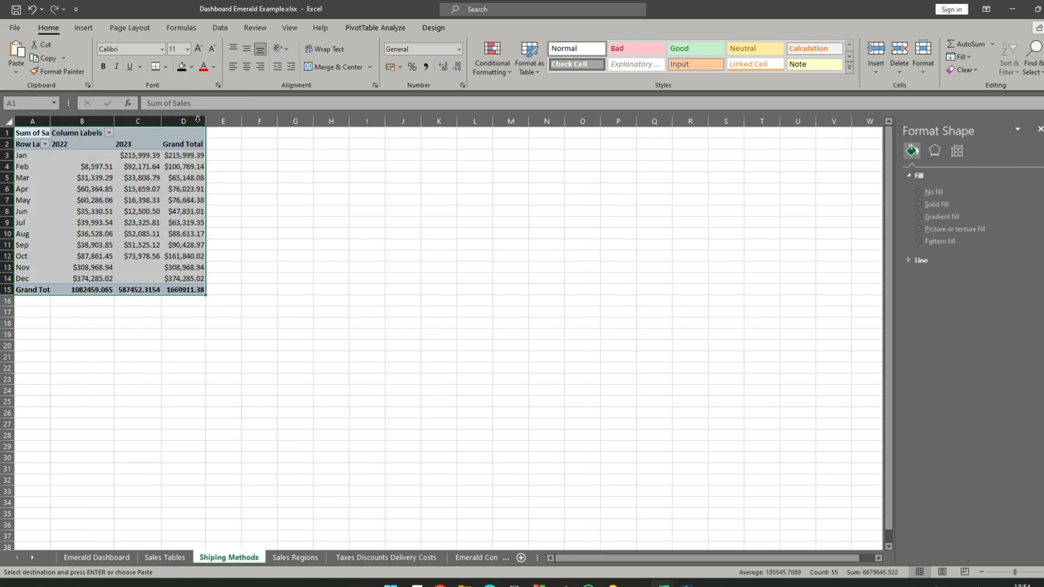
- Bring up the field list of the pasted pivot table in place of the shape formatting options
left_click(35, 160)
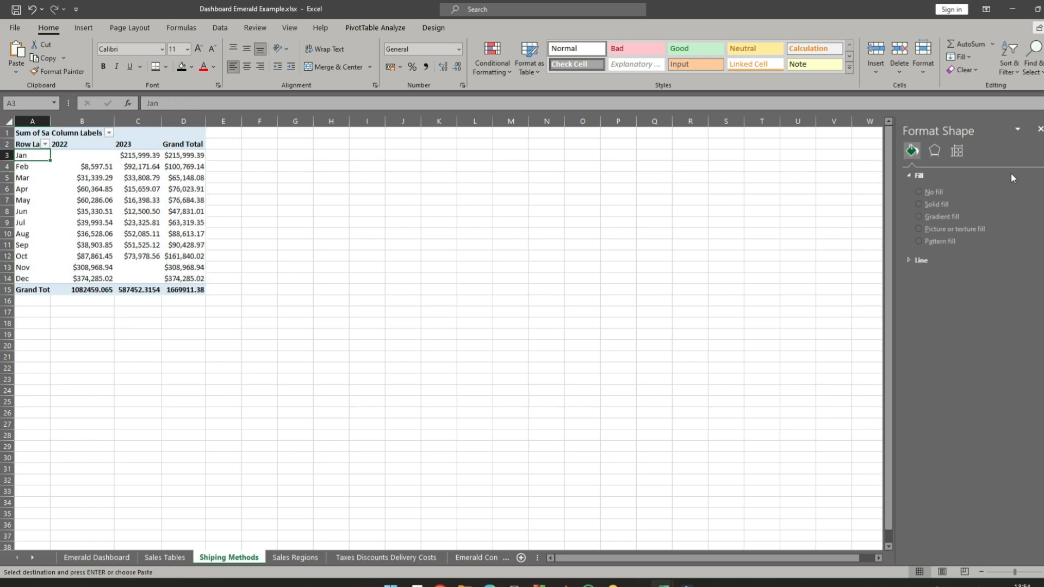
left_click(1040, 131)
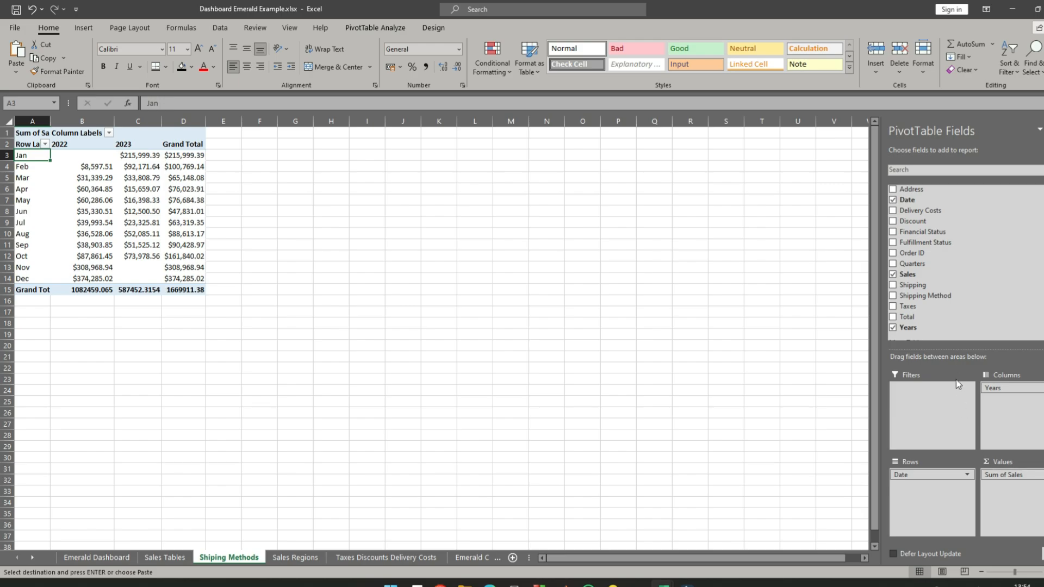
- Replace Sales with a count of Shipping Method as the pivot table's value field and remove Years from its columns
left_click_drag(1021, 471, 674, 390)
left_click_drag(927, 300, 1010, 486)
left_click_drag(1016, 390, 735, 373)
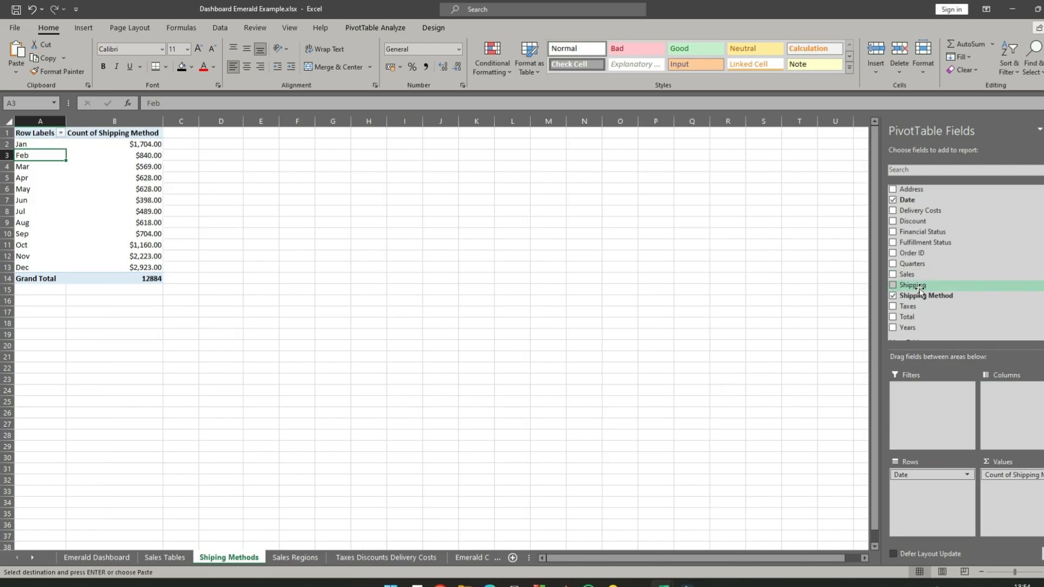
- Replace Date with Shipping Method as the pivot table's row field
left_click_drag(920, 292, 931, 517)
left_click_drag(924, 475, 727, 416)
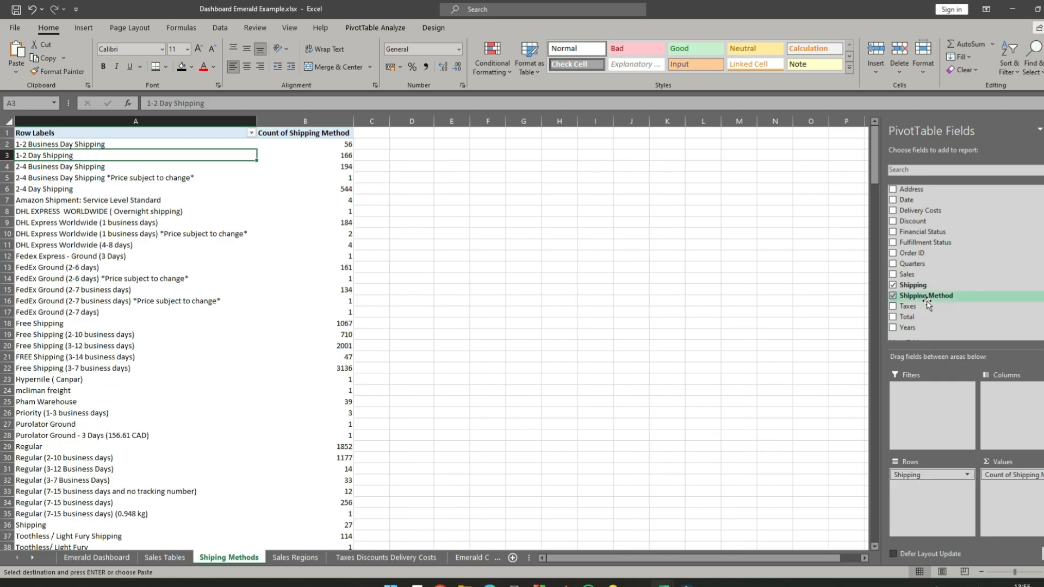
left_click_drag(931, 480, 740, 420)
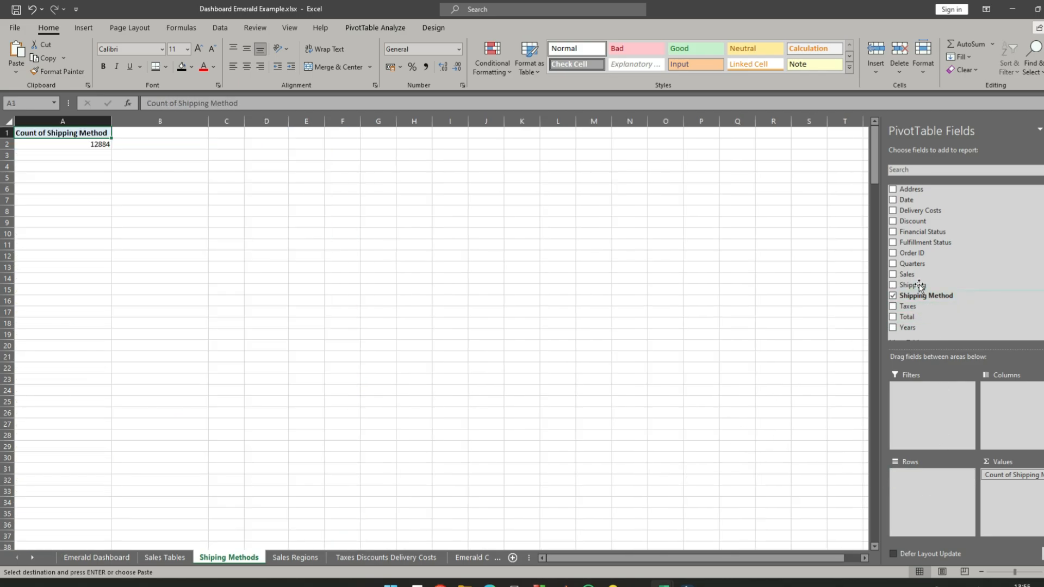
left_click_drag(923, 300, 929, 475)
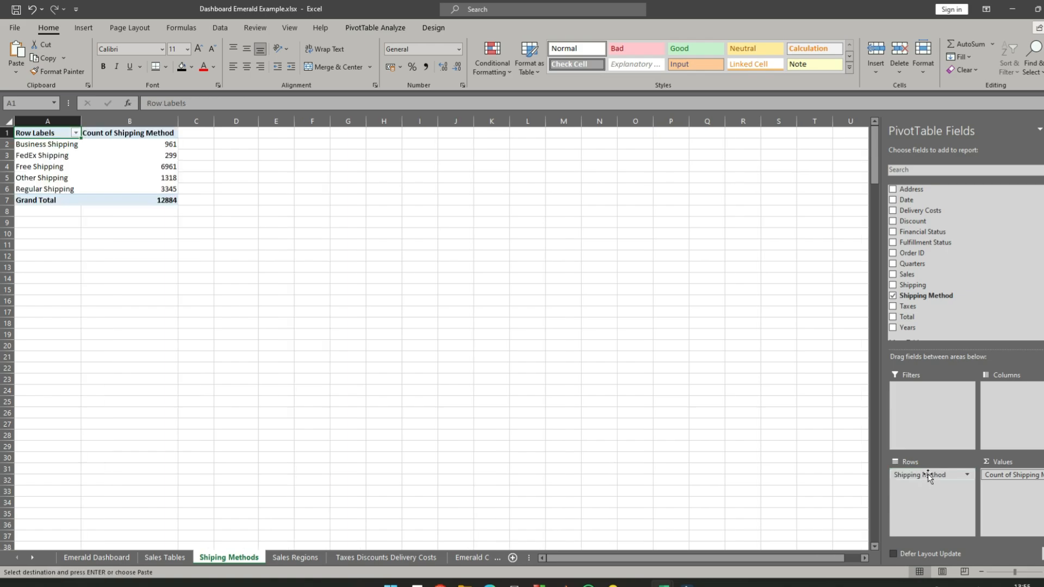
left_click(239, 219)
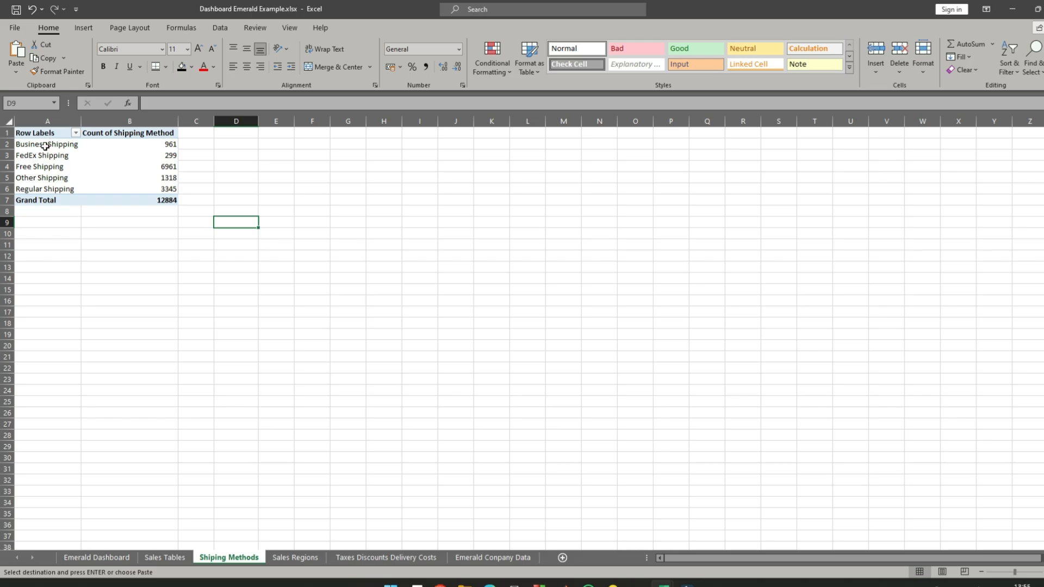
- Insert a Radar pivot chart from the shipping method rows in A2:B6
left_click(348, 155)
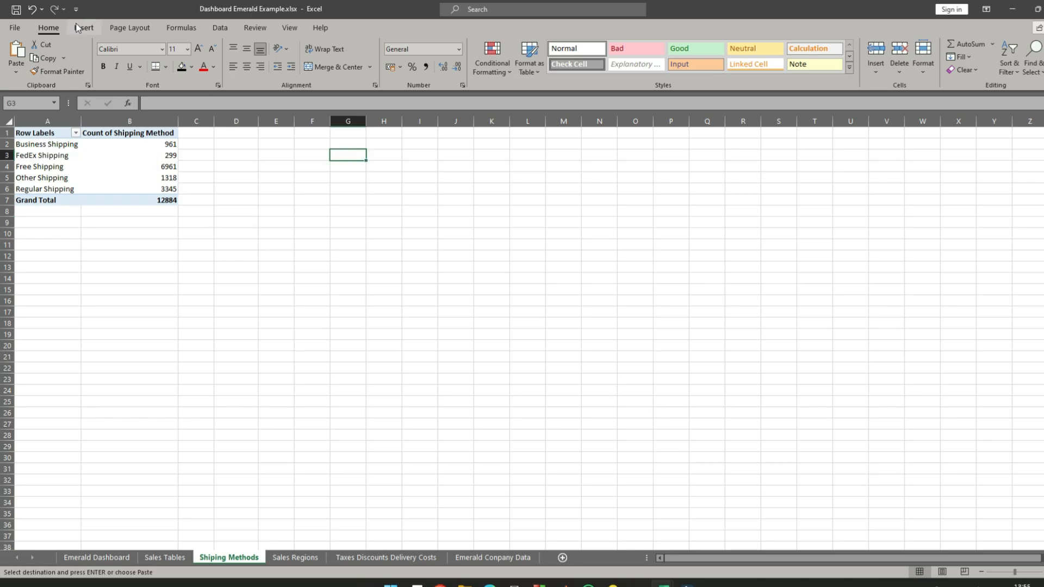
left_click(83, 27)
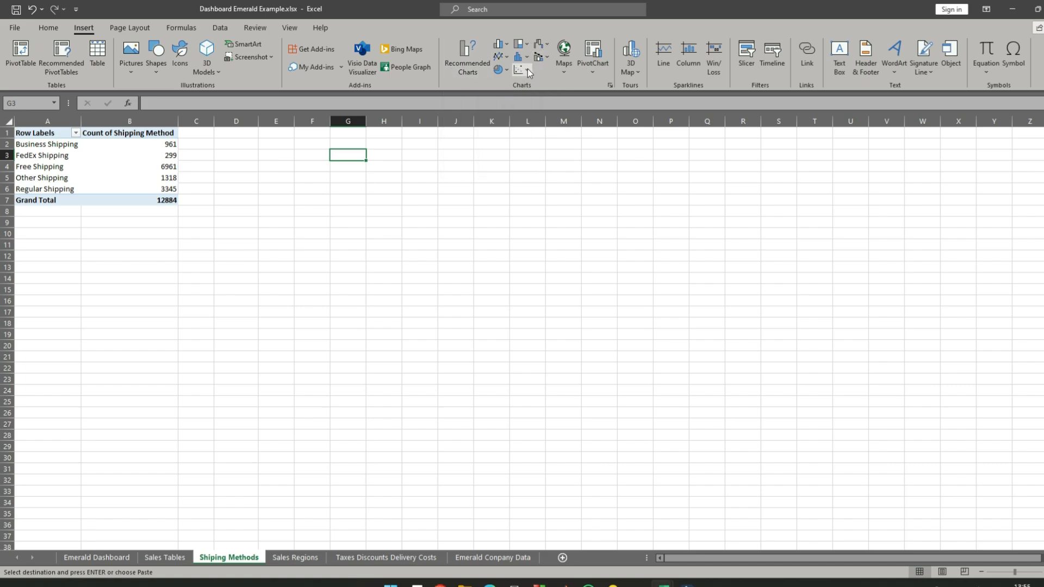
left_click(312, 223)
left_click_drag(39, 145, 132, 188)
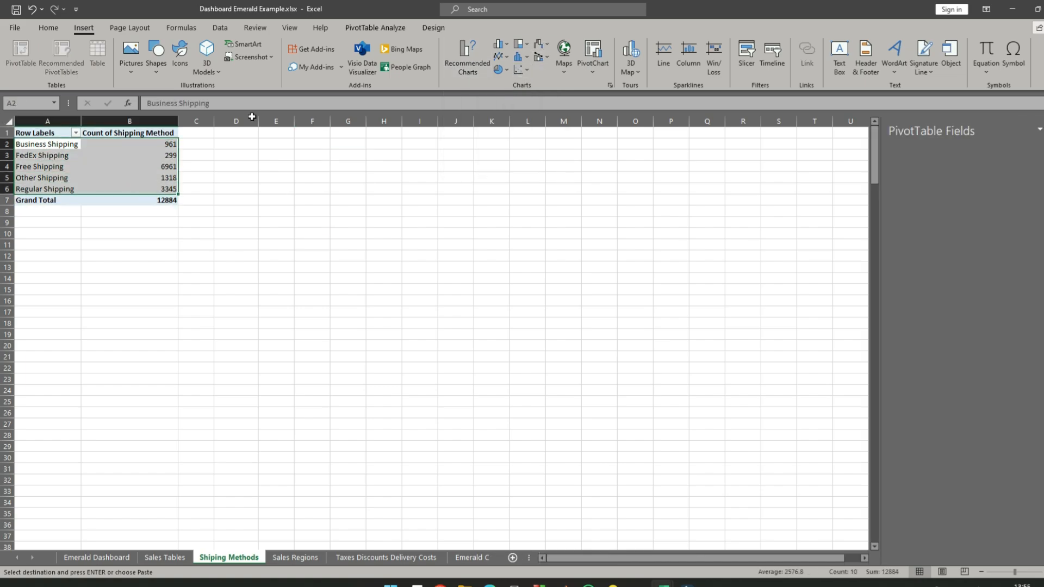
left_click(467, 65)
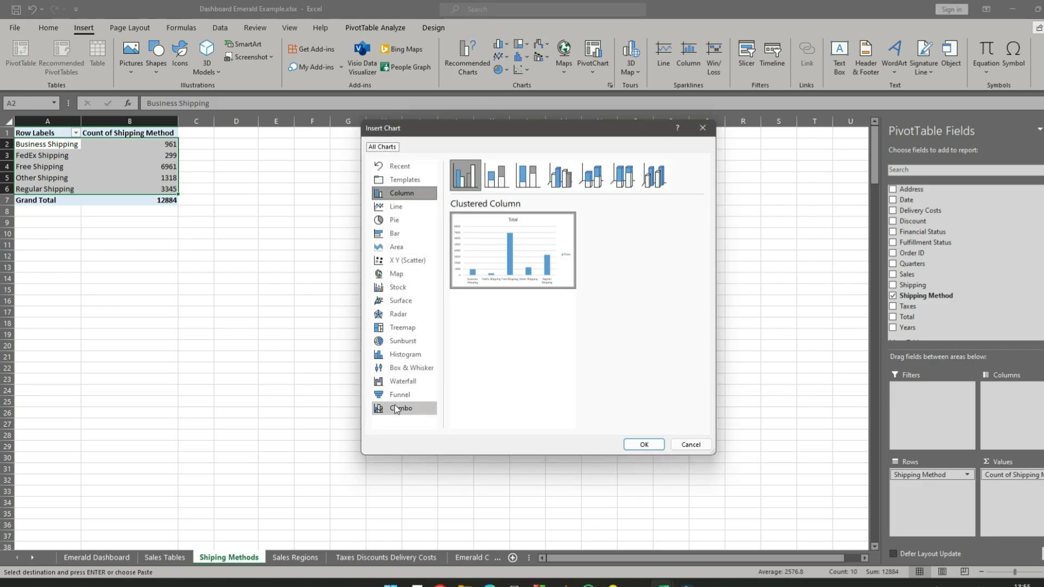
left_click(399, 315)
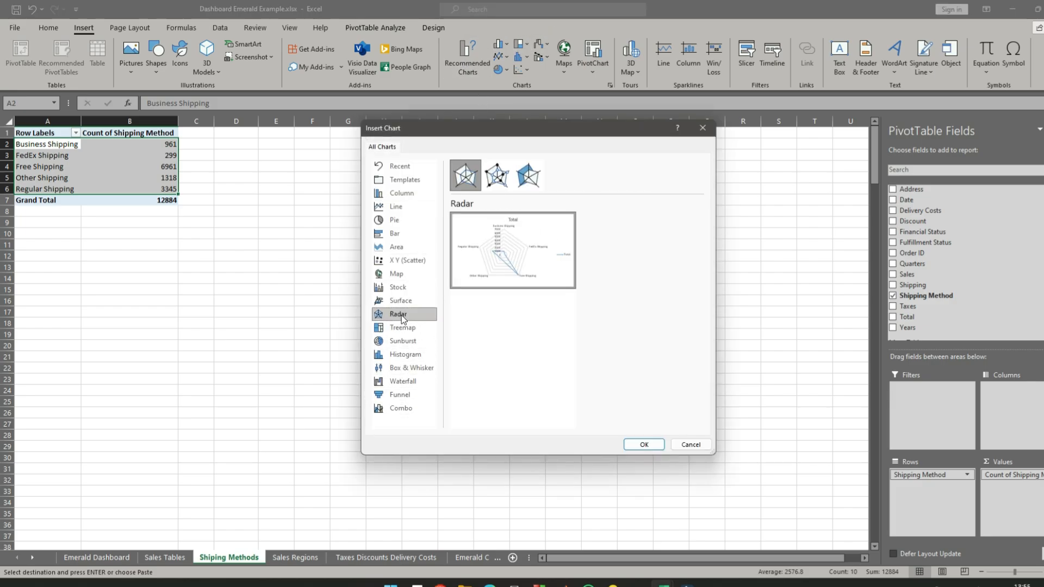
left_click(645, 446)
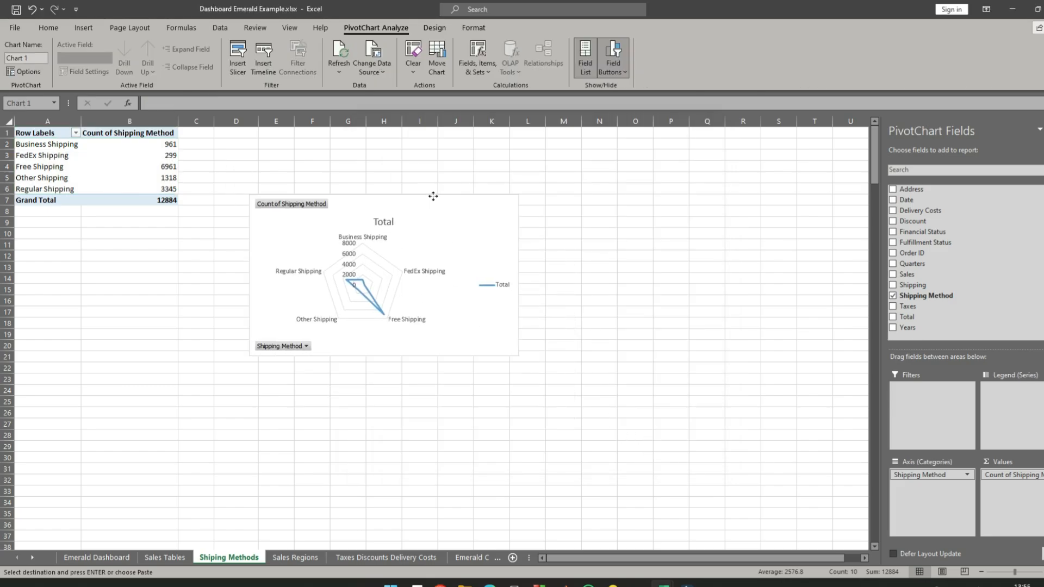
- Move the radar chart up beside the pivot table and hide all of its field buttons
left_click_drag(434, 197, 410, 140)
right_click(412, 161)
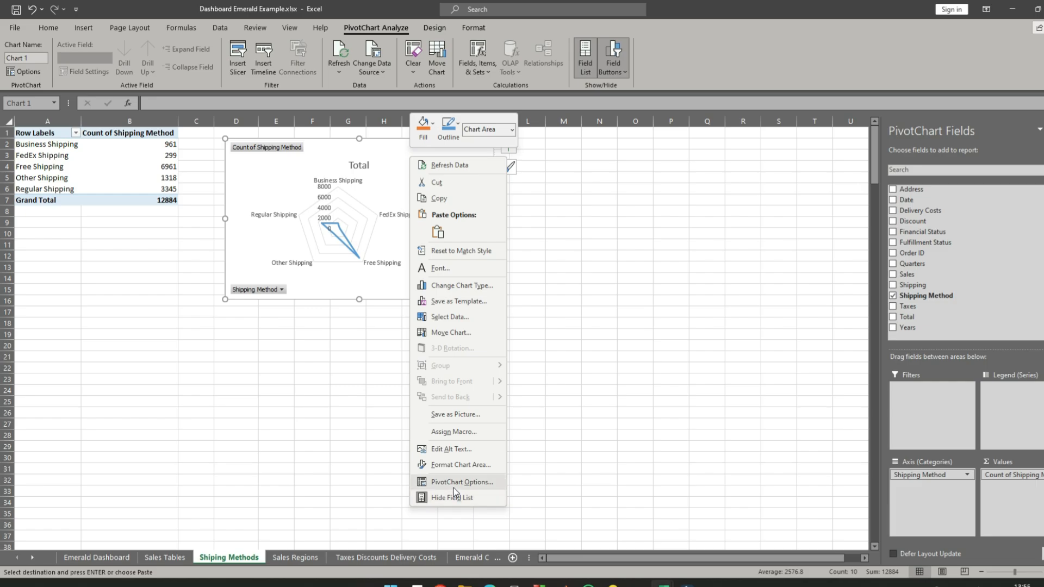
left_click(244, 144)
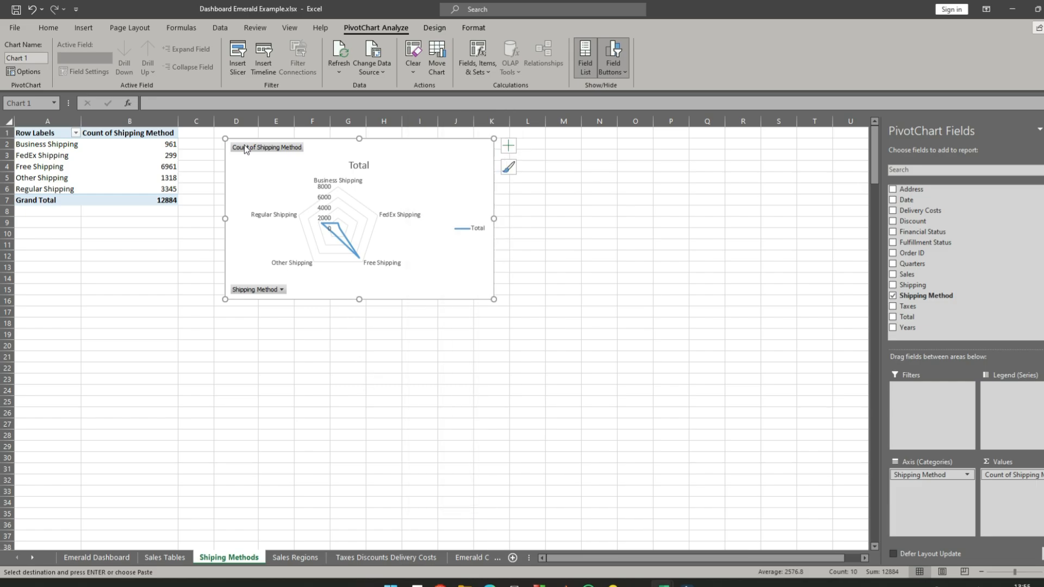
right_click(245, 152)
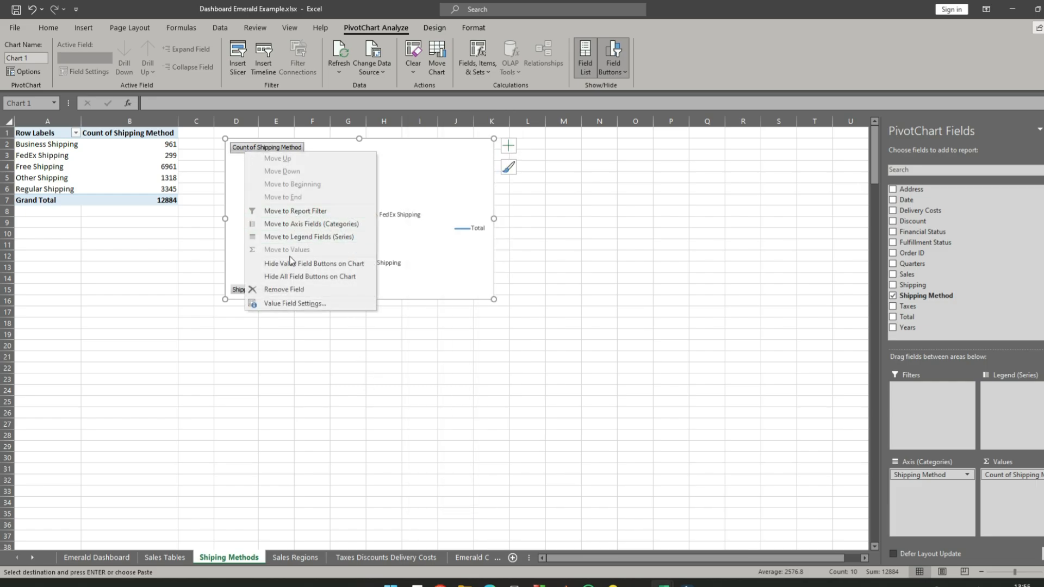
left_click(308, 279)
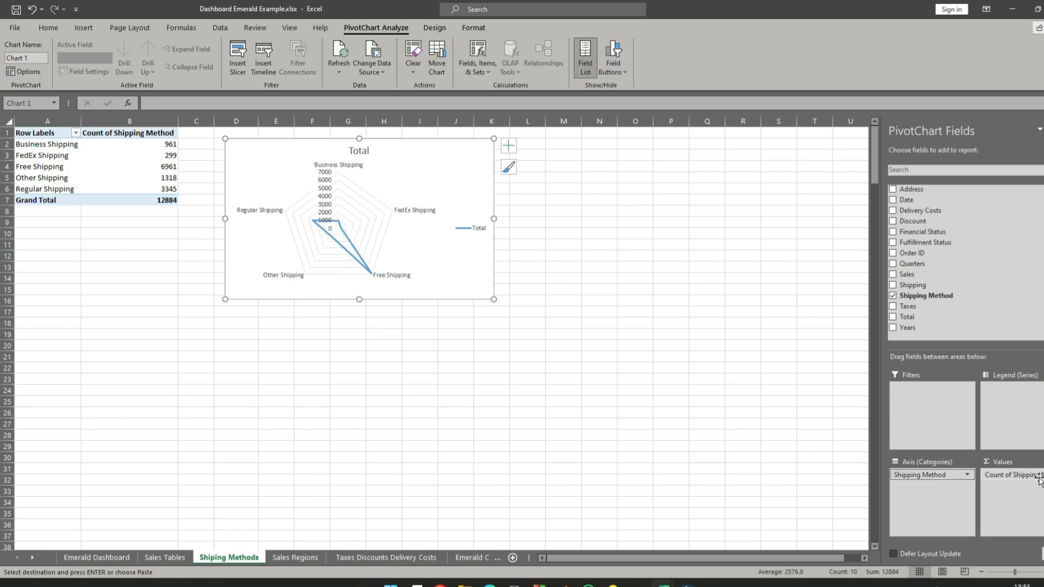
- Show the Count of Shipping Method values as % of Grand Total
left_click(1011, 475)
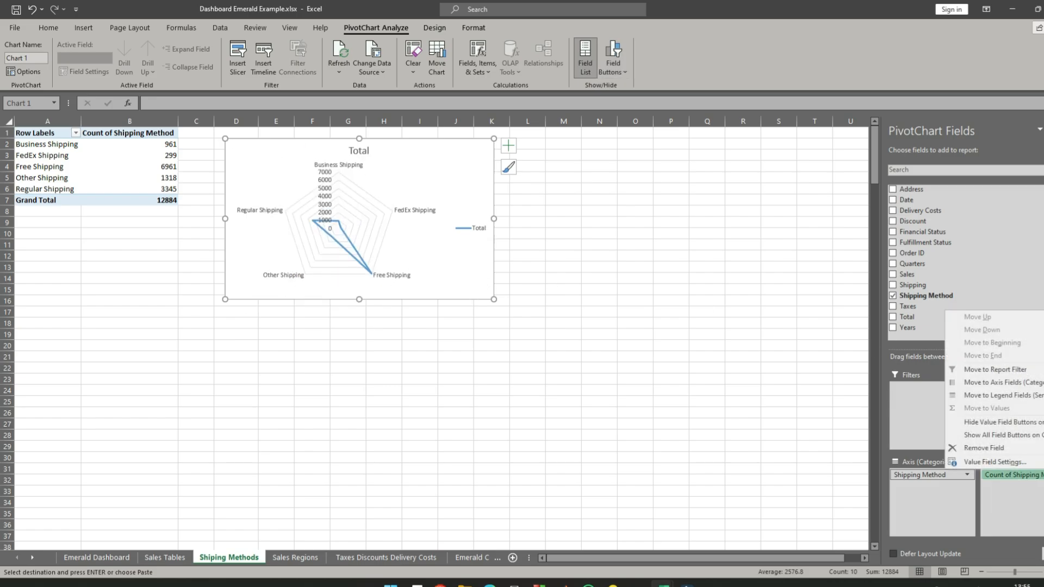
left_click(1011, 462)
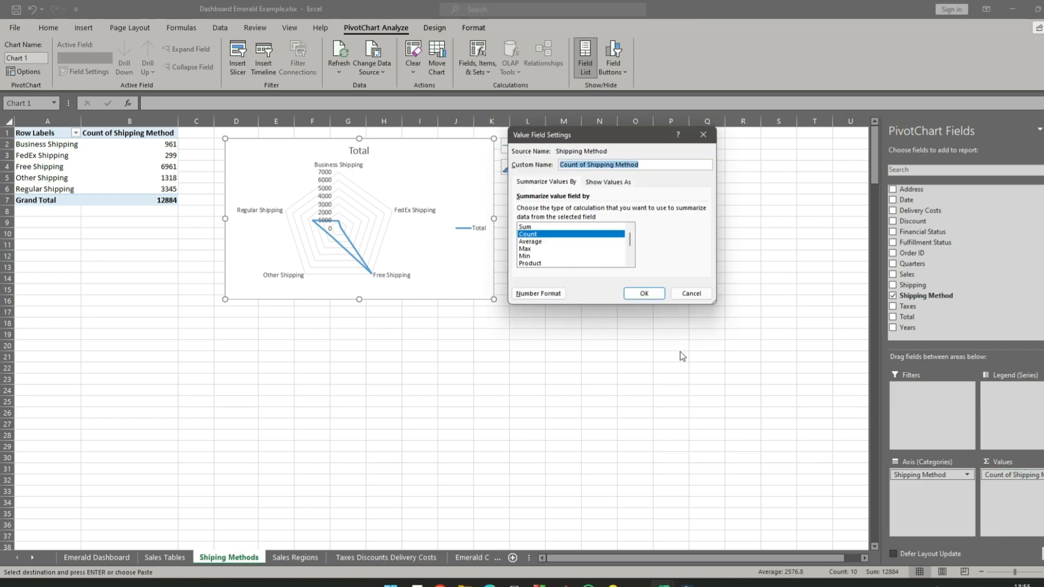
left_click(603, 183)
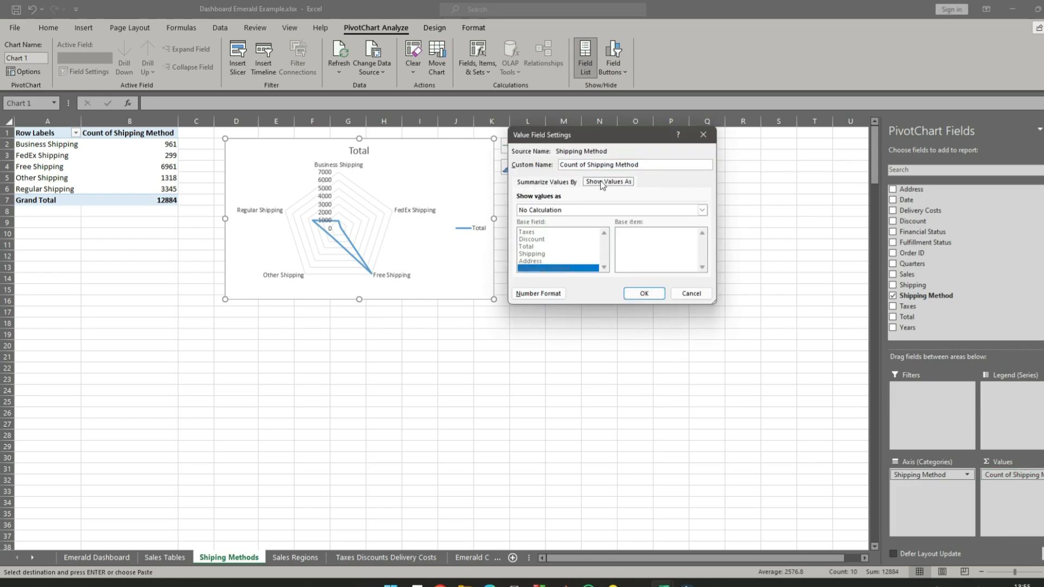
left_click(567, 209)
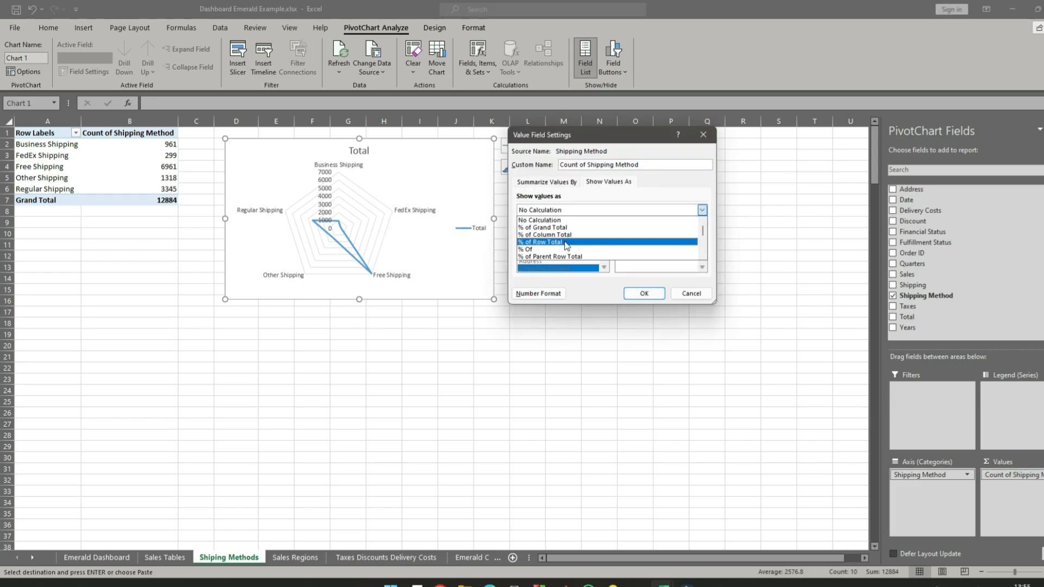
left_click(561, 227)
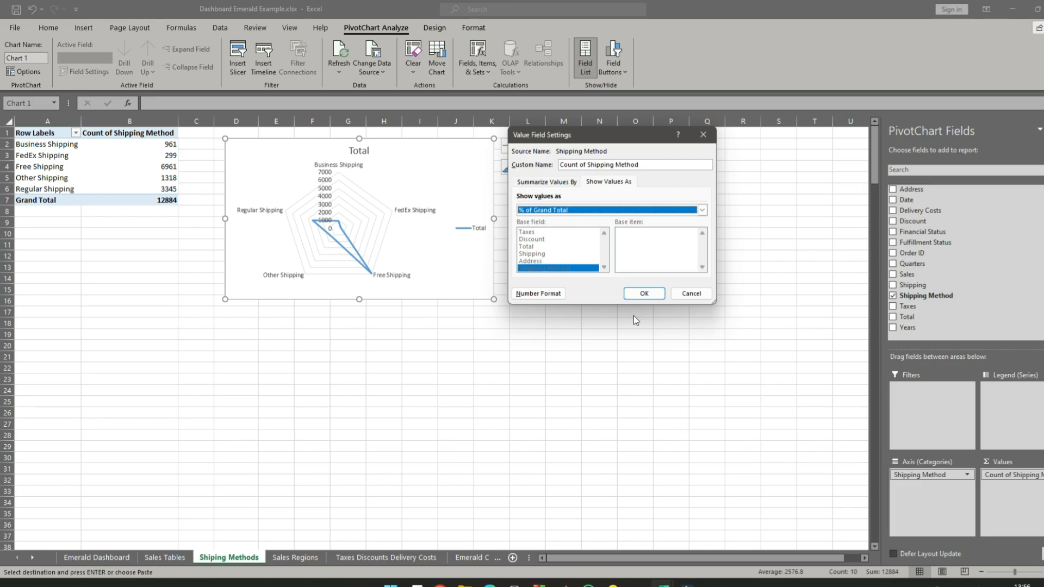
left_click(642, 294)
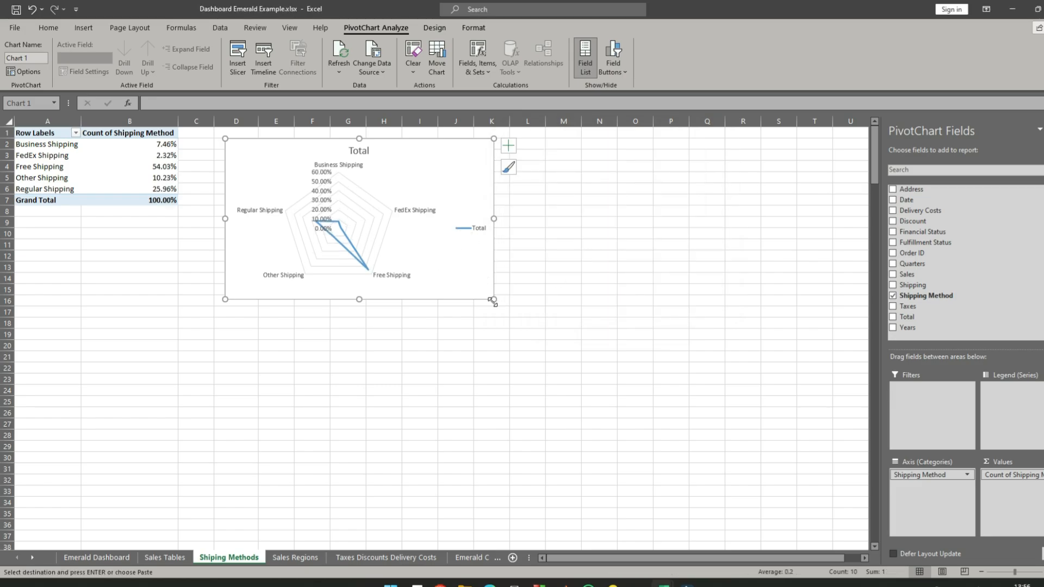
- Enlarge the radar chart to span roughly columns D to L and rows 1 to 20, and swap its legend for data labels
left_click_drag(493, 303, 524, 351)
left_click(483, 281)
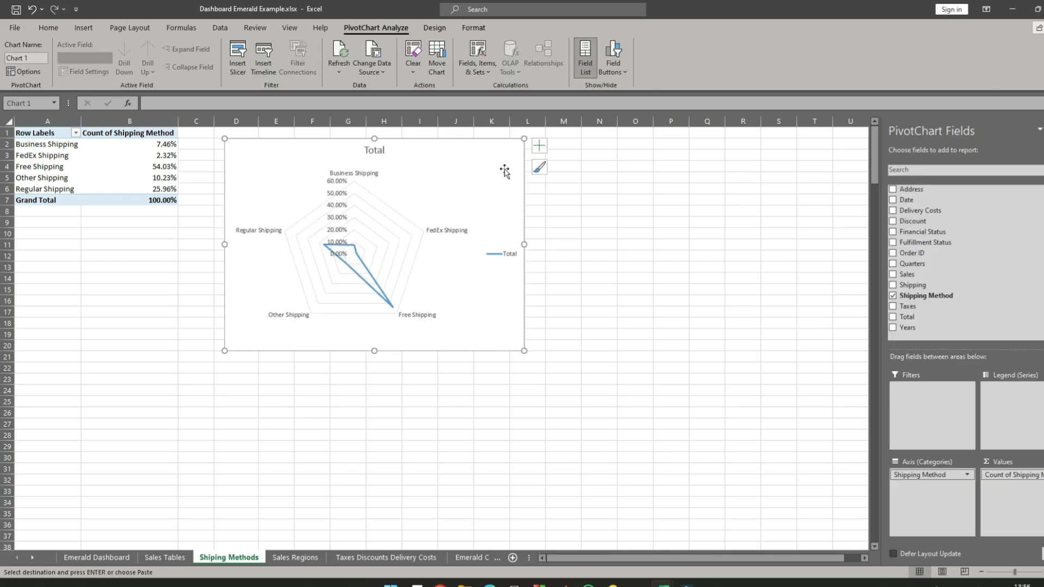
left_click(539, 146)
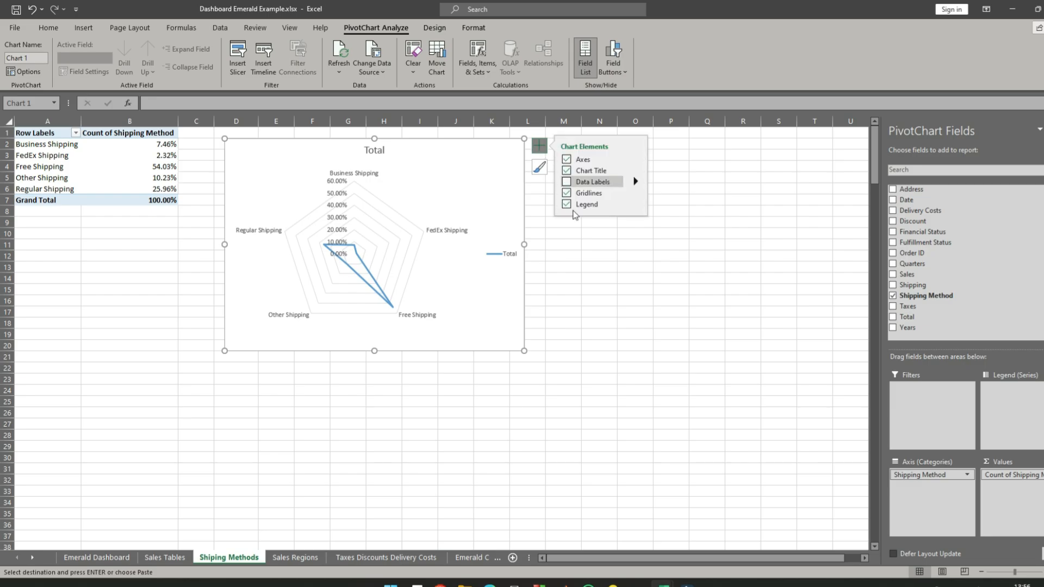
left_click(566, 205)
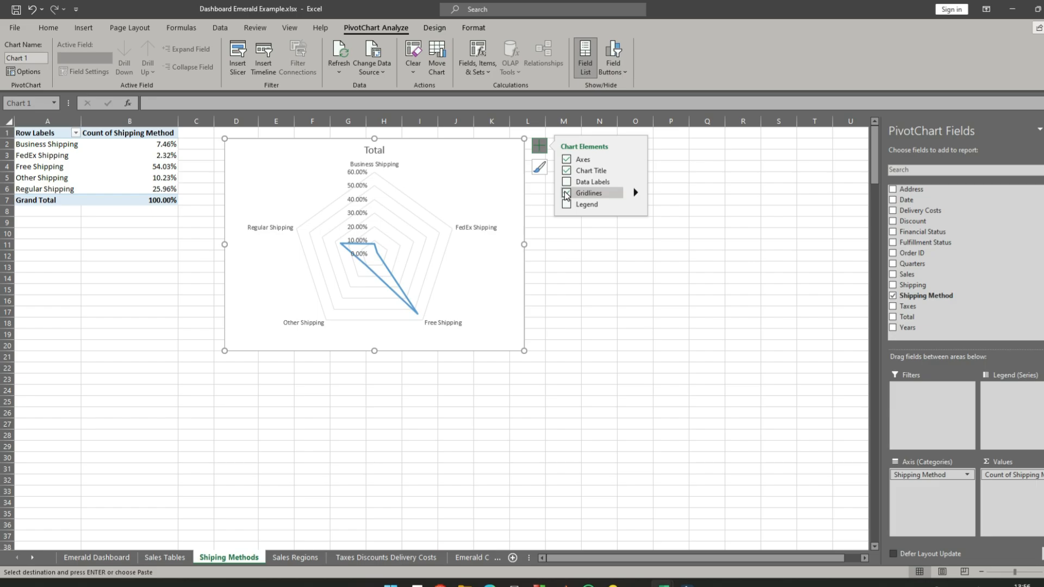
left_click(567, 184)
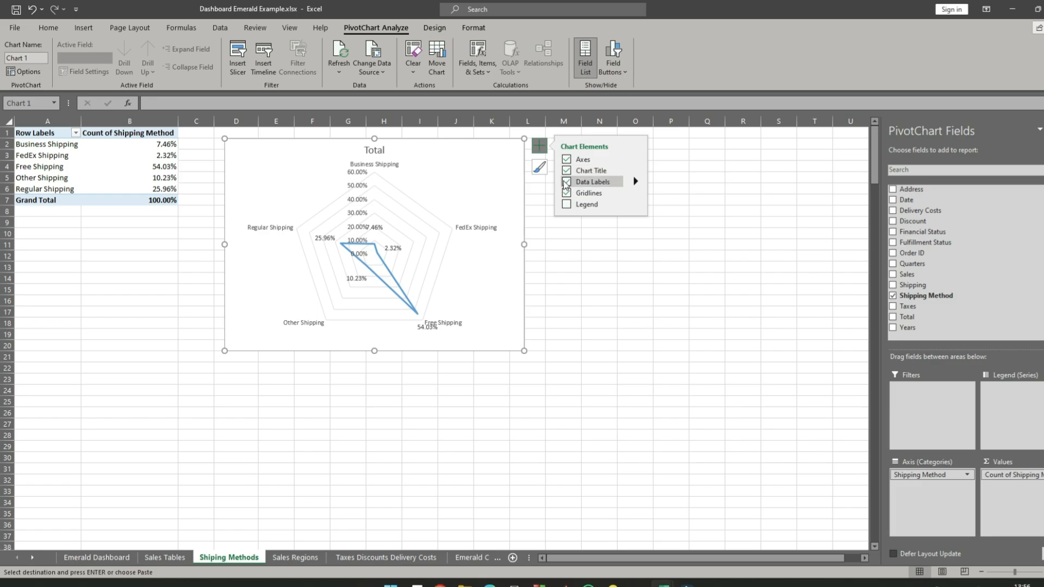
- Try the radar chart without gridlines, hide its value axis labels and turn the gridlines back on
left_click(566, 195)
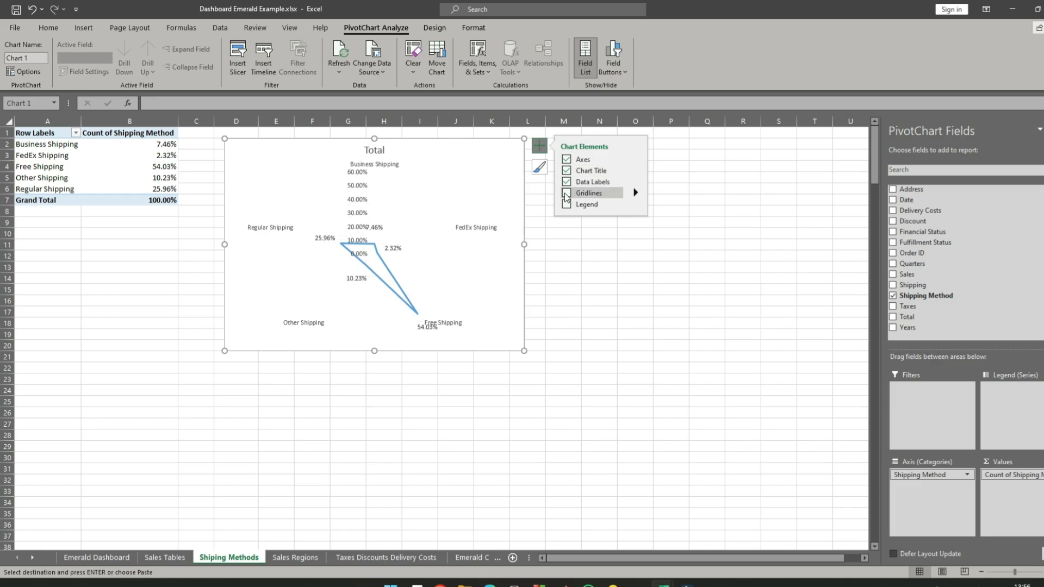
left_click(566, 161)
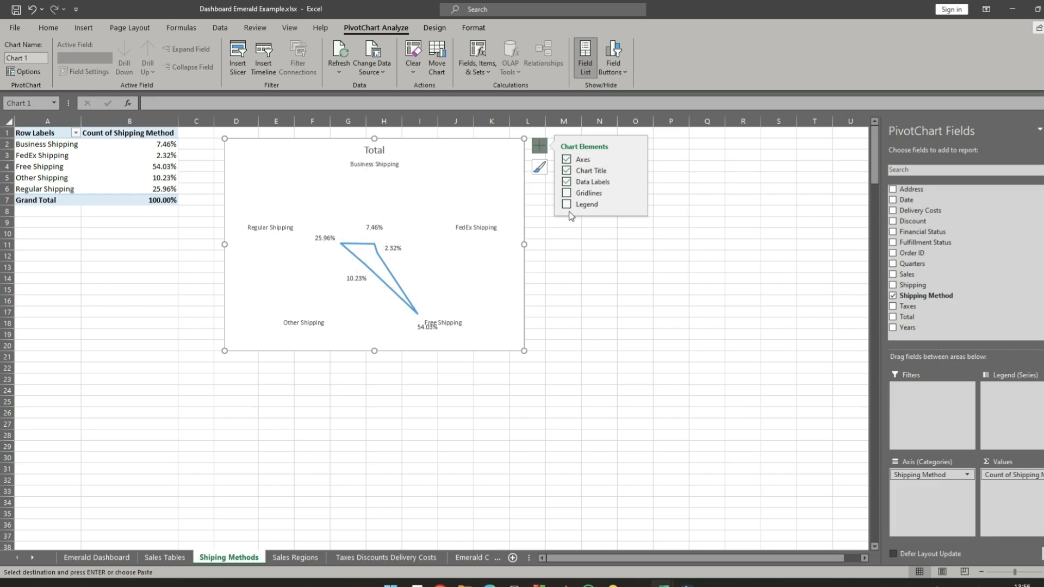
left_click(566, 193)
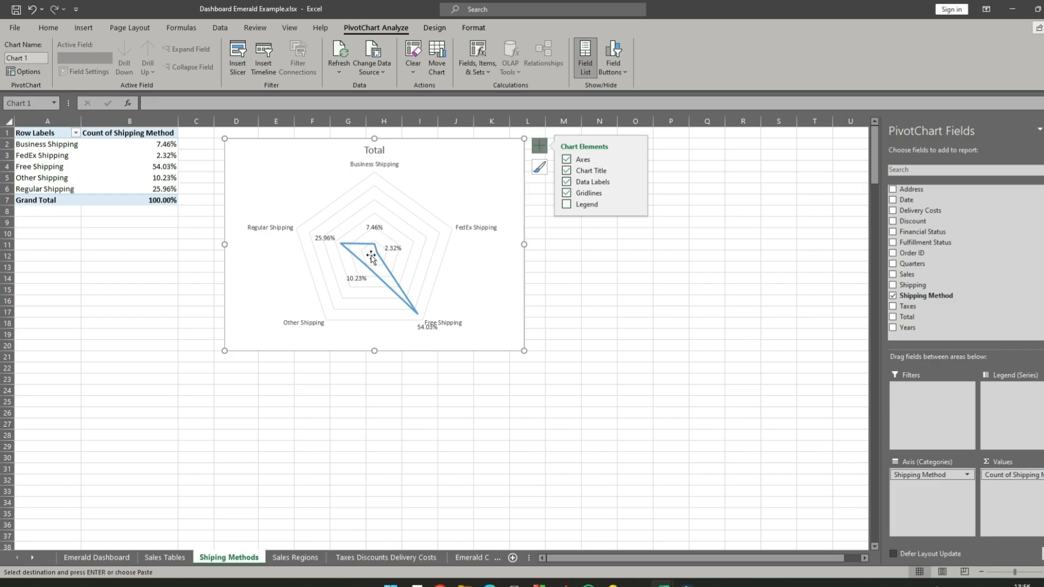
- Apply the dark grey chart style with a glowing blue line to the radar chart and hide its value axis labels
mouse_move(379, 258)
left_click(435, 27)
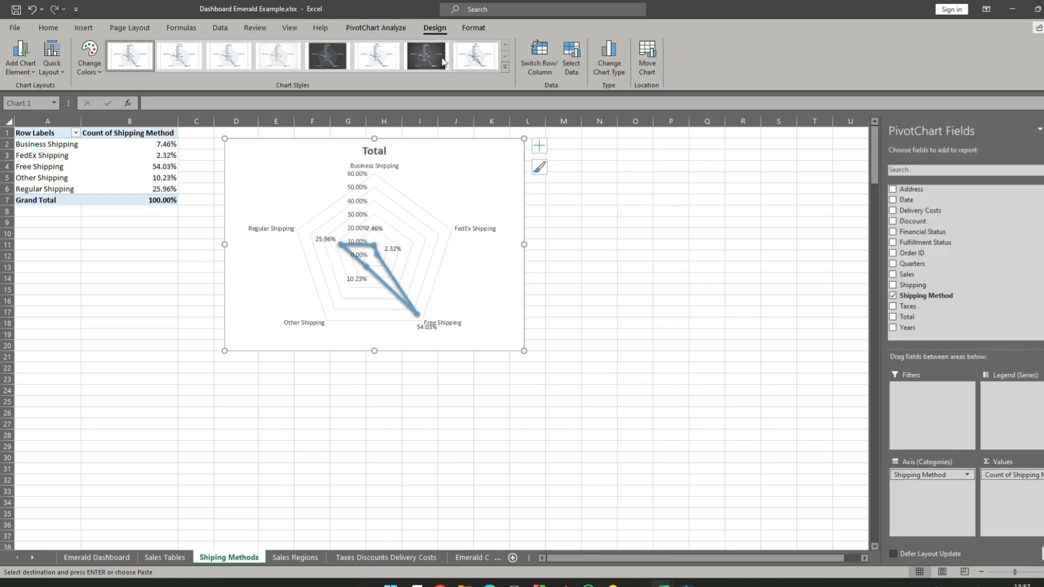
left_click(334, 53)
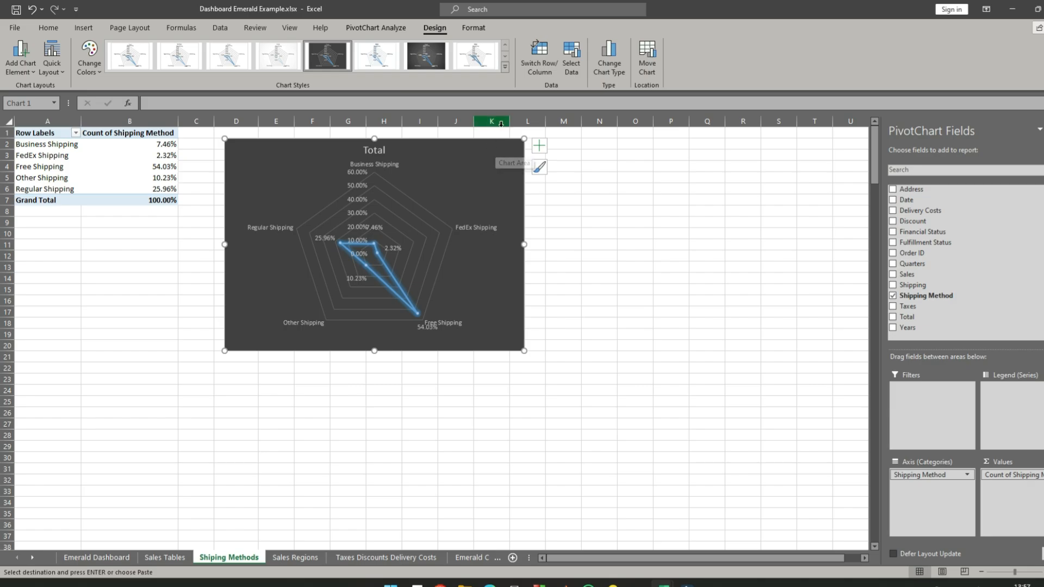
left_click(539, 146)
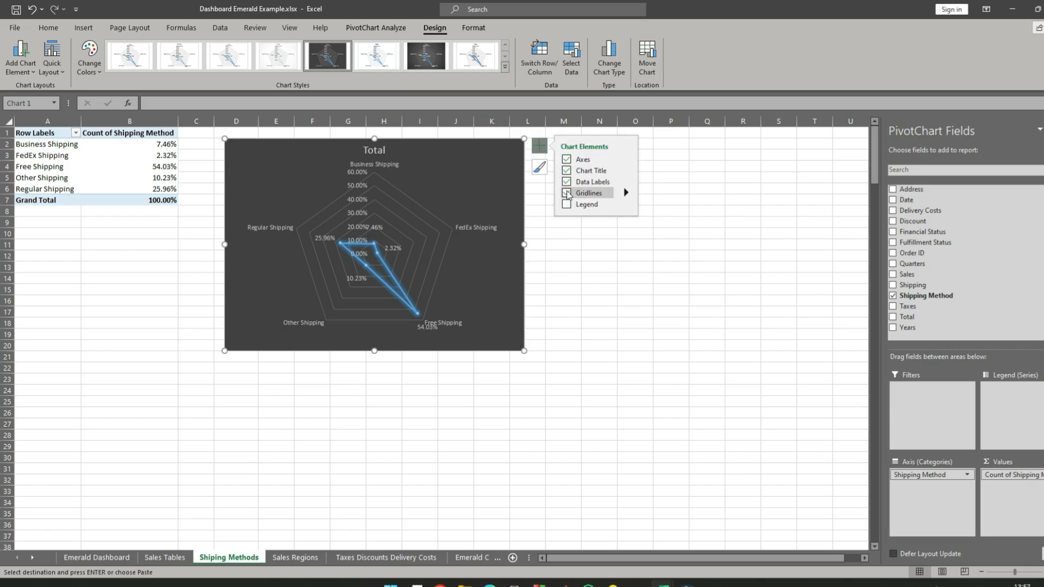
left_click(567, 160)
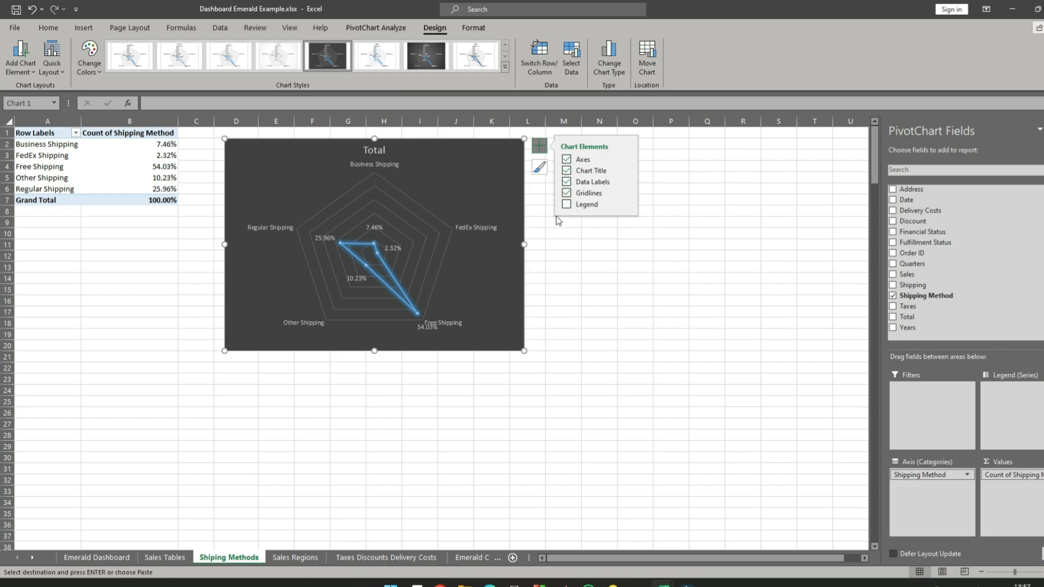
left_click(571, 250)
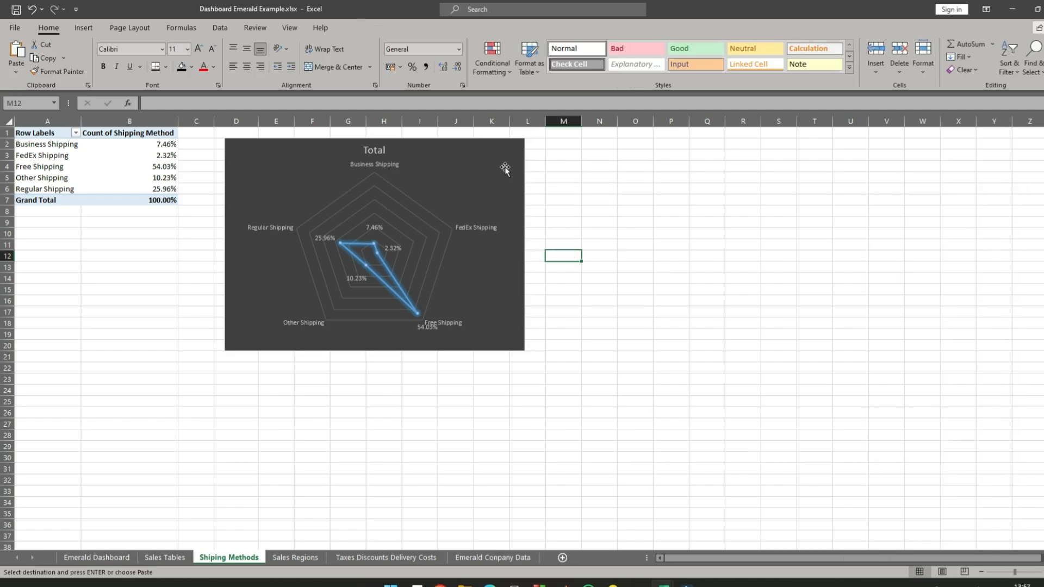
- Set the whole radar chart's font to Californian FB
left_click(383, 134)
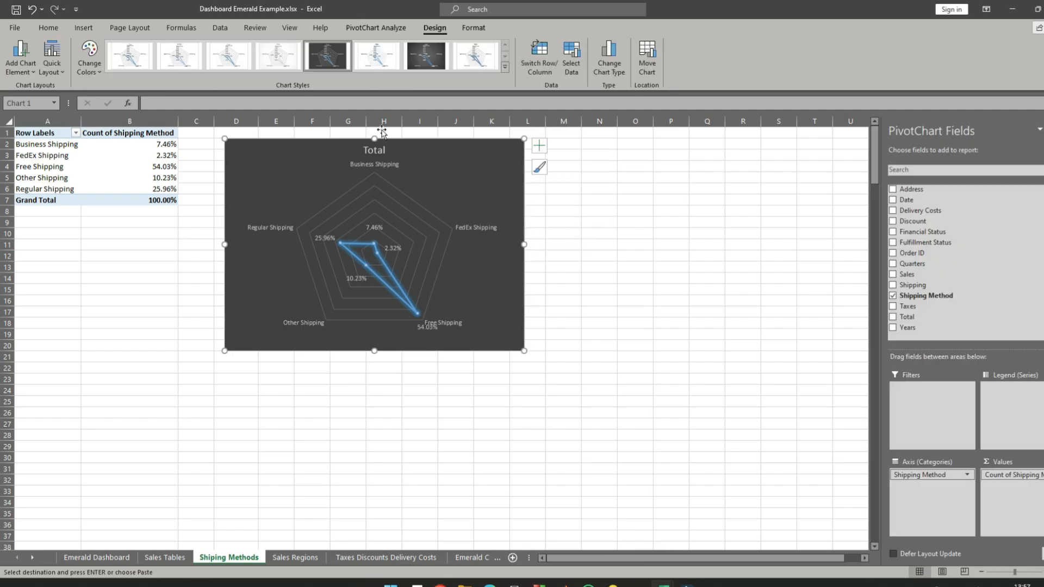
left_click(52, 30)
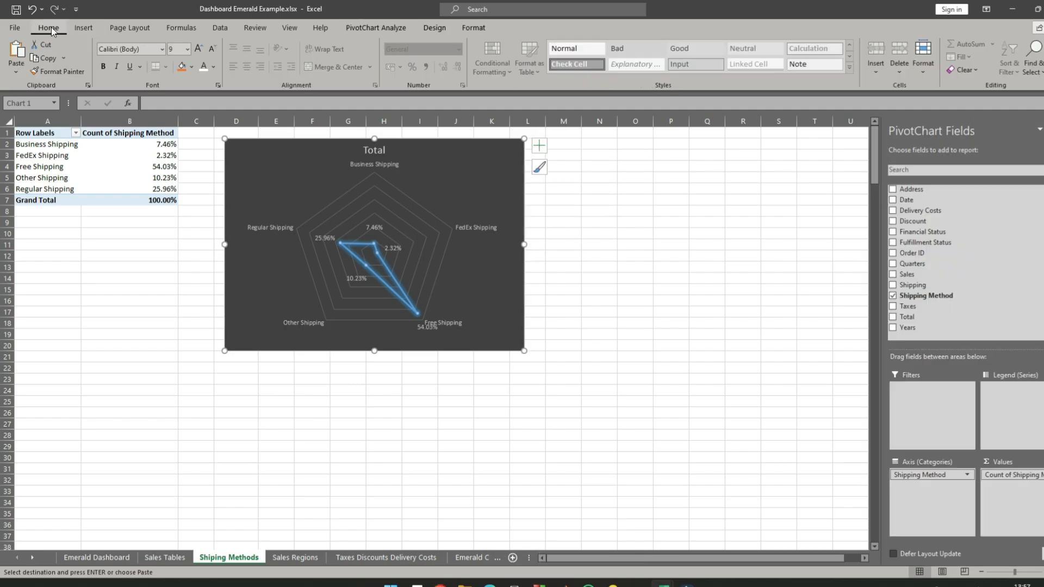
left_click(161, 49)
left_click(137, 129)
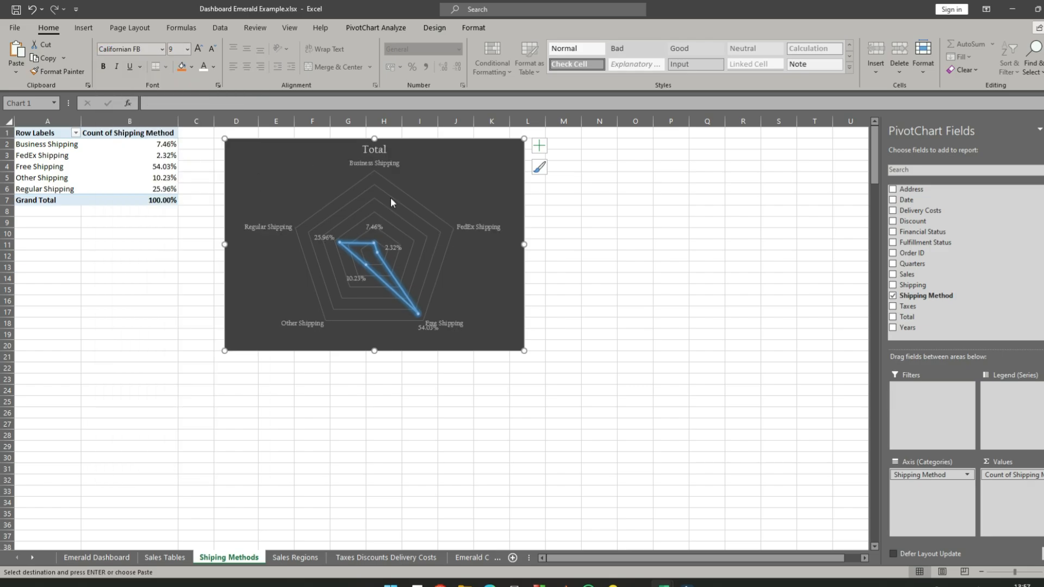
left_click(559, 211)
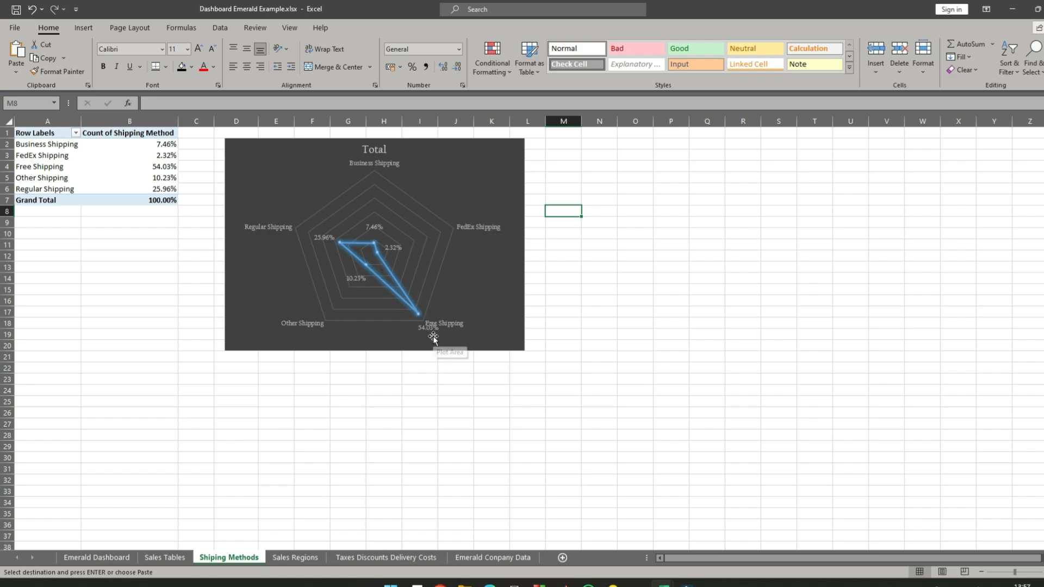
- Leave the radar chart sheet and go to the Emerald Dashboard sheet
left_click(600, 225)
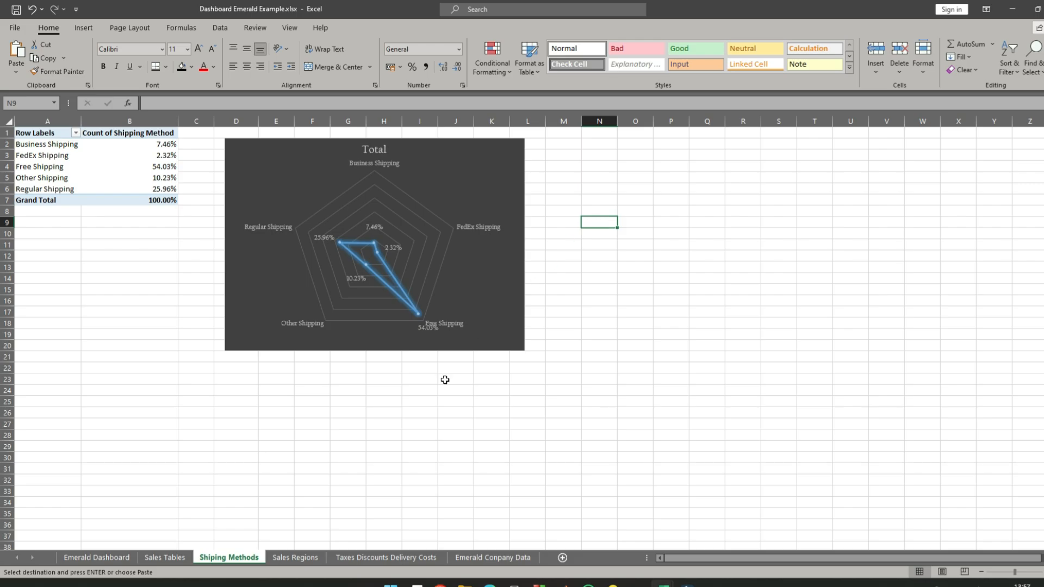
left_click(496, 559)
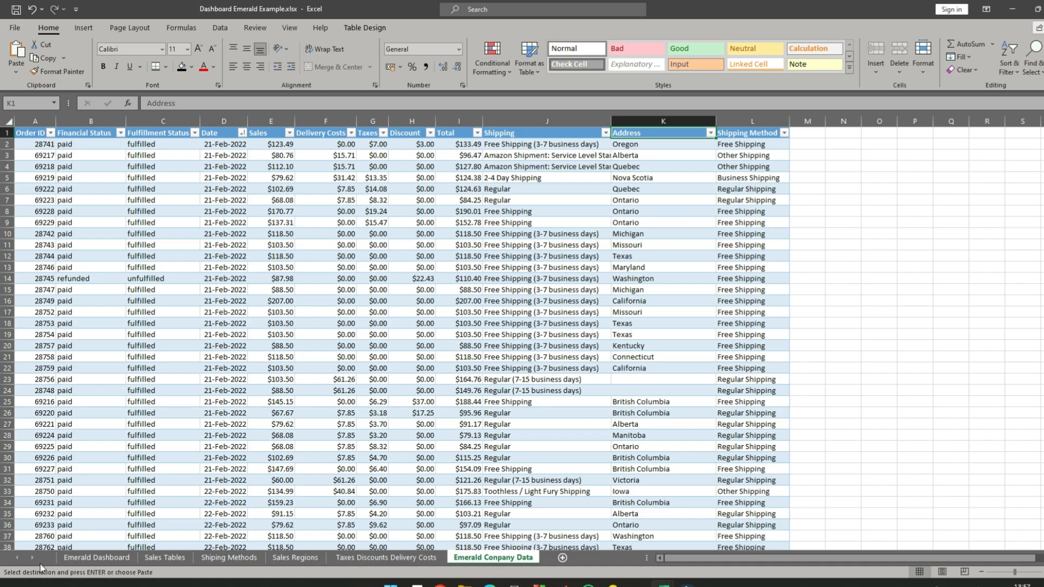
left_click(85, 558)
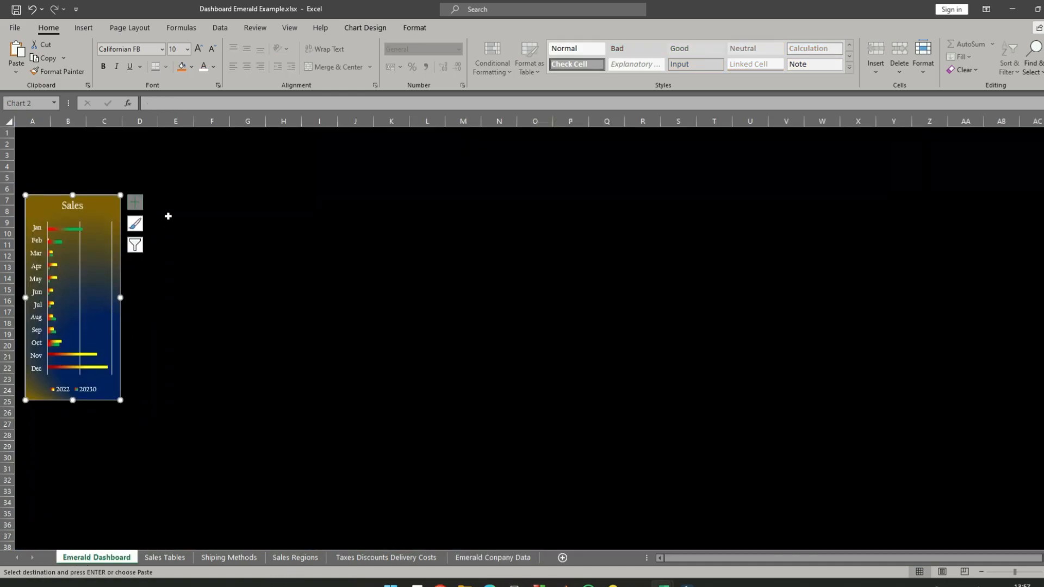
left_click(199, 327)
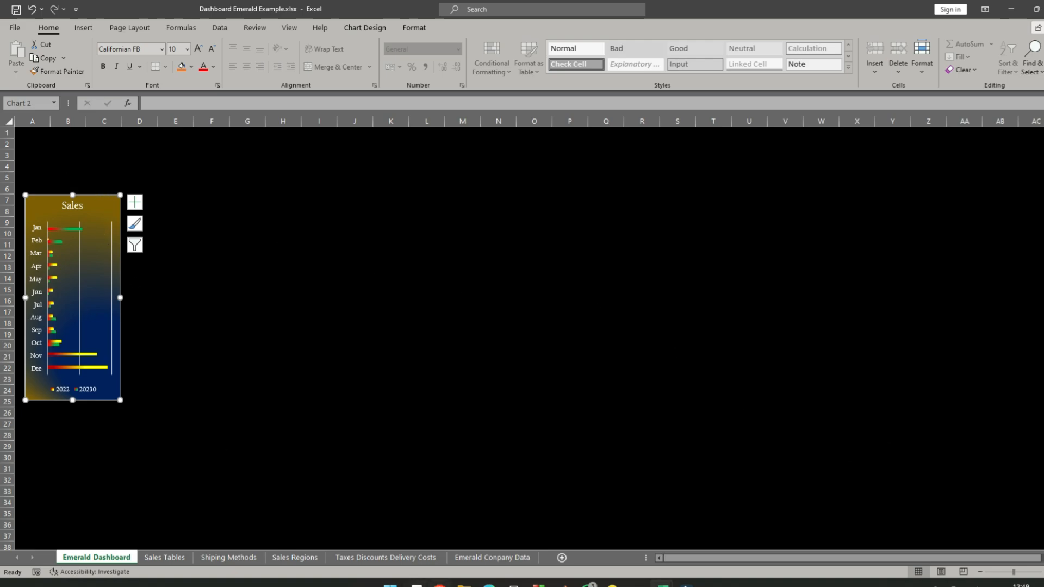
mouse_move(440, 585)
left_click(83, 29)
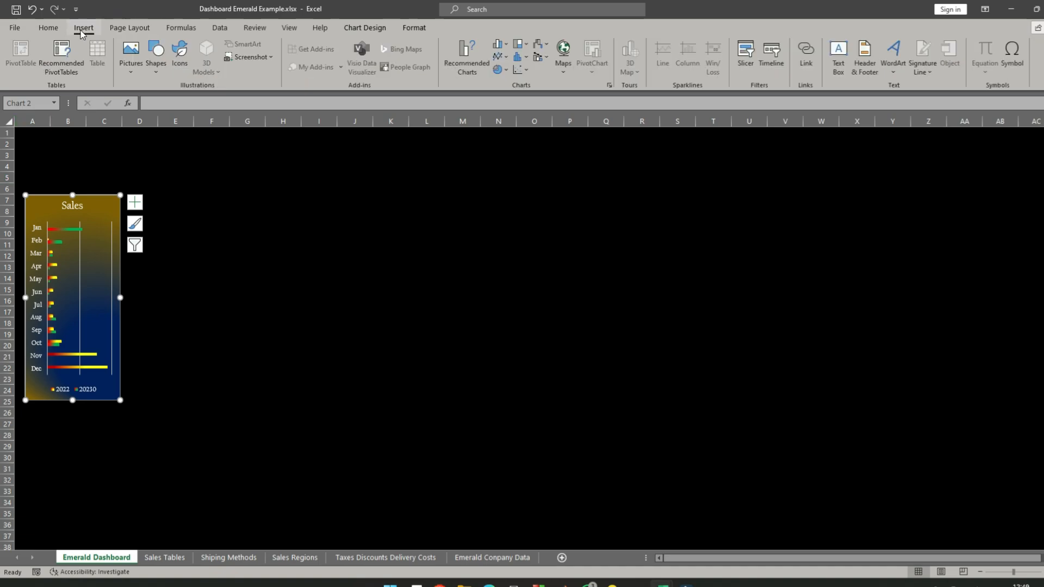
left_click(840, 52)
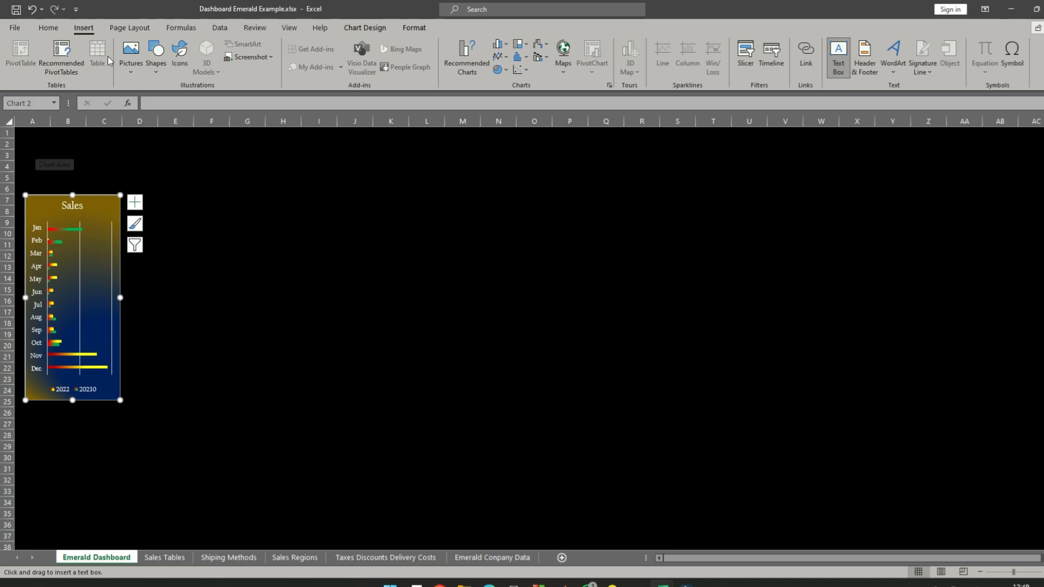
left_click(50, 28)
- Draw a rounded rectangle about 16.4 cm wide and 2.4 cm high above the Sales chart and enter EMERALD INC. in it
left_click(90, 28)
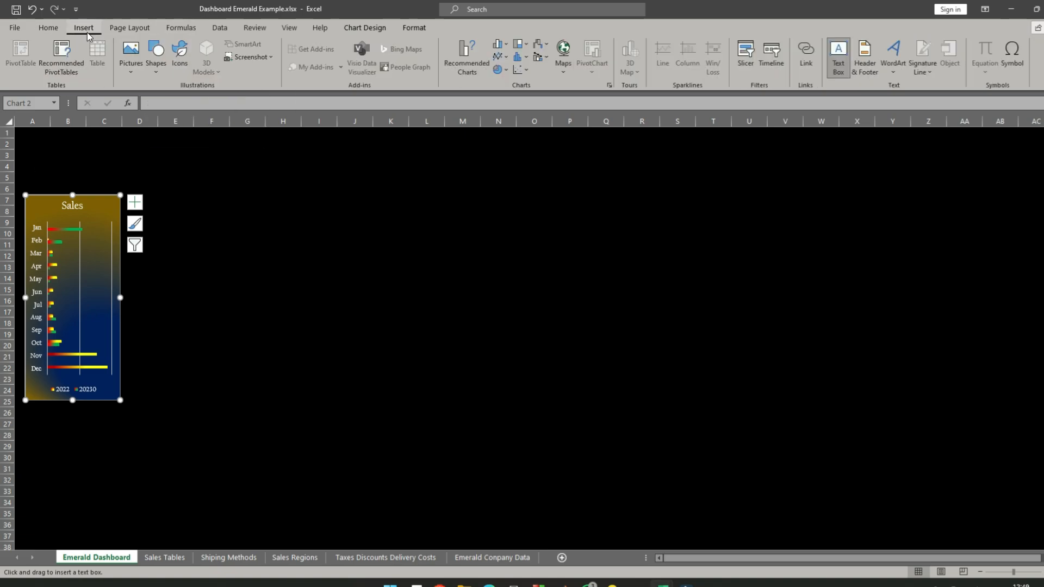
left_click(158, 80)
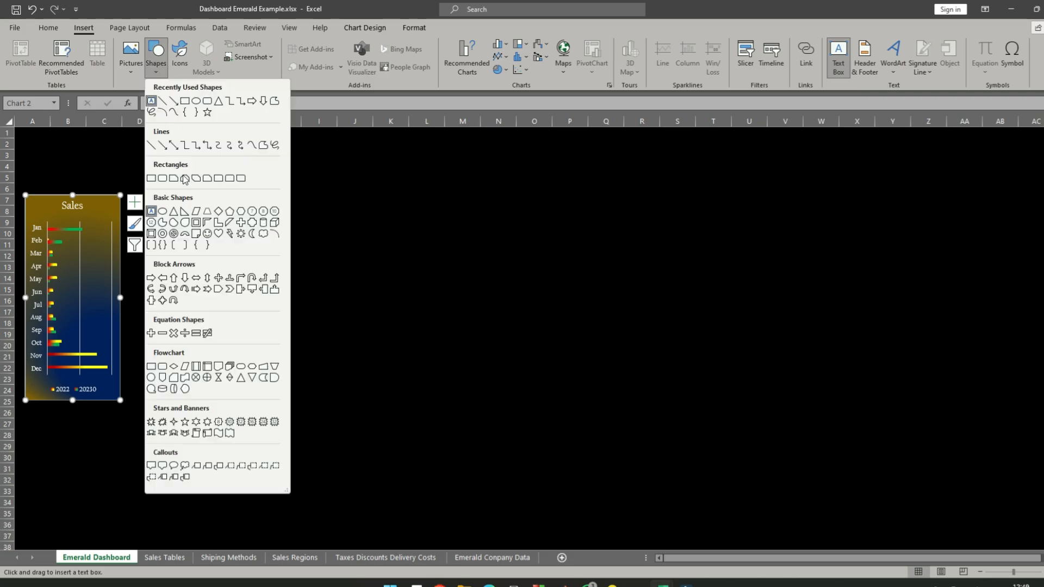
left_click(207, 101)
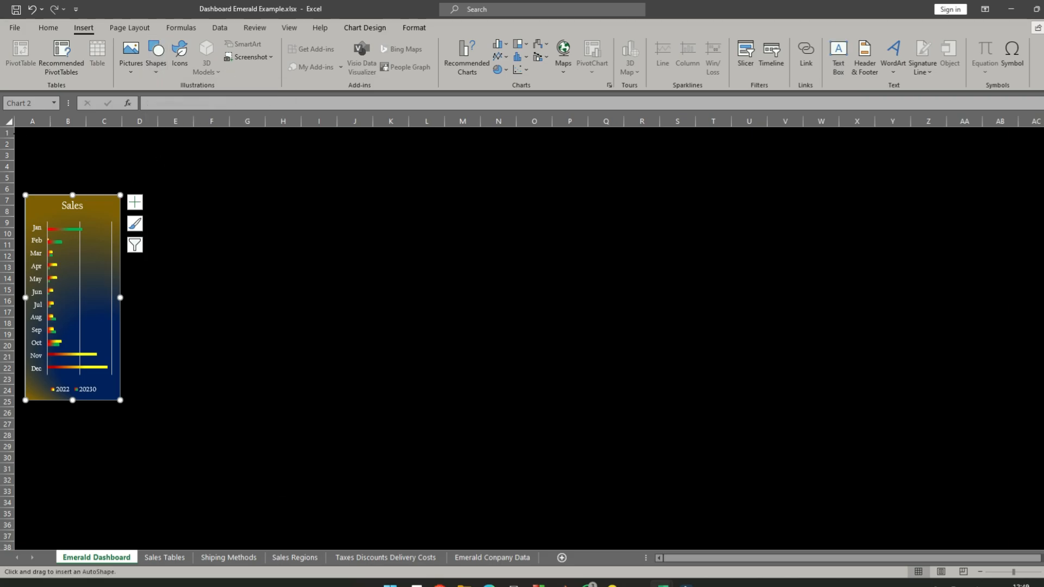
left_click_drag(20, 135, 368, 185)
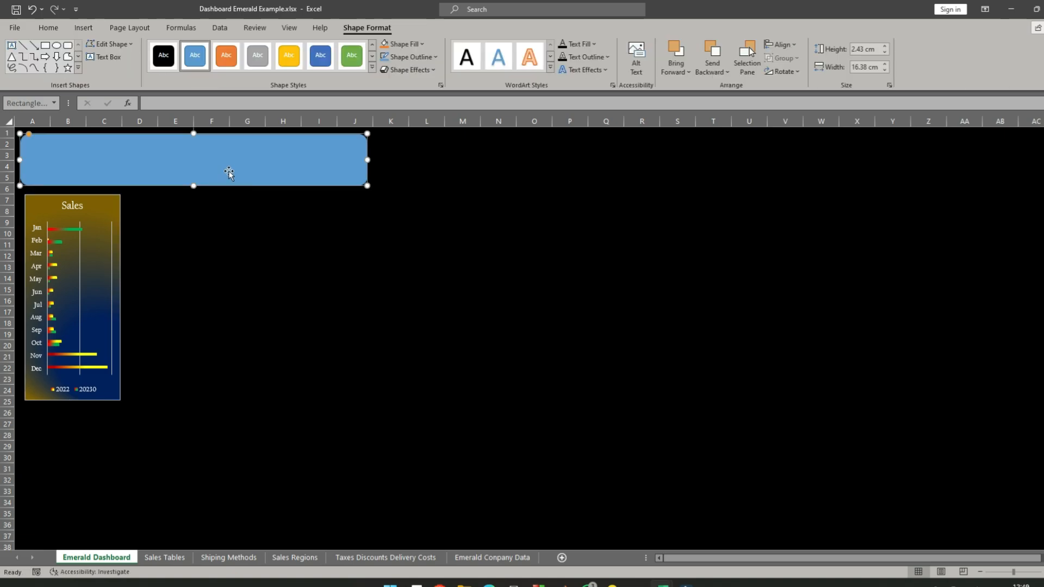
type("EMERALD INC.")
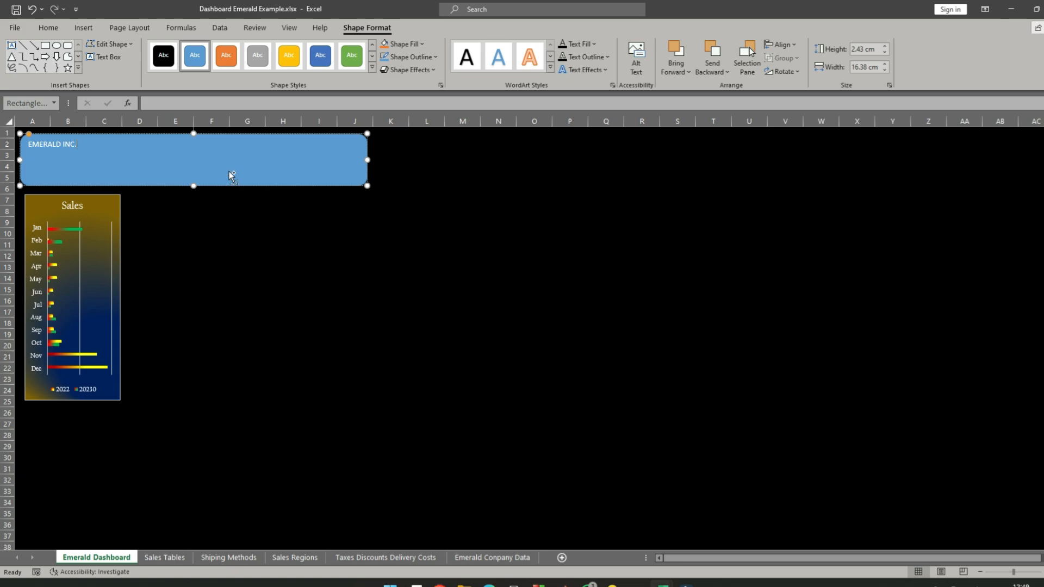
- Format the EMERALD INC. text in Californian FB at size 48
key("ctrl+a")
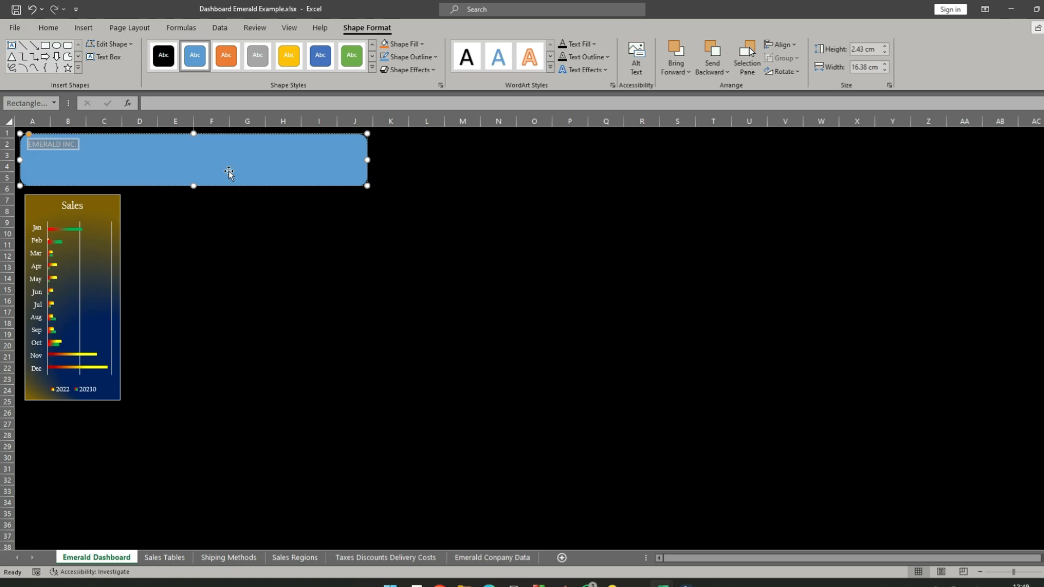
left_click(48, 27)
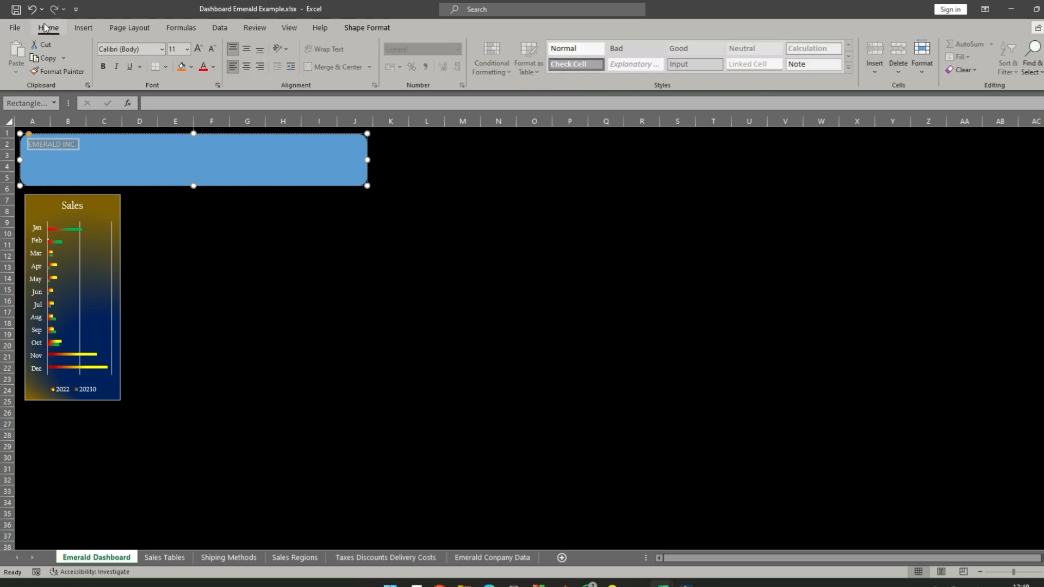
left_click(162, 48)
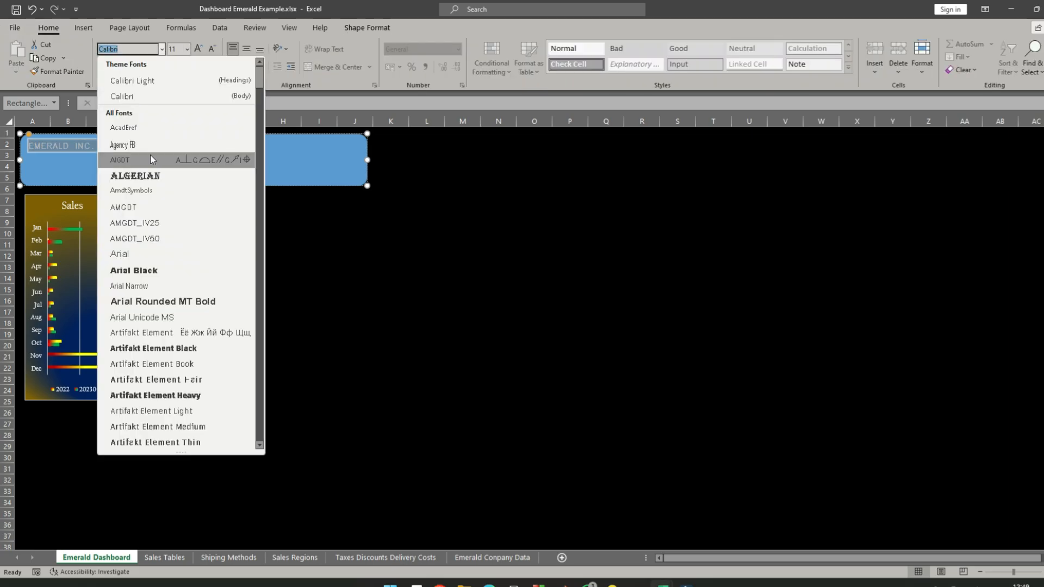
type("Ca")
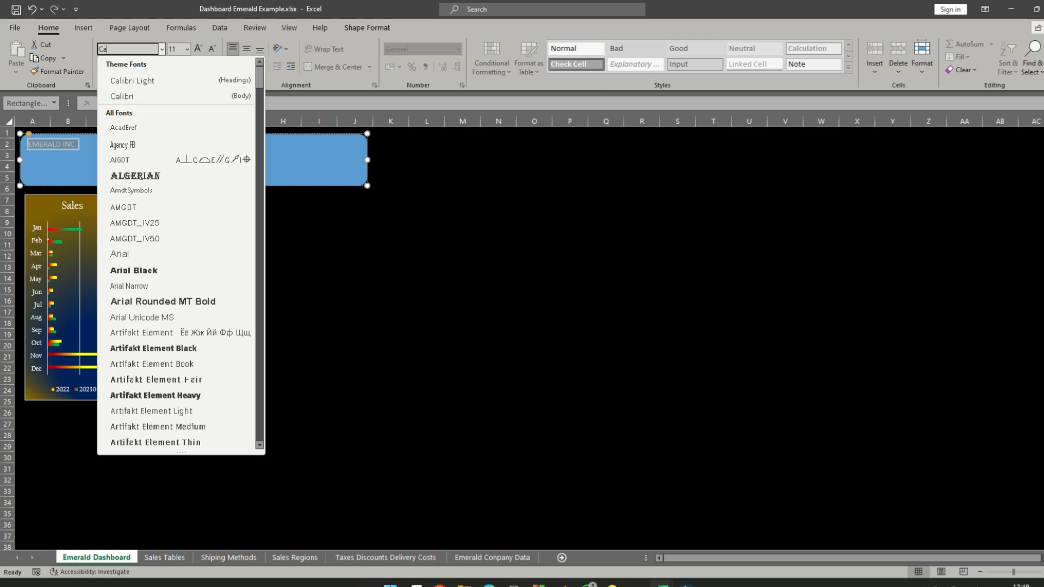
type("rlibri Light")
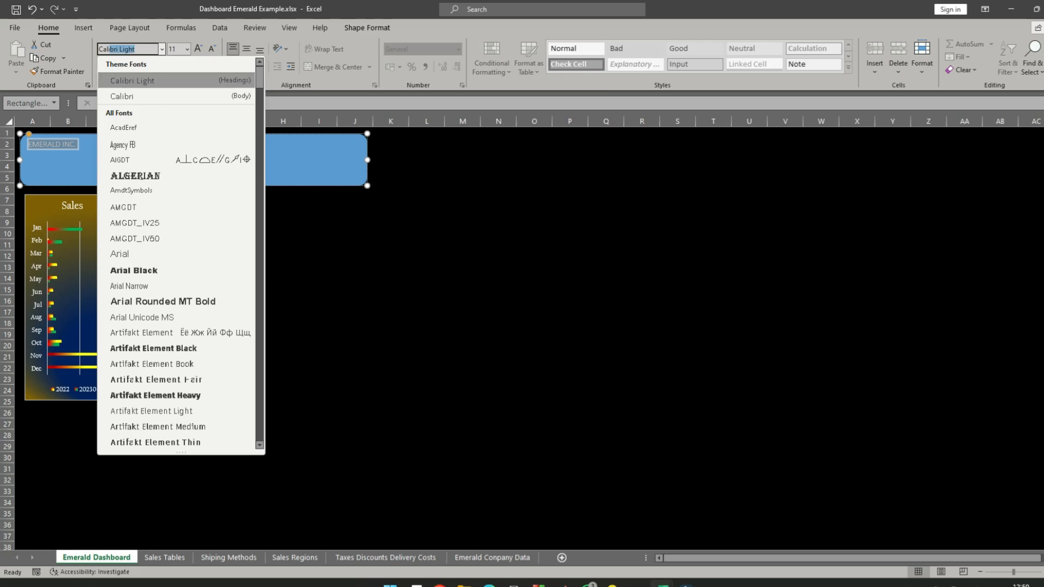
scroll(187, 291, "down", 10)
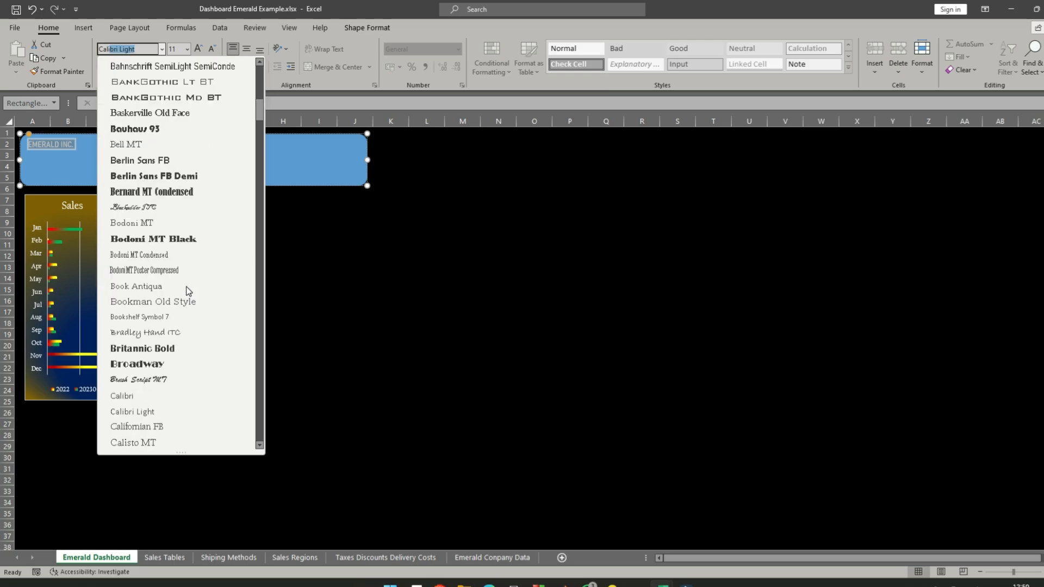
left_click(155, 428)
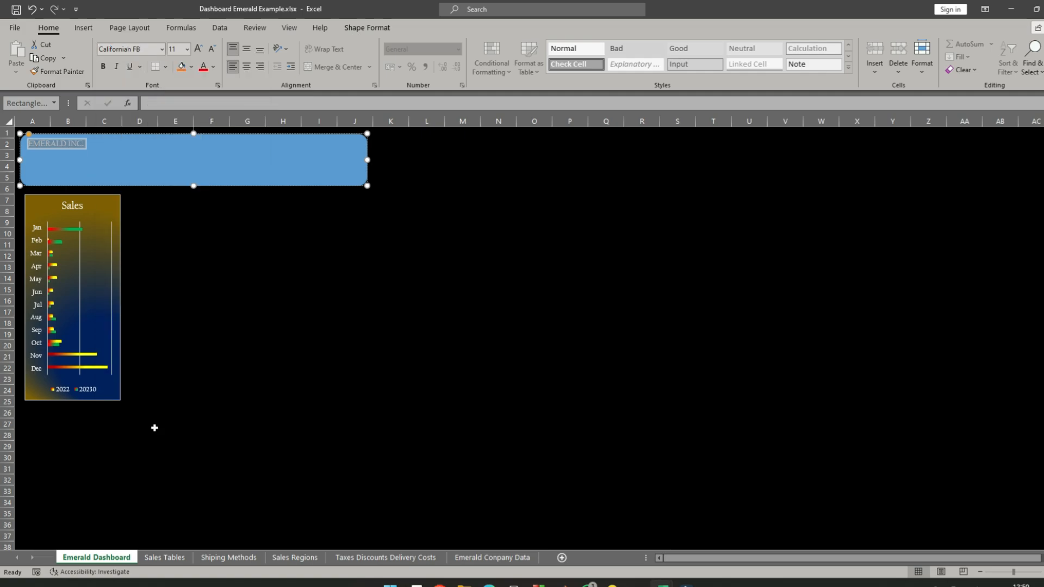
left_click(187, 49)
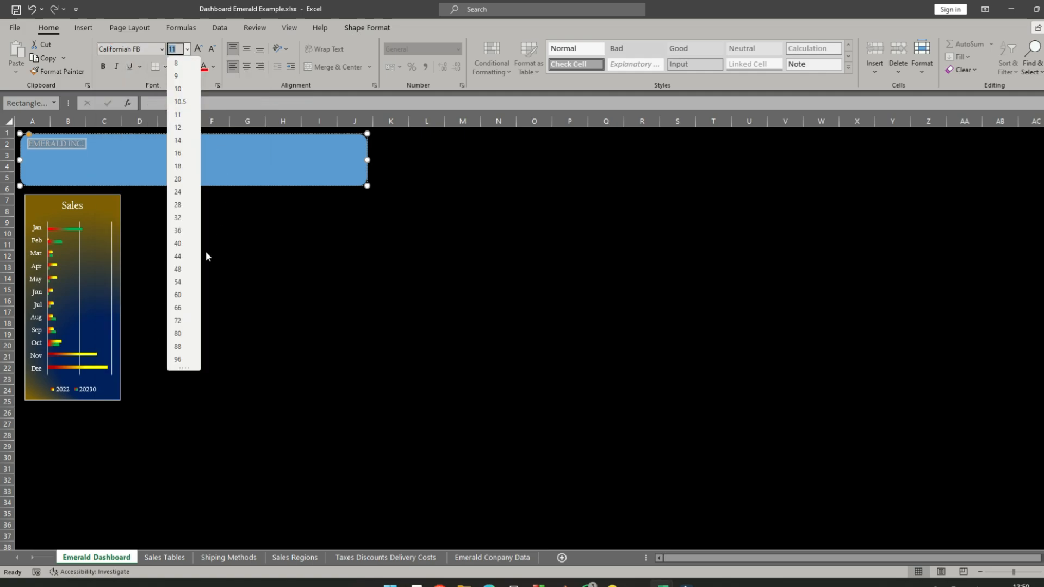
left_click(178, 269)
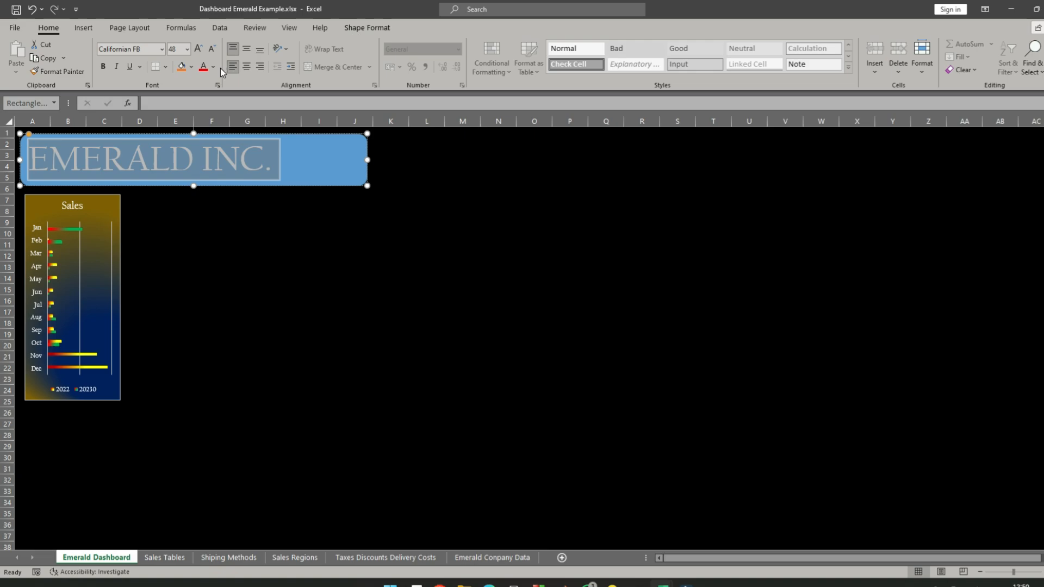
left_click(322, 170)
left_click(325, 168)
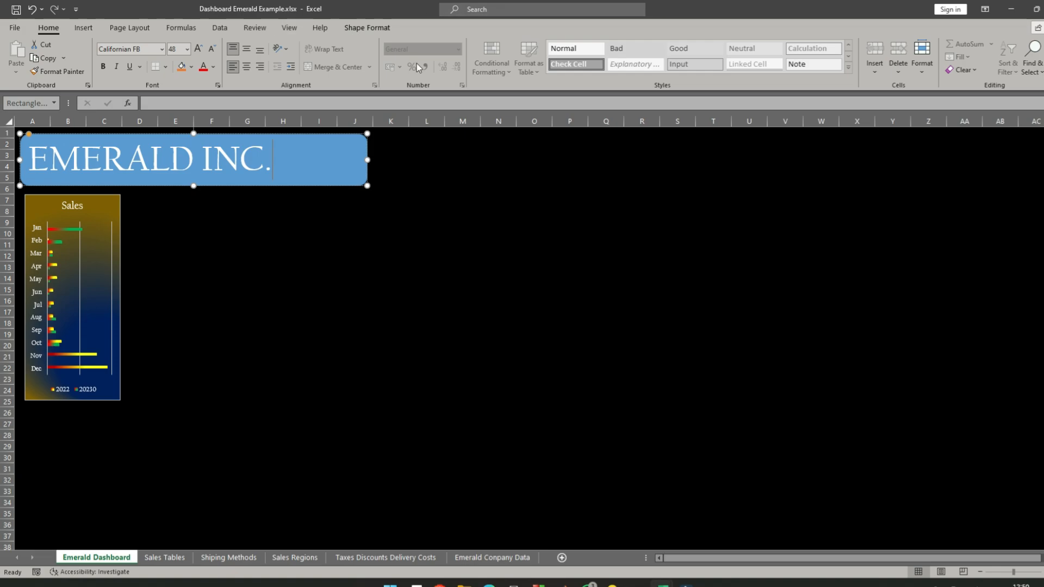
- Fill the EMERALD INC. banner with Dark Blue and narrow it to fit its text, ending in column H
left_click(192, 67)
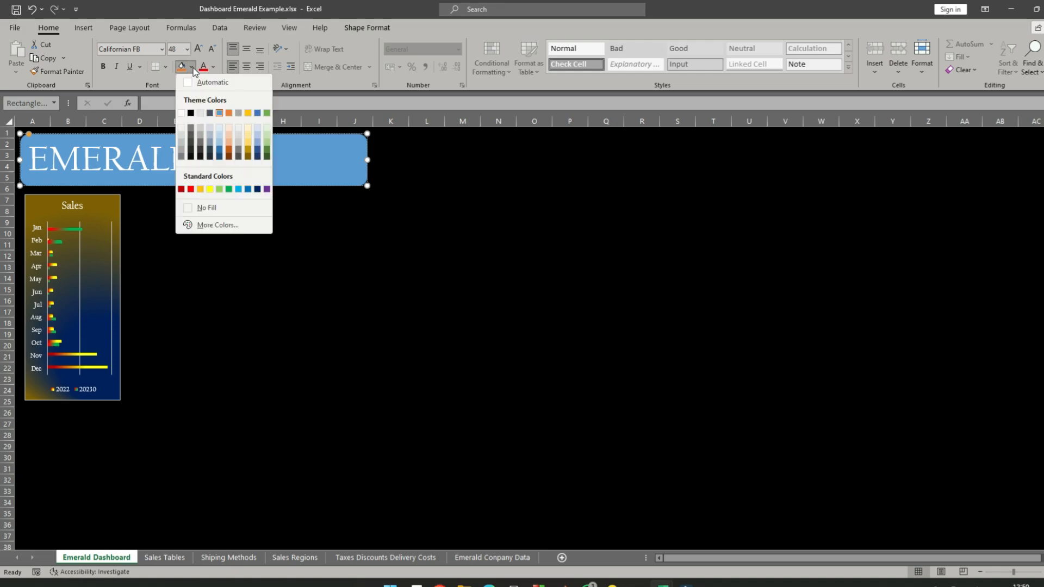
left_click(257, 189)
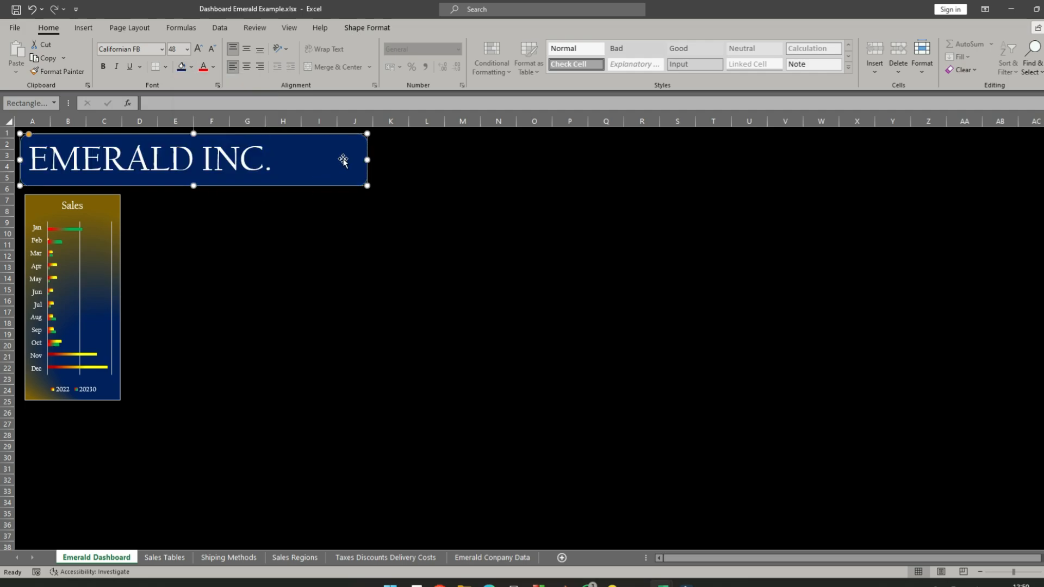
left_click_drag(367, 160, 281, 150)
left_click(319, 211)
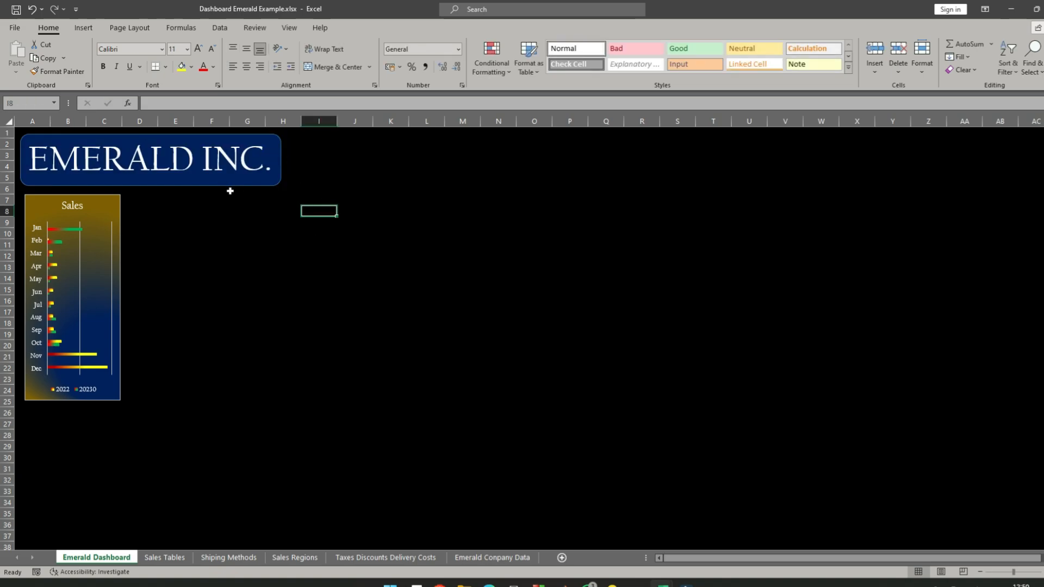
- Duplicate the EMERALD INC. banner and place the copy at about columns L to S, rows 10 to 14
left_click(231, 187)
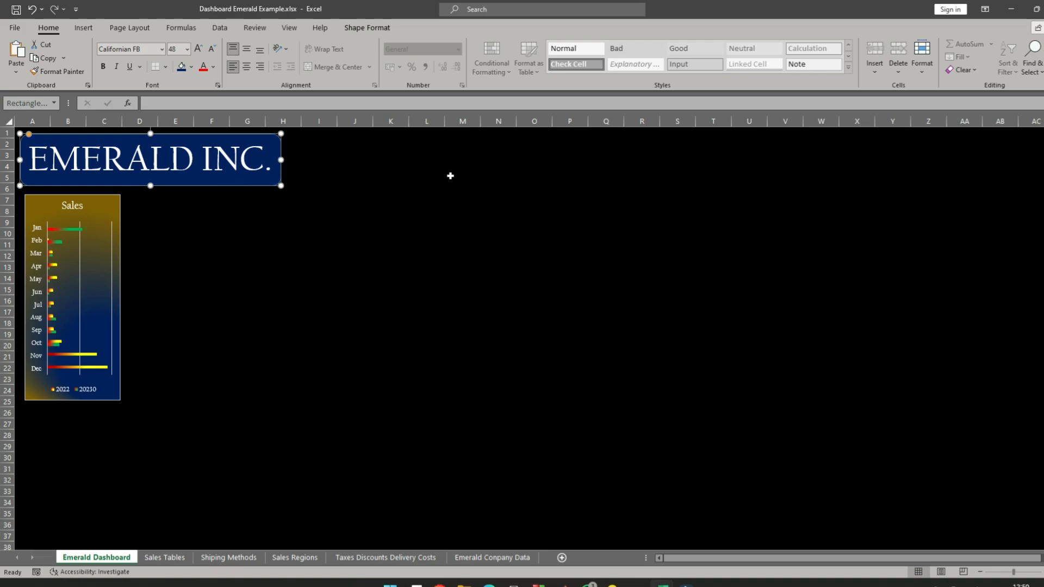
left_click(503, 143)
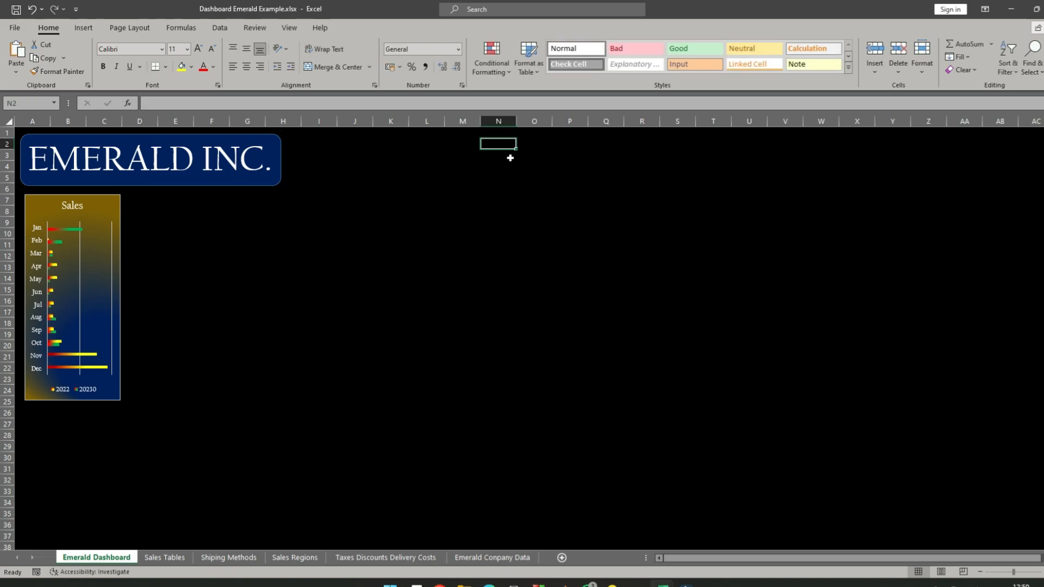
key("ctrl+v")
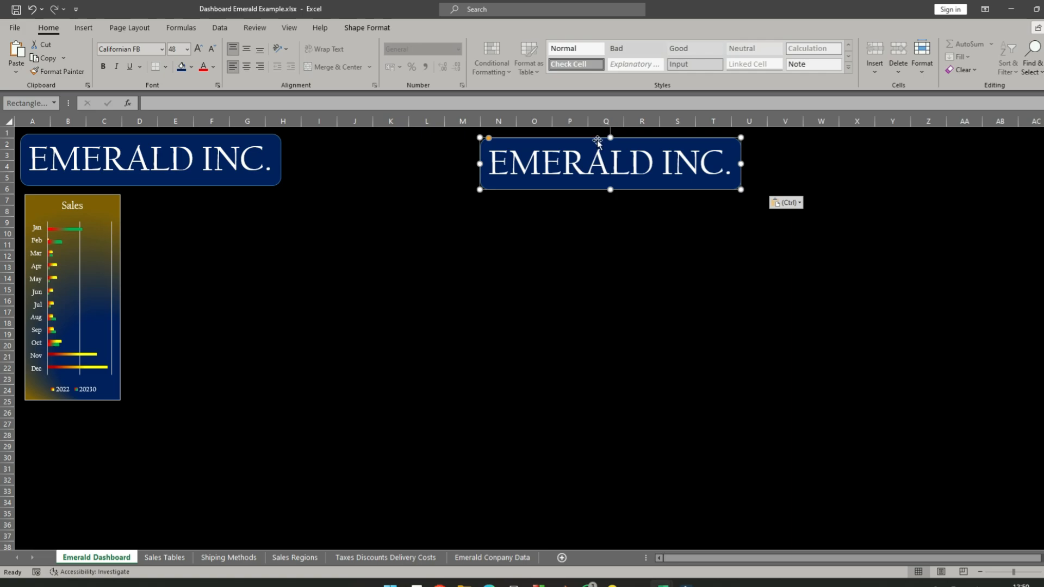
left_click_drag(597, 138, 530, 228)
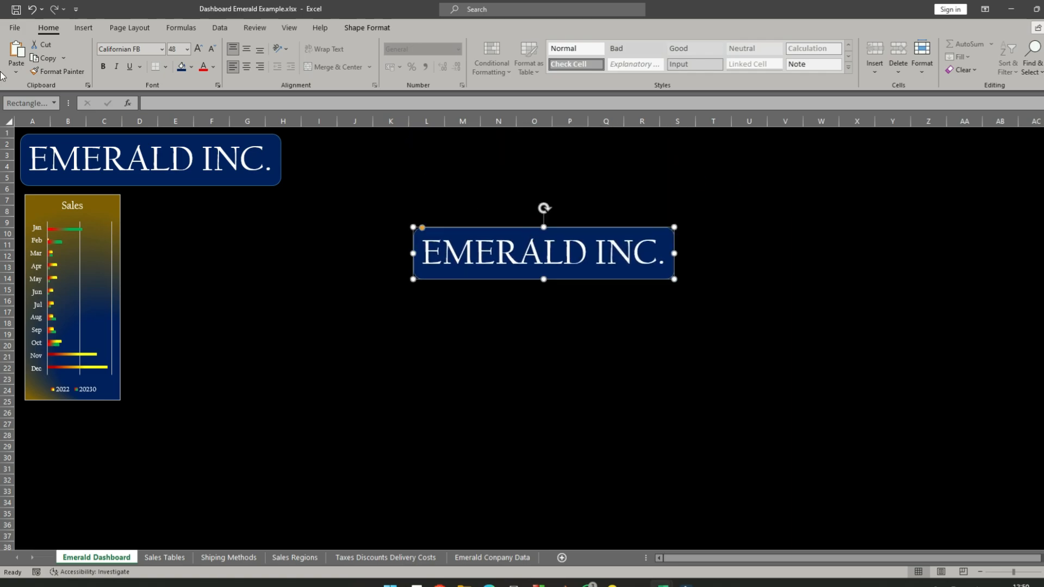
- Draw a rounded rectangle about 30.2 cm by 2.2 cm across columns K to AC, rows 1 to 5, and fill it Dark Blue
left_click(81, 28)
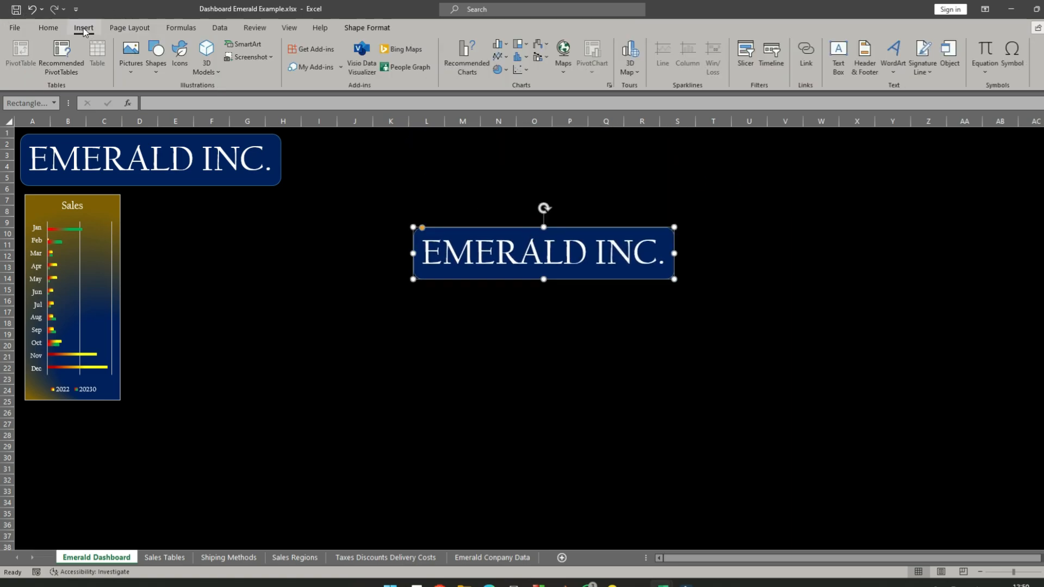
left_click(158, 62)
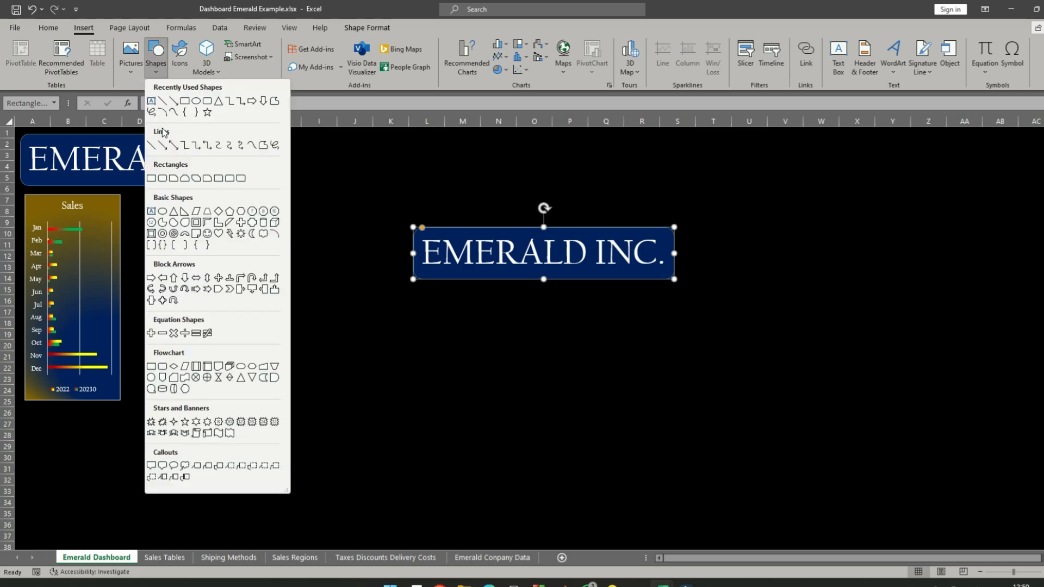
left_click(207, 104)
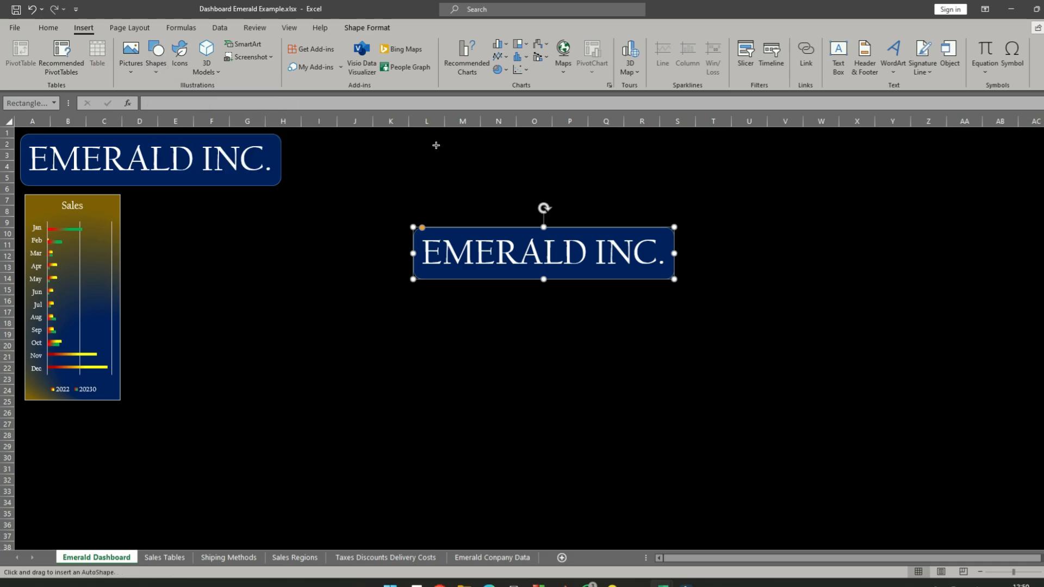
mouse_move(390, 136)
left_mouse_down()
mouse_move(808, 226)
mouse_move(1028, 183)
left_mouse_up()
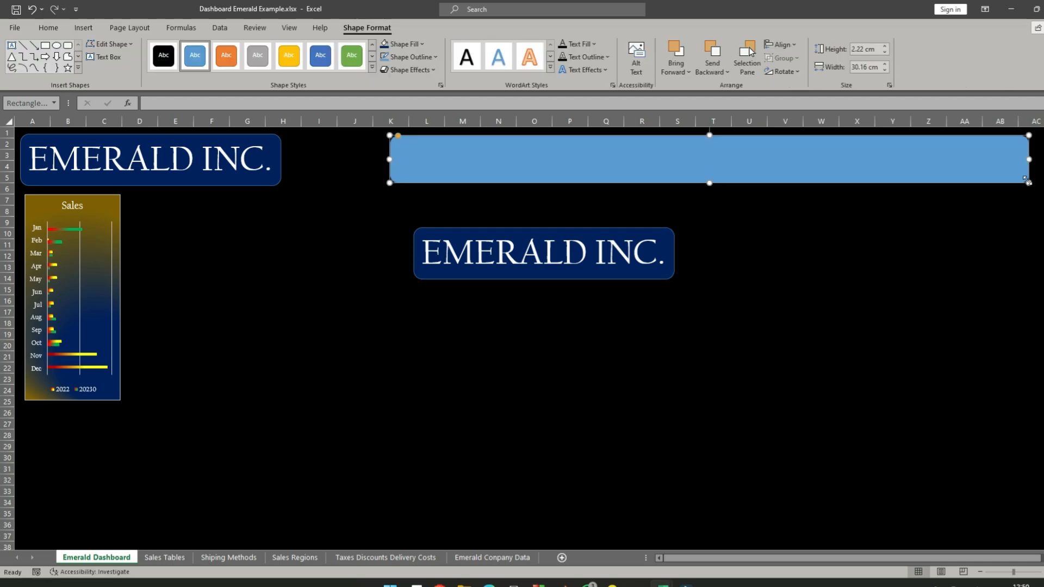
left_click(55, 32)
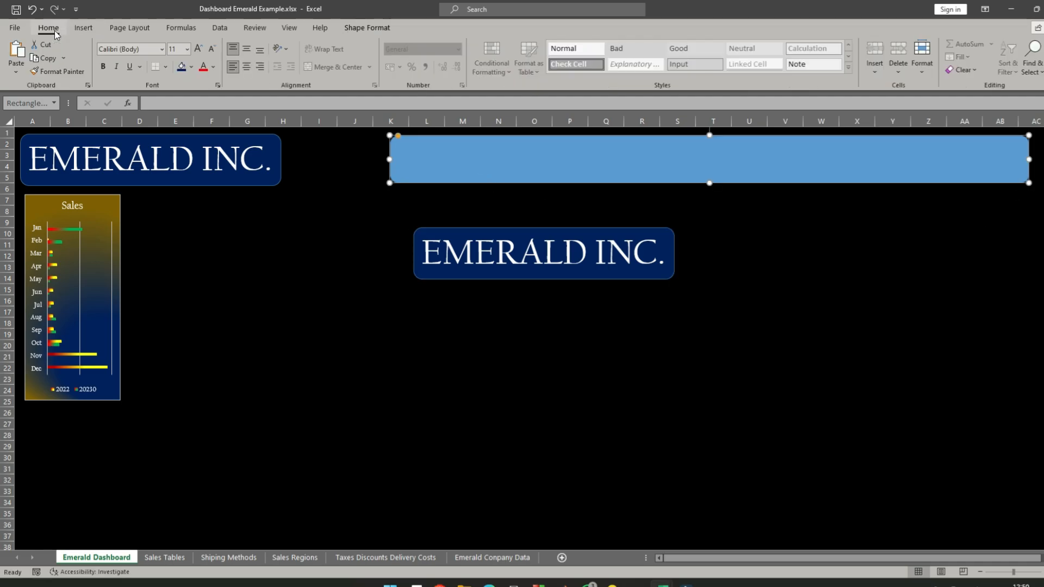
left_click(192, 67)
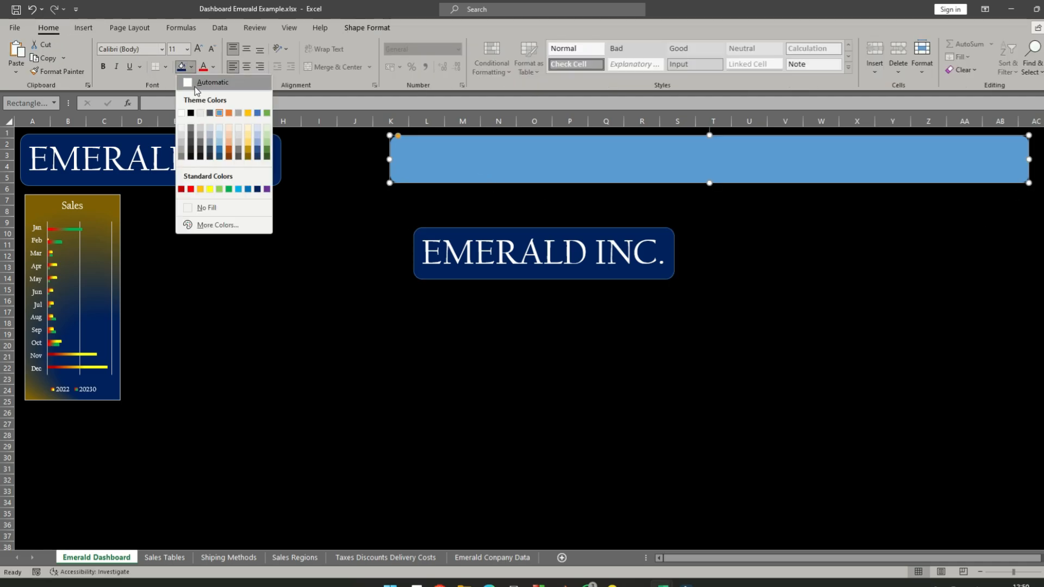
left_click(258, 189)
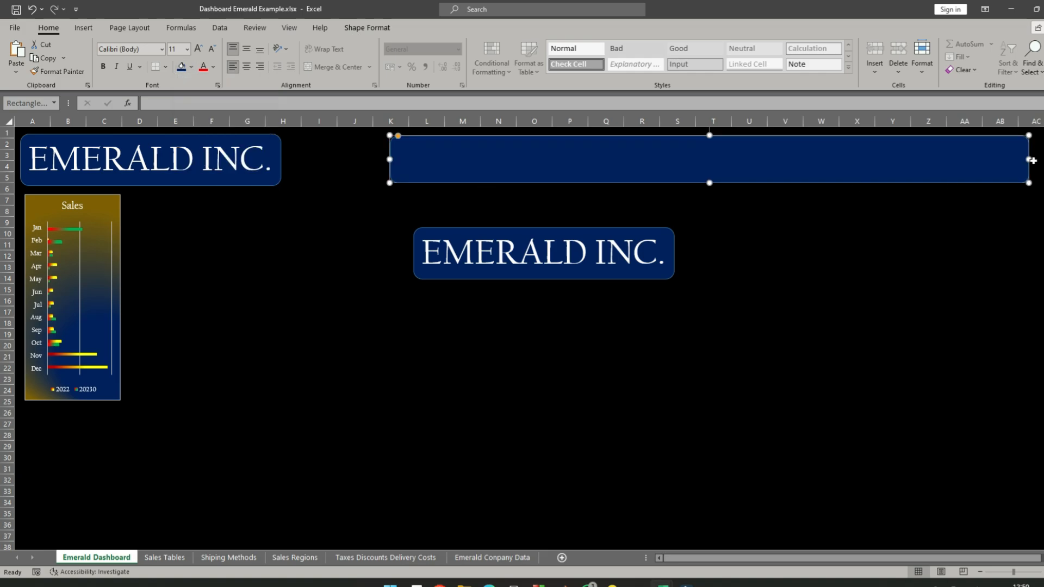
- Move the duplicated EMERALD INC. banner up over the wide header rectangle's lower edge and bring it to the front
left_click(495, 252)
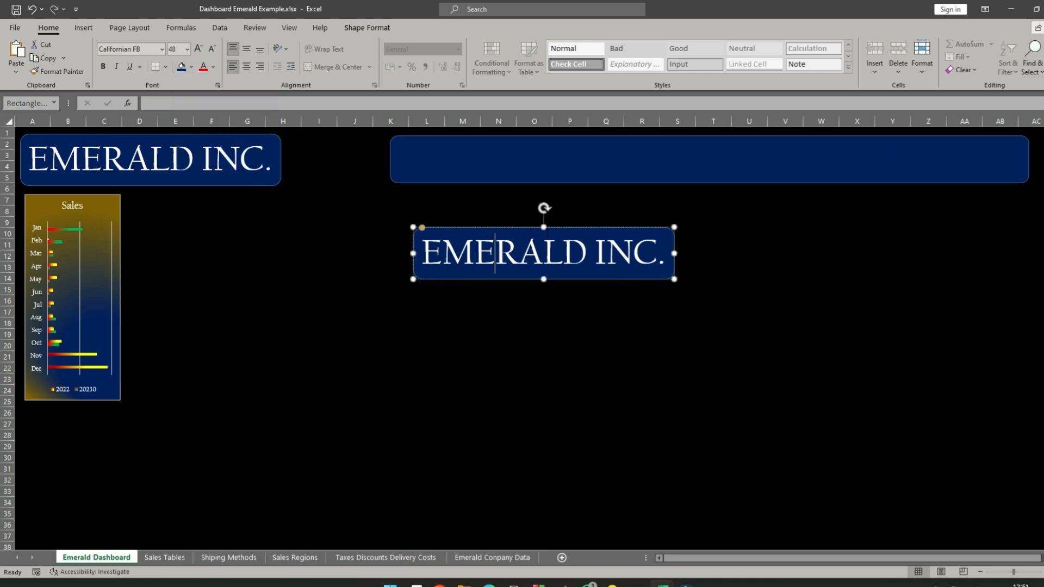
left_click_drag(554, 227, 560, 165)
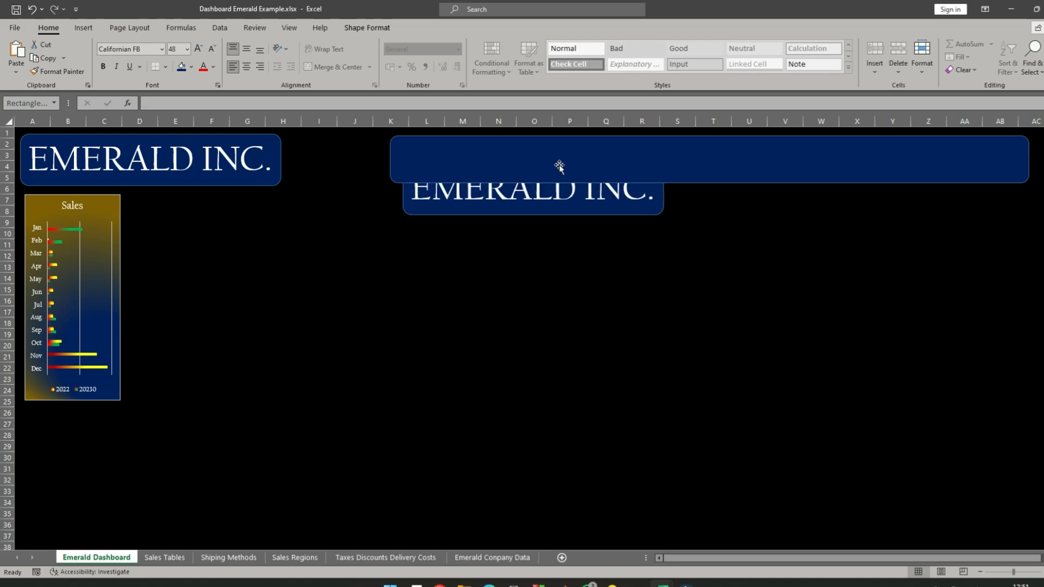
right_click(638, 212)
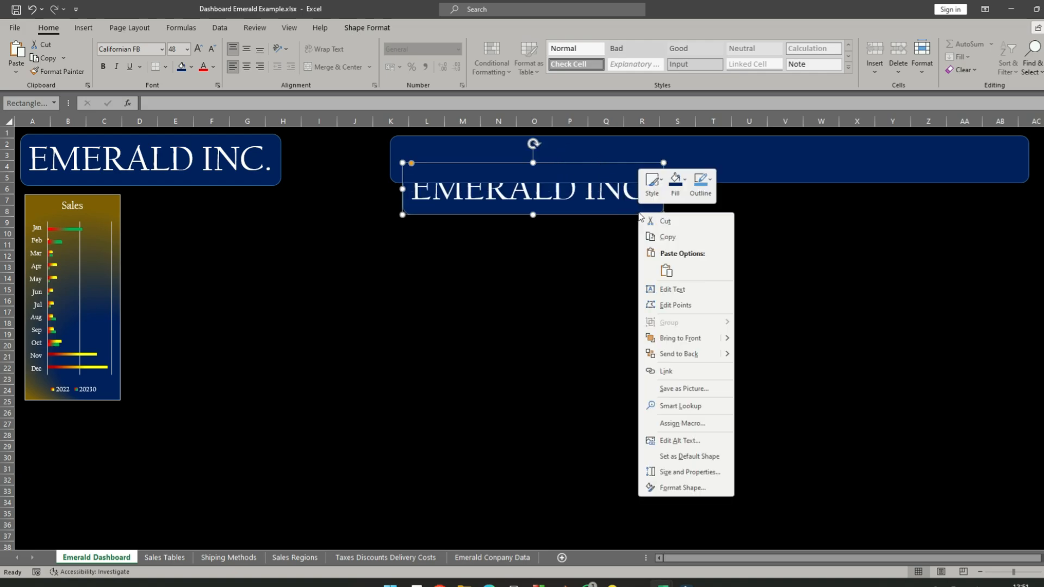
left_click(700, 340)
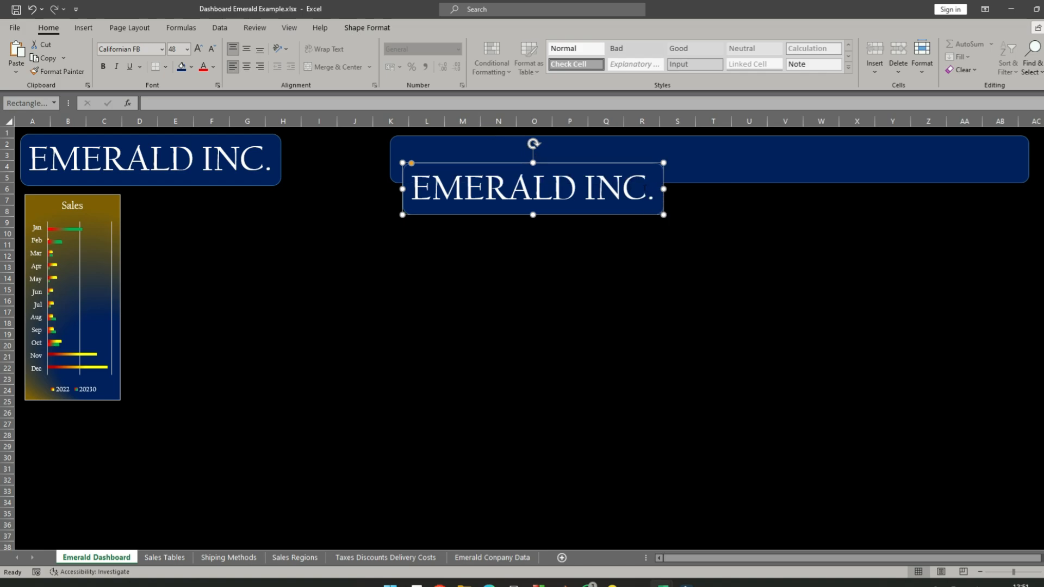
- Replace the text of the duplicated EMERALD INC. banner with "Sales"
left_click(647, 189)
key("BackSpace")
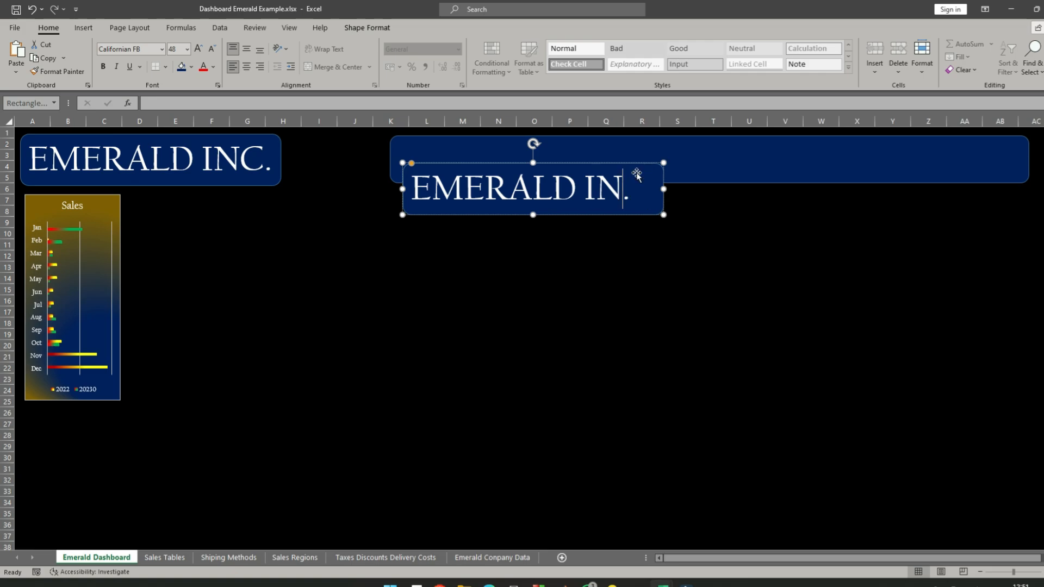
key("BackSpace")
key("BackSpace")
key("BackSpace")
key("BackSpace")
key("BackSpace")
key("BackSpace")
key("BackSpace")
key("BackSpace")
key("BackSpace")
key("BackSpace")
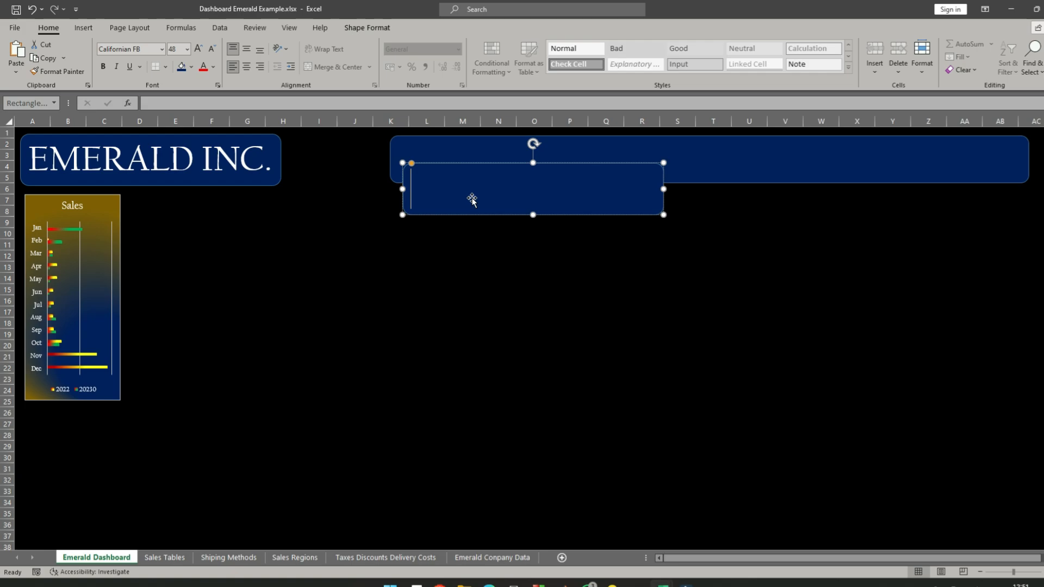
type("Sales")
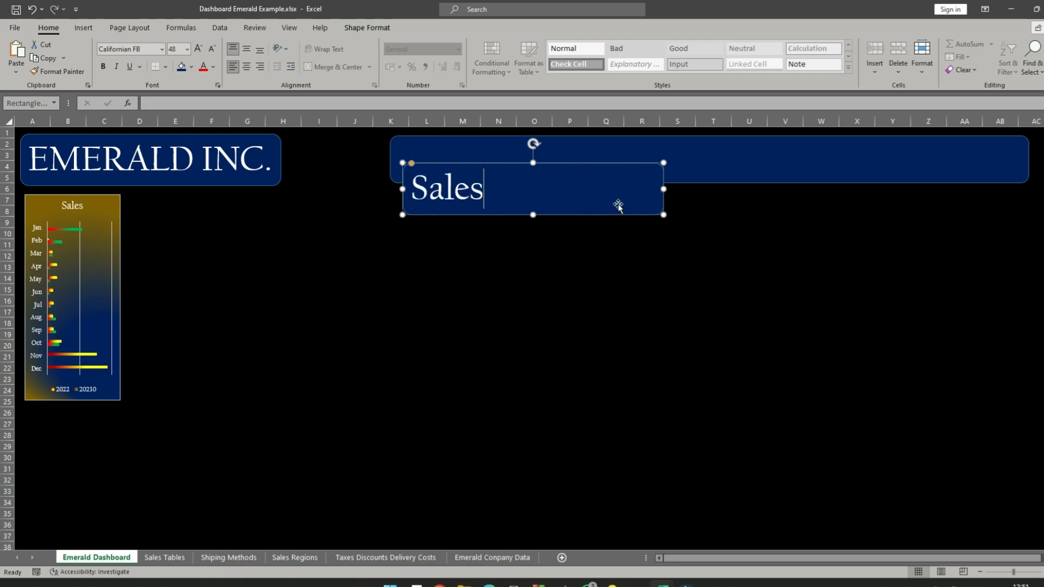
- Set the Sales label's font size to 20 and shrink its box around the text, at about columns M to N, rows 7 to 9
mouse_move(664, 191)
left_mouse_down()
mouse_move(553, 193)
mouse_move(678, 190)
left_mouse_up()
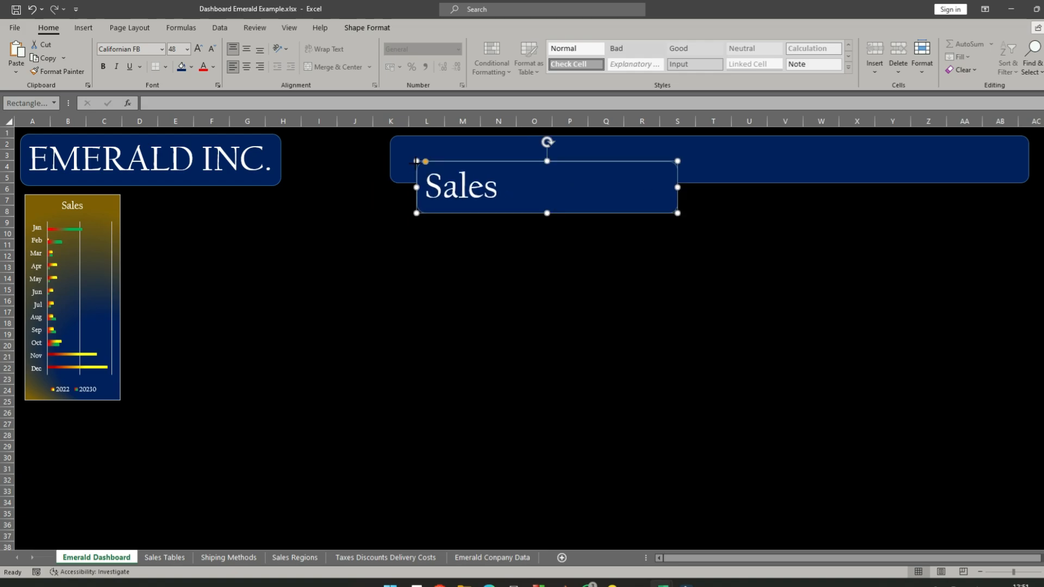
left_click_drag(416, 162, 589, 163)
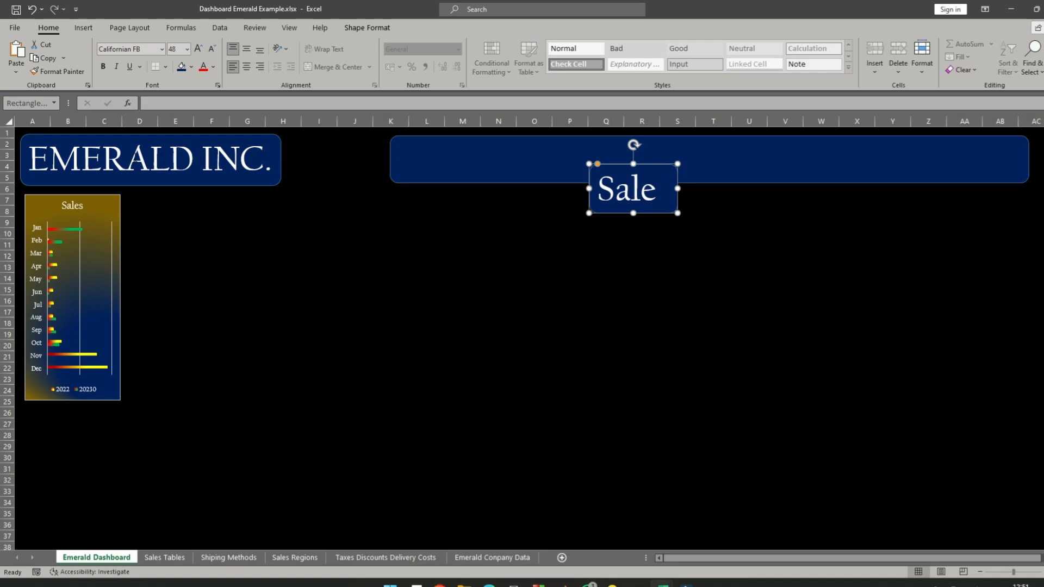
left_click(187, 49)
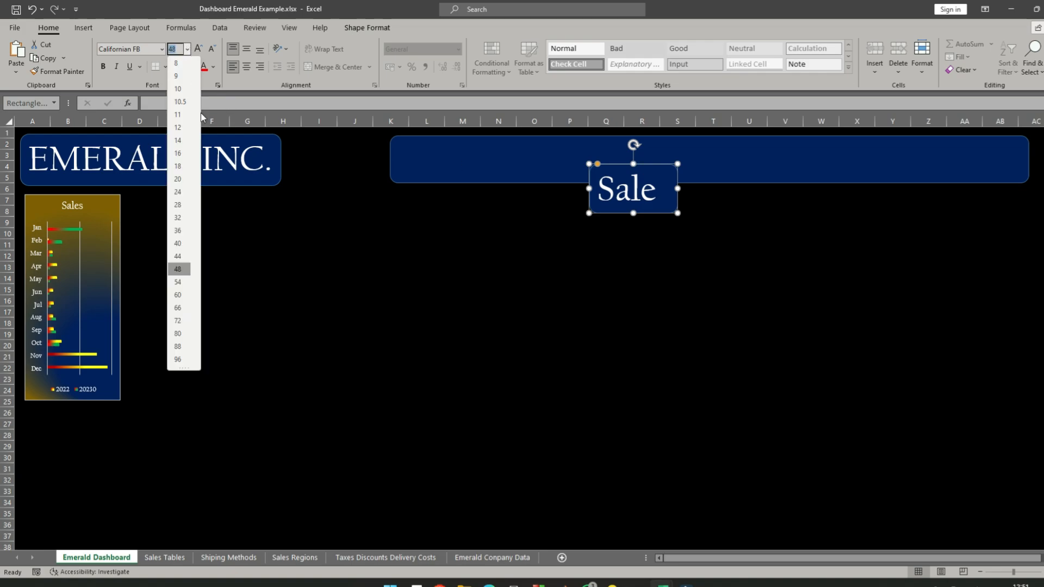
left_click(178, 179)
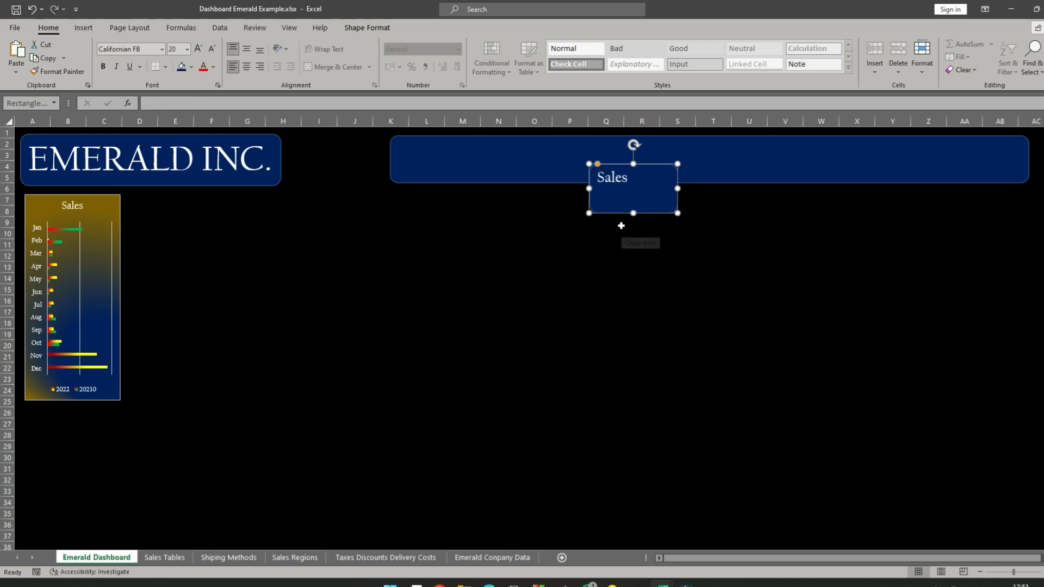
left_click_drag(633, 213, 488, 201)
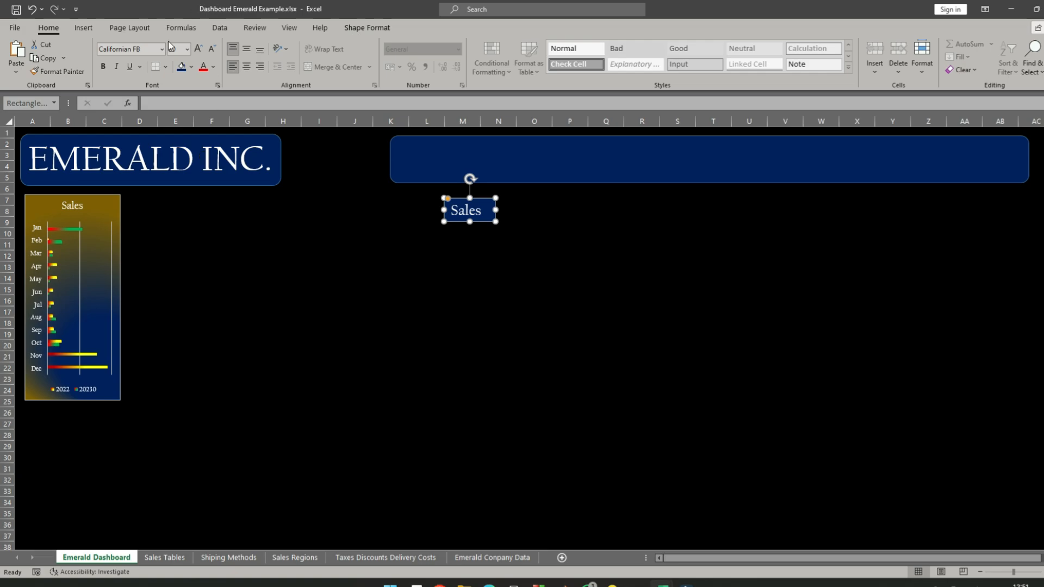
- Remove the Sales label's fill and place it inside the wide header banner at about columns K to M, rows 2 to 4
left_click(193, 68)
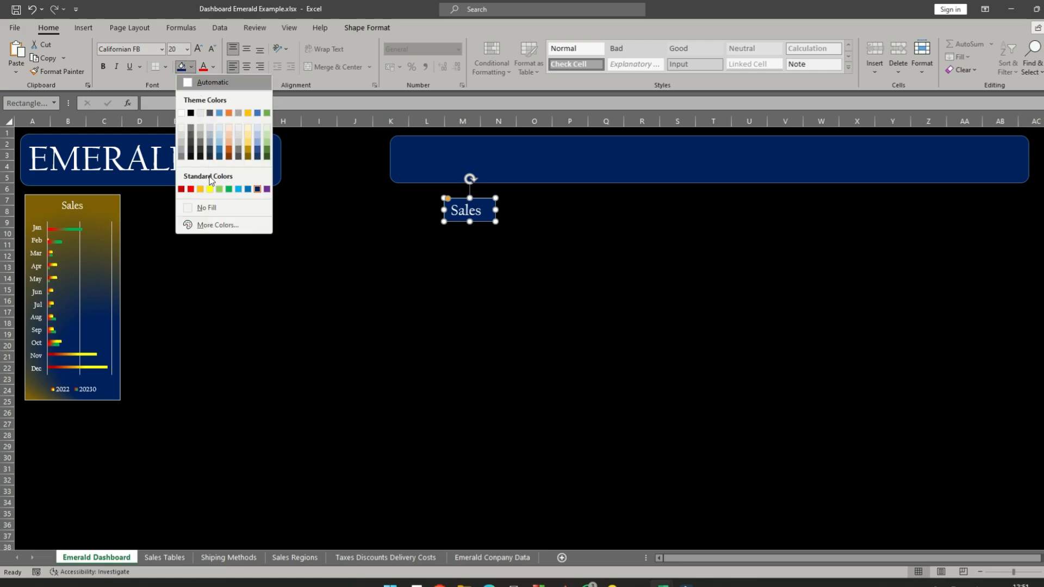
left_click(197, 207)
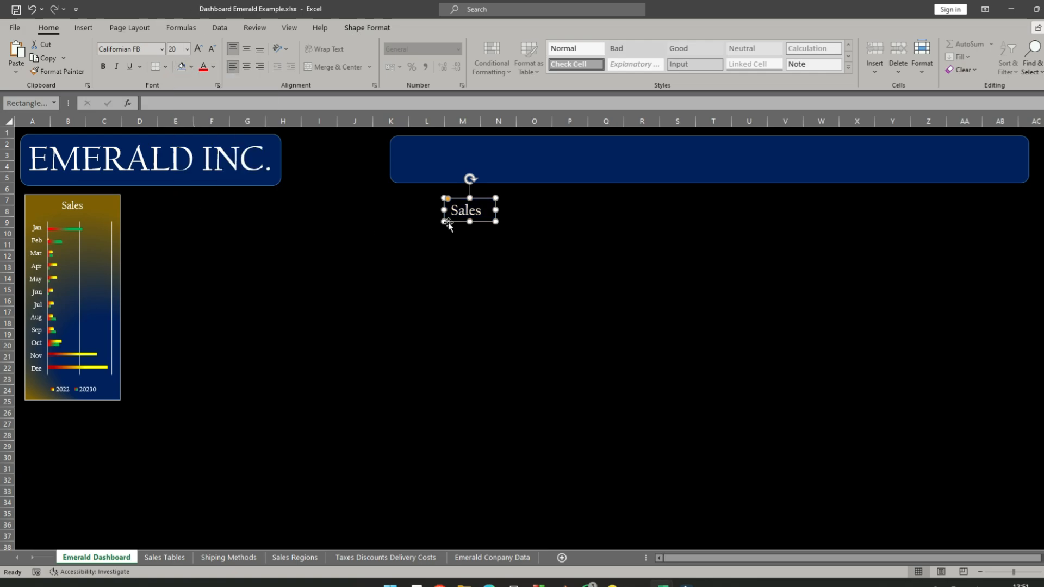
key("Escape")
left_click(484, 201)
left_click_drag(486, 199, 441, 147)
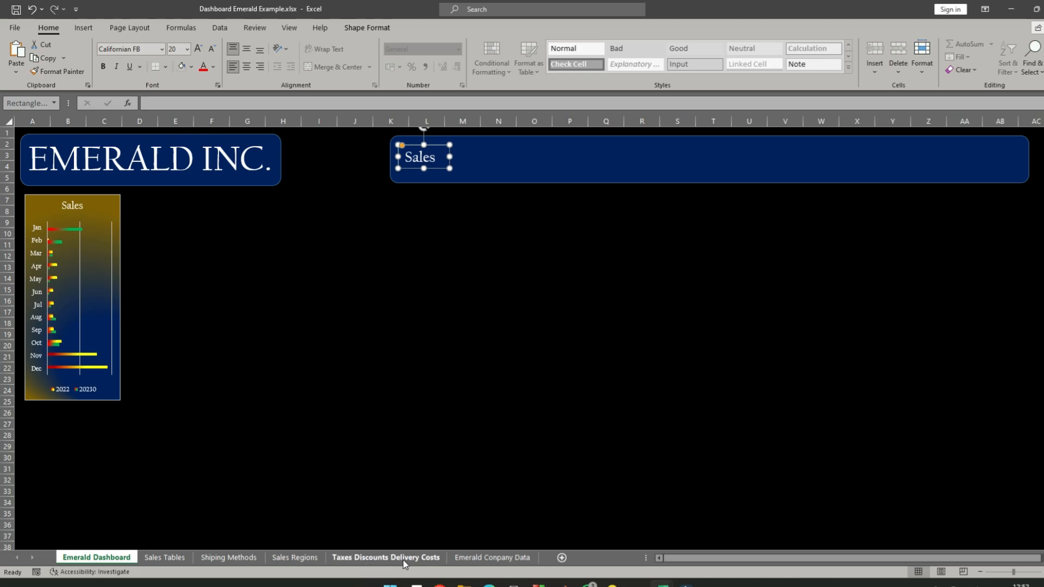
- Correct the spelling of the company data sheet's name to Emerald Company Data
left_click(504, 560)
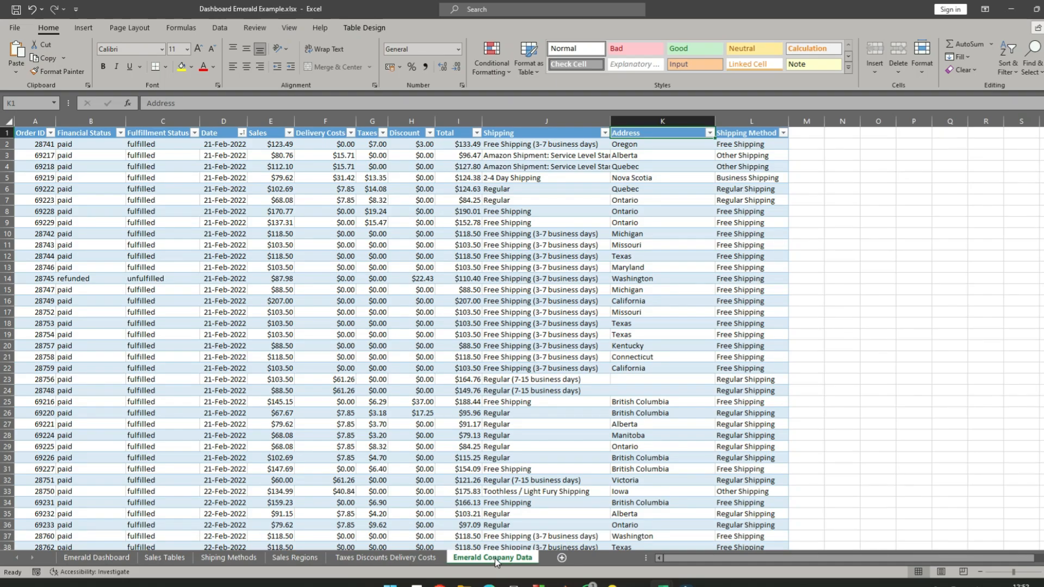
double_click(496, 559)
left_click(500, 558)
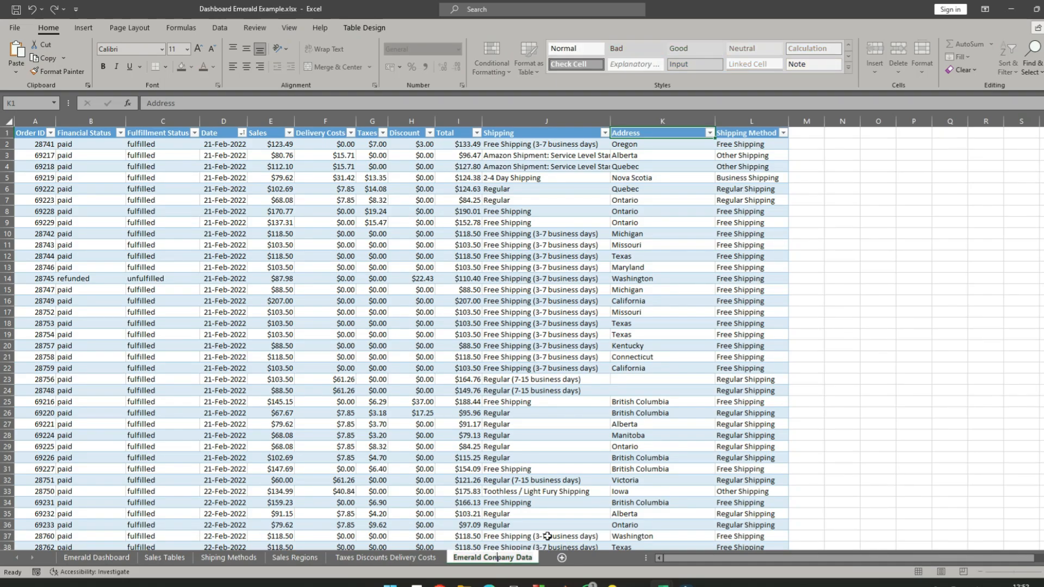
key("BackSpace")
type("m")
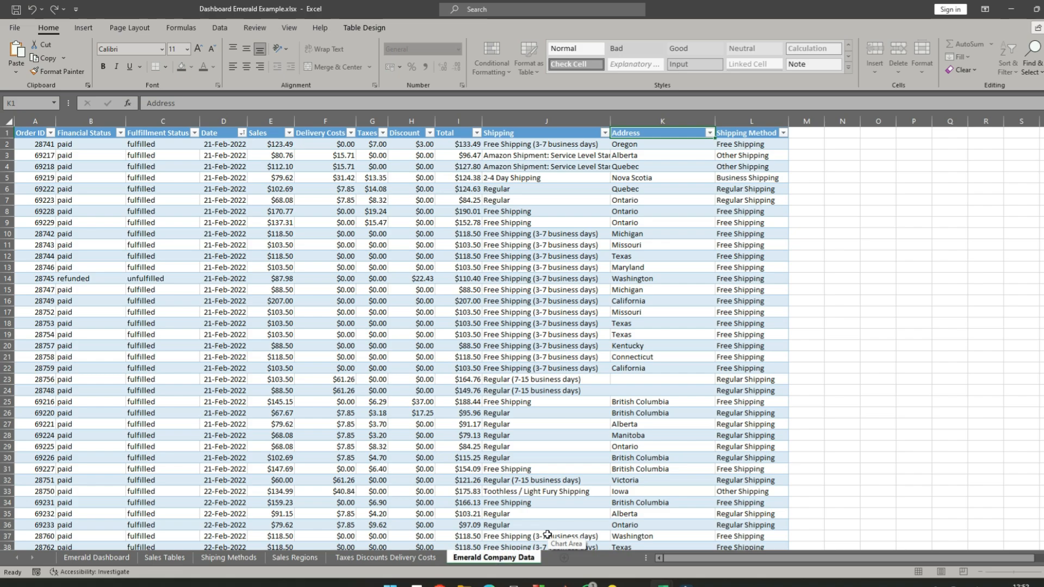
key("Return")
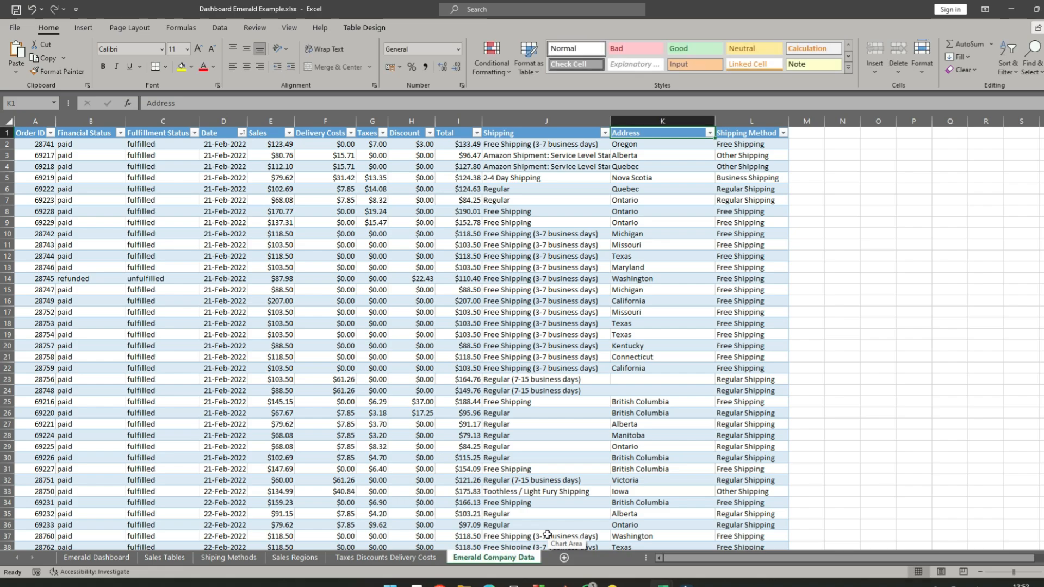
- Return to the Emerald Dashboard sheet and narrow the Sales label so its box fits the text more closely
left_click(87, 560)
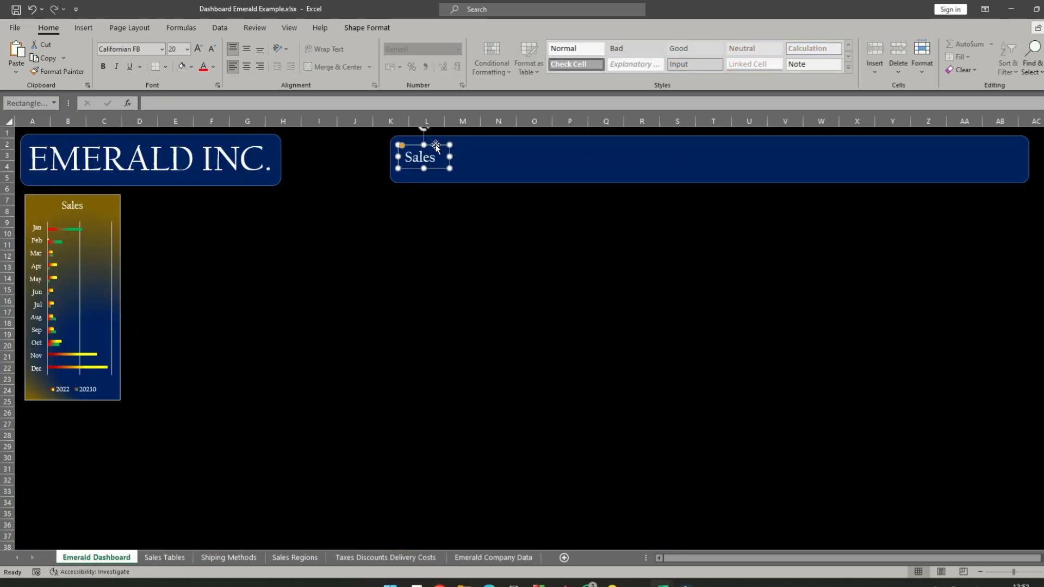
left_click_drag(449, 157, 443, 157)
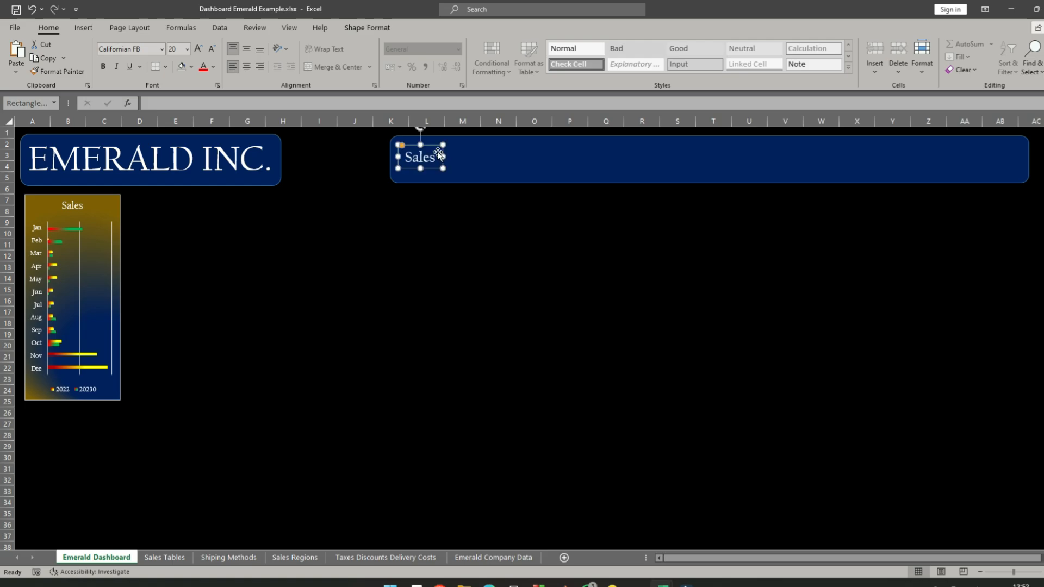
left_click(188, 49)
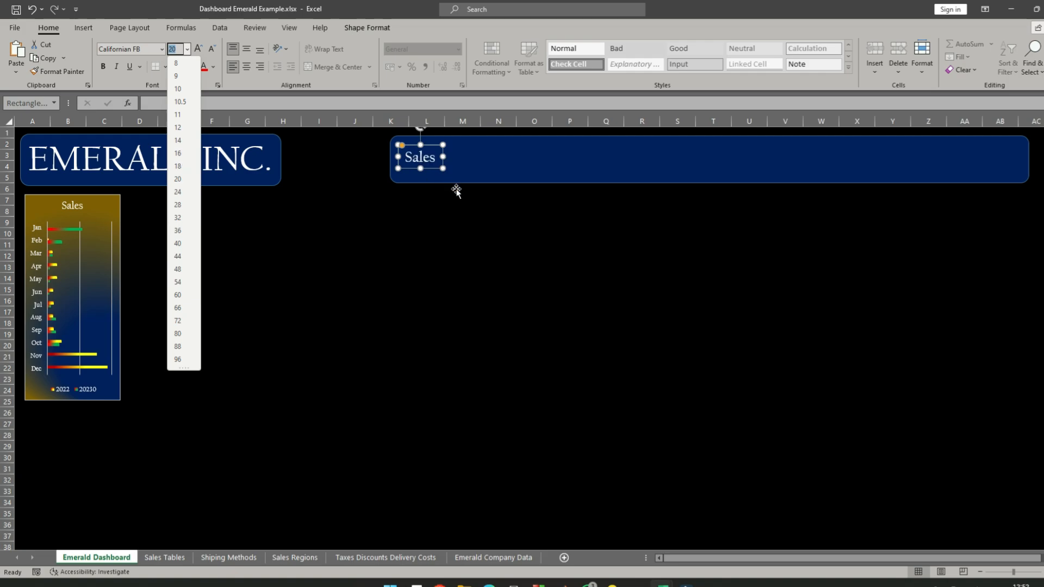
left_click(459, 207)
left_click(438, 203)
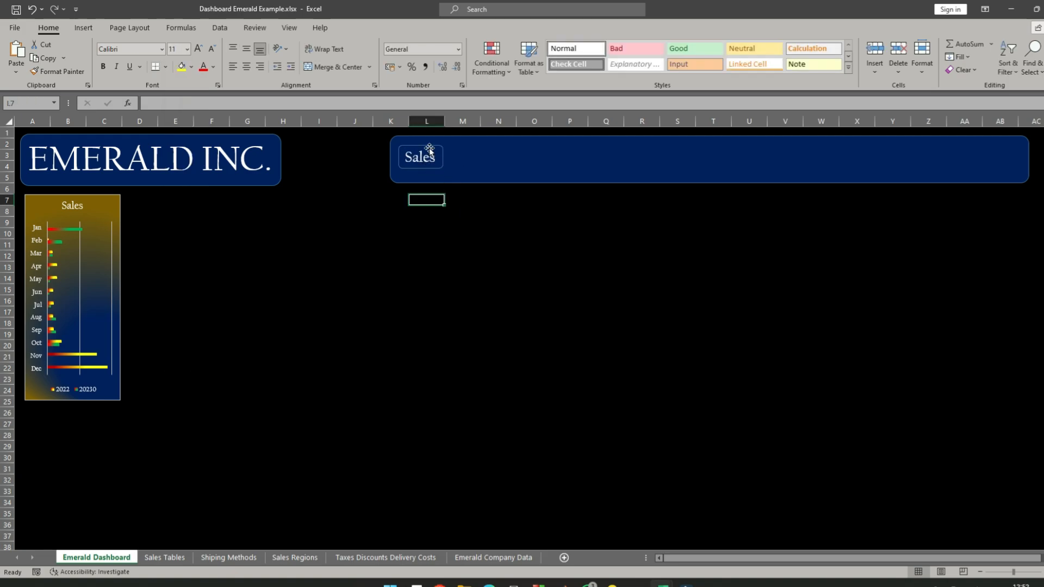
- Make six duplicates of the Sales label in the wide header banner
left_click(428, 148)
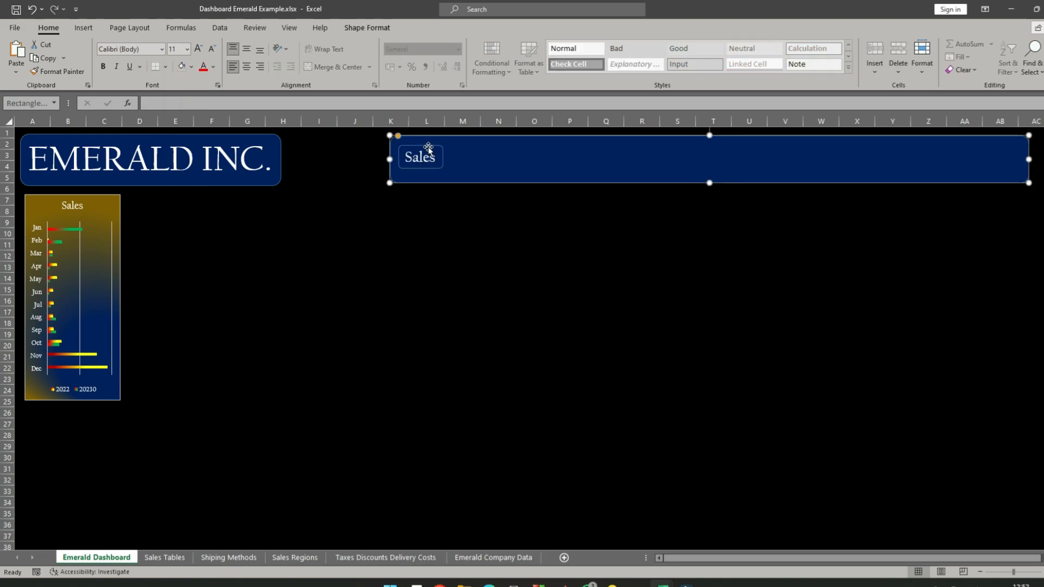
left_click(440, 240)
left_click(442, 157)
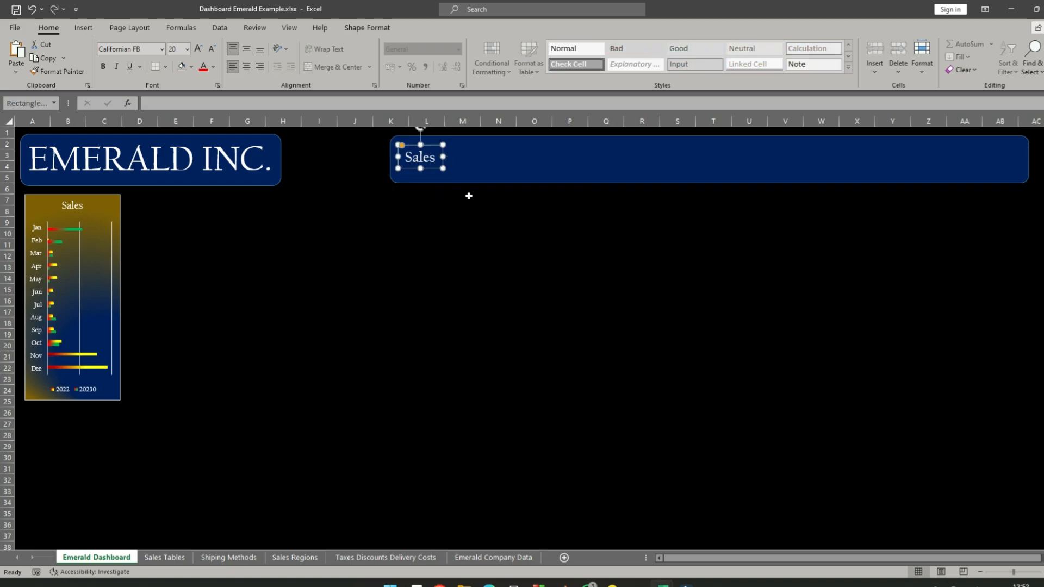
key("ctrl+d")
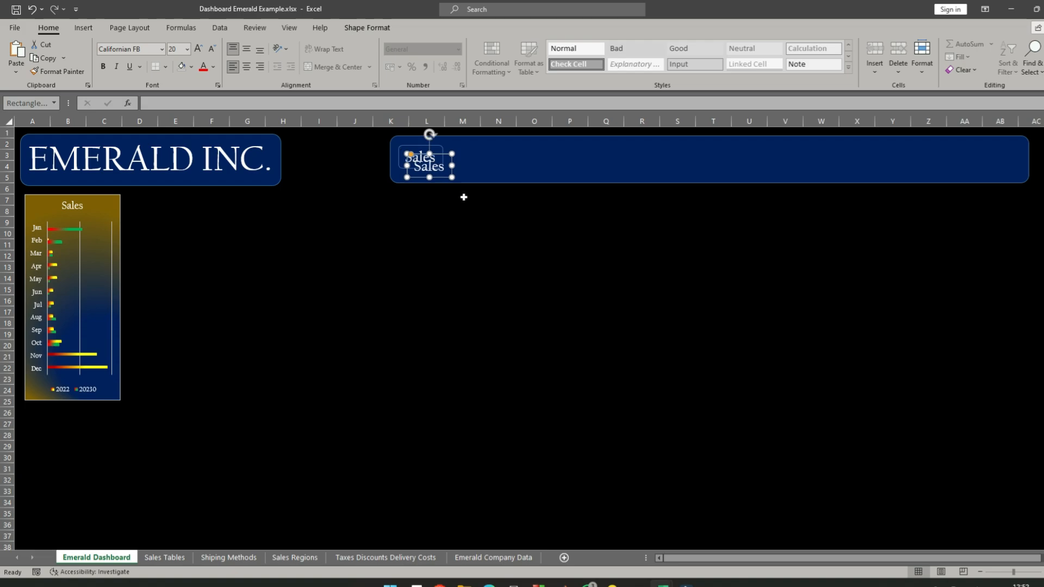
key("ctrl+d")
key("ctrl+d")
key("ctrl+d")
key("ctrl+d")
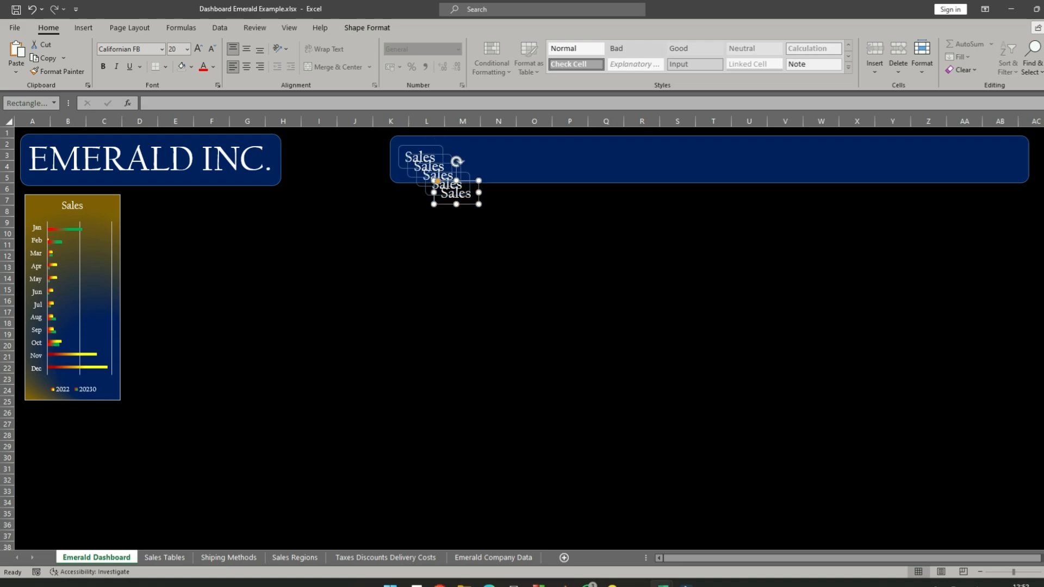
key("ctrl+d")
left_click(534, 222)
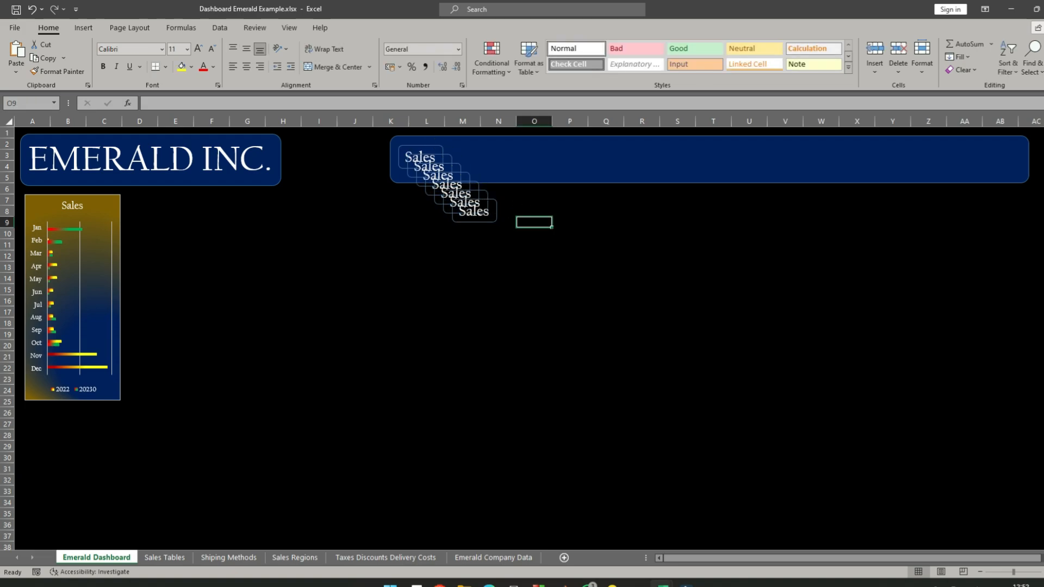
- Spread five of the overlapping Sales labels out along the wide header banner, from about column Q to column AA
left_click_drag(488, 200, 946, 155)
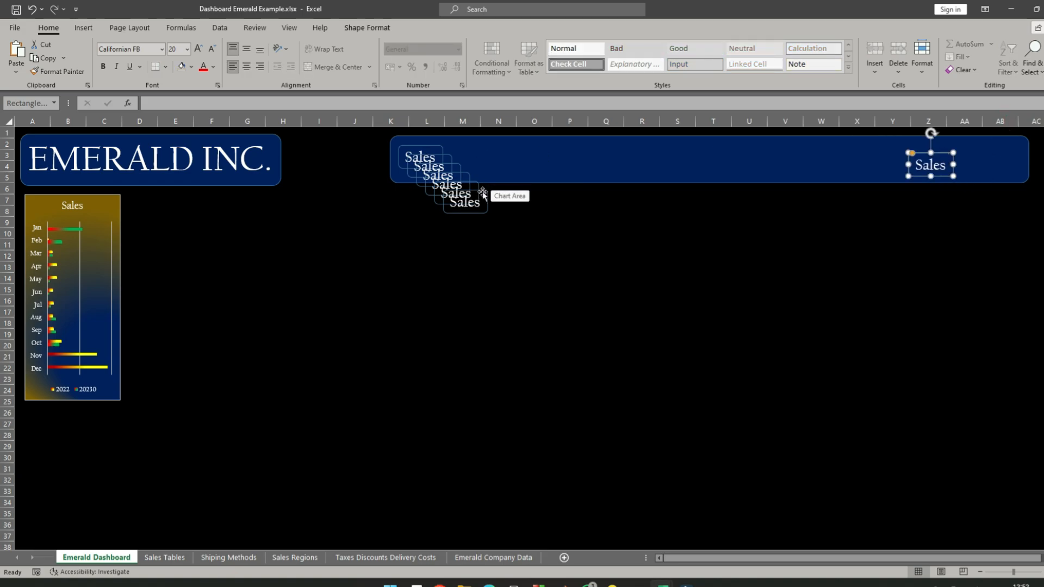
left_click_drag(481, 191, 865, 144)
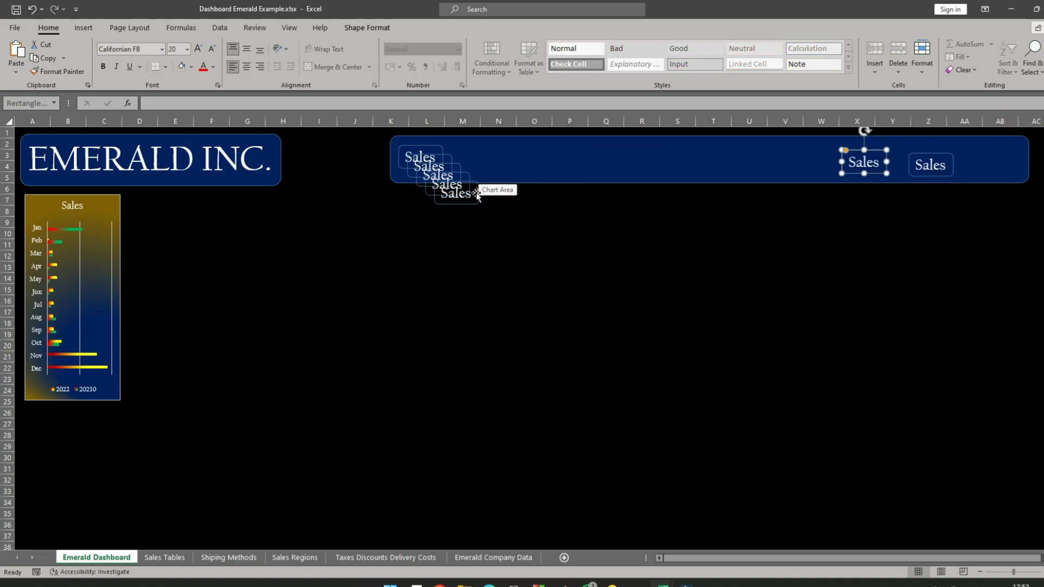
left_click_drag(477, 193, 764, 158)
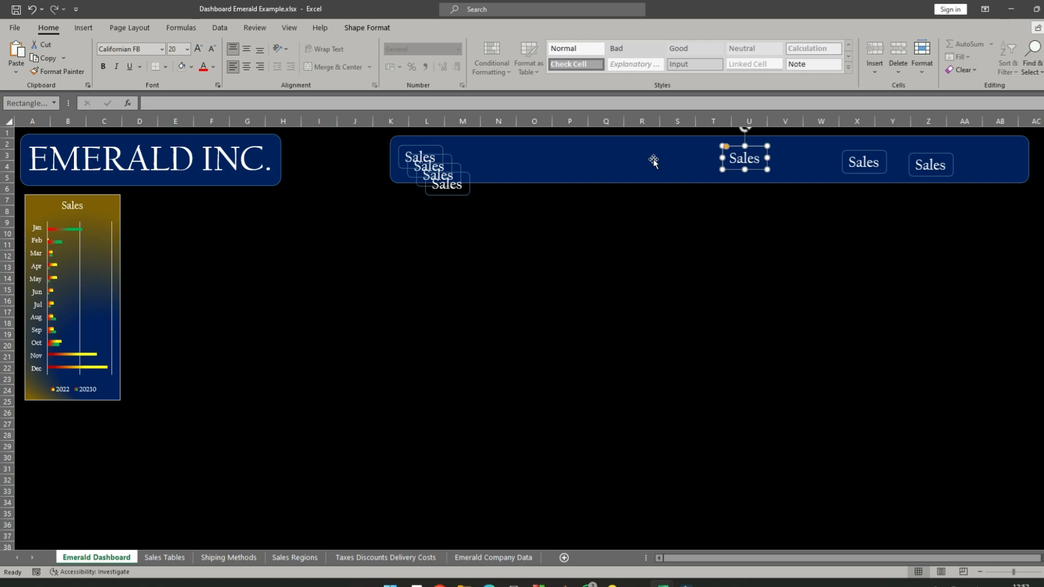
mouse_move(467, 178)
left_mouse_down()
mouse_move(615, 161)
mouse_move(459, 176)
left_mouse_up()
left_click_drag(460, 177, 461, 177)
left_click(468, 193)
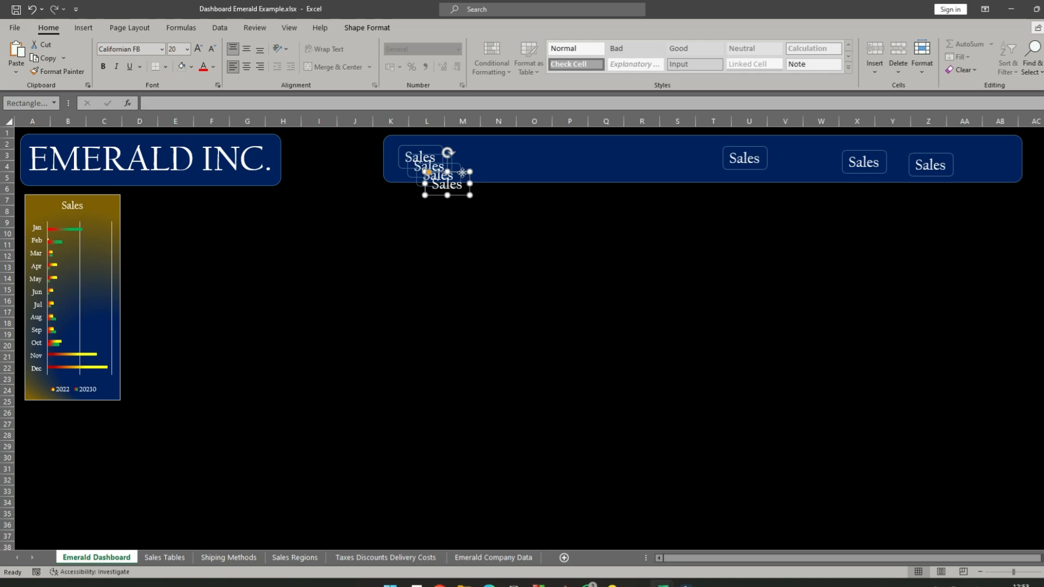
left_click_drag(462, 172, 679, 162)
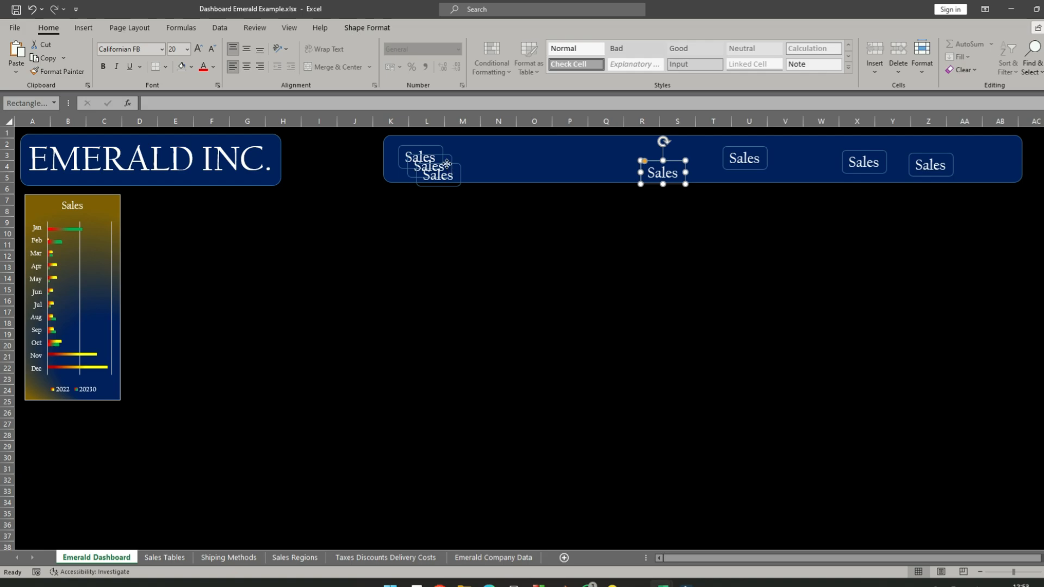
left_click_drag(446, 163, 620, 162)
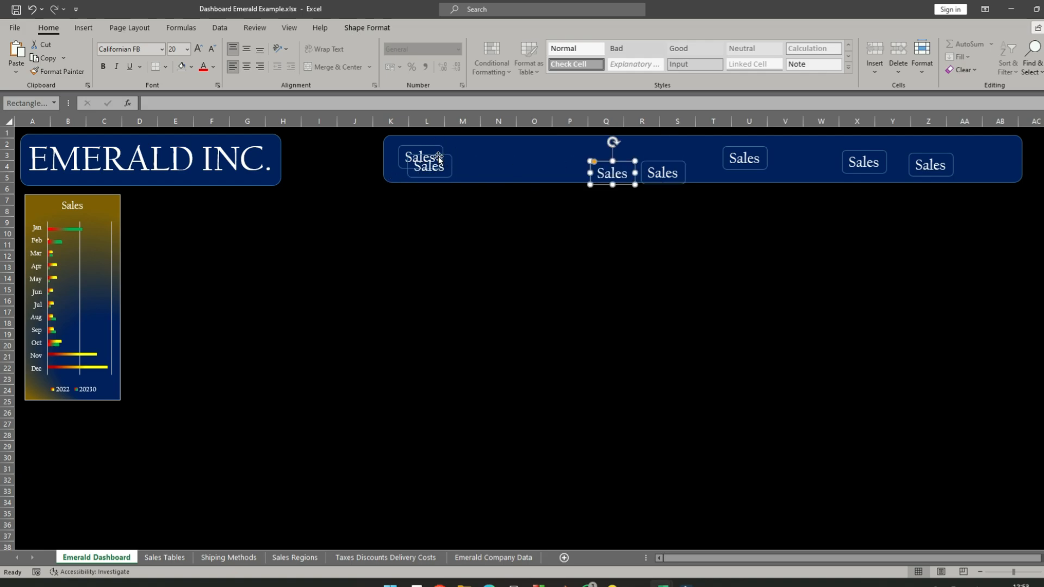
- Shift the wide header banner to start at column J and place a Sales label inside its left end, over column K
left_click_drag(439, 158, 414, 158)
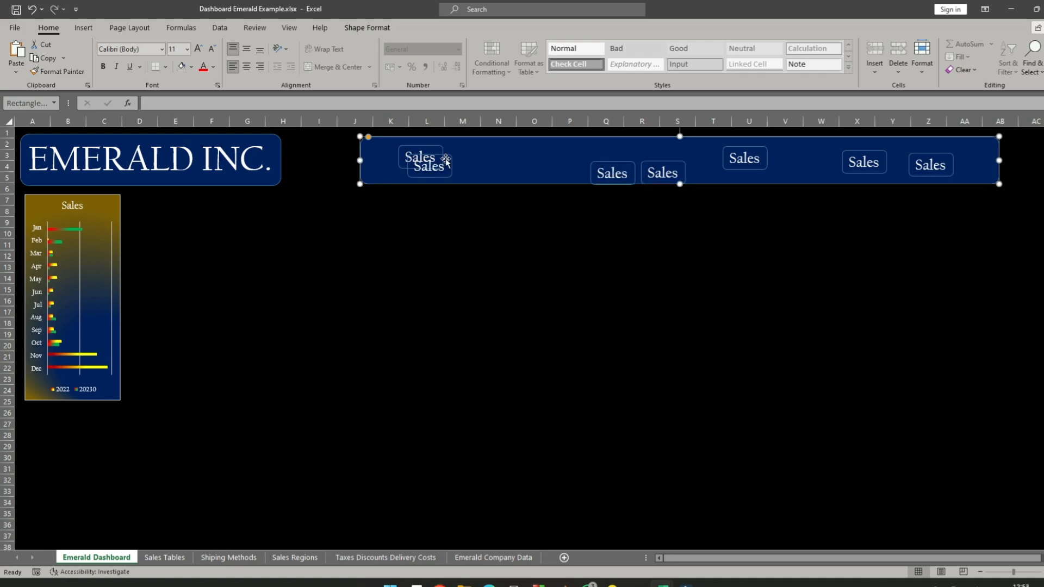
left_click(448, 170)
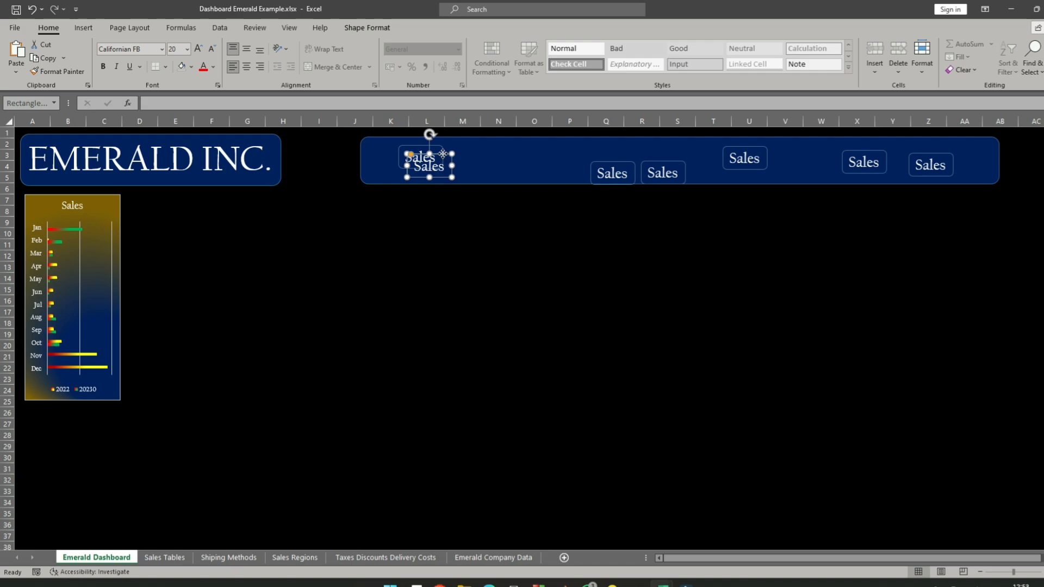
left_click_drag(443, 153, 400, 144)
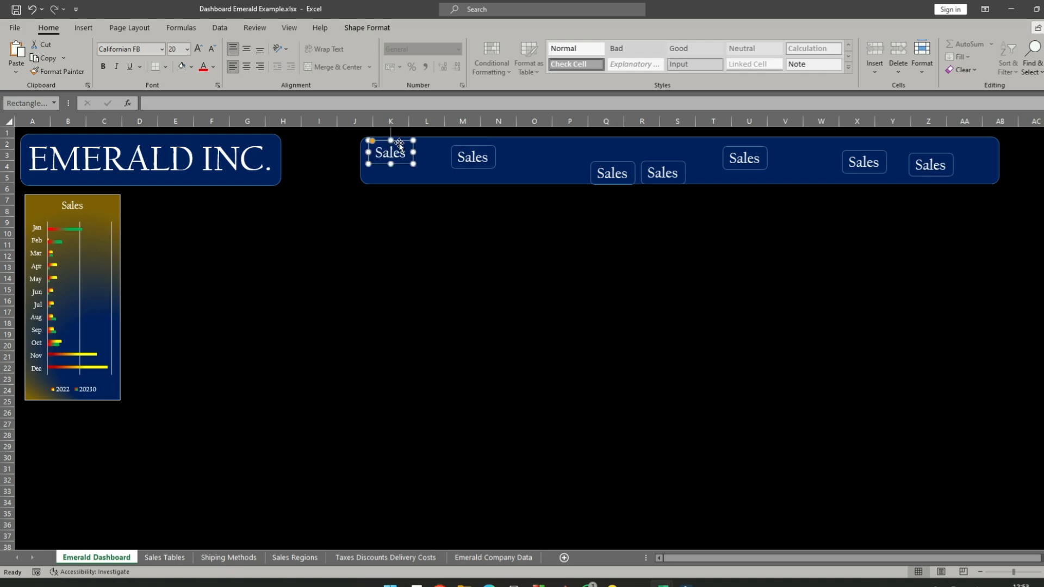
mouse_move(473, 145)
left_mouse_down()
mouse_move(449, 146)
mouse_move(474, 139)
left_mouse_up()
left_click(476, 146)
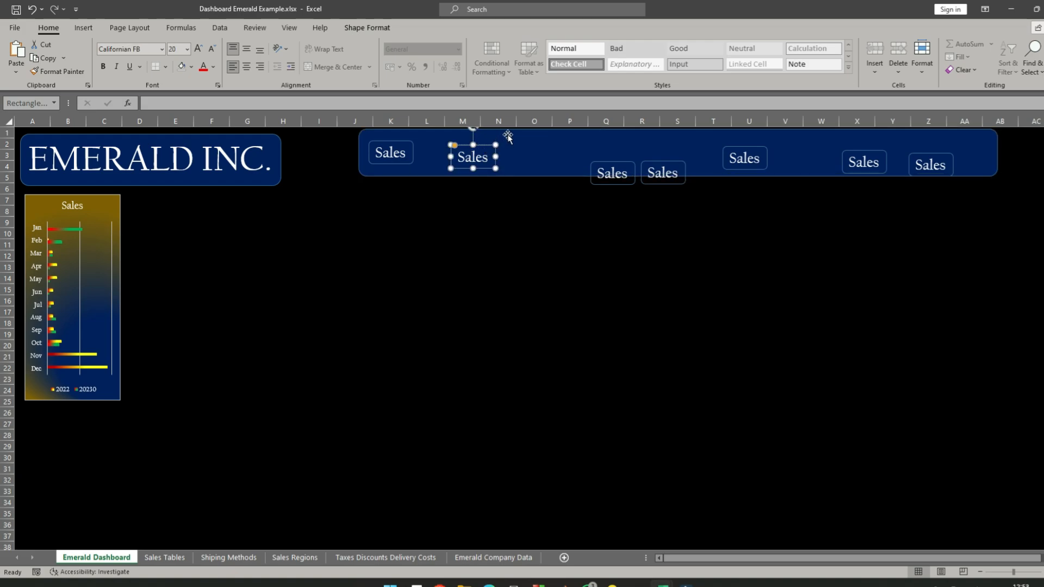
mouse_move(505, 139)
left_mouse_down()
mouse_move(511, 145)
mouse_move(502, 140)
left_mouse_up()
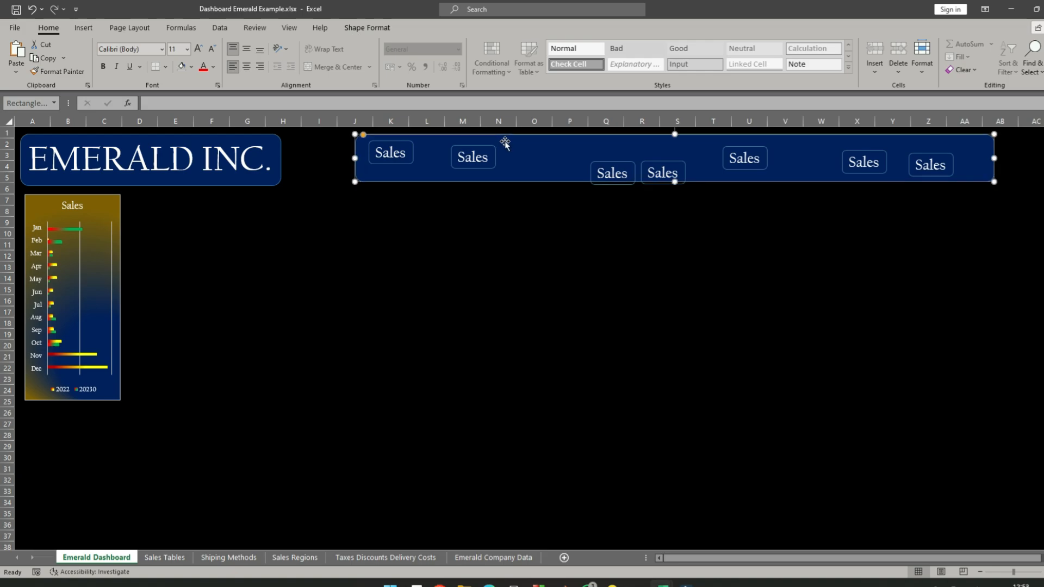
- Place the second label beside the Sales label, change its text to Shipping Methods, and widen its box to fit on one line
left_click(476, 148)
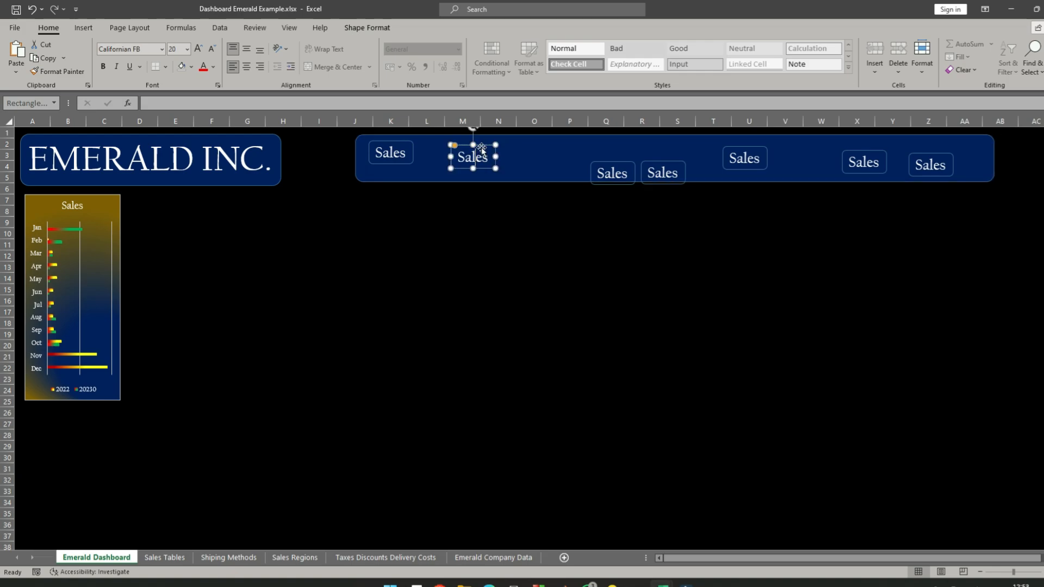
left_click_drag(481, 147, 455, 142)
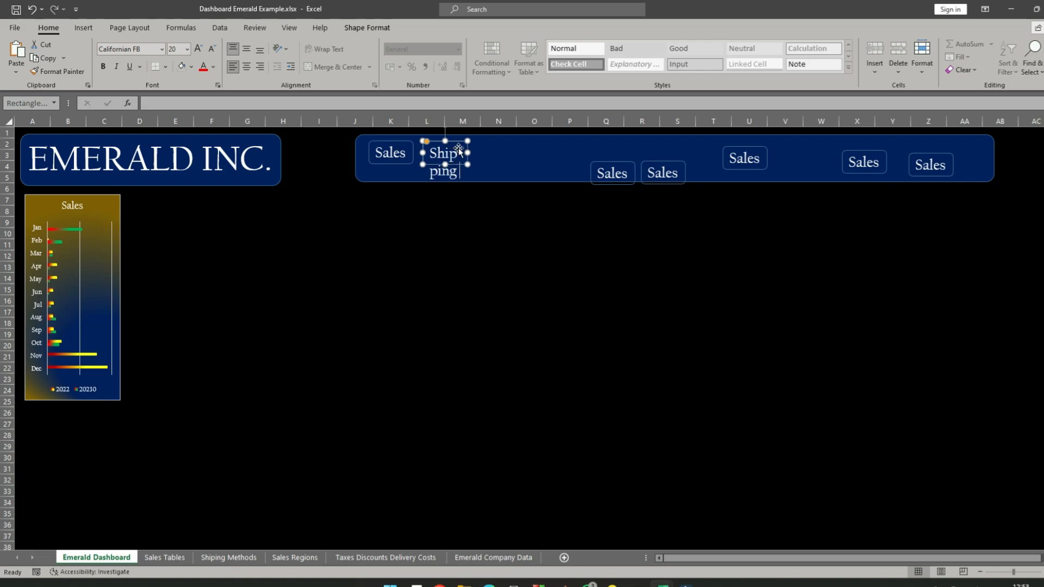
type("Methi")
key("BackSpace")
type("ods")
left_click_drag(467, 155, 505, 153)
left_click(408, 144)
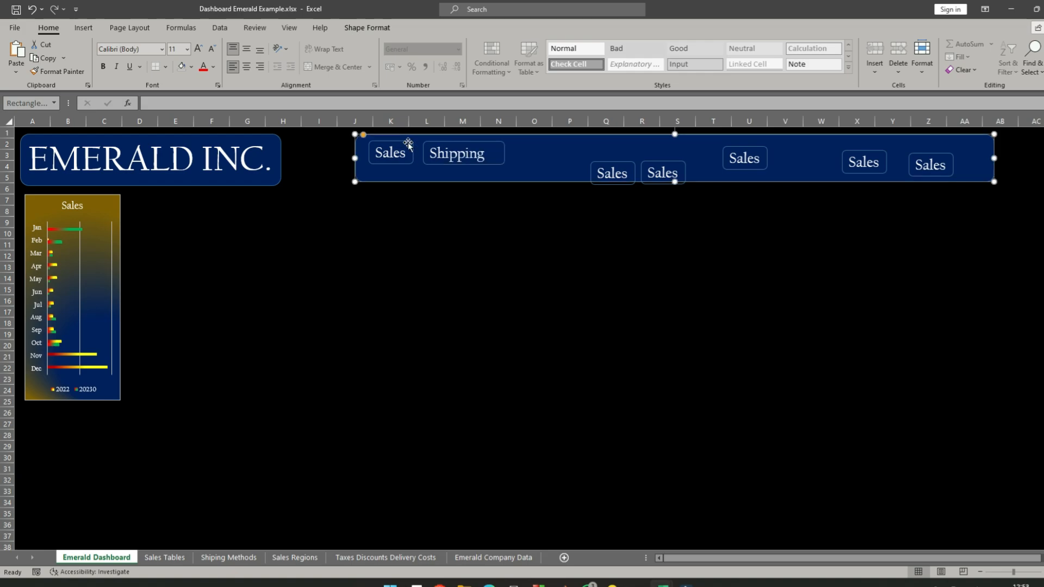
left_click(397, 153)
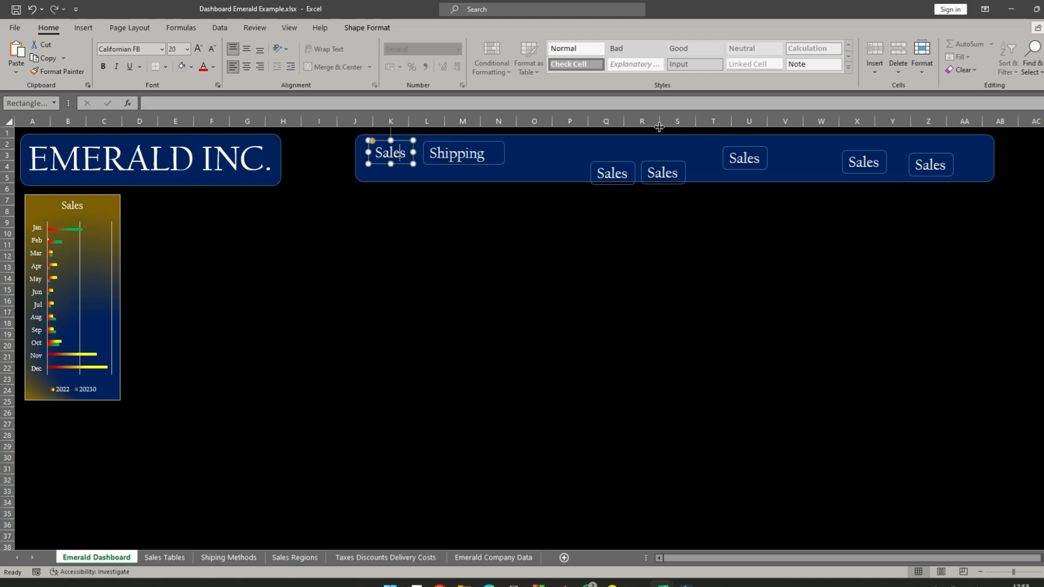
left_click(488, 156)
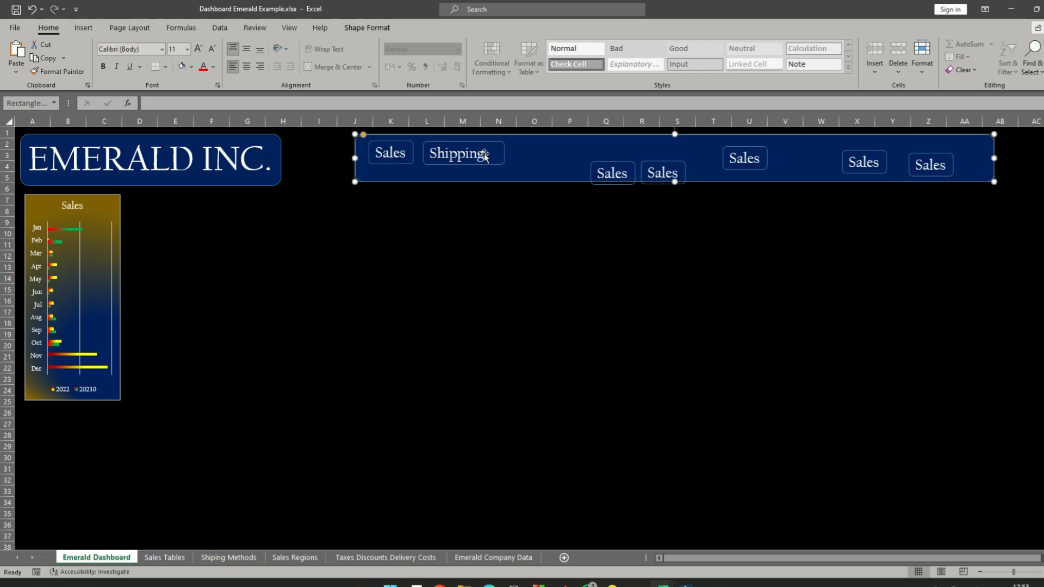
left_click(475, 154)
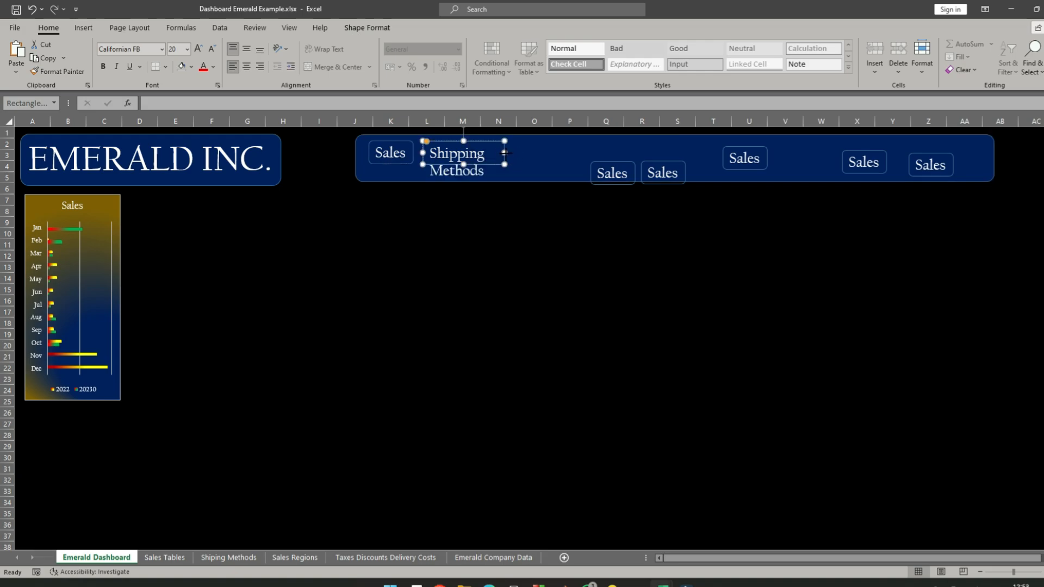
left_click_drag(505, 153, 592, 144)
- Move the third label beside Shipping Methods, change its text to Regions, and widen its box to fit
left_click(610, 162)
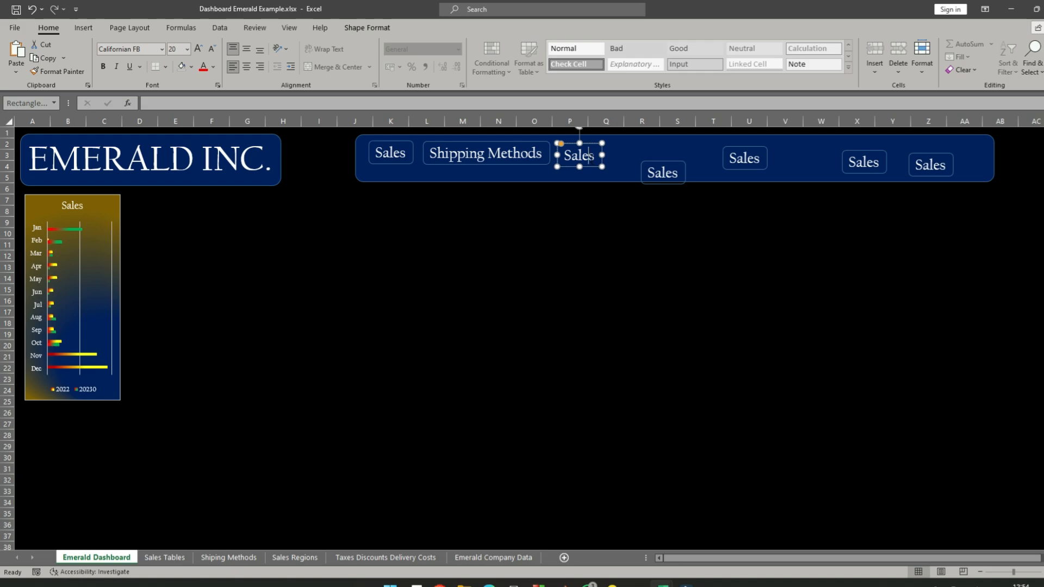
type("Regions")
key("BackSpace")
key("BackSpace")
key("BackSpace")
key("BackSpace")
key("BackSpace")
key("BackSpace")
left_click_drag(604, 156, 623, 156)
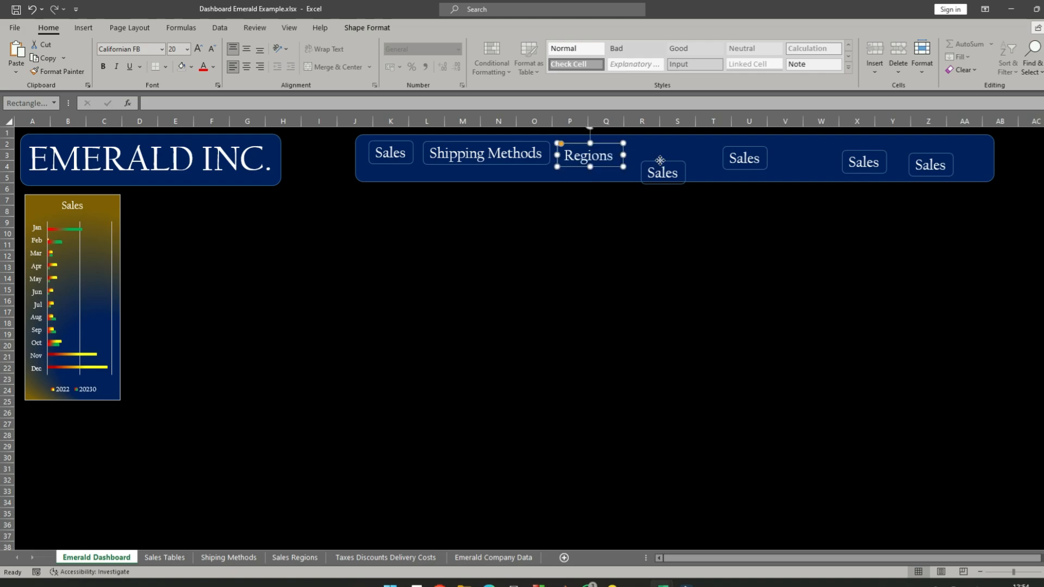
- Move the fourth label beside Regions, change its text to Taxes and Costs, and widen its box to fit on one line
left_click(661, 165)
left_click(663, 173)
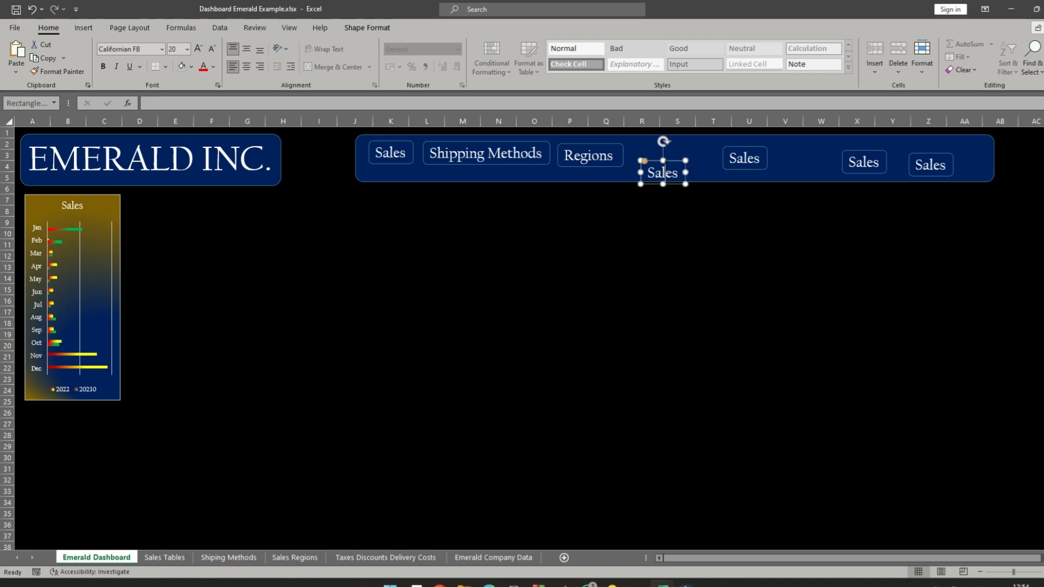
left_click_drag(669, 159, 659, 142)
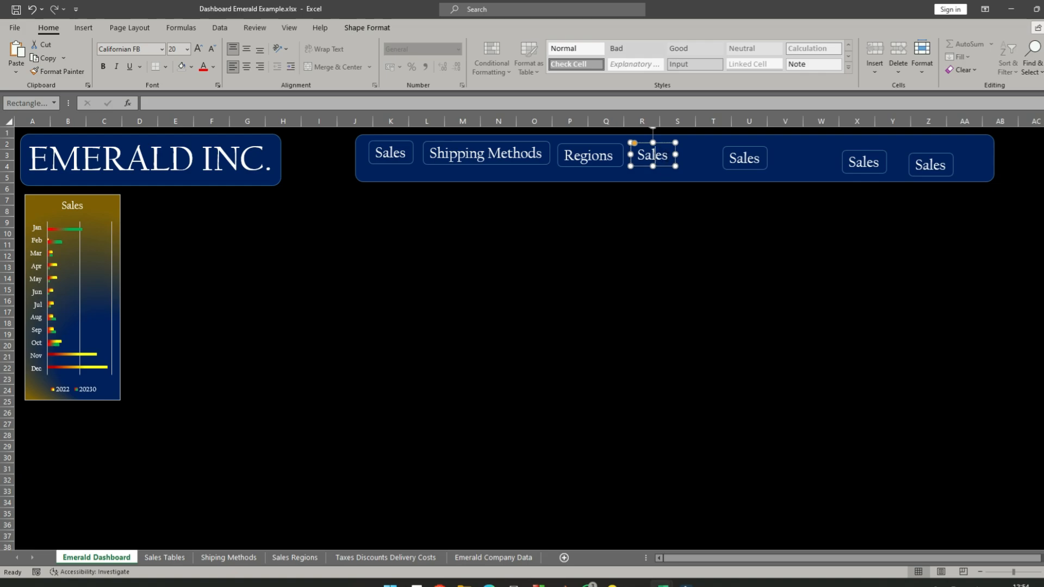
key("BackSpace")
key("BackSpace")
key("BackSpace")
key("BackSpace")
type("T")
type("s and Costs")
left_click_drag(675, 155, 795, 142)
- Move the fifth label beside Taxes and Costs and change its text to Data
left_click(764, 163)
left_click(764, 159)
left_click(741, 156)
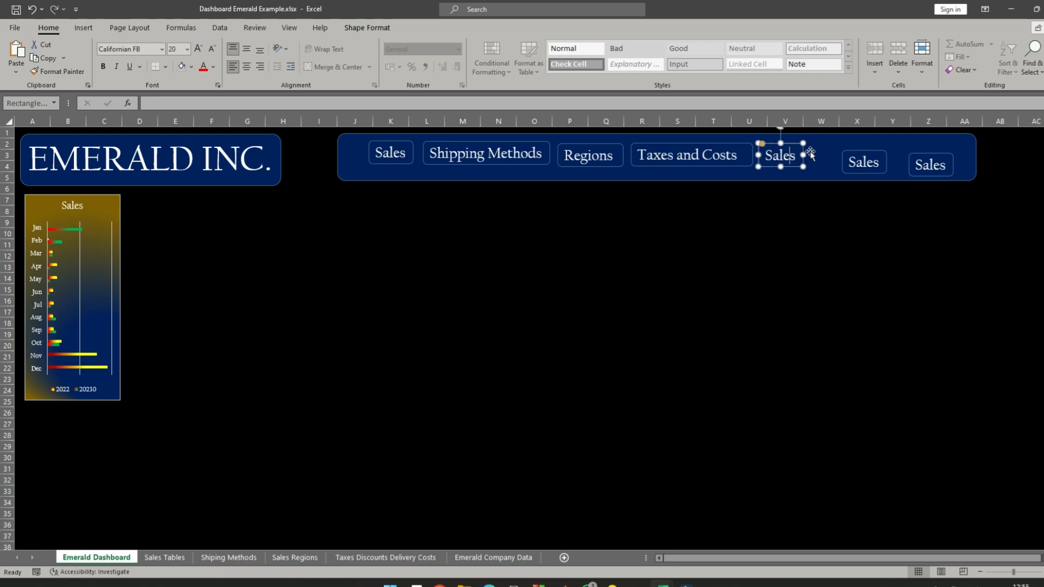
key("Delete")
key("BackSpace")
key("BackSpace")
key("BackSpace")
type("Dat")
left_click(854, 232)
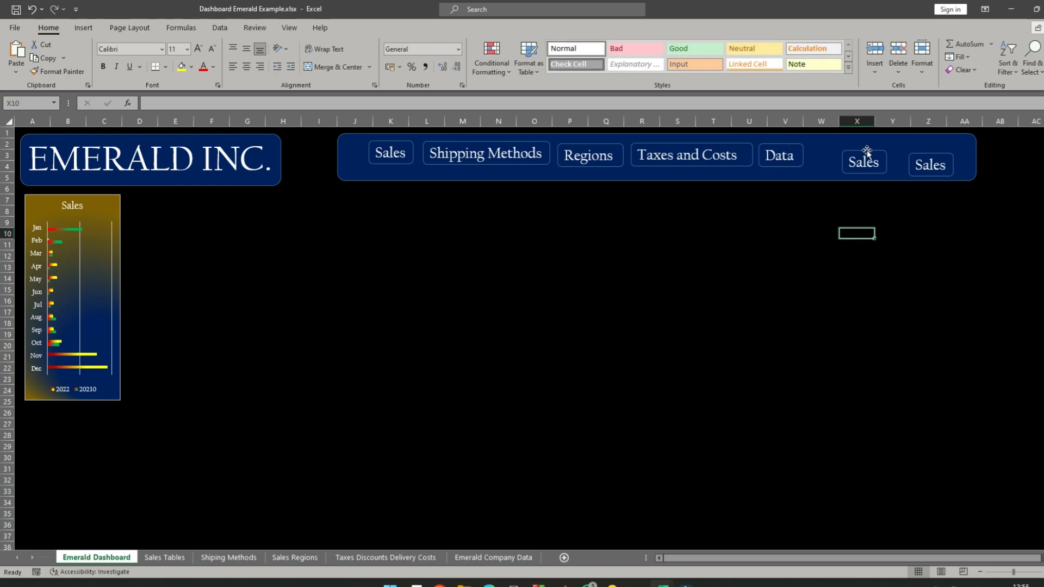
- Delete the two spare Sales labels and shorten the header banner so it ends just past the Data label
left_click(867, 153)
left_click_drag(864, 151, 932, 152)
key("Delete")
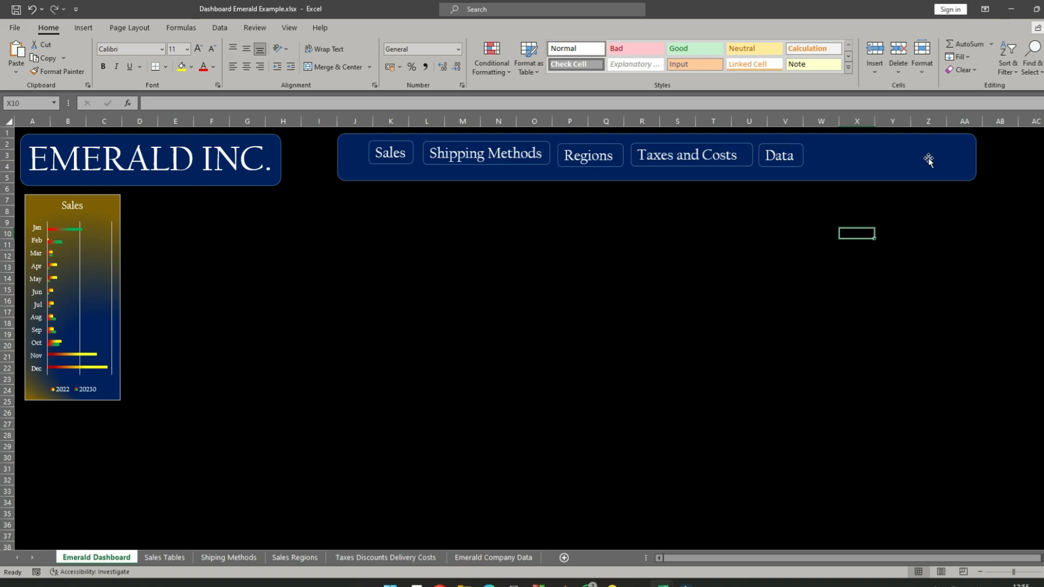
left_click(840, 159)
left_click_drag(976, 156, 819, 157)
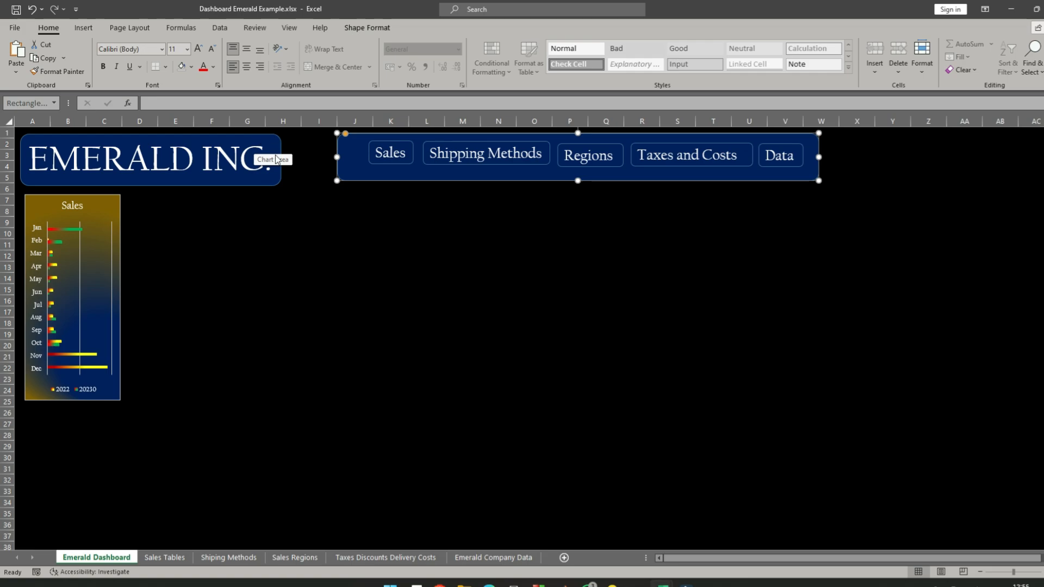
- Align the tops of the EMERALD INC. title box and the header banner and set both heights to 2.2 cm
left_click(263, 136)
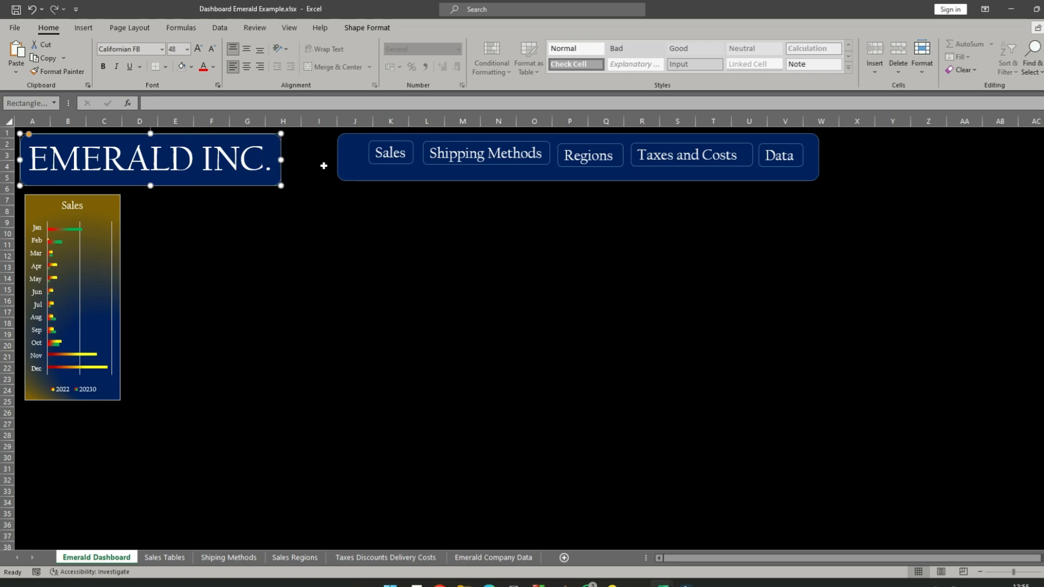
left_click(366, 180, "shift")
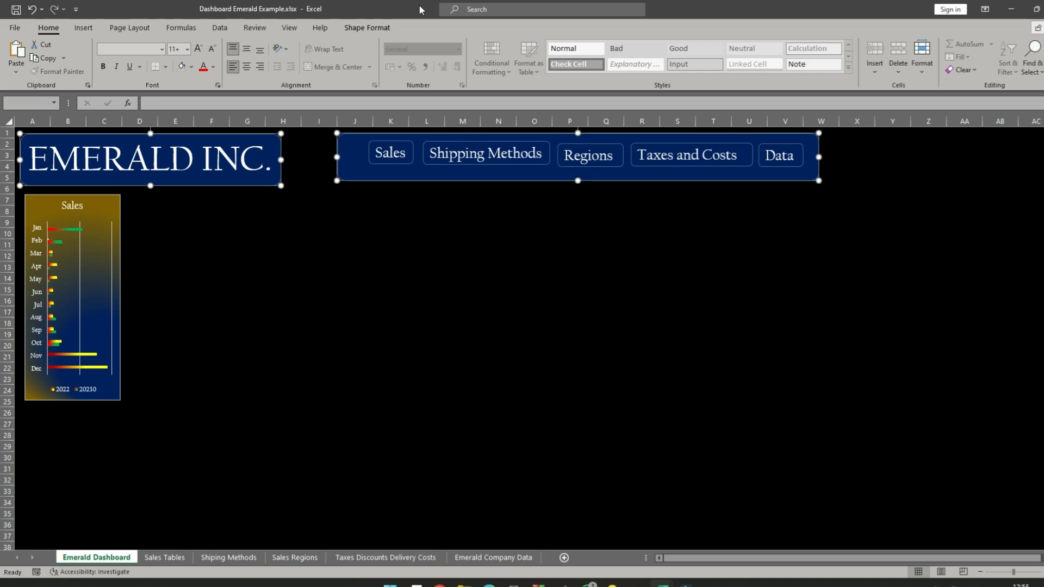
left_click(362, 27)
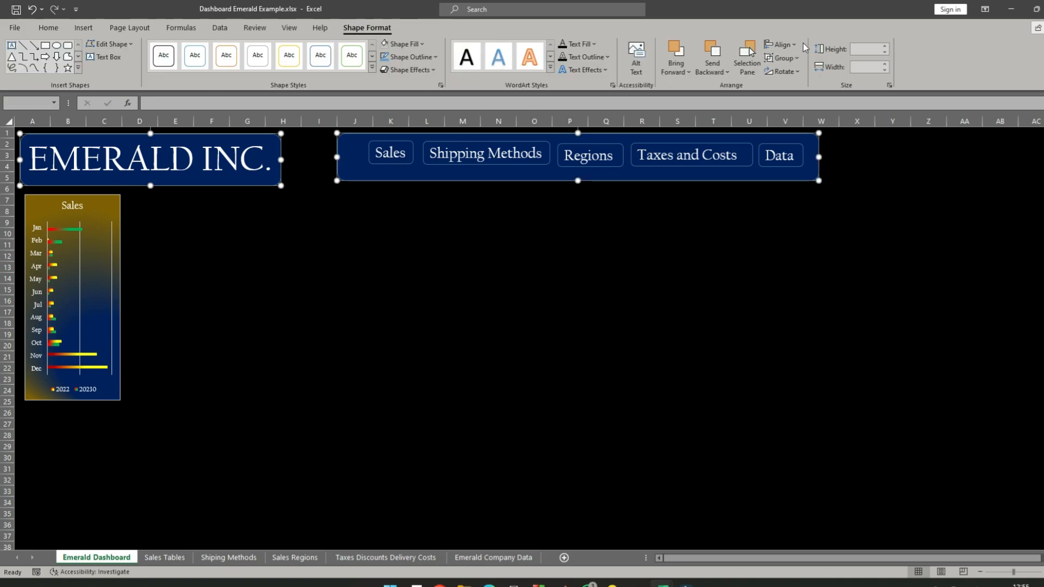
left_click(785, 49)
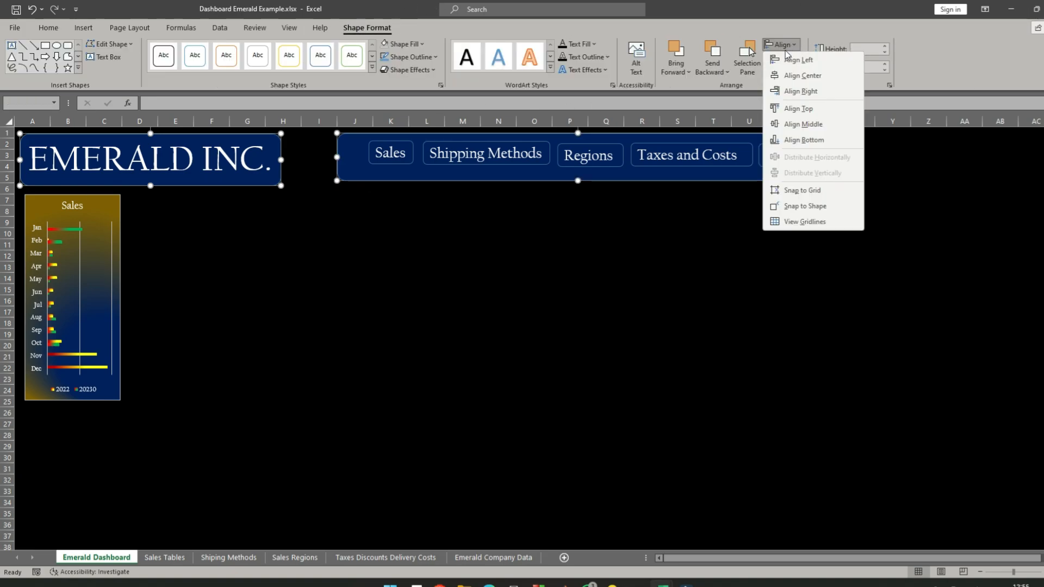
left_click(806, 109)
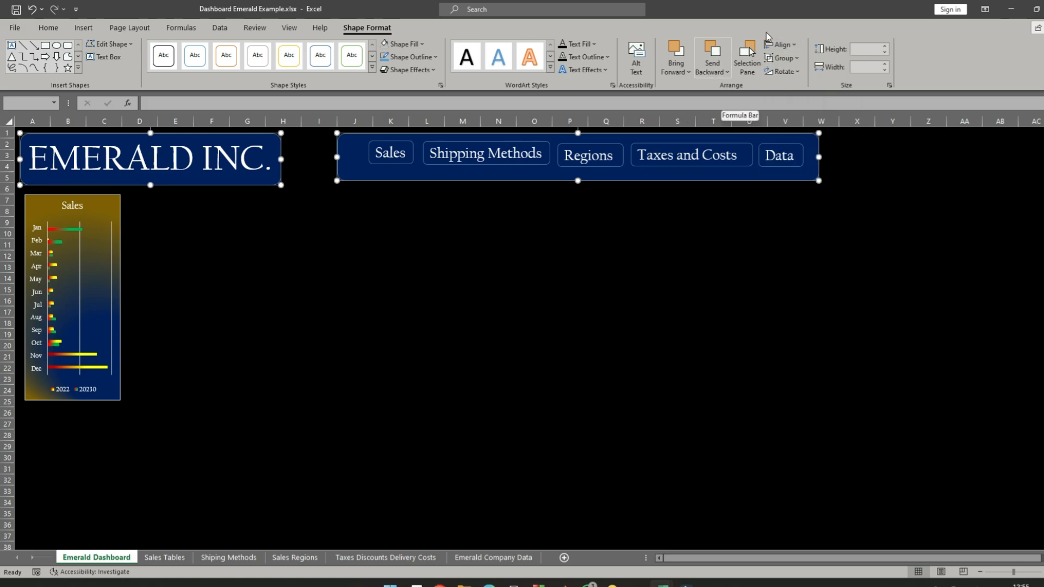
left_click(884, 50)
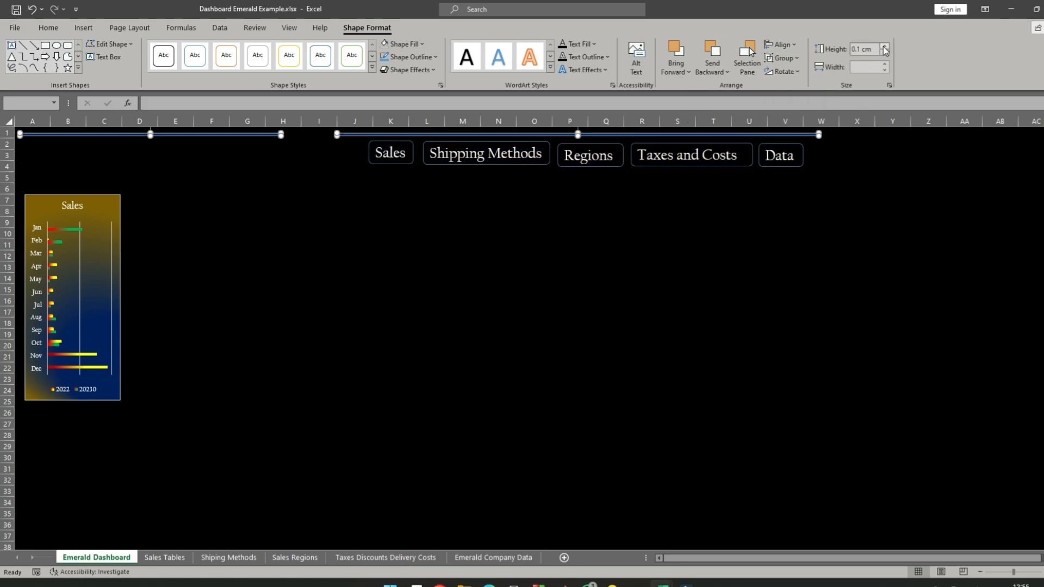
left_click(884, 46)
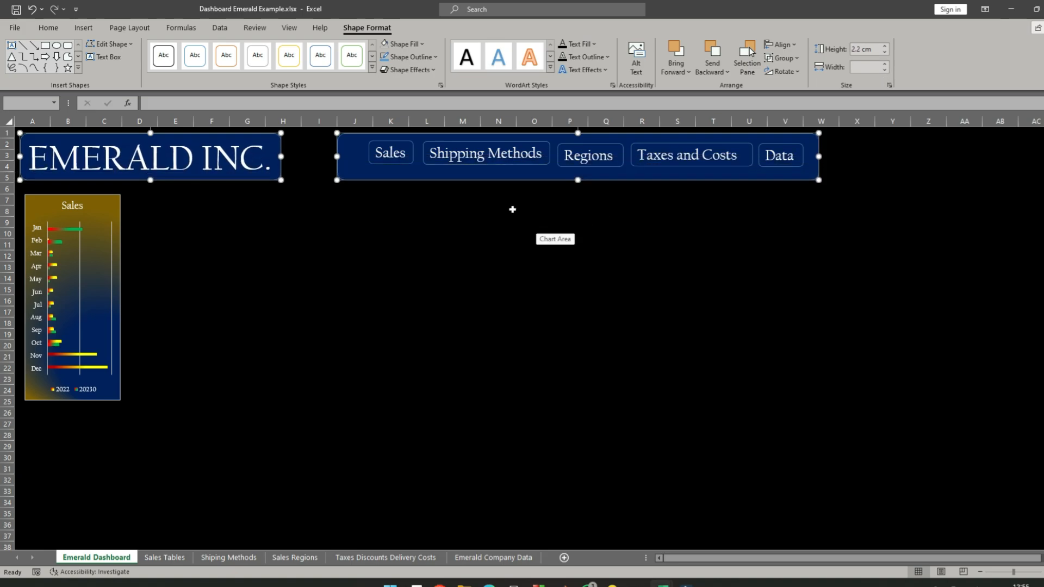
left_click(430, 220)
- Narrow the header banner from both ends to about 21 cm wide so it closely frames the five labels
left_click(383, 177)
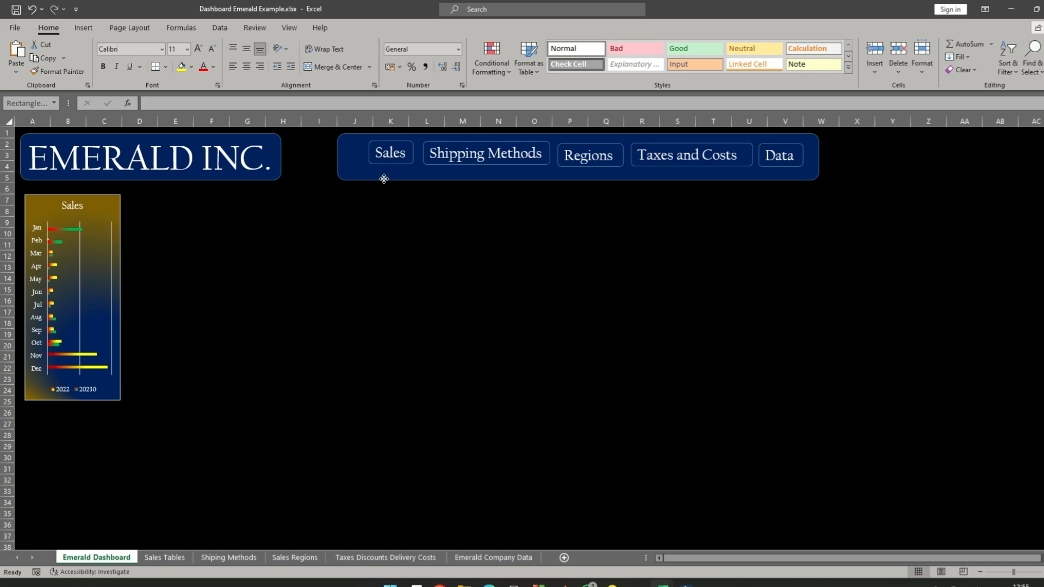
left_click(374, 218)
left_click(337, 157)
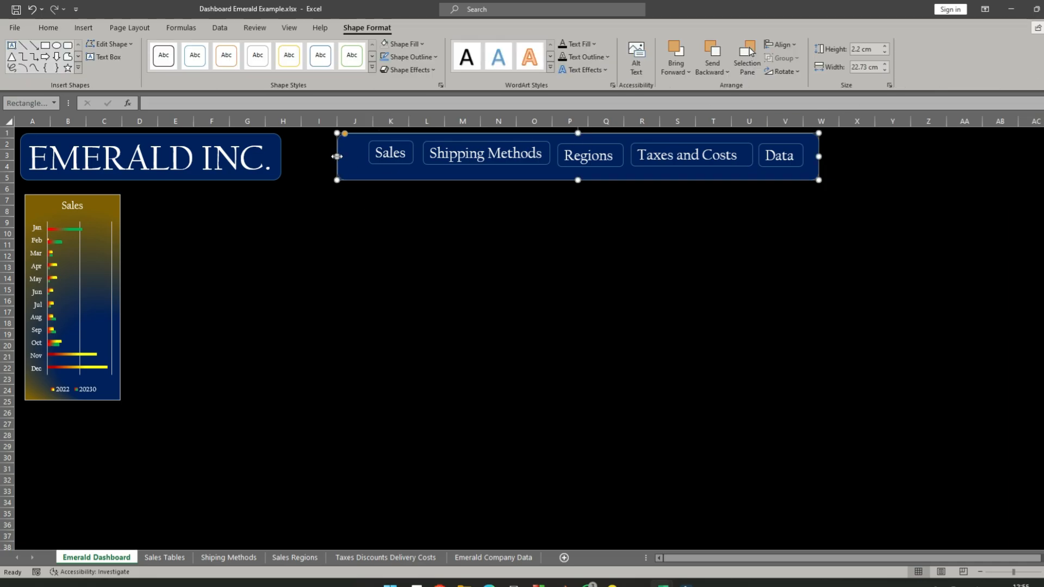
left_click_drag(337, 157, 364, 157)
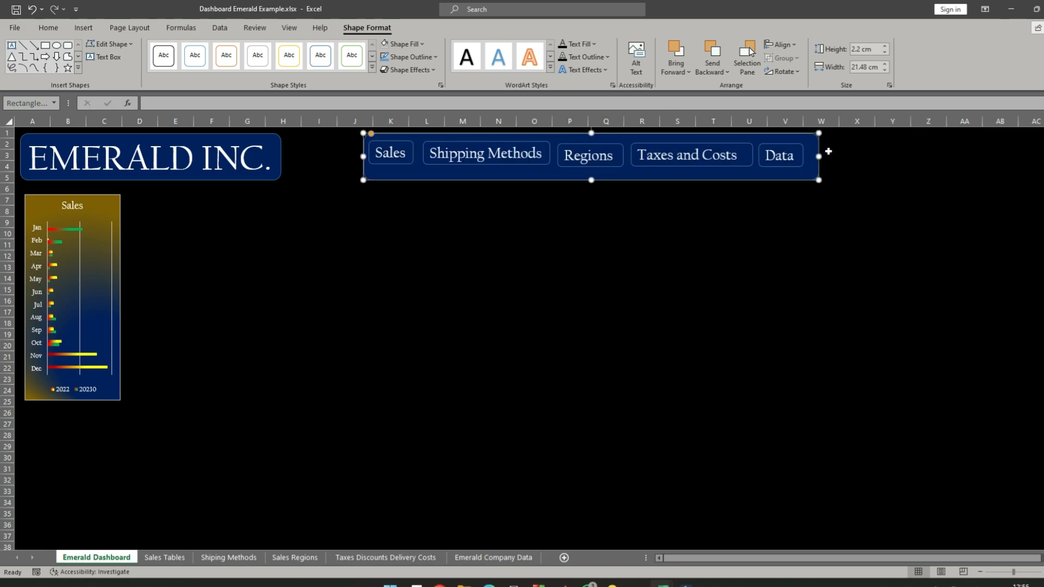
left_click_drag(819, 157, 809, 157)
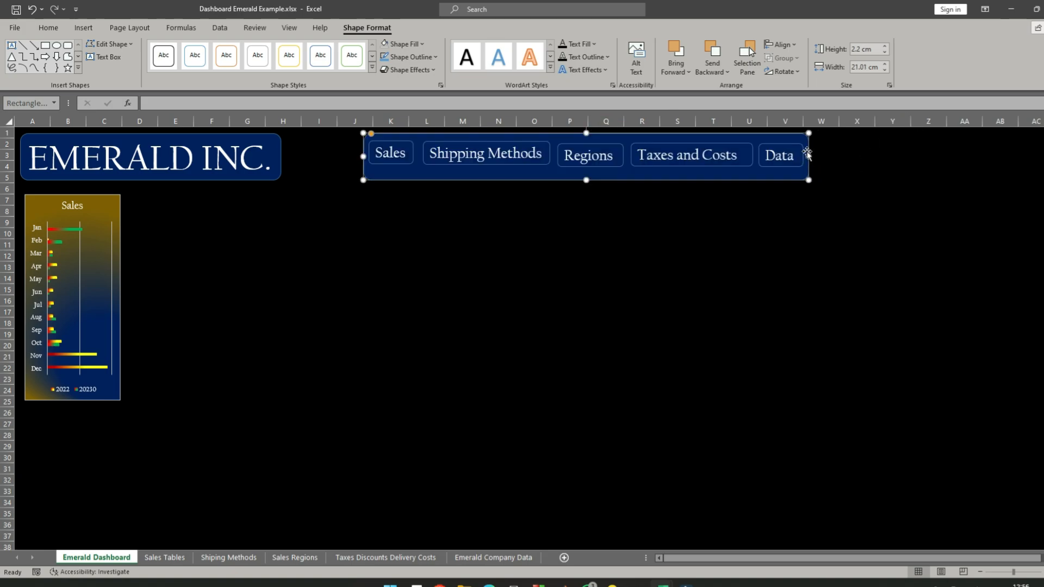
left_click(401, 144)
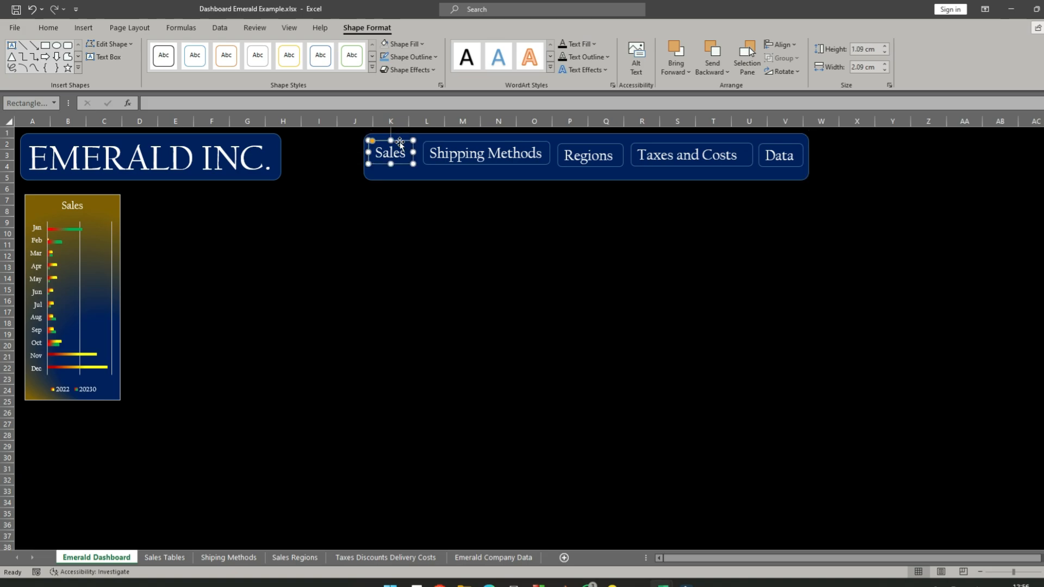
left_click(494, 140, "ctrl")
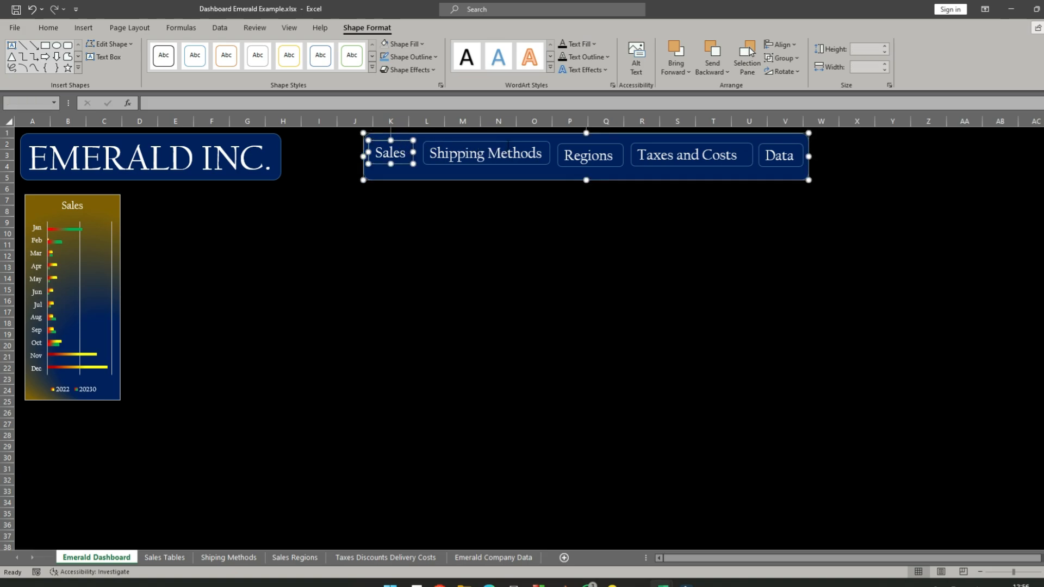
left_click(508, 144)
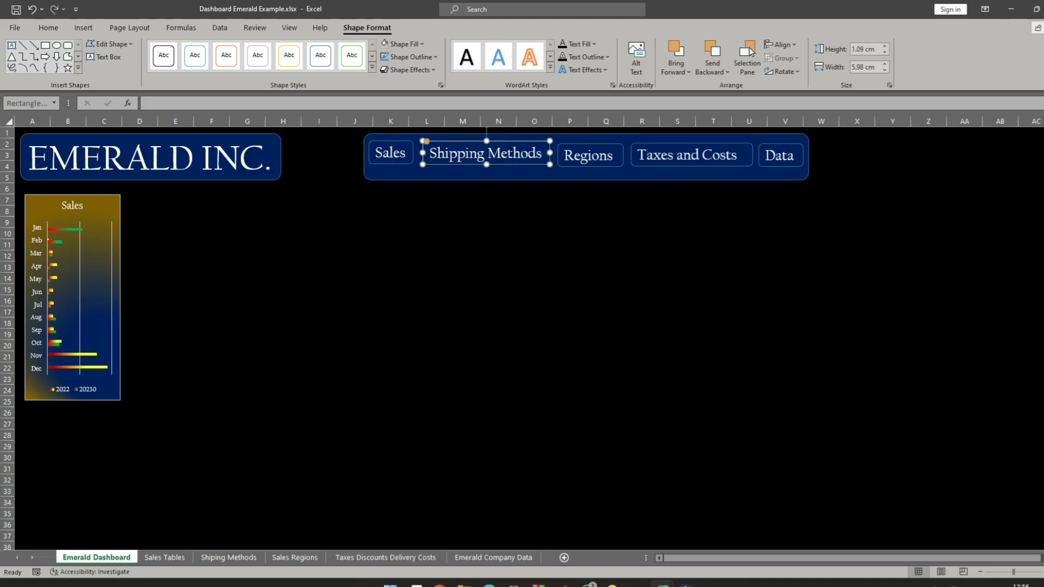
left_click(408, 156, "ctrl")
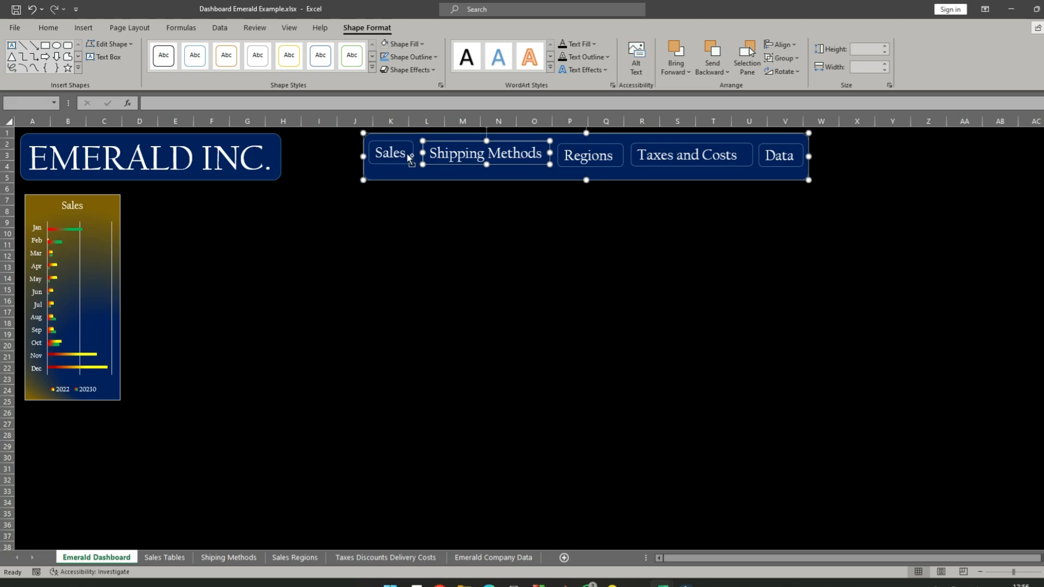
left_click(408, 157, "ctrl")
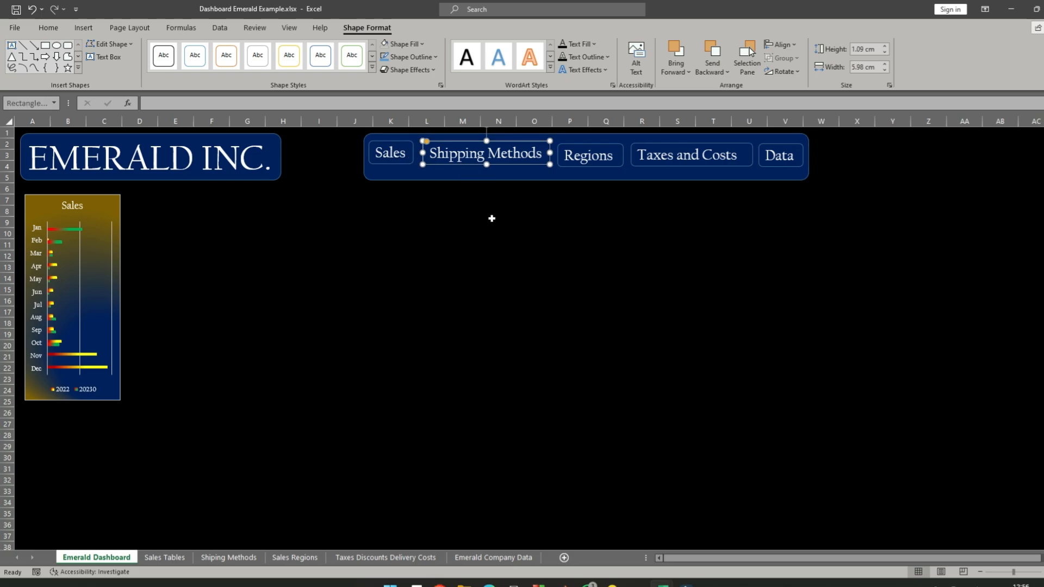
- Move the header banner down so it sits just below the row of five labels
left_click(492, 218)
left_click(501, 178)
left_click_drag(501, 177, 507, 222)
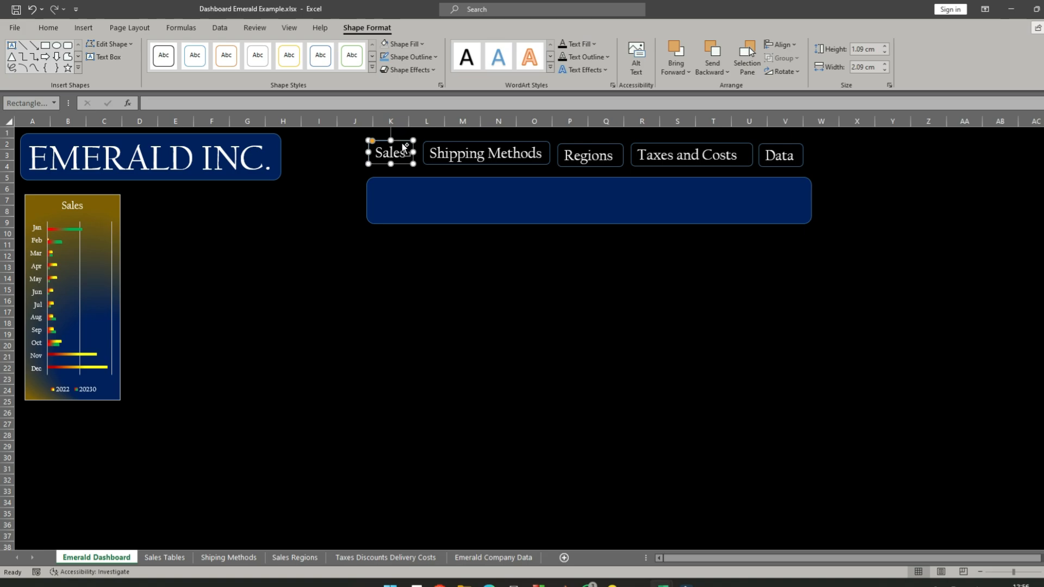
- Set the font size of the Sales, Shipping Methods, Regions, Taxes and Costs, and Data labels to 14
left_click(483, 144, "shift")
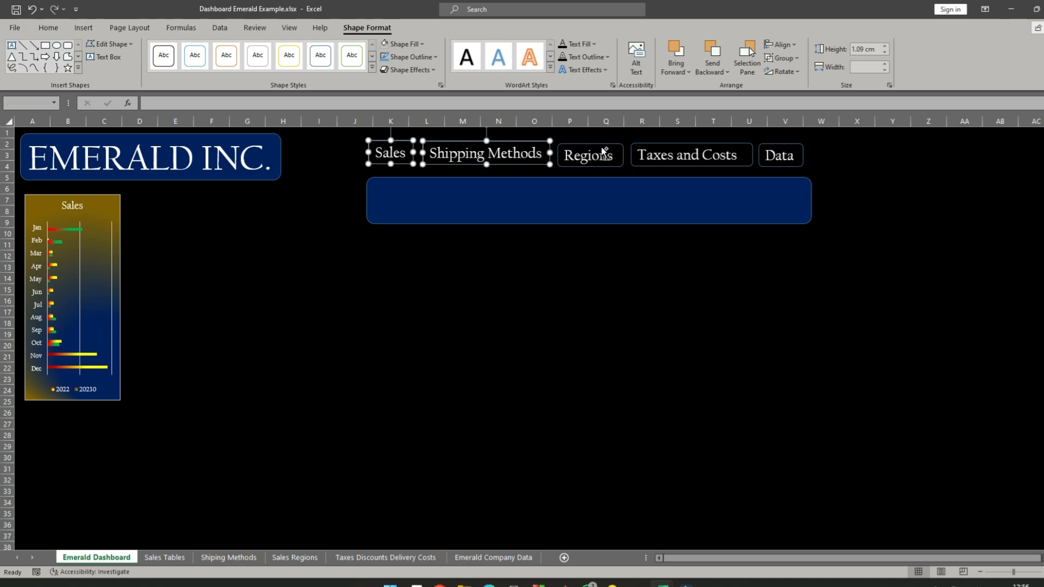
left_click(601, 144, "shift")
left_click(717, 144, "shift")
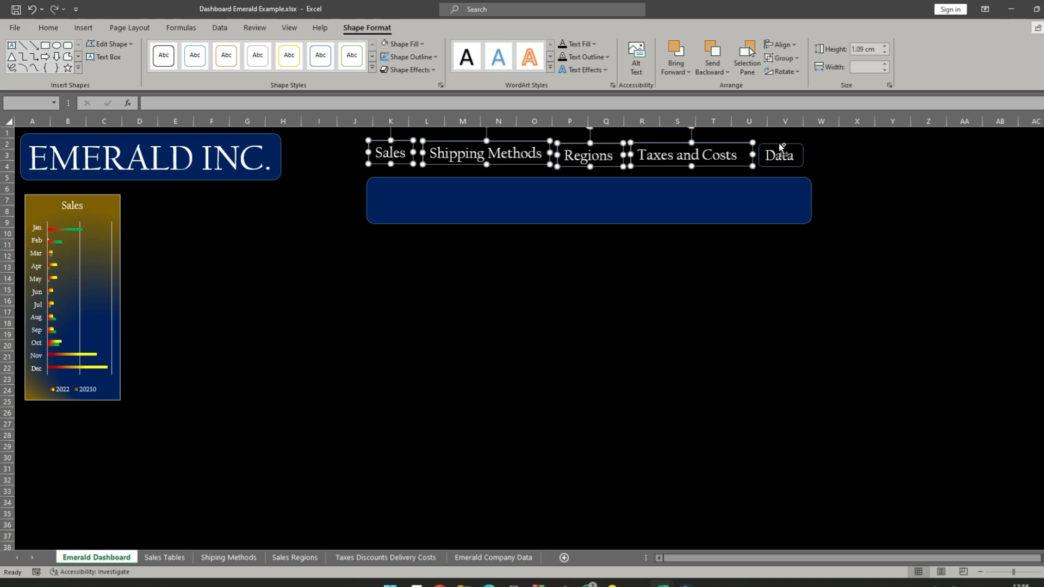
left_click(778, 142, "shift")
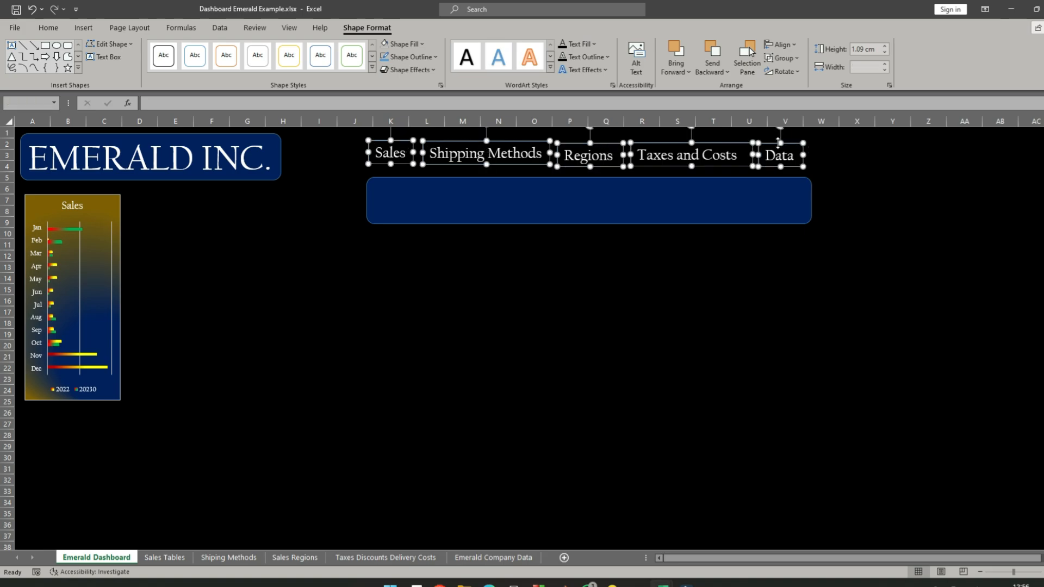
left_click(50, 29)
left_click(187, 49)
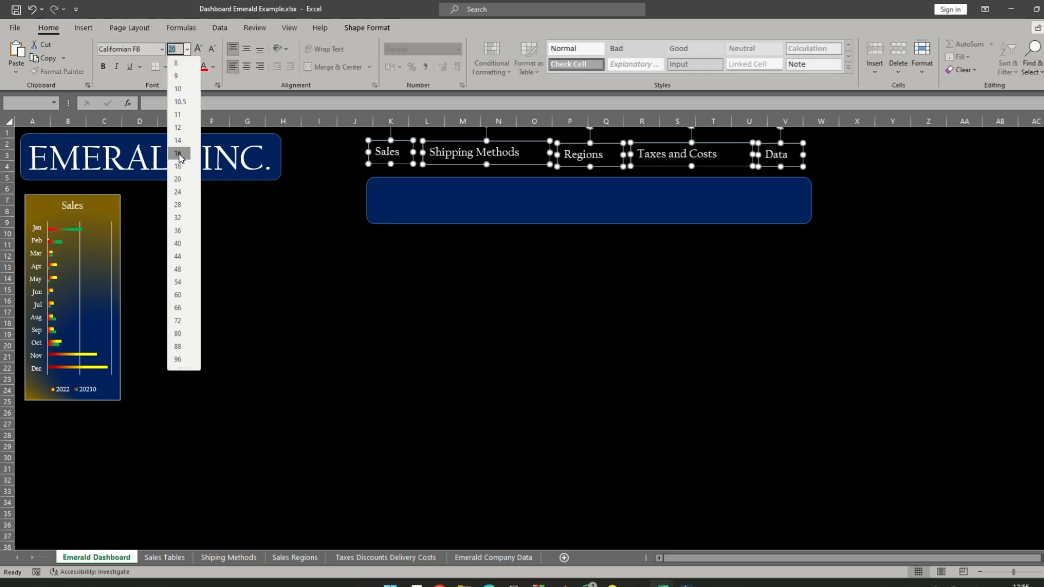
left_click(182, 141)
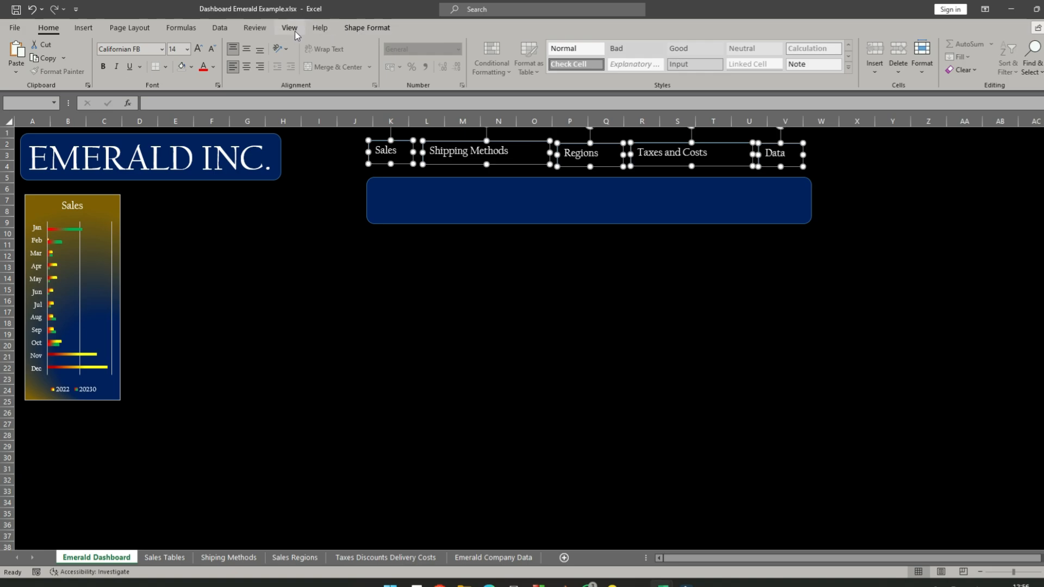
- Align the tops of the five selected labels and deselect them
left_click(368, 30)
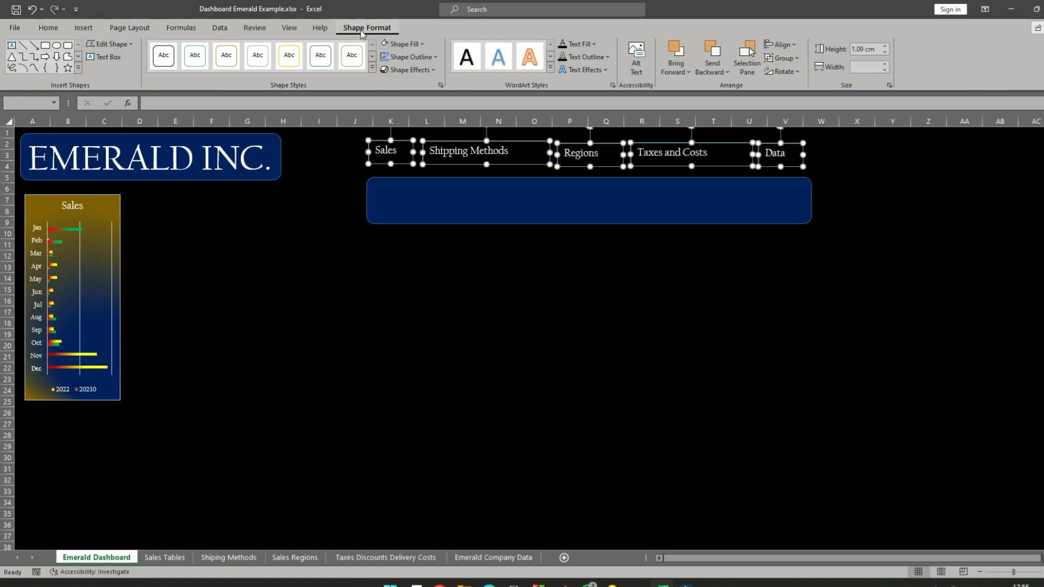
left_click(795, 50)
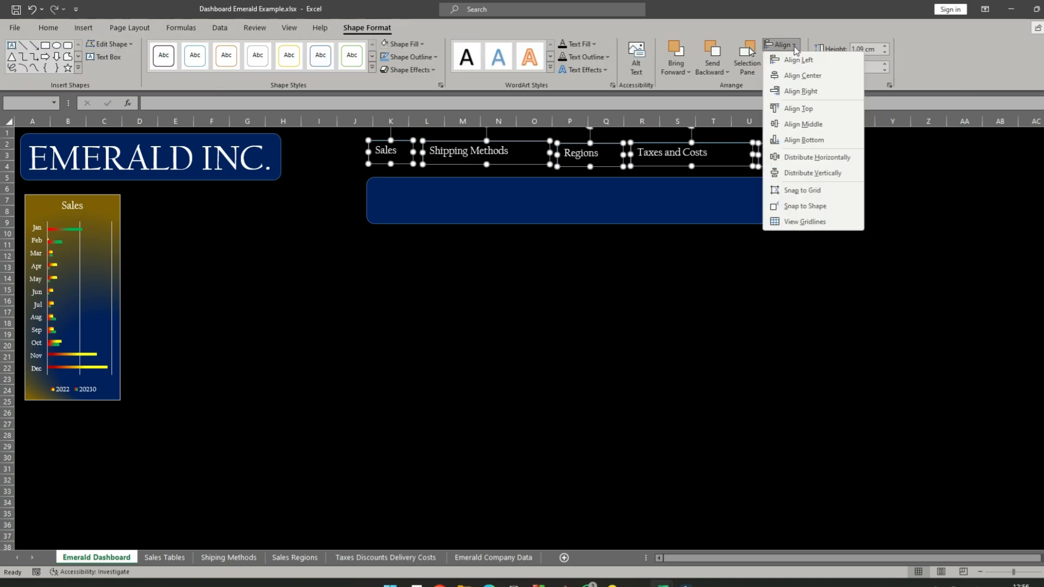
left_click(804, 109)
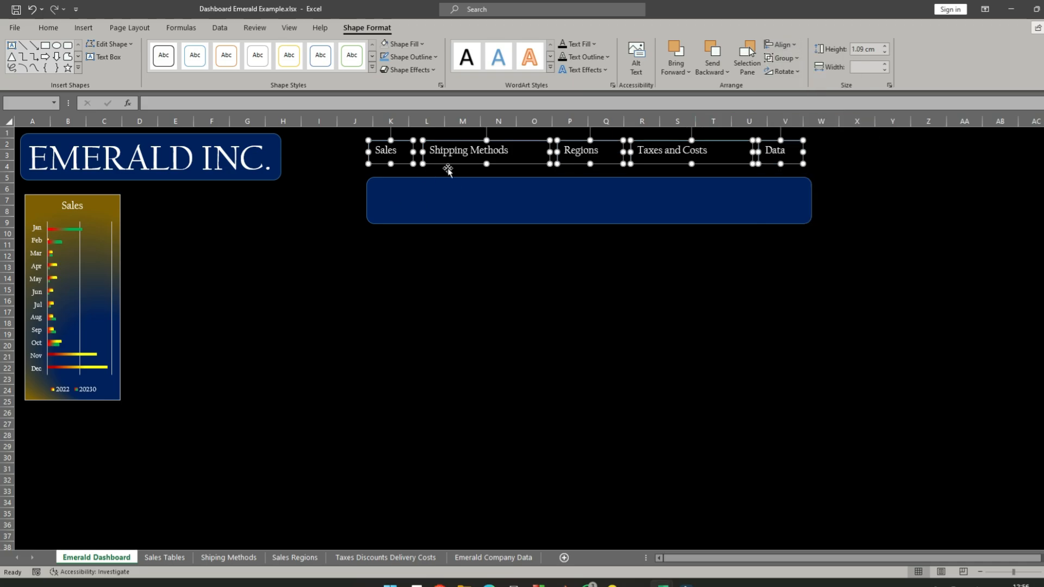
left_click(352, 165)
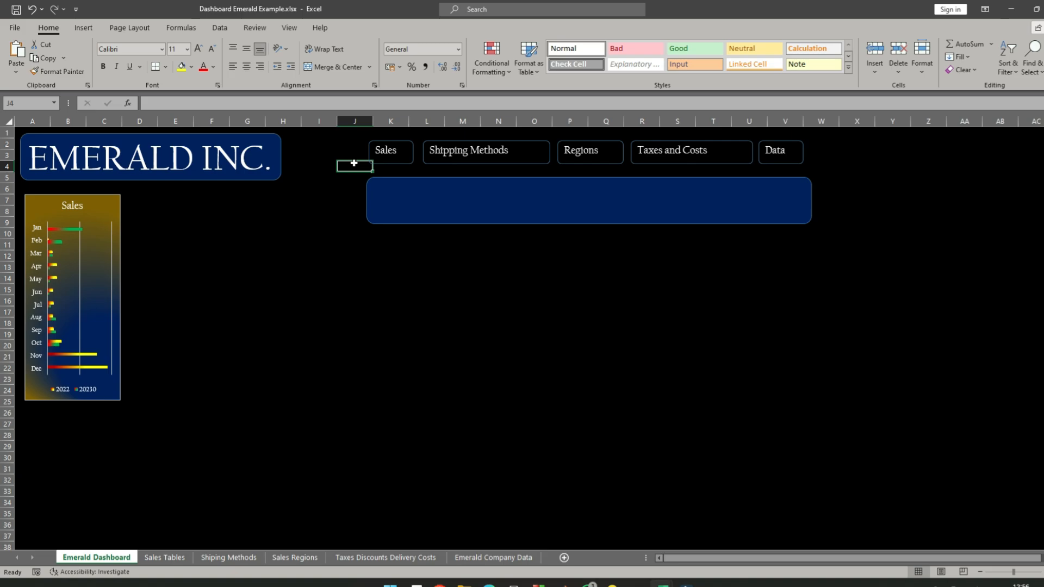
- Narrow the Sales, Shipping Methods and Regions labels closer to their text and place Regions directly beside Shipping Methods
left_click(409, 146)
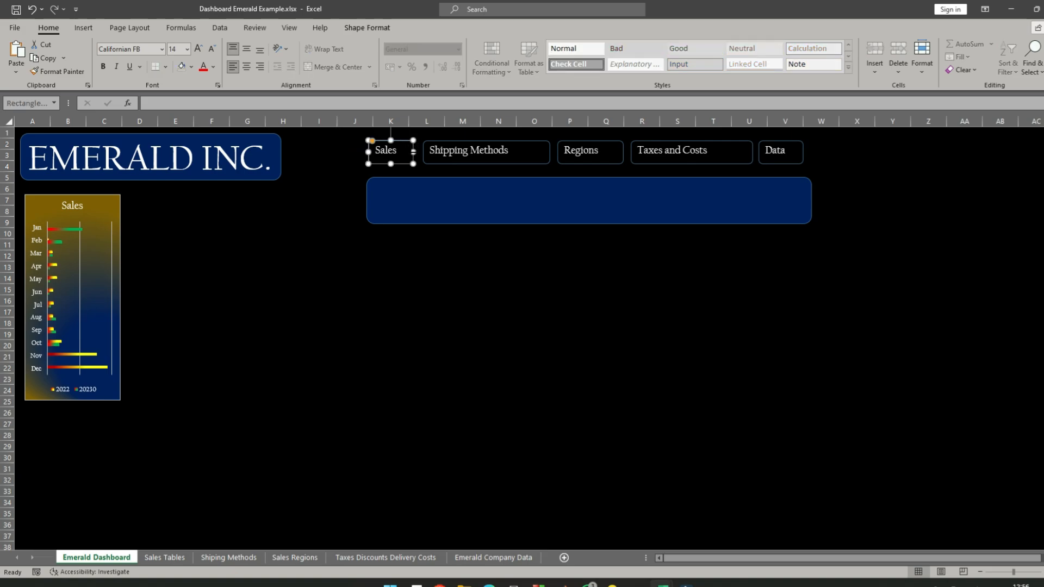
left_click_drag(413, 152, 403, 152)
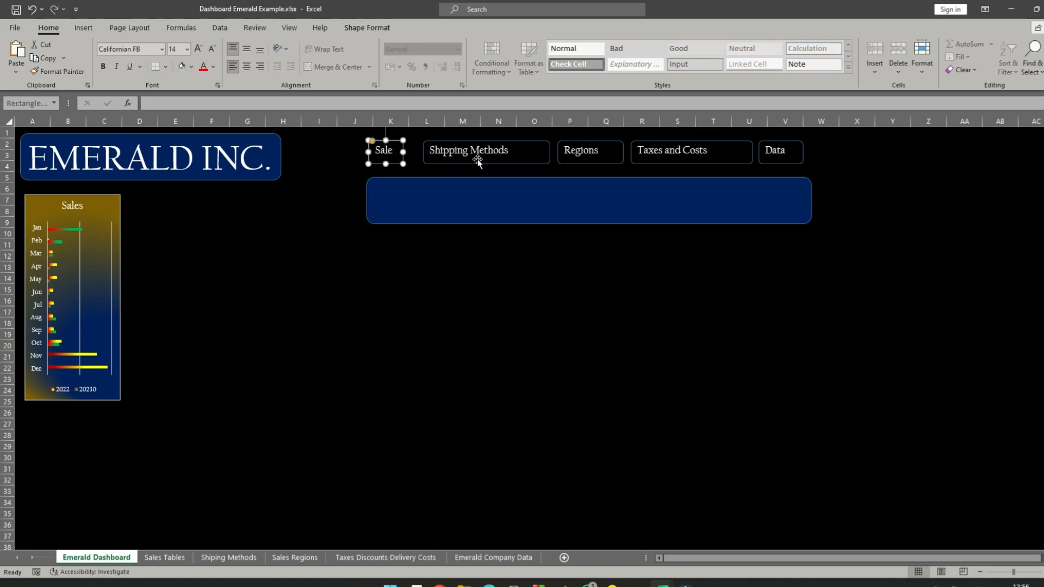
left_click(528, 142)
left_click_drag(549, 151, 524, 150)
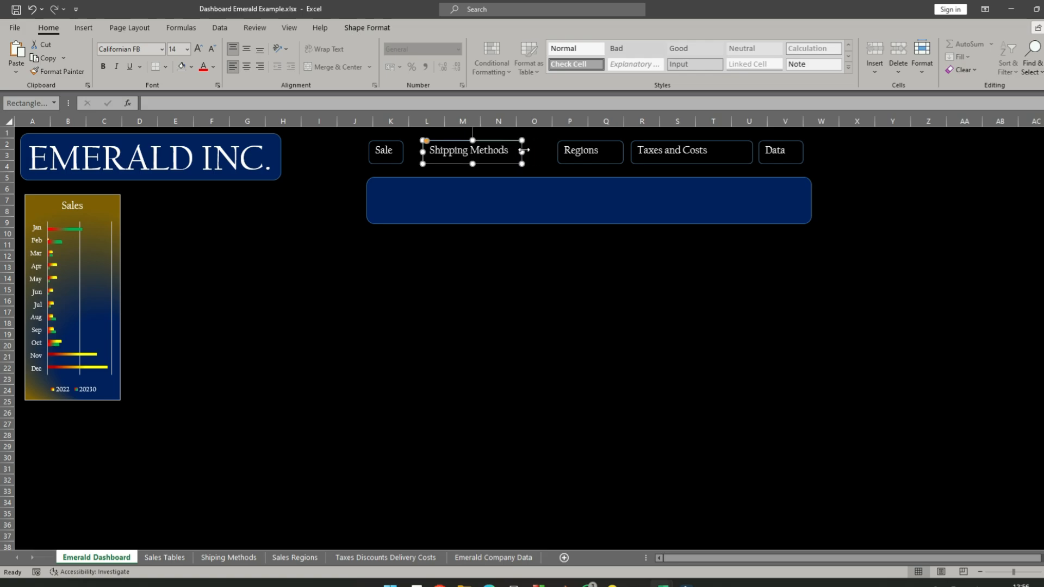
left_click(620, 145)
left_click_drag(620, 145, 576, 147)
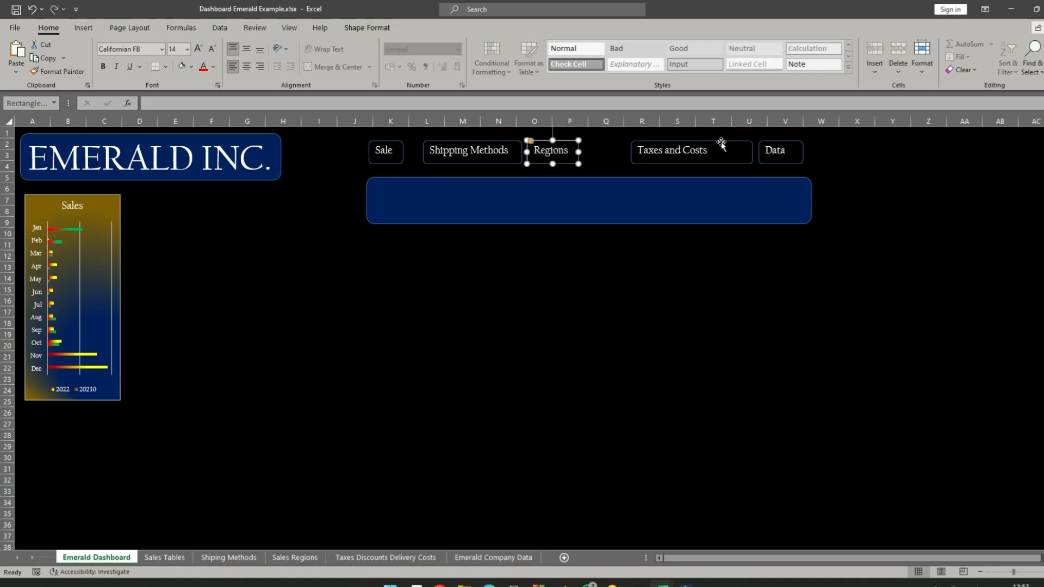
- Narrow the Taxes and Costs and Data labels and place them side by side directly after Regions
left_click(723, 142)
left_click_drag(753, 151, 717, 155)
left_click(803, 157)
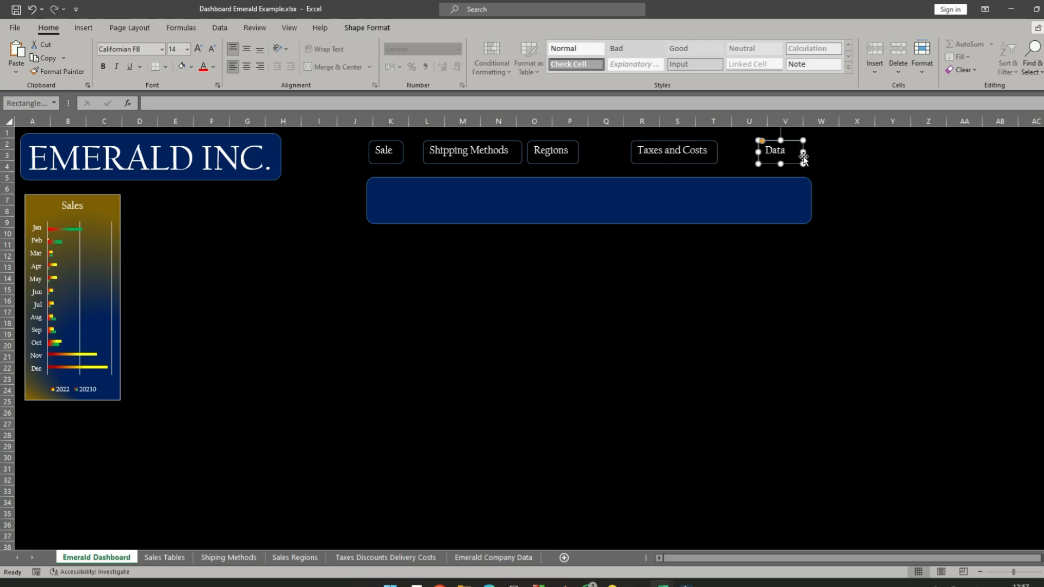
left_click_drag(804, 157, 797, 152)
left_click_drag(699, 139, 652, 140)
left_click(790, 142)
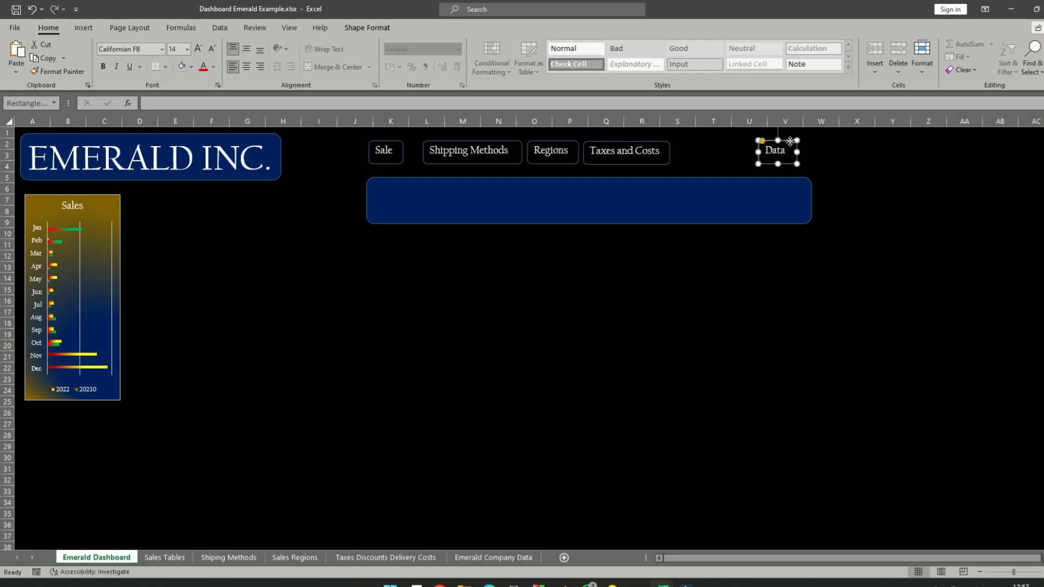
left_click_drag(790, 142, 705, 140)
- Shorten the header banner to end just past the Data label and widen the Sales label to fit its word on one line
left_click(765, 178)
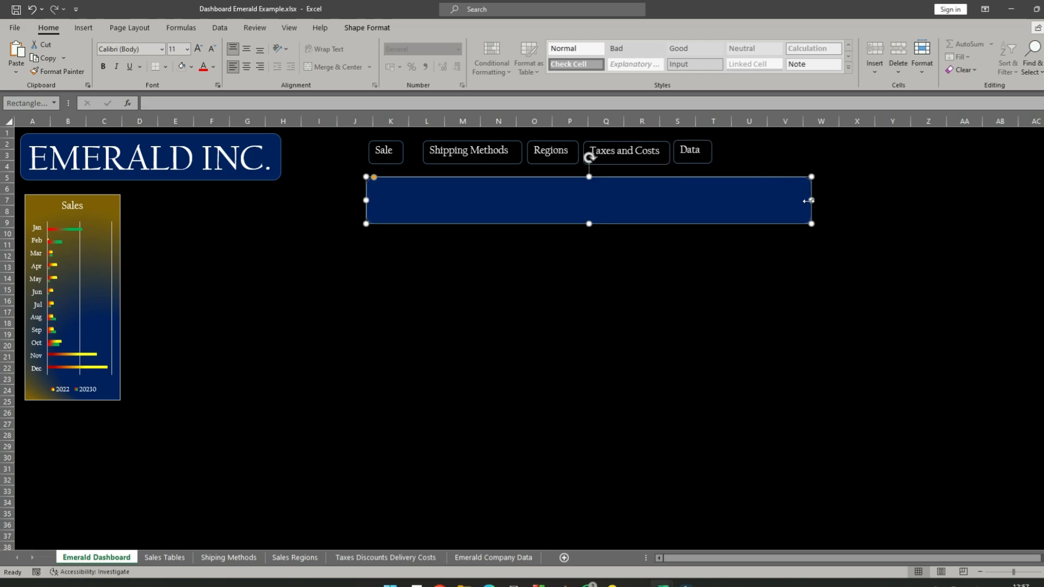
left_click_drag(811, 200, 736, 194)
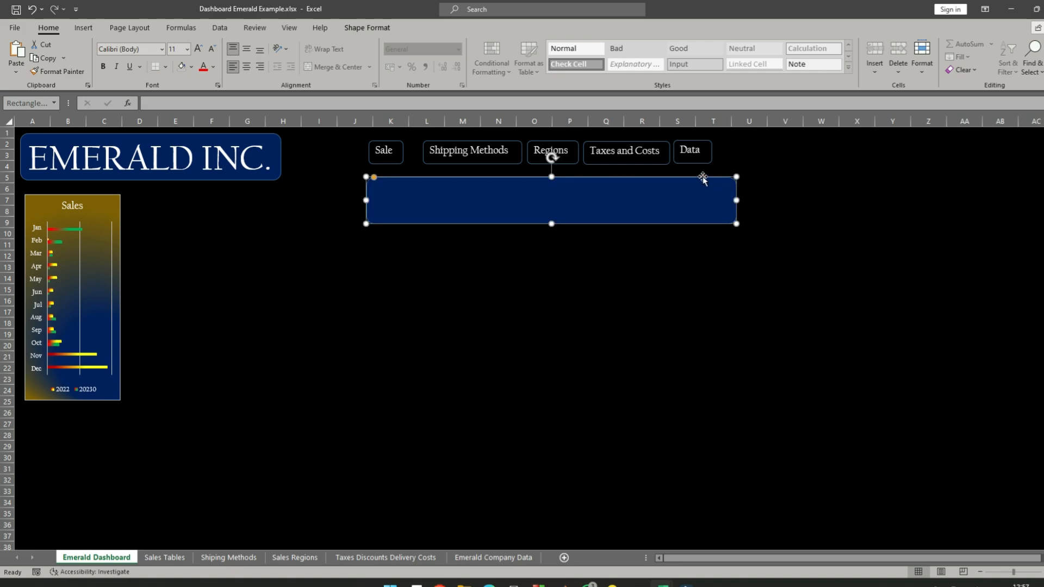
left_click(391, 144)
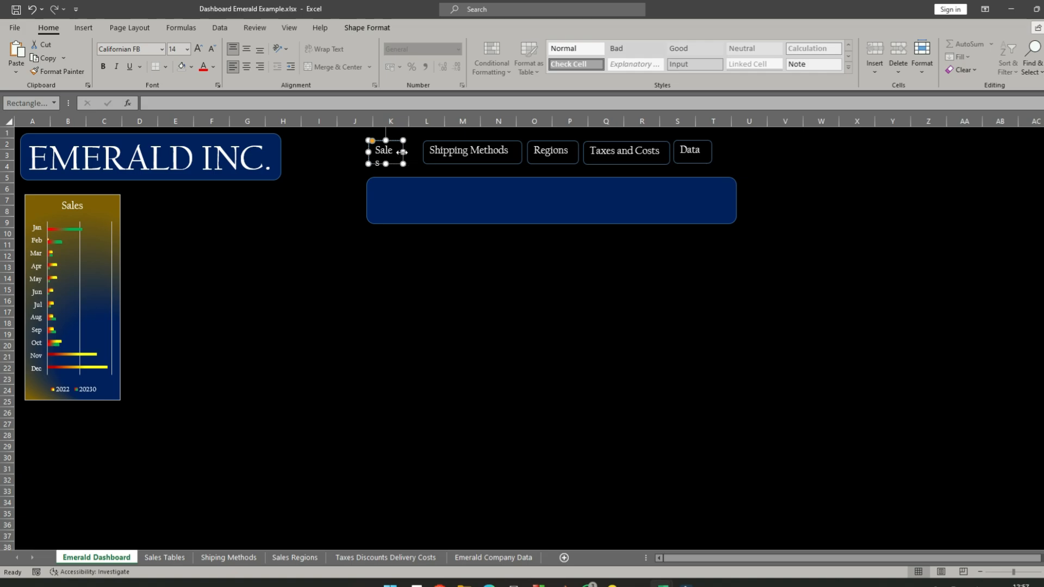
left_click_drag(403, 152, 408, 152)
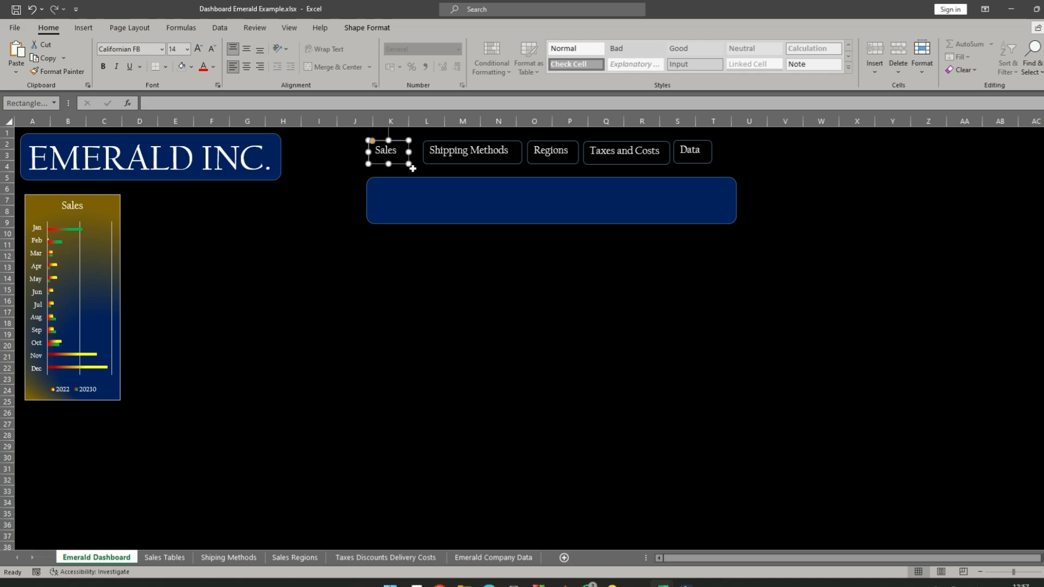
- Center the text of all five labels both vertically and horizontally
left_click(468, 145, "ctrl")
left_click(571, 145, "ctrl")
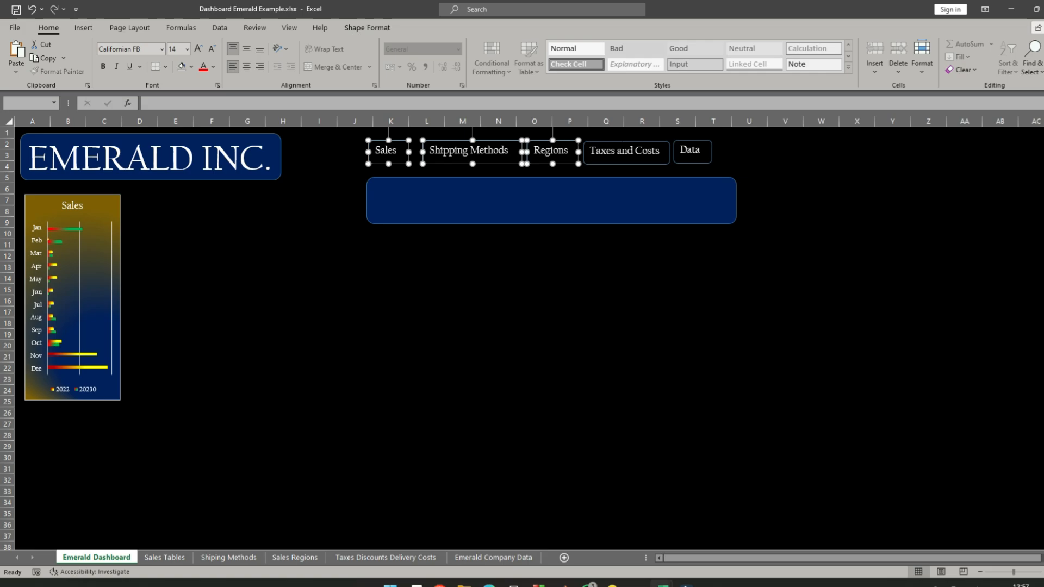
left_click(623, 142, "ctrl")
left_click(691, 146, "ctrl")
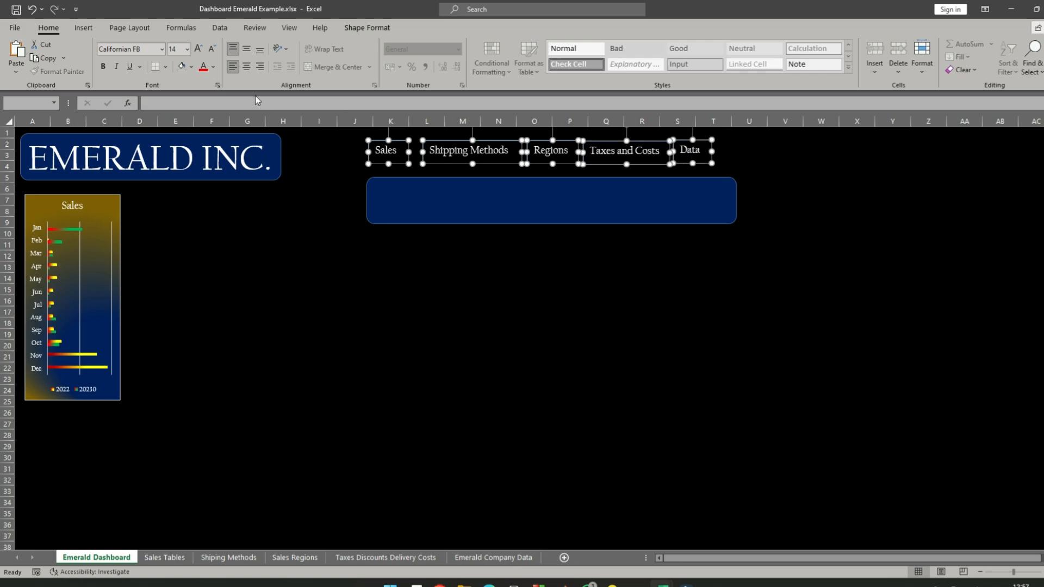
left_click(246, 49)
left_click(248, 67)
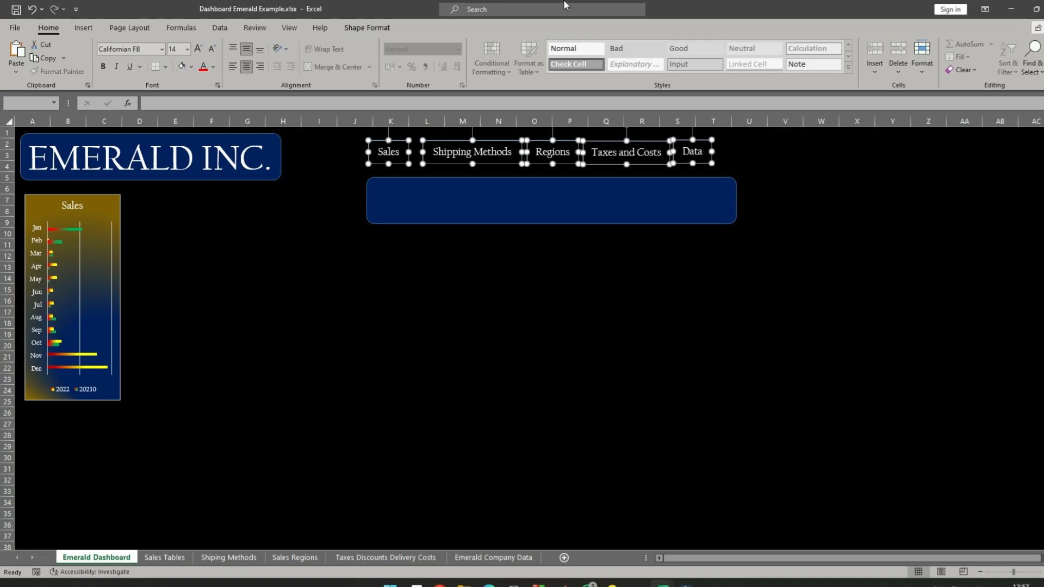
- Move the header banner further down, to about rows 7 to 10, leaving a clear gap under the labels
left_click(785, 190)
left_click(707, 181)
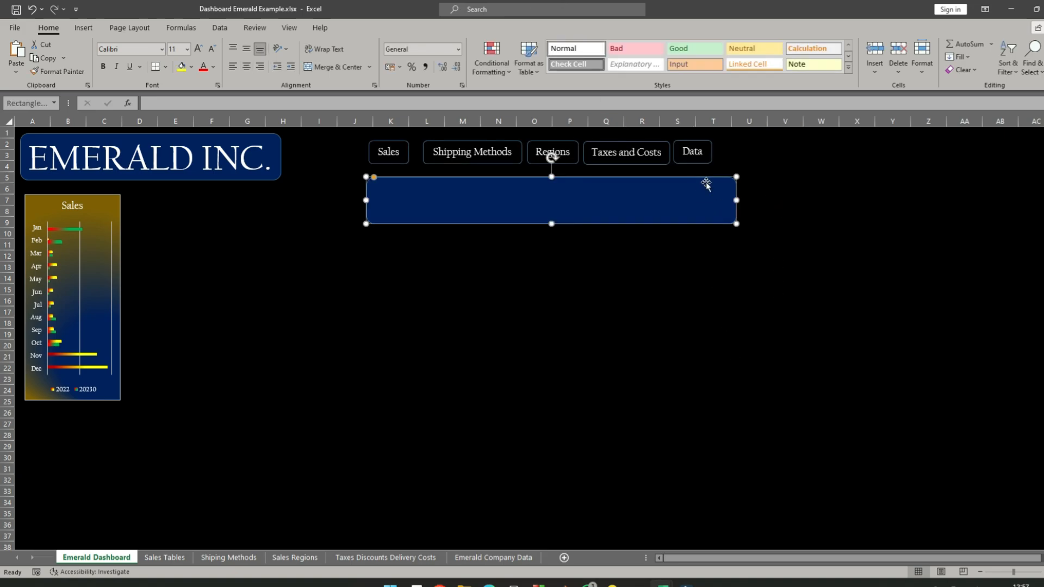
left_click_drag(707, 180, 697, 203)
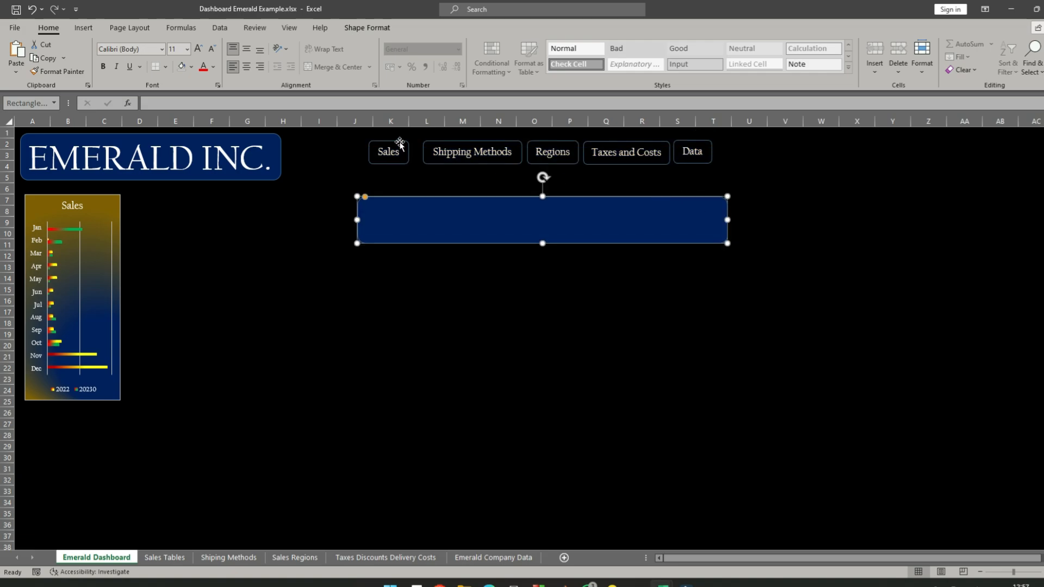
- Select all five labels again and align their tops
left_click(400, 142)
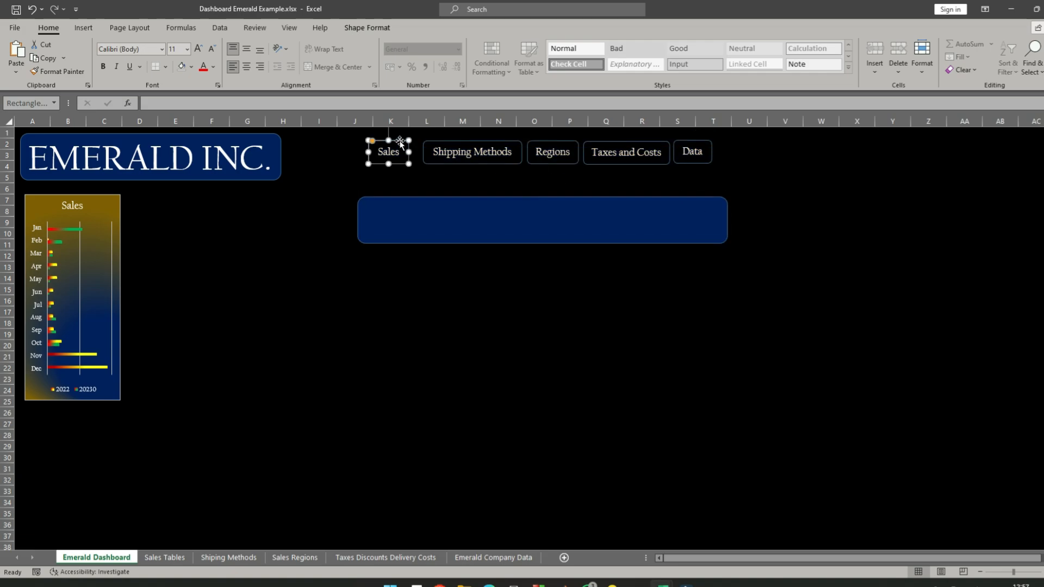
left_click(438, 140, "ctrl")
left_click(556, 151, "ctrl")
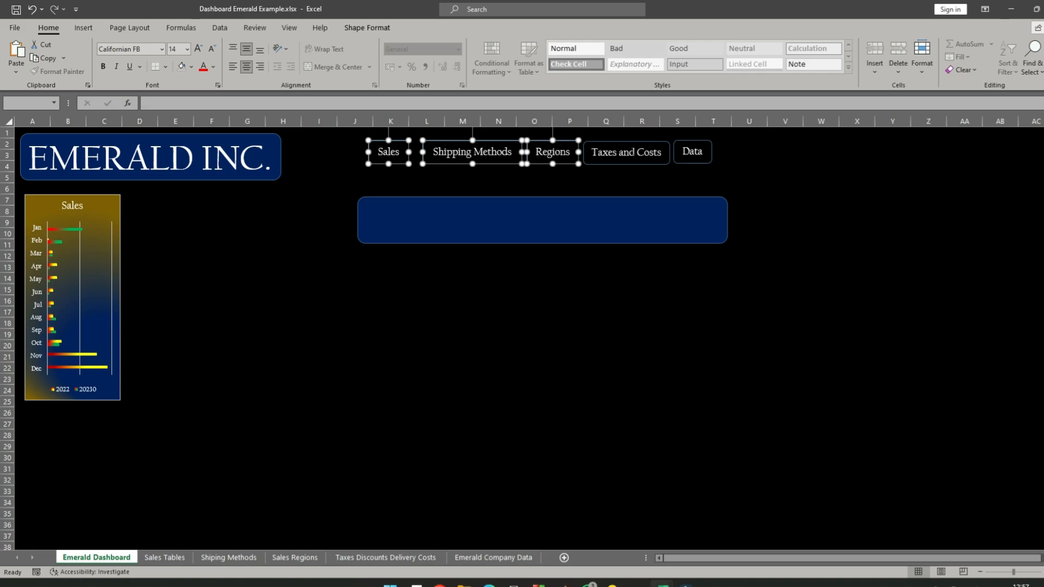
left_click(632, 150, "ctrl")
left_click(697, 150, "ctrl")
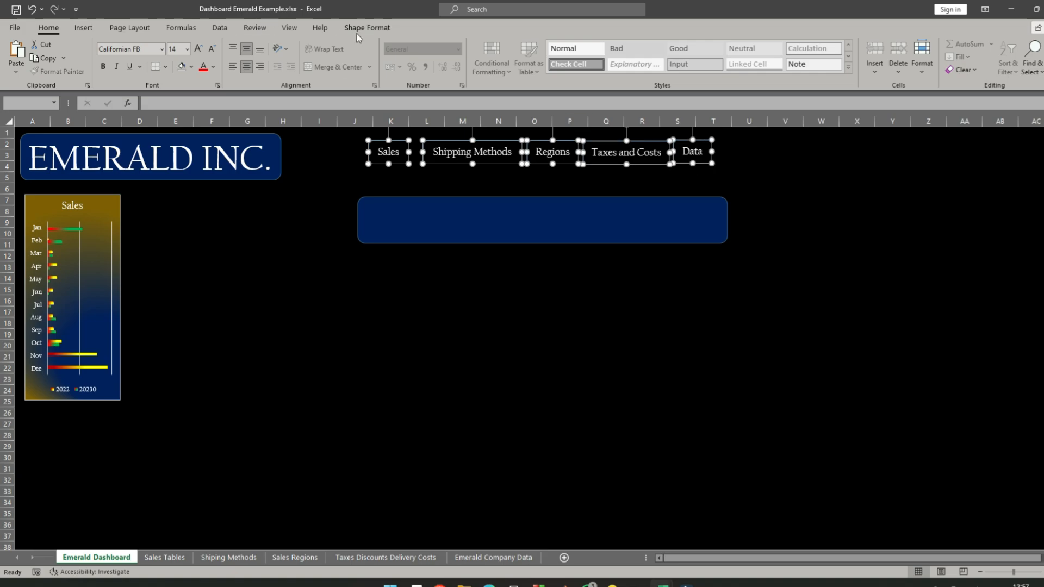
left_click(367, 28)
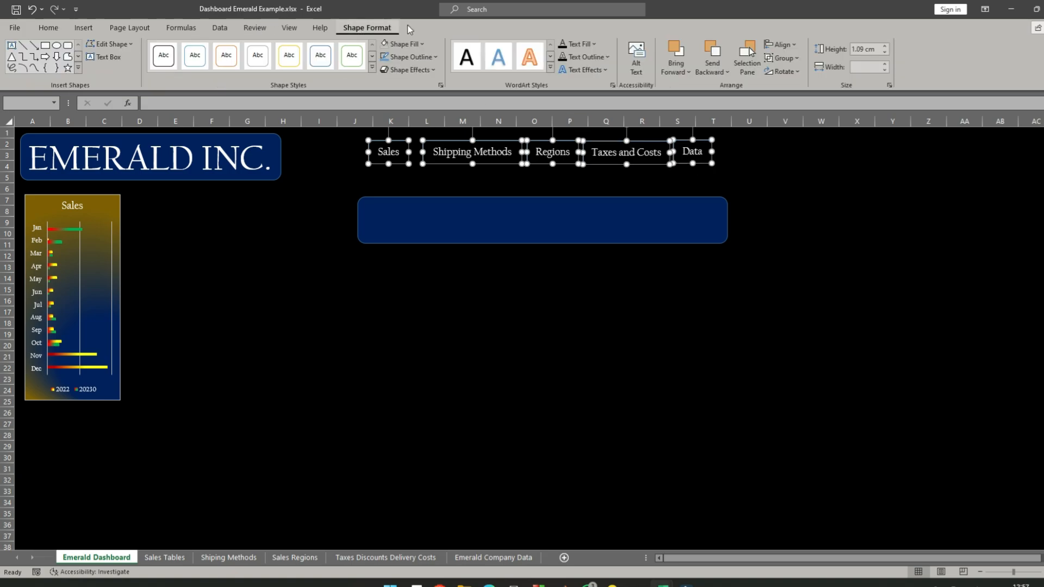
left_click(788, 46)
left_click(798, 109)
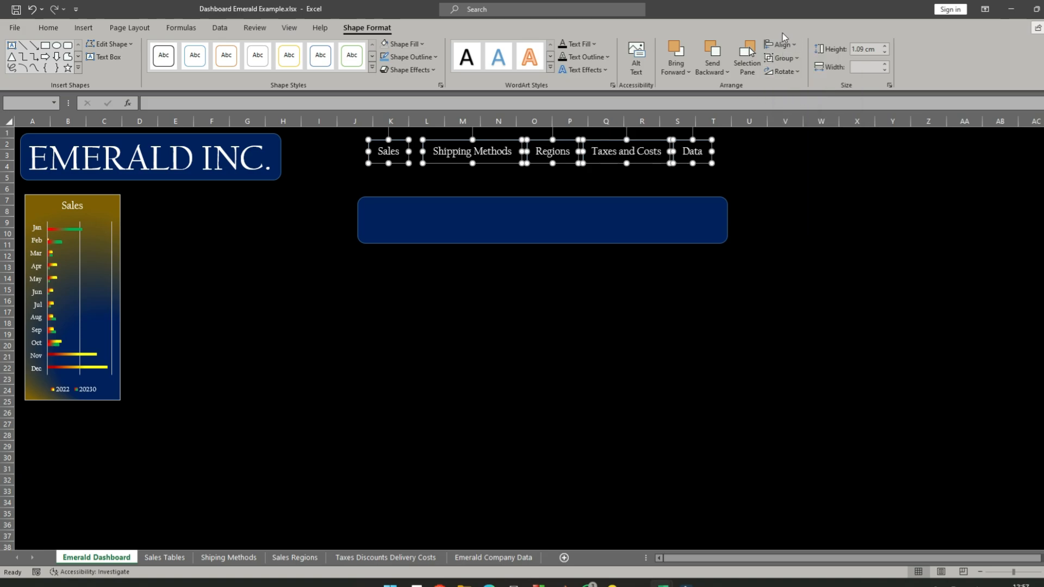
- Distribute the five selected sheet labels horizontally so the gaps between them are equal
left_click(793, 48)
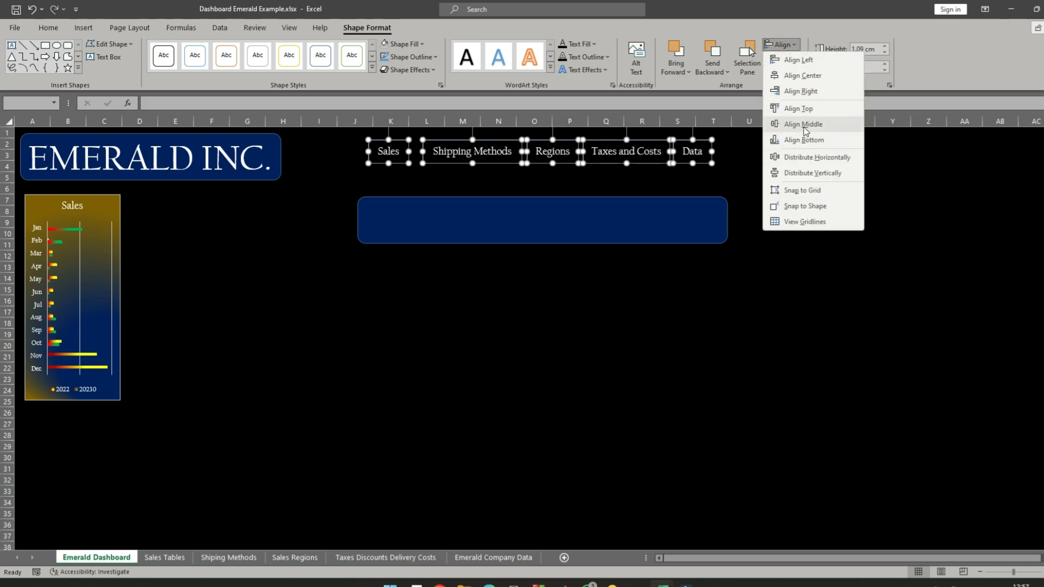
left_click(804, 157)
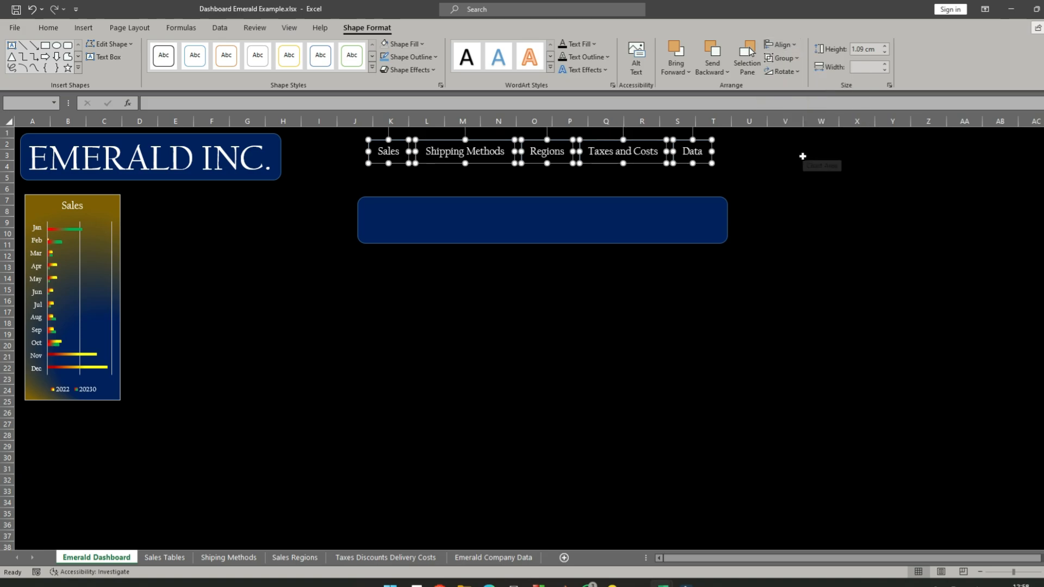
left_click(795, 51)
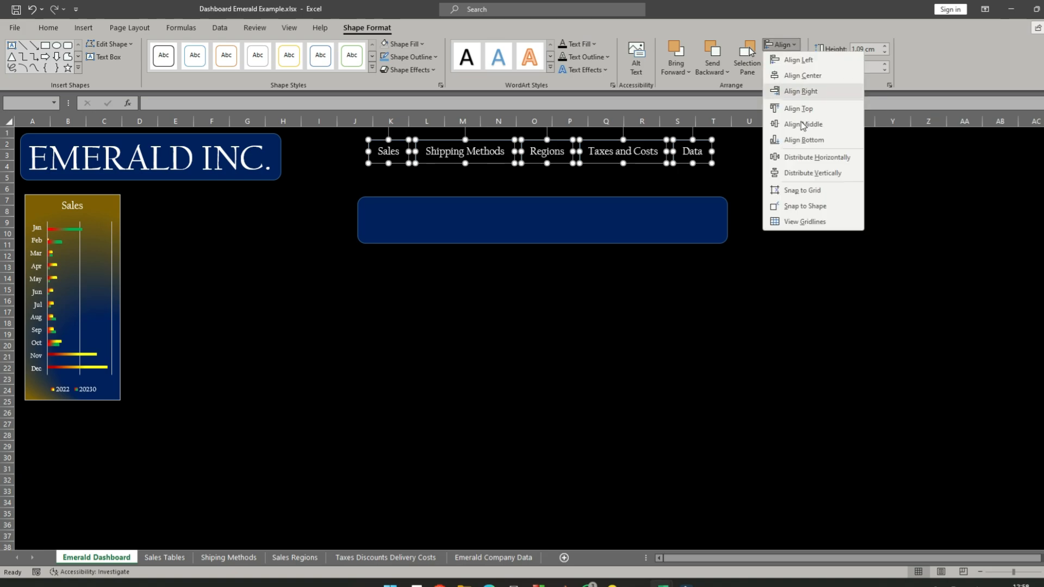
left_click(735, 175)
- Move the header banner back up behind the five labels and align its top with the EMERALD INC. title box
left_click(684, 218)
left_click_drag(681, 212, 674, 150)
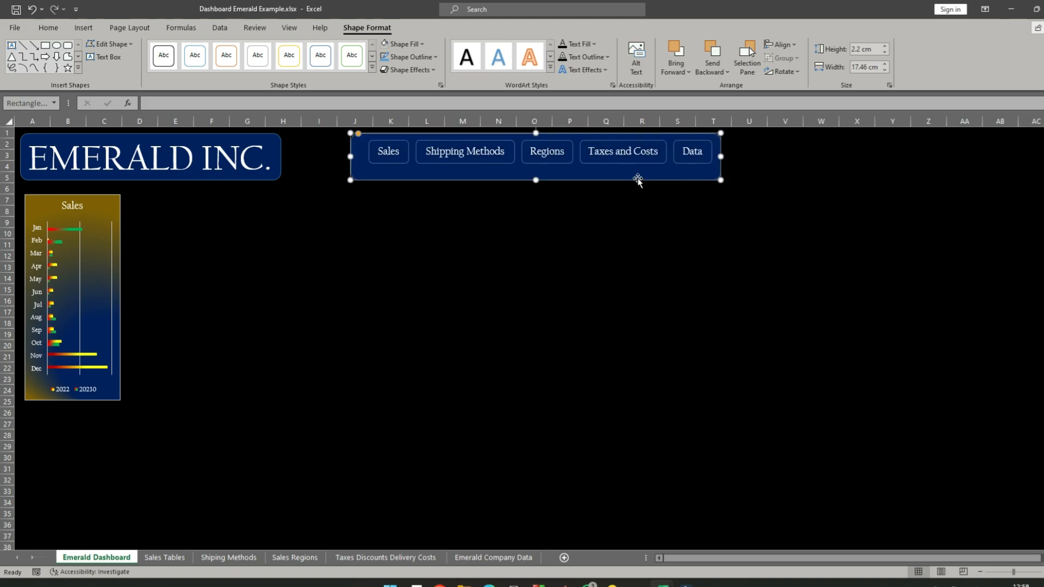
left_click(280, 178, "shift")
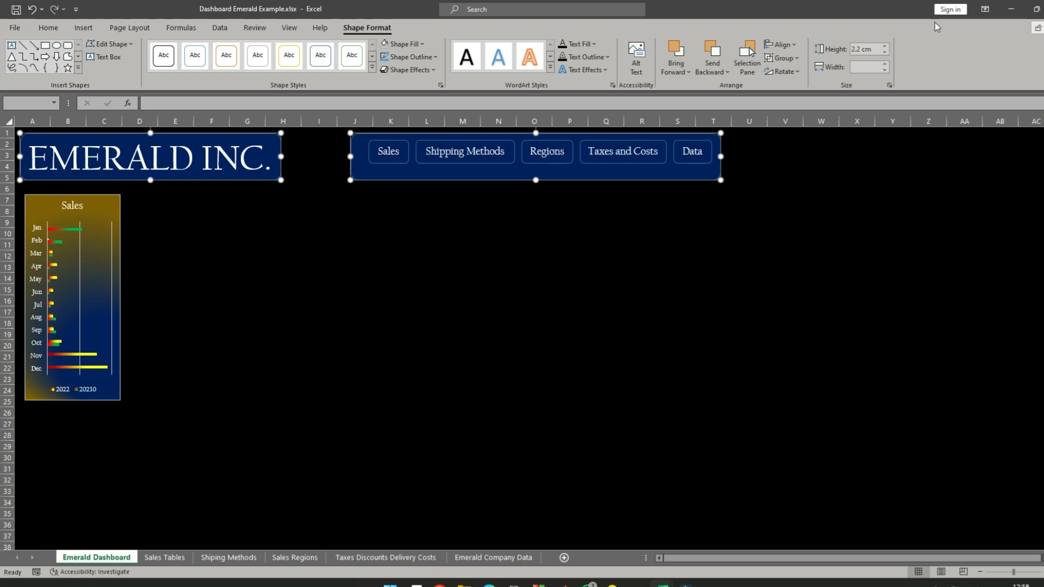
left_click(793, 46)
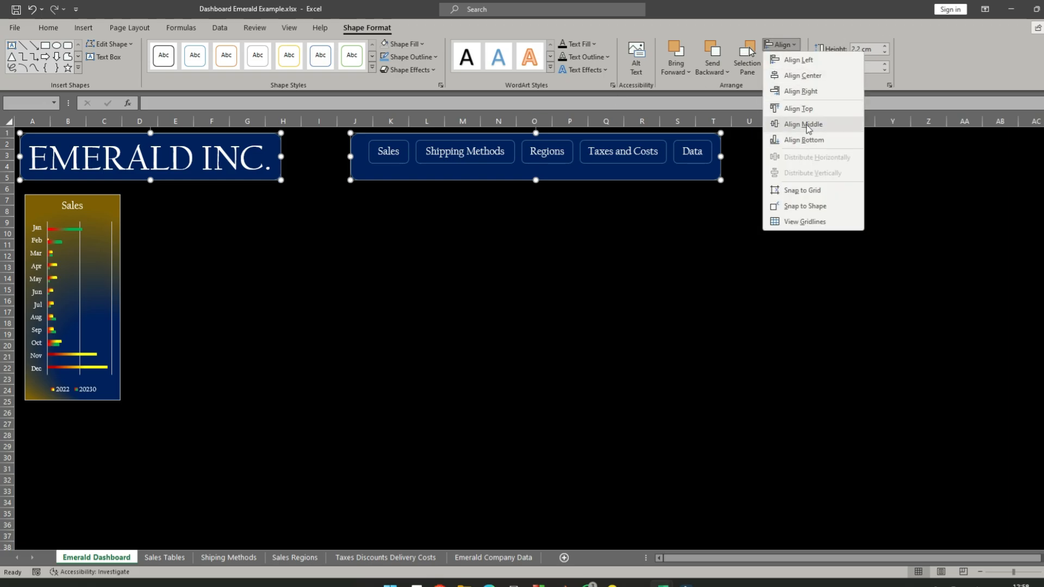
left_click(811, 110)
- Reduce the header banner's height from its lower edge to about 1.6 cm, ending just below the labels
left_click(570, 224)
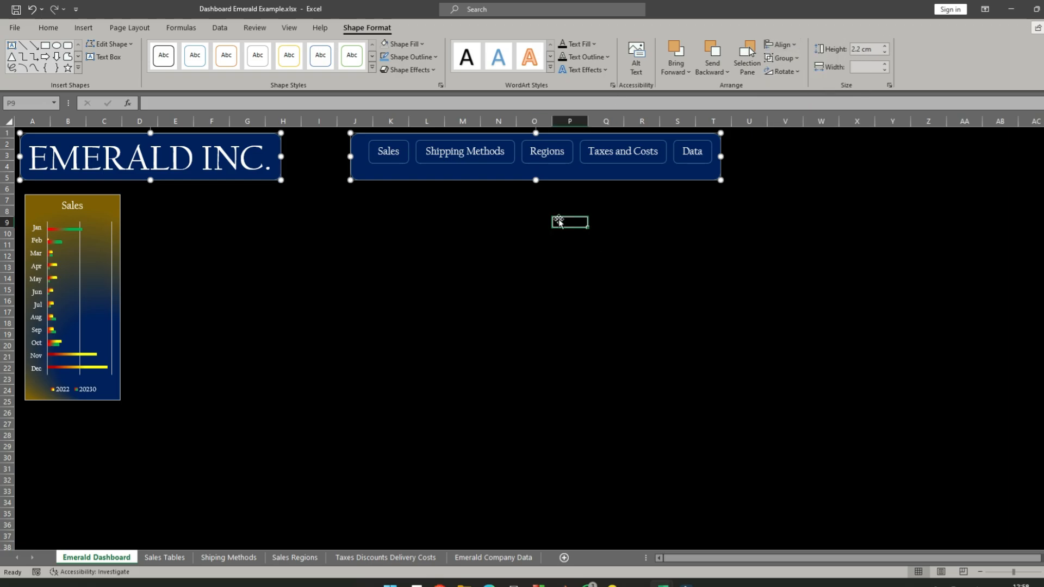
left_click(518, 173)
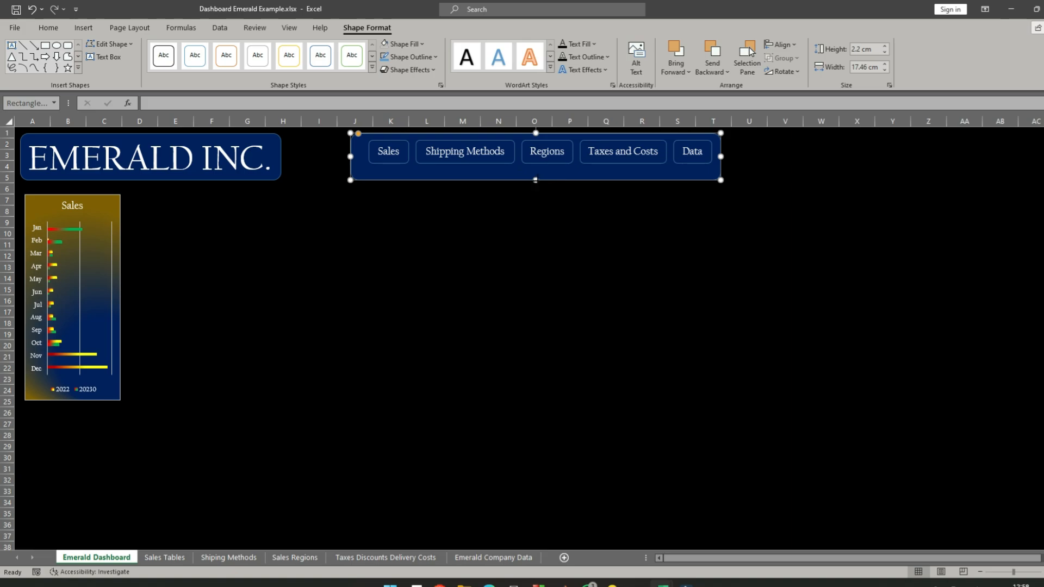
left_click_drag(536, 180, 540, 168)
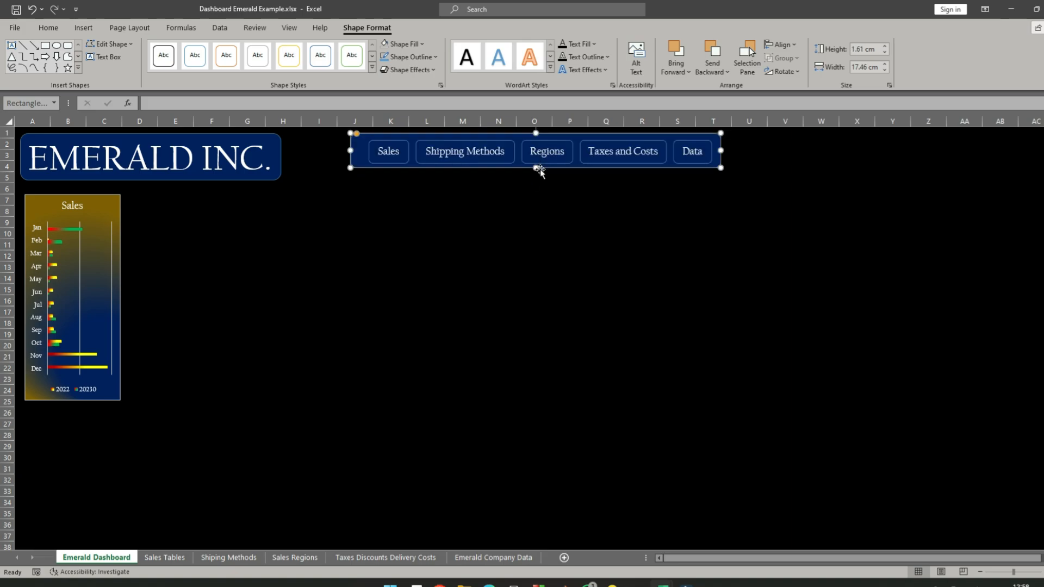
- Set the font size of the EMERALD INC. title to 32
left_click(157, 139)
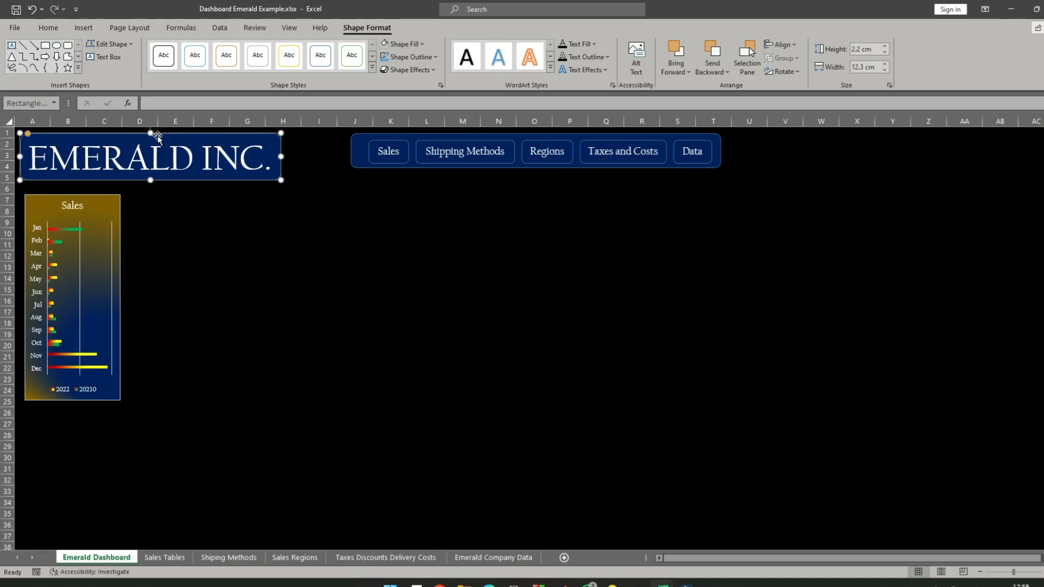
left_click(49, 28)
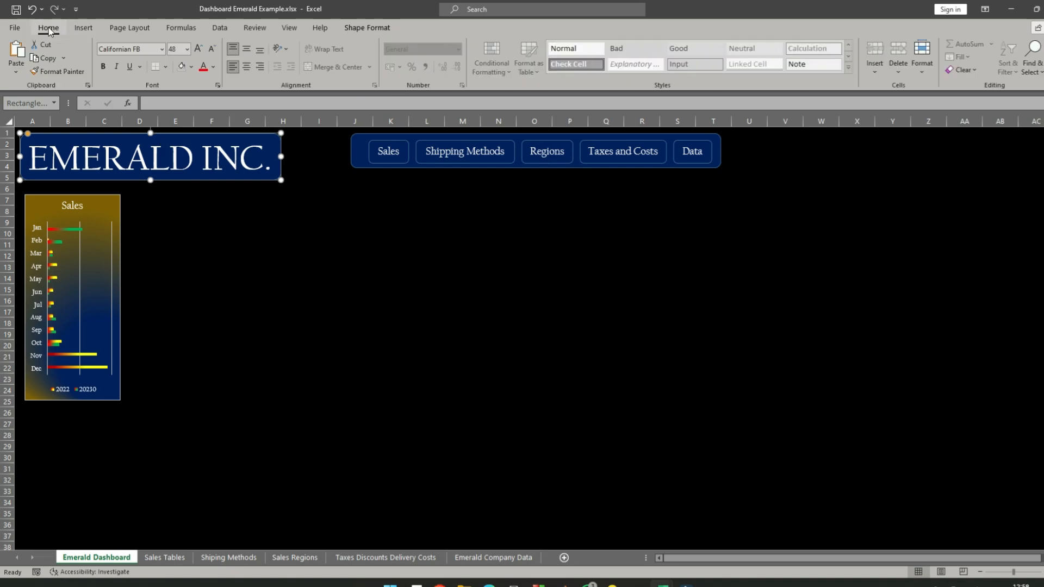
left_click(187, 50)
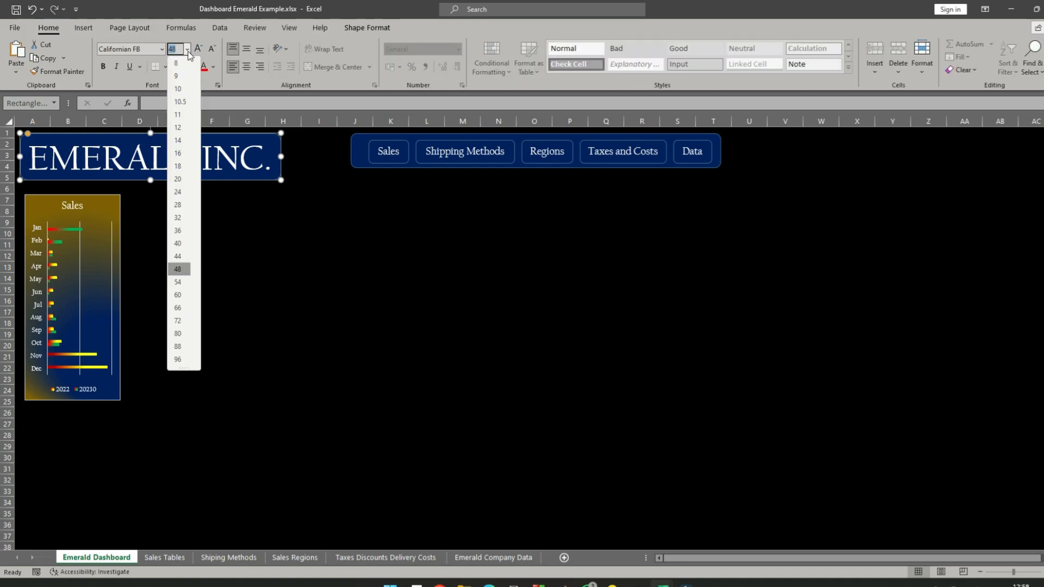
left_click(180, 217)
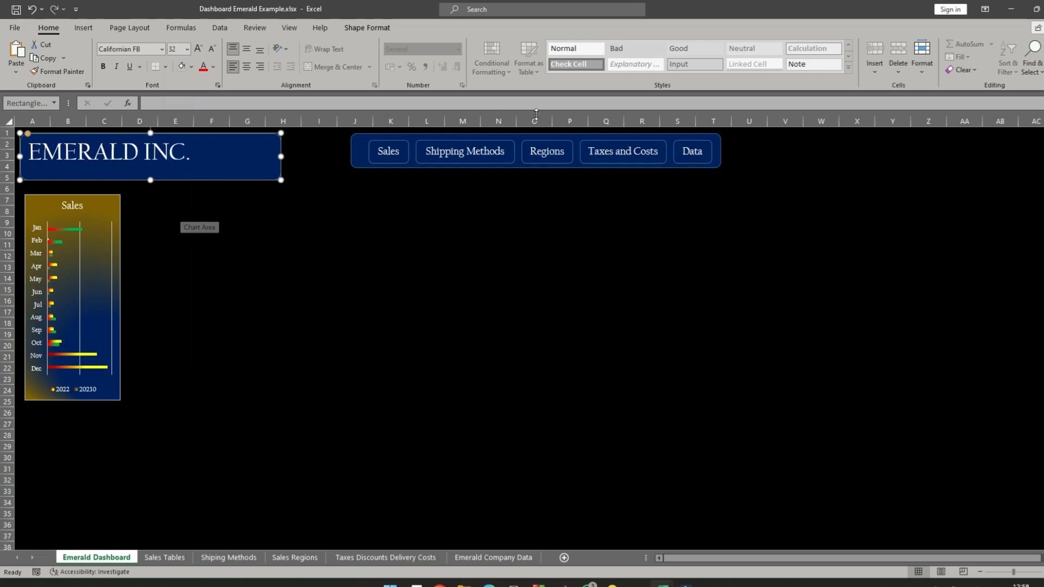
- Narrow the header banner to about 16.9 cm by bringing its left edge close to the Sales label
left_click(360, 167)
left_click_drag(352, 151, 363, 156)
left_click(303, 188)
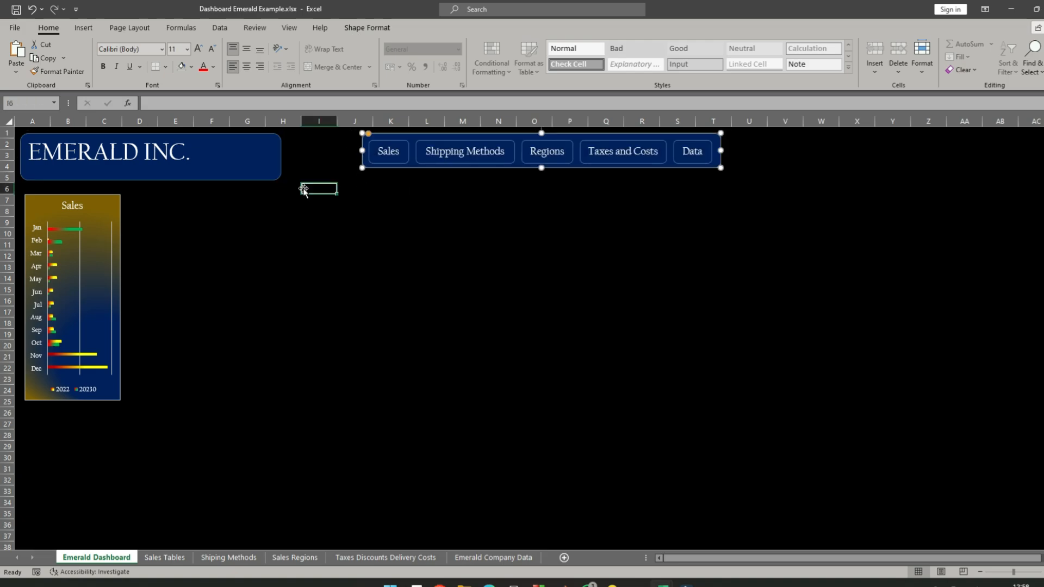
- Select the EMERALD INC. title box together with the header banner and set their height to 1.6 cm
left_click(244, 135)
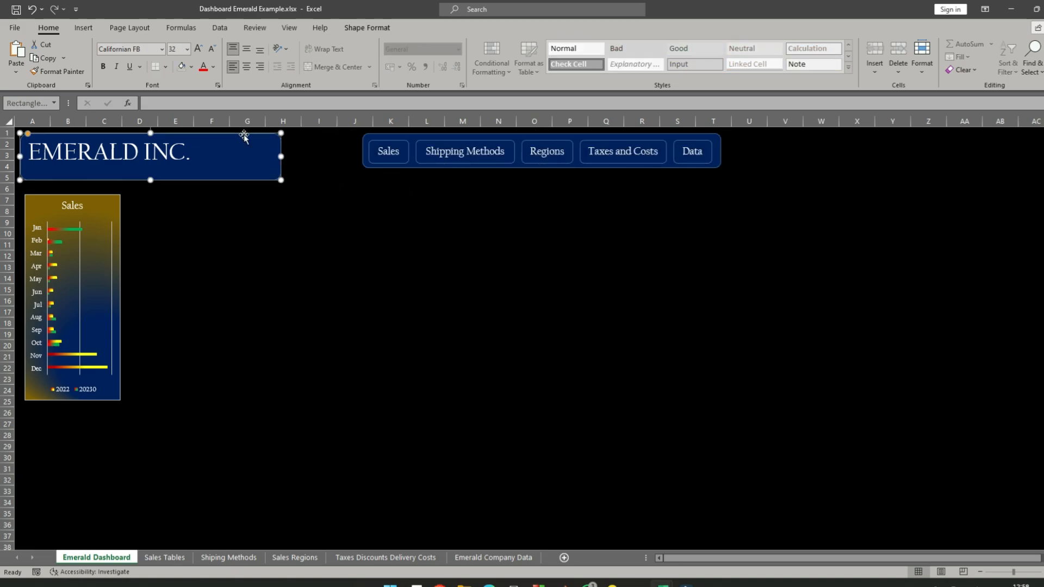
left_click(364, 165, "shift")
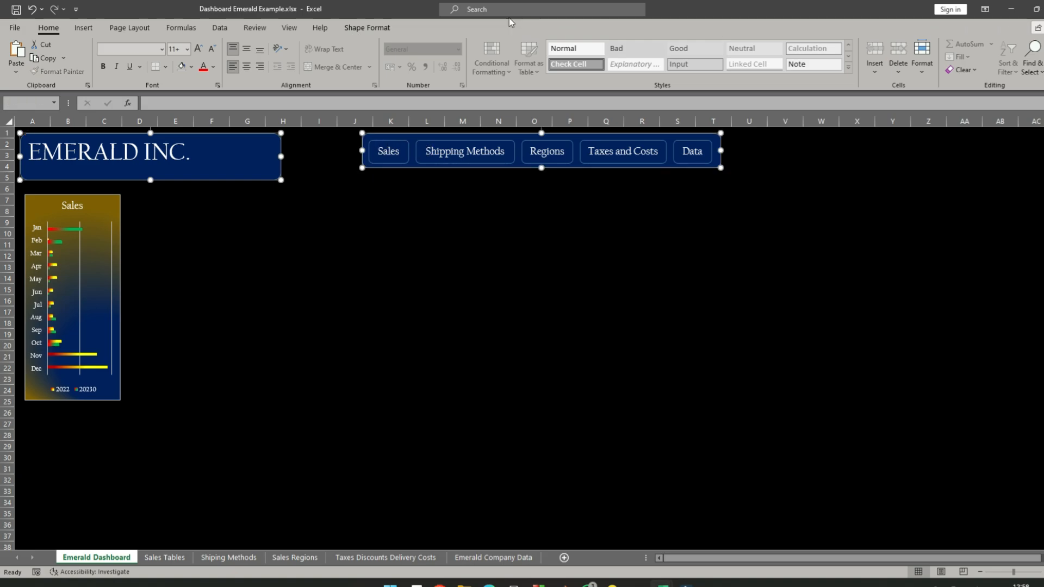
left_click(367, 28)
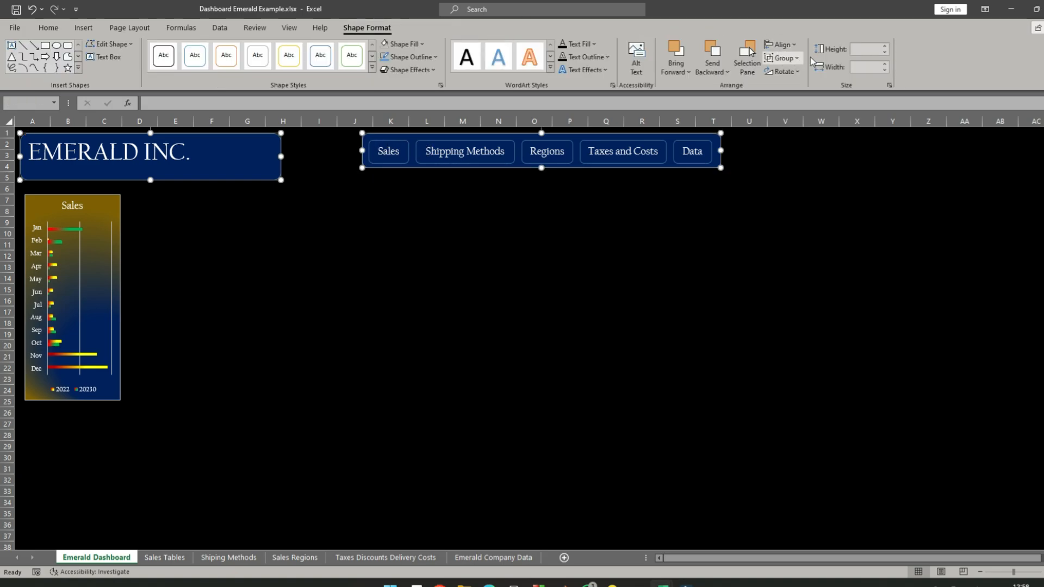
left_click(885, 54)
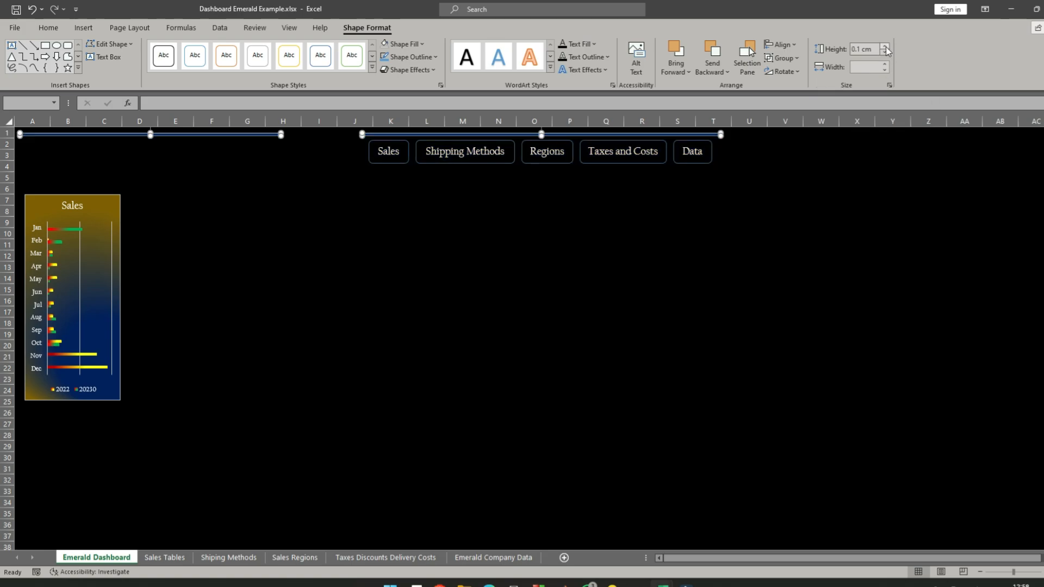
left_click(885, 47)
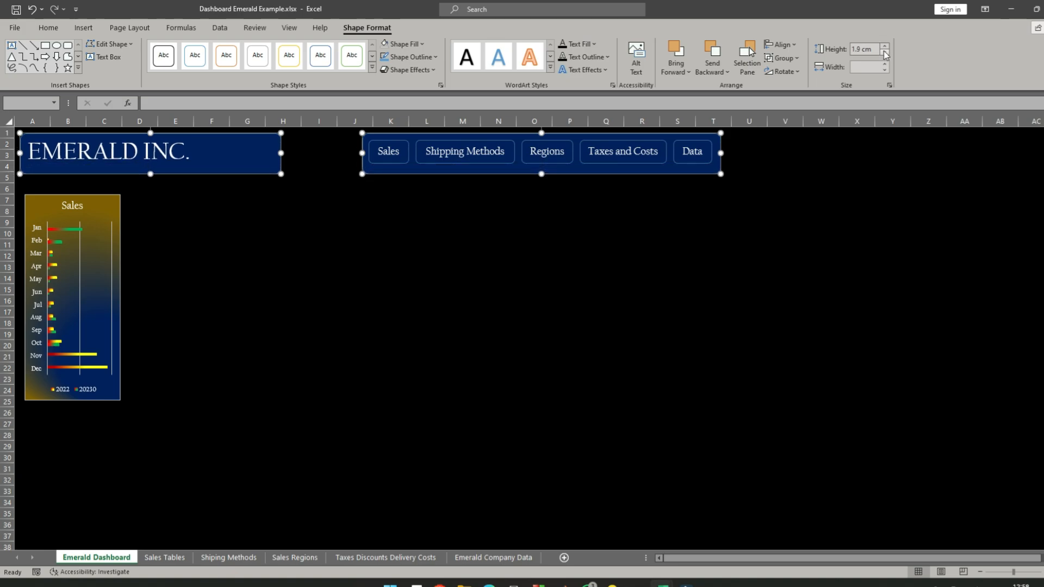
left_click(885, 53)
left_click(886, 53)
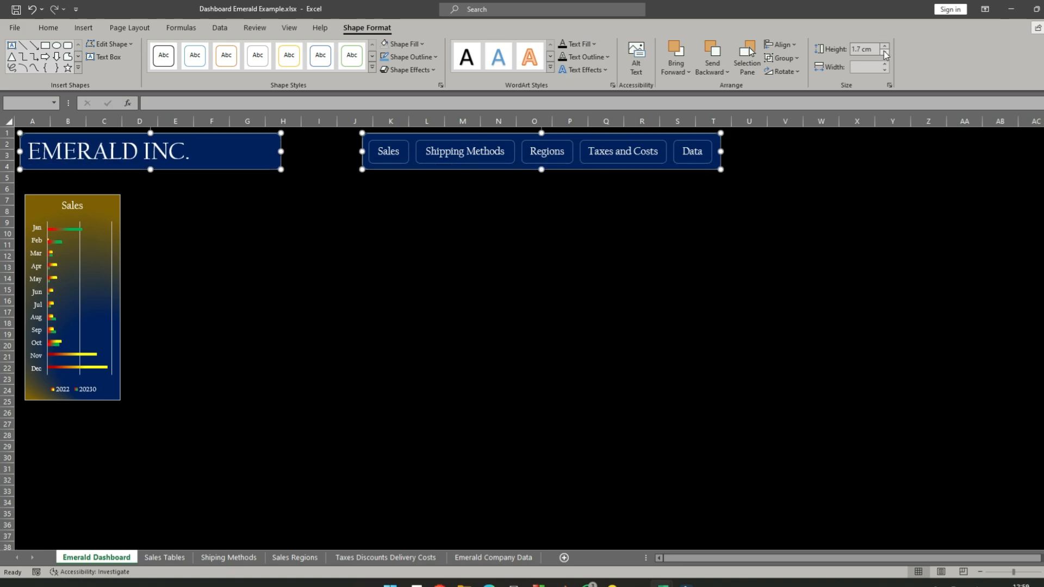
left_click(885, 53)
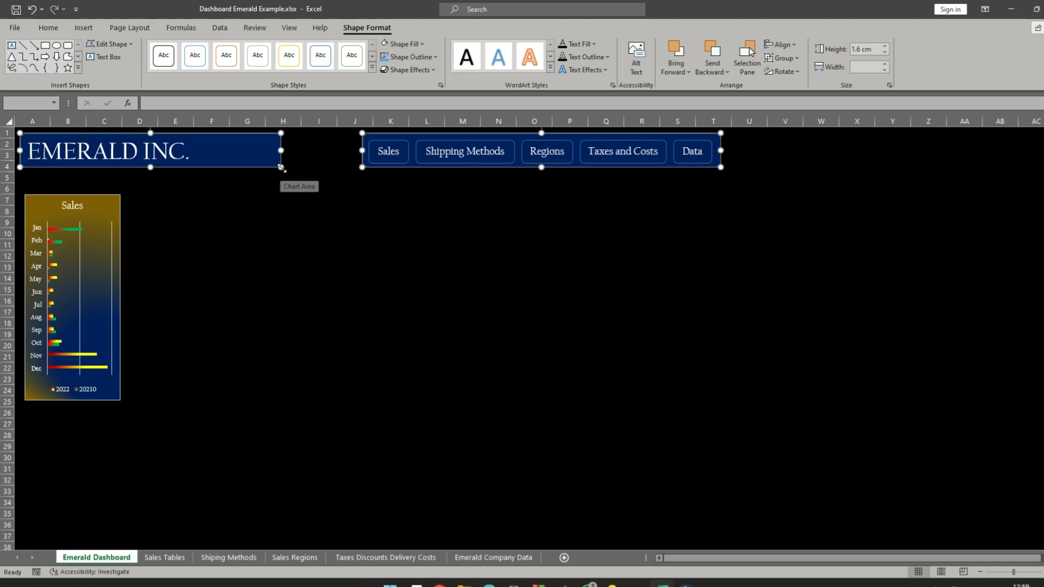
- Narrow the EMERALD INC. title box from its right edge so it ends just past the text
left_click(314, 154)
left_click(277, 151)
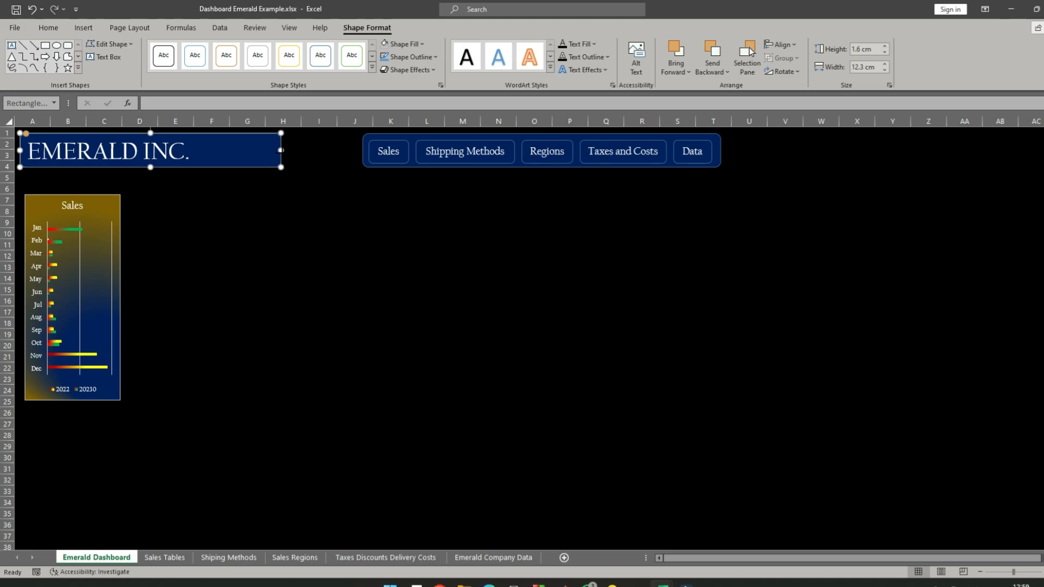
left_click_drag(281, 150, 205, 150)
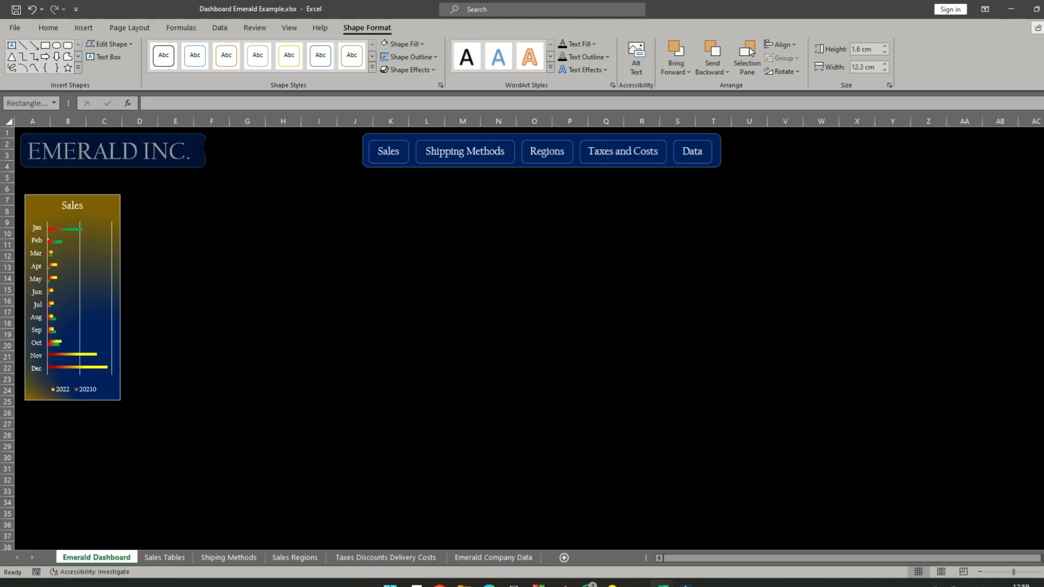
left_click(288, 188)
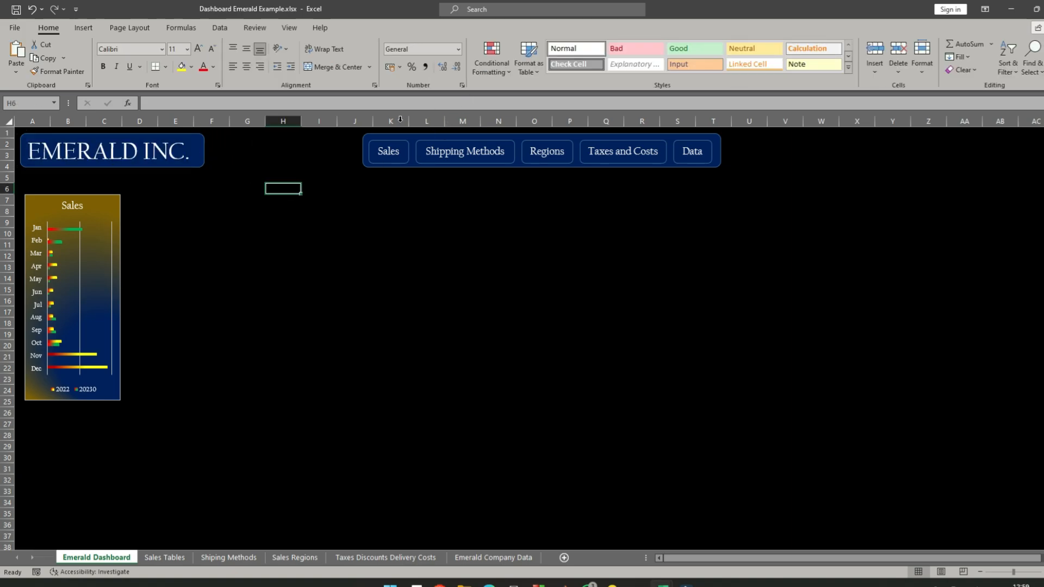
- Group the header banner and the Sales, Shipping Methods, Regions, Taxes and Costs, and Data labels into one object
left_click(362, 148)
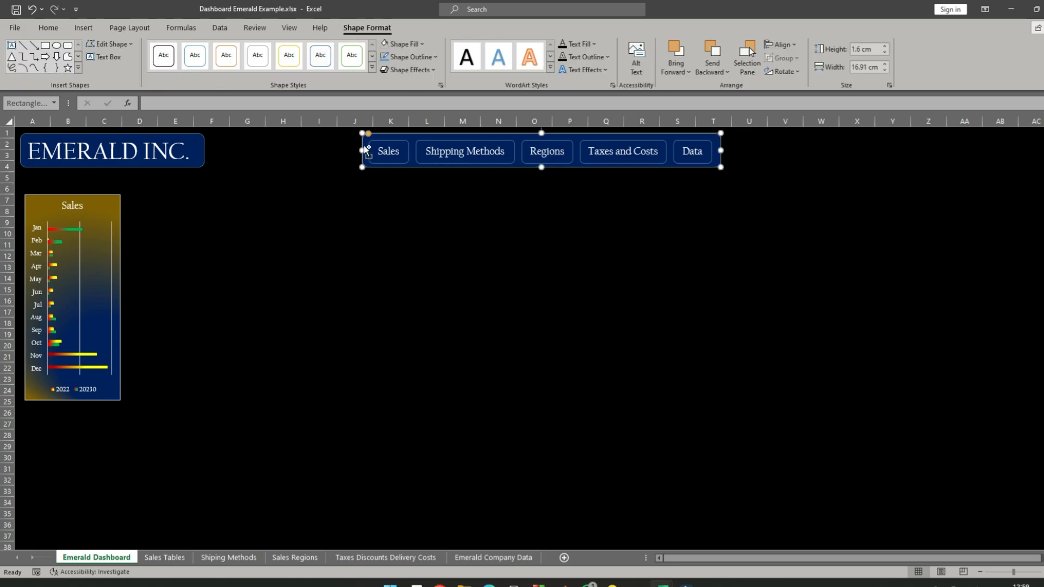
left_click(389, 151)
left_click(471, 154, "ctrl")
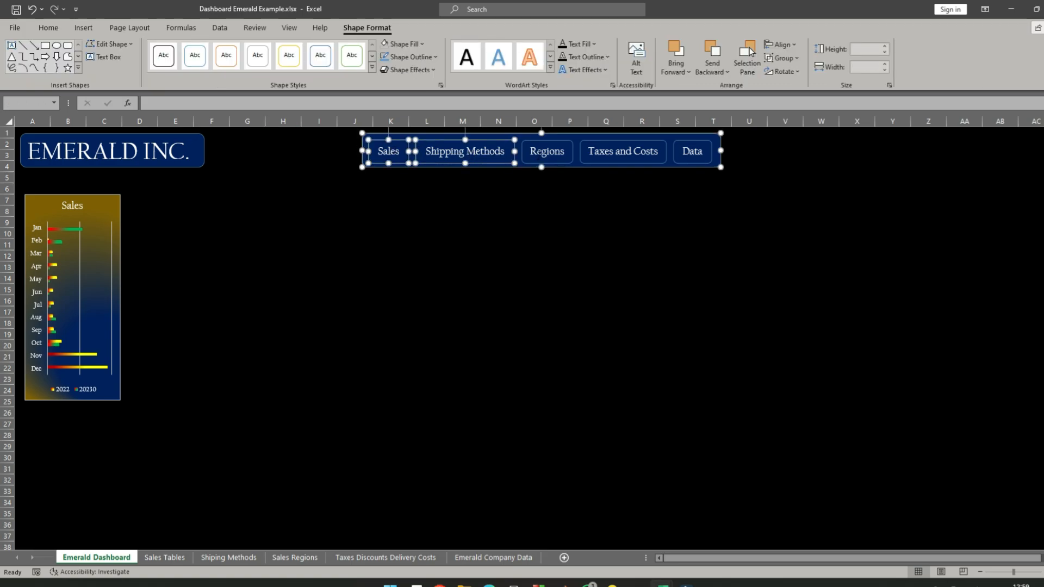
left_click(538, 154, "ctrl")
left_click(624, 154, "ctrl")
left_click(686, 150, "ctrl")
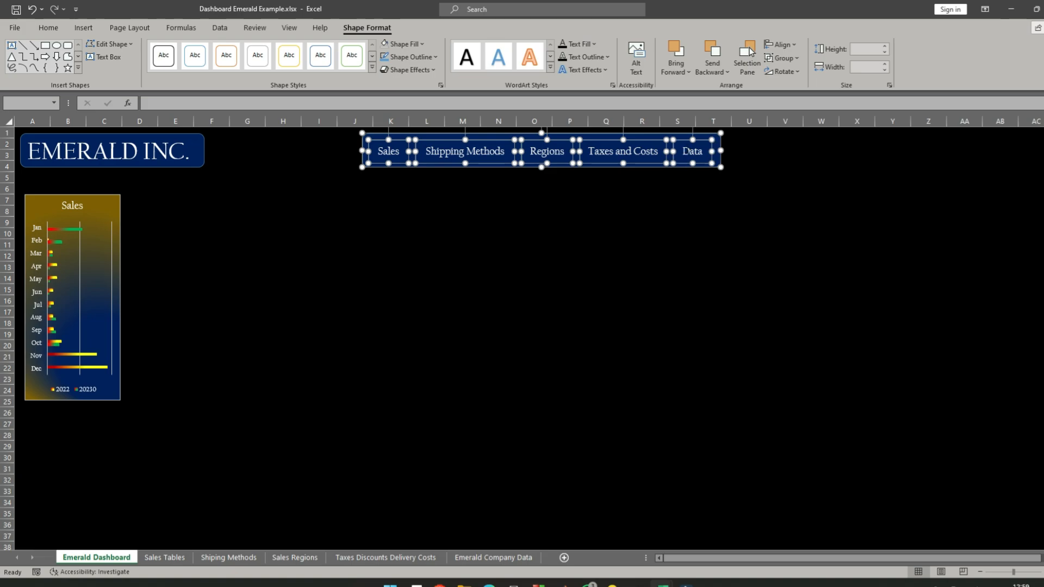
right_click(661, 153)
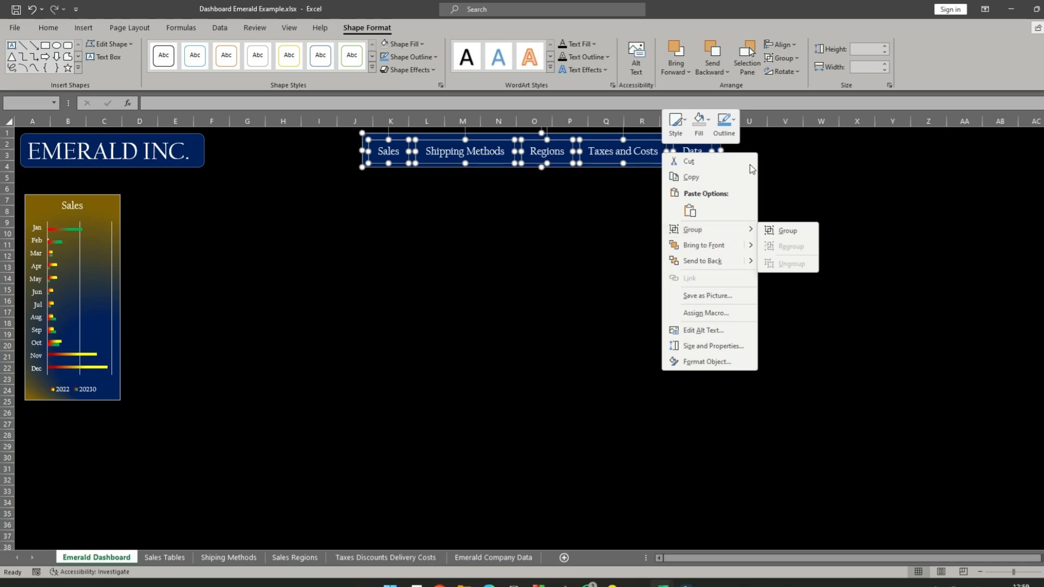
left_click(799, 59)
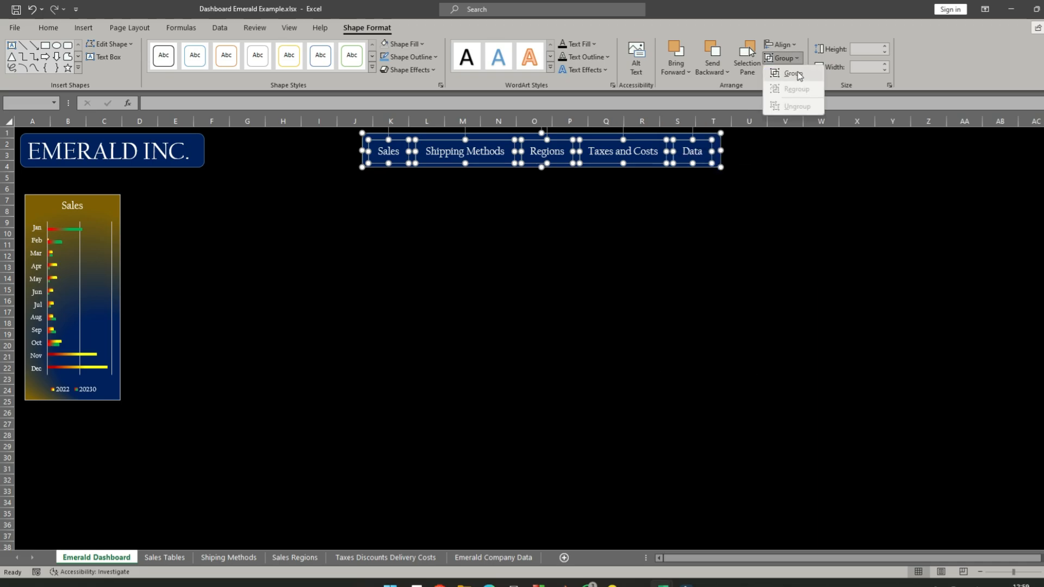
left_click(793, 74)
left_click(536, 332)
- Hyperlink the Sales label in the header to the 'Sales Tables' sheet, with the ScreenTip text "Sales"
double_click(388, 151)
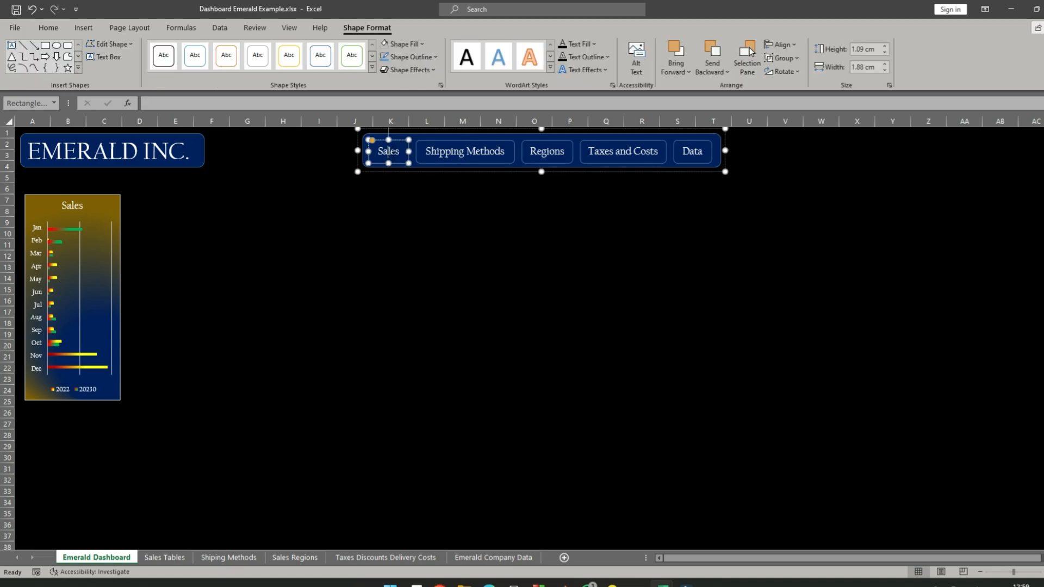
right_click(393, 154)
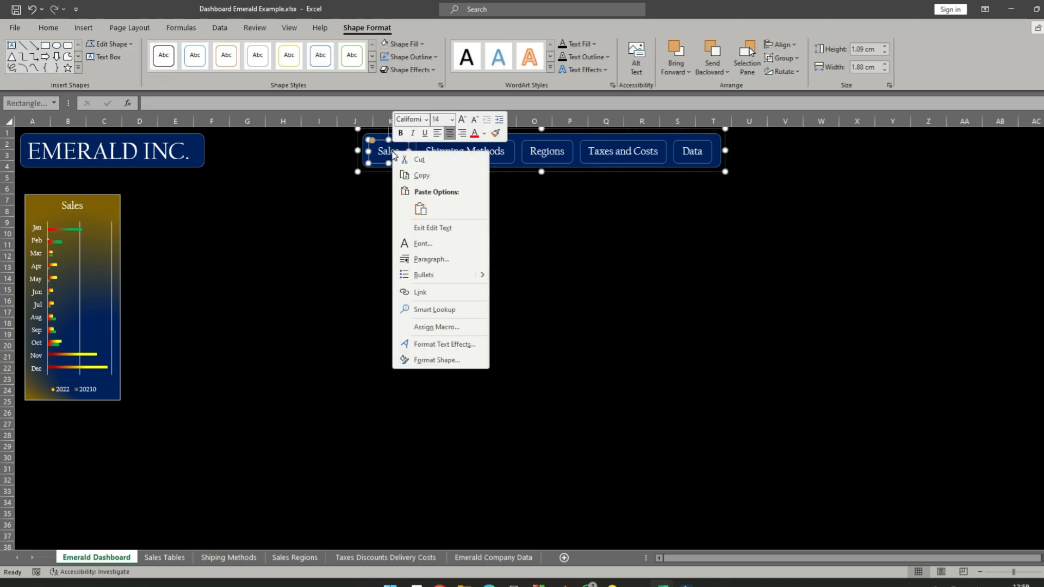
left_click(446, 292)
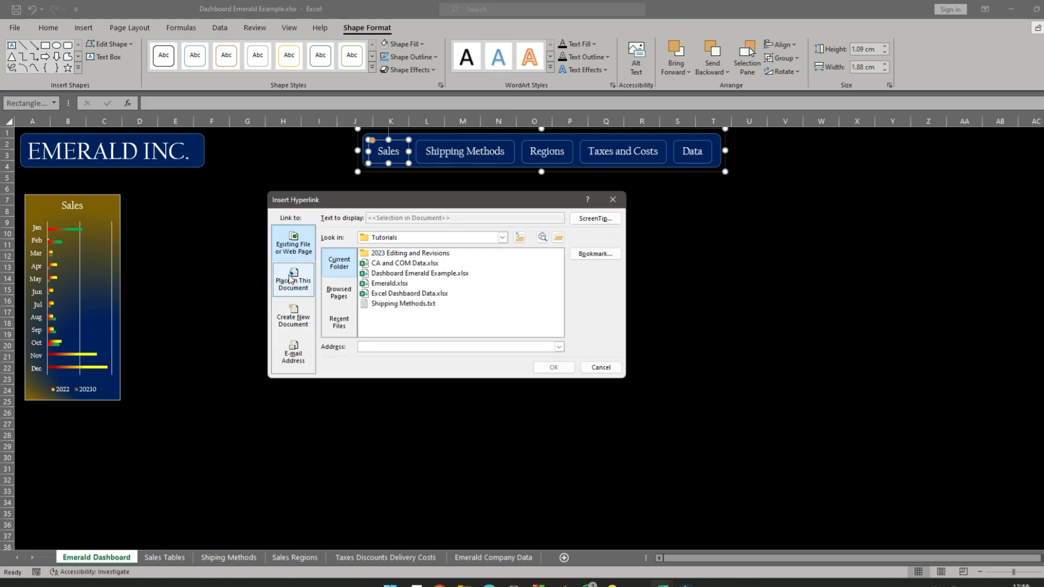
left_click(298, 281)
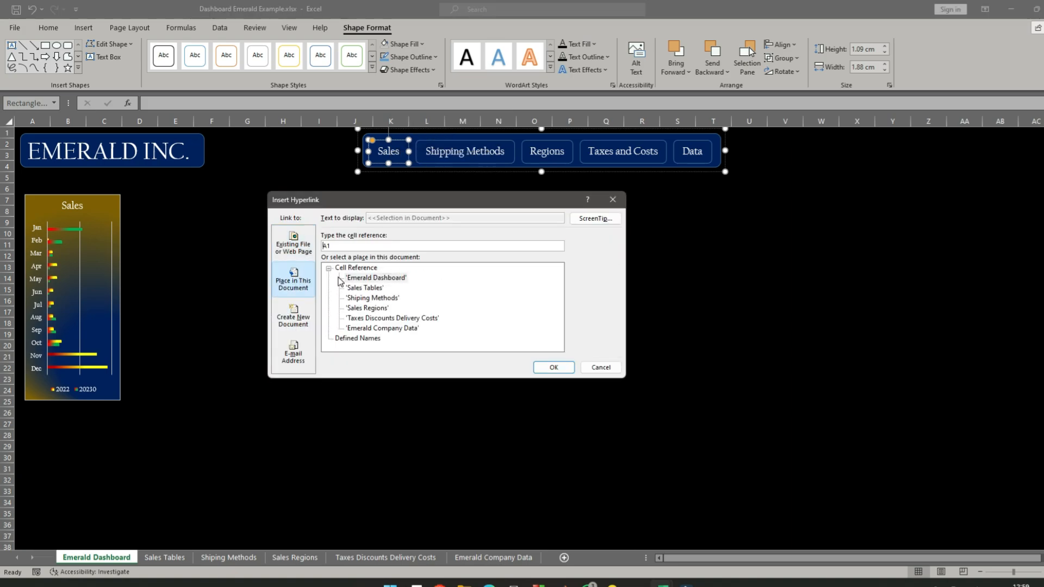
left_click(376, 288)
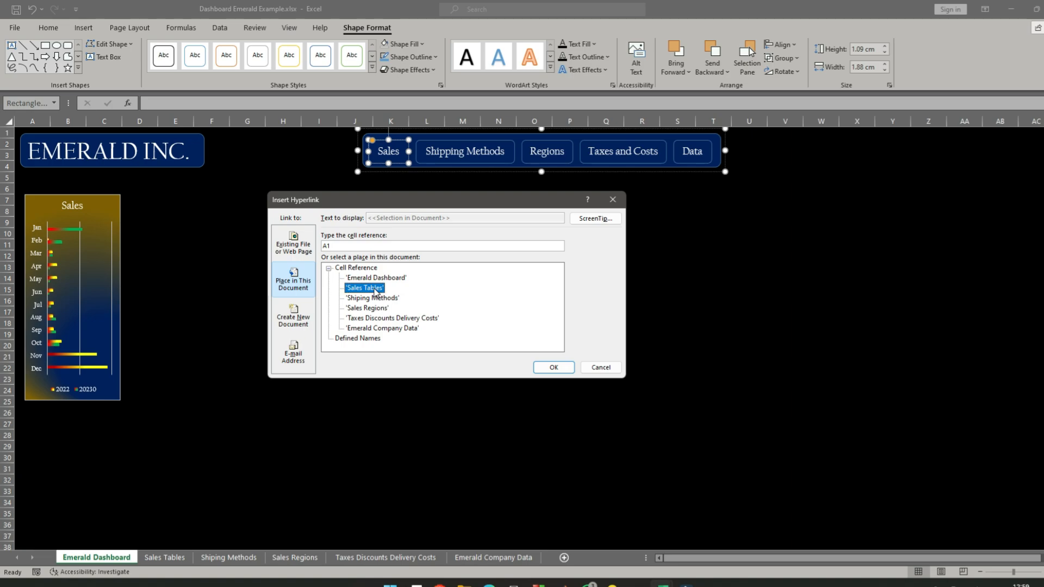
left_click(589, 220)
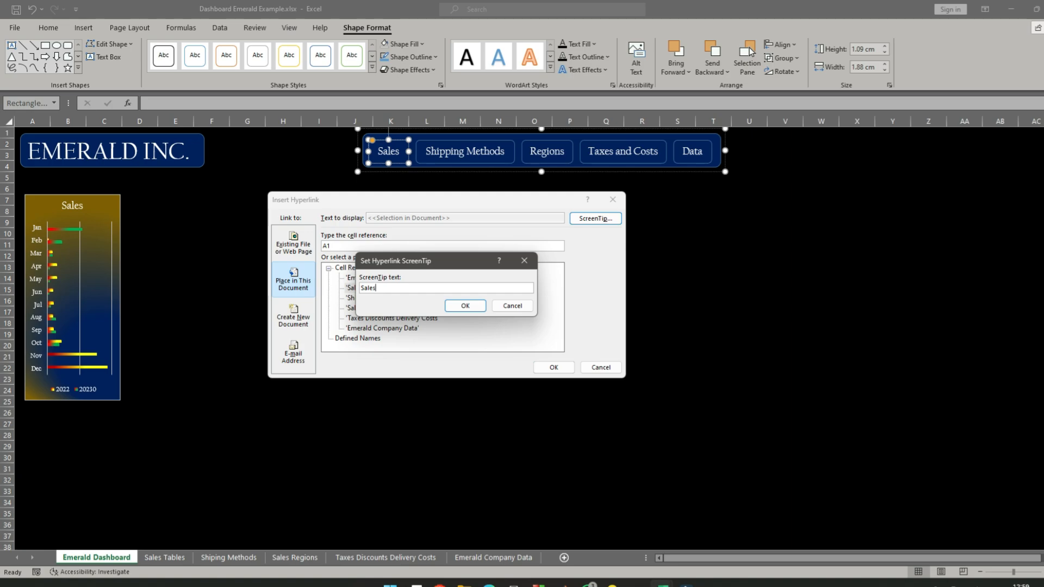
left_click(465, 306)
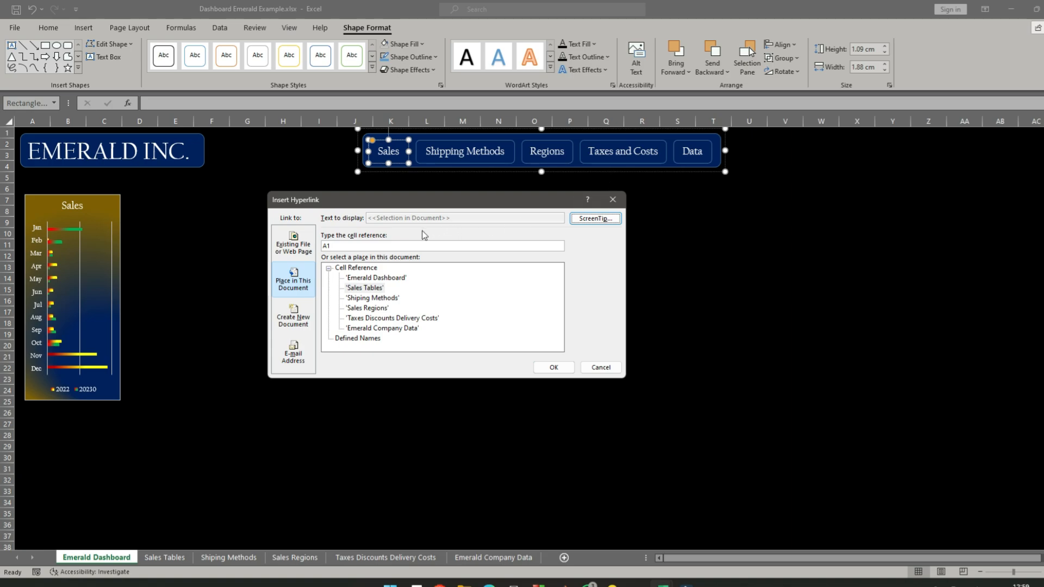
left_click(367, 288)
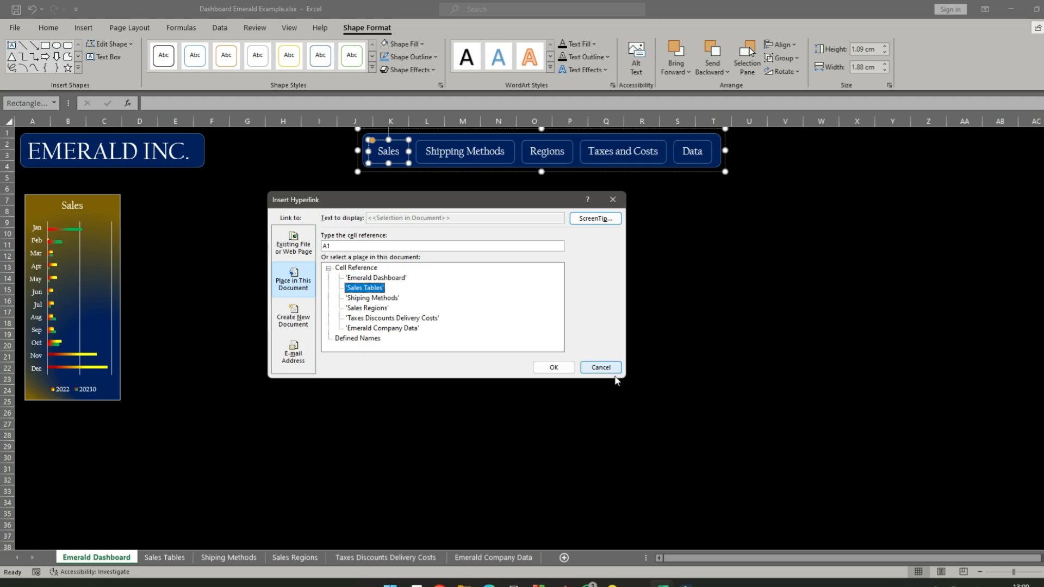
left_click(557, 371)
- Deselect the label, test the Sales link, and return to the Emerald Dashboard sheet
left_click(557, 374)
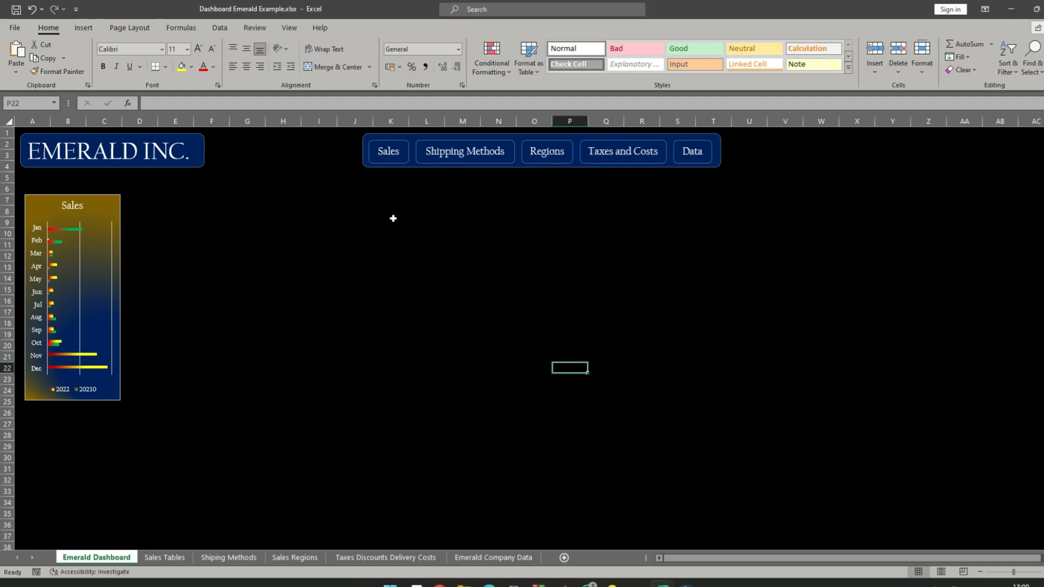
left_click(387, 156)
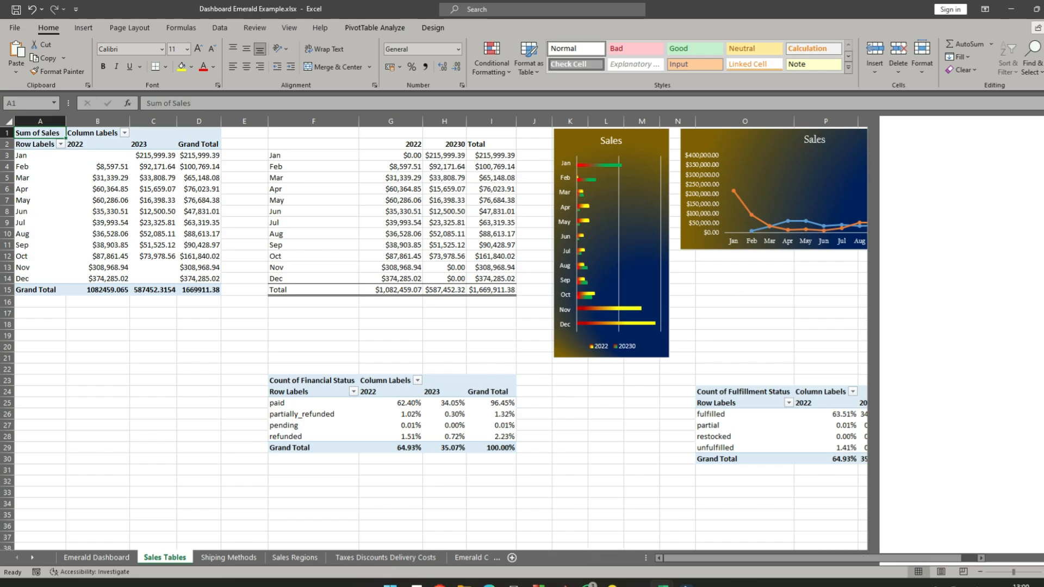
left_click(368, 313)
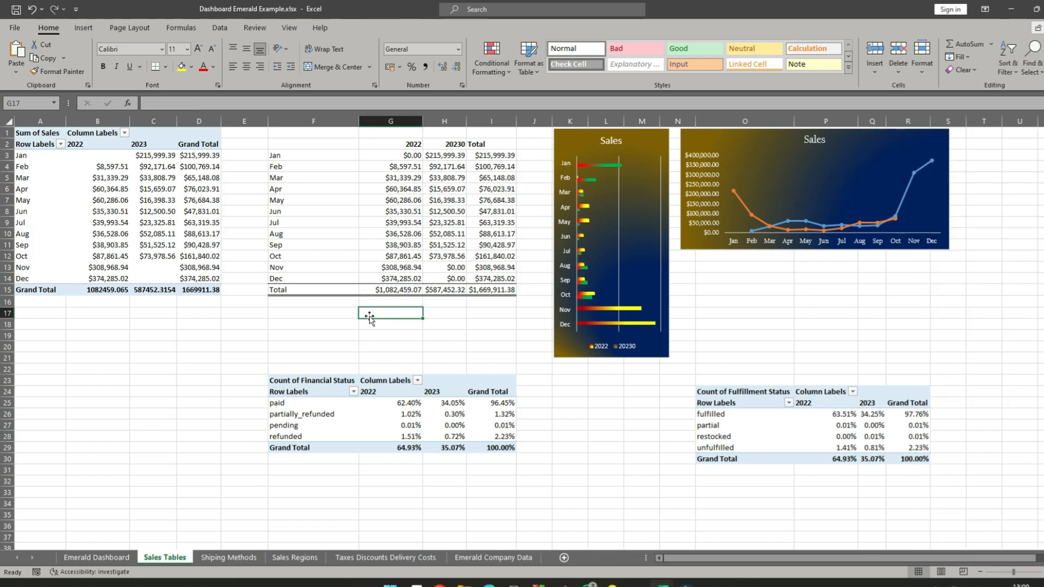
left_click(103, 558)
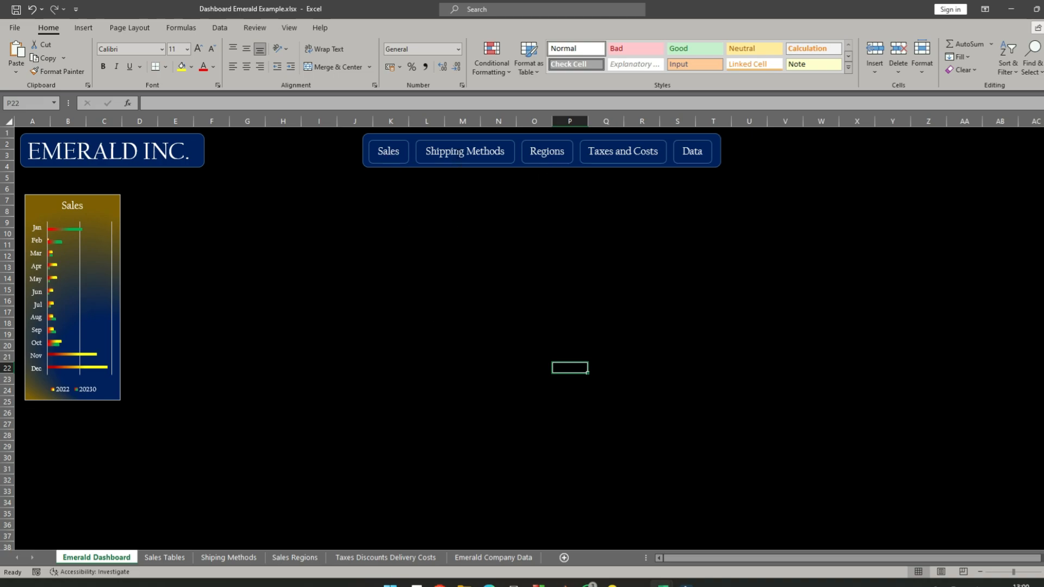
- Hyperlink the Shipping Methods label to the 'Shiping Methods' sheet, with the ScreenTip text "Shipping"
left_click(463, 152, "ctrl")
right_click(458, 153)
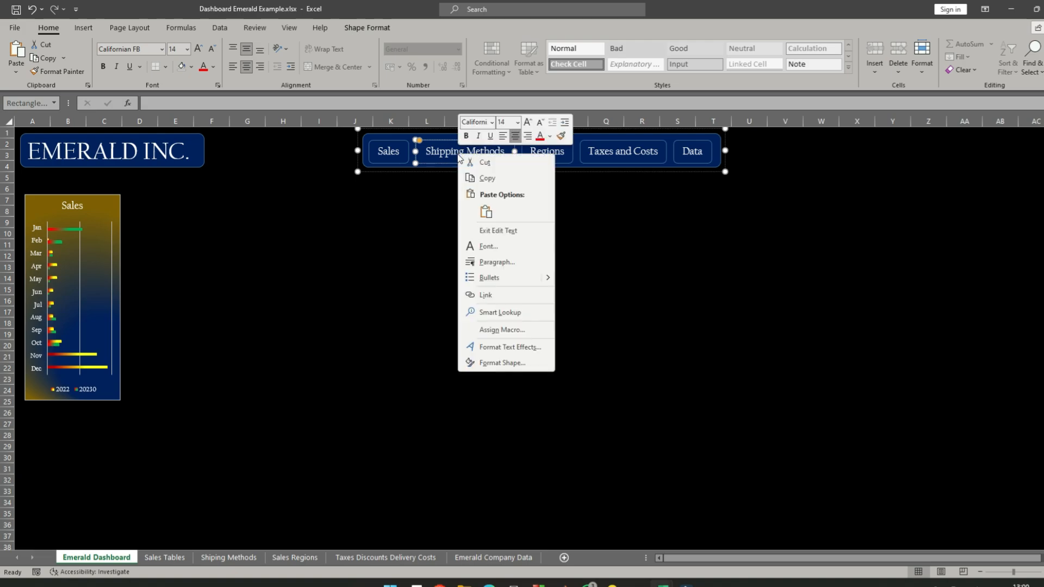
left_click(495, 299)
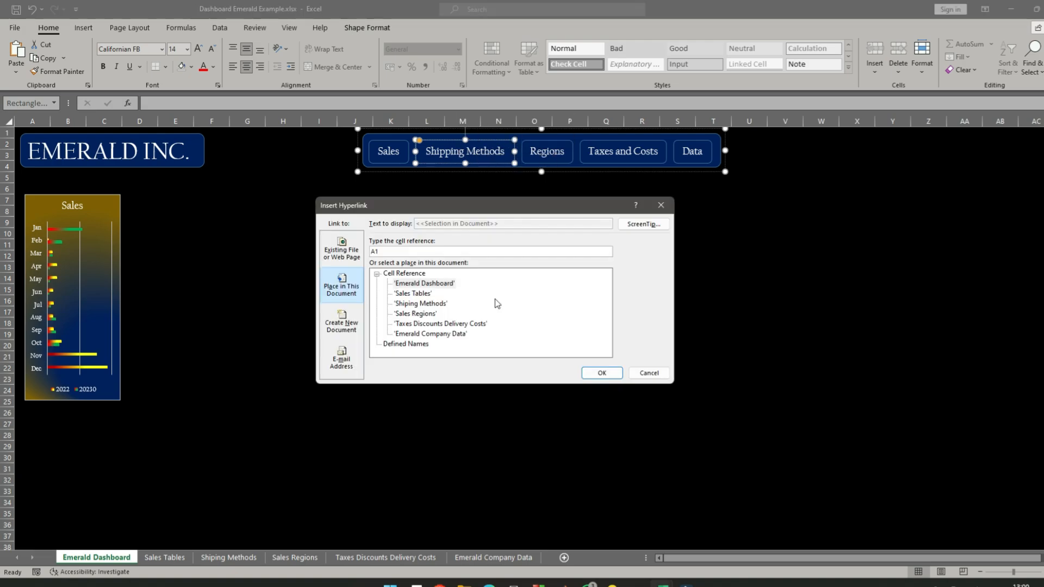
left_click(421, 303)
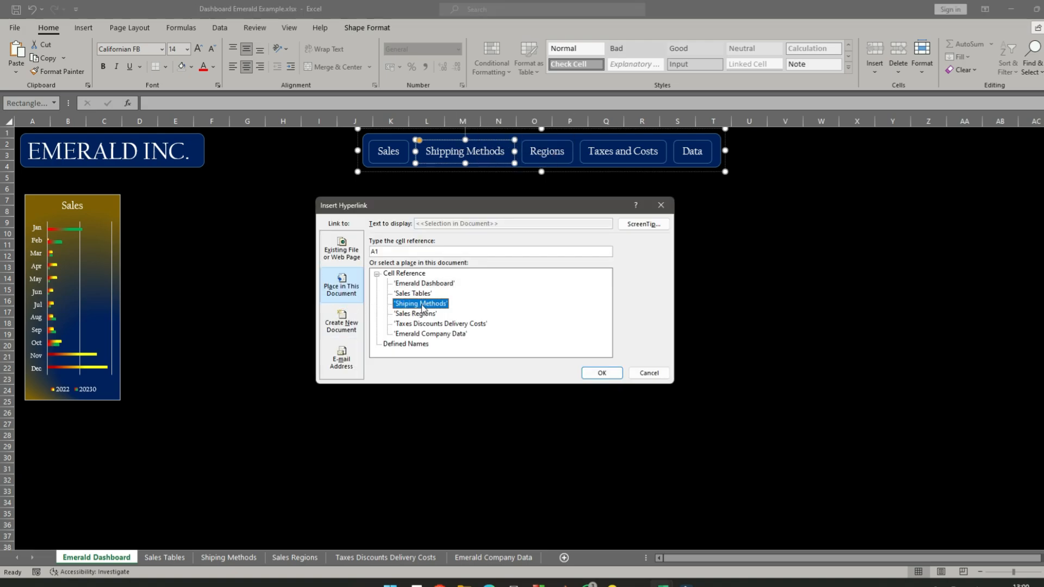
left_click(647, 224)
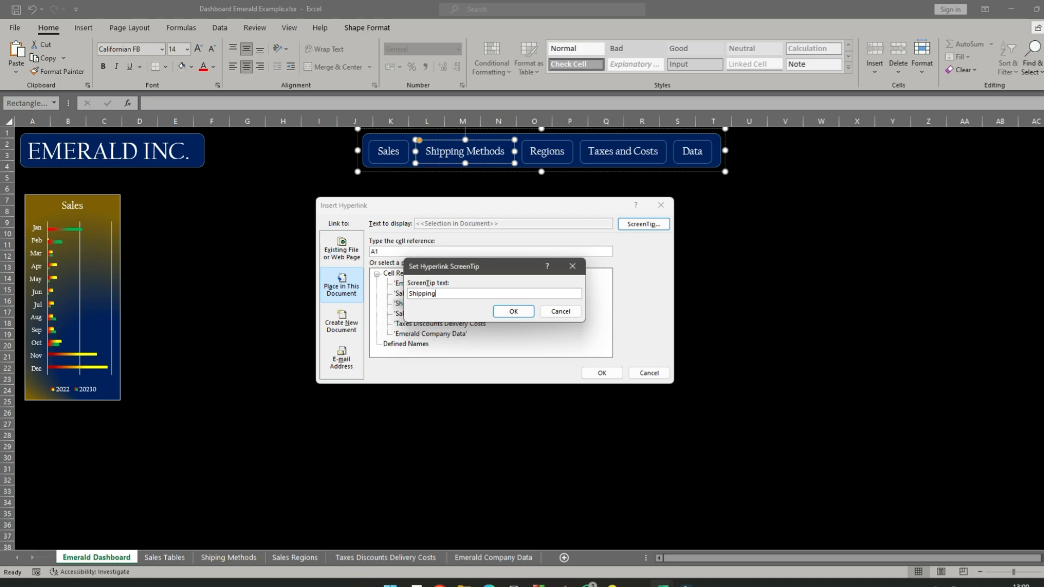
left_click(514, 312)
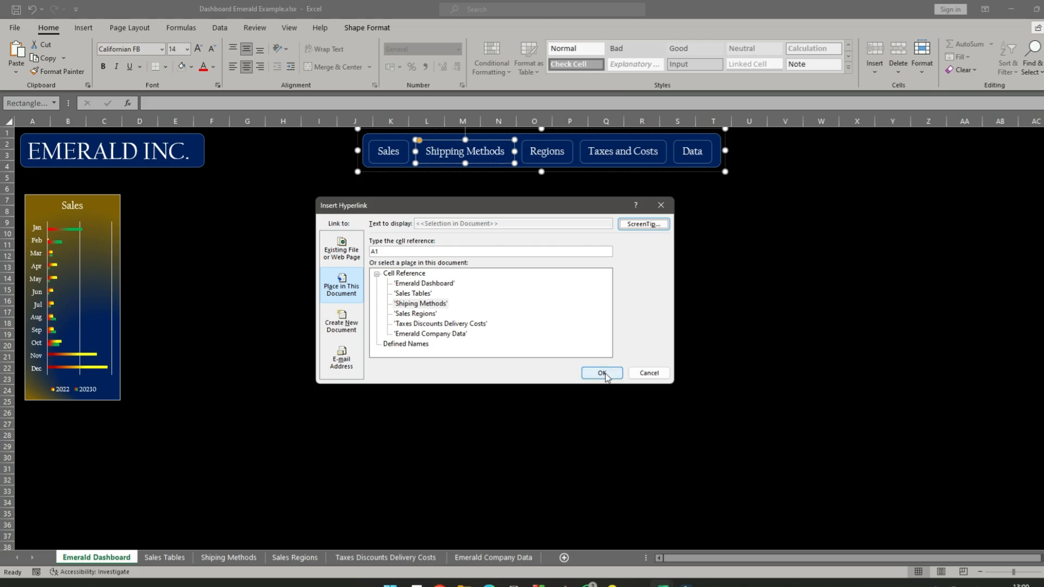
left_click(604, 373)
- Deselect the label, test the Shipping Methods link, and return to the Emerald Dashboard sheet
left_click(511, 291)
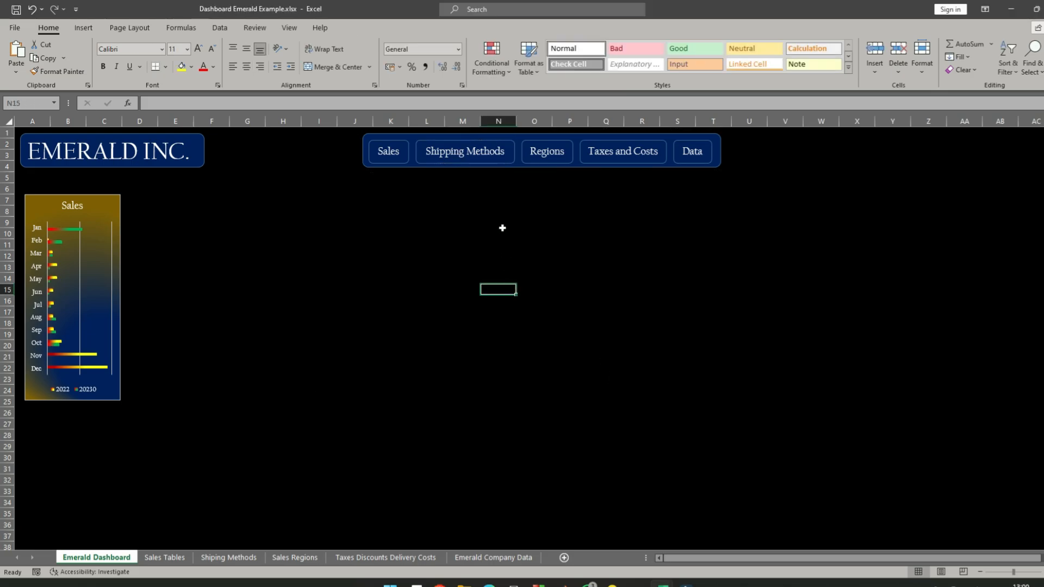
left_click(459, 156)
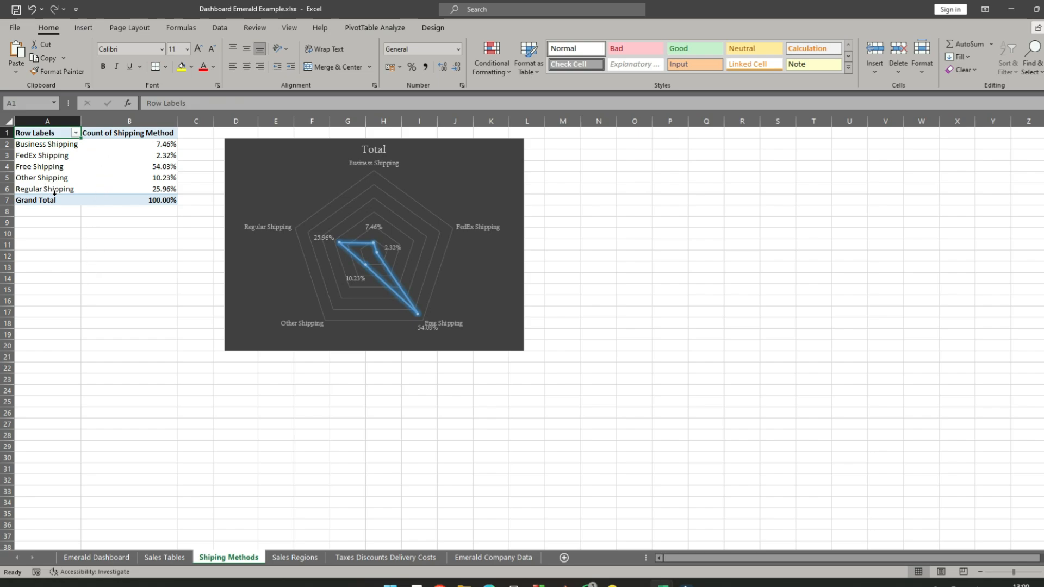
left_click(98, 562)
- Hyperlink the Regions label to the 'Sales Regions' sheet, with the ScreenTip text "Geographical Locations"
left_click(547, 151)
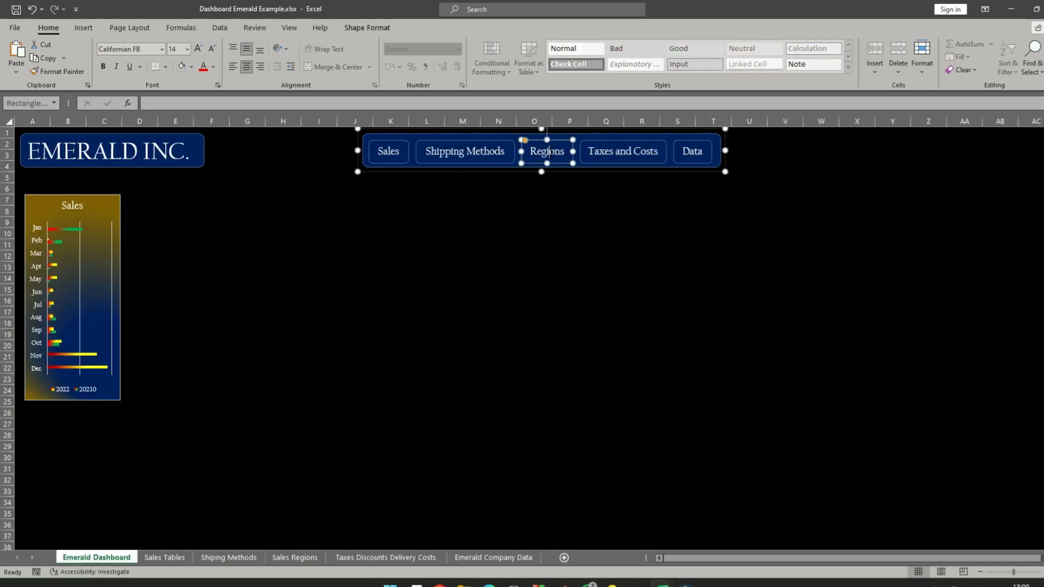
right_click(549, 151)
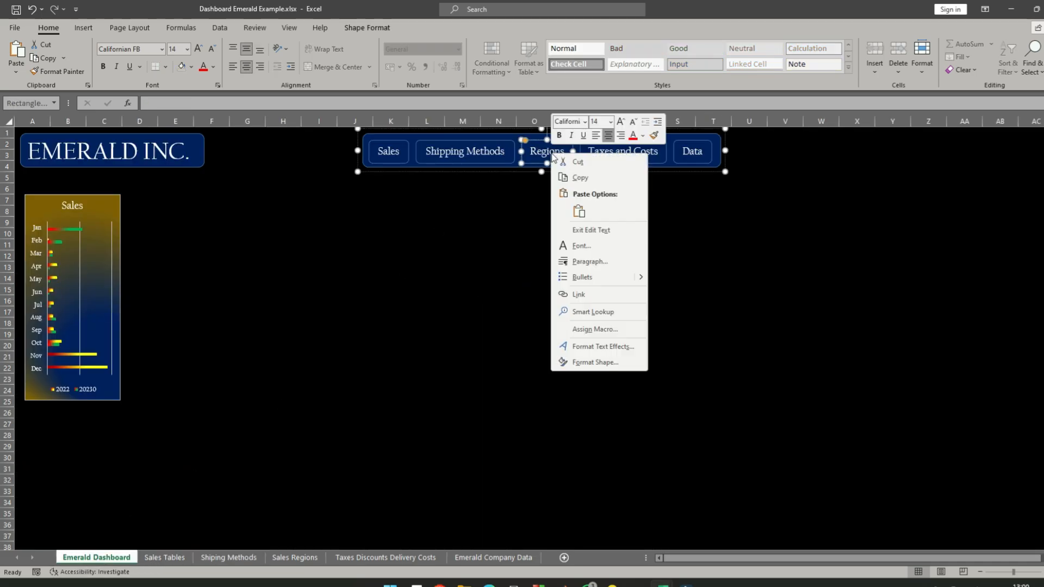
left_click(603, 294)
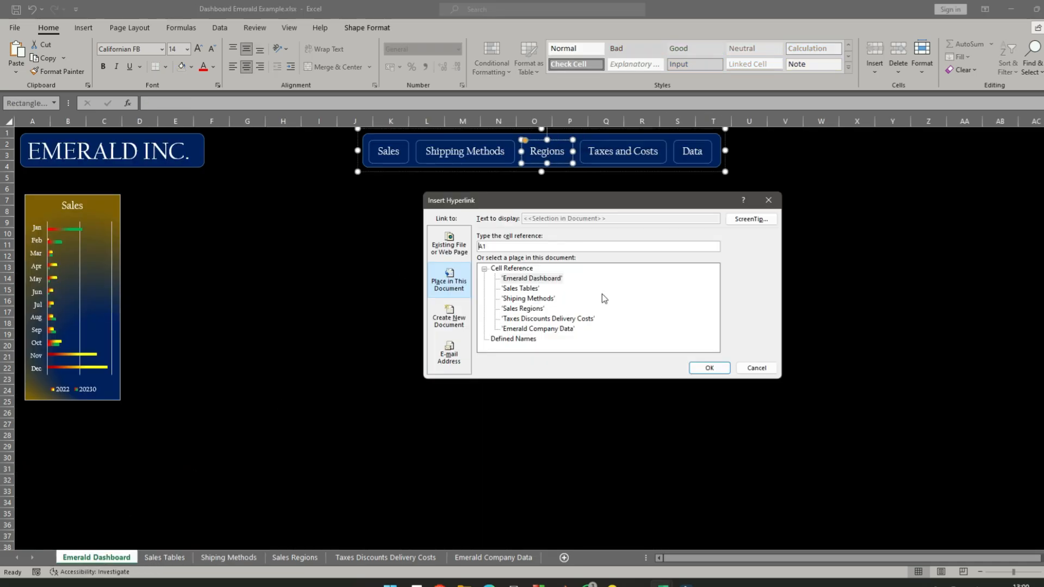
left_click(525, 309)
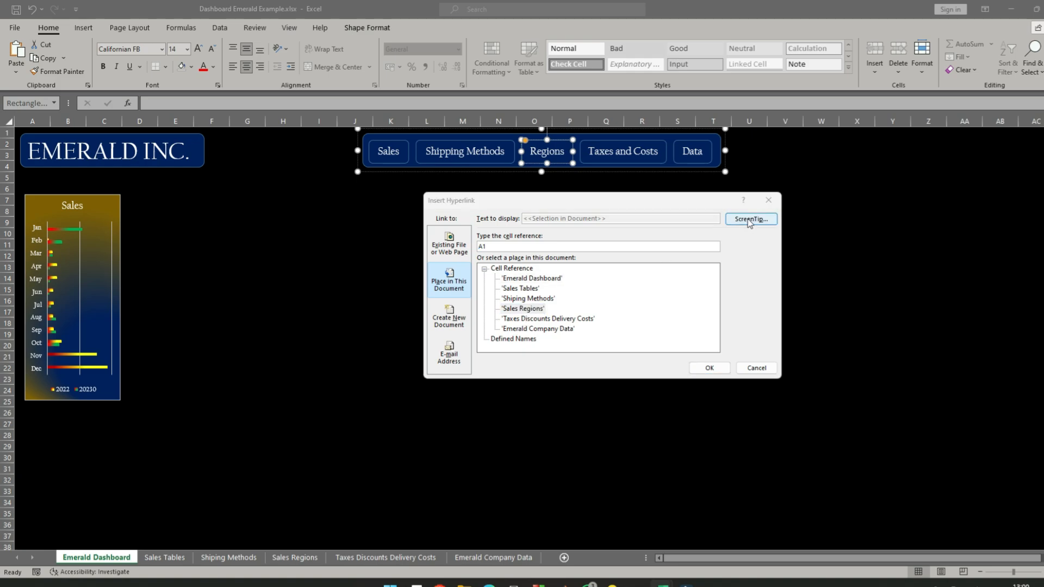
left_click(746, 220)
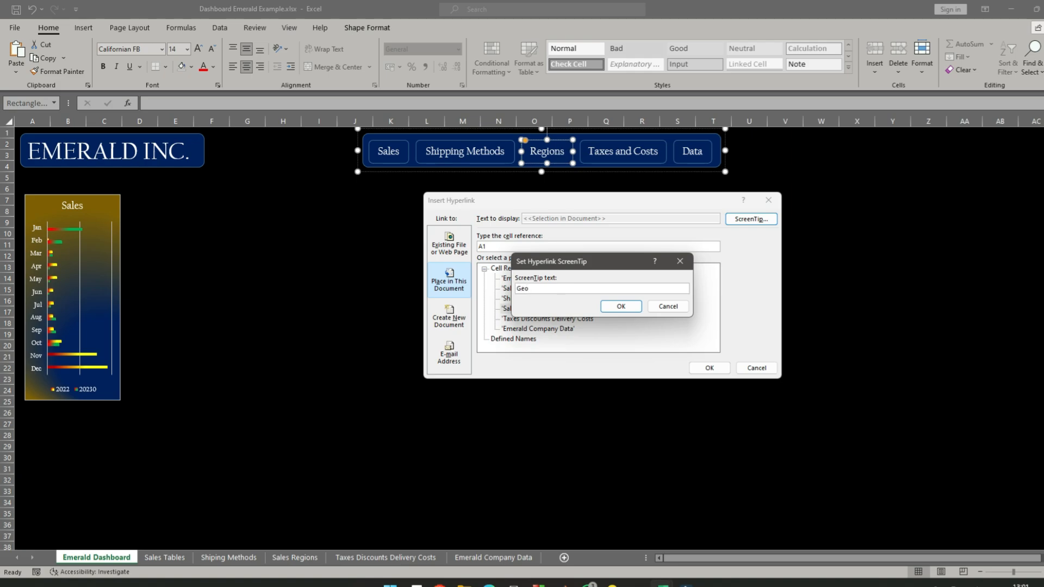
type("phical Locations")
left_click(625, 306)
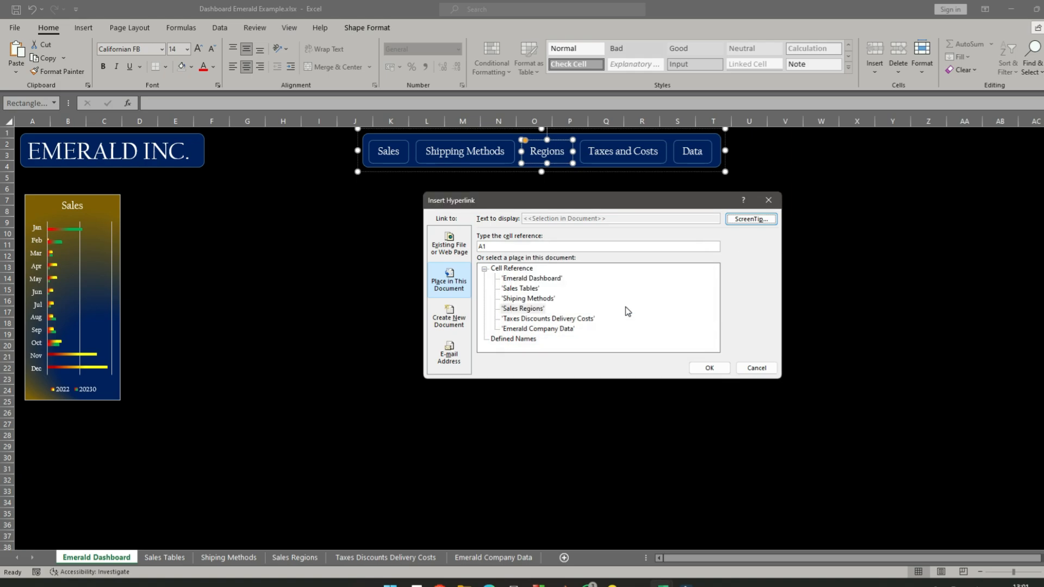
left_click(708, 369)
- Deselect the label, test the Regions link, and return to the Emerald Dashboard sheet
left_click(539, 264)
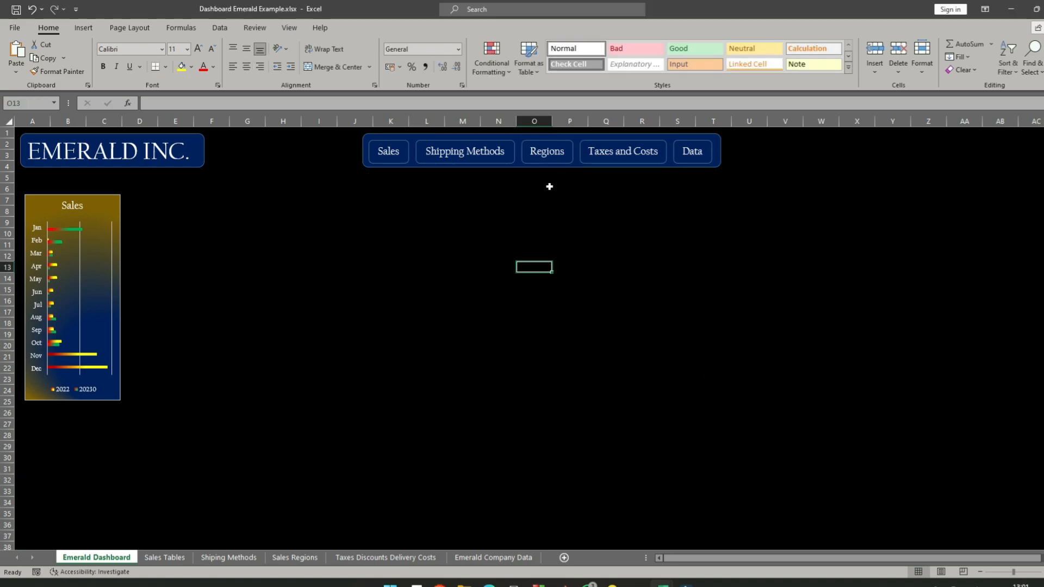
left_click(552, 153)
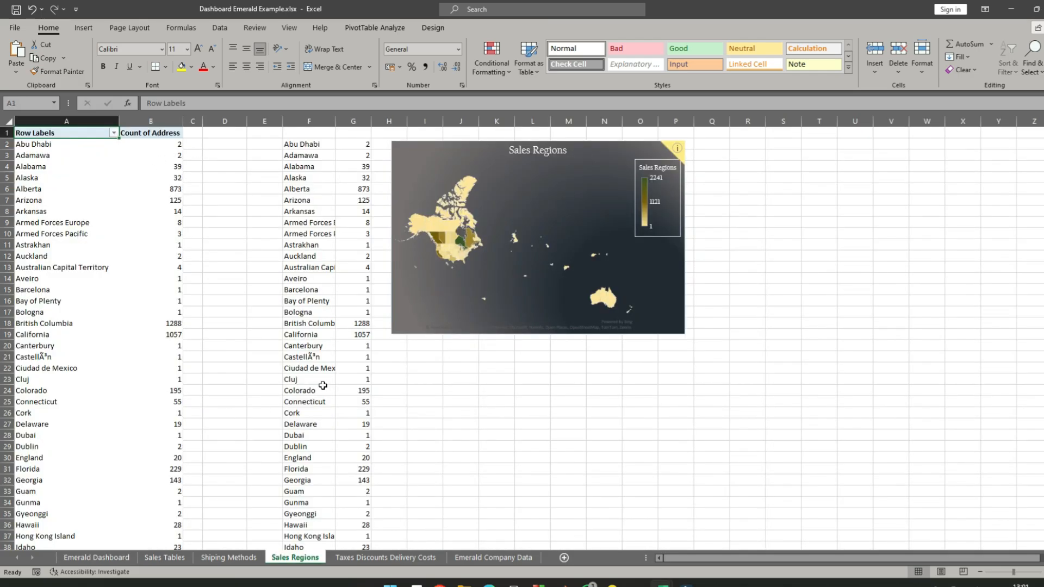
left_click(76, 559)
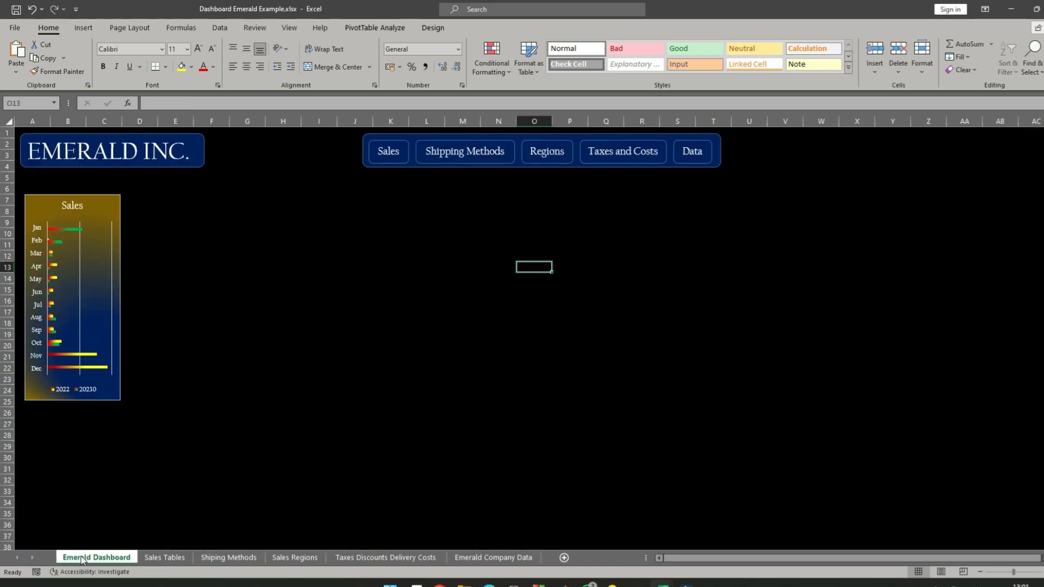
- Hyperlink the Taxes and Costs label to the 'Taxes Discounts Delivery Costs' sheet, with the ScreenTip text "Taxes, Discounts and Delivery costs"
left_click(619, 152, "ctrl")
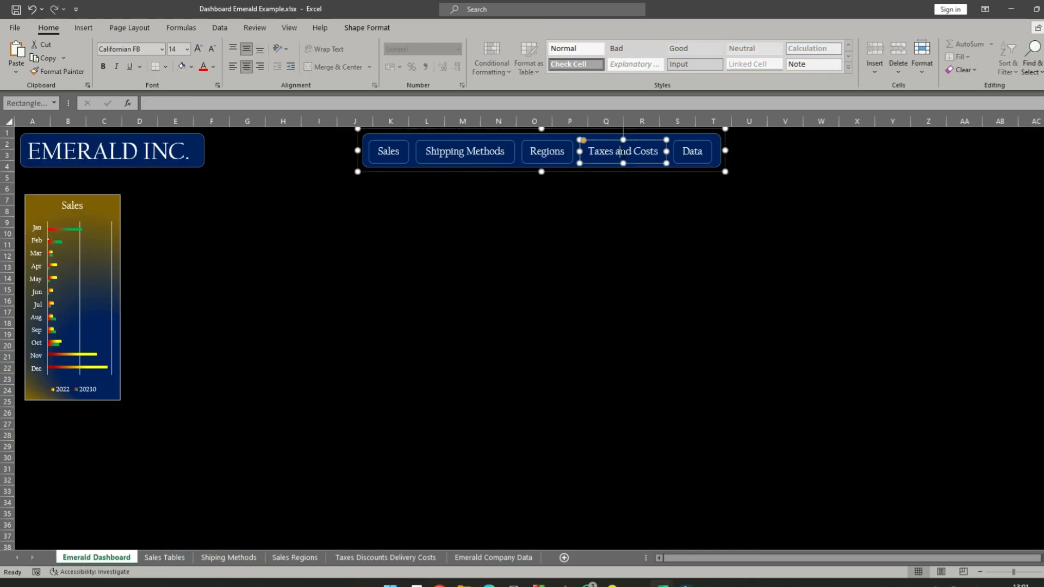
right_click(620, 152)
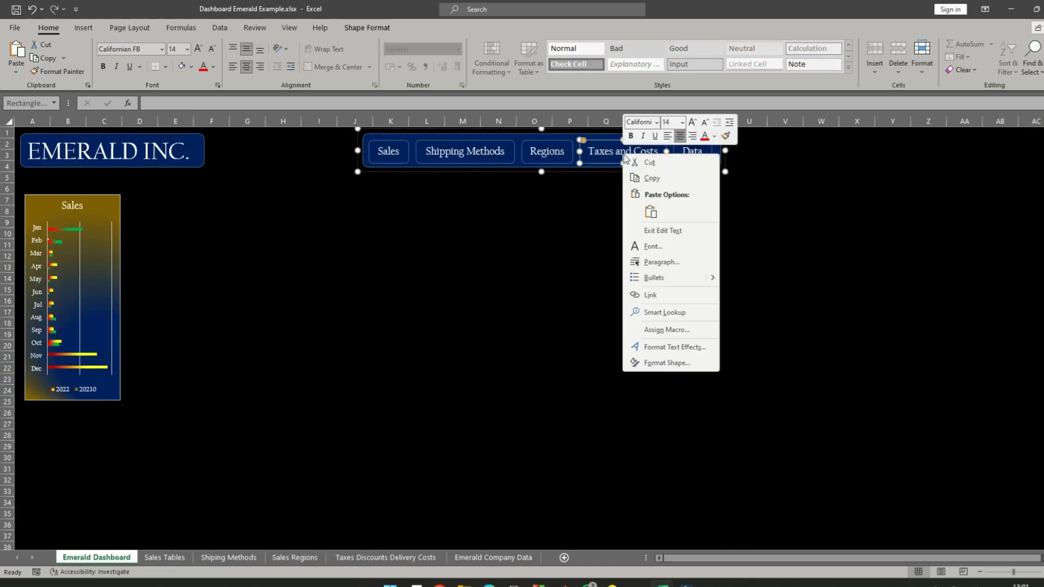
left_click(670, 298)
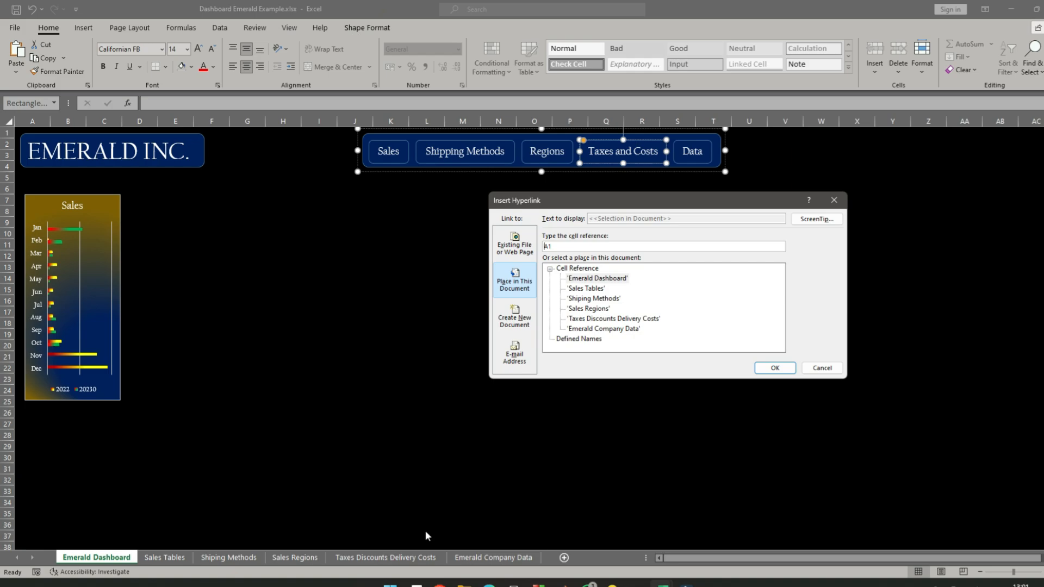
left_click(618, 320)
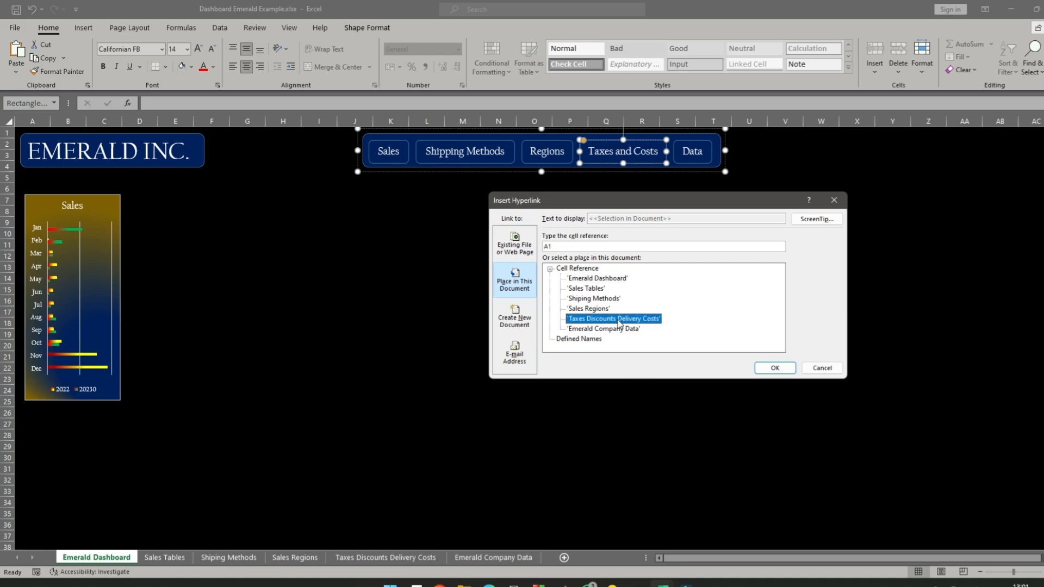
left_click(812, 222)
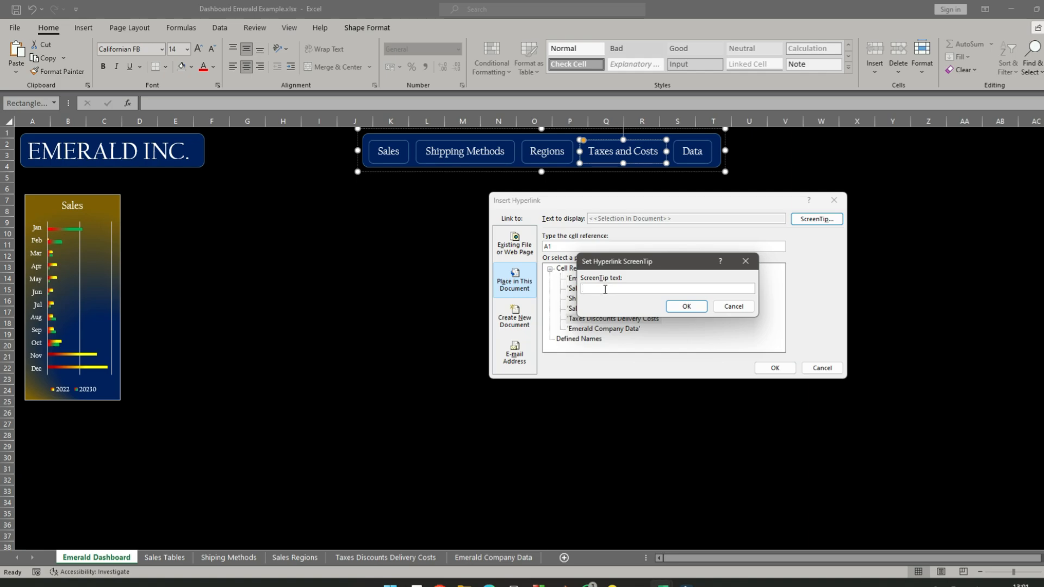
type("Taxes, Discounts and Delivery costs")
left_click(699, 305)
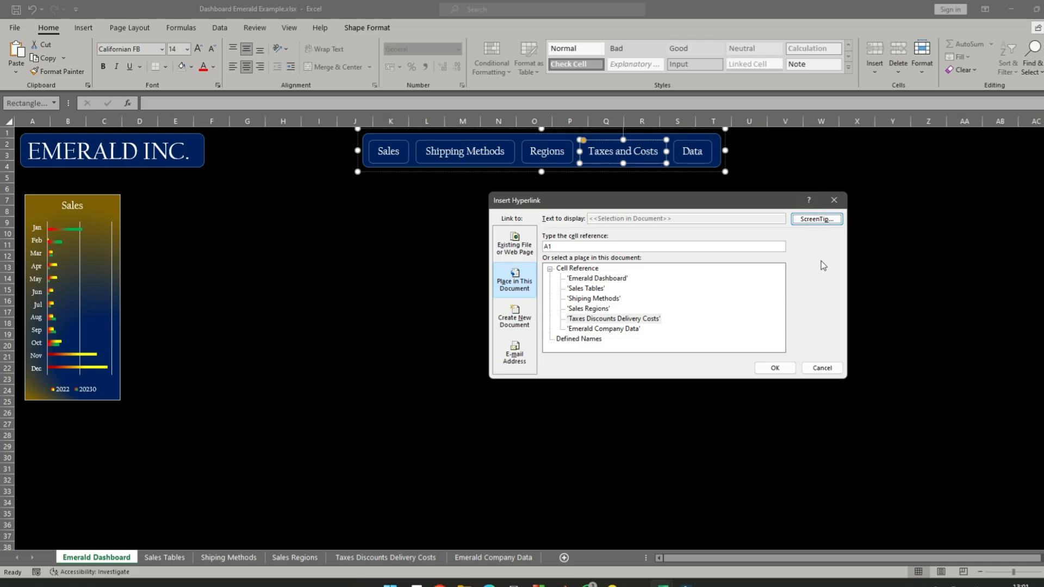
left_click(773, 368)
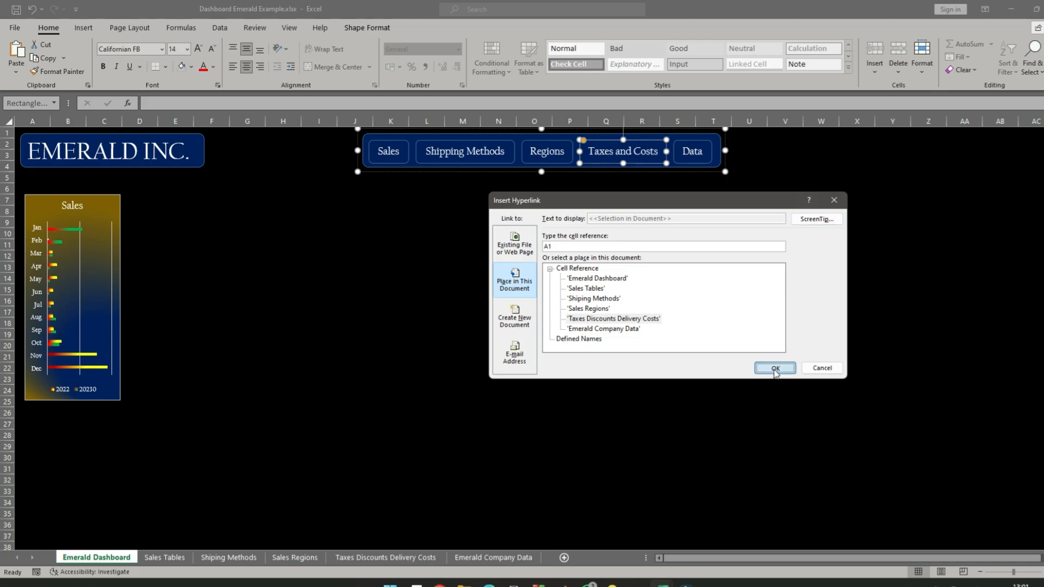
- Deselect the label, test the Taxes and Costs link, and return to the Emerald Dashboard sheet
left_click(547, 270)
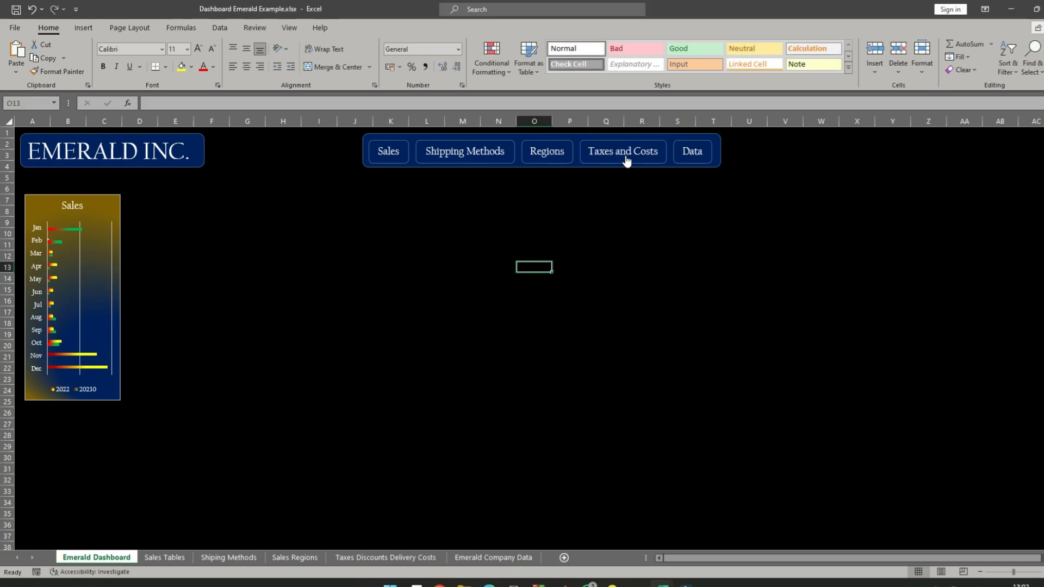
left_click(623, 151)
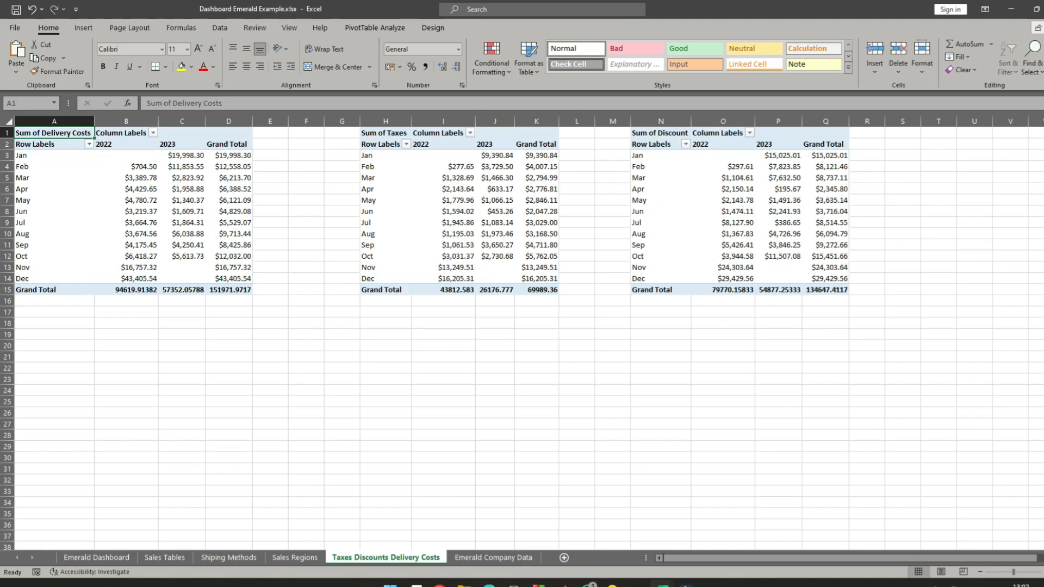
left_click(95, 558)
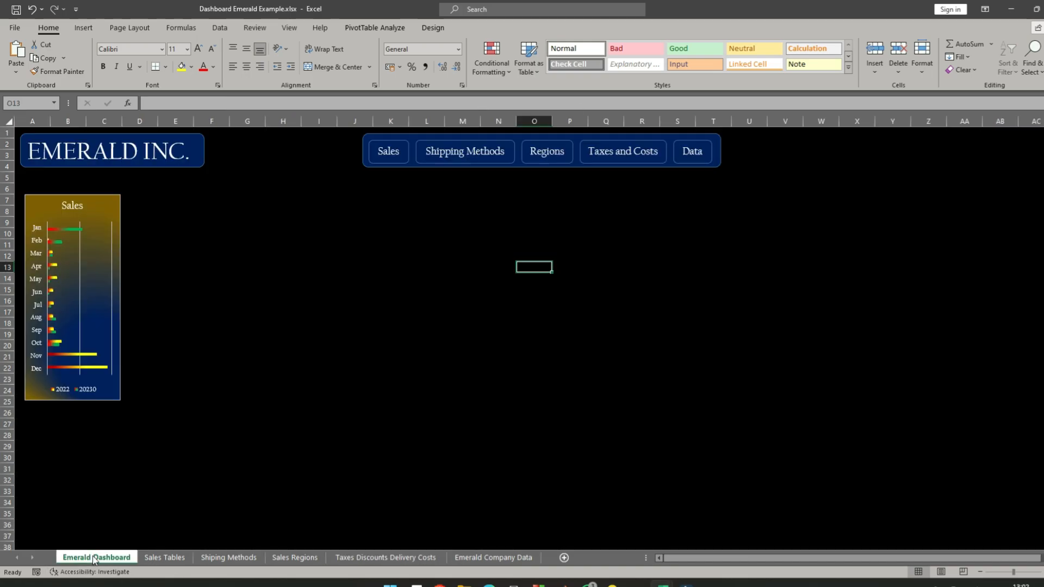
- Hyperlink the Data label to the 'Emerald Company Data' sheet, with the ScreenTip text "Table Data", and deselect the label
left_click(692, 152, "ctrl")
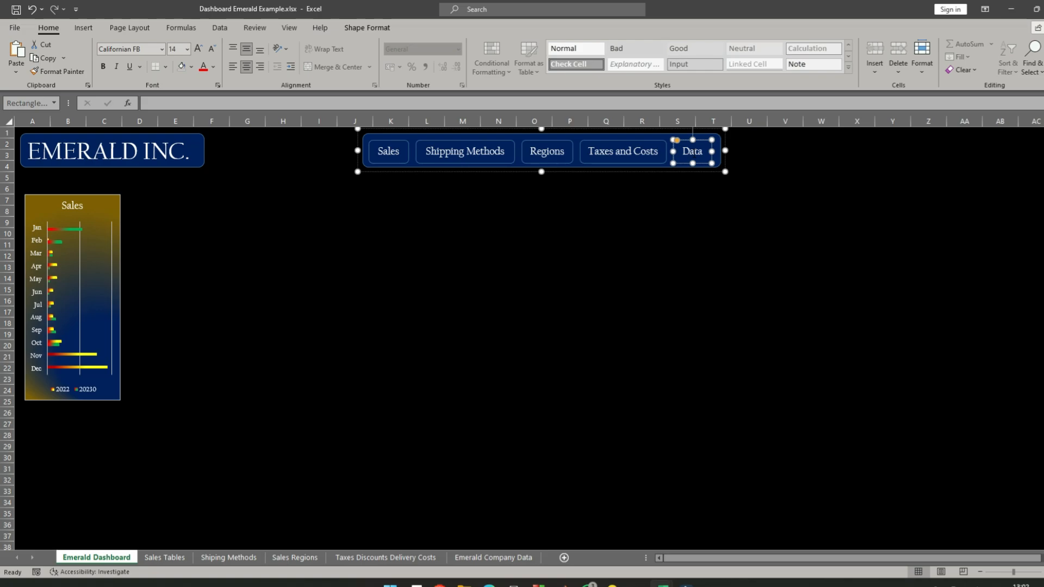
right_click(693, 152)
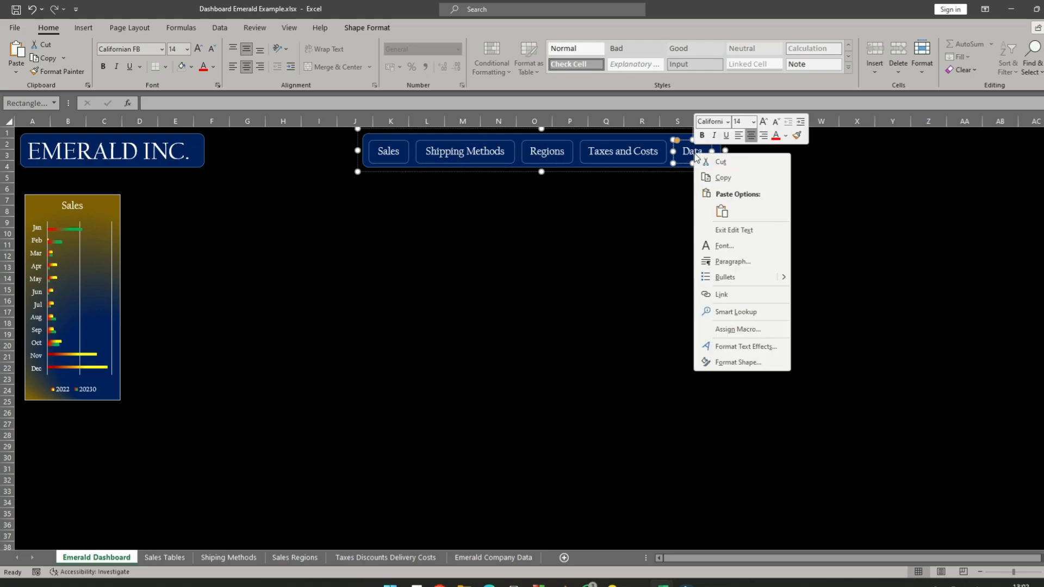
left_click(726, 296)
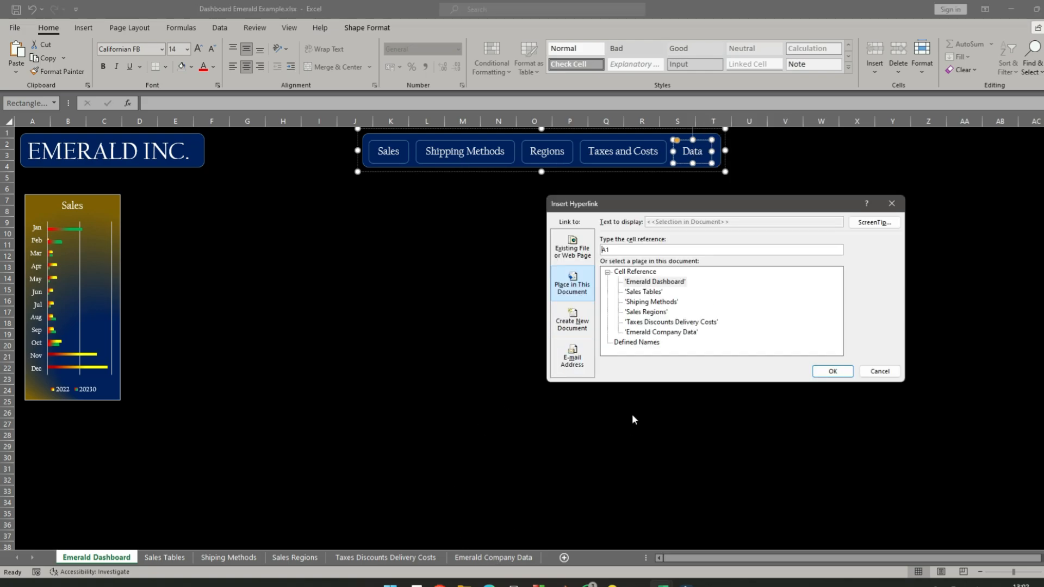
left_click(656, 333)
left_click(874, 222)
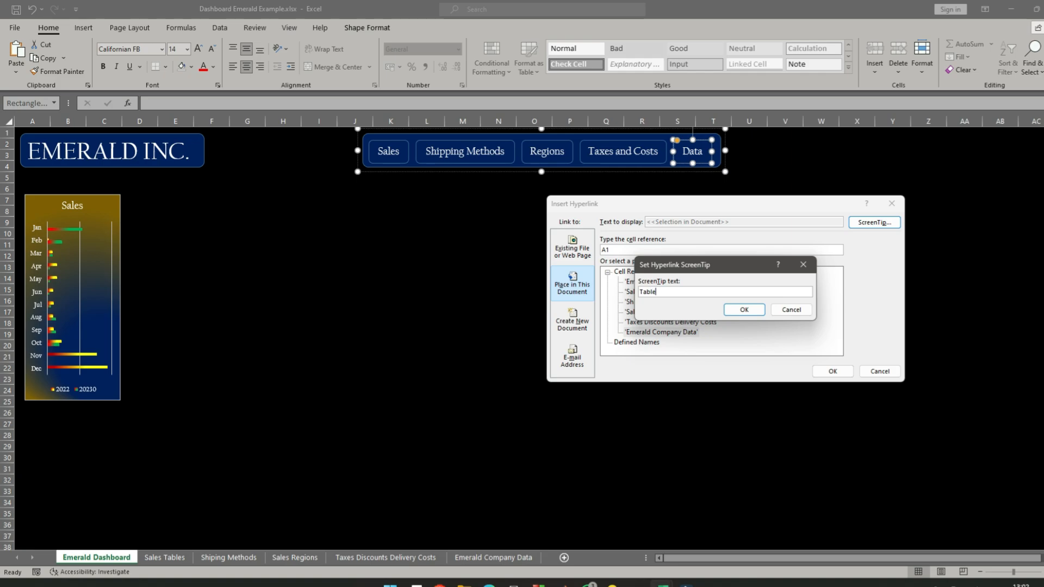
type("Table Data")
left_click(742, 310)
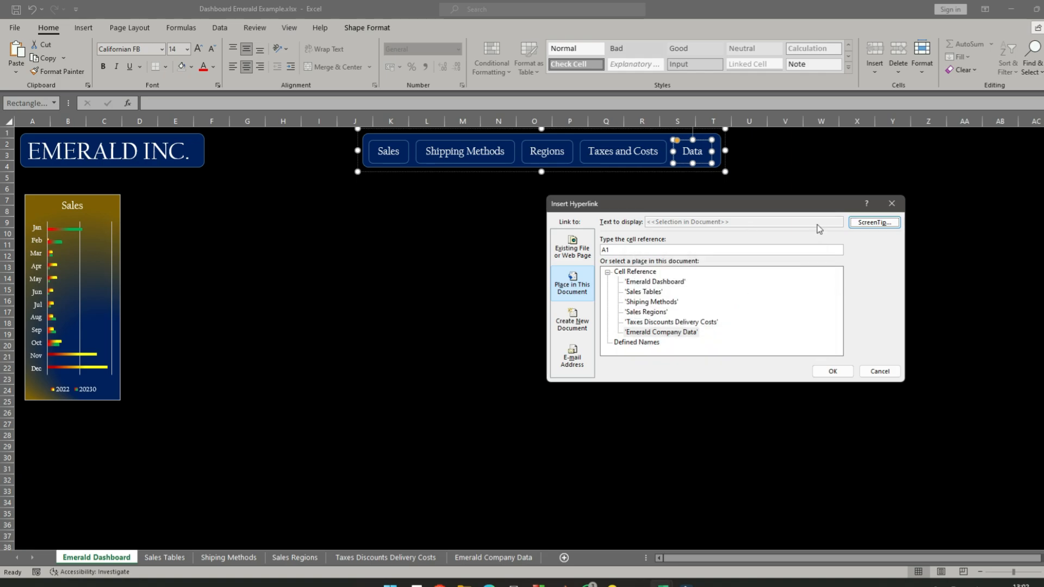
left_click(833, 370)
left_click(756, 244)
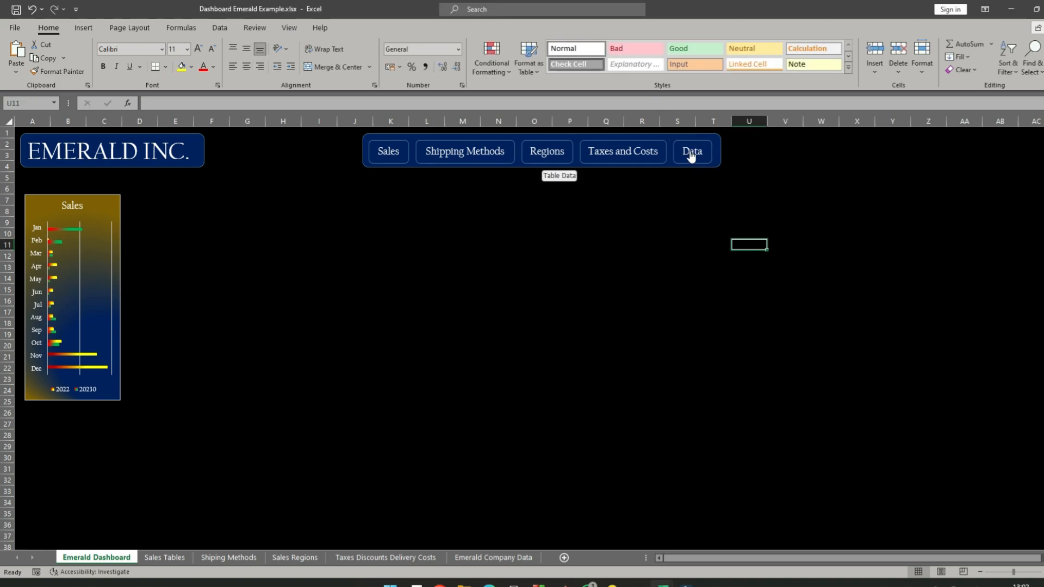
left_click(577, 256)
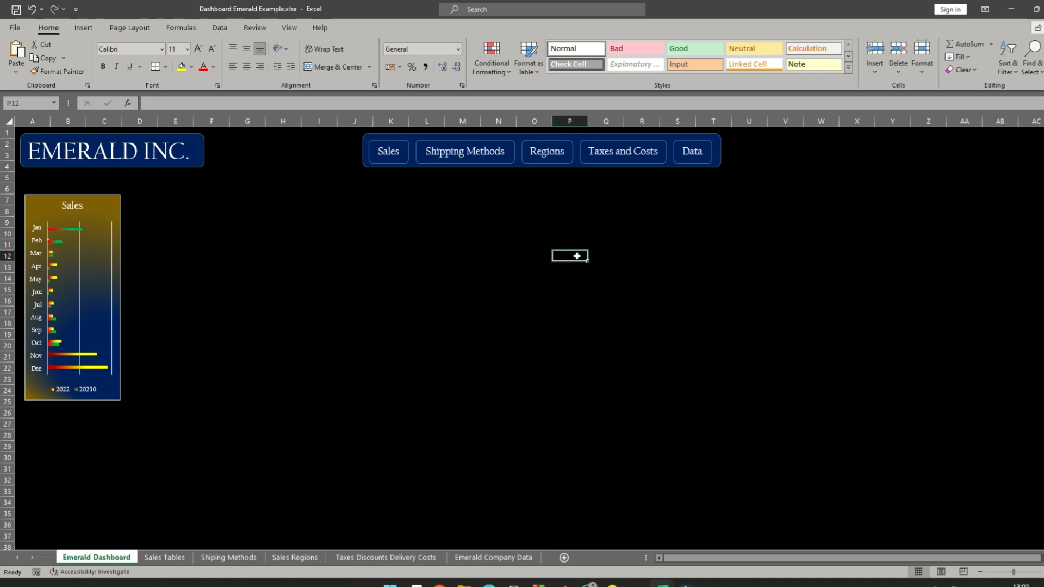
- Copy the whole grouped navigation bar holding the five linked labels from the Emerald Dashboard sheet
left_click(722, 148)
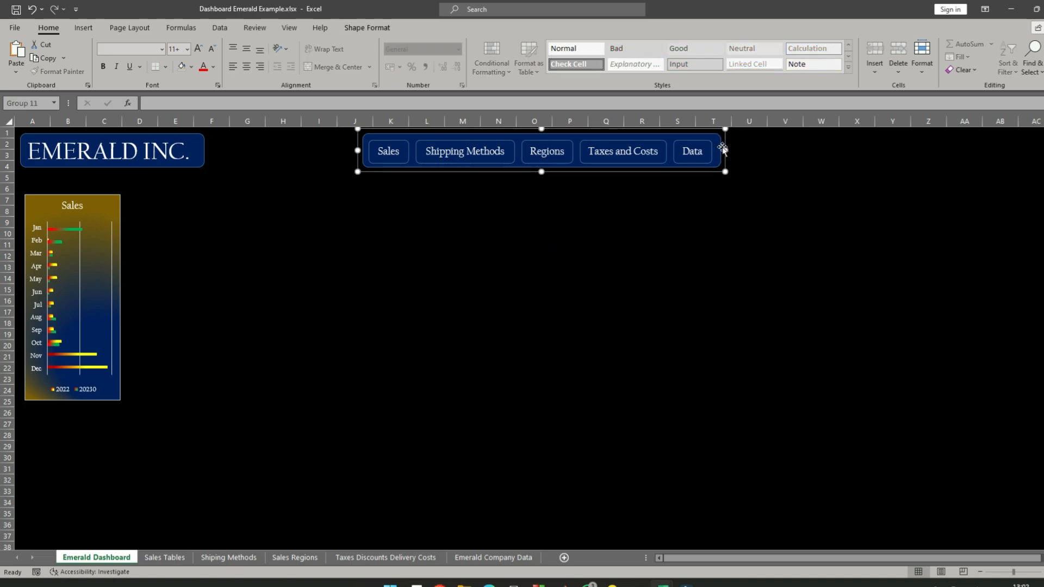
right_click(722, 148)
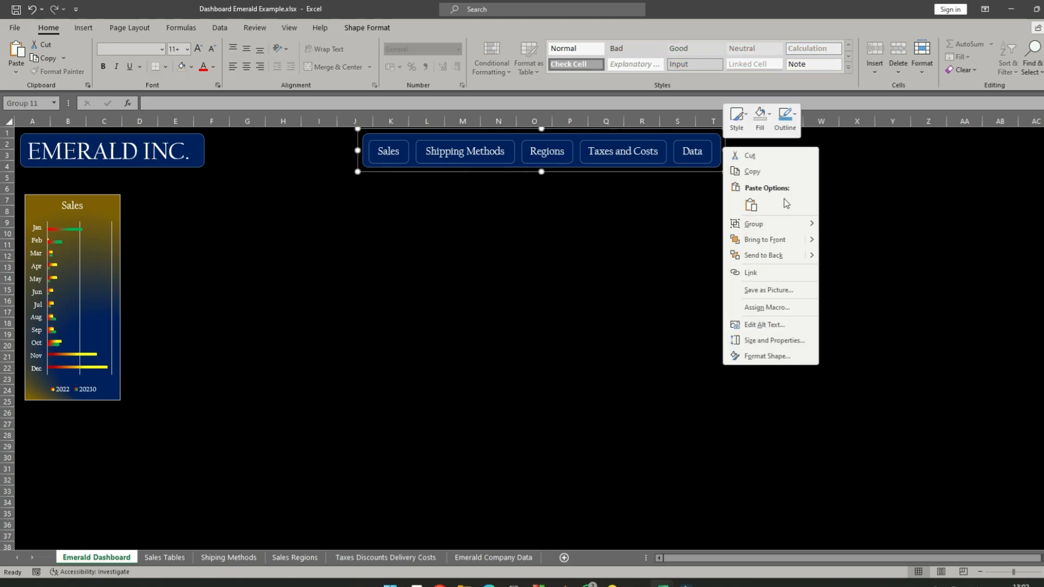
left_click(781, 177)
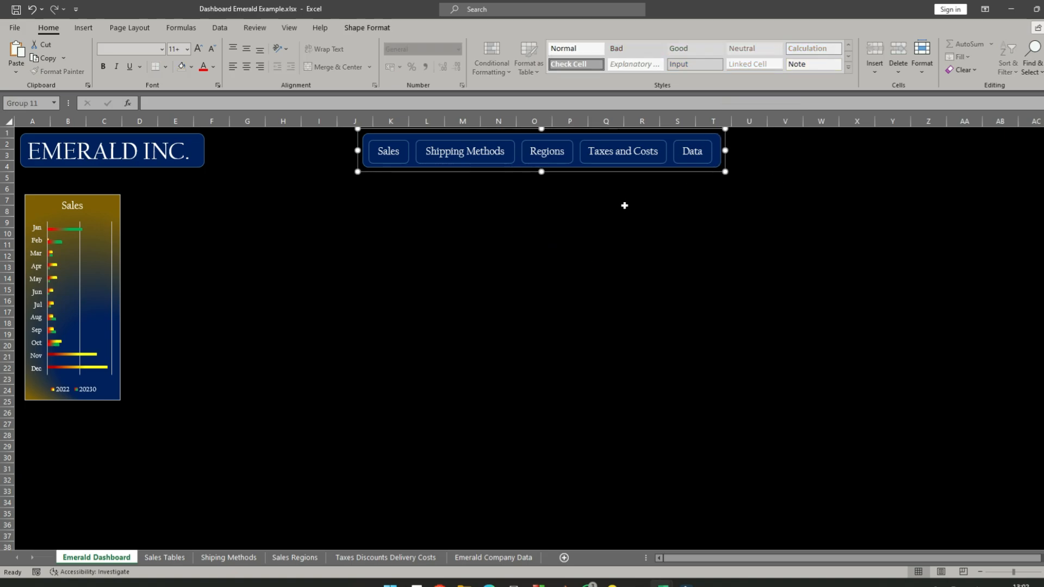
- On the Sales Tables sheet, move the Sales line chart down to free the rows above it
left_click(163, 557)
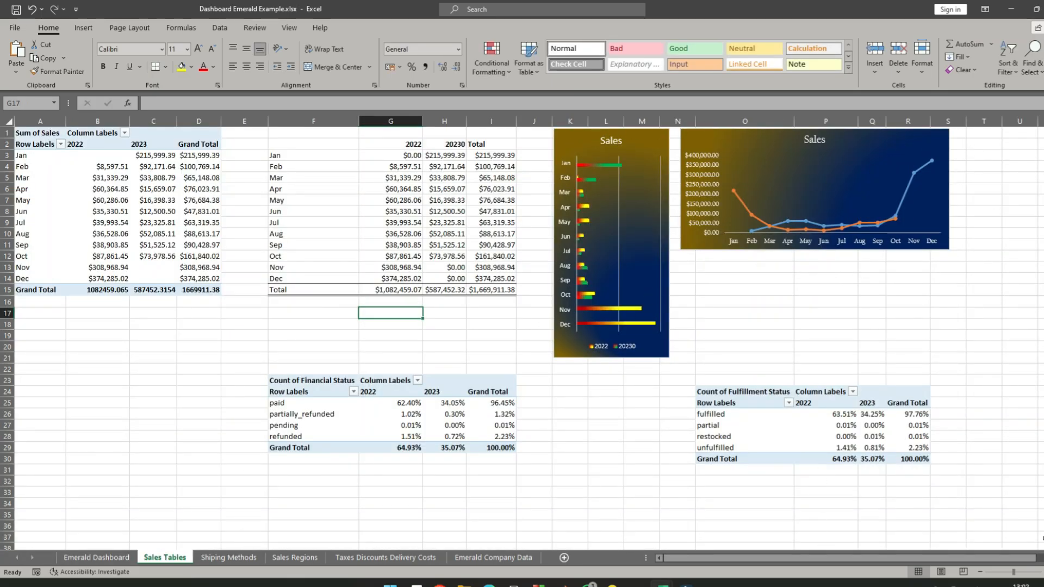
scroll(707, 212, "right", 3)
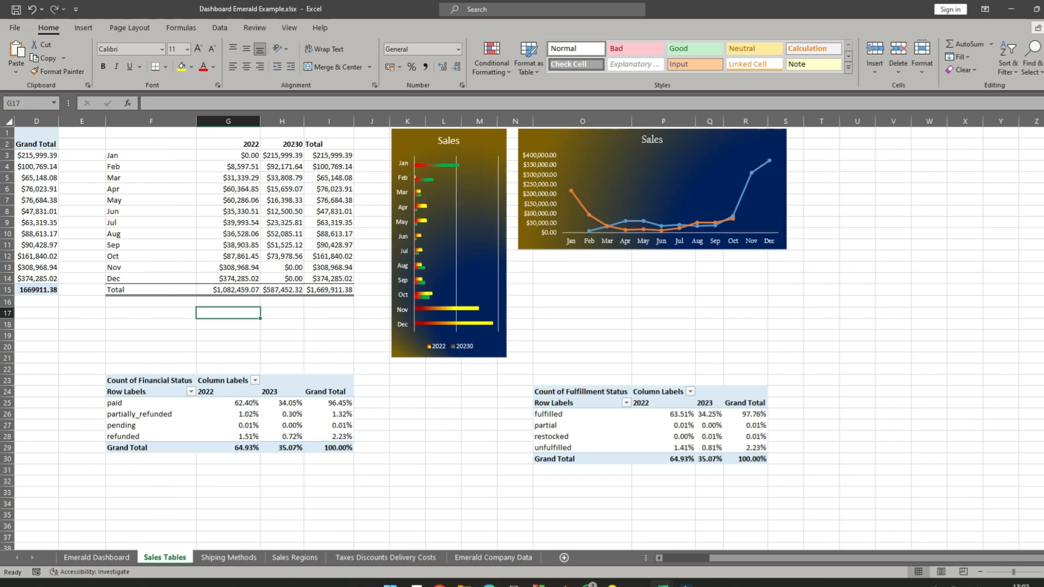
left_click_drag(734, 139, 734, 254)
- Paste the navigation bar at cell O2 and shift it up above the Sales line chart, beside the bar chart
right_click(599, 146)
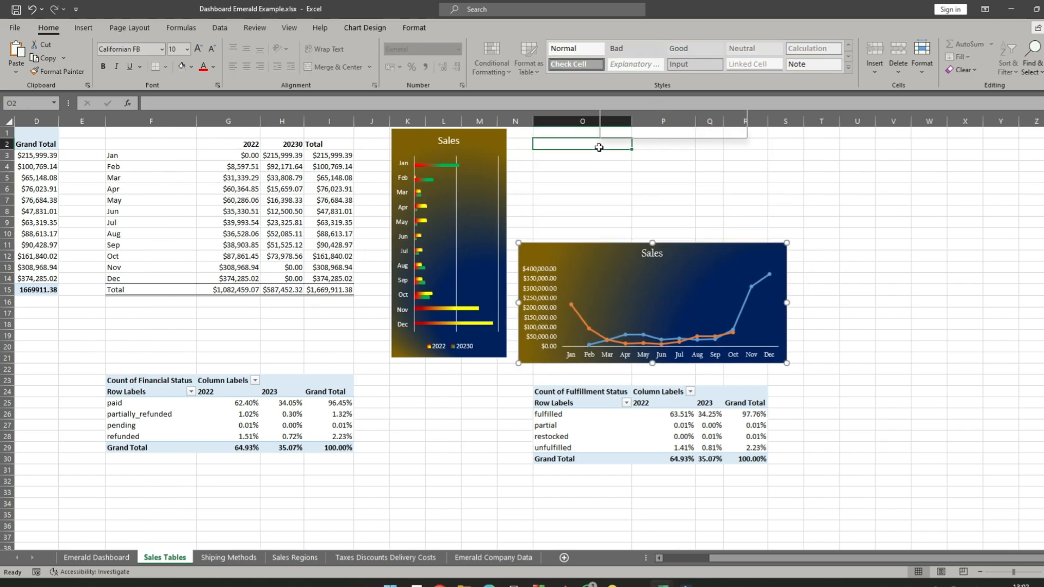
left_click(627, 211)
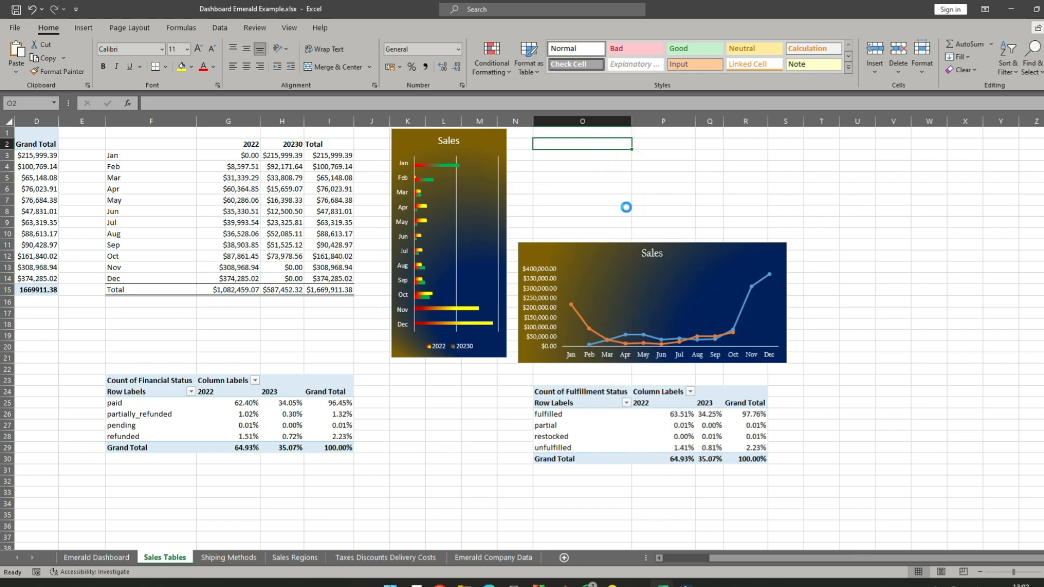
left_click(1000, 121)
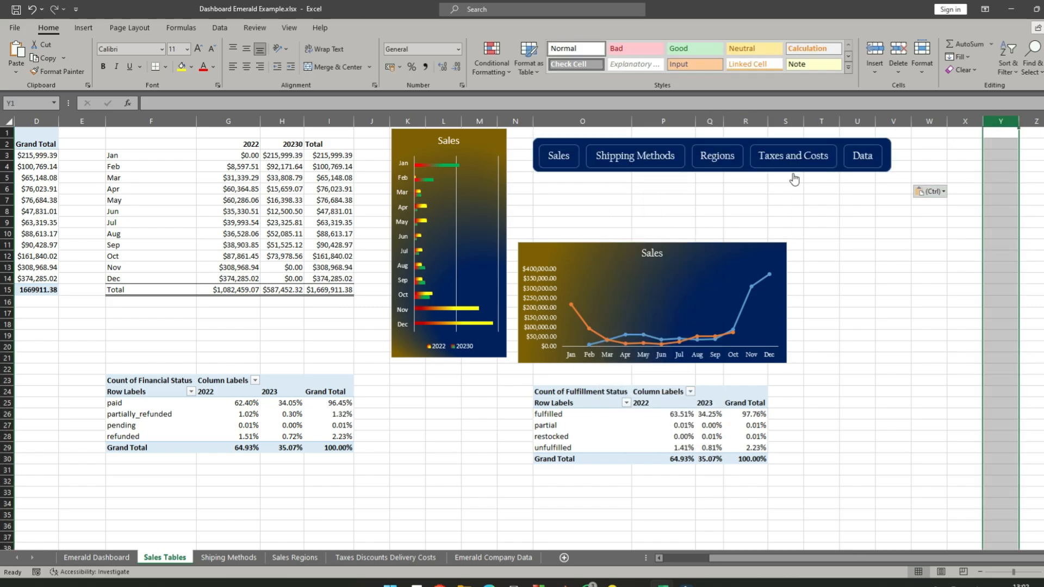
left_click(807, 224)
left_click_drag(792, 134, 779, 126)
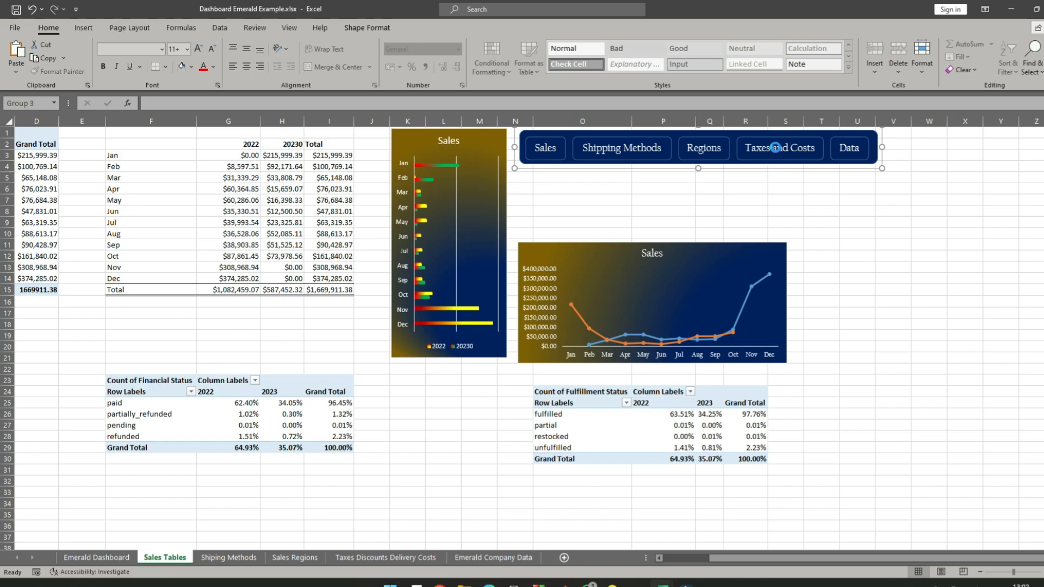
- Follow the Taxes and Costs link, paste the navigation bar at cell T2, and move it next to the Sum of Discount pivot table
left_click(775, 147)
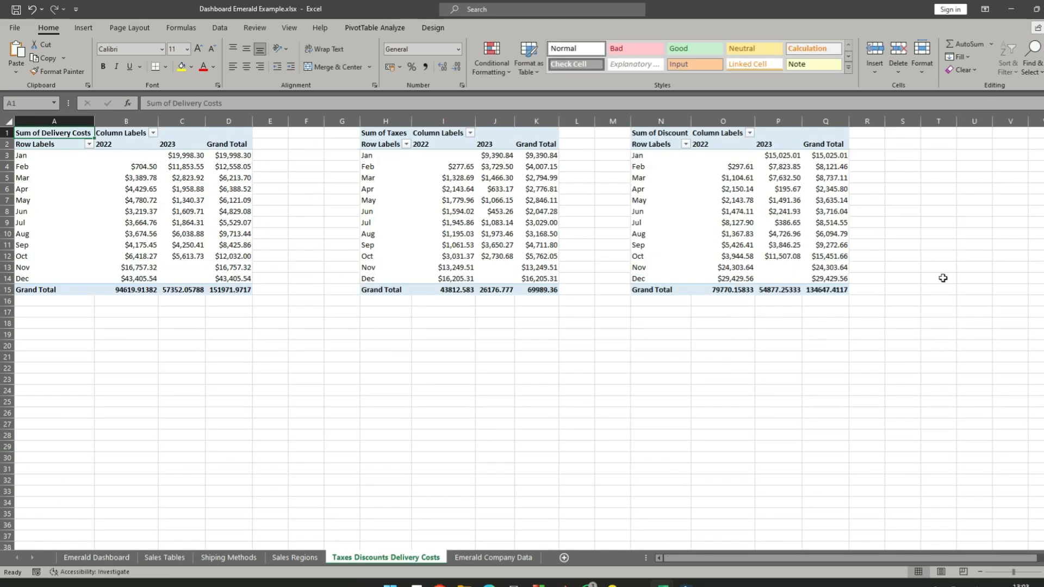
left_click(981, 573)
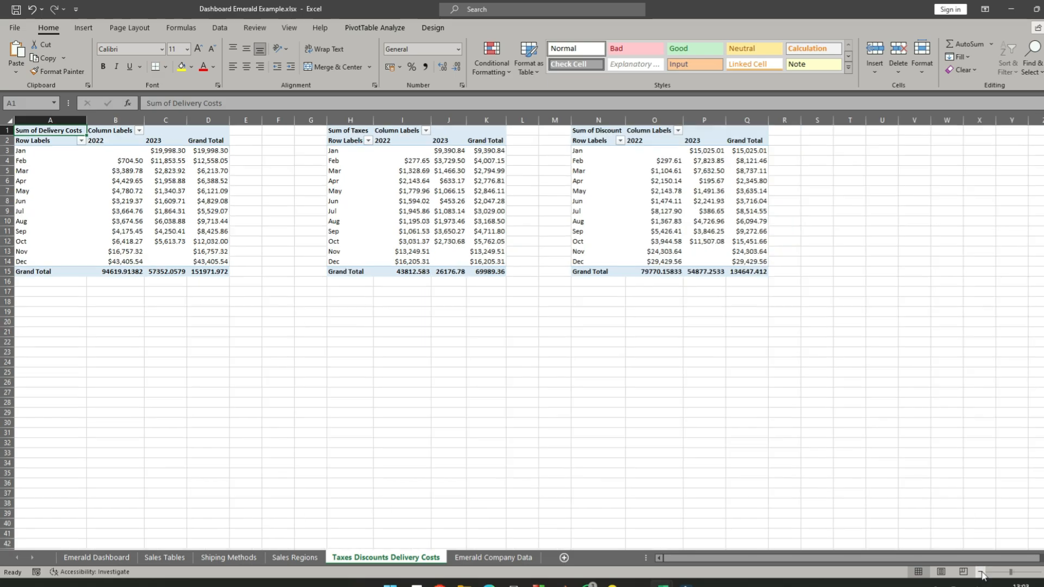
left_click(849, 140)
right_click(854, 141)
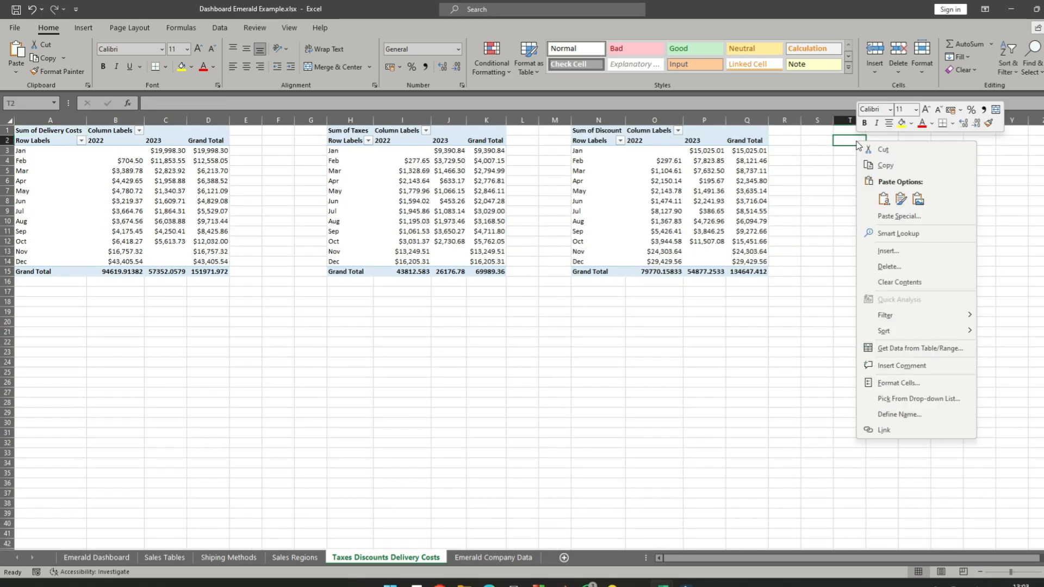
left_click(899, 200)
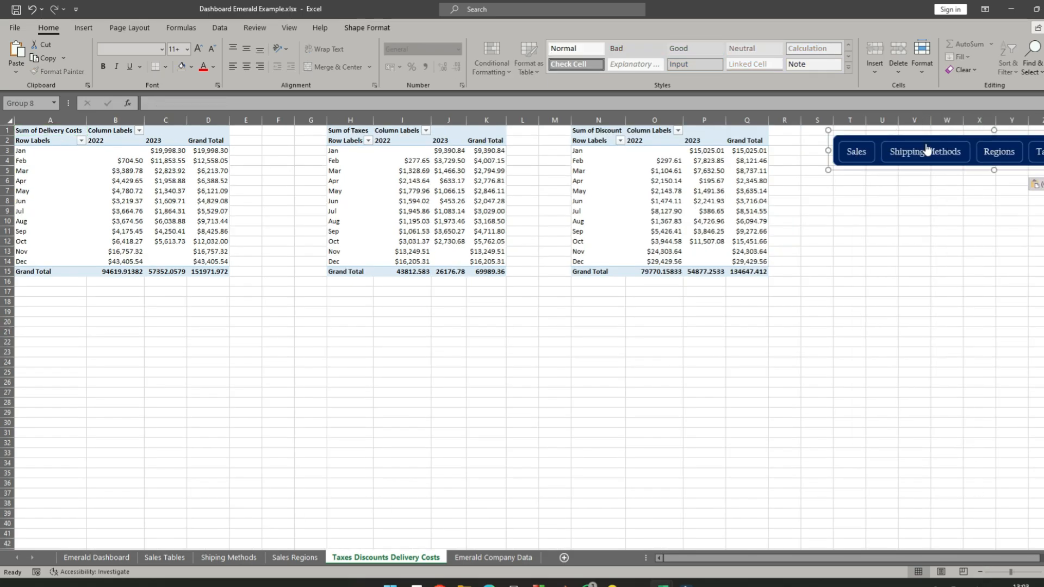
left_click_drag(932, 131, 841, 128)
- Delete empty column F between the Delivery Costs and Taxes pivot tables, then deselect the column
left_click(277, 120)
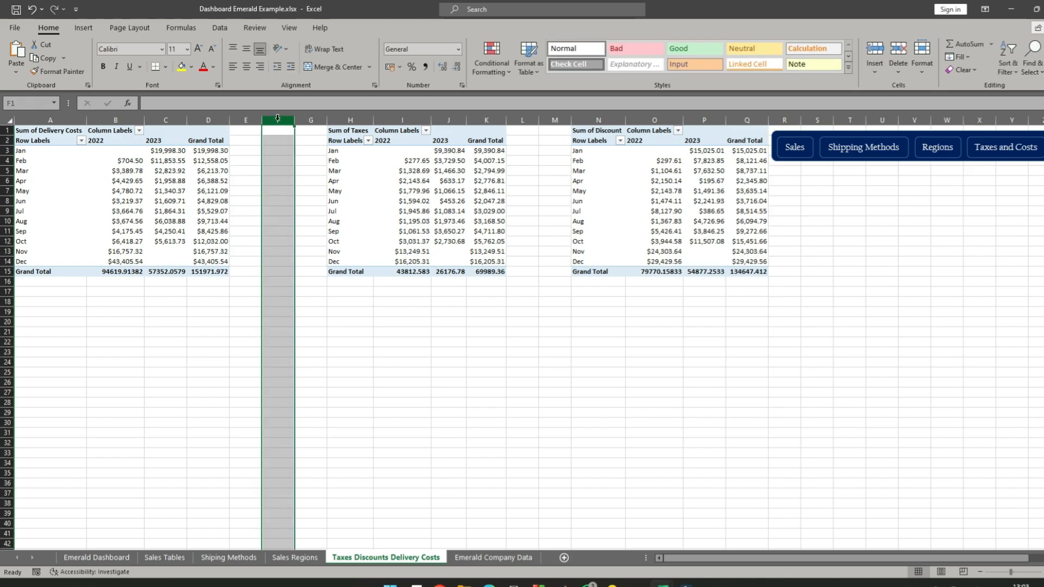
right_click(277, 121)
left_click(314, 229)
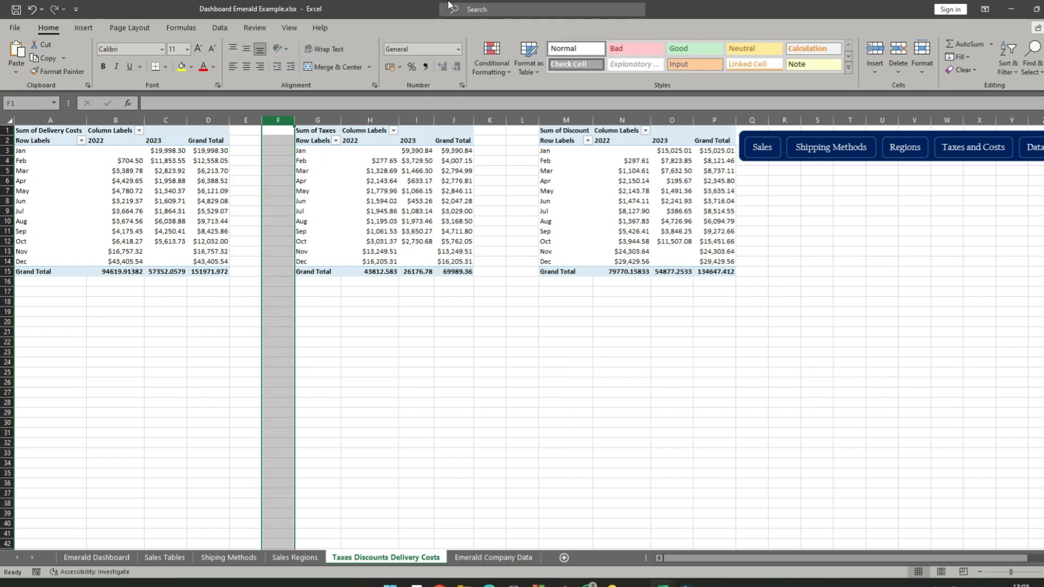
left_click(400, 472)
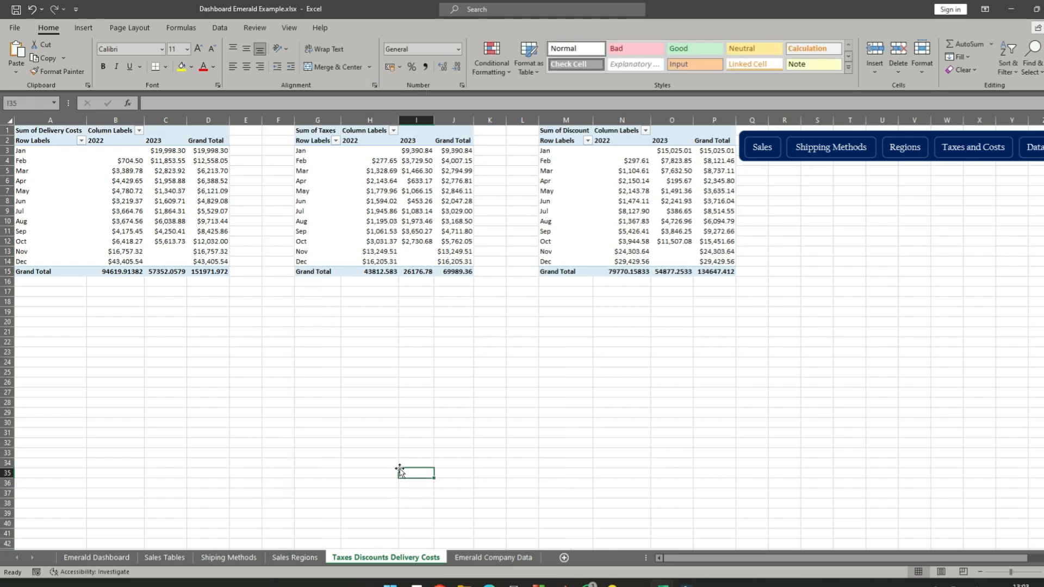
- On the Emerald Company Data sheet, paste the navigation bar at cell N1, beside the data table
left_click(493, 557)
left_click(842, 134)
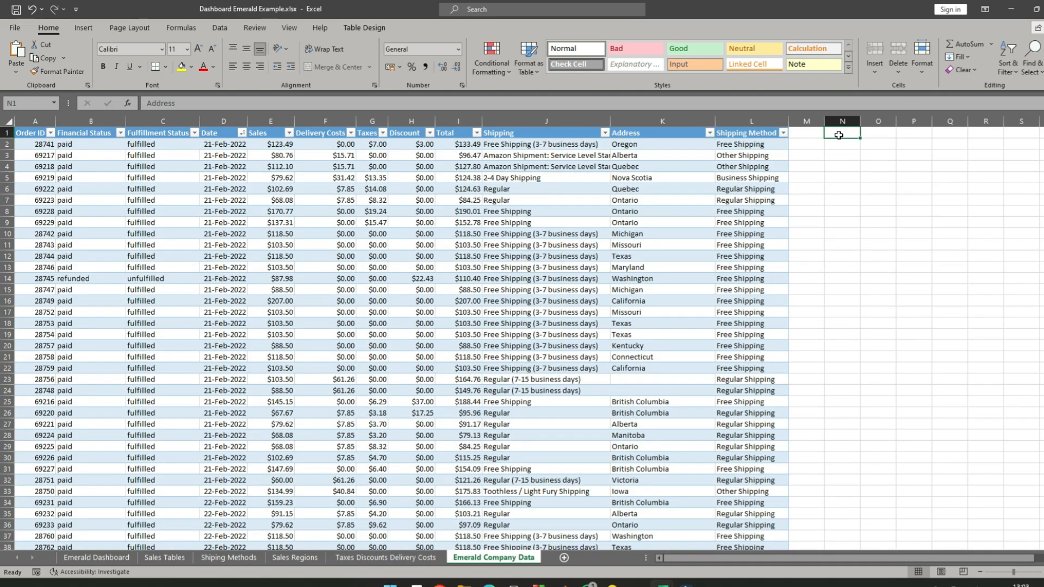
right_click(841, 134)
left_click(868, 194)
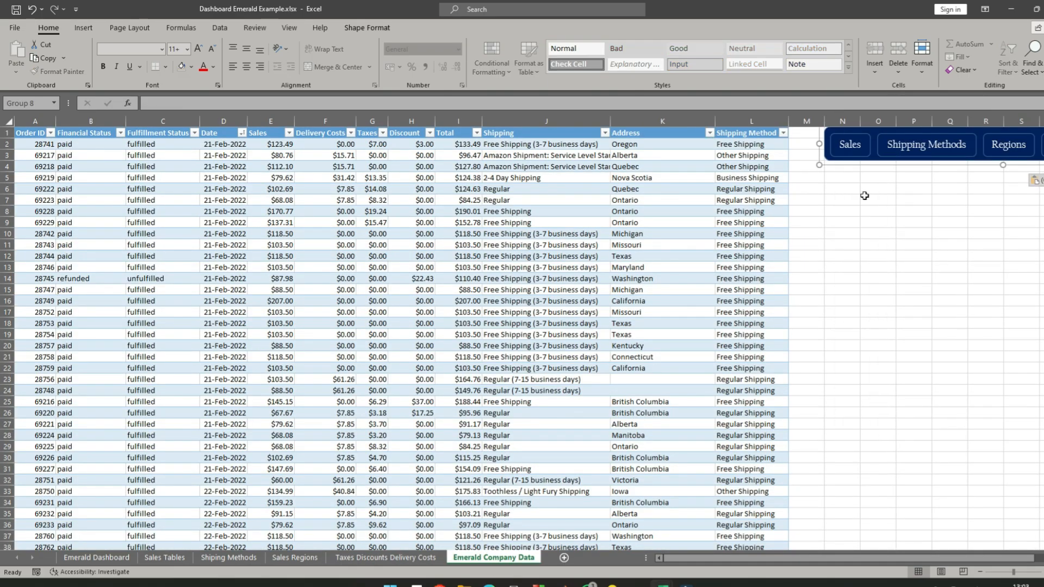
left_click(980, 572)
left_click(786, 241)
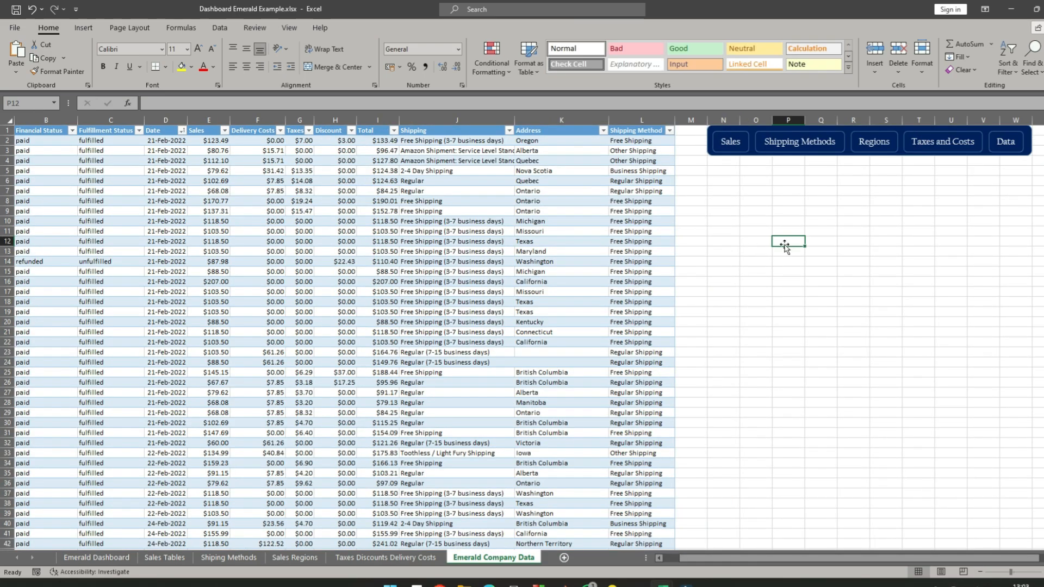
- On the Sales Regions sheet, paste the navigation bar at cell Q1, beside the map chart
left_click(416, 559)
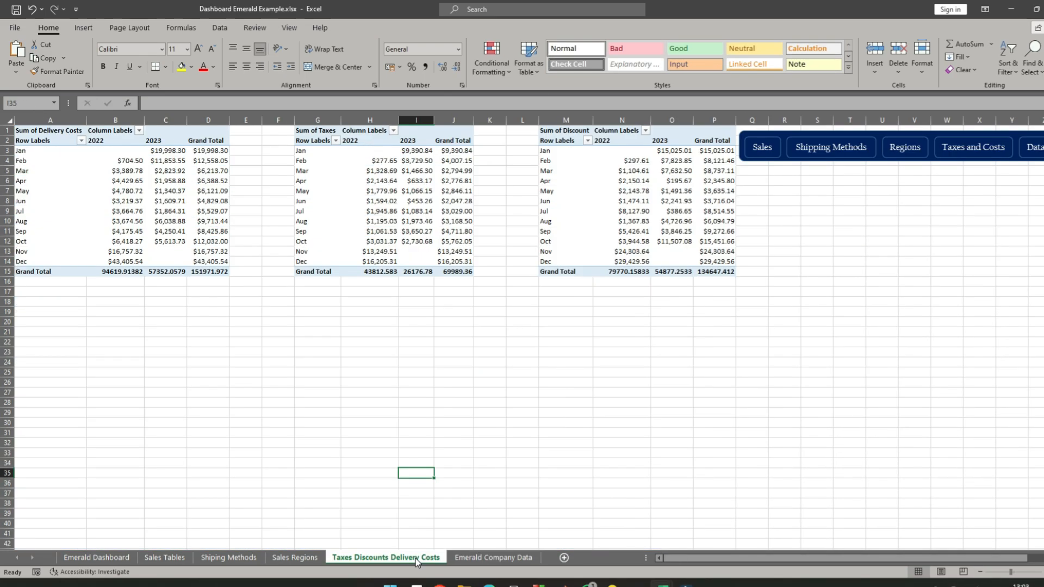
left_click(302, 560)
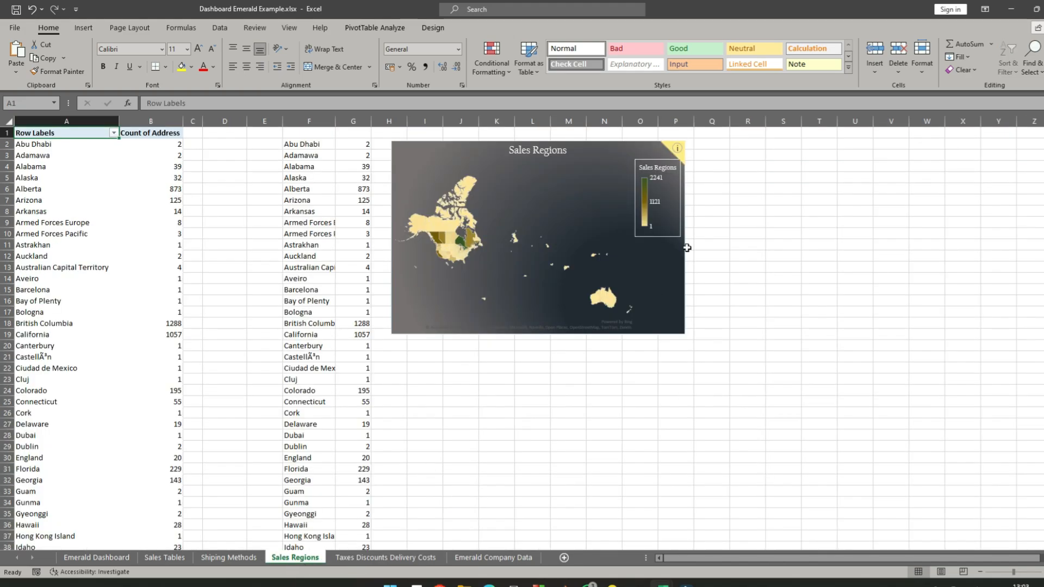
right_click(724, 140)
left_click(750, 193)
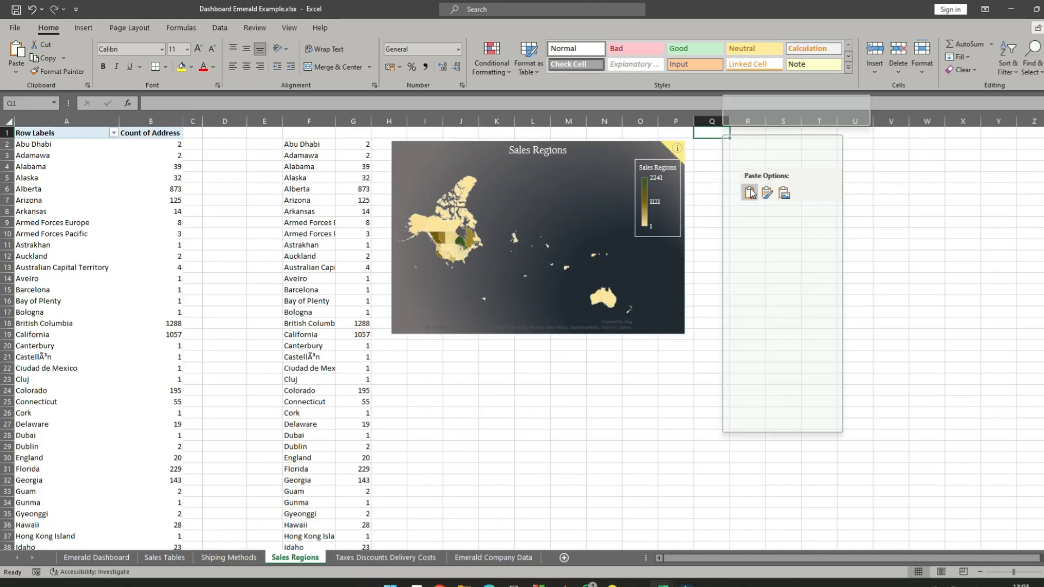
left_click(861, 210)
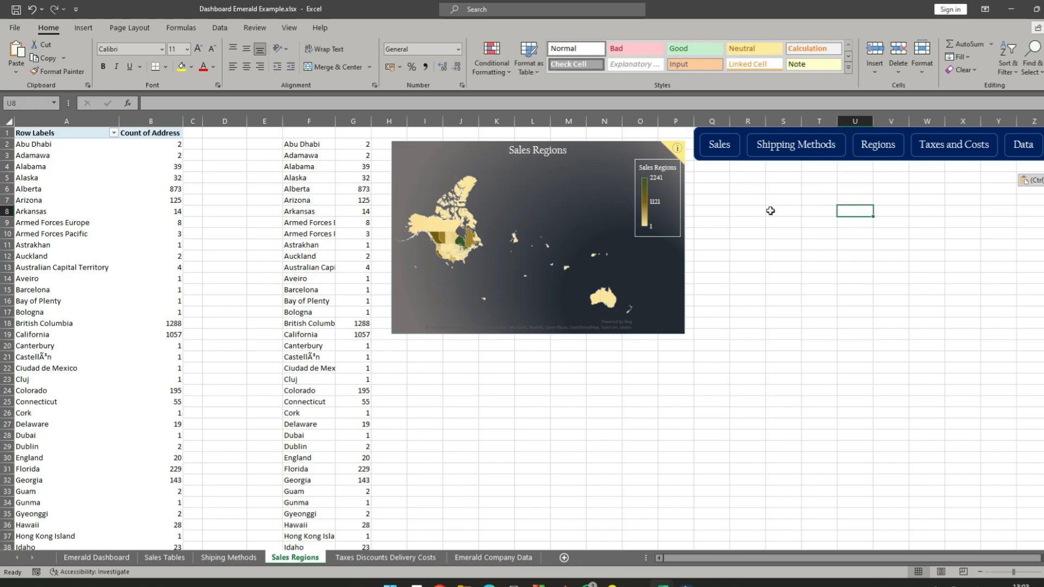
- On the Shiping Methods sheet, paste the navigation bar at cell O1, beside the radar chart
left_click(215, 556)
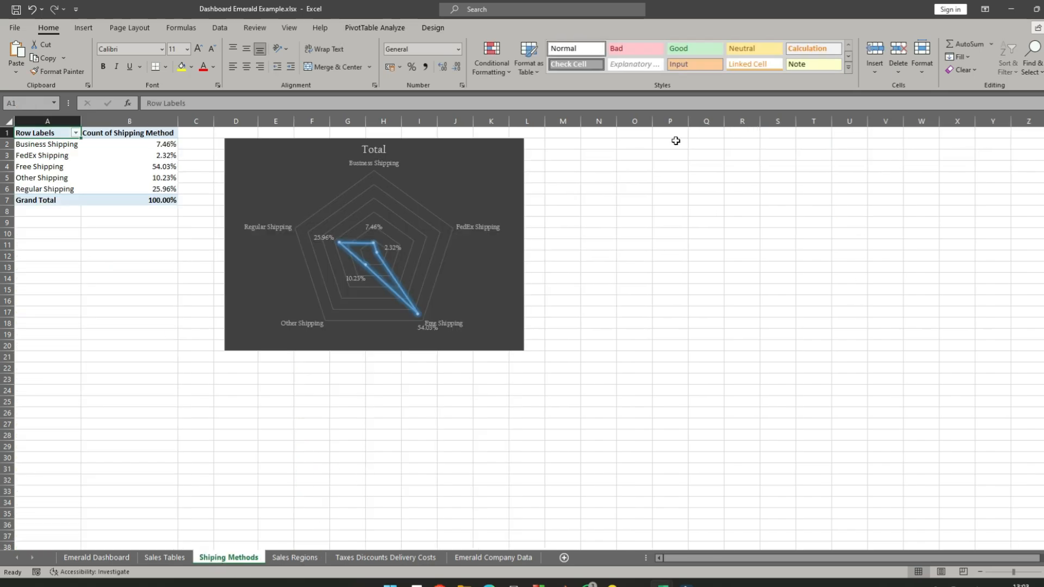
left_click(634, 135)
right_click(634, 136)
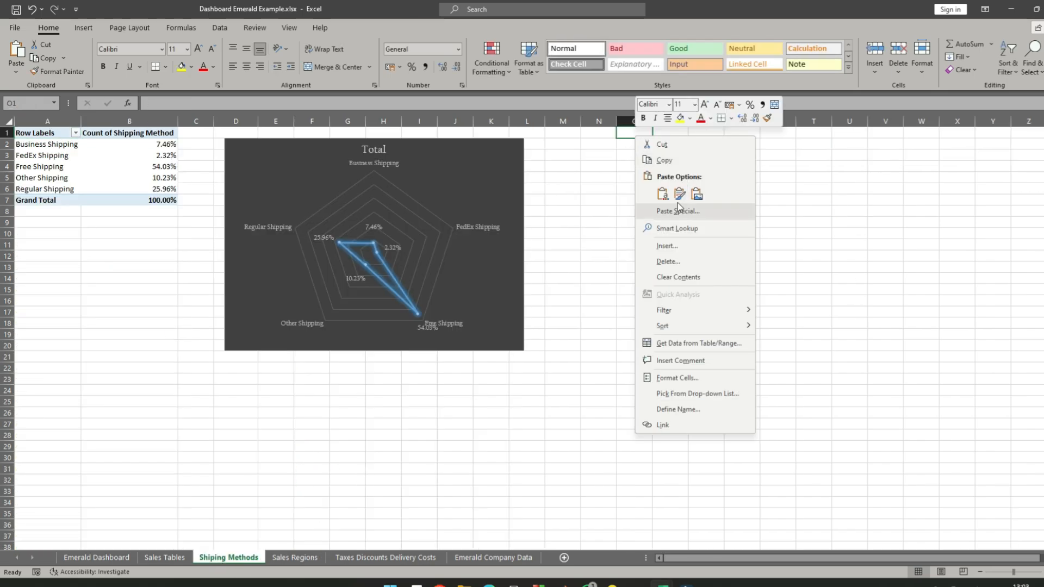
left_click(659, 191)
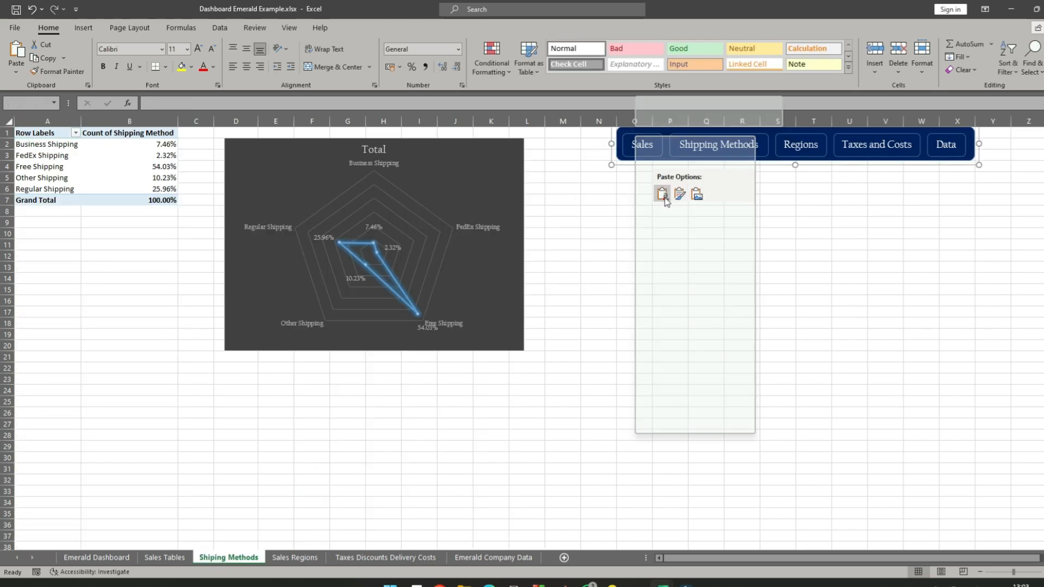
- Look through every sheet from Emerald Dashboard to Emerald Company Data to check that each one has the navigation bar
left_click(164, 558)
left_click(97, 557)
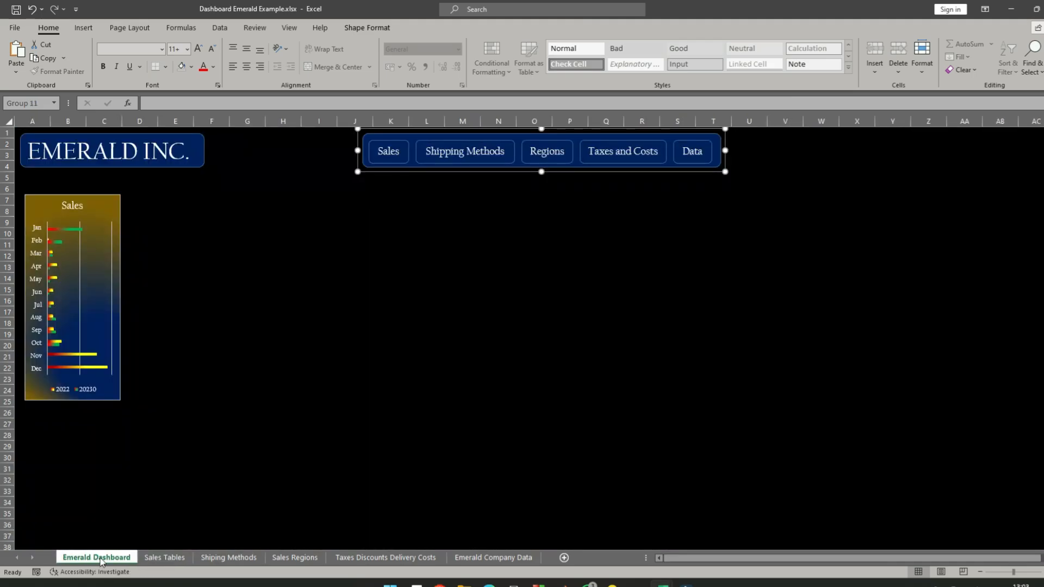
left_click(287, 240)
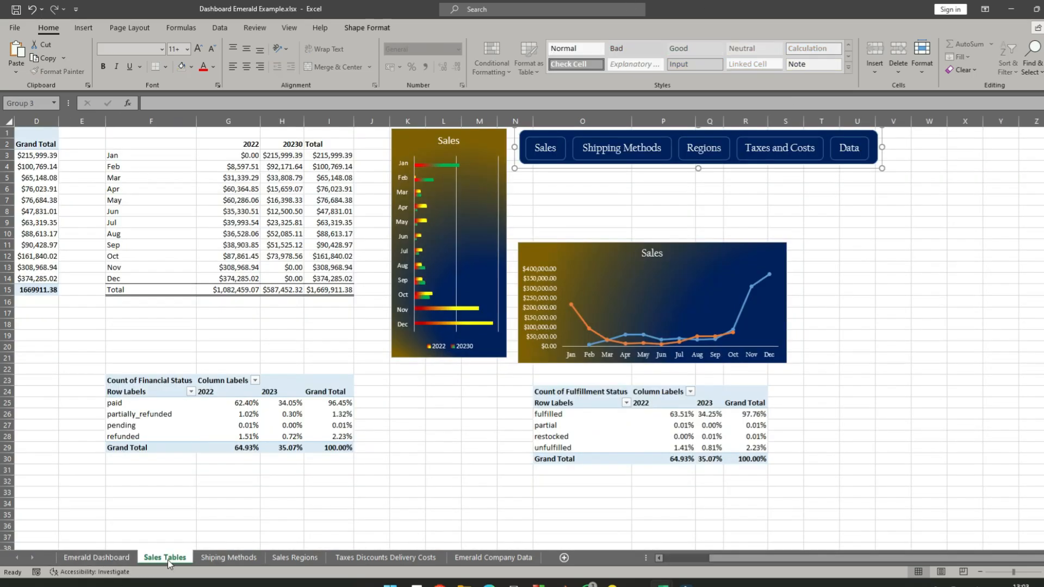
left_click(165, 559)
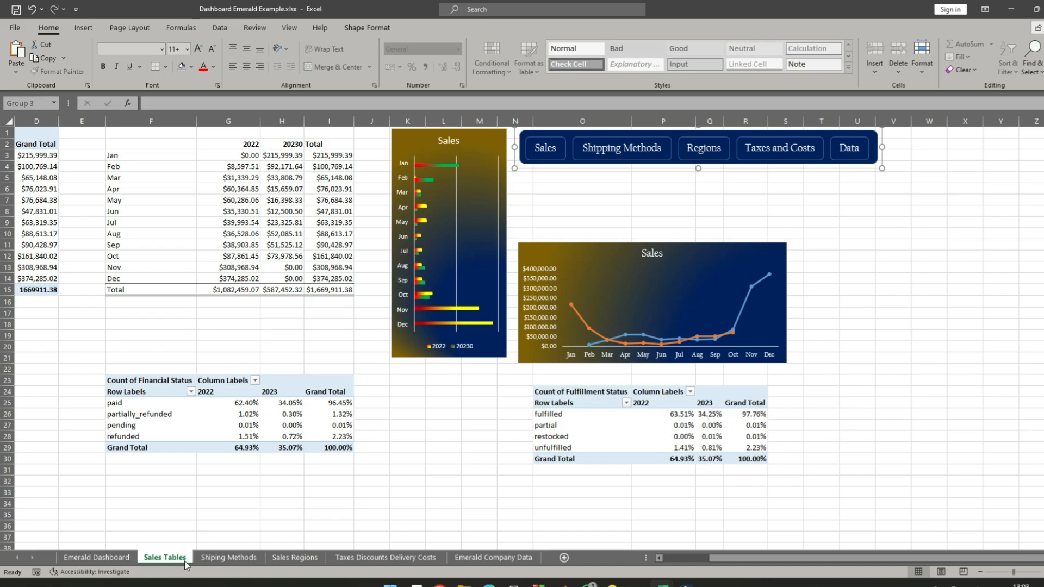
left_click(227, 559)
left_click(324, 564)
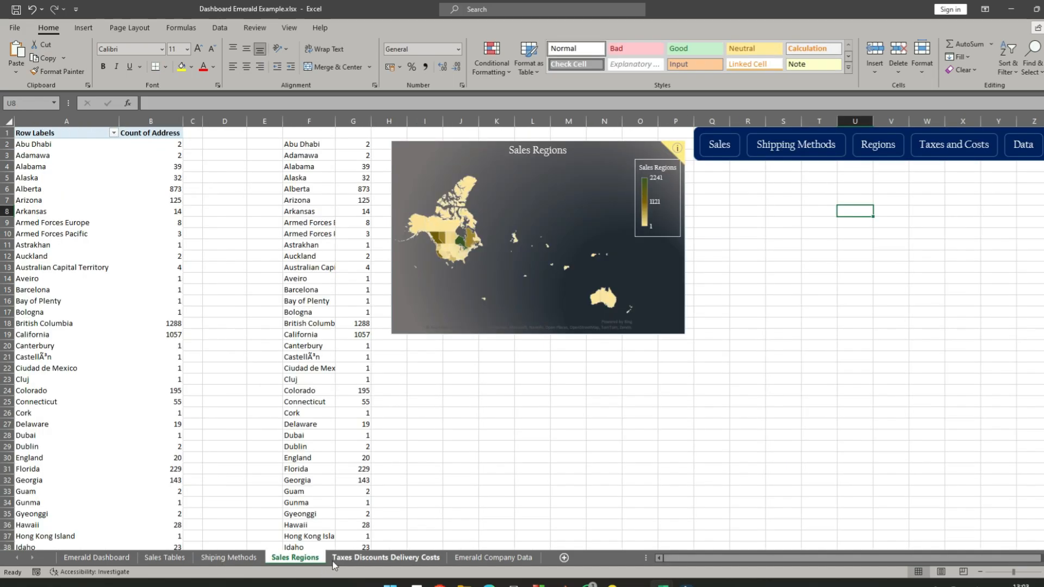
left_click(432, 560)
left_click(471, 559)
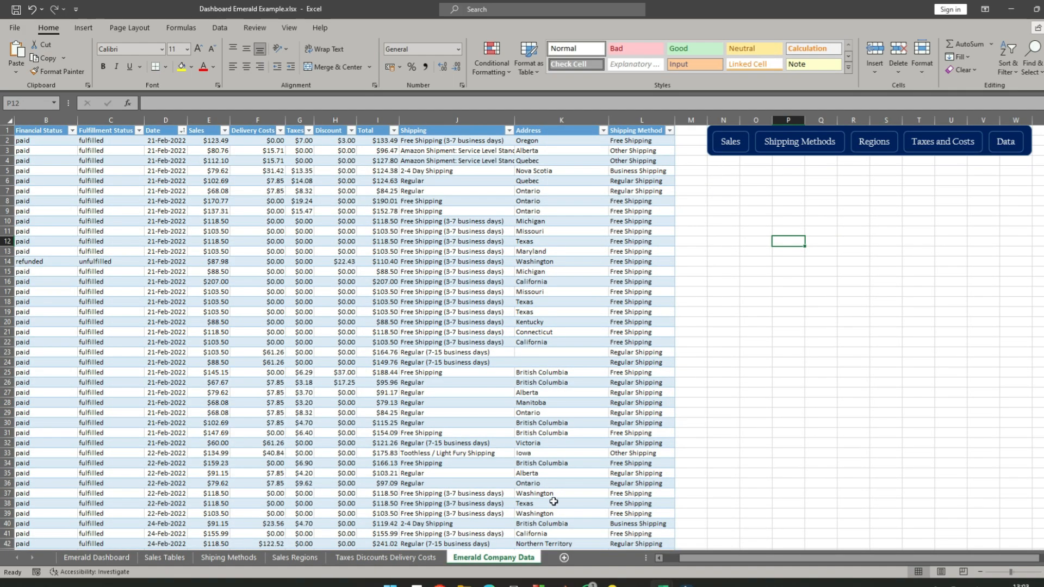
left_click(843, 404)
- Starting from the Emerald Dashboard sheet, test the Sales, Shipping Methods, Regions, Taxes and Costs, and Data links of the navigation bar
left_click(79, 559)
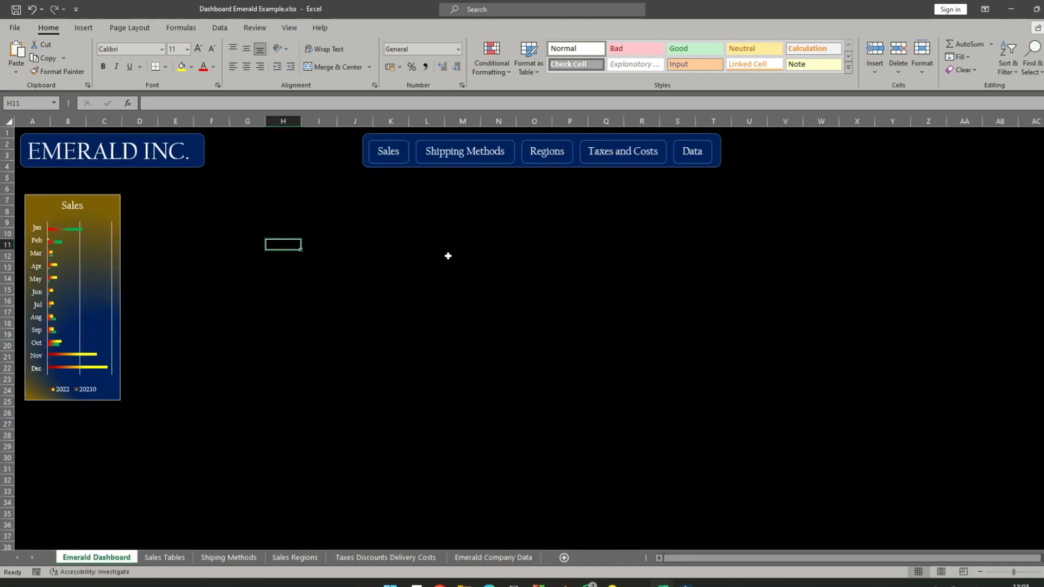
left_click(389, 151)
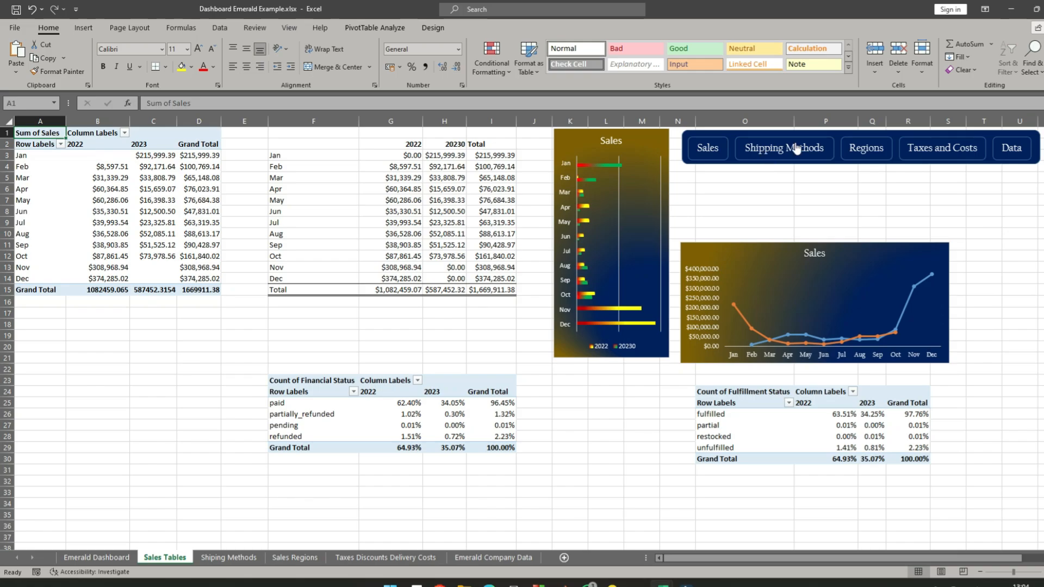
left_click(790, 145)
left_click(798, 148)
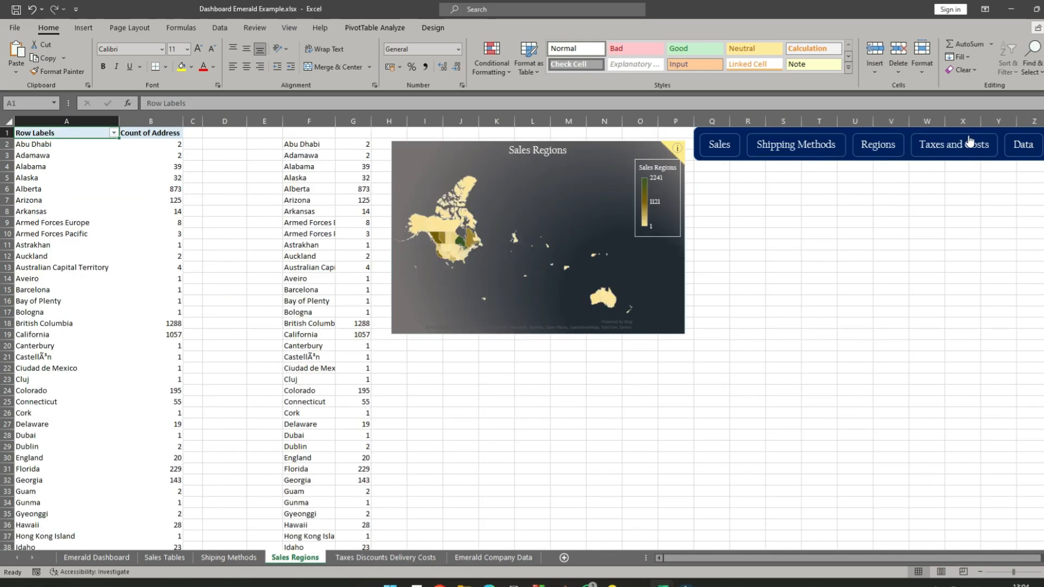
left_click(969, 140)
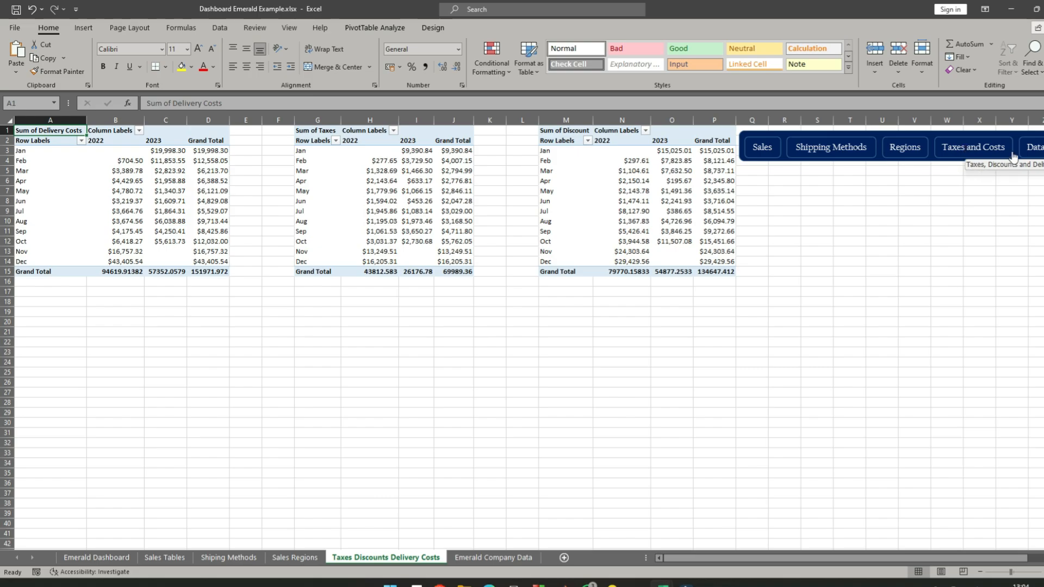
left_click(1036, 147)
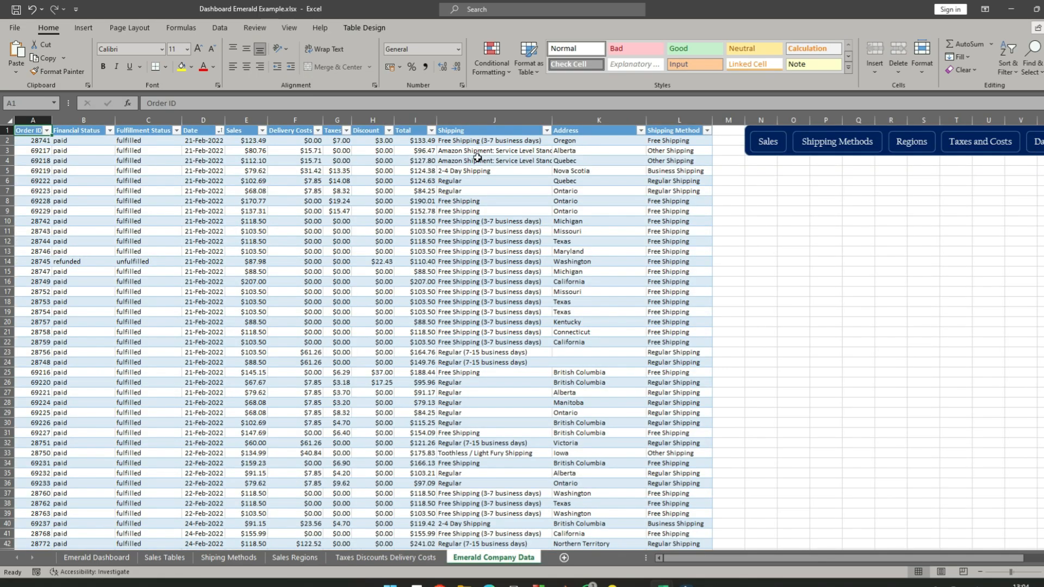
left_click(768, 141)
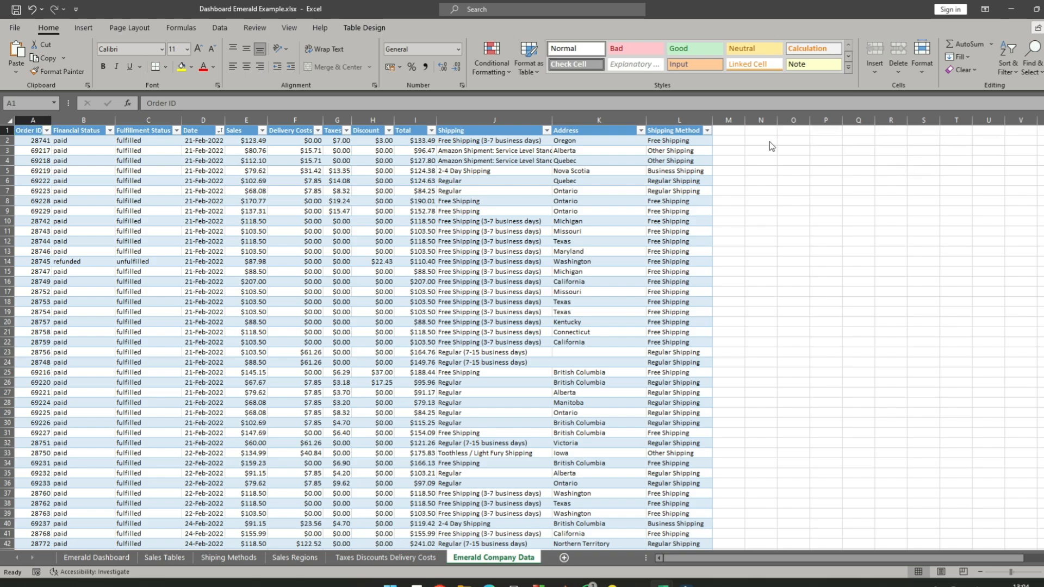
- Return to the Emerald Dashboard sheet and stretch the navigation bar's left edge slightly outward
left_click(95, 557)
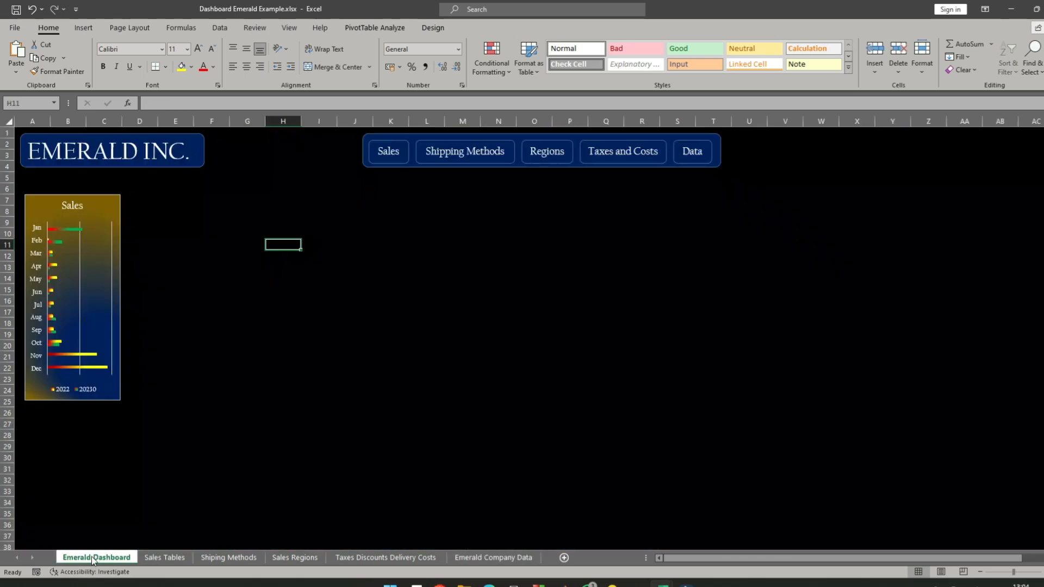
left_click(721, 157)
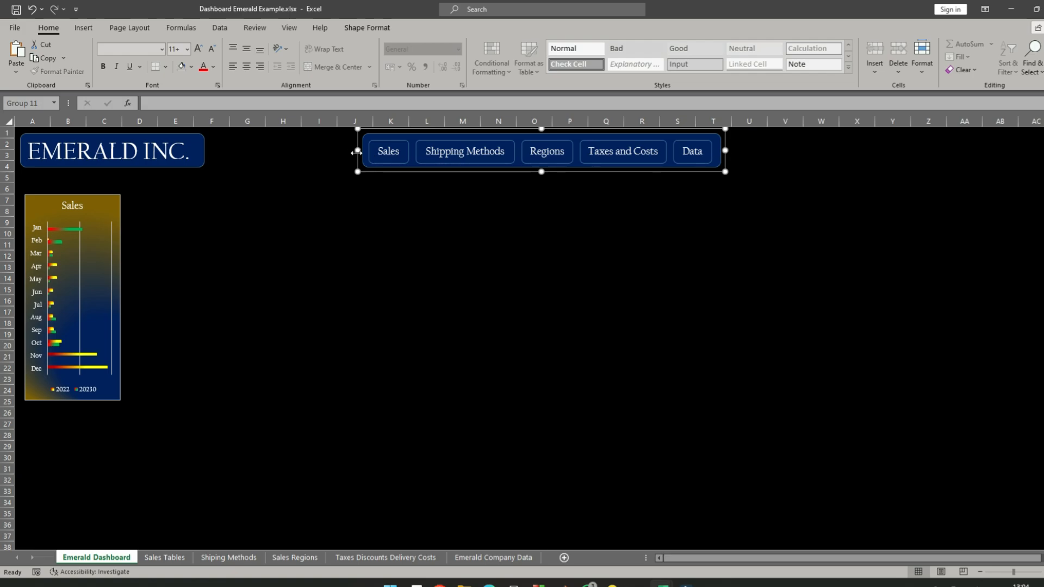
mouse_move(356, 152)
left_mouse_down()
mouse_move(333, 153)
mouse_move(357, 151)
left_mouse_up()
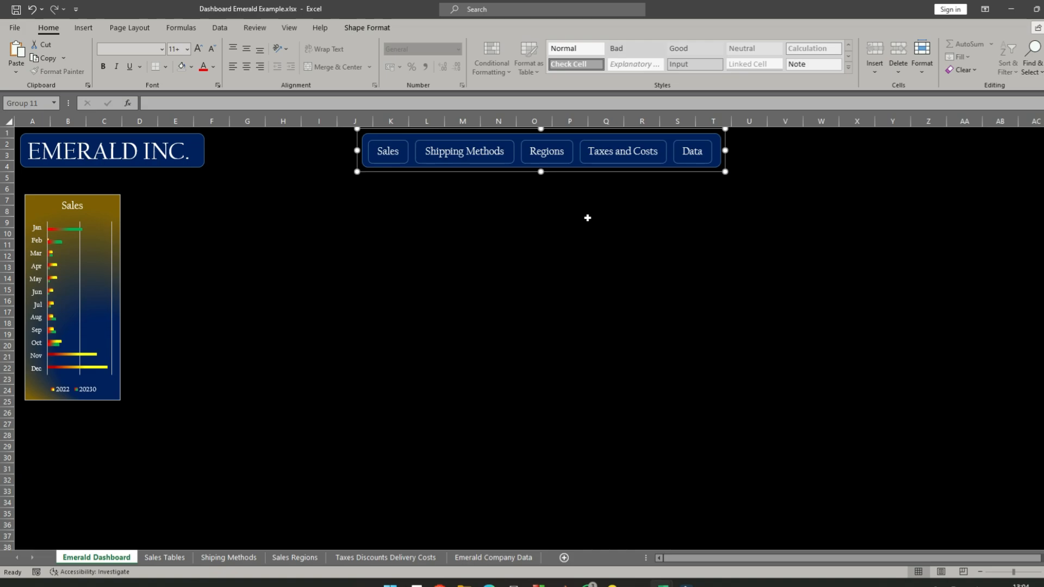
left_click(507, 202)
left_click(656, 199)
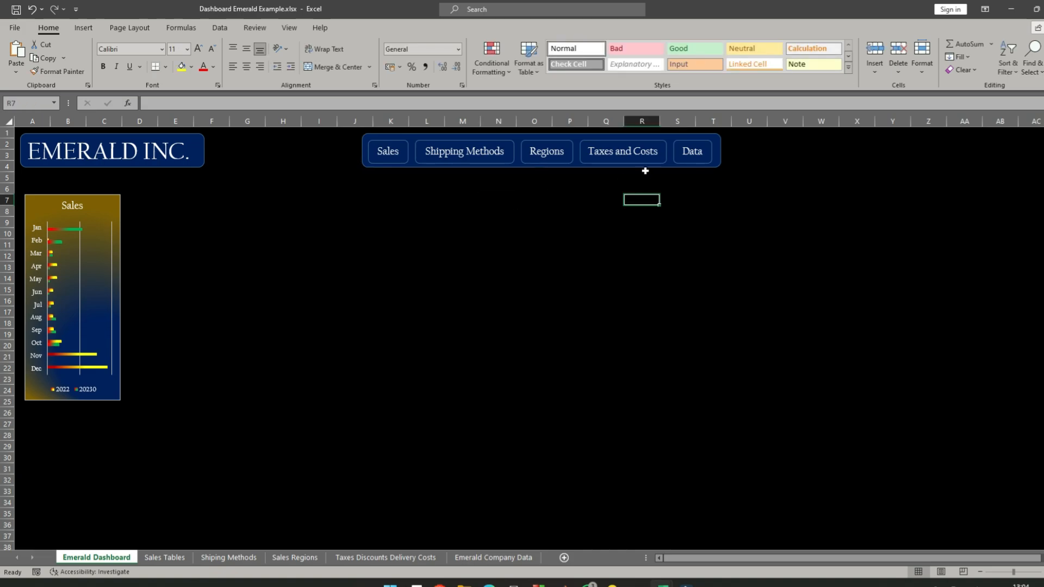
- Ungroup the dashboard's navigation bar and move its blue background rectangle down below the link buttons, to about rows 7 to 10
left_click(575, 170)
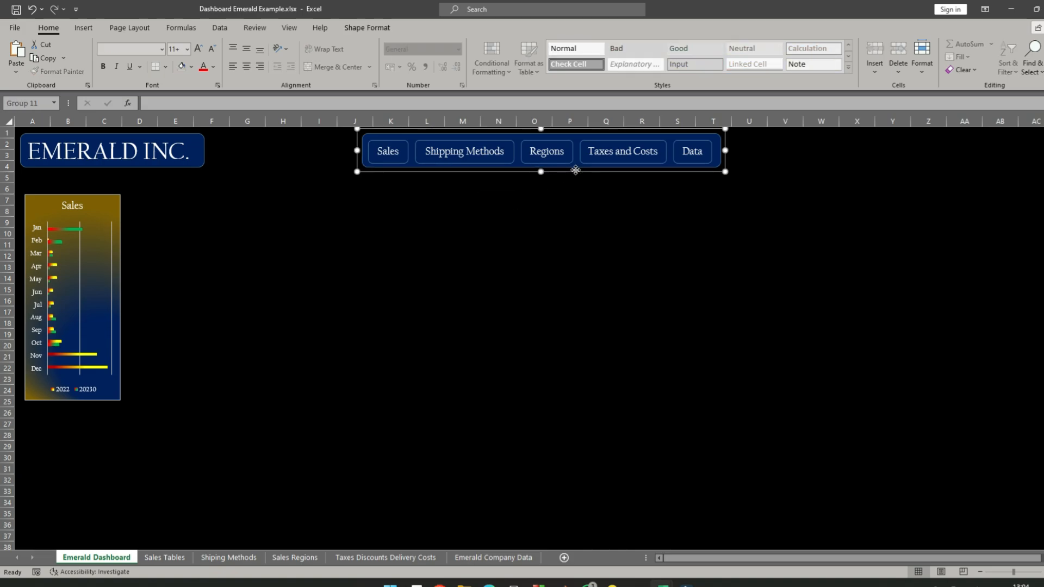
right_click(576, 170)
mouse_move(619, 246)
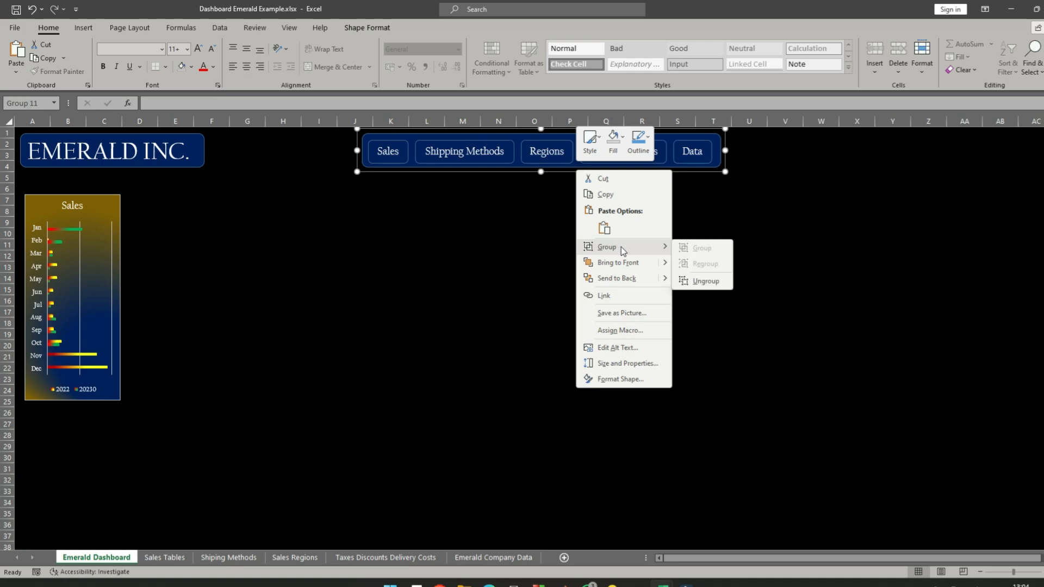
left_click(710, 282)
left_click(460, 202)
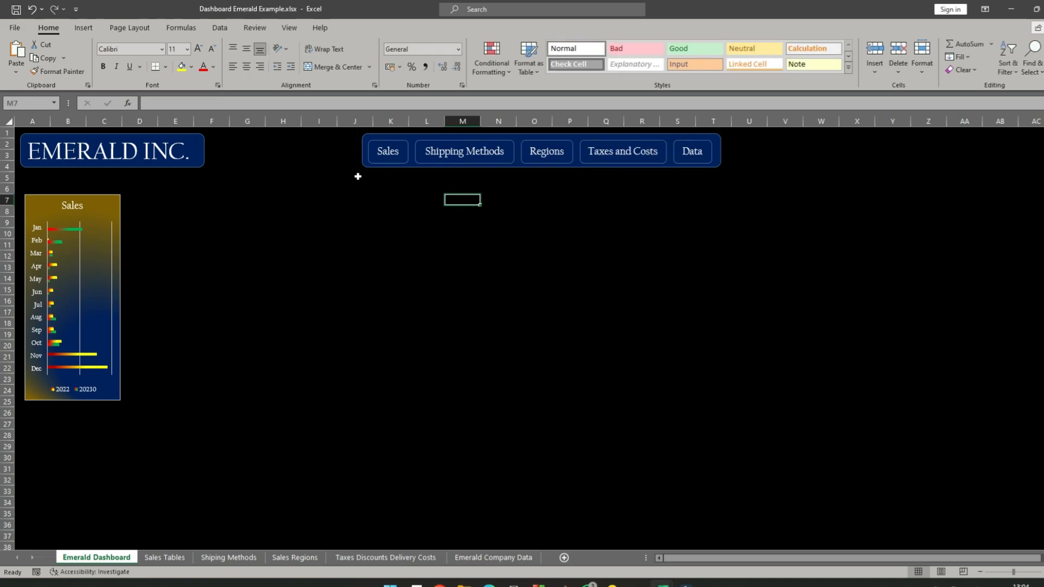
left_click(361, 159)
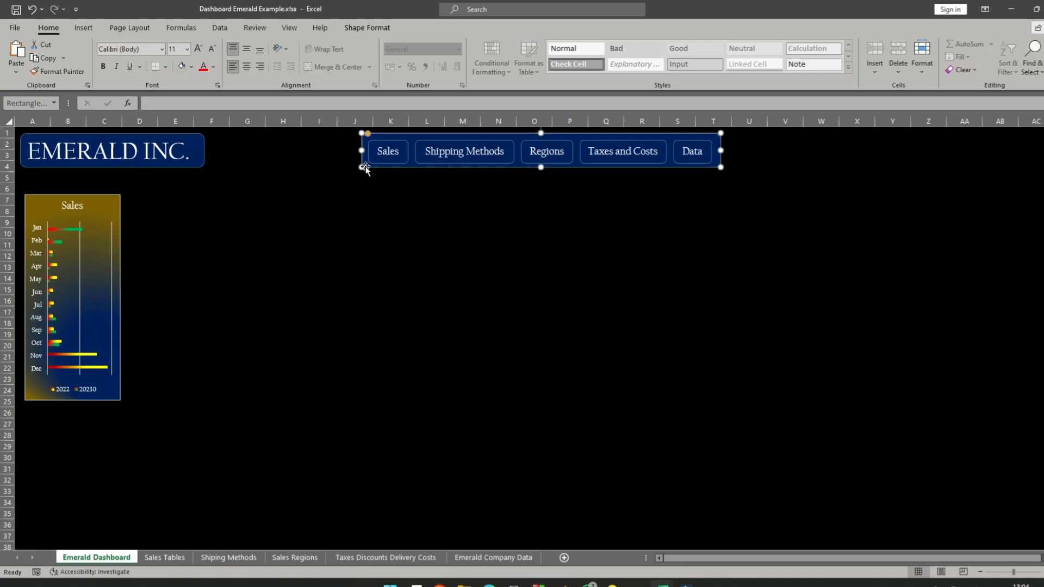
left_click_drag(364, 167, 372, 234)
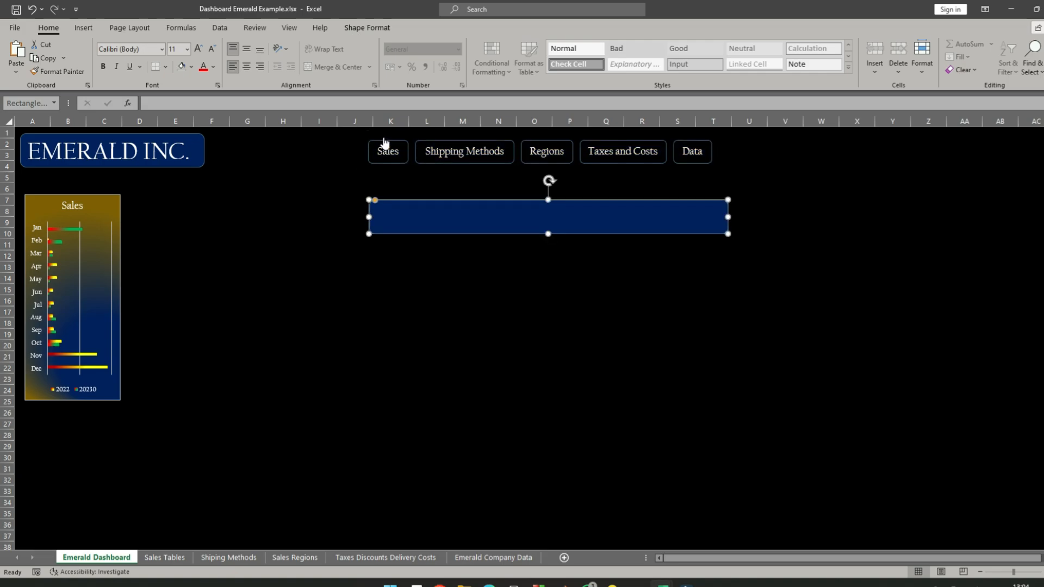
- Try to duplicate the Sales link button by pasting a copy at cell K6, and undo the paste
right_click(383, 158)
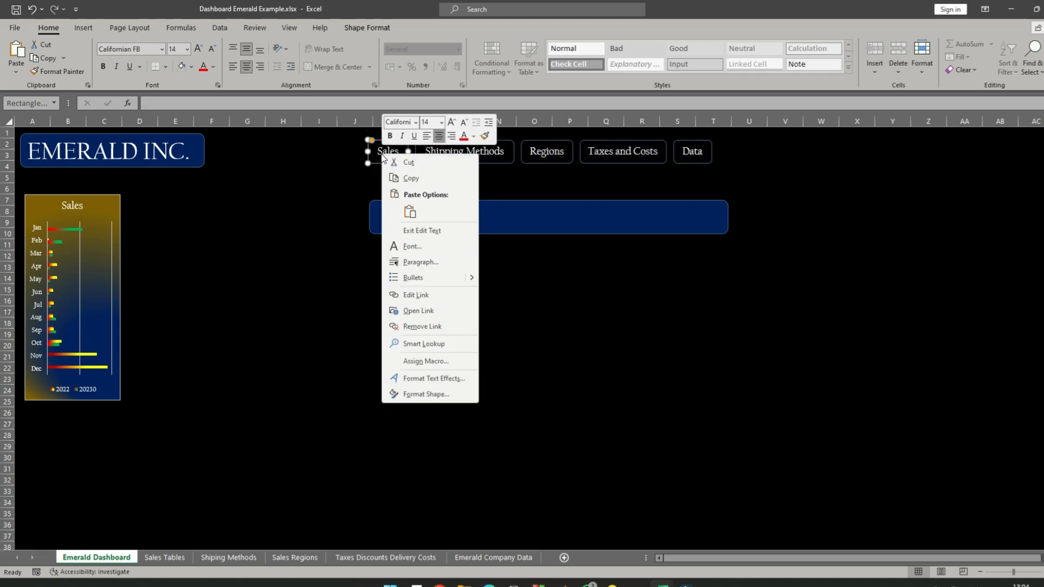
right_click(383, 159)
left_click(415, 179)
left_click(377, 186)
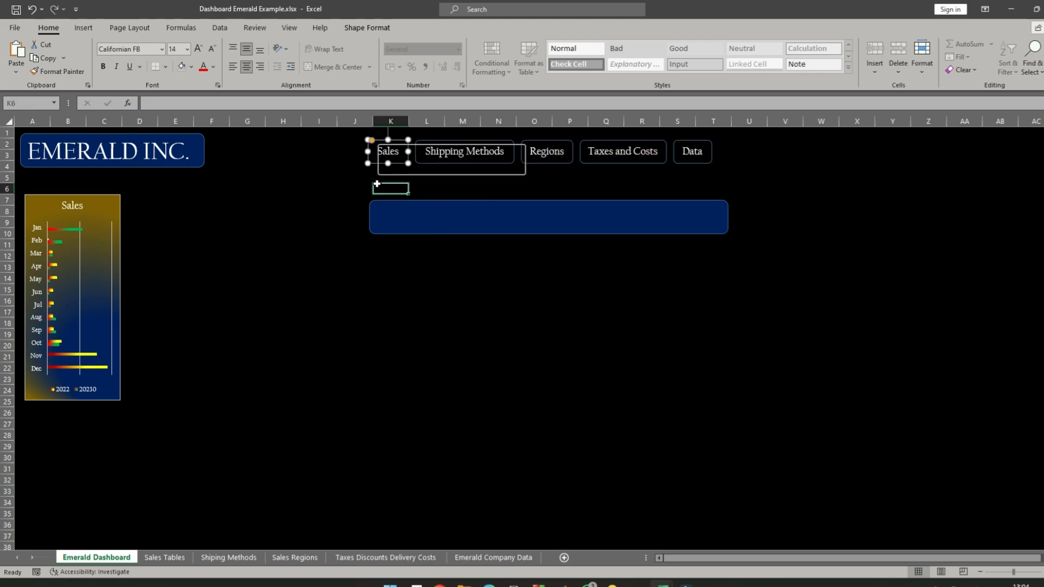
right_click(377, 185)
left_click(405, 242)
left_click(391, 289)
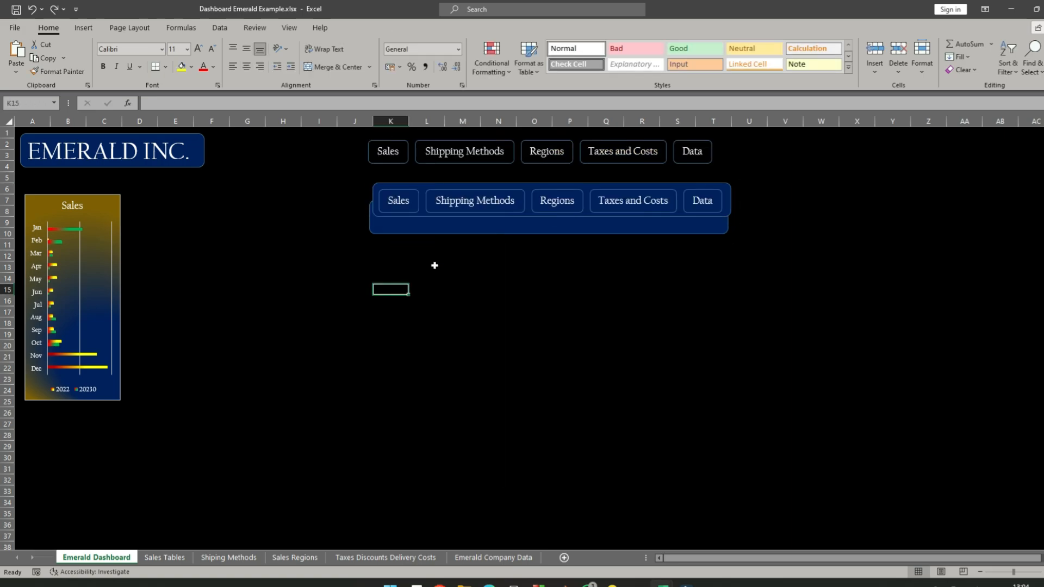
key("ctrl+z")
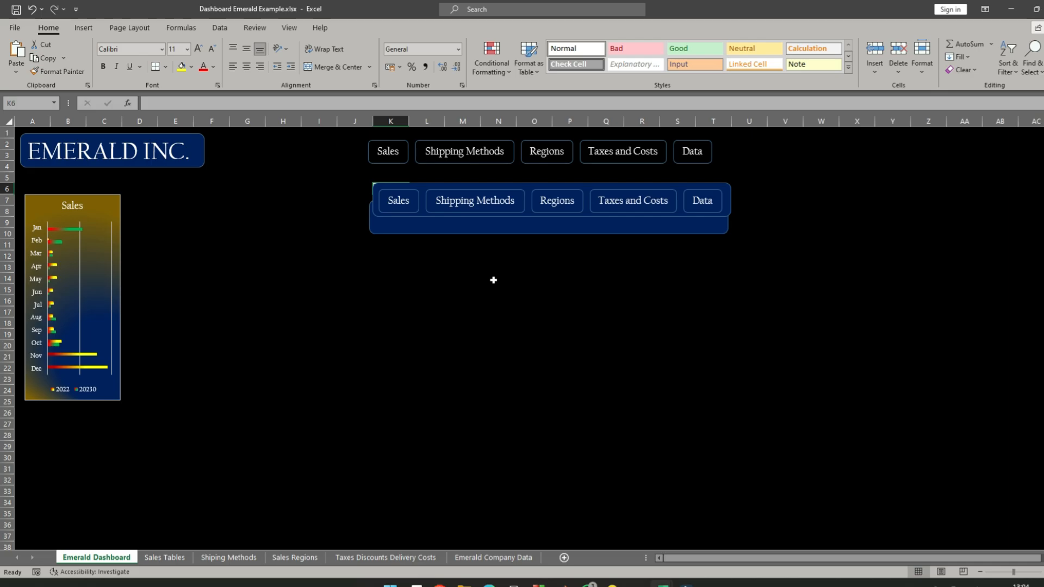
key("ctrl+z")
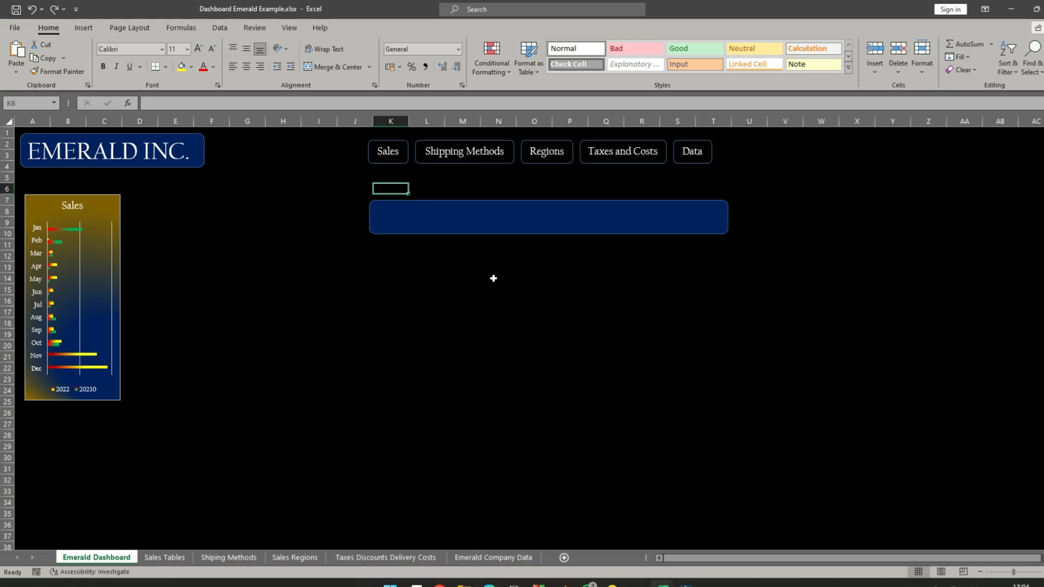
left_click(399, 143)
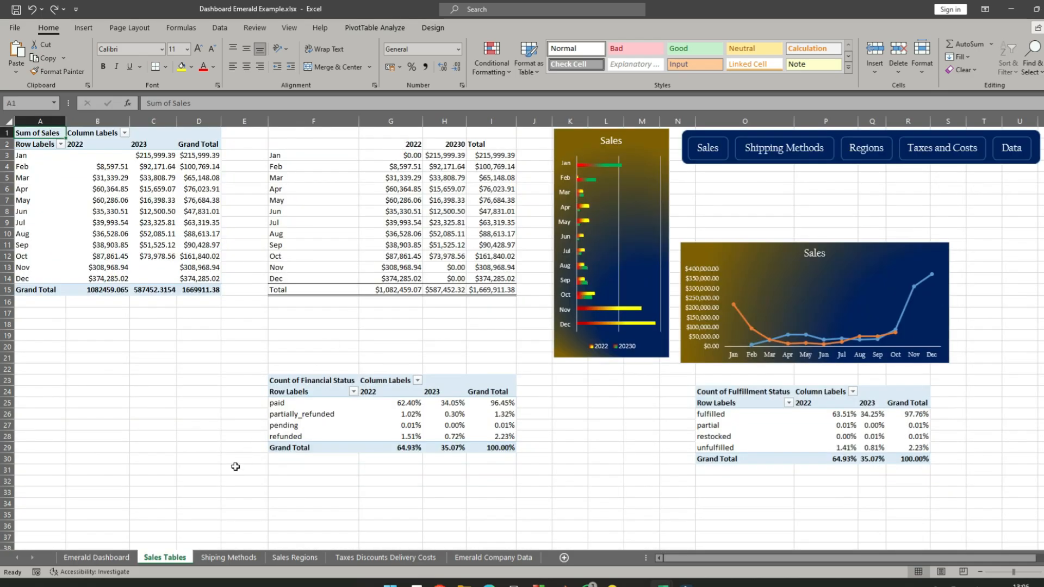
left_click(92, 557)
left_click(331, 157)
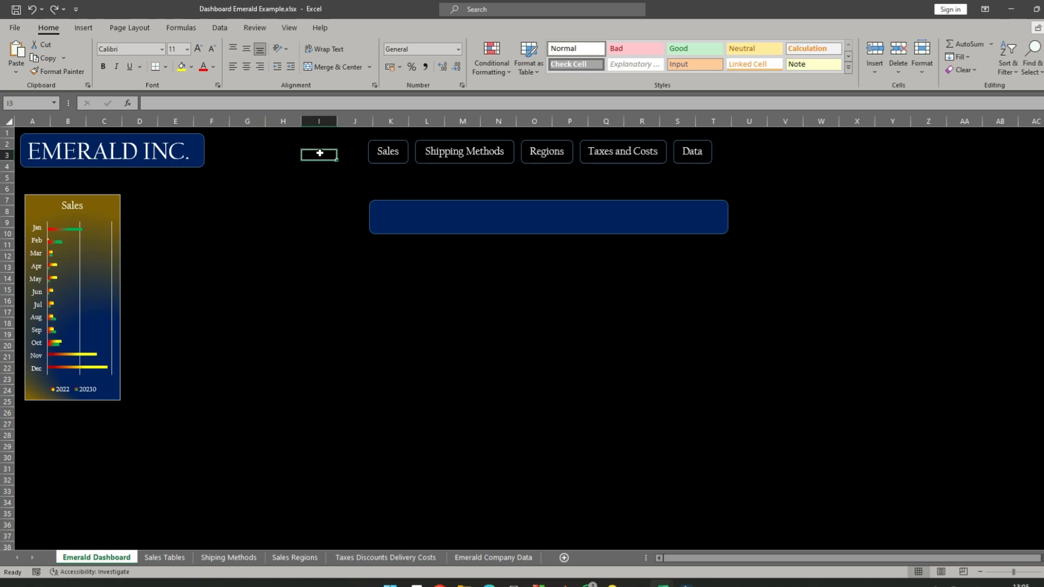
- Duplicate the Sales link button by copying it and pasting it at cell J5 with the destination theme
right_click(385, 139)
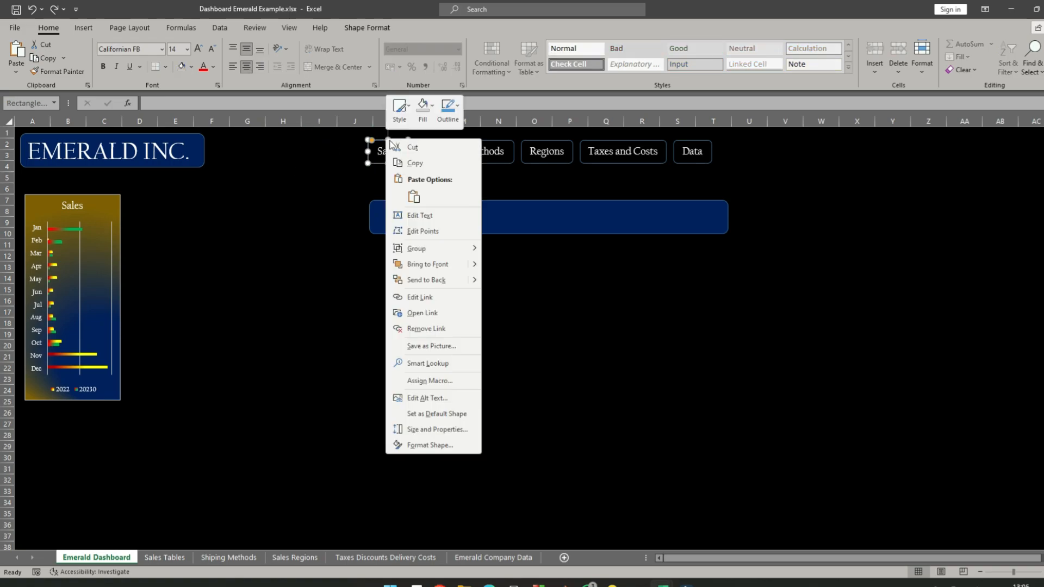
left_click(415, 163)
left_click(356, 177)
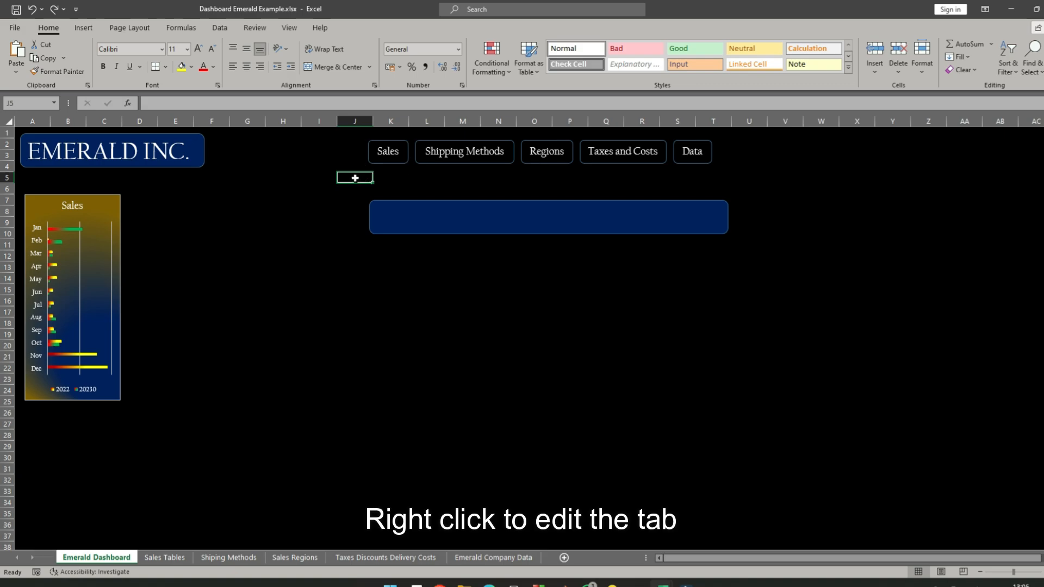
right_click(356, 178)
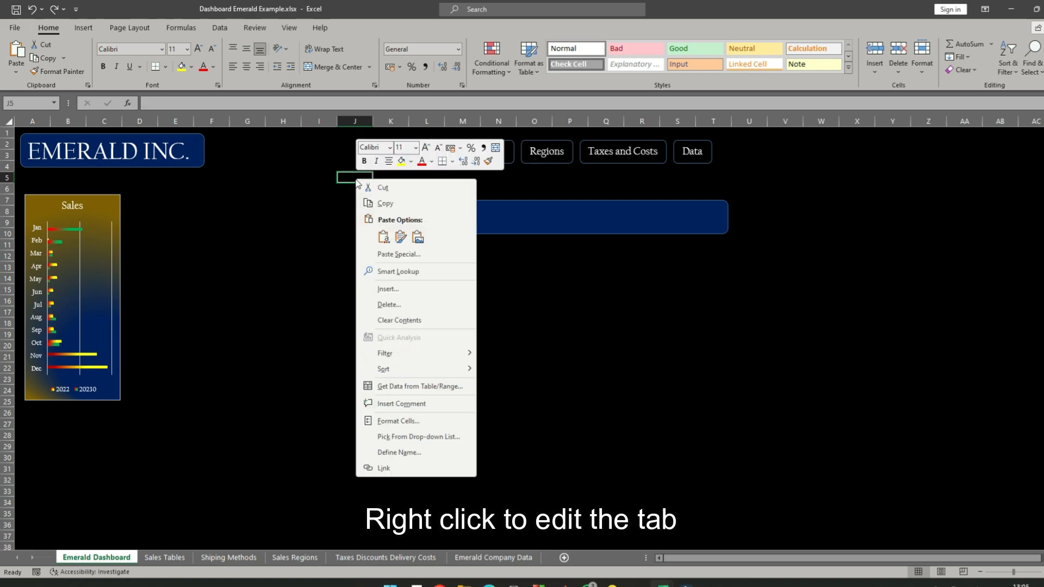
left_click(384, 237)
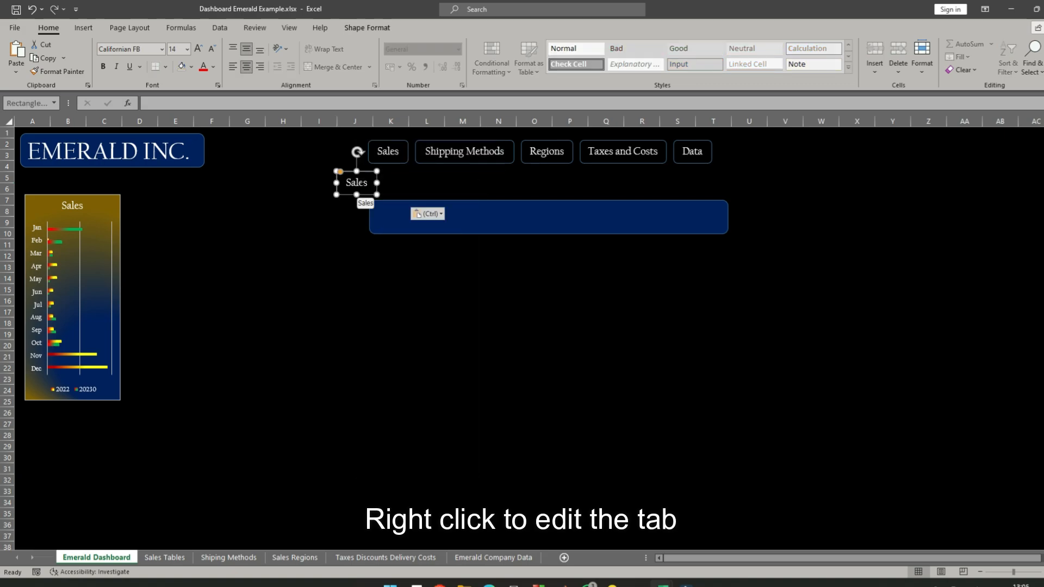
- Replace the text of the pasted button copy at cell J5 with Home
left_click(359, 183)
key("BackSpace")
key("BackSpace")
key("BackSpace")
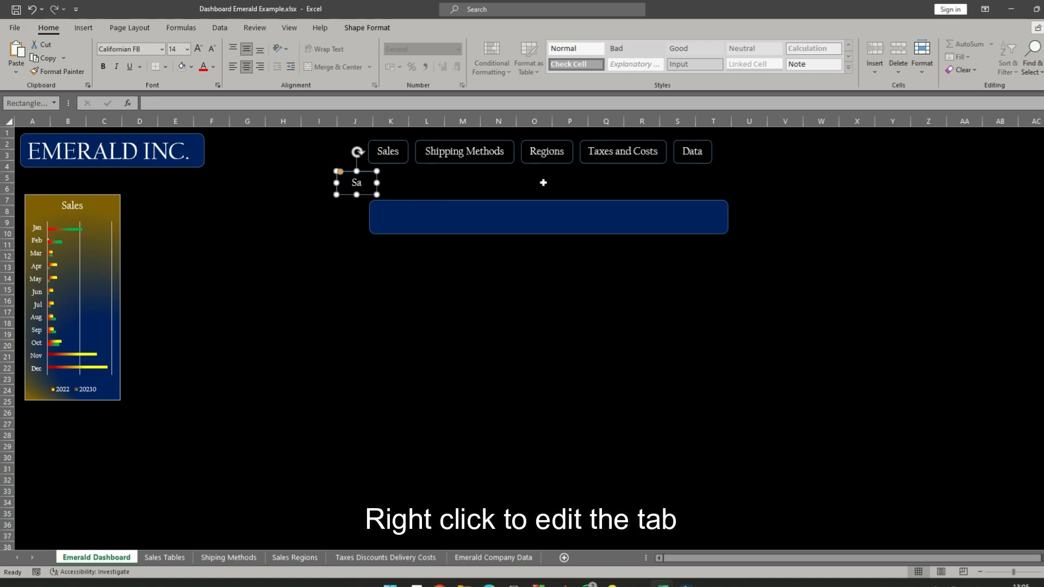
type("Home")
left_click(354, 223)
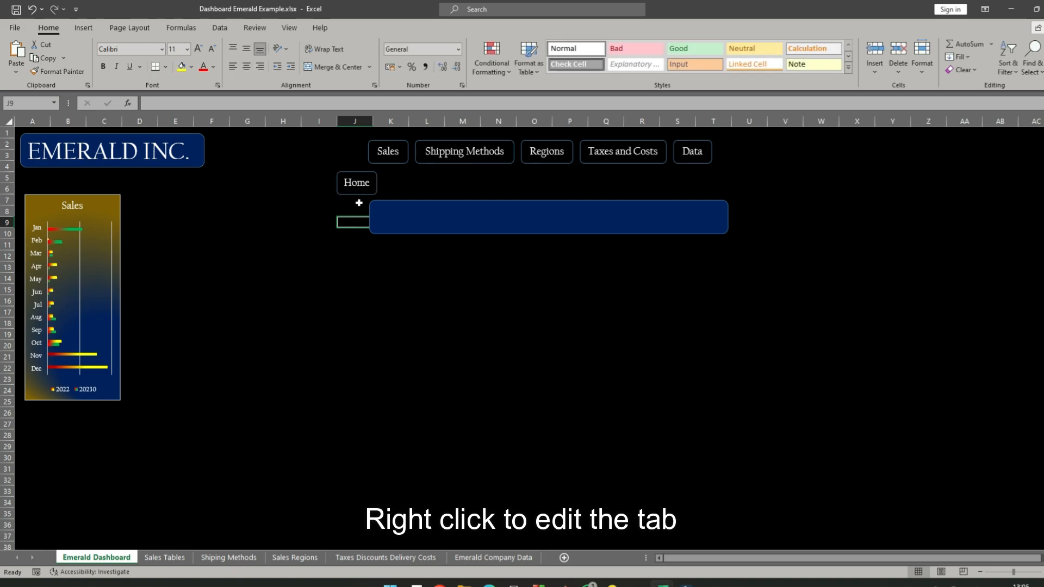
- Retarget the Home button's hyperlink to cell A1 of the Emerald Dashboard sheet and open its ScreenTip text for editing
right_click(359, 183)
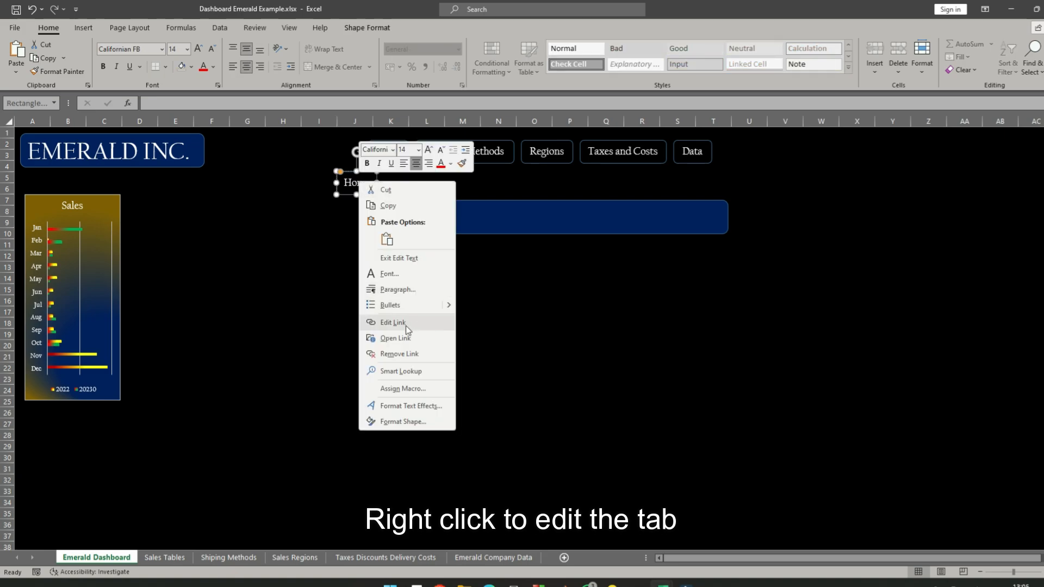
left_click(403, 321)
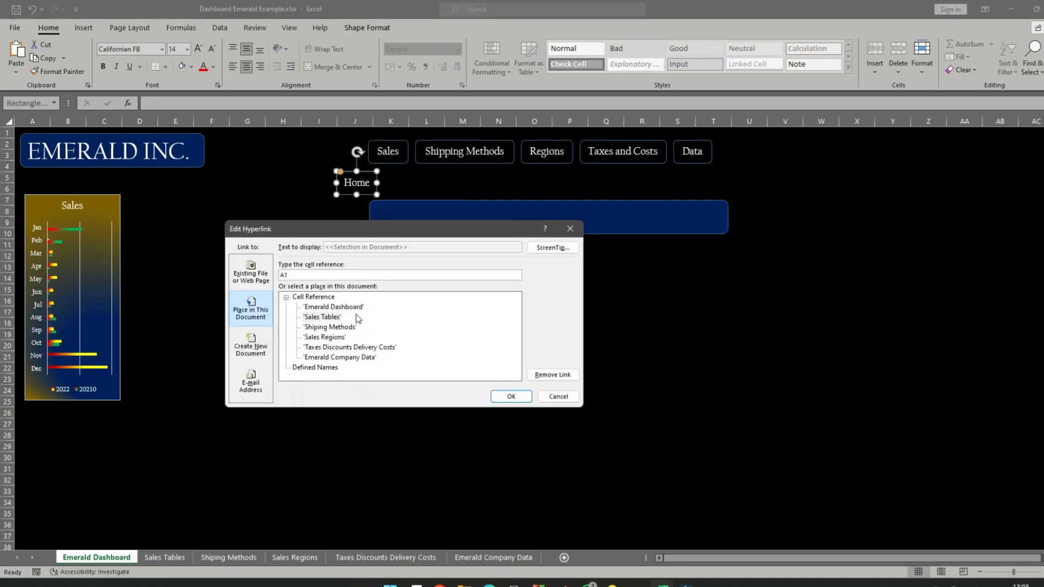
left_click(327, 308)
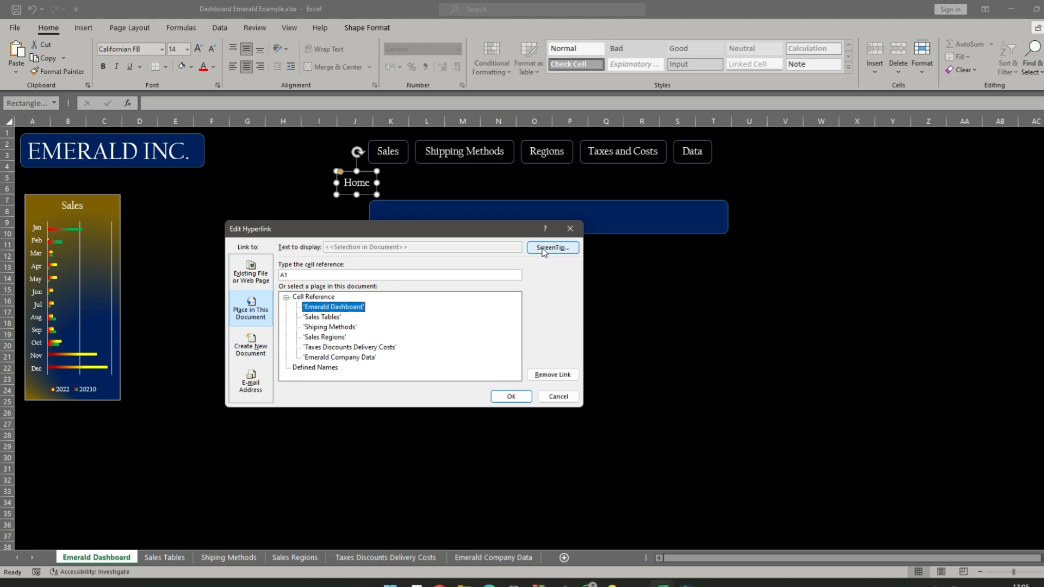
left_click(550, 248)
left_click(340, 316)
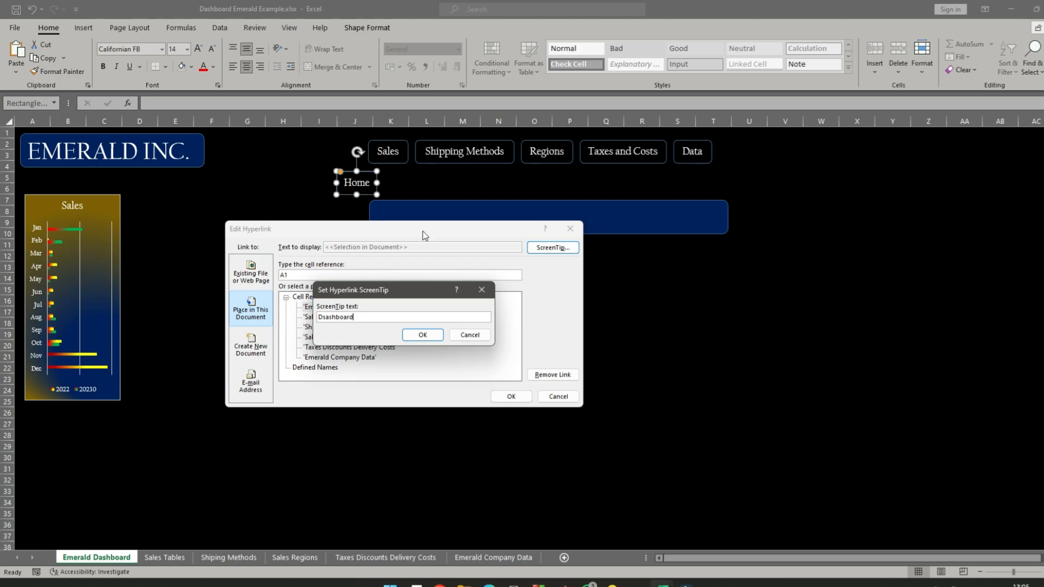
- Apply the Home button's screen tip and hyperlink to cell A1 of Emerald Dashboard, and test the link
left_click(422, 335)
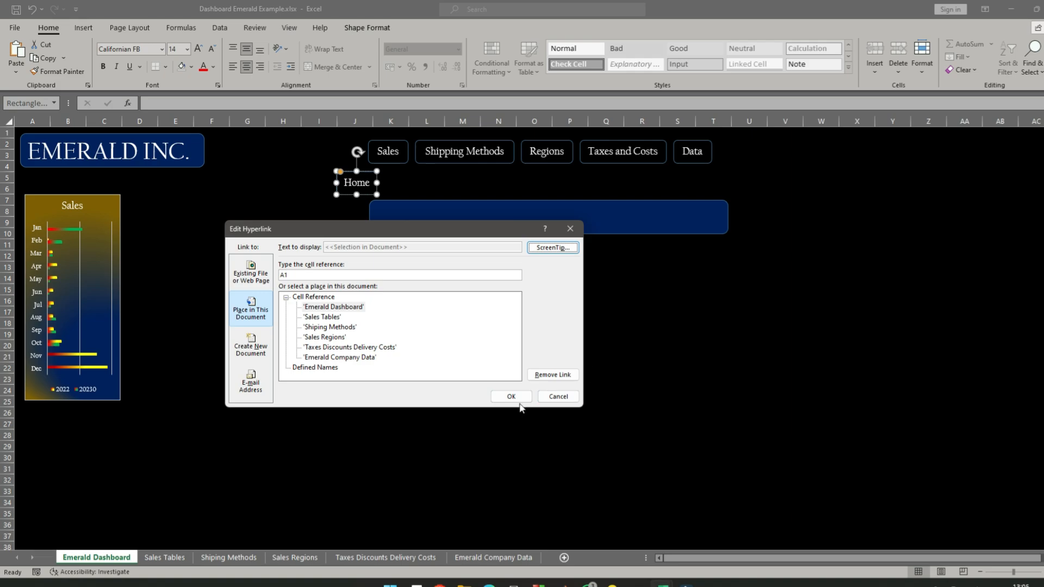
left_click(514, 396)
left_click(425, 321)
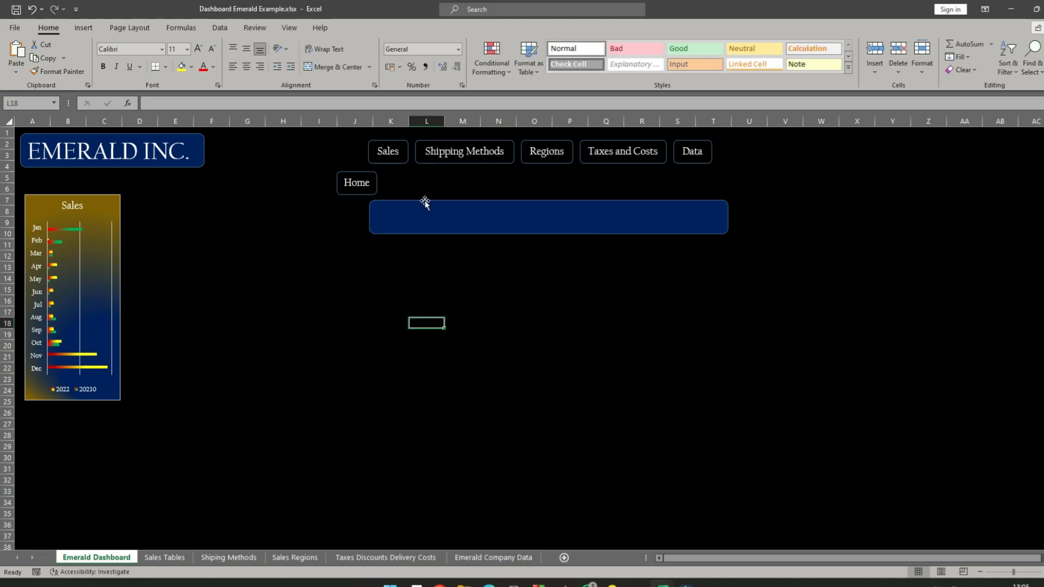
left_click(358, 175)
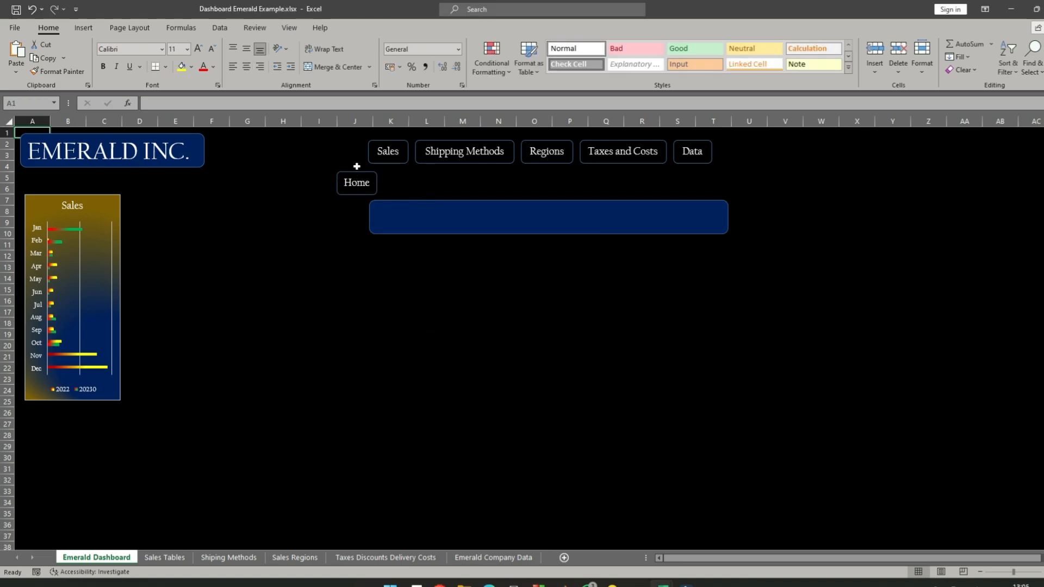
- Move the Home button up into the navigation row, just before the Sales button
right_click(357, 183)
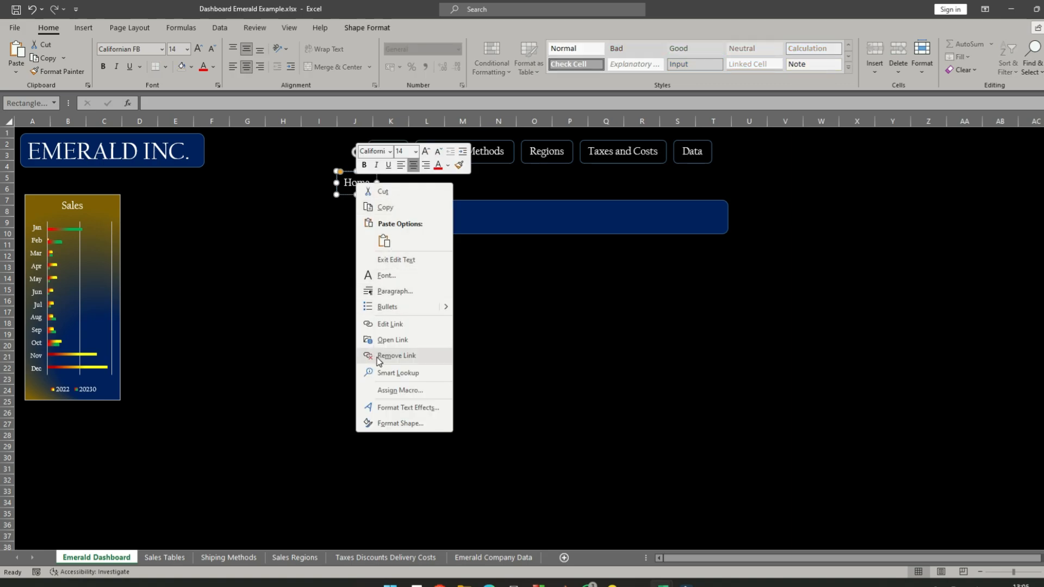
left_click(333, 353)
left_click(308, 311)
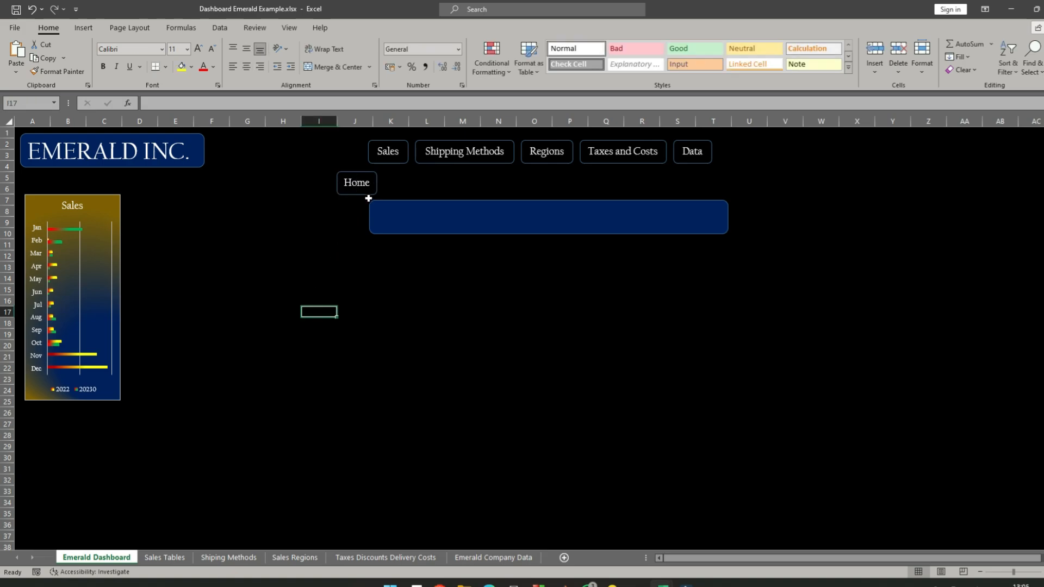
right_click(357, 184)
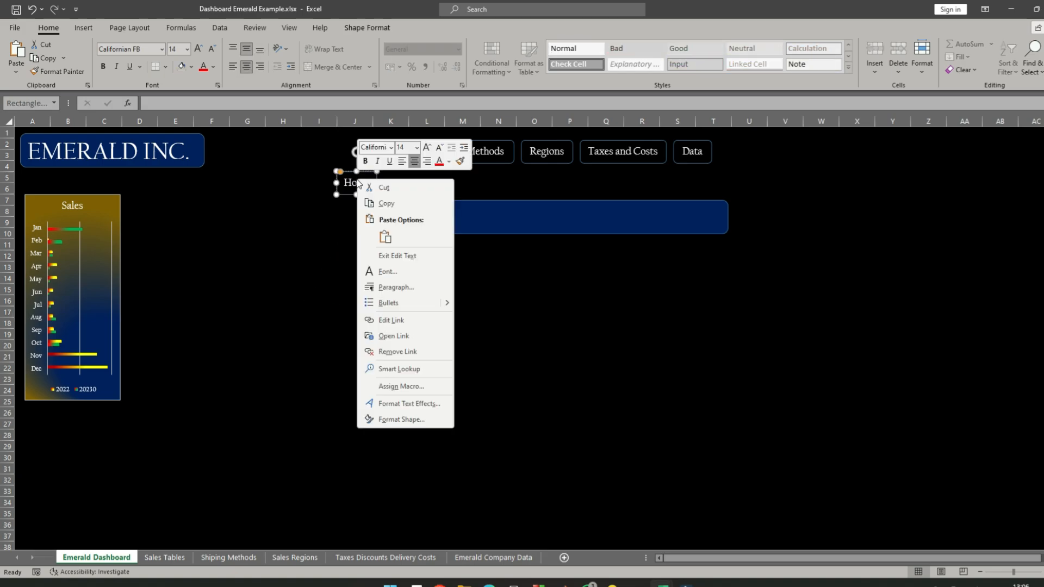
left_click(311, 233)
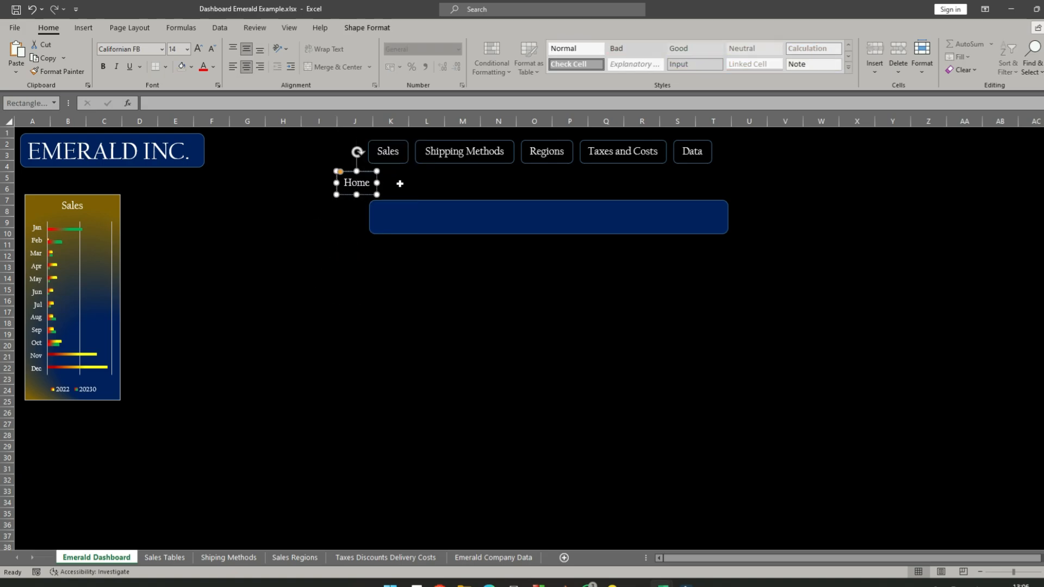
left_click(400, 185)
right_click(359, 179)
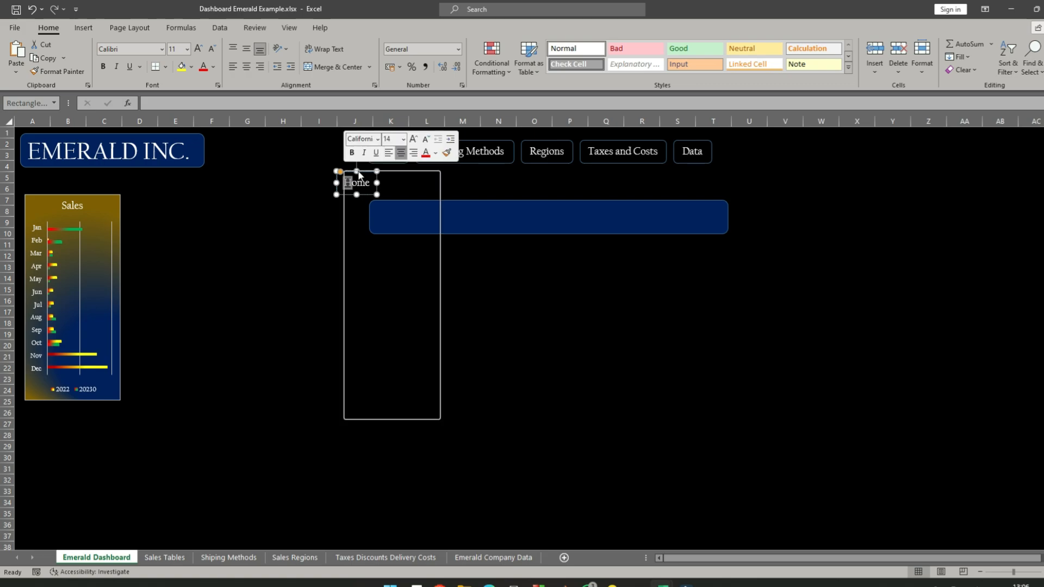
key("Escape")
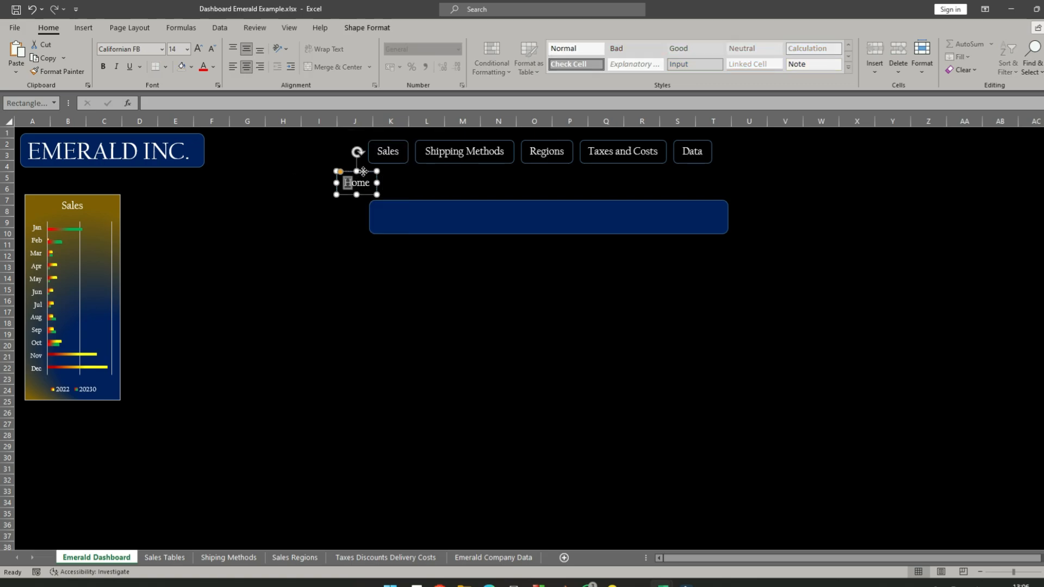
left_click_drag(362, 171, 349, 142)
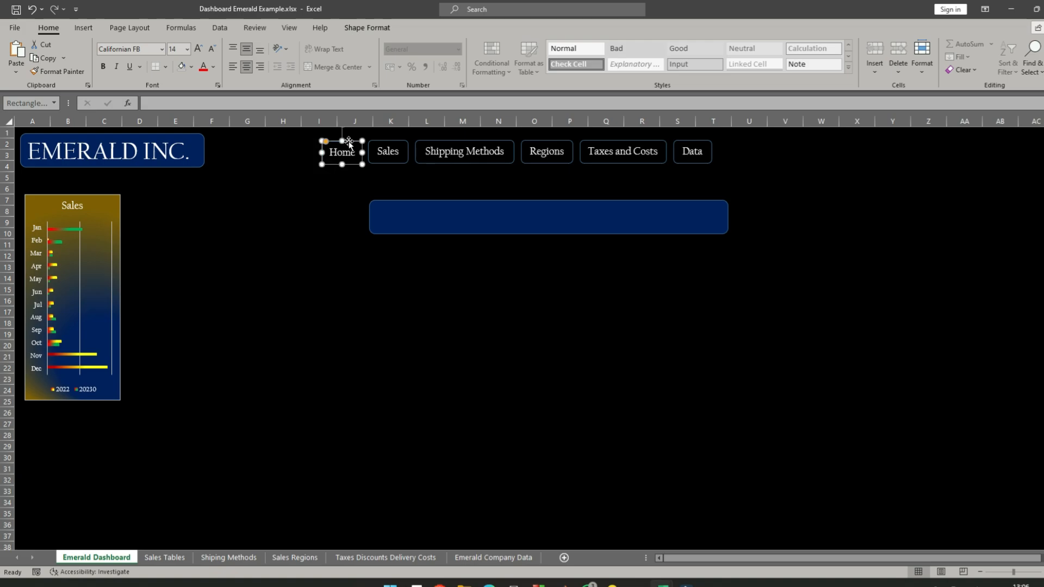
- Align the tops of the Home, Sales, Shipping Methods, Regions, Taxes and Costs, and Data buttons
left_click(395, 143, "ctrl")
right_click(395, 141)
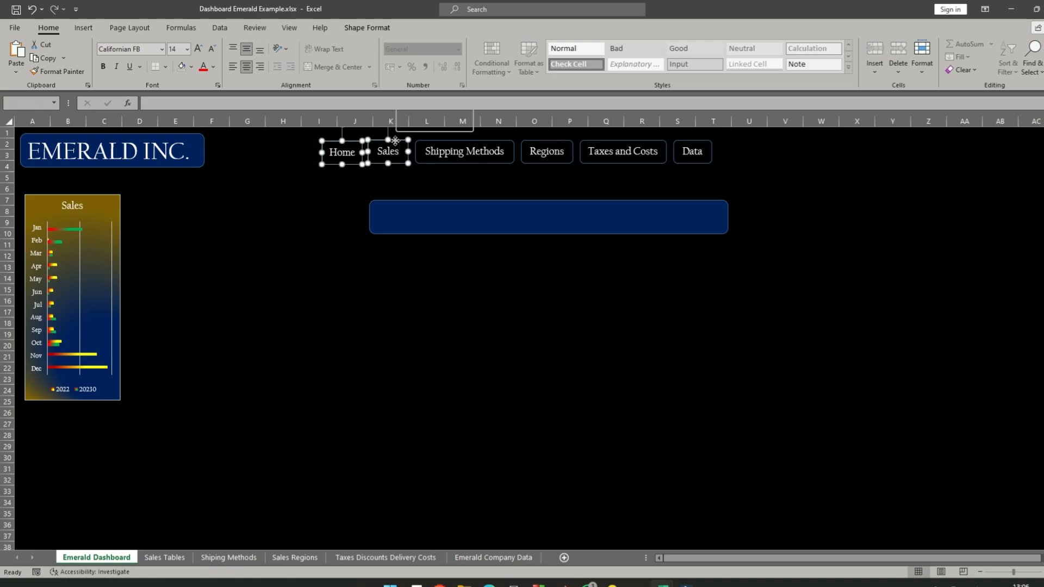
right_click(694, 151, "ctrl")
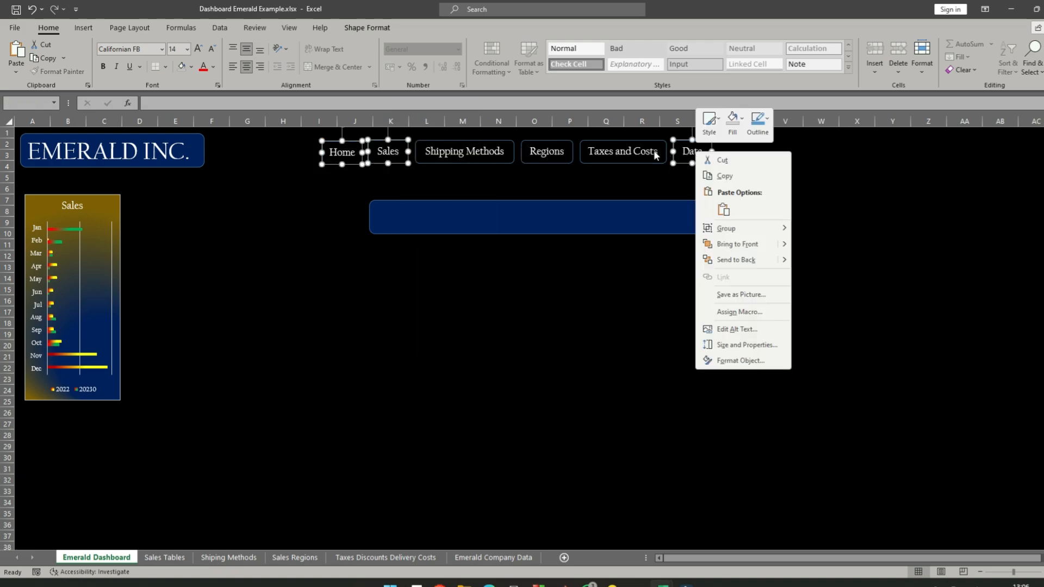
right_click(619, 149, "ctrl")
right_click(520, 152, "ctrl")
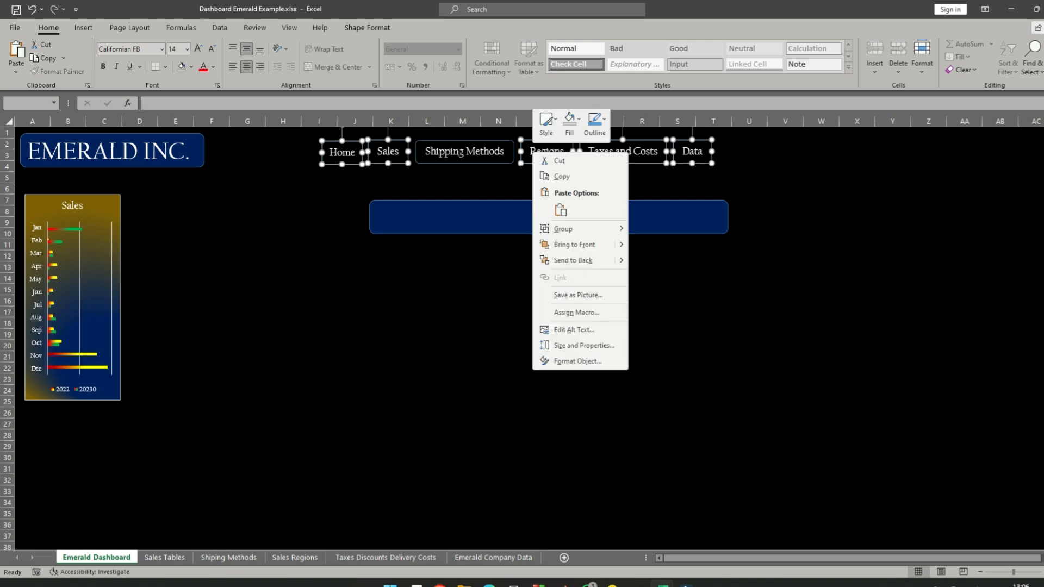
right_click(461, 155, "ctrl")
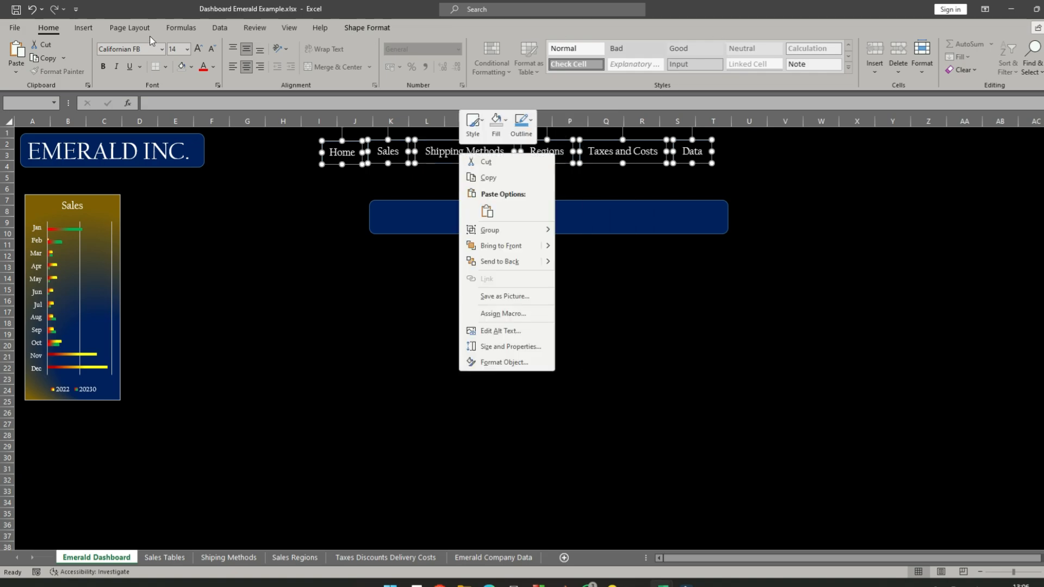
left_click(362, 27)
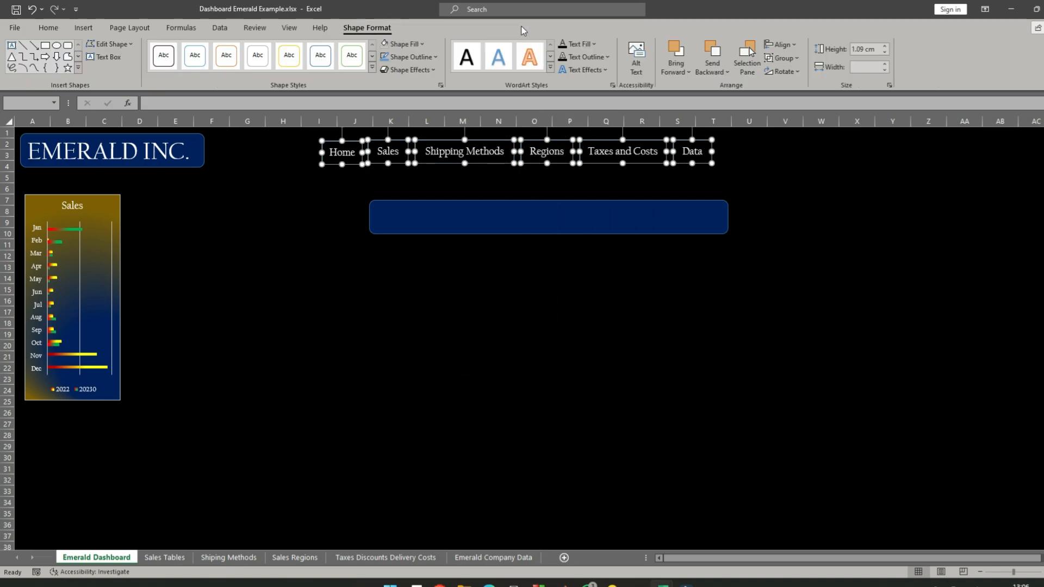
left_click(796, 48)
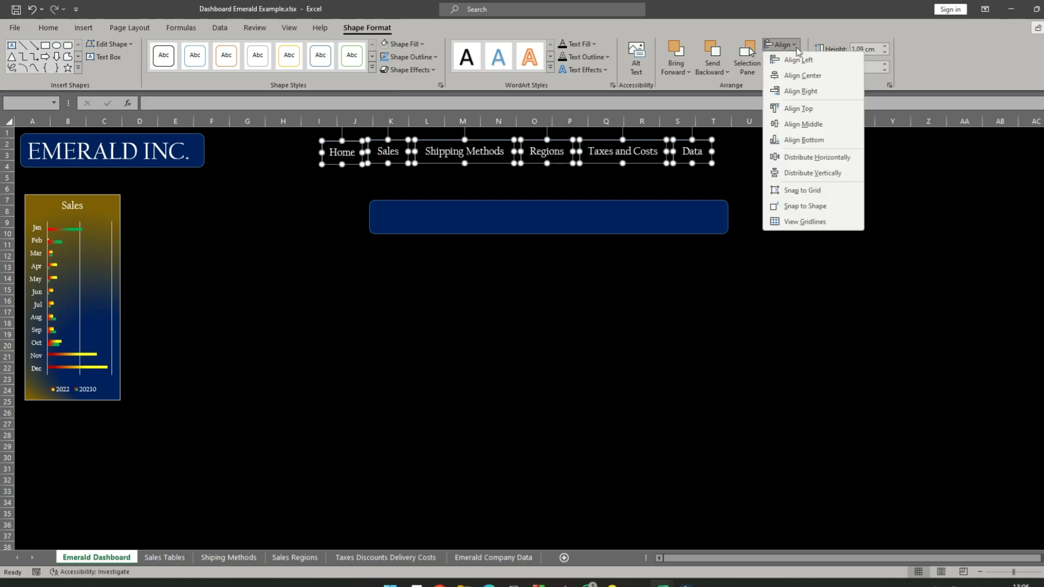
left_click(814, 109)
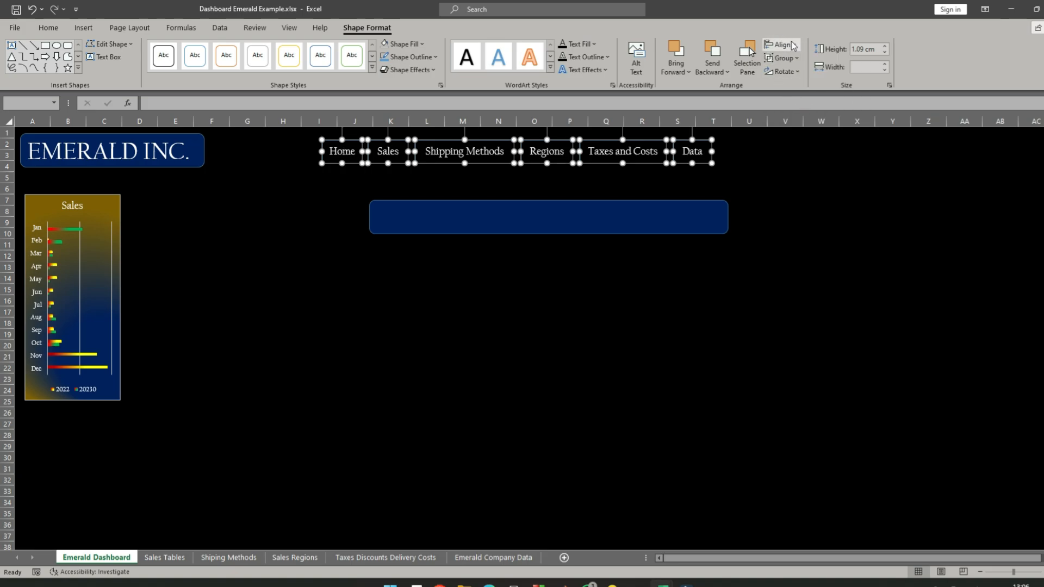
- Distribute the six navigation buttons horizontally, then deselect them
left_click(777, 45)
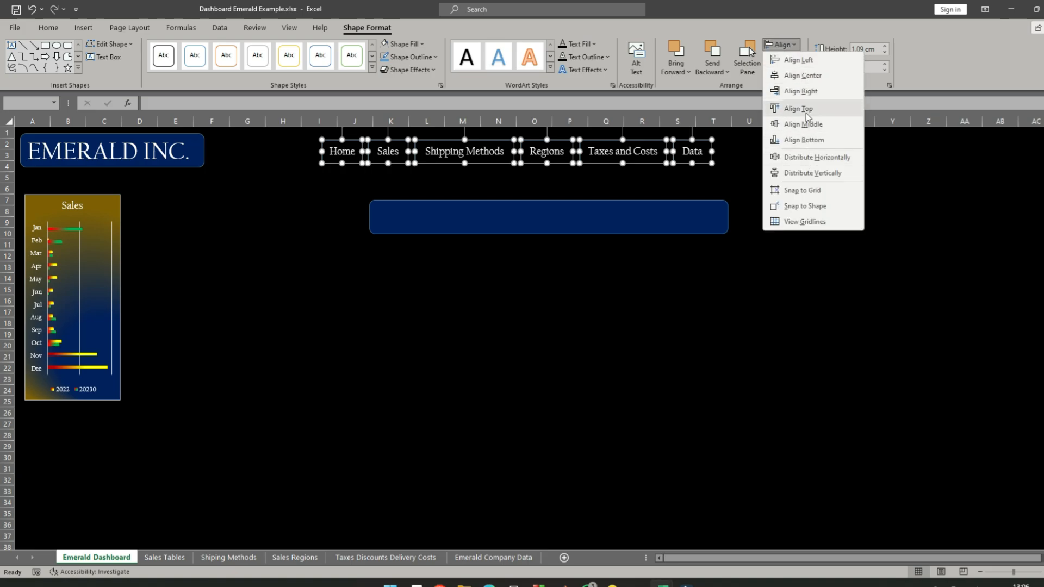
left_click(821, 159)
left_click(784, 178)
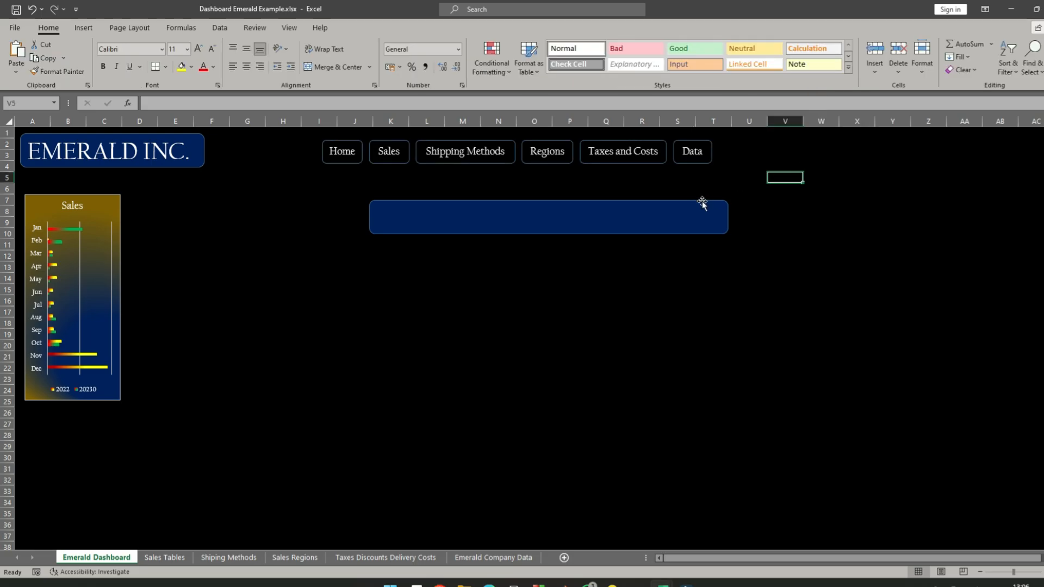
- Widen the empty blue rounded rectangle to about 18.9 cm and place it behind the six navigation buttons
mouse_move(702, 203)
left_mouse_down()
mouse_move(643, 151)
mouse_move(651, 136)
mouse_move(651, 180)
mouse_move(709, 197)
mouse_move(674, 138)
mouse_move(672, 177)
mouse_move(717, 195)
left_mouse_up()
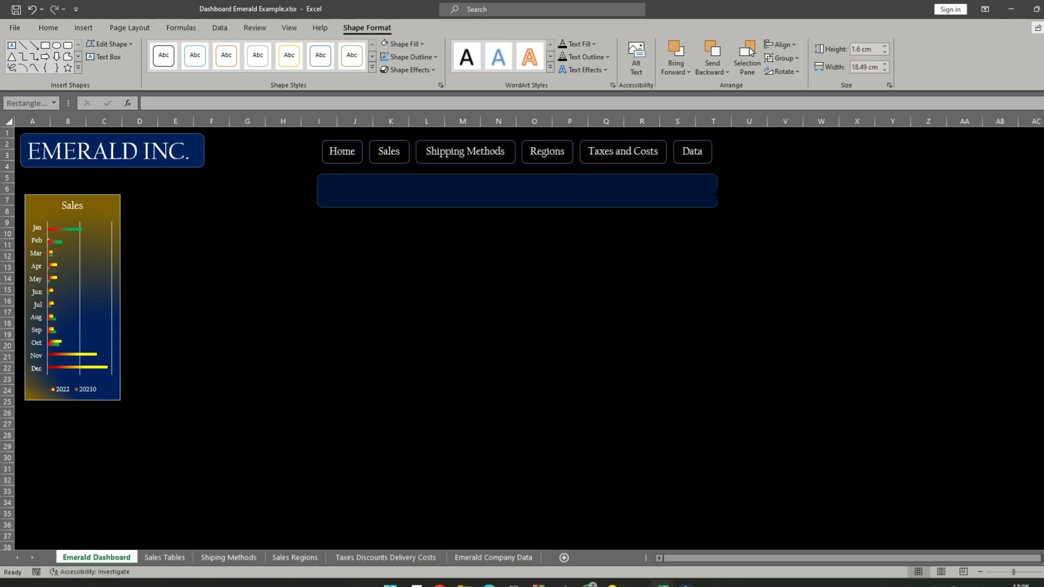
left_click_drag(669, 170, 672, 136)
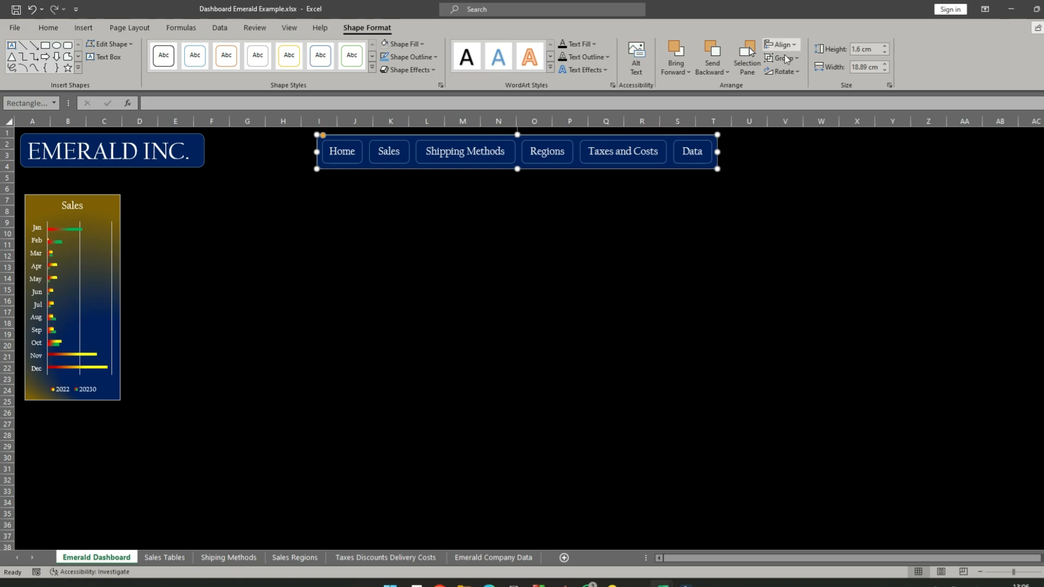
- Align the top of the blue navigation background with the top of the EMERALD INC. title box
left_click(175, 168, "ctrl")
right_click(175, 167)
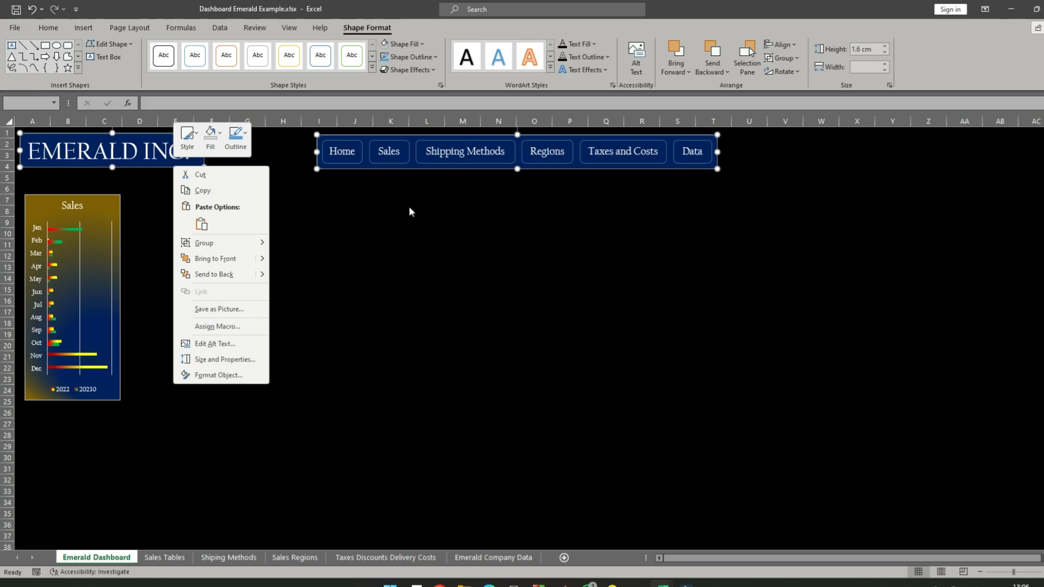
left_click(795, 48)
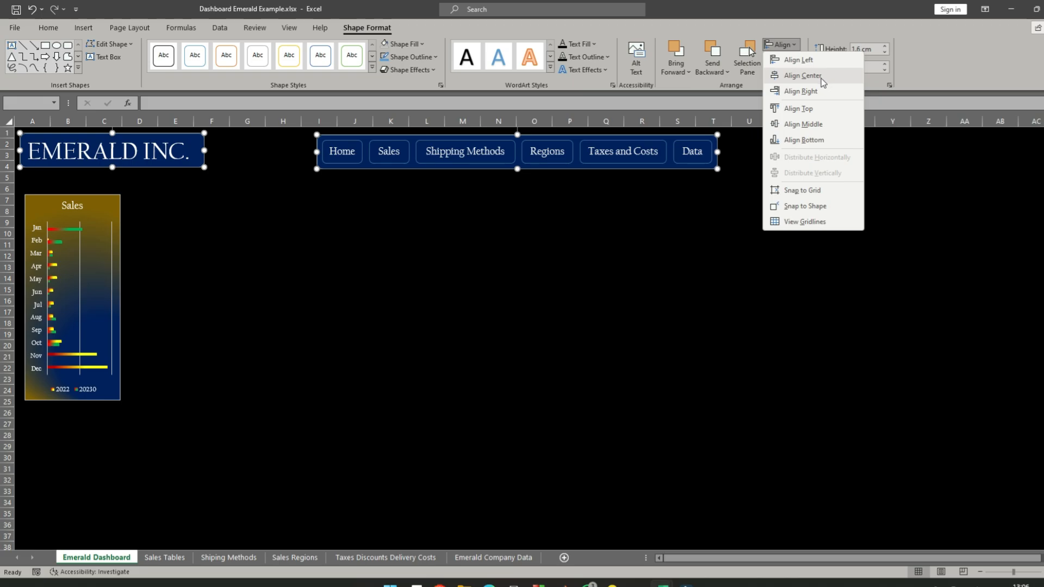
left_click(810, 108)
left_click(678, 223)
left_click(349, 261)
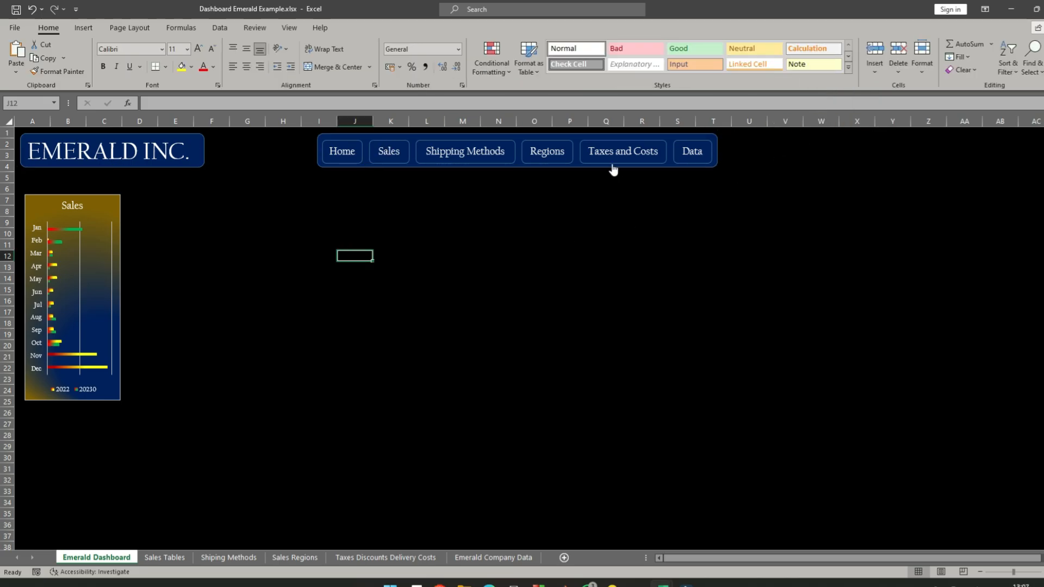
- Group the blue background rectangle and all six navigation buttons into one object
left_click(317, 168)
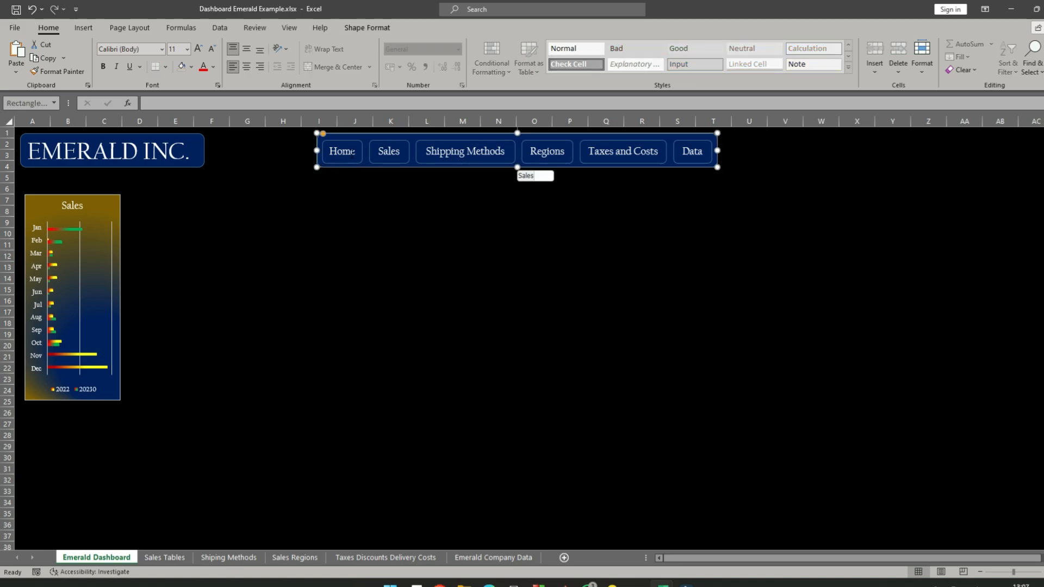
right_click(352, 154)
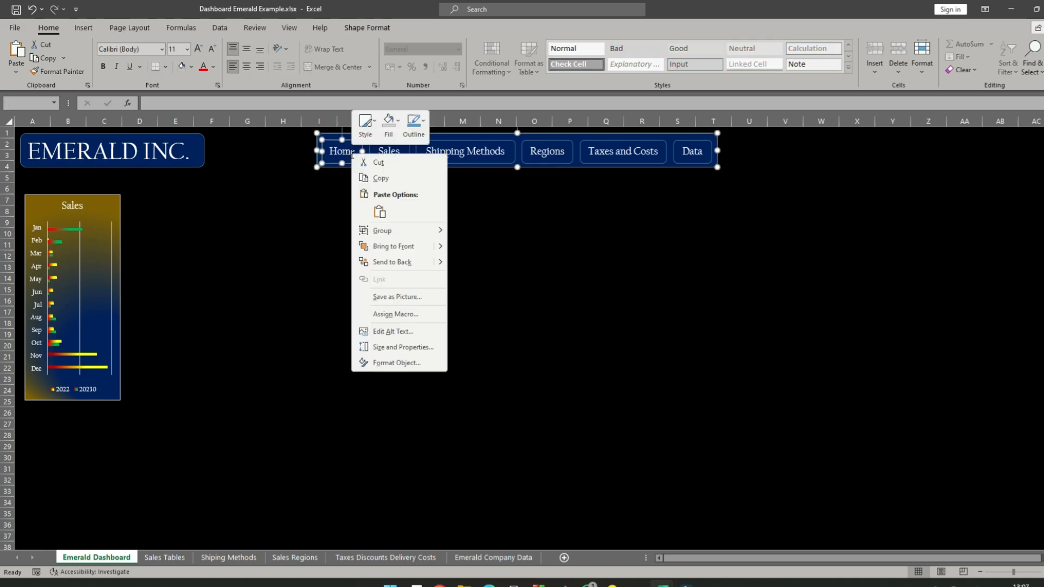
right_click(692, 152, "ctrl")
right_click(632, 149, "ctrl")
right_click(556, 147, "ctrl")
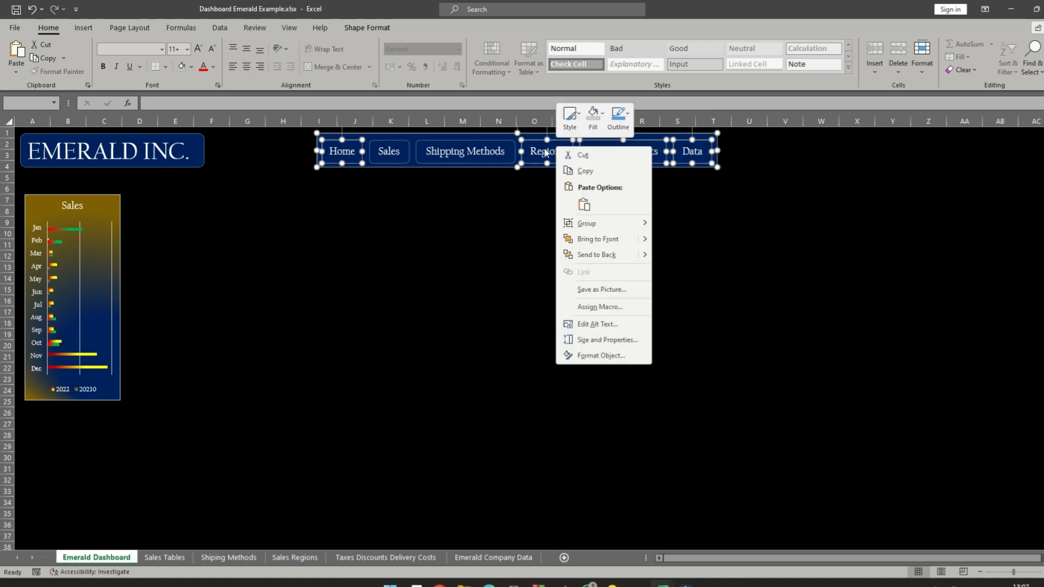
right_click(490, 149, "ctrl")
right_click(400, 149, "ctrl")
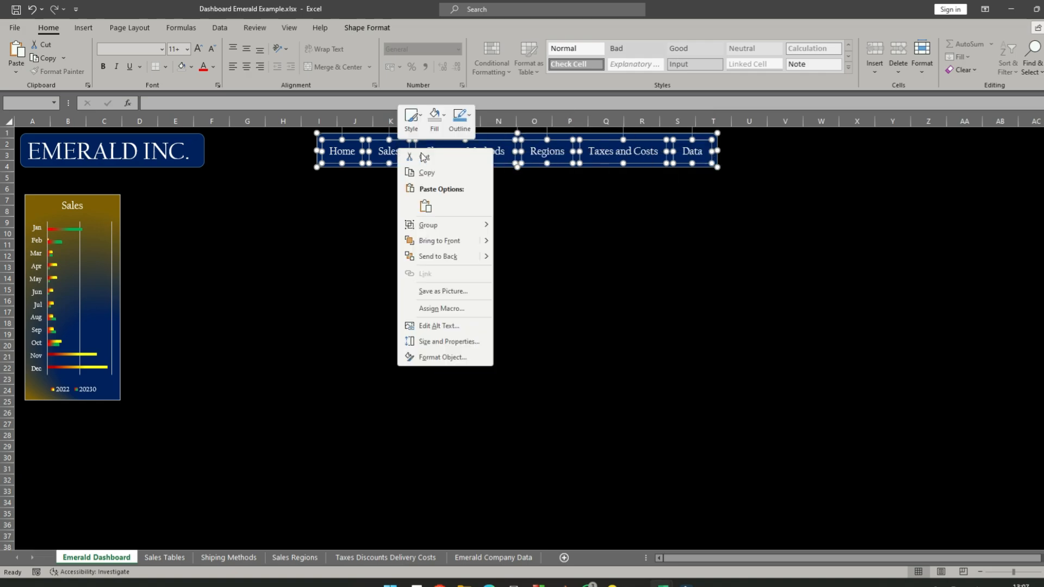
mouse_move(439, 226)
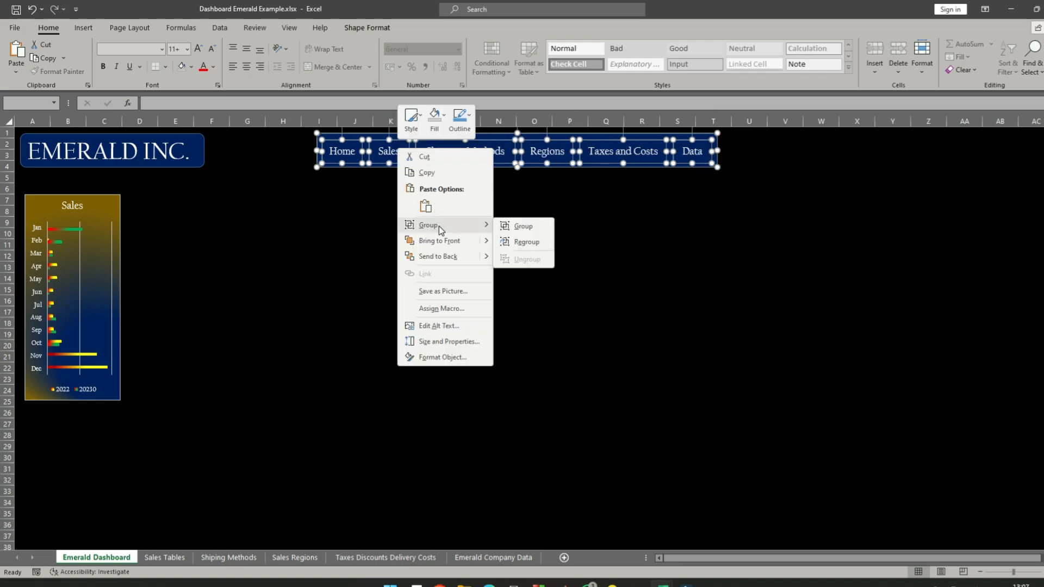
left_click(530, 226)
left_click(608, 226)
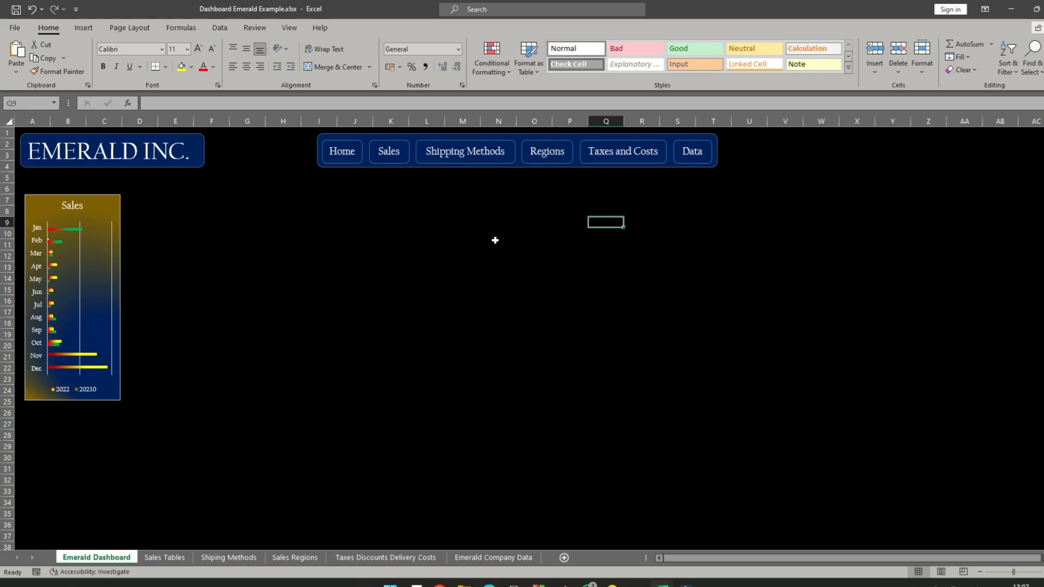
- Test the Home link, follow the Sales link, and delete the old navigation bar without a Home button on Sales Tables
left_click(341, 155)
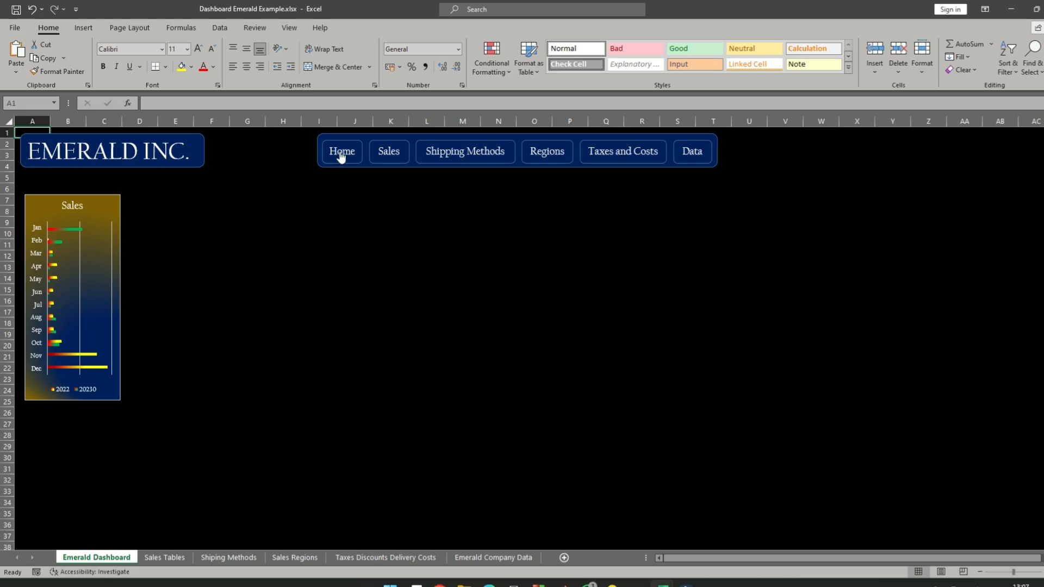
left_click(389, 151)
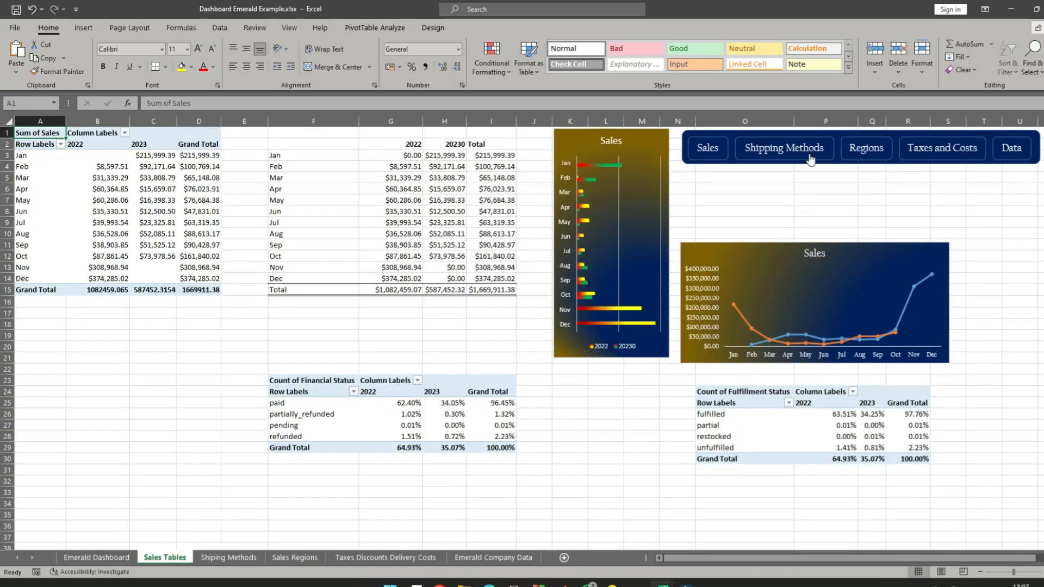
left_click(729, 132)
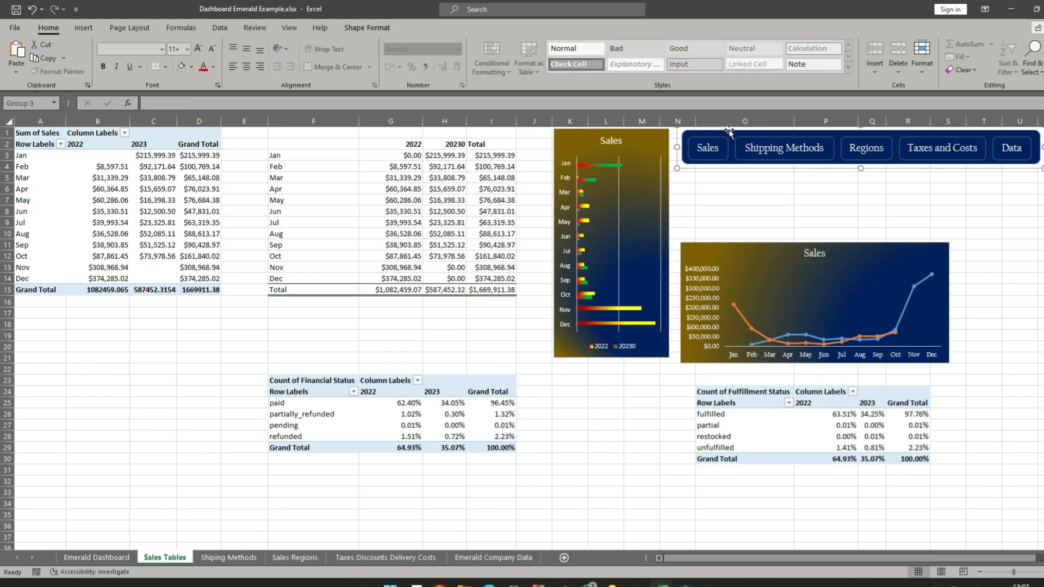
key("Delete")
- Copy the grouped navigation bar with the Home button from Emerald Dashboard and paste it on Sales Tables
left_click(86, 559)
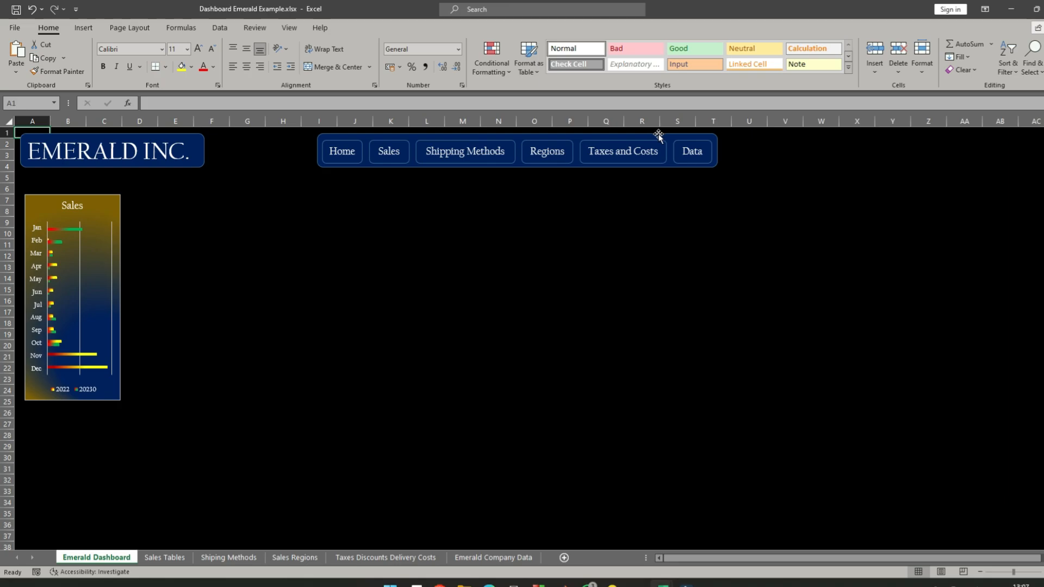
left_click(659, 134)
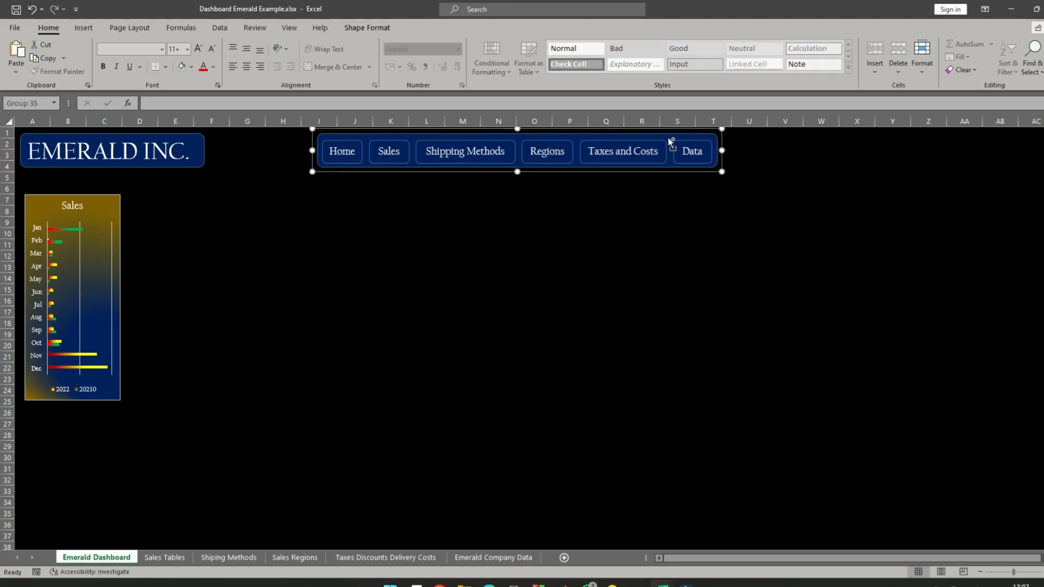
left_click(164, 558)
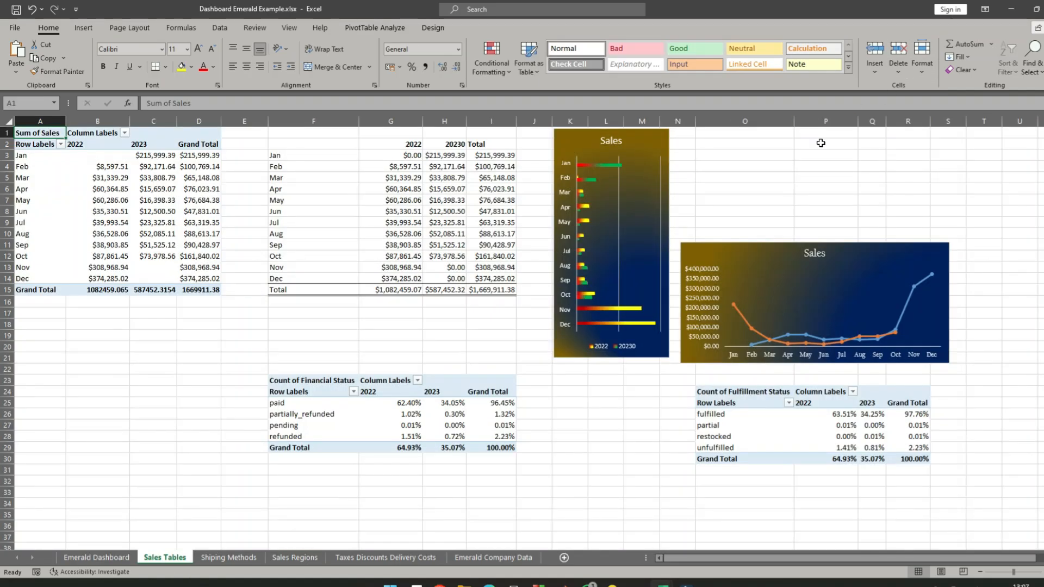
key("ctrl+v")
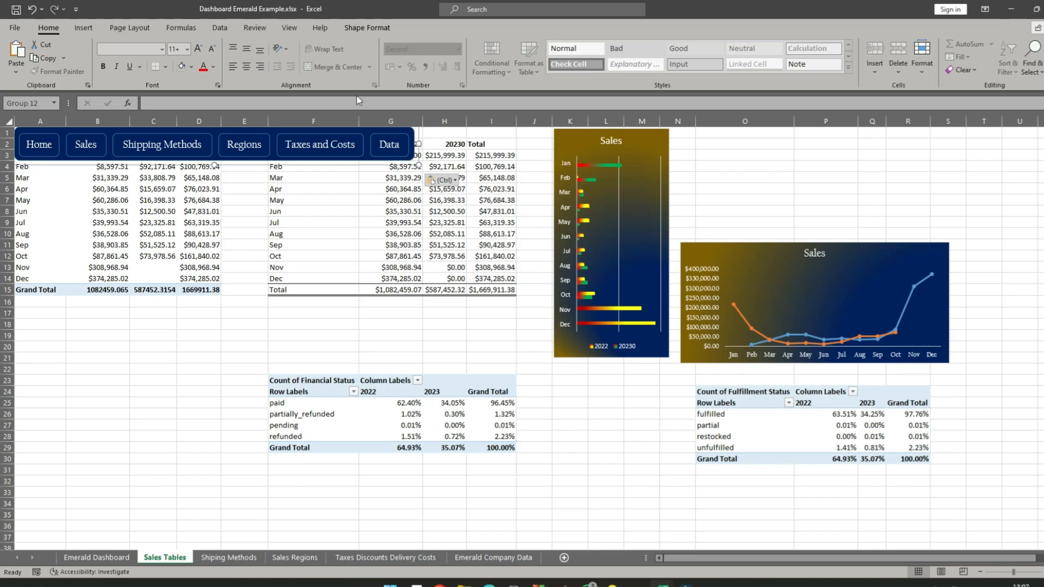
- Place the pasted navigation bar beside the Sales bar chart and above the line chart, starting near column N
left_click_drag(213, 129, 1001, 143)
left_click_drag(803, 127, 870, 134)
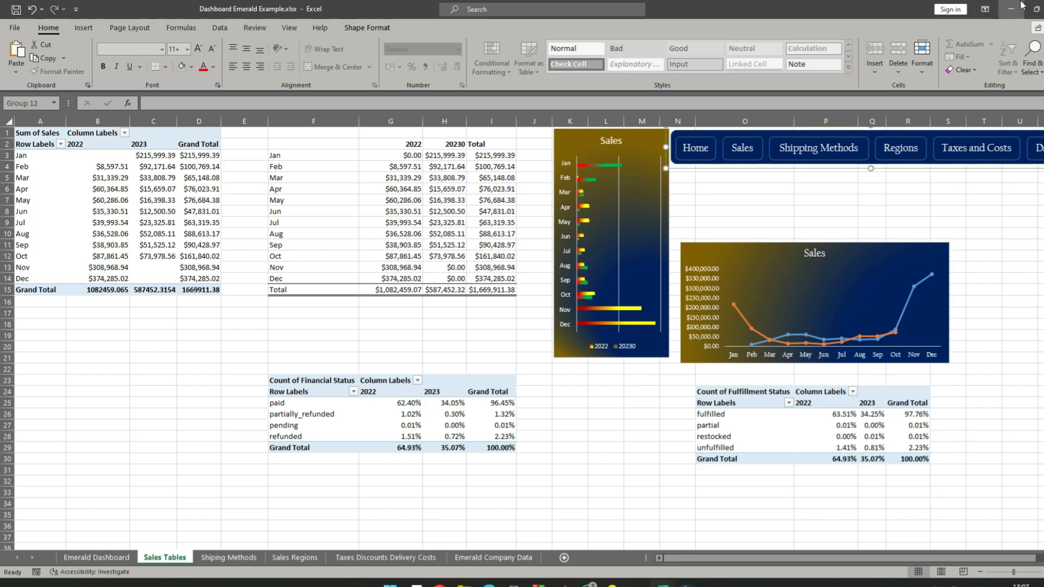
left_click(981, 573)
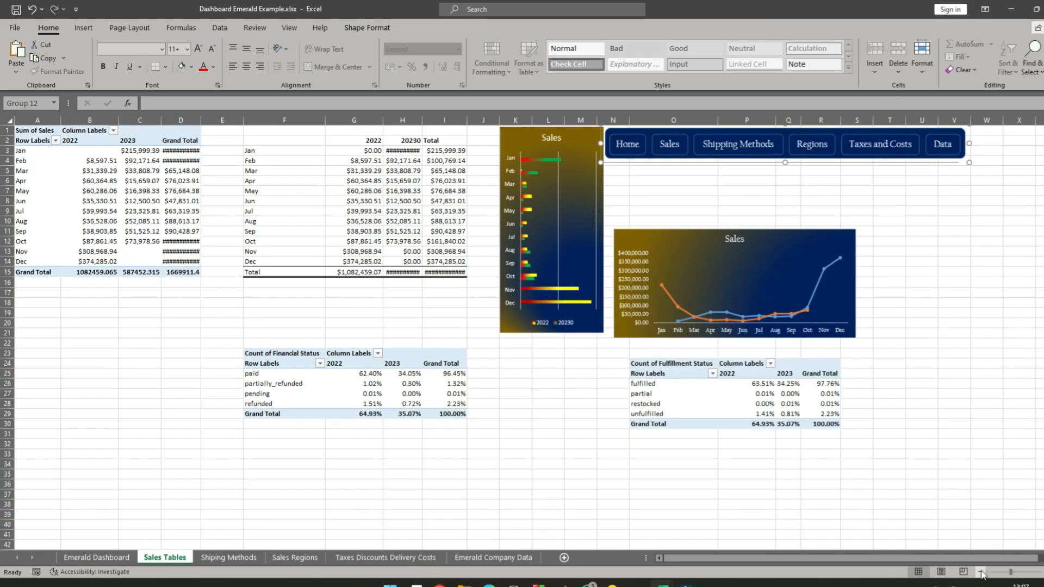
left_click(967, 259)
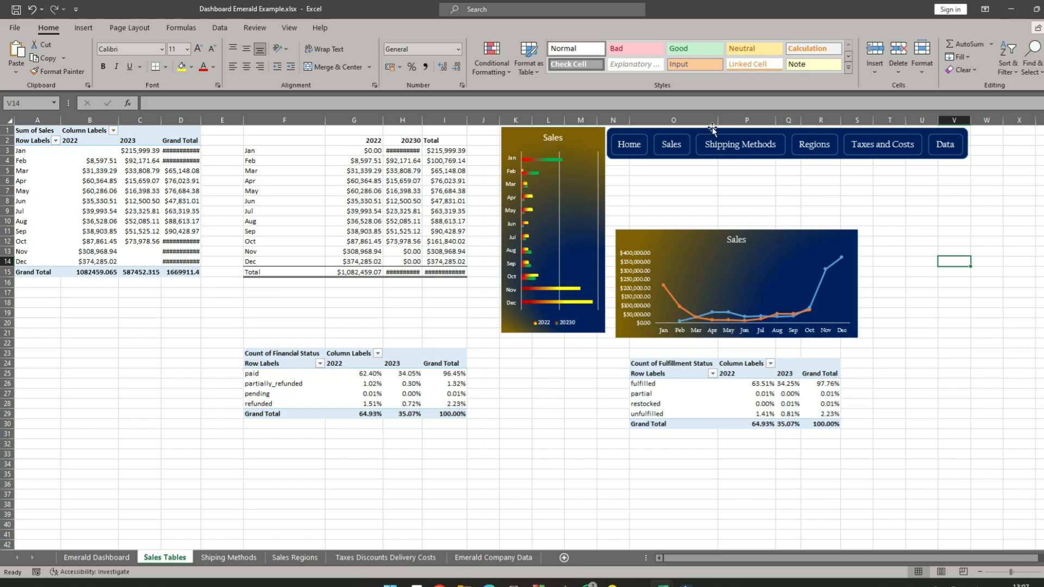
mouse_move(695, 128)
left_mouse_down()
mouse_move(704, 125)
mouse_move(701, 134)
left_mouse_up()
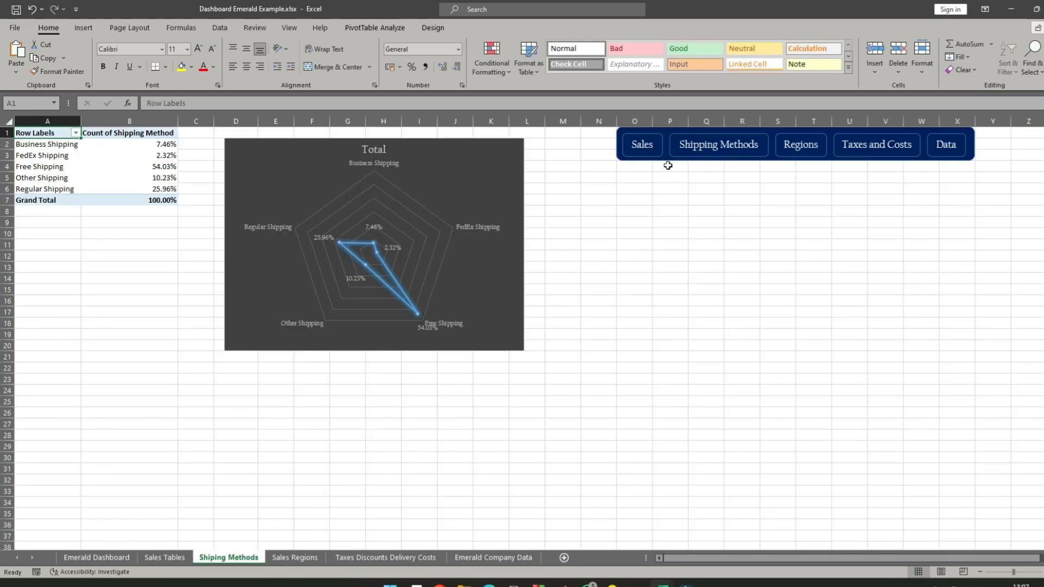
- Replace the old navigation bar on Shiping Methods with the Home version, placed beside the radar chart from column N in the top rows
left_click(616, 133)
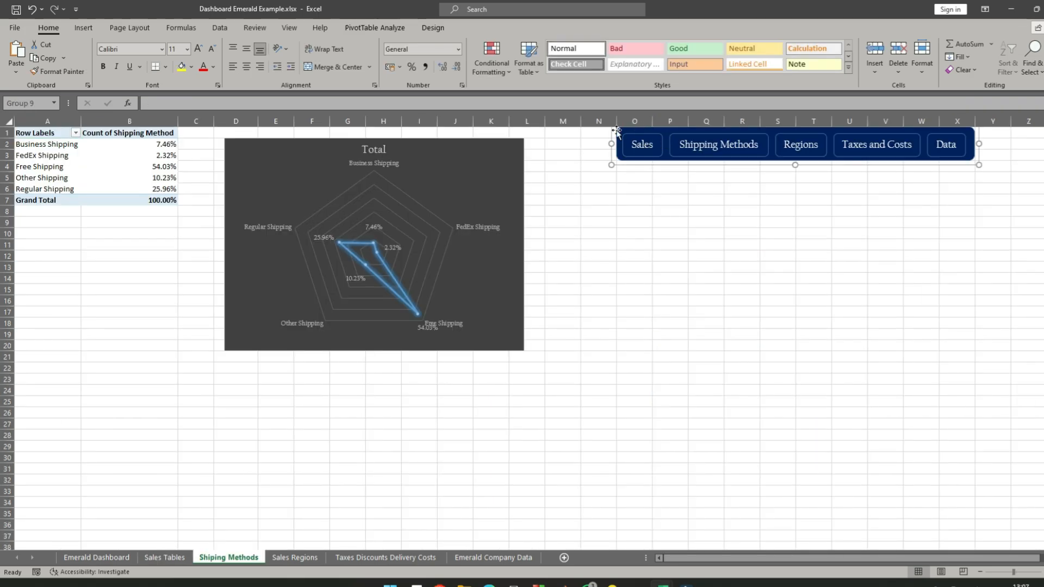
key("Delete")
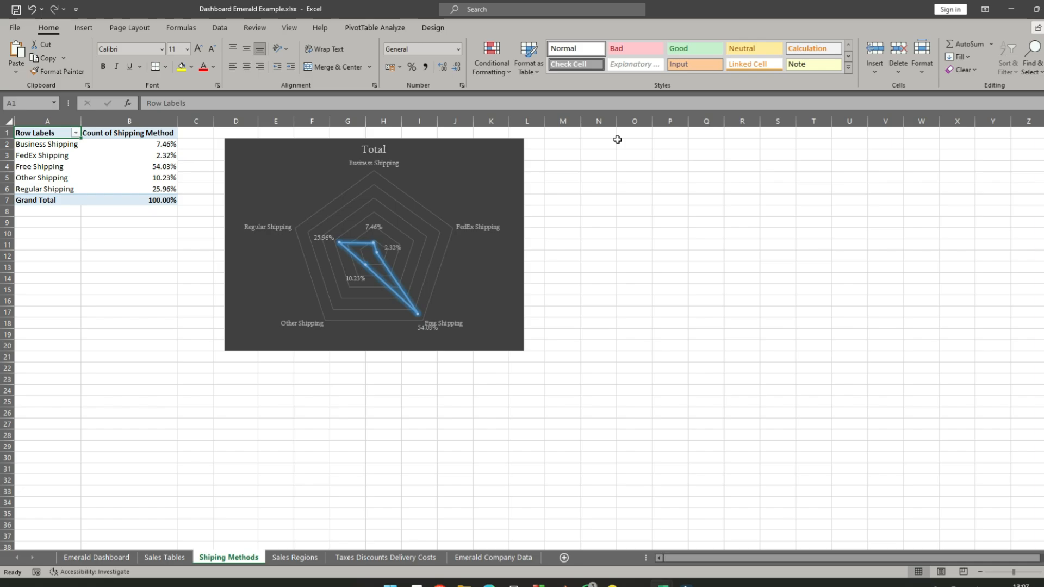
key("ctrl+v")
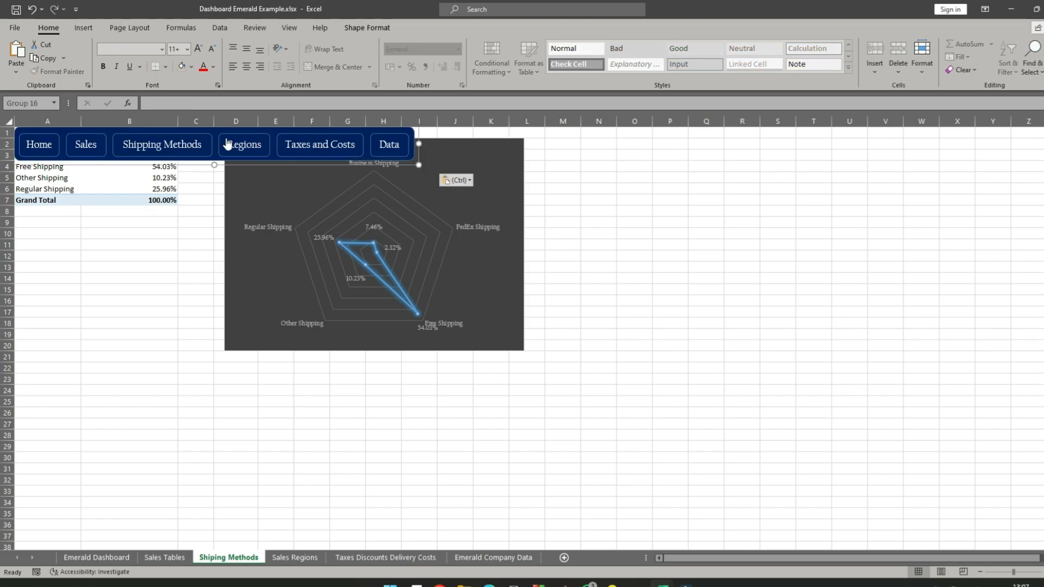
left_click_drag(215, 128, 780, 132)
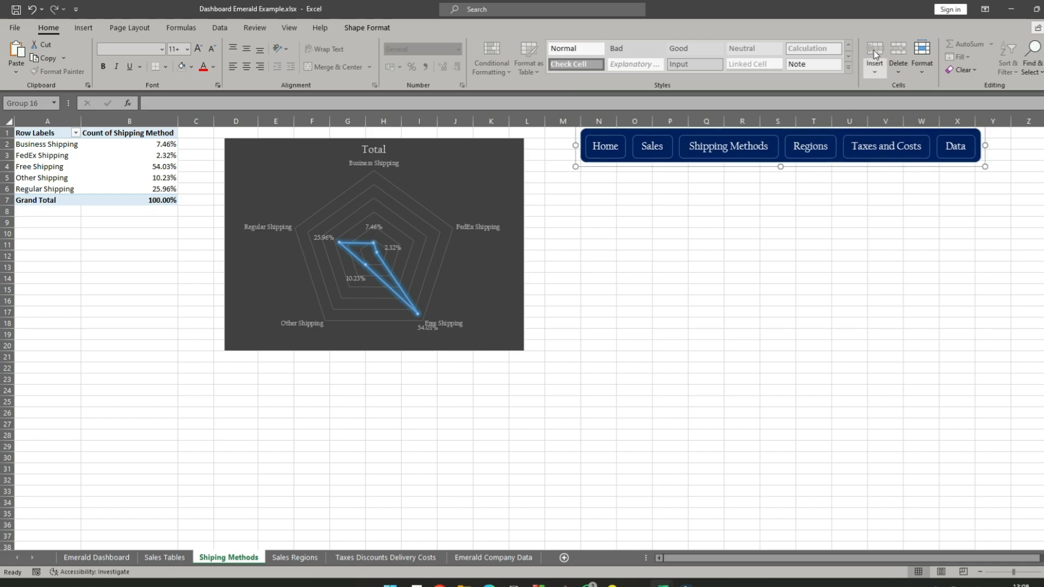
- Replace the old navigation bar on Sales Regions with the Home version, placed beside the map chart from column Q in the top rows
left_click(815, 146)
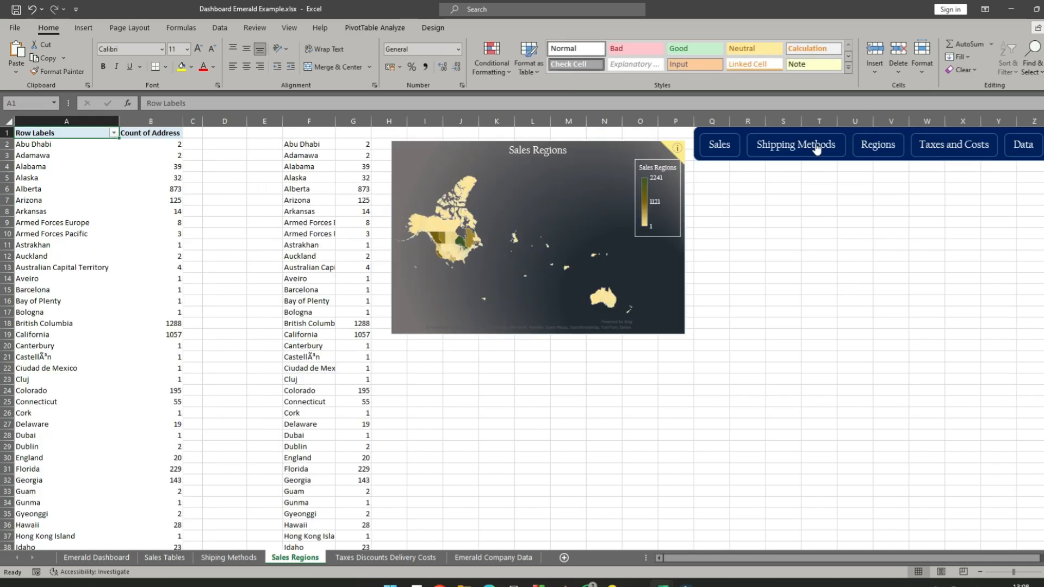
left_click(745, 159)
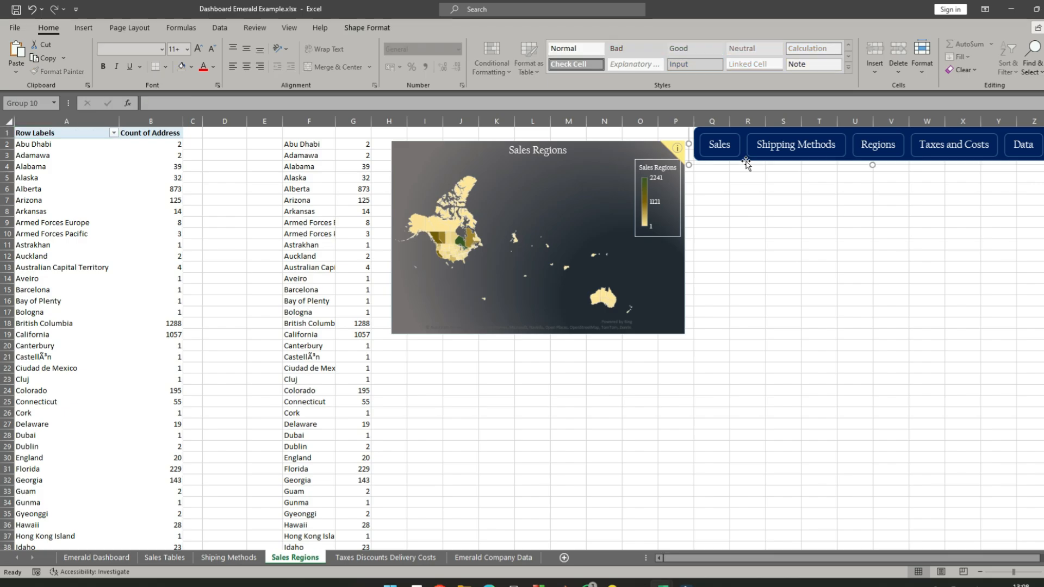
key("Delete")
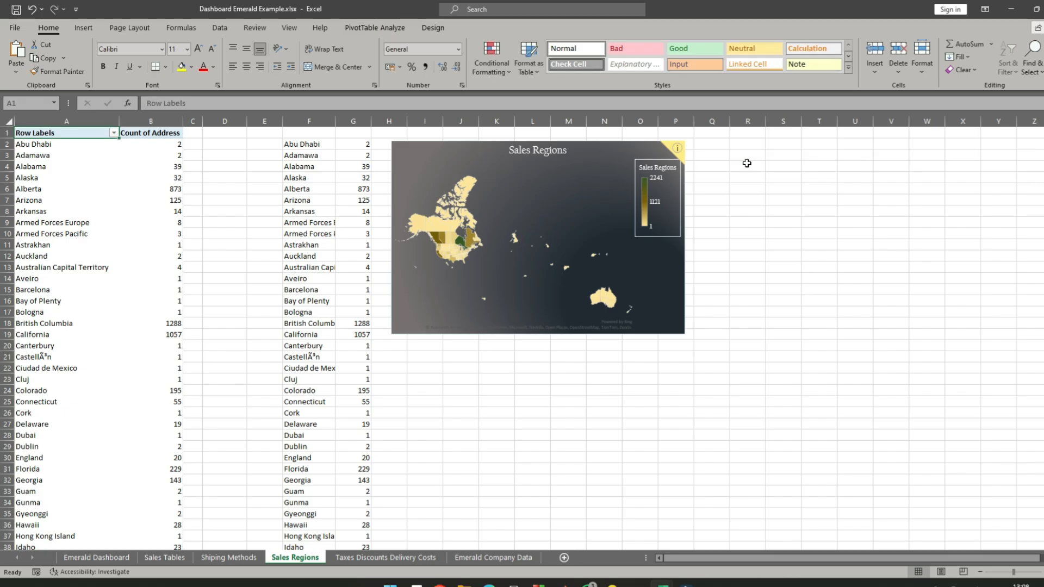
key("ctrl+v")
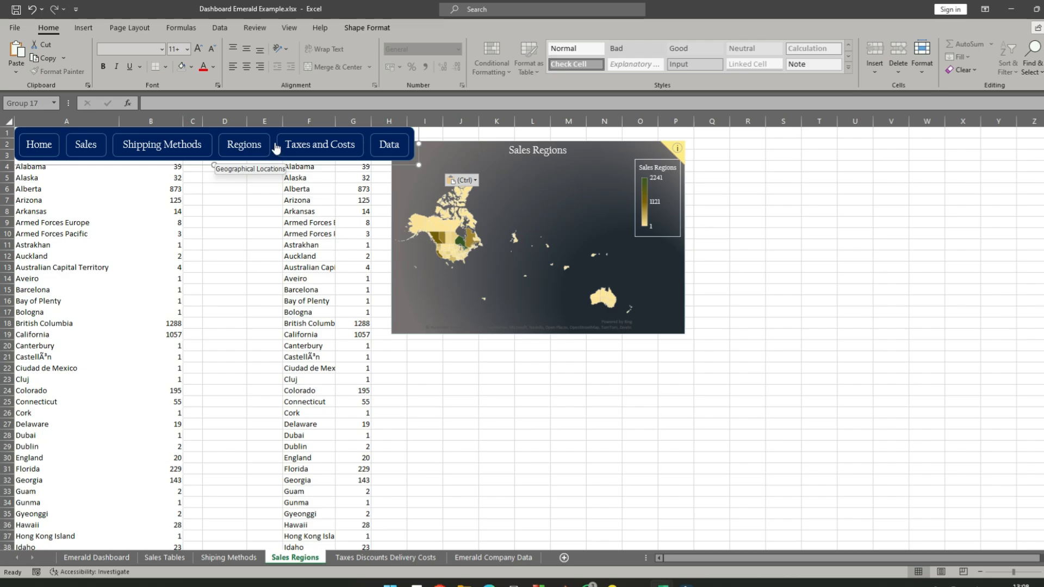
left_click_drag(270, 126, 949, 134)
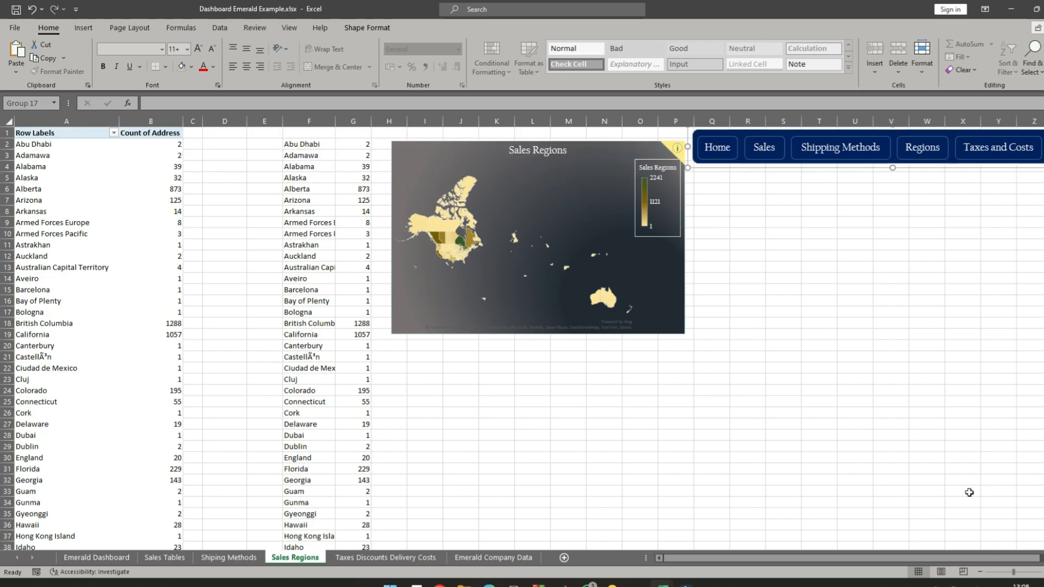
left_click(979, 571)
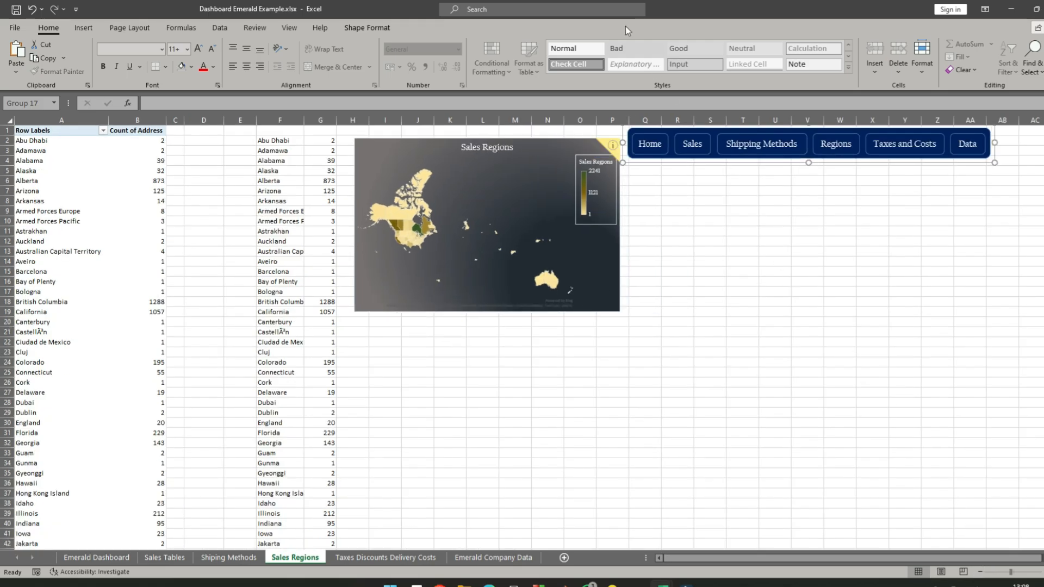
left_click_drag(714, 128, 718, 129)
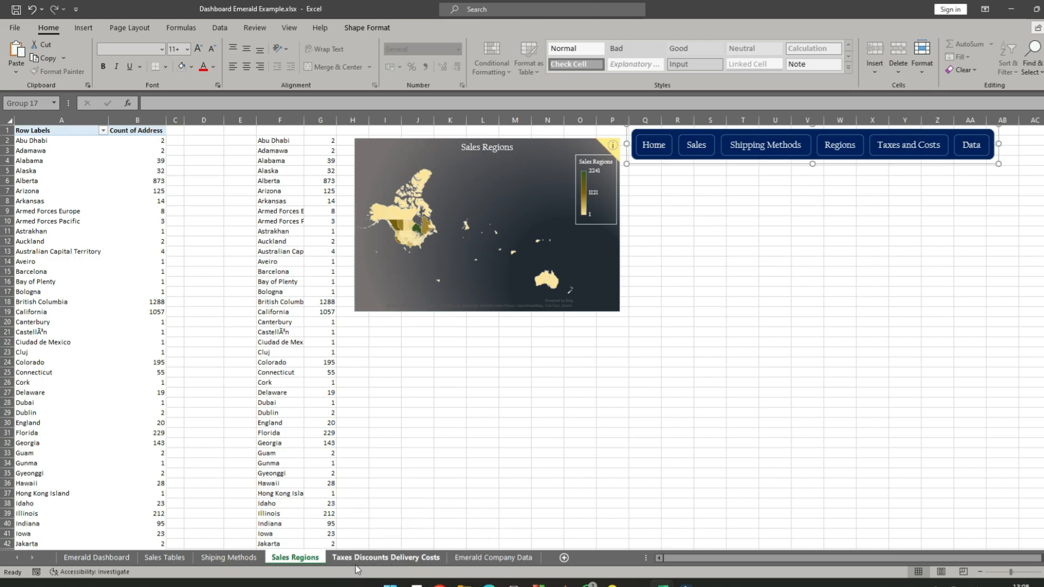
- Delete the old navigation bar on Taxes Discounts Delivery Costs and paste the copied bar with the Home button
left_click(386, 557)
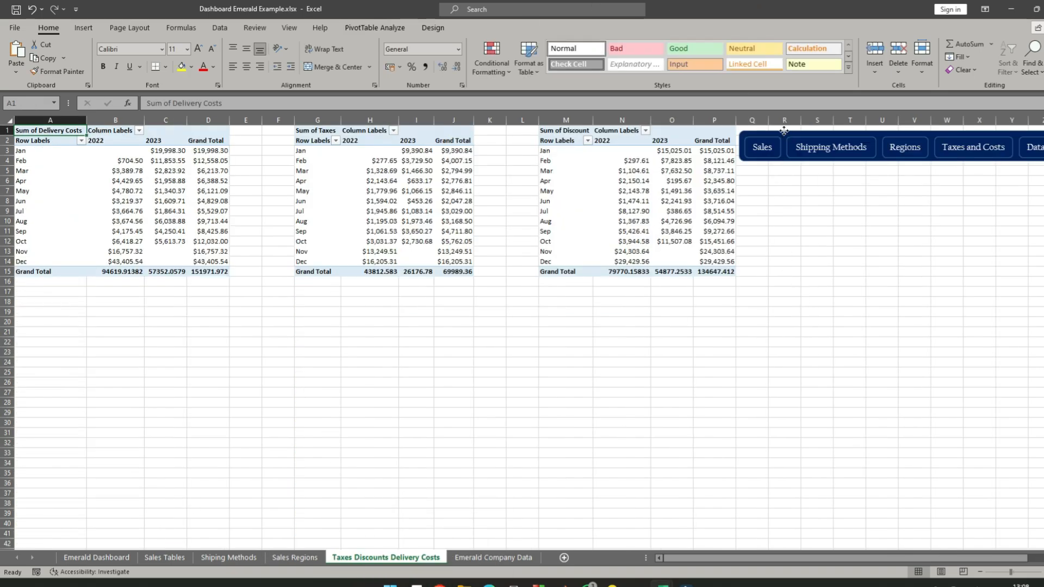
left_click(784, 131)
key("Delete")
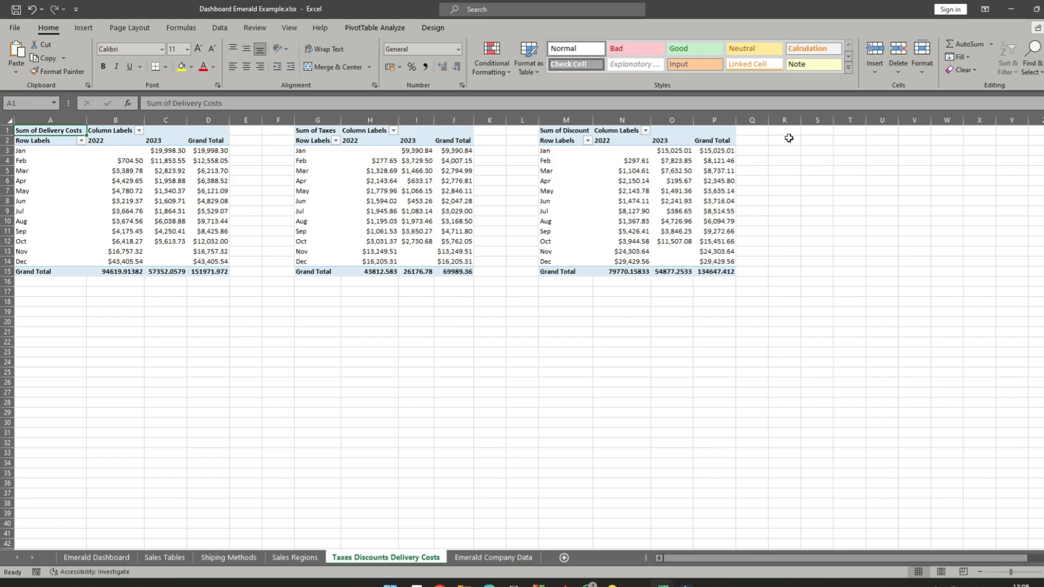
right_click(789, 138)
left_click(831, 202)
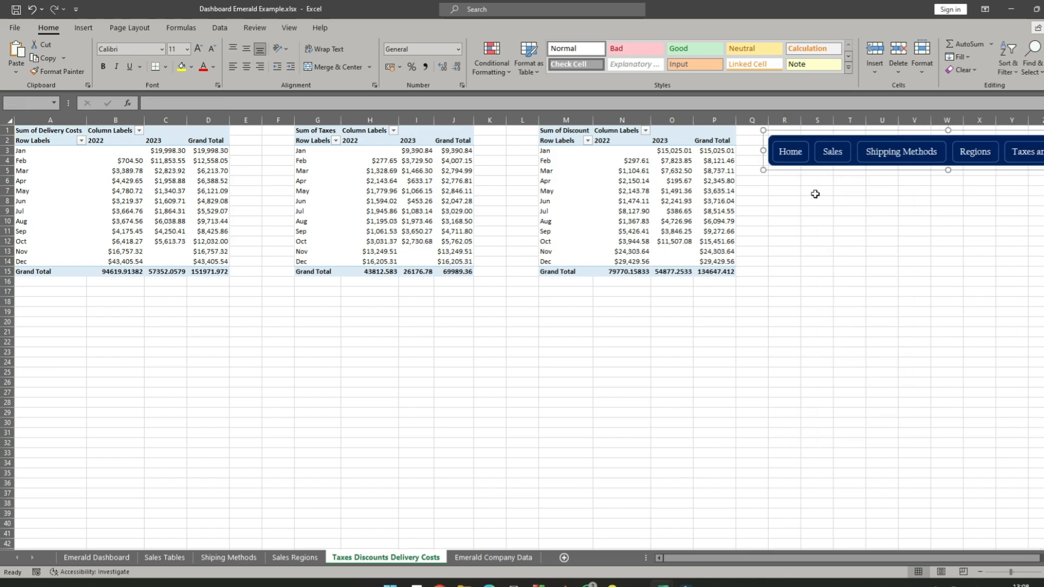
- Move the pasted navigation bar up against the Discount pivot table, starting at column Q in the top rows
left_click_drag(854, 131, 823, 123)
left_click(811, 234)
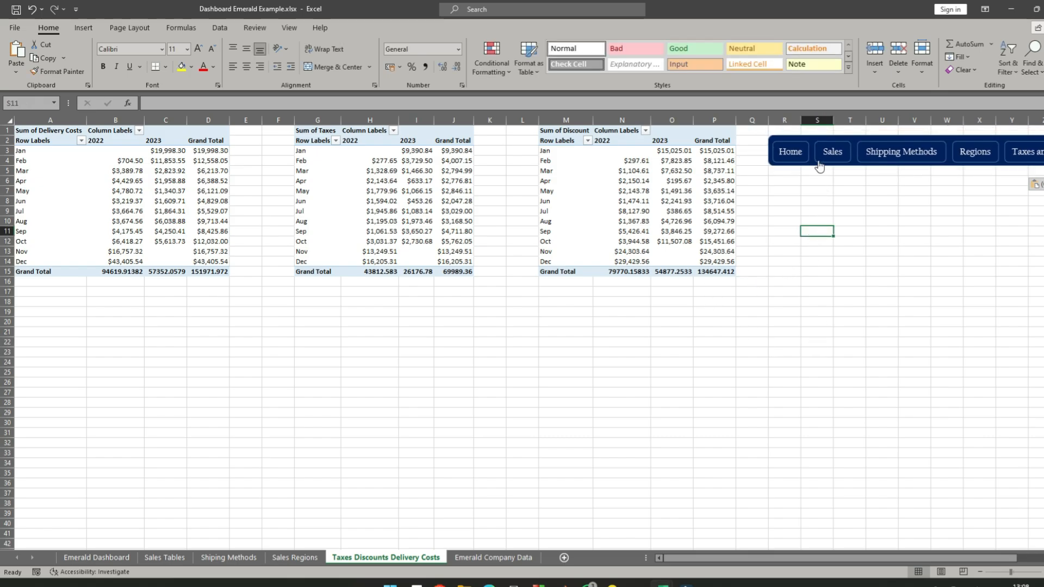
left_click_drag(812, 169, 785, 159)
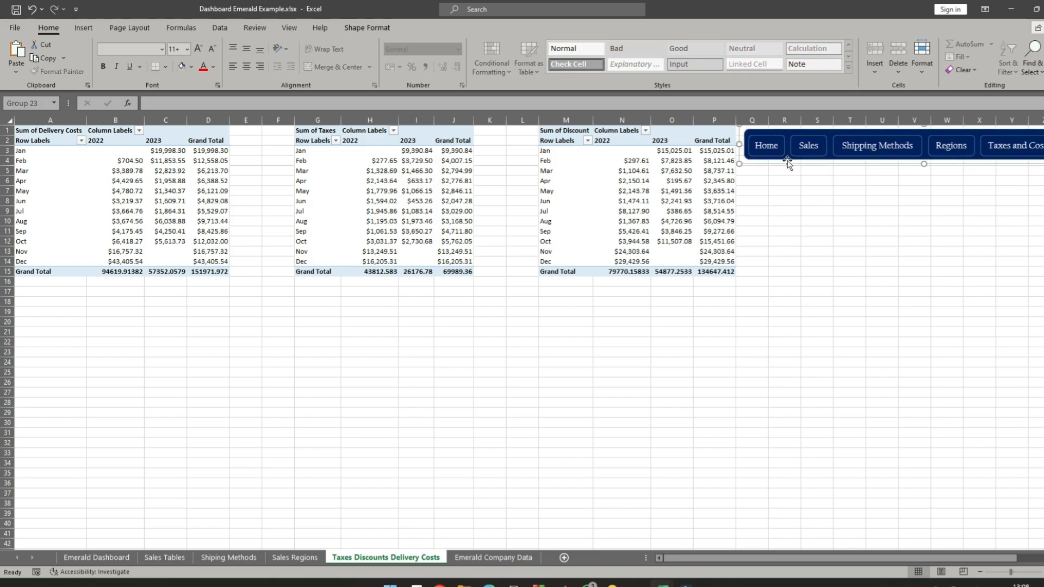
left_click(665, 434)
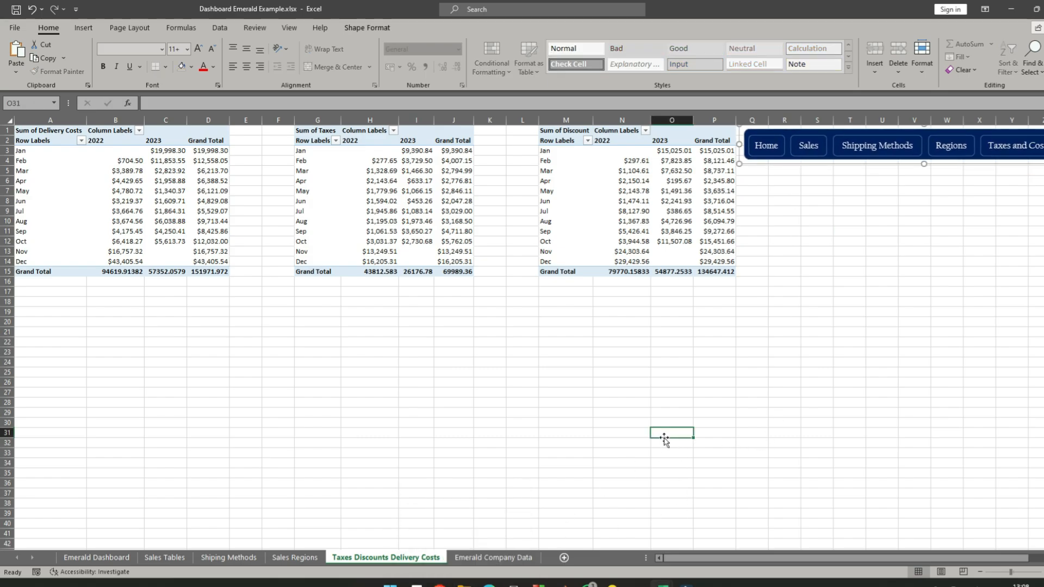
- Delete the old navigation bar on Emerald Company Data and paste the Home version at cell M2
left_click(509, 559)
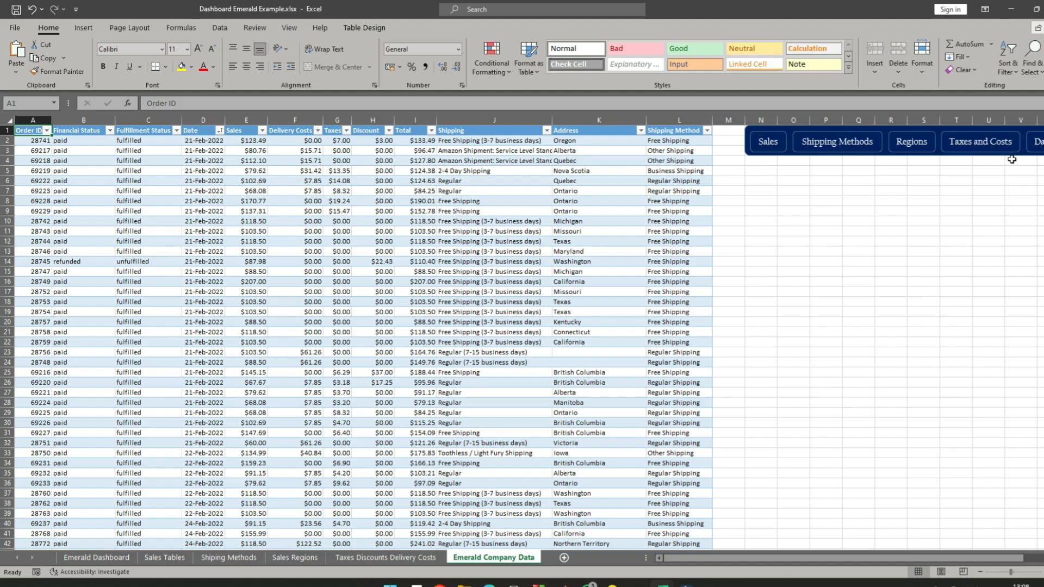
left_click(793, 158)
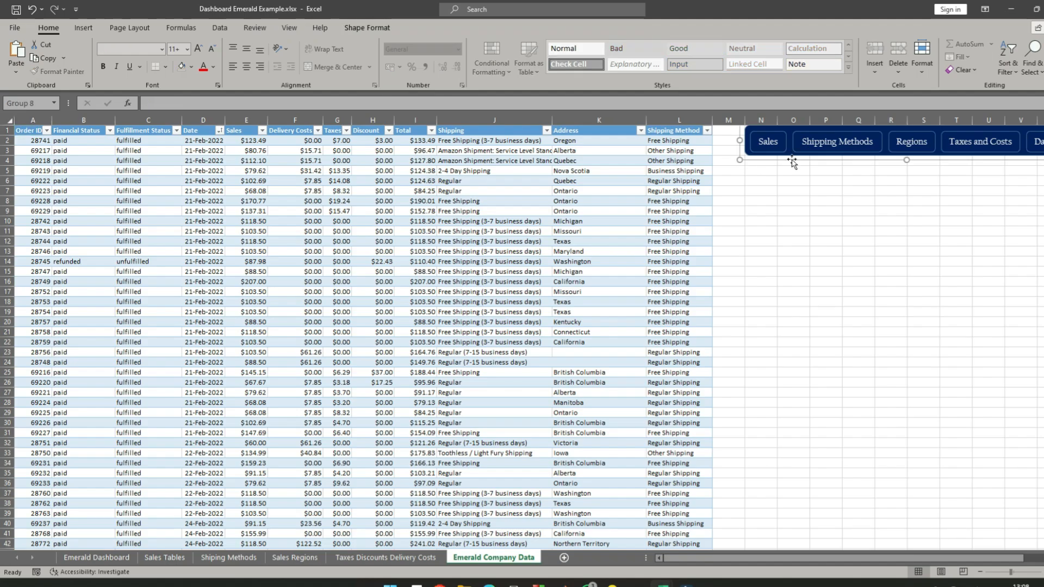
left_click(920, 435)
right_click(740, 142)
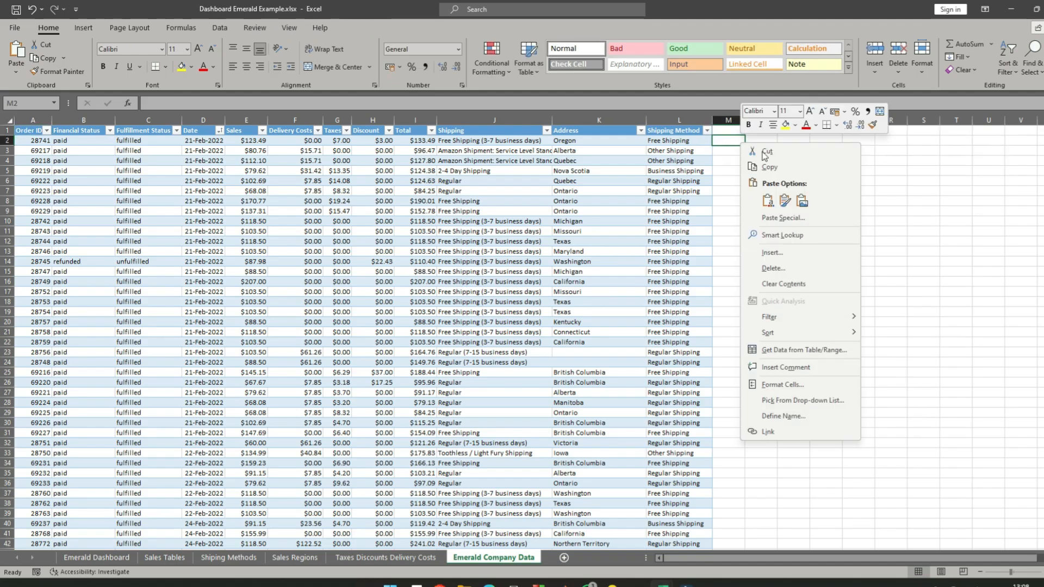
left_click(785, 200)
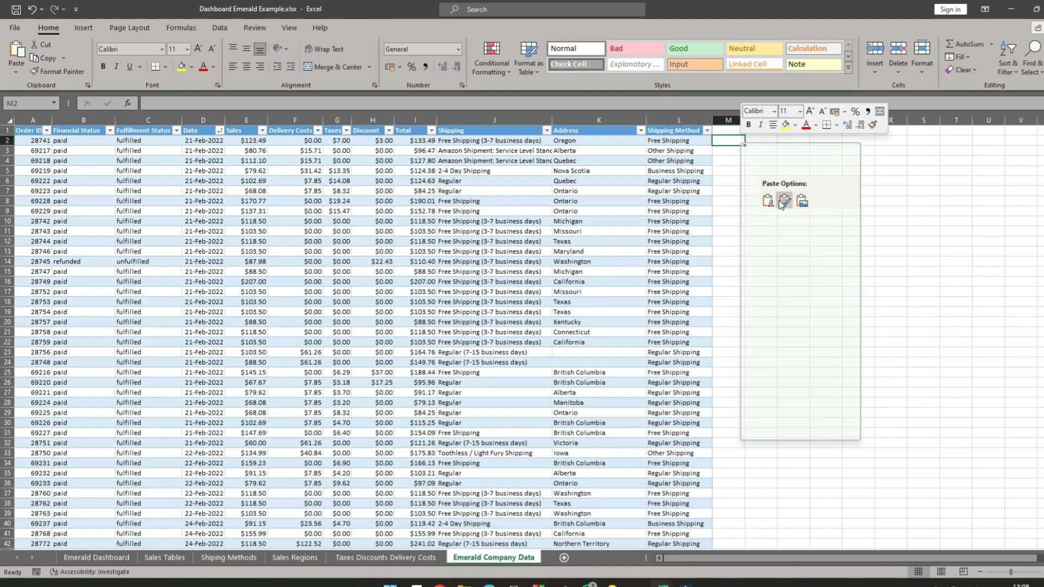
- Move the pasted navigation bar up to the first rows beside the company data table, clear of its last column
left_click(881, 208)
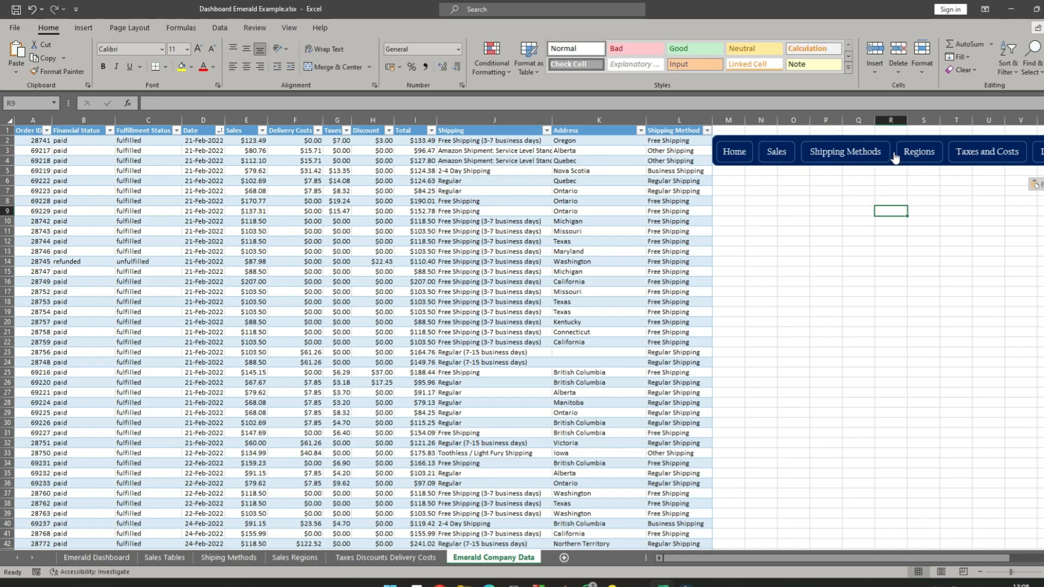
left_click_drag(800, 138, 809, 131)
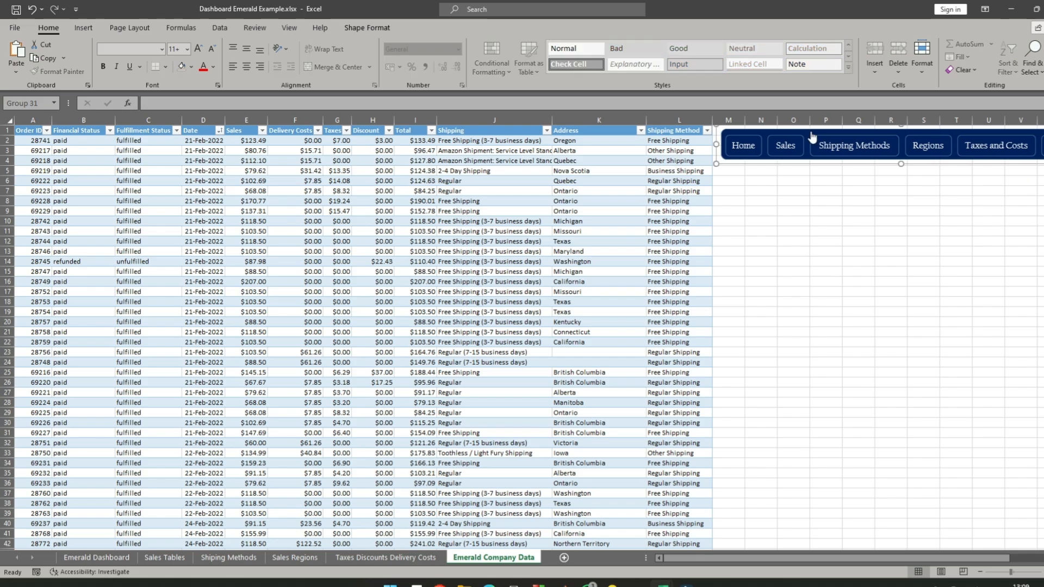
left_click(917, 243)
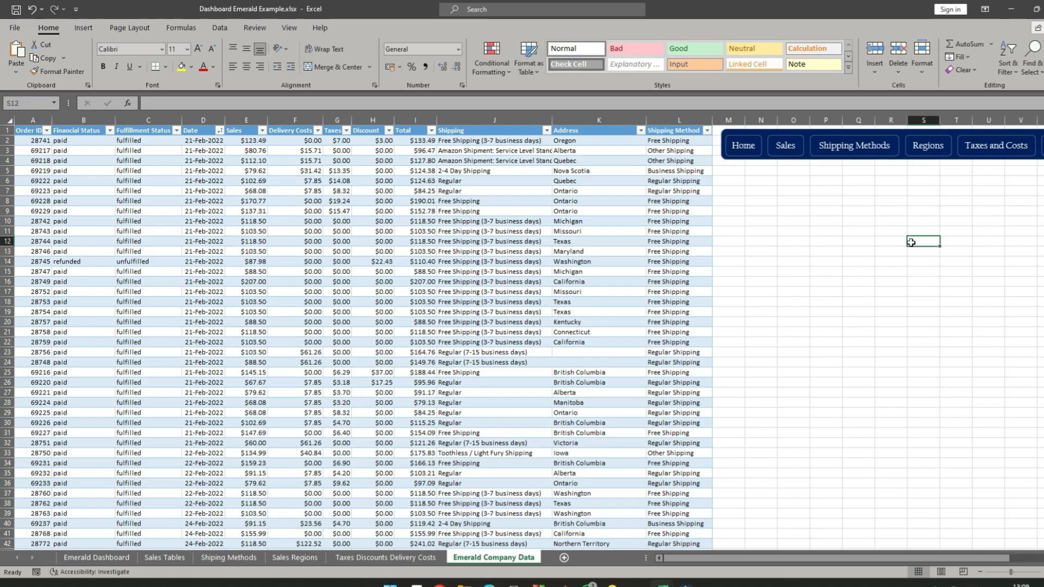
- Test the new navigation bars by following links across the sheets, including Home, Taxes and Costs, and Shipping Methods
left_click(743, 147)
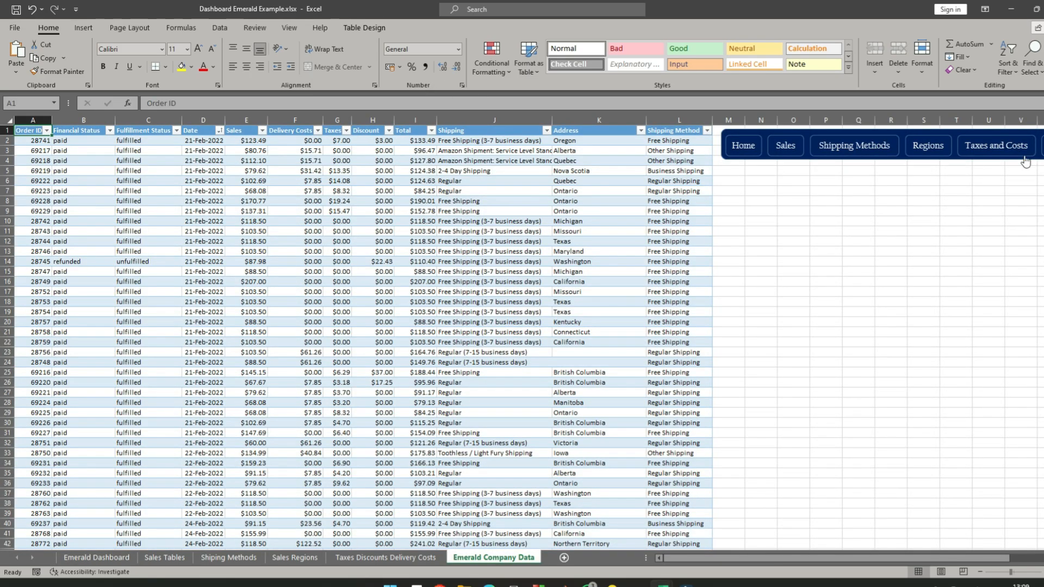
left_click(1009, 147)
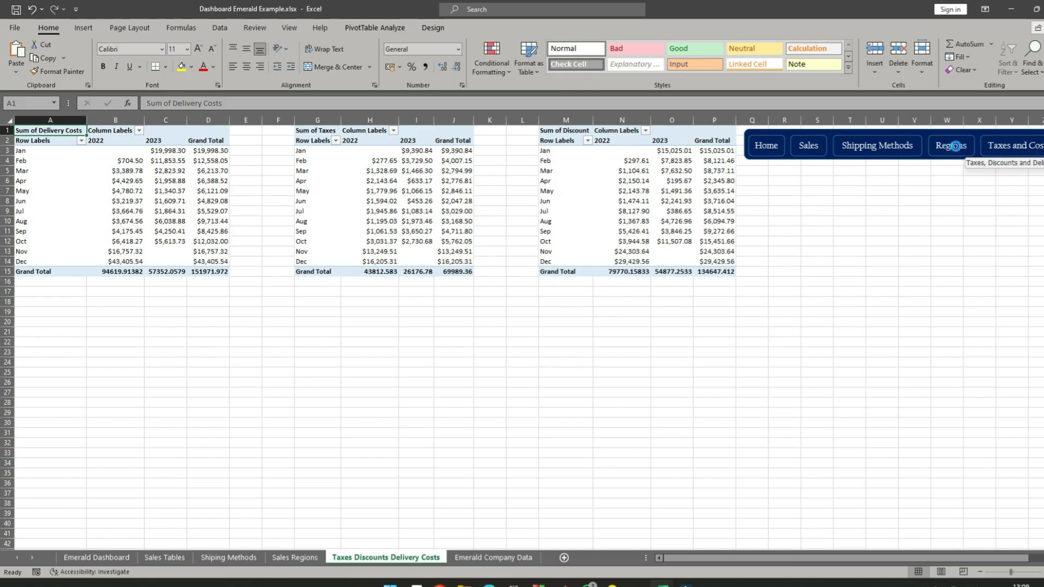
left_click(755, 147)
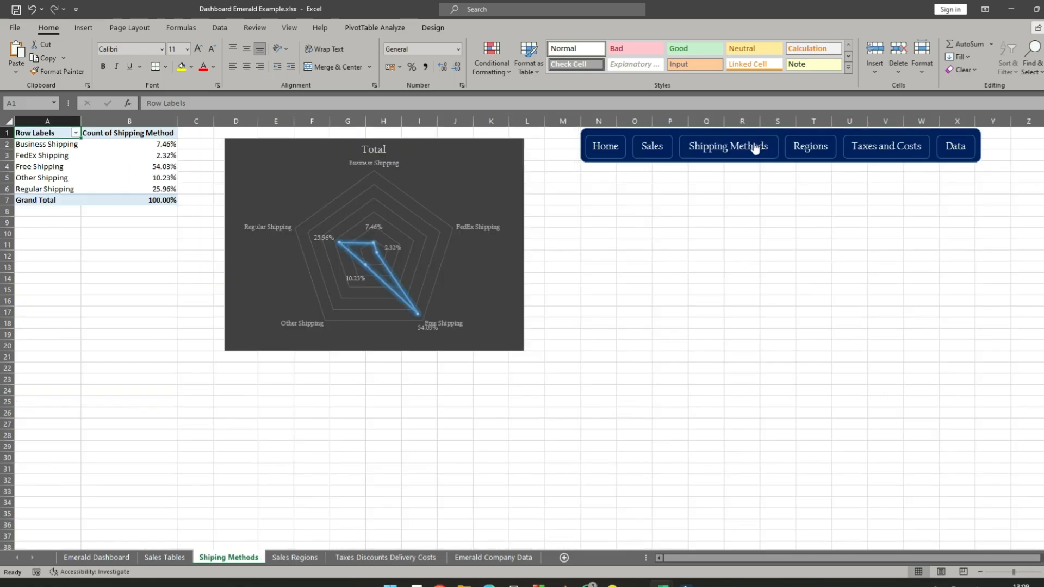
- Test the navigation bar's Sales link from Shipping Methods and the Home link from the sales sheet
left_click(651, 147)
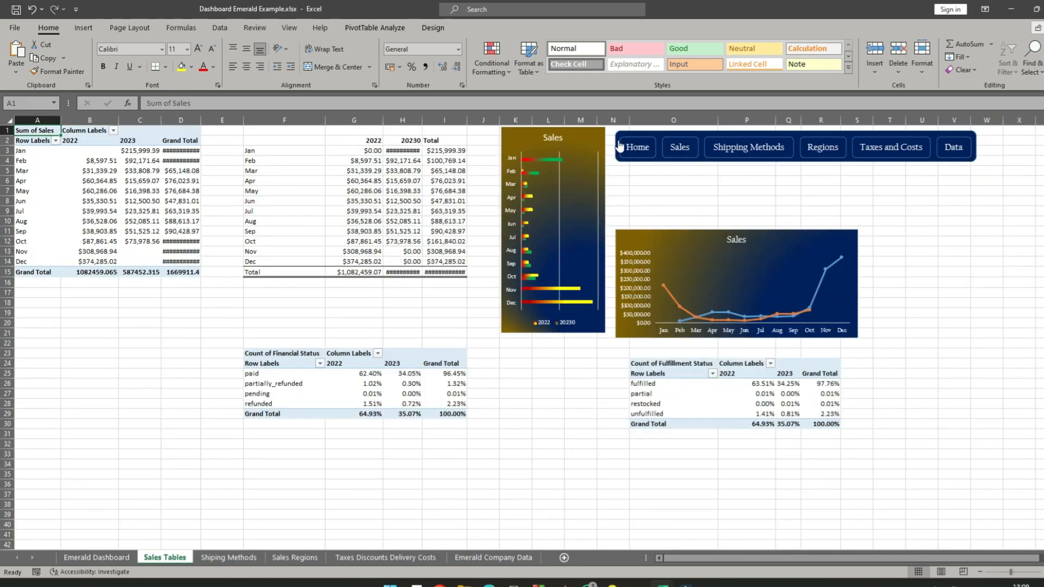
left_click(635, 152)
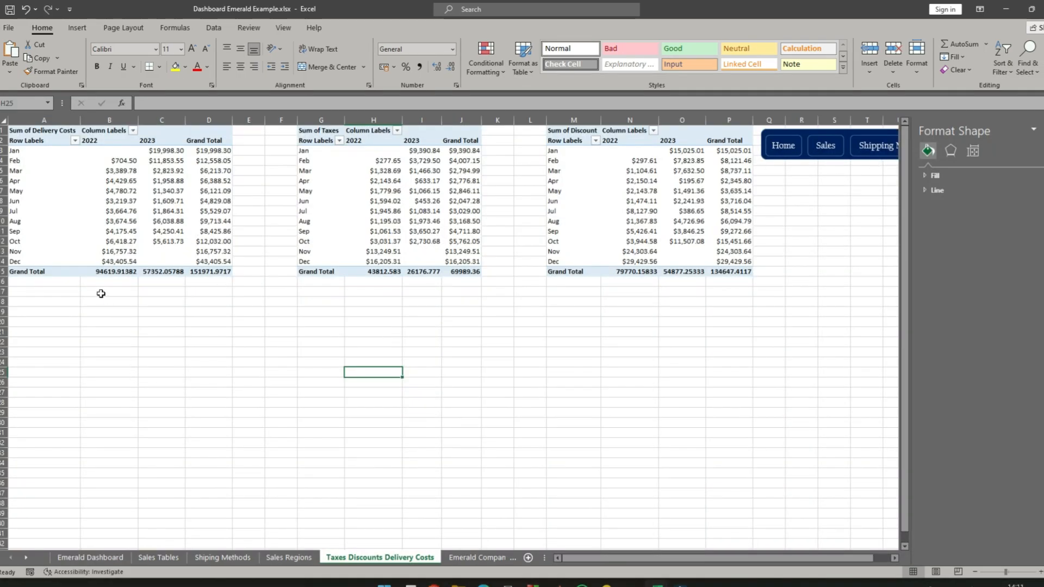
- Insert an empty Line with Markers chart on the Taxes Discounts Delivery Costs sheet and place it below the Delivery Costs pivot table
left_click(39, 318)
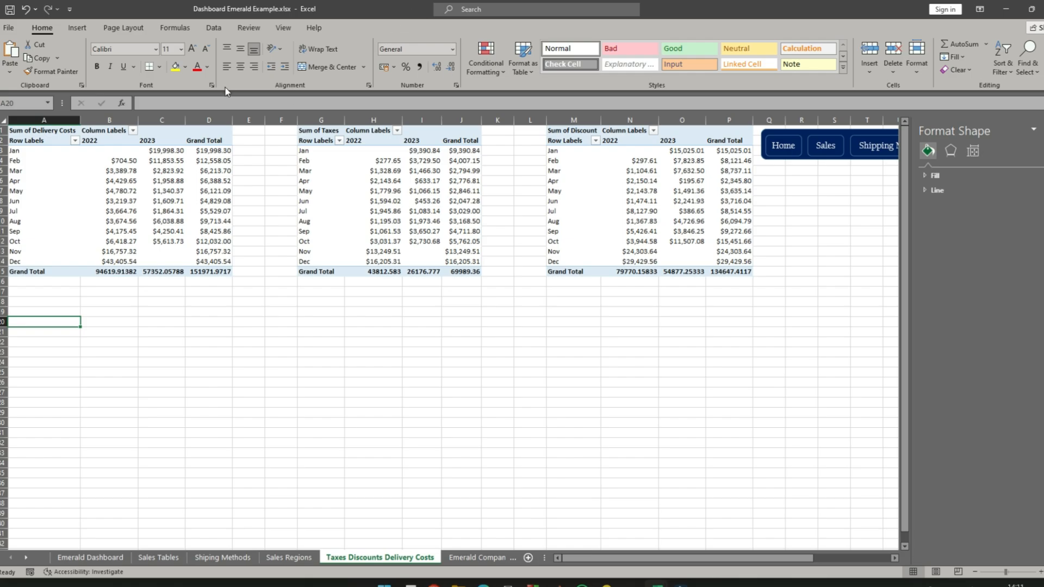
left_click(76, 28)
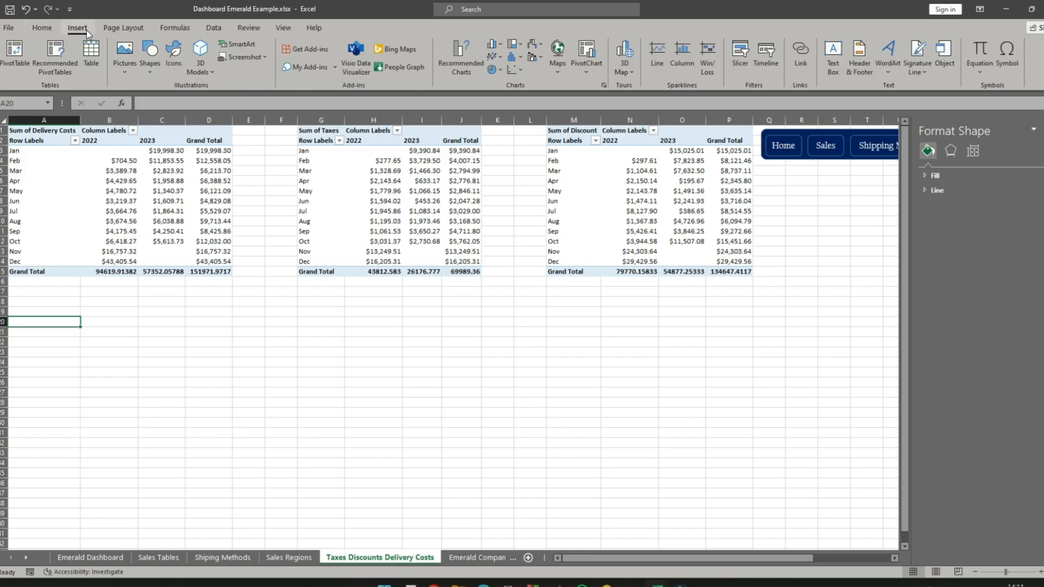
left_click(511, 57)
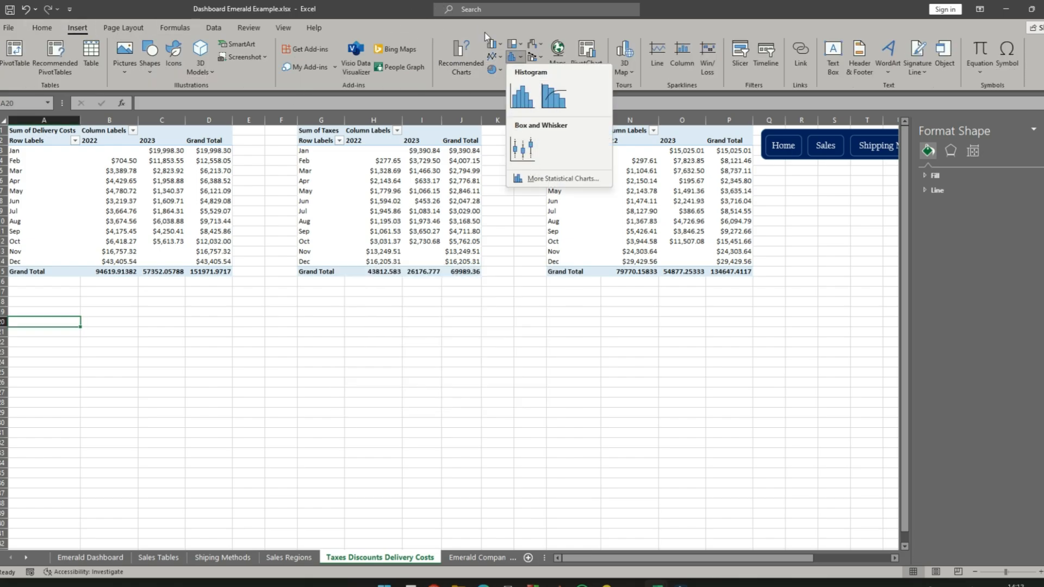
left_click(498, 57)
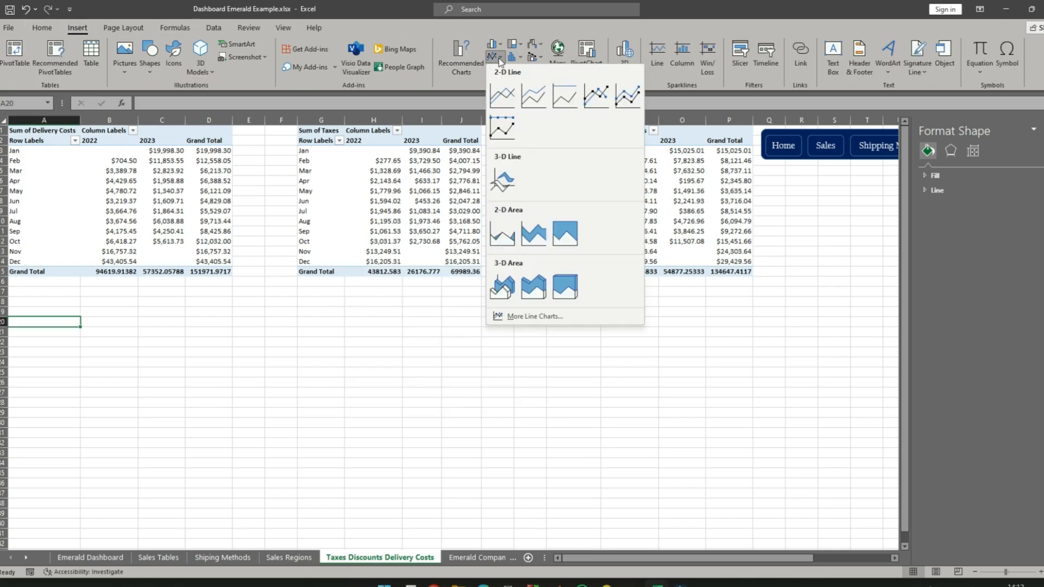
left_click(597, 96)
left_click_drag(389, 287, 77, 315)
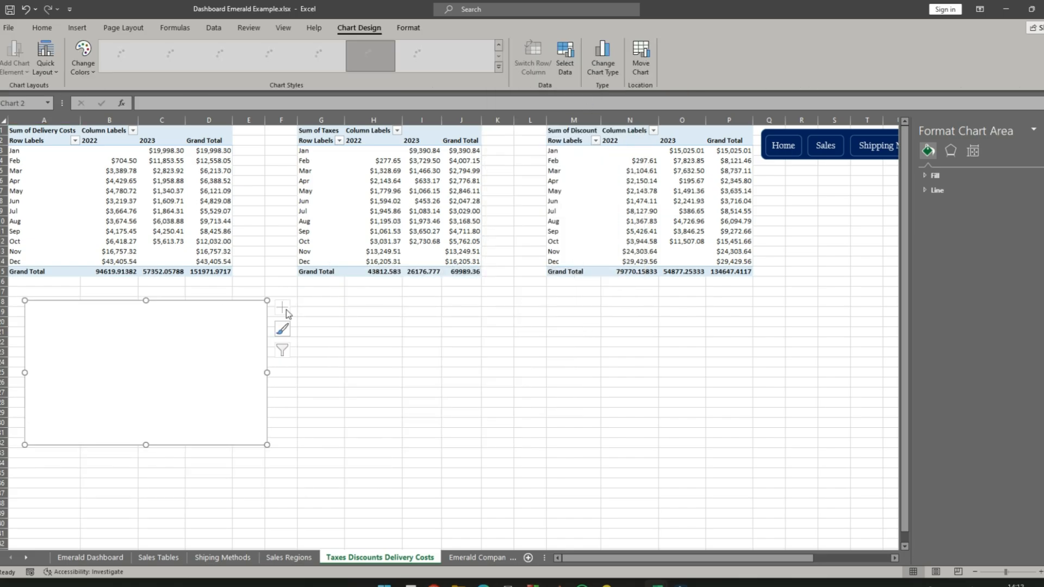
- Add a data series to the empty chart, named from cell B2 (2022) with values from B3:B14
right_click(227, 311)
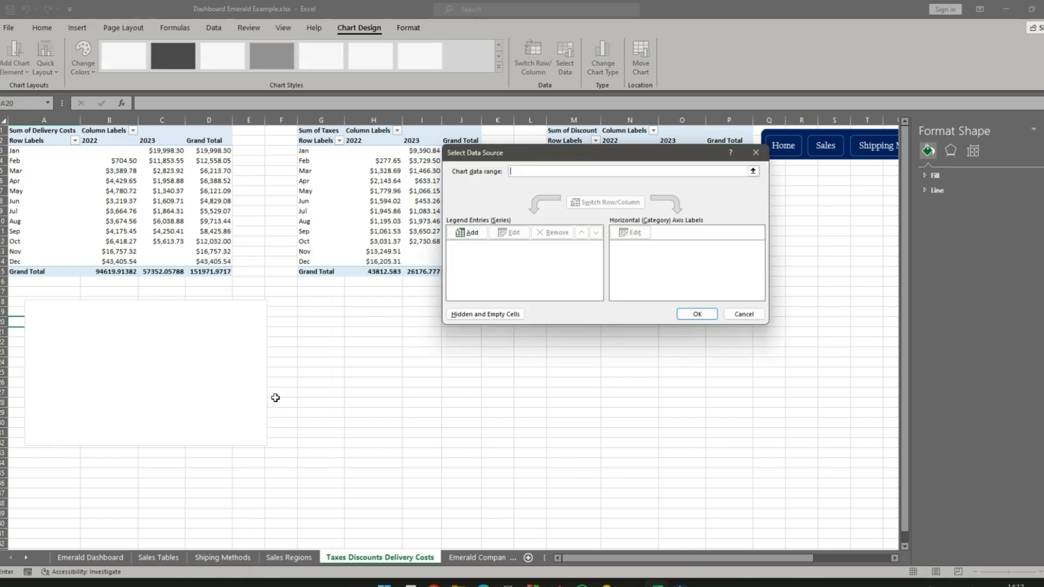
left_click(471, 232)
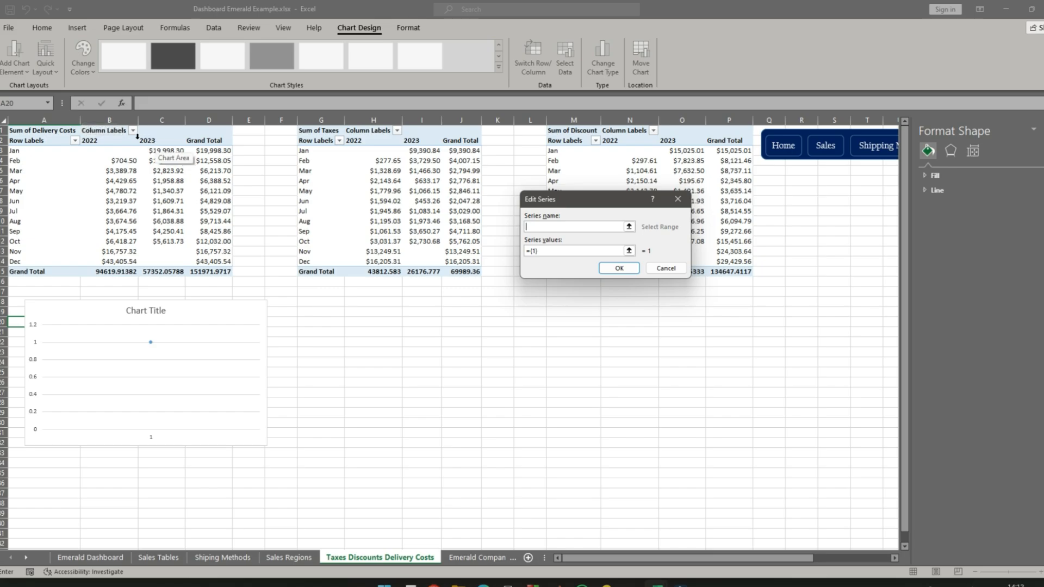
left_click(108, 142)
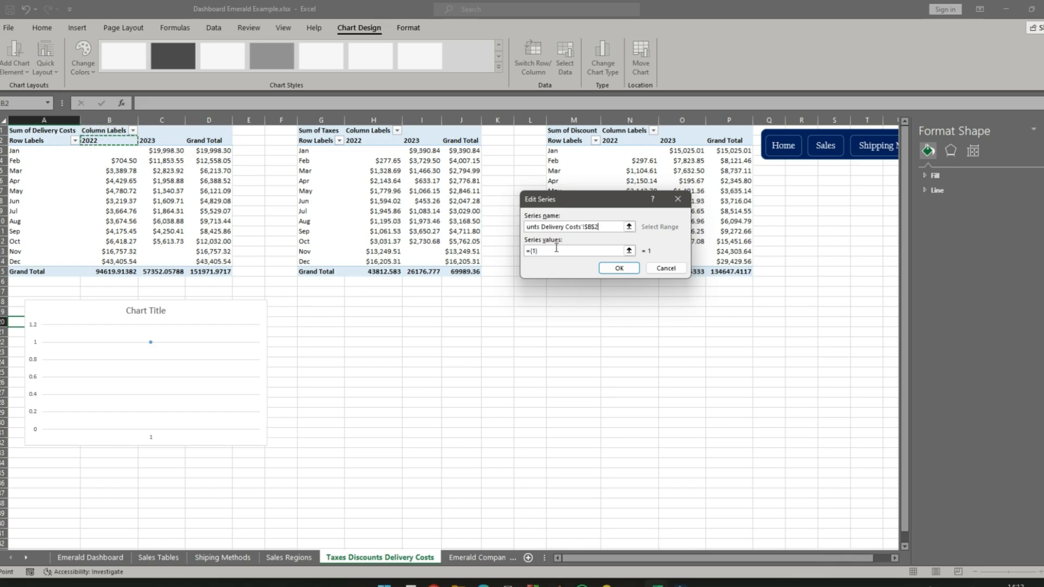
left_click_drag(555, 250, 483, 237)
key("BackSpace")
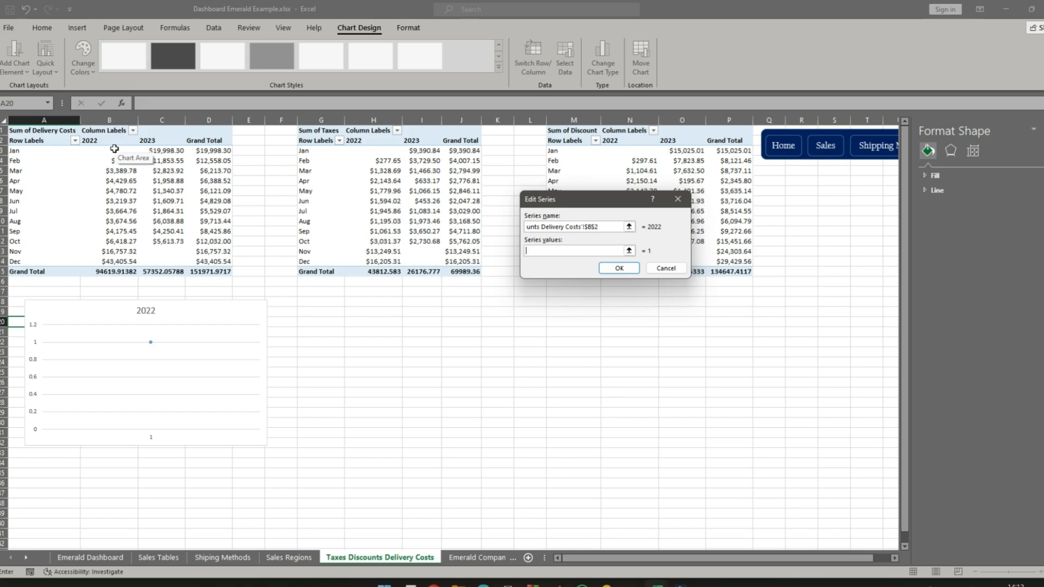
left_click_drag(116, 150, 109, 262)
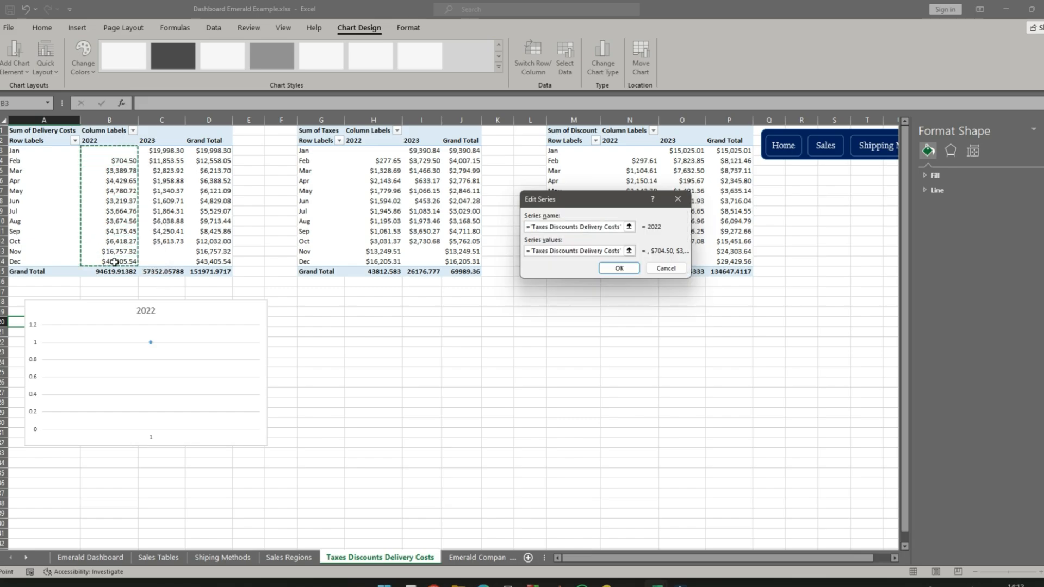
left_click(619, 269)
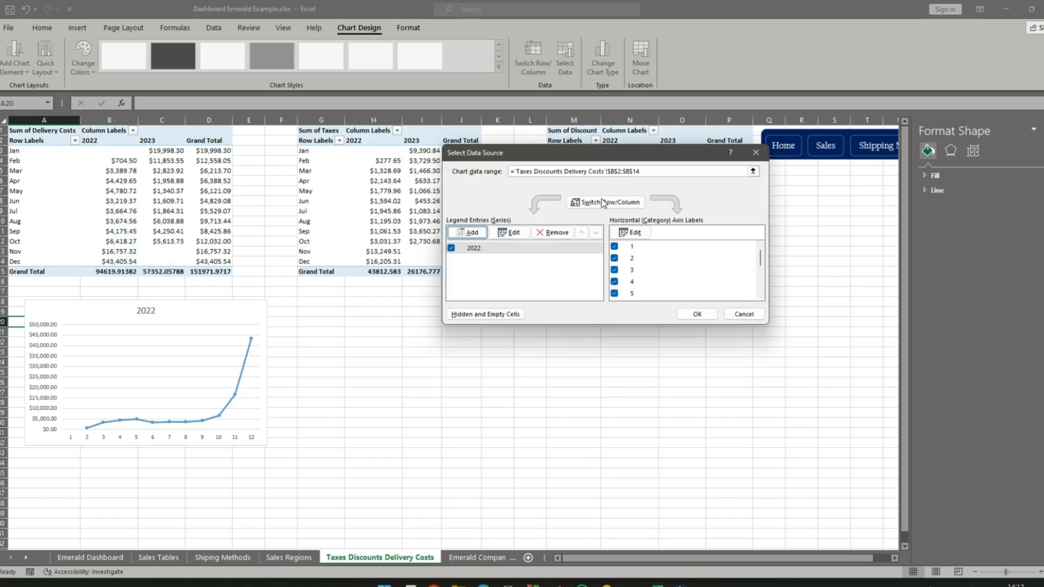
- Add a second series to the chart, named from cell C2 (2023) with values from C3:C14
key("Return")
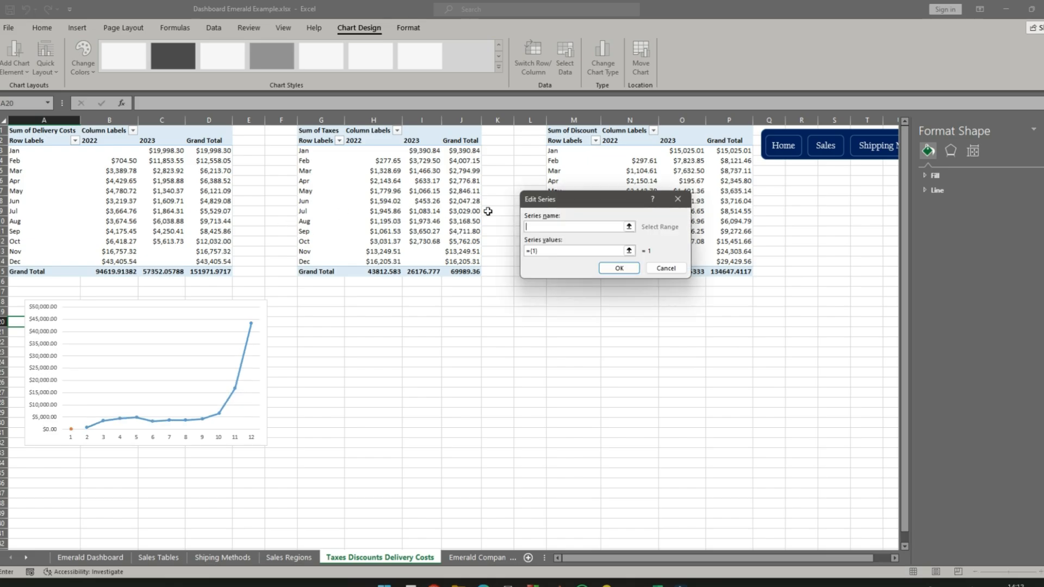
left_click(148, 137)
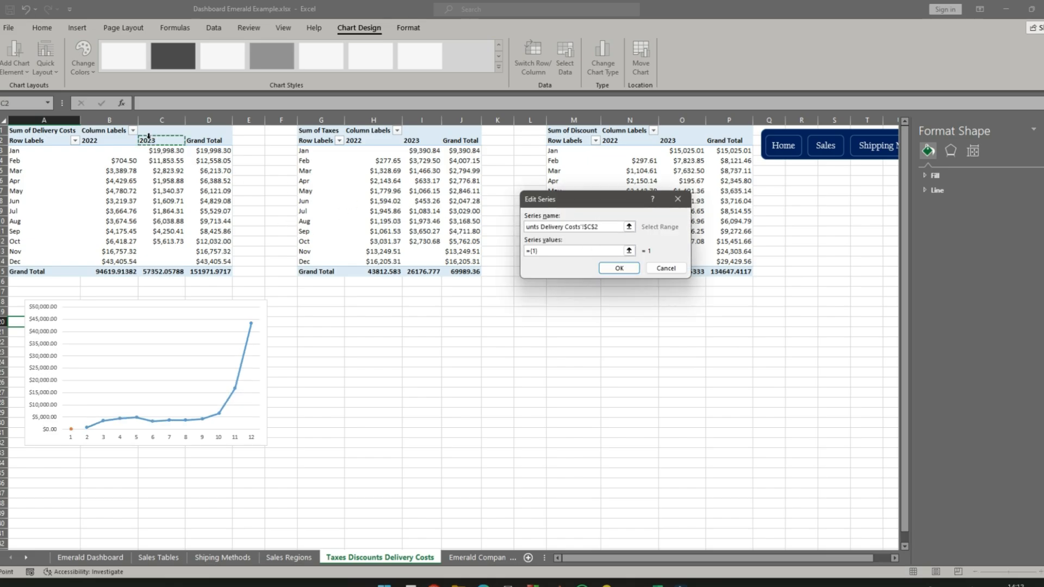
left_click(552, 252)
key("BackSpace")
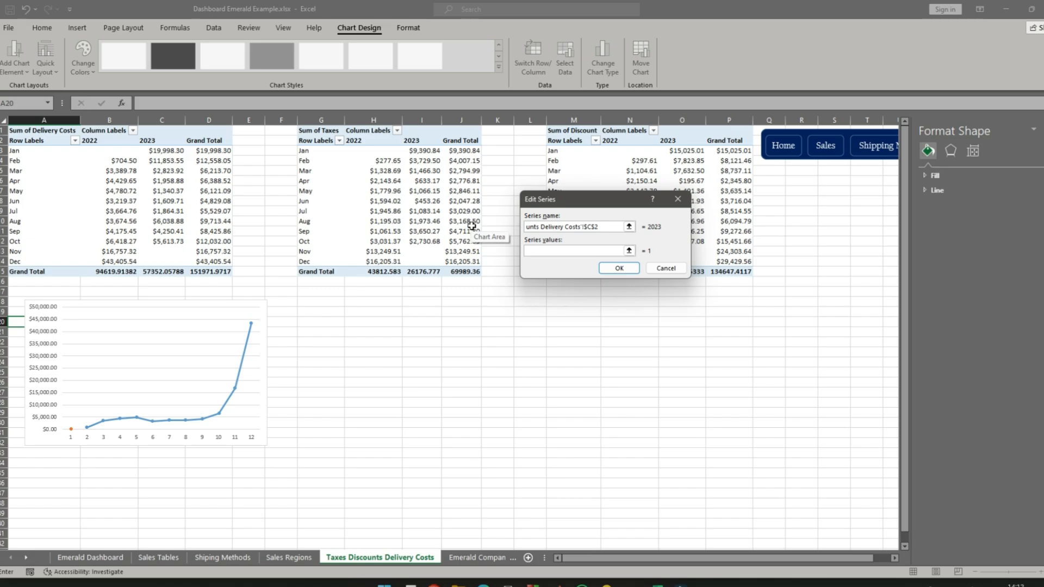
left_click_drag(159, 154, 164, 263)
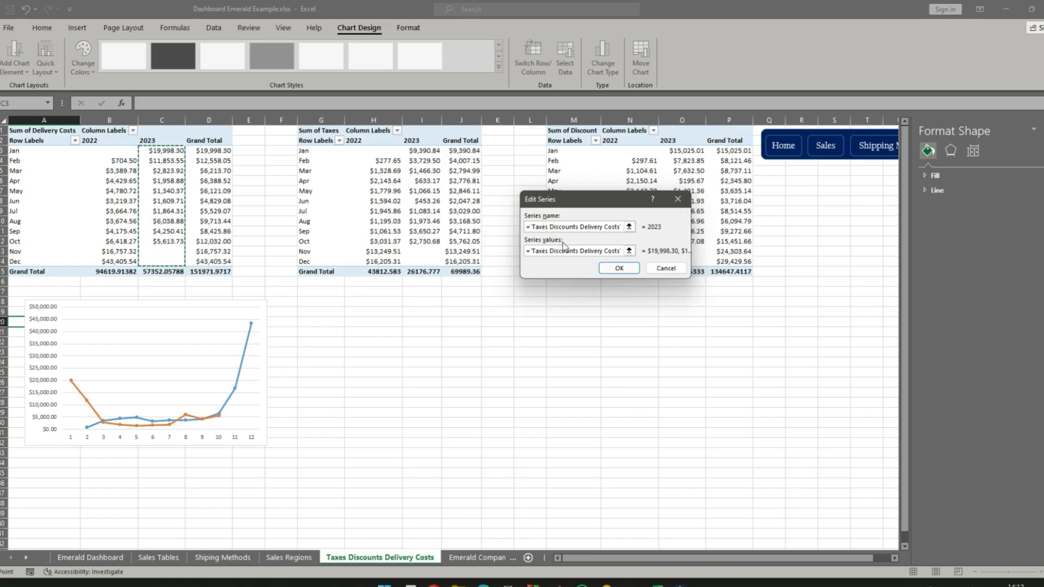
left_click(619, 268)
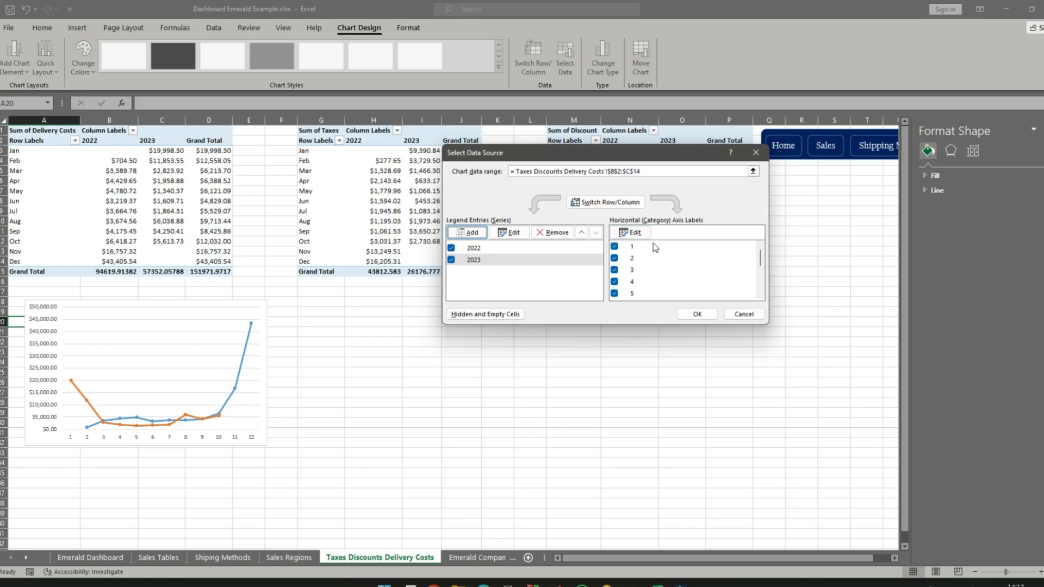
- Use the months in A3:A14 as the chart's horizontal axis labels and apply the data source
left_click(631, 232)
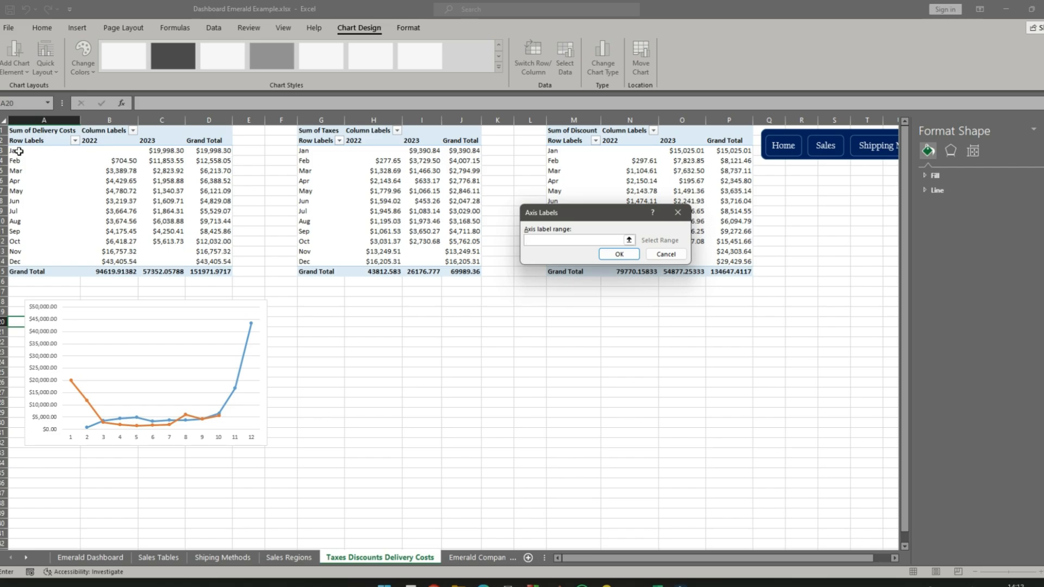
left_click_drag(17, 151, 26, 261)
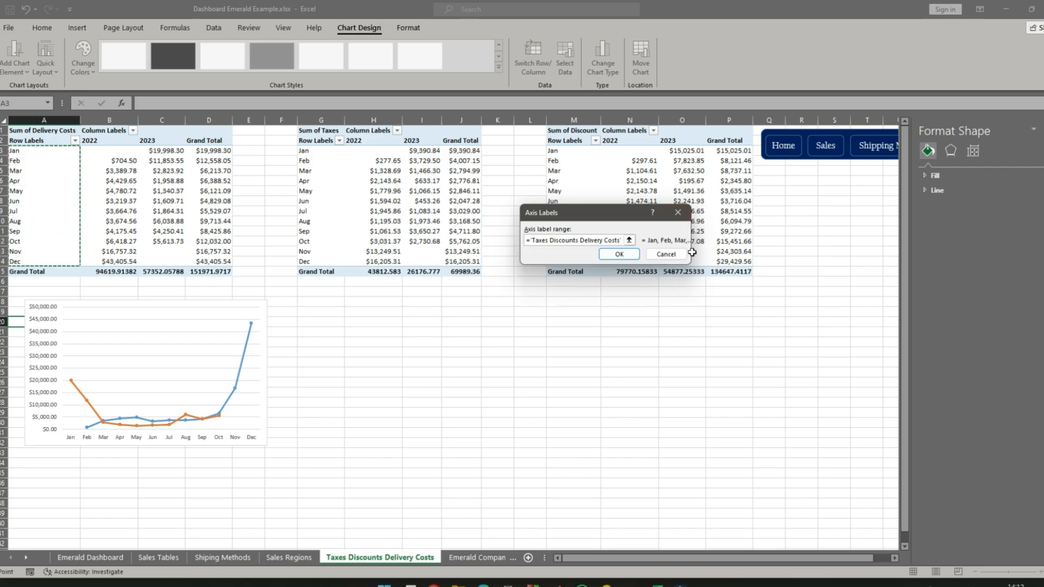
left_click(619, 254)
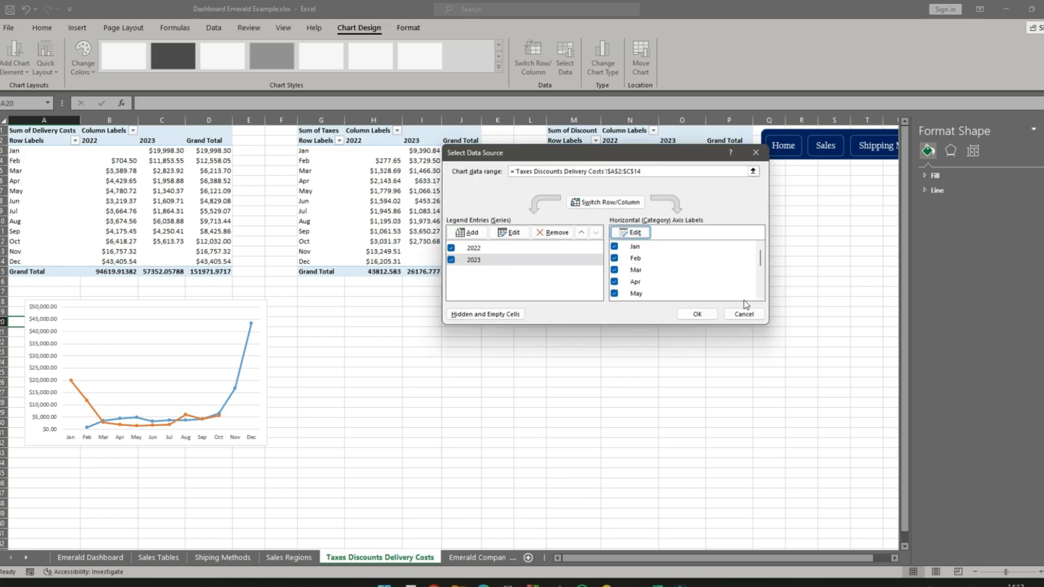
left_click(698, 315)
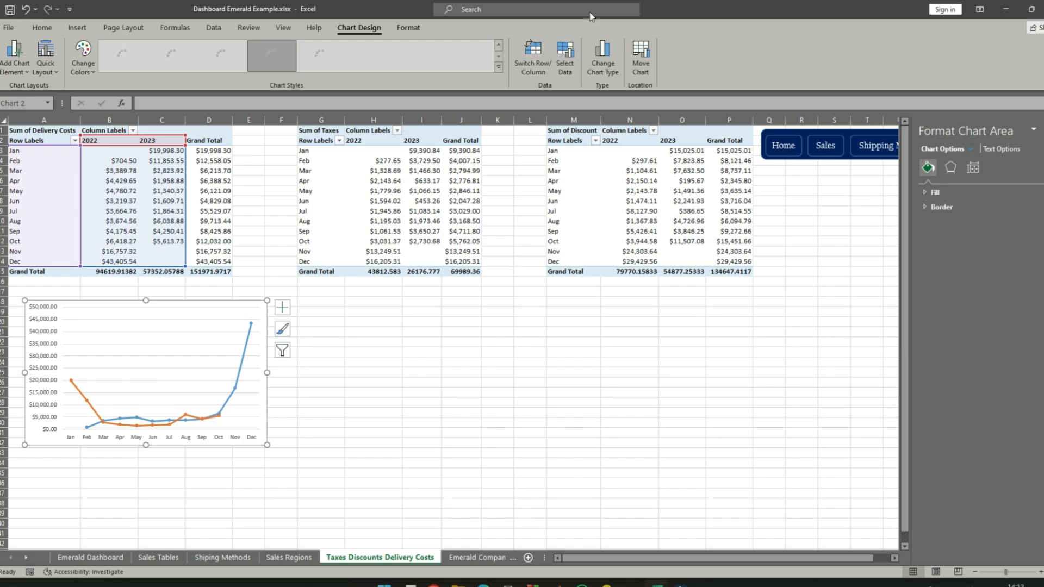
left_click(282, 307)
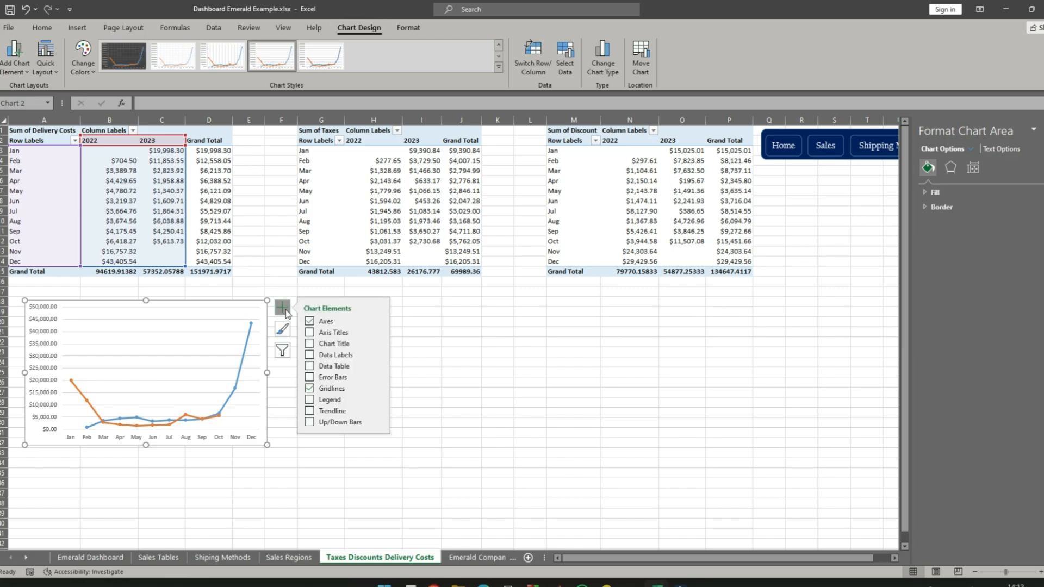
left_click(311, 333)
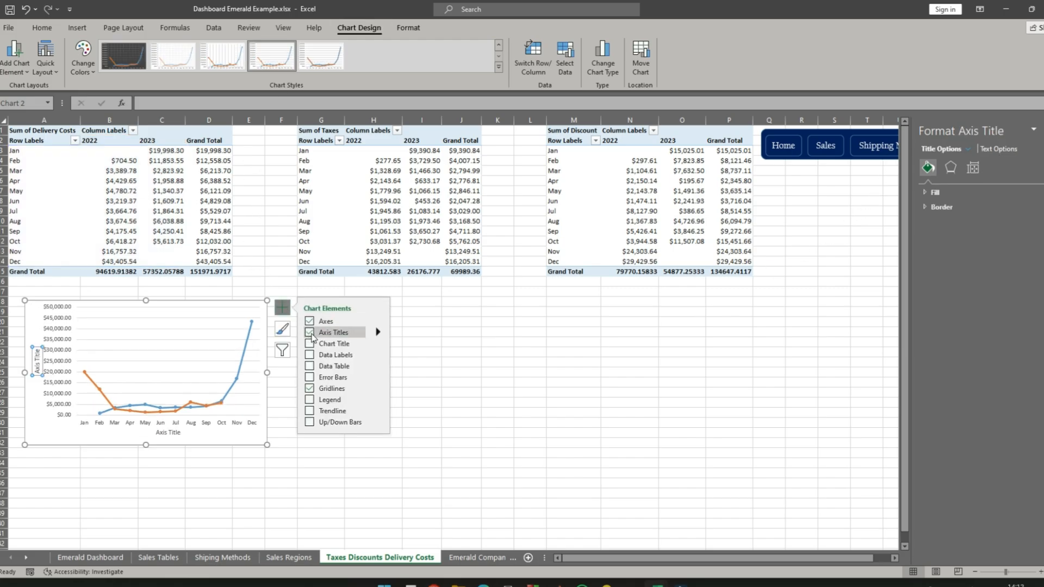
left_click(311, 333)
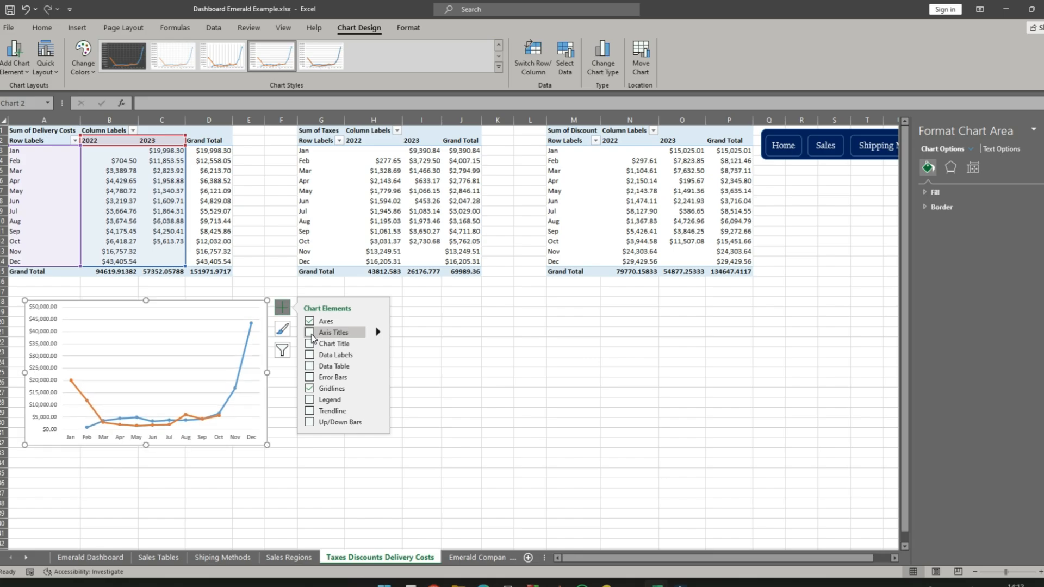
left_click(309, 366)
left_click(309, 366)
- Show the chart title and change its text to "Delivery Costs"
left_click(309, 343)
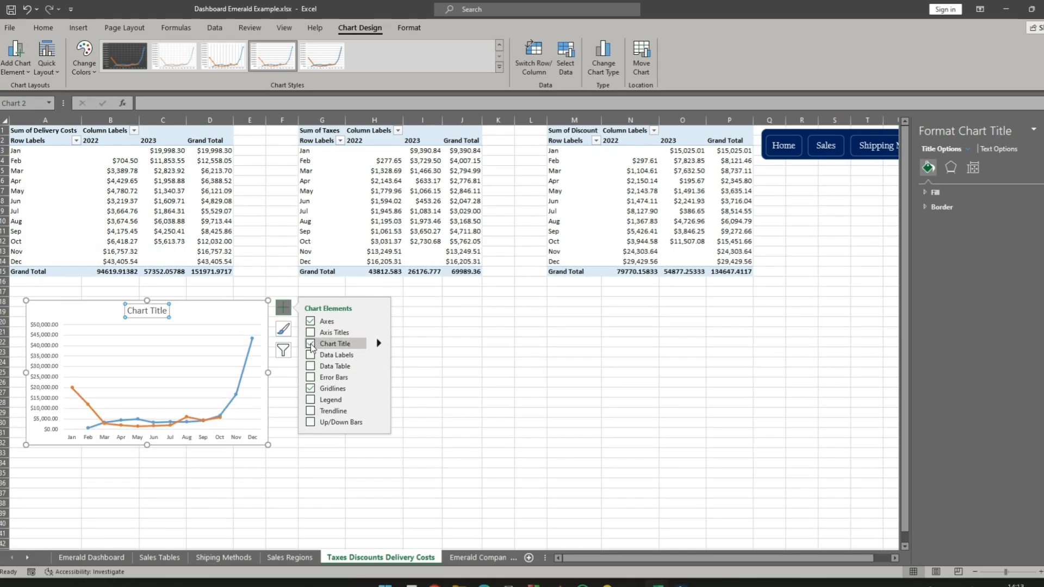
left_click(155, 315)
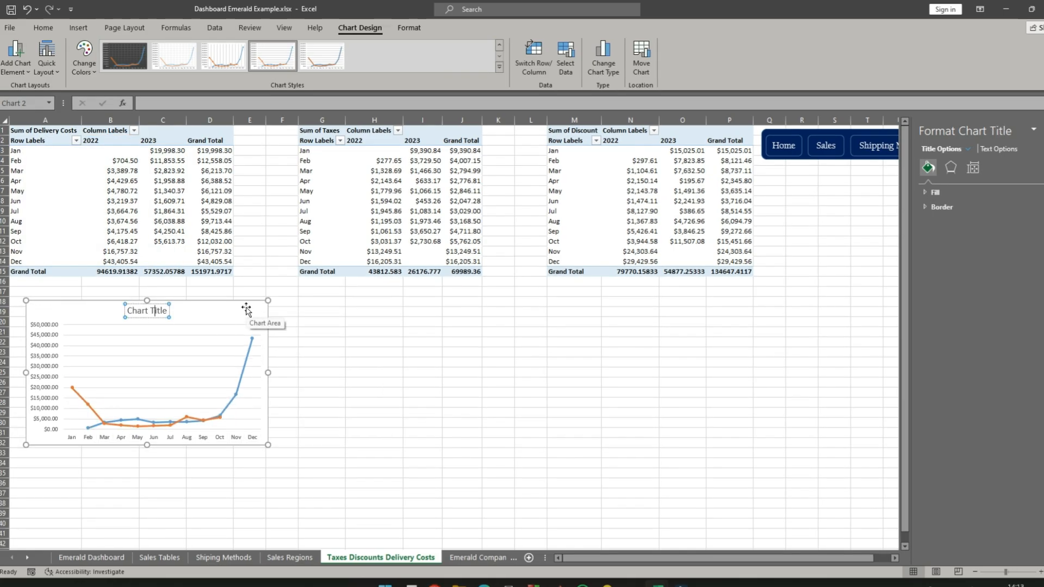
key("ctrl+a")
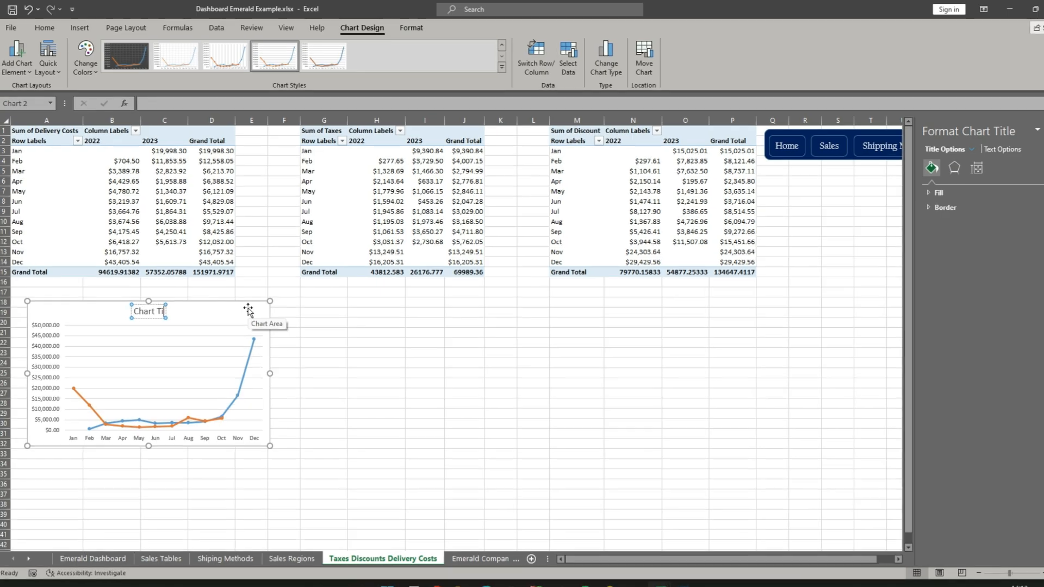
type("Delivery Costs")
left_click(220, 313)
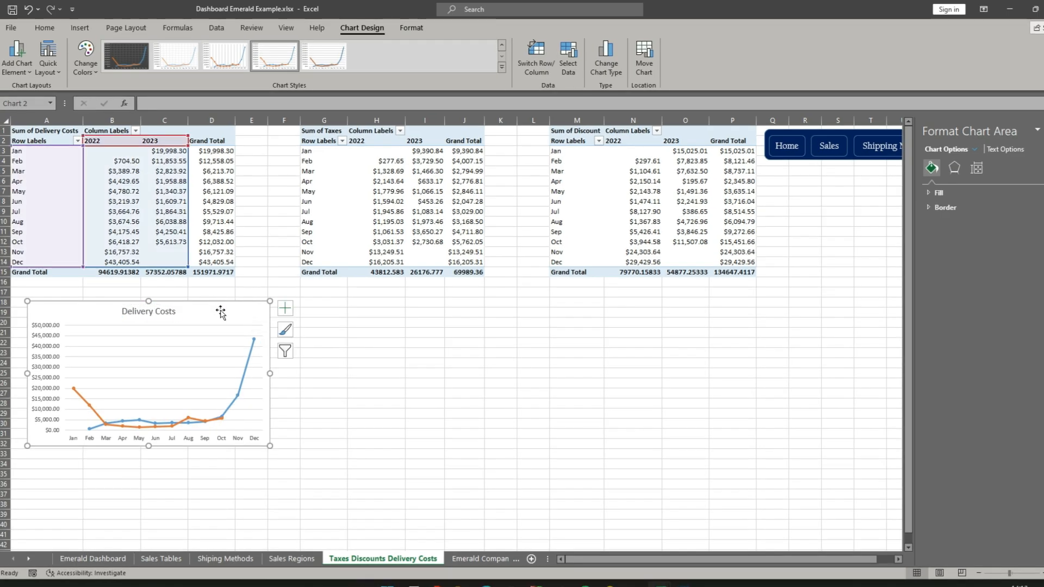
- Set the Delivery Costs chart's placement property to "Don't move or size with cells"
left_click(503, 50)
left_click(977, 168)
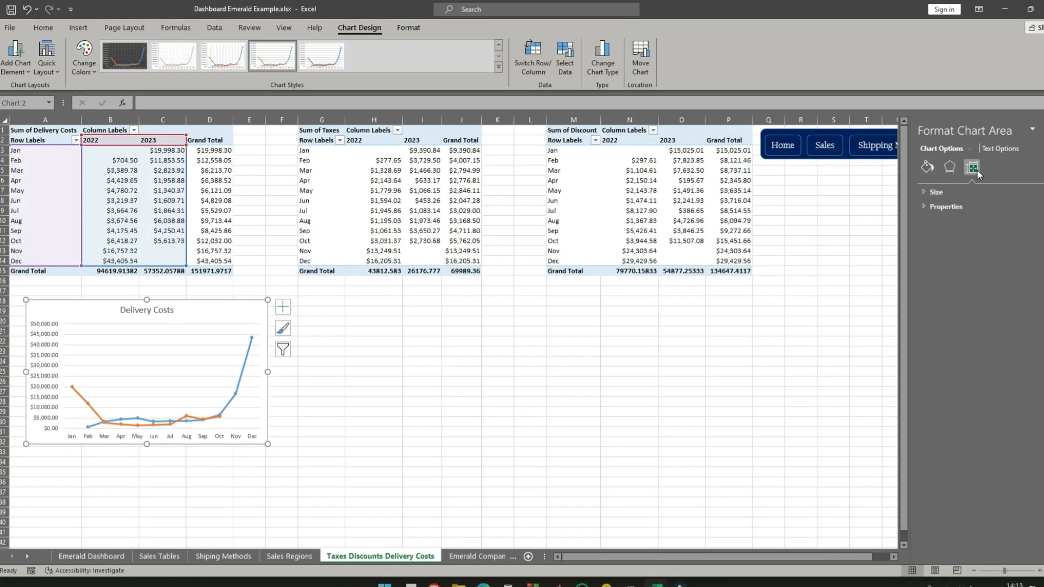
left_click(925, 195)
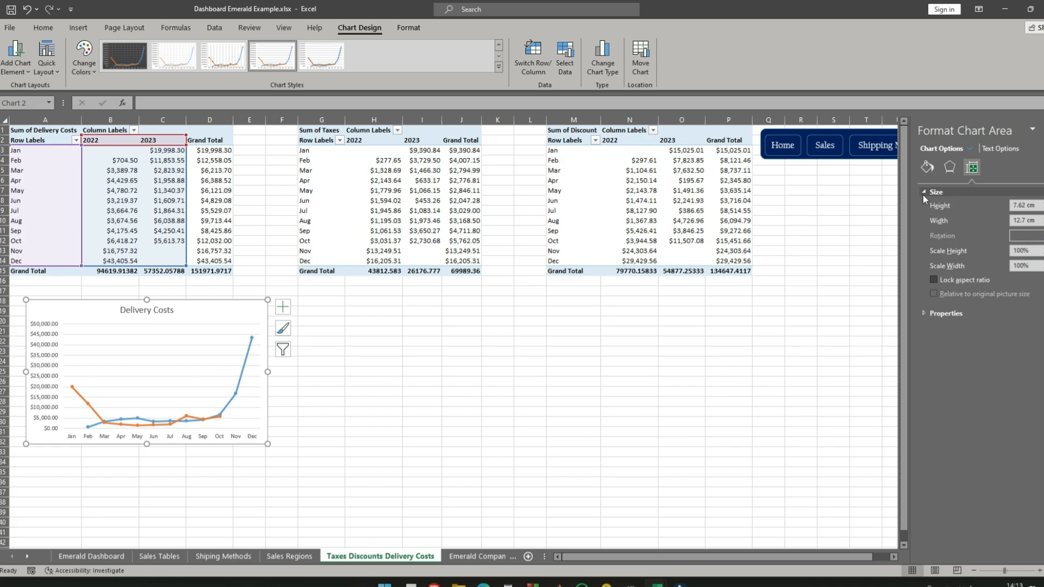
left_click(925, 314)
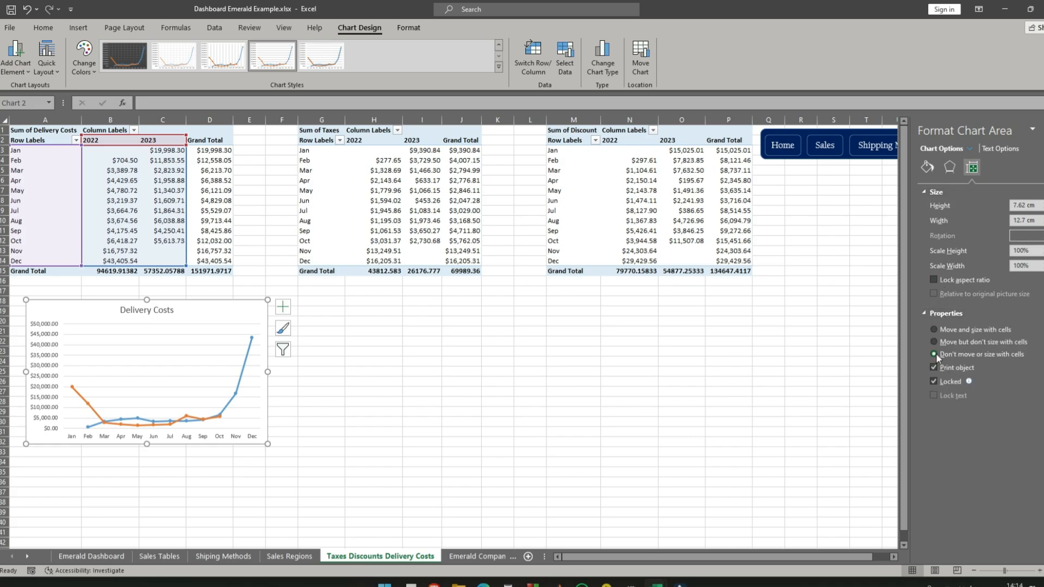
left_click(478, 372)
- Change the line of the 2022 series in the Delivery Costs chart to a gradient line
left_click(223, 308)
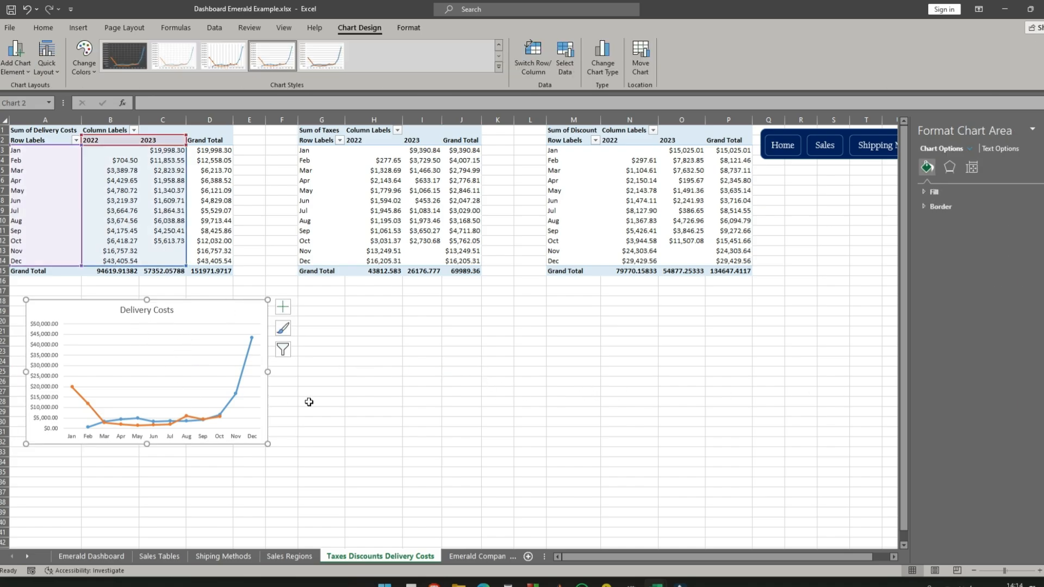
left_click(236, 392)
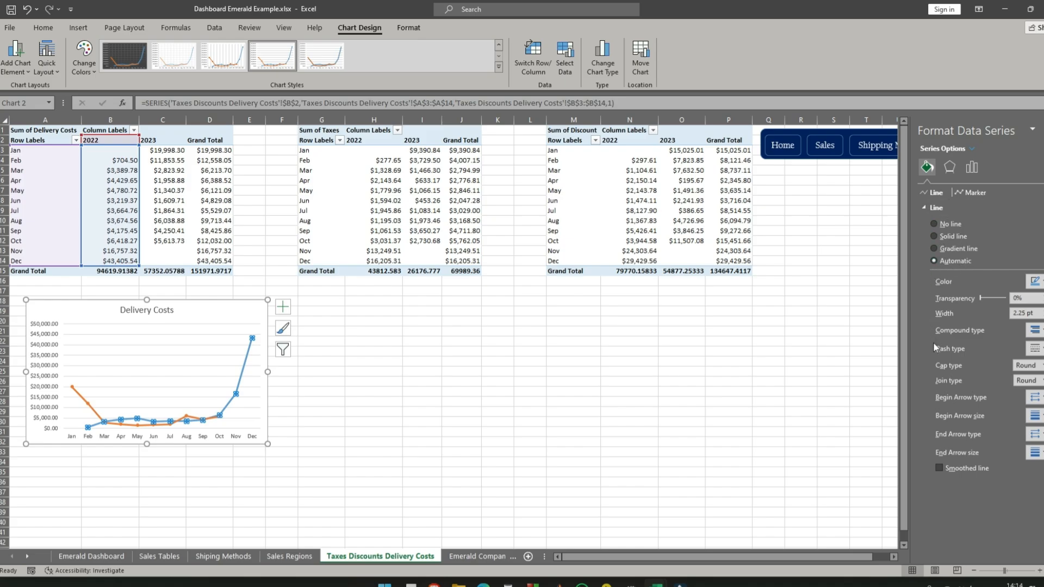
left_click(934, 249)
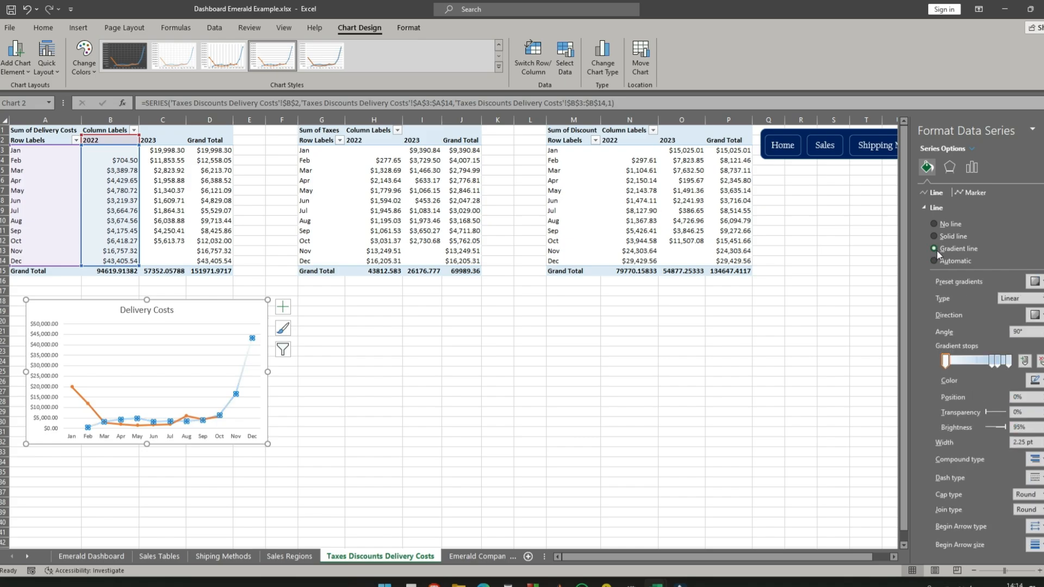
- Color the first gradient stop of the 2022 line dark blue and its last stop green
left_click(1034, 380)
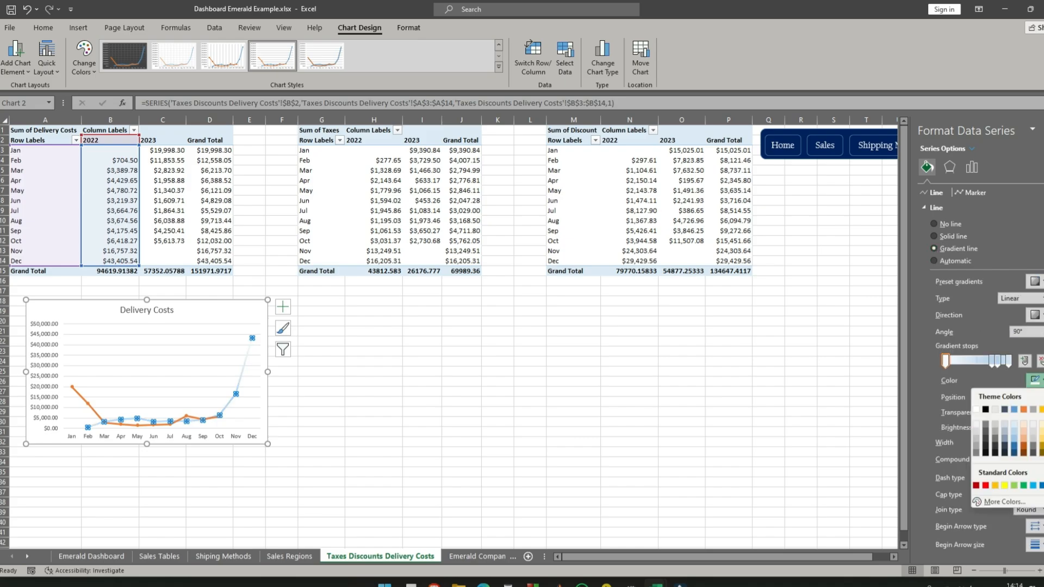
left_click(1043, 486)
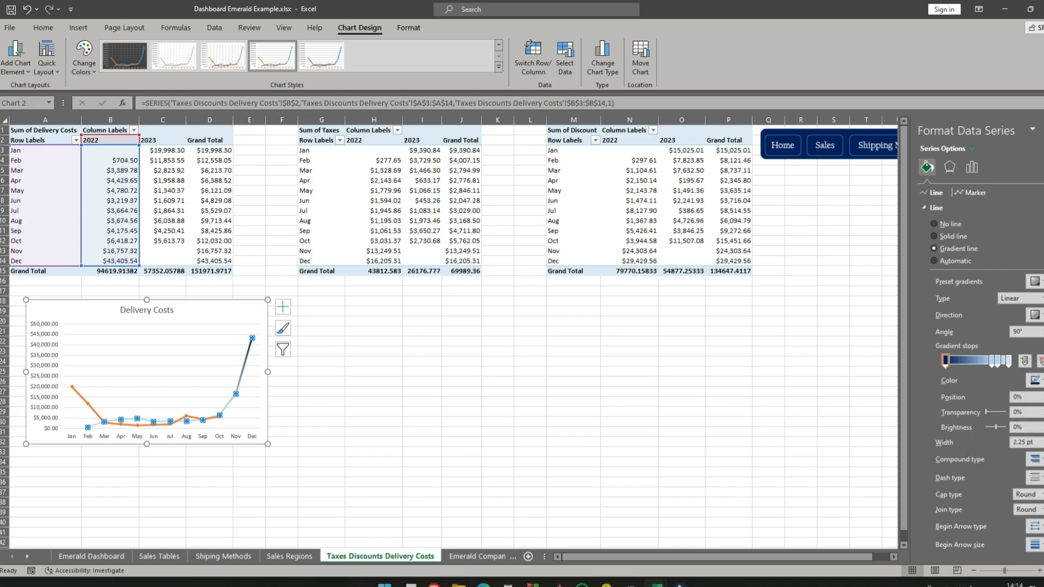
left_click(1009, 361)
left_click(1035, 380)
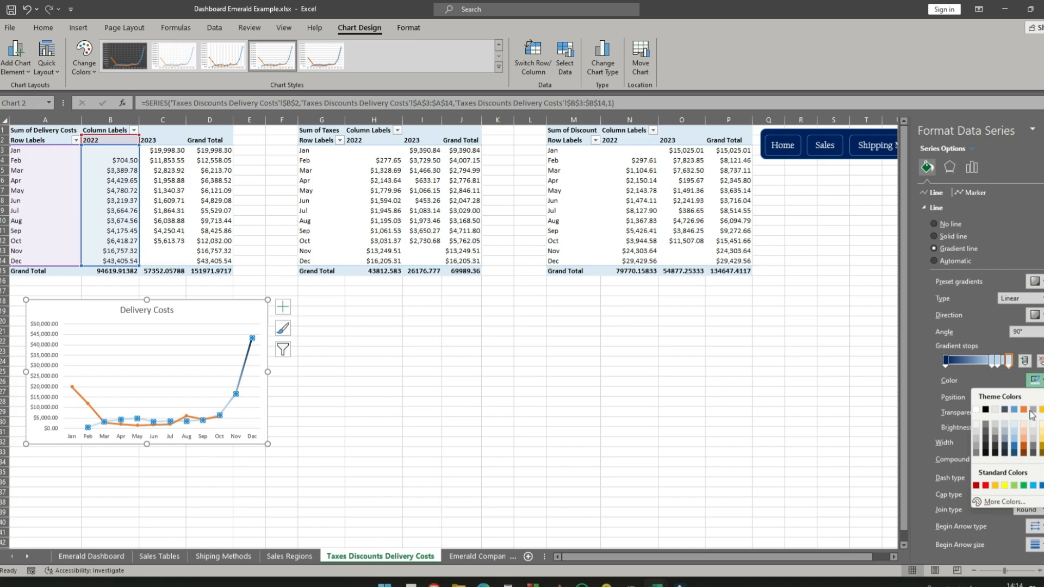
left_click(1024, 486)
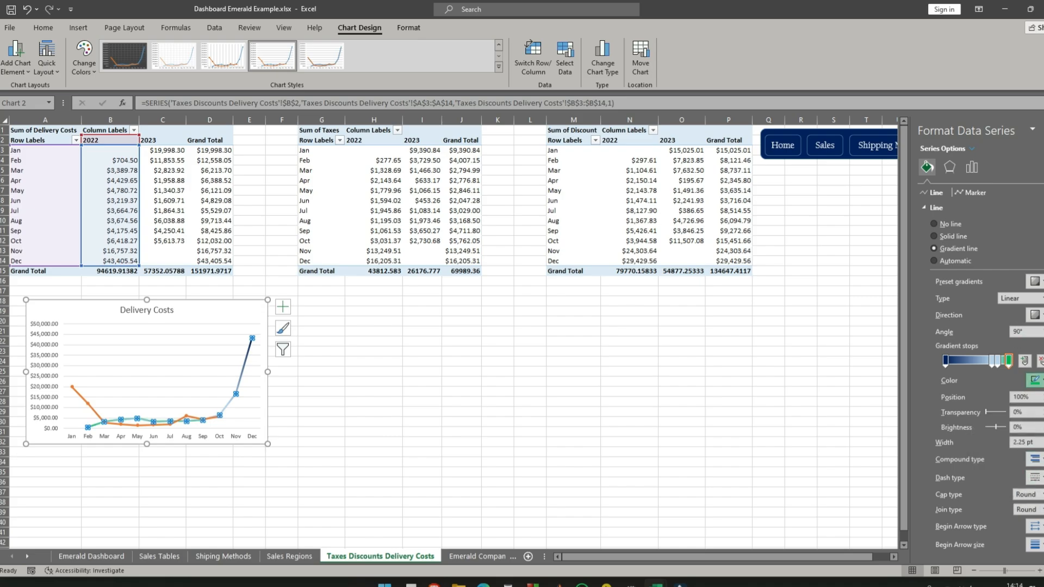
- Delete the middle gradient stops of the 2022 line, leaving only the first and last stops
left_click(1033, 380)
left_click(995, 364)
key("Delete")
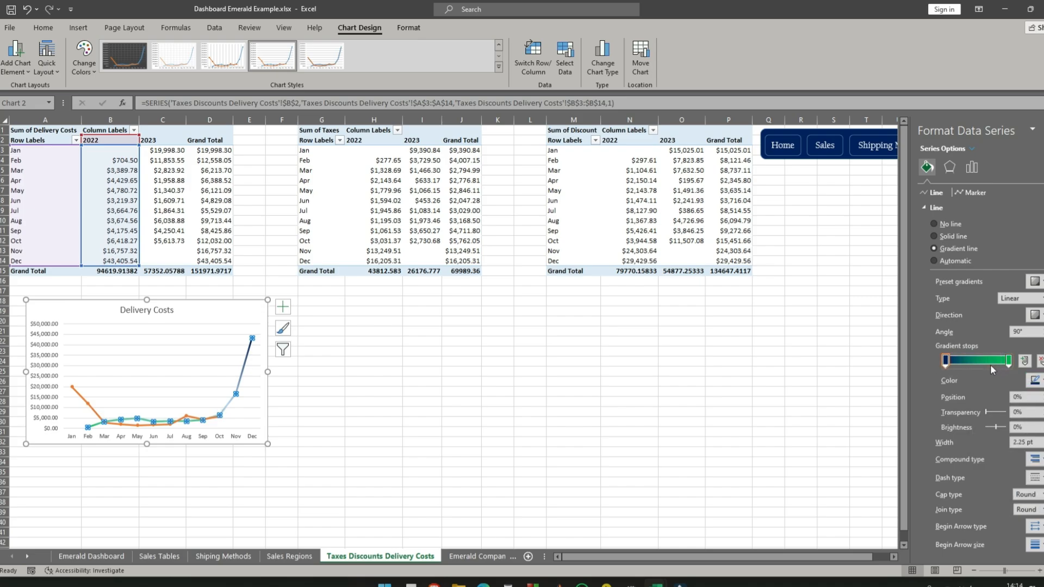
- Recolor the 2022 line's gradient with a red first stop and a dark blue last stop
left_click(1033, 381)
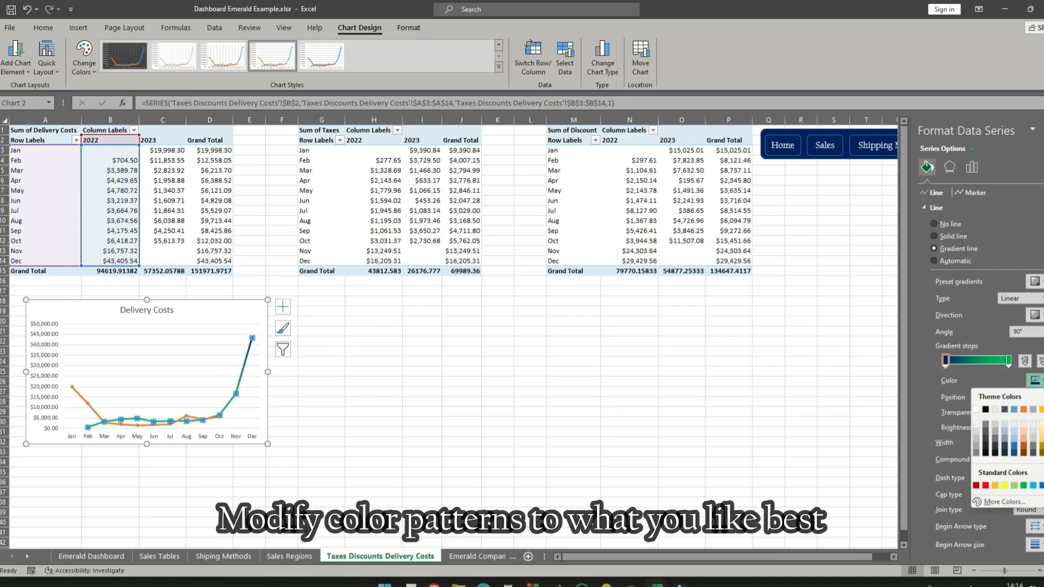
left_click(1022, 497)
left_click(1008, 361)
left_click(1034, 380)
left_click(1040, 497)
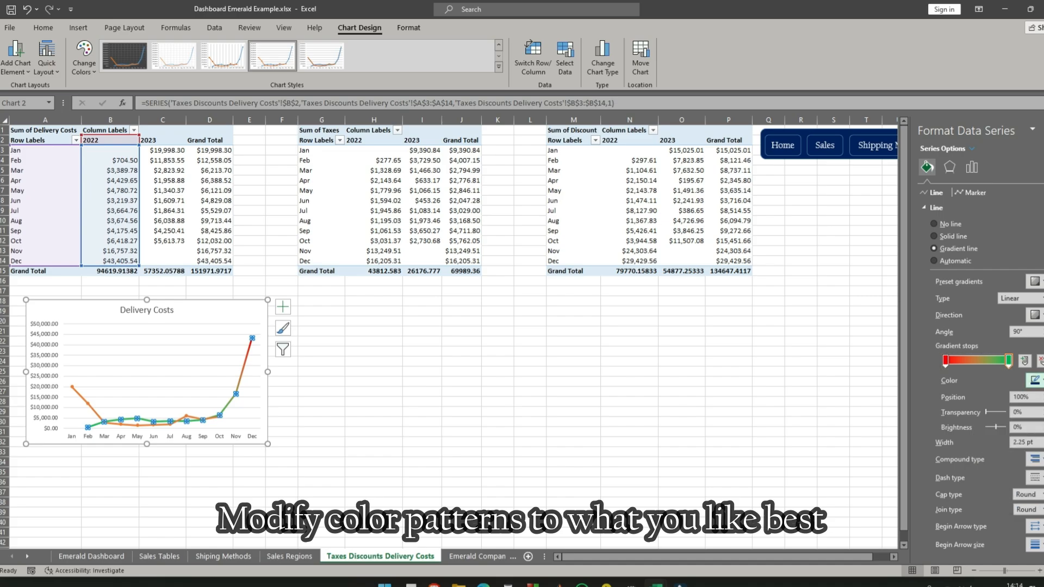
left_click(630, 371)
- Give the 2023 series a gradient line with only two stops, the first light blue and the last dark gold
left_click(76, 394)
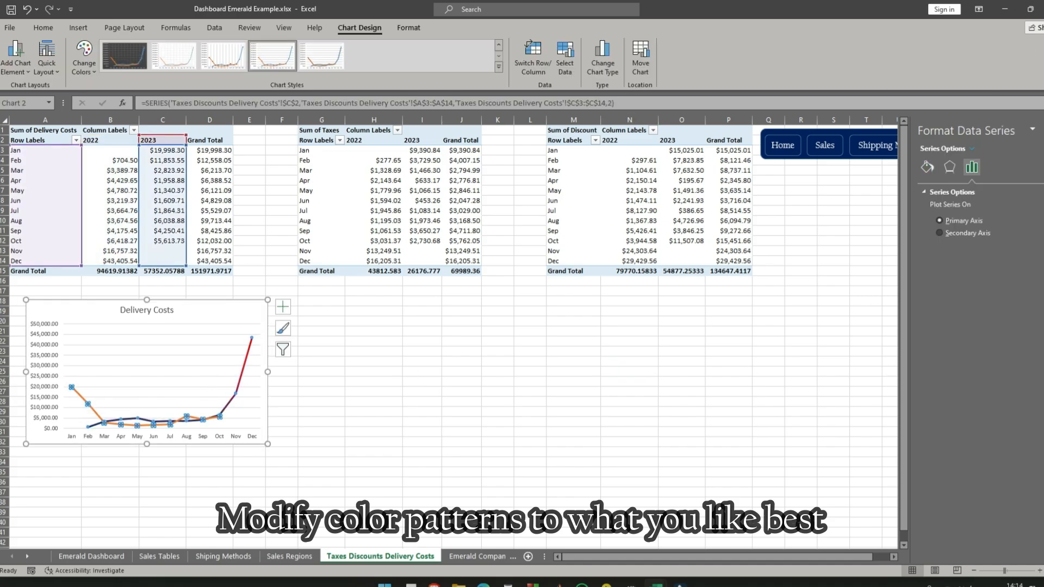
left_click(927, 167)
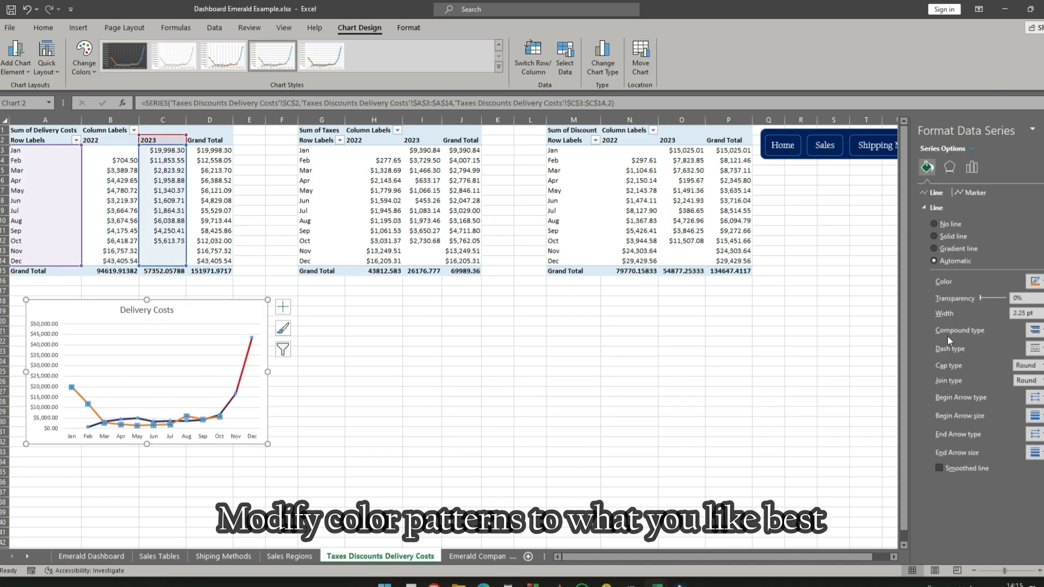
left_click(934, 249)
left_click(1034, 381)
left_click(1041, 485)
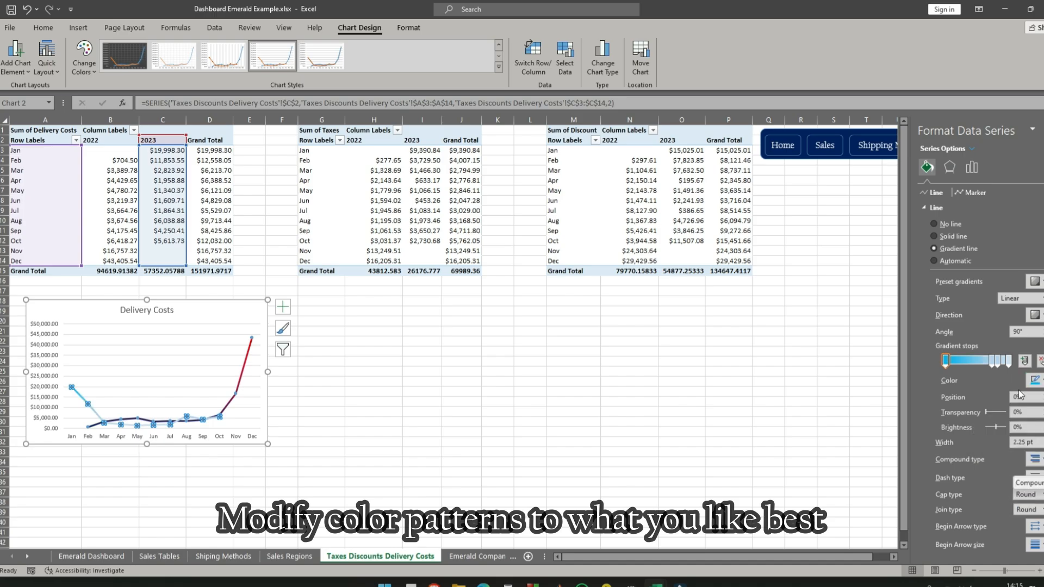
left_click(1009, 360)
left_click(1034, 380)
left_click(1041, 445)
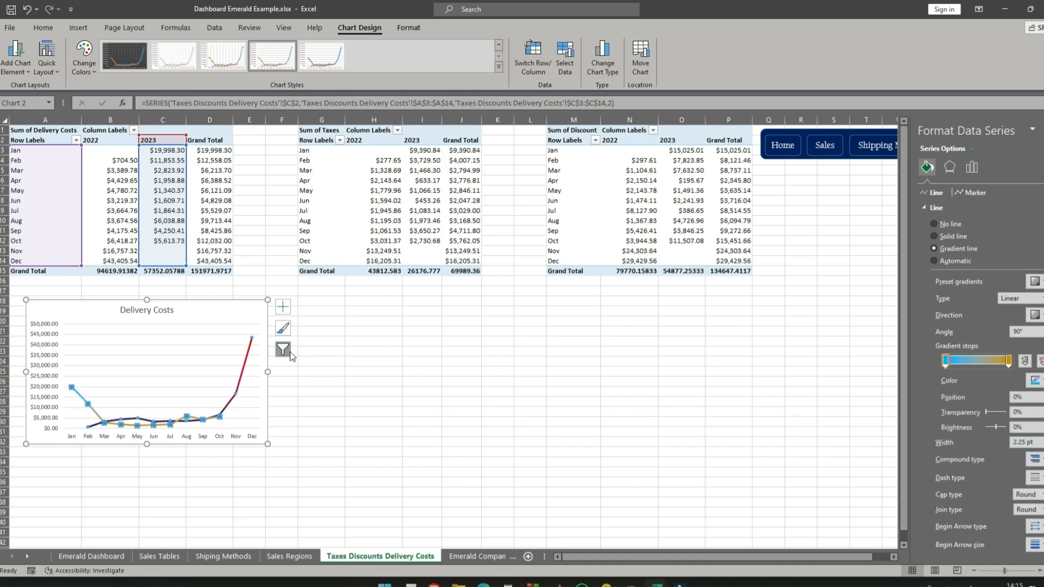
left_click(374, 361)
- Change the first gradient stop of the 2023 line to white
left_click(72, 387)
left_click(927, 167)
left_click(1032, 380)
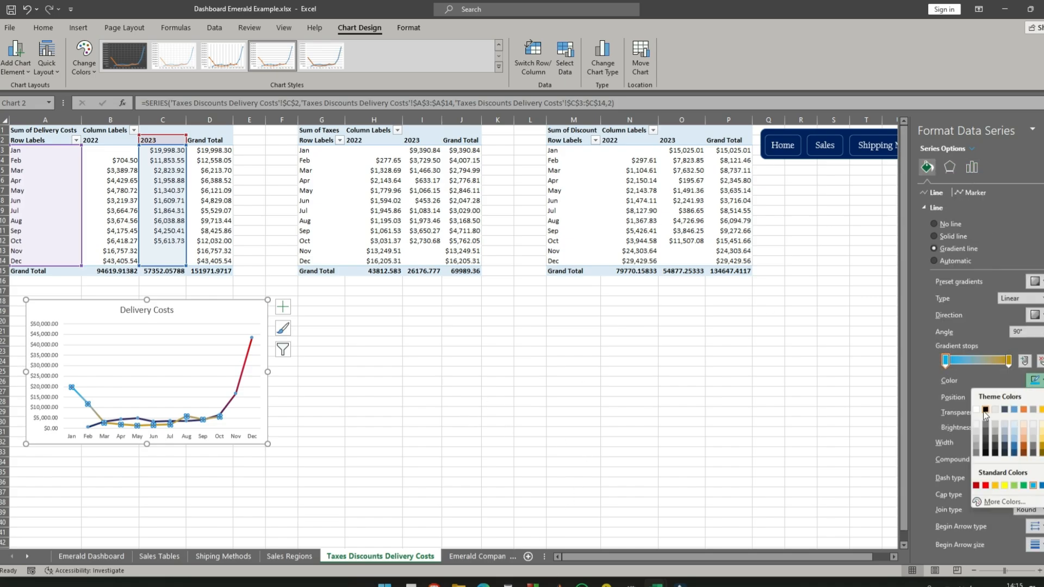
left_click(422, 422)
left_click(222, 314)
left_click(283, 307)
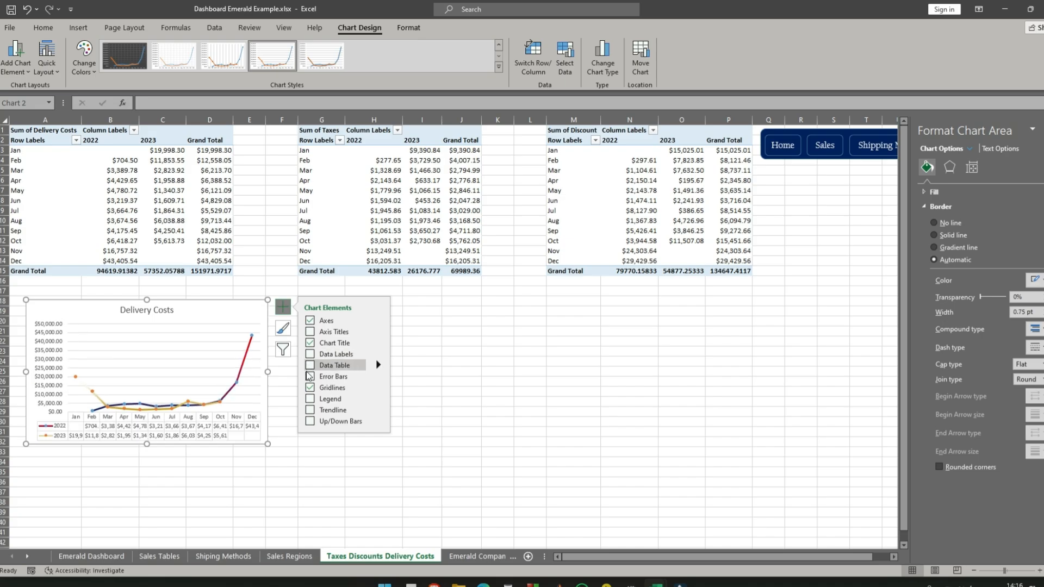
left_click(462, 402)
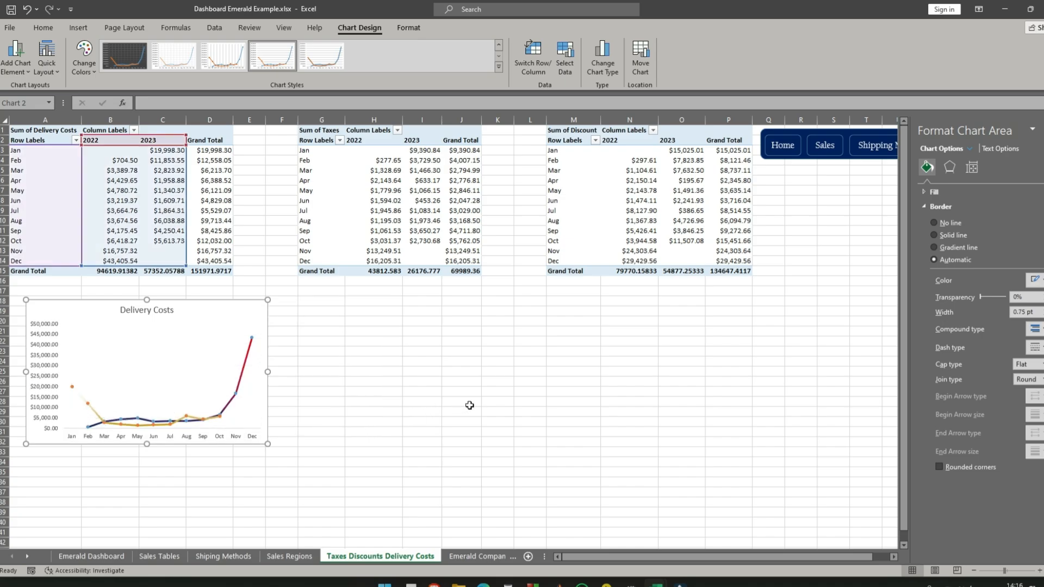
- Resize the Delivery Costs chart to about two thirds of its height and make it slightly wider
left_click(223, 315)
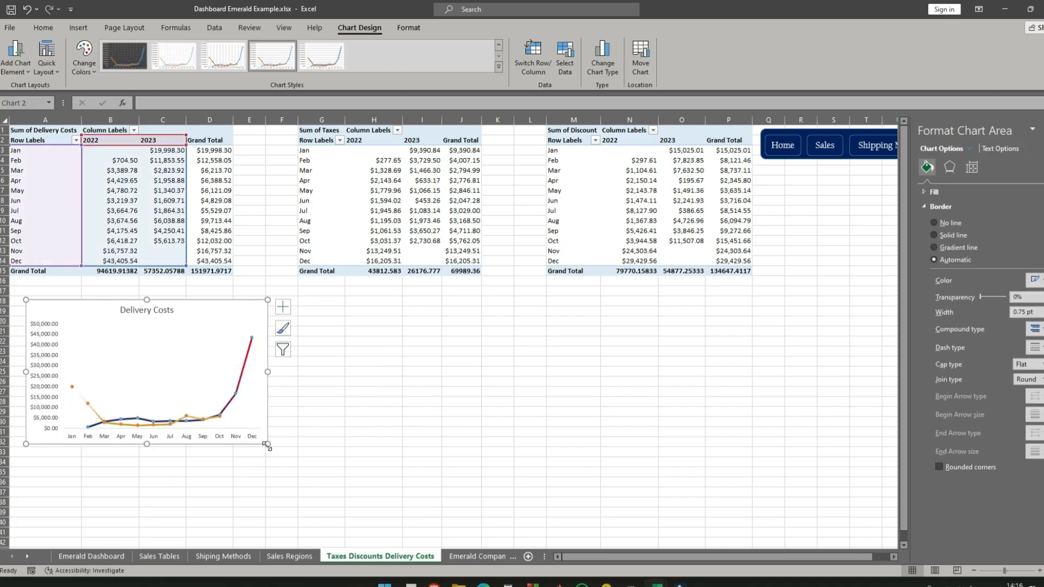
left_click_drag(268, 444, 273, 395)
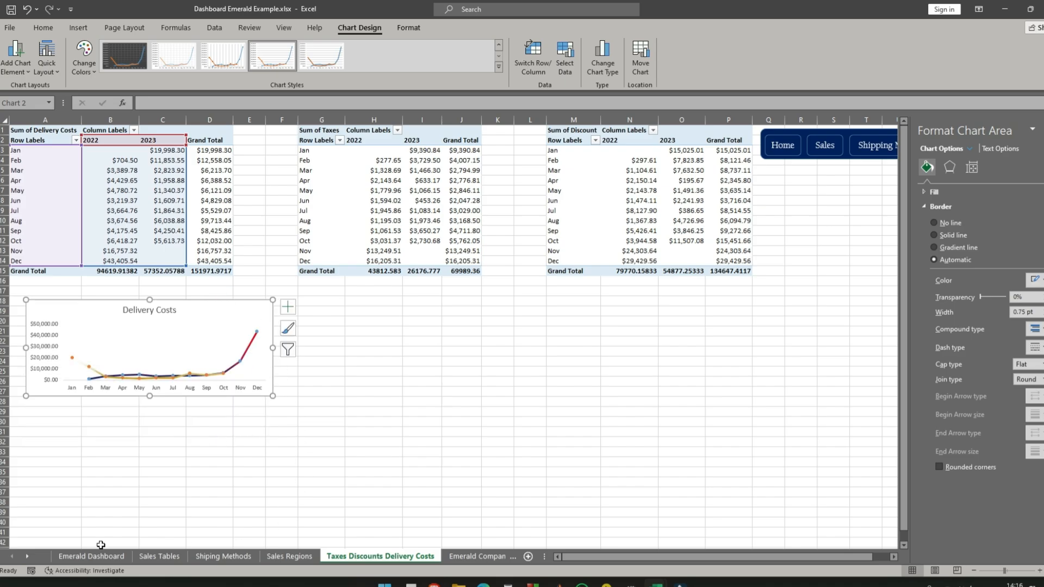
- Copy the Delivery Costs chart onto the Emerald Dashboard sheet and place it directly below the Sales chart
left_click(778, 147)
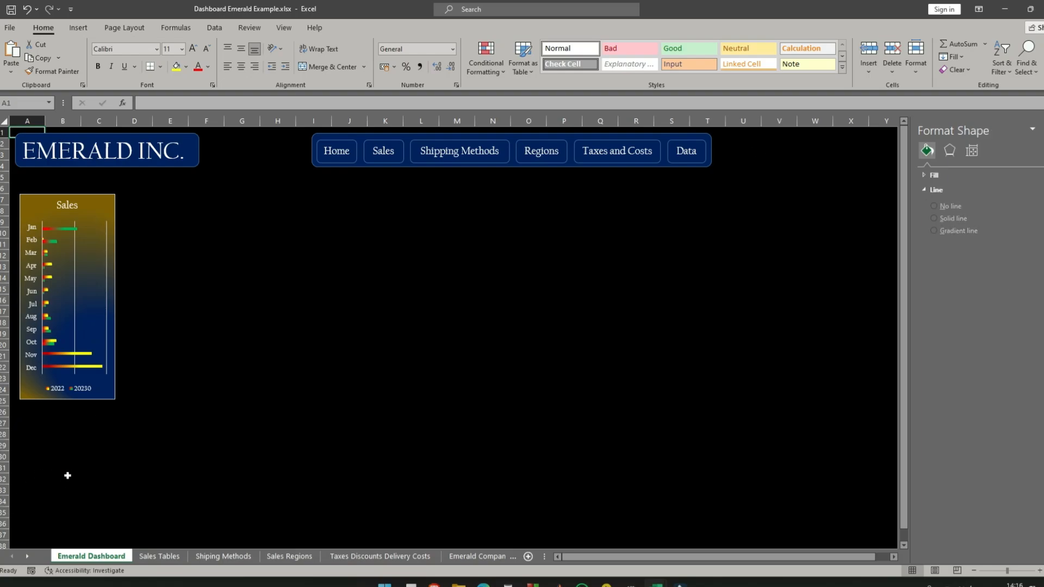
key("ctrl+v")
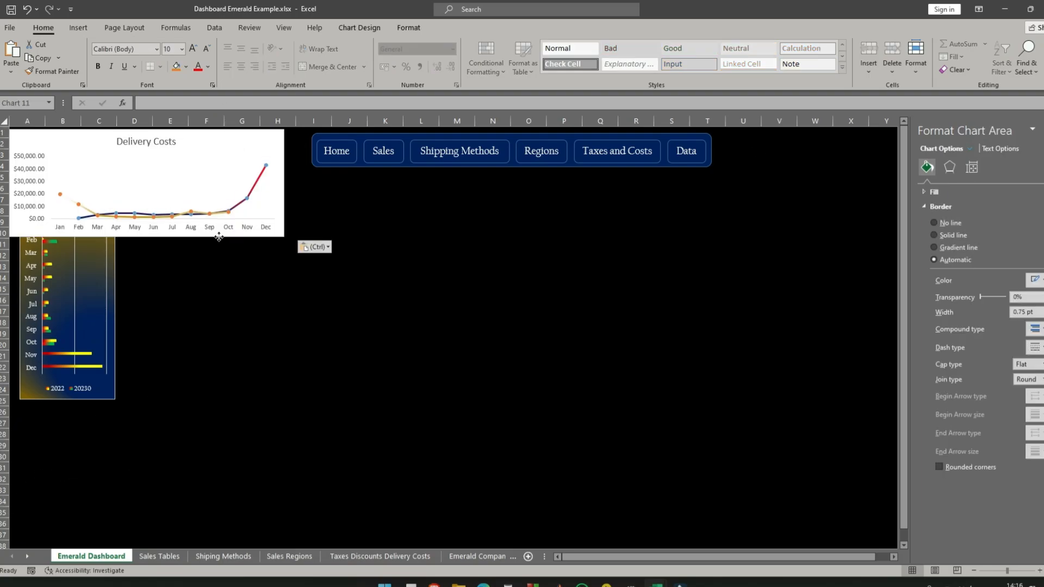
left_click_drag(219, 236, 249, 423)
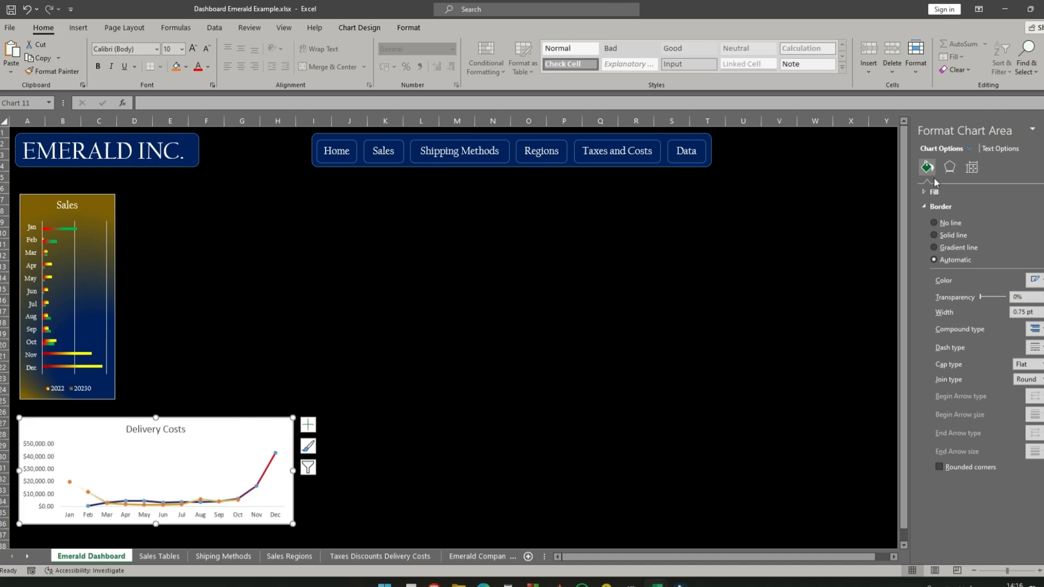
left_click(493, 367)
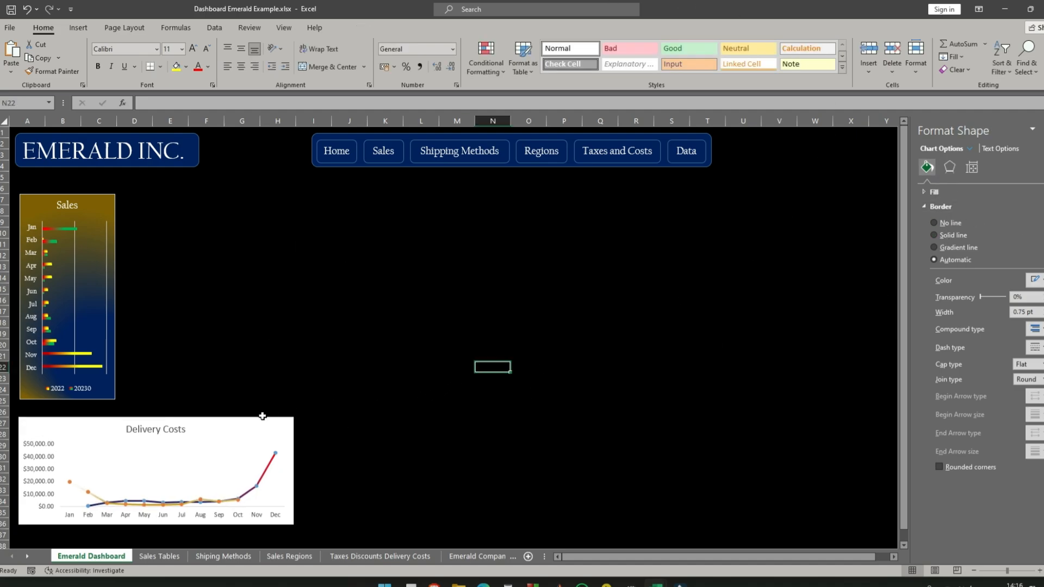
- Set the chart area of the dashboard's Delivery Costs chart to no fill
left_click(263, 422)
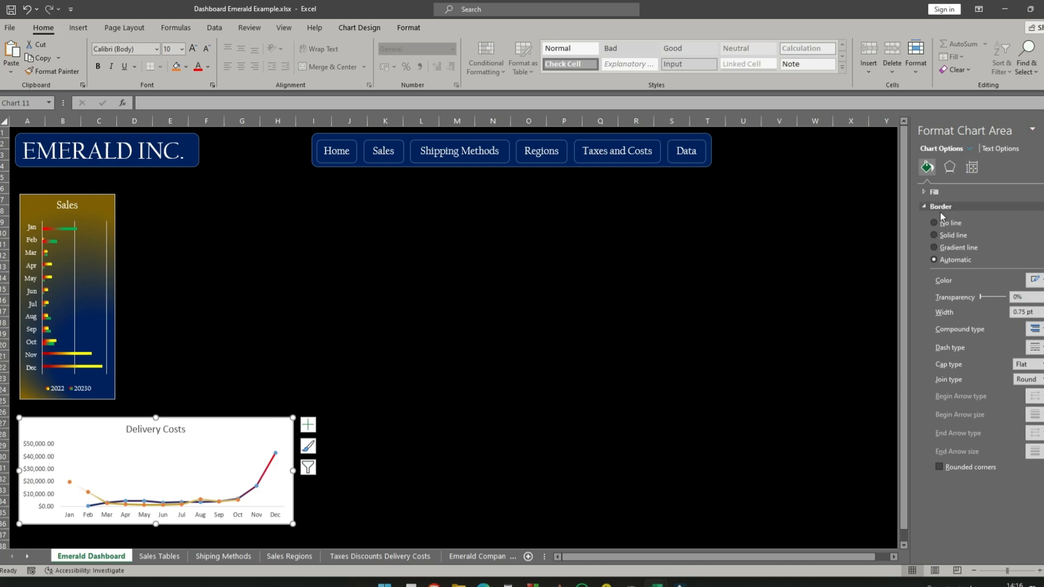
left_click(939, 207)
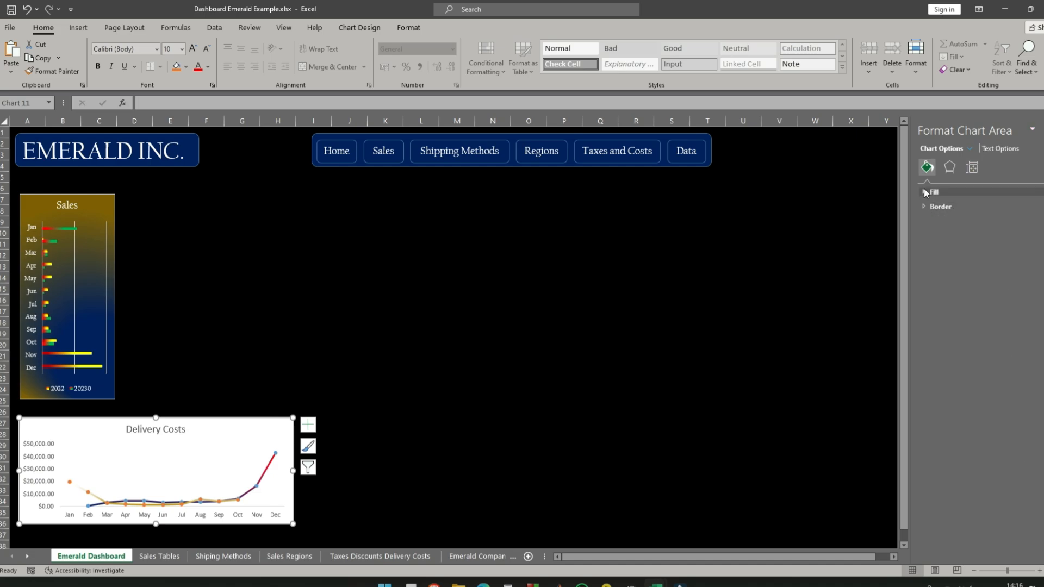
left_click(934, 192)
left_click(935, 209)
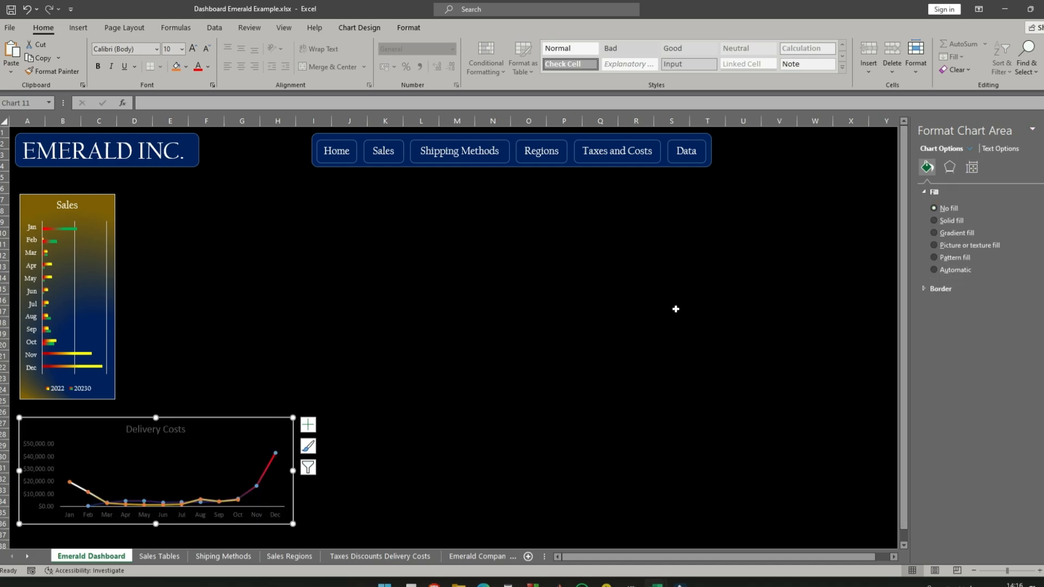
left_click(593, 325)
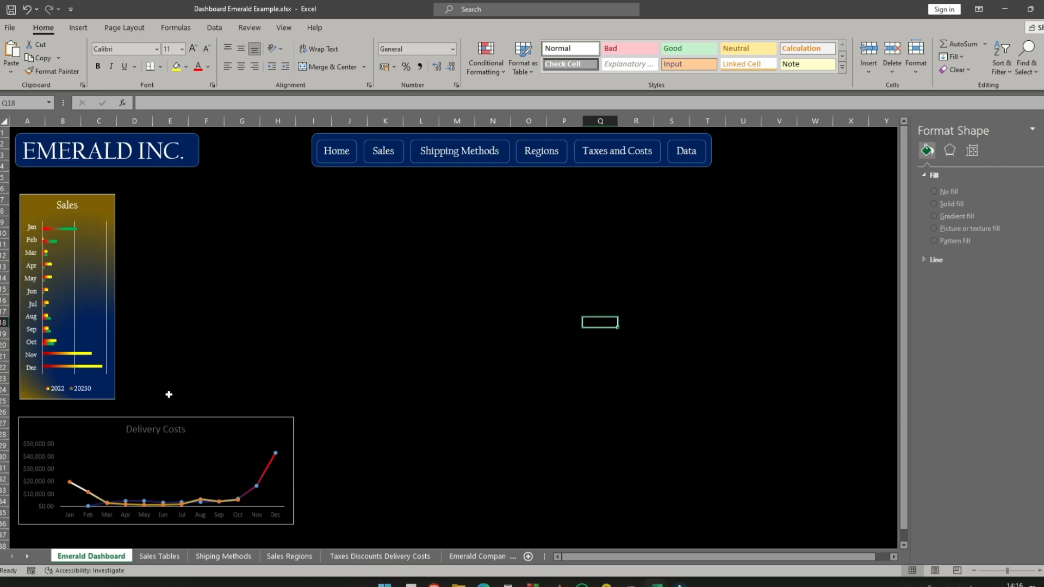
- Set the font of all text in the Delivery Costs chart to Californian FB
left_click(220, 419)
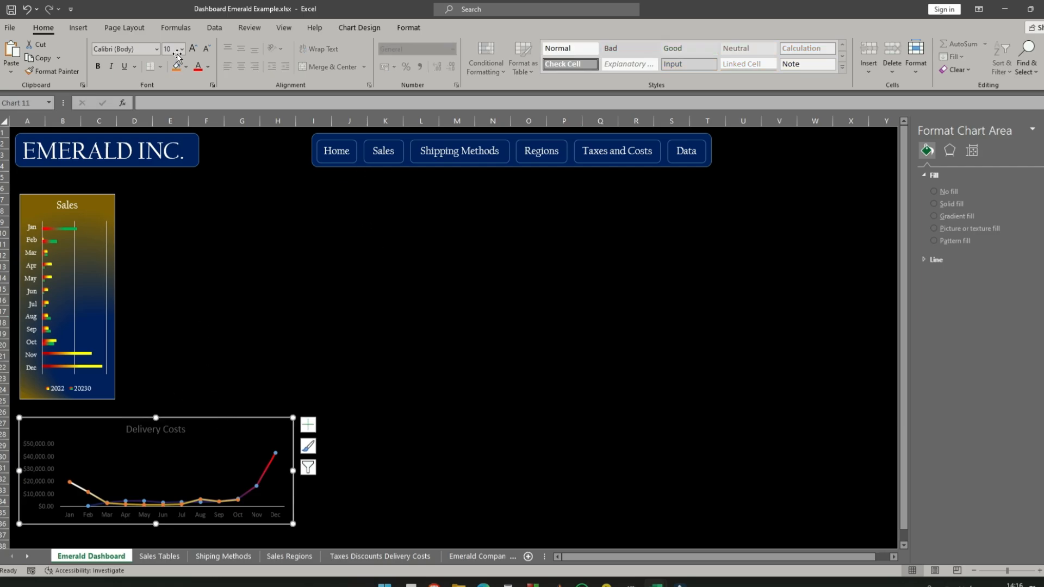
left_click(156, 49)
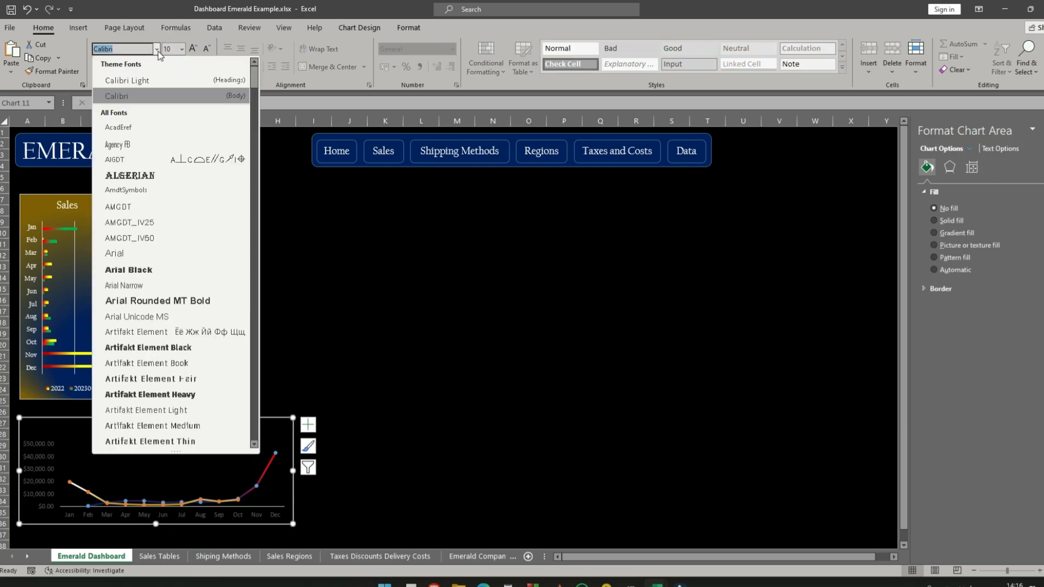
key("Up")
key("Up")
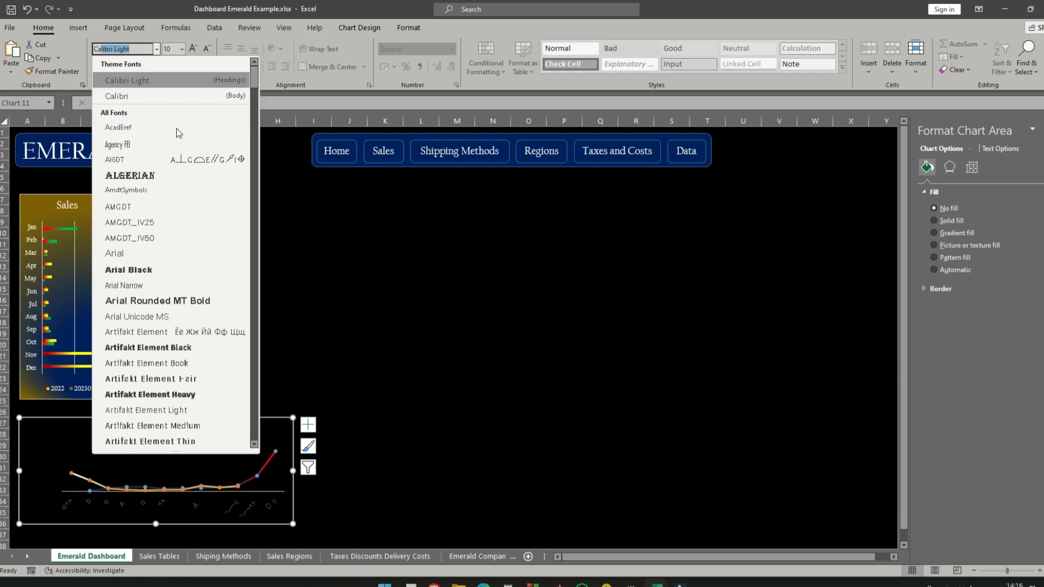
type("Ca")
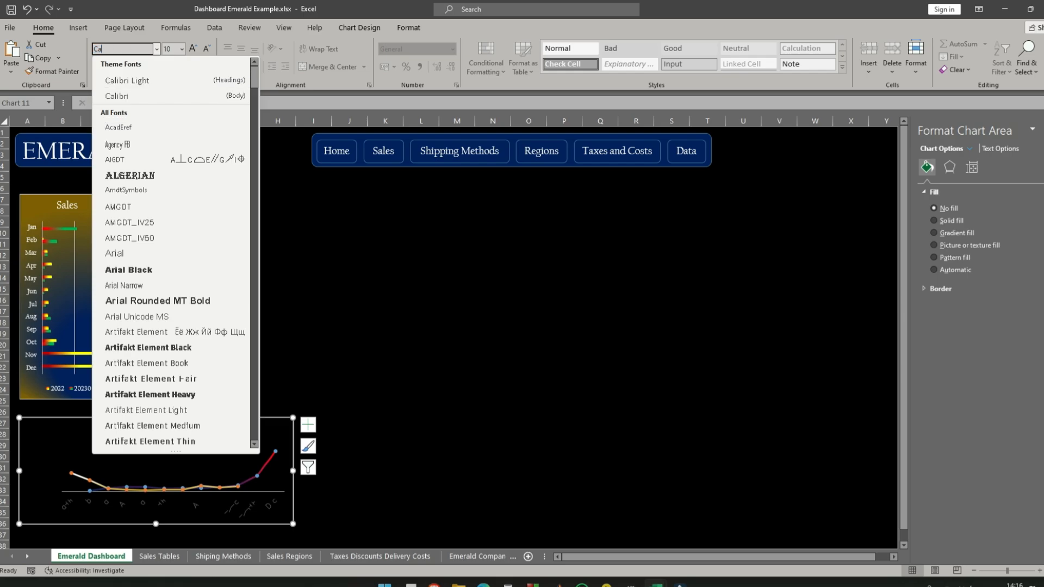
type("rlifornian FB")
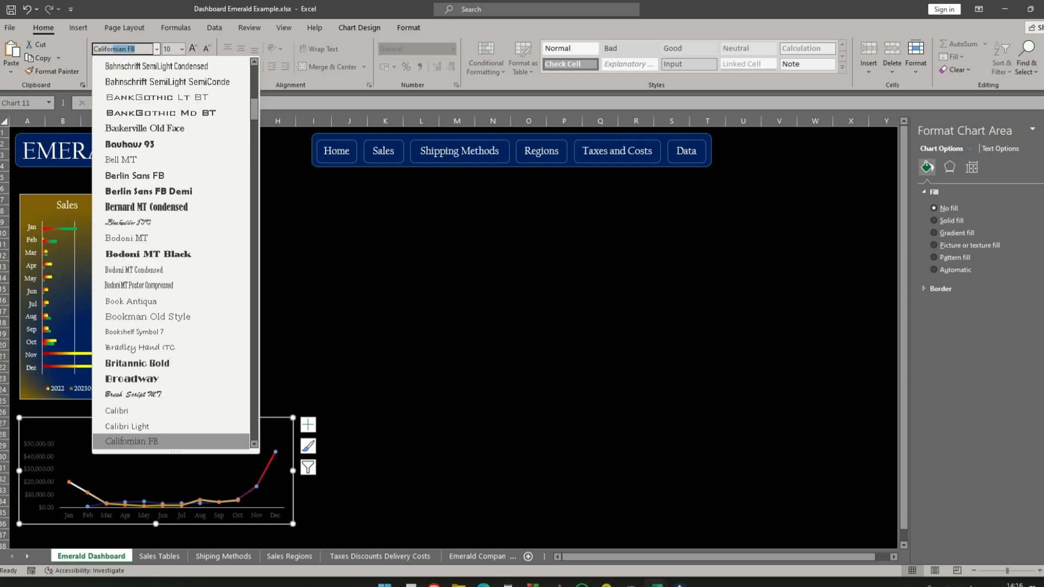
left_click(148, 439)
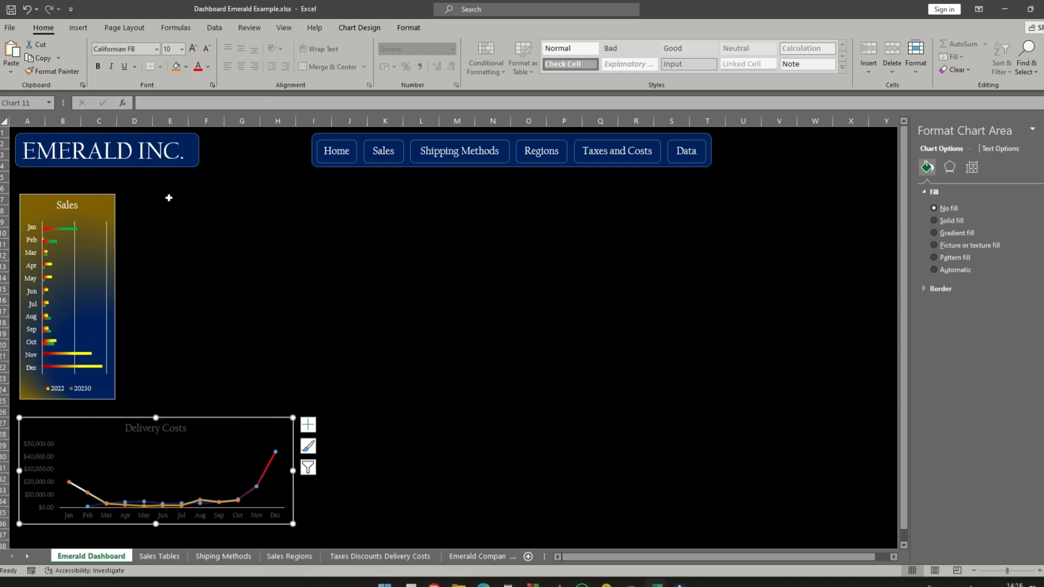
- Make the text of the Delivery Costs chart white
left_click(207, 67)
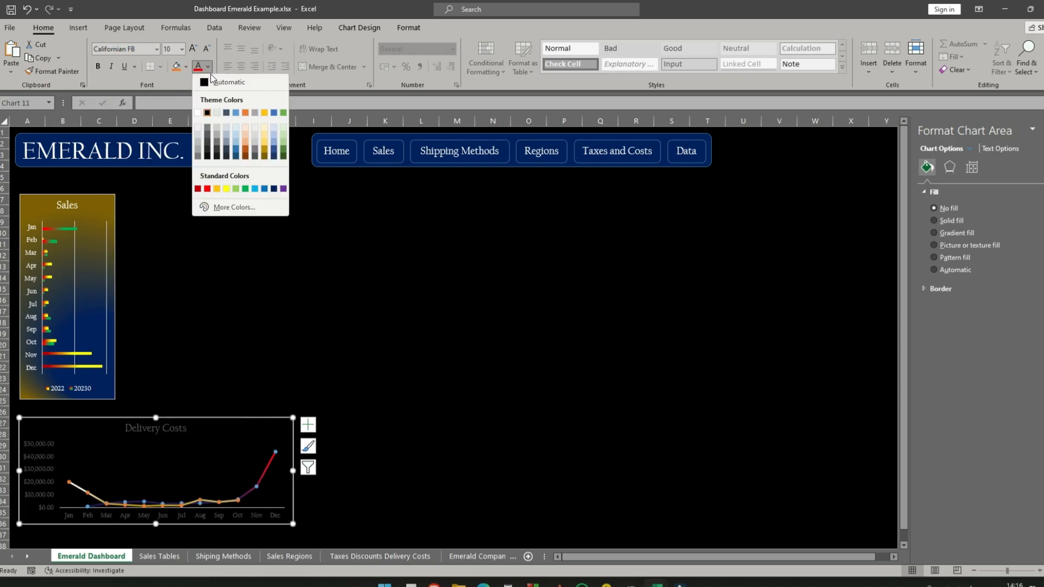
left_click(197, 113)
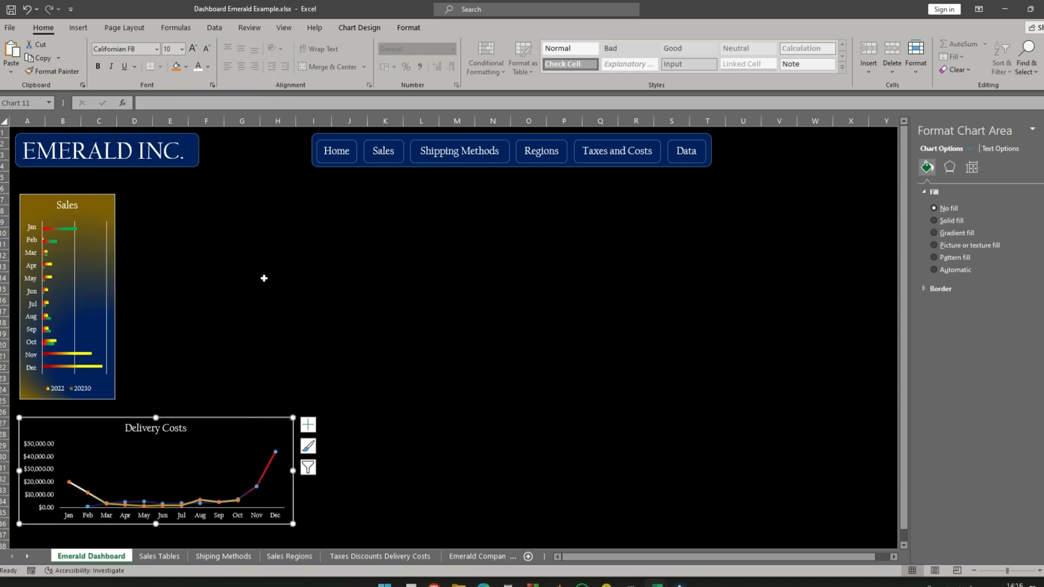
left_click(292, 386)
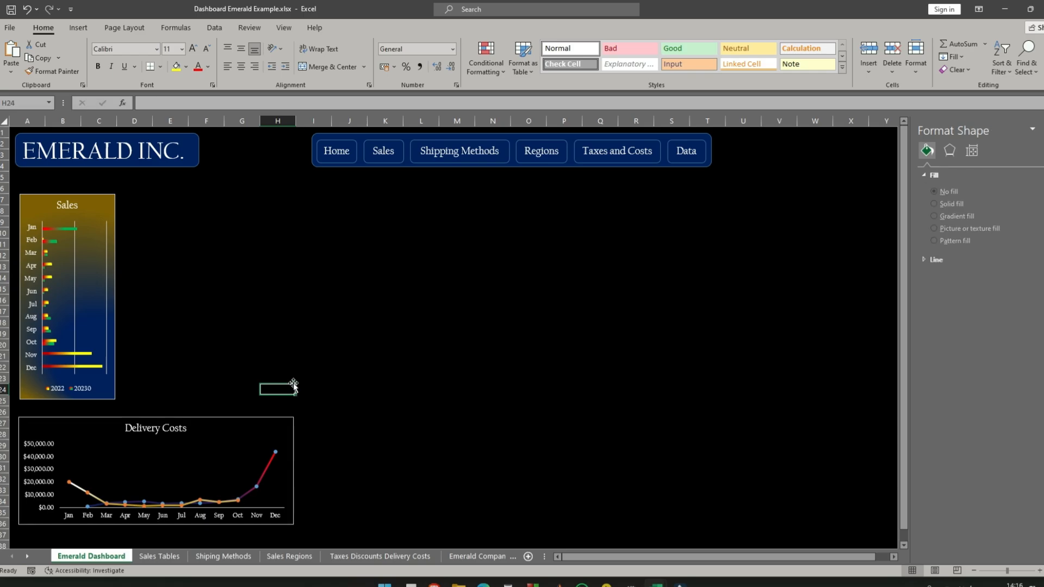
- Select the 2023 series line in the dashboard's Delivery Costs chart
left_click(222, 417)
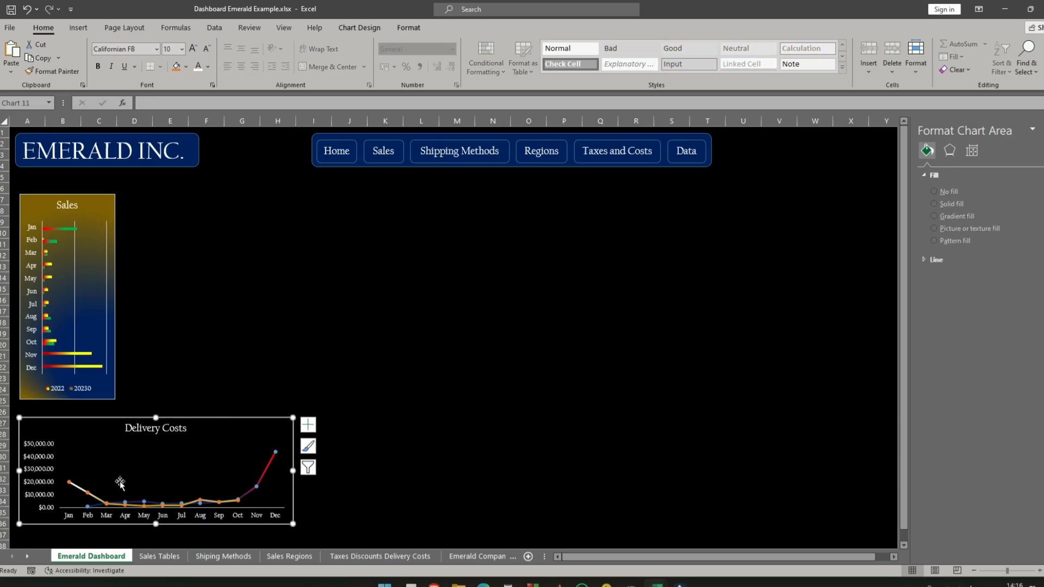
left_click(75, 487)
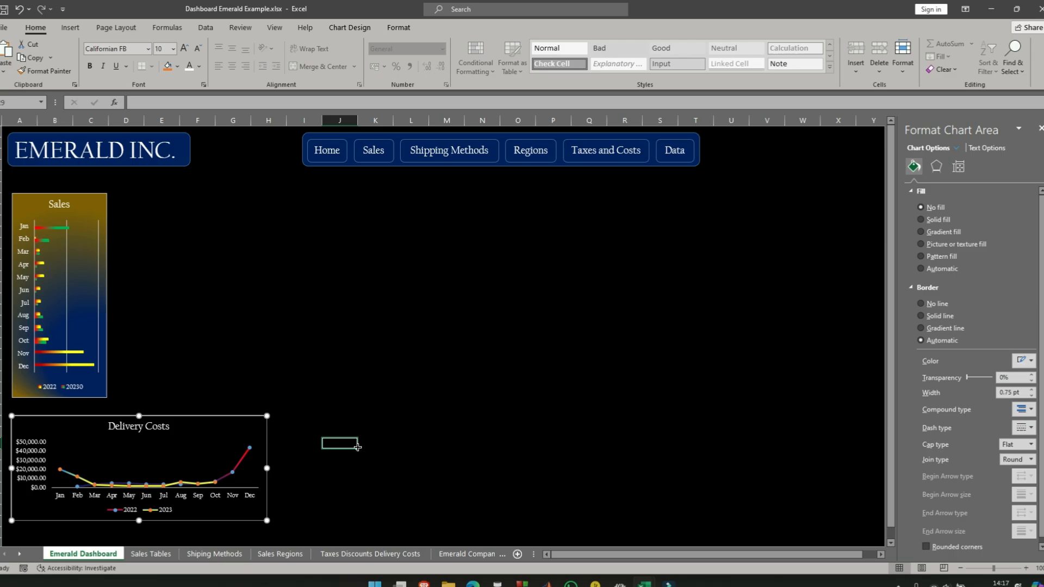
key("Escape")
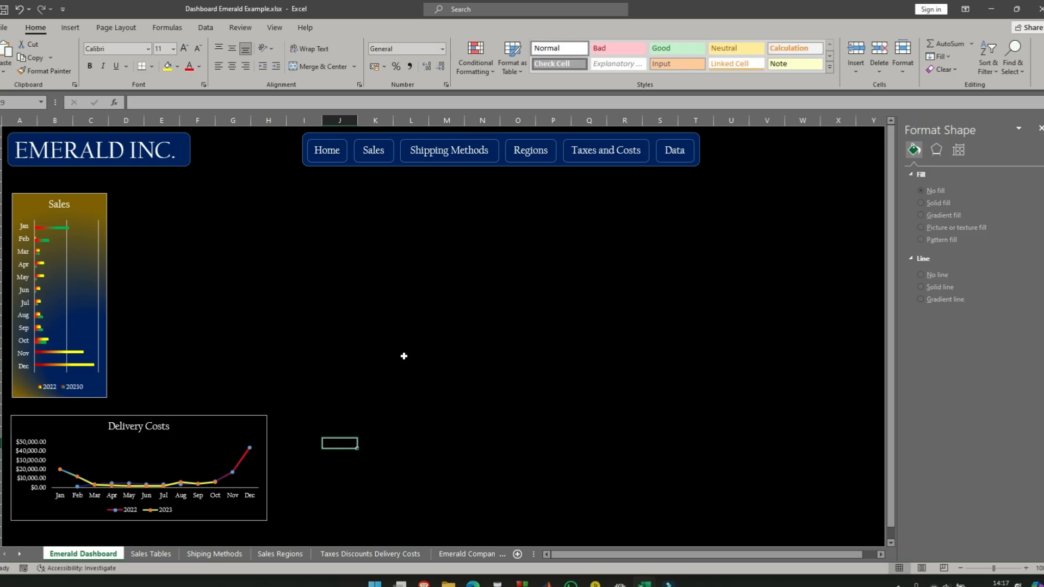
- On the Taxes Discounts Delivery Costs sheet, duplicate the Delivery Costs chart and place the copy below the Sum of Taxes pivot table
left_click(578, 148)
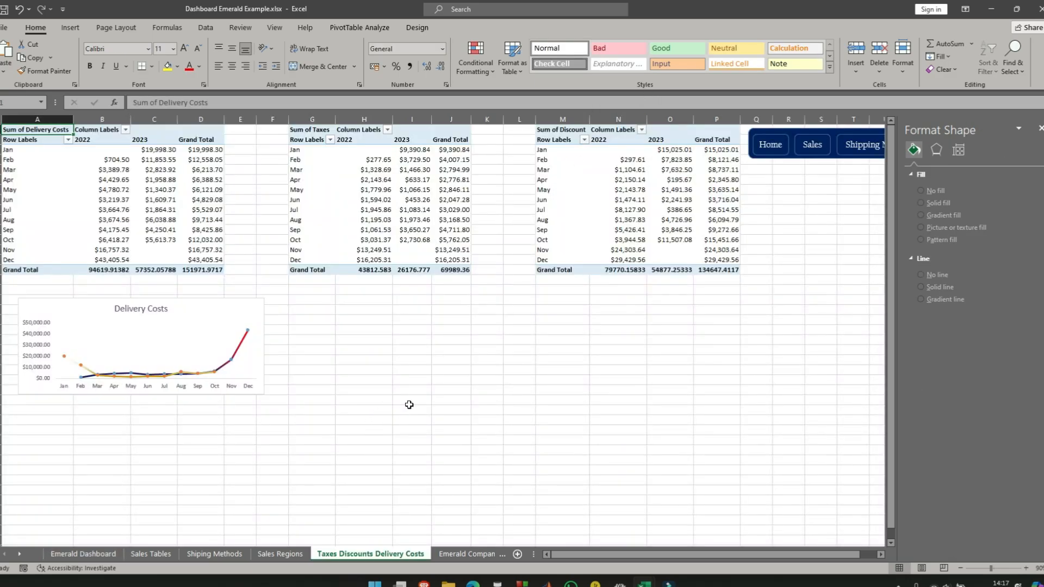
left_click(27, 309)
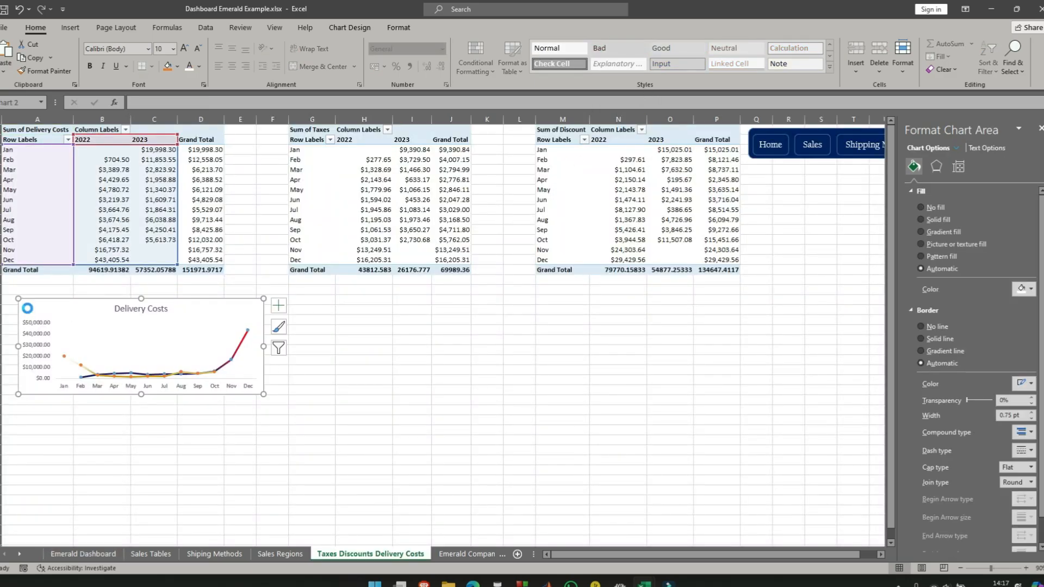
key("ctrl+c")
left_click(484, 369)
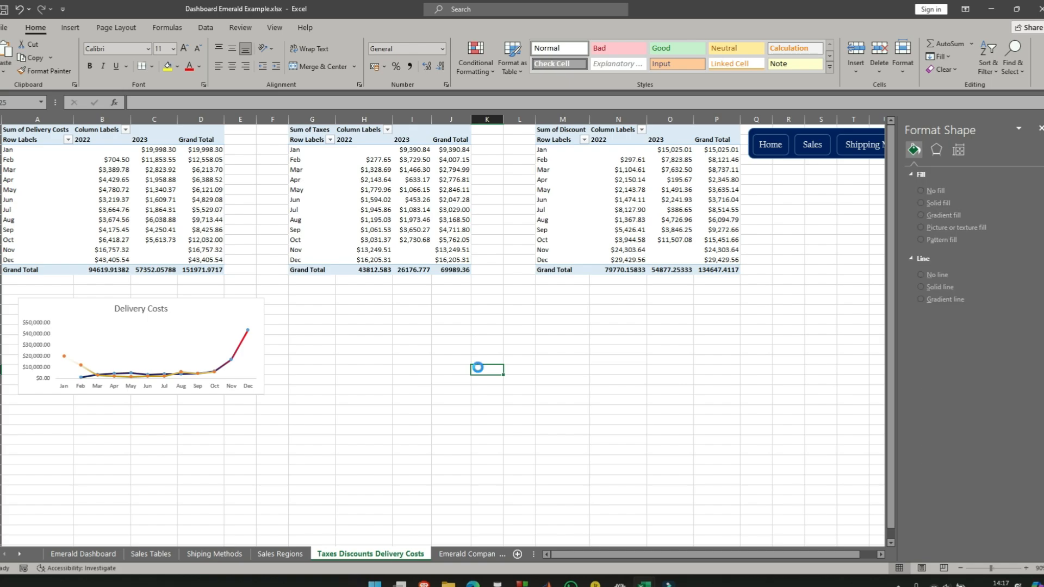
key("ctrl+v")
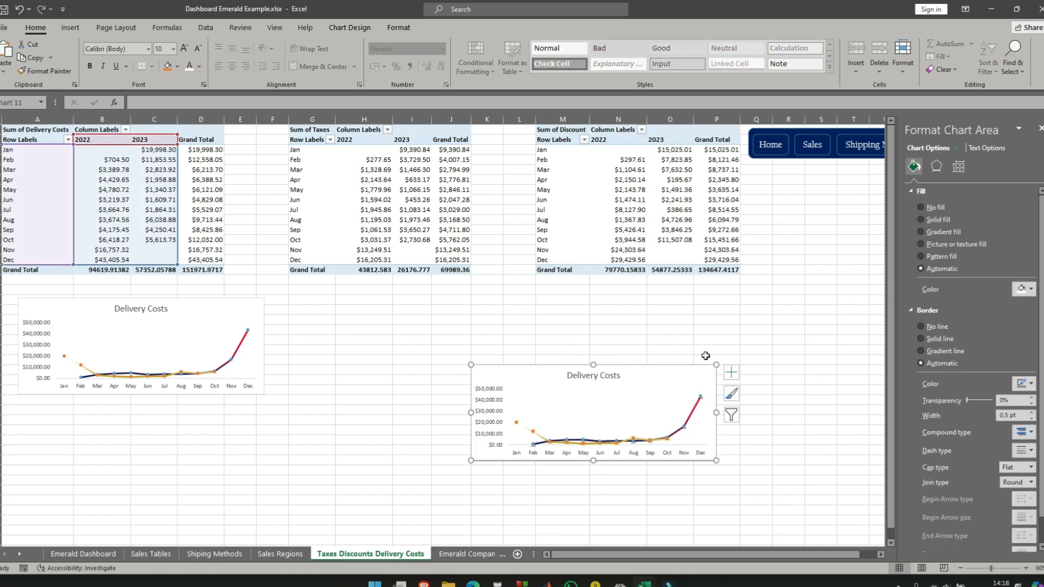
left_click_drag(523, 375, 347, 321)
left_click(717, 329)
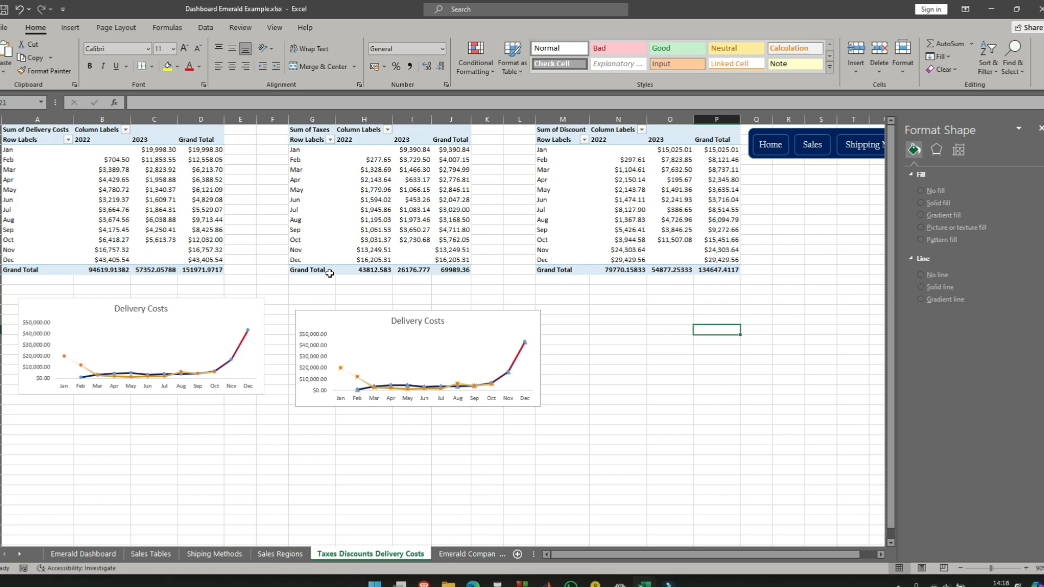
scroll(576, 229, "down", 3)
scroll(566, 284, "up", 3)
key("ctrl+v")
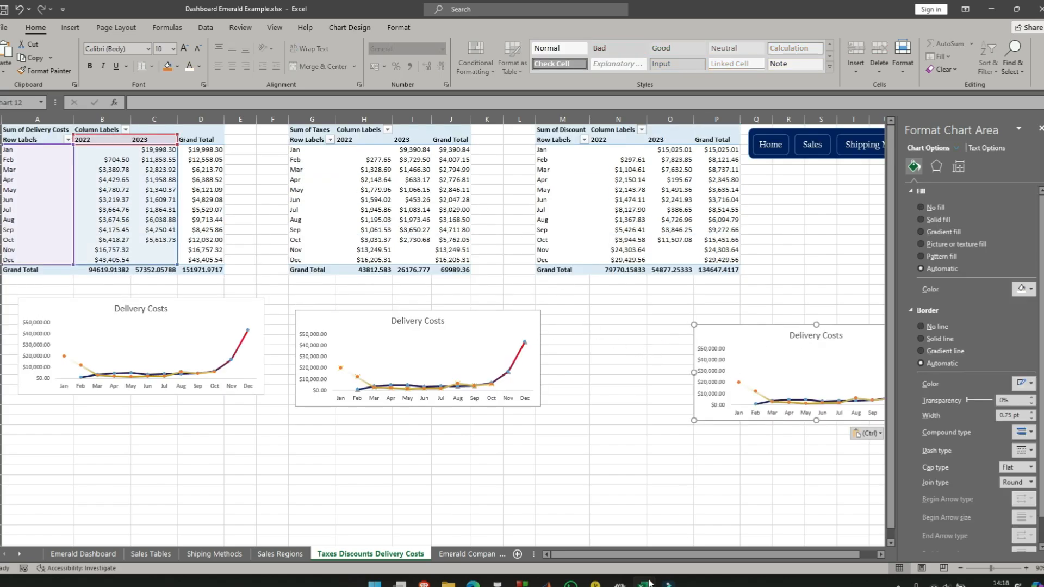
scroll(636, 553, "right", 1)
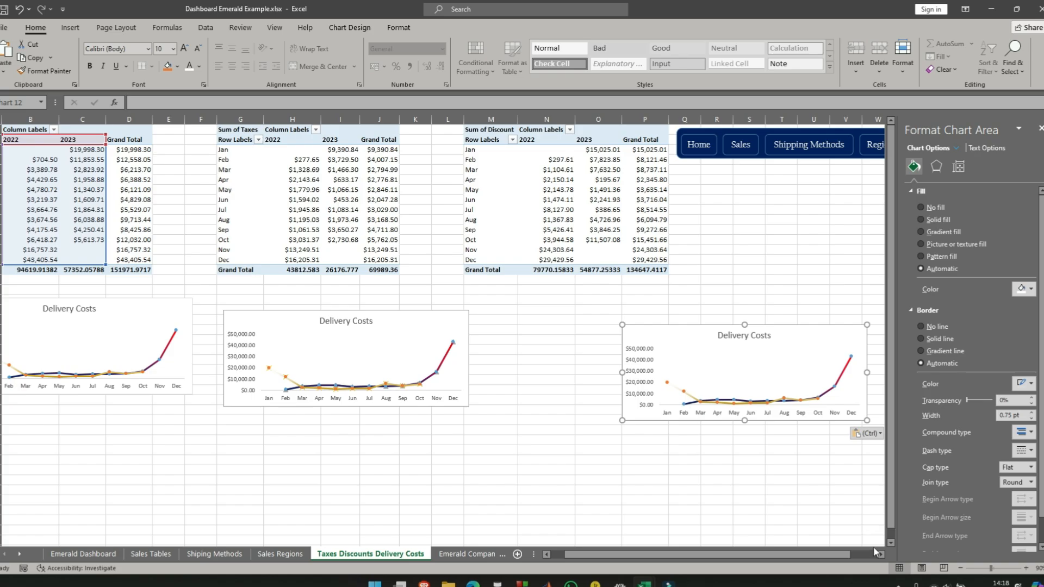
scroll(881, 557, "right", 9)
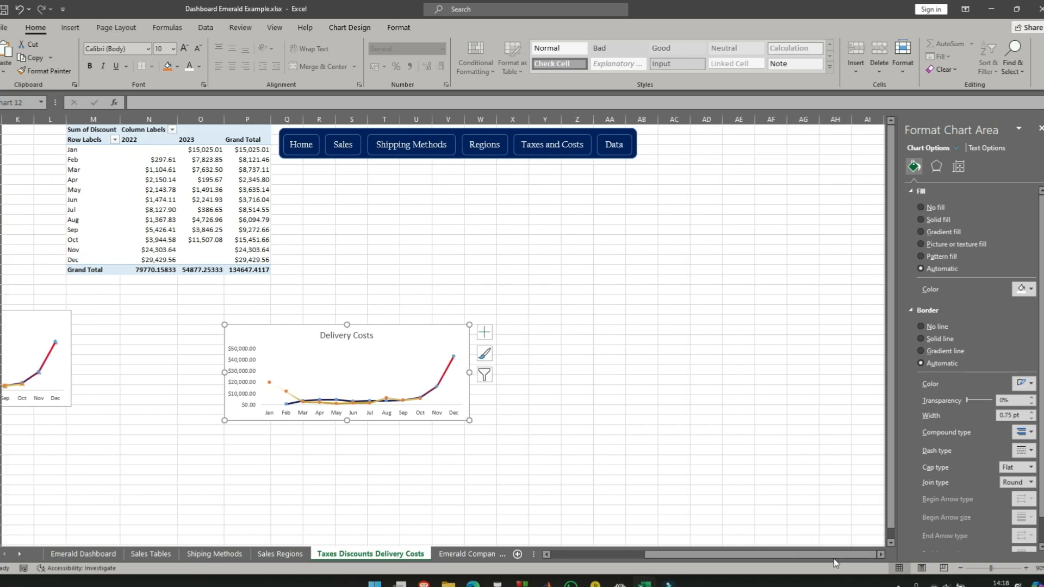
left_click_drag(799, 557, 658, 557)
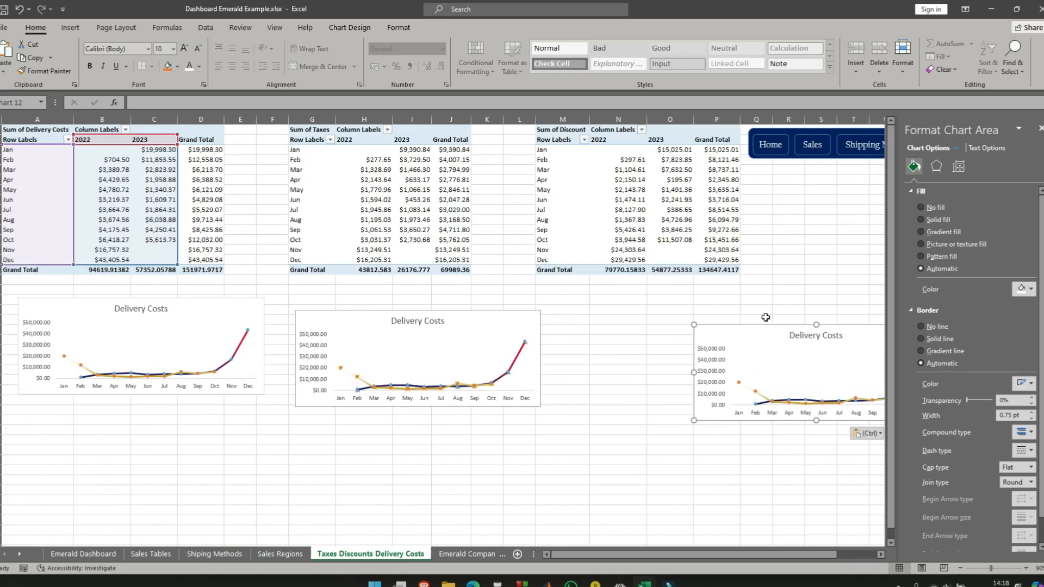
key("Delete")
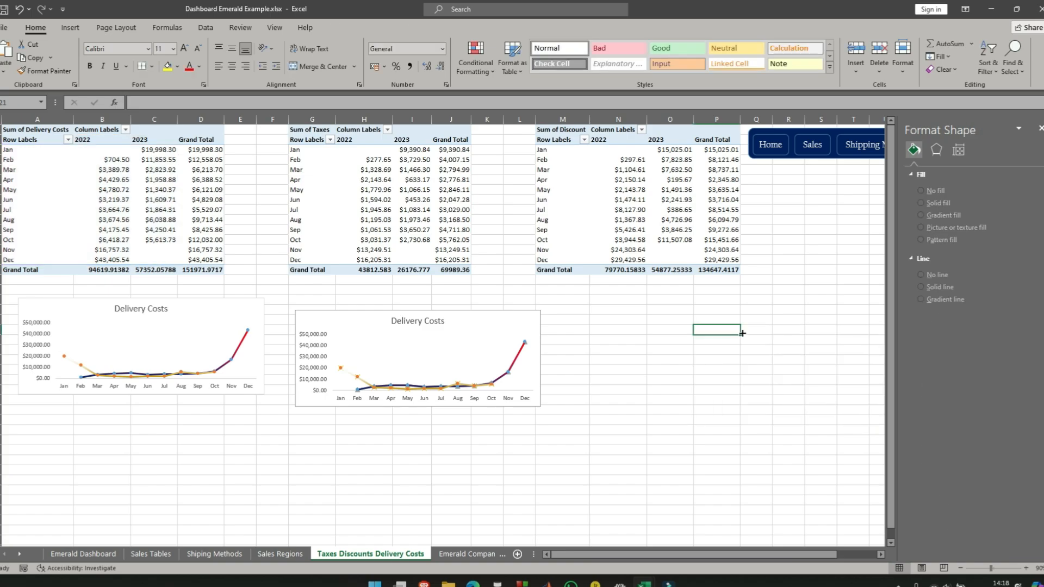
- Paste another copy of the Delivery Costs chart and place it below the Sum of Discount pivot table
key("ctrl+v")
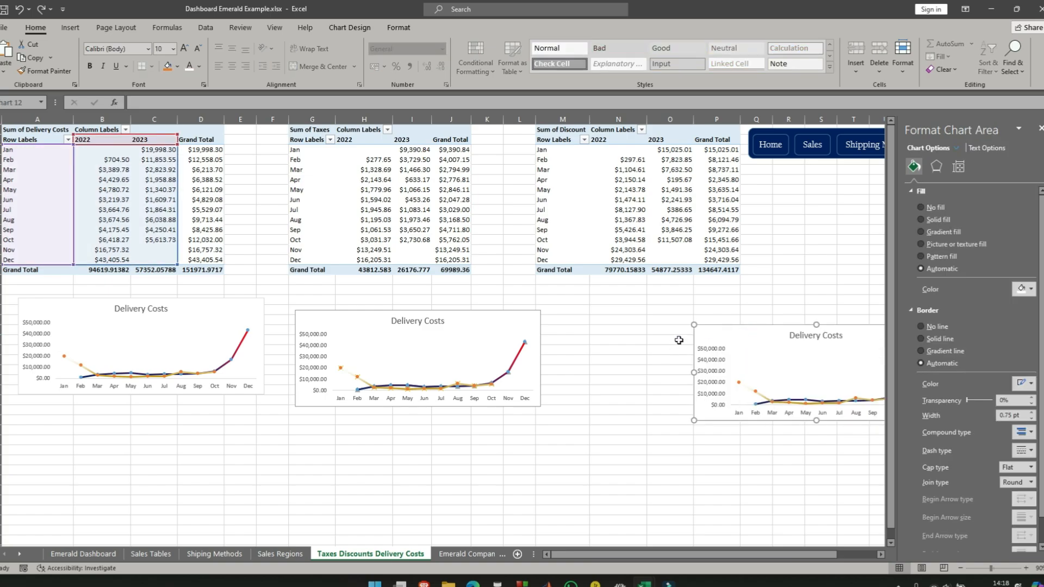
left_click_drag(736, 340, 601, 328)
- Open the data source selection for the chart below the Sum of Taxes table, keeping that pivot table uncovered
left_click(447, 324)
right_click(508, 326)
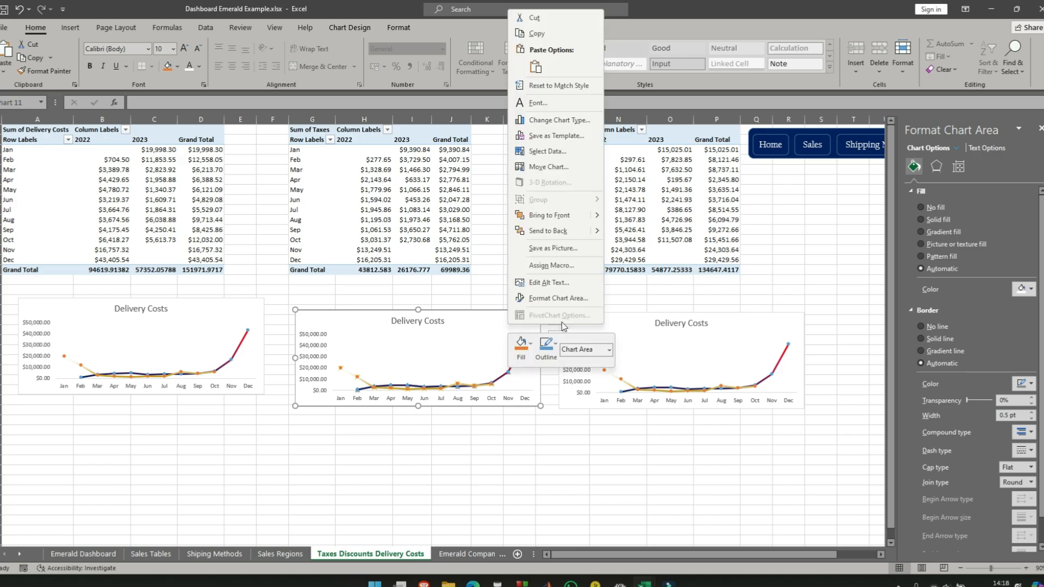
left_click(558, 155)
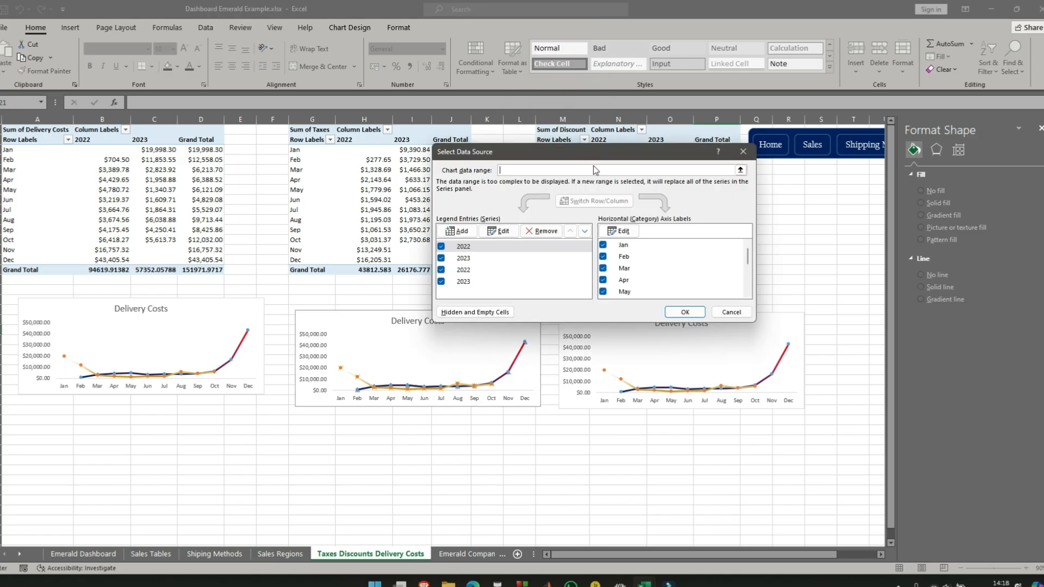
left_click_drag(598, 157, 646, 233)
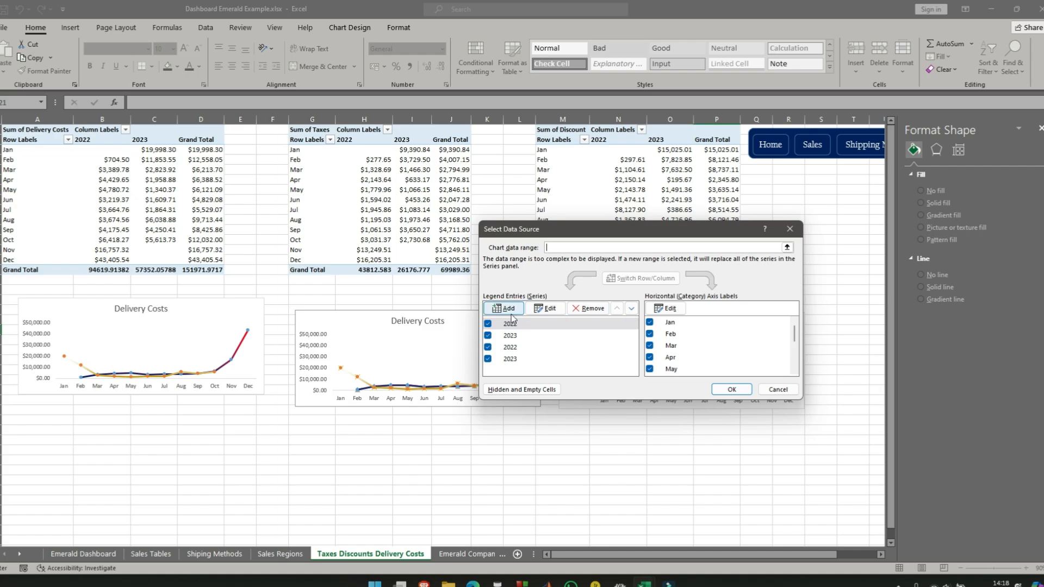
- Repoint the chart's first 2022 series to the taxes table, with H2 as the name and H3:H14 as the values
left_click(550, 311)
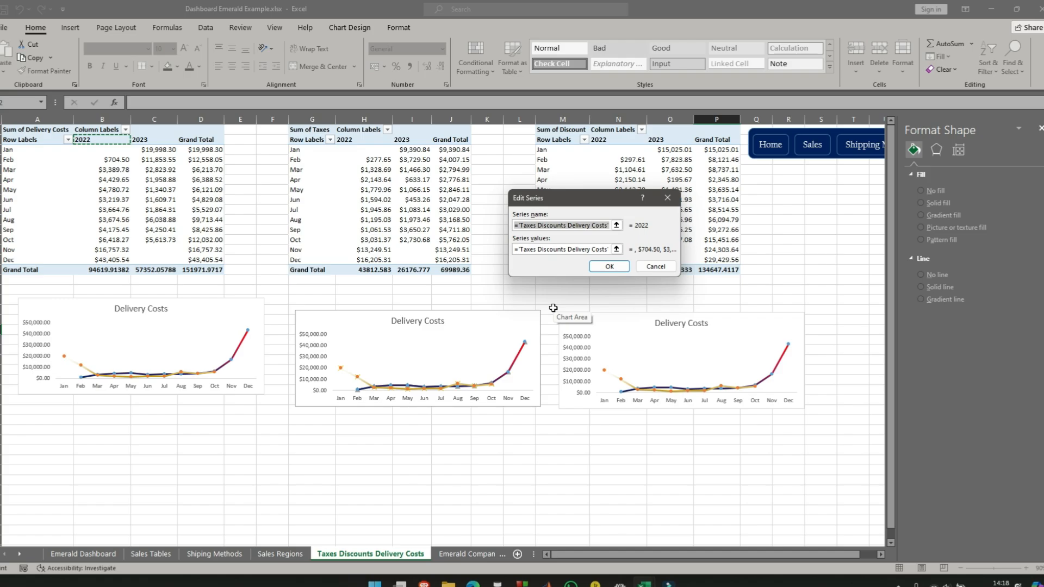
key("BackSpace")
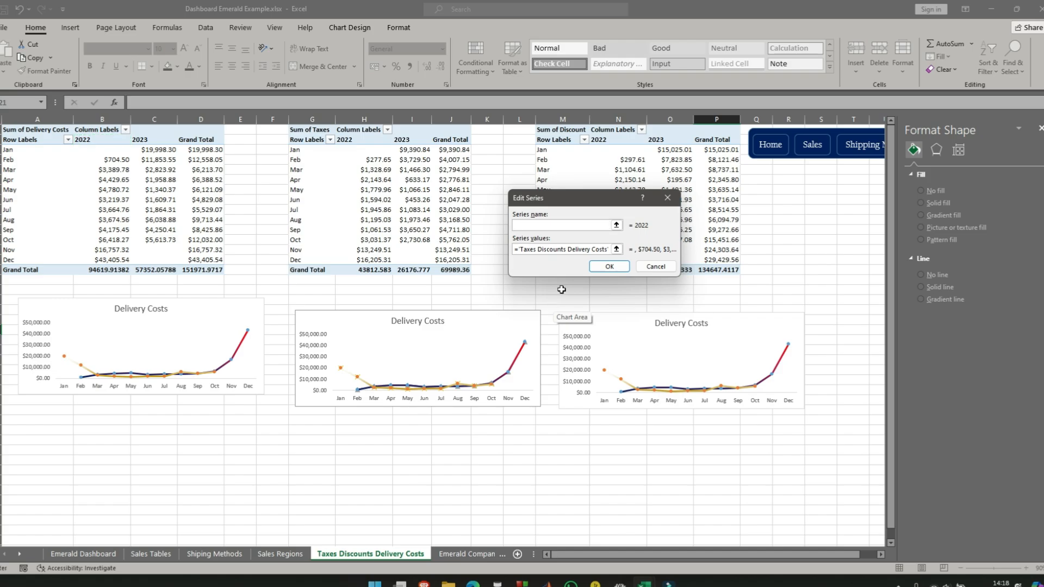
left_click(368, 142)
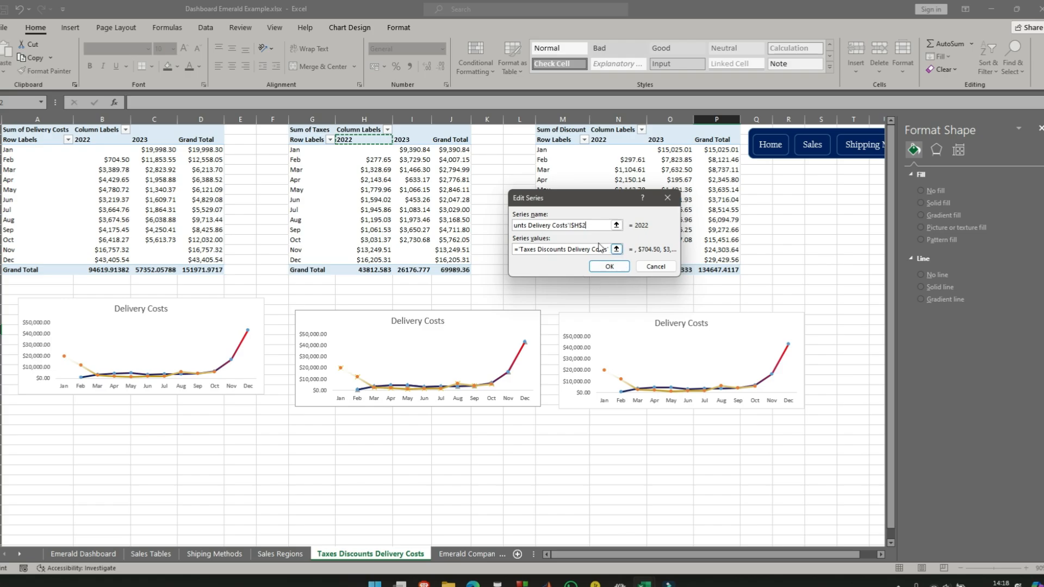
left_click(559, 248)
key("BackSpace")
key("BackSpace")
key("BackSpace")
key("BackSpace")
key("BackSpace")
key("BackSpace")
key("BackSpace")
key("BackSpace")
key("BackSpace")
key("BackSpace")
key("BackSpace")
key("BackSpace")
key("BackSpace")
key("BackSpace")
key("Delete")
key("Delete")
key("Delete")
key("Delete")
key("Delete")
key("Delete")
key("Delete")
key("Delete")
key("Delete")
key("Delete")
key("Delete")
key("Delete")
key("Delete")
key("Delete")
key("Delete")
key("Delete")
key("Delete")
key("Delete")
key("Delete")
key("Delete")
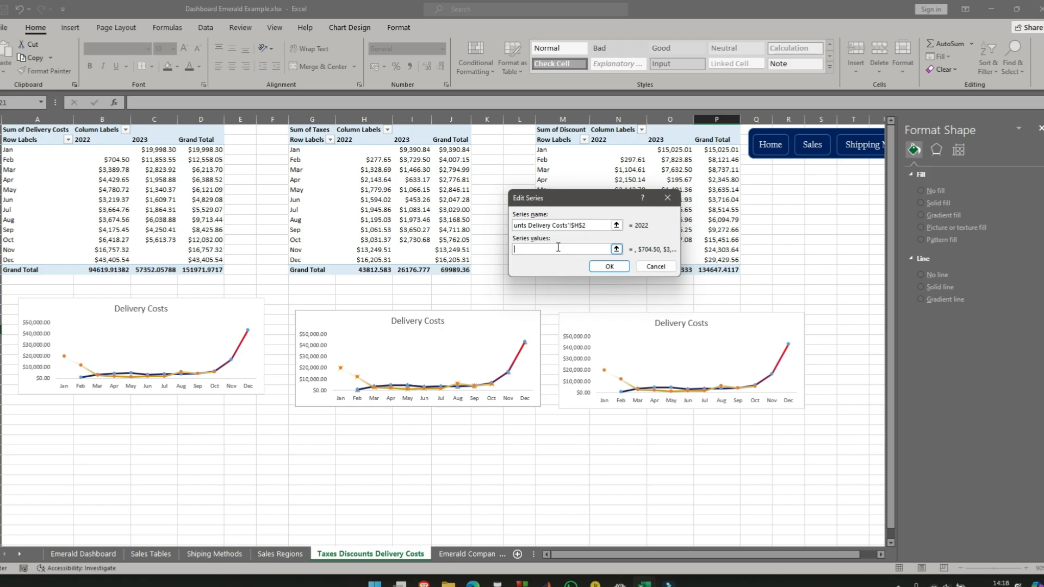
left_click(376, 154)
left_click_drag(376, 154, 378, 261)
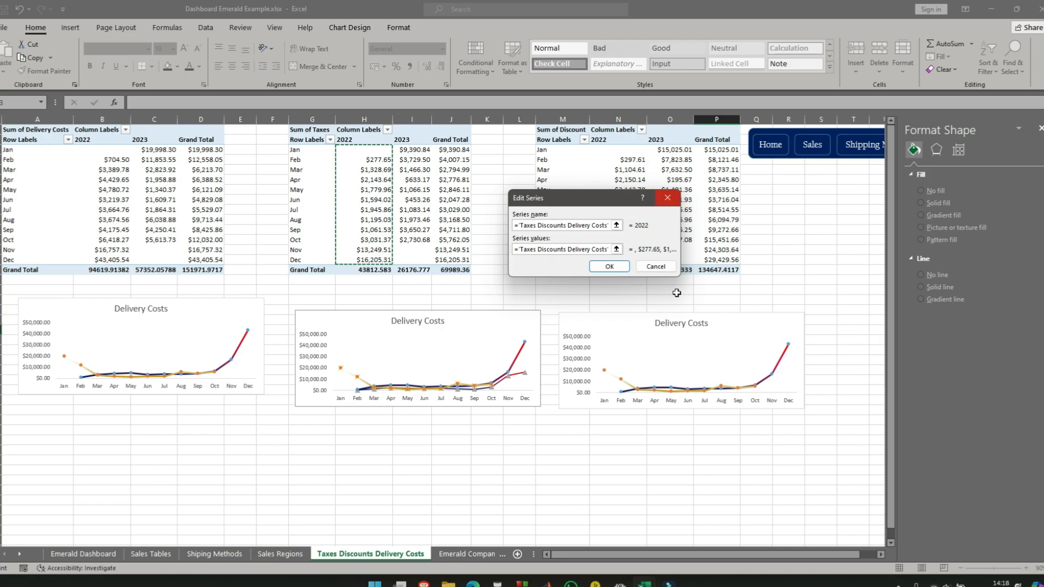
left_click(618, 269)
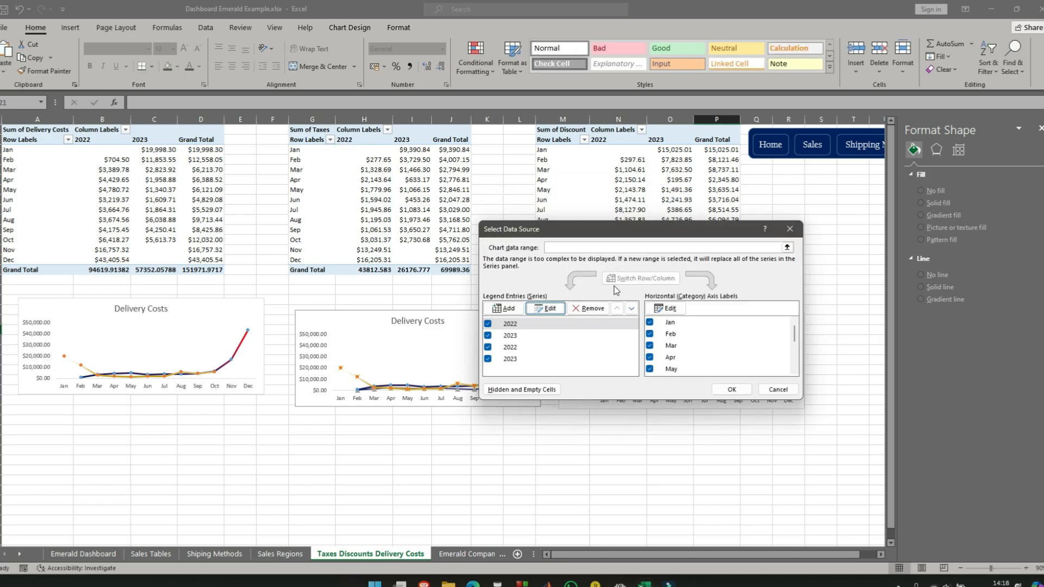
- Remove all existing 2022 and 2023 series from the chart's data source
left_click(589, 308)
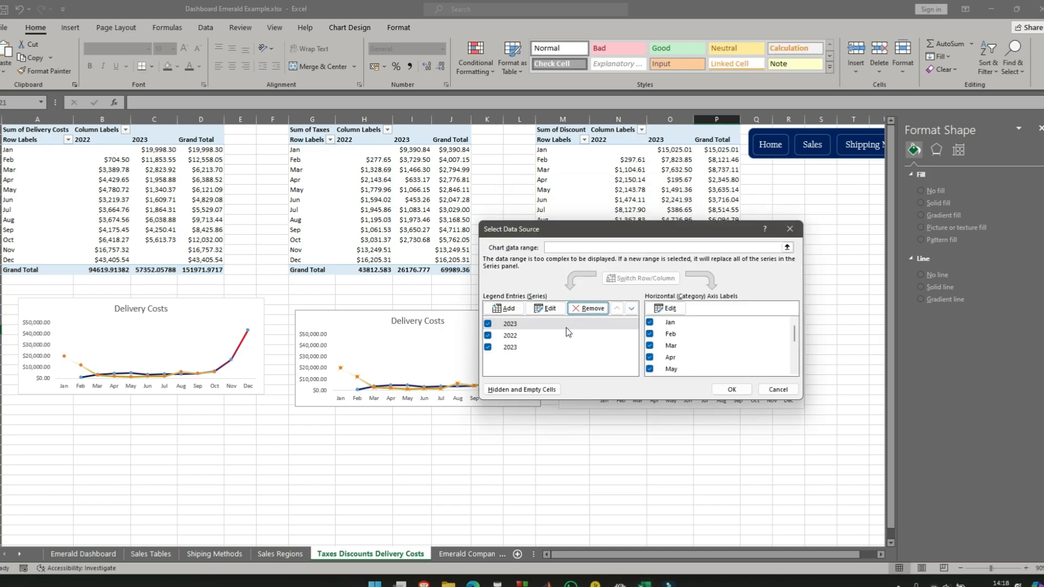
left_click(588, 307)
left_click(588, 308)
left_click(588, 309)
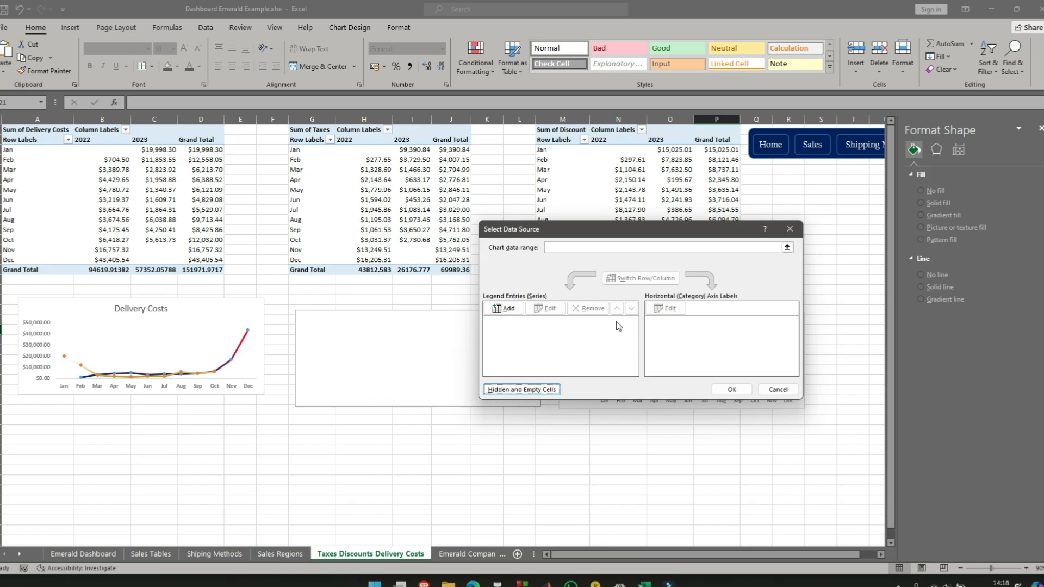
- Add a data series named from H2 with the 2022 taxes in H3:H14 as its values
left_click(504, 308)
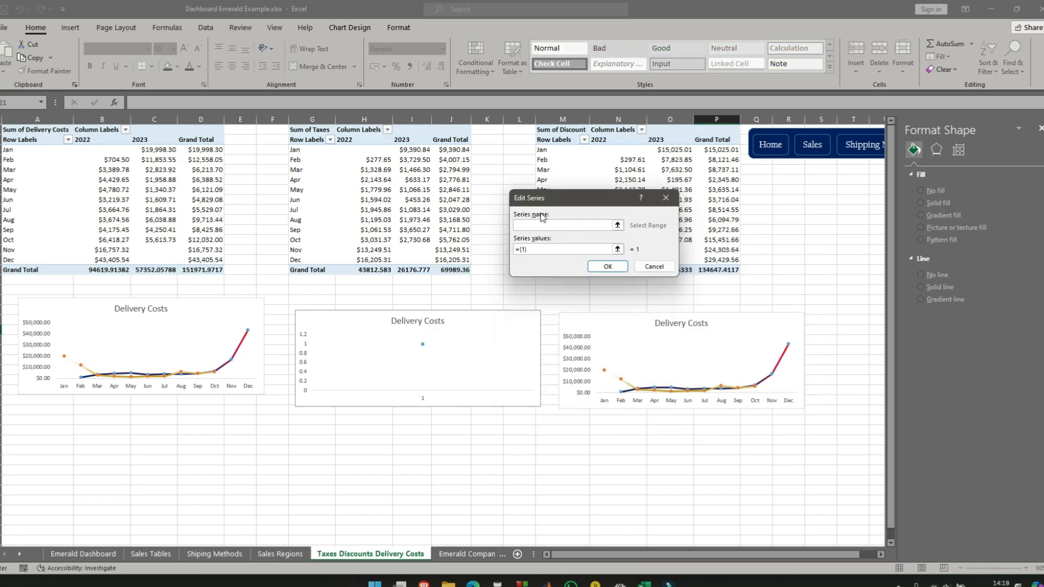
left_click(376, 140)
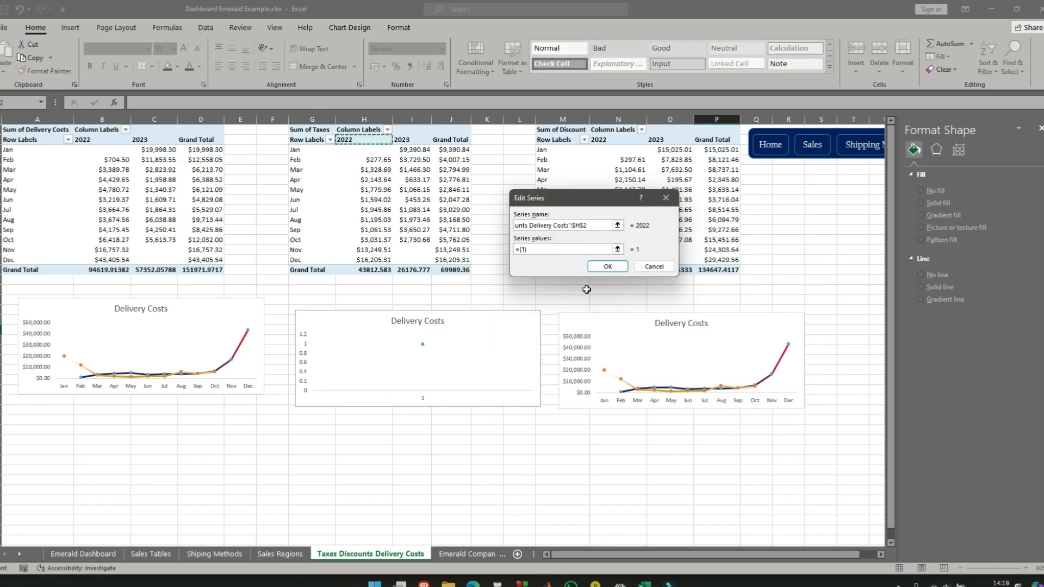
left_click(540, 248)
left_click_drag(375, 150, 384, 259)
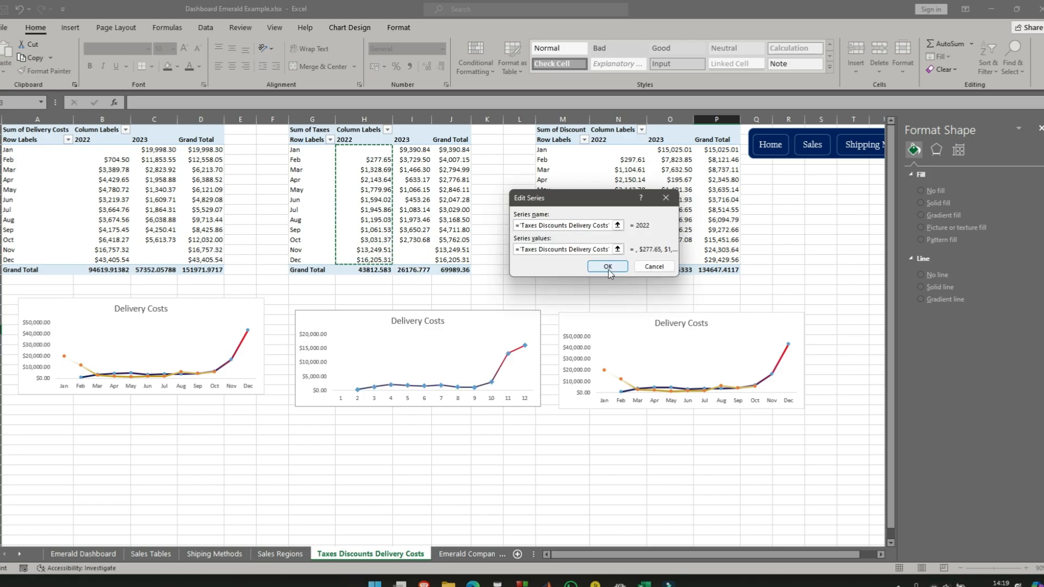
left_click(608, 267)
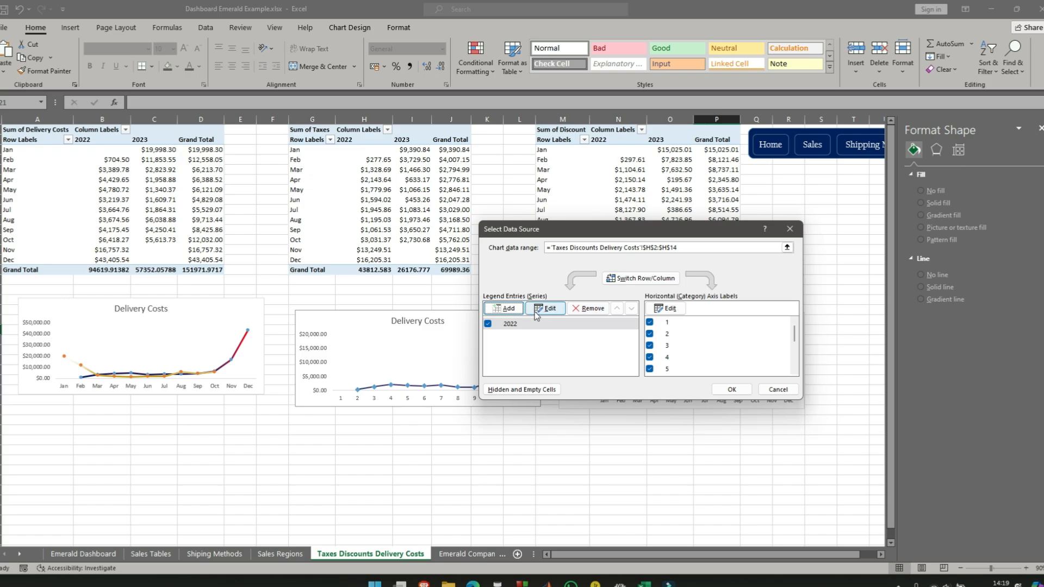
- Add a second data series named from I2 with the 2023 taxes in I3:I14 as its values
left_click(505, 309)
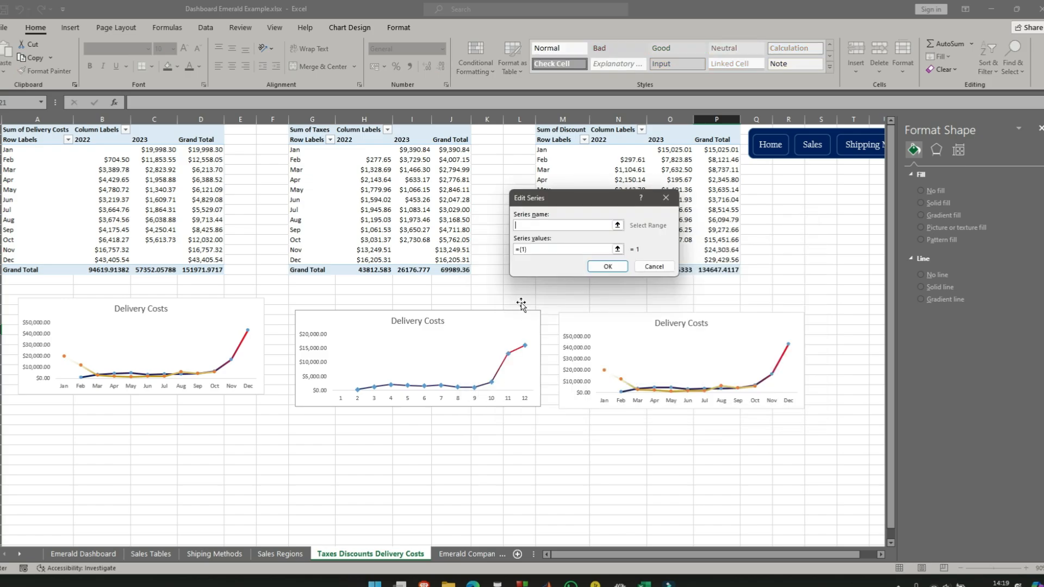
left_click(407, 141)
left_click(558, 251)
key("BackSpace")
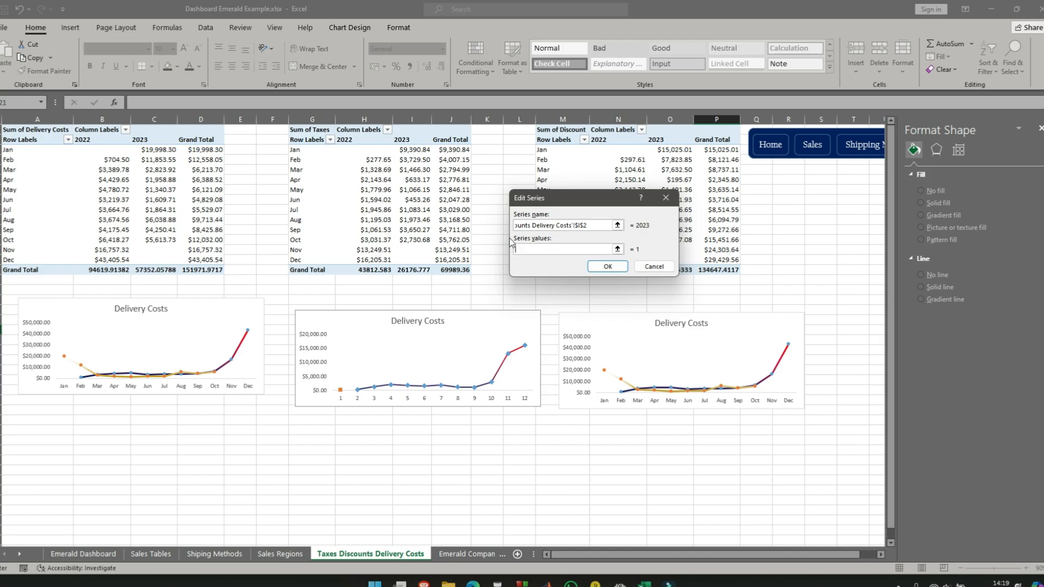
left_click_drag(412, 149, 410, 260)
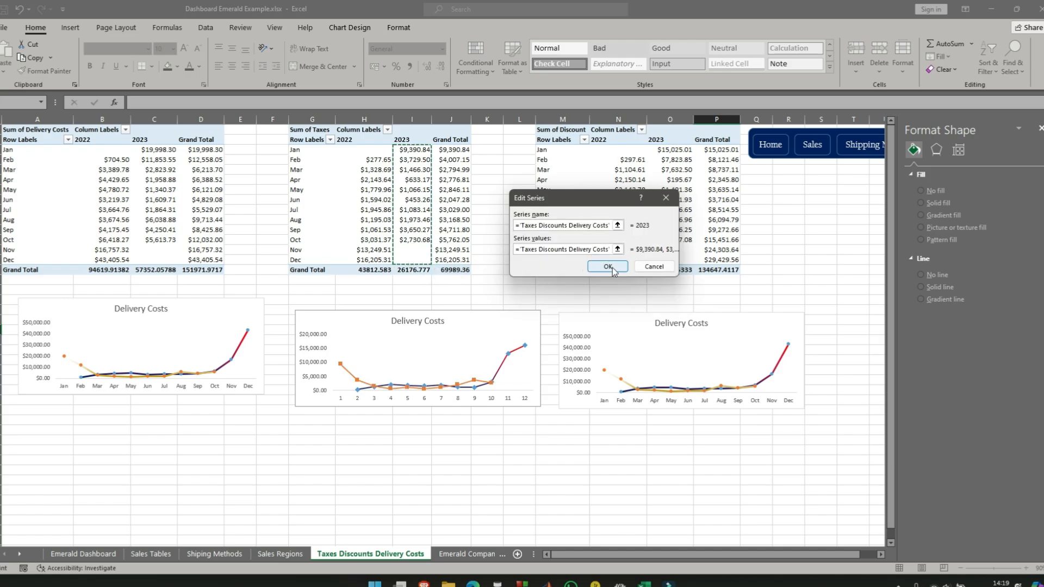
left_click(613, 271)
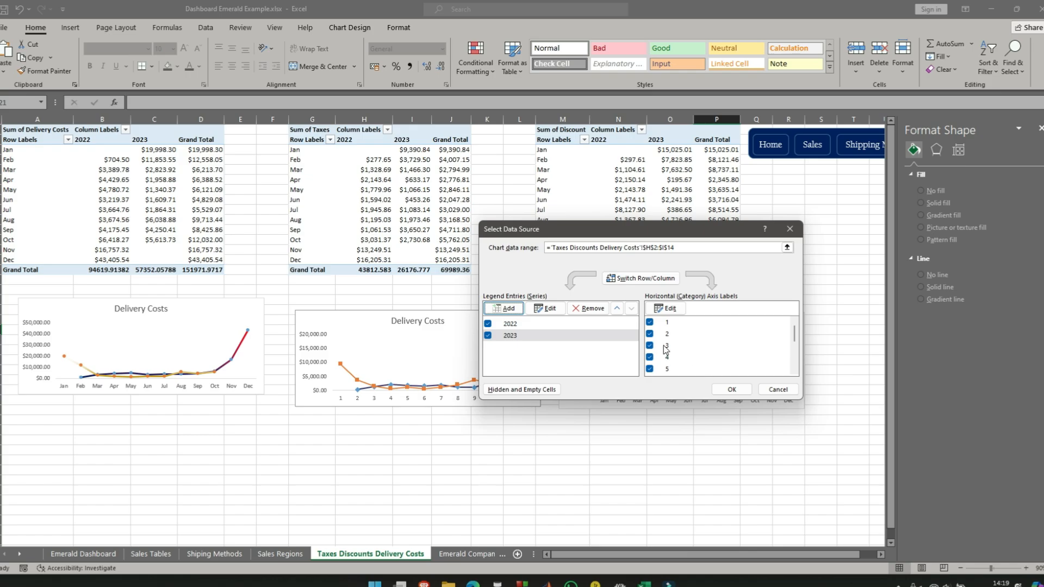
- Set the chart's horizontal axis labels to the months in G3:G14 and apply the new data source
left_click(668, 309)
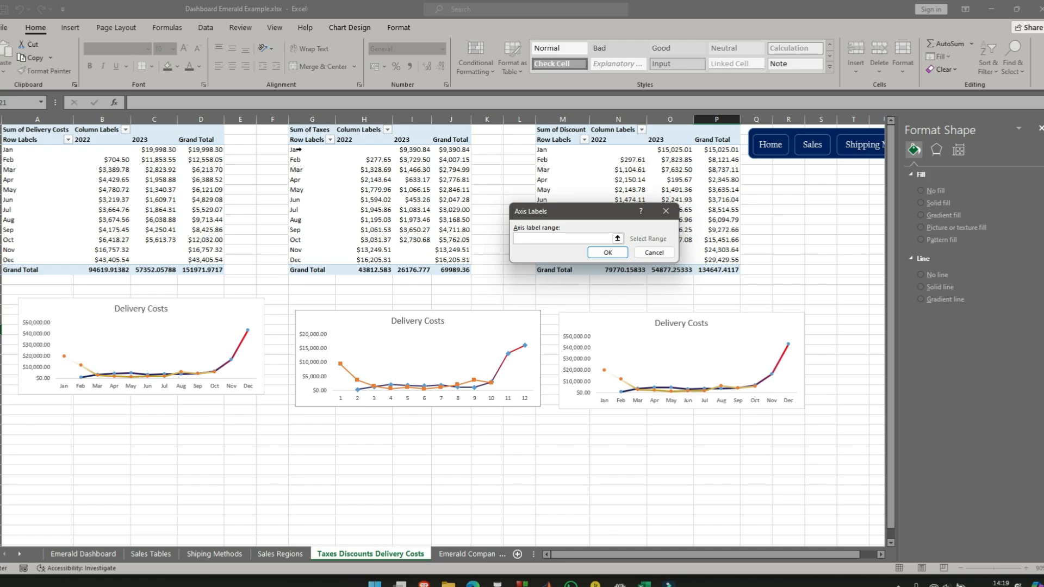
left_click_drag(302, 148, 302, 260)
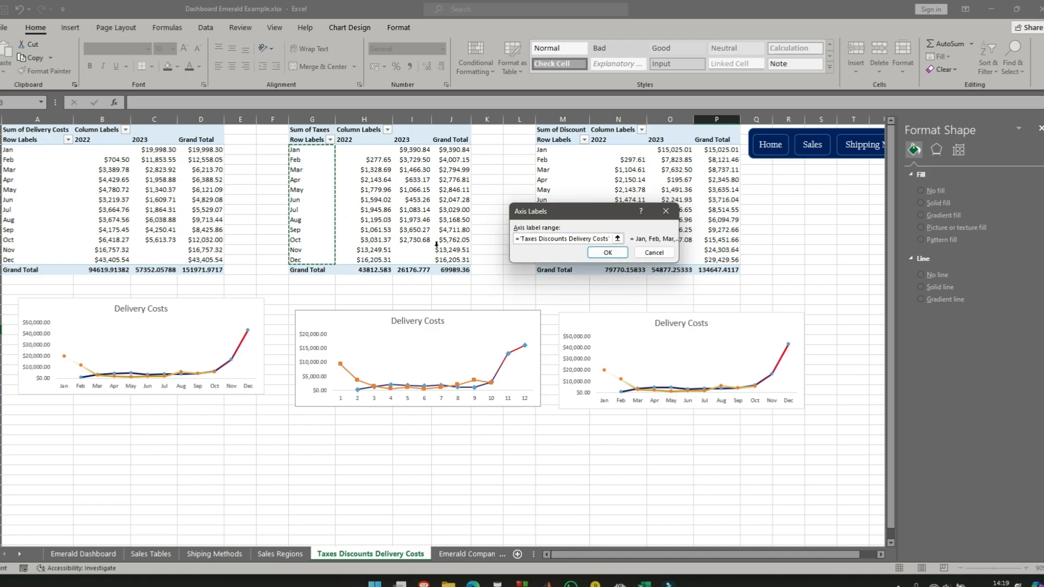
left_click(608, 253)
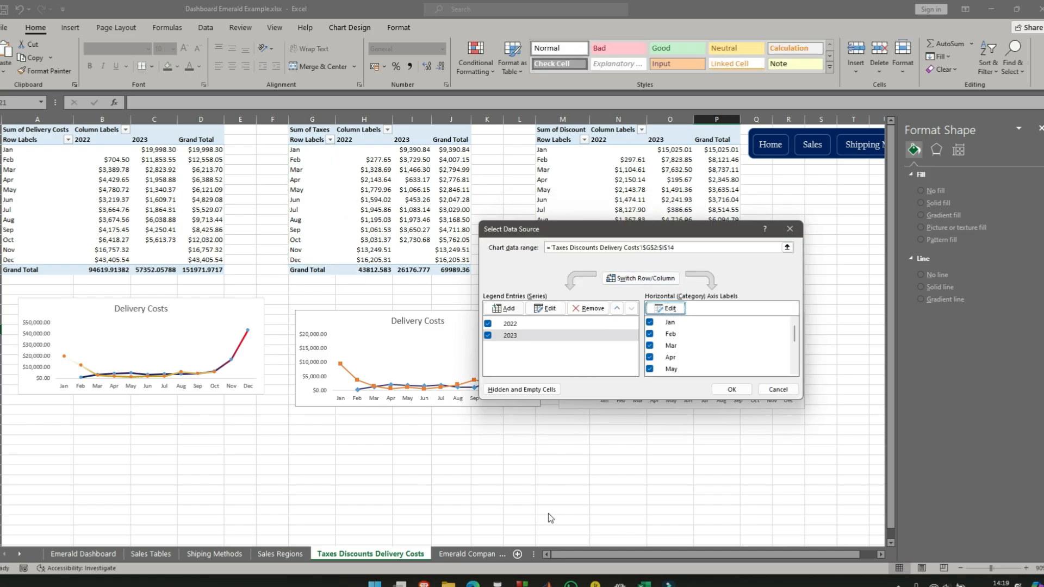
left_click(732, 389)
left_click(513, 490)
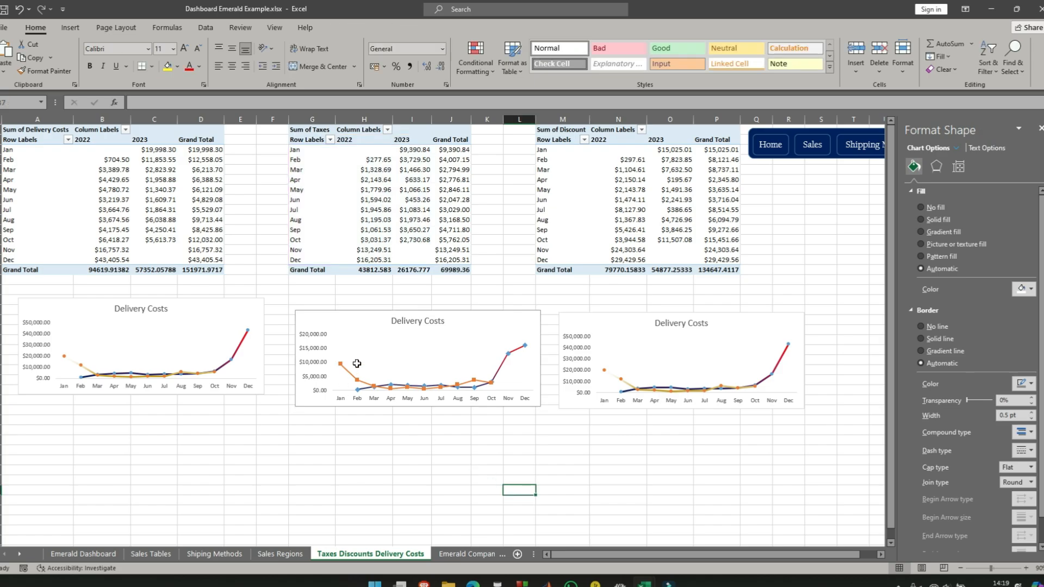
- Format the 2023 series in the middle chart with a solid green line
left_click(342, 370)
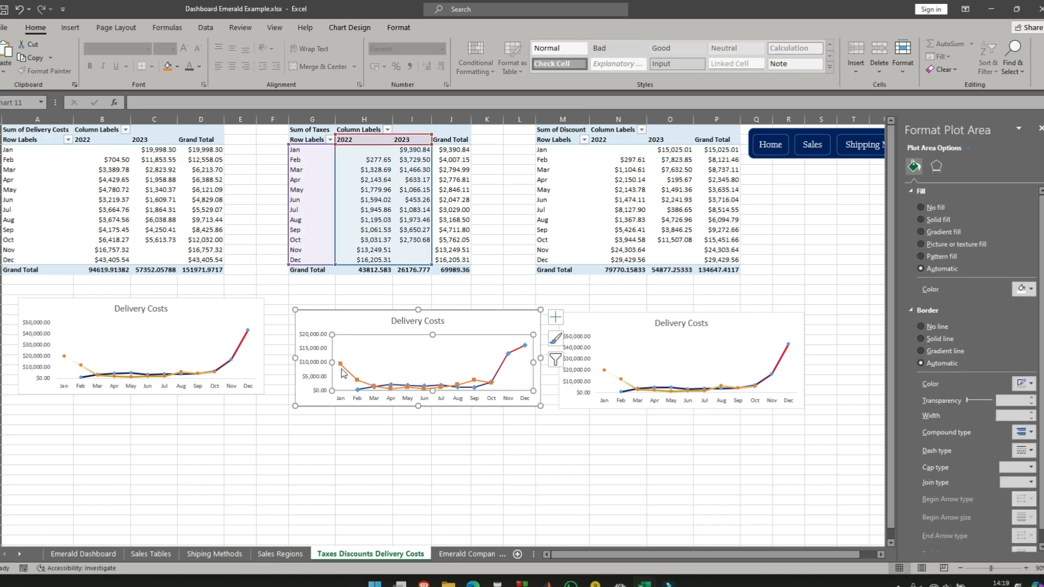
left_click(354, 438)
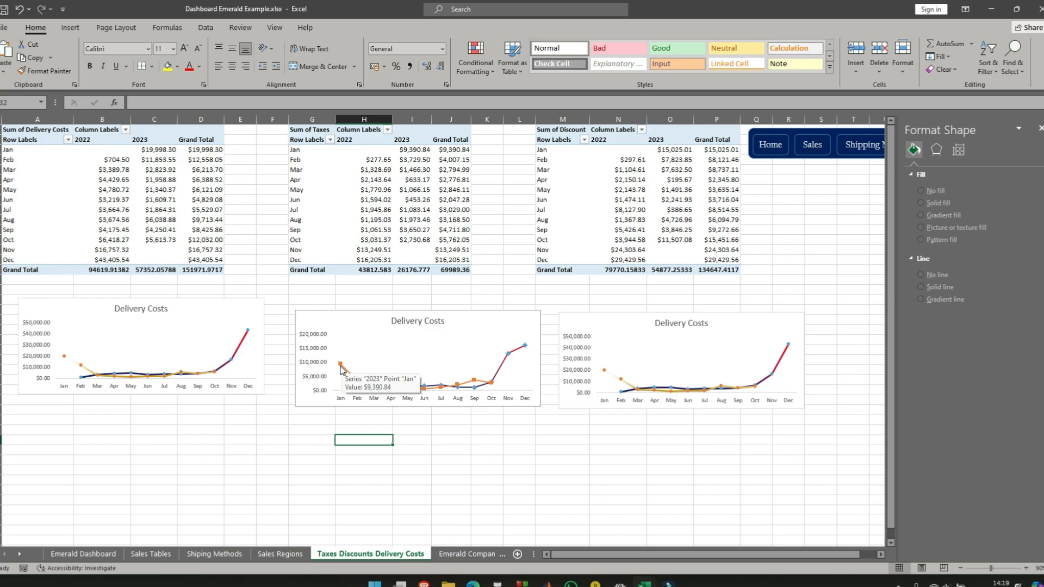
left_click(341, 370)
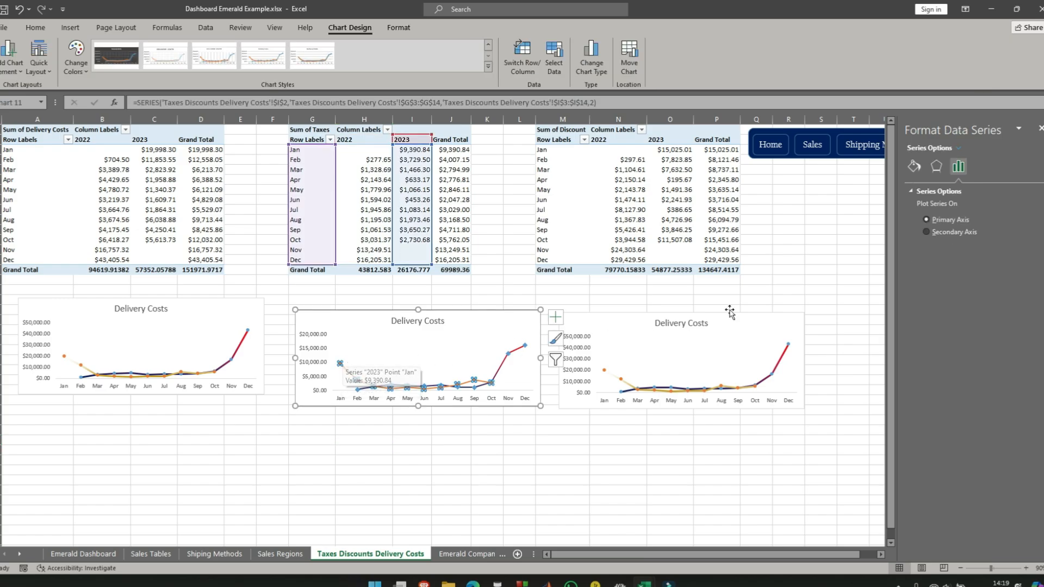
left_click(914, 165)
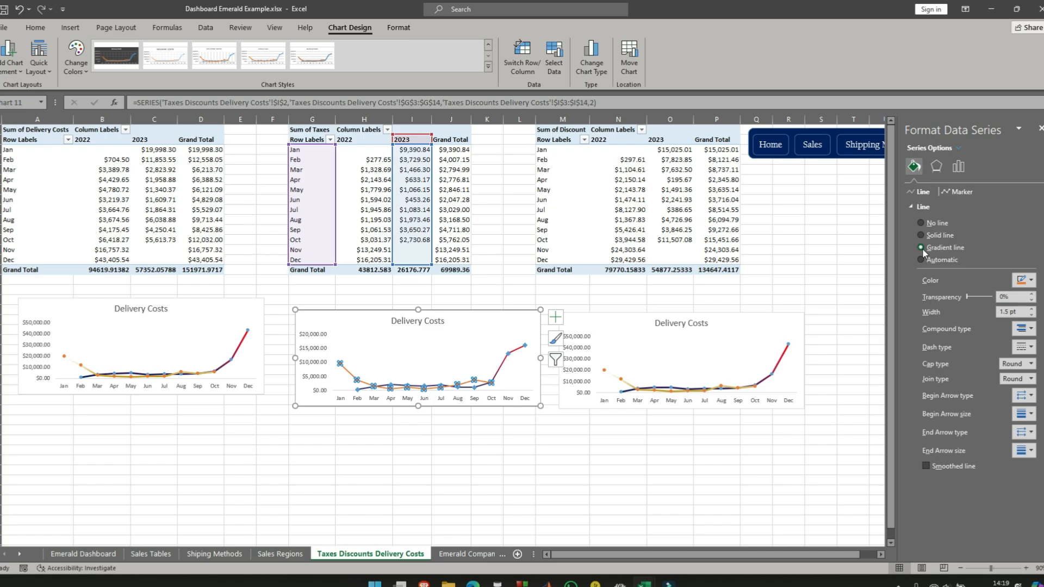
left_click(921, 248)
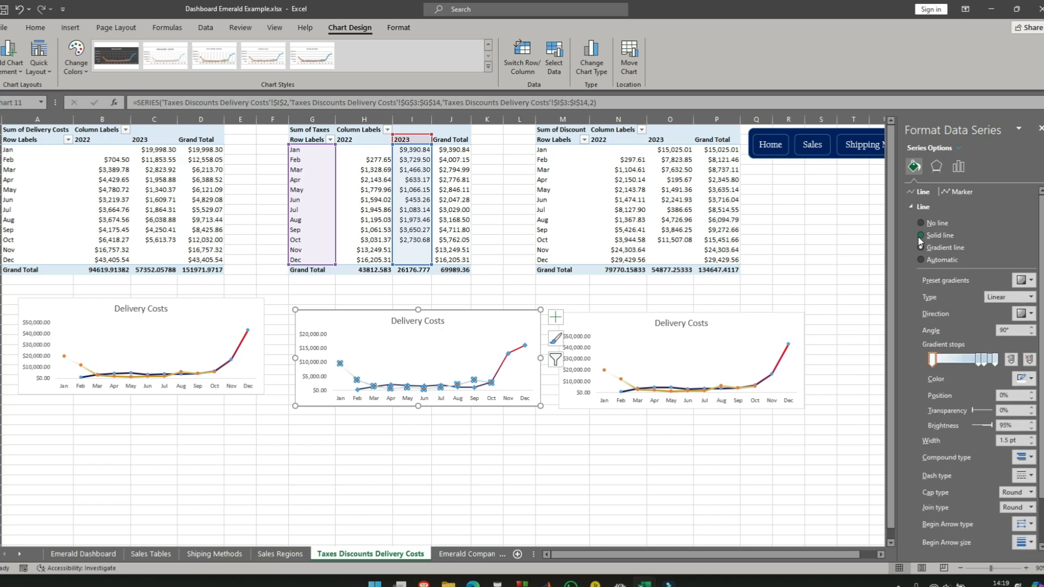
left_click(920, 236)
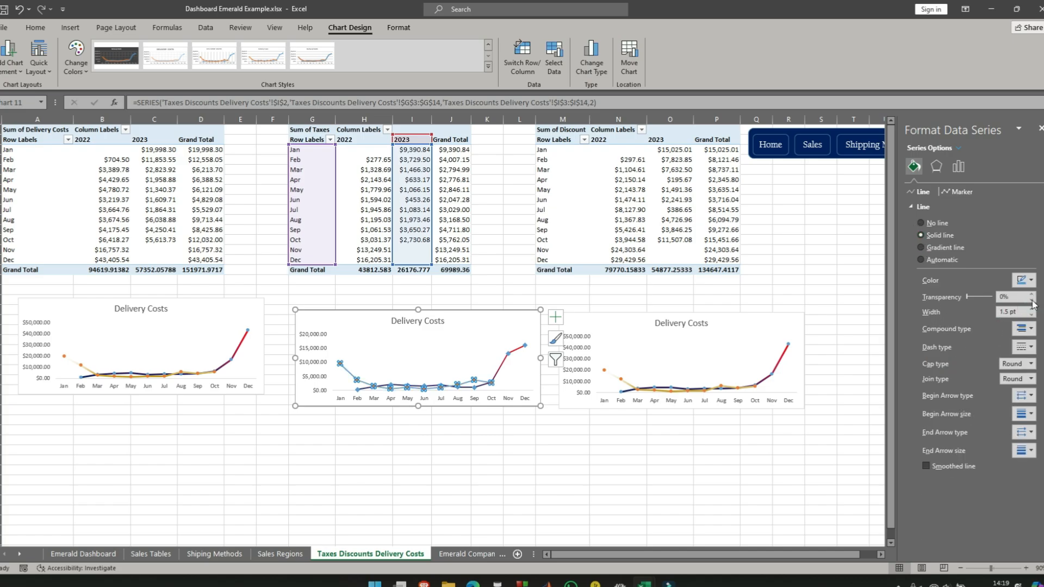
left_click(1023, 280)
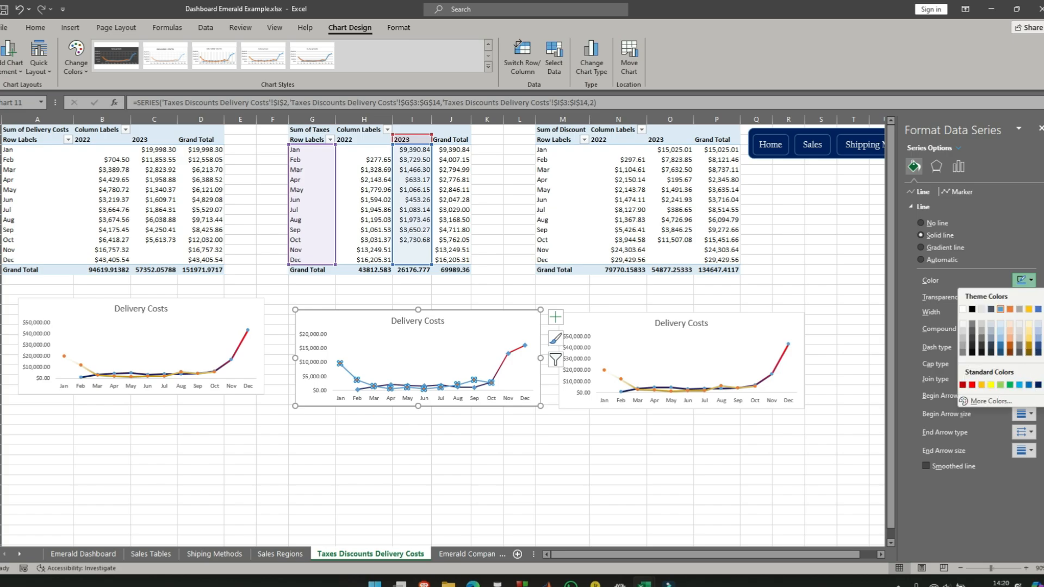
left_click(1000, 385)
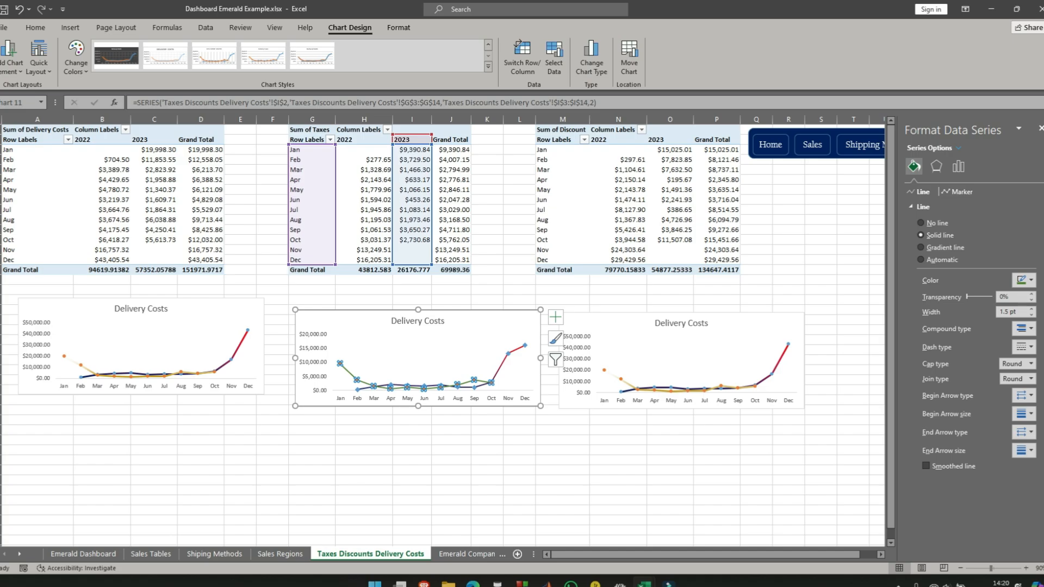
- Format the 2022 series in the middle chart with a solid purple line
left_click(523, 377)
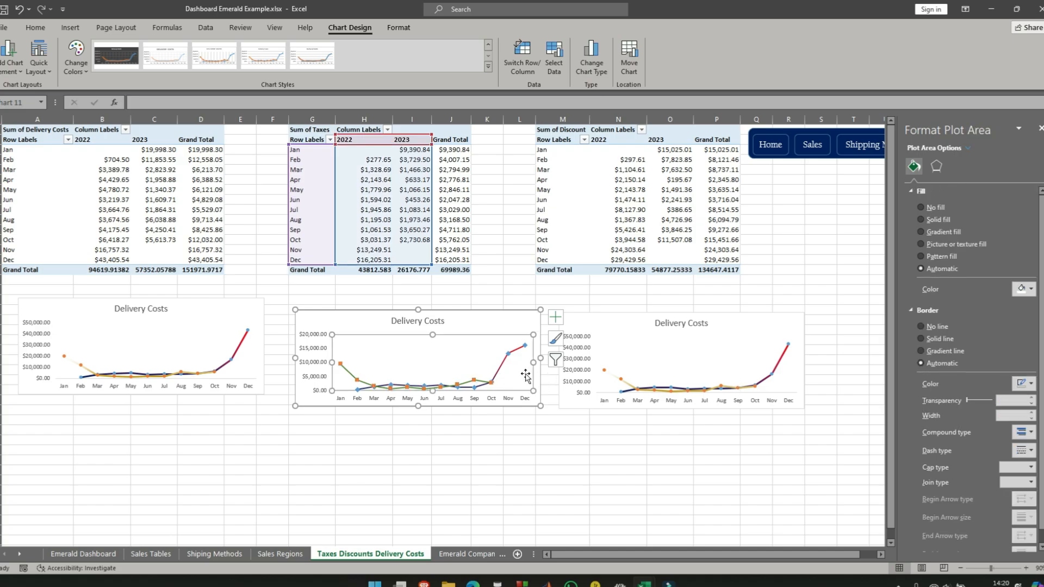
mouse_move(526, 349)
left_click(524, 346)
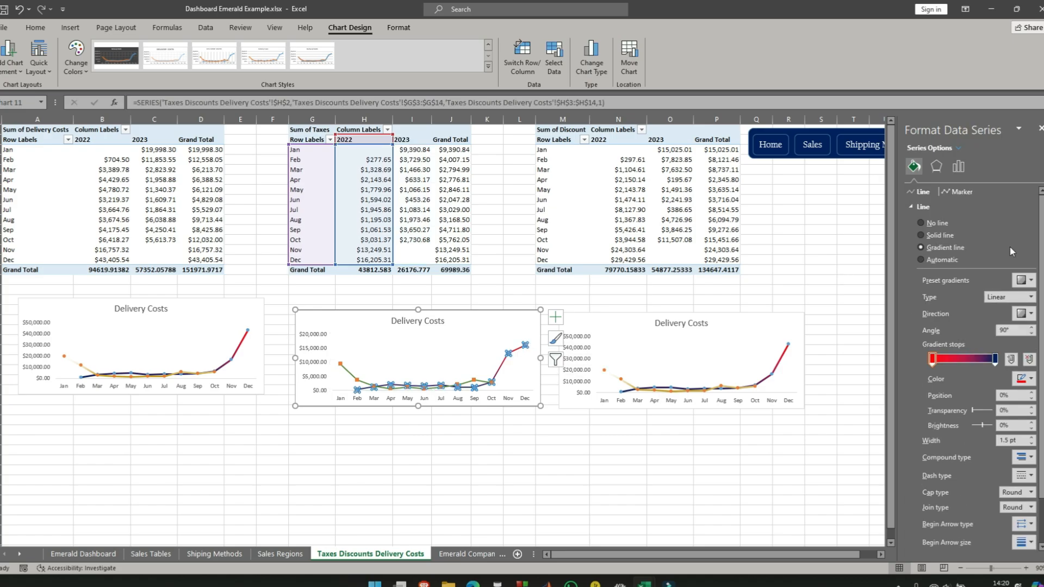
left_click(921, 235)
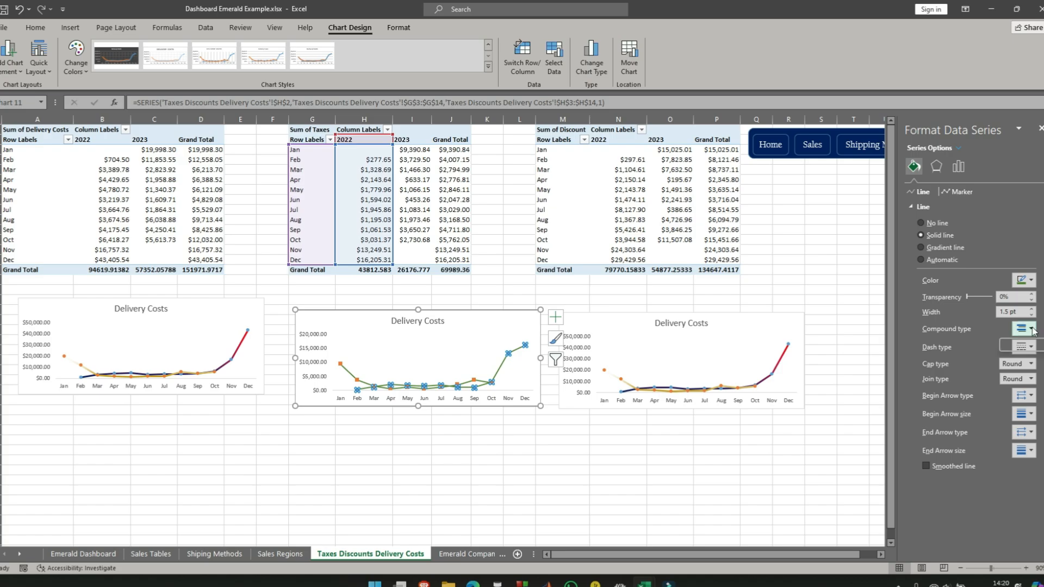
left_click(1027, 280)
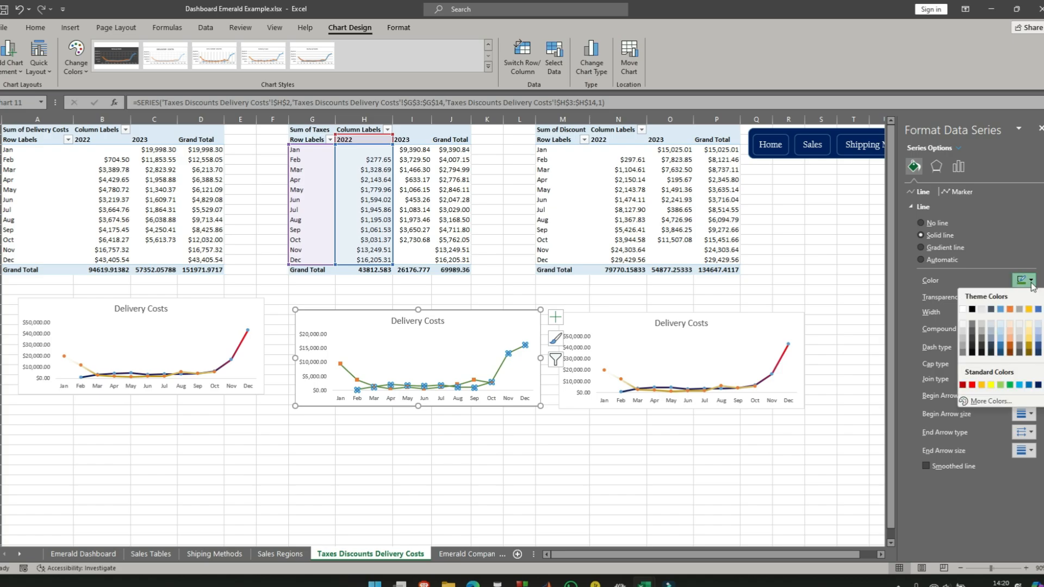
key("Escape")
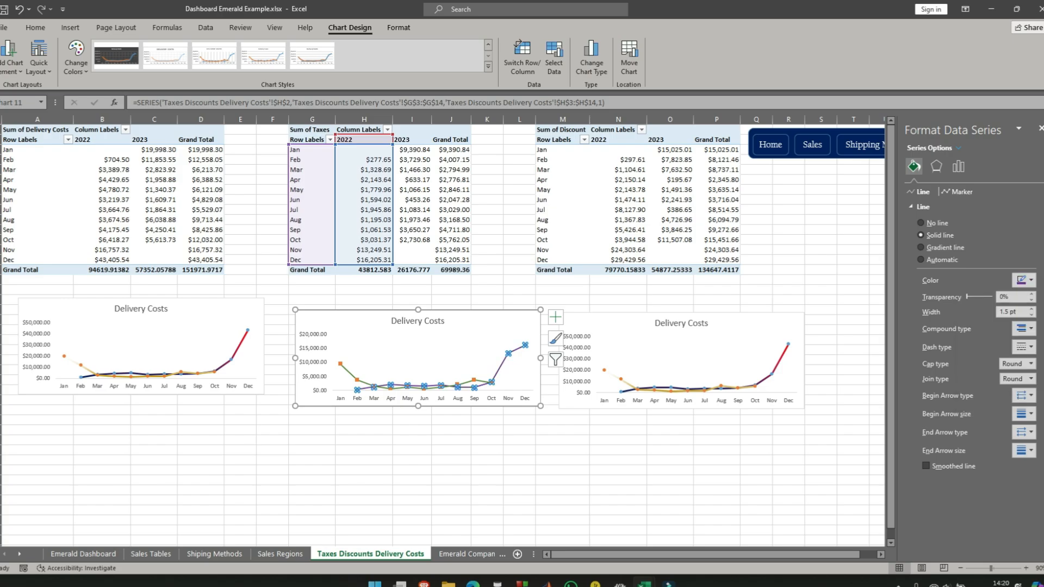
left_click(524, 435)
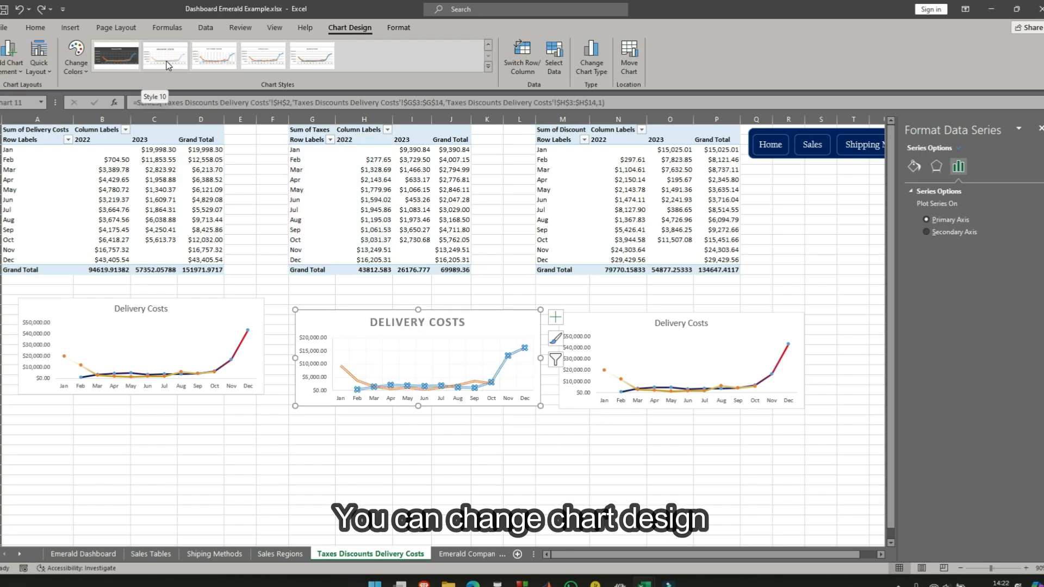
- Apply the chart style with vertical gridlines and uppercase month labels to the middle chart and retitle it TAXES
left_click(214, 55)
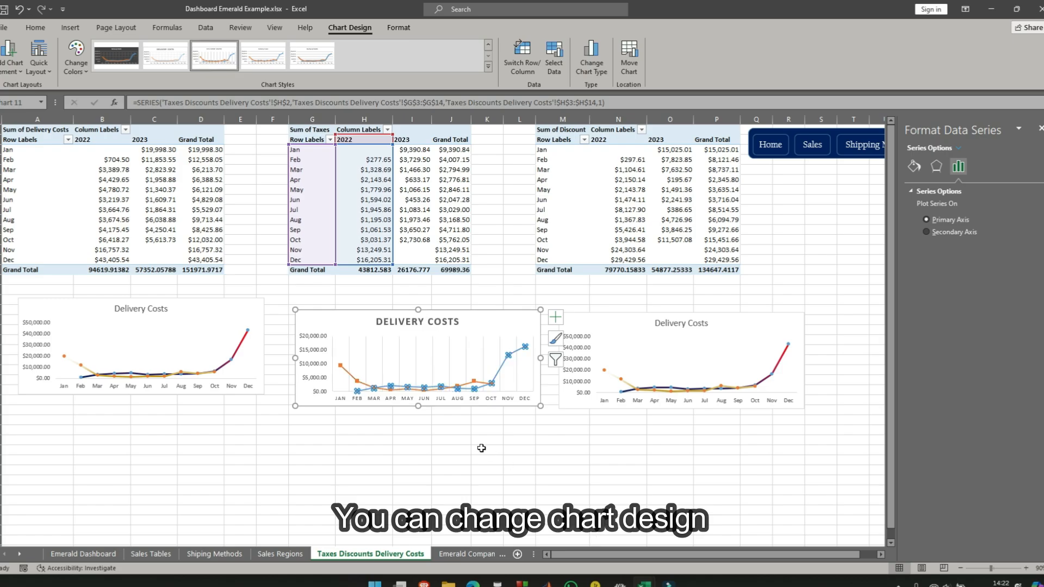
left_click(487, 442)
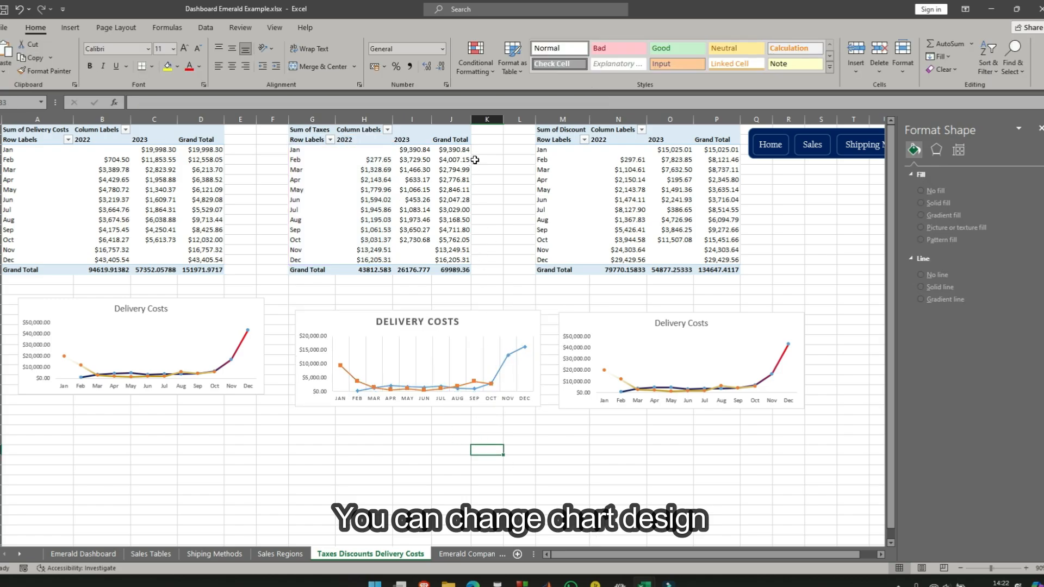
left_click(418, 323)
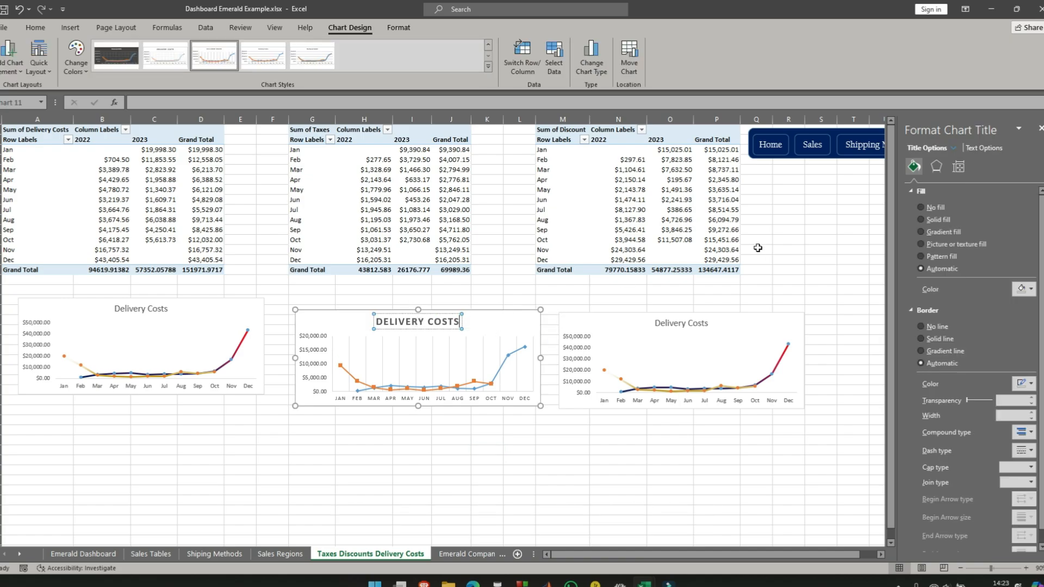
key("BackSpace")
key("BackSpace")
key("BackSpace")
key("BackSpace")
key("BackSpace")
key("BackSpace")
key("BackSpace")
key("BackSpace")
key("BackSpace")
key("BackSpace")
key("BackSpace")
key("BackSpace")
key("BackSpace")
key("BackSpace")
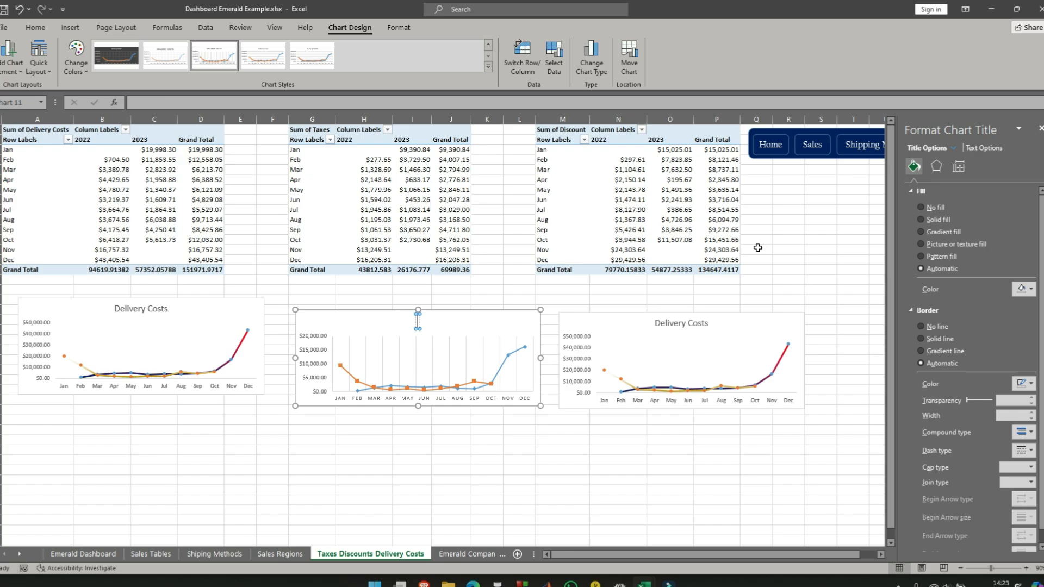
type("TAXES")
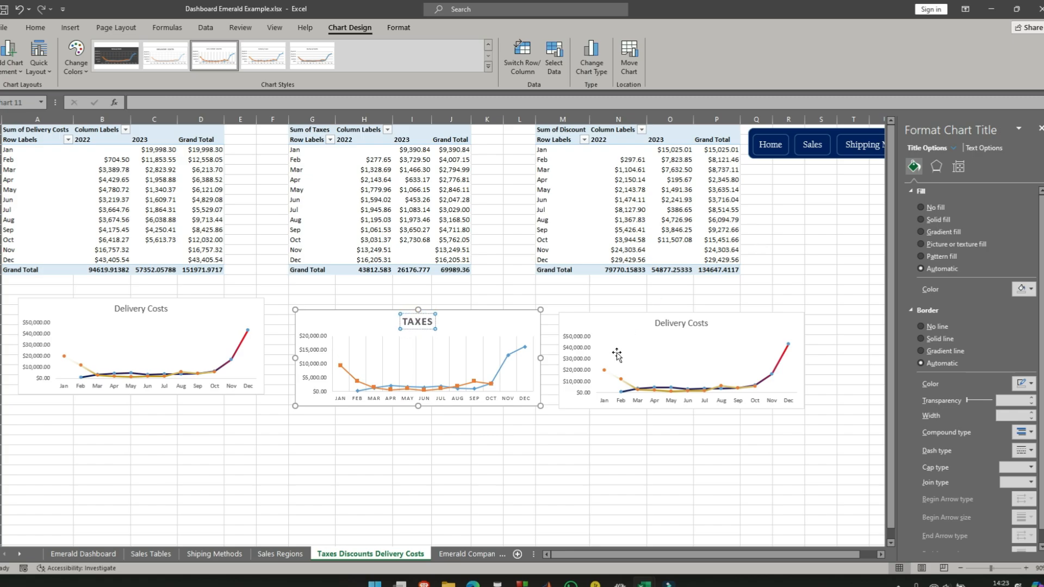
- Add a legend at the bottom of the TAXES chart
left_click(517, 323)
left_click(557, 318)
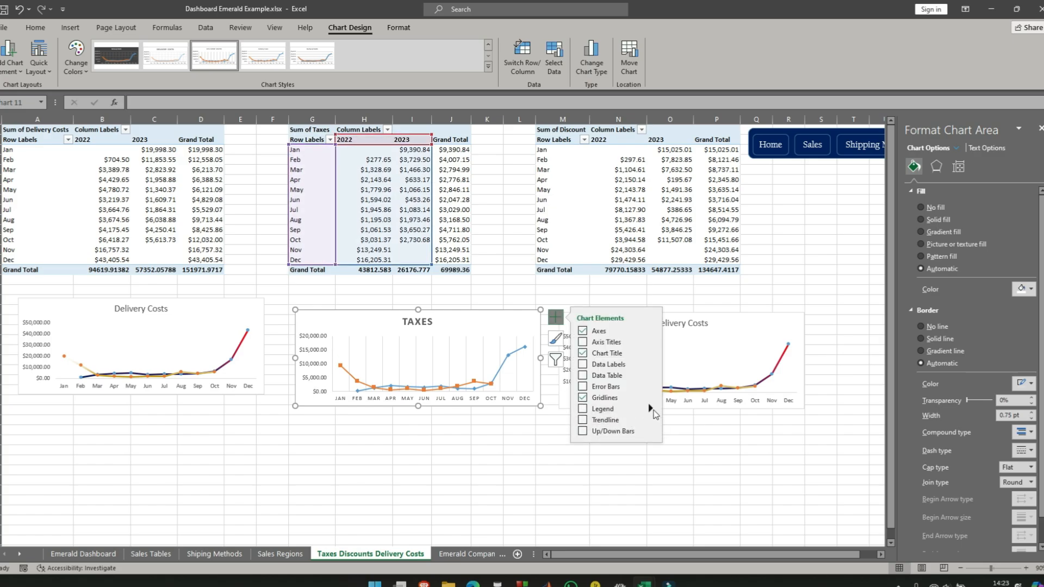
mouse_move(651, 412)
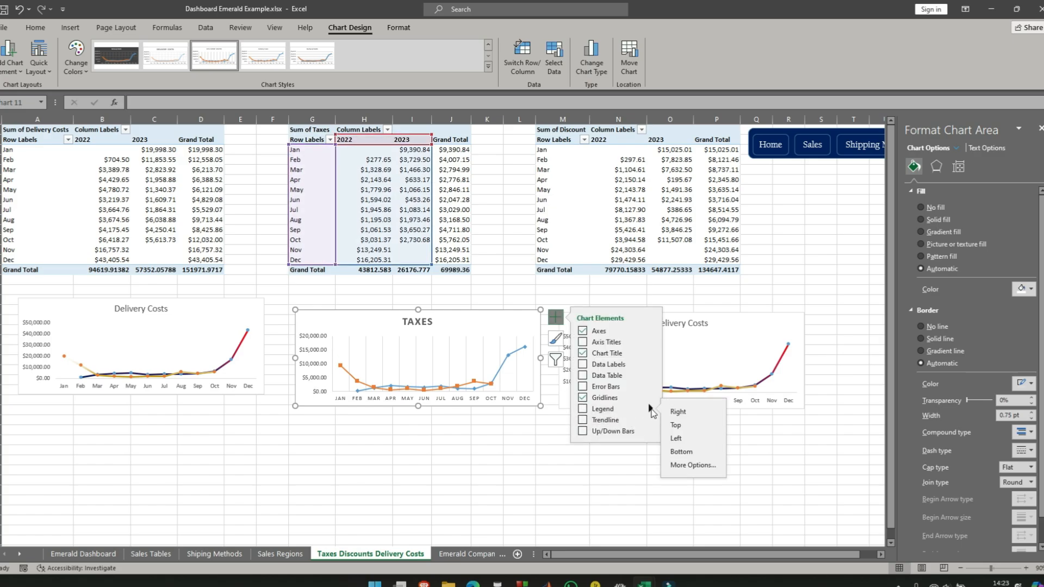
left_click(687, 455)
left_click(464, 429)
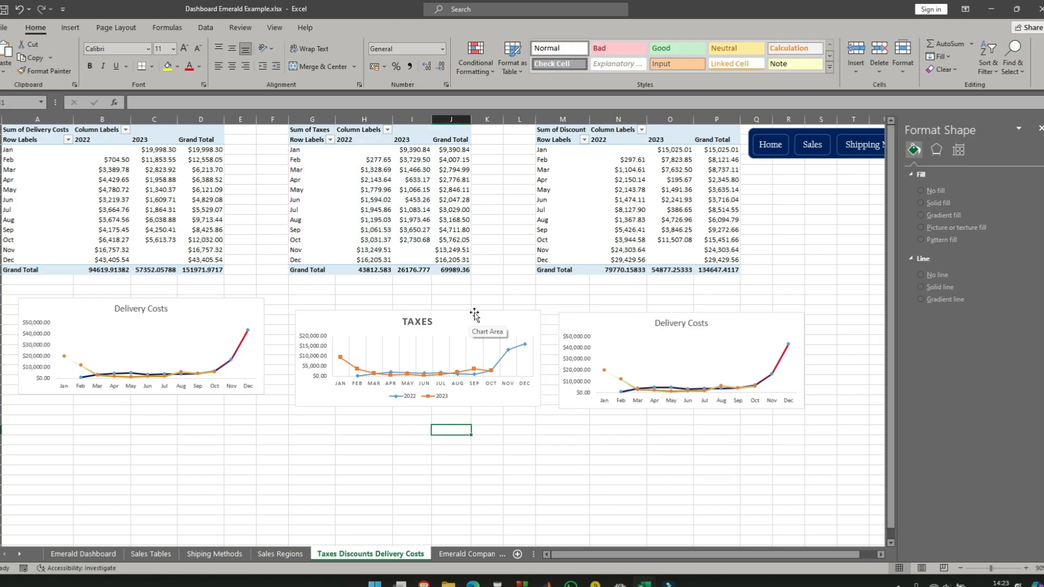
left_click(519, 323)
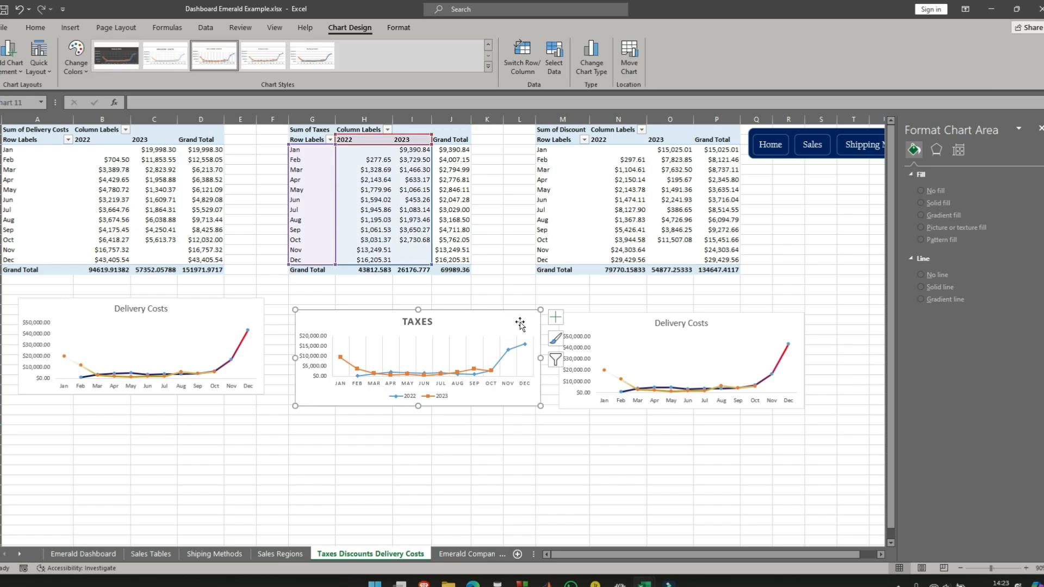
left_click(556, 319)
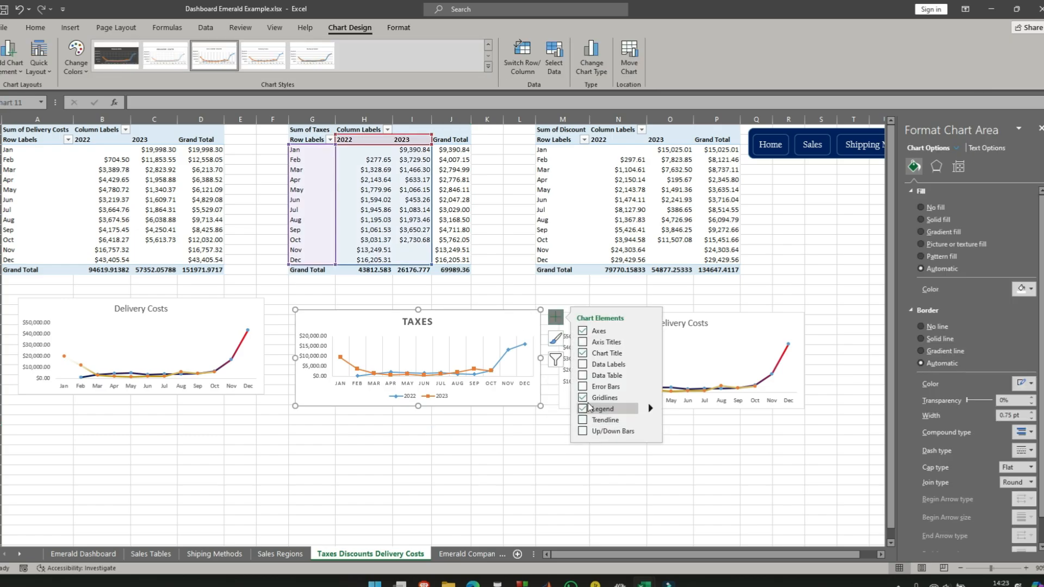
left_click(523, 491)
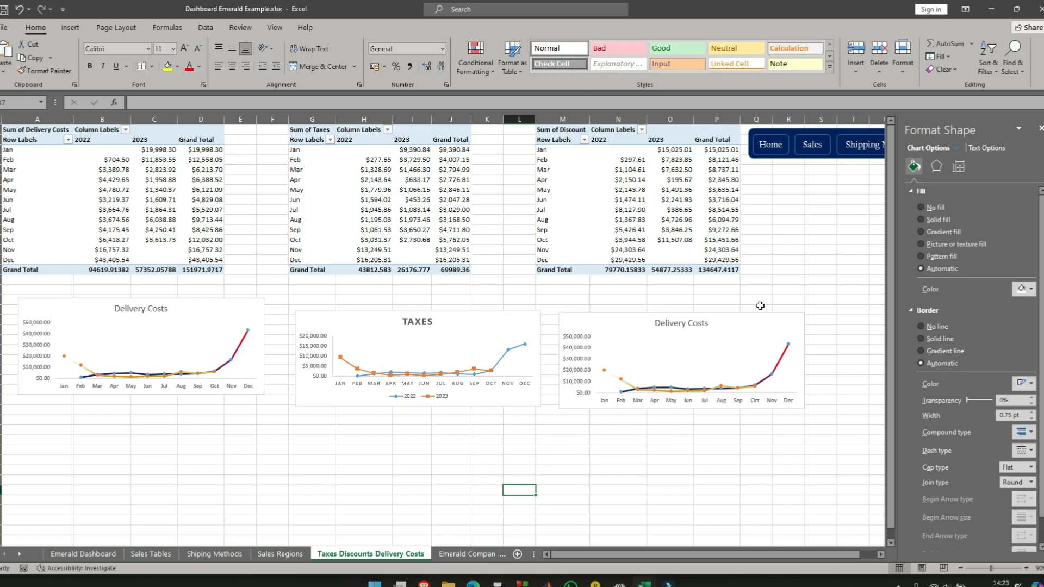
- Shift the third chart slightly so it sits beneath the Discount pivot table and retitle it Discounts
left_click(789, 324)
mouse_move(794, 317)
left_mouse_down()
mouse_move(816, 300)
mouse_move(792, 305)
mouse_move(809, 310)
mouse_move(798, 314)
left_mouse_up()
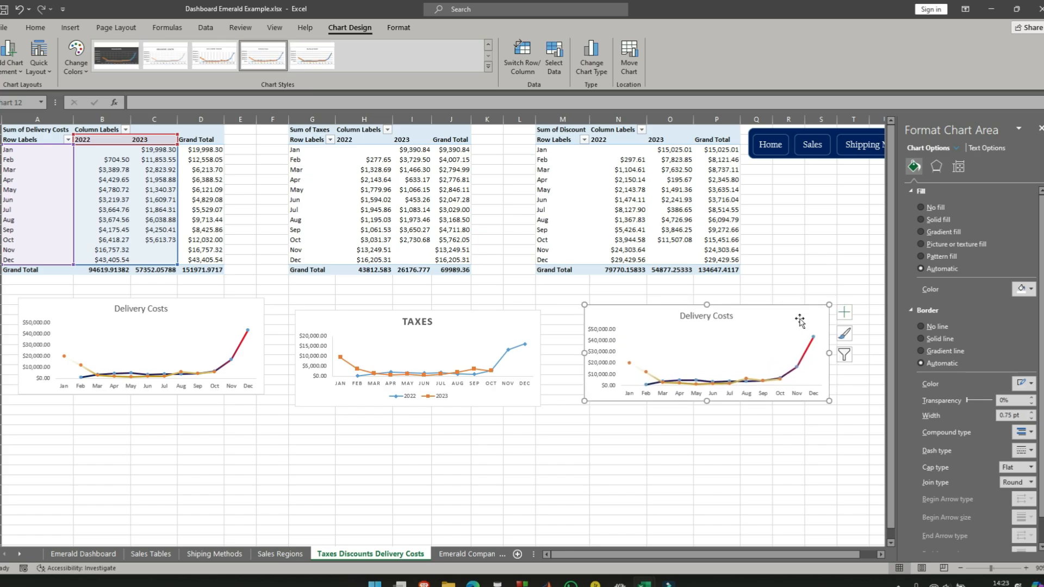
left_click(722, 315)
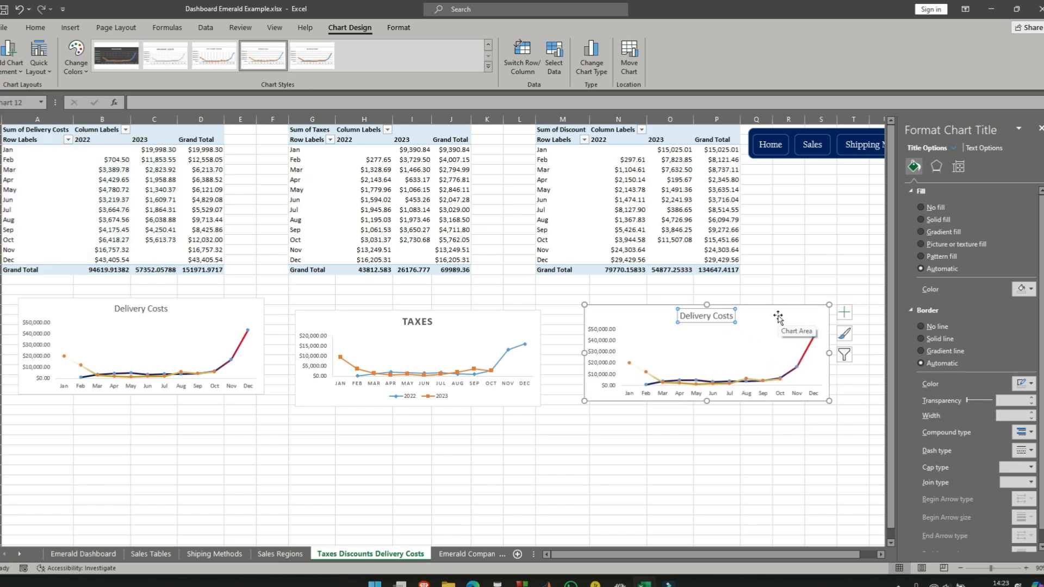
type("dISCOUN")
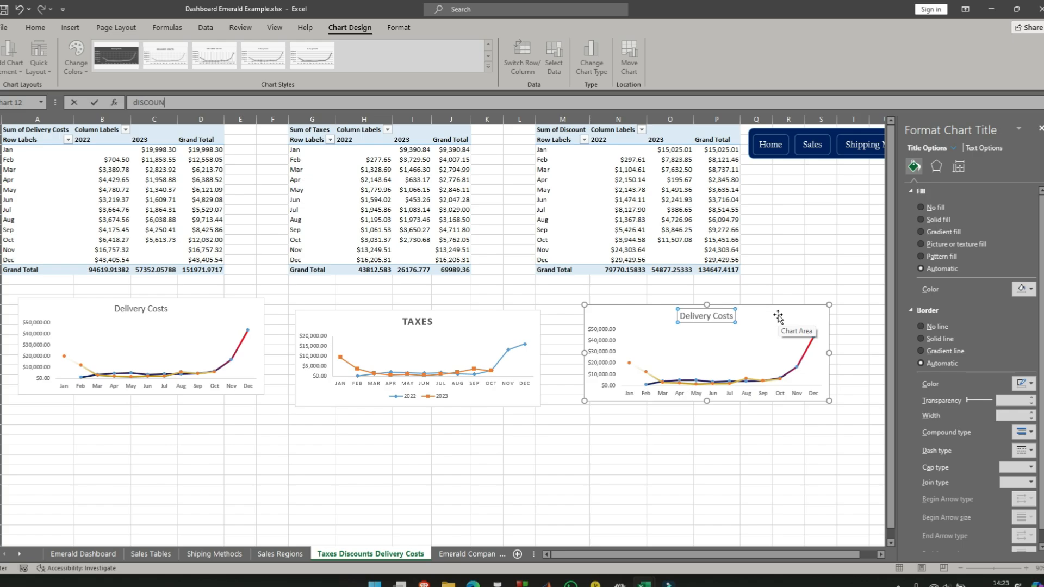
type("TS")
key("Return")
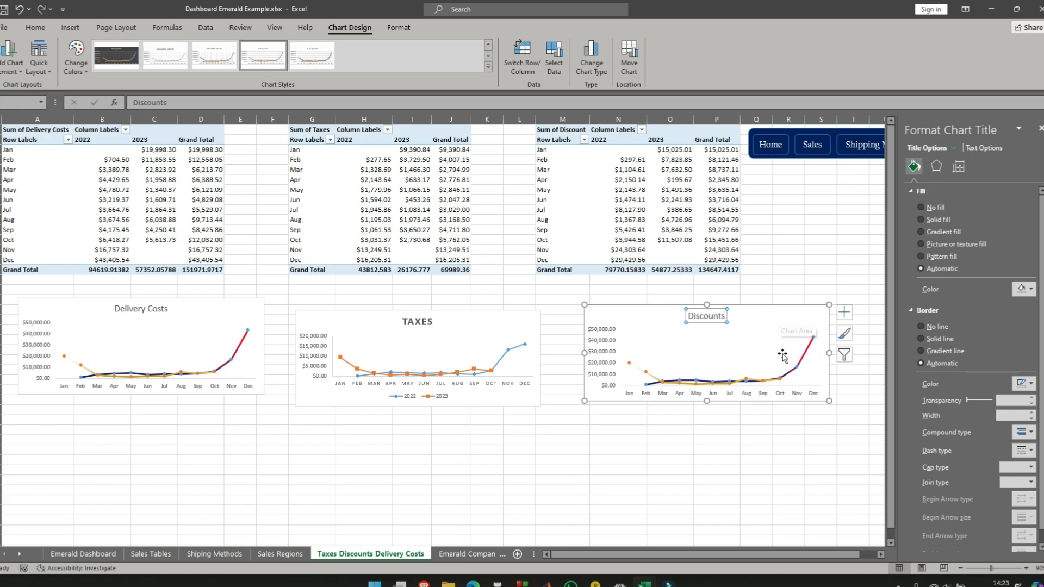
- Remove the existing 2022 and 2023 series from the Discounts chart's data source
right_click(630, 316)
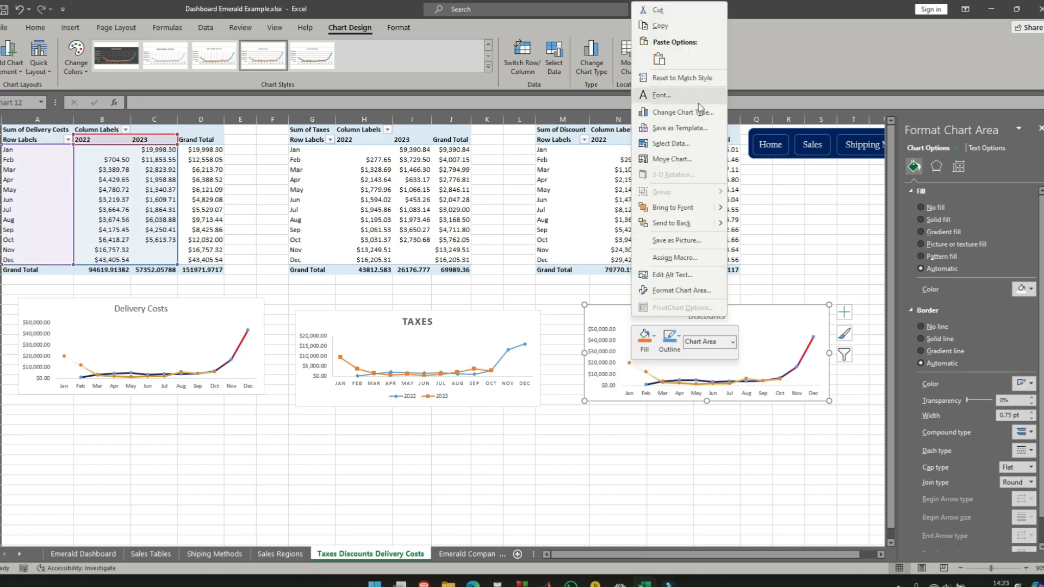
left_click(679, 144)
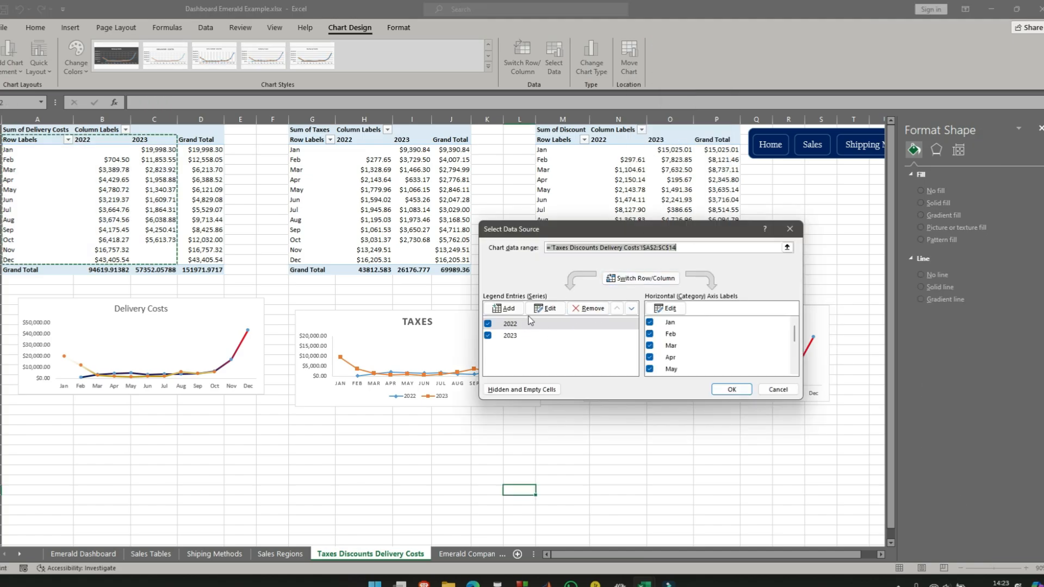
left_click(518, 325)
left_click(593, 308)
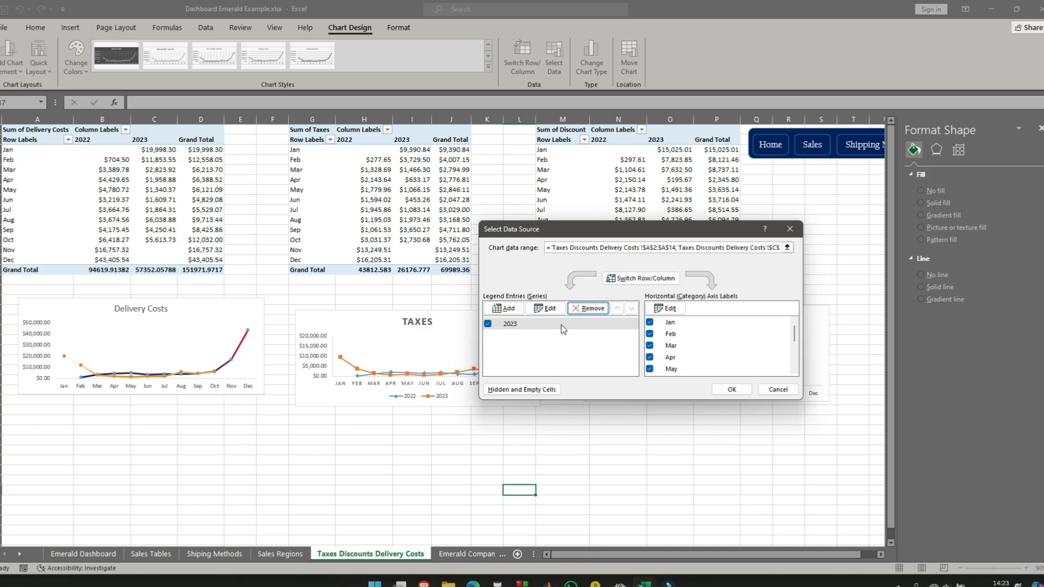
left_click(598, 312)
- Add a 2022 series to the Discounts chart, named from cell N2 with the January to December values in N3:N14
left_click(503, 308)
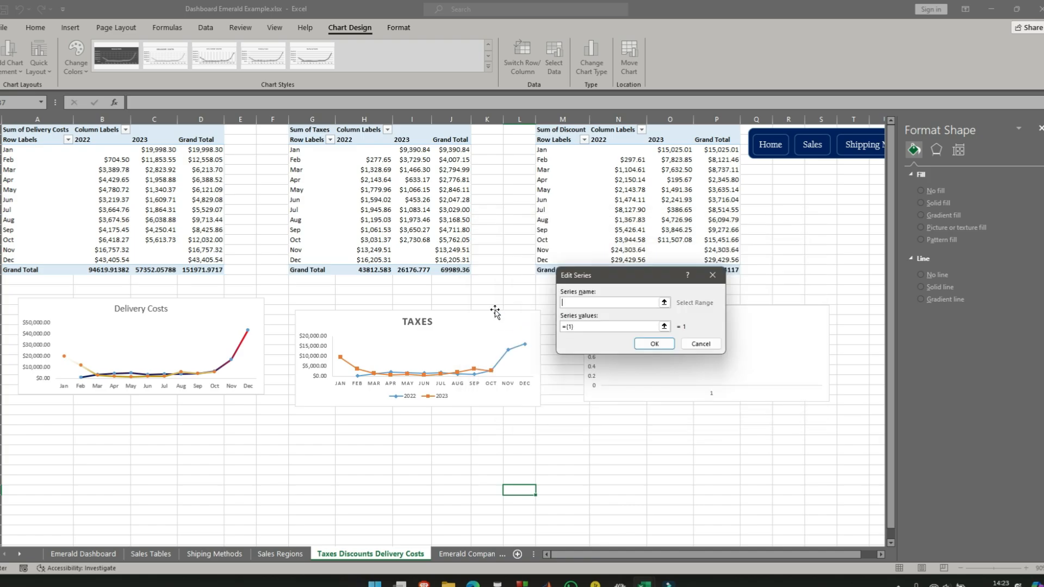
left_click_drag(617, 279, 686, 376)
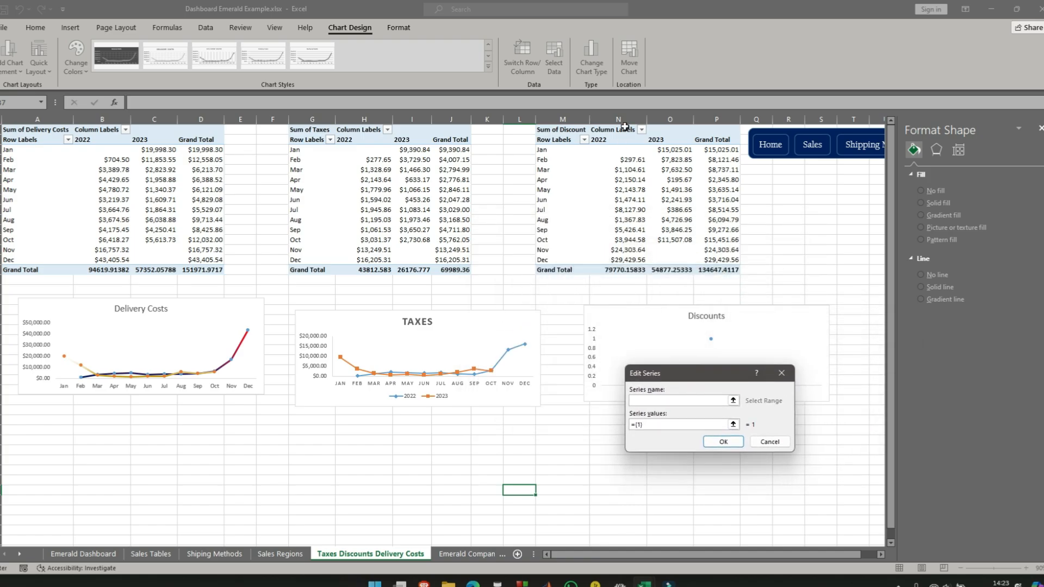
left_click(604, 141)
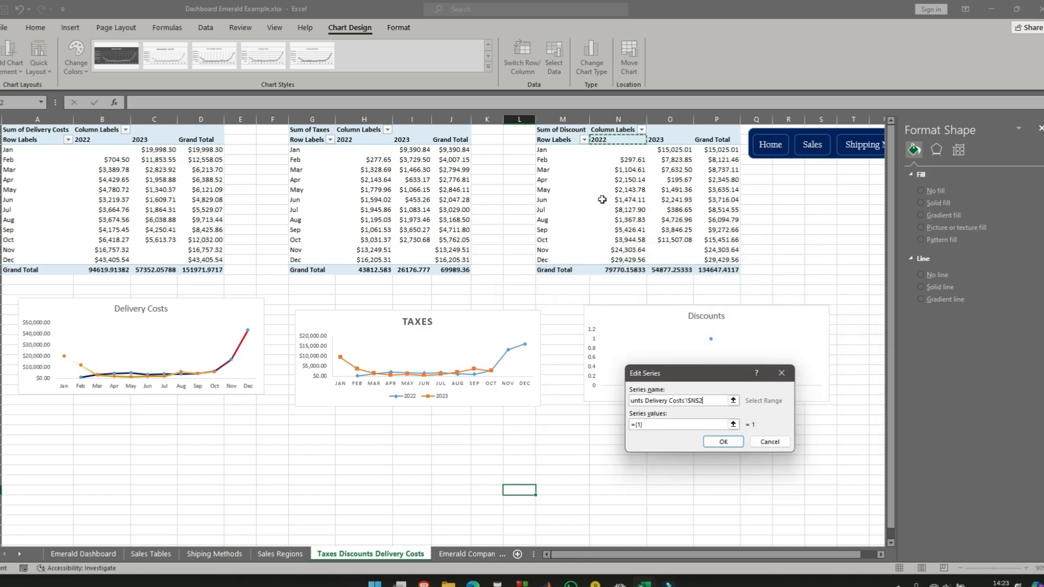
left_click(660, 426)
key("BackSpace")
key("BackSpace")
key("BackSpace")
key("BackSpace")
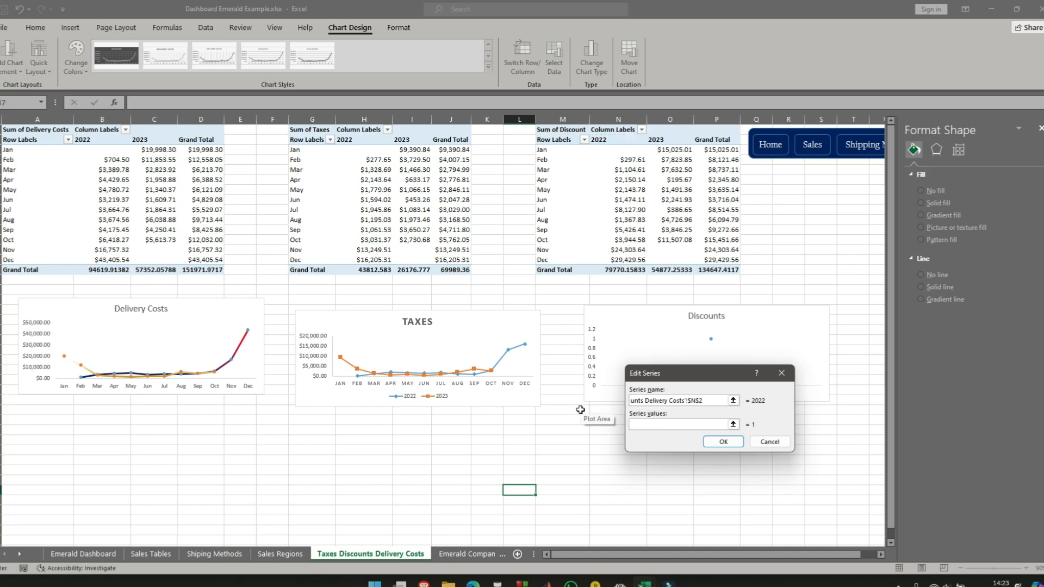
left_click_drag(618, 151, 625, 260)
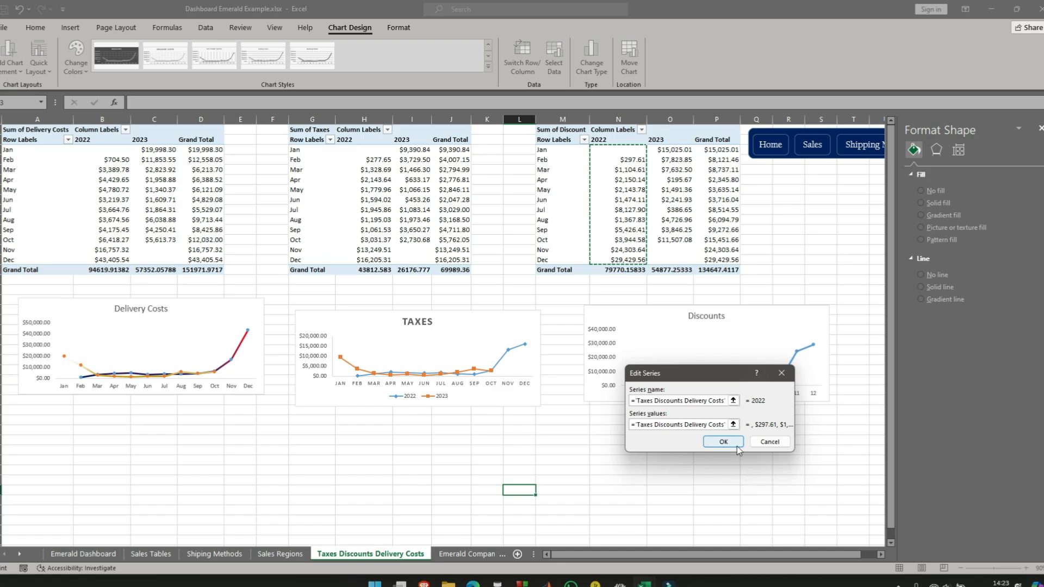
left_click(737, 443)
- Add a 2023 series to the Discounts chart, named from cell O2 with the January to December values in O3:O14
left_click(518, 311)
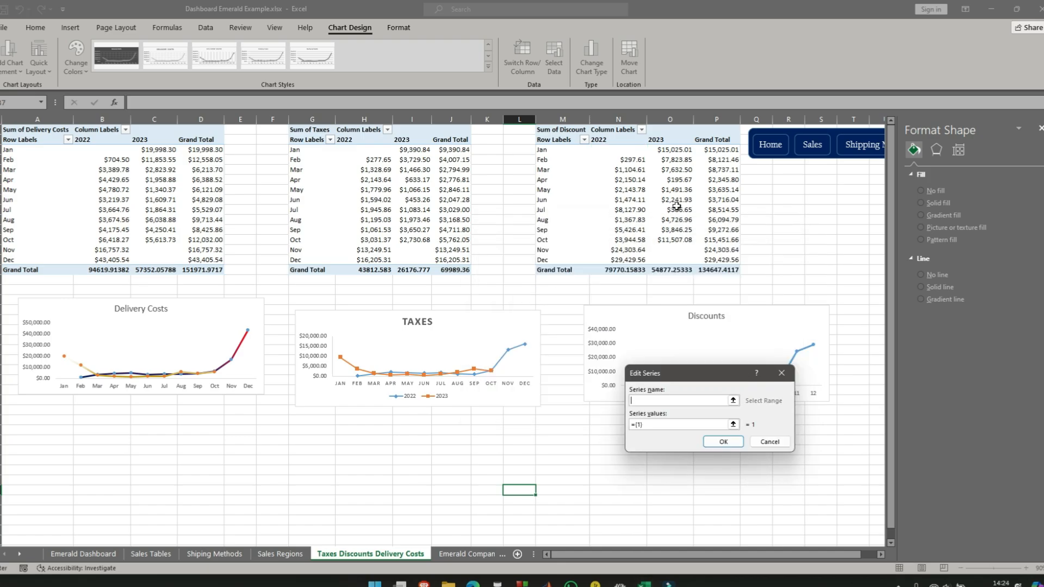
left_click(660, 141)
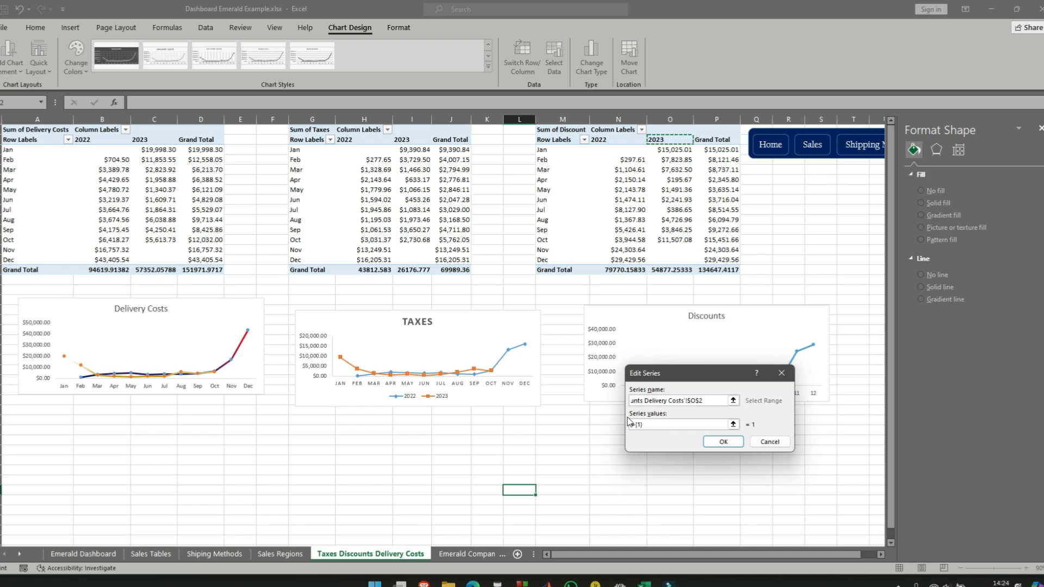
left_click(661, 425)
left_click_drag(670, 150, 669, 256)
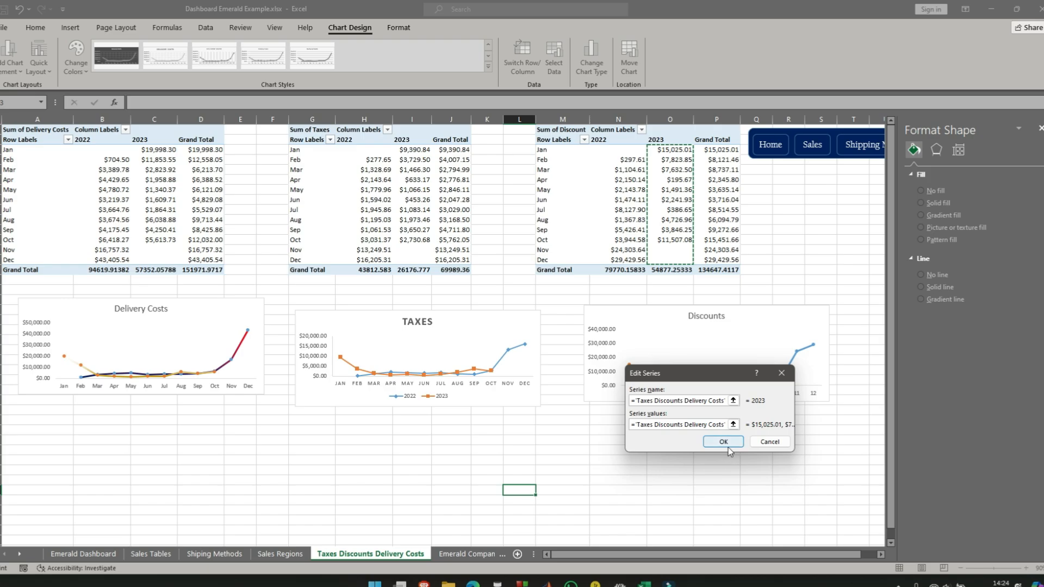
left_click(727, 442)
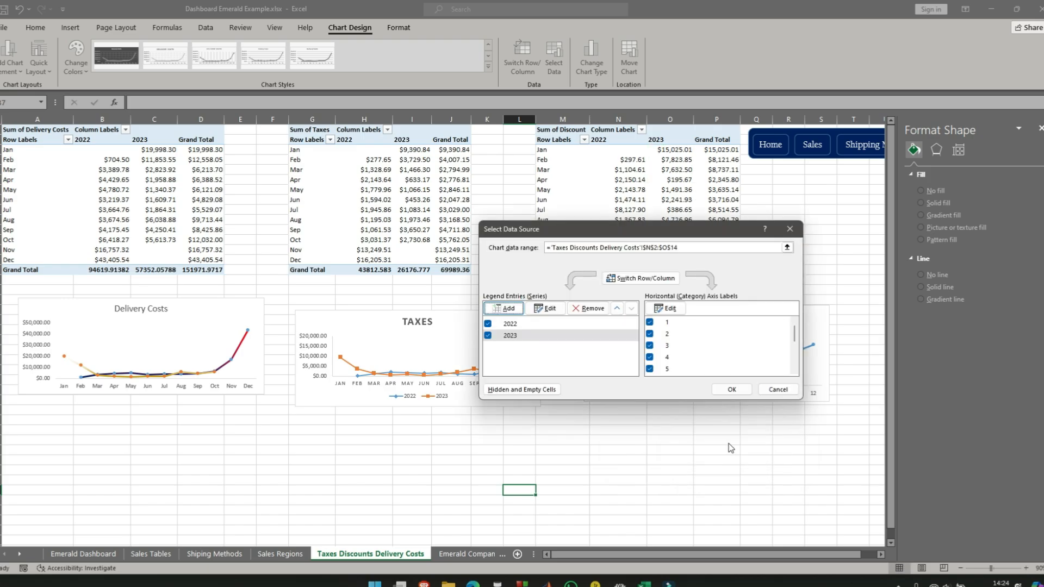
- Set the Discounts chart's horizontal axis labels to the months Jan to Dec from the Discount pivot table and accept the data source
left_click(669, 308)
left_click_drag(541, 149, 543, 260)
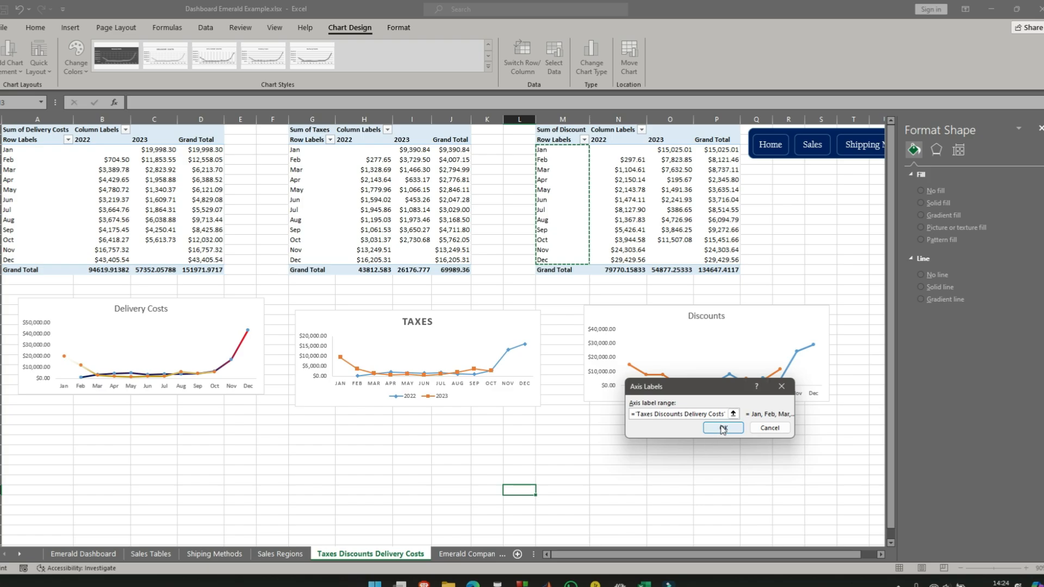
left_click(723, 429)
left_click(733, 389)
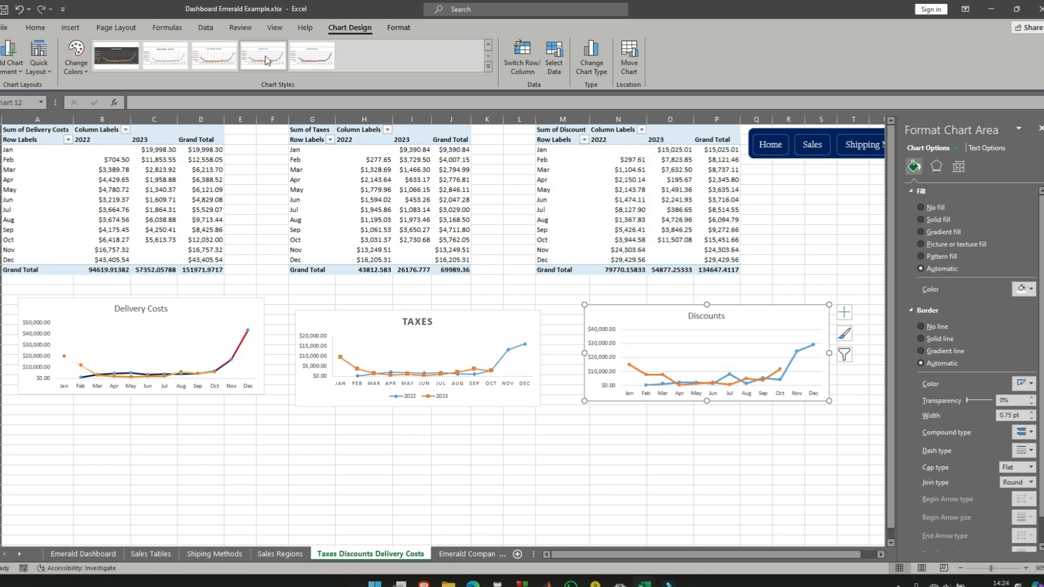
- Apply the chart style with vertical gridlines and uppercase labels to the Discounts chart and add a legend at its bottom
left_click(228, 57)
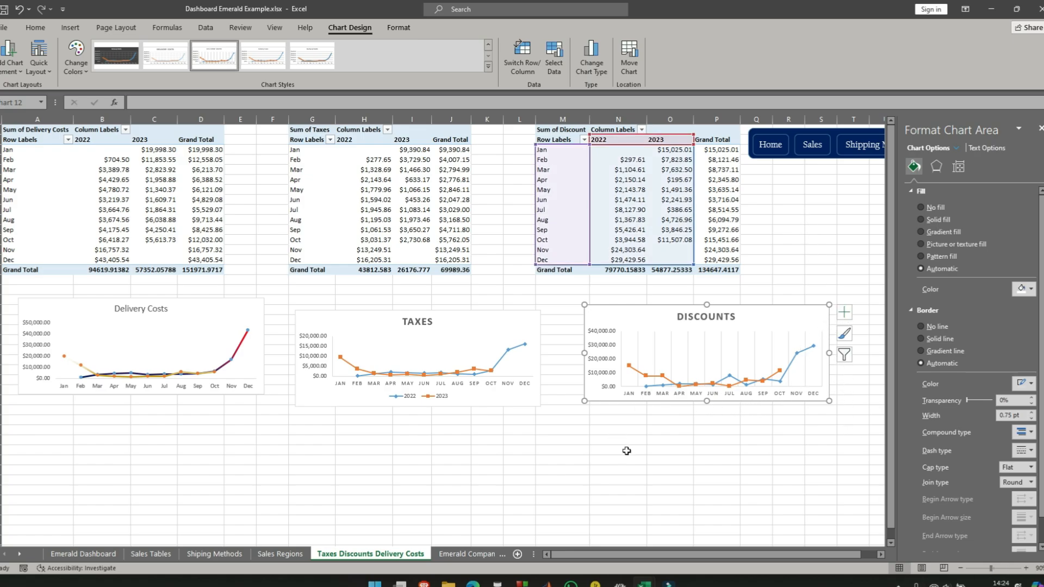
left_click(752, 450)
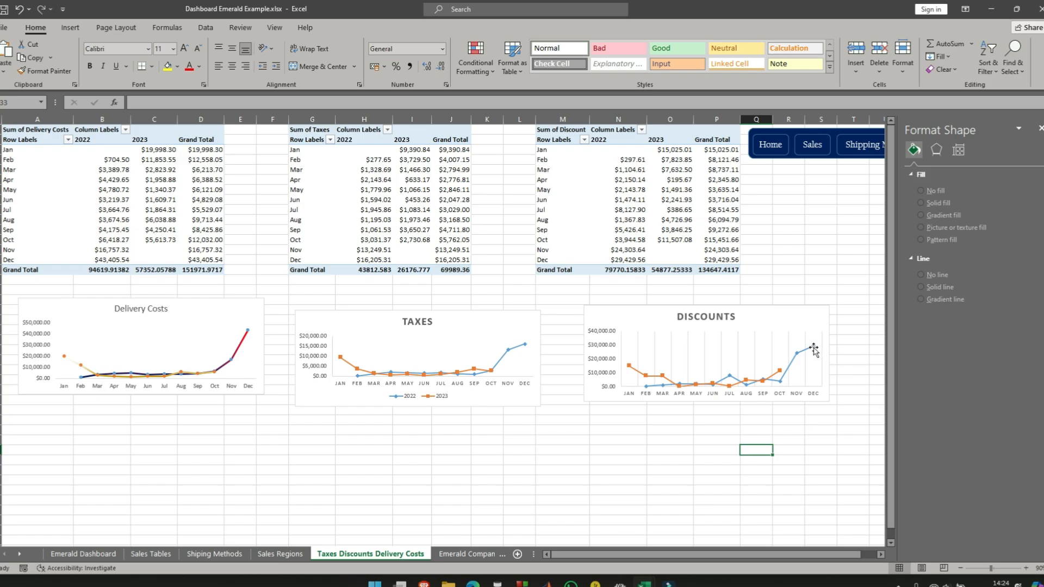
left_click(816, 318)
left_click(845, 312)
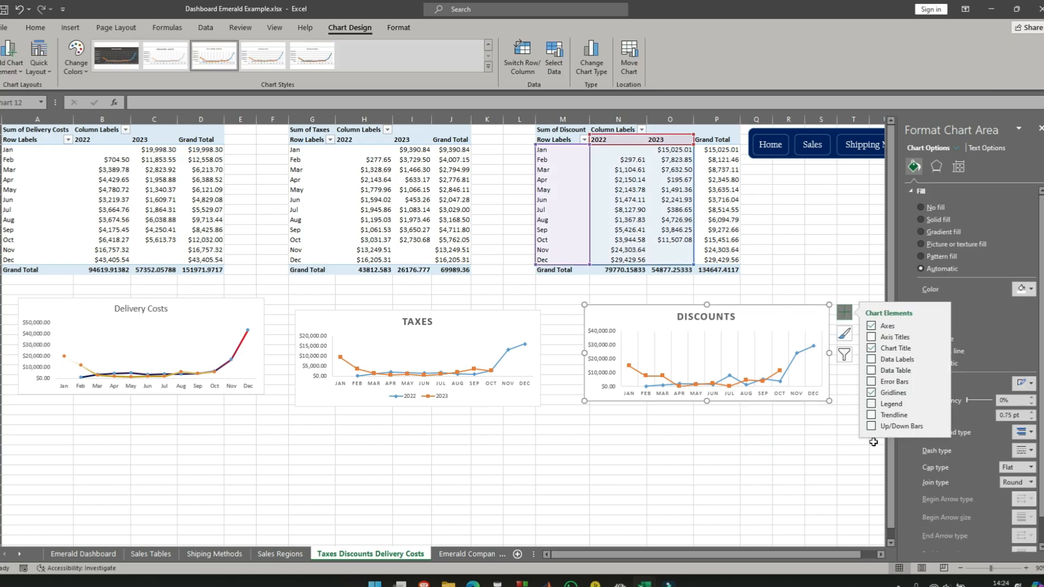
left_click(871, 404)
left_click(939, 403)
left_click(973, 446)
left_click(743, 449)
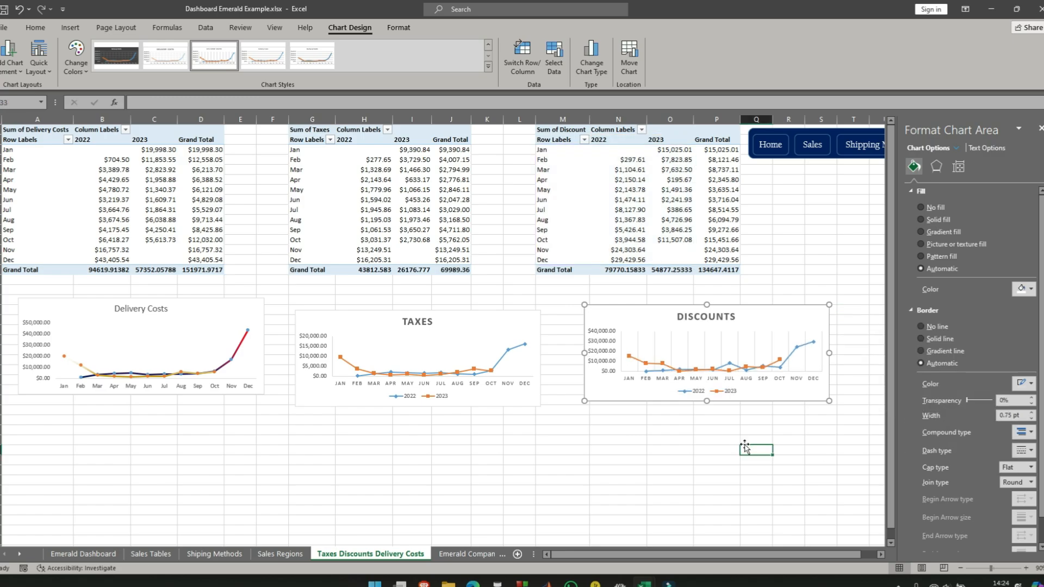
left_click(624, 400)
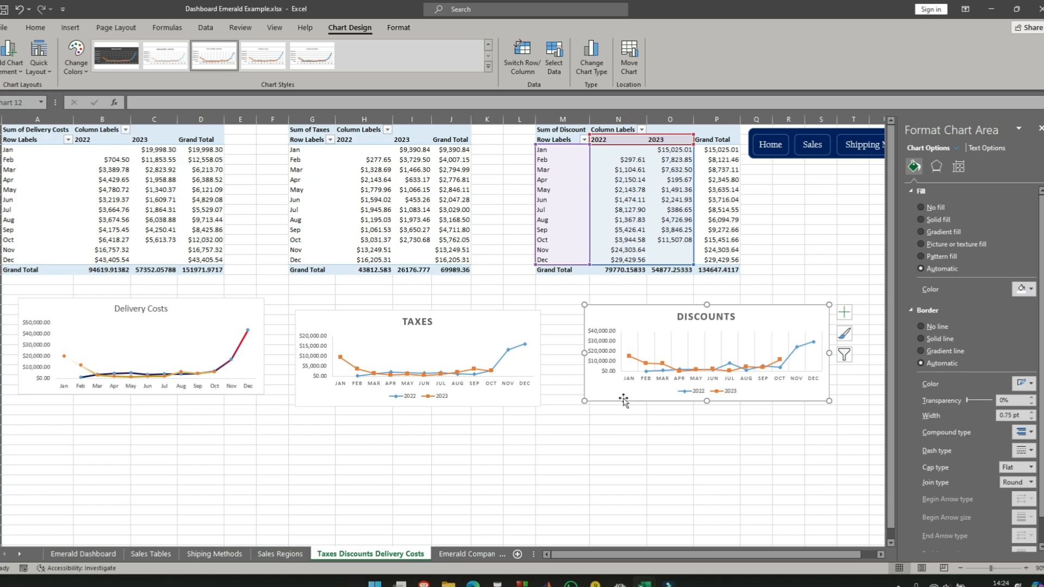
- Apply the chart style with vertical gridlines and uppercase labels to the Delivery Costs chart and add a legend at its bottom
left_click(245, 311)
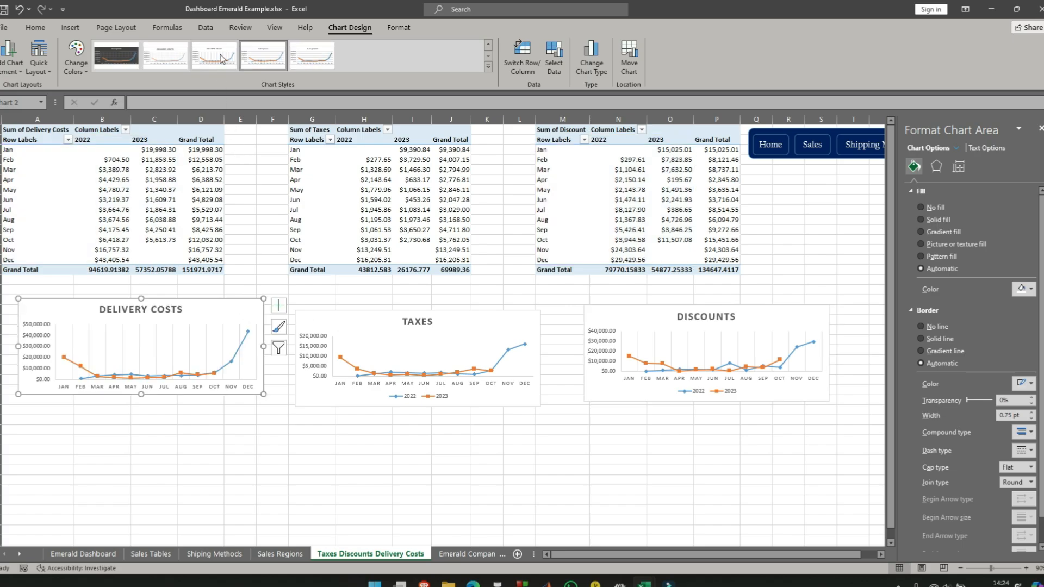
left_click(220, 59)
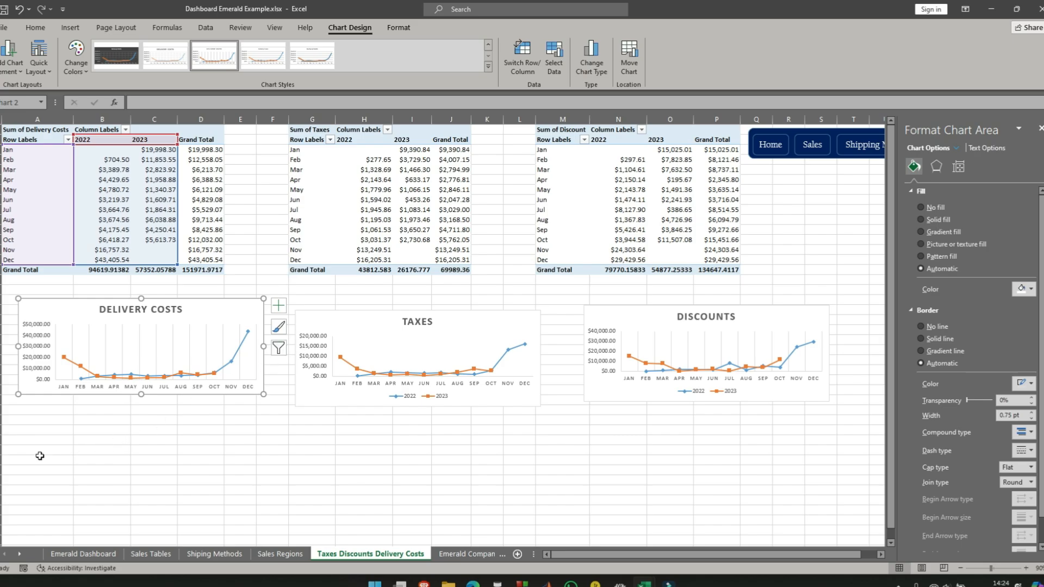
left_click(278, 305)
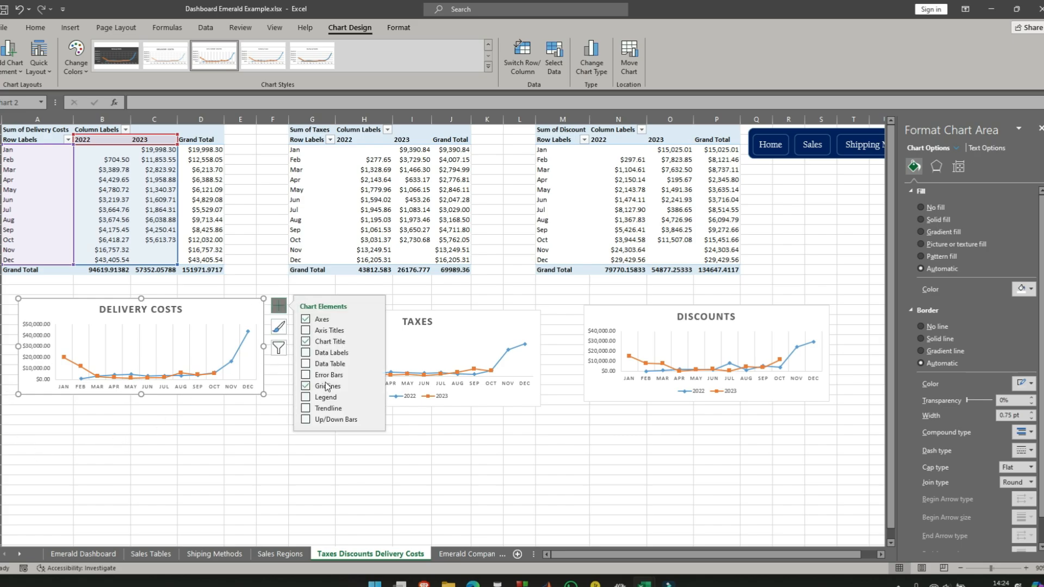
left_click(374, 396)
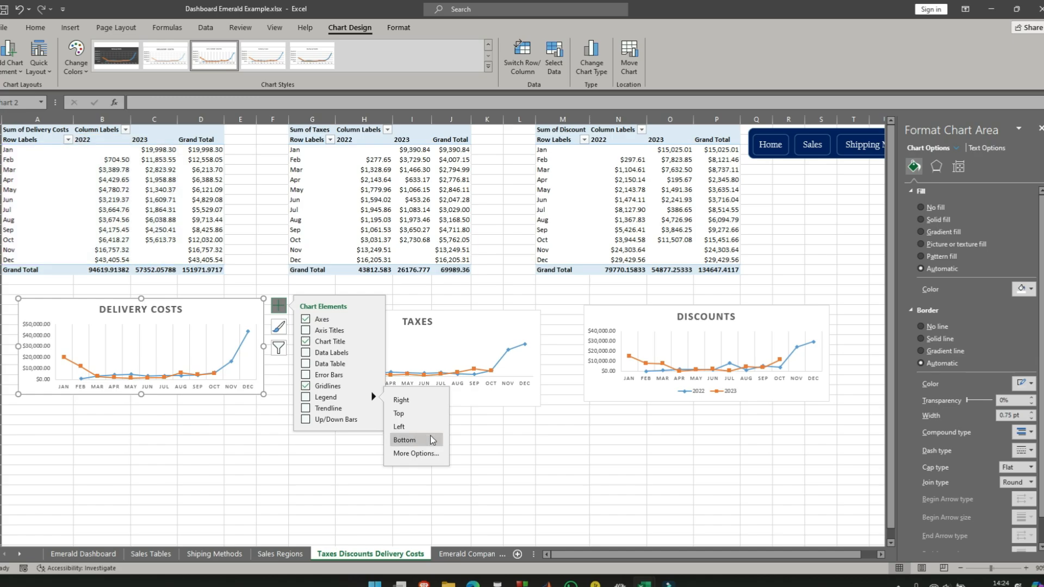
left_click(233, 438)
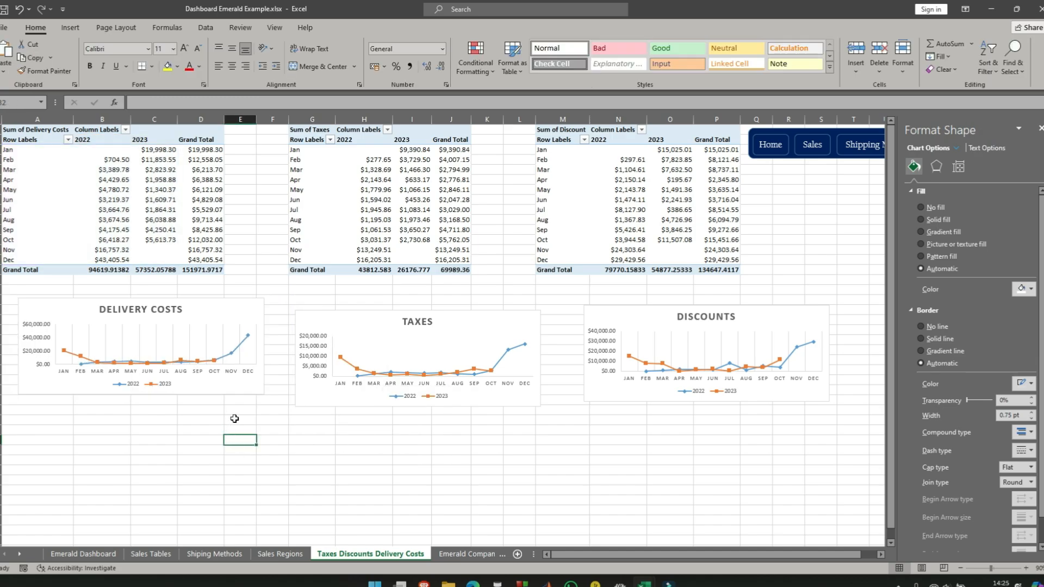
- Remove the gridlines from the Discounts and Delivery Costs charts
left_click(815, 321)
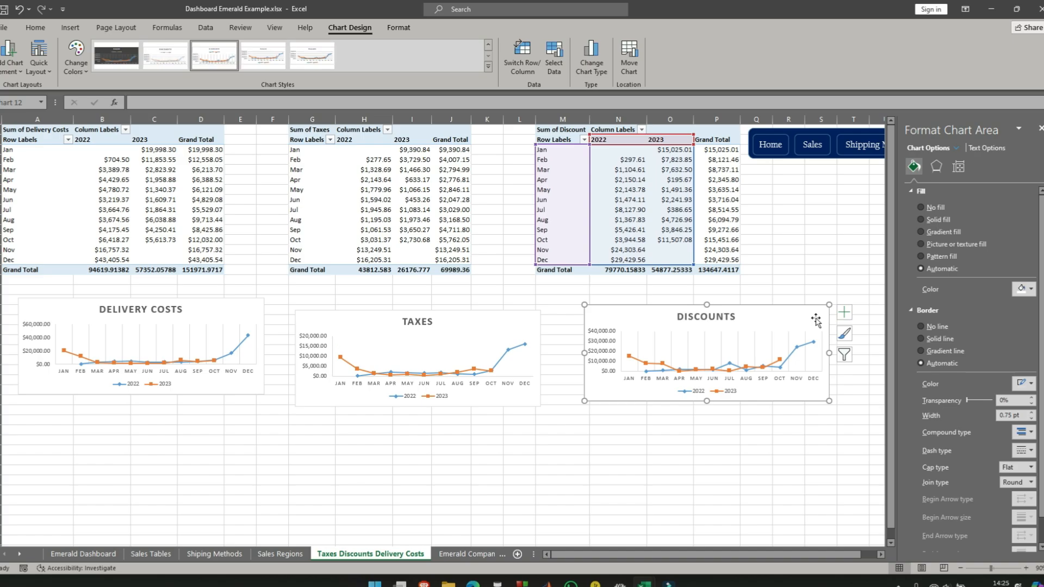
left_click(844, 312)
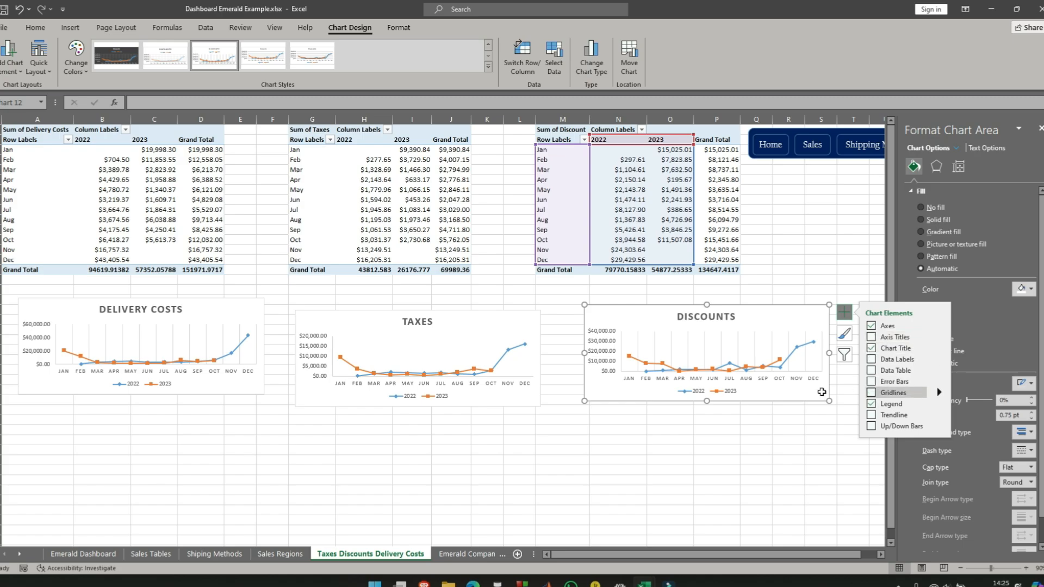
left_click(257, 307)
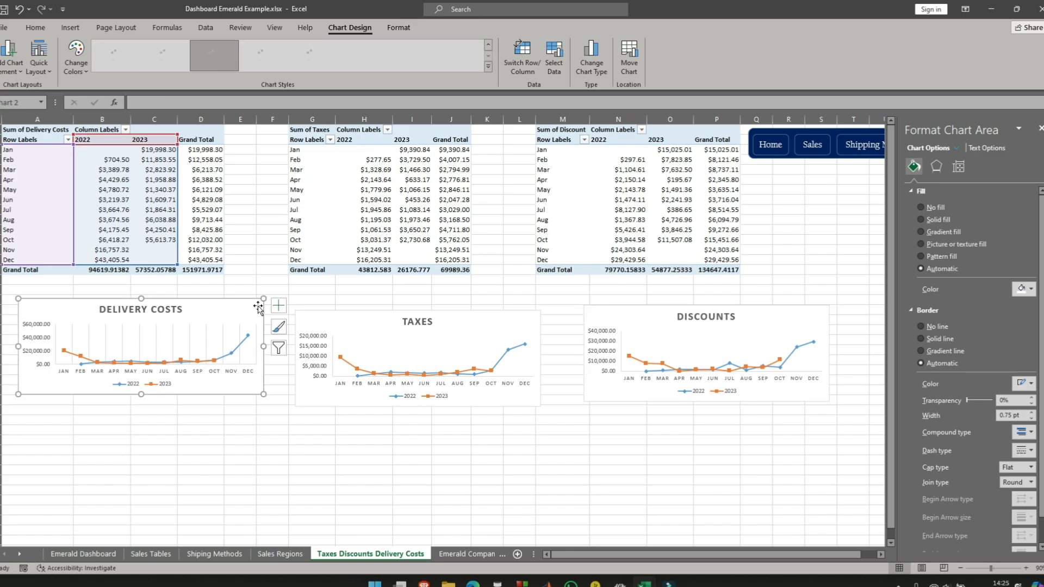
left_click(278, 306)
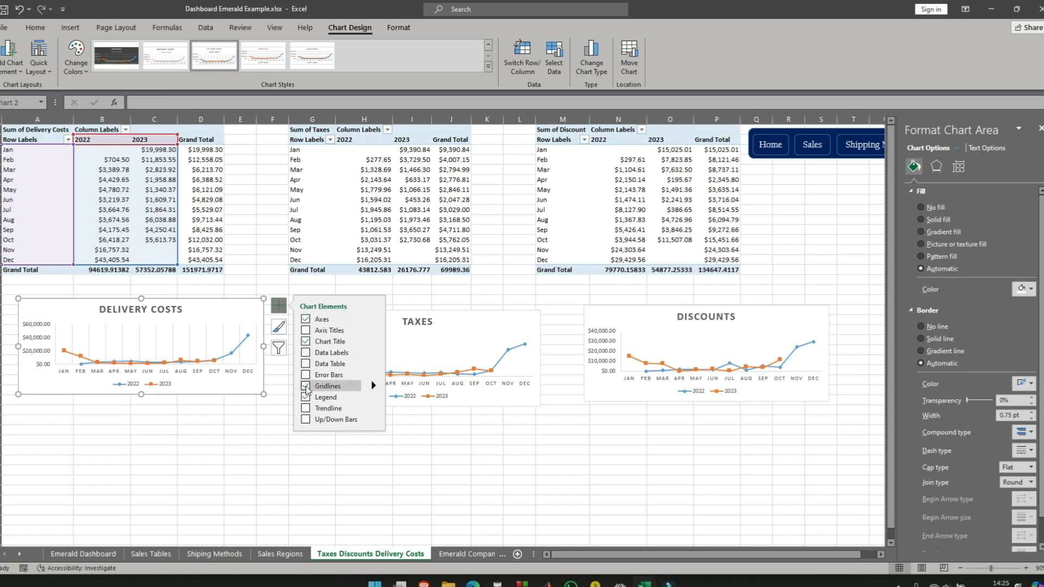
left_click(458, 470)
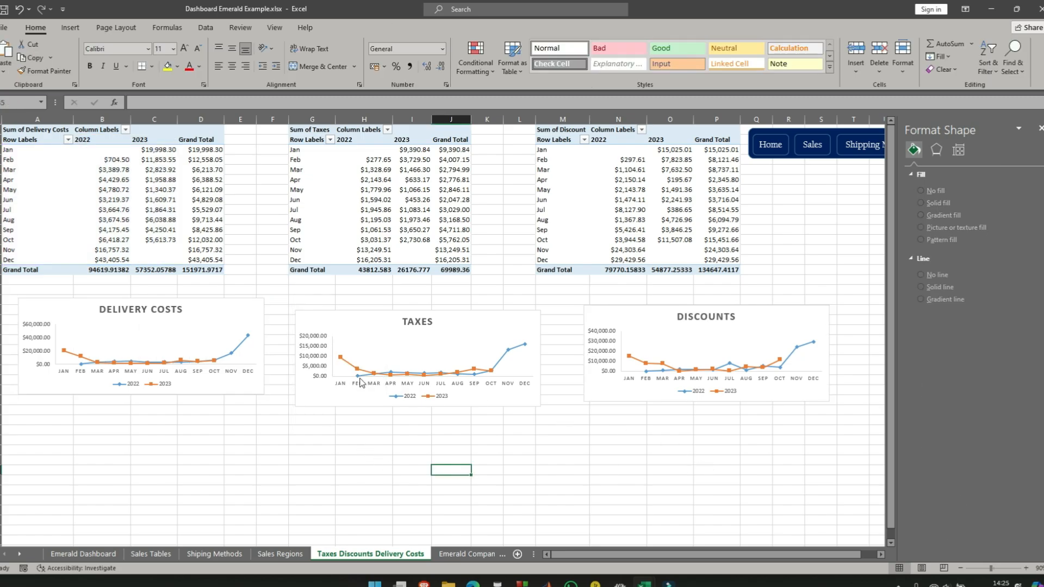
- Copy the Delivery Costs, Taxes and Discounts charts to the Emerald Dashboard sheet, replacing the old Delivery Costs chart there
left_click(238, 311)
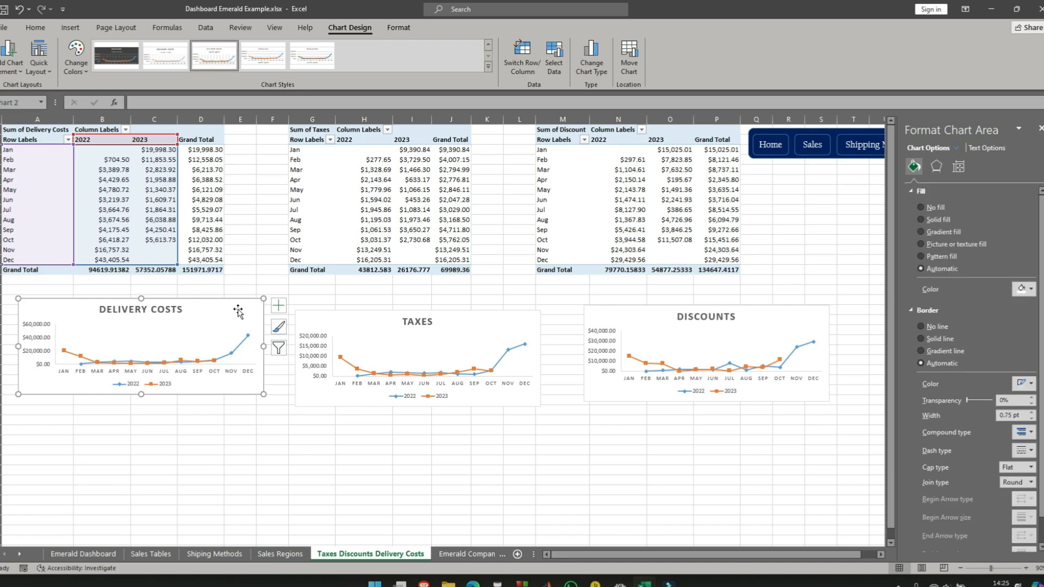
left_click(528, 326, "ctrl")
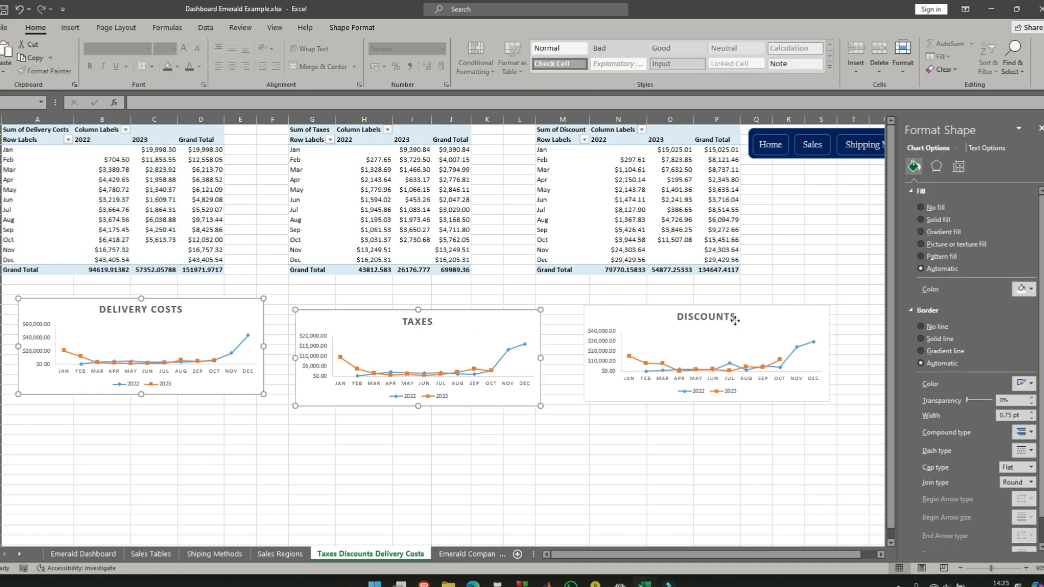
left_click(805, 318, "ctrl")
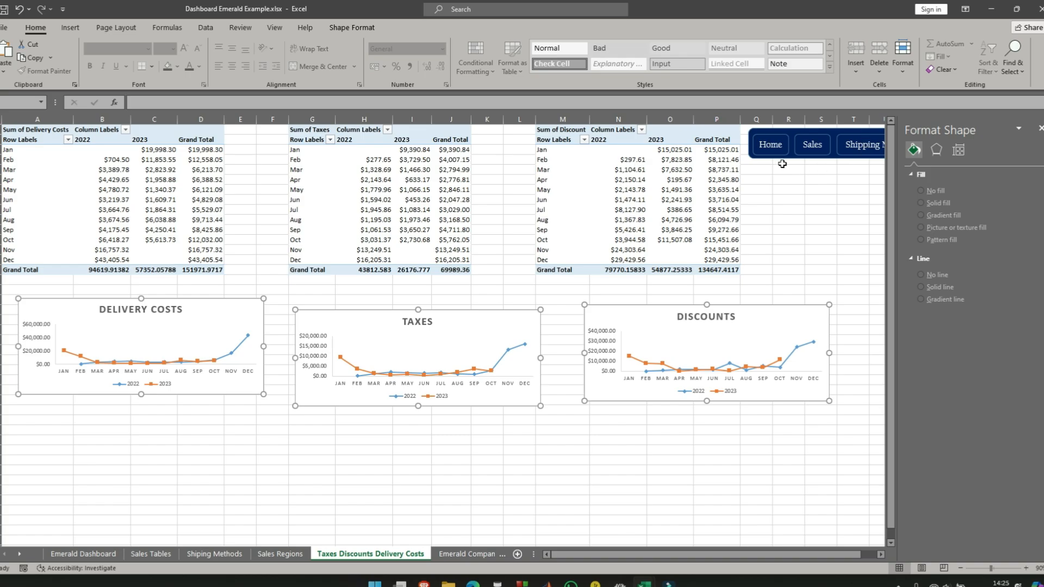
left_click(771, 147)
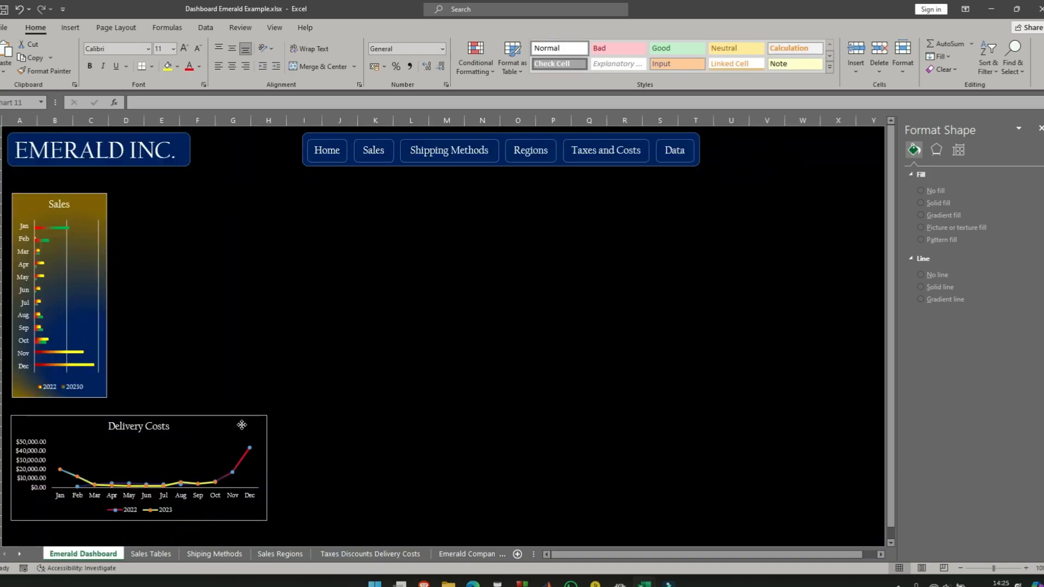
left_click(242, 423)
key("Delete")
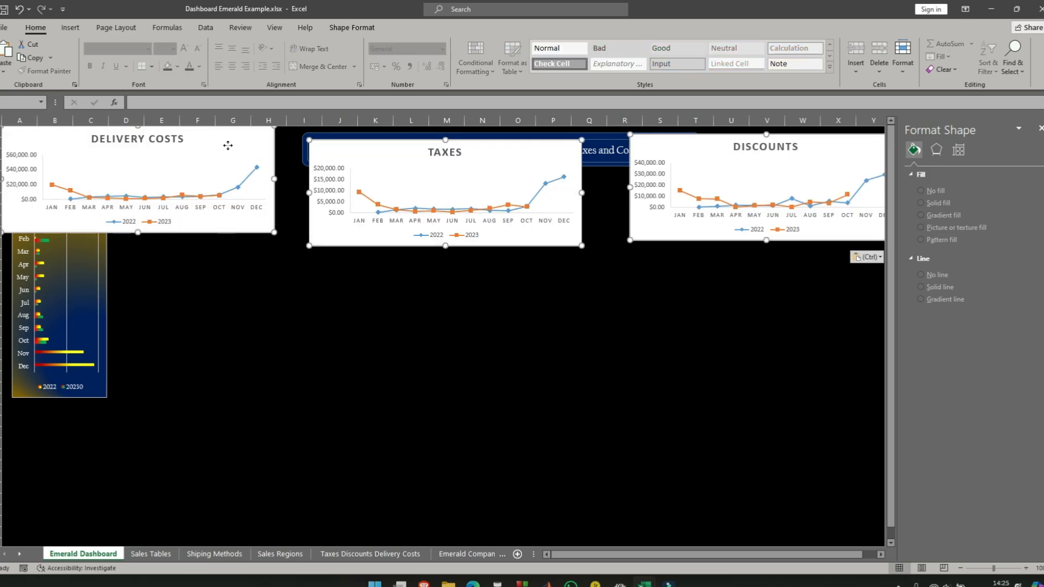
- Arrange the Delivery Costs, Taxes and Discounts charts side by side in a row beneath the Sales chart and select all three together
left_click_drag(235, 139, 242, 423)
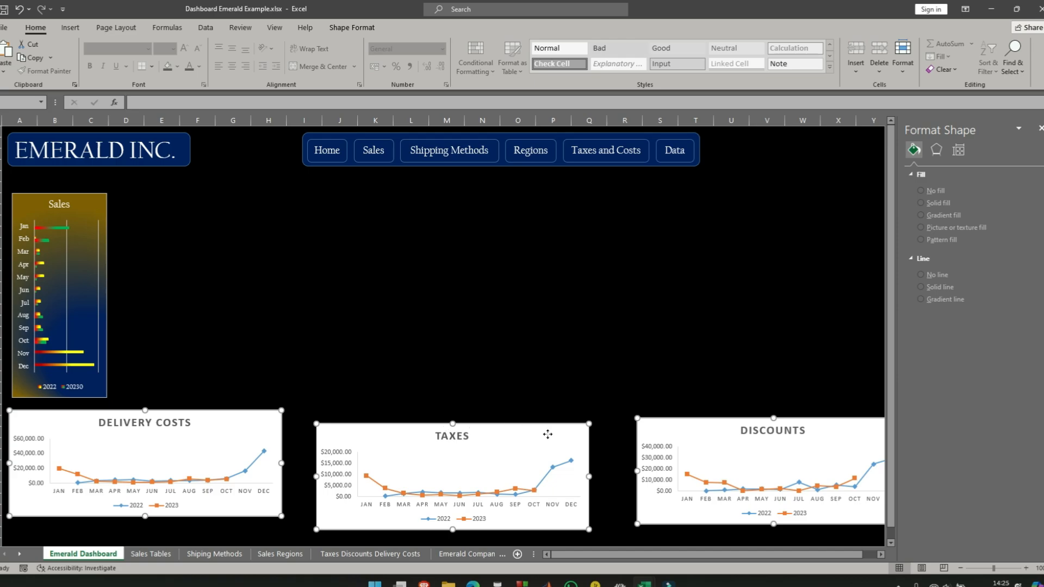
left_click_drag(553, 432, 526, 423)
left_click(539, 390)
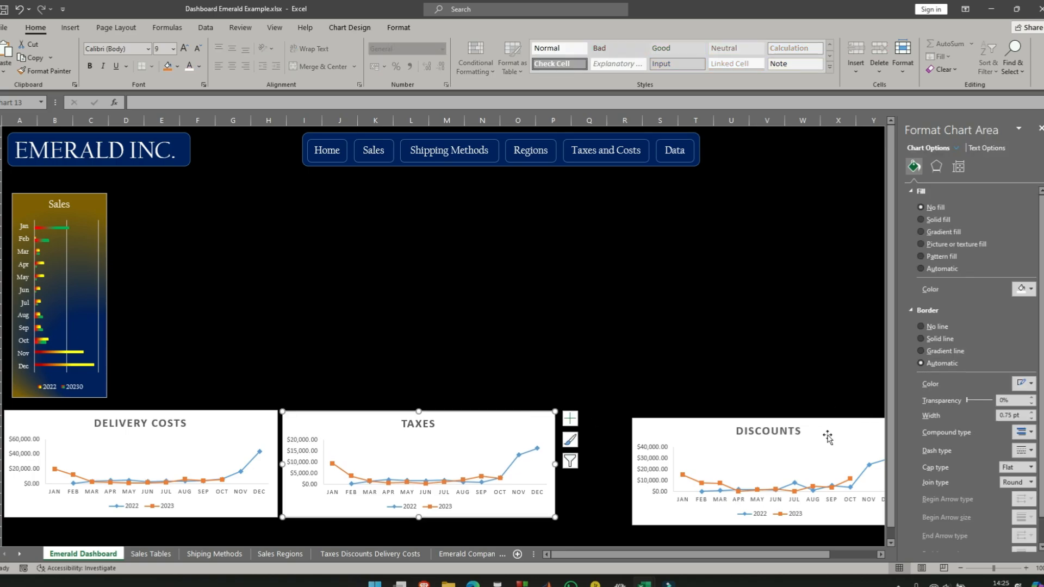
left_click_drag(870, 426, 797, 422)
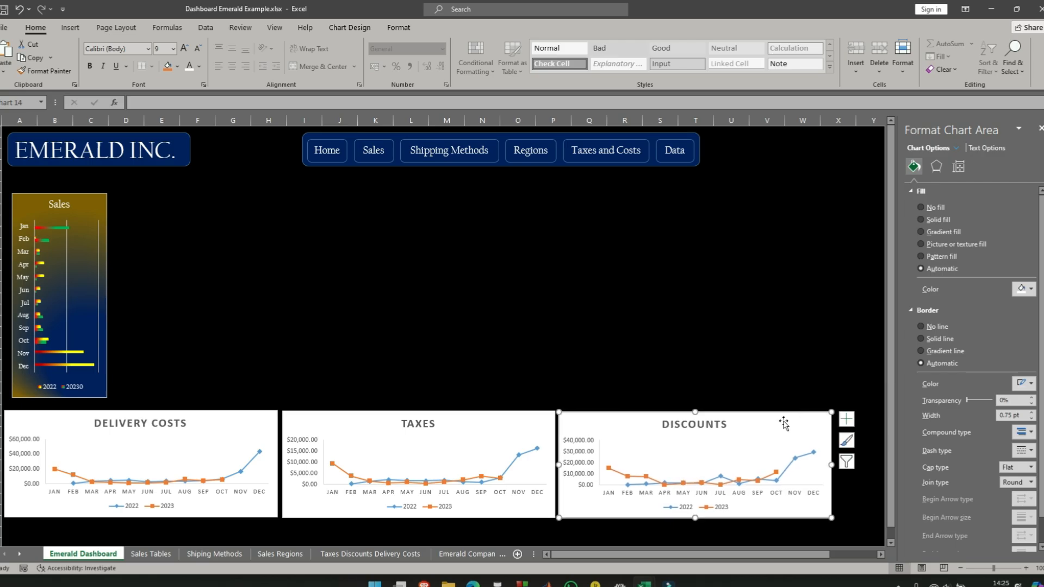
left_click(538, 420, "ctrl")
left_click(259, 424, "ctrl")
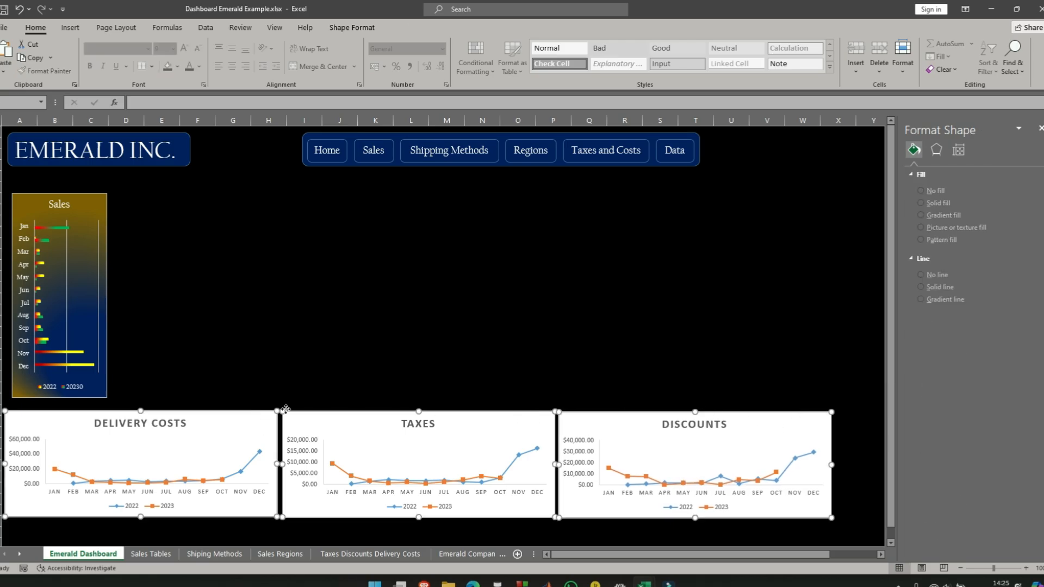
- Set the height of the three selected charts, Delivery Costs, Taxes and Discounts, to 5 cm
left_click(370, 30)
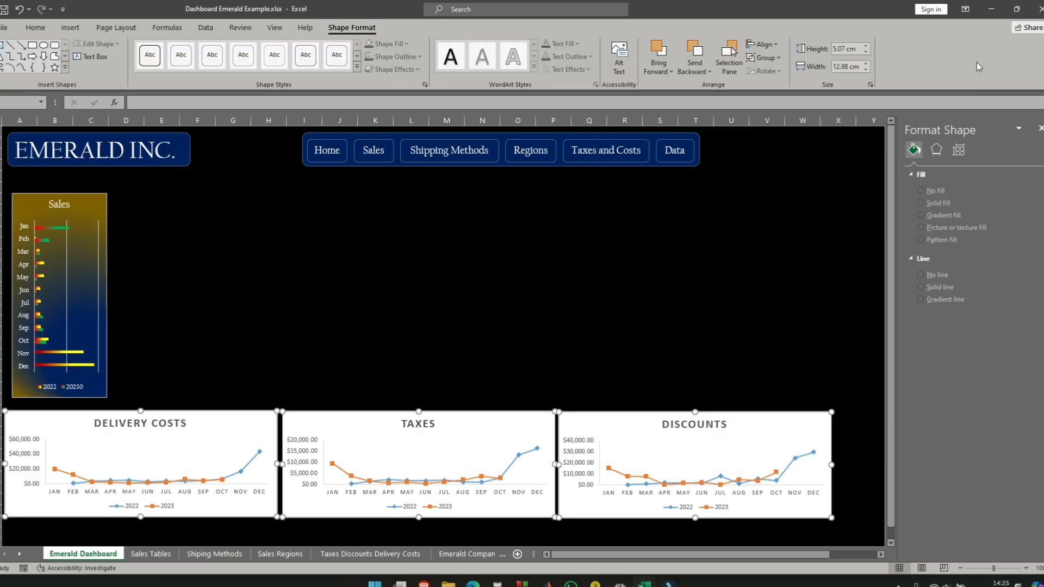
left_click(865, 47)
left_click(866, 46)
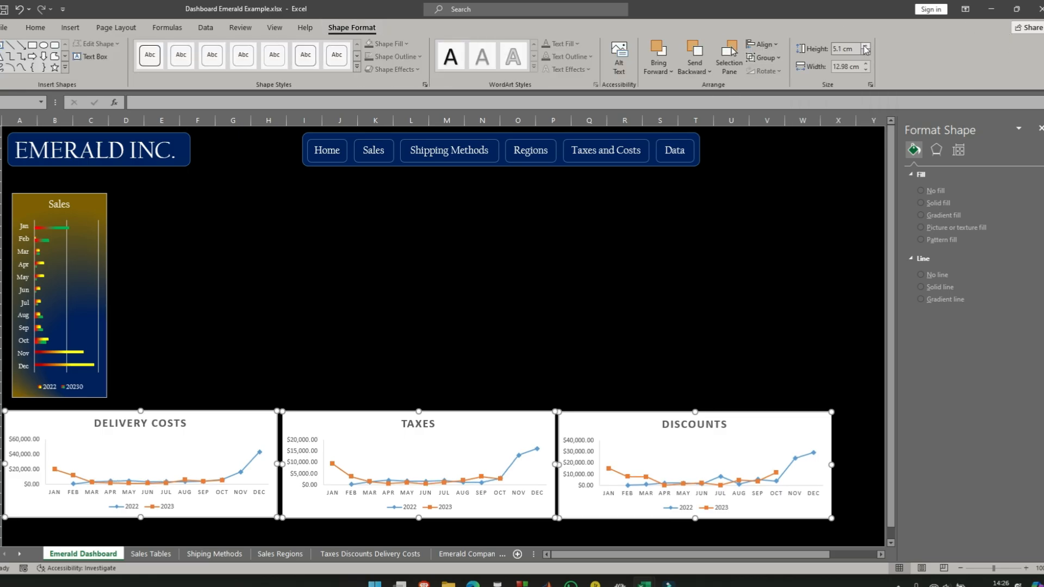
left_click(866, 46)
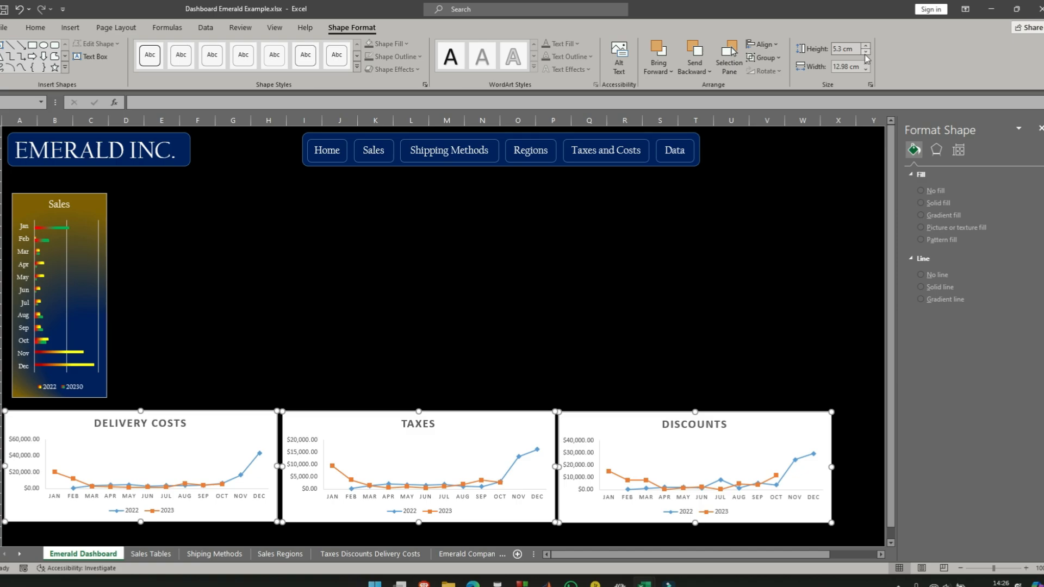
left_click(866, 52)
left_click(866, 53)
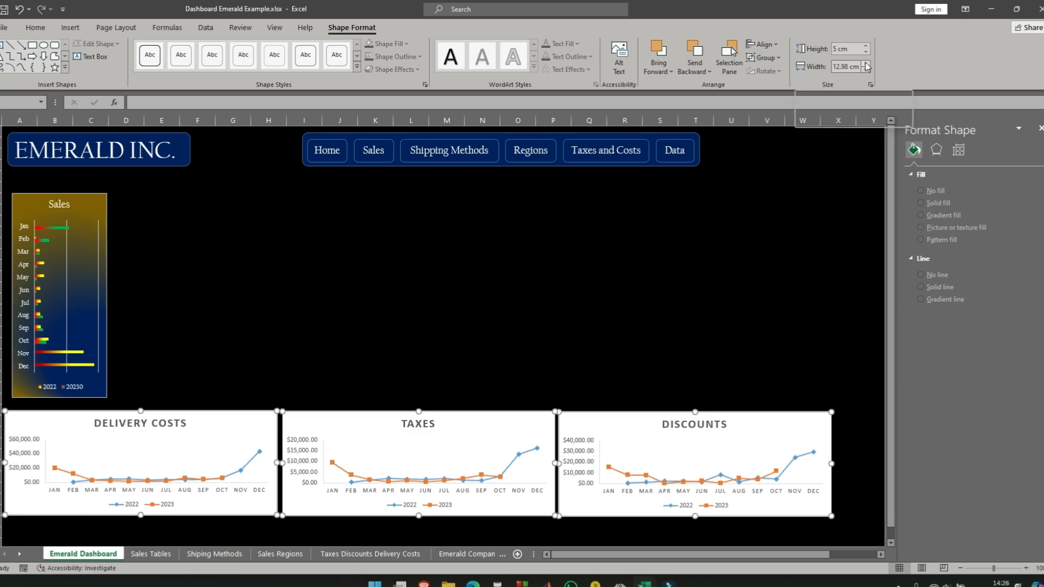
- Set the width of the Delivery Costs, Taxes and Discounts charts to 12.5 cm and deselect them
left_click(866, 64)
left_click(866, 64)
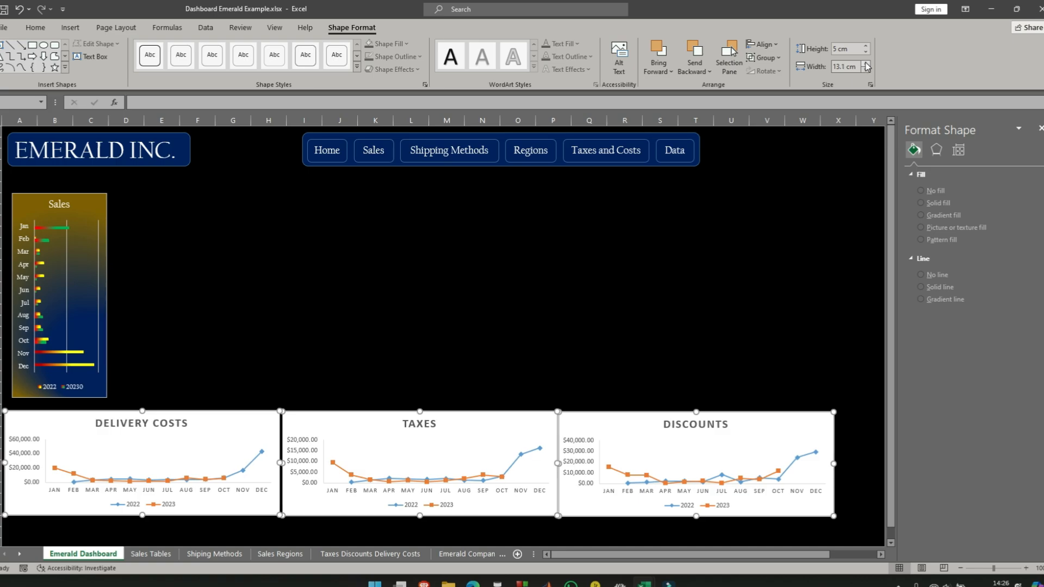
left_click(866, 70)
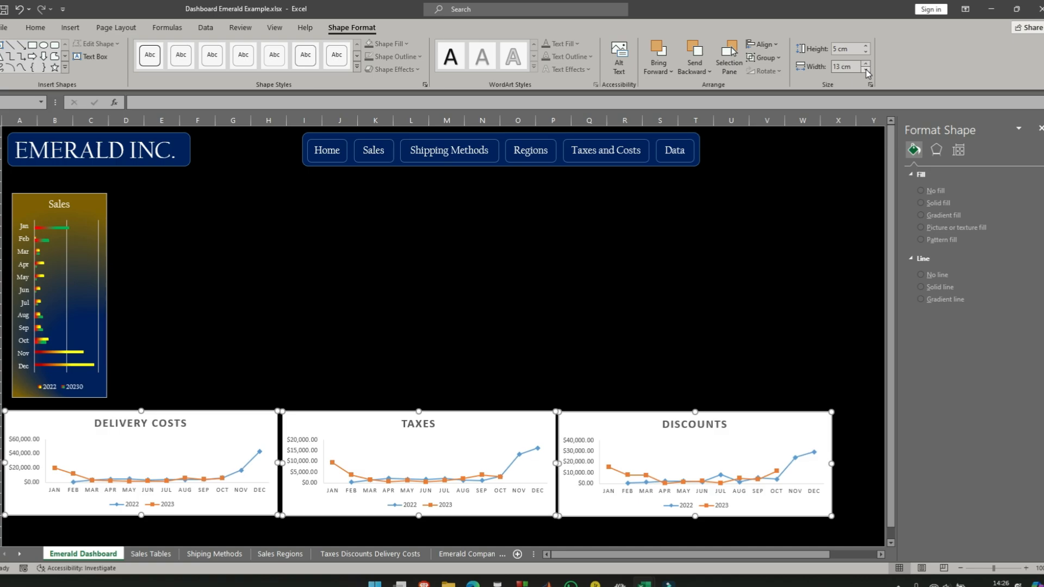
left_click(866, 69)
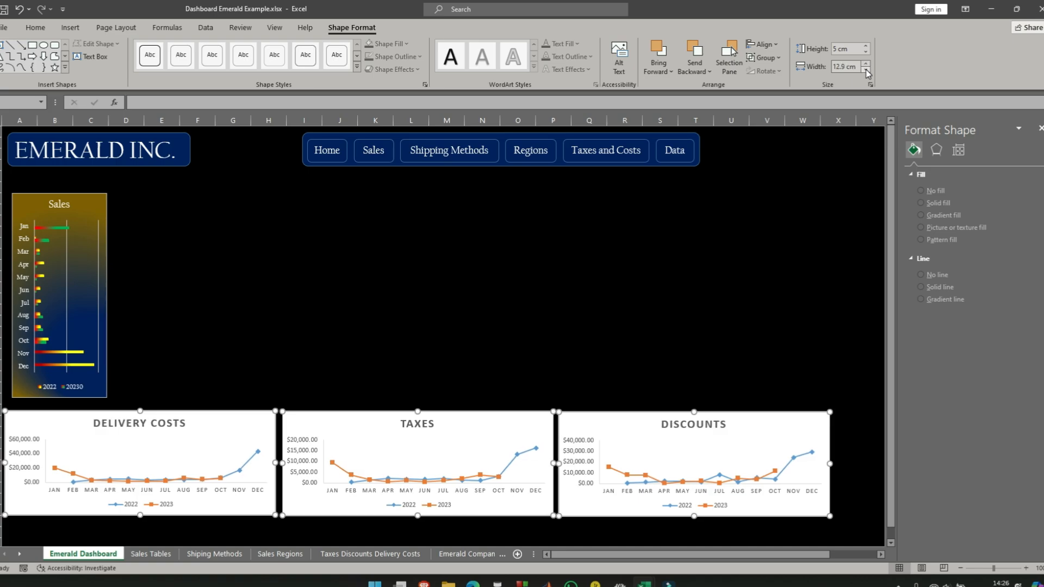
left_click(866, 70)
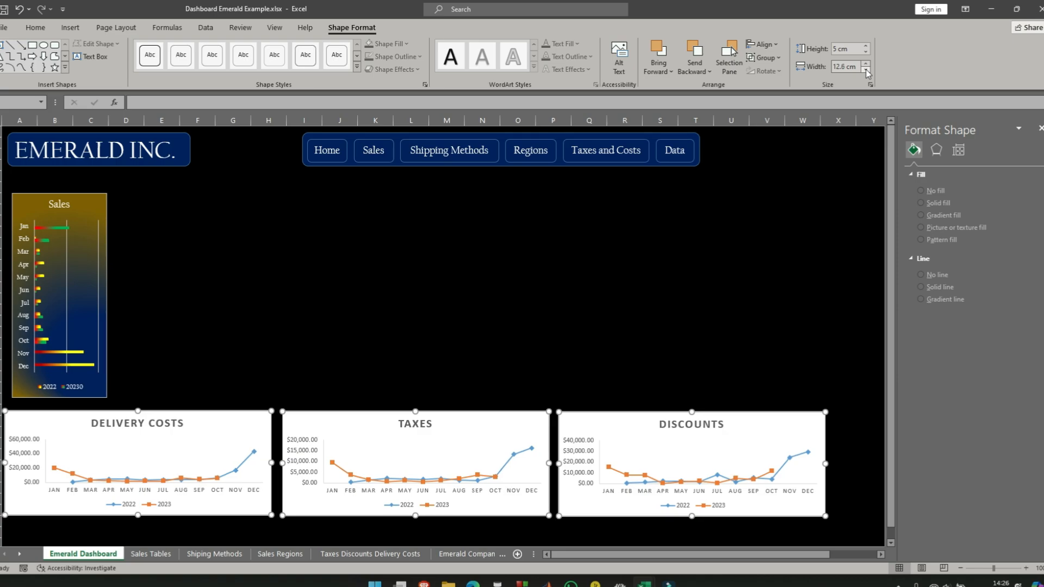
left_click(866, 70)
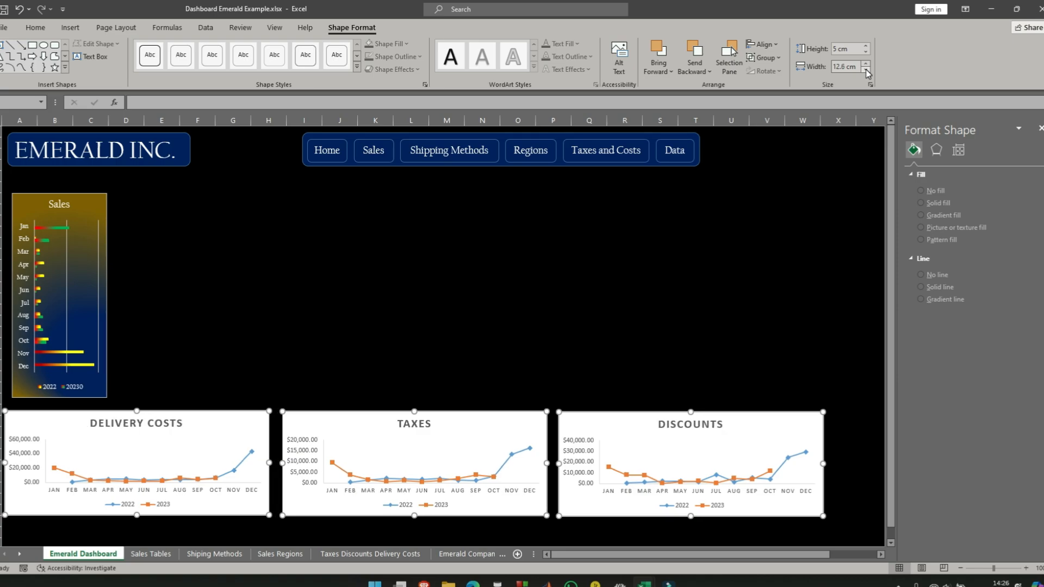
left_click(866, 69)
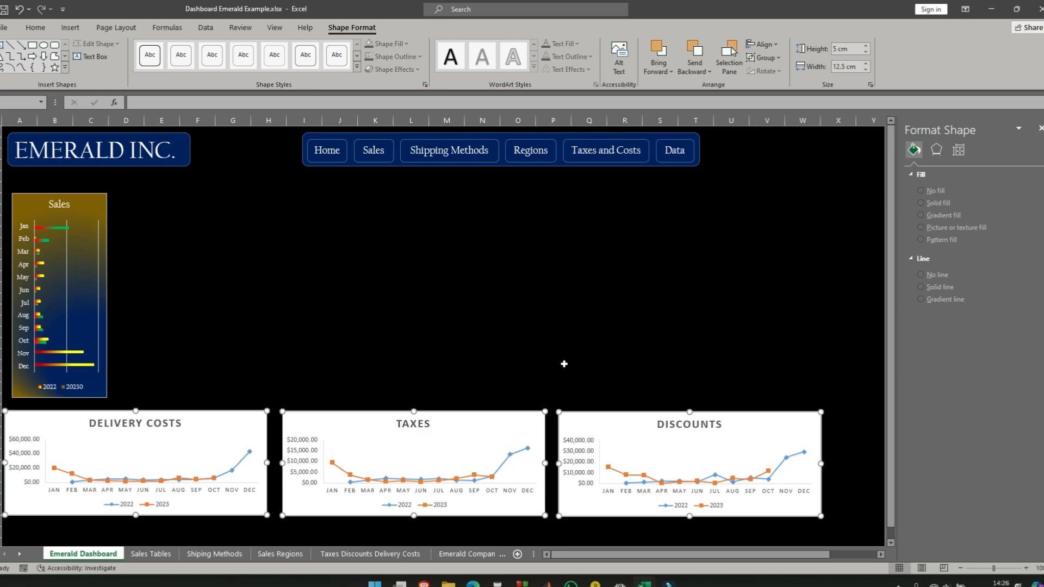
left_click(599, 298)
- Move the Taxes and Discounts charts toward the Delivery Costs chart, leaving only narrow gaps between the three
left_click(528, 419)
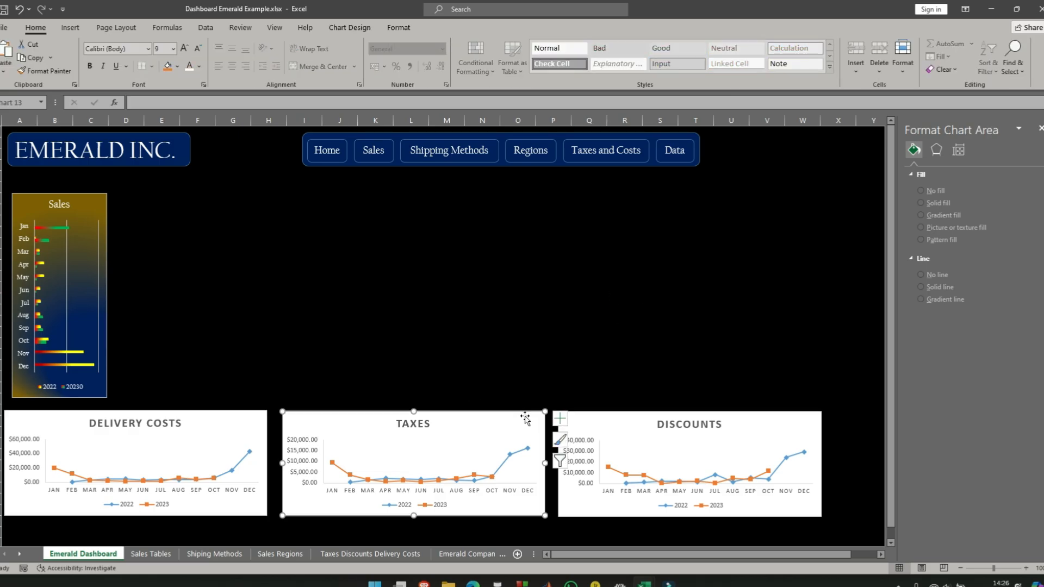
left_click_drag(525, 416, 513, 415)
left_click_drag(814, 419, 795, 414)
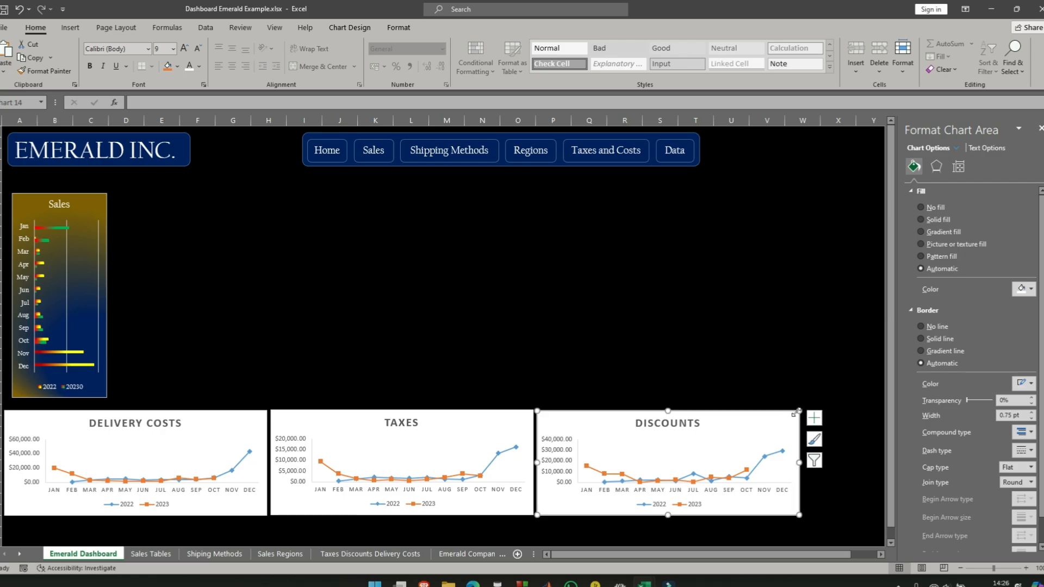
- Align the tops of the Delivery Costs, Taxes and Discounts charts and distribute them horizontally
left_click(512, 413, "ctrl")
left_click(245, 422, "ctrl")
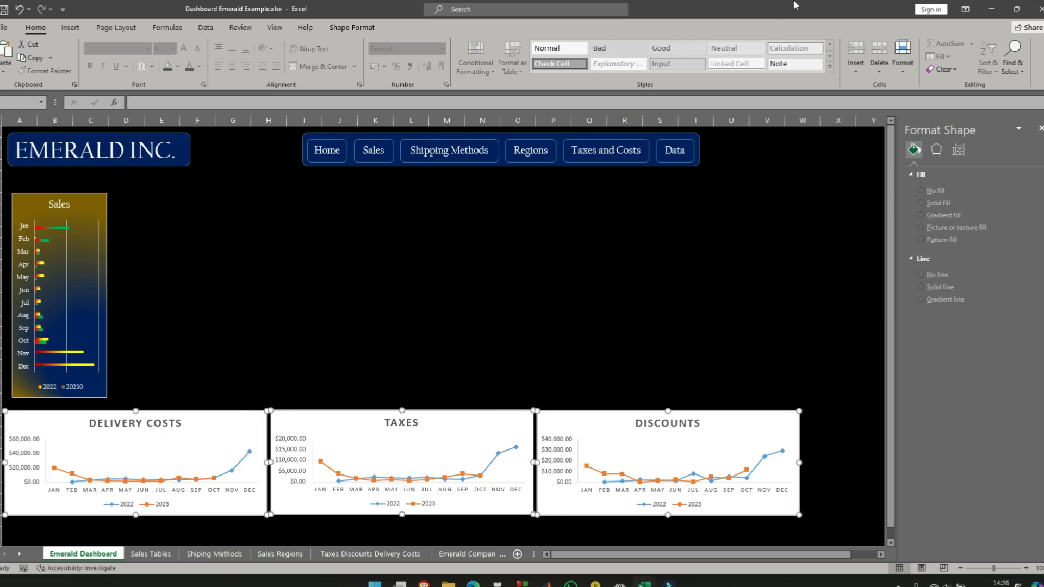
left_click(353, 29)
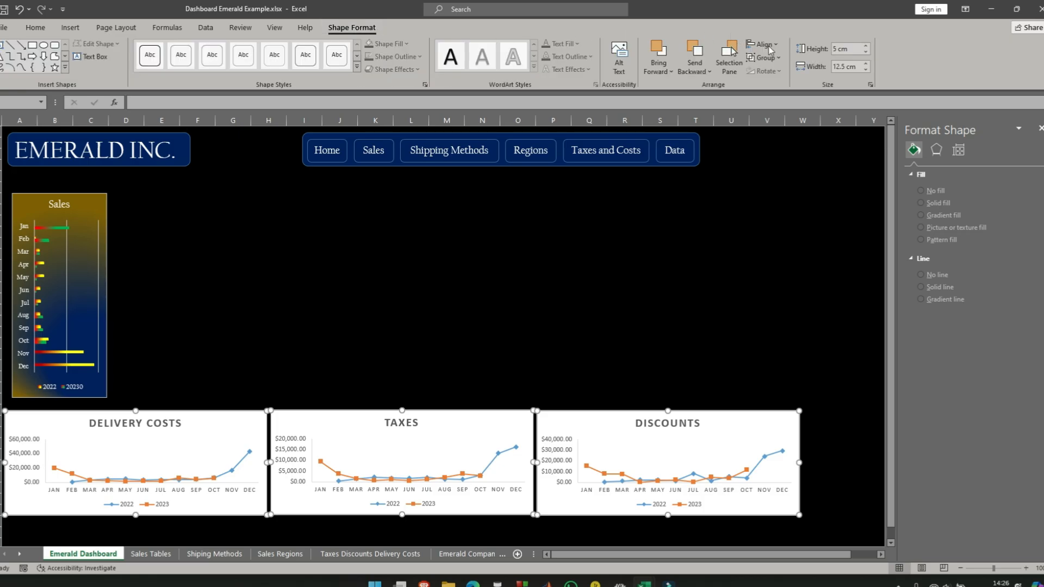
left_click(778, 45)
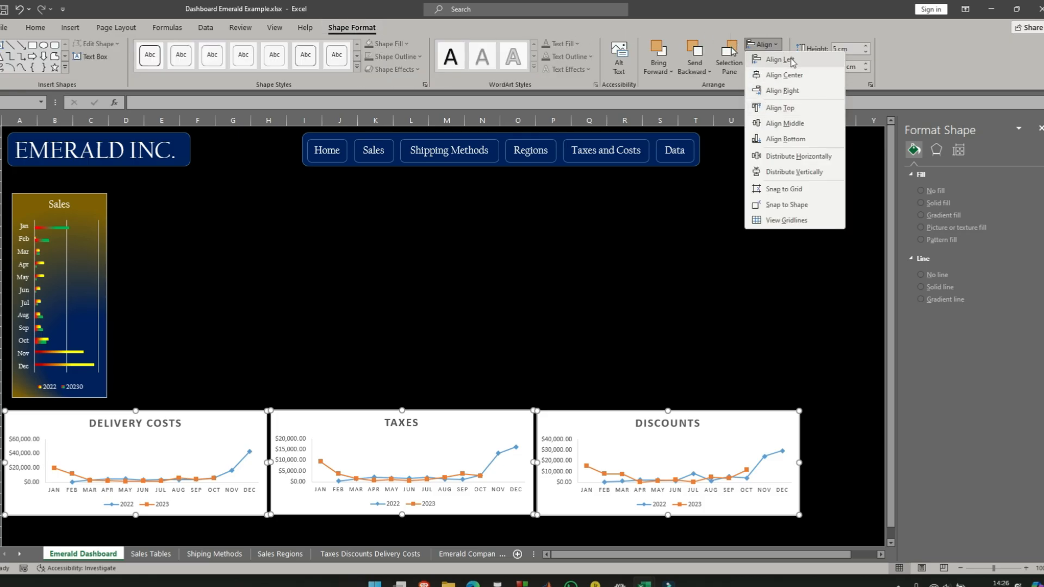
left_click(783, 108)
left_click(763, 44)
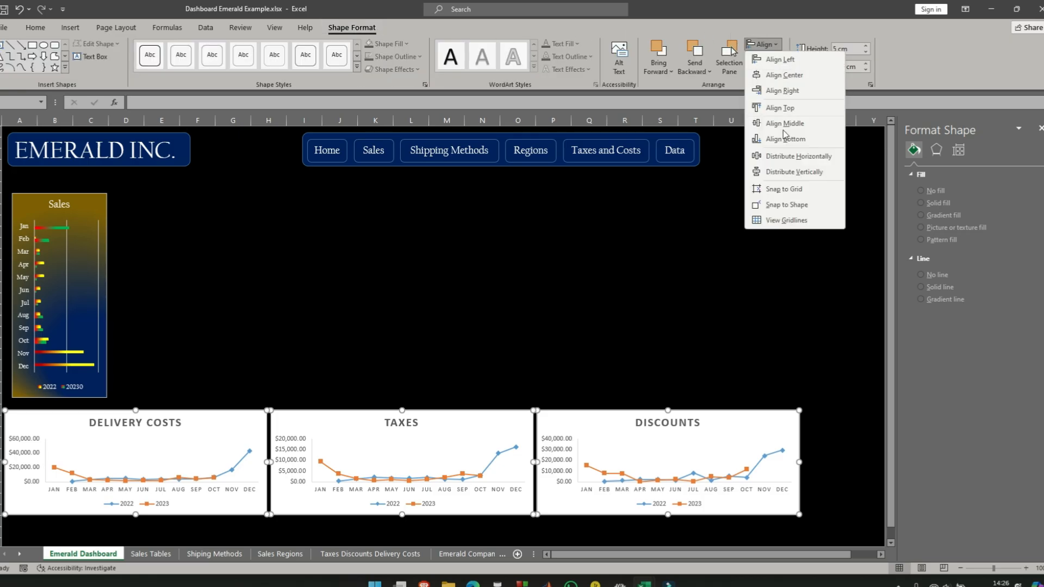
left_click(808, 157)
left_click(665, 312)
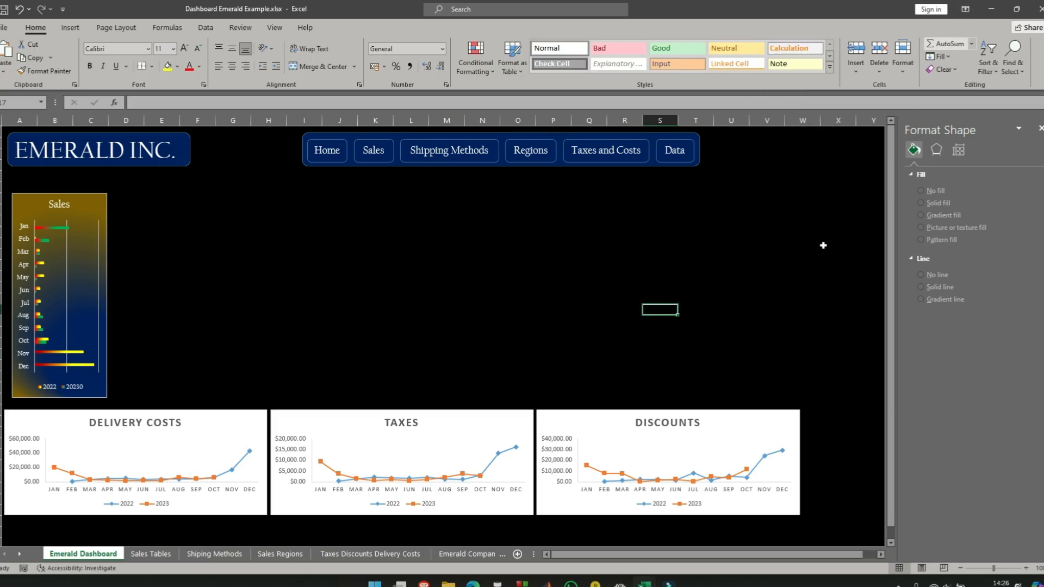
left_click(251, 420)
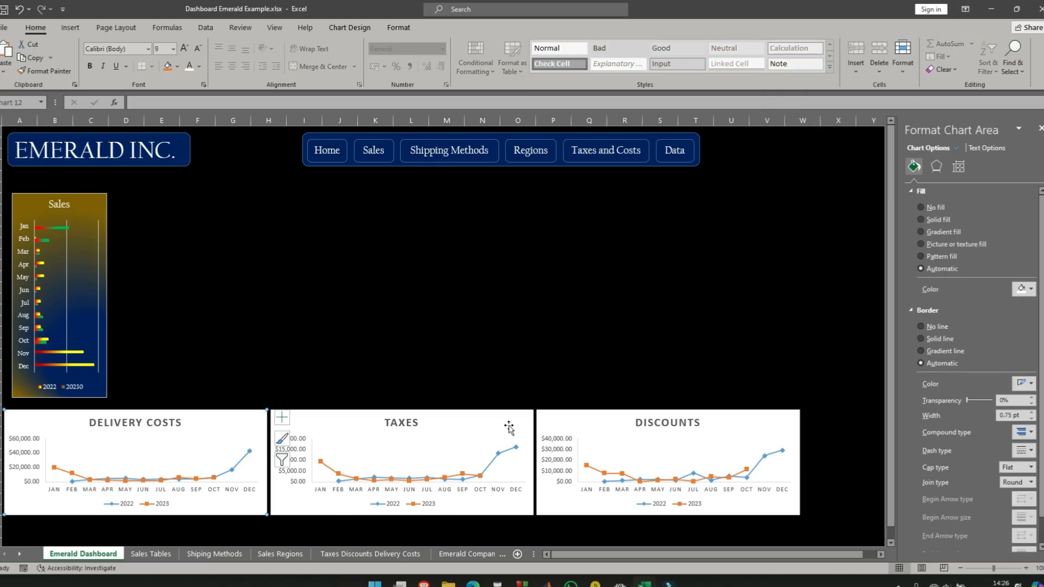
left_click(503, 428, "ctrl")
left_click(590, 418, "ctrl")
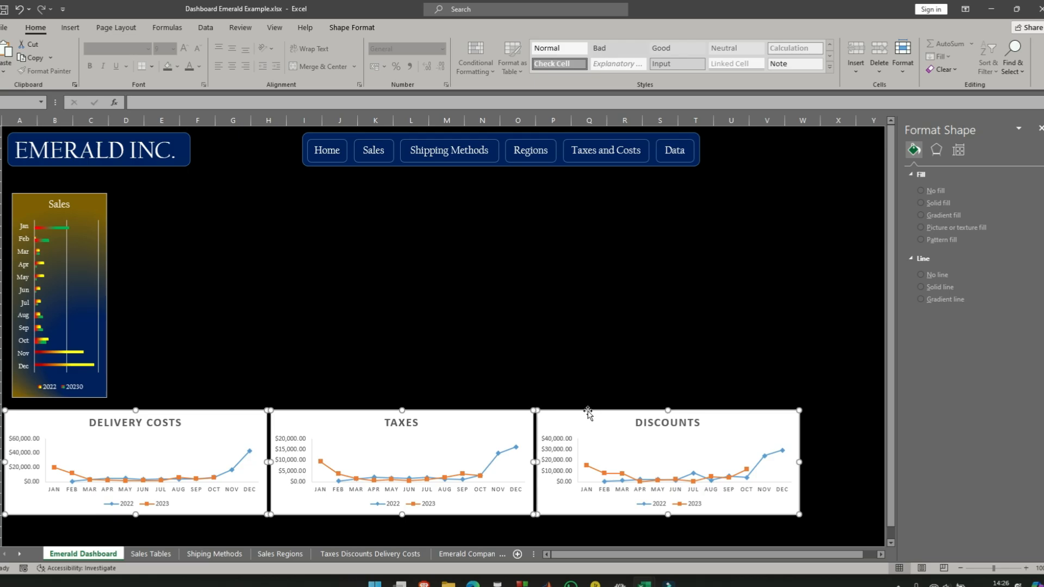
left_click(232, 341)
- Set all text in the Delivery Costs chart to Californian FB at size 8
left_click(228, 415)
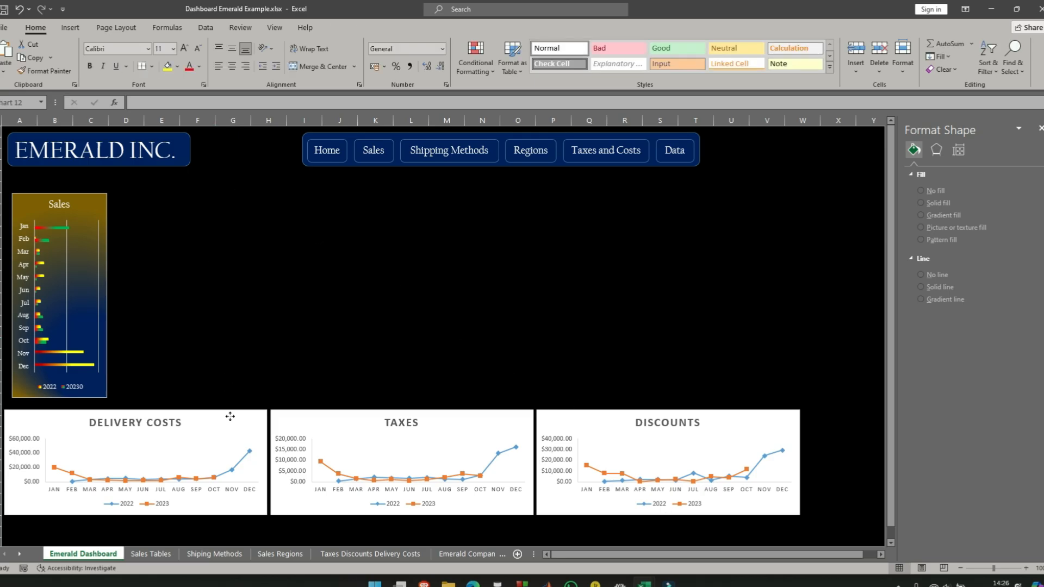
left_click(148, 48)
left_click(147, 126)
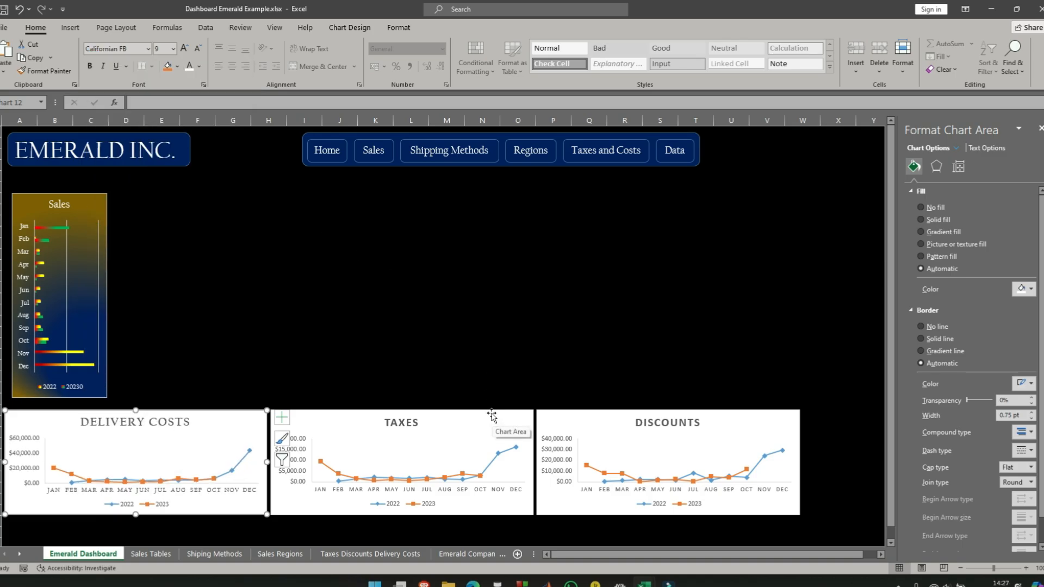
left_click(173, 49)
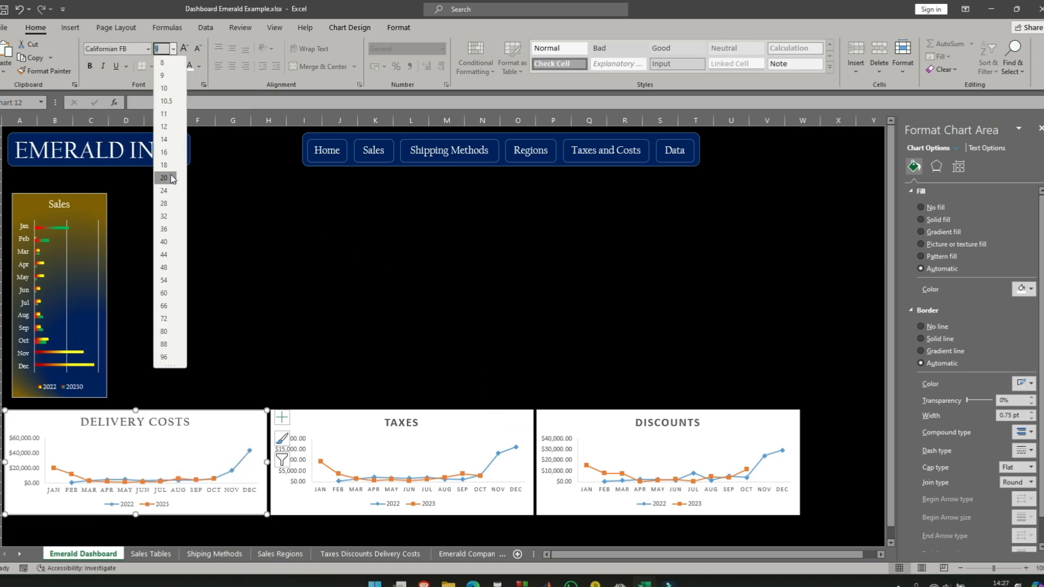
left_click(164, 65)
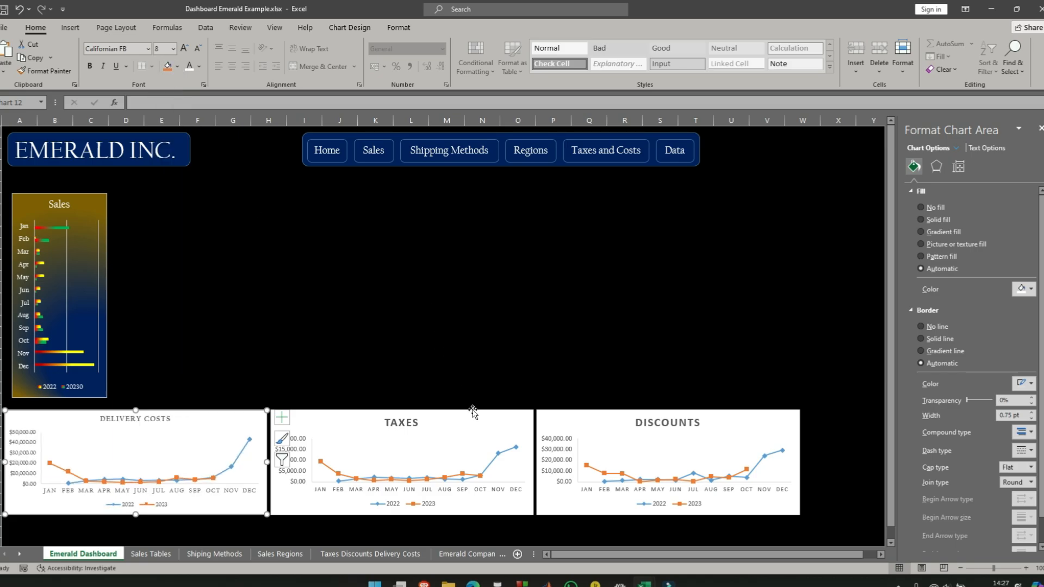
- Set all text in the Taxes chart to Californian FB at size 8
left_click(495, 416)
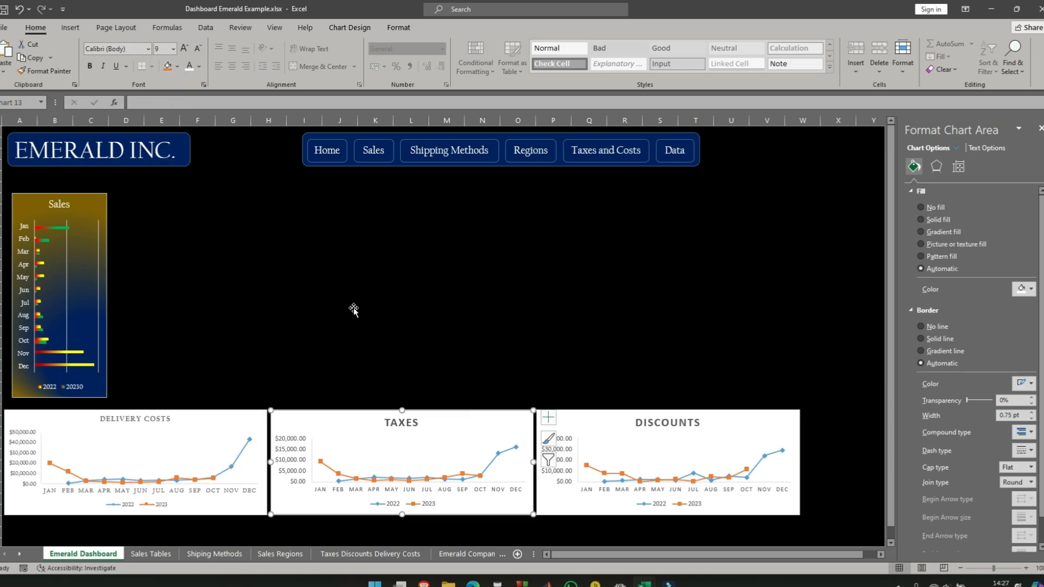
left_click(149, 48)
left_click(151, 132)
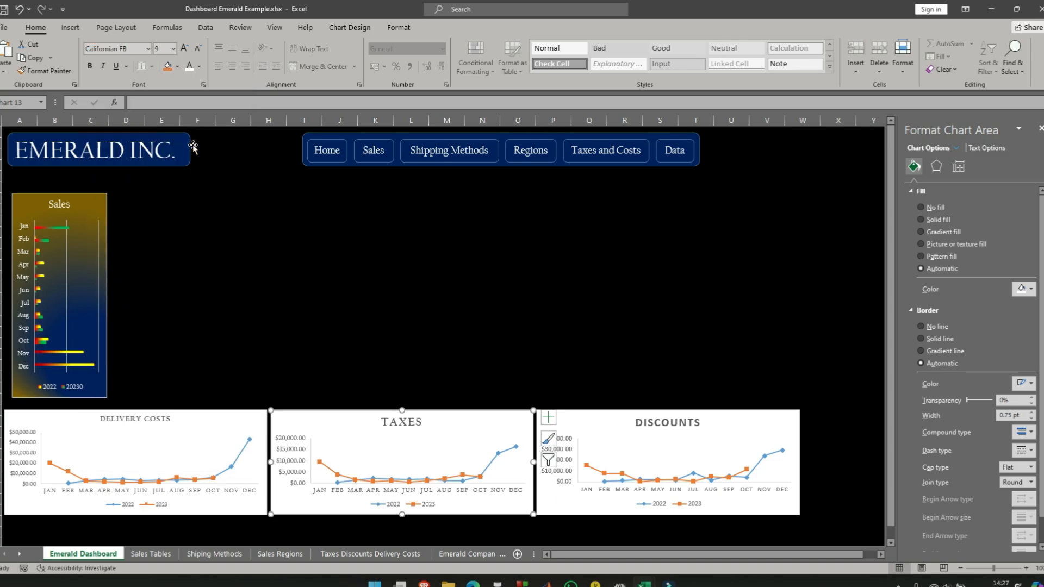
left_click(172, 49)
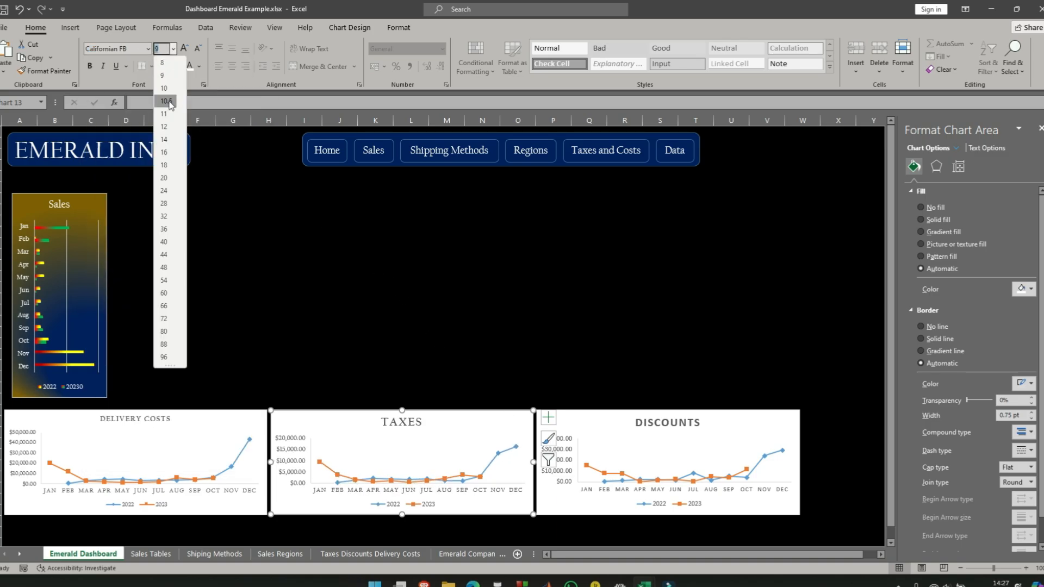
left_click(172, 65)
- Set all text in the Discounts chart to Californian FB at size 8
left_click(781, 417)
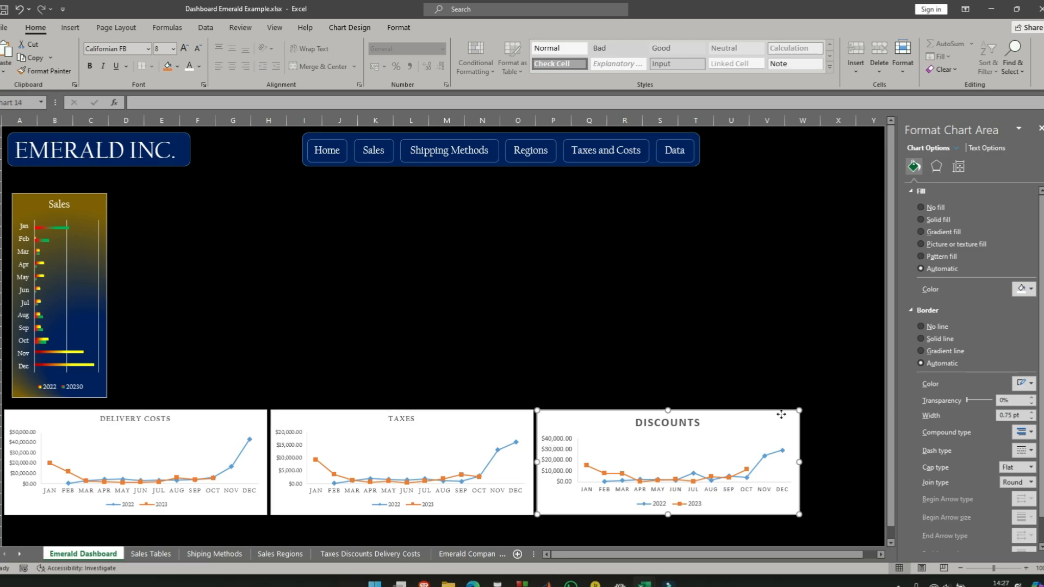
left_click(150, 49)
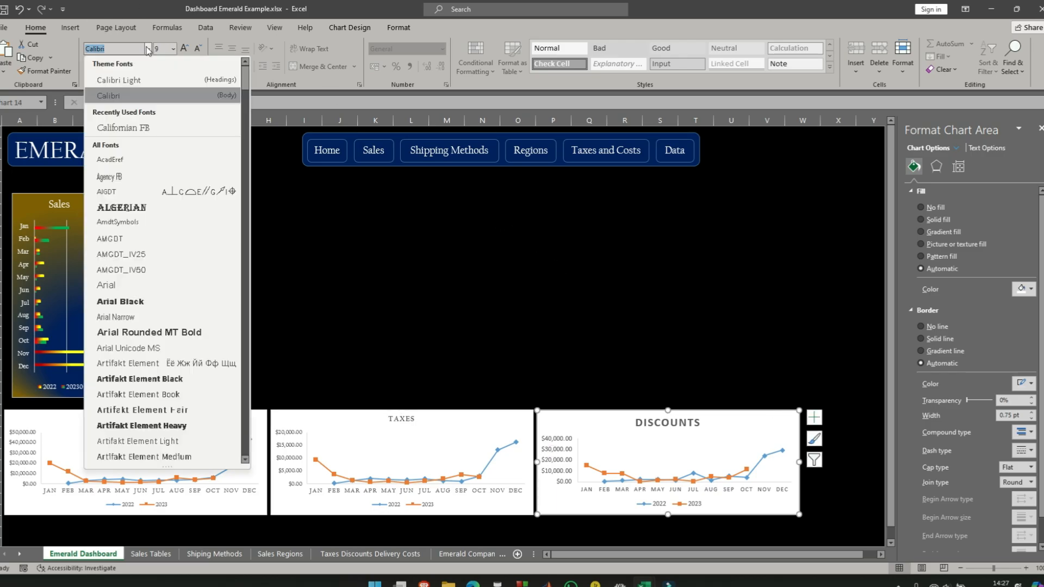
left_click(140, 128)
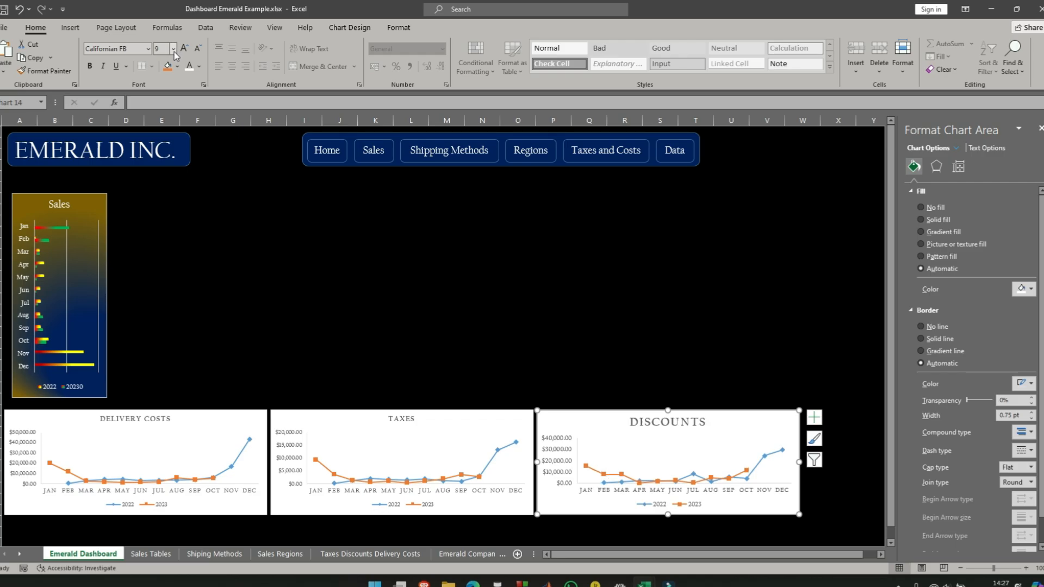
left_click(173, 49)
left_click(163, 61)
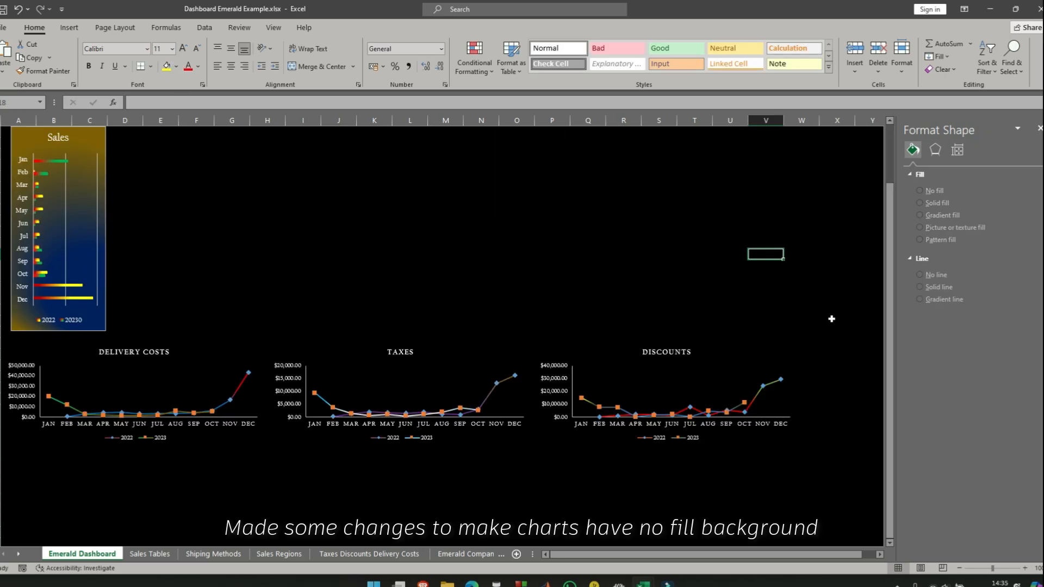
scroll(582, 273, "up", 2)
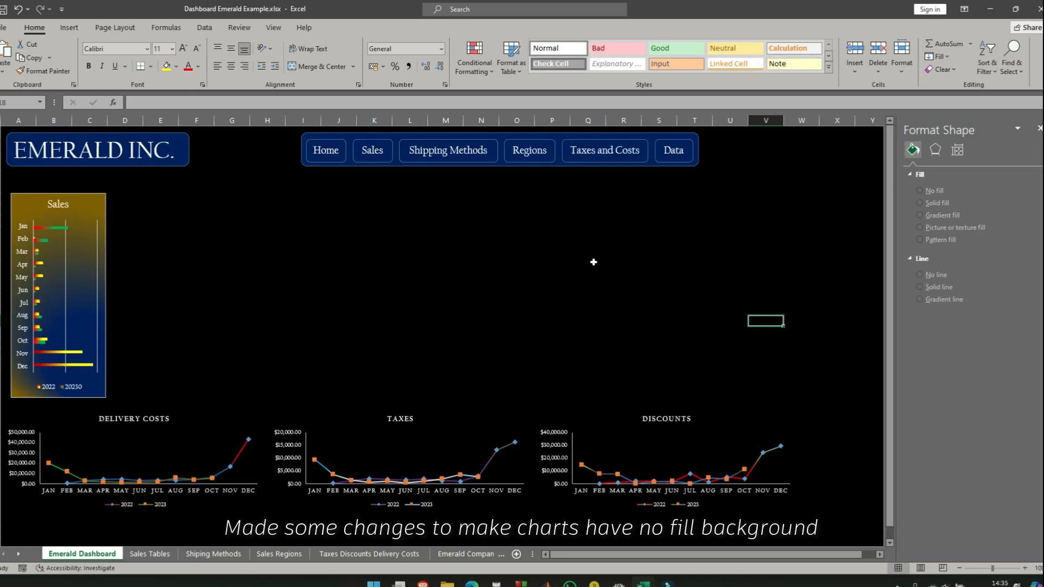
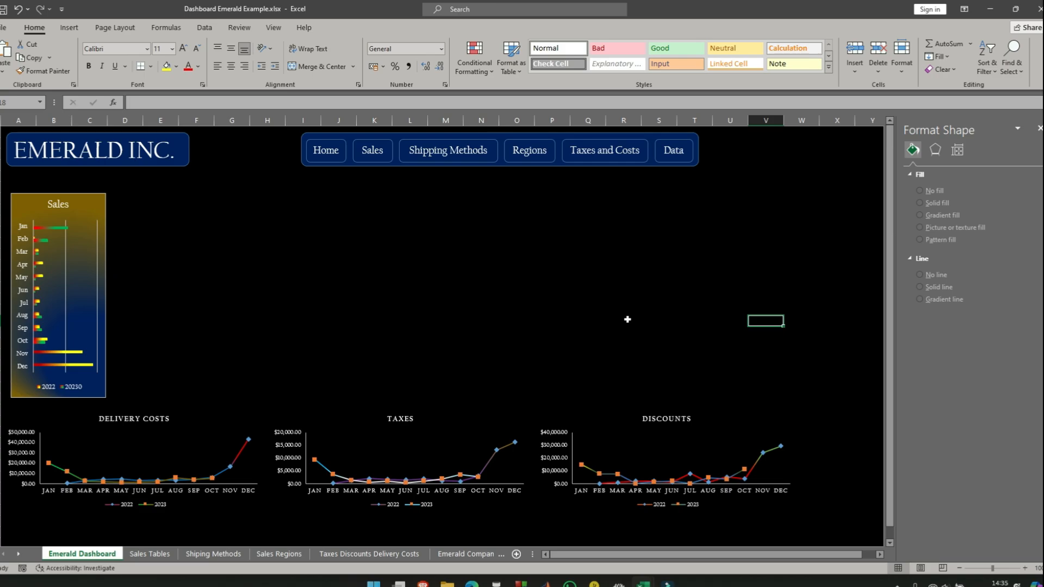
- Copy the map chart from the Sales Regions sheet and paste it with its existing formatting onto the Emerald Dashboard
left_click(531, 152)
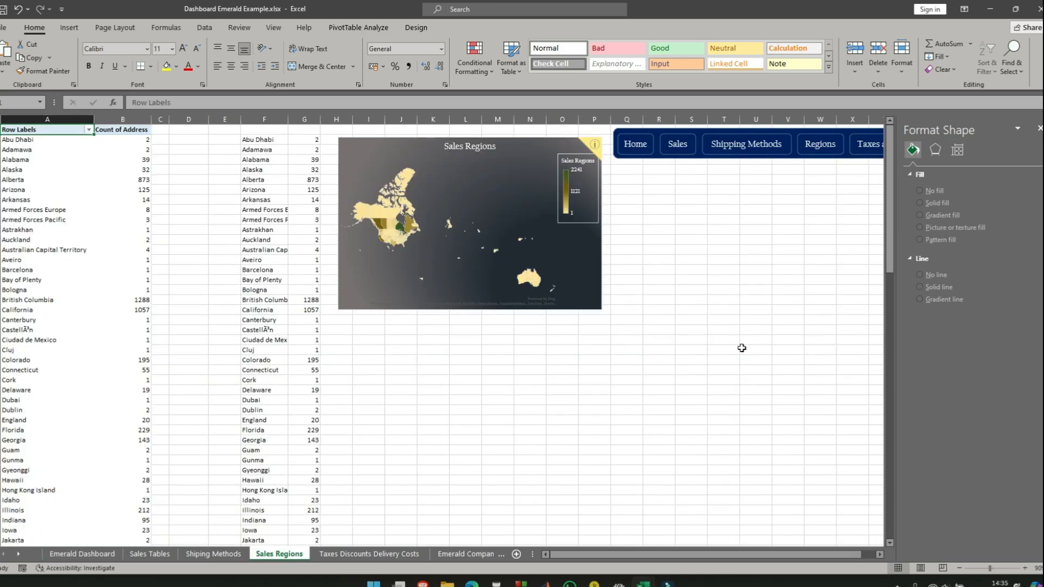
left_click(368, 148)
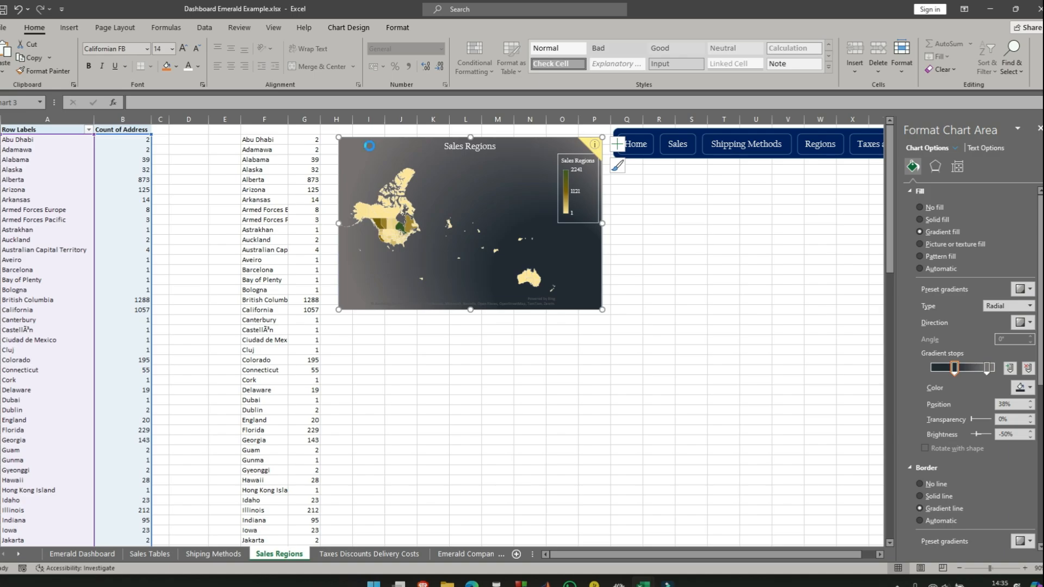
left_click(101, 553)
right_click(632, 252)
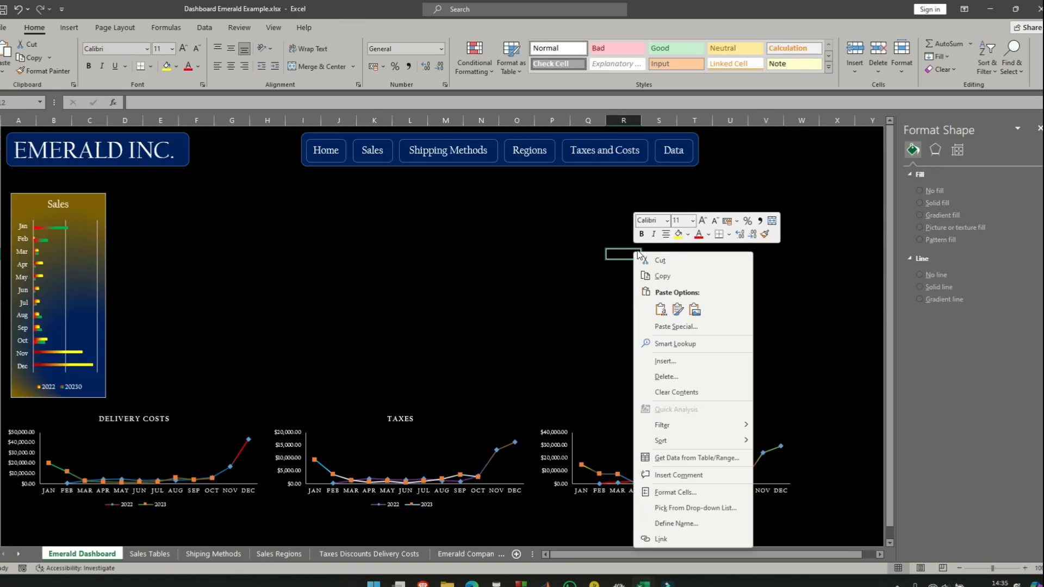
left_click(661, 310)
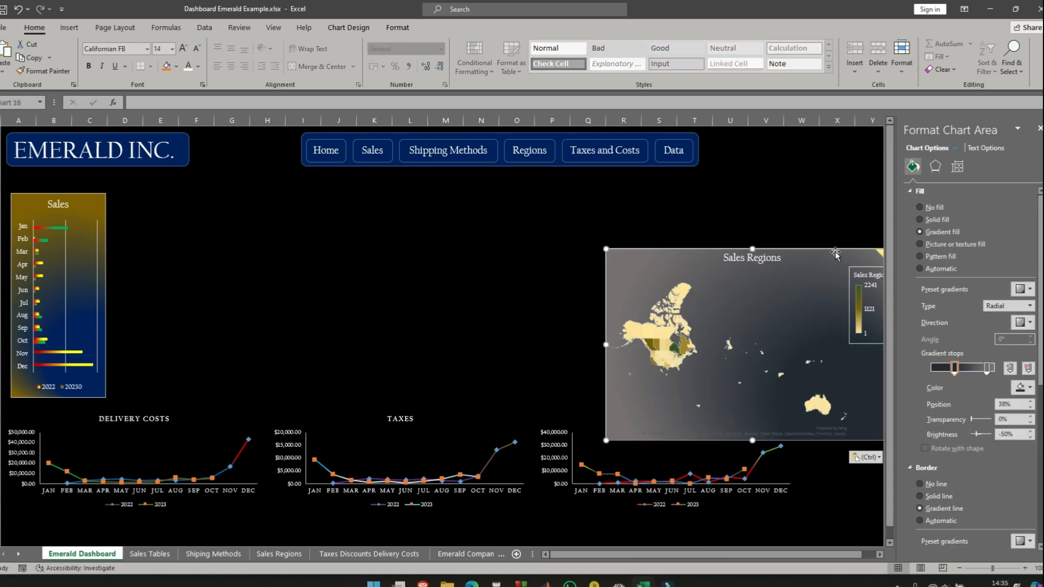
- Place the Sales Regions map above the Discounts chart, make it narrower and remove its fill
left_click_drag(836, 253, 698, 187)
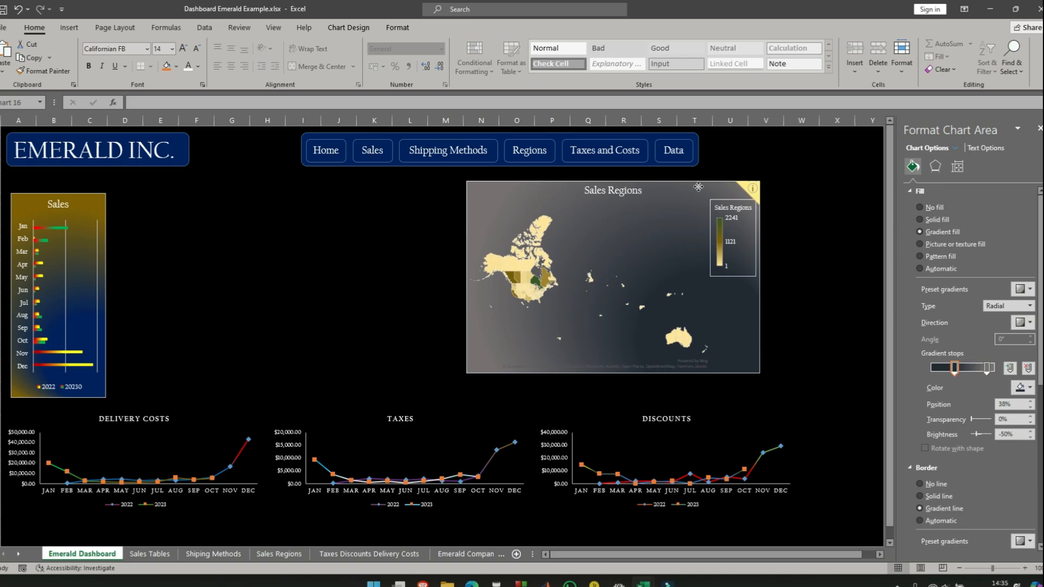
left_click_drag(466, 373, 536, 380)
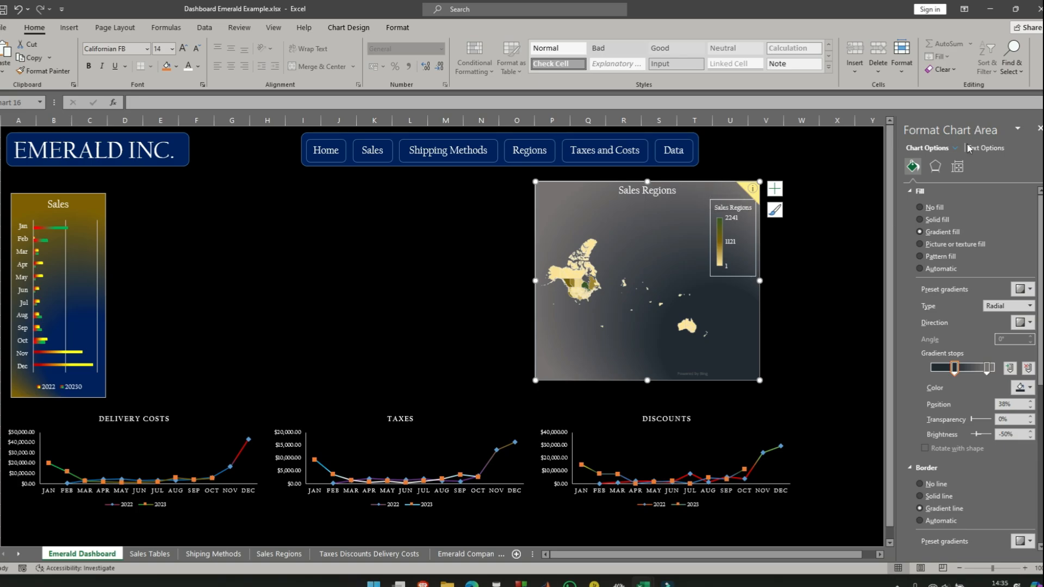
left_click(919, 207)
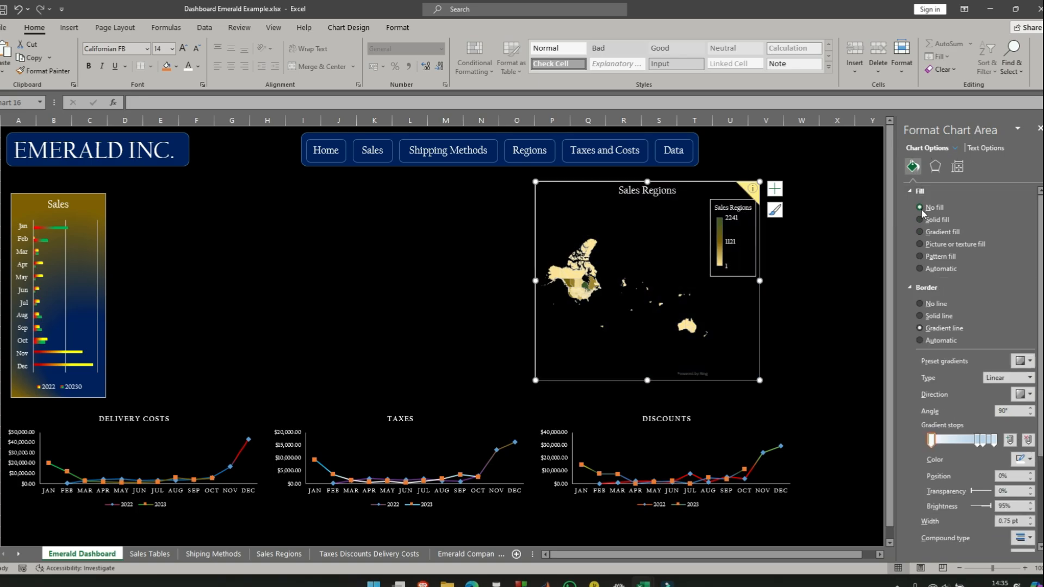
left_click(802, 332)
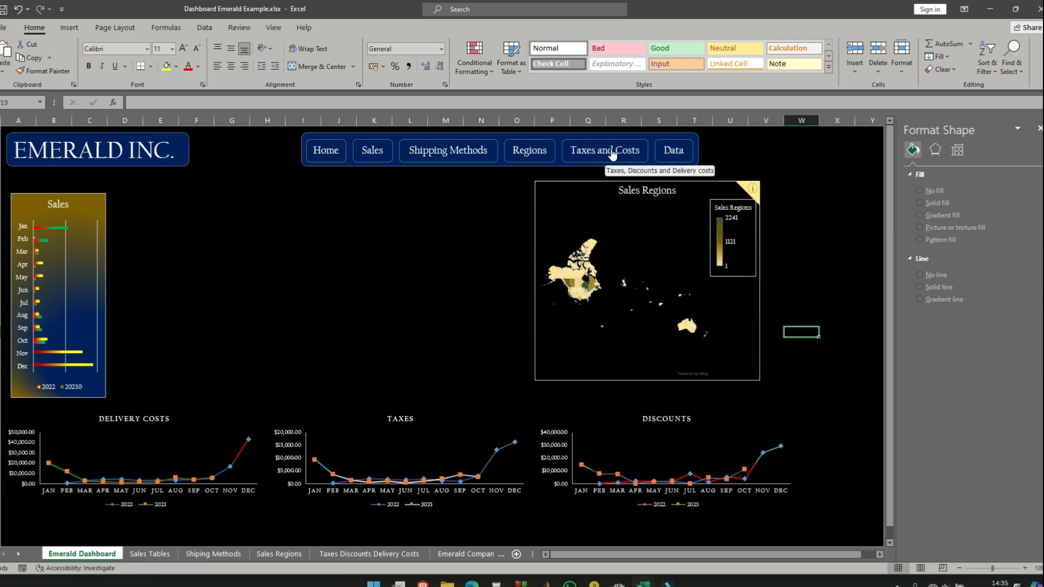
- Copy the radar chart from the Shiping Methods sheet and paste it onto the Emerald Dashboard
left_click(448, 151)
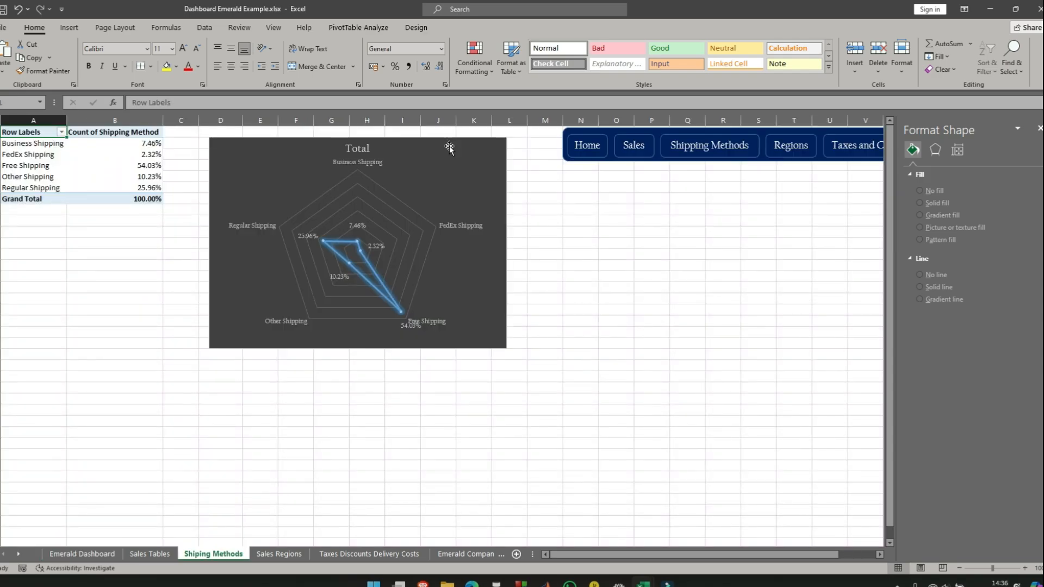
left_click(253, 144)
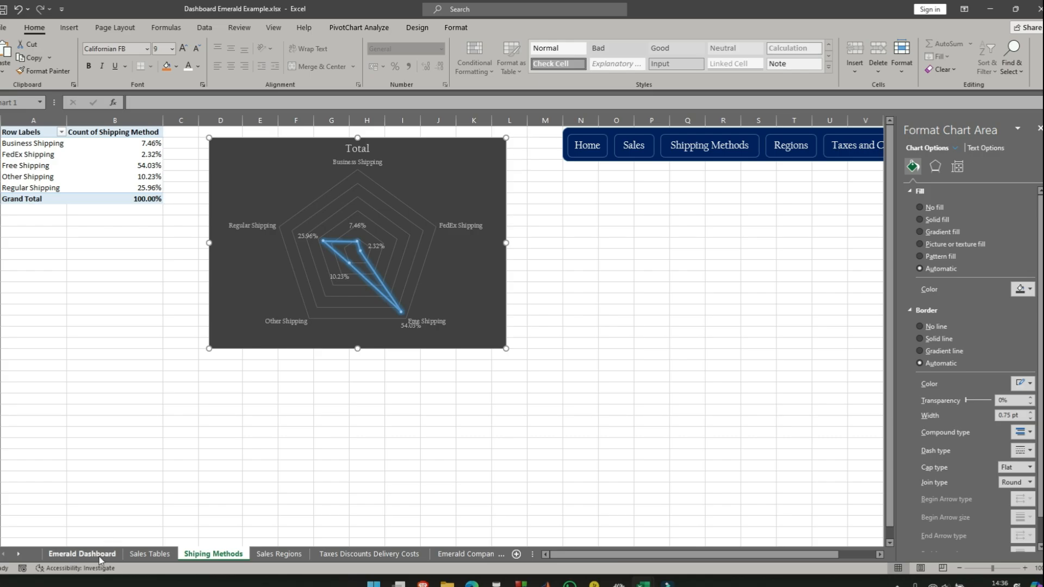
left_click(82, 554)
key("ctrl+v")
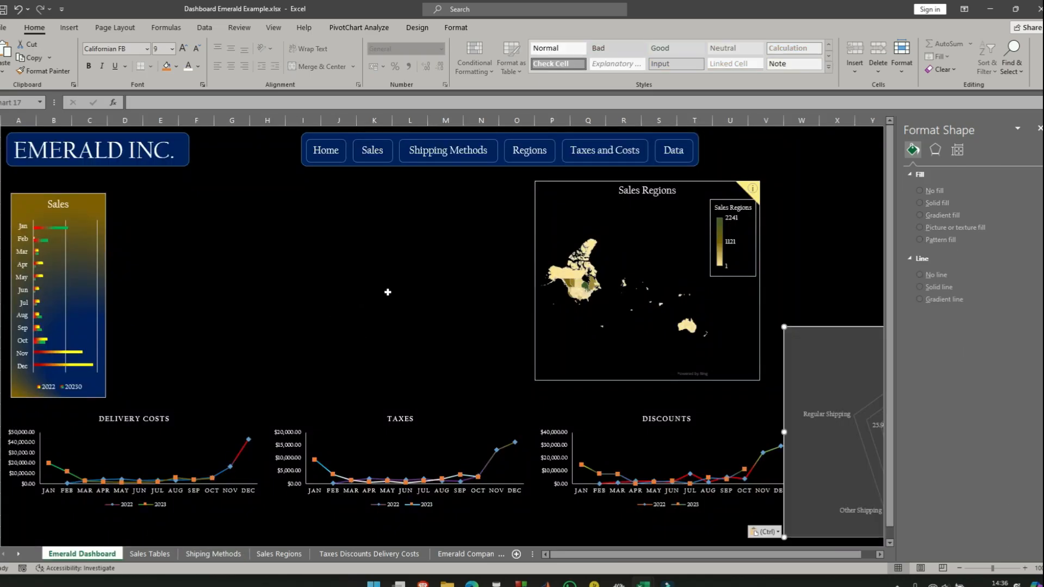
- Place the shipping radar chart beside the Sales Regions map, make it narrower and remove its fill
left_click_drag(703, 248, 307, 181)
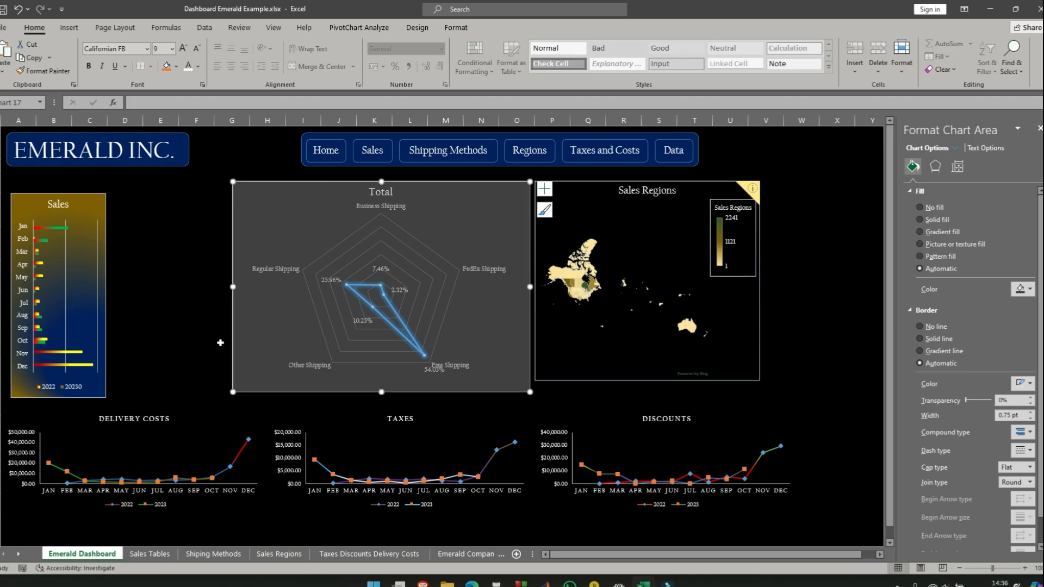
left_click_drag(234, 392, 328, 384)
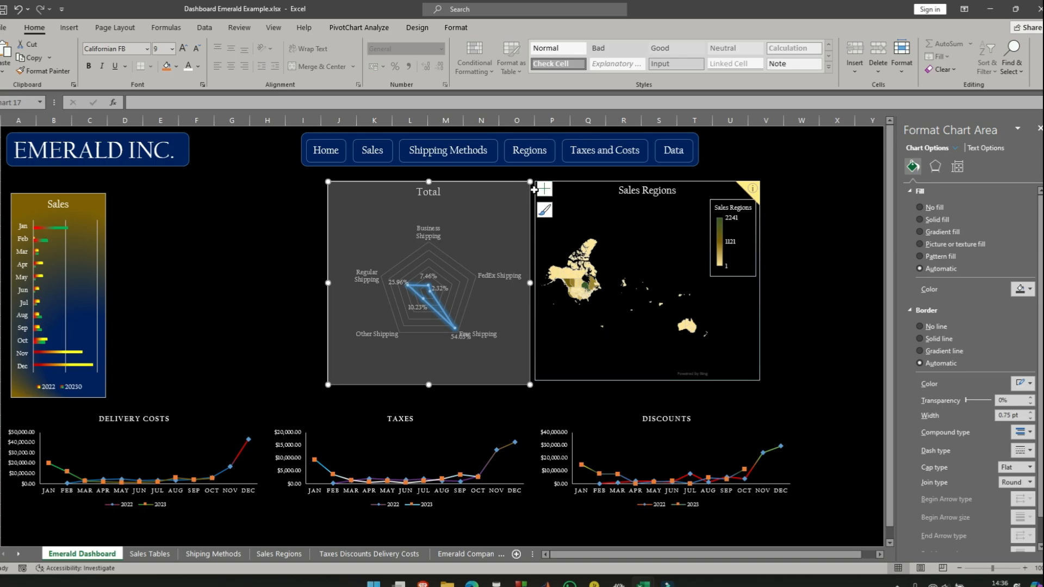
left_click(920, 208)
left_click(838, 298)
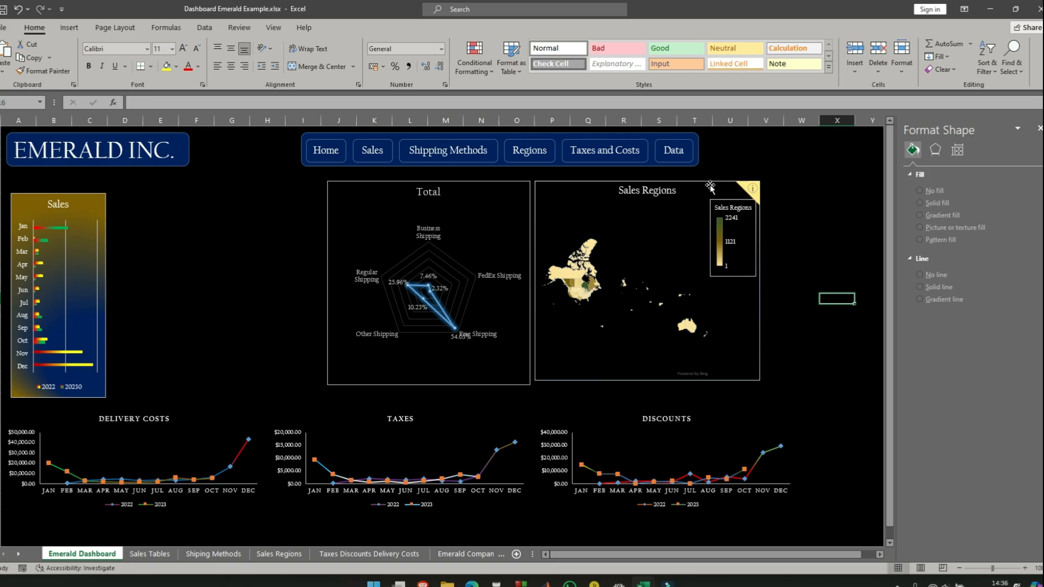
- Shift the Sales Regions map and the radar chart farther from the Sales chart and set both heights to 10 cm
left_click_drag(709, 185, 772, 183)
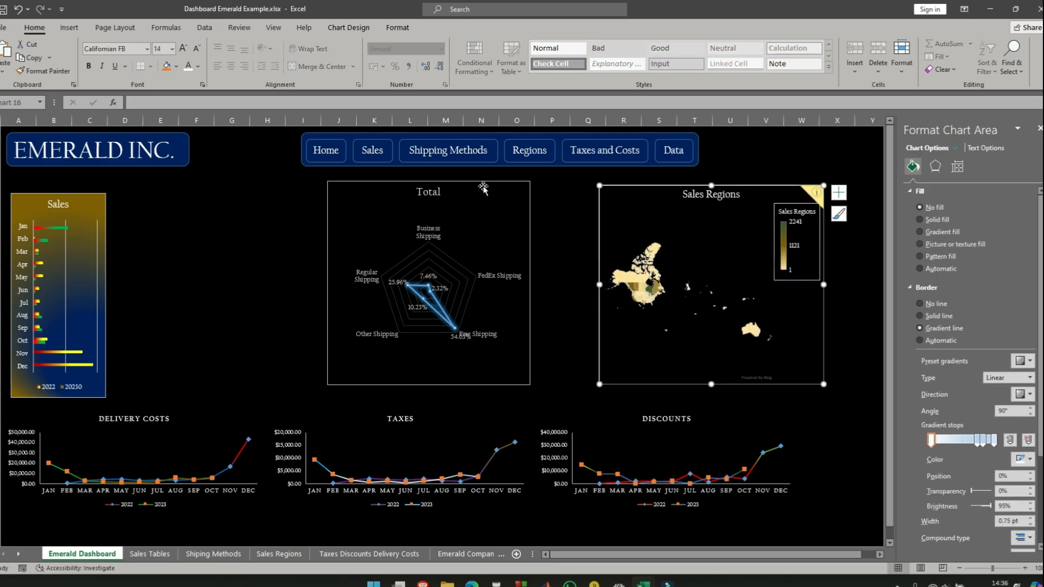
left_click_drag(485, 185, 547, 185)
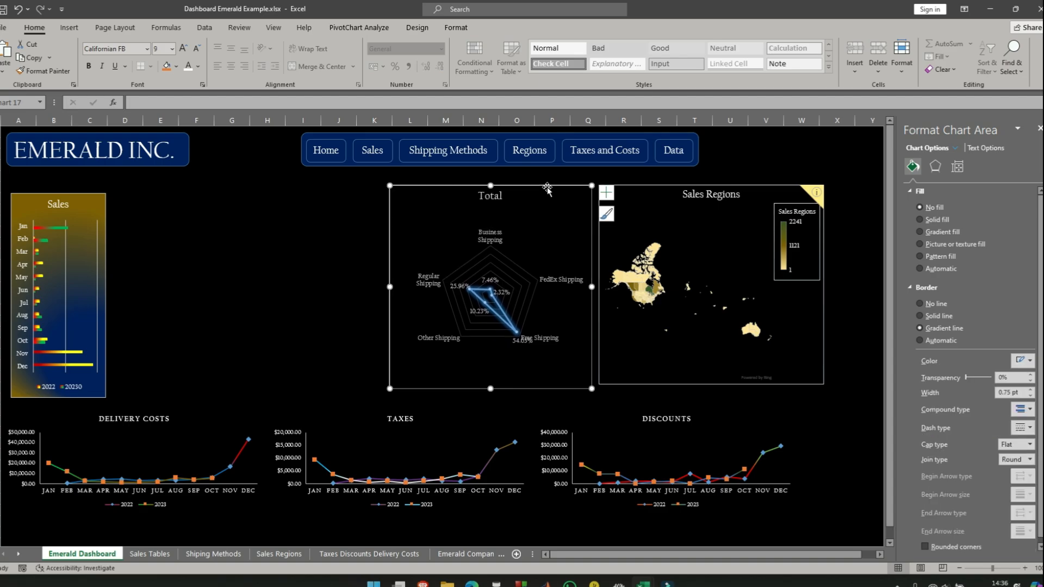
left_click(782, 186, "ctrl")
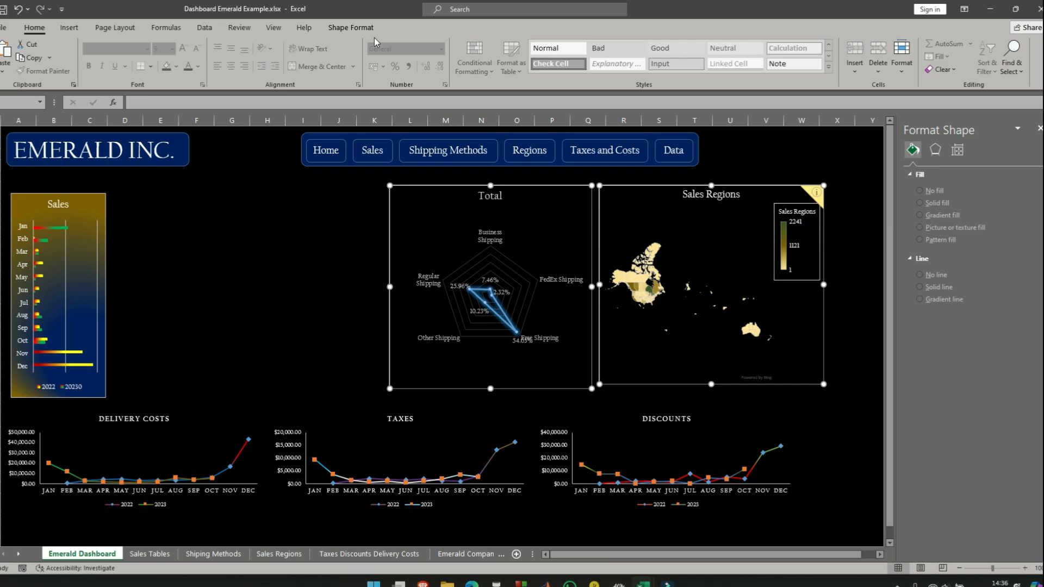
left_click(351, 27)
left_click(865, 46)
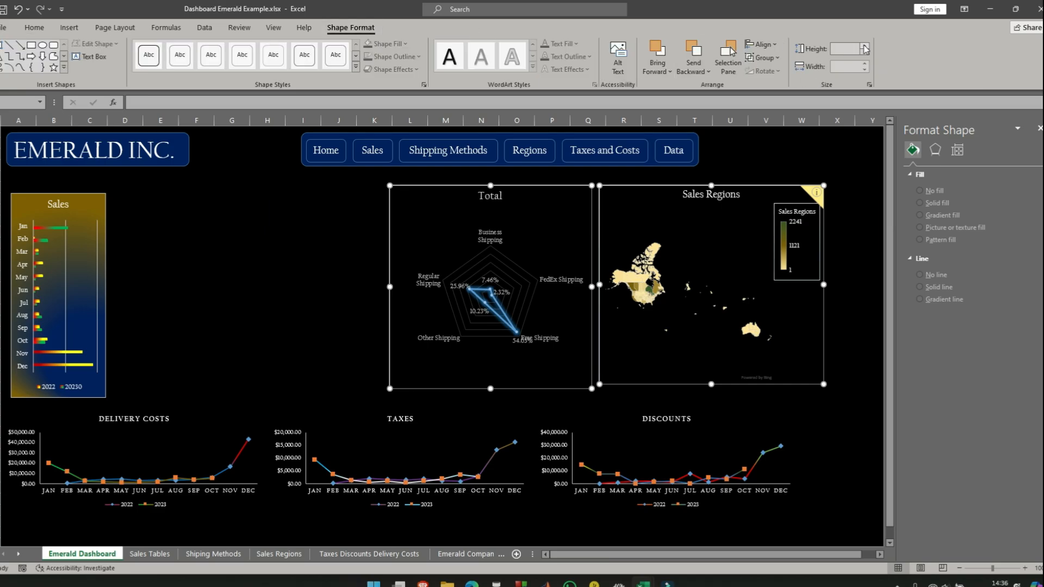
left_click(864, 46)
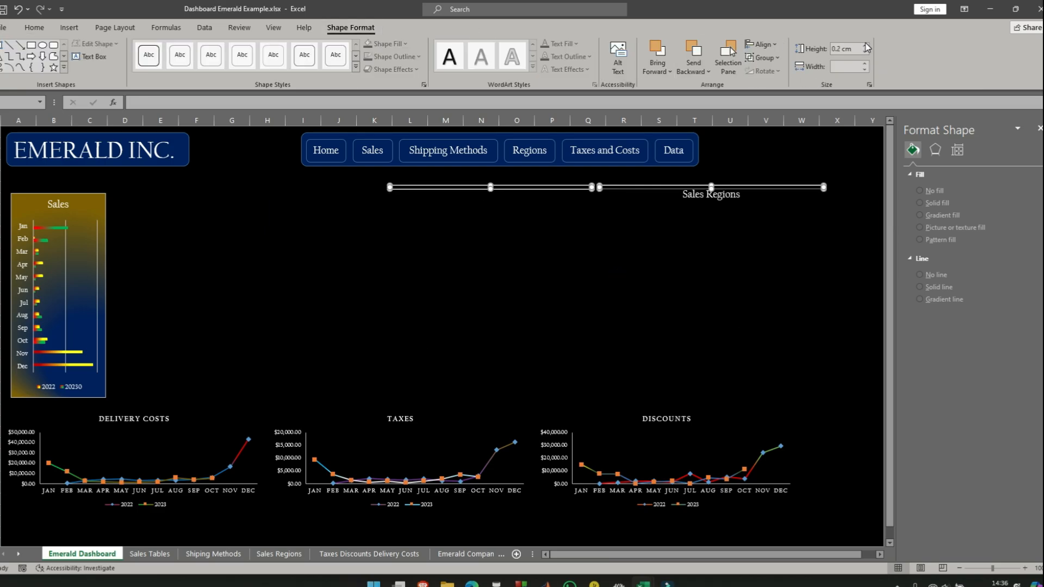
left_click(864, 53)
left_click(865, 53)
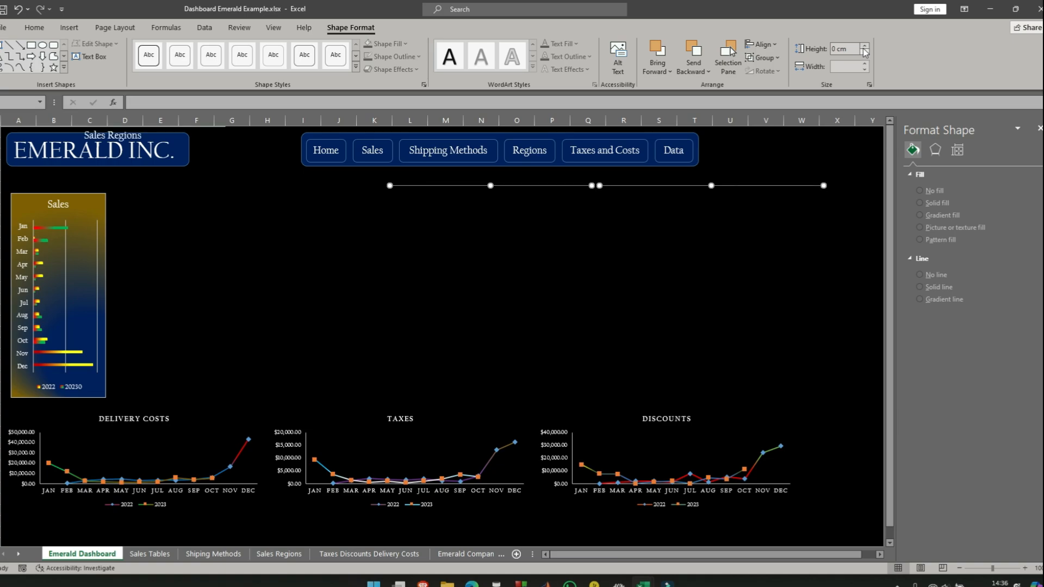
left_click_drag(865, 47, 864, 50)
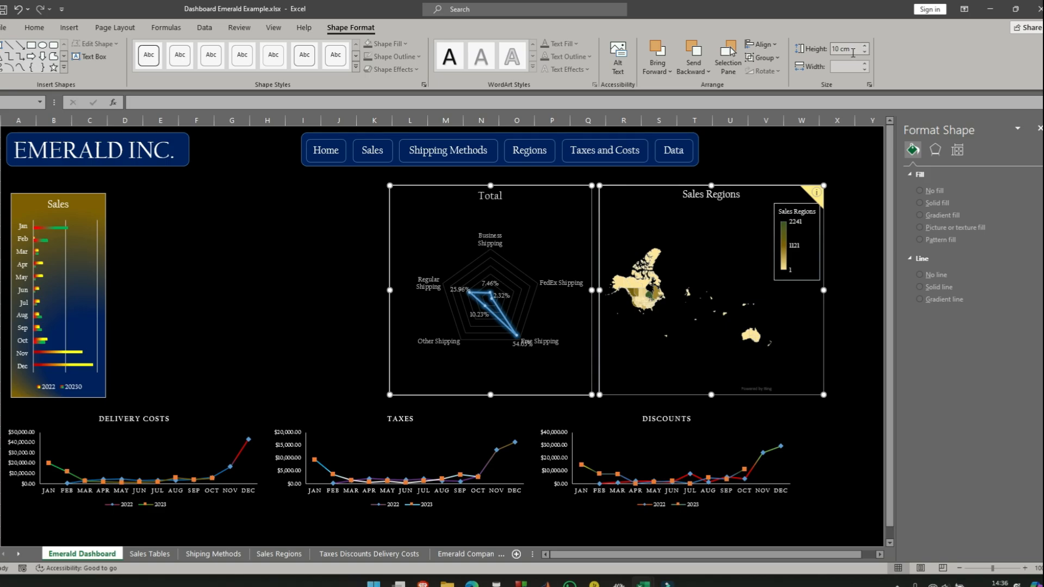
- Set the width of both the radar chart and the Sales Regions map to 10 cm
left_click(866, 68)
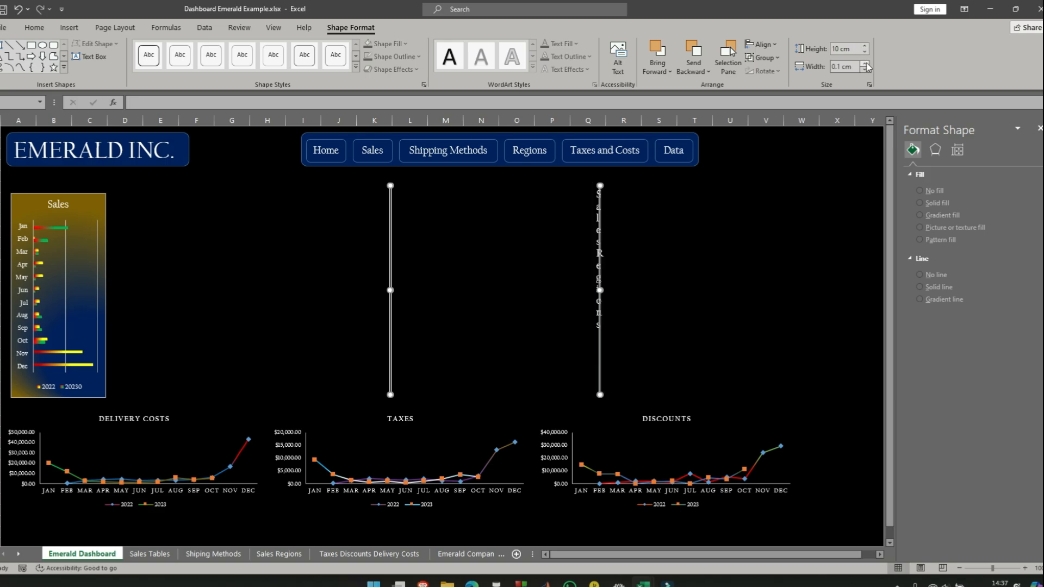
left_click_drag(865, 66, 865, 67)
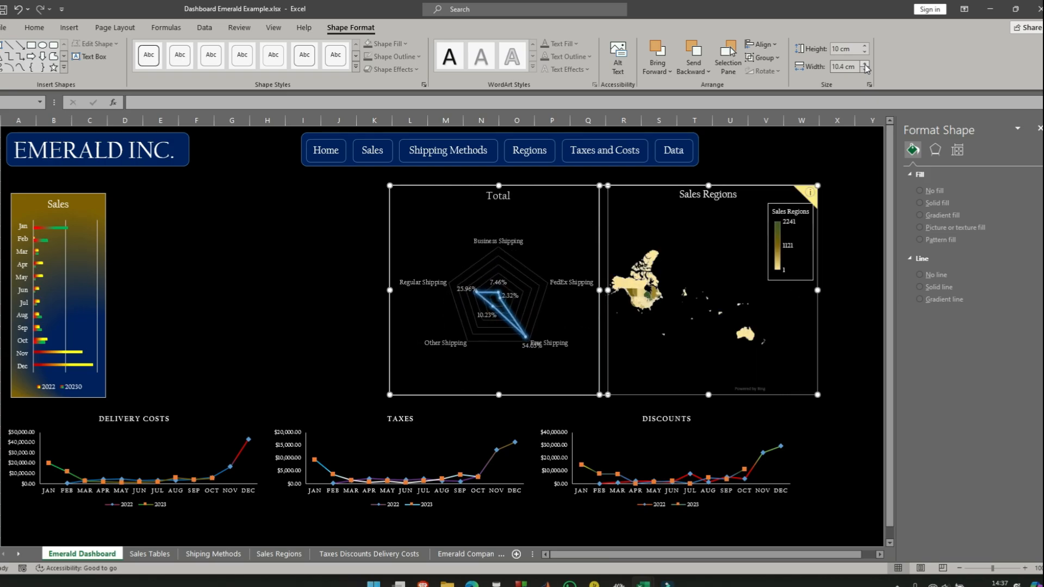
left_click(864, 70)
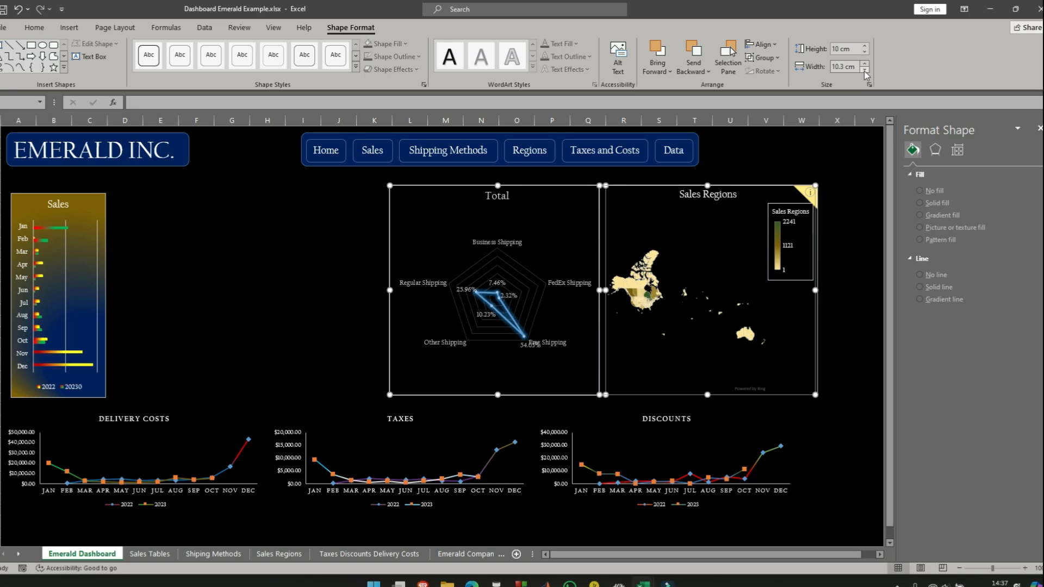
left_click(864, 71)
left_click(865, 70)
left_click(865, 70)
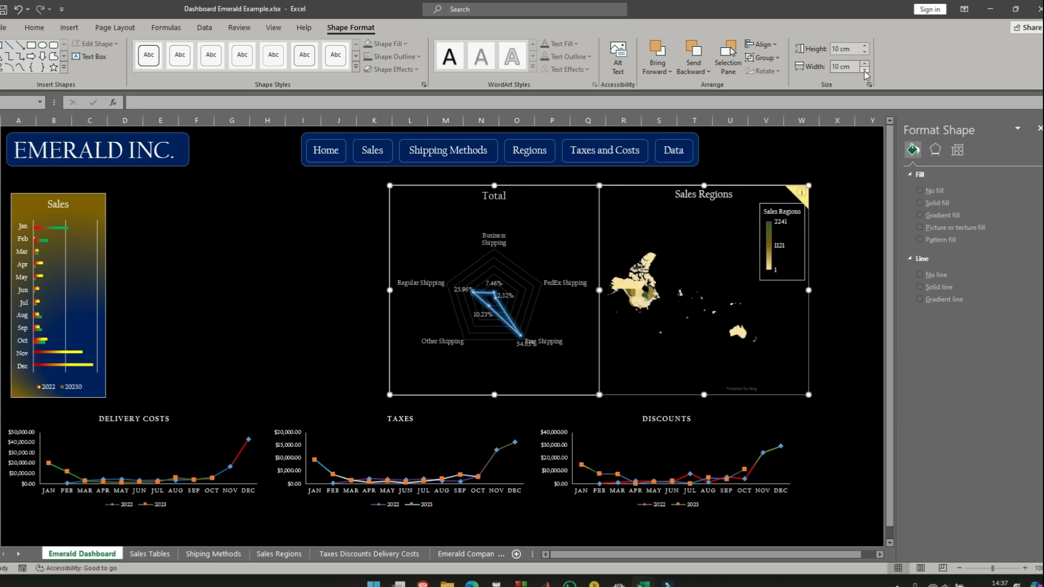
left_click(782, 165)
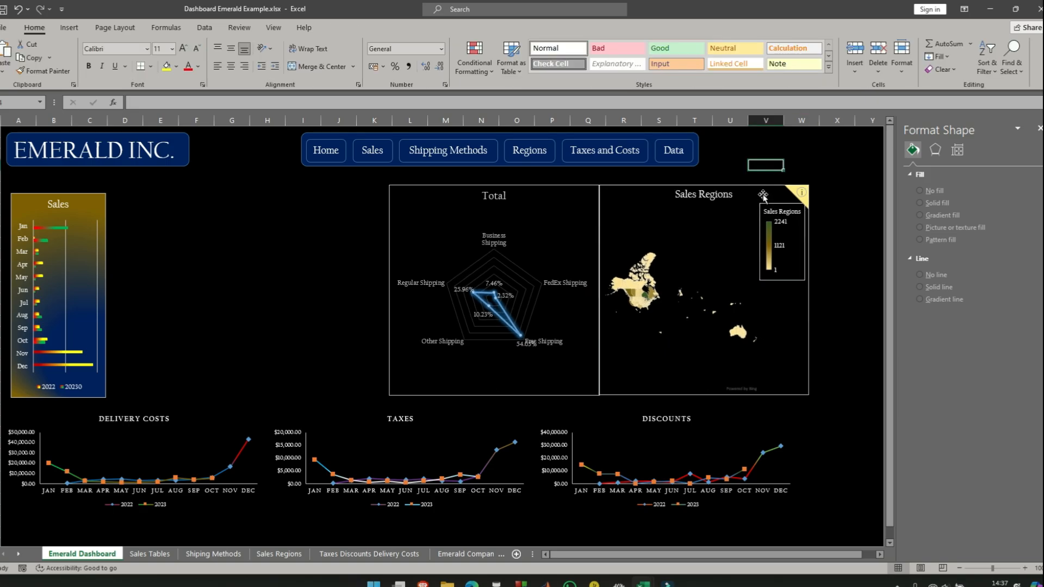
- Leave a small gap between the Sales Regions map and the radar chart and align their tops
left_click_drag(764, 188, 769, 185)
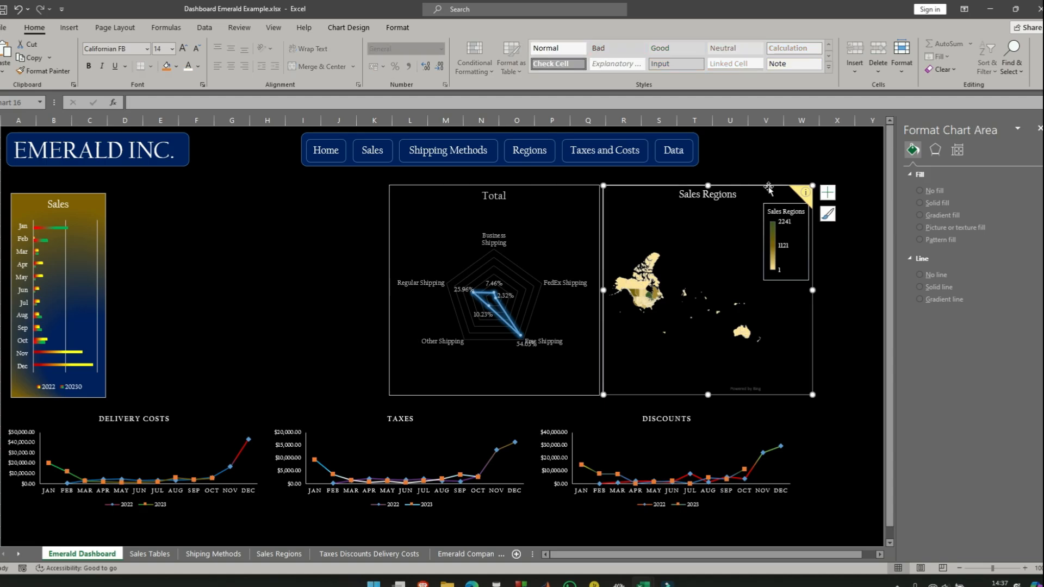
left_click(553, 187, "ctrl")
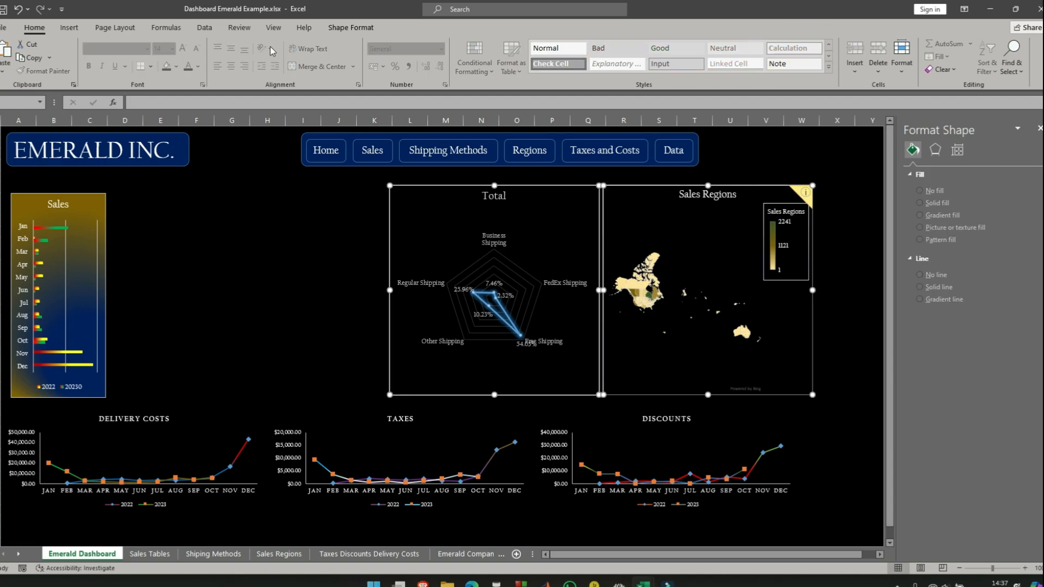
left_click(351, 27)
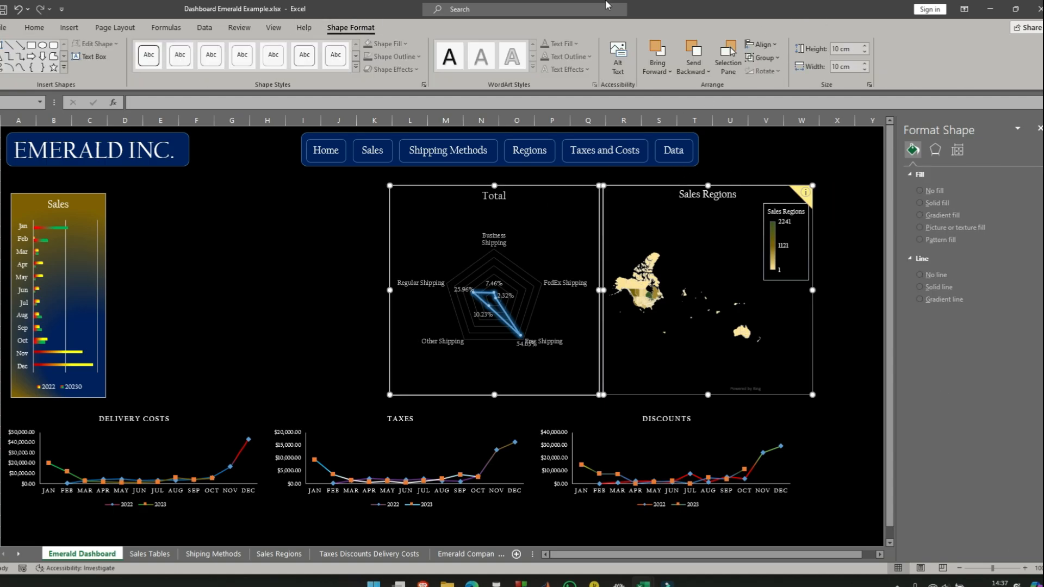
left_click(774, 48)
left_click(780, 115)
left_click(841, 231)
left_click(862, 185)
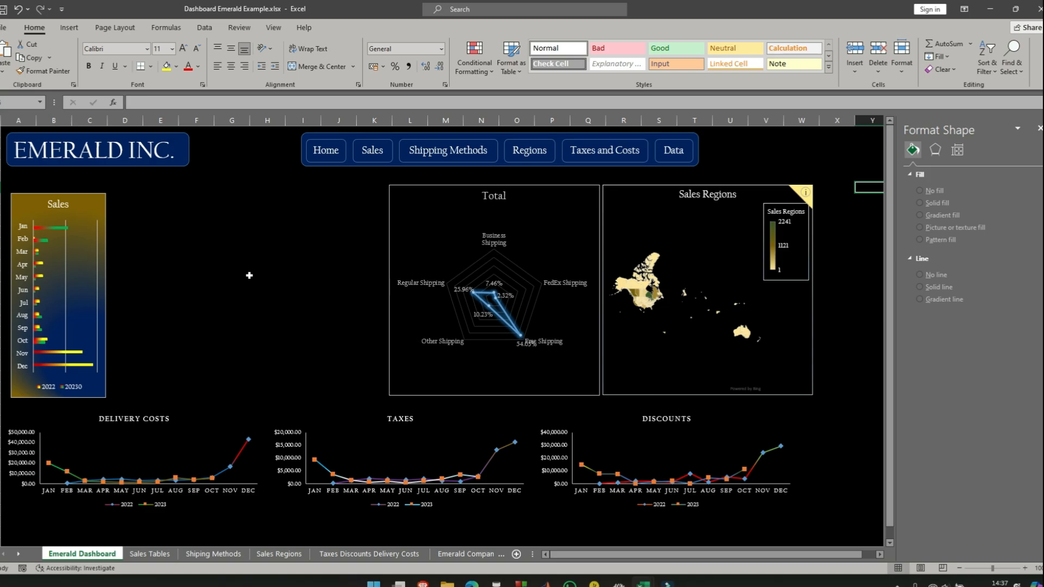
- Widen columns H and I on the Sales Tables sheet so the 20230 and Total amounts fit
left_click(372, 150)
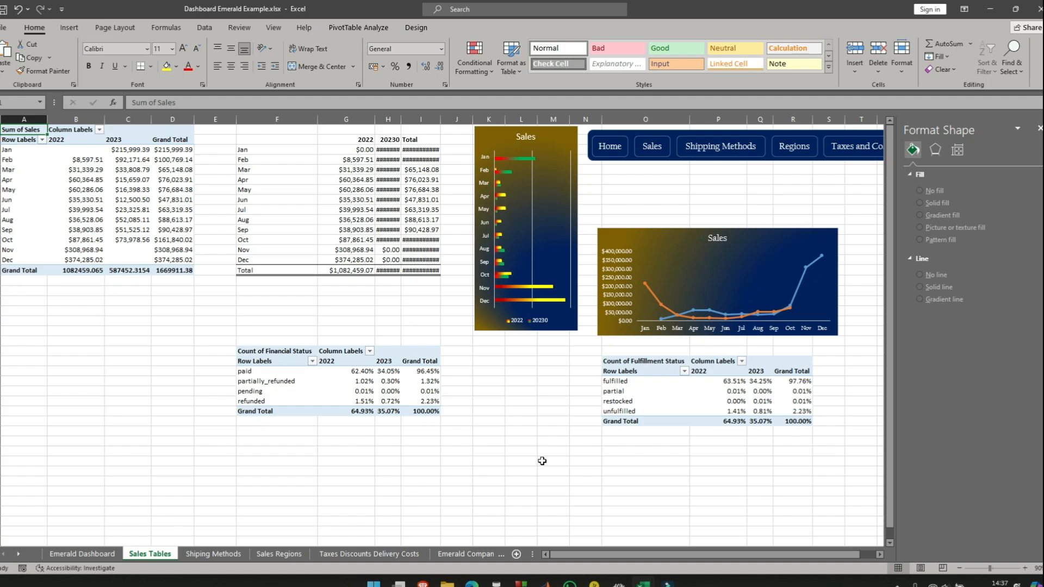
scroll(458, 453, "down", 2)
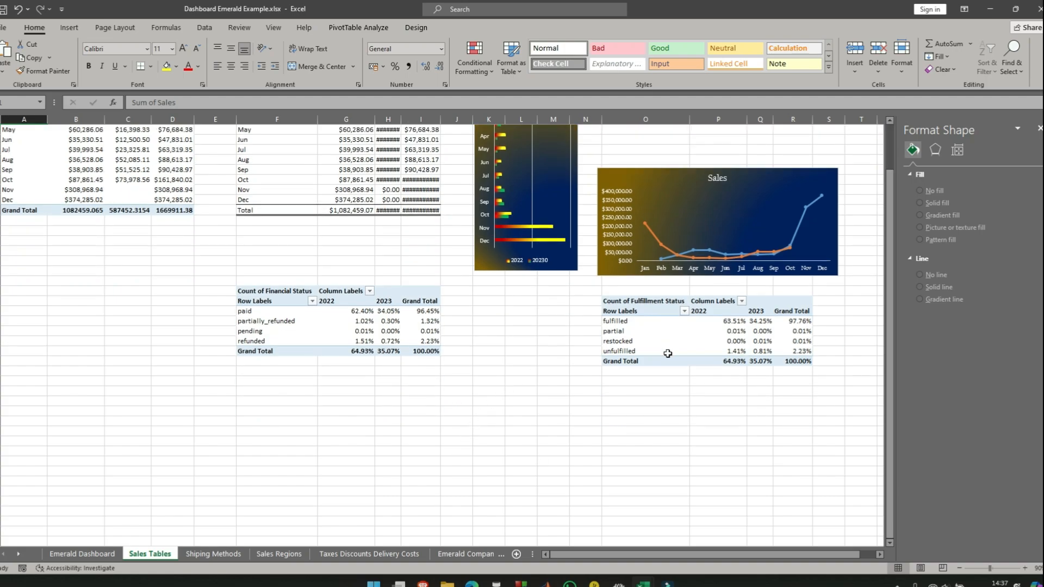
scroll(471, 327, "up", 2)
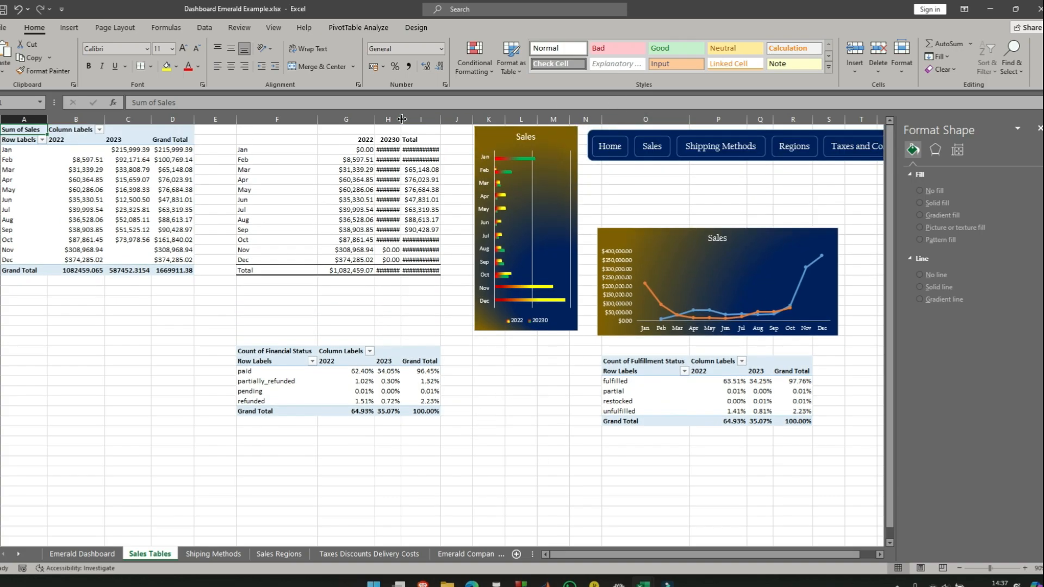
left_click_drag(400, 119, 417, 119)
left_click(448, 120)
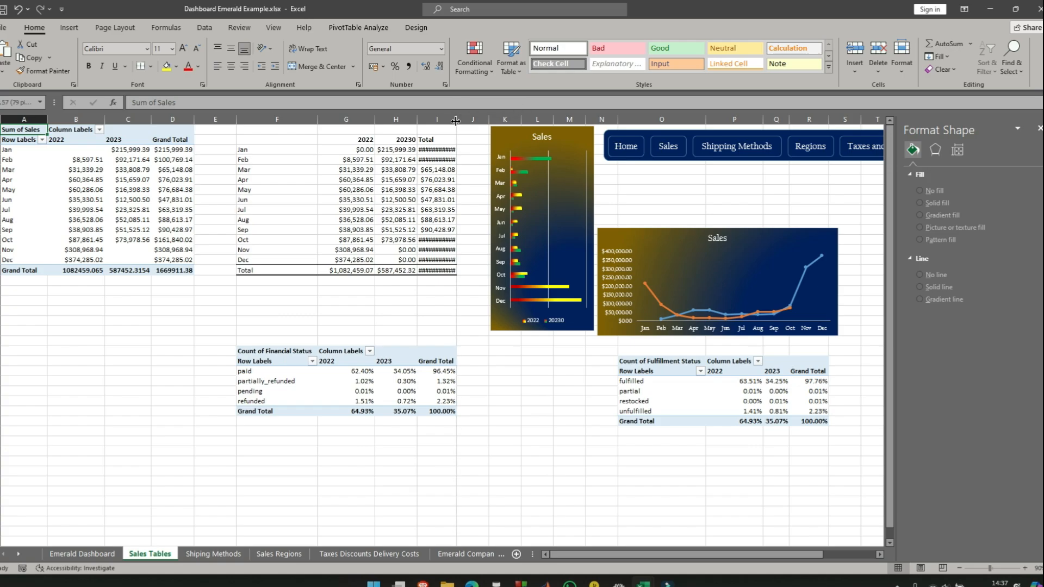
double_click(457, 119)
scroll(514, 420, "down", 2)
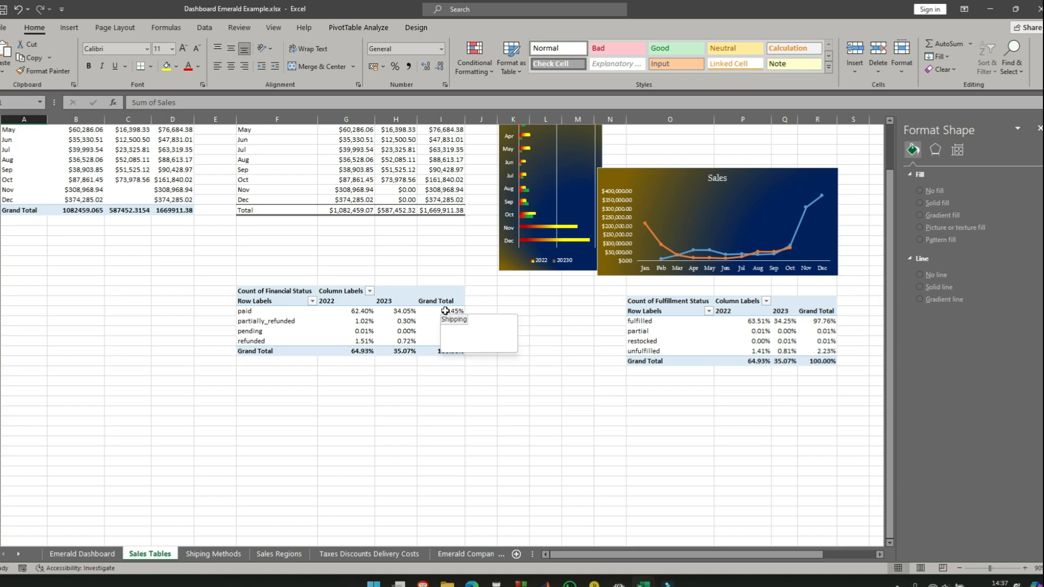
- Insert an empty doughnut chart on the Sales Tables sheet and place it just below the Count of Financial Status pivot table
left_click_drag(445, 311, 444, 340)
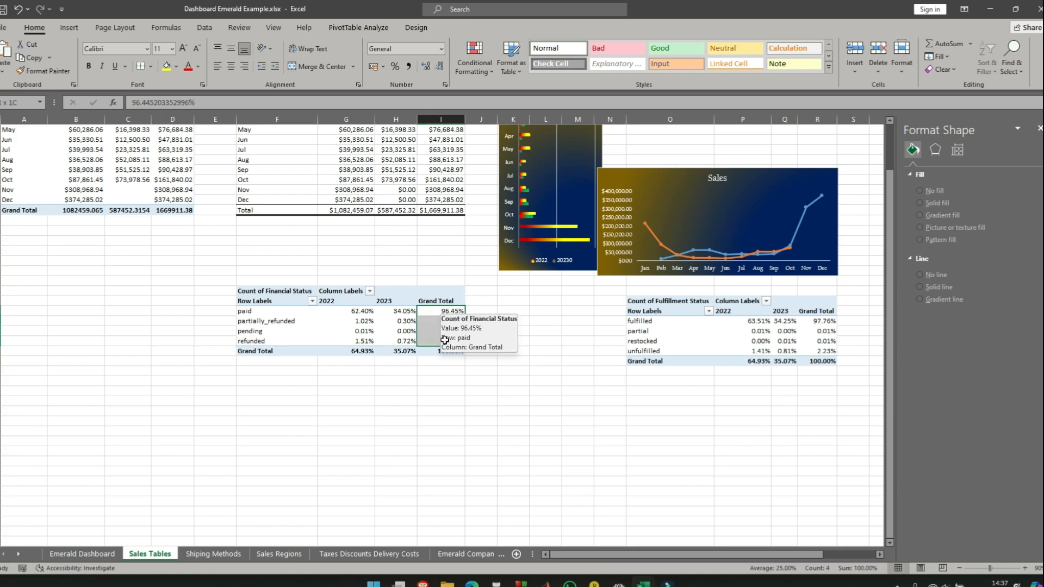
left_click(455, 429)
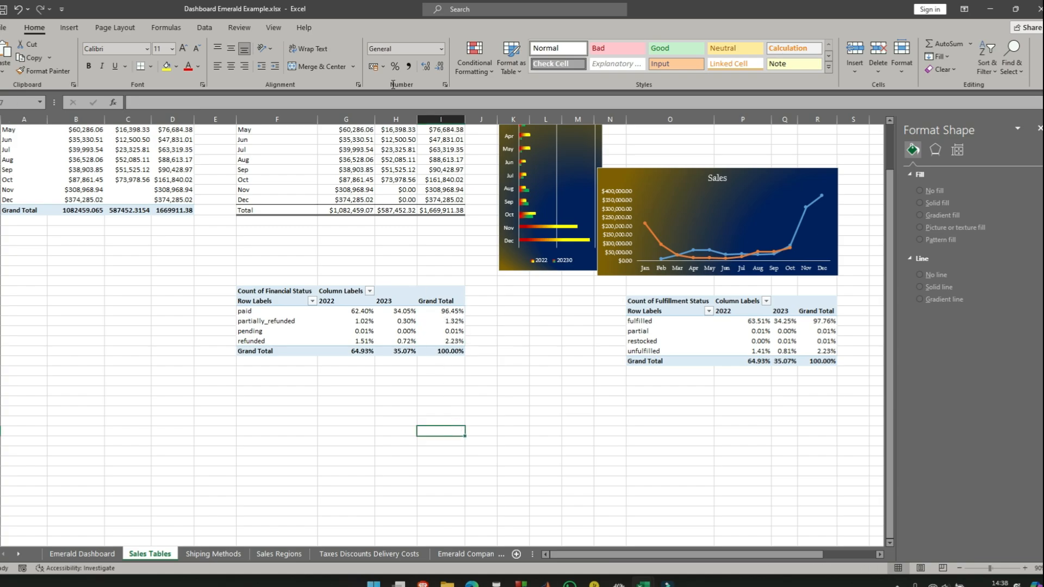
left_click(66, 28)
left_click(490, 70)
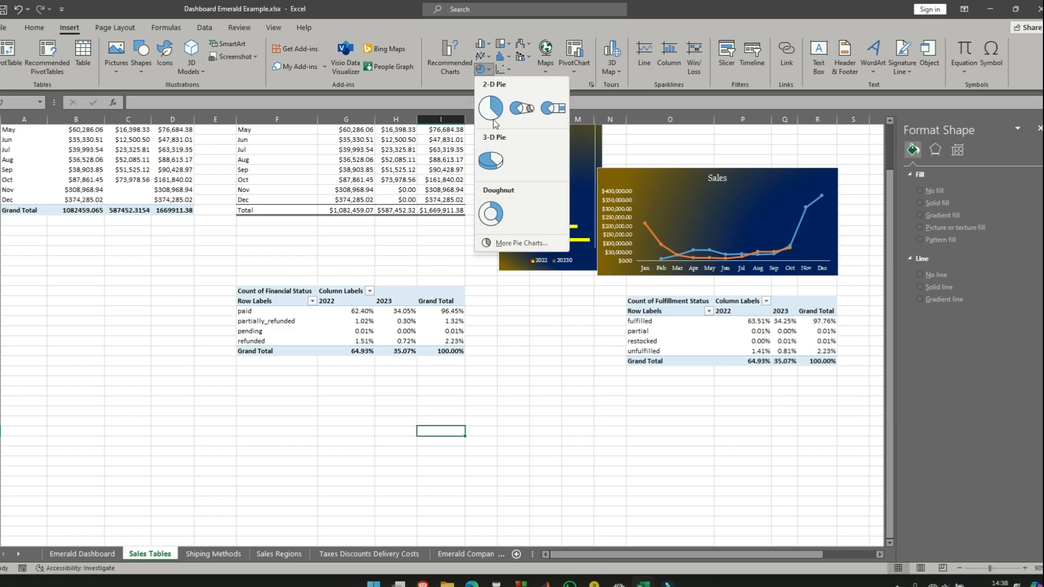
left_click(491, 212)
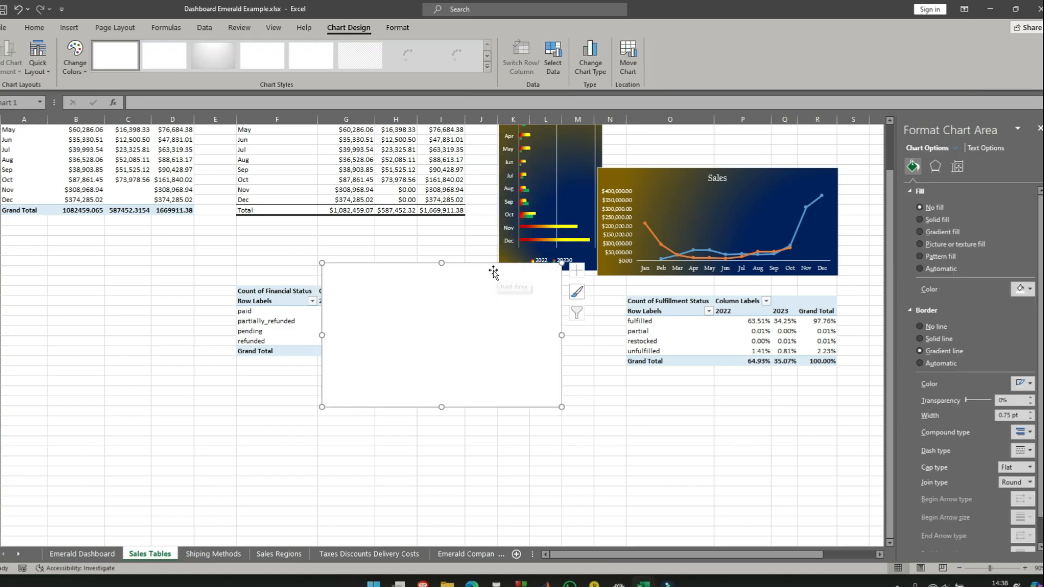
left_click_drag(493, 271, 470, 376)
scroll(470, 376, "down", 2)
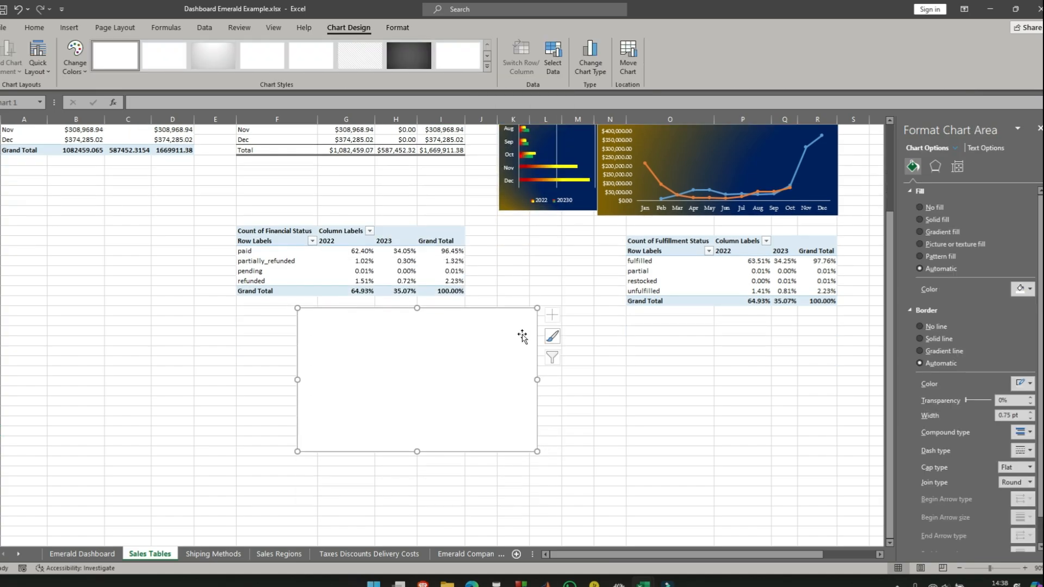
right_click(469, 328)
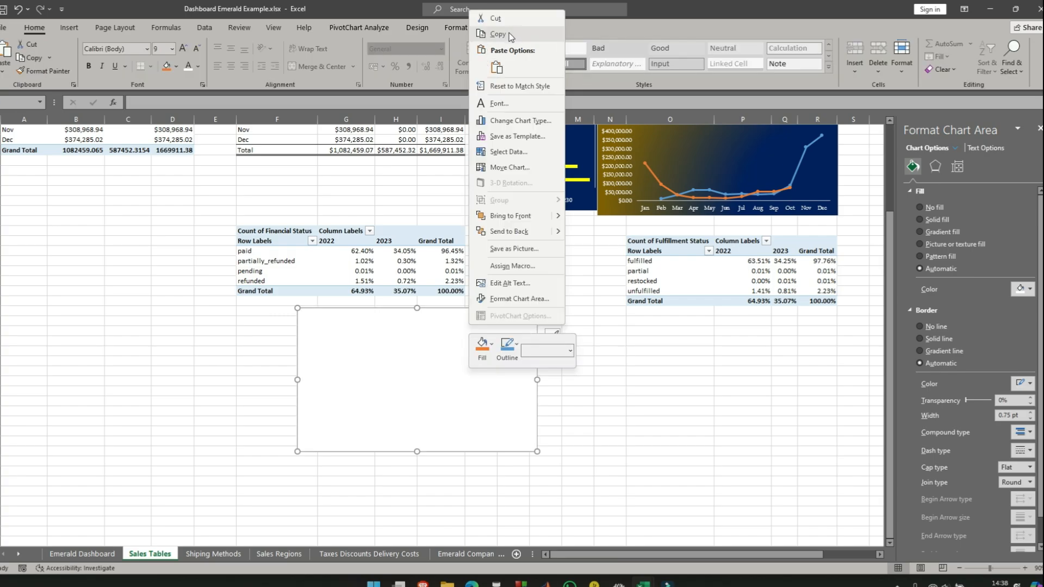
left_click(514, 153)
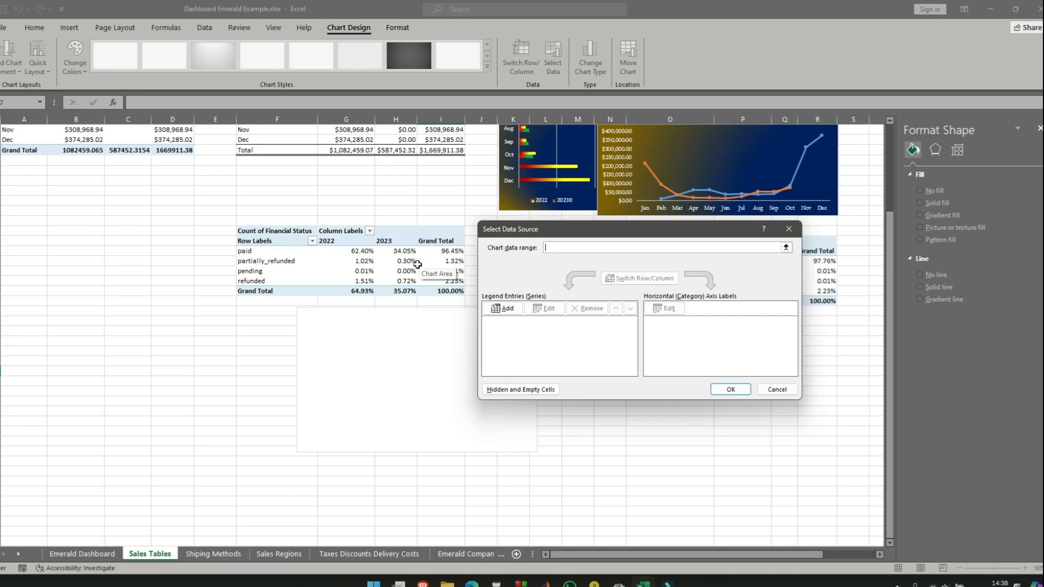
type("S")
left_click(497, 309)
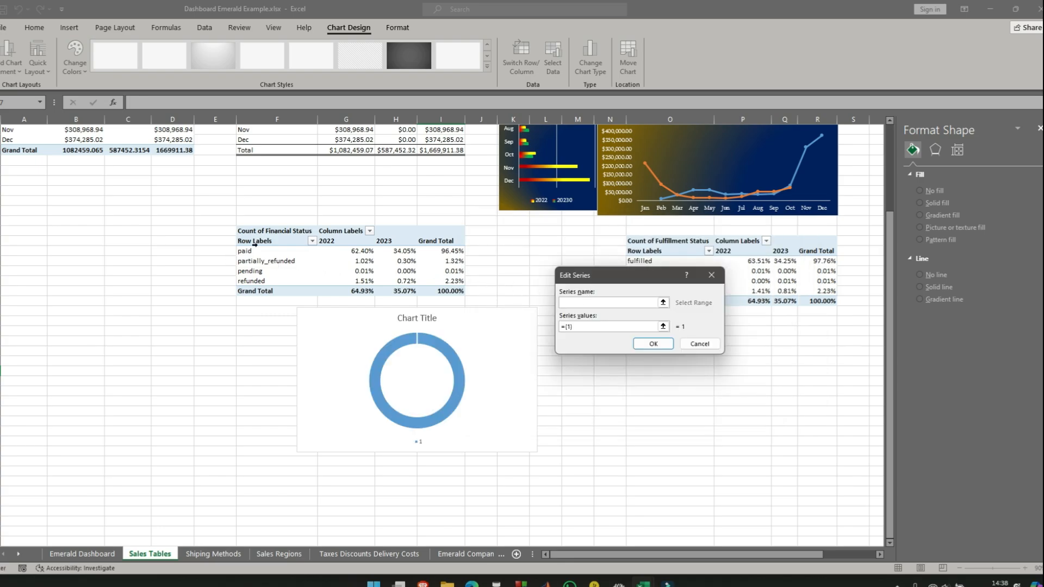
type("Sales")
left_click_drag(579, 327, 560, 328)
key("BackSpace")
left_click(446, 252)
key("BackSpace")
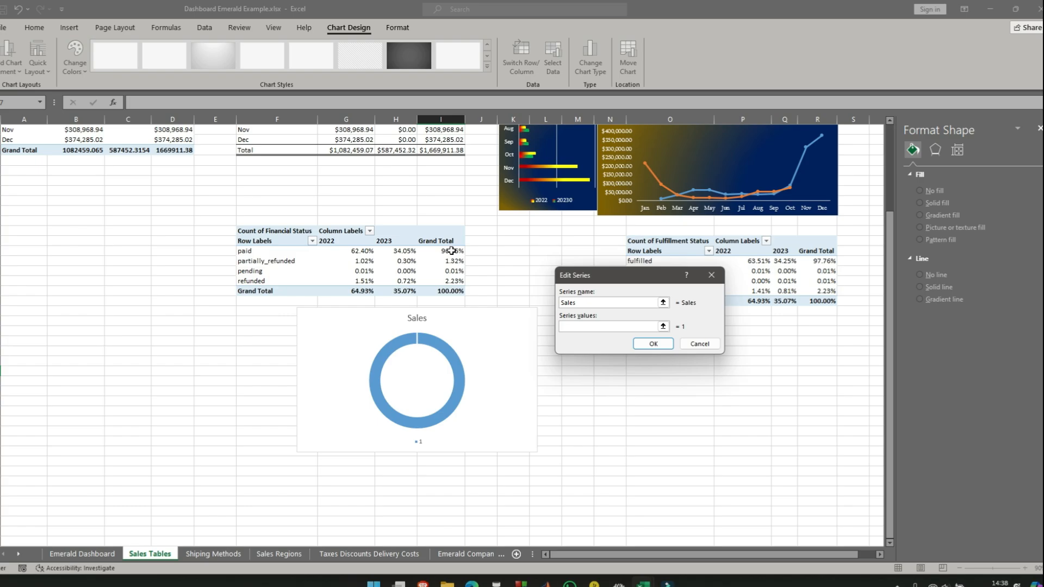
left_click_drag(451, 251, 457, 282)
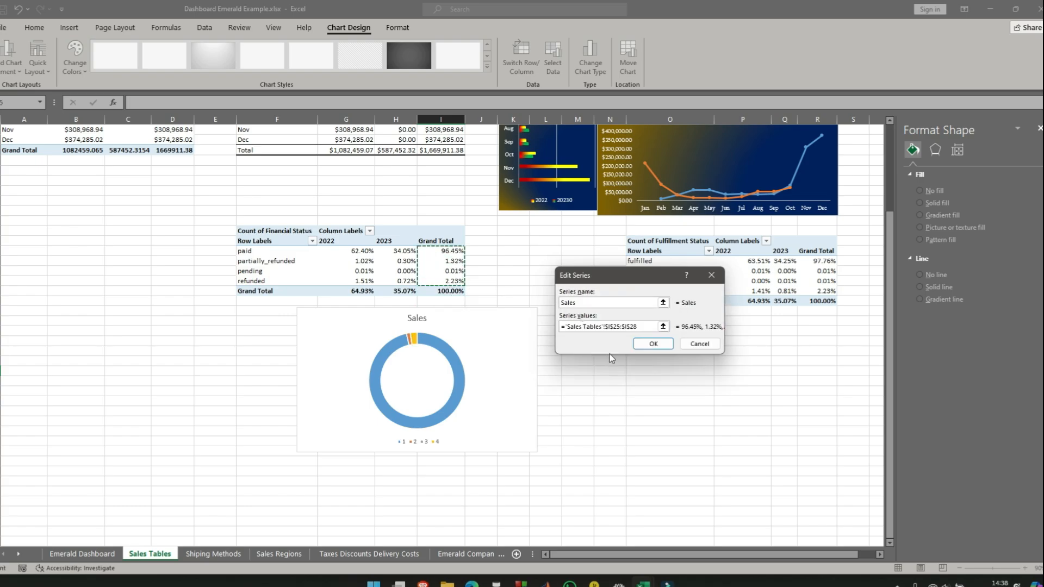
left_click(641, 344)
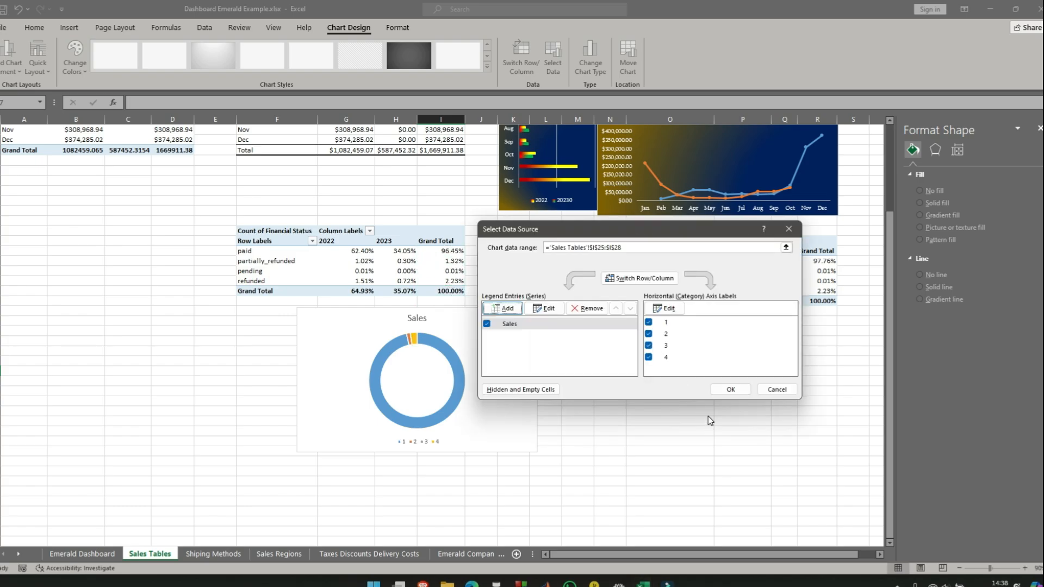
left_click(667, 309)
left_click_drag(263, 251, 266, 282)
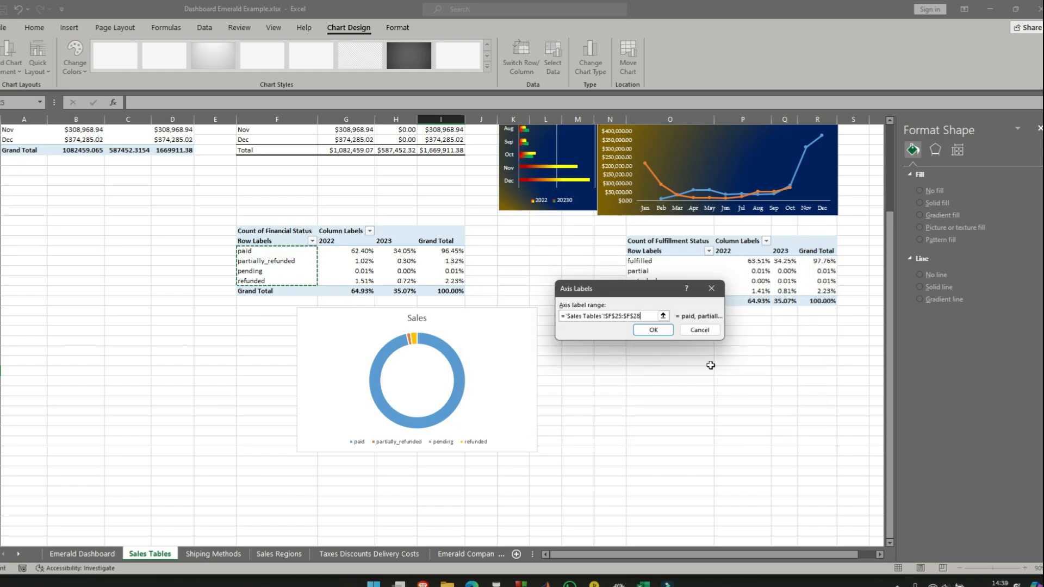
left_click(653, 330)
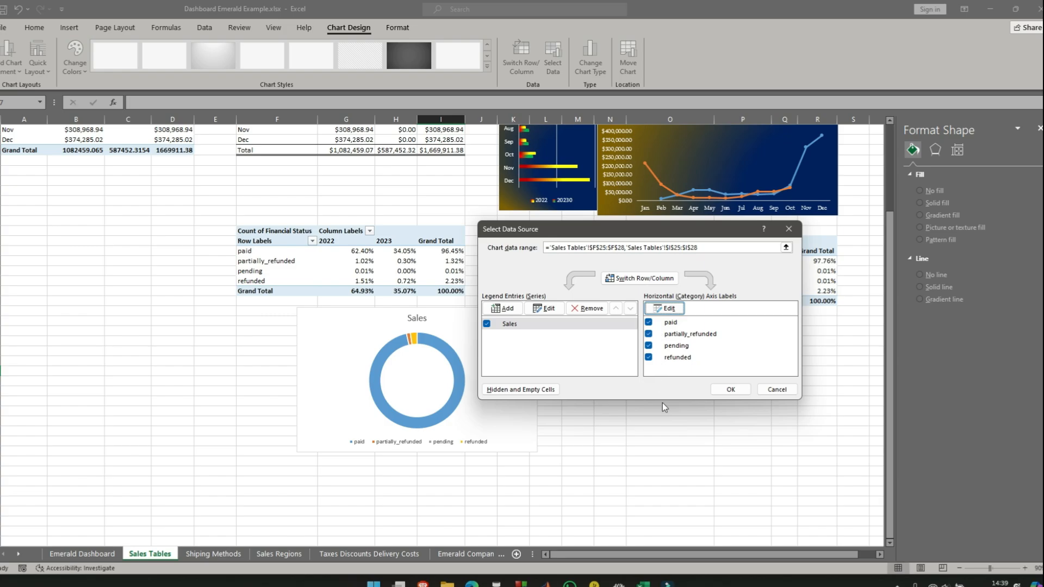
left_click_drag(679, 231, 742, 207)
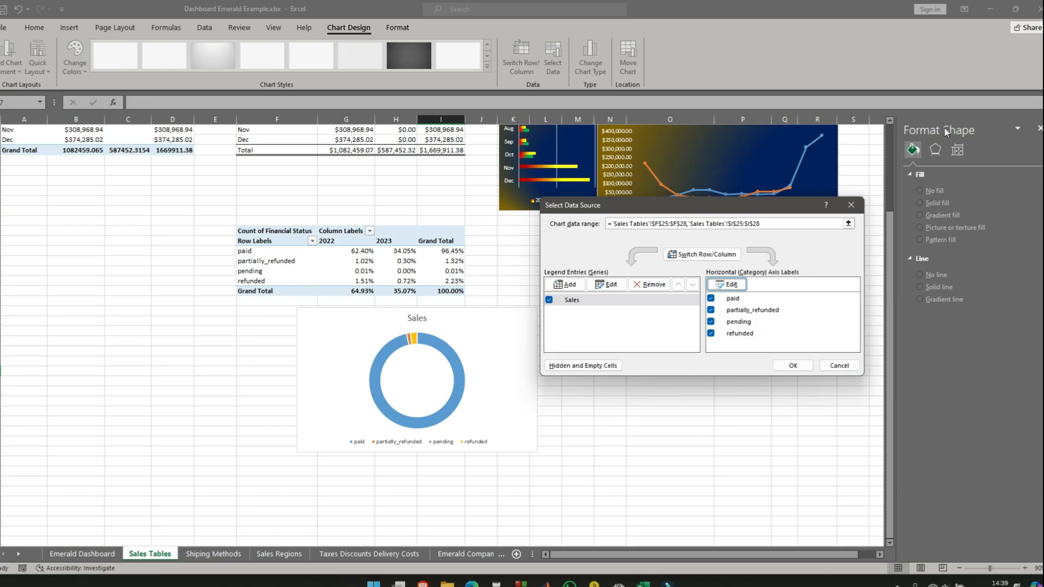
left_click(850, 207)
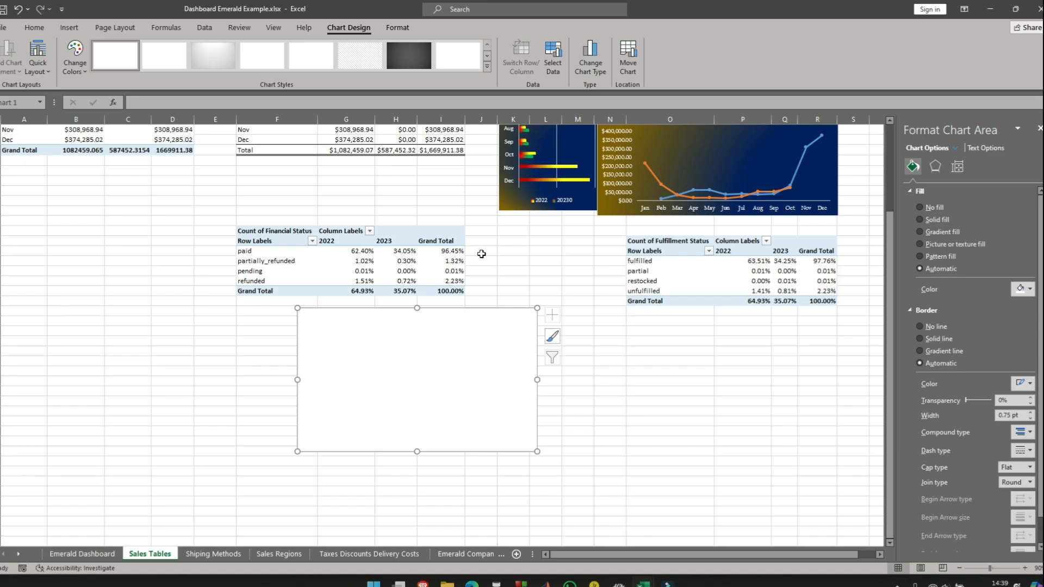
left_click(566, 401)
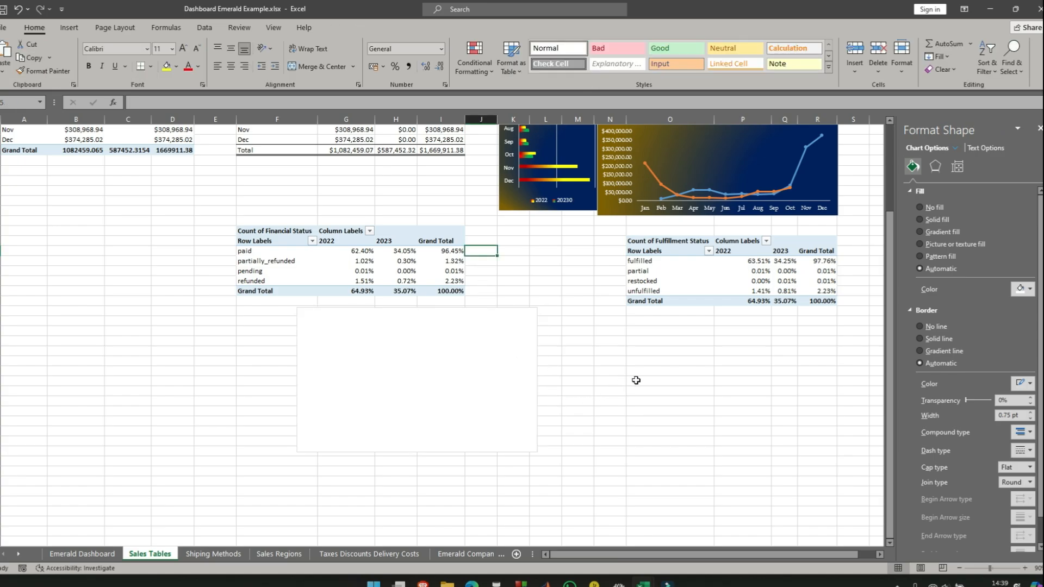
- In cell J25, beside the paid row of the Financial Status pivot table, enter a formula referencing the paid Grand Total percentage
left_click(483, 249)
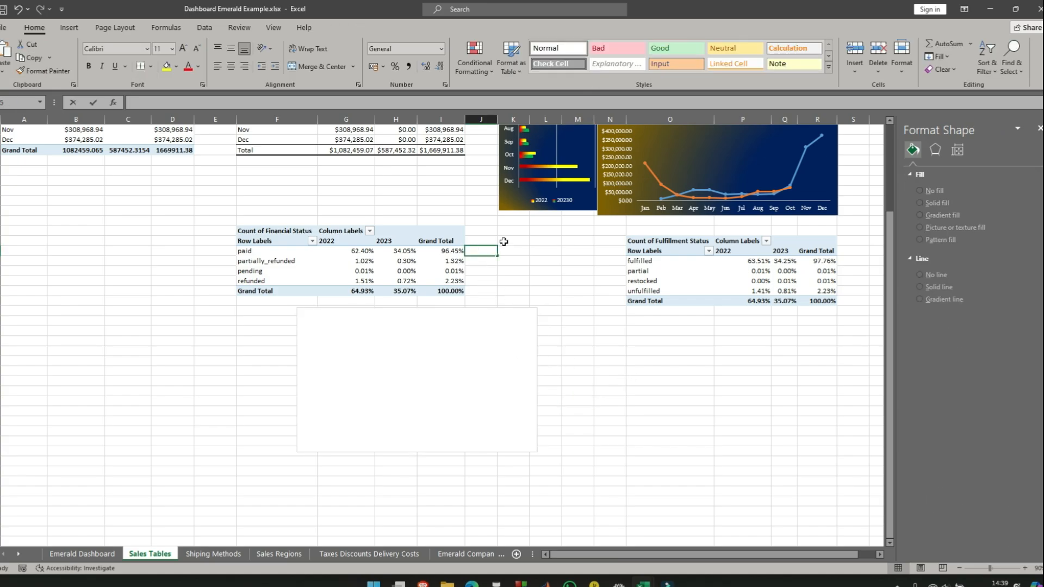
type("=")
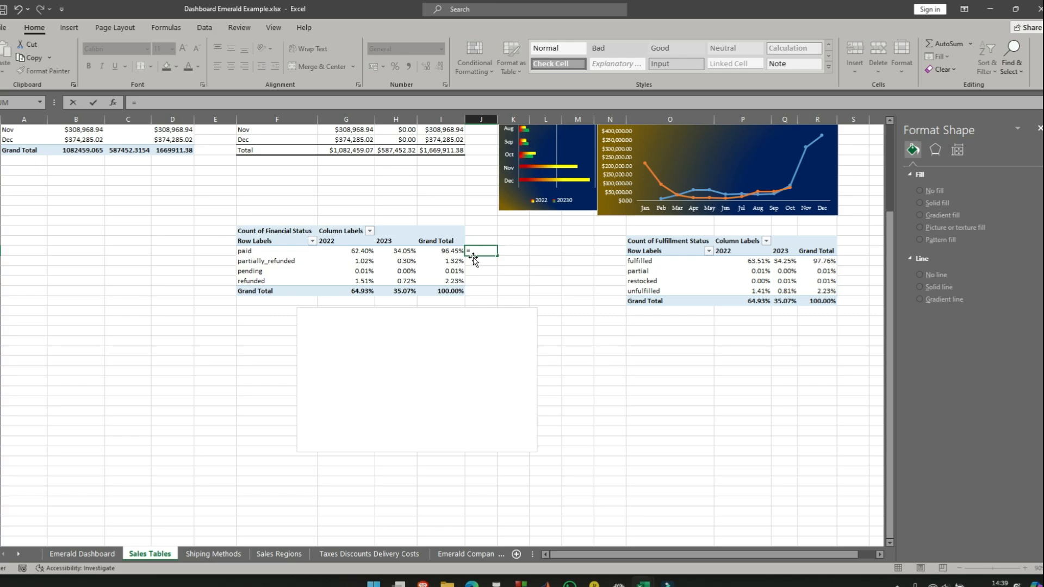
left_click(456, 250)
key("Return")
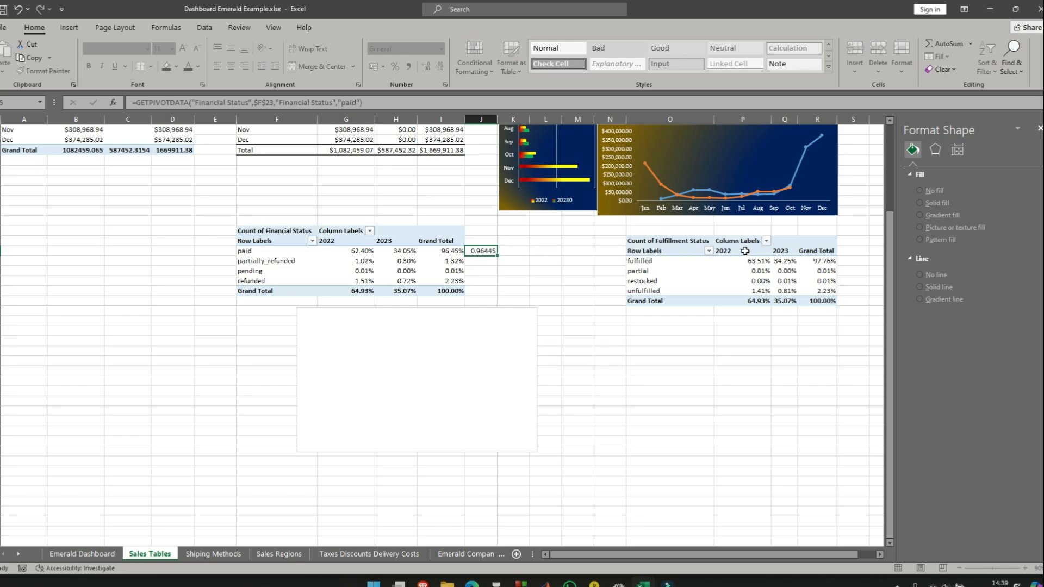
- In cell J28, beside the refunded row, enter a formula subtracting J25 from the Financial Status pivot table's overall Grand Total
left_click(480, 282)
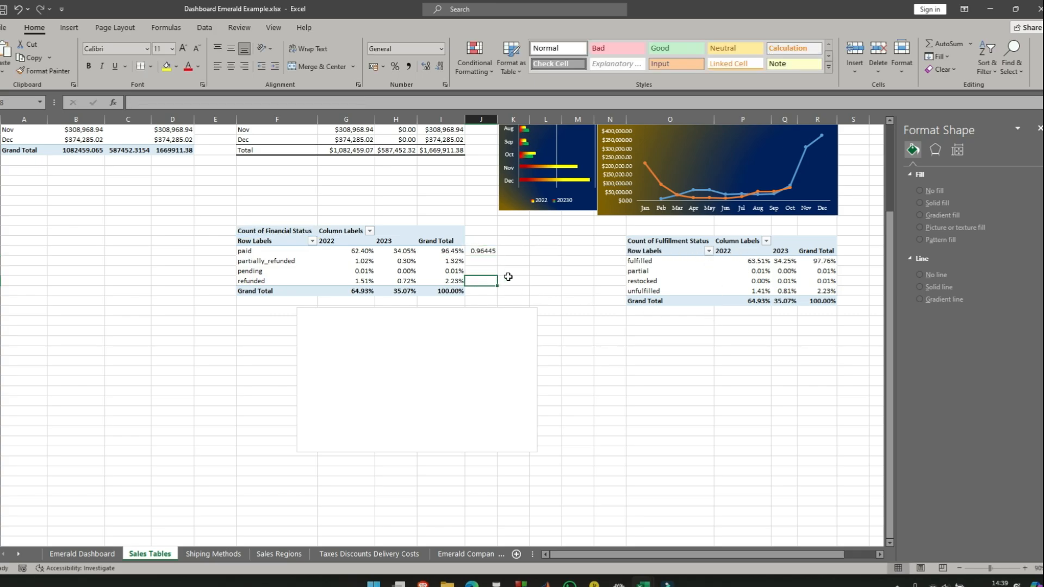
type("=")
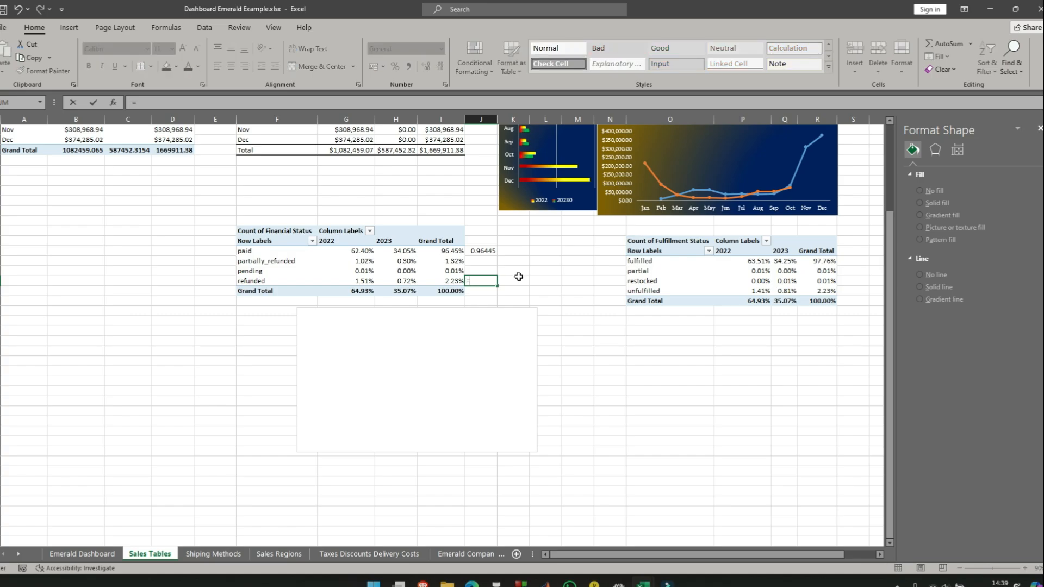
left_click(446, 291)
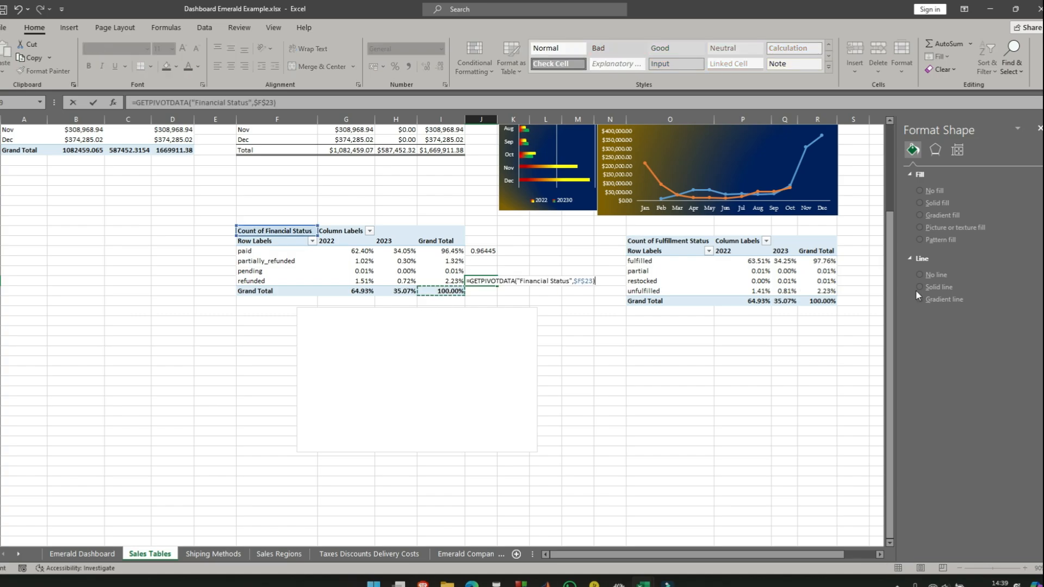
type("=")
left_click(485, 251)
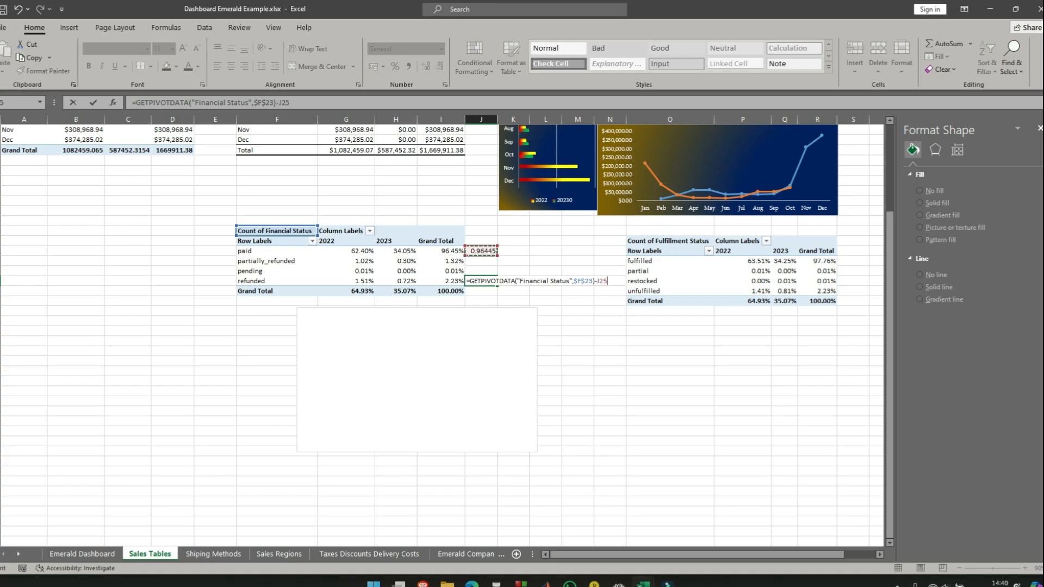
key("Return")
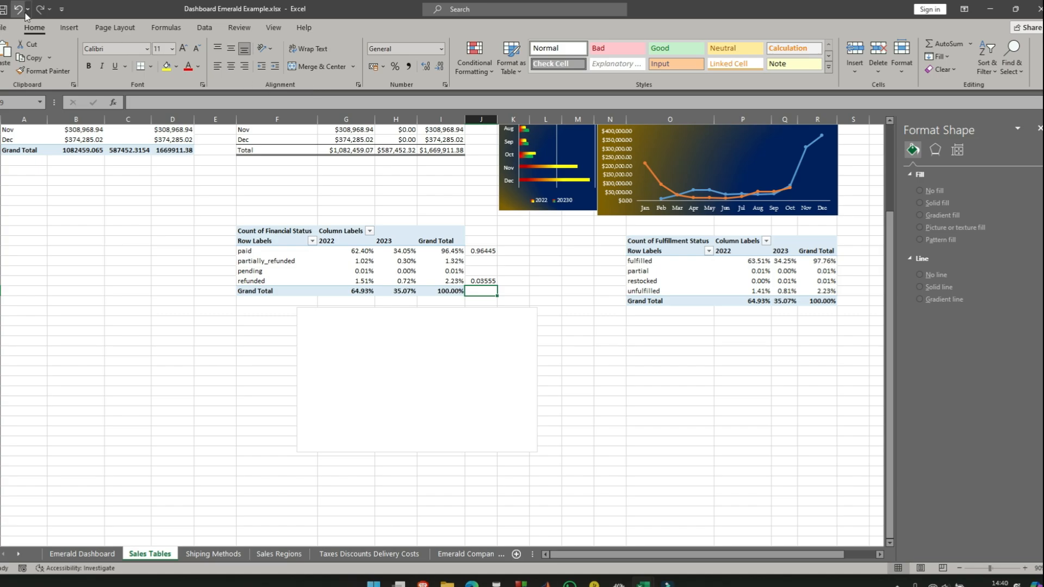
- Add a data series named Sales to the empty doughnut chart, using 'Sales Tables'!$J$25:$J$28 as its values
left_click(69, 28)
left_click(372, 316)
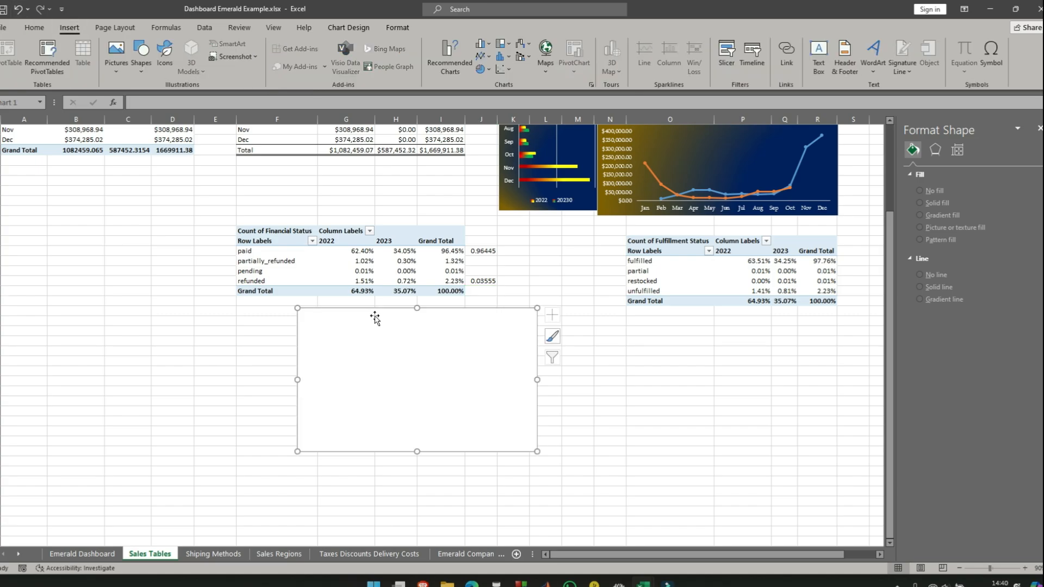
right_click(509, 320)
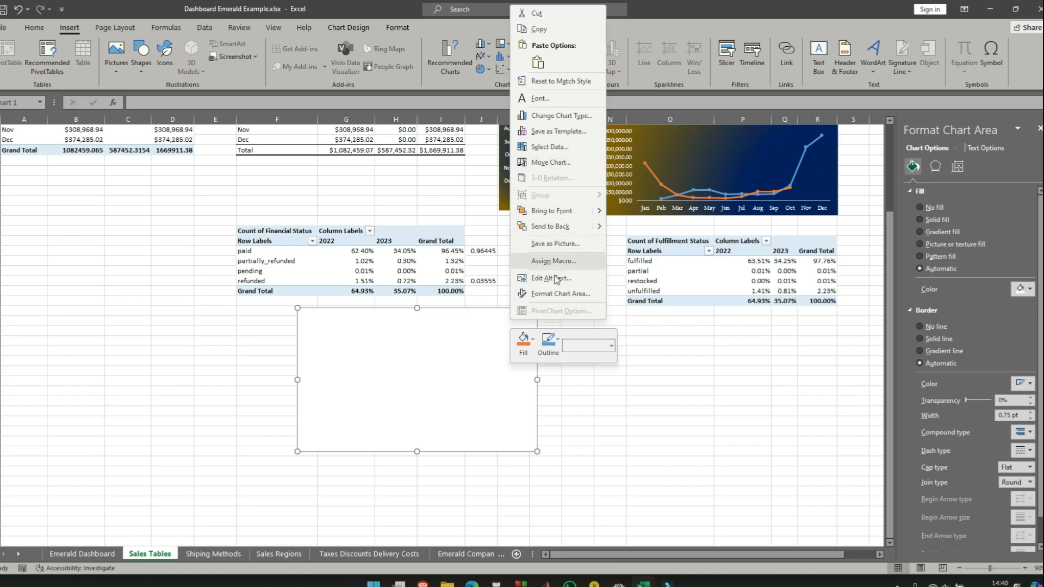
left_click(548, 146)
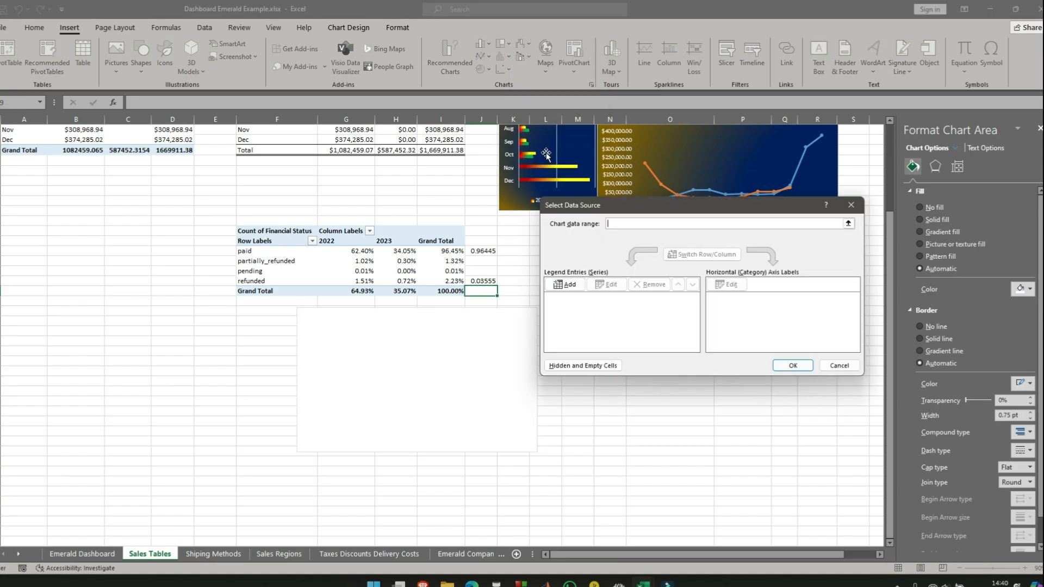
left_click(569, 285)
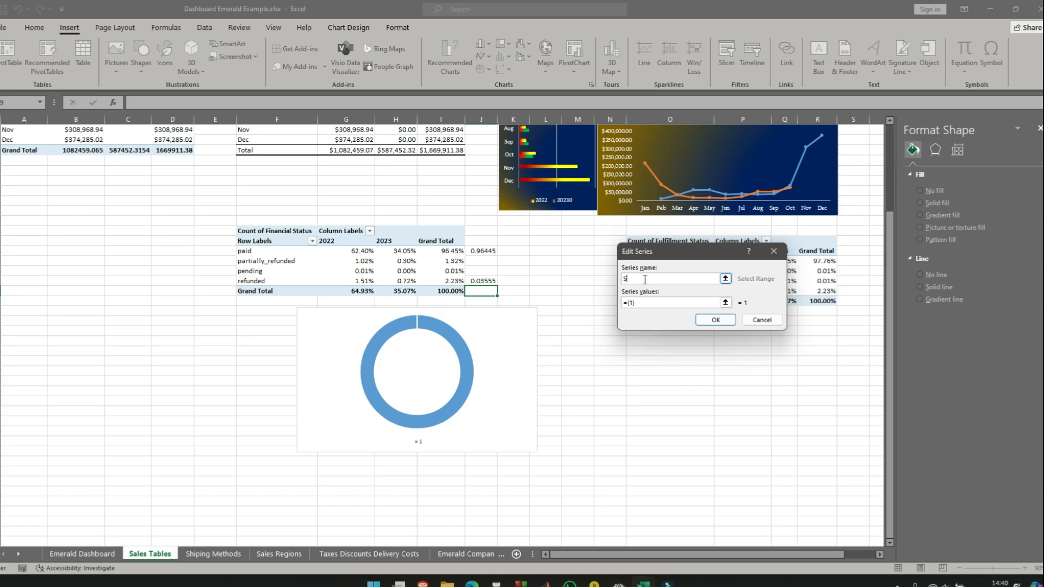
left_click(647, 306)
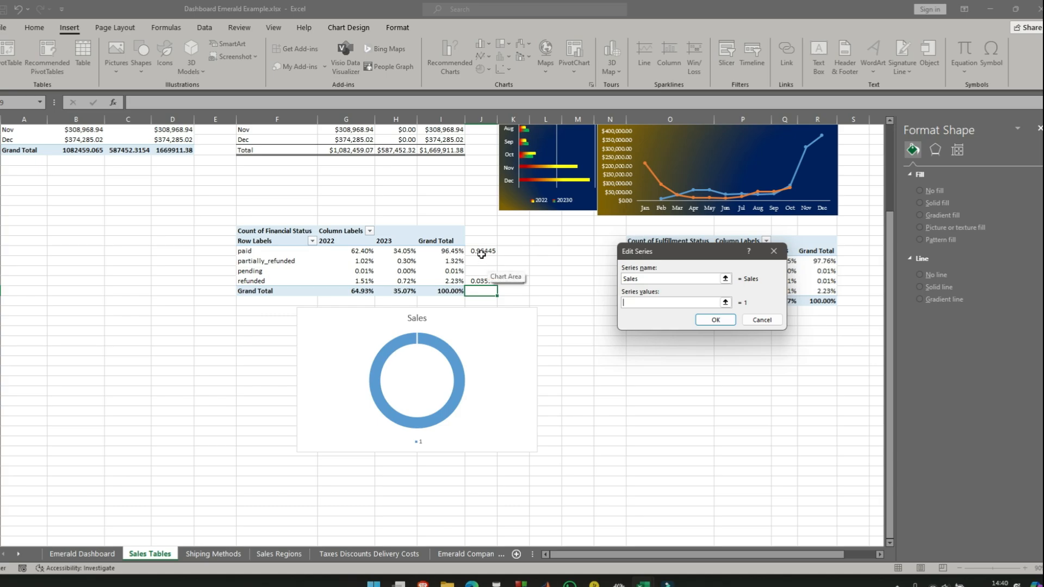
left_click_drag(483, 250, 488, 291)
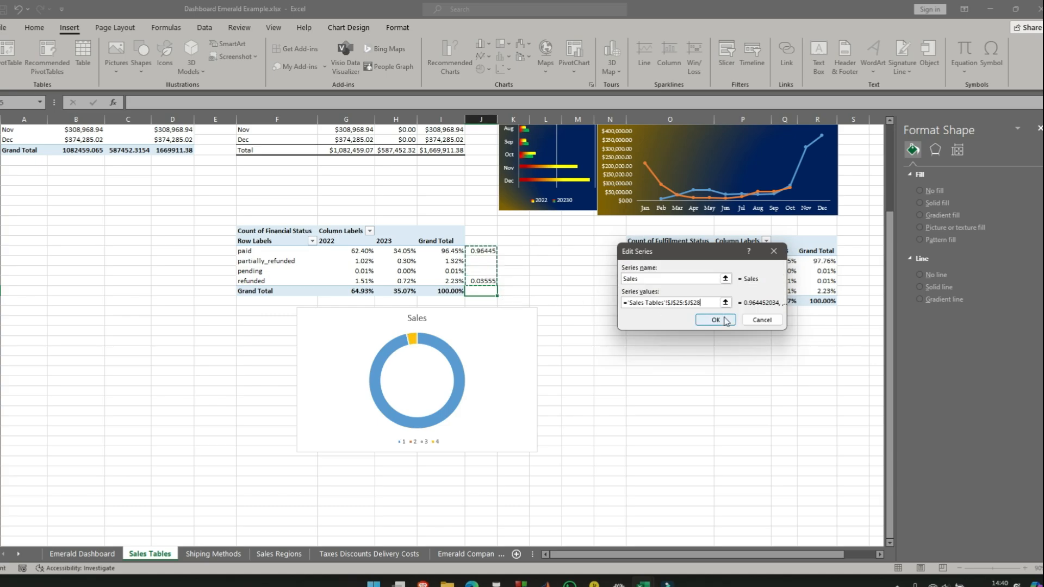
left_click(717, 320)
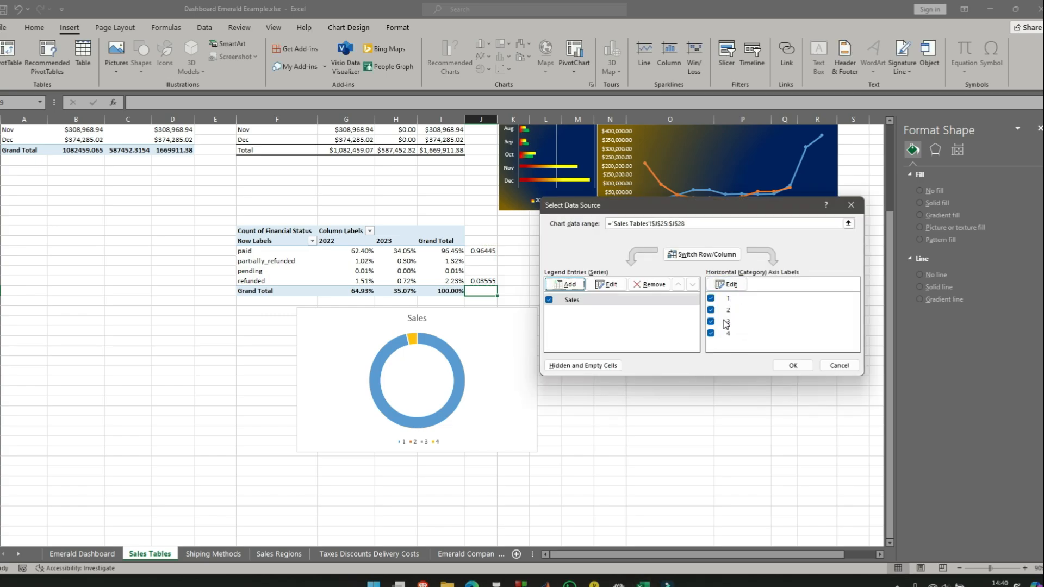
left_click(805, 368)
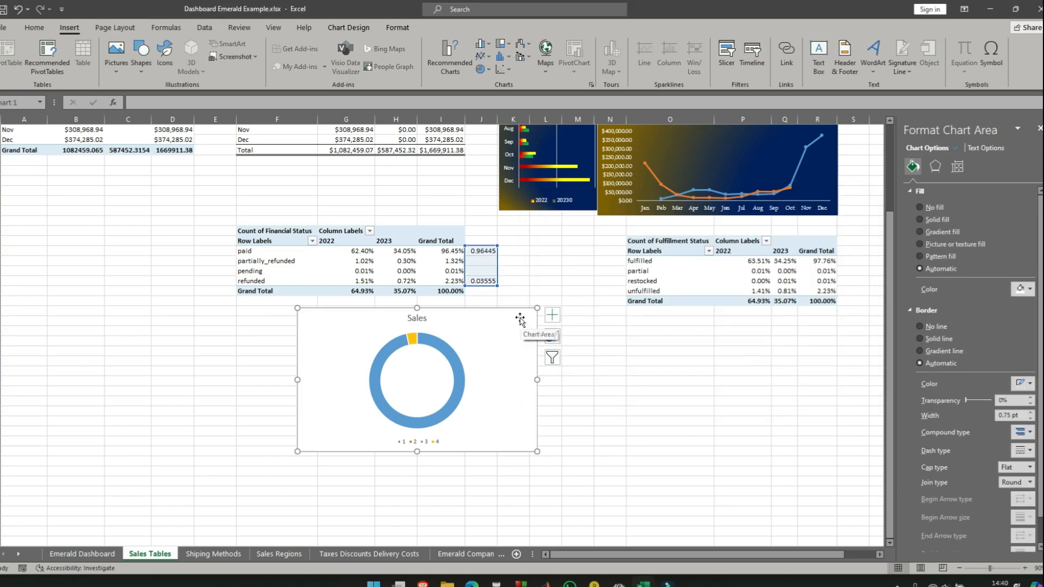
- Remove the legend from the Sales doughnut chart and keep its title
left_click(551, 314)
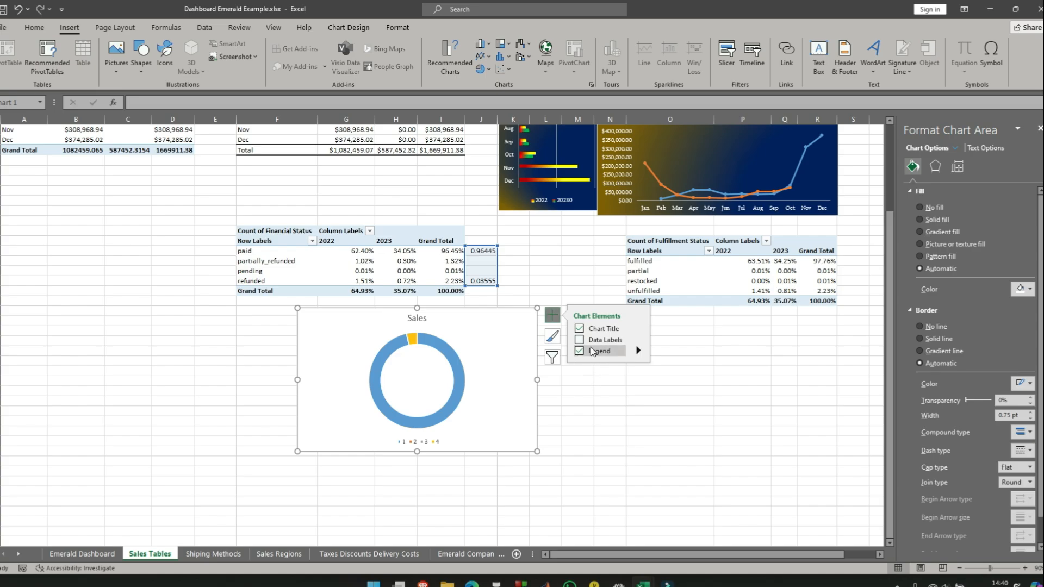
left_click(580, 351)
left_click(586, 328)
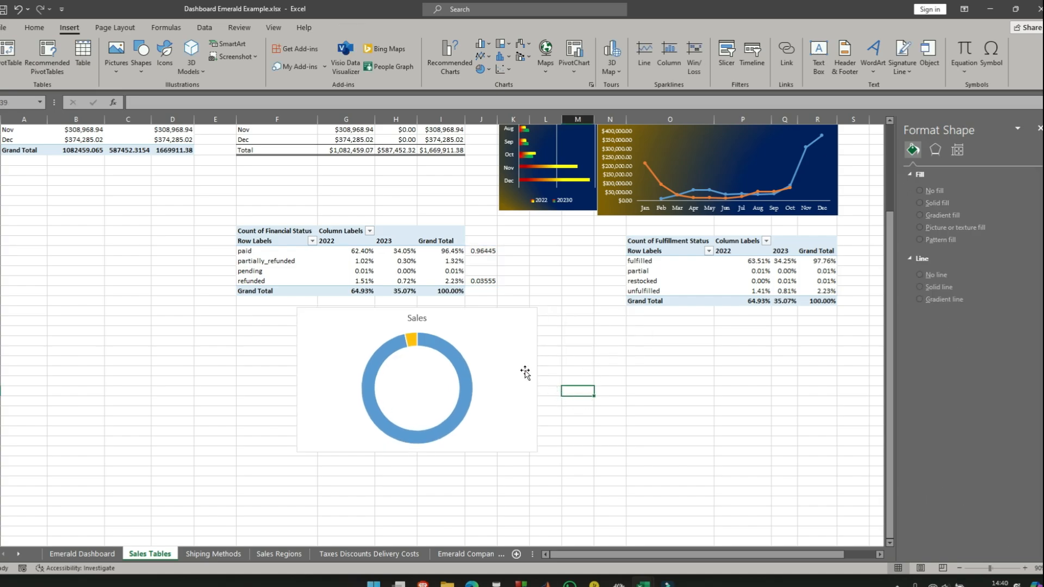
- Apply the percentage number format to cells J25:J28 beside the Financial Status pivot table
left_click(522, 344)
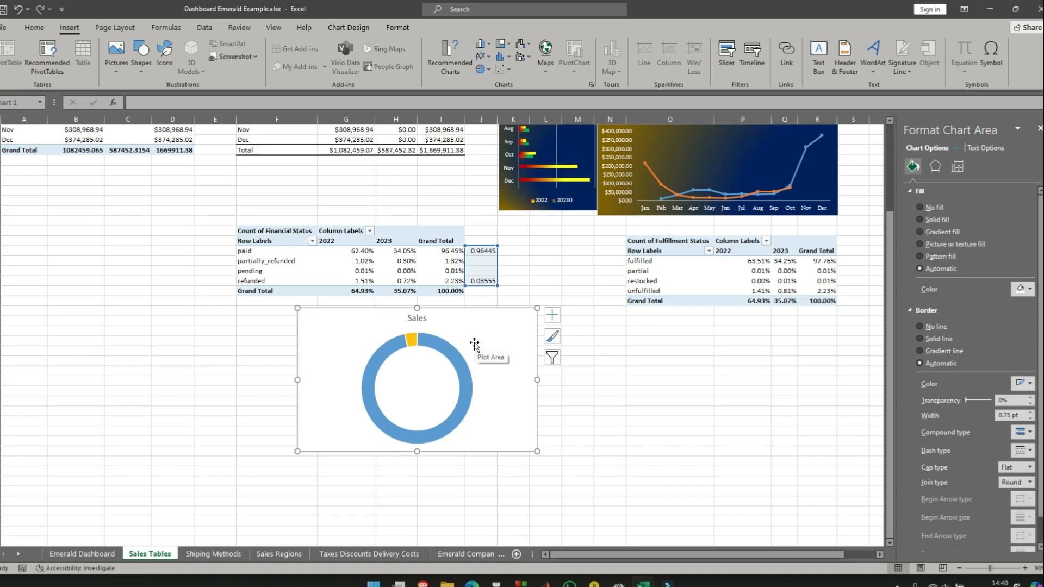
left_click(483, 250)
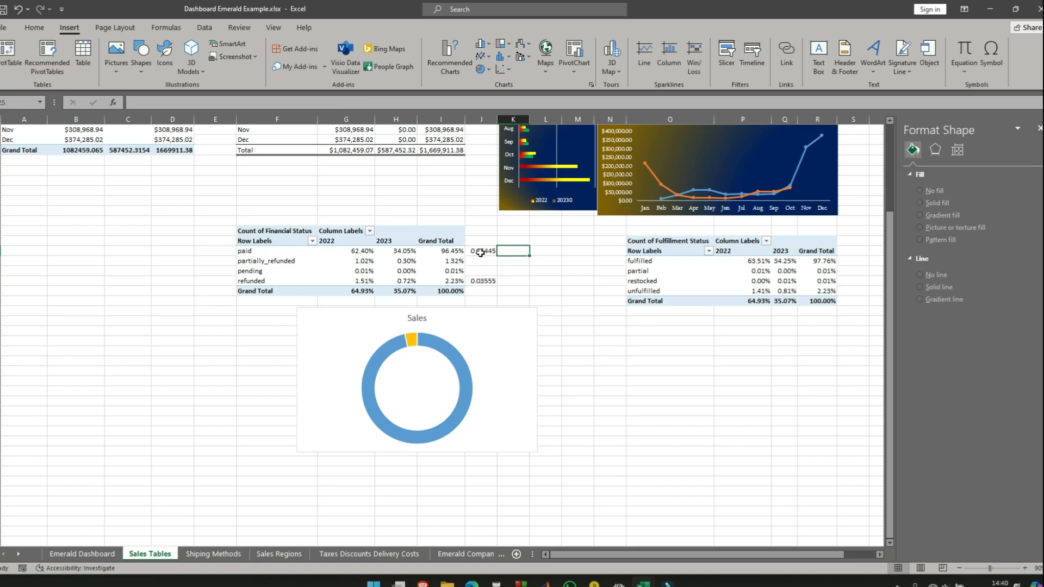
left_click_drag(481, 250, 482, 280)
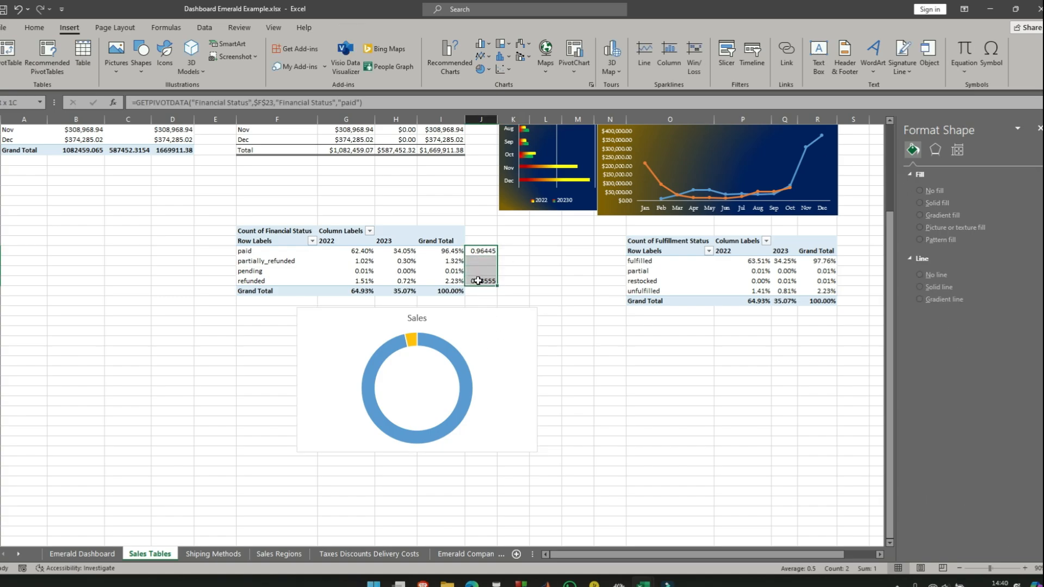
left_click(34, 28)
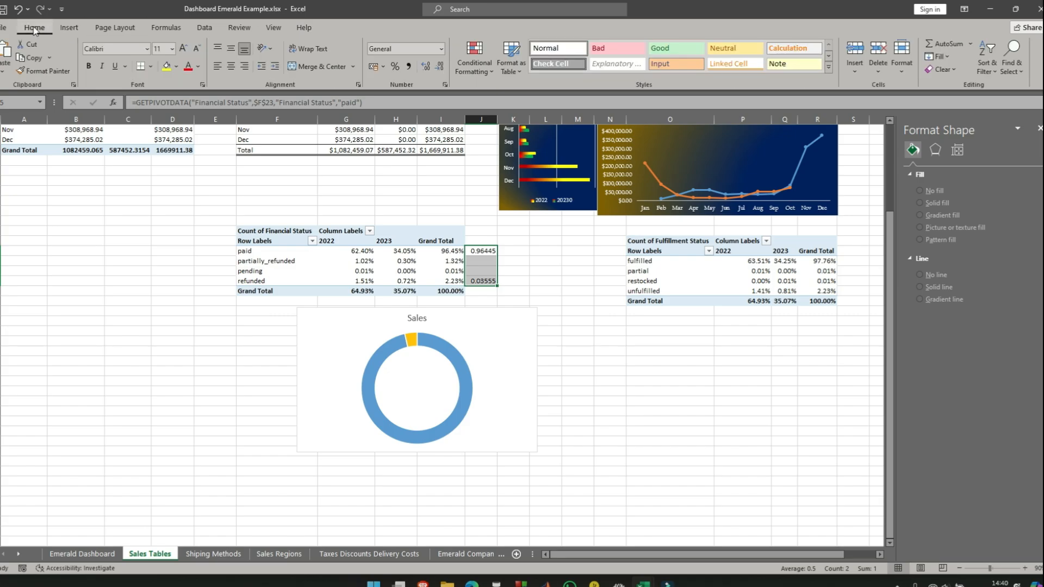
left_click(395, 67)
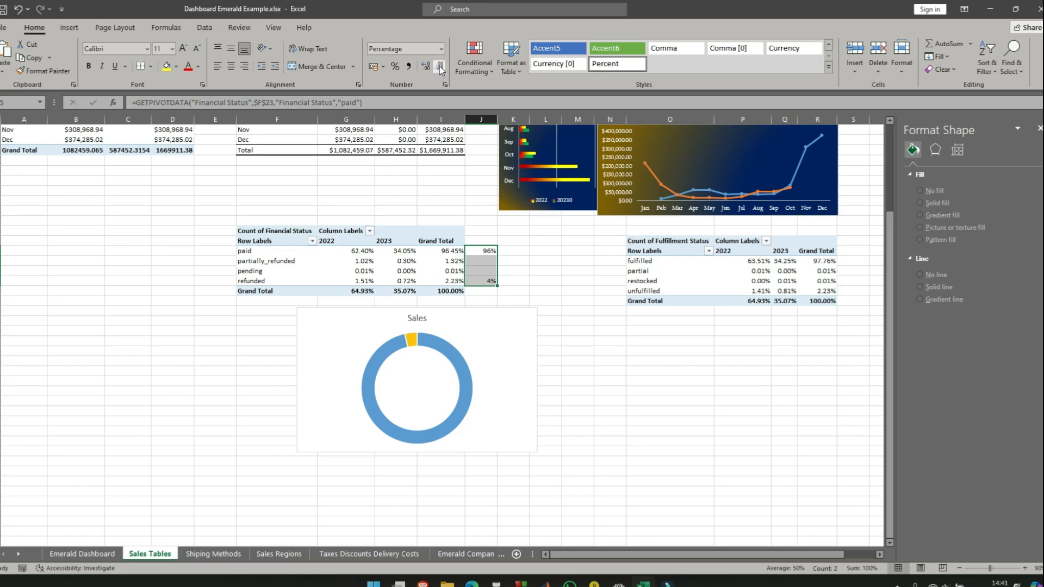
- Show the percentages in J25:J28 with two decimal places and widen column J slightly
left_click(426, 66)
left_click(426, 67)
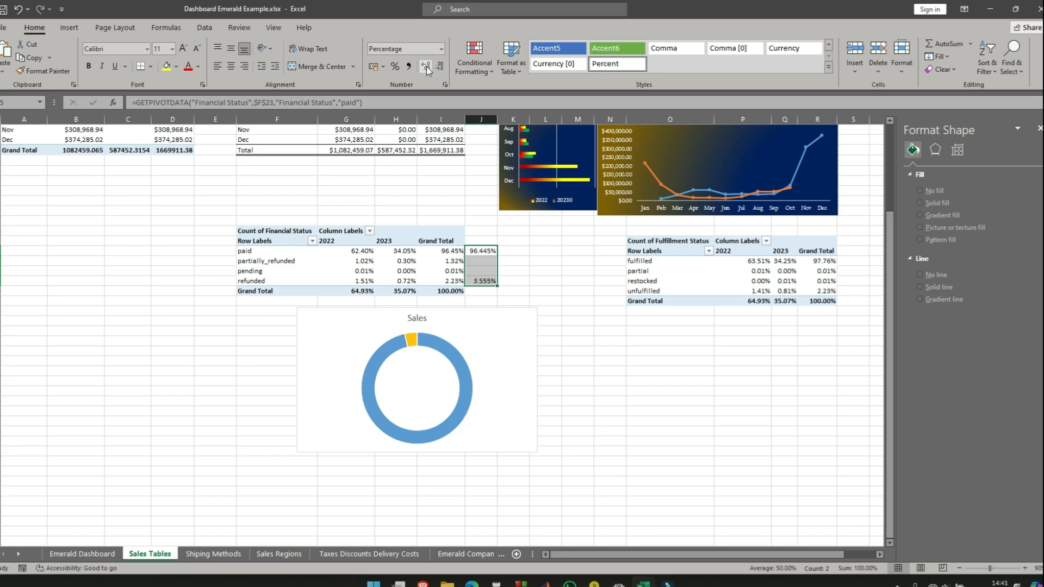
left_click(427, 67)
left_click(427, 66)
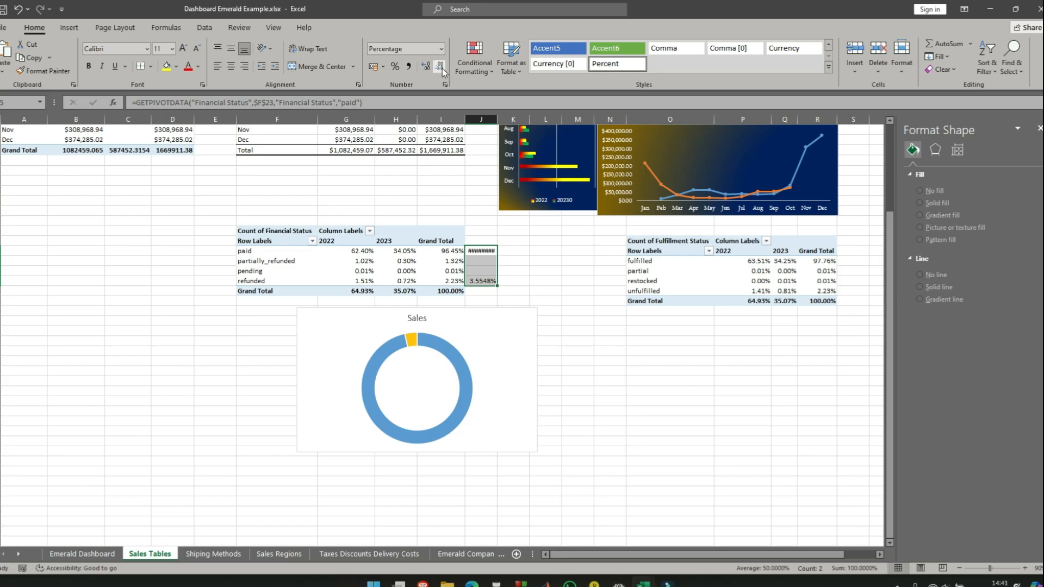
left_click(441, 69)
left_click_drag(501, 116, 508, 119)
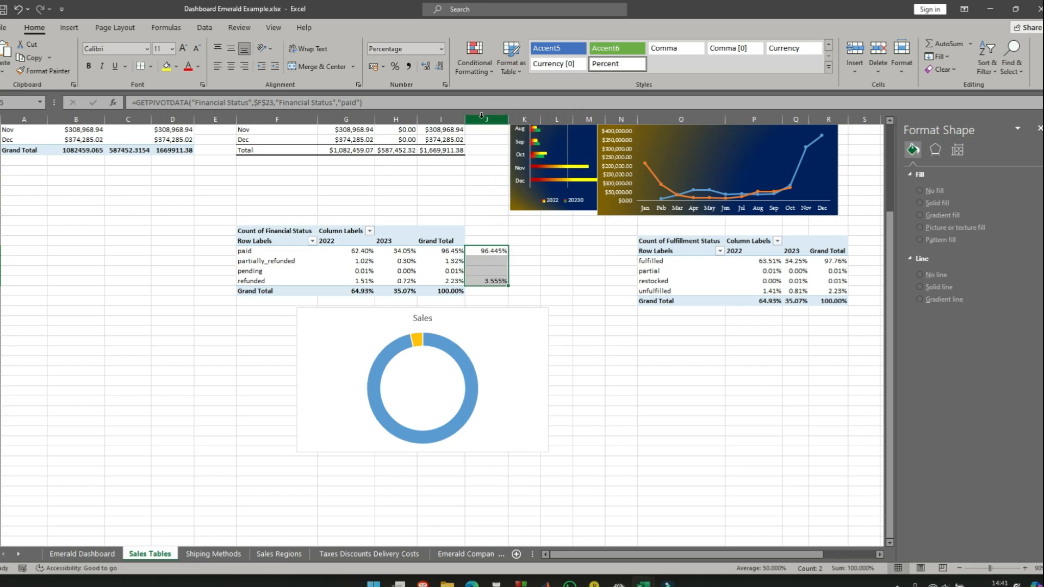
left_click(427, 66)
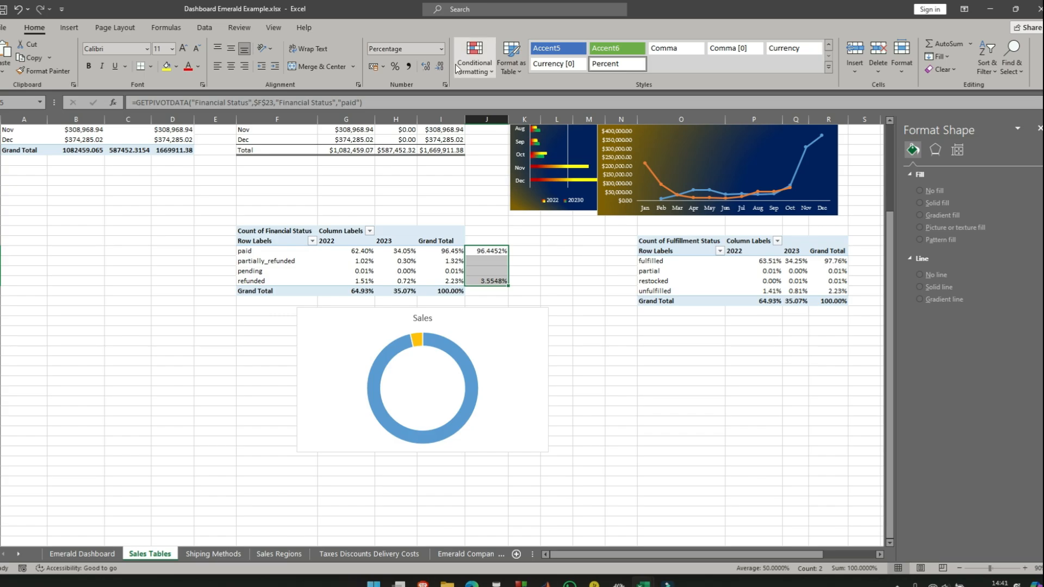
left_click(442, 67)
left_click(441, 67)
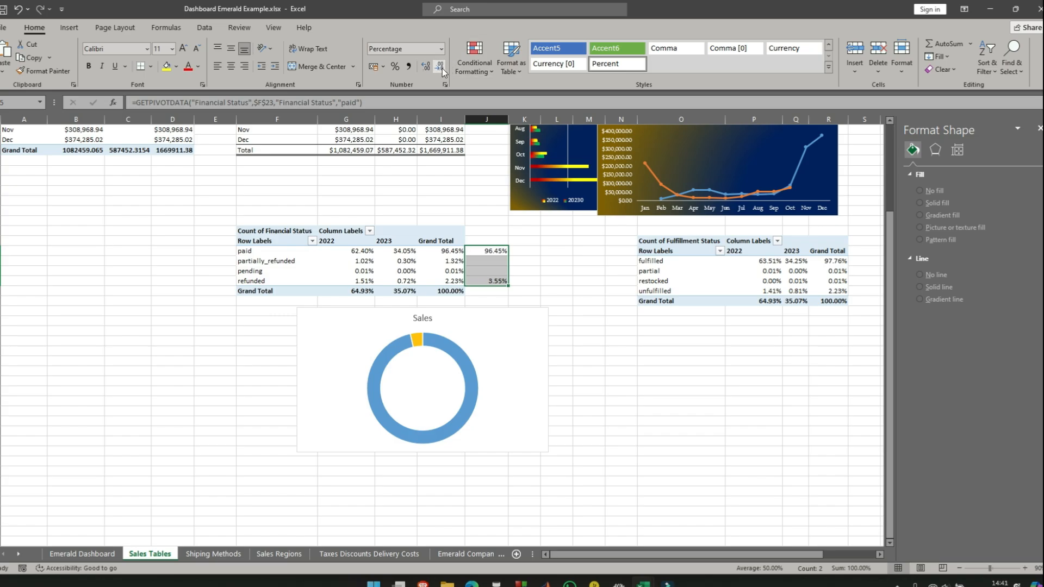
left_click(592, 350)
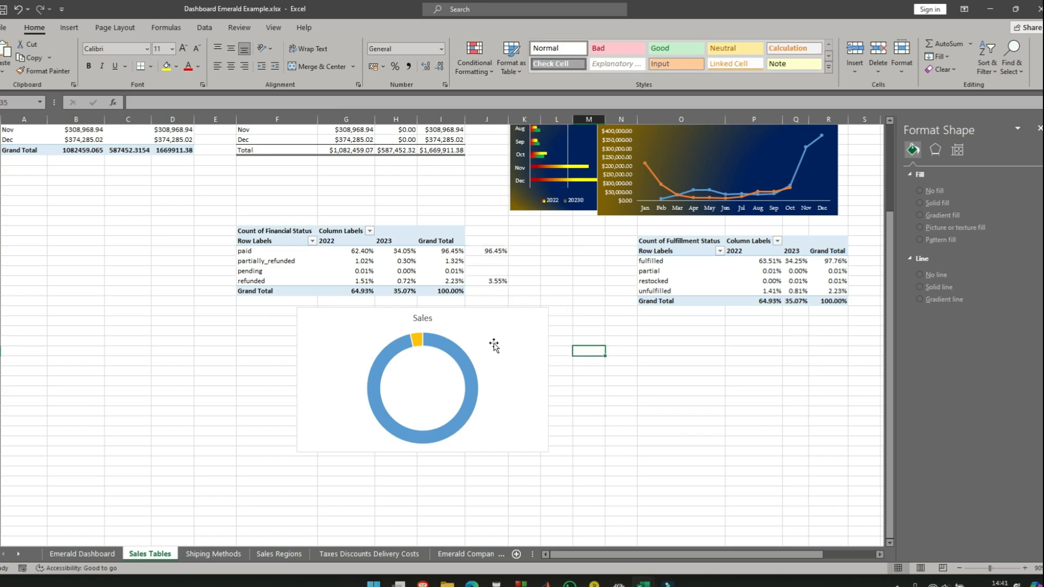
- Try a doughnut explosion of up to 12% on the Sales series and return it to 0%
left_click(422, 343)
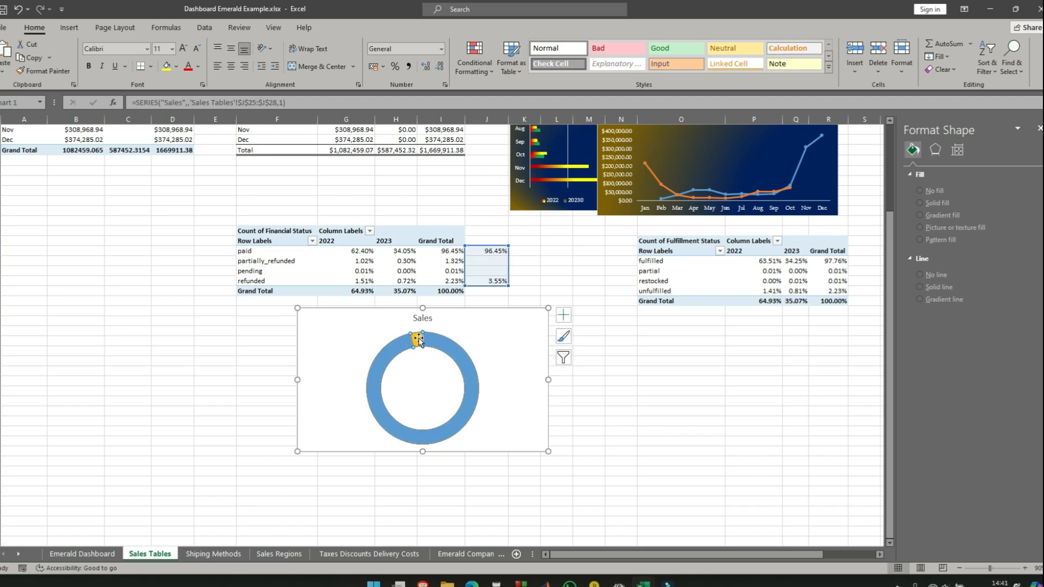
left_click(423, 344)
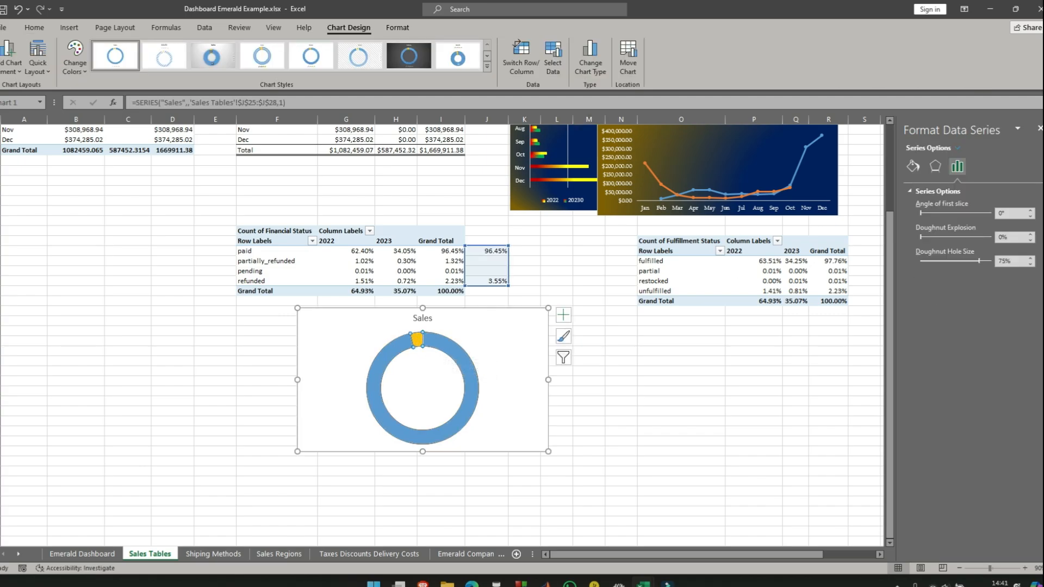
left_click(1031, 234)
left_click(1031, 235)
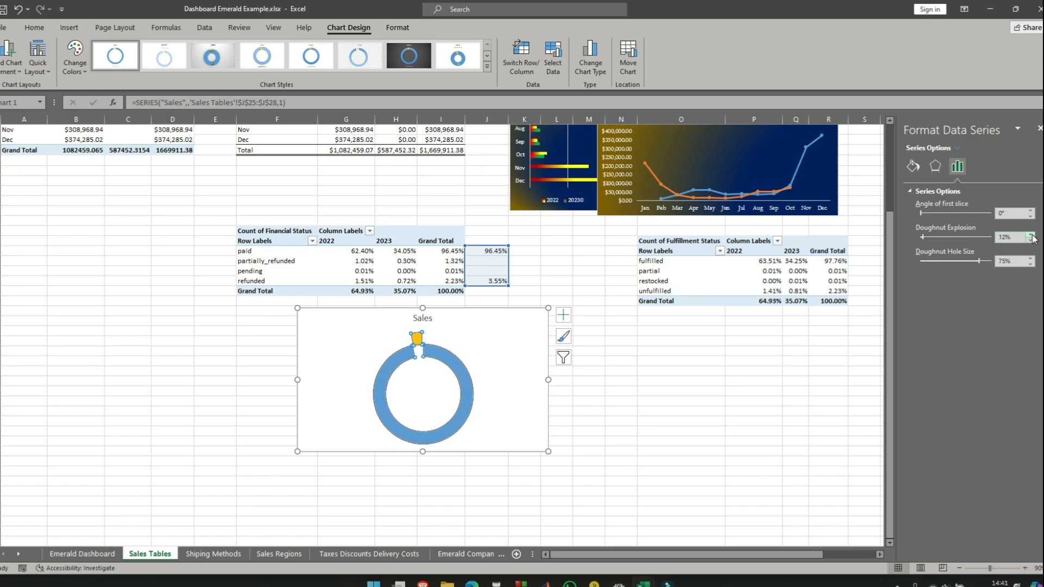
left_click(1031, 241)
left_click(1031, 241)
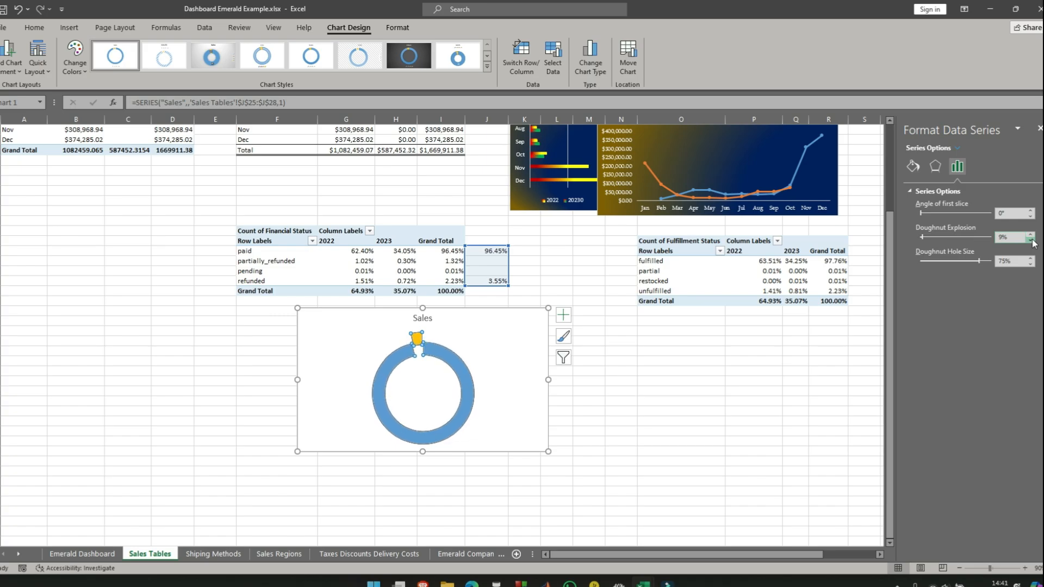
left_click(1031, 241)
left_click(1031, 241)
left_click(1031, 241)
left_click(1031, 241)
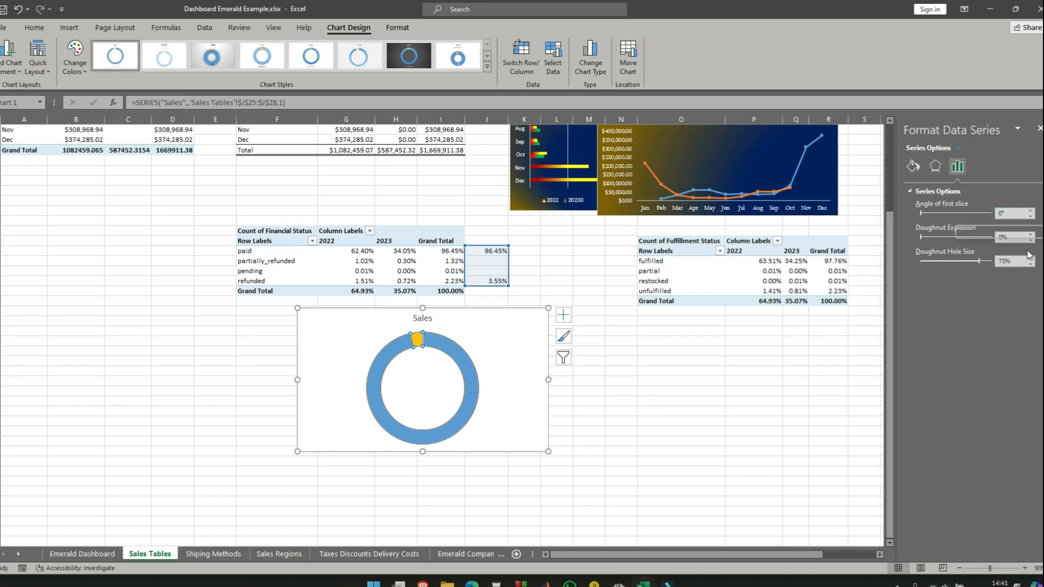
- Set the doughnut hole size of the Sales series to 65%
left_click(1031, 258)
left_click(1030, 259)
left_click(1030, 258)
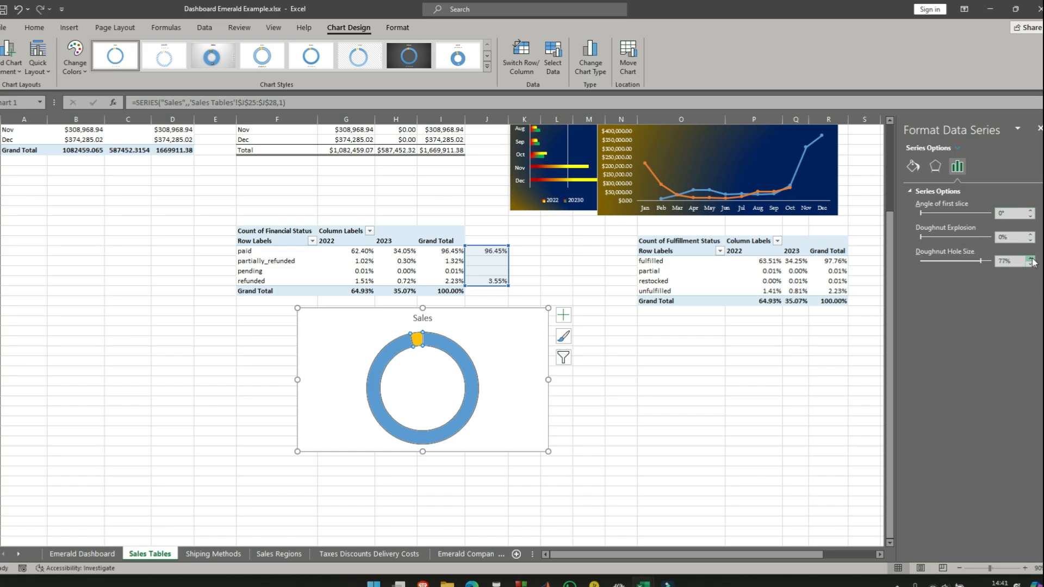
left_click(1031, 258)
left_click(1031, 259)
left_click(1031, 260)
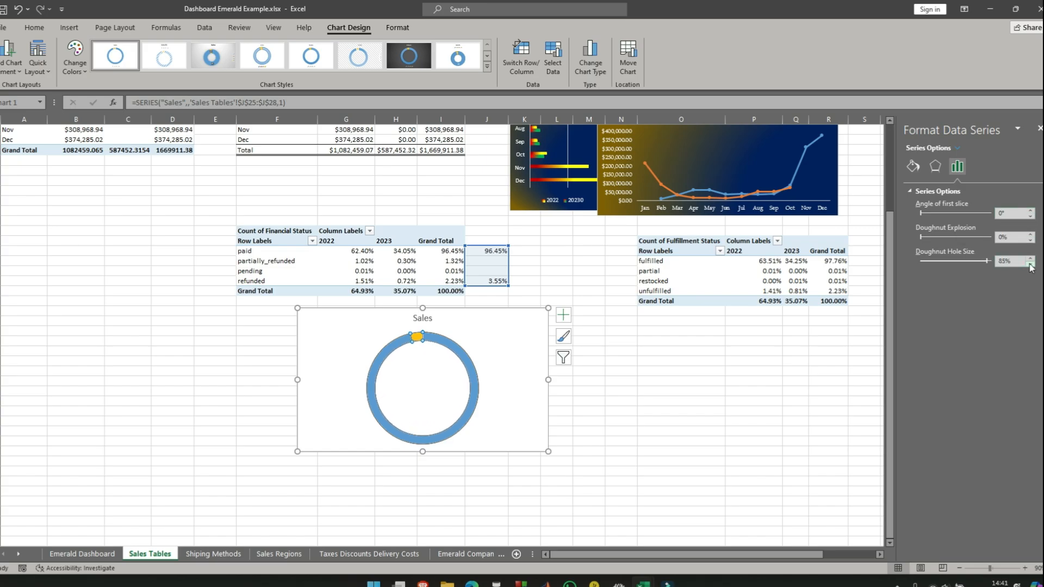
left_click(1031, 260)
left_click(1031, 260)
left_click(1031, 264)
left_click(1030, 265)
left_click(1030, 265)
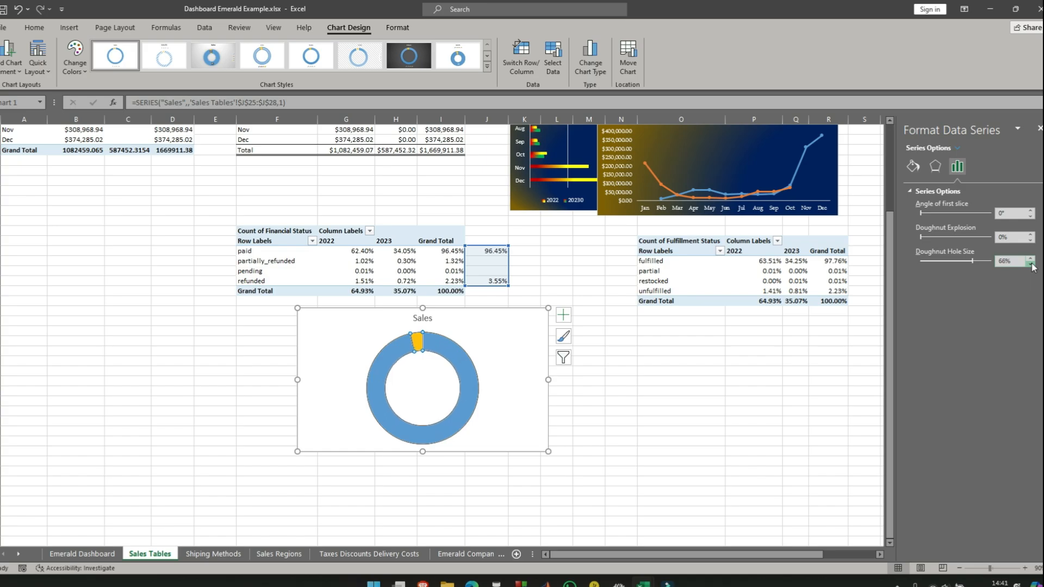
left_click(1031, 264)
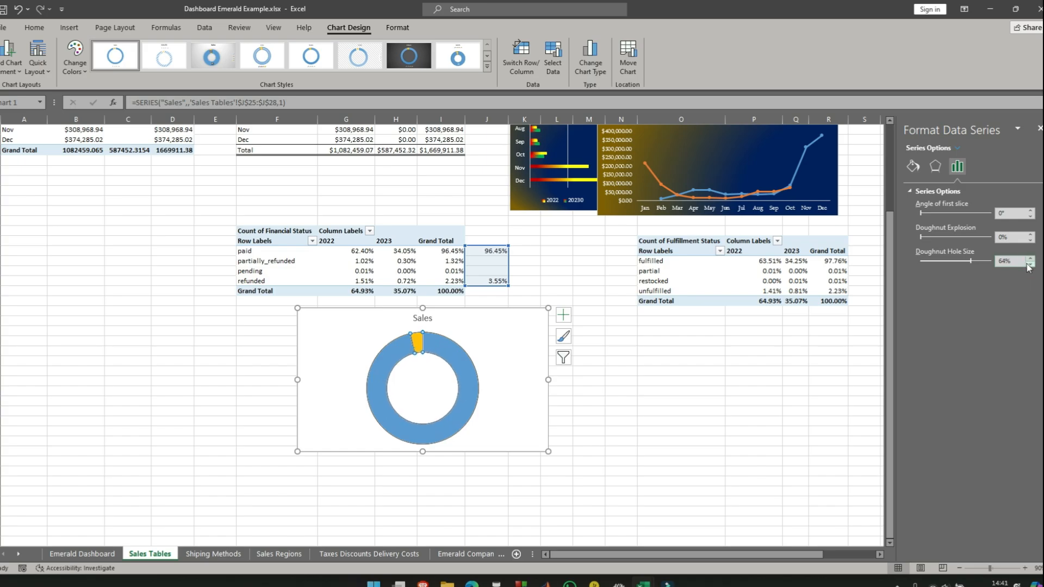
left_click(1031, 259)
- Remove the fill from the small yellow slice of the Sales doughnut
left_click(417, 340)
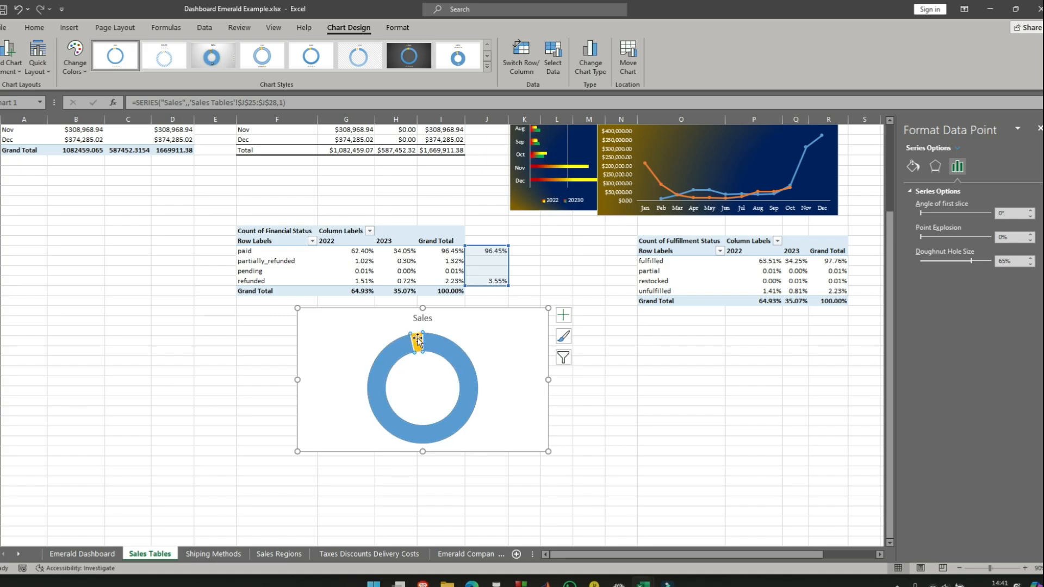
left_click(913, 166)
left_click(919, 208)
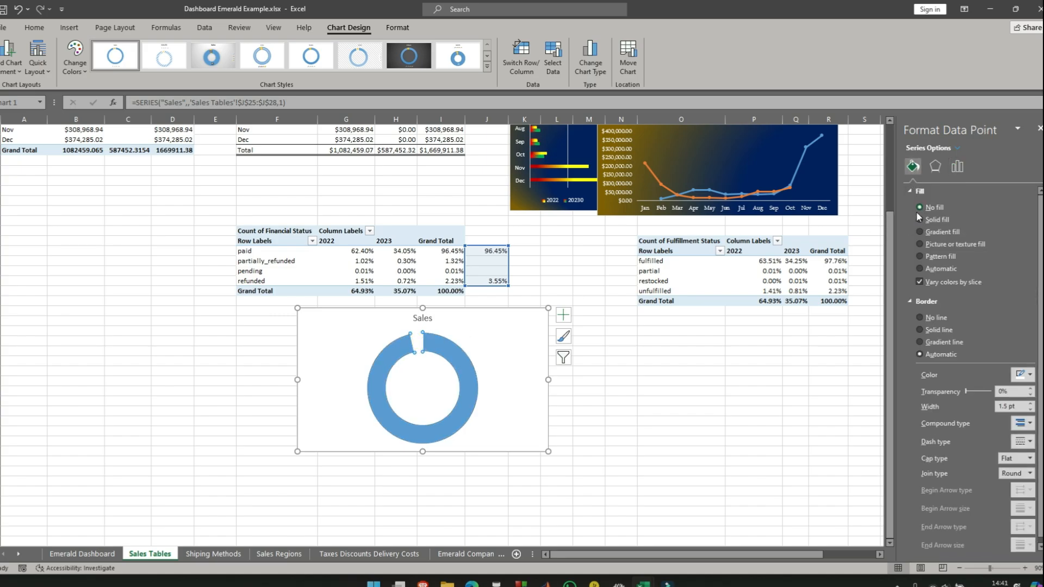
left_click(458, 355)
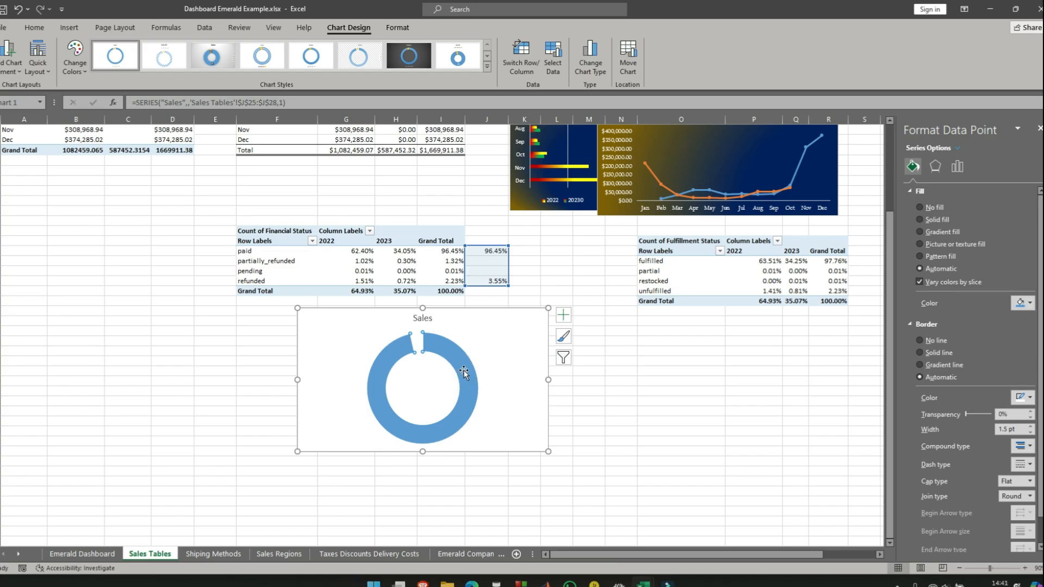
left_click(673, 412)
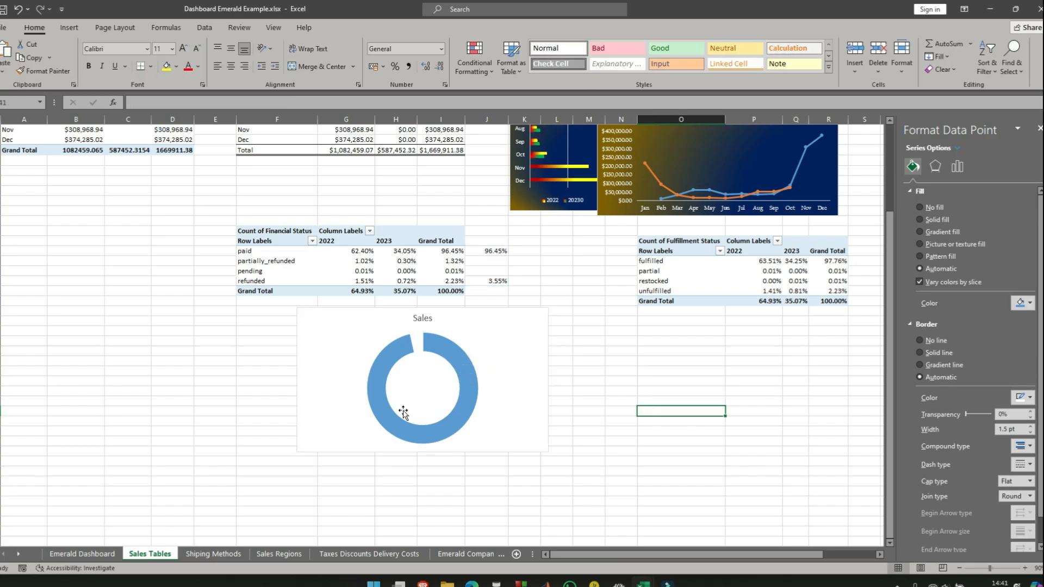
- Give the large blue slice of the Sales doughnut a gradient fill and remove its two middle gradient stops
left_click(466, 371)
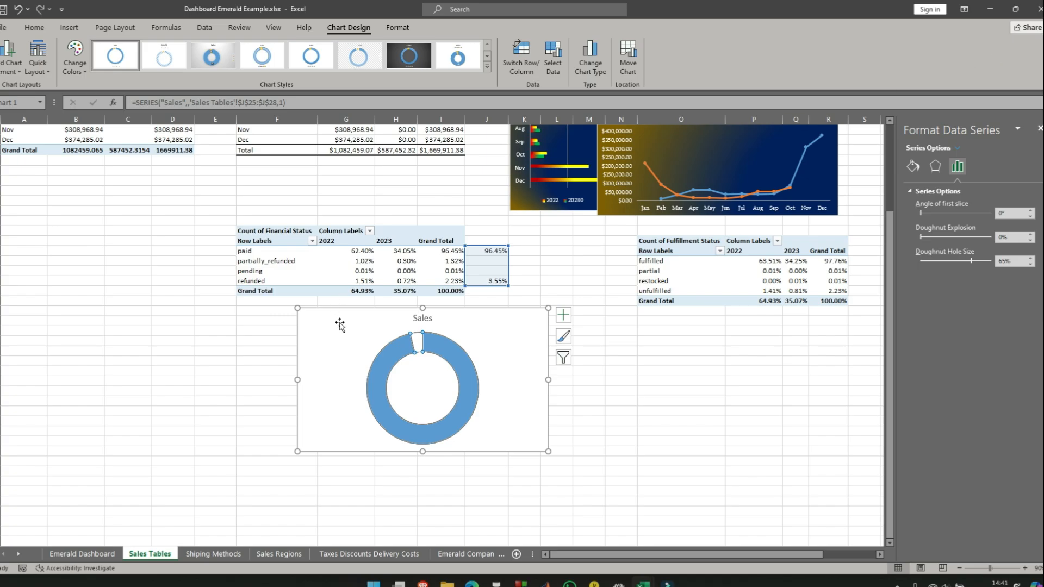
left_click(470, 377)
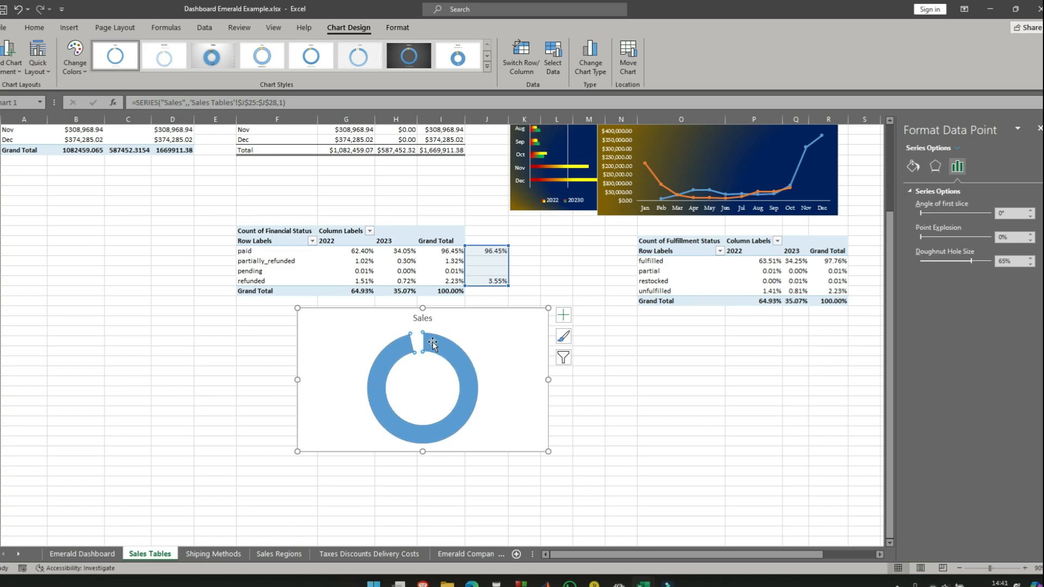
left_click(913, 166)
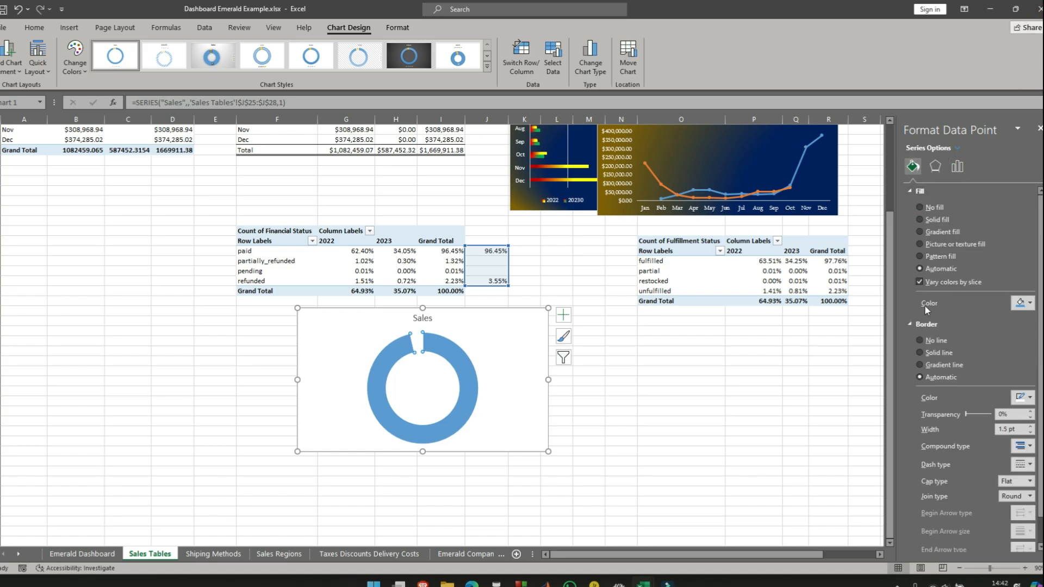
left_click(920, 232)
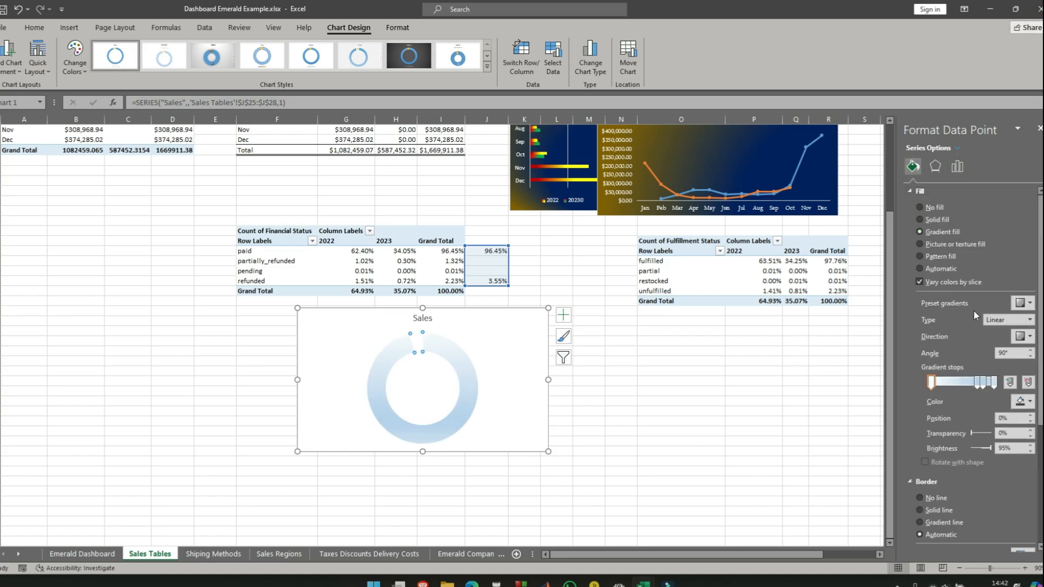
left_click(983, 387)
left_click(977, 388)
- Color the large slice's first gradient stop dark blue and its last stop gold with -25% brightness, using the Radial gradient type
left_click(931, 383)
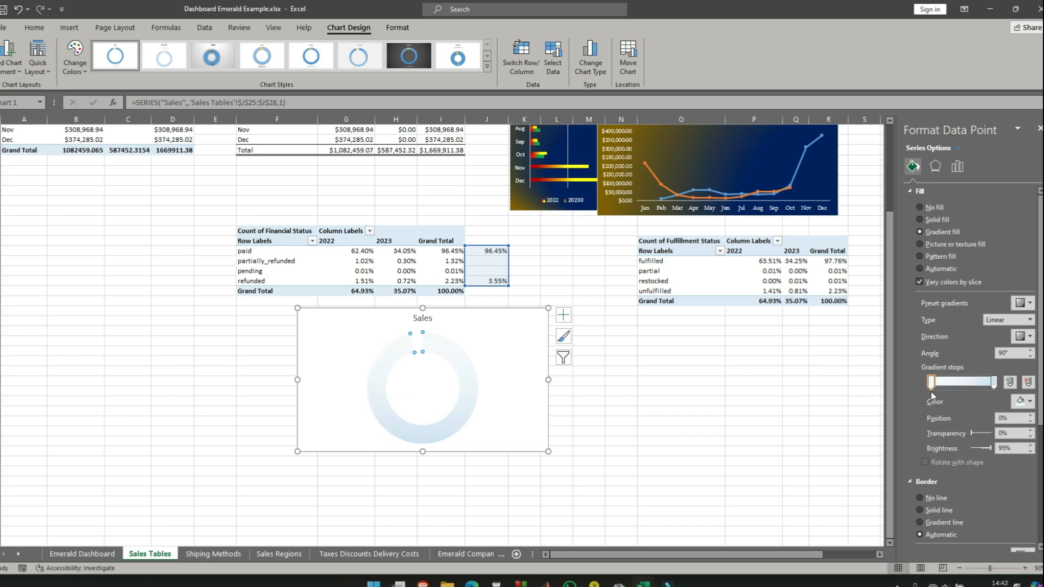
left_click(1023, 401)
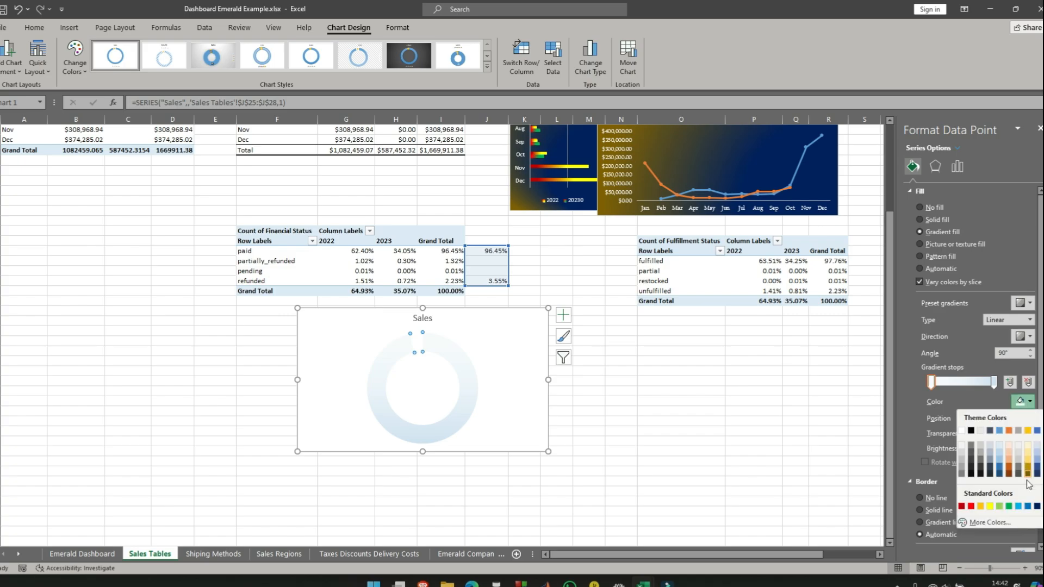
left_click(1038, 506)
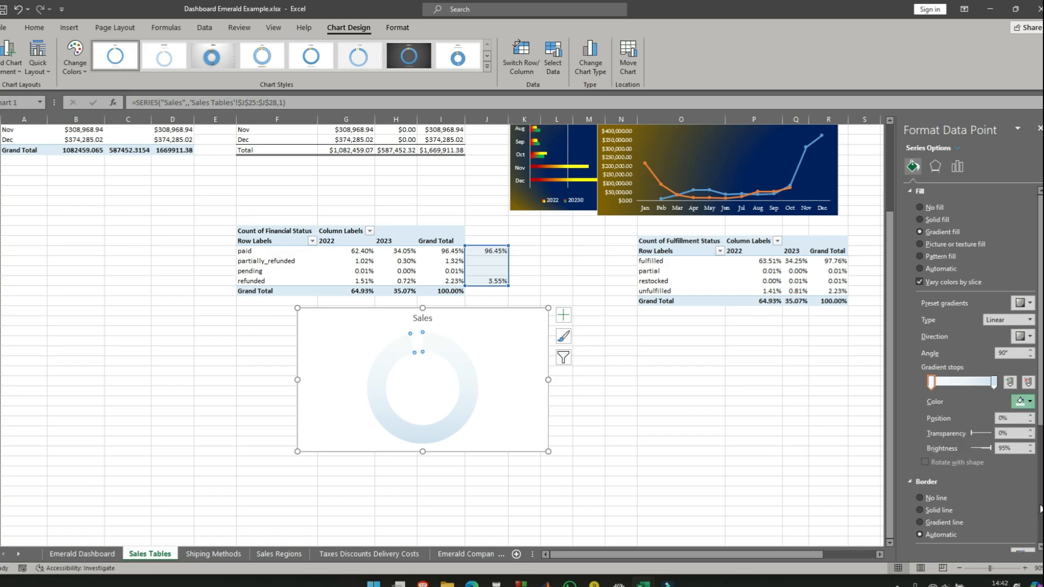
left_click(995, 383)
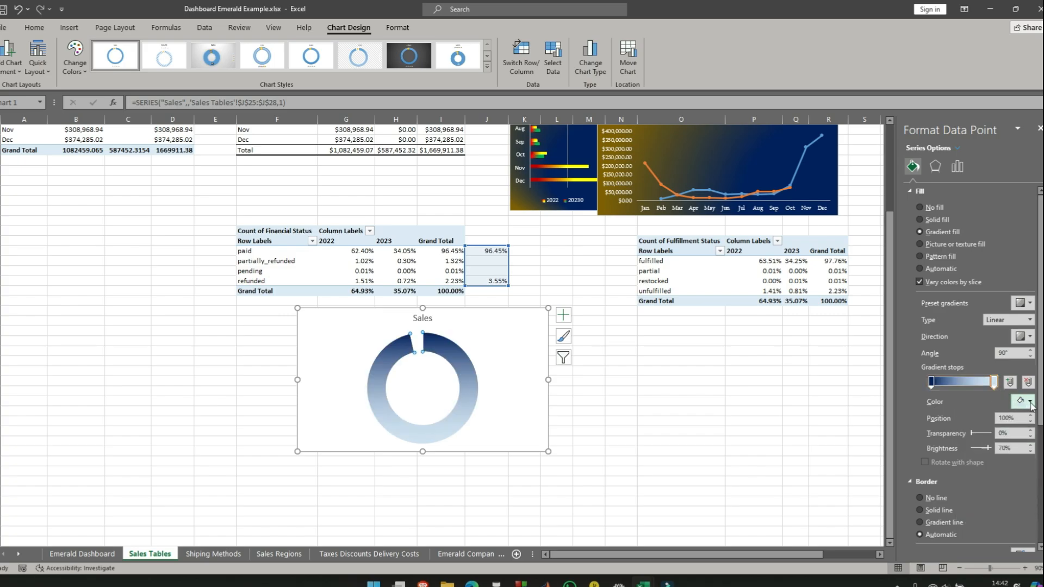
left_click(1031, 402)
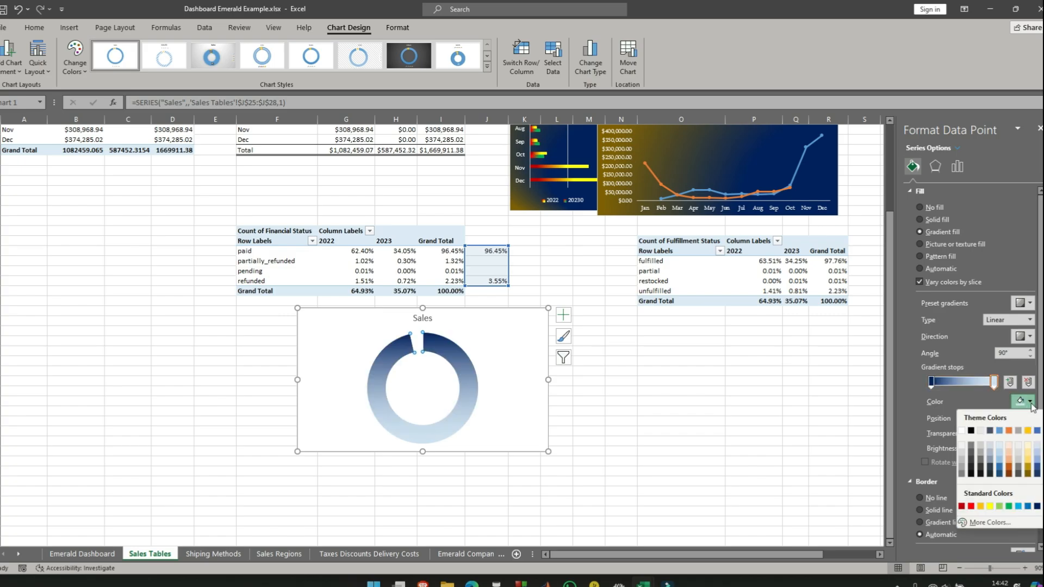
left_click(1027, 471)
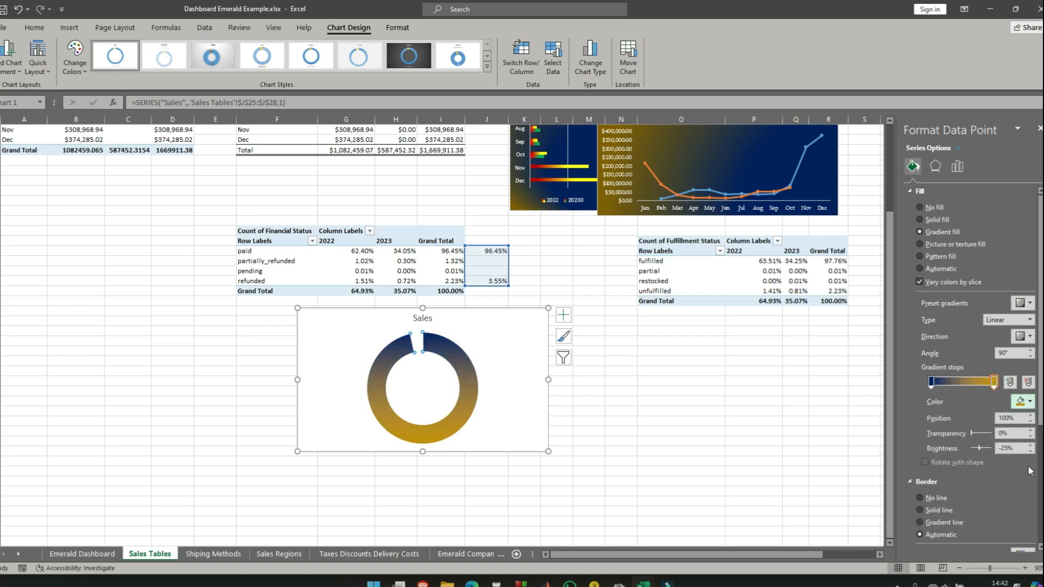
left_click(1031, 321)
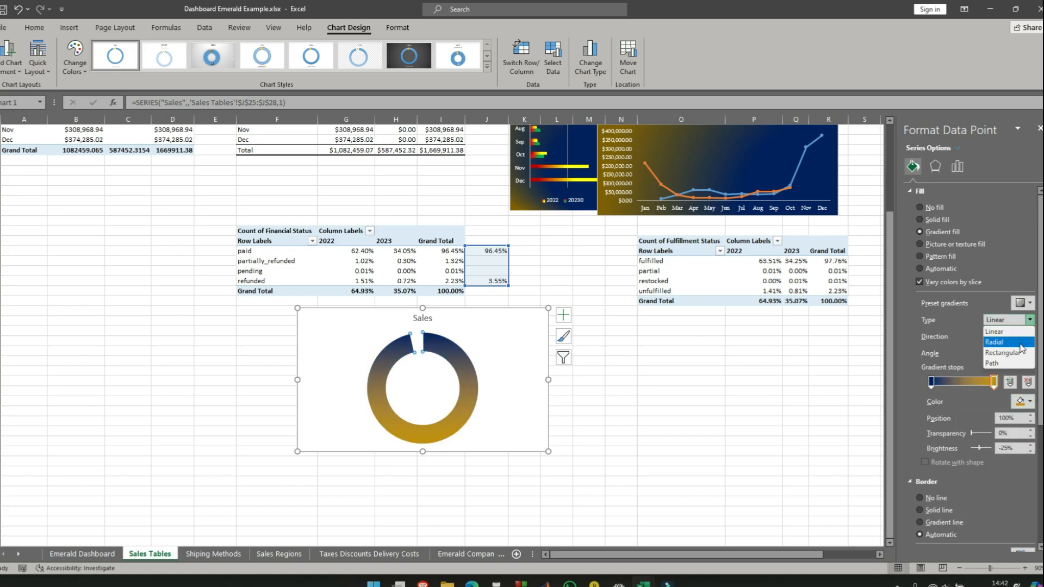
left_click(1023, 342)
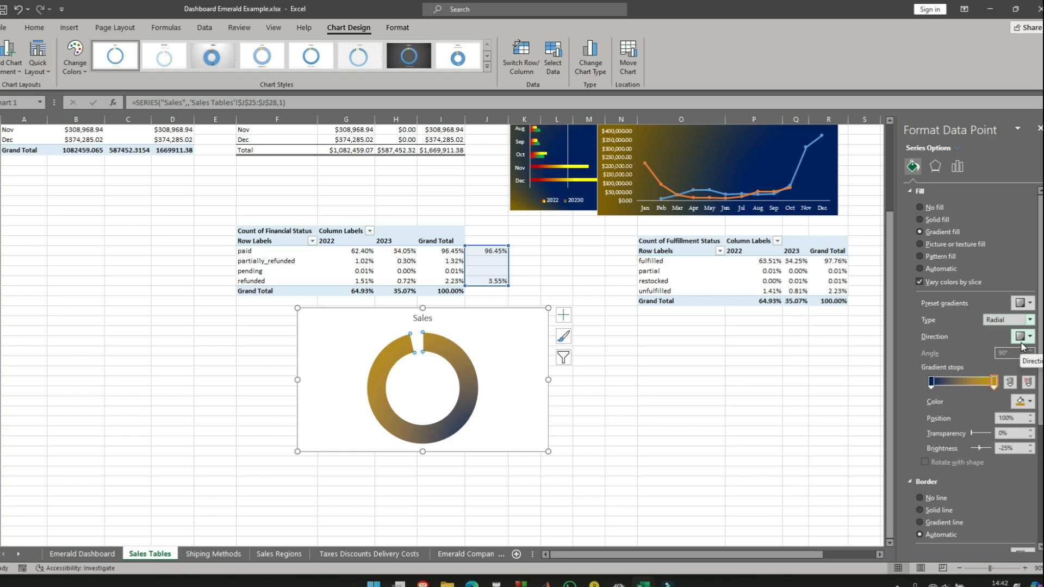
- Try the From Center and From Top Right Corner directions for the large slice's radial gradient fill
left_click(1031, 321)
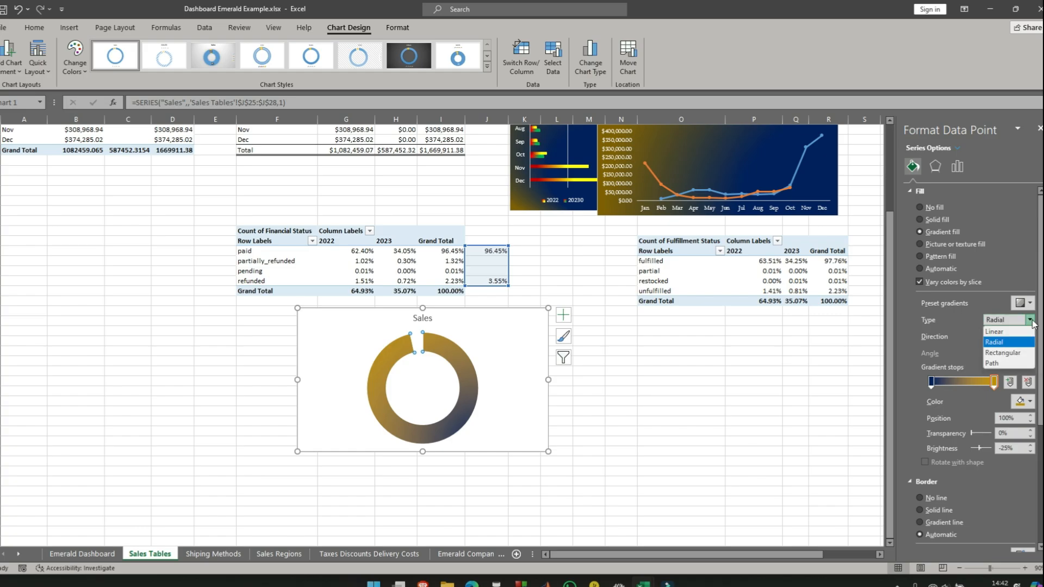
left_click(1031, 321)
left_click(1029, 337)
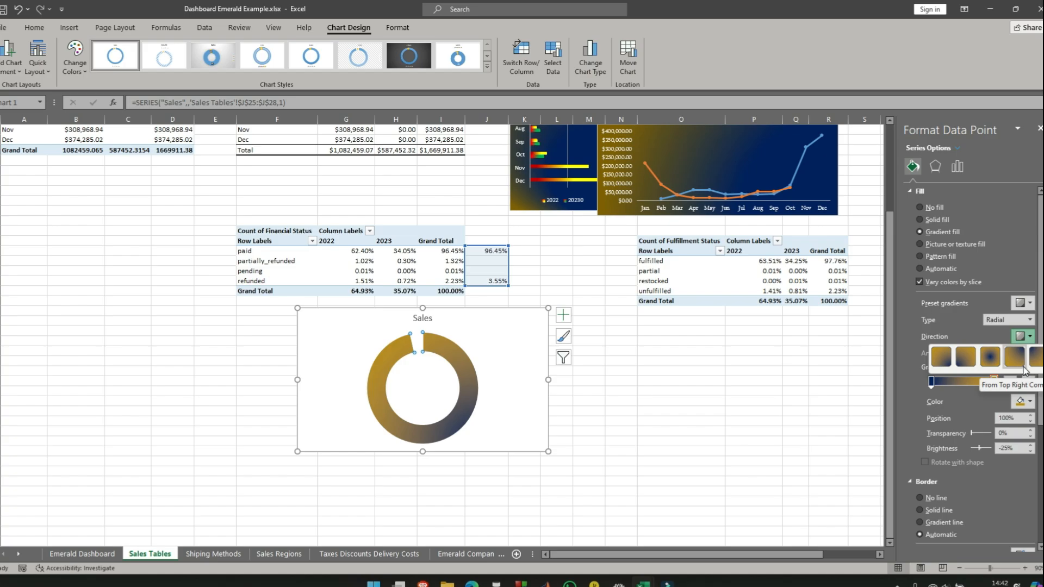
left_click(944, 367)
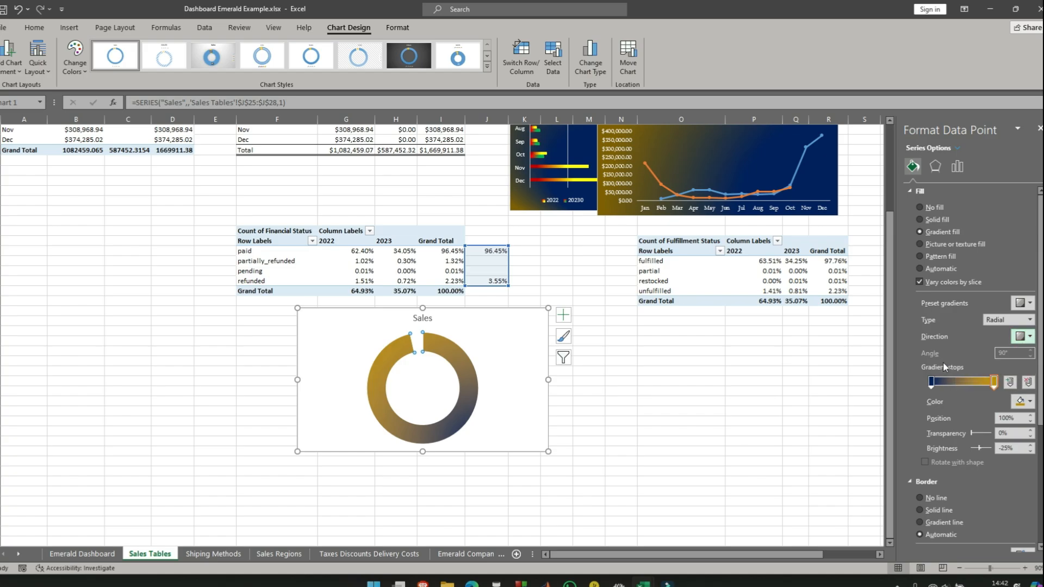
left_click(1029, 337)
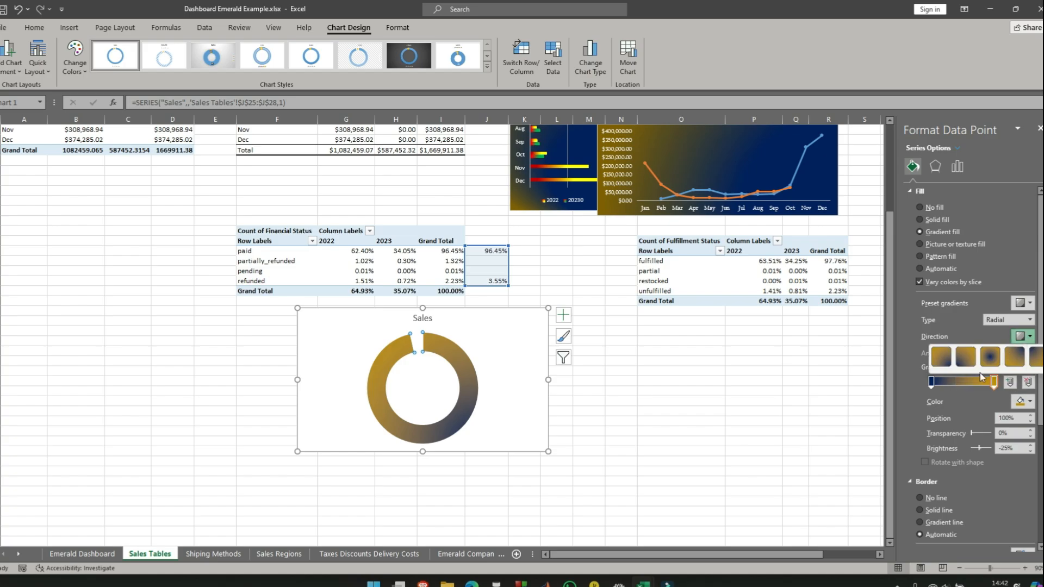
left_click(993, 360)
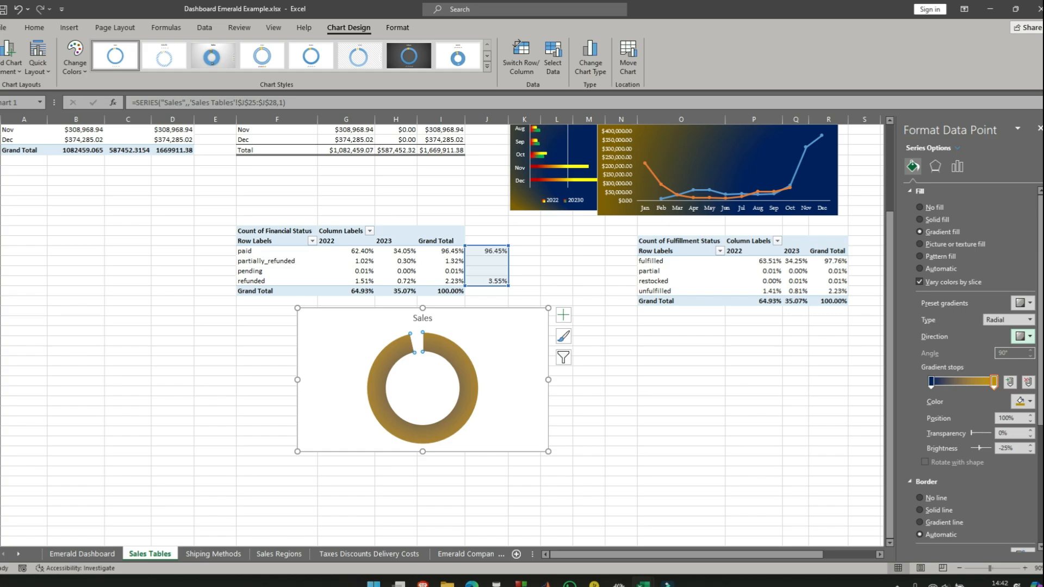
left_click(1031, 339)
left_click(1018, 359)
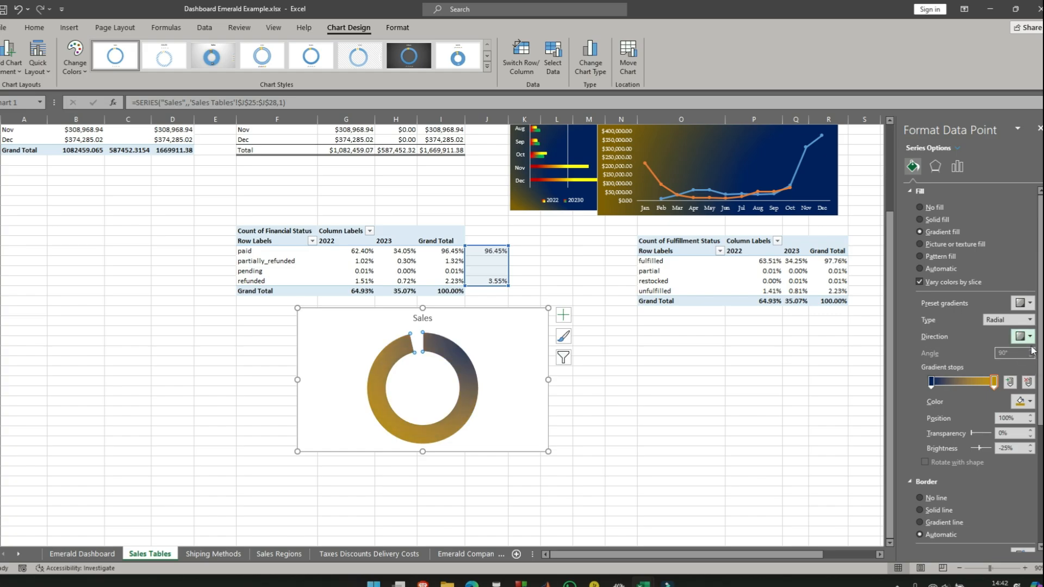
- Set the large slice's radial gradient direction to From Top Left Corner, moving the dark blue stop about a third along and the gold stop to 82%
left_click(1031, 339)
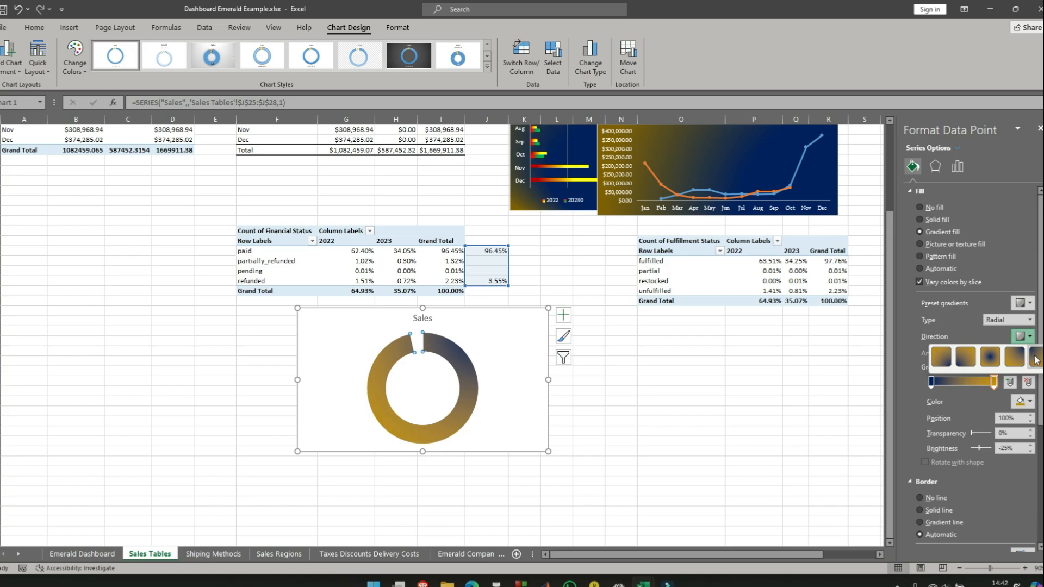
left_click(1036, 358)
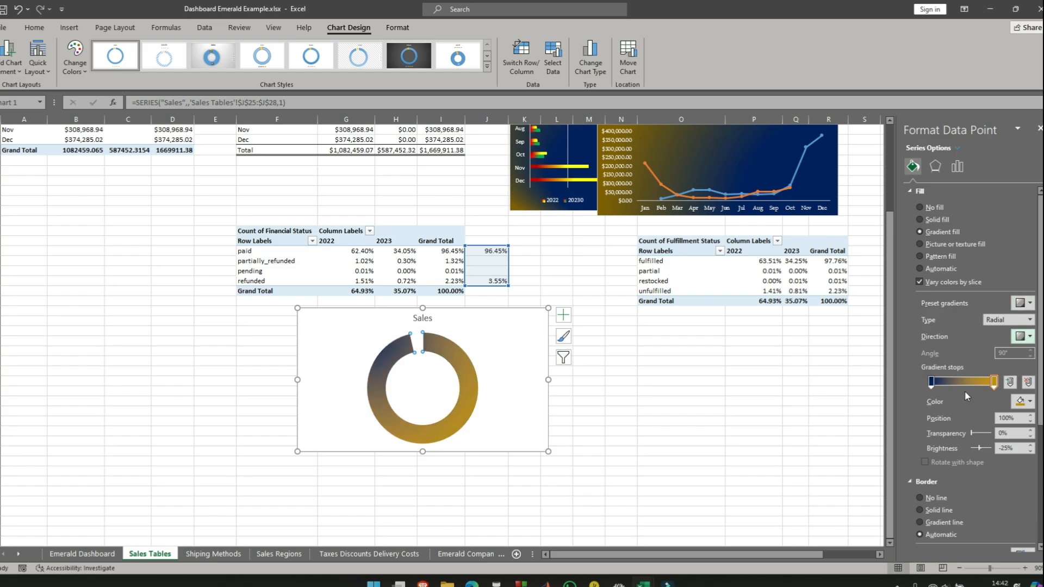
left_click_drag(930, 383, 986, 387)
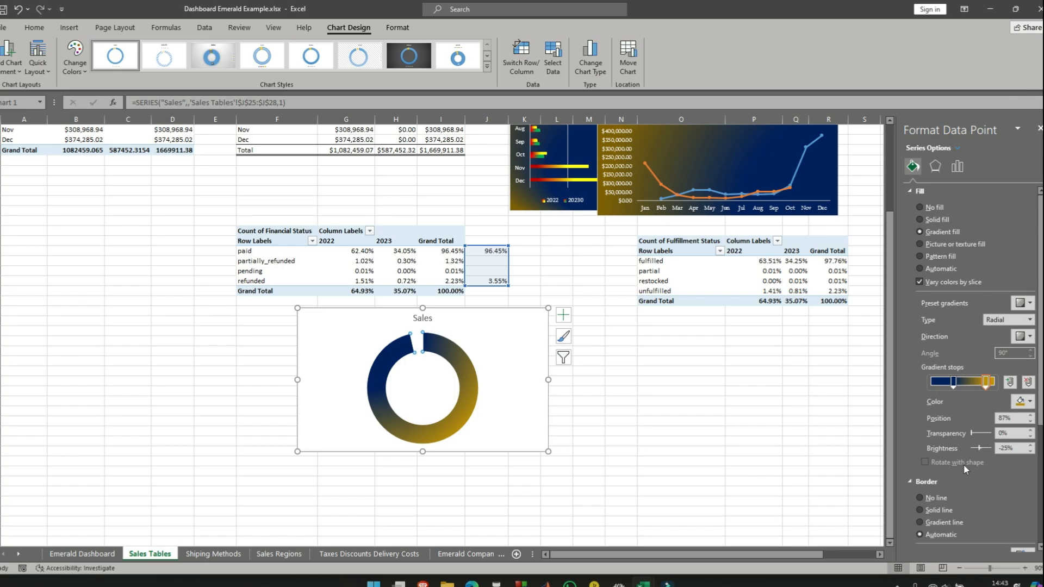
left_click_drag(986, 384, 976, 390)
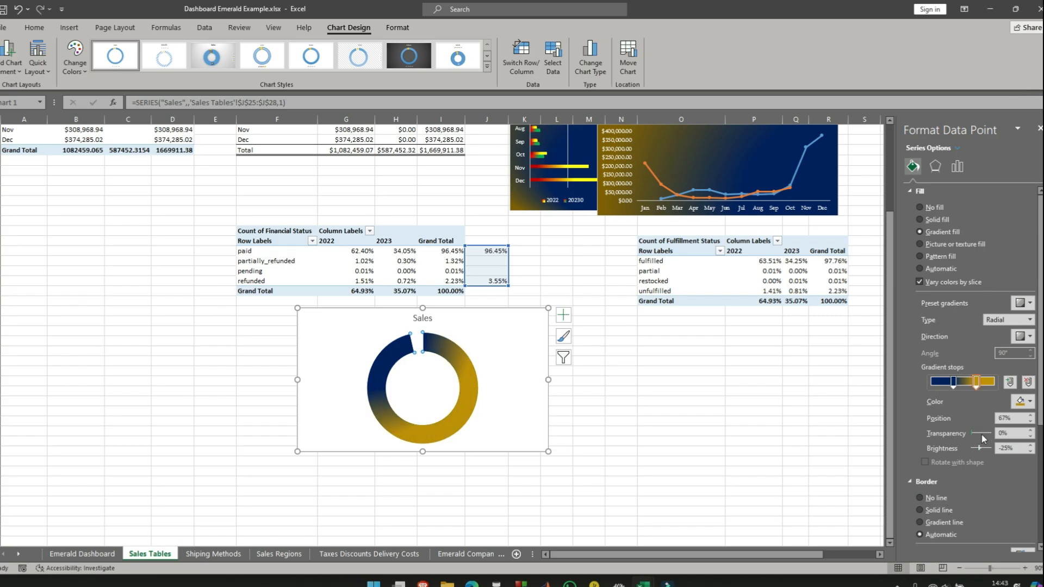
left_click_drag(982, 434, 981, 432)
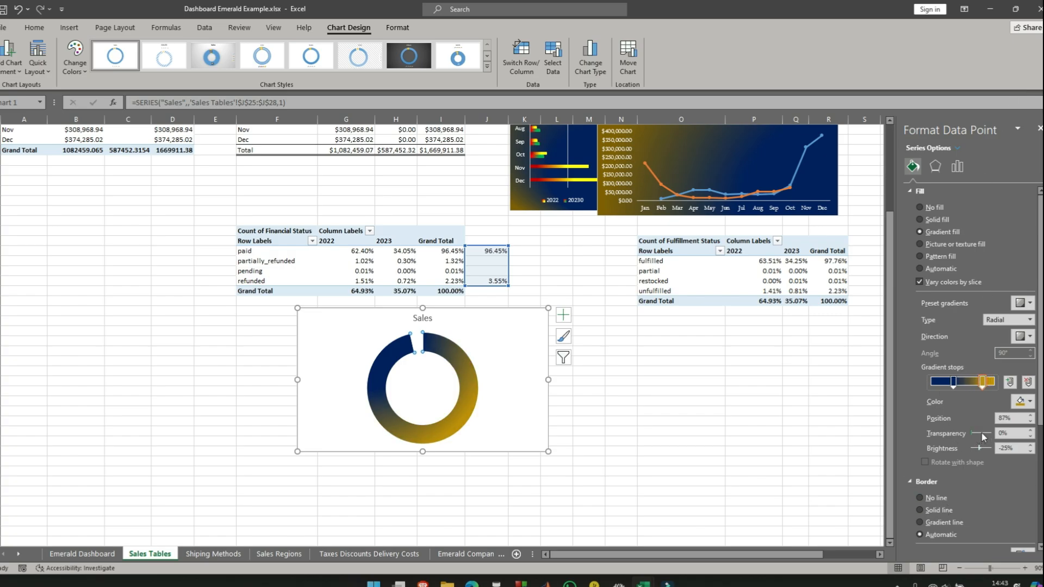
- Set the brightness of the large slice's gold gradient stop to 0%
left_click(1034, 446)
left_click(1035, 445)
left_click(1031, 445)
left_click(1030, 446)
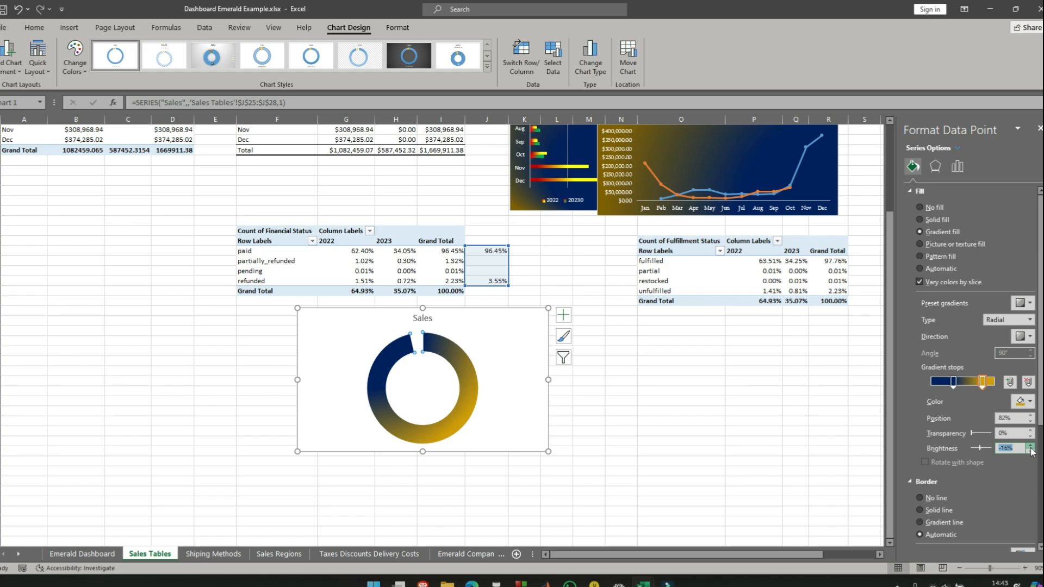
left_click(1030, 446)
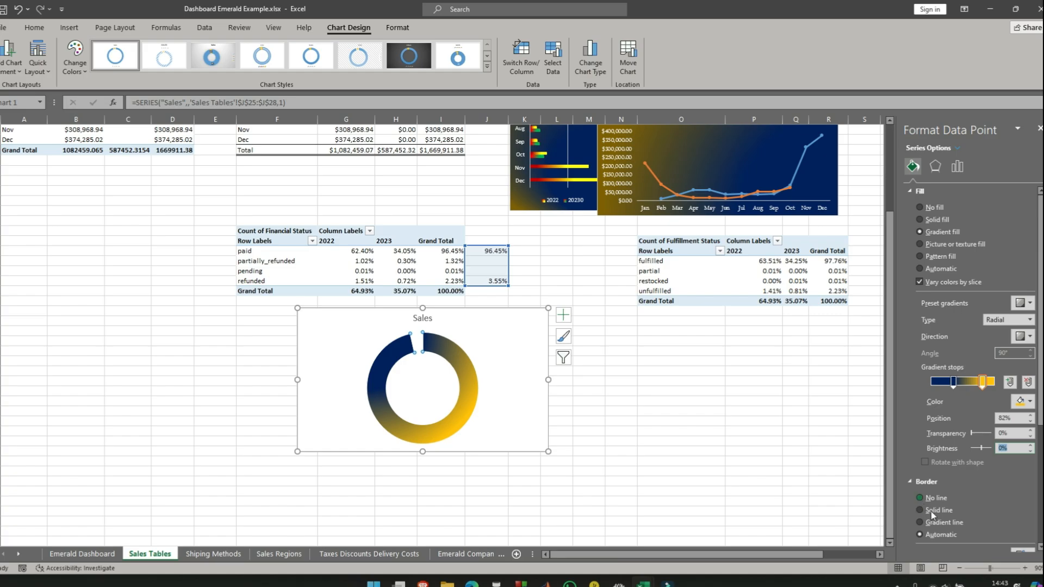
left_click(936, 167)
left_click(958, 168)
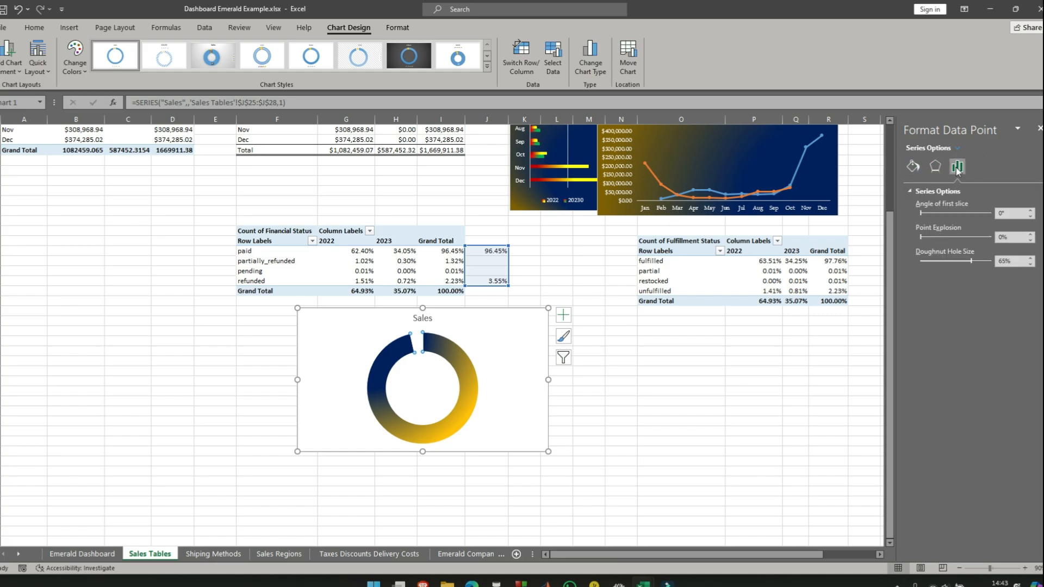
left_click(936, 168)
left_click(914, 167)
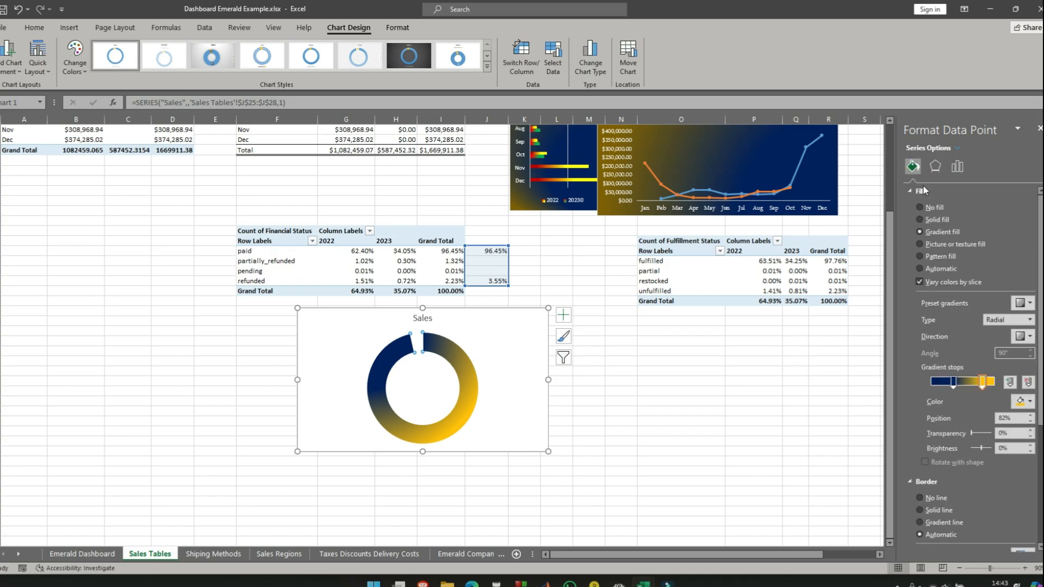
left_click(917, 191)
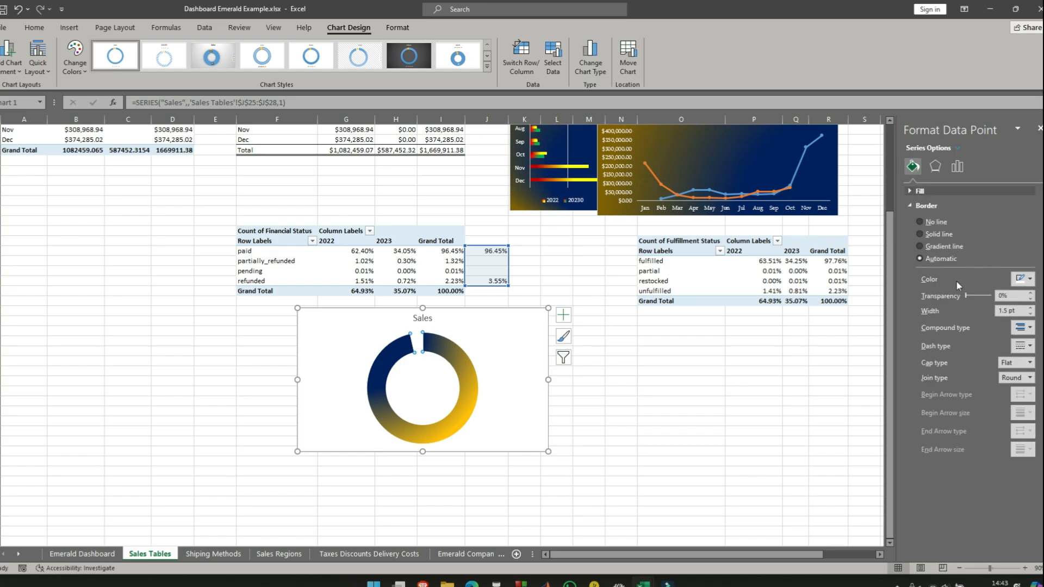
left_click(1026, 348)
left_click(1033, 341)
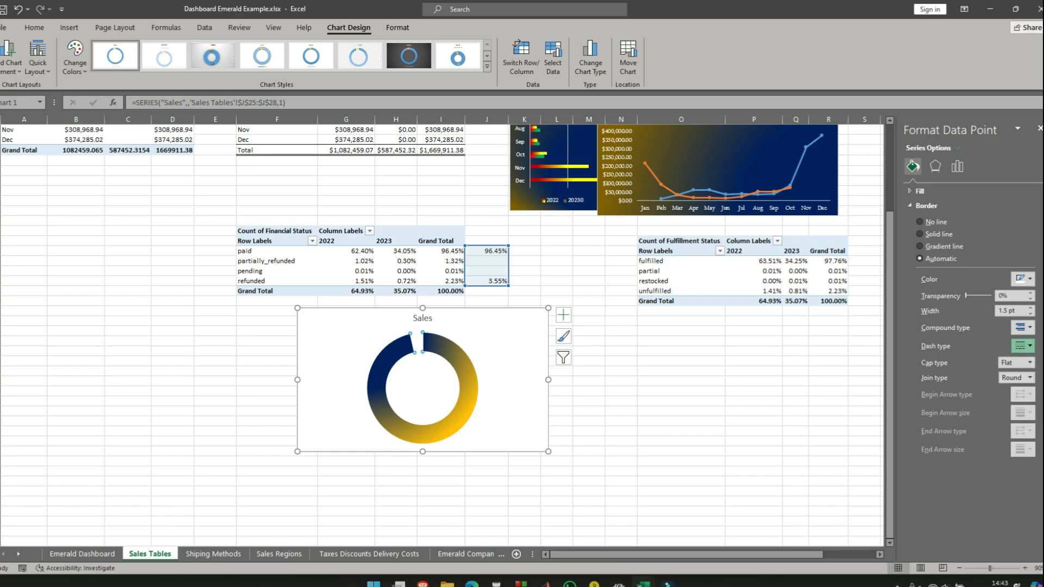
left_click(1030, 363)
left_click(1031, 363)
left_click(1031, 378)
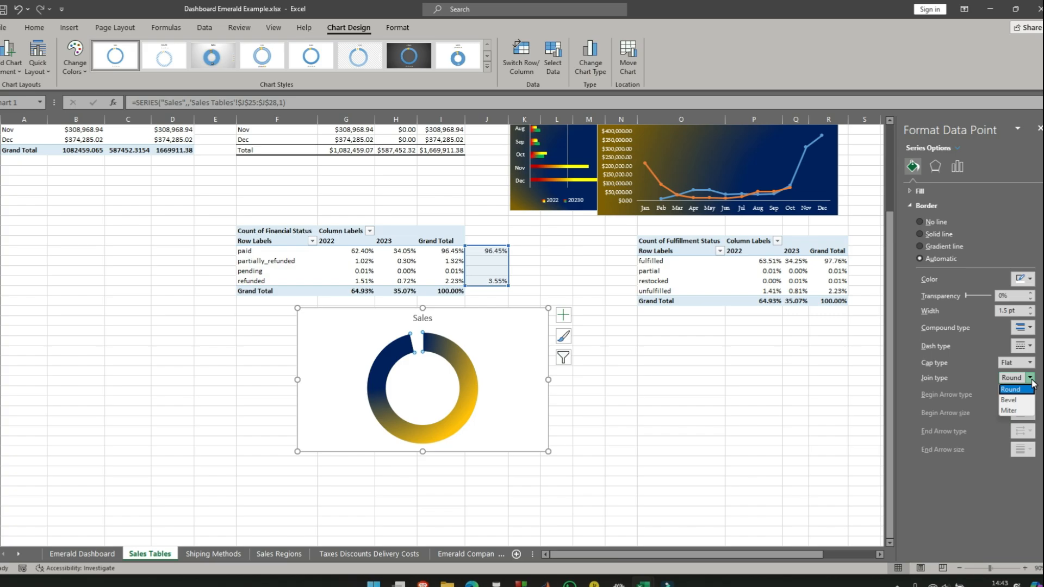
left_click(1031, 281)
left_click(1031, 281)
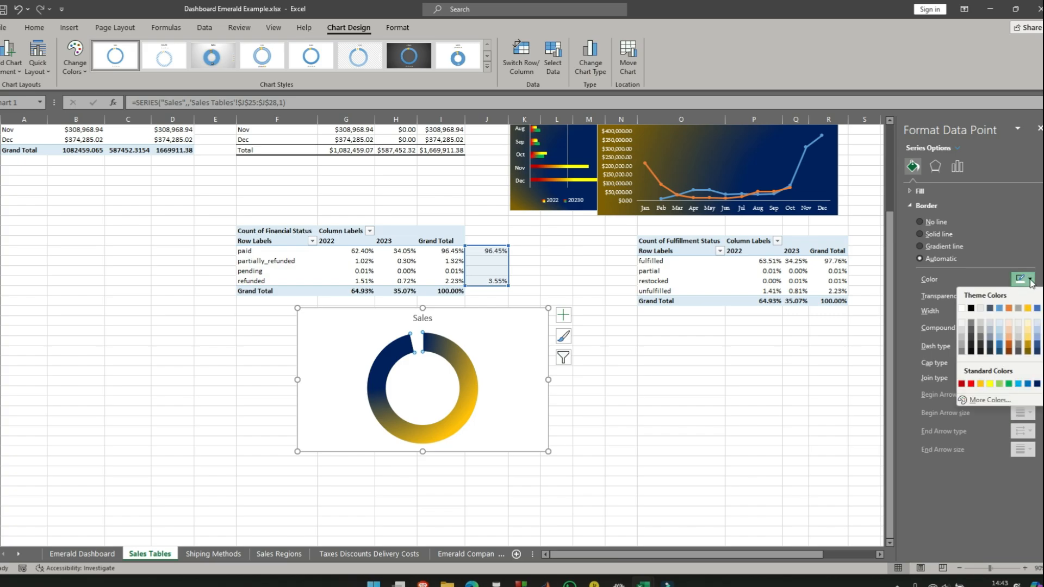
- Give the large slice a gradient border line with a dark blue first stop and a dark gold last stop
left_click(919, 245)
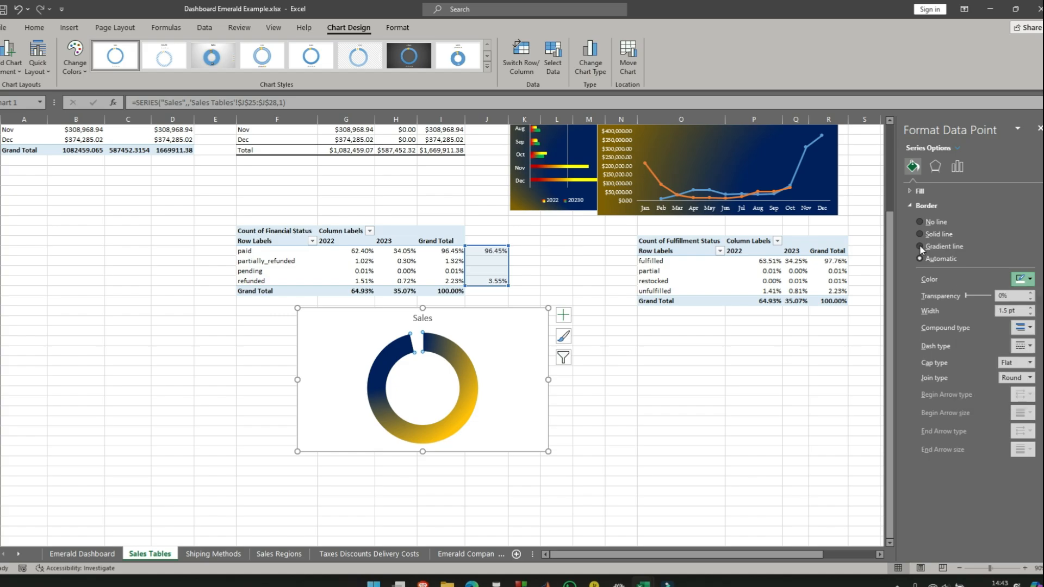
left_click(919, 246)
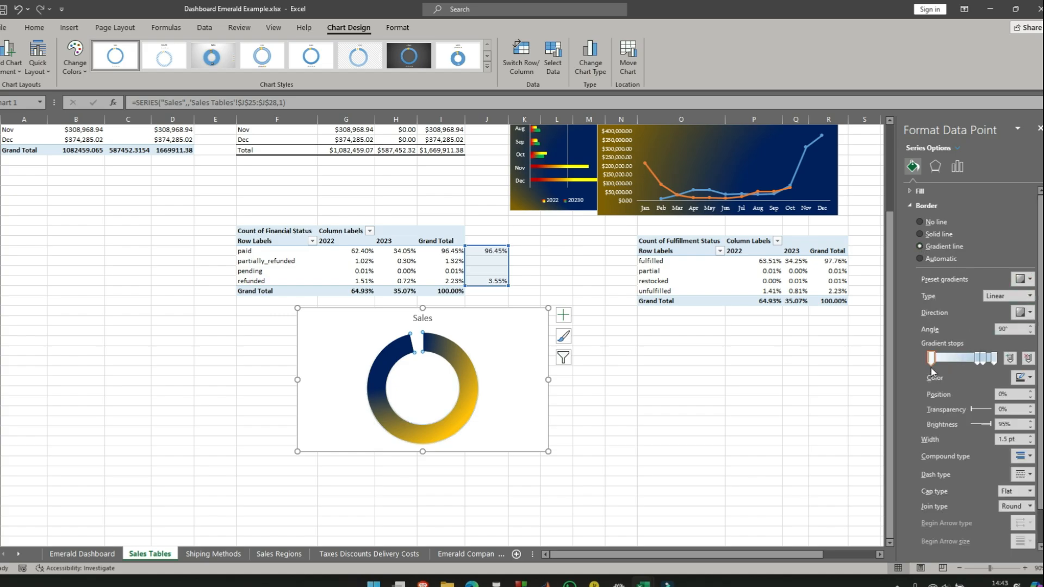
left_click(1024, 378)
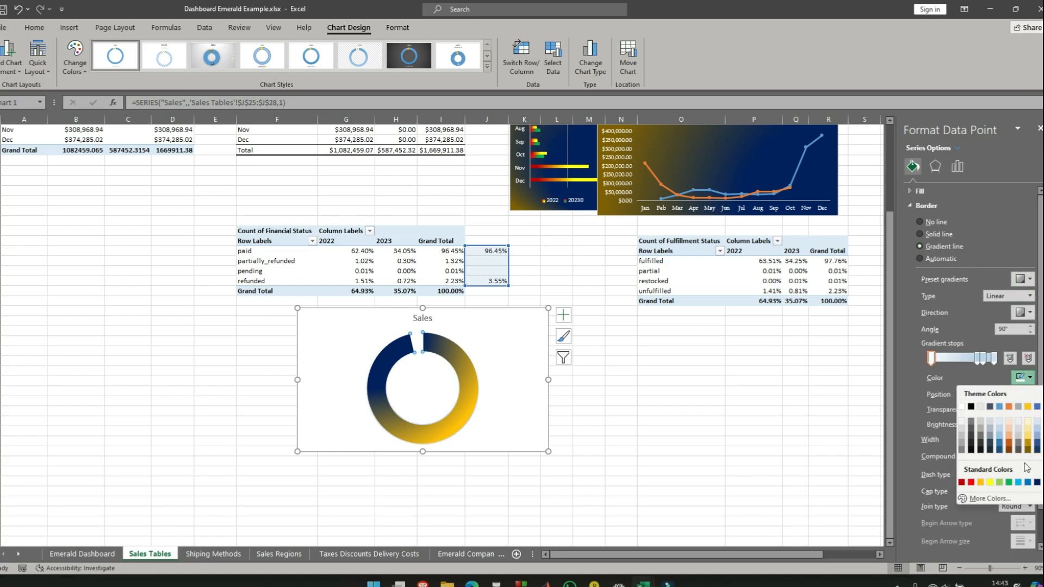
left_click(1037, 482)
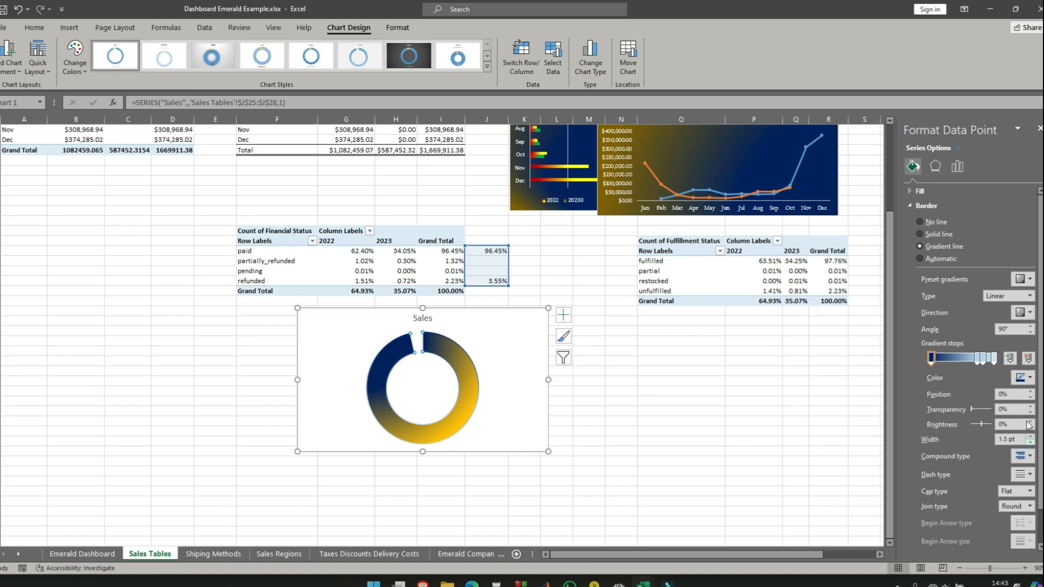
left_click(995, 358)
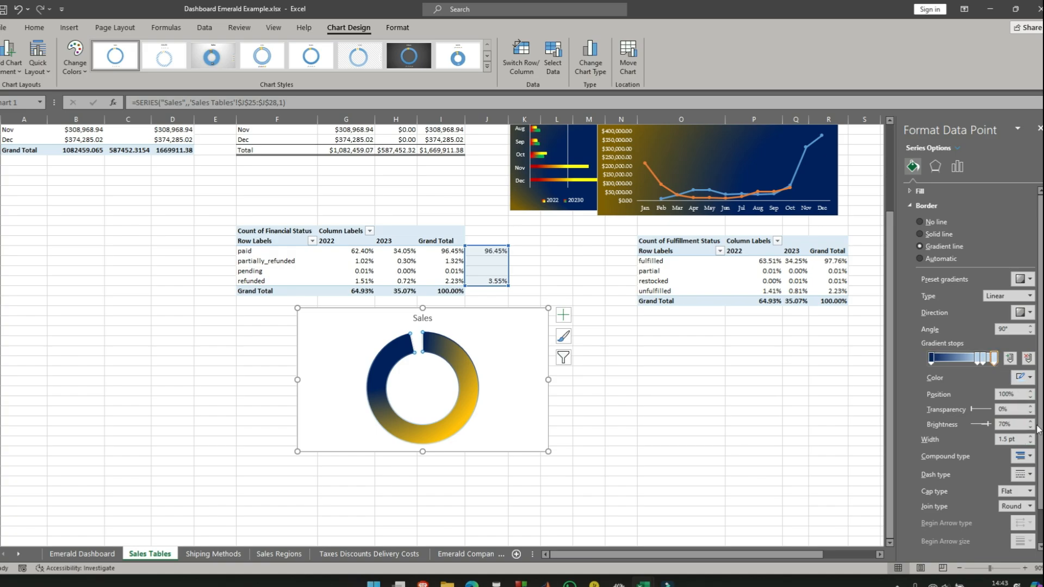
left_click(1023, 377)
left_click(1033, 452)
- Remove the two middle border gradient stops and move the remaining stops inward, with the dark blue one at 34%
left_click(982, 358)
left_click_drag(982, 359, 947, 365)
left_click(995, 359)
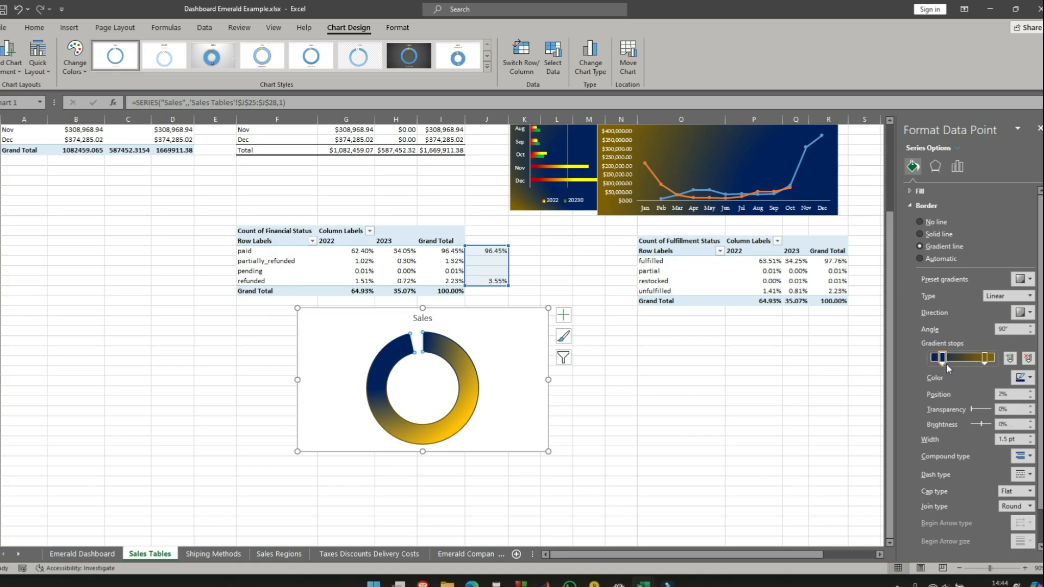
left_click(791, 420)
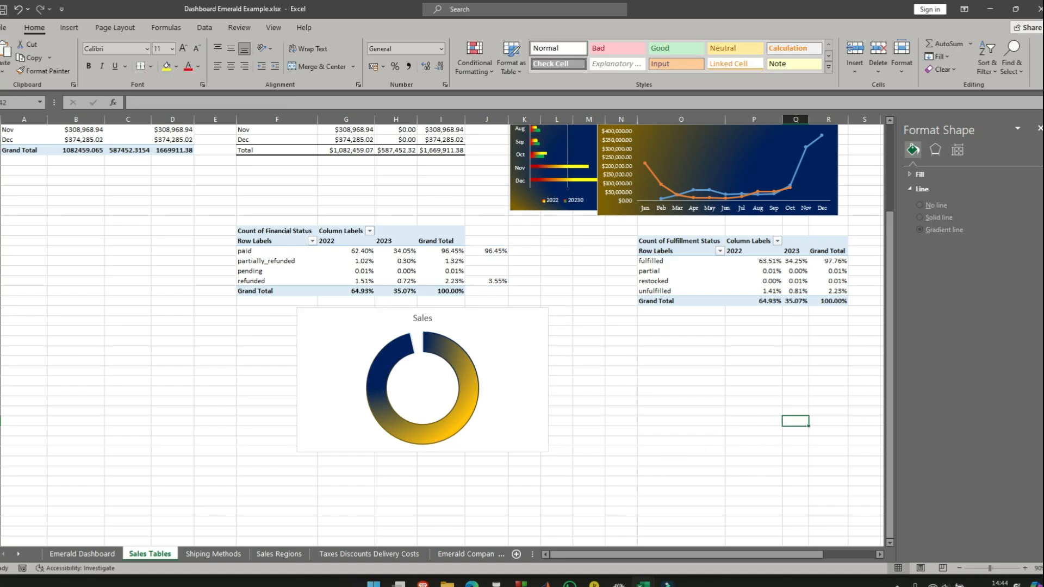
- Set the large slice's border join type to Miter and its dash type to a dashed style
left_click(461, 371)
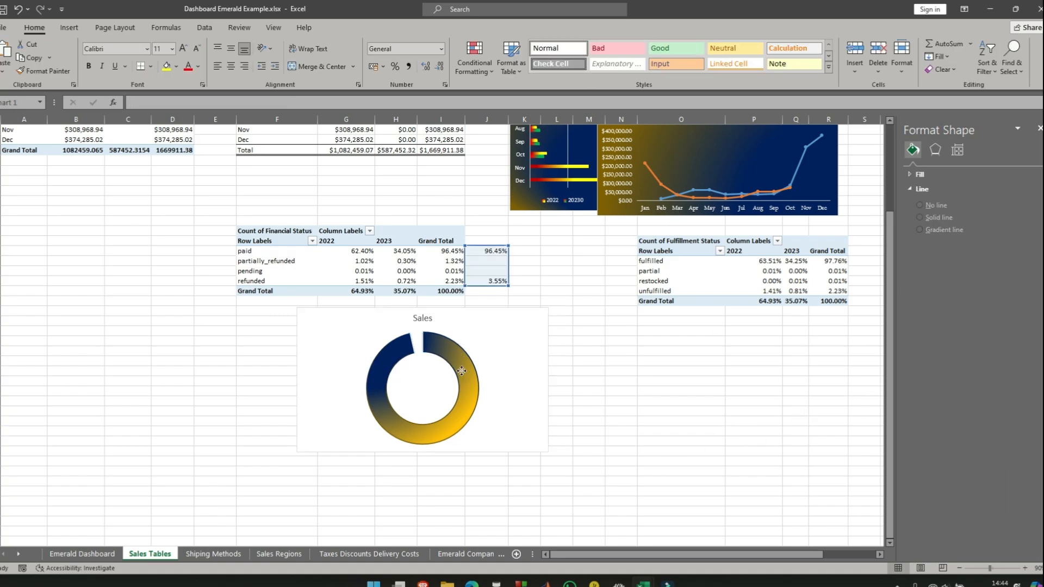
left_click(462, 370)
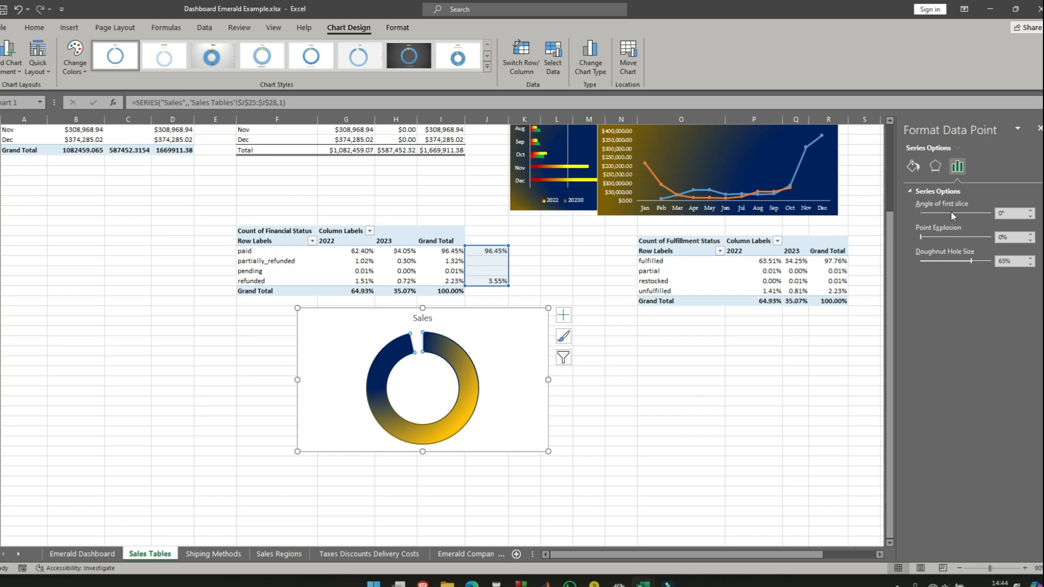
left_click(939, 170)
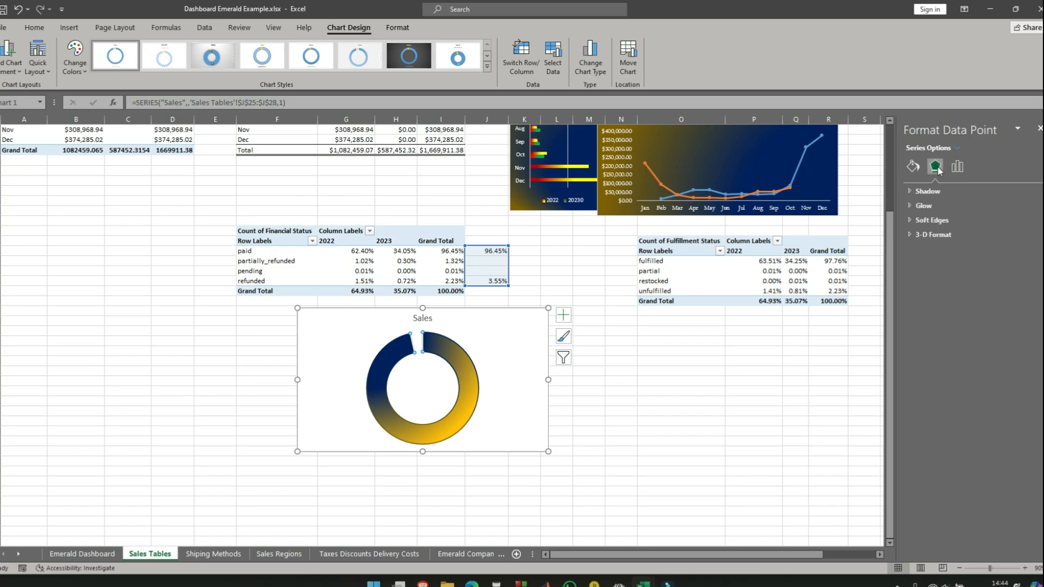
left_click(913, 166)
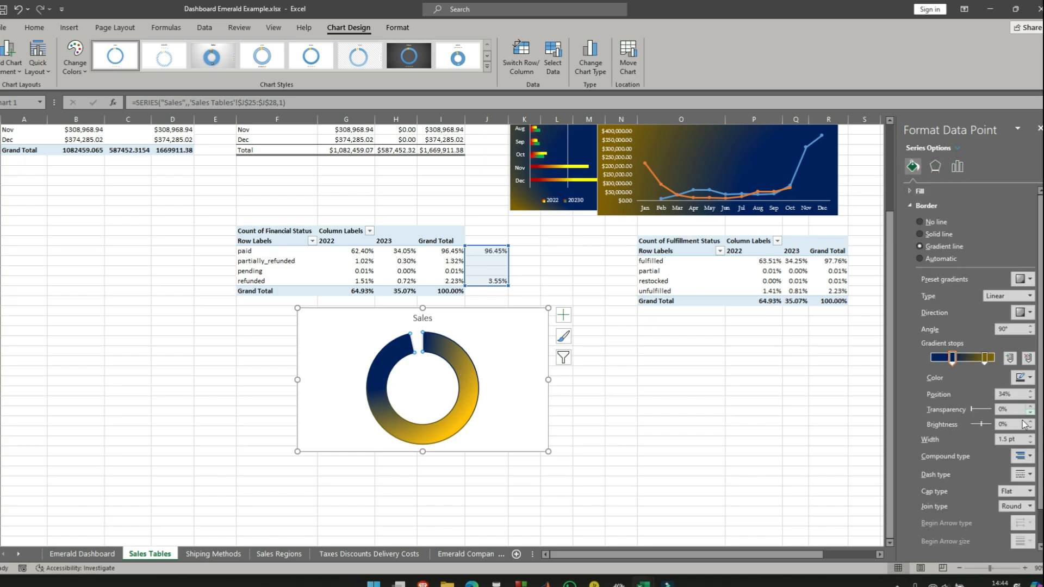
scroll(1023, 413, "down", 2)
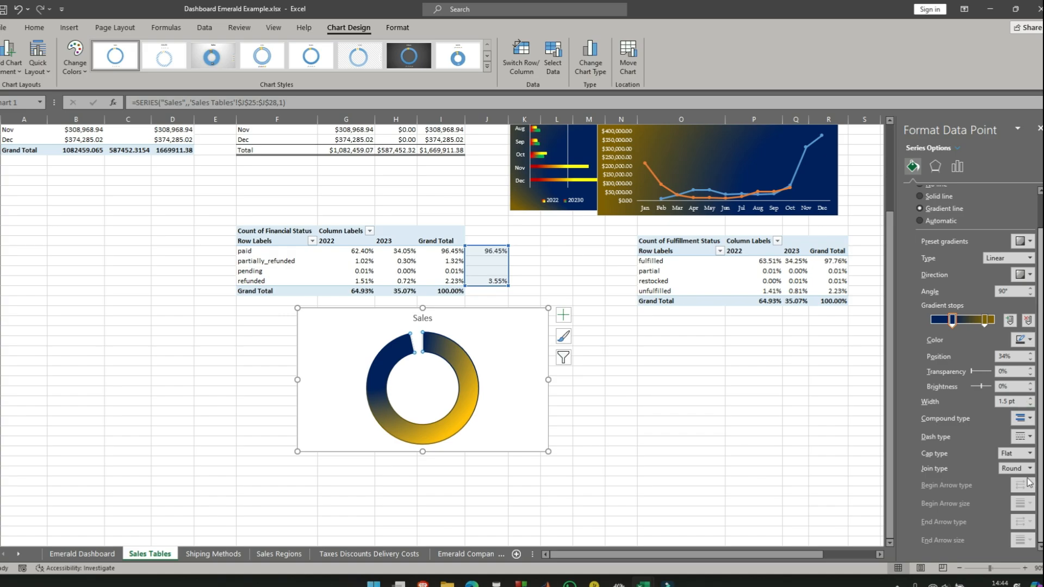
left_click(1032, 469)
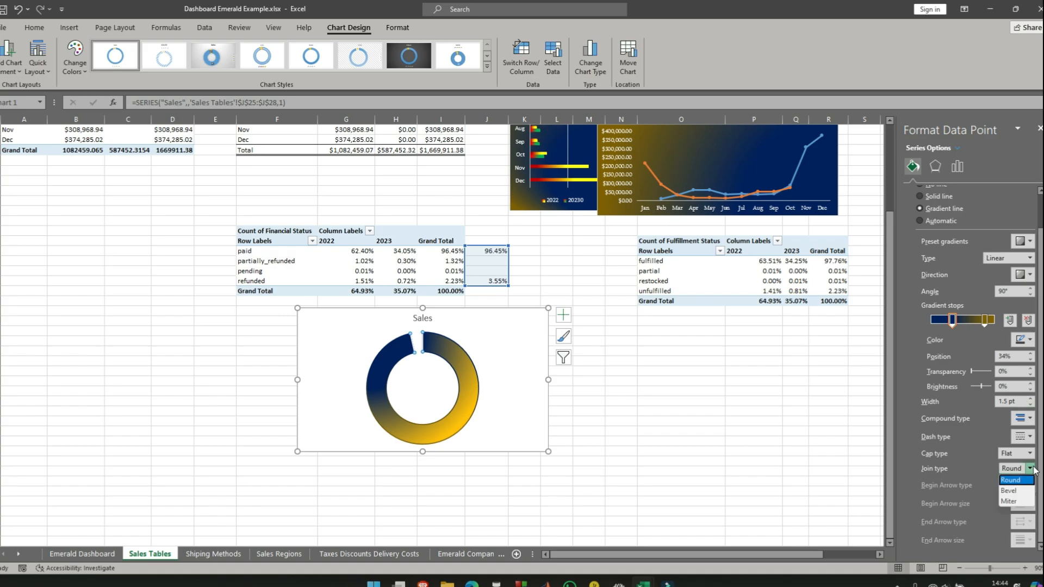
left_click(1029, 502)
left_click(1029, 437)
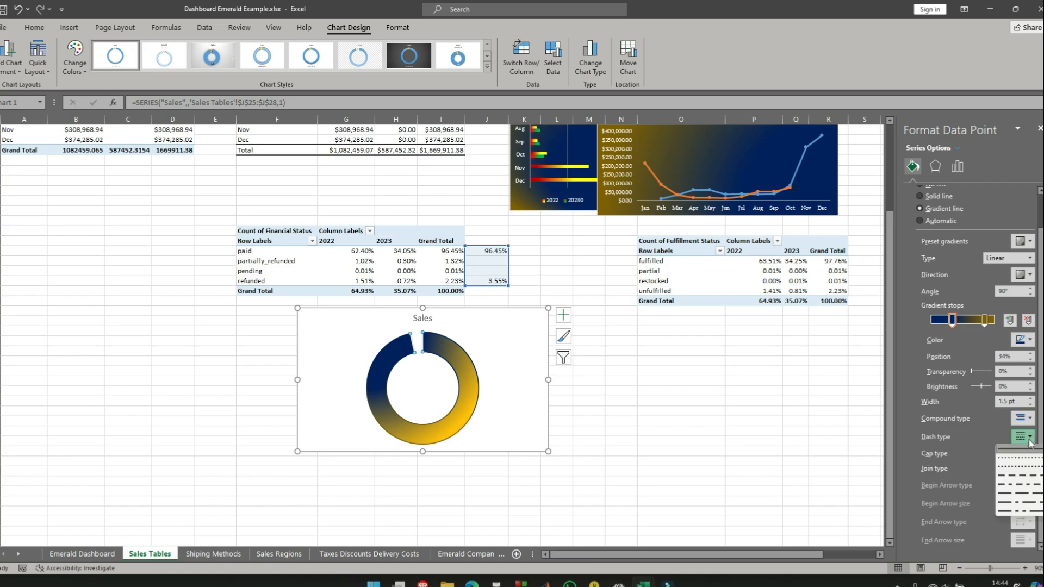
left_click(1029, 488)
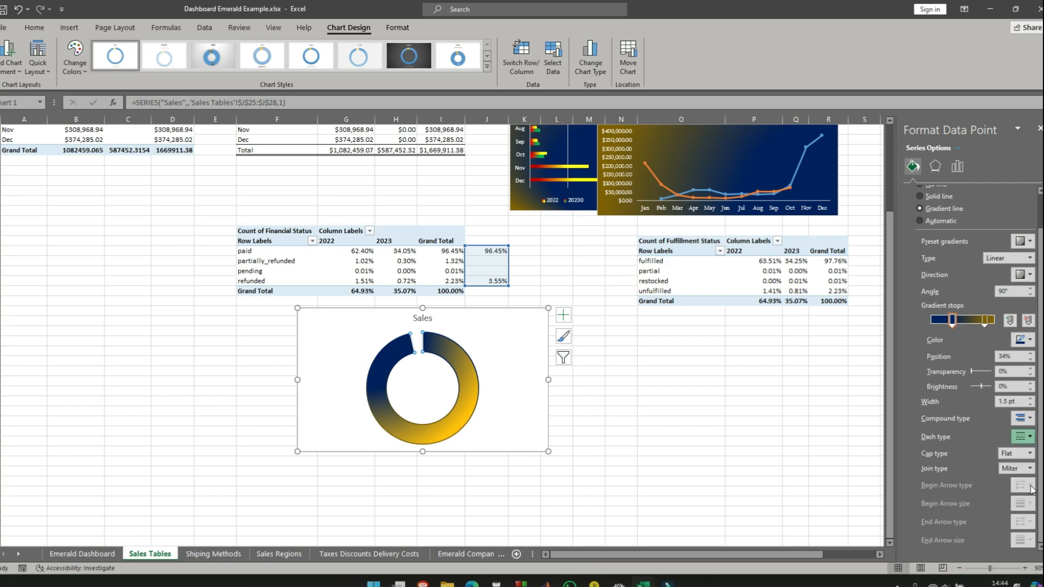
- Set the width of the large slice's gradient border to 3 pt
left_click(1030, 399)
left_click(1030, 399)
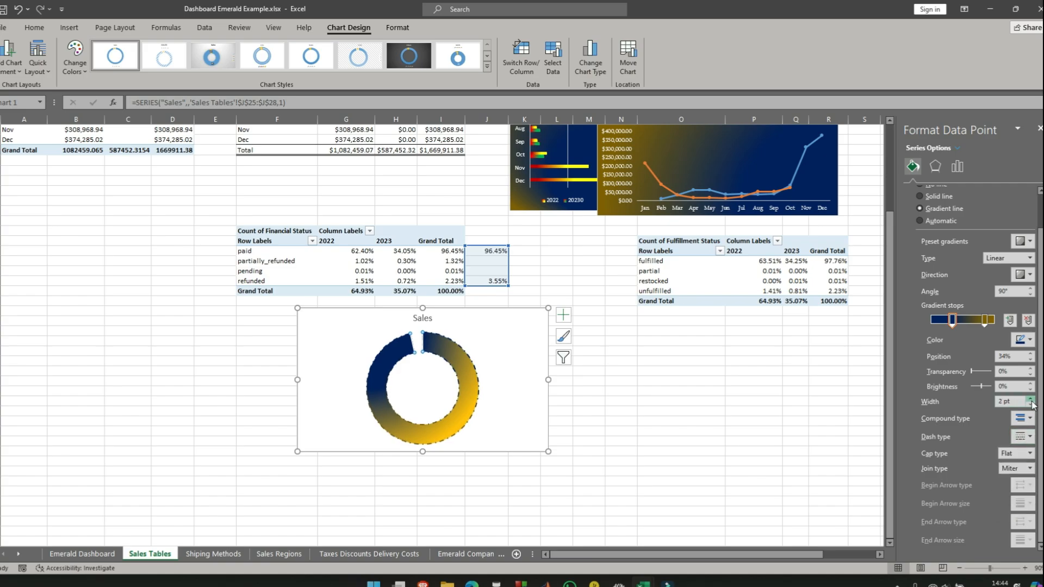
left_click(1030, 399)
left_click(1031, 399)
left_click(1030, 399)
left_click(1031, 400)
left_click(1031, 399)
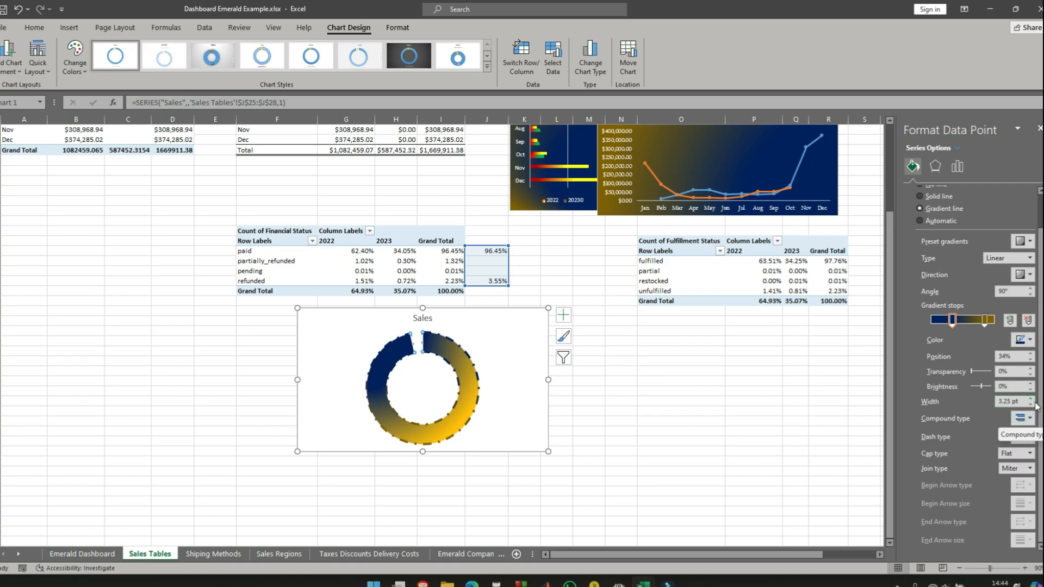
left_click(1031, 405)
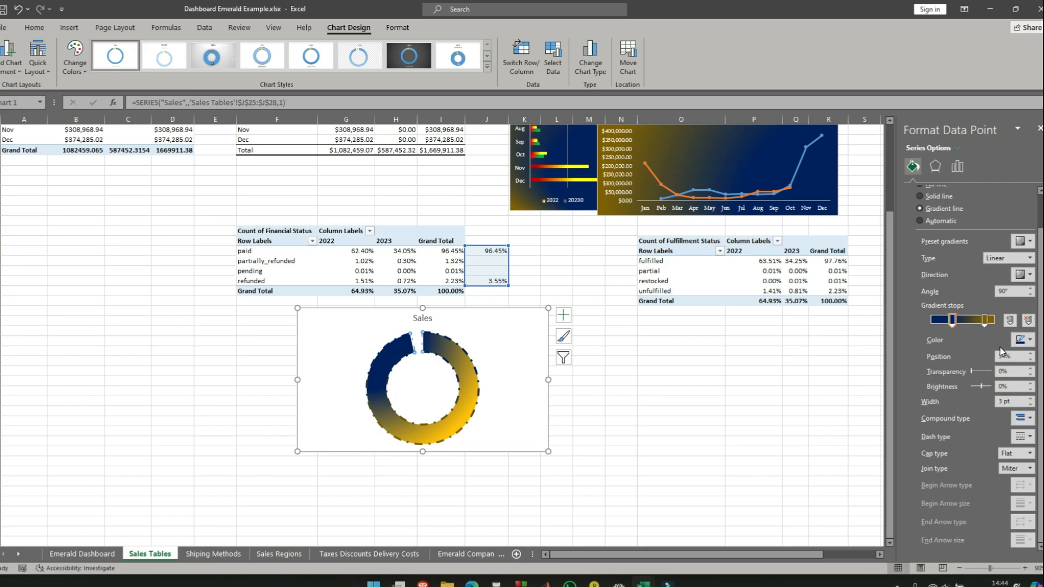
- Recolor the dark gold stop of the large slice's border gradient to standard red
left_click(985, 324)
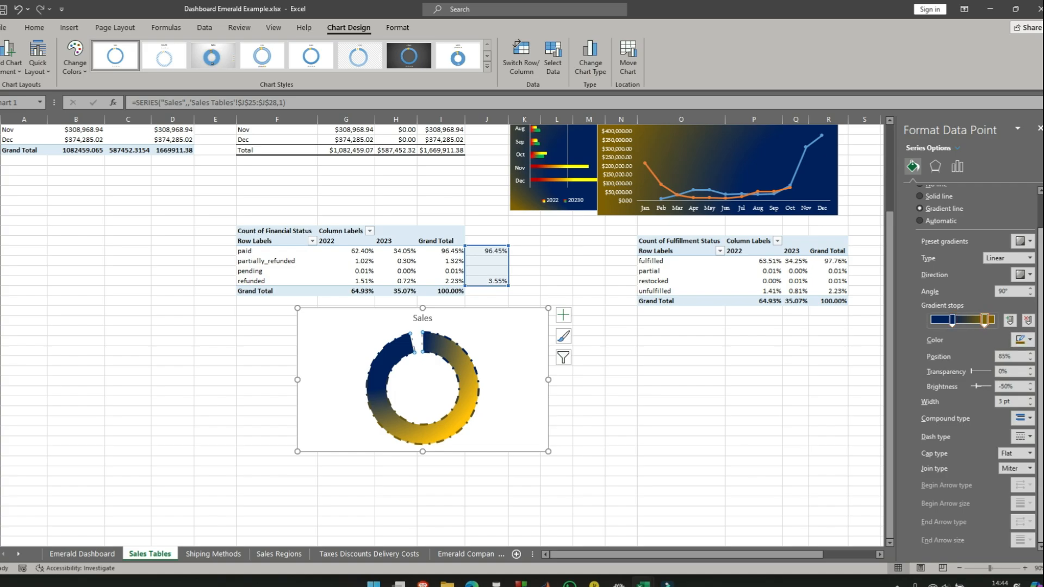
left_click(1022, 339)
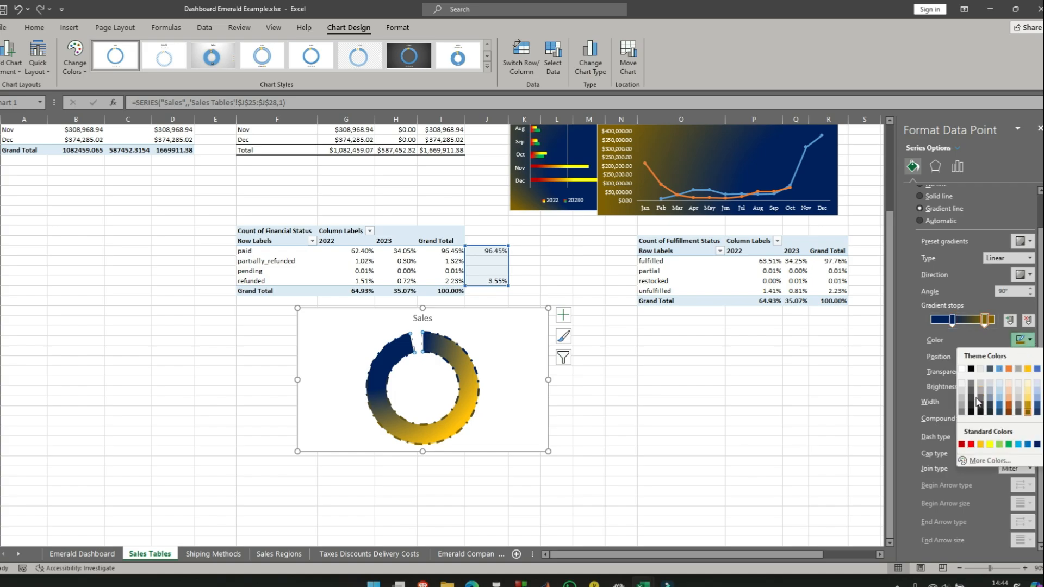
left_click(971, 444)
- Recolor the border gradient's 34% stop to standard yellow
left_click(953, 322)
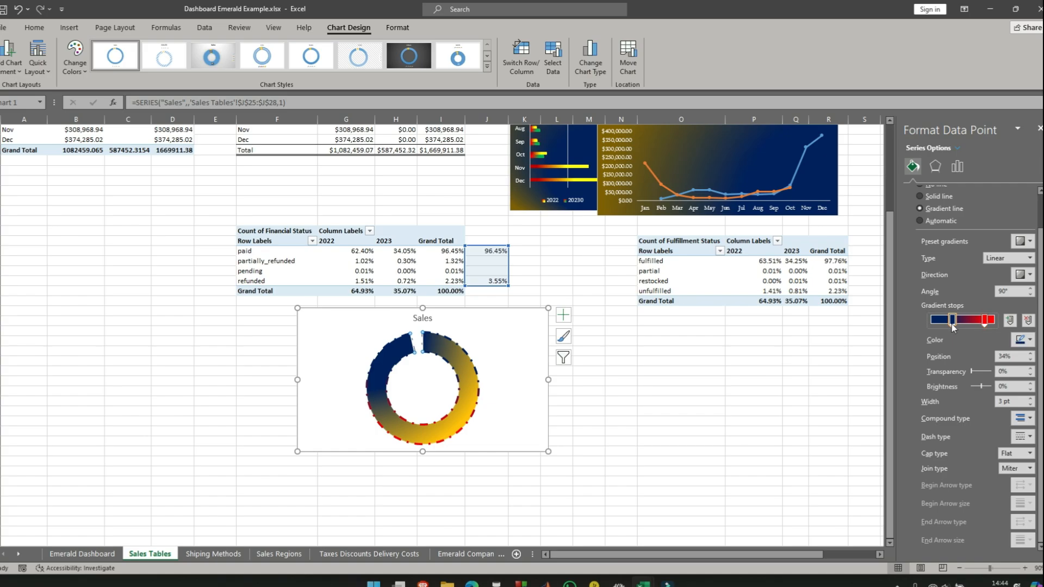
left_click(1025, 341)
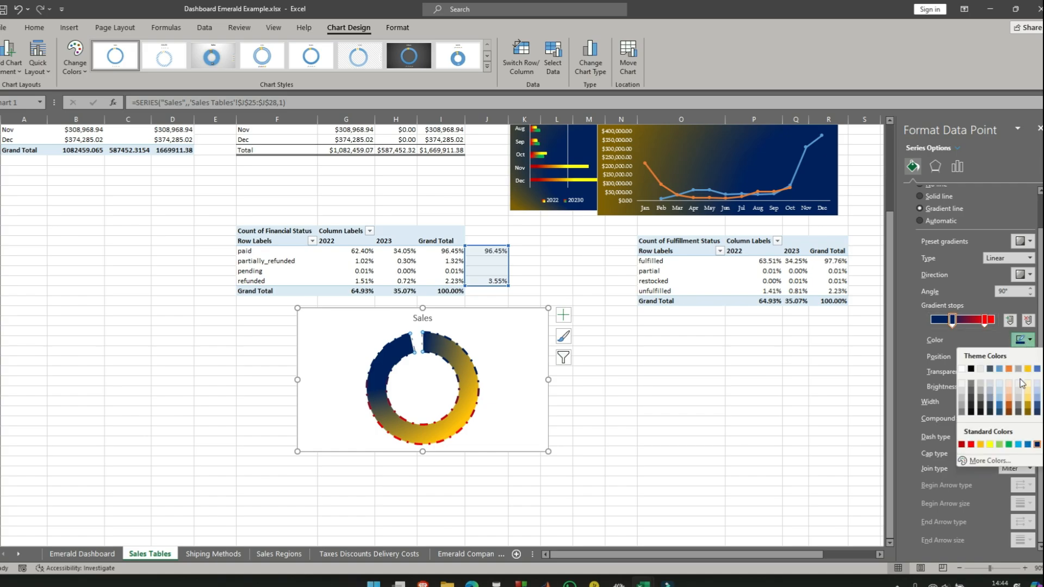
left_click(989, 445)
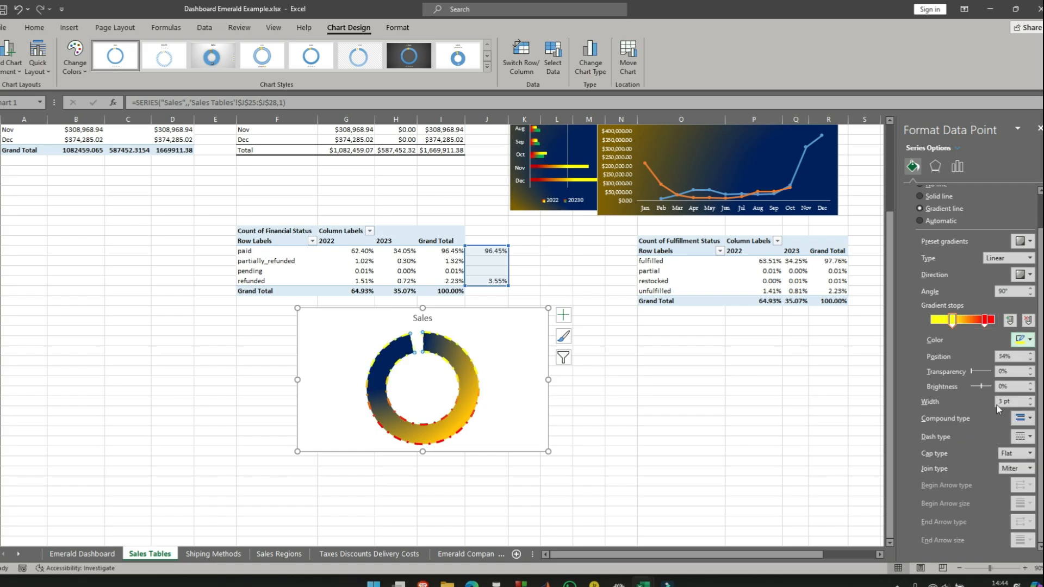
- Keep the red border stop, moving it to 83%, and recolor the 34% stop to standard purple
left_click(984, 321)
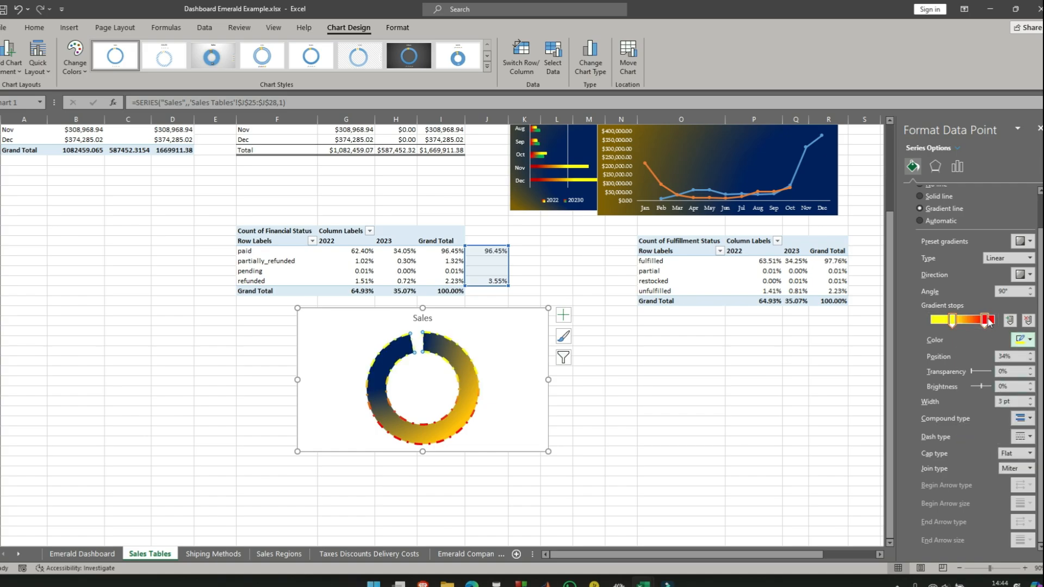
left_click(1029, 341)
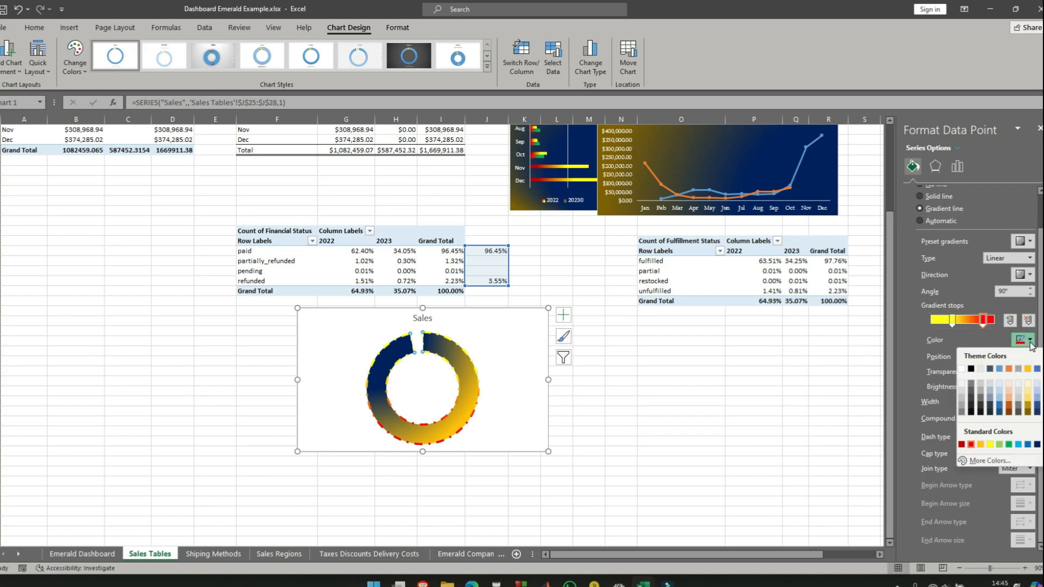
left_click(1030, 341)
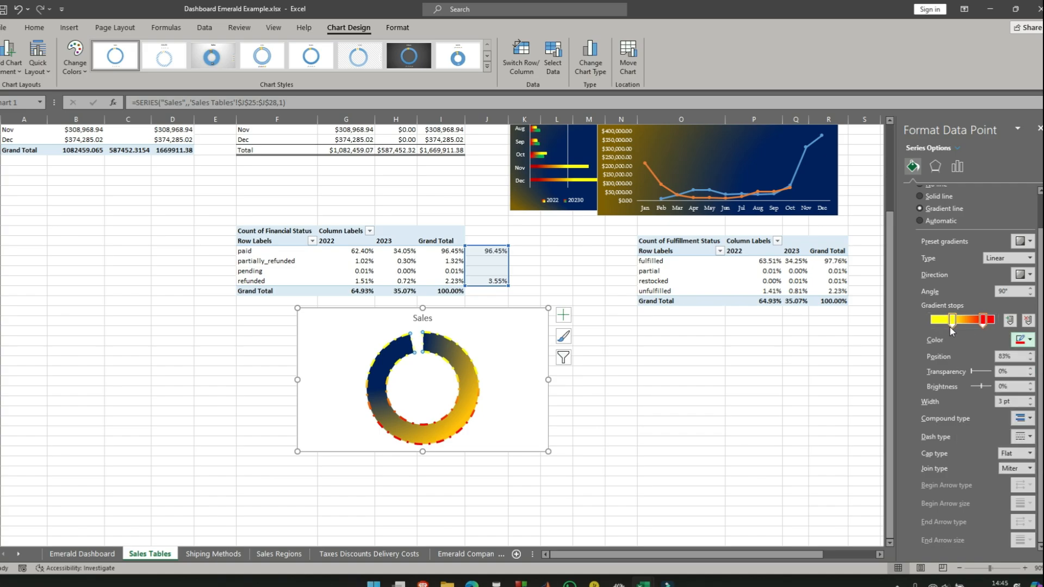
left_click(953, 321)
left_click(1030, 341)
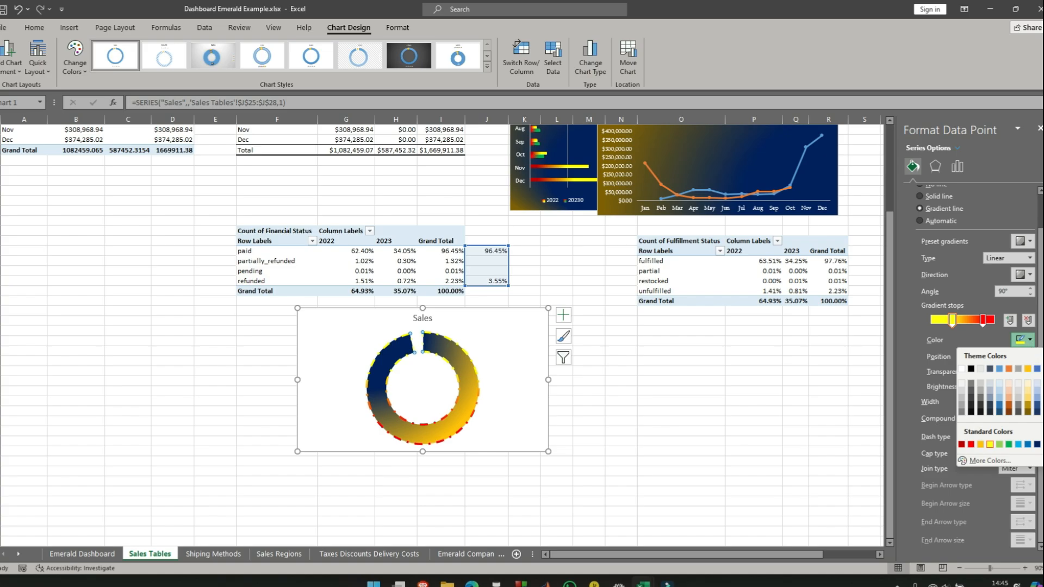
left_click(1043, 445)
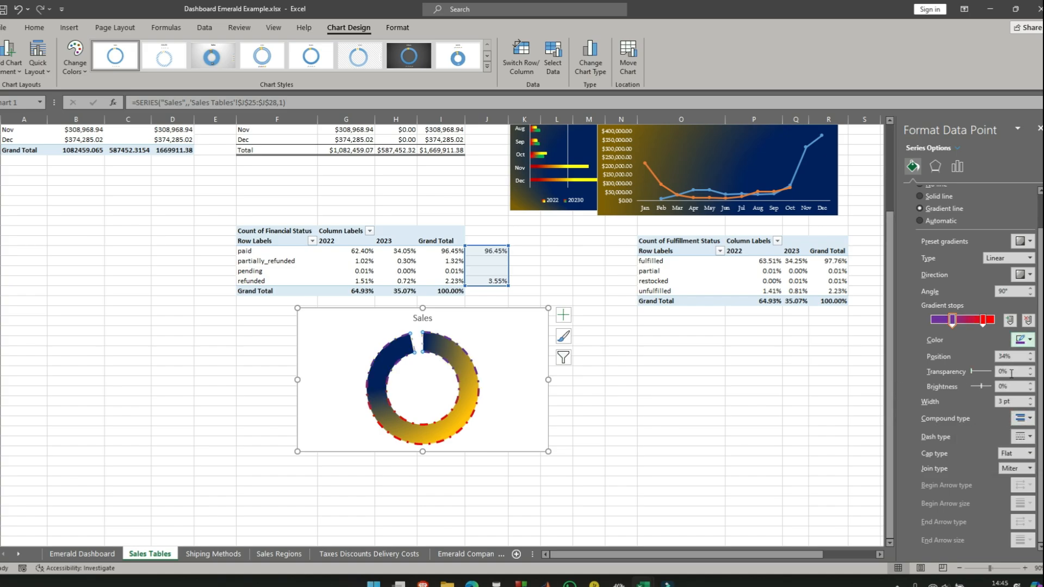
- Try the Bevel and Round join types on the large slice's border
left_click(1030, 437)
left_click(1032, 419)
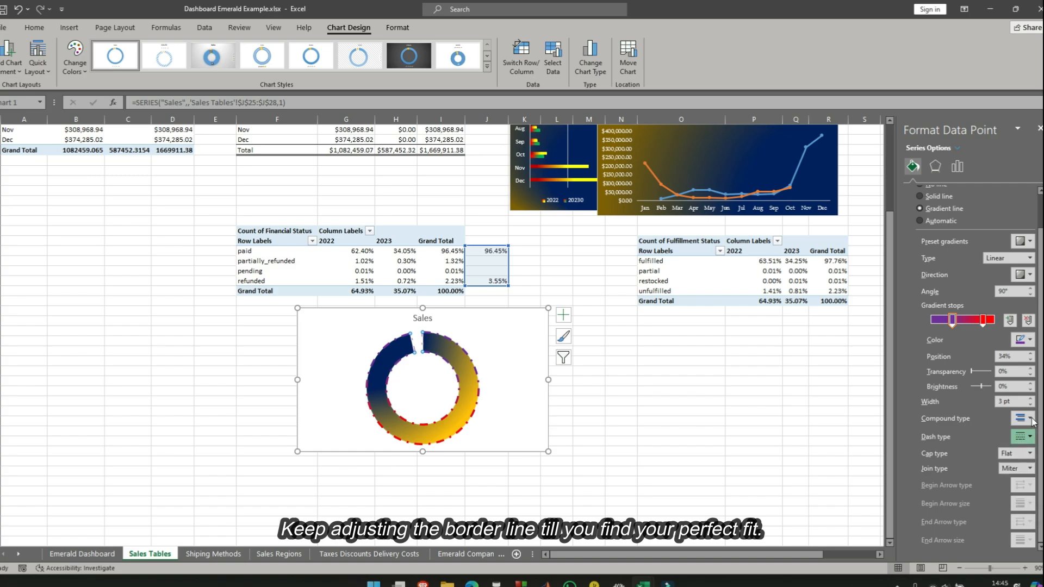
left_click(1033, 419)
left_click(1030, 469)
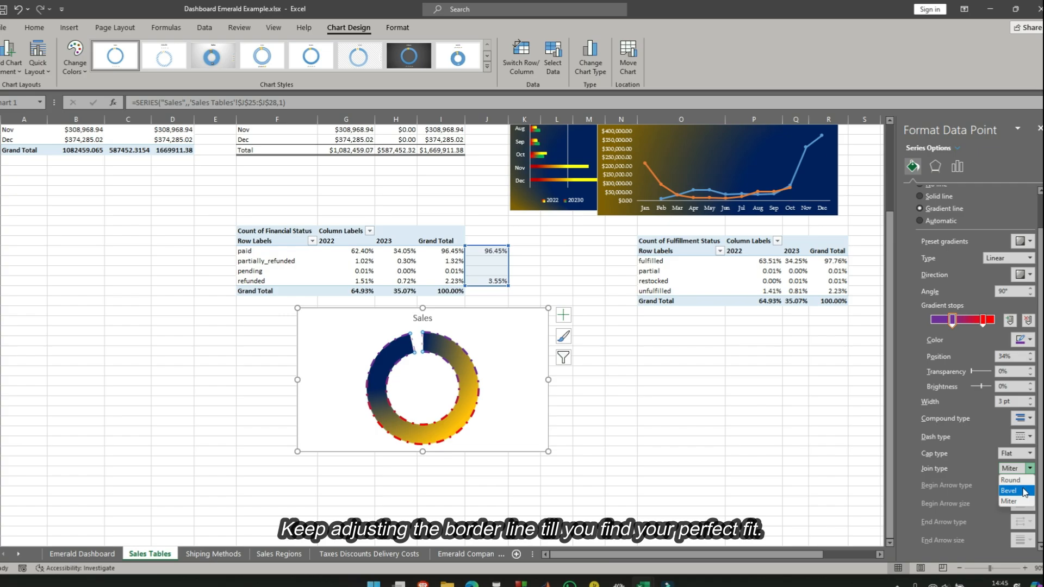
left_click(1025, 492)
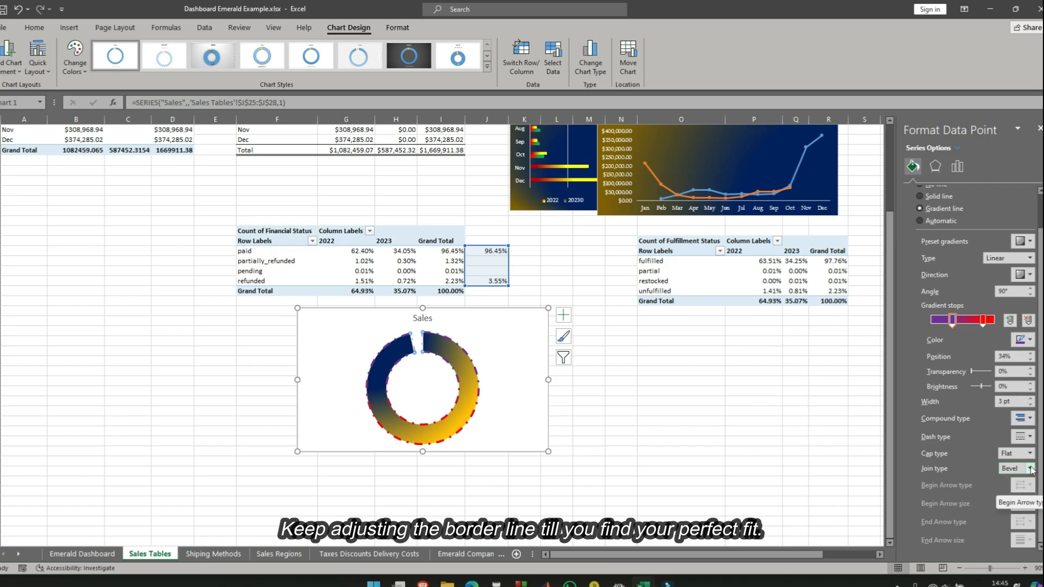
left_click(1031, 469)
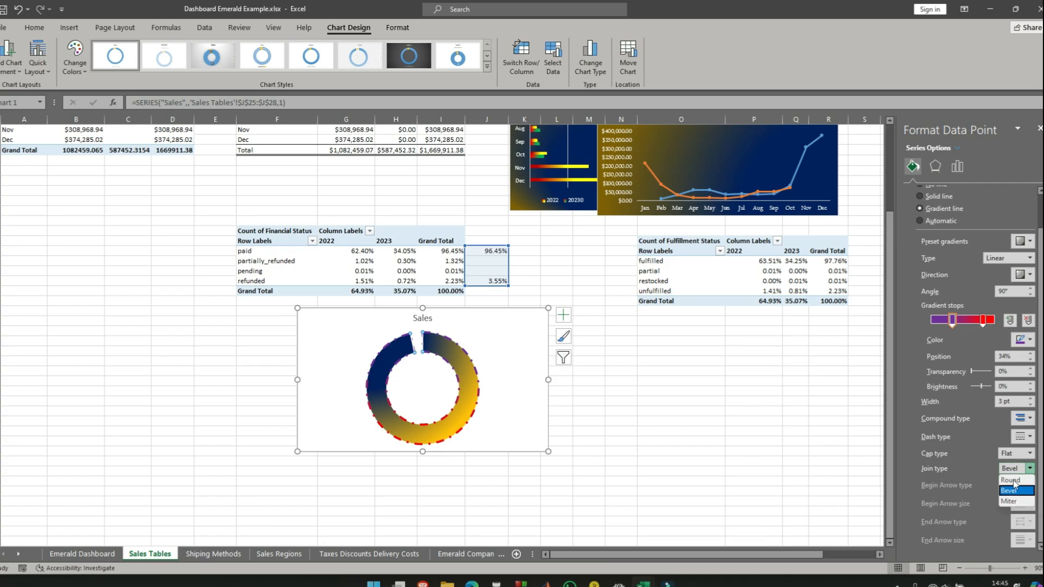
left_click(1014, 481)
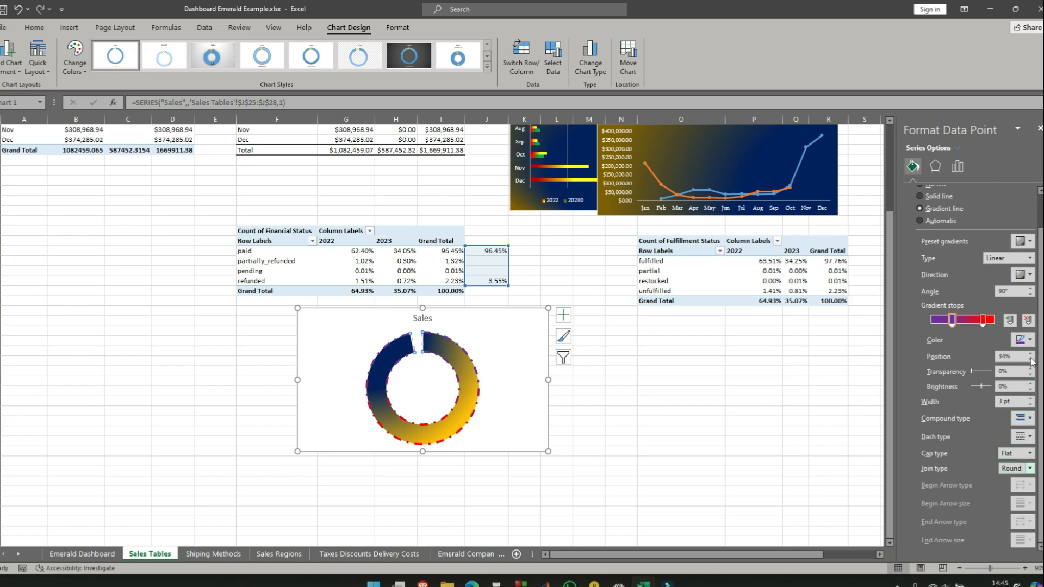
- Enlarge the doughnut chart on the sheet by extending its lower corner down to just above the sheet tabs
left_click(609, 422)
left_click(546, 450)
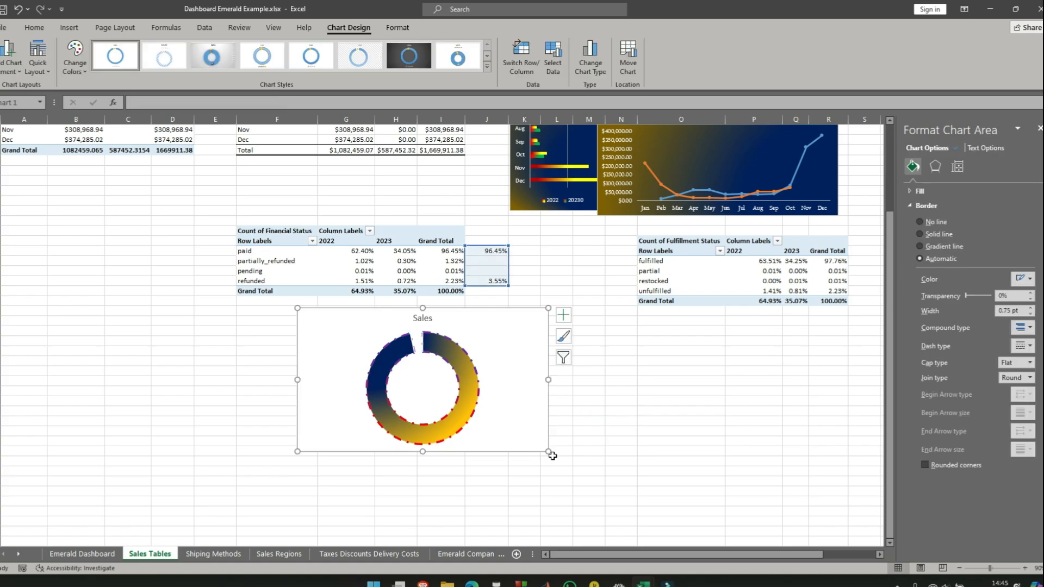
left_click_drag(548, 452, 603, 528)
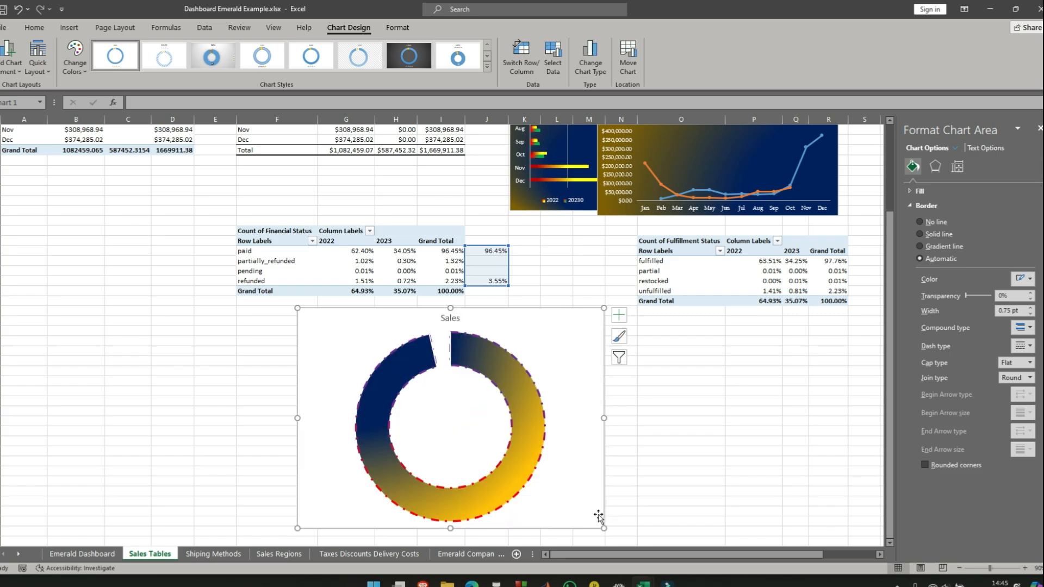
left_click(703, 409)
- Select only the large doughnut slice and set its border width to 5.5 pt
left_click(515, 356)
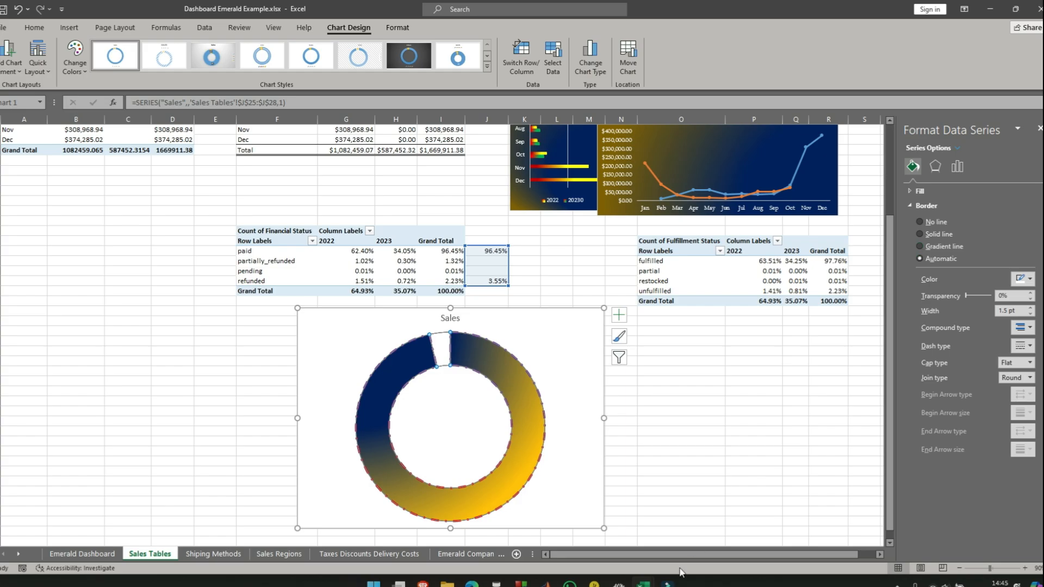
left_click(531, 419)
scroll(978, 381, "down", 1)
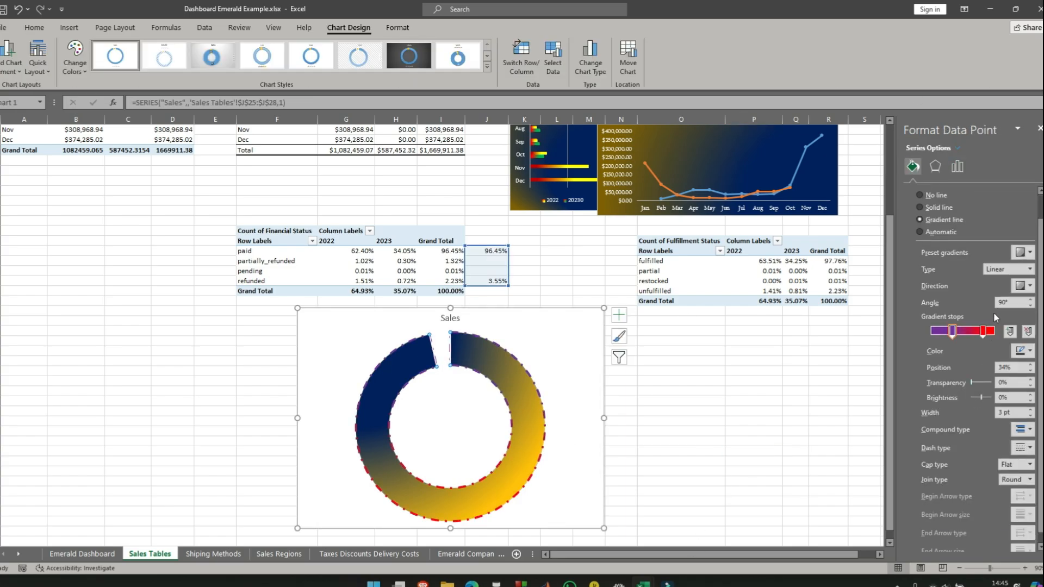
left_click(1030, 398)
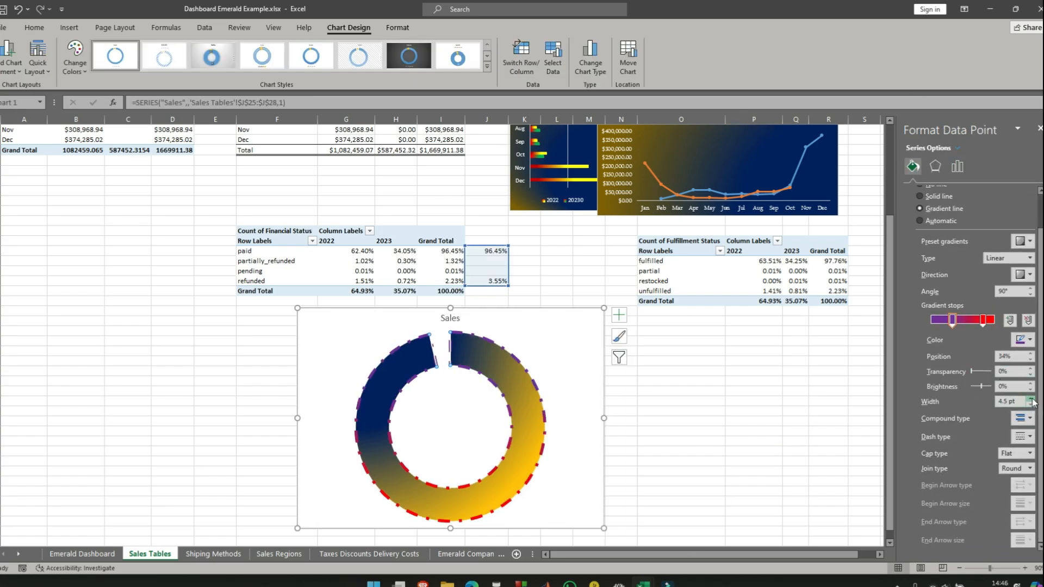
- Set the large slice's border dash type to Round Dot and its join type to Miter
left_click(1030, 435)
left_click(1031, 458)
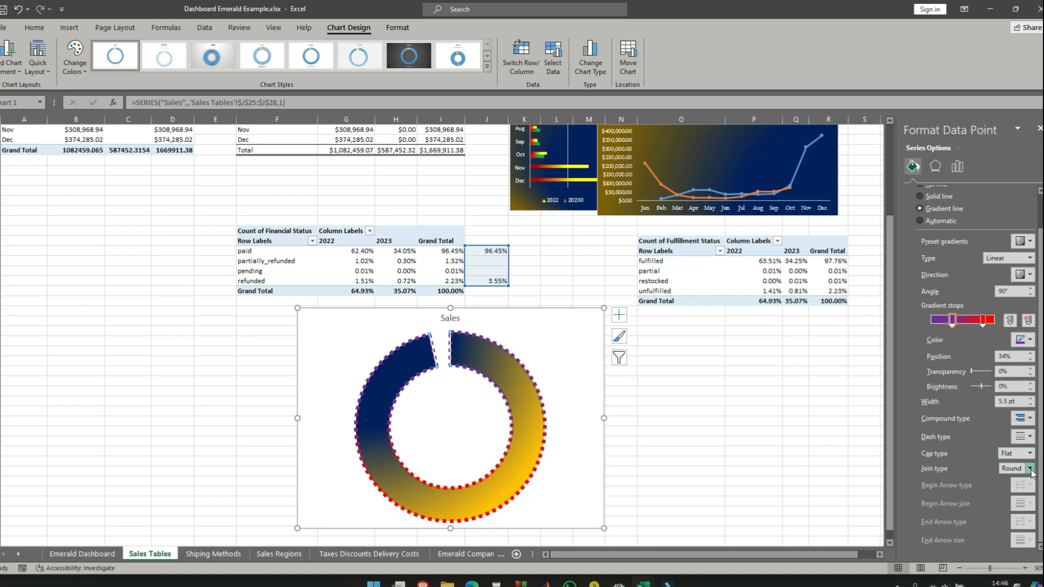
left_click(1030, 437)
left_click(1020, 458)
left_click(1030, 436)
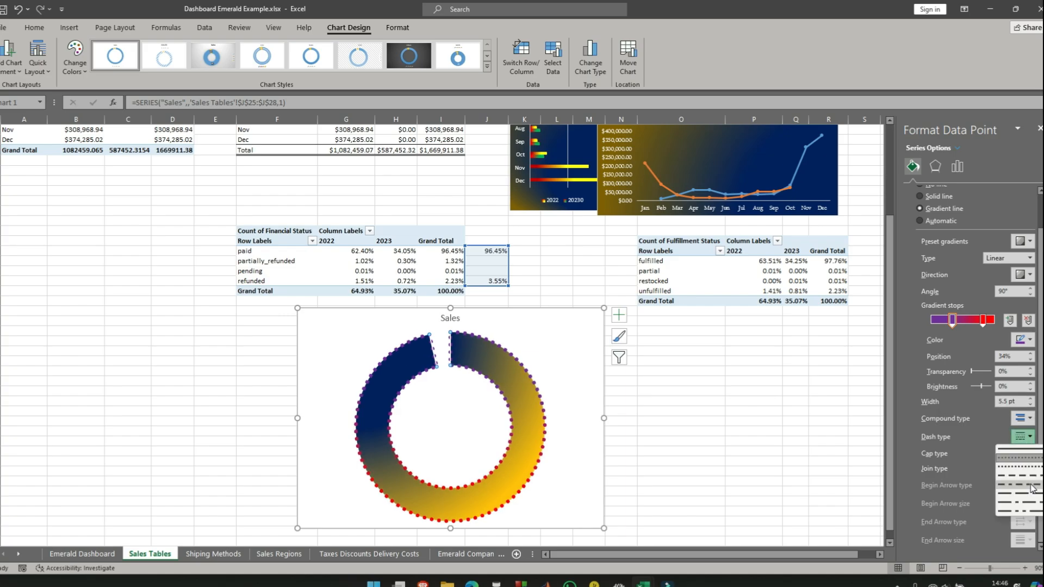
left_click(1030, 437)
left_click(1031, 468)
left_click(1025, 500)
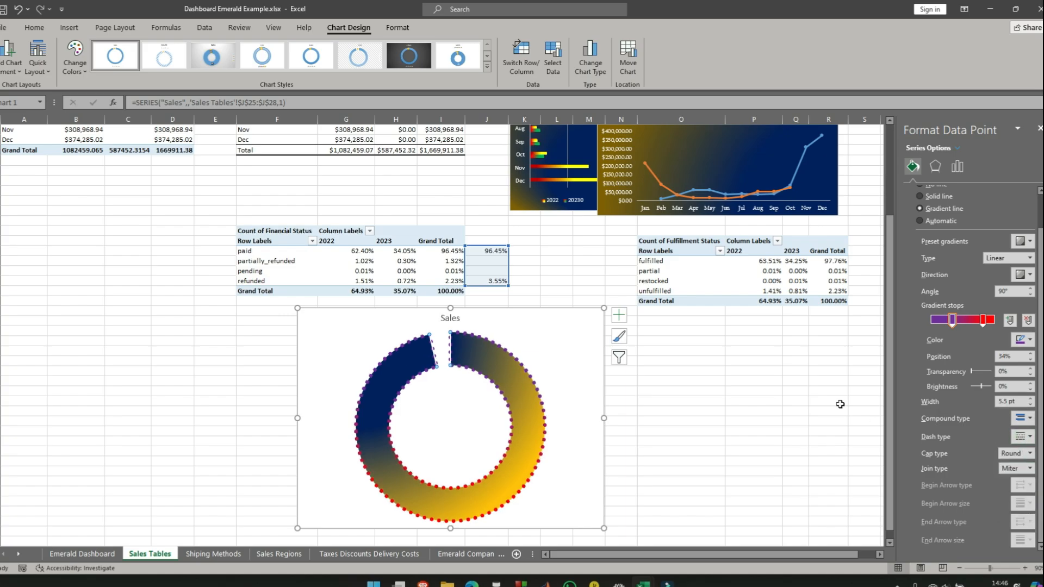
- Copy the whole doughnut chart and paste it onto the Emerald Dashboard sheet
left_click(680, 390)
left_click(524, 317)
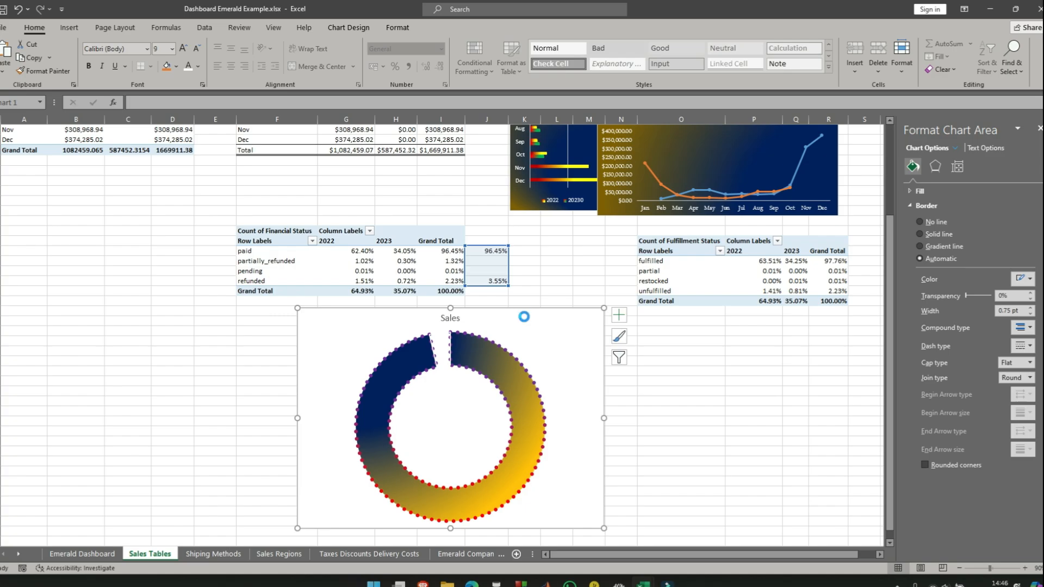
scroll(641, 208, "up", 4)
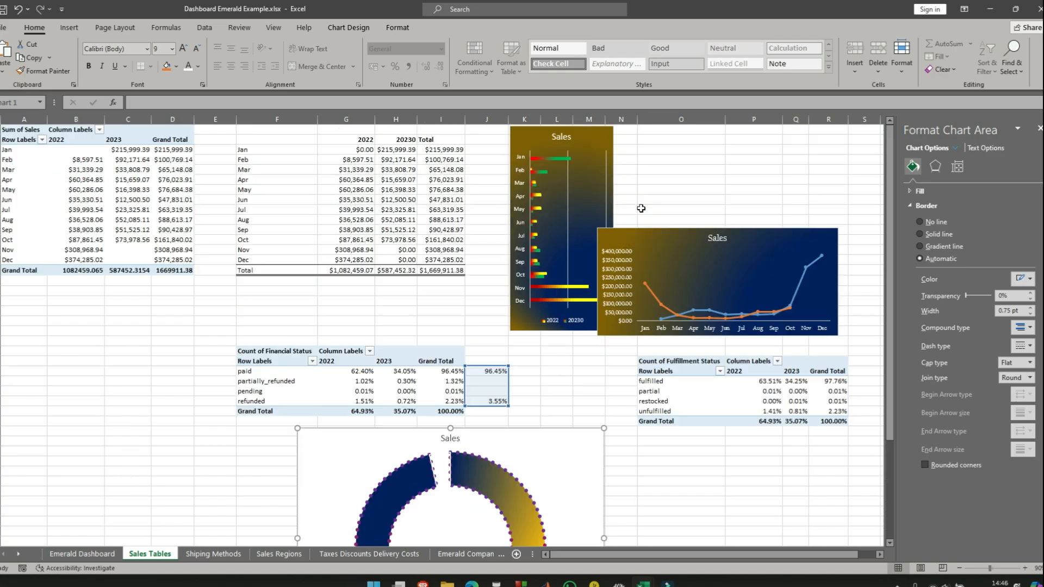
left_click(646, 148)
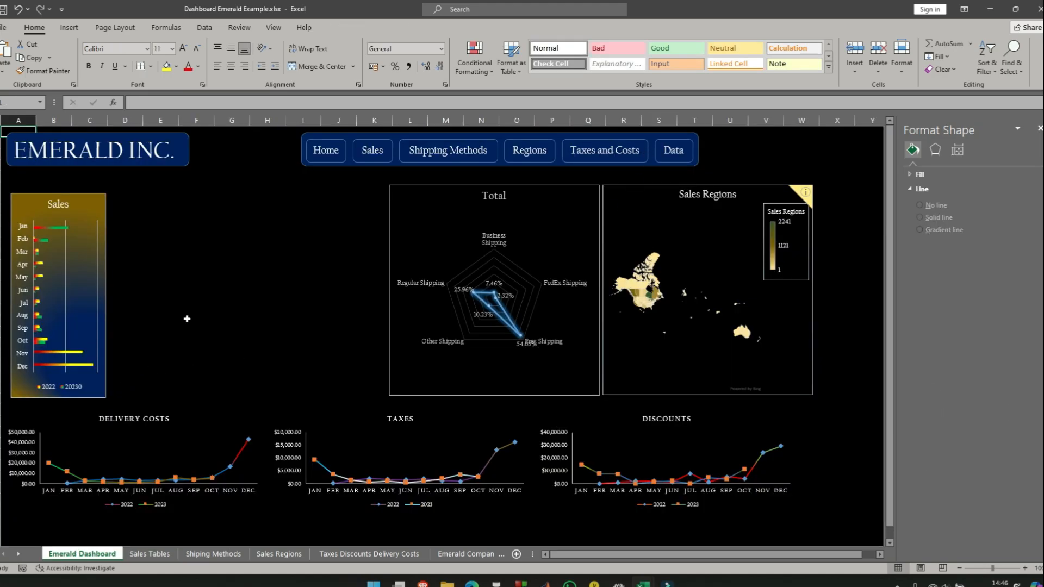
left_click(182, 238)
right_click(182, 239)
left_click(208, 326)
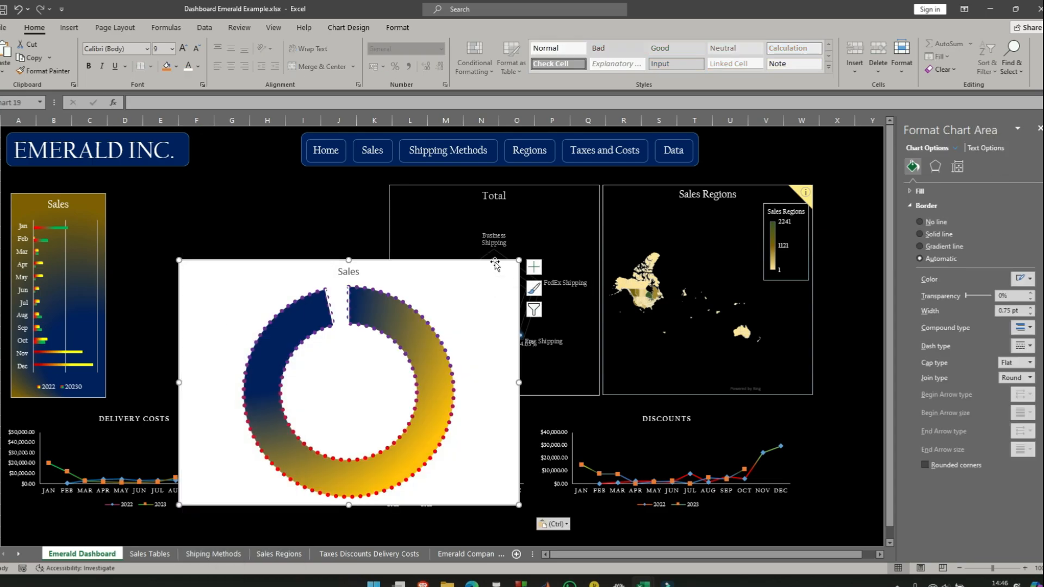
- Fit the pasted doughnut chart between the Sales bar chart and the Total radar chart, shrinking it to about 9.26 by 11.96 cm
left_click_drag(497, 268, 425, 180)
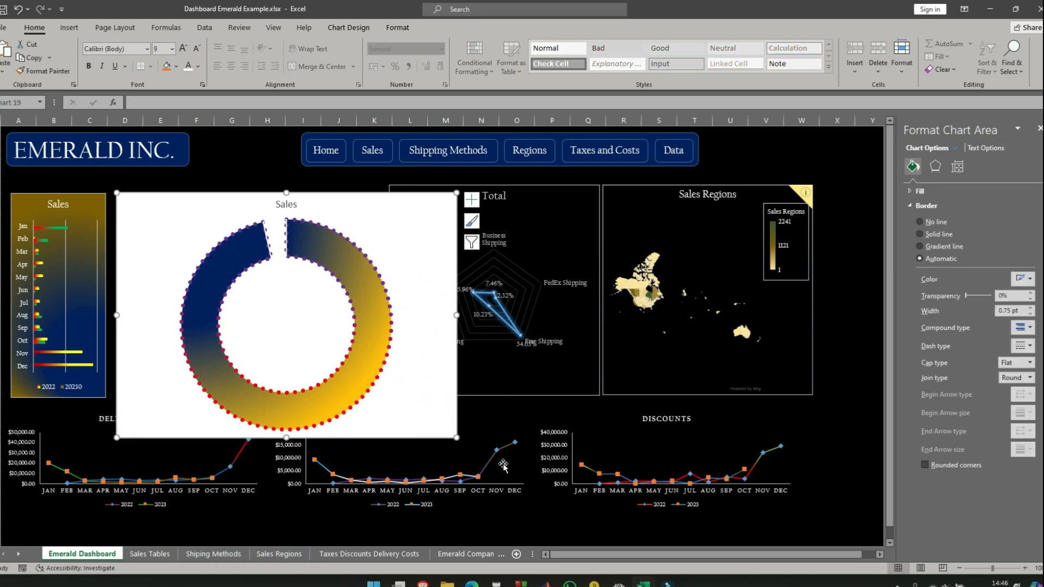
left_click_drag(455, 436, 368, 387)
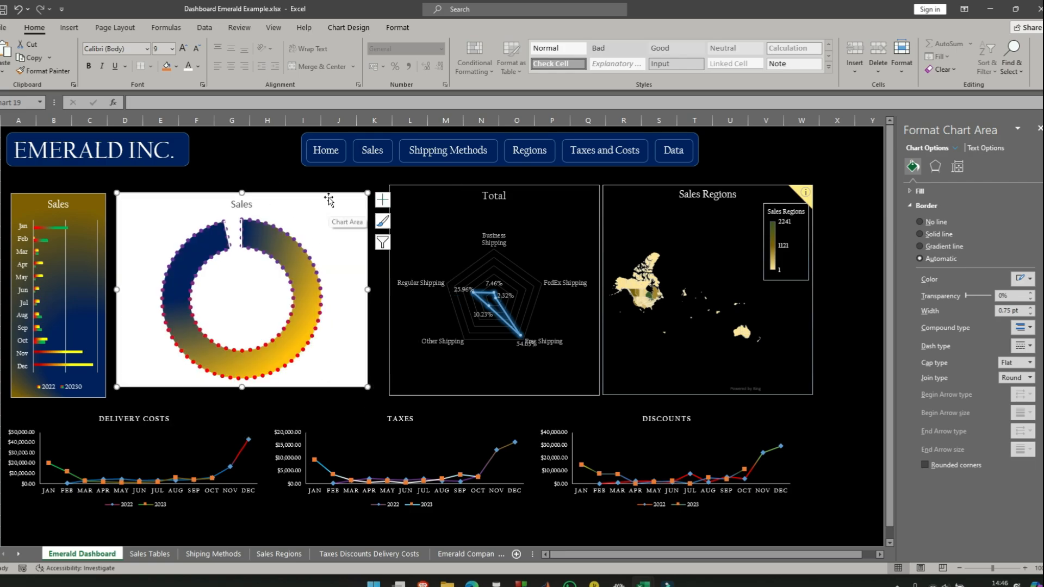
mouse_move(327, 193)
left_mouse_down()
mouse_move(329, 204)
mouse_move(328, 192)
mouse_move(346, 189)
left_mouse_up()
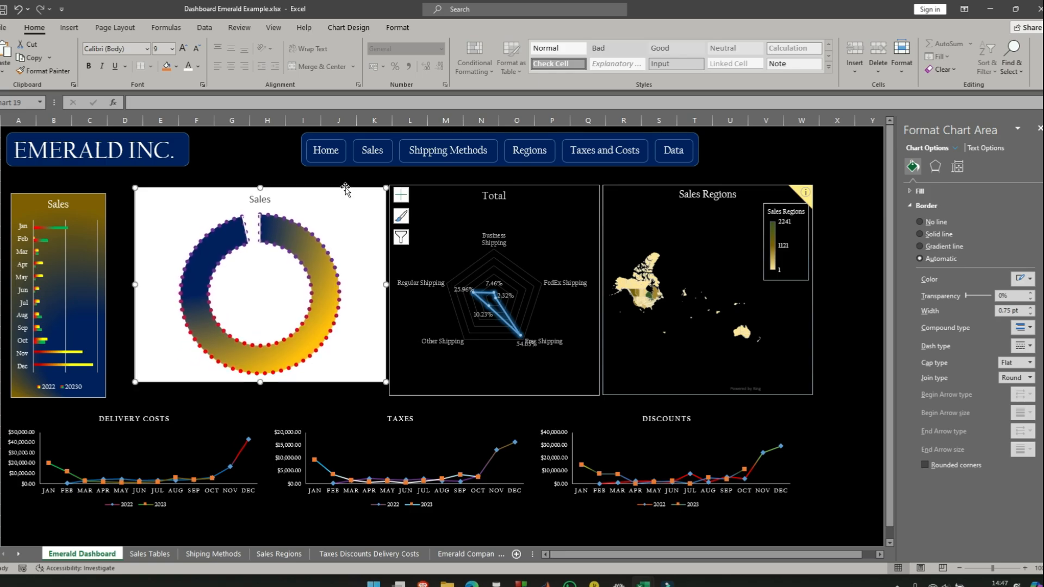
- Shift the doughnut chart slightly toward the Sales bar chart and set its height to 10 cm
left_click(398, 29)
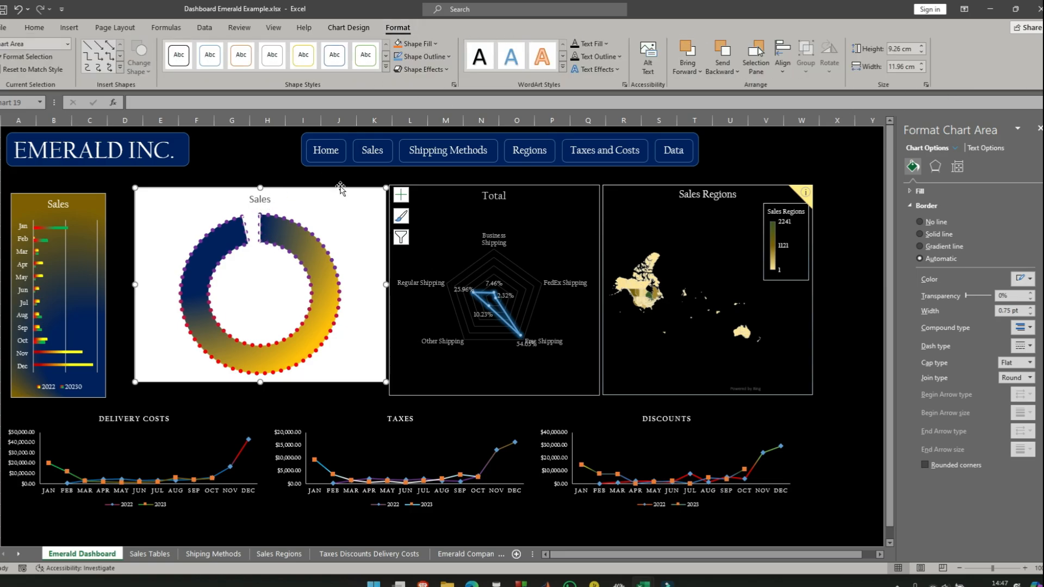
left_click_drag(340, 188, 332, 187)
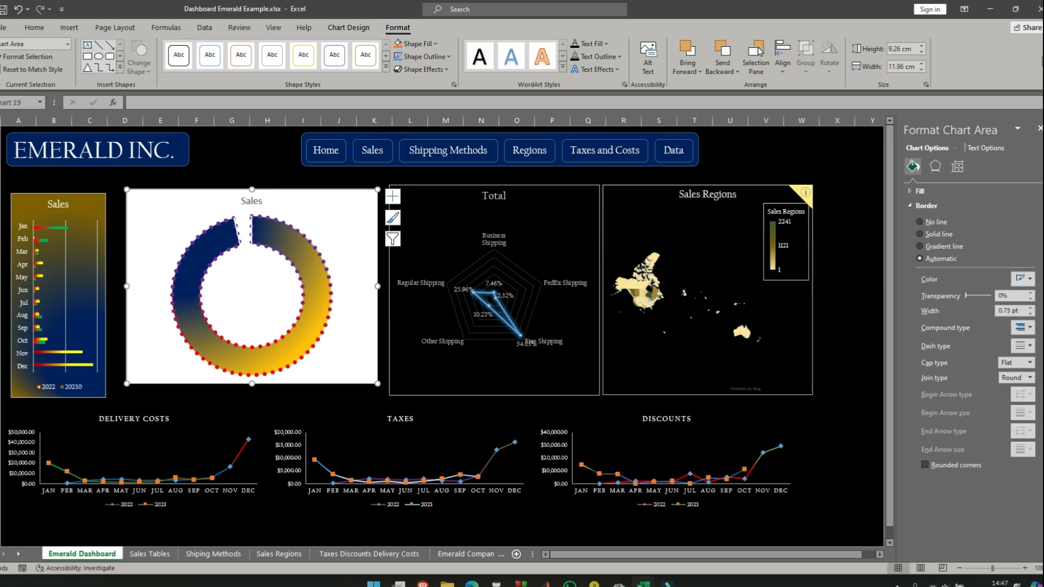
left_click(923, 46)
left_click(923, 46)
left_click(923, 47)
left_click(923, 47)
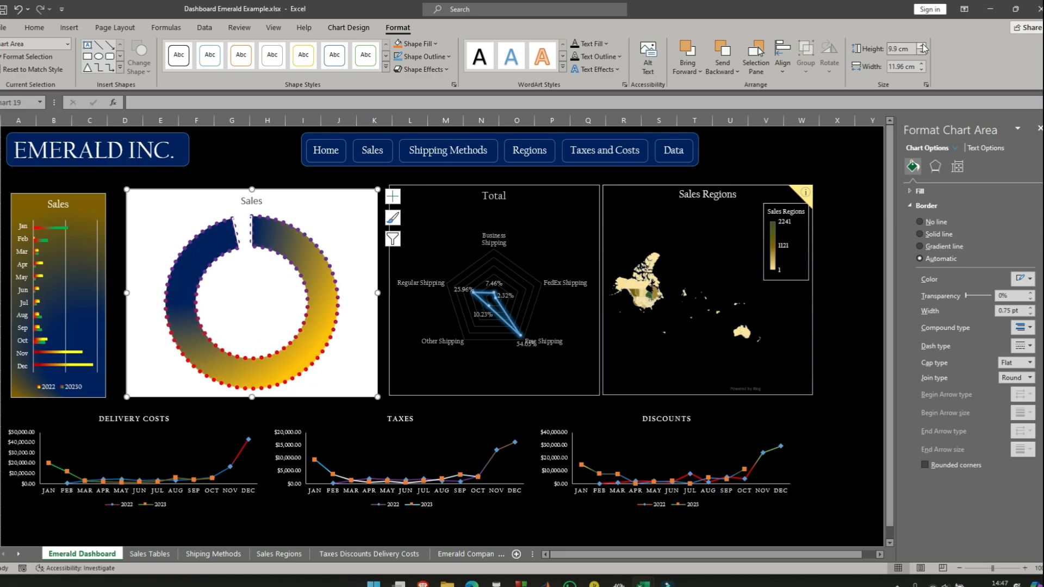
left_click(923, 46)
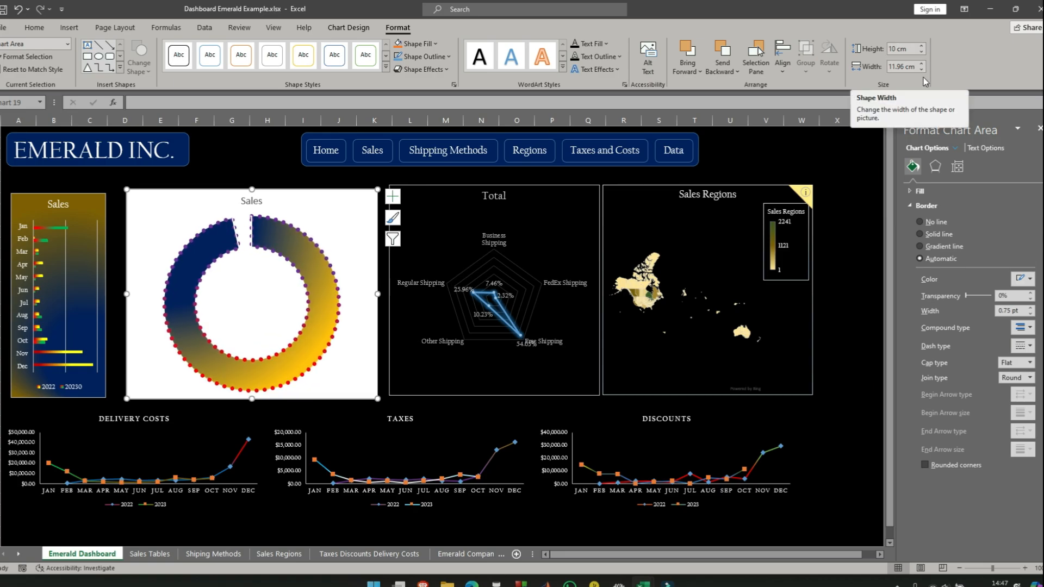
- Set the doughnut chart's width to 10 cm on the Emerald Dashboard
left_click(922, 71)
left_click(921, 70)
left_click(922, 71)
left_click(922, 70)
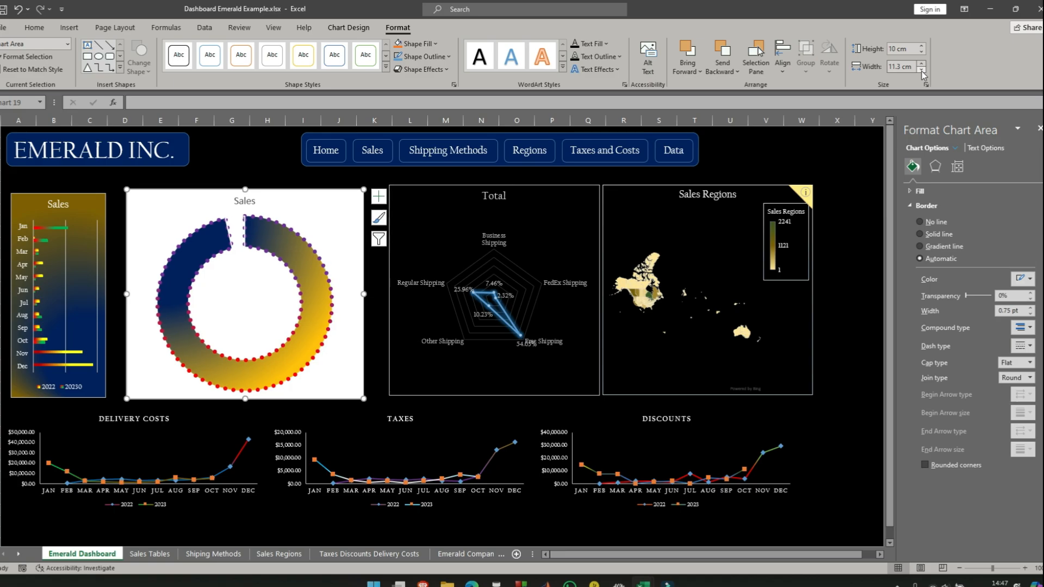
left_click(922, 71)
left_click(922, 70)
left_click(921, 70)
left_click(921, 71)
left_click(922, 70)
left_click(921, 70)
left_click(922, 70)
left_click(922, 70)
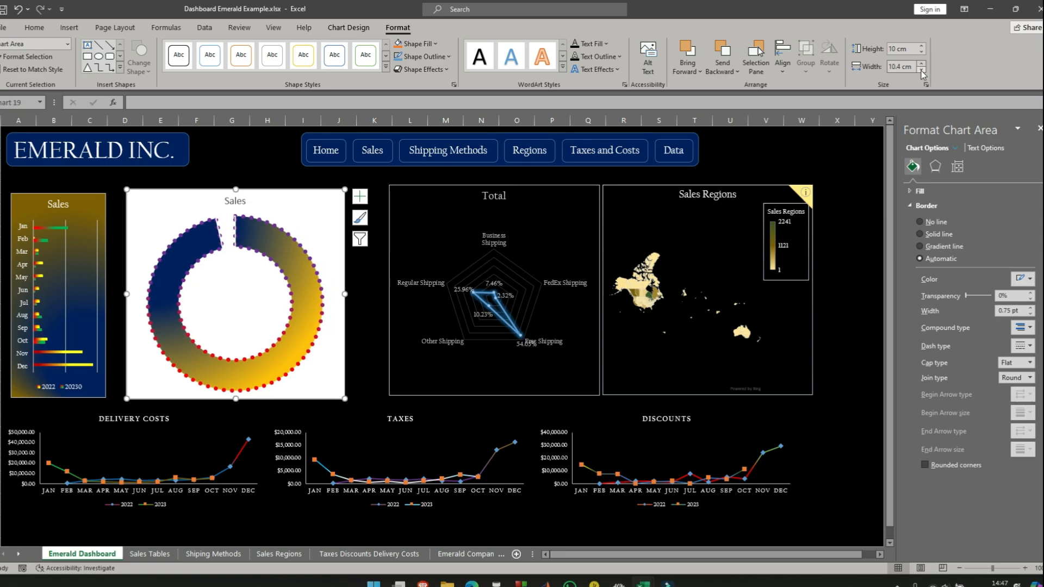
left_click(921, 70)
left_click(921, 70)
left_click(921, 70)
left_click(921, 70)
left_click(923, 64)
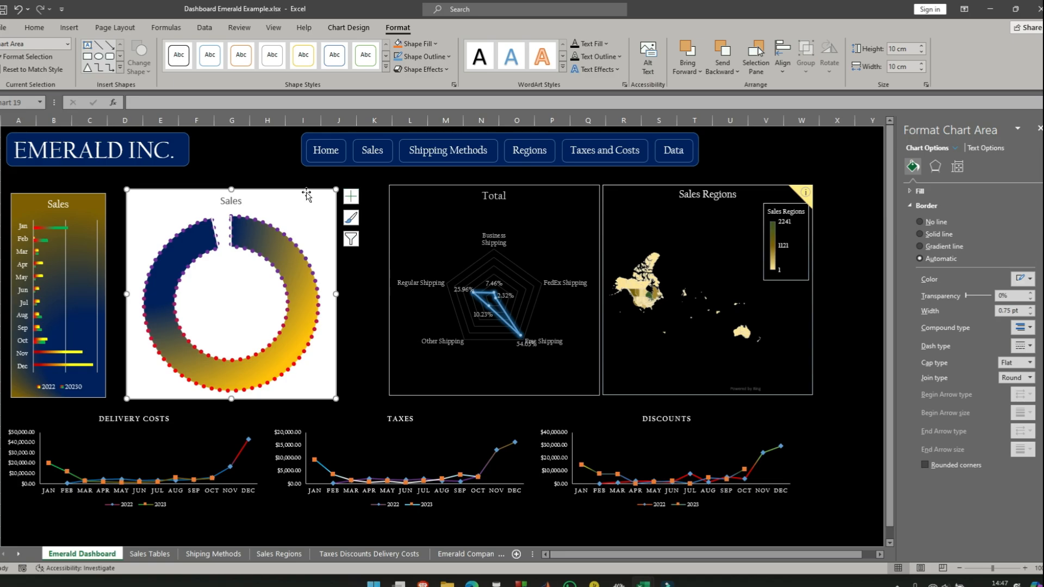
- Move the doughnut chart next to the Total radar chart with their upper edges level, and check the radar chart's size
left_click_drag(307, 190, 351, 187)
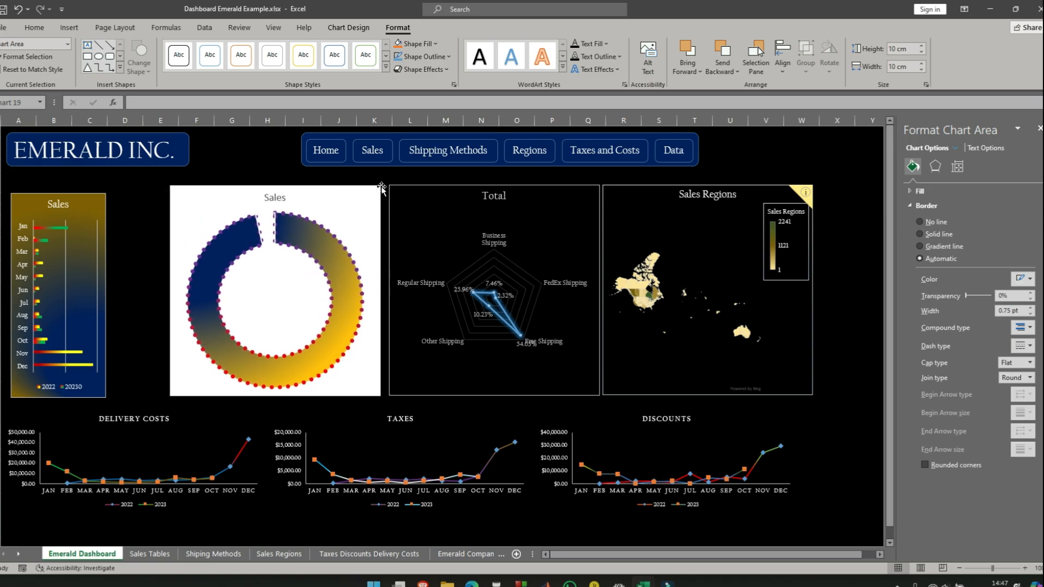
left_click(464, 187)
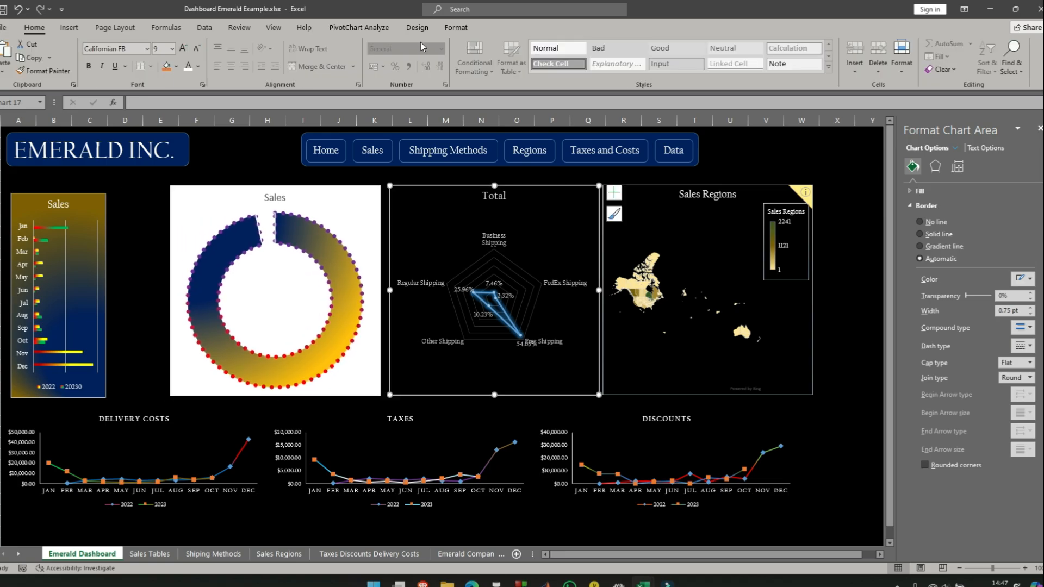
left_click(457, 29)
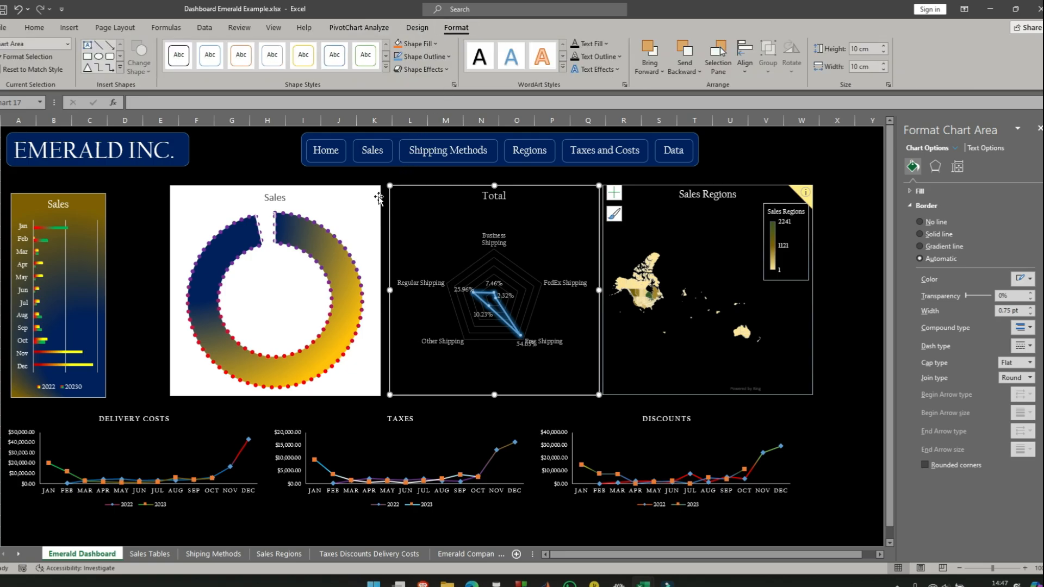
- Set the doughnut chart area's fill to No fill so the black dashboard background shows through
left_click(358, 188)
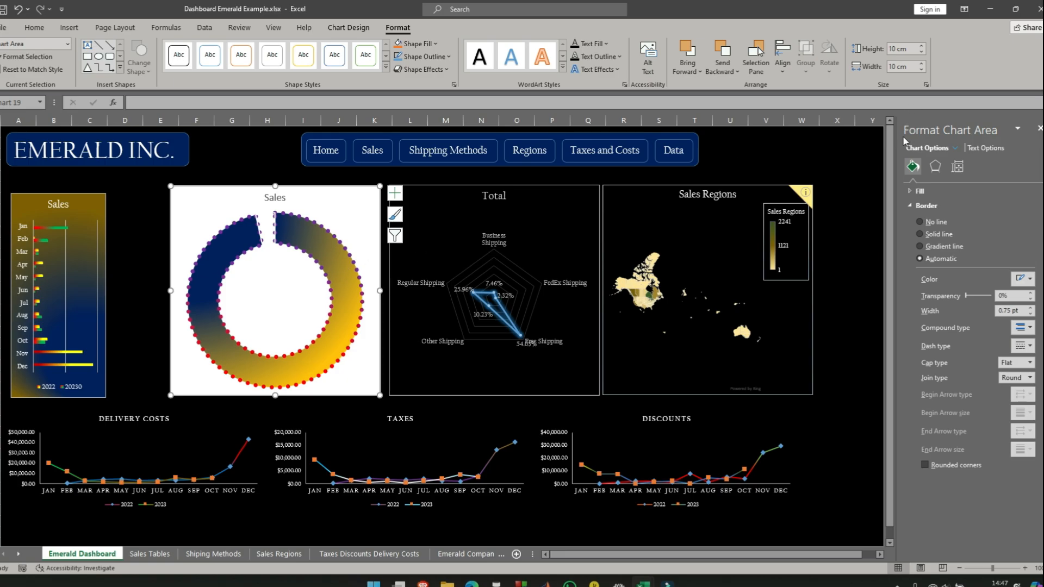
left_click(915, 206)
left_click(916, 191)
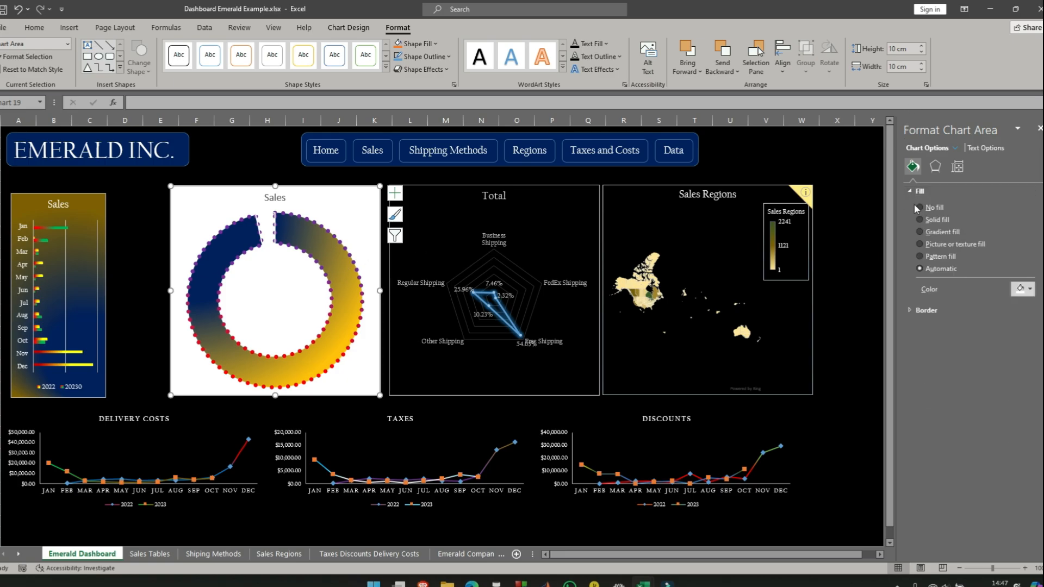
left_click(920, 208)
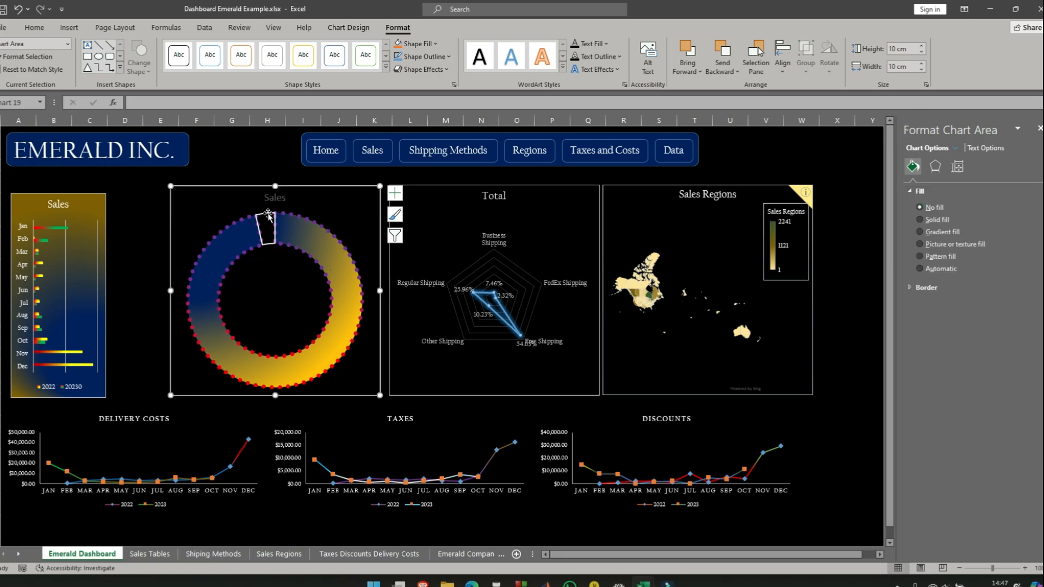
left_click(238, 148)
left_click(146, 289)
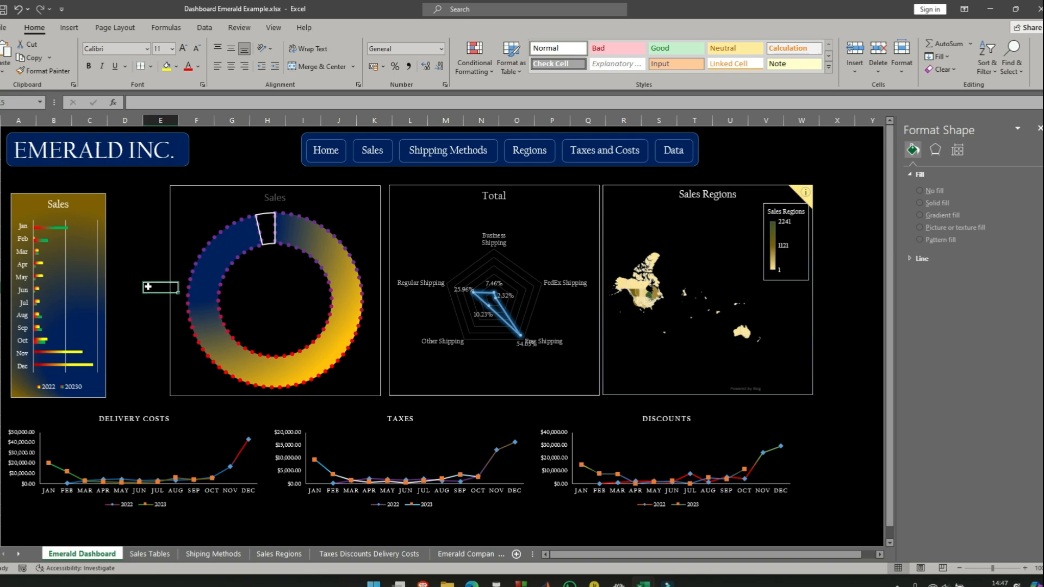
- Set the border of the doughnut's small unfilled slice to No line
left_click(264, 231)
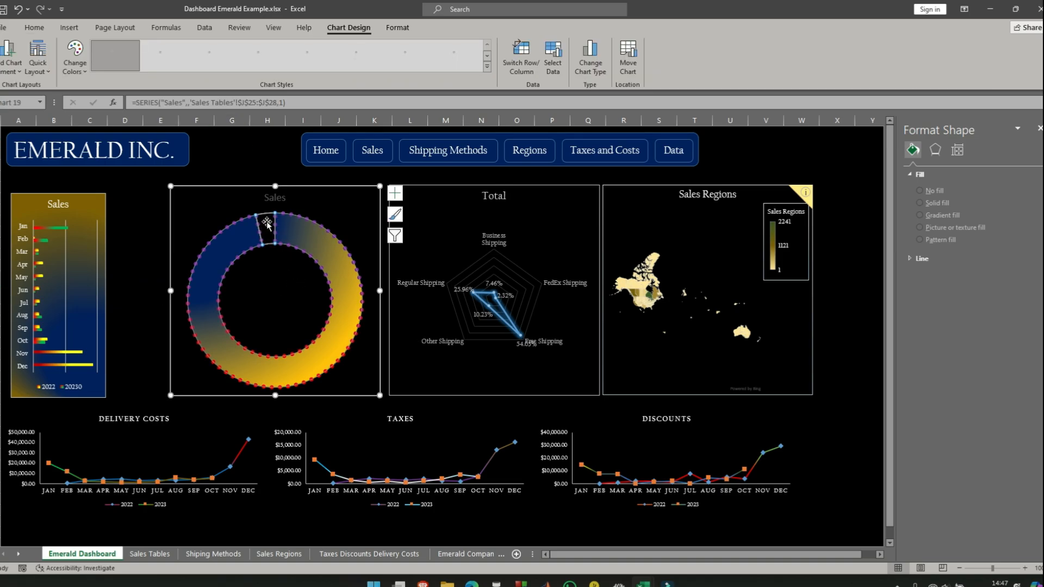
left_click(270, 221)
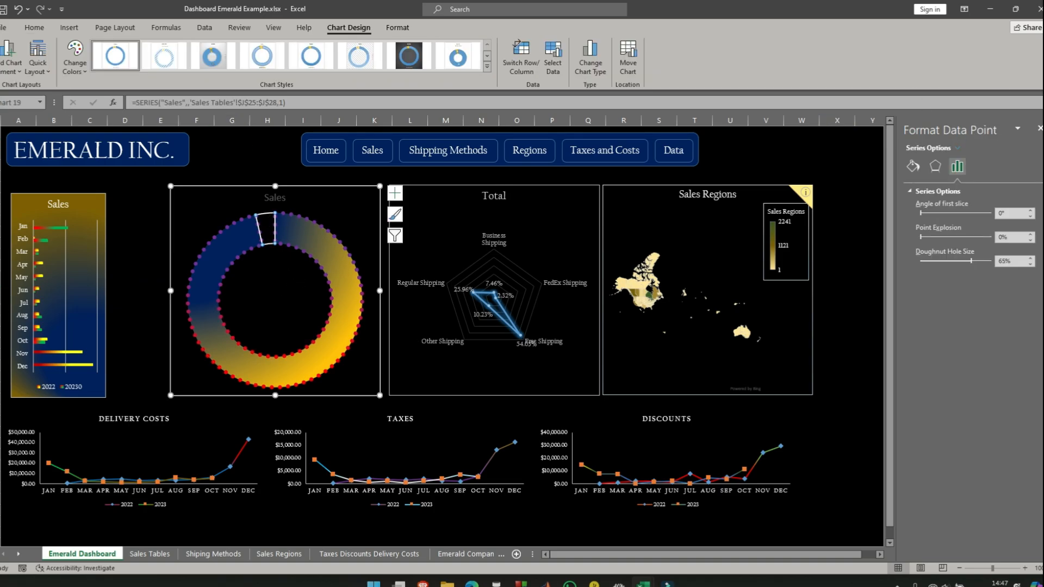
left_click(914, 166)
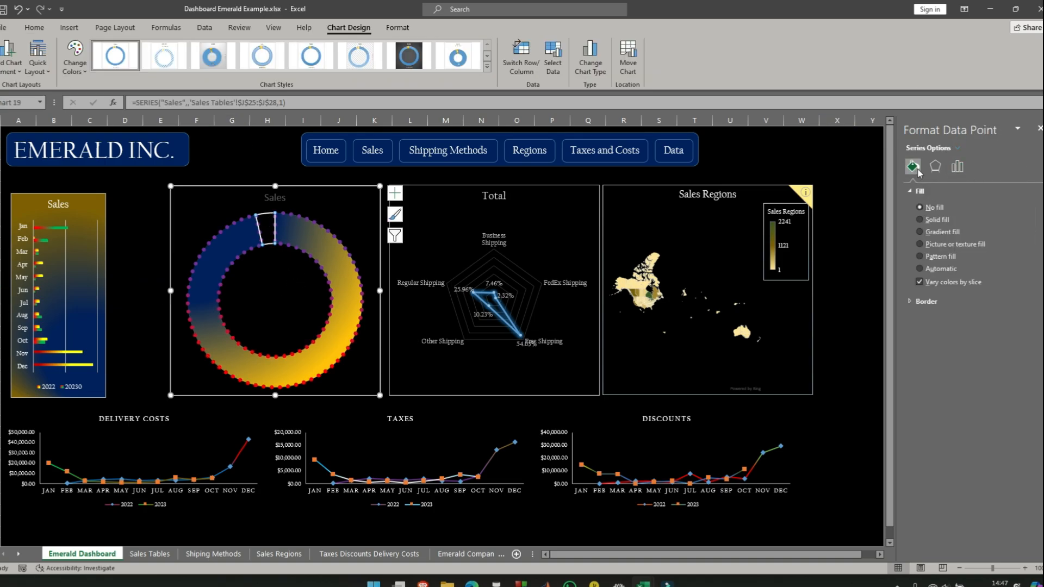
left_click(913, 302)
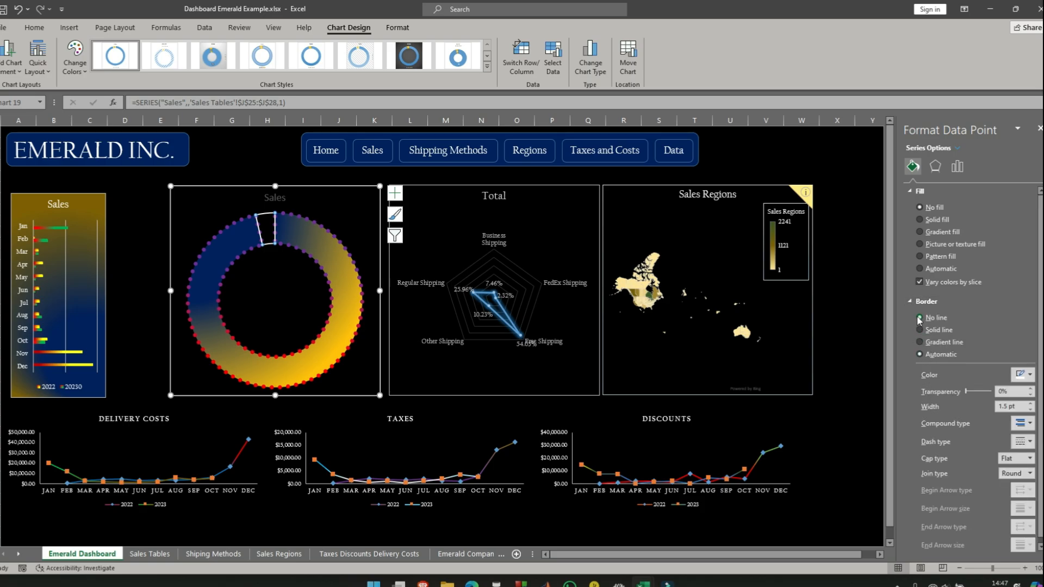
left_click(919, 318)
left_click(263, 165)
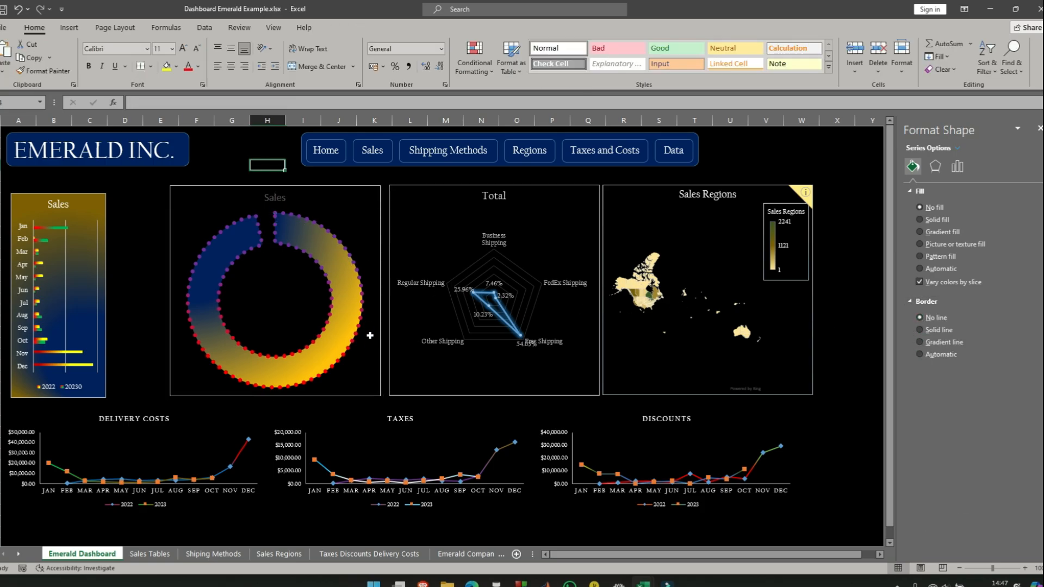
- Compare the doughnut chart with the finished PAID doughnut on the Home Dashboard of the Emerald.xlsx workbook
left_click(369, 421)
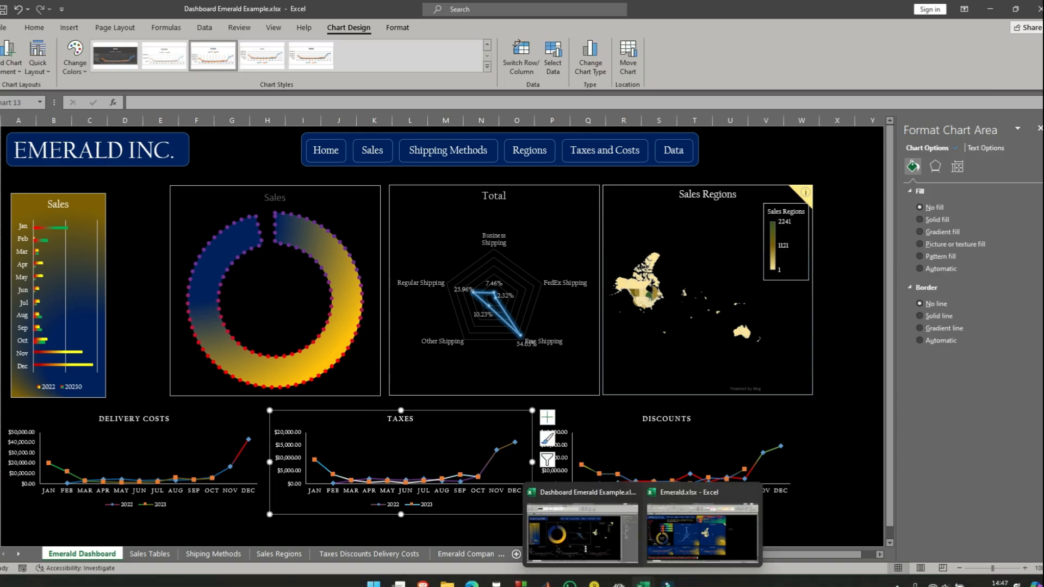
mouse_move(643, 583)
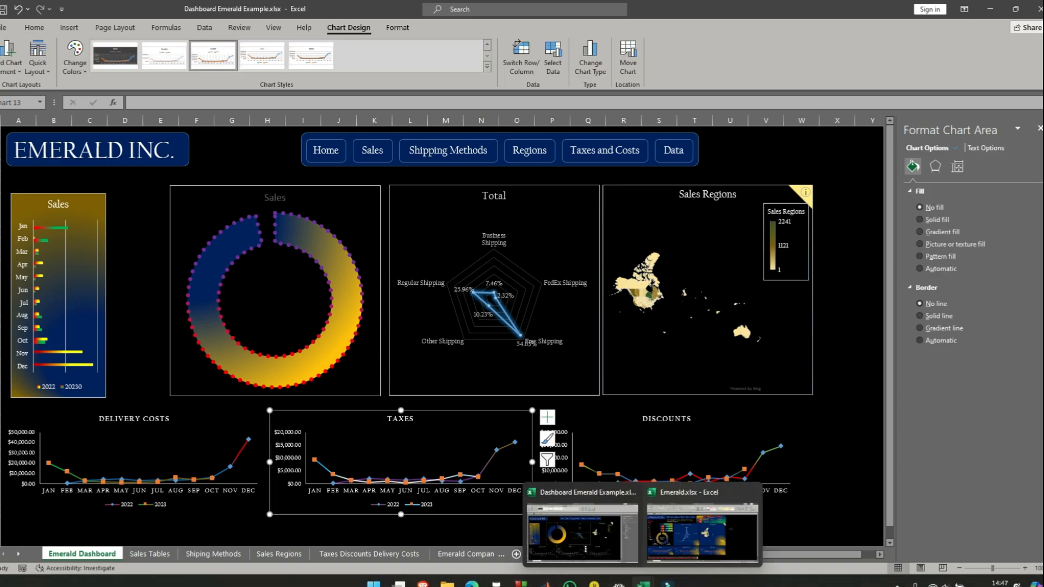
left_click(692, 549)
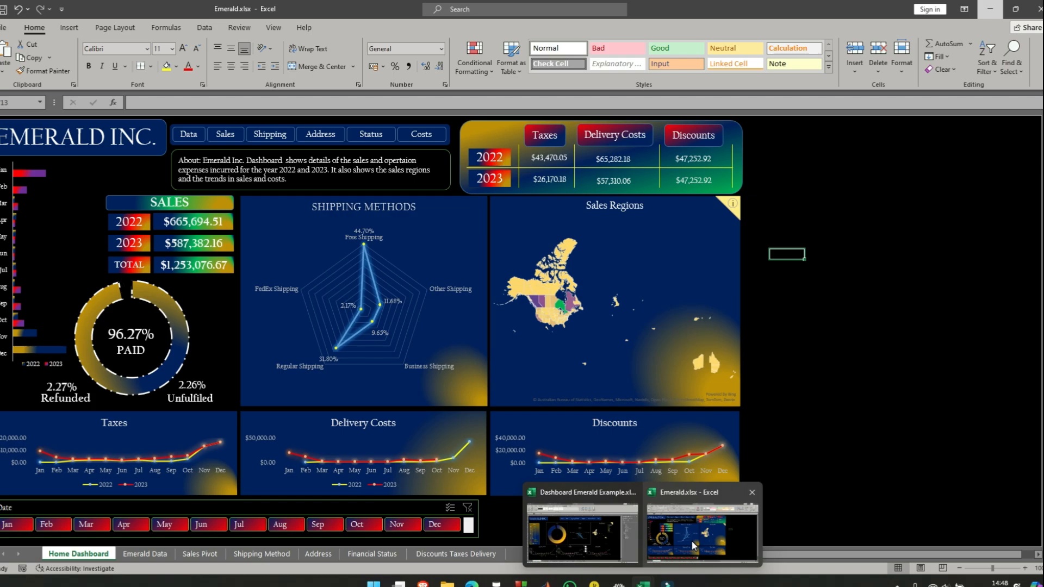
left_click(581, 531)
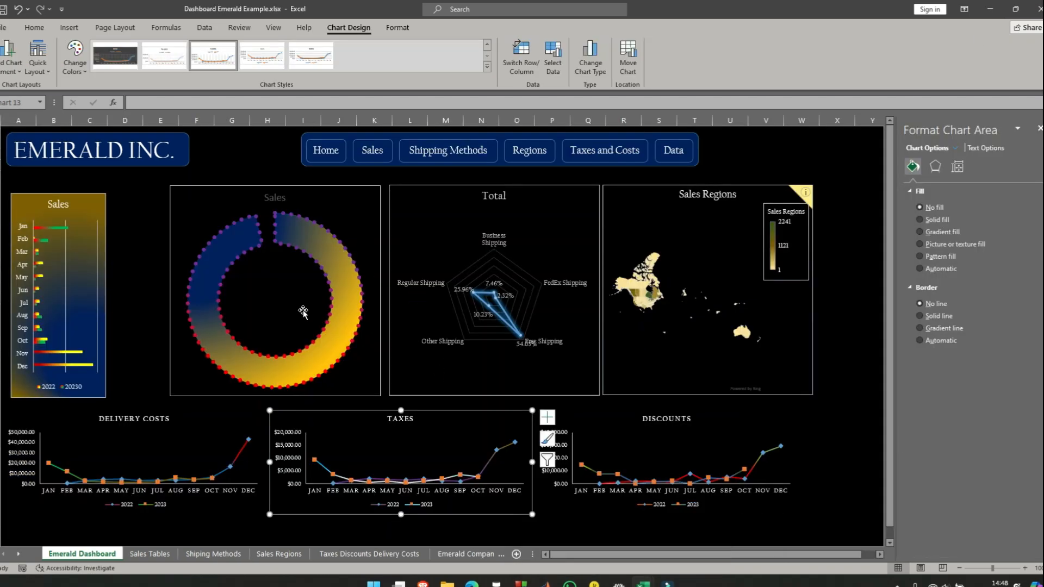
left_click(342, 187)
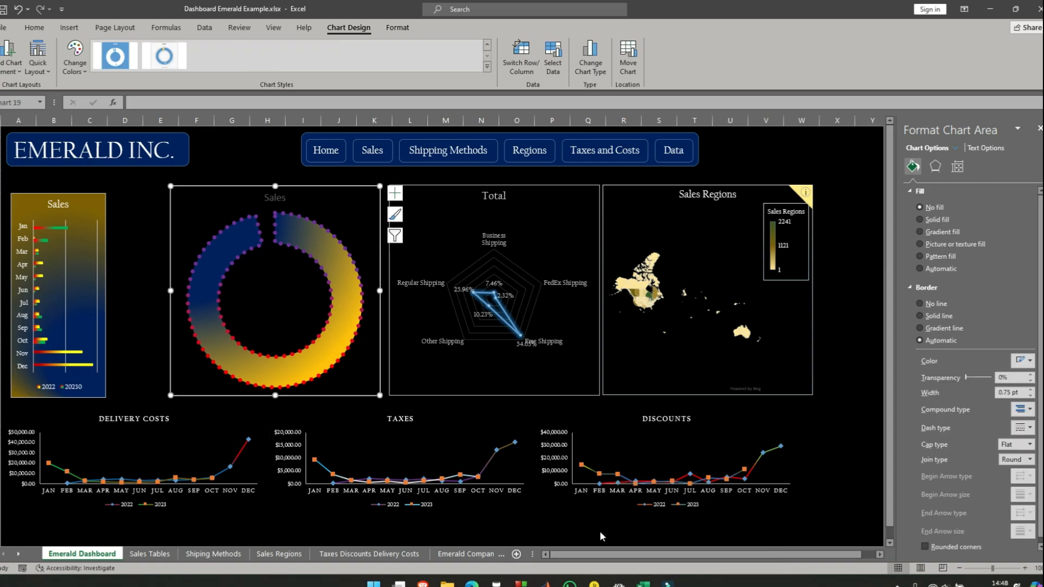
mouse_move(643, 582)
left_click(688, 544)
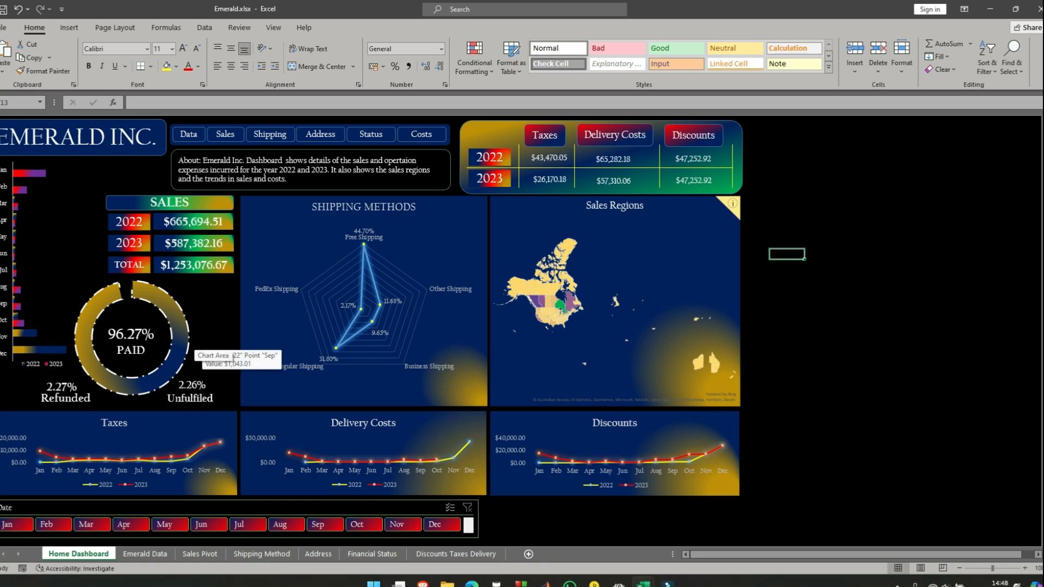
left_click(989, 15)
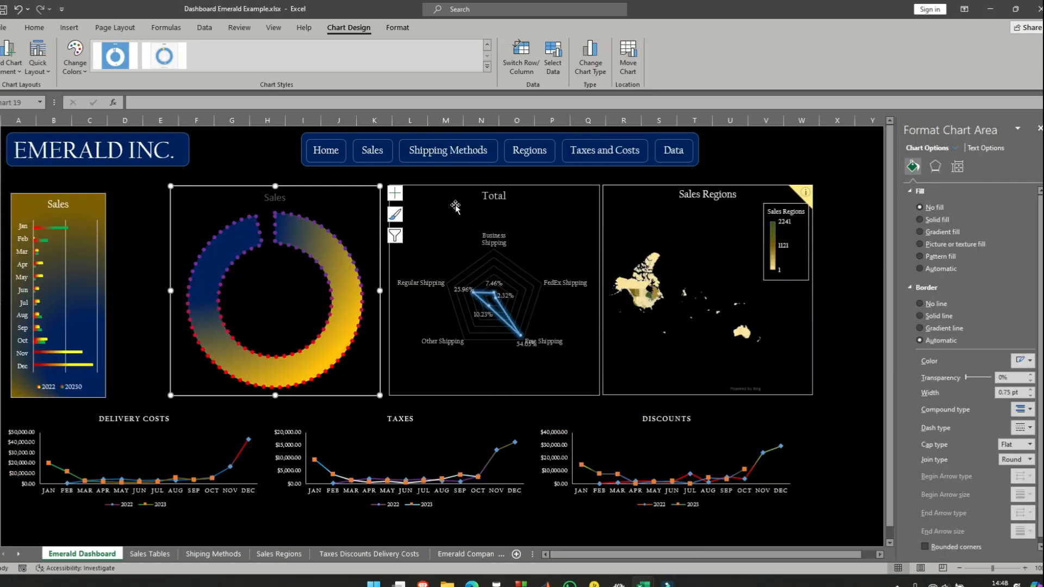
- Remove the doughnut chart area's outer border by setting it to No line
left_click(274, 294)
left_click(122, 217)
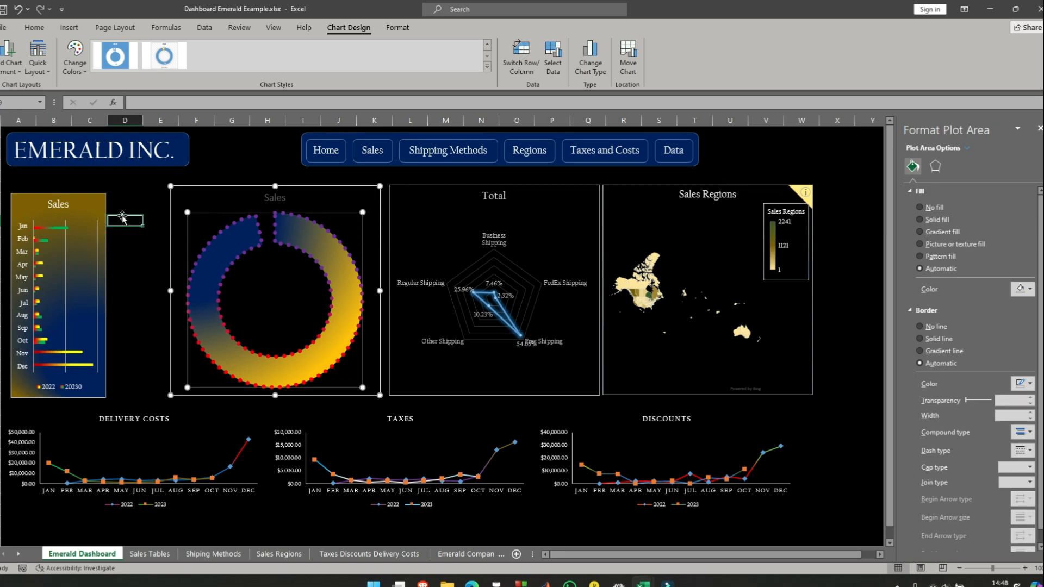
left_click(300, 180)
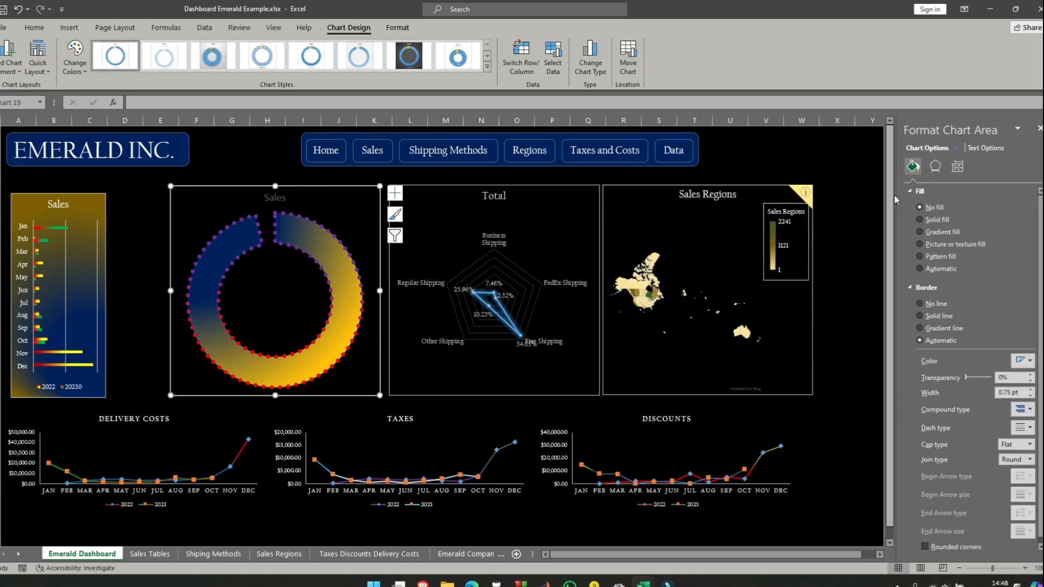
left_click(921, 305)
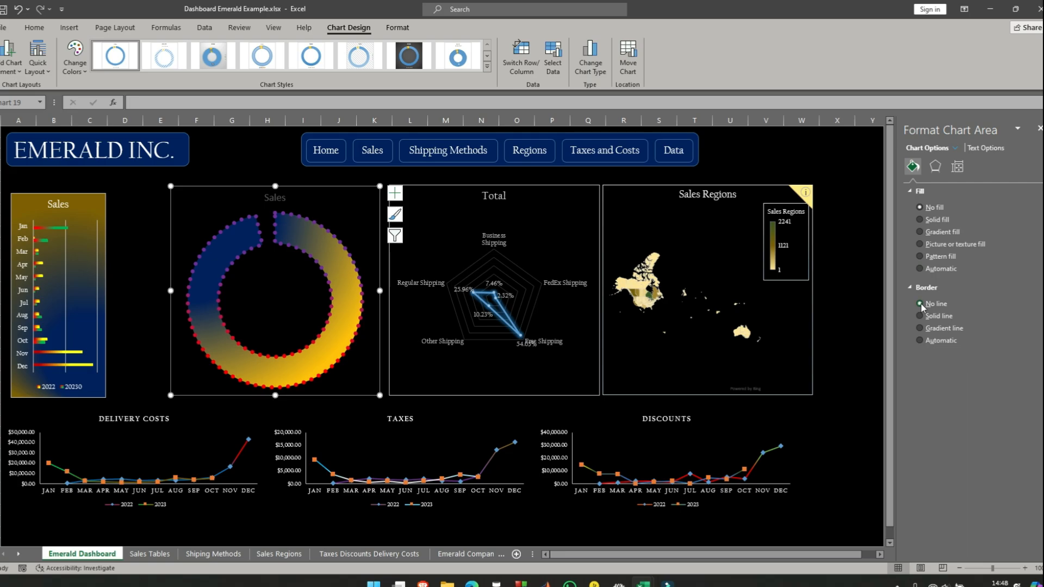
left_click(157, 233)
left_click(289, 302)
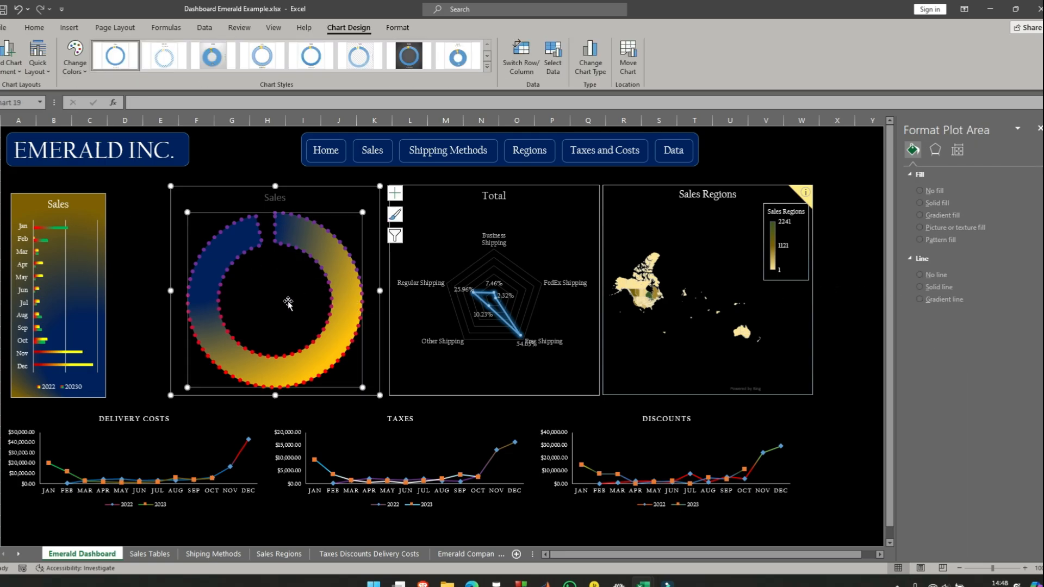
left_click(135, 232)
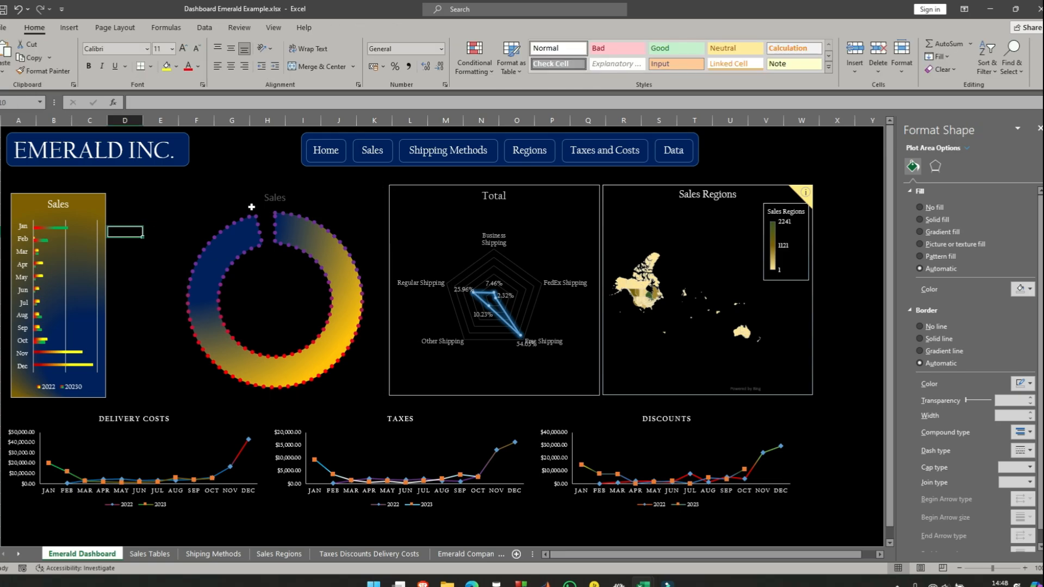
- Inspect the paid percentage formula beside the Financial Status pivot table on Sales Tables, and compare it with the doughnut labels in Emerald.xlsx
left_click(370, 153)
scroll(475, 371, "down", 2)
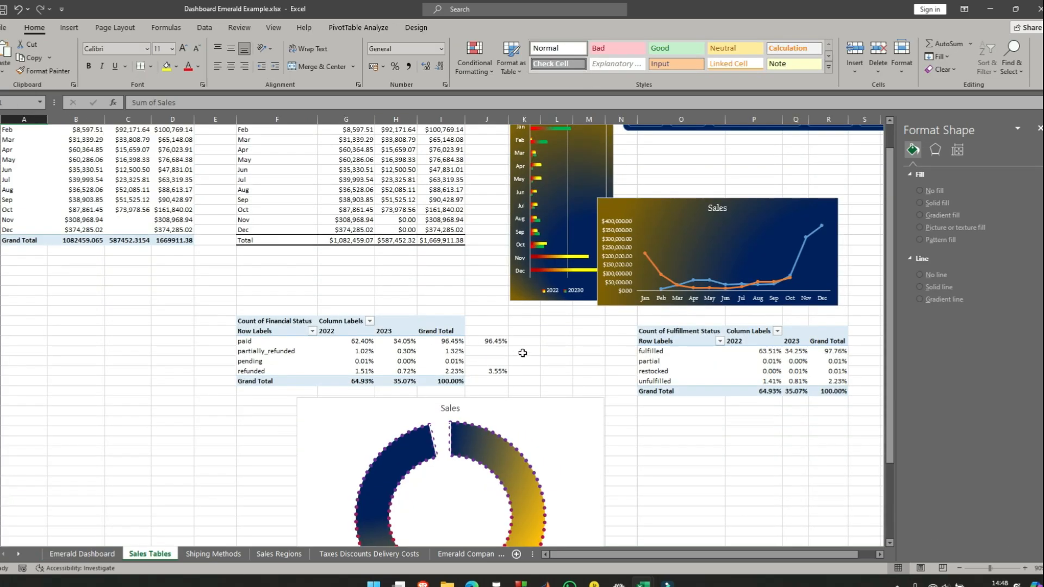
scroll(523, 352, "down", 2)
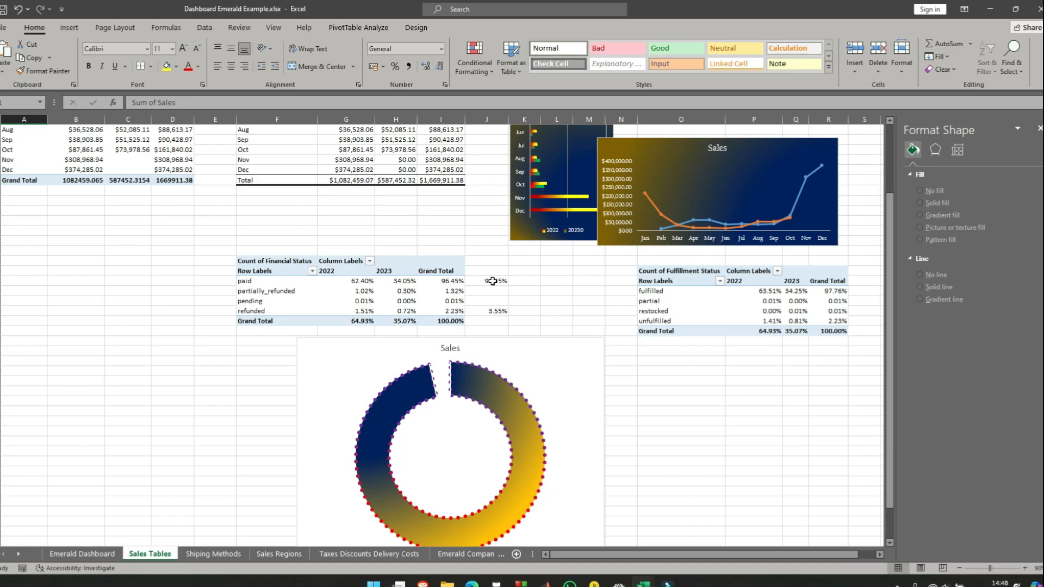
left_click(492, 281)
scroll(261, 361, "up", 1)
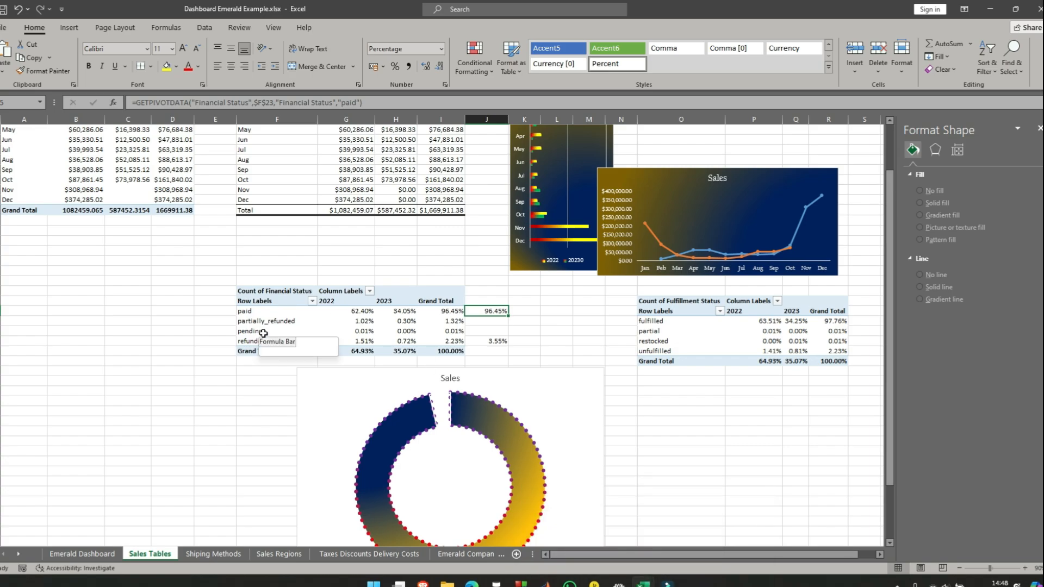
mouse_move(643, 583)
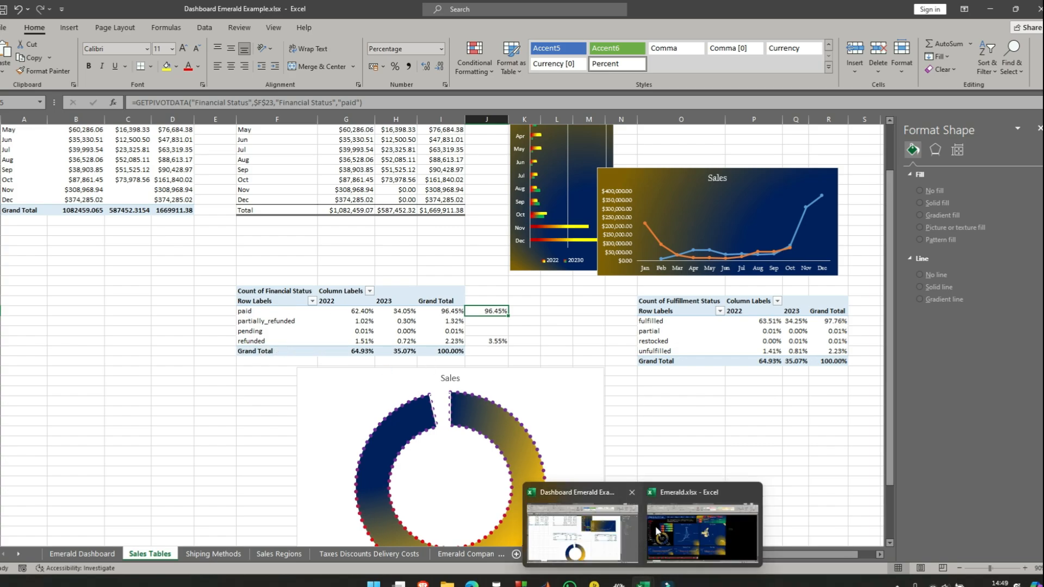
left_click(699, 538)
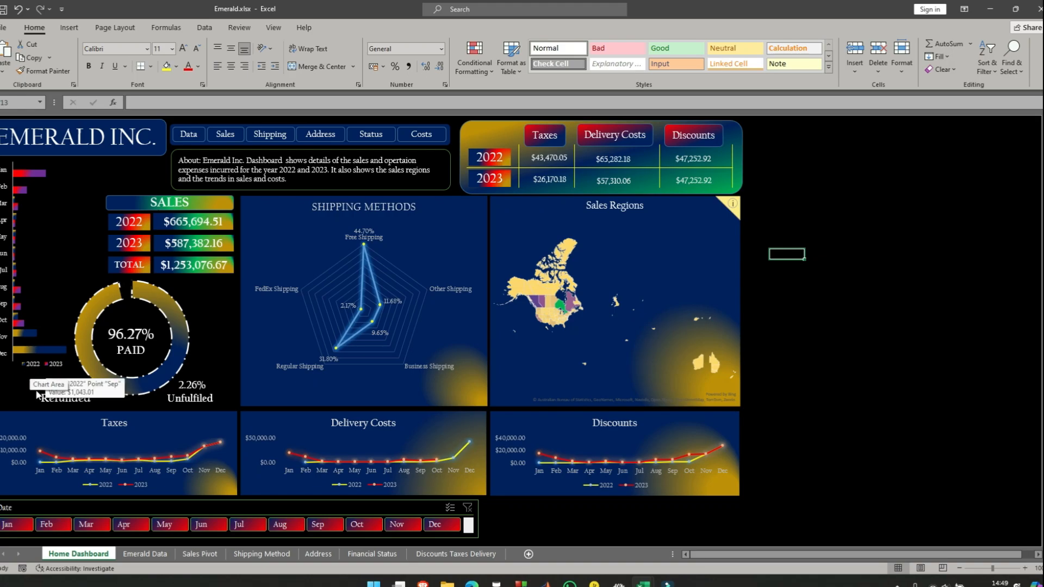
left_click(990, 9)
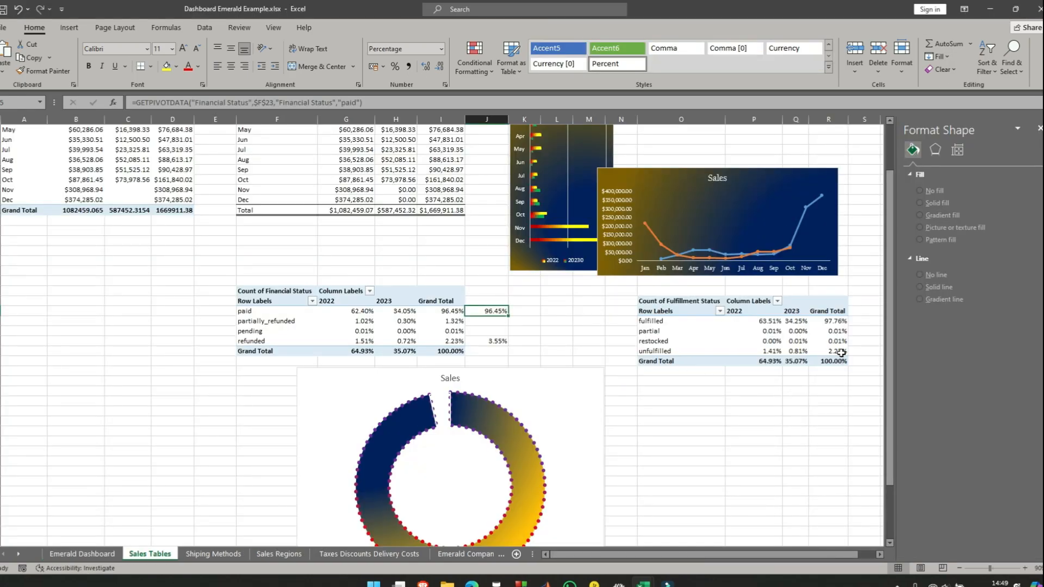
- Add a formula in S29 on Sales Tables that pulls the unfulfilled grand total from the Fulfillment Status pivot table
left_click(841, 351)
scroll(575, 380, "down", 1)
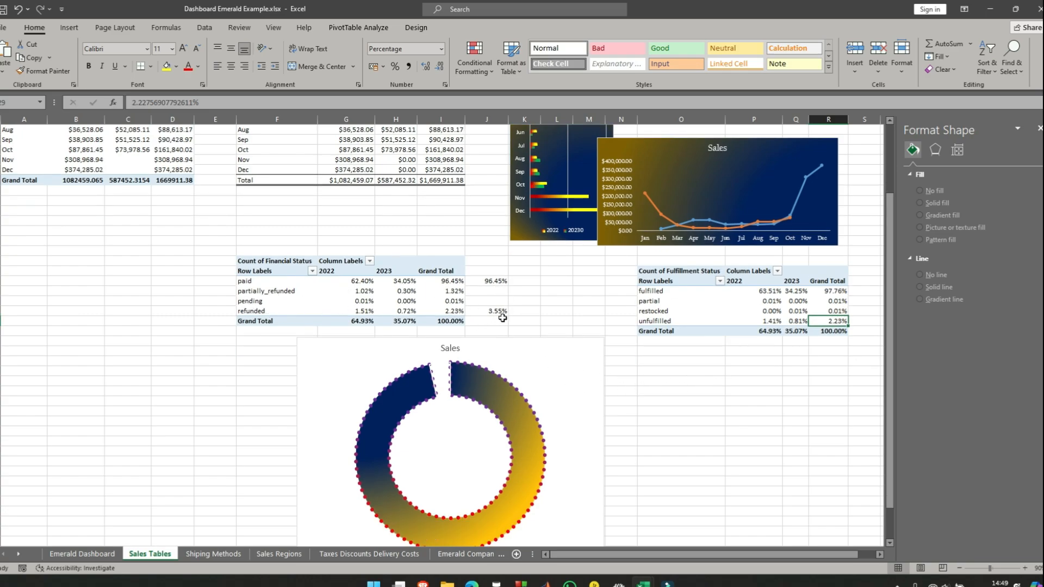
left_click_drag(797, 554, 814, 553)
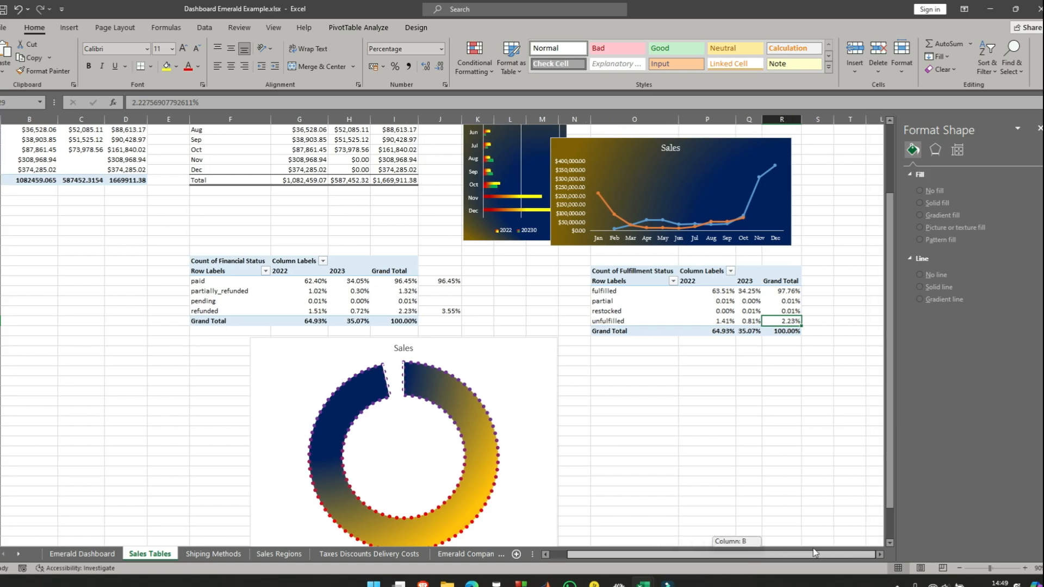
left_click(815, 321)
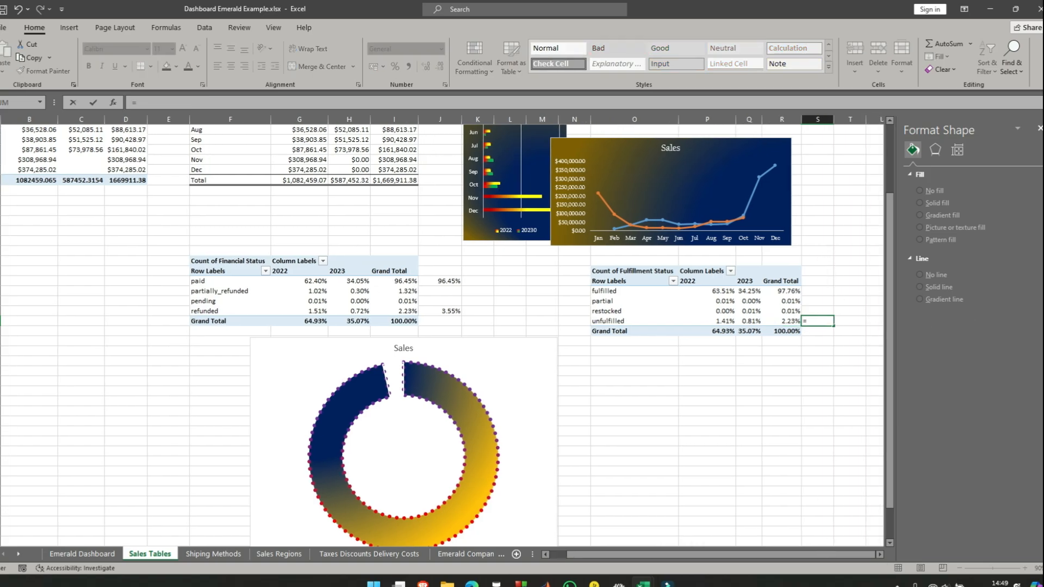
left_click(791, 321)
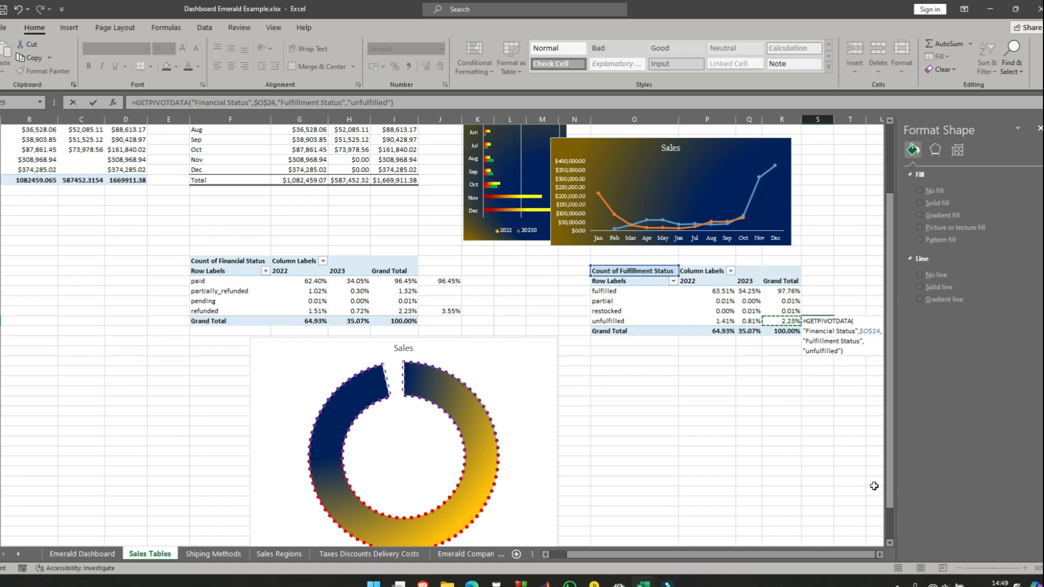
key("Return")
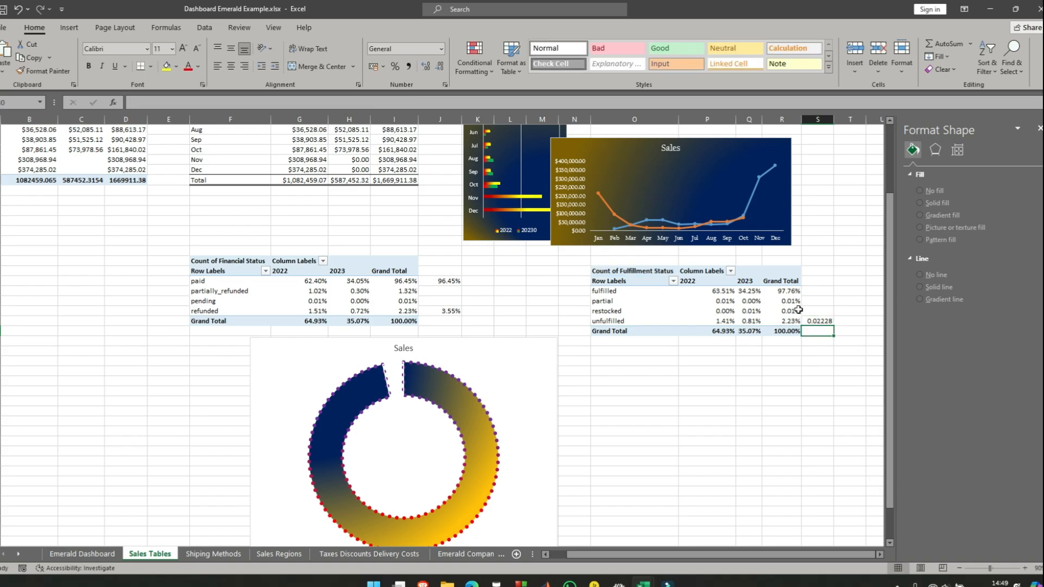
- Format the unfulfilled value in S29 as a percentage with two decimal places
left_click(820, 321)
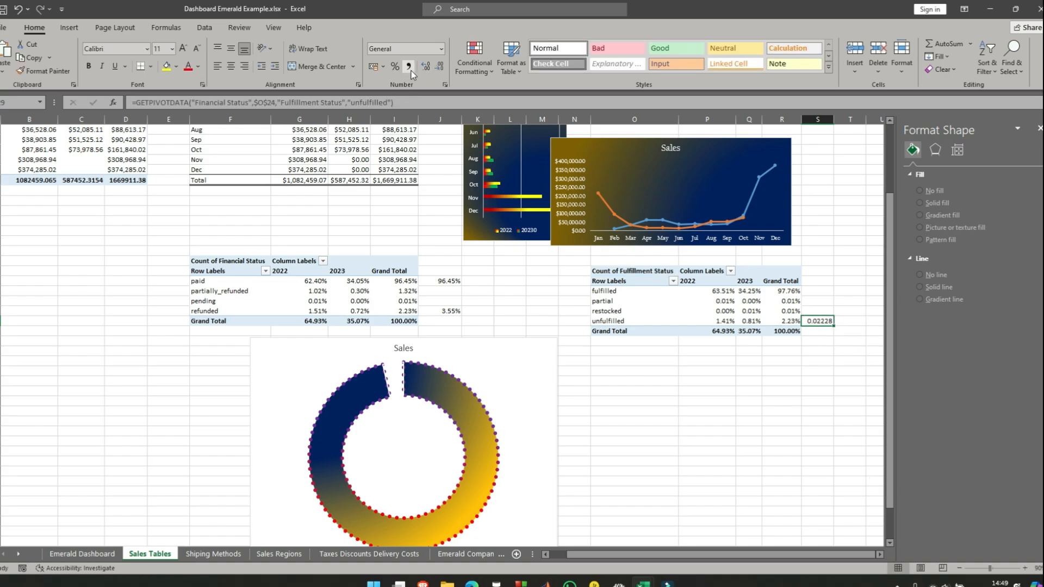
left_click(396, 66)
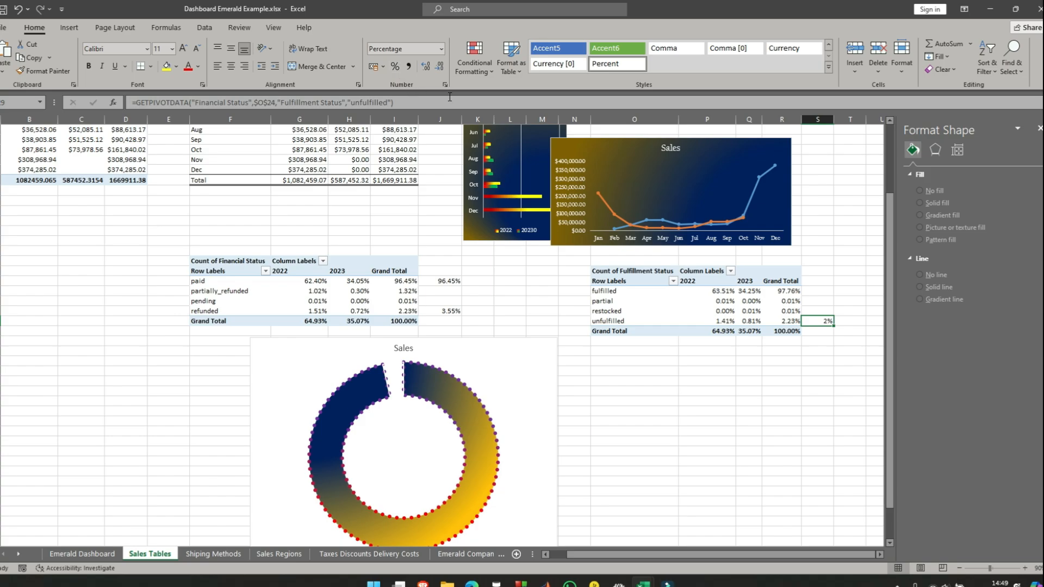
left_click(428, 68)
left_click(428, 68)
left_click(748, 421)
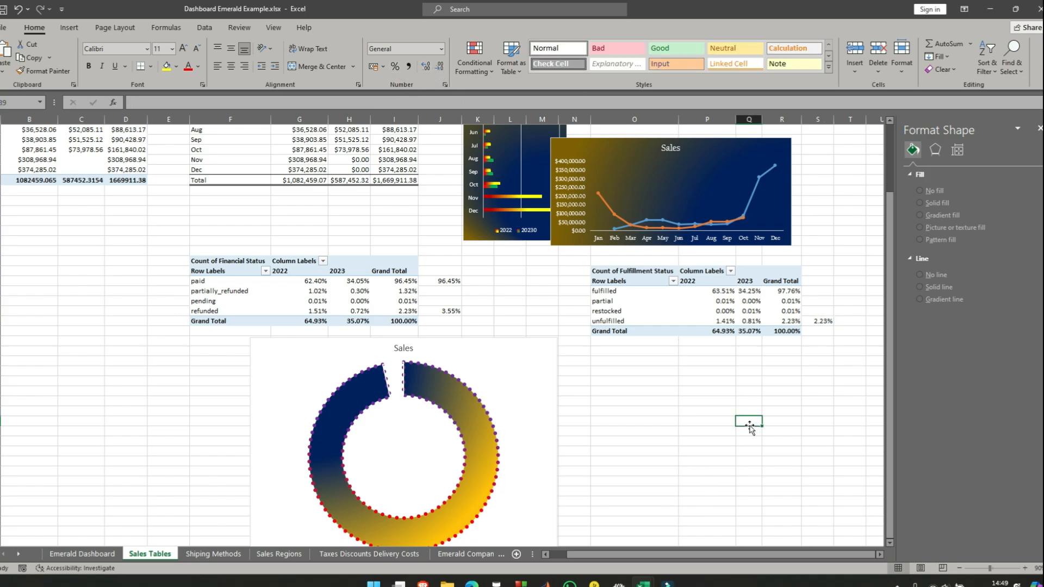
left_click(451, 310)
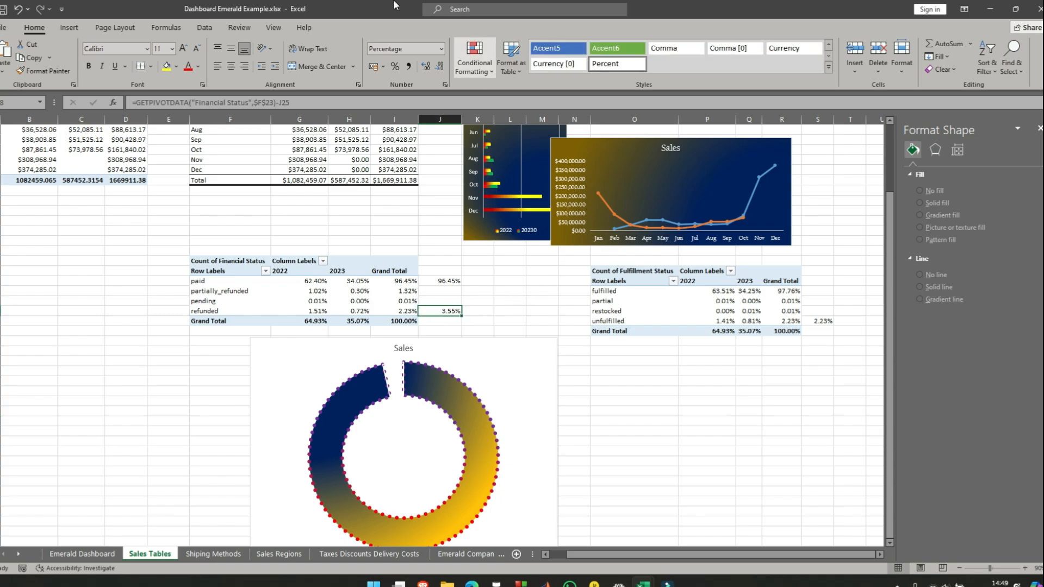
- Insert a text box in the upper part of the doughnut's hole on the Emerald Dashboard sheet
left_click(82, 553)
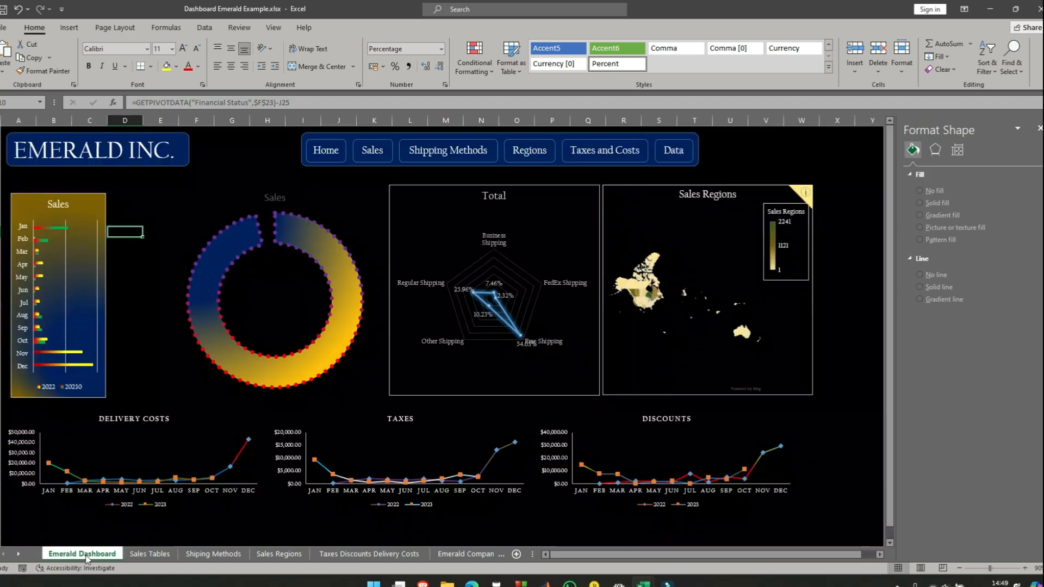
left_click(68, 28)
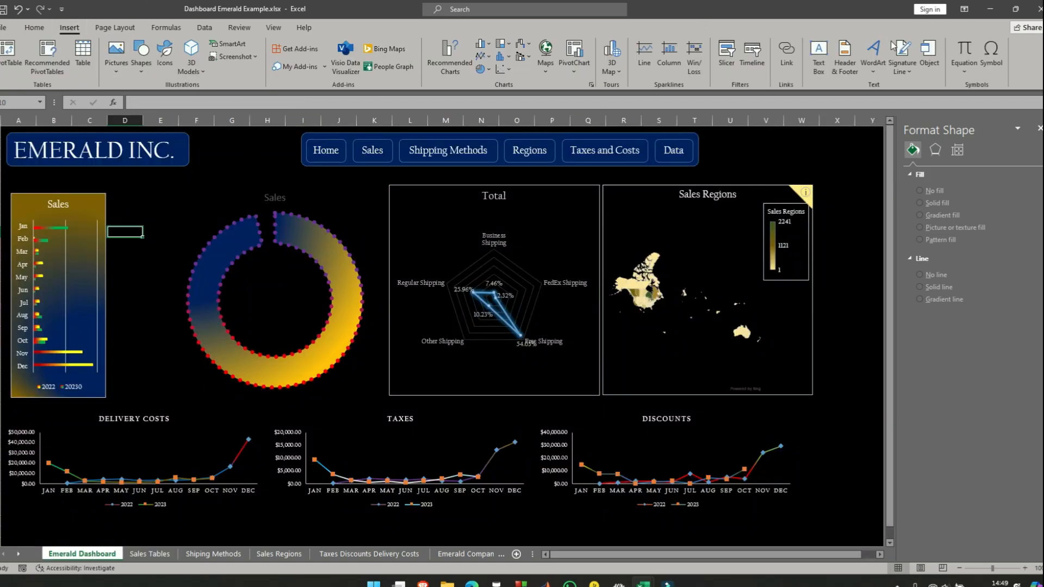
left_click(818, 54)
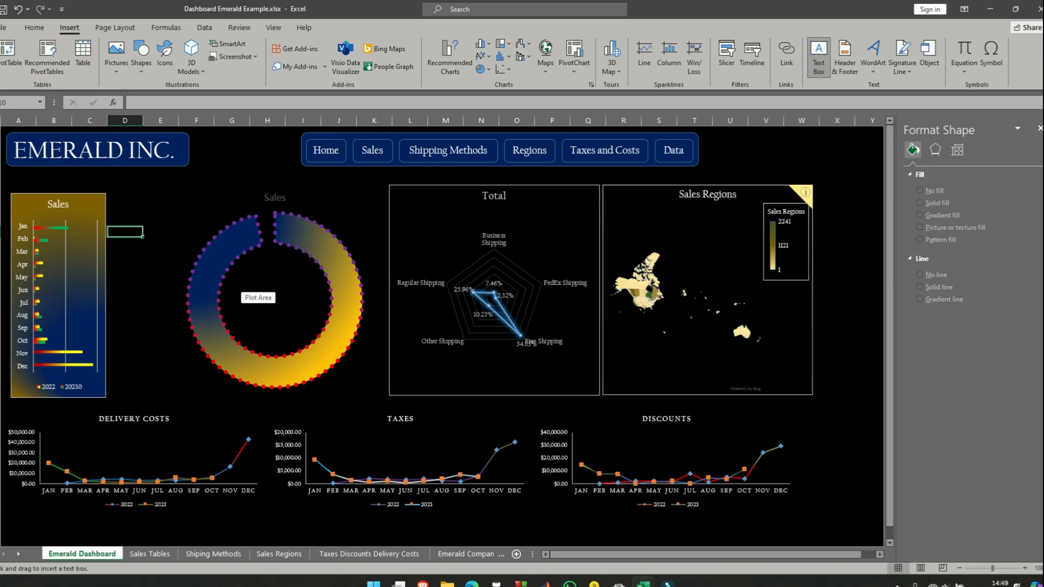
left_click_drag(244, 269, 306, 291)
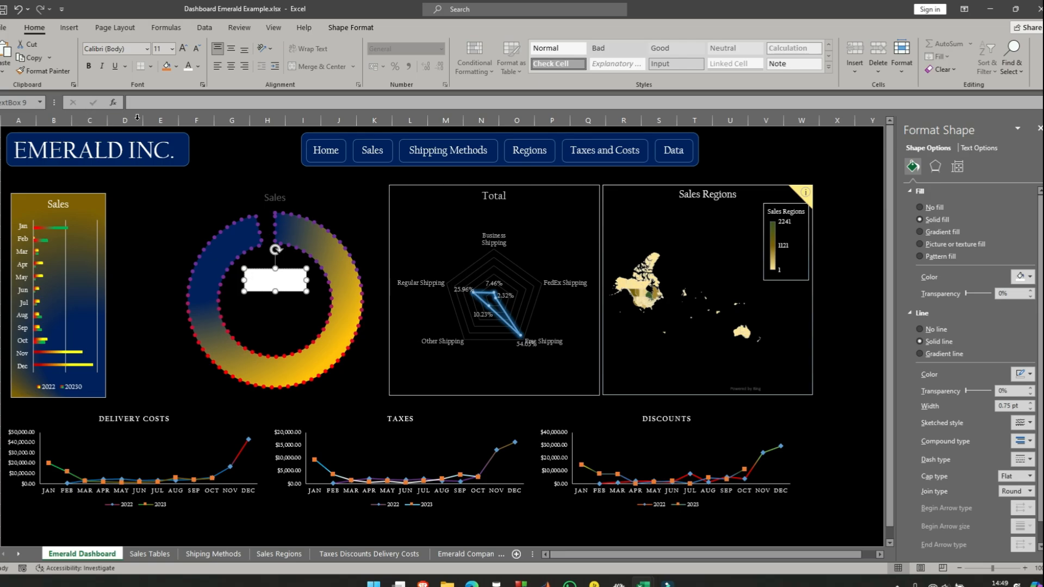
- Link the new text box to the paid percentage in cell J25 of Sales Tables
left_click(167, 101)
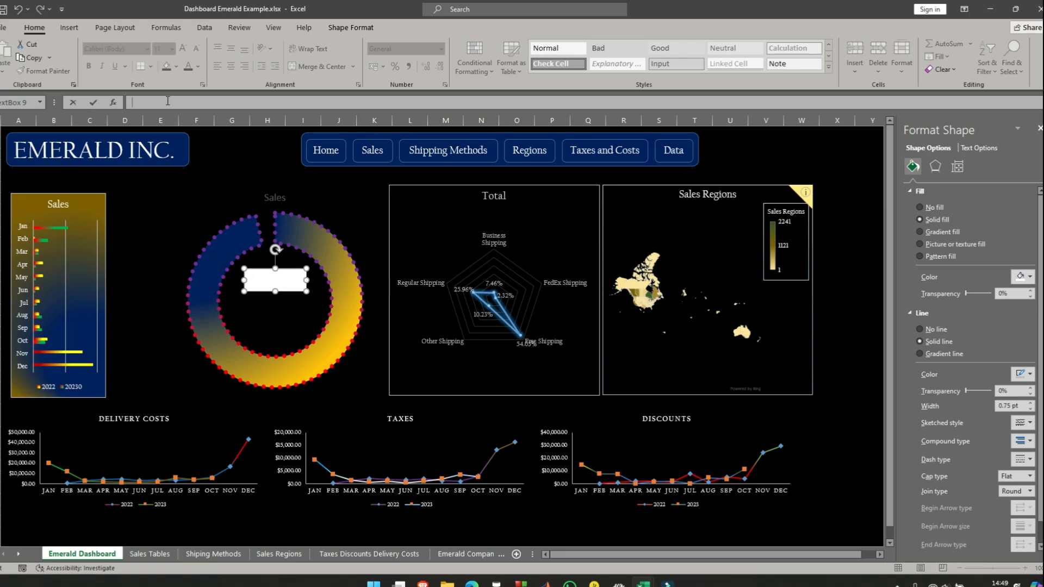
type("=")
left_click(373, 156)
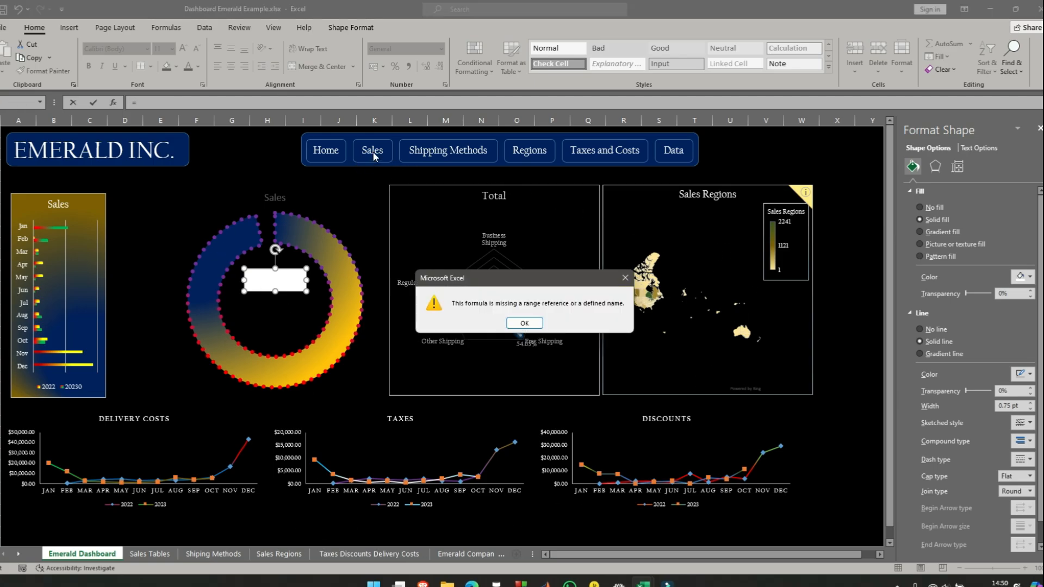
left_click(525, 324)
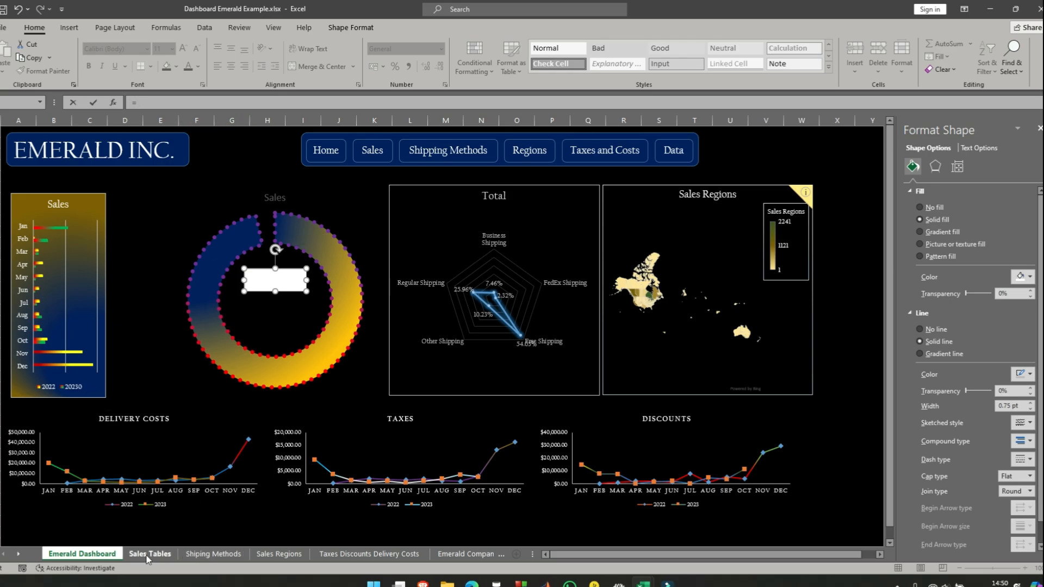
left_click(148, 557)
left_click(451, 281)
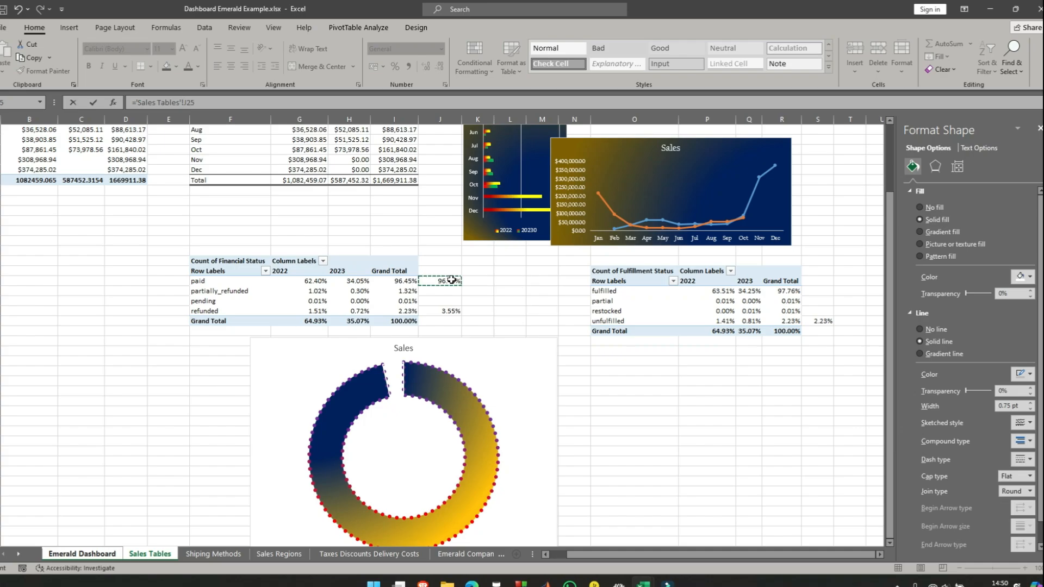
key("Return")
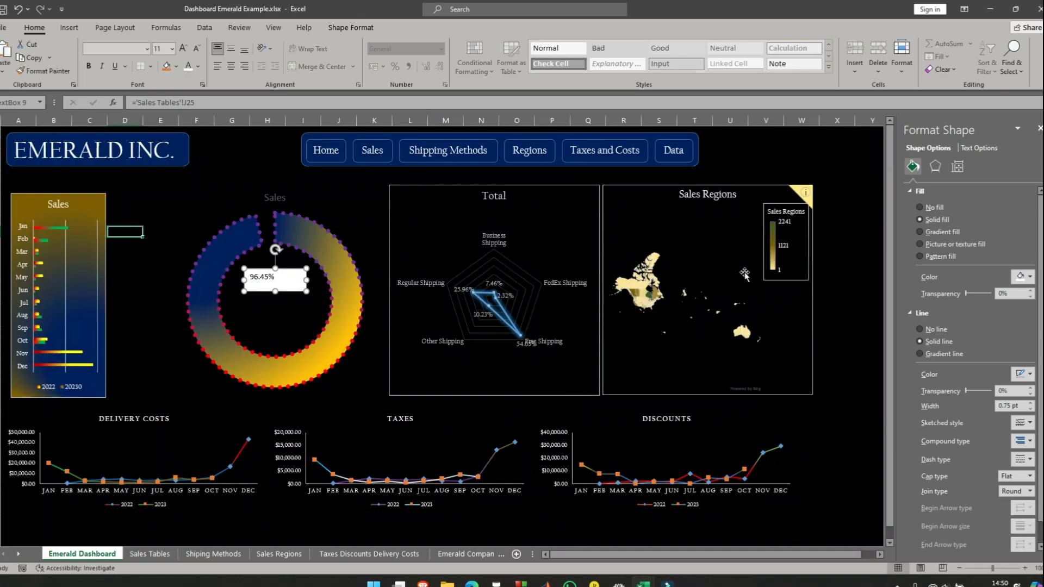
left_click(284, 283)
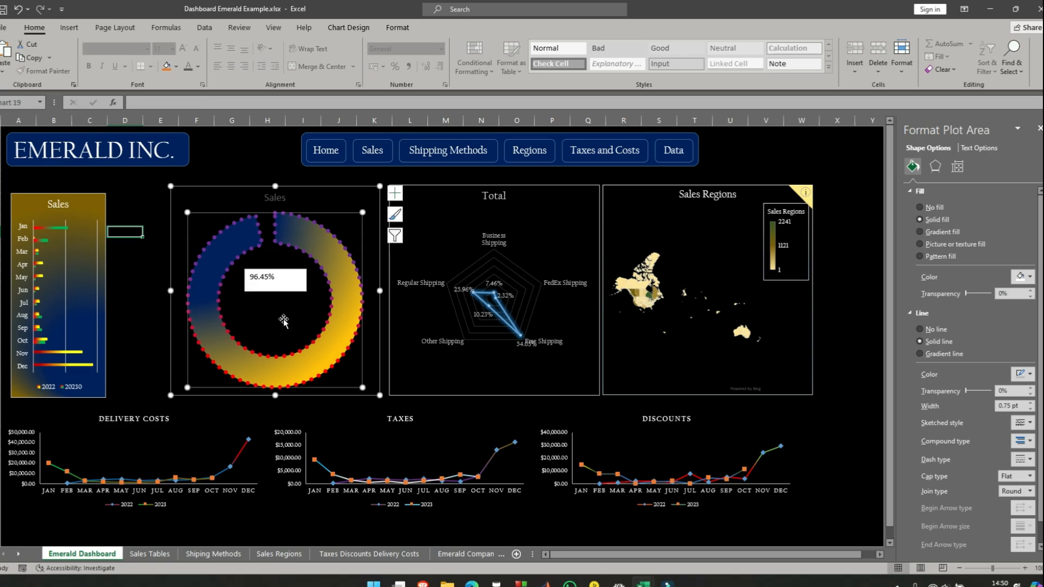
- Insert a second text box below the percentage inside the doughnut with the text "Fulfilled"
left_click(280, 275)
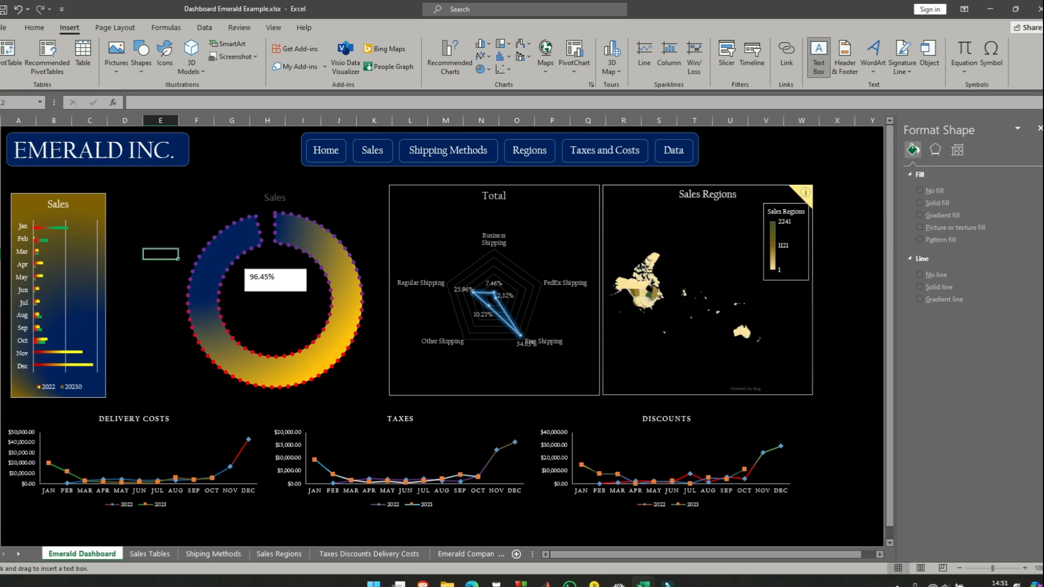
left_click_drag(245, 308, 313, 330)
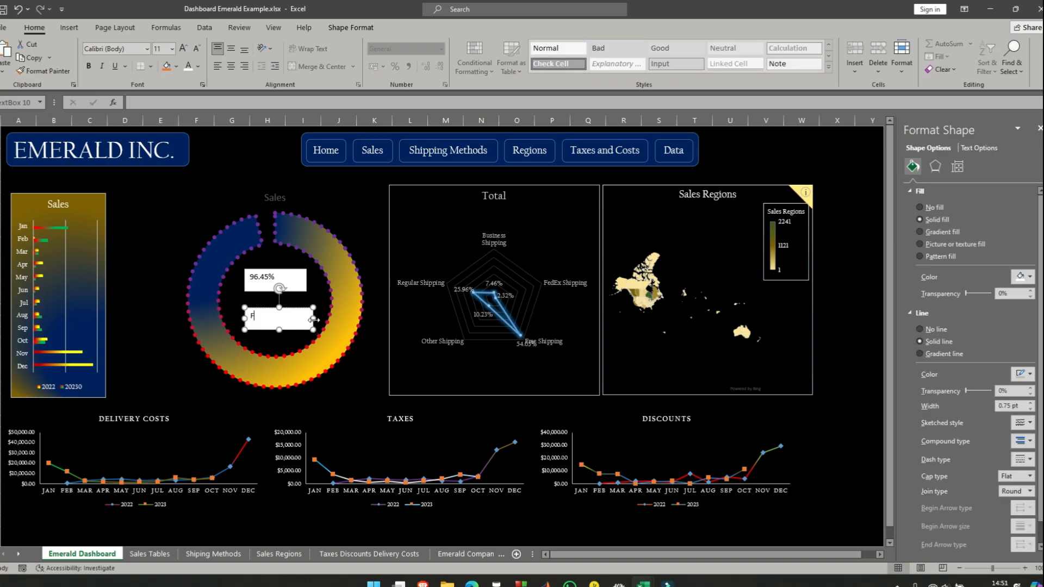
type("Fulfilled")
left_click(125, 254)
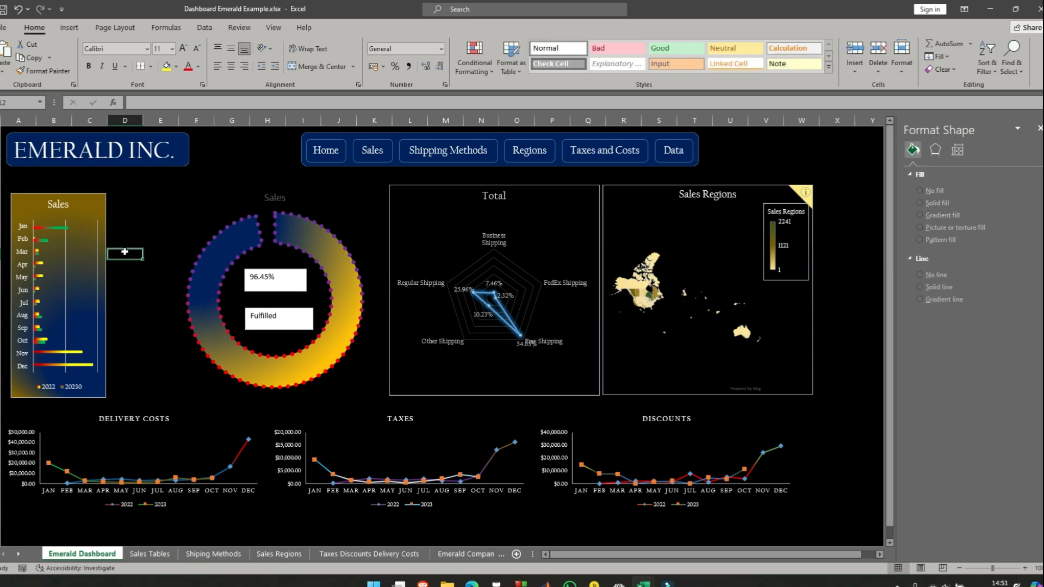
- Open the text of the "Fulfilled" box inside the doughnut for editing
left_click(298, 308)
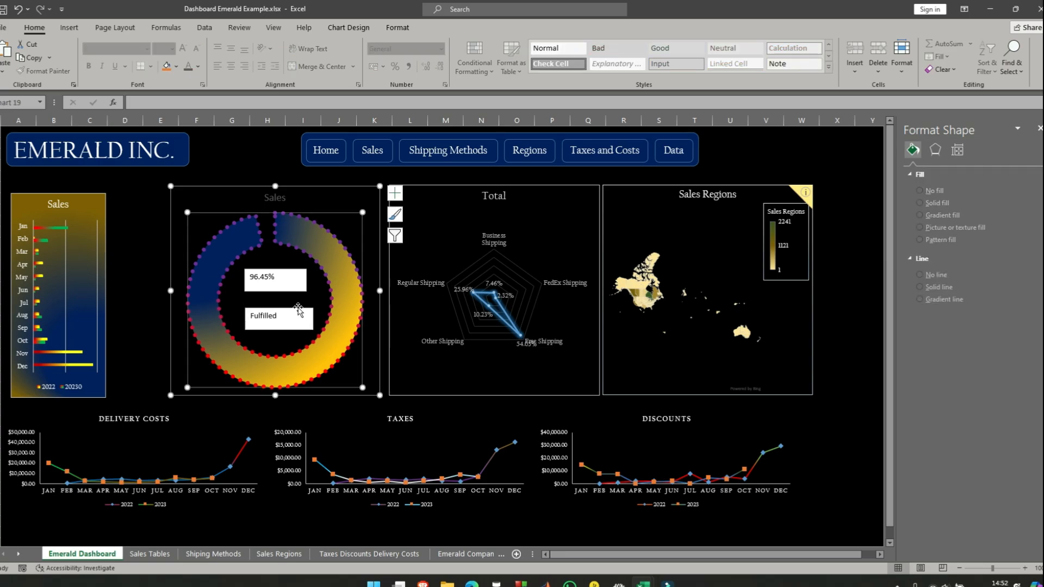
left_click(287, 320)
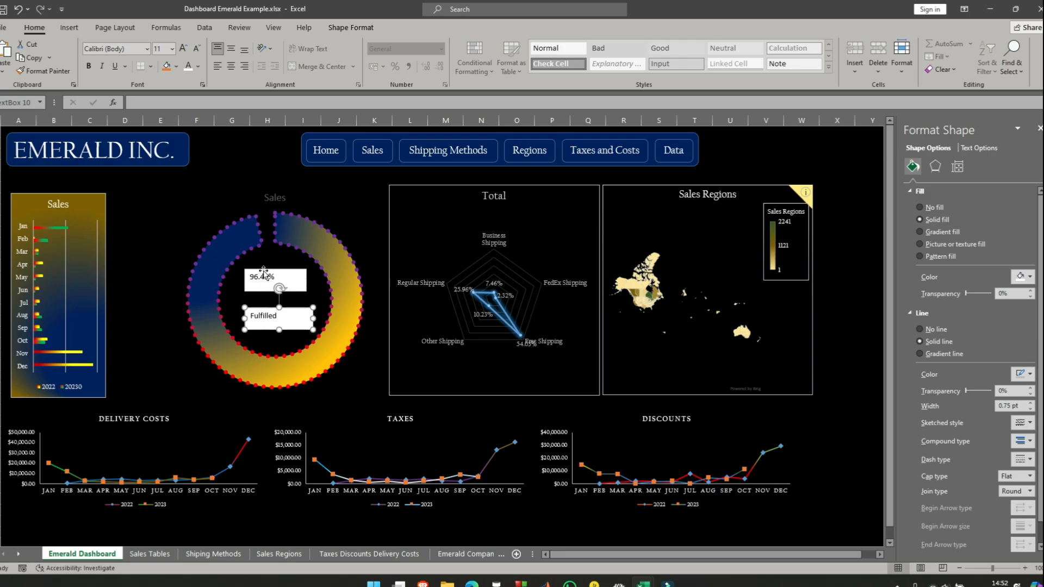
- Set the font colour of the doughnut chart's title and its two inner text boxes to white
left_click(264, 269)
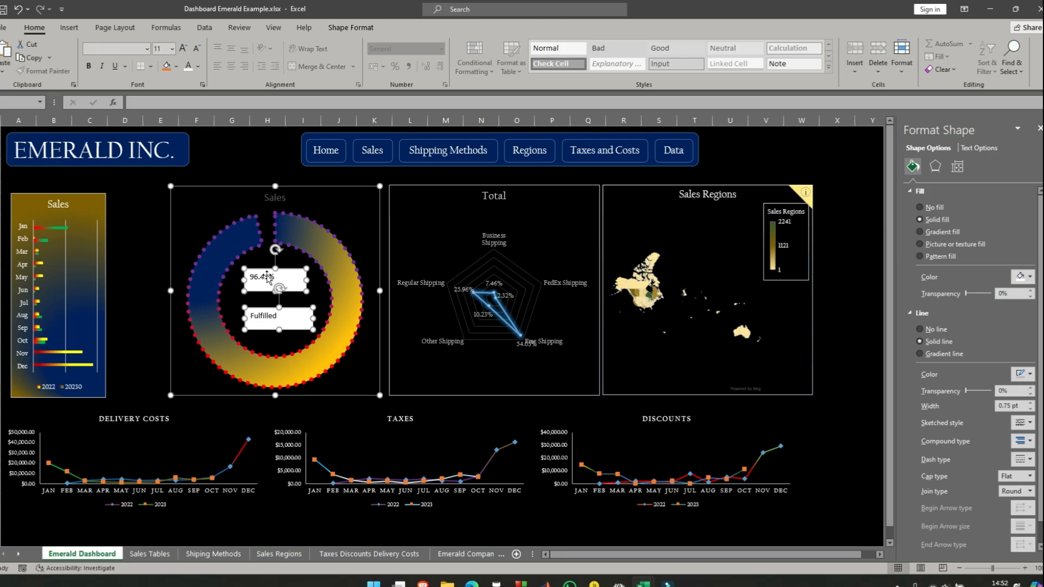
left_click(265, 275, "shift")
left_click(200, 71)
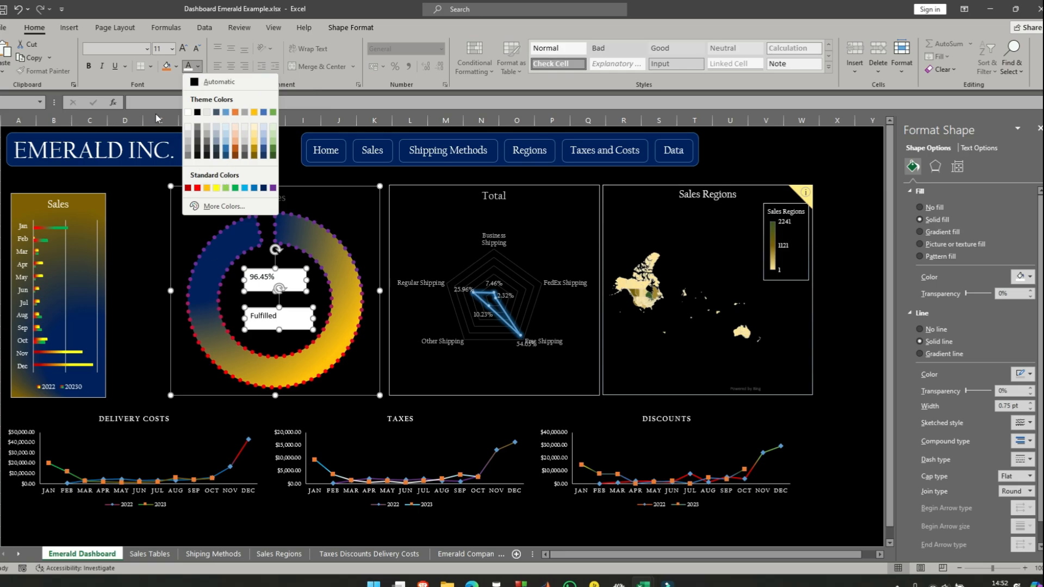
left_click(193, 116)
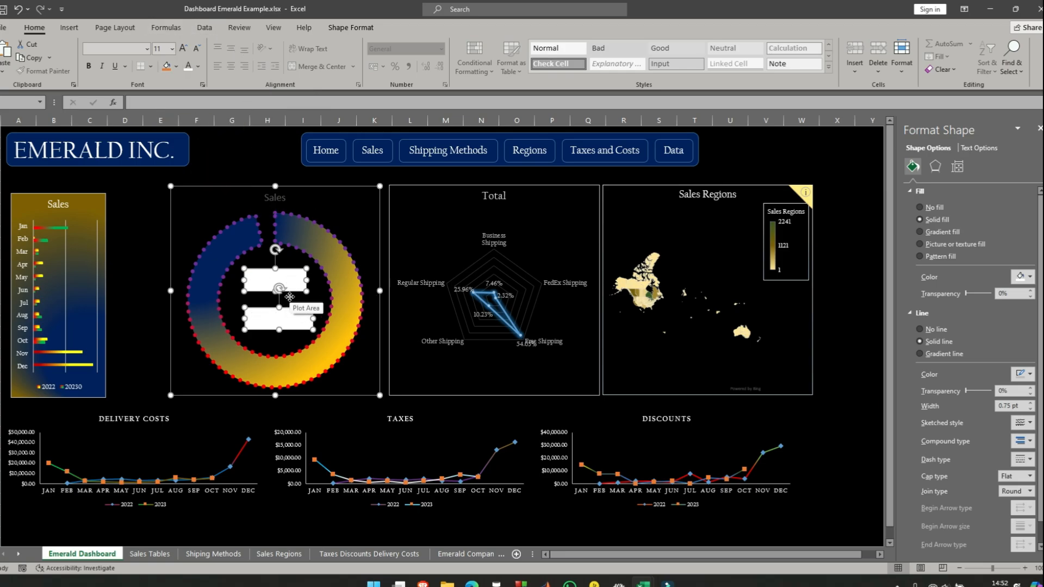
left_click(157, 229)
left_click(151, 276)
left_click(301, 193)
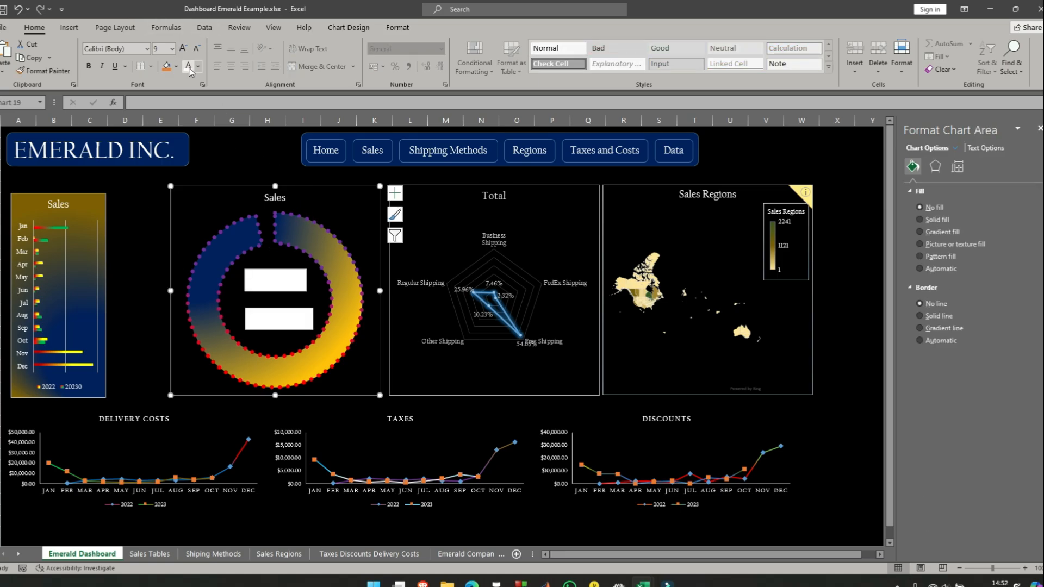
left_click(148, 245)
- Remove the fill from the percentage and "Fulfilled" text boxes inside the doughnut
left_click(289, 270)
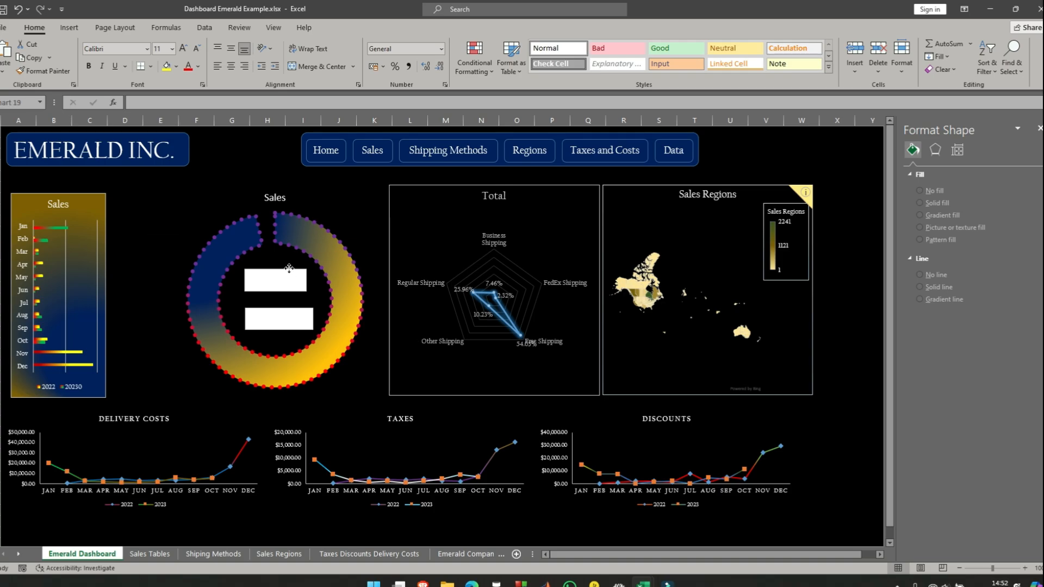
left_click(298, 271)
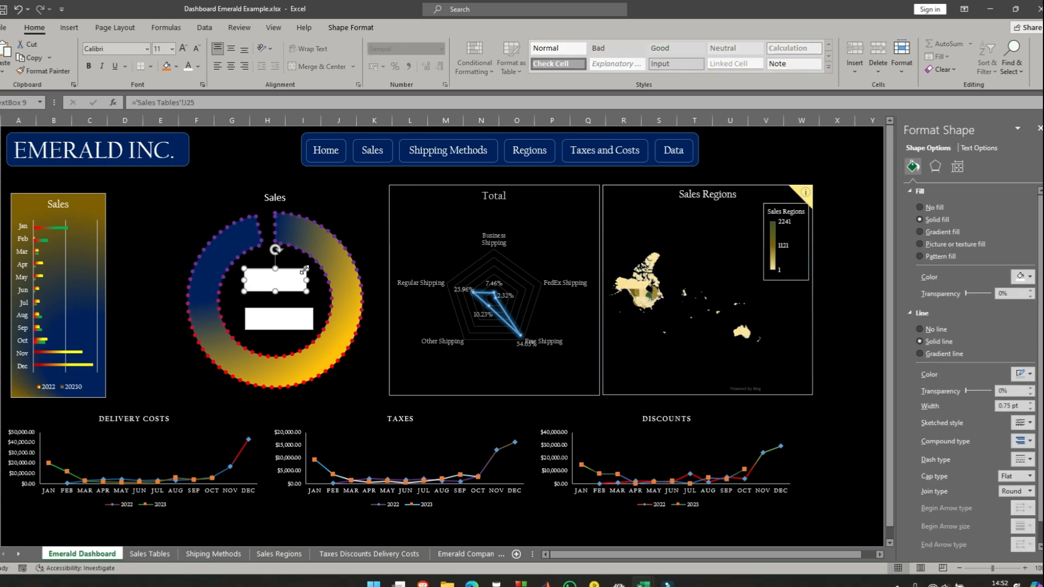
left_click(919, 210)
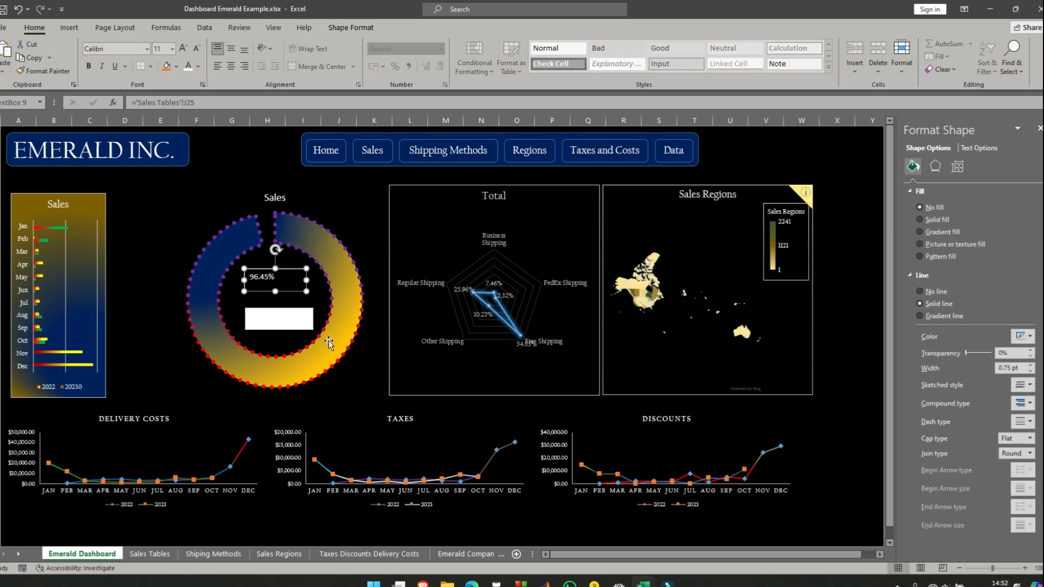
left_click(303, 311)
left_click(302, 311)
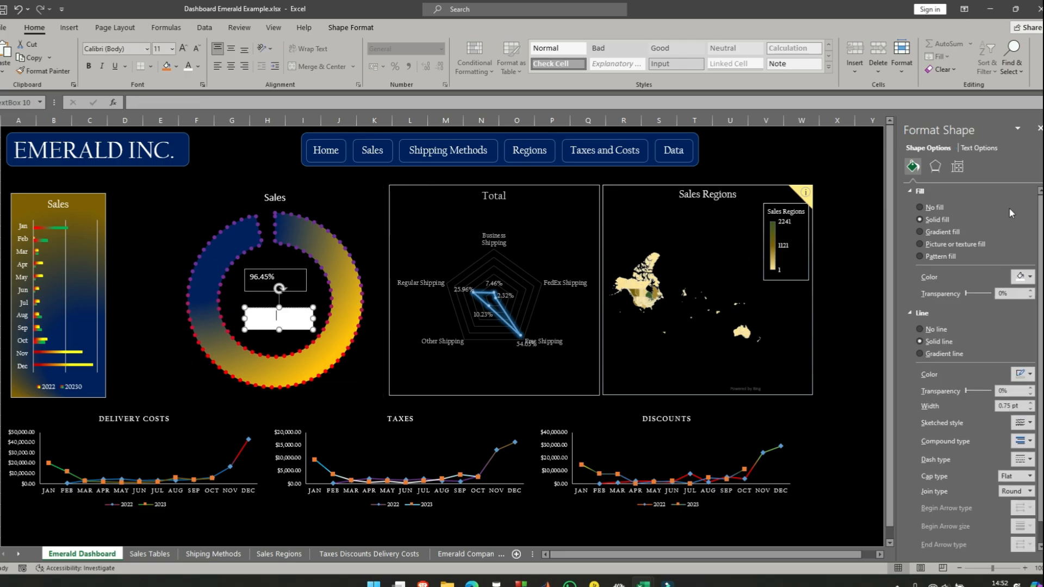
left_click(920, 208)
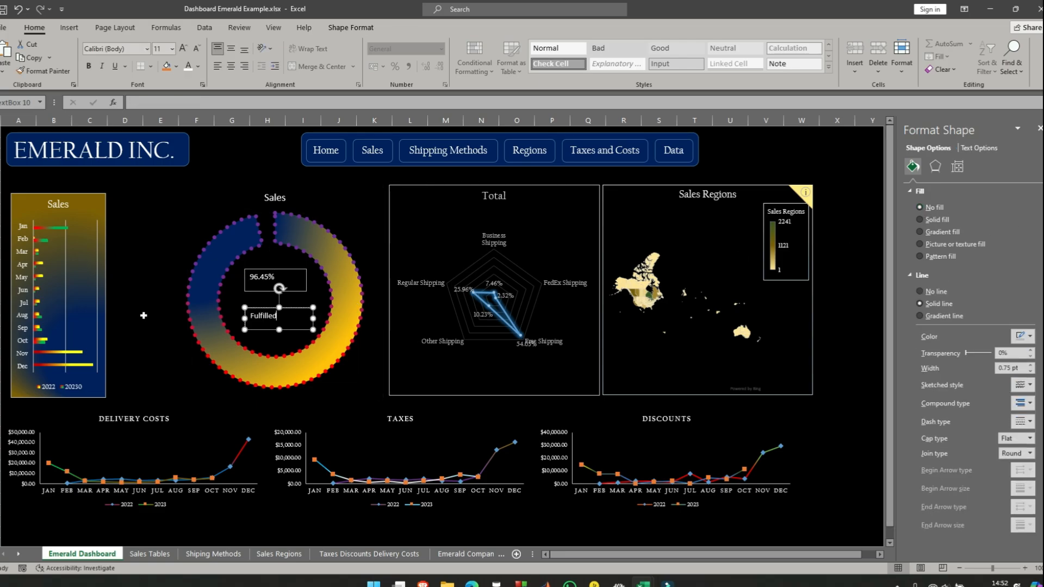
left_click(149, 288)
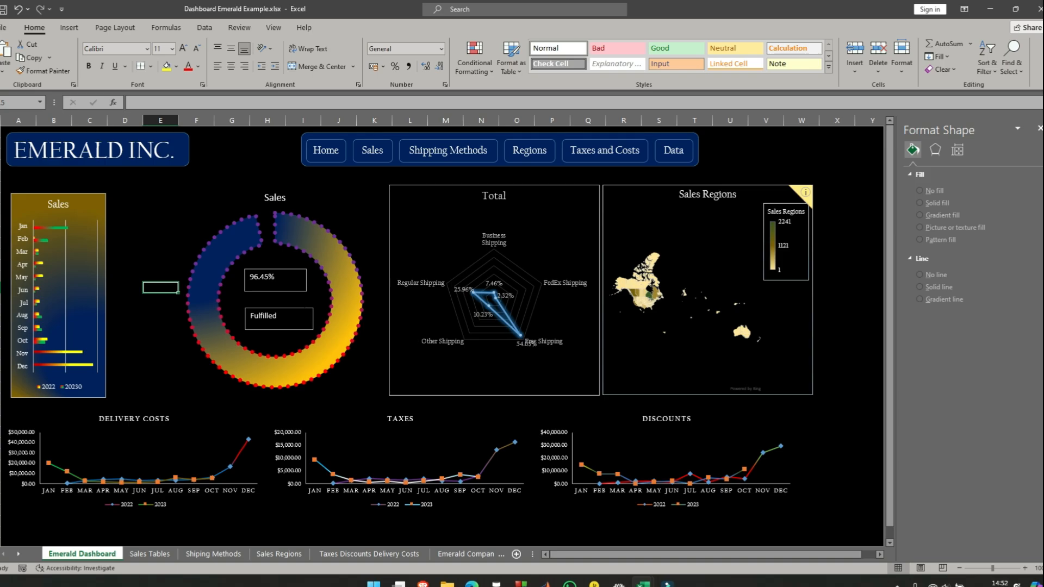
- Center the "Fulfilled" text vertically and horizontally in its text box
left_click(277, 316)
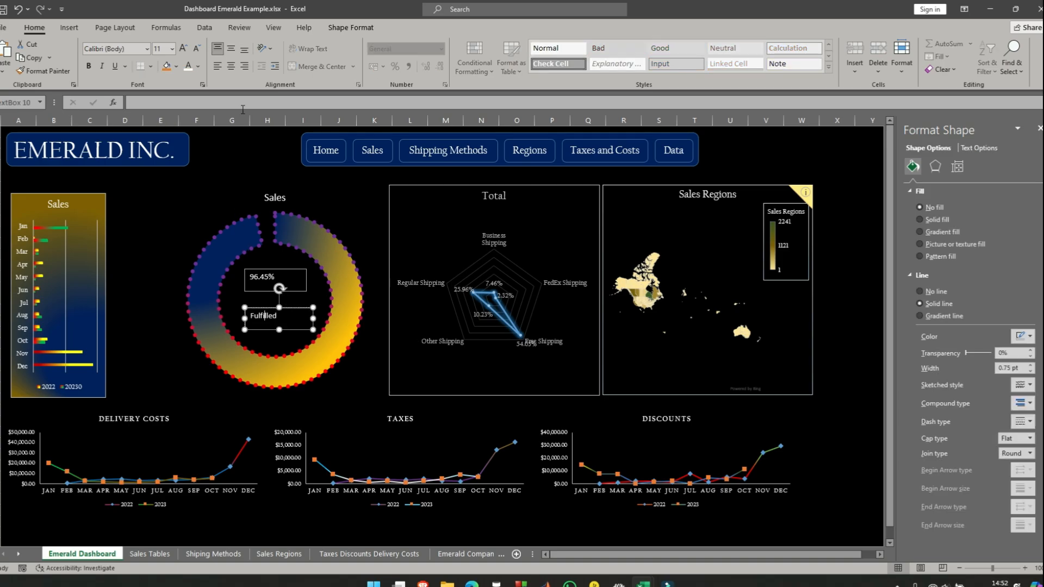
left_click(231, 48)
left_click(231, 66)
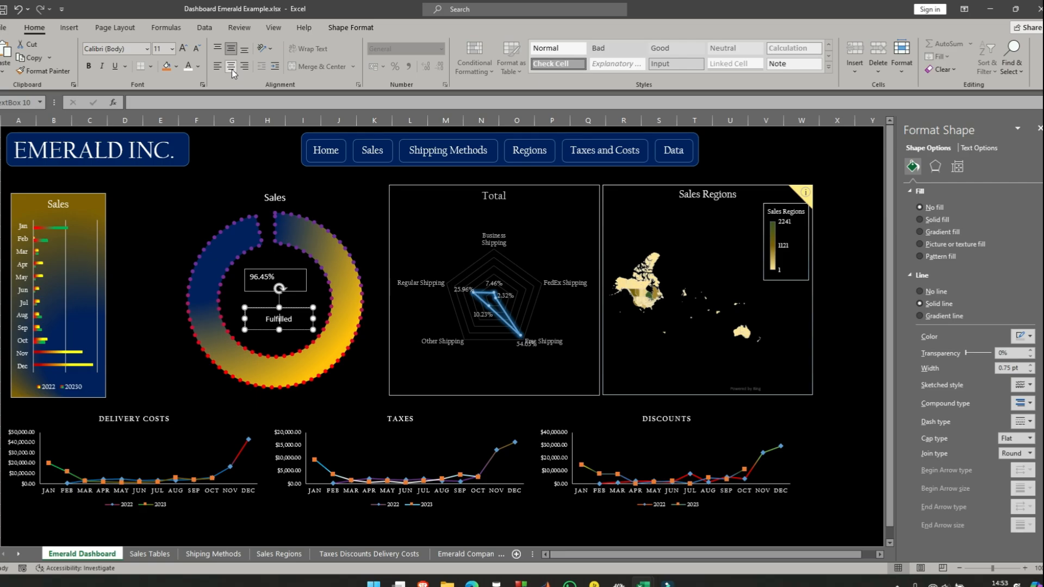
- Format the "Fulfilled" text in Californian FB at size 20
left_click(147, 48)
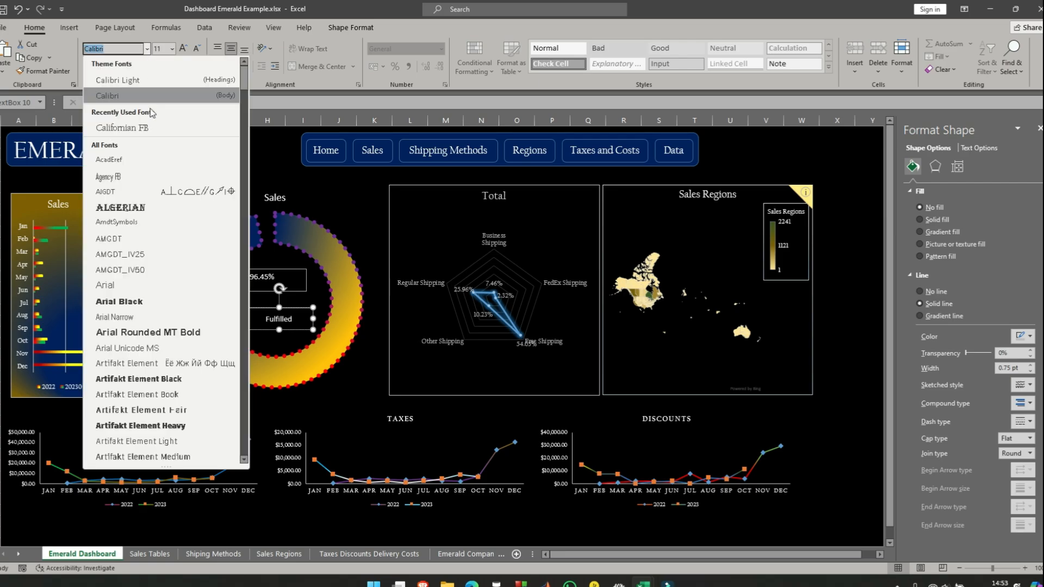
left_click(159, 129)
left_click(172, 48)
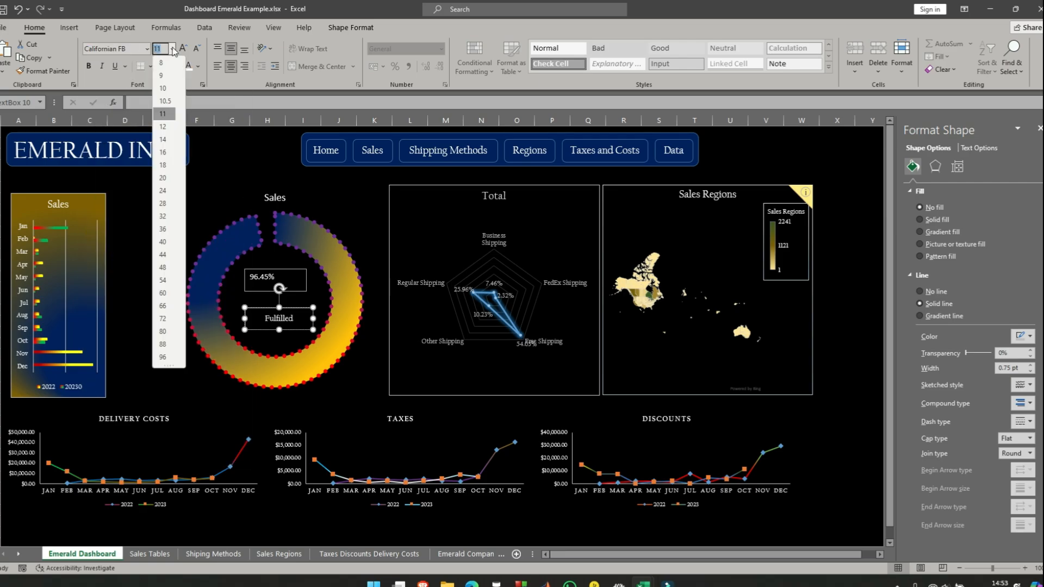
left_click(165, 178)
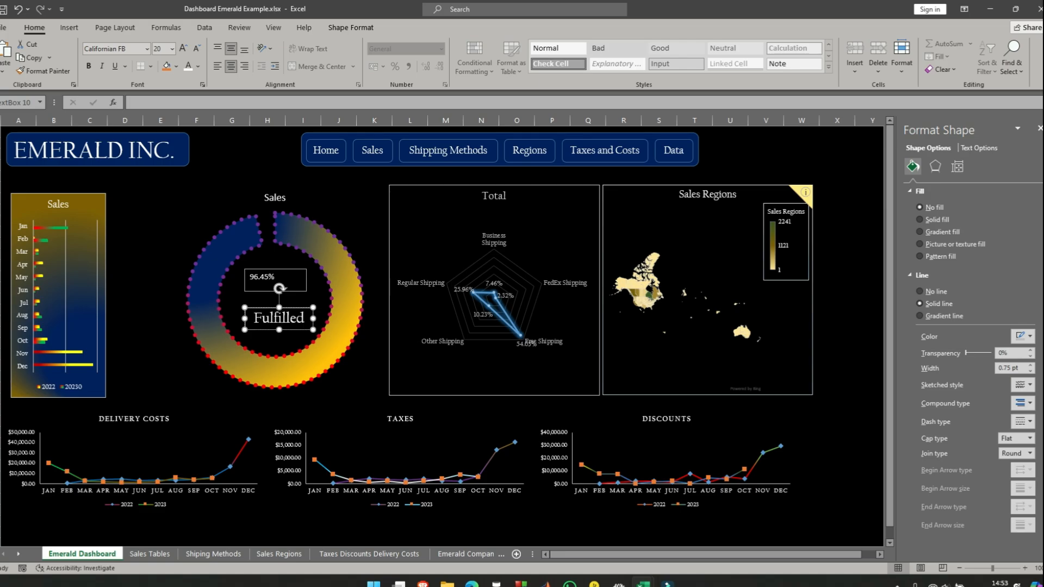
left_click(103, 291)
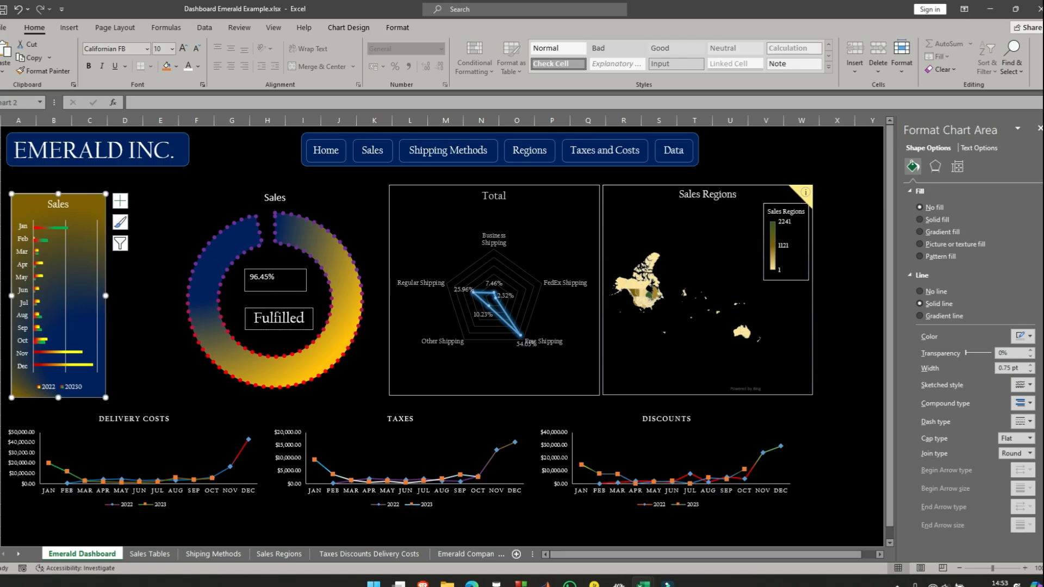
left_click(275, 318)
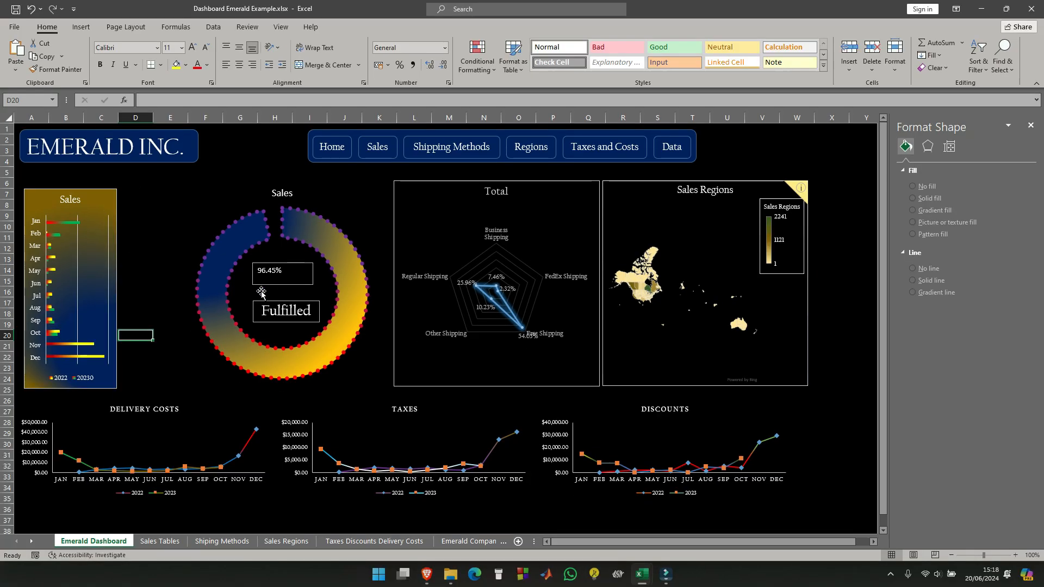
- Center the linked percentage horizontally and vertically in its text box
left_click(285, 273)
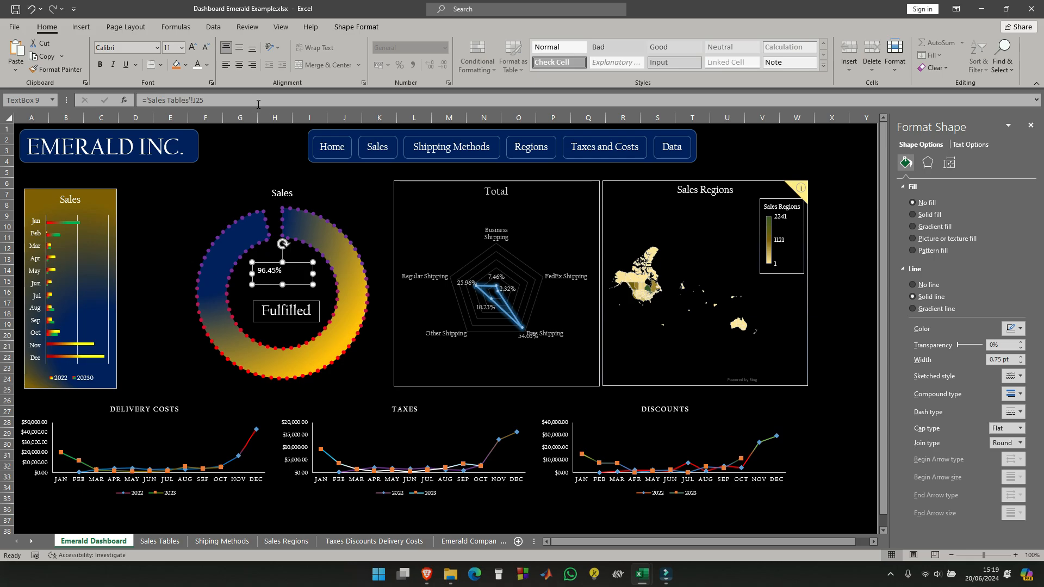
left_click(238, 65)
left_click(238, 49)
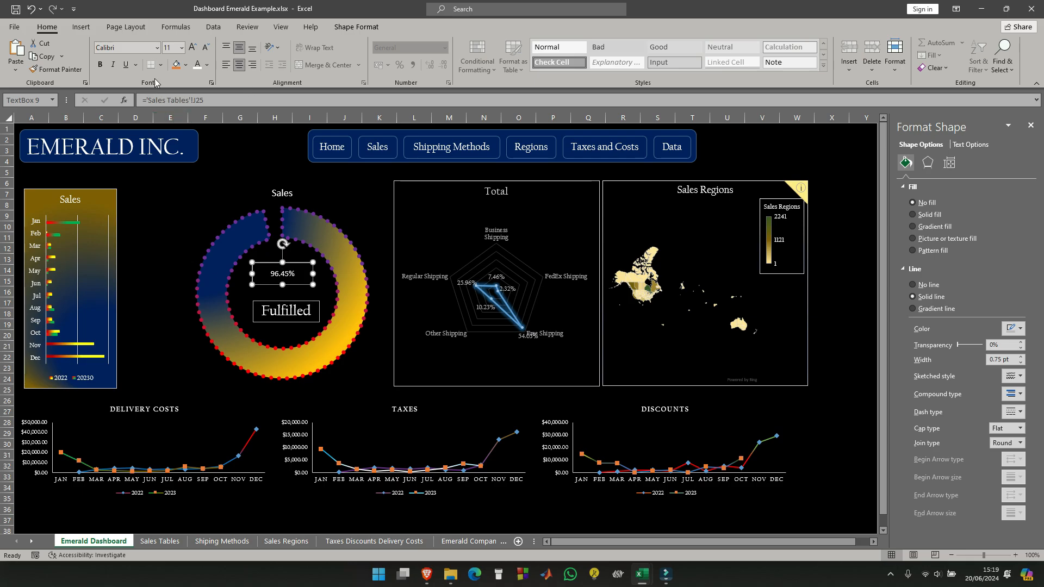
- Format the percentage in Californian FB at size 28 and enlarge its text box to fit the whole value
left_click(158, 47)
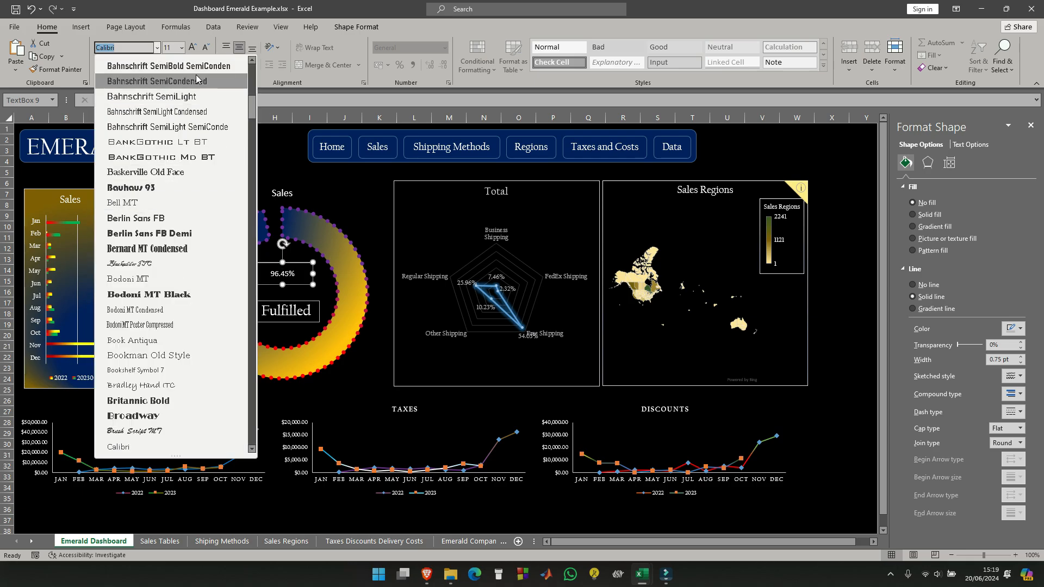
scroll(168, 138, "up", 10)
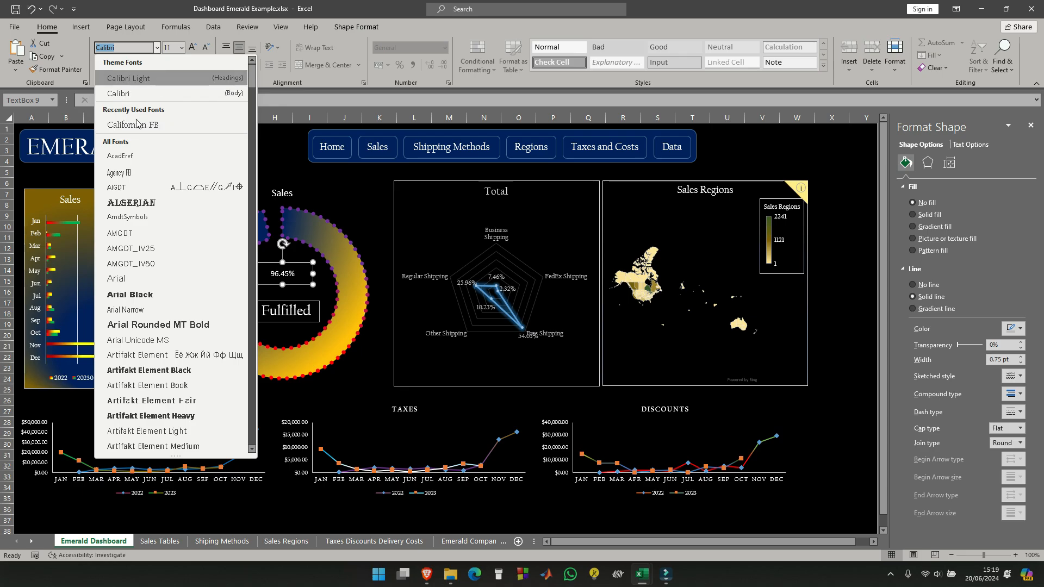
left_click(227, 126)
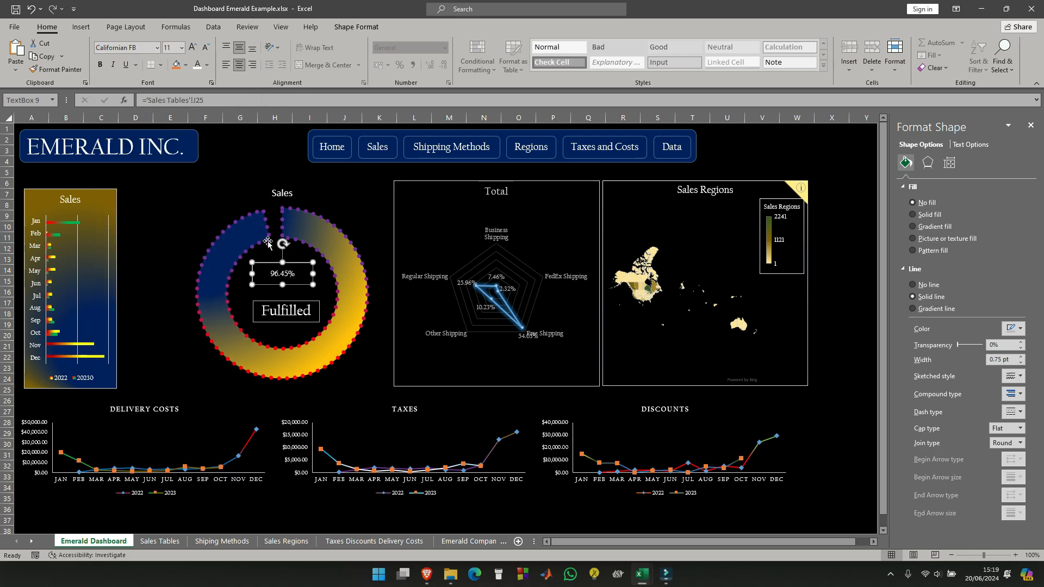
left_click(181, 48)
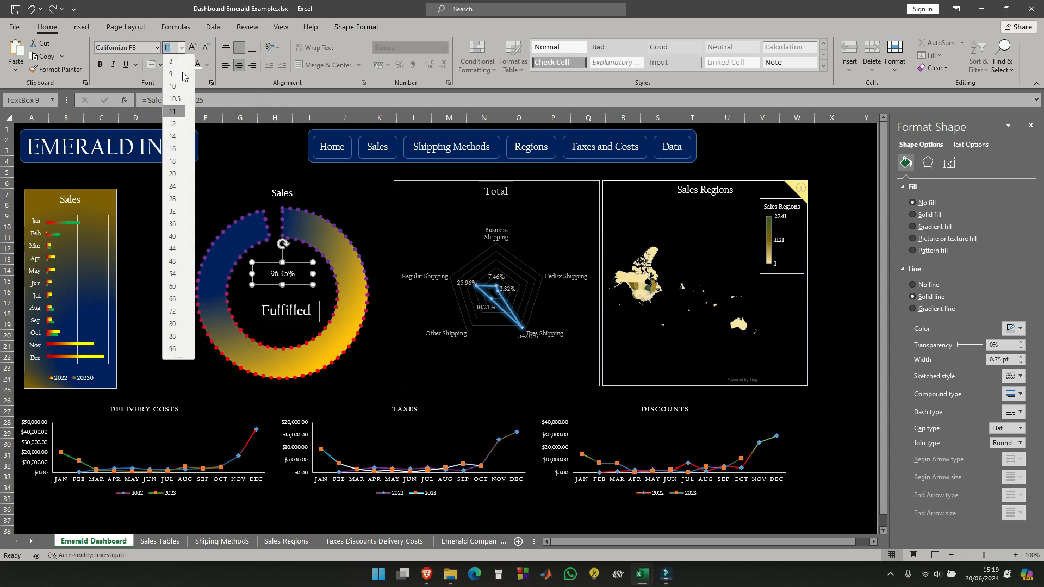
left_click(172, 199)
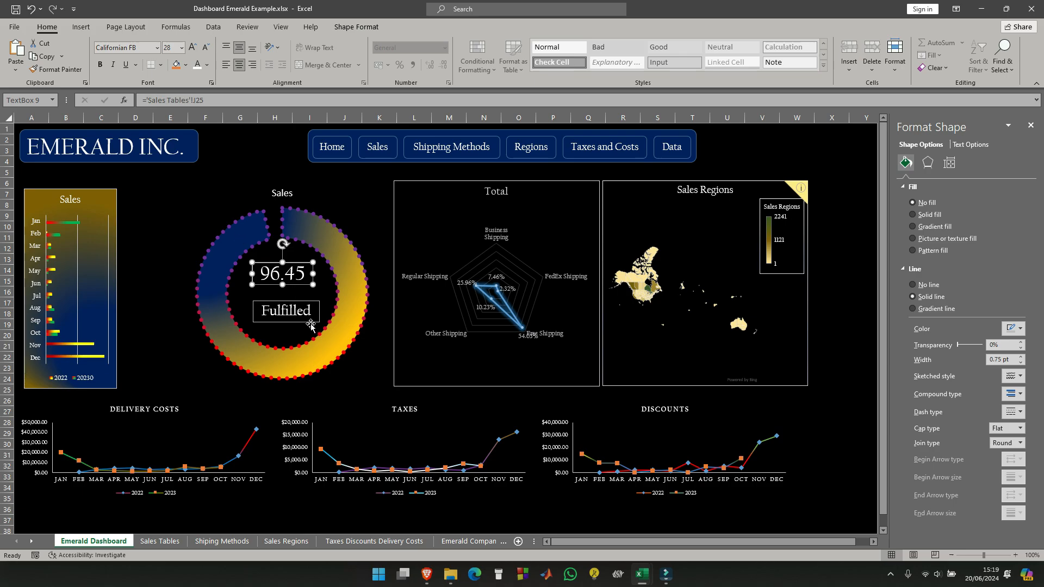
left_click_drag(282, 284, 307, 267)
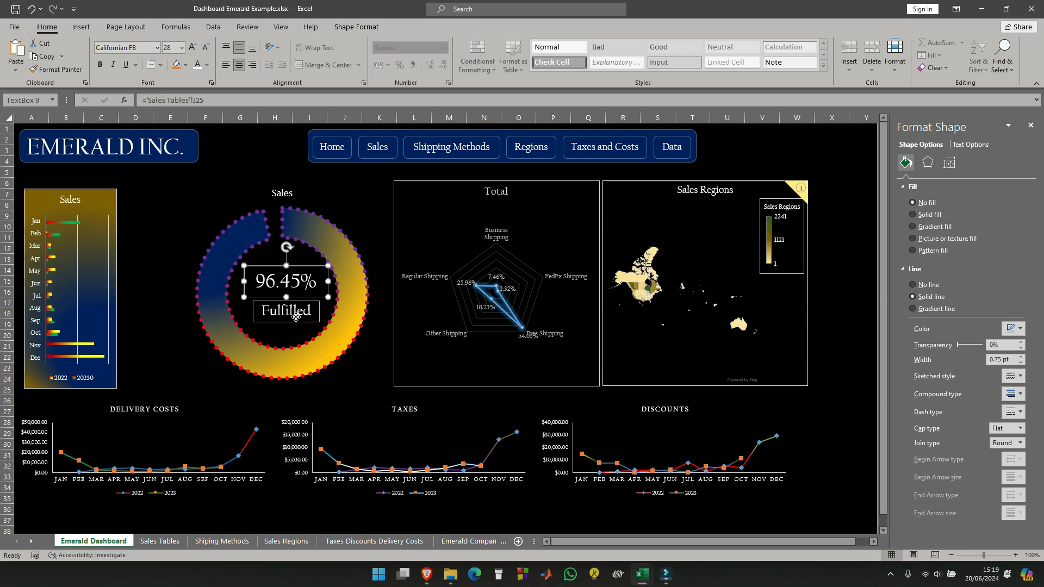
- Align the percentage and "Fulfilled" text boxes with each other by their horizontal centers
left_click(296, 317, "shift")
left_click(356, 26)
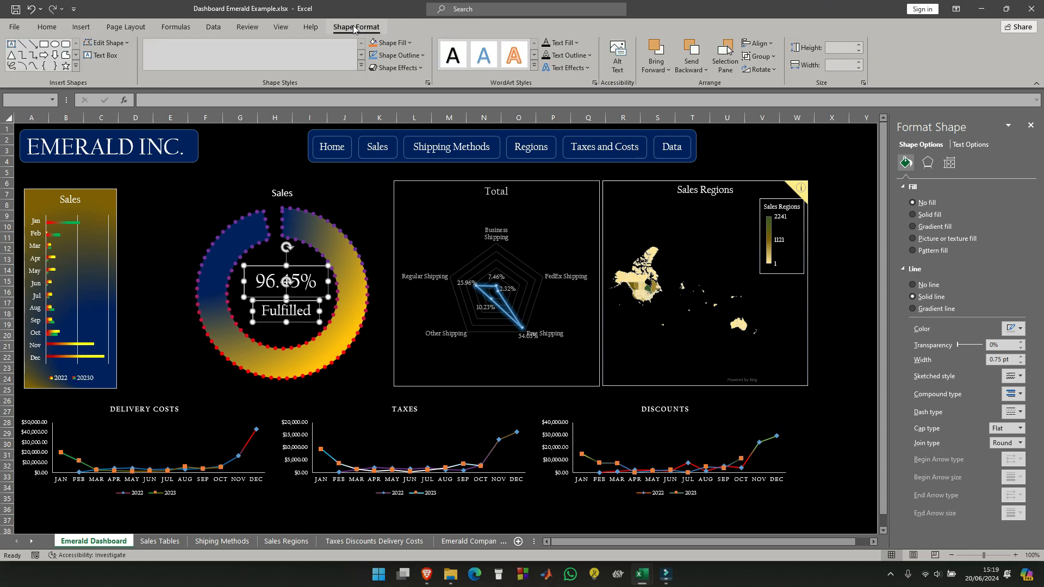
left_click(759, 44)
left_click(775, 73)
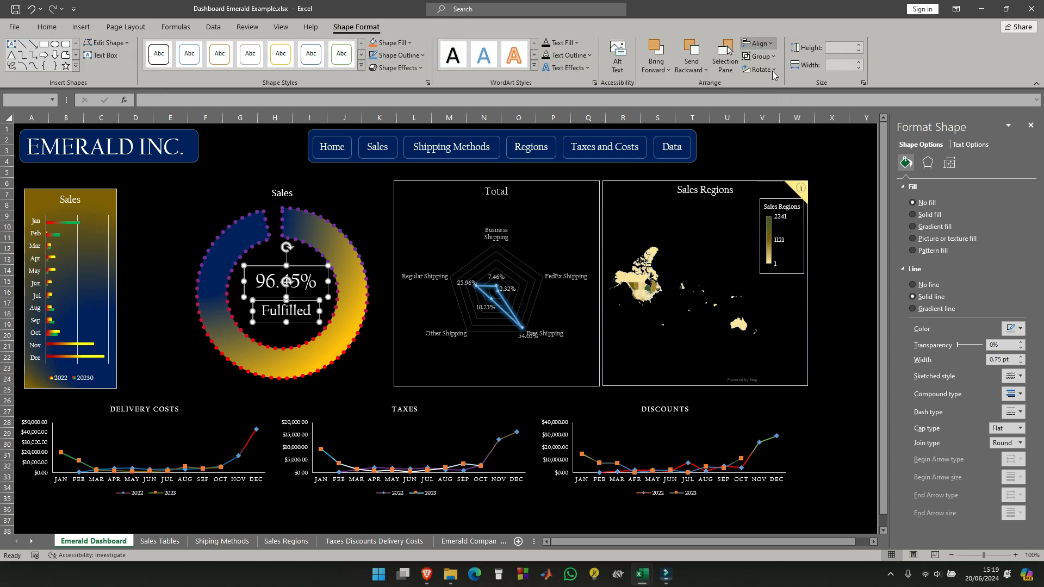
- Try the Align Middle option on the two text boxes inside the doughnut and undo it
left_click(774, 45)
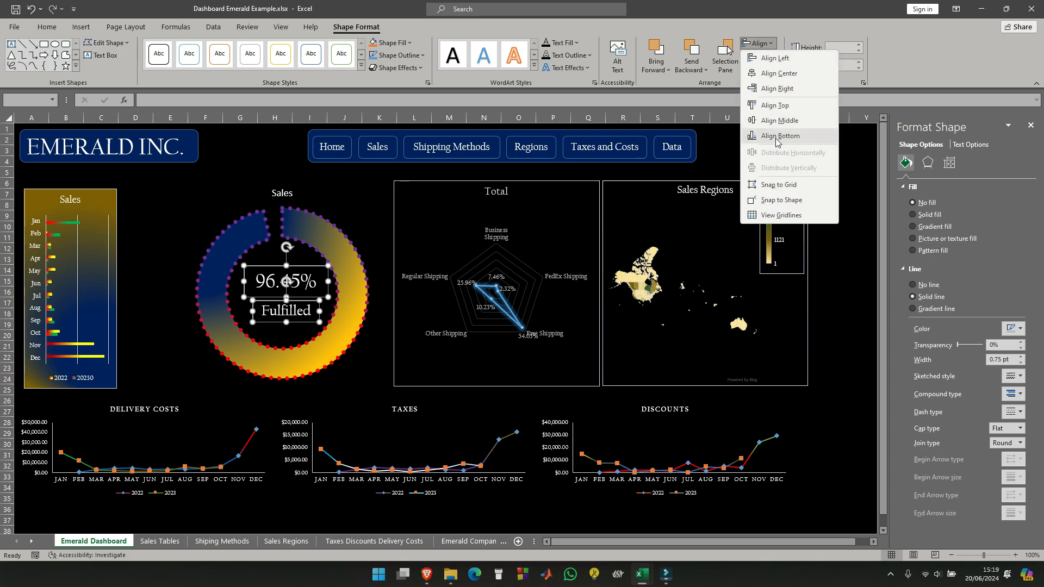
left_click(780, 121)
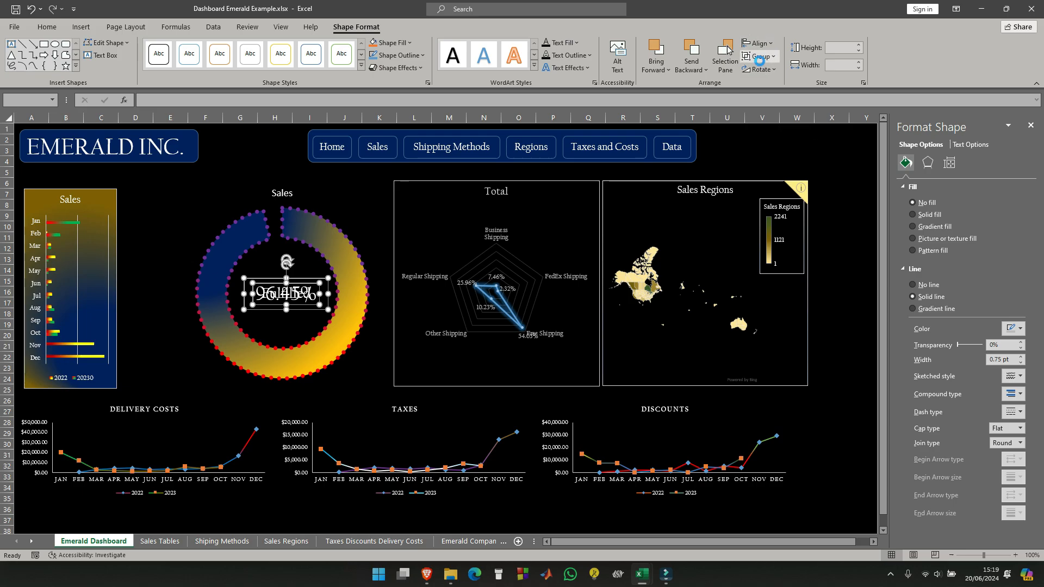
key("ctrl+z")
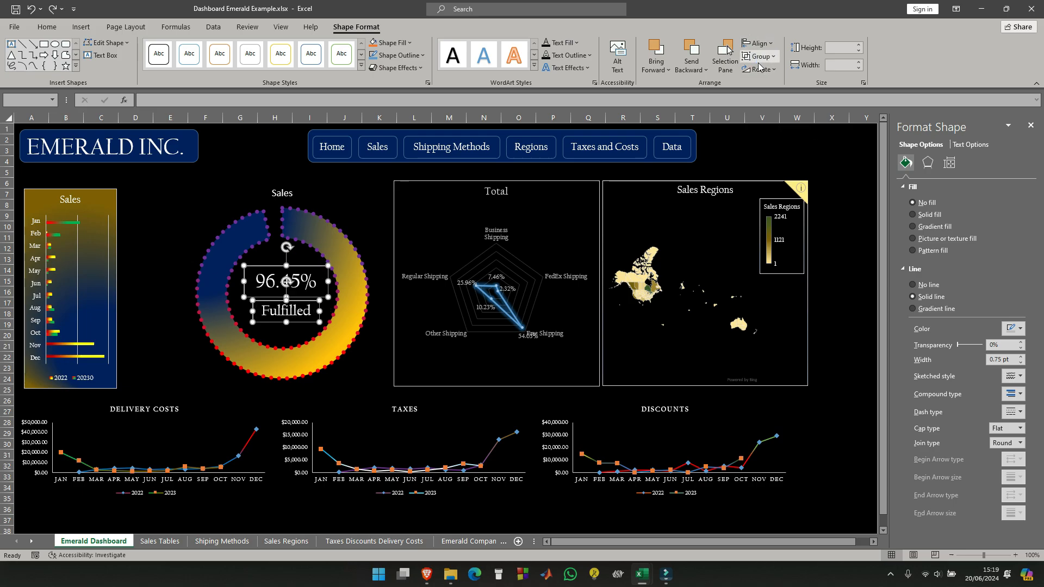
- Remove the outline from both text boxes inside the doughnut
left_click(912, 284)
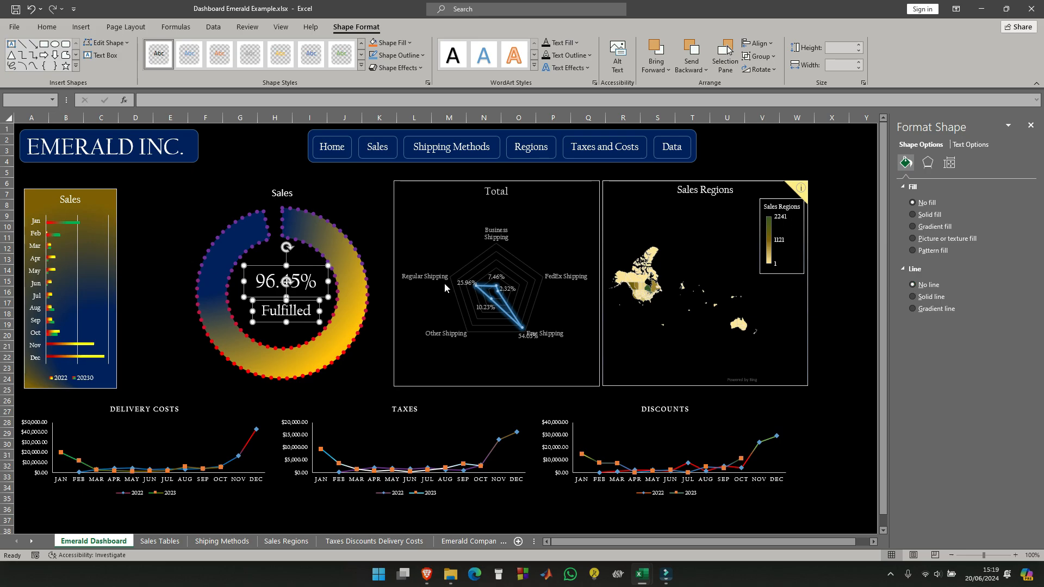
left_click(150, 214)
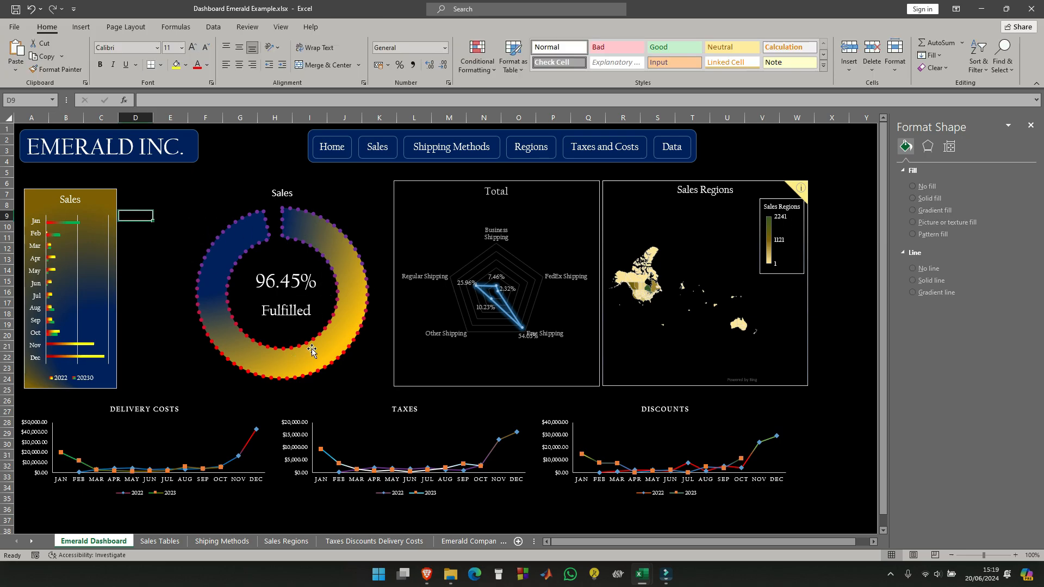
- Shrink the doughnut chart to about 8.92 cm high and 9.29 cm wide and reposition it around its inner text boxes
left_click(337, 337)
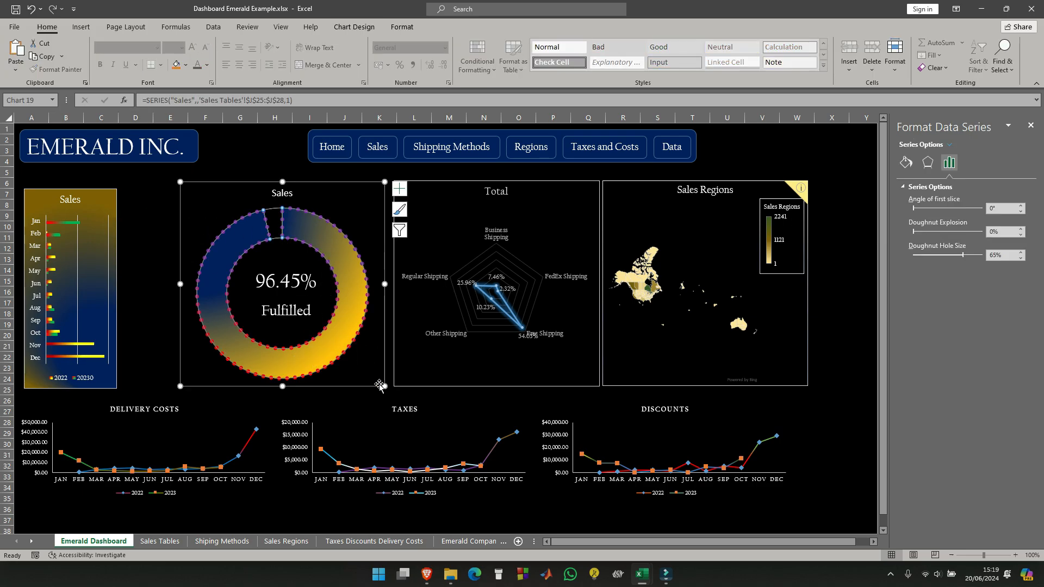
left_click(377, 383)
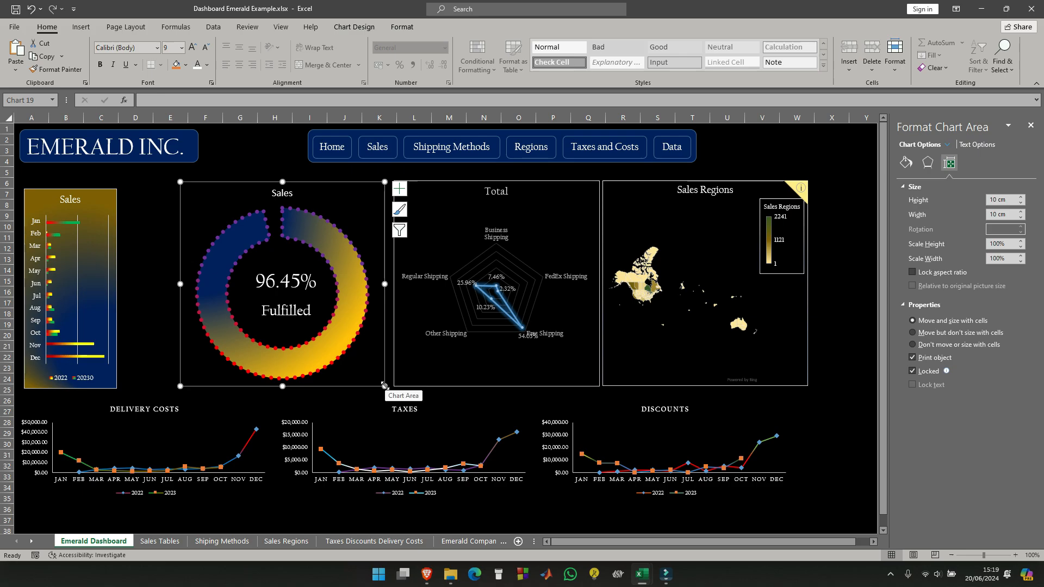
left_click_drag(384, 386, 371, 364)
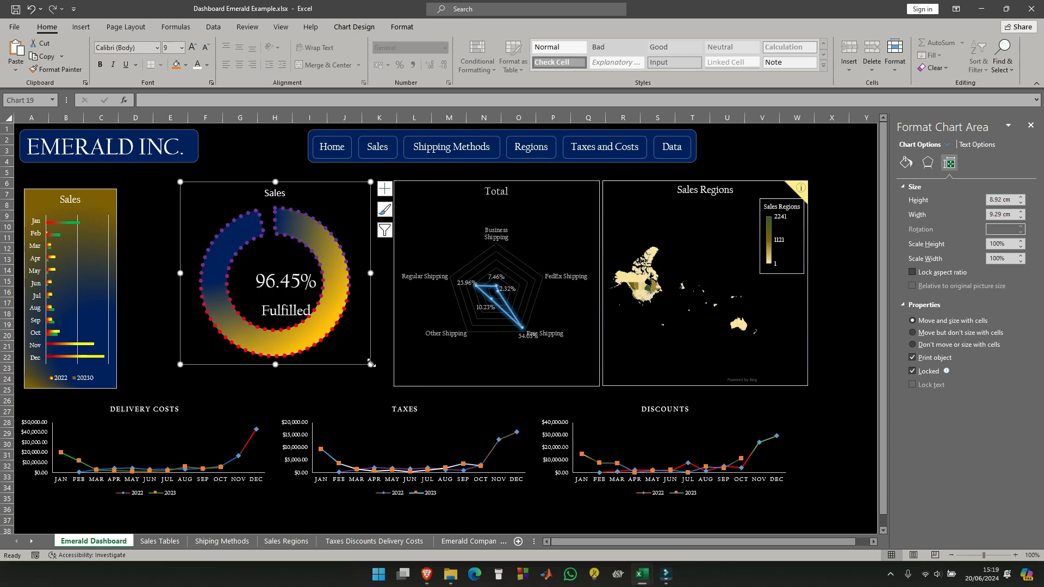
mouse_move(332, 185)
left_mouse_down()
mouse_move(341, 218)
mouse_move(341, 194)
left_mouse_up()
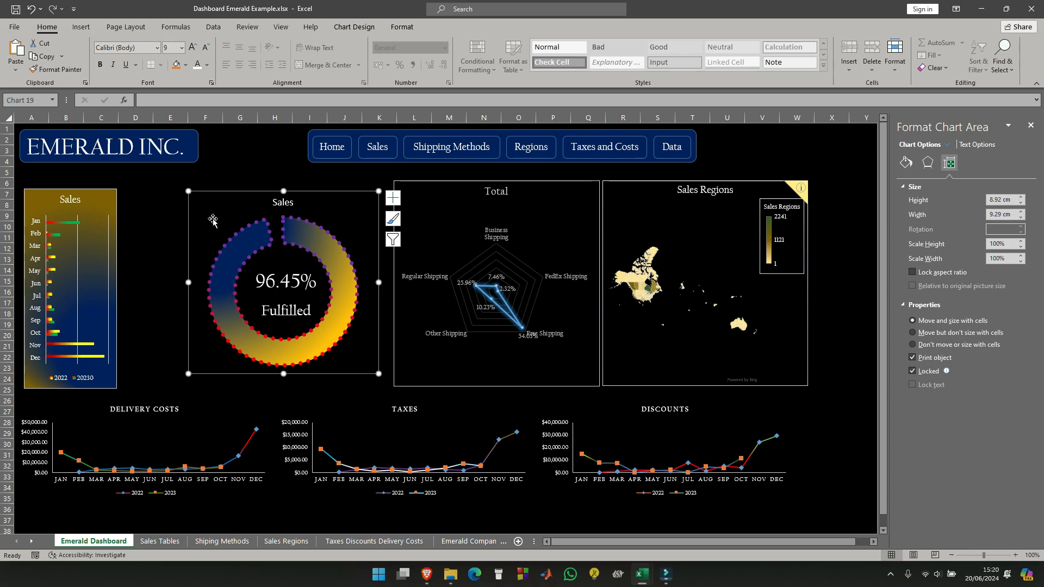
left_click(159, 250)
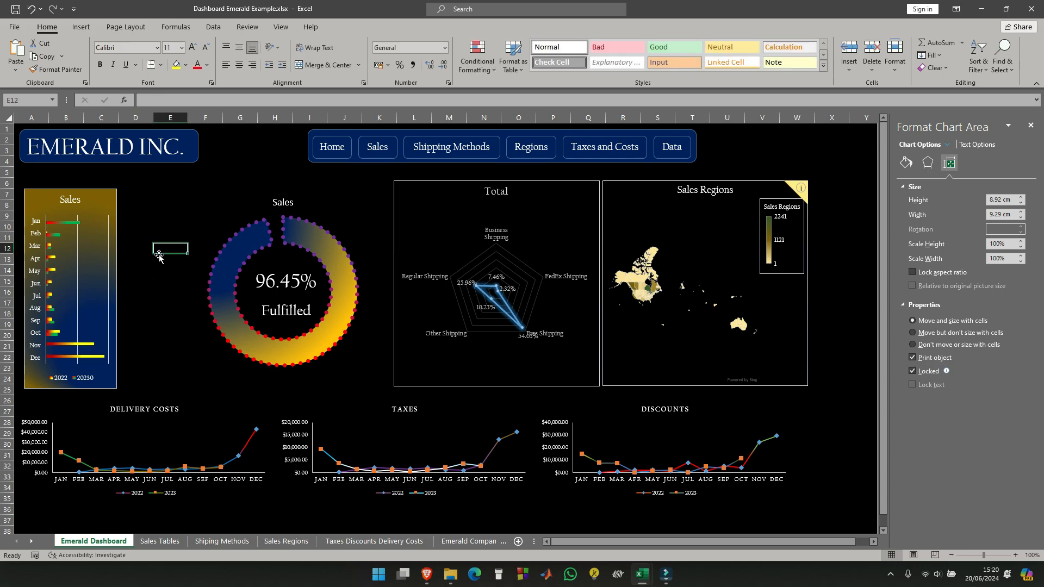
- Duplicate the percentage and "Fulfilled" text boxes twice, placing one pair at the doughnut's lower left and the other at its lower right
left_click(294, 279)
left_click(291, 311, "shift")
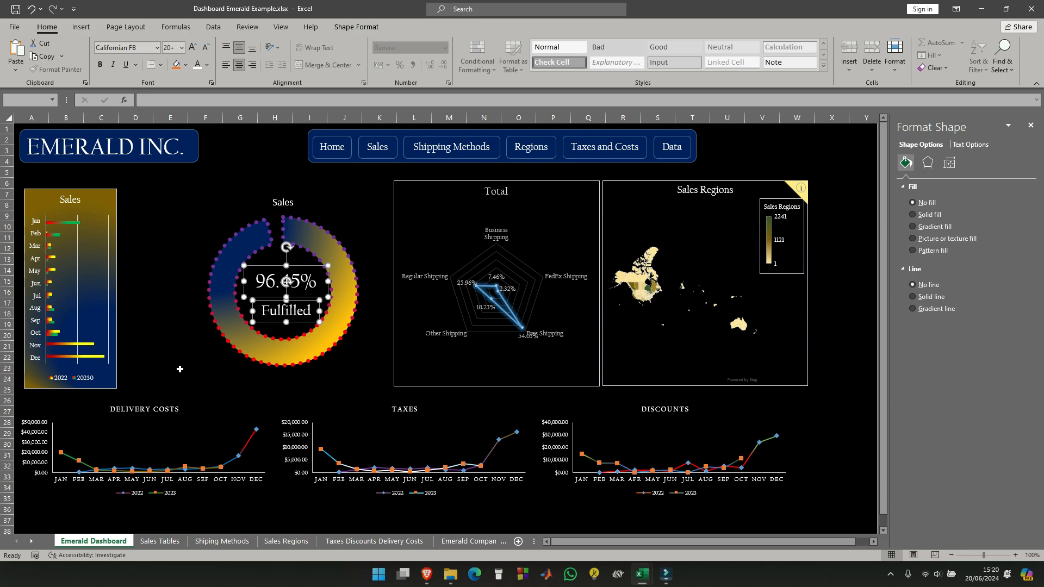
key("ctrl+d")
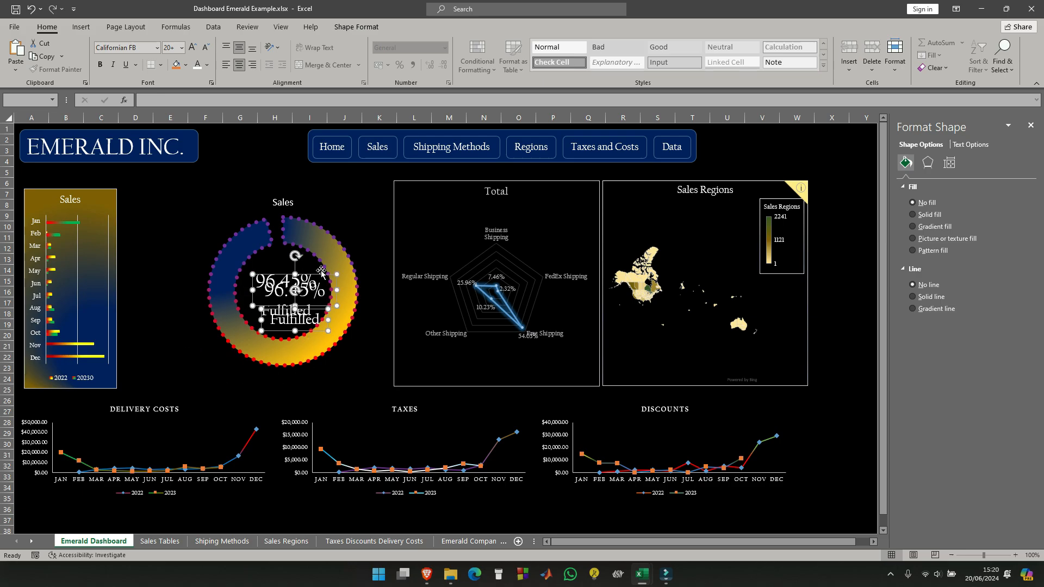
left_click_drag(320, 278, 205, 329)
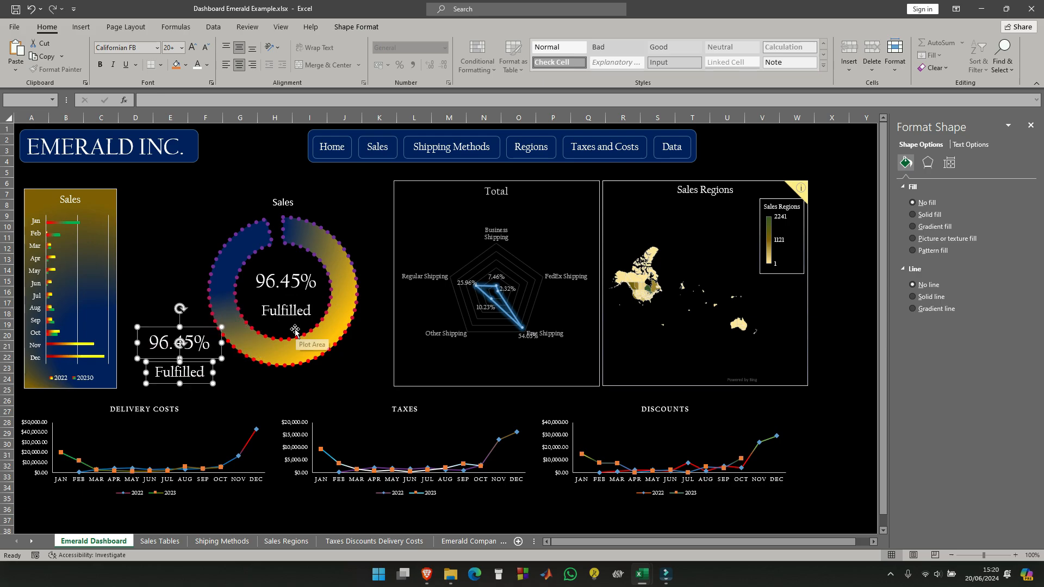
key("ctrl+d")
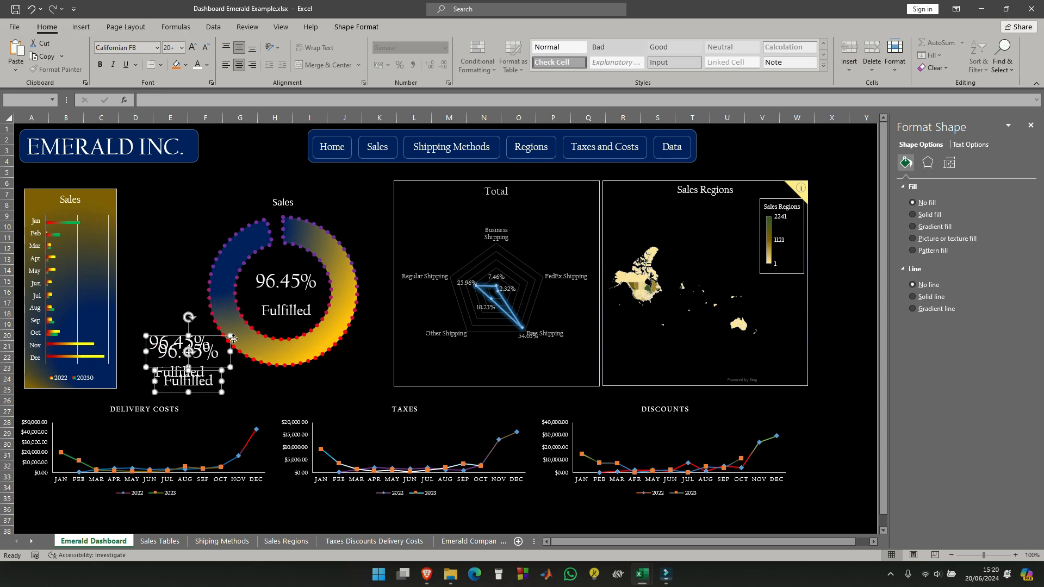
left_click_drag(233, 338, 369, 327)
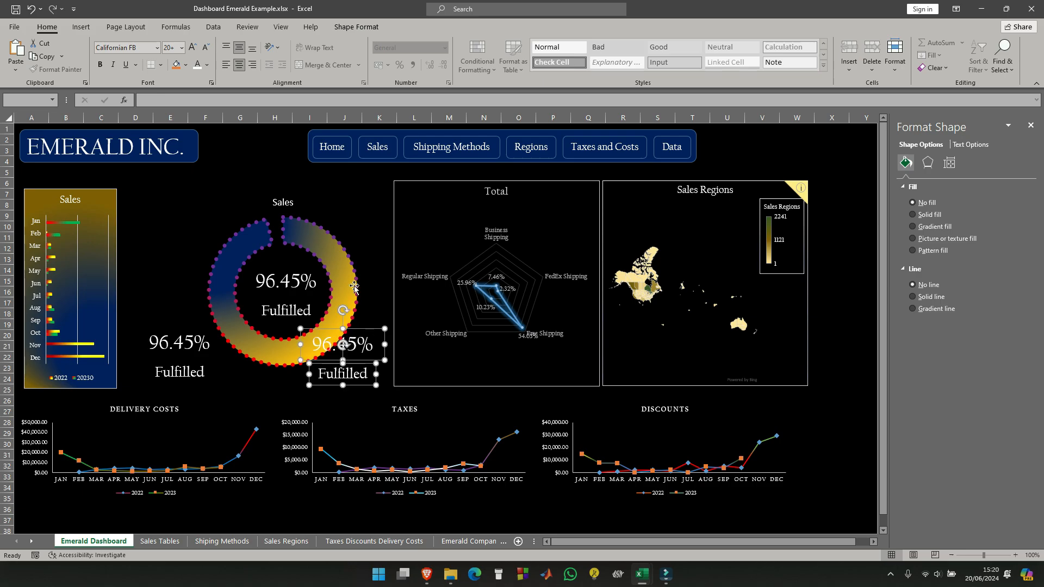
- Shift the doughnut chart slightly to the left and recenter the inner percentage and "Fulfilled" text boxes within its hole
left_click(330, 219)
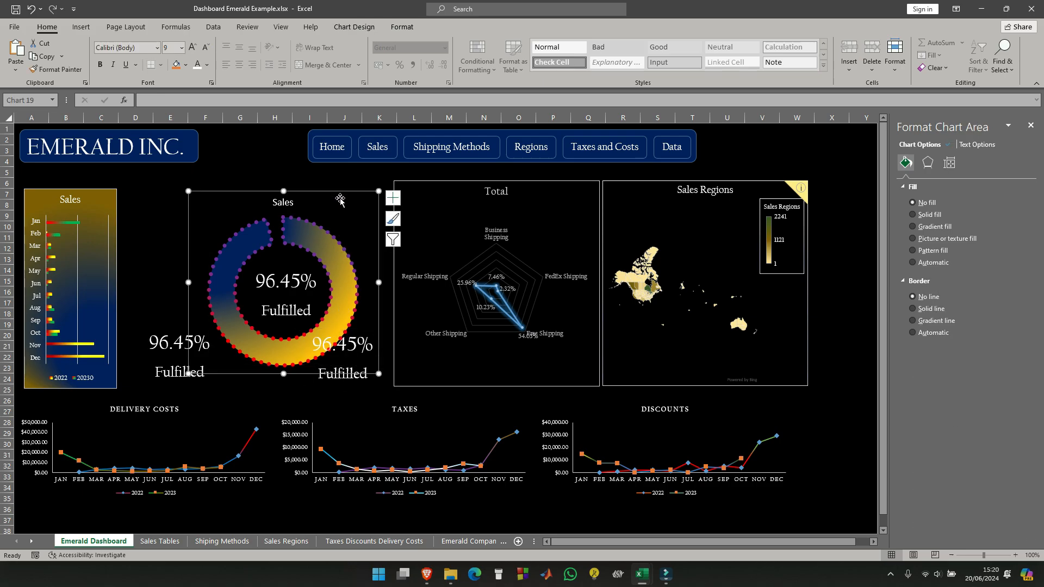
left_click_drag(345, 196, 325, 194)
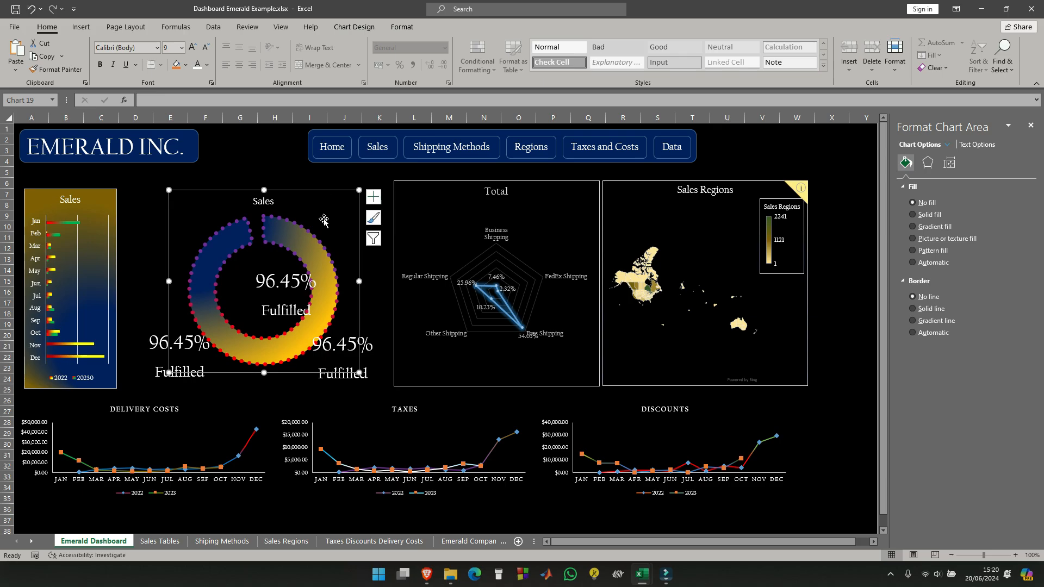
left_click(296, 274)
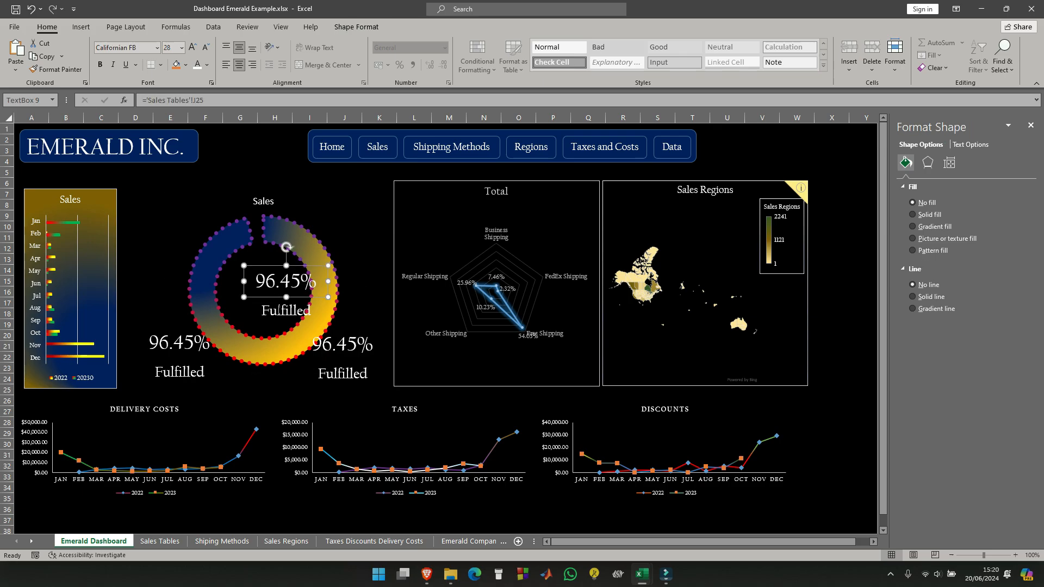
left_click(279, 310, "shift")
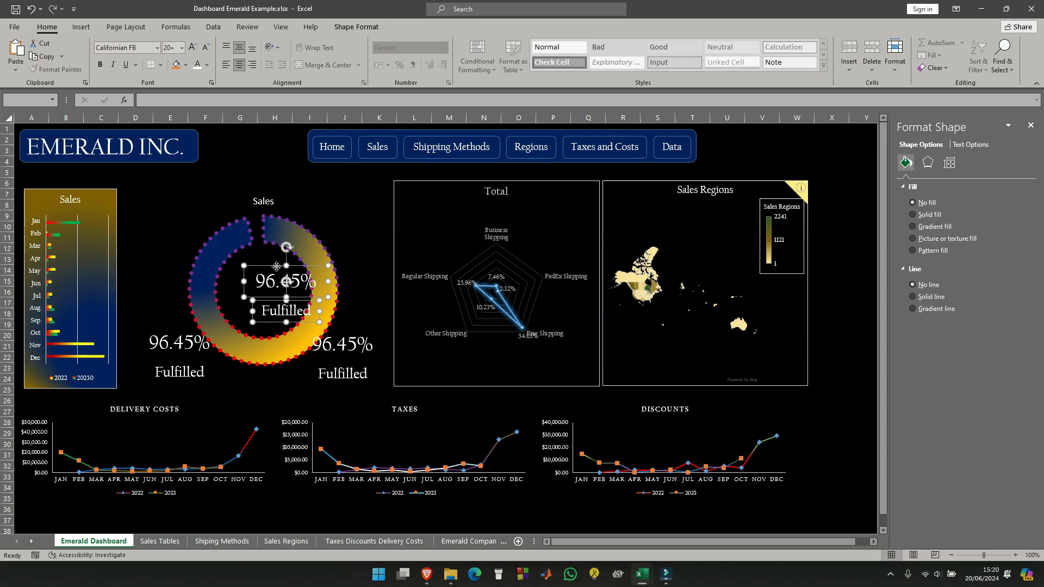
left_click_drag(277, 267, 253, 265)
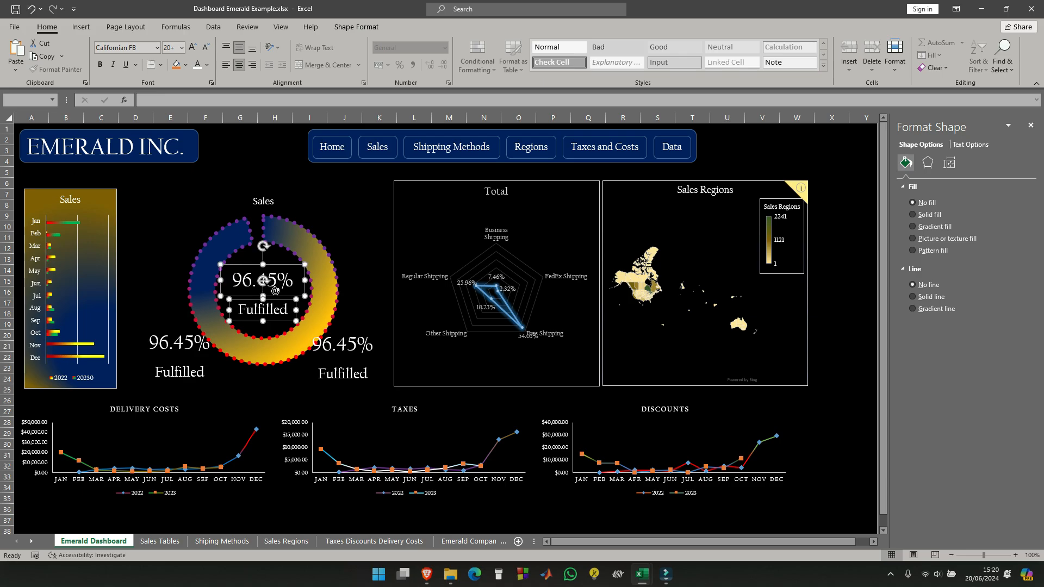
- Link the percentage text box at the doughnut's lower right to cell S29 of the Sales Tables sheet
left_click(350, 353)
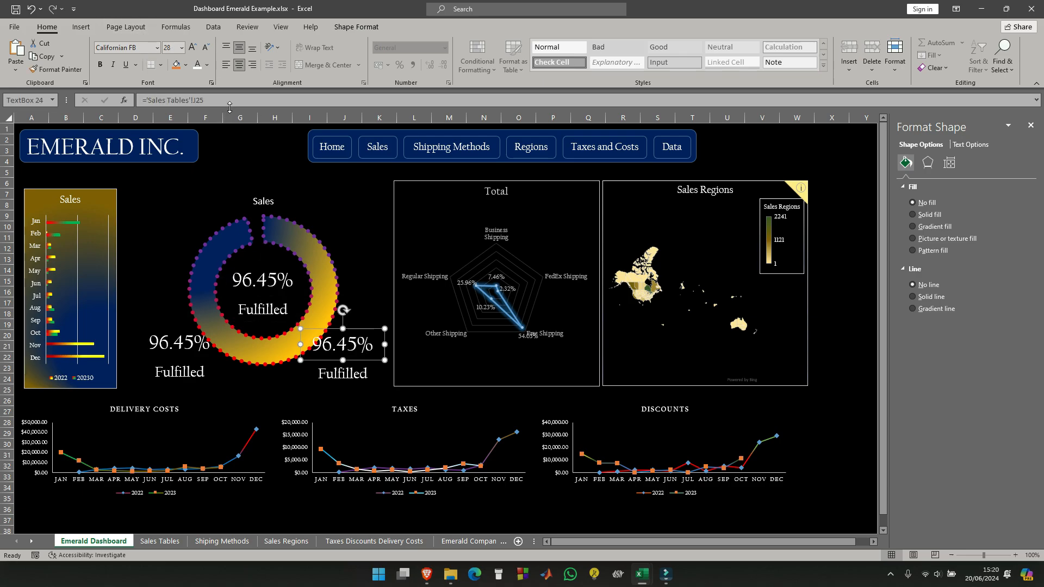
left_click_drag(225, 103, 145, 101)
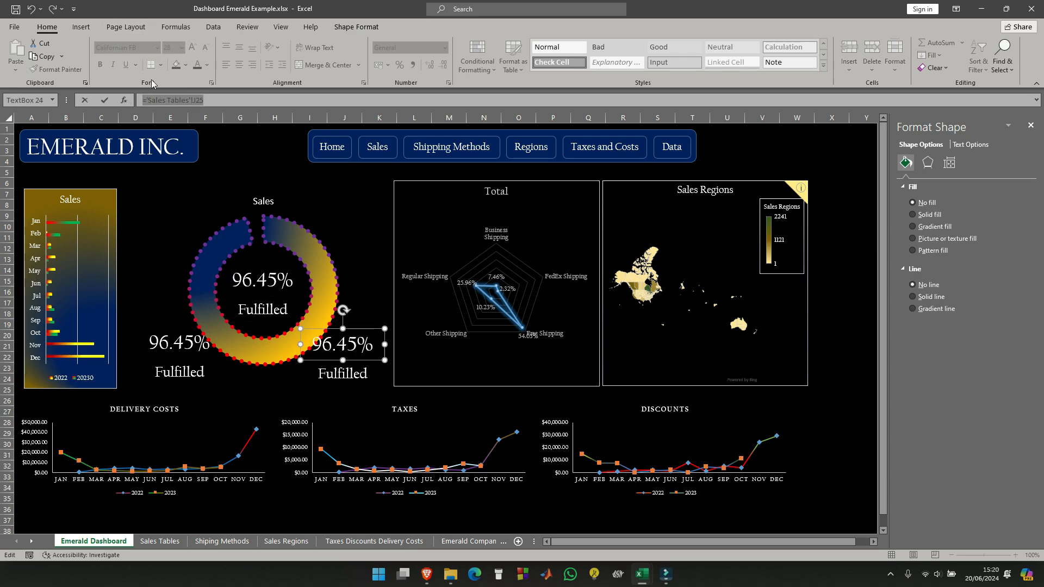
key("BackSpace")
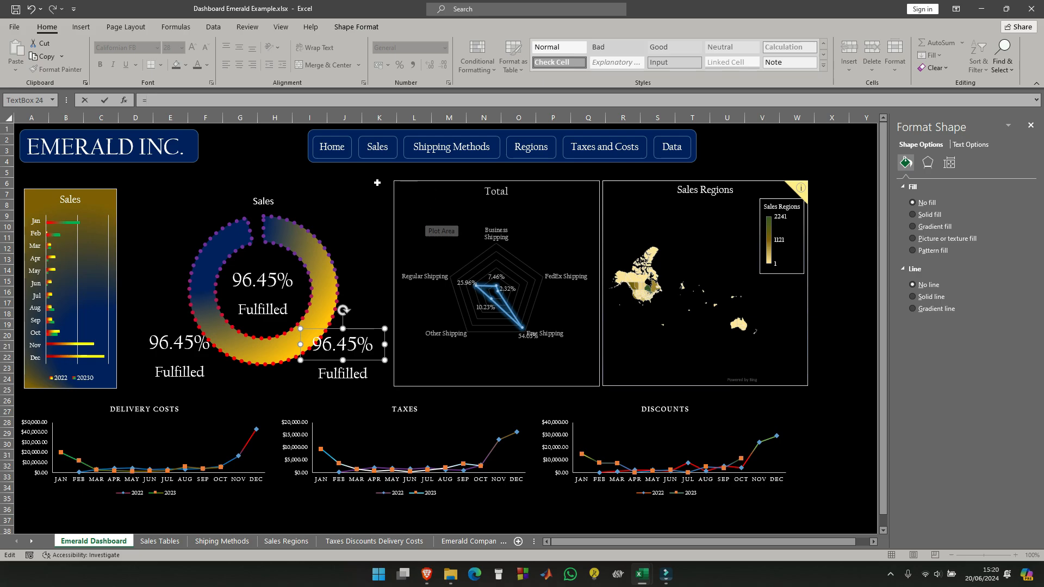
left_click(174, 541)
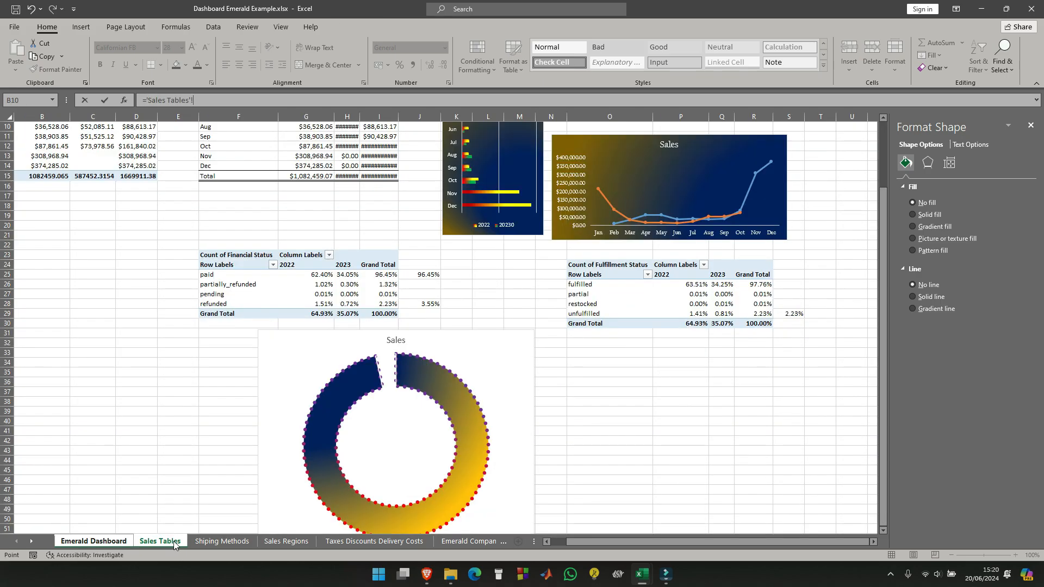
left_click(795, 316)
key("Return")
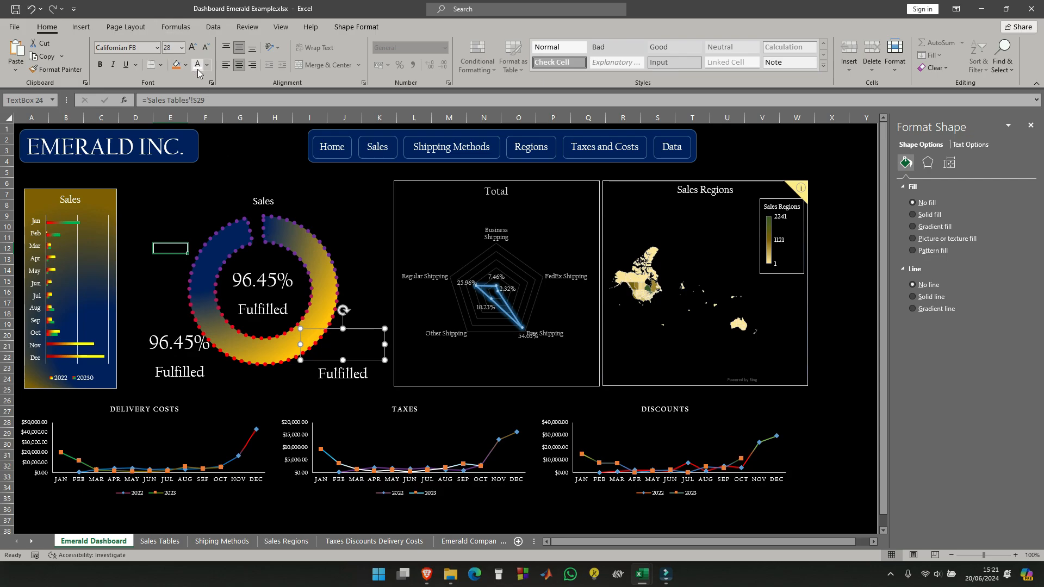
- Format the percentage at the doughnut's lower right in Californian FB at size 20
left_click(358, 262)
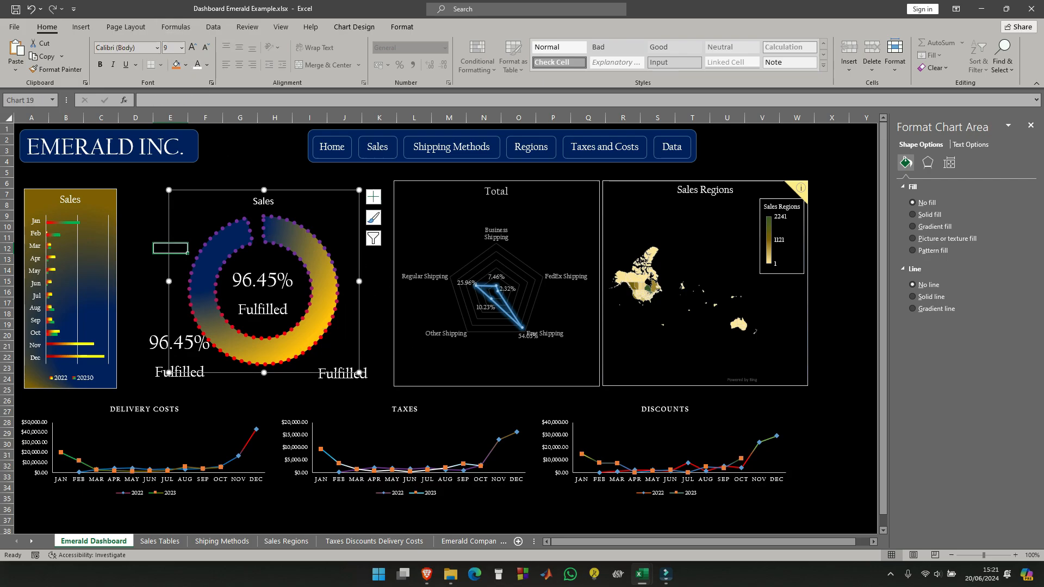
left_click(342, 374)
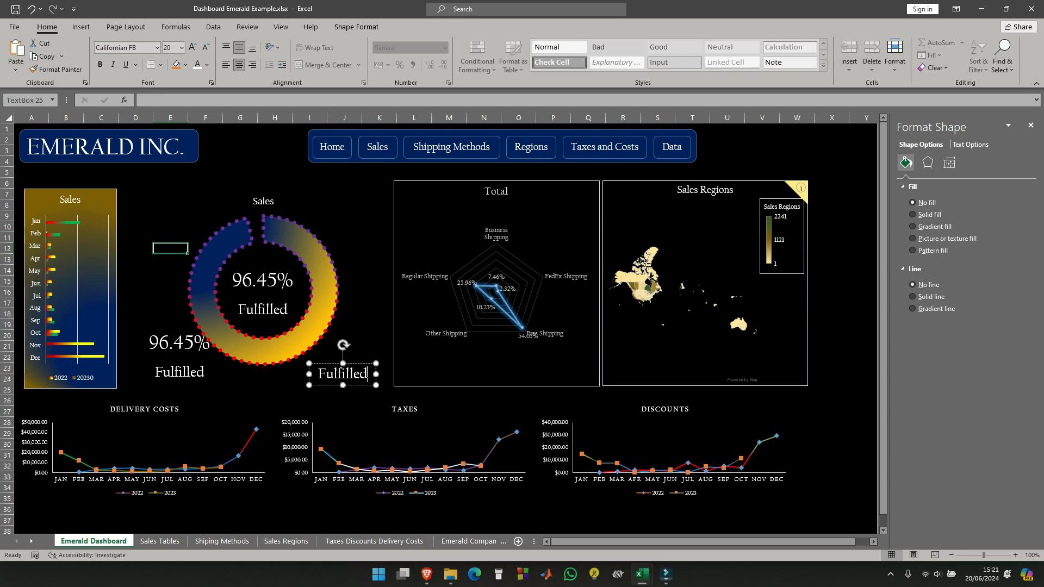
left_click(343, 402)
left_click(337, 357)
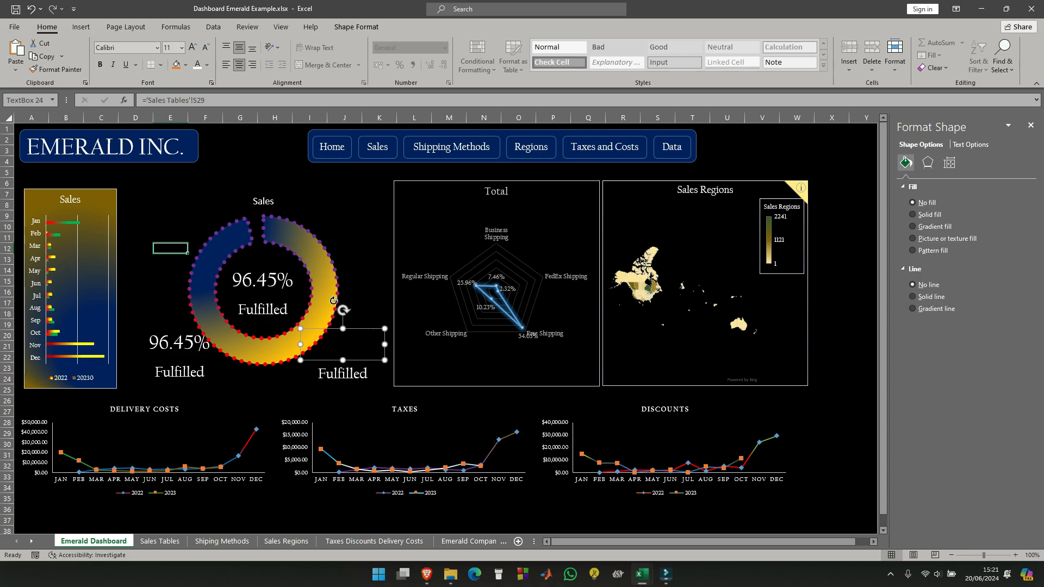
left_click(158, 48)
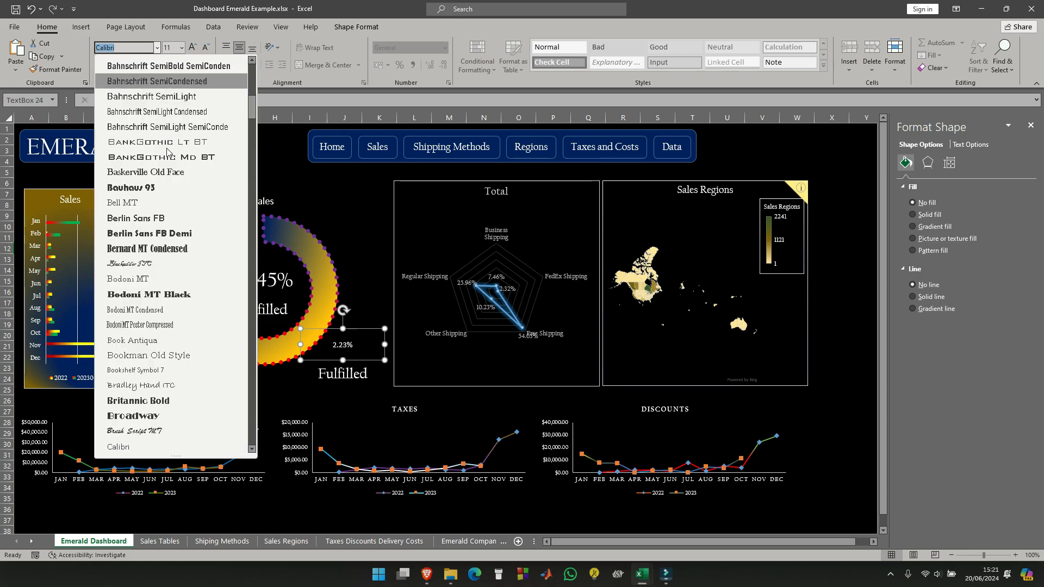
scroll(188, 163, "up", 10)
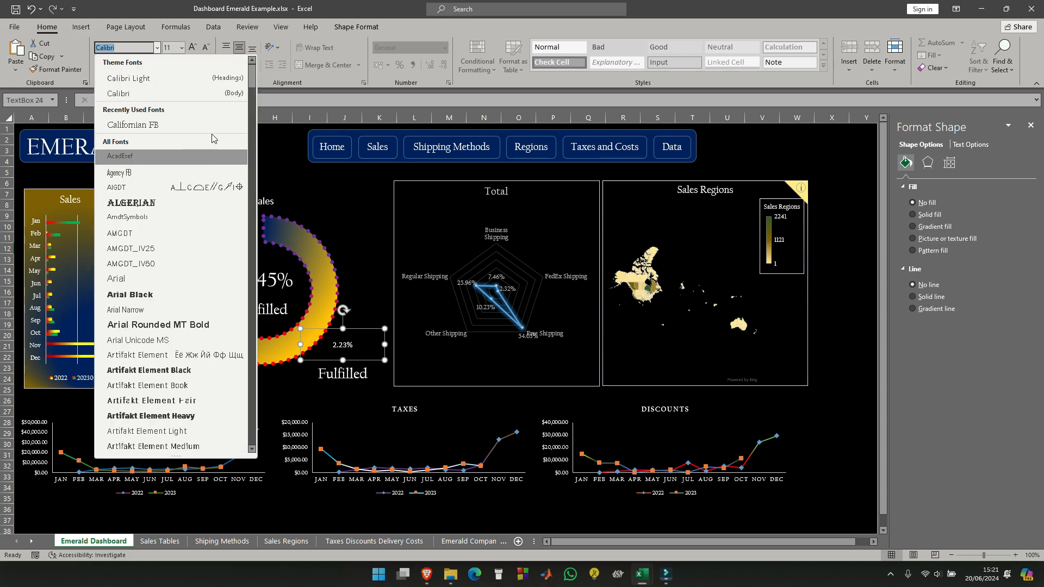
left_click(177, 124)
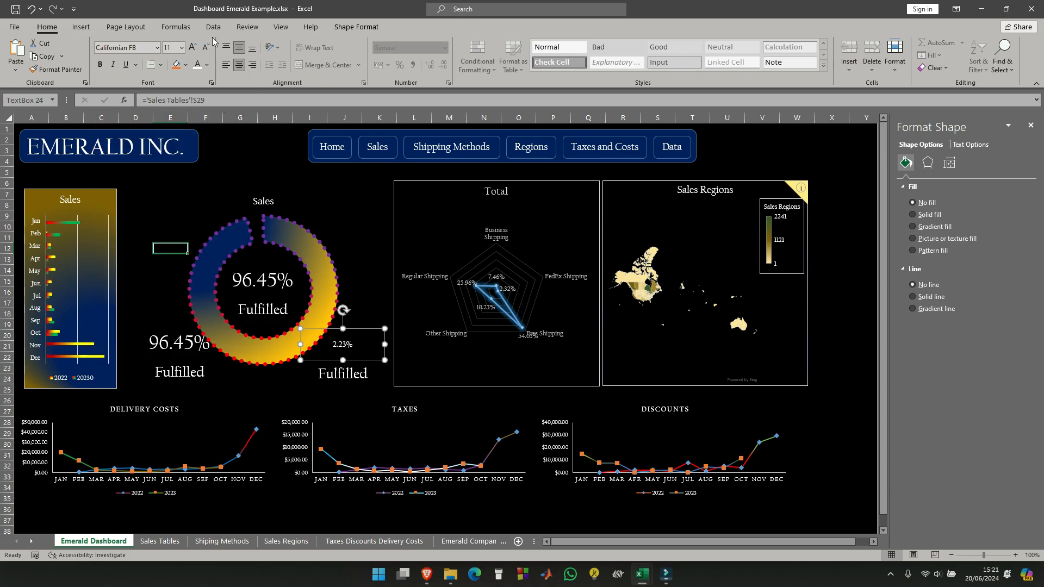
left_click(181, 48)
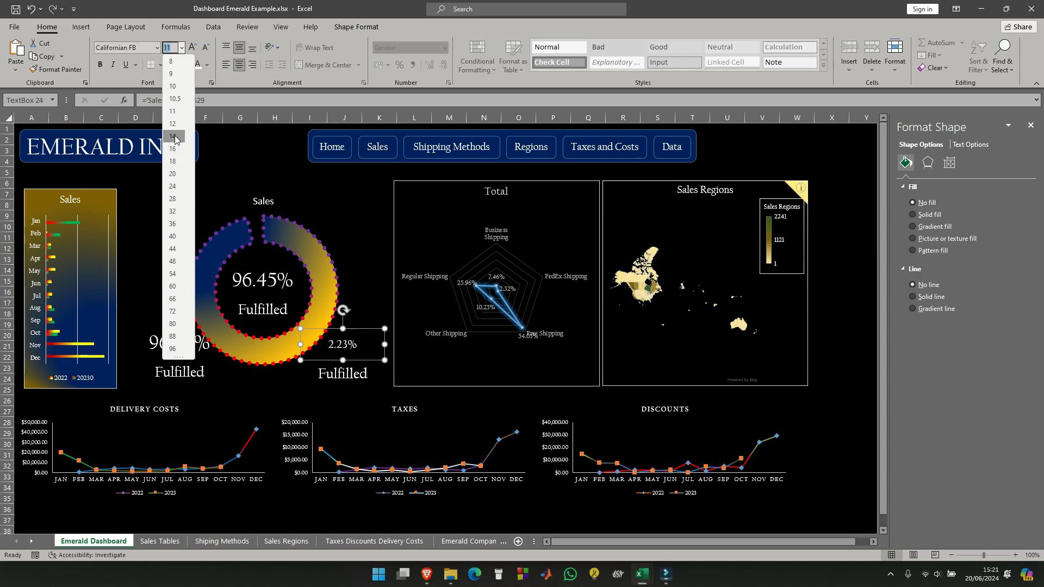
left_click(176, 175)
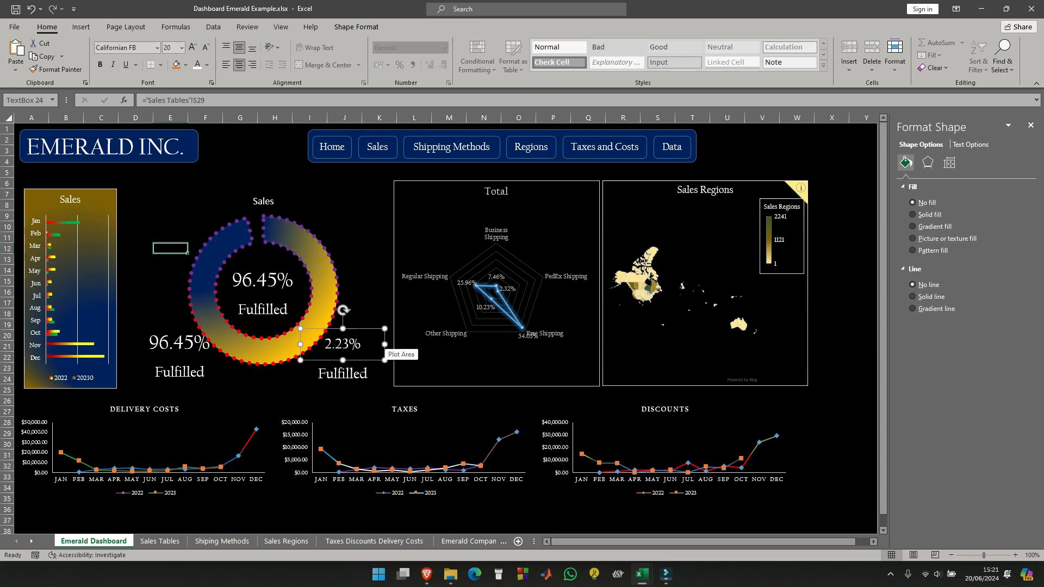
- Change the lower-right "Fulfilled" label to "UnFulfilled" and set its font size to 16
left_click(318, 373)
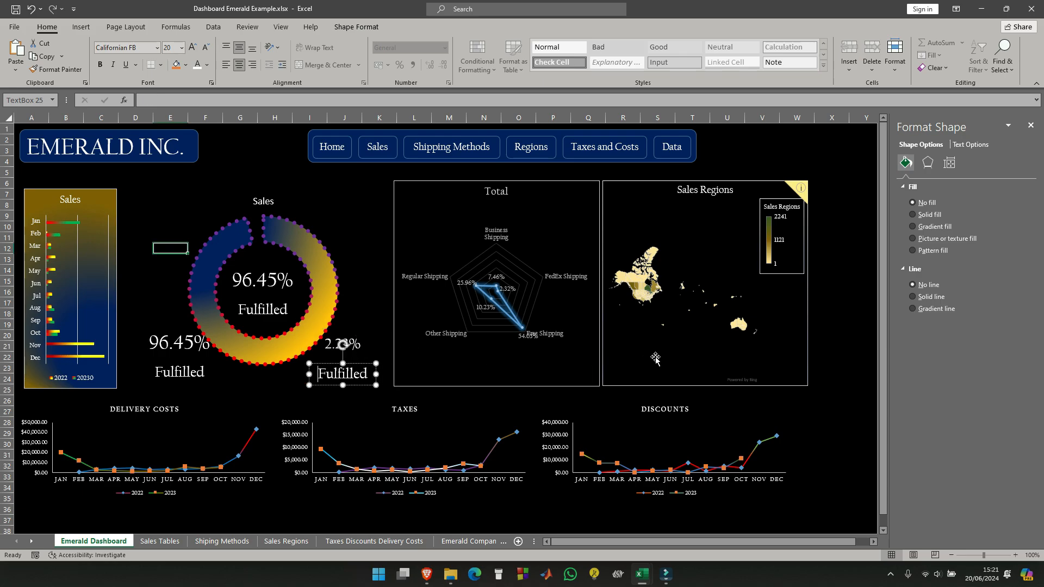
type("Un")
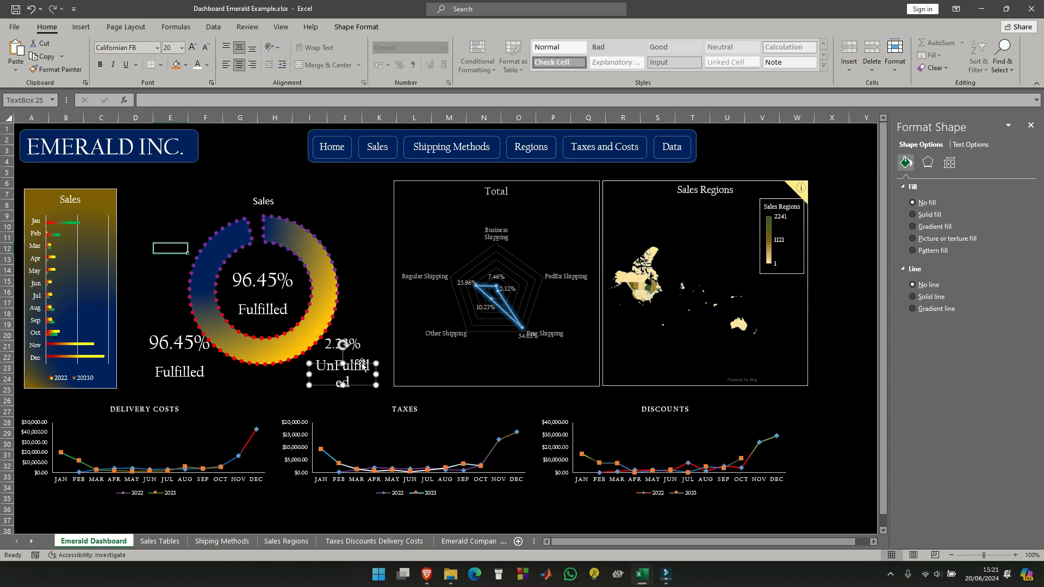
key("ctrl+a")
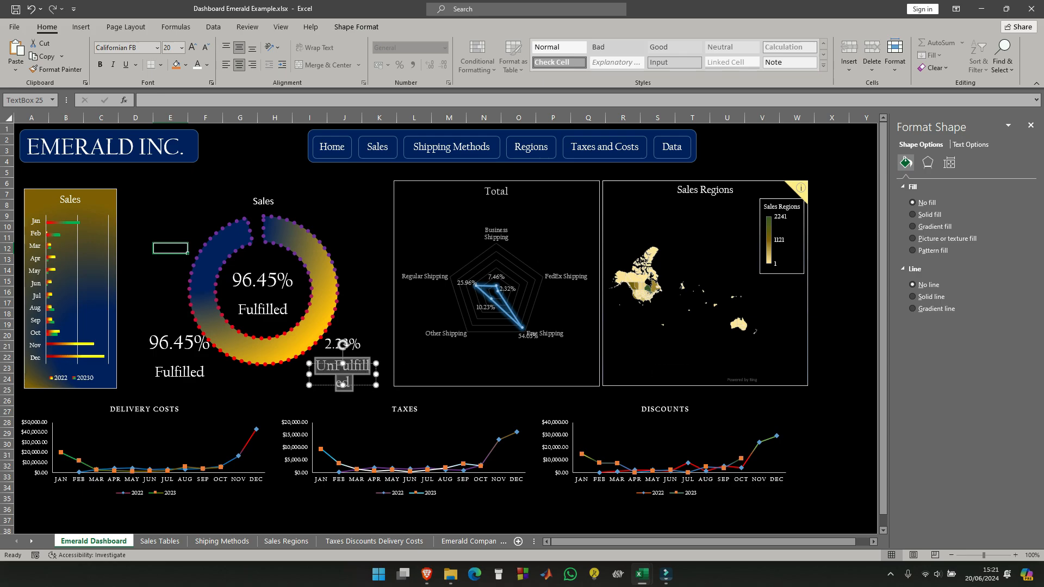
left_click(182, 47)
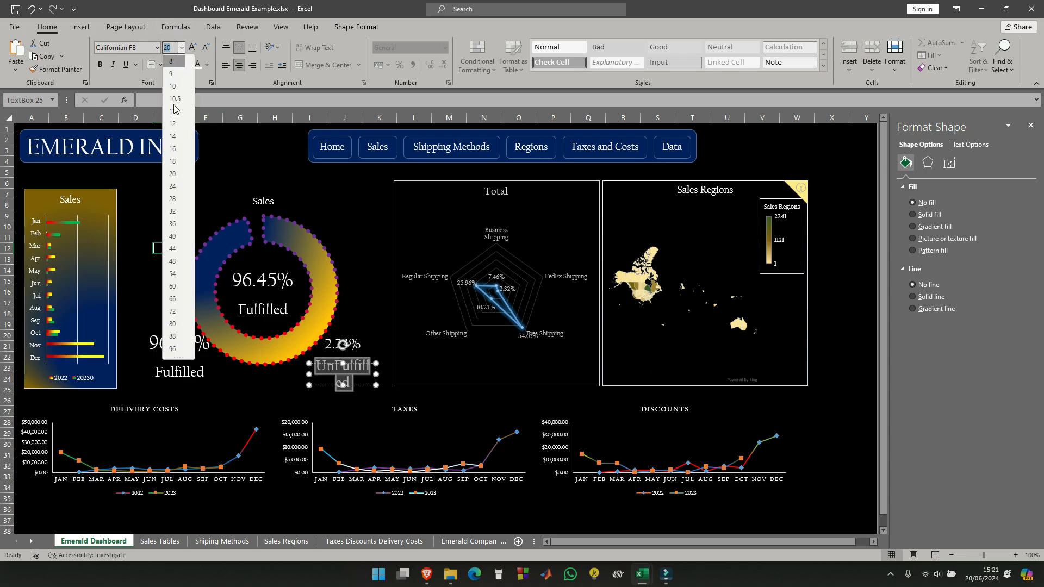
left_click(175, 149)
- Shrink the lower-right percentage text box so it sits directly above "UnFulfilled", and select both boxes together
left_click(347, 341)
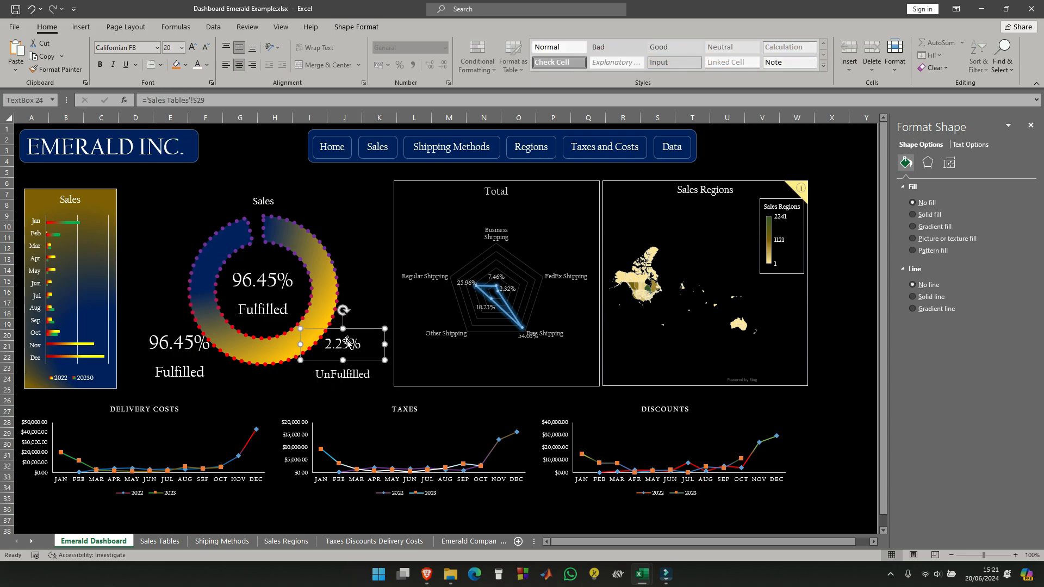
left_click_drag(351, 330, 323, 360)
left_click_drag(387, 359, 356, 353)
left_click(341, 376, "shift")
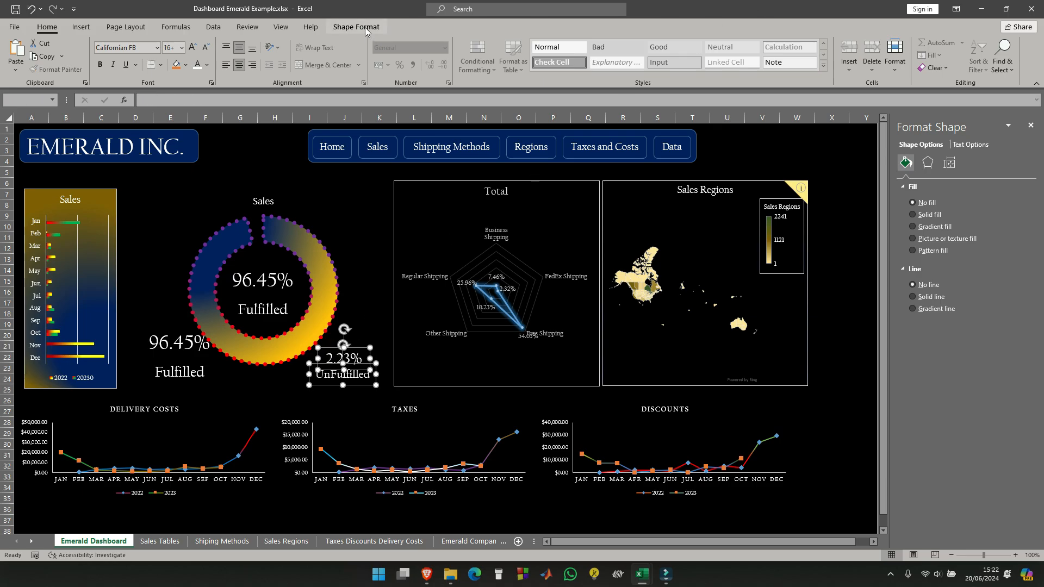
- Group the selected lower-right percentage text box with its "UnFulfilled" label
left_click(365, 28)
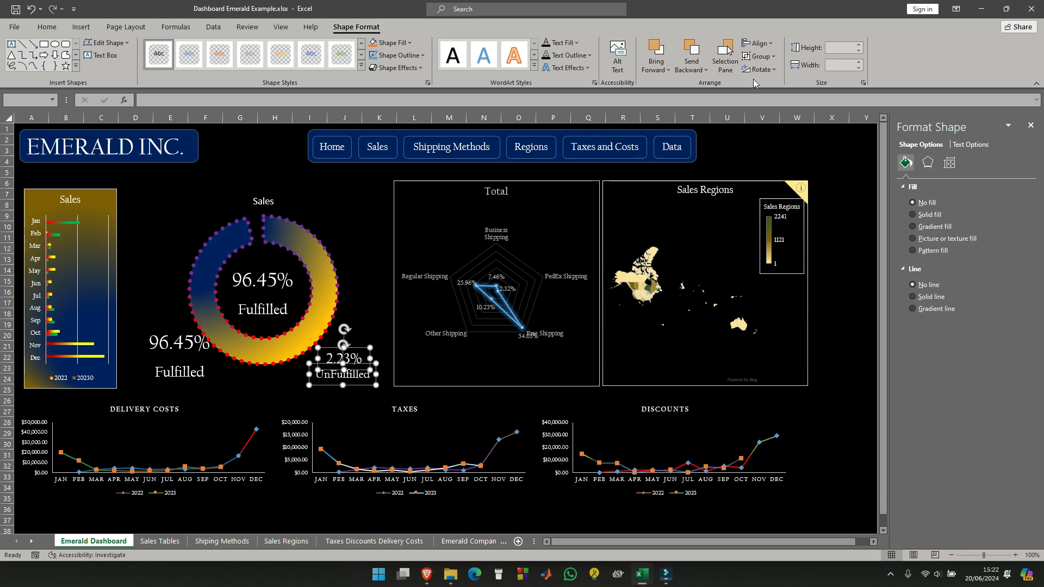
left_click(759, 56)
left_click(769, 71)
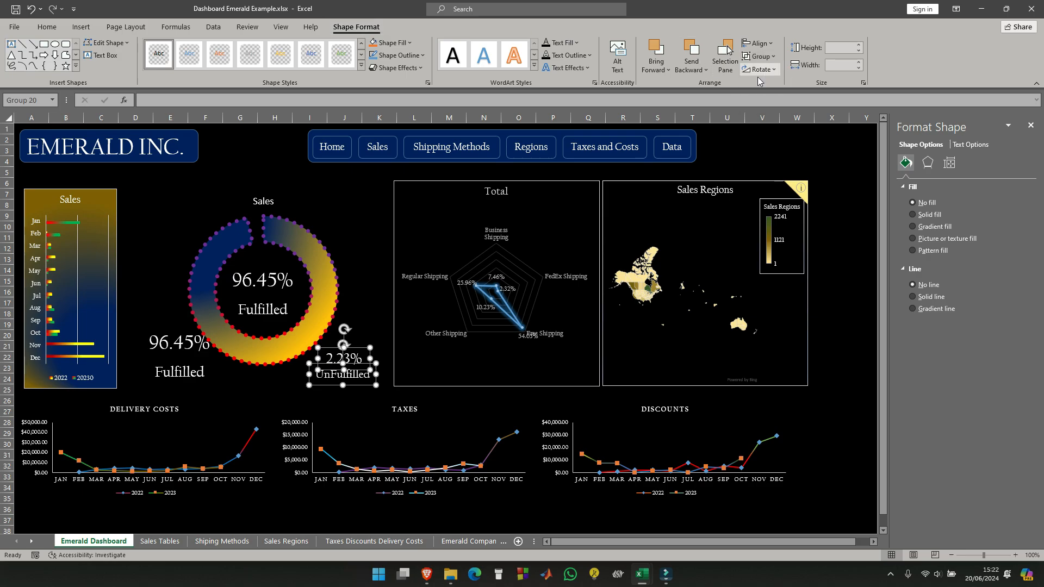
left_click(285, 388)
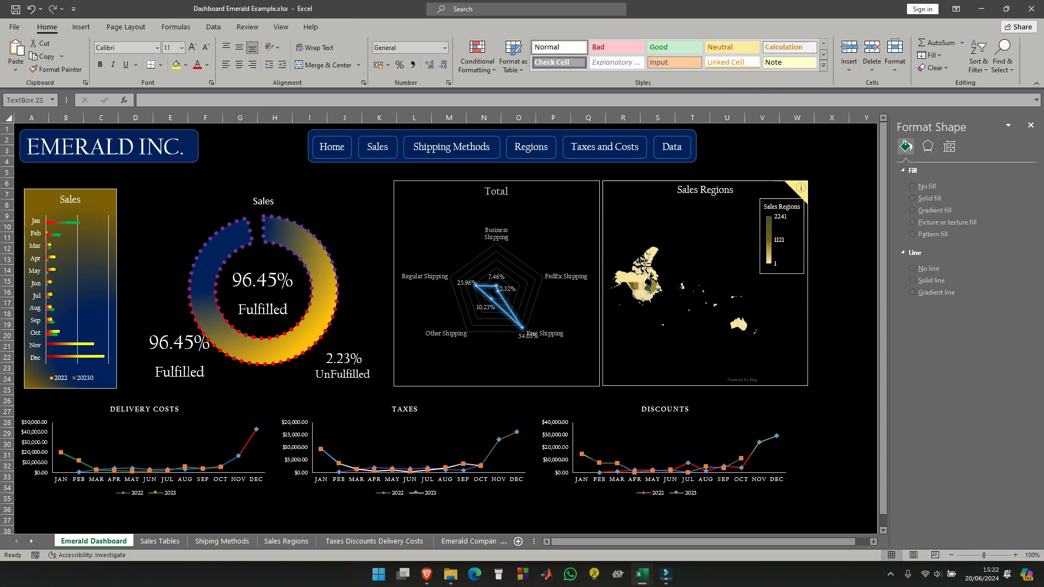
- Check the font sizes of the UnFulfilled labels and set the lower-left "Fulfilled" label to size 16 to match
left_click(185, 372)
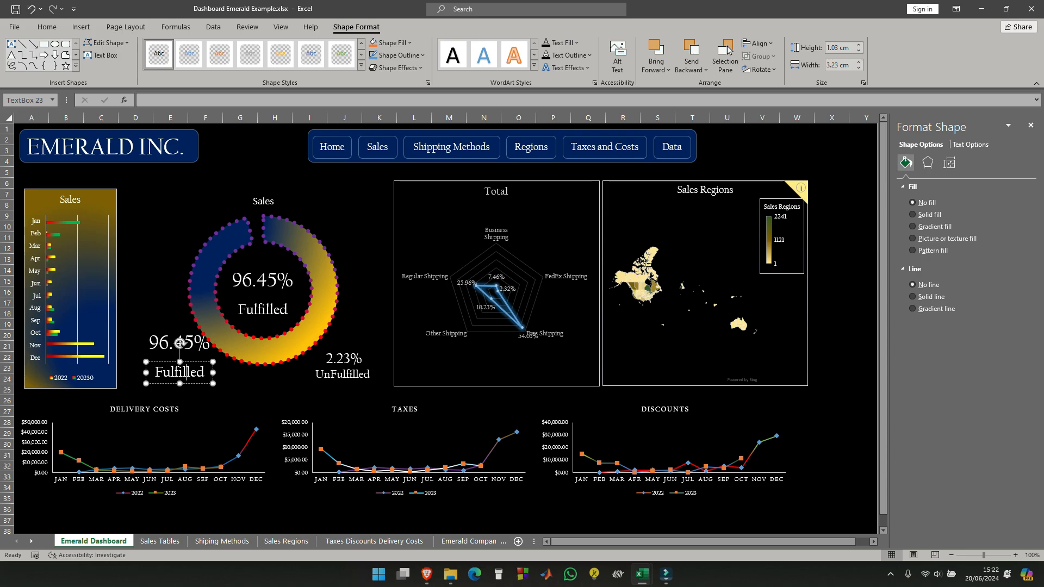
left_click(287, 405)
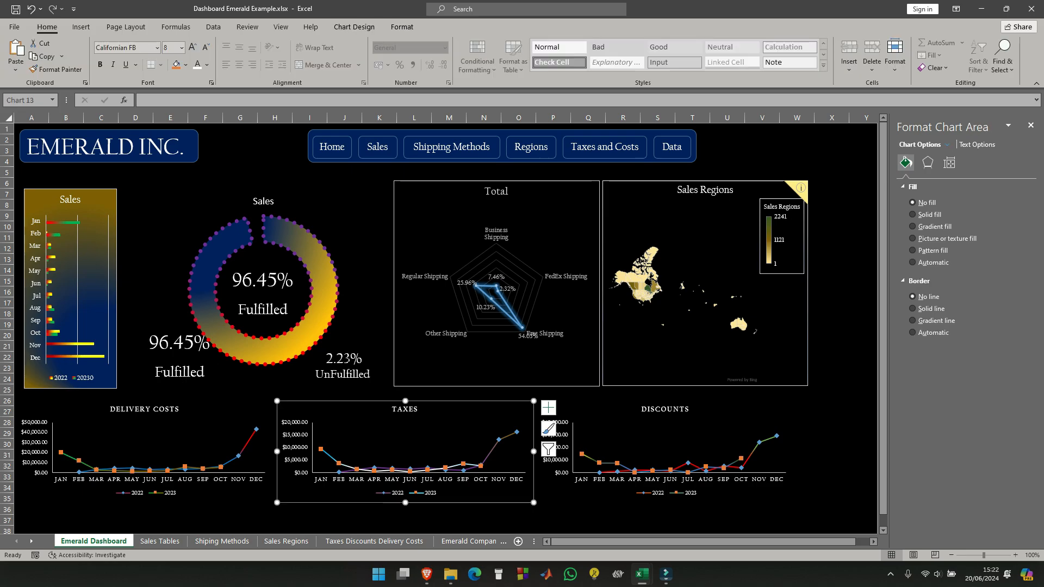
left_click(332, 363)
left_click(330, 360)
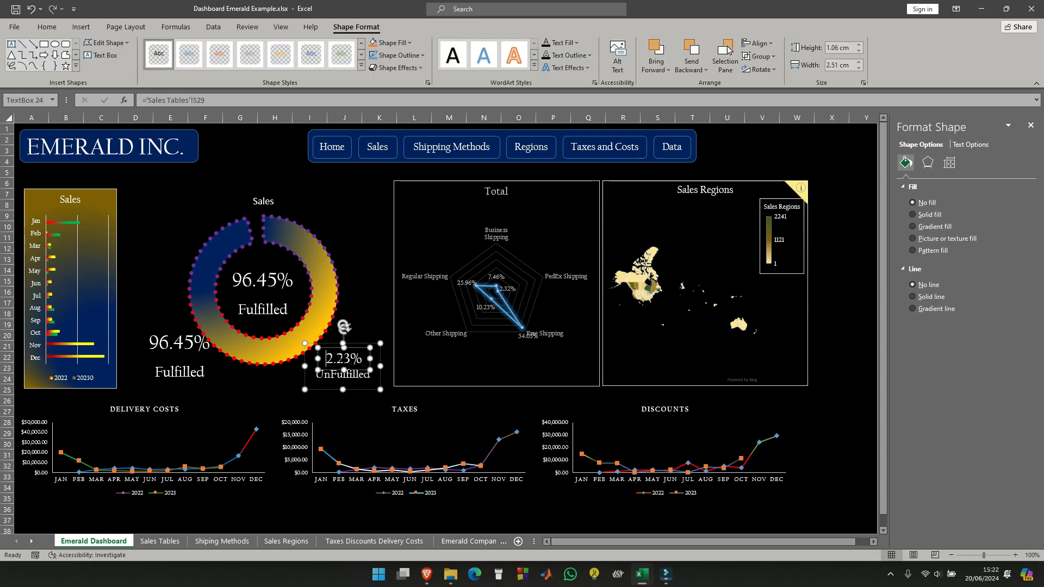
left_click(53, 29)
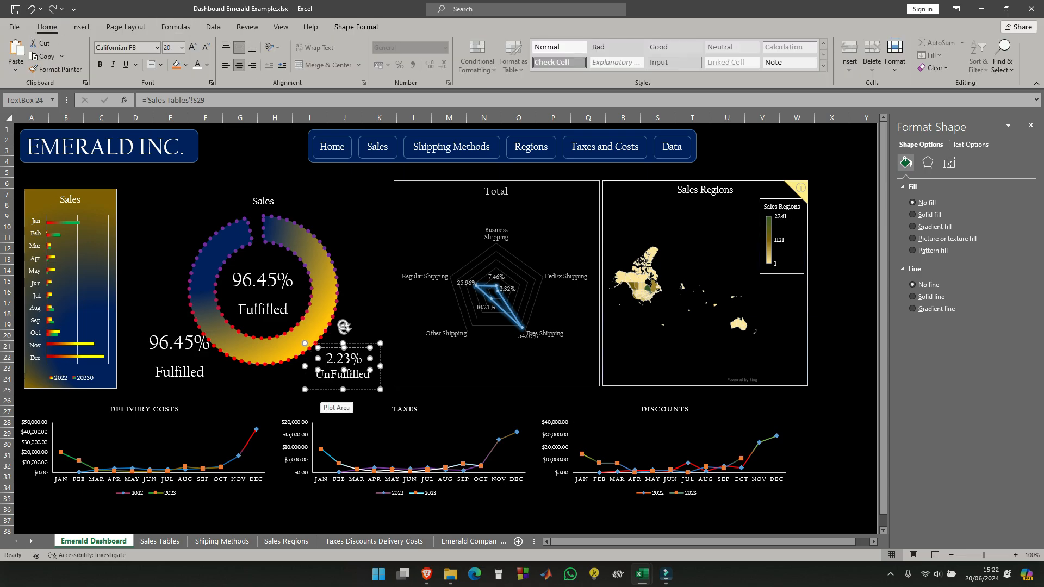
double_click(334, 375)
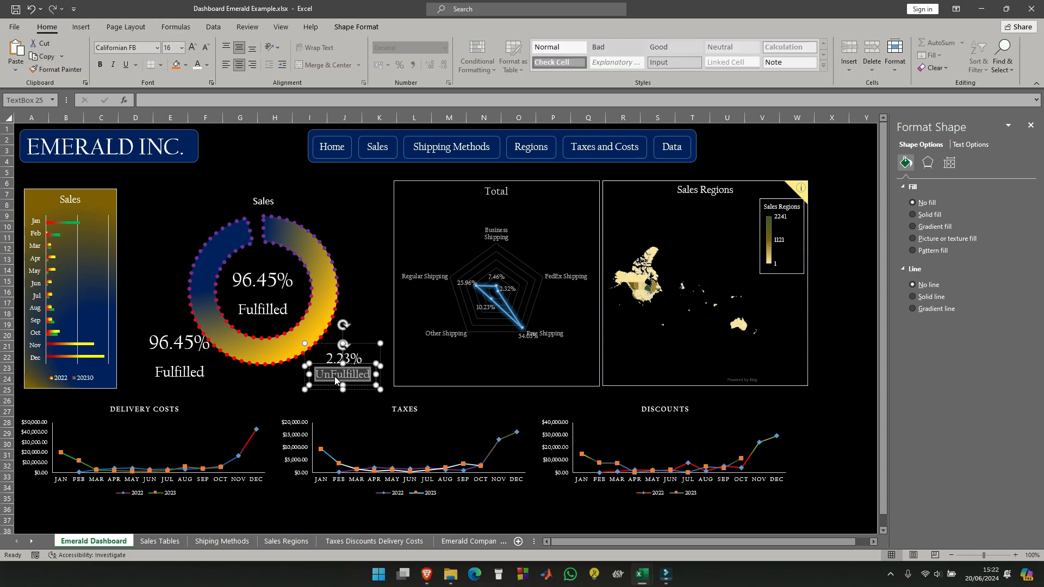
left_click(239, 379)
double_click(180, 372)
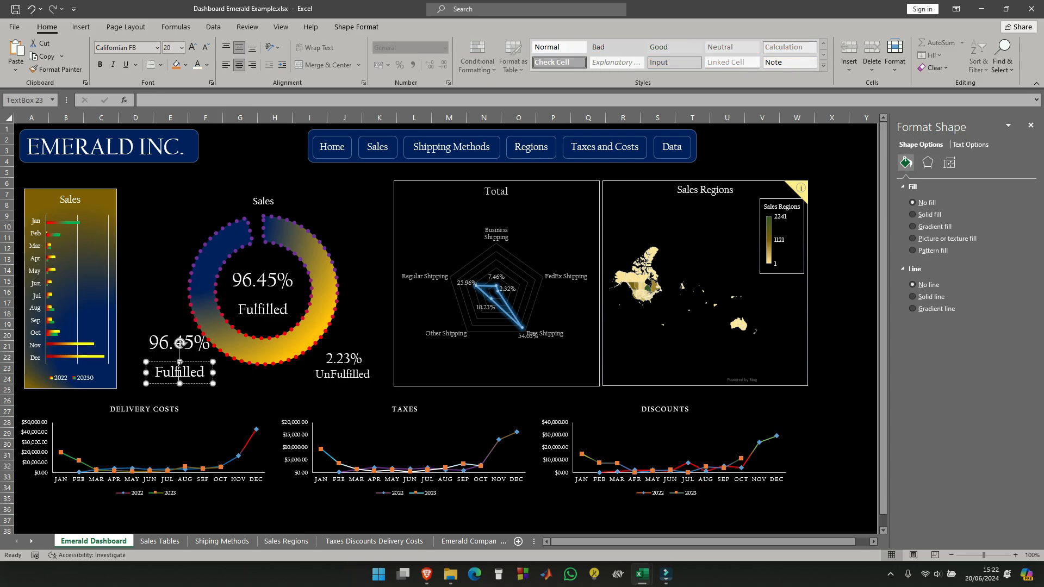
left_click(182, 48)
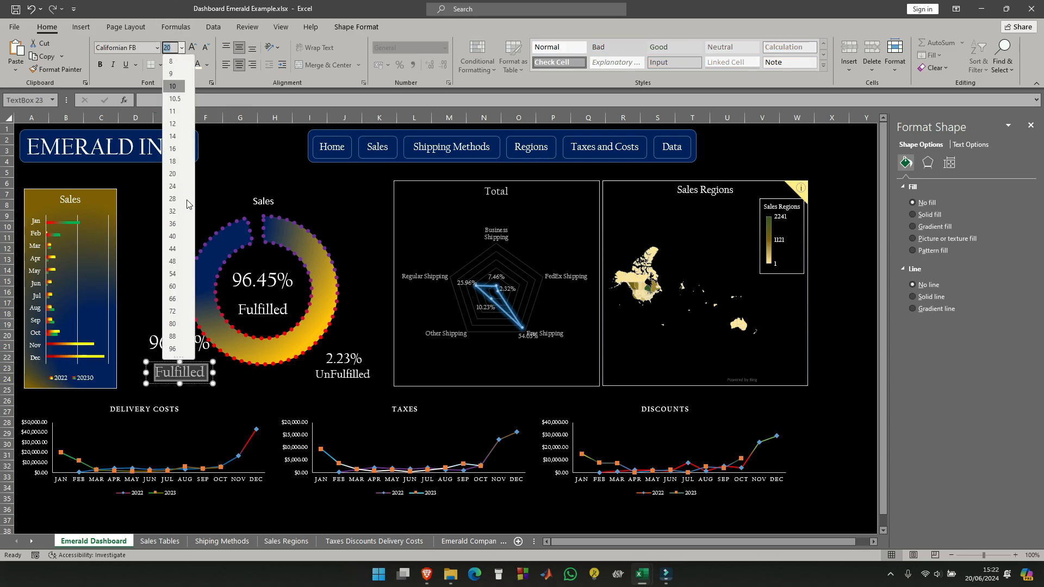
left_click(178, 149)
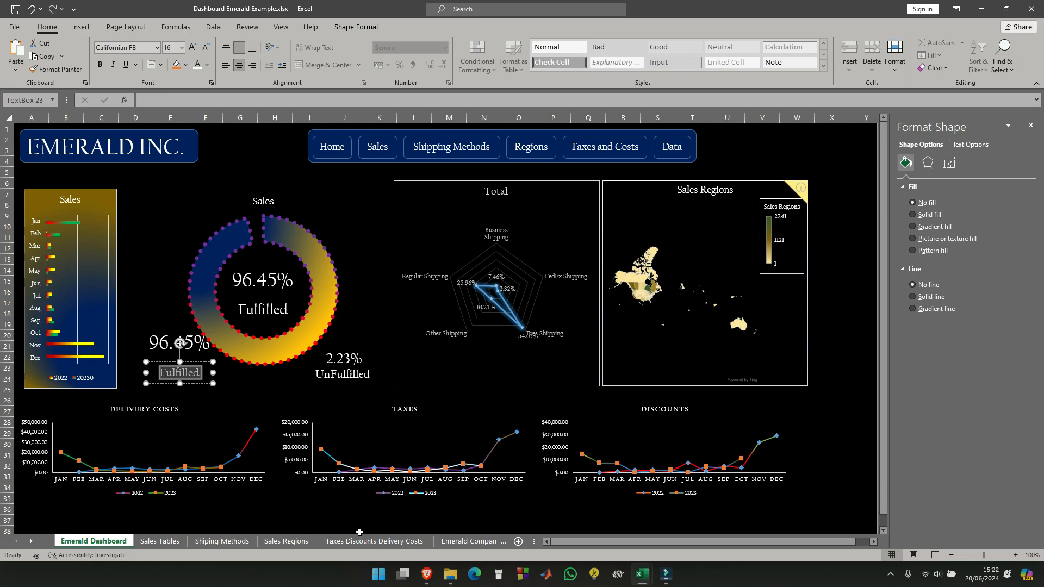
- Change the lower-left "Fulfilled" label to "Refunded" after checking the Sales Tables sheet, and slightly narrow its text box
left_click(163, 542)
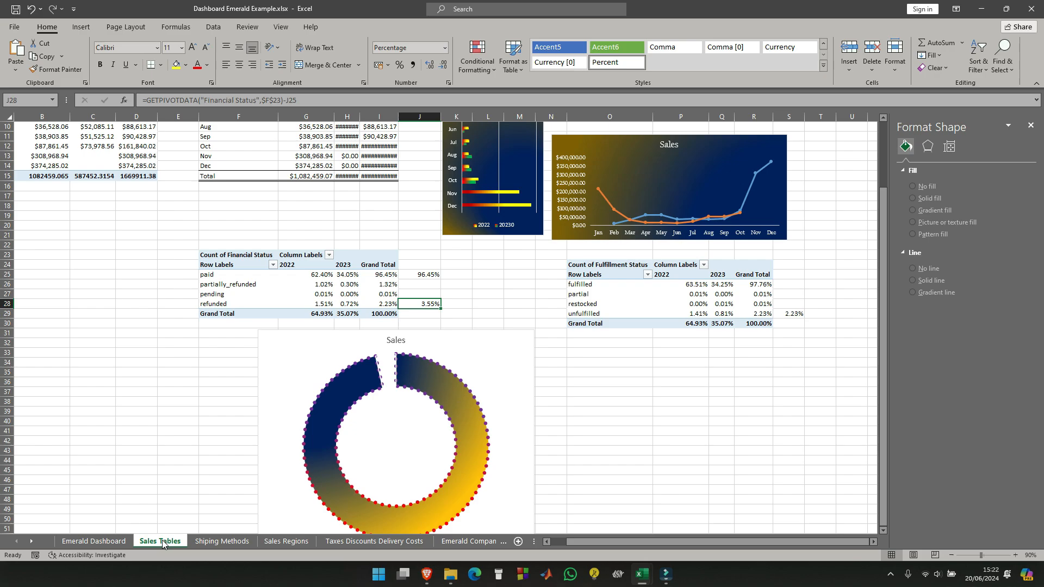
left_click(94, 541)
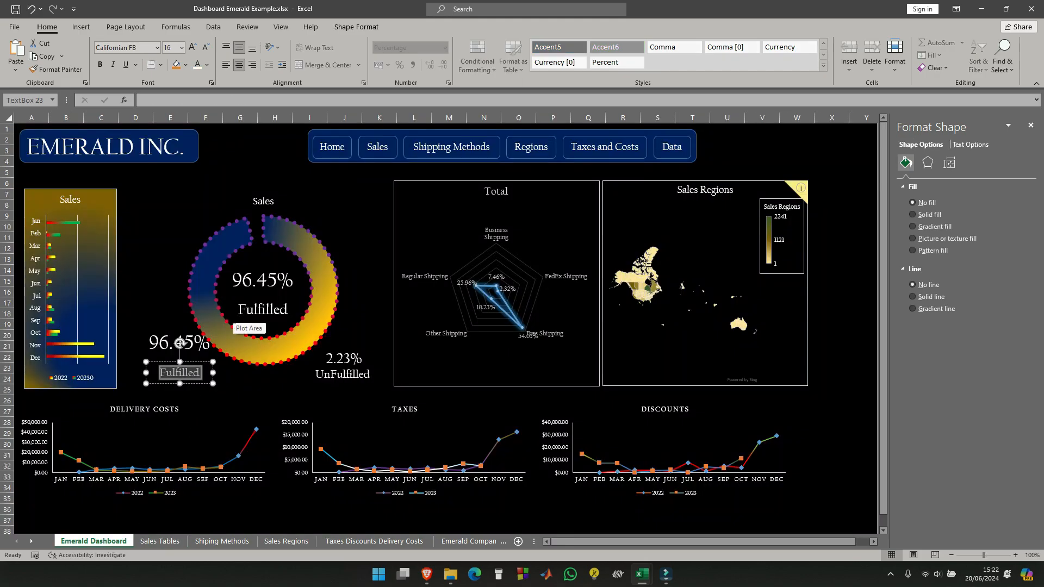
type("Refunded")
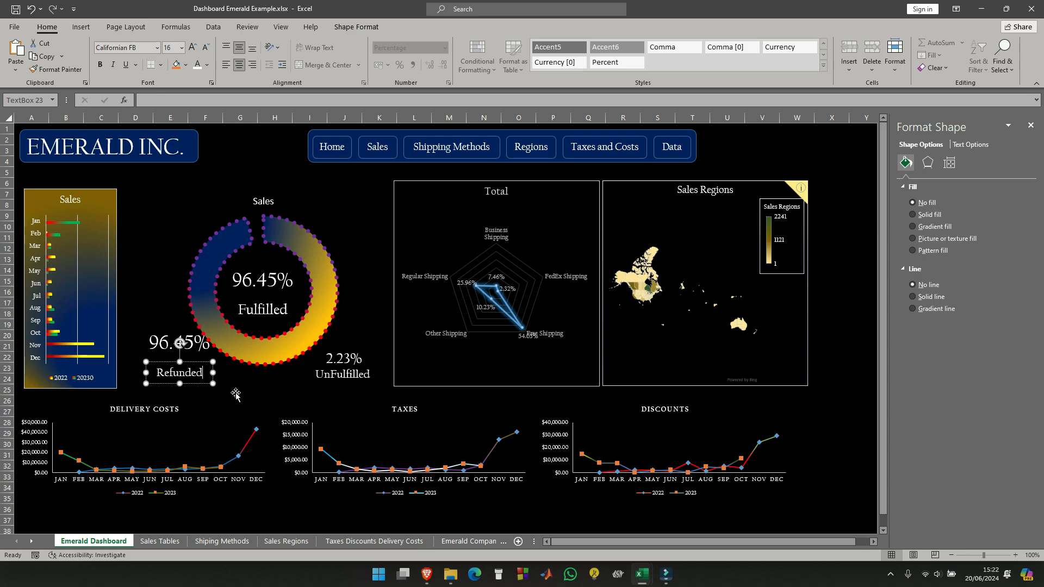
left_click_drag(214, 374, 208, 374)
- Link the percentage text box above "Refunded" to cell J28 of the Sales Tables sheet
left_click(191, 348)
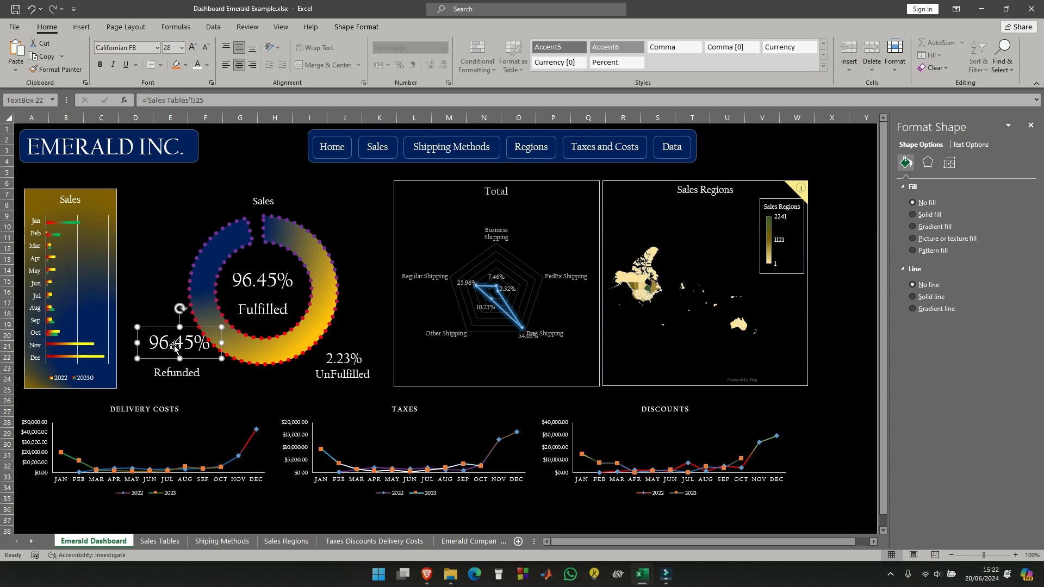
left_click_drag(210, 100, 119, 87)
type("=")
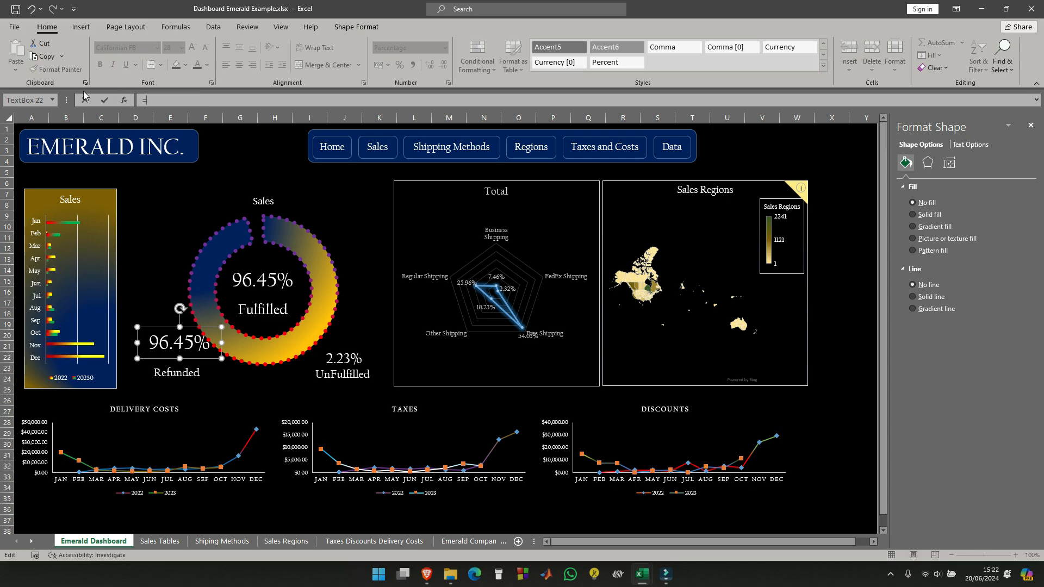
left_click(159, 542)
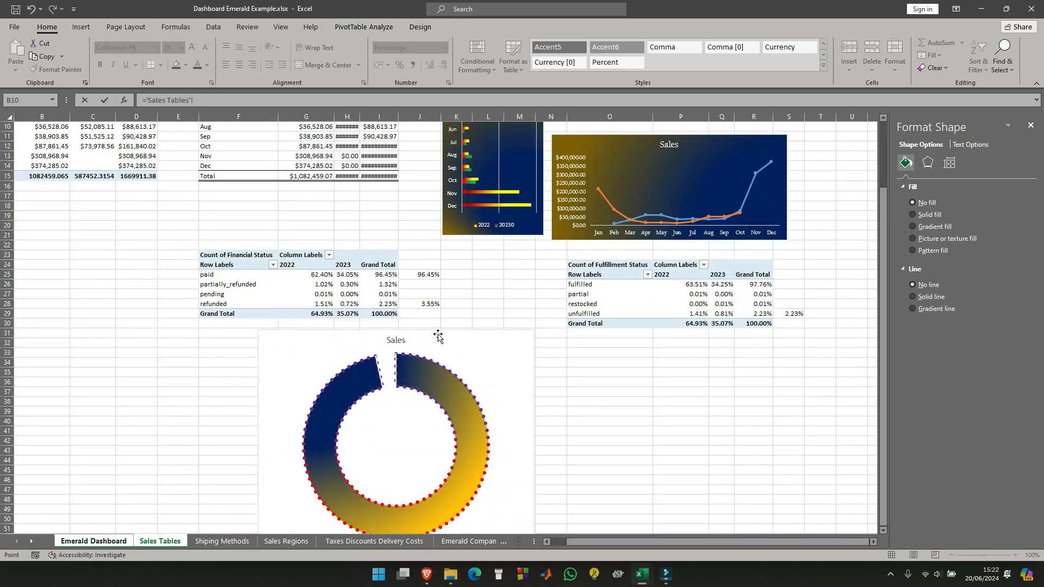
left_click(420, 303)
key("Return")
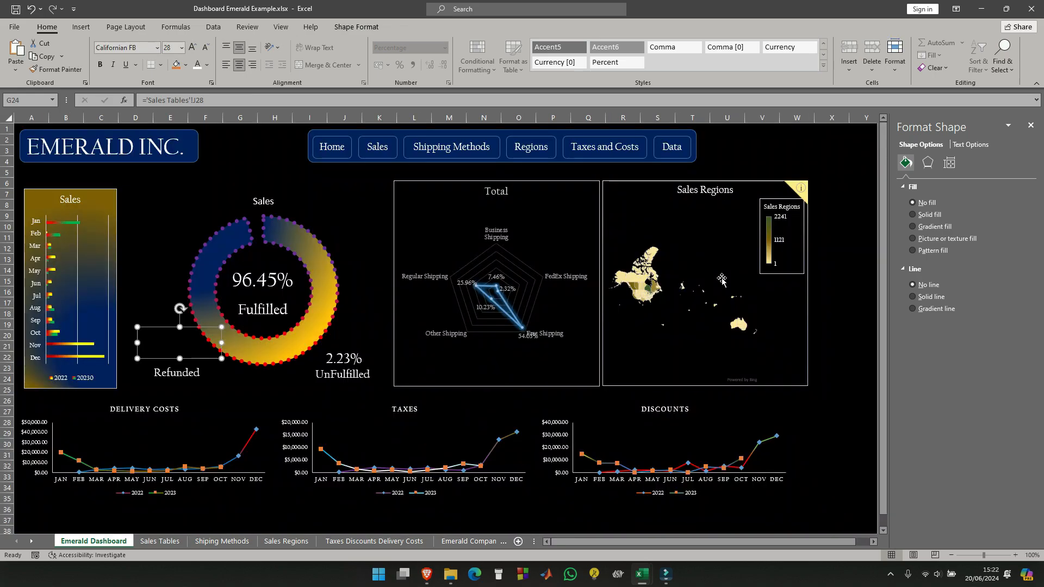
- Format the percentage above "Refunded" in bold Californian FB at size 20
left_click(155, 280)
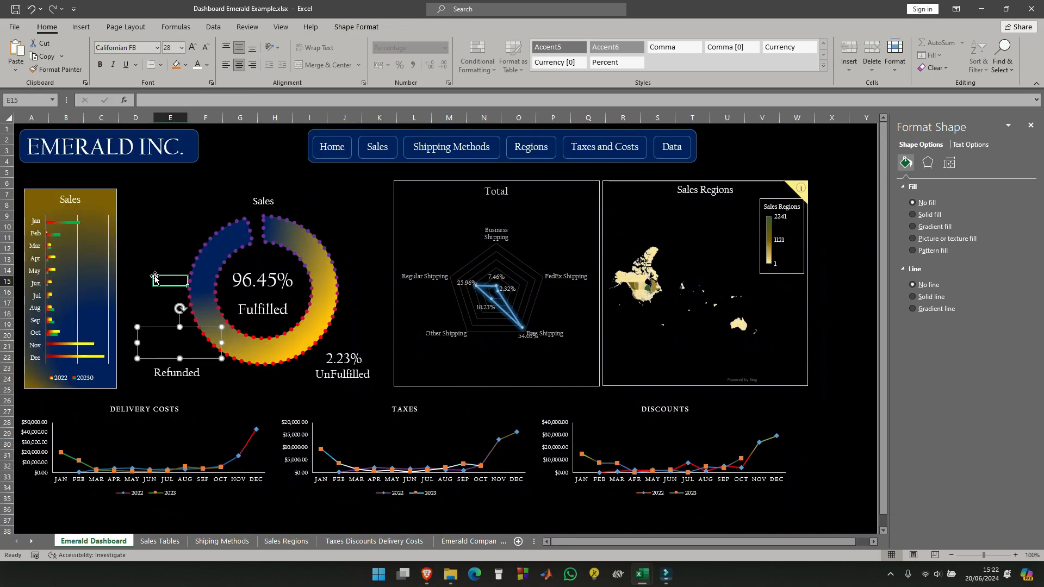
left_click(161, 334)
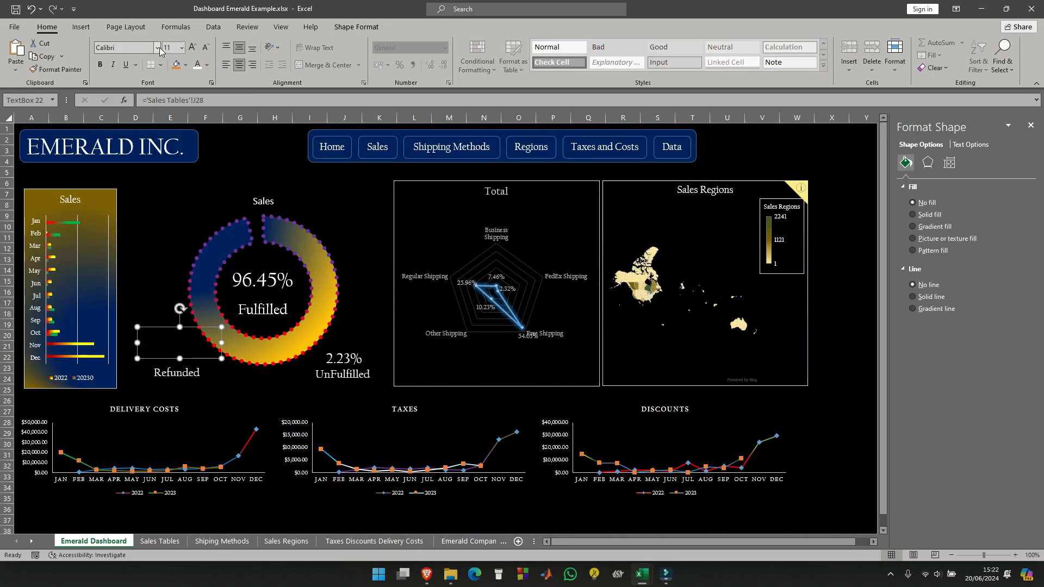
left_click(198, 65)
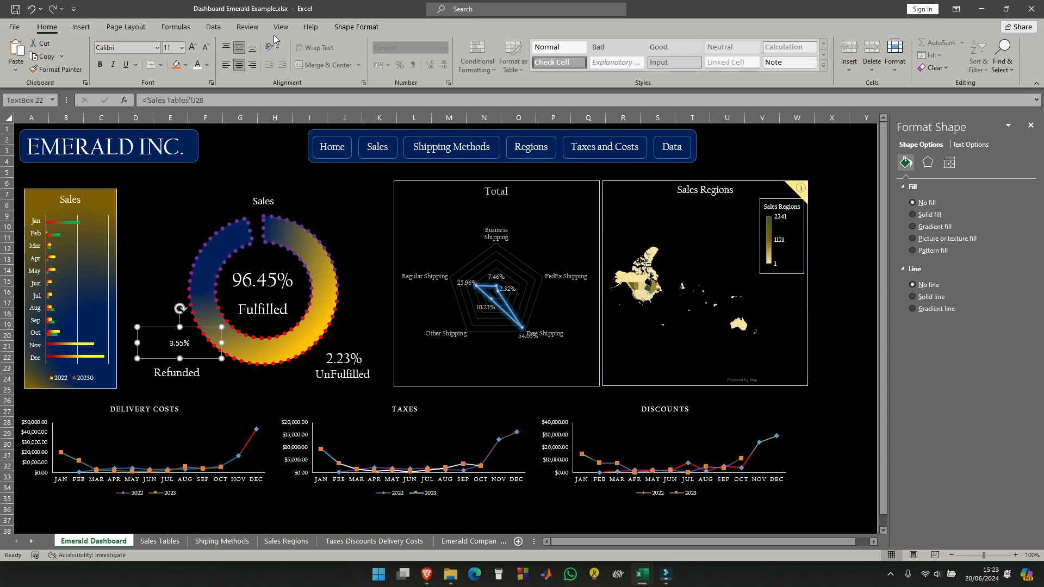
left_click(156, 52)
scroll(152, 116, "up", 6)
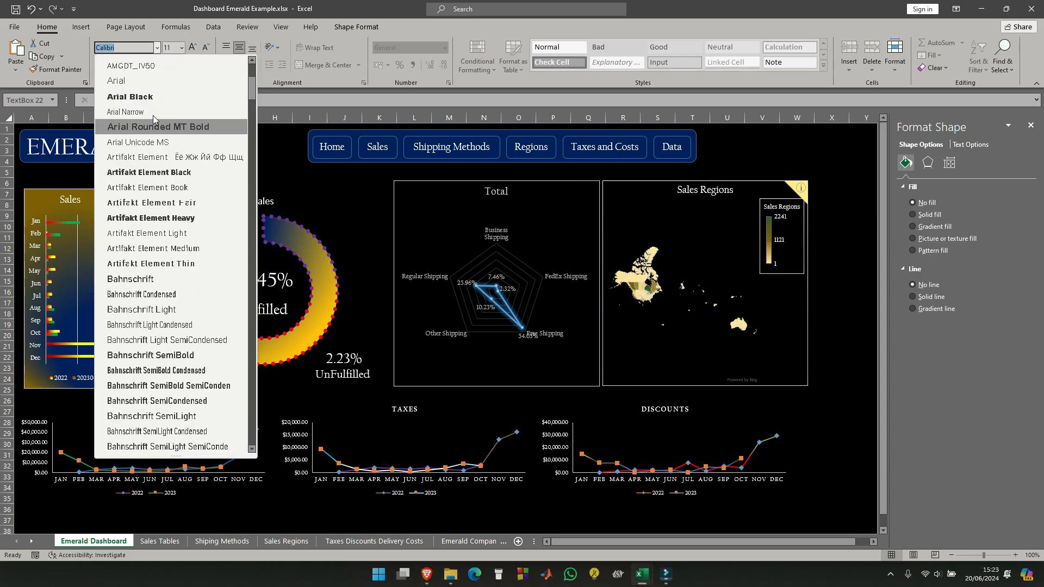
left_click(156, 124)
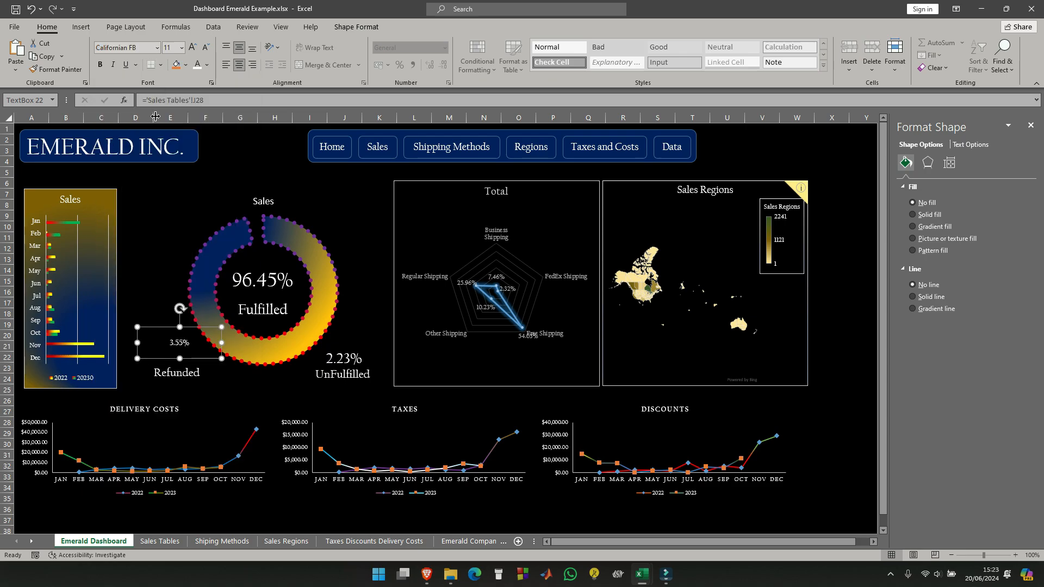
left_click(182, 47)
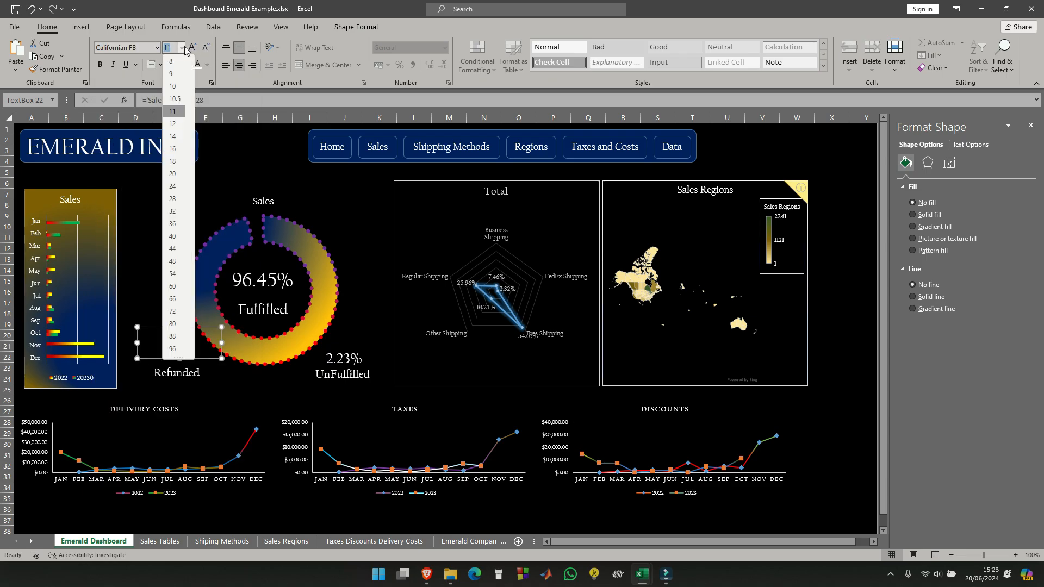
left_click(173, 174)
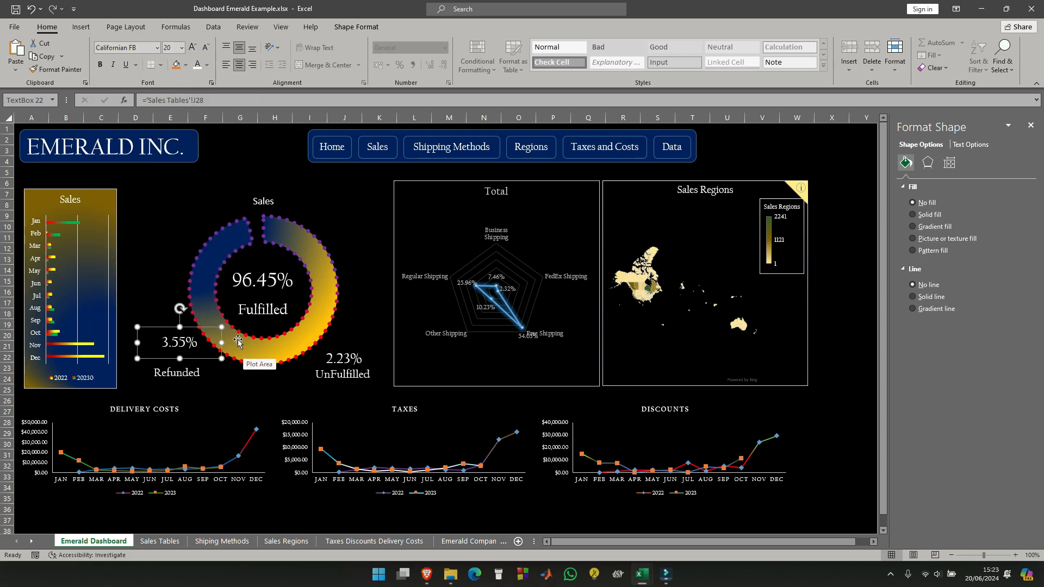
left_click(100, 64)
- Shrink the refunded percentage text box and place it directly above the "Refunded" label
left_click_drag(221, 343, 183, 348)
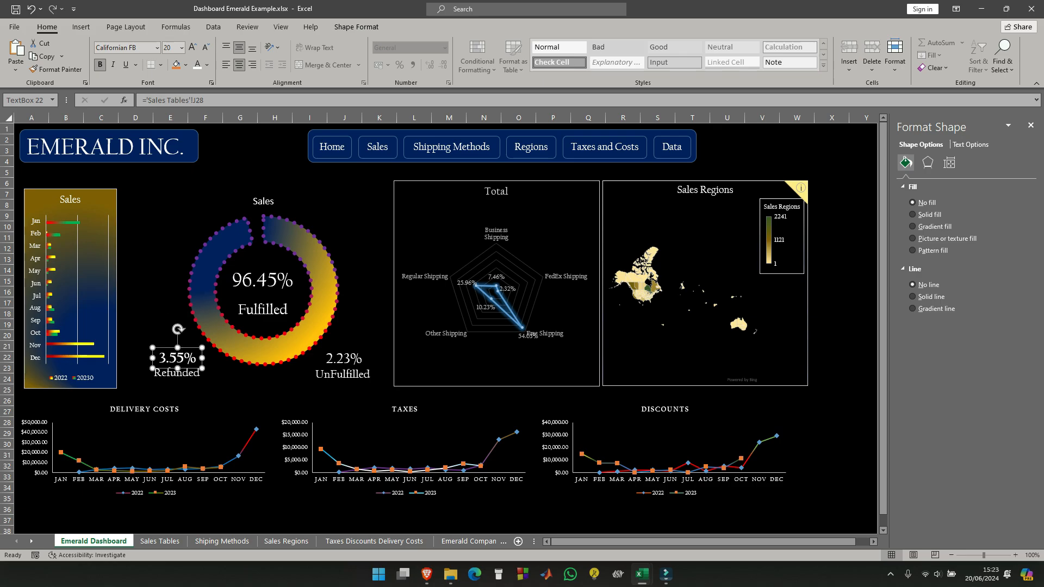
left_click(255, 280)
left_click(256, 280)
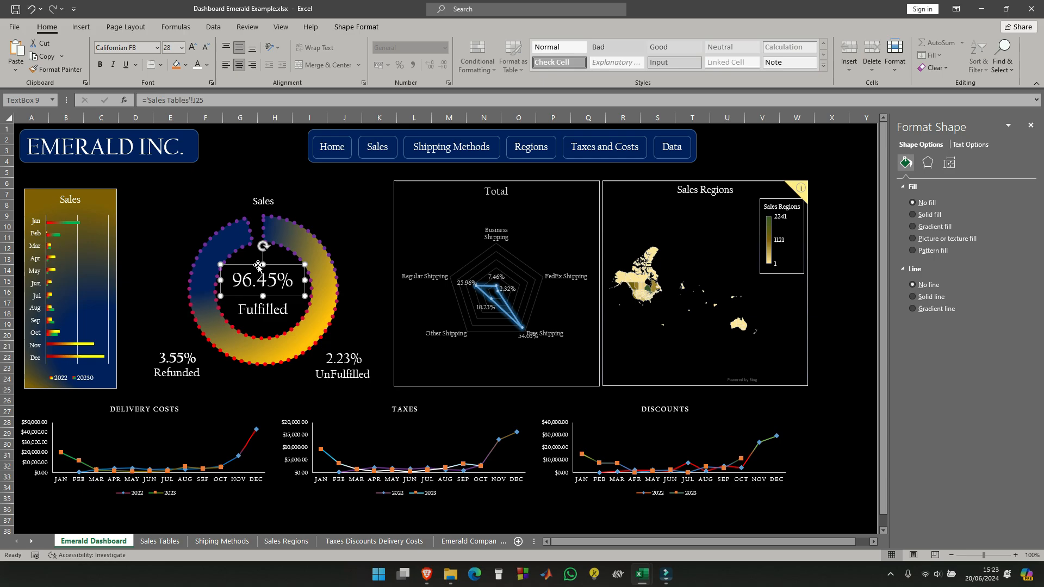
left_click(283, 210)
left_click(273, 309)
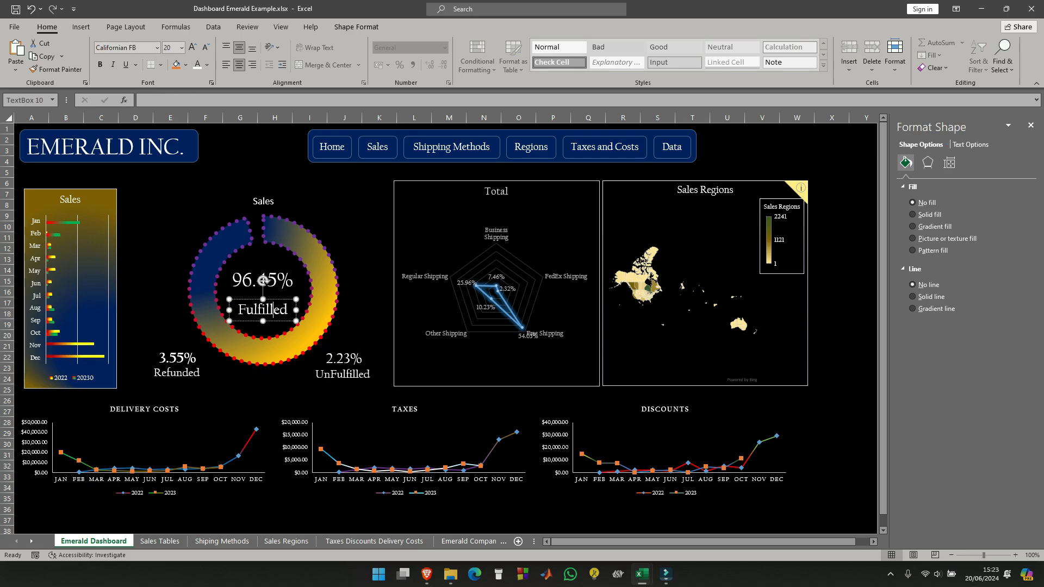
left_click(189, 372)
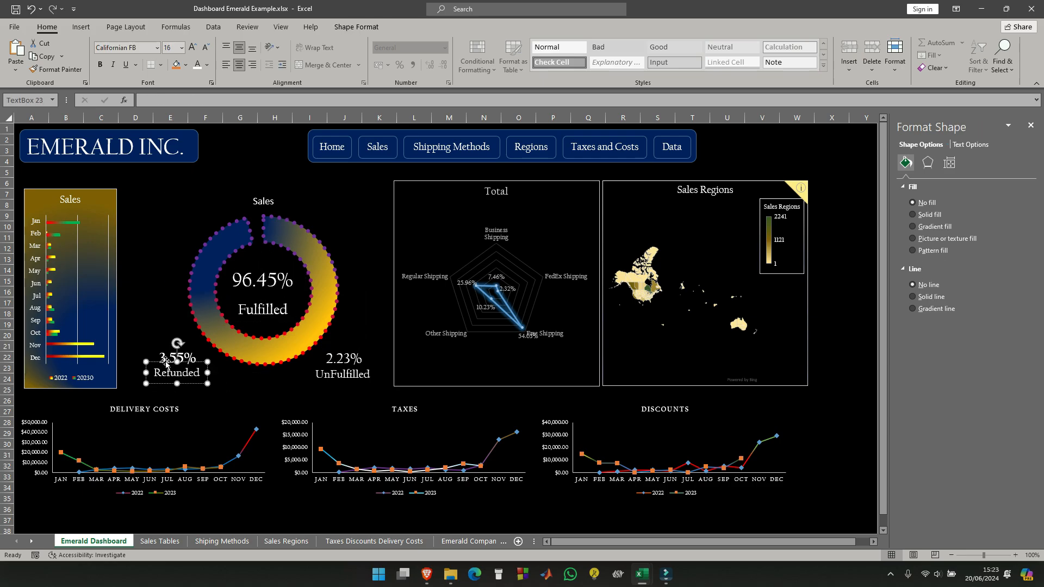
left_click(139, 339)
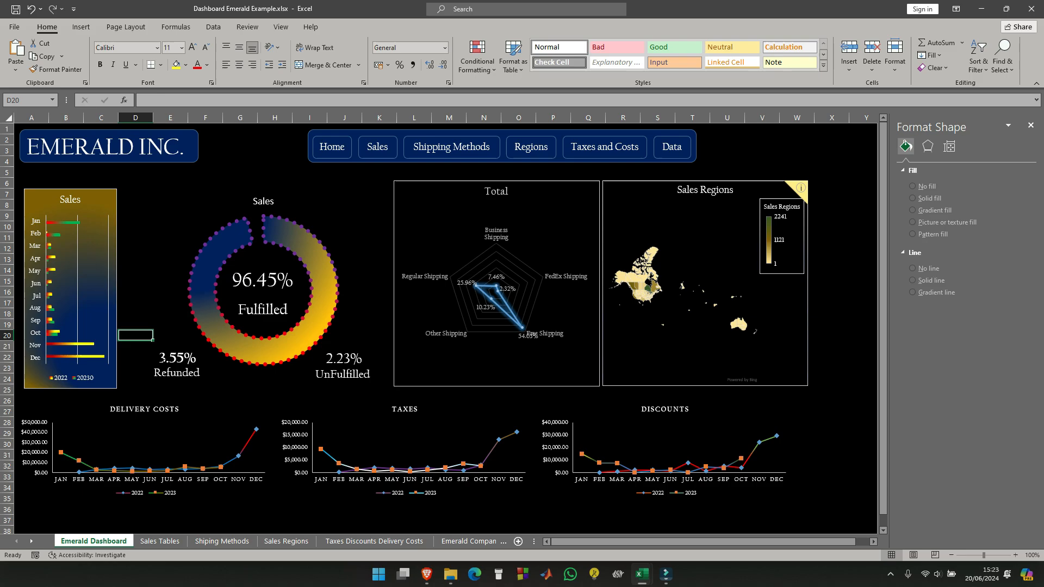
- Group the refunded percentage text box with its "Refunded" label
left_click(170, 357)
left_click(175, 374, "shift")
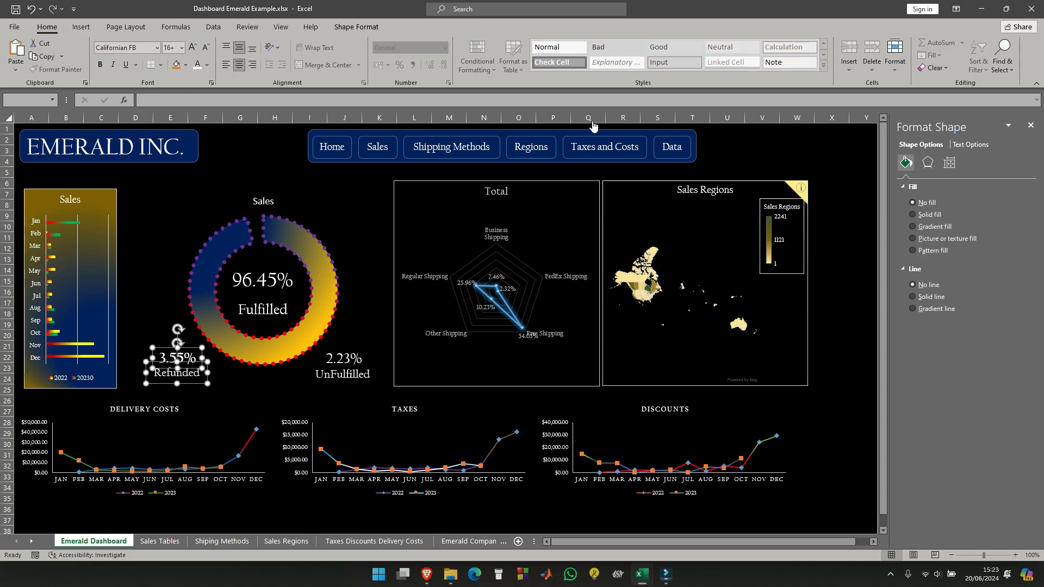
left_click(359, 27)
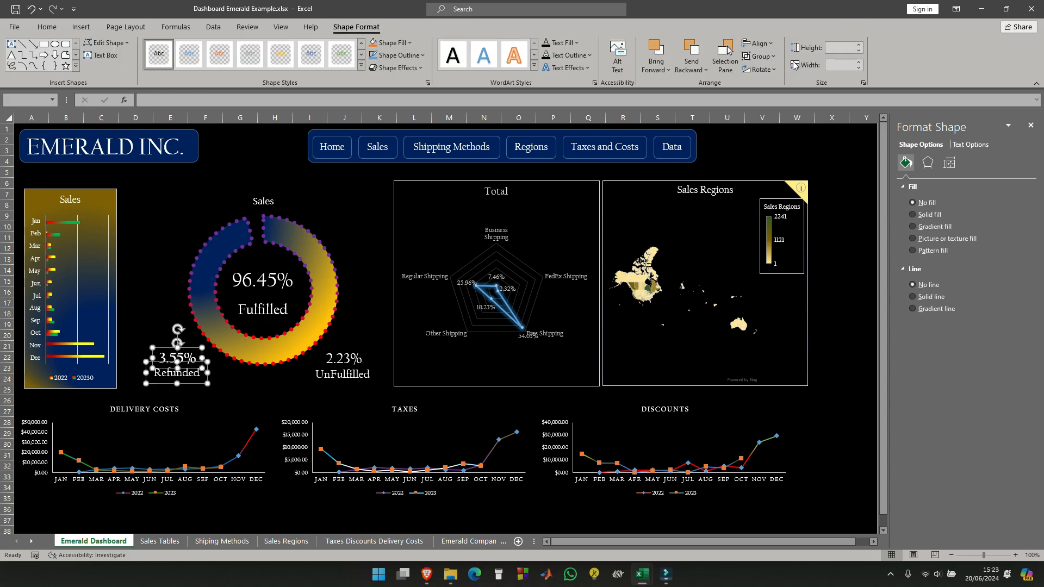
left_click(760, 56)
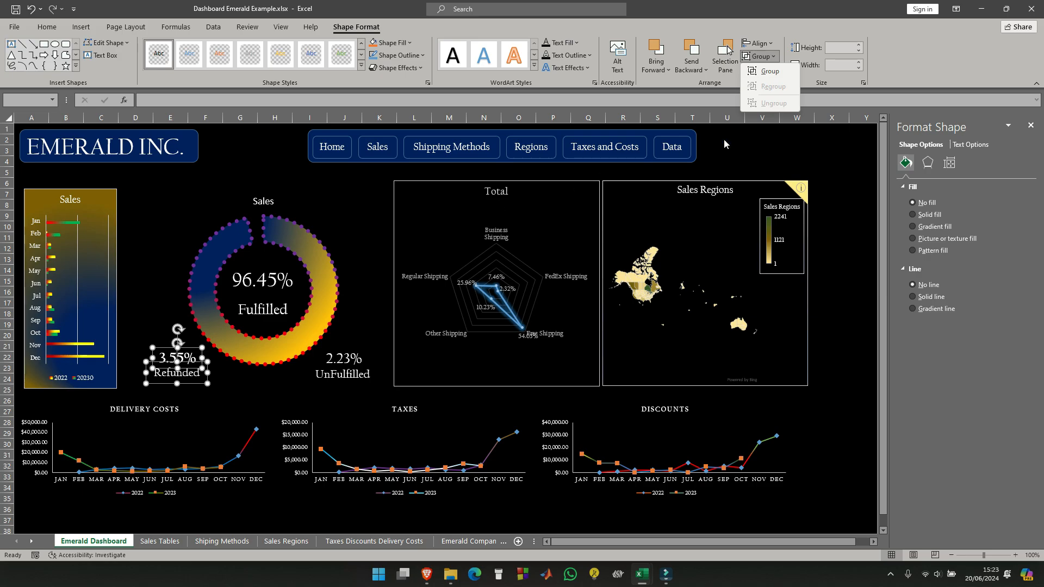
left_click(767, 71)
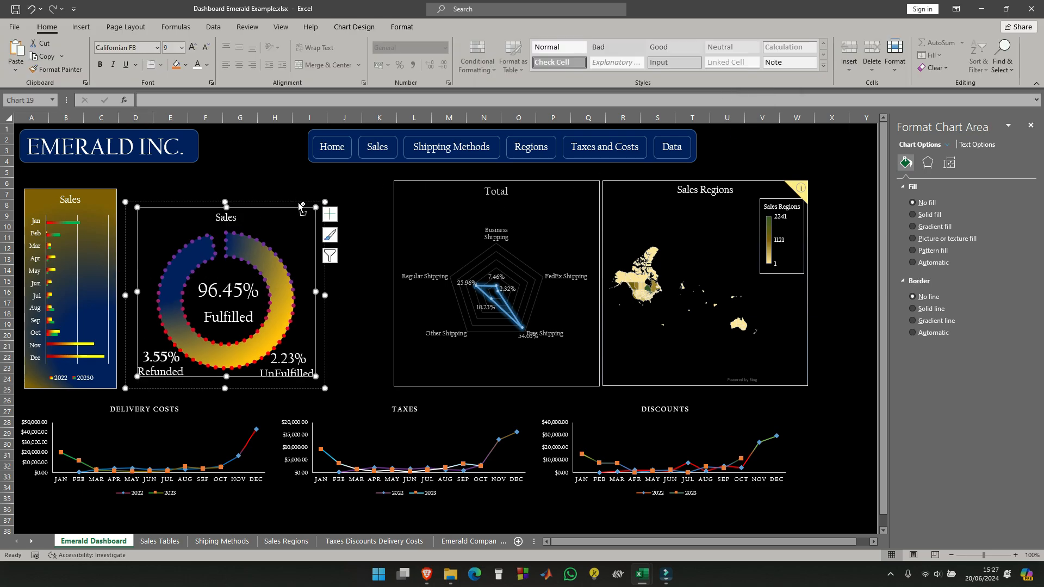
- Ungroup the doughnut chart labels, regroup the chart and all its percentage labels as one group, and move it slightly down and left
left_click(162, 360)
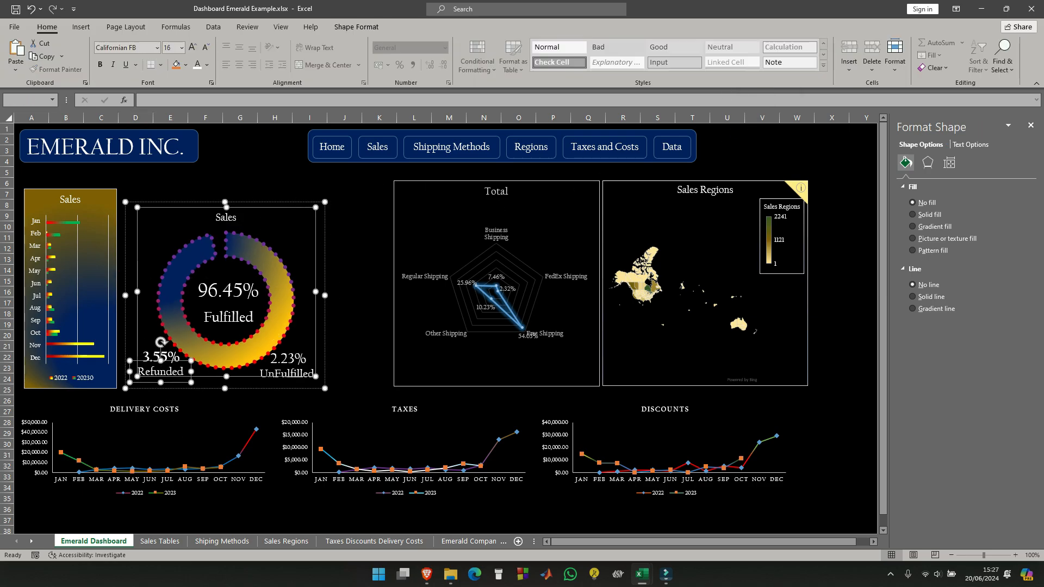
left_click(281, 362, "ctrl")
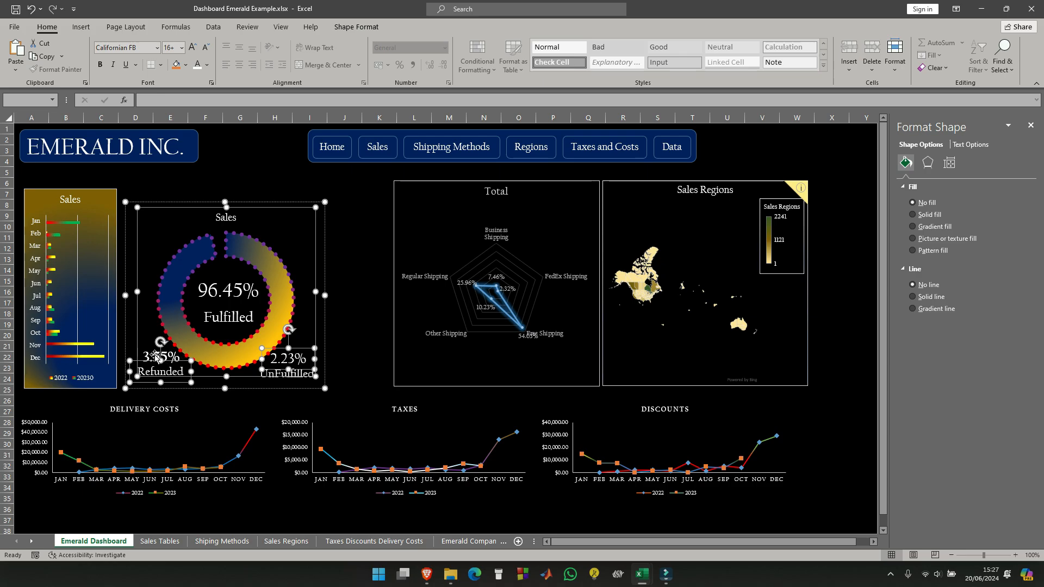
left_click(288, 376, "ctrl")
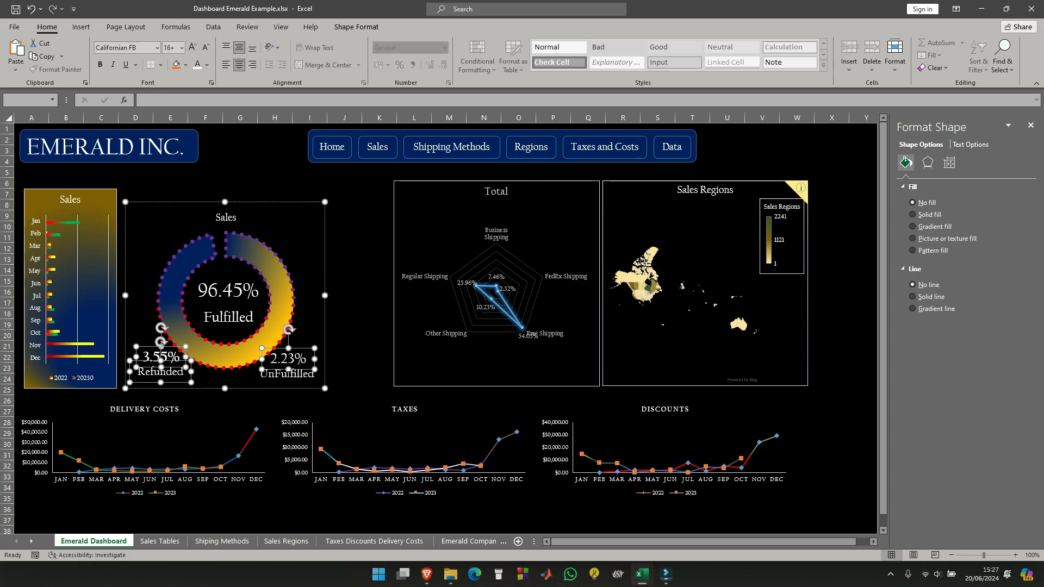
left_click(269, 375, "ctrl")
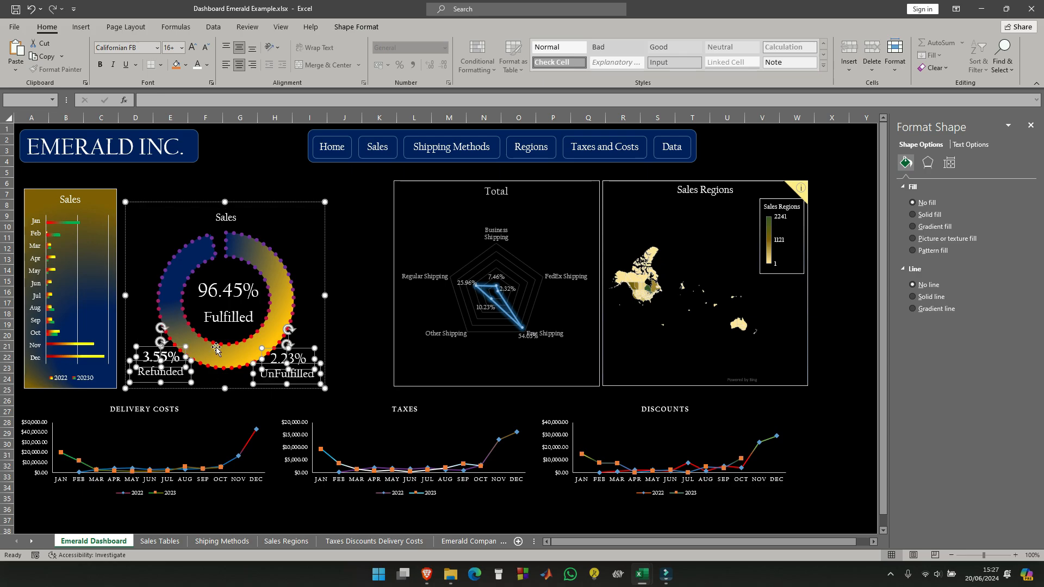
left_click(208, 292, "ctrl")
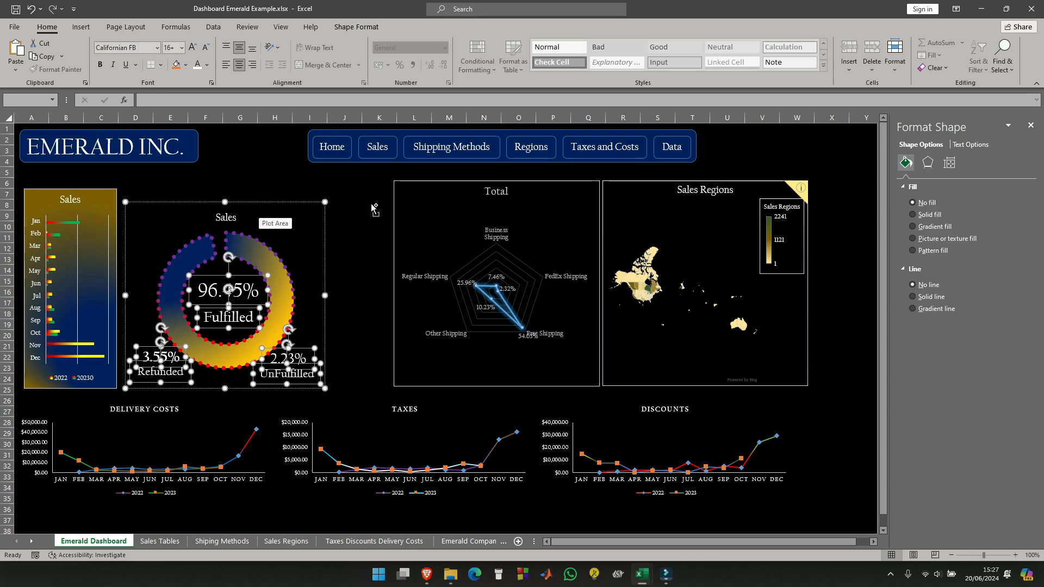
left_click(356, 27)
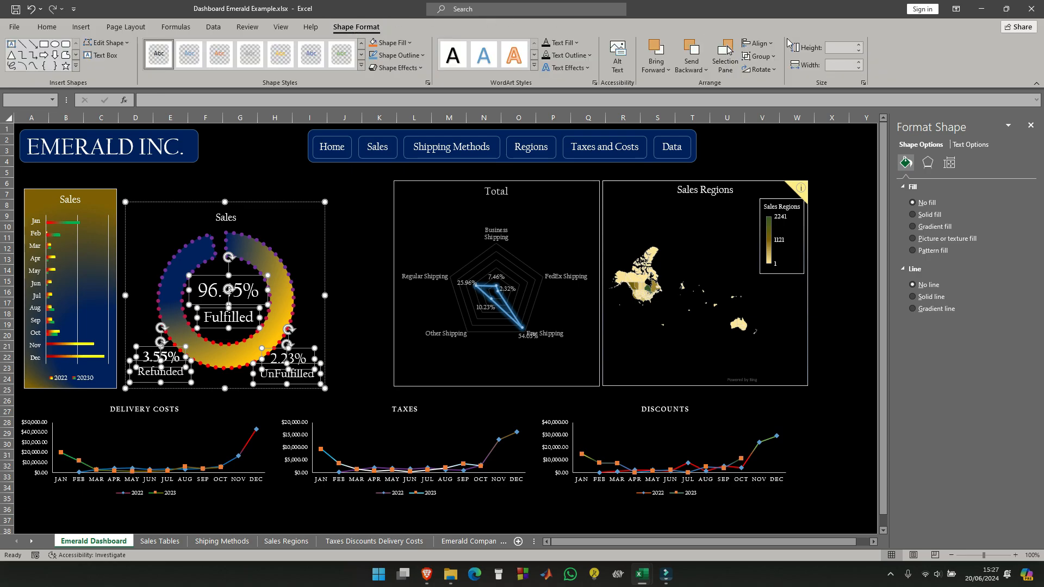
left_click(773, 57)
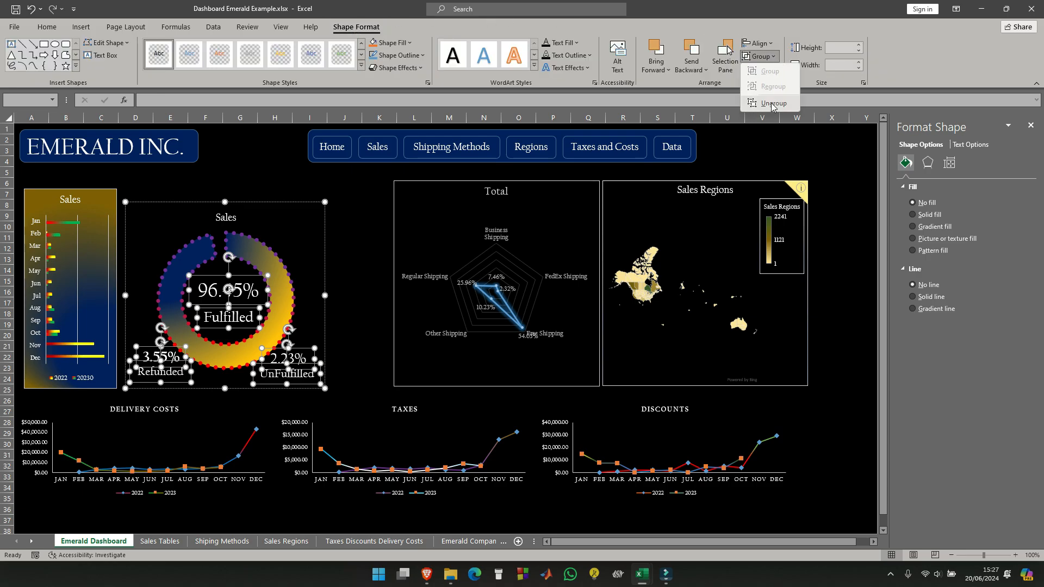
left_click(764, 105)
left_click(775, 57)
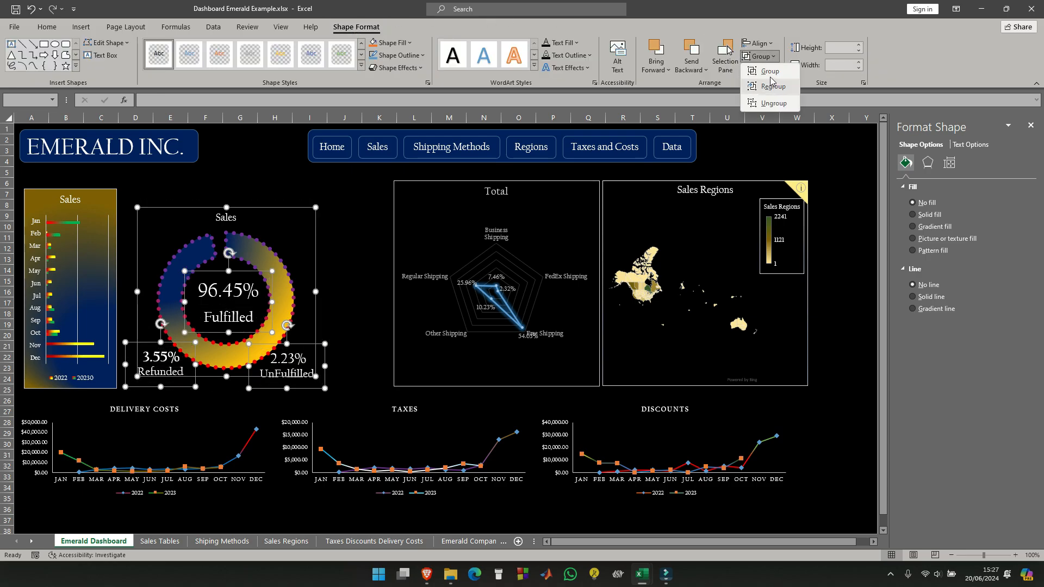
left_click(771, 76)
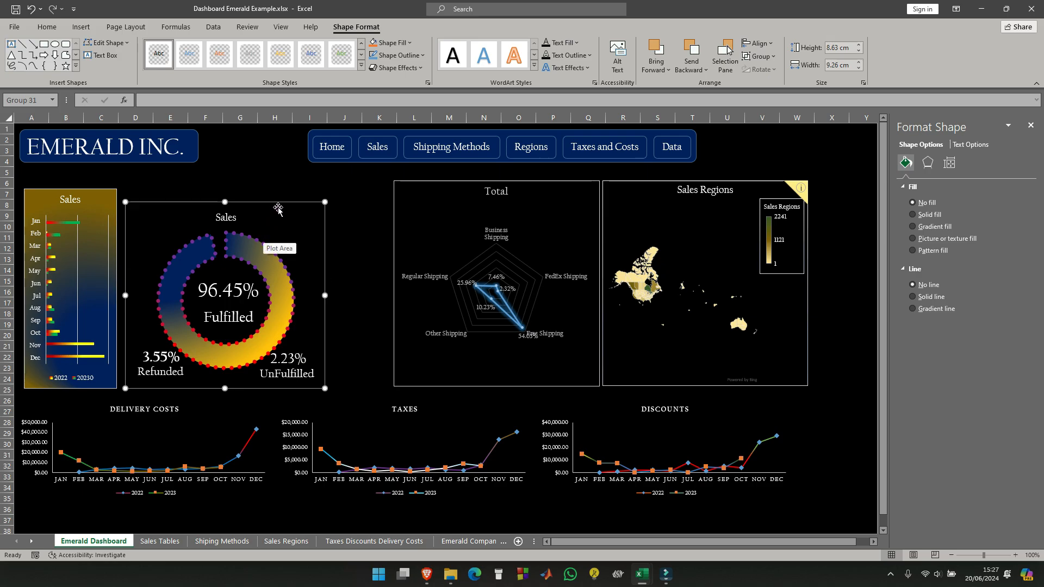
mouse_move(280, 204)
left_mouse_down()
mouse_move(294, 218)
mouse_move(273, 217)
left_mouse_up()
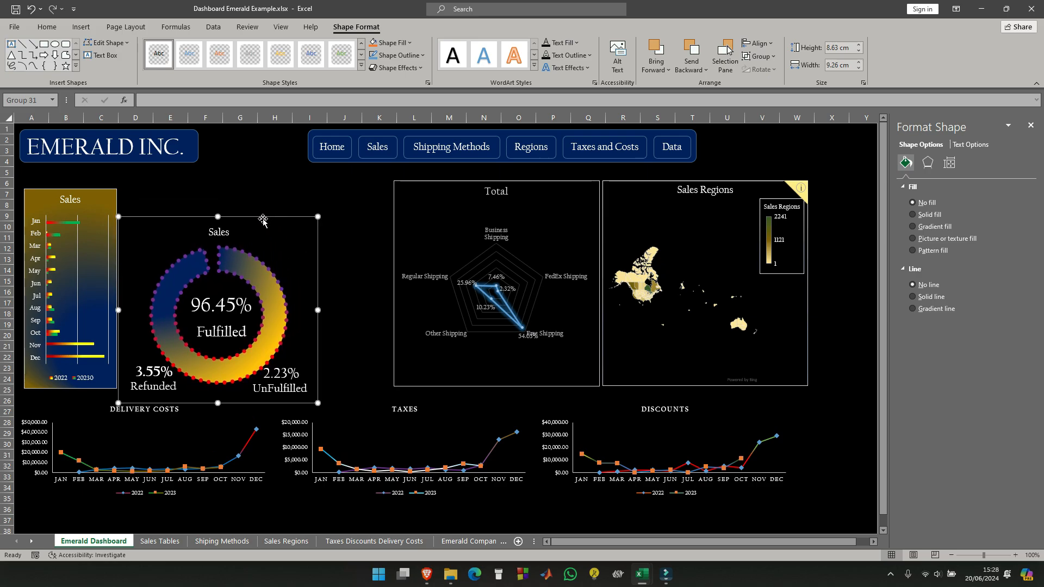
- Set the font size of the doughnut chart's "Sales" title to 20
left_click(47, 26)
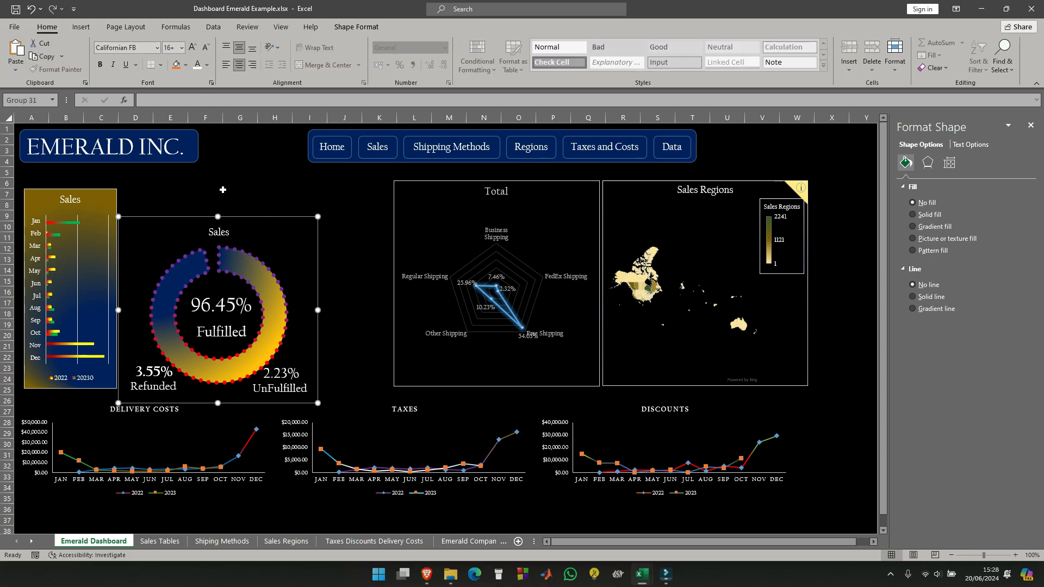
left_click(221, 232)
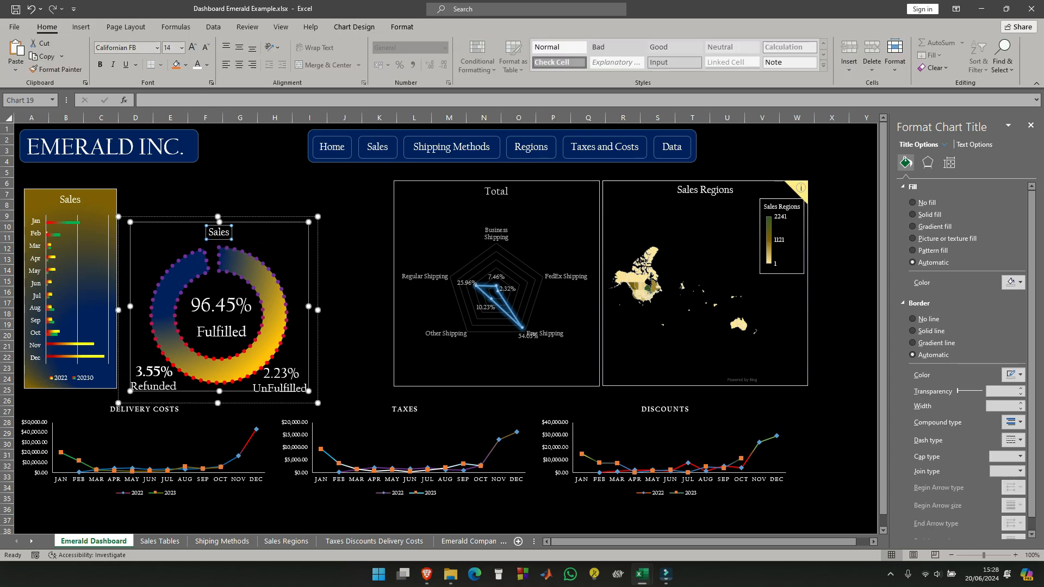
key("ctrl+a")
left_click(182, 48)
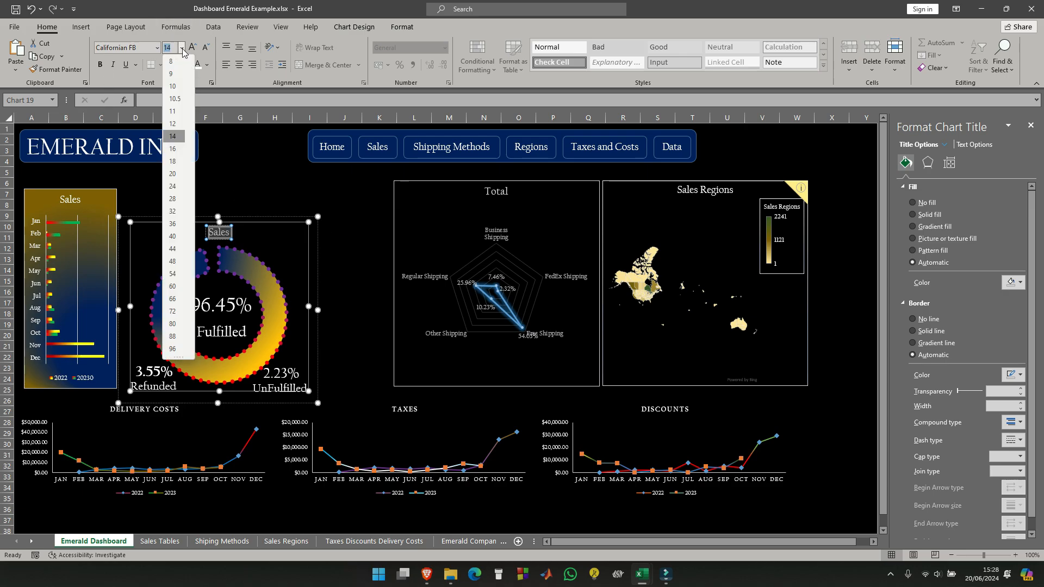
left_click(175, 150)
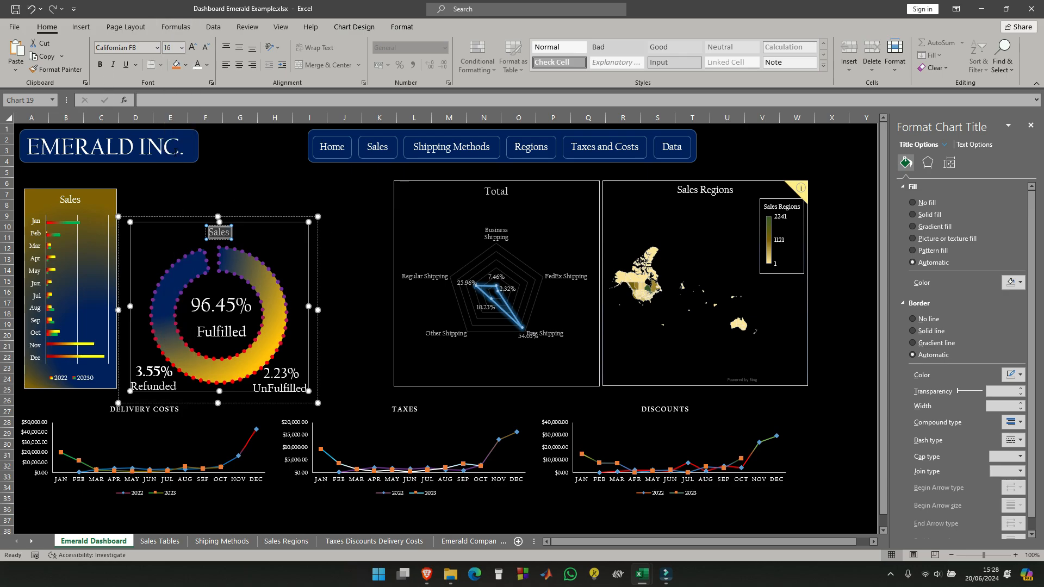
left_click(181, 48)
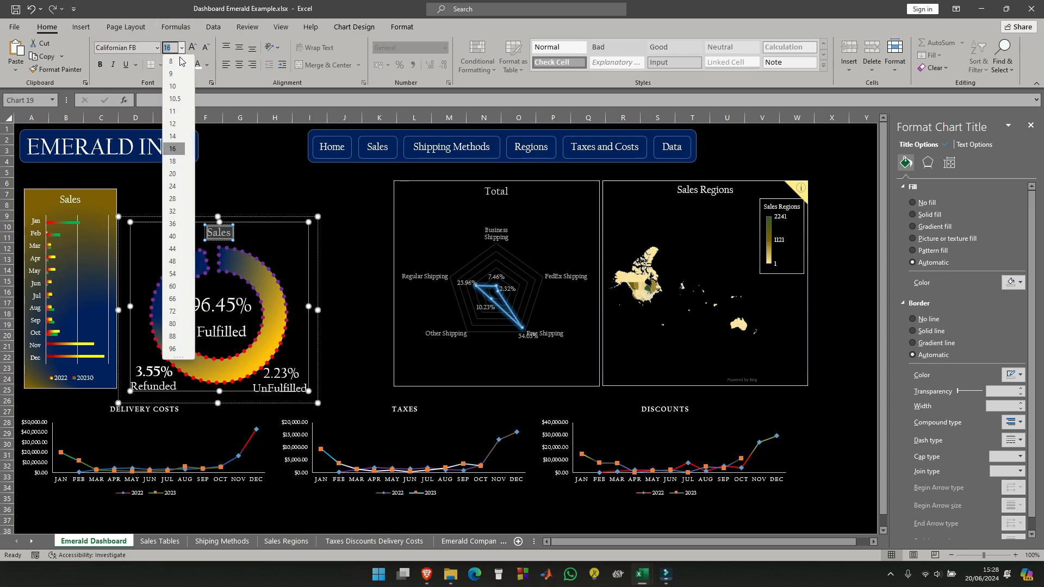
left_click(174, 174)
left_click(239, 161)
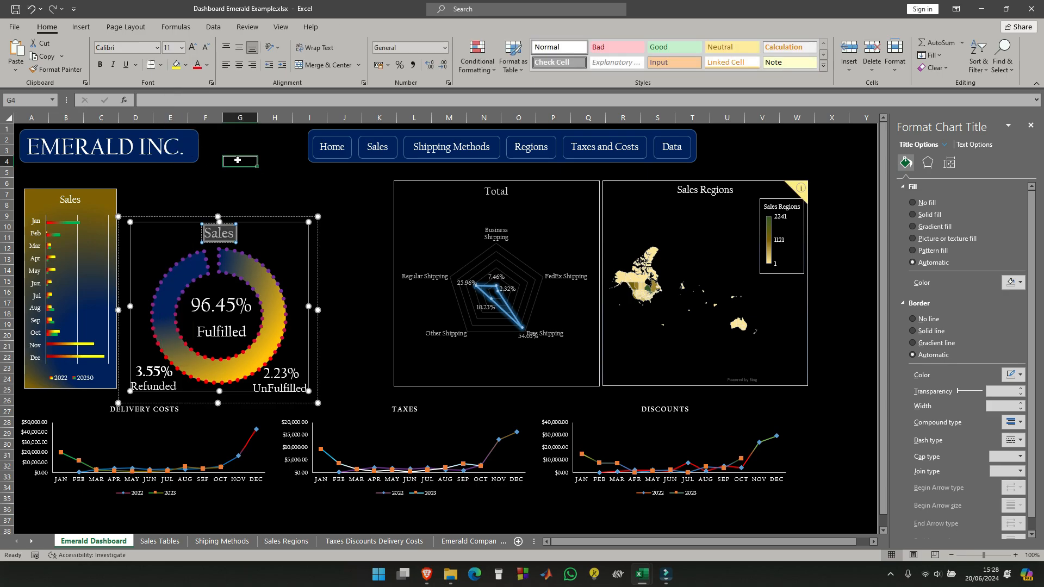
left_click(257, 291)
left_click(371, 313)
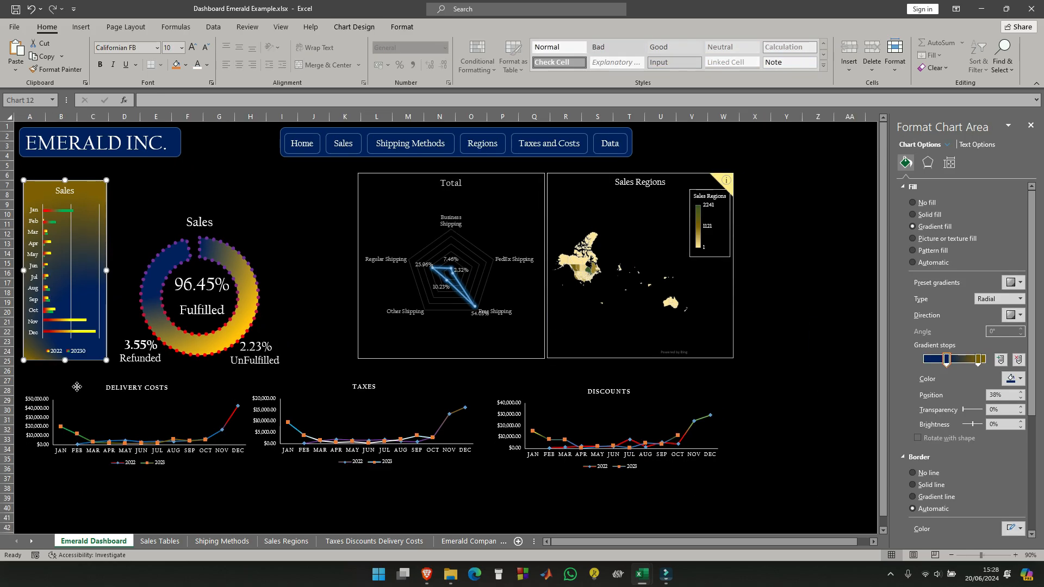
- Fill the Delivery Costs chart area with the blue-and-gold radial gradient, with blue spreading from the chart's upper-left corner
left_click(77, 388)
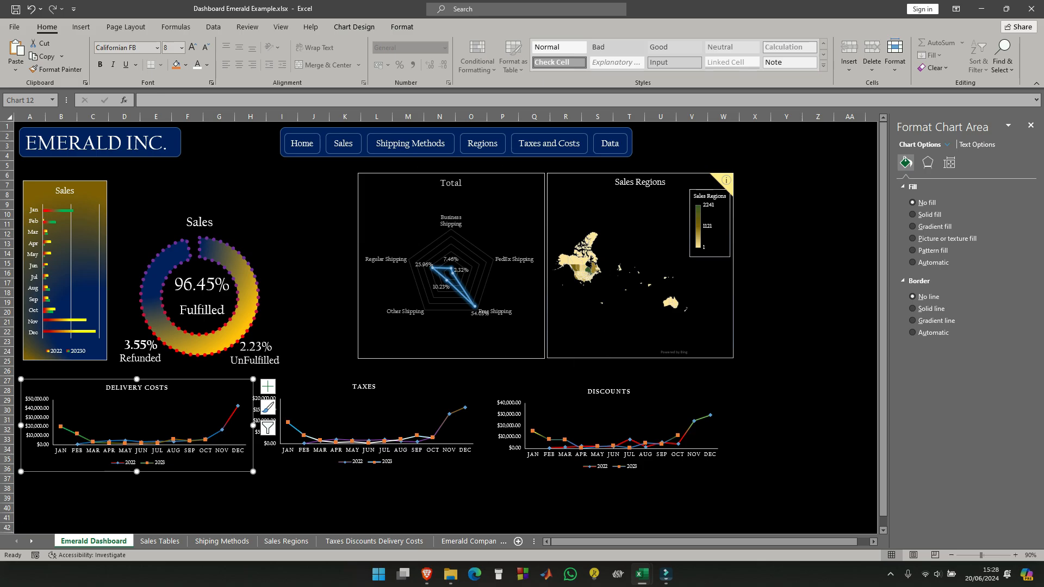
left_click(913, 227)
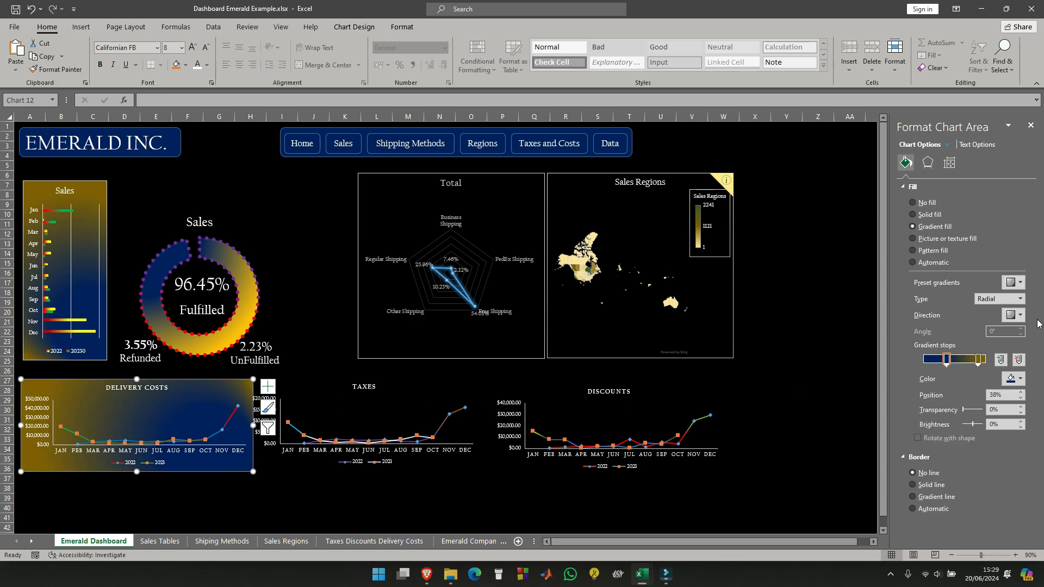
left_click(1021, 318)
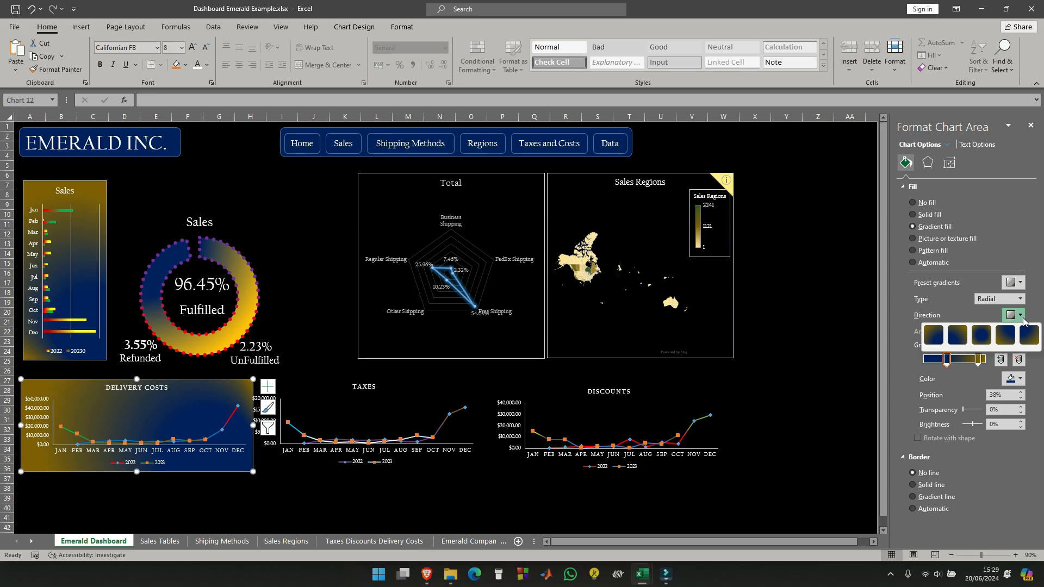
left_click(1028, 336)
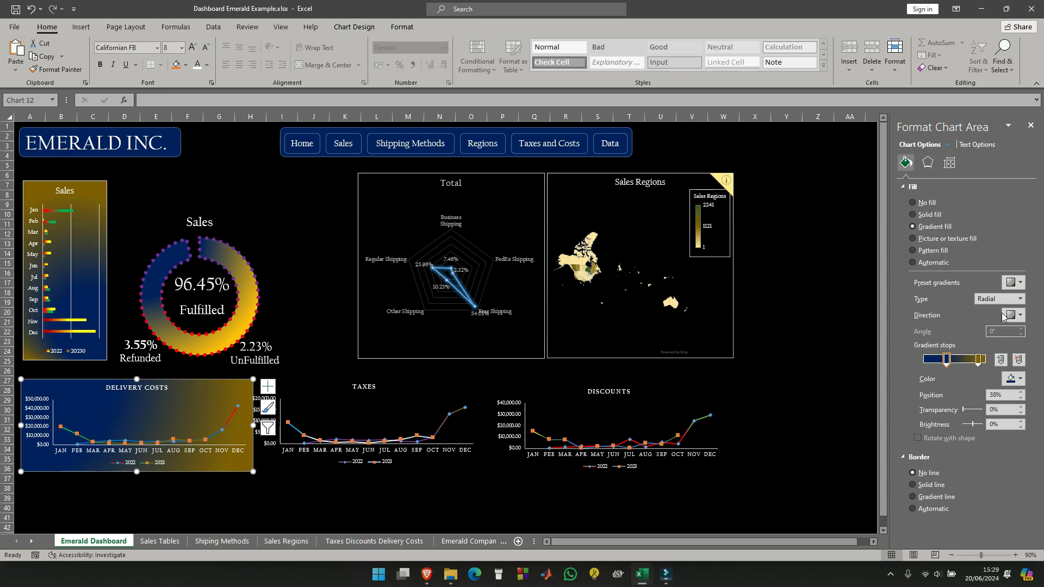
- Move the Taxes and Discounts charts slightly right to leave gaps between the three line charts
left_click(299, 396)
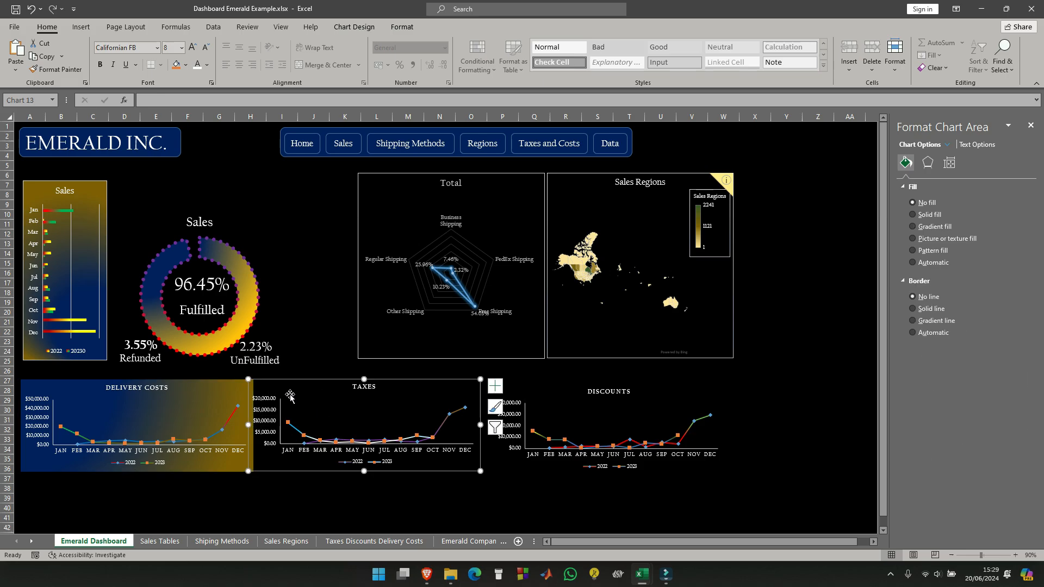
left_click_drag(295, 392, 306, 392)
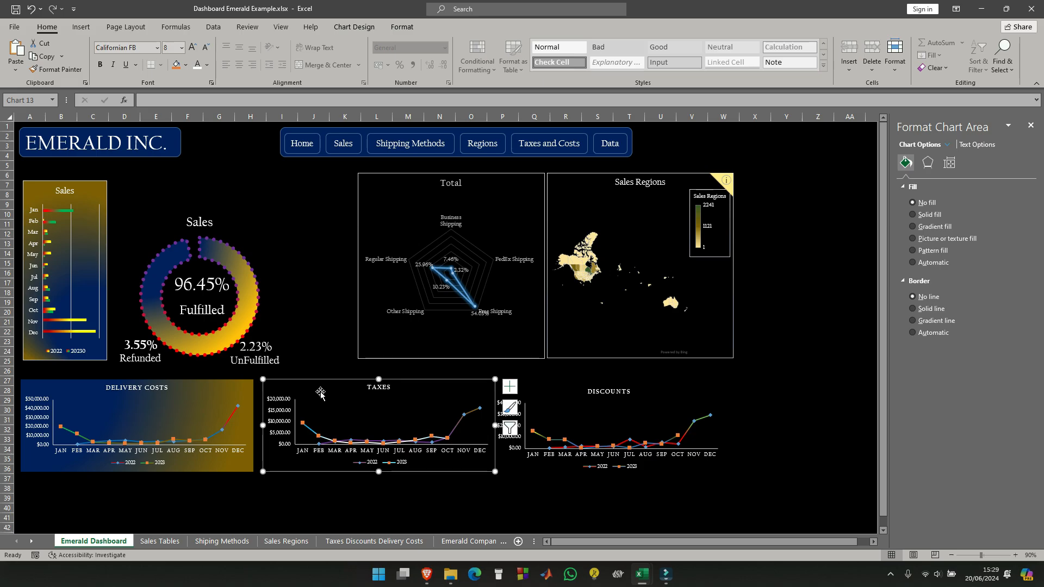
left_click(558, 389)
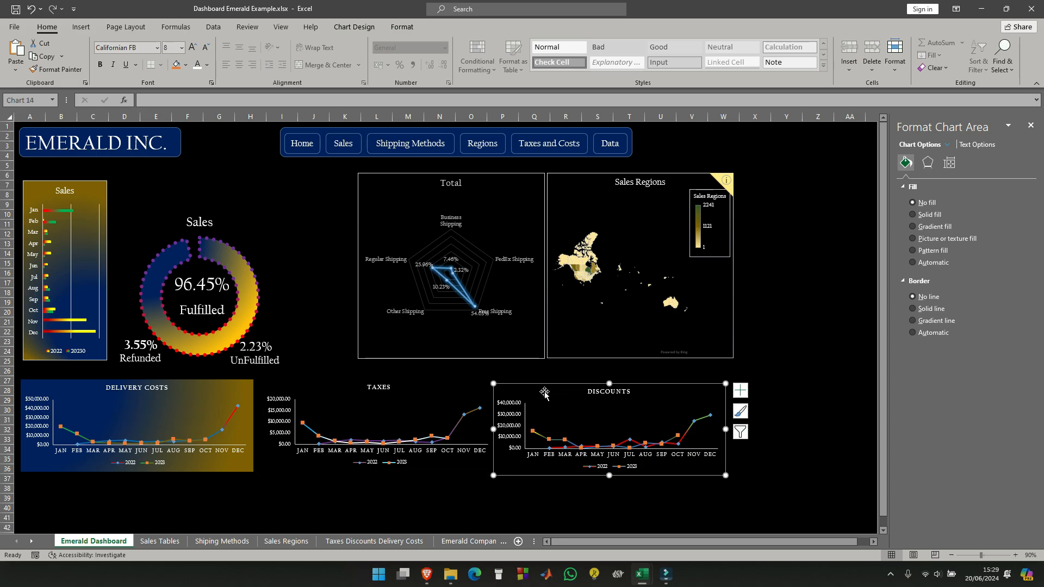
left_click_drag(558, 389, 570, 387)
- Fill the Taxes and Discounts chart areas with the blue-and-gold radial gradient, directing the Discounts gradient's blue from the lower-right corner
left_click(450, 393)
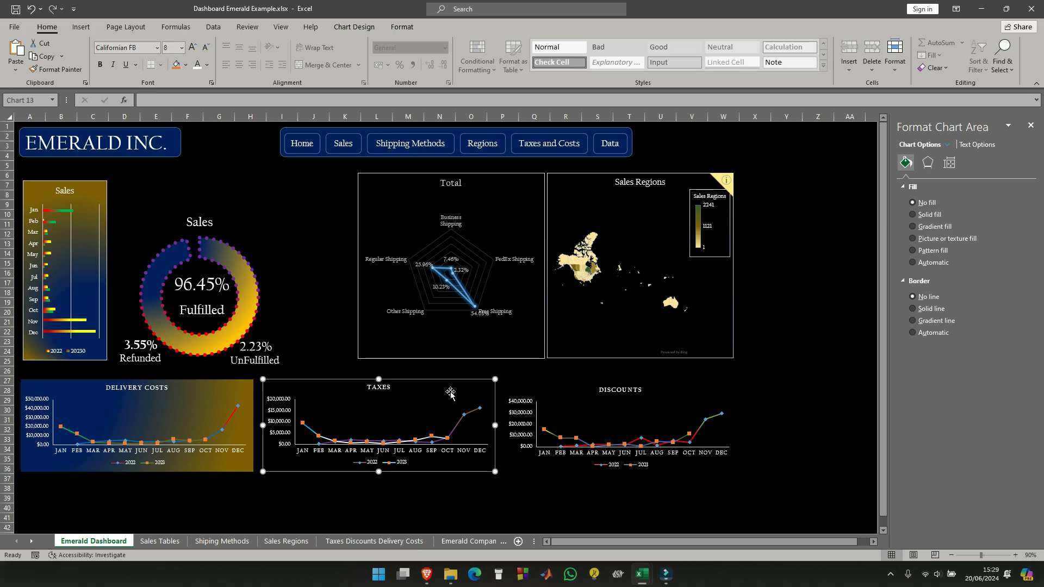
left_click(914, 226)
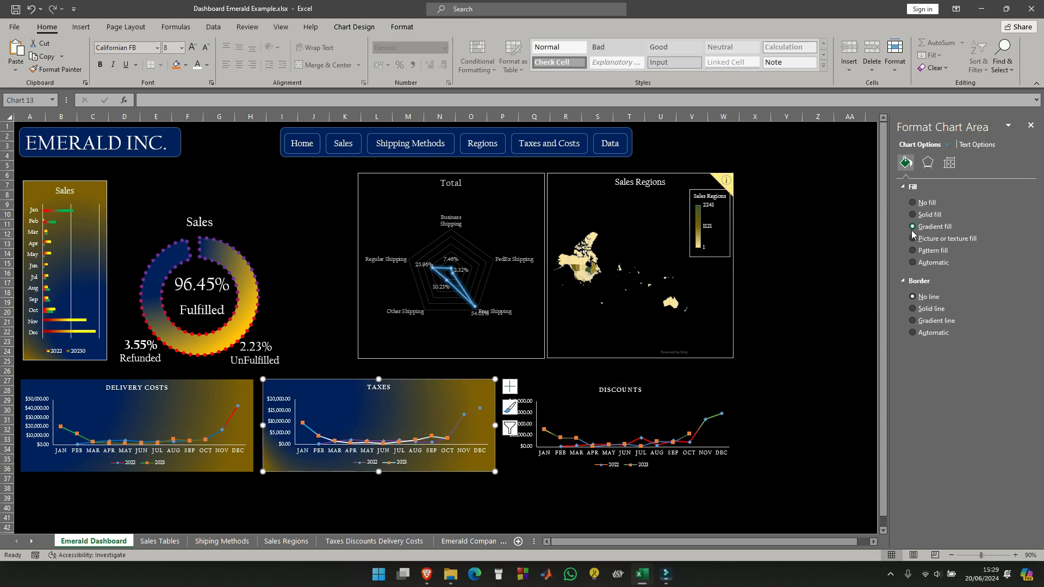
left_click(546, 395)
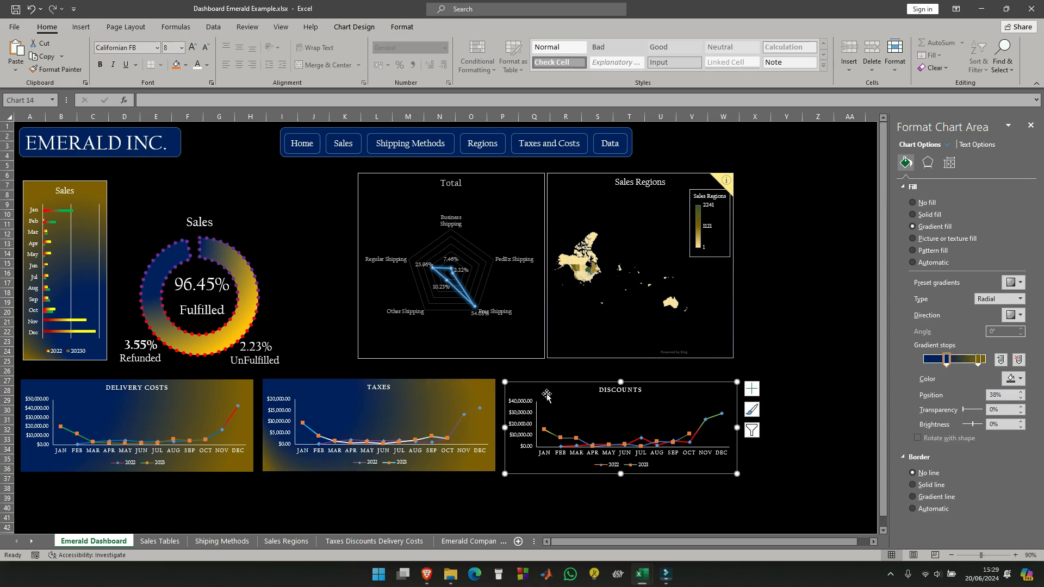
left_click(914, 227)
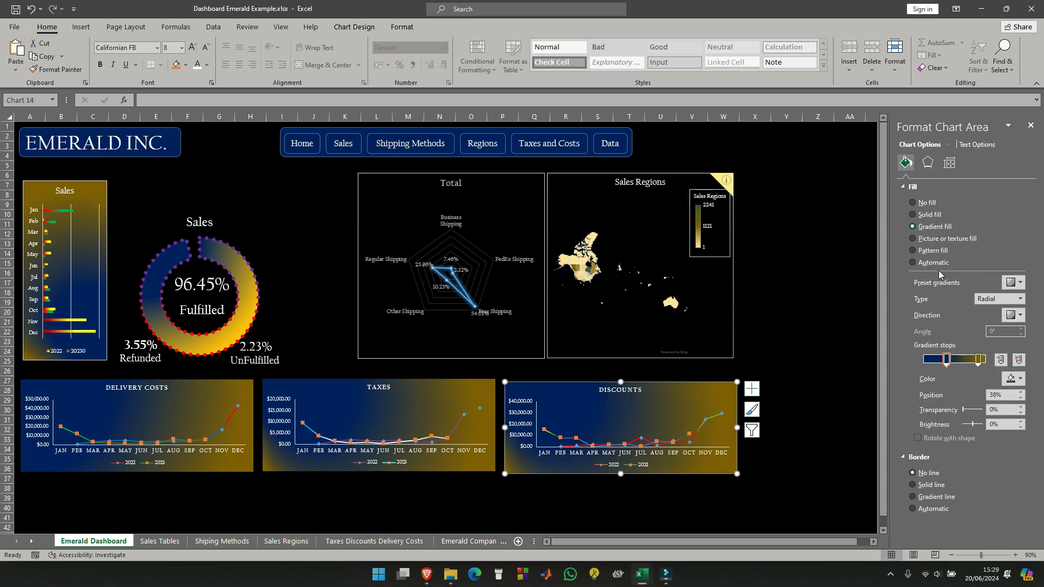
left_click(1015, 315)
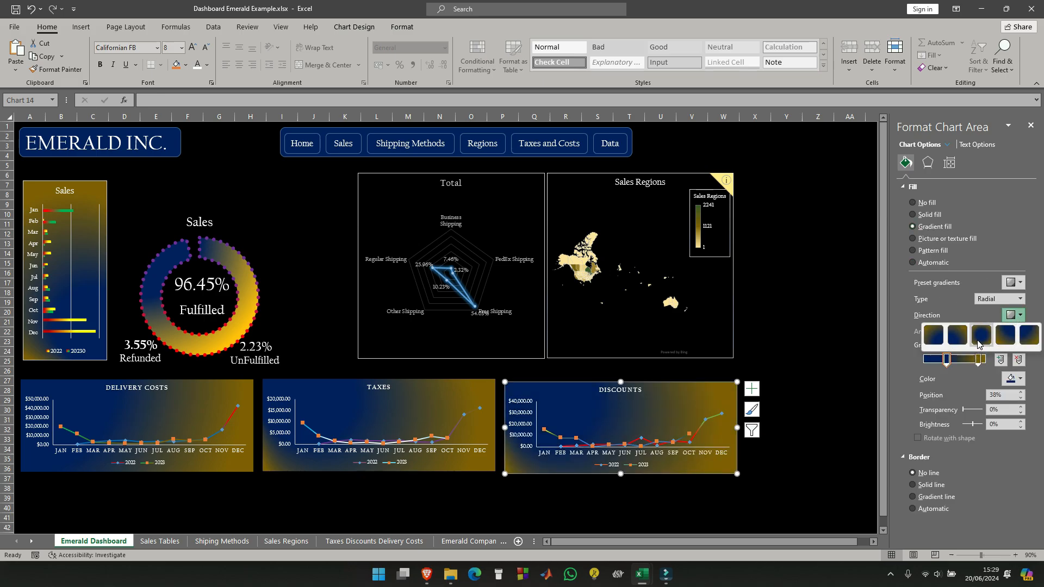
left_click(942, 341)
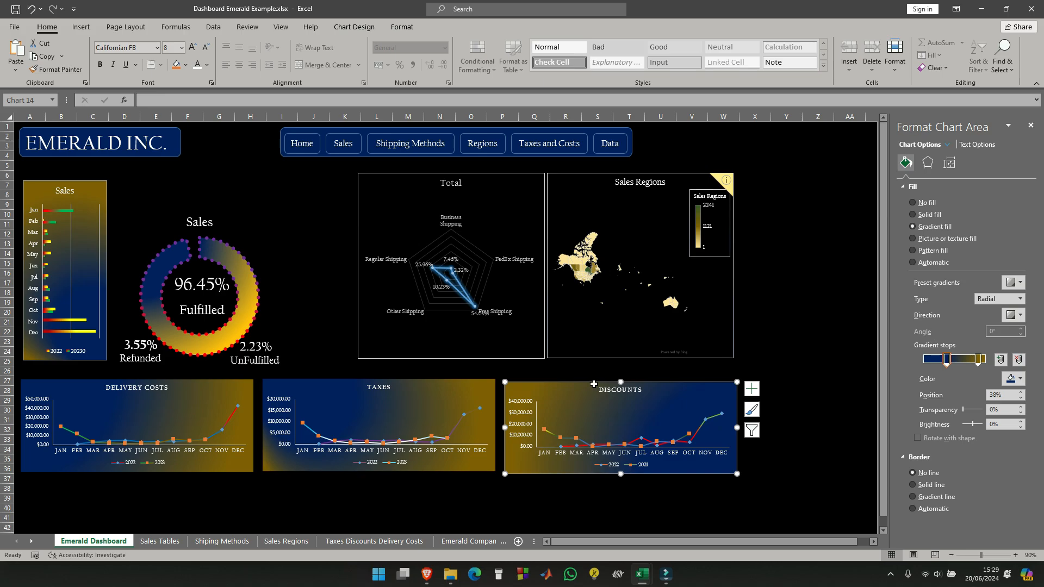
- Redirect the Taxes chart area's radial gradient so blue spreads from the chart's upper-right corner
left_click(333, 402)
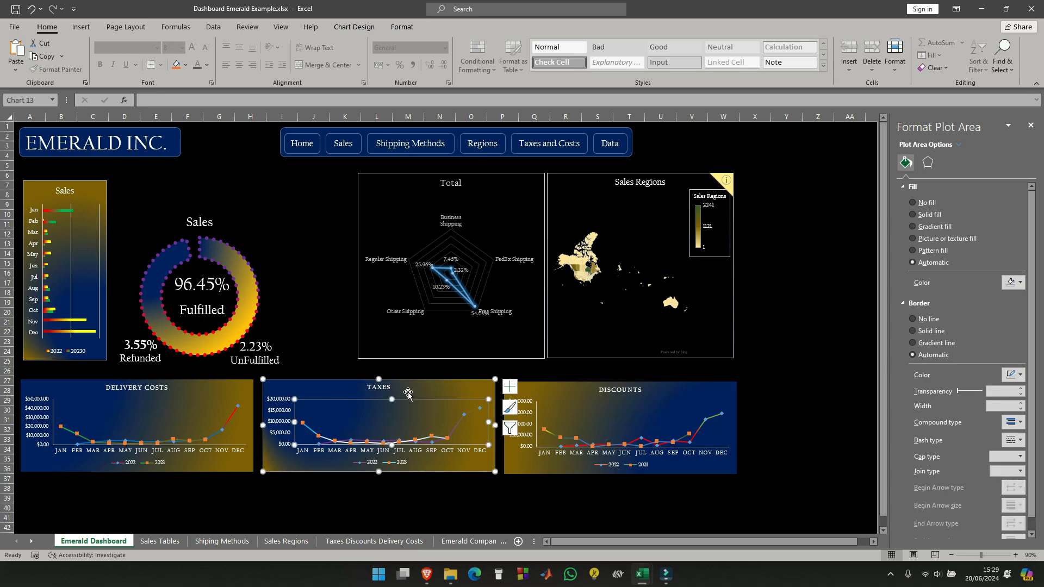
left_click(289, 389)
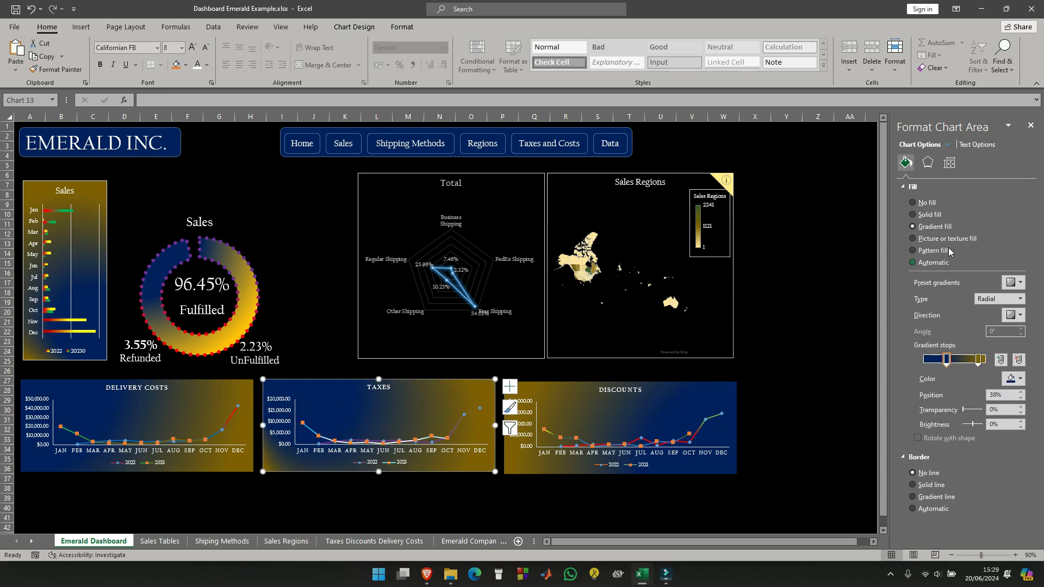
left_click(1015, 283)
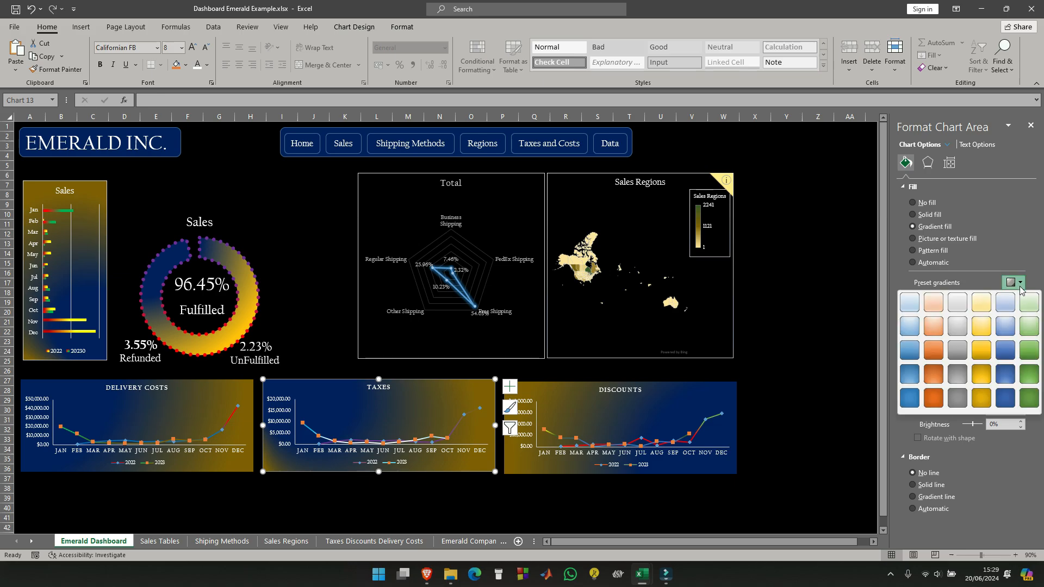
left_click(1024, 239)
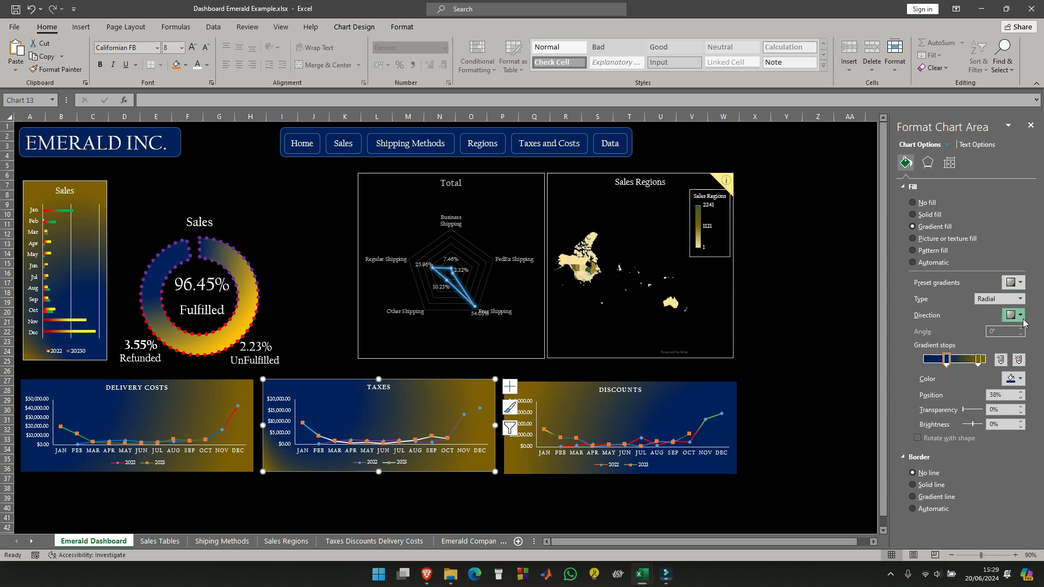
left_click(1020, 315)
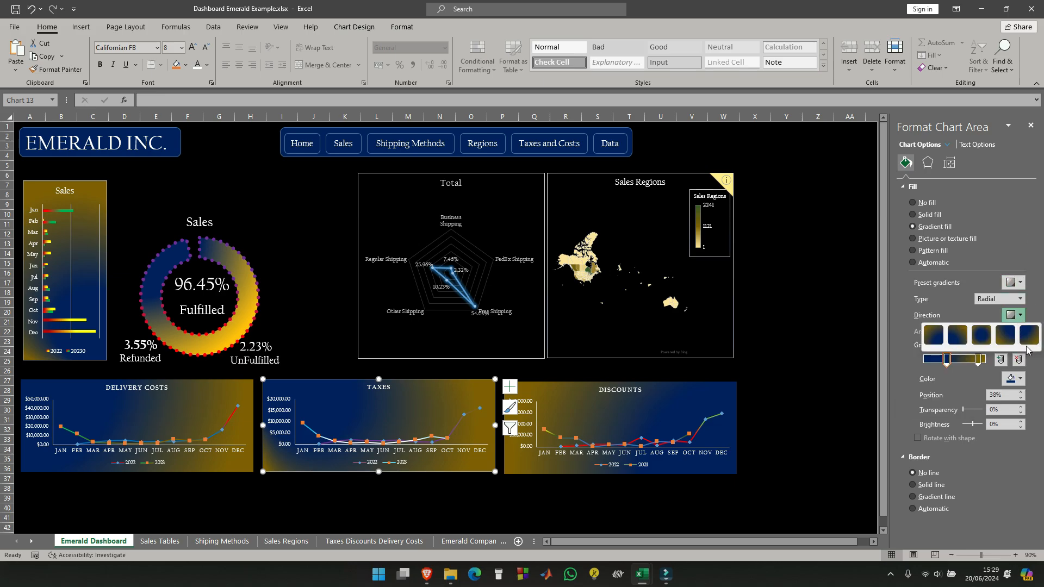
left_click(1005, 336)
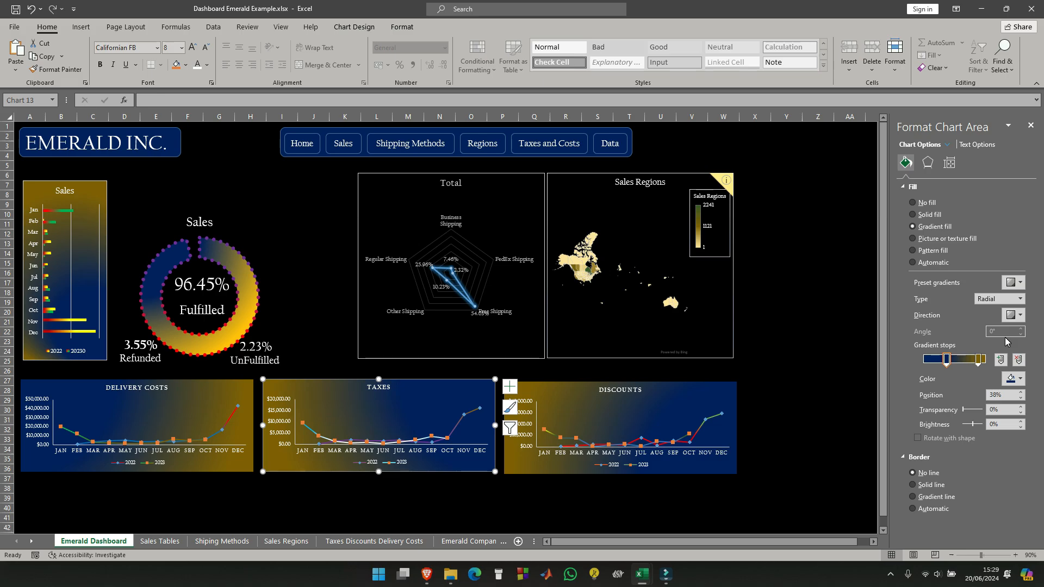
- Set the Discounts chart area's radial gradient direction to From Bottom Left Corner
left_click(715, 396)
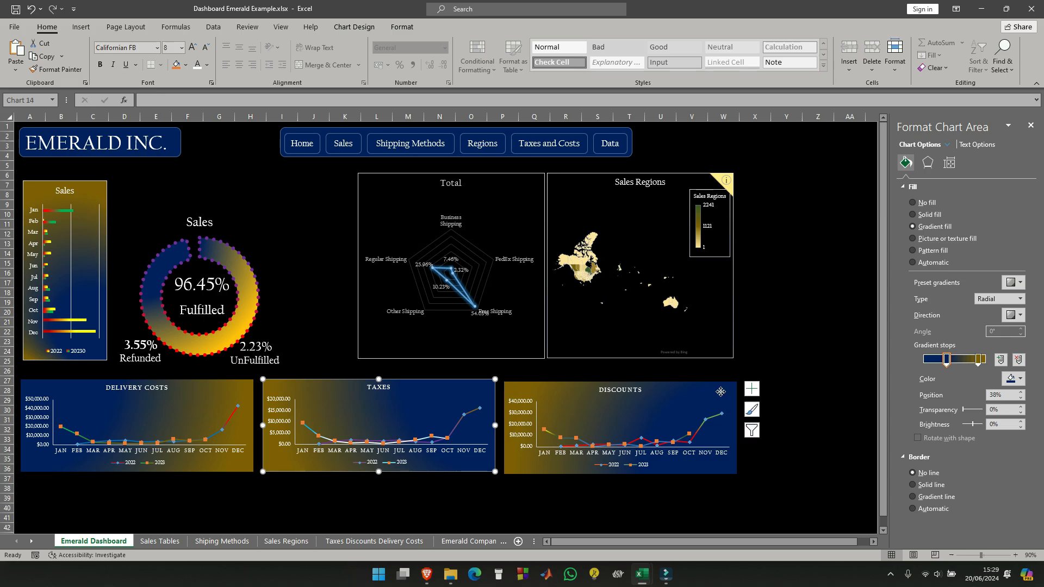
left_click(1020, 299)
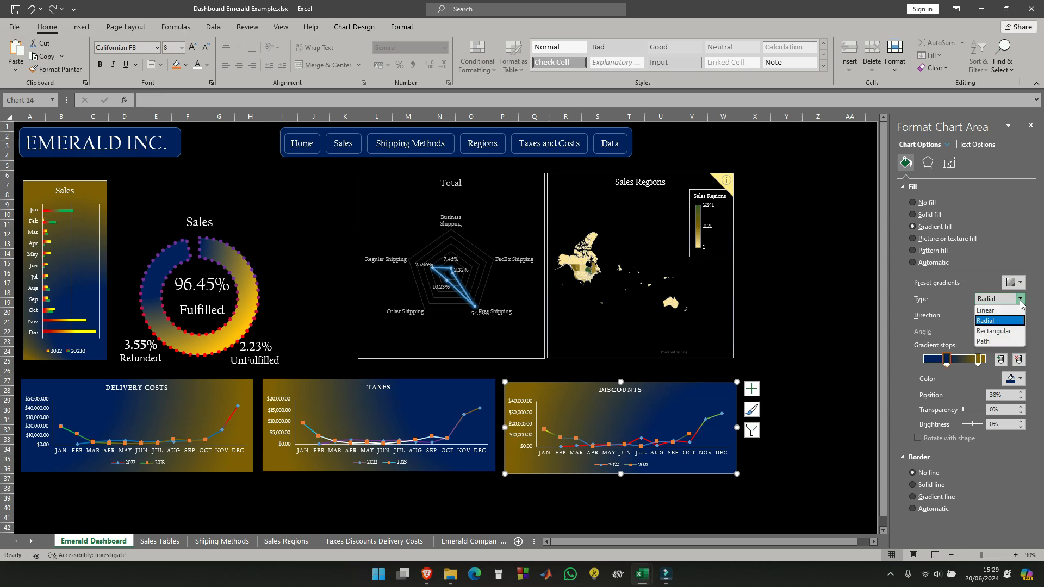
left_click(1015, 321)
left_click(1020, 315)
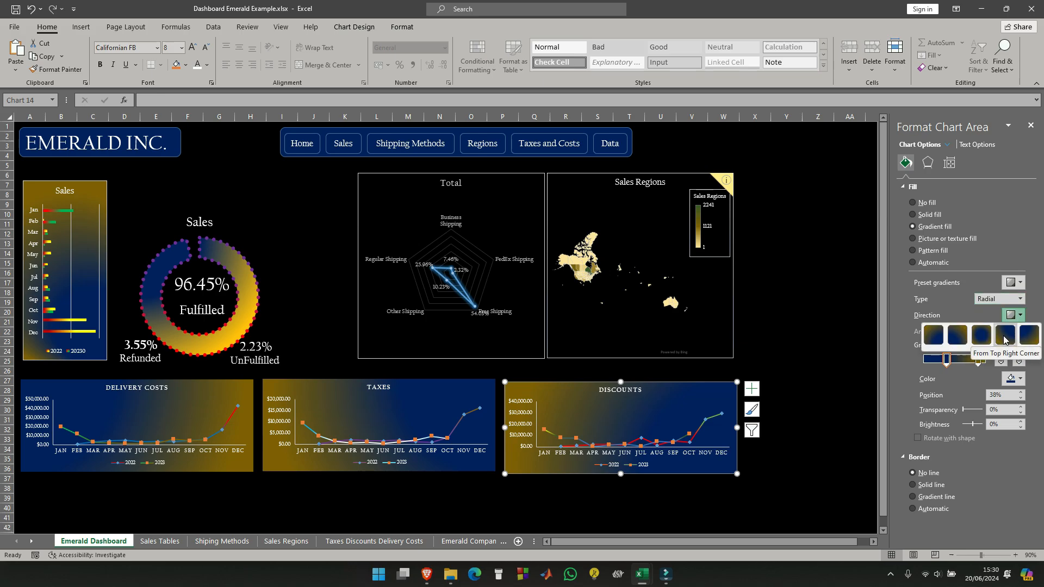
left_click(958, 338)
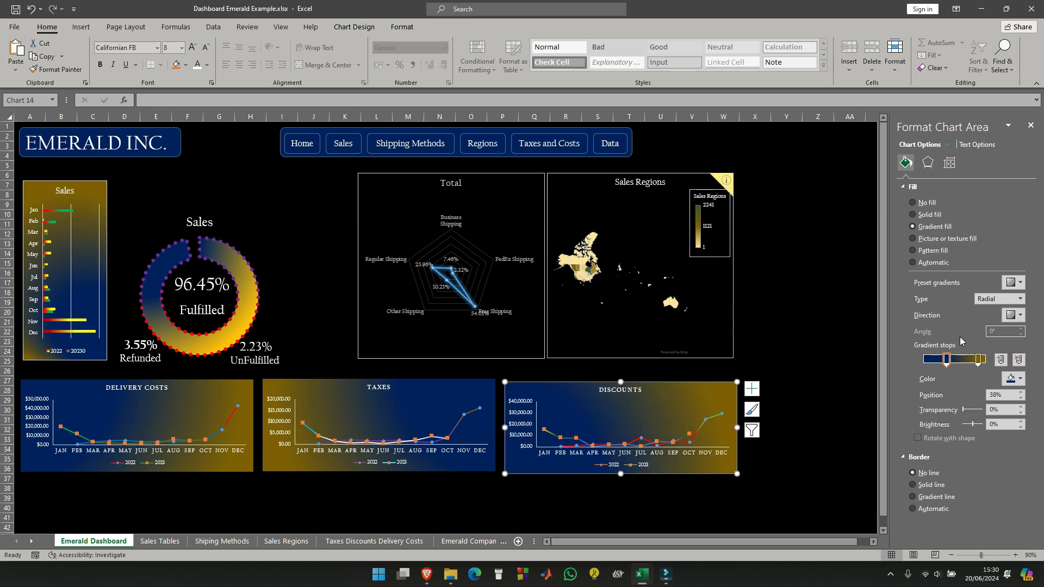
left_click(804, 331)
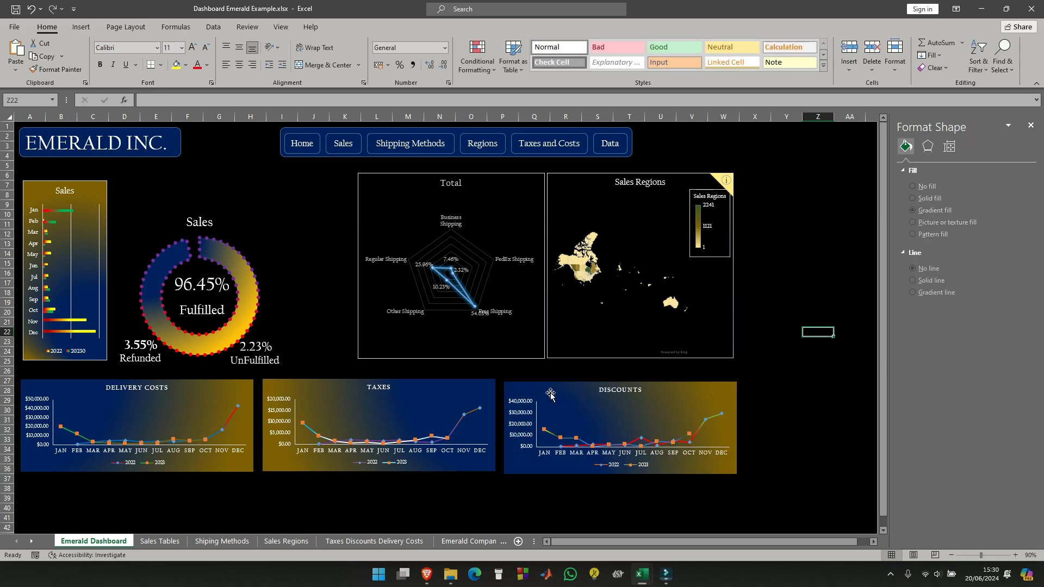
- Move the Taxes and Discounts charts slightly left to tighten the gaps between the three line charts
left_click_drag(316, 384, 310, 385)
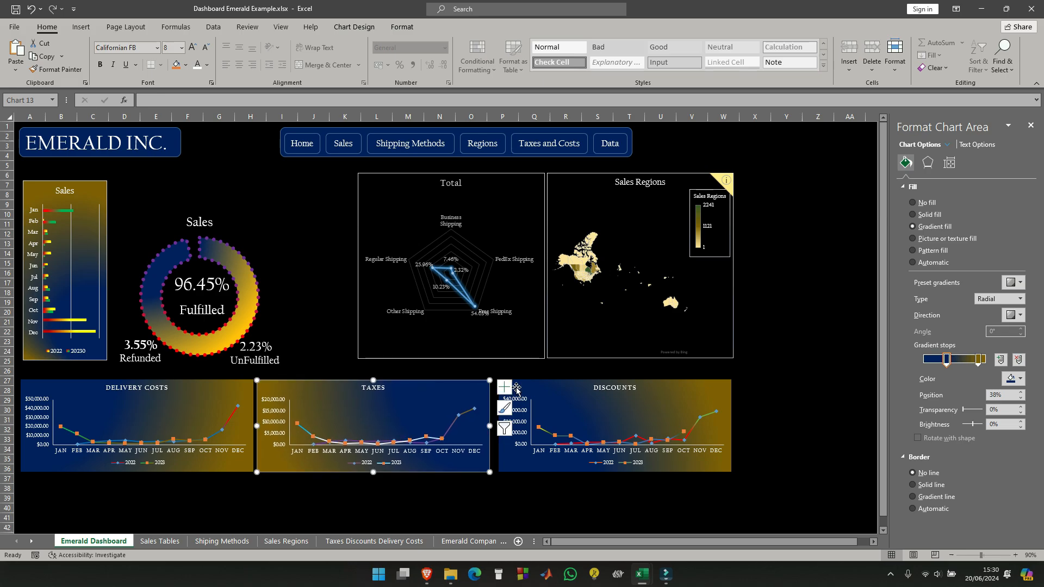
left_click_drag(538, 385, 532, 386)
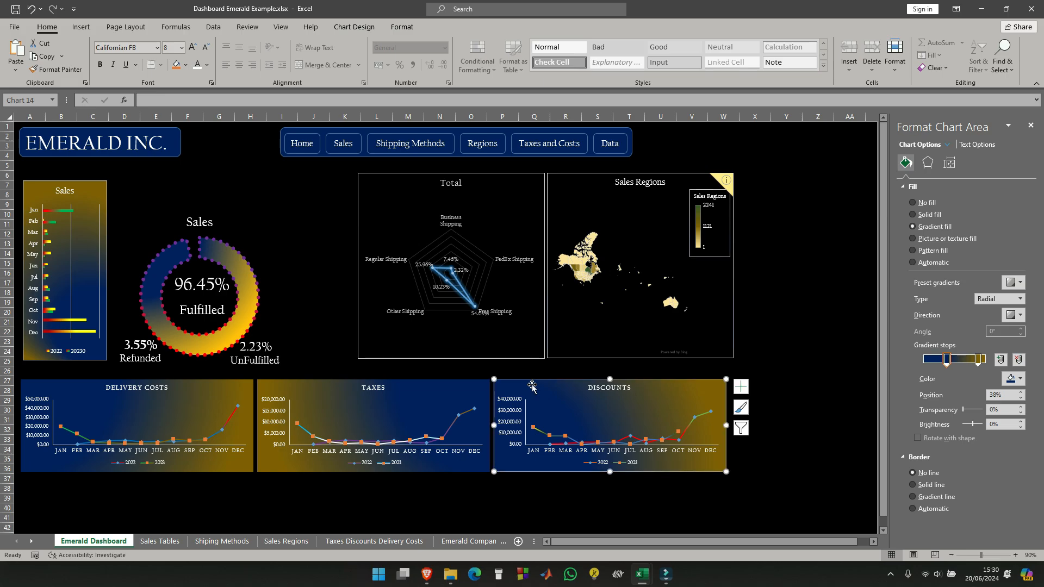
- Align the tops of the Delivery Costs, Taxes and Discounts charts and distribute them horizontally
left_click(296, 387, "shift")
left_click(227, 389, "shift")
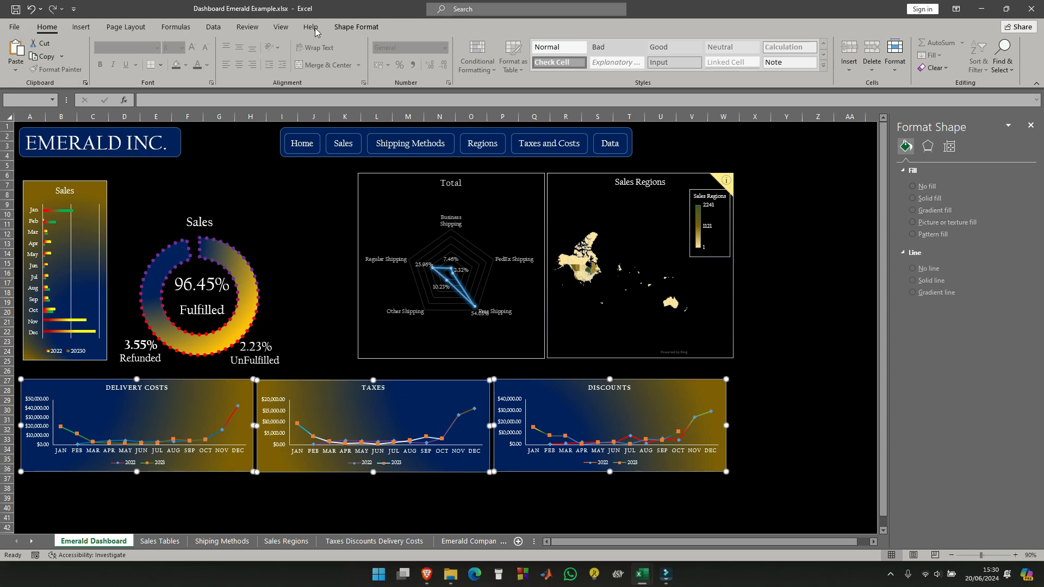
left_click(352, 26)
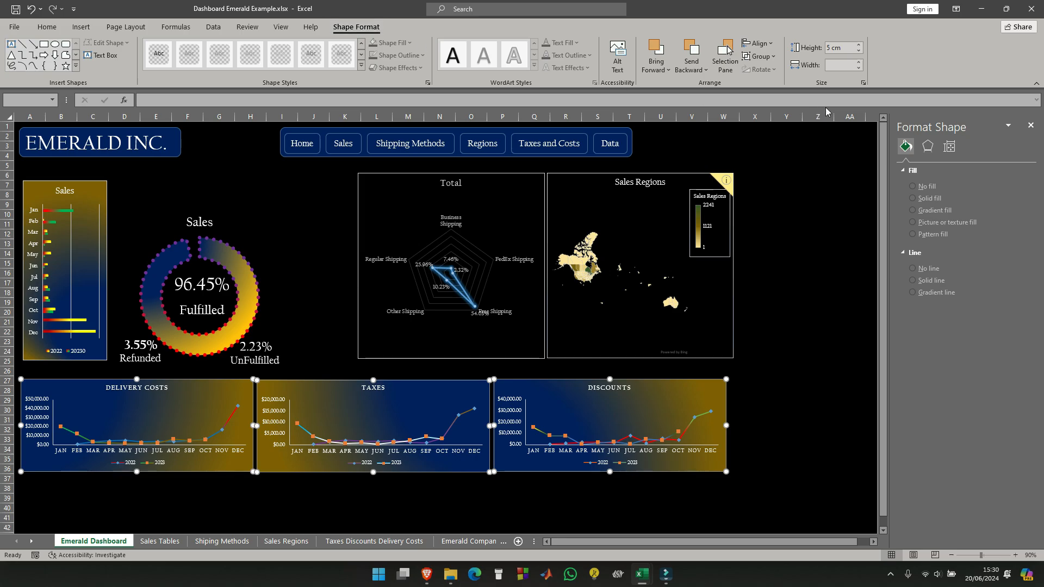
left_click(767, 57)
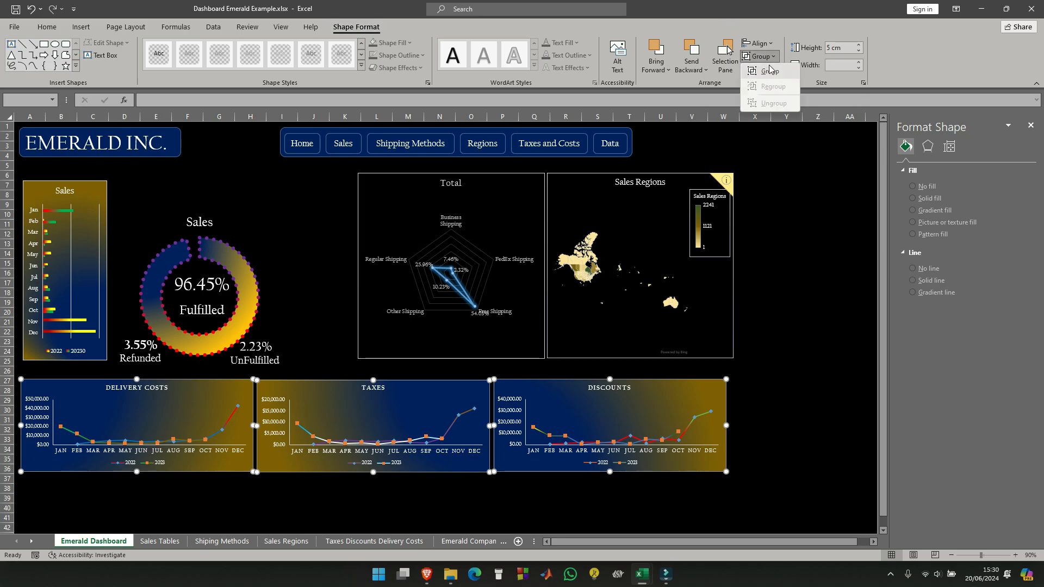
left_click(759, 43)
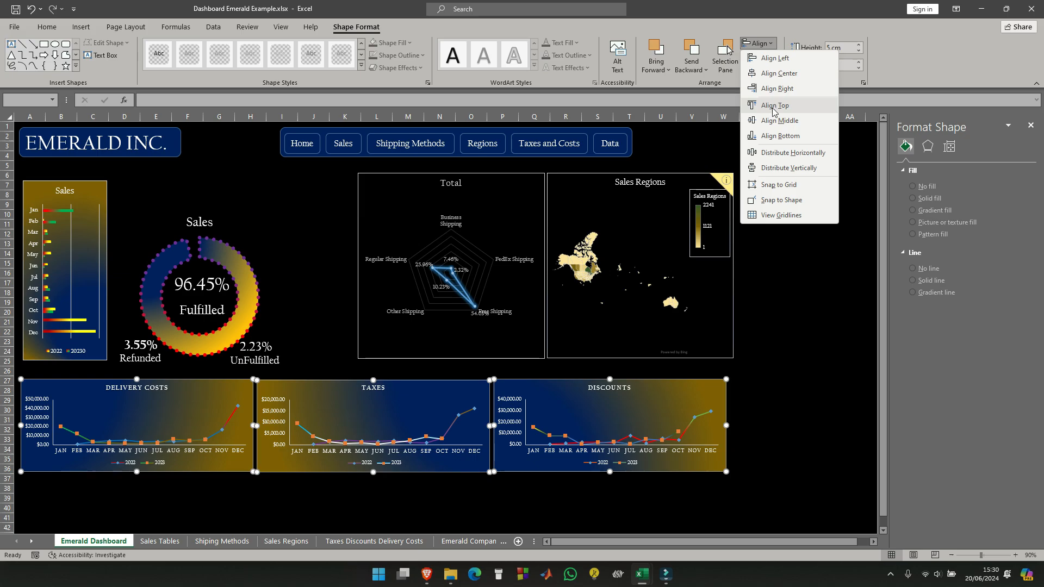
left_click(773, 111)
left_click(759, 44)
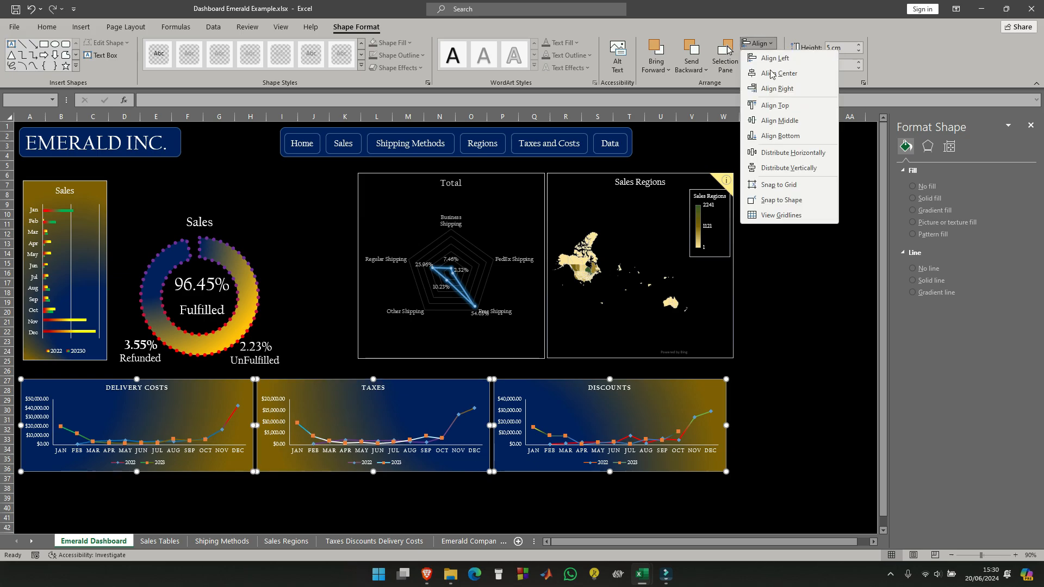
left_click(773, 158)
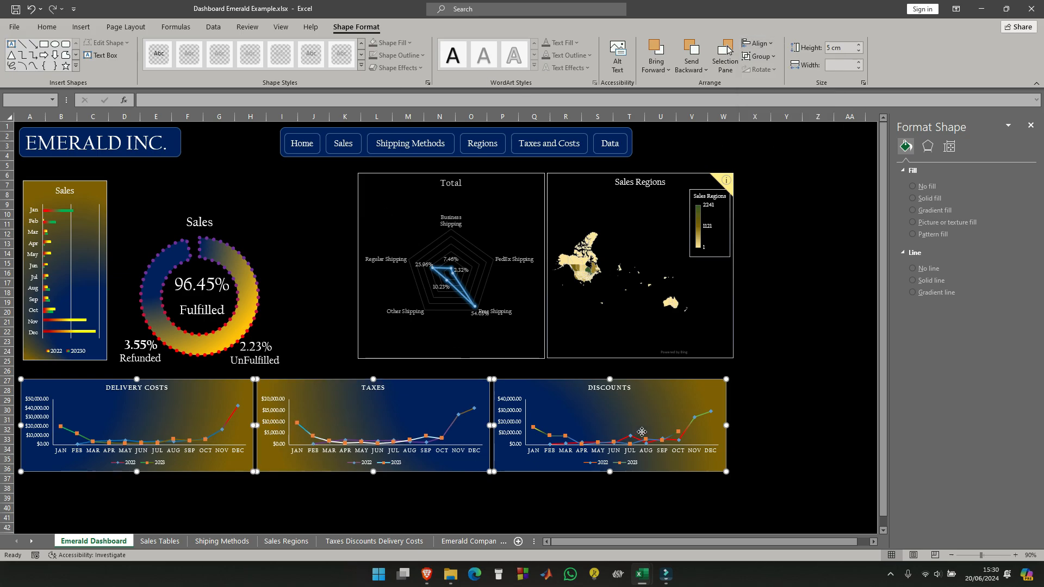
left_click(777, 357)
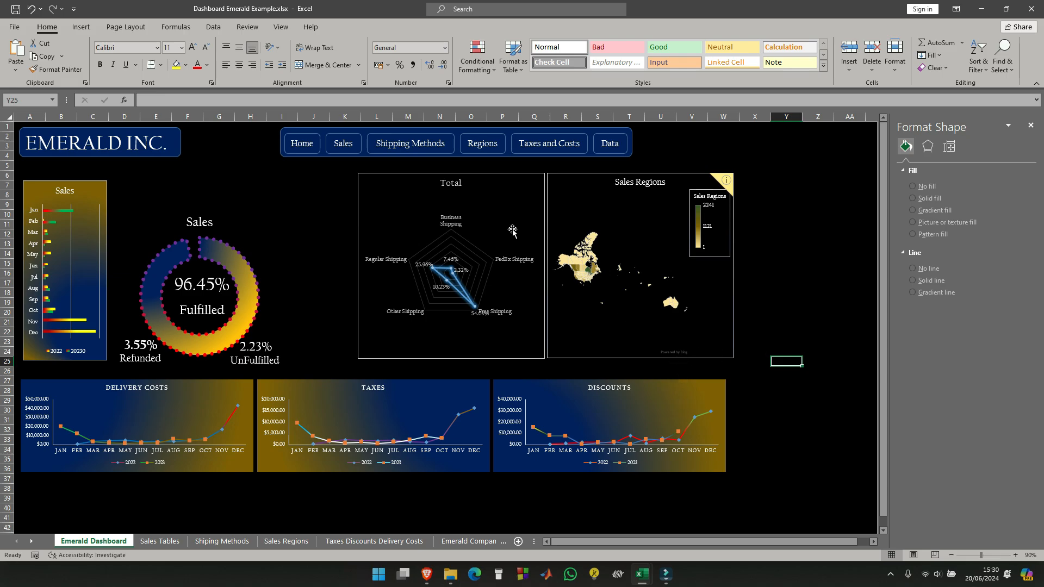
- Move the Total radar chart and the Sales Regions map down and slightly left, just above the line charts
mouse_move(498, 186)
left_mouse_down()
mouse_move(467, 182)
mouse_move(495, 183)
left_mouse_up()
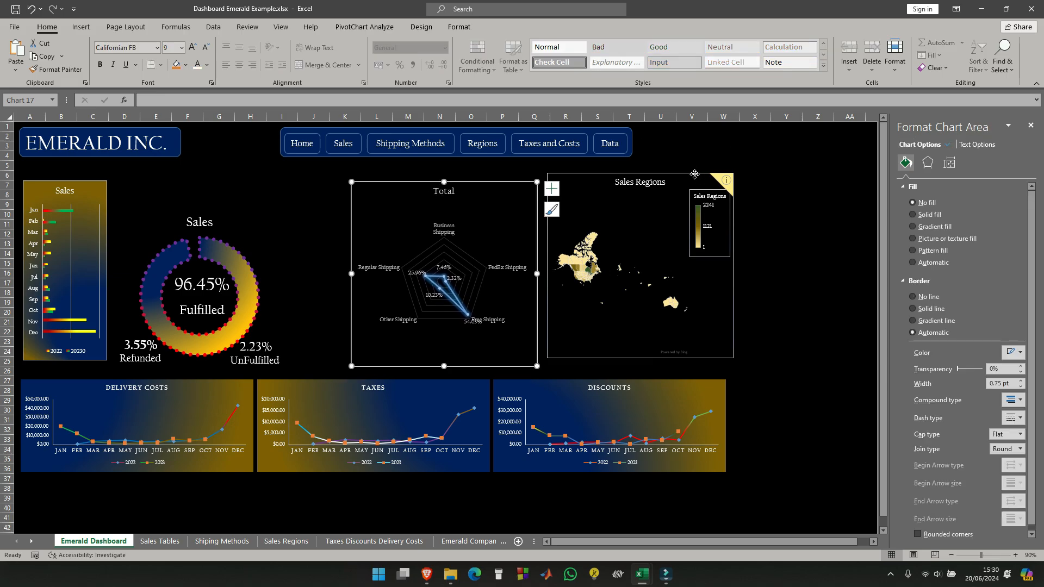
left_click_drag(694, 174, 685, 193)
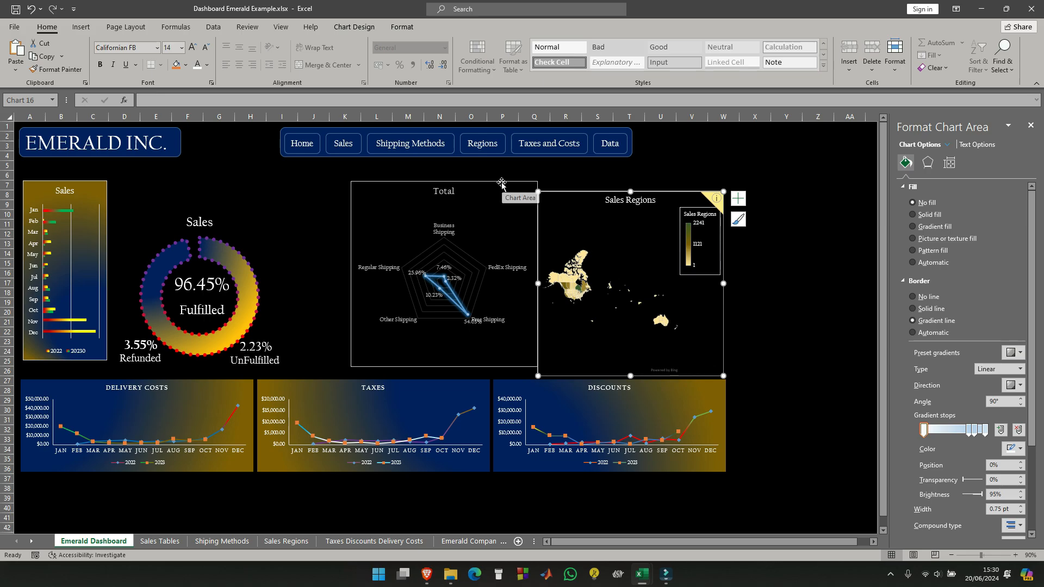
left_click_drag(501, 184, 498, 194)
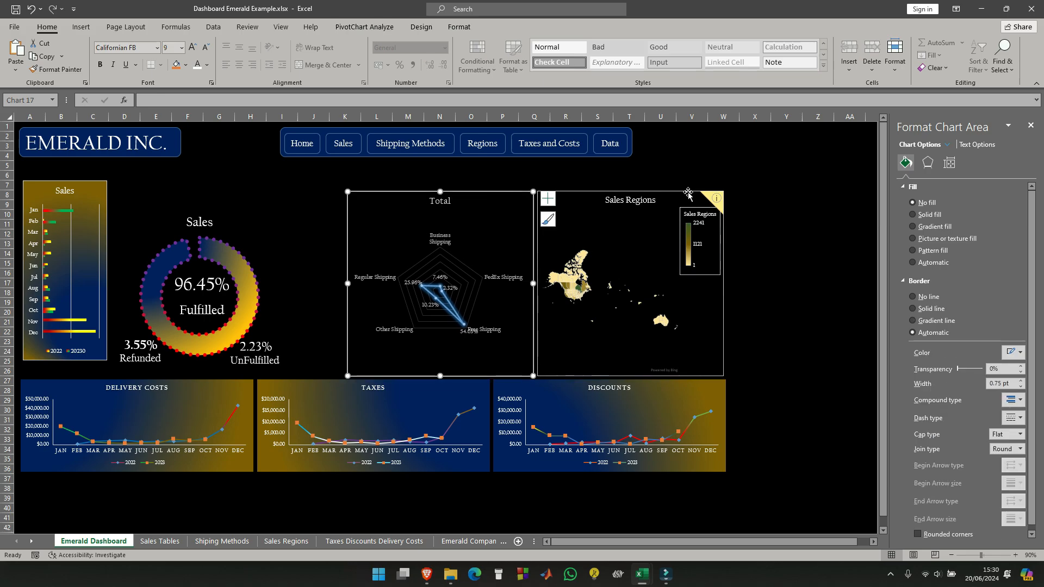
- Align the right edge of the Sales Regions map with the Discounts chart
left_click(687, 192)
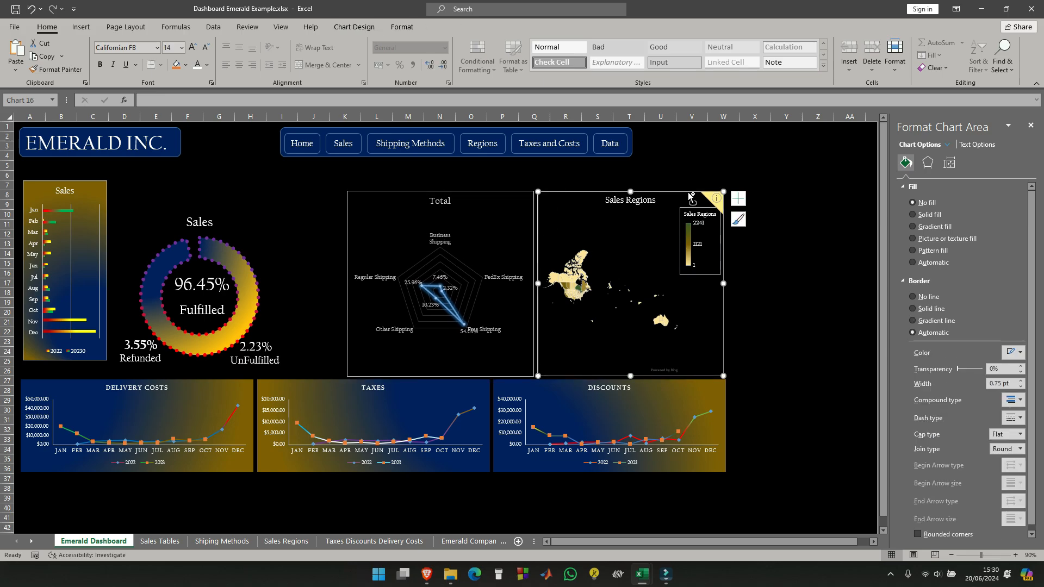
left_click(725, 462, "ctrl")
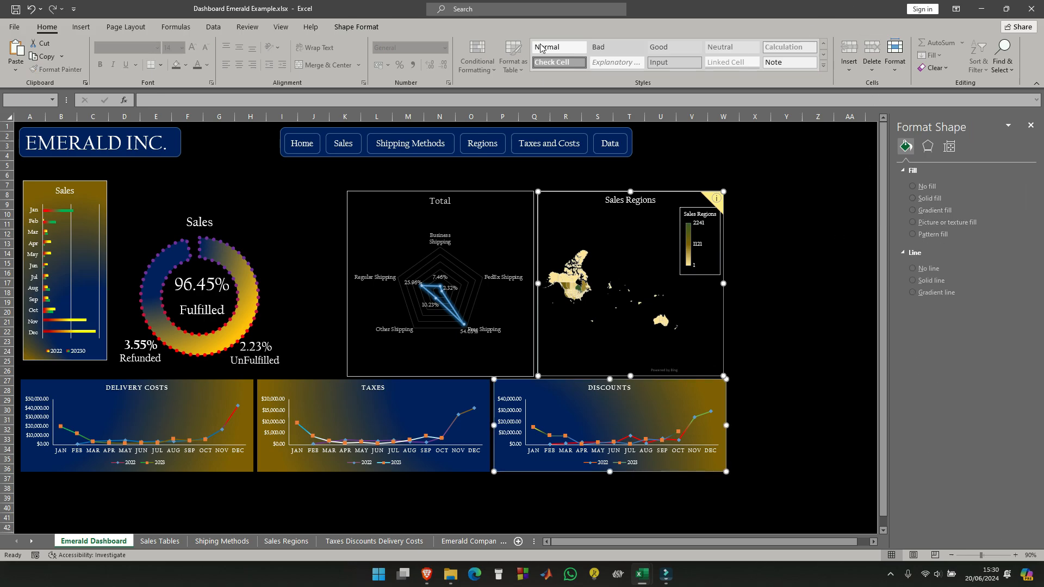
left_click(356, 26)
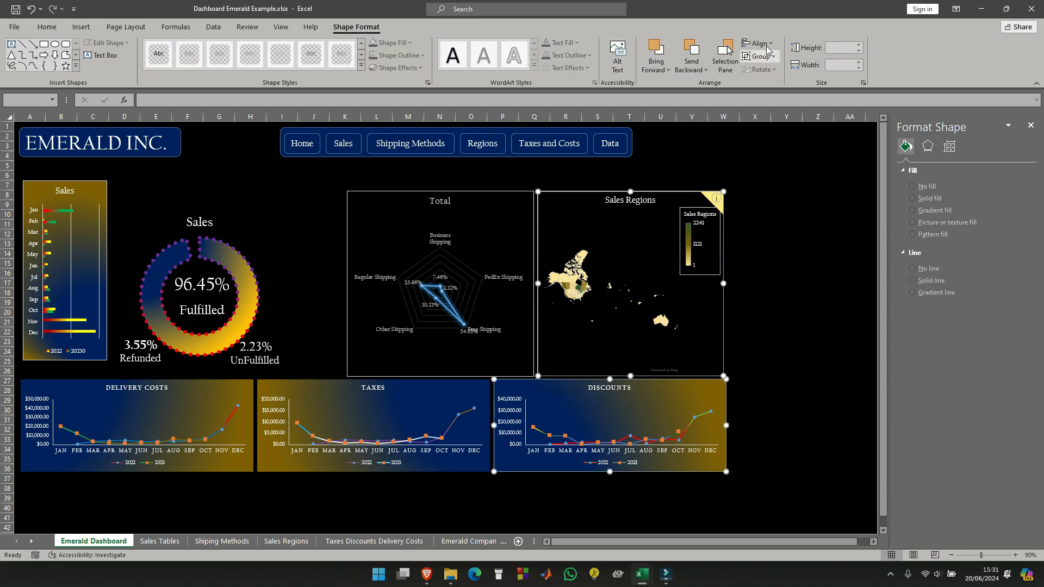
left_click(767, 47)
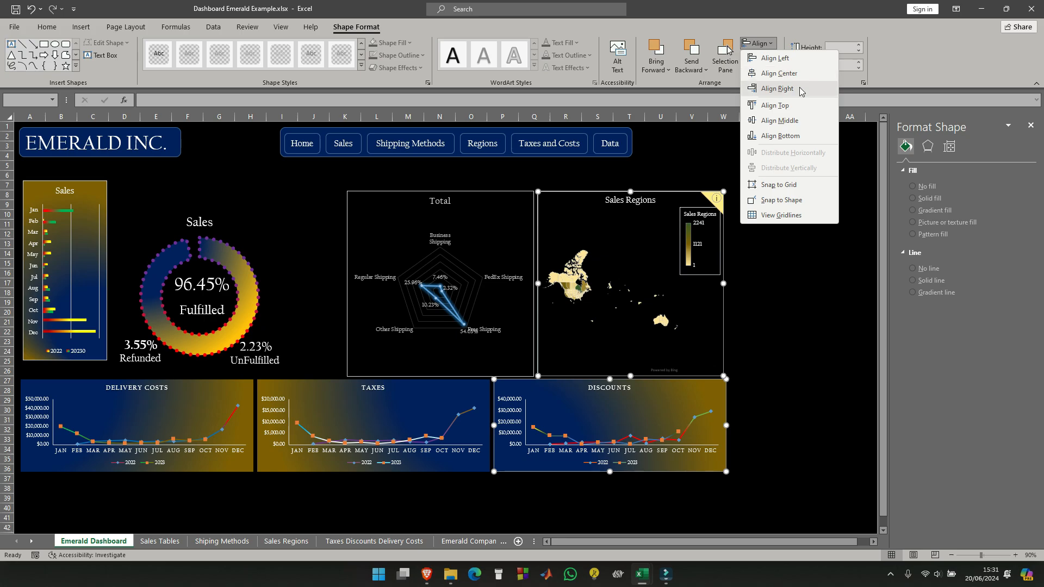
left_click(802, 91)
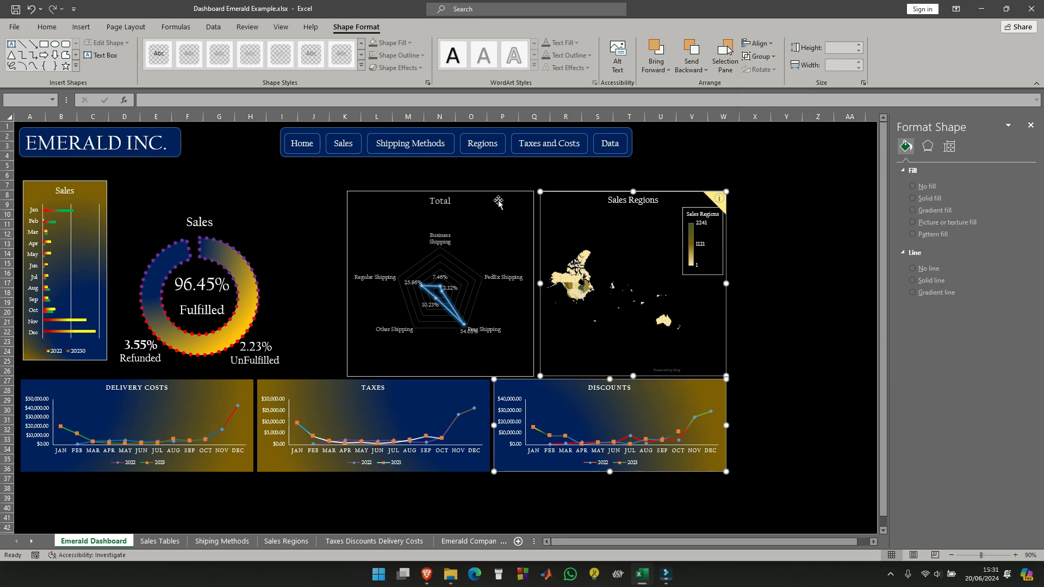
- Right-align the navigation button bar with the Sales Regions map and the Discounts chart
left_click(594, 130, "shift")
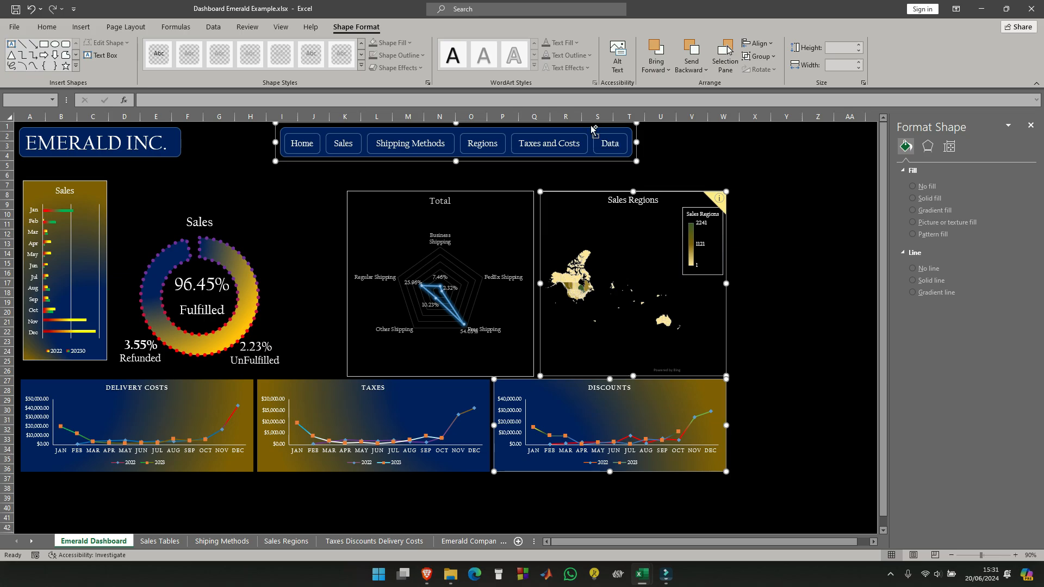
left_click(773, 48)
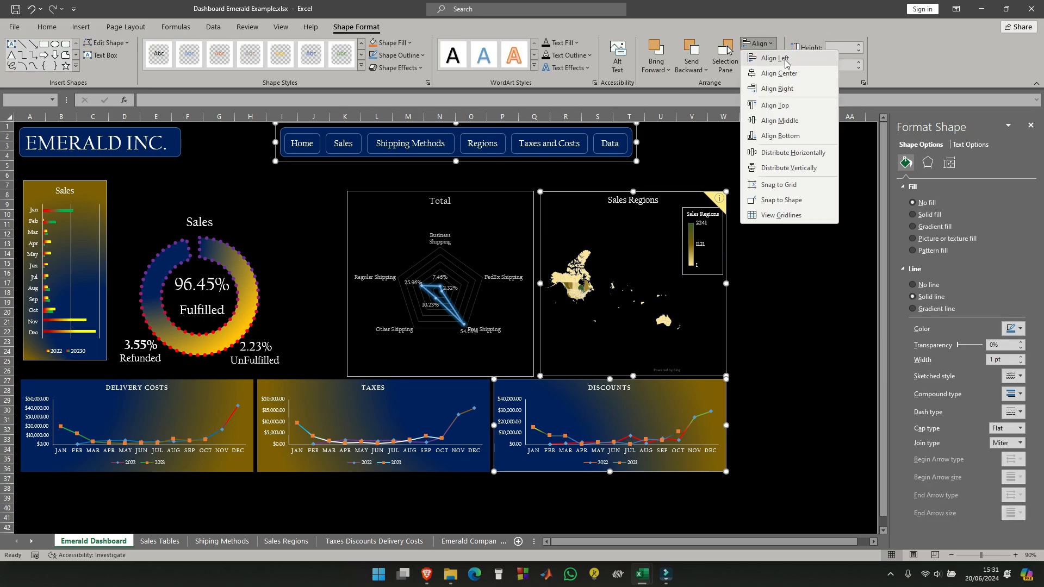
left_click(771, 87)
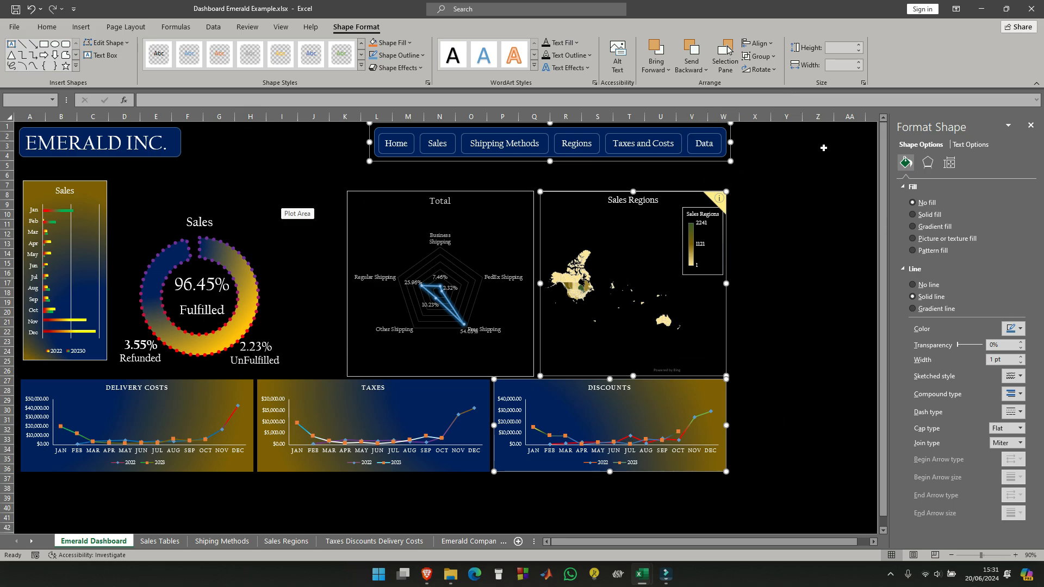
left_click(787, 206)
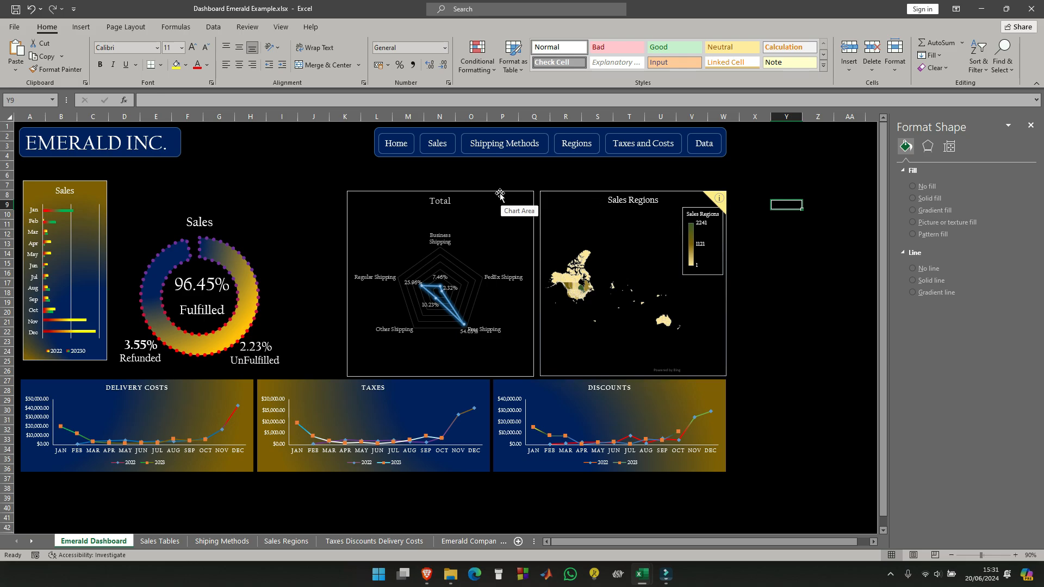
- Move the Total radar chart left and enlarge the Sales Regions map from its upper-left corner into the freed space
left_click_drag(501, 196, 458, 190)
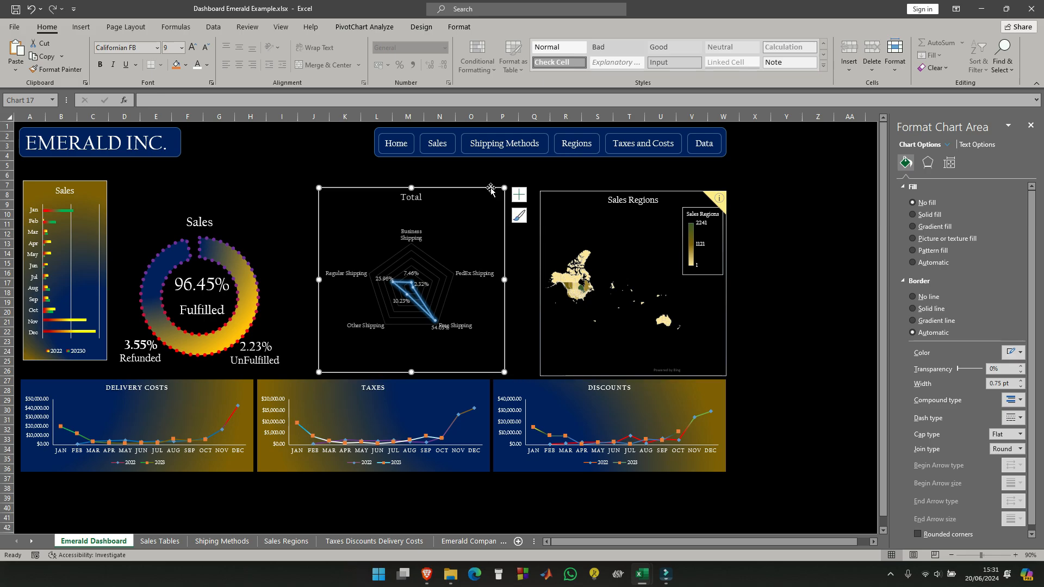
left_click(541, 192)
left_click(913, 320)
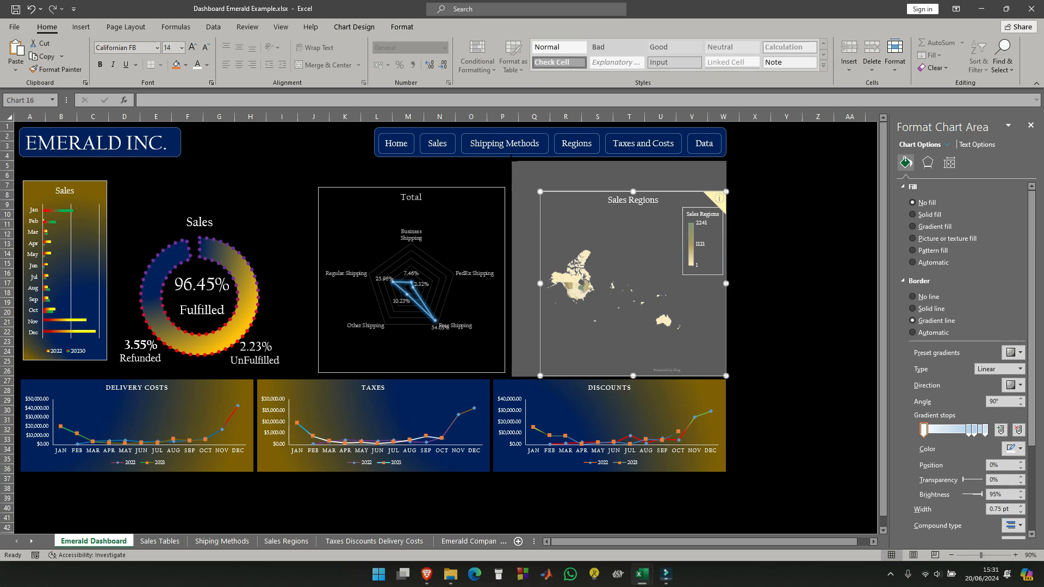
left_click_drag(512, 161, 509, 161)
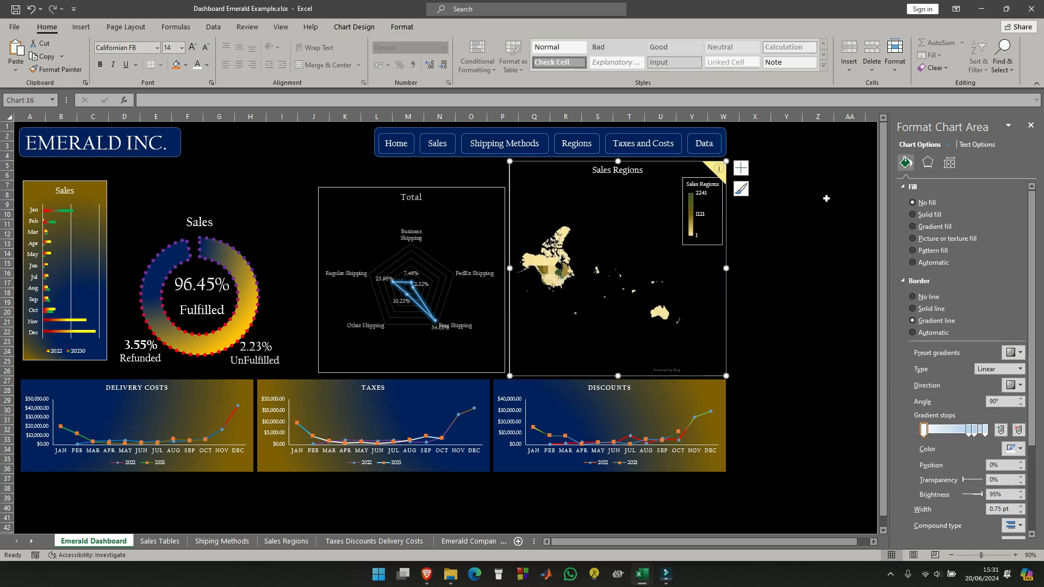
- Set the Sales Regions map's height and width both to 11.5 cm
left_click(585, 166)
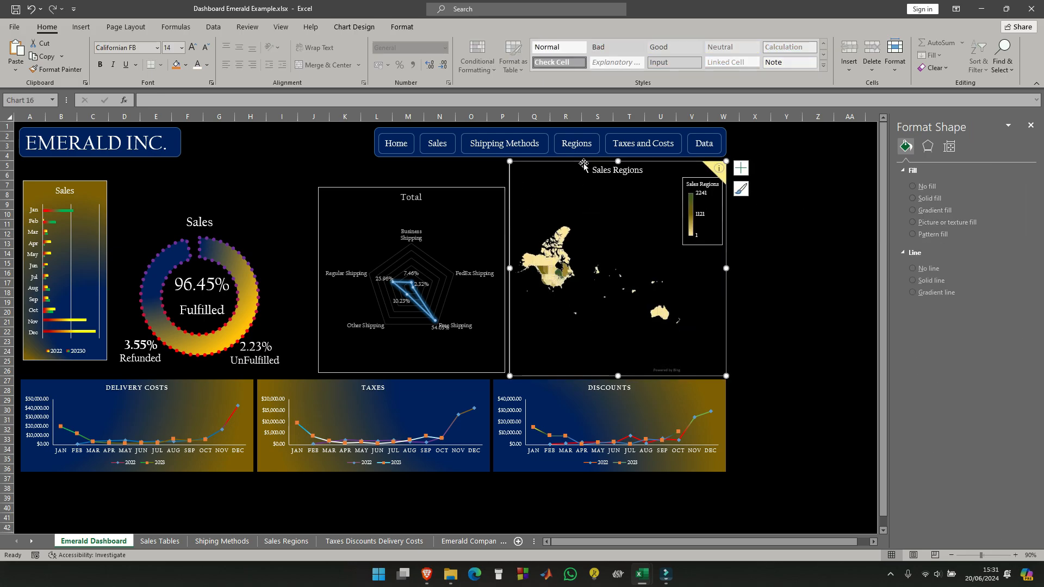
left_click(583, 165)
left_click(403, 26)
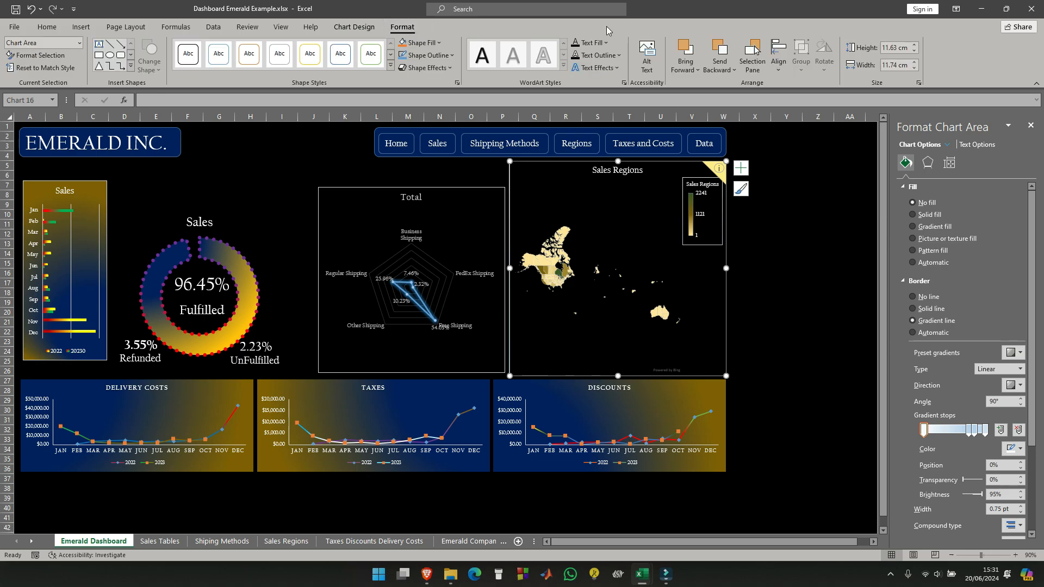
left_click(916, 53)
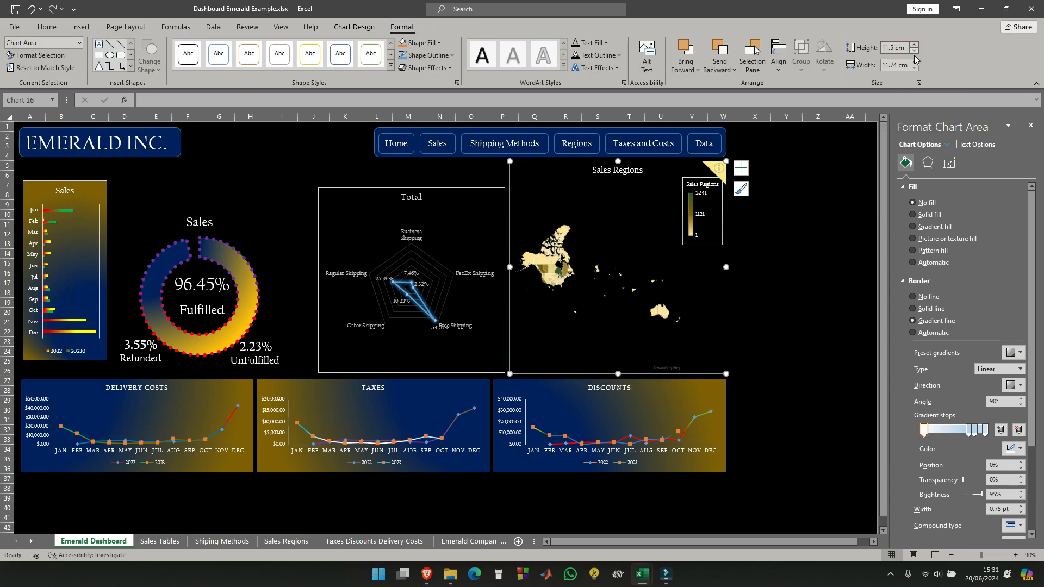
left_click(916, 69)
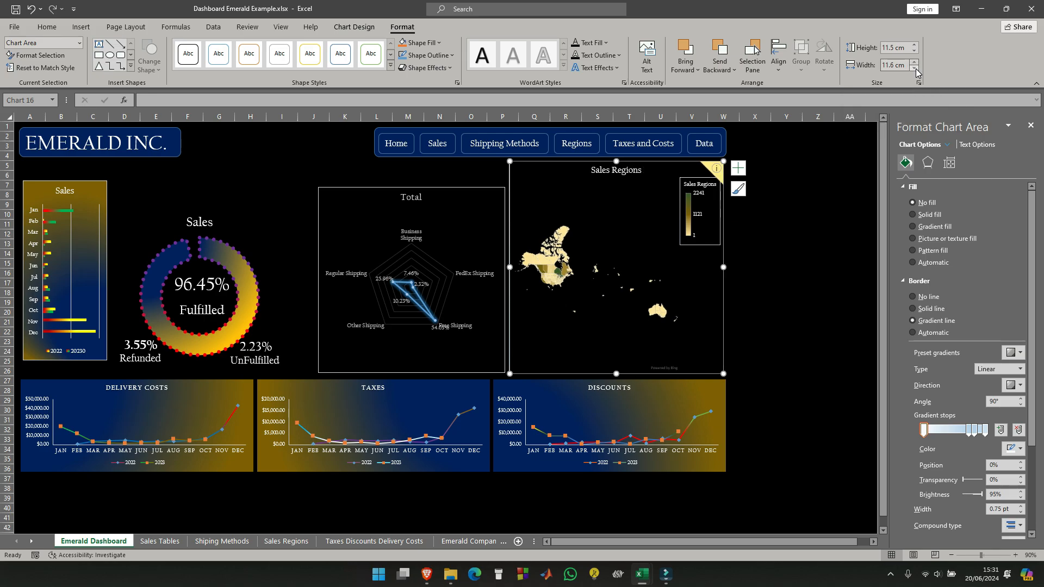
left_click(916, 68)
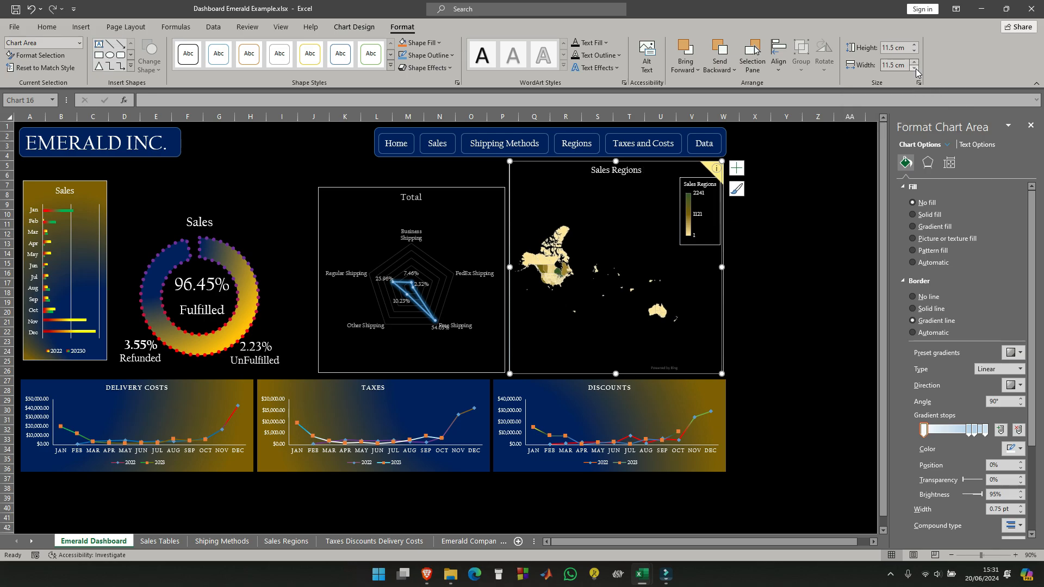
left_click(788, 264)
- Align the right edges of the resized Sales Regions map and the Discounts chart
left_click(725, 394)
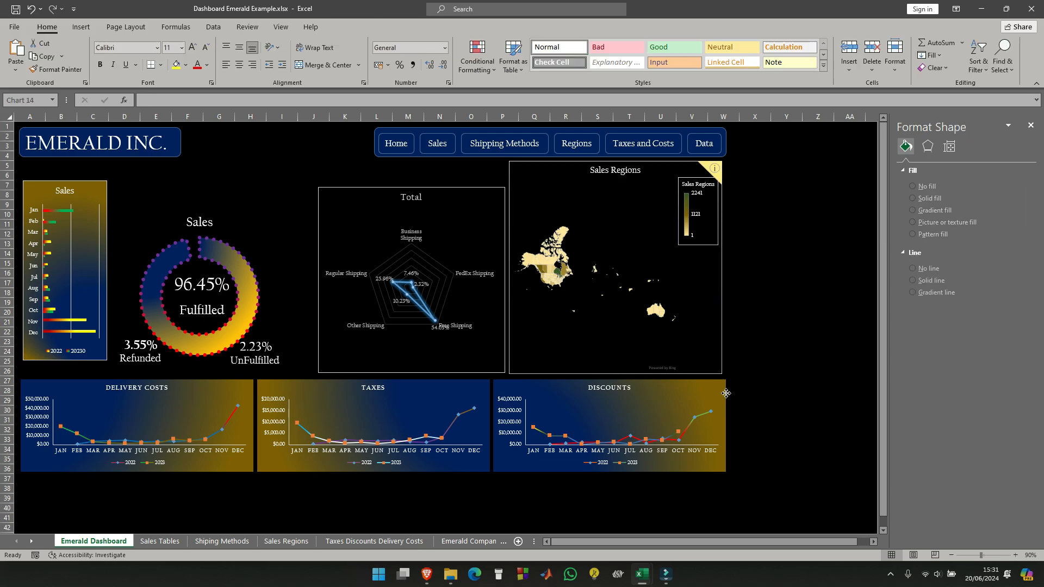
left_click(718, 302, "ctrl")
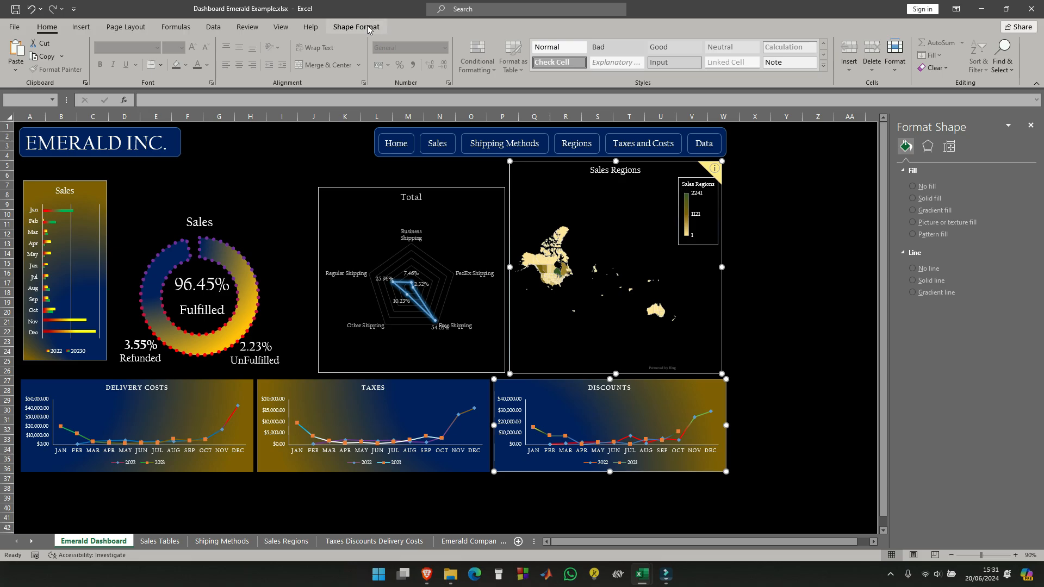
left_click(357, 27)
left_click(759, 43)
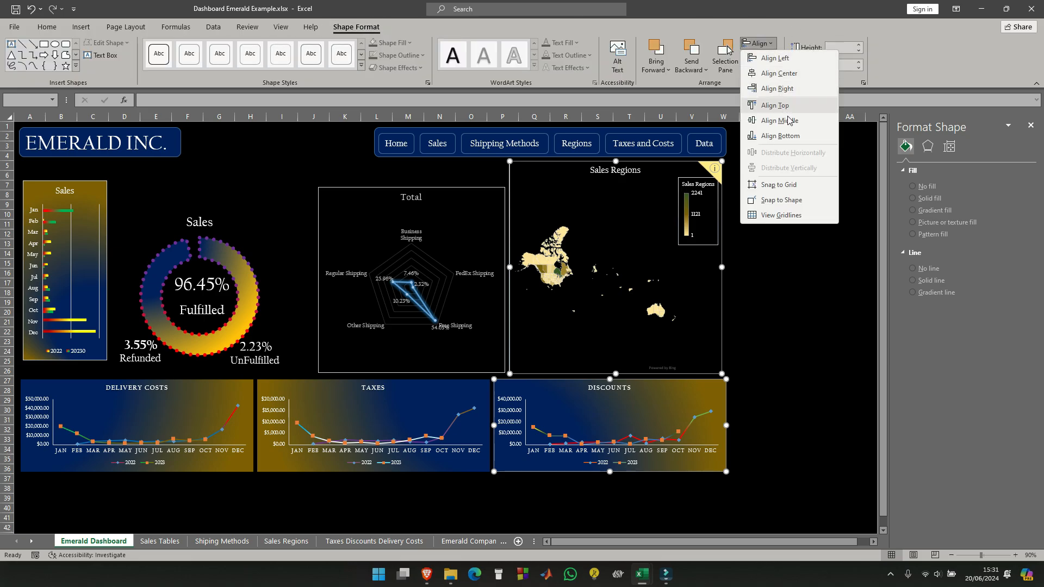
left_click(777, 88)
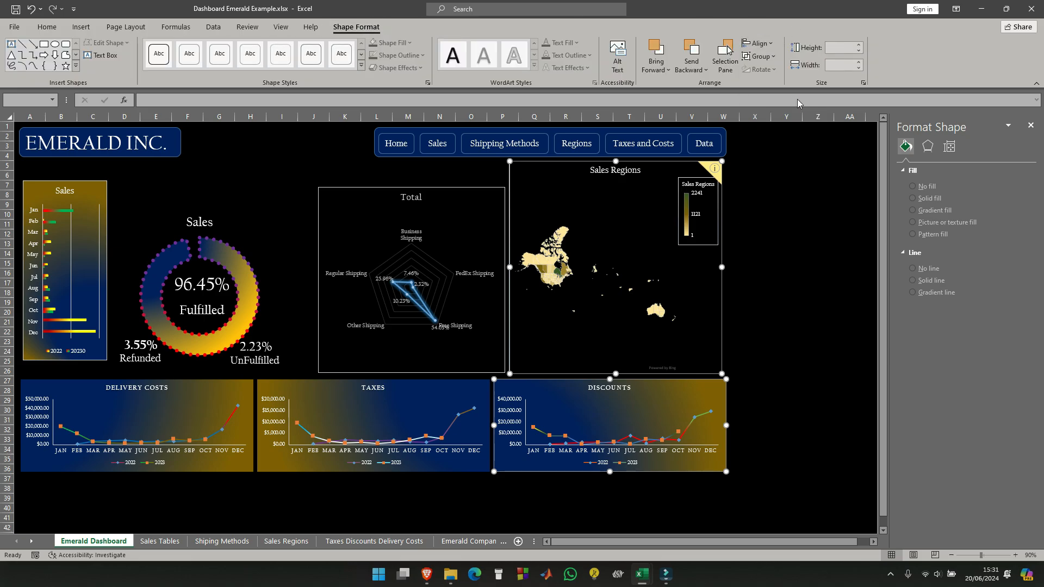
left_click(777, 234)
- Set the Total radar chart's height to 11.5 cm
left_click(476, 190)
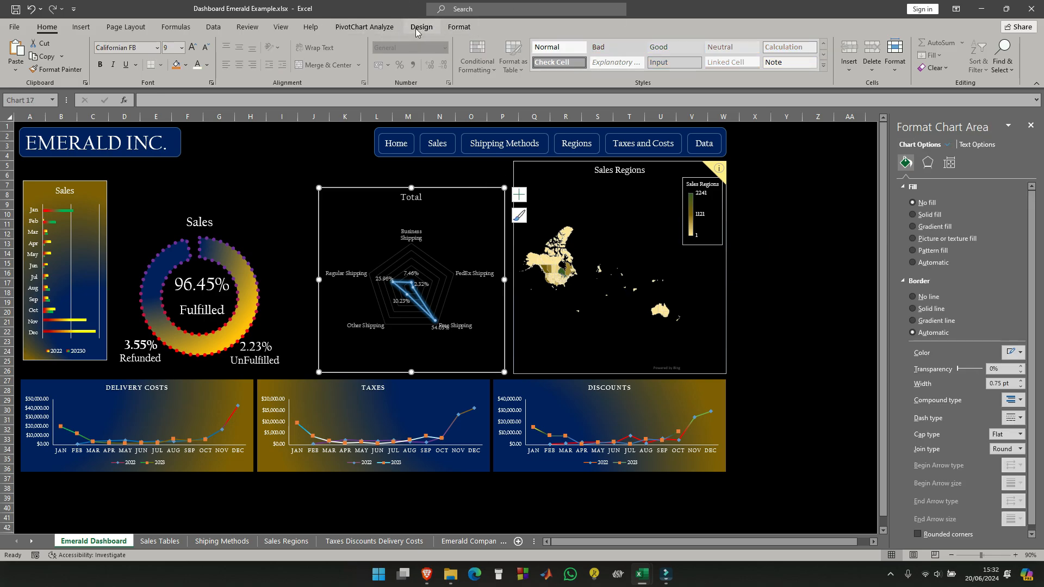
left_click(455, 27)
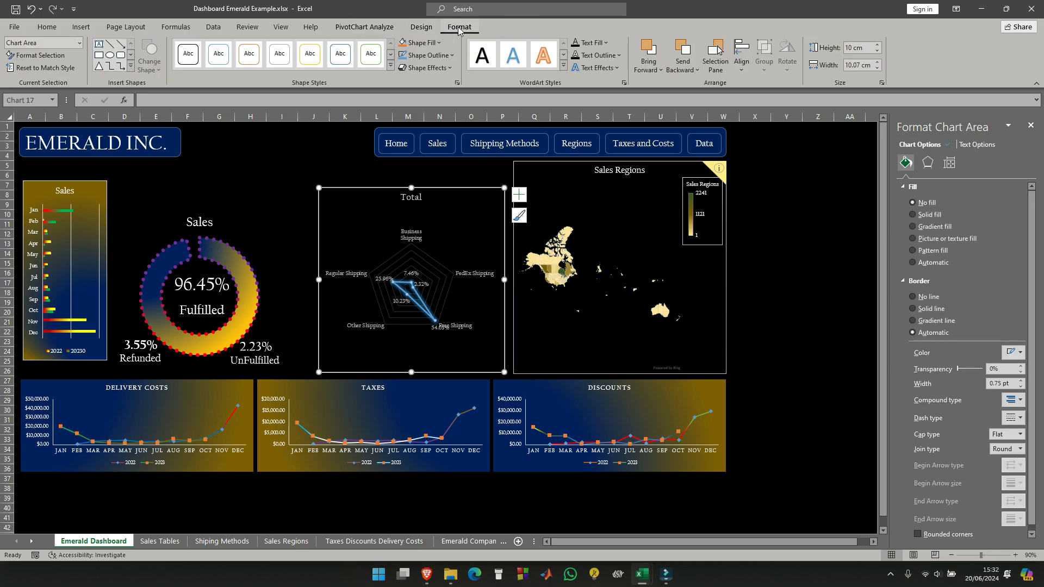
left_click(877, 46)
left_click(877, 45)
left_click(877, 45)
left_click(878, 46)
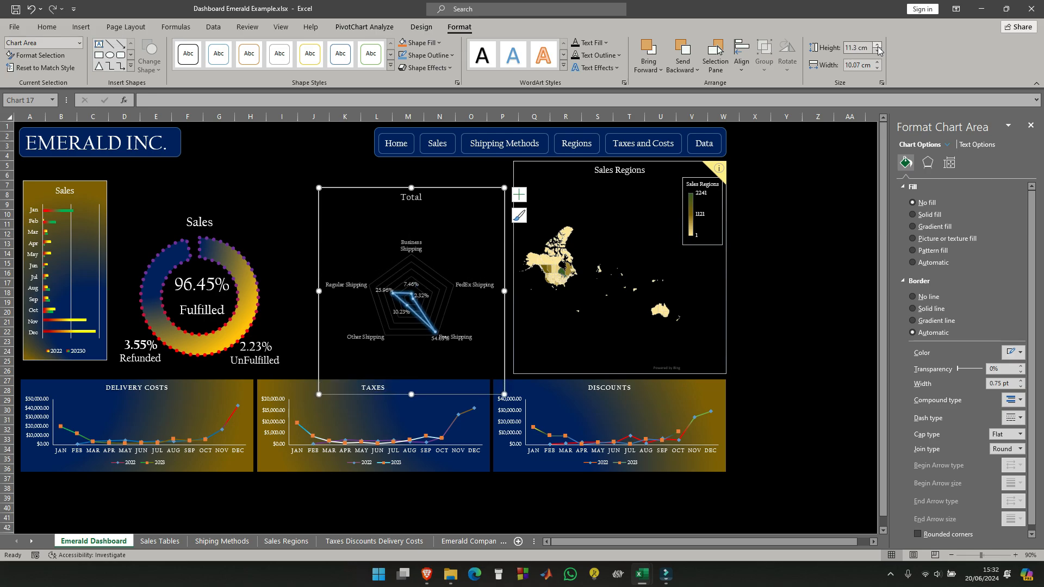
left_click(877, 46)
left_click(877, 46)
left_click(877, 46)
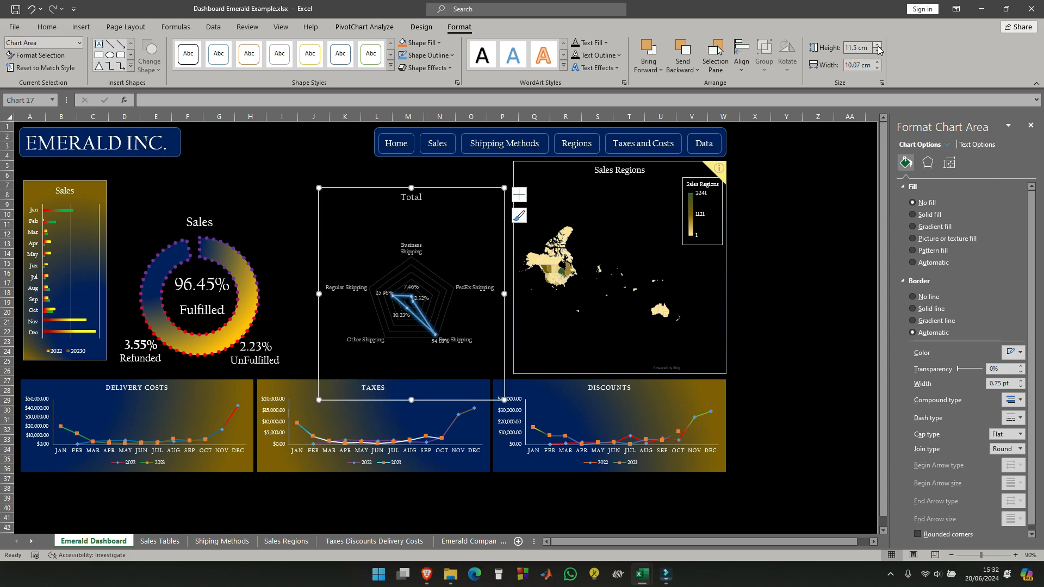
- Set the Total radar chart's width to 11.5 cm
left_click(877, 63)
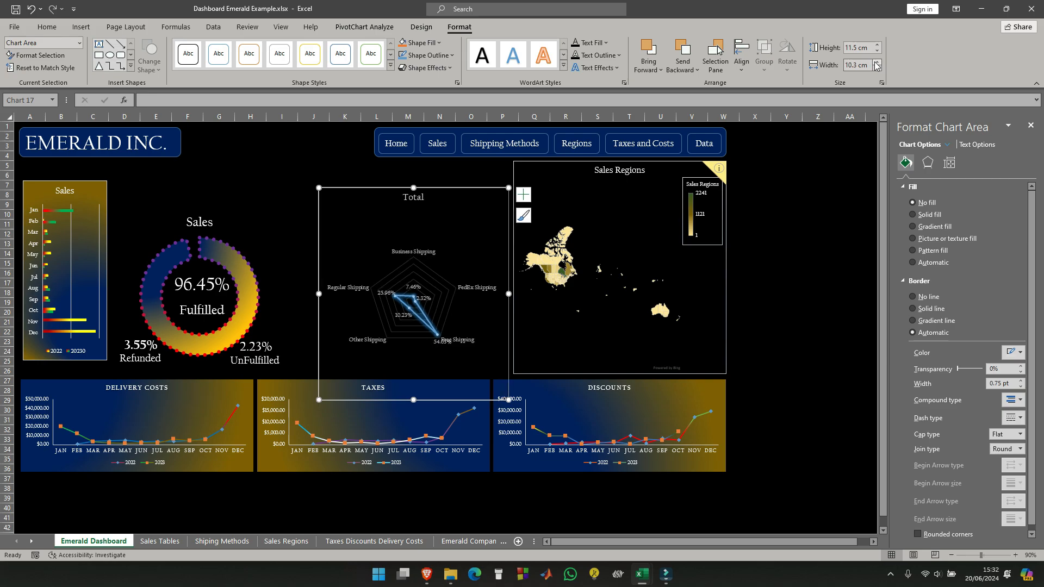
left_click(877, 63)
left_click(876, 62)
left_click(877, 62)
left_click(876, 63)
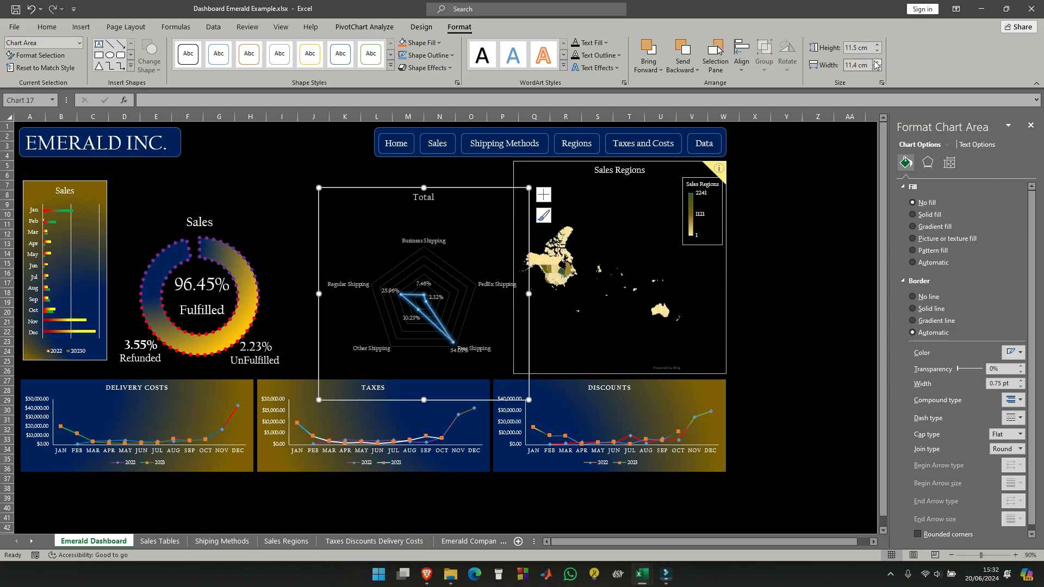
left_click(876, 62)
left_click(876, 62)
left_click(877, 63)
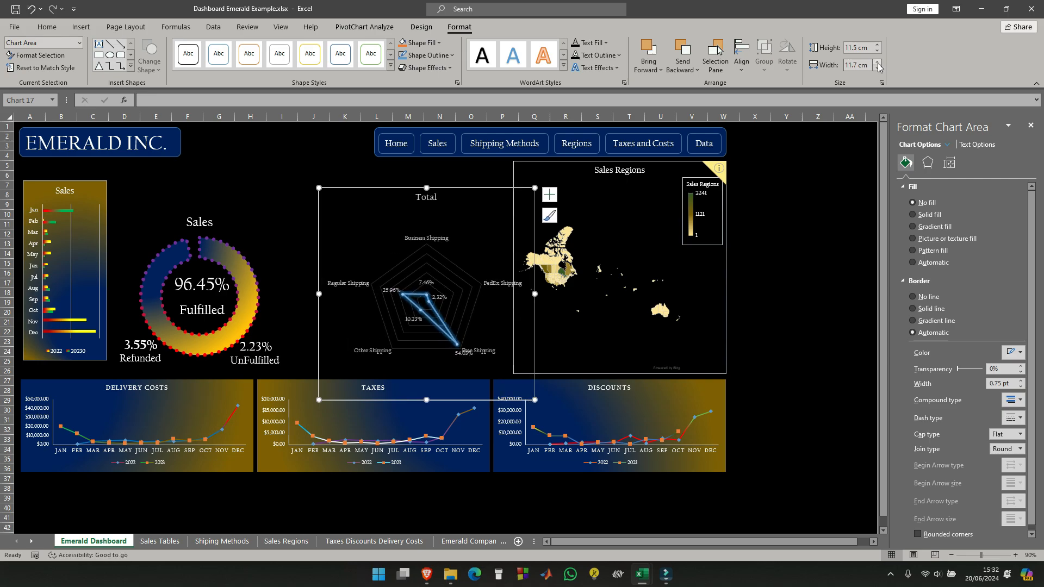
left_click(879, 70)
left_click(879, 70)
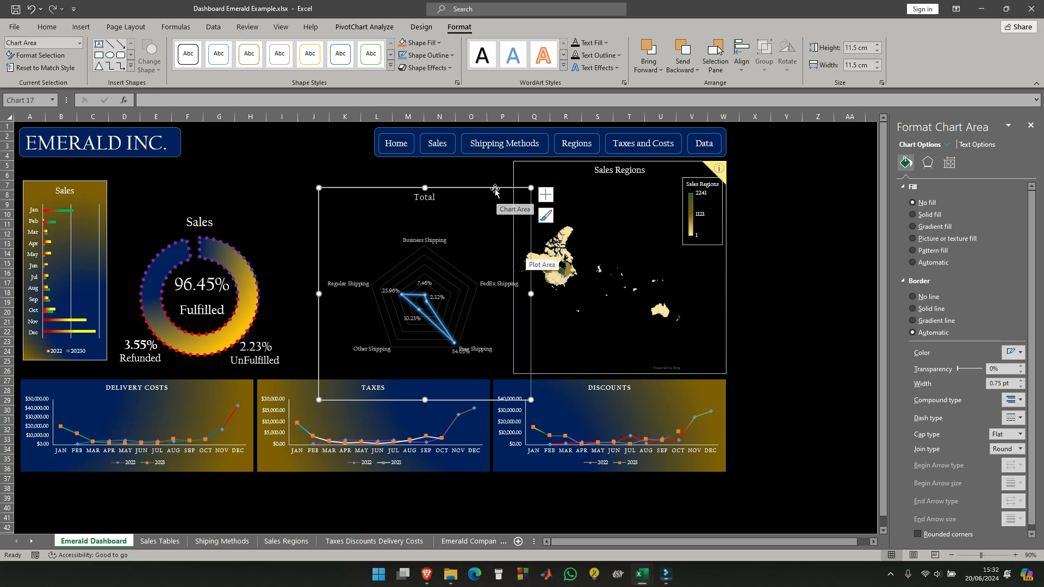
- Move the Total radar chart up and left beside the Sales Regions map and align the tops of both charts
left_click_drag(493, 182, 473, 164)
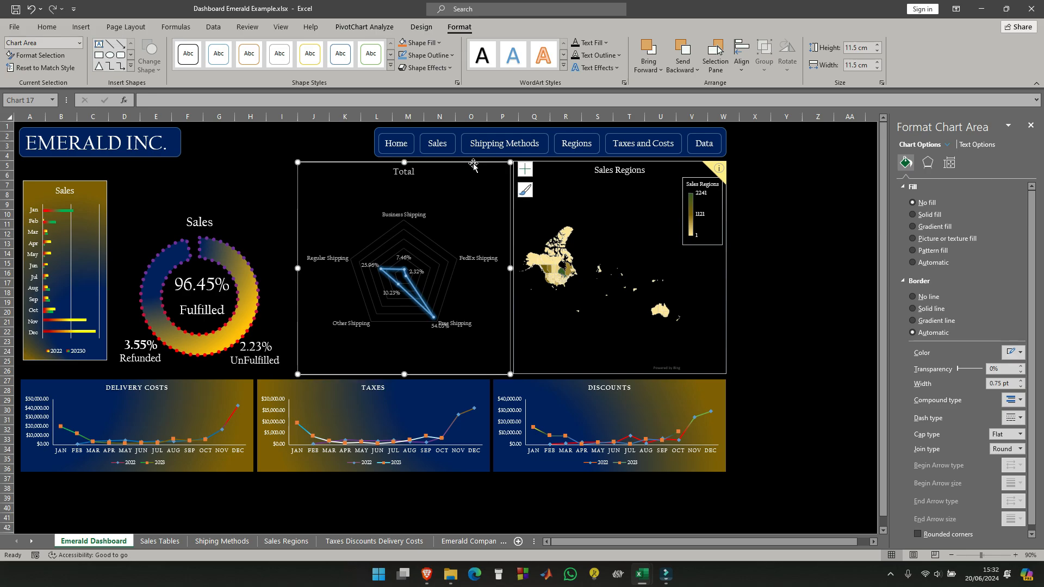
left_click(557, 163, "ctrl")
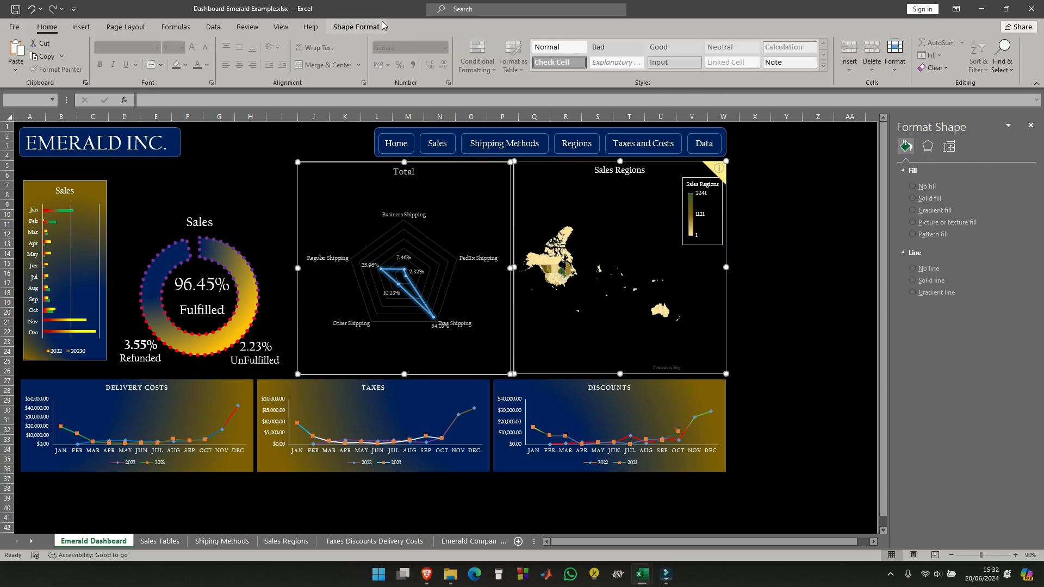
left_click(366, 33)
left_click(757, 44)
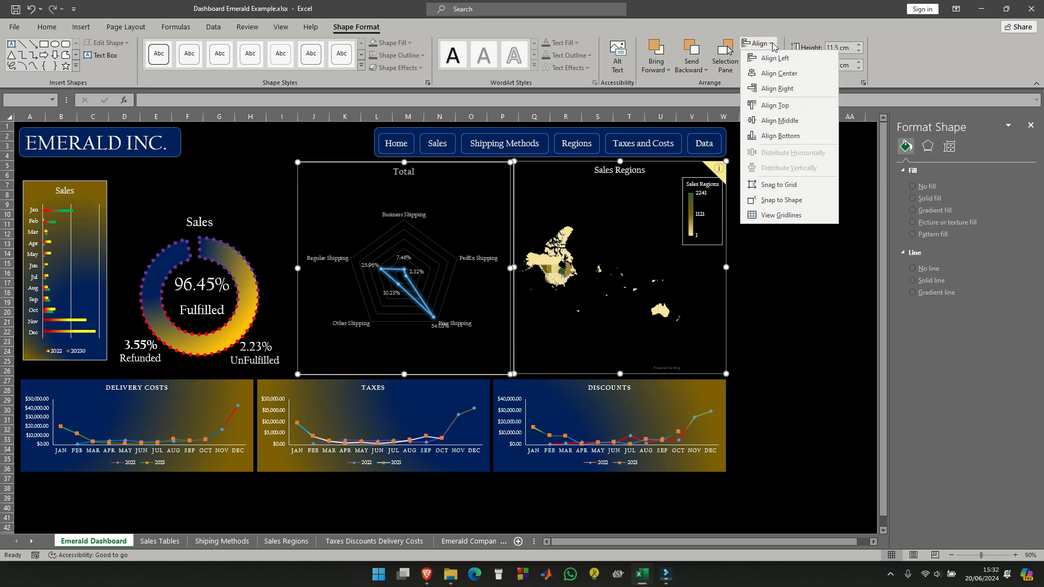
left_click(775, 105)
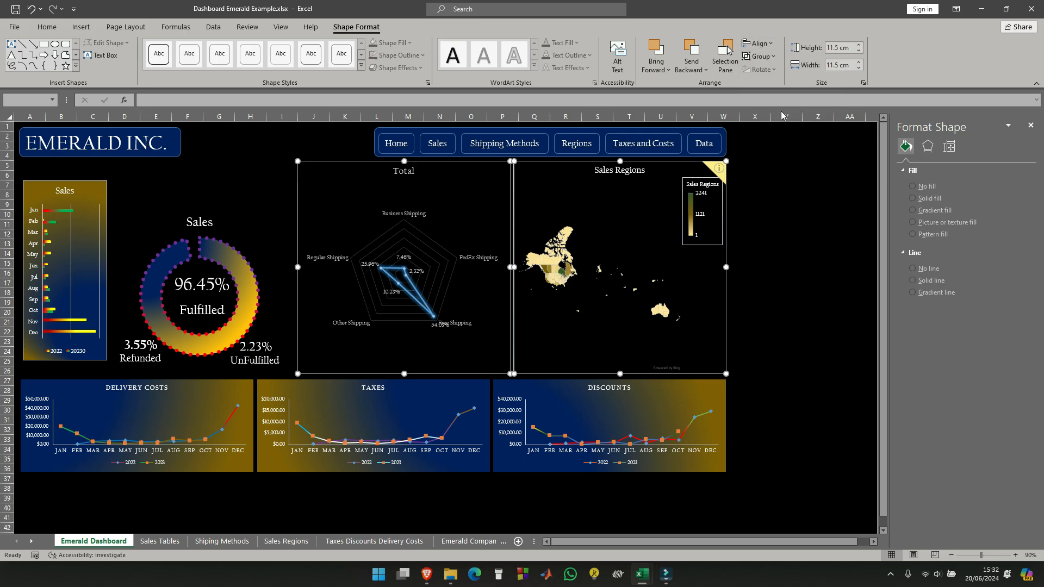
left_click(832, 274)
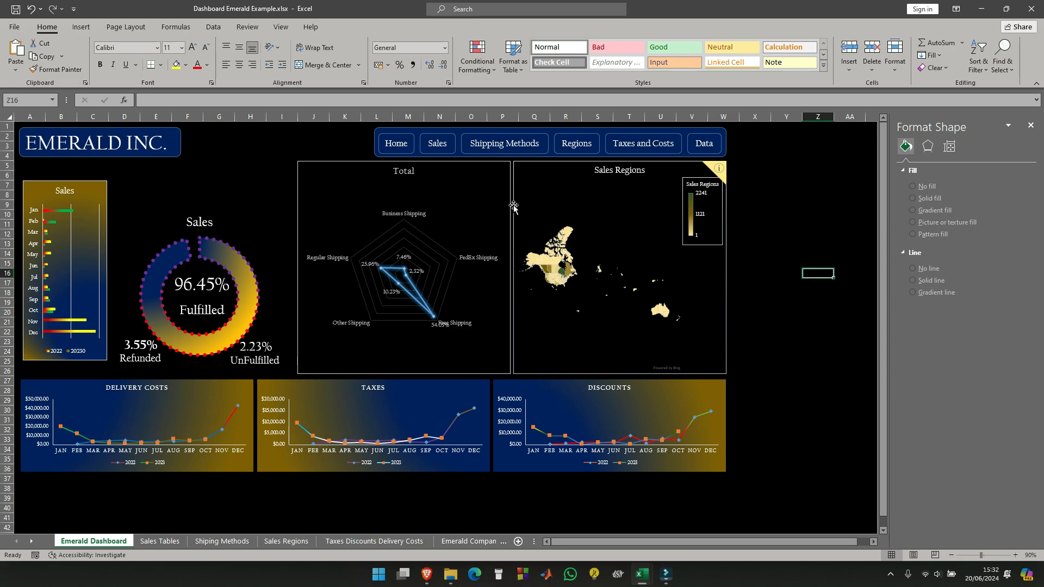
- Give the Total radar chart a radial blue-and-gold gradient fill with blue spreading from the bottom-right corner
left_click(351, 165)
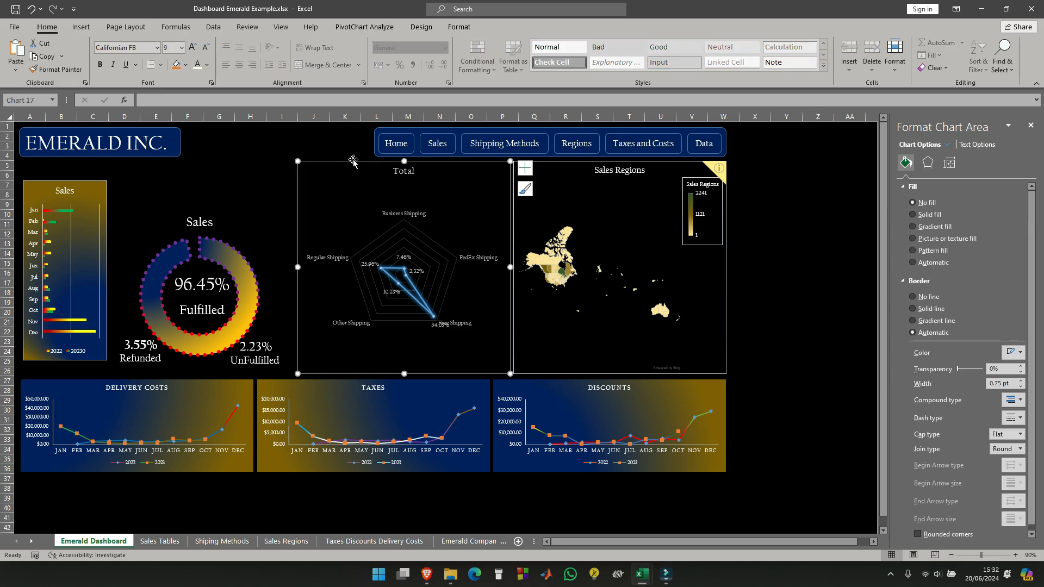
left_click(568, 165, "ctrl")
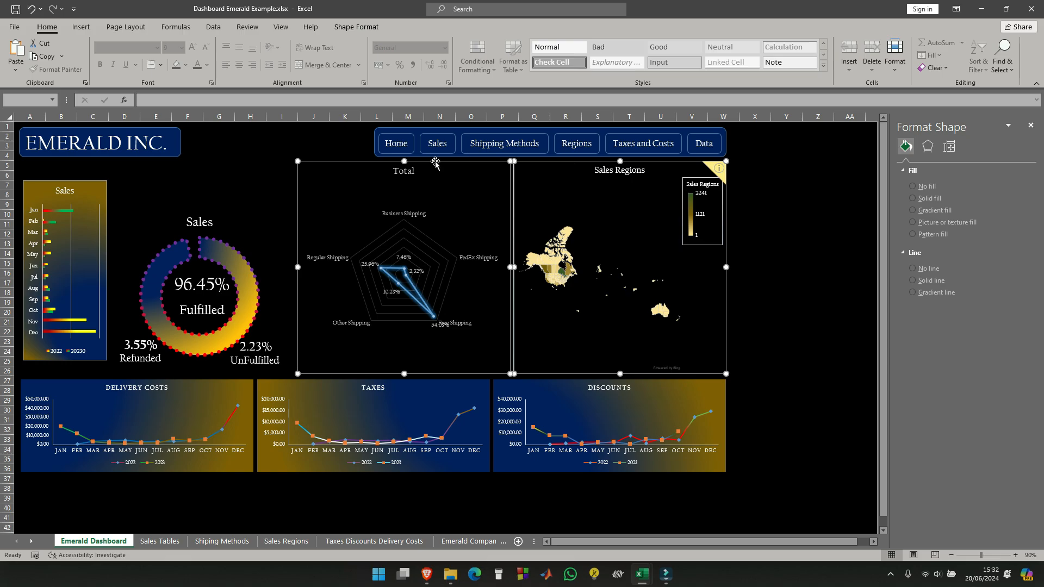
left_click(348, 163)
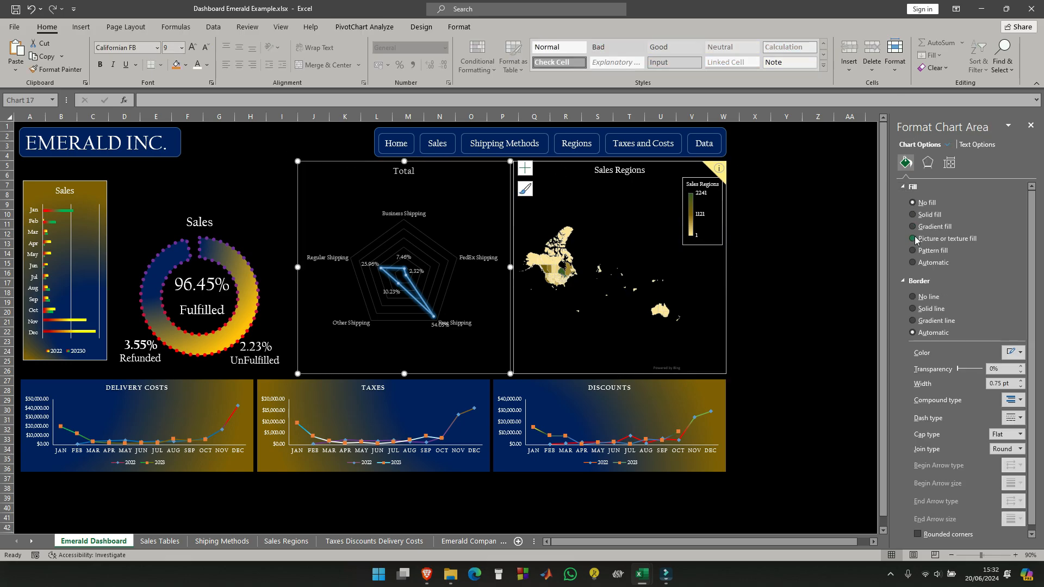
left_click(914, 227)
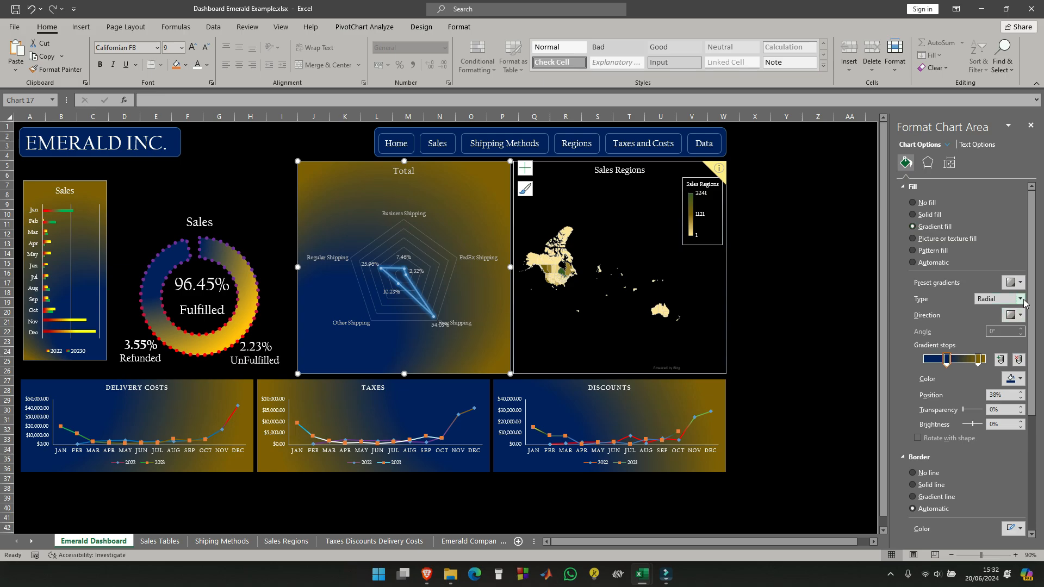
left_click(1021, 317)
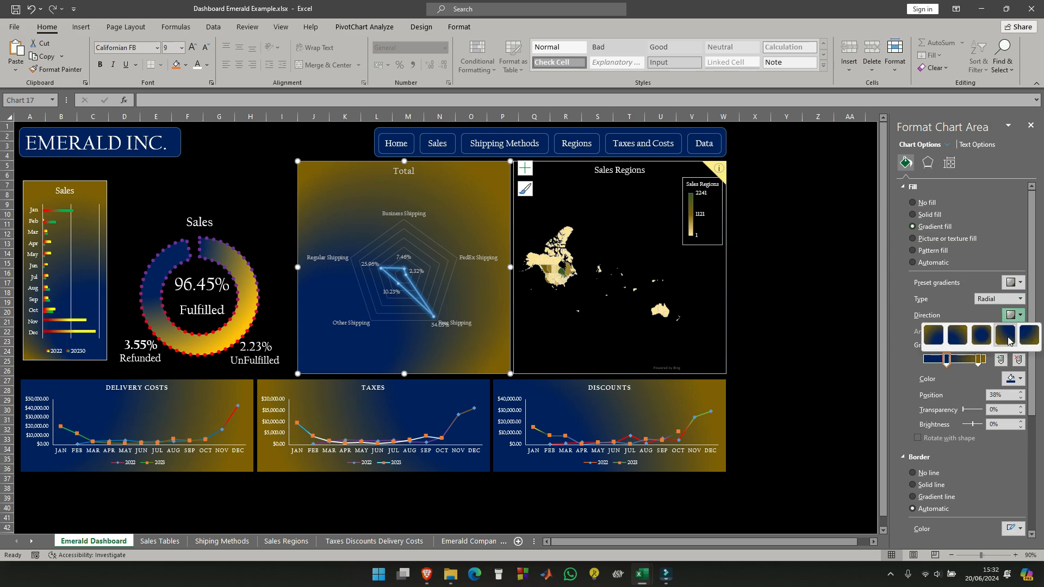
left_click(987, 340)
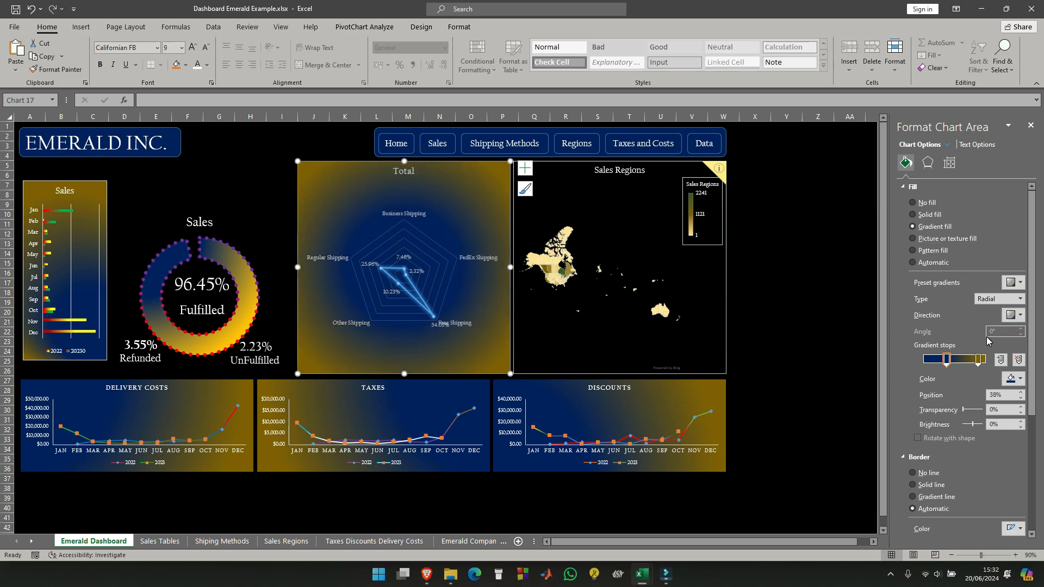
left_click(1021, 316)
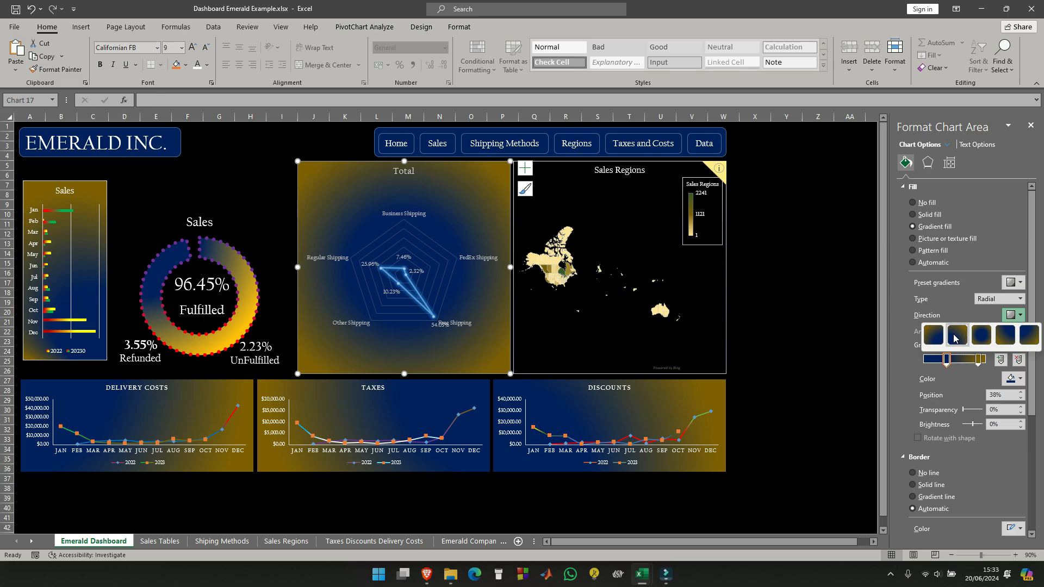
left_click(937, 337)
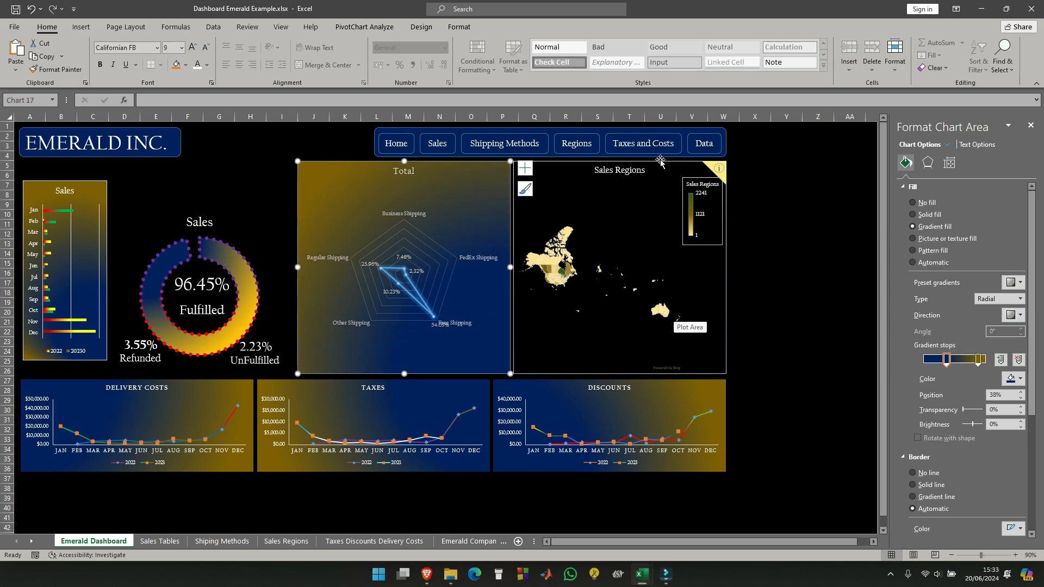
left_click(699, 175)
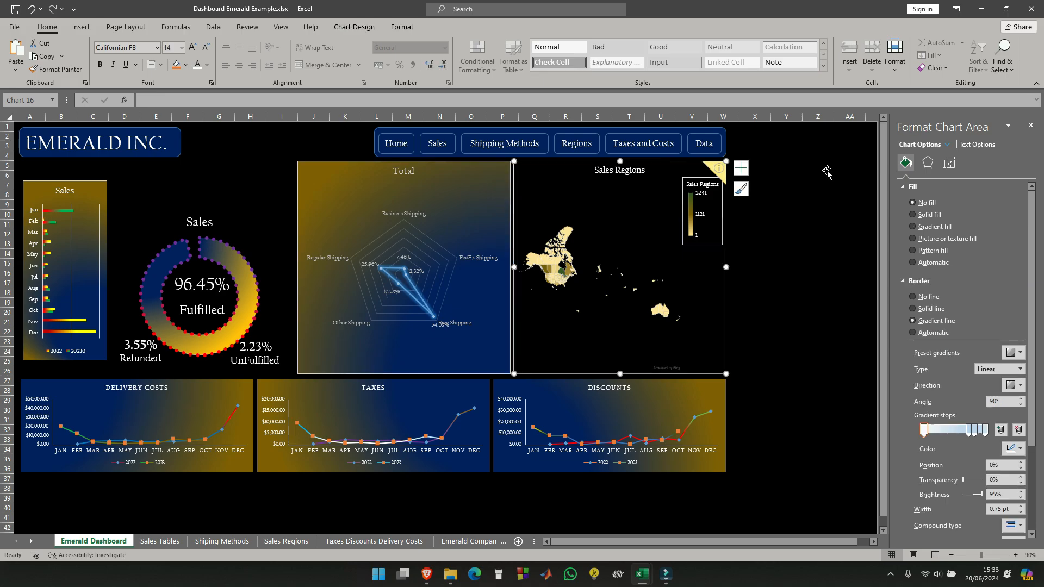
left_click(913, 227)
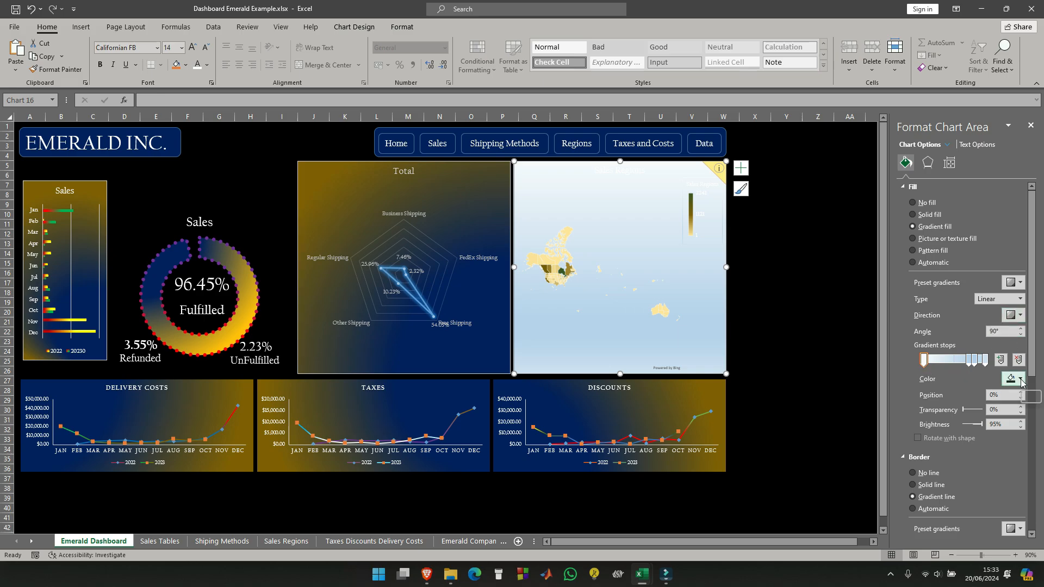
left_click(812, 253)
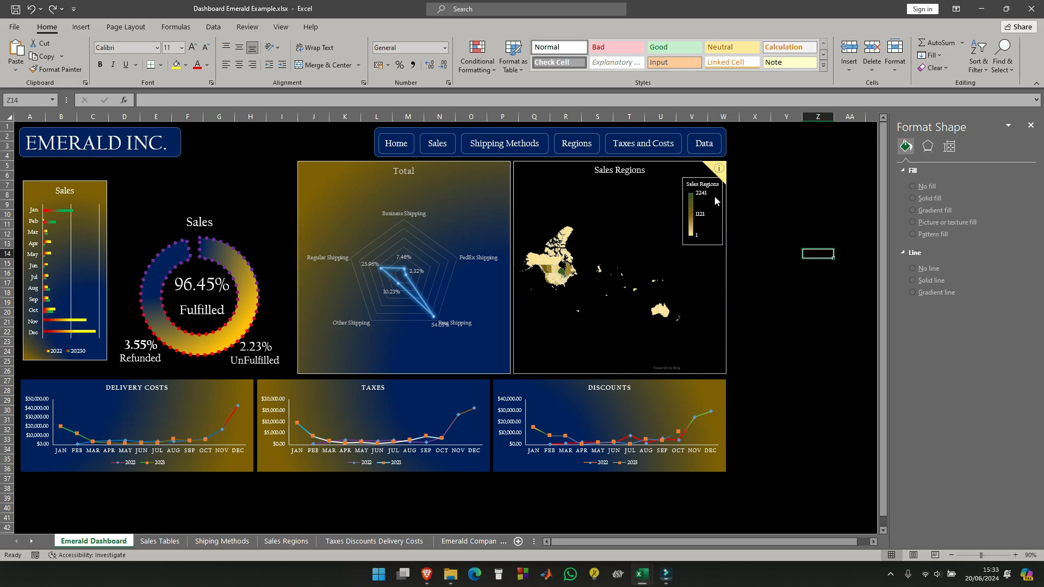
- Apply a gradient fill to the Sales Regions map with a dark blue first stop and delete the two middle stops
left_click(655, 166)
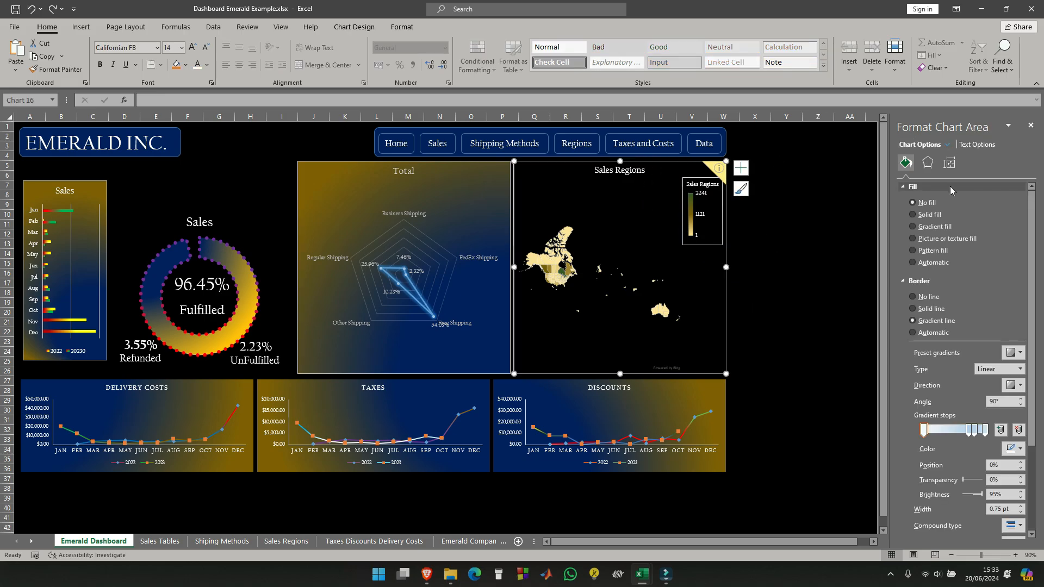
left_click(914, 227)
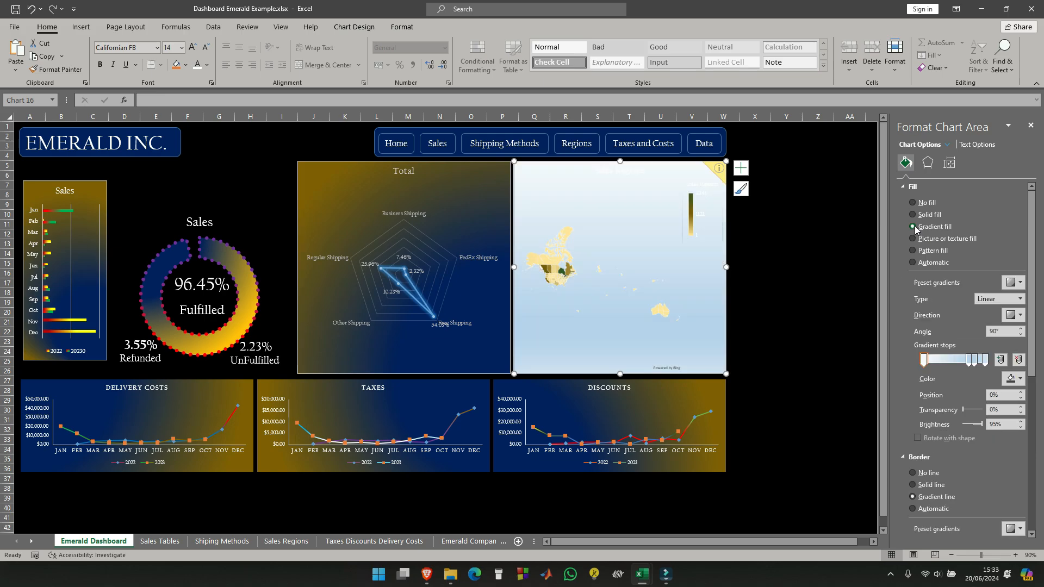
left_click(1021, 381)
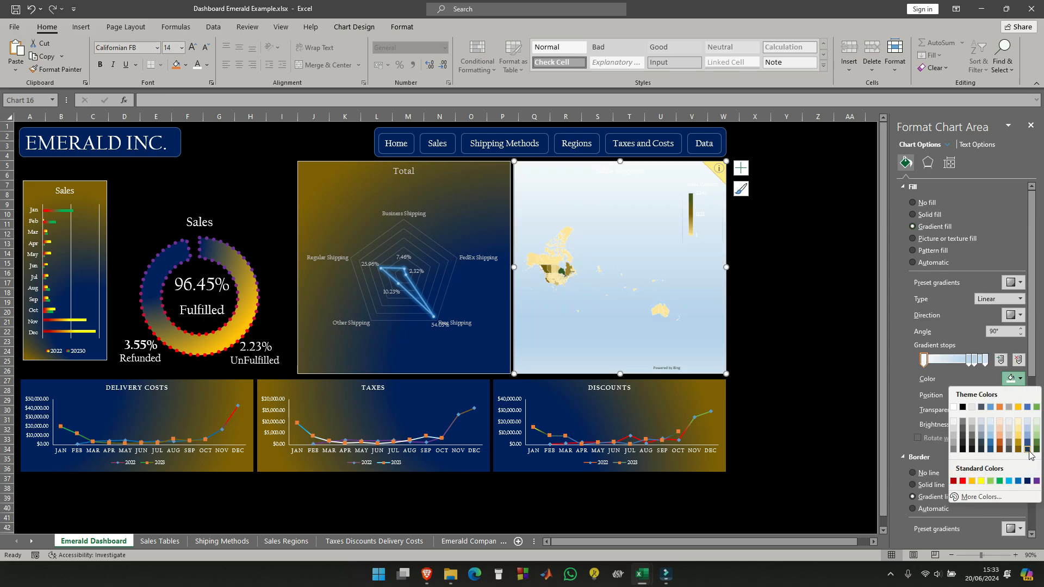
left_click(1027, 481)
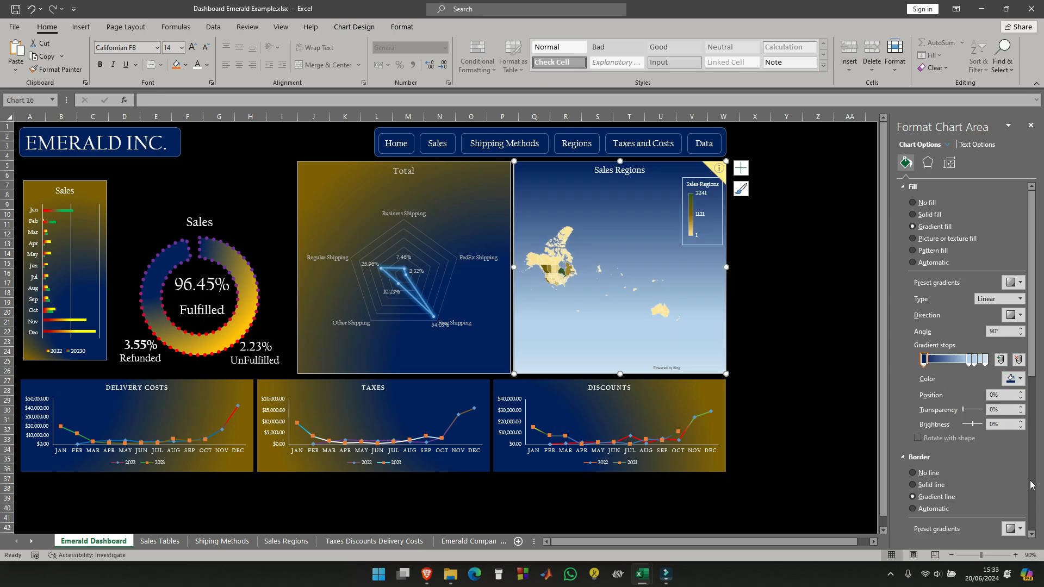
left_click(975, 369)
key("Delete")
left_click(969, 365)
key("Delete")
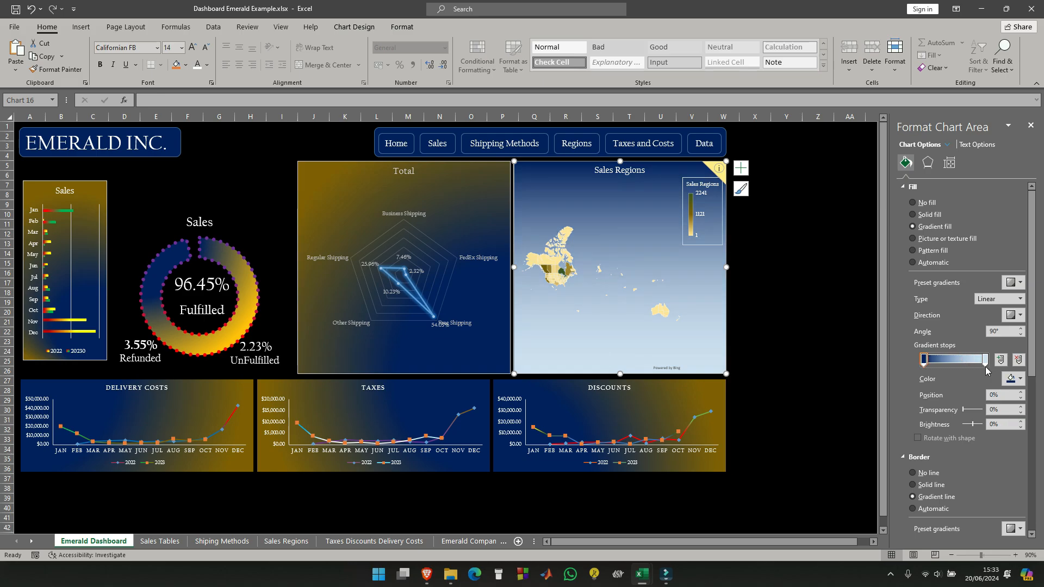
- Color the map's last gradient stop dark blue and its first stop gold at -25% brightness
left_click(985, 360)
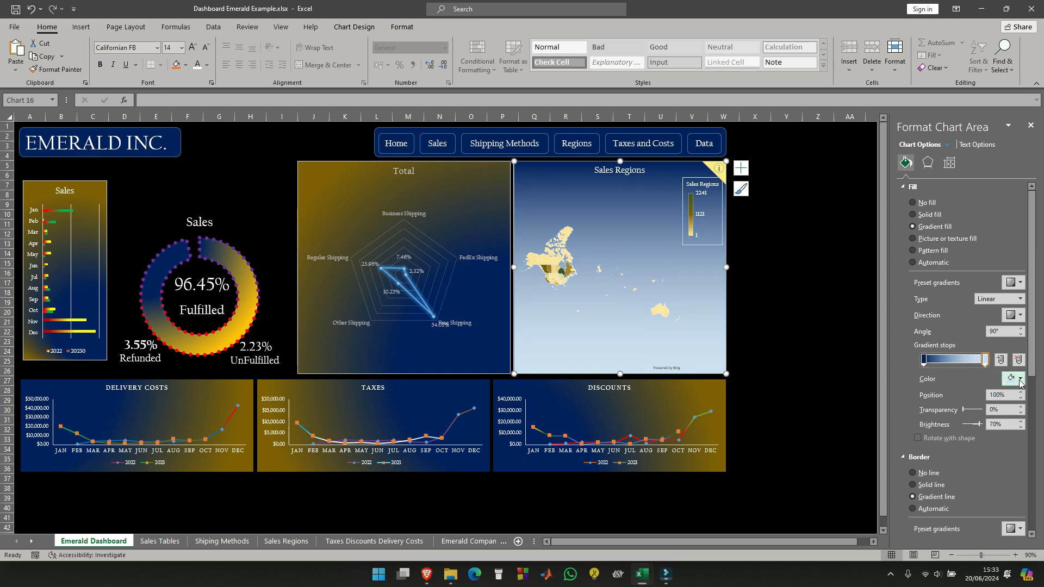
left_click(1020, 379)
left_click(1028, 482)
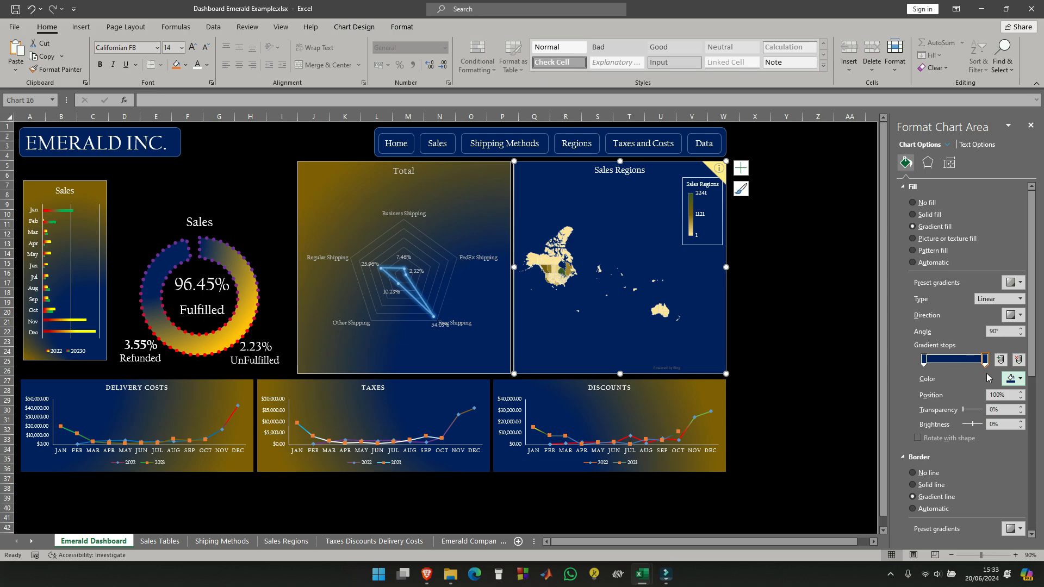
left_click(924, 359)
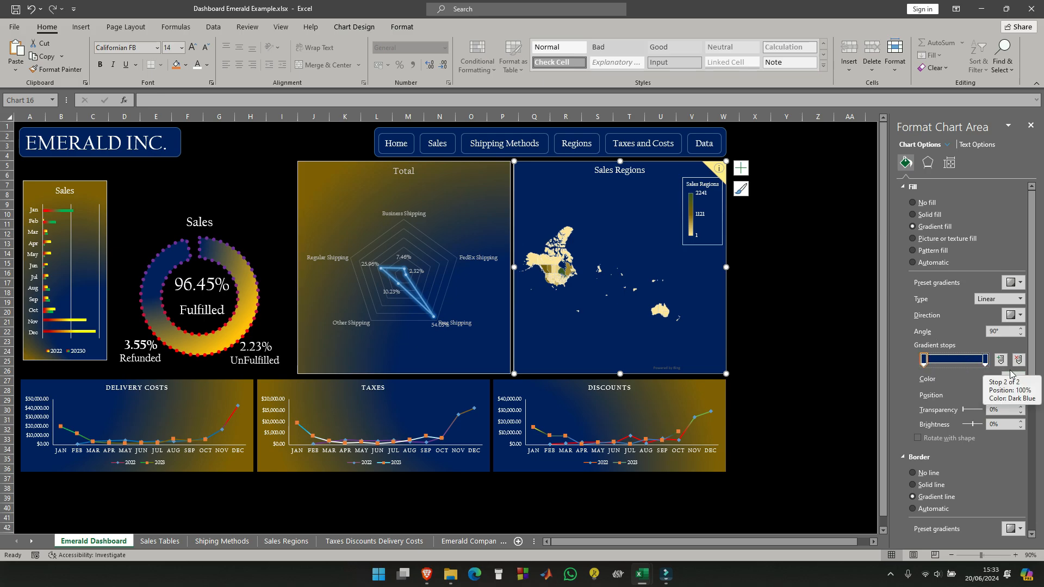
left_click(1020, 379)
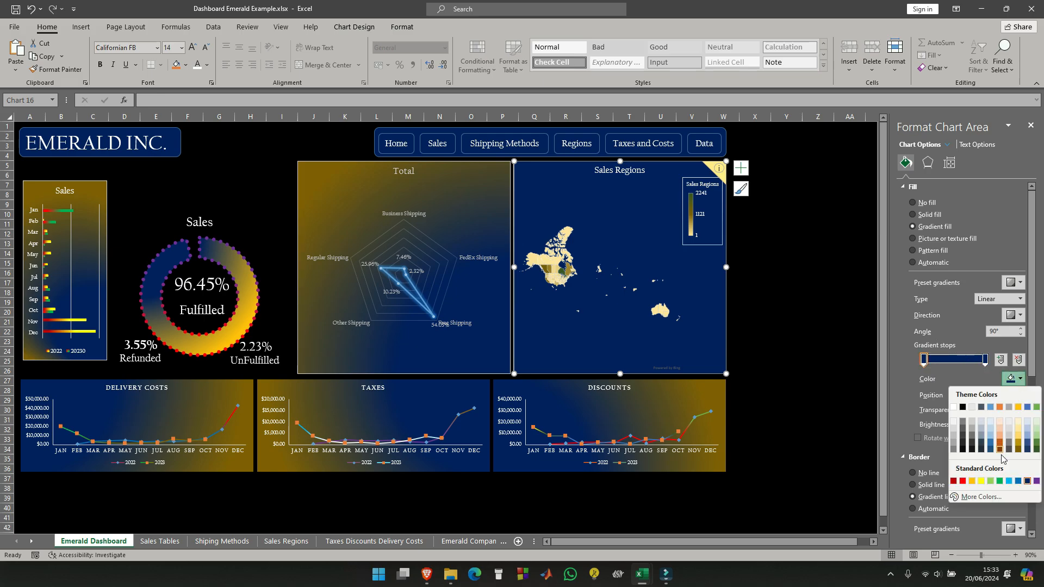
left_click(1026, 451)
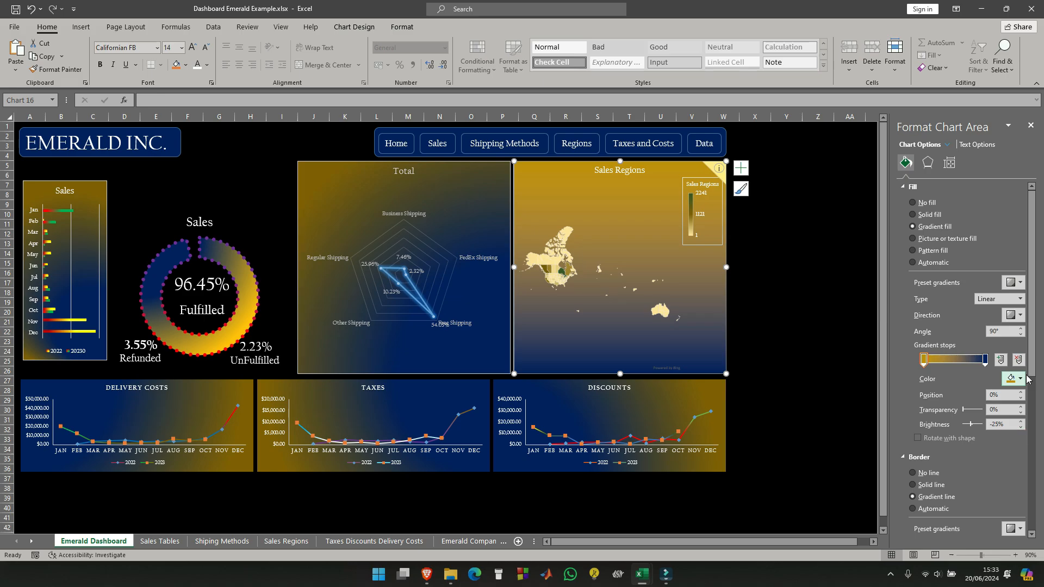
- Shift the blue stop inward, place the gold stop at 9%, and make the map's gradient radial from the top-right corner
left_click_drag(984, 359, 925, 360)
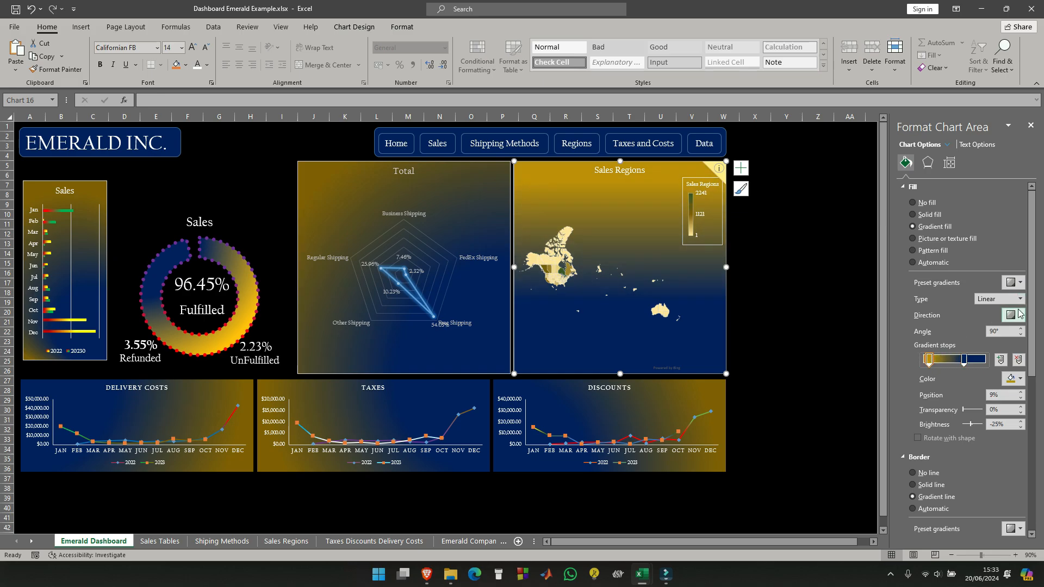
left_click(1021, 299)
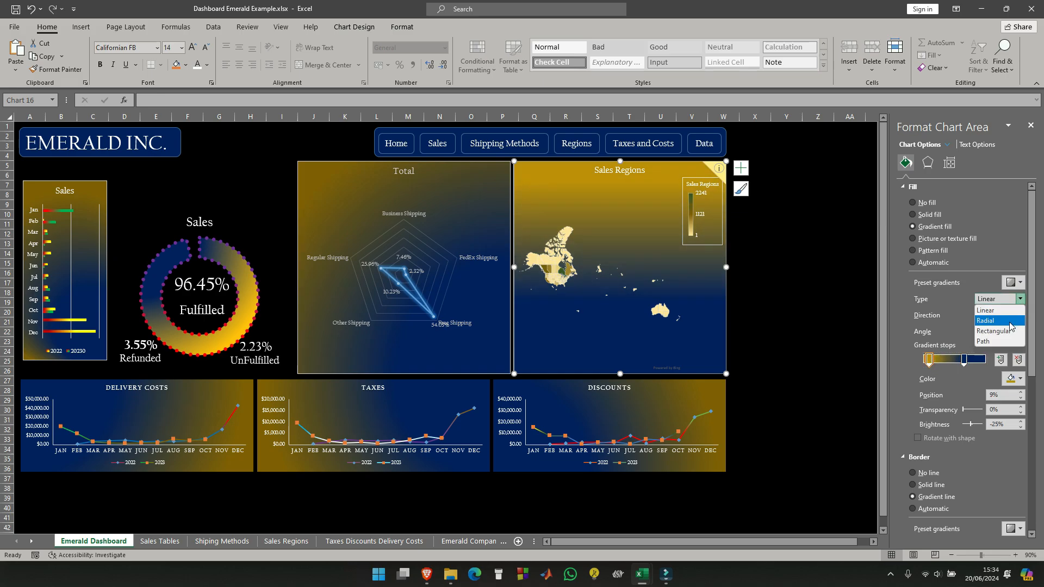
left_click(988, 310)
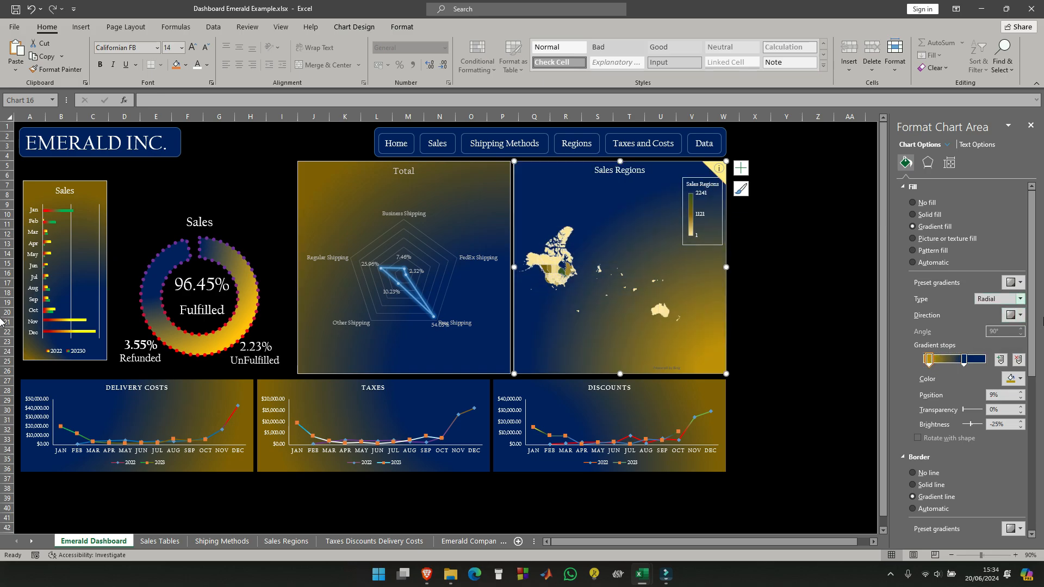
left_click(1021, 315)
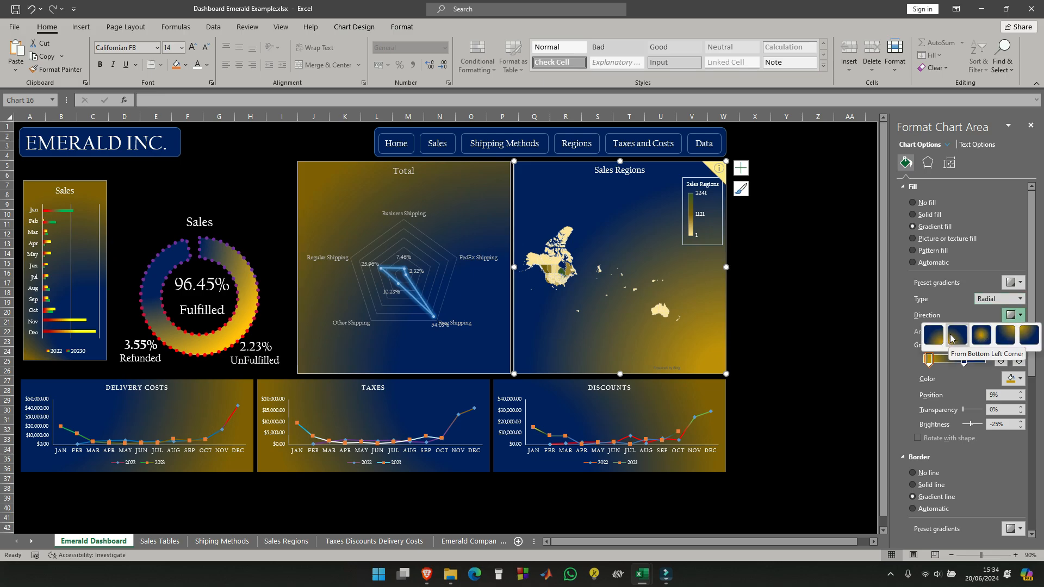
left_click(1010, 337)
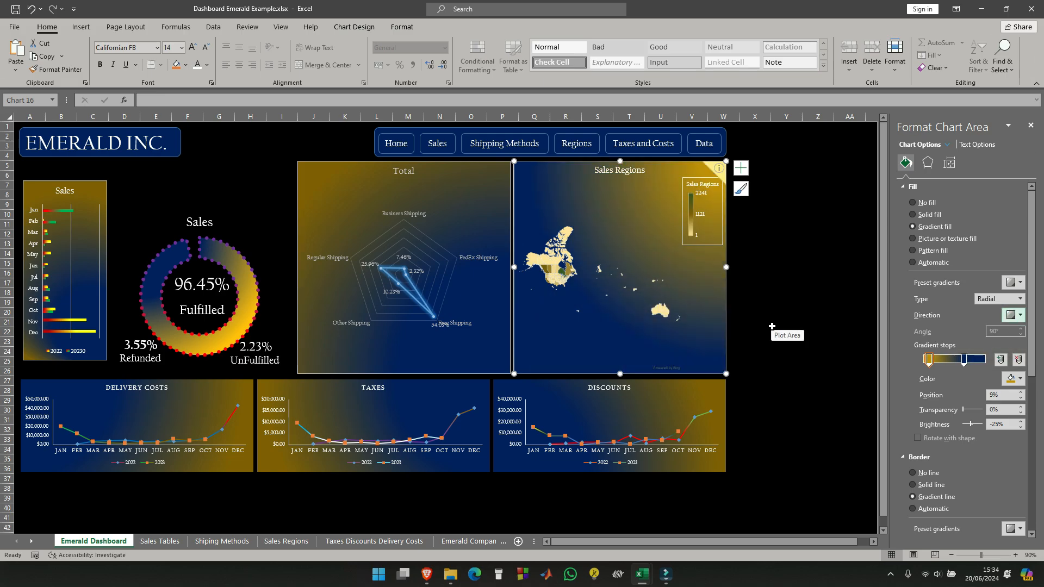
left_click(778, 283)
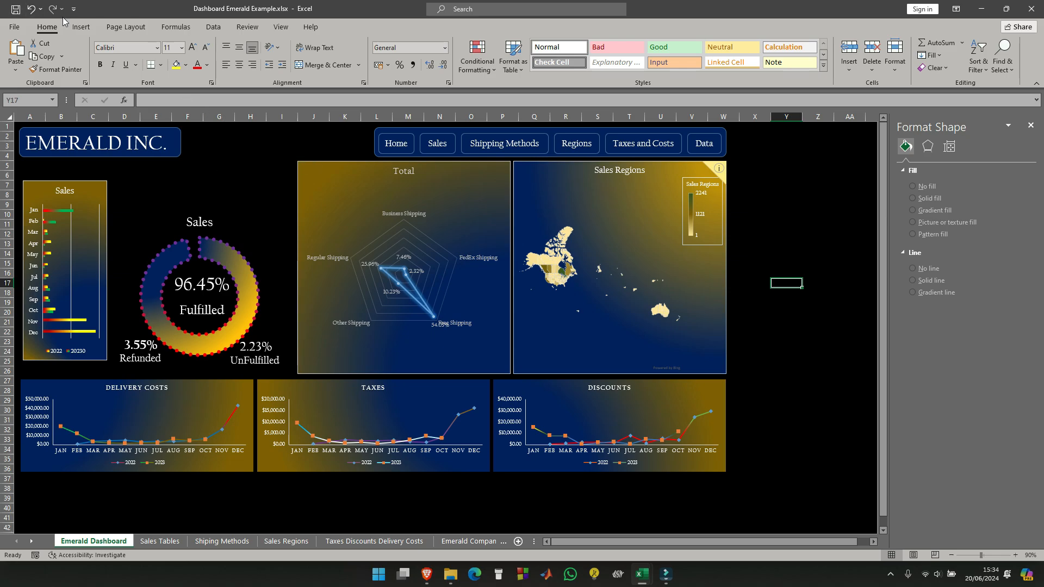
- Insert a wide text box above the Sales doughnut chart and begin its text with 'This is a'
left_click(81, 27)
left_click(815, 52)
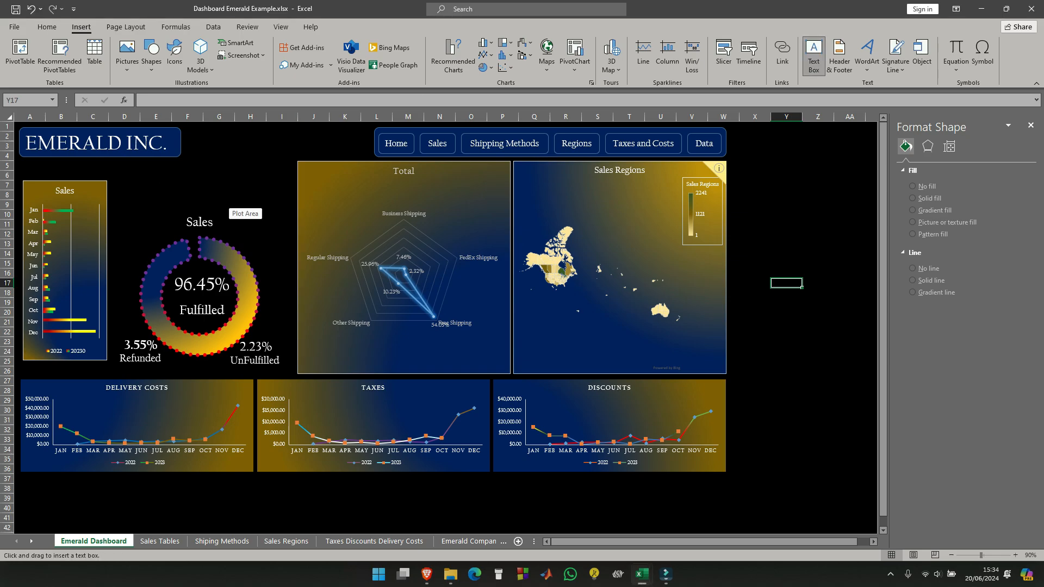
key("Escape")
left_click_drag(125, 170, 282, 202)
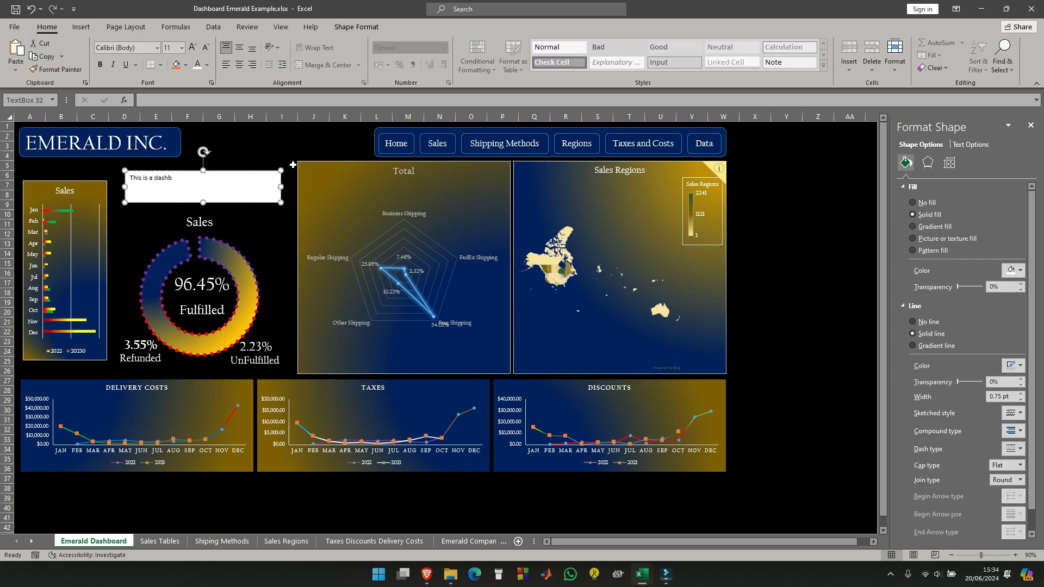
- Describe the Sales and Operations Dashboard for Emerald Inc. in the text box, mentioning sales, operational costs, most frequently used shipping methods and sales regions
key("BackSpace")
key("BackSpace")
key("BackSpace")
key("BackSpace")
key("BackSpace")
key("BackSpace")
key("BackSpace")
key("BackSpace")
key("BackSpace")
key("BackSpace")
type("Sales and Operations Dashboard for Emerald Inc. I shows the sales, o")
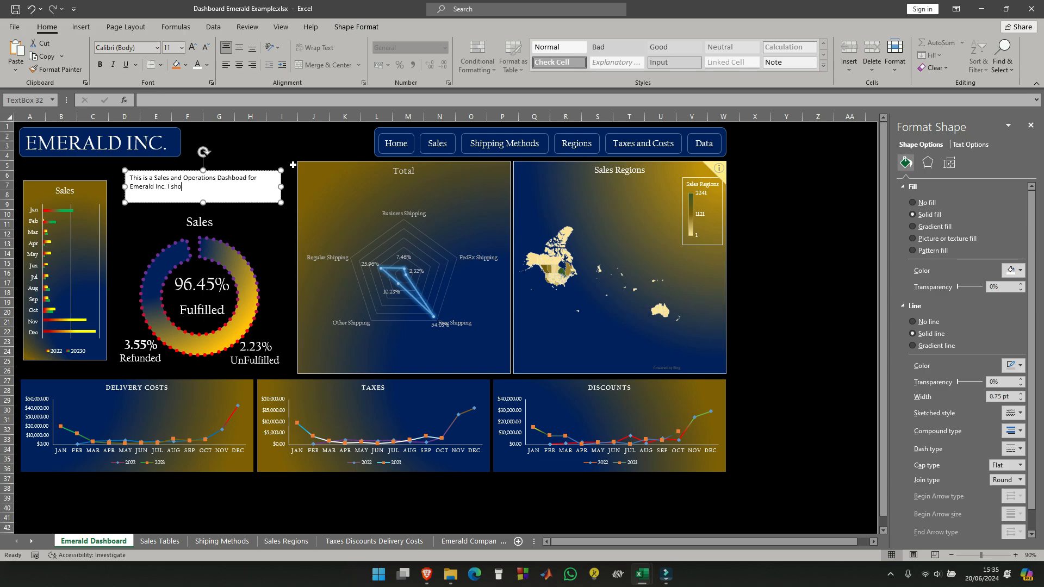
type("perational costs,")
- Reword the description by removing 'This is a' and writing 'with' in place of 'It shows' after 'Emerald Inc.'
left_click(169, 187)
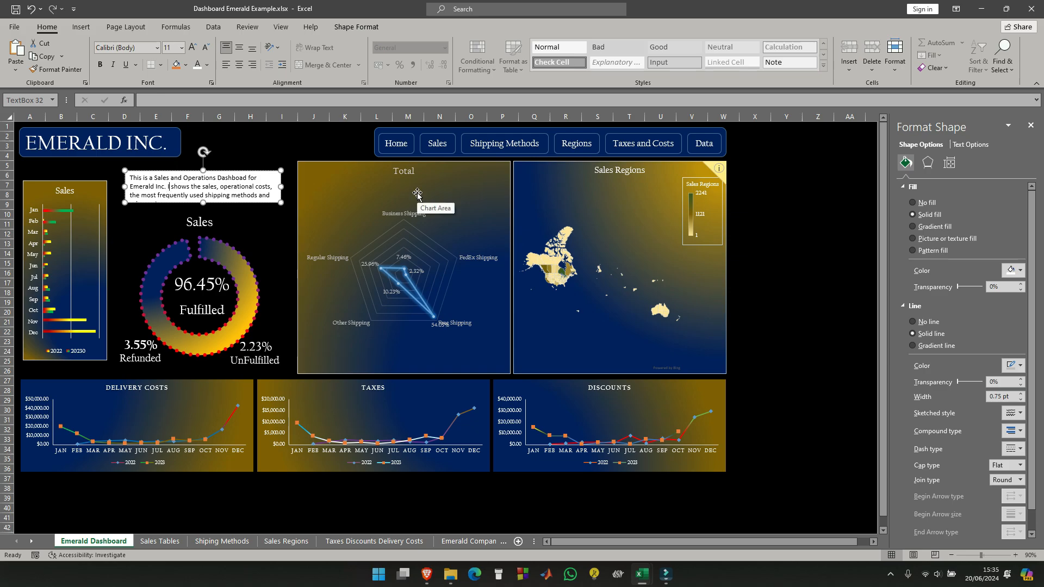
type("t")
left_click(154, 178)
key("BackSpace")
key("BackSpace")
key("BackSpace")
key("BackSpace")
key("BackSpace")
key("BackSpace")
key("BackSpace")
key("BackSpace")
key("BackSpace")
key("BackSpace")
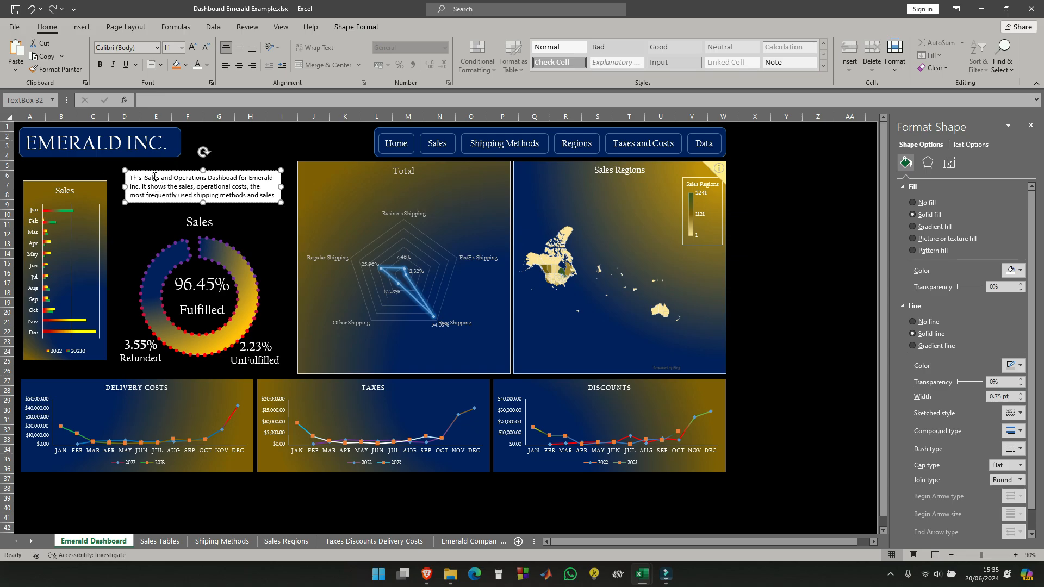
type("with")
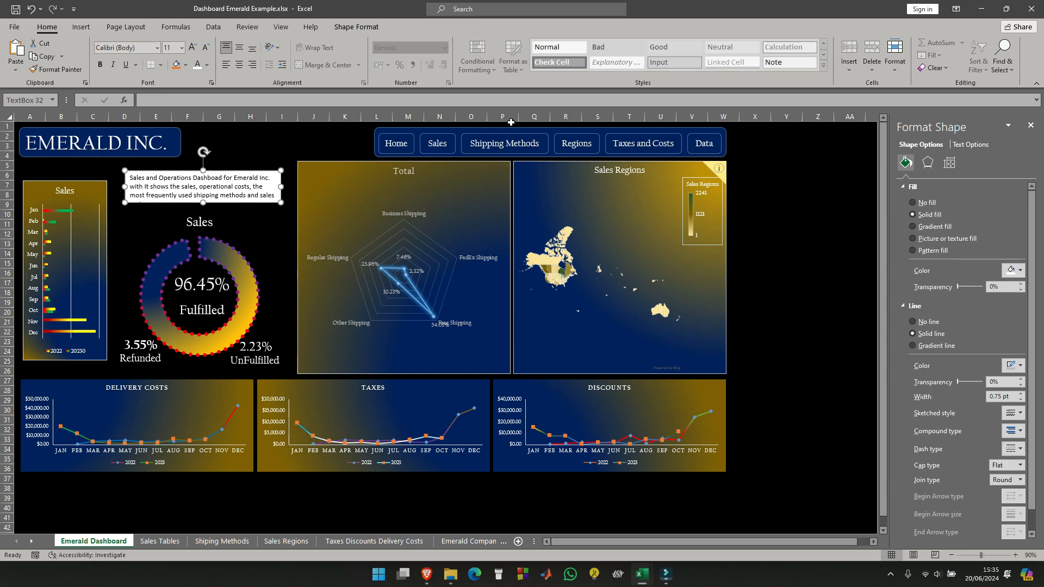
key("Delete")
key("Delete")
key("Delete")
key("Delete")
key("Delete")
key("Delete")
key("Delete")
key("Delete")
key("Delete")
key("Delete")
type("t")
- Shorten the end of the description to 'operational costs, taxes, common shipping methods and sales regions'
left_click(238, 186)
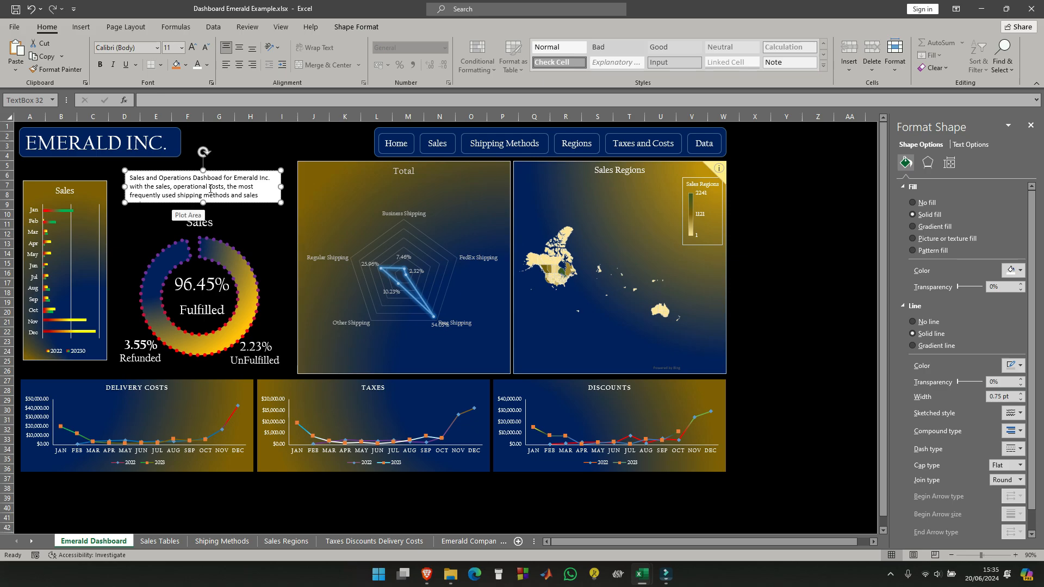
type("taxes and common")
key("Delete")
key("Delete")
key("Delete")
key("Delete")
key("Delete")
key("Delete")
key("Delete")
key("Delete")
key("Delete")
key("Delete")
key("Delete")
key("Delete")
key("Delete")
key("Delete")
key("Delete")
key("Delete")
key("Delete")
key("Delete")
key("Delete")
key("Delete")
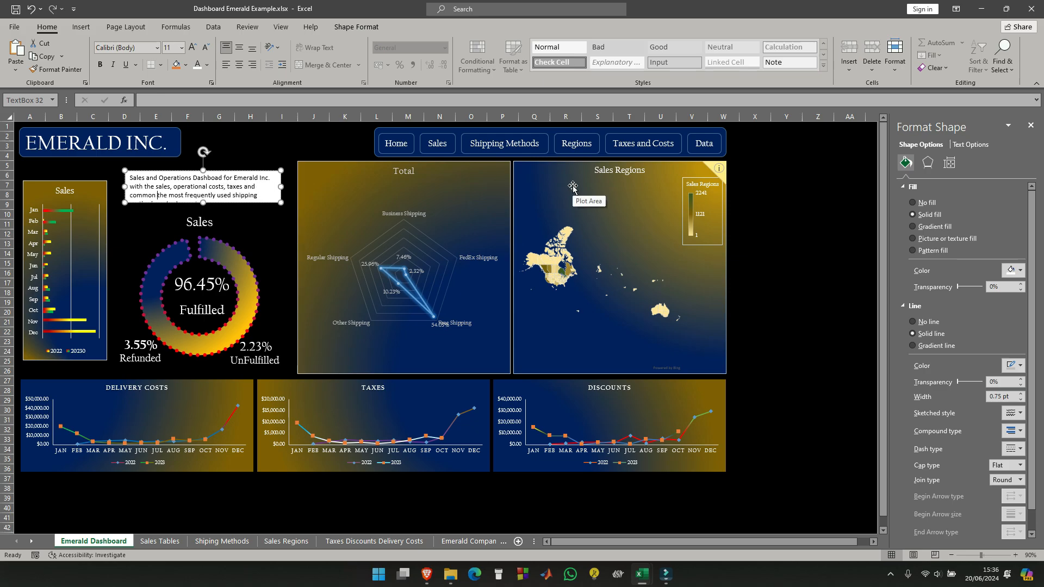
type("sh")
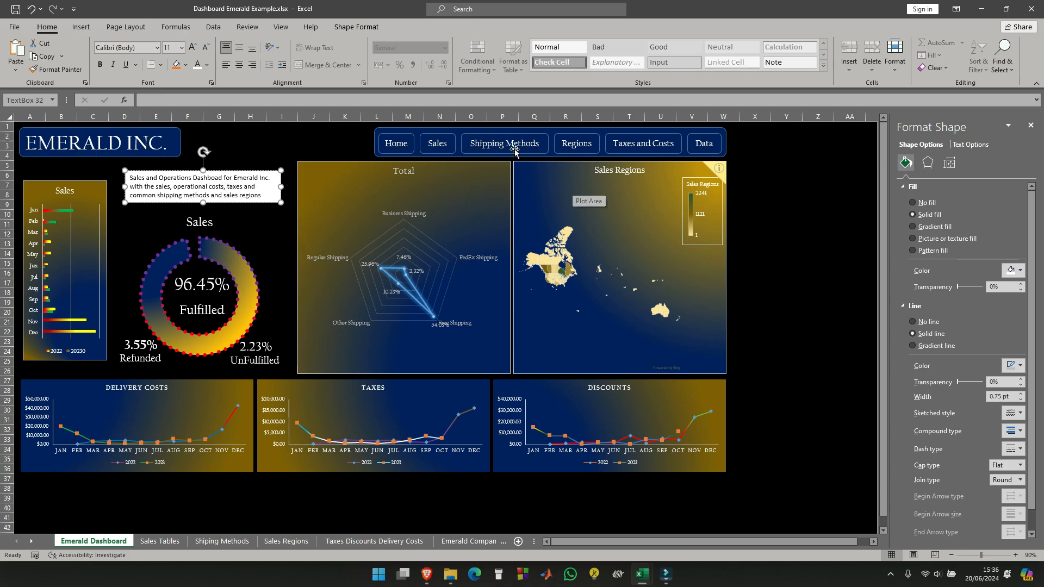
key("ctrl+Left")
key("ctrl+Left")
key("BackSpace")
key("BackSpace")
key("BackSpace")
key("BackSpace")
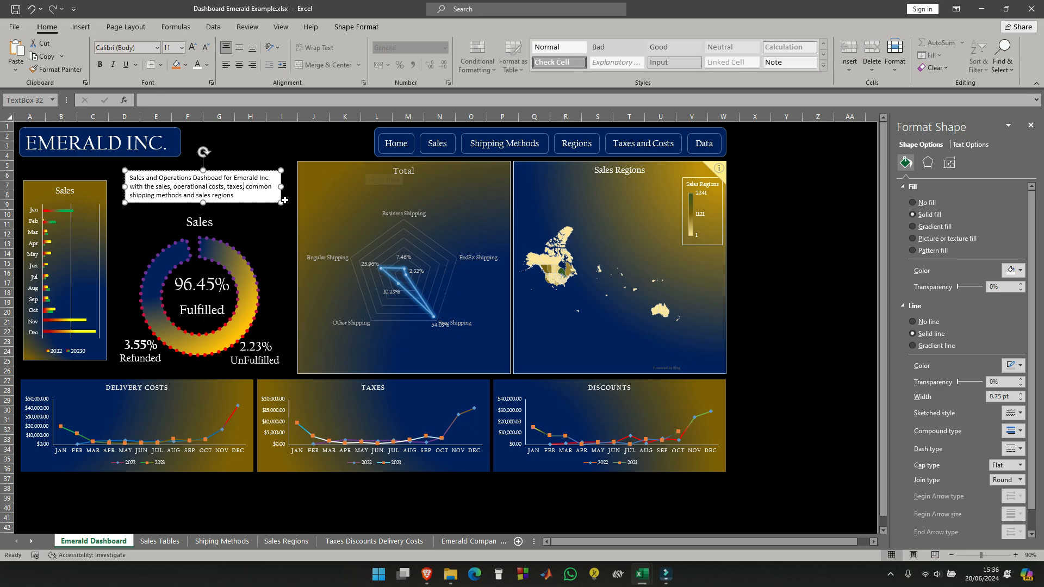
- Widen the description text box on both sides to span the gap beside the Total chart and align its top with that chart
left_click_drag(281, 187, 294, 187)
left_click_drag(118, 186, 110, 187)
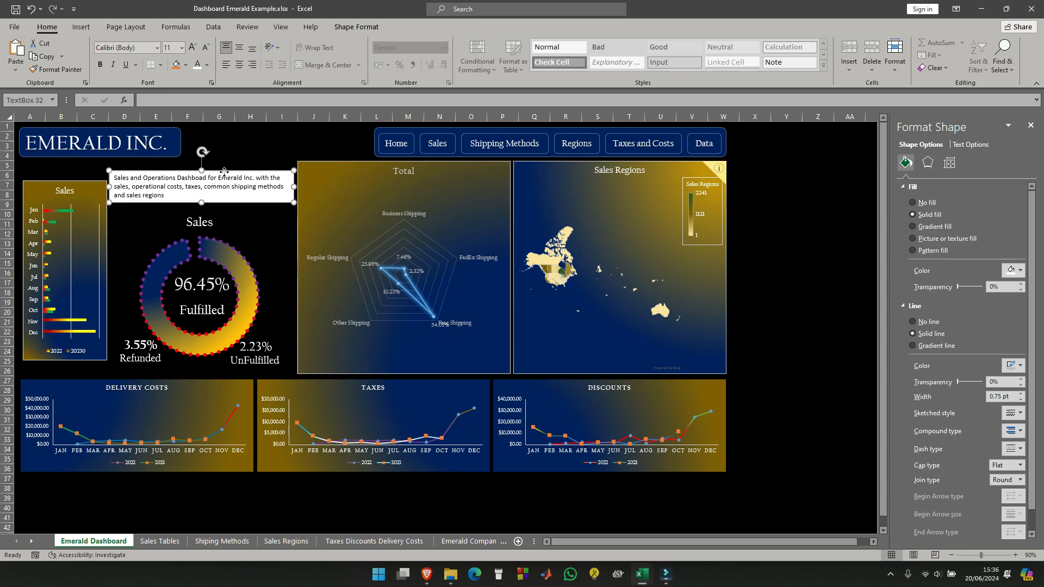
left_click_drag(224, 172, 224, 163)
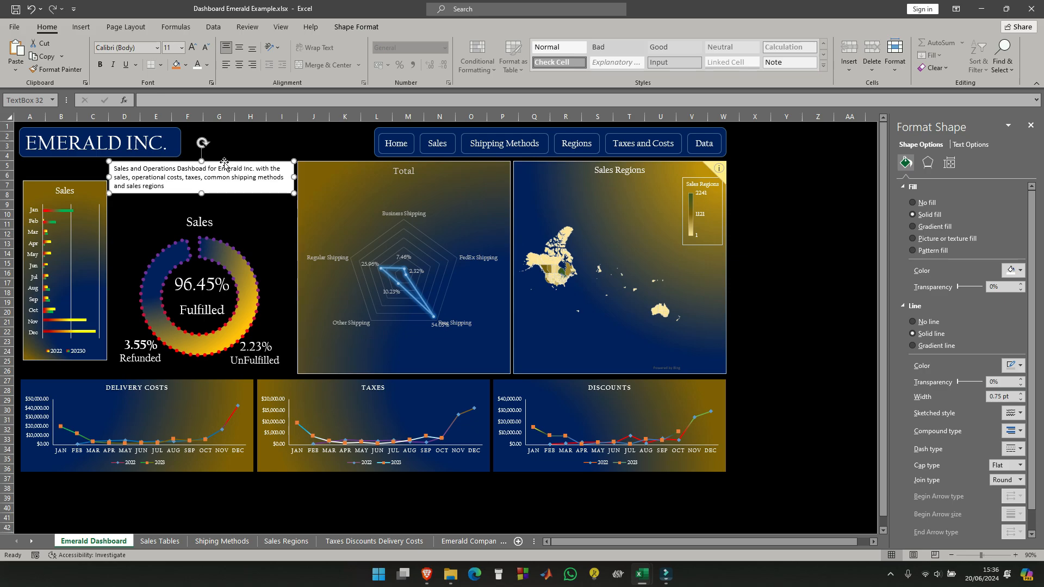
- Set the description's font to Californian FB and center the text vertically and horizontally
left_click(158, 48)
left_click(141, 131)
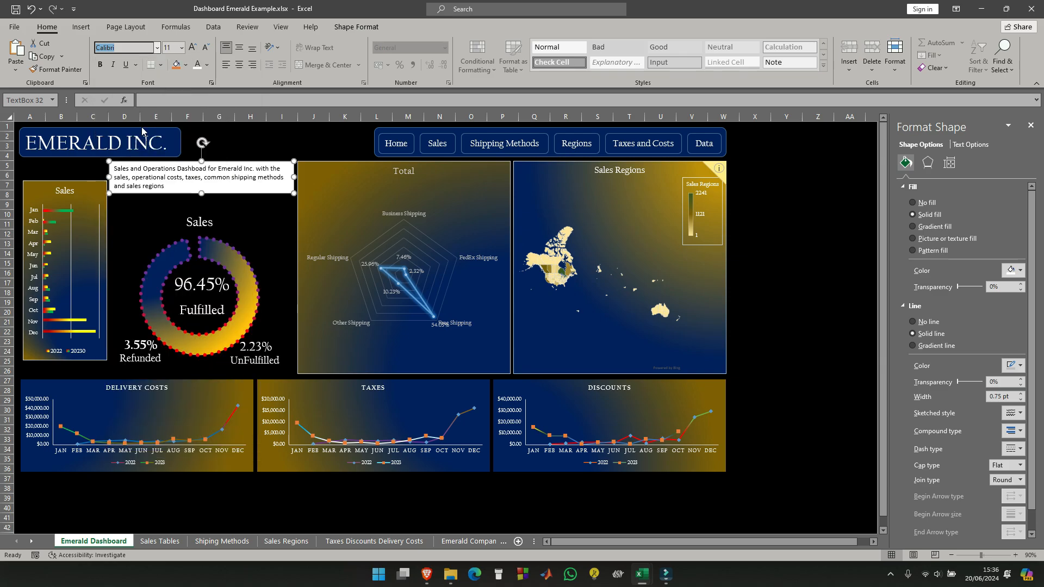
left_click(239, 47)
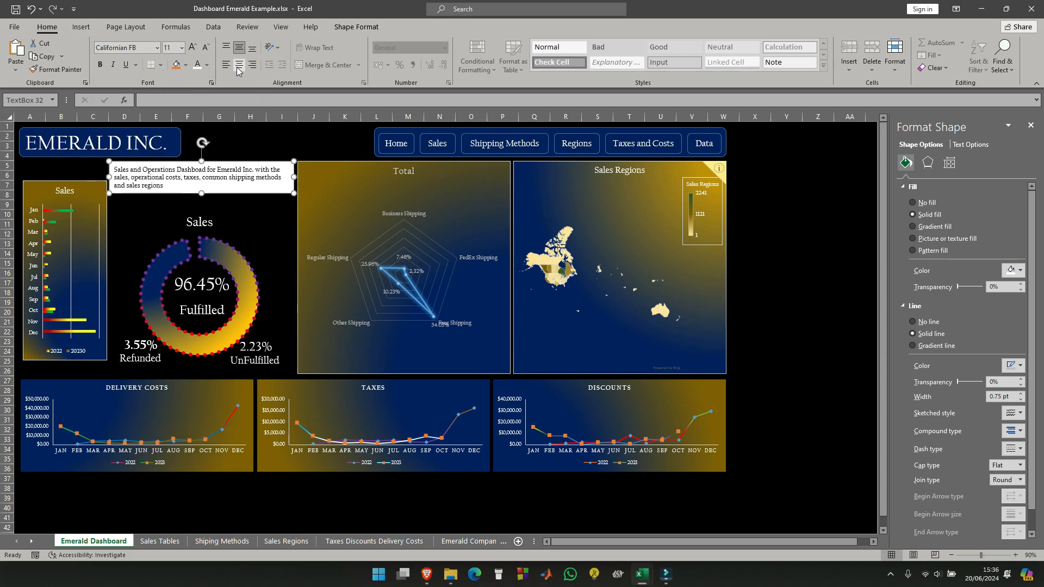
left_click(237, 66)
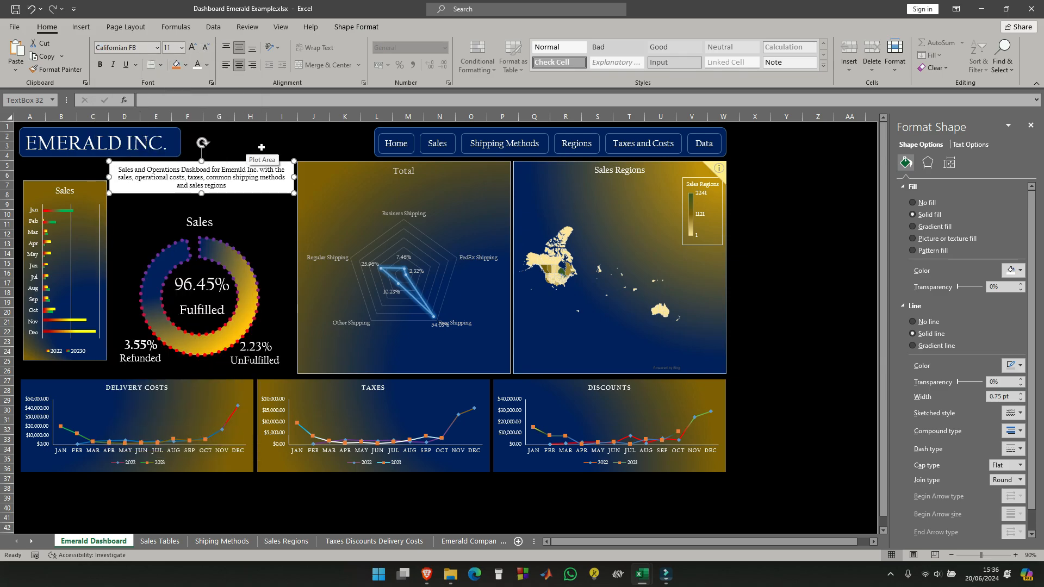
- Remove the fill of the description text box and set its text color to white
left_click(226, 145)
left_click(231, 170)
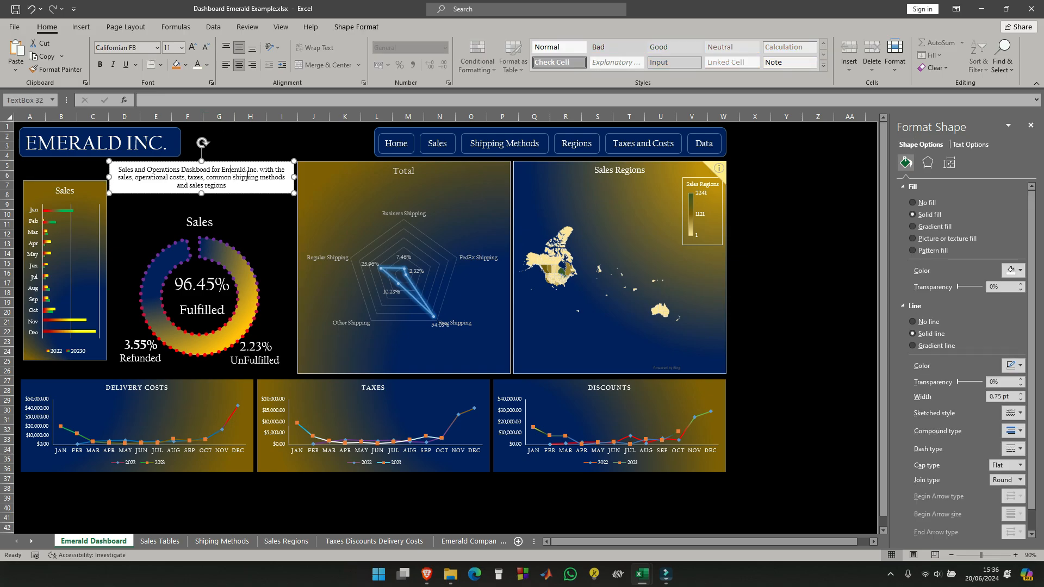
left_click(186, 65)
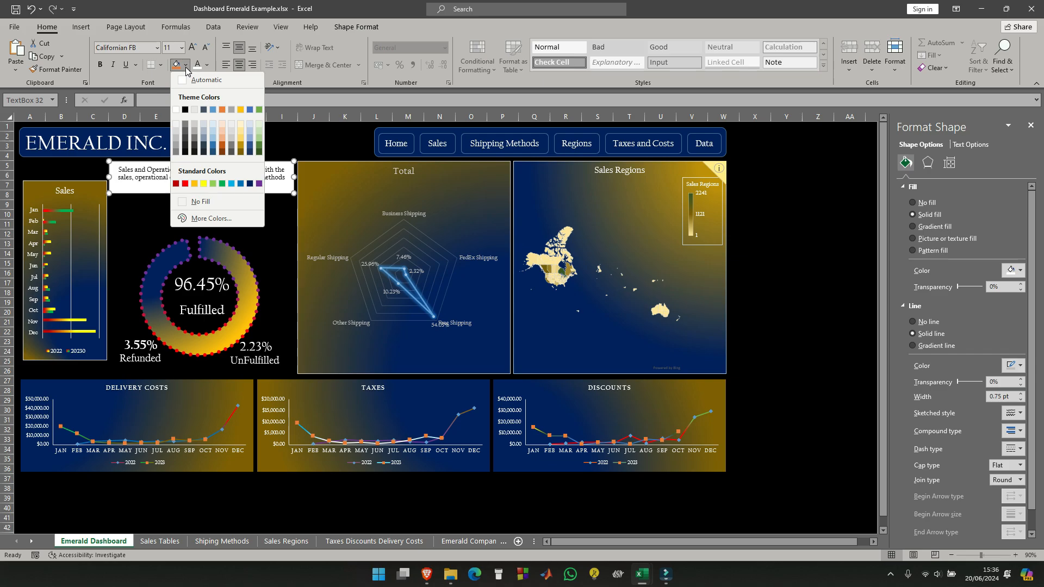
left_click(185, 202)
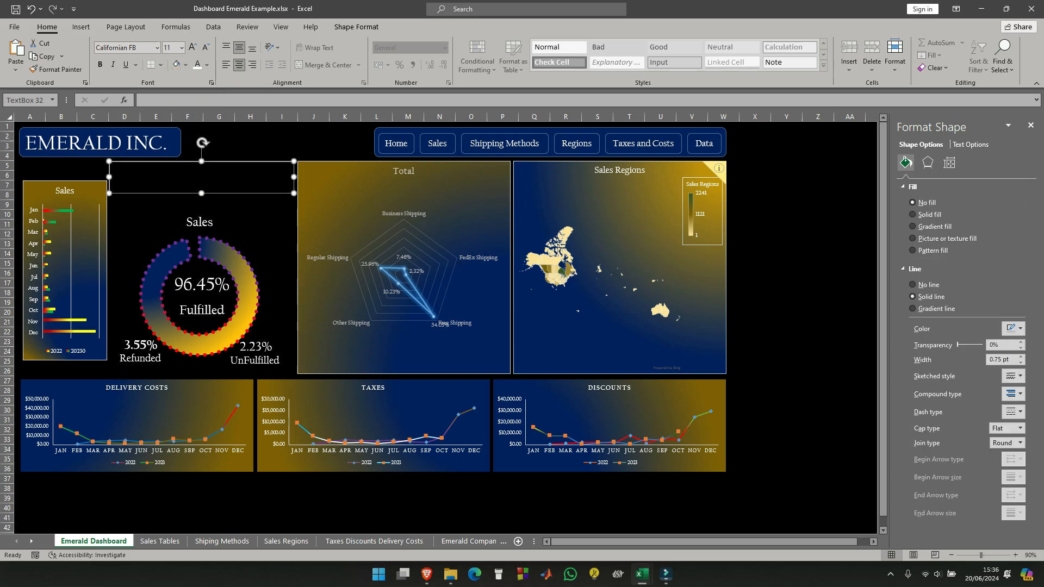
left_click(209, 67)
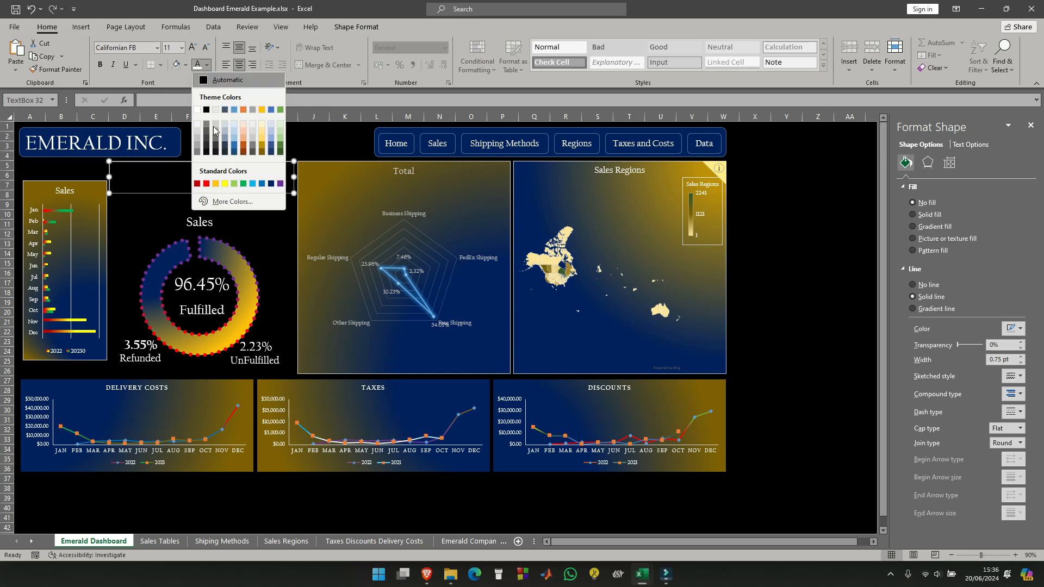
left_click(195, 113)
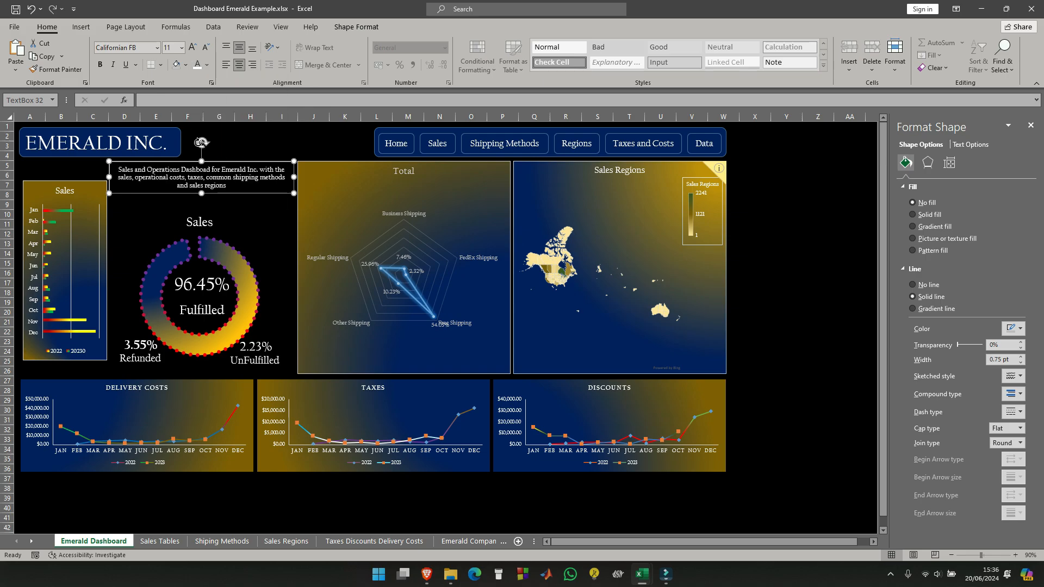
left_click(259, 139)
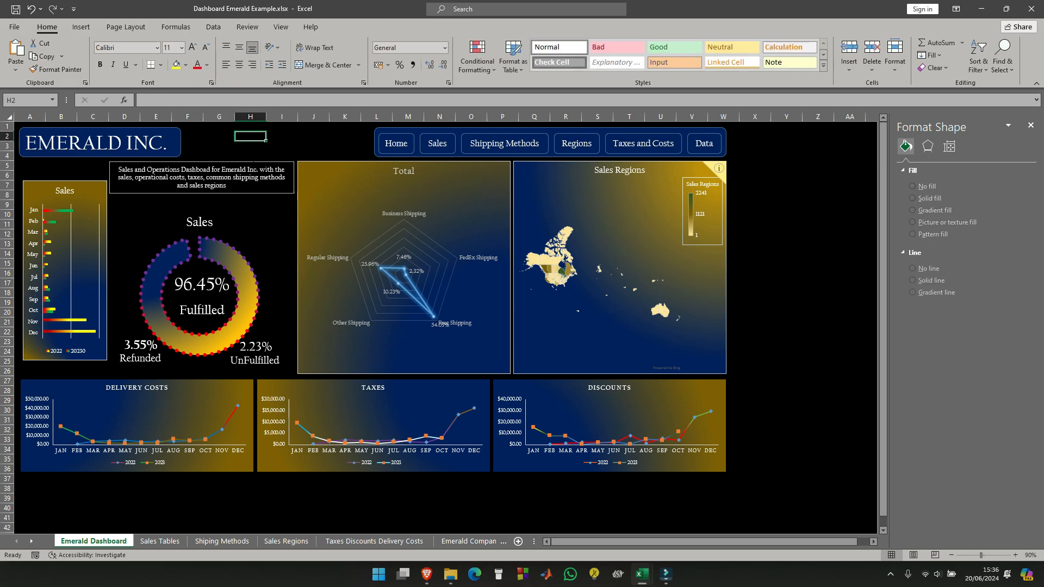
- Remove the description text box's outline and set all of its text to font size 14
left_click(253, 163)
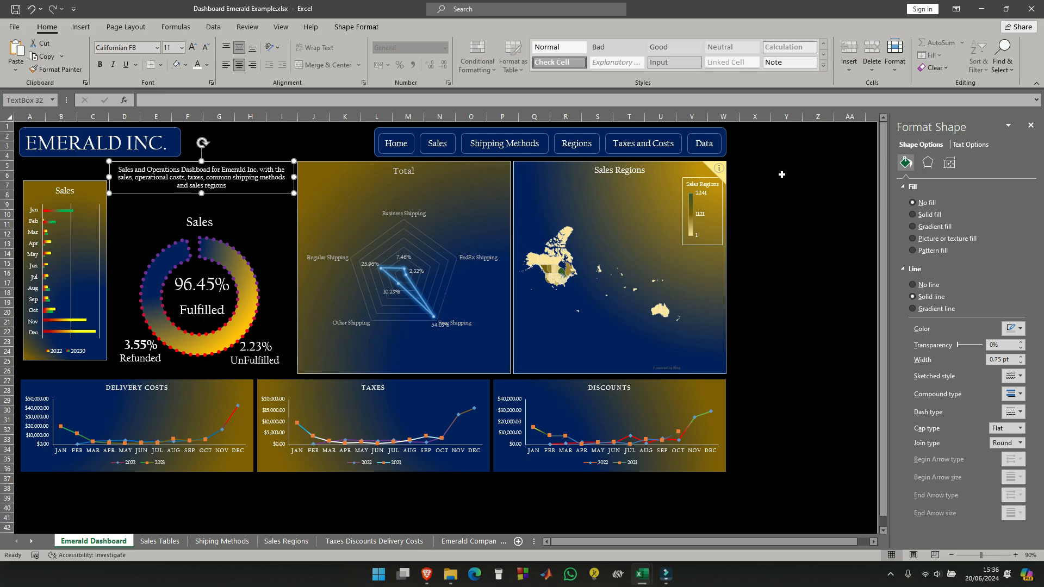
left_click(913, 285)
left_click(786, 224)
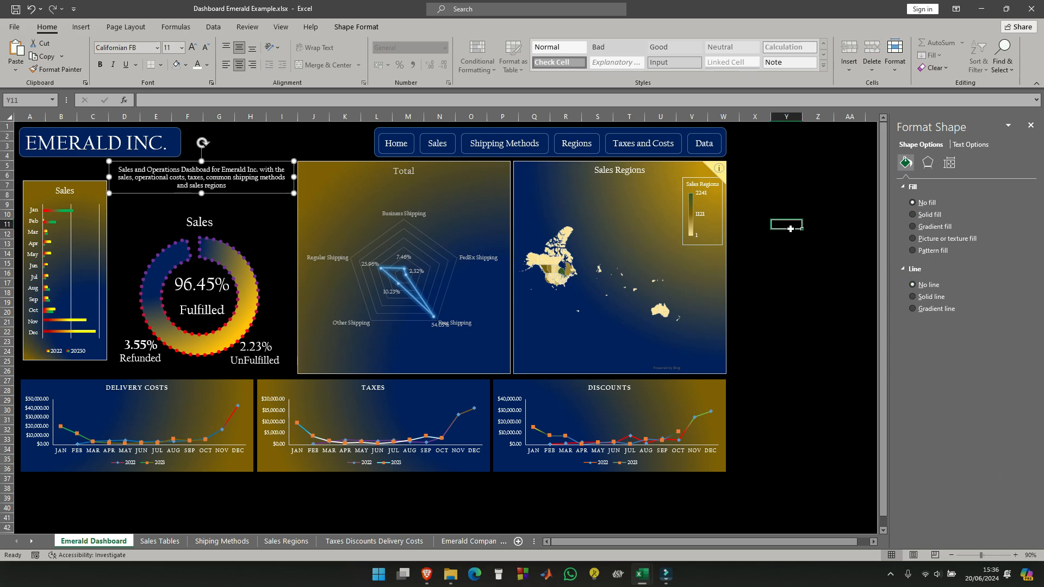
left_click(212, 177)
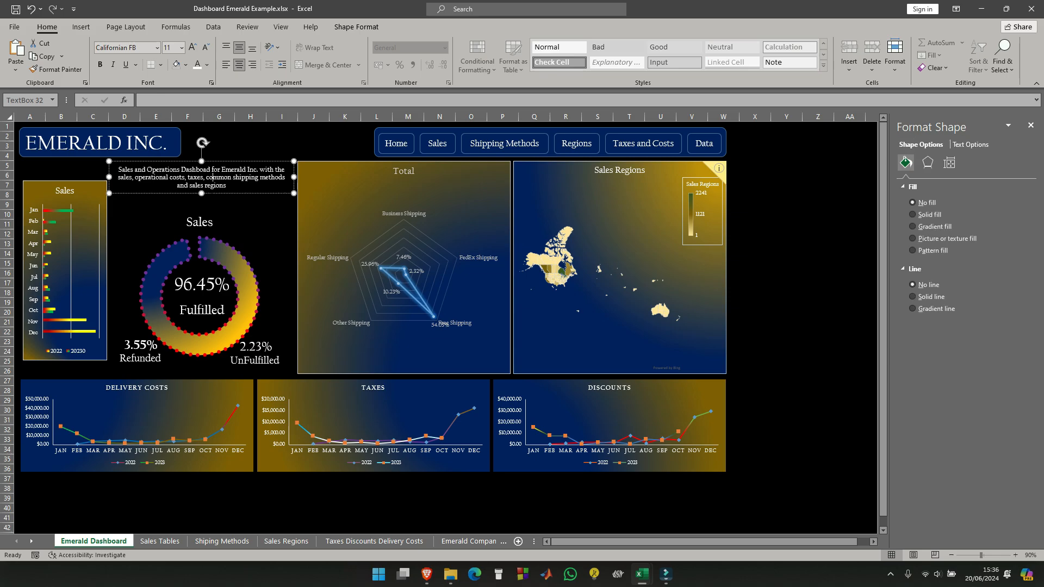
key("ctrl+a")
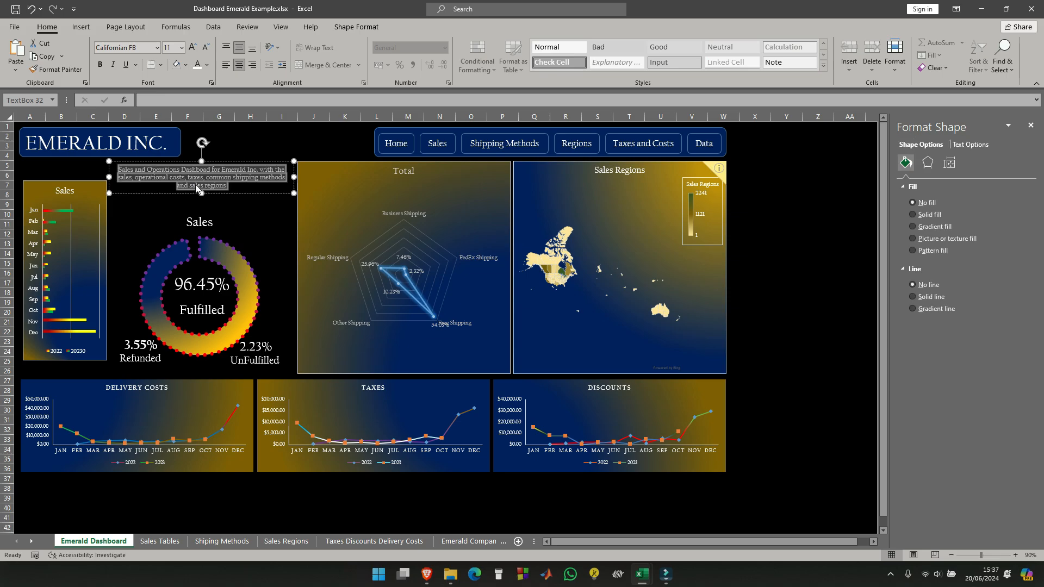
left_click(183, 48)
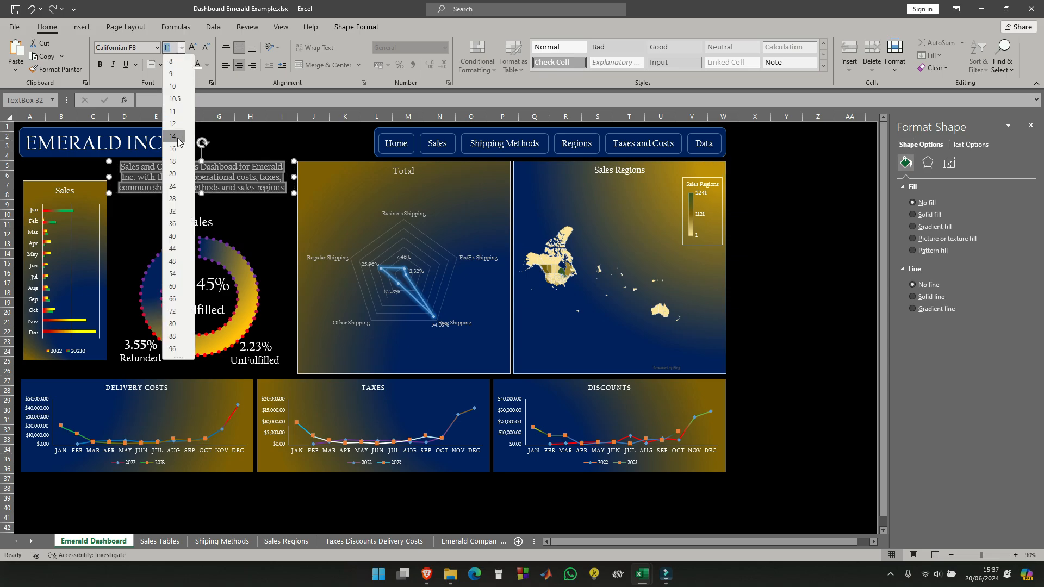
left_click(176, 133)
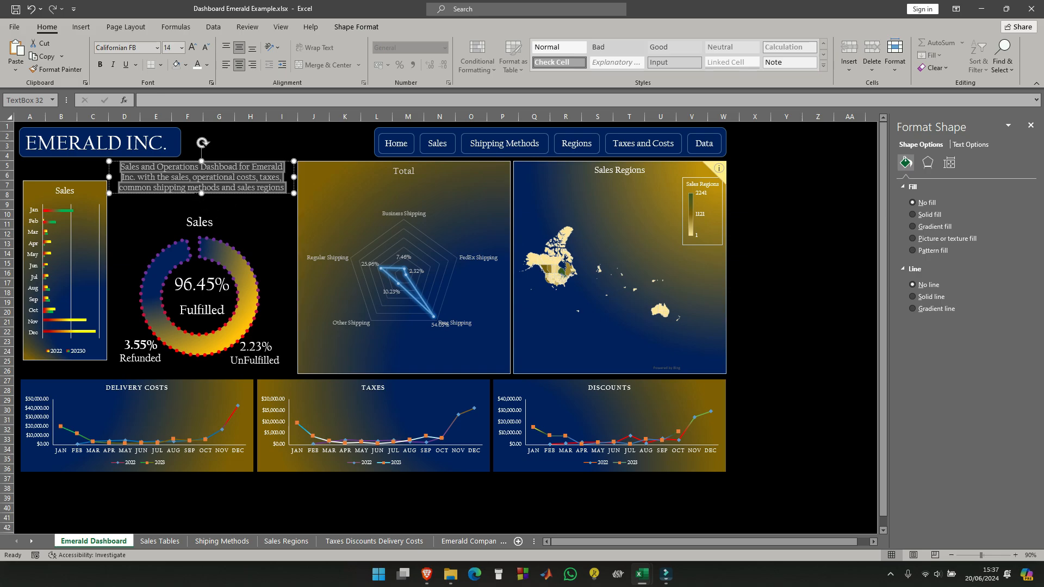
- Extend the description text box's bottom edge to fit the larger text, and move the box slightly down toward the Sales doughnut chart
left_click(201, 193)
mouse_move(201, 193)
left_mouse_down()
mouse_move(206, 221)
mouse_move(208, 204)
left_mouse_up()
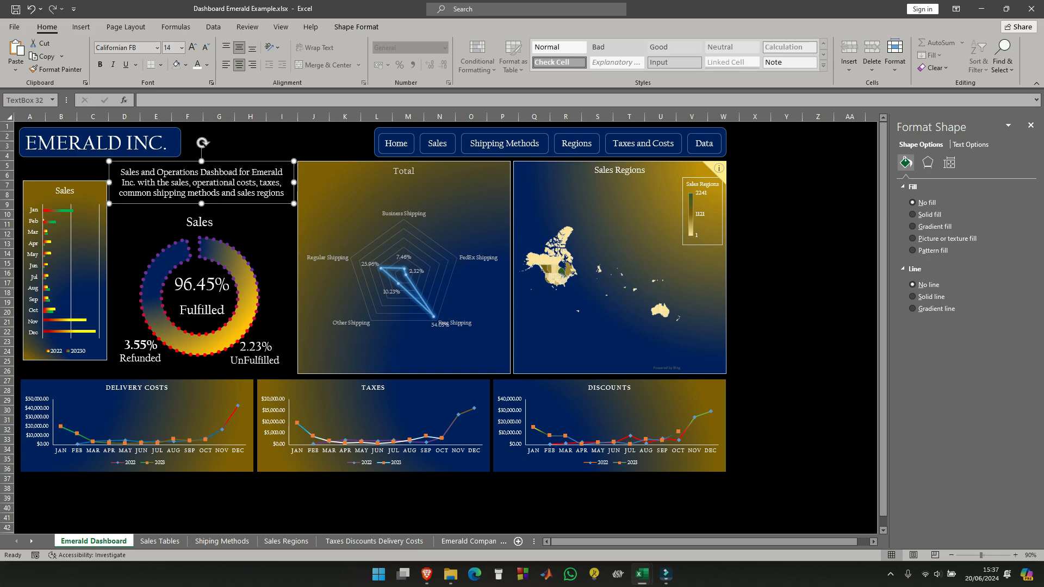
left_click_drag(232, 161, 231, 166)
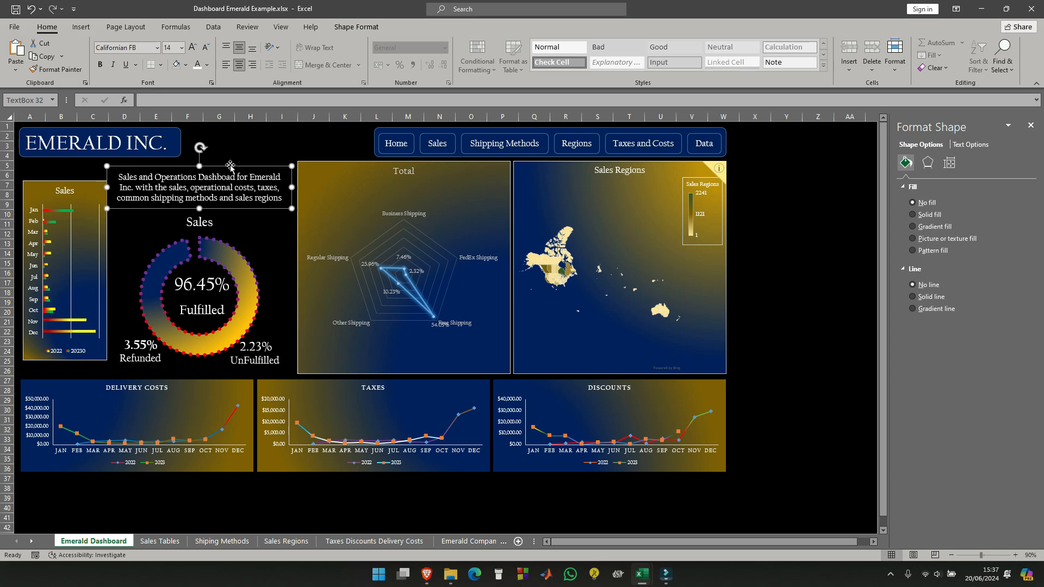
- Stretch the Sales bar chart upward to align with the top of the Total chart, and set its border to no line
left_click(80, 185)
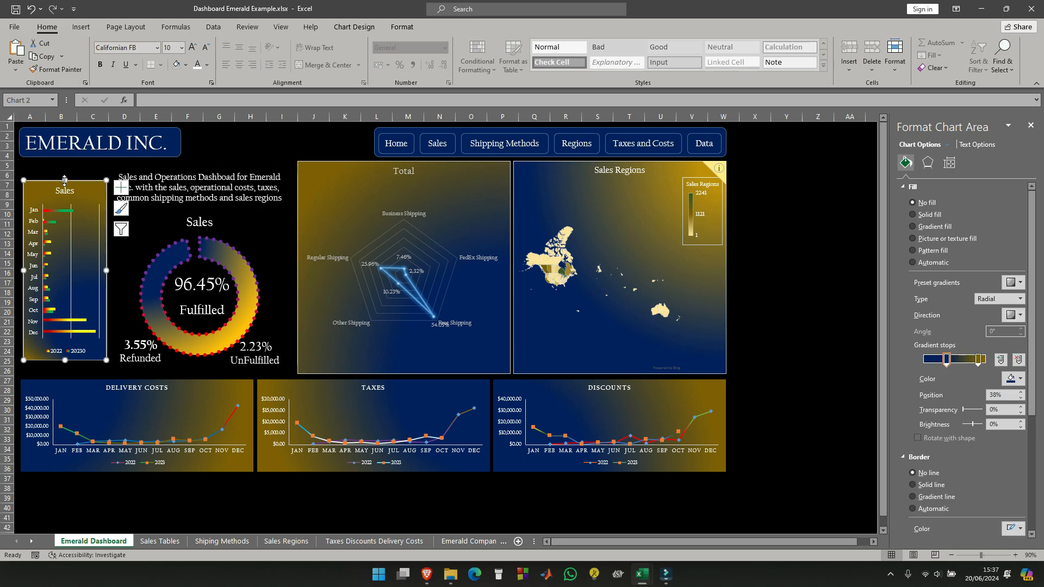
left_click_drag(64, 182, 63, 163)
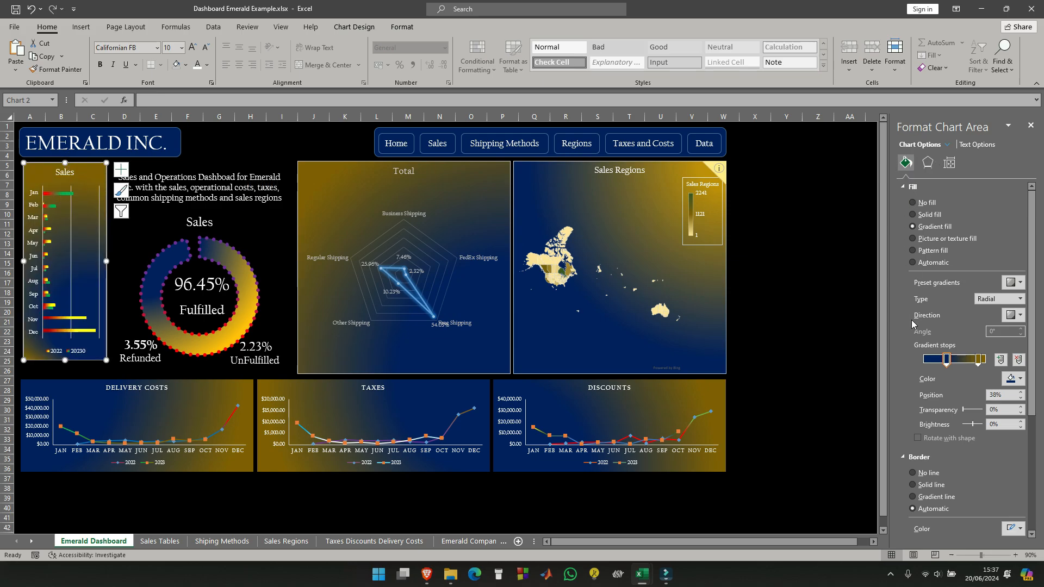
left_click(806, 235)
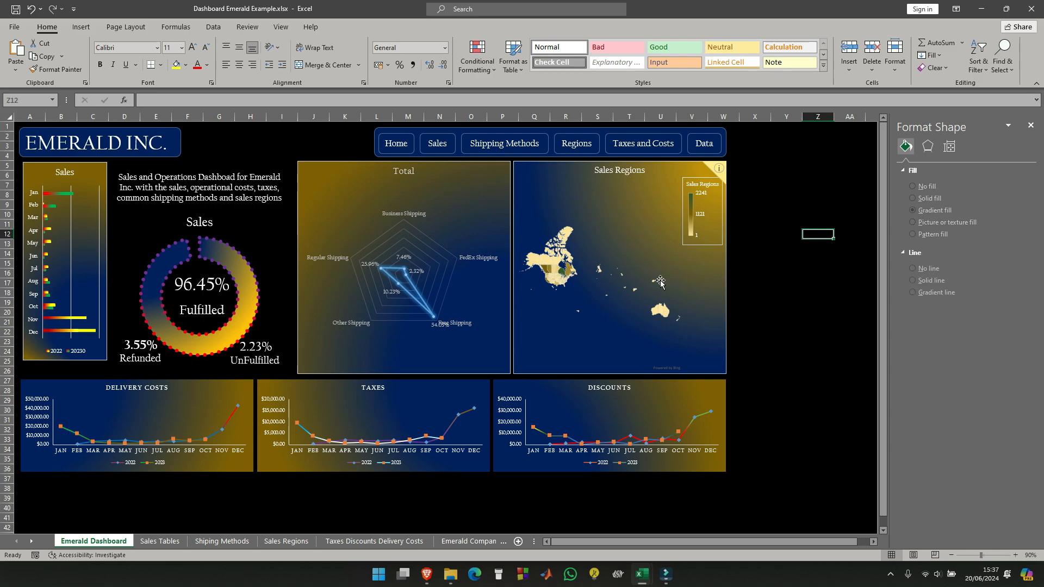
- Remove the Sales bar chart's background fill and move the chart slightly down below the EMERALD INC. title
left_click(96, 164)
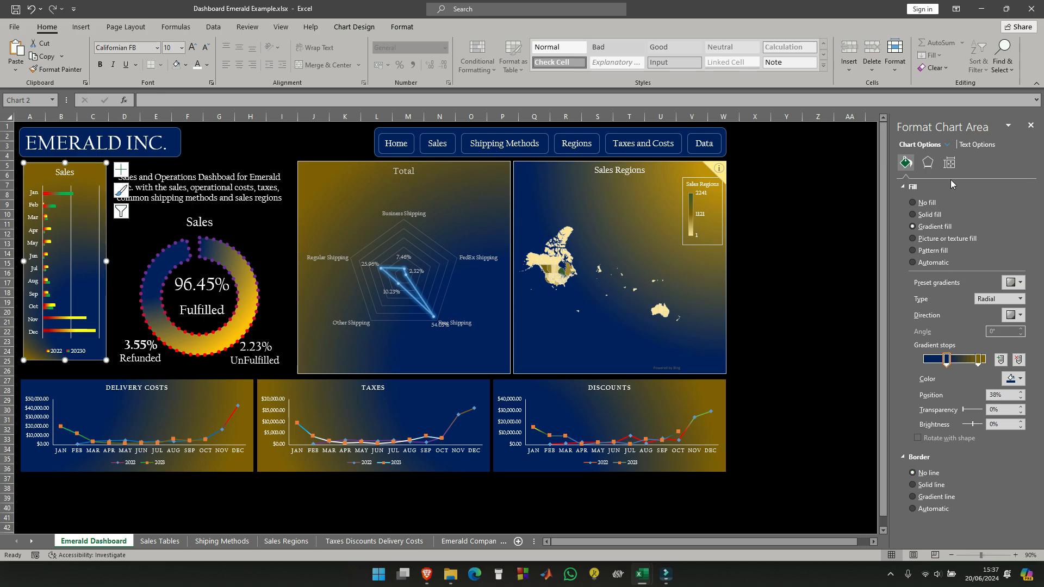
left_click(913, 203)
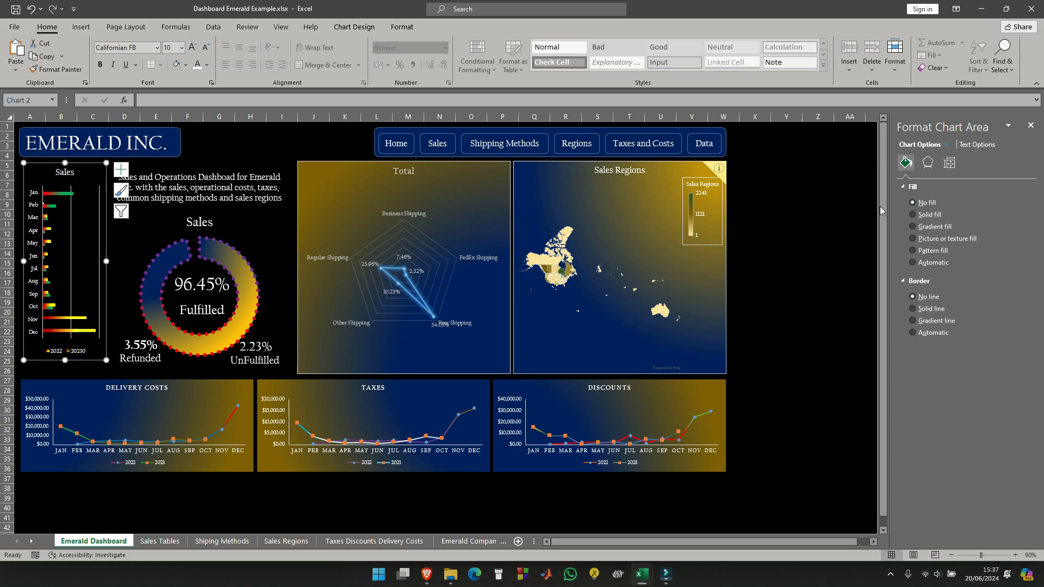
left_click(777, 213)
left_click(98, 166)
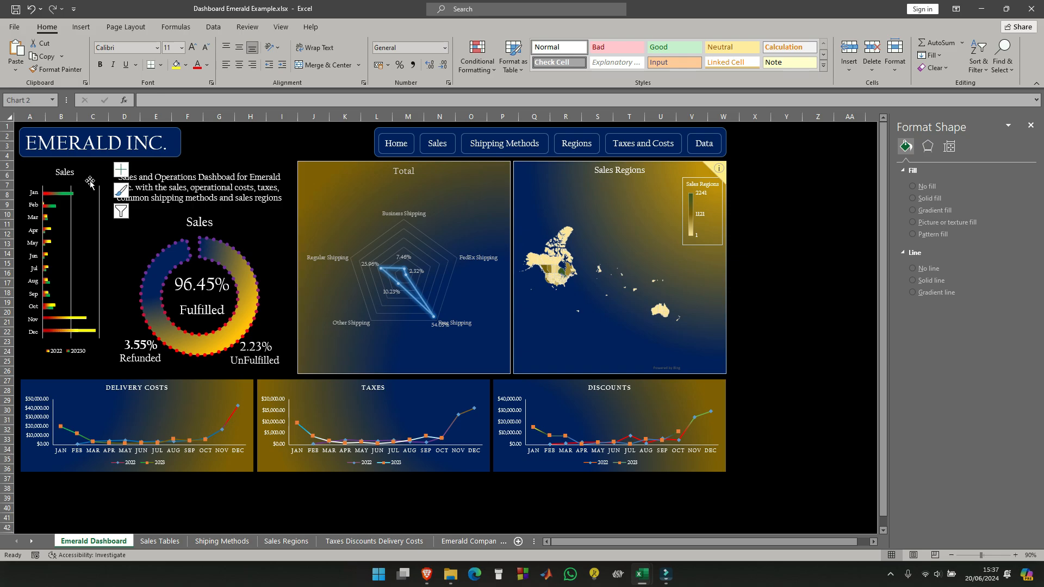
left_click_drag(98, 165, 97, 172)
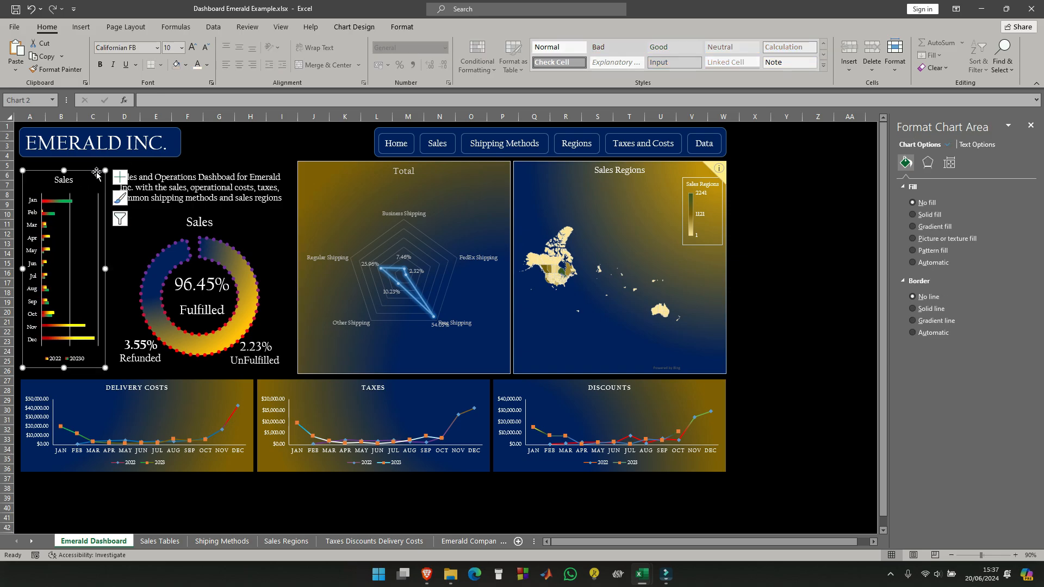
left_click(785, 286)
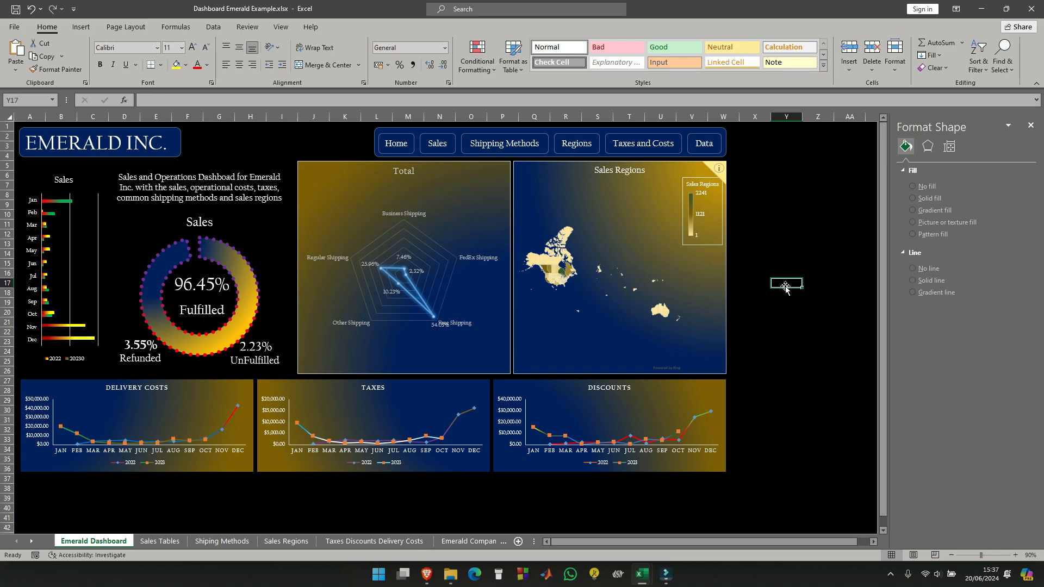
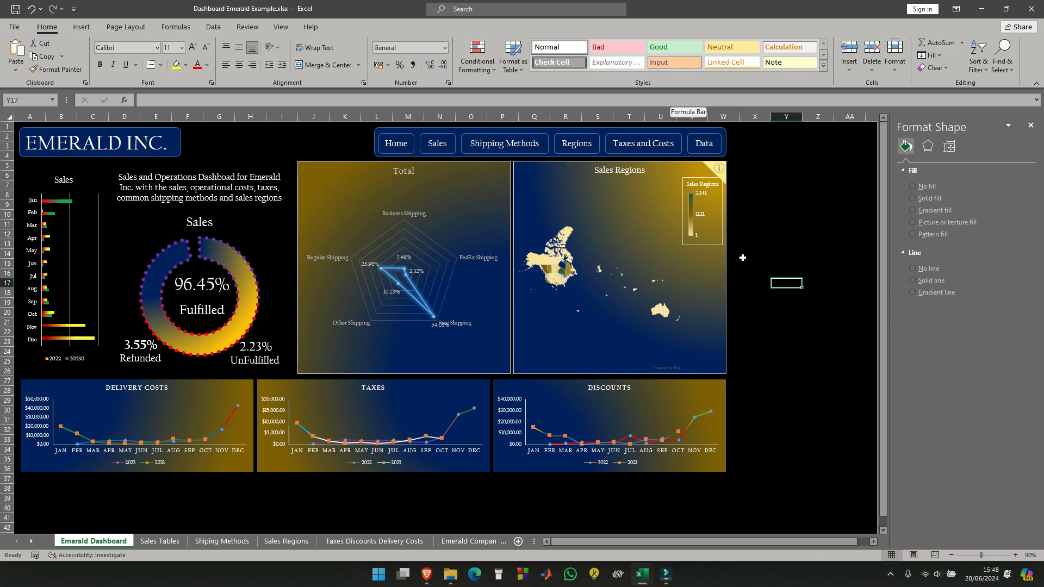
- Remove the legend from the Sales Regions map chart
left_click(722, 177)
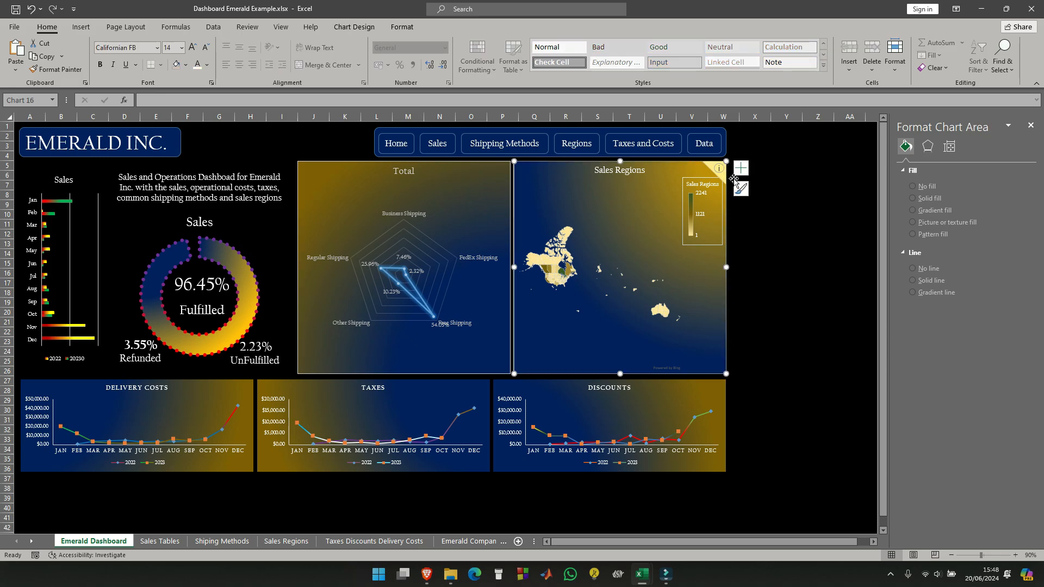
left_click(740, 169)
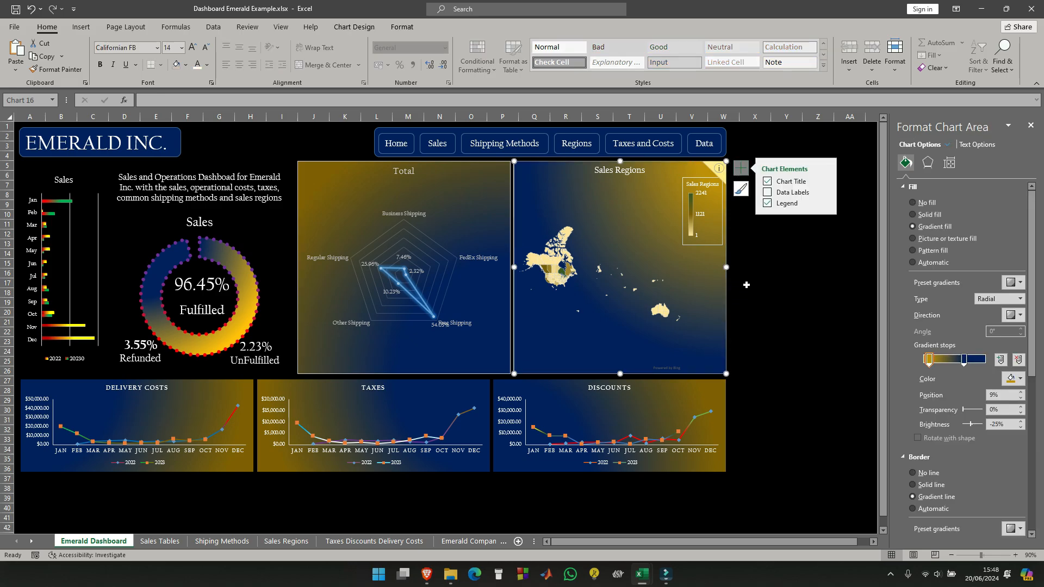
left_click(766, 204)
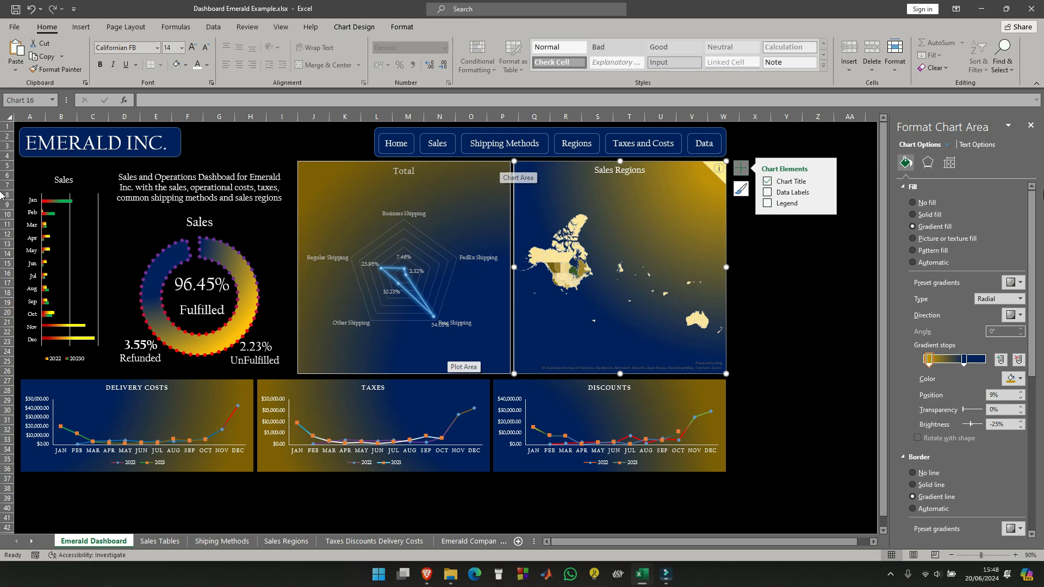
- Set the borders of the Sales Regions map and the Total chart to no line
left_click(910, 474)
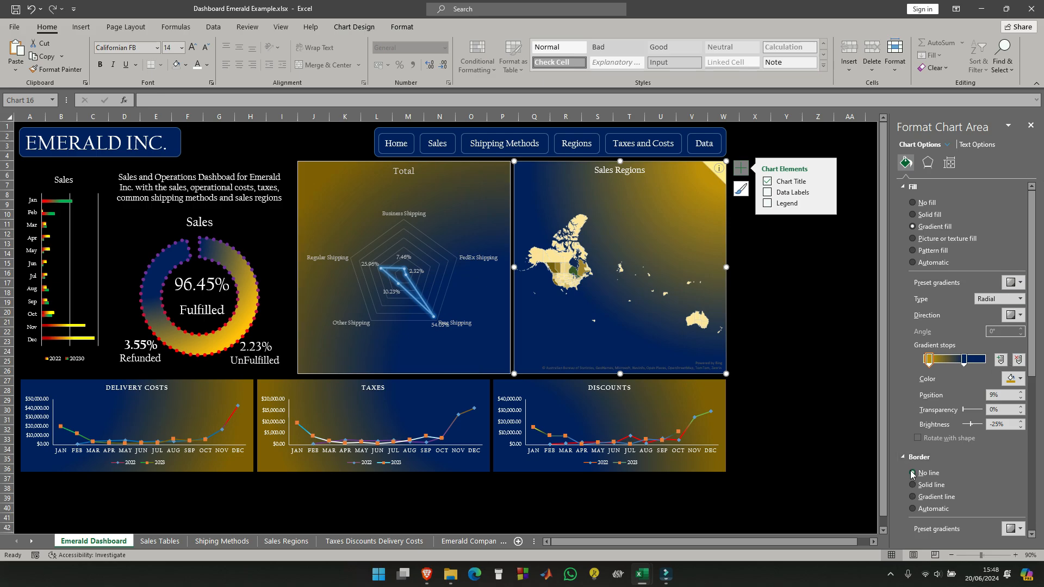
left_click(493, 167)
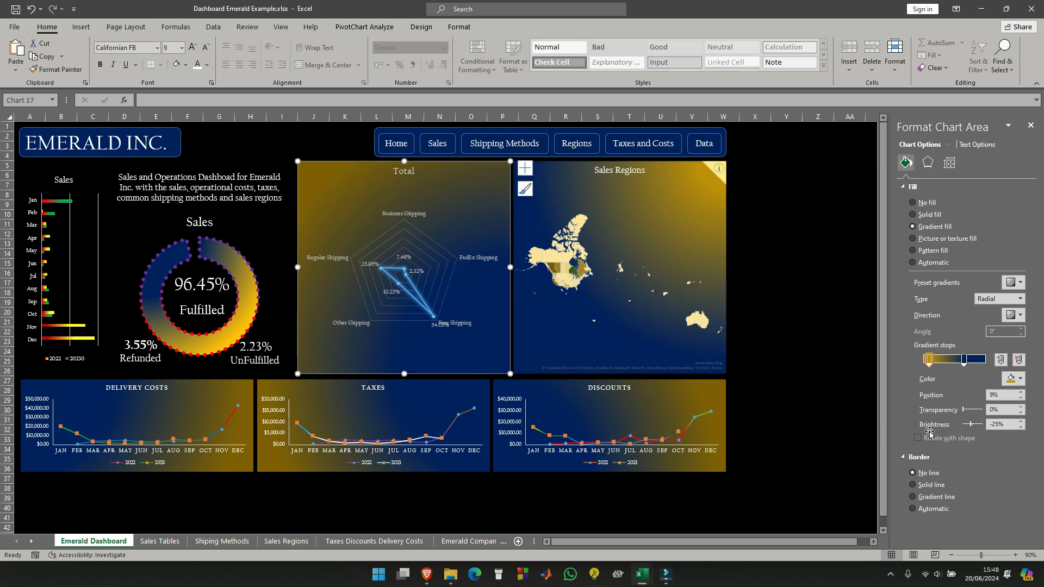
left_click(912, 474)
left_click(785, 352)
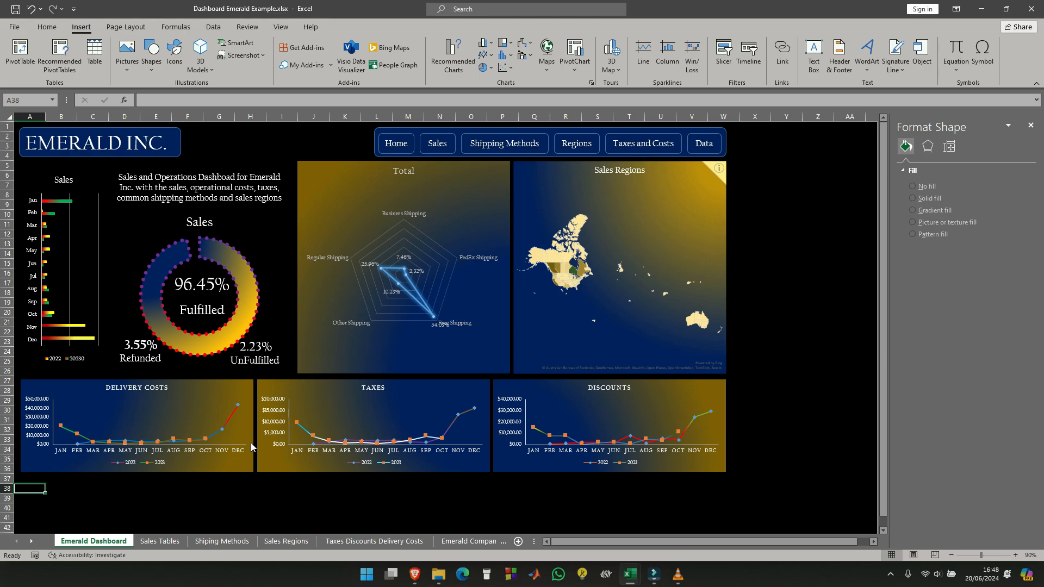
- Insert a Date slicer for the monthly sales pivot table on the Sales Tables sheet
left_click(164, 542)
left_click(28, 145)
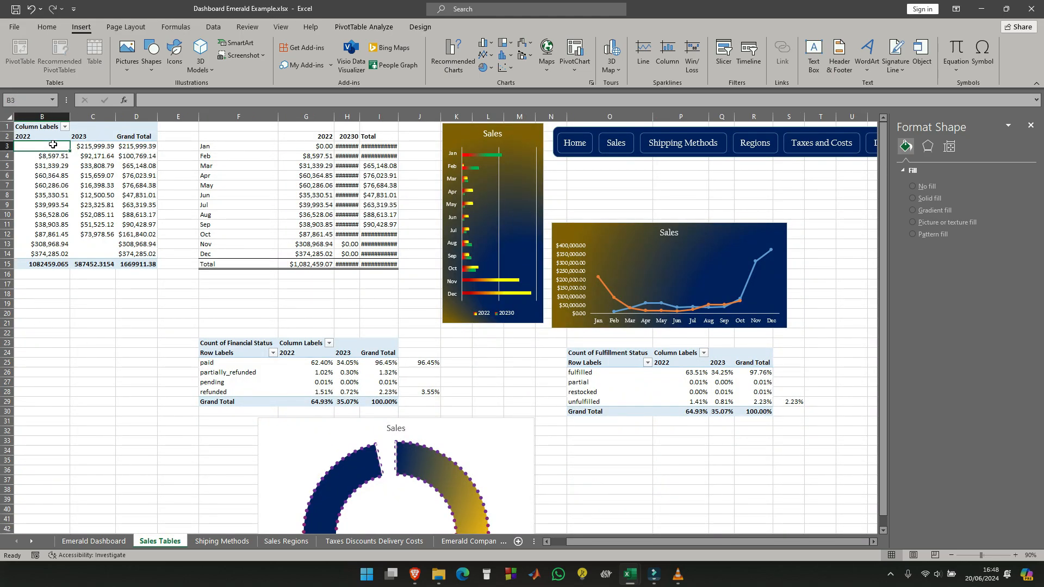
left_click(729, 51)
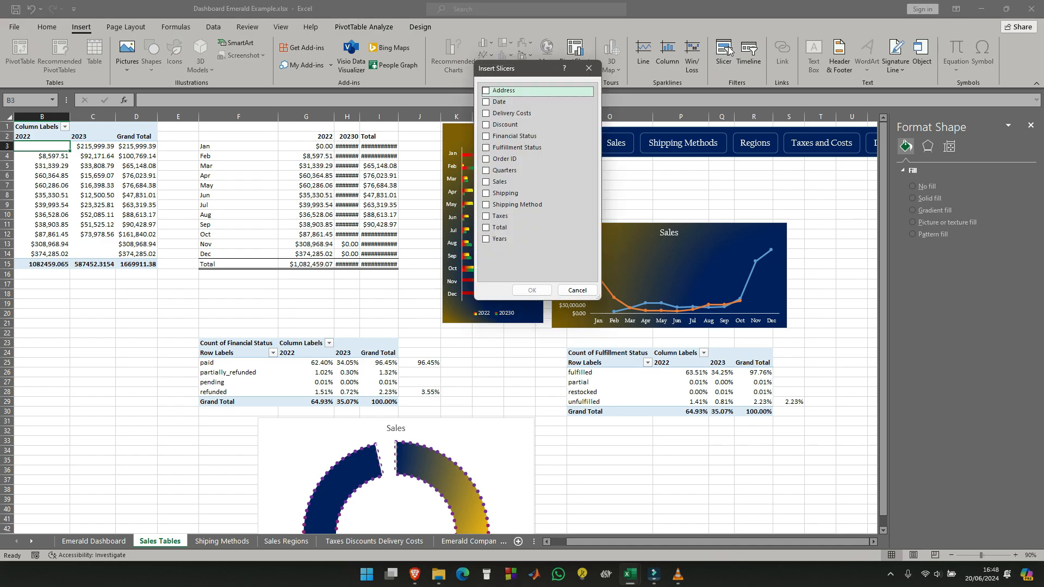
left_click(487, 104)
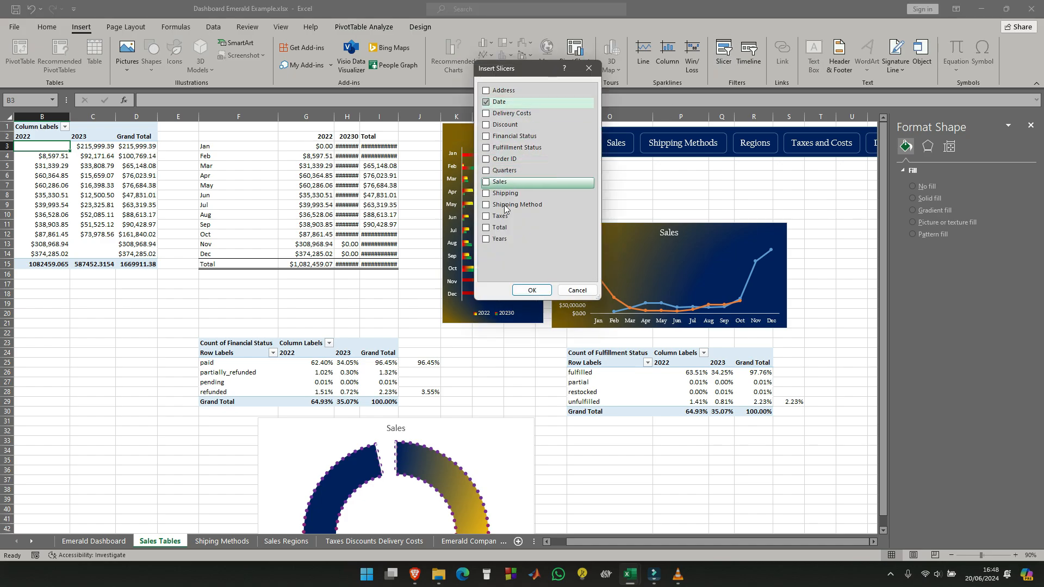
left_click(532, 291)
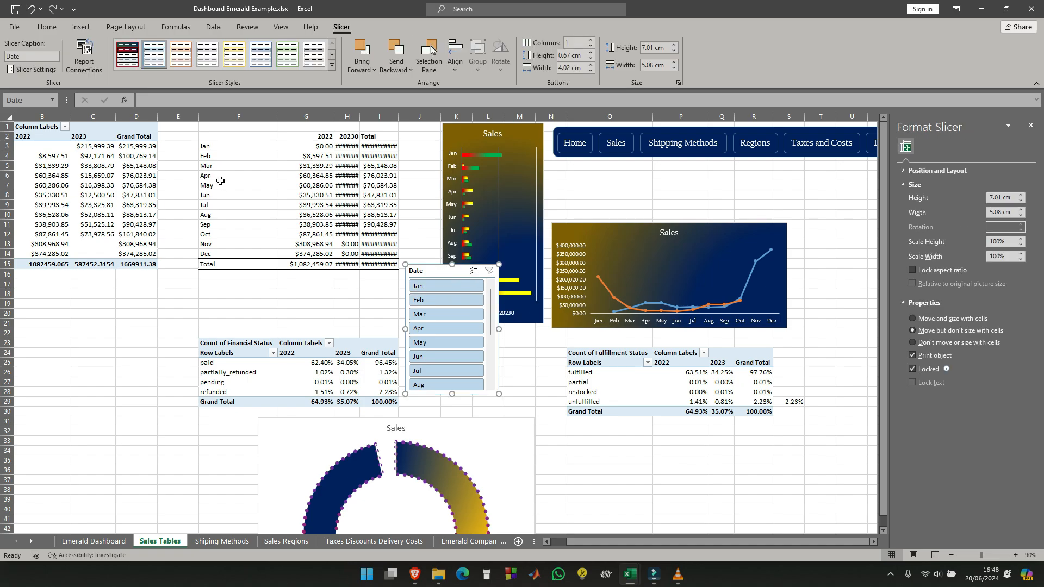
- Place the Date slicer below the monthly sales pivot table and widen it to about 12.5 cm
scroll(431, 311, "down", 3)
left_click_drag(430, 270, 105, 290)
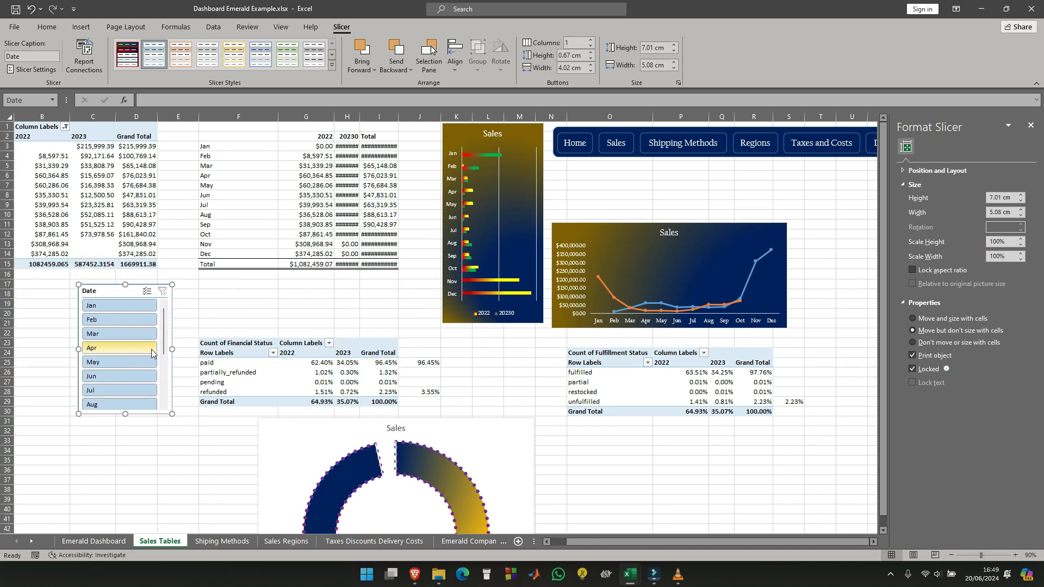
left_click_drag(171, 350, 310, 310)
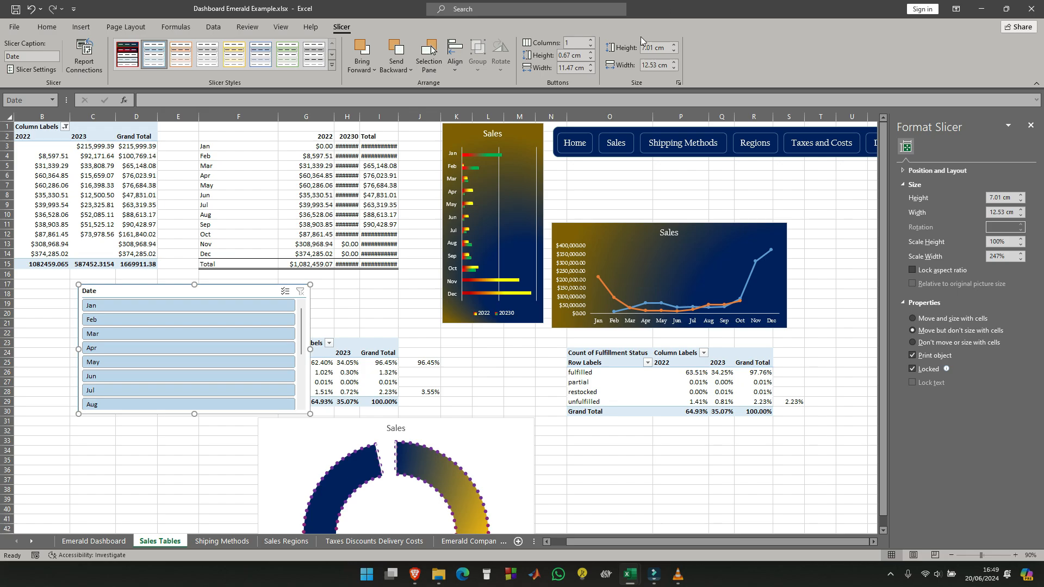
- Arrange the Date slicer's buttons in 12 columns
left_click(590, 41)
left_click(590, 40)
left_click(590, 41)
left_click(591, 41)
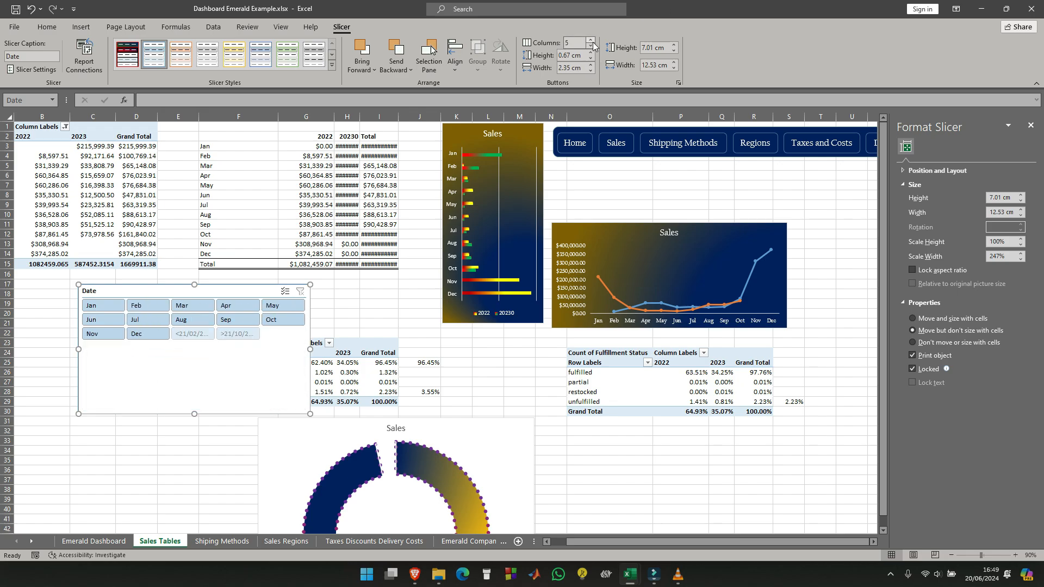
left_click(591, 40)
left_click(591, 40)
left_click(593, 41)
left_click(593, 41)
left_click(593, 41)
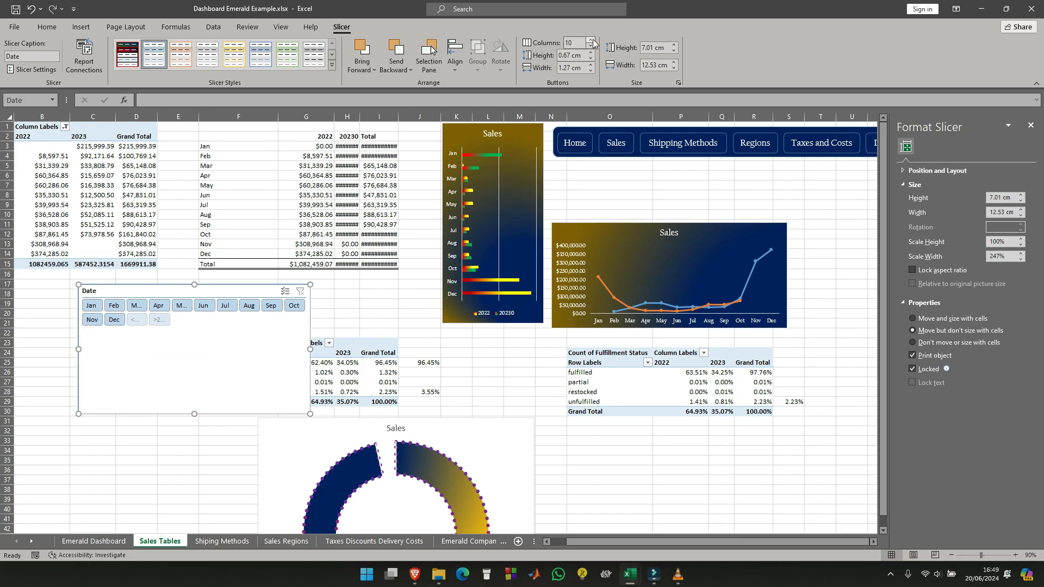
left_click(593, 41)
left_click(593, 41)
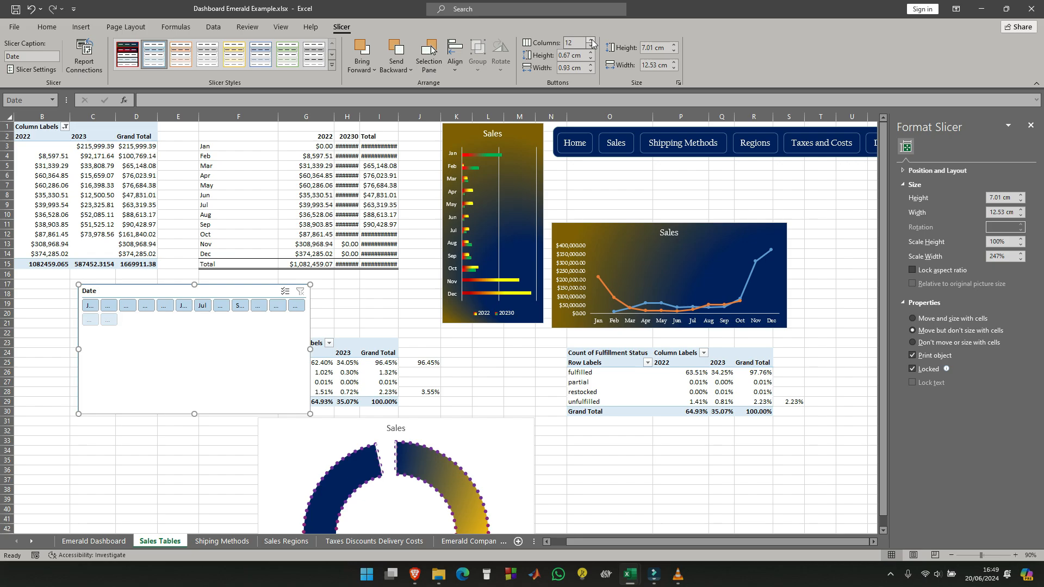
- Widen the Date slicer to about 18.5 cm and reduce its height to about 1.77 cm so the months form one row
left_click_drag(311, 348, 419, 326)
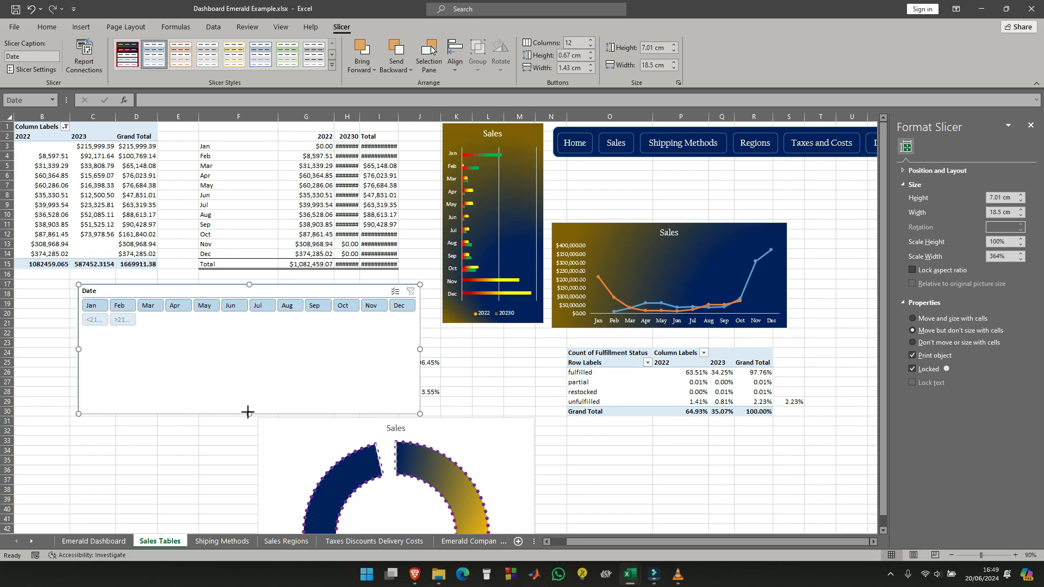
left_click_drag(255, 312, 254, 313)
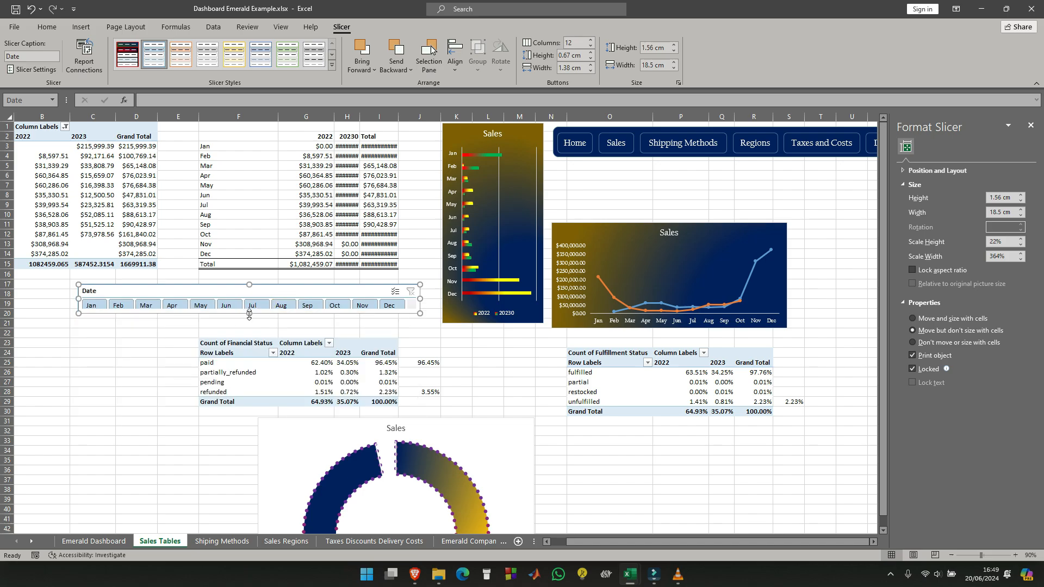
left_click_drag(249, 314, 250, 318)
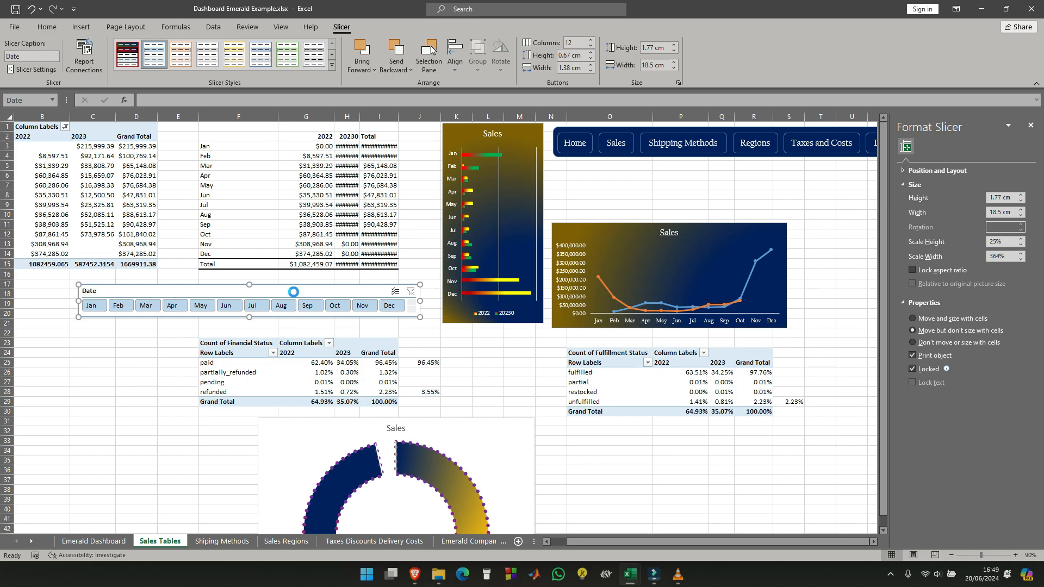
- Move the Date slicer to the Emerald Dashboard sheet and place it below the Delivery Costs and Taxes charts
key("Delete")
left_click(100, 542)
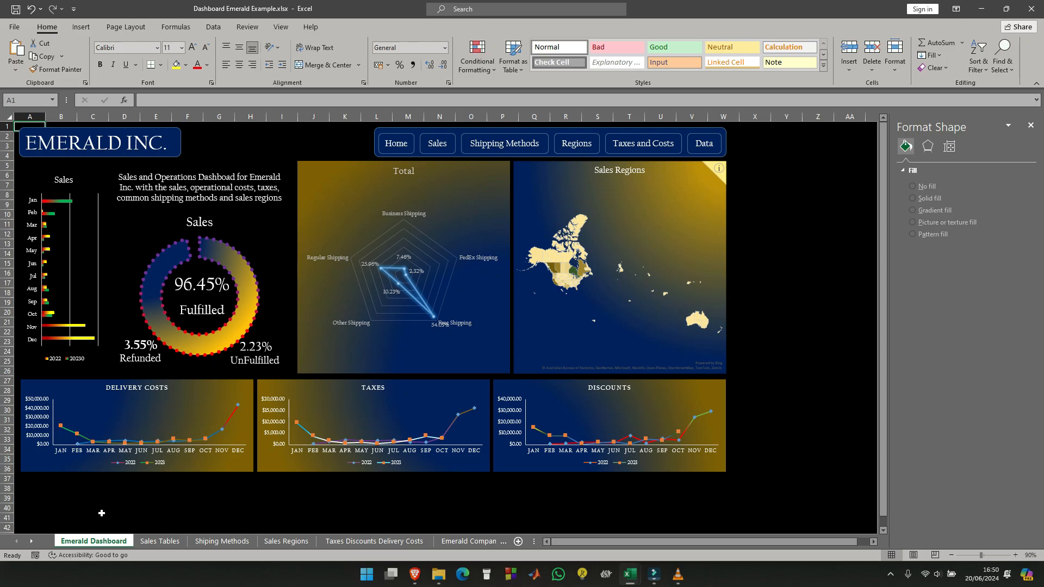
key("ctrl+v")
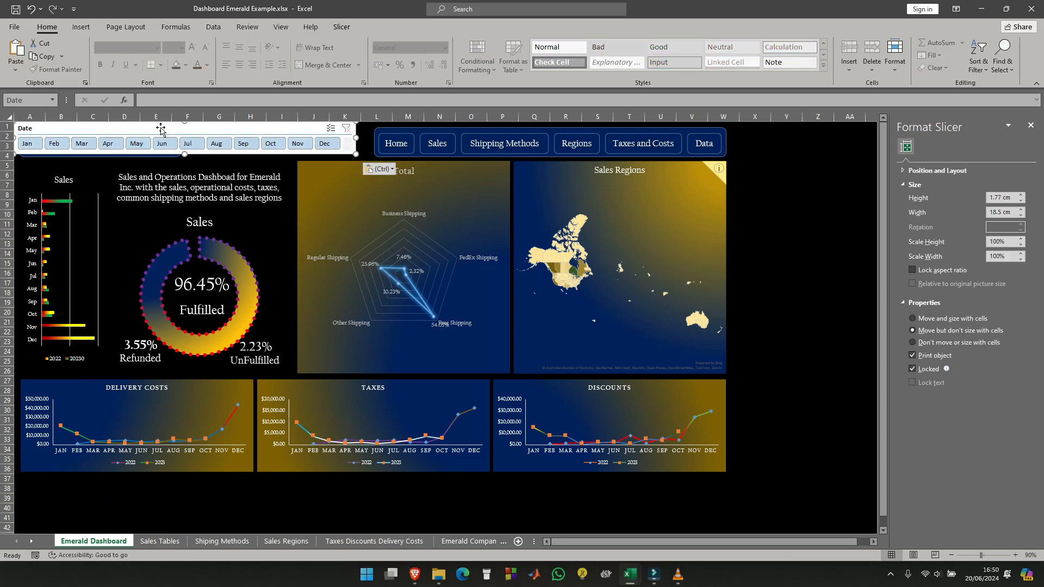
left_click_drag(163, 128, 169, 503)
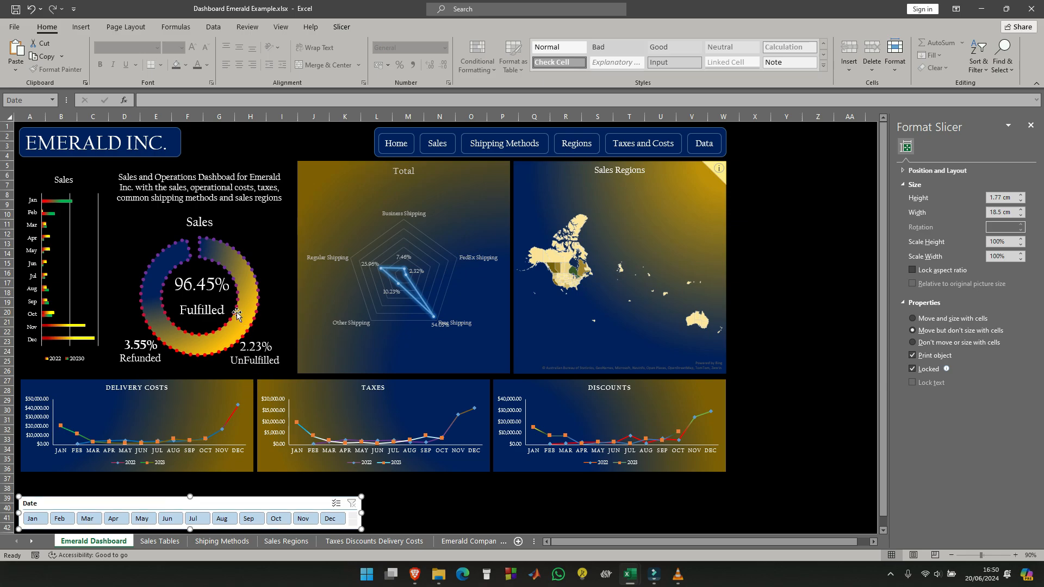
left_click(399, 495)
scroll(342, 292, "down", 4)
scroll(341, 294, "up", 4)
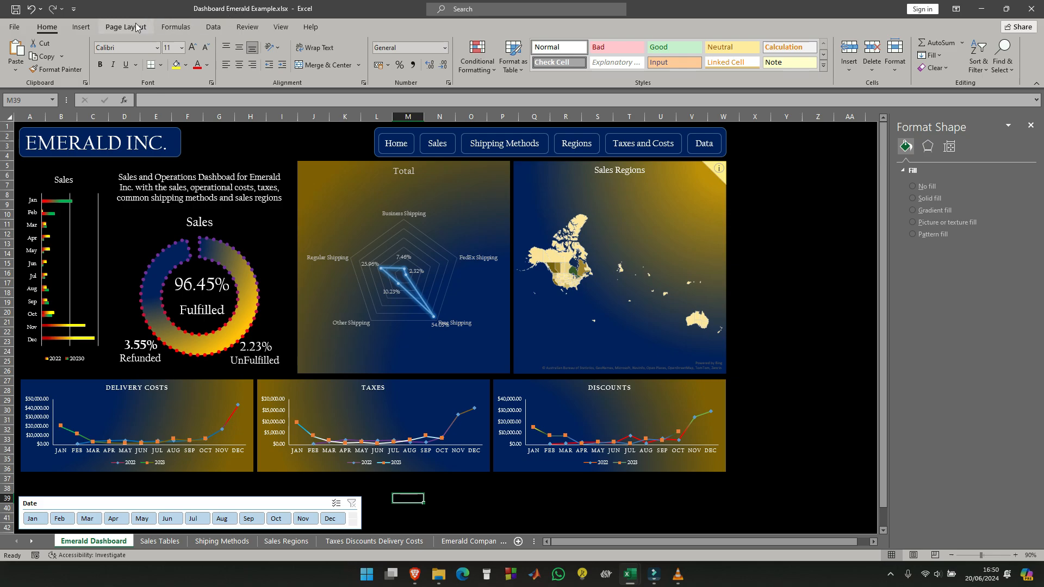
- Duplicate the slicer style SlicerStyleLight1 as a custom style named Date
left_click(244, 501)
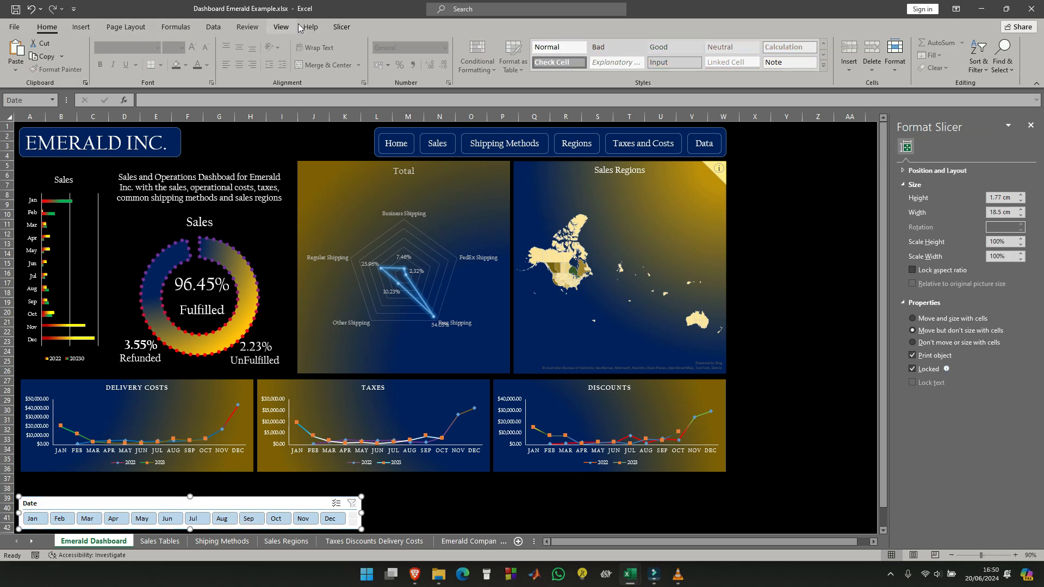
left_click(342, 28)
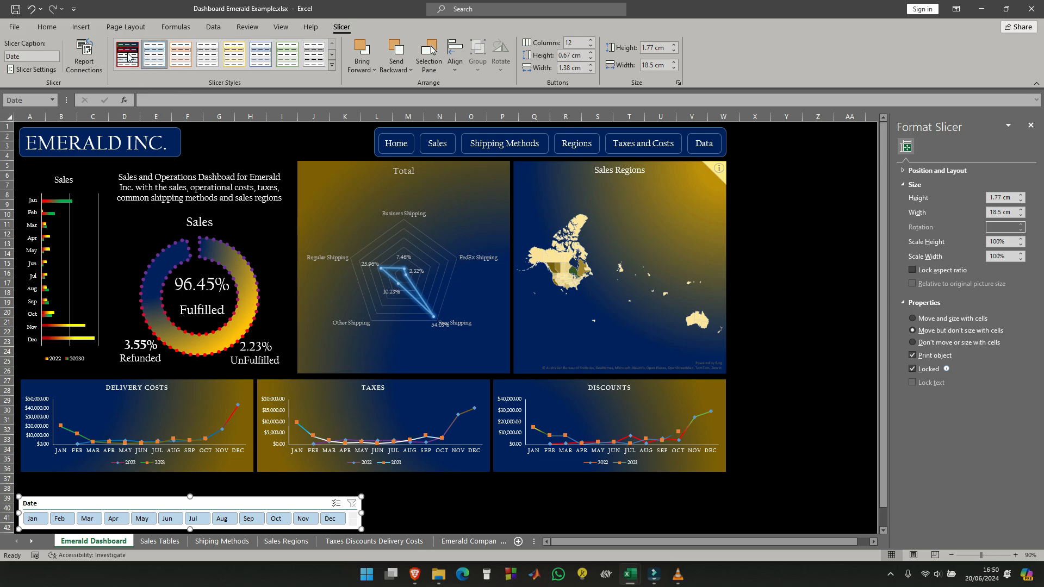
right_click(155, 60)
left_click(207, 81)
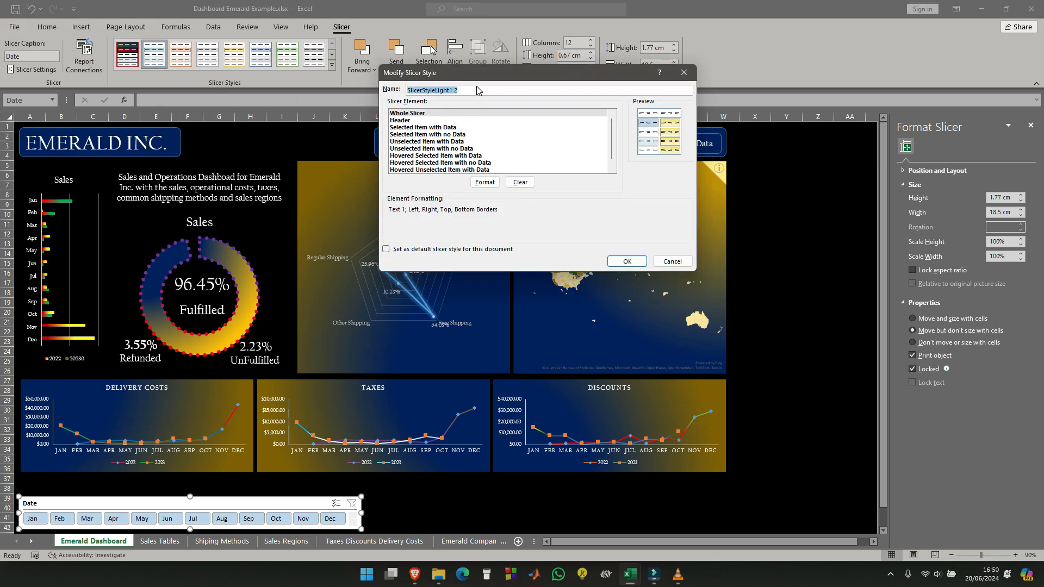
key("BackSpace")
type("Date")
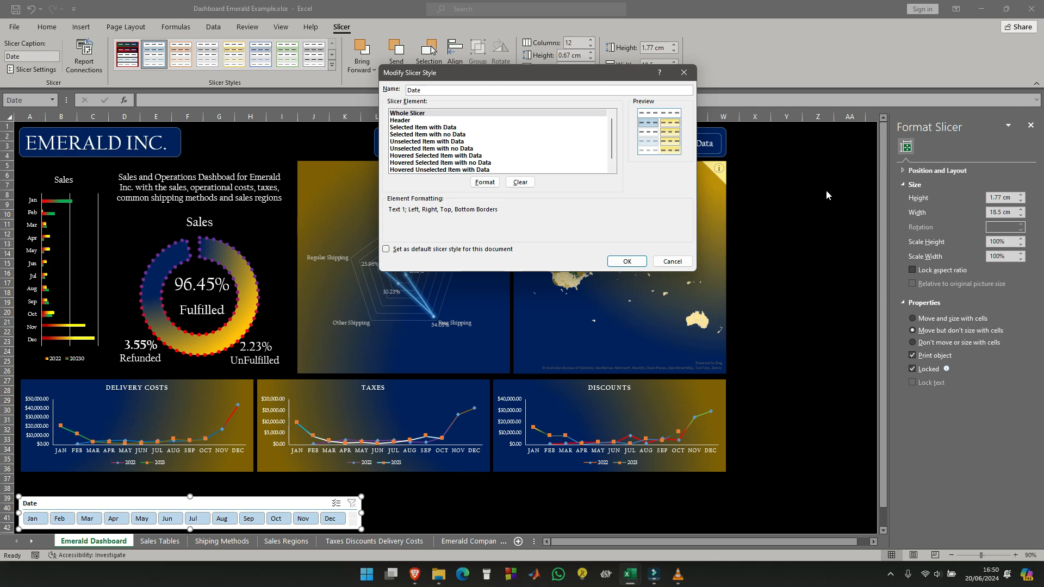
left_click(634, 263)
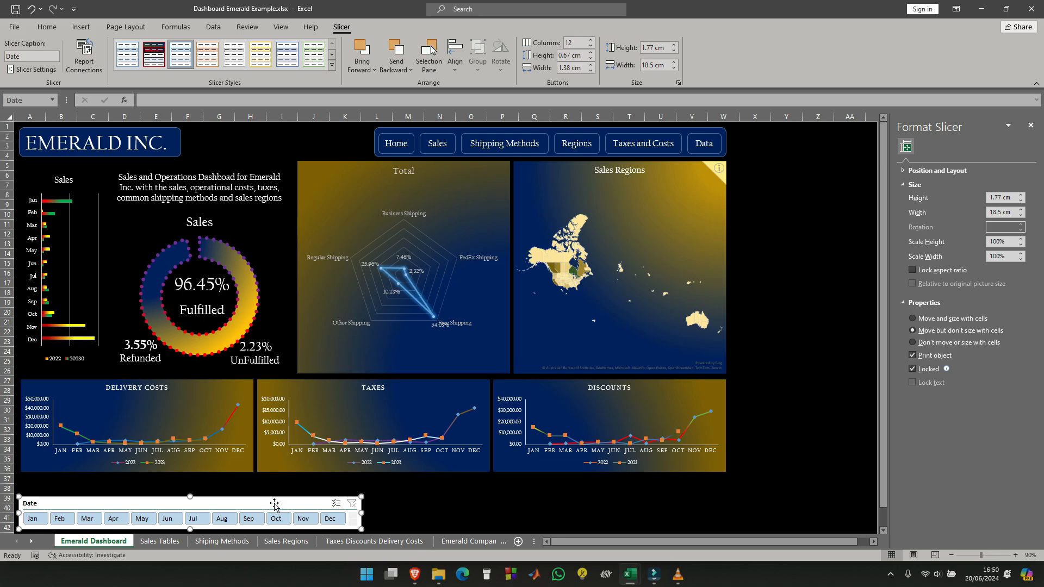
left_click(184, 60)
left_click(236, 490)
left_click(232, 505)
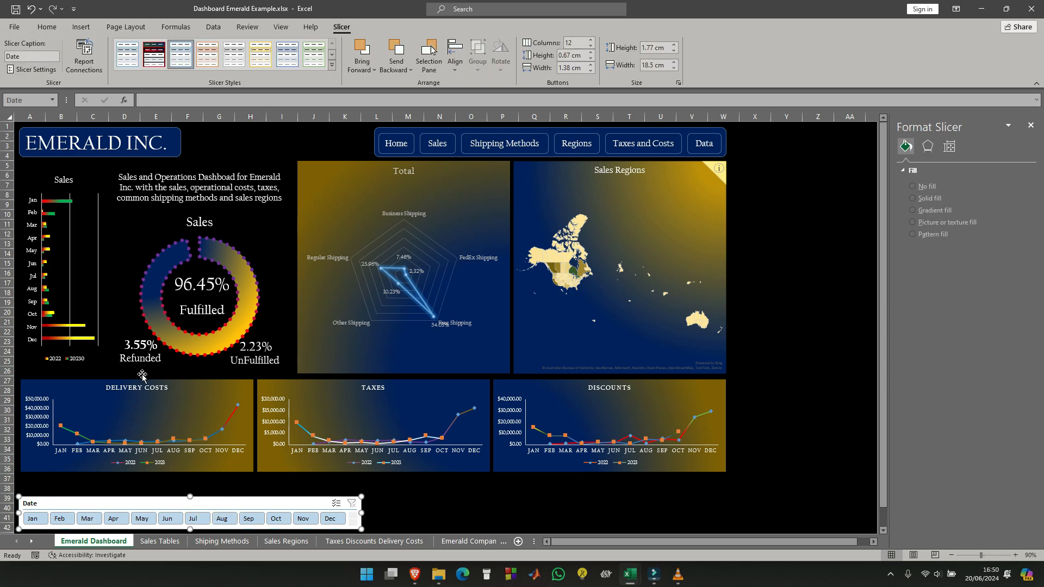
right_click(126, 58)
left_click(160, 63)
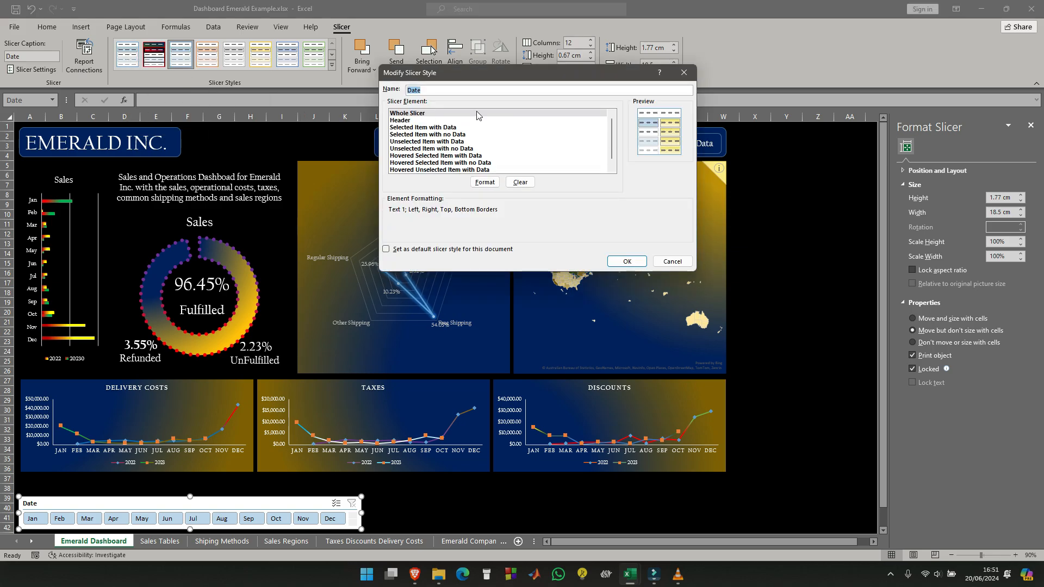
left_click(477, 114)
left_click(627, 261)
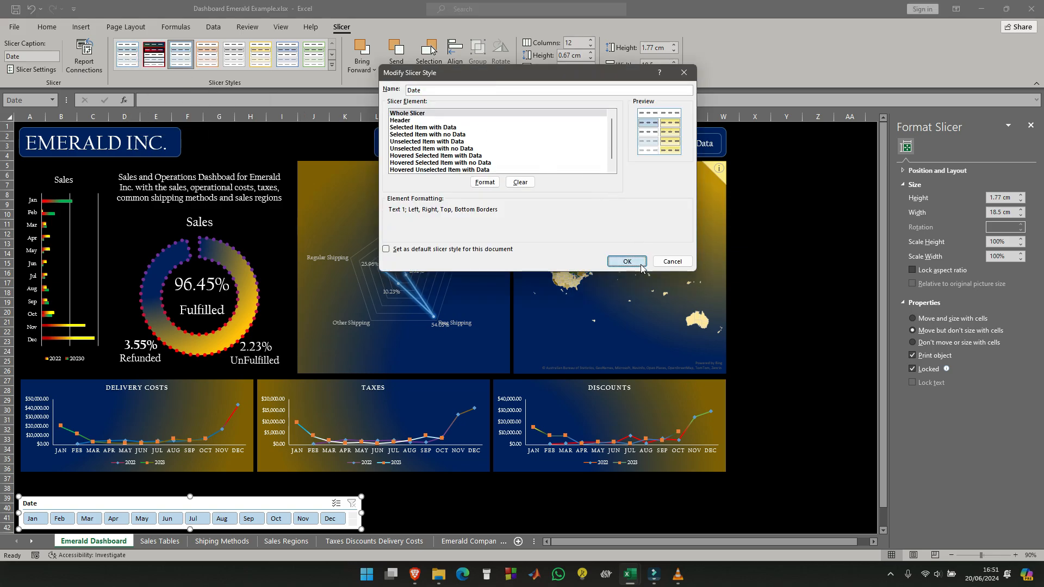
left_click(219, 479)
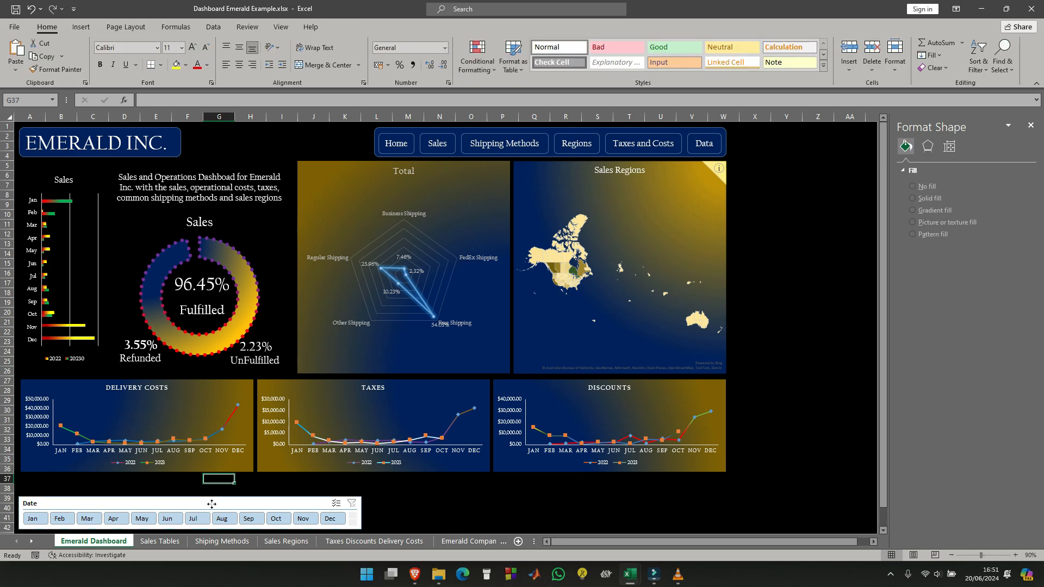
- Modify the custom Date slicer style and pick red as the border line color for its Whole Slicer element
left_click(212, 504)
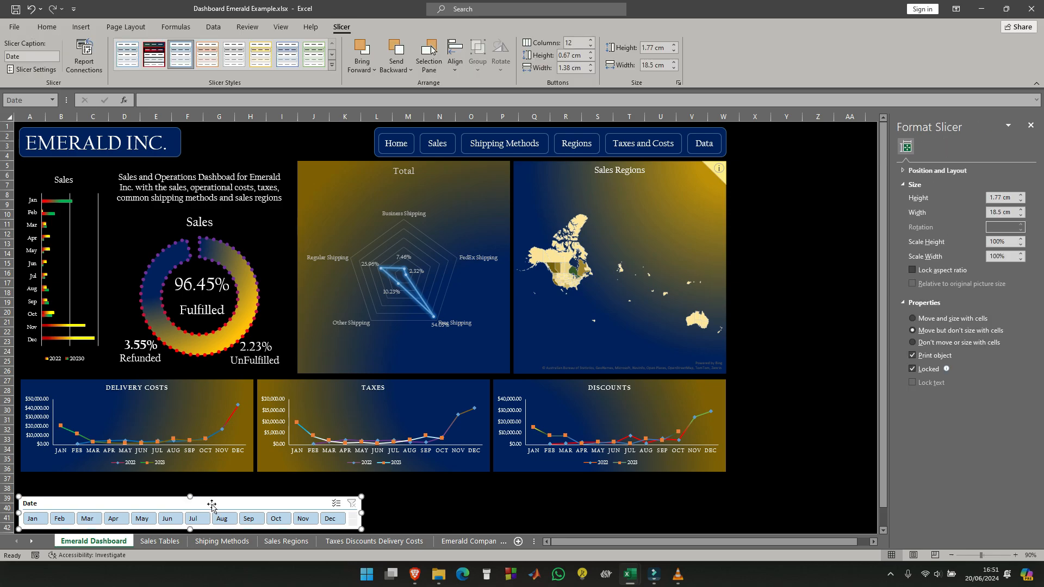
right_click(130, 58)
left_click(182, 80)
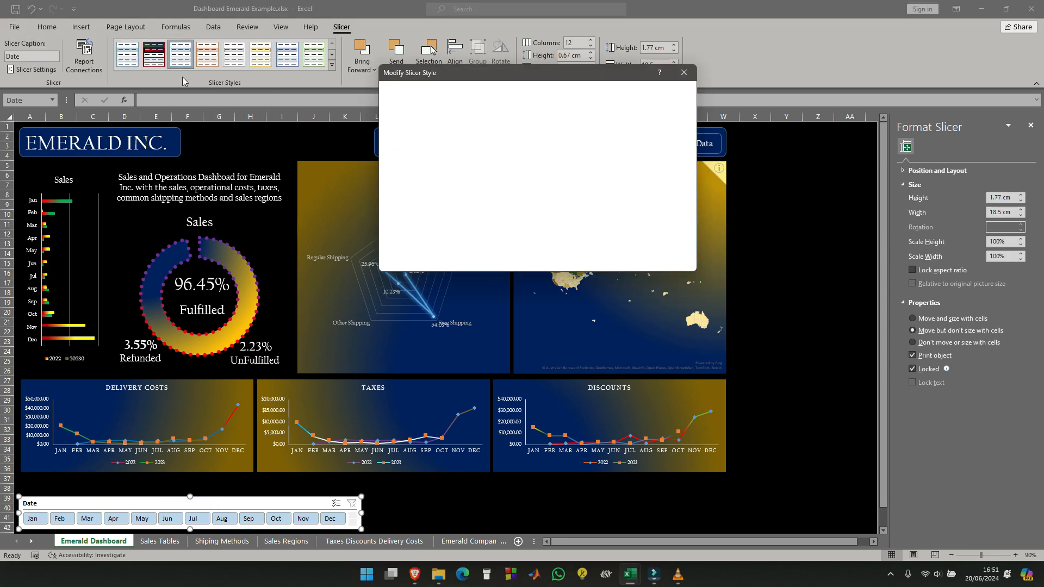
left_click(447, 114)
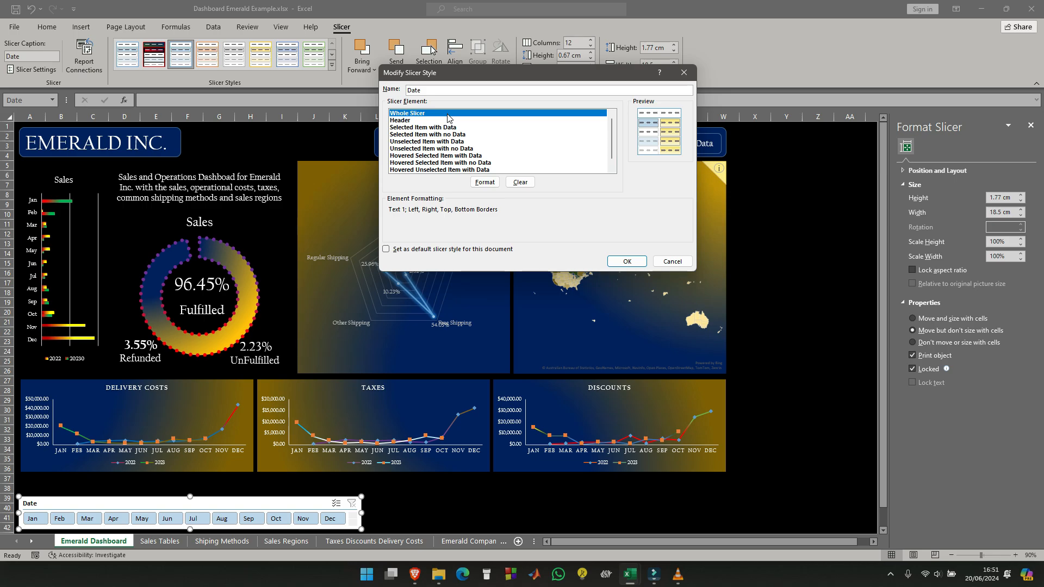
left_click(485, 182)
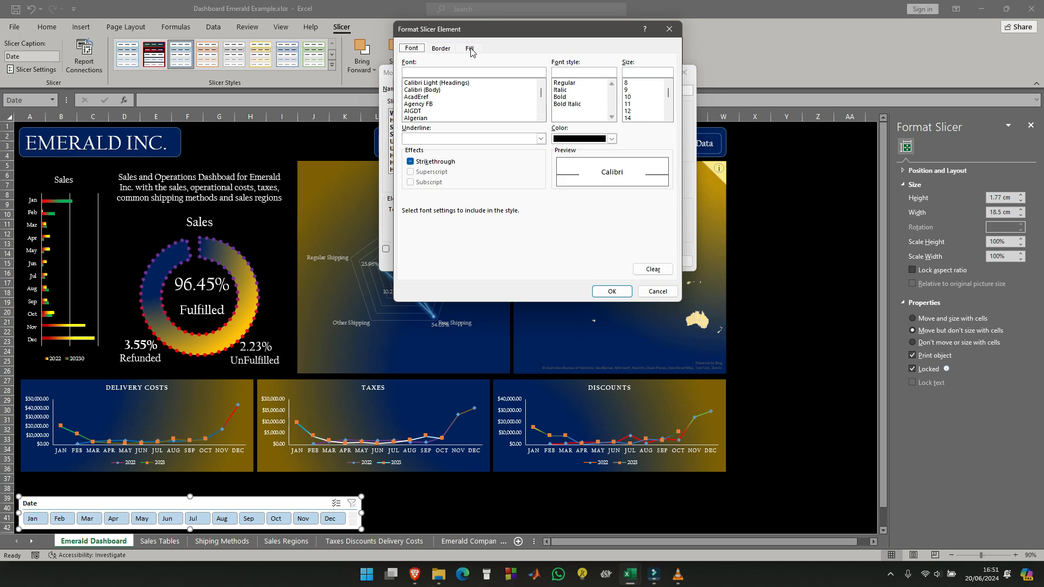
left_click(441, 51)
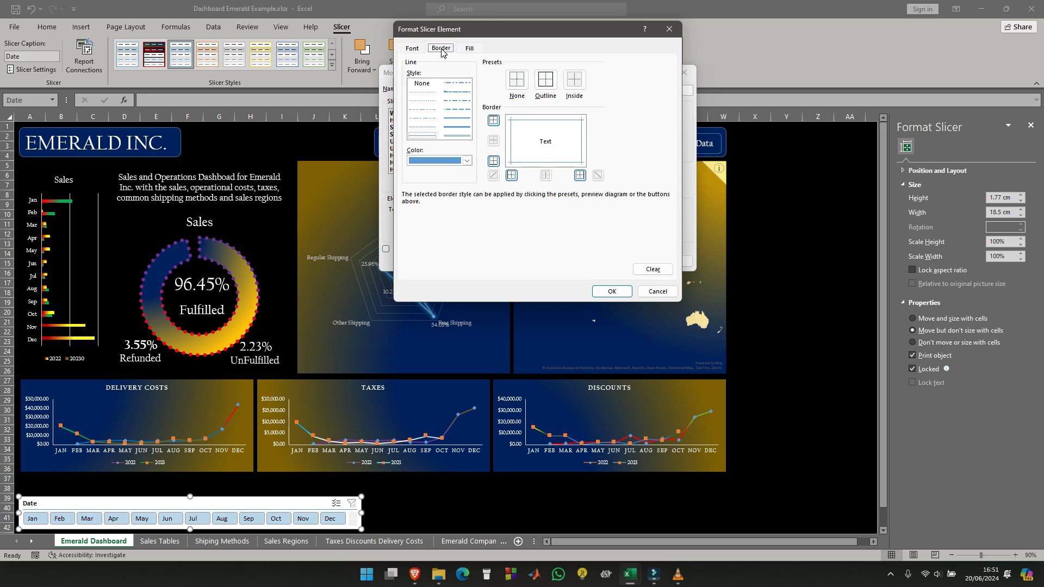
left_click(468, 161)
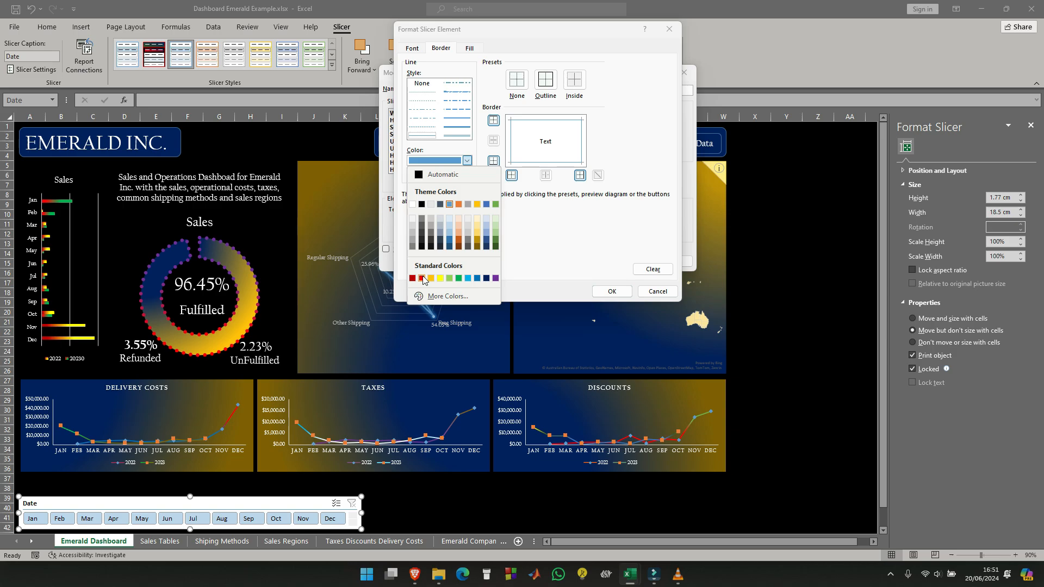
left_click(422, 278)
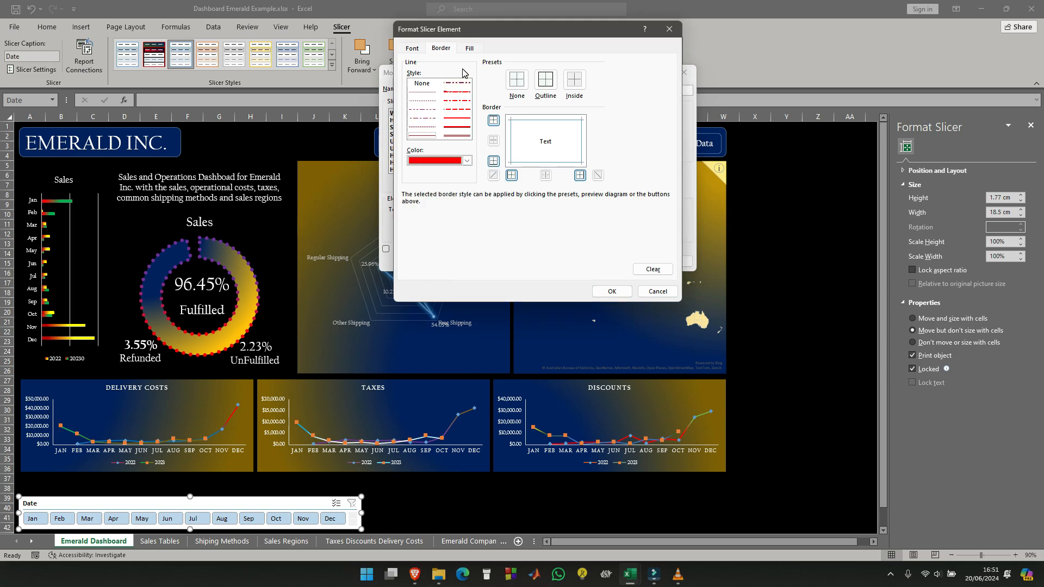
- Give the Whole Slicer element a solid black background fill and save the Date slicer style
left_click(468, 49)
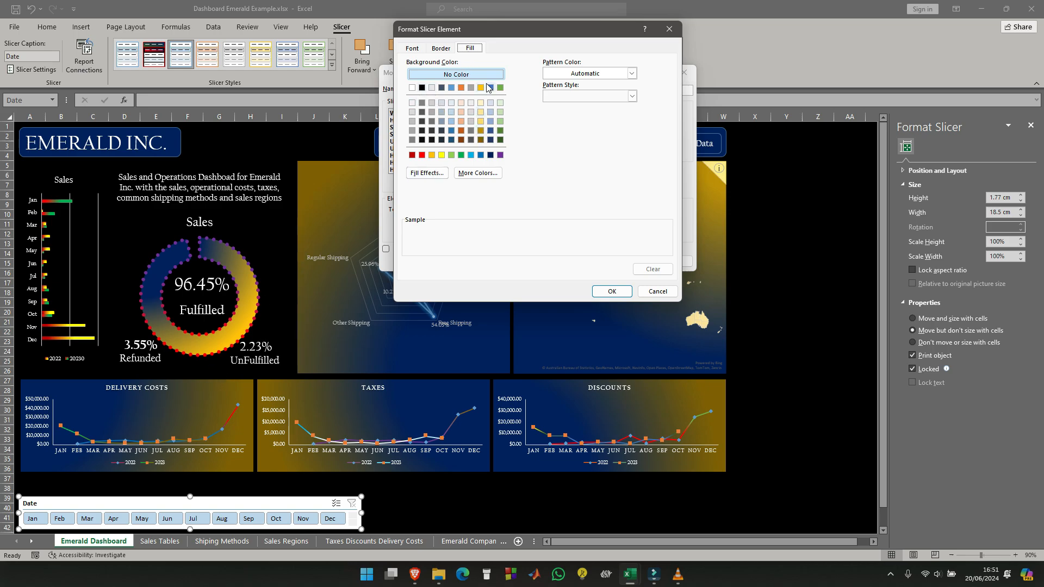
left_click(423, 88)
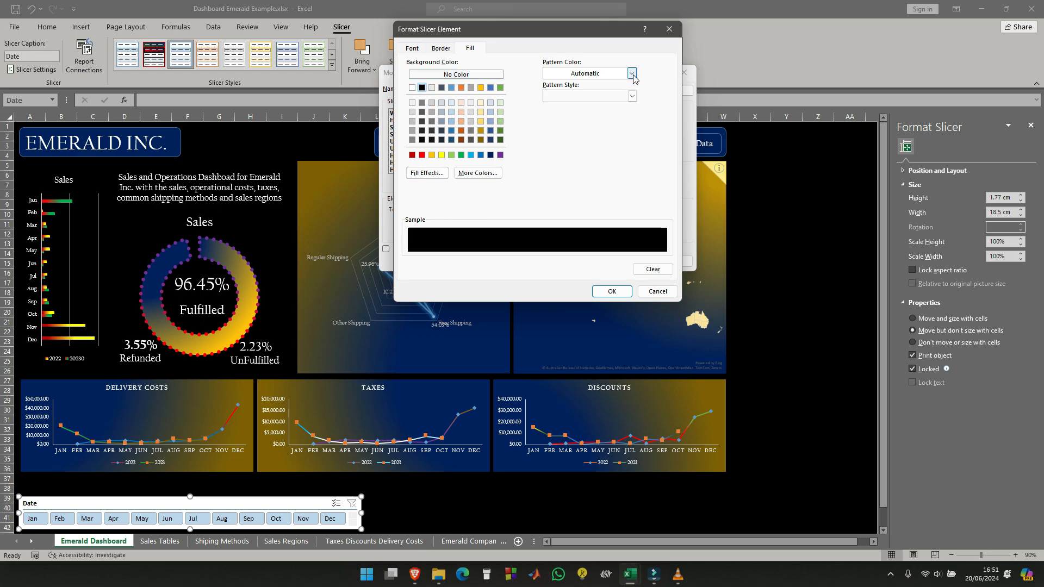
left_click(607, 292)
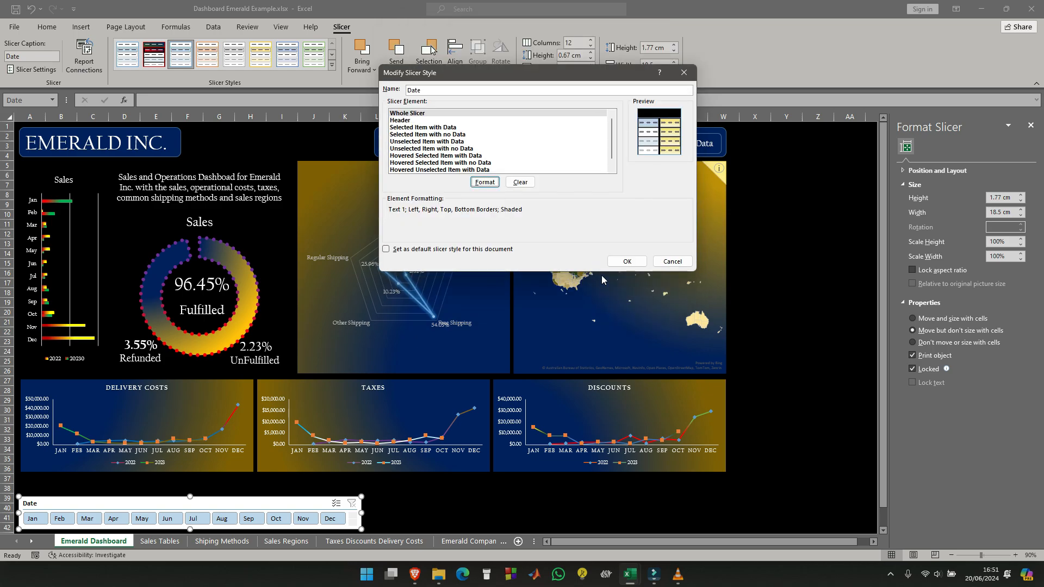
left_click(408, 114)
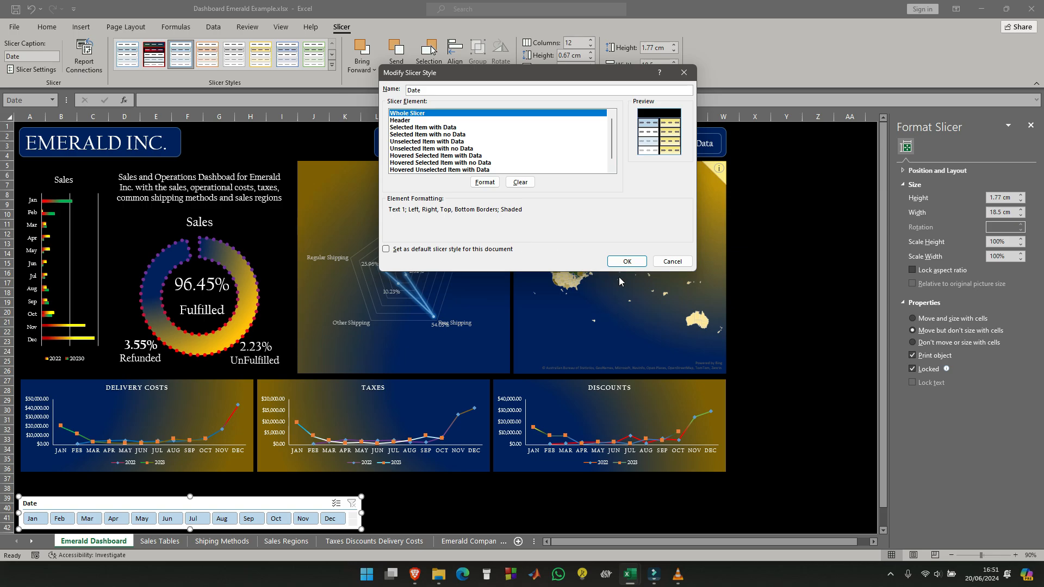
left_click(627, 263)
- Apply the custom Date style to the Date slicer below the charts
left_click(439, 488)
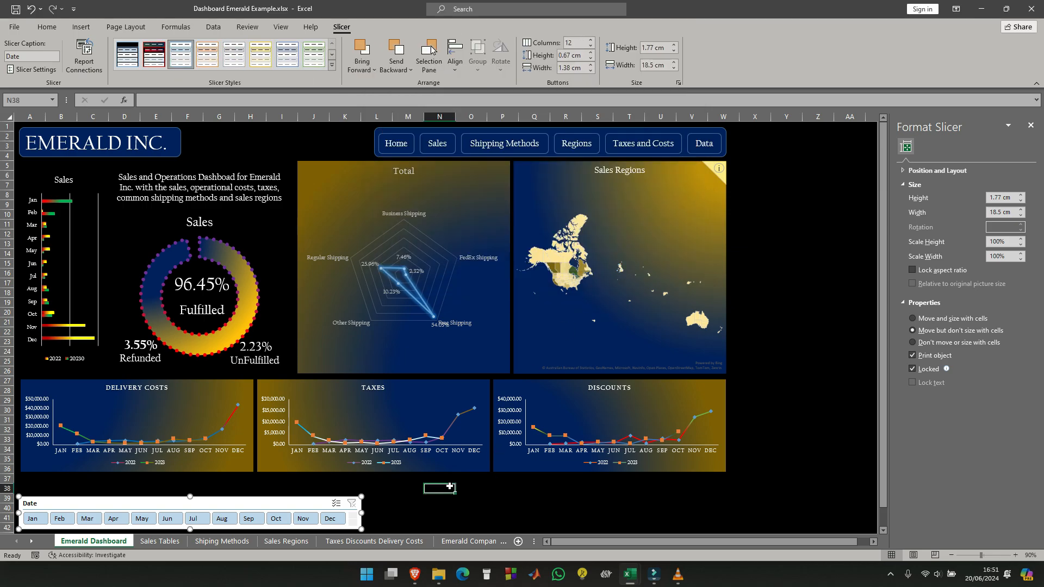
left_click(96, 503)
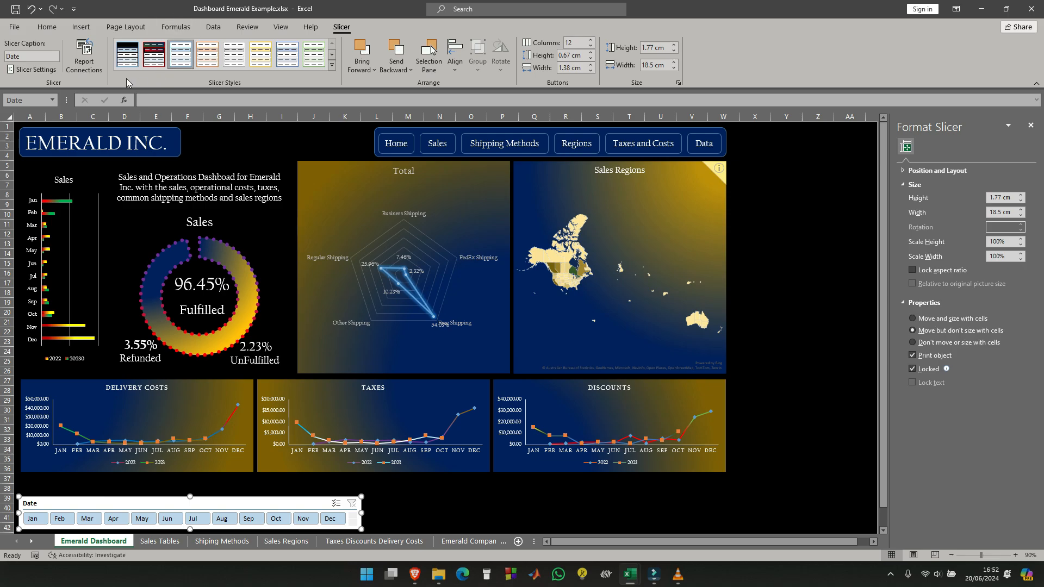
left_click(119, 53)
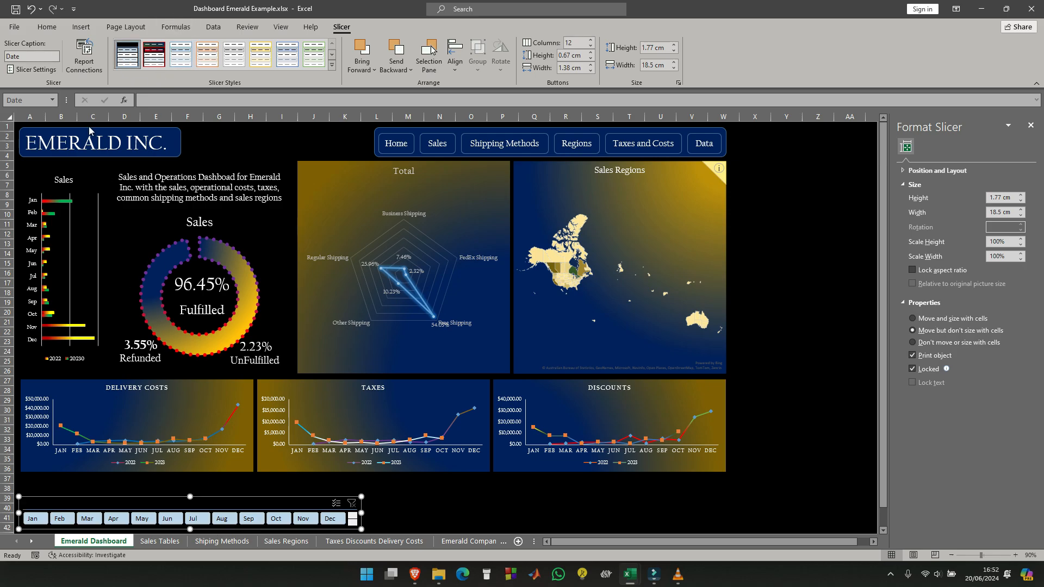
left_click(457, 523)
- Set the Header element of the Date slicer style to the Californian FB font in white
left_click(249, 497)
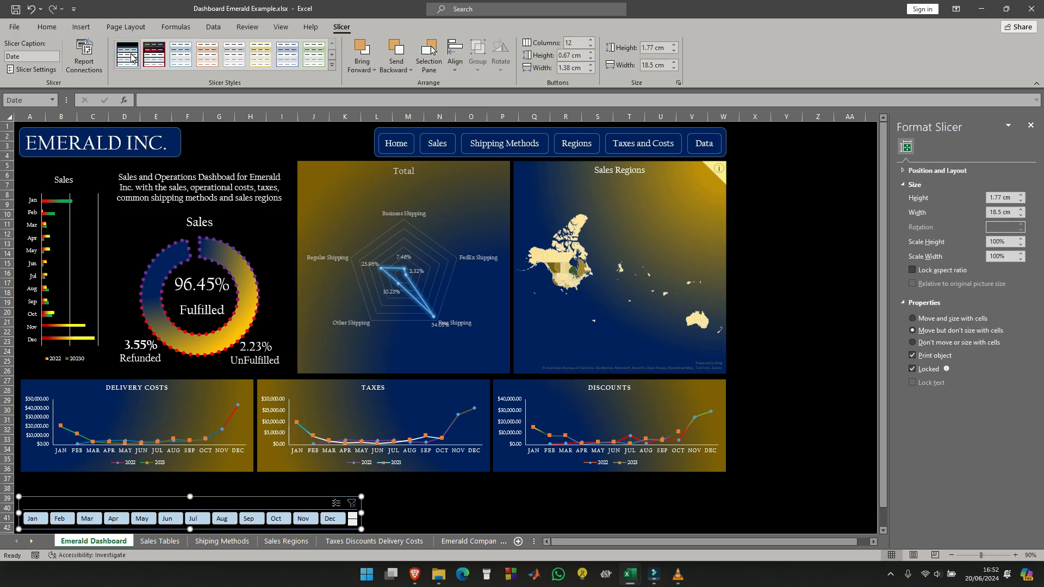
right_click(132, 57)
left_click(158, 77)
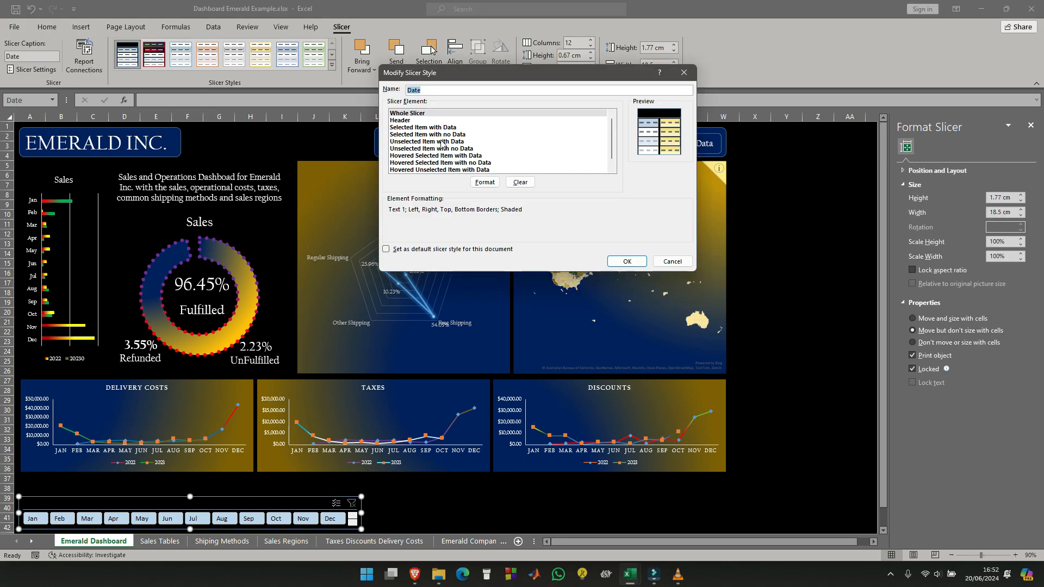
left_click(429, 128)
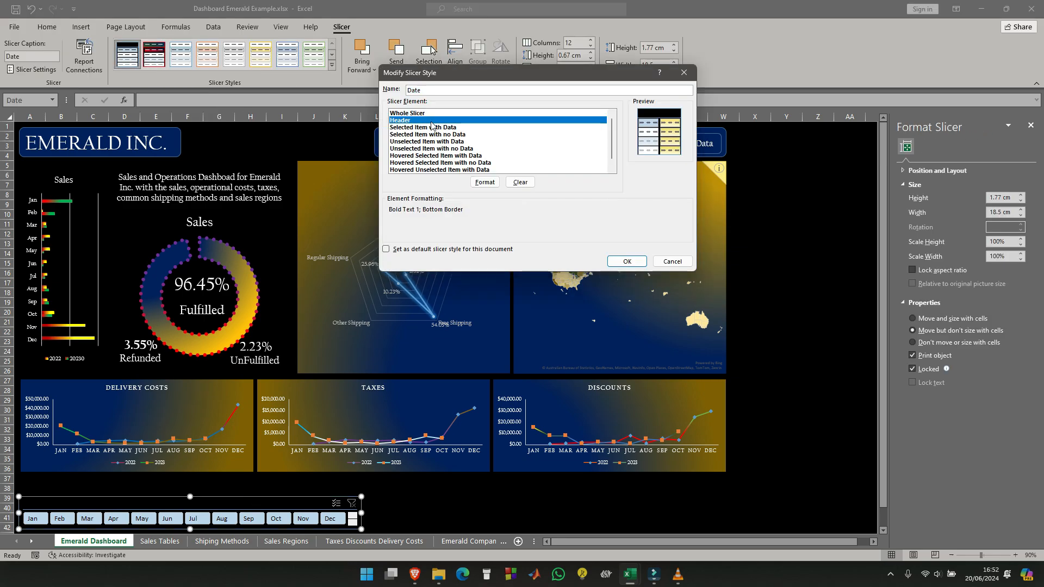
left_click(484, 182)
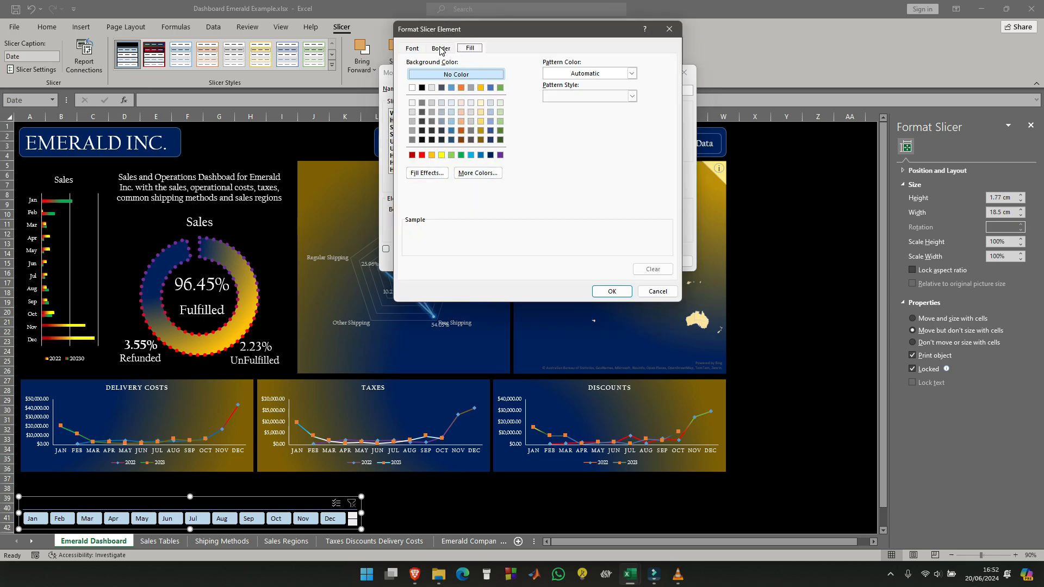
left_click(411, 50)
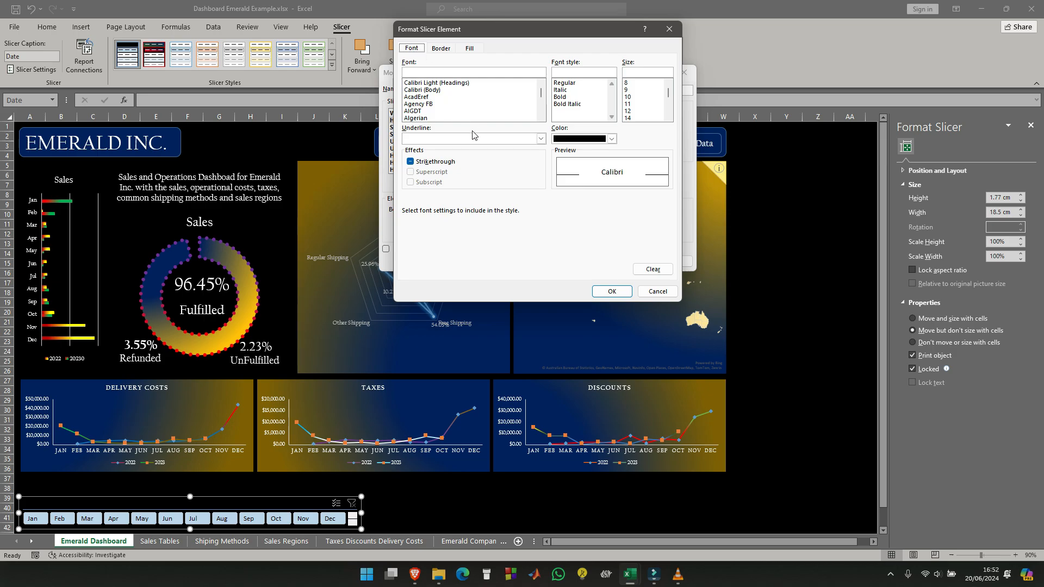
scroll(429, 98, "down", 8)
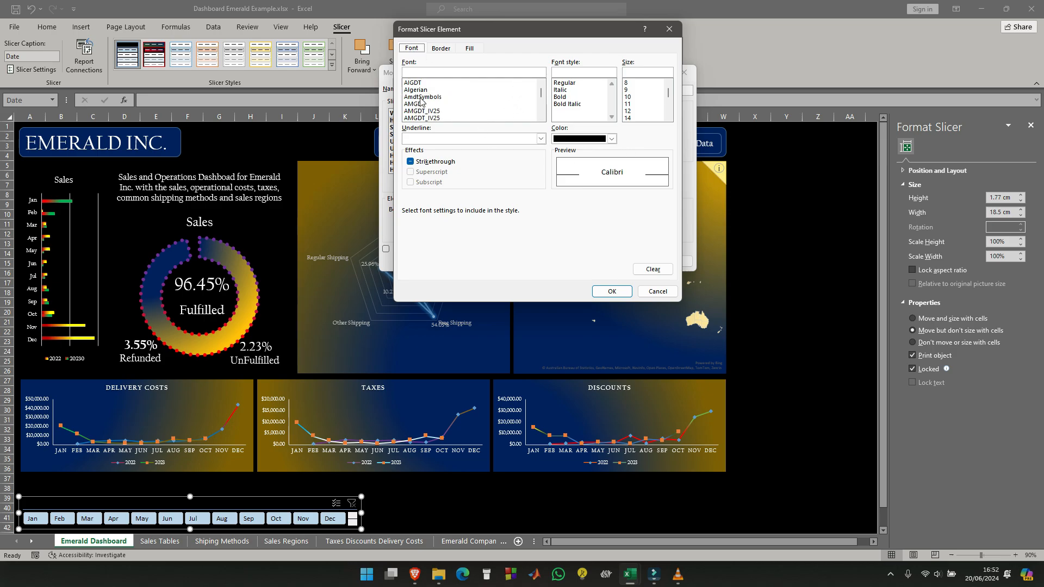
scroll(424, 98, "down", 6)
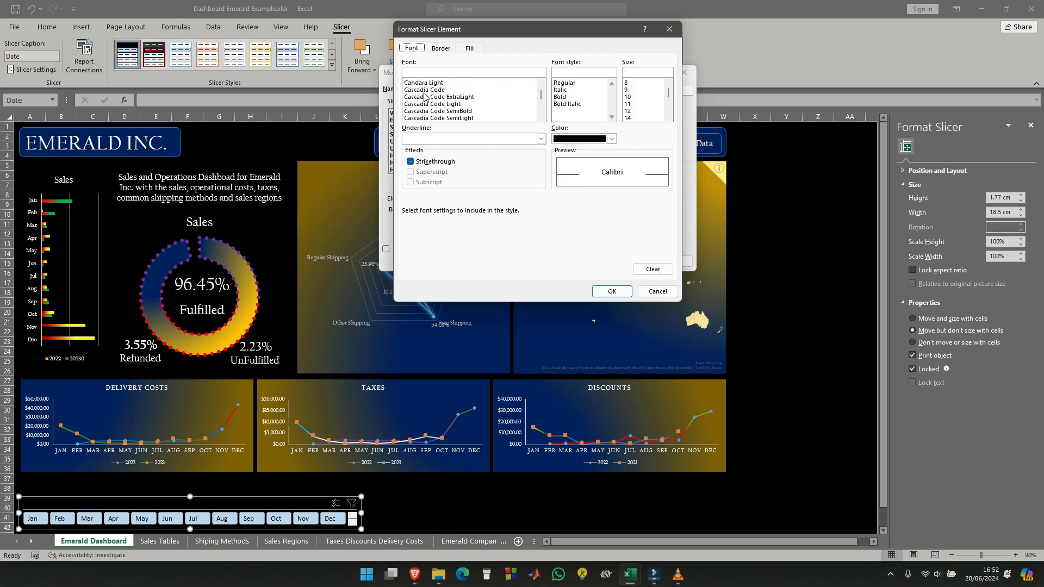
left_click(439, 111)
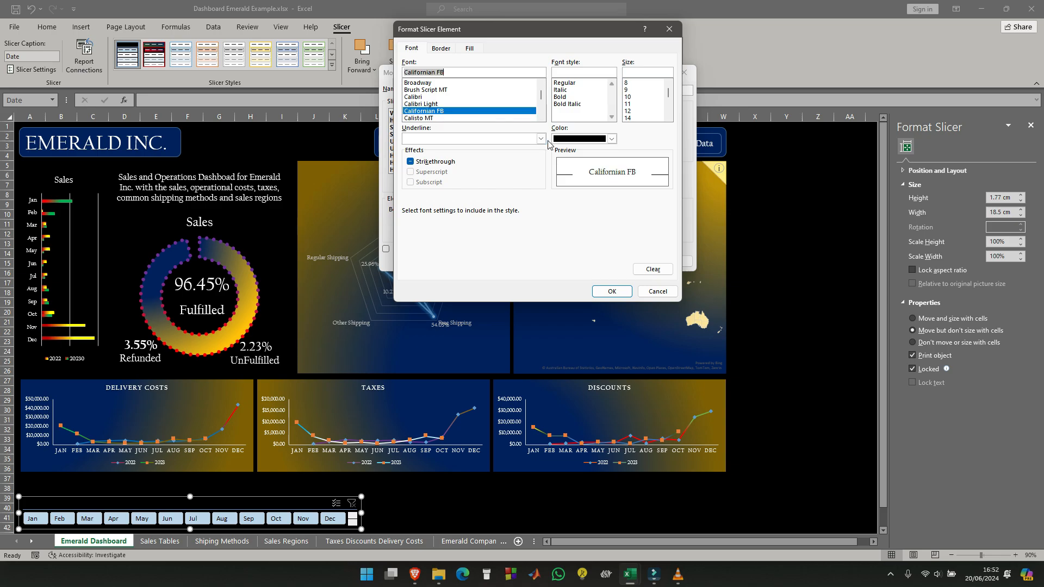
left_click(612, 140)
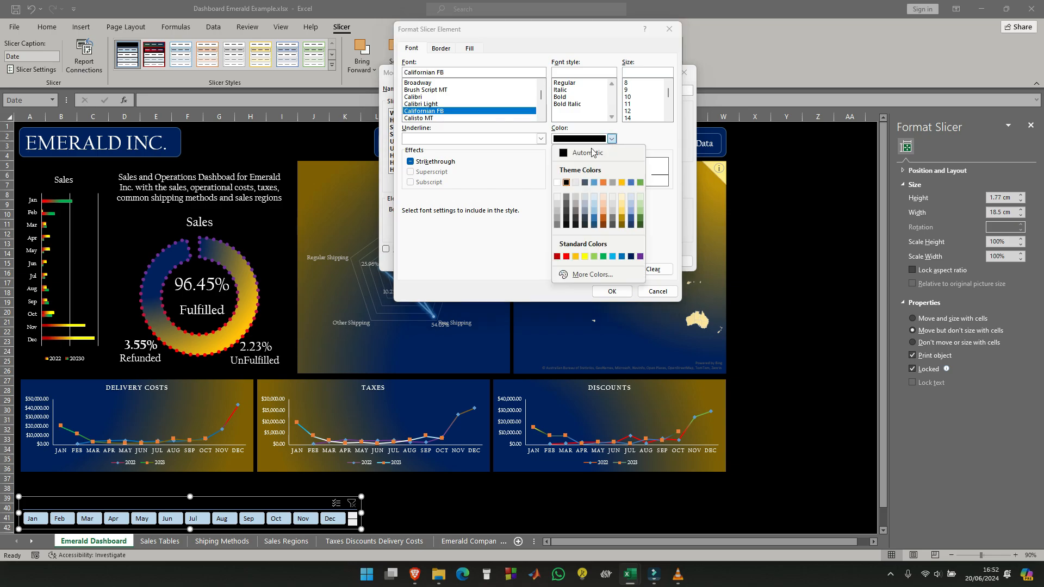
left_click(557, 182)
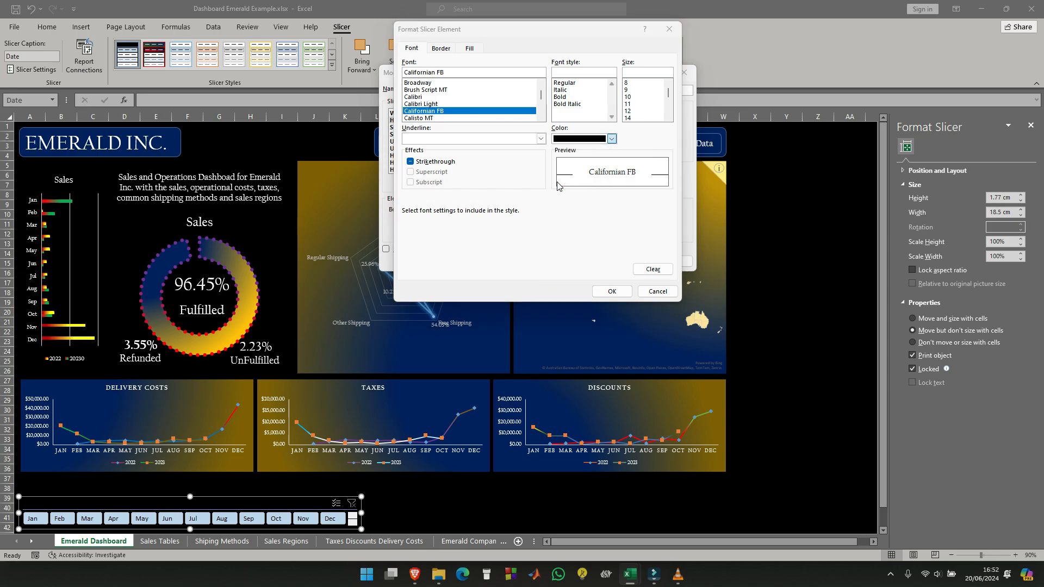
- Pick a red double line as the Header element's border line, leave its fill at No Color, and save the style
left_click(441, 48)
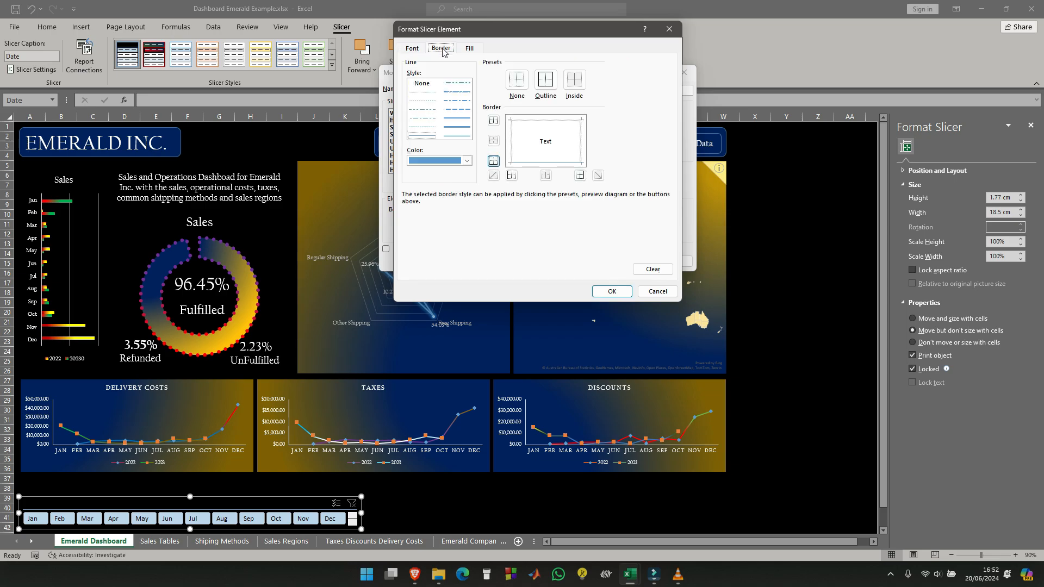
left_click(457, 135)
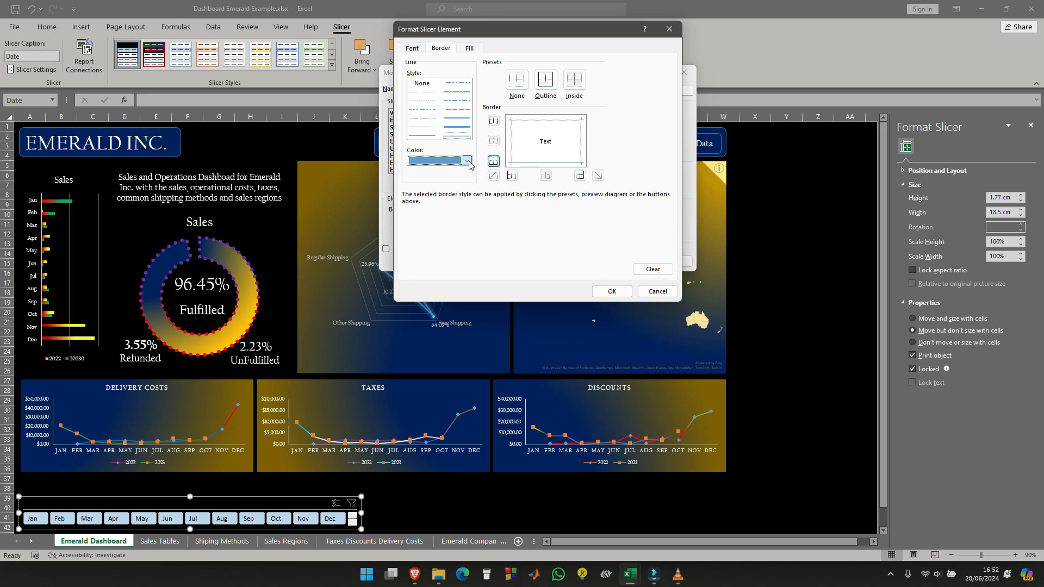
left_click(467, 161)
left_click(421, 277)
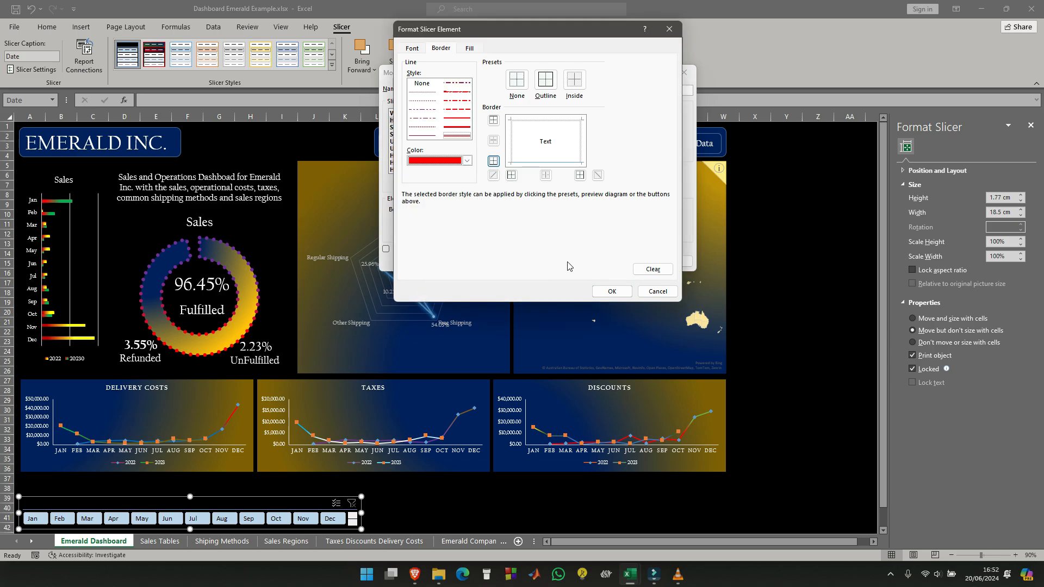
left_click(470, 48)
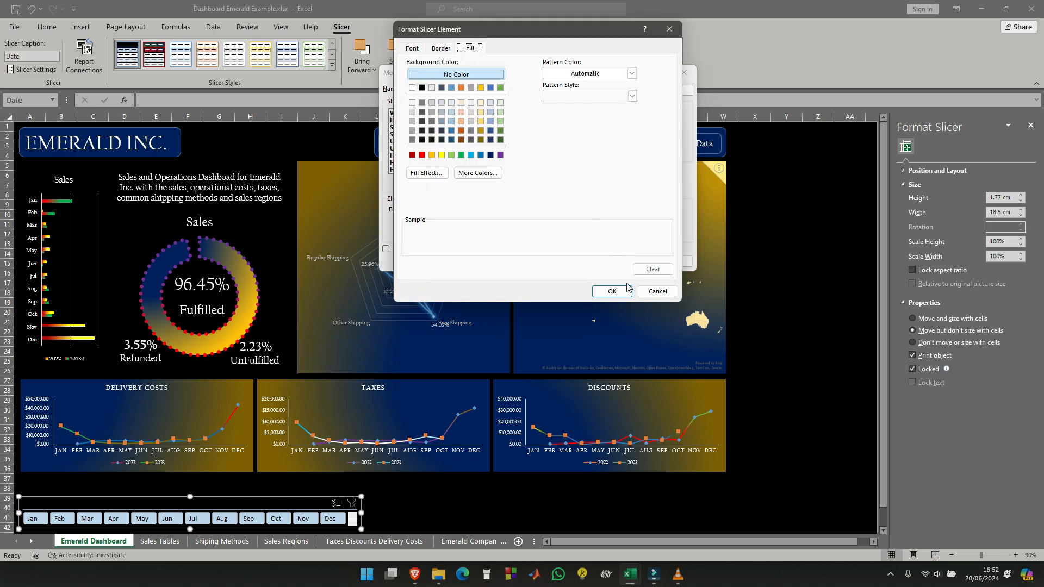
left_click(614, 292)
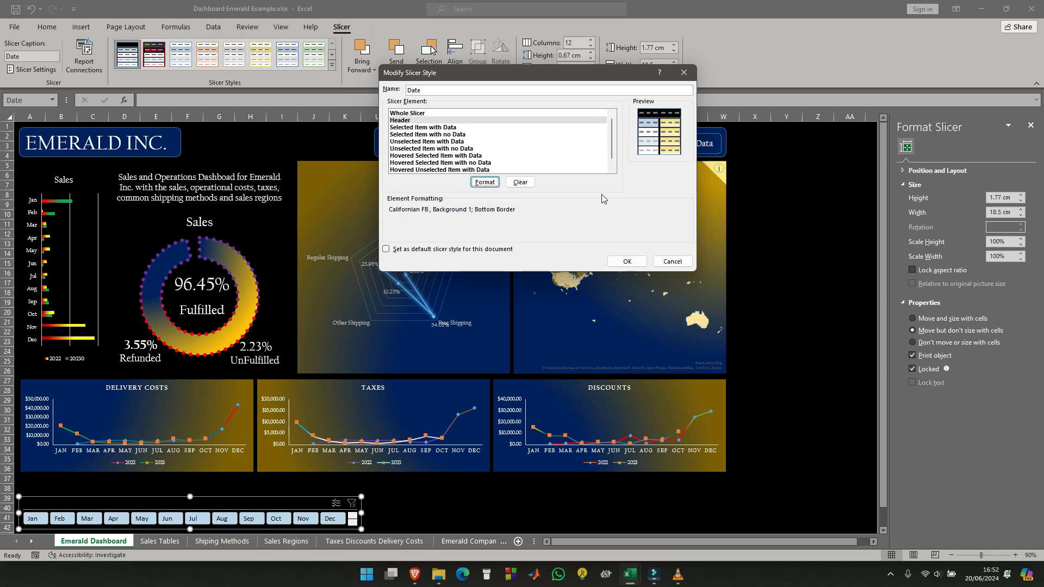
left_click(632, 262)
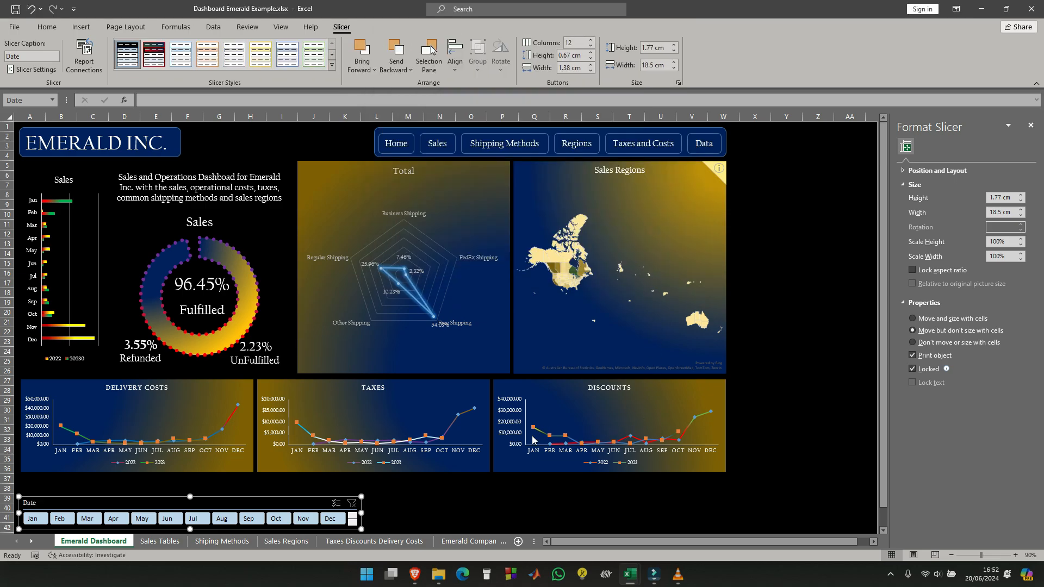
left_click(445, 507)
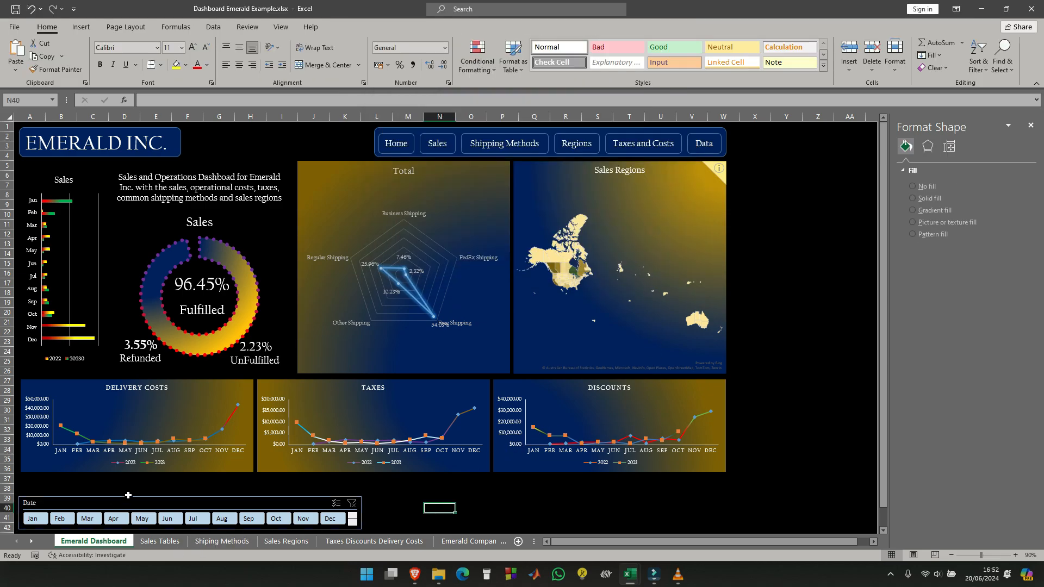
- Add a red outline border to the Header element of the Date slicer style and save the style
left_click(129, 496)
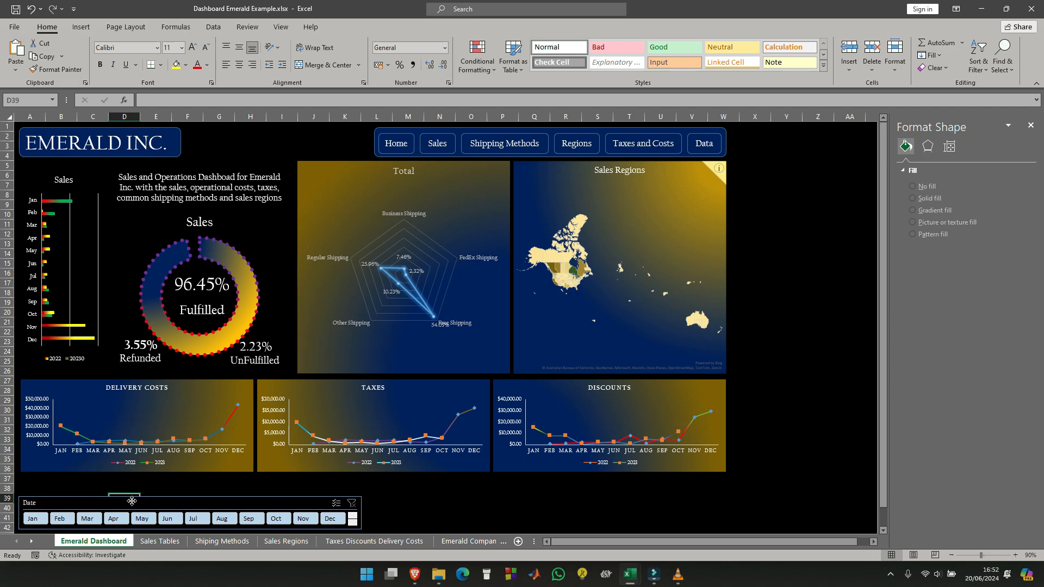
left_click(132, 501)
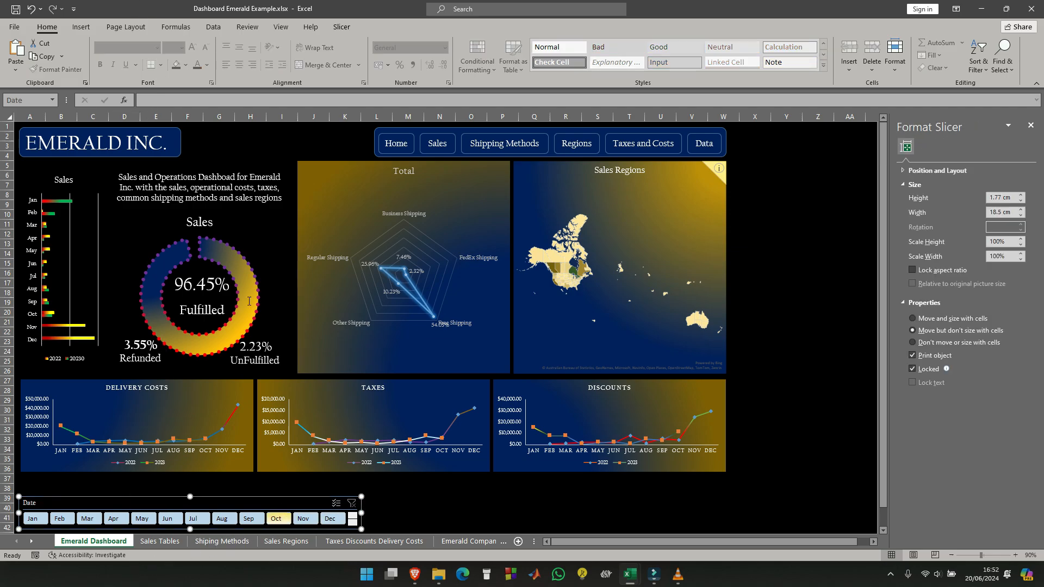
left_click(341, 26)
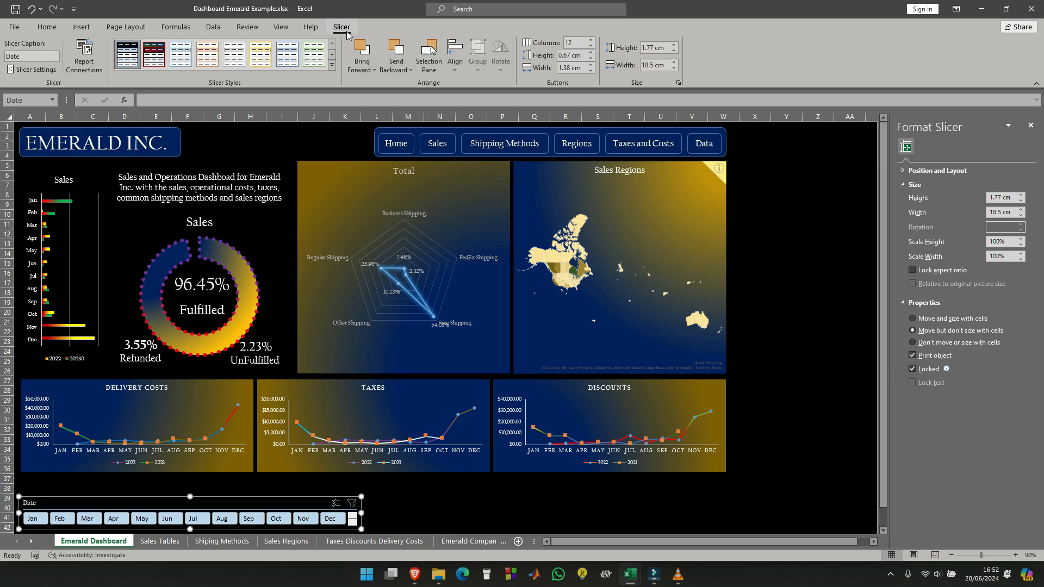
right_click(124, 59)
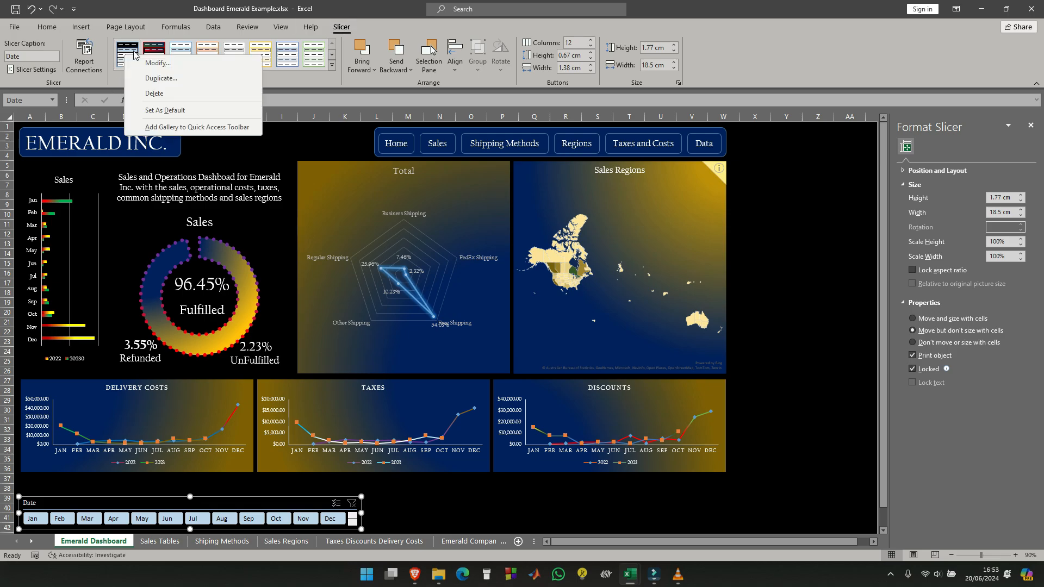
left_click(167, 67)
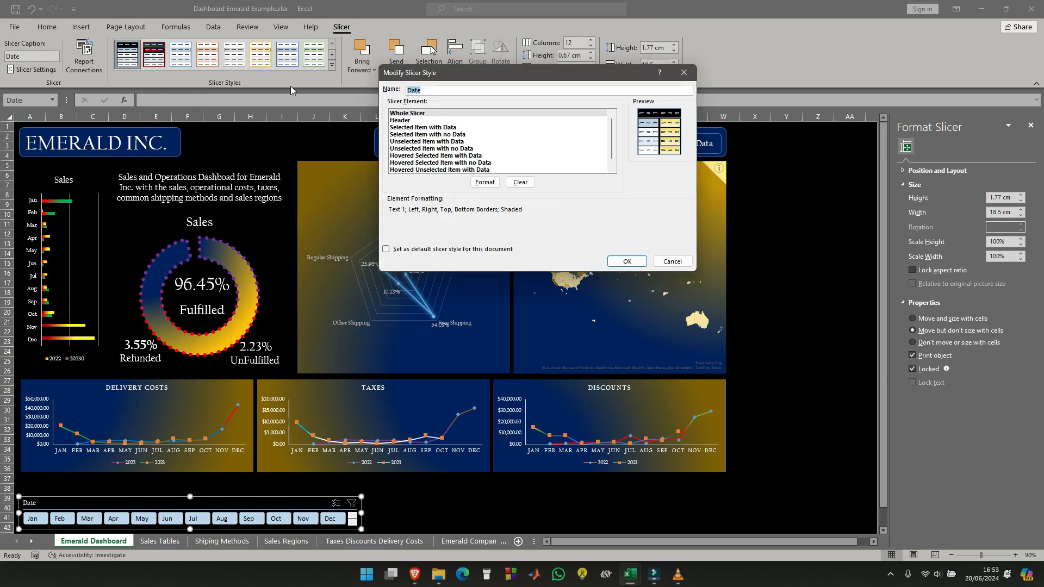
left_click(403, 121)
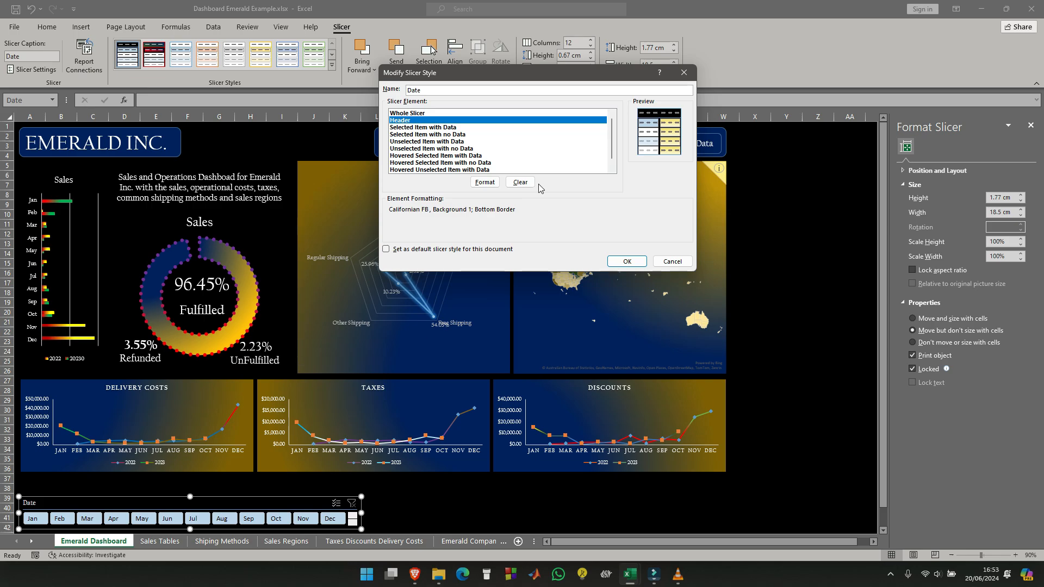
left_click(490, 185)
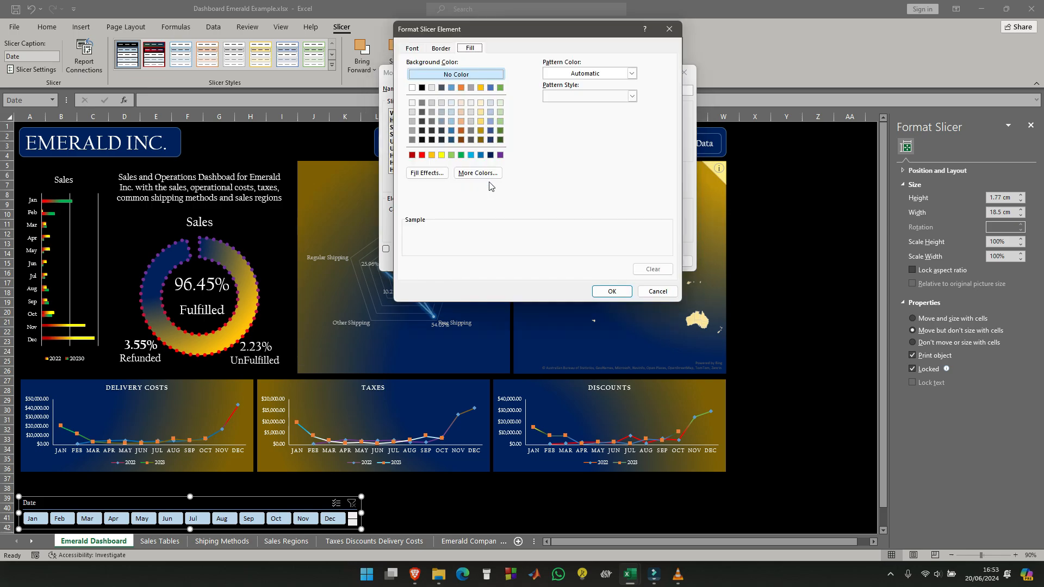
left_click(440, 48)
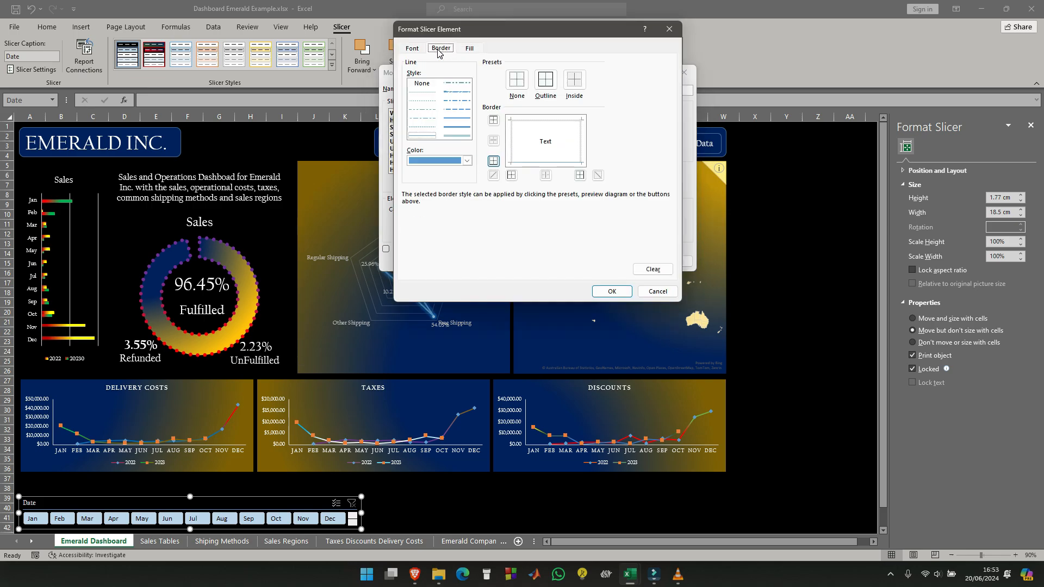
left_click(466, 161)
left_click(422, 279)
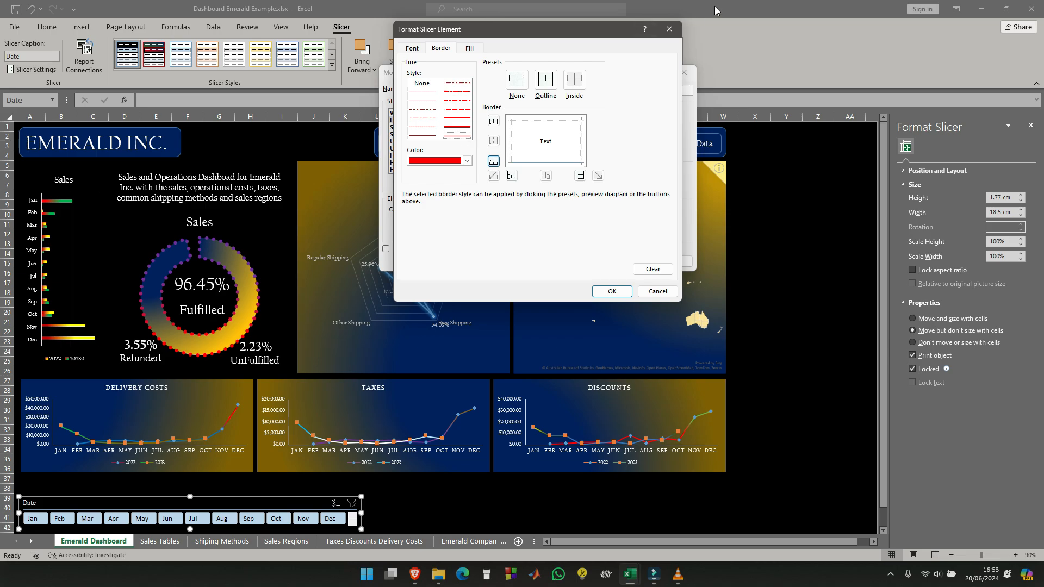
left_click(546, 80)
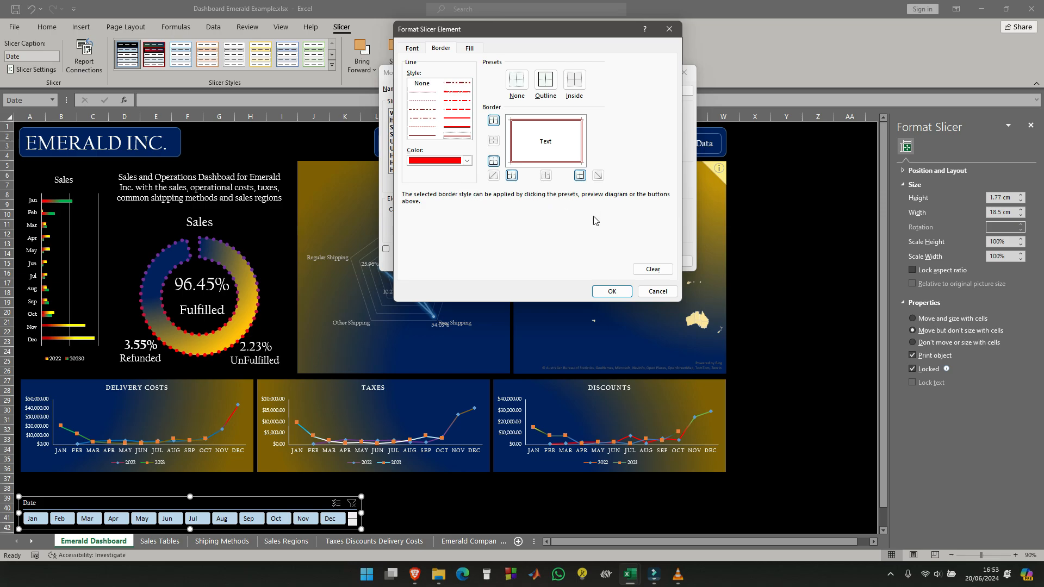
left_click(612, 292)
left_click(626, 262)
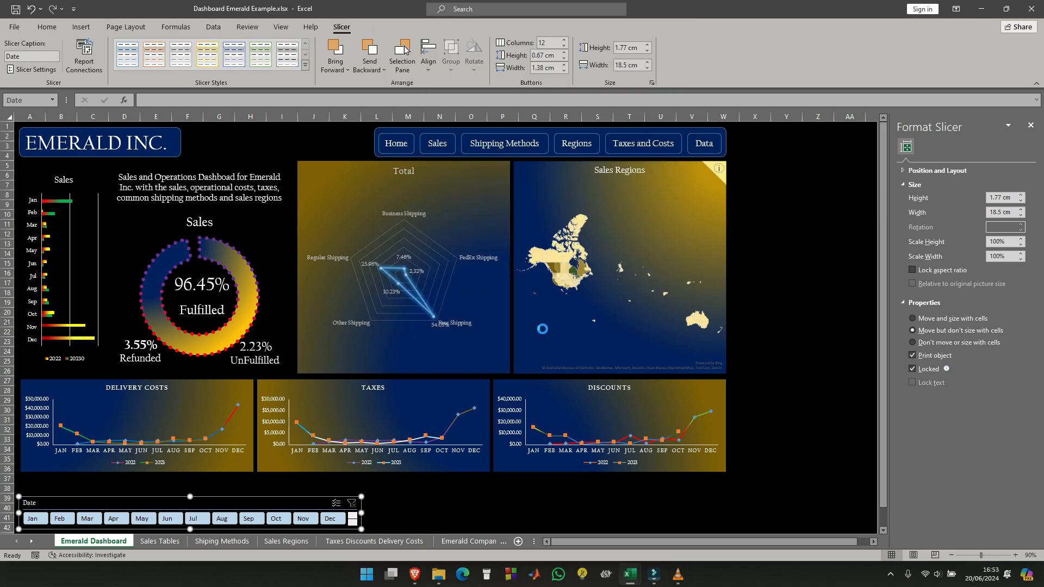
left_click(437, 497)
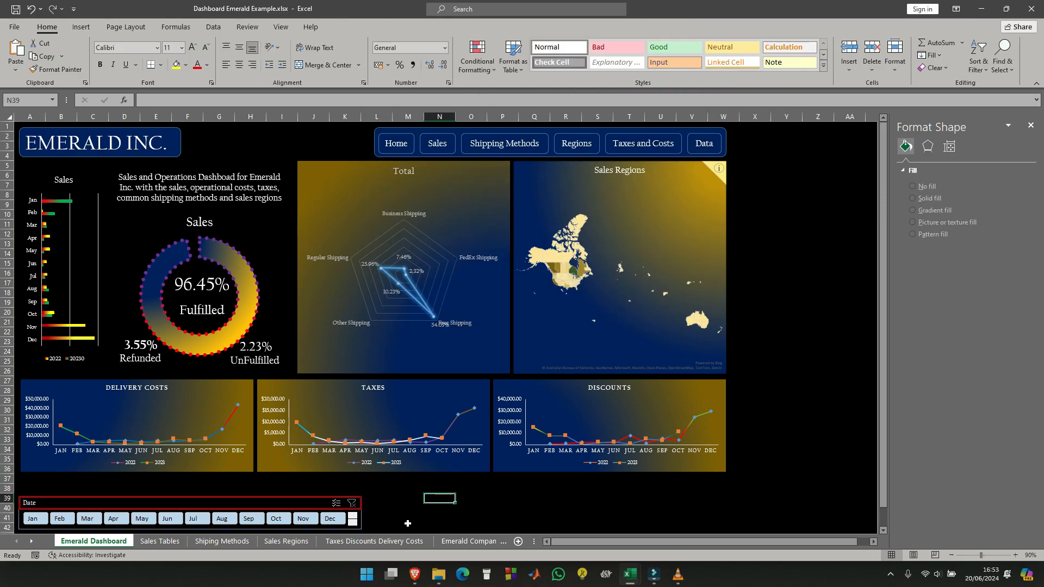
- Try to recolour the Whole Slicer element's border by picking red as the line colour, and save the Date slicer style
left_click(250, 503)
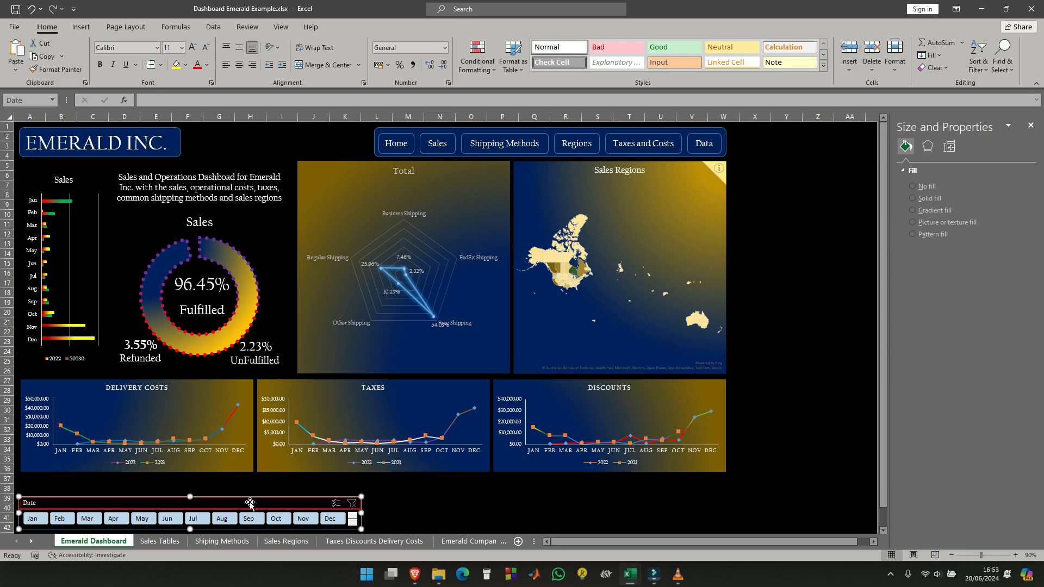
right_click(131, 56)
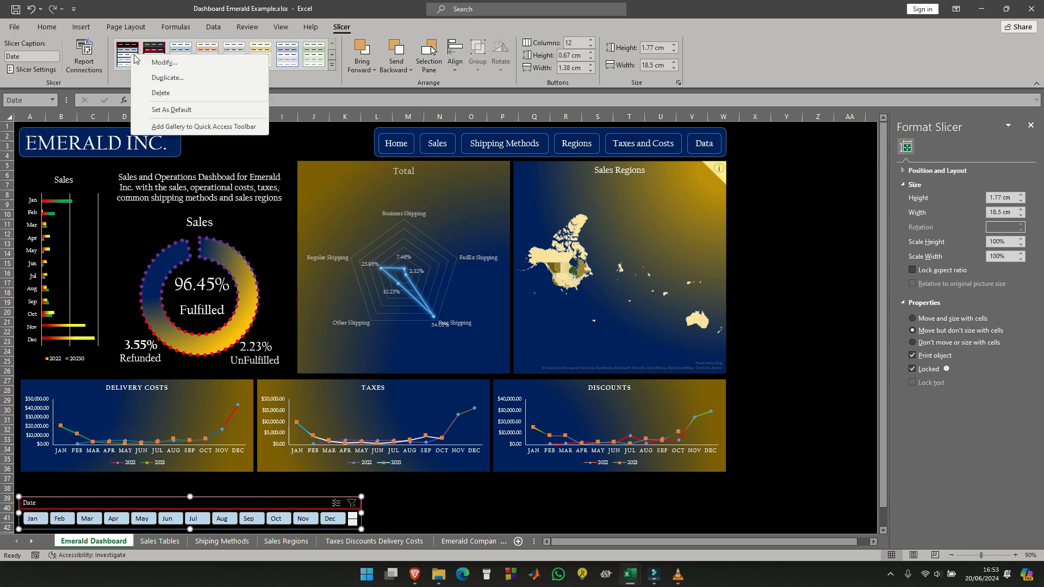
left_click(165, 64)
left_click(435, 114)
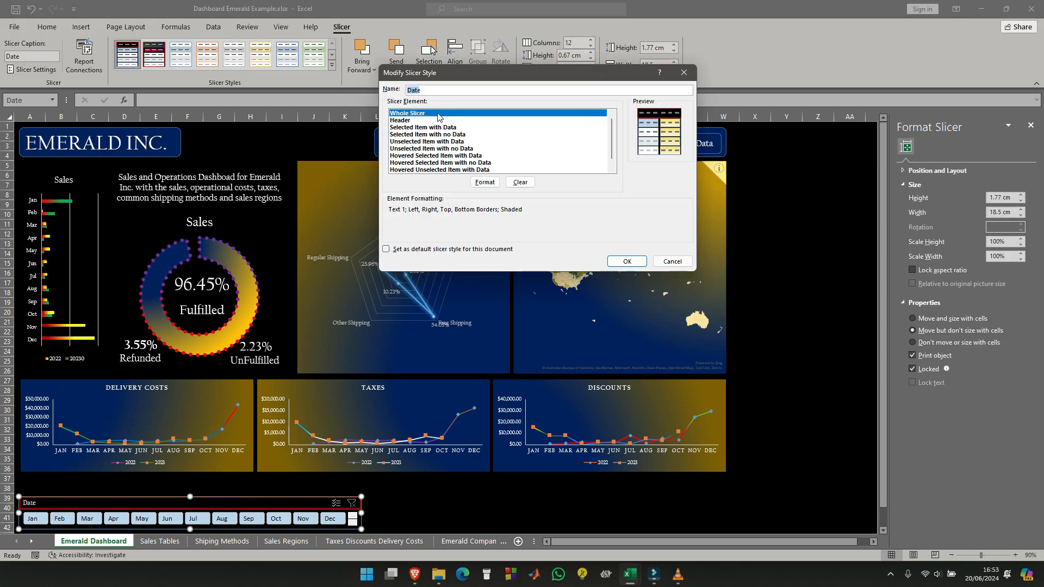
left_click(485, 183)
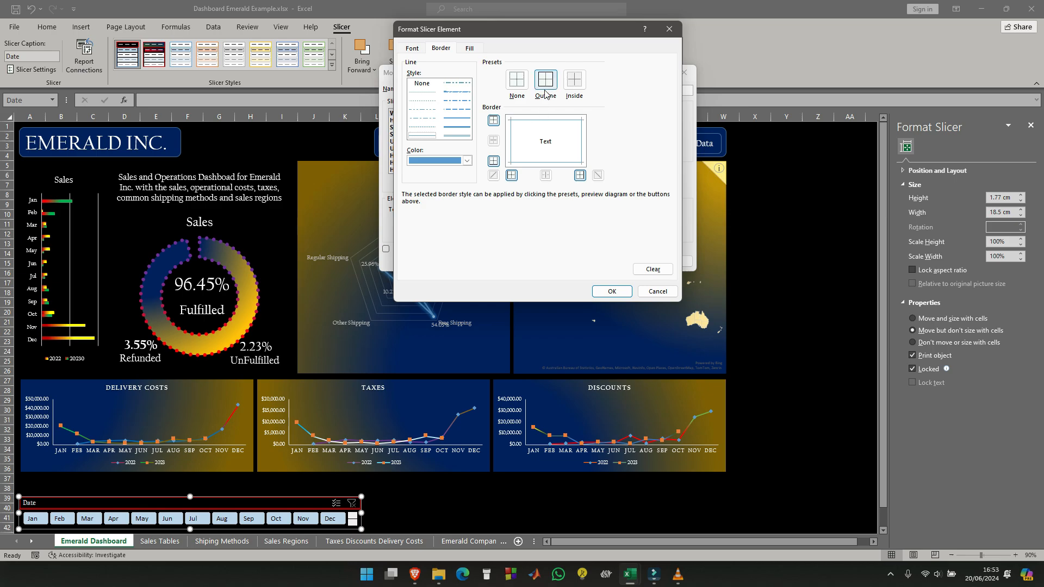
left_click(467, 160)
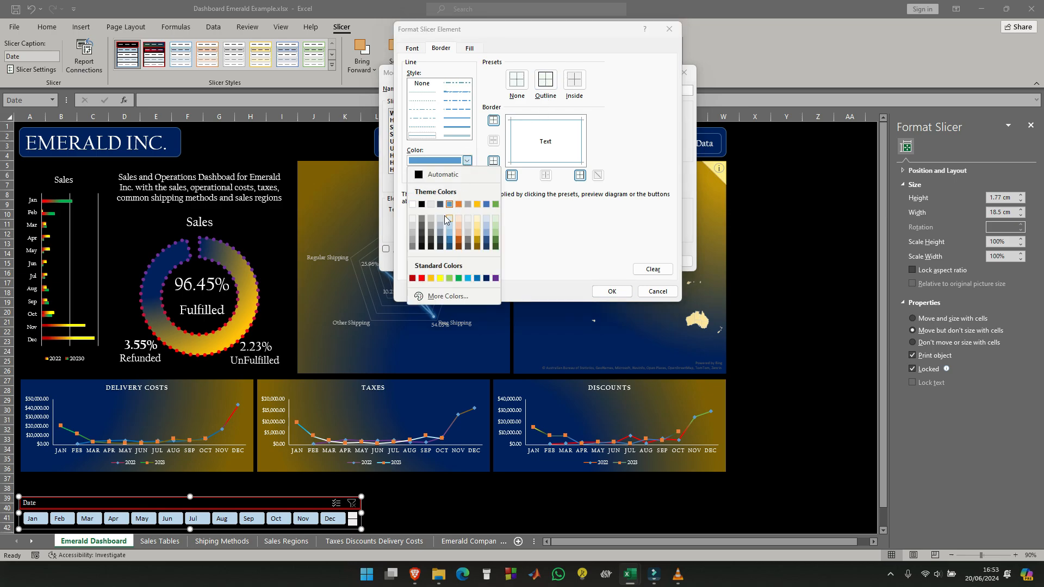
left_click(421, 279)
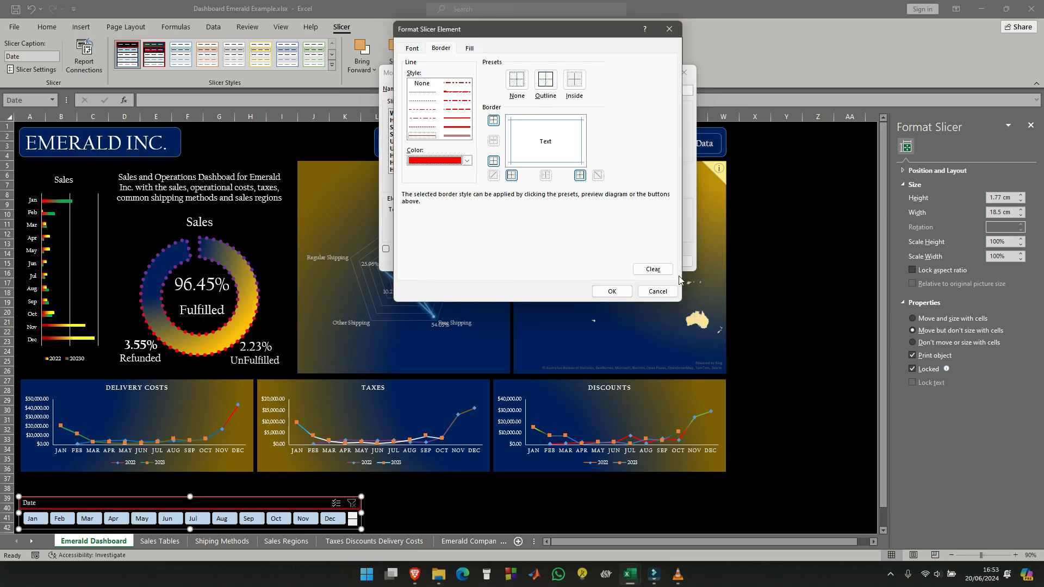
left_click(610, 292)
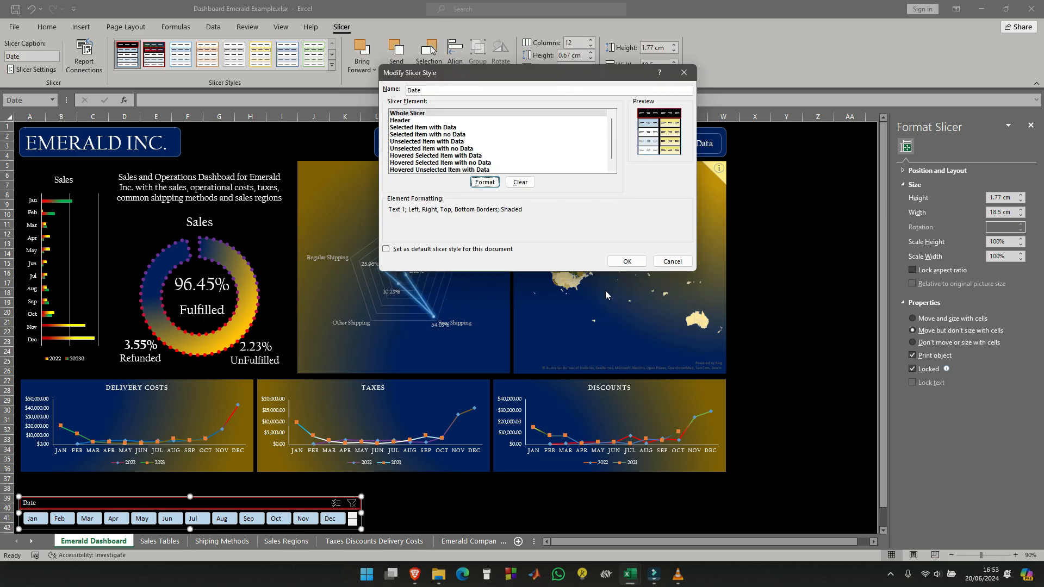
left_click(627, 262)
left_click(416, 488)
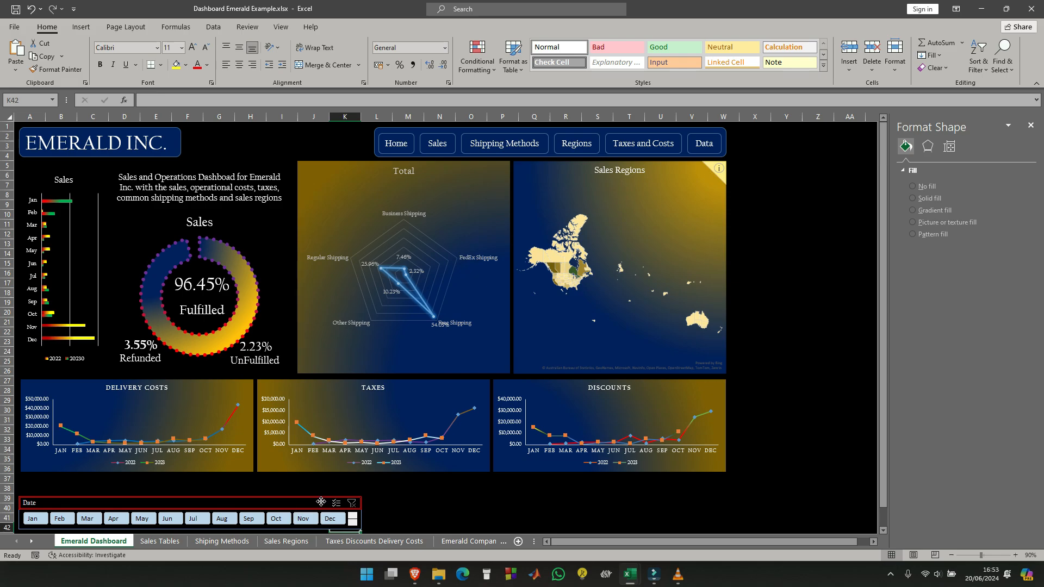
- Apply a red outline border to the Whole Slicer element of the Date slicer style
left_click(312, 503)
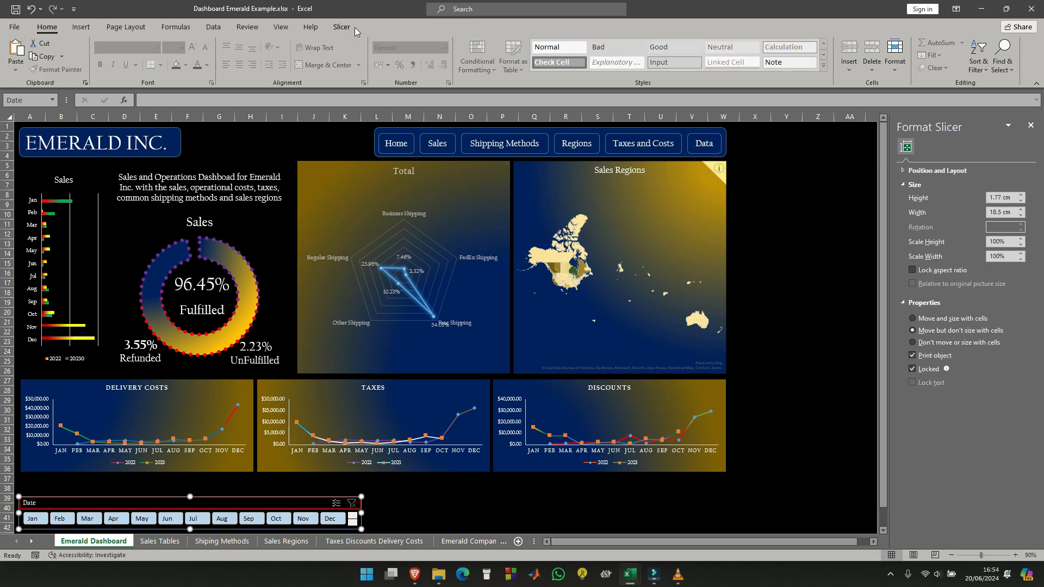
left_click(338, 29)
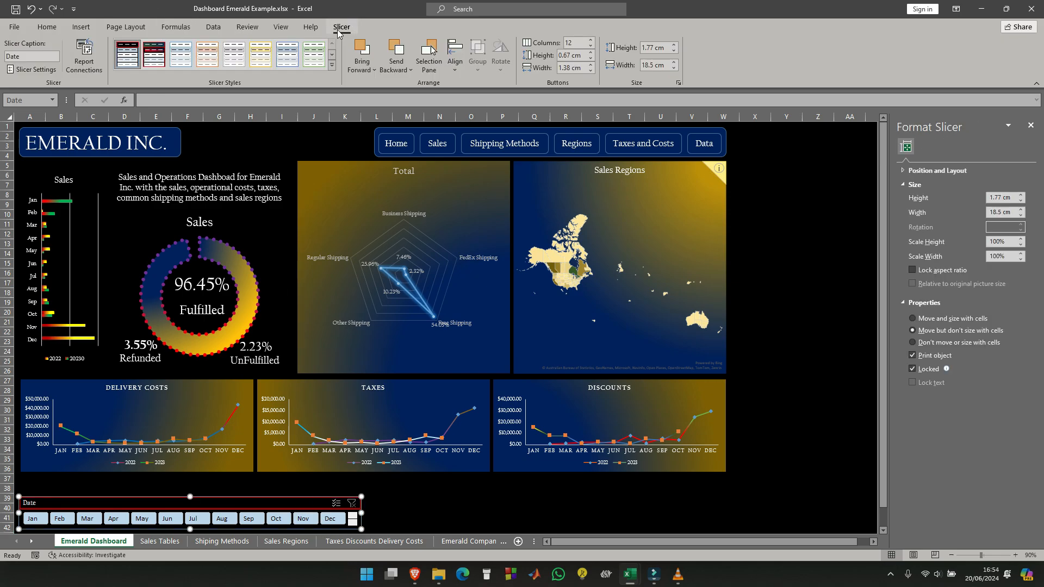
right_click(126, 59)
left_click(157, 77)
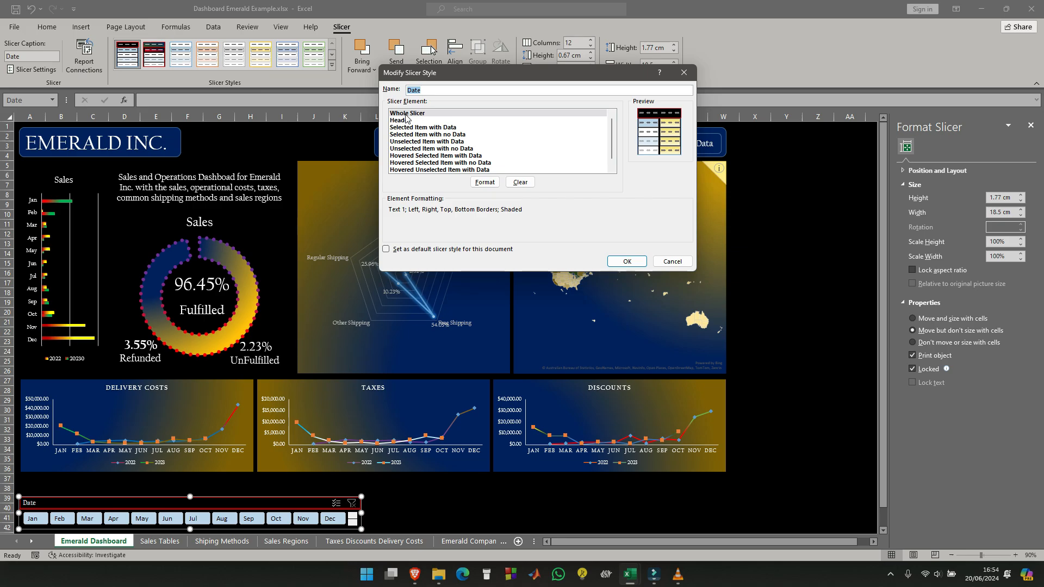
left_click(408, 114)
left_click(492, 182)
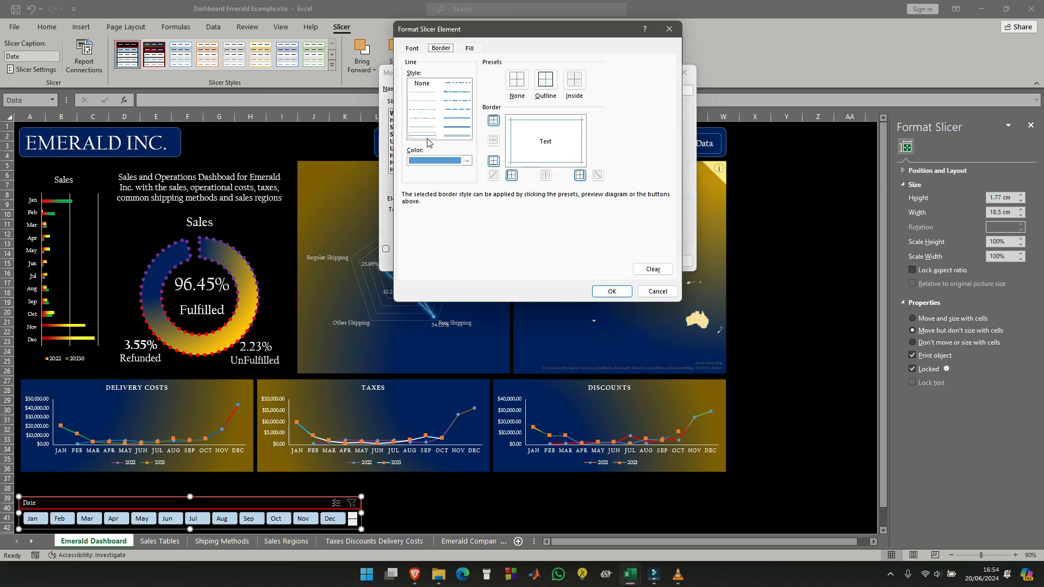
left_click(467, 160)
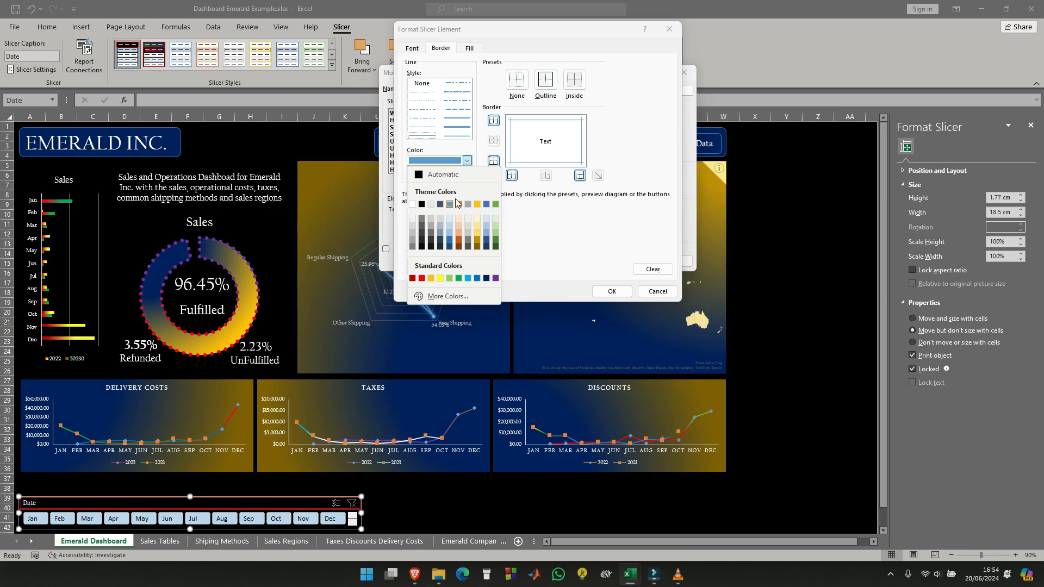
left_click(422, 279)
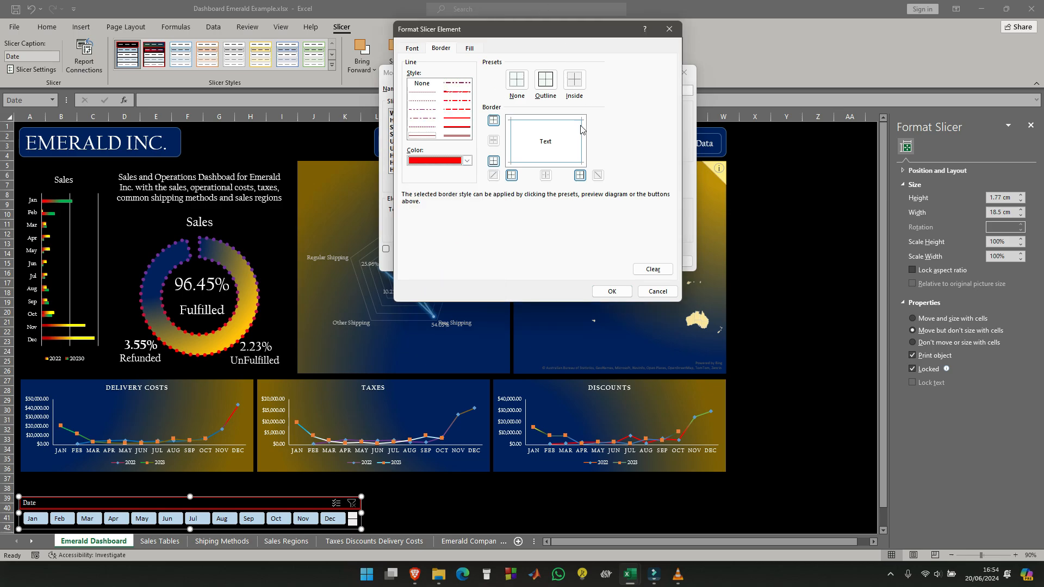
left_click(545, 80)
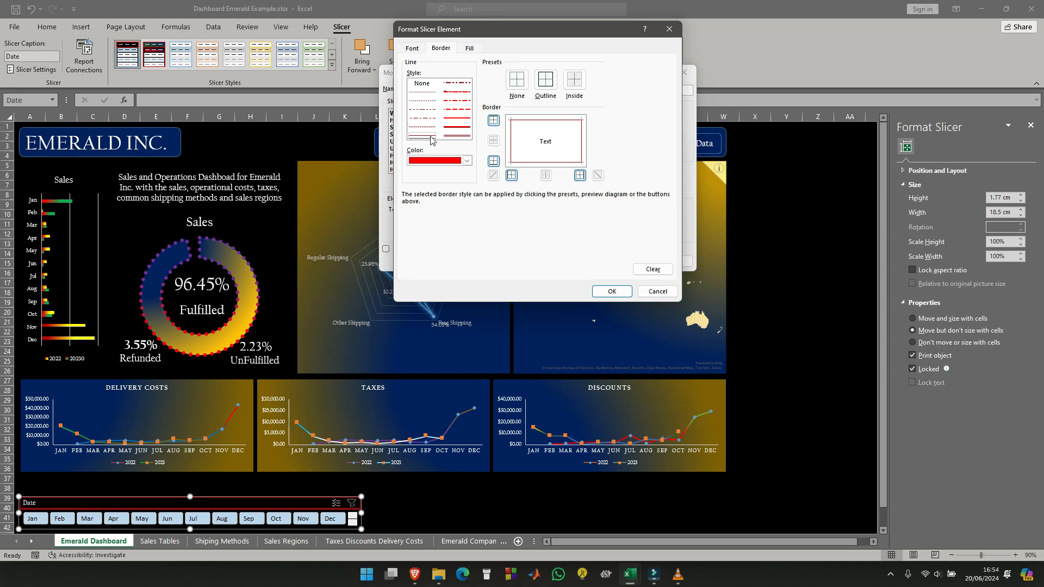
left_click(467, 160)
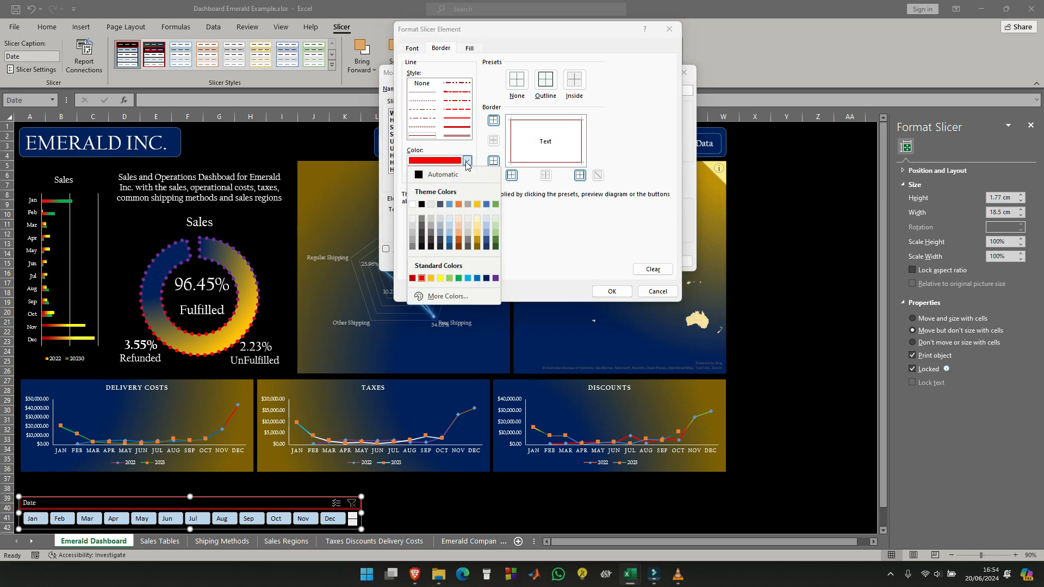
left_click(423, 278)
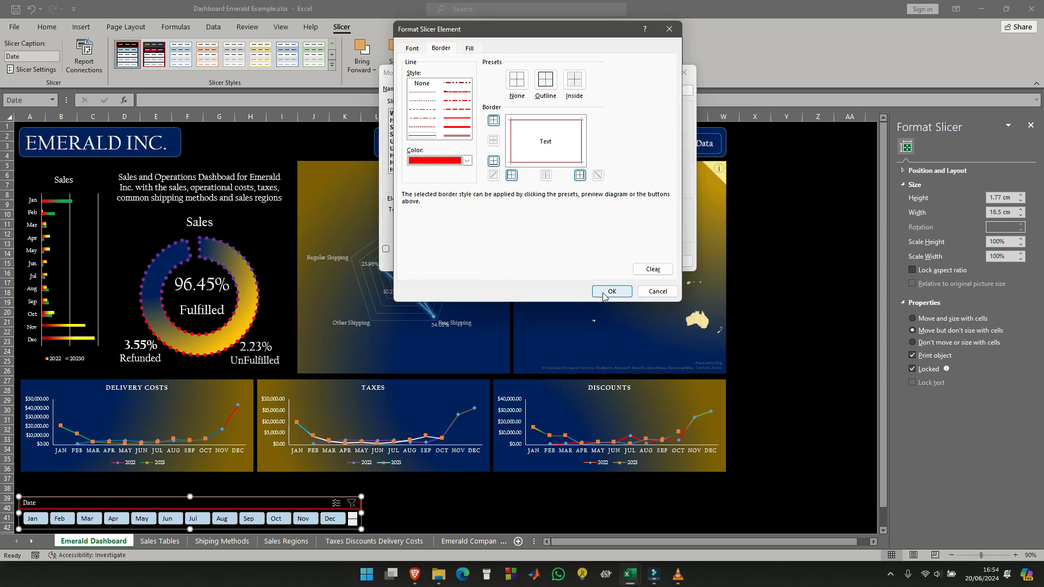
- Check the Whole Slicer element's fill, border and font settings, and accept its formatting
left_click(469, 49)
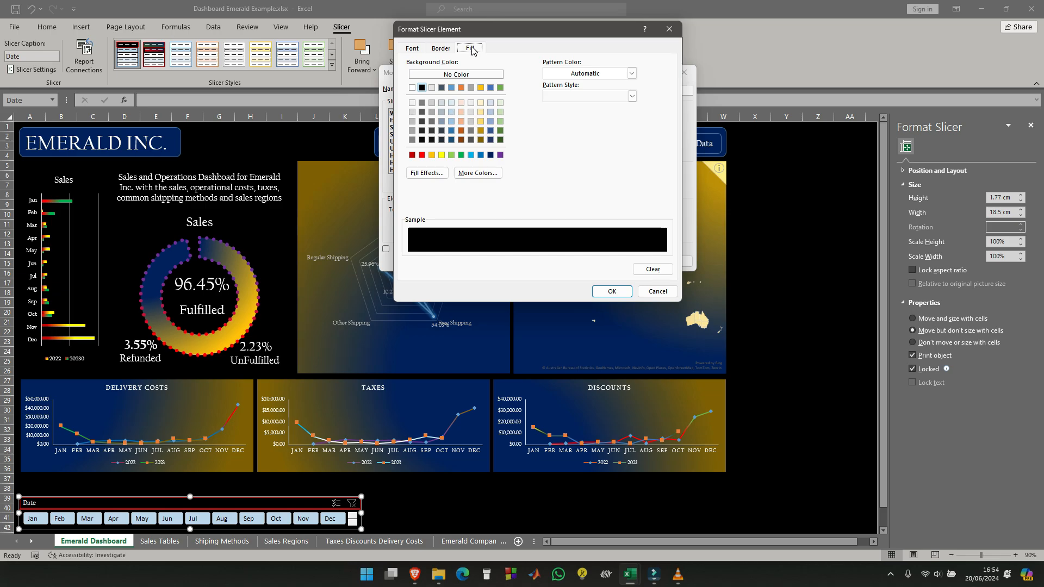
left_click(441, 49)
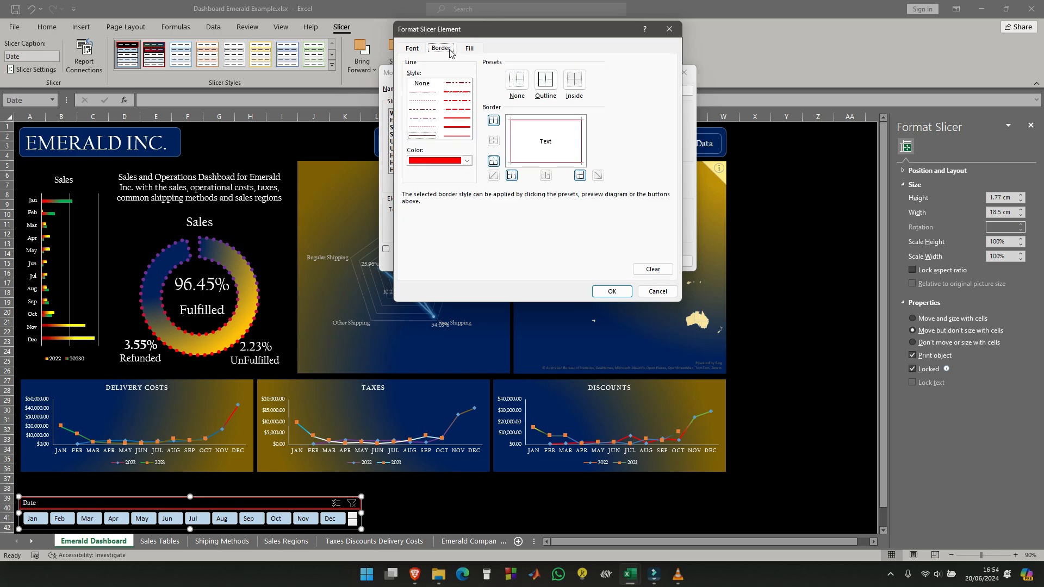
left_click(411, 49)
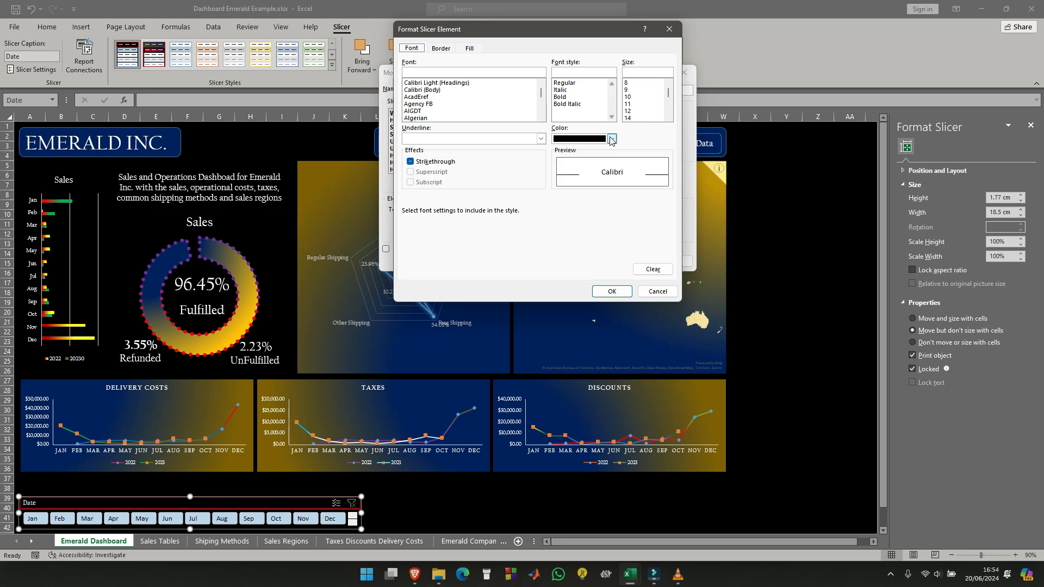
left_click(612, 140)
left_click(611, 139)
left_click(621, 295)
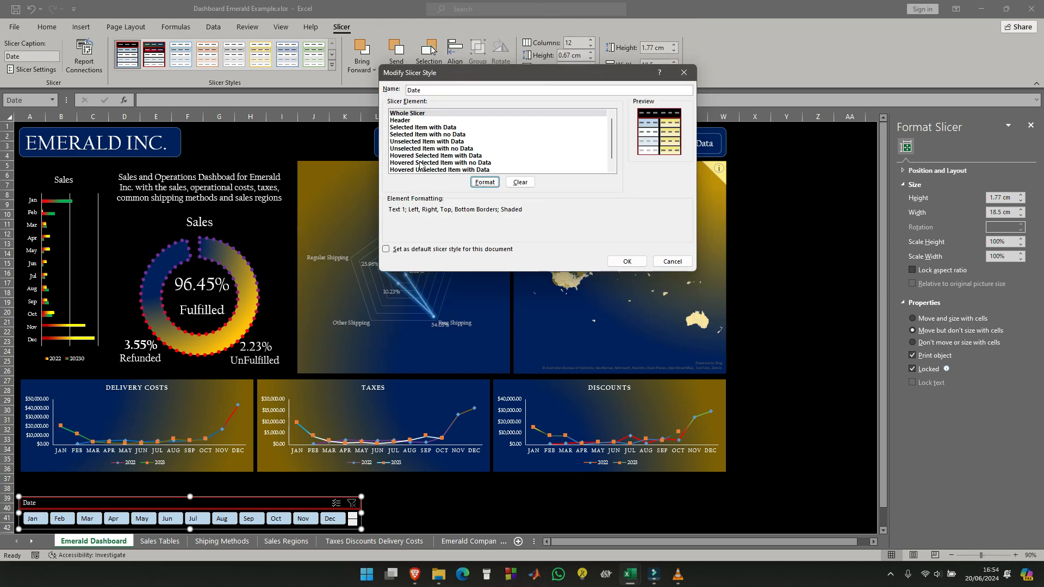
- Set the Whole Slicer element's font to Californian FB, save the Date slicer style and deselect the slicer
left_click(430, 114)
left_click(484, 183)
scroll(481, 113, "down", 20)
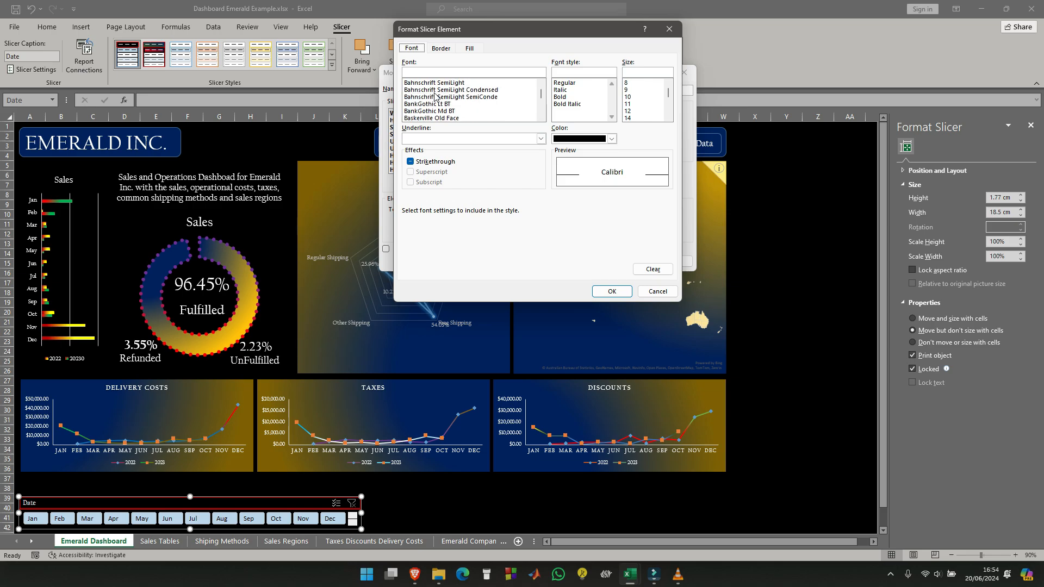
scroll(435, 97, "up", 1)
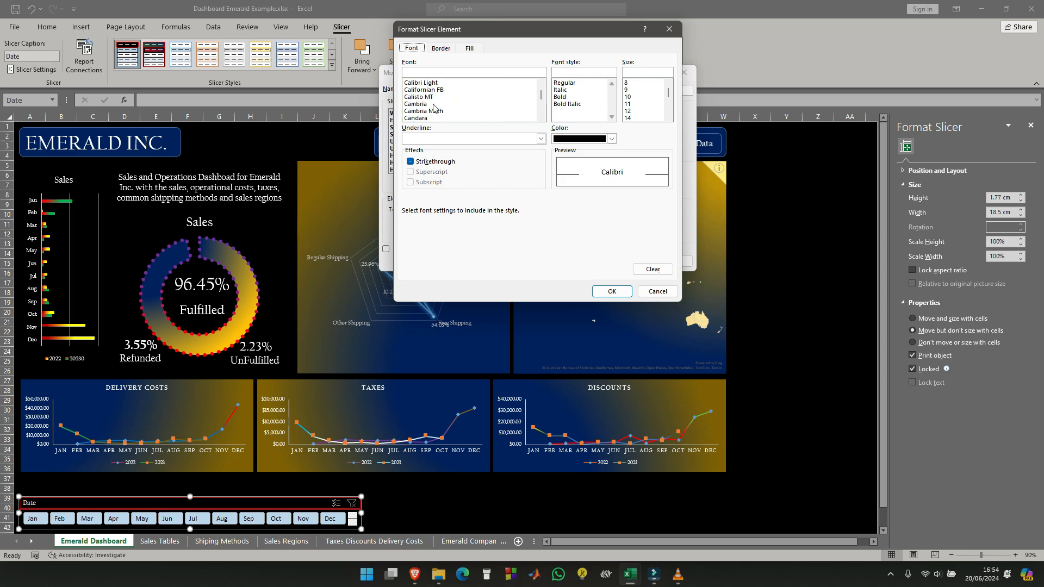
left_click(430, 90)
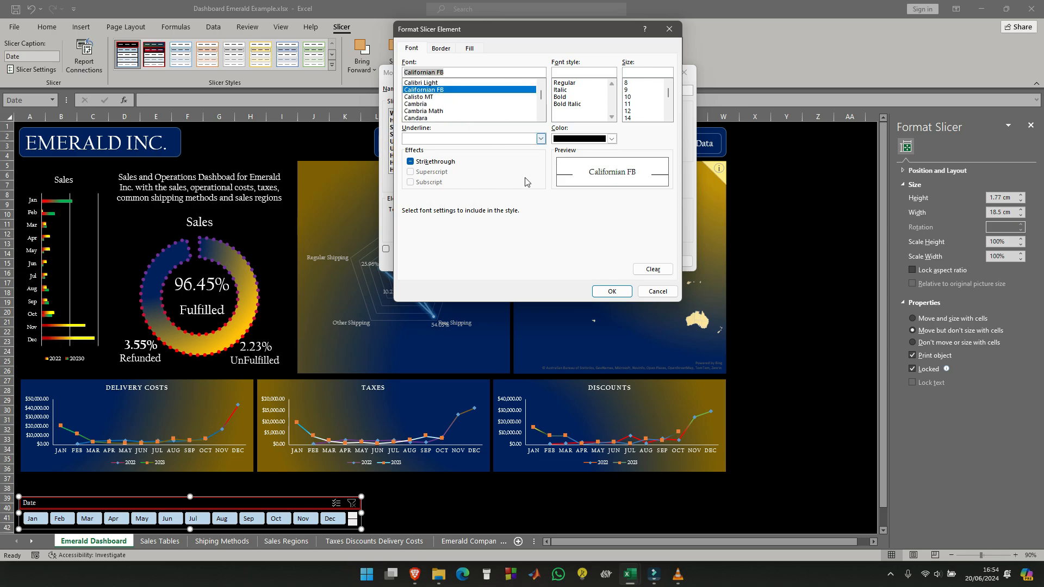
left_click(611, 292)
left_click(627, 262)
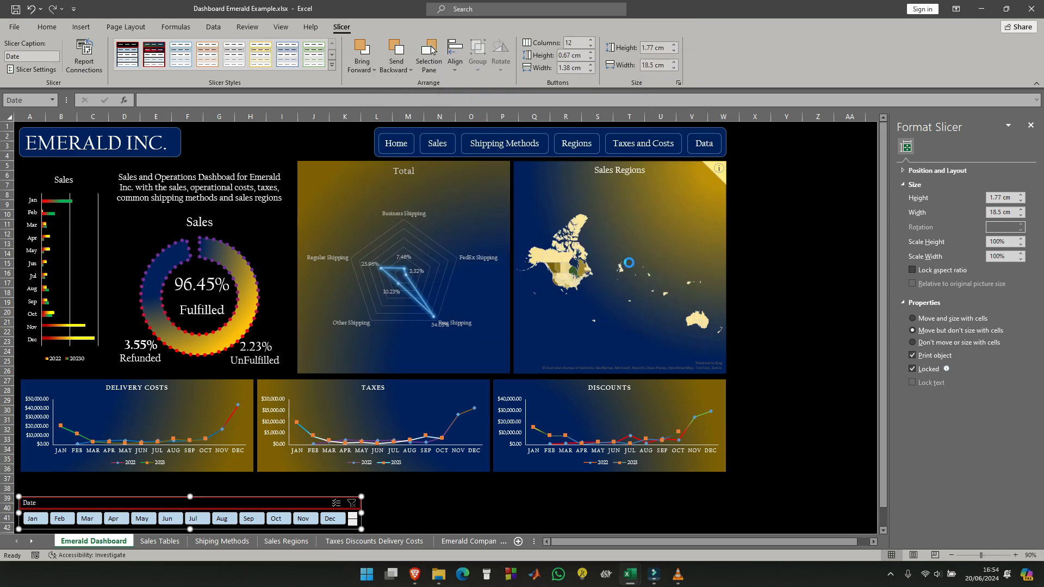
left_click(404, 498)
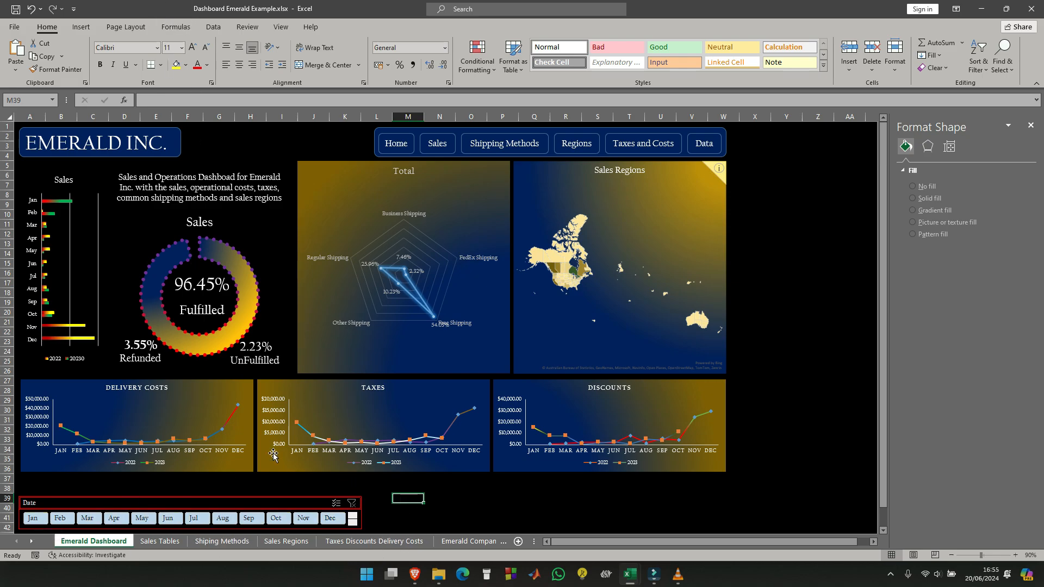
- Modify the Date slicer style to give the Selected Item with Data element a purple outline border
left_click(284, 497)
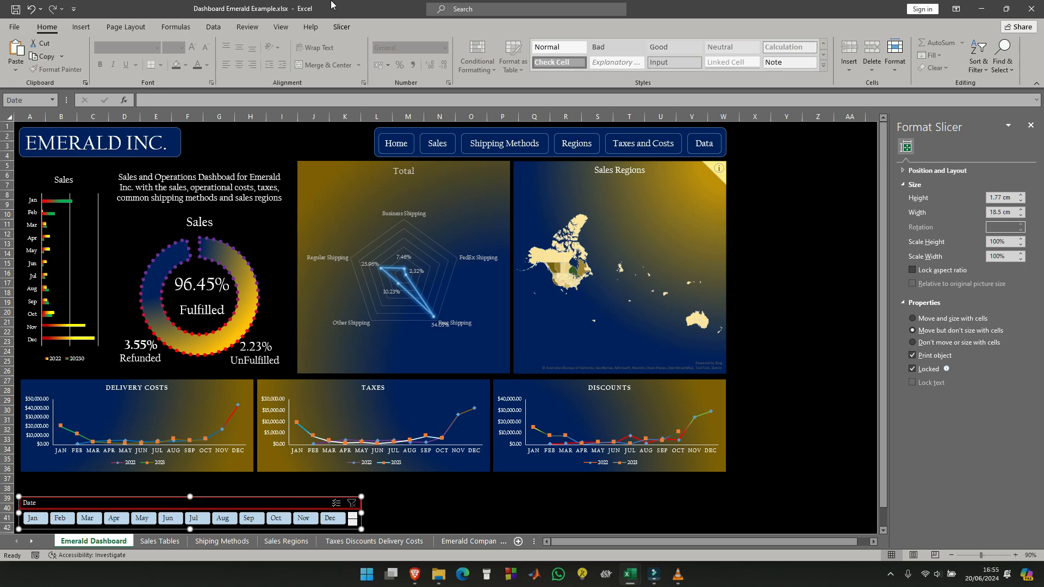
left_click(342, 26)
right_click(121, 66)
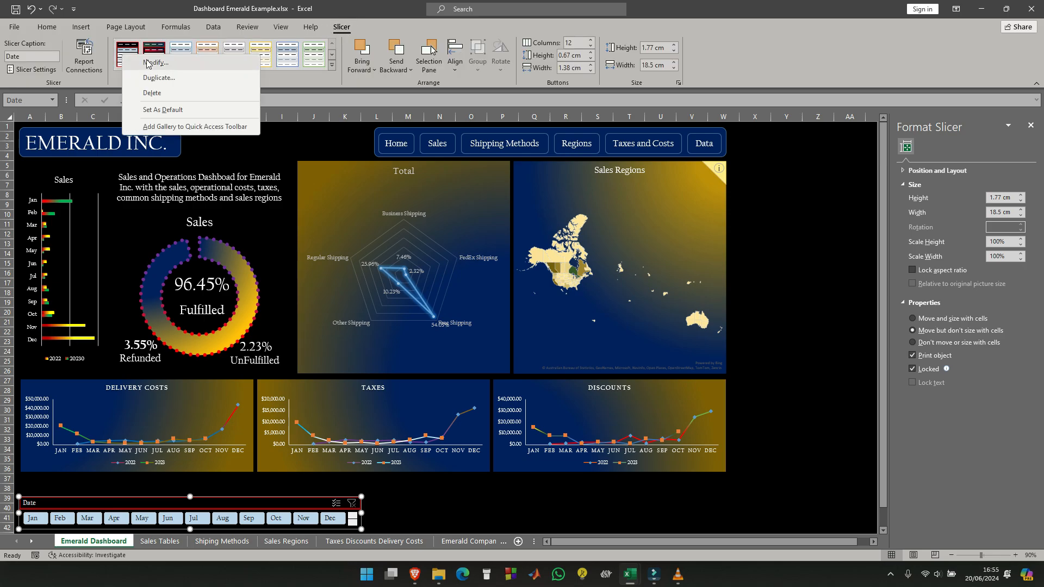
left_click(164, 66)
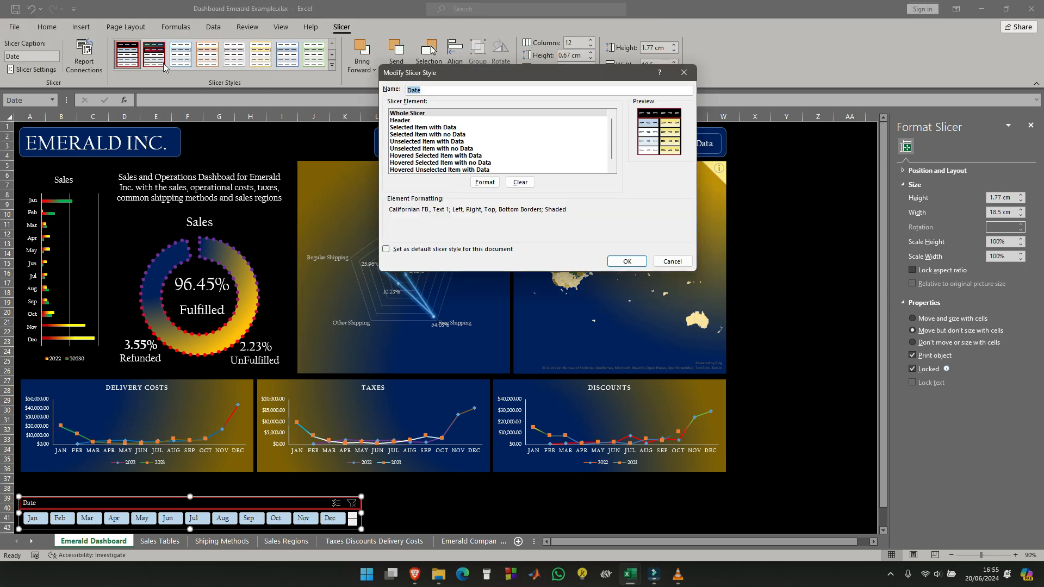
left_click(443, 128)
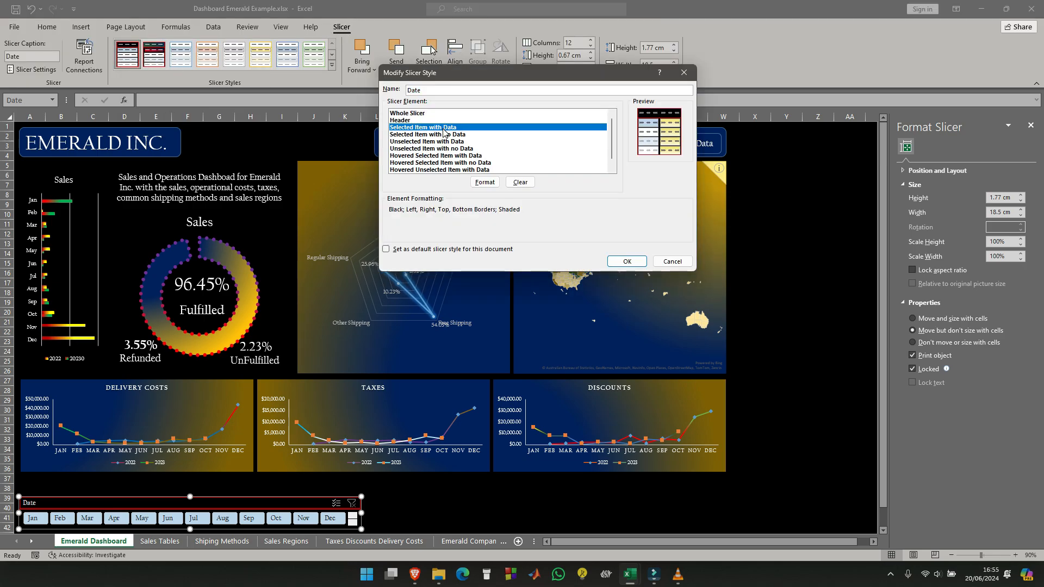
left_click(484, 182)
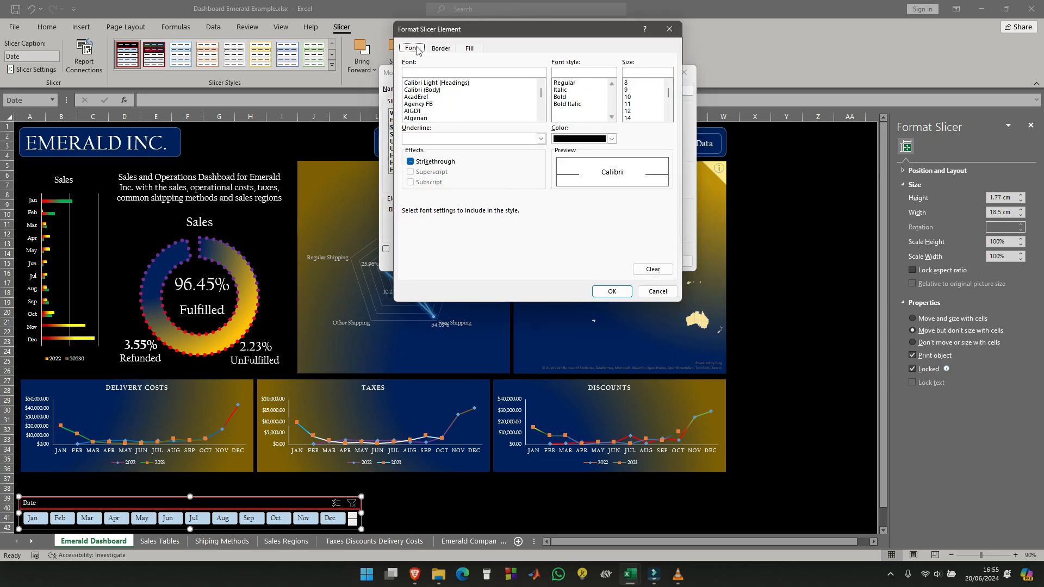
left_click(441, 49)
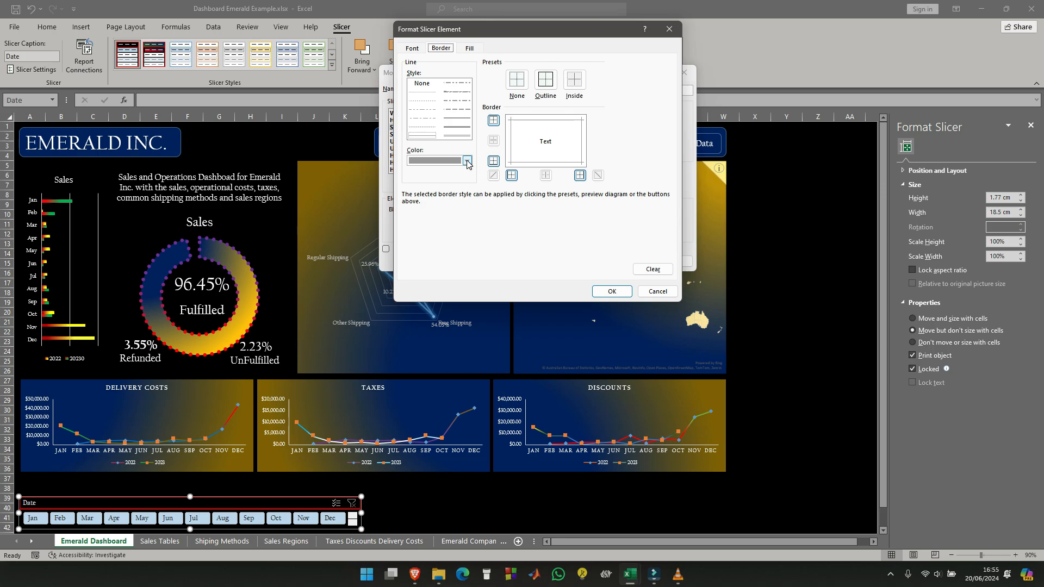
left_click(467, 161)
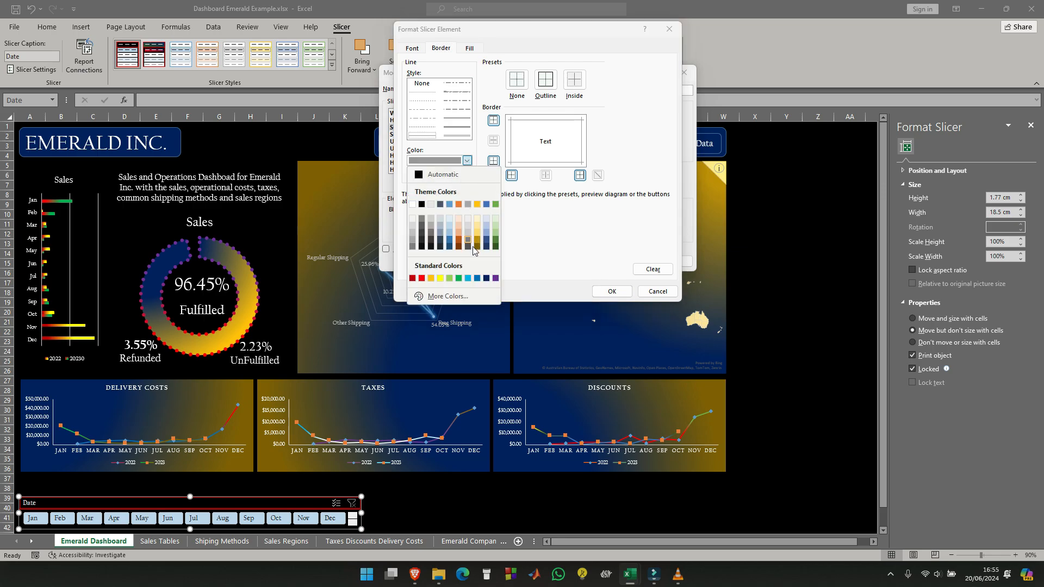
left_click(496, 279)
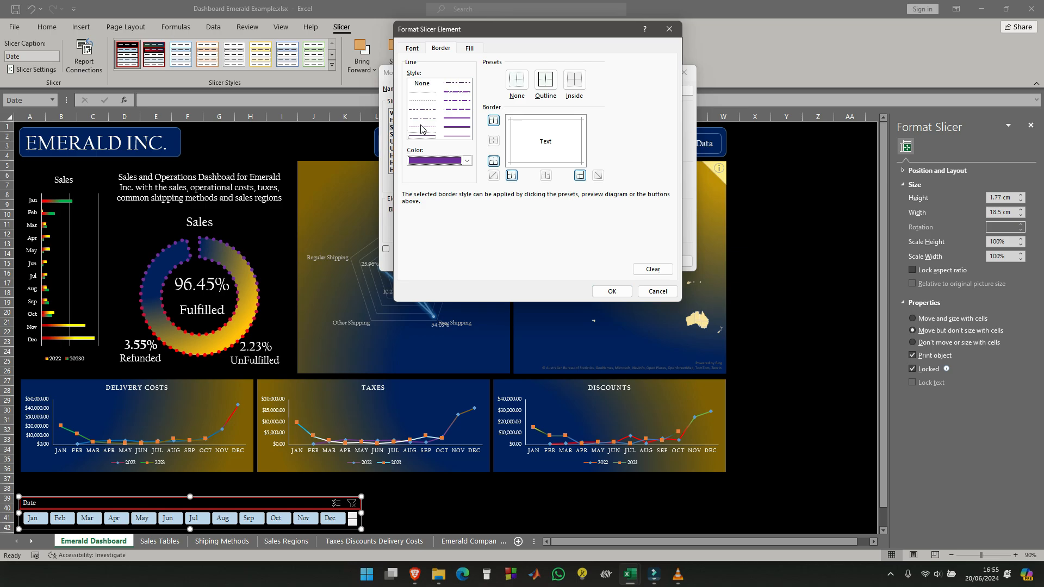
left_click(542, 82)
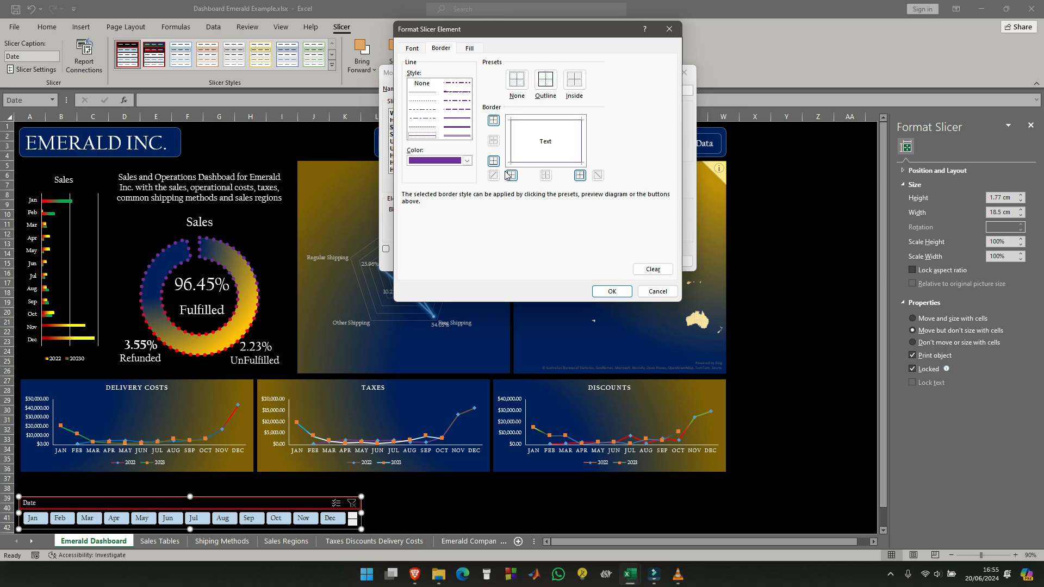
left_click(619, 291)
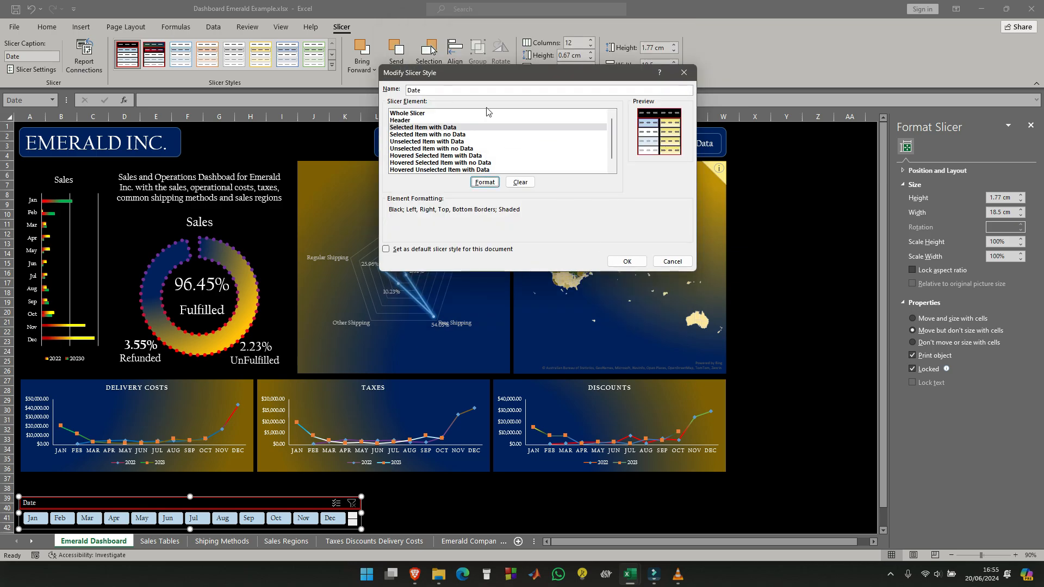
- Give the Selected Item with Data element a two-colour gradient fill, with red as Color 1 and dark blue as Color 2
left_click(484, 182)
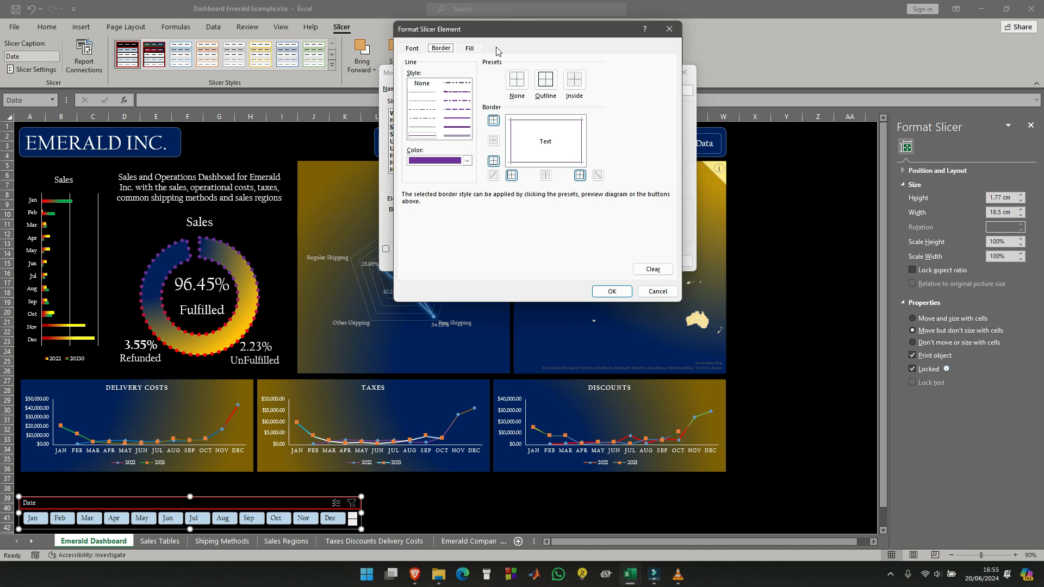
left_click(470, 49)
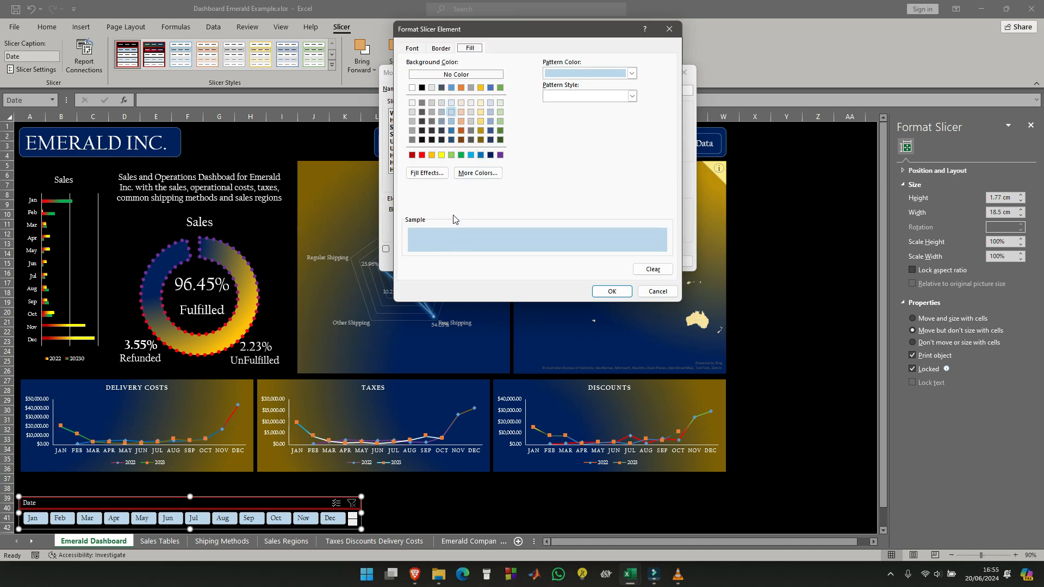
left_click(632, 74)
left_click(631, 75)
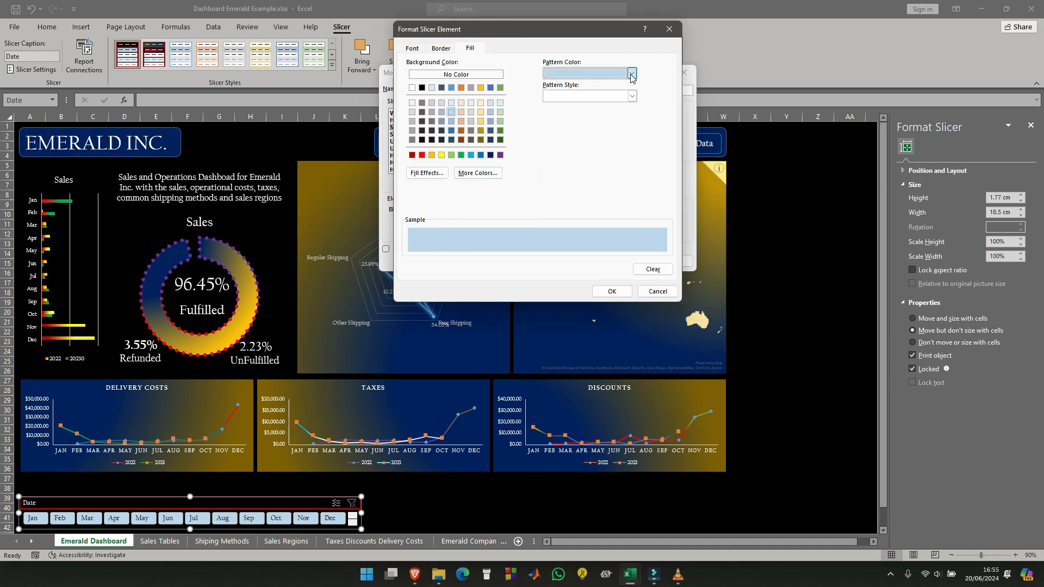
left_click(443, 174)
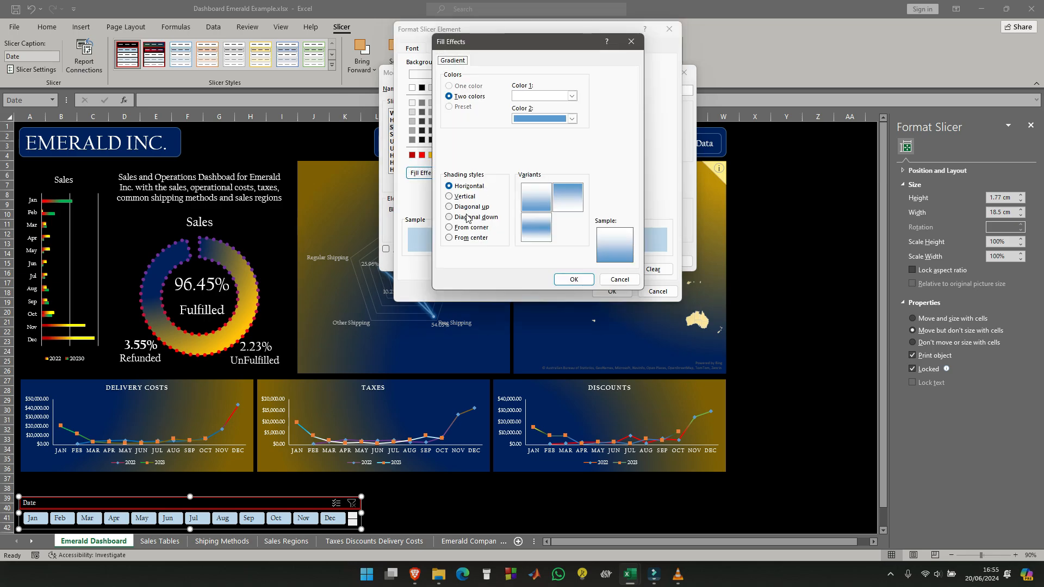
left_click(571, 95)
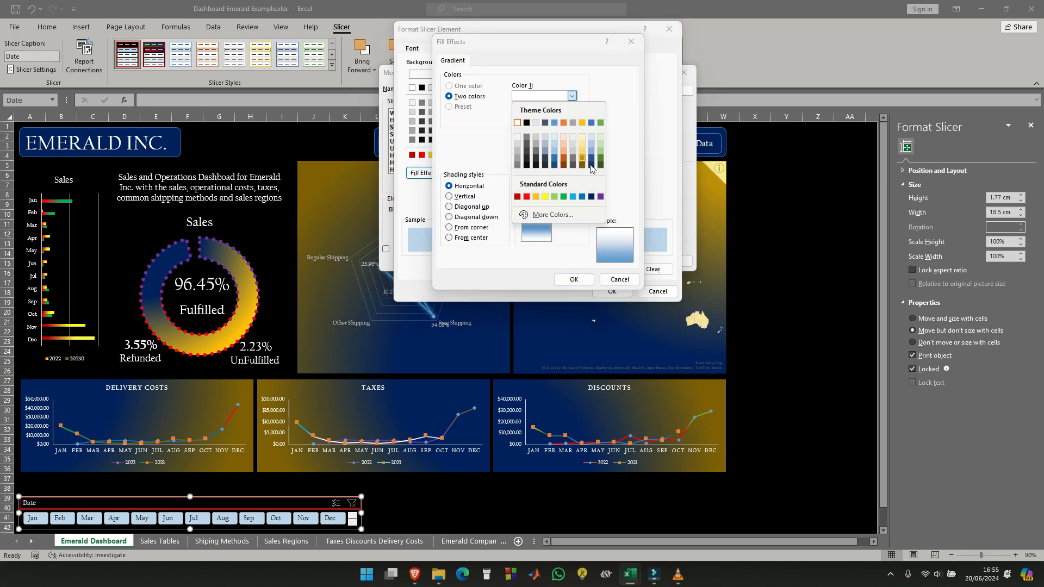
left_click(527, 198)
left_click(572, 119)
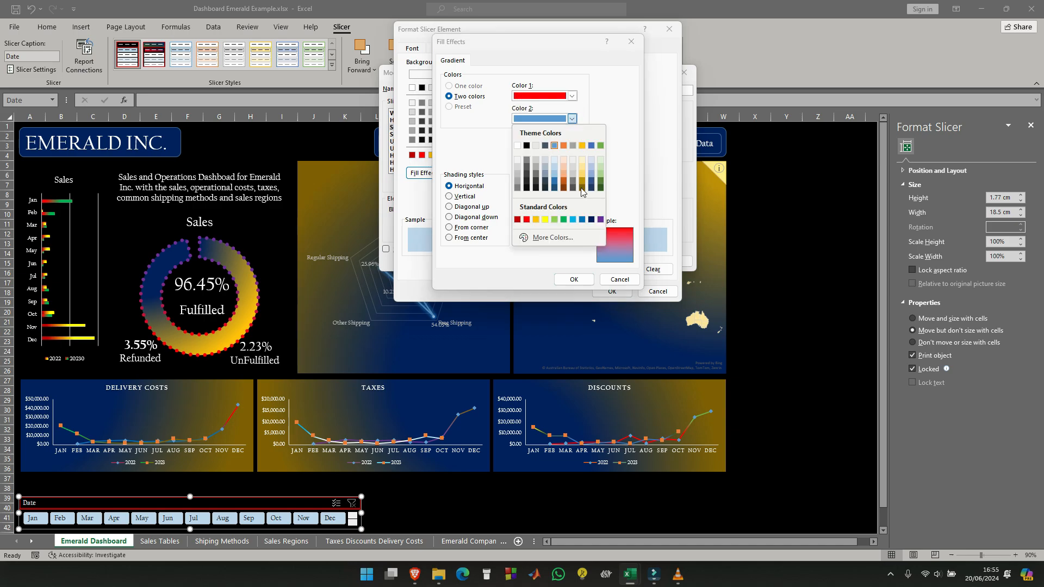
left_click(593, 219)
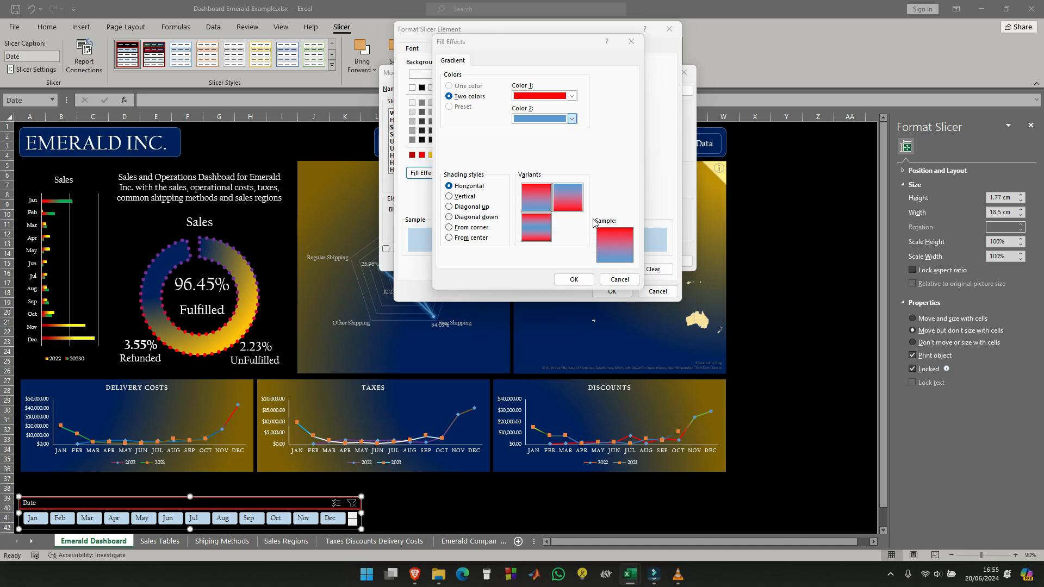
- Set the gradient's shading style to From corner and save the Date slicer style
left_click(450, 239)
left_click(449, 228)
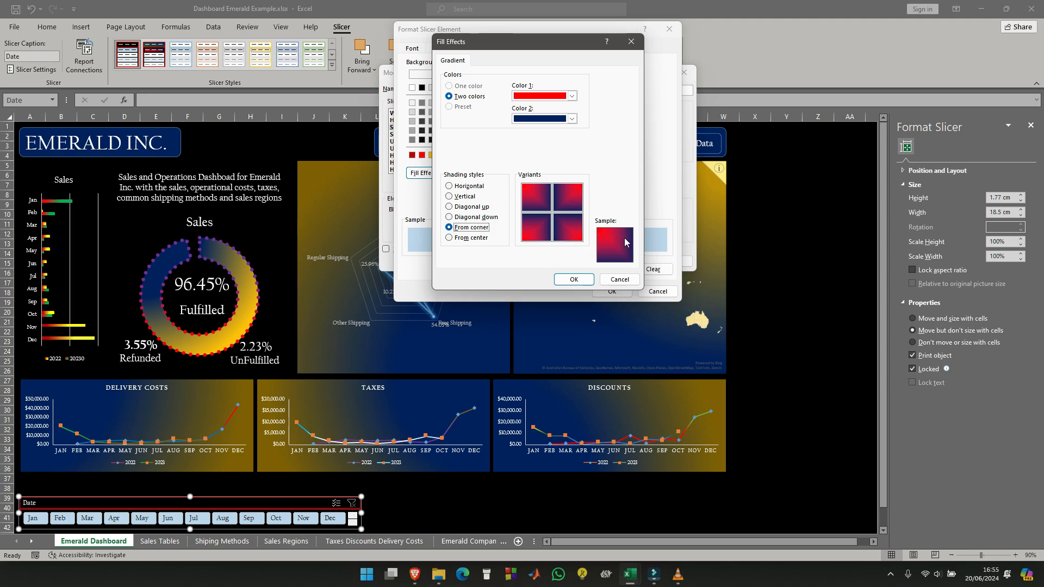
left_click(581, 279)
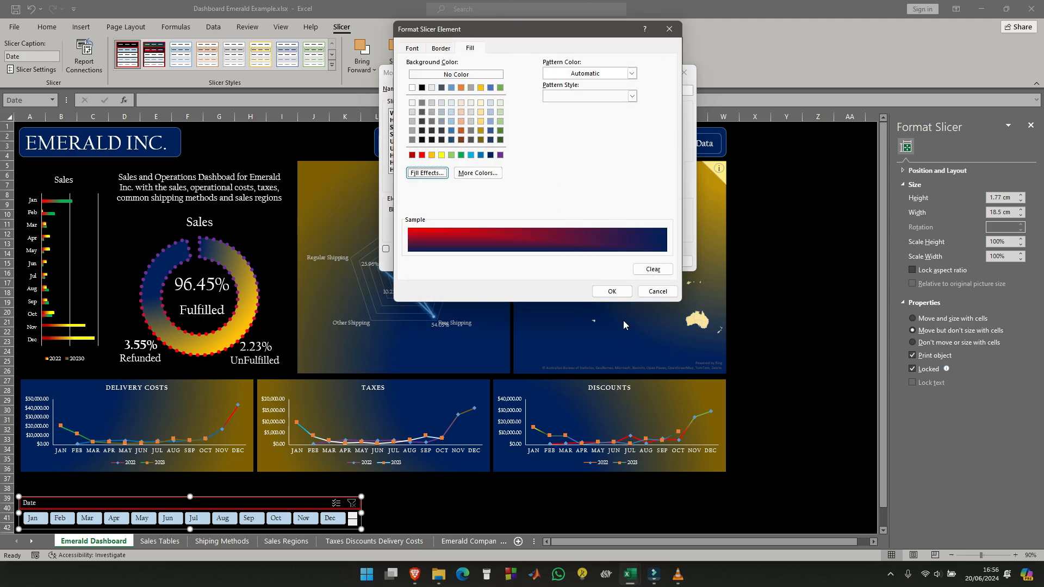
left_click(613, 292)
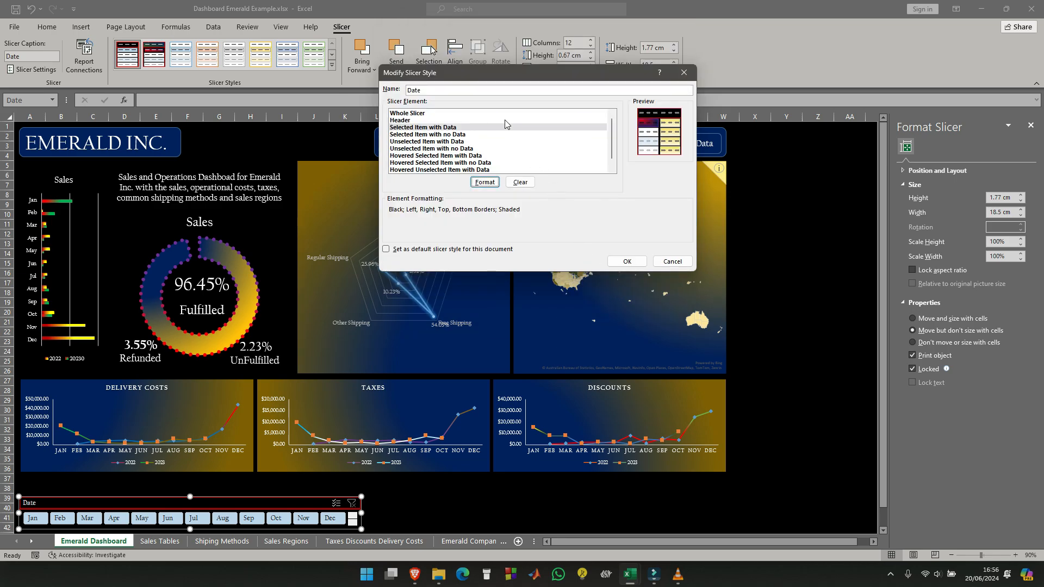
left_click(638, 264)
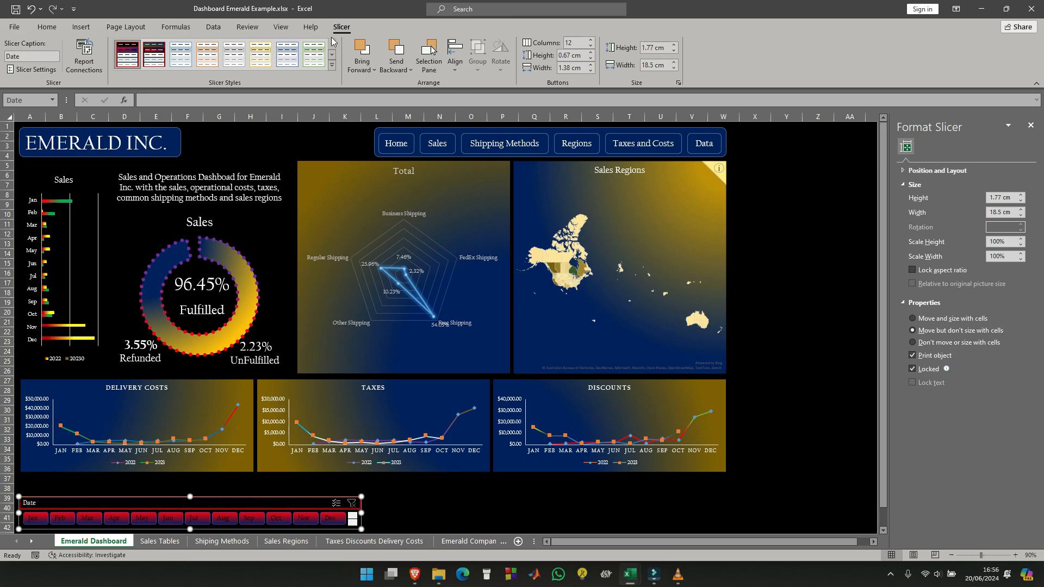
- Change the Whole Slicer element's font colour to white and save the Date slicer style
right_click(125, 51)
left_click(163, 63)
left_click(491, 183)
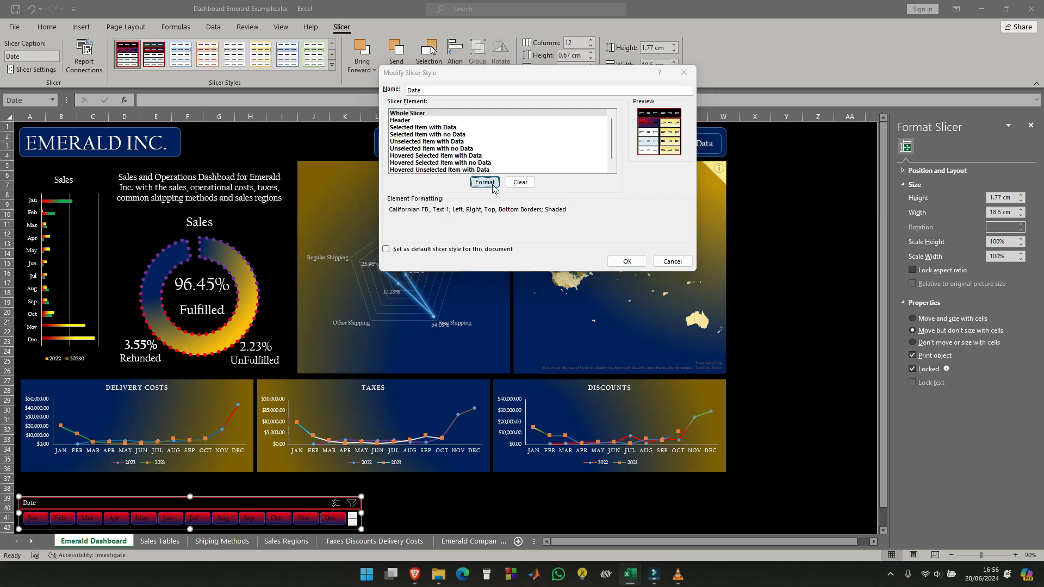
left_click(430, 49)
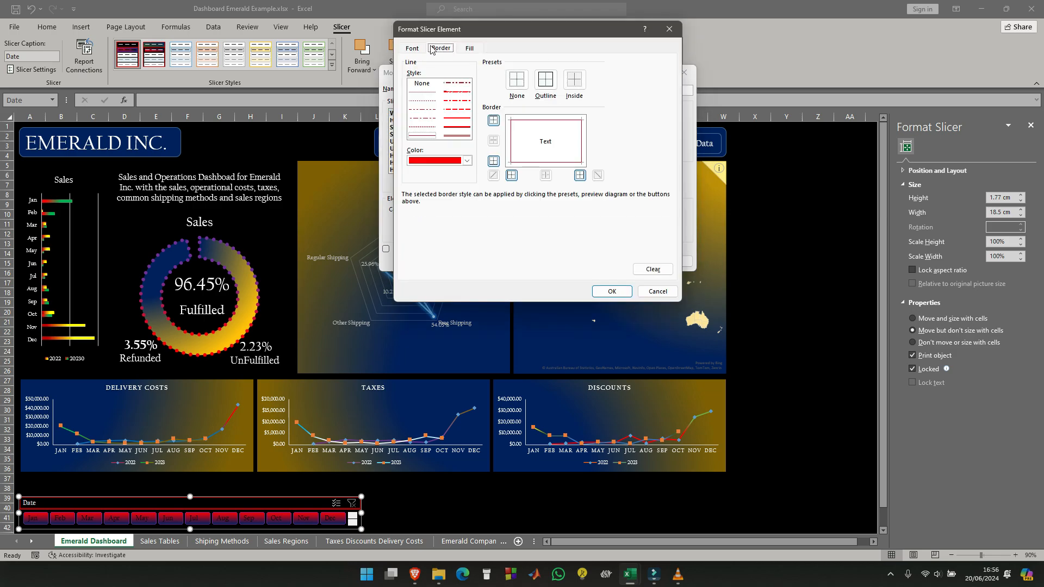
left_click(411, 48)
left_click(611, 139)
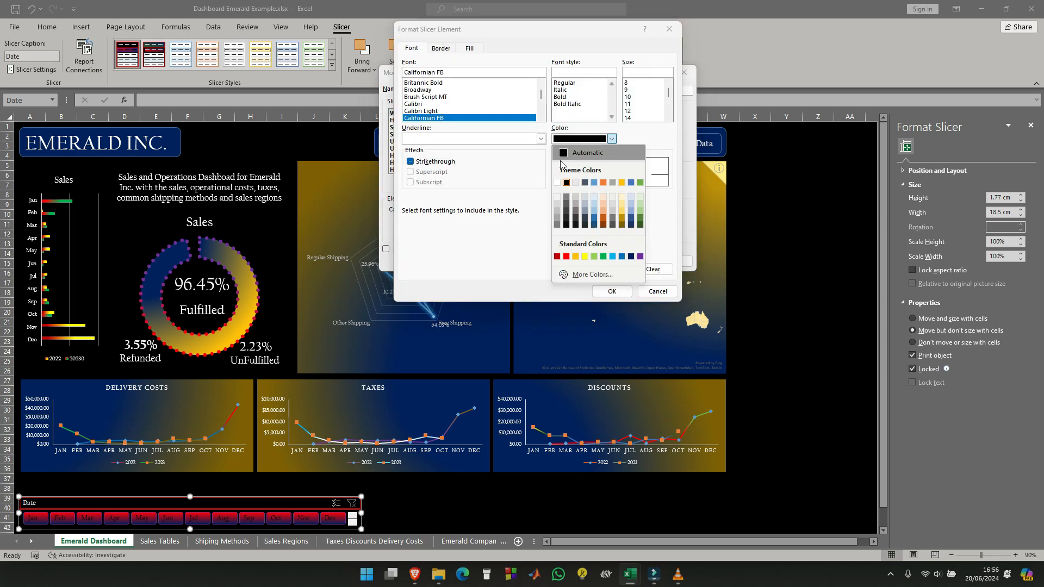
left_click(560, 186)
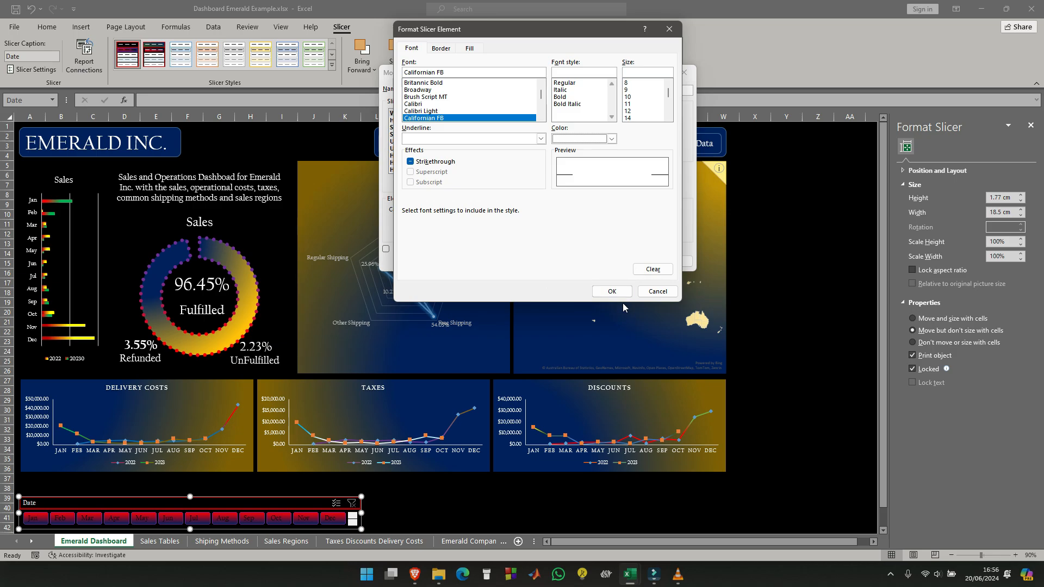
left_click(612, 292)
left_click(628, 264)
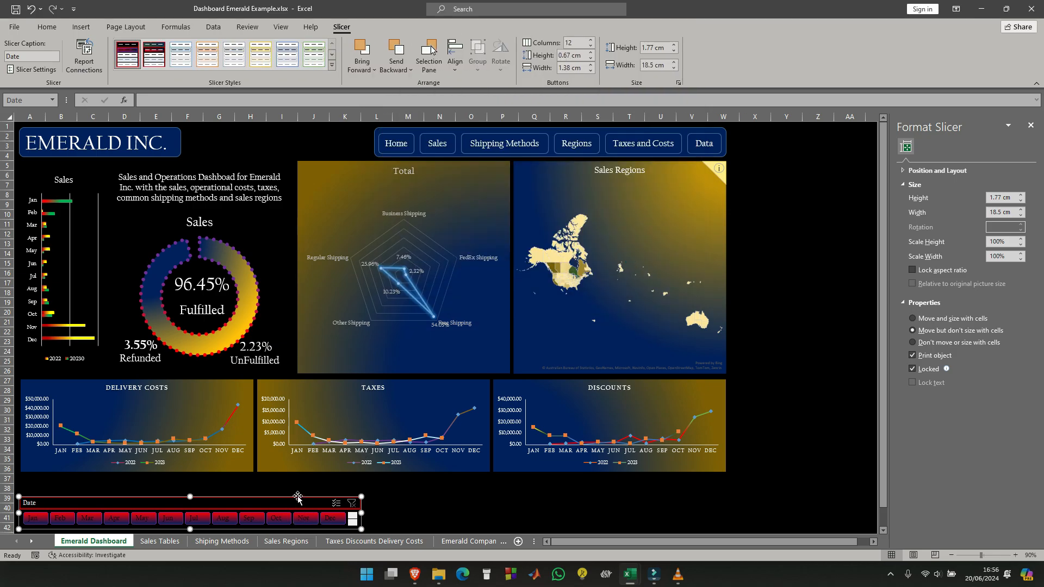
- Review the font, border and fill settings of the Whole Slicer element in the Date slicer style
right_click(126, 54)
left_click(157, 61)
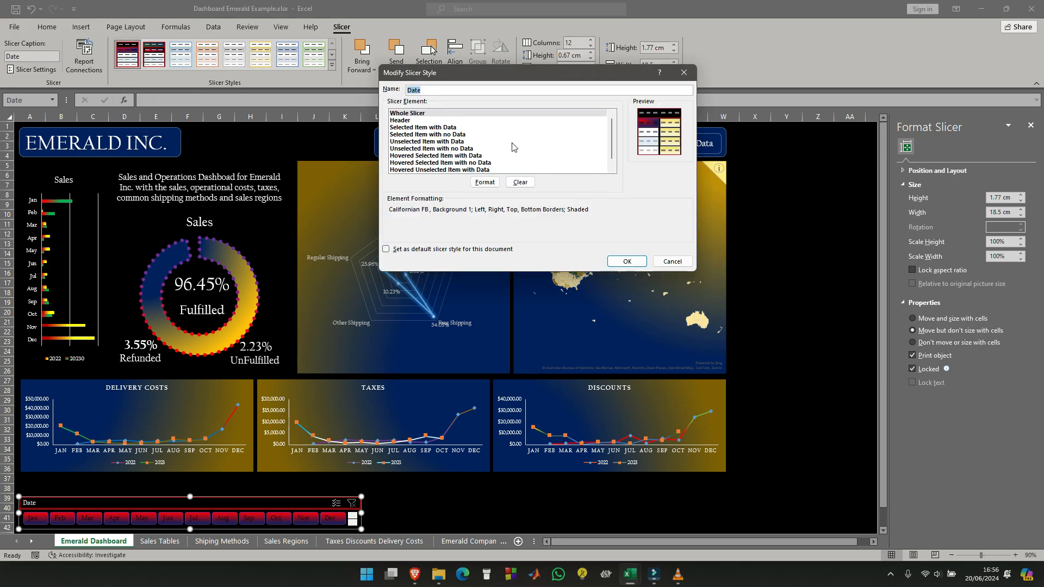
left_click(485, 182)
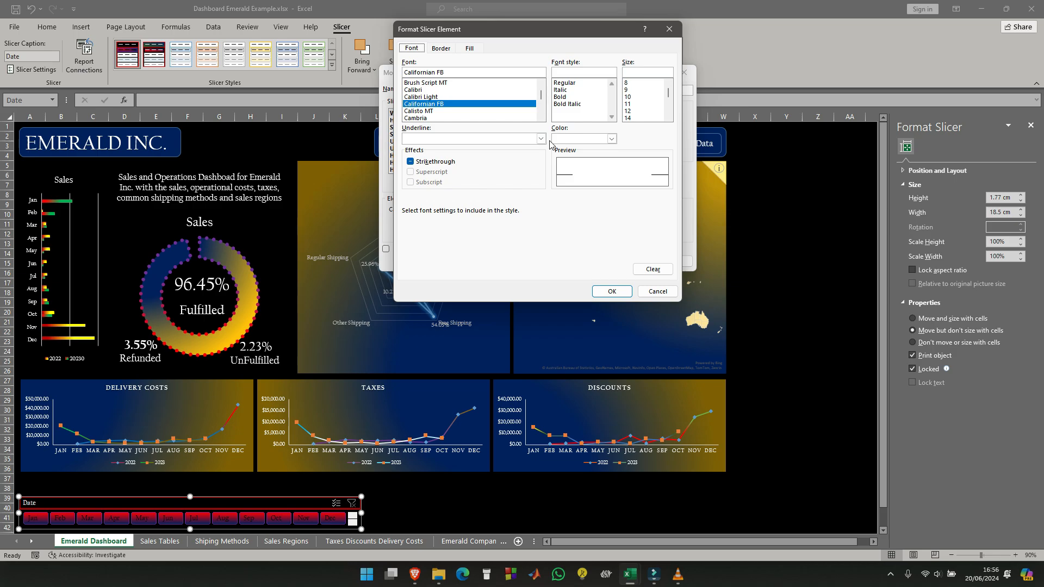
left_click(447, 51)
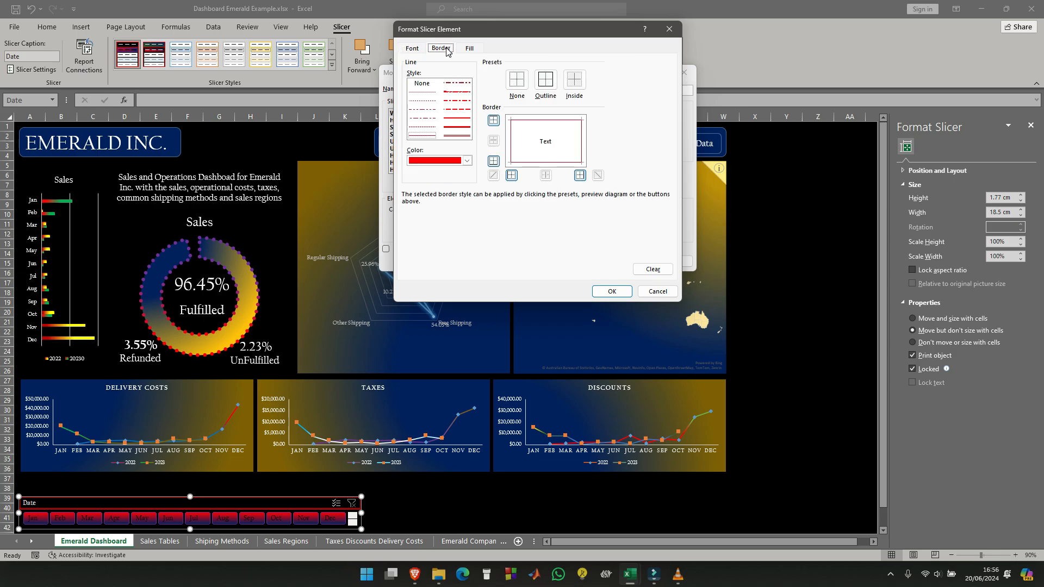
left_click(468, 48)
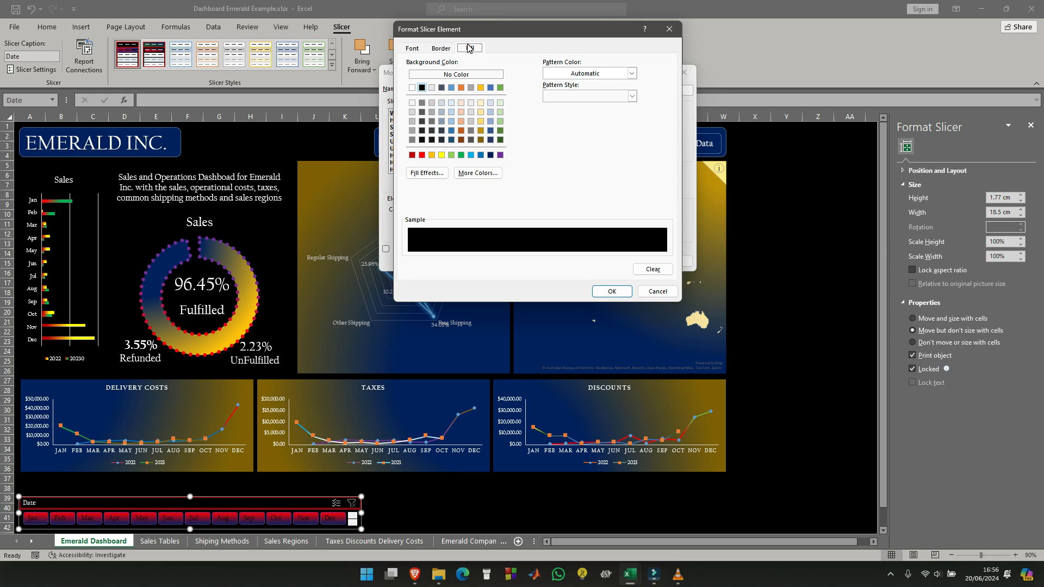
left_click(442, 48)
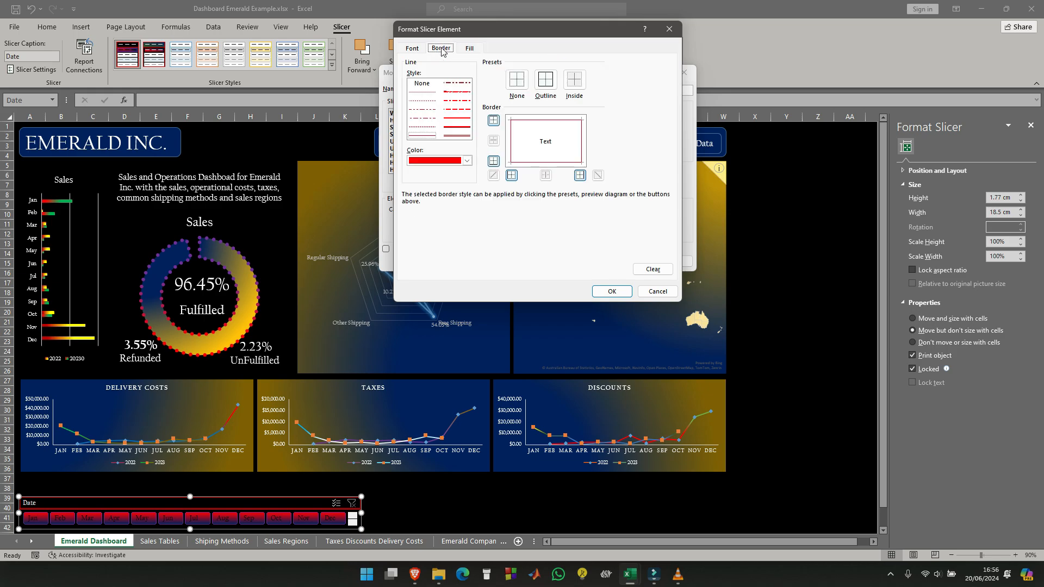
left_click(412, 50)
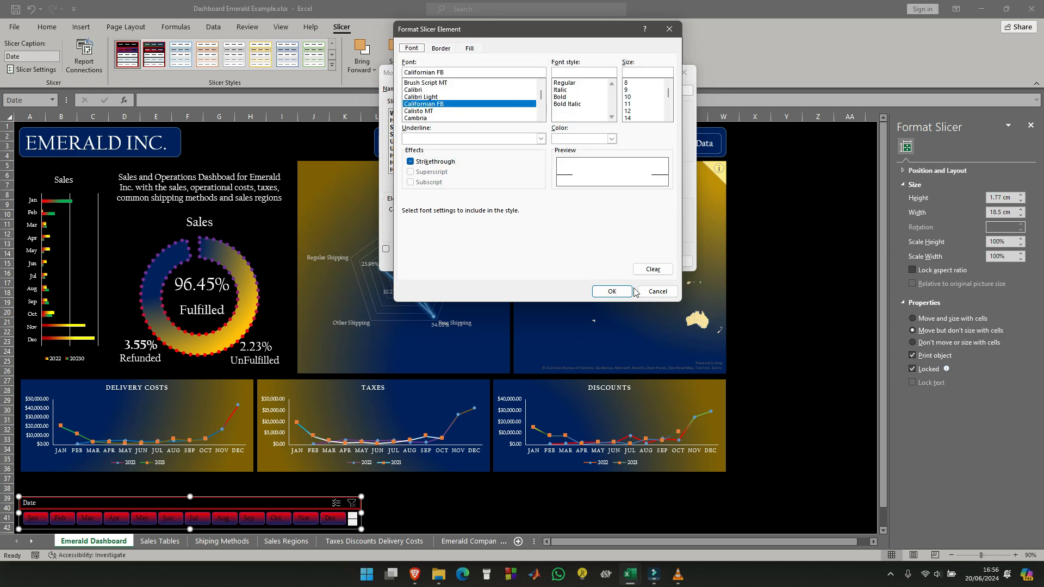
left_click(604, 291)
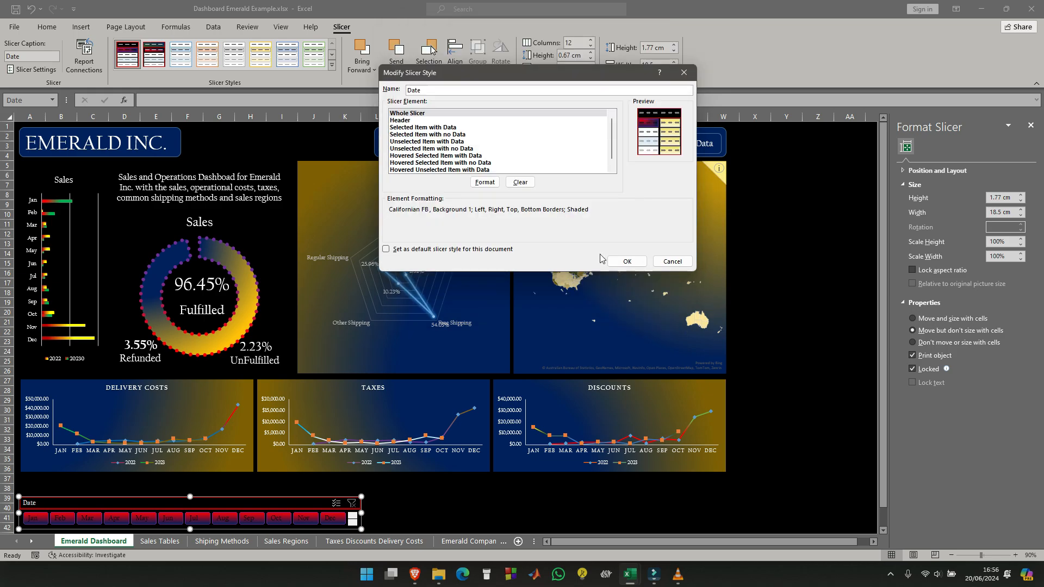
- Change the Selected Item with Data element's font colour to white and save the Date slicer style
left_click(425, 128)
left_click(485, 181)
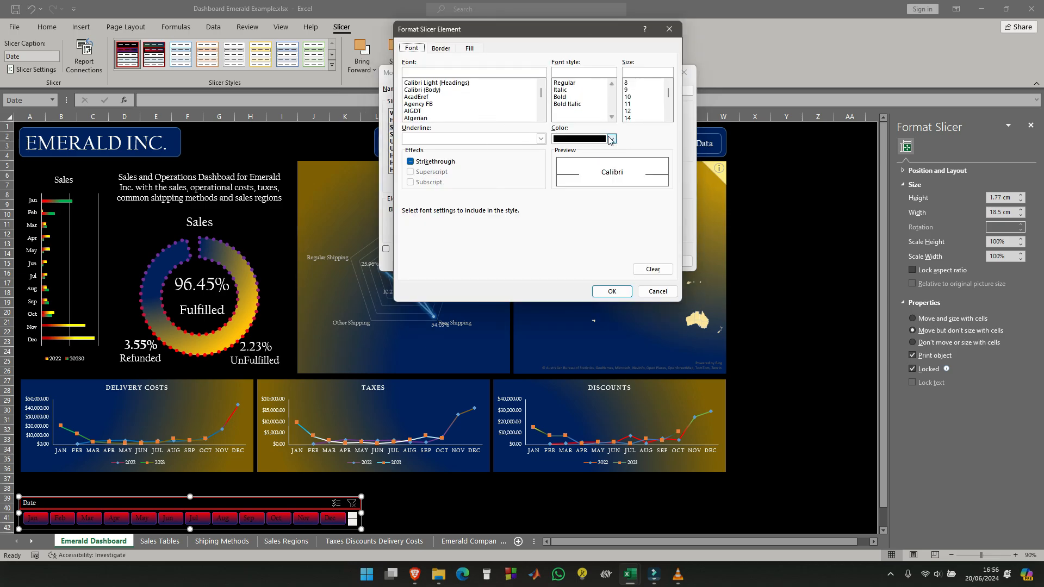
left_click(611, 139)
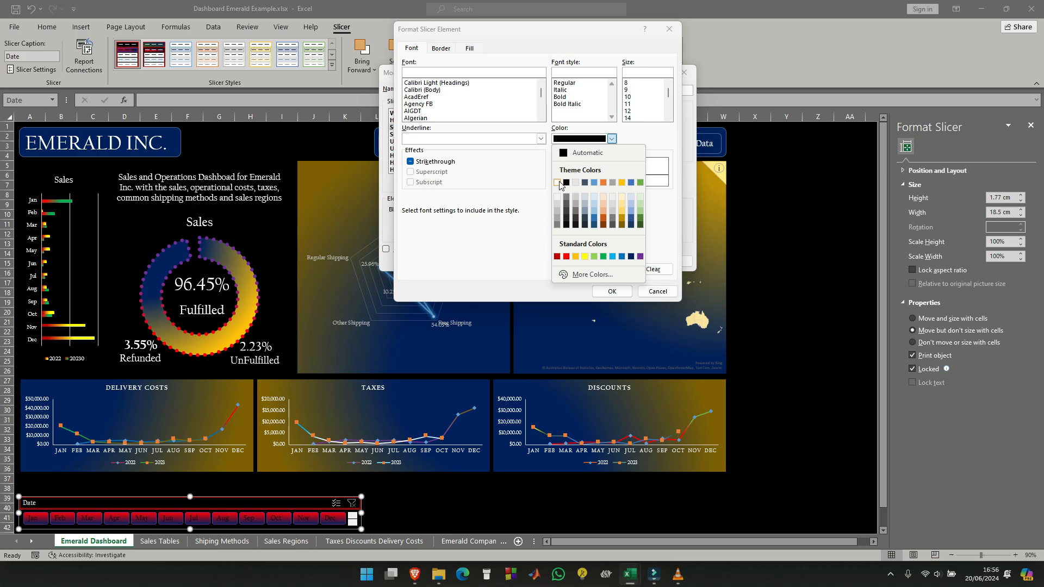
left_click(558, 183)
left_click(612, 291)
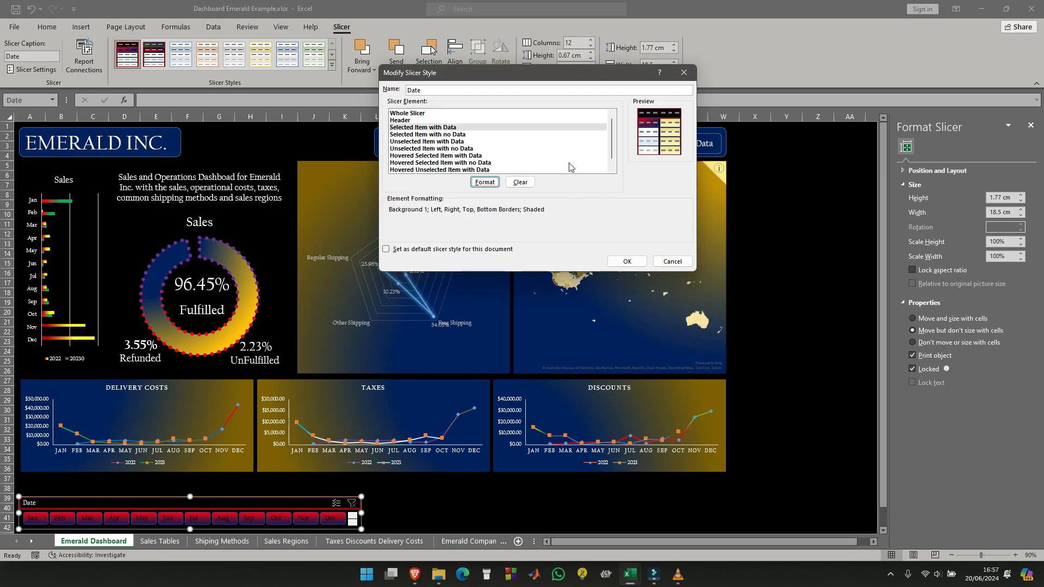
left_click(628, 261)
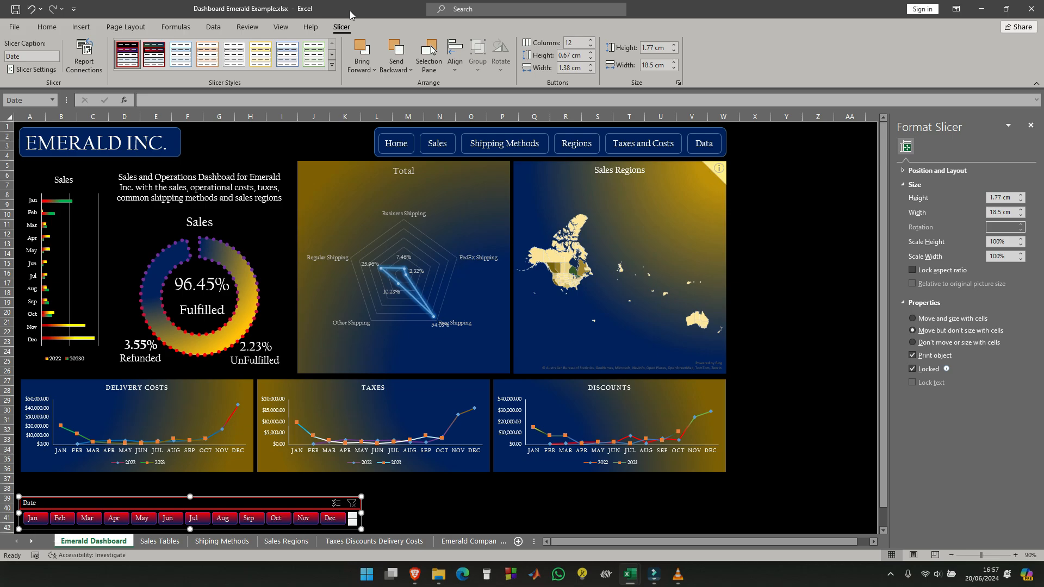
- Modify the Date slicer style to give the Selected Item with no Data element the Californian FB font in white
right_click(127, 58)
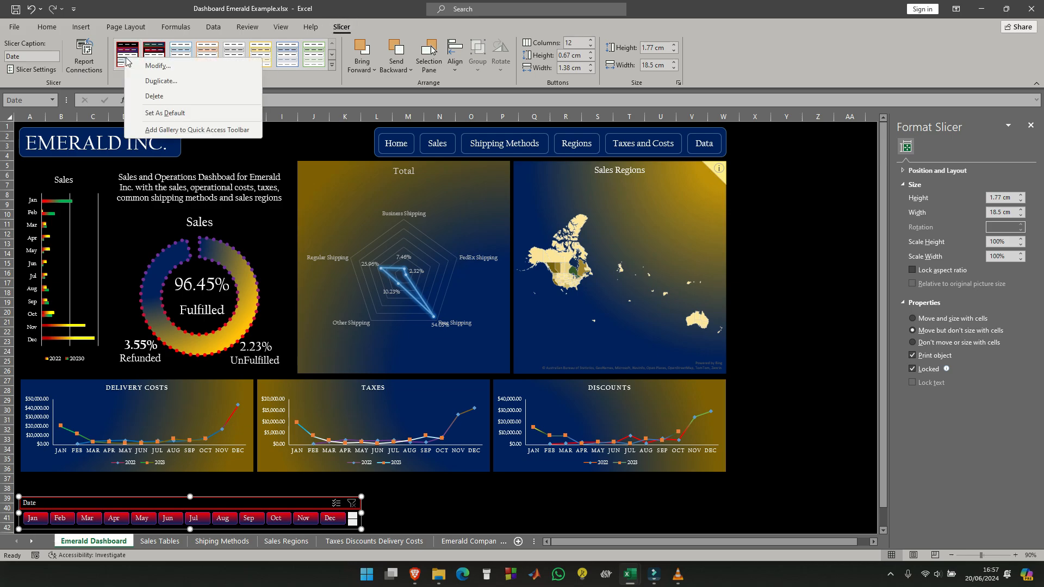
left_click(158, 68)
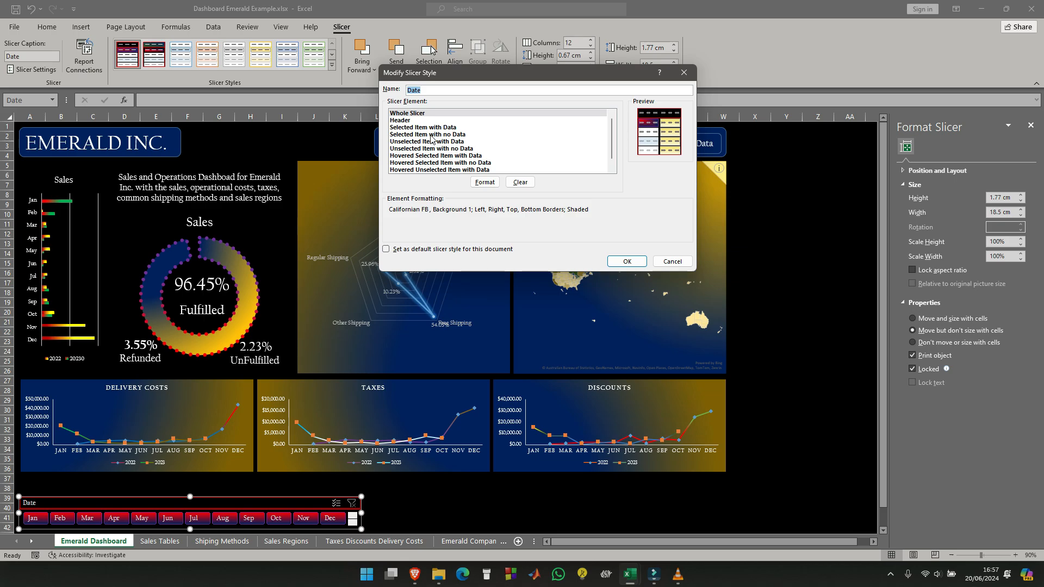
left_click(432, 135)
left_click(485, 183)
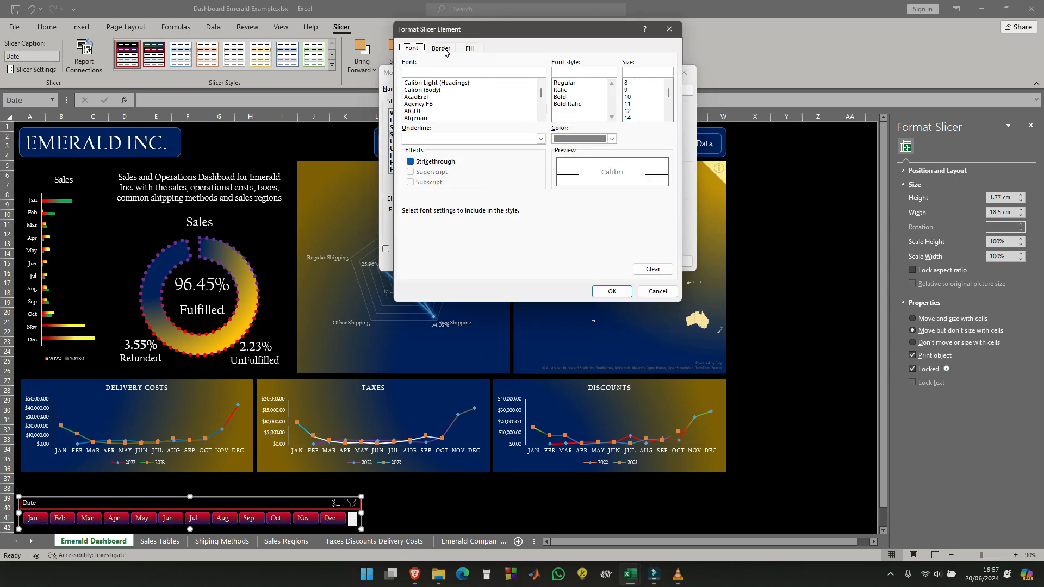
scroll(441, 98, "down", 8)
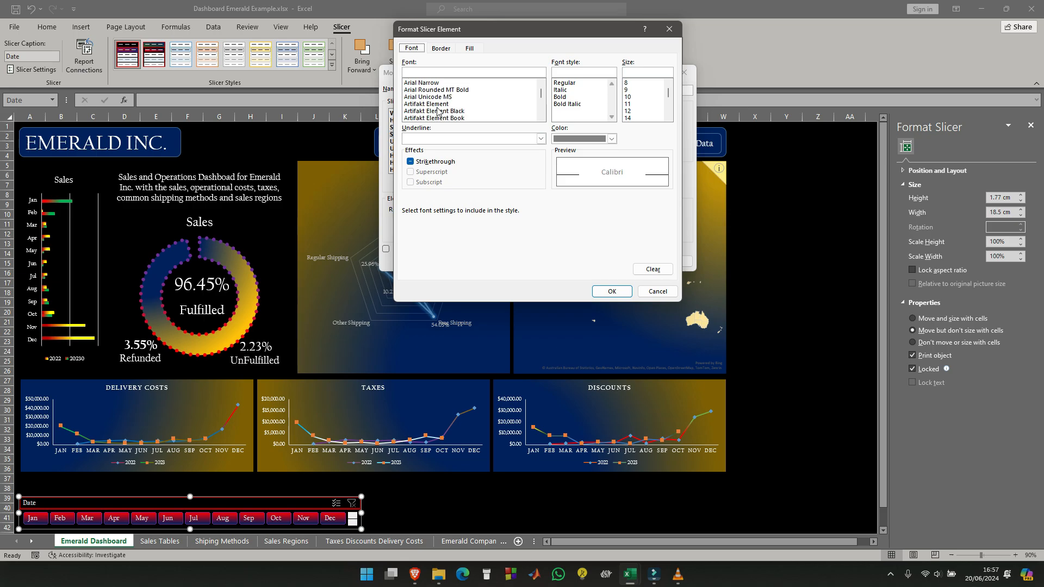
scroll(441, 107, "down", 6)
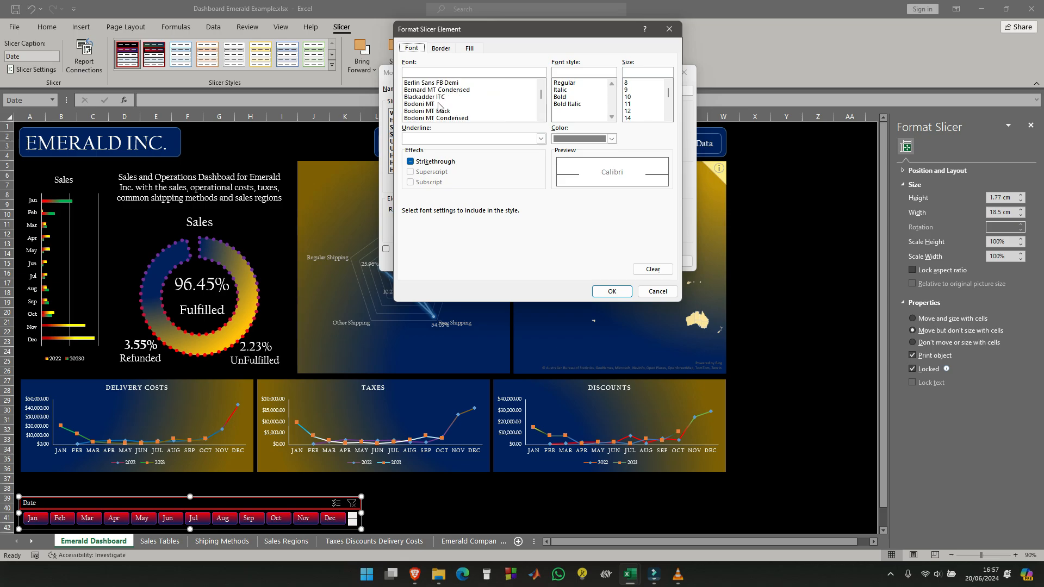
scroll(441, 107, "down", 6)
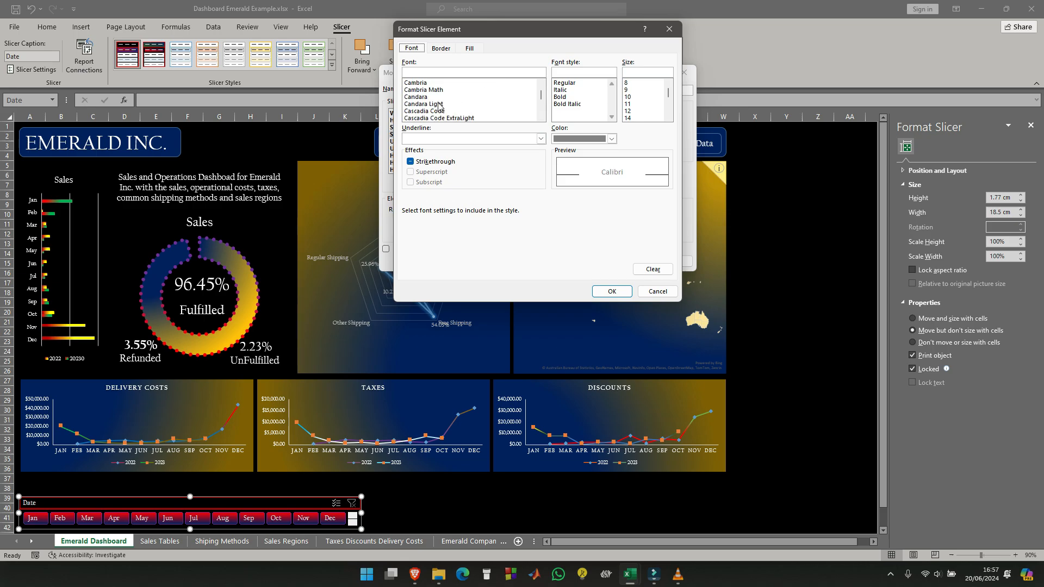
scroll(439, 106, "up", 5)
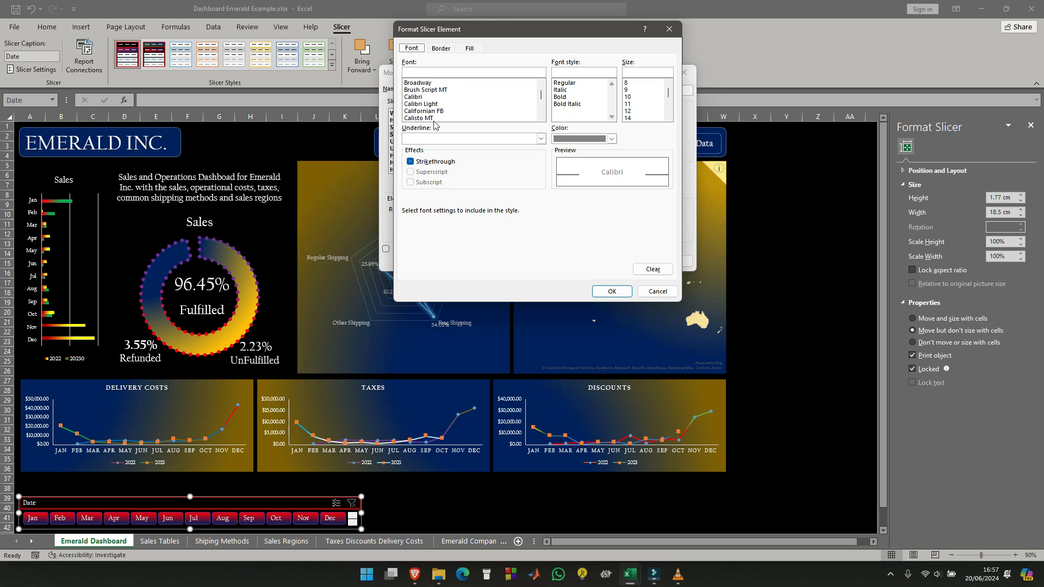
left_click(439, 112)
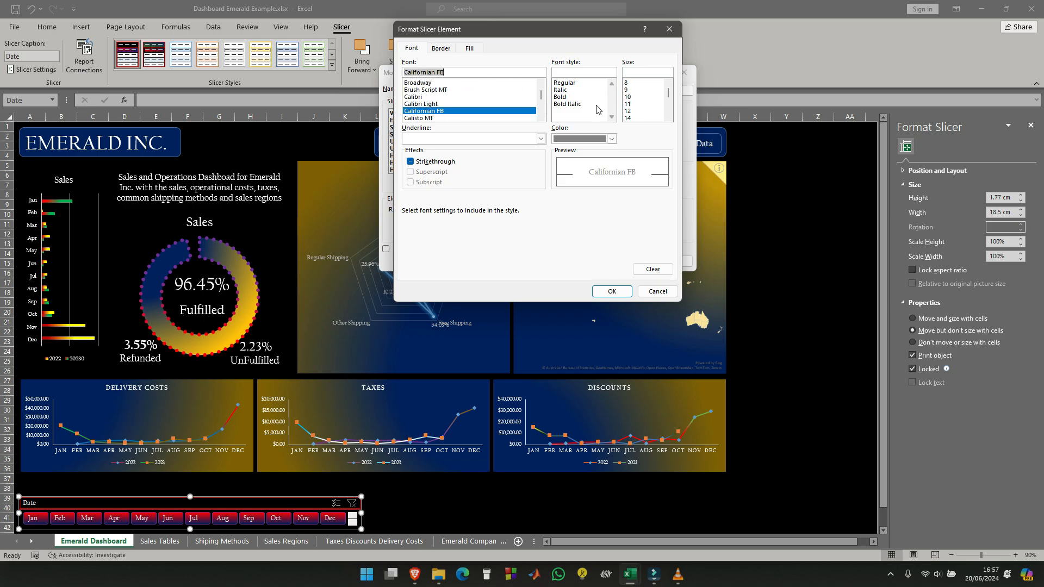
left_click(612, 139)
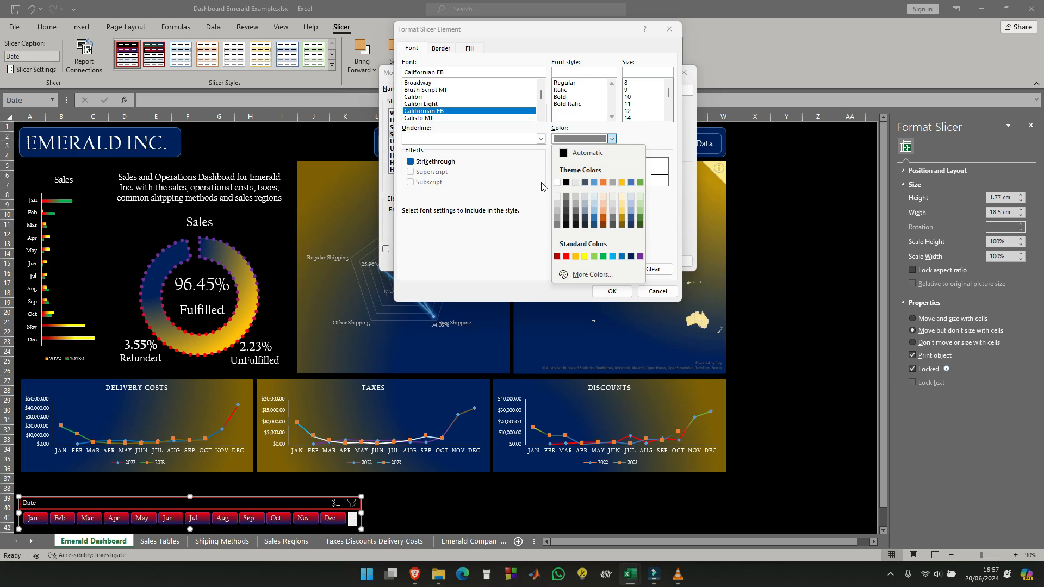
left_click(558, 182)
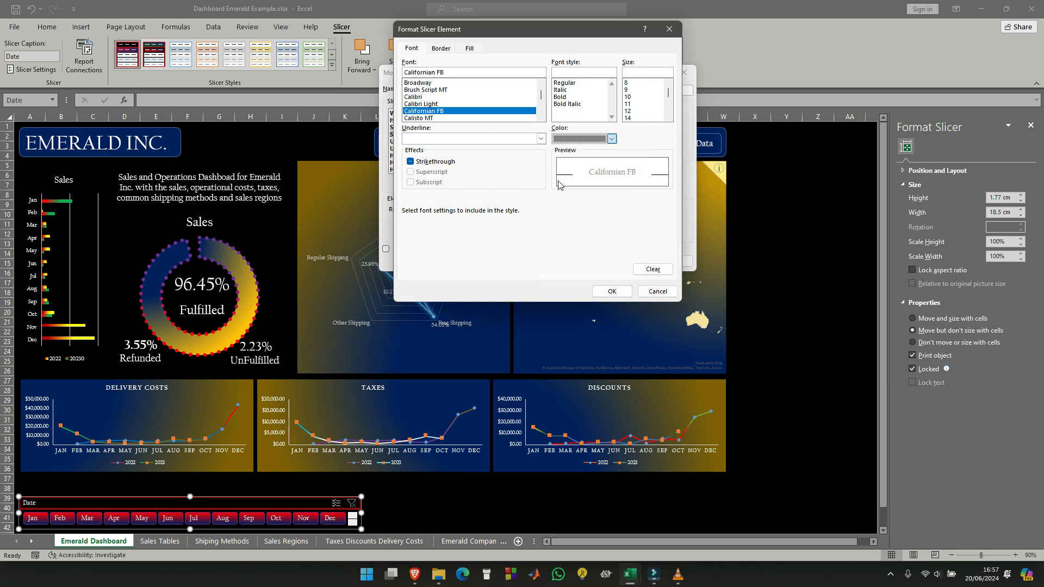
left_click(612, 292)
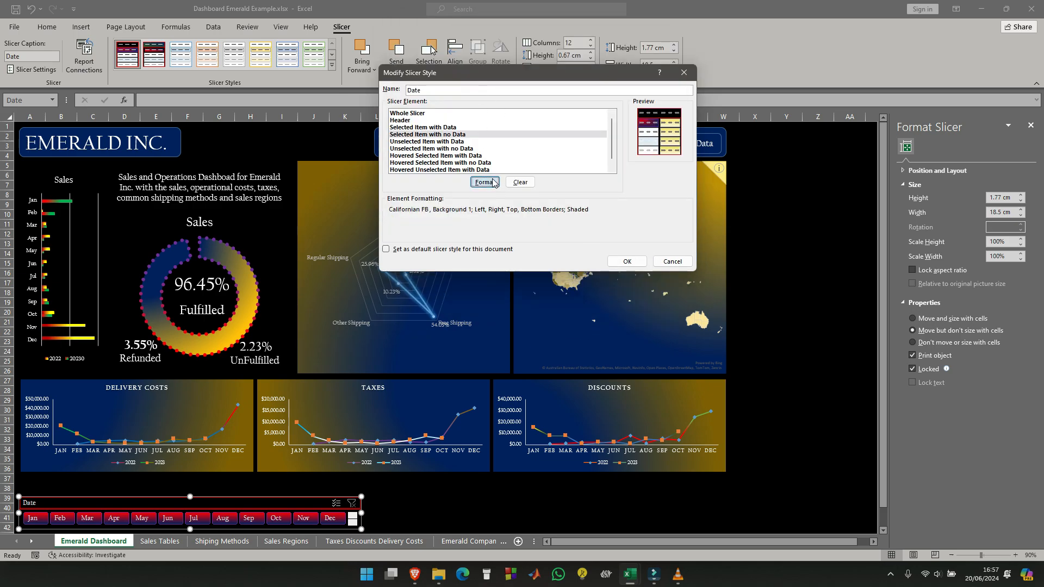
- Choose a light orange colour and a dashed line style for the Selected Item with no Data element's border
left_click(485, 182)
left_click(441, 50)
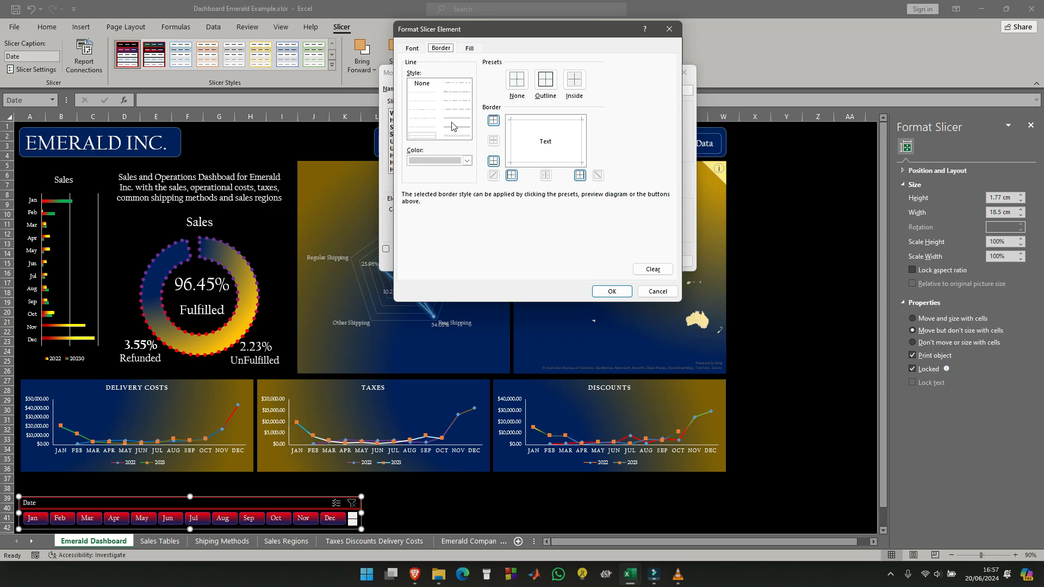
left_click(457, 86)
left_click(468, 161)
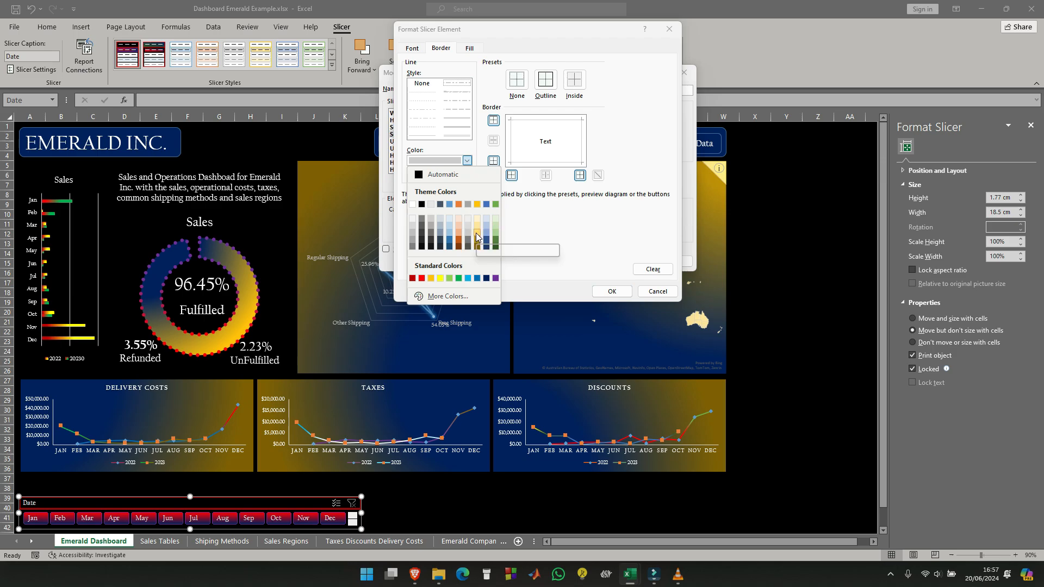
left_click(460, 233)
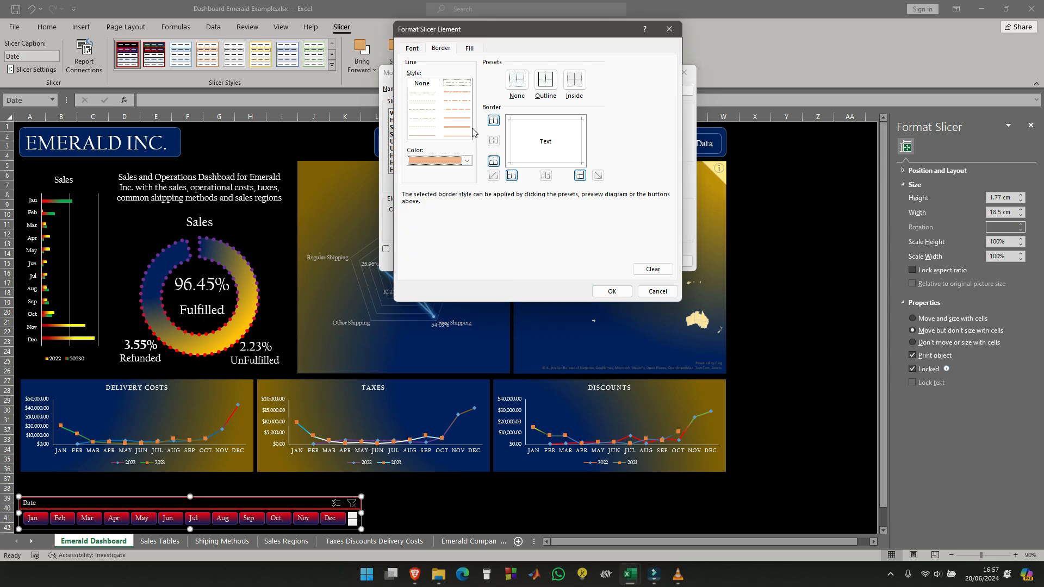
left_click(426, 118)
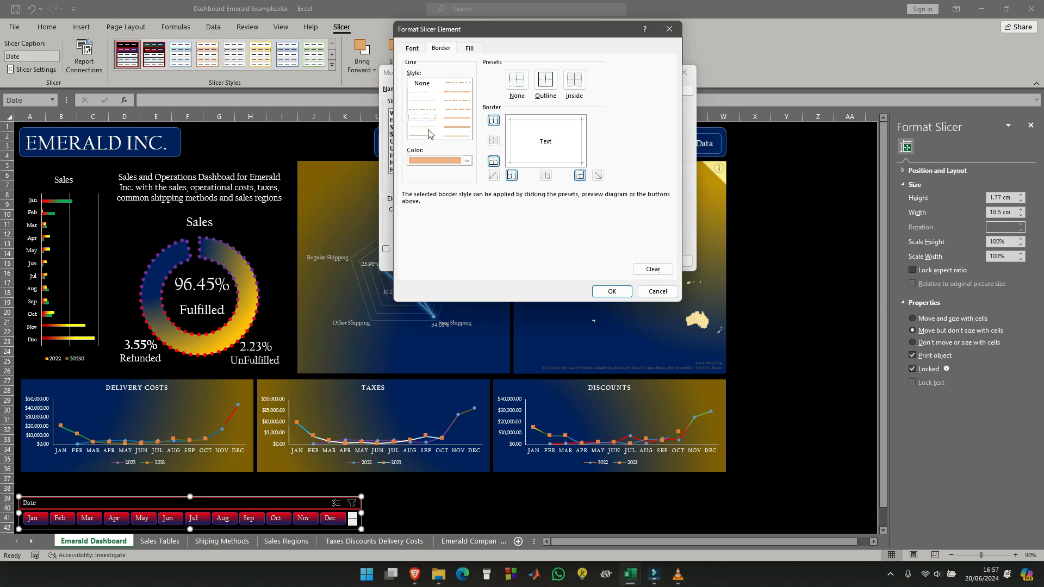
left_click(427, 128)
- Fill the Selected Item with no Data element with a light green and yellow Diagonal down gradient, using the second variant
left_click(470, 48)
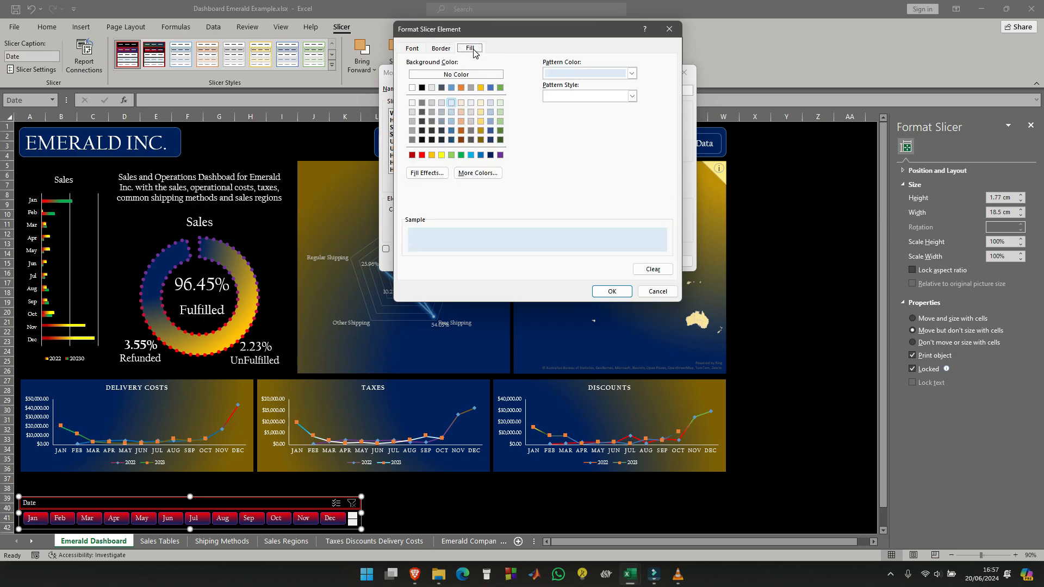
left_click(631, 73)
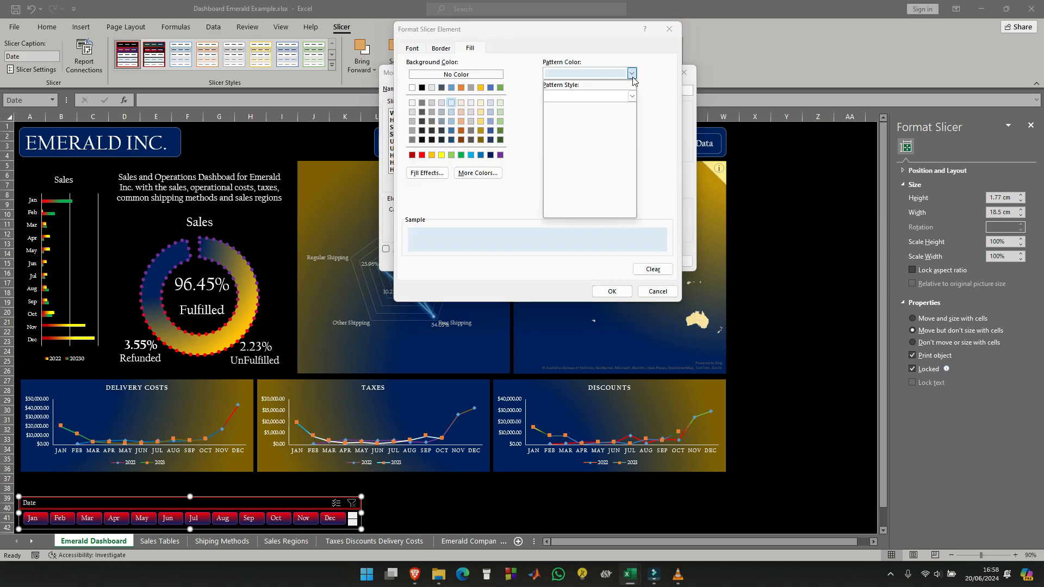
left_click(445, 173)
left_click(445, 173)
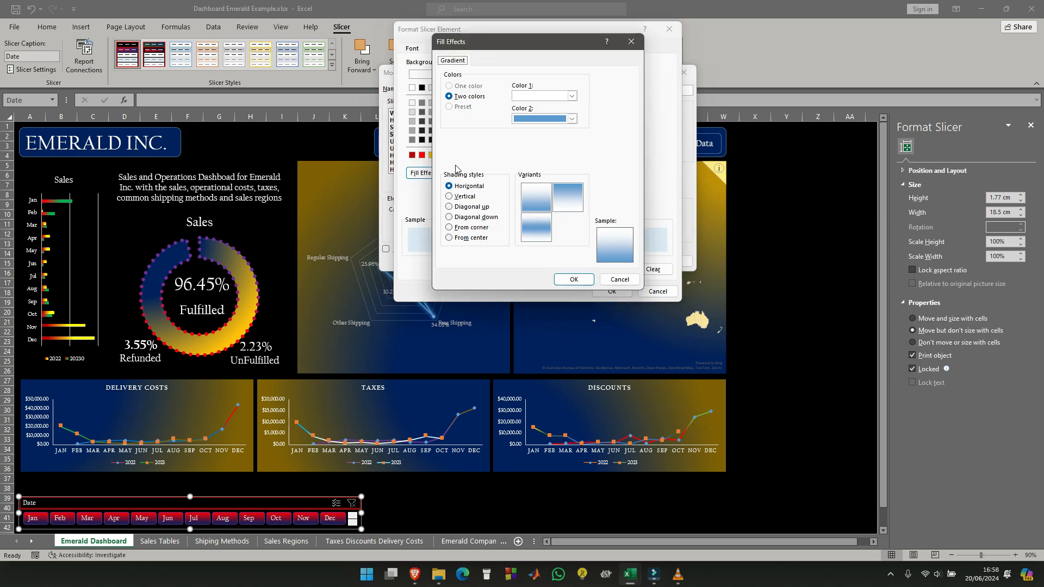
left_click(572, 96)
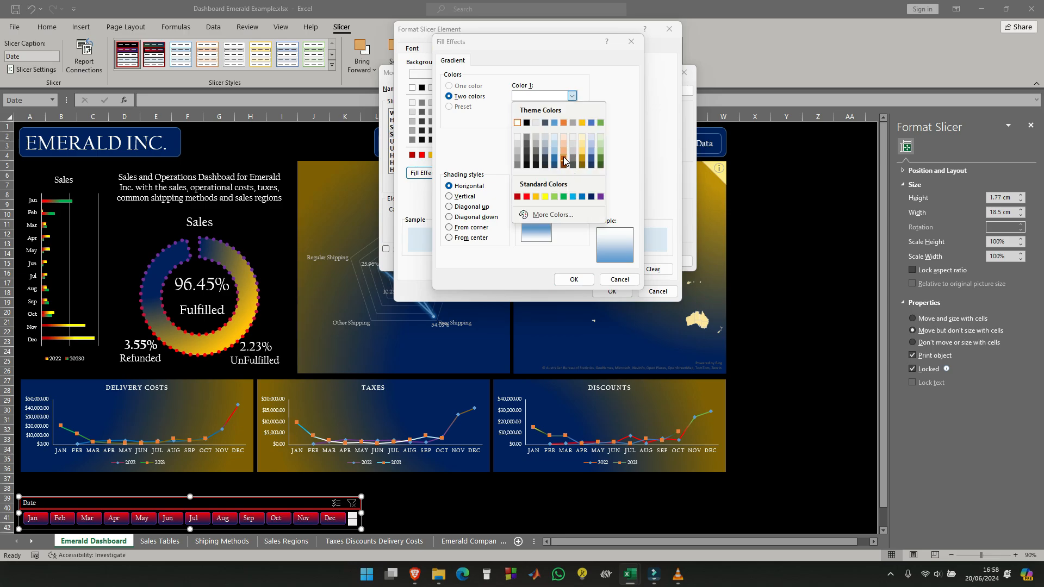
left_click(555, 197)
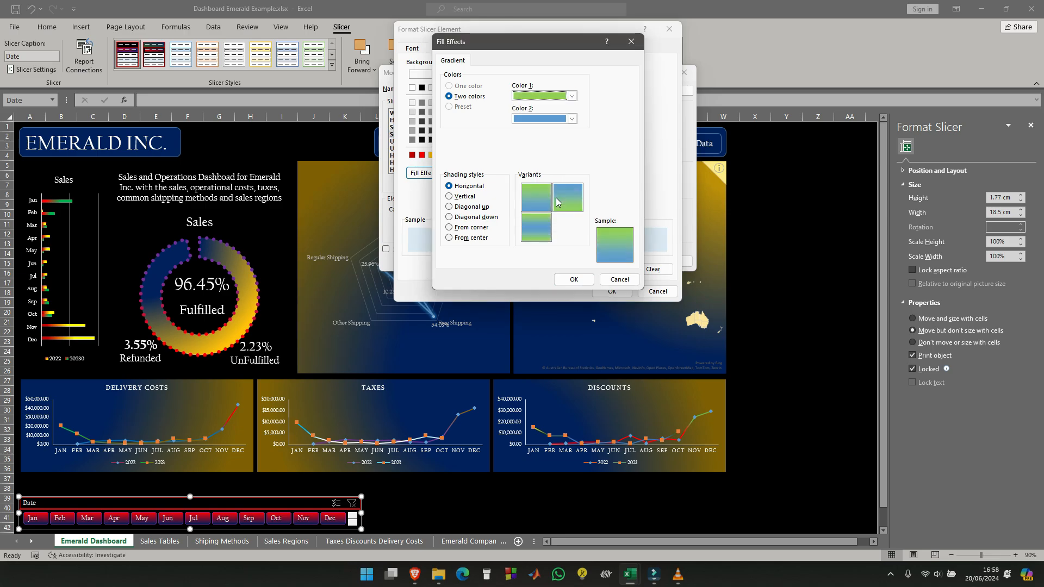
left_click(572, 119)
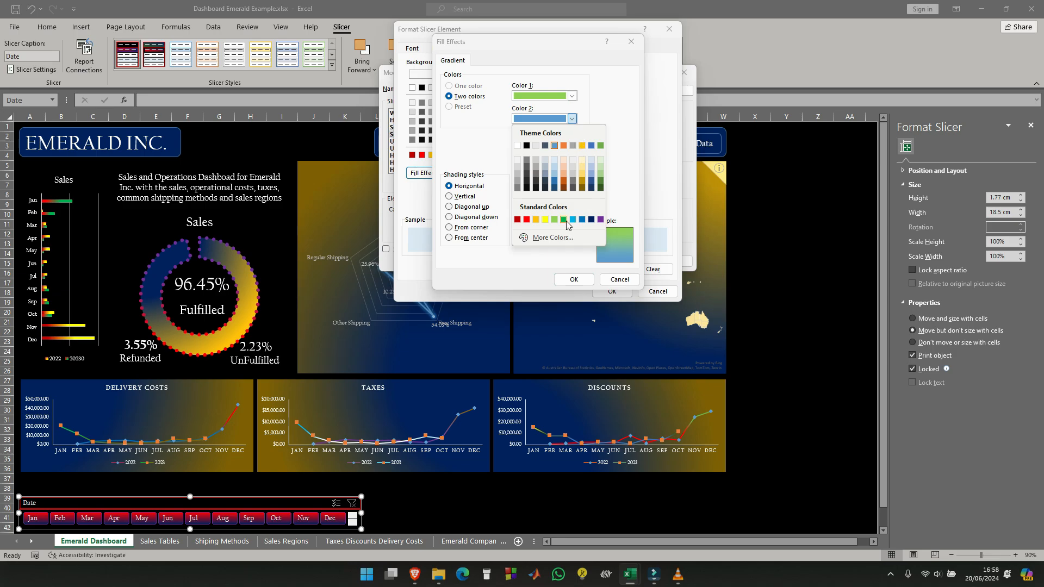
left_click(545, 220)
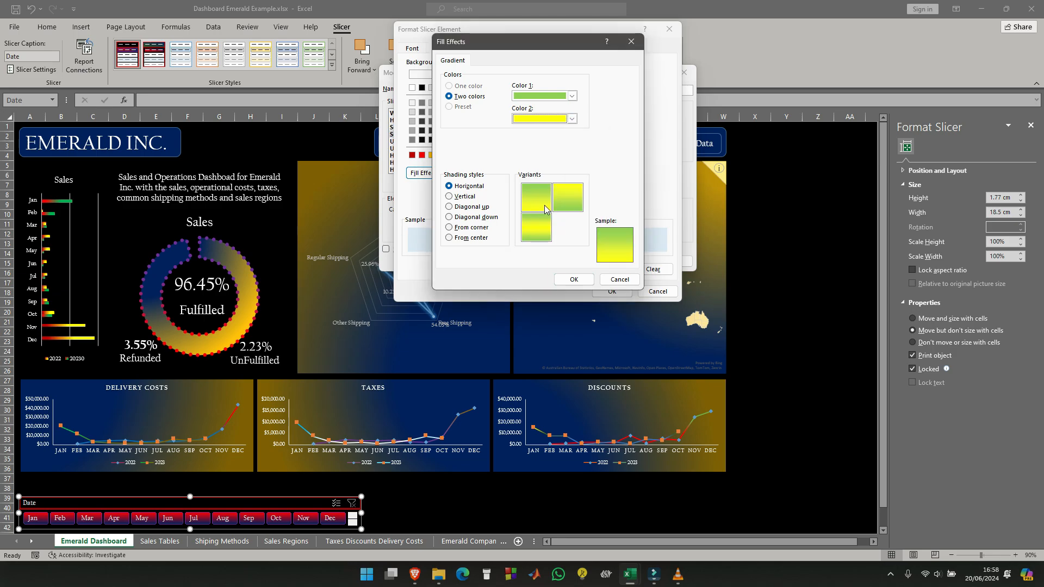
left_click(449, 217)
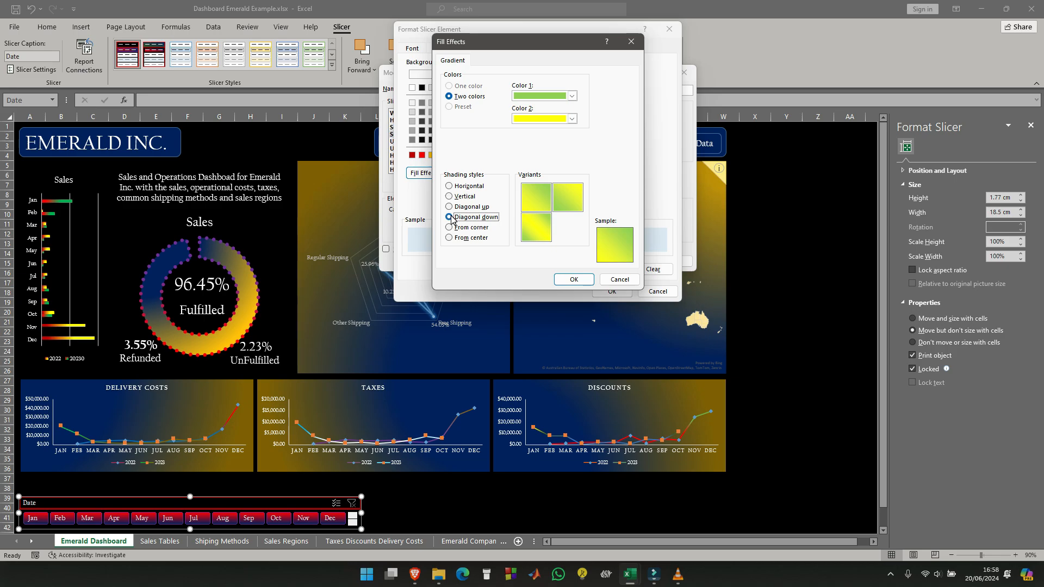
left_click(569, 197)
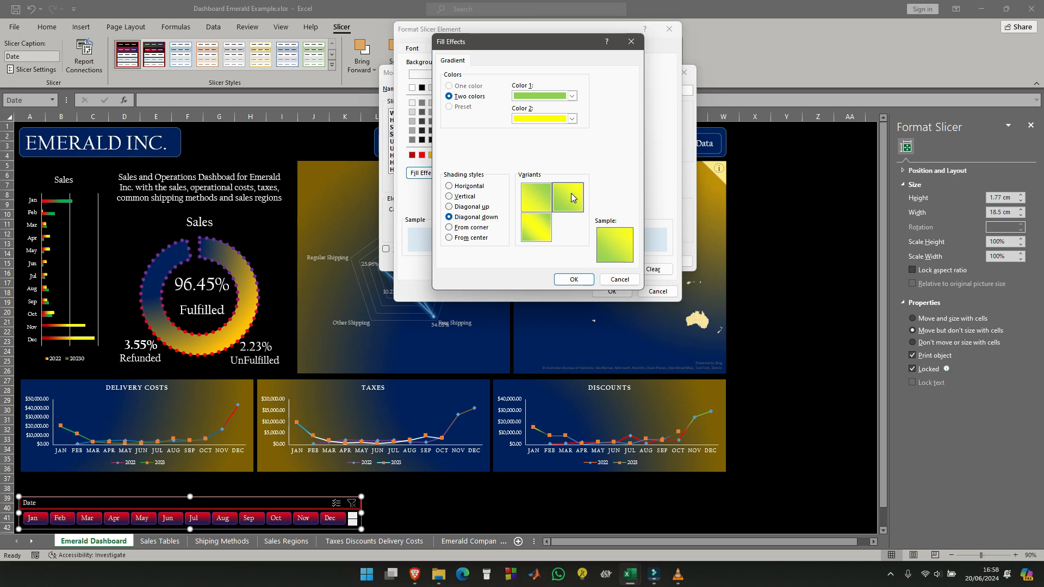
left_click(574, 279)
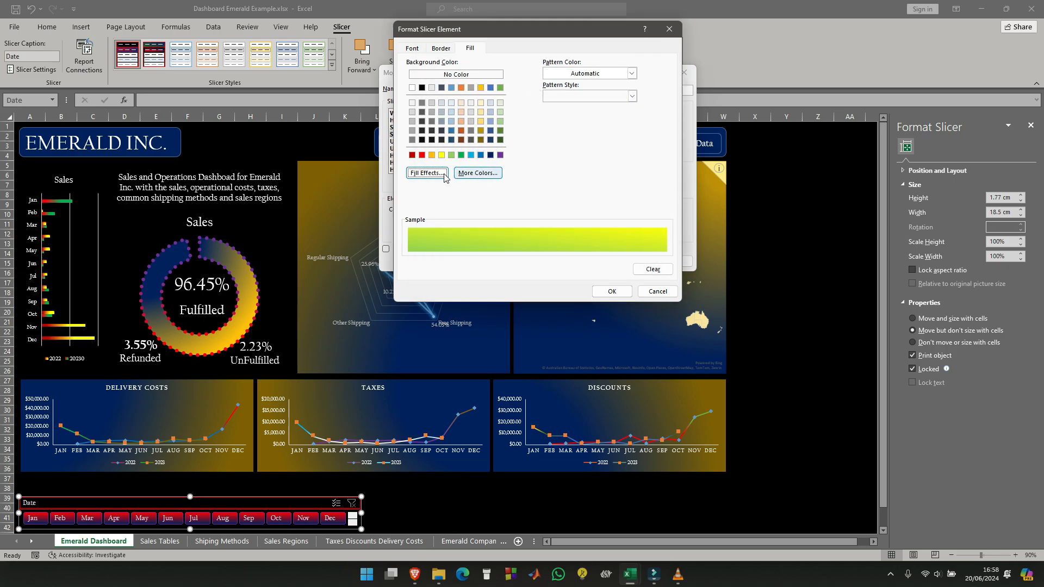
- Change the Selected Item with no Data element's gradient colours to dark orange for Color 1 and blue for Color 2
left_click(427, 173)
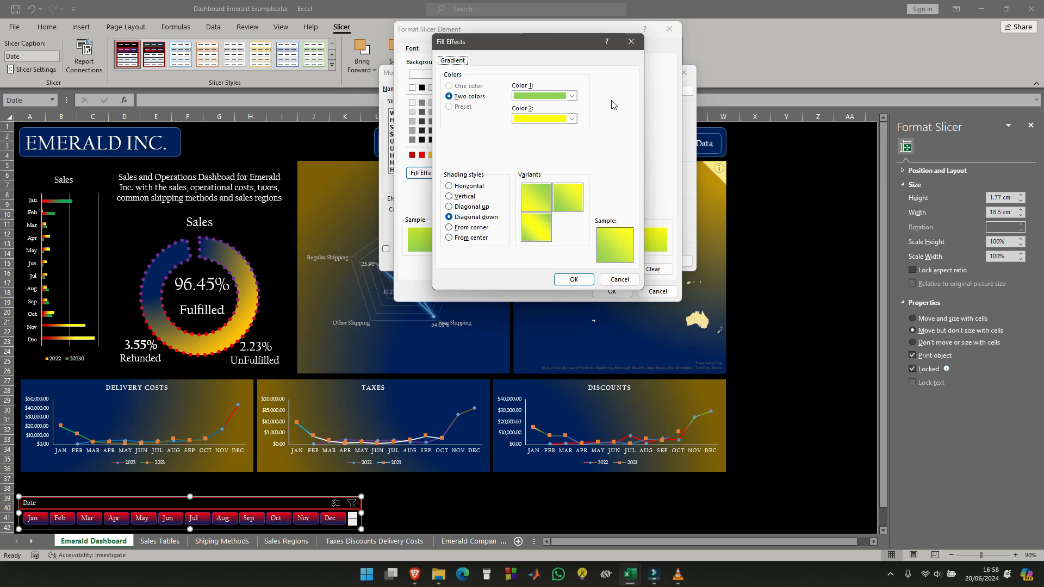
left_click(572, 97)
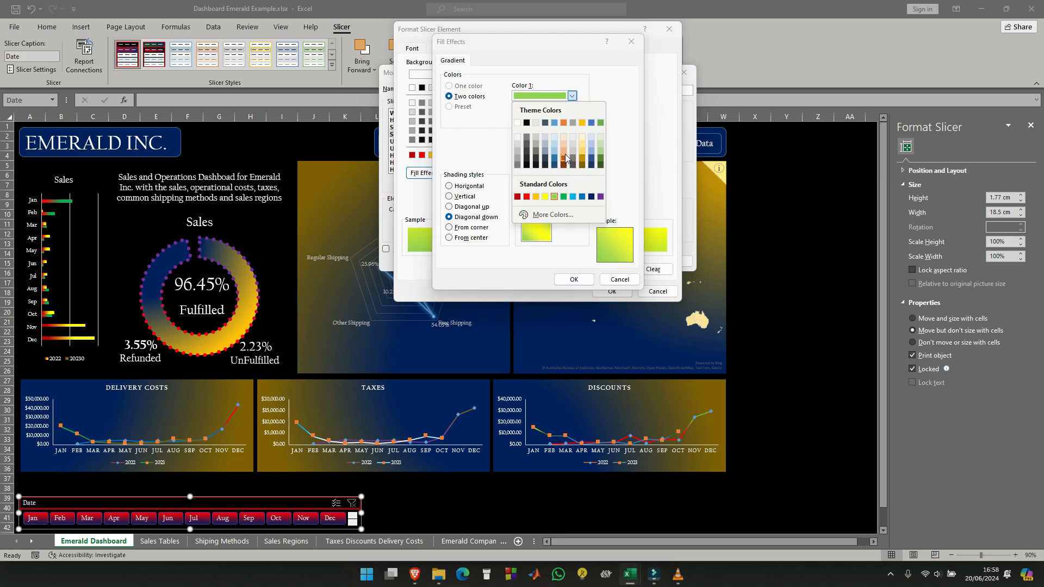
left_click(565, 155)
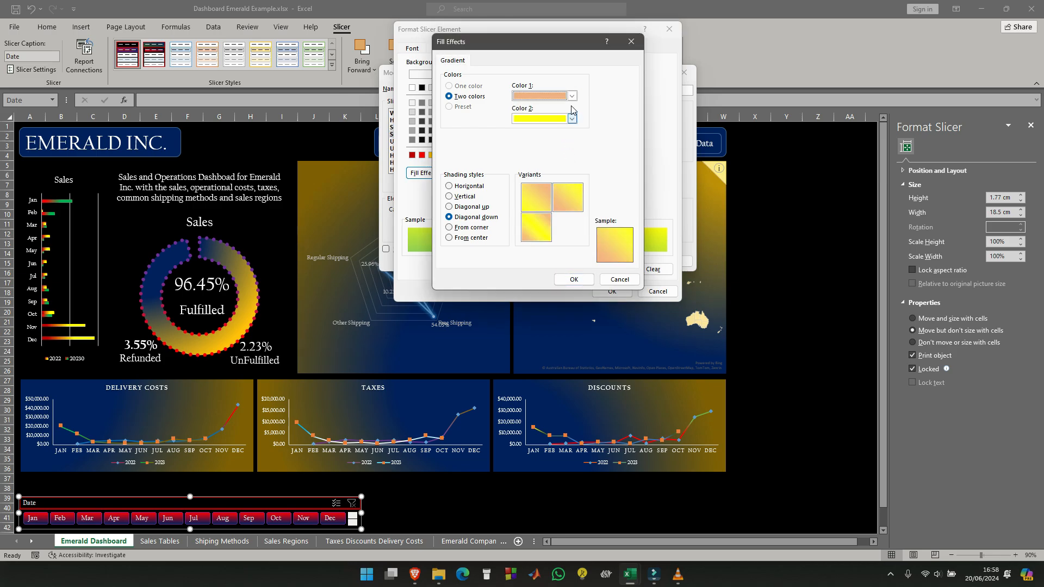
left_click(572, 96)
left_click(566, 160)
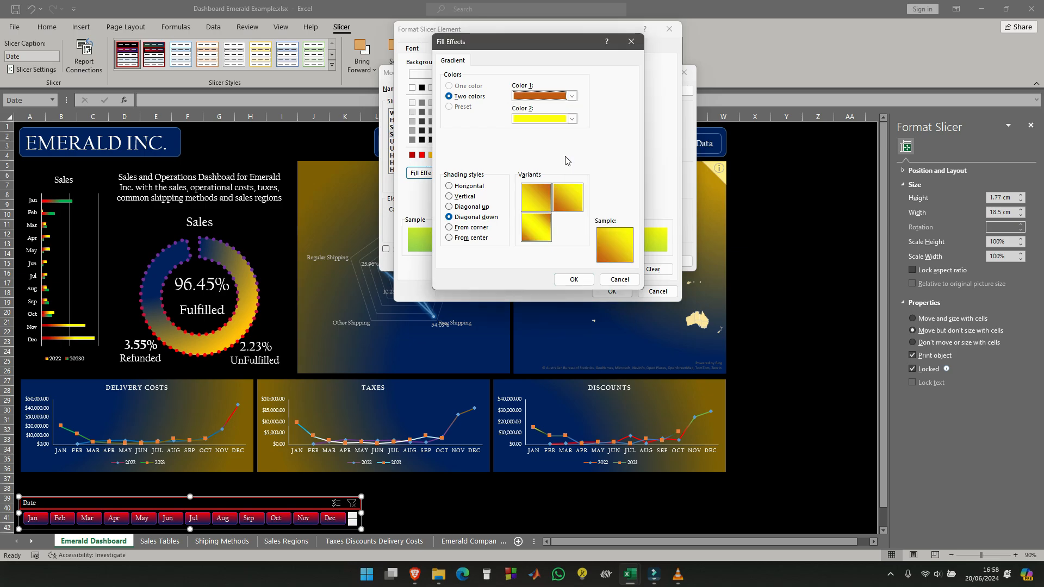
left_click(572, 119)
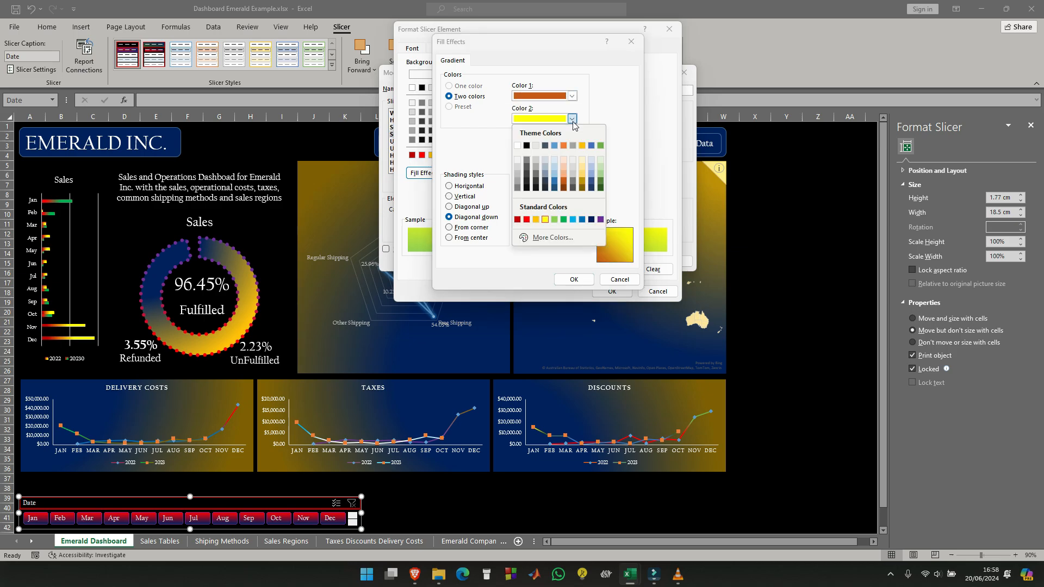
left_click(555, 180)
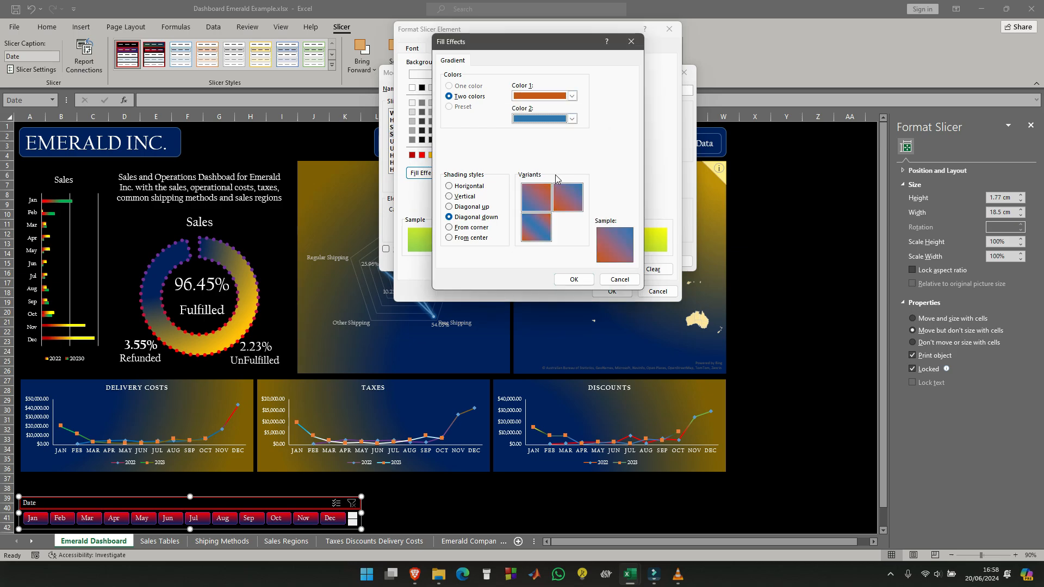
- Set the gradient's Color 1 to green with the second Diagonal down variant, and save the Date slicer style
left_click(572, 97)
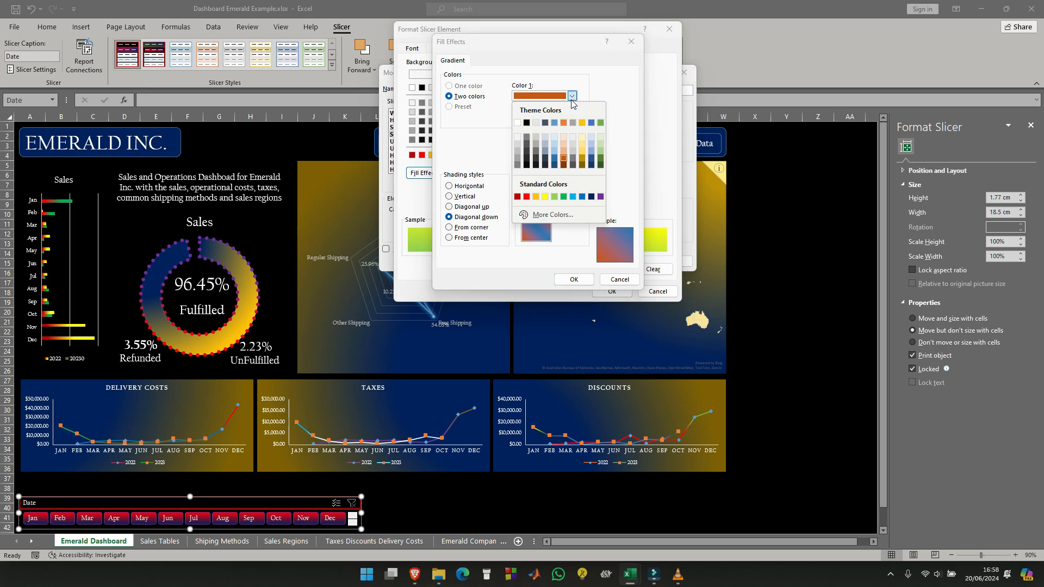
left_click(564, 197)
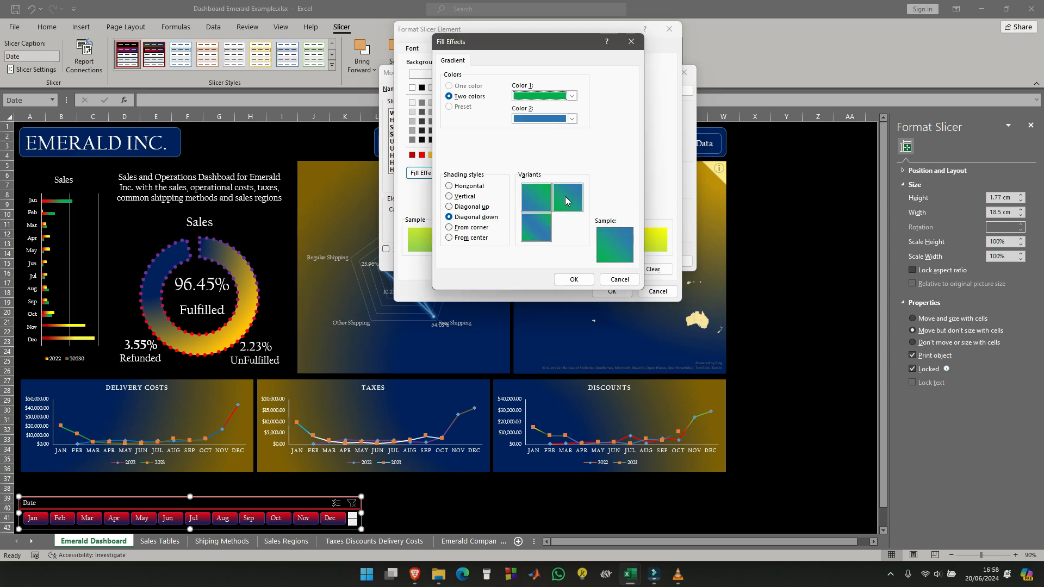
left_click(568, 197)
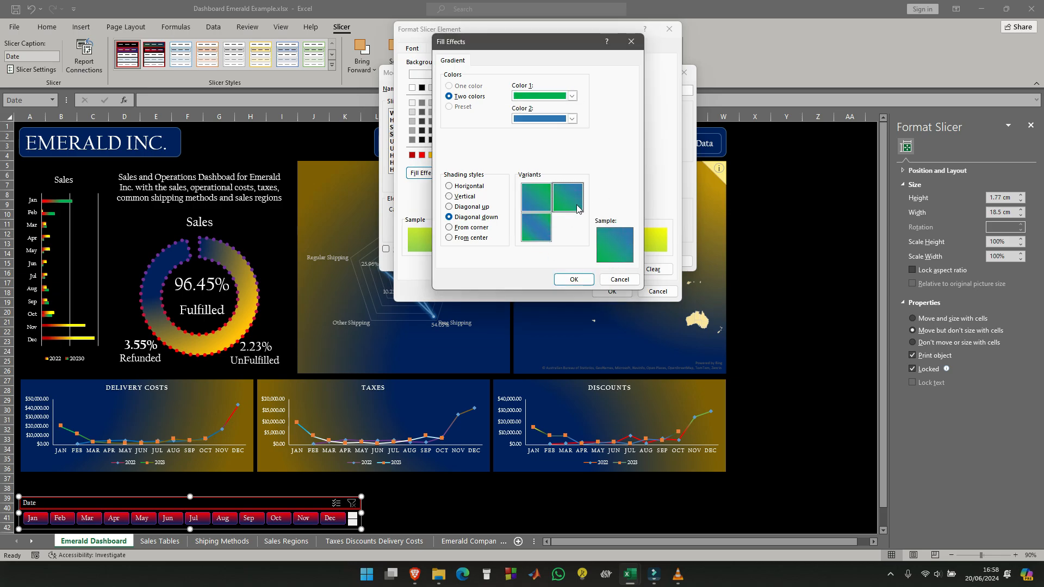
left_click(589, 279)
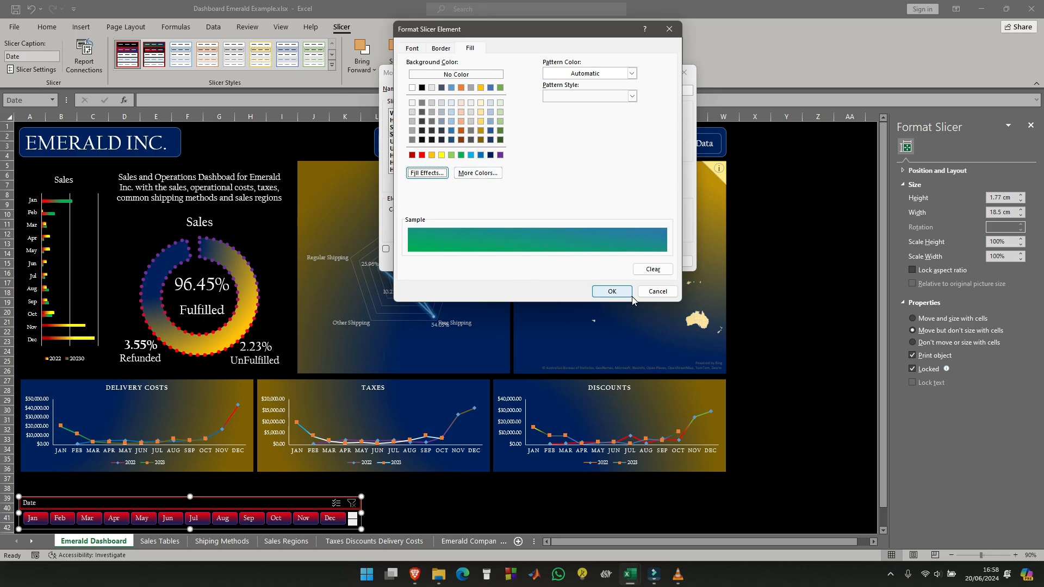
left_click(613, 292)
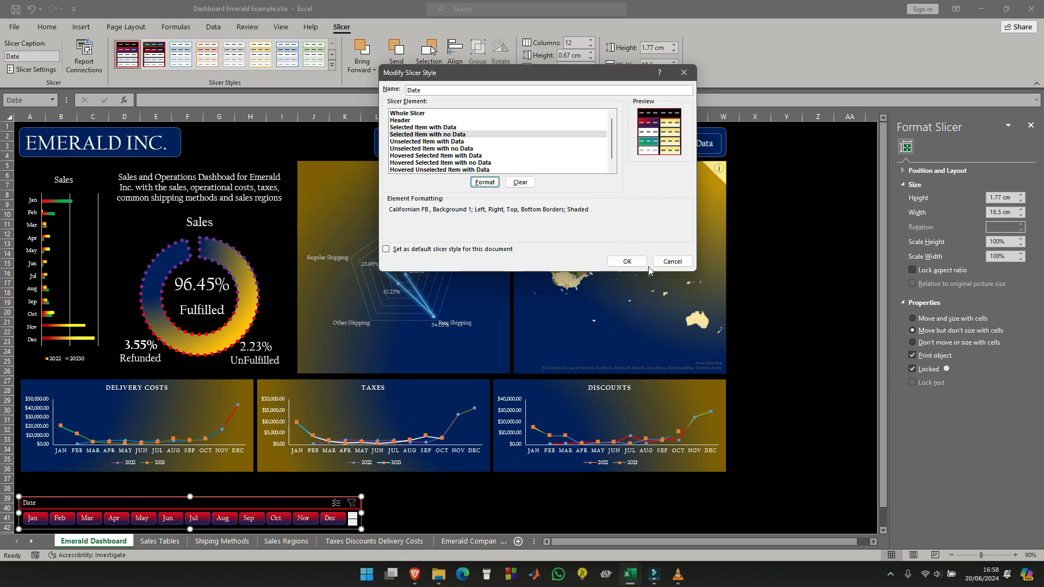
left_click(627, 261)
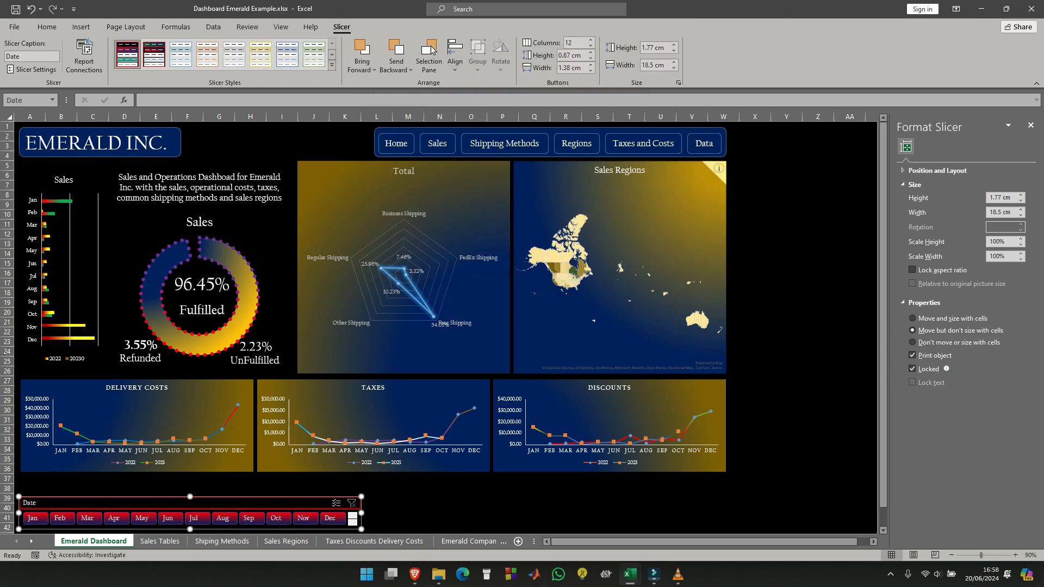
- Test the Date slicer's look by filtering to Jan and clearing the filter
left_click(33, 521)
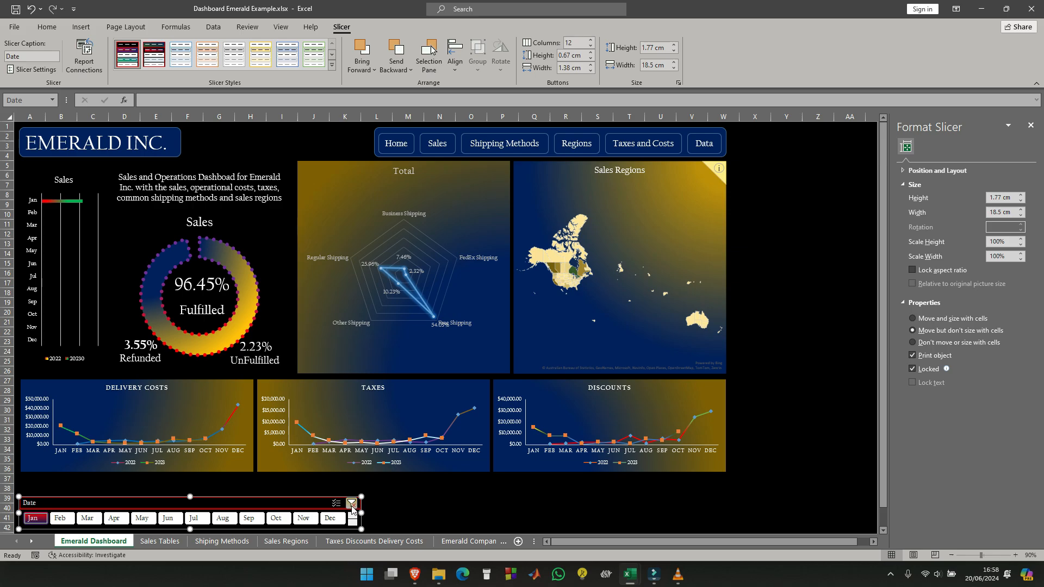
left_click(351, 504)
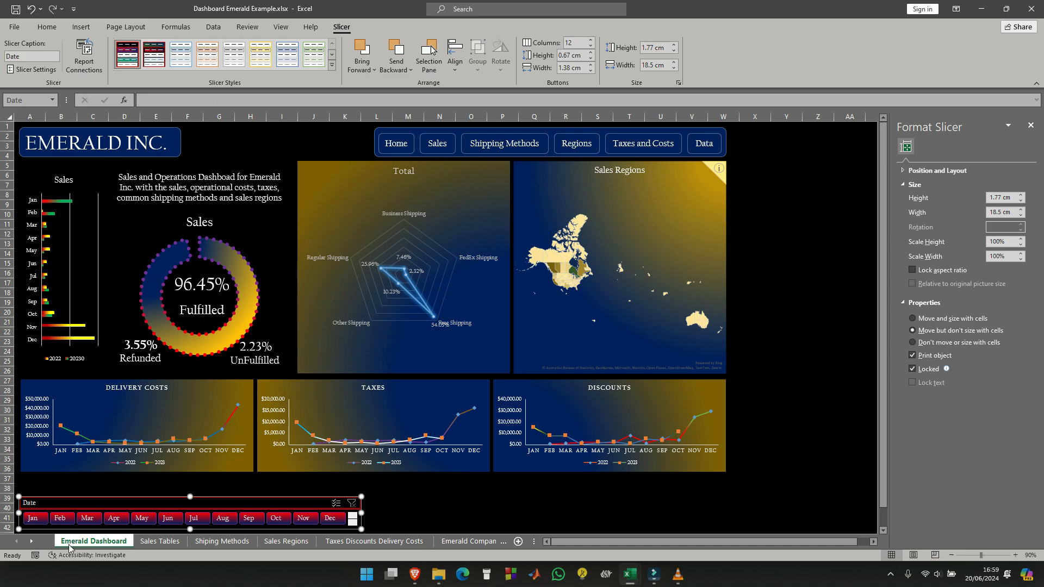
- Modify the Date slicer style to fill the Unselected Item with Data element with a red and purple gradient shaded From center
right_click(131, 57)
left_click(189, 64)
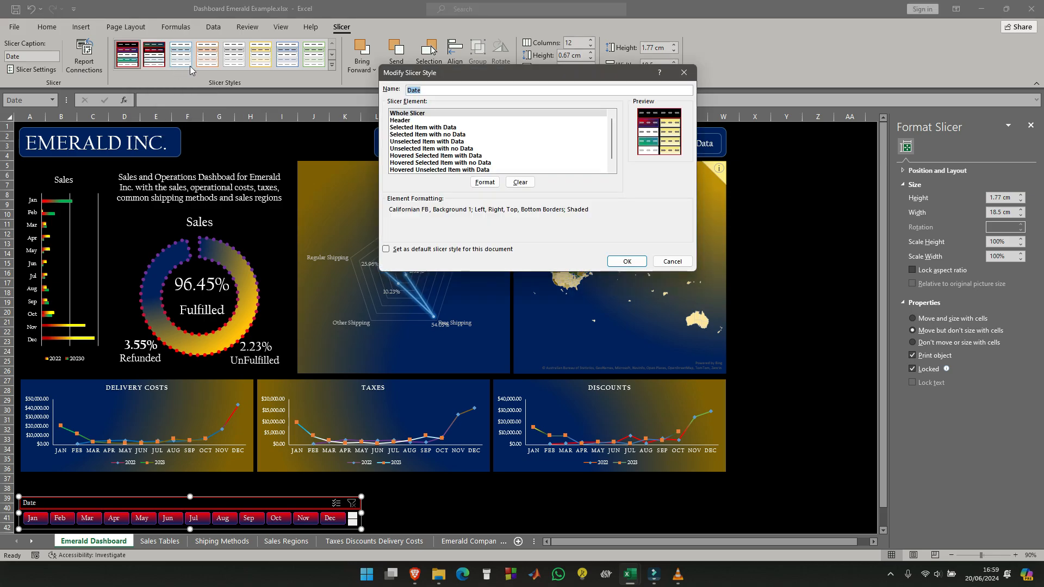
left_click(442, 135)
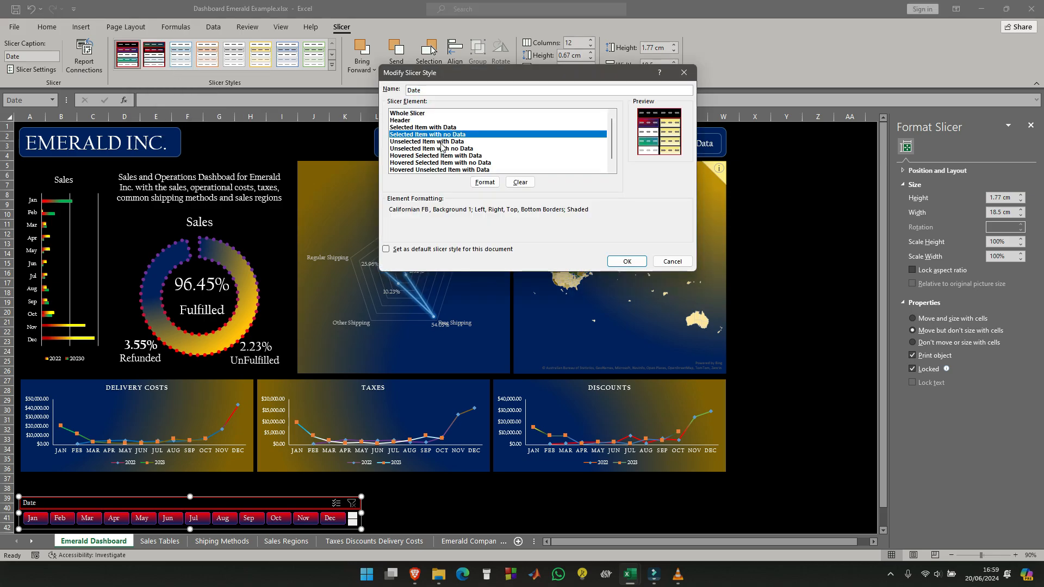
left_click(442, 142)
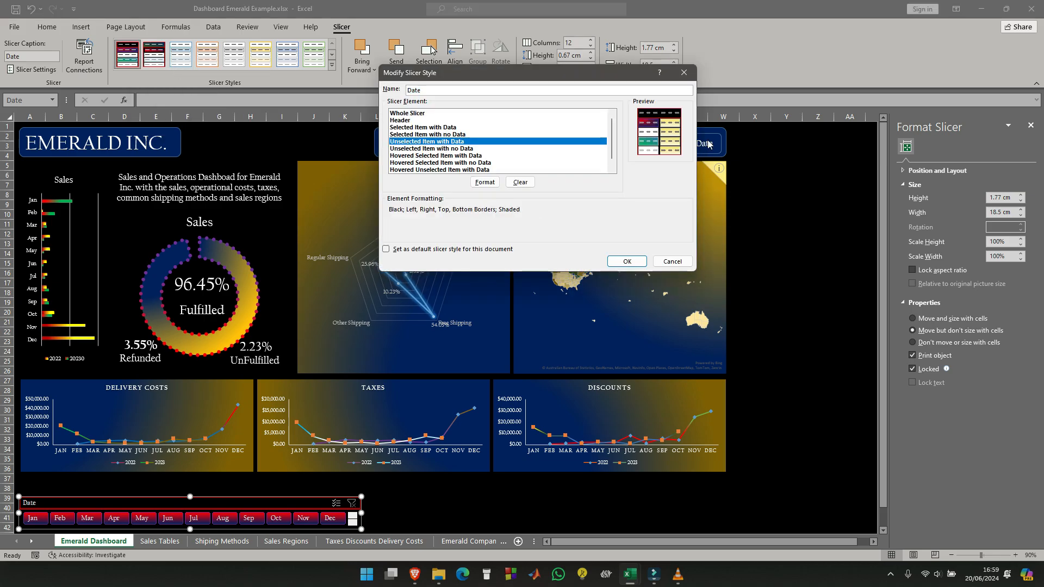
left_click(484, 182)
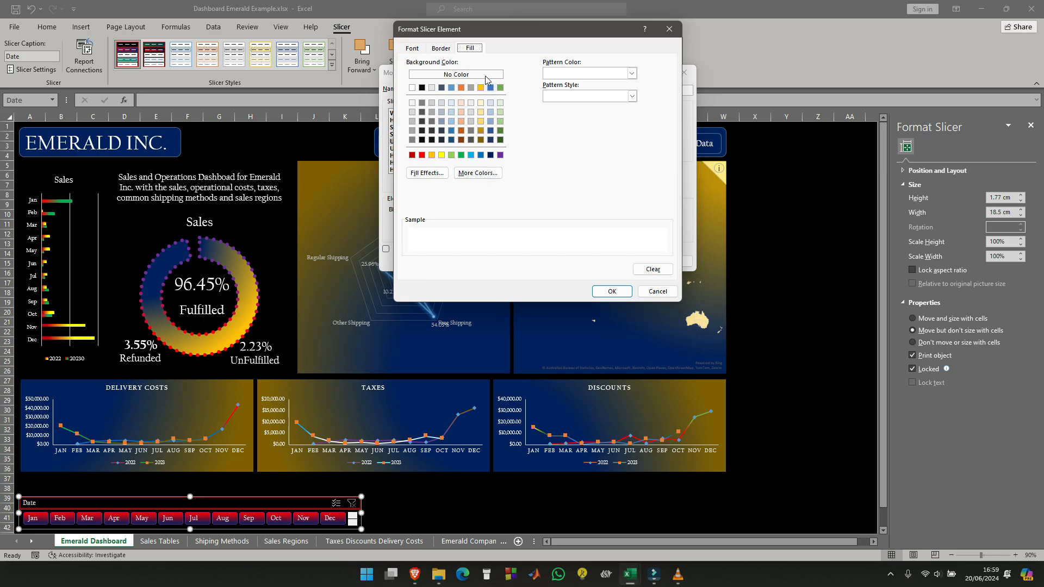
left_click(435, 171)
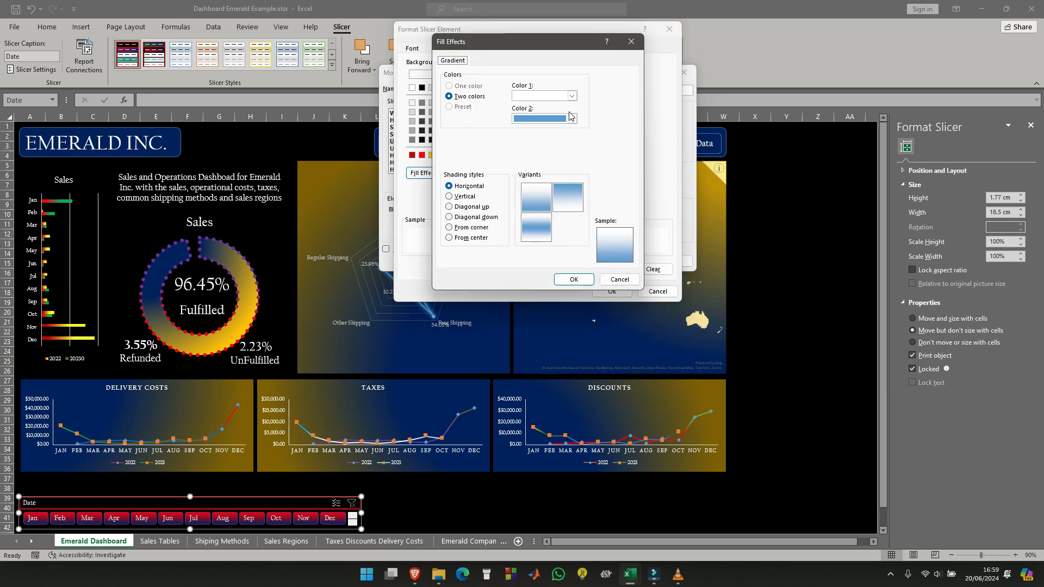
left_click(572, 119)
left_click(600, 219)
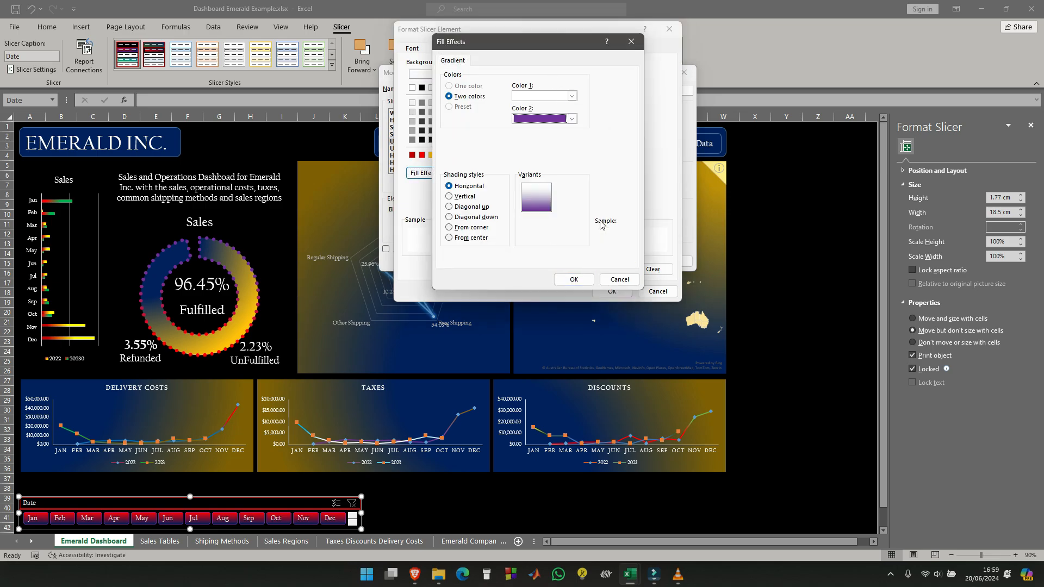
left_click(572, 96)
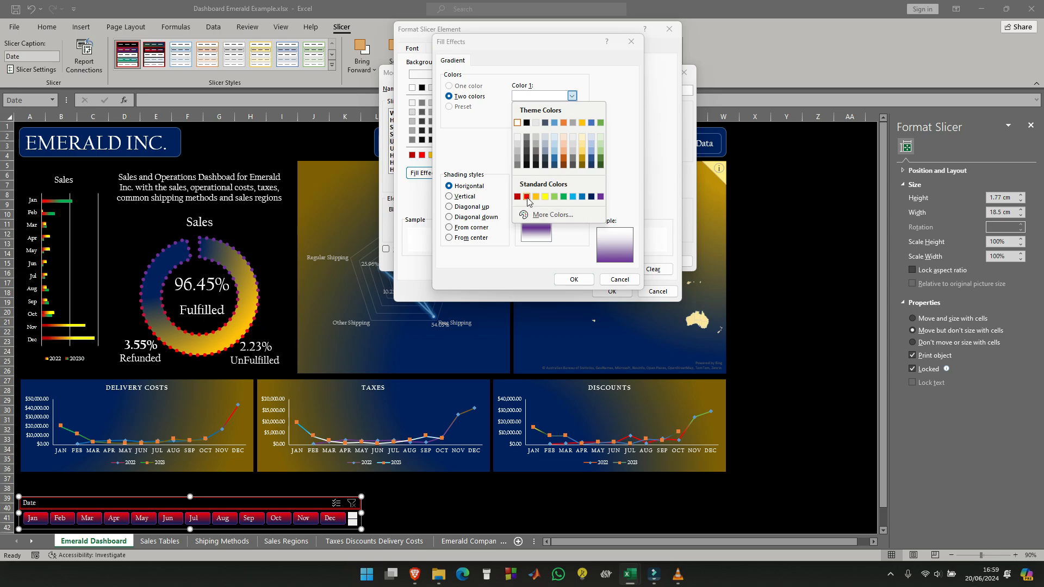
left_click(526, 197)
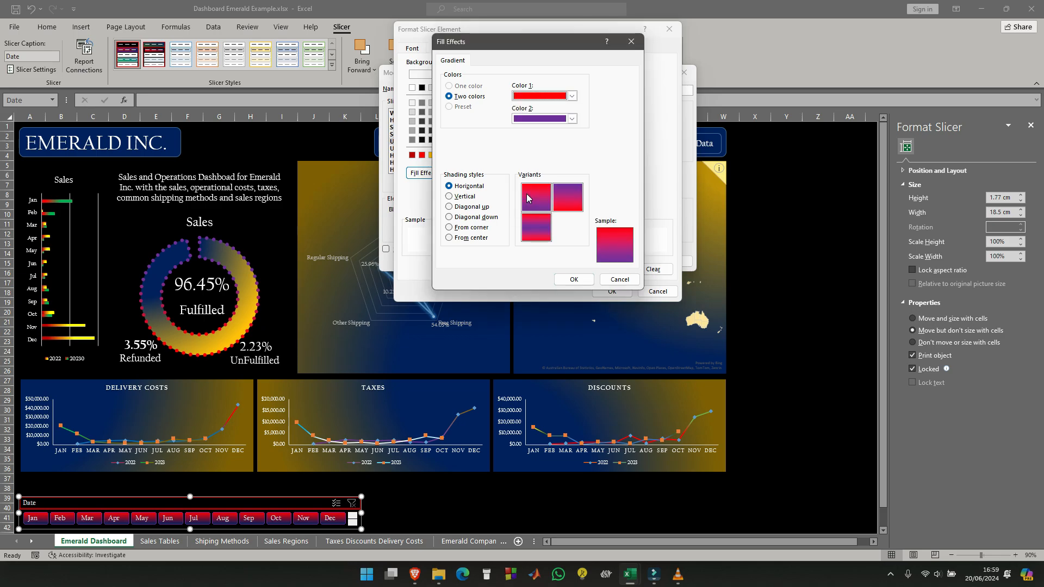
left_click(450, 239)
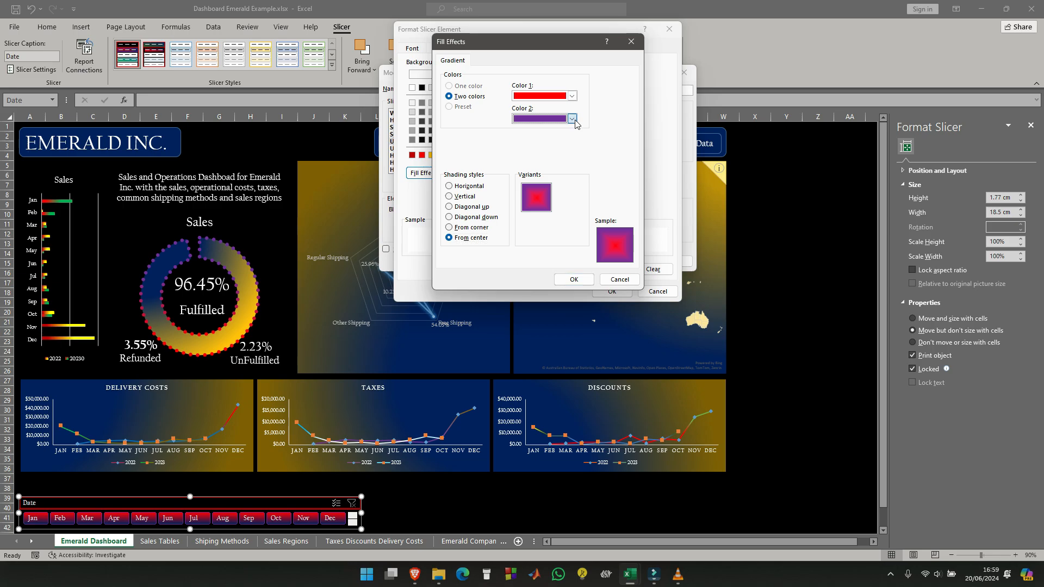
- Try blue for Color 1 and dark red for Color 2 in the Unselected Item with Data gradient
left_click(574, 120)
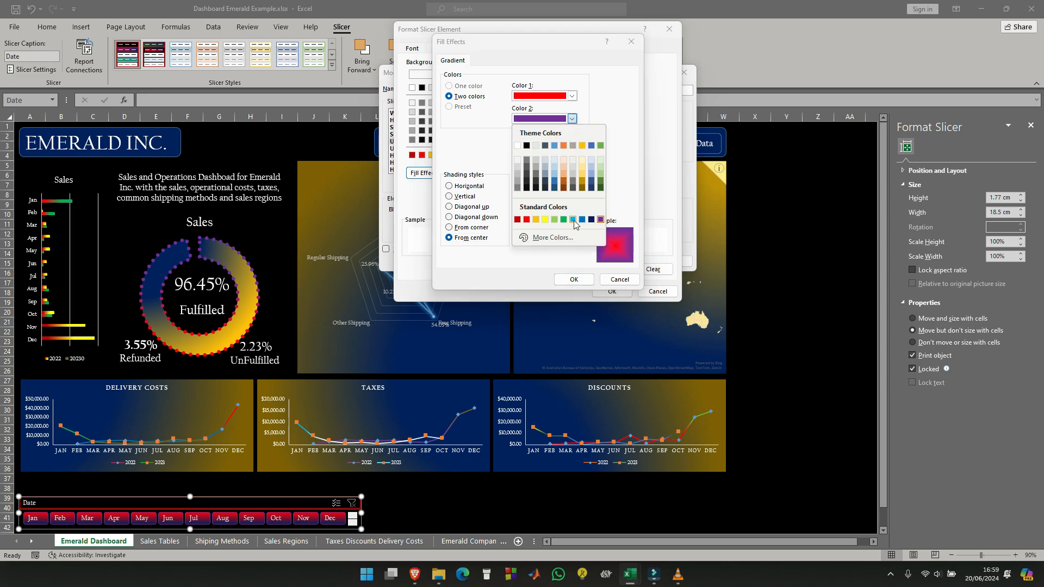
left_click(572, 220)
left_click(572, 96)
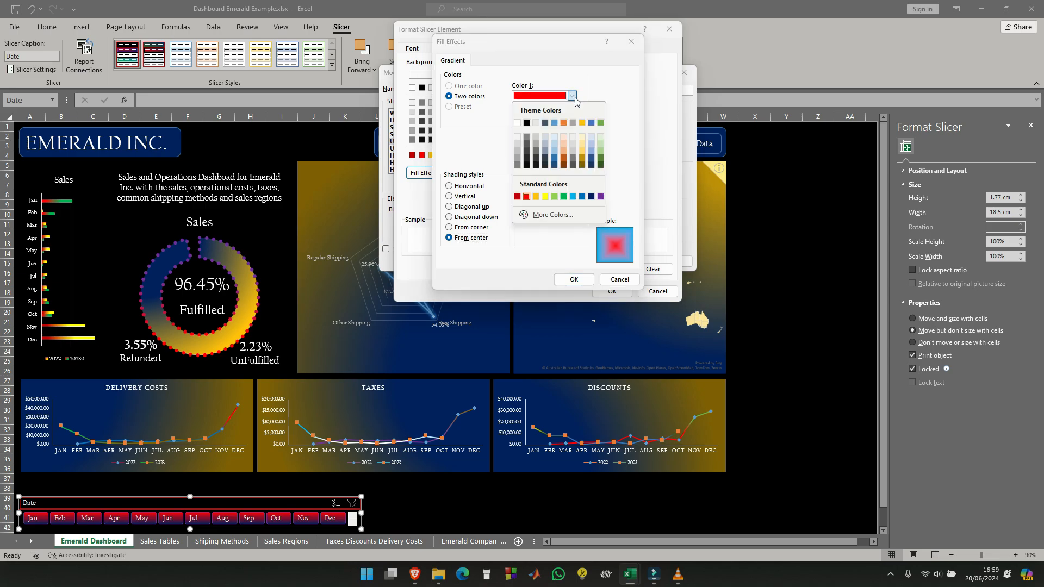
left_click(554, 122)
left_click(572, 119)
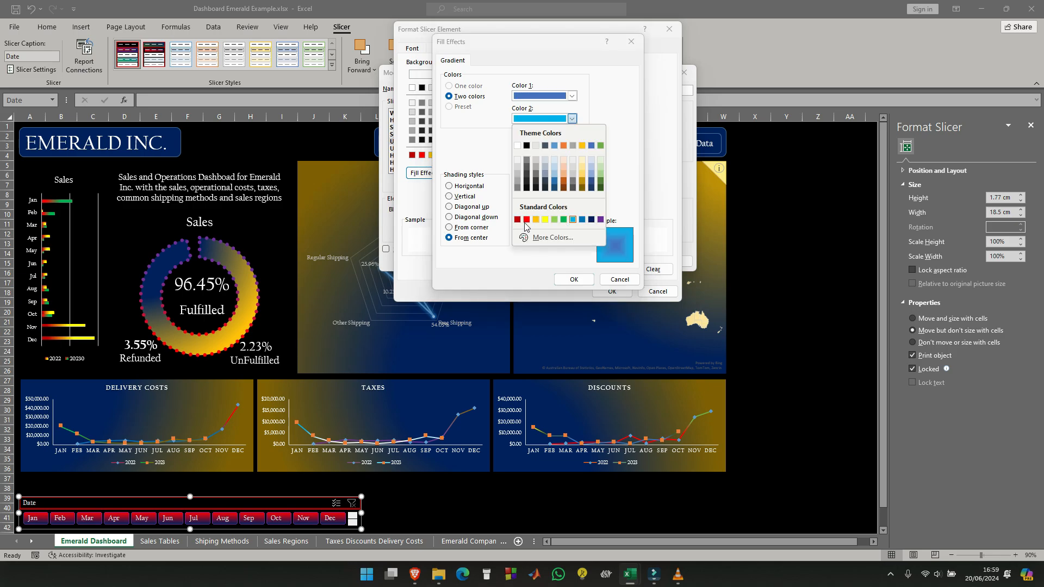
left_click(517, 219)
- Shade the Unselected Item with Data gradient Diagonal up in light blue and green, and save the Date slicer style
left_click(449, 228)
left_click(449, 207)
left_click(572, 97)
left_click(591, 157)
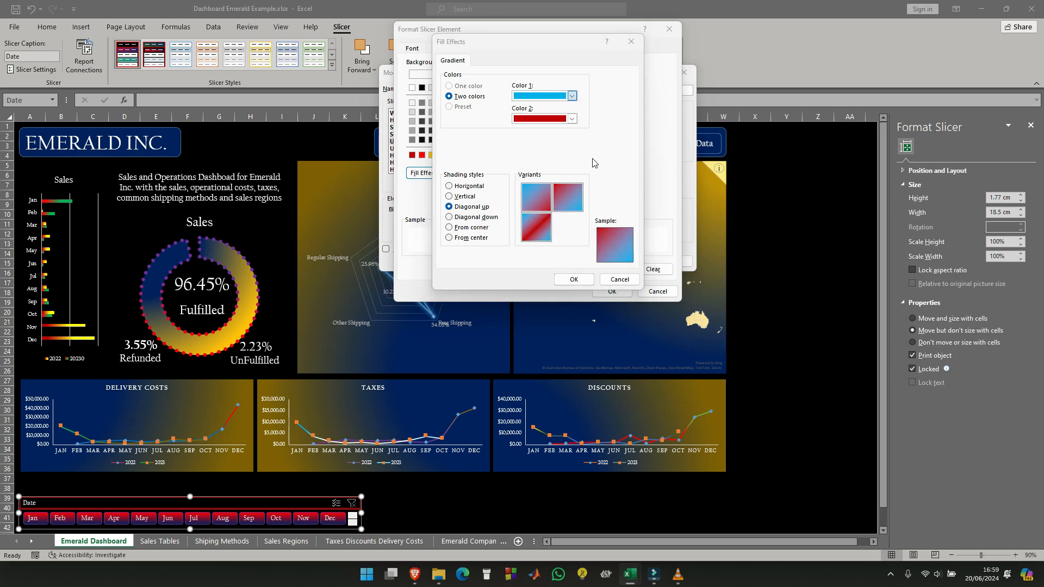
left_click(572, 119)
left_click(587, 178)
left_click(574, 279)
left_click(413, 48)
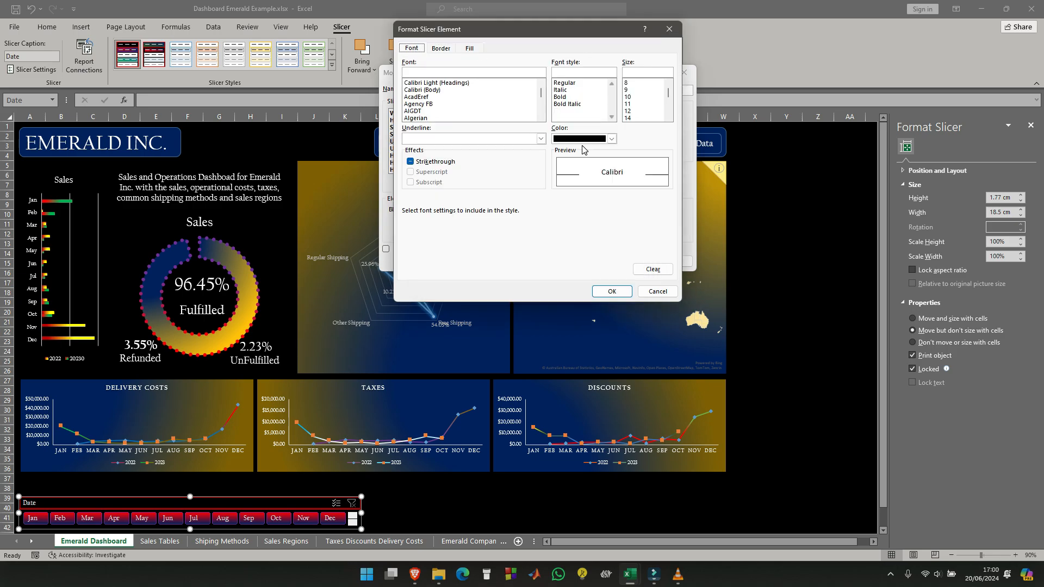
left_click(612, 291)
left_click(629, 261)
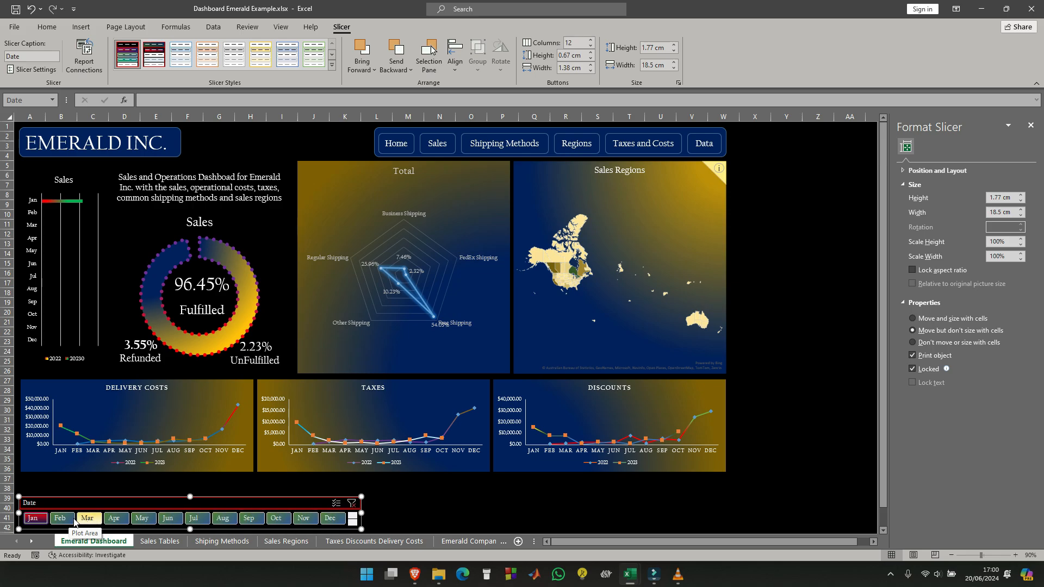
- Modify the Date slicer style to give the Hovered Selected Item with Data element a white font
right_click(127, 58)
left_click(197, 63)
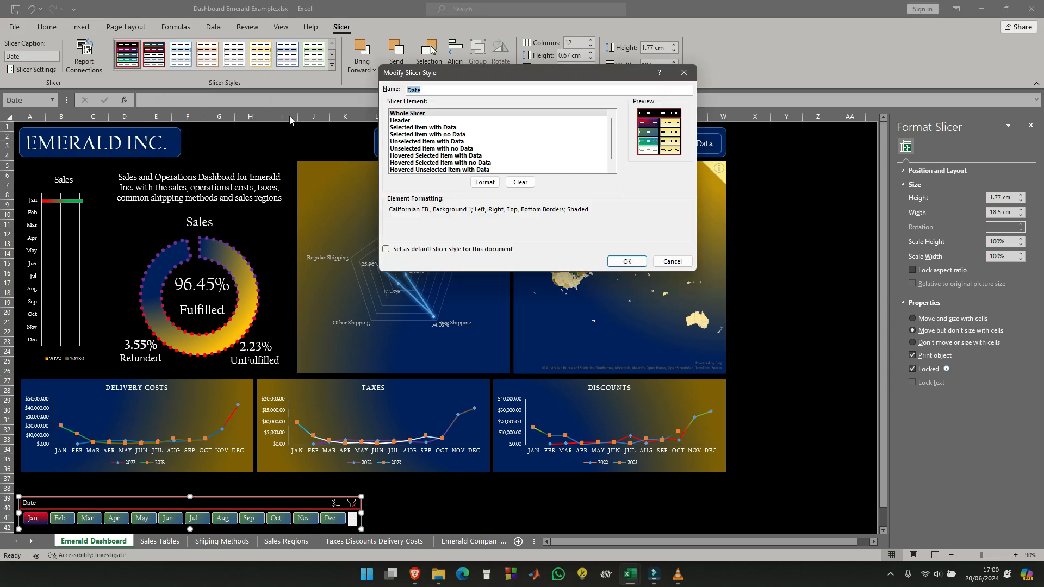
scroll(430, 164, "down", 1)
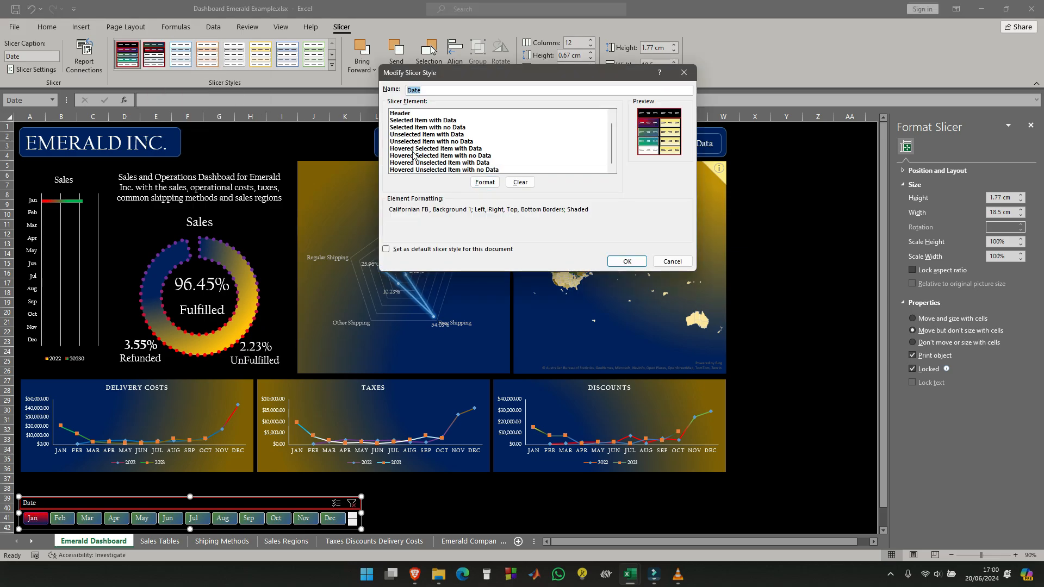
left_click(412, 149)
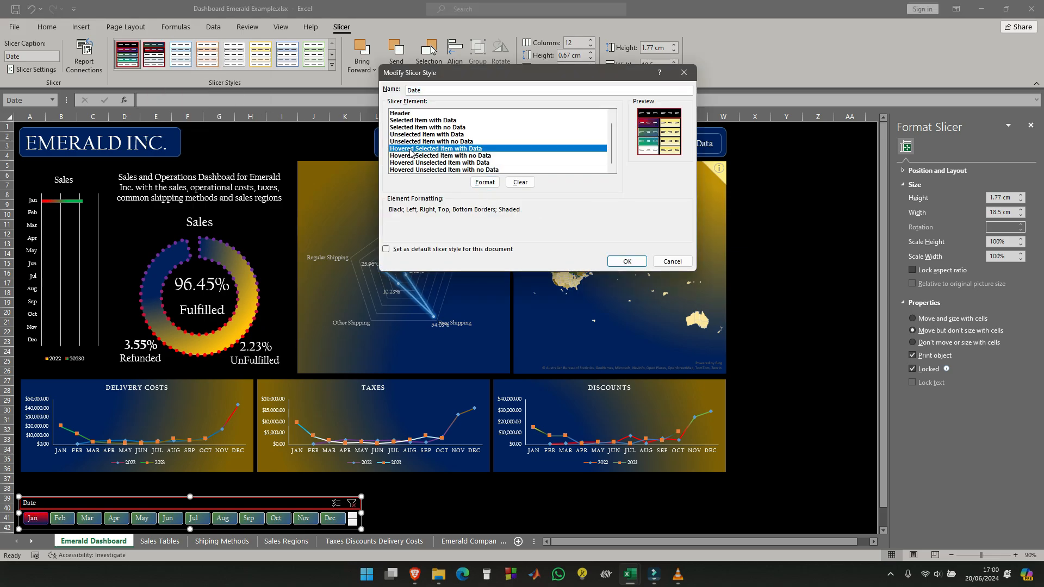
left_click(484, 182)
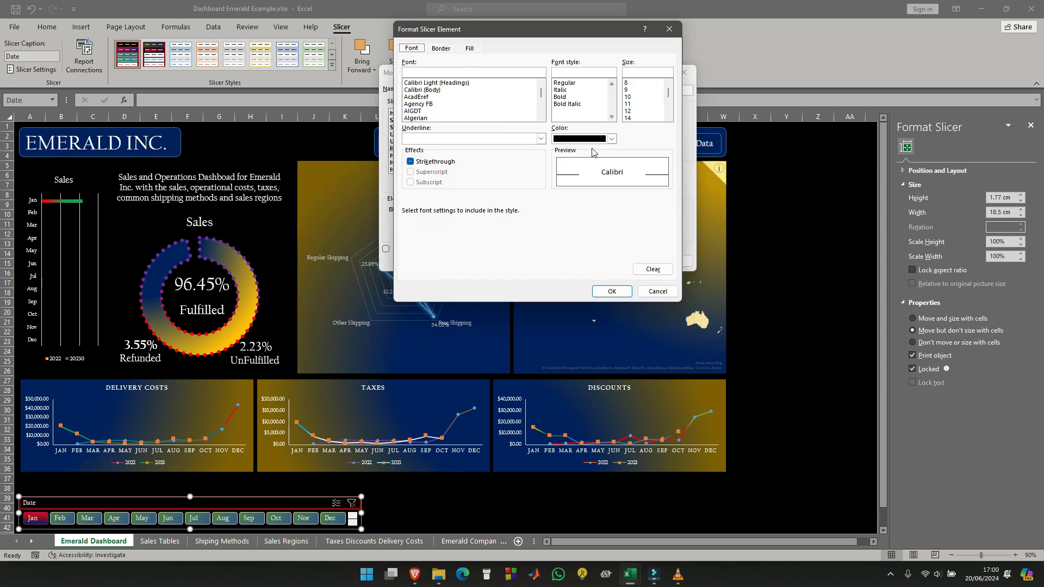
left_click(612, 138)
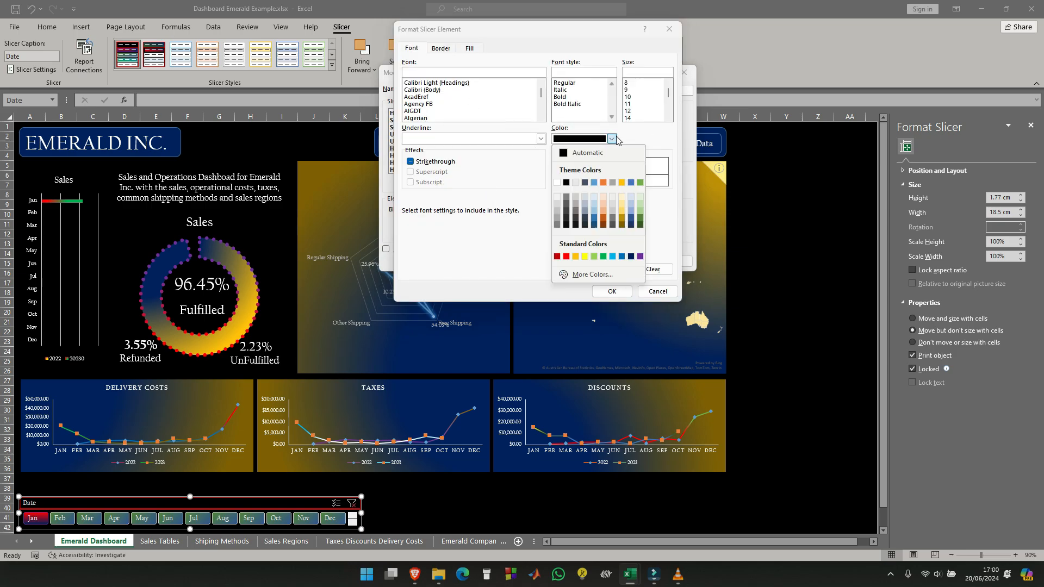
left_click(558, 183)
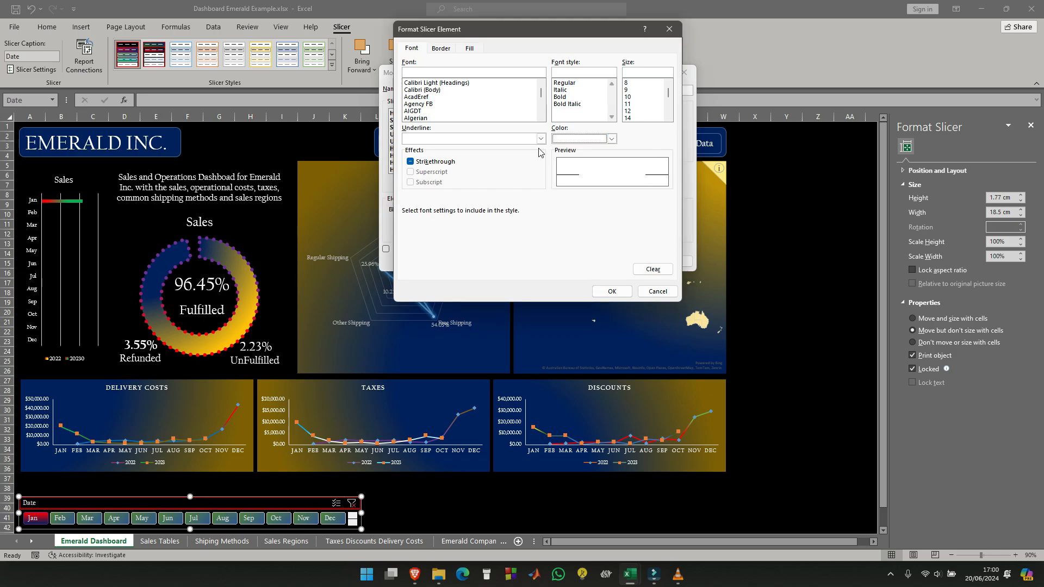
- Apply a red dash-dot outline border to the Hovered Selected Item with Data element
left_click(440, 49)
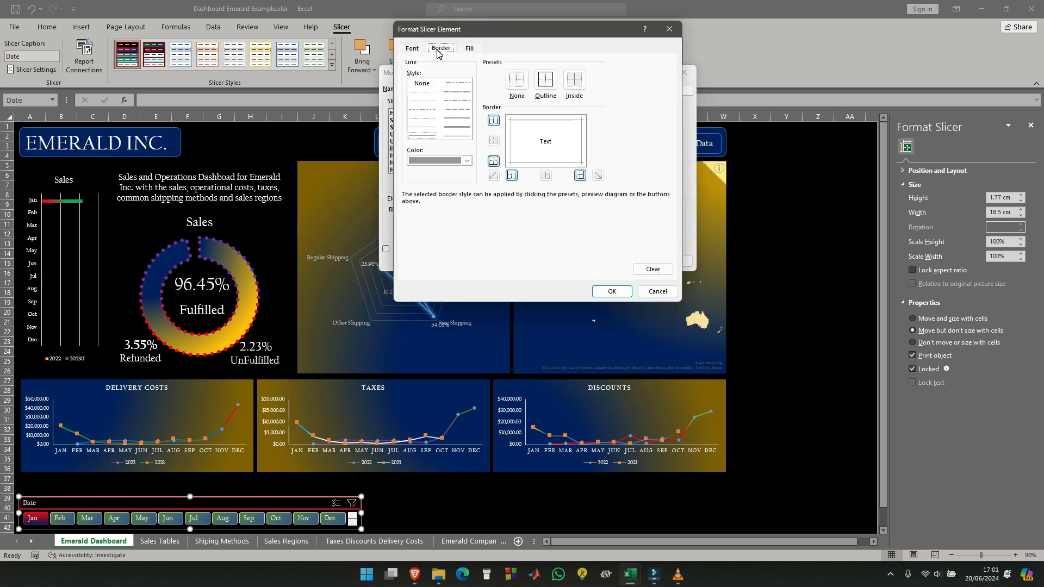
left_click(550, 89)
left_click(427, 111)
left_click(467, 160)
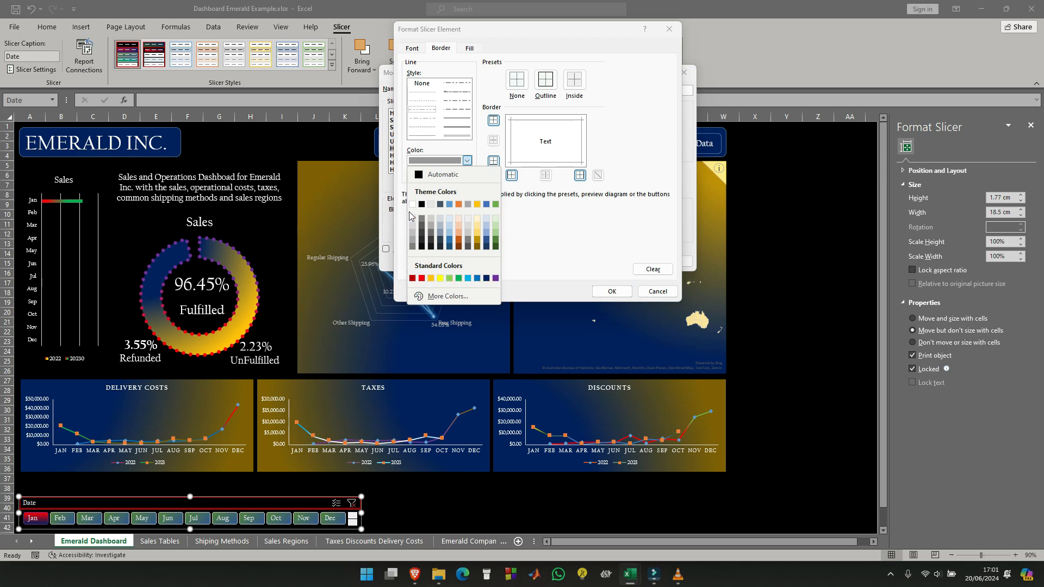
left_click(422, 278)
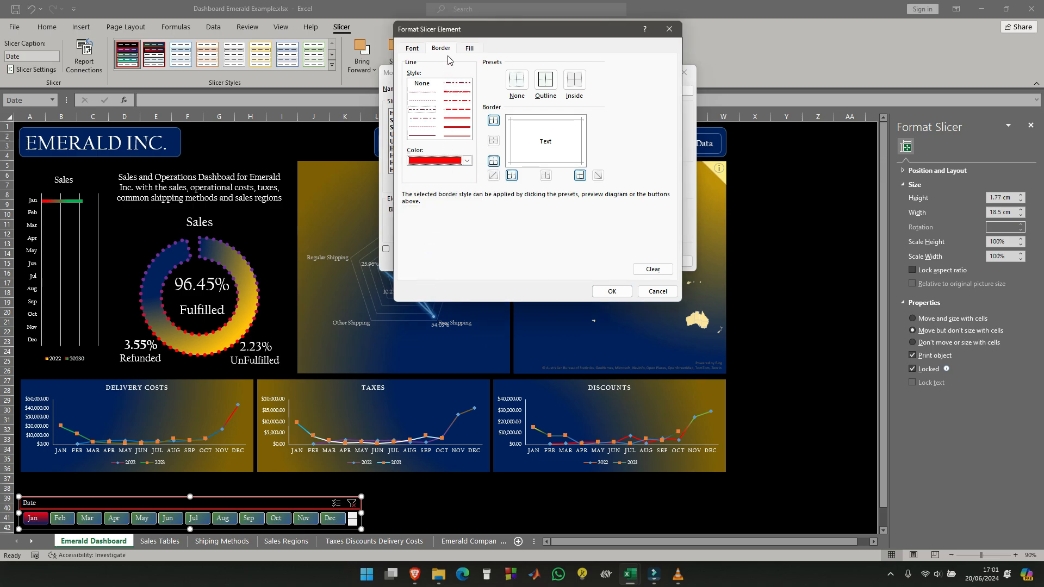
left_click(546, 79)
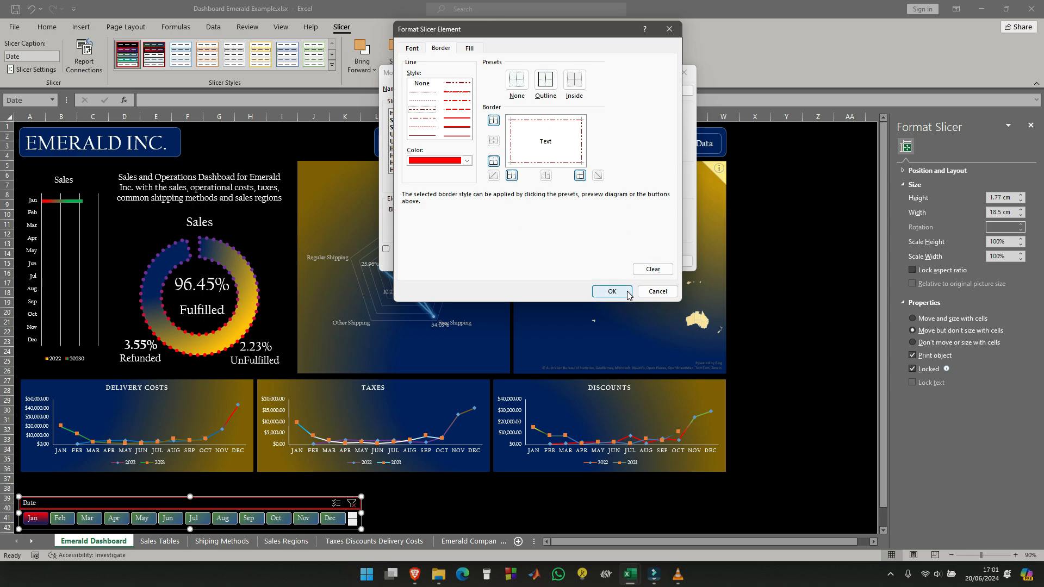
- Fill the Hovered Selected Item with Data element with a gradient of dark gold for Color 1 and dark blue for Color 2
left_click(470, 49)
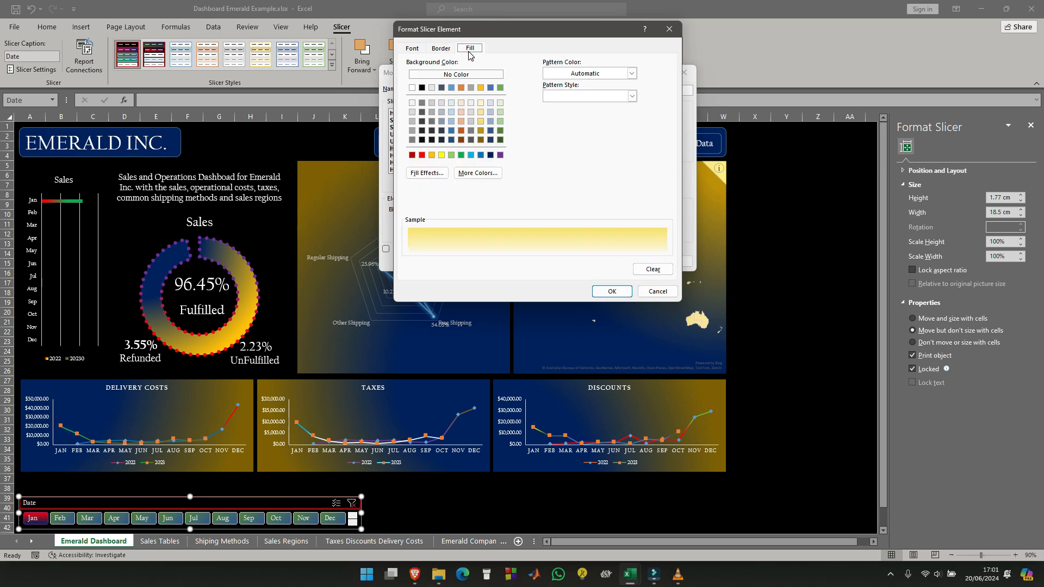
left_click(427, 173)
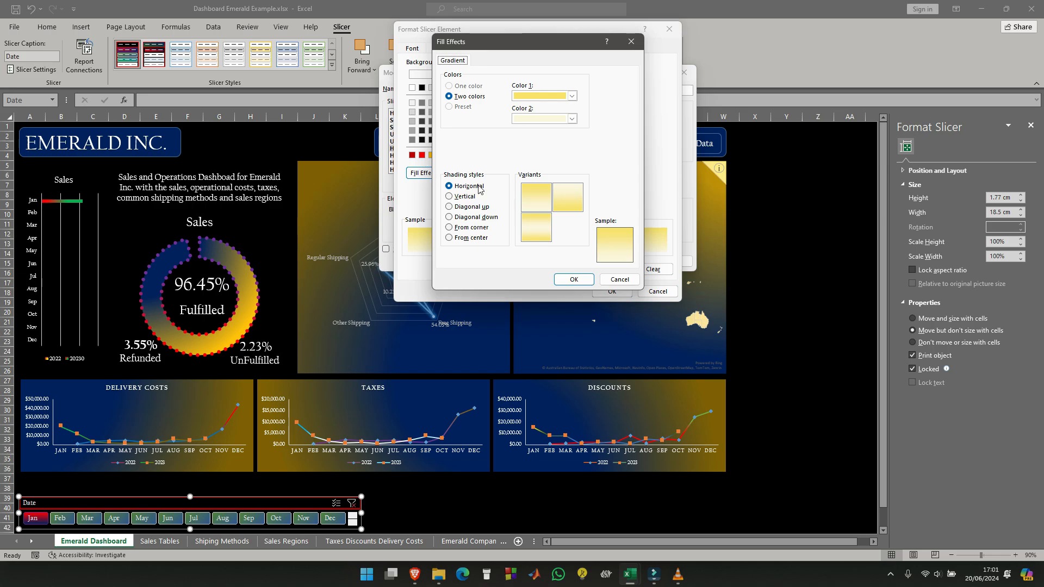
left_click(572, 96)
left_click(581, 197)
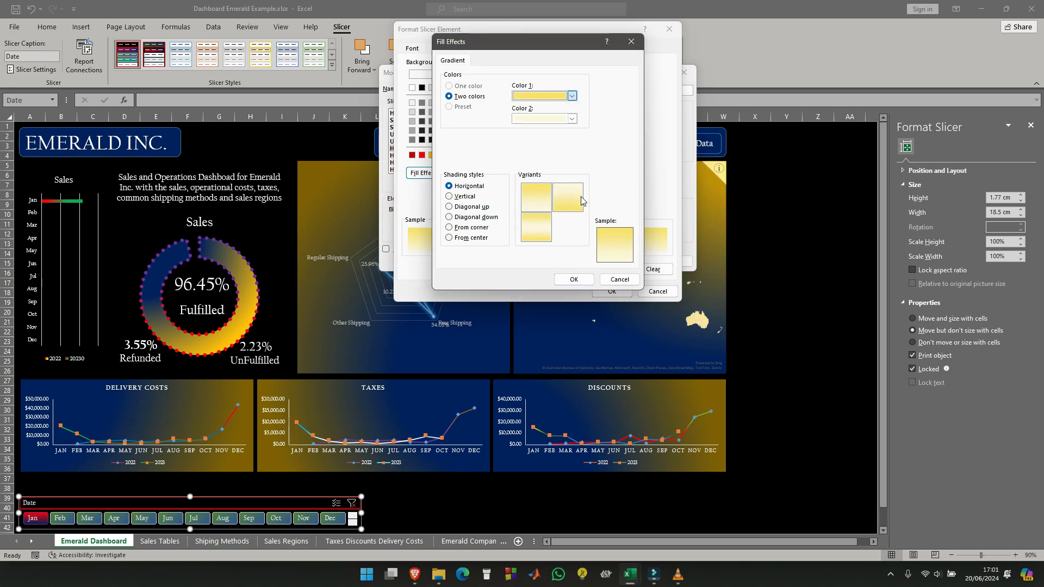
left_click(572, 119)
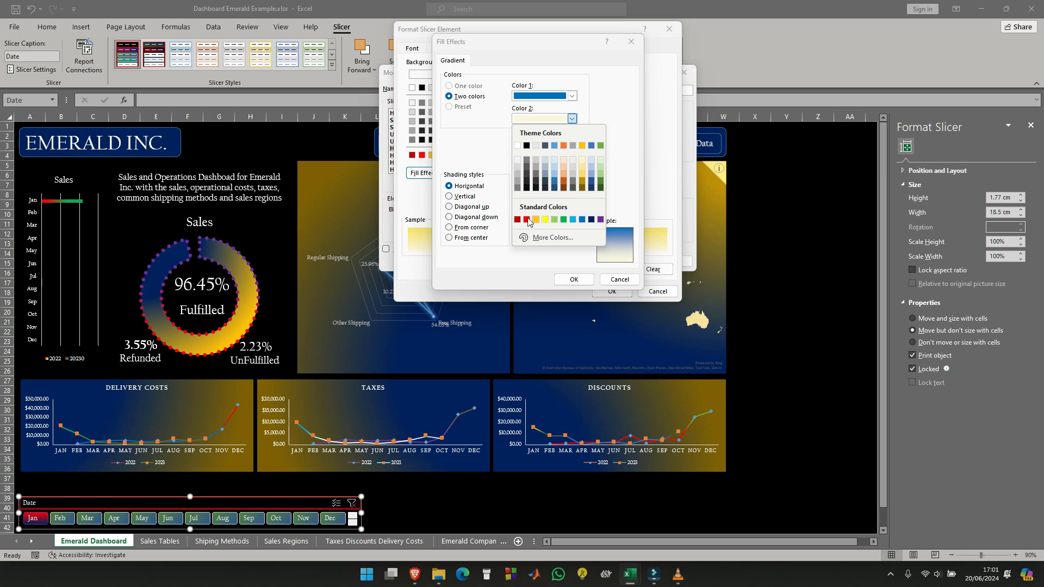
left_click(601, 181)
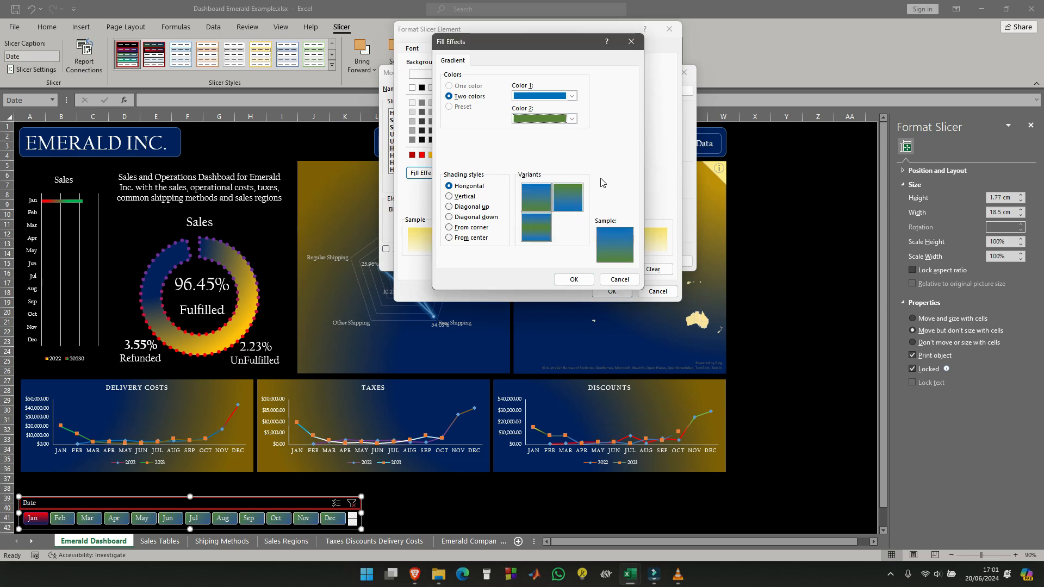
left_click(572, 119)
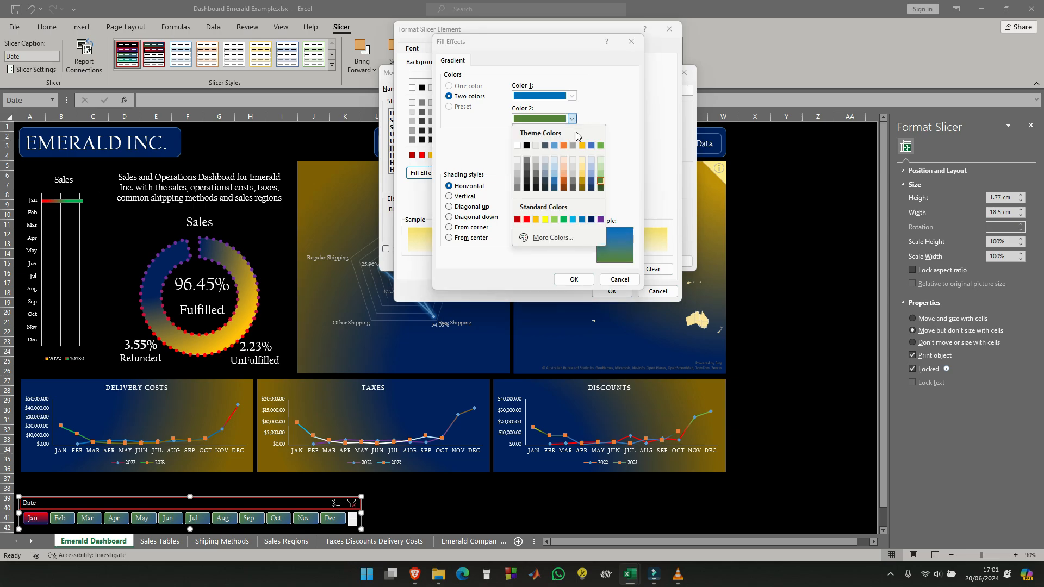
left_click(591, 188)
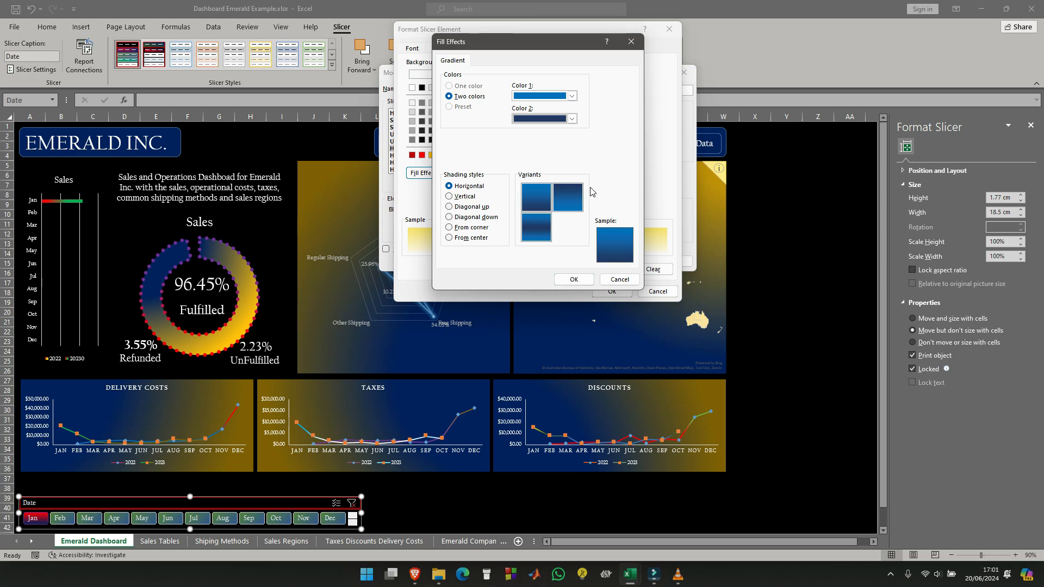
left_click(572, 95)
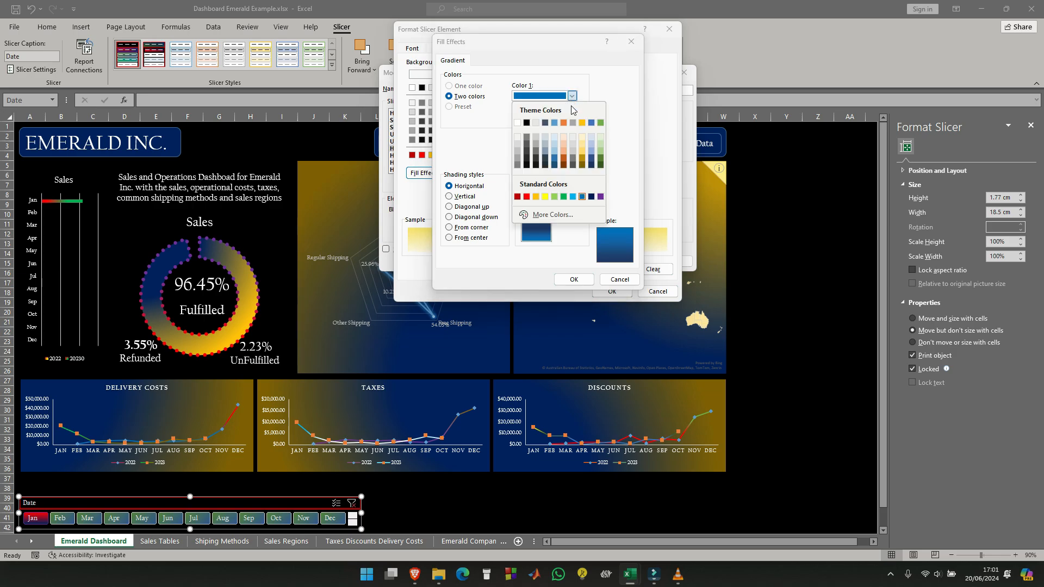
left_click(581, 159)
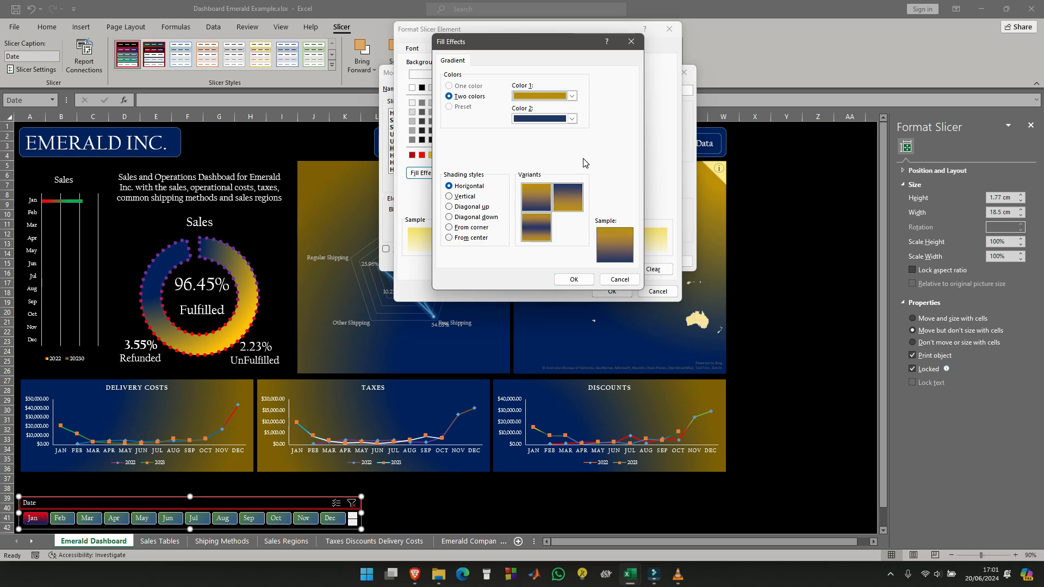
- Use the second Diagonal up variant for the gold and blue gradient and accept the element's formatting
left_click(449, 196)
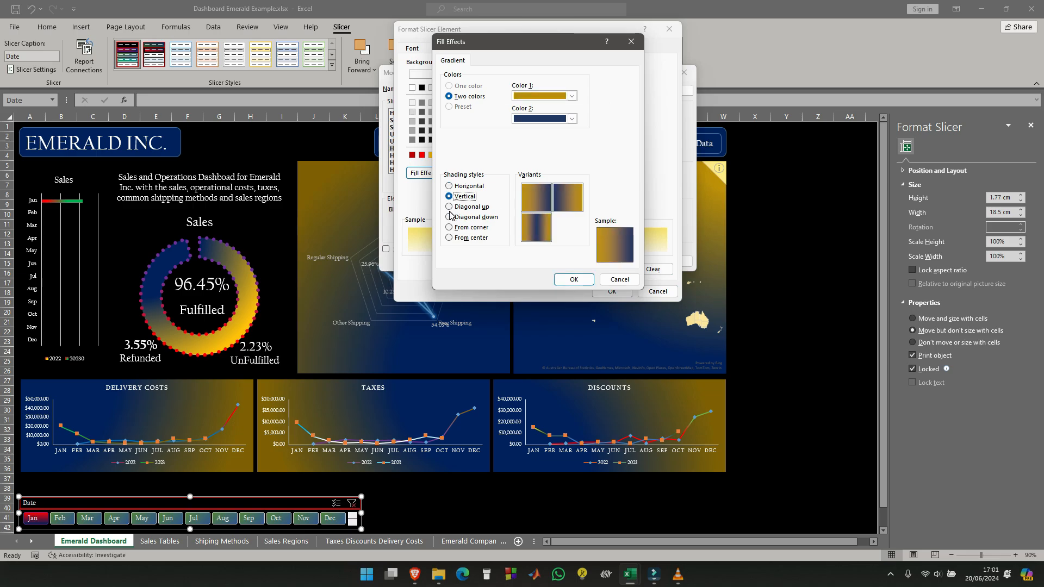
left_click(449, 207)
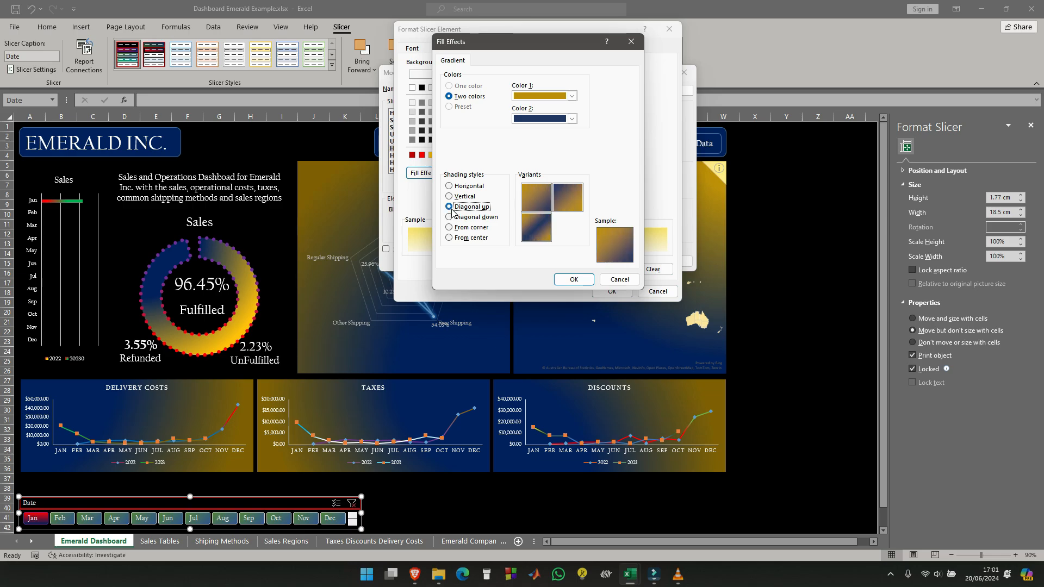
left_click(573, 199)
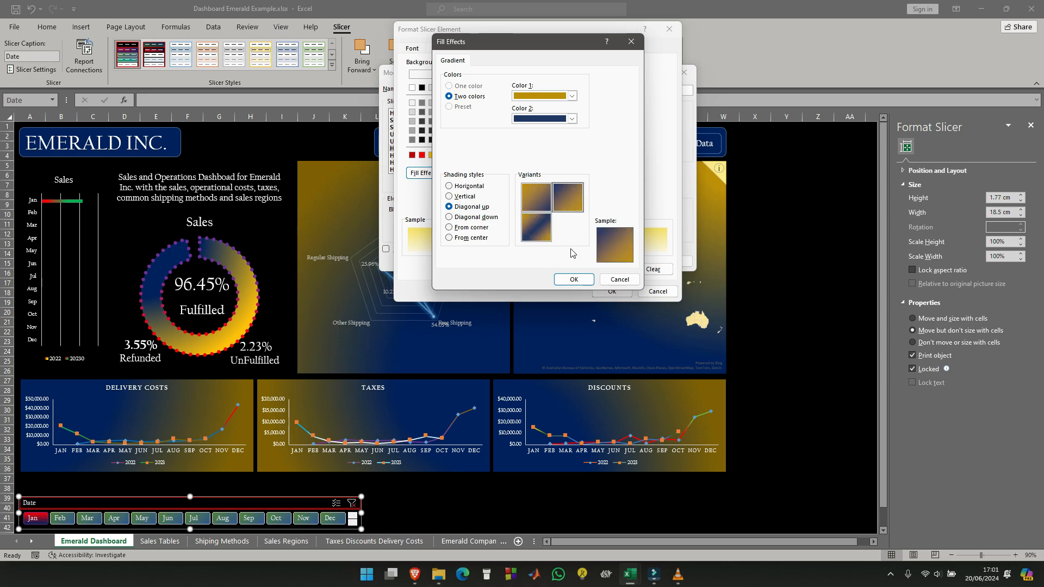
left_click(573, 279)
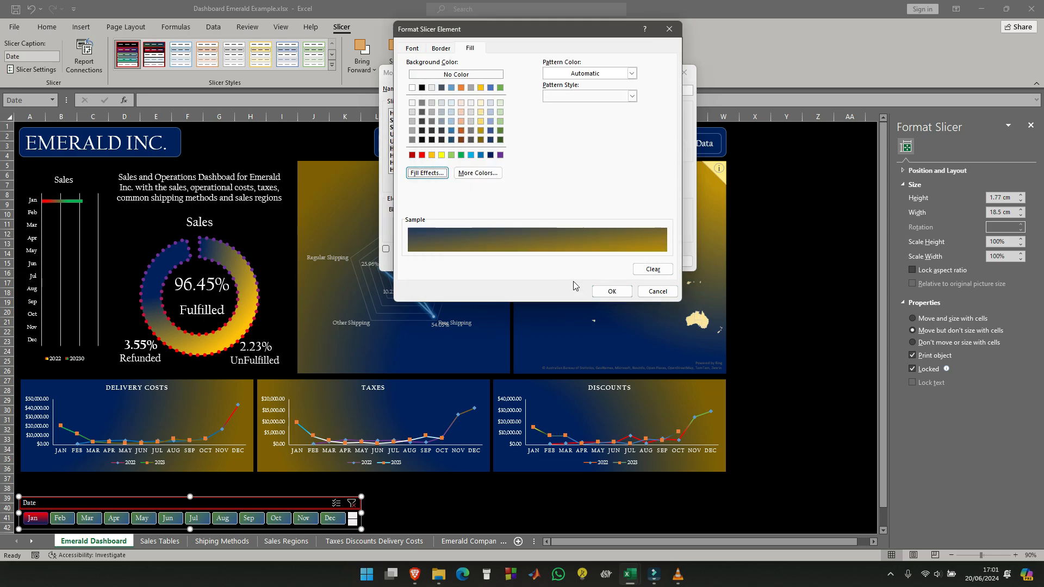
left_click(612, 291)
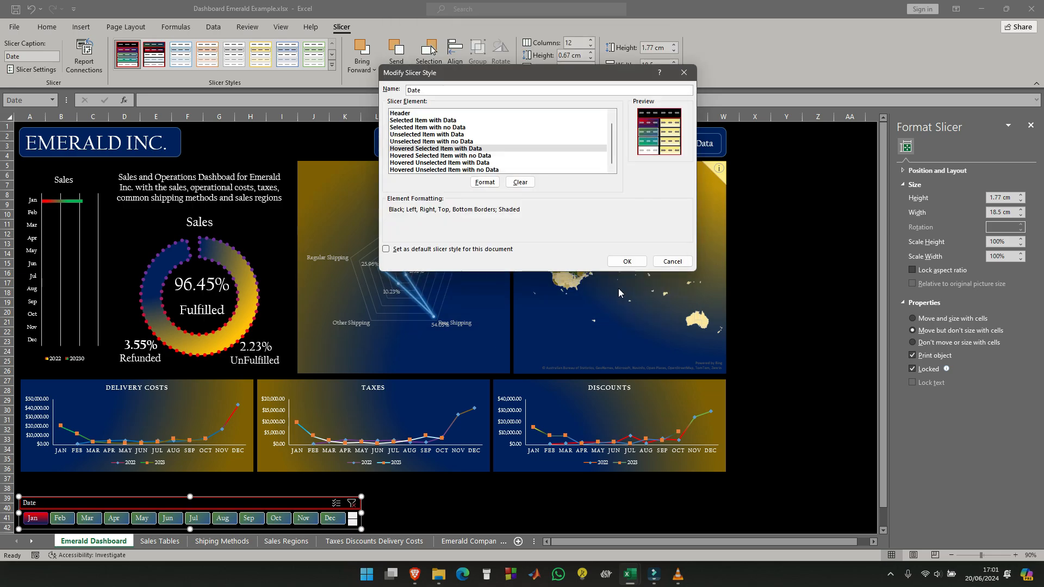
- Fill the Hovered Selected Item with no Data element with a two-color gradient, using dark orange for Color 2 and the second Diagonal down variant
left_click(447, 156)
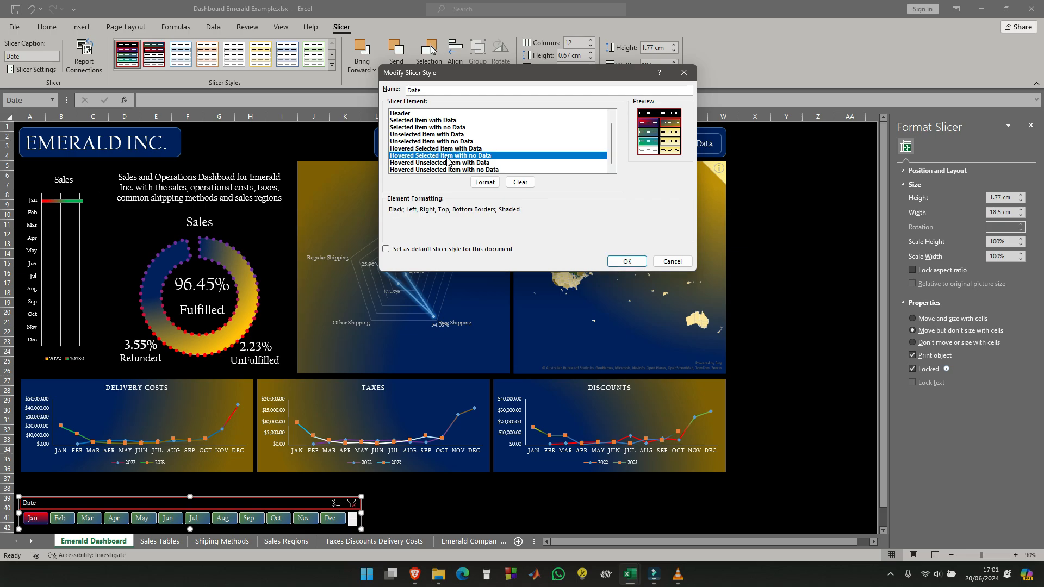
left_click(485, 182)
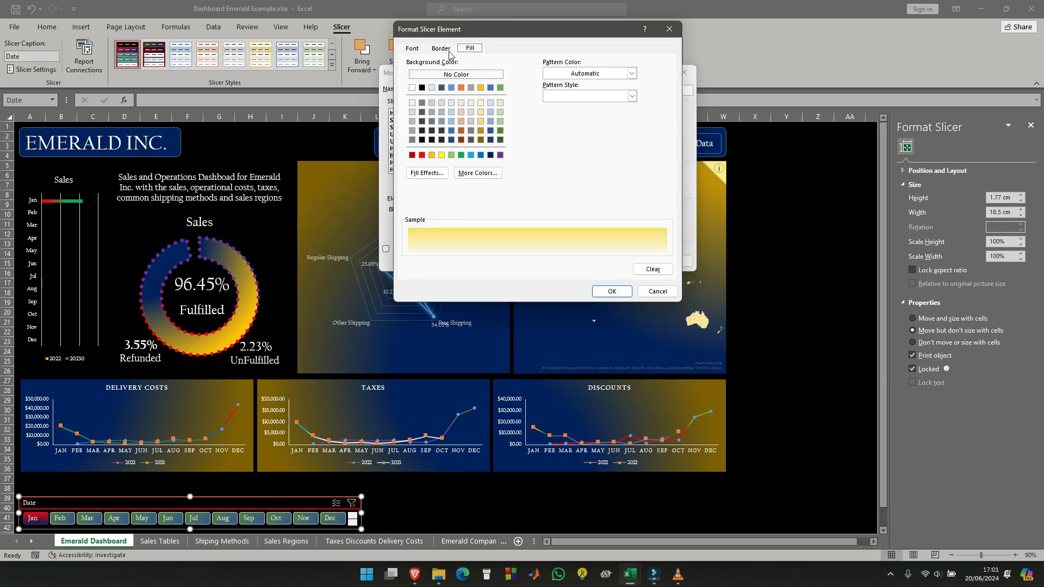
left_click(419, 173)
left_click(572, 95)
left_click(577, 130)
left_click(571, 119)
left_click(564, 182)
left_click(571, 119)
left_click(572, 96)
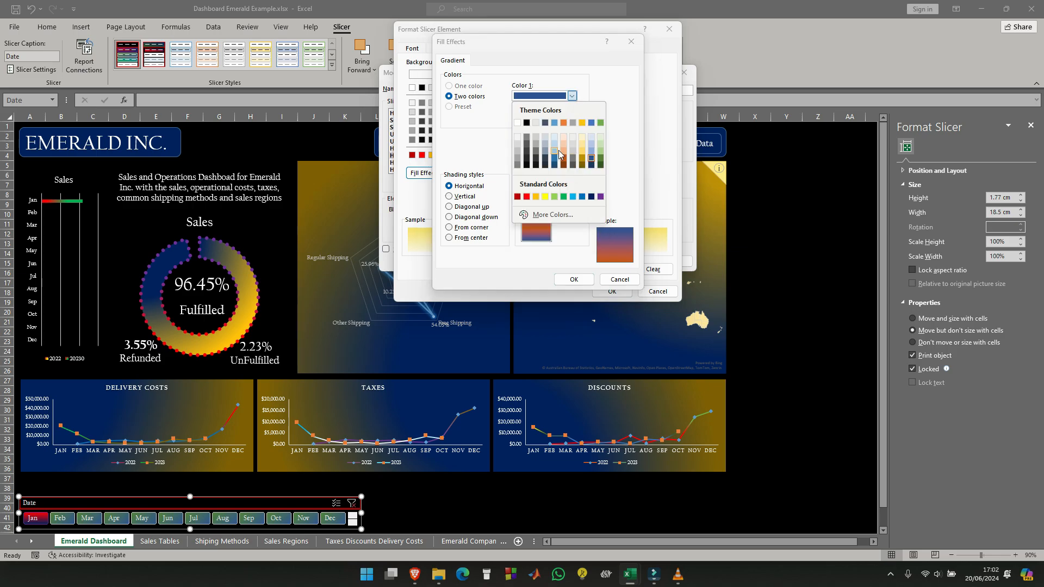
left_click(537, 152)
left_click(450, 217)
left_click(568, 197)
left_click(573, 280)
- Apply a thick dashed dark orange outline border to the Hovered Selected Item with no Data element
left_click(441, 48)
left_click(423, 127)
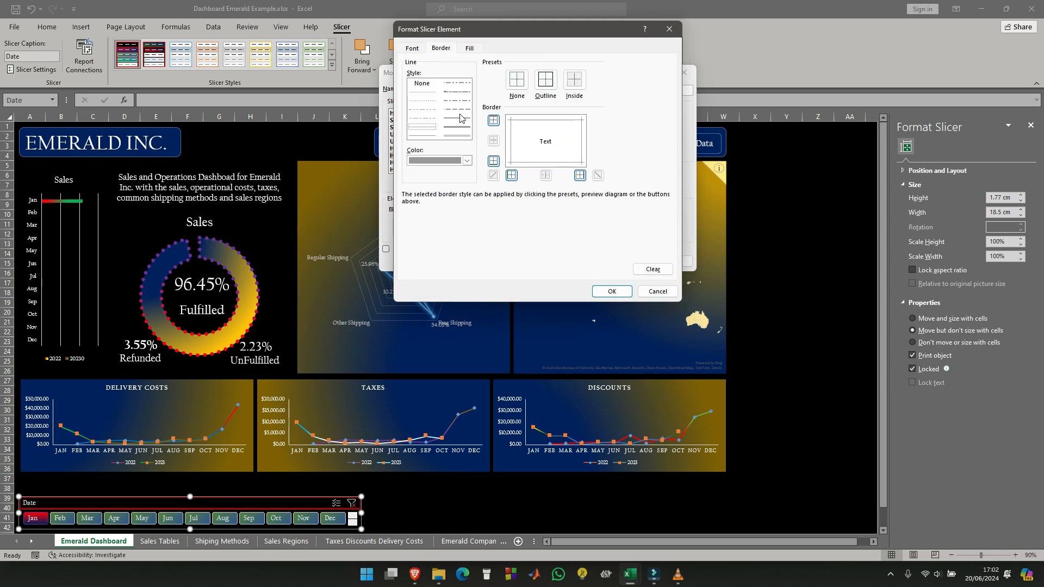
left_click(467, 160)
left_click(459, 240)
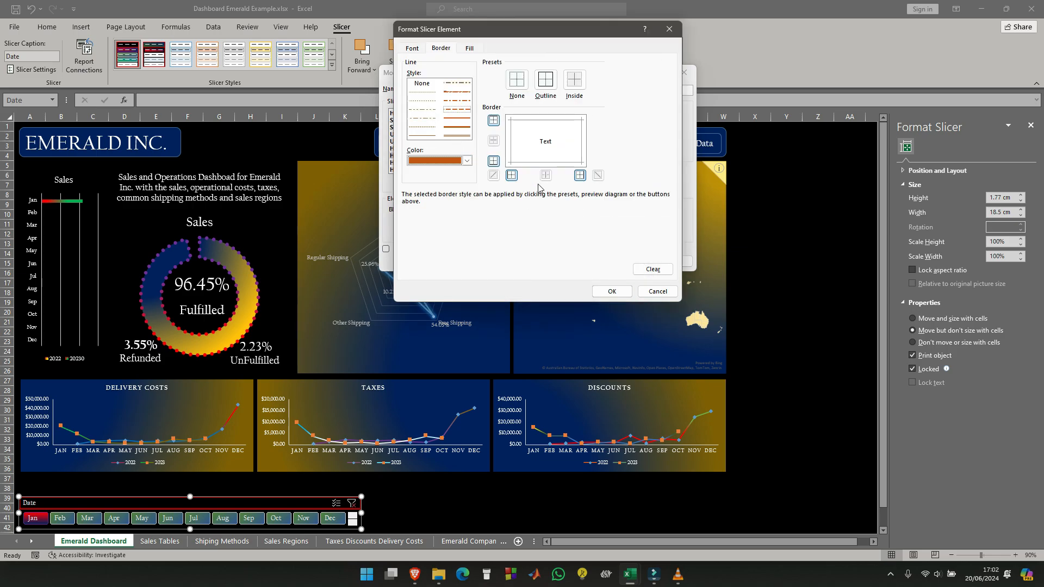
left_click(545, 80)
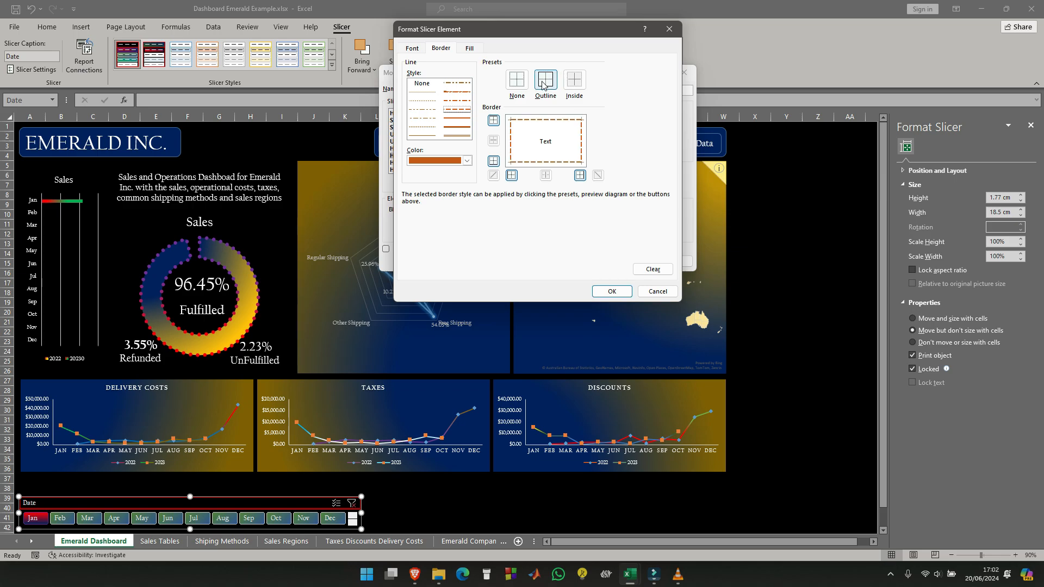
- Accept the current element's border, and give the Hovered Unselected Item with Data element a solid red outline border
left_click(612, 292)
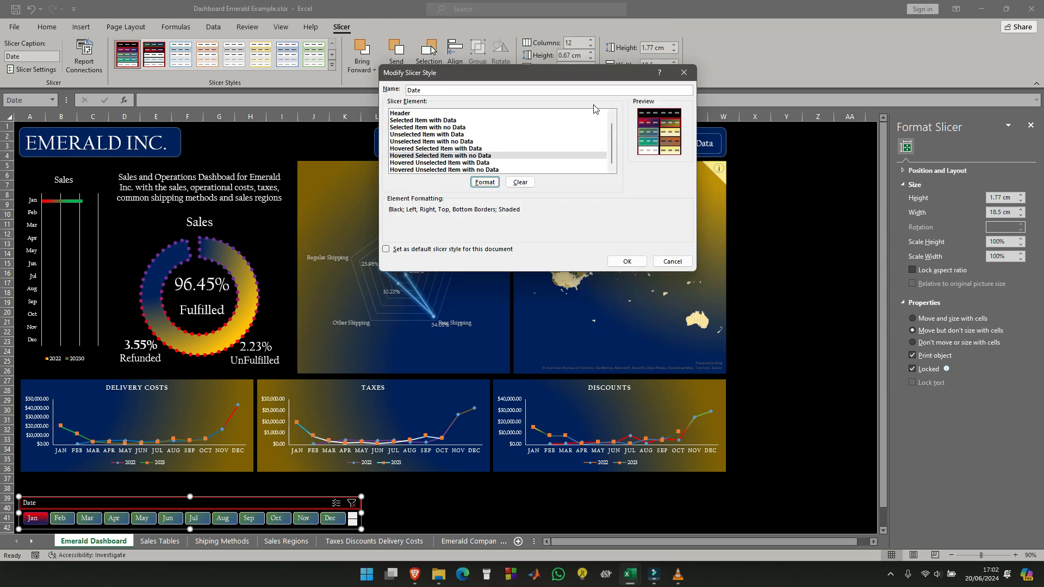
left_click(433, 164)
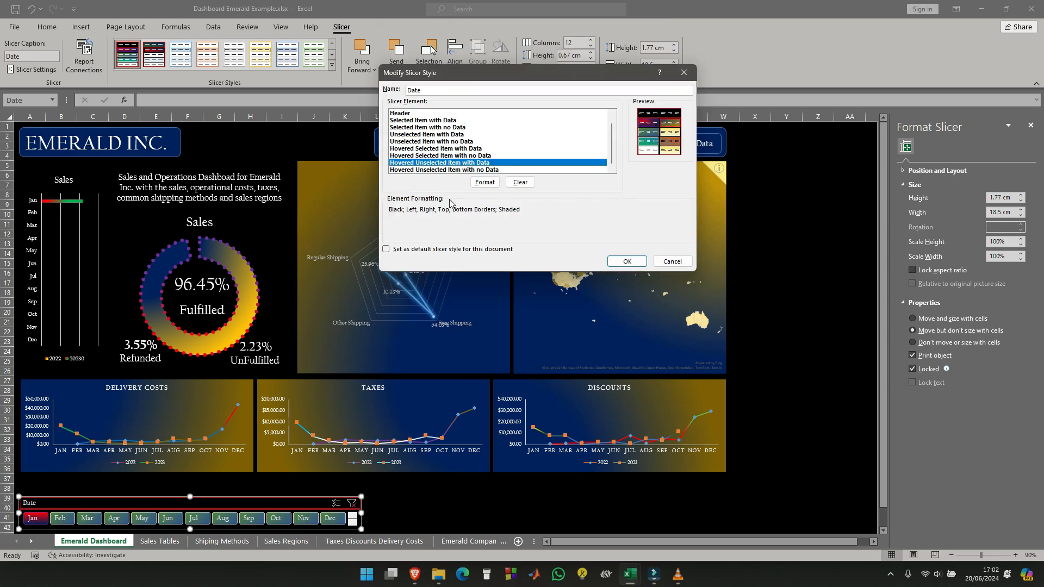
left_click(485, 182)
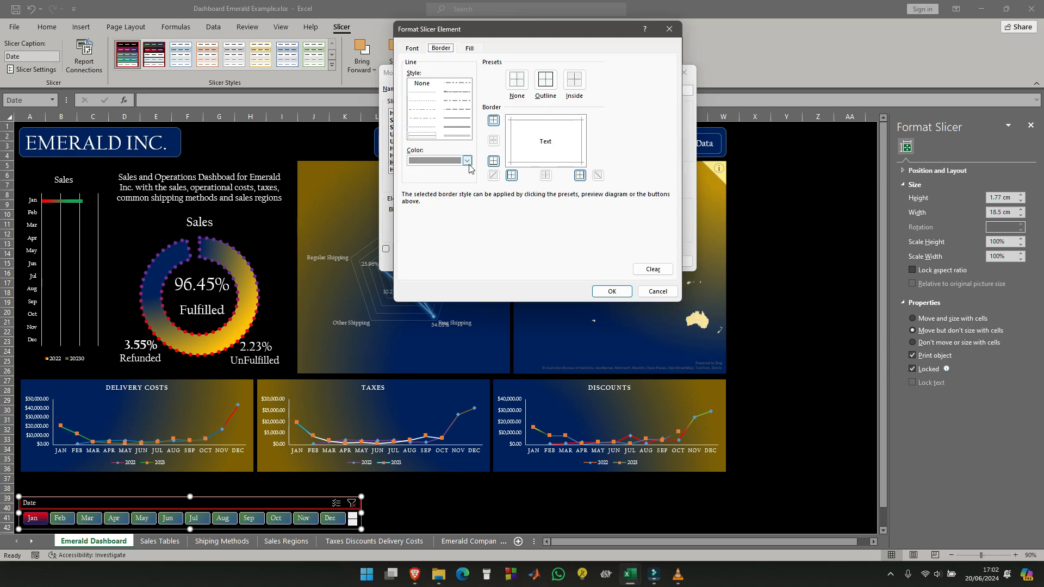
left_click(466, 161)
left_click(422, 279)
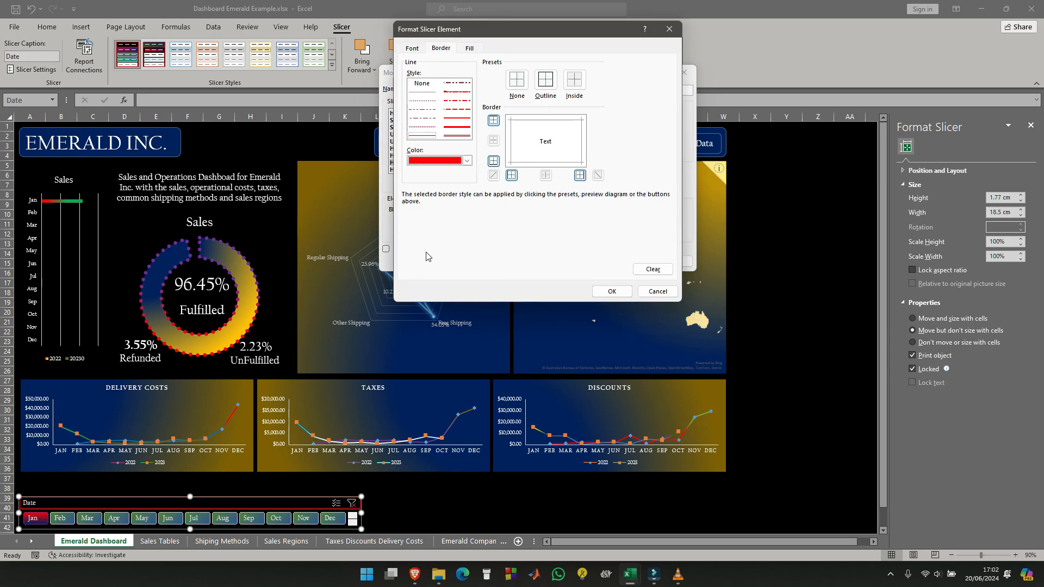
left_click(457, 119)
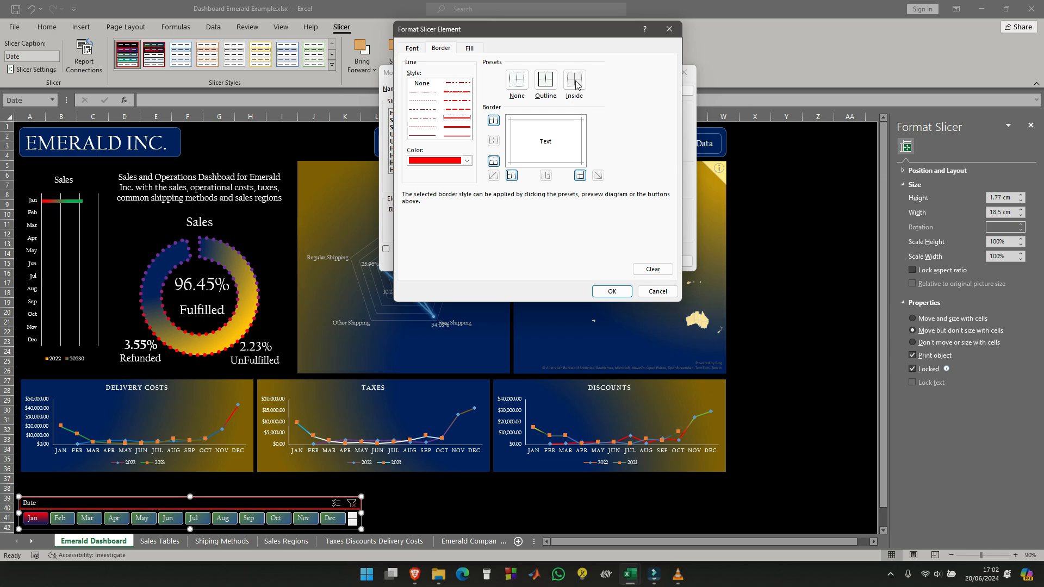
left_click(546, 80)
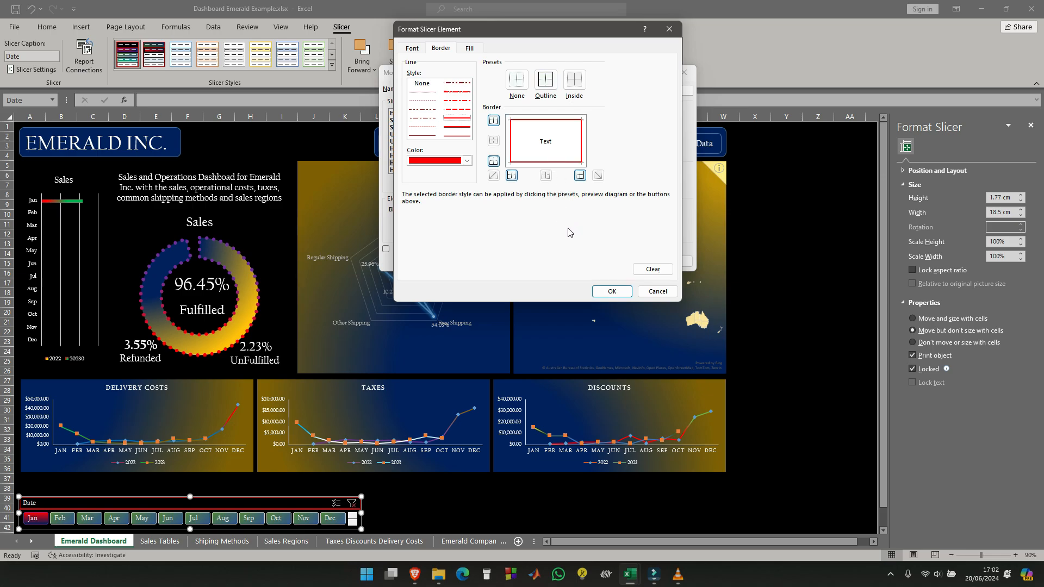
- Fill the Hovered Unselected Item with Data element with a vertical gradient from dark blue to green, using the first variant
left_click(471, 48)
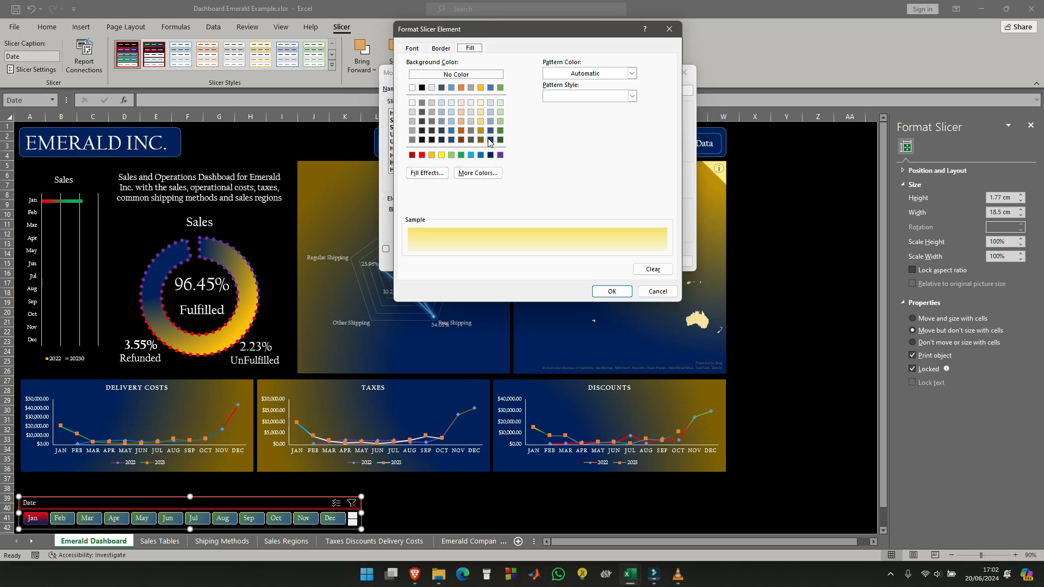
left_click(439, 173)
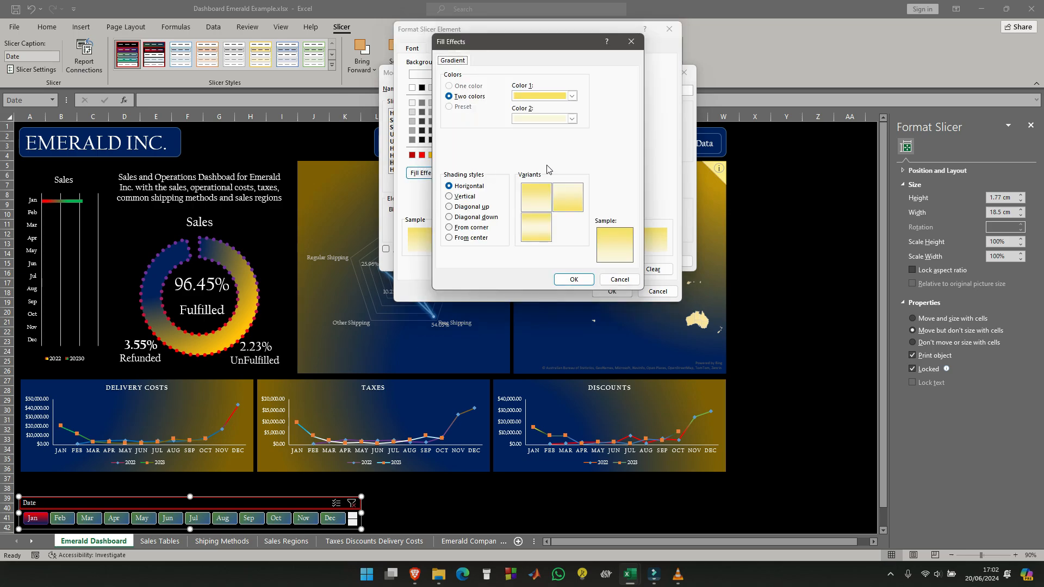
left_click(572, 96)
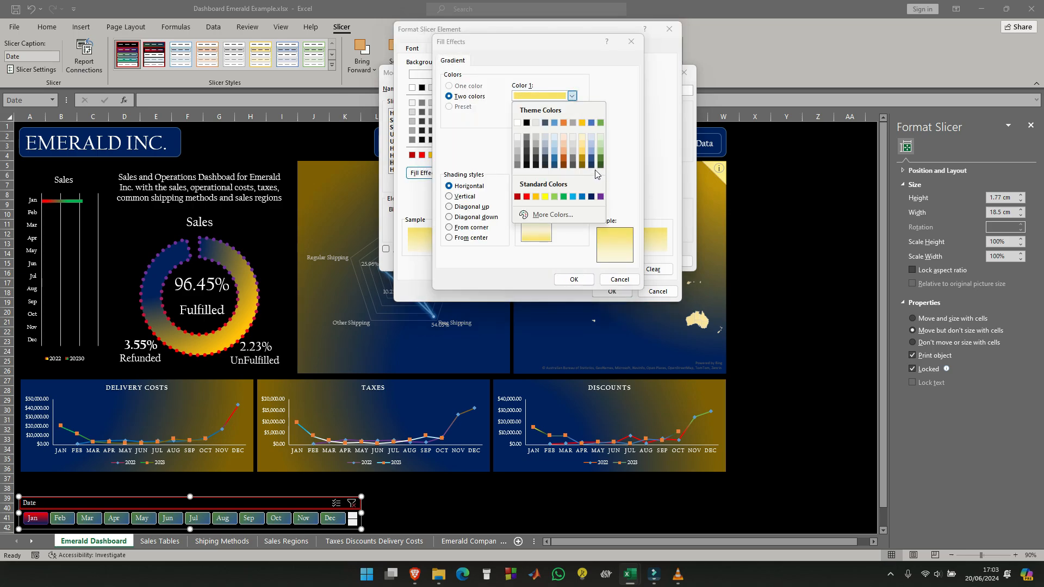
left_click(591, 164)
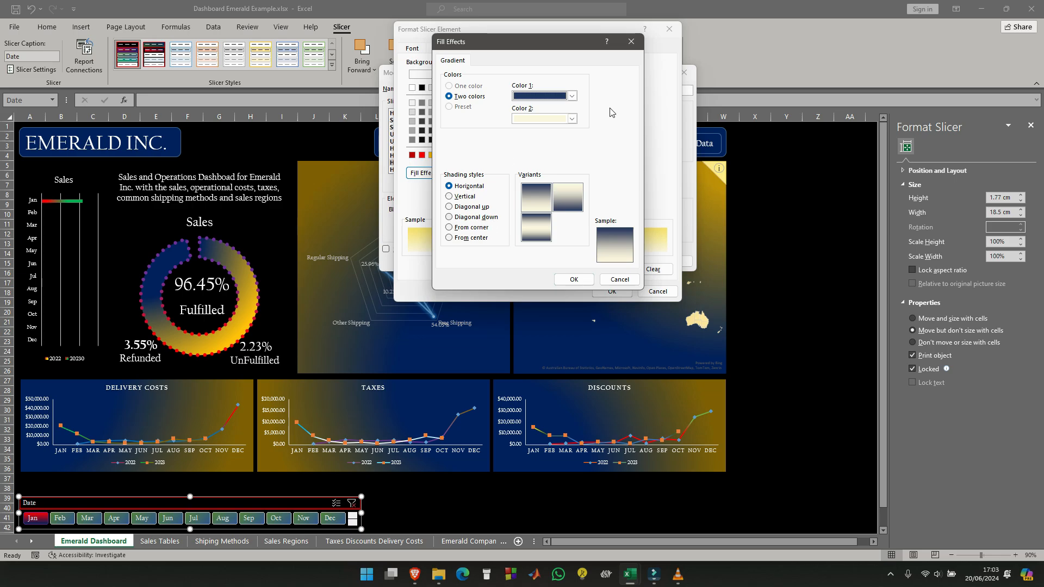
left_click(571, 119)
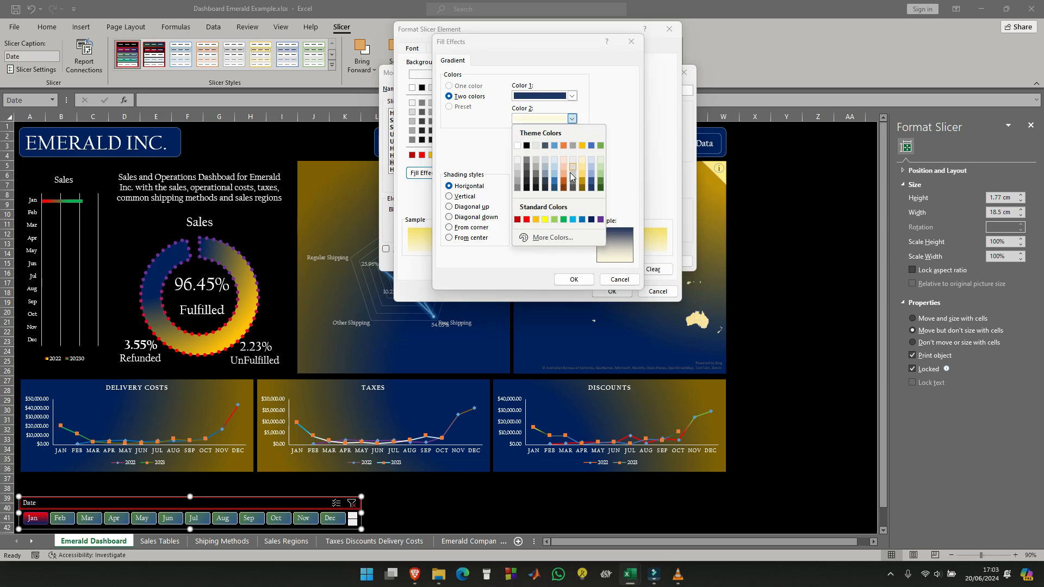
left_click(564, 220)
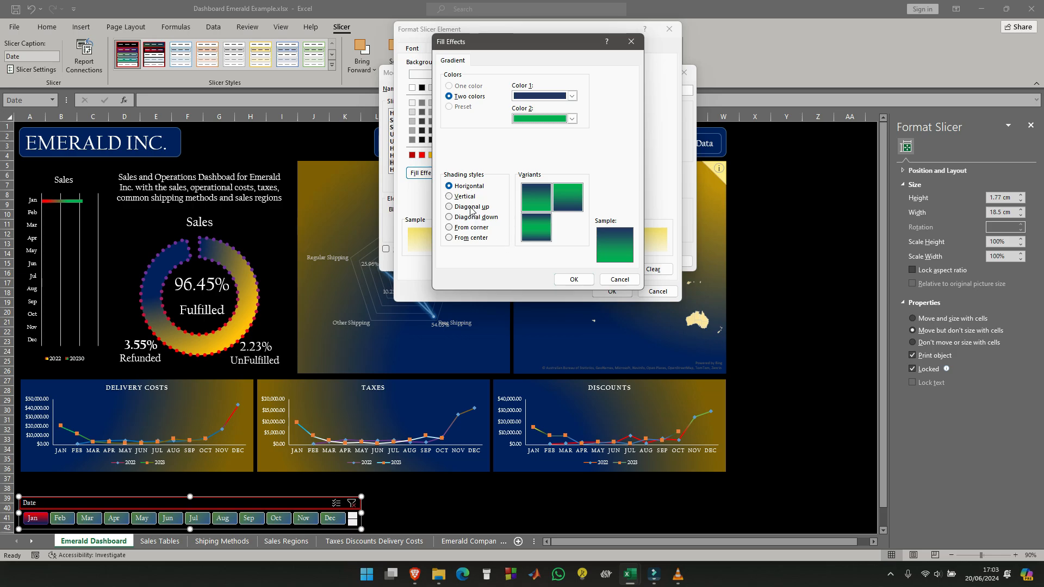
left_click(450, 196)
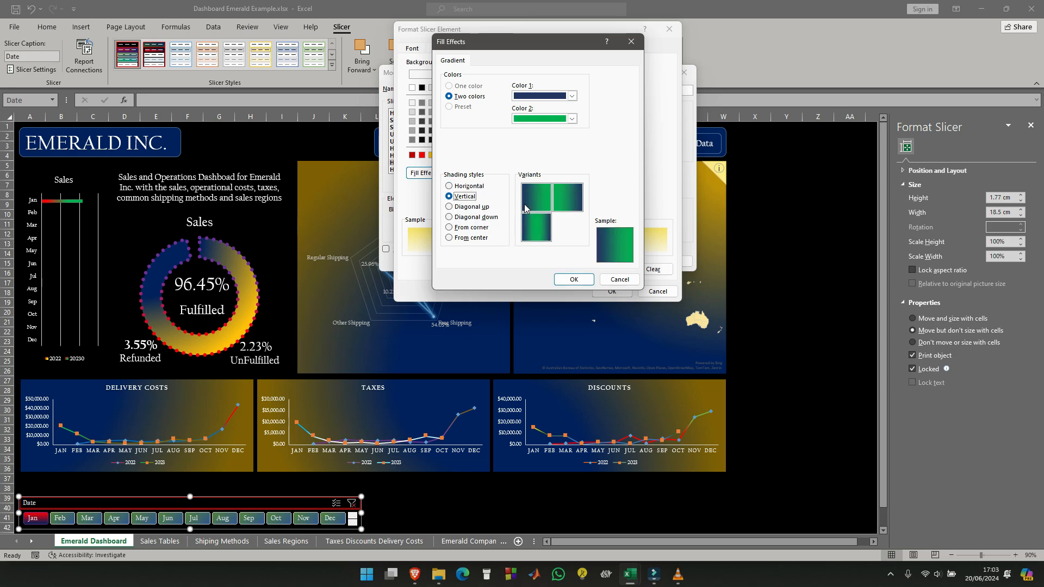
left_click(541, 196)
left_click(575, 280)
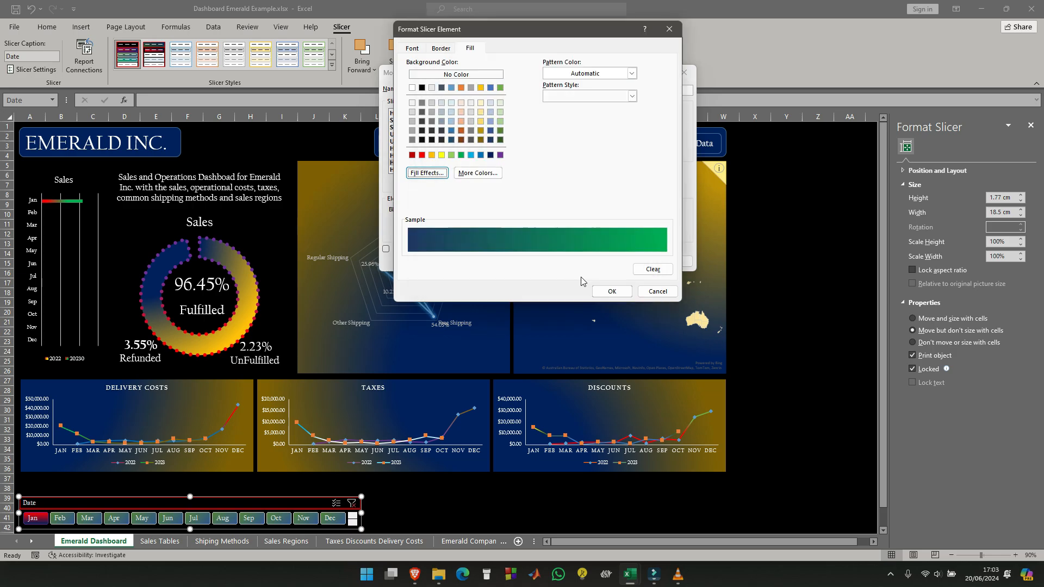
left_click(619, 292)
- Fill the Hovered Unselected Item with no Data element with a From corner gradient of dark blue-gray for Color 1 and green for Color 2
left_click(454, 170)
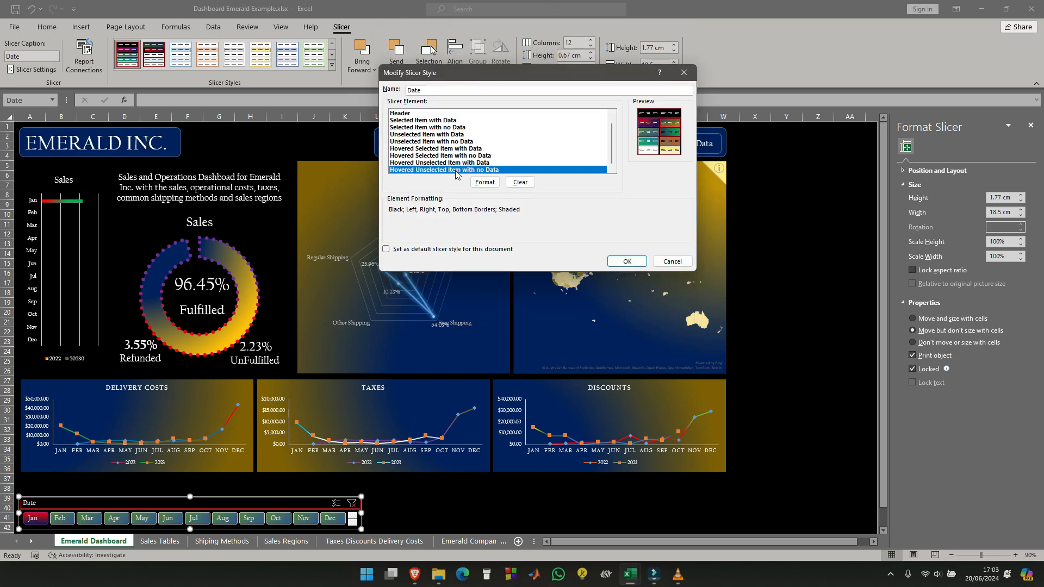
left_click(484, 182)
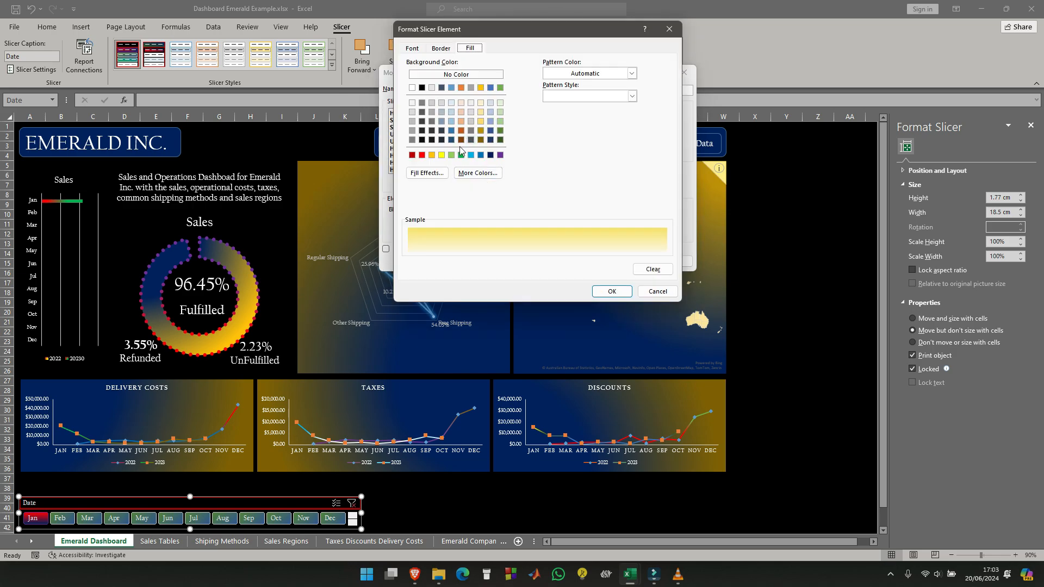
left_click(427, 173)
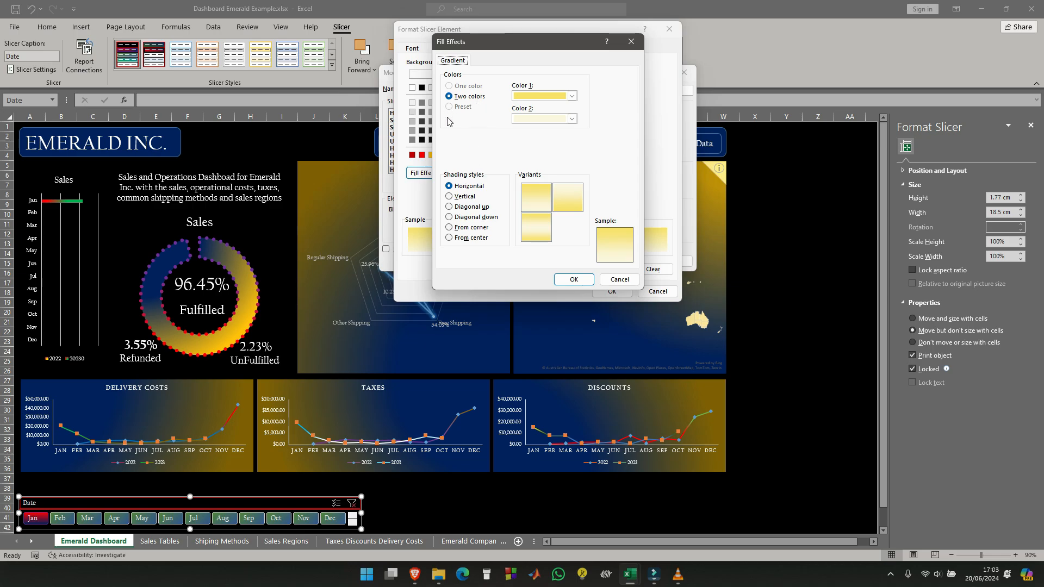
left_click(572, 97)
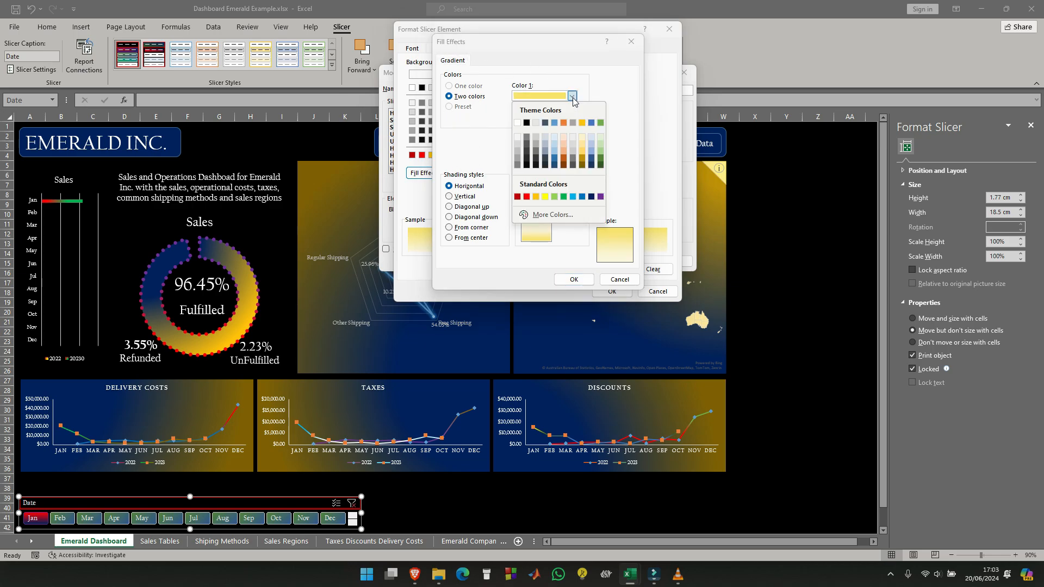
left_click(545, 166)
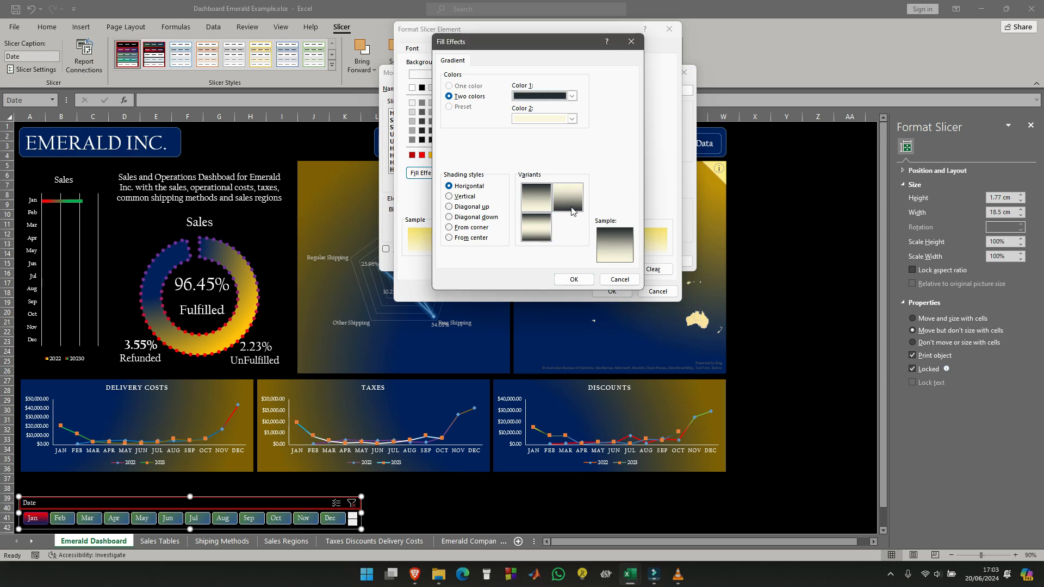
left_click(572, 118)
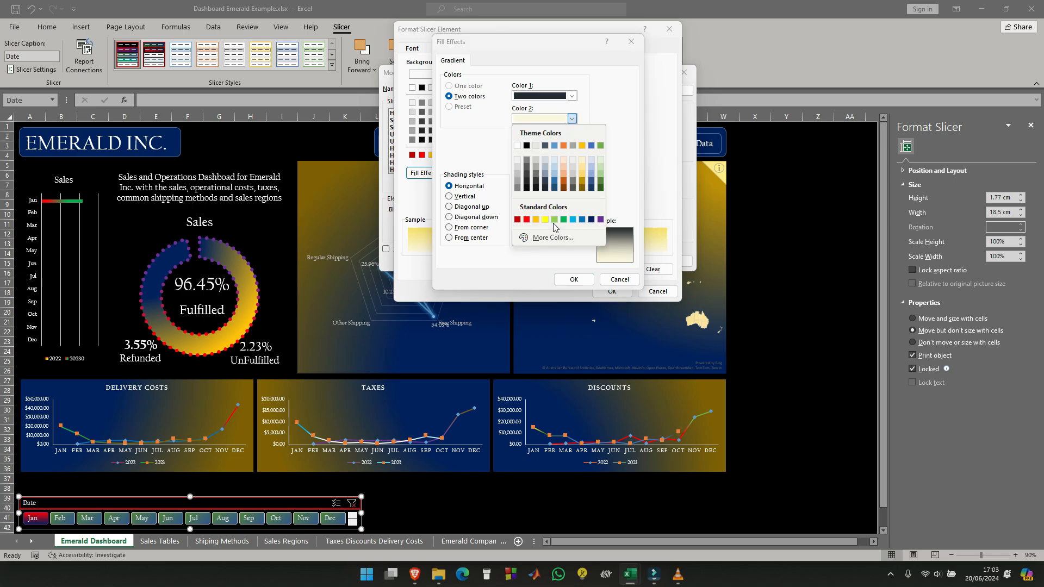
left_click(564, 221)
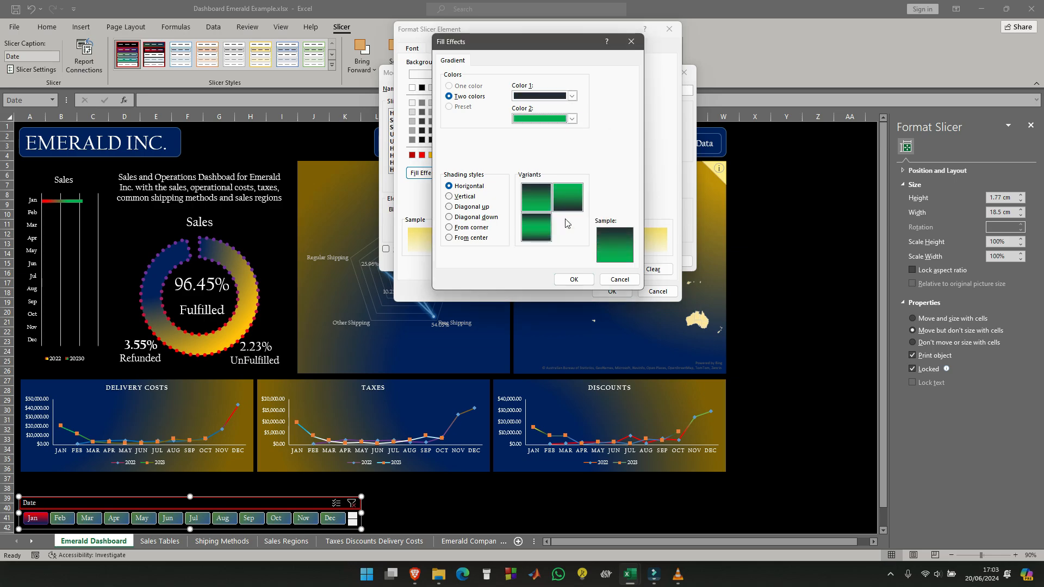
left_click(451, 228)
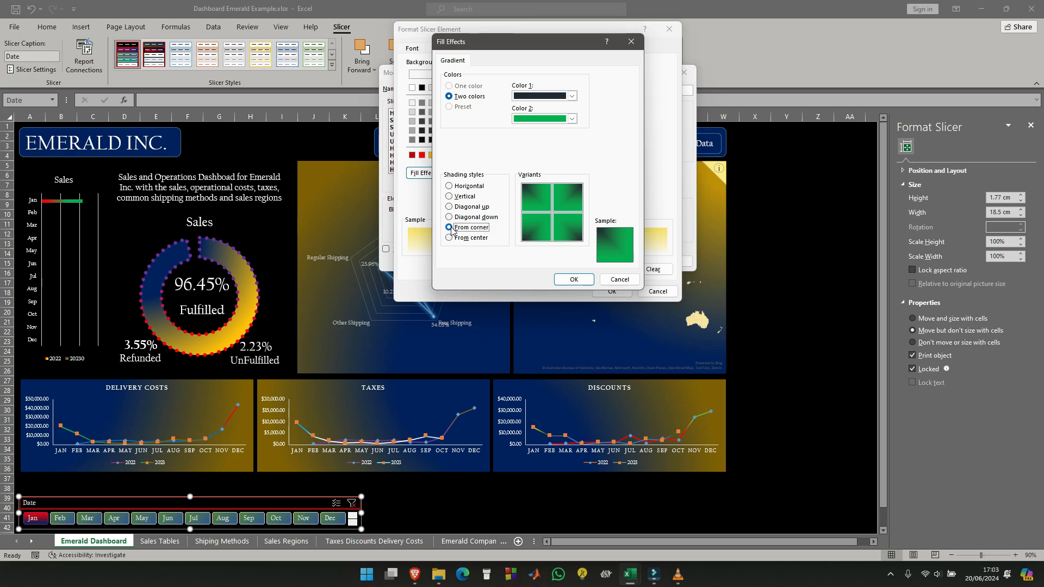
left_click(584, 279)
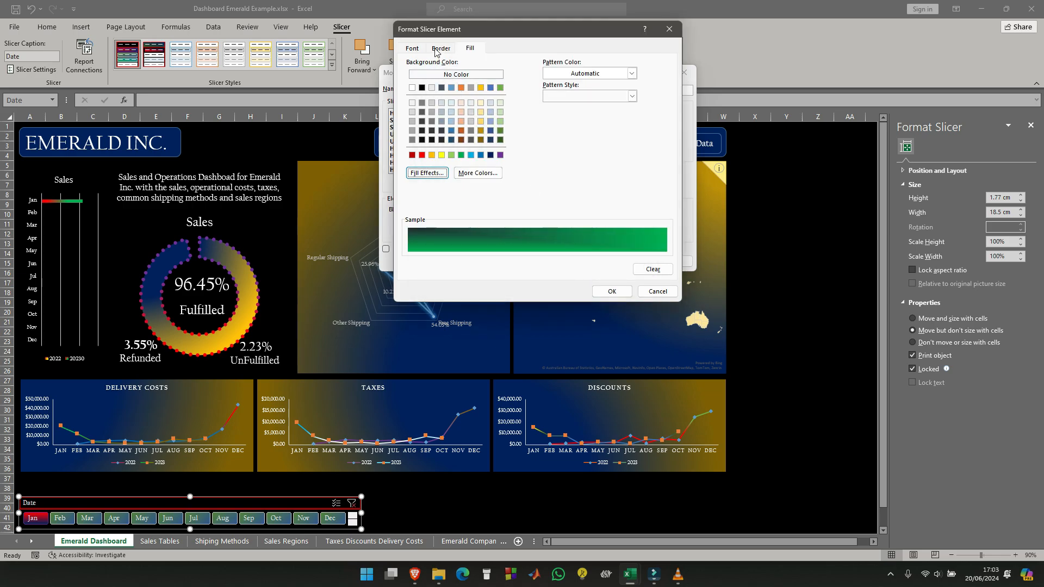
- Set the Hovered Unselected Item with no Data element's font to Californian FB in white and save the modified Date slicer style
left_click(412, 49)
scroll(444, 112, "down", 12)
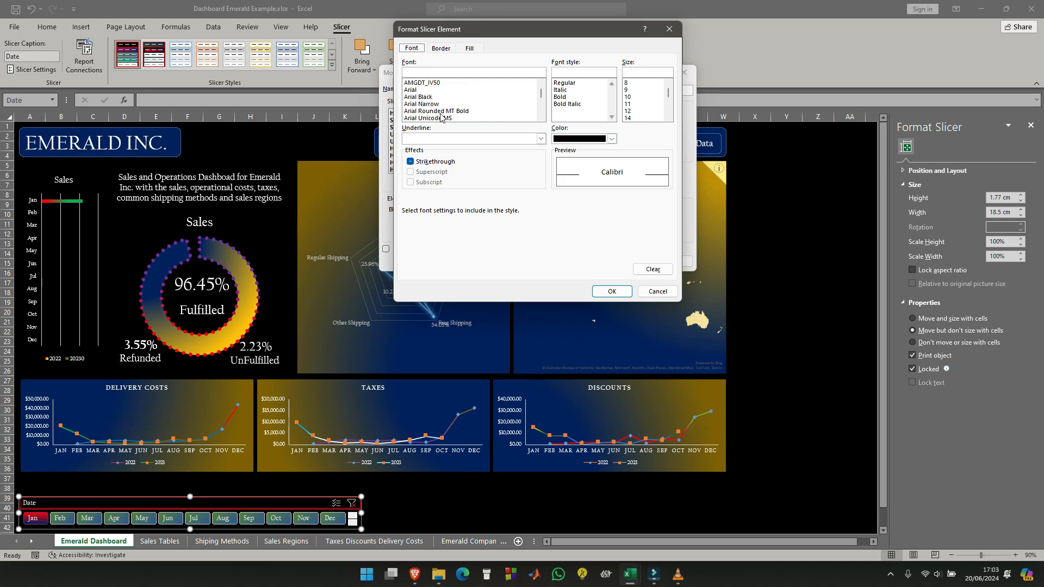
scroll(445, 113, "down", 9)
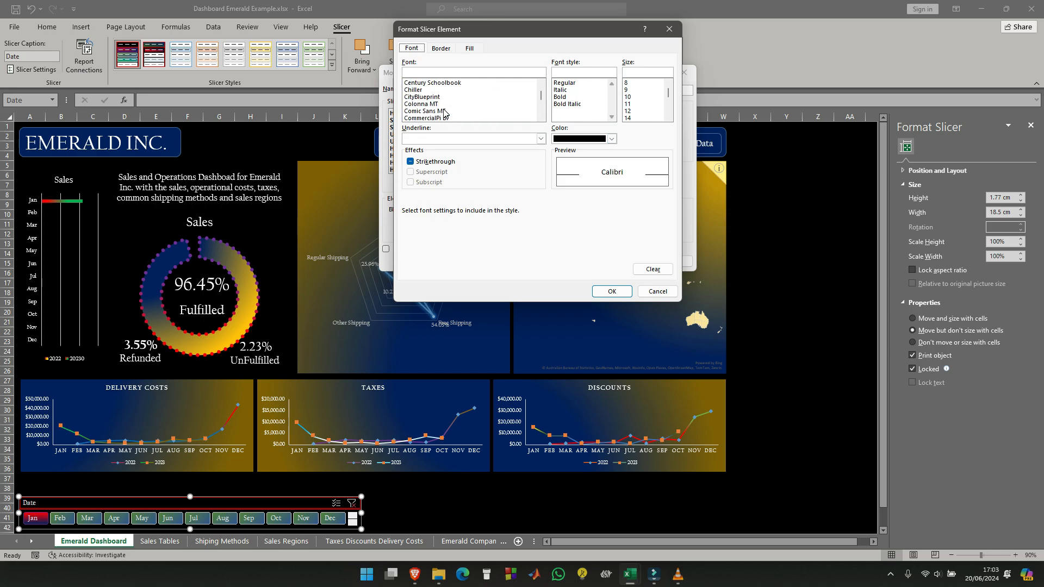
scroll(445, 113, "up", 6)
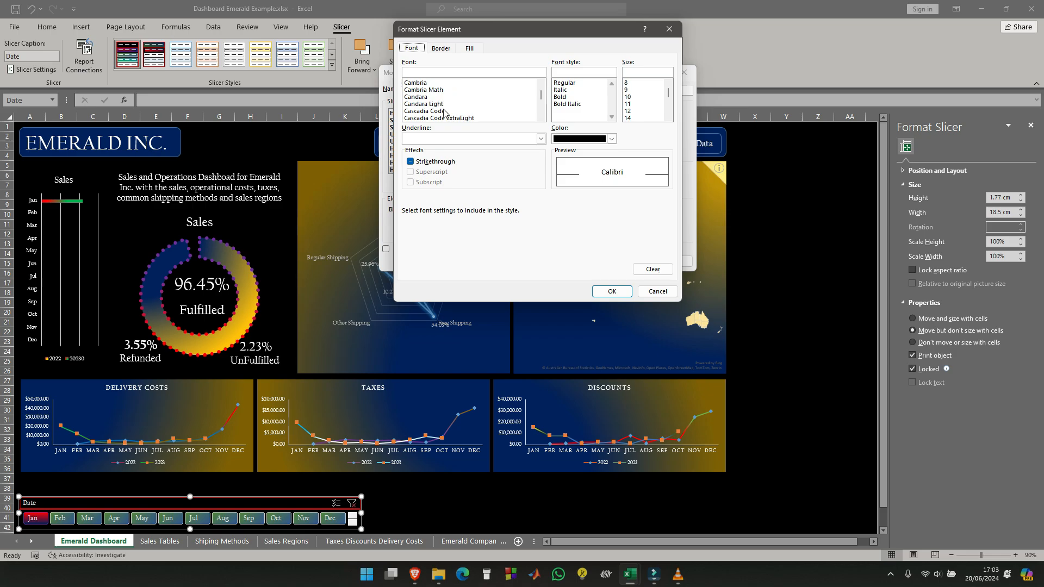
scroll(445, 113, "up", 2)
left_click(434, 112)
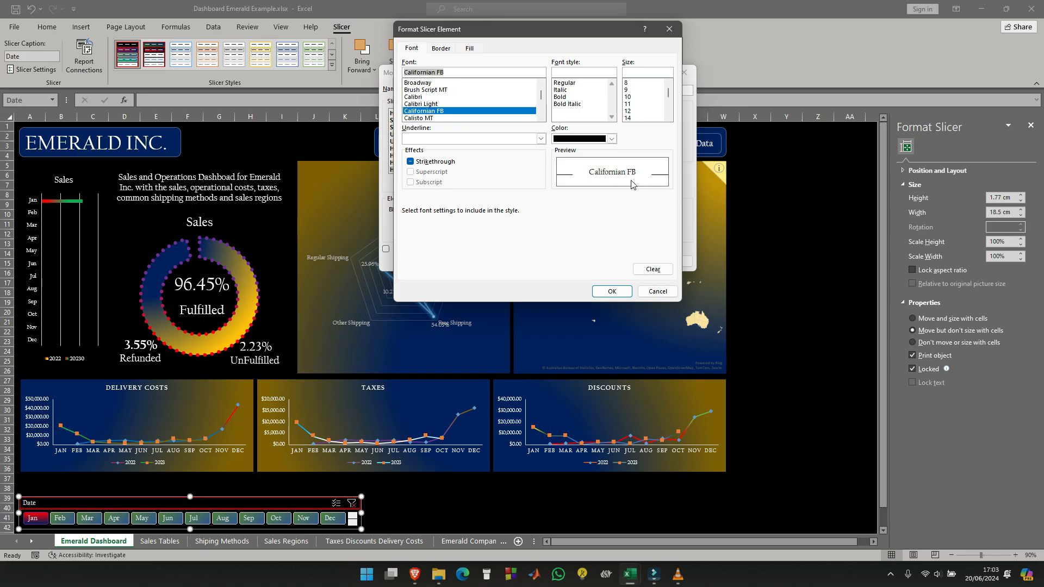
left_click(612, 138)
left_click(557, 183)
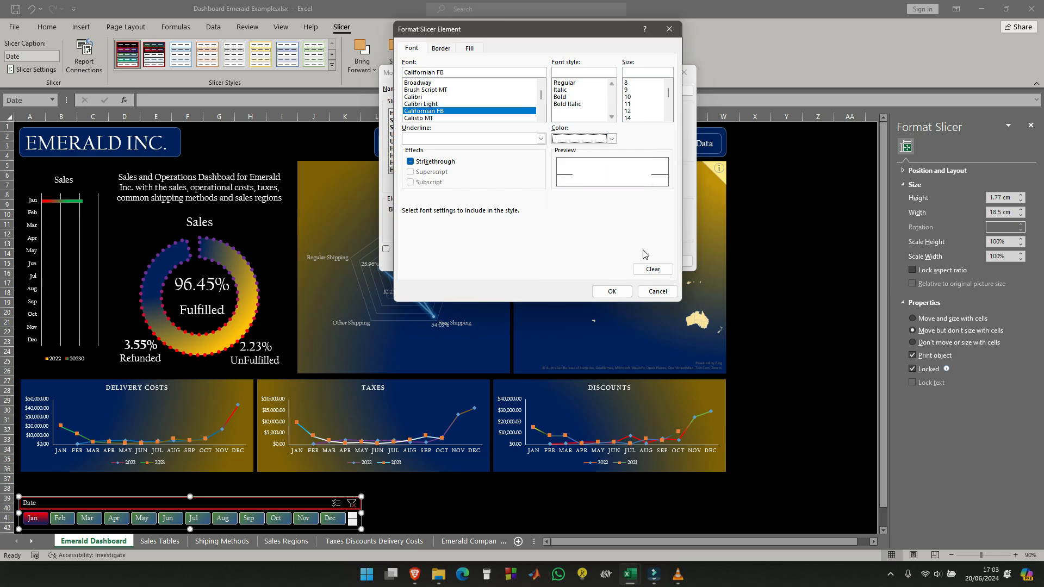
left_click(622, 292)
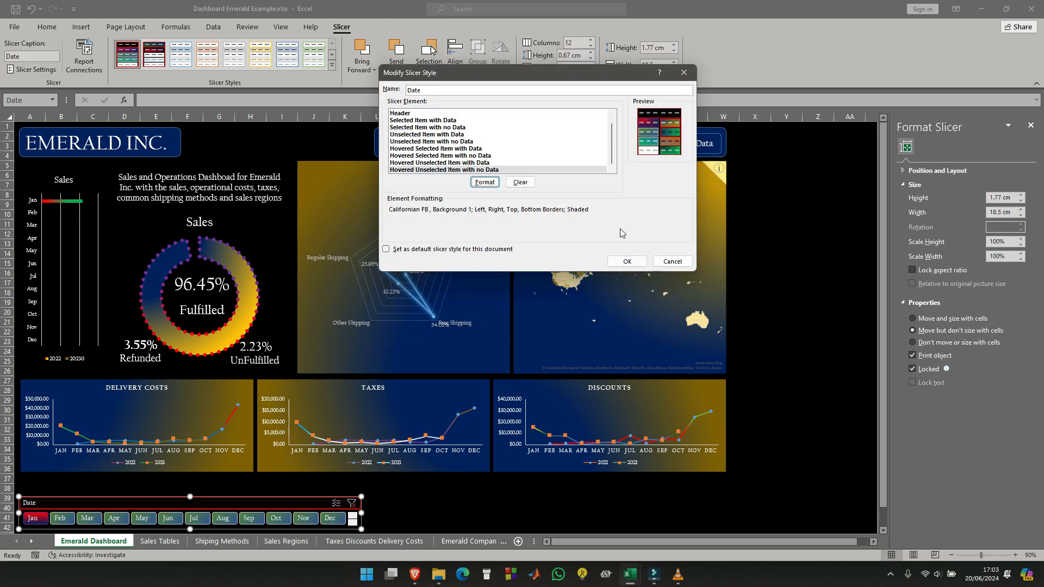
left_click(626, 262)
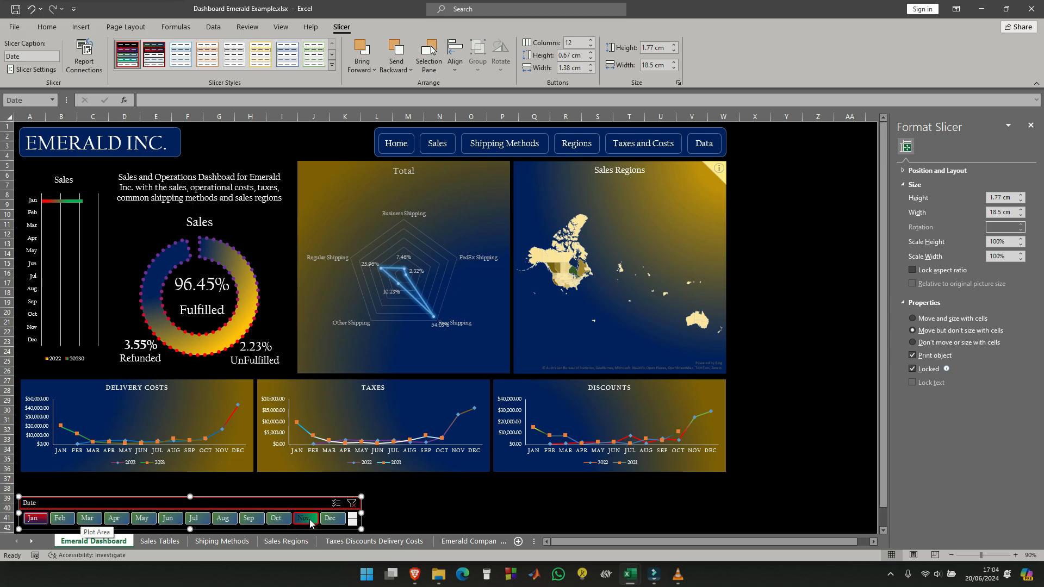
- Test the Date slicer's hover and selection formatting by toggling the Dec, Jan, Feb and Mar items
left_click(337, 519)
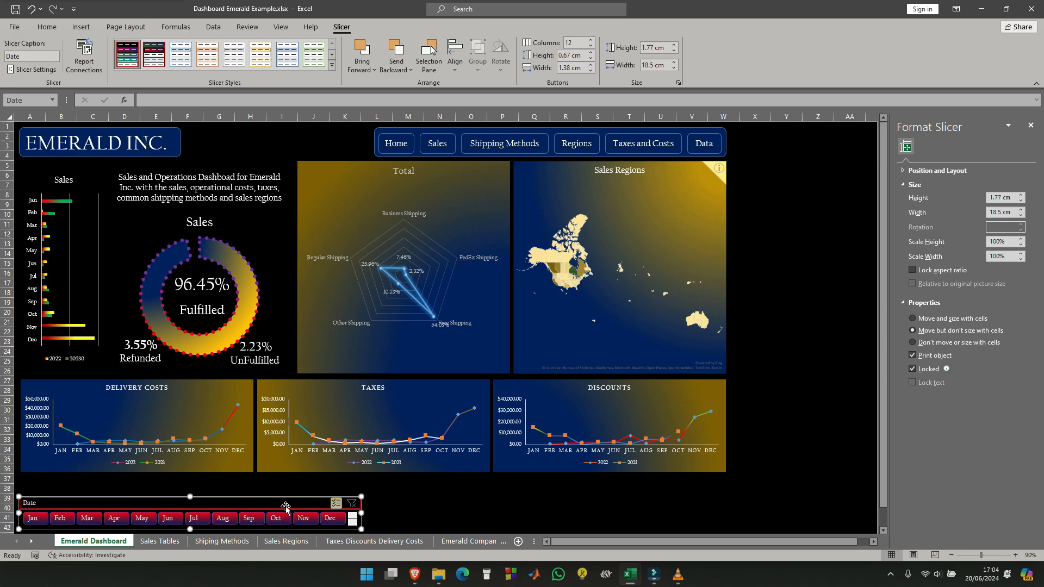
left_click(40, 518)
left_click(69, 519)
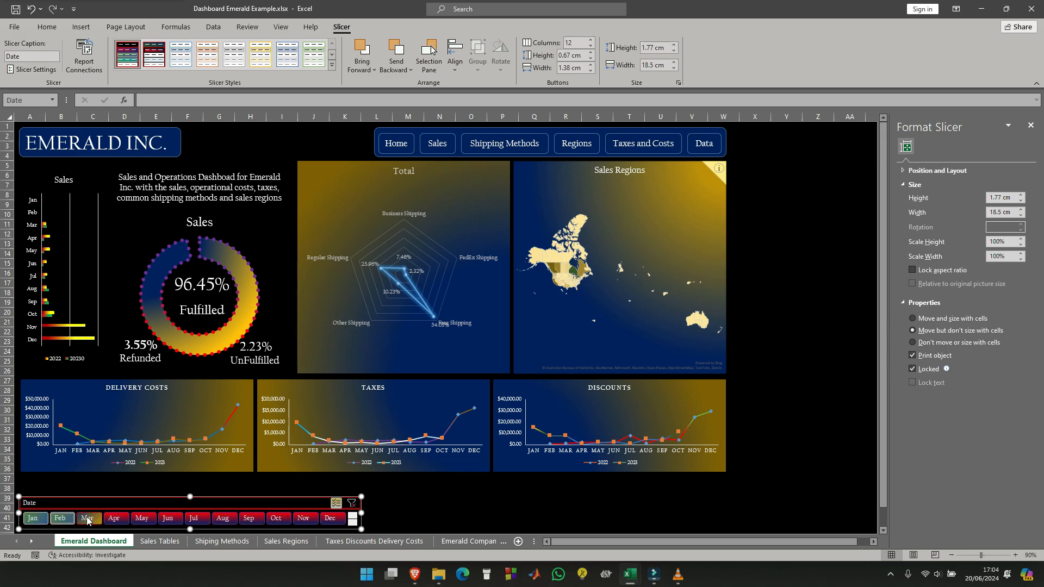
left_click(87, 518)
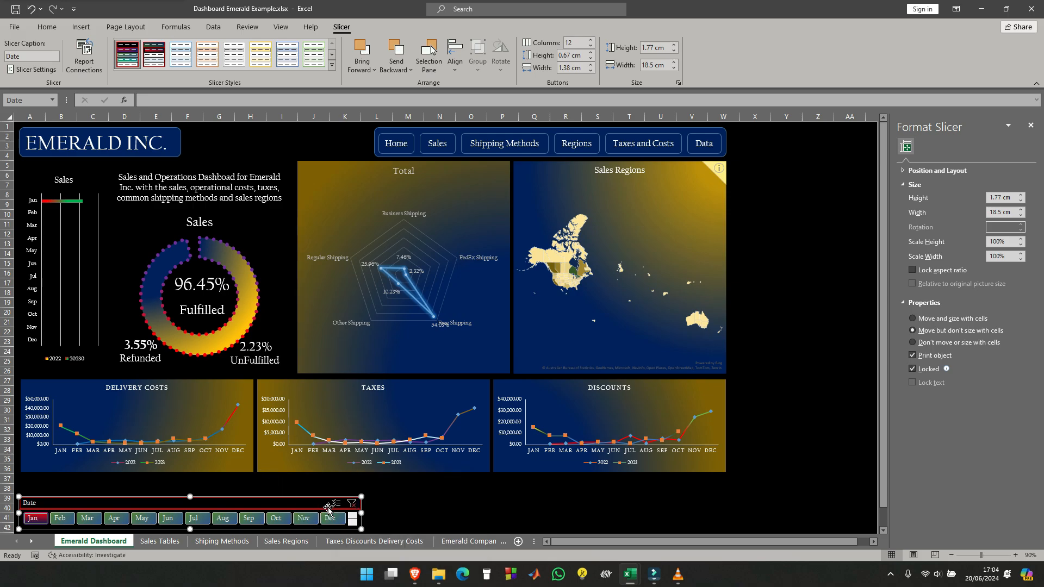
- Turn on multi-select for the Date slicer and add Feb to the selected Jan item
left_click(336, 503)
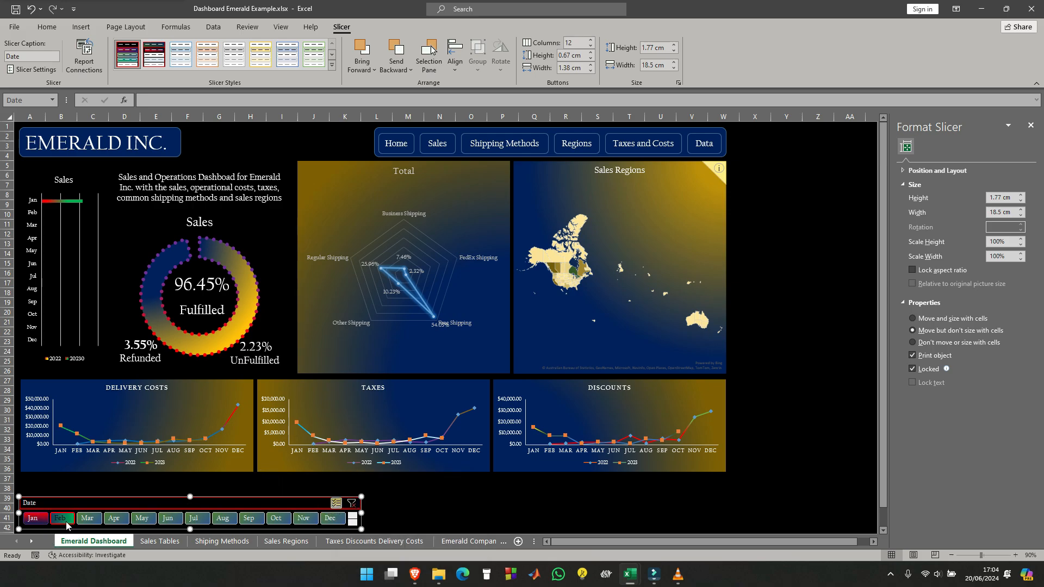
left_click(66, 524)
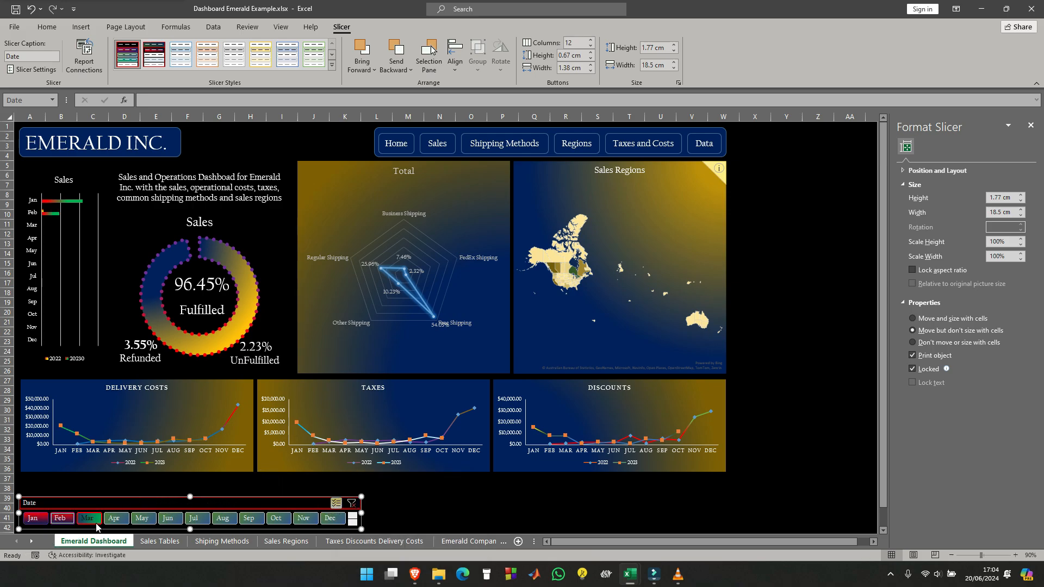
- Add Mar to the Jan and Feb items selected in the Date slicer
left_click(96, 524)
left_click(278, 488)
- Connect the Date slicer to the remaining pivot tables on the Sales Regions, Sales Tables, Shiping Methods and Taxes Discounts Delivery Costs sheets
right_click(286, 505)
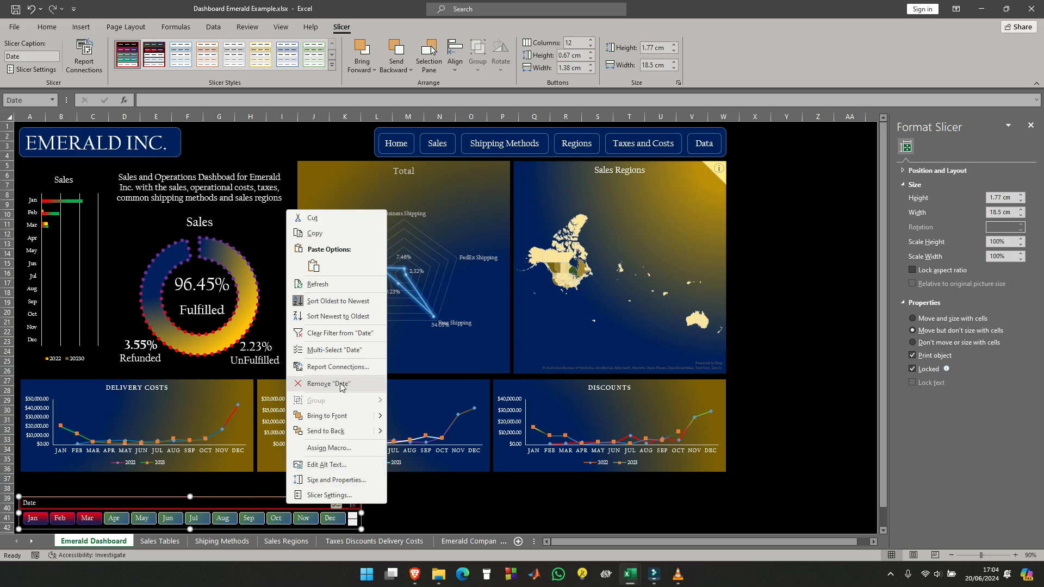
left_click(333, 367)
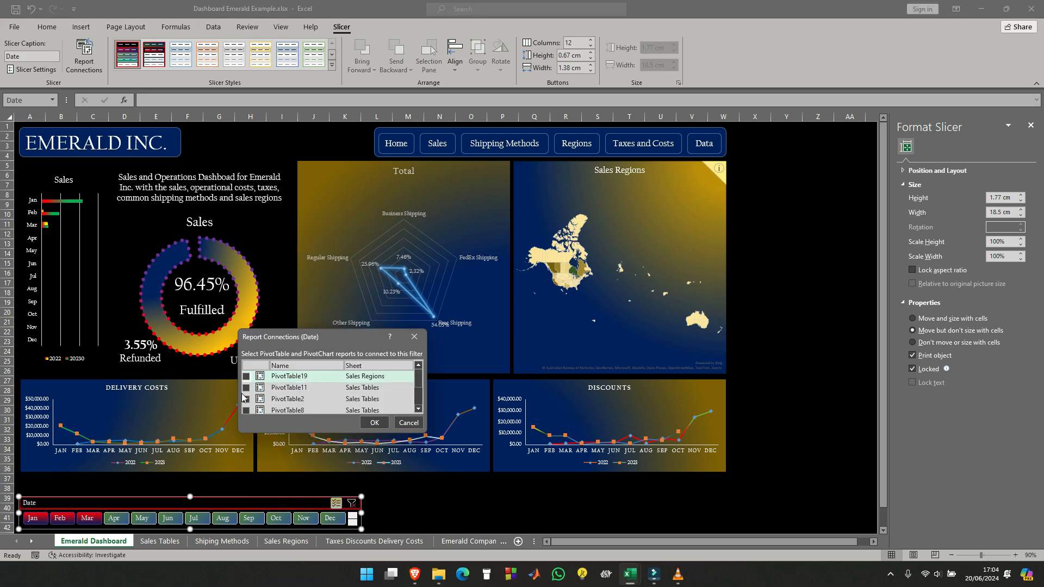
scroll(248, 392, "down", 2)
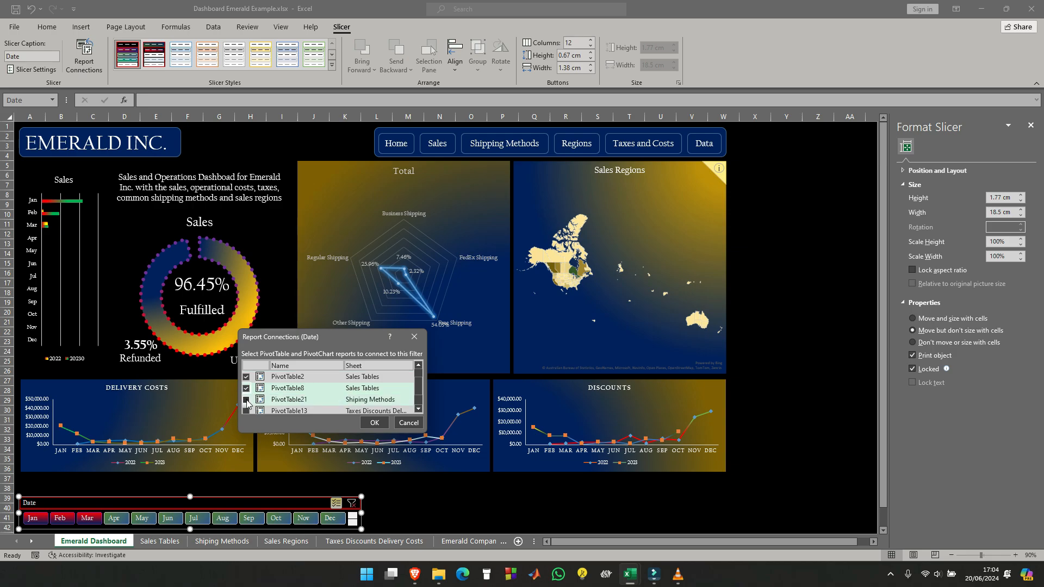
left_click(246, 399)
scroll(248, 394, "down", 2)
left_click(247, 385)
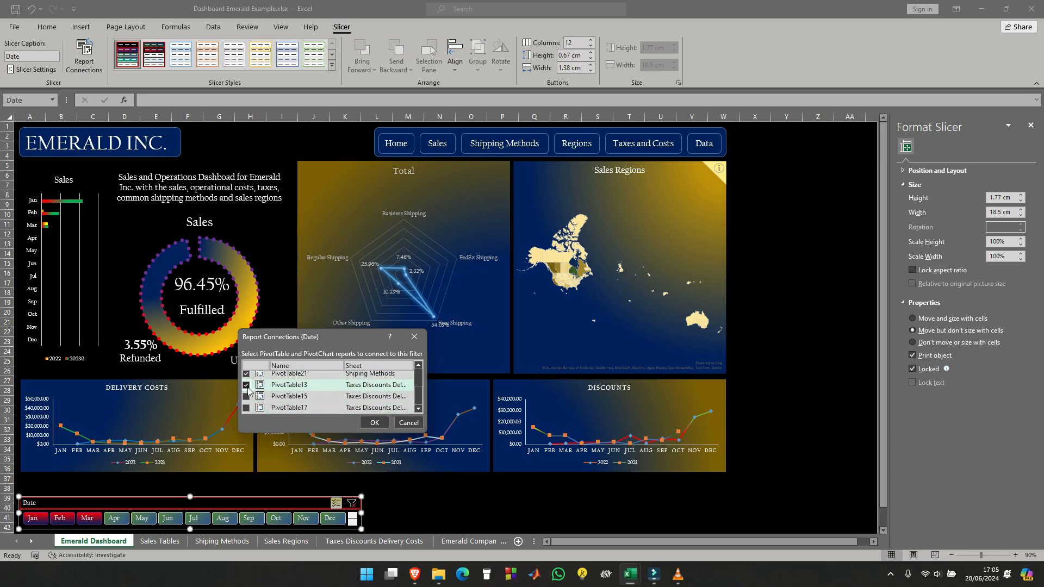
left_click(246, 397)
left_click(247, 408)
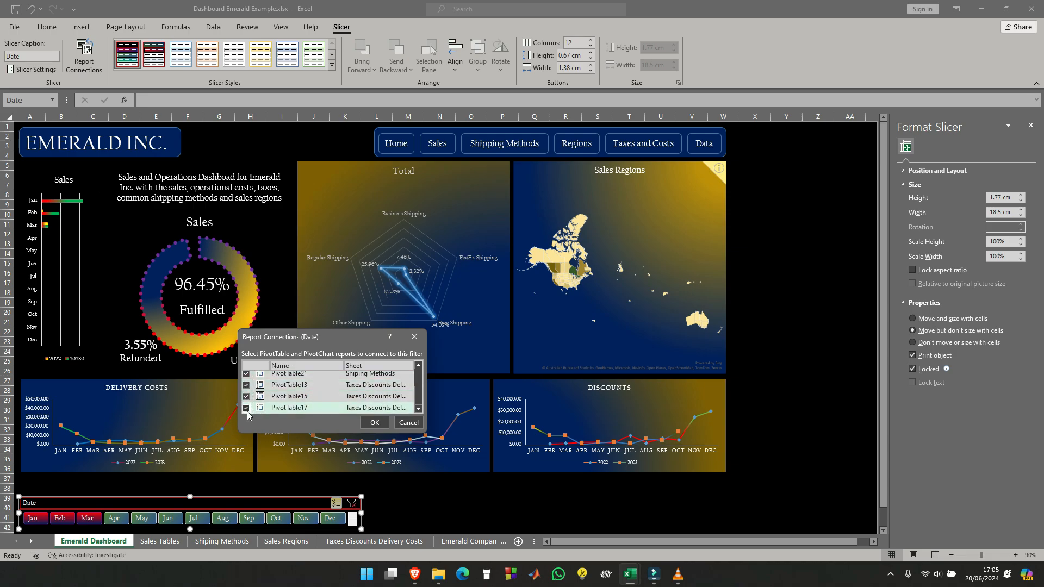
scroll(297, 399, "up", 5)
scroll(299, 396, "down", 5)
left_click(378, 425)
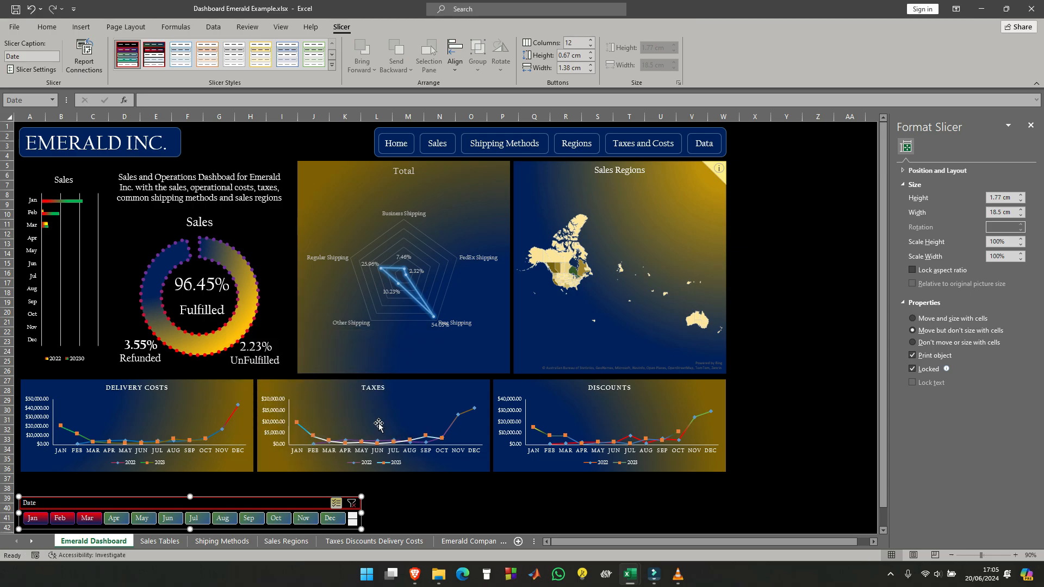
- Clear the Date slicer's filter and test the connected charts by selecting Jan, Feb and Mar together with multi-select
left_click(351, 503)
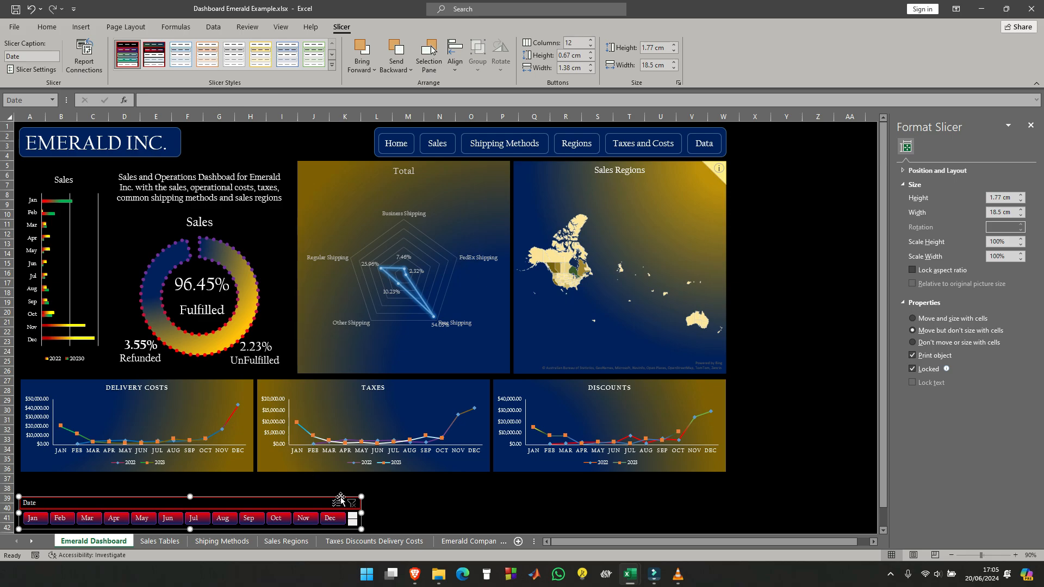
left_click(34, 518)
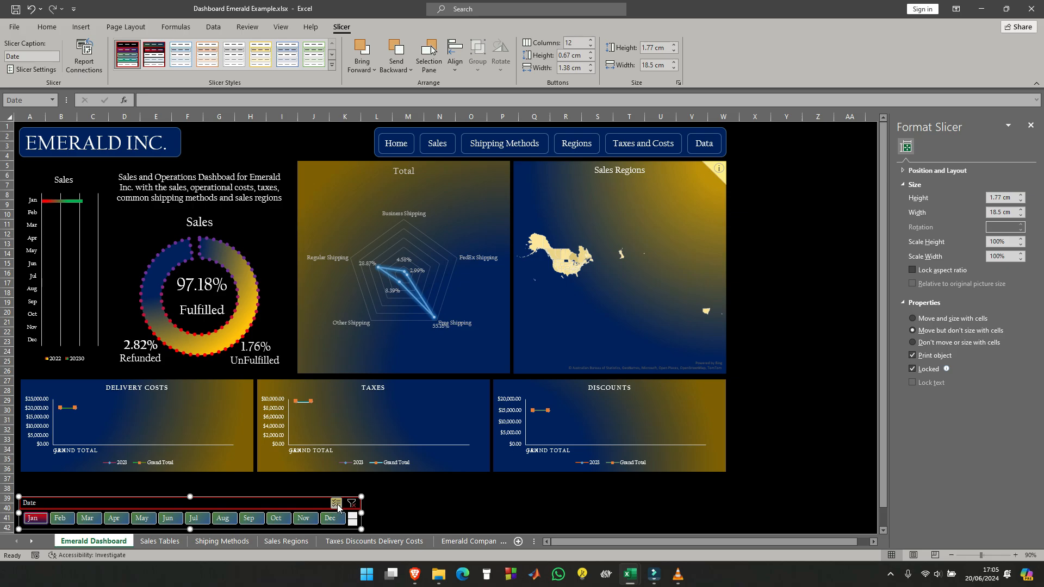
left_click(336, 503)
left_click(60, 520)
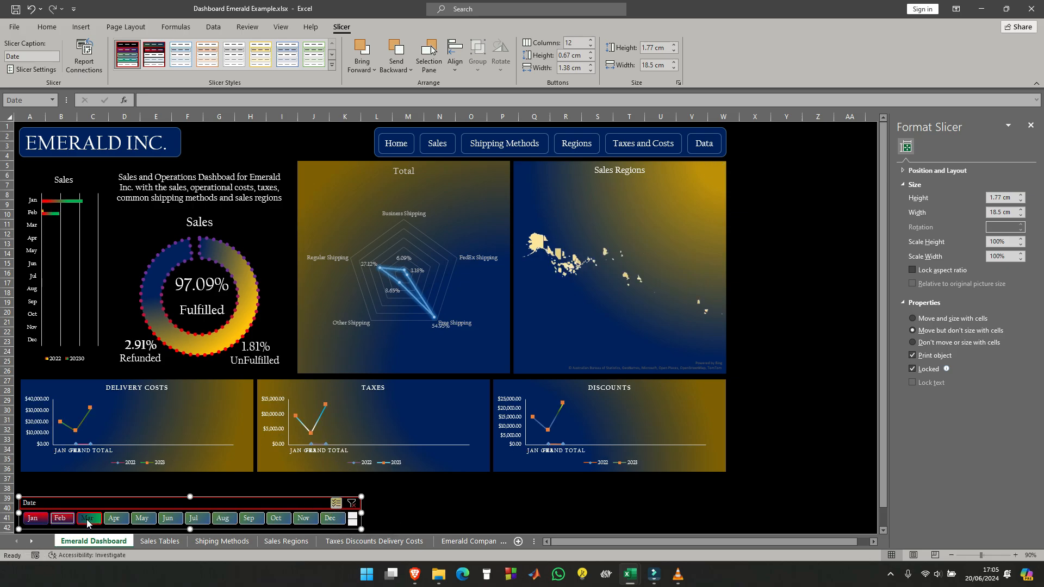
left_click(86, 518)
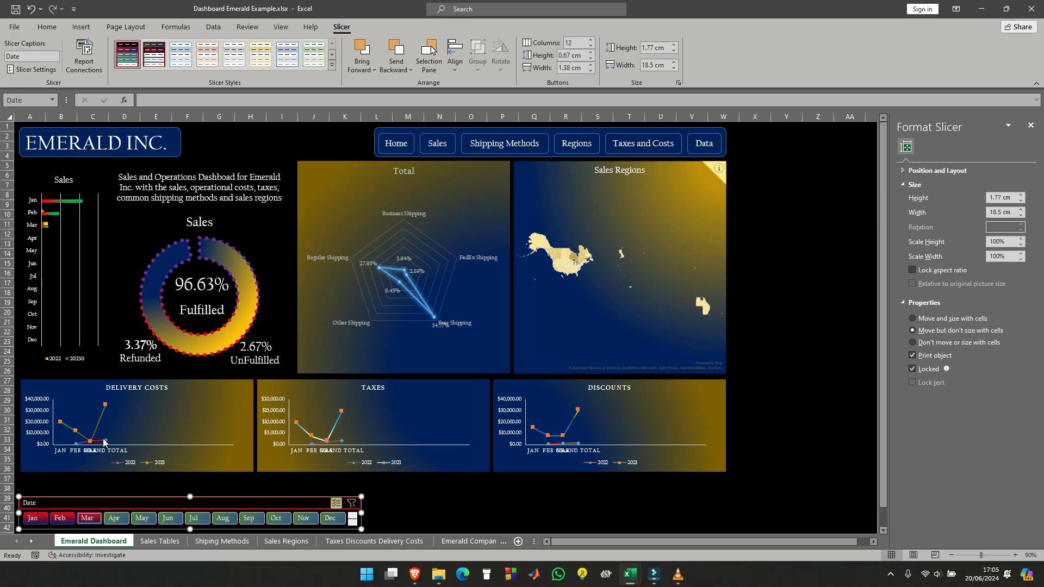
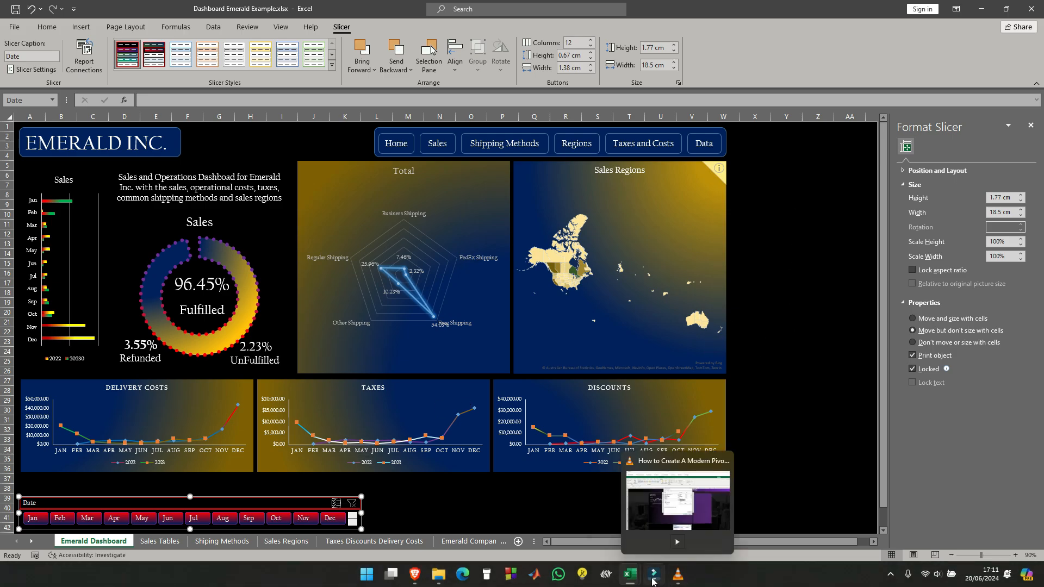
- Switch to the Emerald.xlsx workbook to examine its finished dashboard layout, and return to Dashboard Emerald Example.xlsx
mouse_move(636, 581)
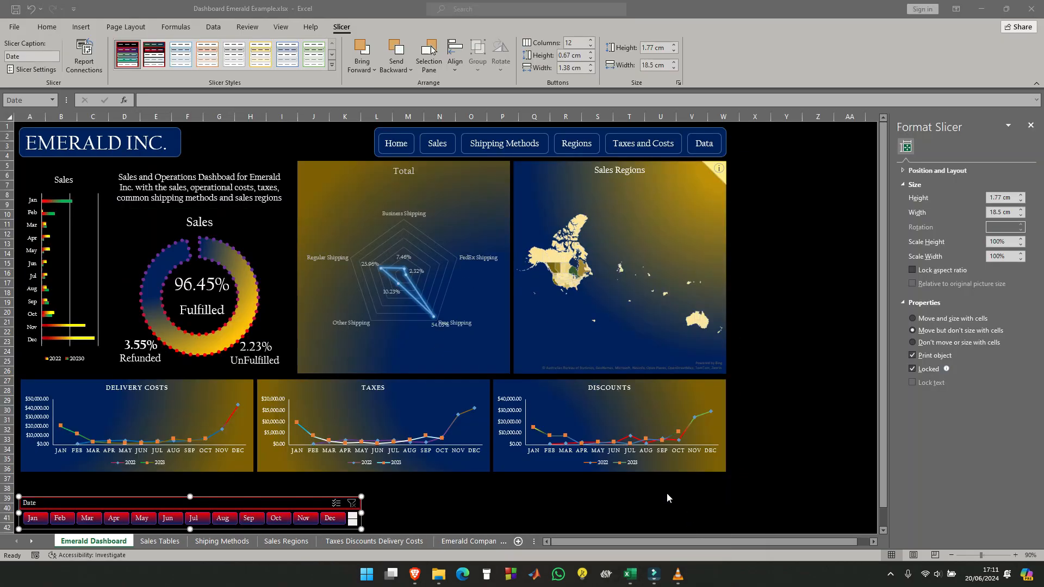
left_click(688, 521)
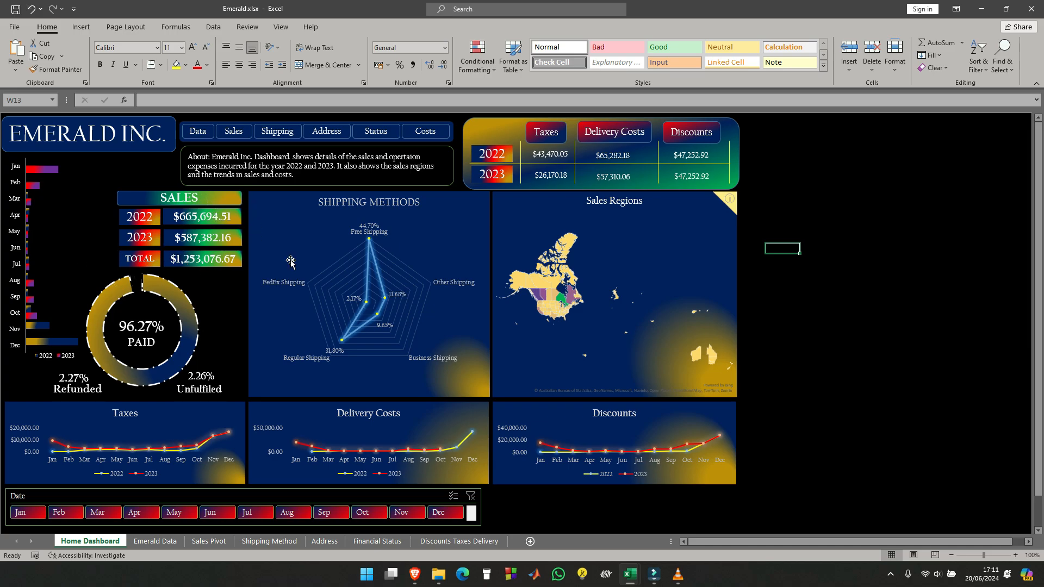
left_click(982, 9)
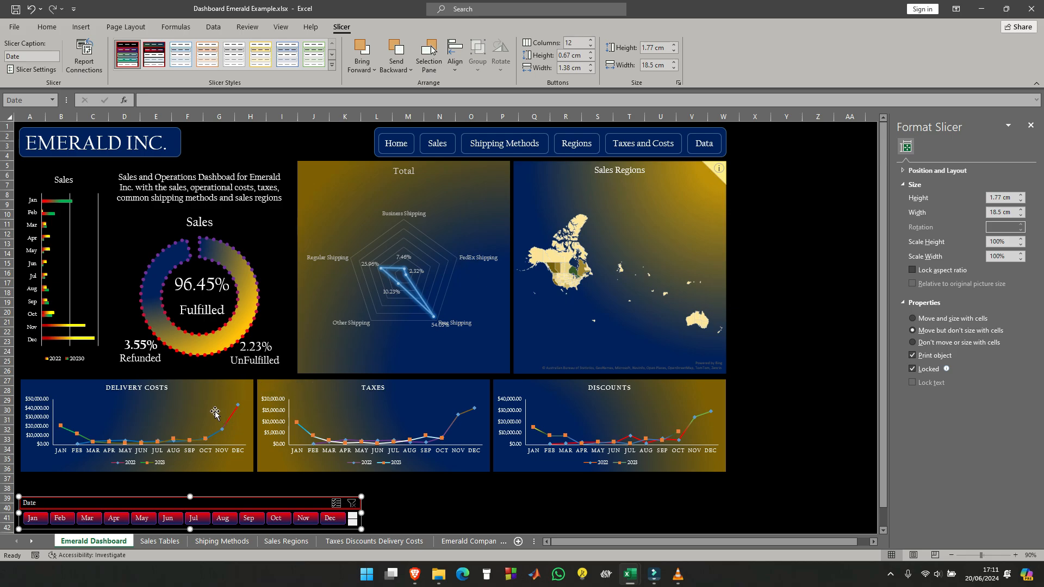
- Move the Date slicer up slightly, closer to the row of line charts above it
left_click_drag(233, 496, 237, 491)
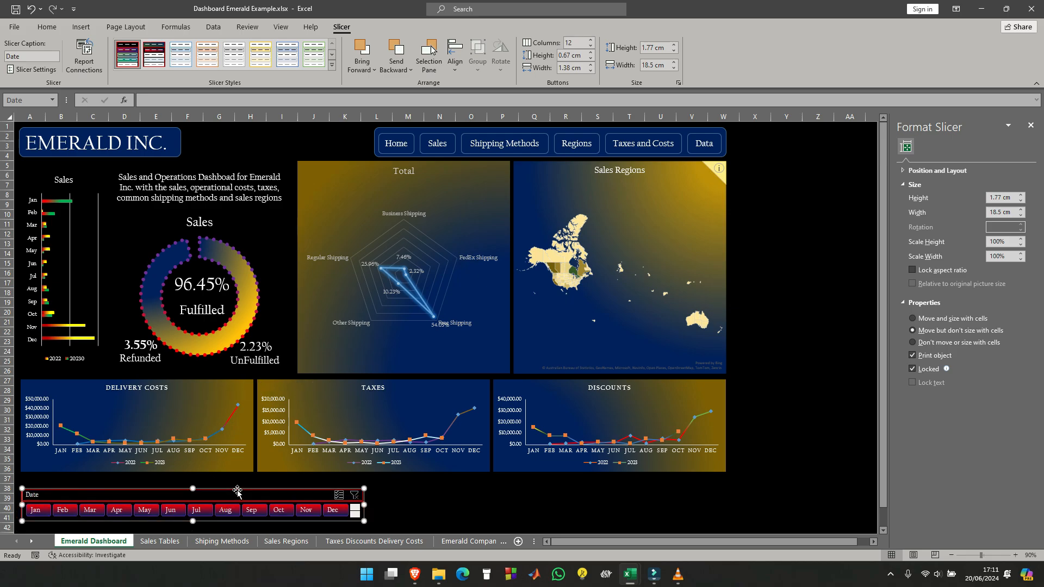
left_click(195, 381, "ctrl")
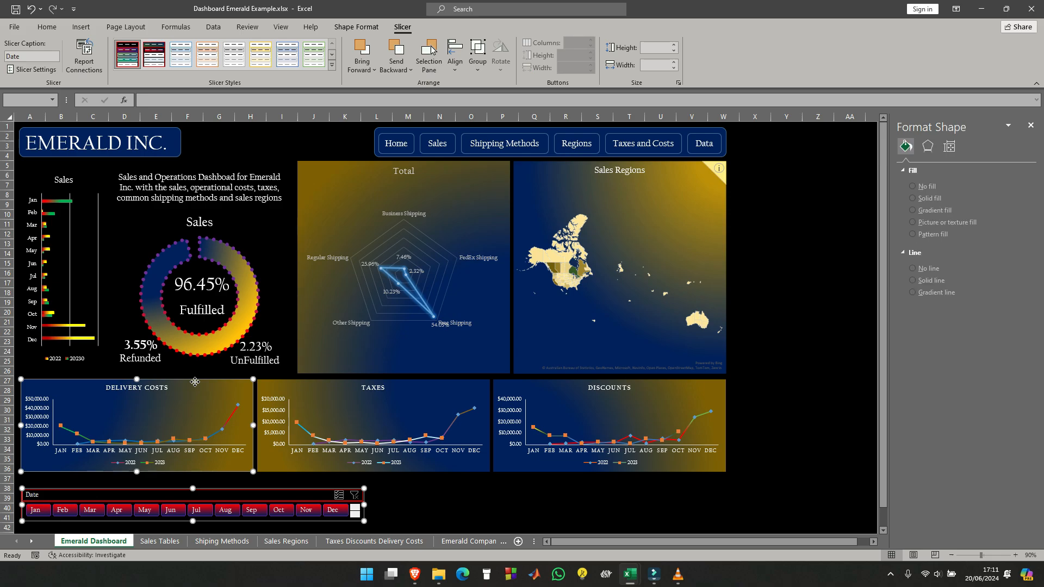
left_click(439, 497)
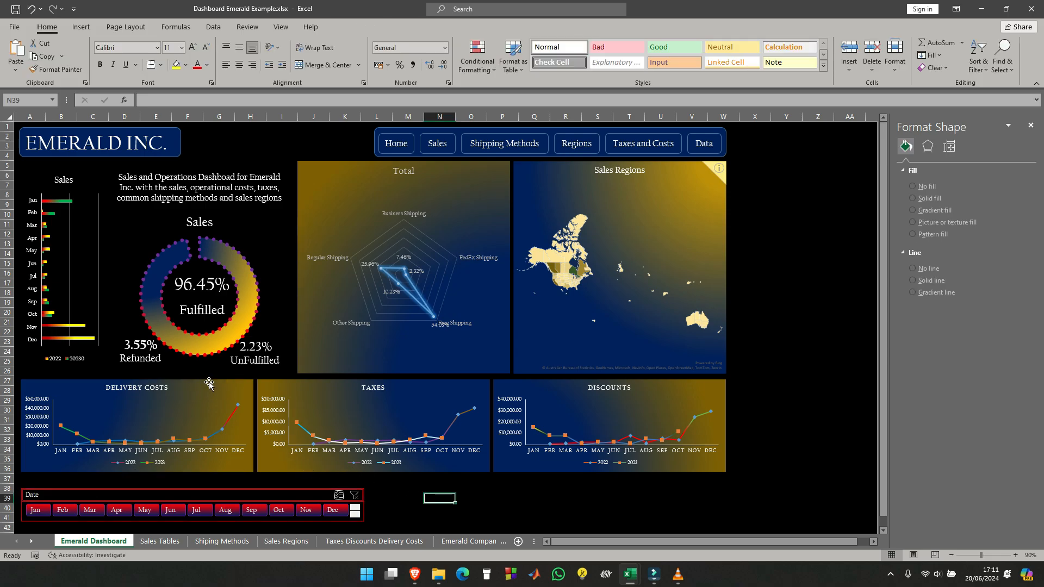
- Move the Delivery Costs, Taxes and Discounts charts down together so they sit directly above the Date slicer
left_click(209, 384)
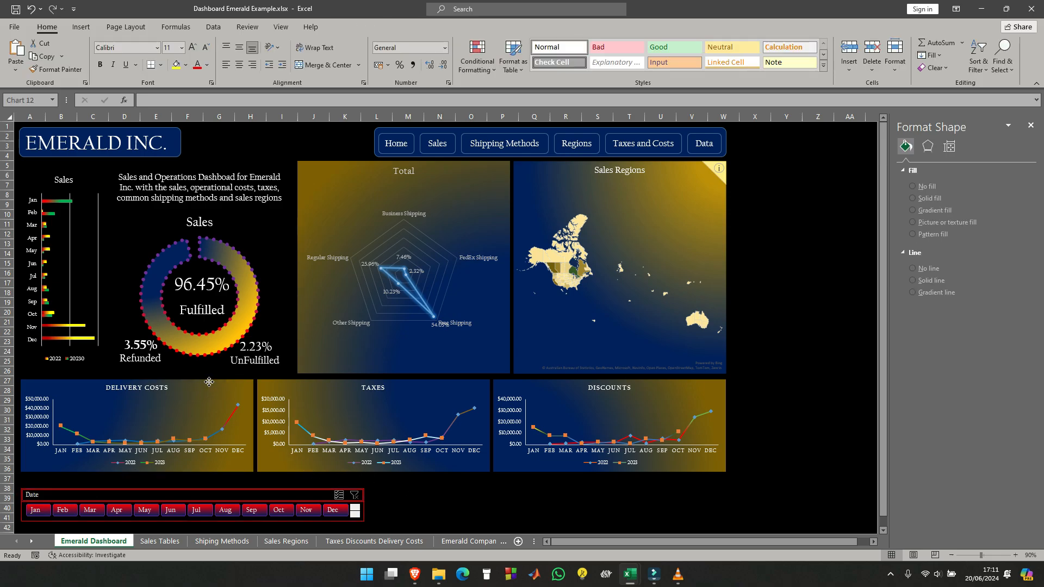
left_click(418, 387, "ctrl")
left_click(664, 389, "ctrl")
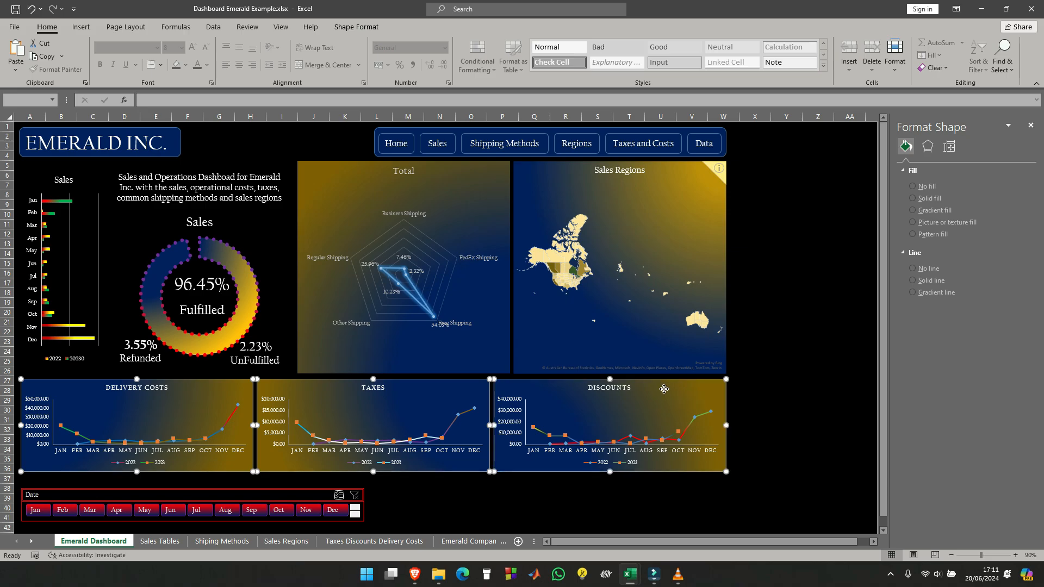
left_click_drag(428, 405, 430, 416)
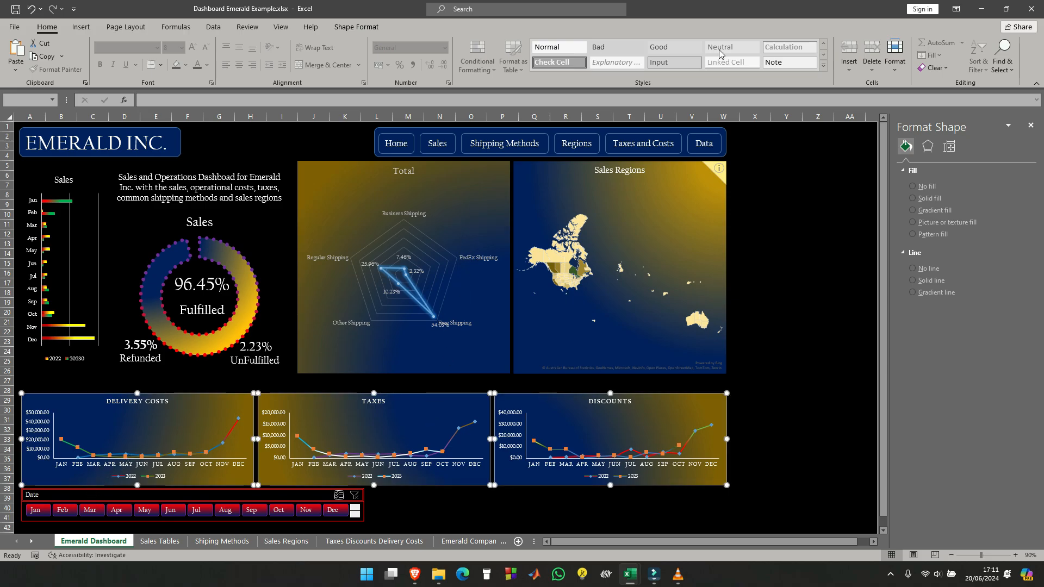
left_click(57, 495, "ctrl")
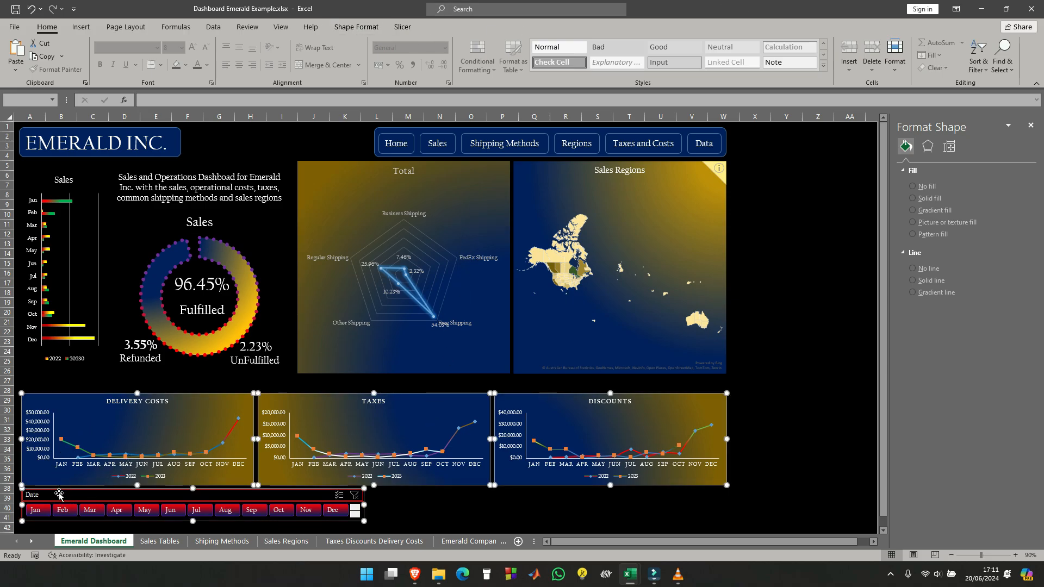
left_click(503, 508)
- Align the left edges of the Delivery Costs chart and the Date slicer
left_click(118, 427)
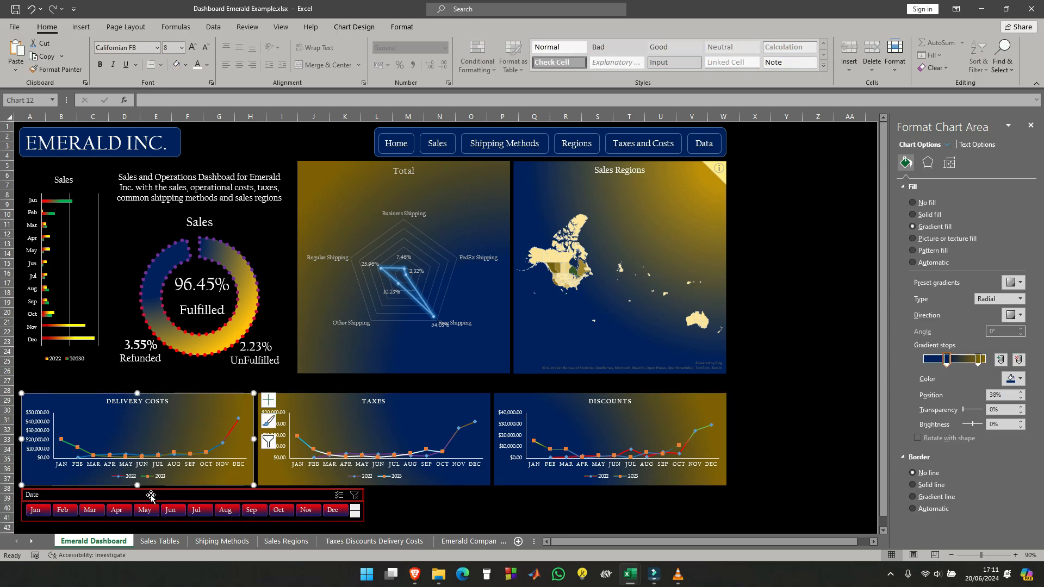
left_click(151, 496, "ctrl")
left_click(357, 27)
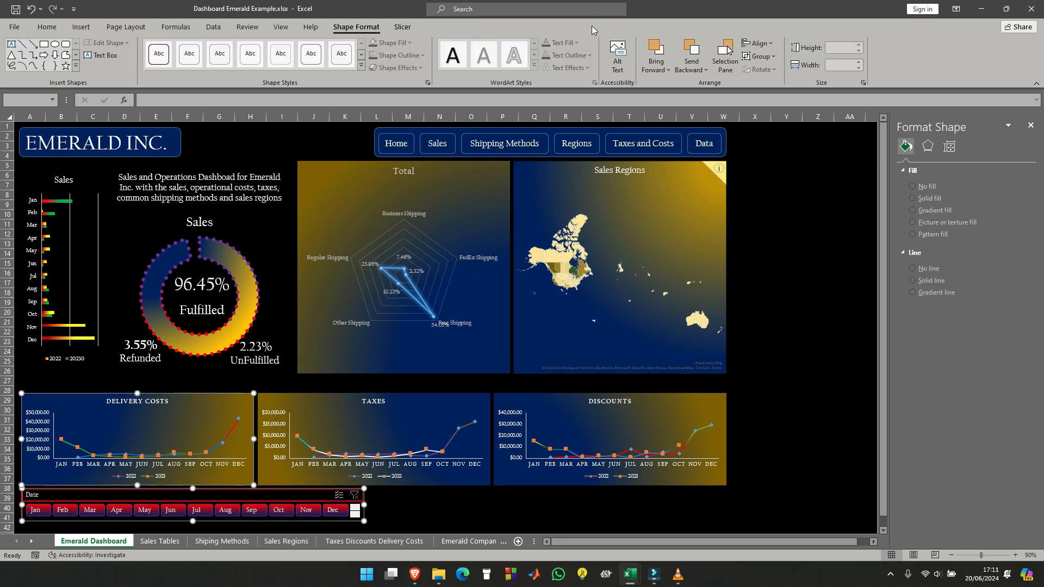
left_click(758, 44)
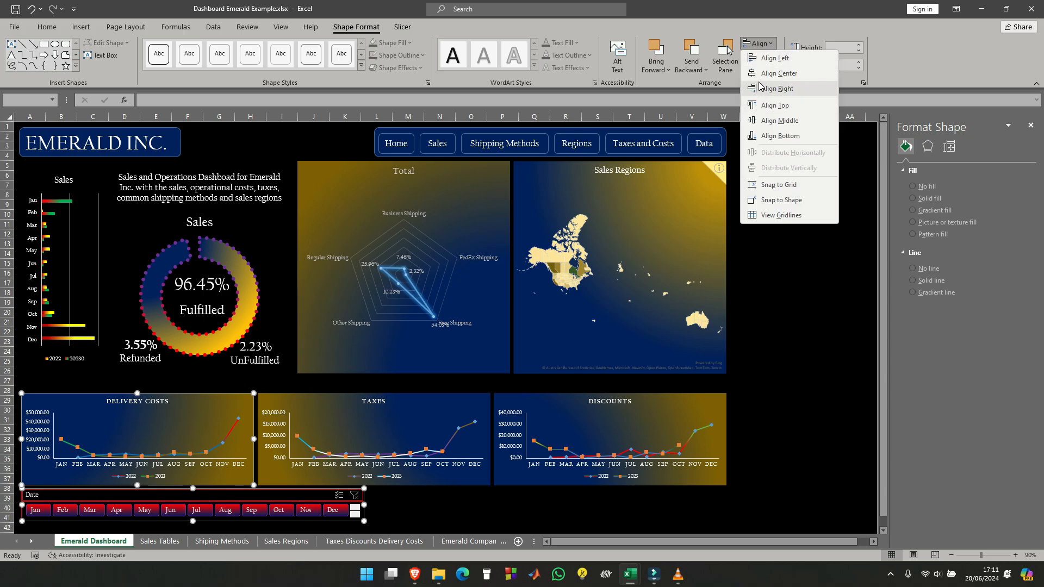
left_click(775, 58)
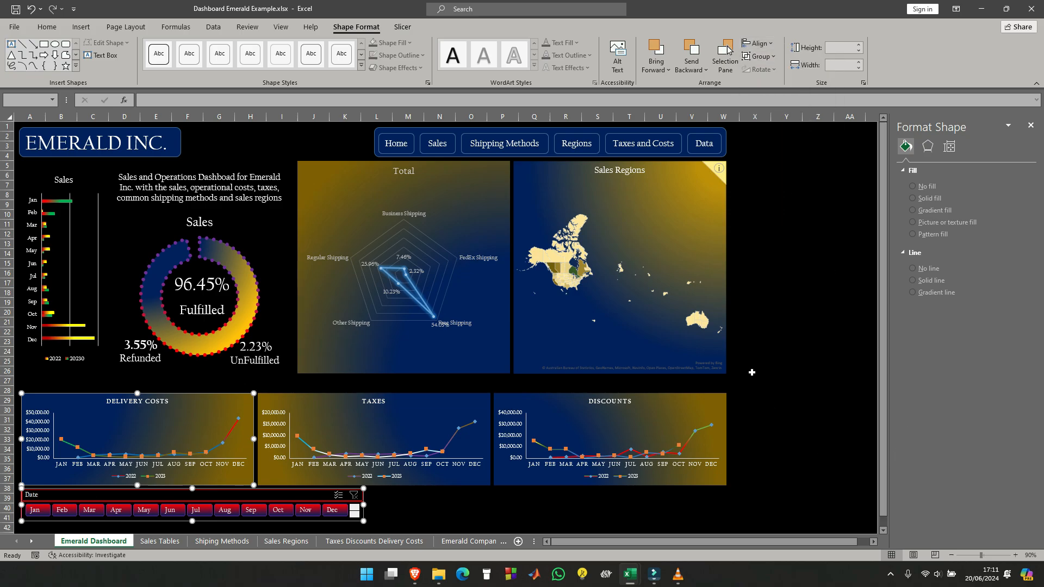
left_click(751, 372)
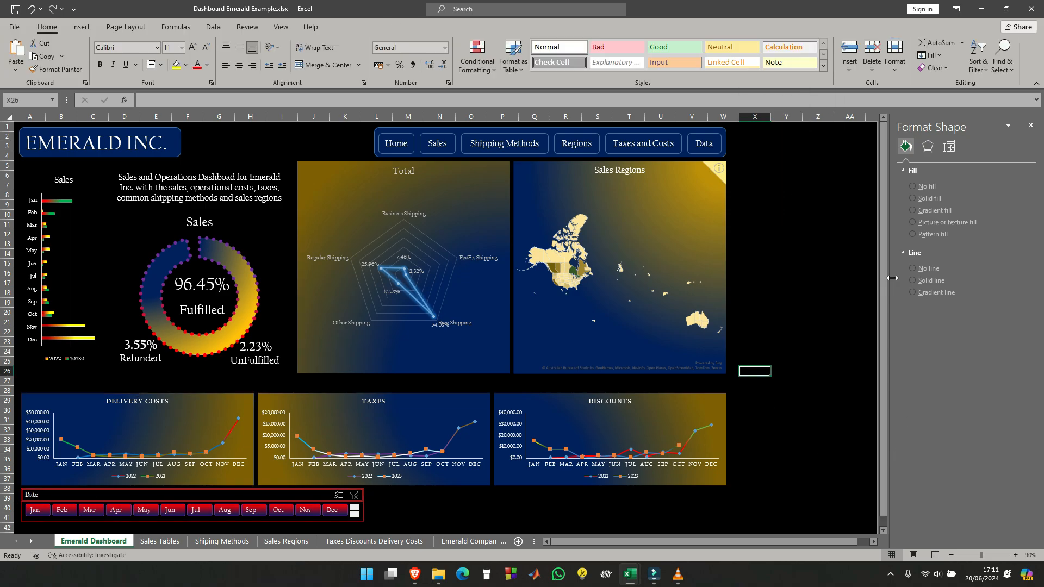
- Move the Sales bar chart, doughnut chart, Total radar chart, Sales Regions map and description text box down together to just above the line charts
left_click(46, 178)
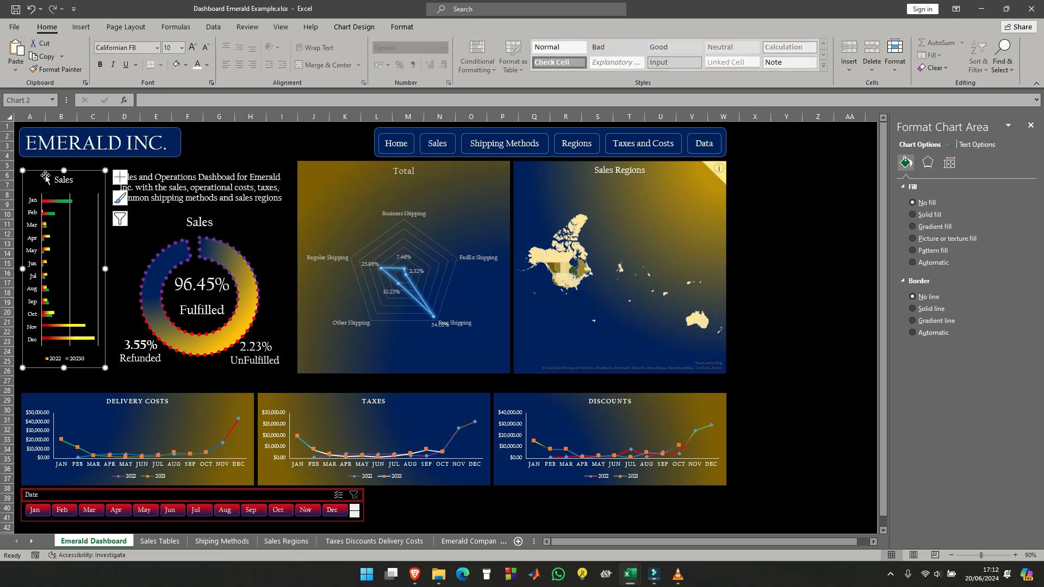
left_click(262, 222, "ctrl")
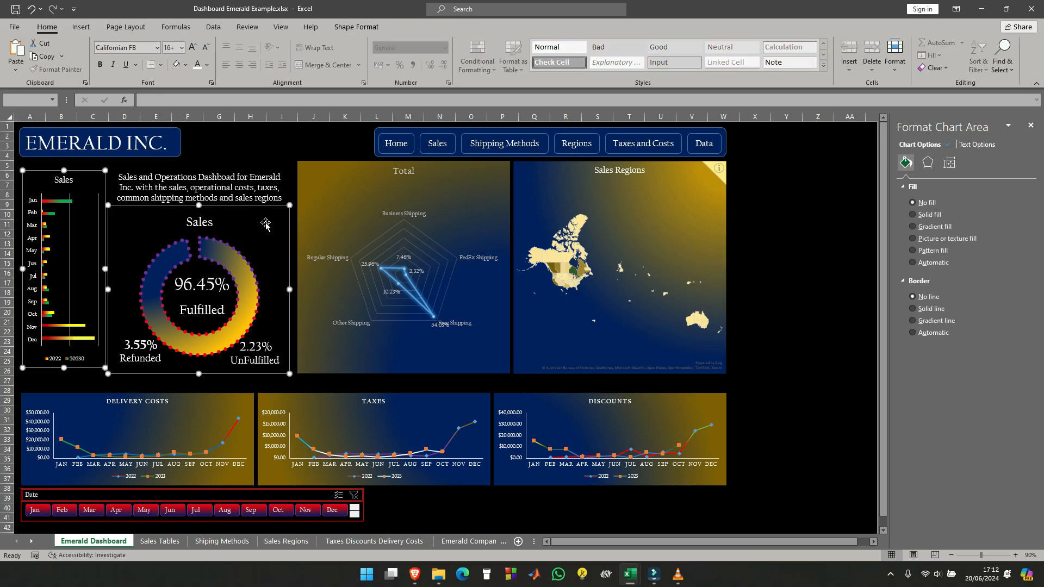
left_click(326, 174, "ctrl")
left_click(525, 171, "ctrl")
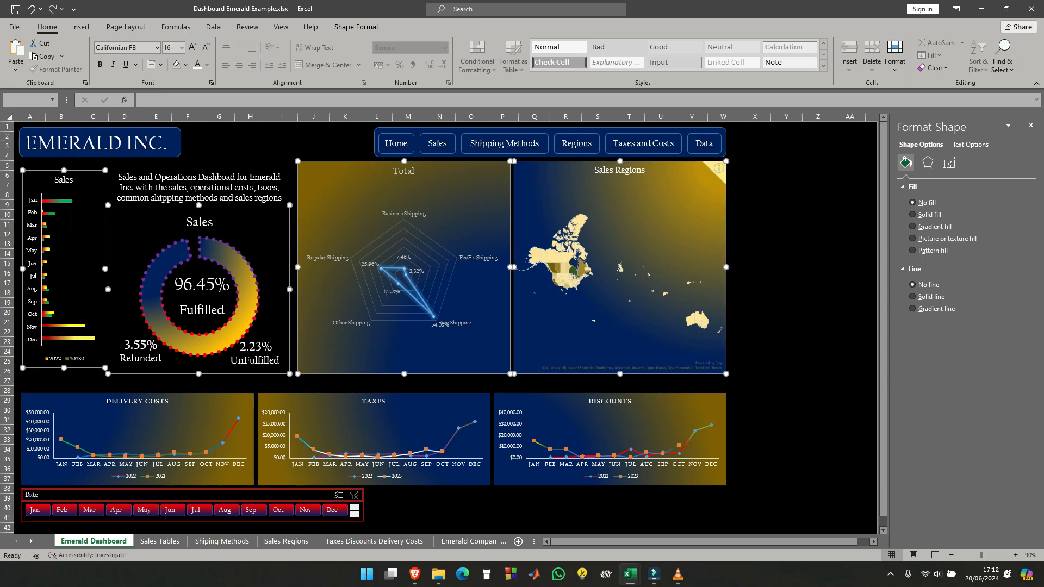
left_click(244, 174, "ctrl")
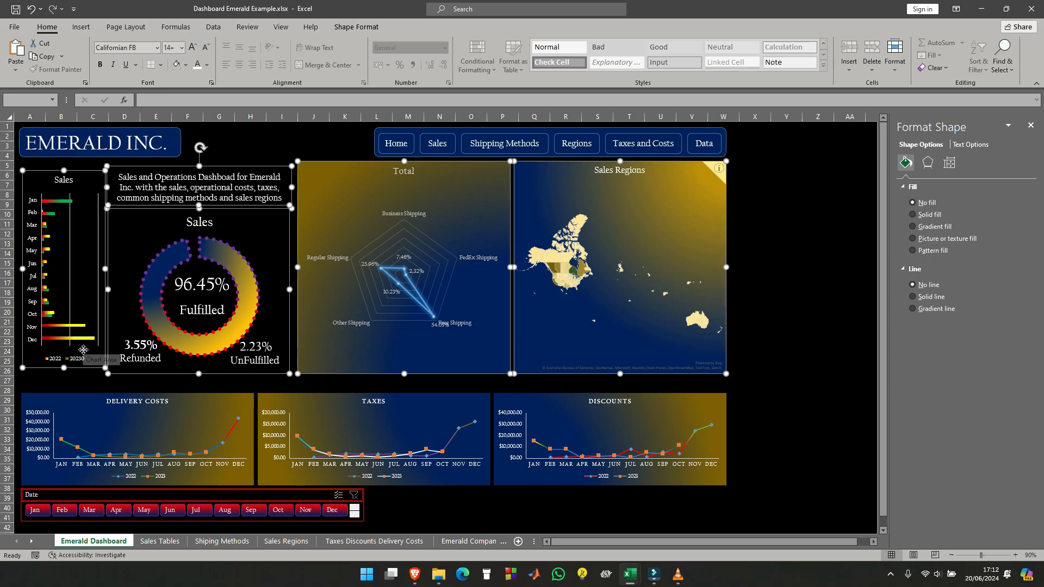
left_click_drag(82, 351, 84, 365)
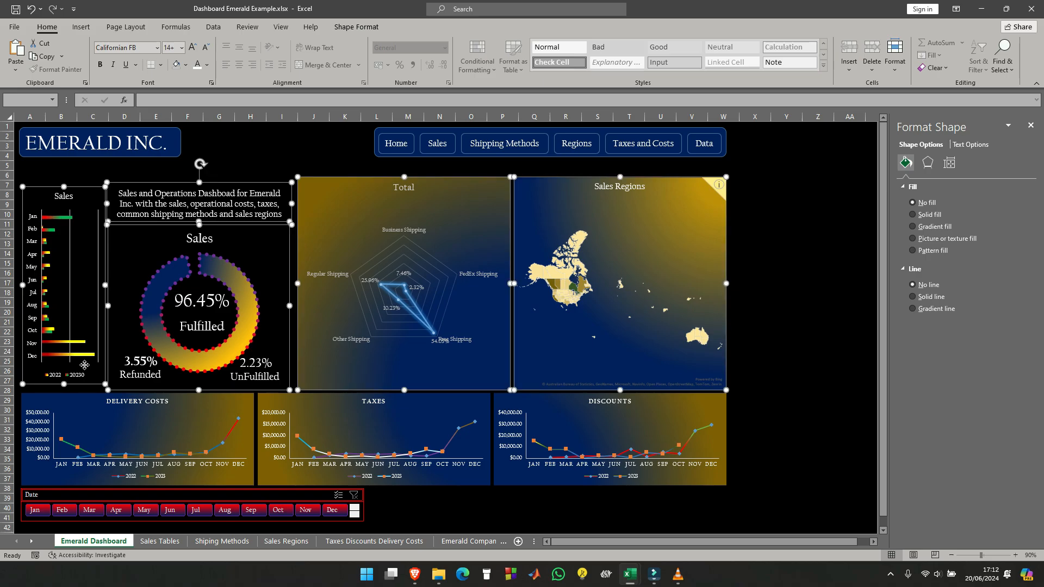
left_click(64, 176)
- Stretch the Sales bar chart upward and downward so it fills the space between the title and the Delivery Costs chart
left_click(87, 194)
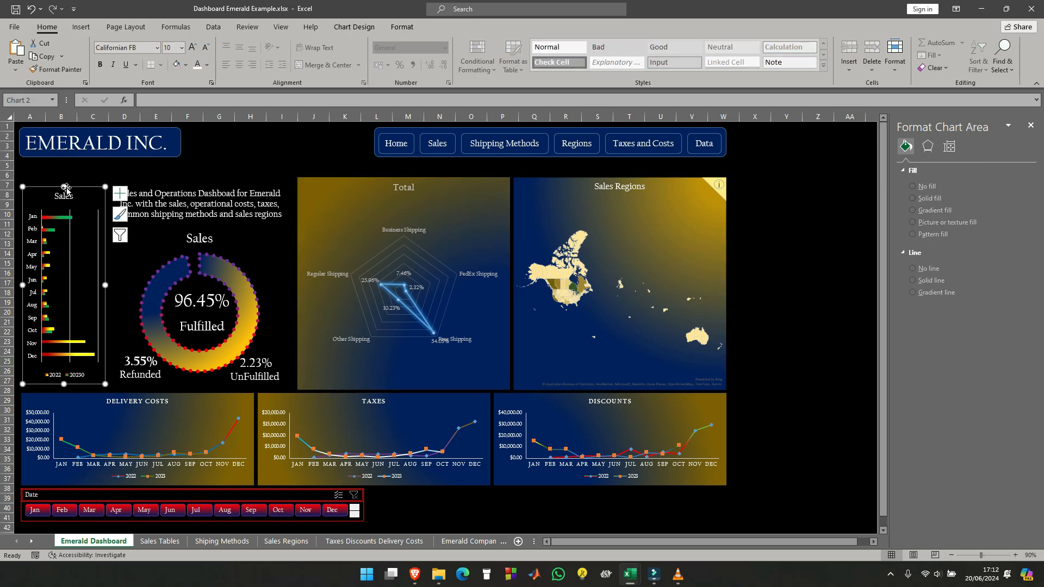
left_click_drag(66, 172, 67, 171)
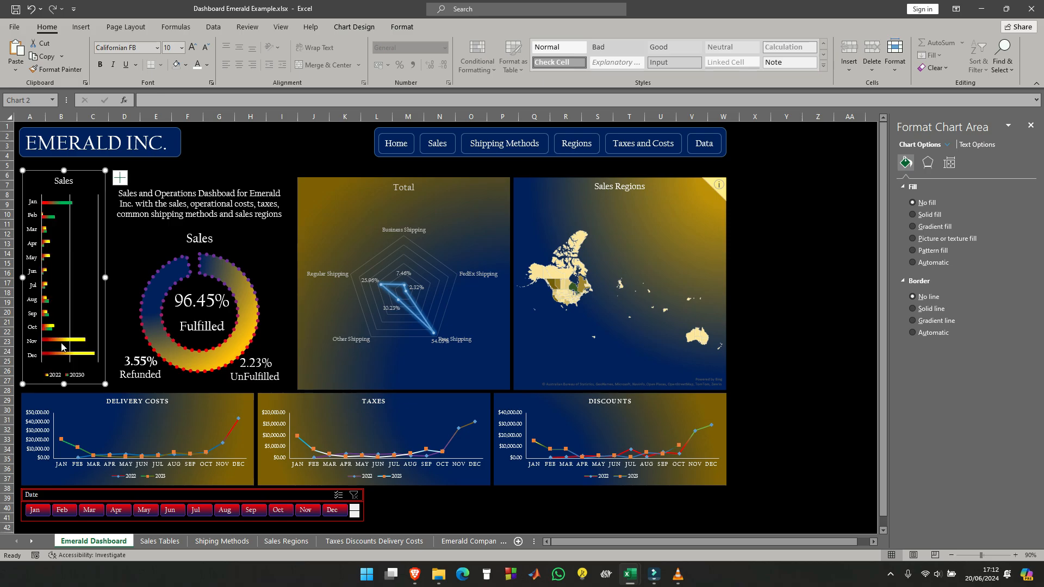
left_click_drag(63, 384, 64, 391)
left_click(786, 234)
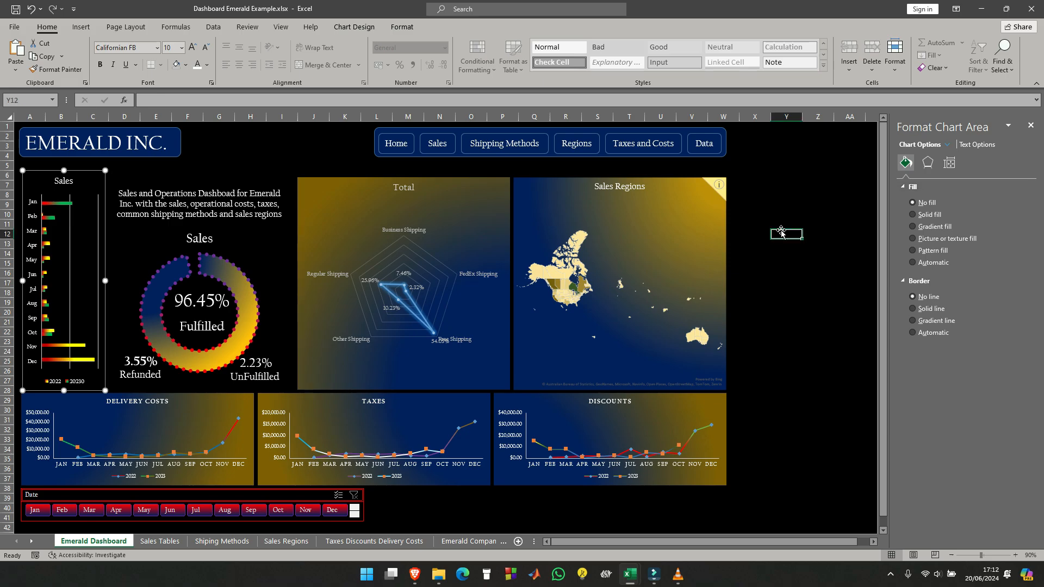
- Align the right edges of the Sales Regions map and the Discounts chart
left_click(678, 180)
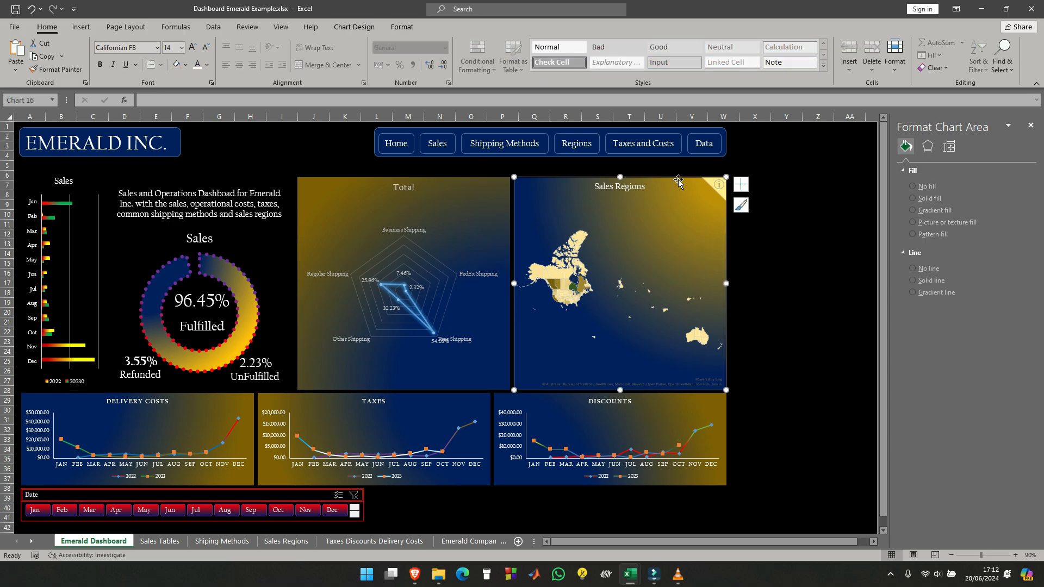
left_click(715, 400, "ctrl")
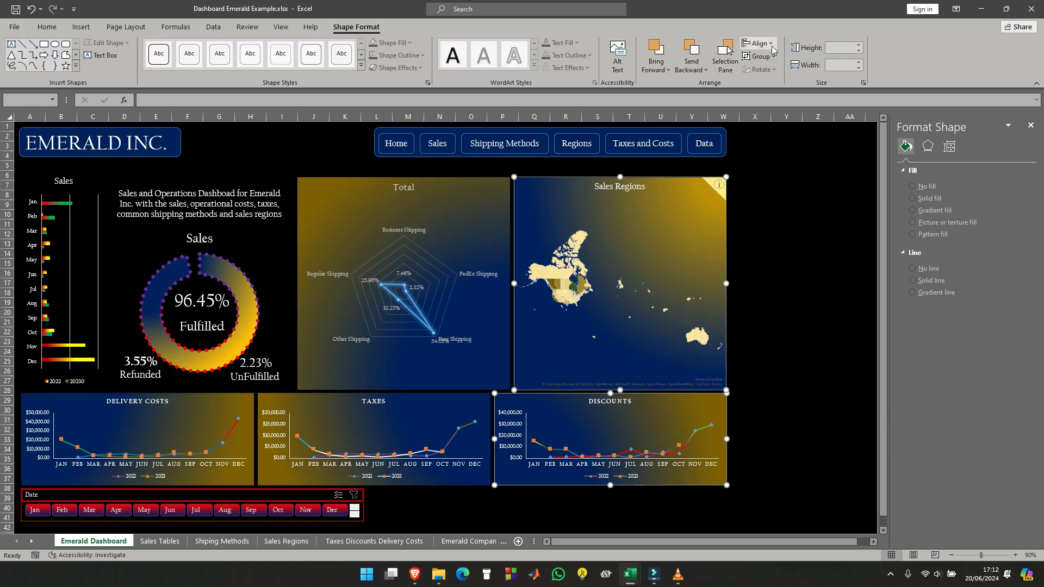
left_click(773, 46)
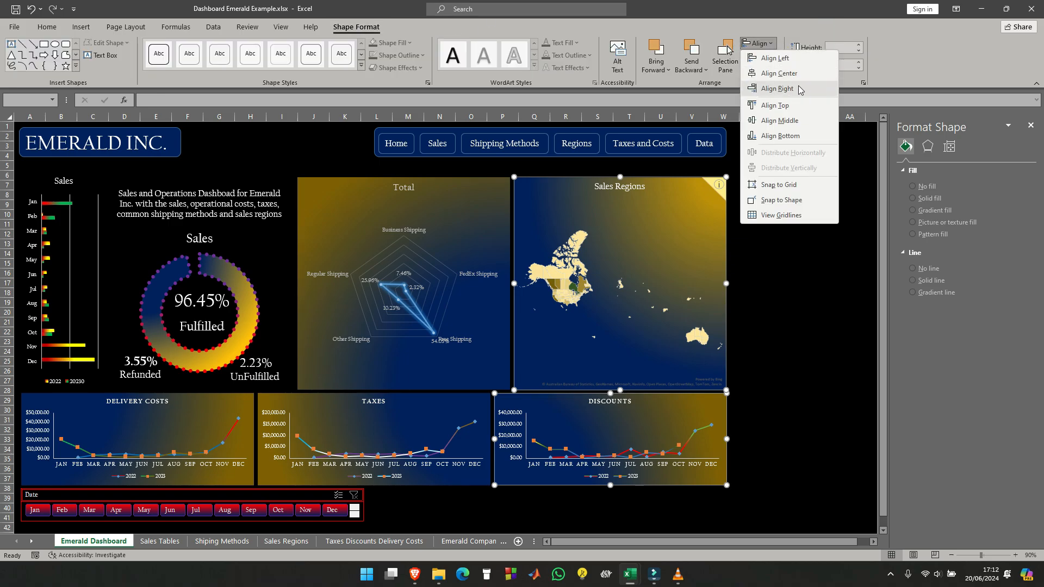
left_click(778, 89)
left_click(794, 225)
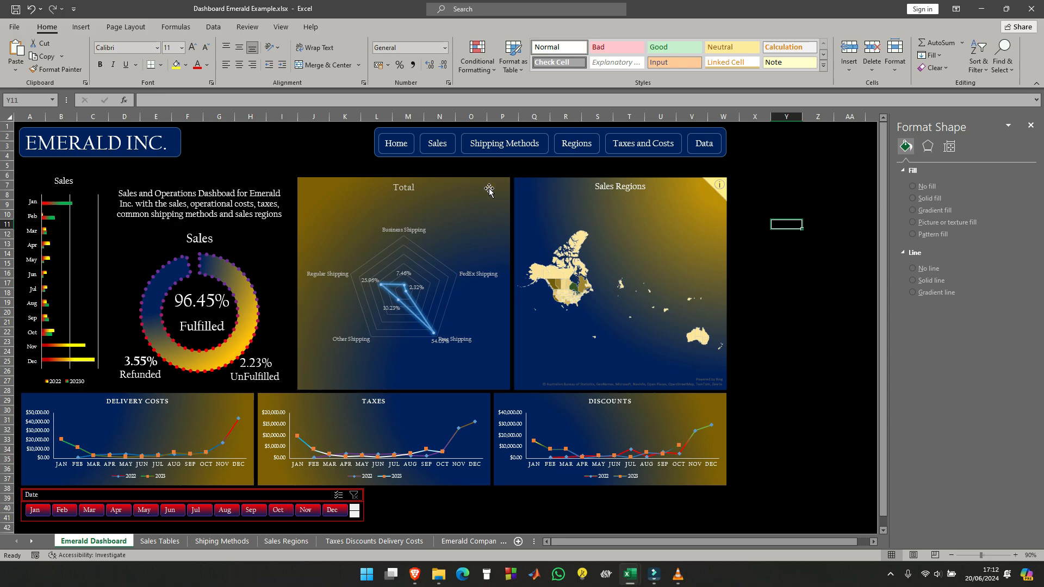
- Shift the Total radar chart right against the Sales Regions map and align the tops of both charts
left_click_drag(489, 189, 499, 180)
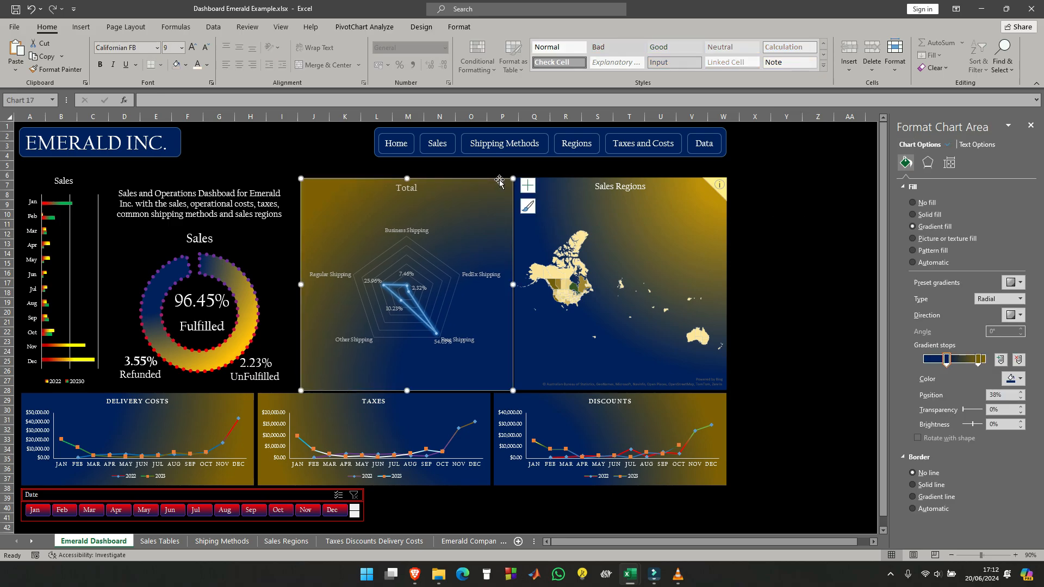
left_click(578, 181, "ctrl")
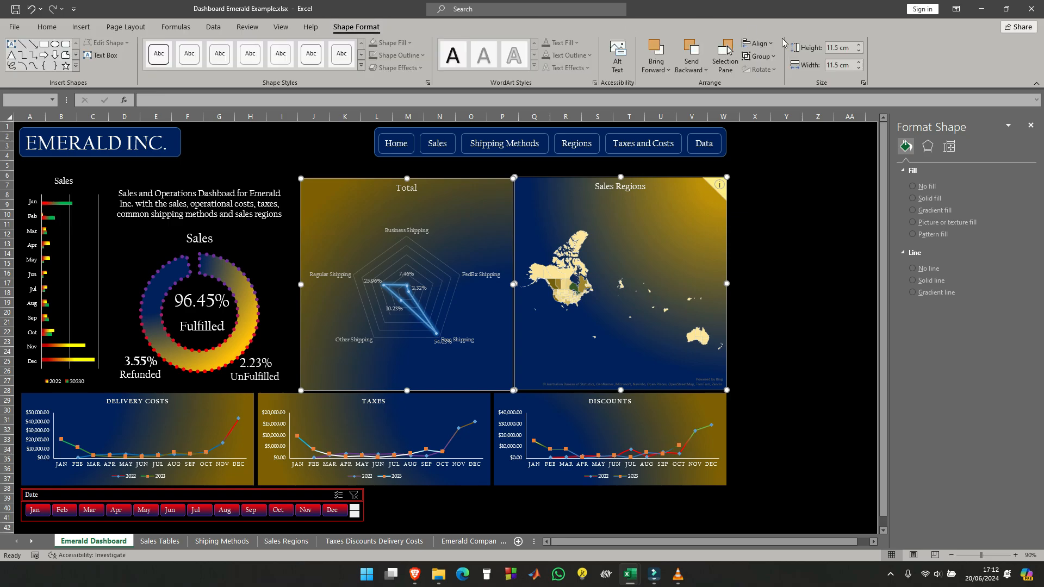
left_click(759, 44)
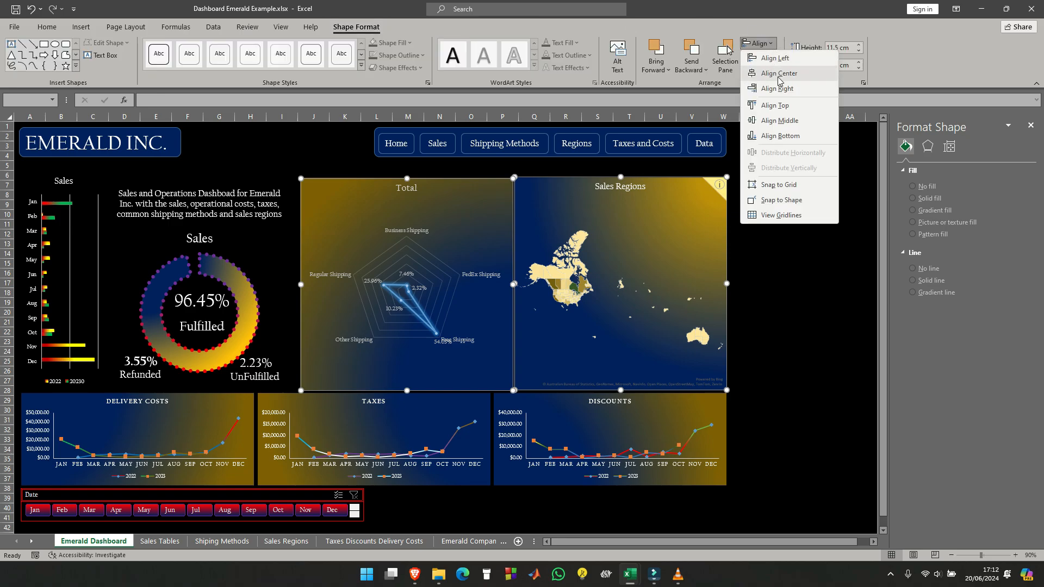
left_click(783, 105)
left_click(819, 243)
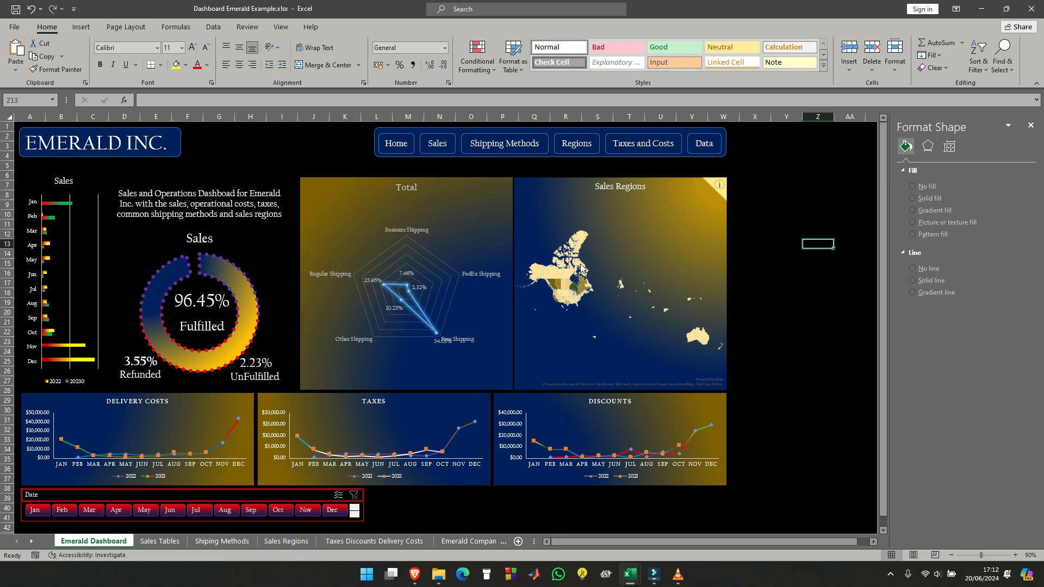
- Move the description text box into the header beside the EMERALD INC. title and widen it to about 10.67 cm
left_click(263, 185)
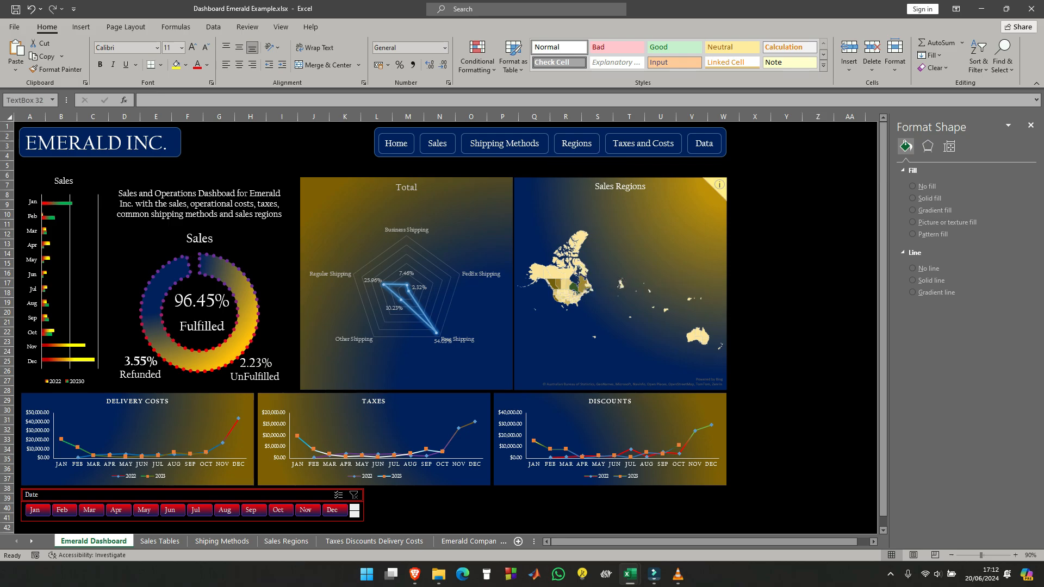
left_click_drag(263, 185, 375, 142)
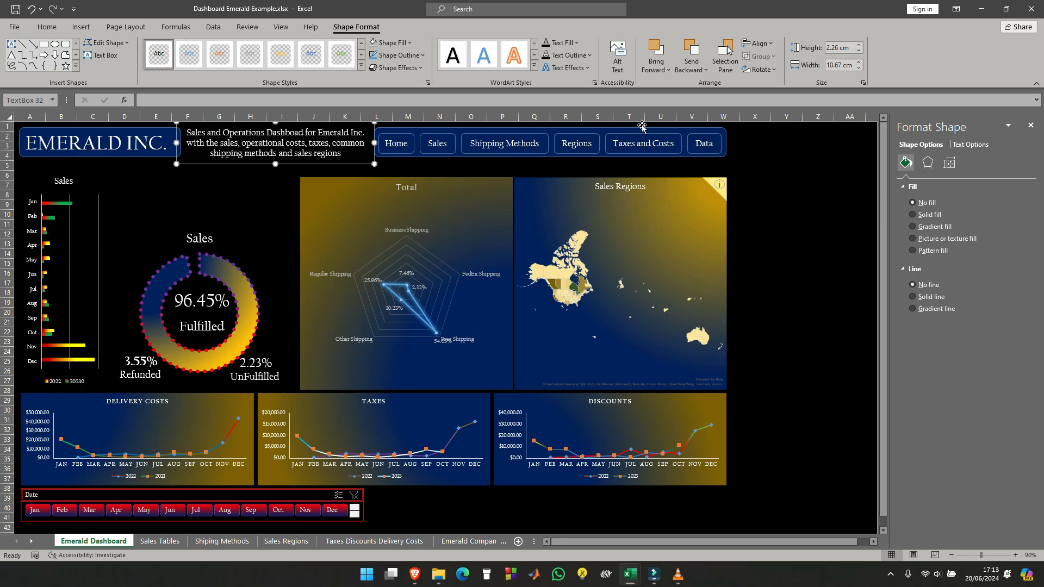
- Shift the navigation button bar right past the map's edge and widen the description text box to about 18.26 cm to meet it
left_click_drag(642, 128, 787, 125)
left_click(305, 143)
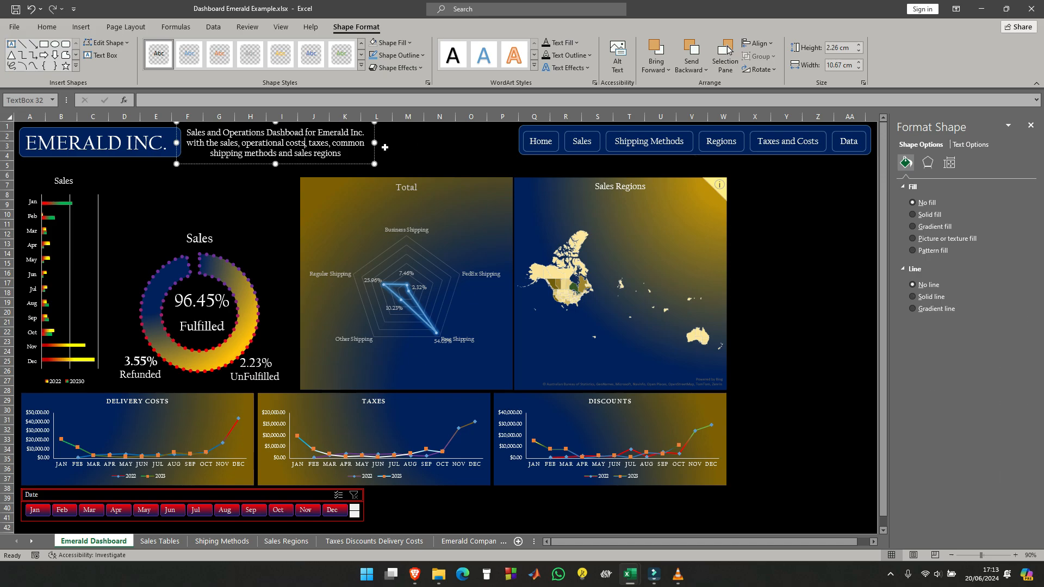
left_click_drag(374, 142, 514, 145)
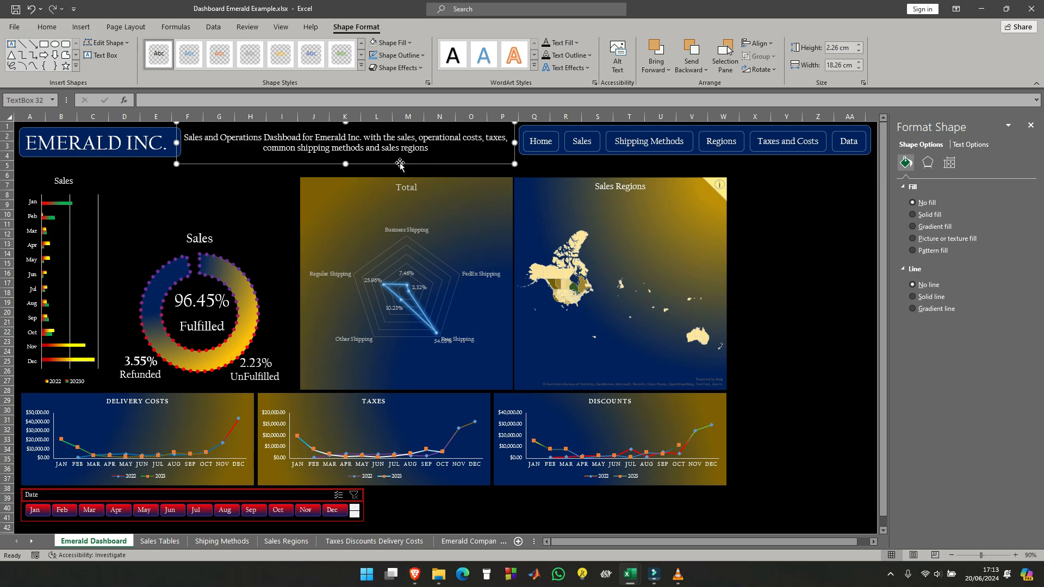
- Set the font size of the header description text to 16
left_click(44, 28)
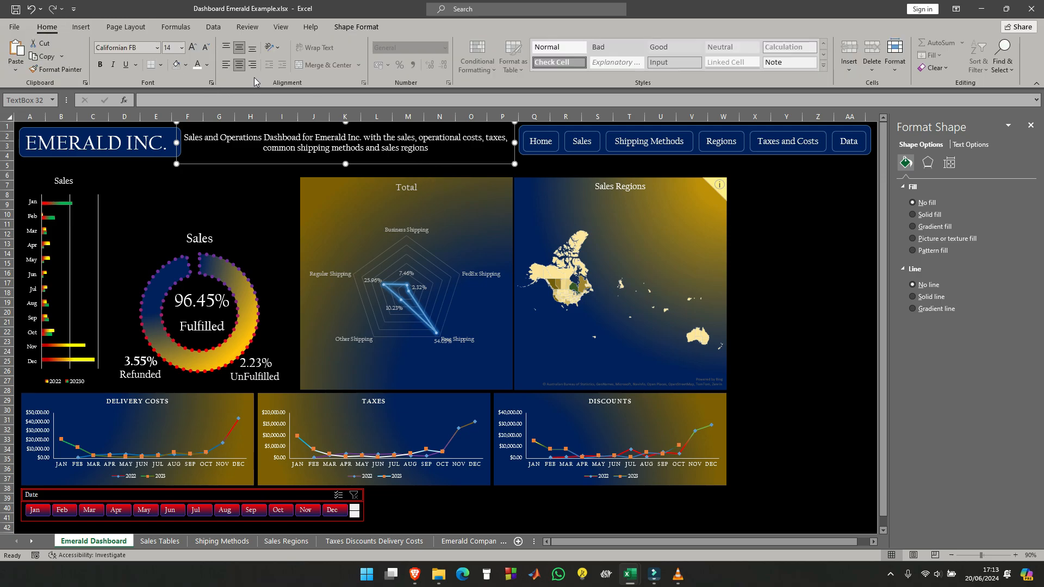
left_click(182, 47)
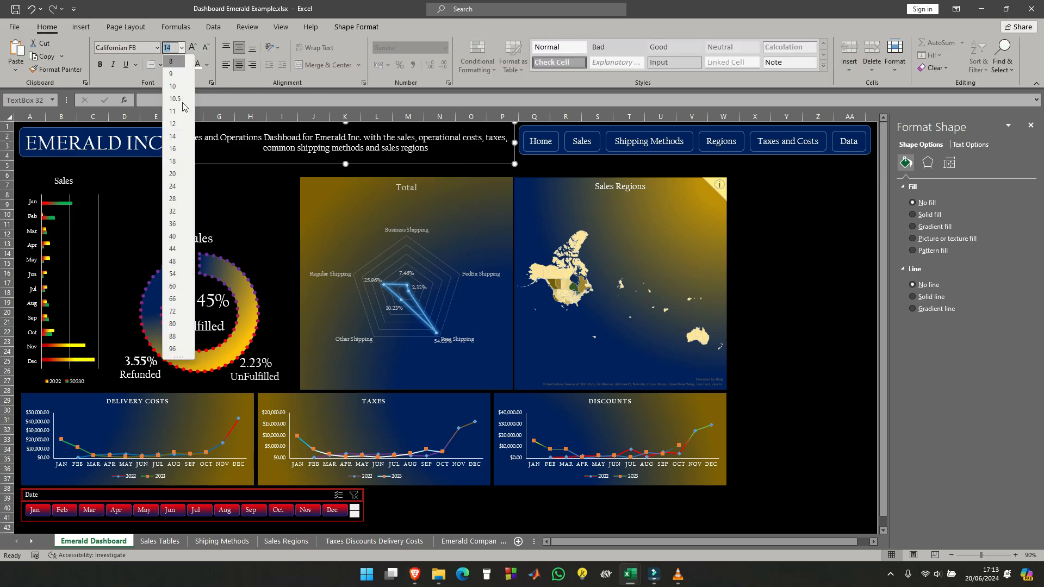
left_click(173, 149)
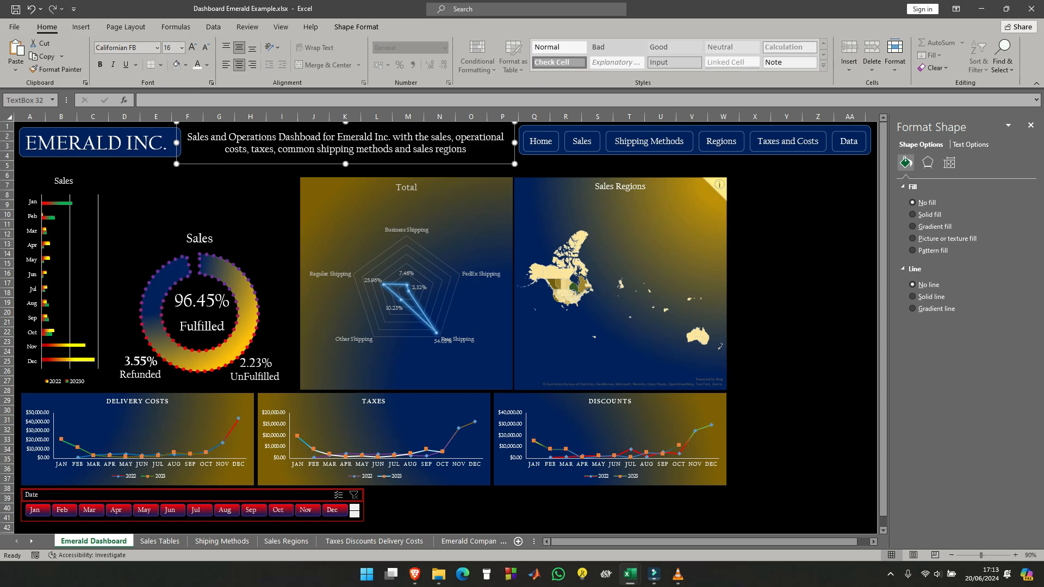
- Reduce the description text box's height to about 1.68 cm so it fits its two lines of text
mouse_move(346, 164)
left_mouse_down()
mouse_move(345, 173)
mouse_move(345, 156)
left_mouse_up()
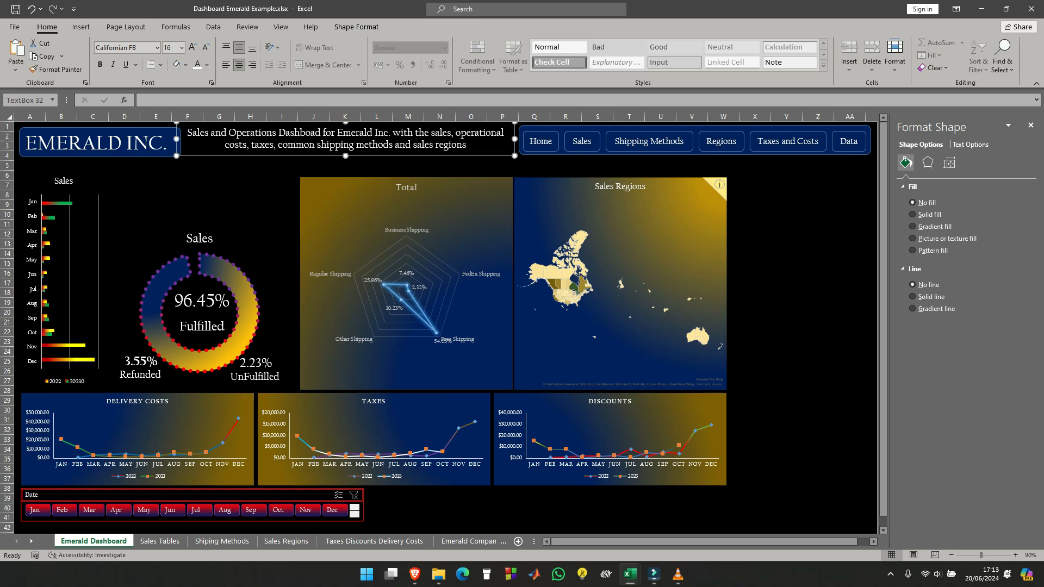
left_click(496, 133)
left_click_drag(507, 124, 507, 130)
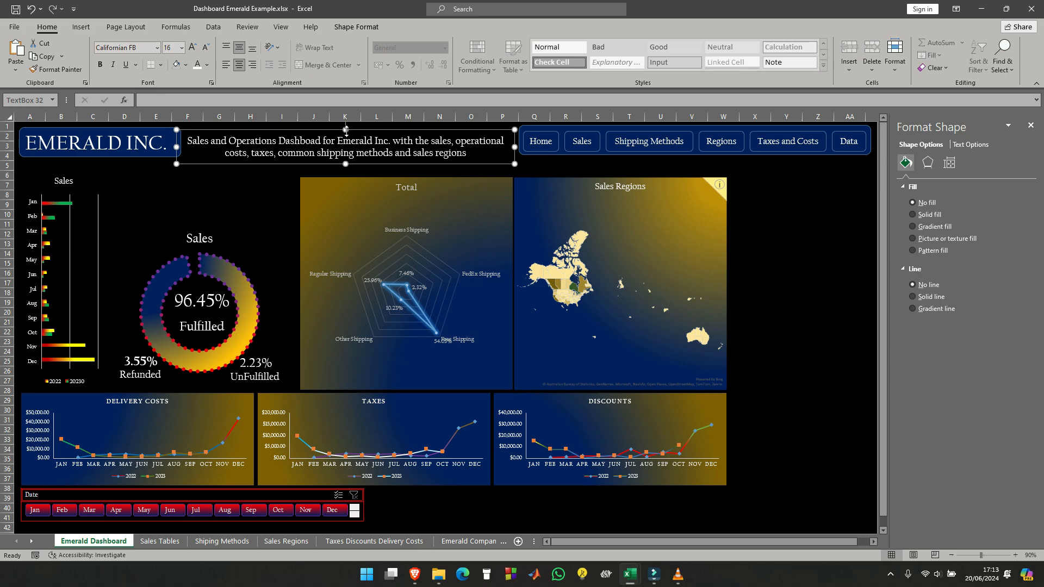
left_click_drag(346, 130, 345, 132)
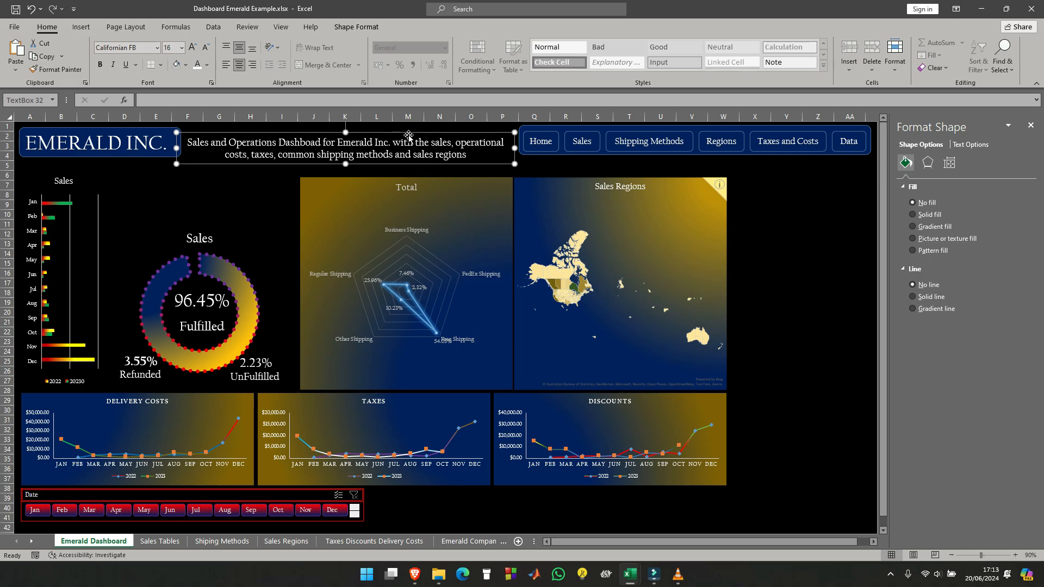
left_click(537, 176)
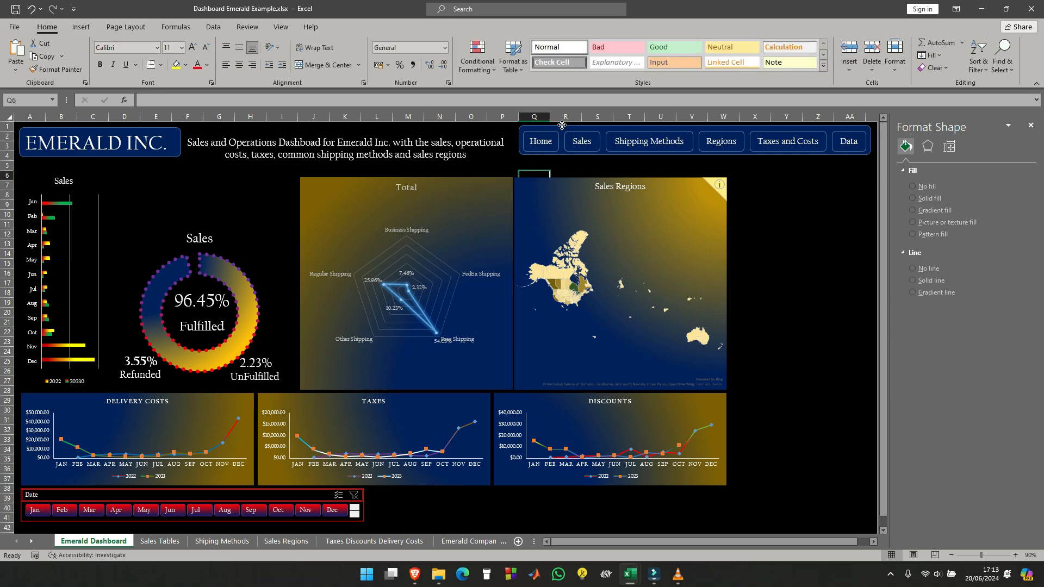
- Align the tops of the navigation button bar and the description text box
left_click(562, 126)
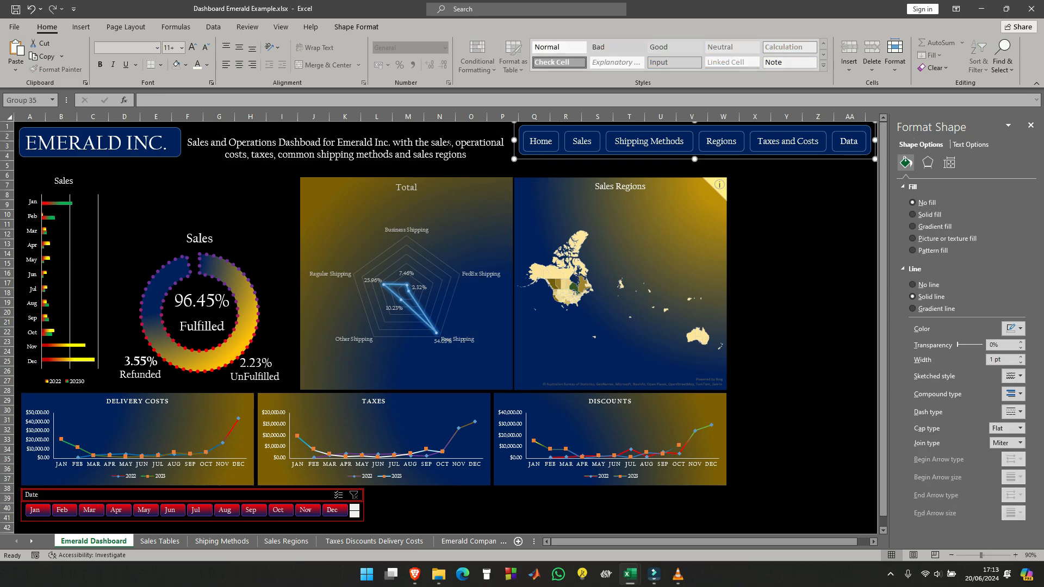
left_click(440, 143, "ctrl")
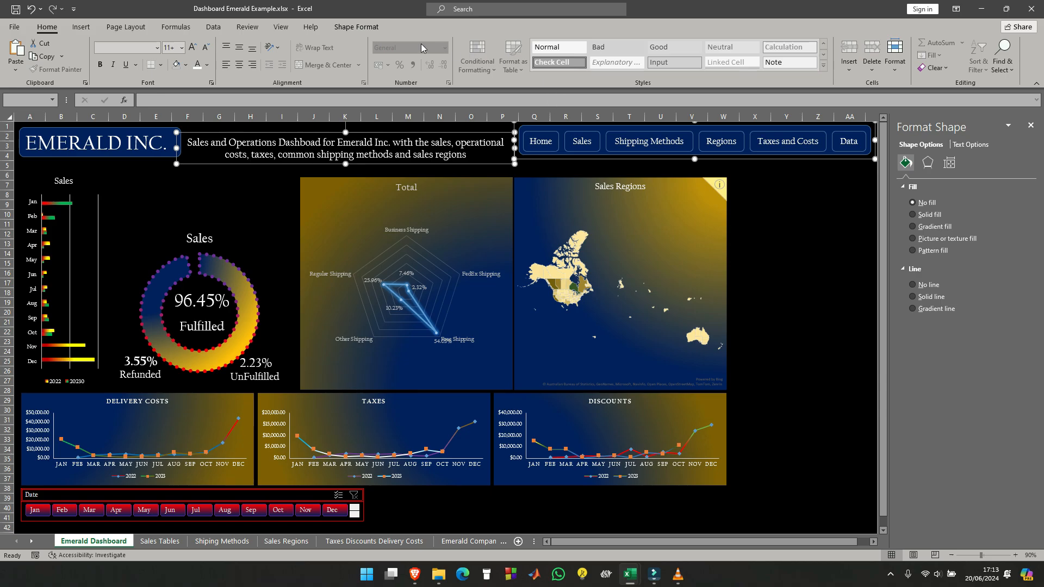
left_click(356, 27)
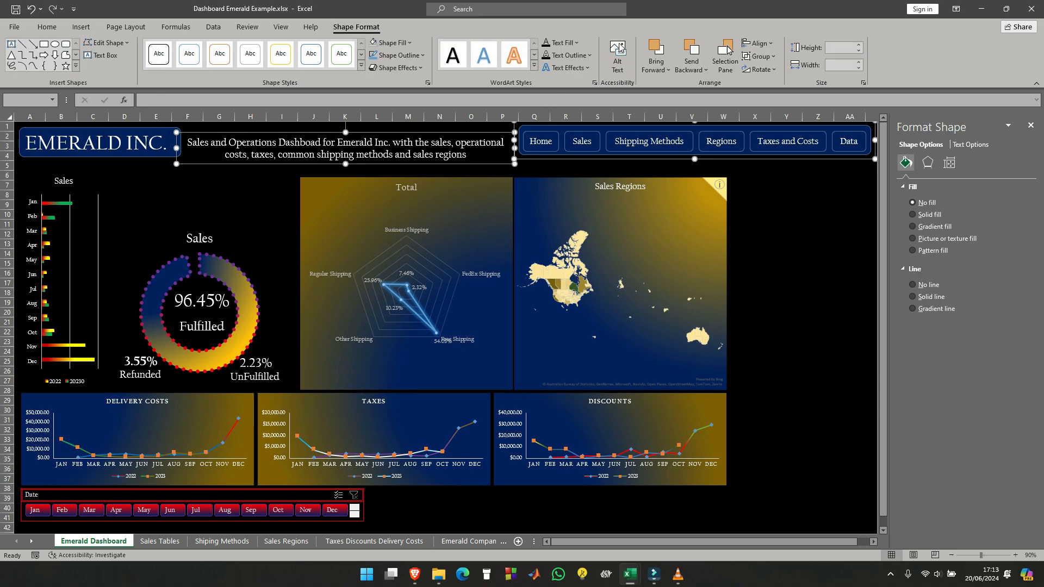
left_click(759, 43)
left_click(790, 107)
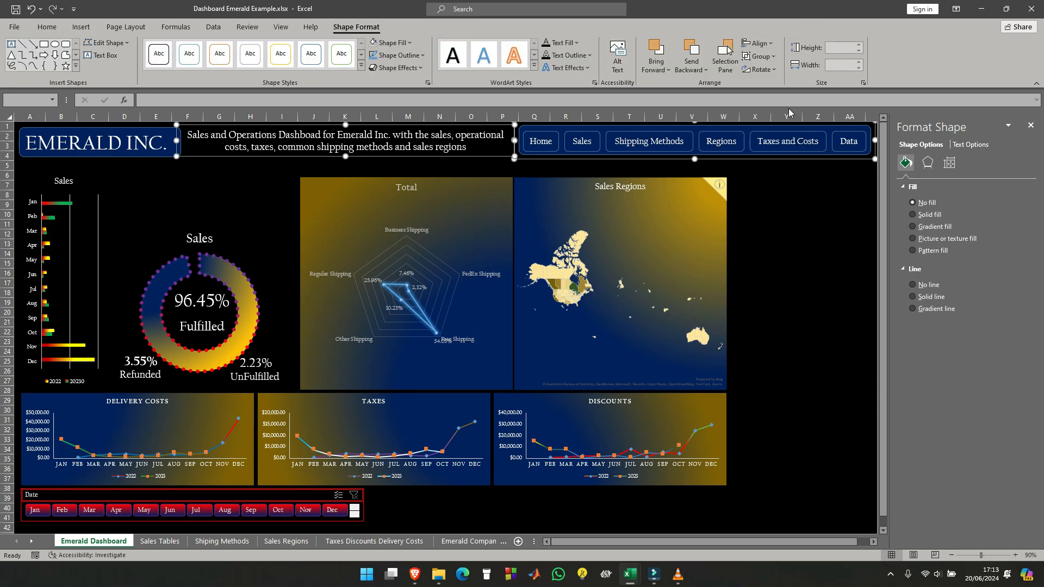
left_click(767, 188)
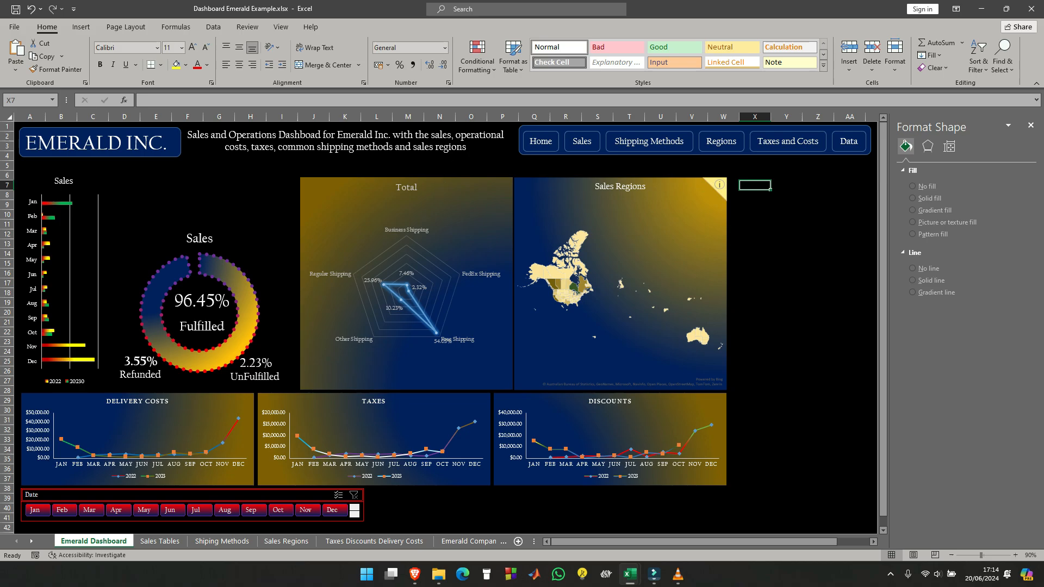
- Give the description text box a solid red outline
left_click(482, 136)
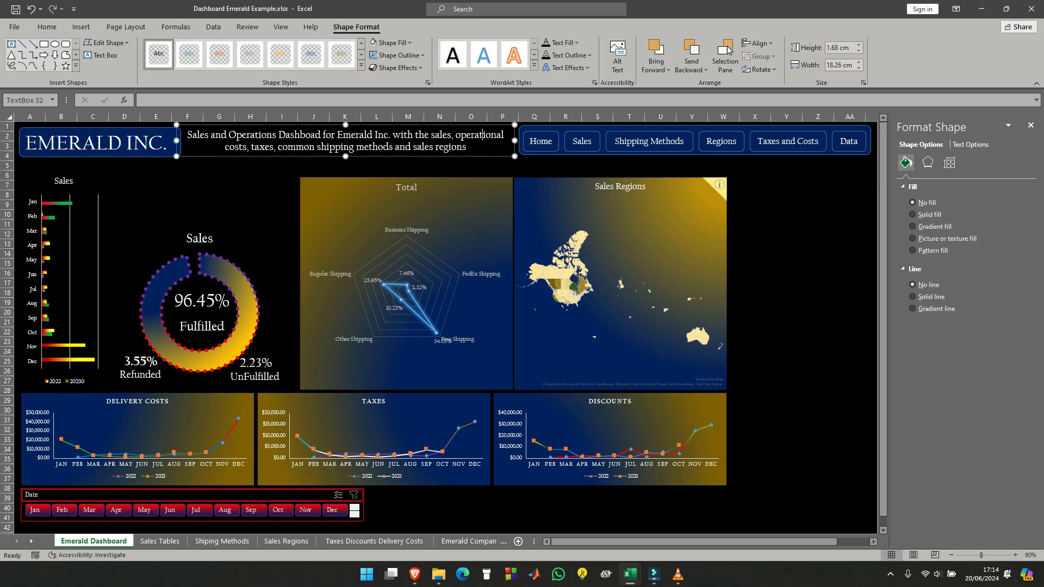
left_click(502, 125)
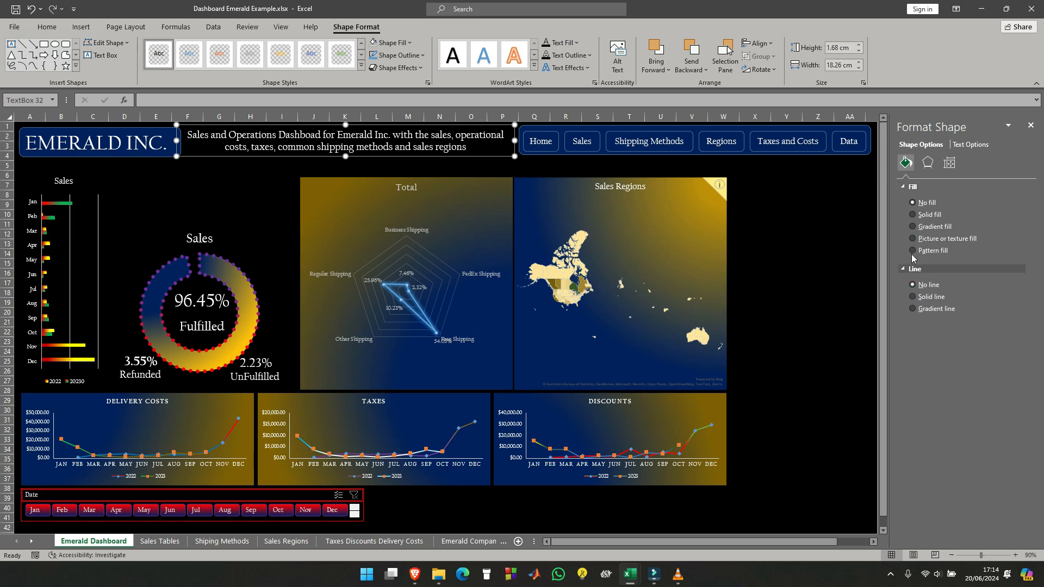
left_click(913, 297)
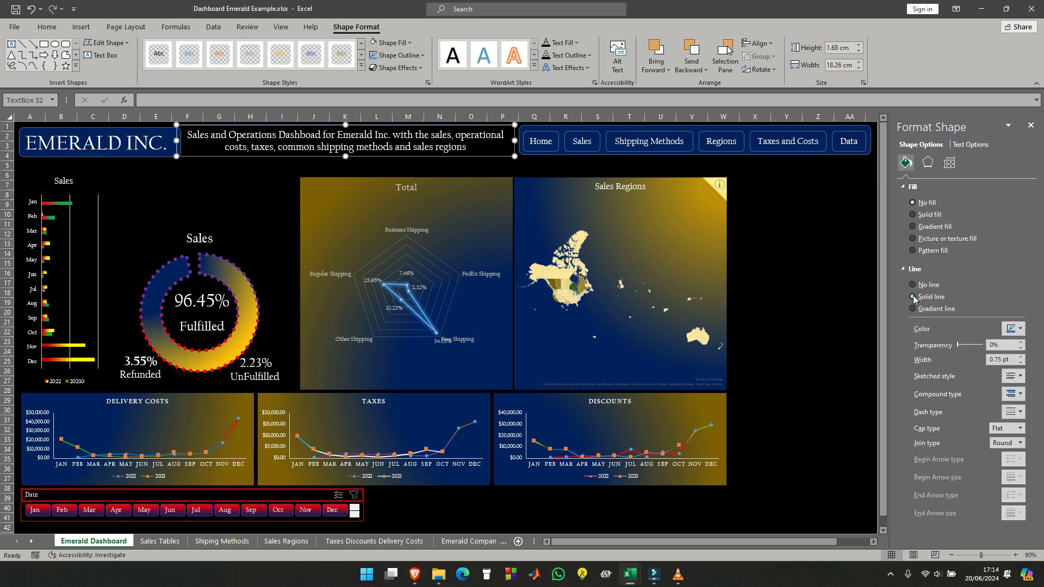
left_click(1021, 329)
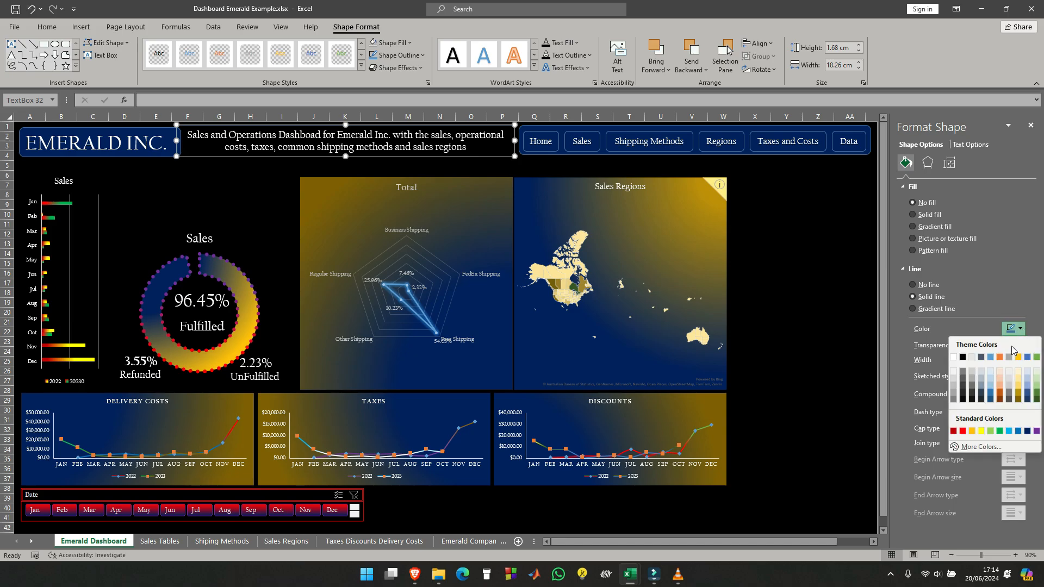
left_click(963, 431)
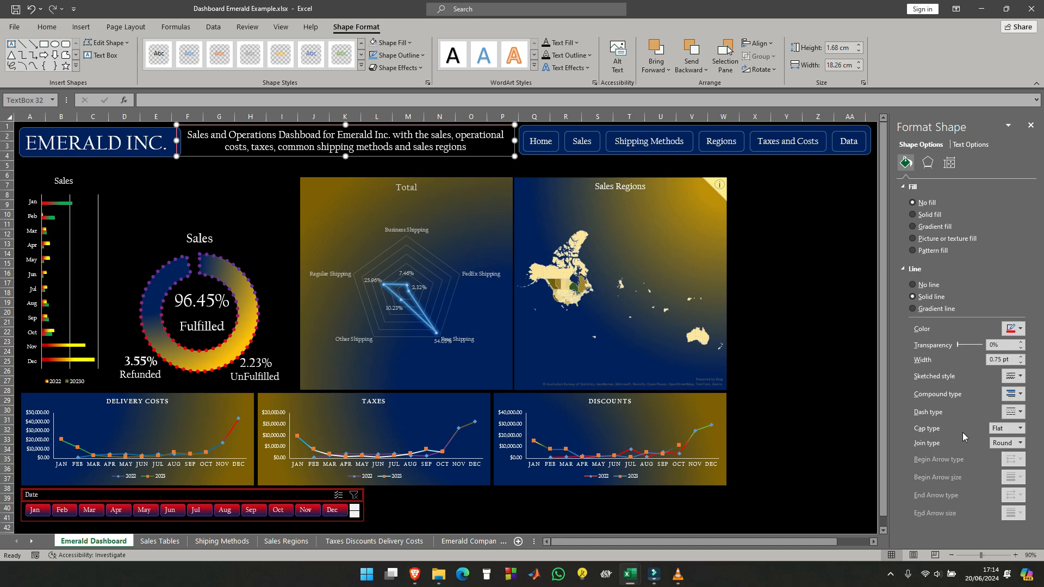
left_click(821, 263)
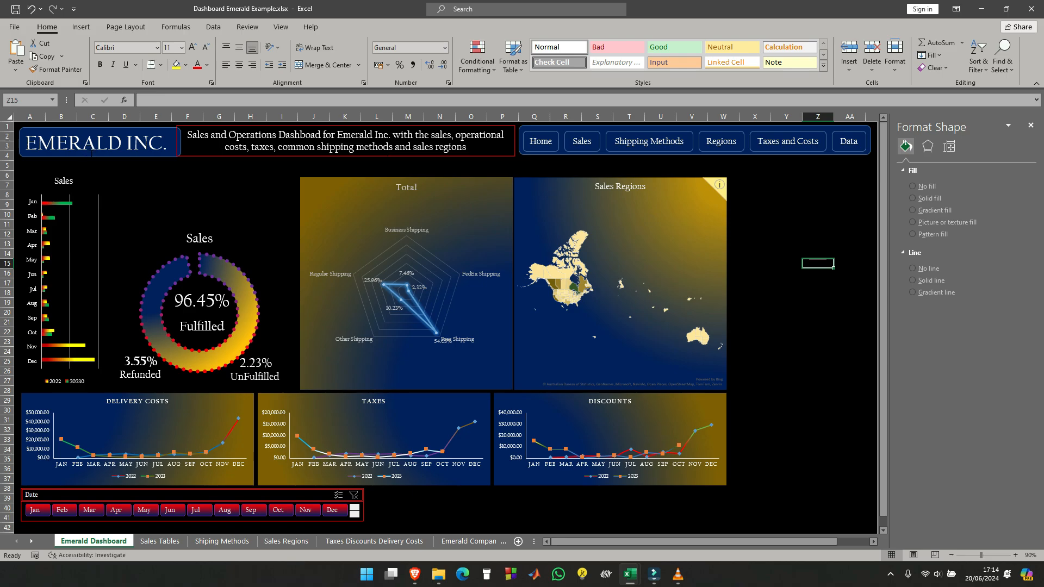
- Narrow the description text box from its EMERALD INC. side to about 17.79 cm, leaving a gap beside the title
left_click(186, 136)
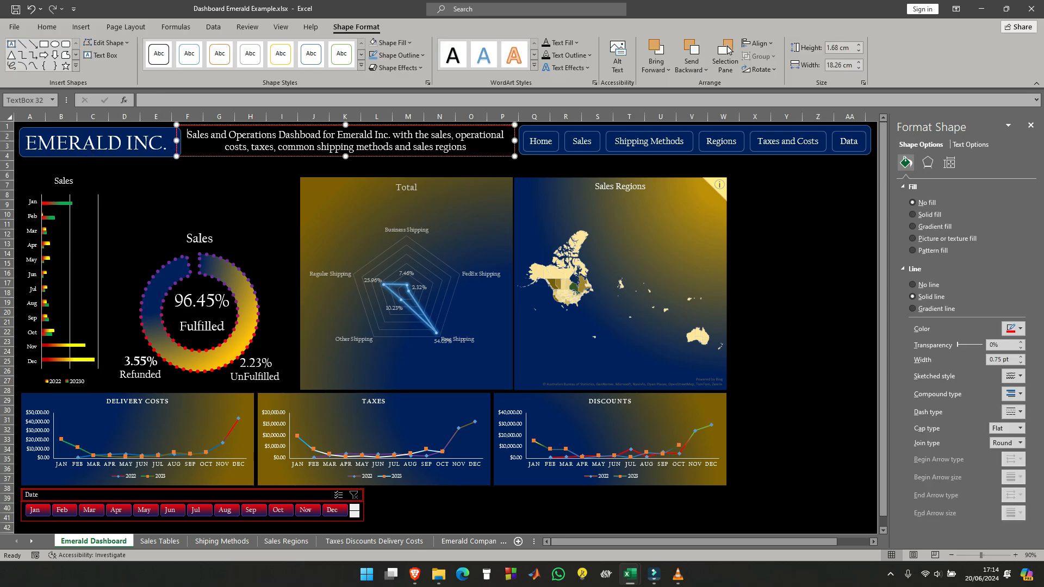
left_click_drag(176, 142, 186, 147)
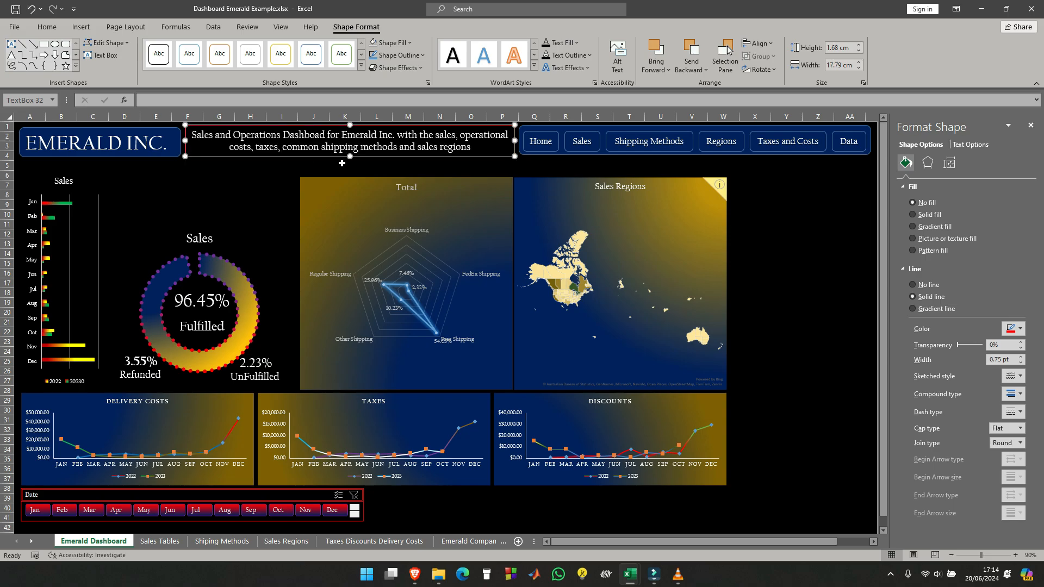
left_click(816, 195)
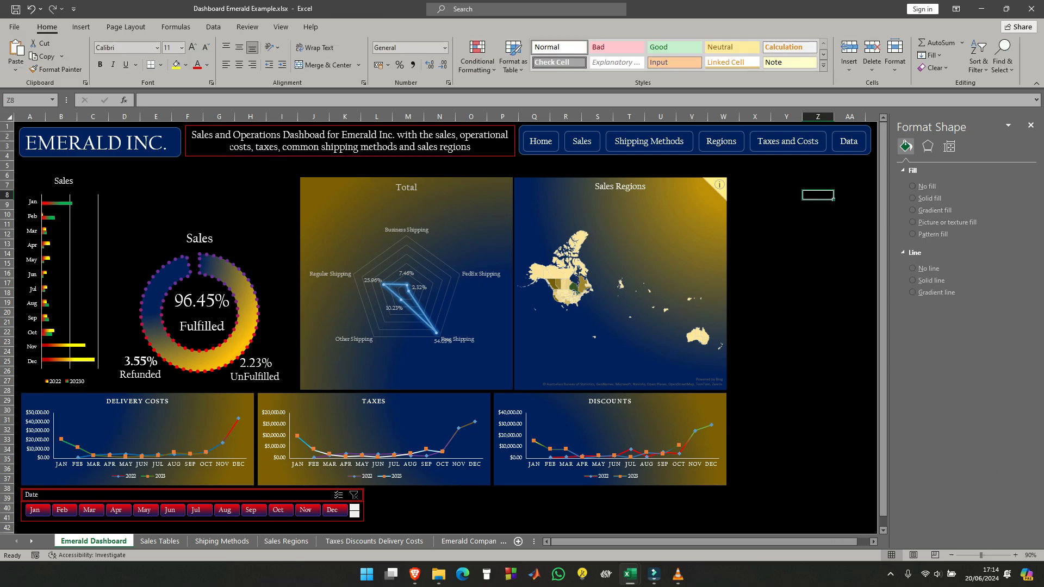
- Change the description text box's outline color to blue
left_click(229, 146)
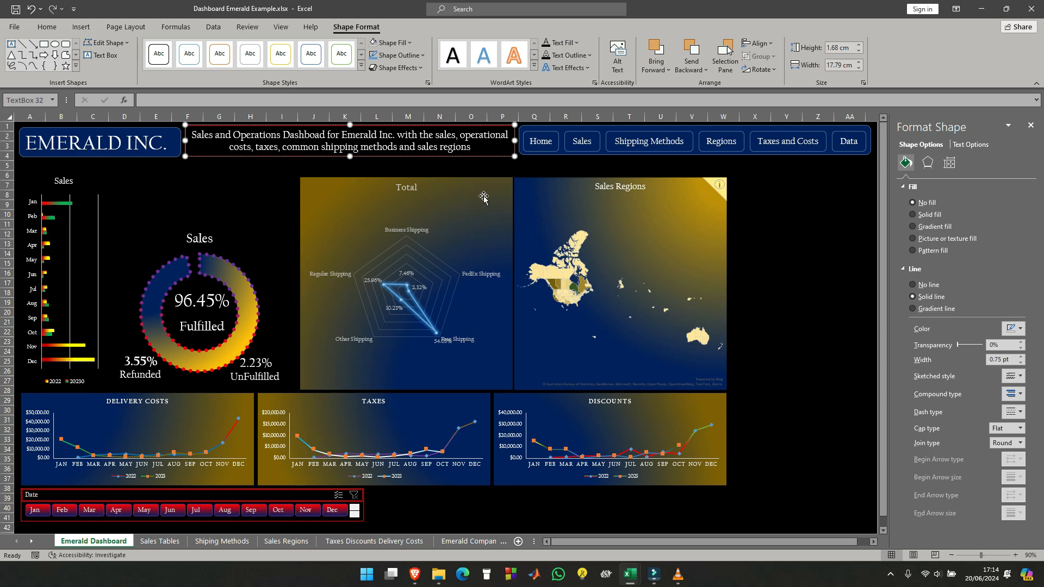
left_click(1021, 329)
left_click(1018, 435)
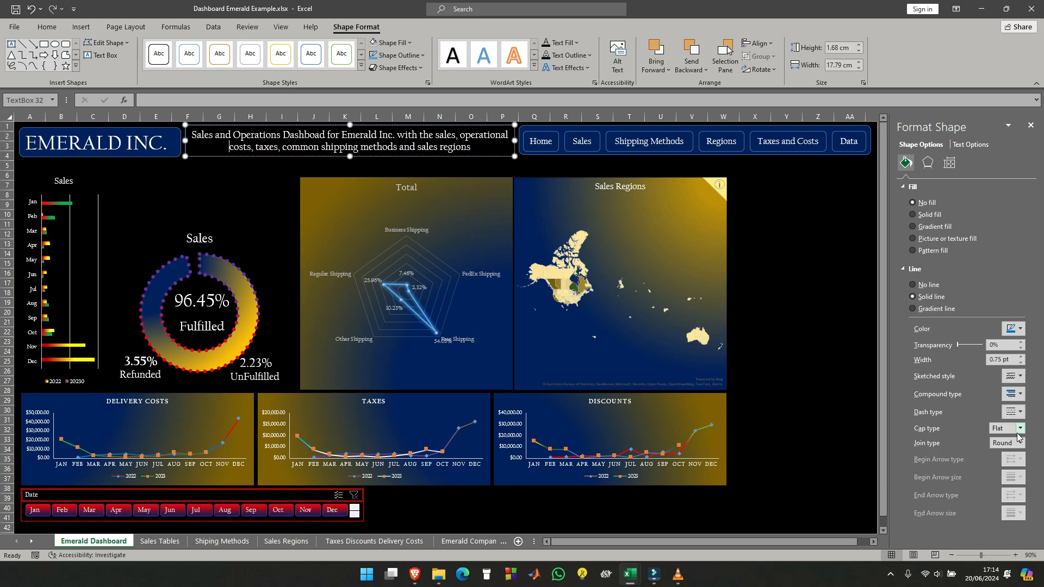
left_click(718, 215)
left_click(849, 224)
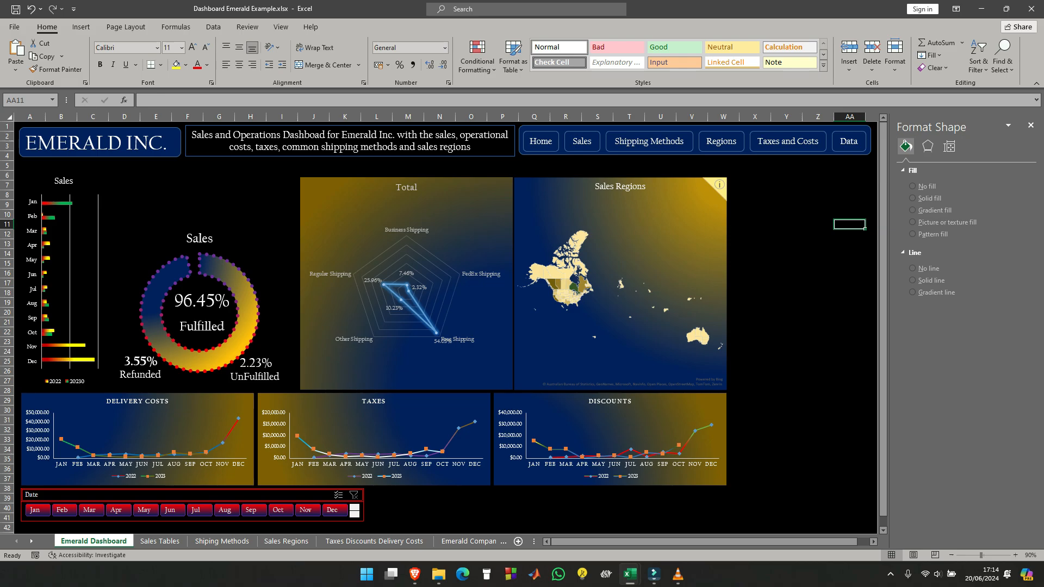
- Align the tops of the EMERALD INC. title box and the description text box
left_click(324, 134)
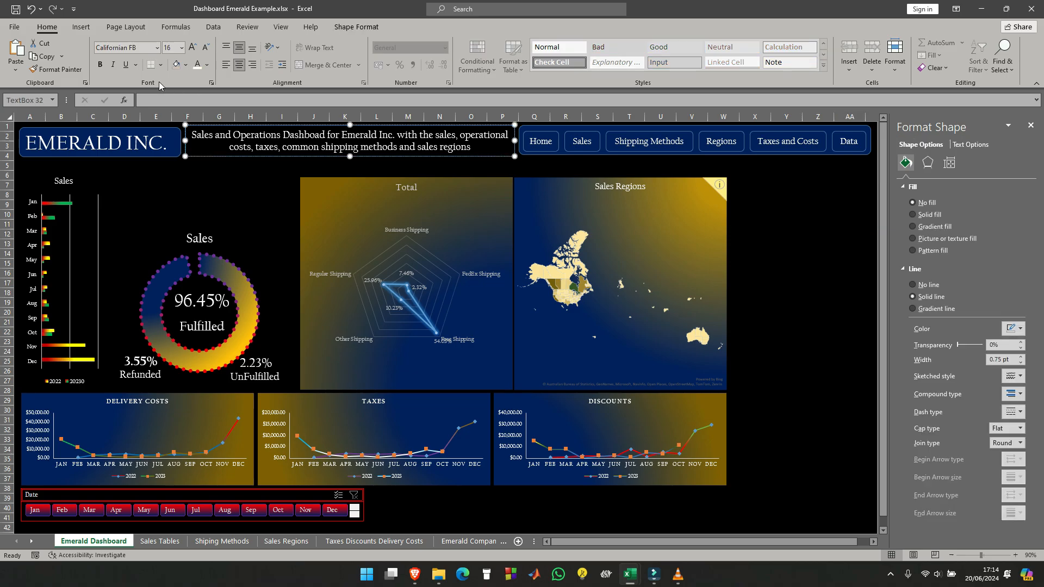
left_click(154, 131, "shift")
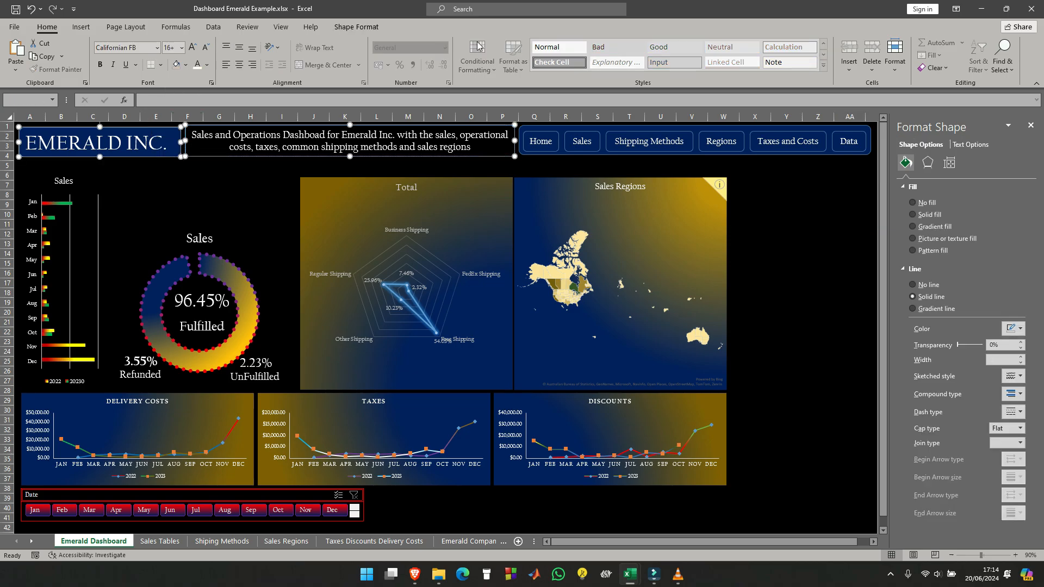
left_click(356, 27)
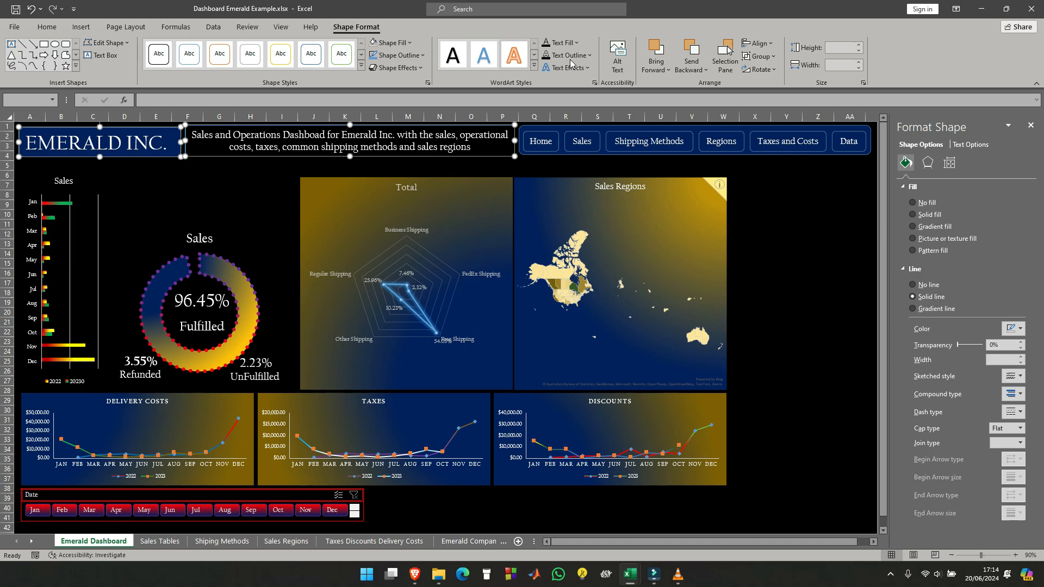
left_click(761, 43)
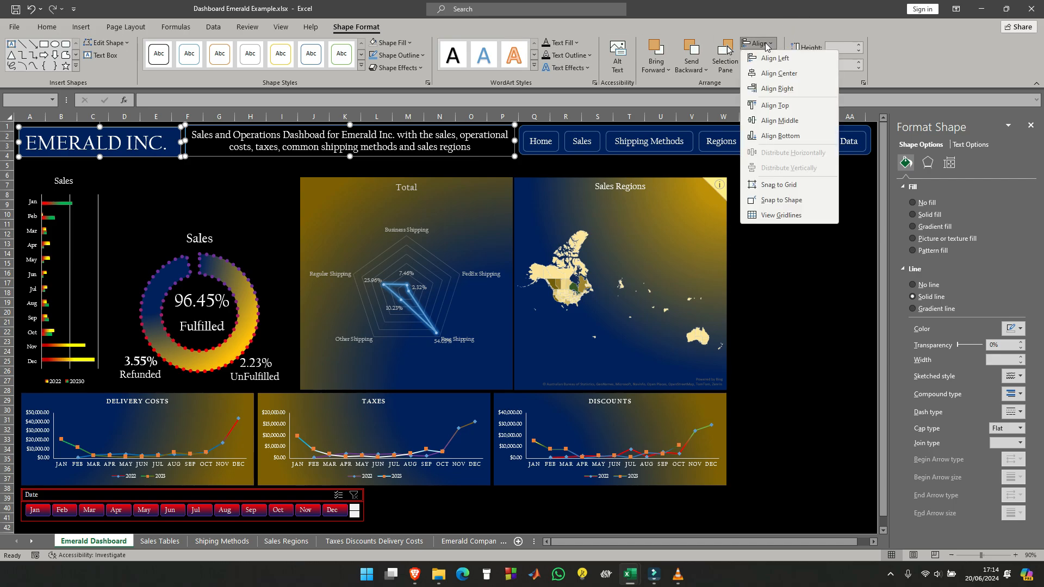
left_click(779, 106)
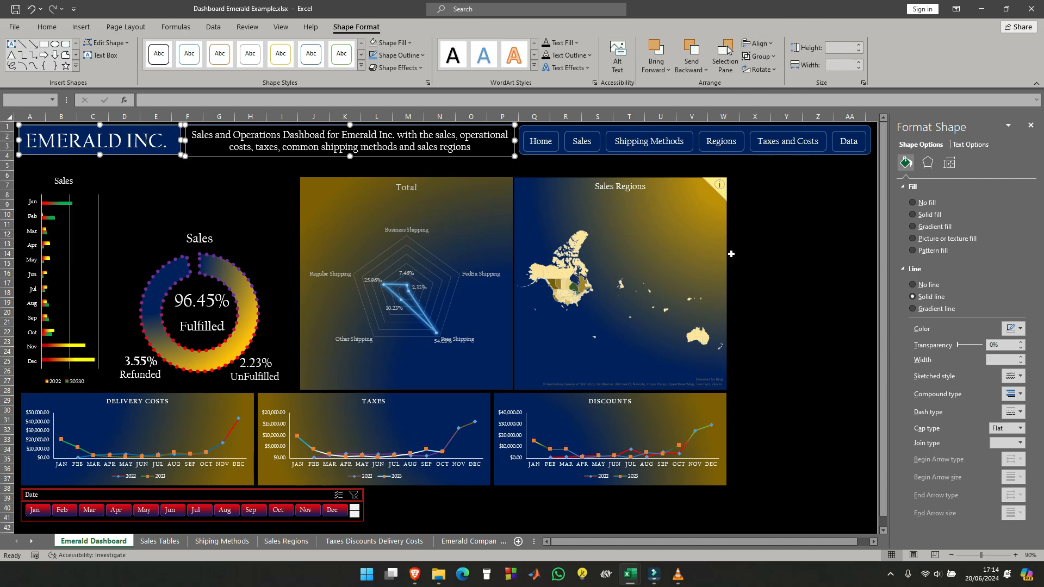
left_click(815, 188)
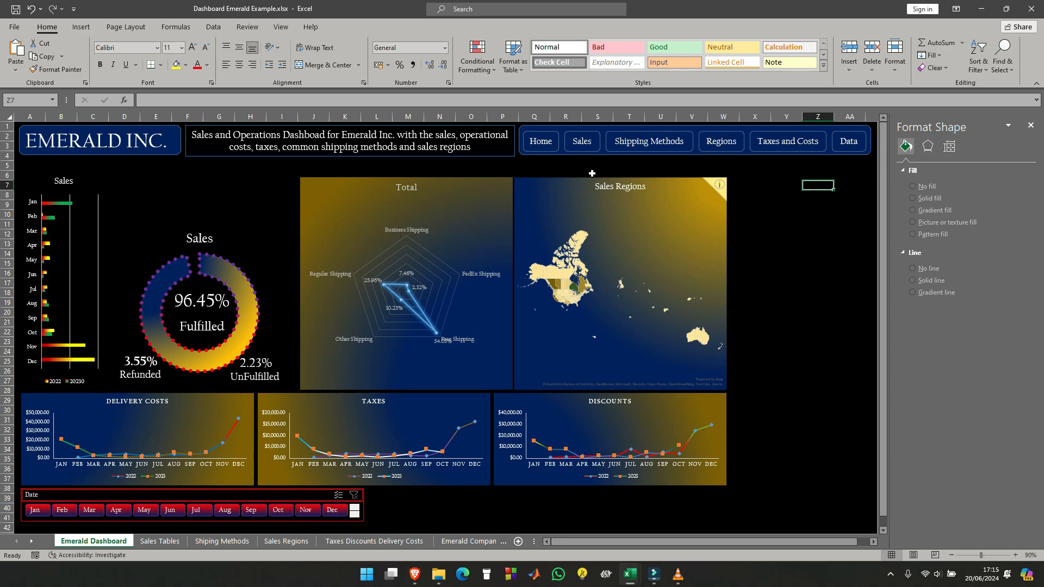
- Move the Total radar chart and the Sales Regions map together to the right and up, closer below the header
left_click(575, 180)
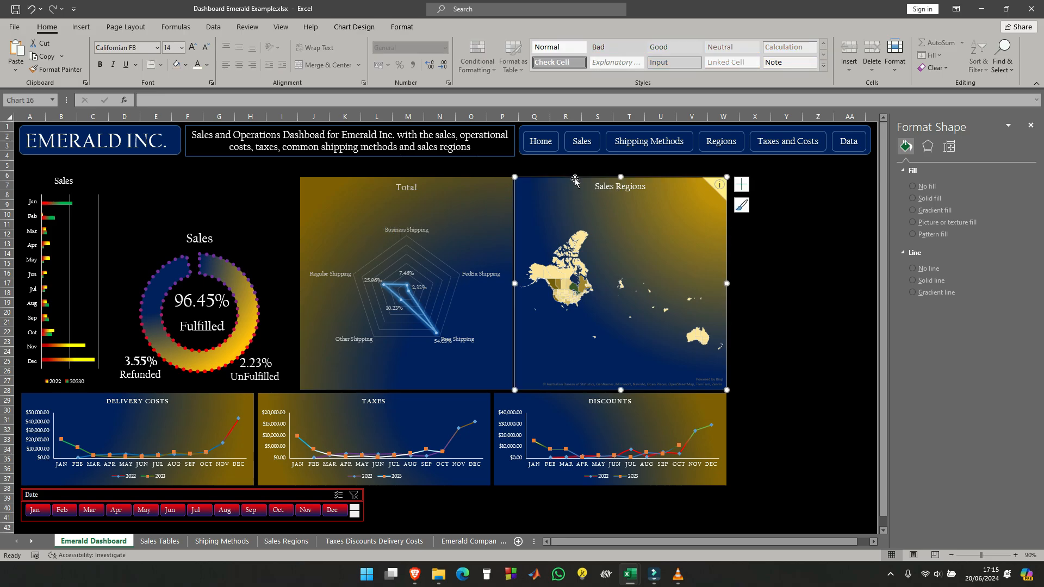
left_click(473, 183, "ctrl")
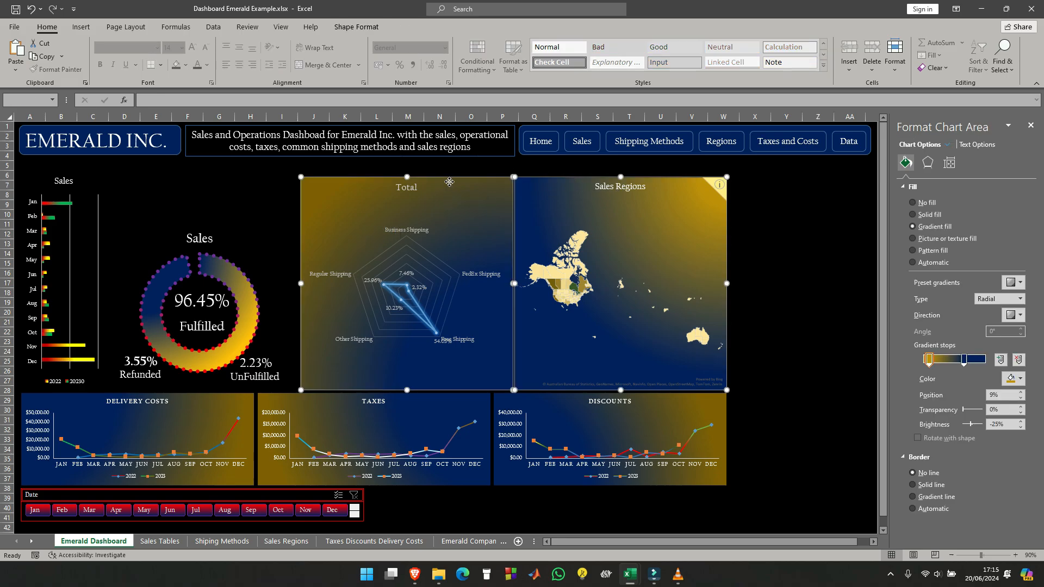
left_click_drag(475, 182, 525, 165)
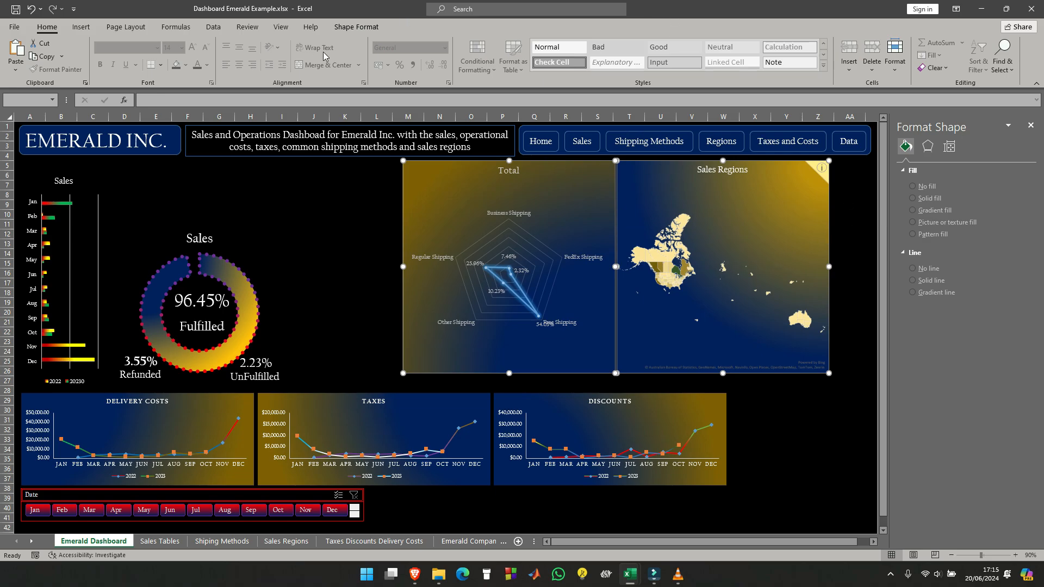
- Increase the height of the Total radar chart and the Sales Regions map to 12.4 cm
left_click(359, 28)
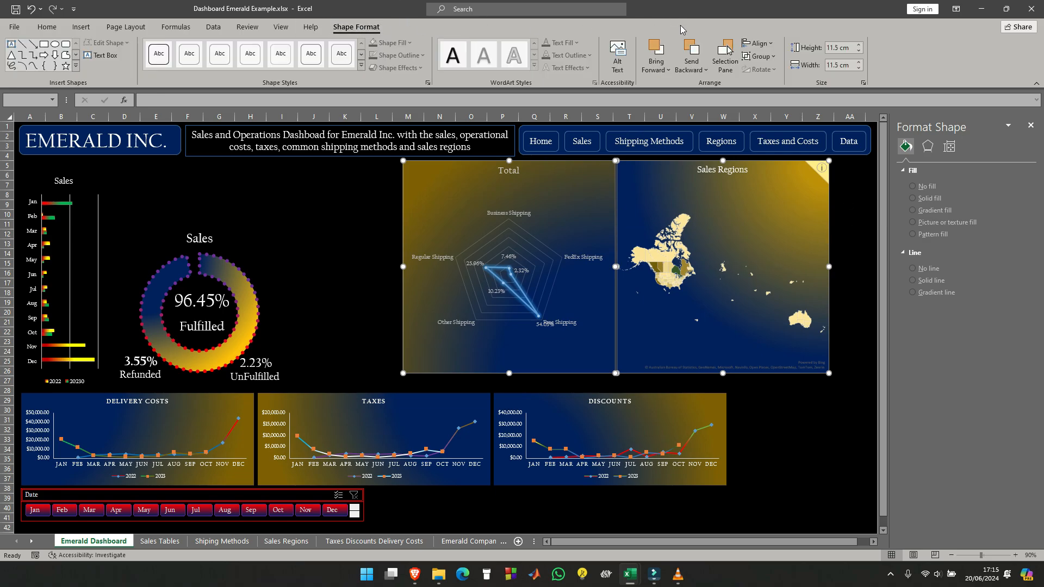
left_click(859, 45)
left_click(859, 46)
left_click(859, 46)
left_click(859, 46)
left_click(859, 46)
left_click(859, 46)
left_click(859, 46)
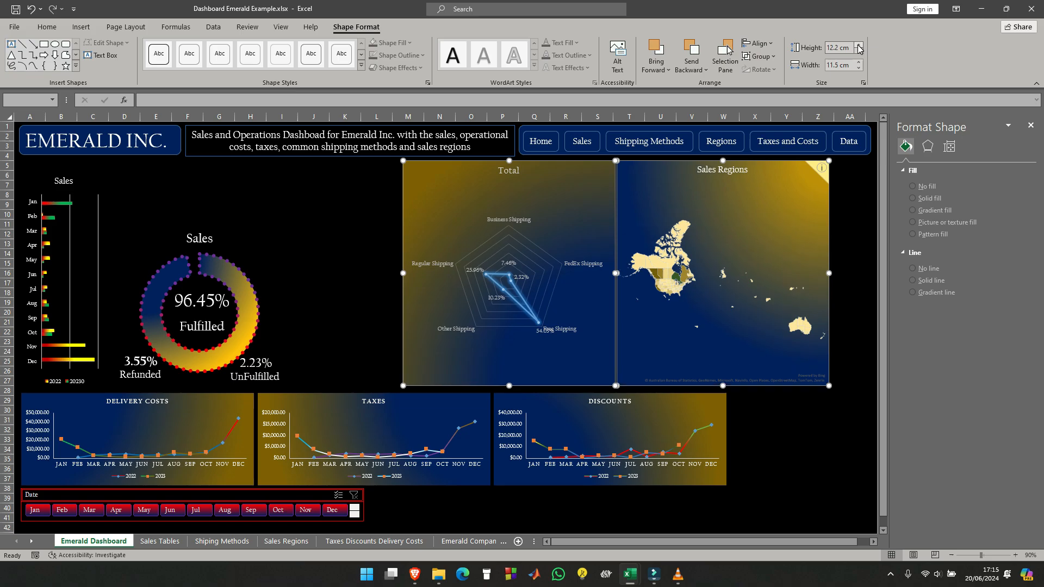
left_click(859, 45)
left_click(859, 46)
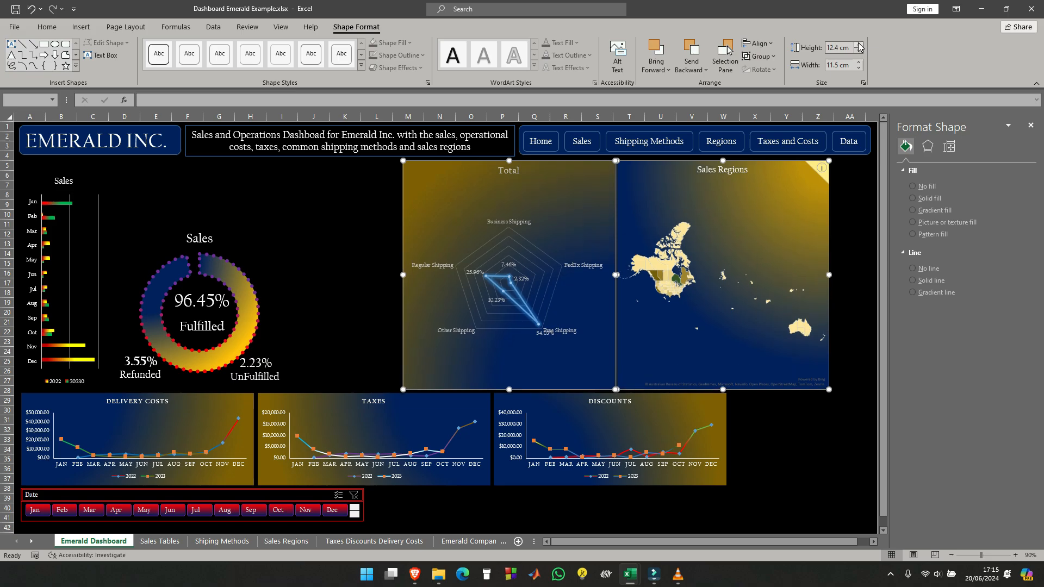
- Set both the height and width of the Total radar chart and the Sales Regions map to 12.5 cm
left_click(859, 46)
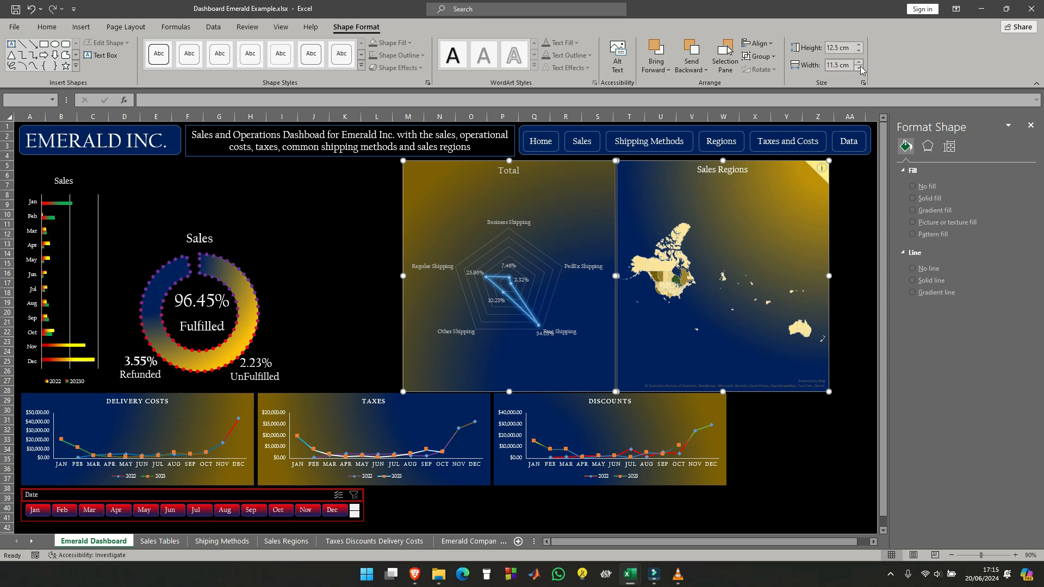
left_click(858, 62)
left_click(859, 62)
left_click(858, 62)
left_click(859, 62)
left_click(859, 62)
left_click(859, 62)
left_click(860, 63)
left_click(859, 63)
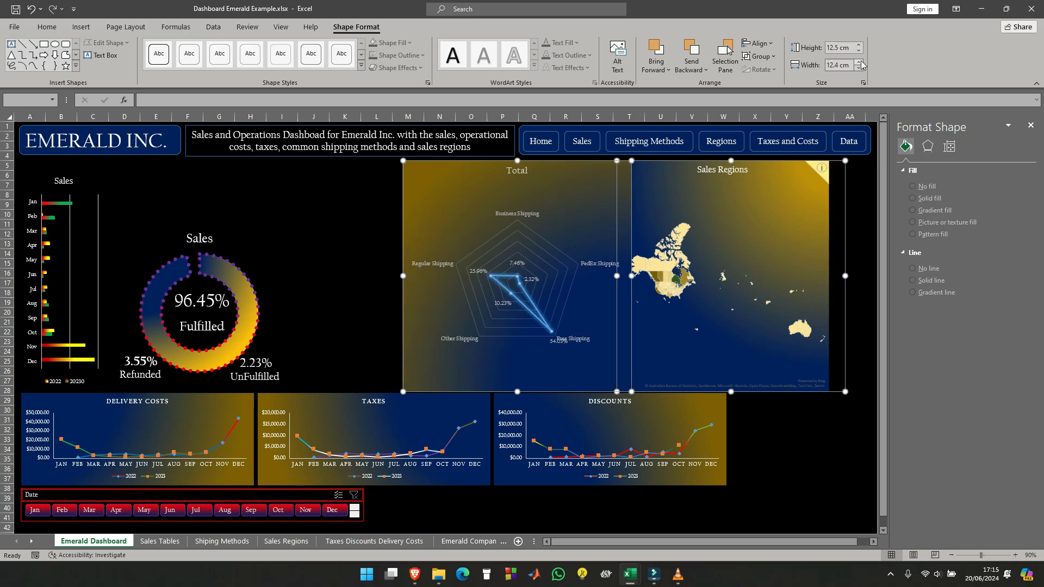
left_click(860, 62)
left_click(859, 63)
left_click(860, 63)
left_click(860, 63)
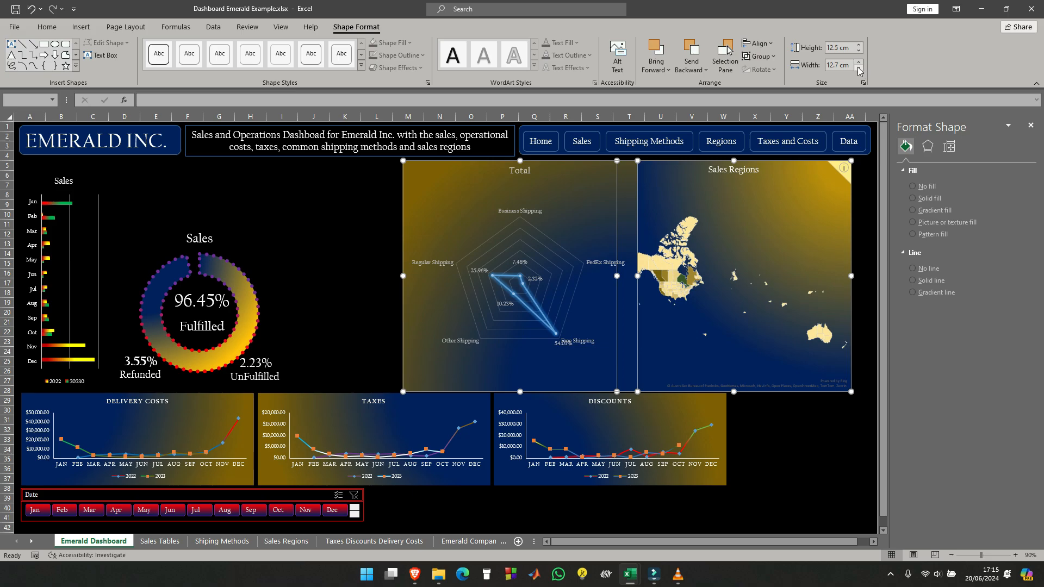
left_click(859, 68)
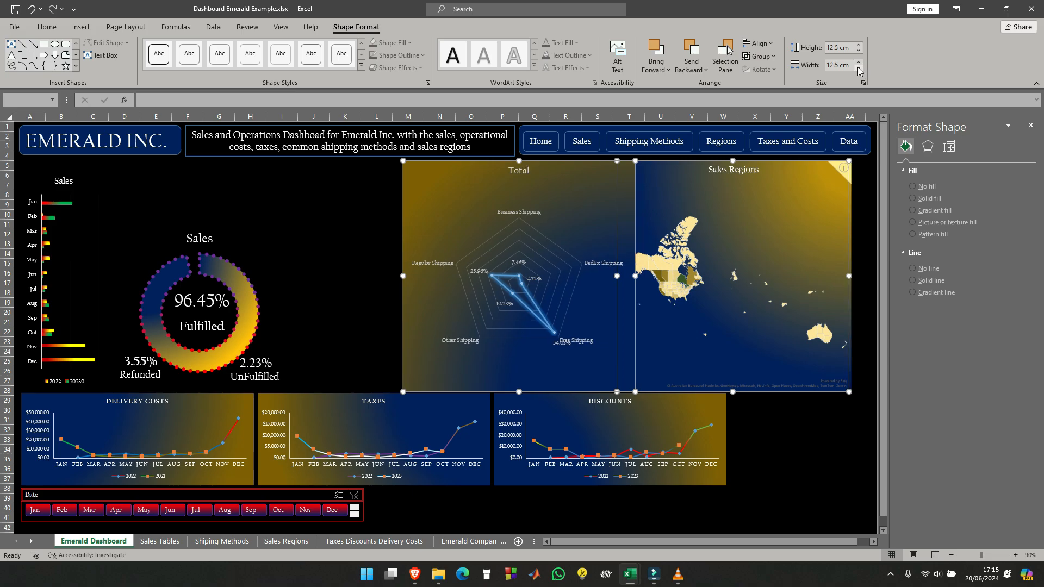
left_click(865, 213)
- Move the Sales Regions map right to the navigation bar's end, raise both charts below the header, and place the Total radar chart directly beside the map
left_click(801, 165)
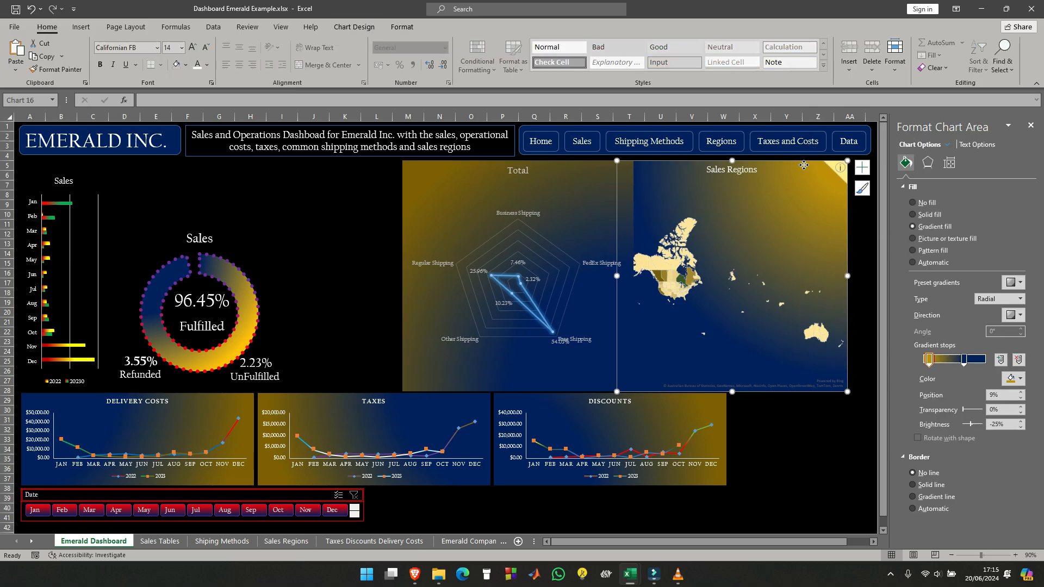
left_click_drag(801, 163, 820, 164)
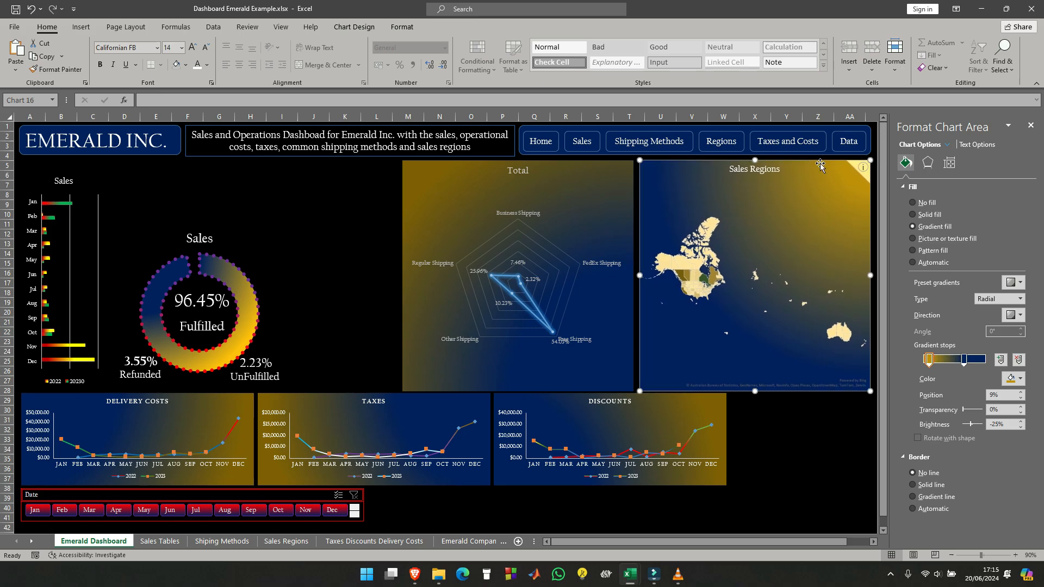
left_click(582, 168, "ctrl")
left_click_drag(581, 167, 623, 166)
left_click(321, 206)
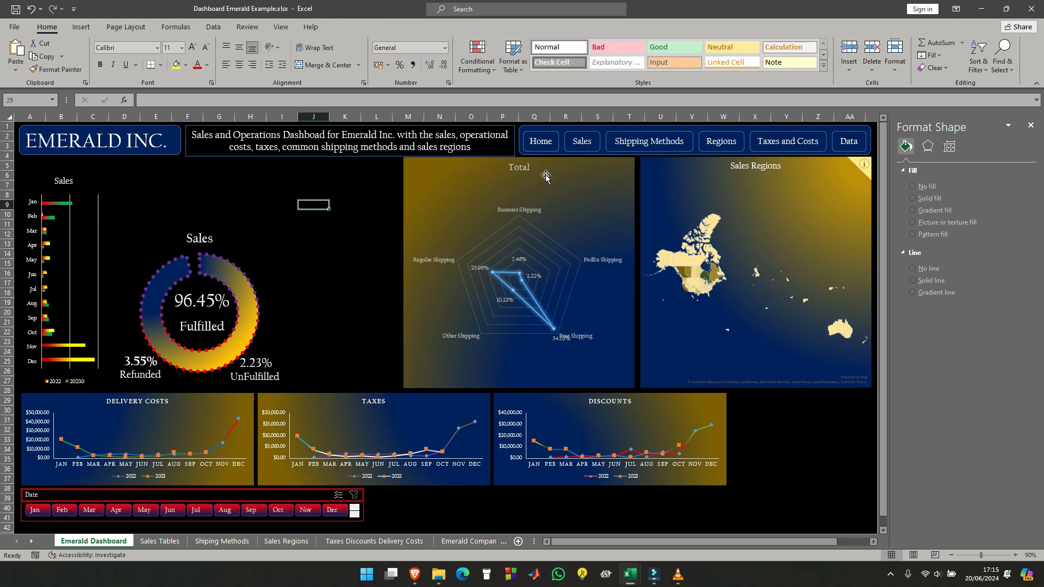
left_click(608, 168)
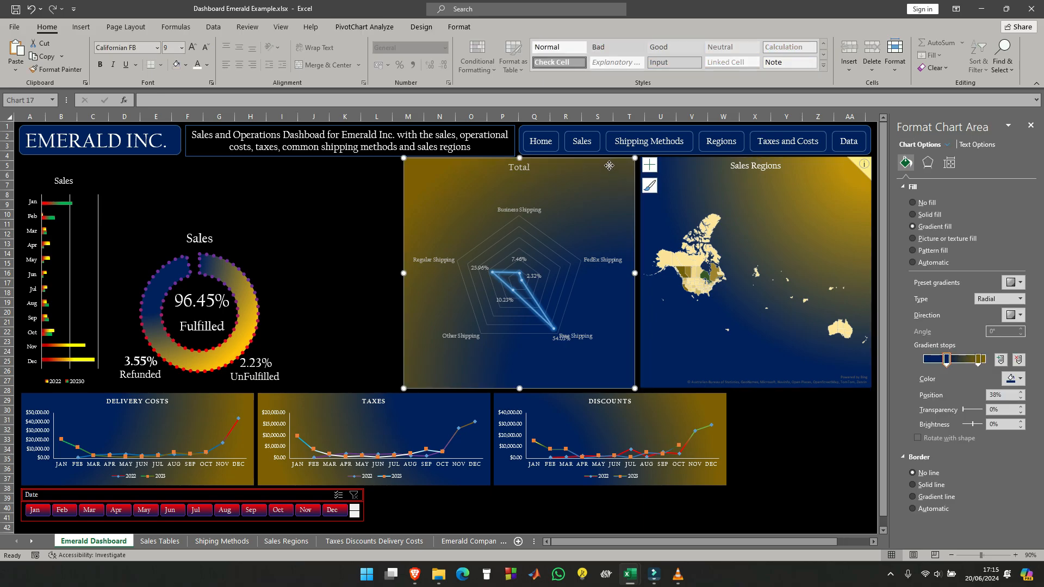
left_click_drag(608, 167, 612, 167)
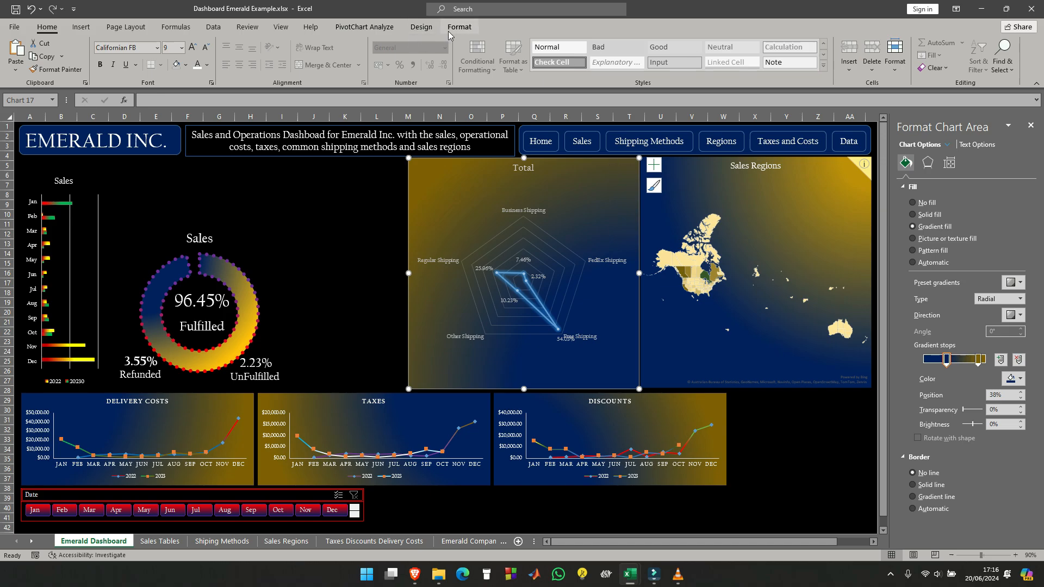
- Align the tops of the Total radar chart and the Sales Regions map
left_click(724, 165, "ctrl")
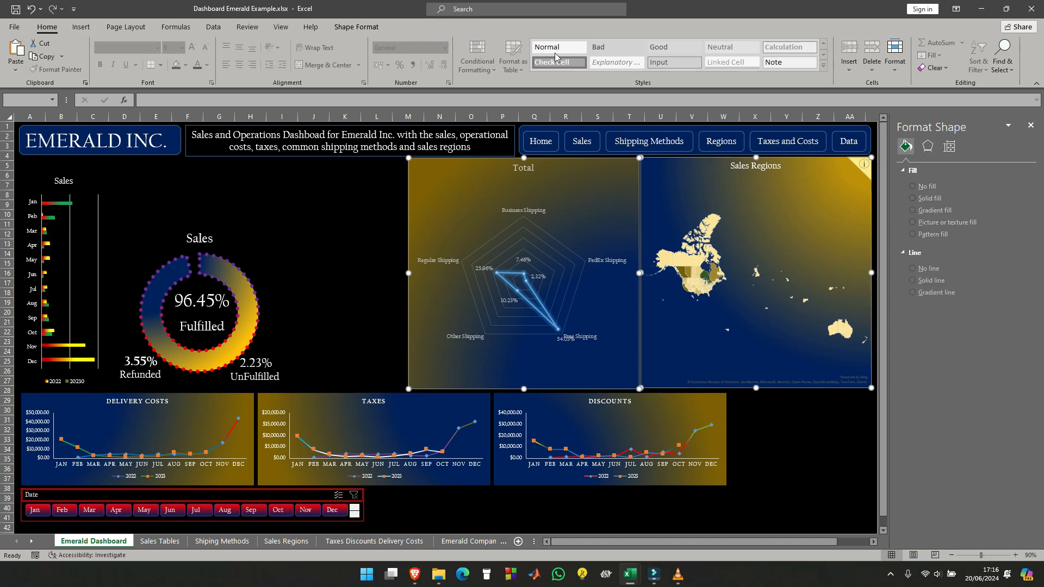
left_click(376, 28)
left_click(775, 45)
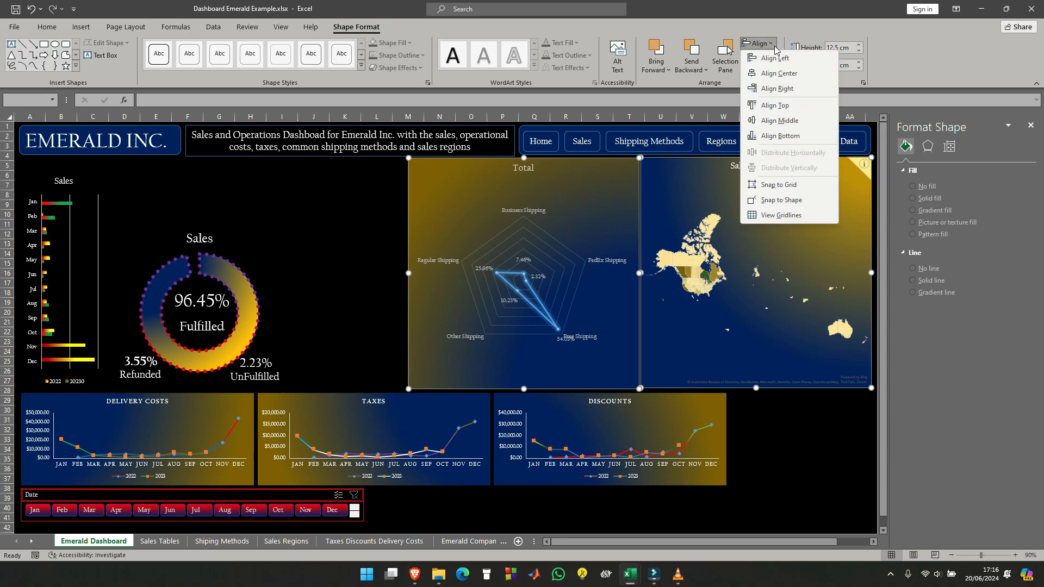
left_click(788, 111)
left_click(821, 450)
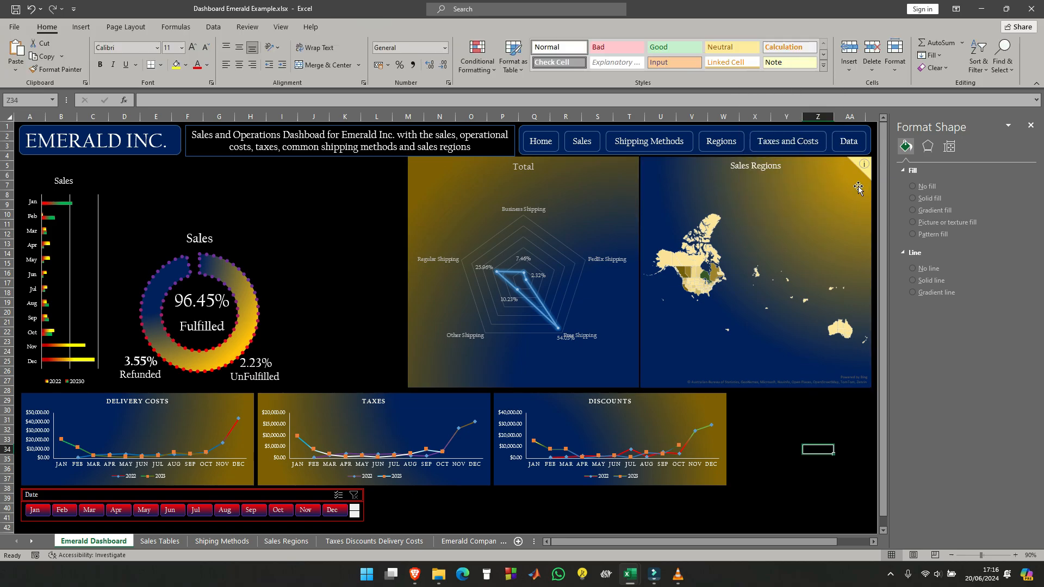
- Align the right edges of the navigation button bar and the Sales Regions map
left_click(831, 166)
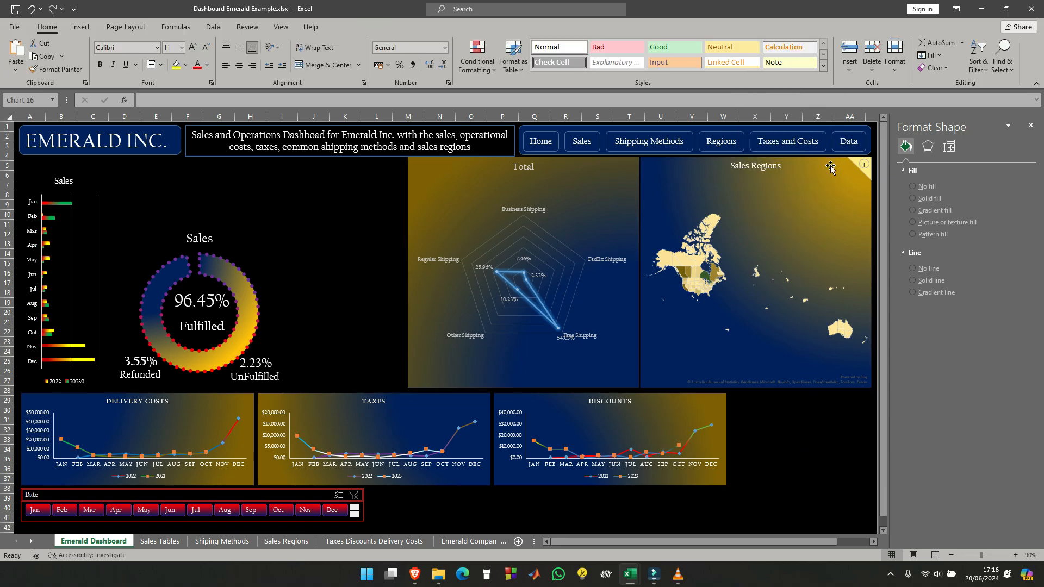
left_click(847, 129, "shift")
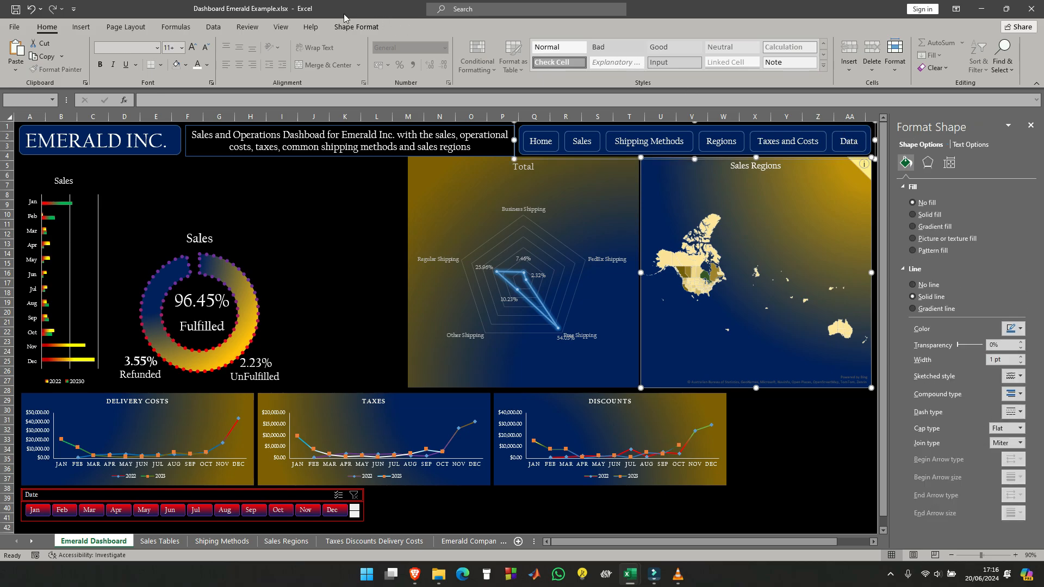
left_click(354, 30)
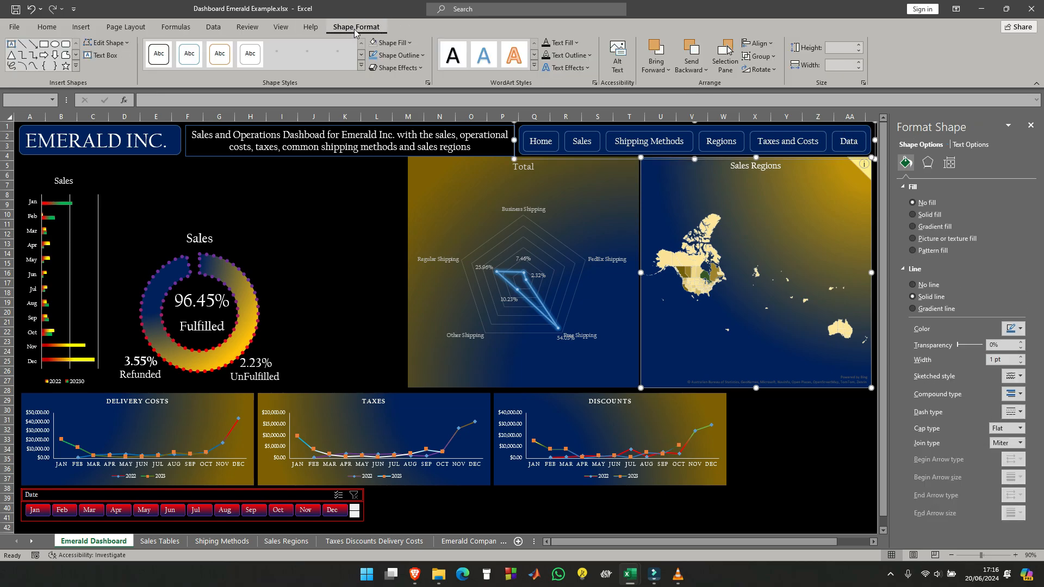
left_click(757, 43)
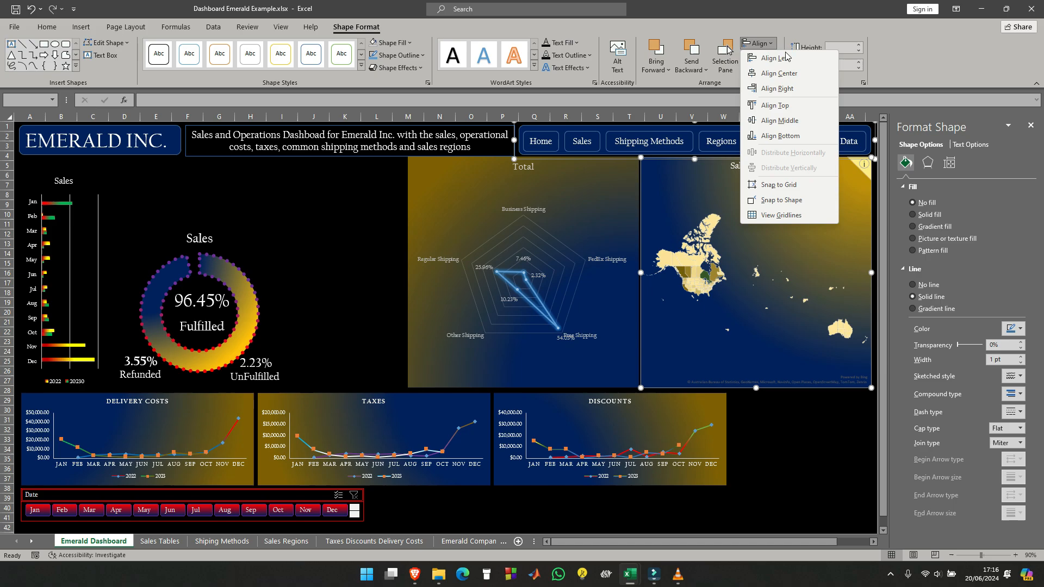
left_click(791, 89)
left_click(848, 461)
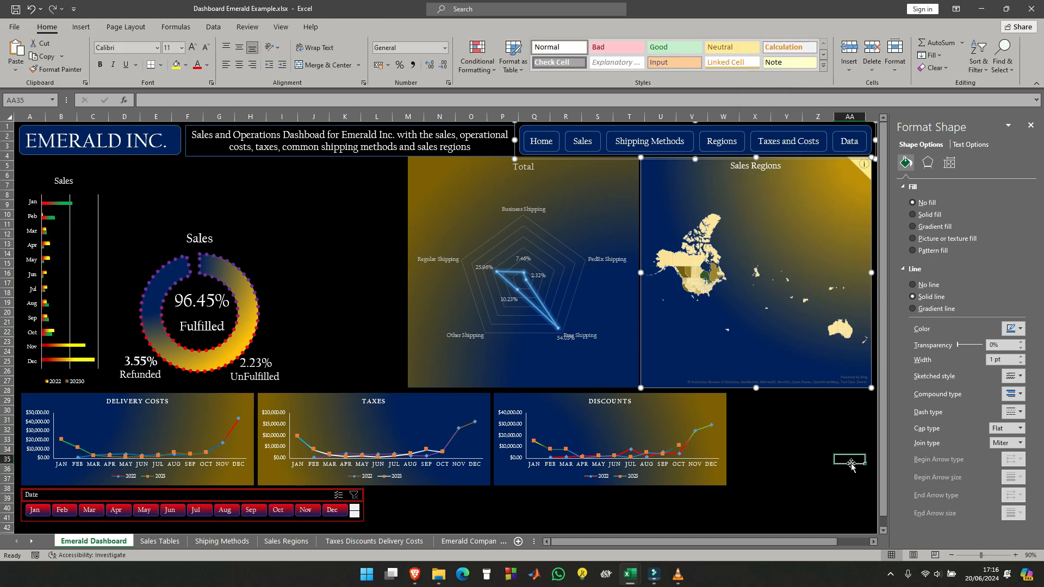
- Close the formatting pane and shift the Total radar chart, the Sales Regions map and the navigation bar right into the freed space
left_click(1030, 126)
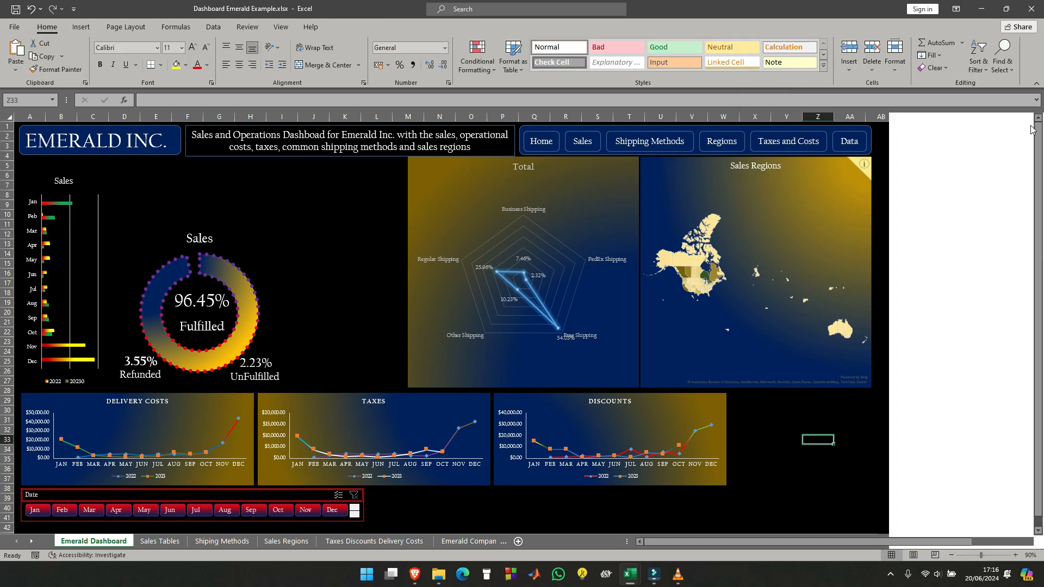
left_click(696, 170)
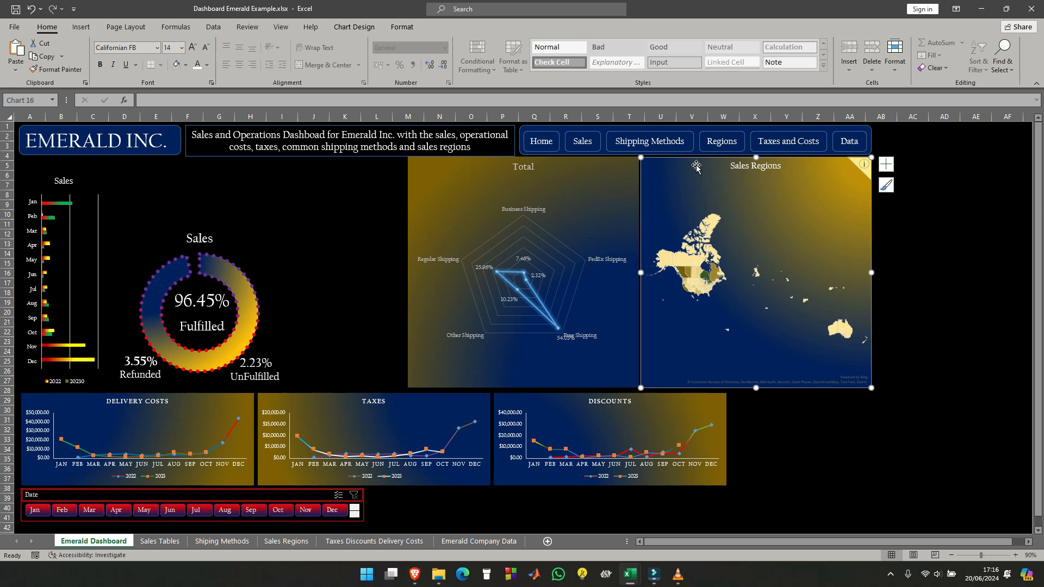
left_click(552, 163, "ctrl")
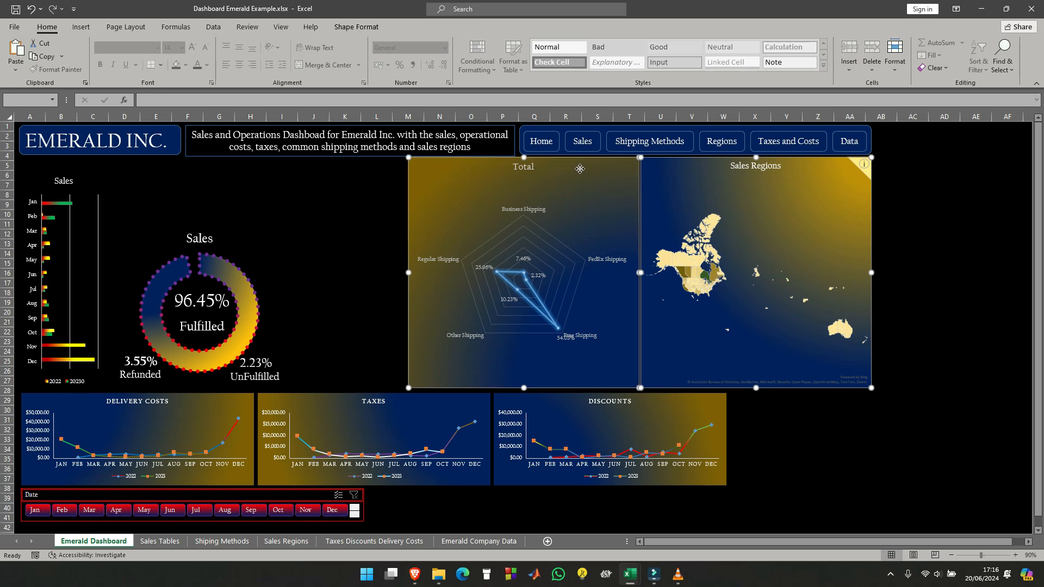
left_click_drag(579, 169, 691, 170)
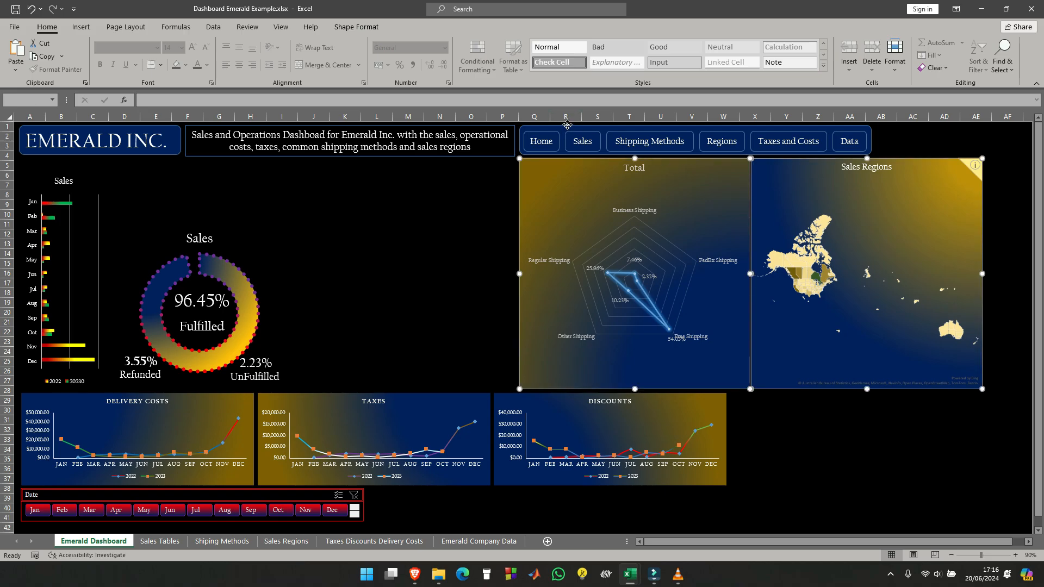
left_click_drag(568, 124, 696, 126)
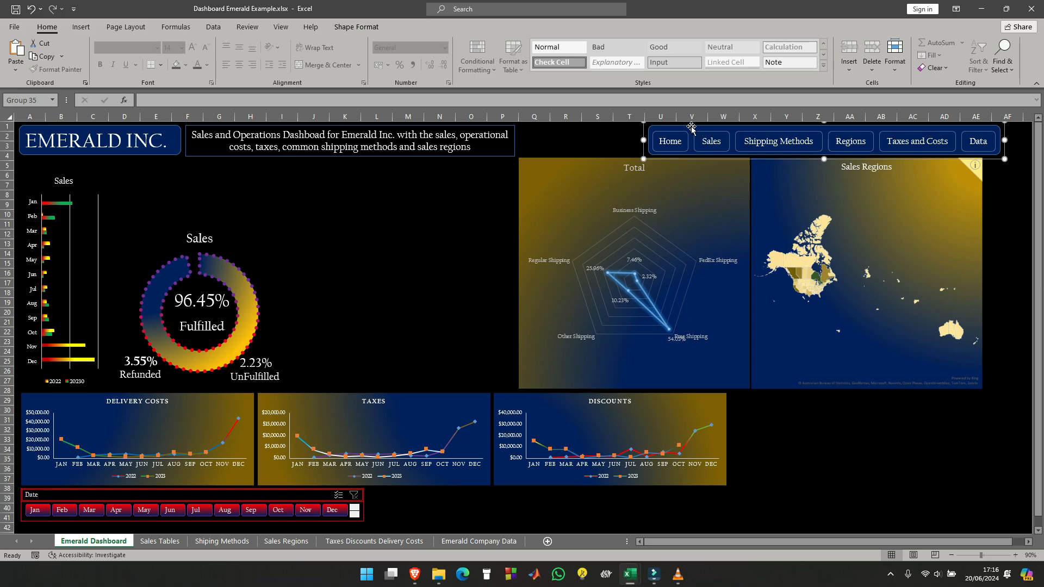
- Move the Total radar chart and Sales Regions map together until the map's right edge lines up with the navigation bar's right edge
left_click(562, 166)
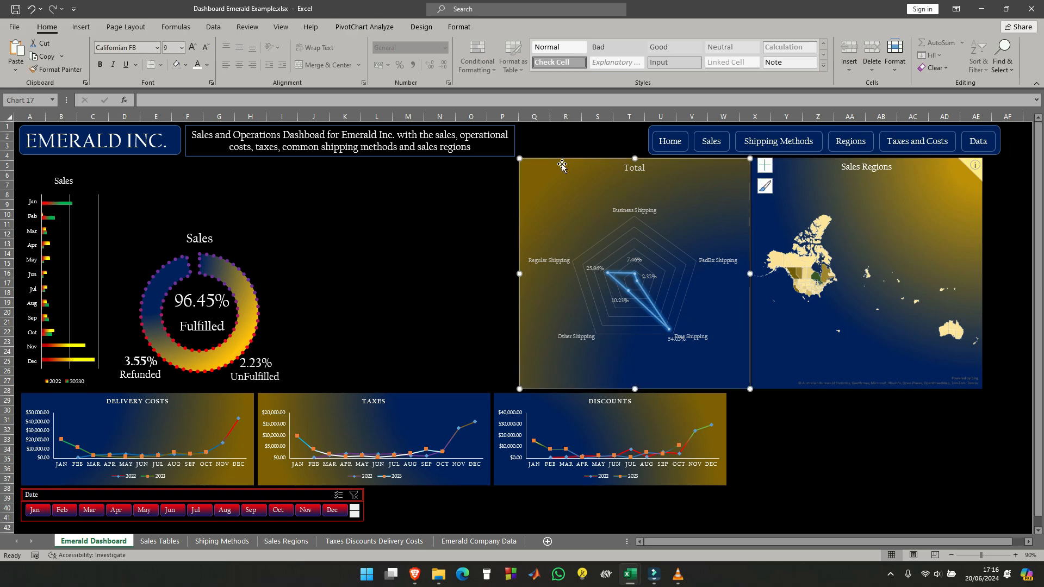
left_click(813, 168, "ctrl")
left_click_drag(590, 165, 608, 164)
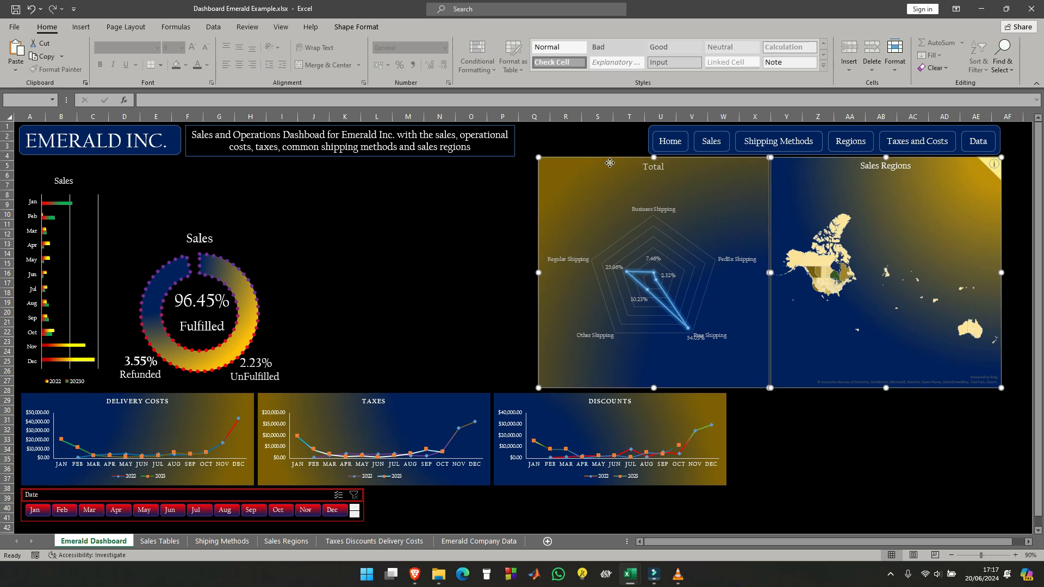
left_click(409, 314)
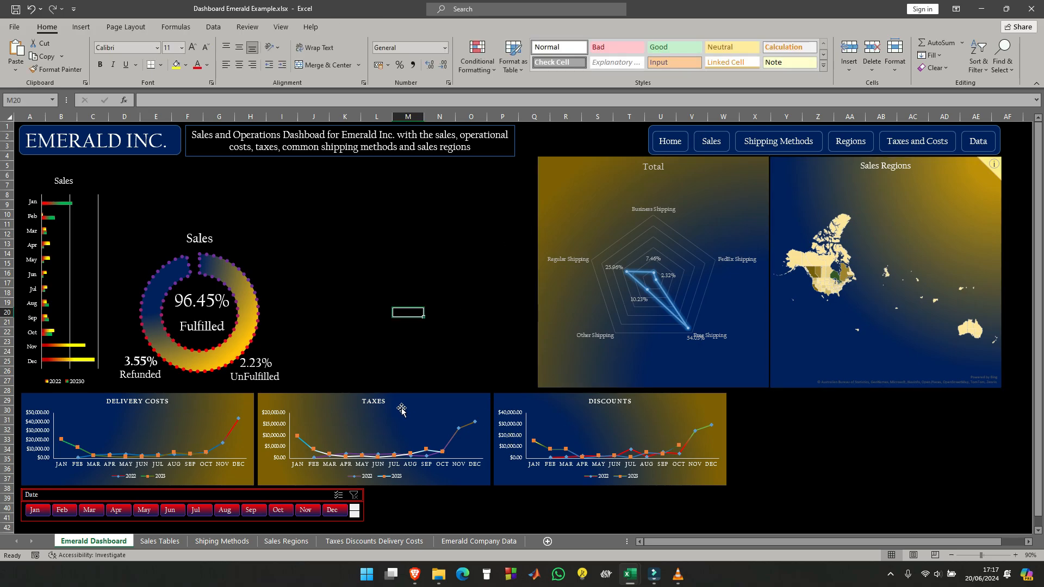
- Place the Taxes chart under the Sales Regions map, Discounts under the Total radar chart, and Delivery Costs directly left of Discounts
left_click_drag(415, 391, 925, 393)
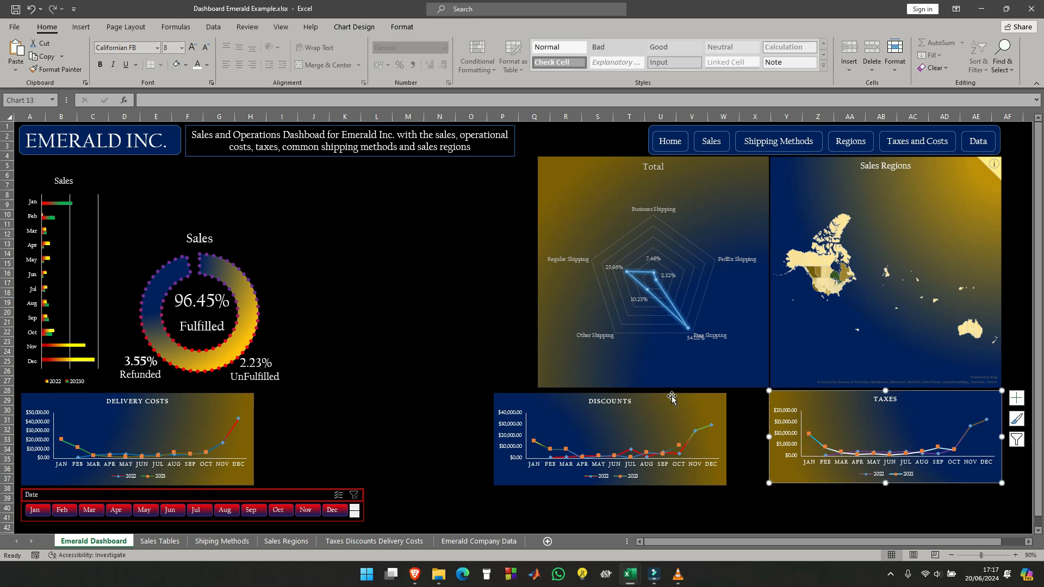
left_click_drag(673, 398, 713, 394)
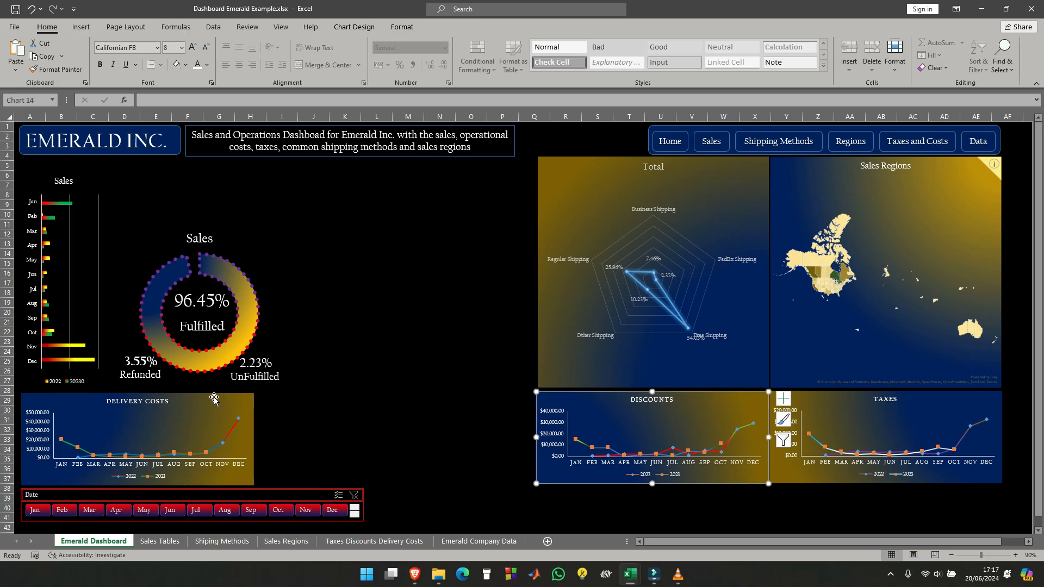
left_click_drag(215, 399, 494, 395)
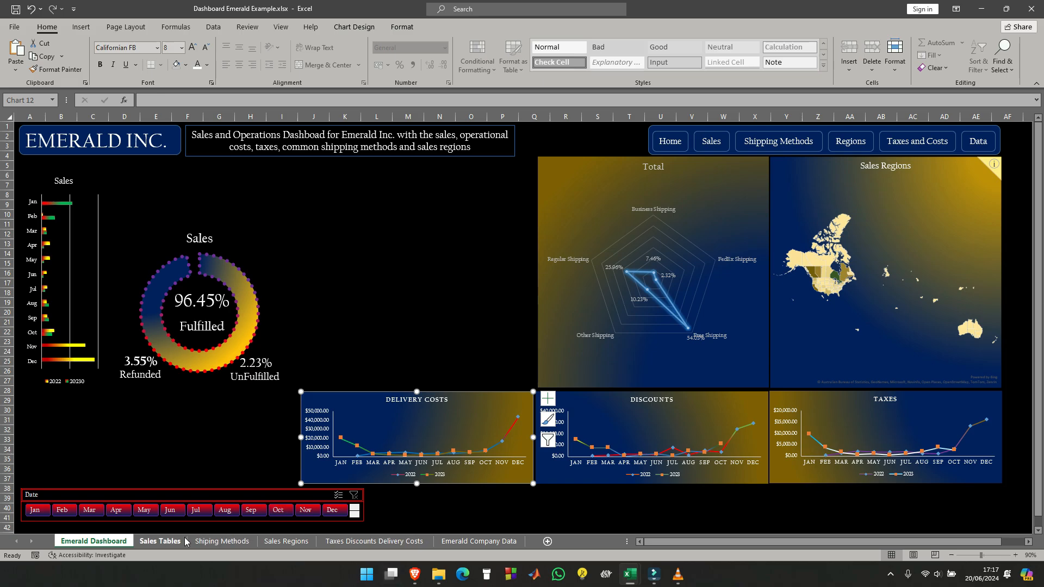
- Copy the Sales line chart from the Sales Tables sheet to the Emerald Dashboard sheet and place it left of the Delivery Costs chart
left_click(154, 544)
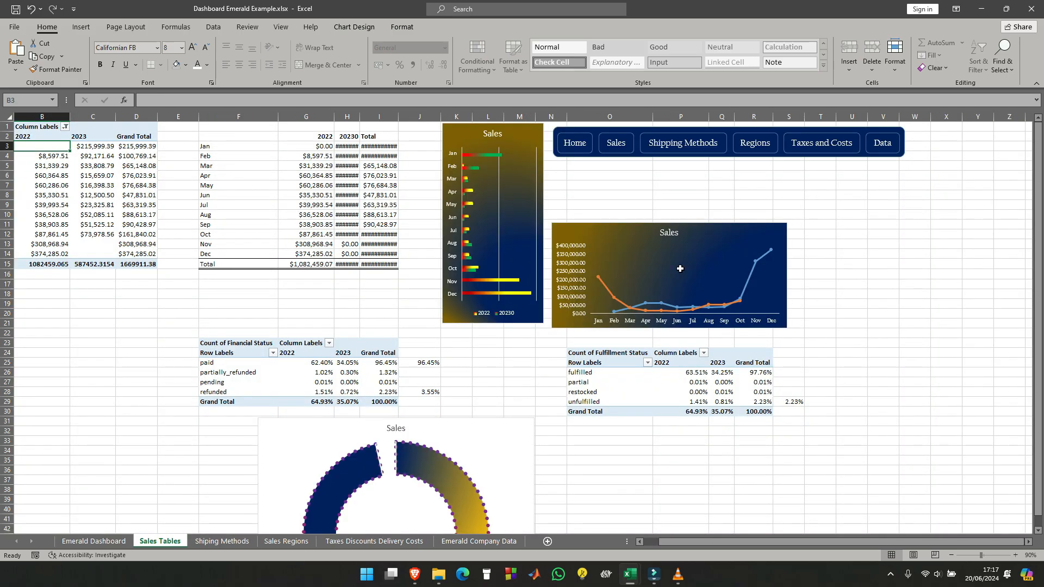
left_click(748, 232)
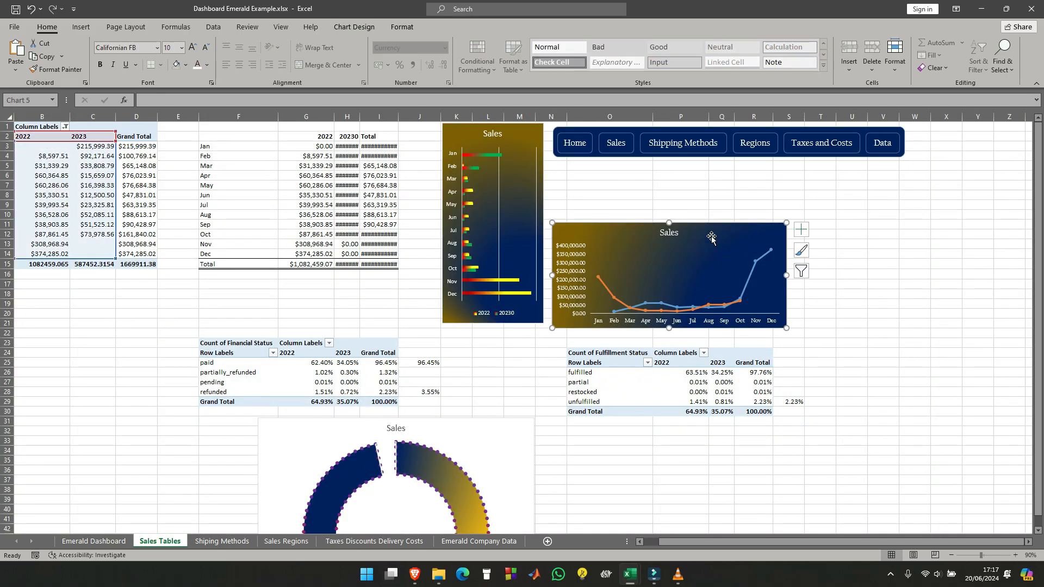
left_click(94, 542)
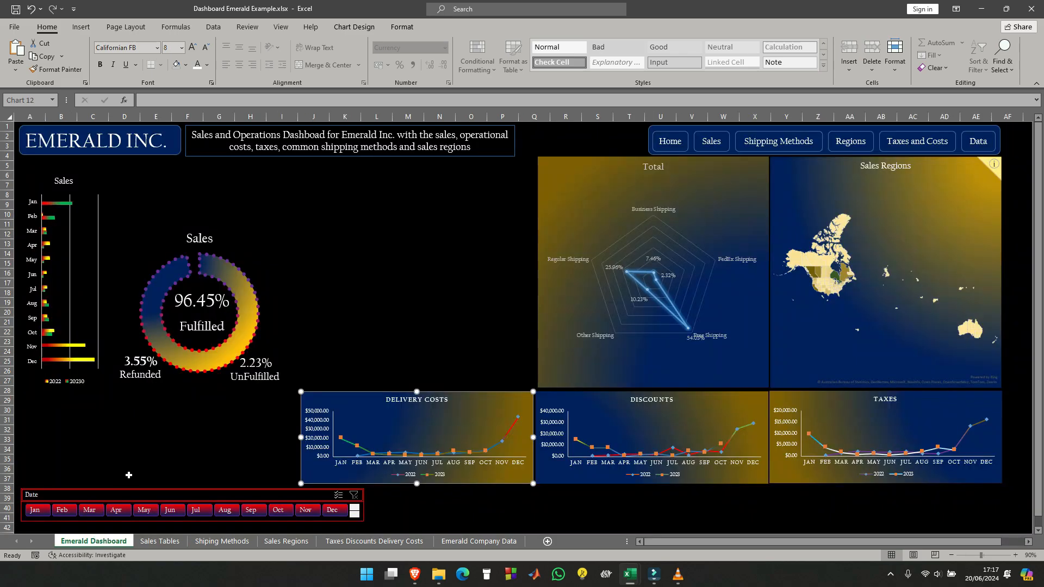
left_click(122, 440)
key("ctrl+v")
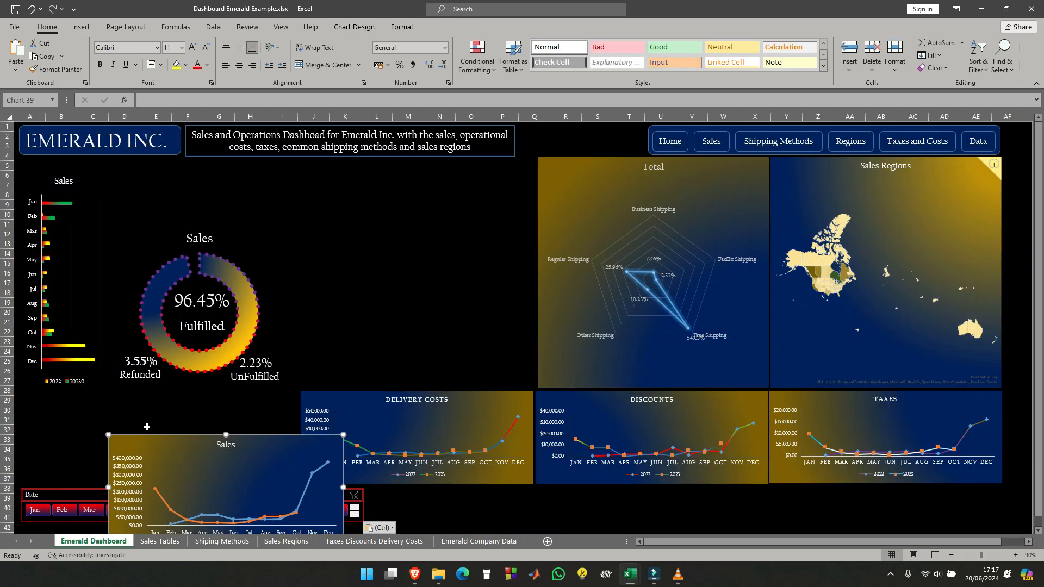
left_click_drag(262, 416, 247, 397)
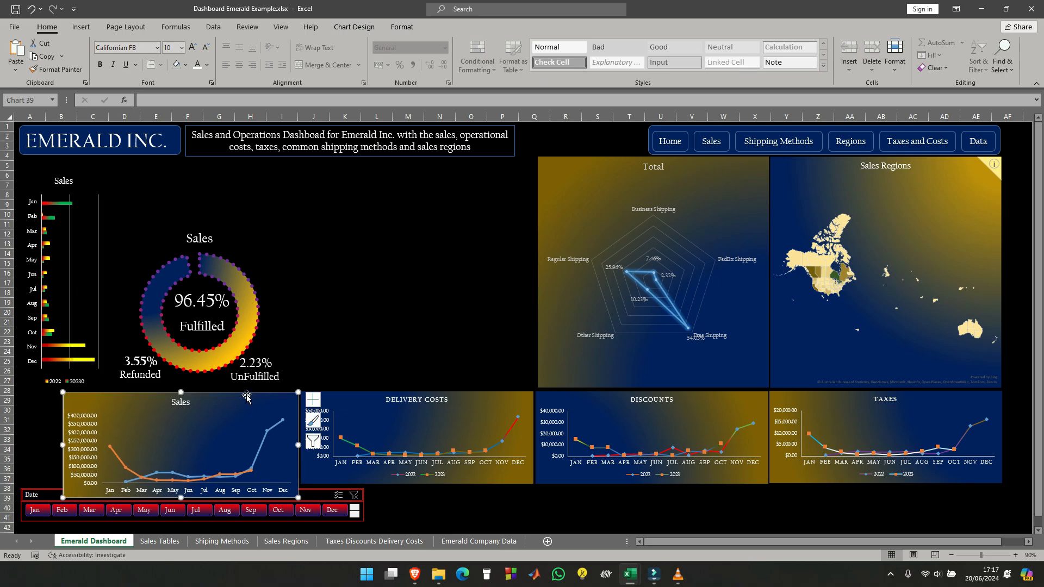
- Resize the Sales line chart to 5 cm high and 12.6 cm wide to match the Delivery Costs chart
left_click(471, 397)
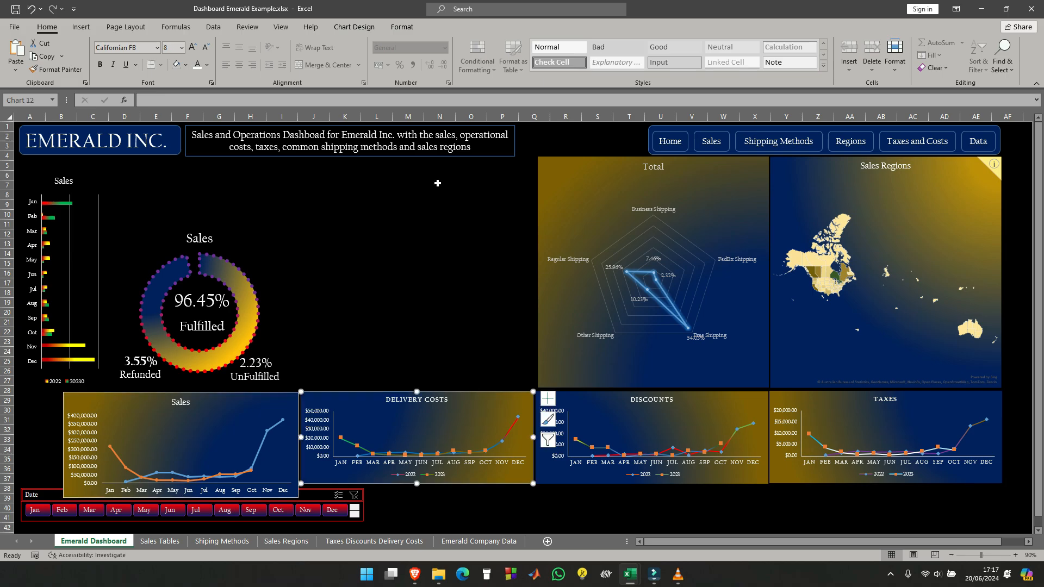
left_click(403, 27)
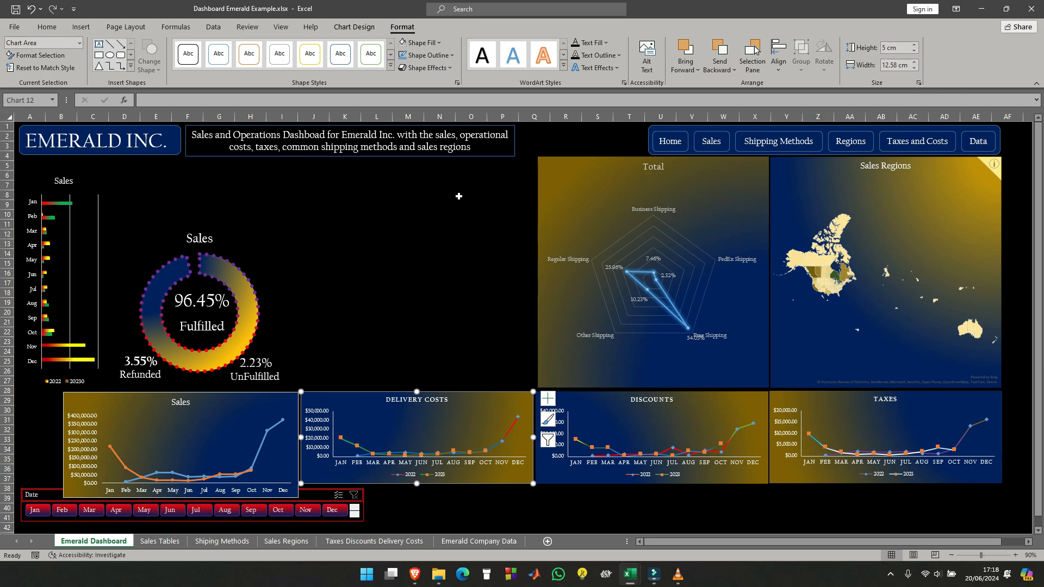
left_click(261, 401)
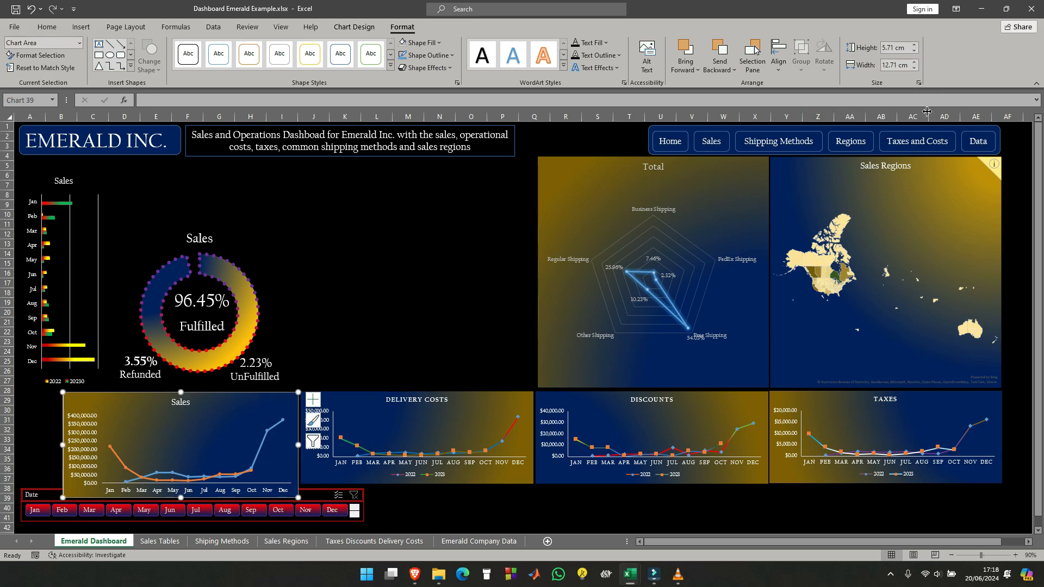
left_click(915, 53)
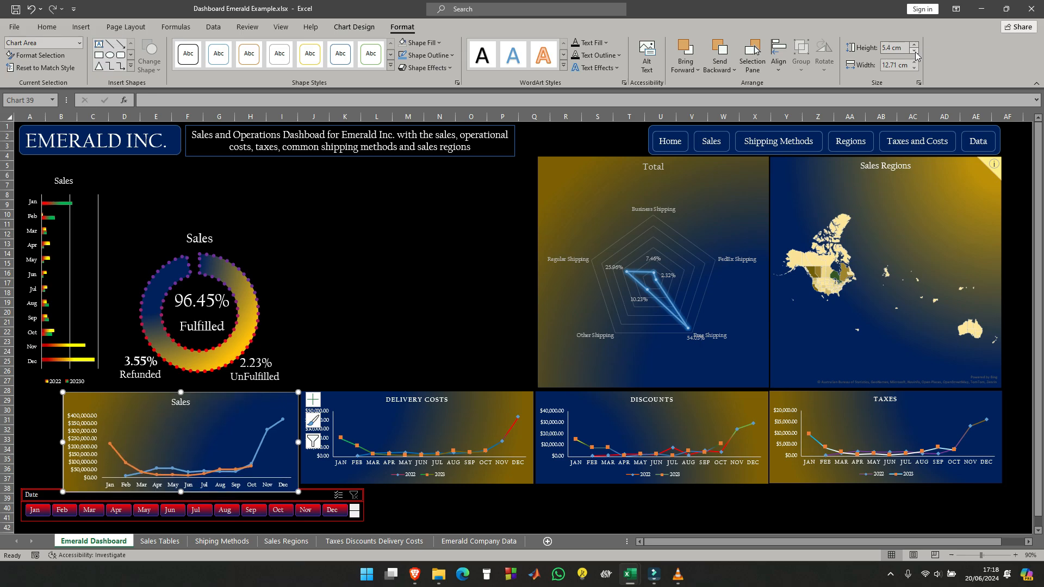
left_click(916, 54)
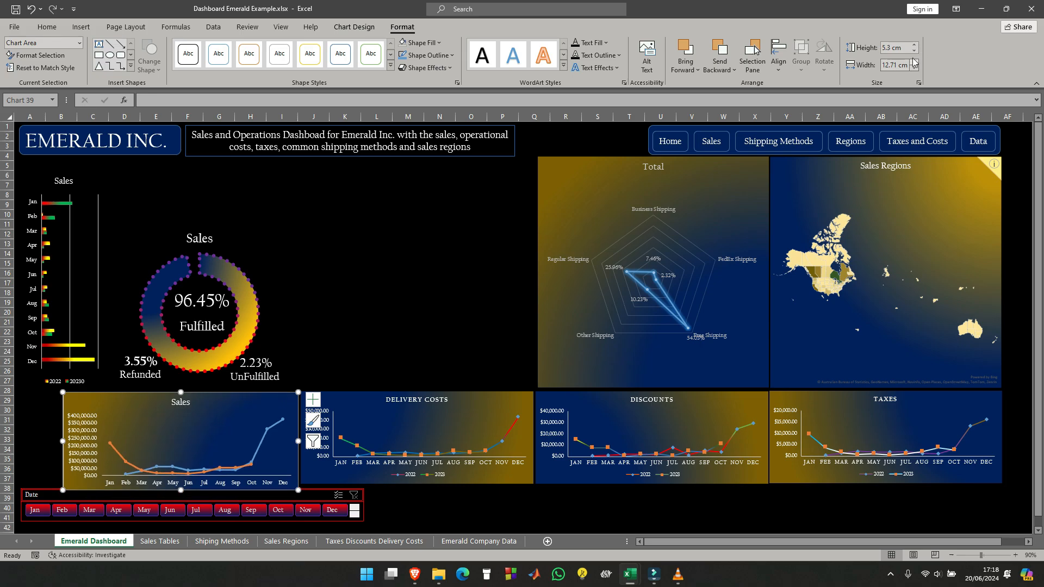
left_click(915, 52)
left_click(915, 53)
left_click(915, 52)
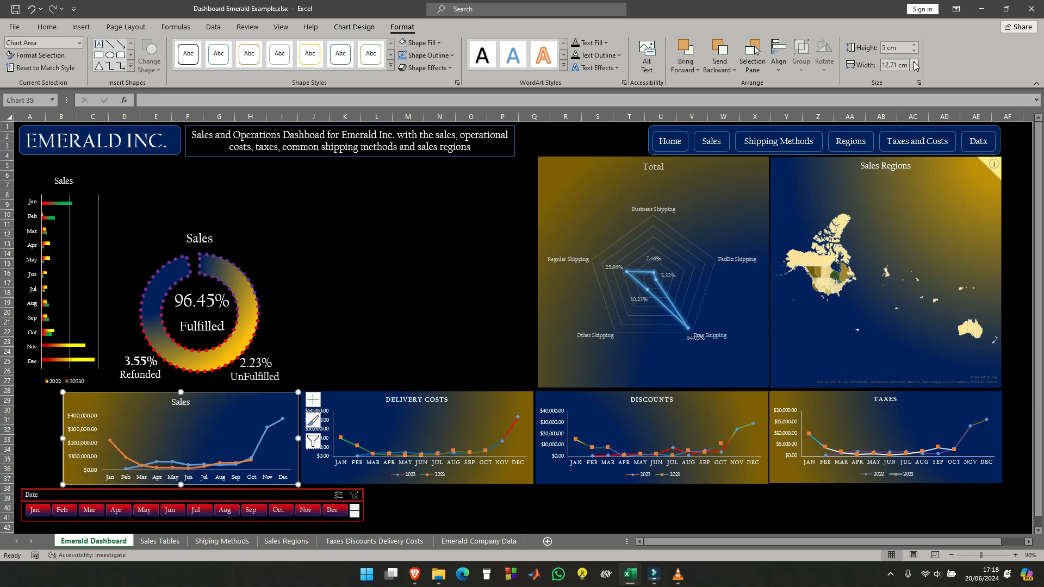
left_click(916, 68)
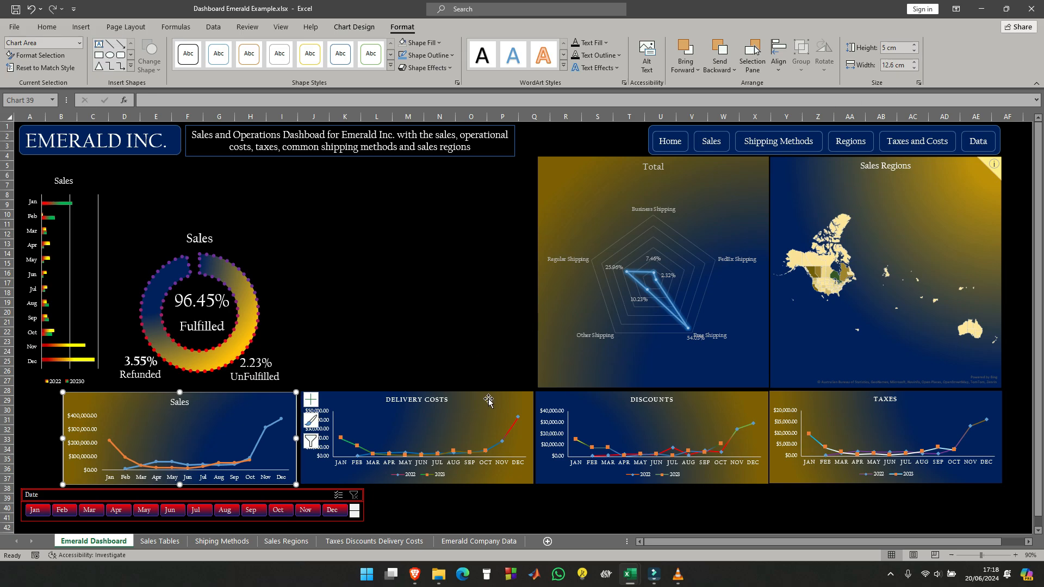
- Set the Sales, Delivery Costs, Discounts and Taxes line charts together to 5 cm high and 13 cm wide
left_click(520, 396)
left_click(521, 396, "ctrl")
left_click(700, 397, "ctrl")
left_click(812, 398, "ctrl")
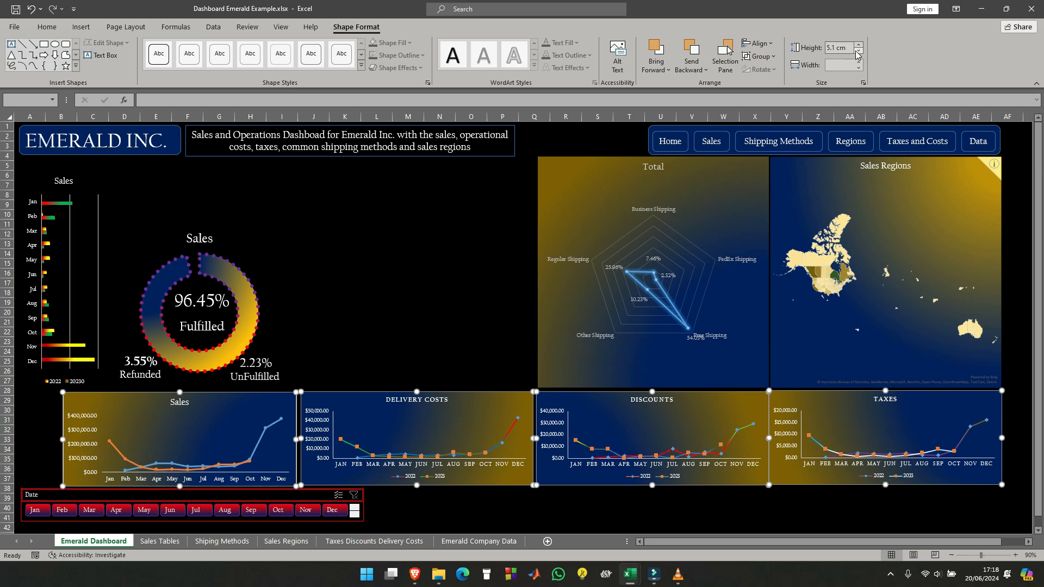
left_click(859, 67)
left_click(859, 62)
left_click(838, 65)
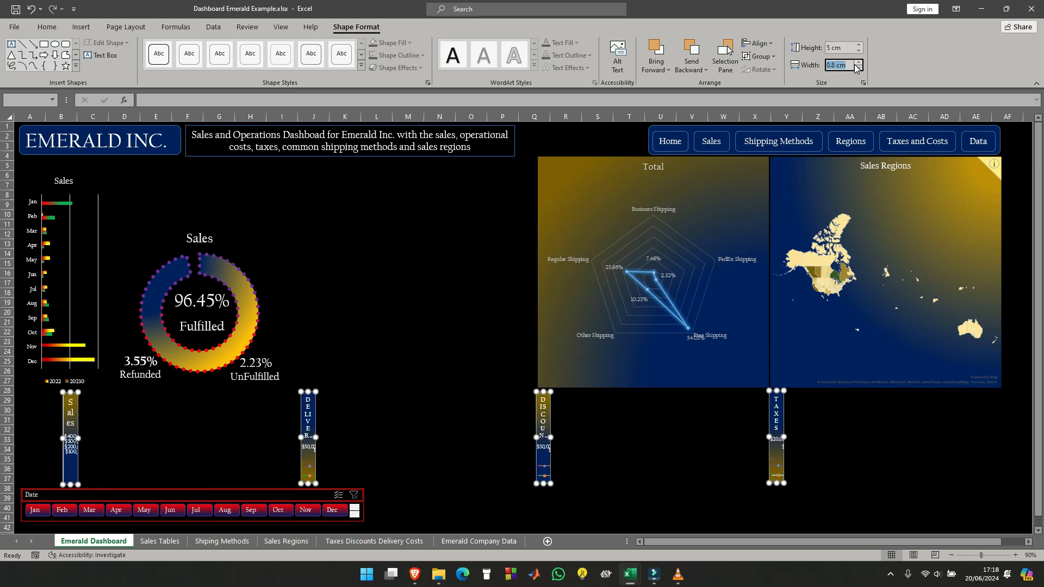
type("13")
key("Return")
- Shift the Sales line chart left to the dashboard's left margin and move the Delivery Costs chart left towards it
left_click_drag(273, 396, 193, 389)
left_click(345, 332)
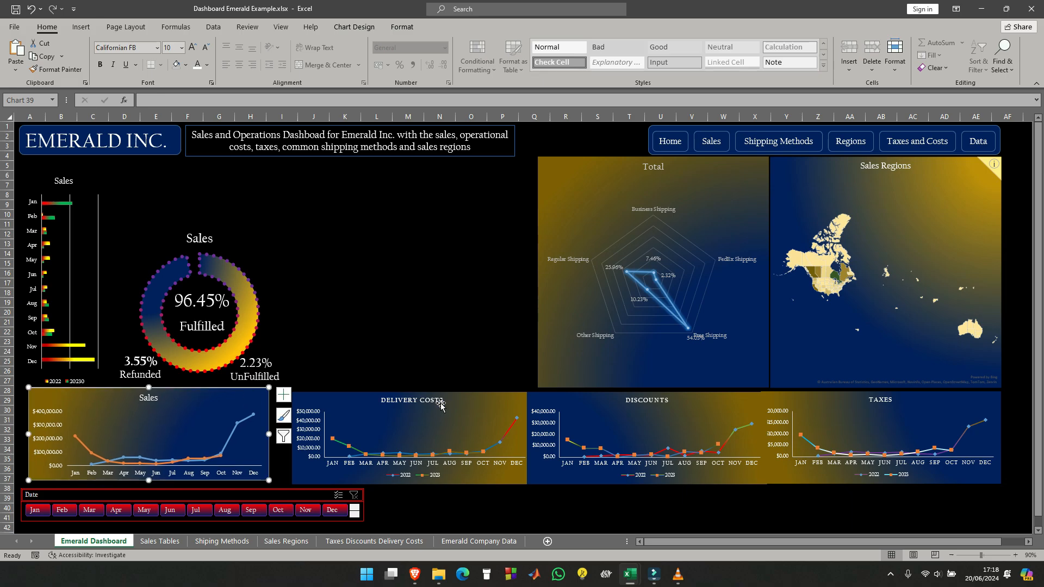
left_click_drag(448, 394, 432, 392)
- Distribute the four line charts horizontally, align their tops, and nudge the row down just above the Date slicer
left_click(218, 394, "ctrl")
left_click(702, 396, "ctrl")
left_click(840, 396, "ctrl")
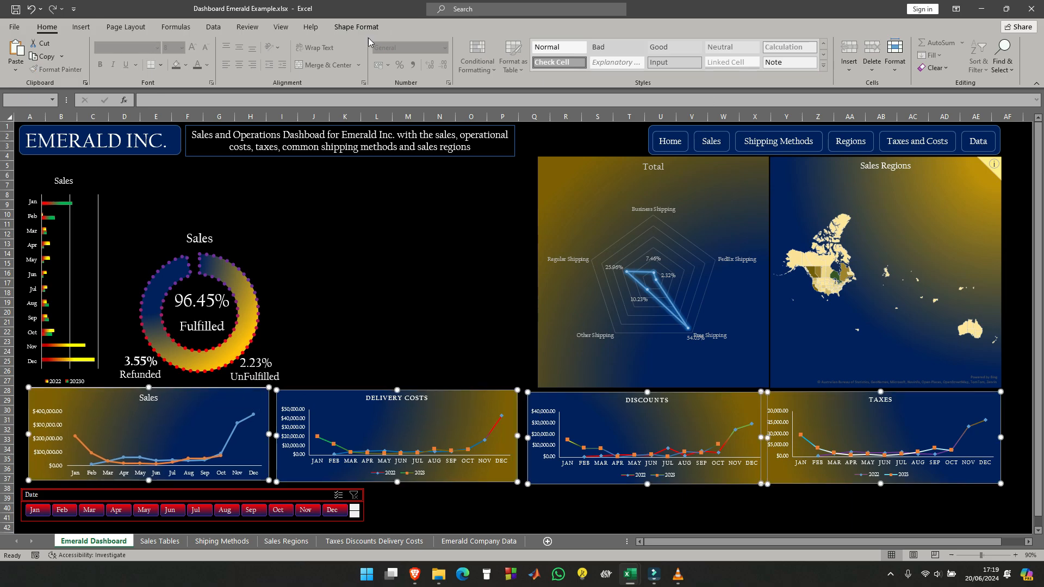
left_click(357, 28)
left_click(771, 44)
left_click(787, 153)
left_click(771, 44)
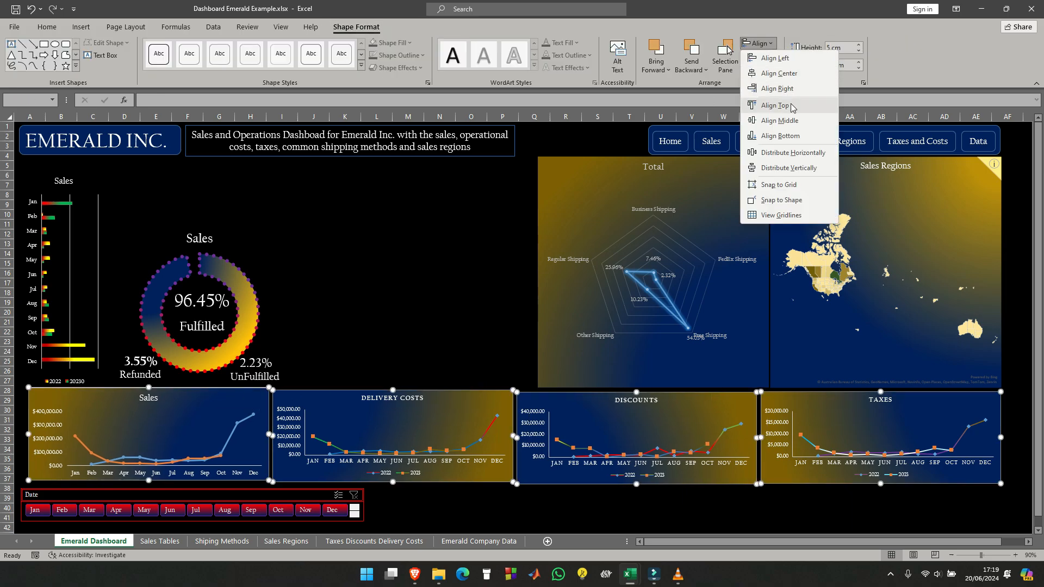
left_click(775, 105)
left_click_drag(468, 388, 467, 394)
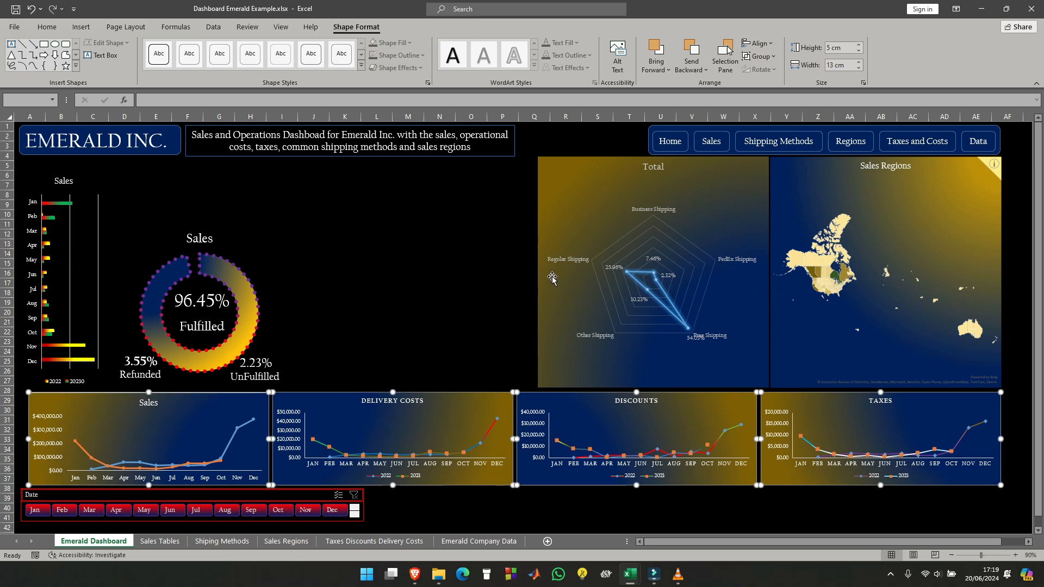
left_click(432, 282)
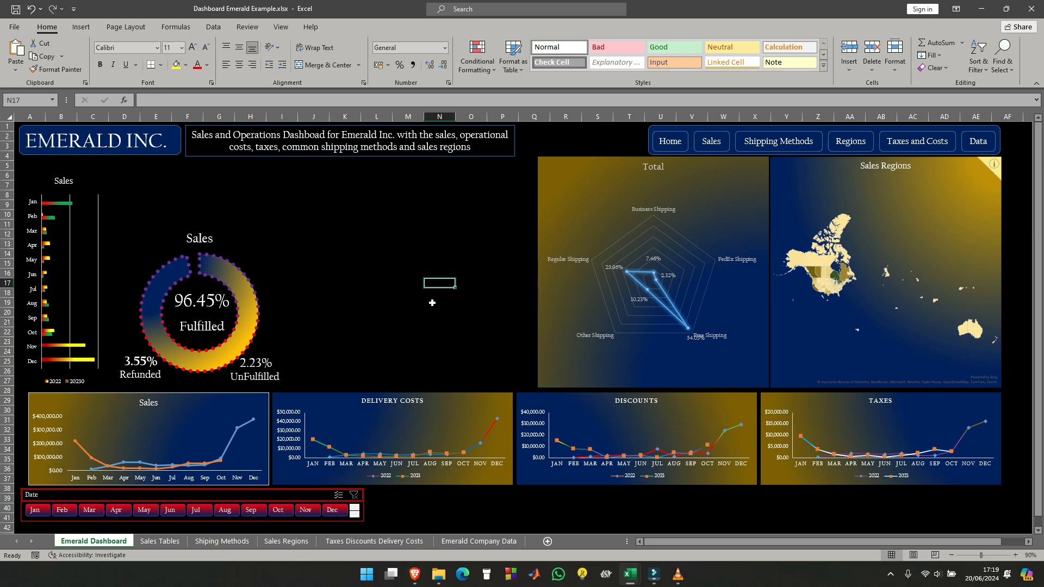
- Remove the border line from the Sales line chart and close the formatting pane
left_click(235, 396)
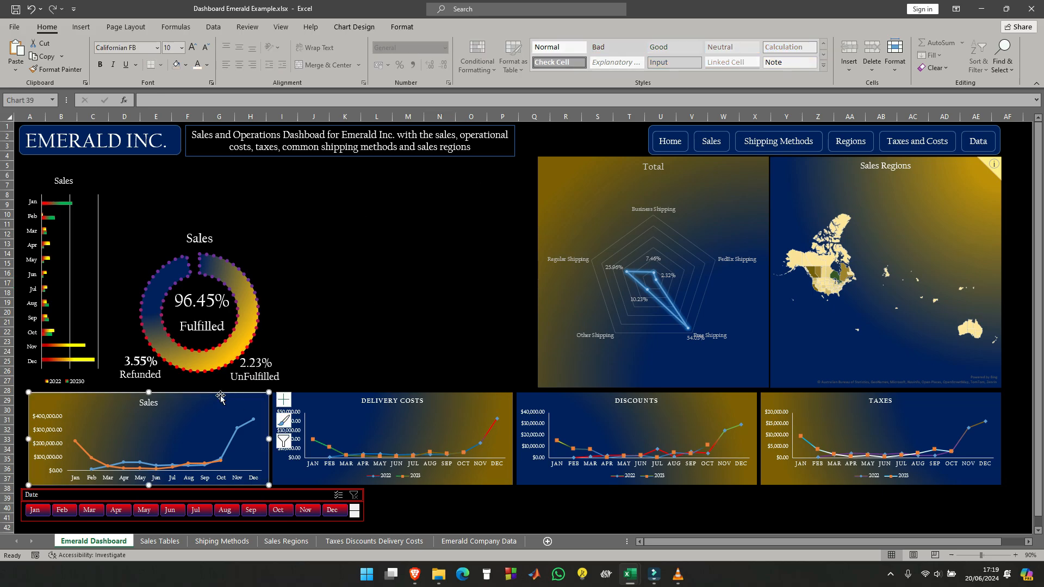
left_click(401, 27)
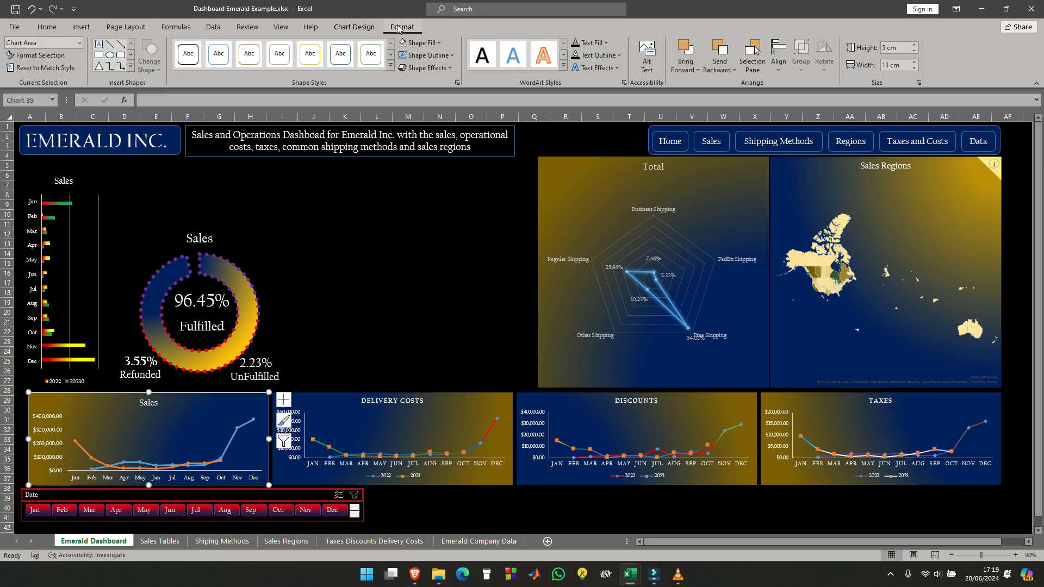
double_click(188, 395)
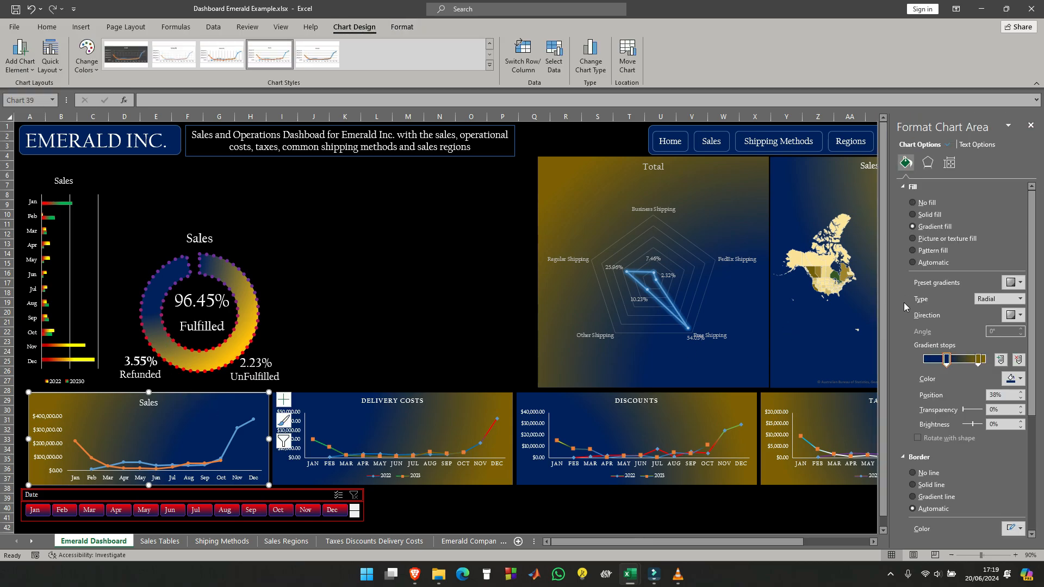
left_click(913, 473)
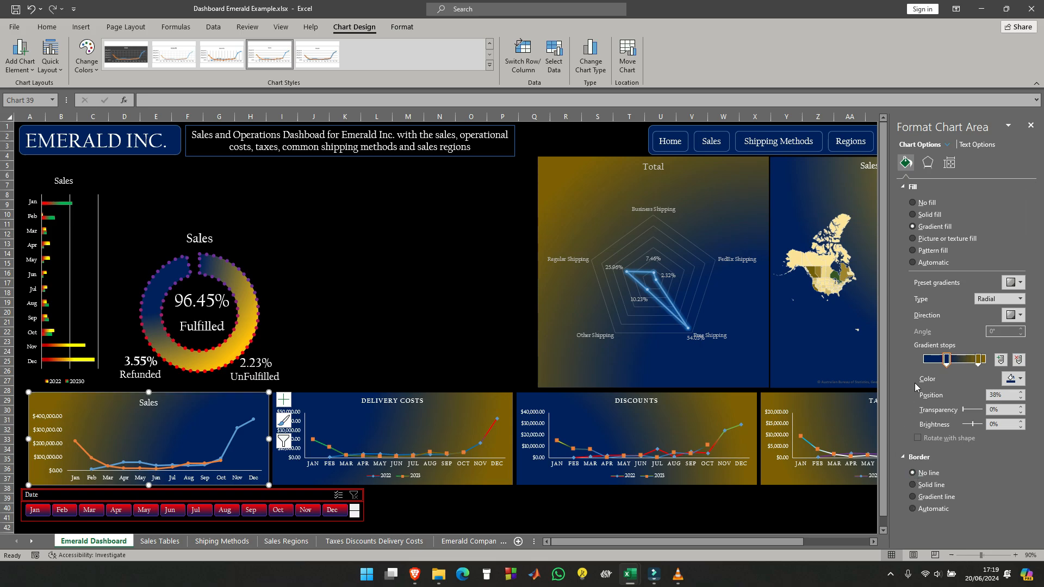
left_click(426, 312)
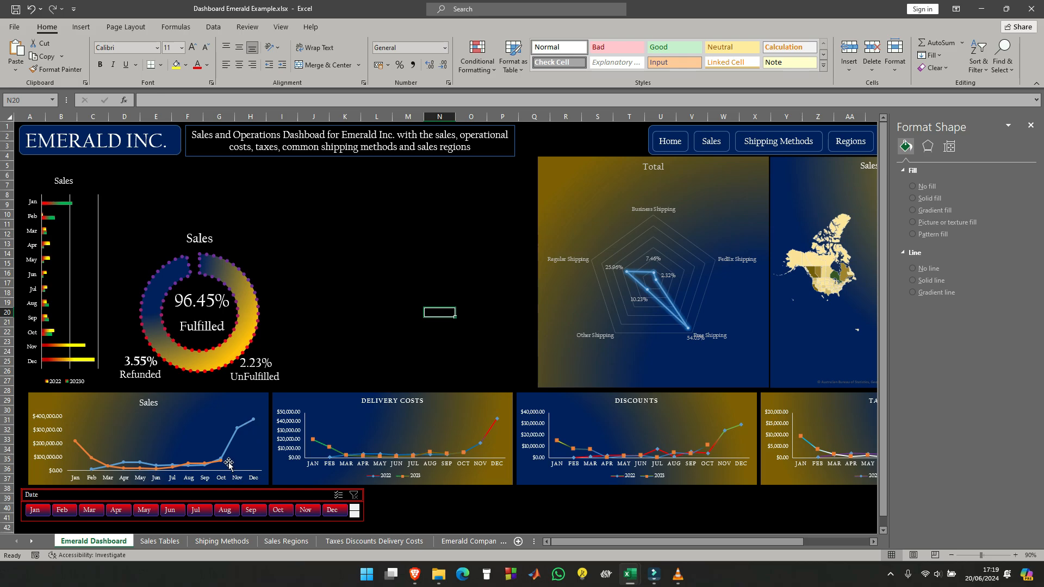
left_click(560, 510)
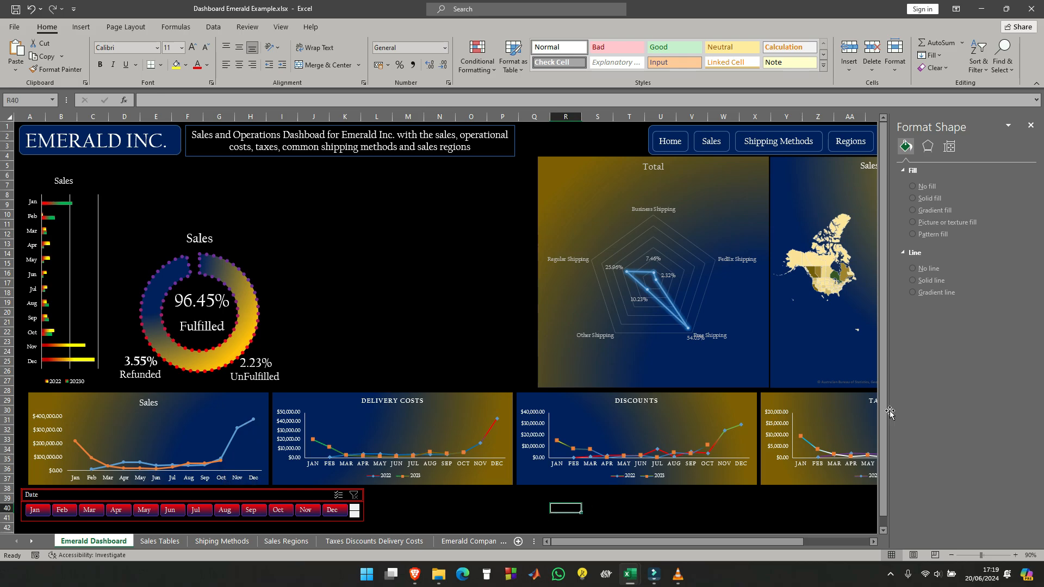
left_click(1032, 126)
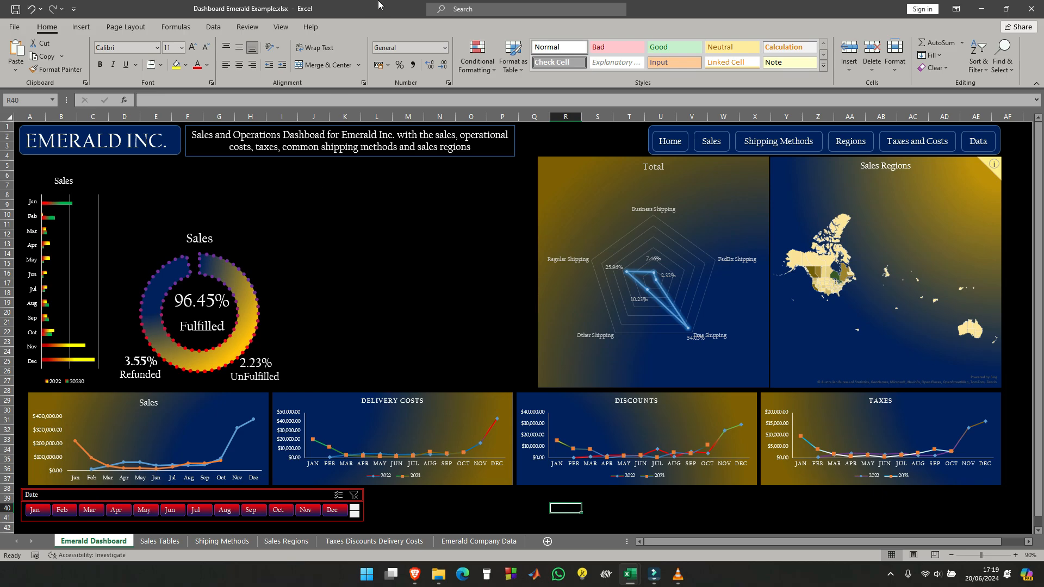
- Draw a rounded rectangle about 3.5 cm high and 13.9 cm wide below the dashboard description, left of the Total radar chart
left_click(79, 28)
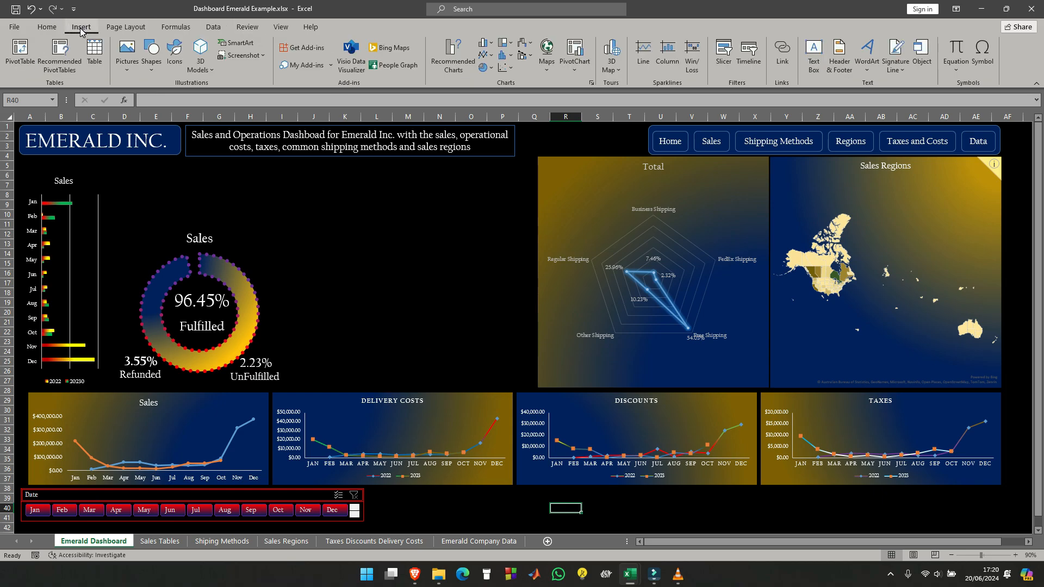
left_click(148, 77)
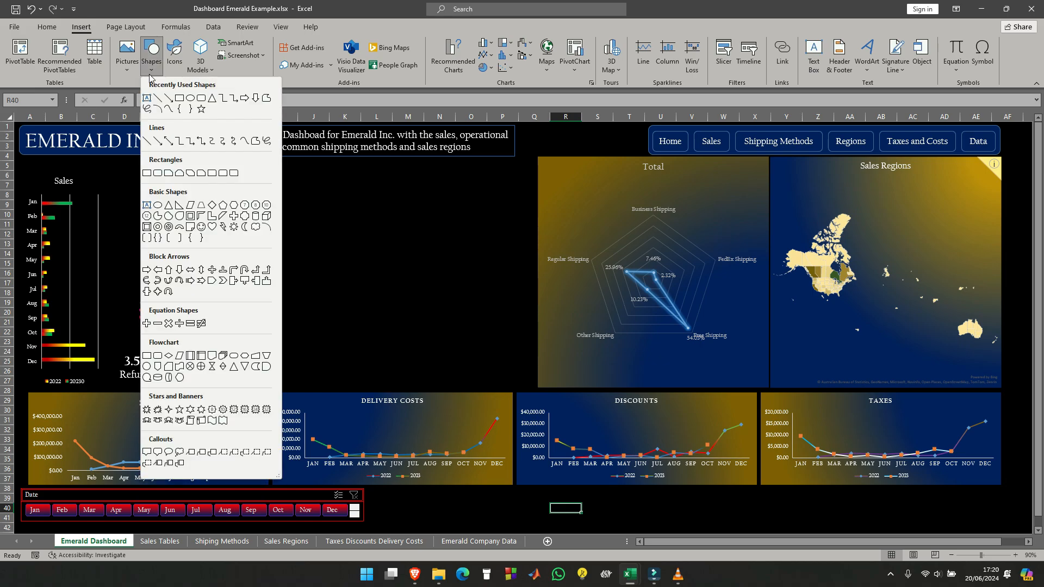
left_click(201, 99)
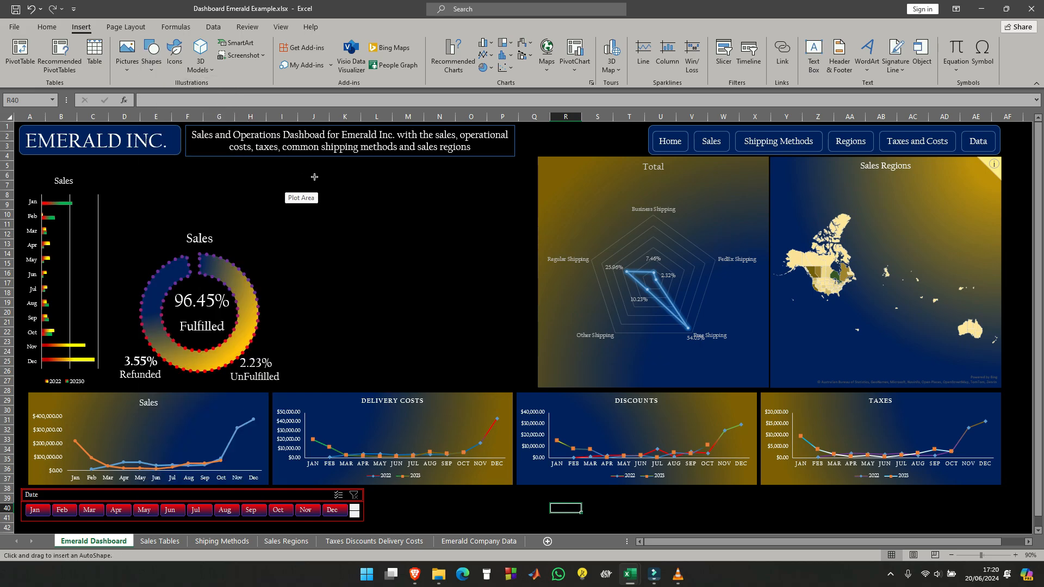
left_click_drag(268, 173, 525, 236)
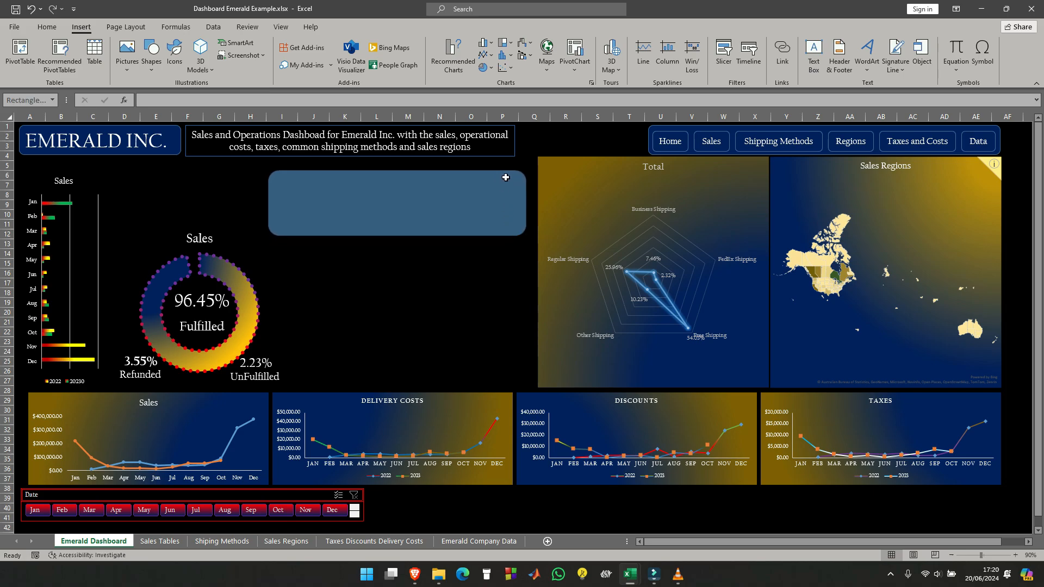
left_click_drag(503, 172, 503, 164)
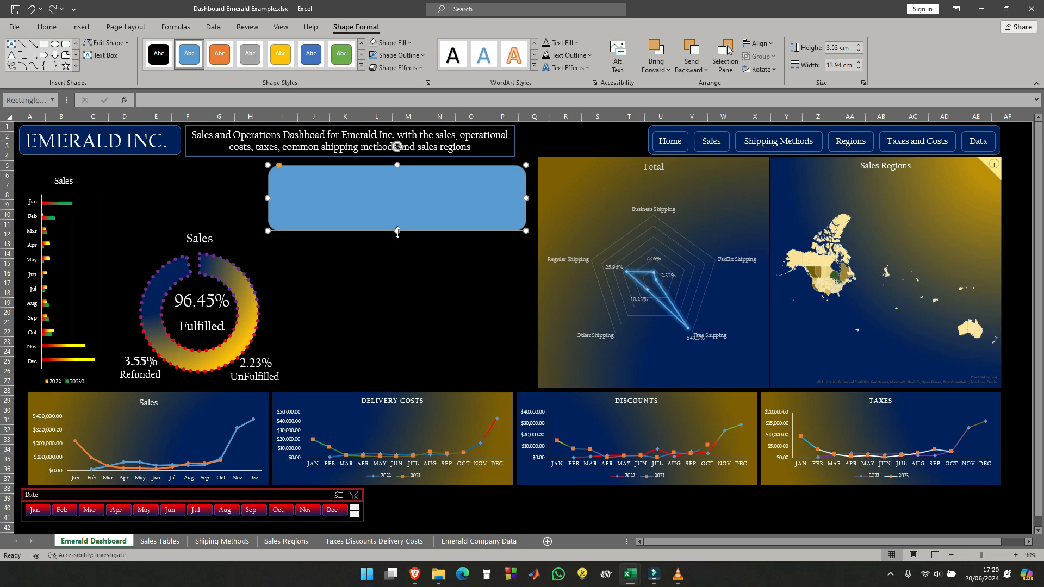
- Apply a radial gradient fill to the rounded rectangle and show its detailed gradient settings
left_click(409, 43)
mouse_move(408, 222)
left_click(498, 366)
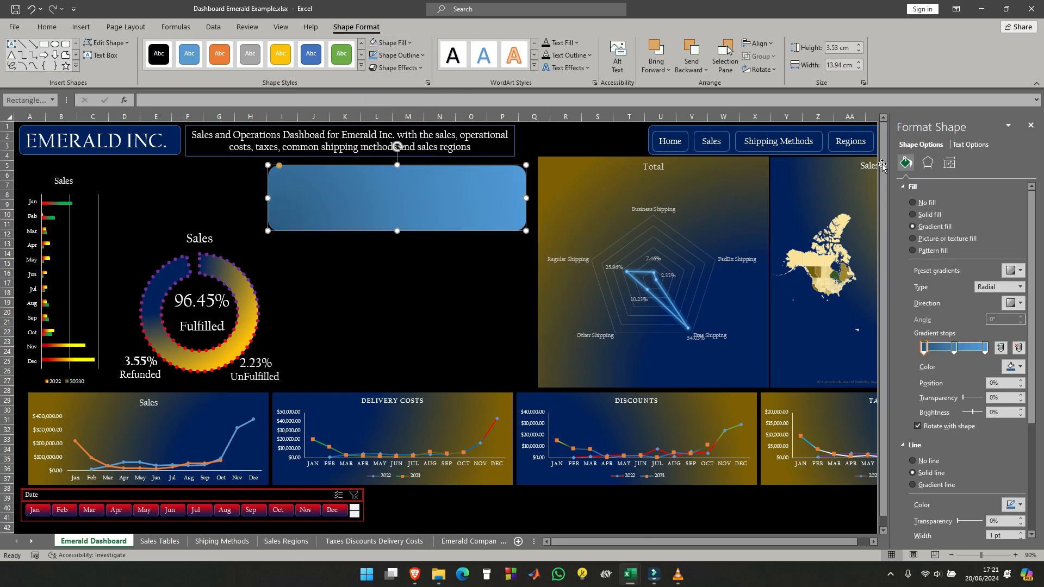
- Color the rounded rectangle's last gradient stop green and its middle stop red
left_click(985, 351)
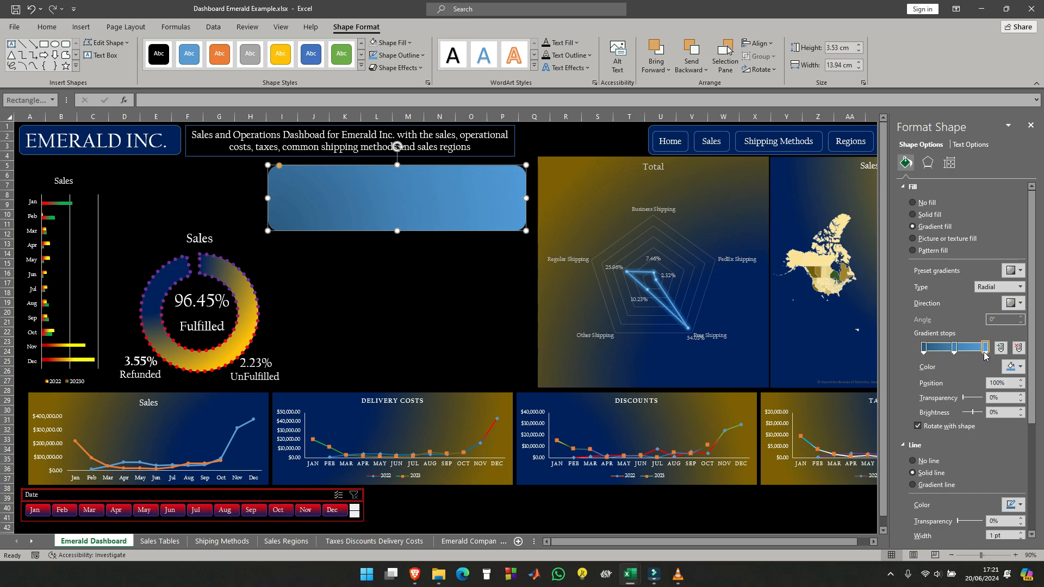
left_click(1015, 366)
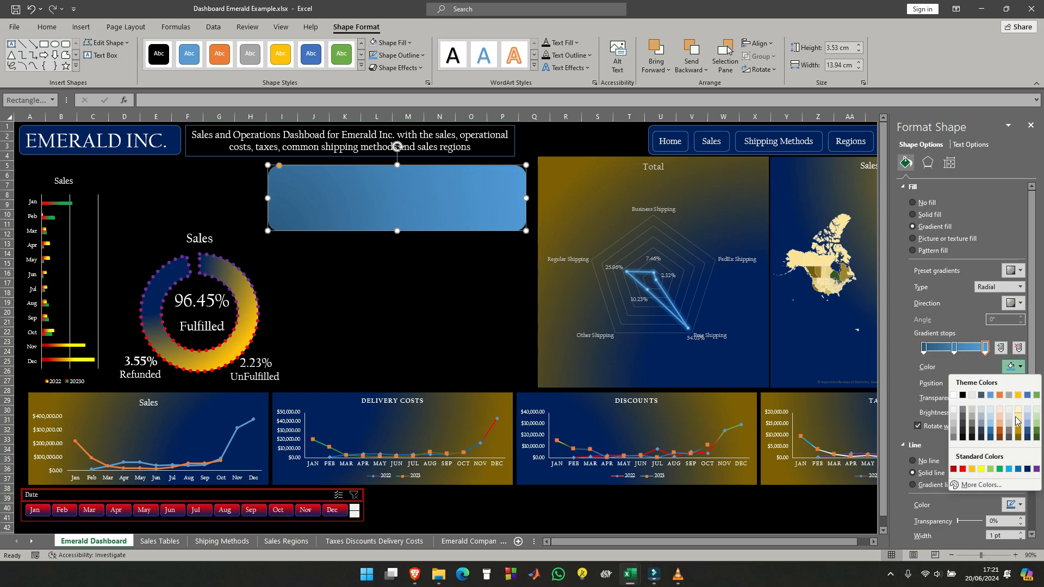
left_click(1000, 469)
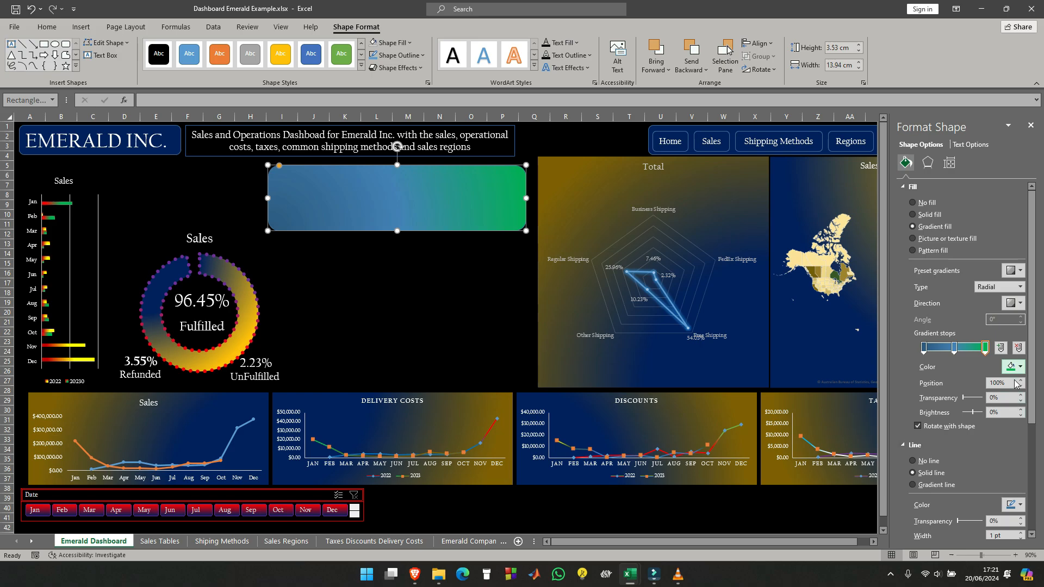
left_click(955, 348)
left_click(1020, 367)
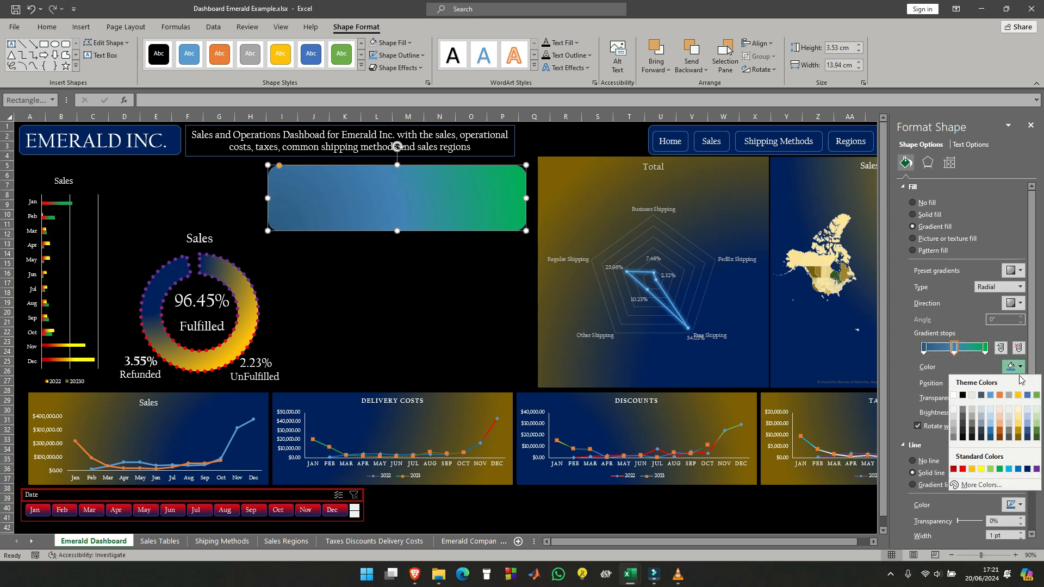
left_click(964, 473)
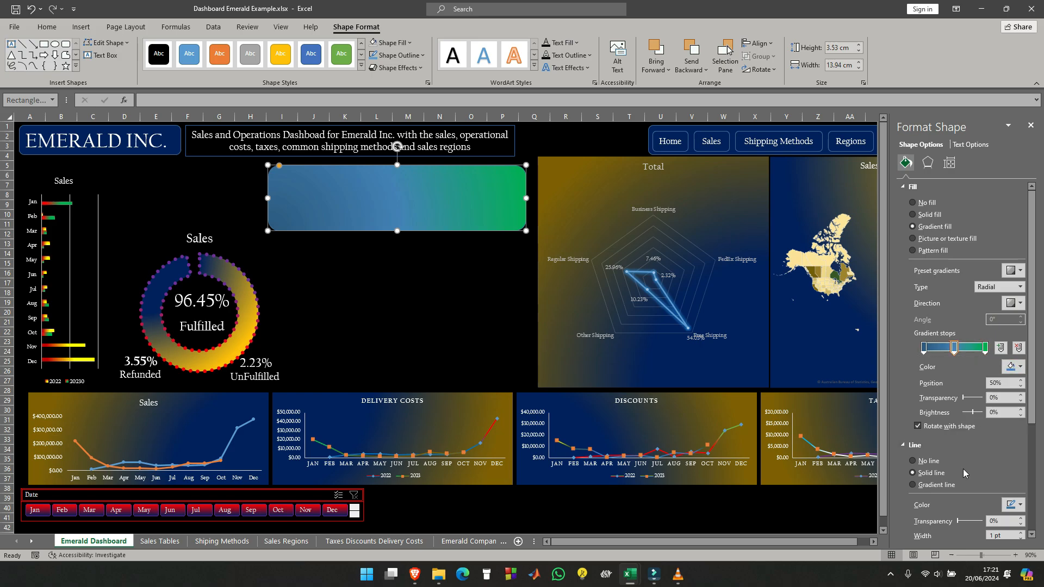
- Color the rounded rectangle's first gradient stop dark blue and set the radial direction to From Top Left Corner
left_click(924, 348)
left_click(1021, 367)
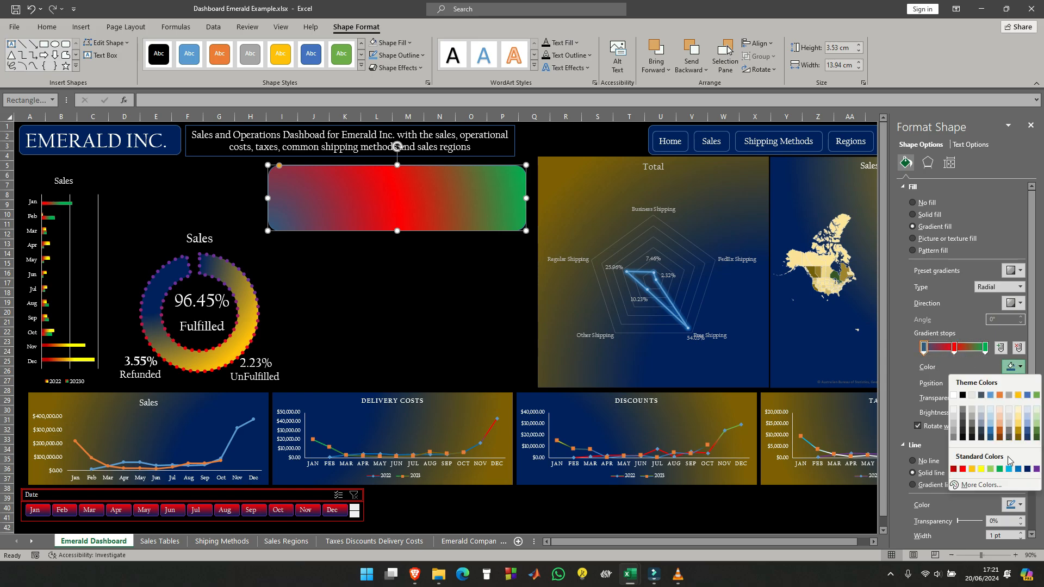
left_click(1028, 475)
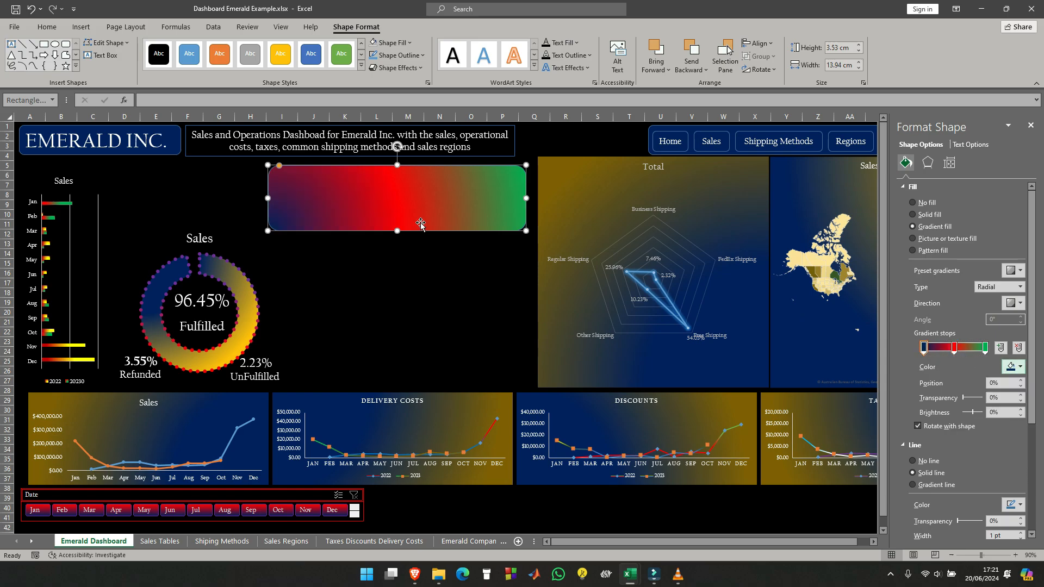
left_click(1018, 304)
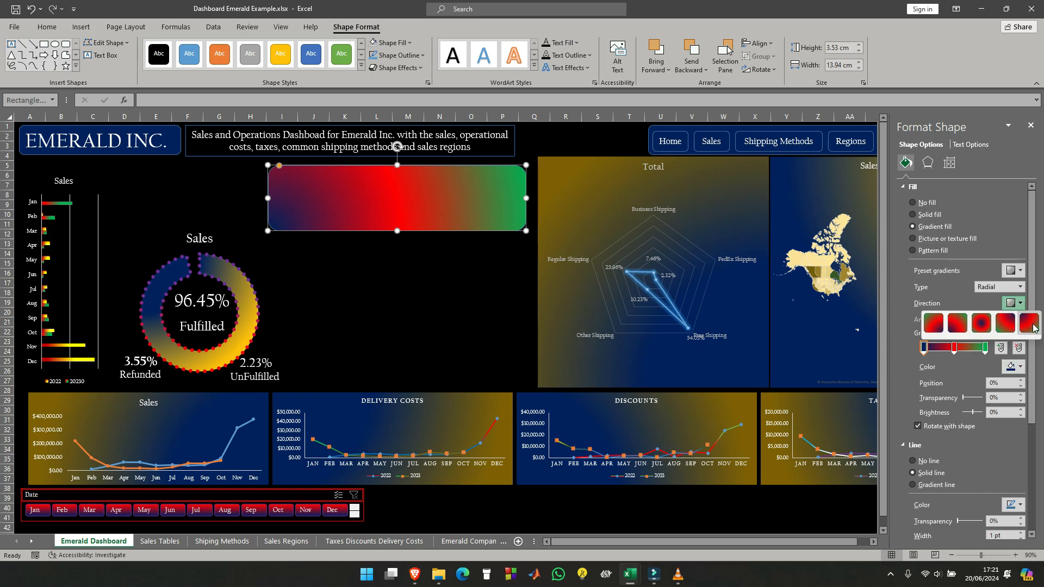
left_click(1032, 327)
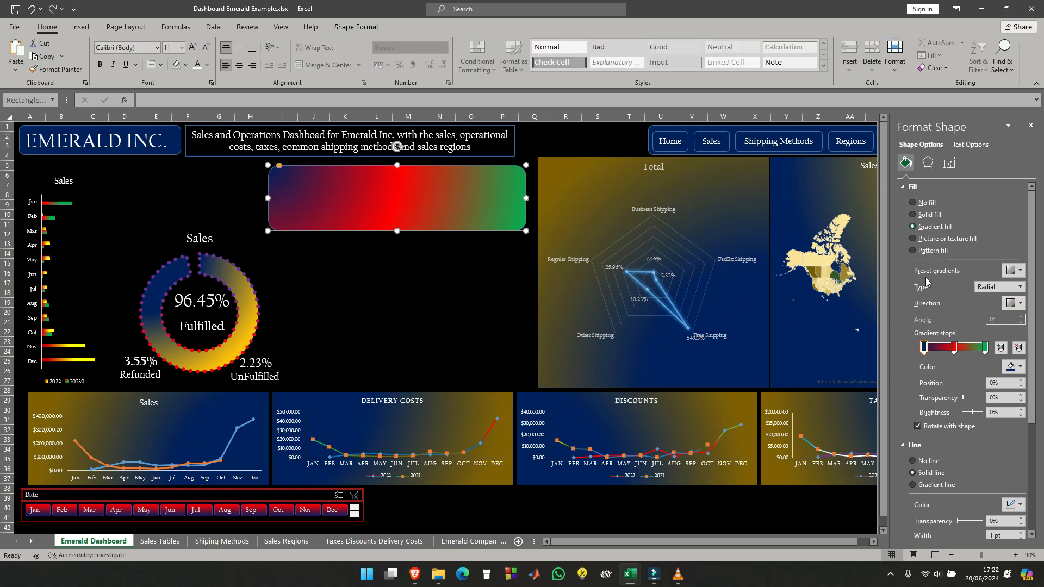
- Color the solid outline of the gradient-filled rounded rectangle red
scroll(3, 455, "down", 1)
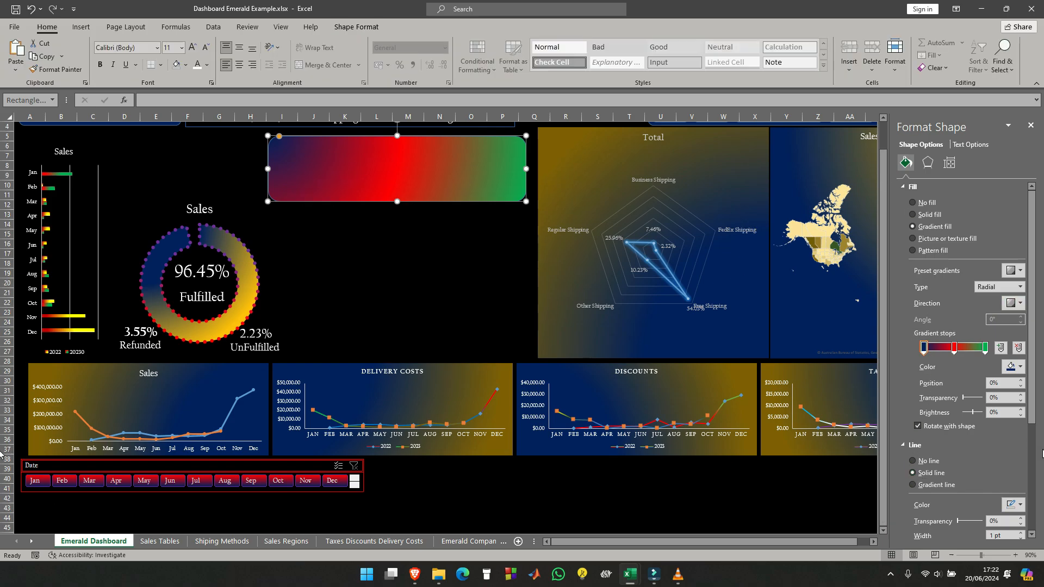
left_click(1021, 506)
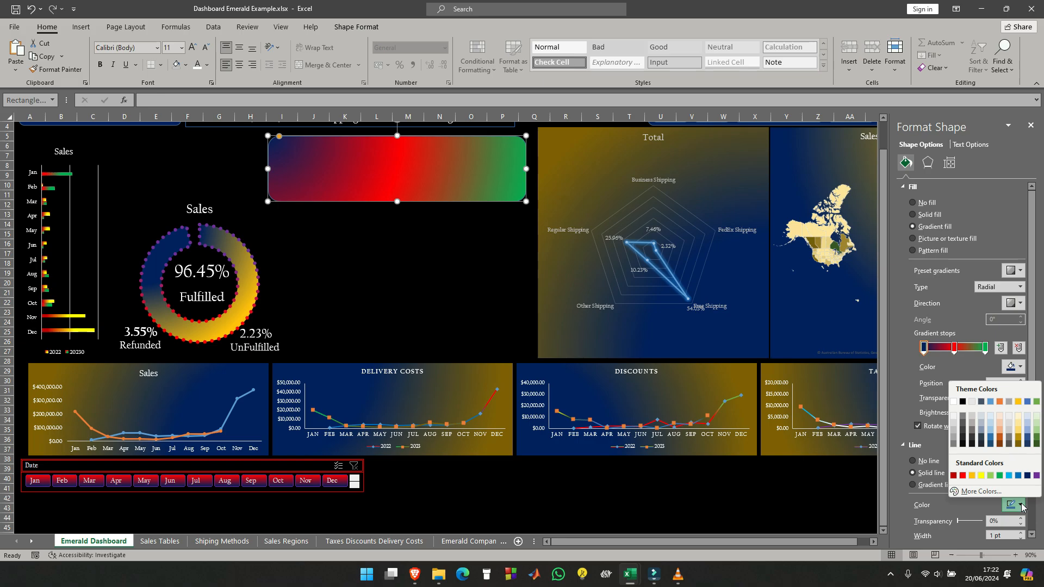
left_click(1021, 506)
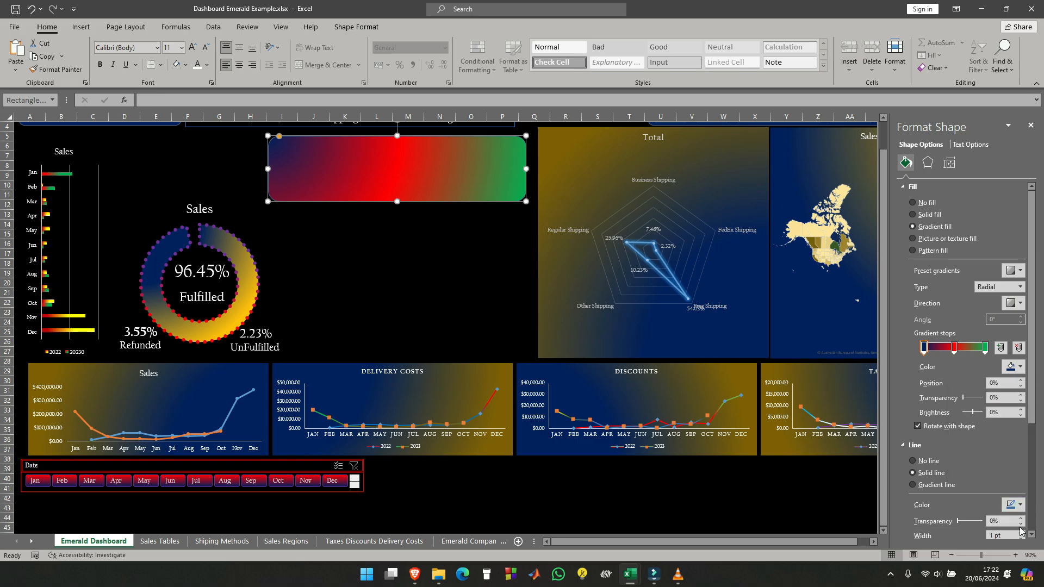
left_click(1020, 505)
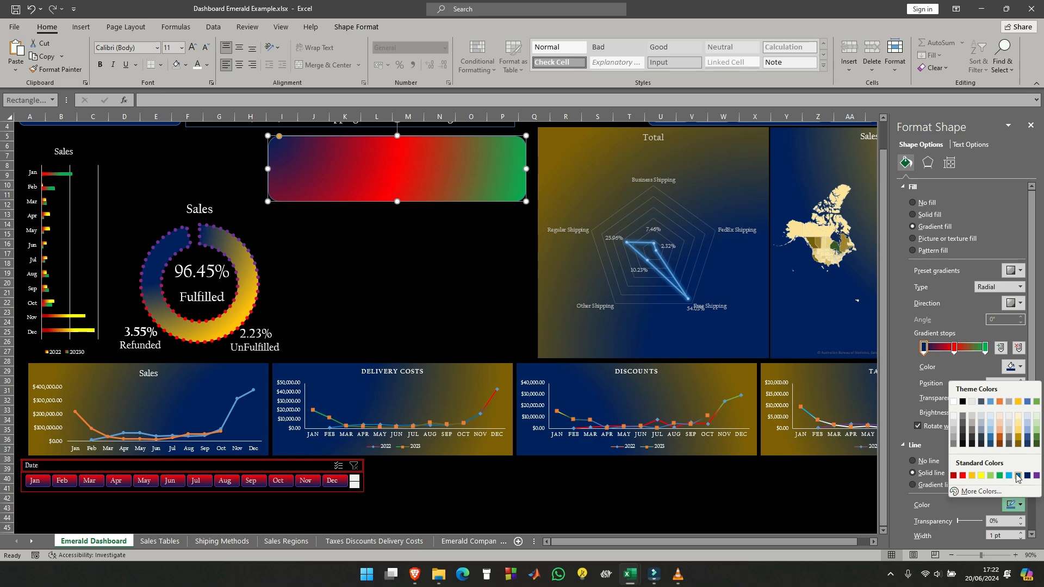
left_click(963, 477)
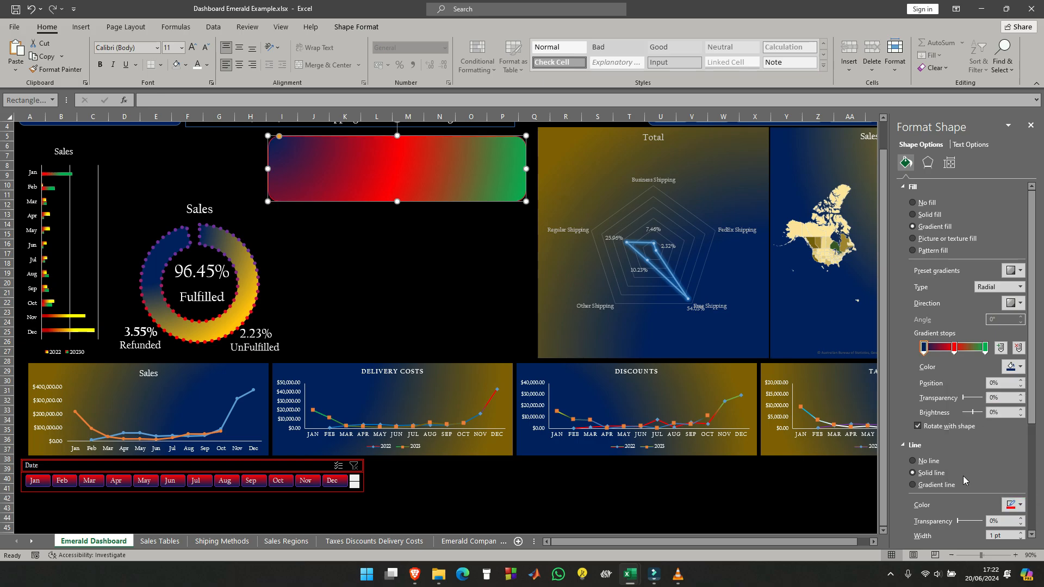
left_click(819, 489)
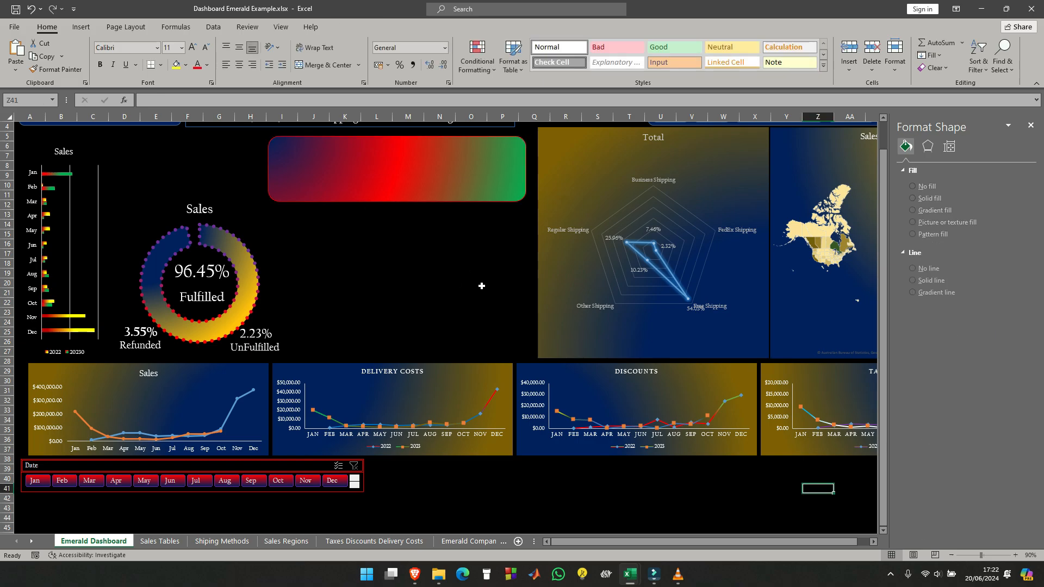
scroll(482, 285, "up", 1)
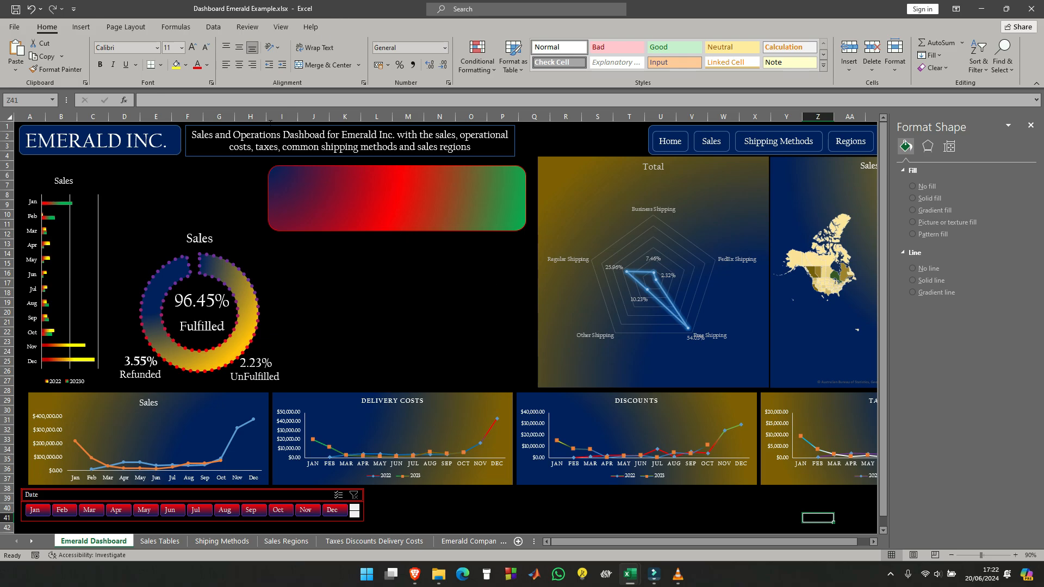
left_click(83, 28)
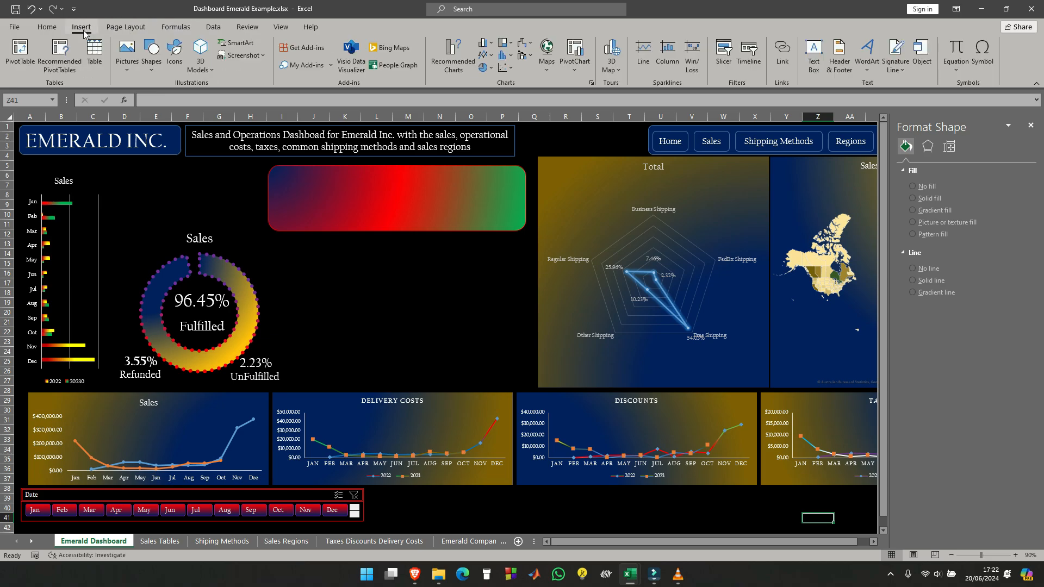
left_click(814, 53)
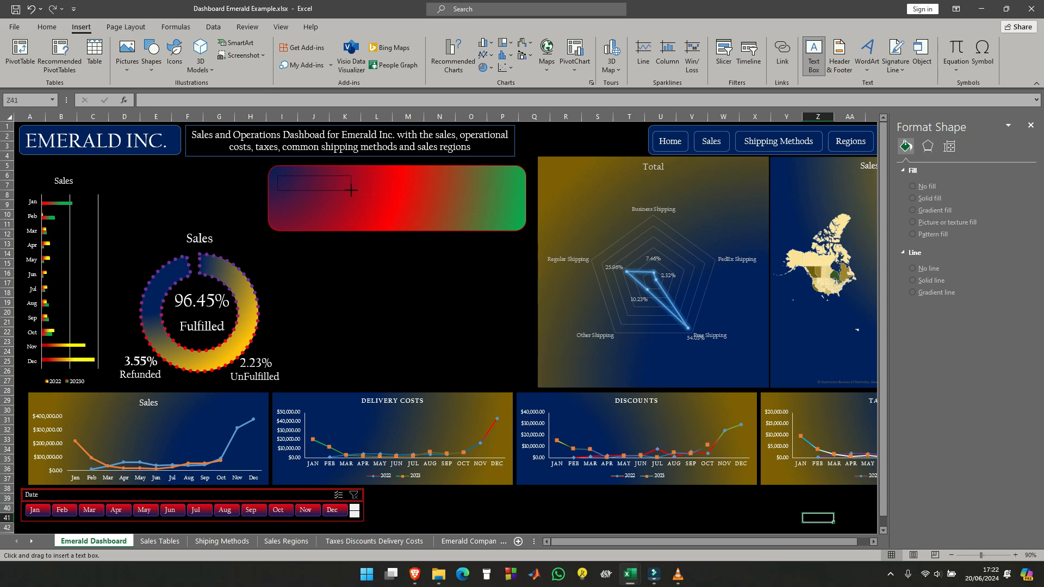
left_click_drag(351, 190, 351, 190)
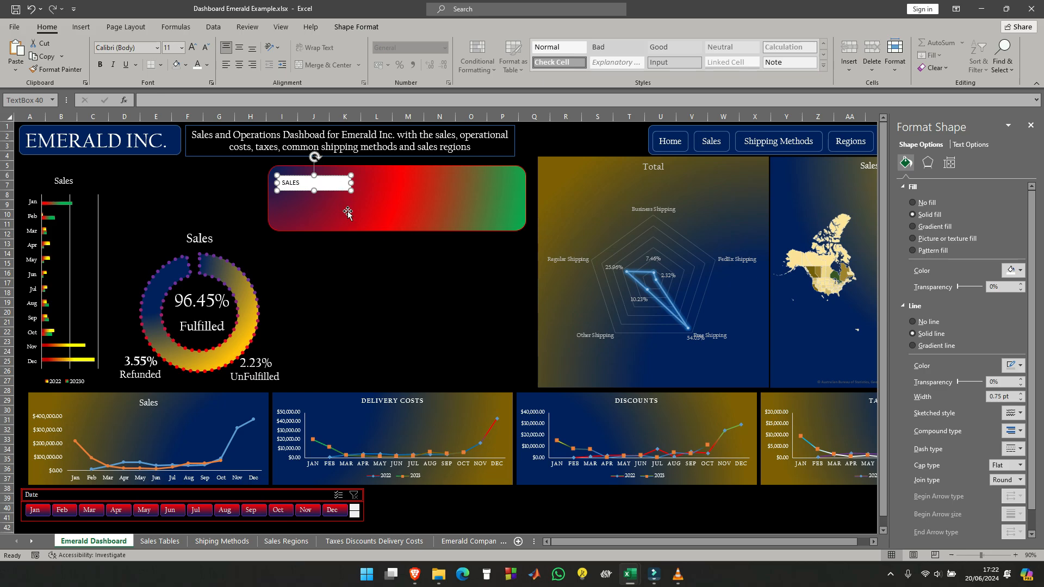
left_click(347, 211)
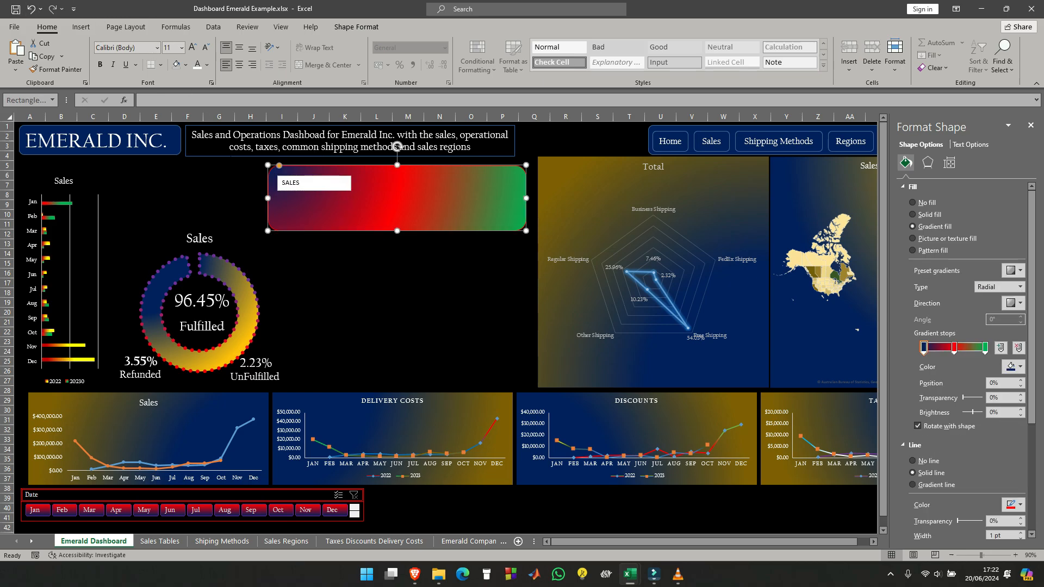
left_click(328, 178)
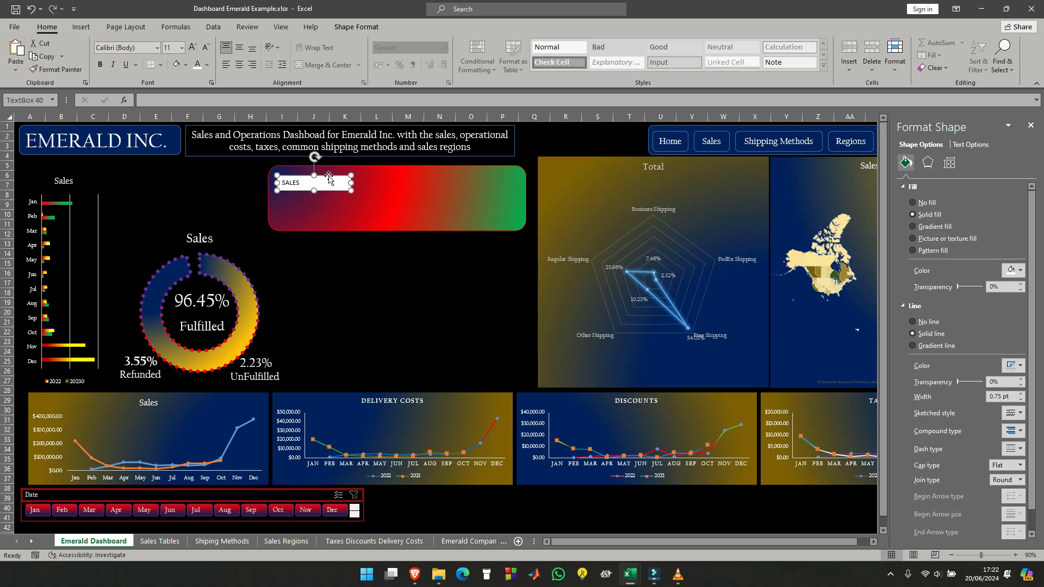
mouse_move(634, 572)
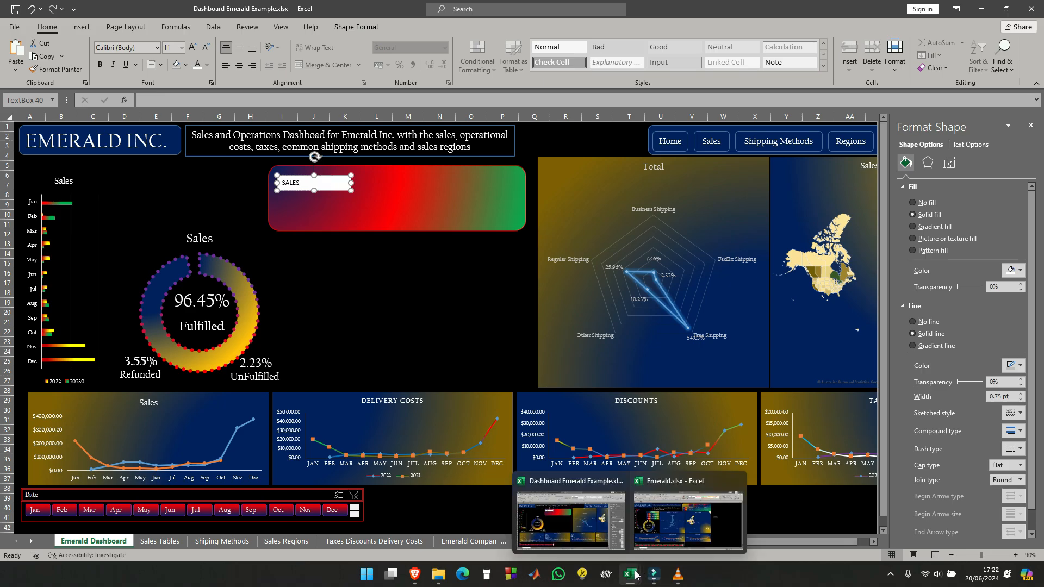
mouse_move(679, 523)
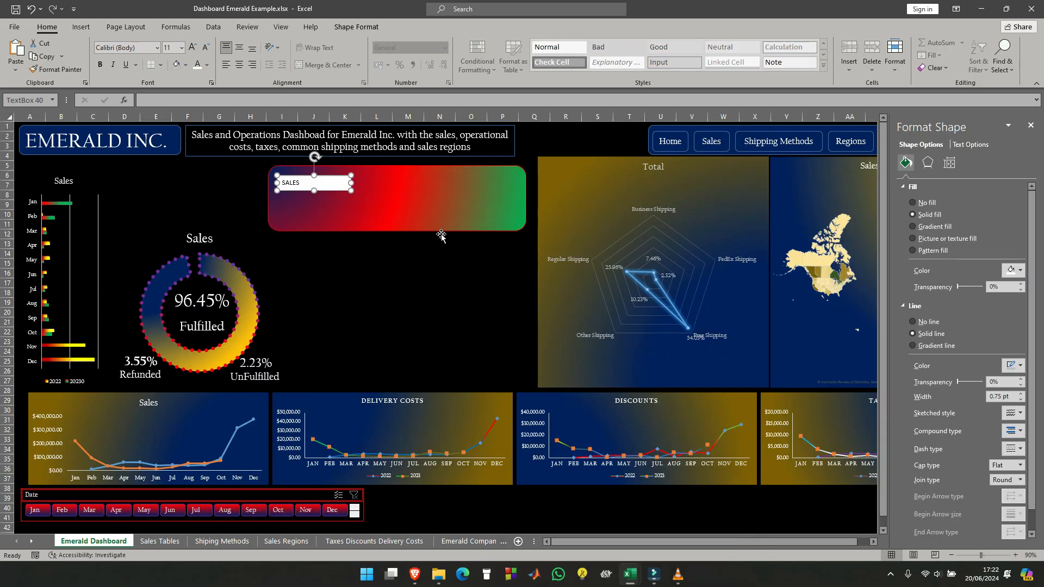
left_click(372, 274)
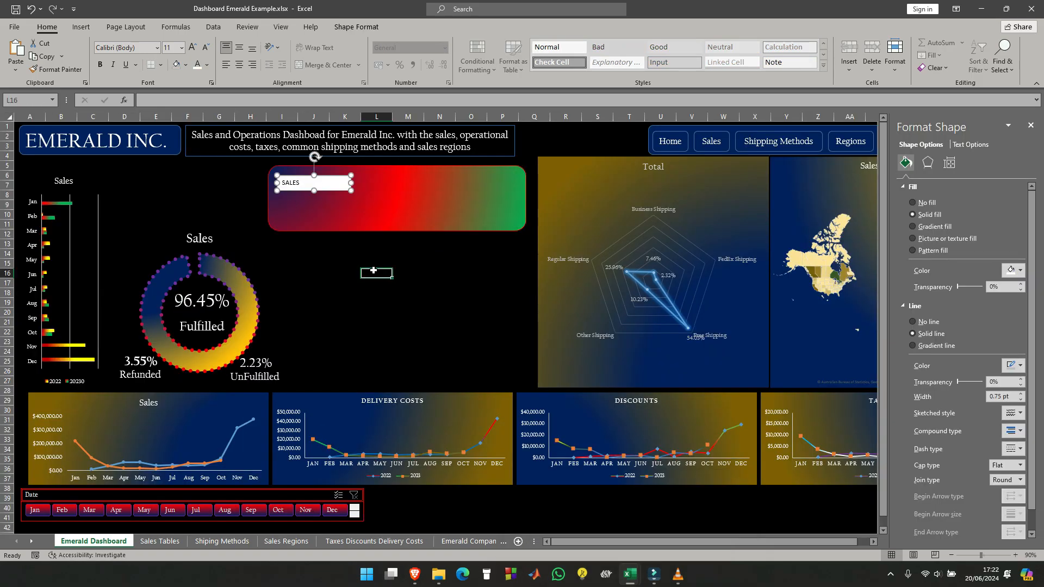
left_click(333, 178)
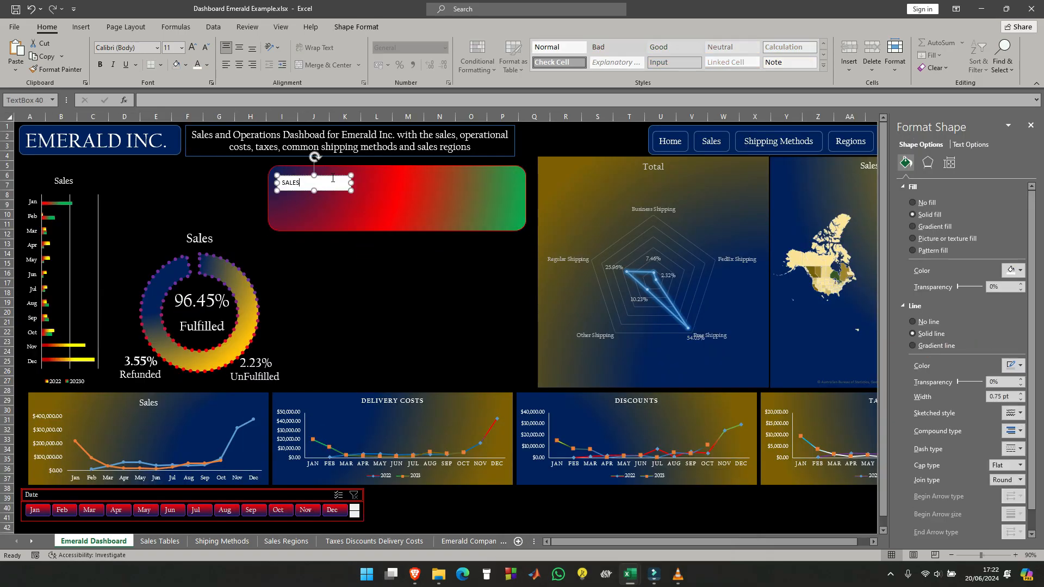
left_click(333, 174)
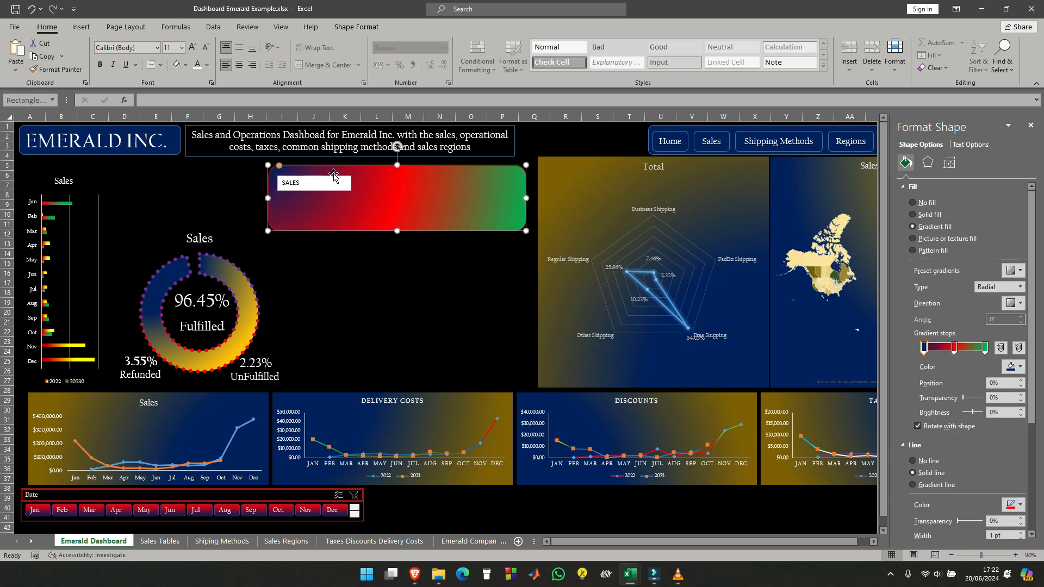
left_click(409, 197)
left_click(208, 183)
left_click(343, 184)
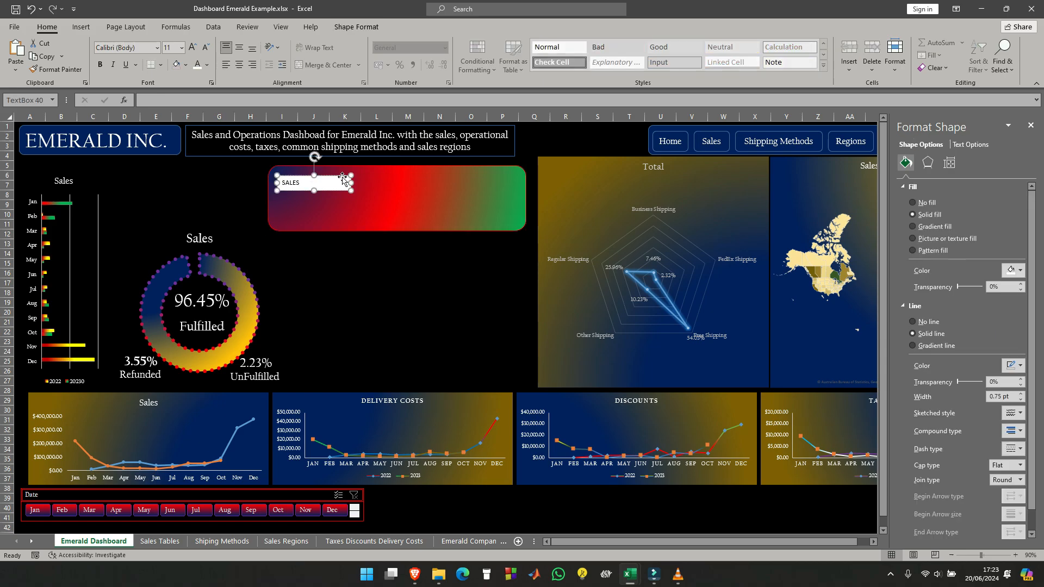
key("Escape")
key("Delete")
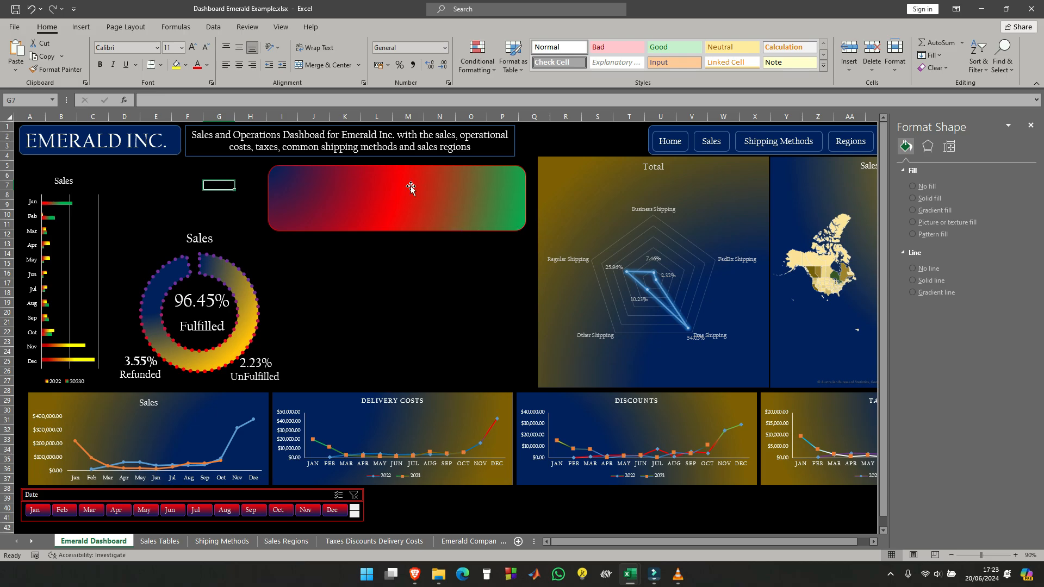
- Label the rounded rectangle SALES and format the text in Californian FB at size 24
left_click(375, 197)
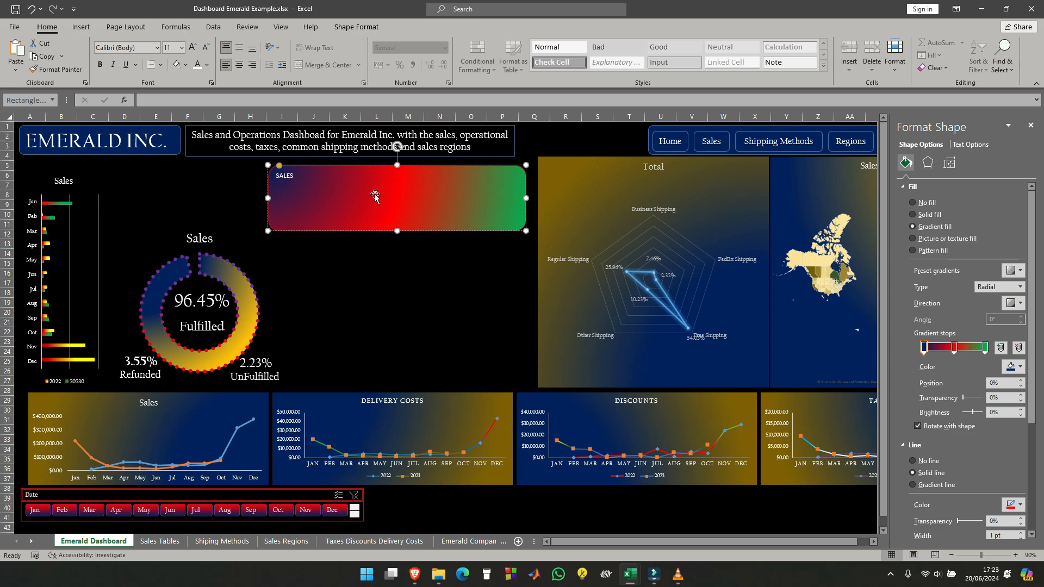
key("ctrl+a")
left_click(157, 48)
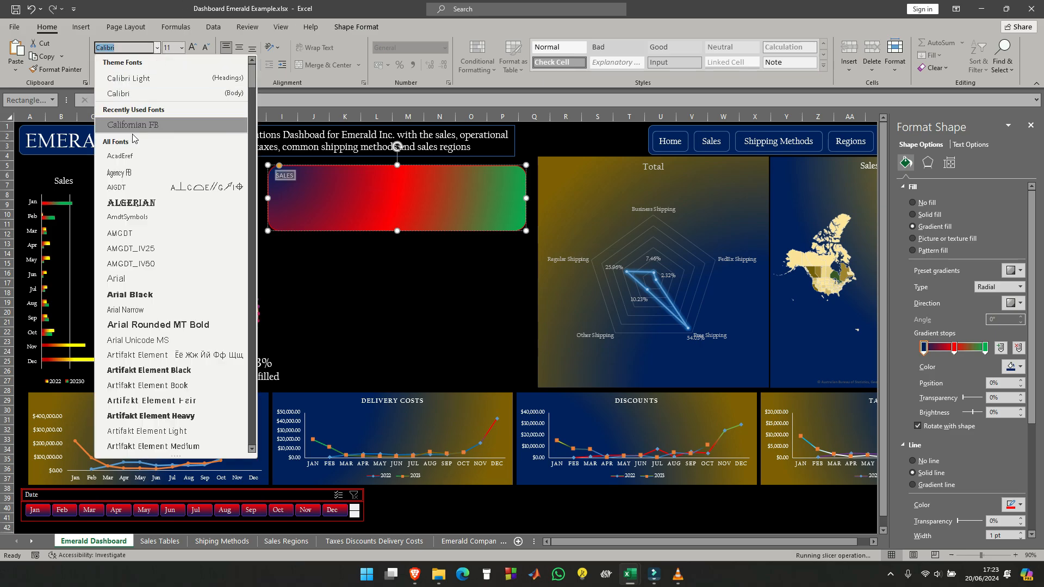
left_click(147, 125)
left_click(181, 48)
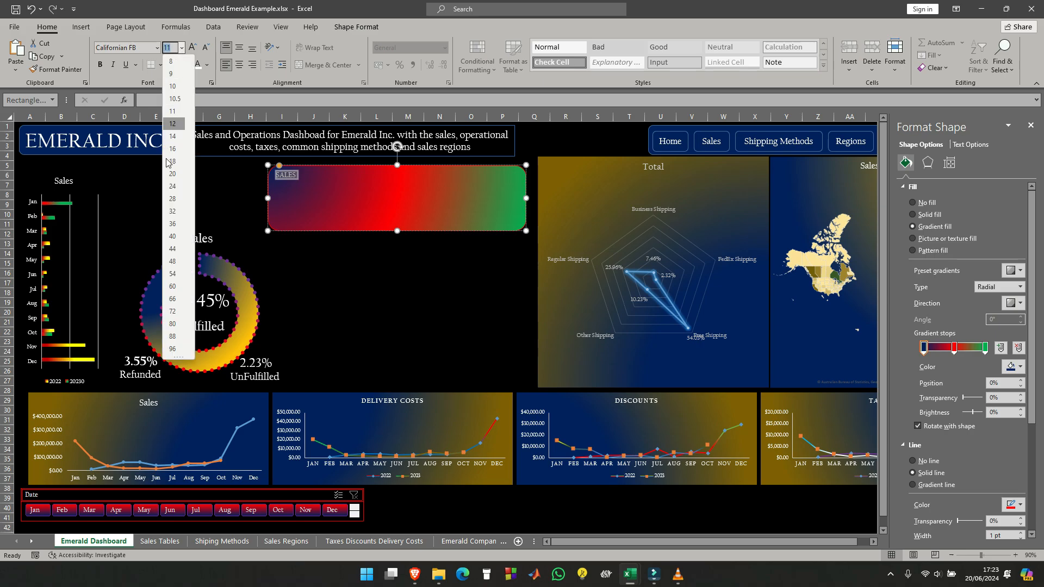
left_click(172, 187)
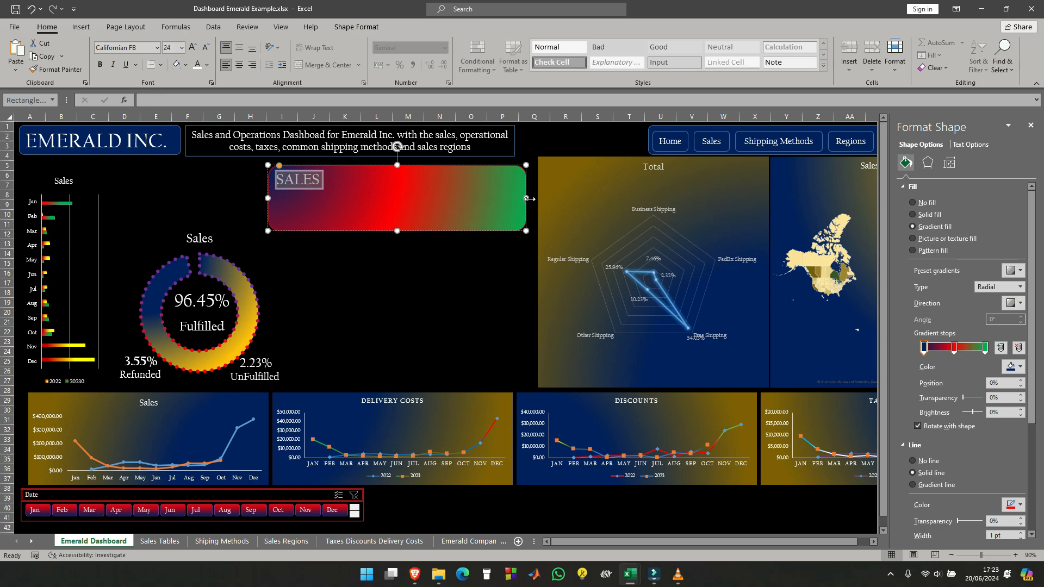
- Shrink the rounded rectangle to a compact label around the word SALES and center its text horizontally and vertically
left_click_drag(526, 198, 350, 192)
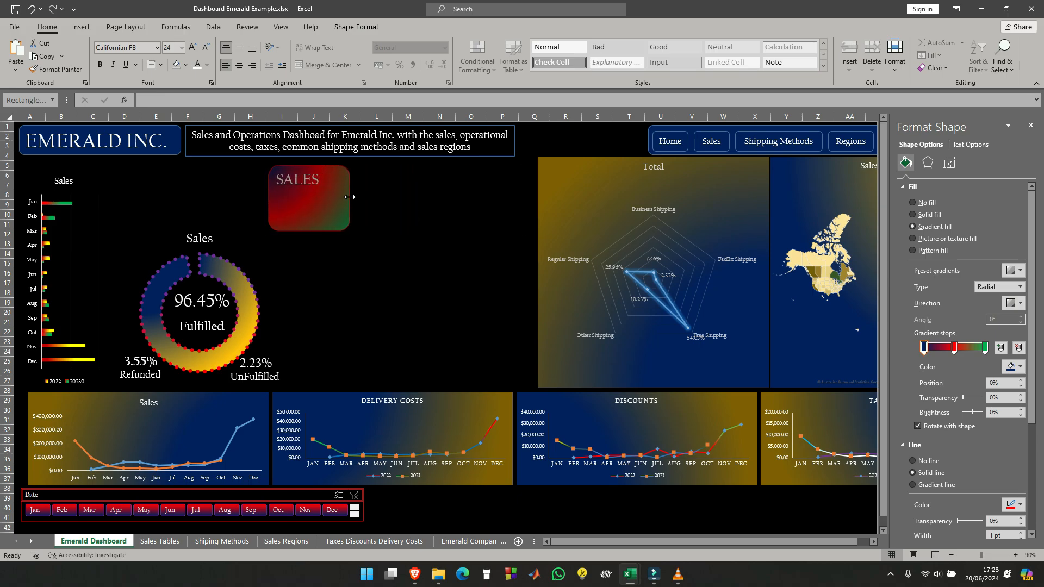
left_click(310, 231)
left_click_drag(309, 230, 322, 182)
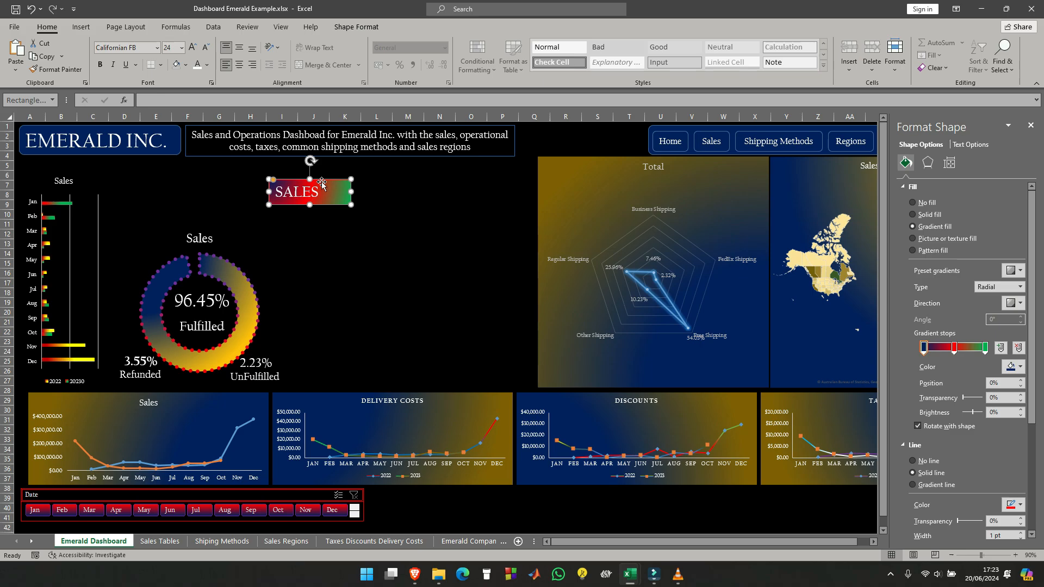
left_click(239, 47)
left_click(239, 64)
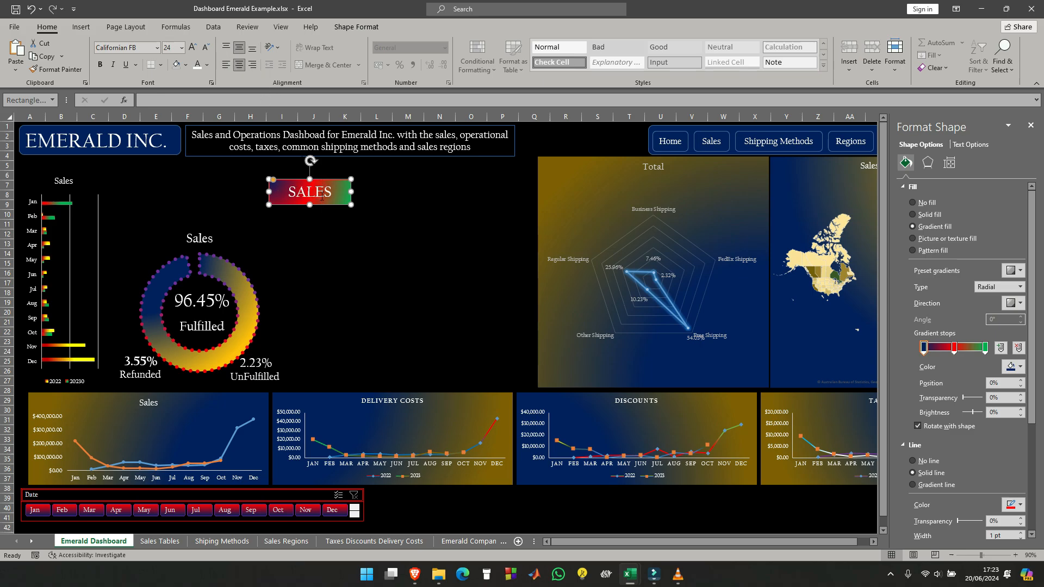
left_click_drag(351, 192, 331, 194)
left_click(366, 192)
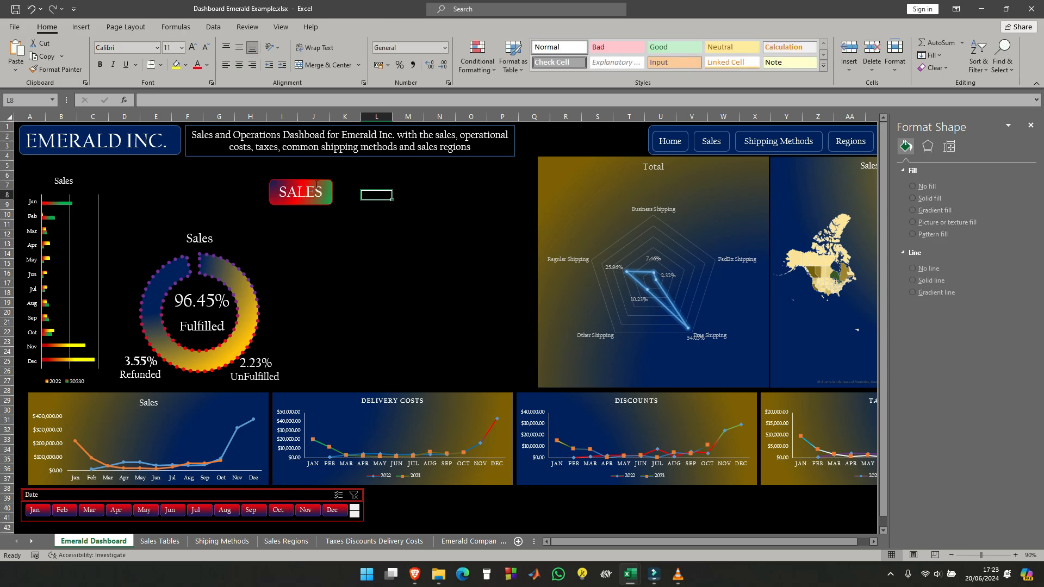
- Copy the SALES label and paste four duplicates below it, starting at cell J11
left_click(318, 184)
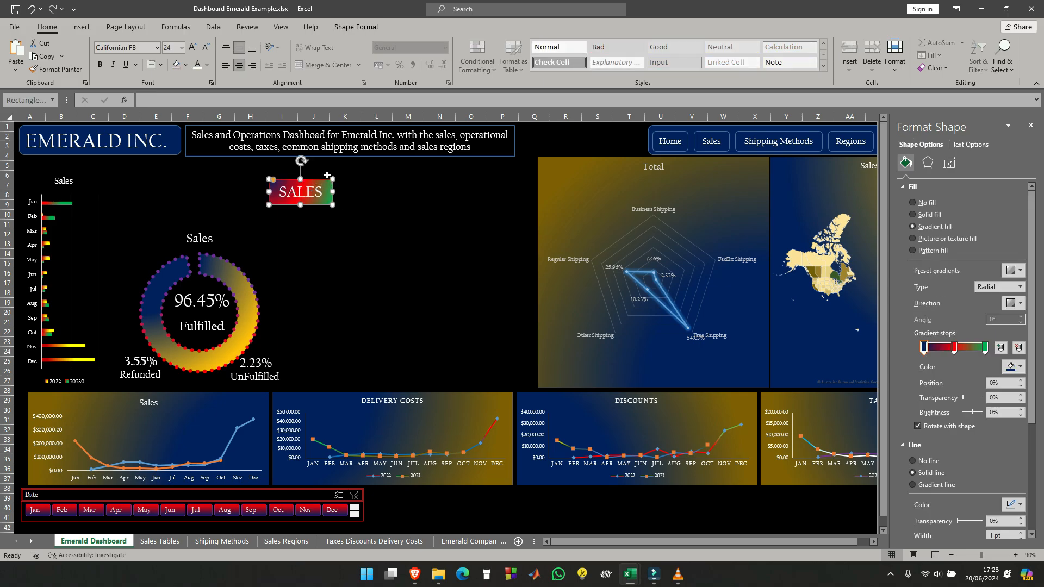
left_click(322, 223)
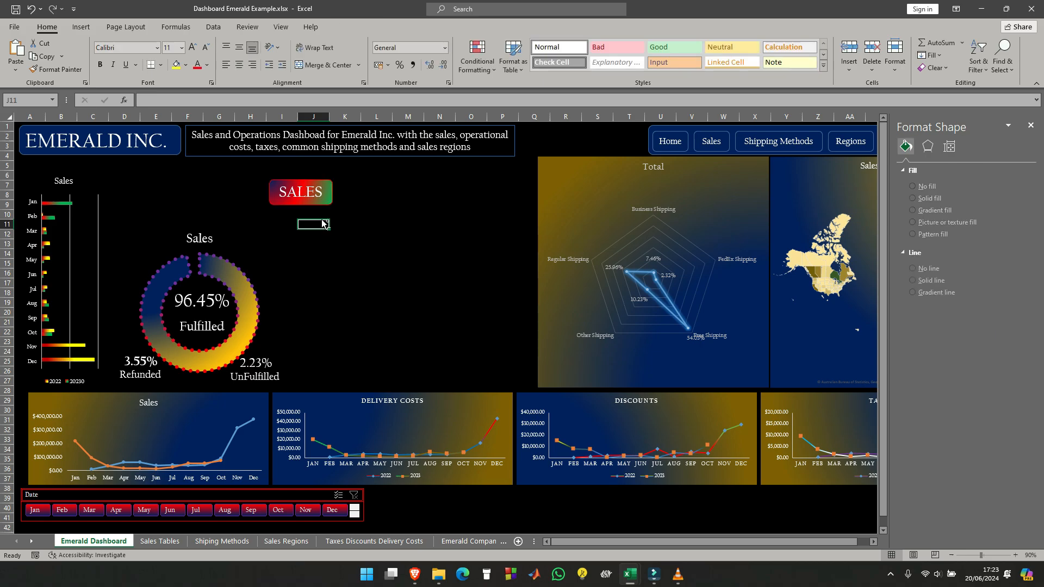
key("ctrl+v")
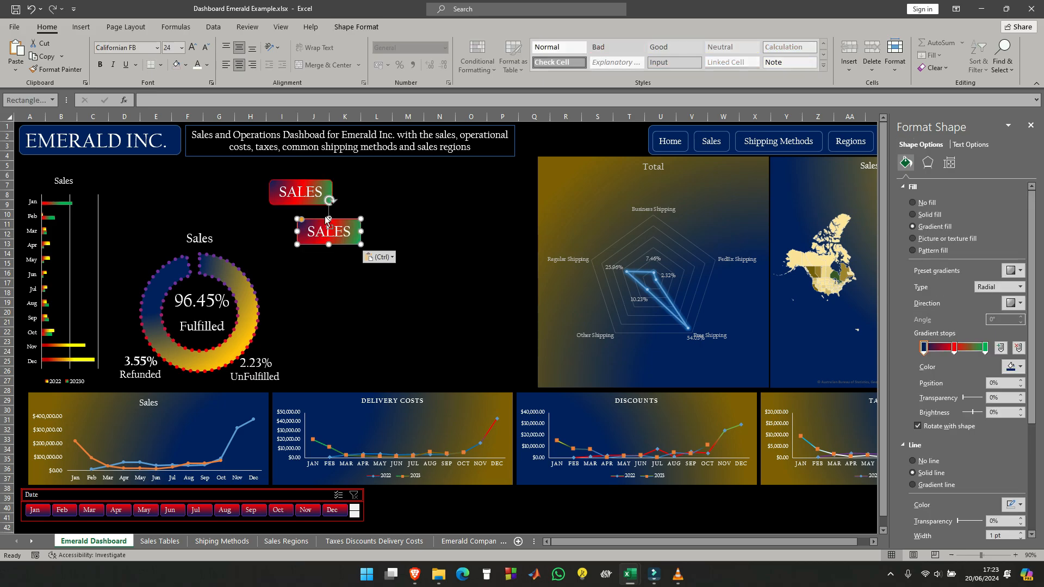
key("ctrl+v")
key("ctrl+v")
key("ctrl+v")
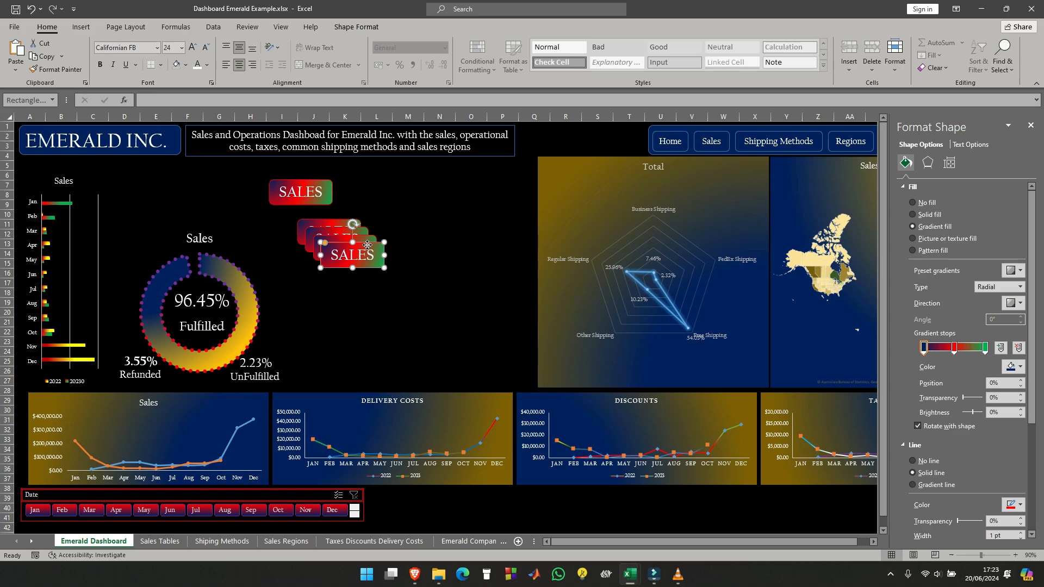
- Spread the four pasted labels apart, placing one directly beneath the original SALES label
left_click_drag(367, 244, 358, 283)
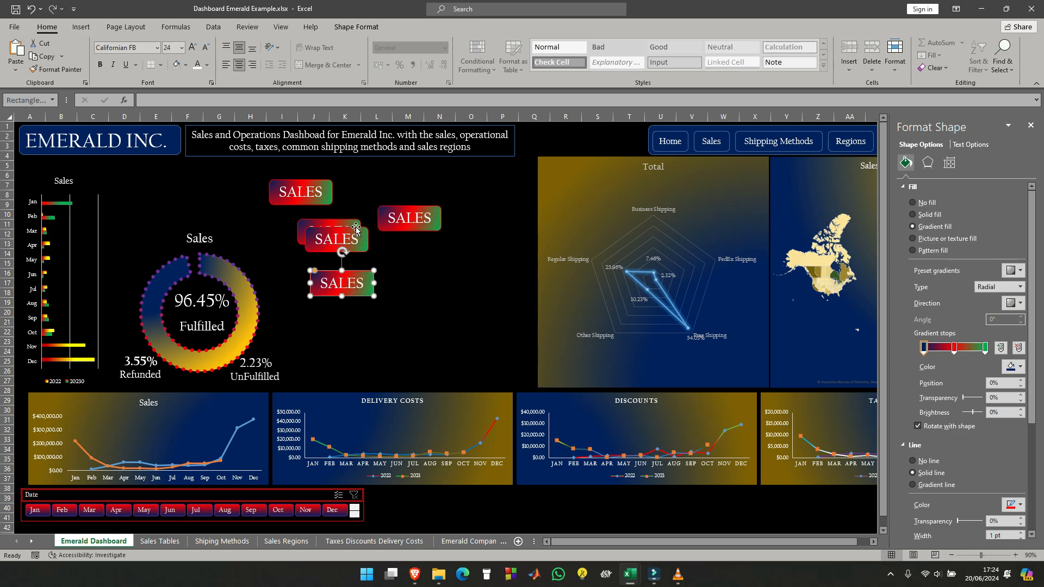
left_click_drag(356, 228, 417, 247)
left_click_drag(345, 220, 321, 209)
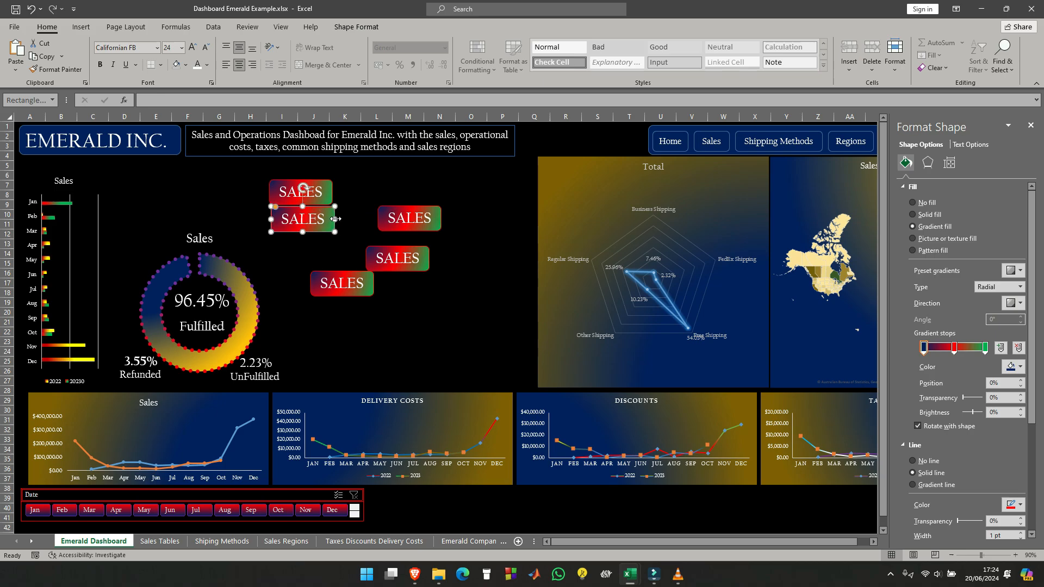
mouse_move(415, 208)
left_mouse_down()
mouse_move(377, 211)
mouse_move(429, 213)
left_mouse_up()
- Replace the text of the SALES duplicate farthest from the original label with 2022
left_click(420, 223)
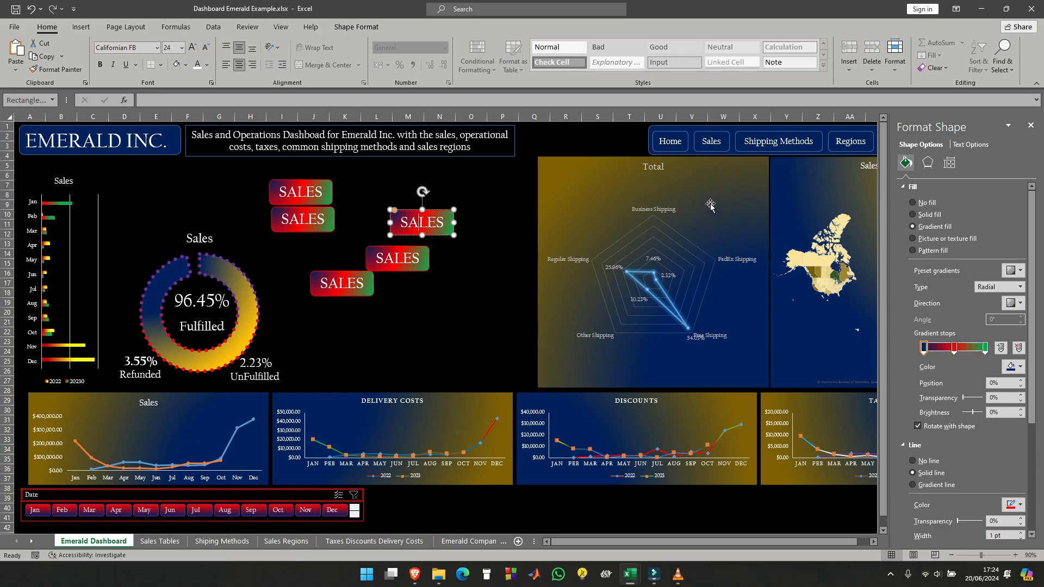
key("BackSpace")
key("BackSpace")
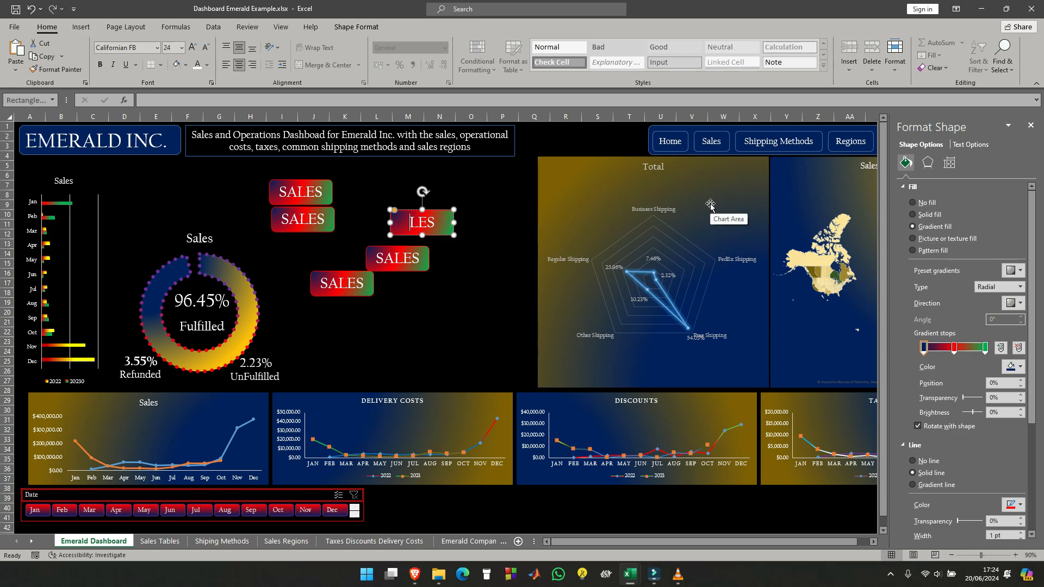
key("Delete")
key("Delete")
key("Delete")
type("2022")
- Delete the duplicate label directly beneath the original SALES label
left_click(316, 224)
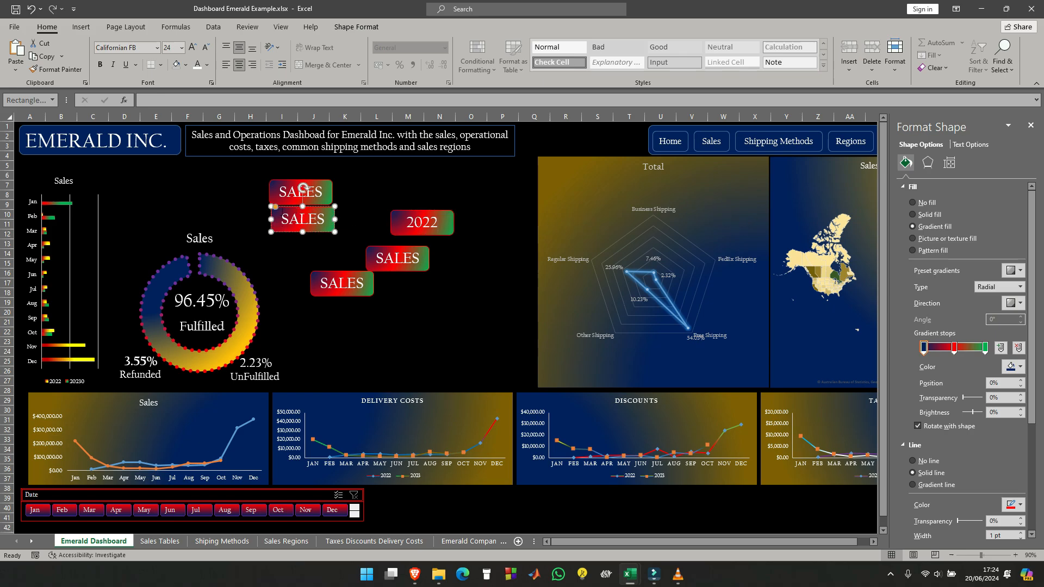
key("Escape")
key("Delete")
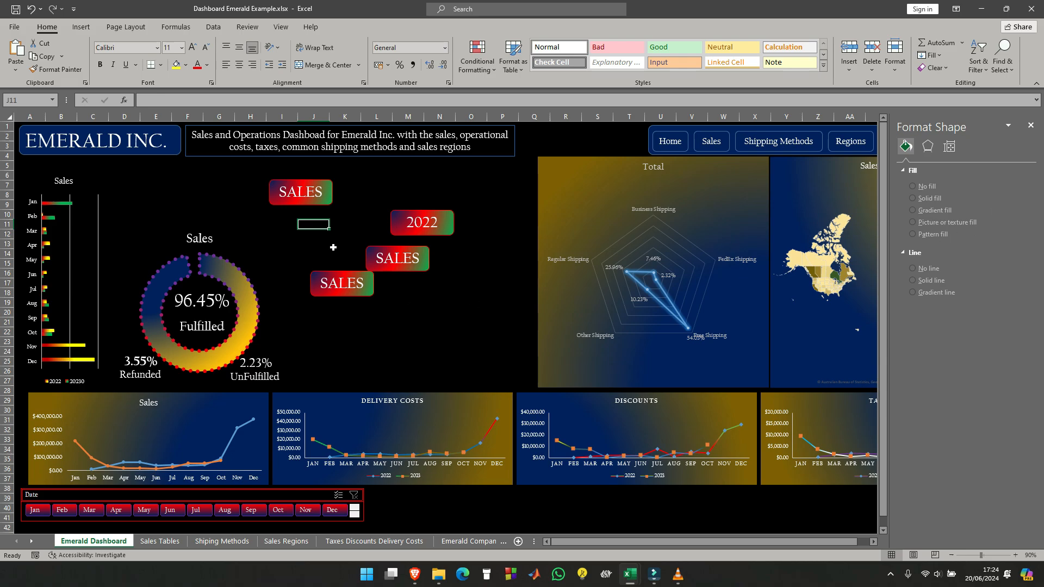
- Replace the text of the SALES duplicate just below the 2022 label with 2023
left_click(417, 261)
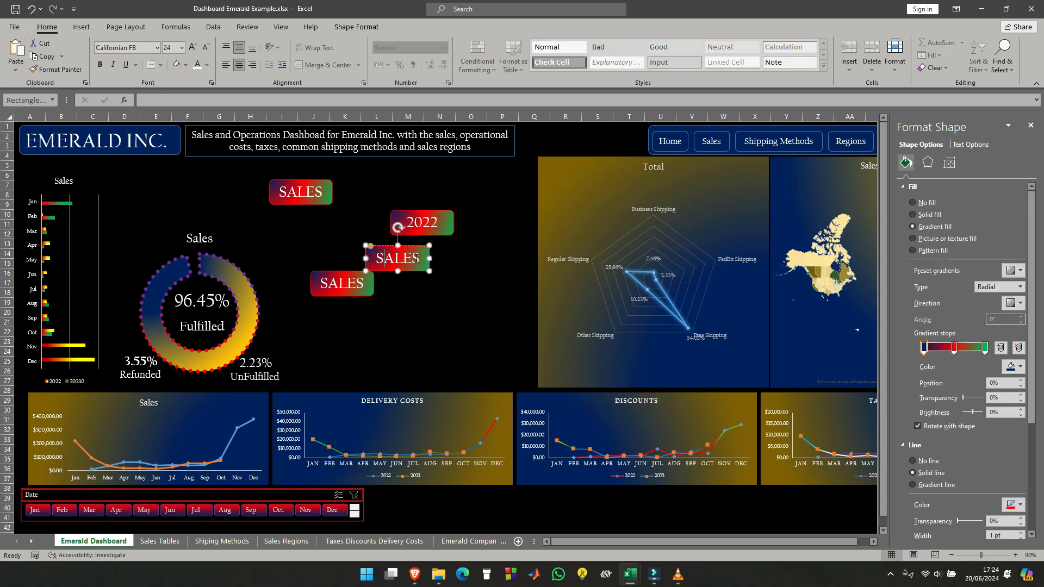
key("BackSpace")
key("BackSpace")
key("BackSpace")
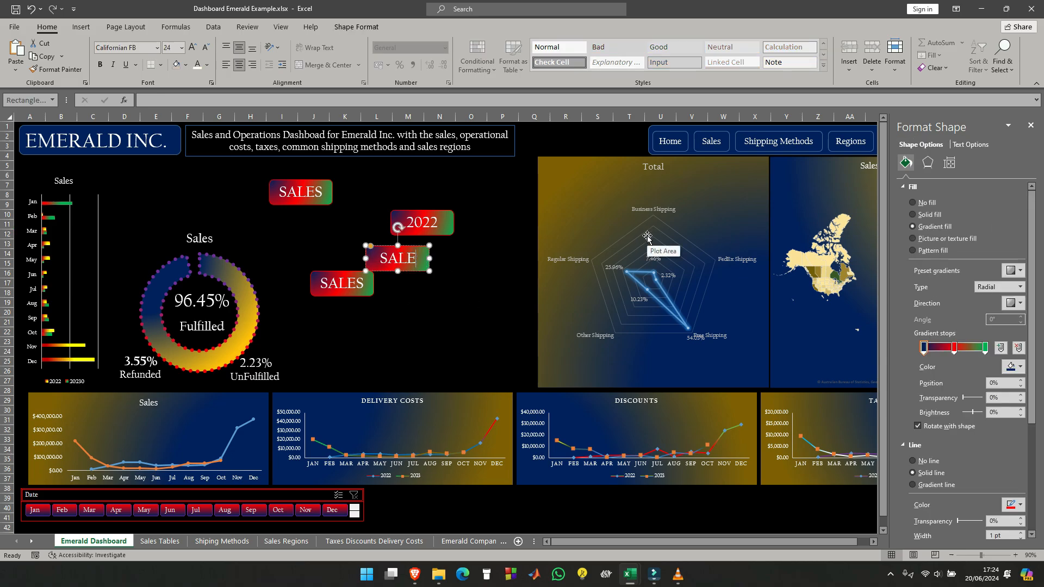
key("BackSpace")
key("BackSpace")
type("2023")
- Delete the leftover SALES duplicate and stack the 2022 and 2023 labels directly beneath the original SALES label
left_click(350, 273)
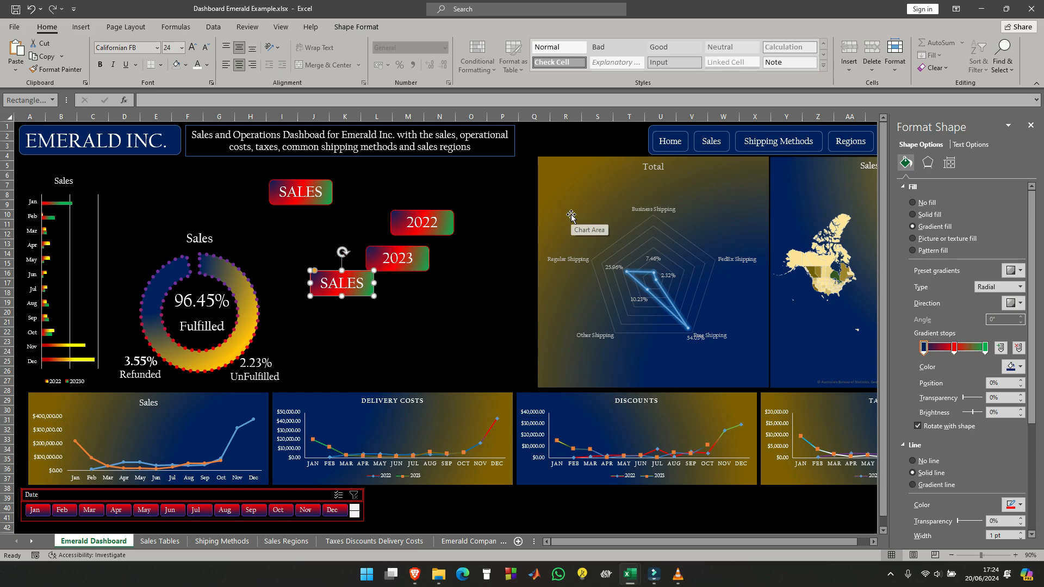
key("Delete")
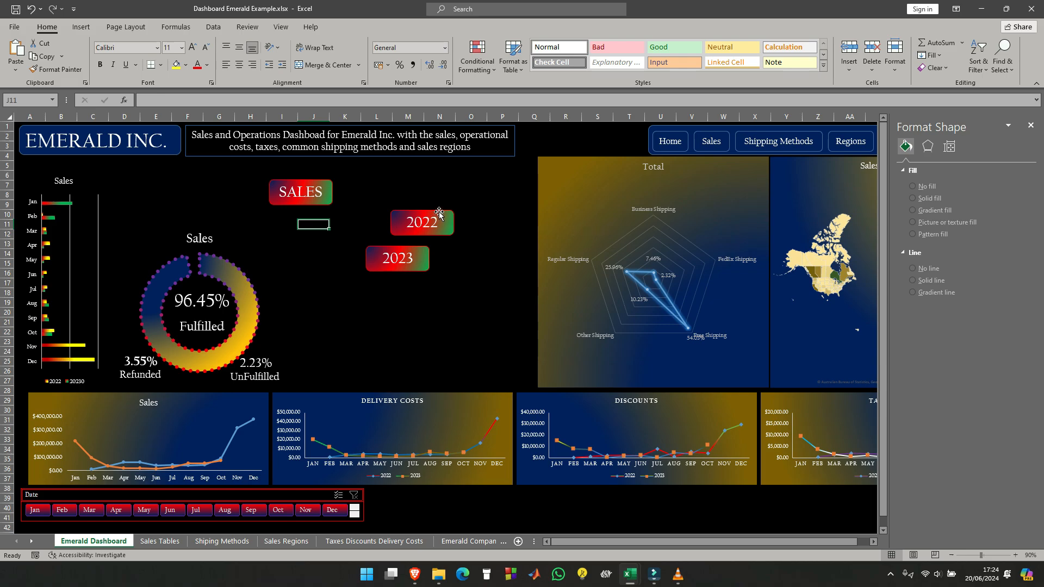
left_click_drag(440, 211, 318, 208)
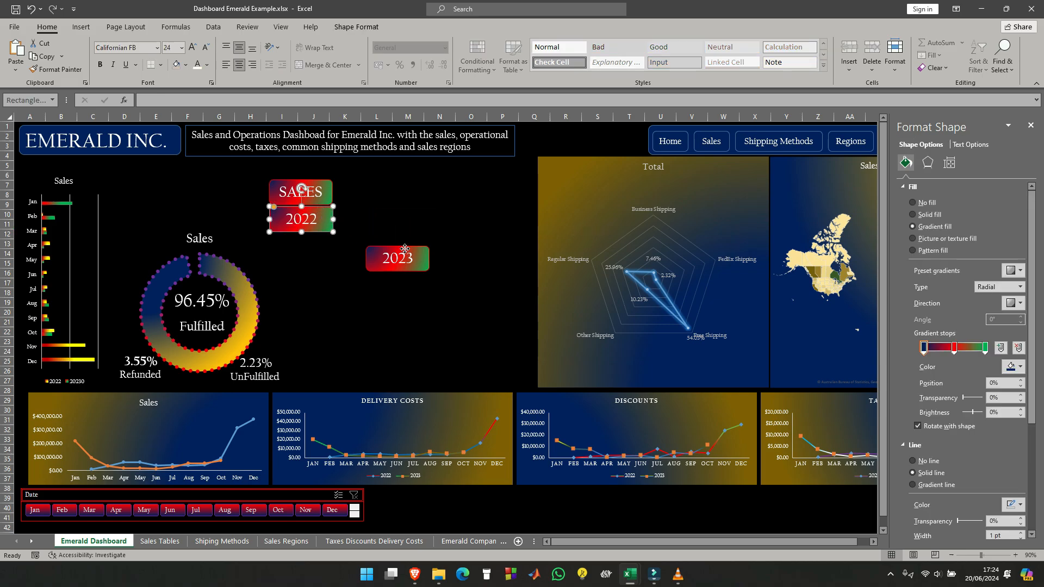
left_click_drag(386, 250, 309, 234)
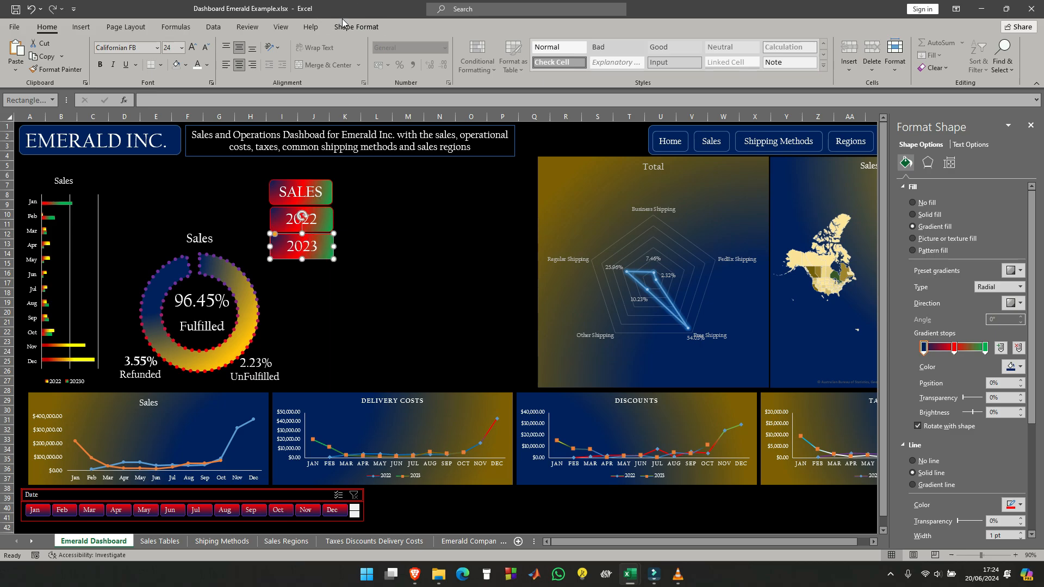
- Select the SALES, 2022 and 2023 labels together and align their left edges
left_click(351, 29)
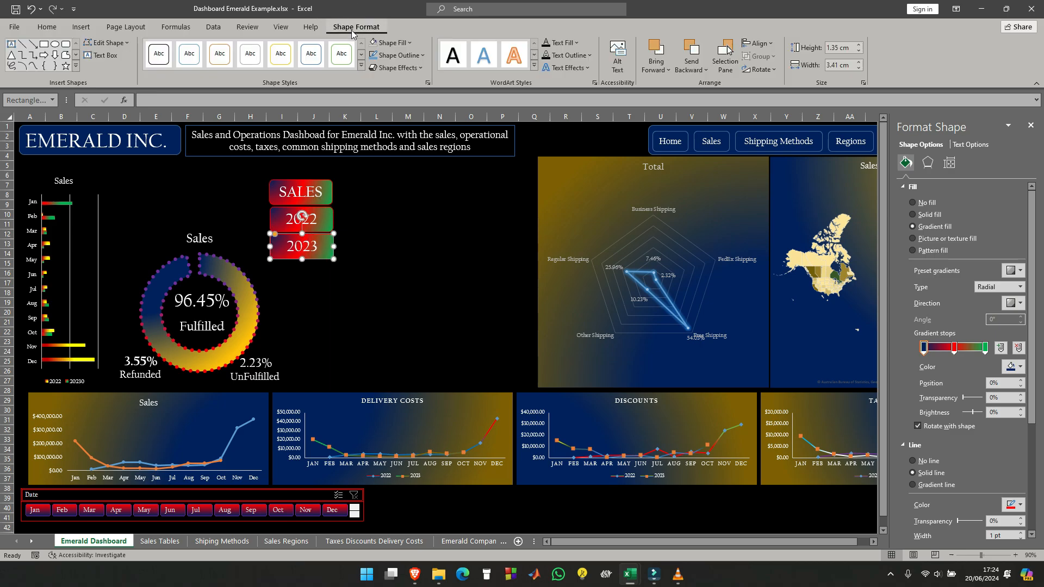
left_click(757, 44)
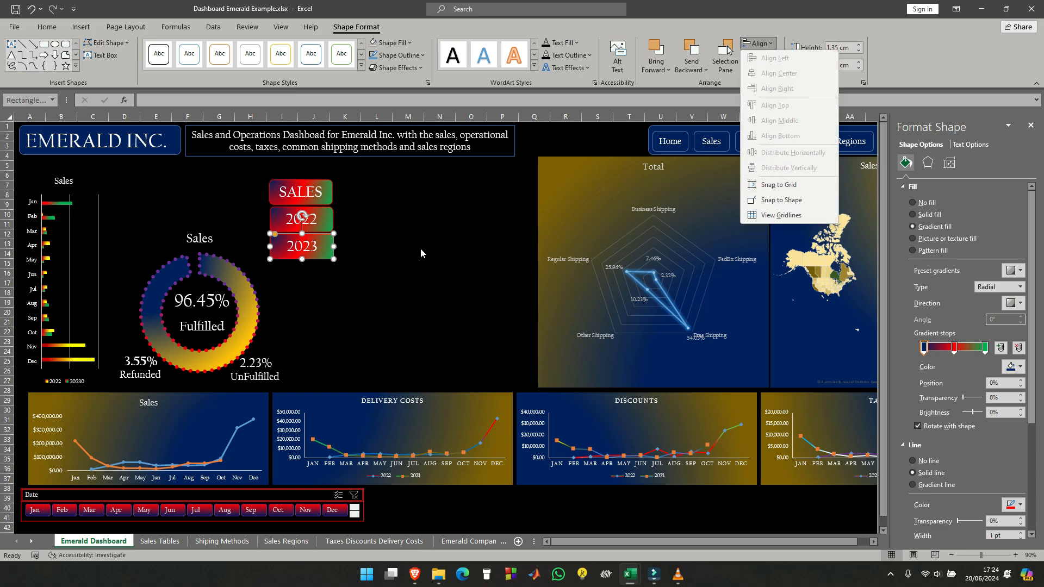
left_click(329, 218)
left_click(315, 216)
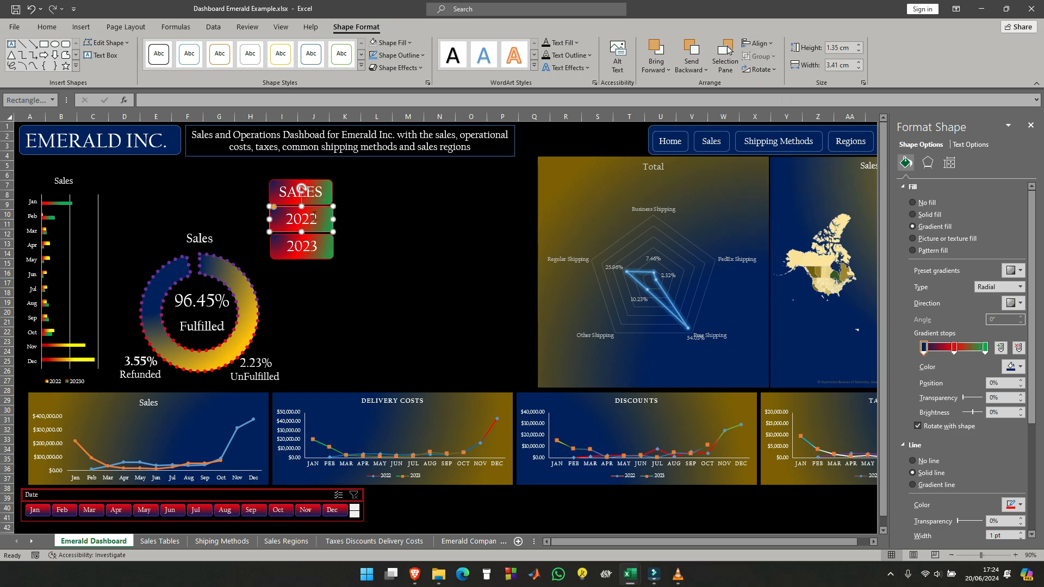
left_click(318, 180, "shift")
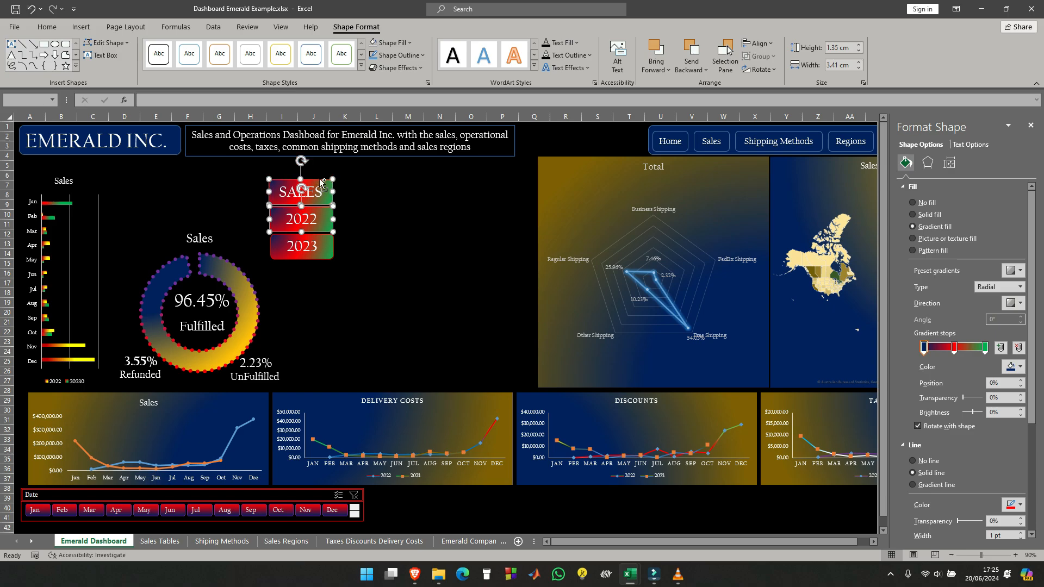
left_click(313, 239, "shift")
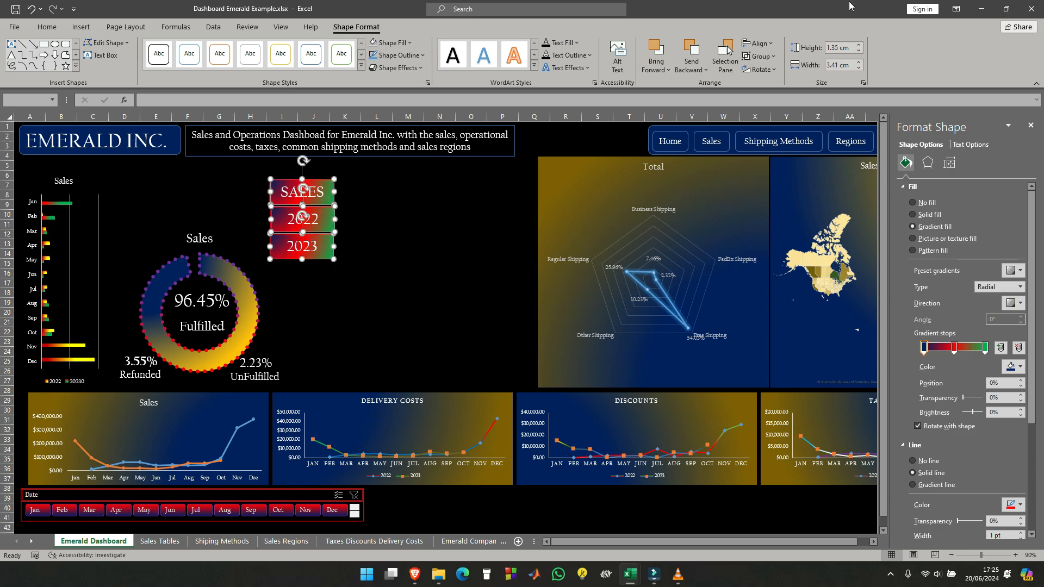
left_click(765, 46)
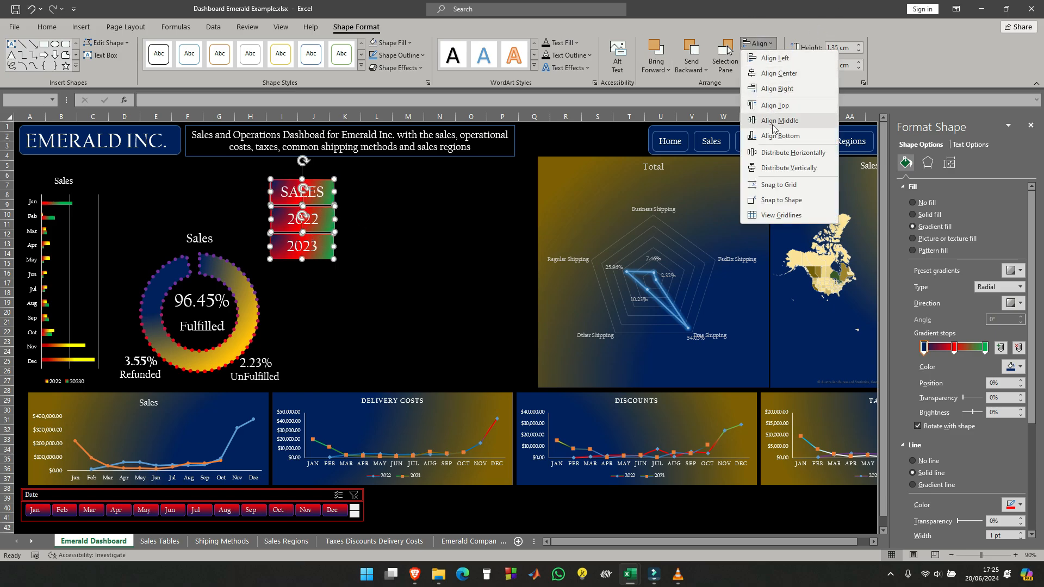
left_click(776, 58)
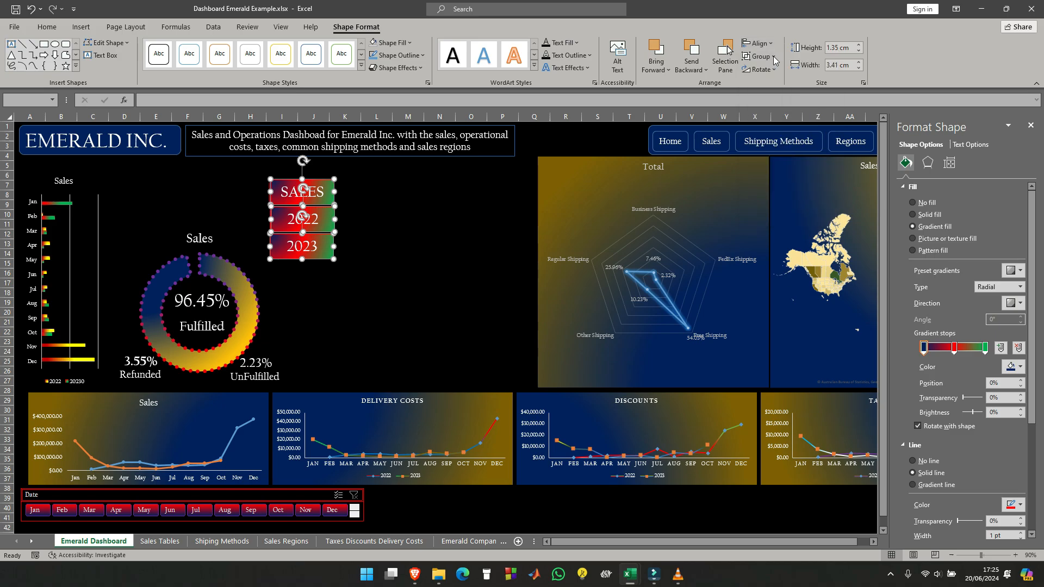
left_click(402, 209)
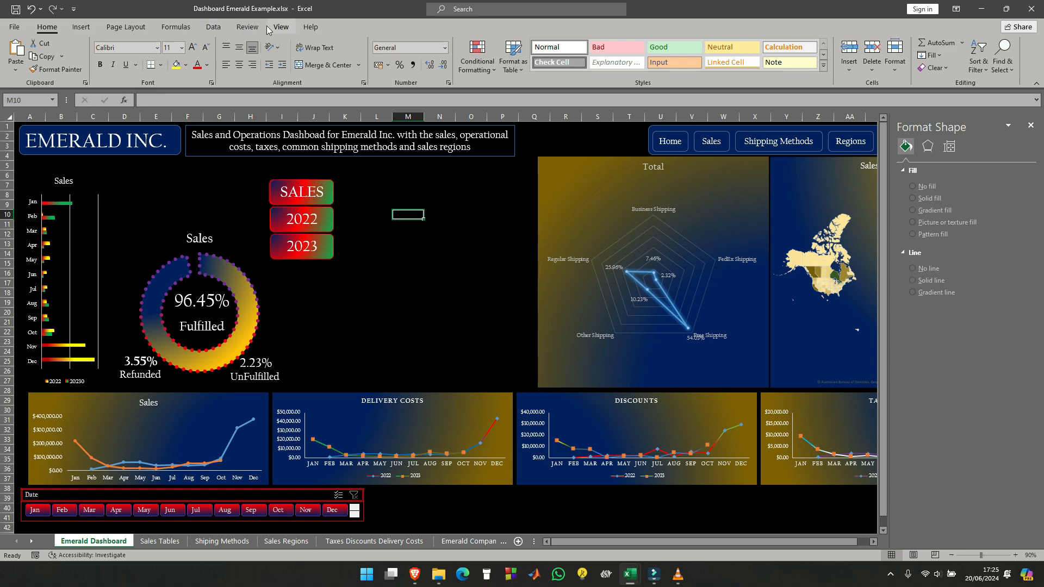
- Insert an empty text box beside the 2022 label, about as wide as the label
left_click(81, 28)
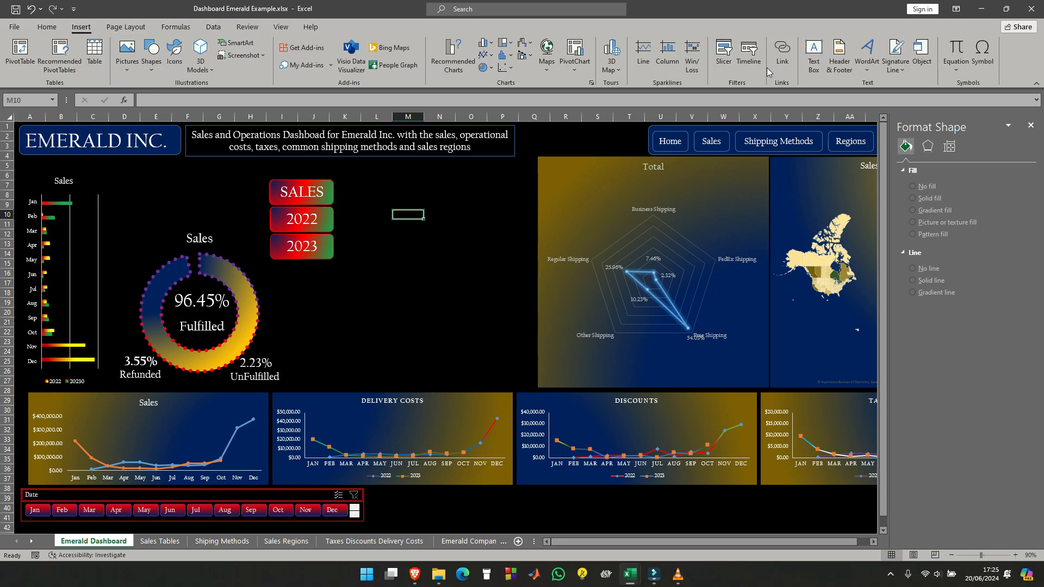
left_click(814, 54)
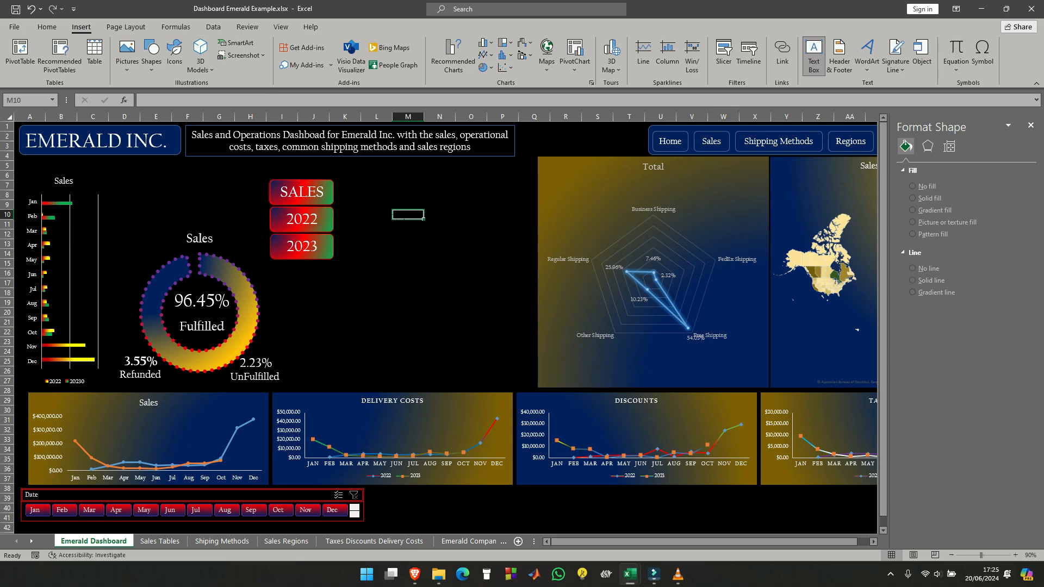
left_click_drag(339, 214, 404, 233)
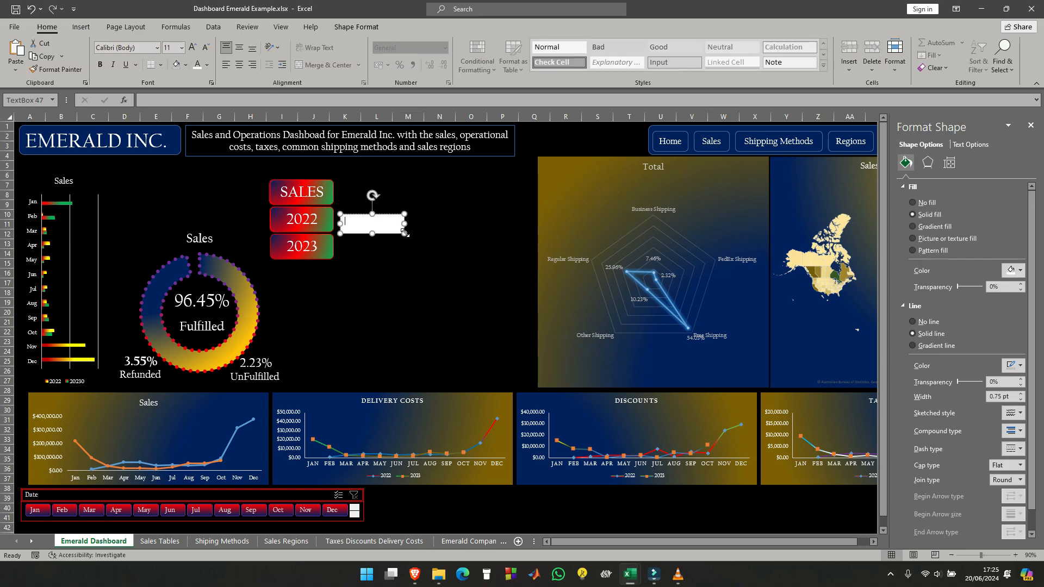
left_click(190, 102)
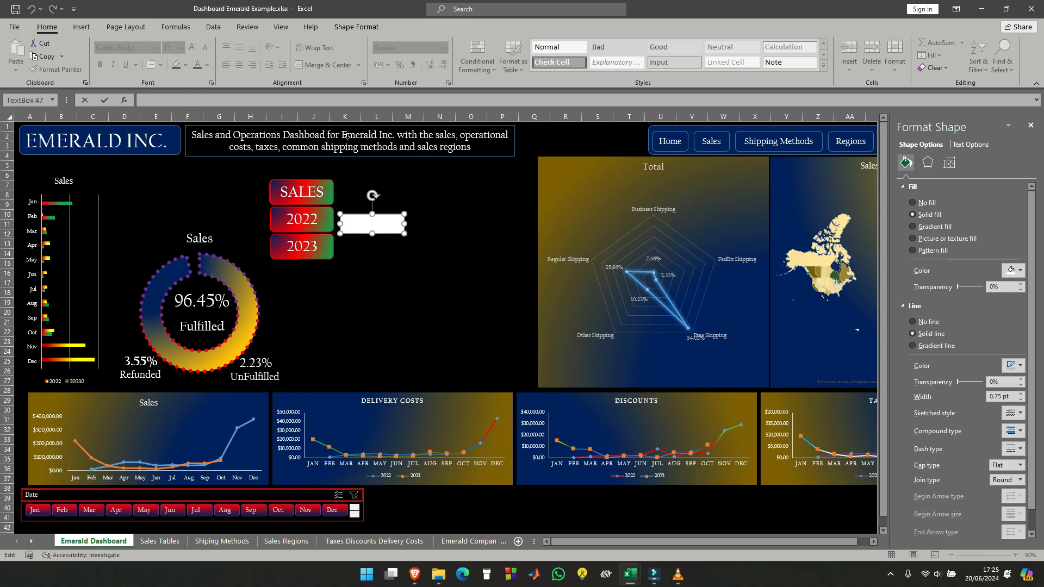
left_click(428, 298)
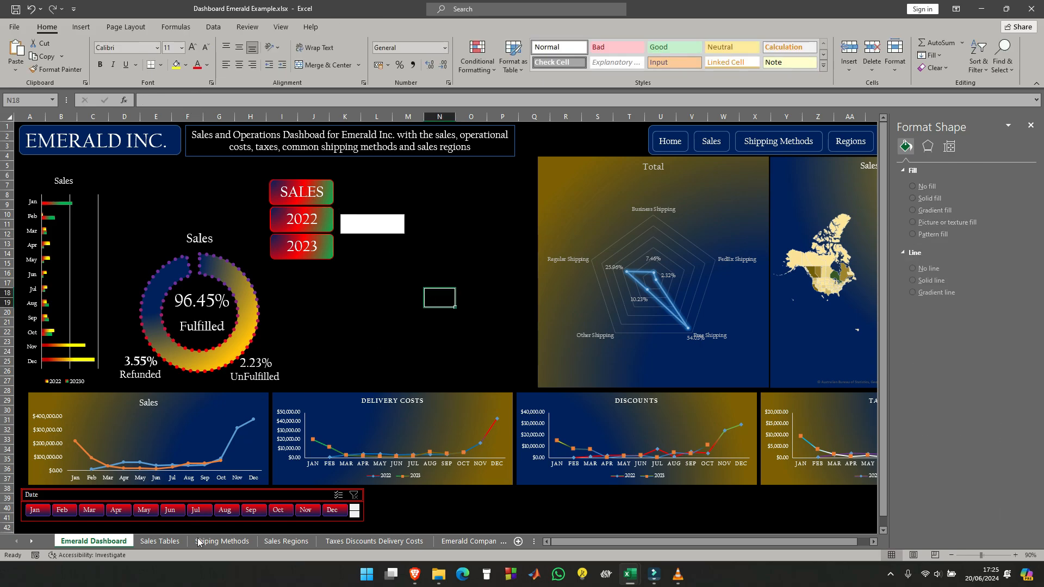
- On the Sales Tables sheet, enter the row heading Sales in cell A19, below the sales pivot table
left_click(164, 542)
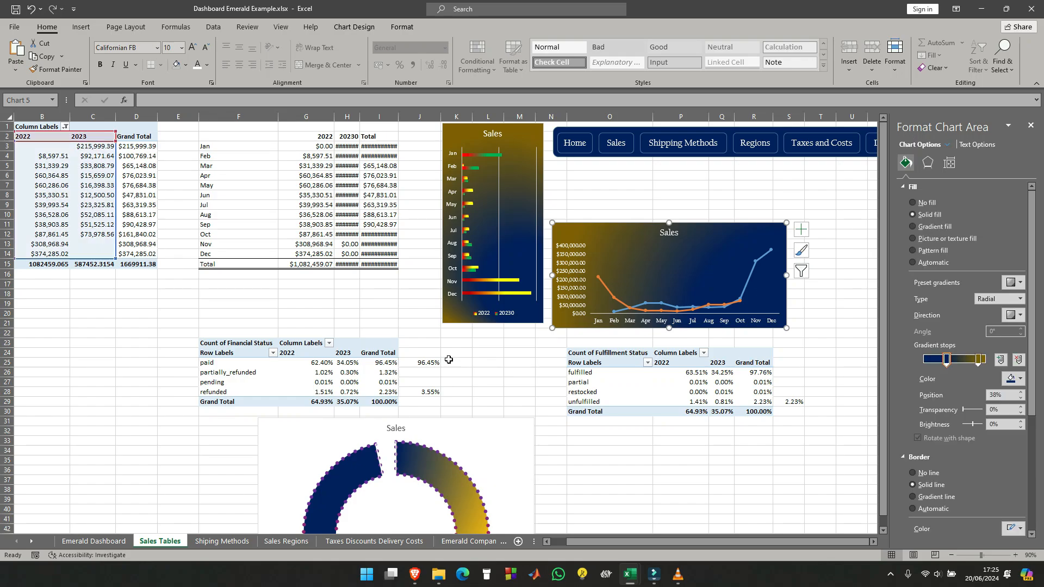
scroll(387, 291, "down", 4)
scroll(387, 291, "up", 4)
left_click(92, 293)
left_click(126, 327)
scroll(46, 293, "left", 1)
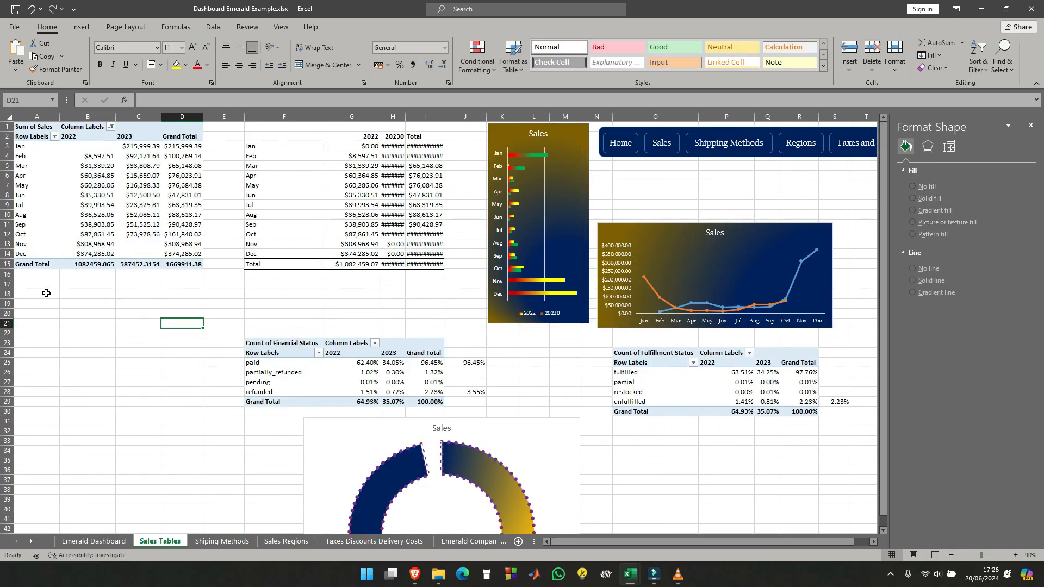
left_click(46, 313)
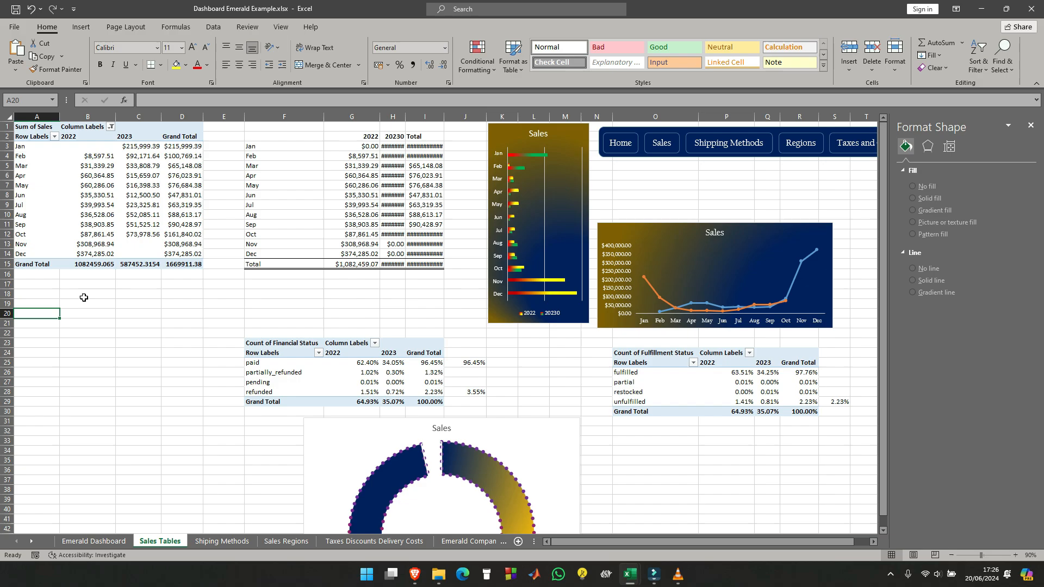
left_click(50, 304)
type("Sales")
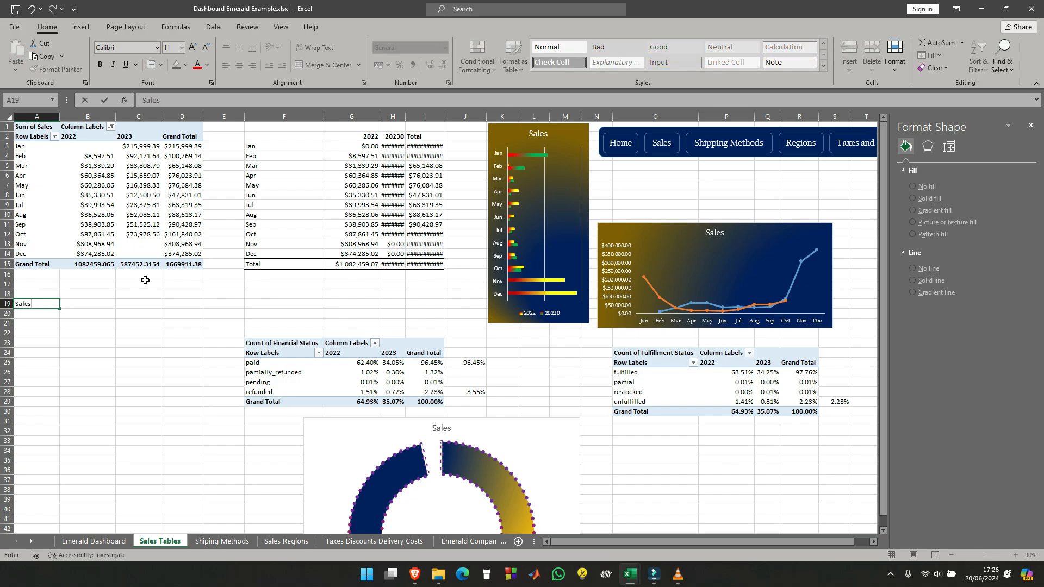
key("Tab")
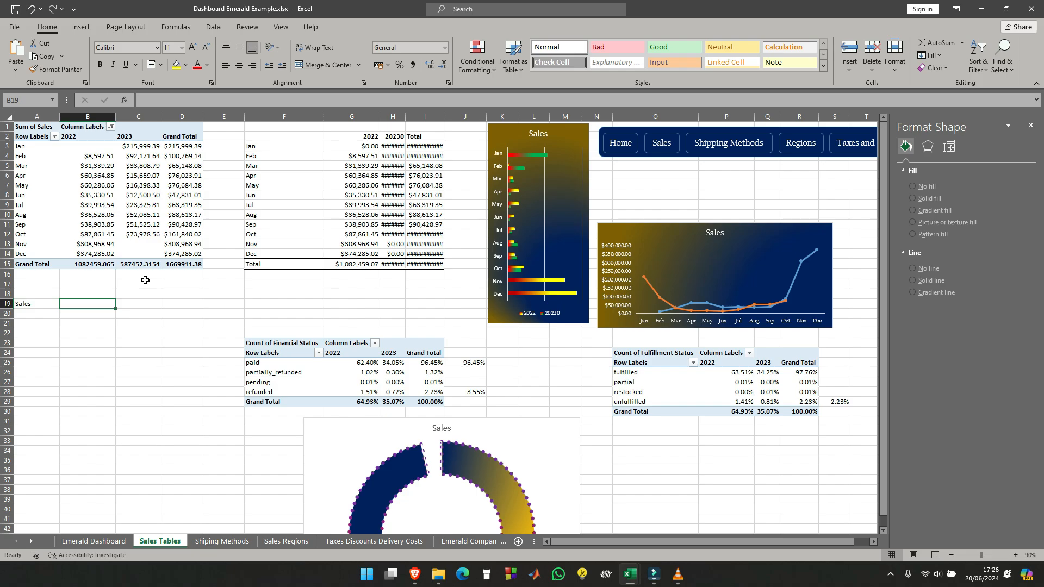
- Link B19 and C19 to the sales pivot table's 2022 and 2023 grand totals with GETPIVOTDATA formulas
type("=")
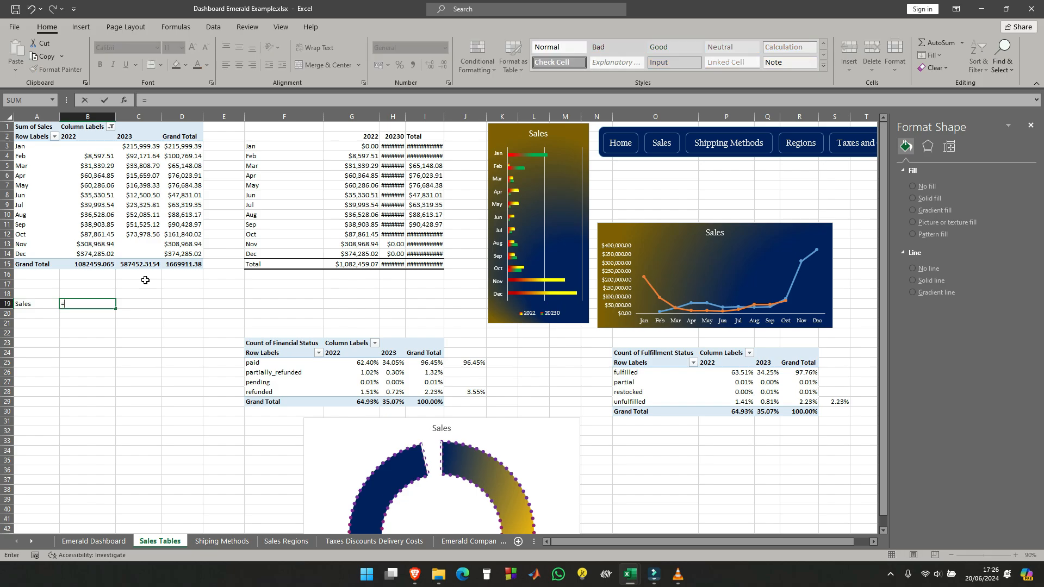
left_click(106, 264)
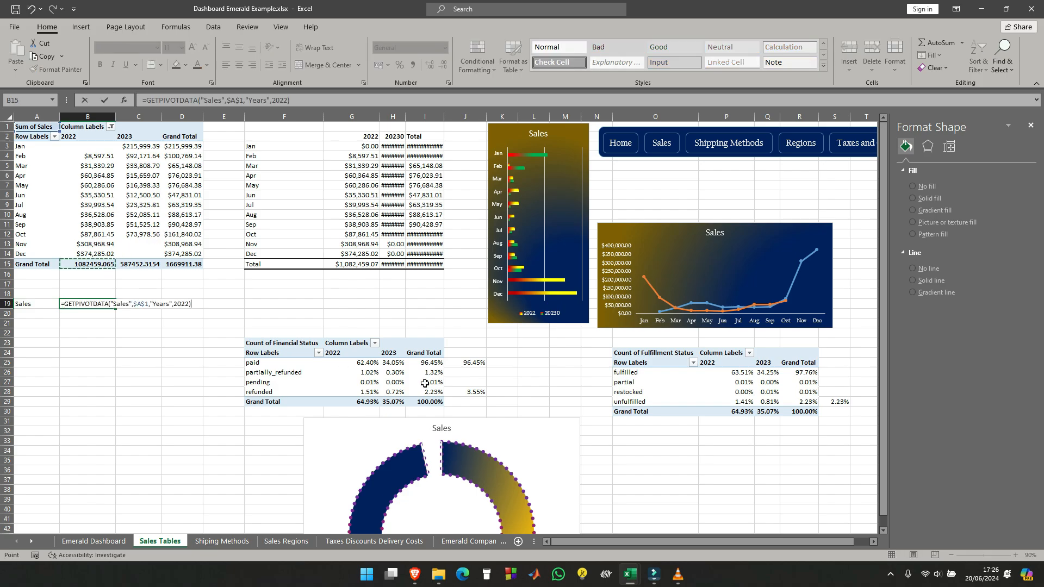
key("Return")
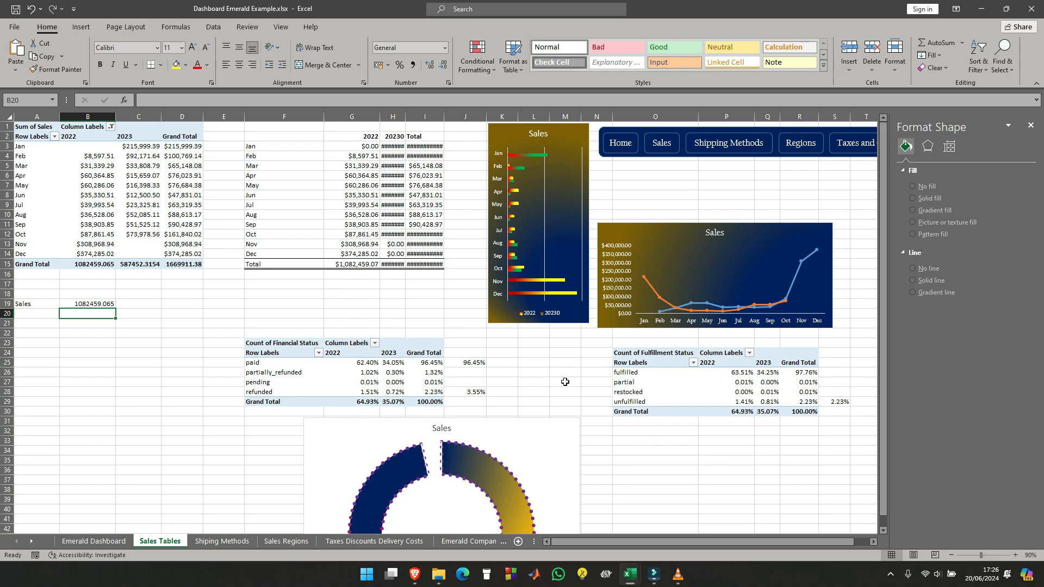
left_click(149, 304)
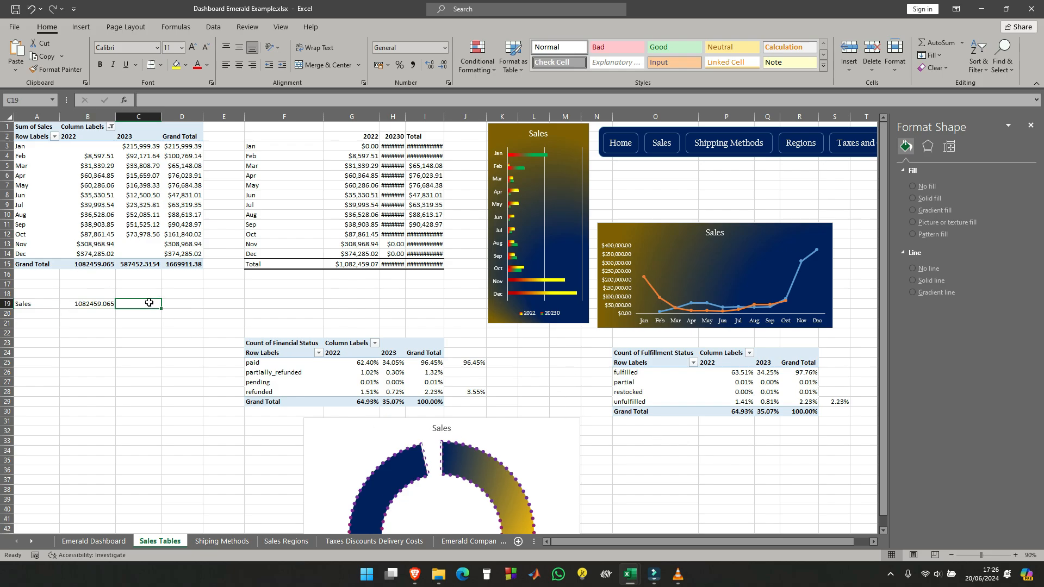
type("=")
left_click(142, 265)
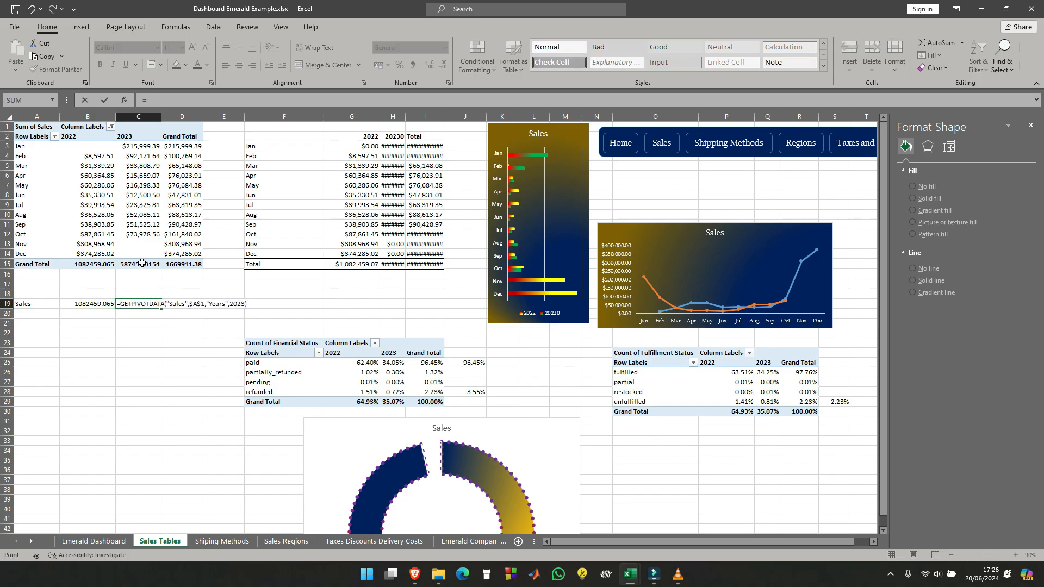
key("Return")
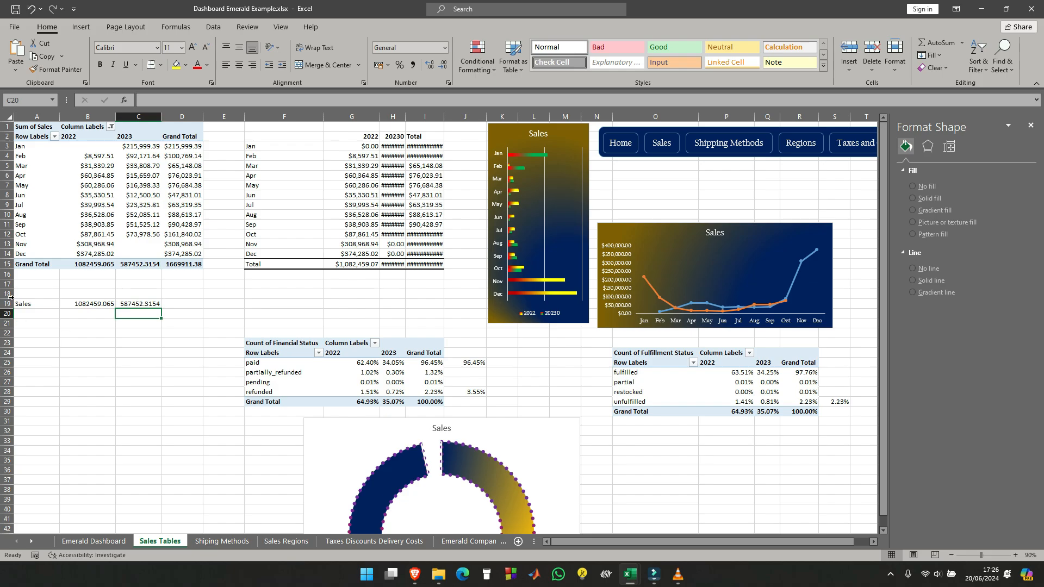
- Enter the year headings 2022 in B18 and 2023 in C18, above the linked sales totals
left_click(79, 292)
type("2022")
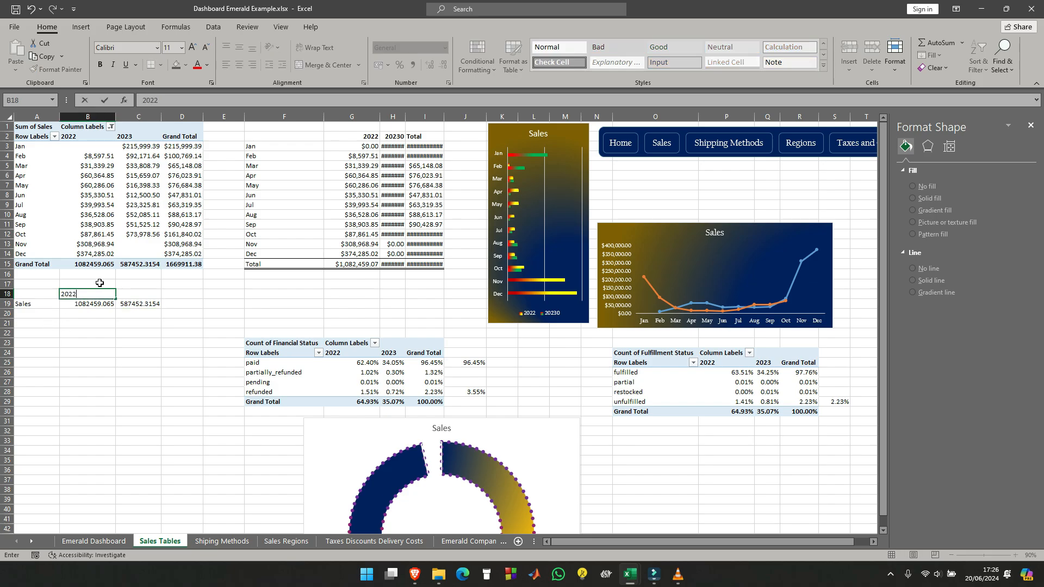
key("Tab")
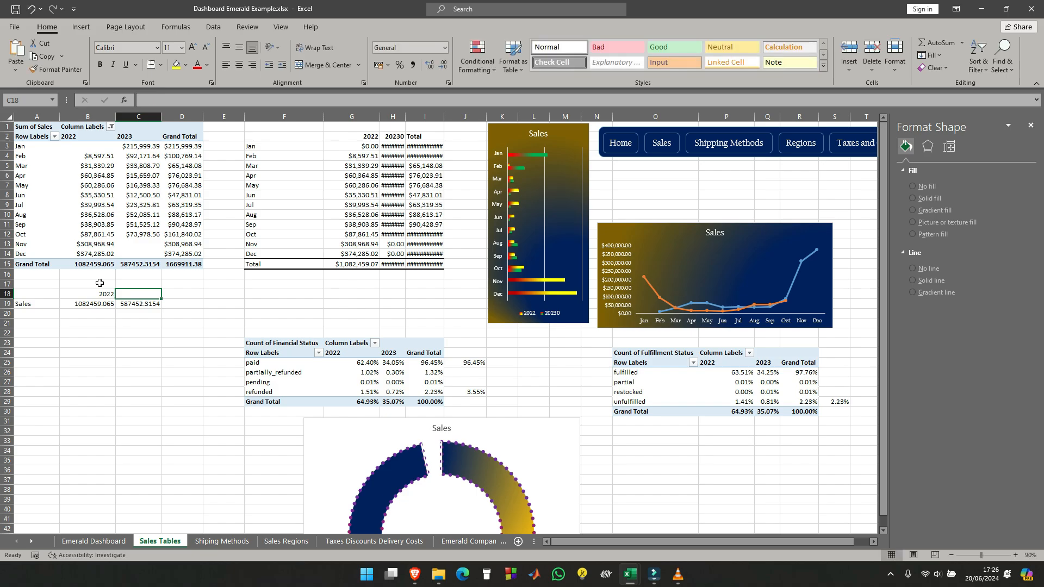
type("2023")
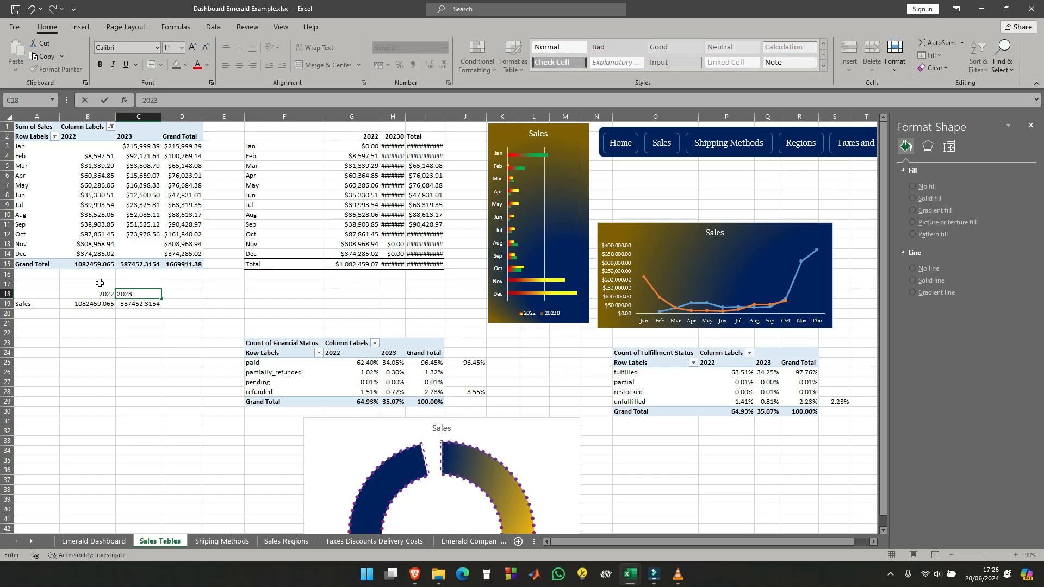
key("Return")
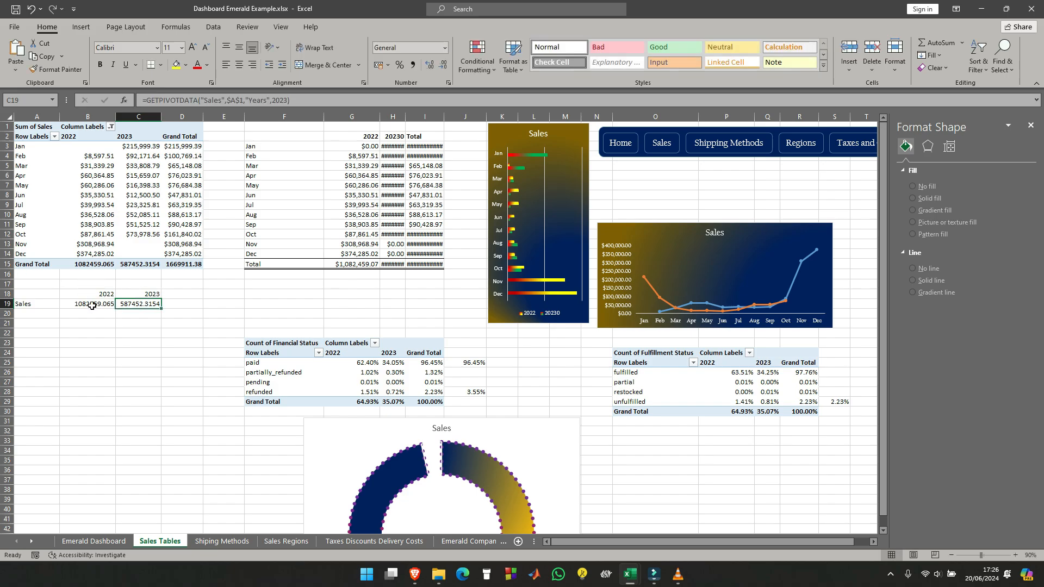
- Format B19:C19 as currency with the $ English (United States) symbol and two decimal places
left_click_drag(92, 306, 136, 303)
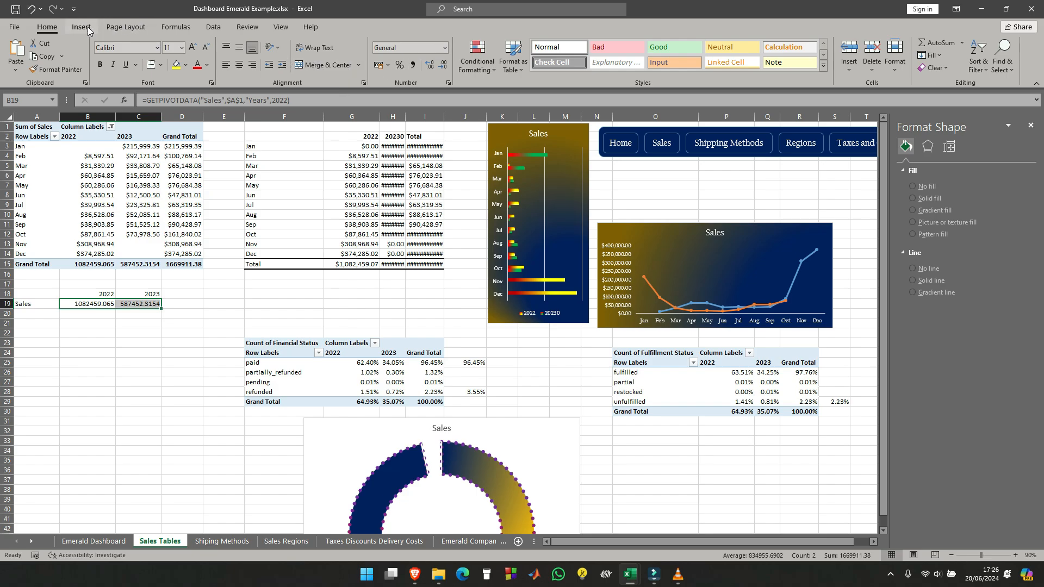
left_click(444, 52)
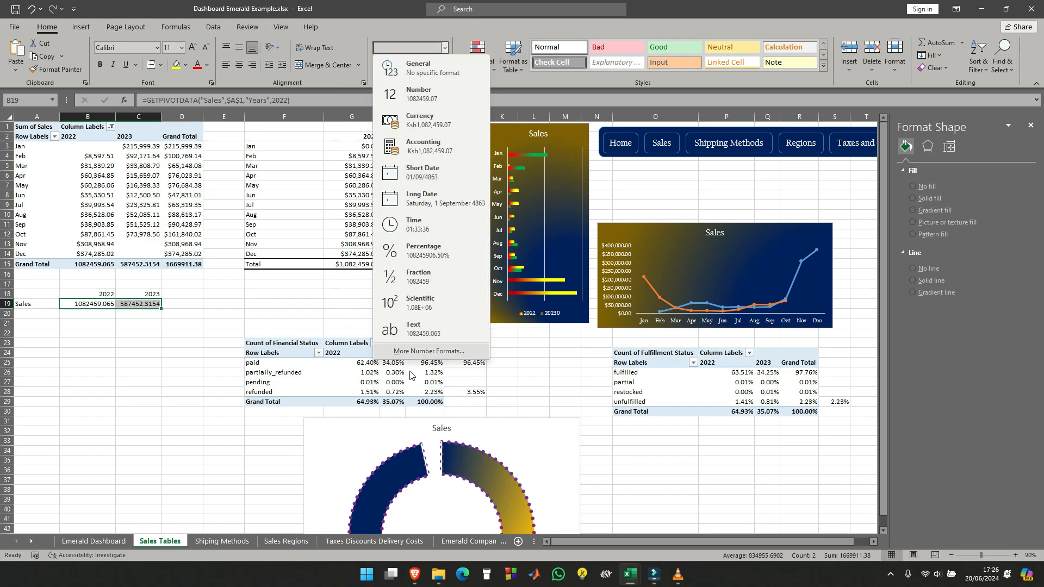
left_click(427, 351)
left_click(416, 96)
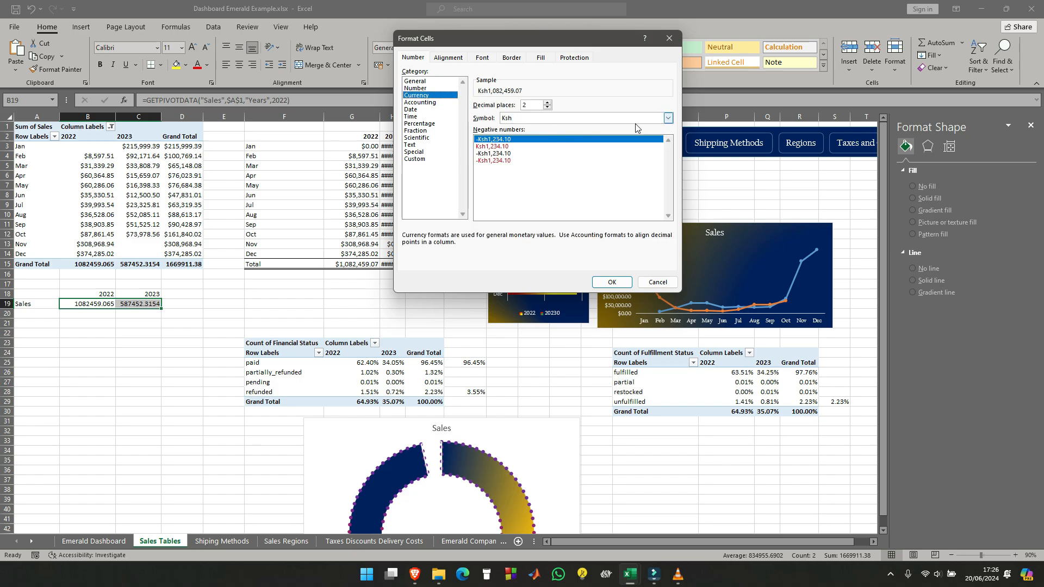
left_click(667, 118)
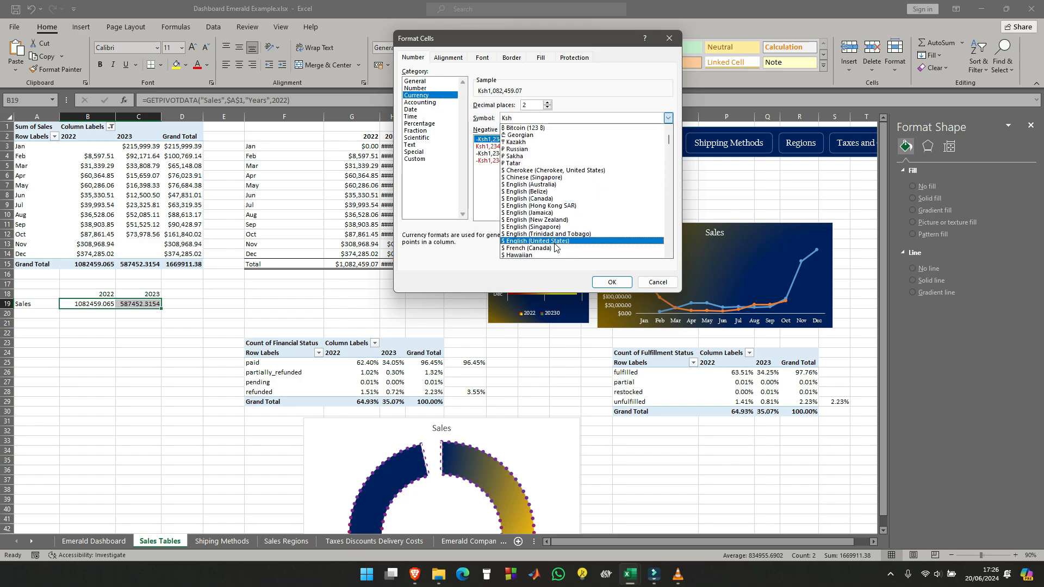
left_click(557, 242)
left_click(595, 283)
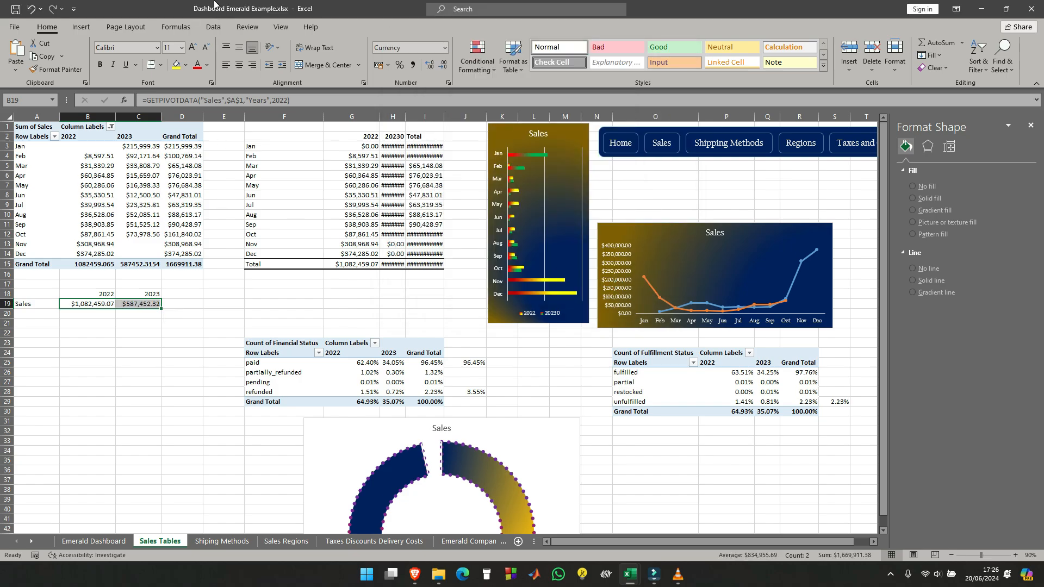
- Enter the heading Total in D18 and link D19 to the sales pivot table's overall grand total with GETPIVOTDATA
left_click(183, 294)
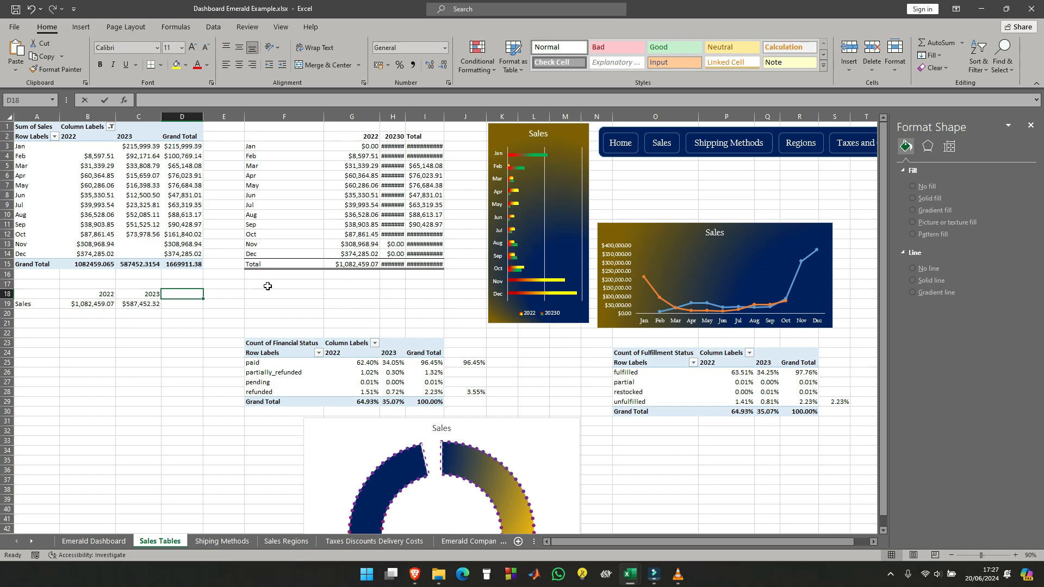
type("Total")
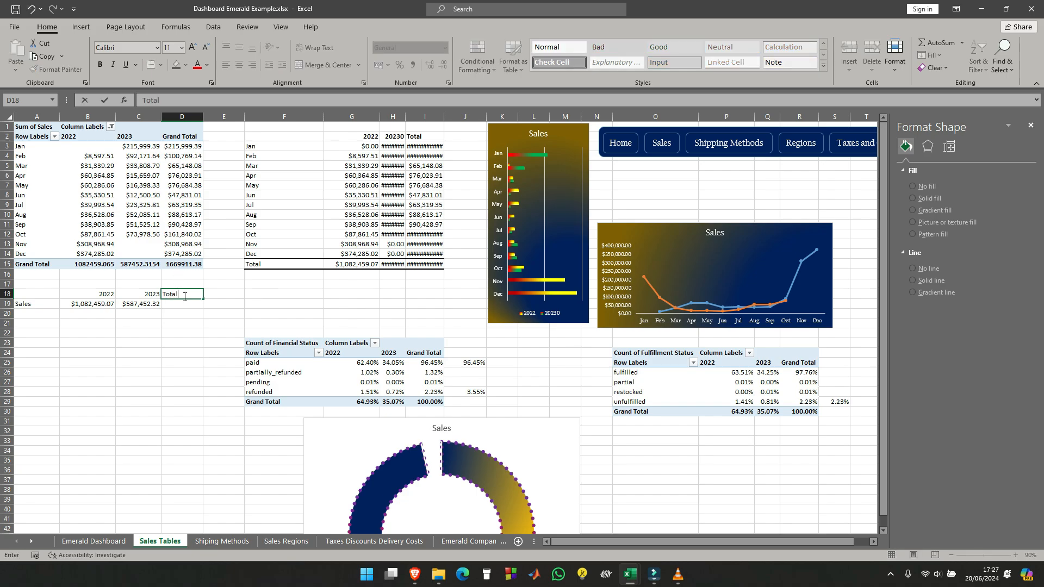
key("Return")
type("=")
left_click(183, 265)
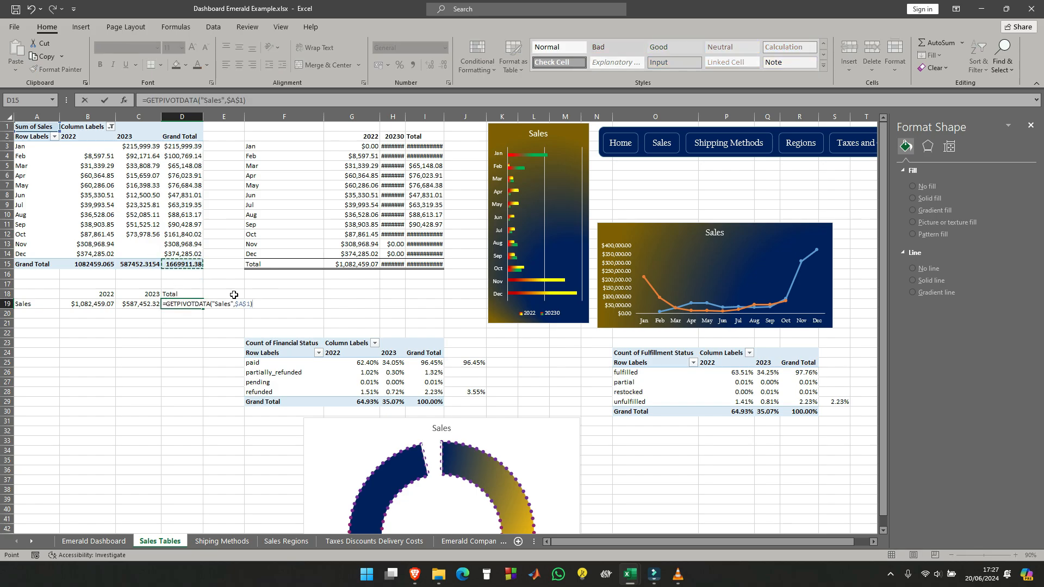
key("Return")
- Apply the $ English (United States) currency format to the whole Sales row B19:D19
left_click_drag(85, 305, 180, 304)
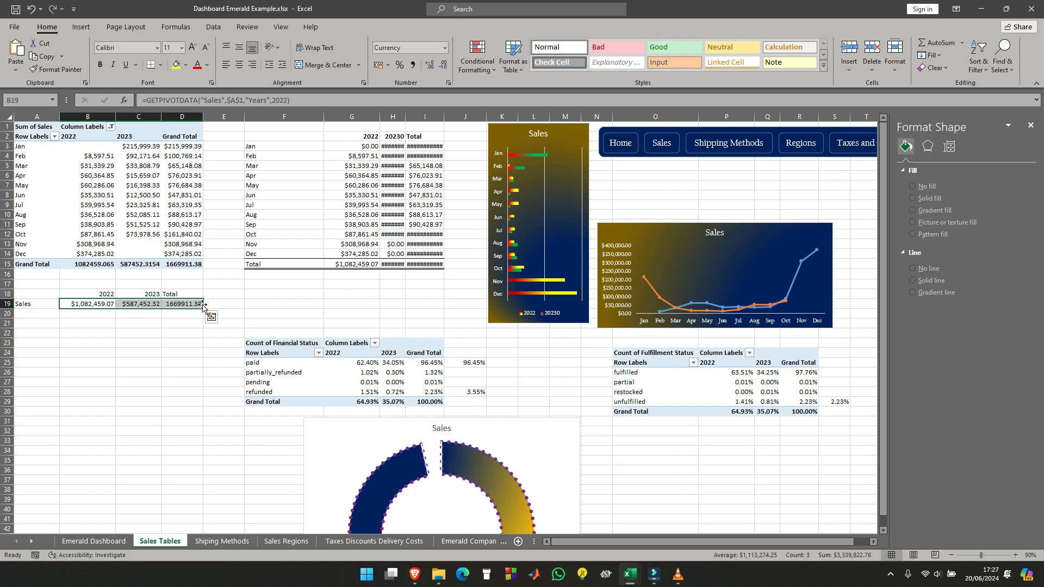
left_click(444, 48)
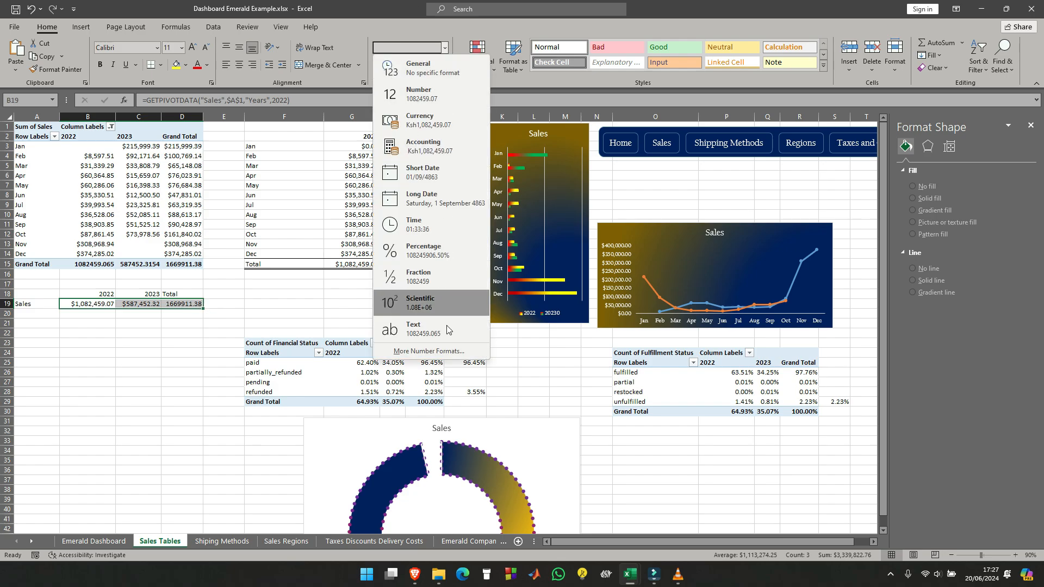
left_click(438, 351)
left_click(417, 96)
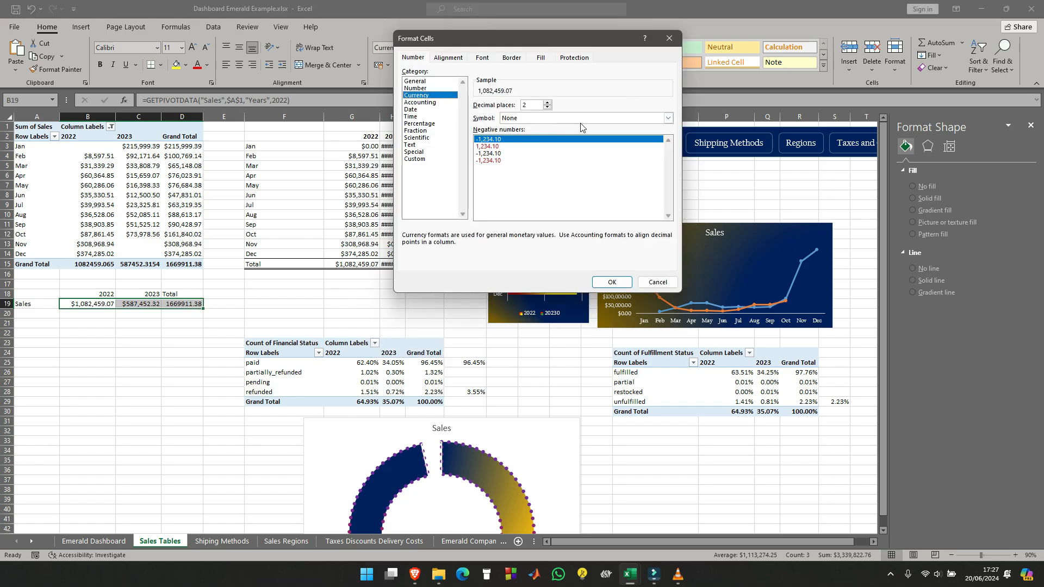
left_click(668, 118)
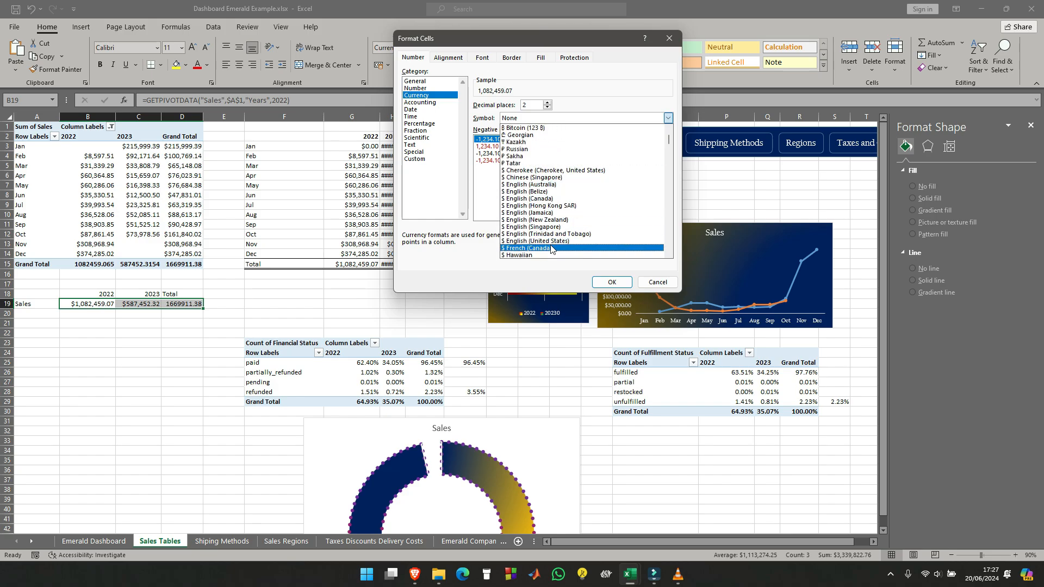
left_click(554, 241)
left_click(612, 282)
left_click(139, 352)
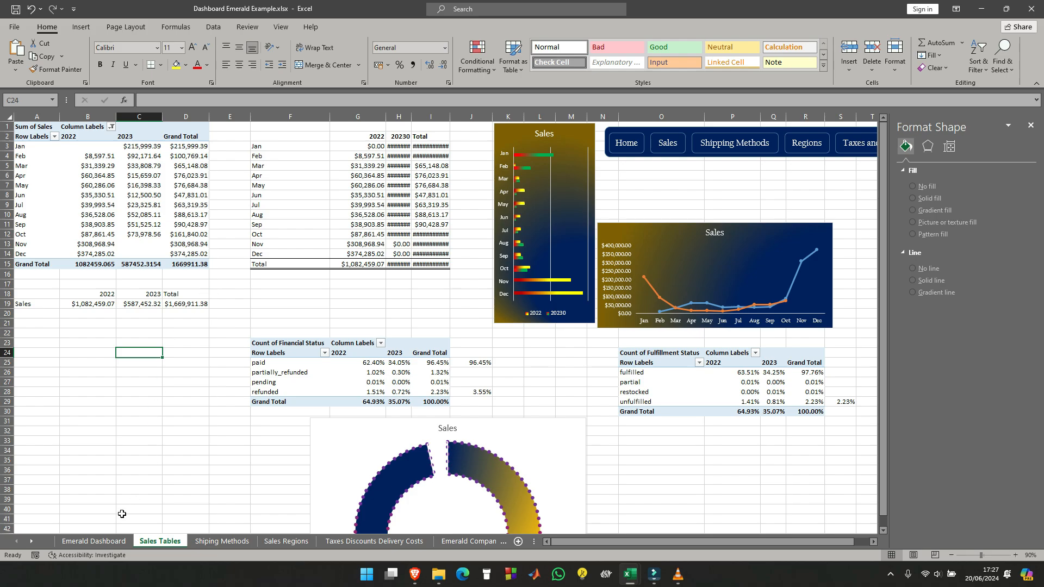
- On the Emerald Dashboard sheet, duplicate the 2023 label directly below it with the text TOTAL, and move the empty text box beside the copy
left_click(94, 542)
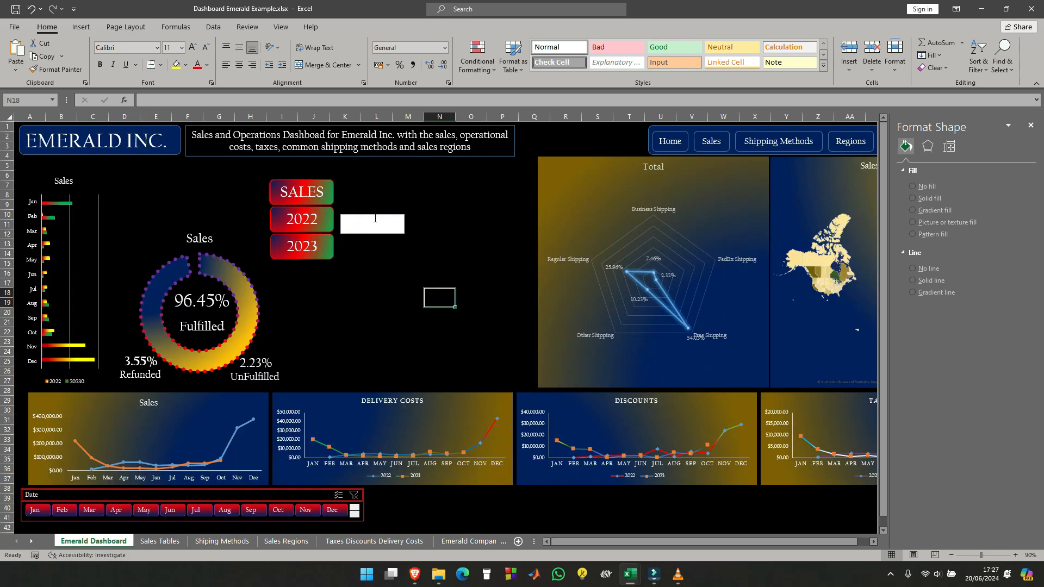
left_click(320, 239)
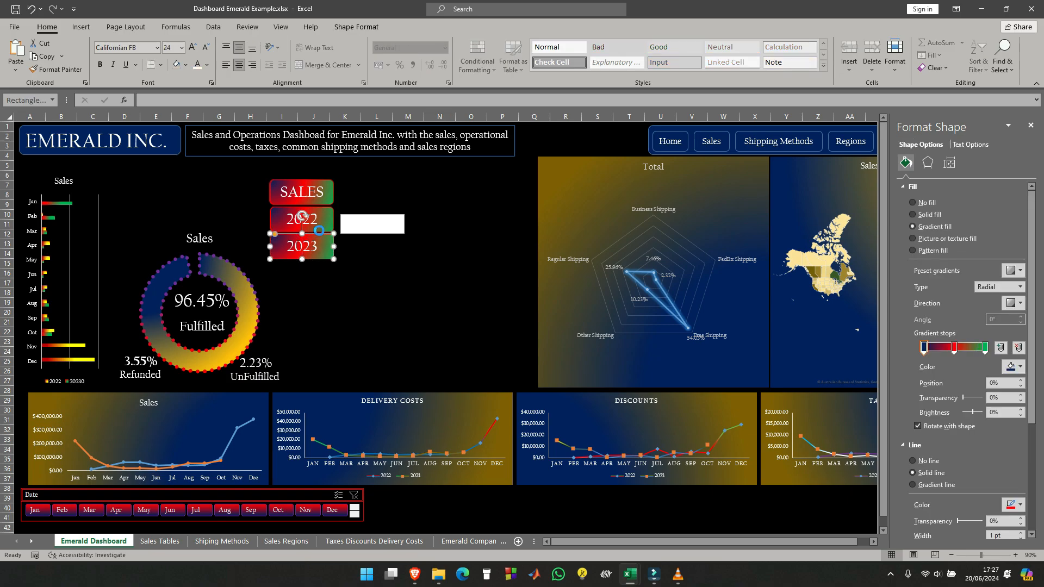
key("ctrl+d")
left_click_drag(324, 245, 316, 262)
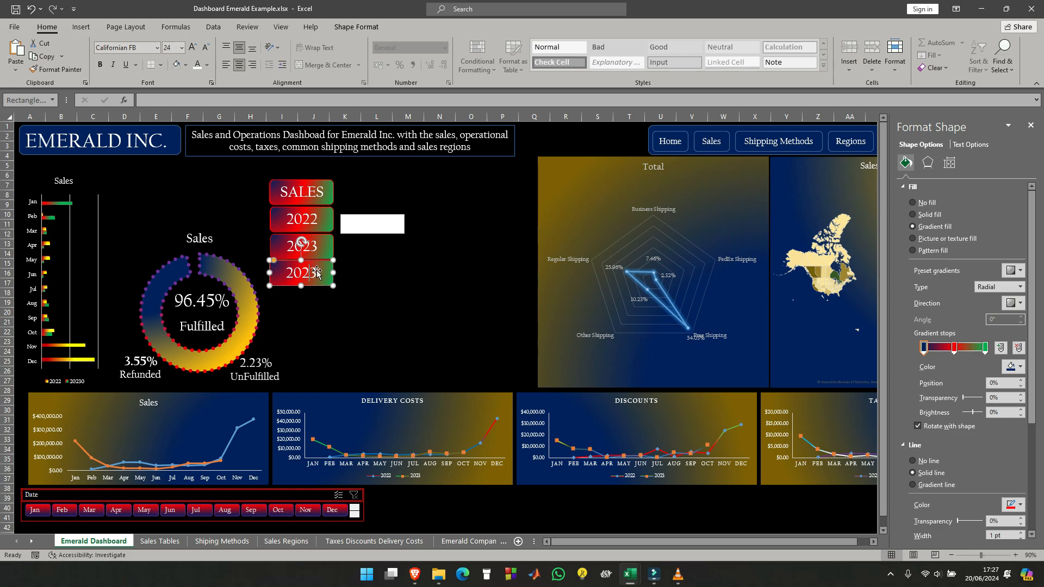
key("BackSpace")
key("BackSpace")
key("BackSpace")
type("TOTAL")
left_click(405, 280)
left_click_drag(382, 216, 381, 264)
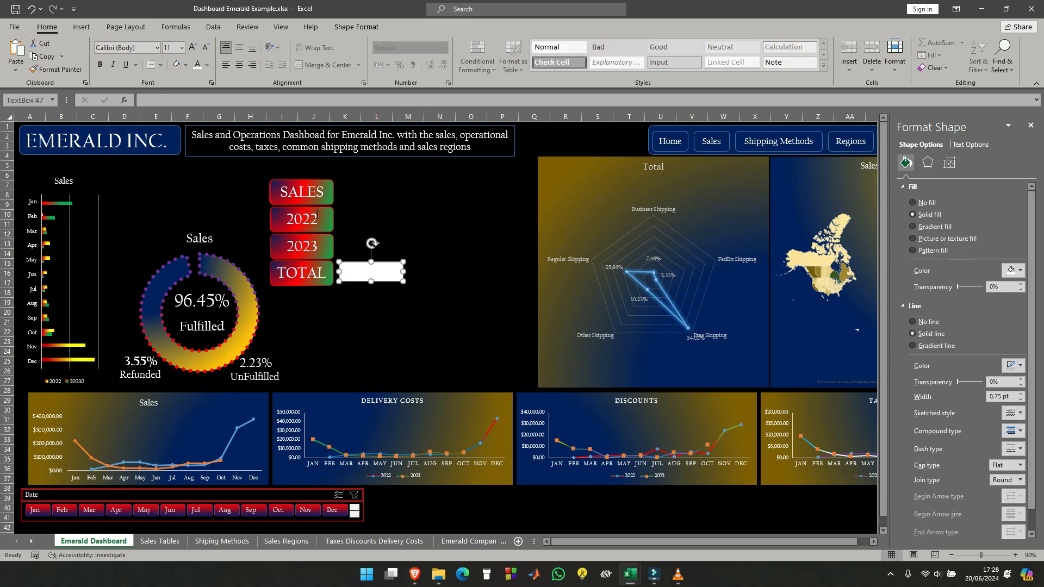
- Line up the 2022, 2023 and TOTAL labels in one row beside SALES, deleting the extra 2022 label
left_click_drag(316, 208, 382, 182)
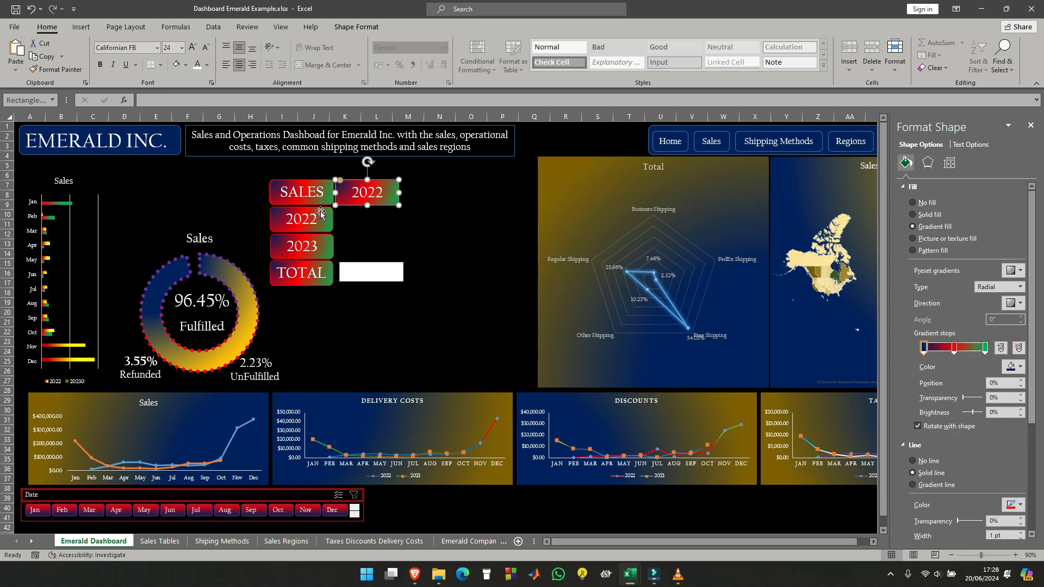
left_click_drag(320, 211, 438, 216)
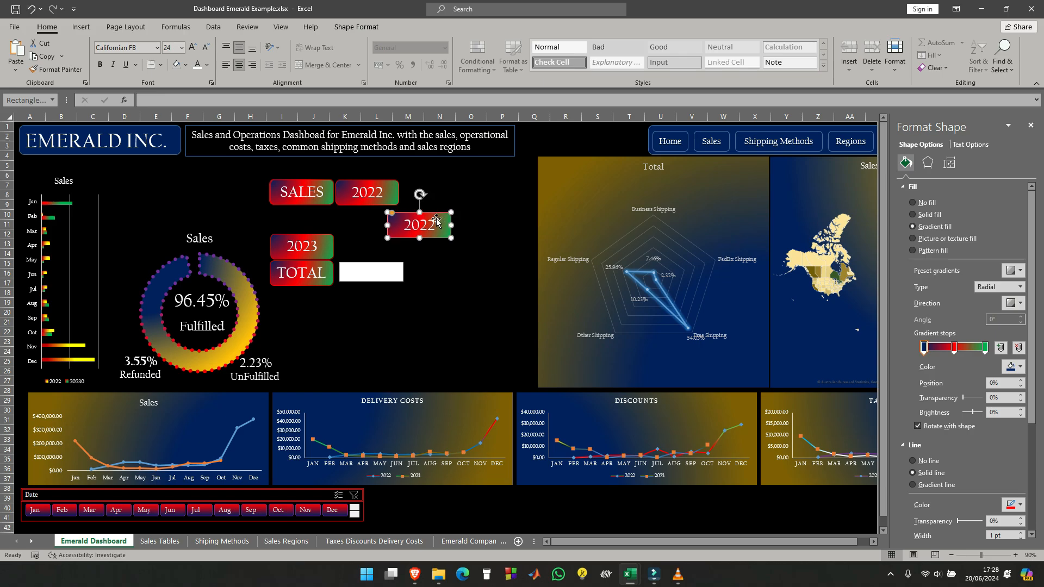
key("Delete")
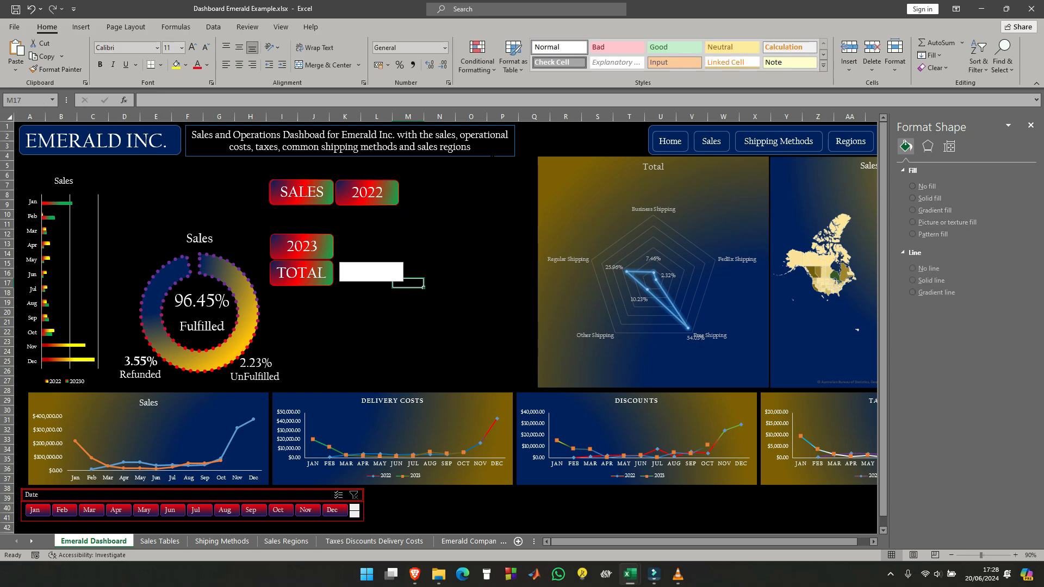
left_click_drag(314, 237, 445, 181)
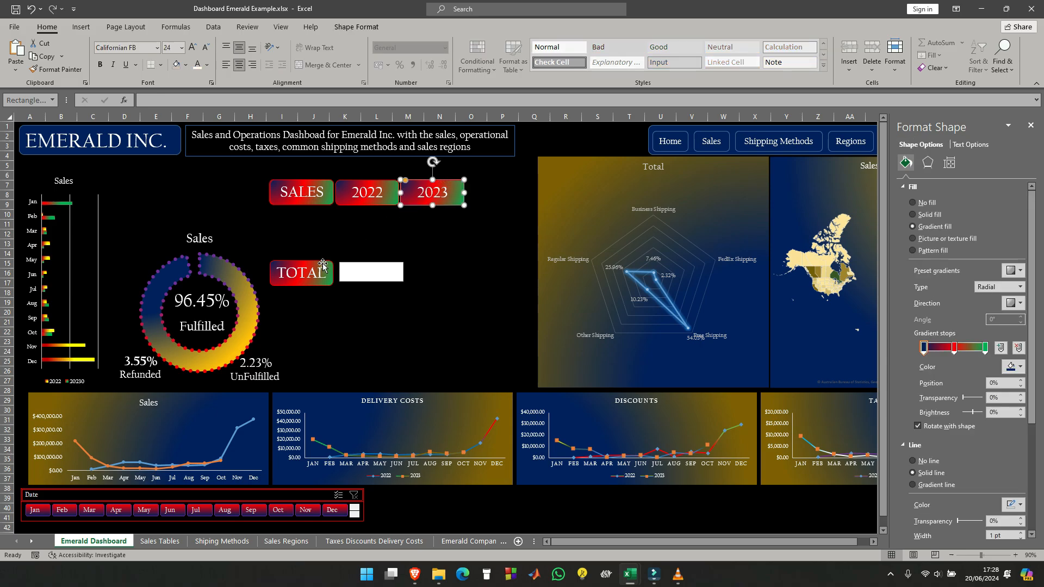
left_click_drag(323, 262, 516, 182)
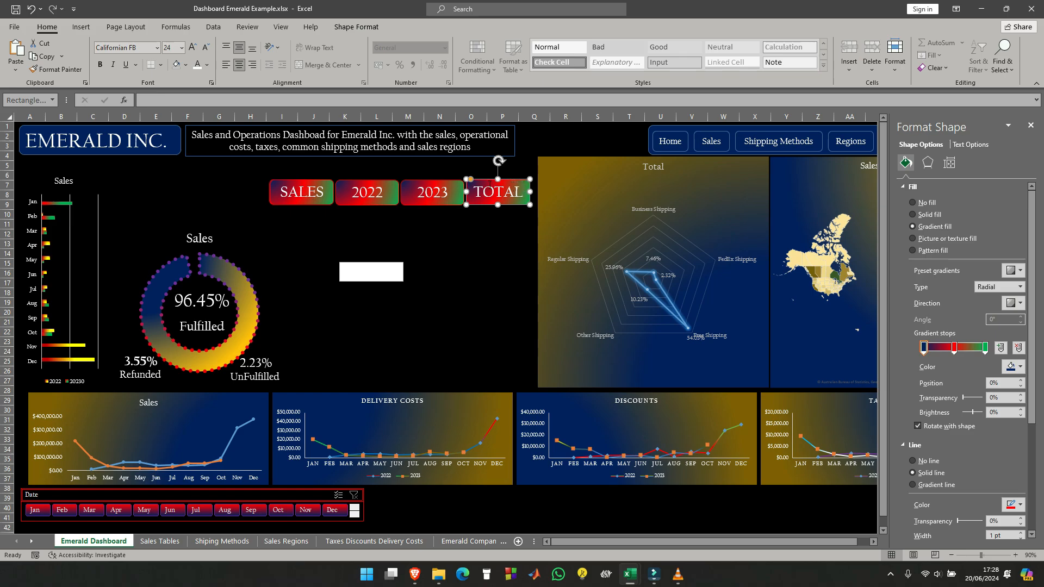
- Select the SALES, 2022, 2023 and TOTAL labels together and set their font size to 20
left_click(457, 191, "shift")
left_click(380, 193, "shift")
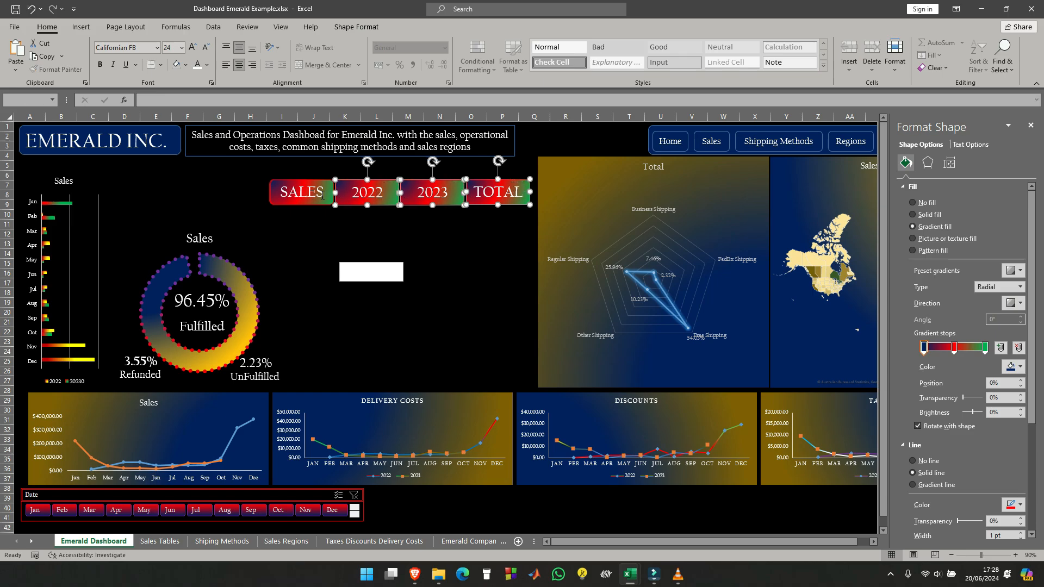
left_click(322, 194, "shift")
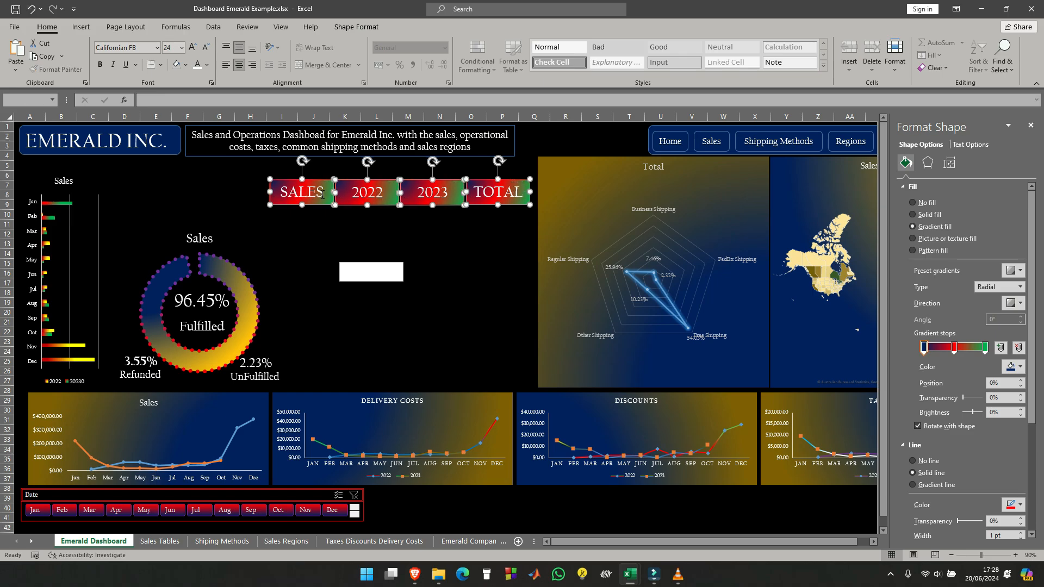
left_click(182, 49)
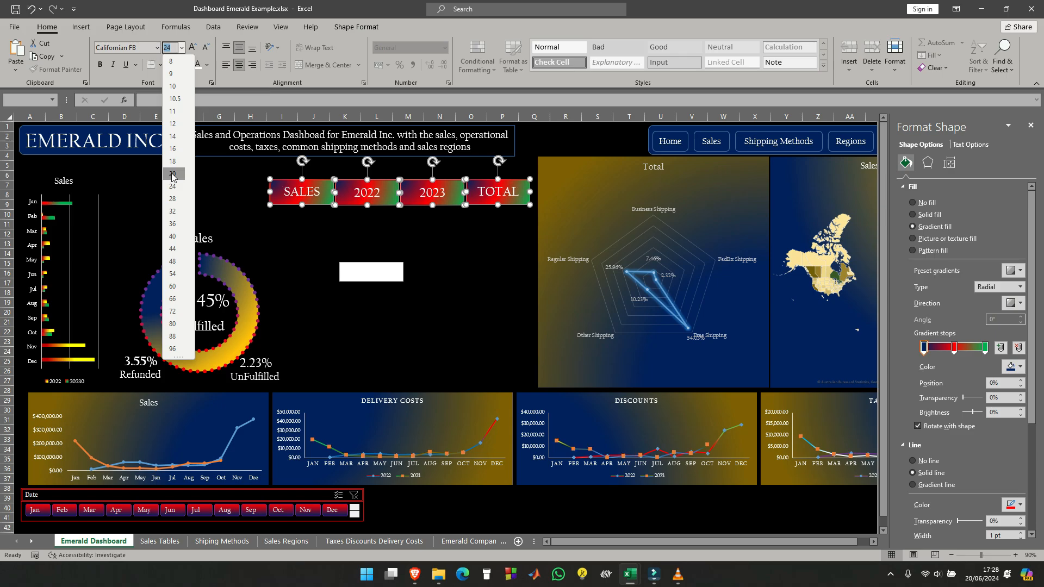
left_click(172, 174)
- Resize the four selected header labels to a height of 0.9 cm and a width of 3.3 cm
left_click(356, 27)
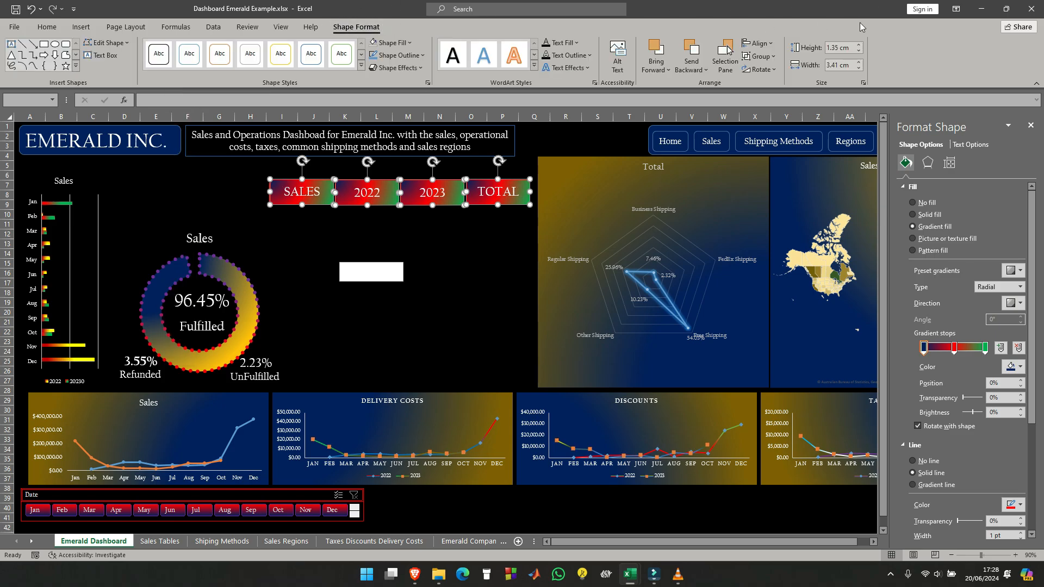
left_click(858, 52)
left_click(858, 53)
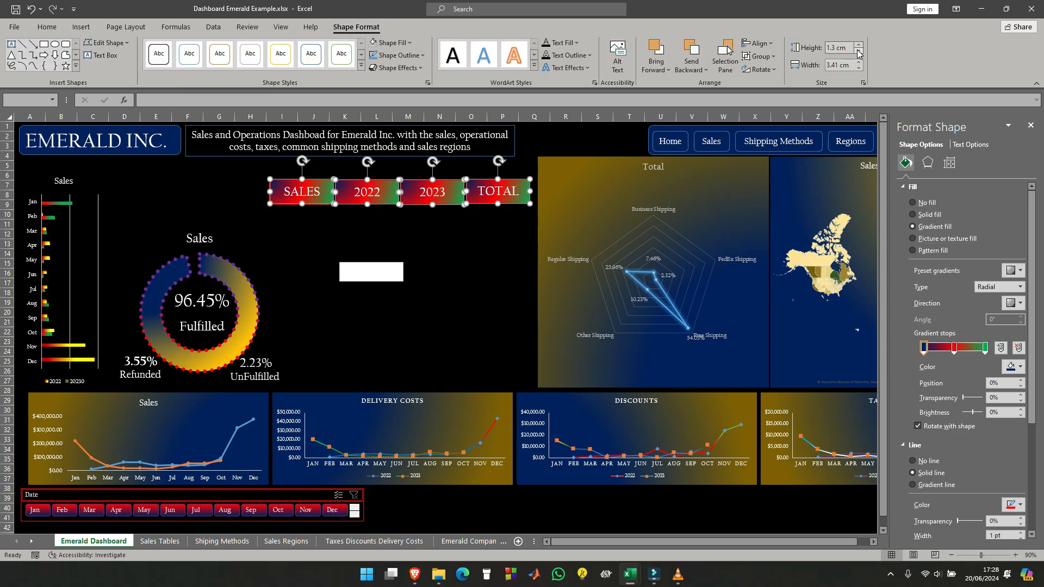
left_click(858, 53)
left_click(858, 52)
left_click(858, 52)
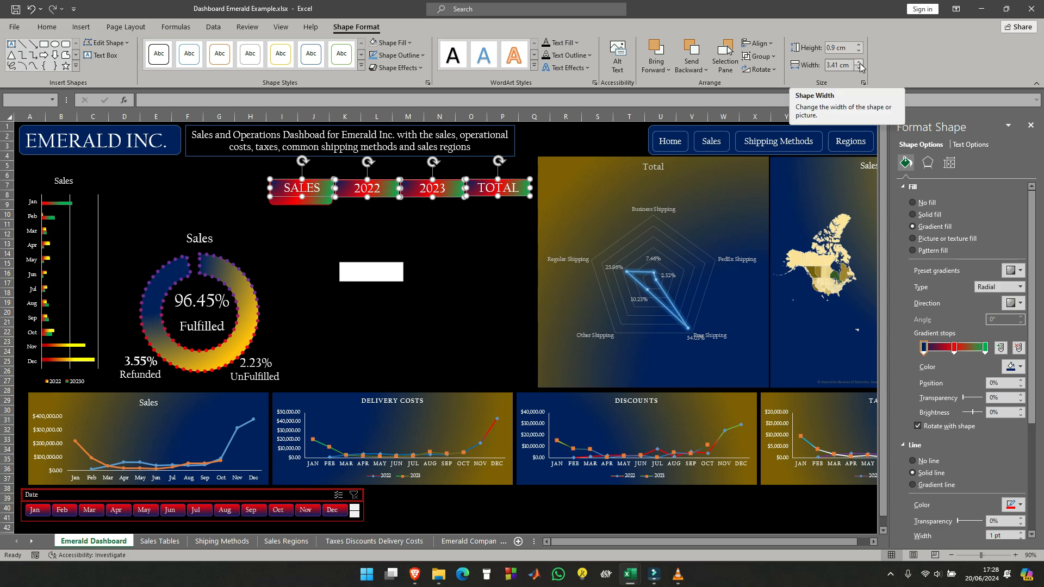
left_click(859, 63)
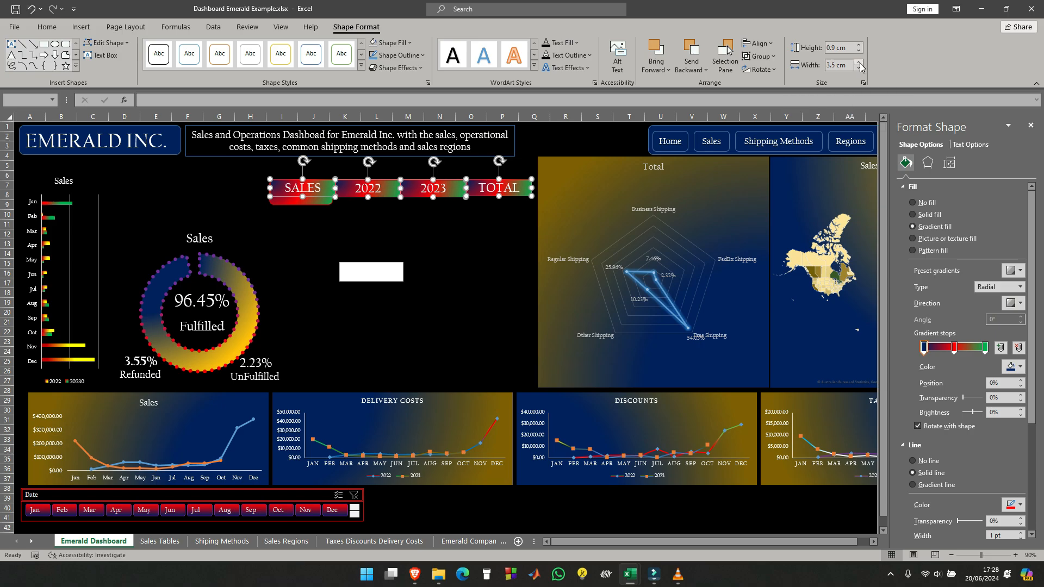
left_click(860, 68)
left_click(859, 69)
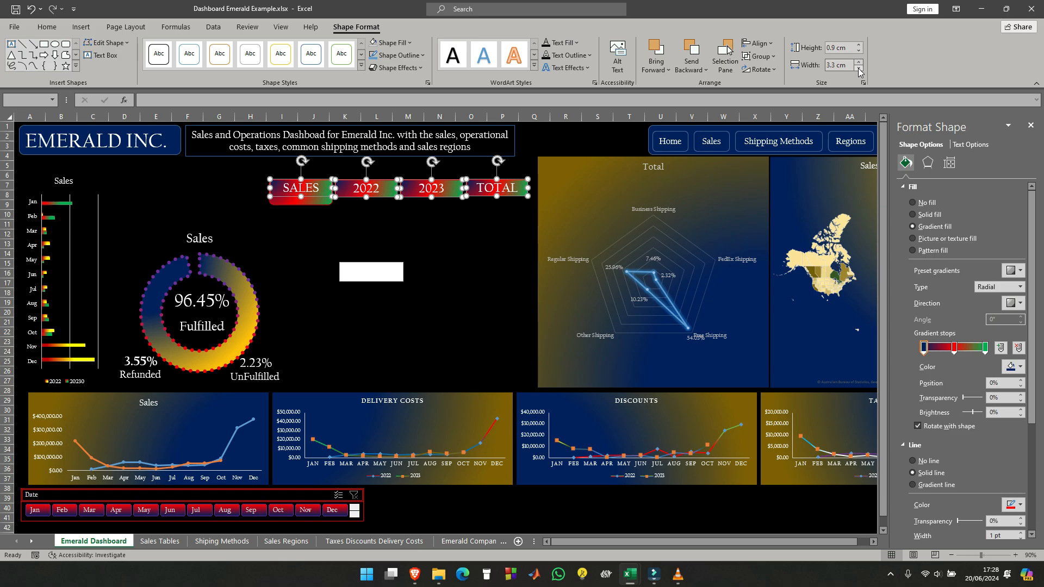
- Move the larger extra SALES label out from behind the header row into the empty area beside the doughnut chart
left_click(408, 209)
left_click(310, 206)
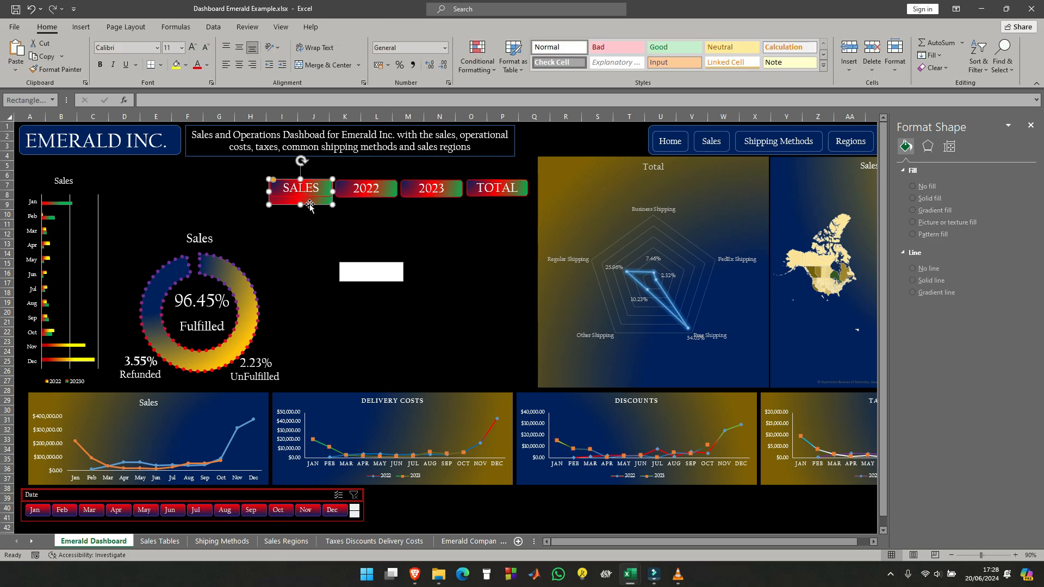
left_click_drag(310, 205, 347, 317)
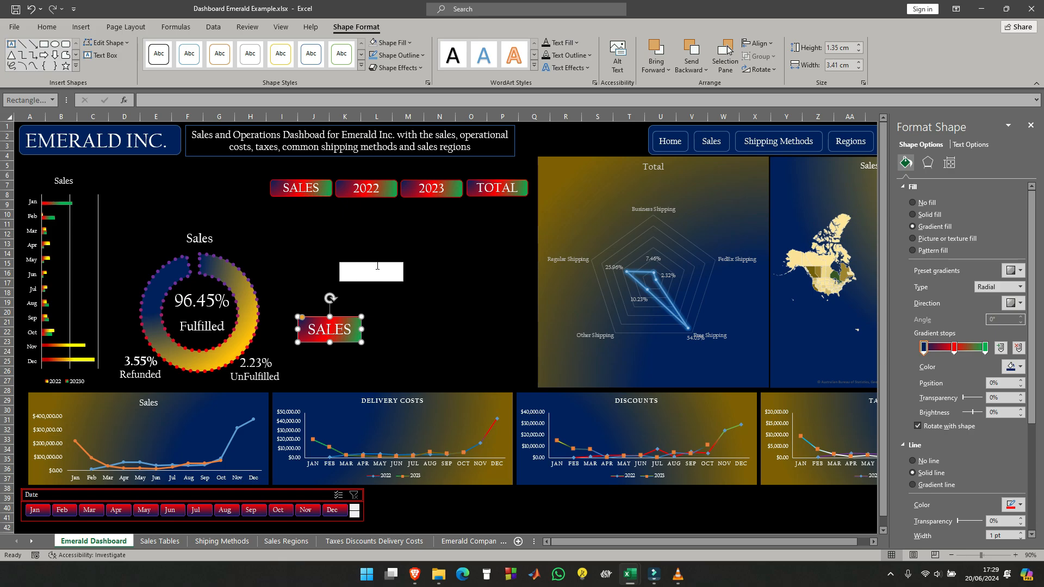
- Place the empty text box directly under the 2022 label and link it to cell B19 of the Sales Tables sheet
left_click(378, 264)
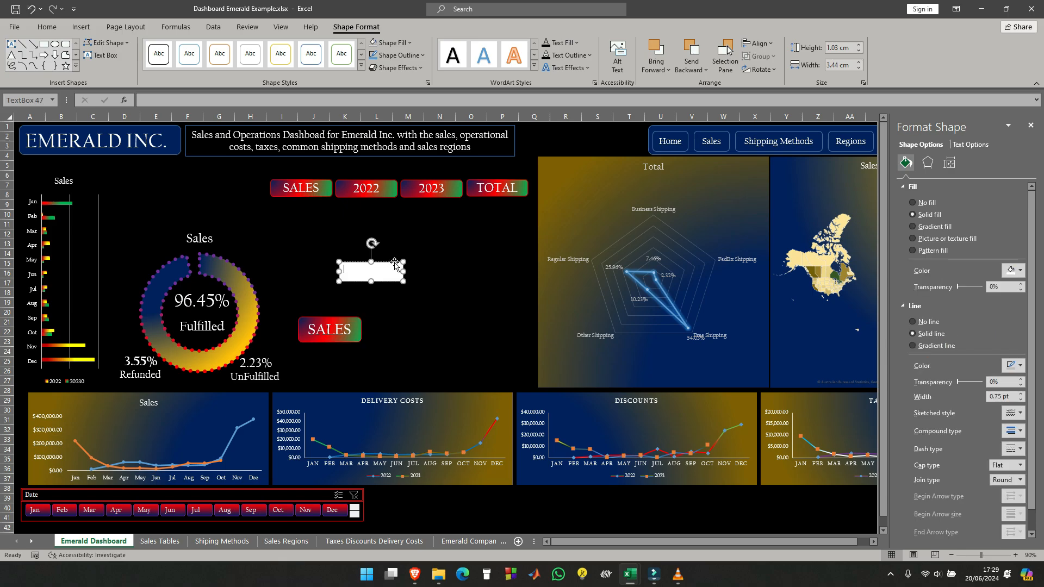
left_click_drag(393, 262, 386, 202)
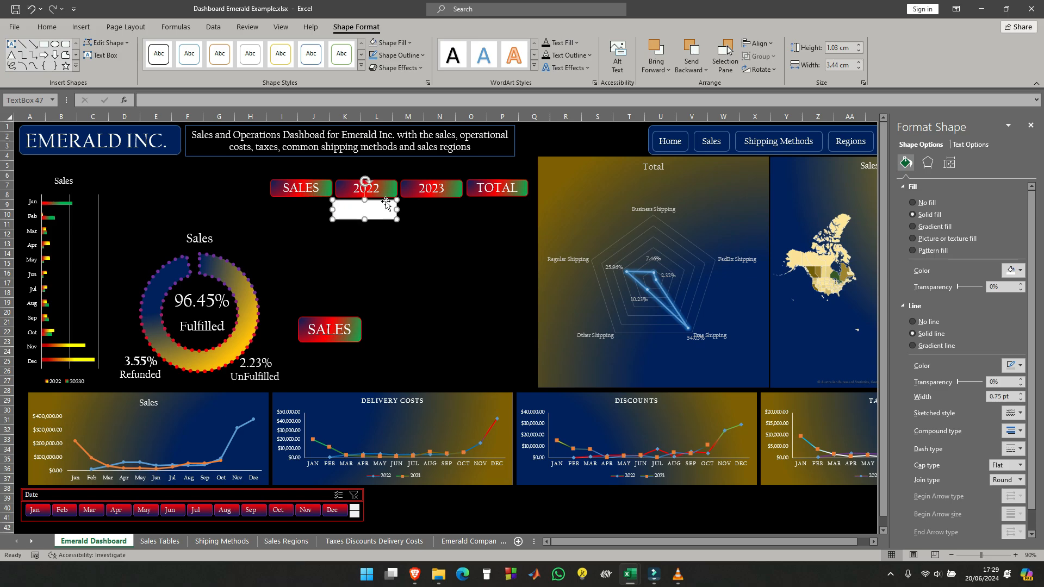
left_click(213, 100)
type("=")
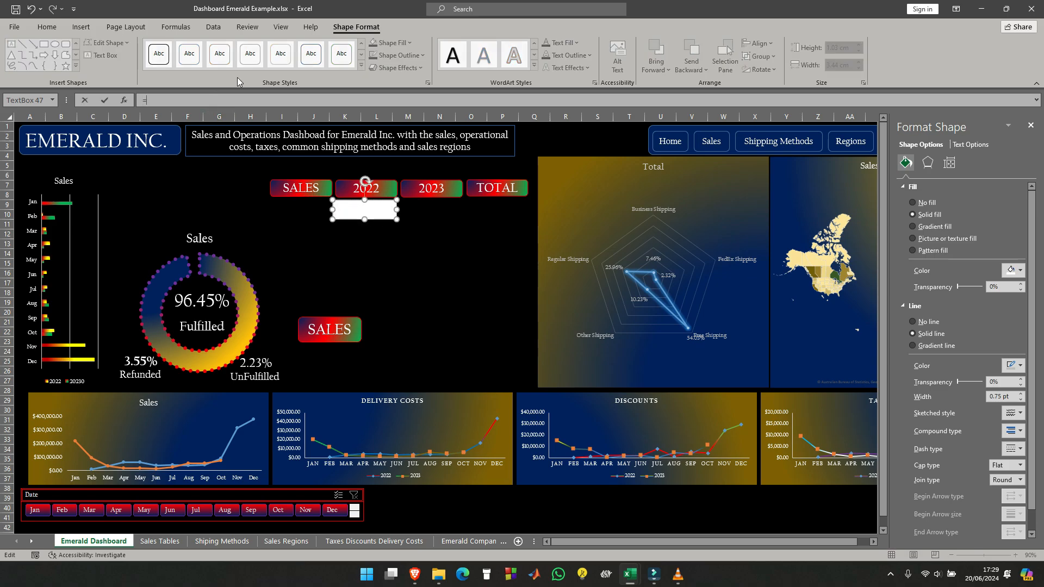
left_click(159, 541)
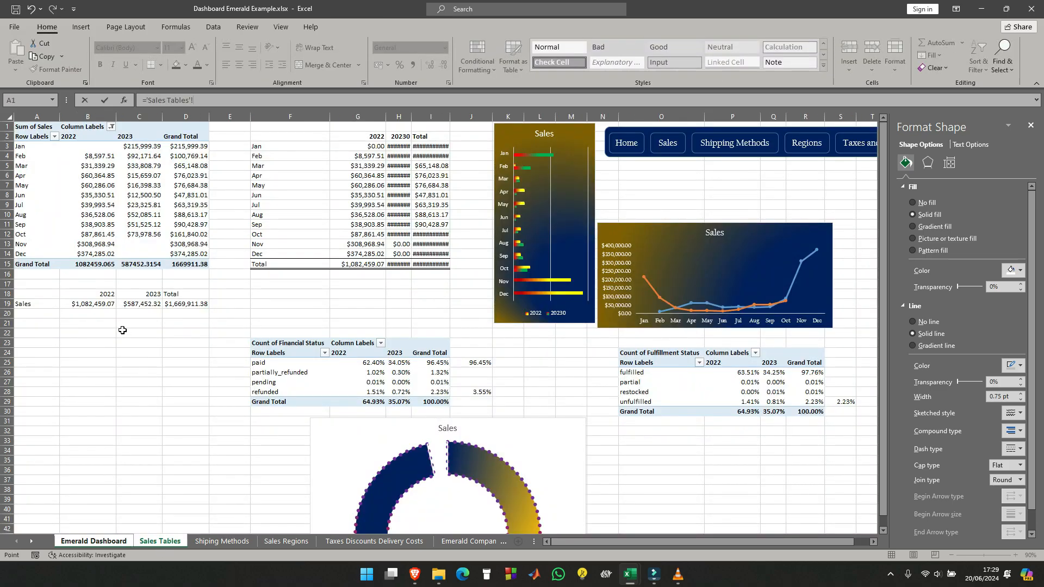
left_click(96, 304)
key("Return")
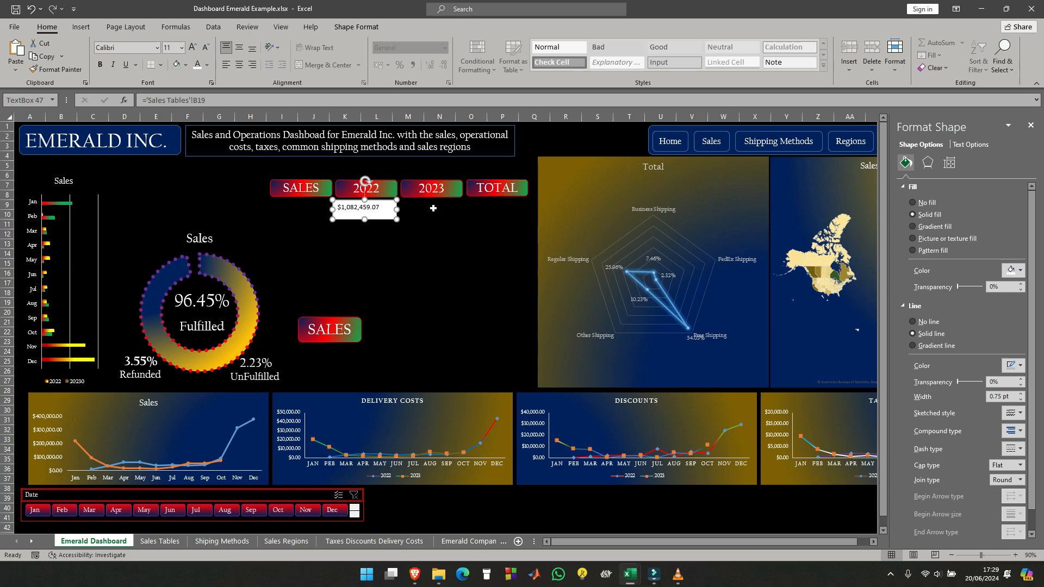
- Duplicate the linked 2022 text box twice and place the copies under the TOTAL and 2023 labels
key("ctrl+d")
key("ctrl+d")
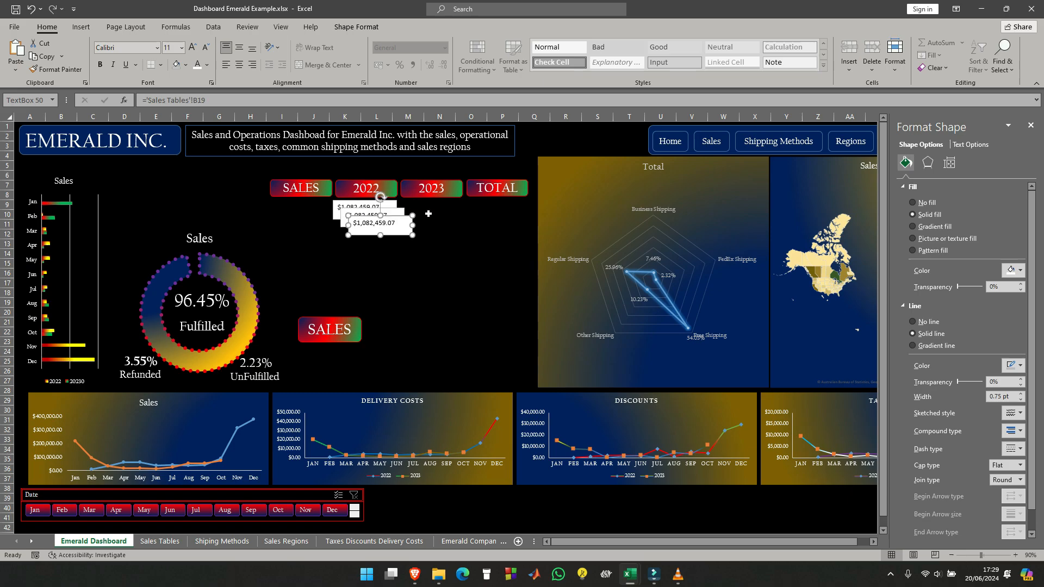
left_click_drag(400, 216, 520, 199)
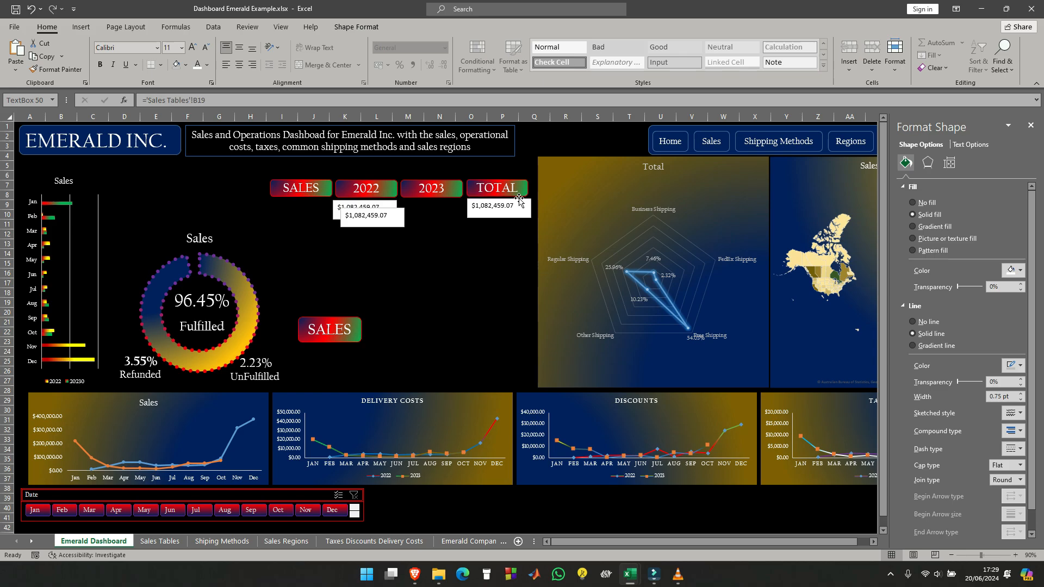
left_click_drag(392, 209, 451, 202)
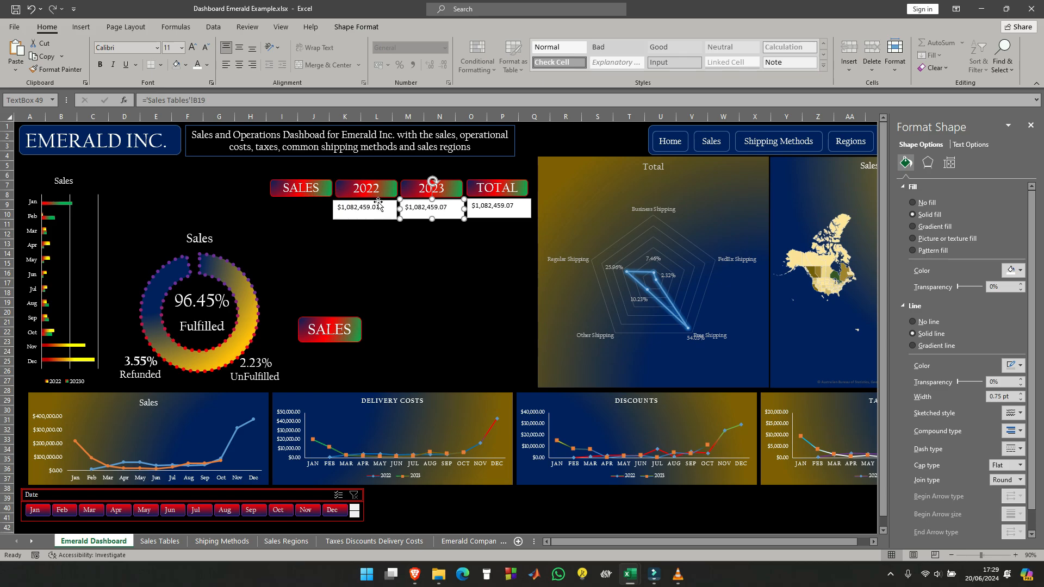
- Relink the text box under the 2023 label to cell C19 of the Sales Tables sheet
left_click(223, 99)
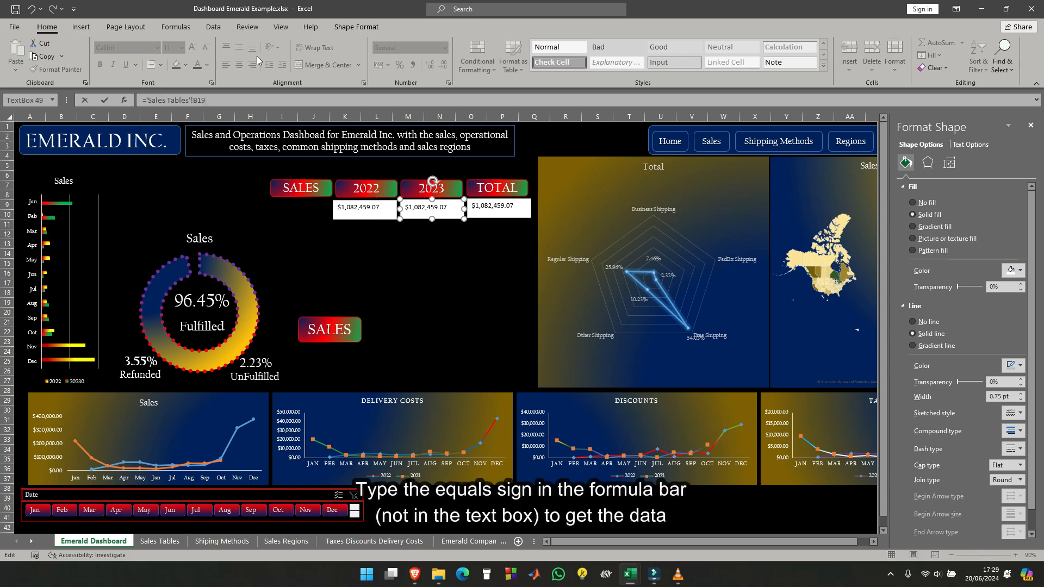
key("BackSpace")
key("BackSpace")
key("BackSpace")
key("BackSpace")
key("BackSpace")
key("BackSpace")
key("BackSpace")
key("BackSpace")
key("BackSpace")
key("BackSpace")
key("BackSpace")
key("BackSpace")
key("BackSpace")
key("BackSpace")
key("BackSpace")
key("BackSpace")
key("BackSpace")
key("BackSpace")
key("BackSpace")
type("=")
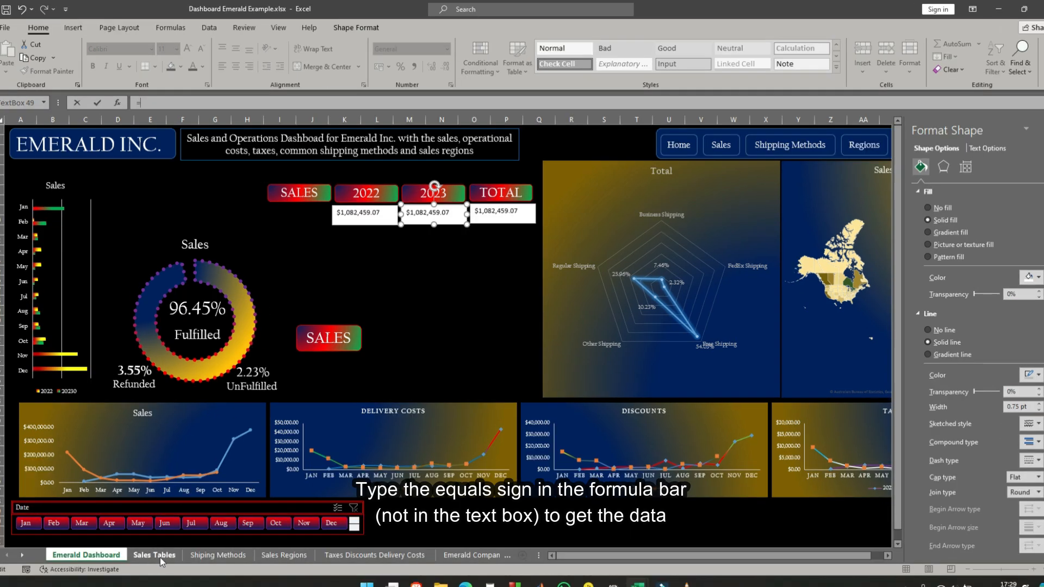
left_click(155, 555)
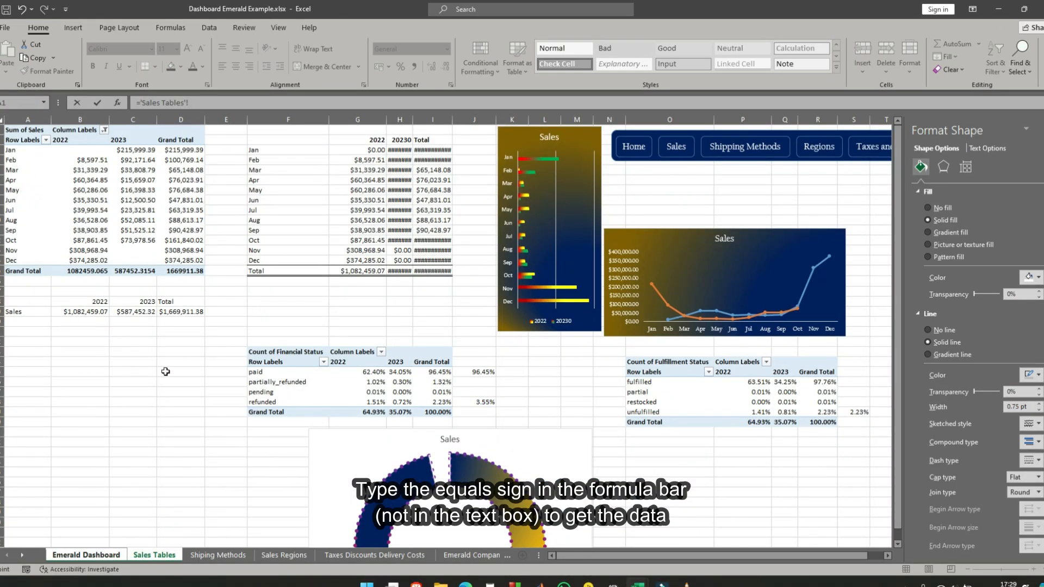
left_click(139, 313)
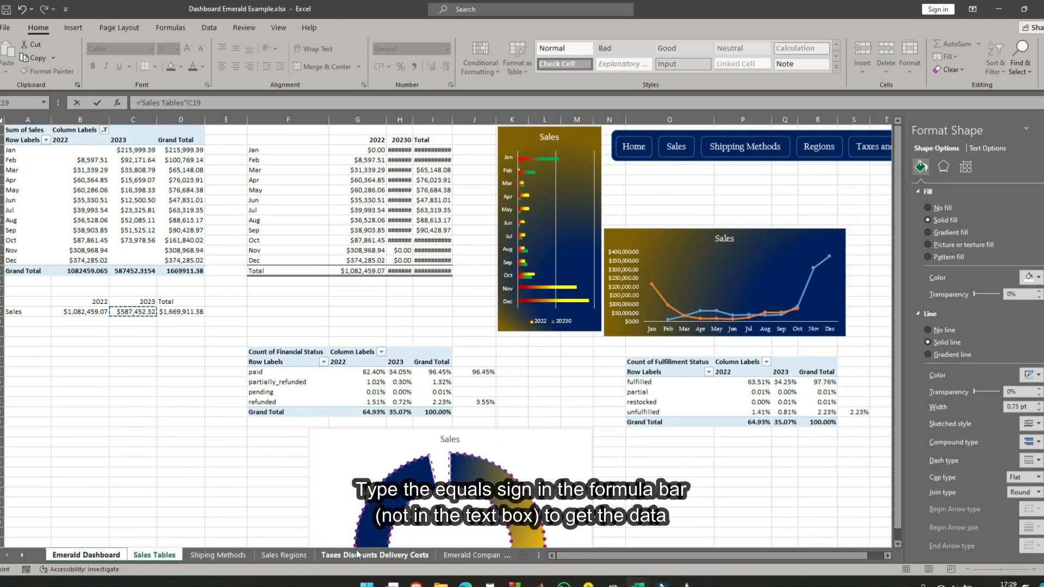
key("Return")
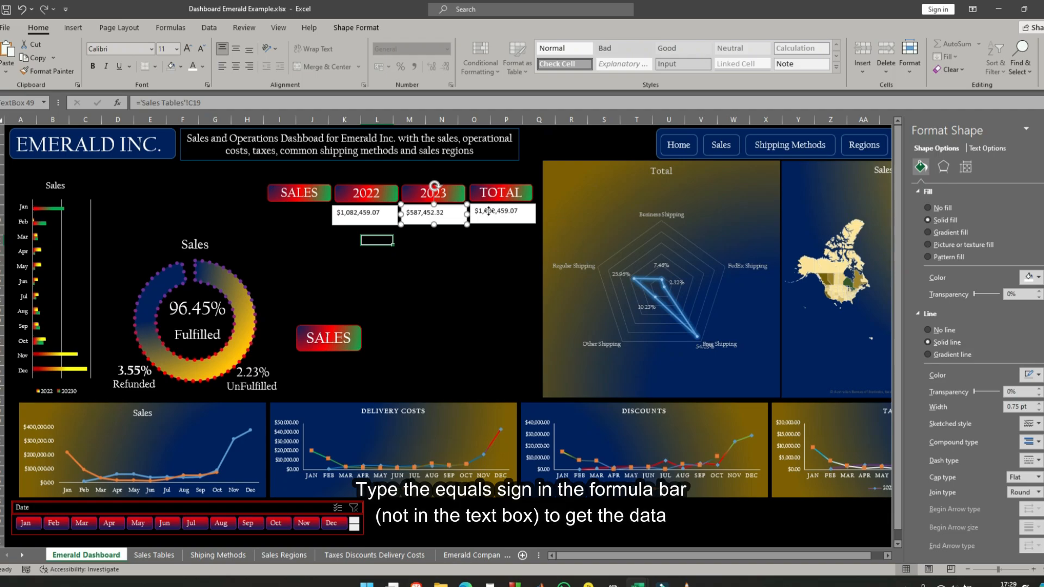
- Relink the text box under the TOTAL label to cell D19 of the Sales Tables sheet
left_click(488, 211)
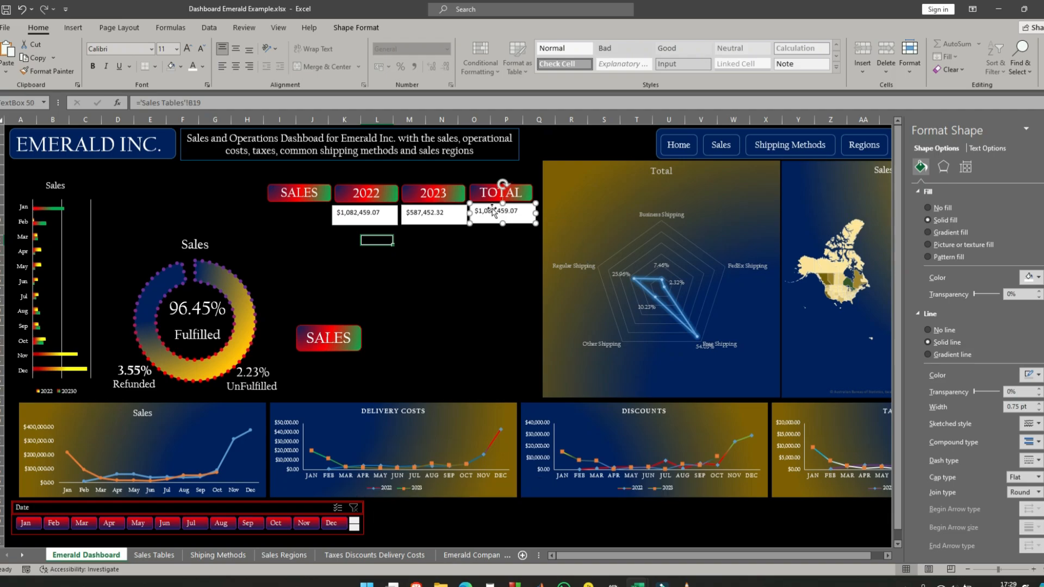
left_click(232, 103)
key("BackSpace")
key("BackSpace")
key("BackSpace")
key("BackSpace")
key("BackSpace")
key("BackSpace")
key("BackSpace")
key("BackSpace")
key("BackSpace")
key("BackSpace")
key("BackSpace")
key("BackSpace")
key("BackSpace")
key("BackSpace")
key("BackSpace")
key("BackSpace")
key("BackSpace")
key("BackSpace")
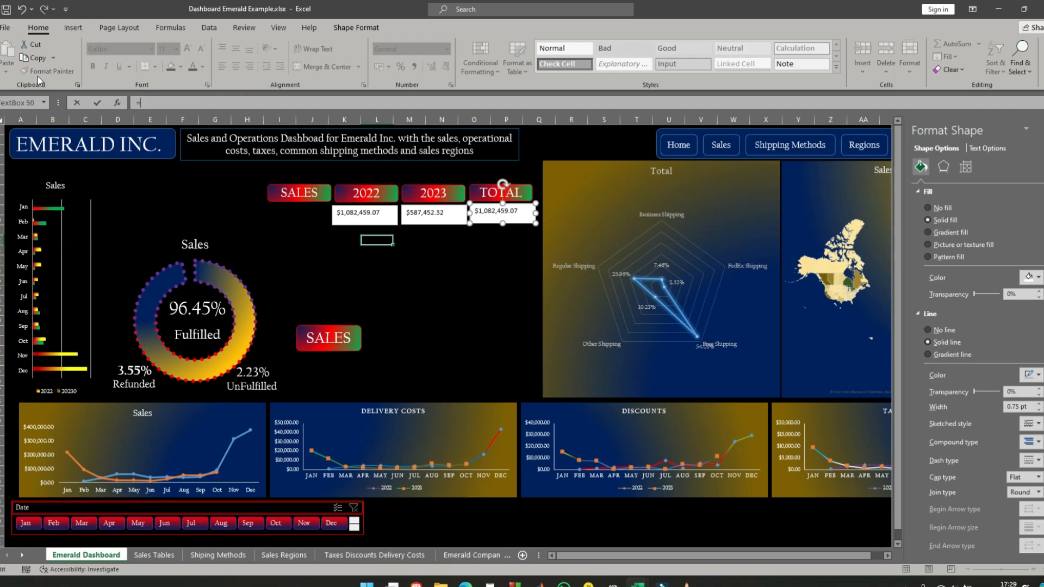
left_click(154, 557)
left_click(181, 312)
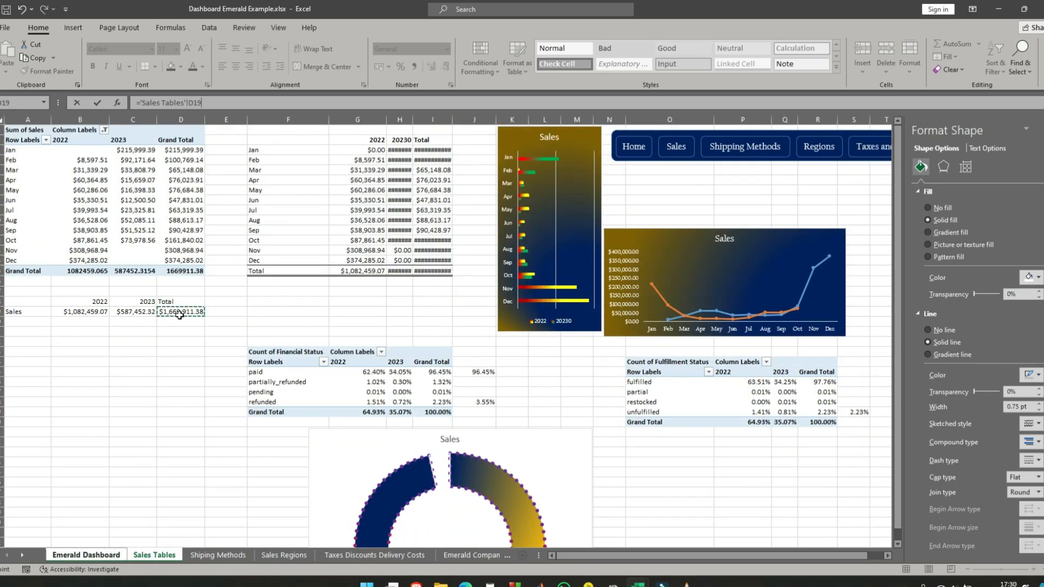
key("Return")
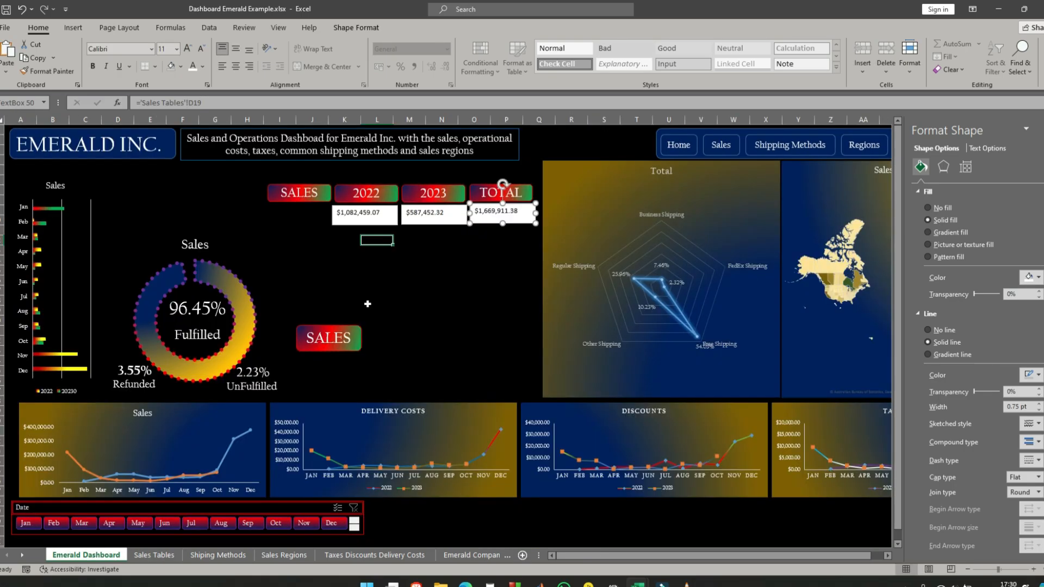
- Select the three linked sales text boxes together and center their text vertically and horizontally
left_click(463, 244)
left_click(364, 222)
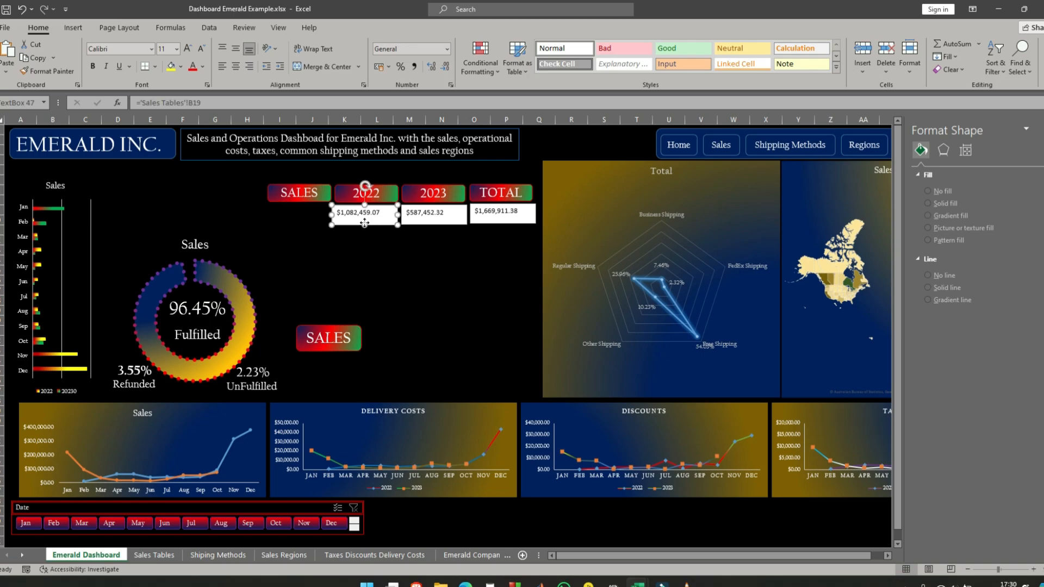
left_click(423, 223, "shift")
left_click(503, 224, "shift")
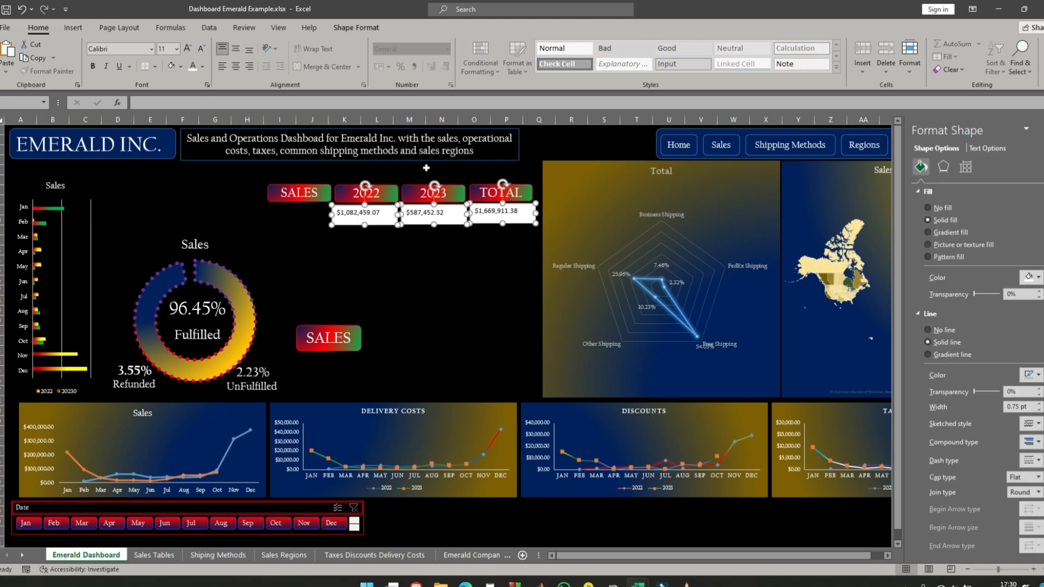
left_click(235, 49)
left_click(236, 67)
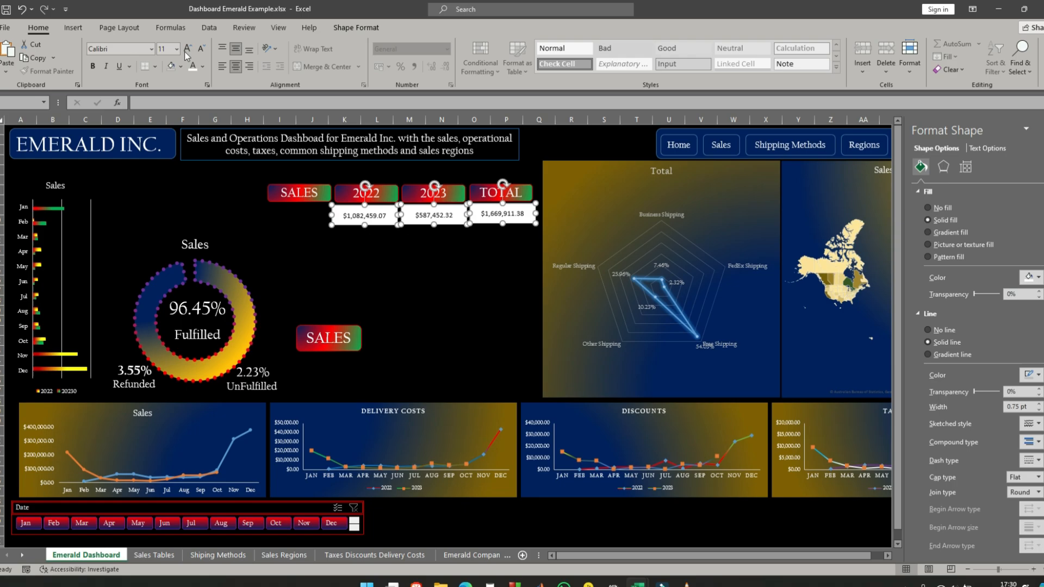
- Set the font of the three selected text boxes to Californian FB and open the font size choices
left_click(152, 48)
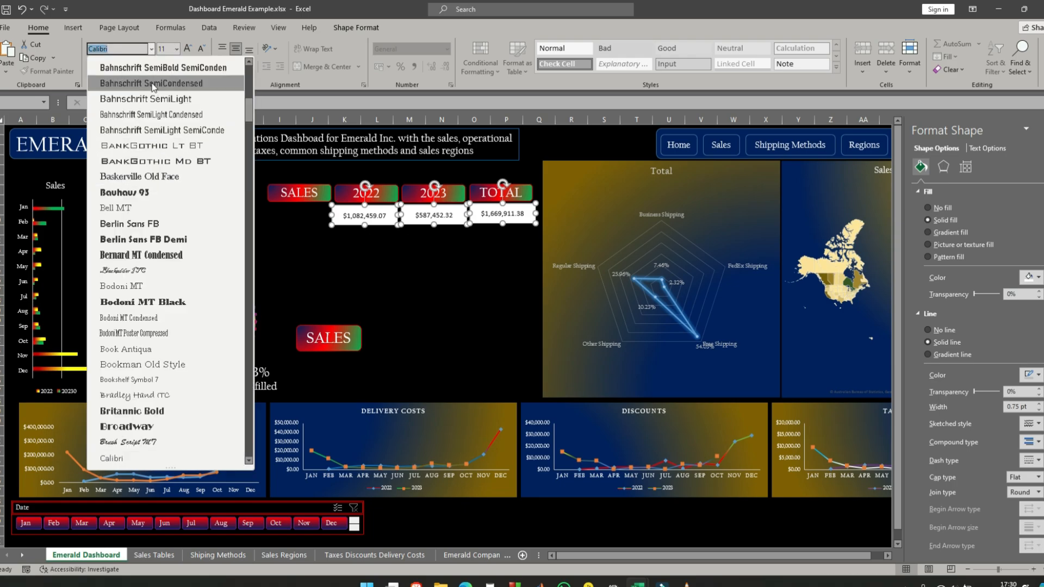
left_click(151, 114)
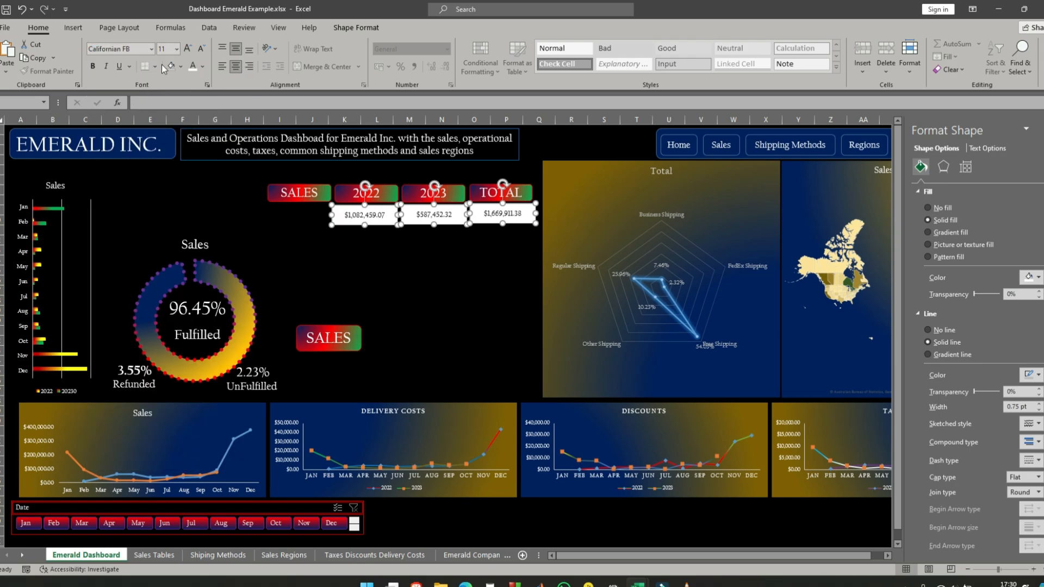
left_click(176, 50)
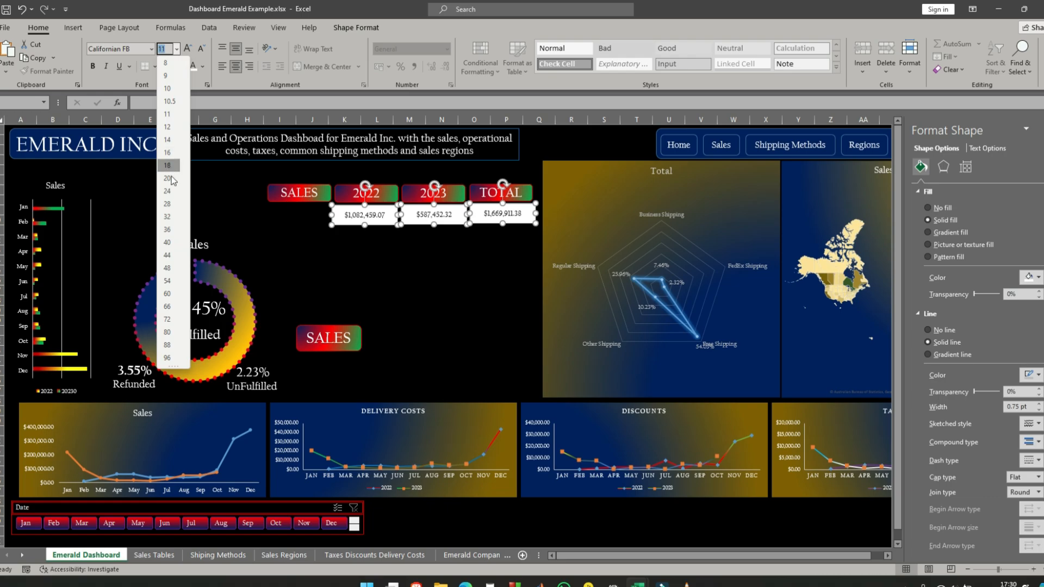
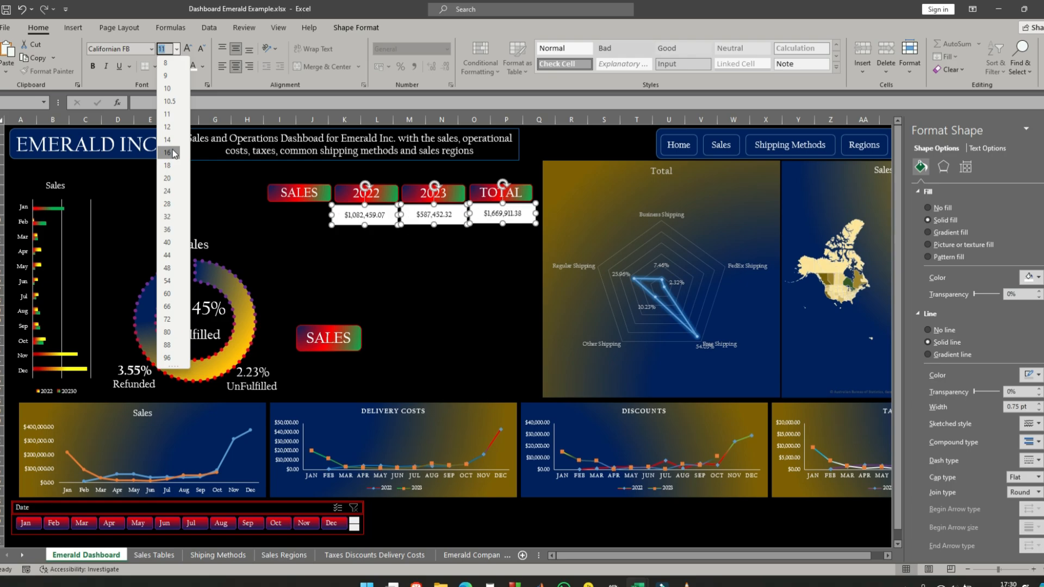
- Set the three linked sales text boxes to font size 16 and resize them to 1 cm high and 3.6 cm wide
left_click(172, 153)
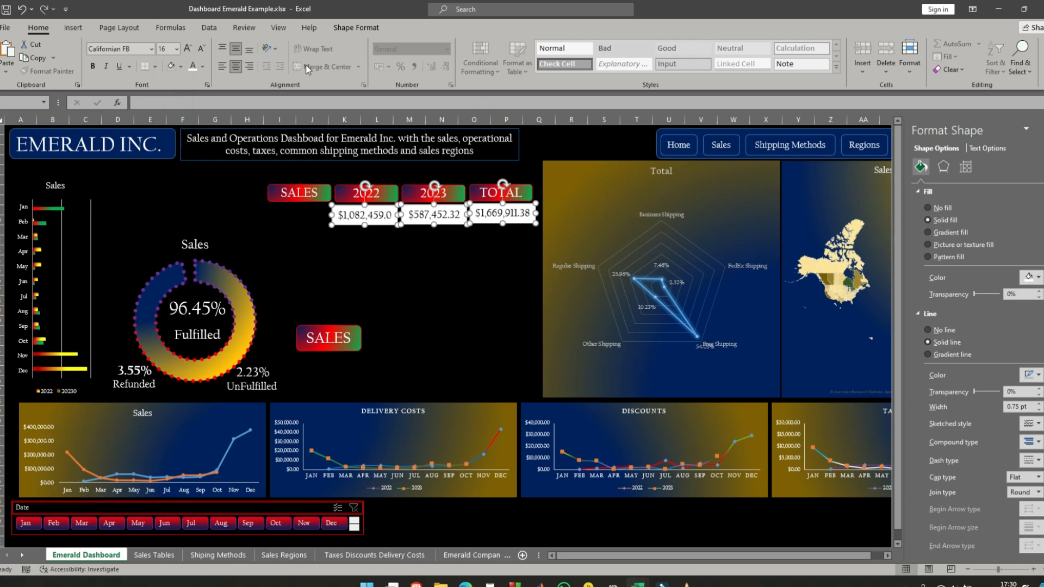
left_click(354, 28)
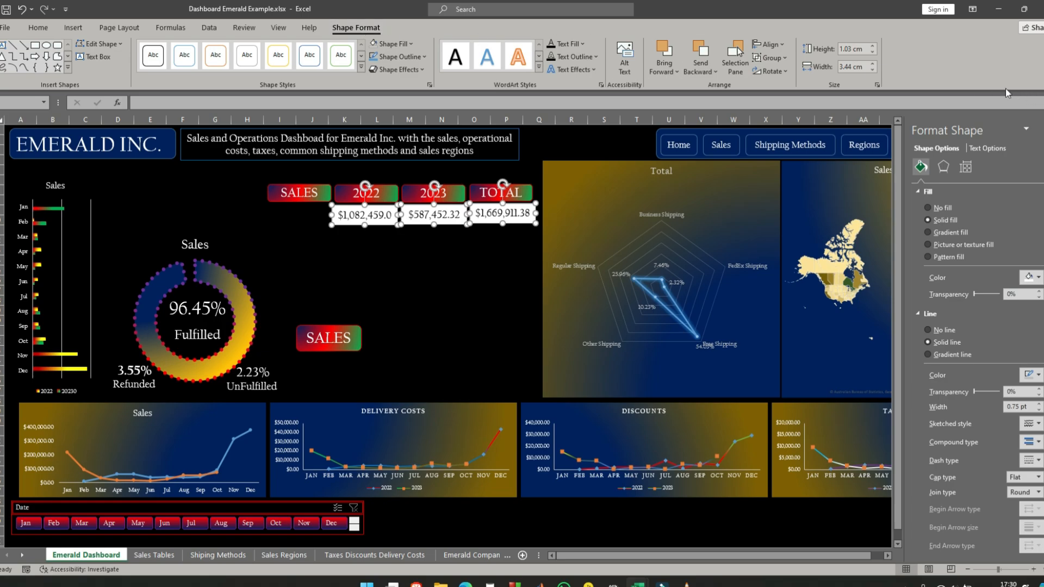
left_click(874, 46)
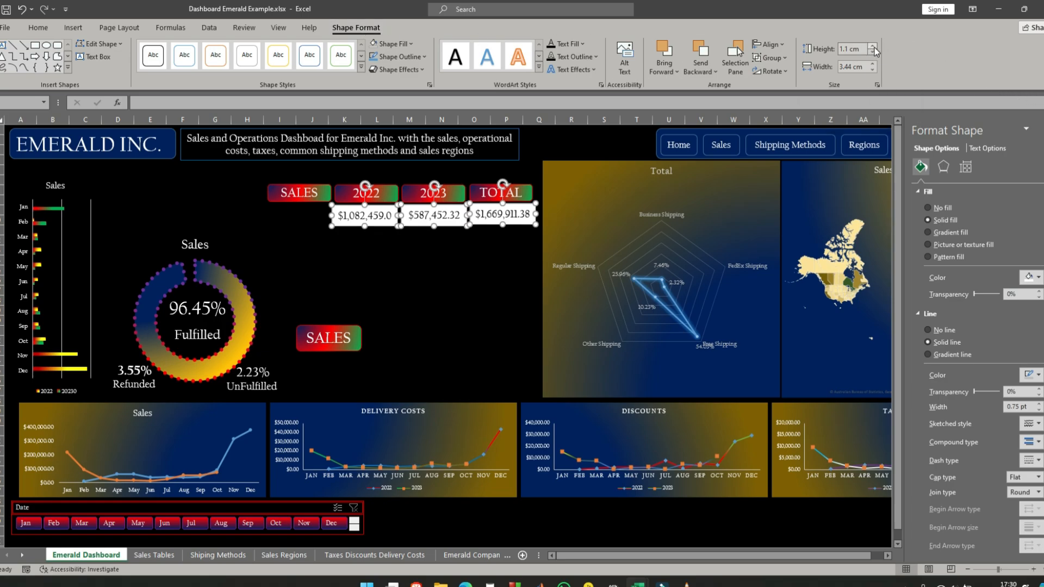
left_click(874, 46)
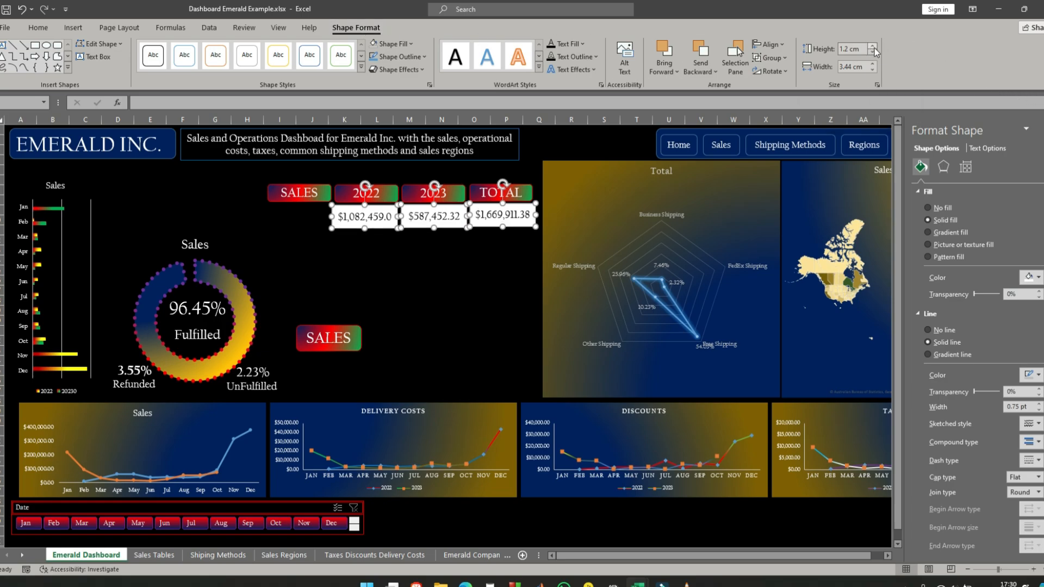
left_click(874, 52)
left_click(875, 52)
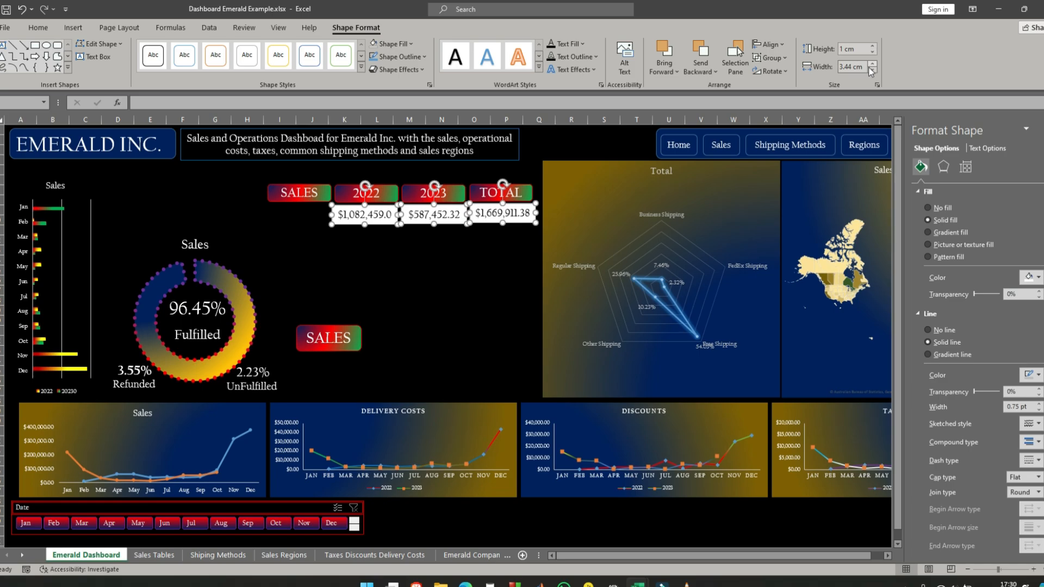
left_click(872, 64)
left_click(870, 64)
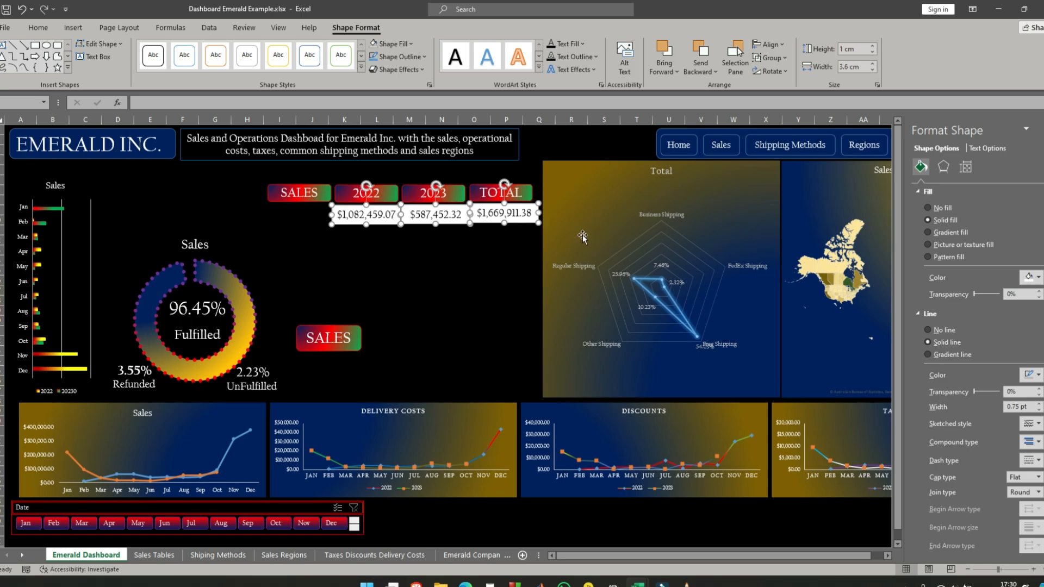
left_click(408, 277)
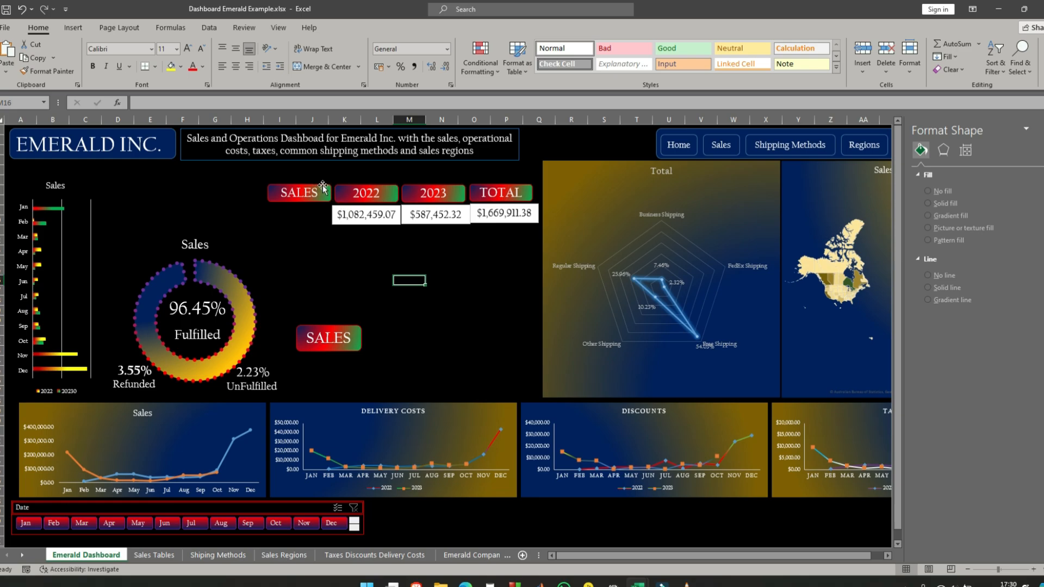
- Spread the row apart by moving the SALES and 2022 labels left, TOTAL right, and each linked text box under its label
left_click_drag(322, 184, 309, 183)
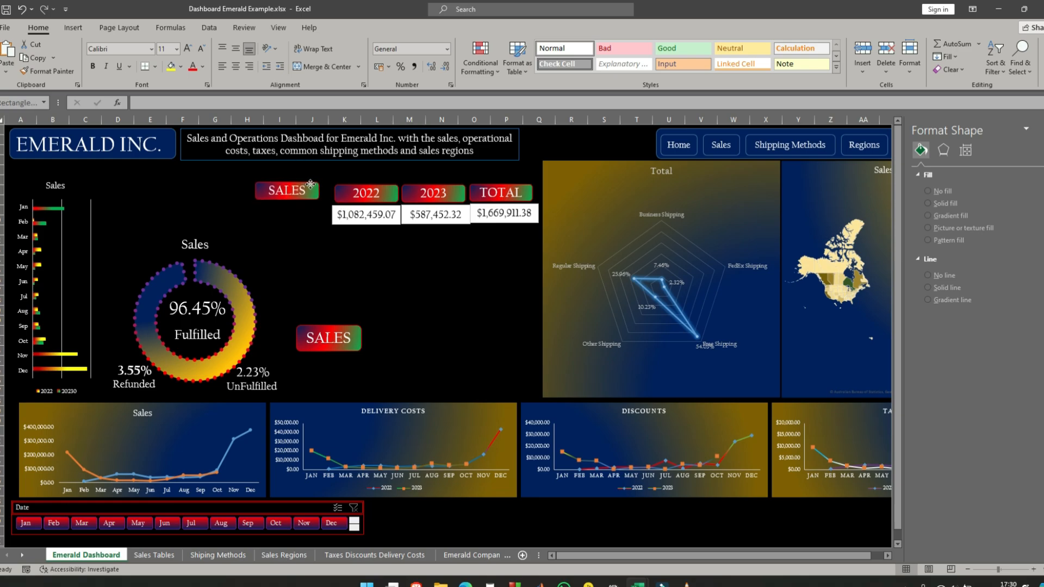
left_click_drag(386, 185, 380, 207)
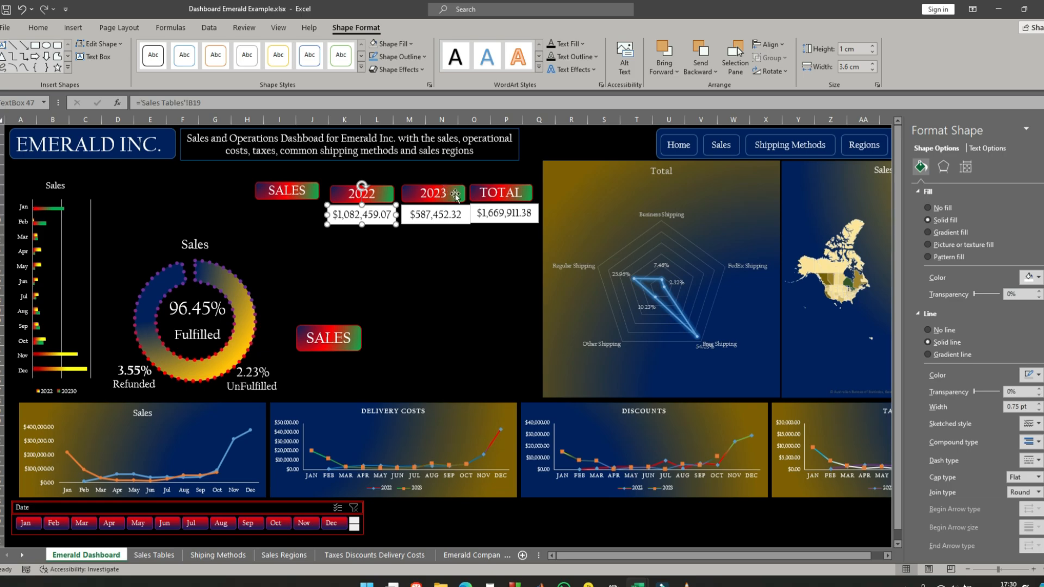
left_click_drag(454, 190, 448, 207)
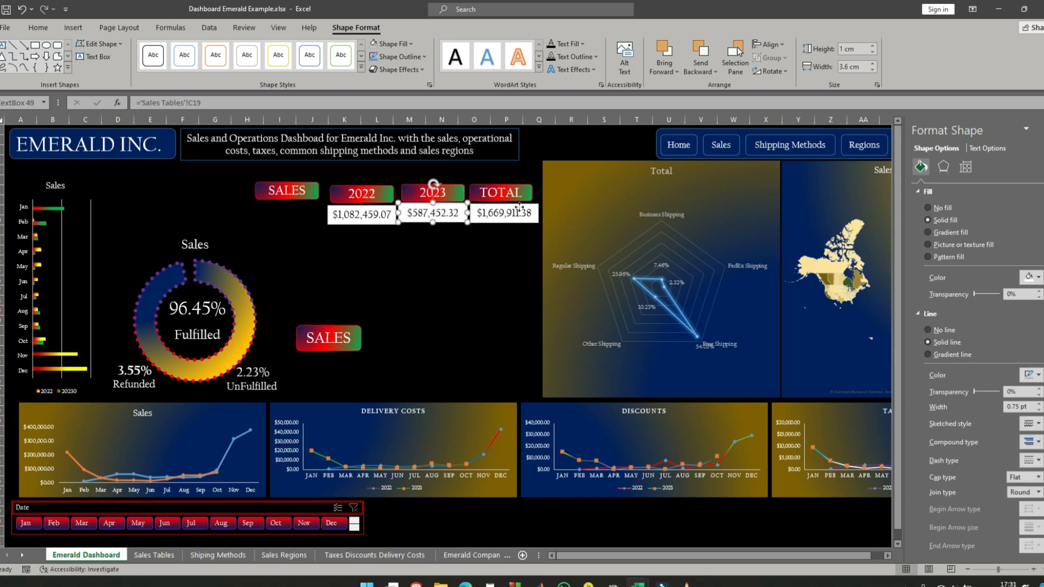
left_click_drag(519, 207, 530, 184)
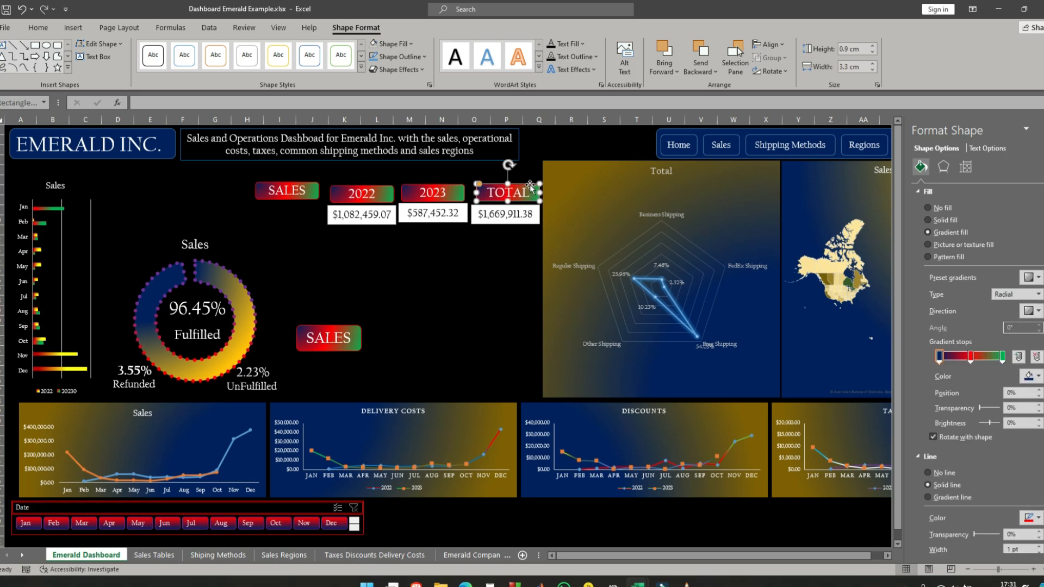
- Select the 2022, 2023 and TOTAL labels together and distribute them horizontally
left_click(454, 191, "shift")
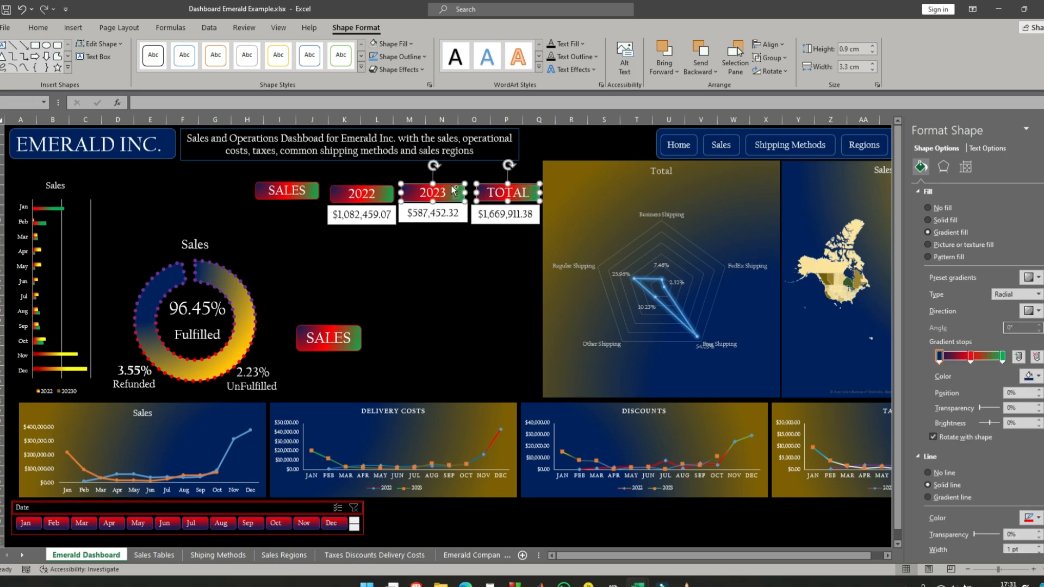
left_click(380, 194, "shift")
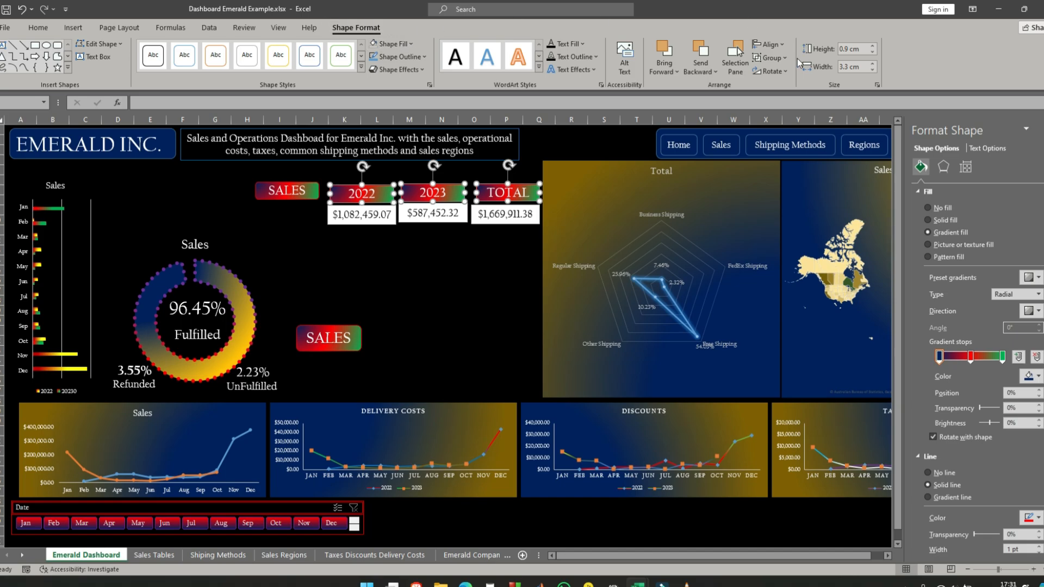
left_click(768, 44)
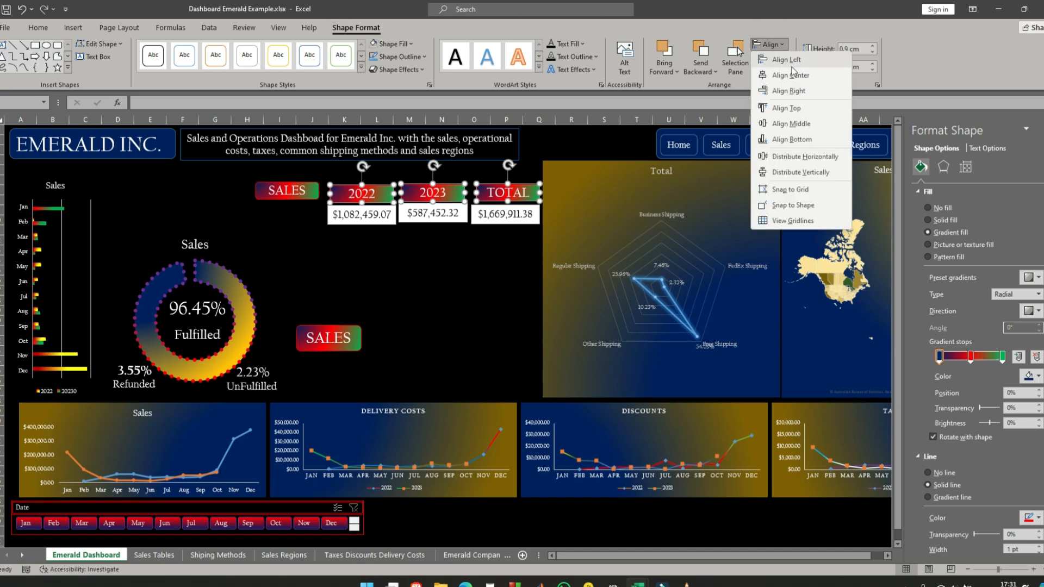
left_click(807, 163)
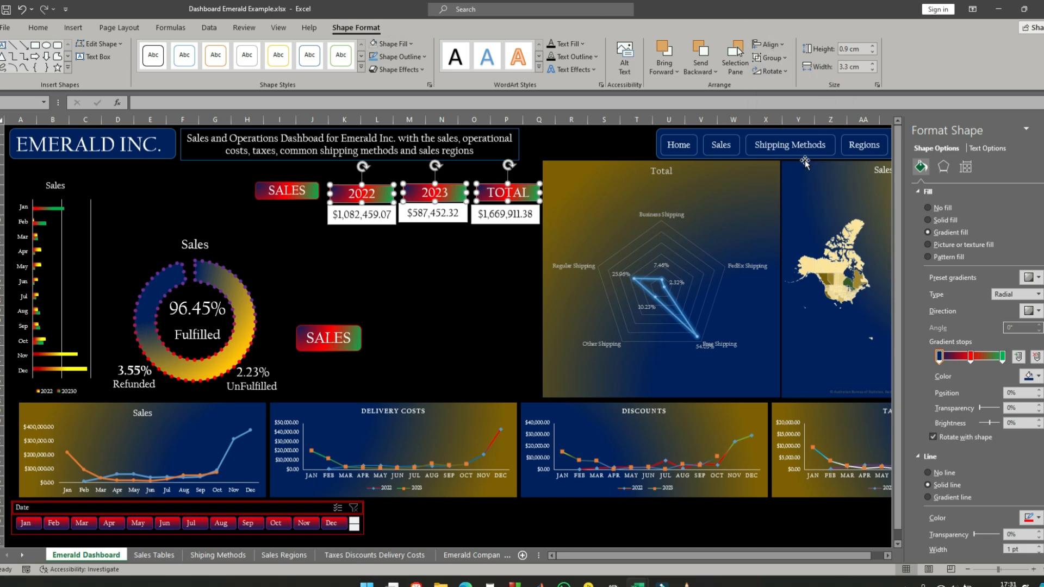
- Select the three linked sales text boxes together and distribute them horizontally
left_click(371, 219)
left_click(439, 215, "shift")
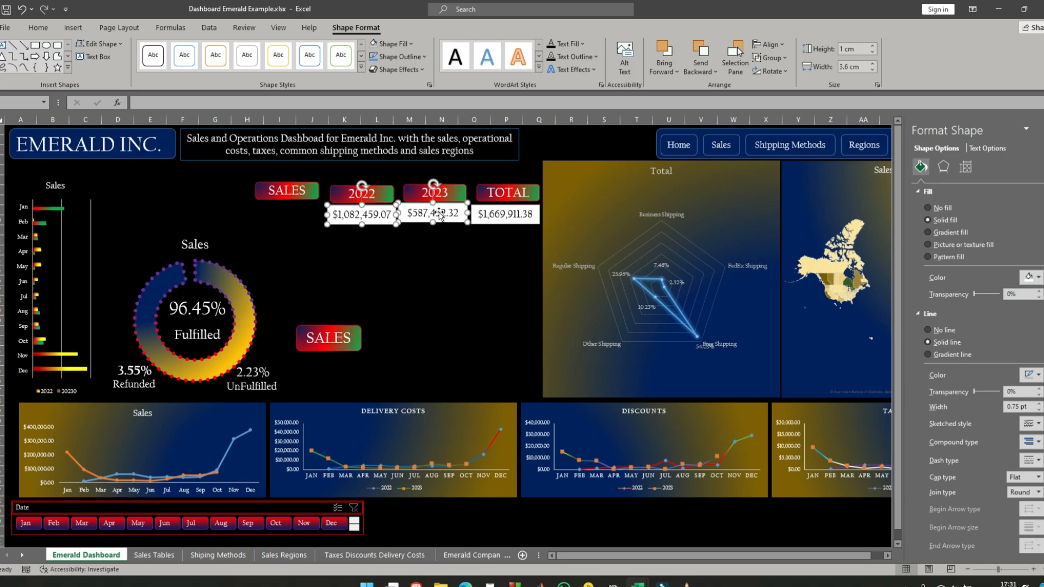
left_click(492, 214, "shift")
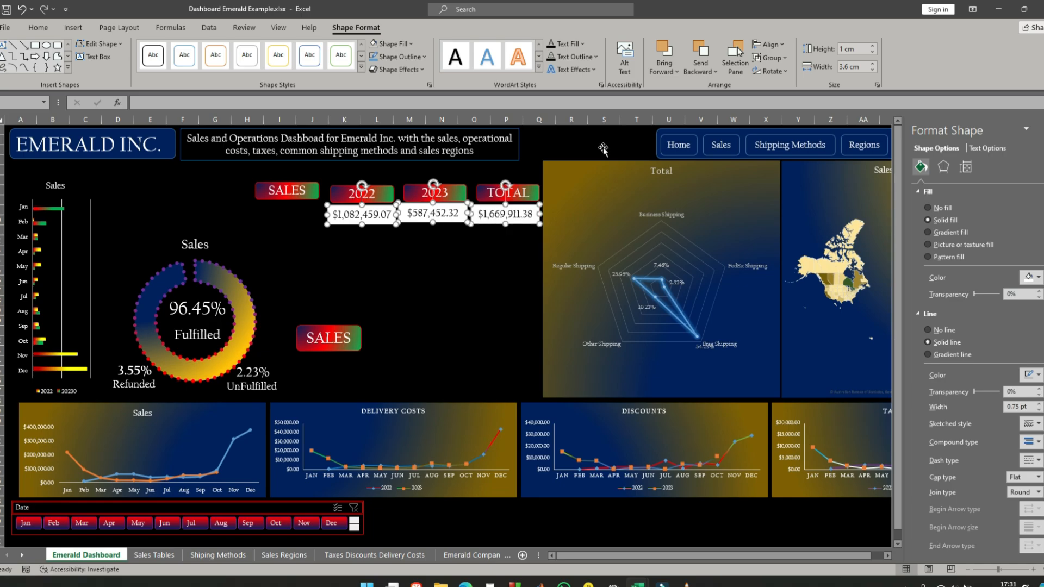
left_click(785, 47)
left_click(800, 162)
left_click(482, 248)
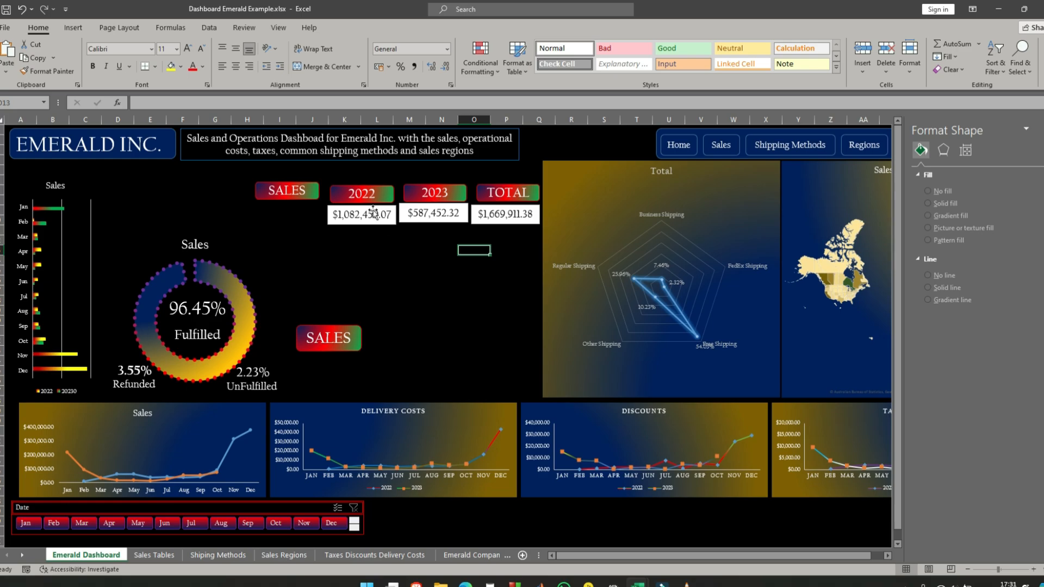
- Move each of the three sales text boxes slightly down to leave a gap below the 2022, 2023 and TOTAL labels
left_click_drag(373, 212, 372, 216)
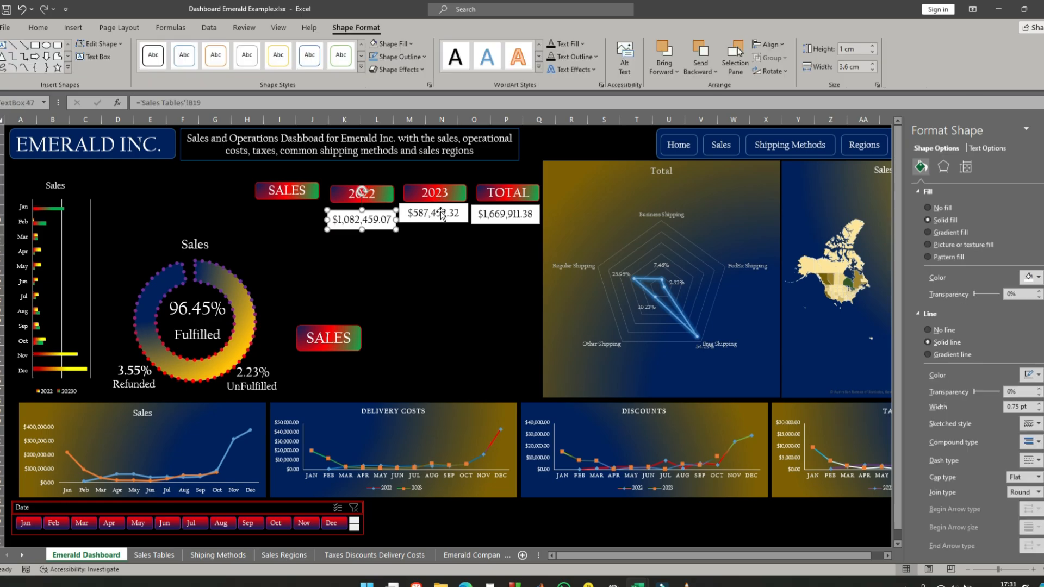
left_click_drag(441, 214, 441, 220)
left_click_drag(503, 212, 505, 217)
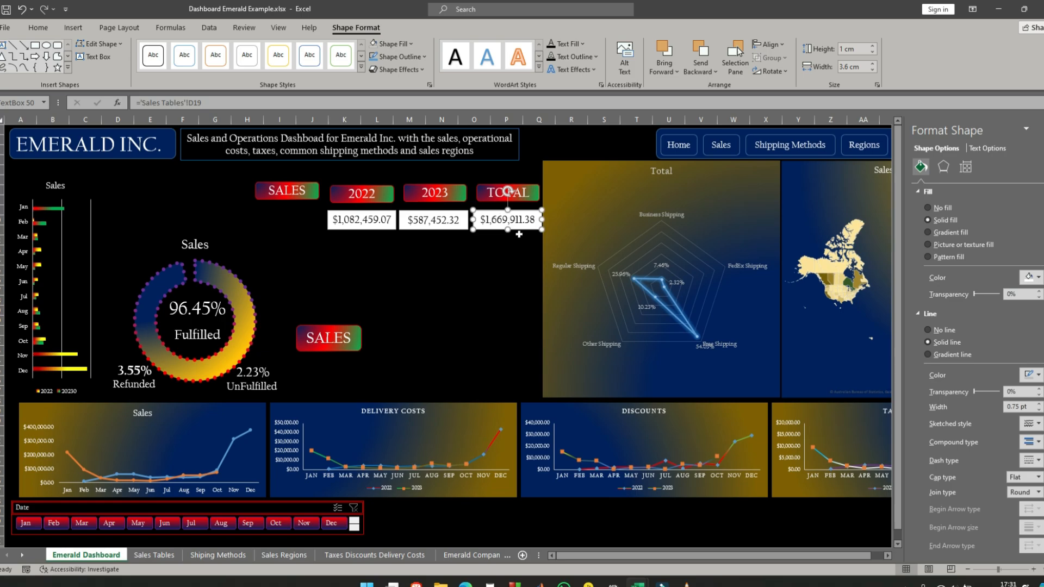
- Align the tops of the three sales text boxes and distribute them horizontally
left_click(445, 222, "shift")
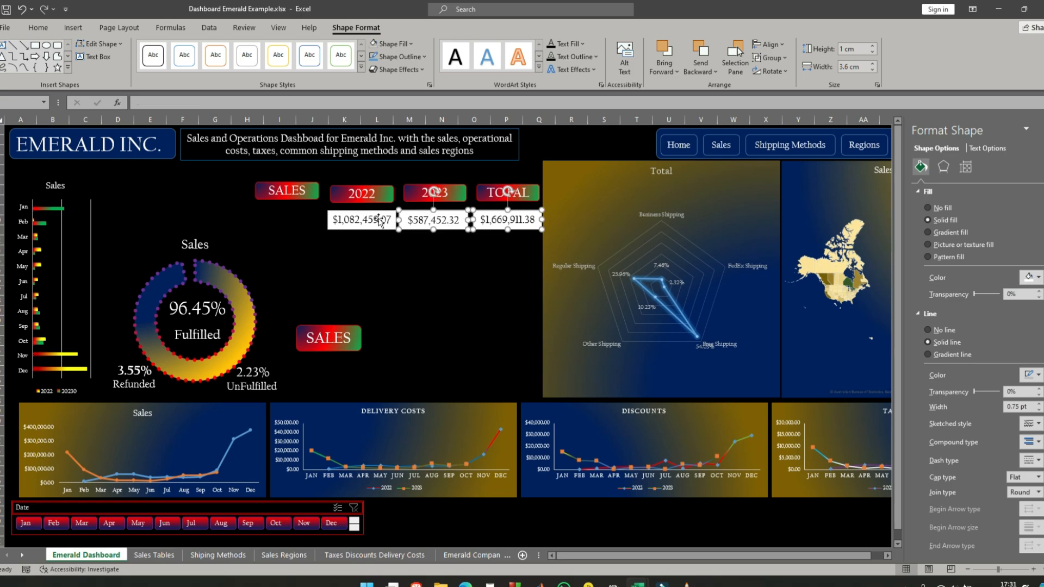
left_click(379, 220, "shift")
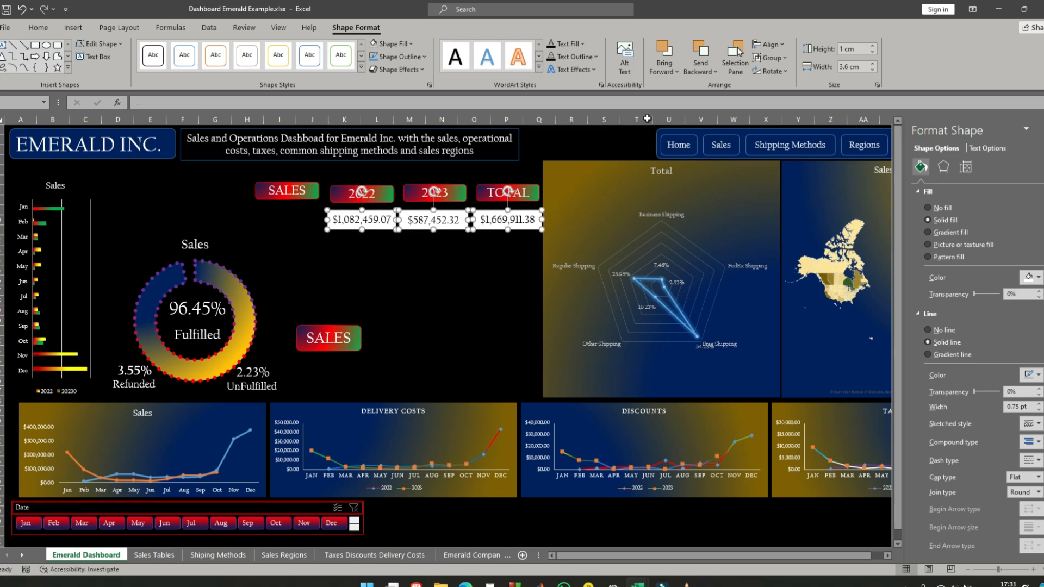
left_click(38, 28)
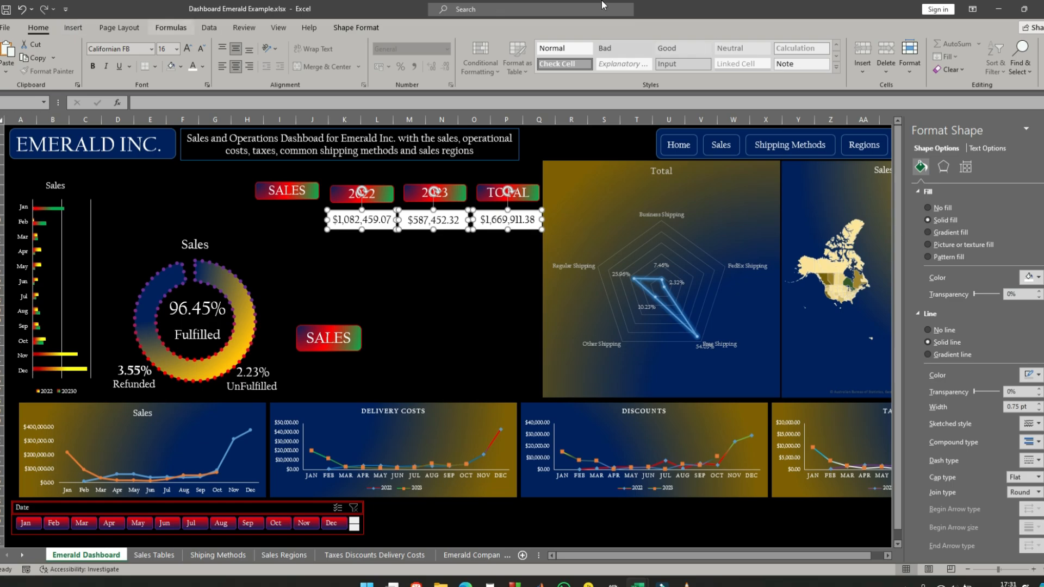
left_click(365, 29)
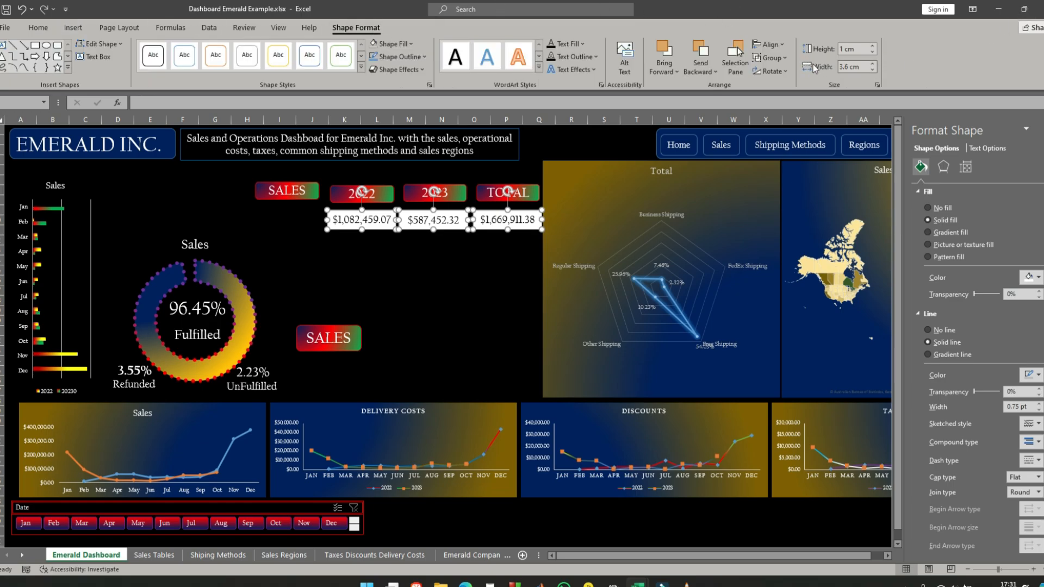
left_click(769, 44)
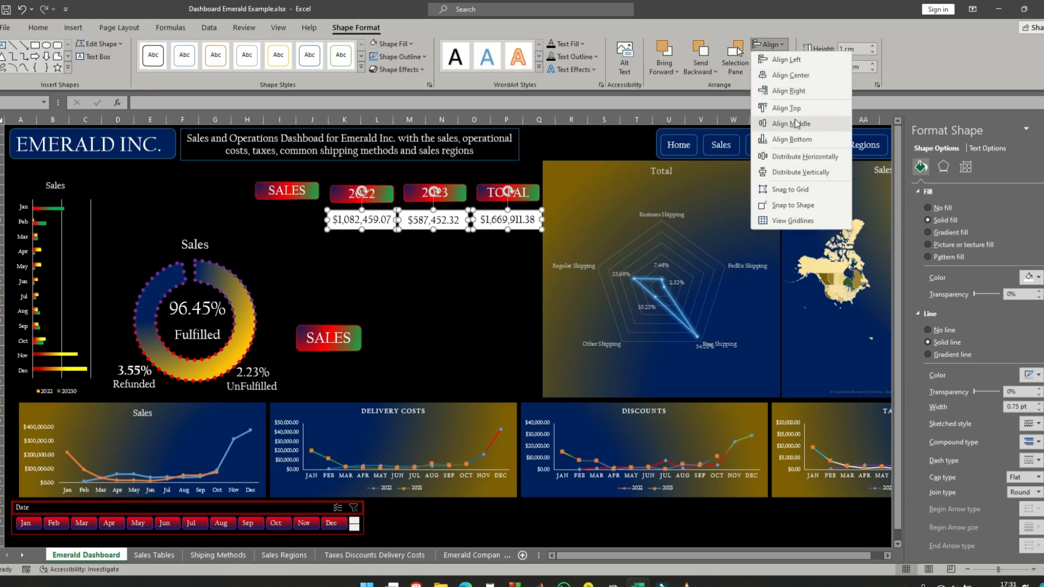
left_click(802, 109)
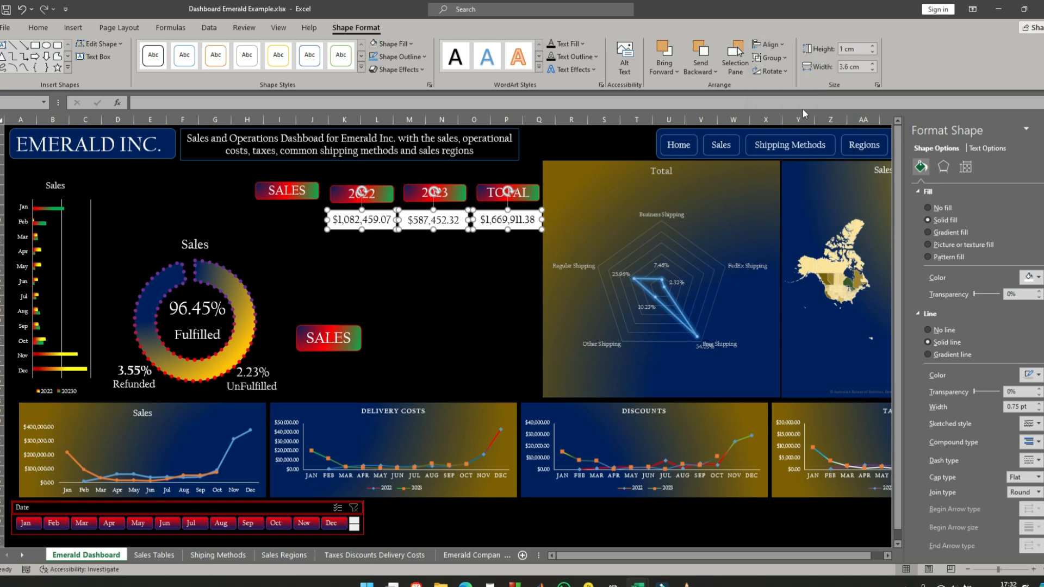
left_click(780, 45)
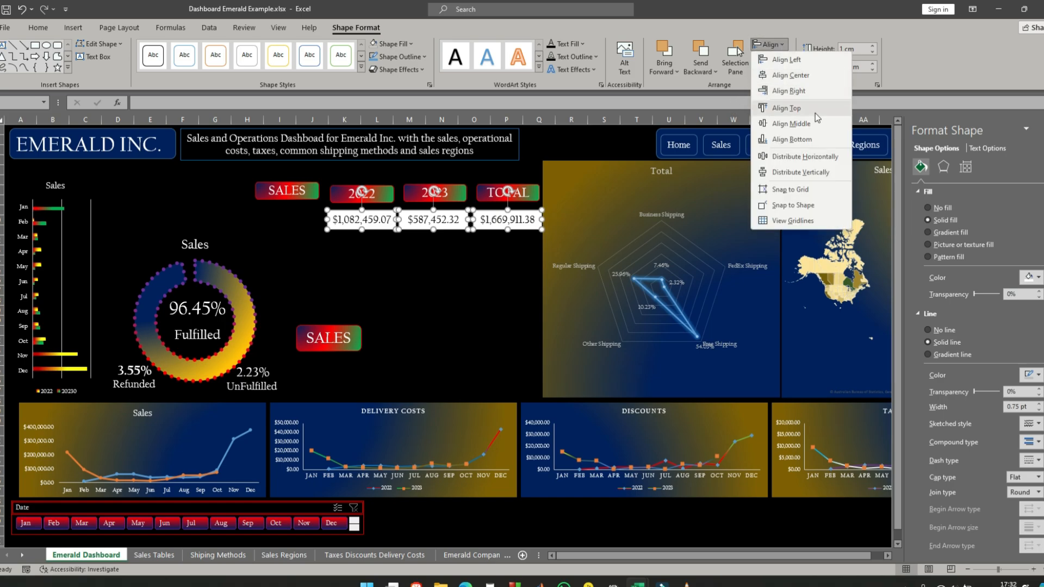
left_click(817, 161)
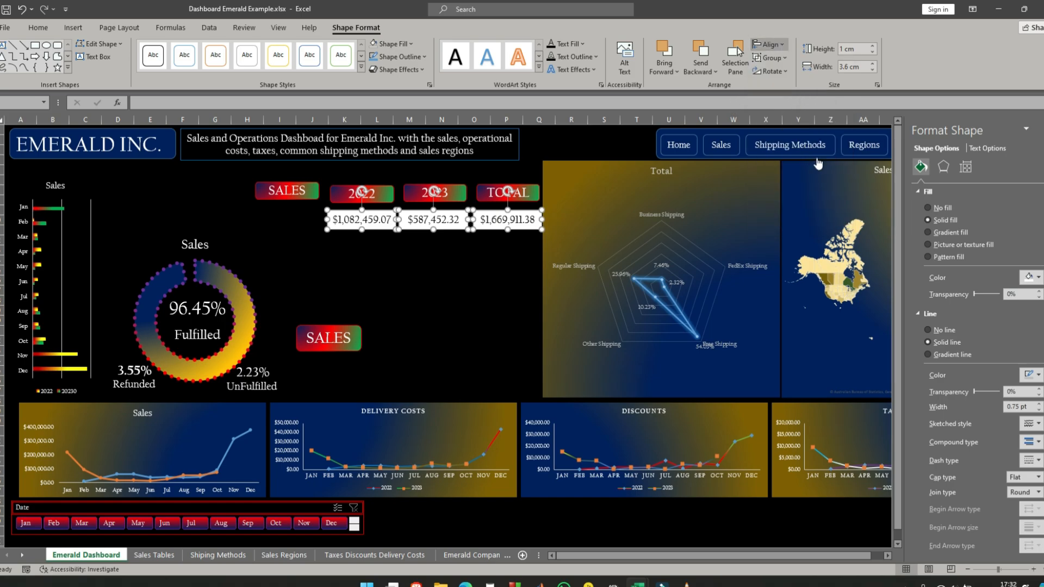
left_click(459, 266)
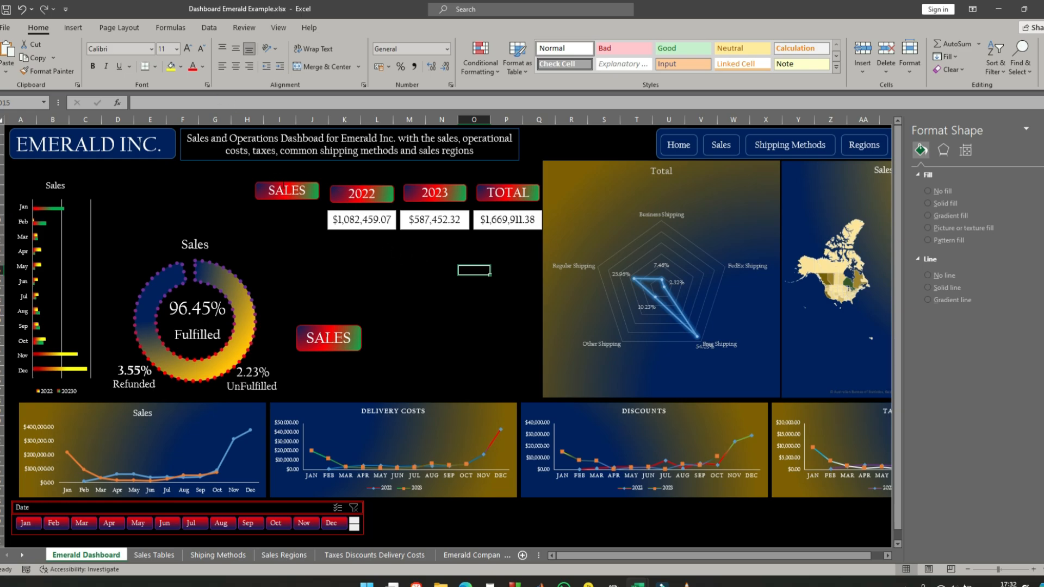
- Move the upper SALES label slightly right and down to line up with the 2022, 2023 and TOTAL labels
left_click(287, 190)
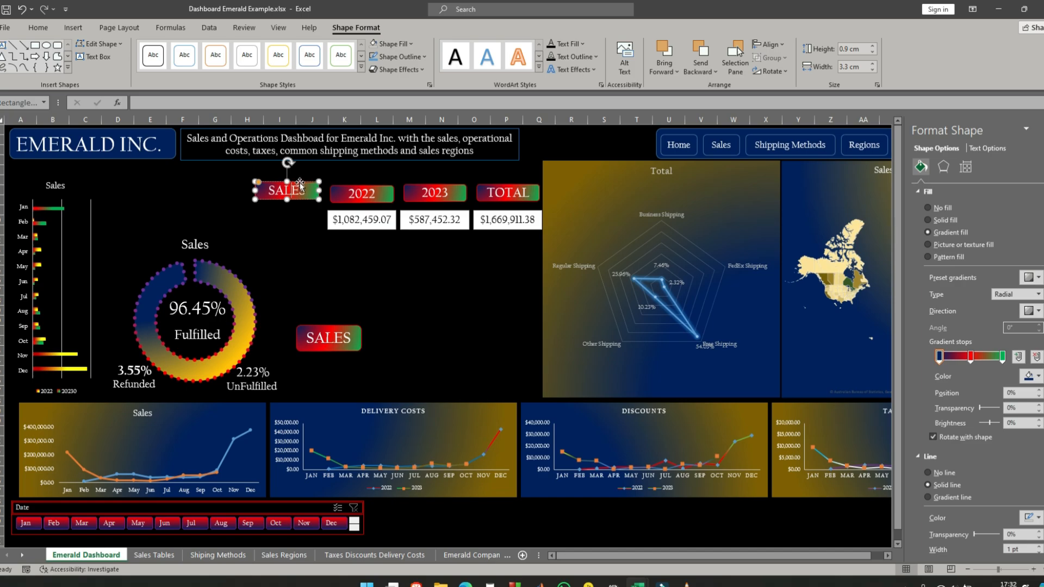
left_click_drag(299, 183, 303, 185)
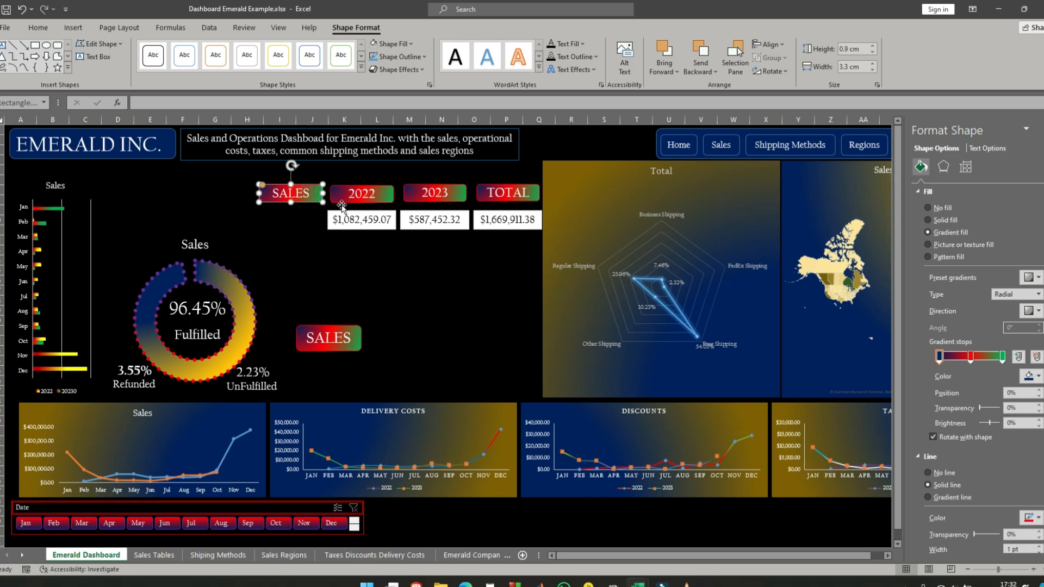
- Select the three linked sales text boxes and set their fill to No fill
left_click(385, 217)
left_click(438, 220, "shift")
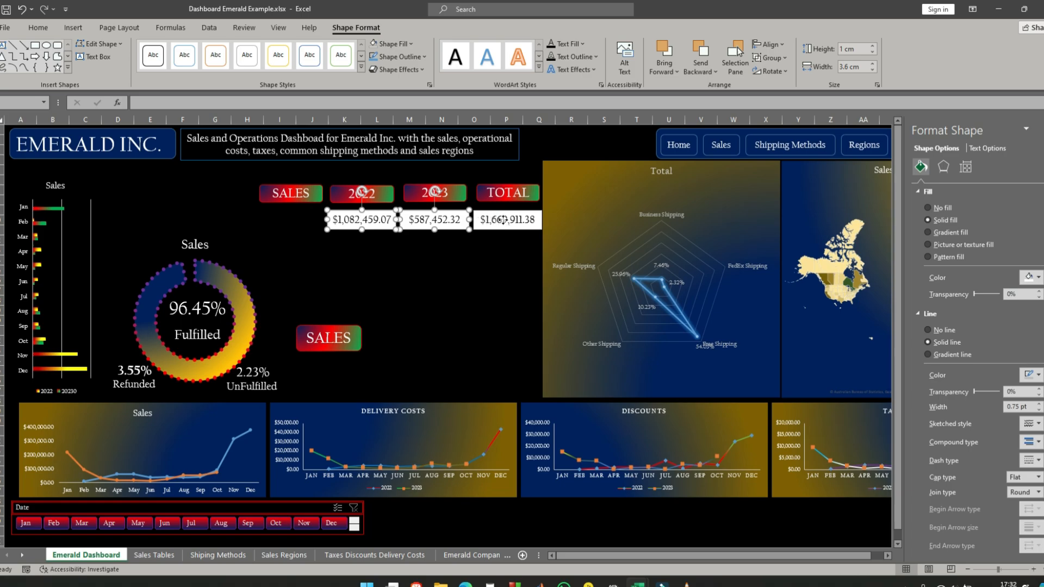
left_click(503, 220, "shift")
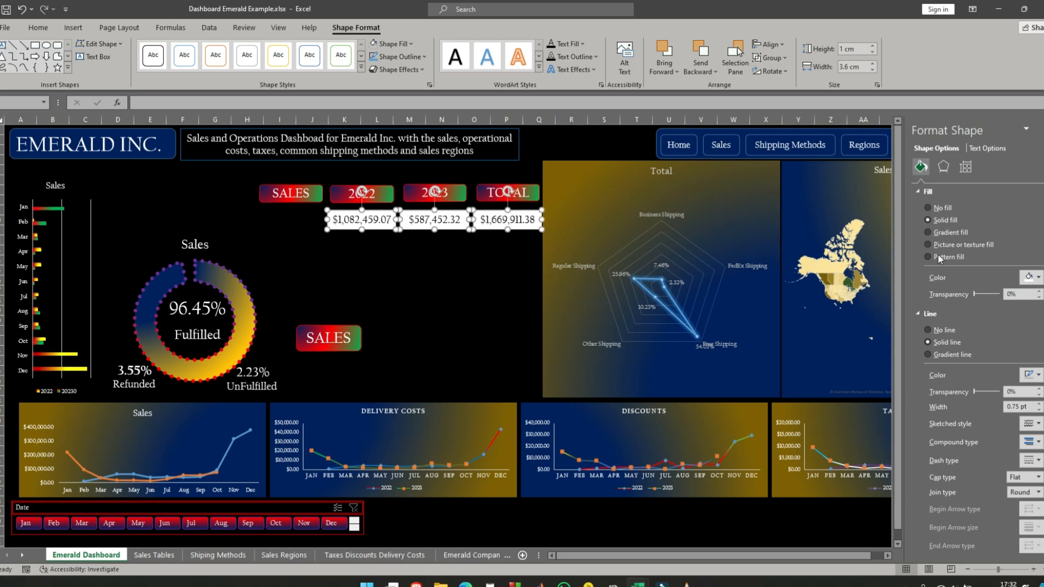
left_click(928, 208)
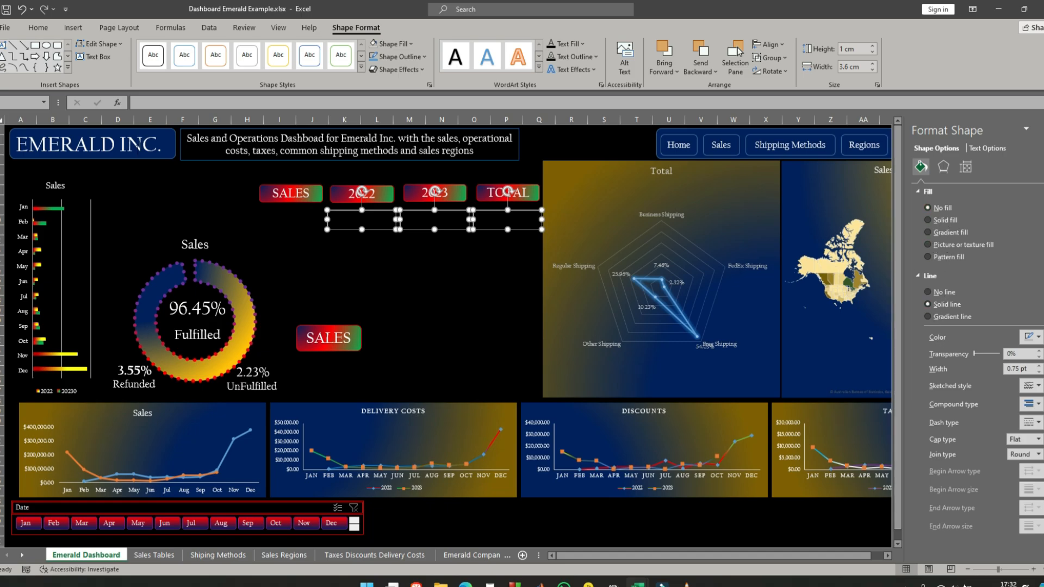
- Set the text of the three linked sales text boxes to white and their outline to red
left_click(38, 28)
left_click(192, 68)
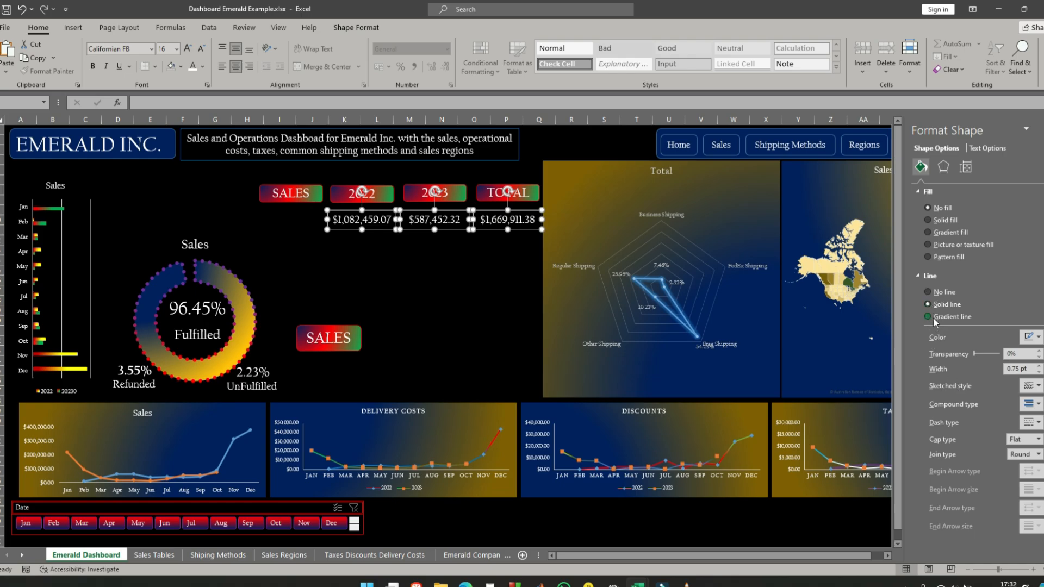
left_click(1031, 338)
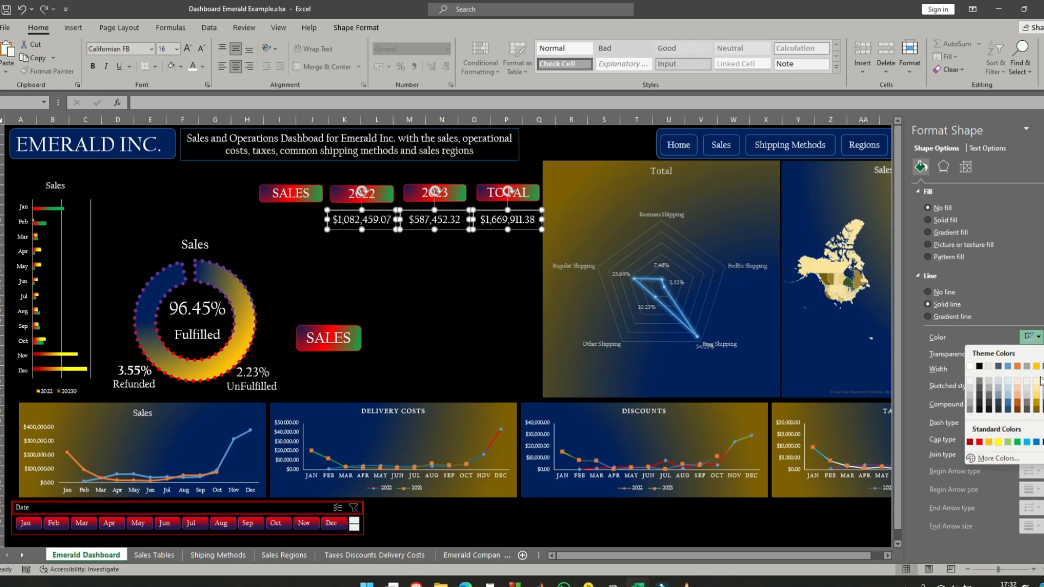
left_click(979, 441)
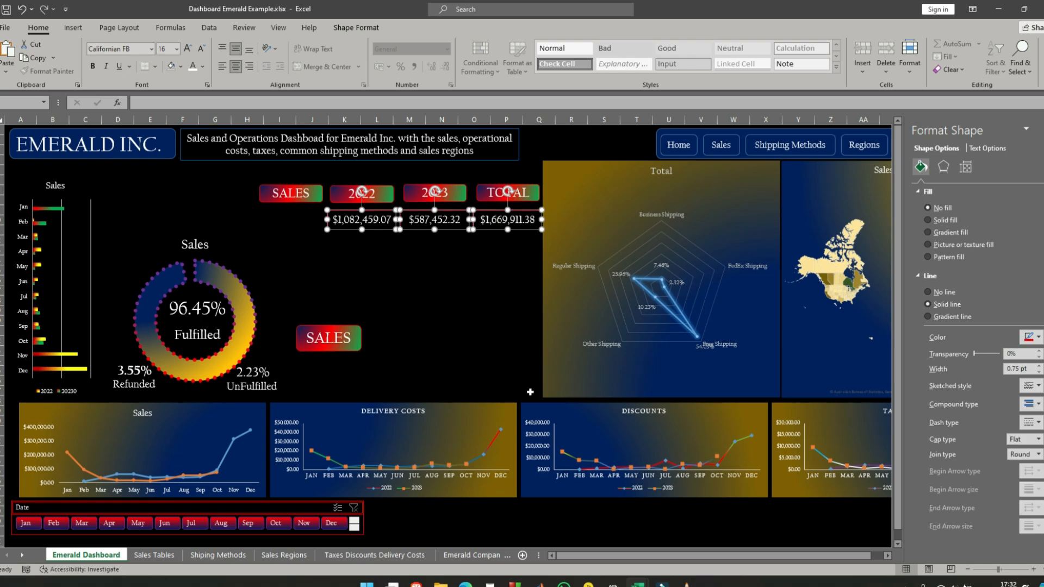
left_click(466, 269)
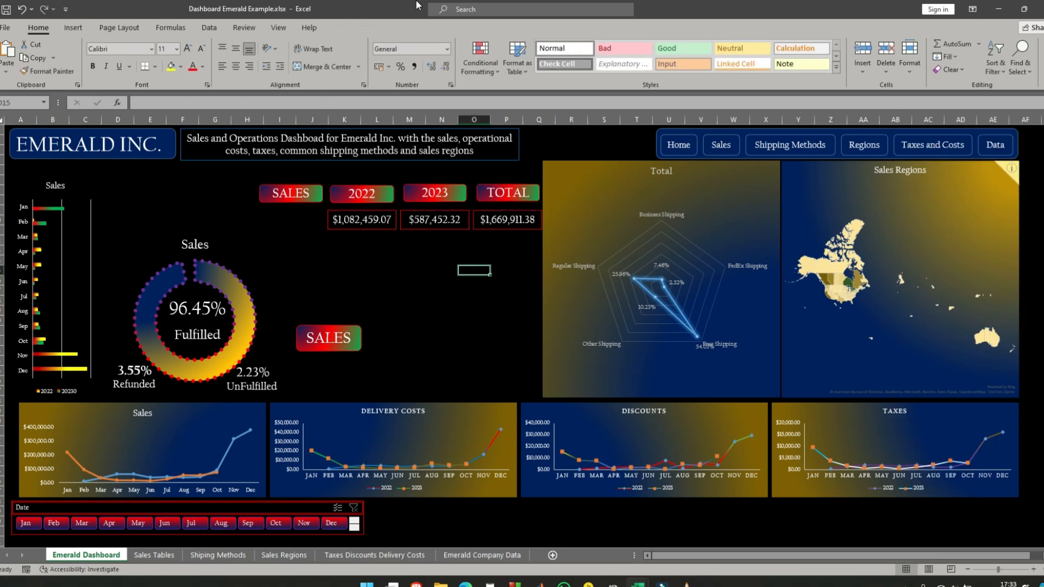
- Draw a vertical straight line about 3.68 cm high between the SALES and 2022 labels, shifting the SALES label slightly left
left_click(74, 29)
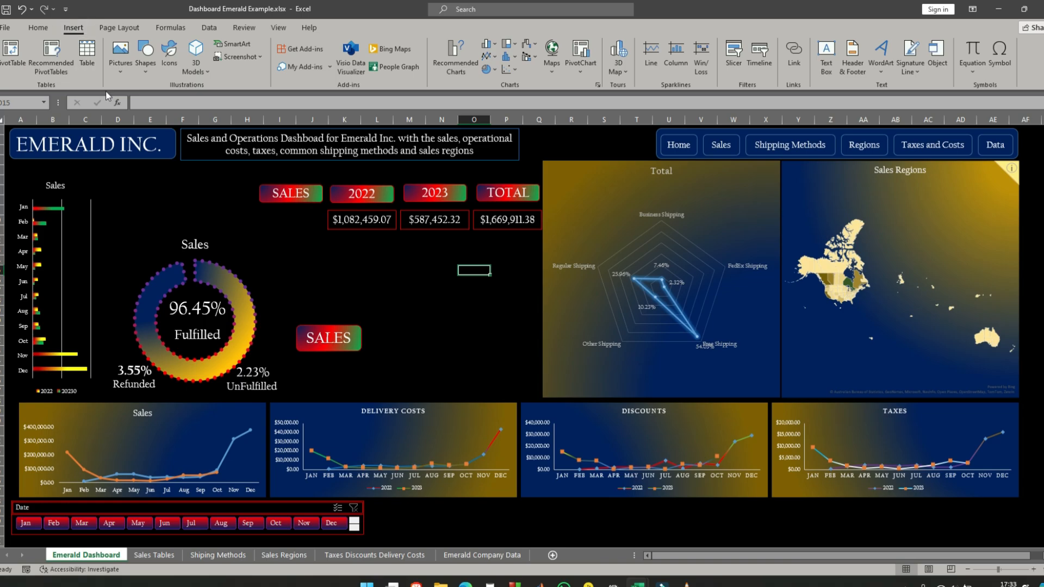
left_click(145, 54)
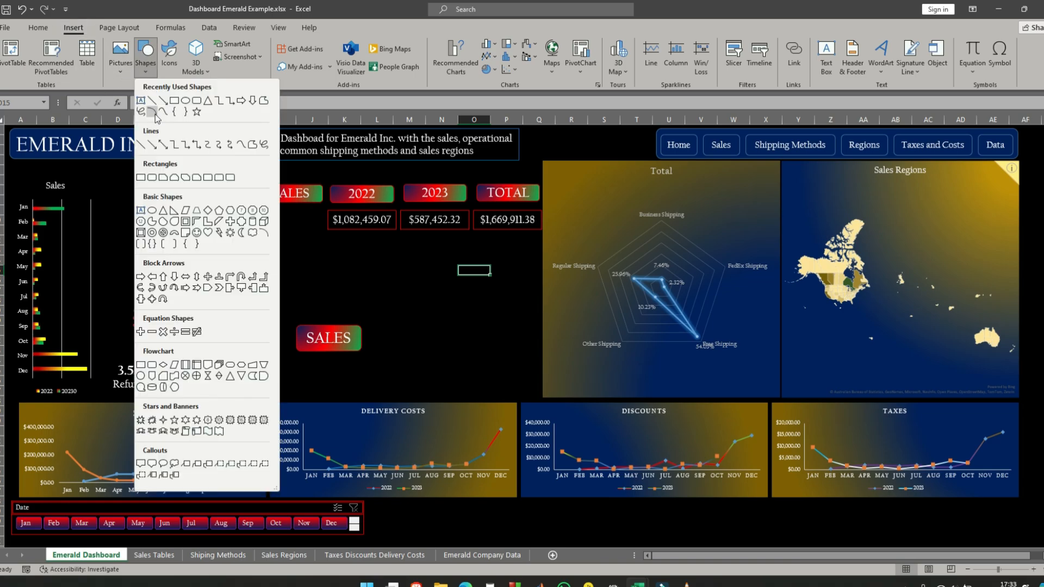
left_click(152, 112)
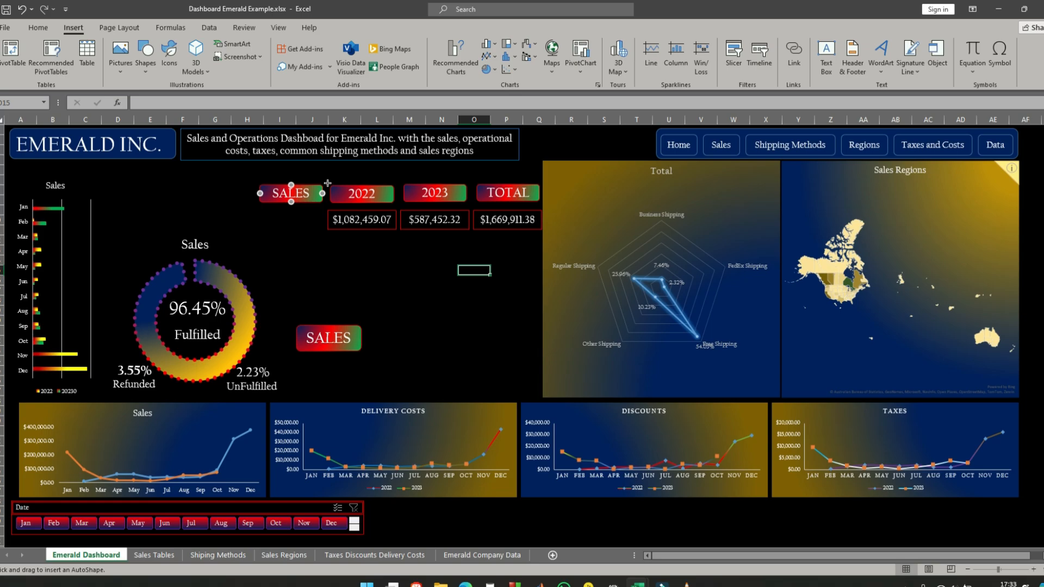
mouse_move(327, 184)
left_mouse_down()
mouse_move(375, 231)
mouse_move(324, 238)
mouse_move(324, 224)
mouse_move(317, 234)
left_mouse_up()
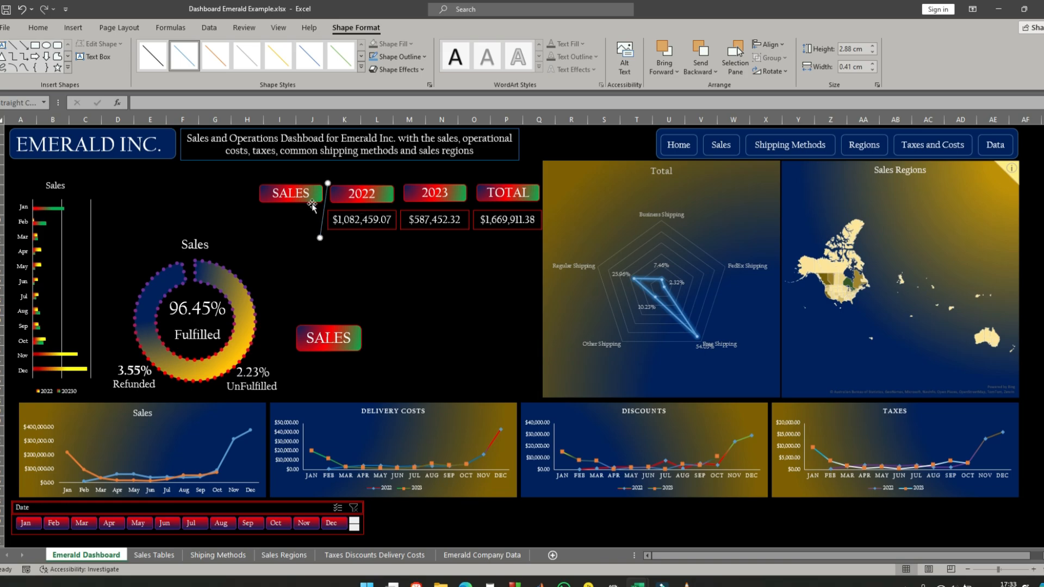
left_click(303, 186)
left_click_drag(303, 185, 320, 168)
left_click(328, 185)
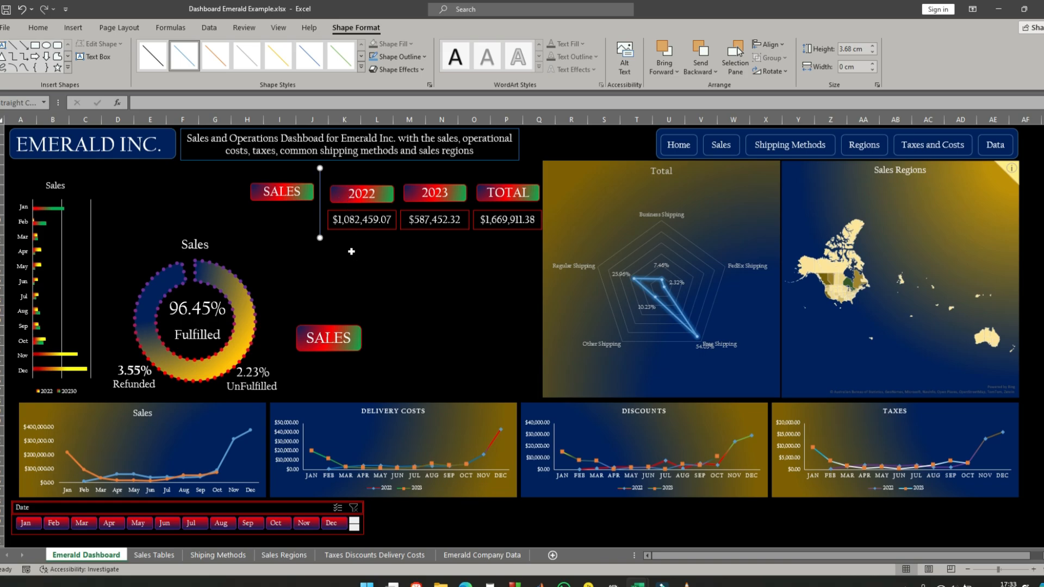
- Duplicate the vertical line twice and place the copies between 2022 and 2023 and between 2023 and TOTAL
key("ctrl+d")
- Duplicate the line again and turn the copy into a horizontal divider about 15.6 cm wide beneath the SALES, 2022, 2023 and TOTAL labels
key("ctrl+d")
left_click_drag(333, 241, 399, 232)
left_click_drag(328, 242, 473, 238)
key("ctrl+d")
left_click_drag(484, 240, 281, 281)
left_click_drag(435, 329, 525, 289)
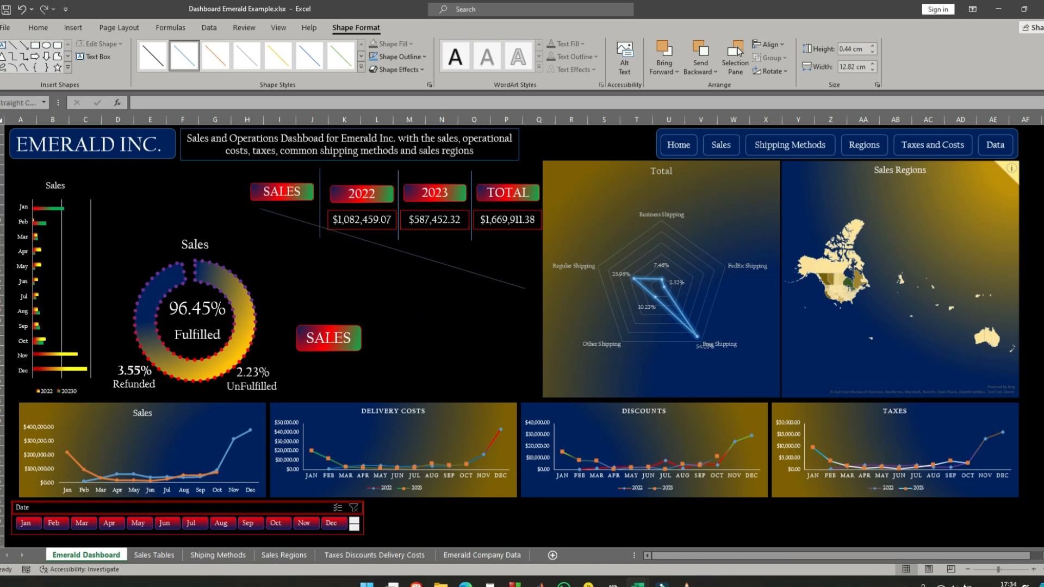
left_click_drag(247, 205, 248, 206)
left_click_drag(525, 288, 540, 206)
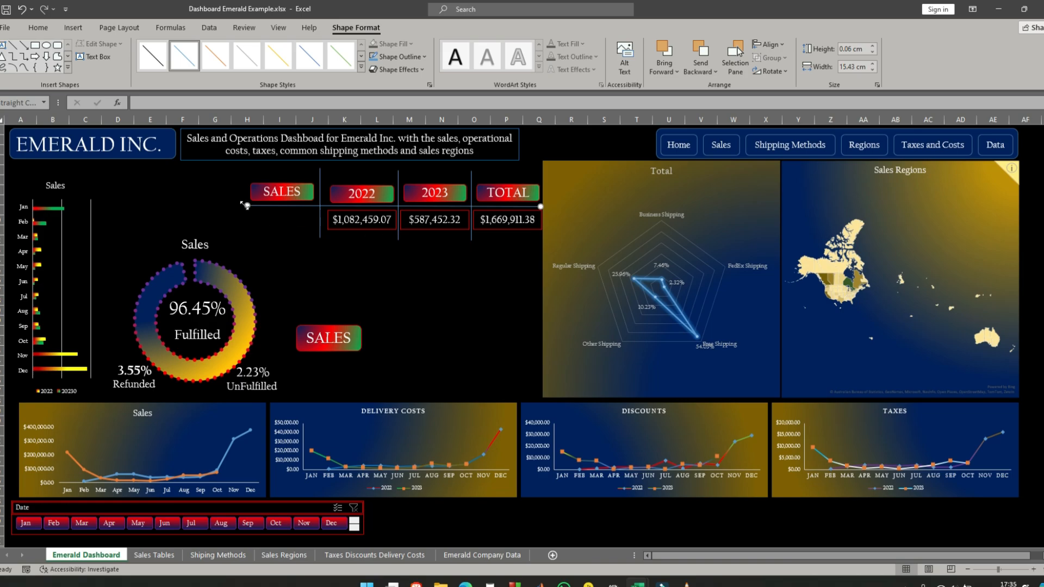
left_click(379, 309)
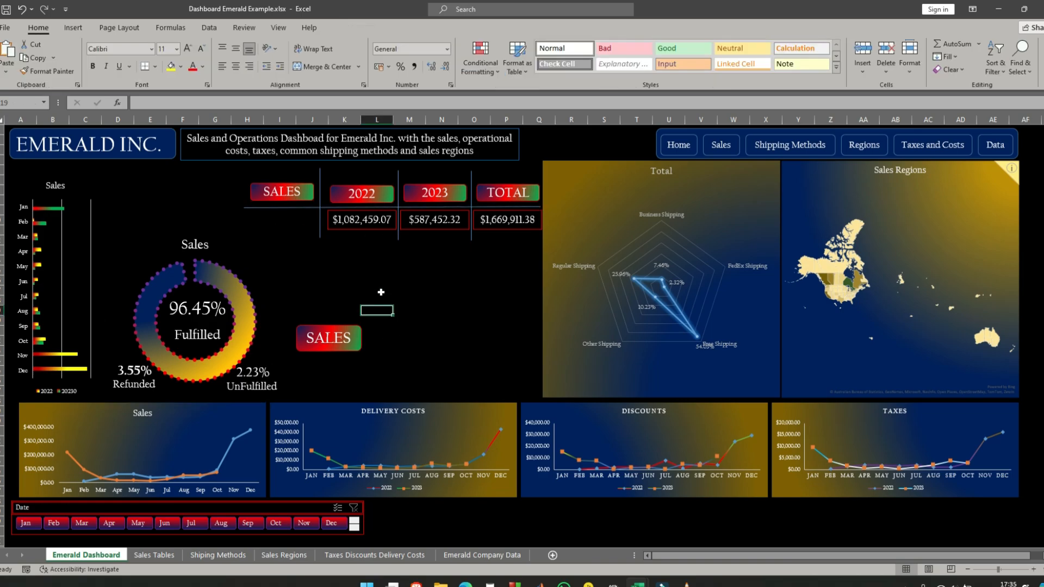
- Select the horizontal line and the three vertical lines and set their outline to red
left_click(291, 207)
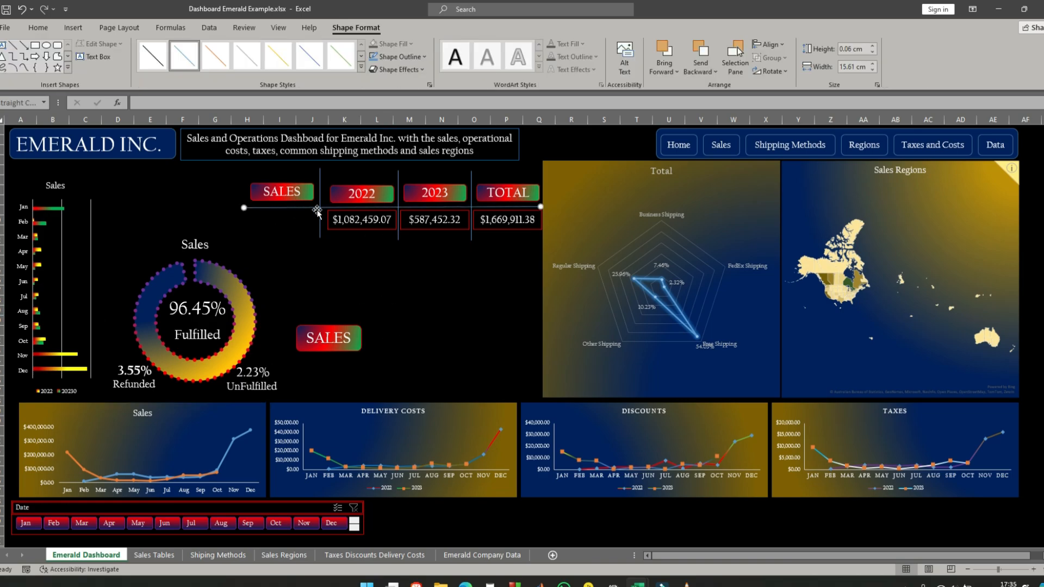
left_click(320, 176, "shift")
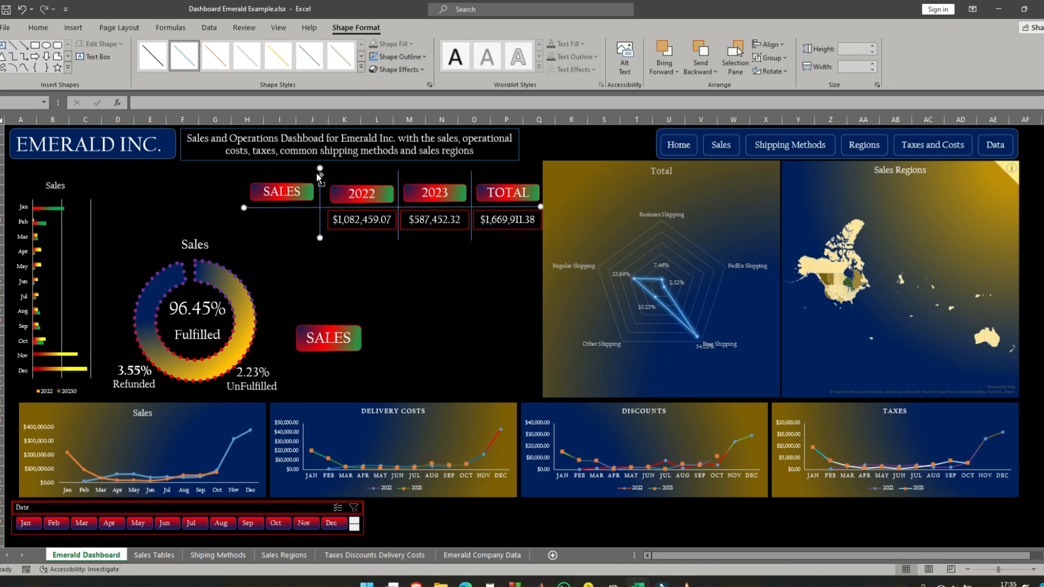
left_click(397, 173, "shift")
left_click(471, 175, "shift")
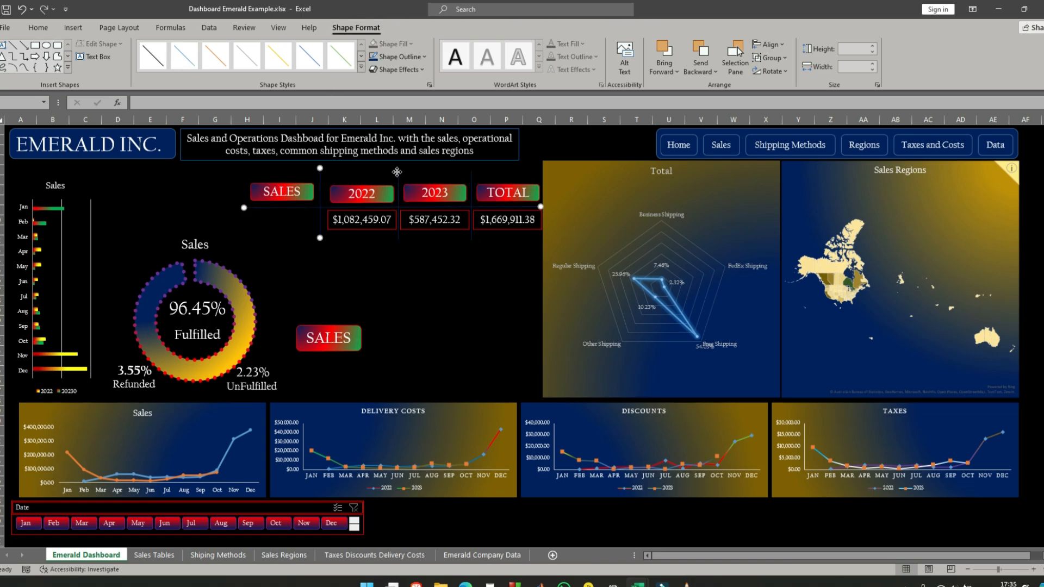
left_click(401, 57)
left_click(383, 179)
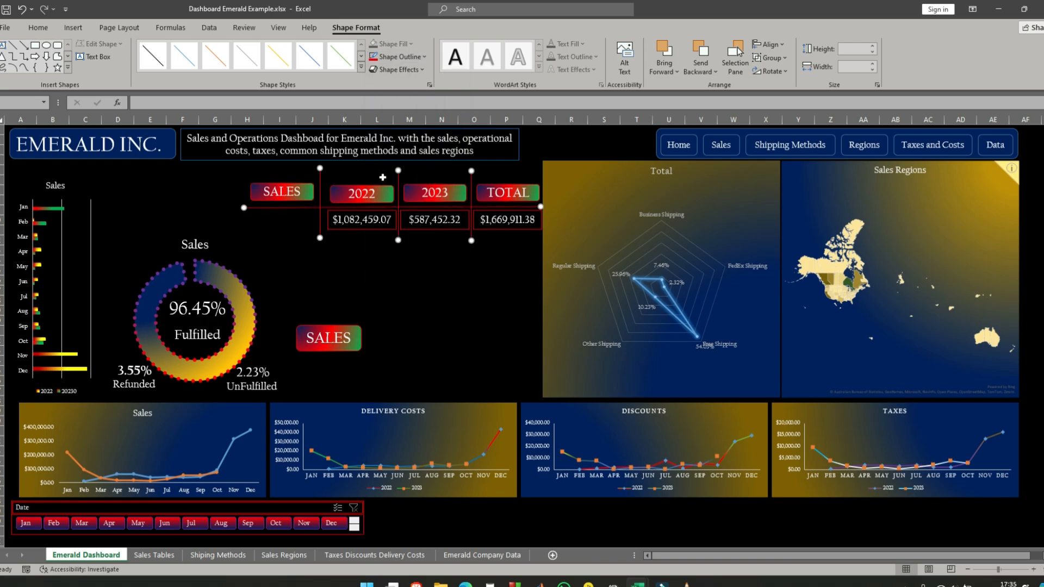
- Change the outline of the three linked sales text boxes to dark navy so it blends into the background
left_click(364, 229)
left_click(435, 221, "shift")
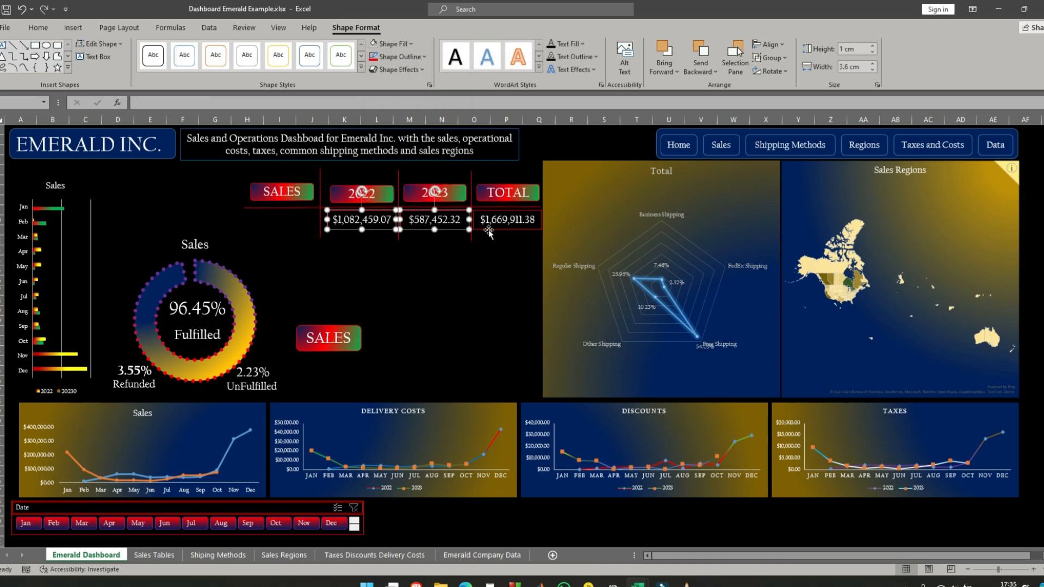
left_click(507, 220, "shift")
left_click(401, 56)
left_click(431, 194)
key("Escape")
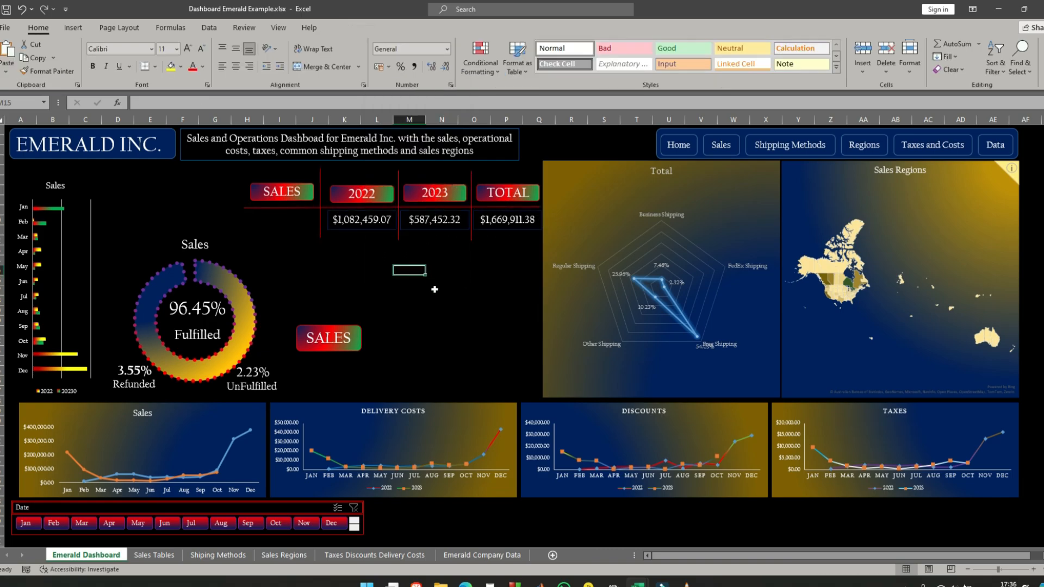
- Test the Date slicer with Jan, with May, and with Jan and Feb excluded, clearing the filter after each test
left_click(26, 525)
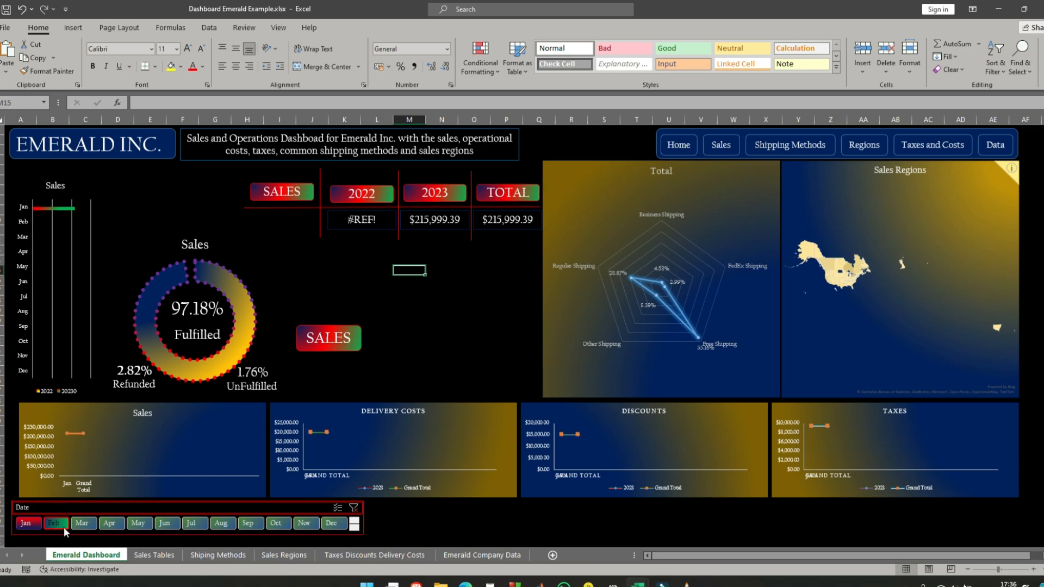
left_click(137, 525)
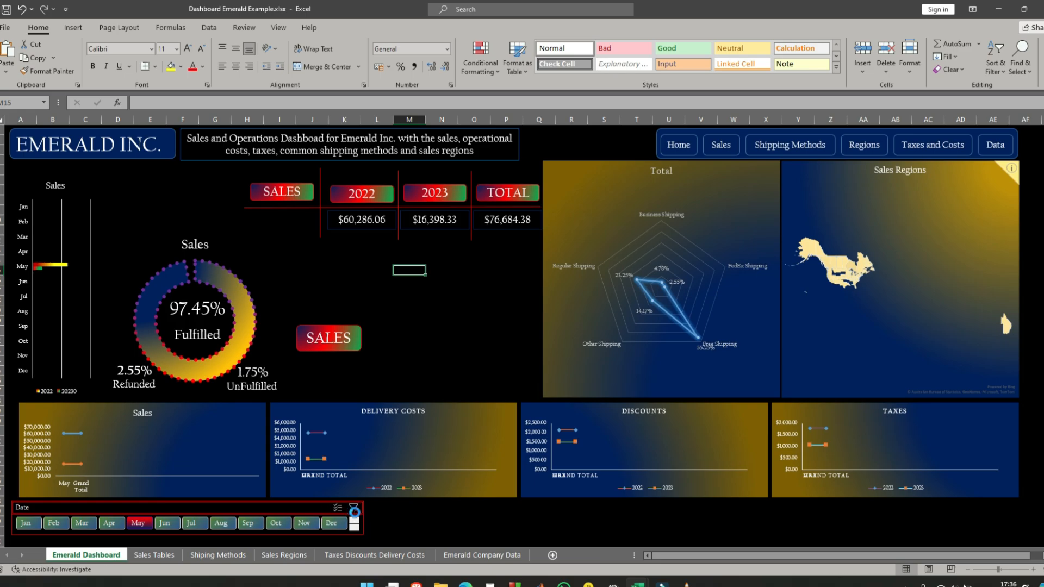
left_click(354, 508)
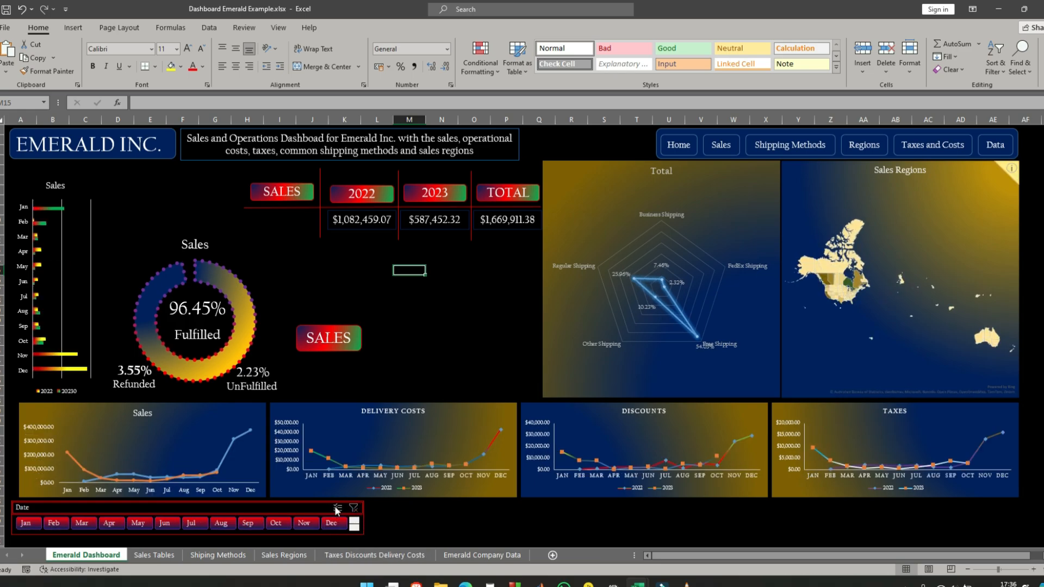
left_click(26, 526)
left_click(56, 524)
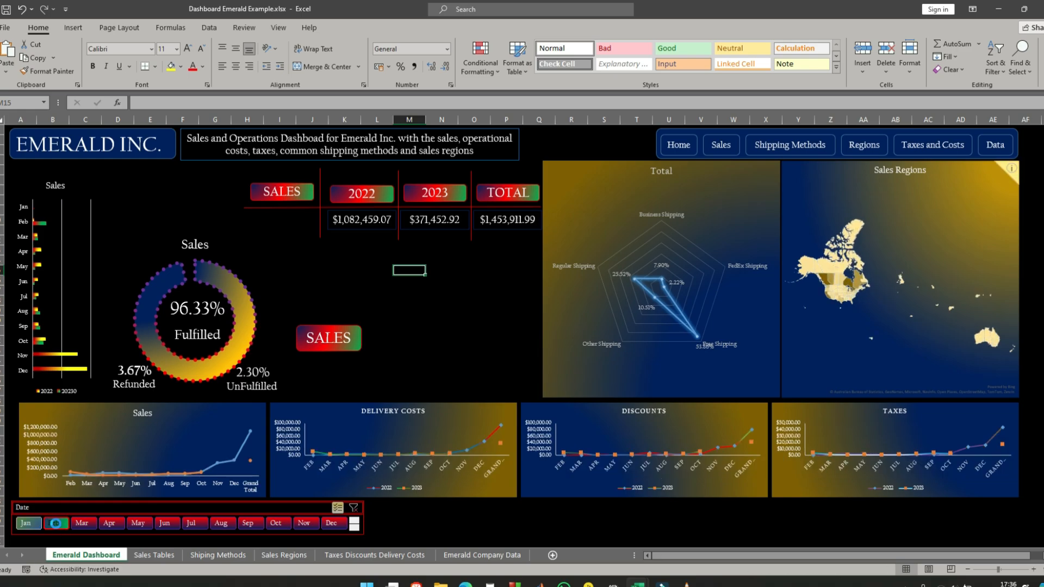
left_click(353, 510)
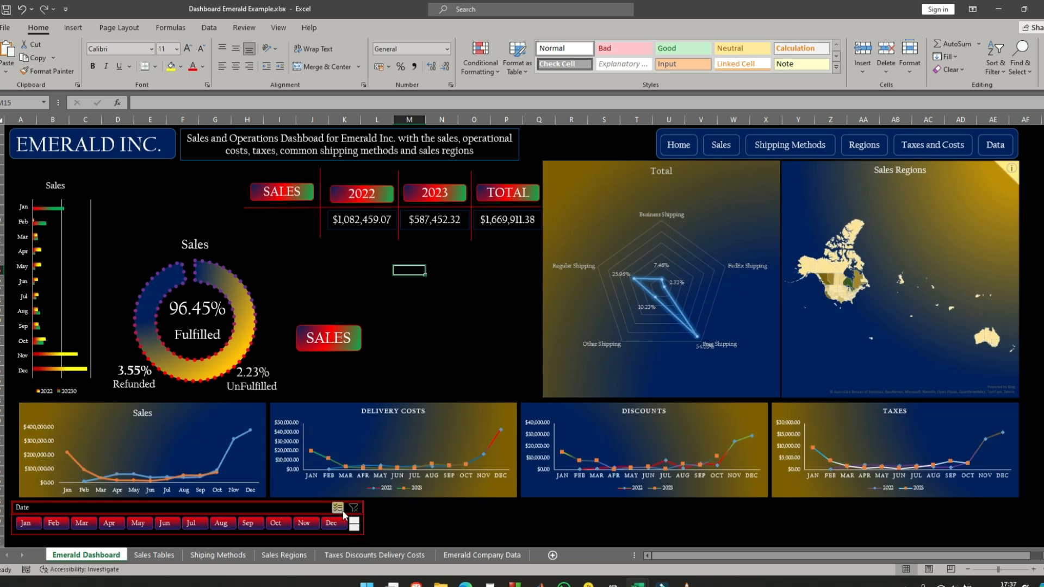
- Filter the dashboard to Jan, Feb and Mar with the Date slicer's multi-select to examine the sales totals
left_click(31, 527)
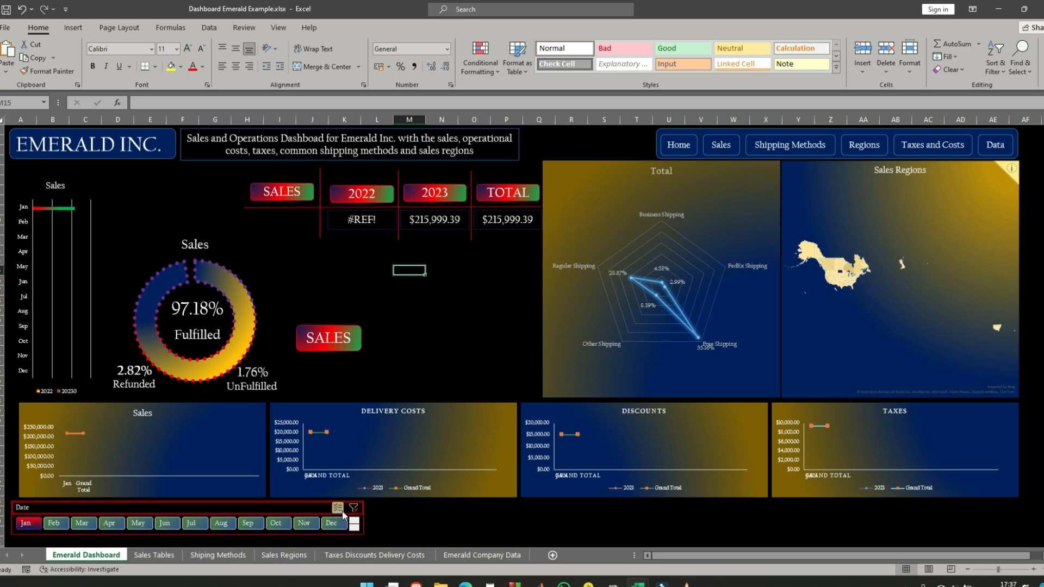
left_click(338, 508)
left_click(53, 523)
left_click(83, 523)
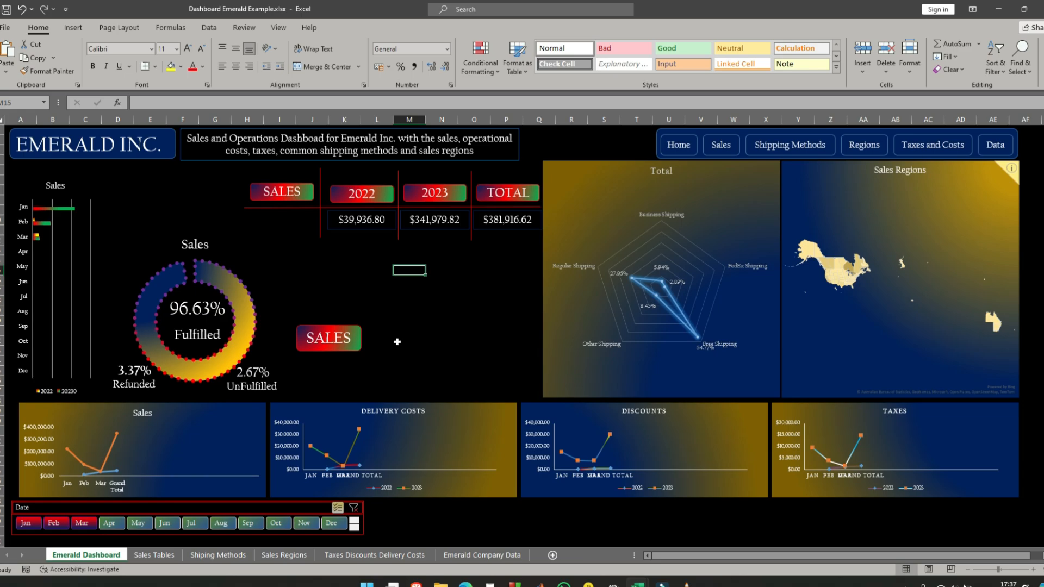
left_click(410, 310)
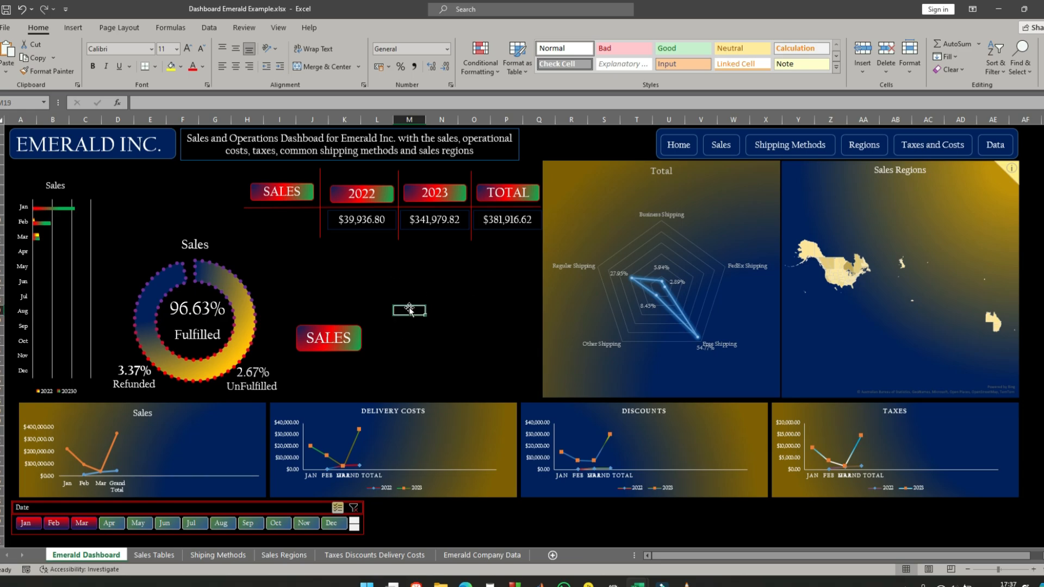
- Clear the Date slicer's month filter and delete the text from the lower SALES label
left_click(347, 325)
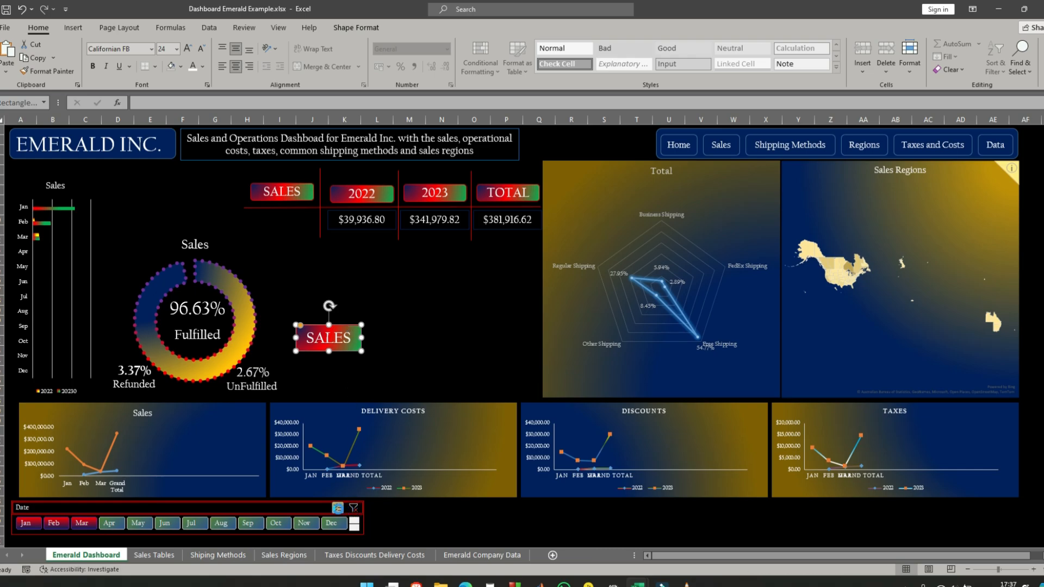
left_click(338, 508)
key("BackSpace")
key("BackSpace")
key("BackSpace")
key("BackSpace")
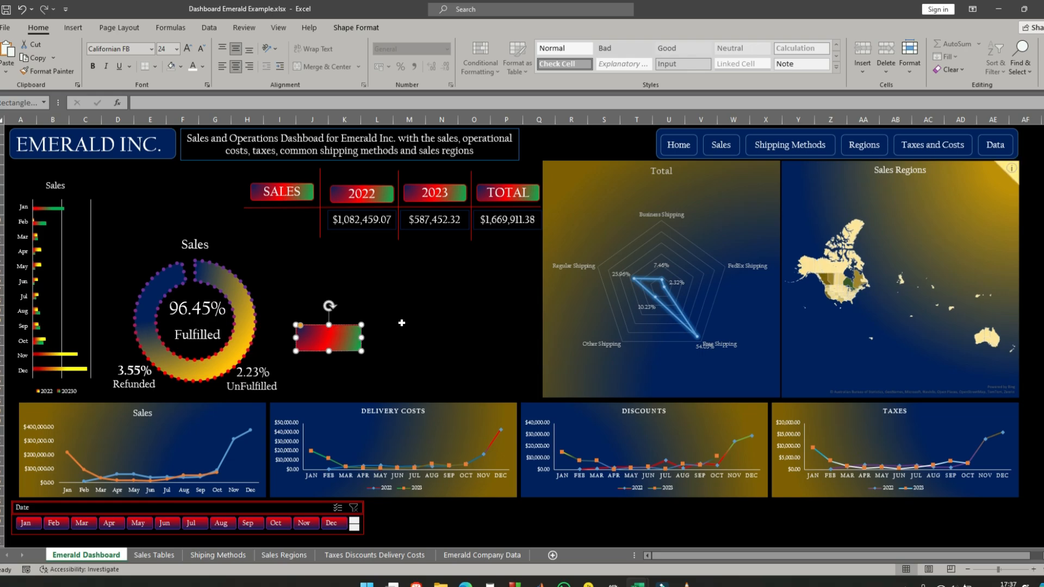
left_click(401, 323)
left_click(334, 337)
- Enlarge the emptied label to about 13.55 cm wide and 4.41 cm high and position it below the sales values
left_click_drag(361, 351, 535, 374)
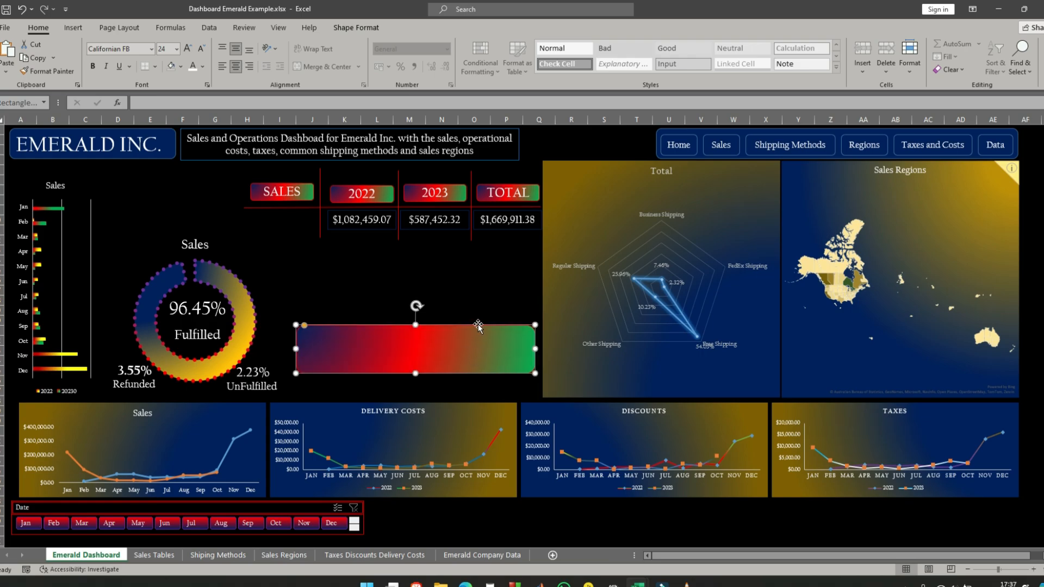
left_click_drag(479, 326, 482, 264)
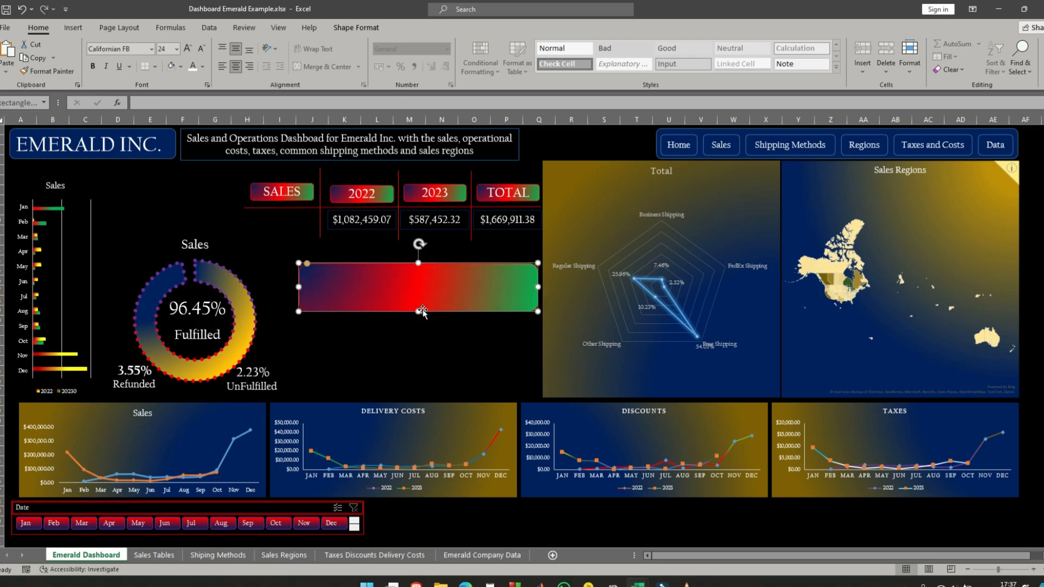
left_click_drag(418, 312, 418, 347)
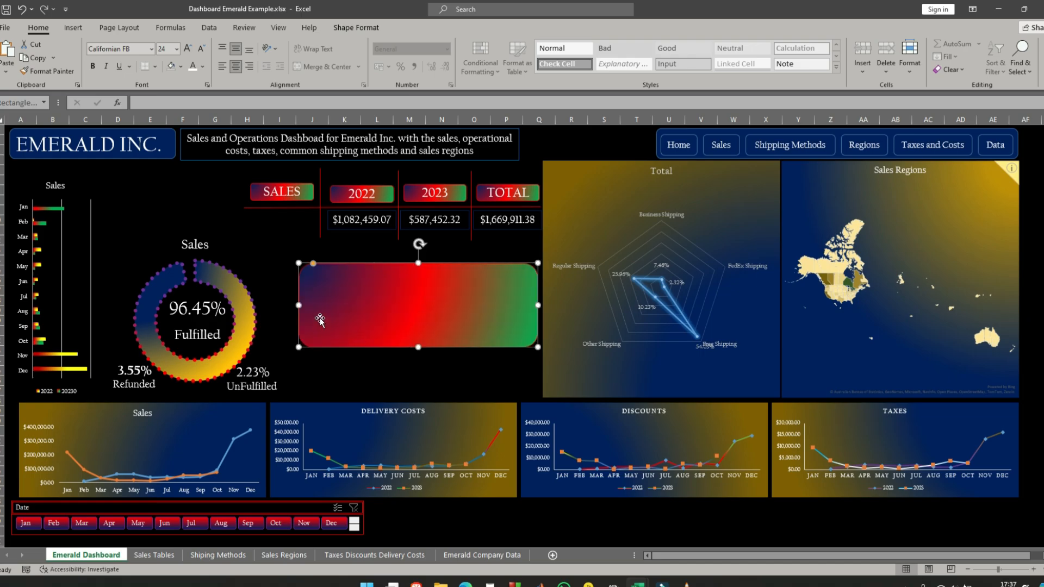
left_click_drag(298, 306, 280, 305)
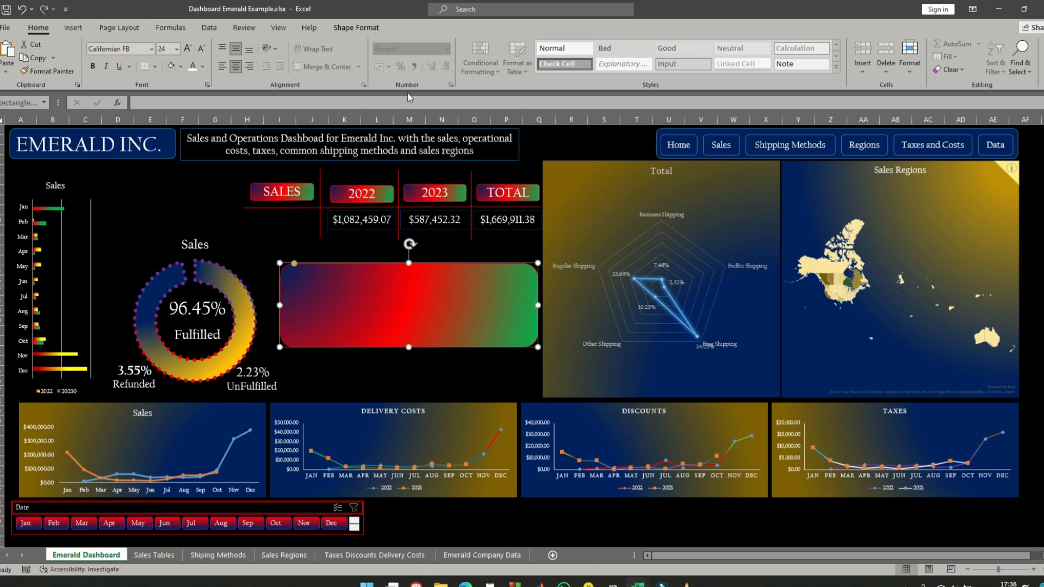
left_click(477, 273)
left_click(477, 266)
- Give the large rounded rectangle below the sales values a solid fill and a dark blue outline
left_click(356, 27)
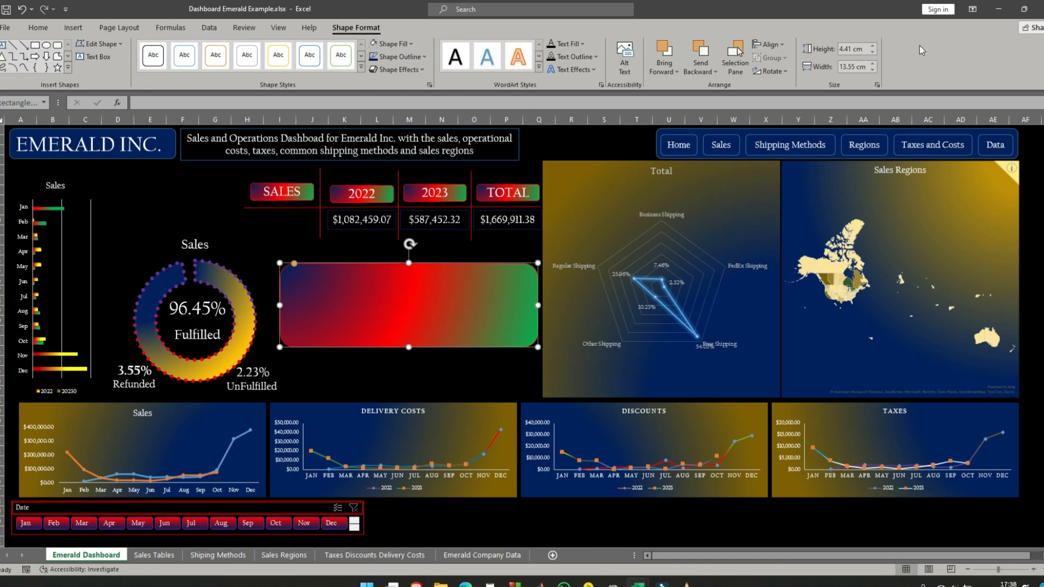
right_click(471, 273)
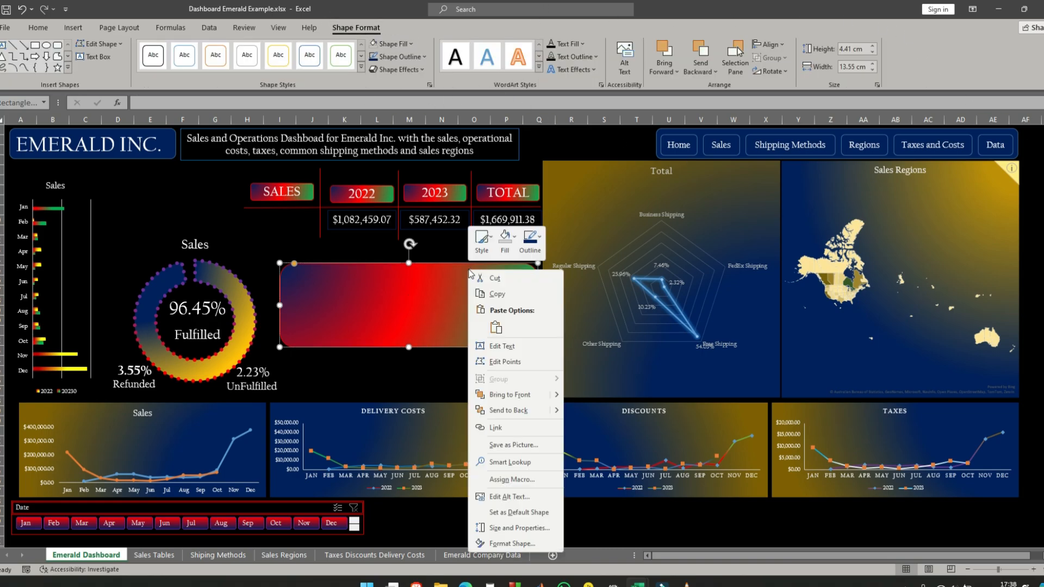
left_click(517, 546)
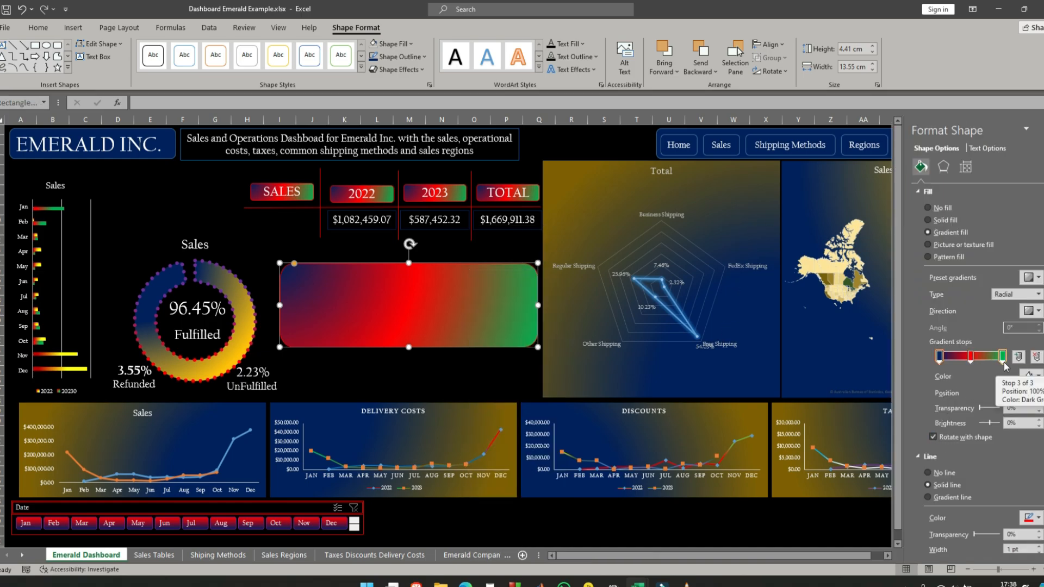
left_click(928, 220)
left_click(1038, 376)
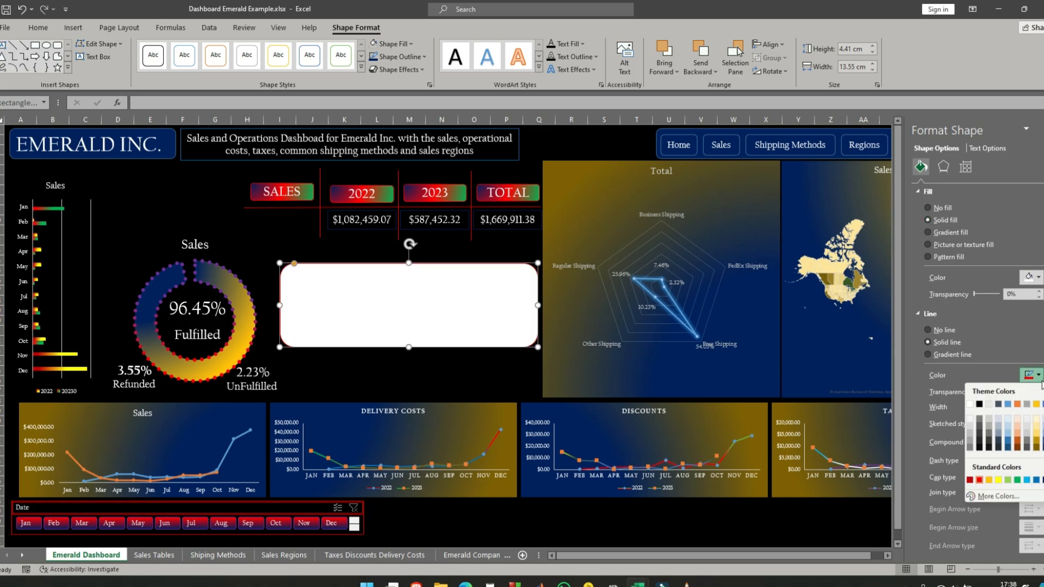
left_click(1043, 480)
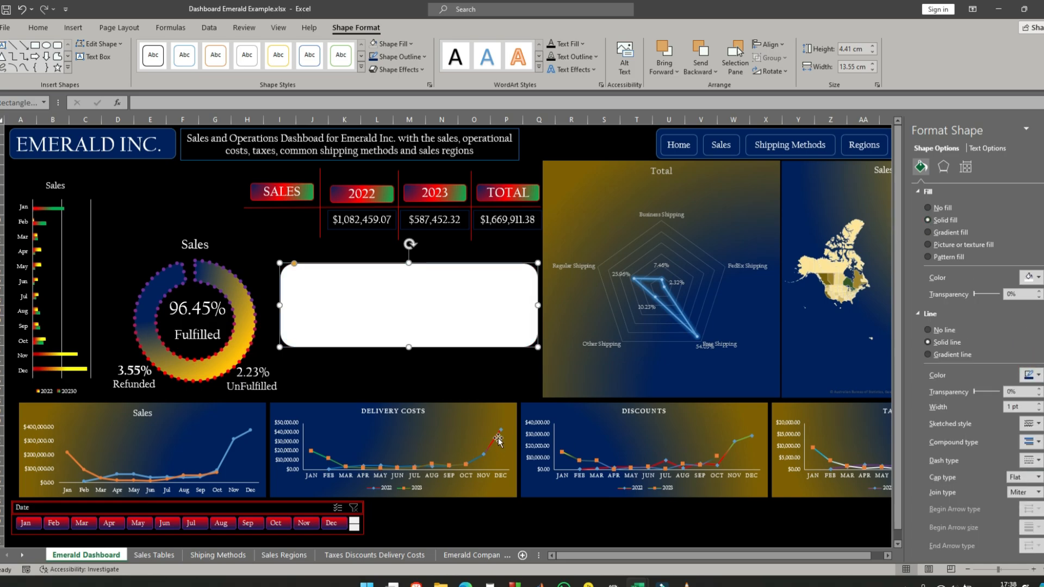
left_click(478, 372)
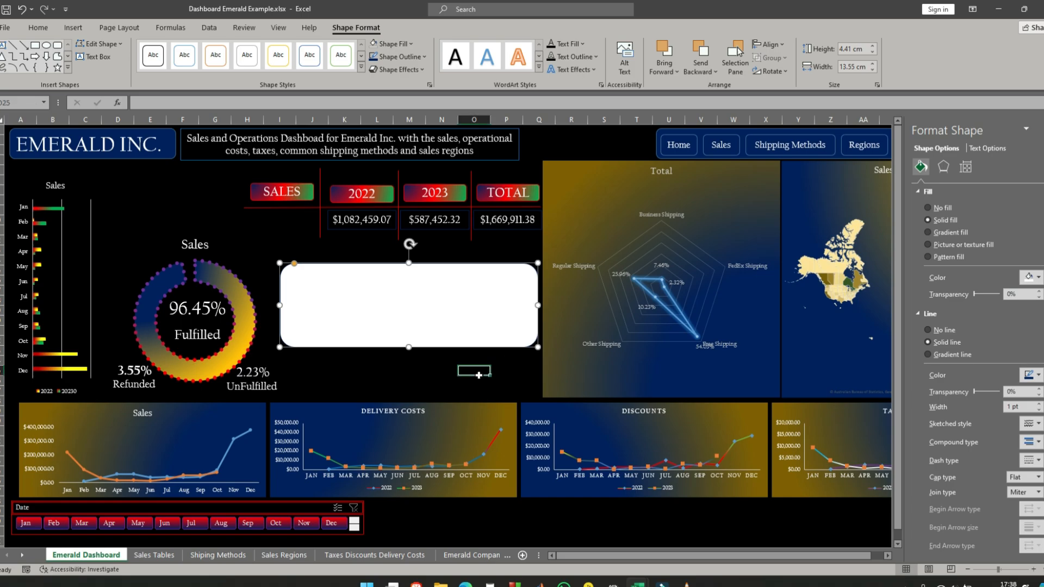
- Set the large rounded rectangle's fill colour to dark blue
left_click(478, 272)
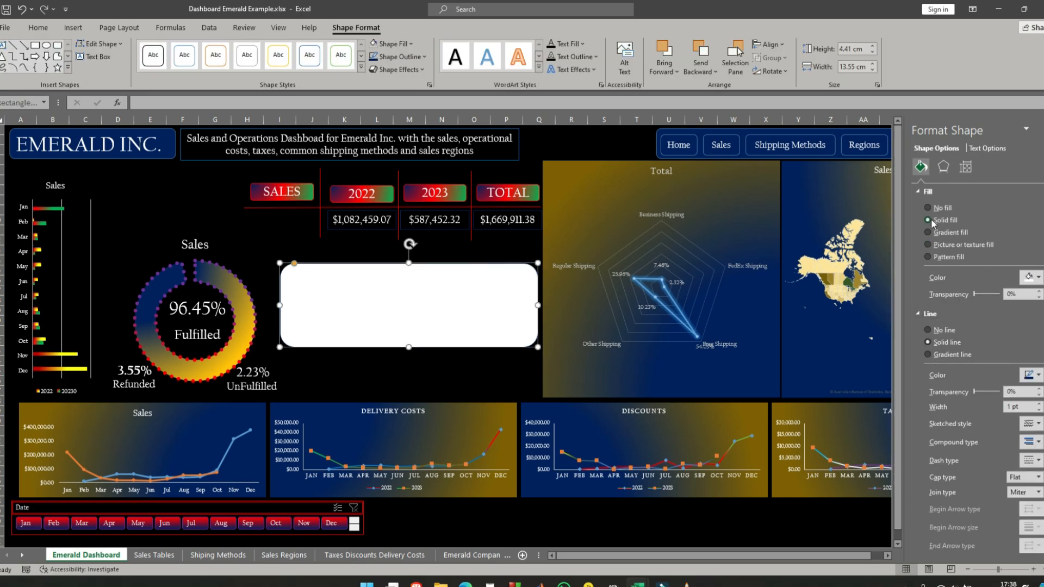
left_click(929, 314)
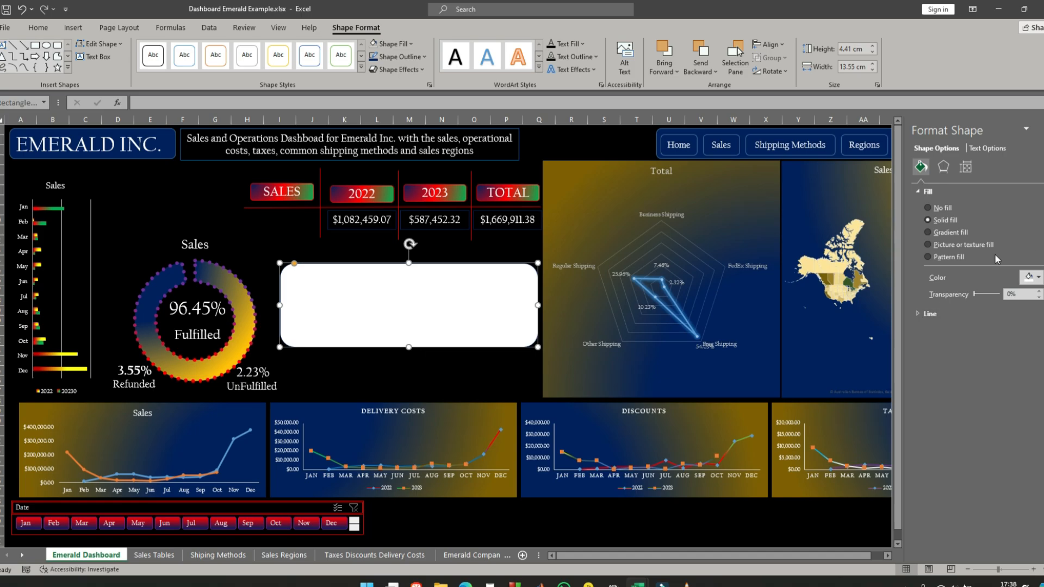
left_click(1037, 278)
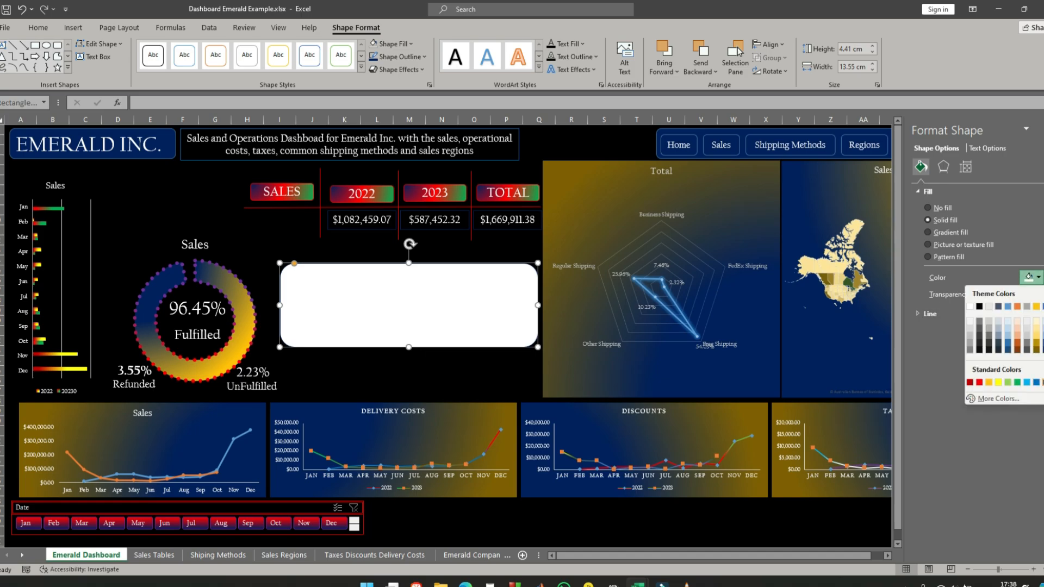
left_click(1043, 383)
left_click(465, 373)
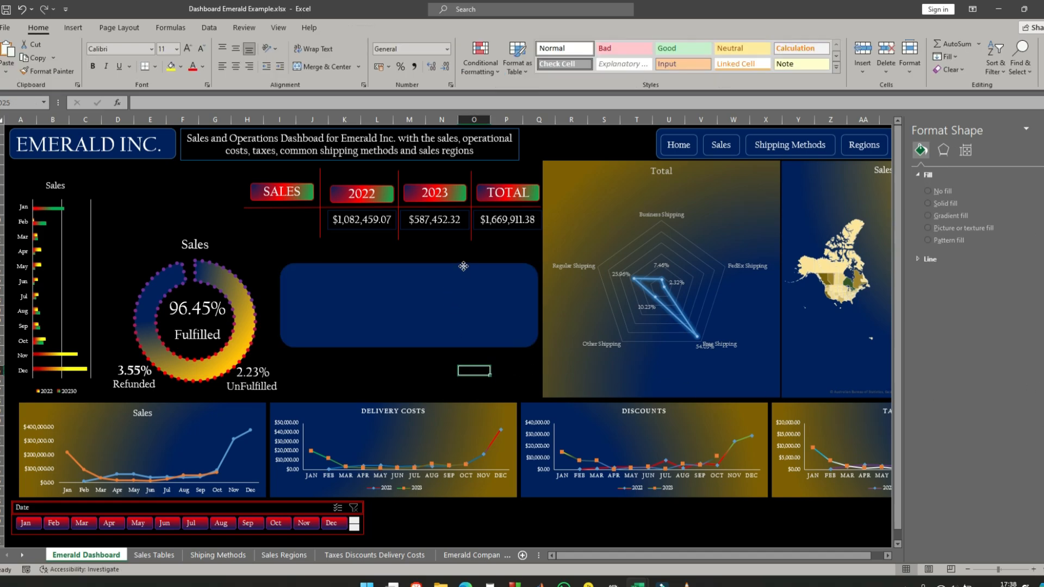
- Move the dark blue rectangle behind the sales table and resize it to about 16.4 cm wide and 4.06 cm high
left_click(463, 266)
left_click_drag(463, 265, 460, 265)
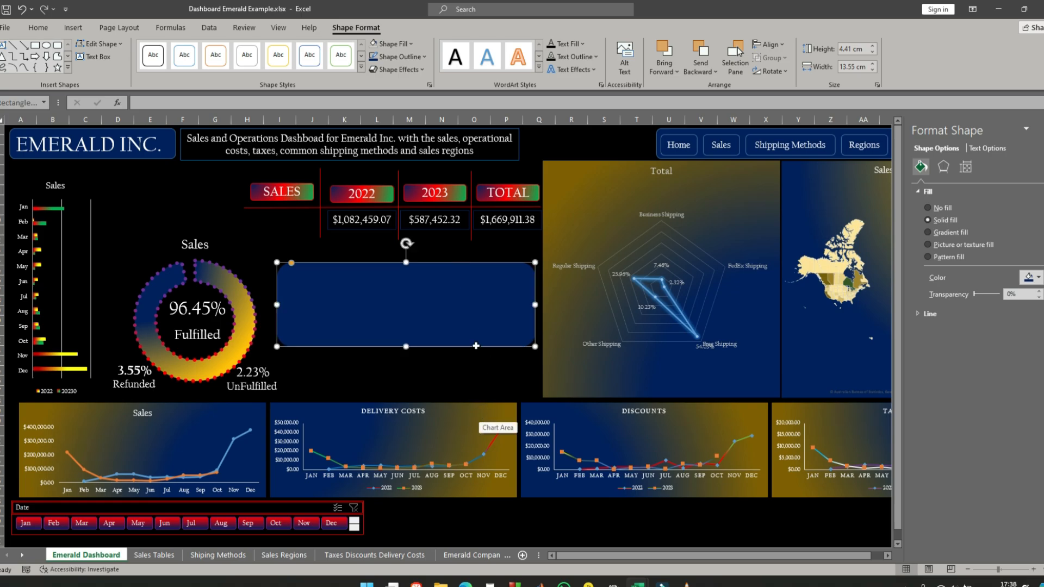
left_click_drag(463, 265, 419, 166)
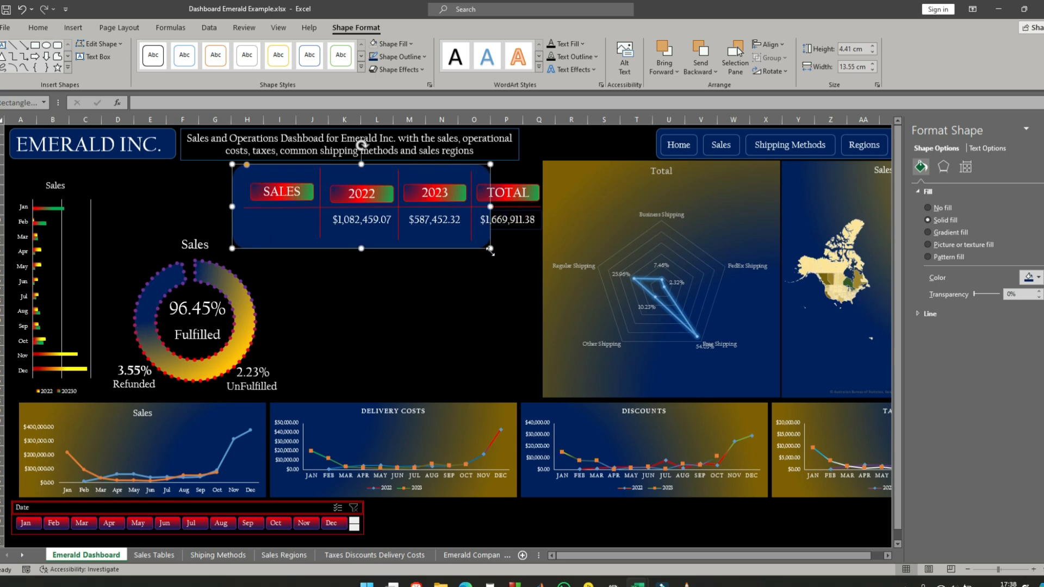
left_click_drag(490, 250, 544, 238)
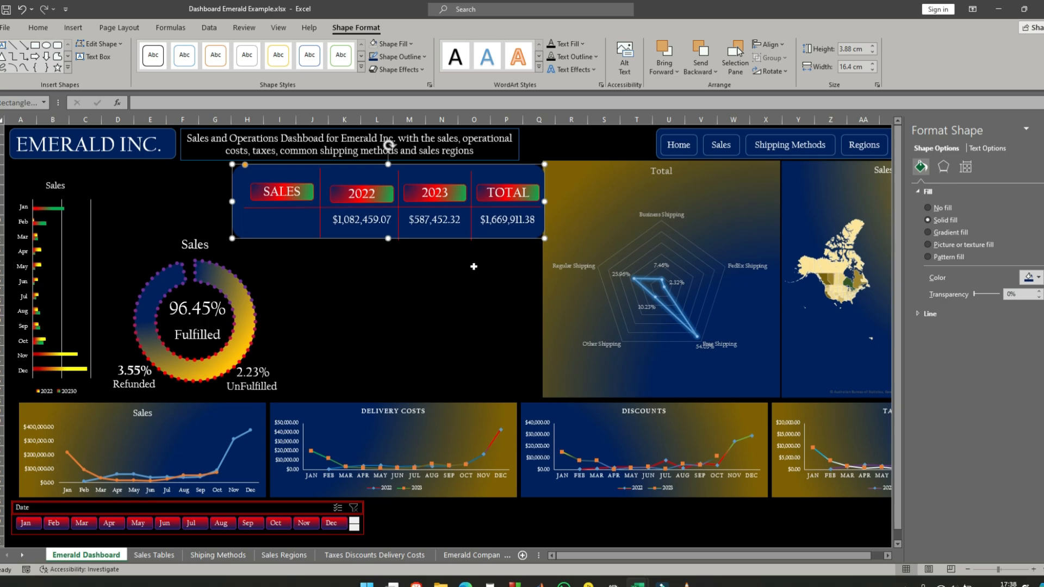
left_click_drag(388, 238, 388, 243)
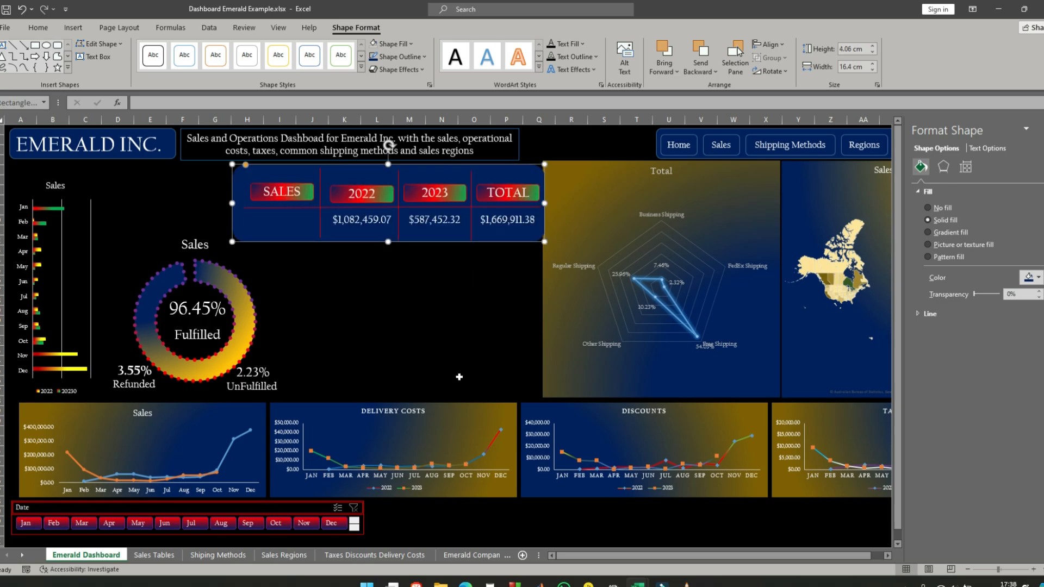
- Group the dark blue background with the sales table's values, header labels and red divider lines
left_click(422, 220)
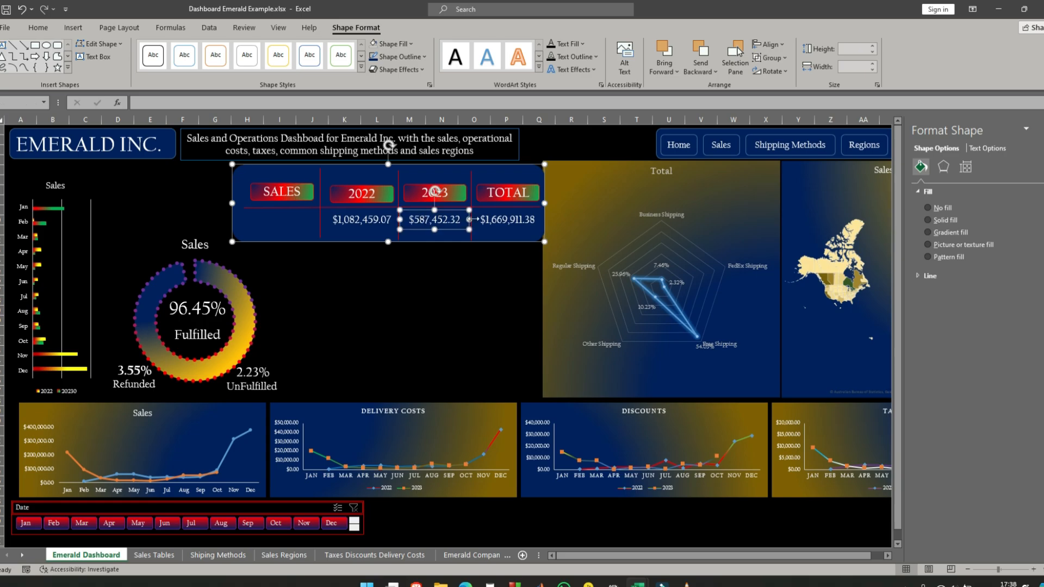
left_click(499, 222, "shift")
left_click(378, 221, "shift")
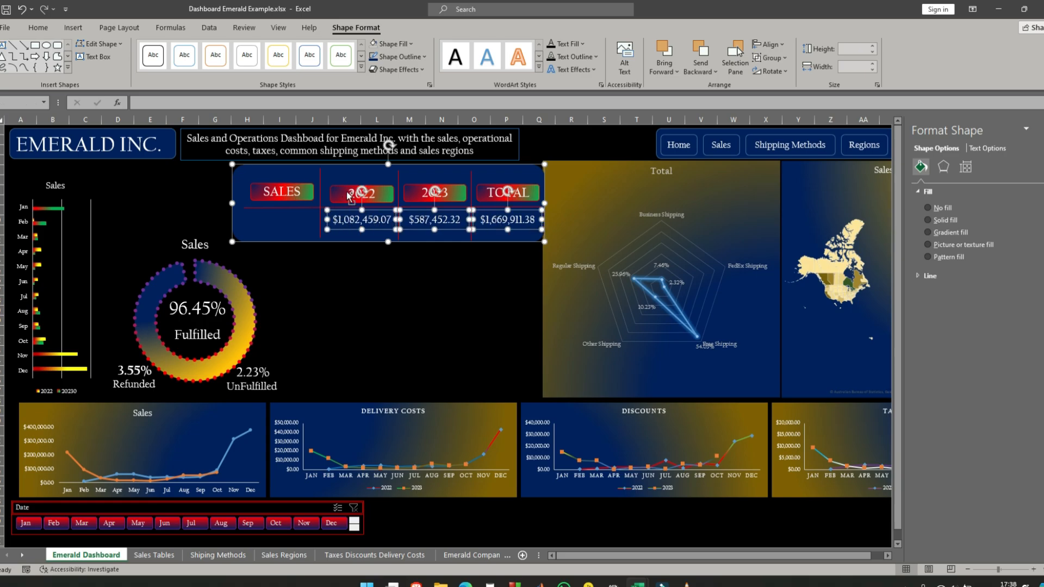
left_click(348, 195, "shift")
left_click(454, 194, "shift")
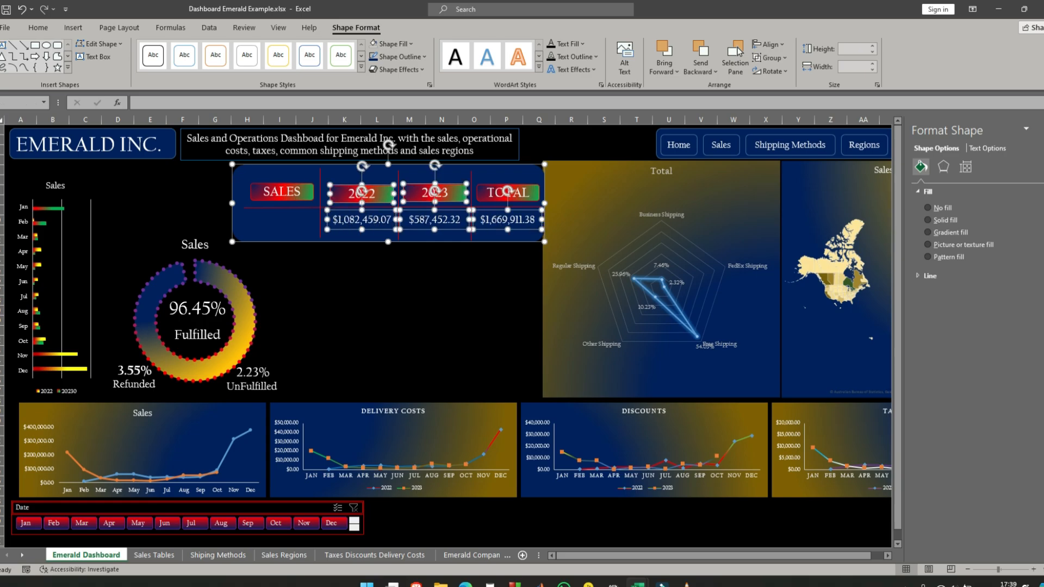
left_click(508, 192, "shift")
left_click(288, 197, "shift")
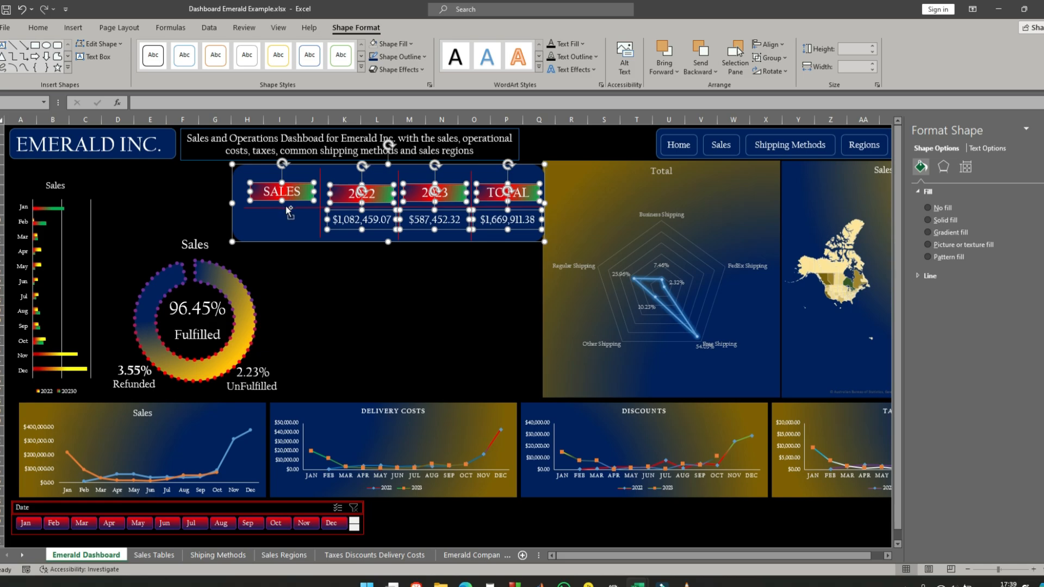
left_click(287, 208, "shift")
left_click(319, 233, "shift")
left_click(399, 175, "shift")
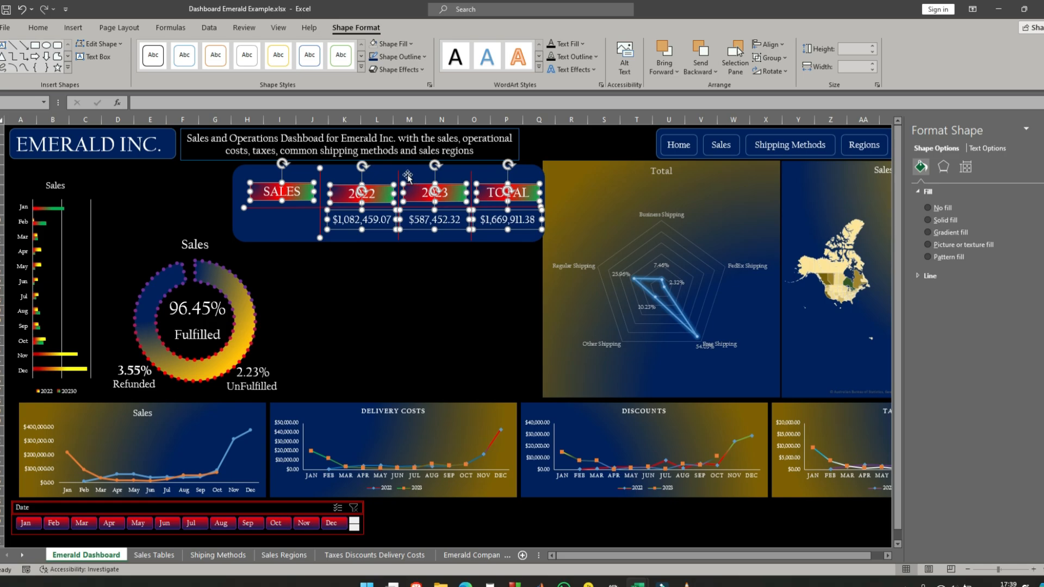
left_click(471, 176, "shift")
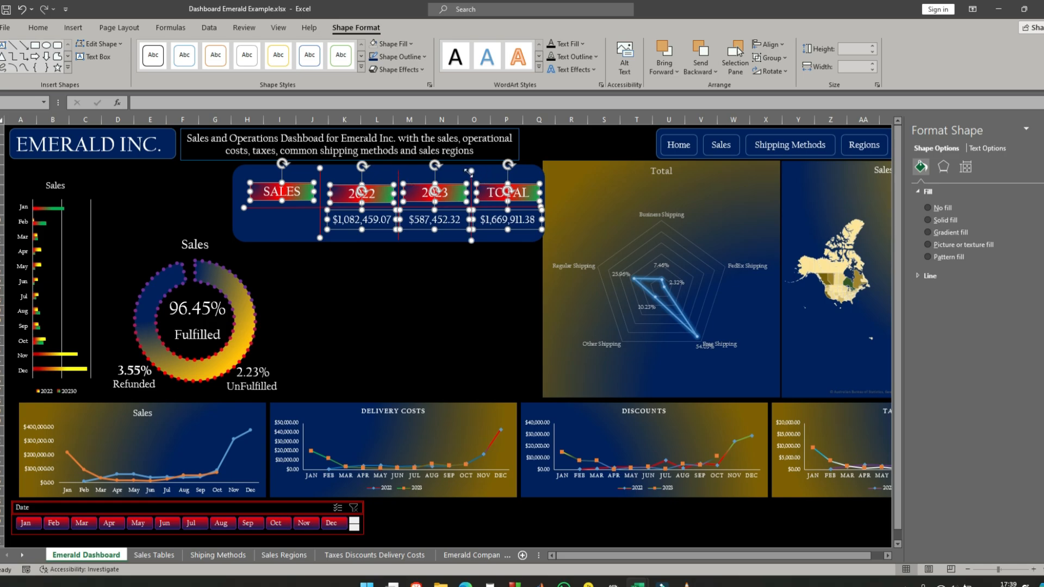
left_click(399, 175, "shift")
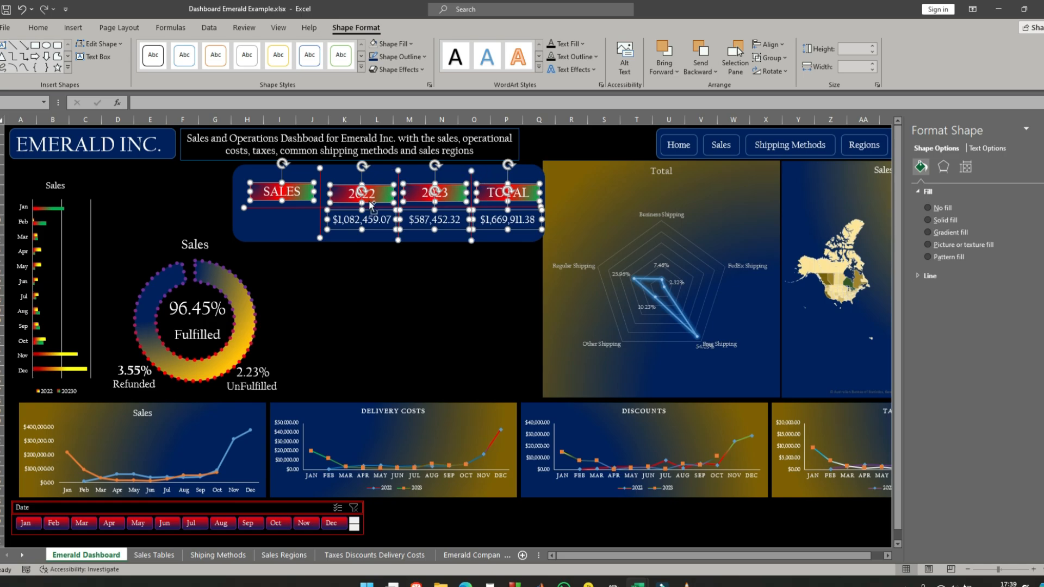
left_click(292, 237, "shift")
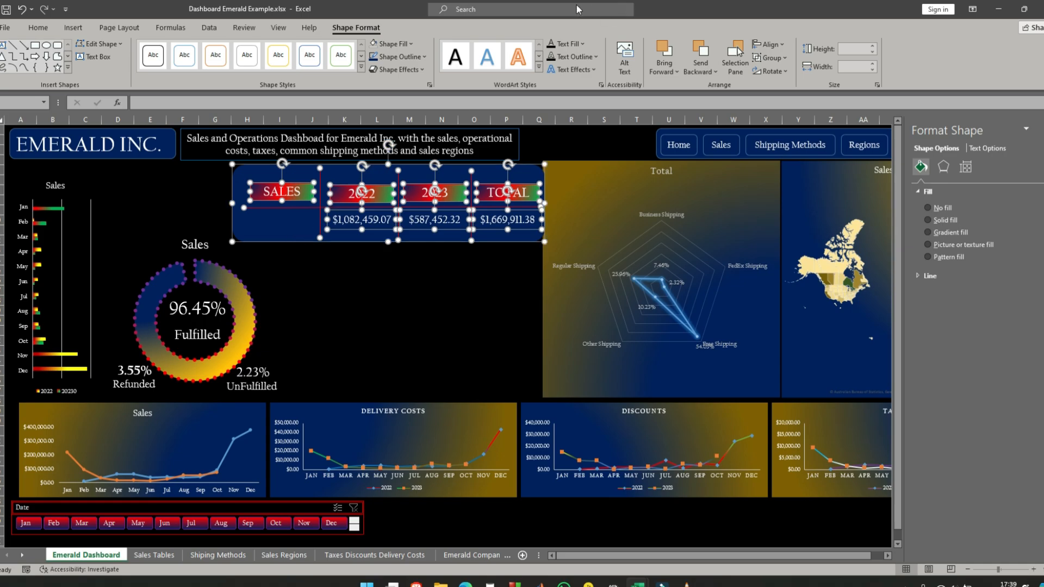
left_click(770, 58)
left_click(775, 71)
left_click(413, 290)
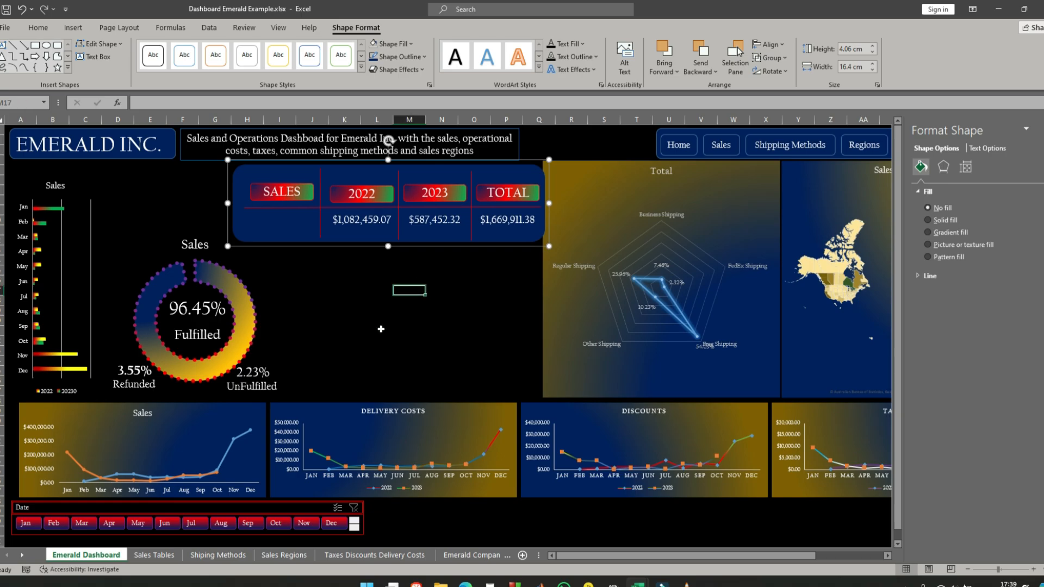
- Nudge the grouped sales table slightly left and up, clear of the Total radar chart, and close the shape formatting options
left_click_drag(257, 237, 254, 235)
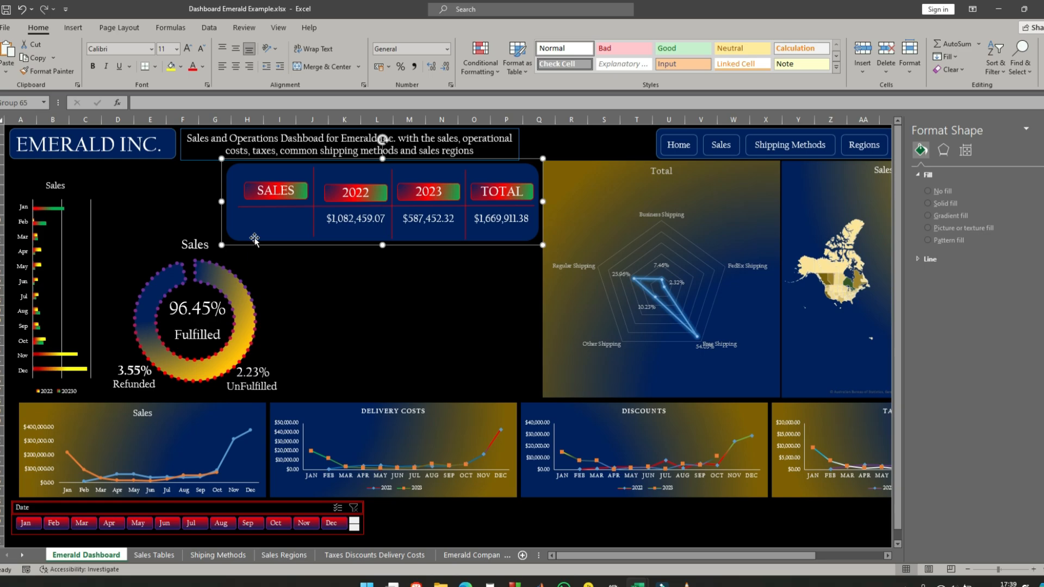
left_click(377, 320)
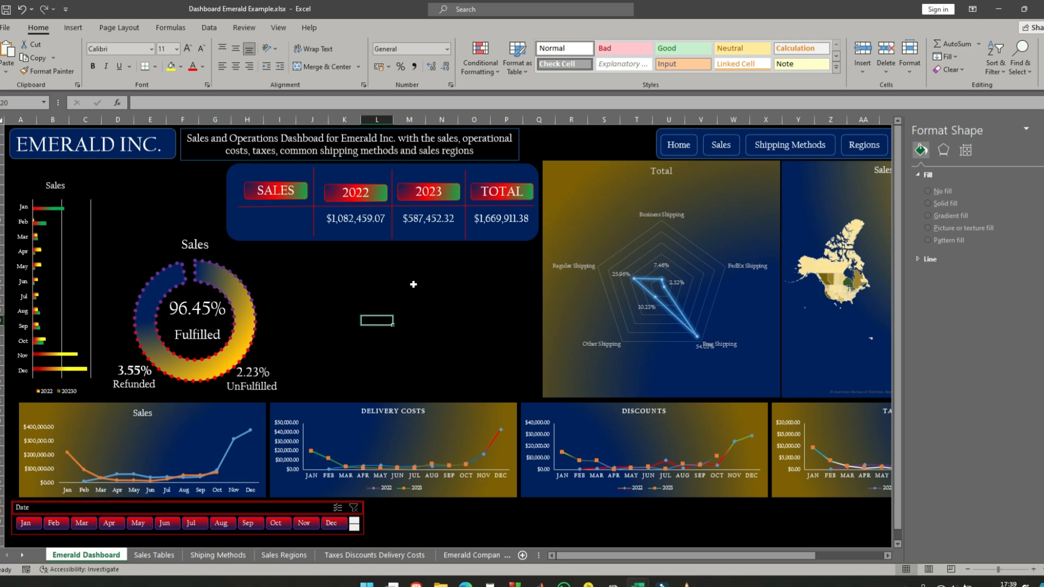
left_click(1042, 129)
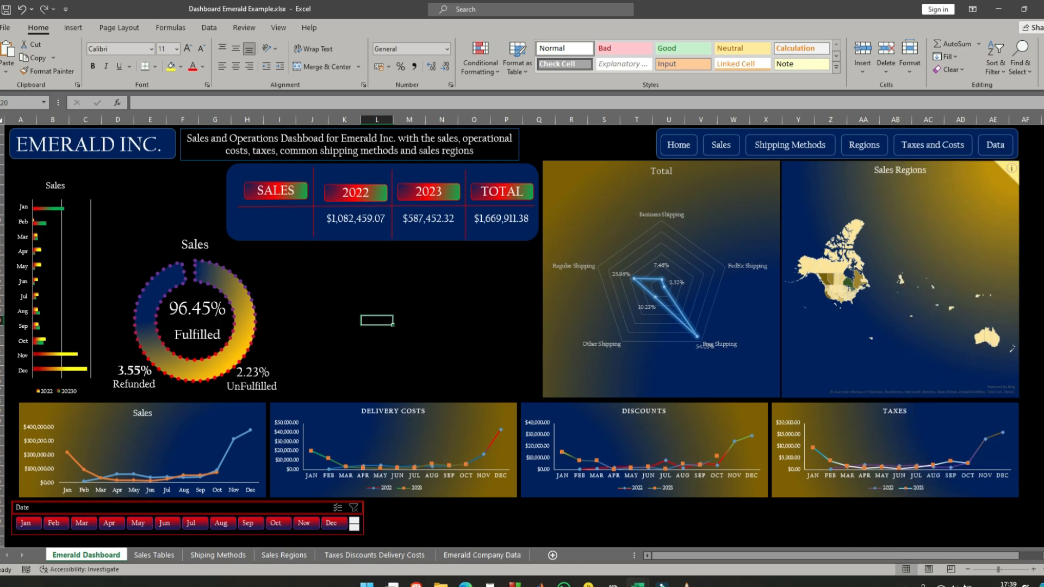
- Draw a rounded rectangle about 13.49 cm wide below the sales table, move it up slightly and stretch it to about 7.23 cm high
left_click(380, 282)
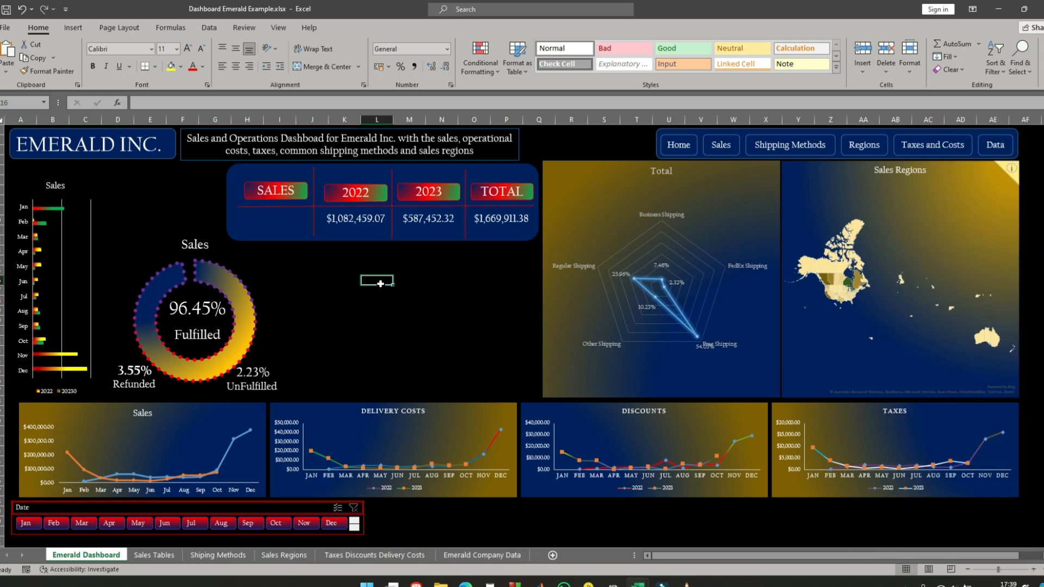
left_click(73, 27)
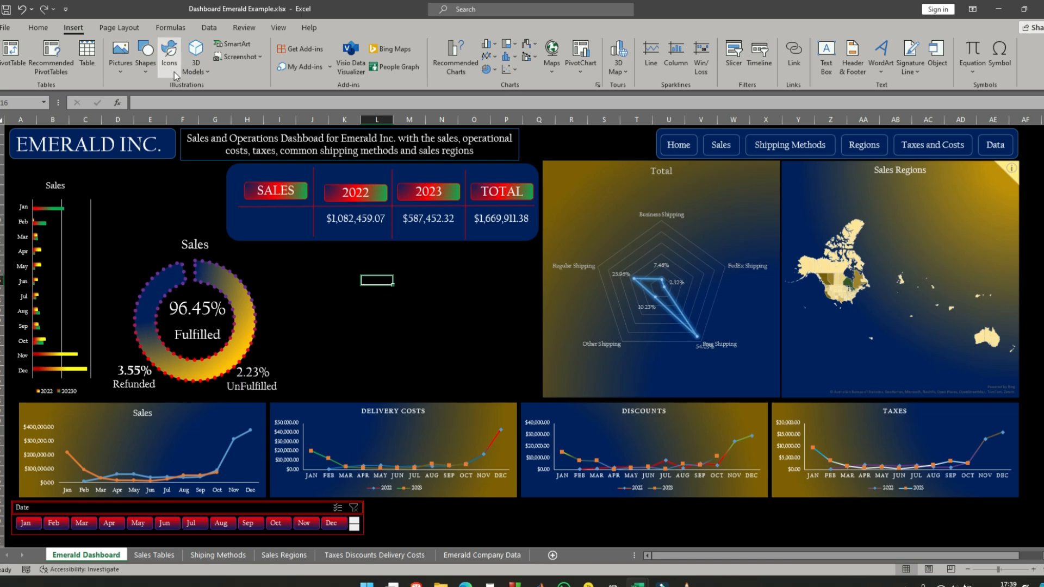
left_click(145, 76)
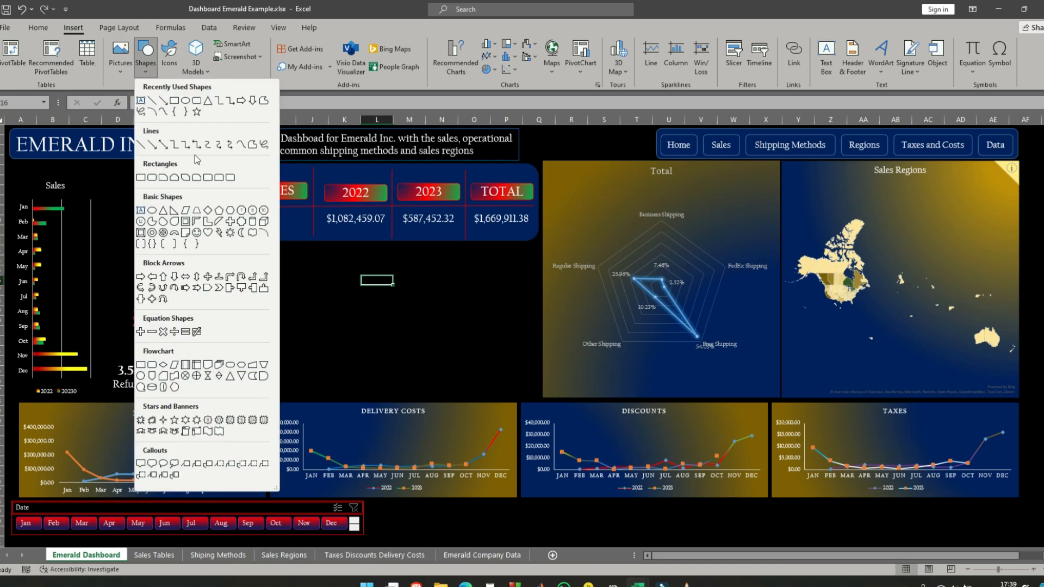
left_click(199, 101)
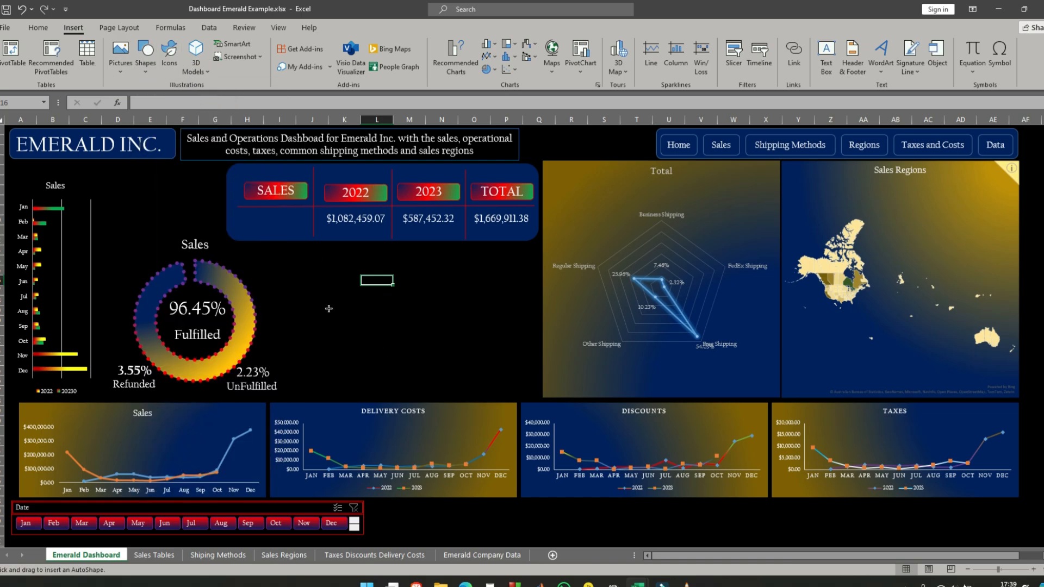
left_click_drag(298, 265, 538, 377)
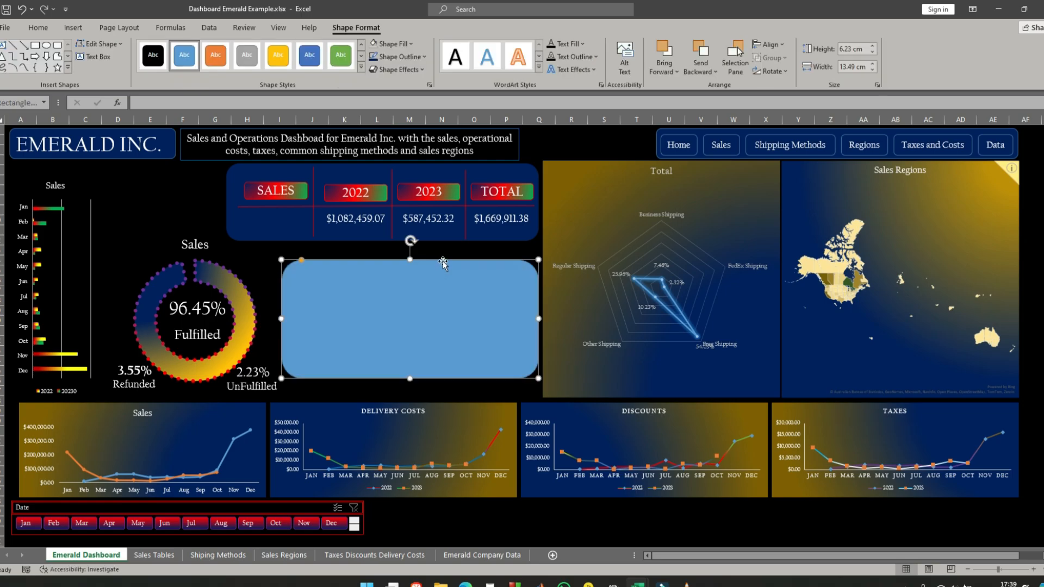
left_click_drag(443, 260, 439, 249)
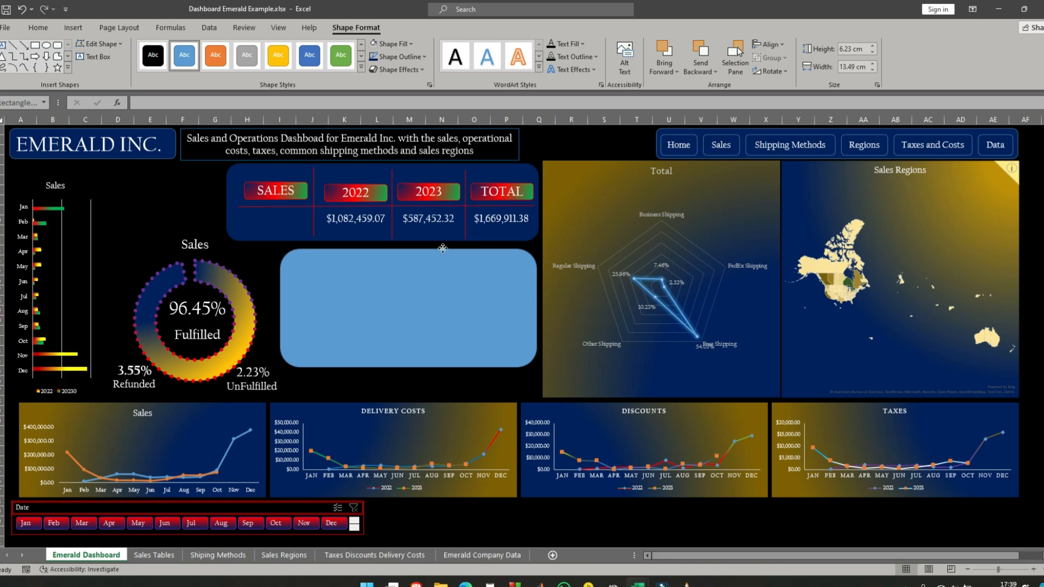
left_click_drag(409, 368, 418, 387)
- Draw a vertical straight line about 5.47 cm long in the left part of the new rounded rectangle, then reselect the rectangle
left_click(73, 28)
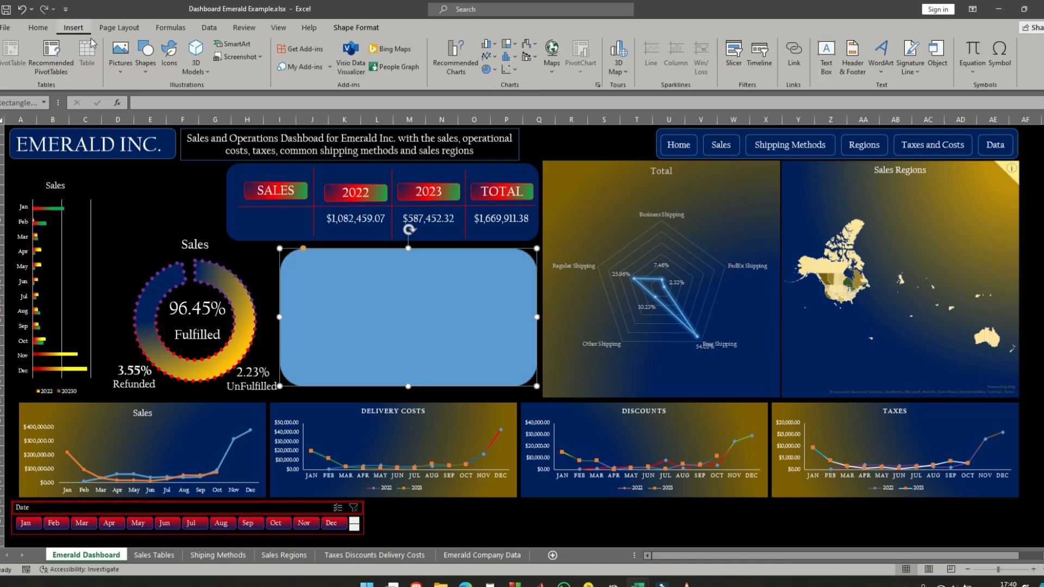
left_click(152, 77)
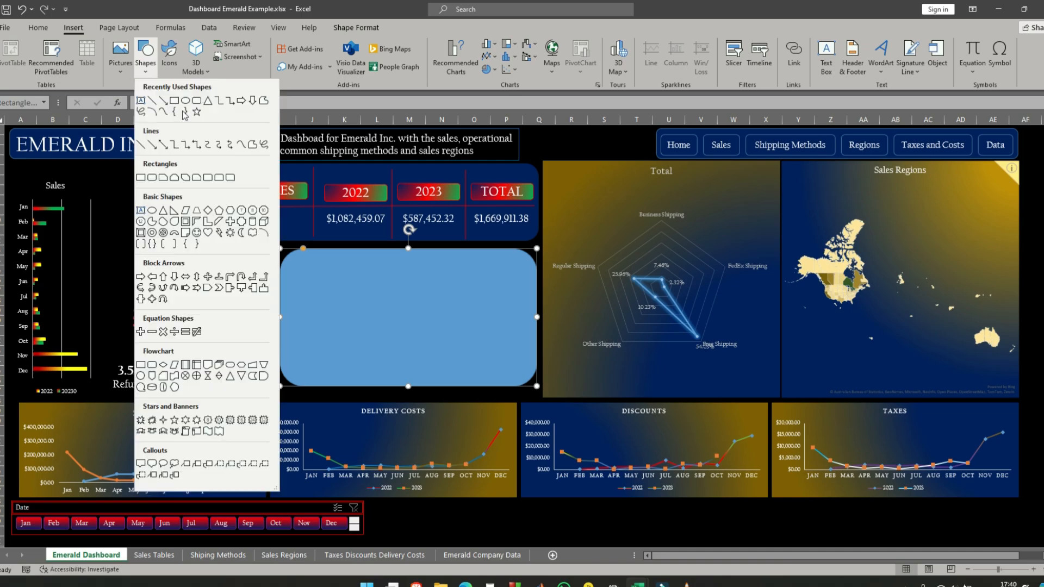
left_click(153, 101)
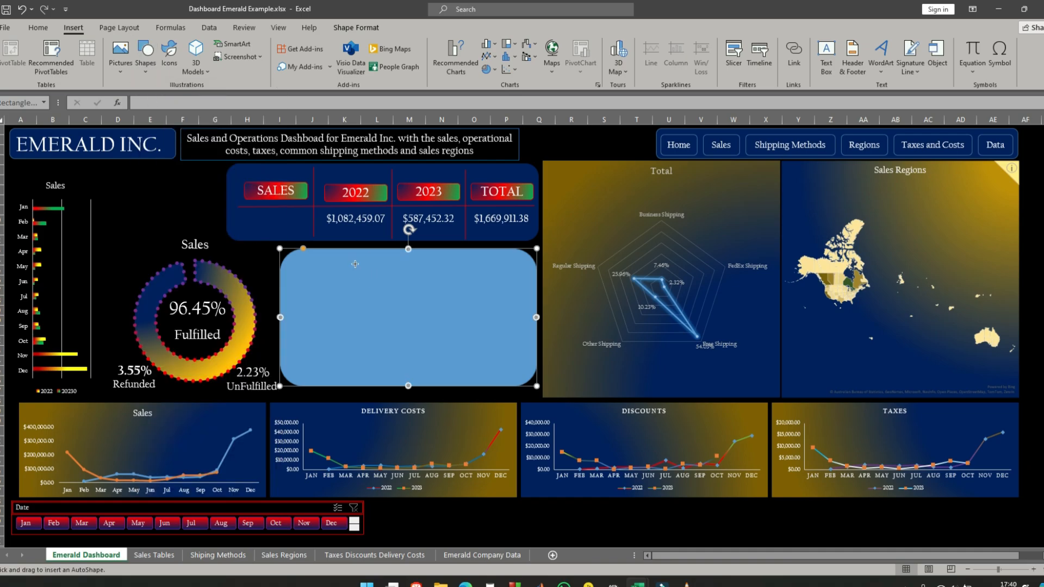
left_click_drag(354, 263, 355, 369)
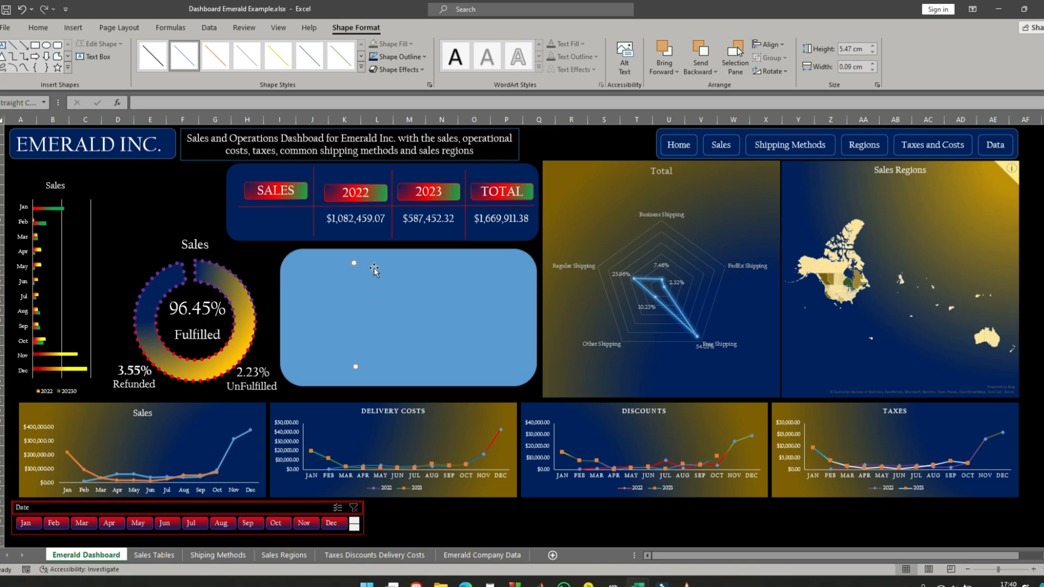
left_click(395, 250)
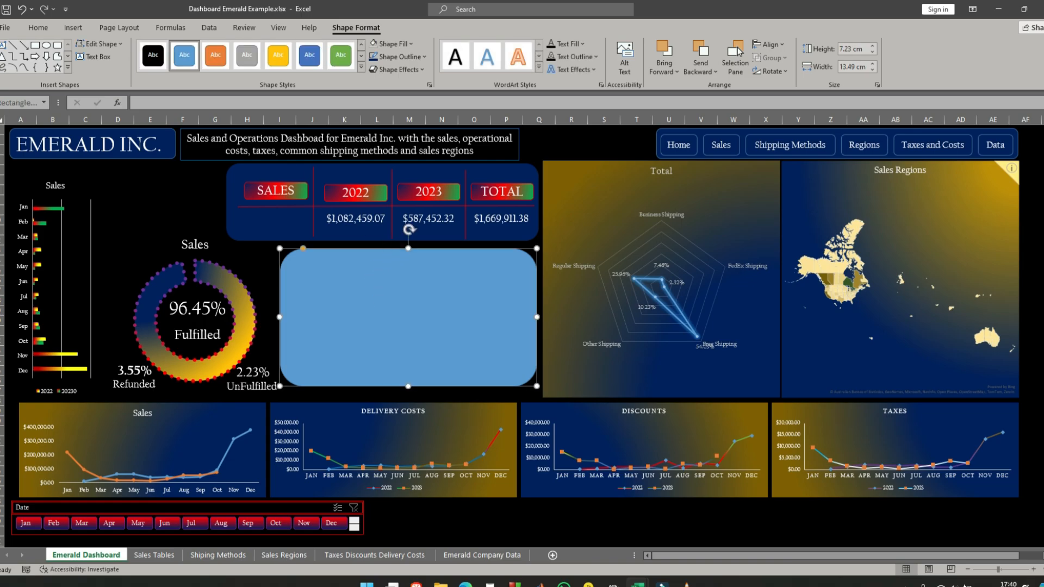
- Apply the green preset style to the new rounded rectangle and change its solid fill to dark blue
left_click(341, 56)
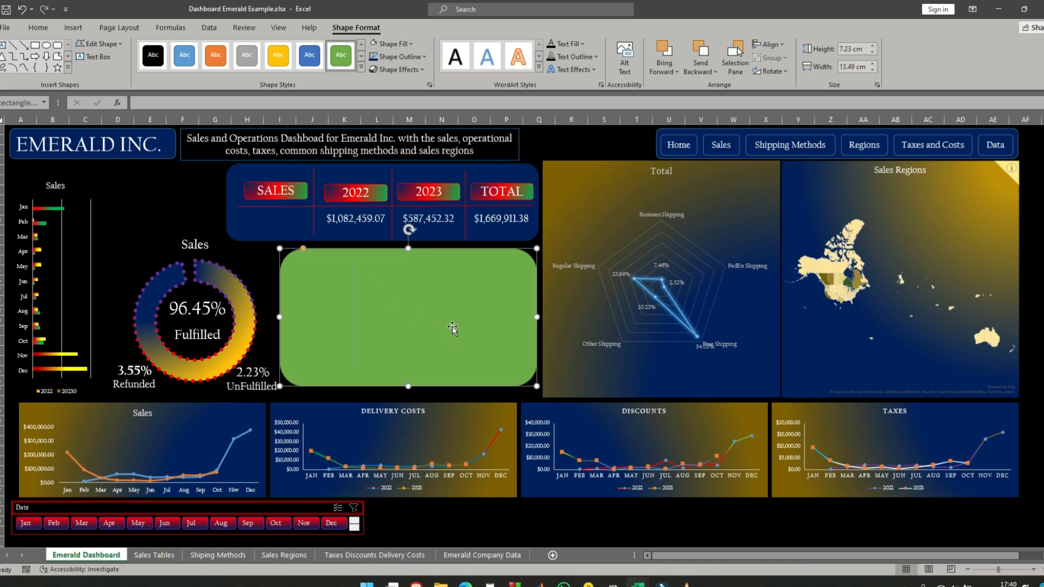
right_click(441, 251)
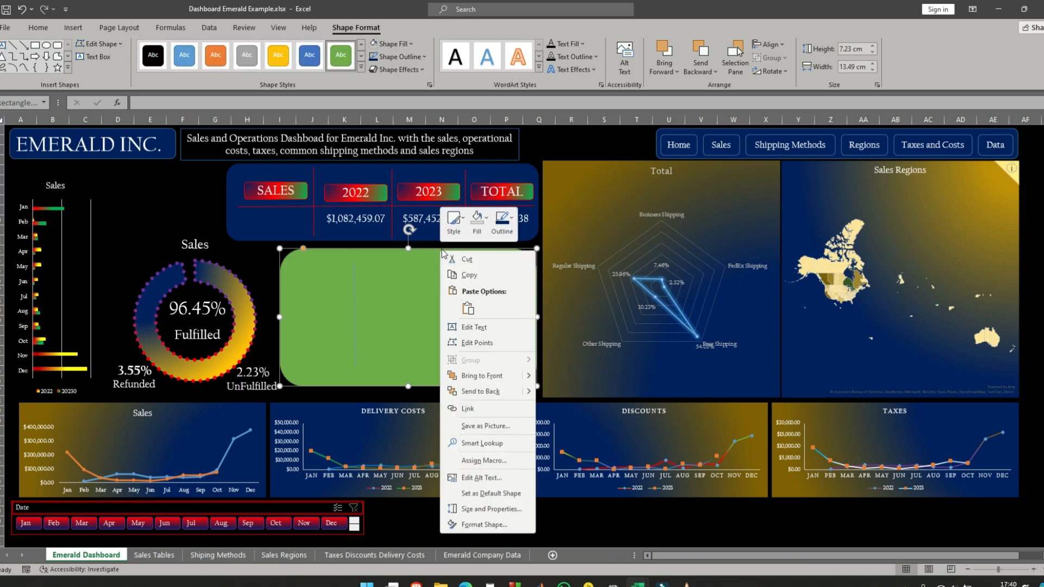
left_click(484, 525)
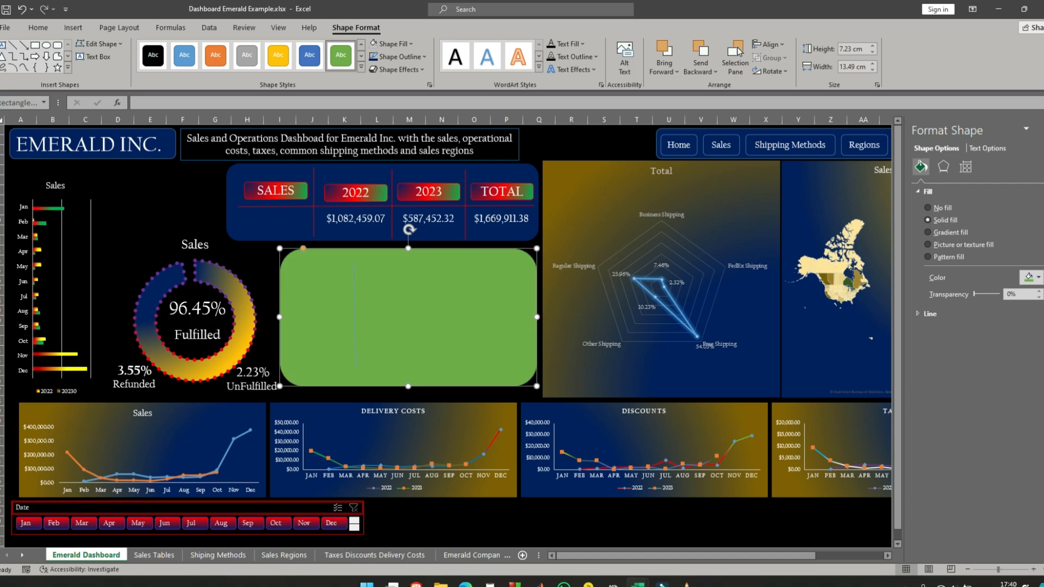
left_click(1034, 277)
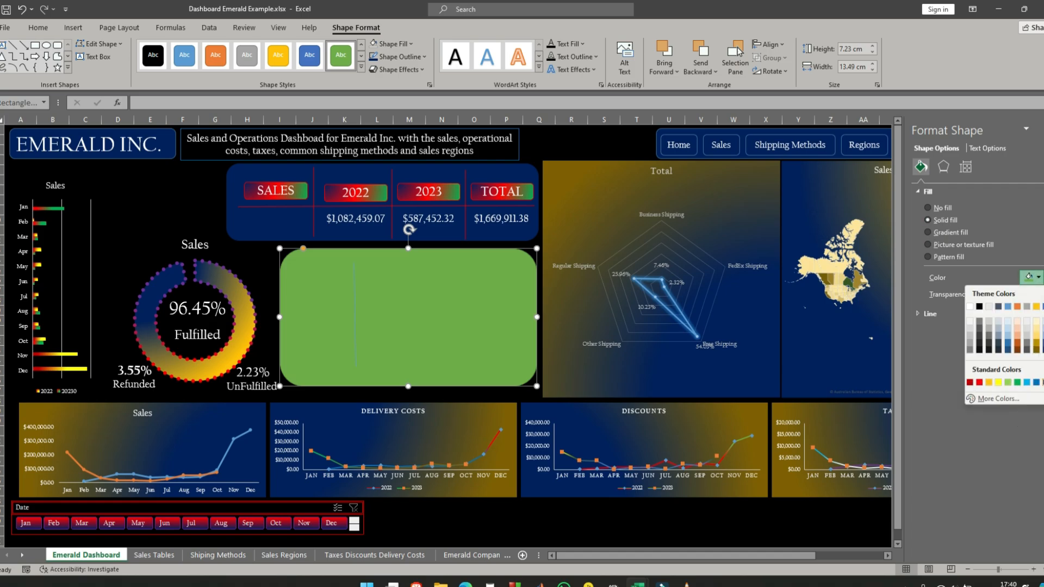
left_click(1041, 382)
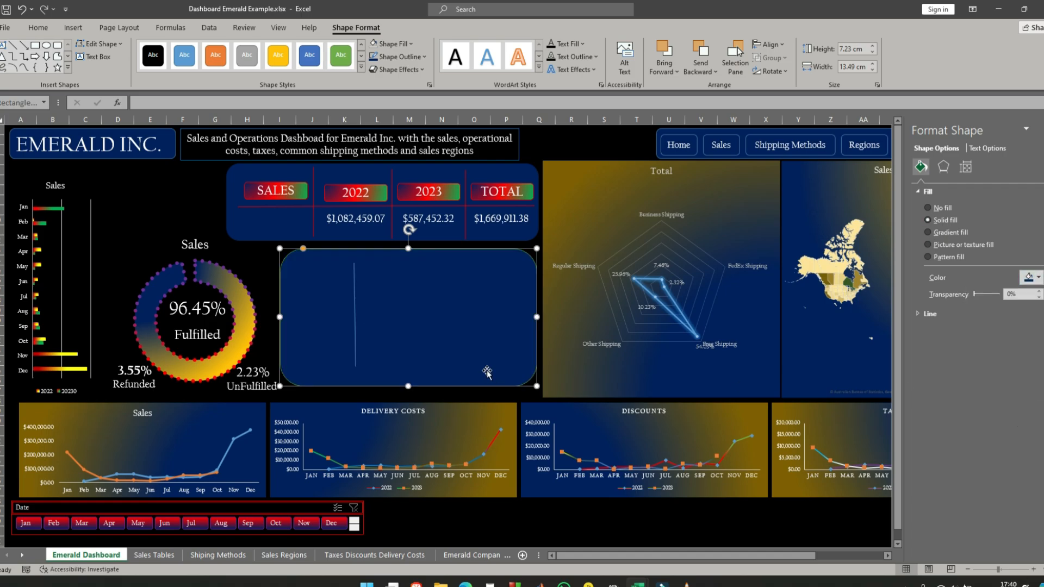
- Set the vertical divider line's colour to red
left_click(354, 285)
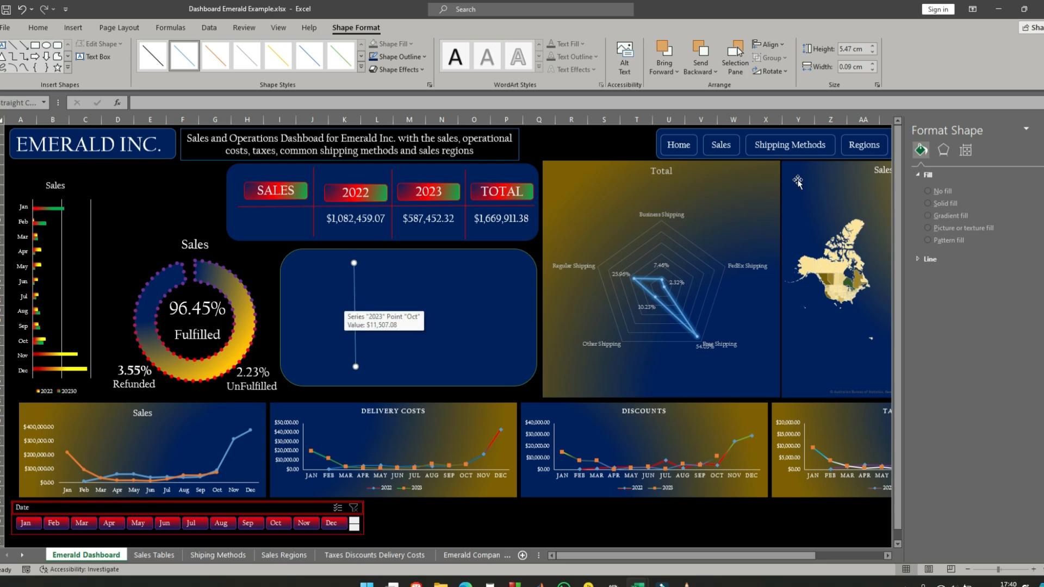
left_click(928, 259)
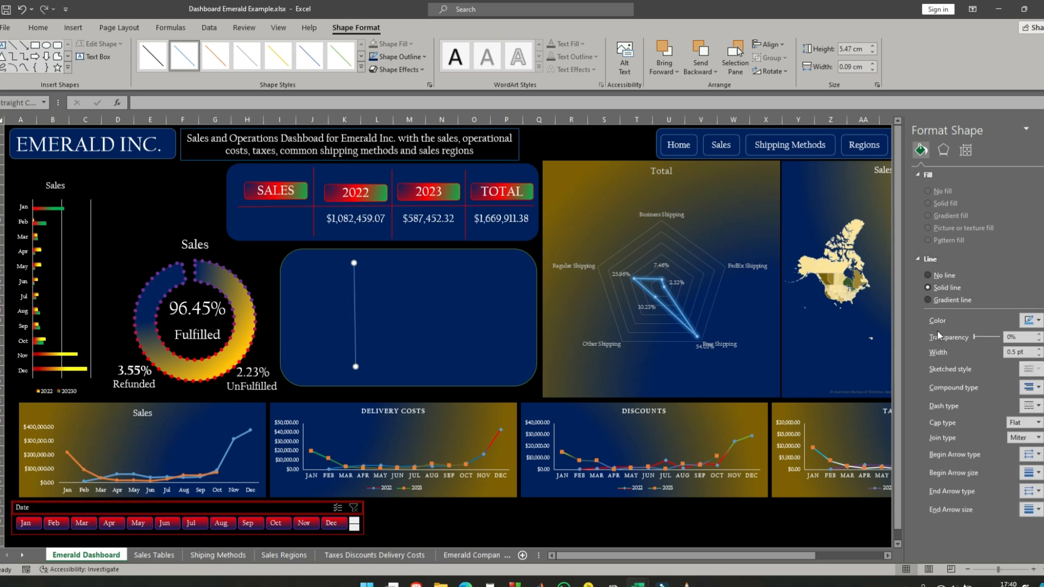
left_click(1029, 319)
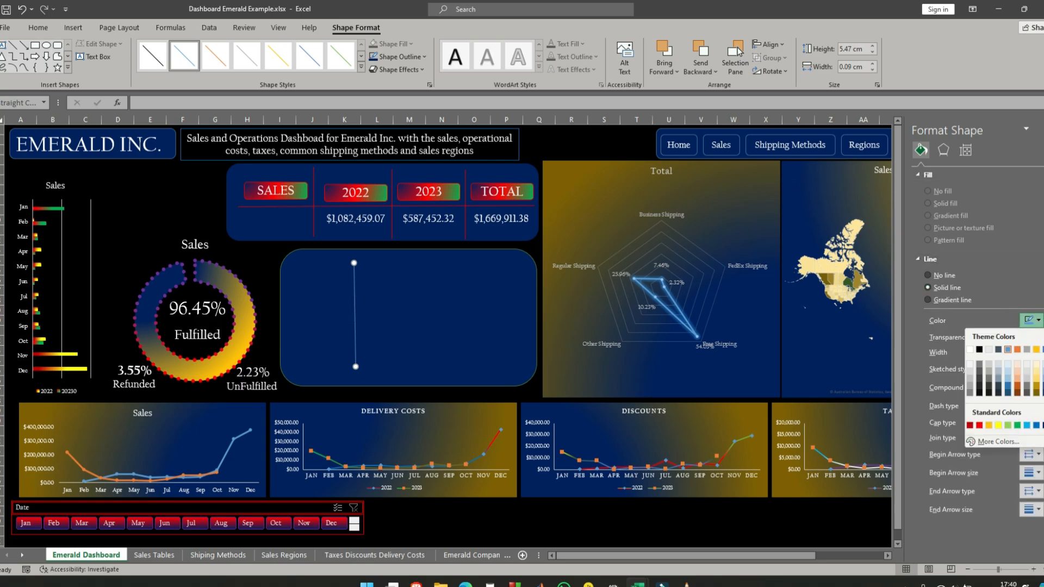
left_click(981, 429)
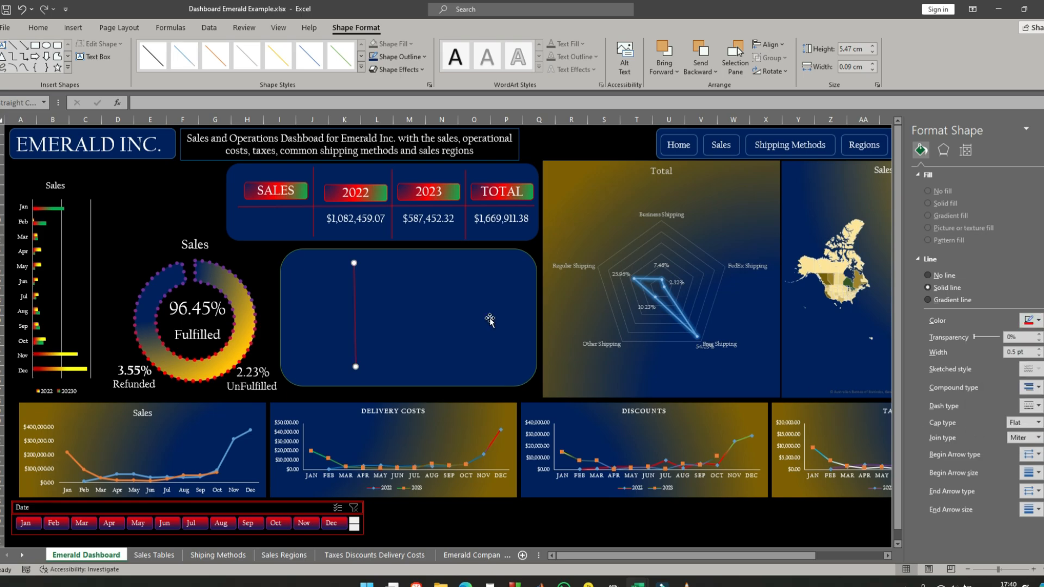
- Replace the slightly slanted divider with an exactly vertical 1.5 pt line about 5.17 cm long and colour it red
left_click(354, 305)
left_click(354, 366)
left_click(350, 375)
left_click_drag(354, 362, 354, 264)
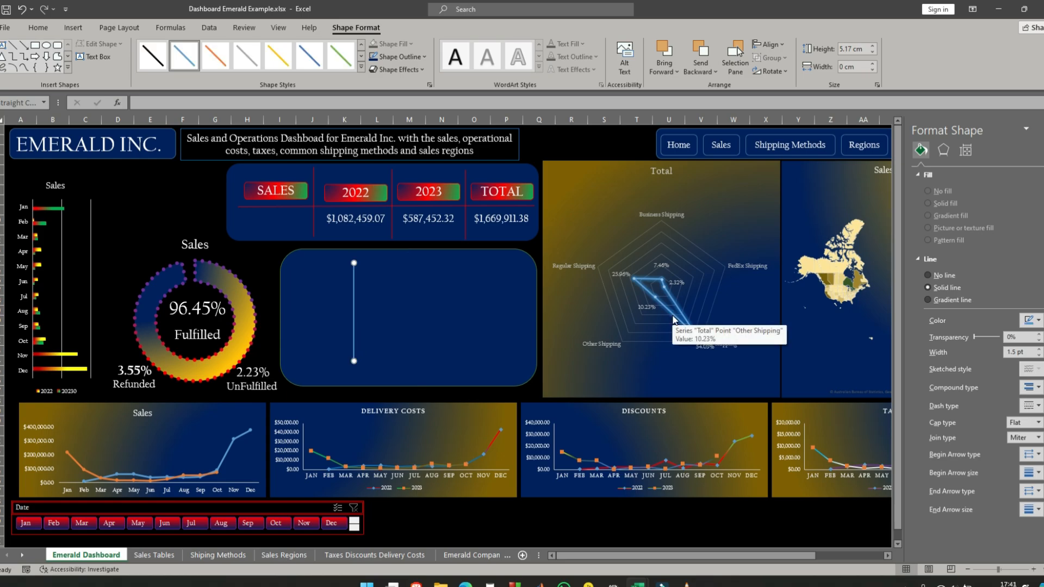
key("ctrl+d")
key("ctrl+z")
left_click(1038, 321)
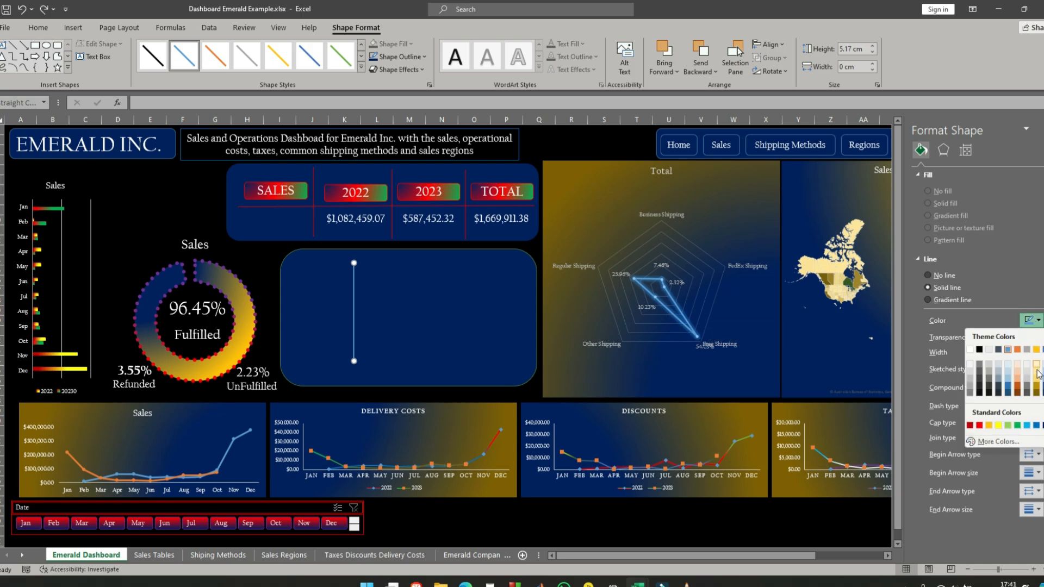
left_click(979, 425)
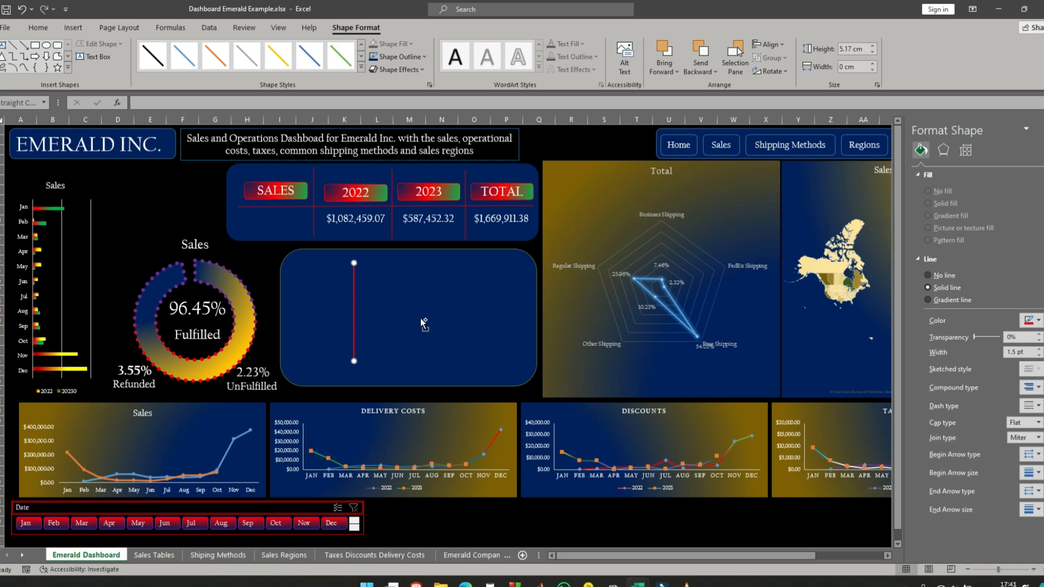
- Copy the red vertical line three times and spread the copies across the dark blue panel as column dividers
key("ctrl+v")
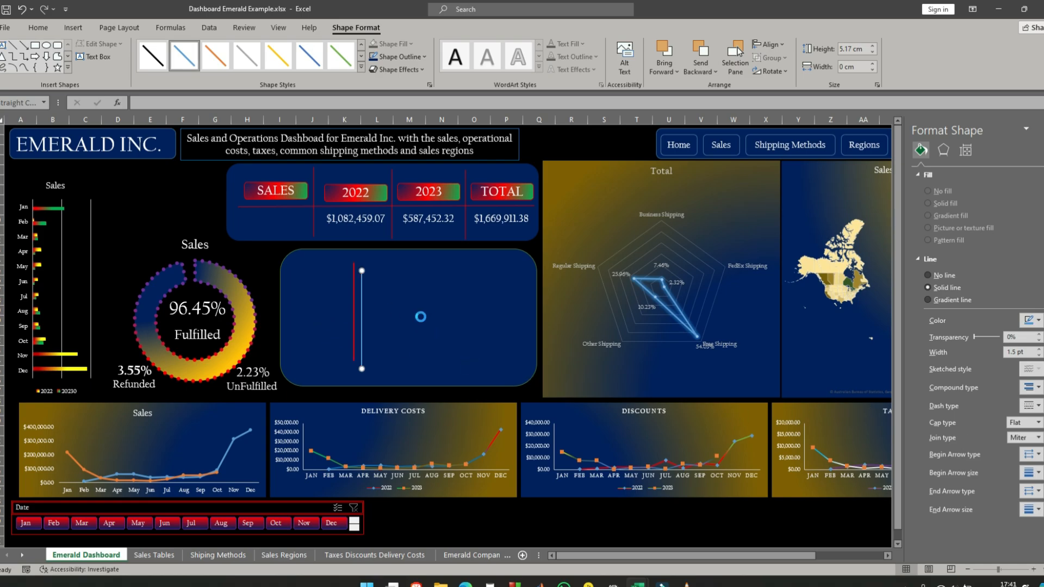
key("ctrl+z")
left_click(354, 308)
key("ctrl+c")
key("ctrl+v")
key("ctrl+v")
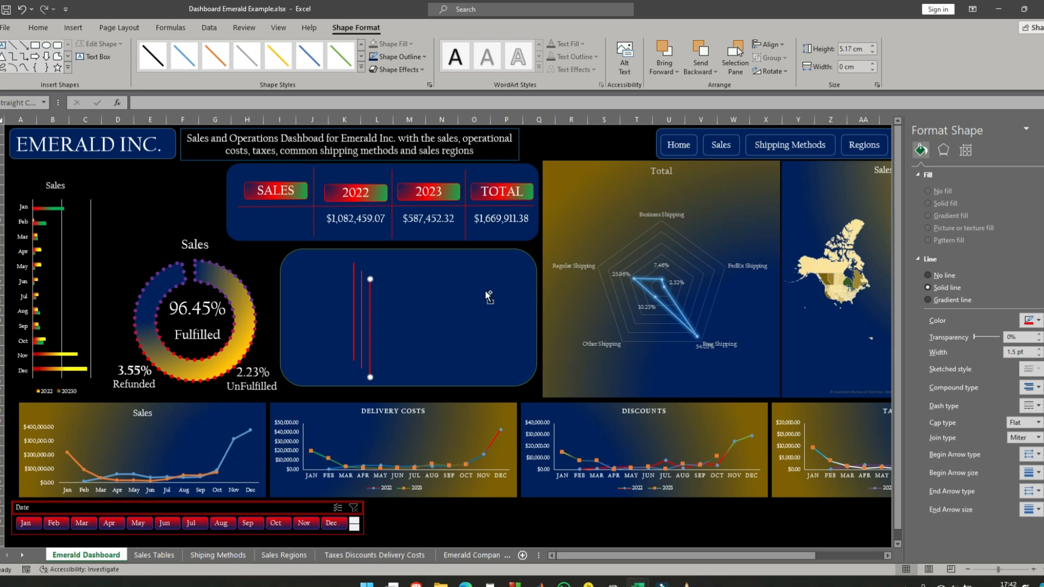
- Turn another copy of the red line into a nearly horizontal divider about 11.79 cm wide across the panel's upper part
key("ctrl+v")
left_click_drag(379, 331, 409, 311)
left_click_drag(460, 301, 298, 291)
key("ctrl+v")
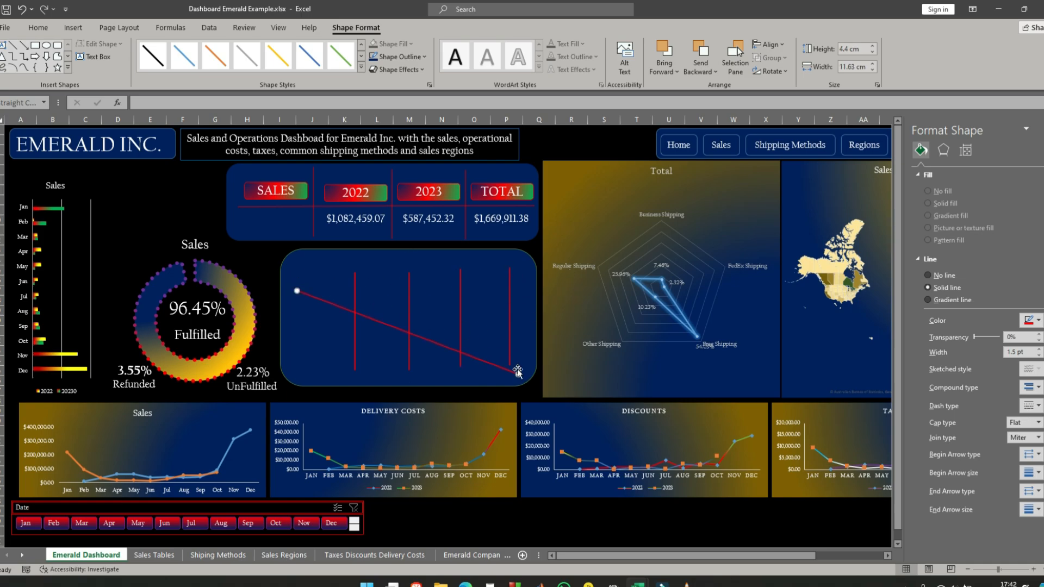
left_click_drag(517, 373, 519, 349)
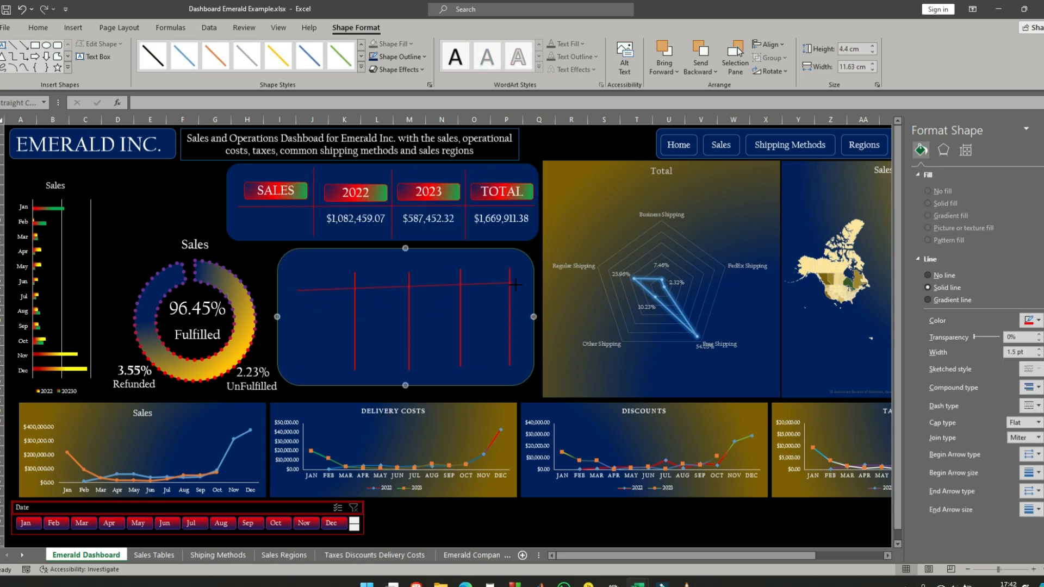
left_click_drag(516, 284, 521, 293)
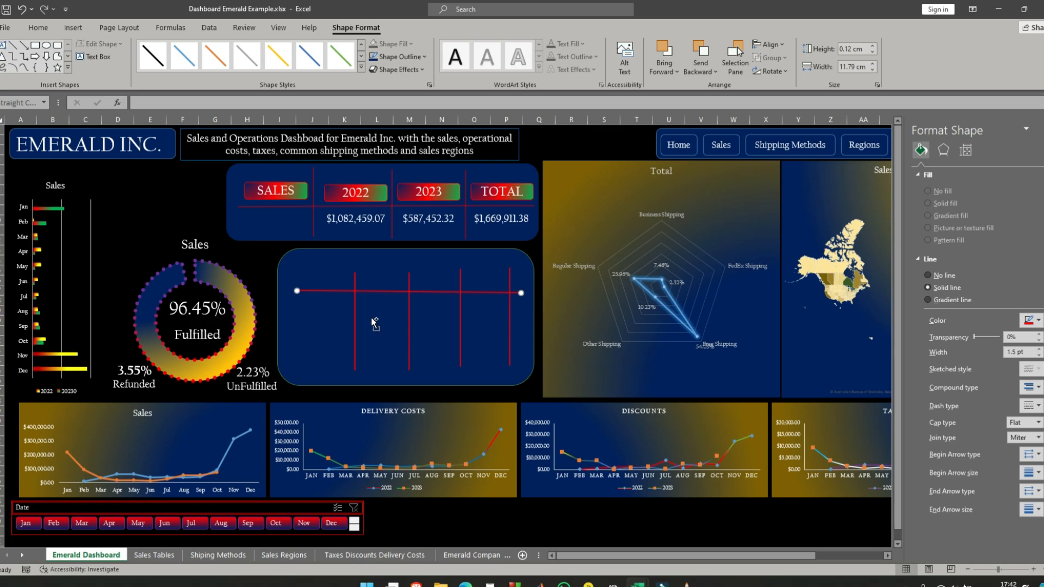
- Duplicate the horizontal red divider three times and space the copies down the panel as row lines
key("ctrl+d")
key("ctrl+d")
key("ctrl+d")
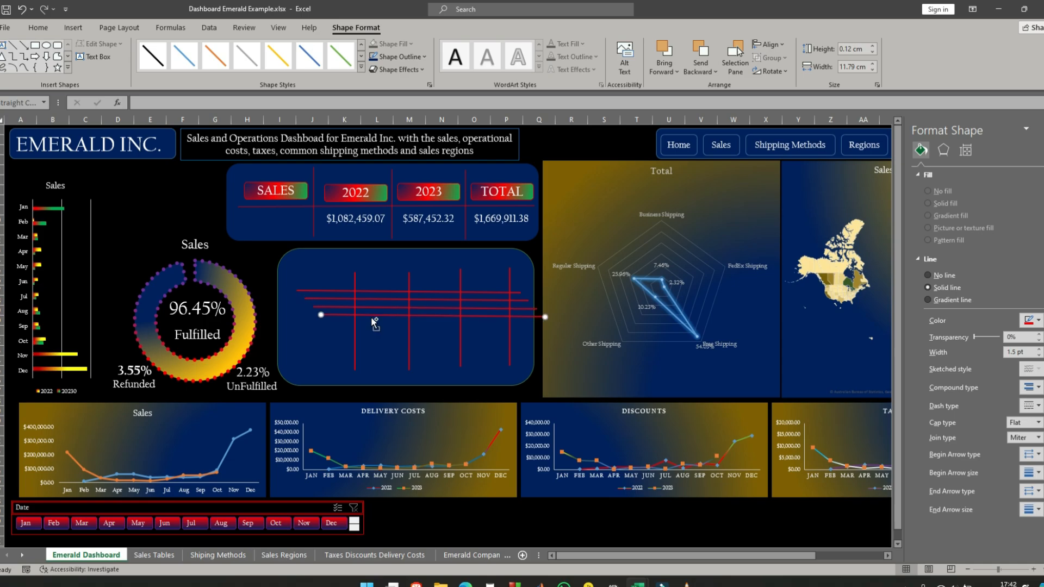
left_click_drag(394, 317, 377, 362)
mouse_move(380, 309)
left_mouse_down()
mouse_move(380, 336)
mouse_move(378, 311)
left_mouse_up()
- Restyle the second horizontal line as a red dashed line and adjust its length to about 11.6 cm
left_click(362, 57)
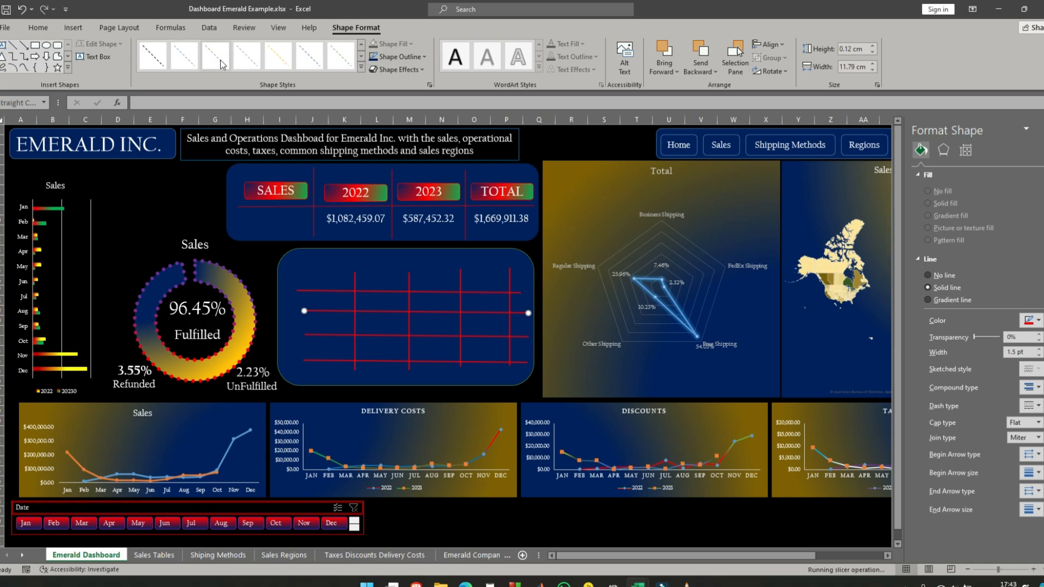
left_click(219, 61)
left_click(1036, 321)
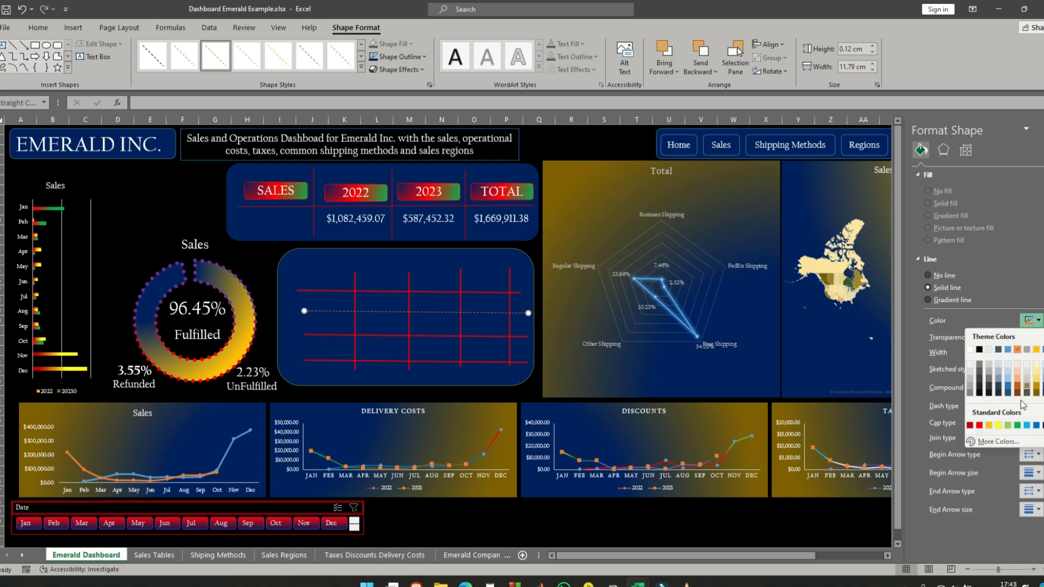
left_click(982, 411)
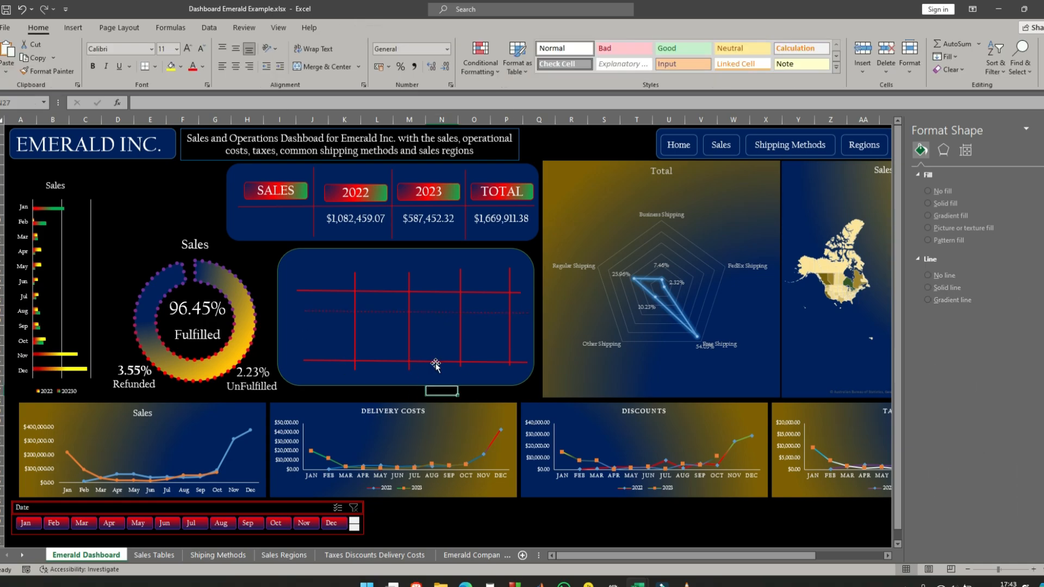
left_click(521, 311)
left_click_drag(525, 313, 525, 312)
- Replace the solid row lines below the dashed line with two duplicates of the dashed line
left_click(419, 350)
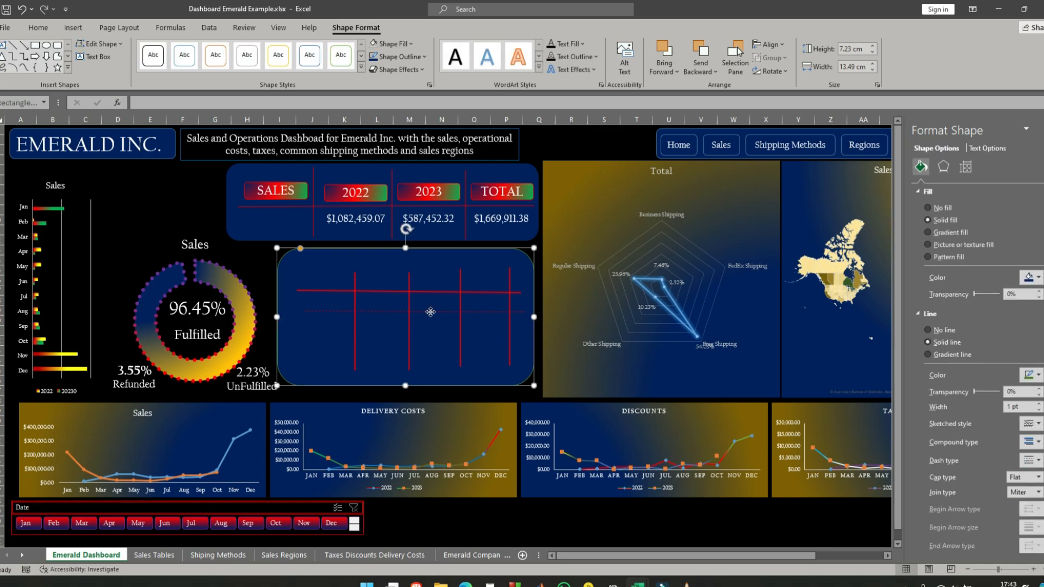
left_click(429, 311)
key("ctrl+d")
key("ctrl+d")
left_click_drag(378, 328, 375, 345)
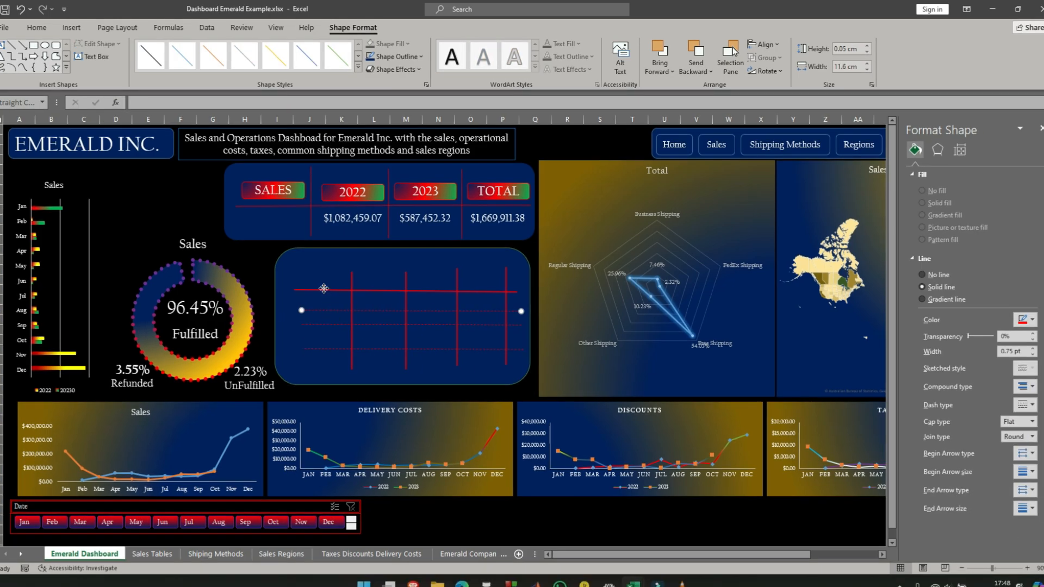
- Align the solid and three dashed horizontal lines to the left and distribute them vertically
left_click(325, 291, "shift")
left_click(336, 324, "shift")
left_click(334, 351, "shift")
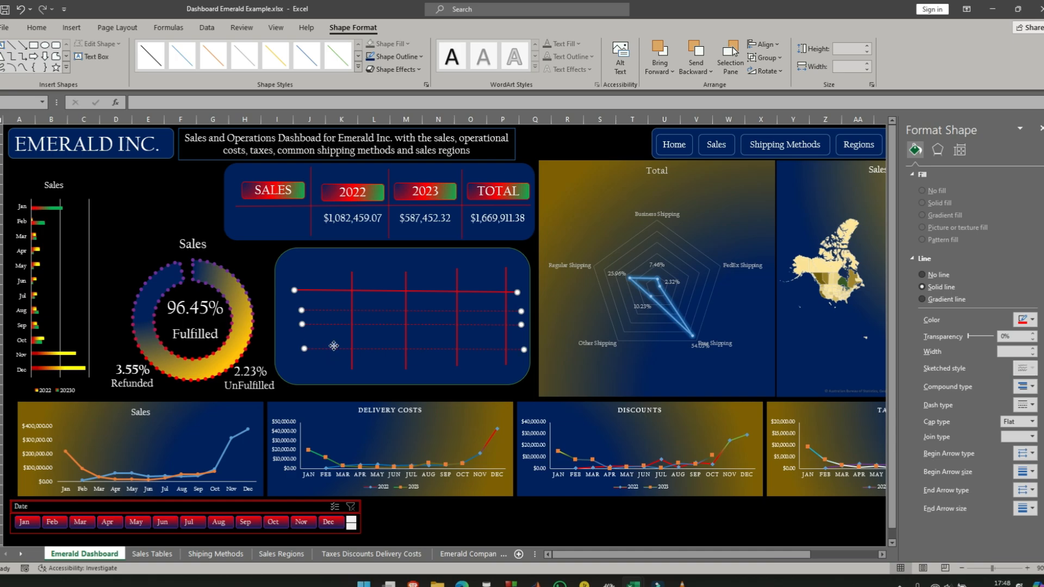
left_click(763, 44)
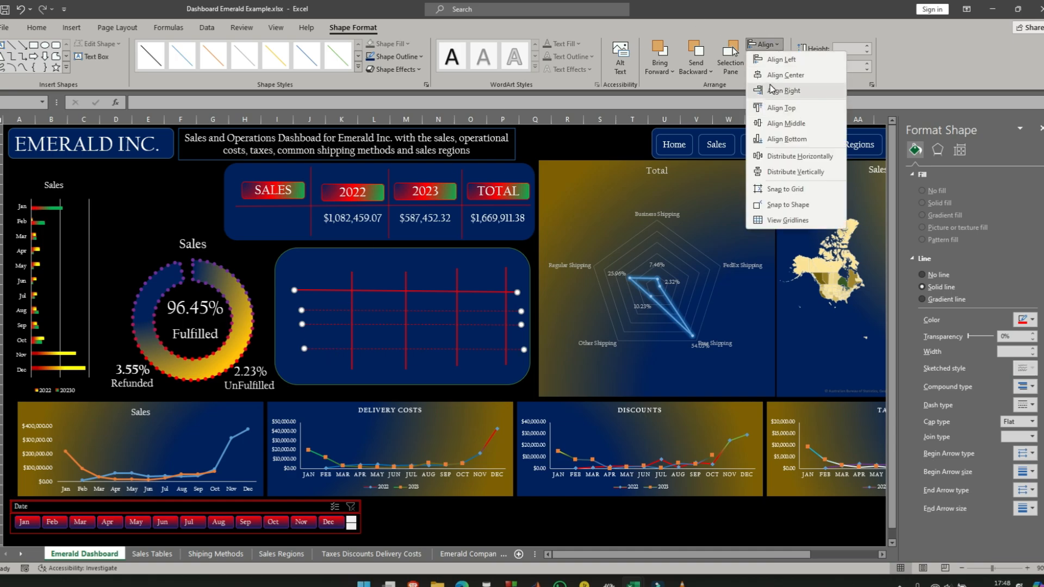
left_click(772, 60)
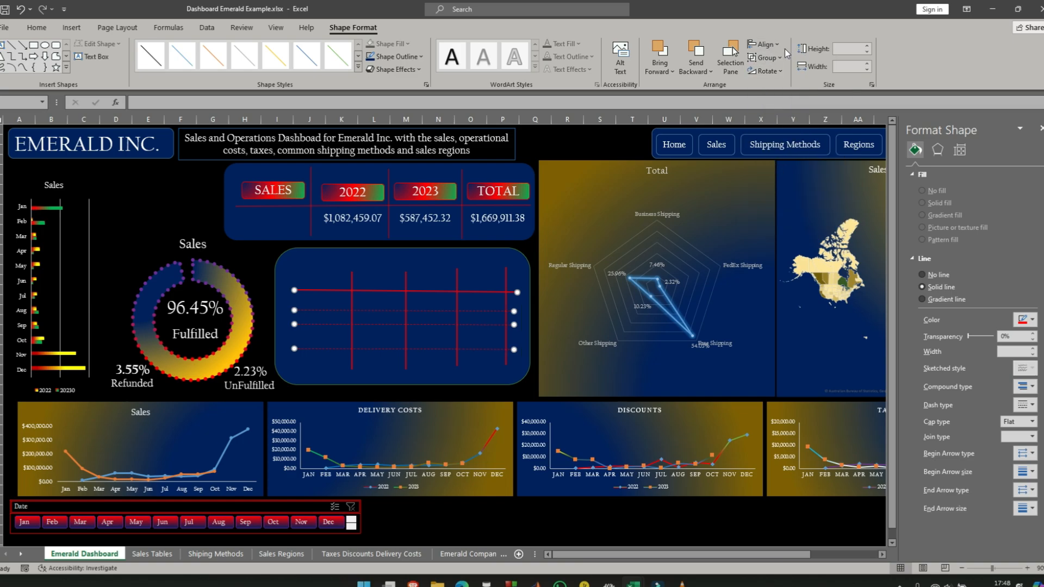
left_click(764, 44)
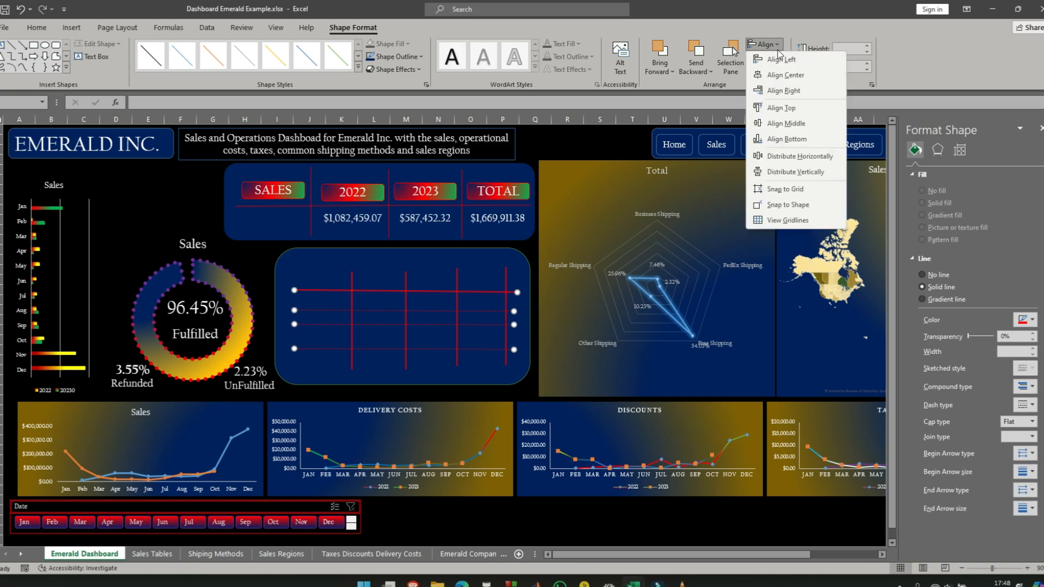
left_click(786, 172)
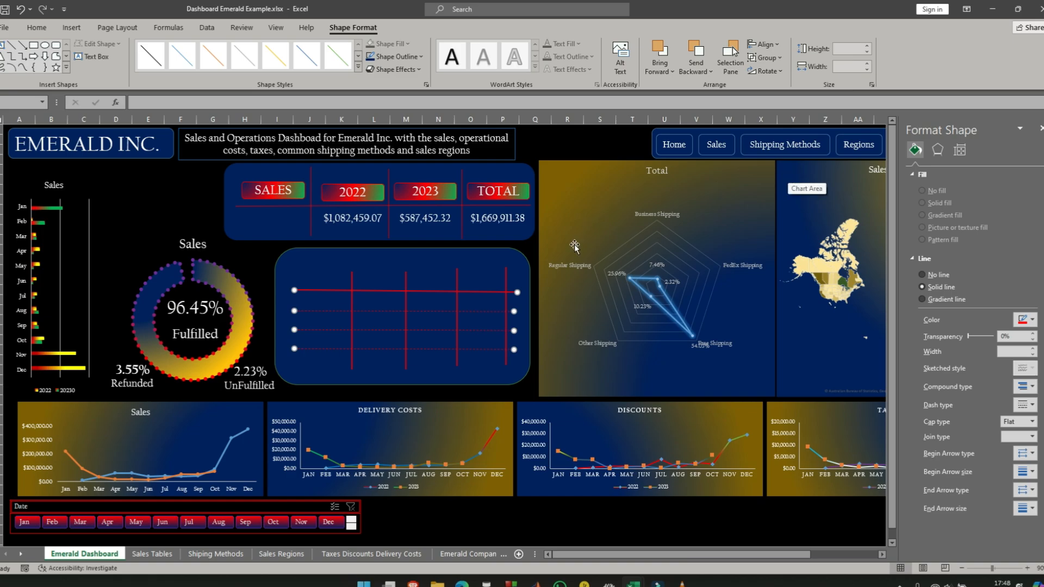
- Align the tops of the four vertical red lines and distribute them horizontally, then select the panel
left_click(352, 280)
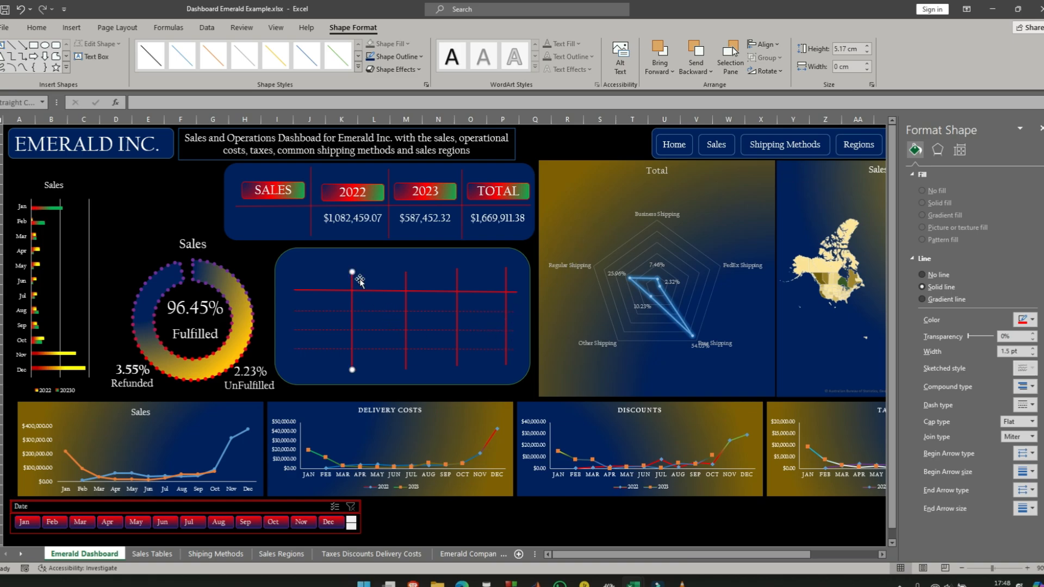
left_click(406, 283, "shift")
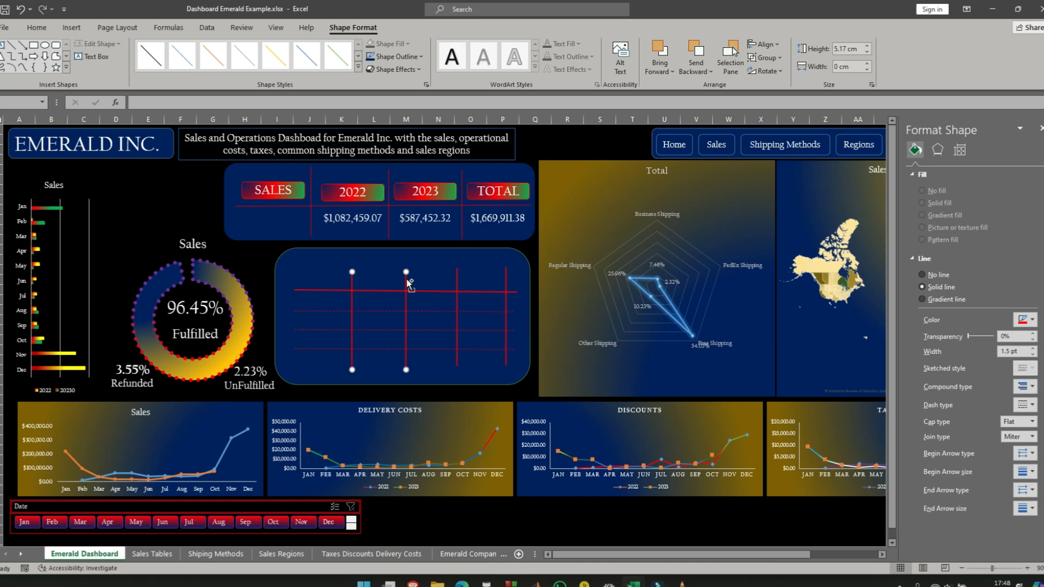
left_click(457, 279, "shift")
left_click(505, 280, "shift")
left_click(778, 47)
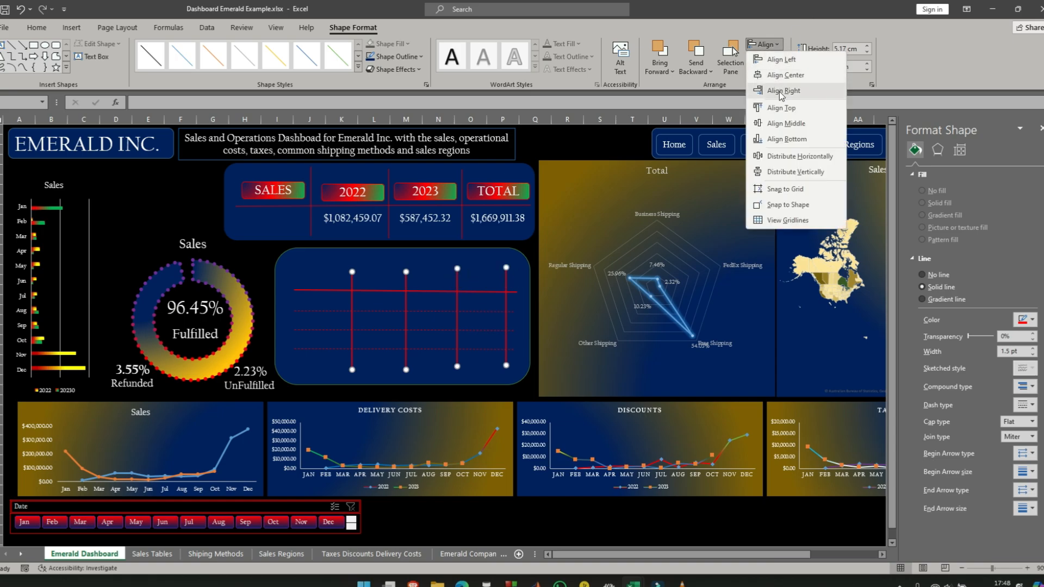
left_click(788, 108)
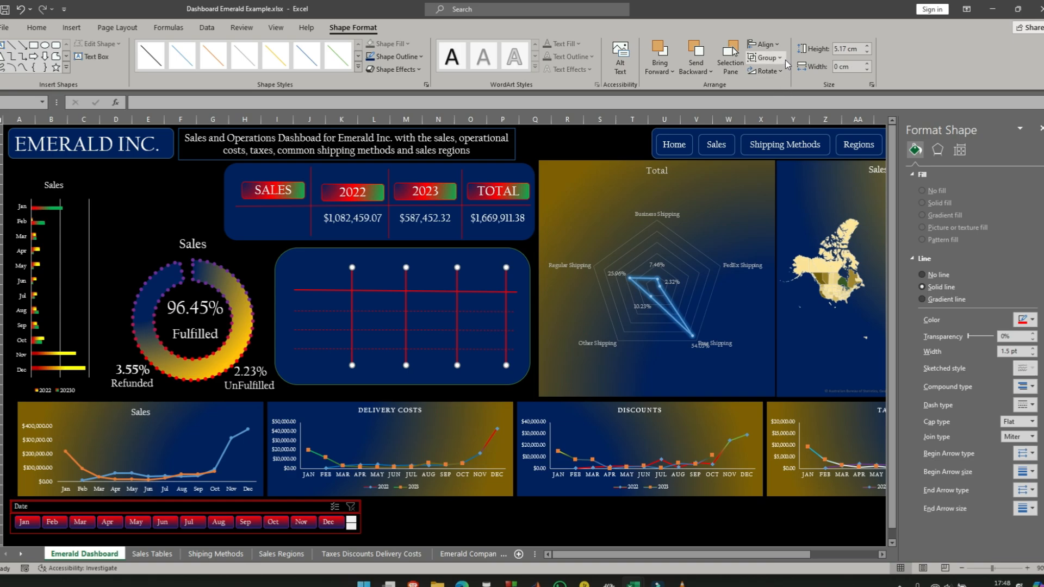
left_click(779, 47)
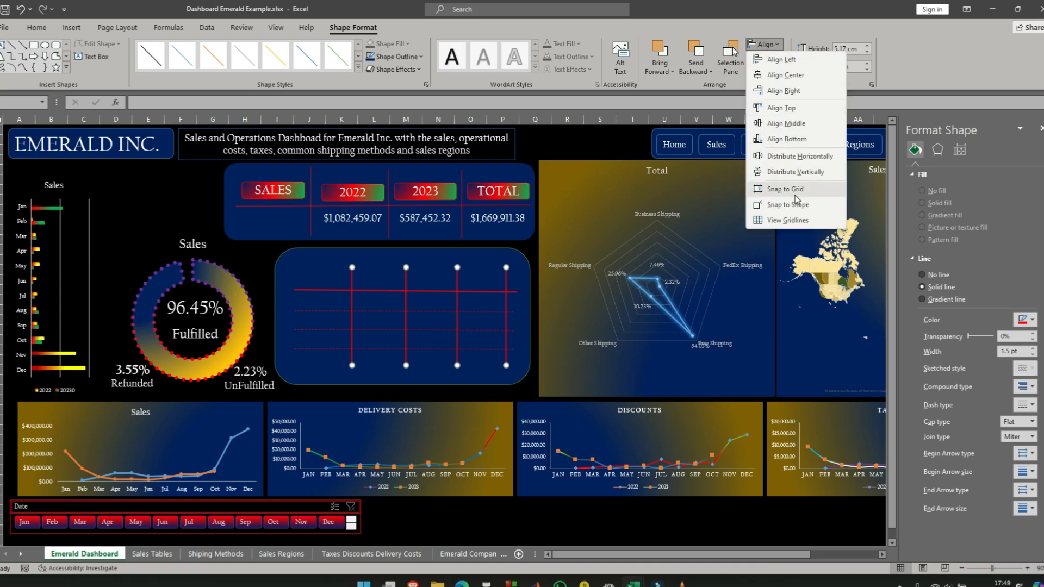
left_click(800, 157)
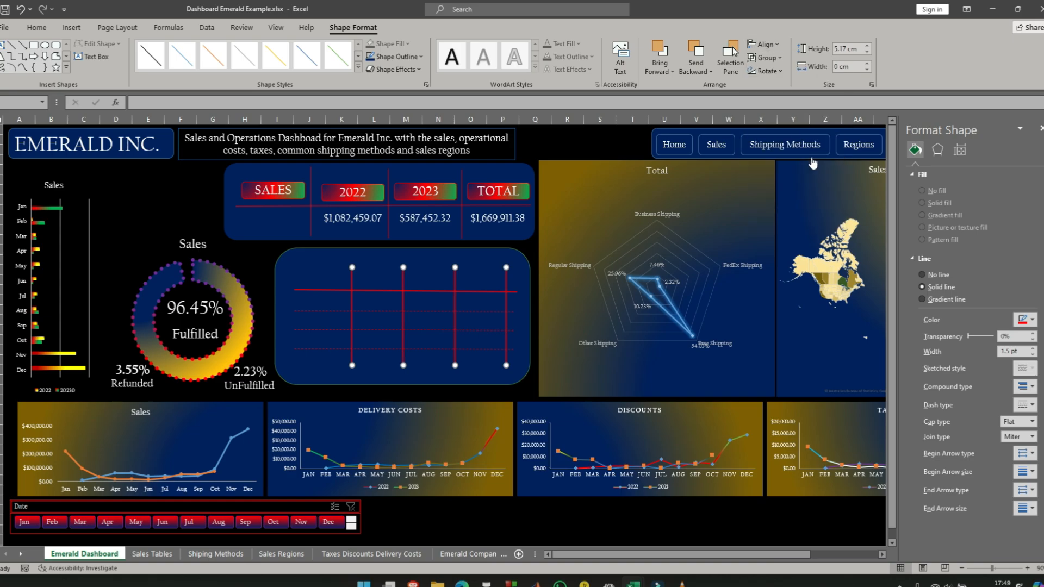
left_click(321, 303)
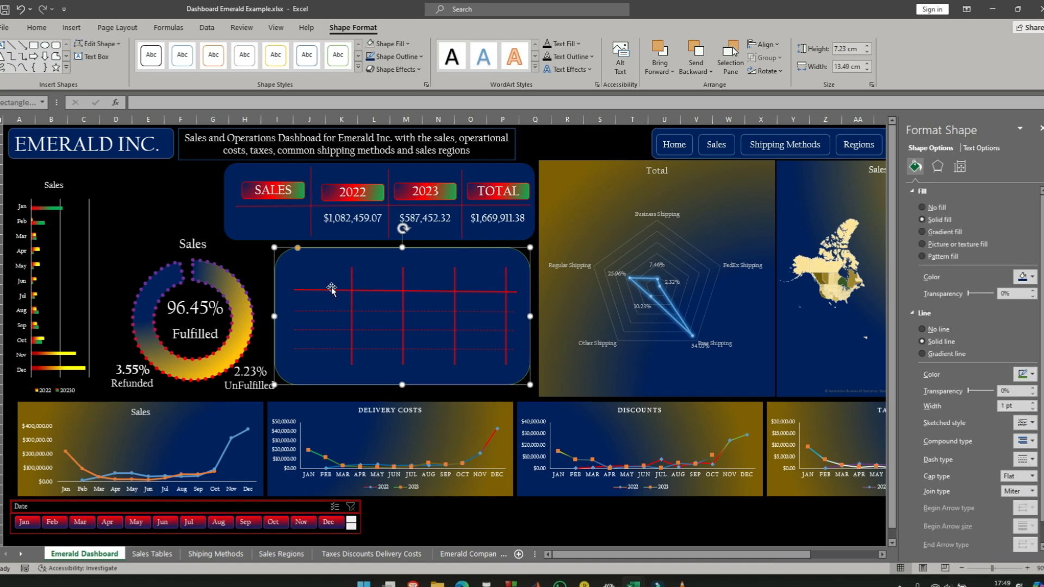
- Duplicate the SALES header label three times into the lower panel, placing one copy in the grid's last enclosed column
left_click(277, 184)
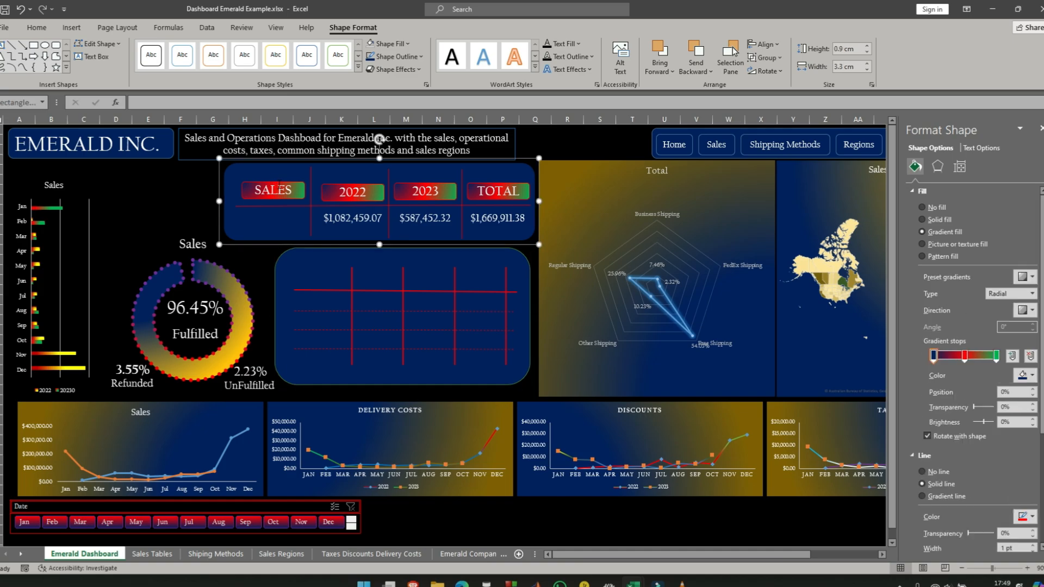
left_click(278, 187)
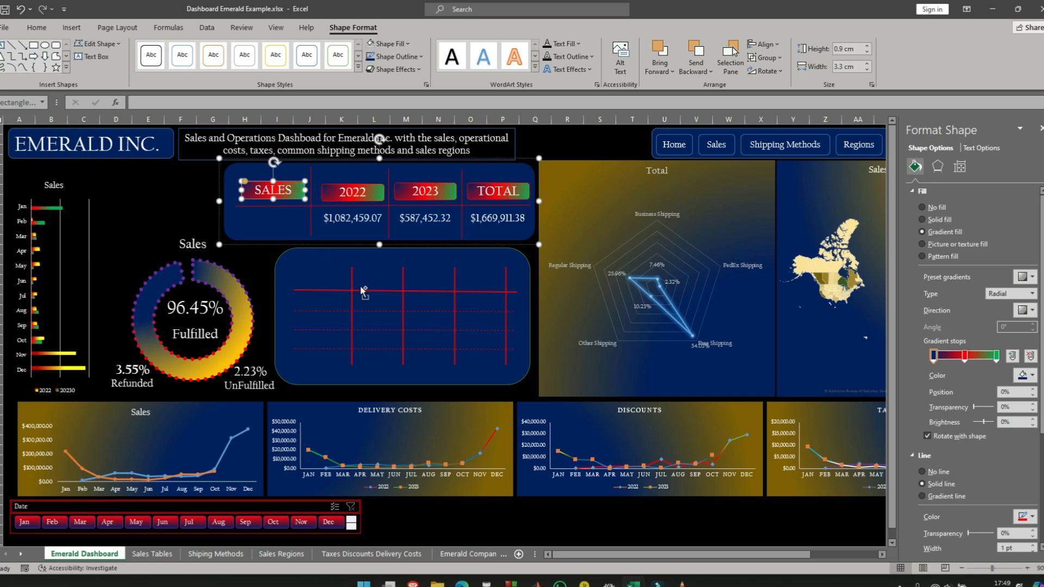
key("ctrl+v")
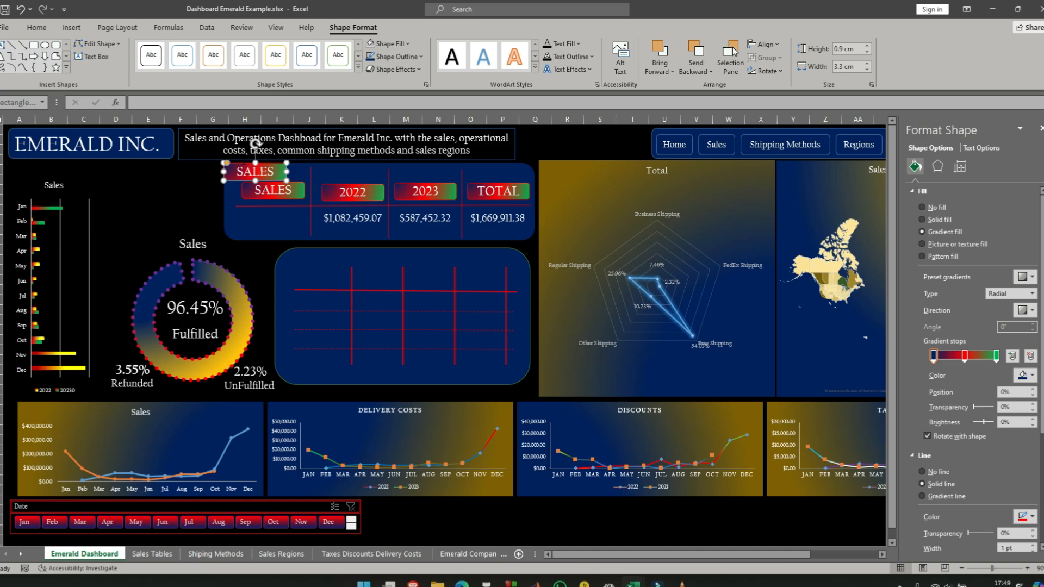
left_click_drag(244, 163, 490, 277)
key("ctrl+v")
key("ctrl+v")
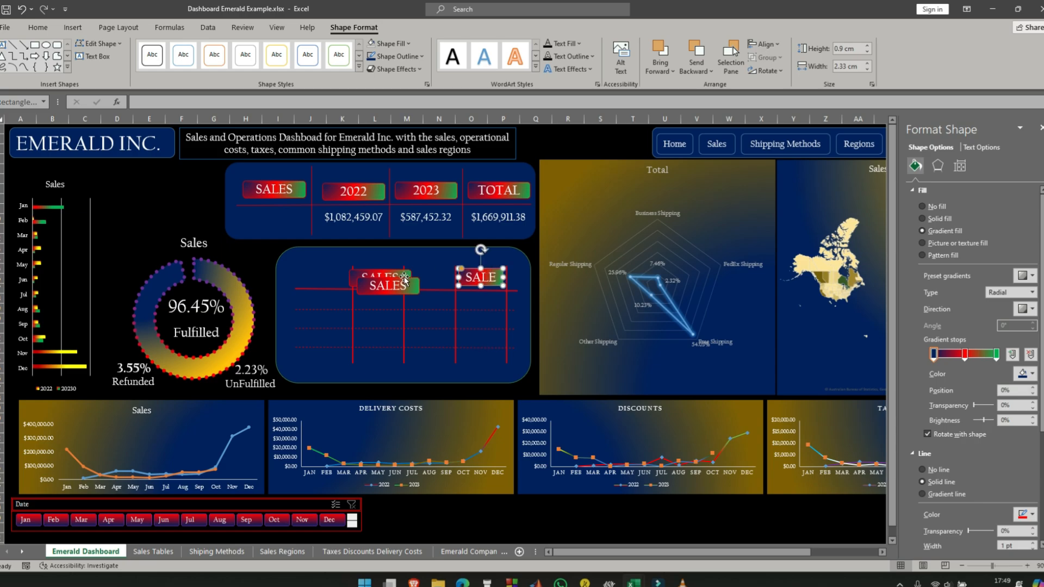
- Resize the three copied SALES labels together to a height of 0.8 cm and a width of 2.5 cm
left_click(404, 277, "ctrl")
left_click(415, 279, "ctrl")
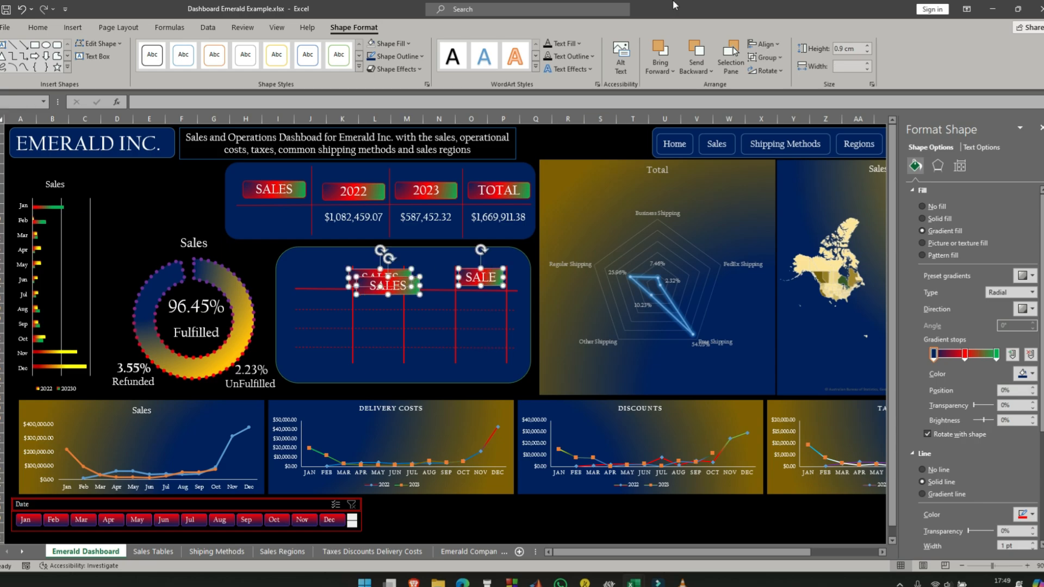
left_click(868, 46)
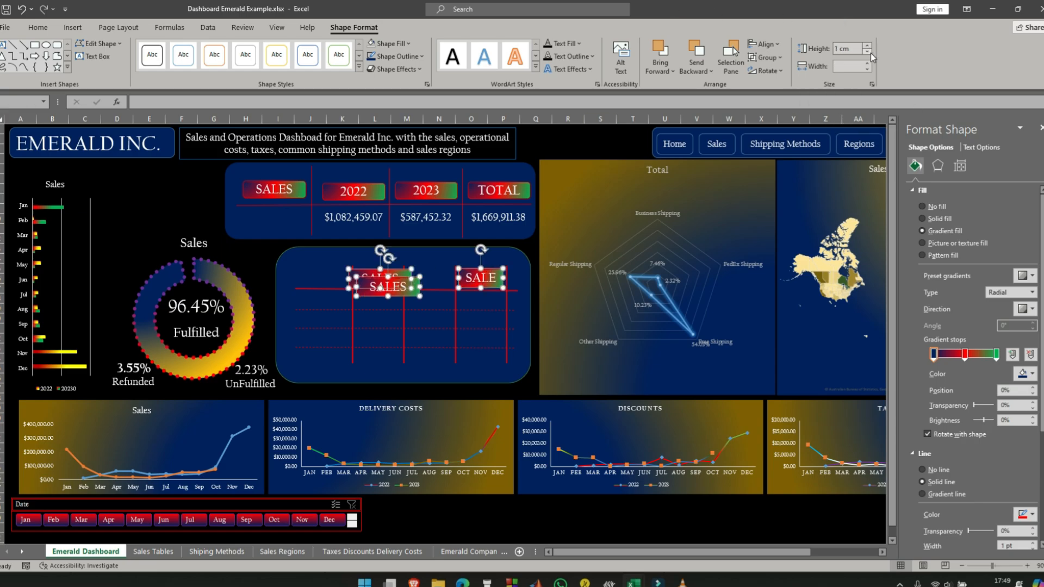
left_click(868, 53)
left_click(869, 52)
left_click(869, 52)
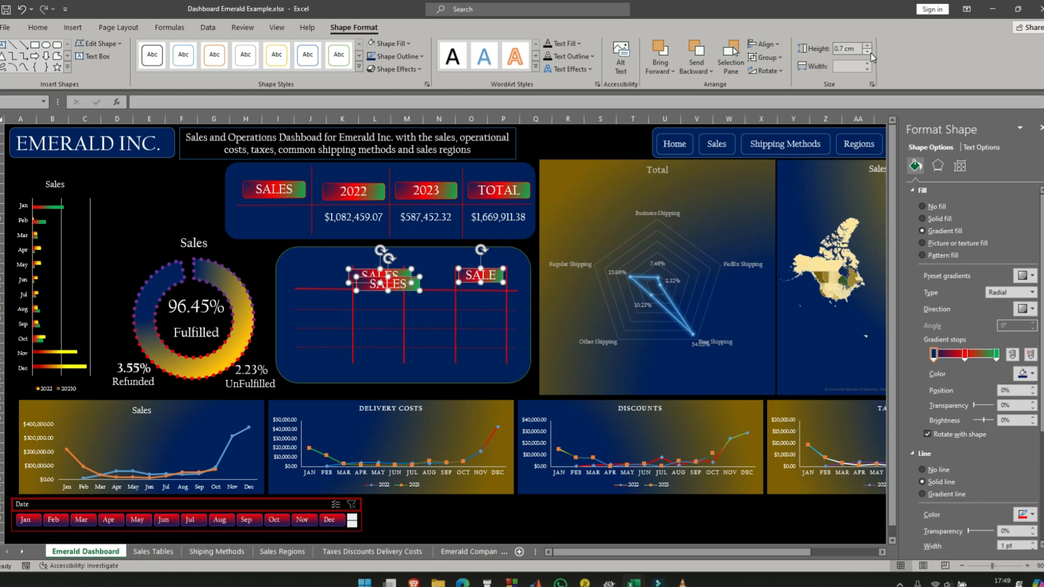
left_click(869, 47)
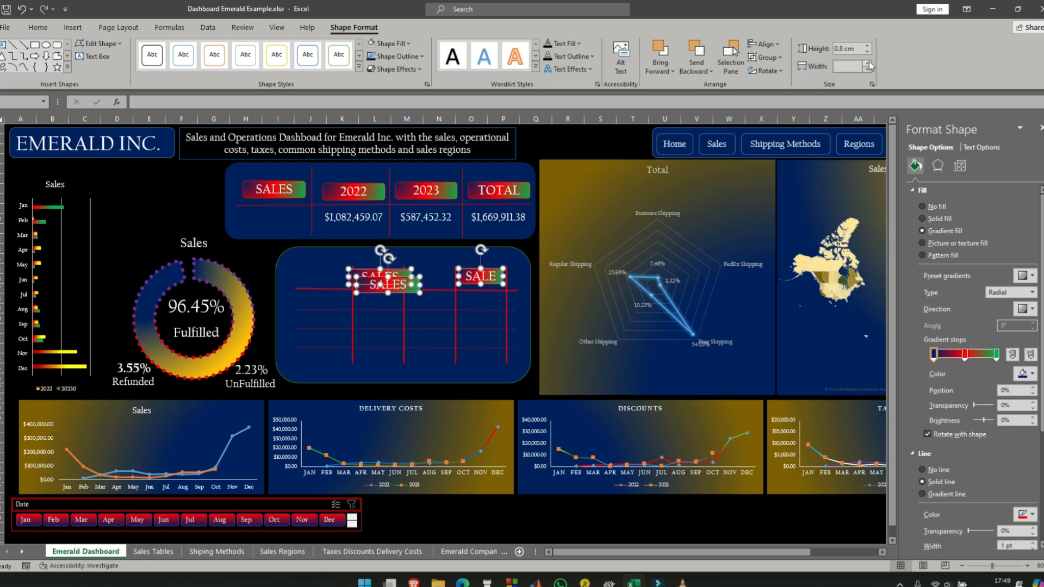
left_click(869, 68)
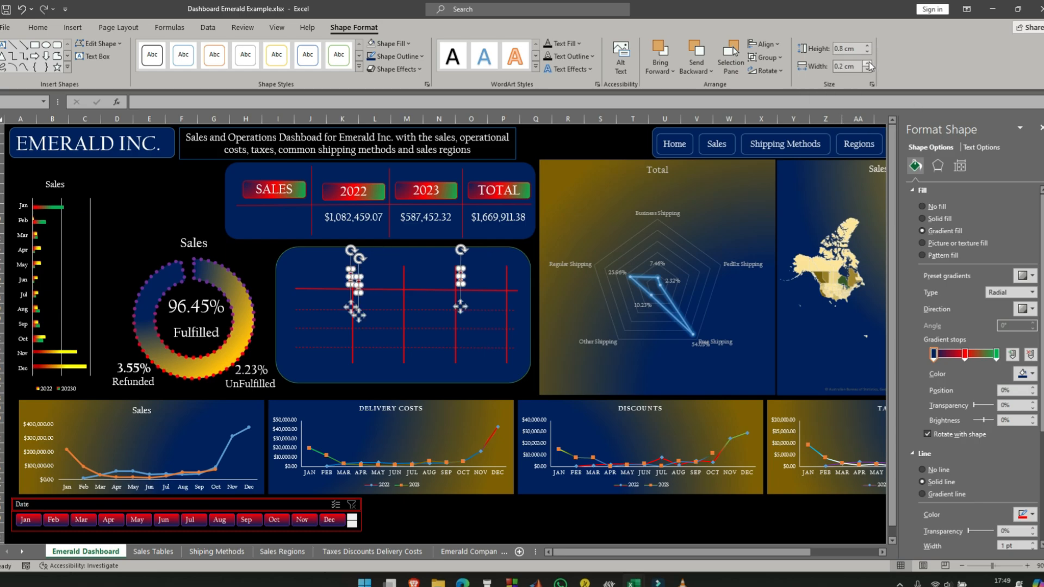
left_click(869, 64)
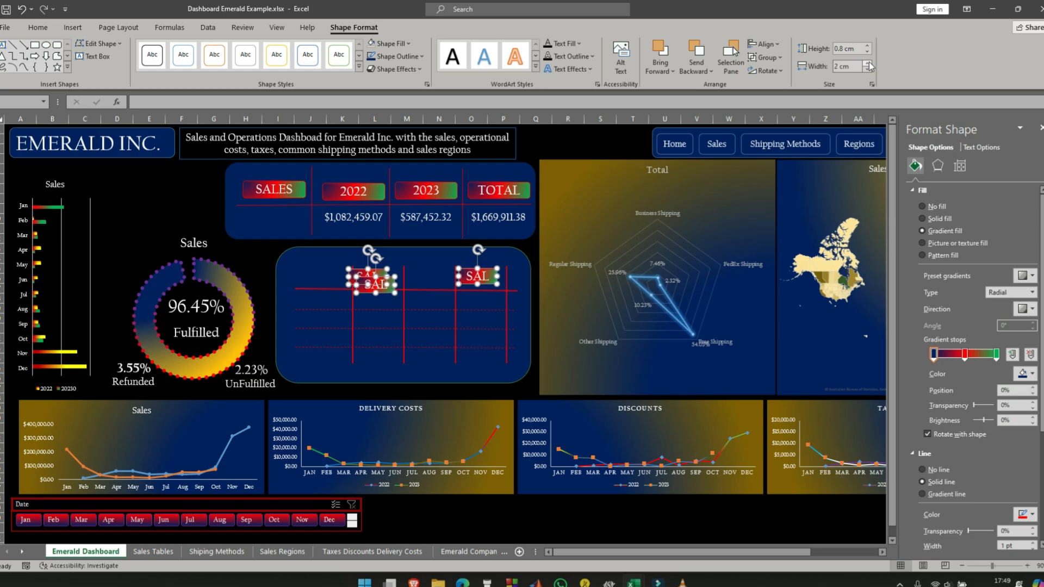
left_click(870, 64)
left_click(870, 63)
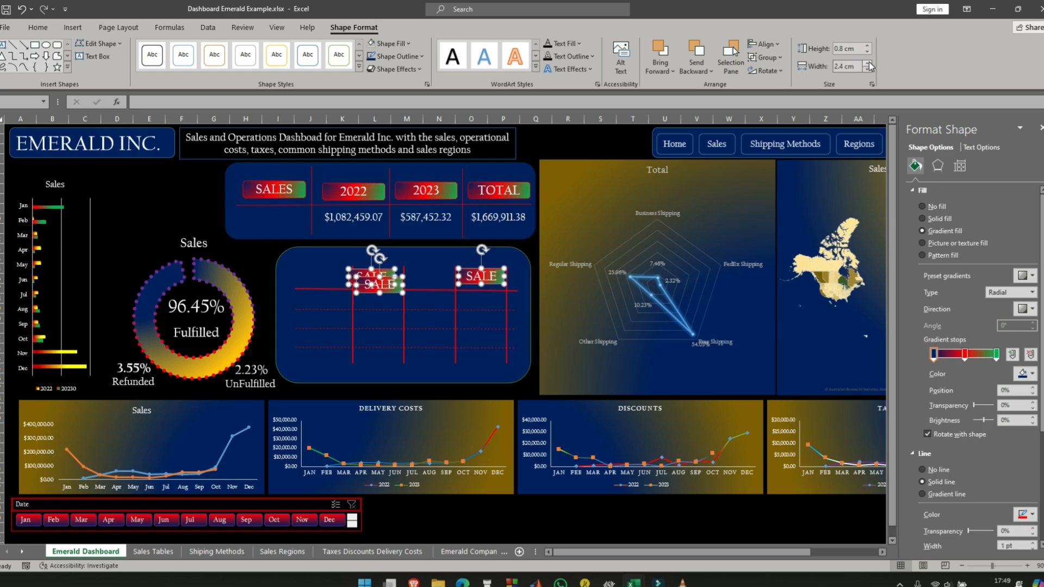
left_click(870, 64)
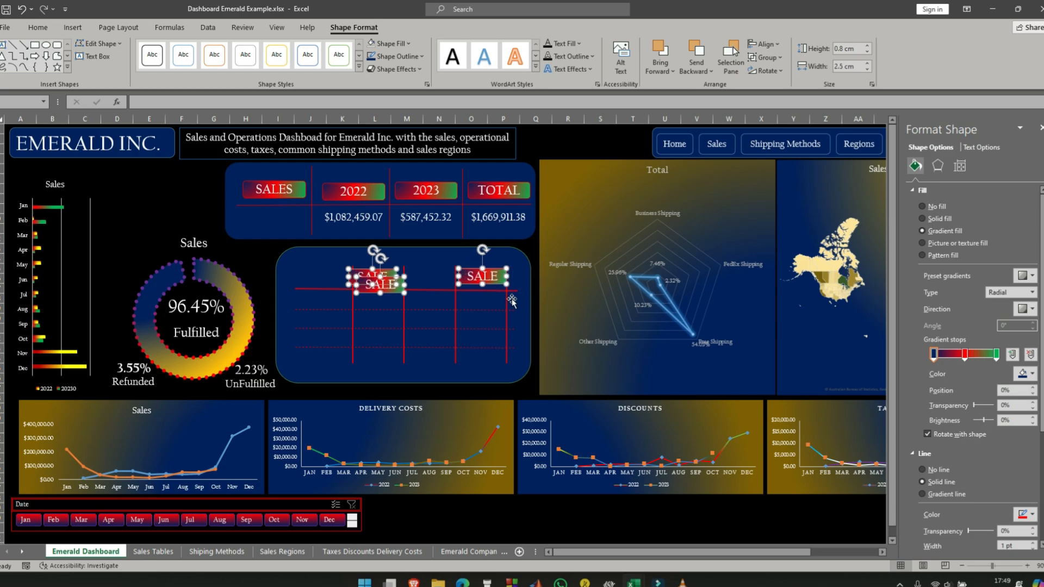
left_click(523, 312)
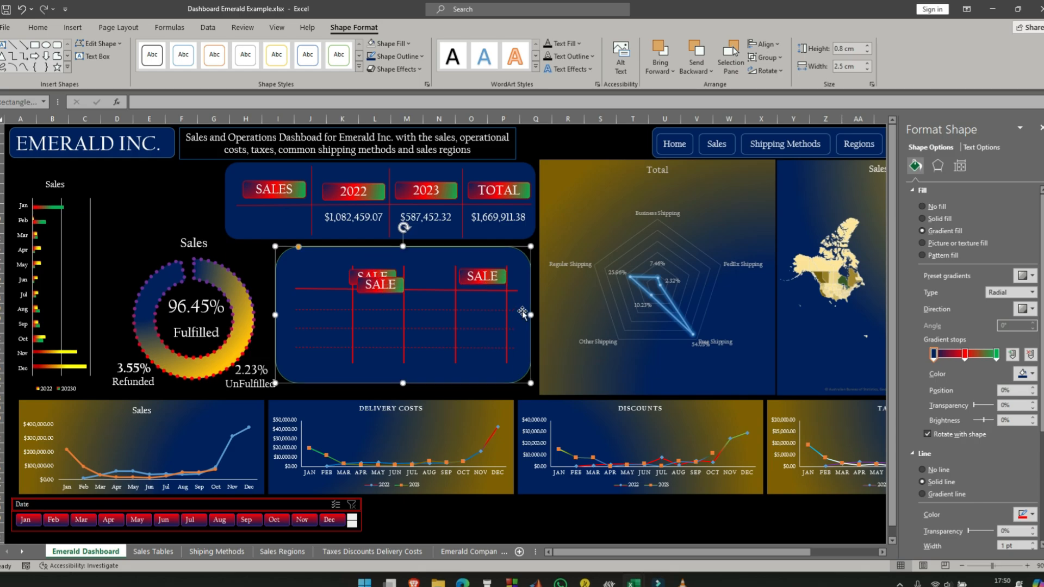
- Replace the text of the label in the grid's last enclosed column with TOTAL
left_click(491, 279)
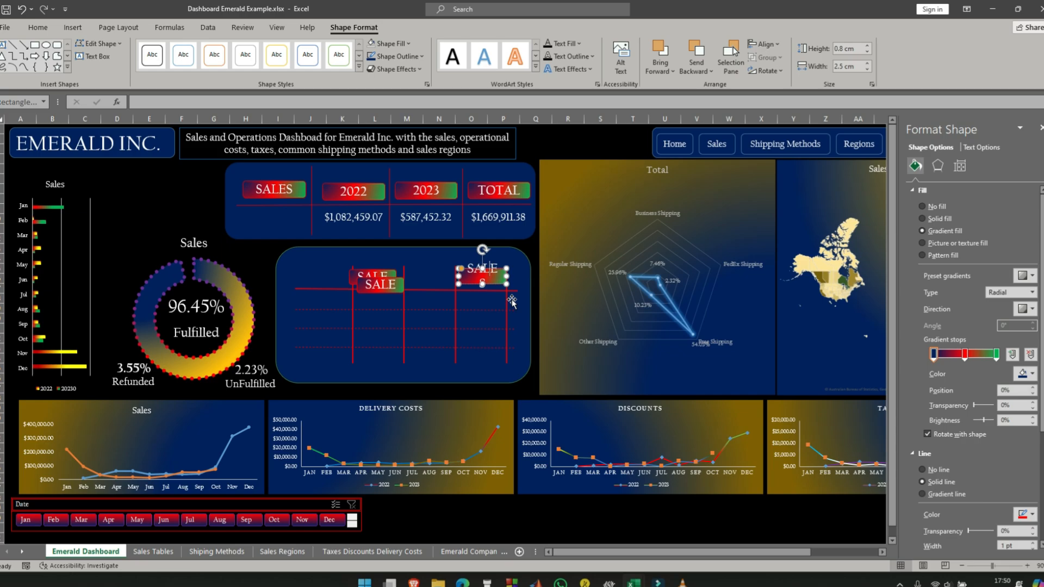
key("BackSpace")
key("BackSpace")
key("BackSpace")
key("BackSpace")
key("BackSpace")
key("BackSpace")
type("TOTA")
key("Return")
- Move one overlapping SALES copy into the column beside the TOTAL label and change its text to 2023
left_click(381, 284)
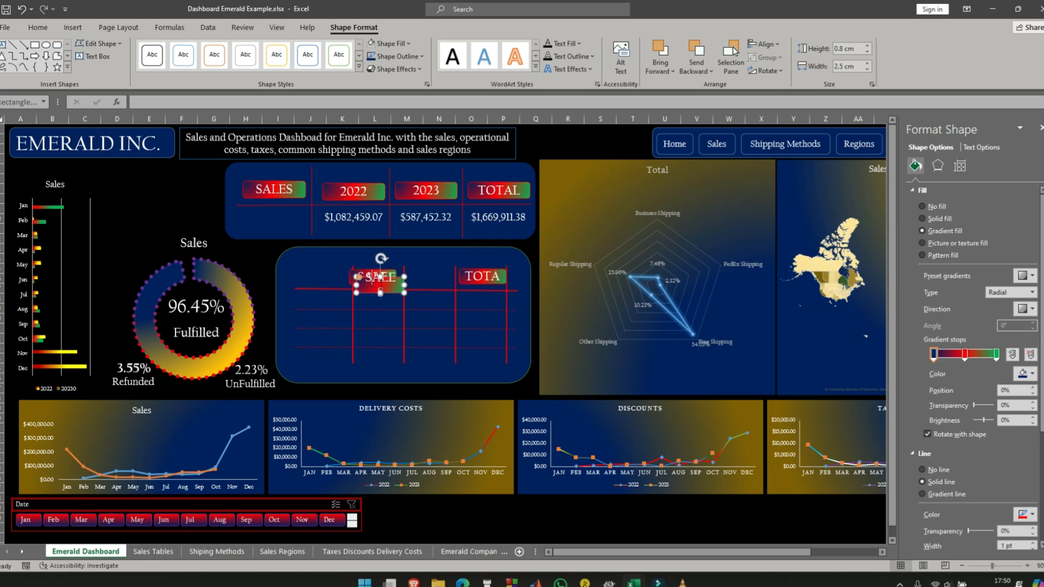
left_click_drag(387, 272, 438, 270)
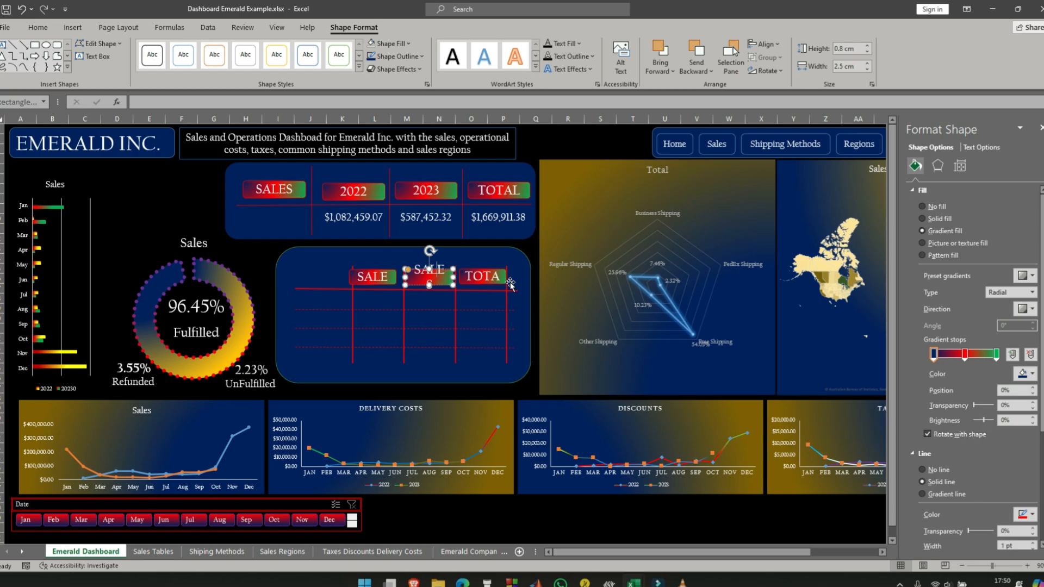
type("20")
key("Delete")
key("Delete")
key("BackSpace")
key("BackSpace")
key("BackSpace")
key("BackSpace")
key("BackSpace")
type("2023")
- Change the text of the remaining SALES copy in the lower panel to 2022
left_click(384, 276)
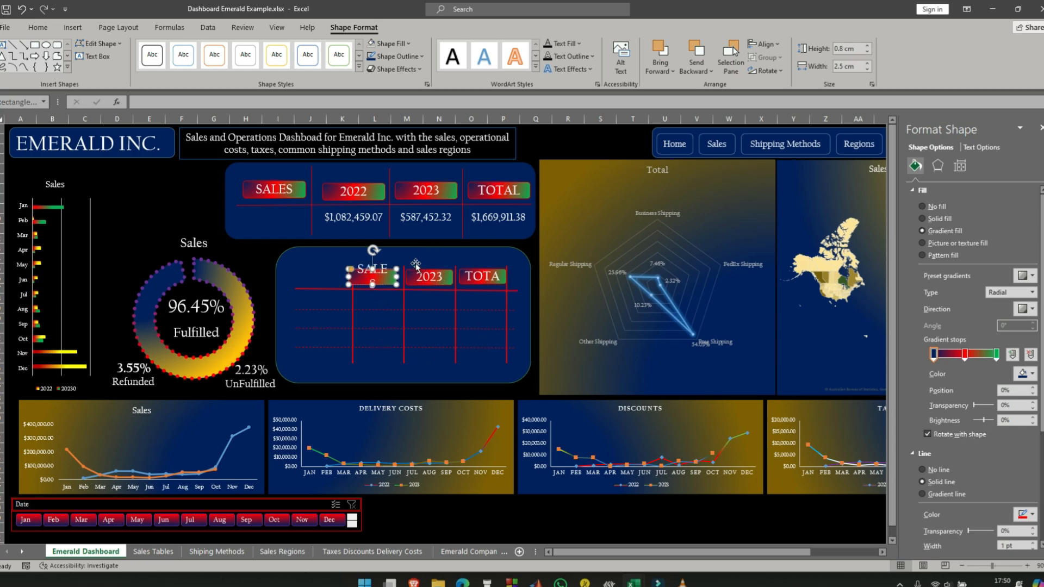
key("BackSpace")
key("BackSpace")
key("BackSpace")
key("BackSpace")
key("BackSpace")
type("2022")
- Move the lower 2022 label between its column lines and nudge the TOTAL label to fit within its own column
left_click(318, 268)
left_click(378, 275)
left_click_drag(381, 268, 446, 273)
left_click(489, 278)
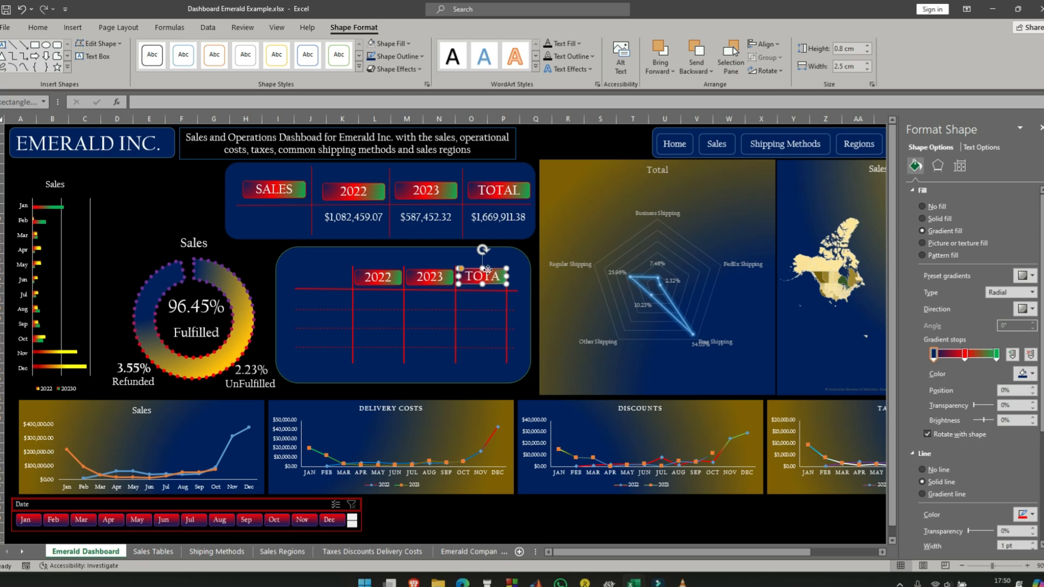
left_click_drag(483, 267, 488, 272)
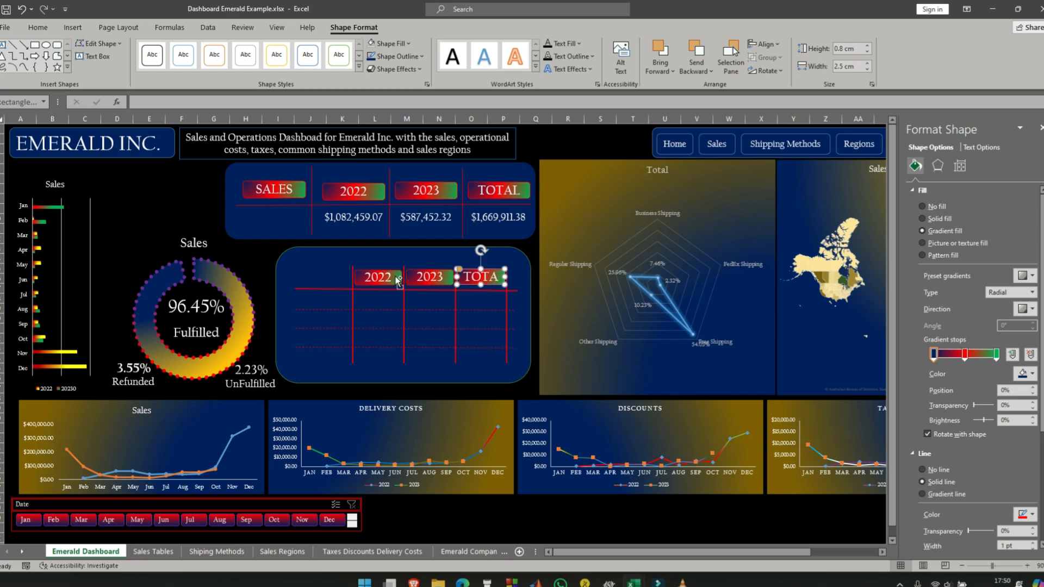
- Set the font size of the lower panel's 2022, 2023 and TOTAL labels to 16
left_click(430, 276, "shift")
left_click(380, 276, "shift")
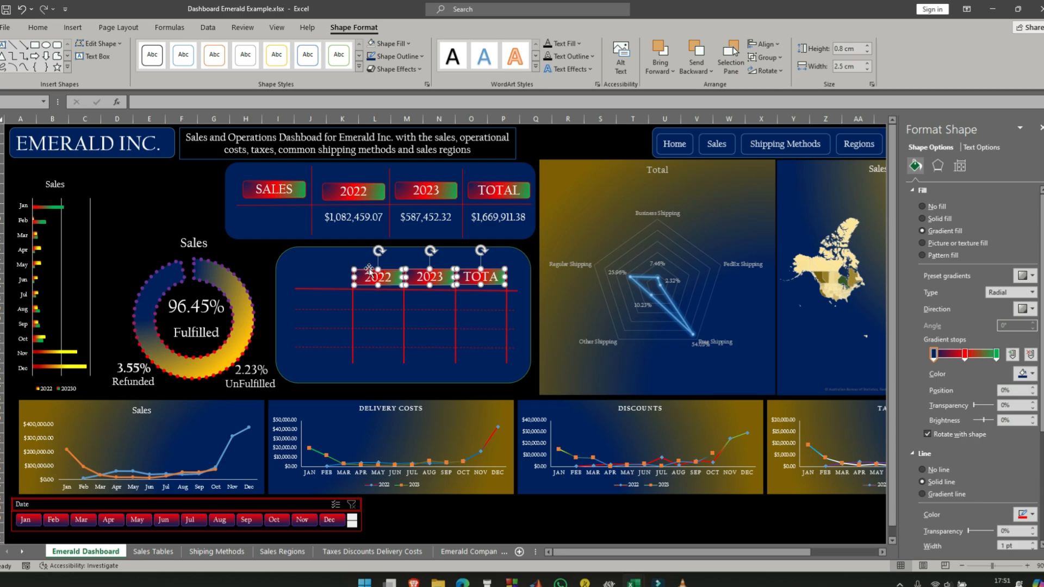
left_click(47, 28)
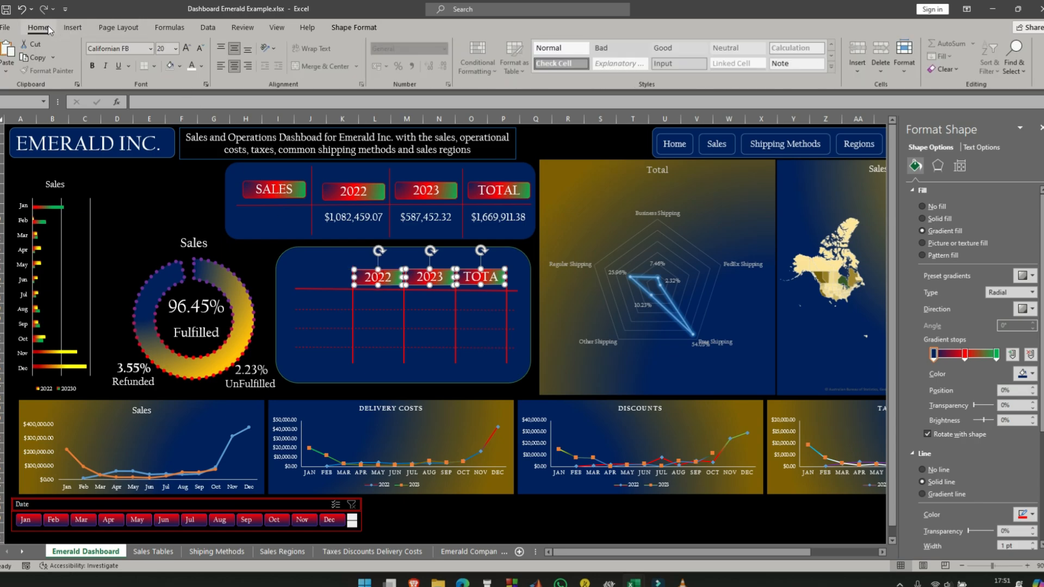
left_click(175, 49)
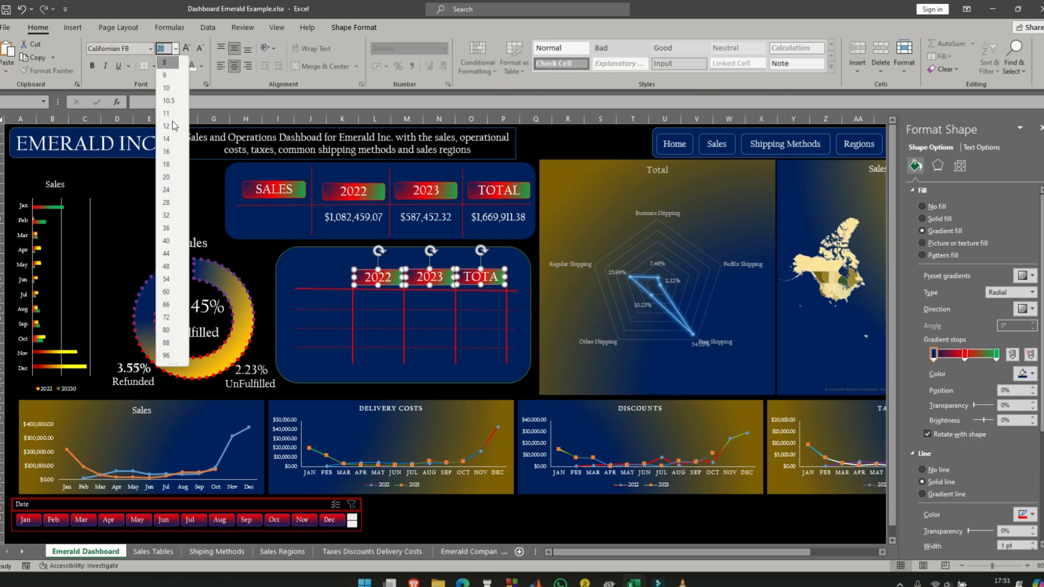
left_click(168, 151)
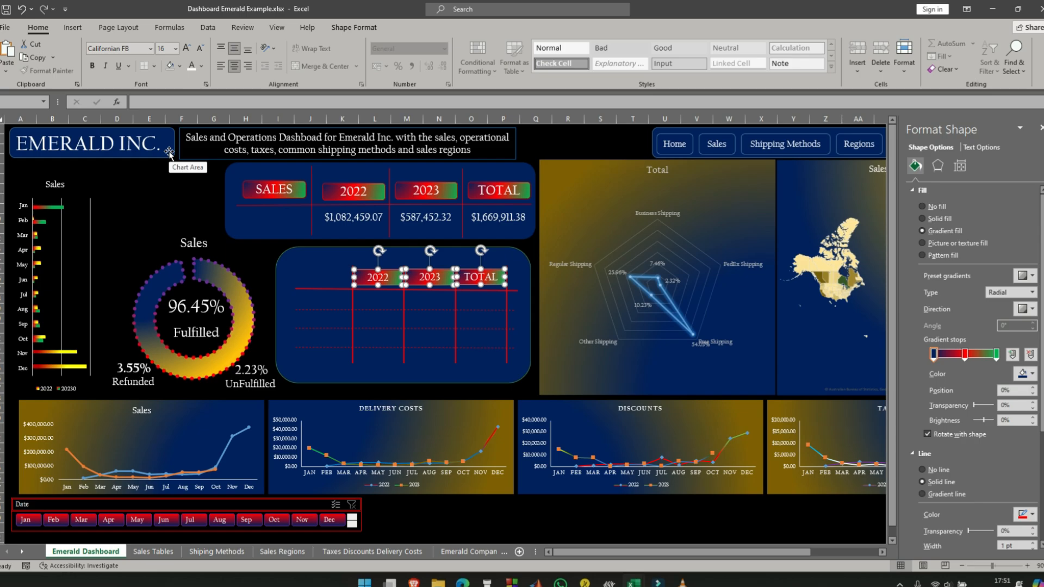
- Align the tops of the lower 2022, 2023 and TOTAL labels and distribute them horizontally
left_click(371, 27)
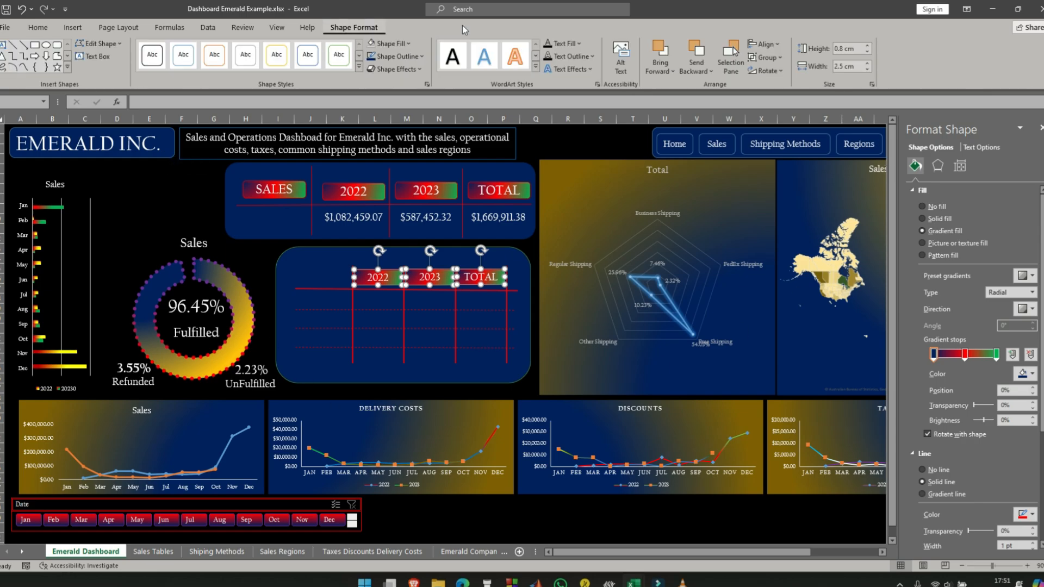
left_click(776, 45)
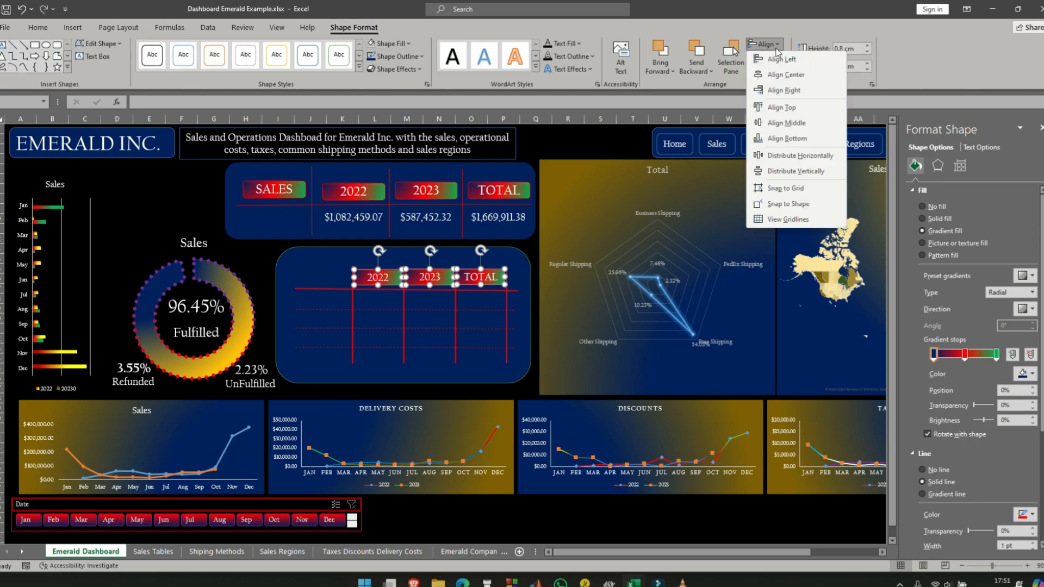
left_click(786, 108)
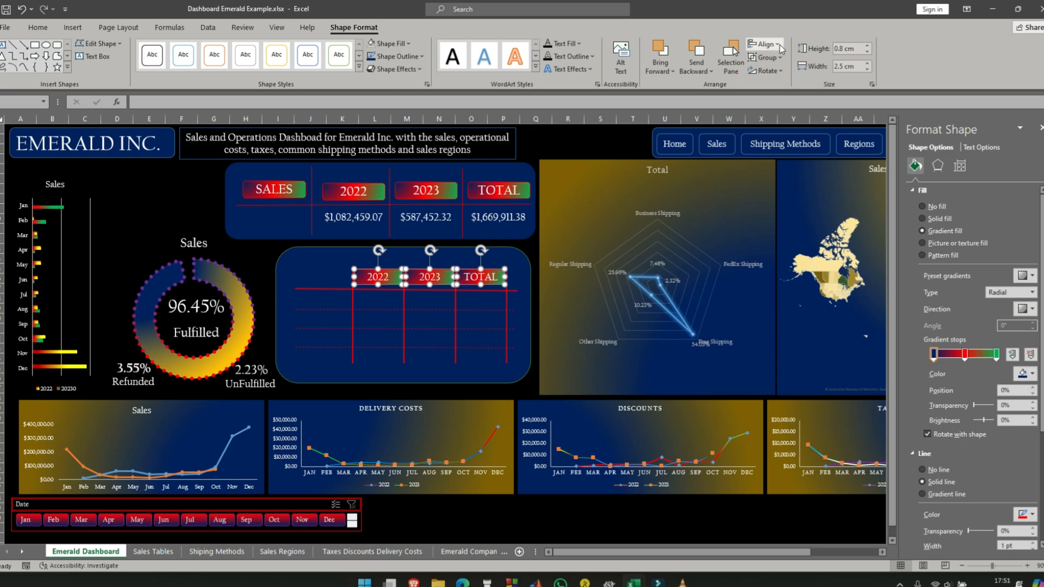
left_click(780, 45)
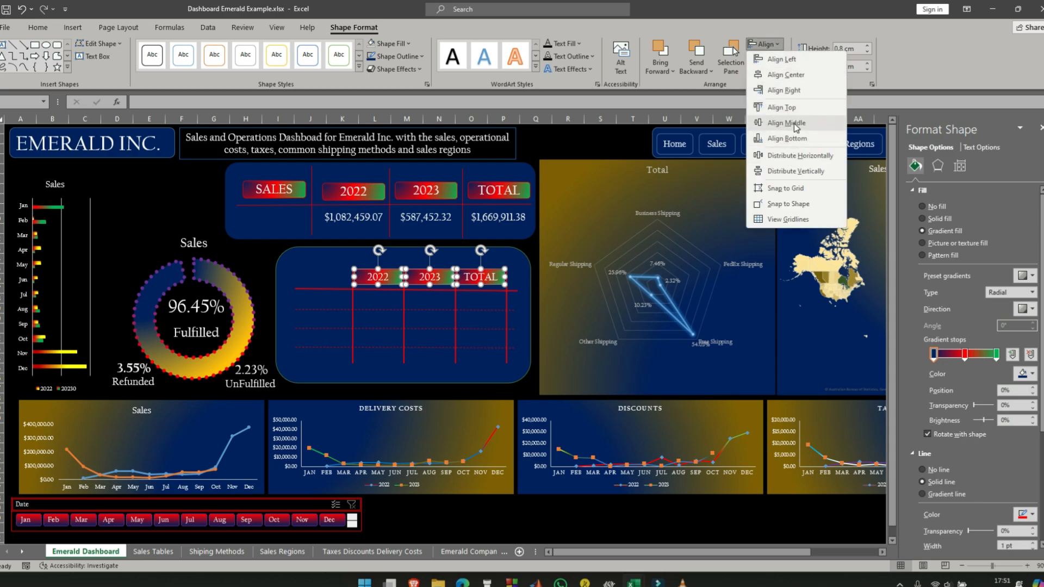
left_click(804, 157)
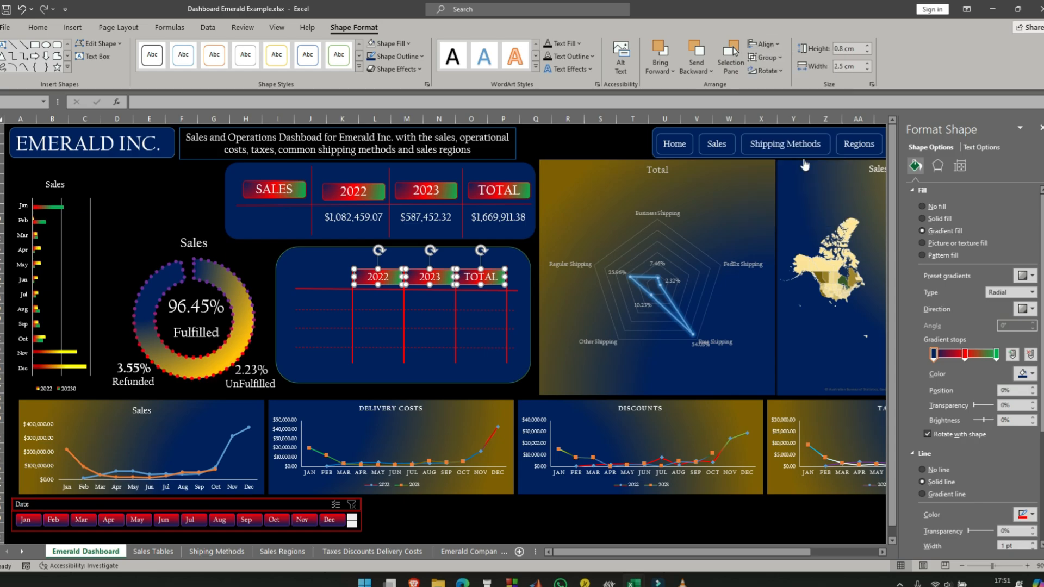
left_click(264, 269)
left_click(325, 304)
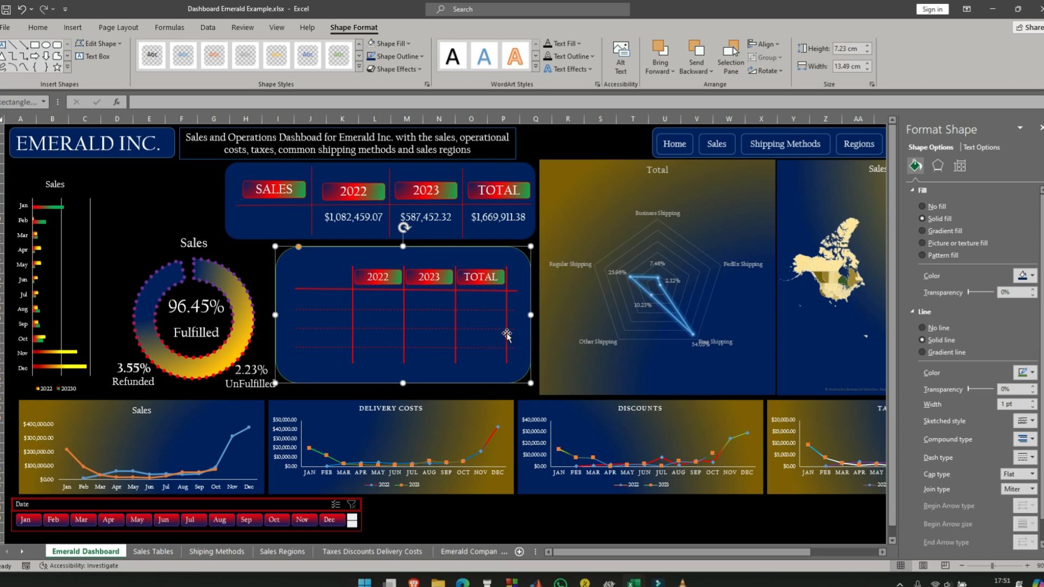
- Paste three copies of the lower panel's 2022 label and stack them in the rows of its first column
left_click(391, 273)
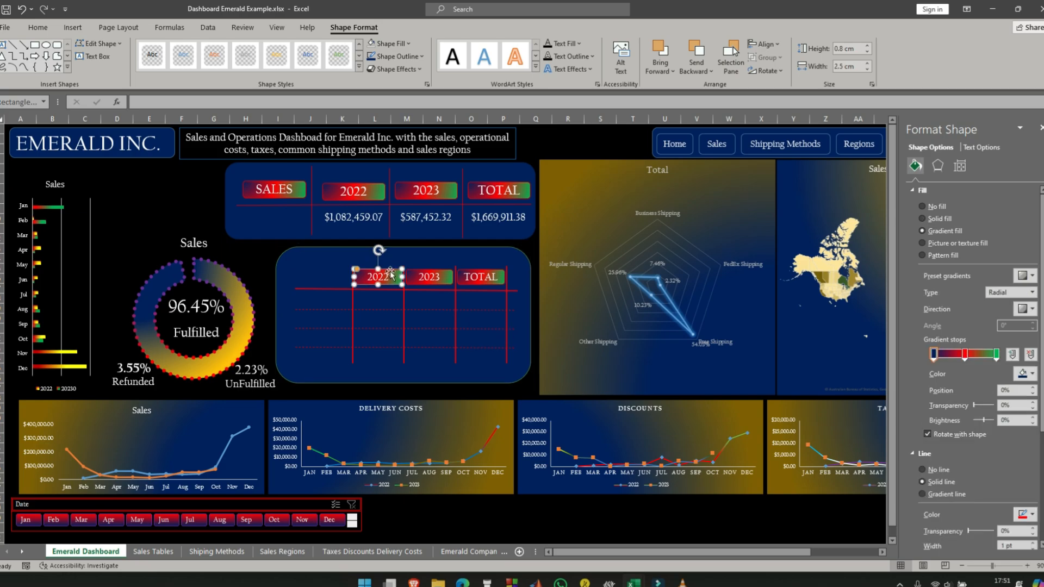
left_click(321, 302)
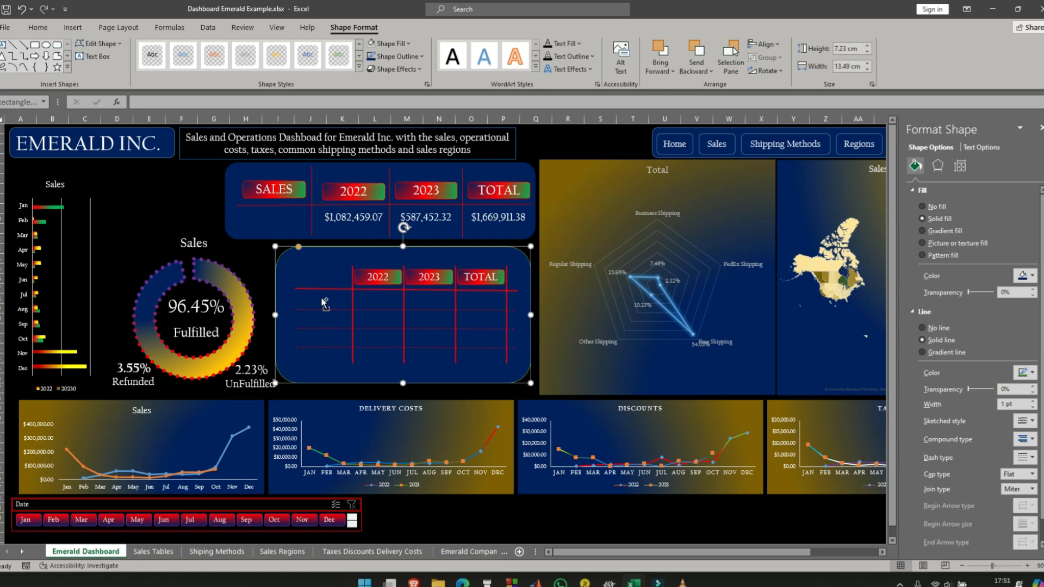
key("ctrl+v")
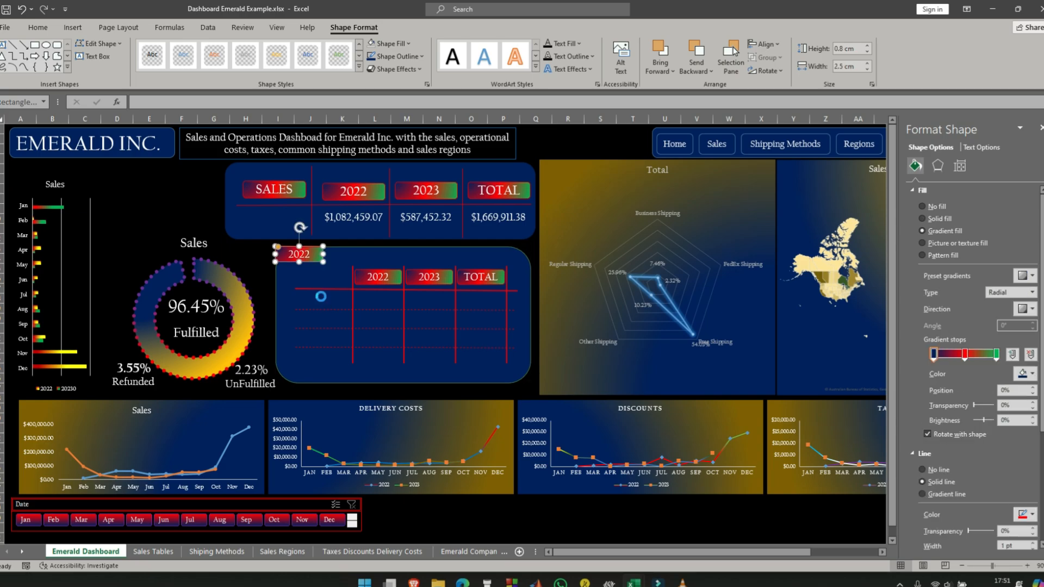
key("ctrl+v")
key("ctrl+v")
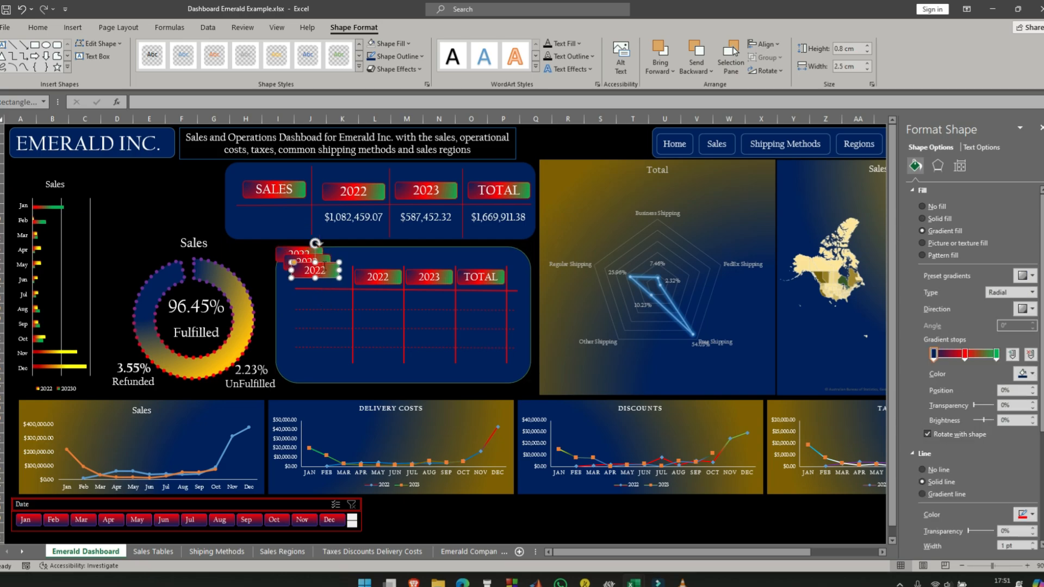
left_click_drag(322, 262, 330, 329)
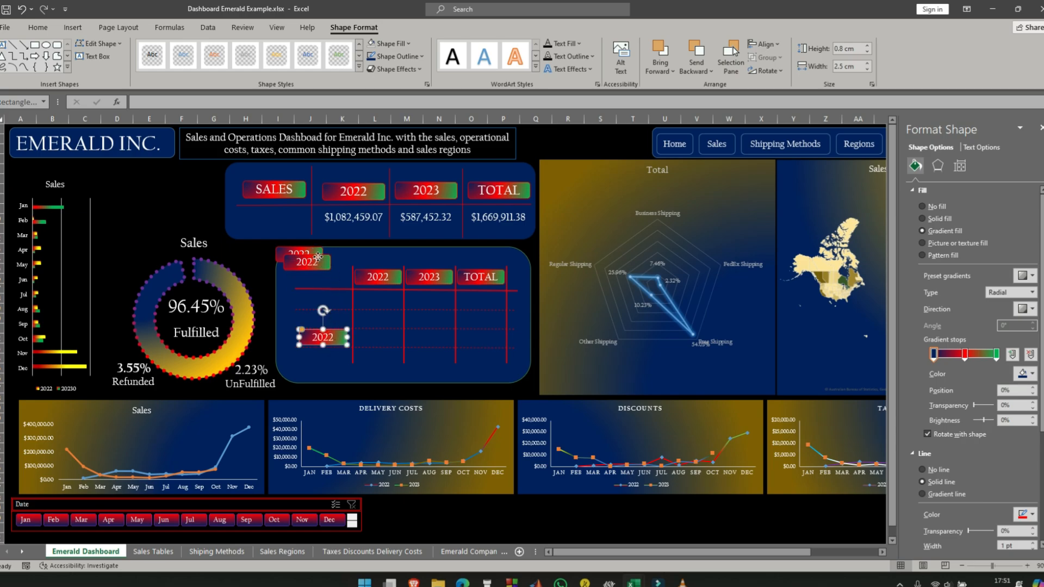
left_click_drag(318, 257, 335, 313)
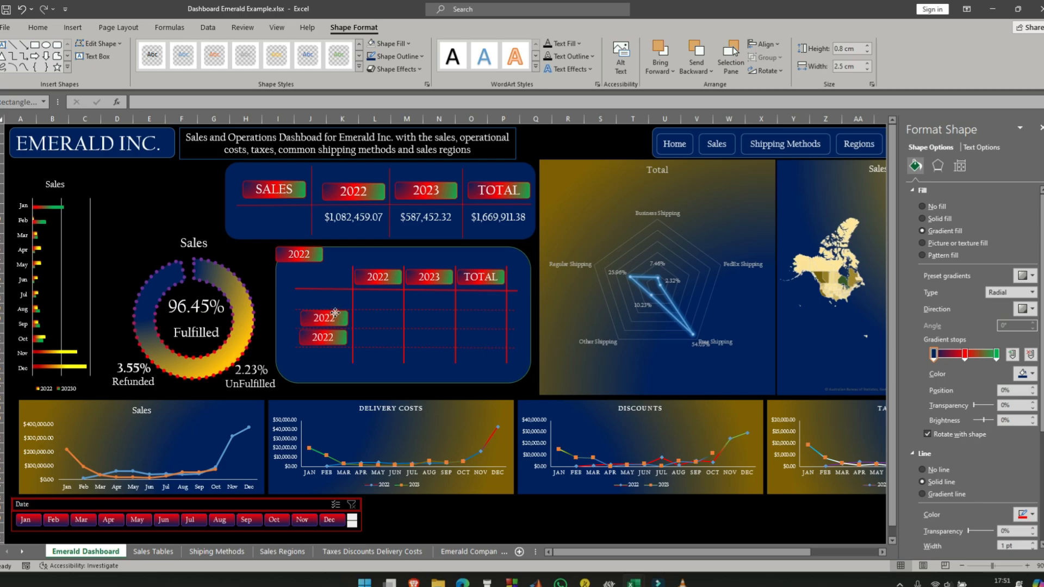
left_click_drag(305, 250, 329, 290)
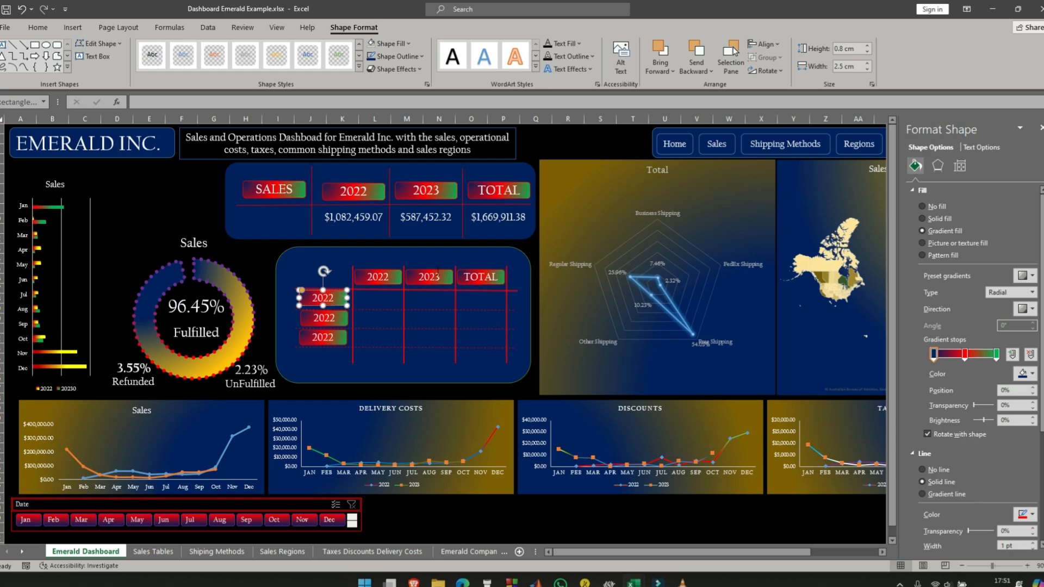
- Change the text of the uppermost label copy in the first column to DELIVERY COSTS
type("2DELIVERY COSTS")
- Replace the text of the middle label copy in the first column with DISCOUNTS
left_click(335, 319)
key("BackSpace")
key("BackSpace")
key("BackSpace")
key("BackSpace")
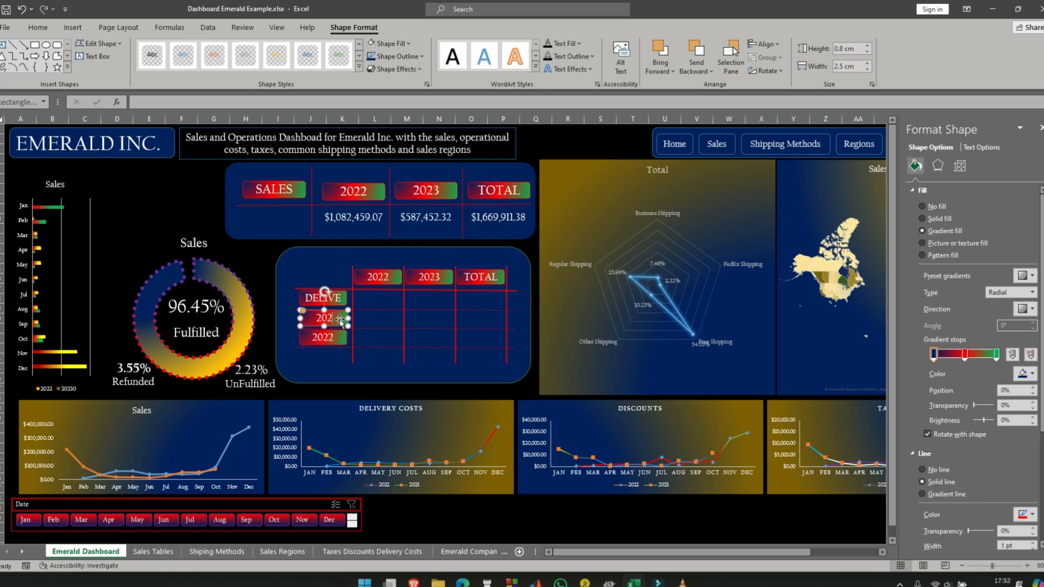
type("DISCOUNTS")
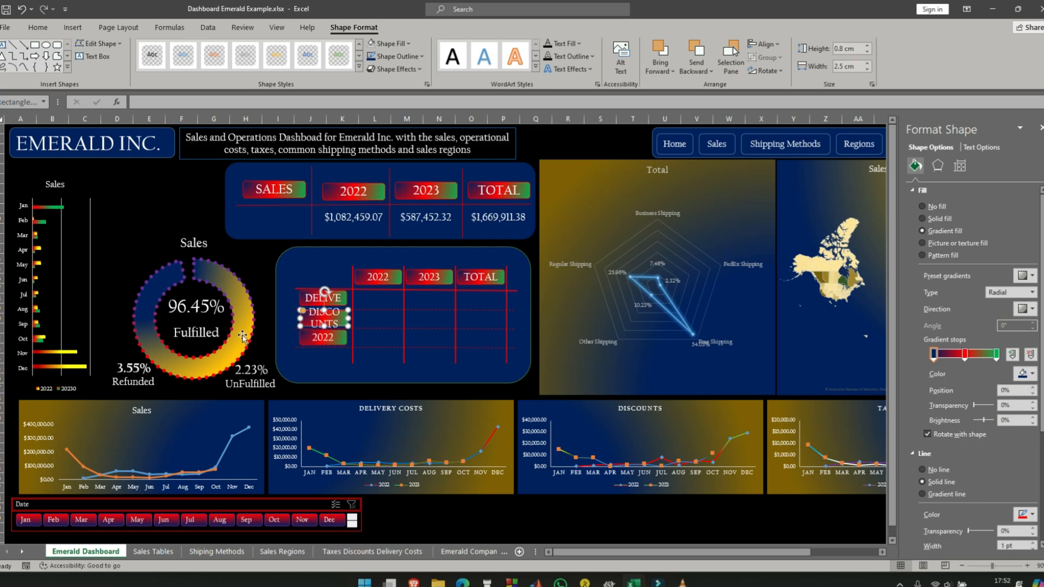
- Replace the text of the lowest label copy in the first column with TAXES
left_click(326, 338)
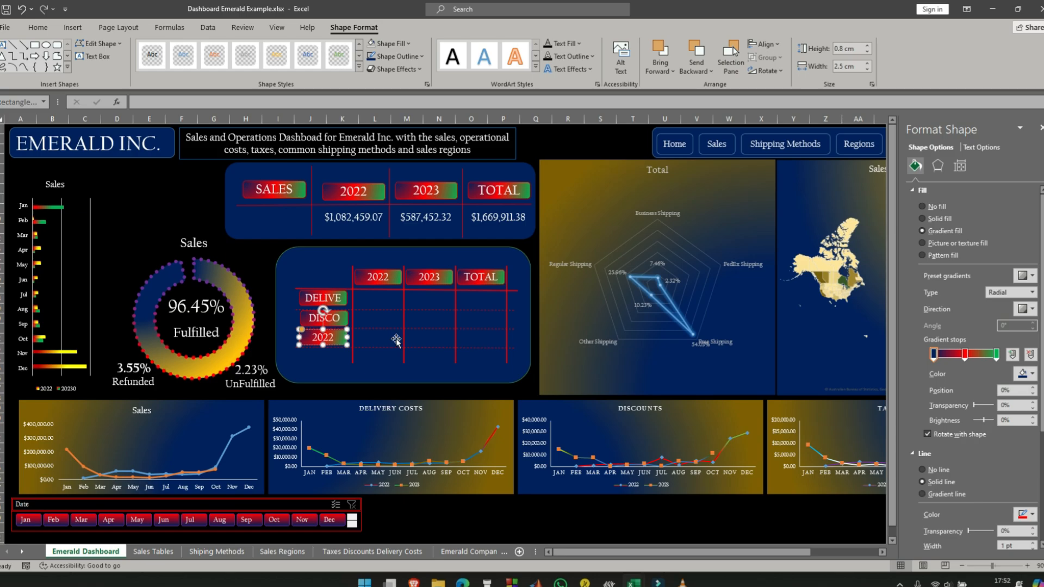
key("BackSpace")
key("BackSpace")
type("TAXES")
- Set the font size of the DELIVERY COSTS, DISCOUNTS and TAXES labels to 12
left_click(329, 353)
left_click(328, 337)
left_click(325, 318)
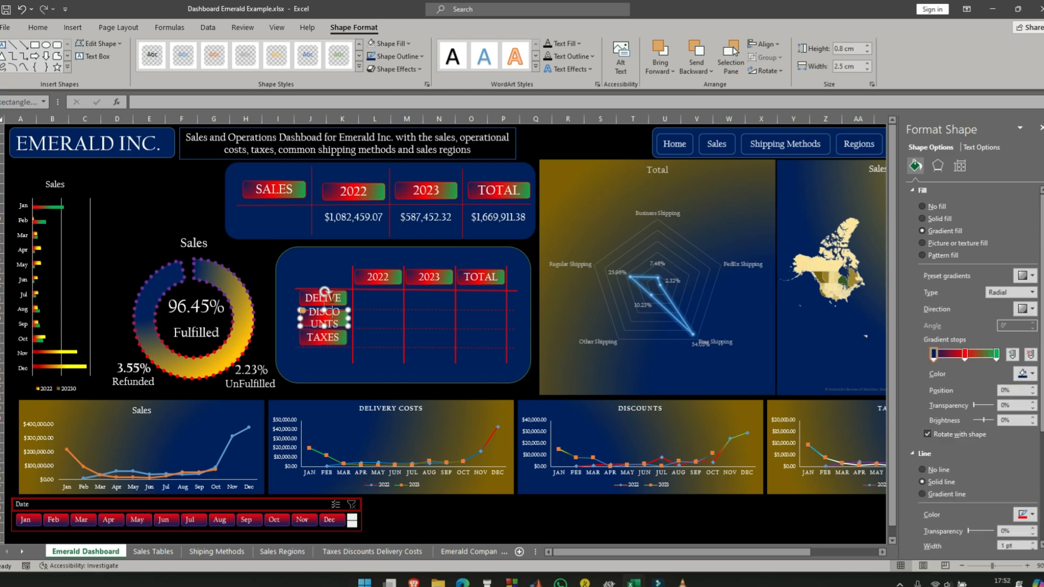
left_click(332, 298)
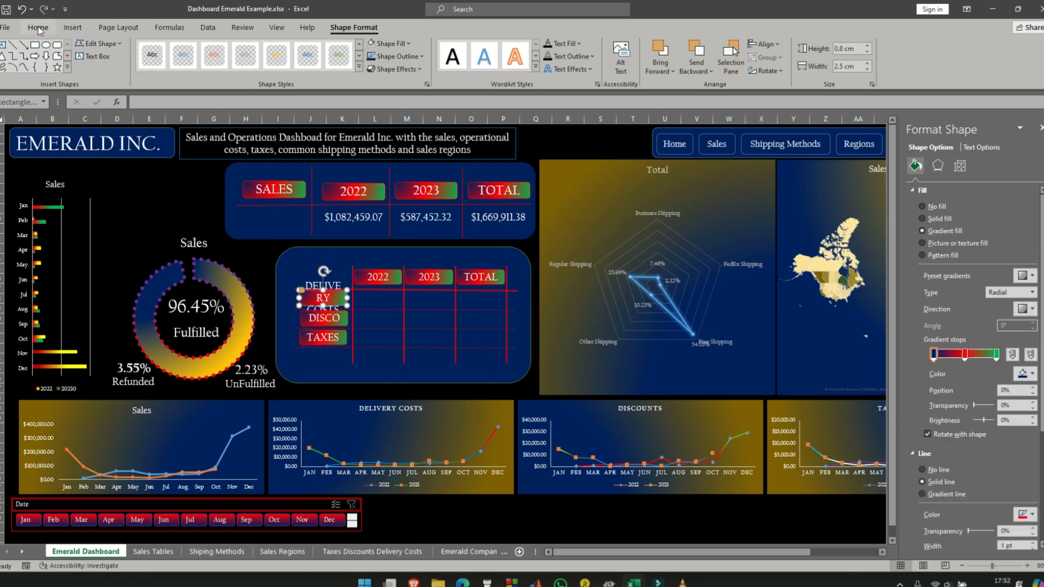
left_click(84, 31)
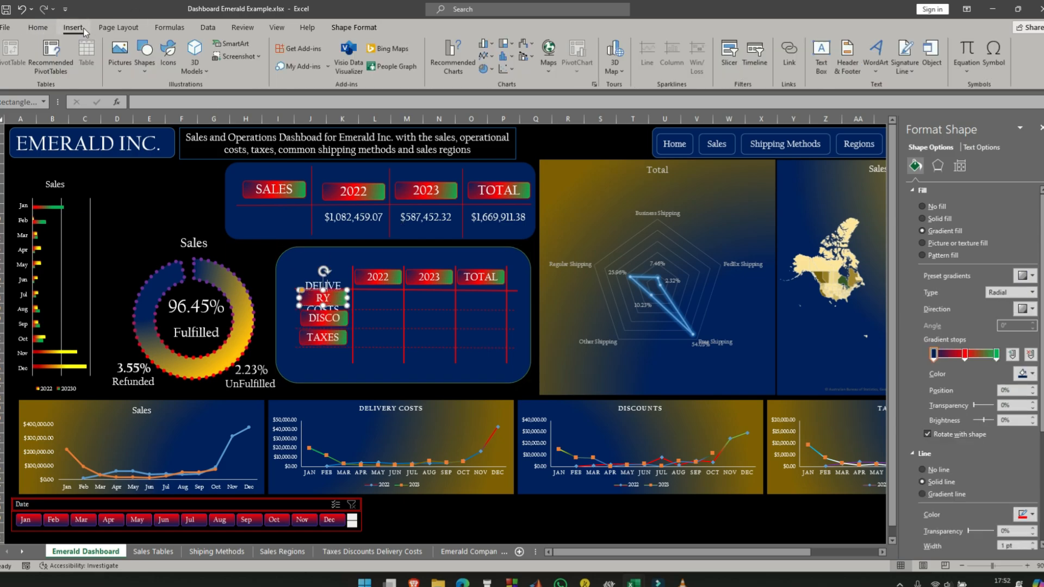
left_click(39, 28)
left_click(175, 50)
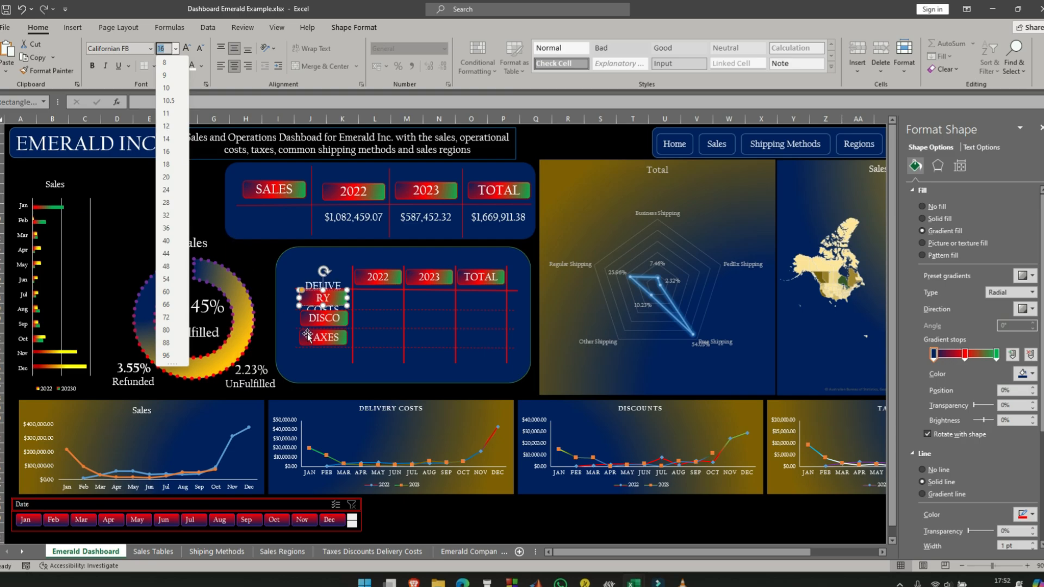
key("Escape")
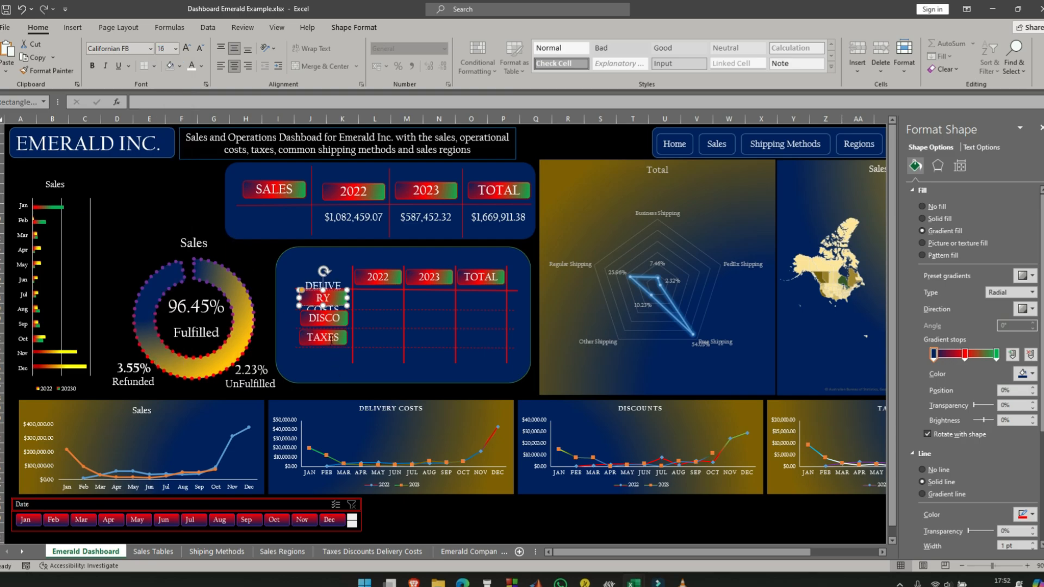
left_click(345, 337, "ctrl")
left_click(343, 321, "ctrl")
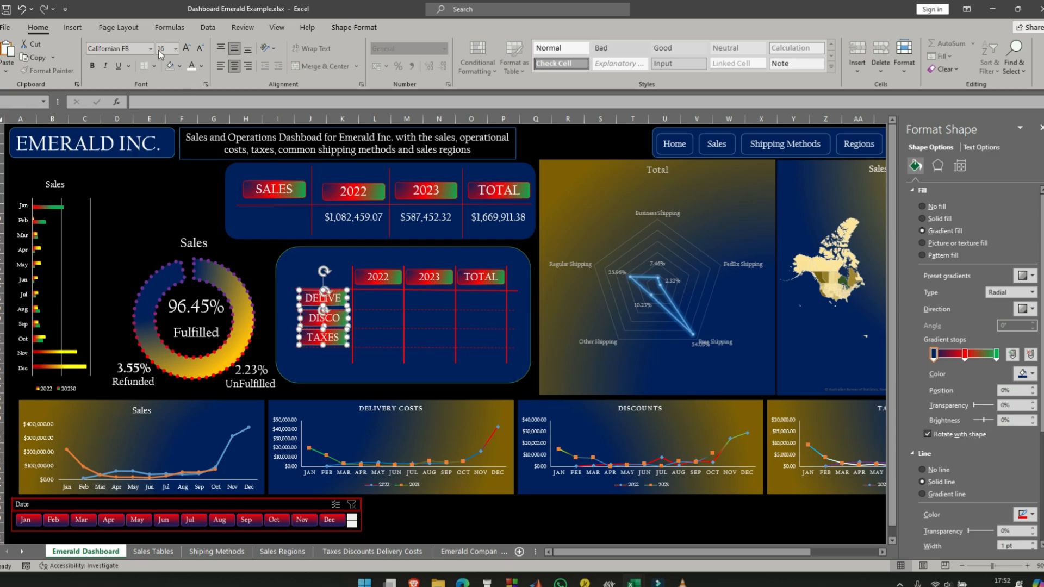
left_click(175, 48)
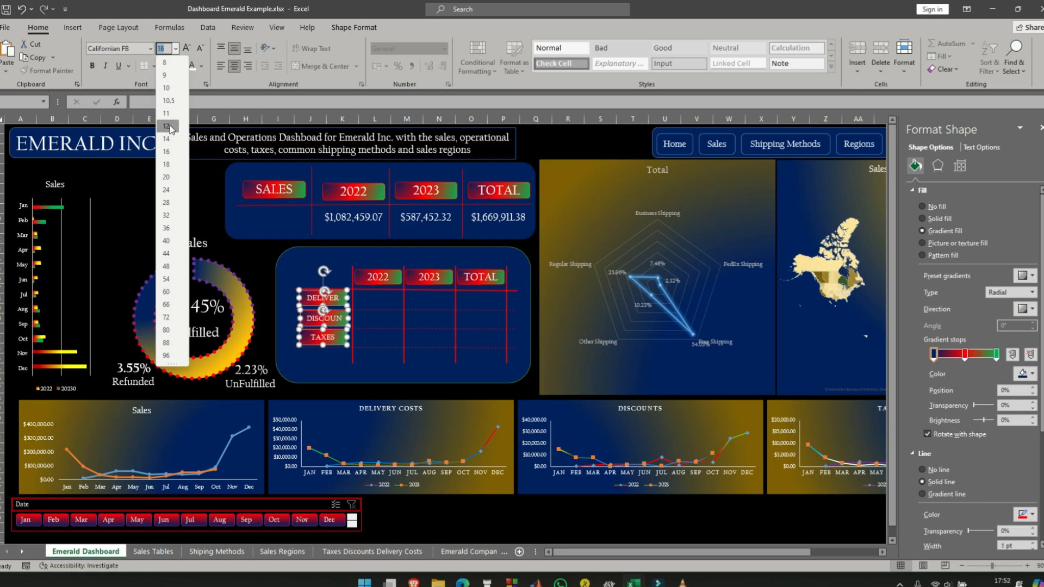
left_click(169, 127)
- Widen the three row labels leftward within the first column and make the DELIVERY COSTS label slightly taller
left_click(287, 328)
left_click(317, 336)
left_click_drag(299, 338, 317, 310)
left_click(311, 319)
left_click(311, 299)
left_click(332, 381)
left_click(318, 296)
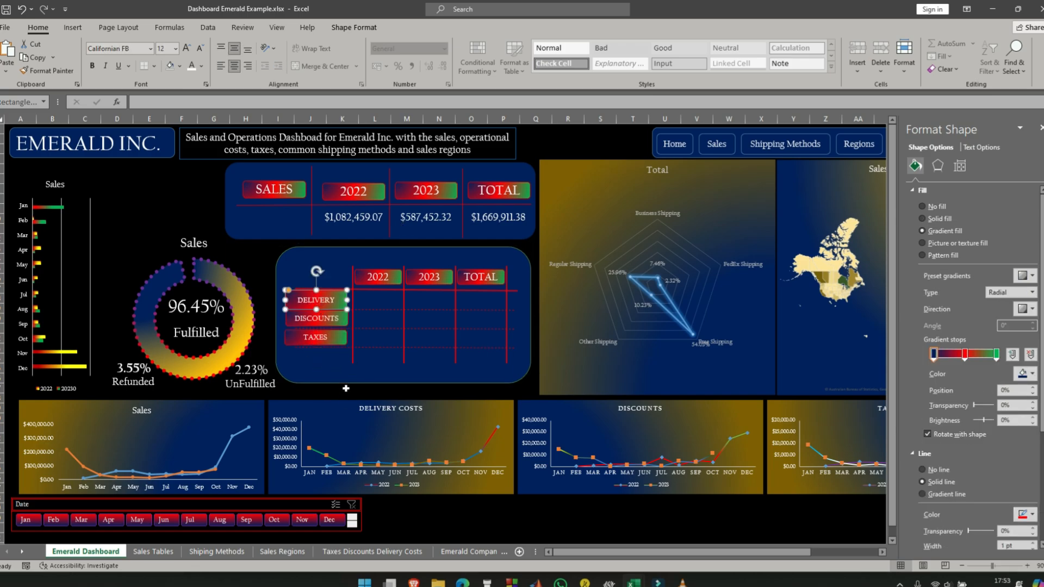
left_click(343, 381)
- Reduce the font size of the DELIVERY COSTS text to 10.5
left_click(334, 301)
key("ctrl+a")
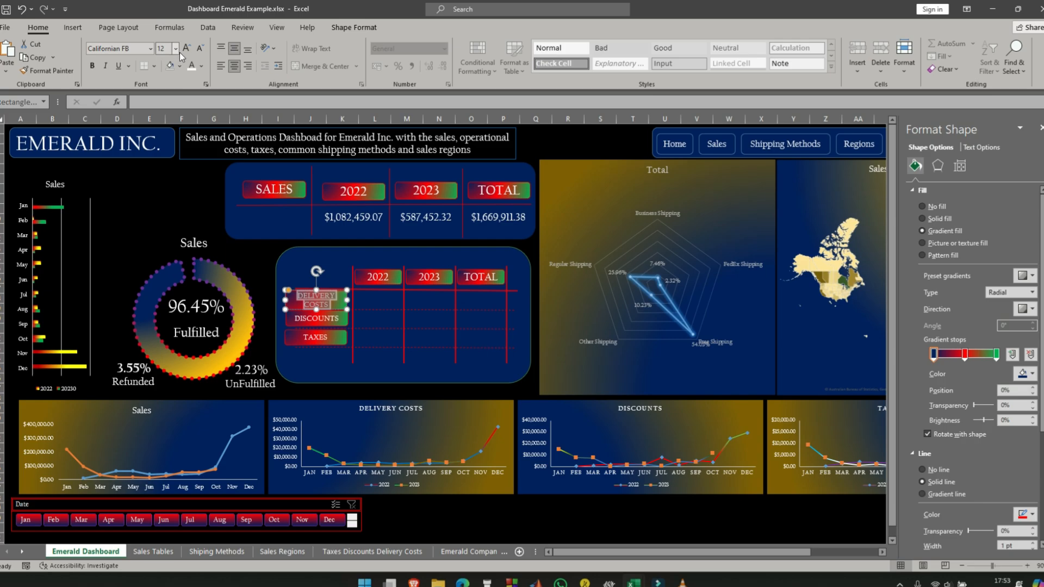
left_click(176, 49)
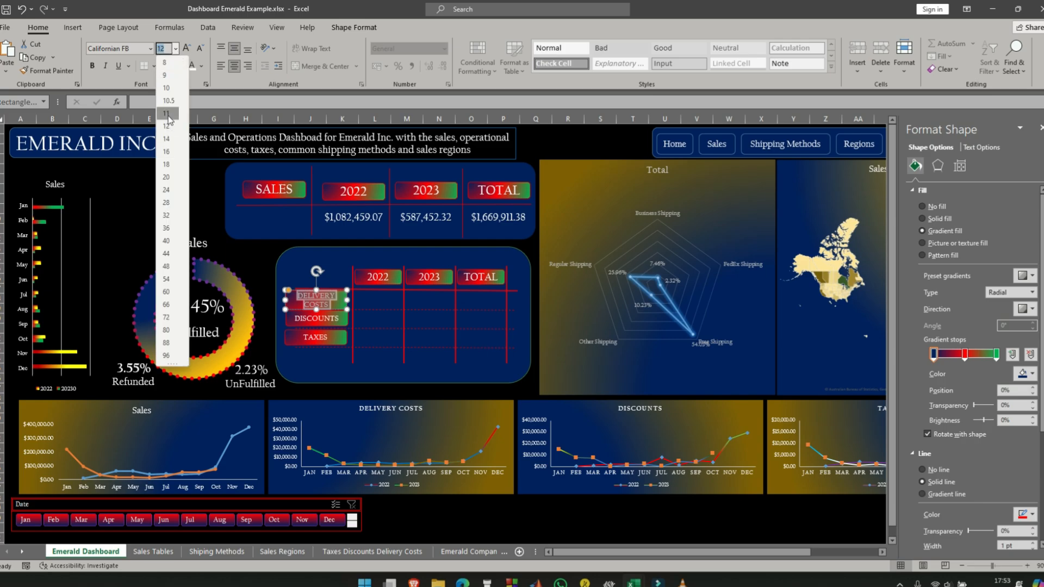
left_click(167, 113)
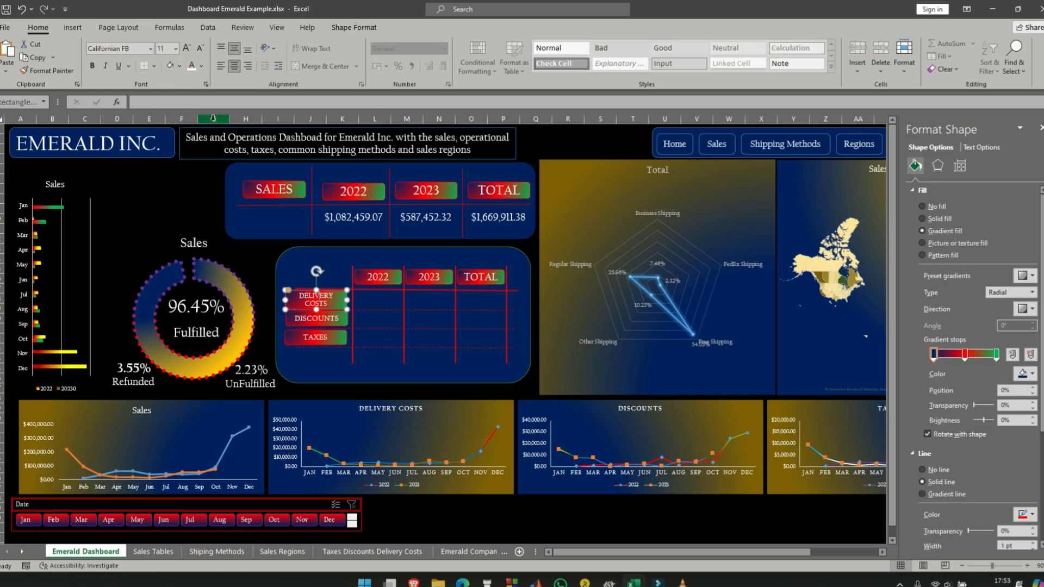
left_click(176, 49)
left_click(167, 100)
- Widen the DELIVERY COSTS label and reduce its height so that its text fits on one line
left_click(315, 283)
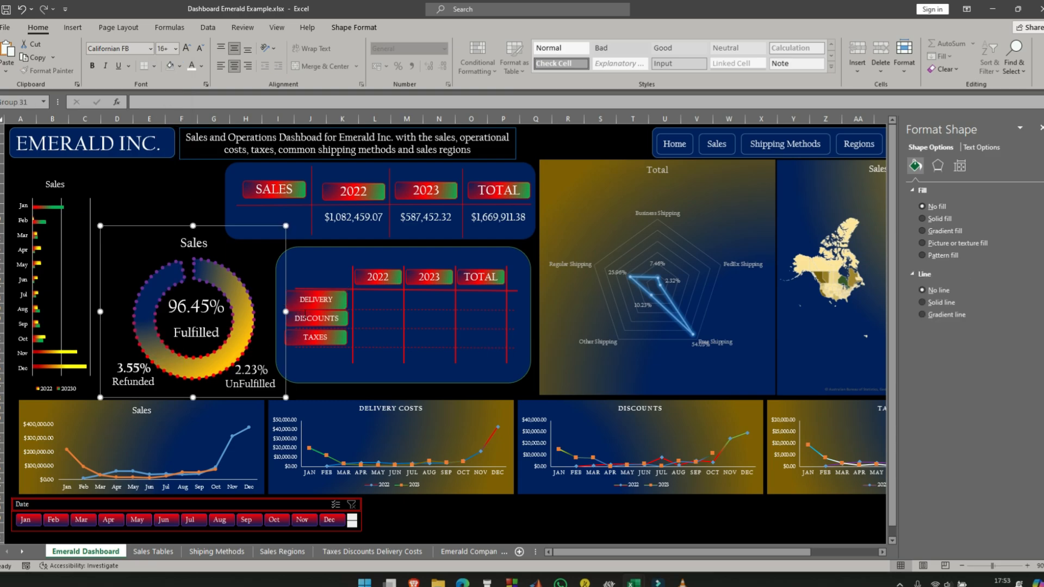
left_click(316, 298)
mouse_move(315, 291)
left_mouse_down()
mouse_move(273, 299)
mouse_move(324, 296)
mouse_move(315, 303)
left_mouse_up()
left_click(247, 259)
left_click(311, 297)
left_click_drag(330, 291, 330, 295)
- Align the right edges of the DELIVERY COSTS, DISCOUNTS and TAXES labels and right-align their text
left_click(316, 318, "shift")
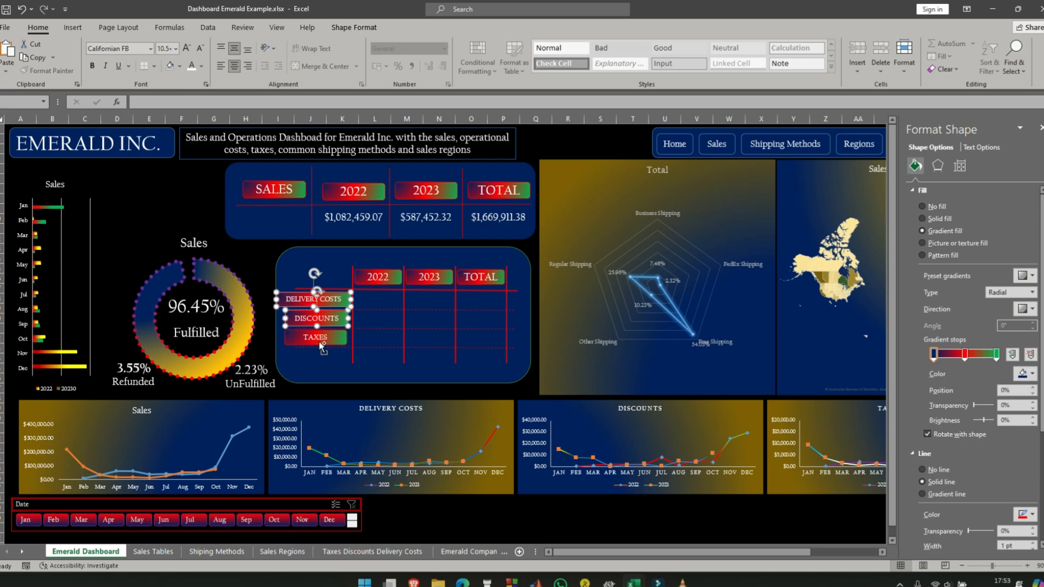
left_click(315, 338, "shift")
left_click(354, 27)
left_click(764, 44)
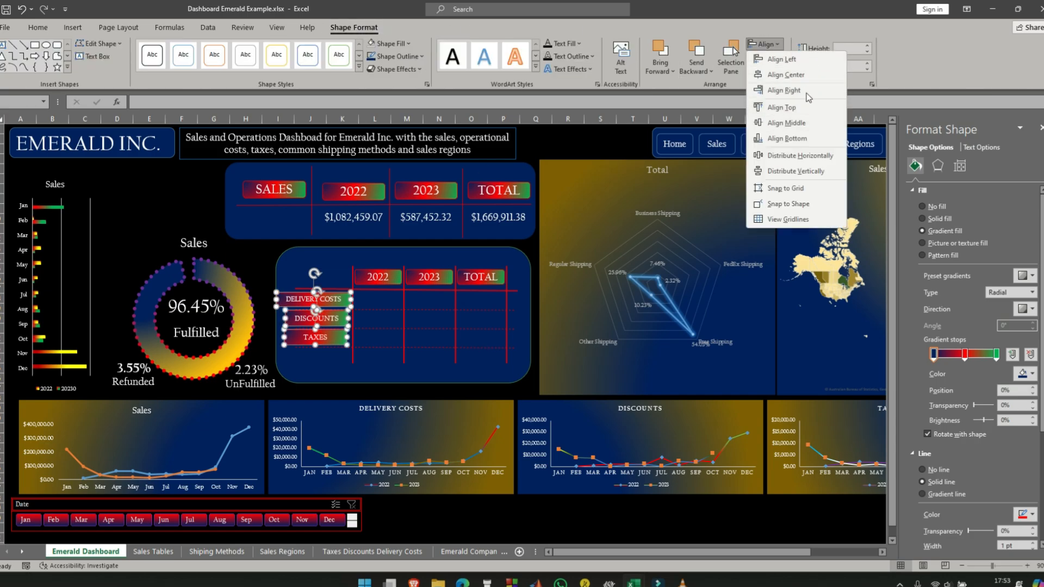
left_click(807, 90)
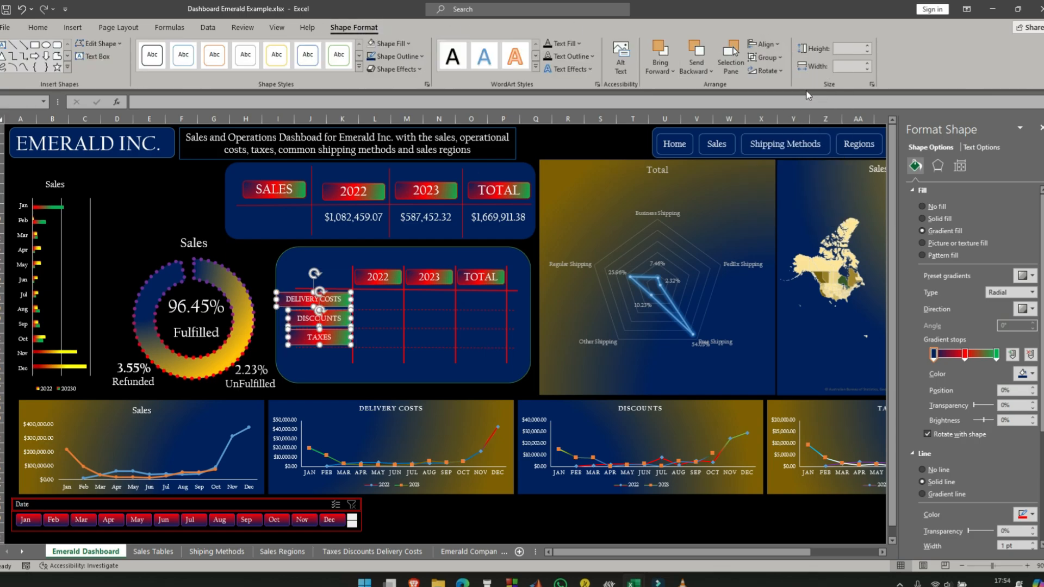
left_click(46, 28)
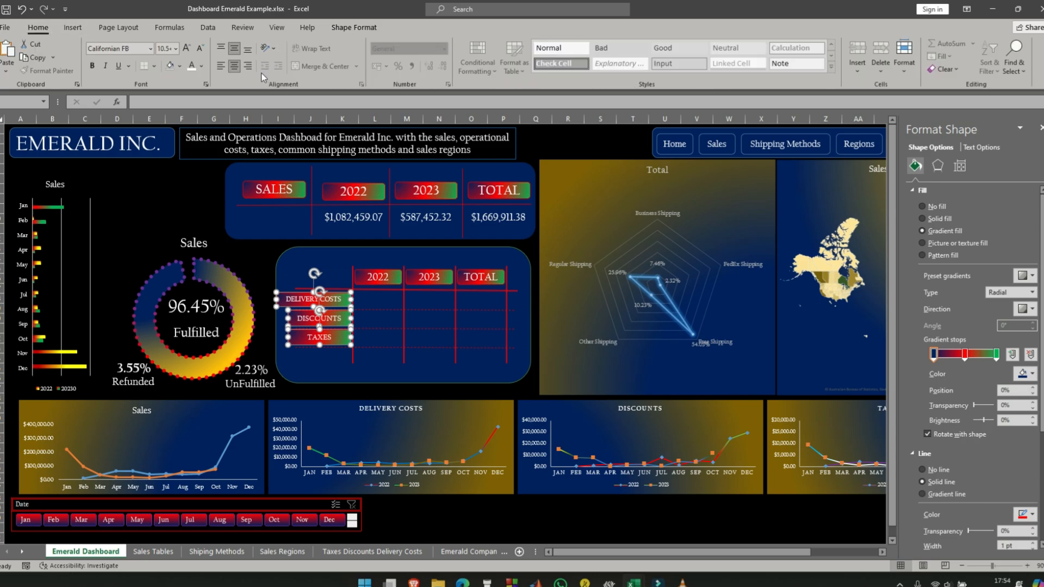
left_click(249, 65)
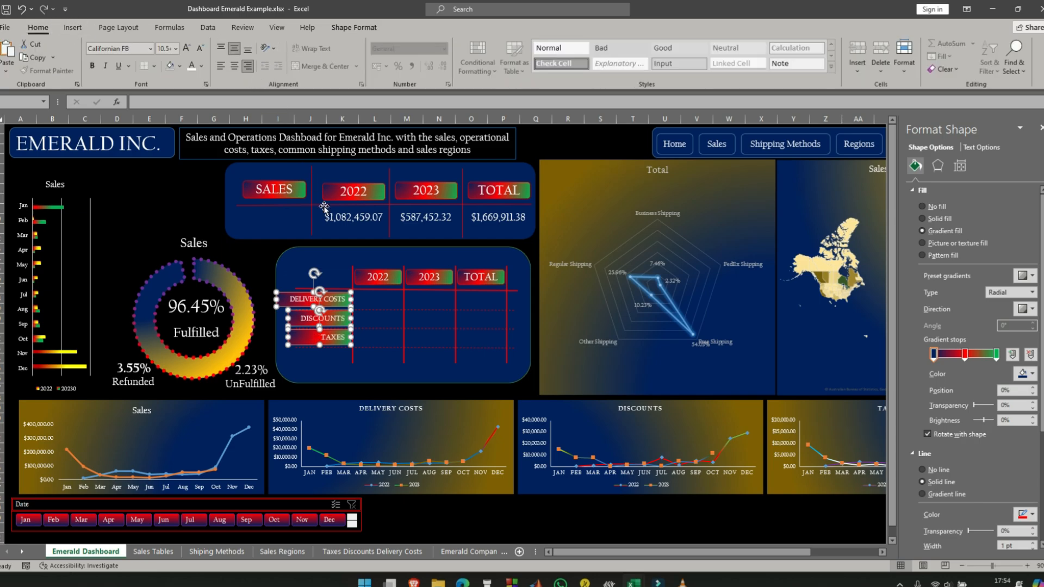
- Remove the outline and the fill from the three row labels of the lower panel
left_click(923, 470)
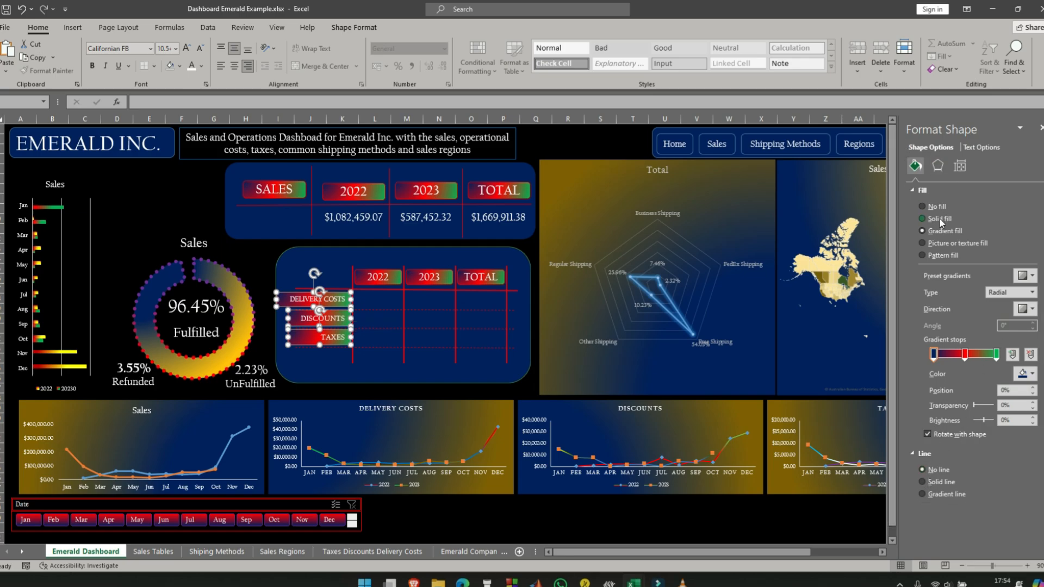
left_click(922, 206)
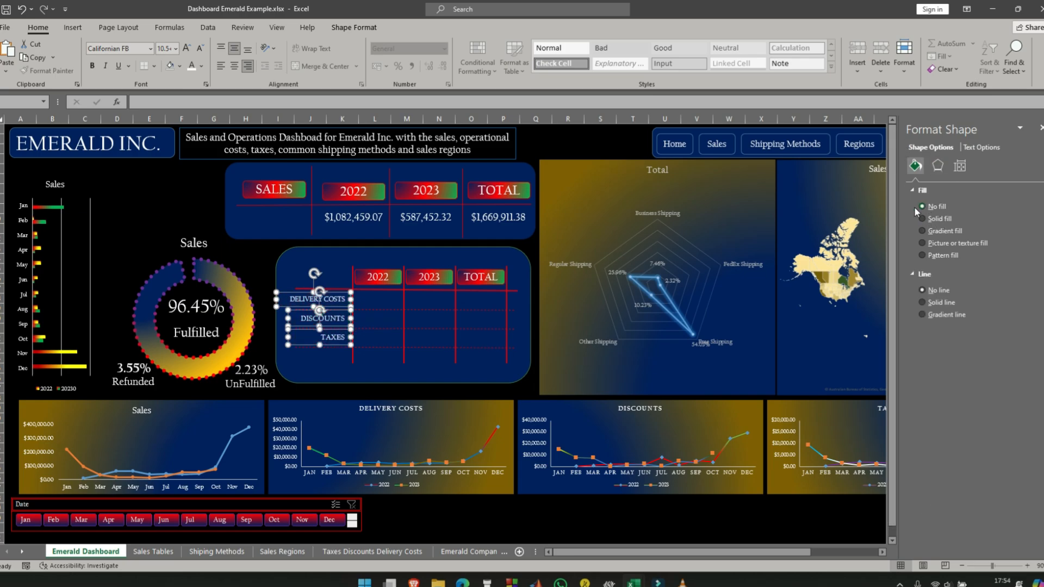
left_click(258, 255)
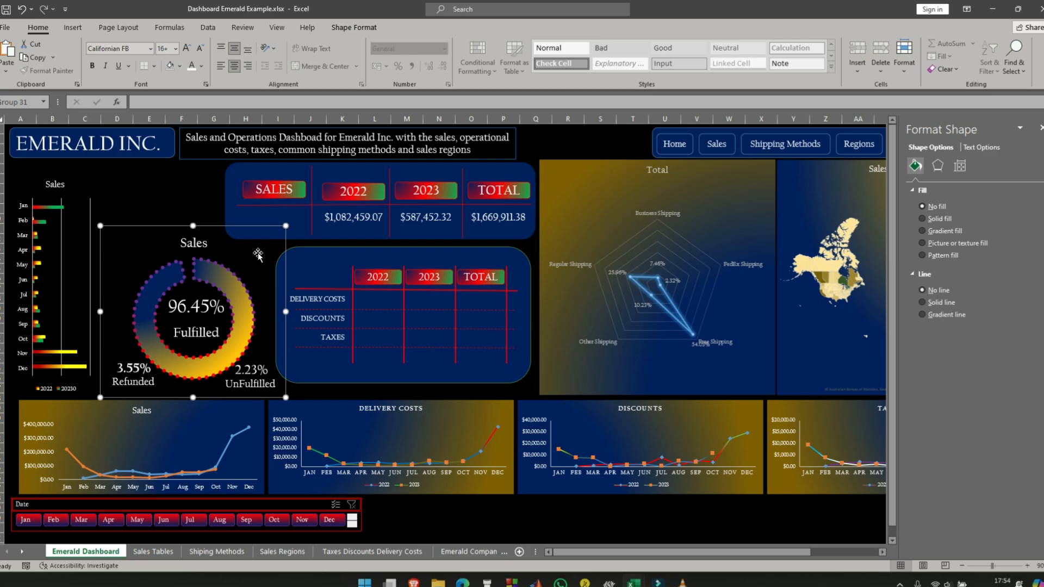
left_click(333, 365)
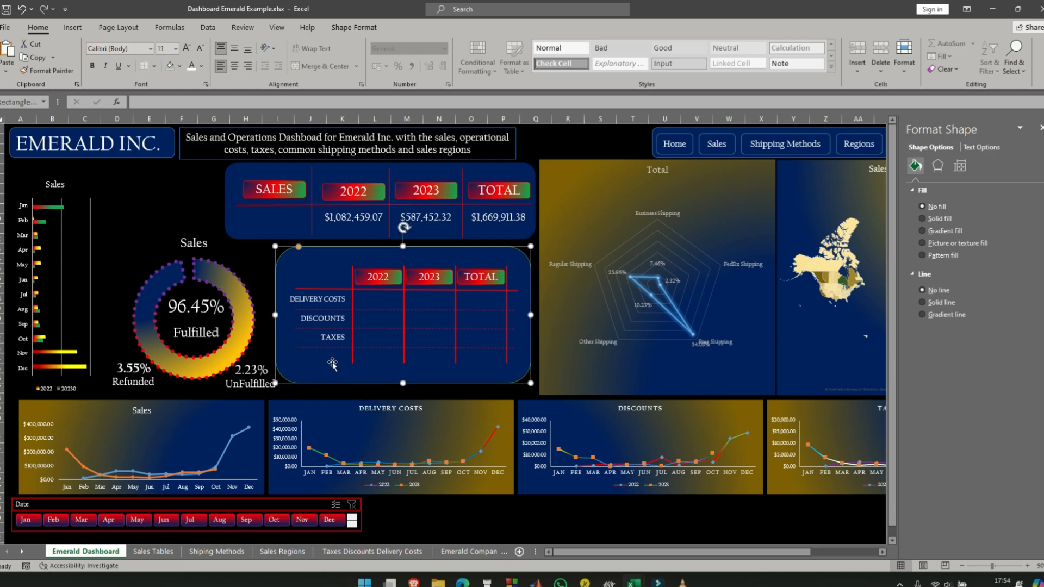
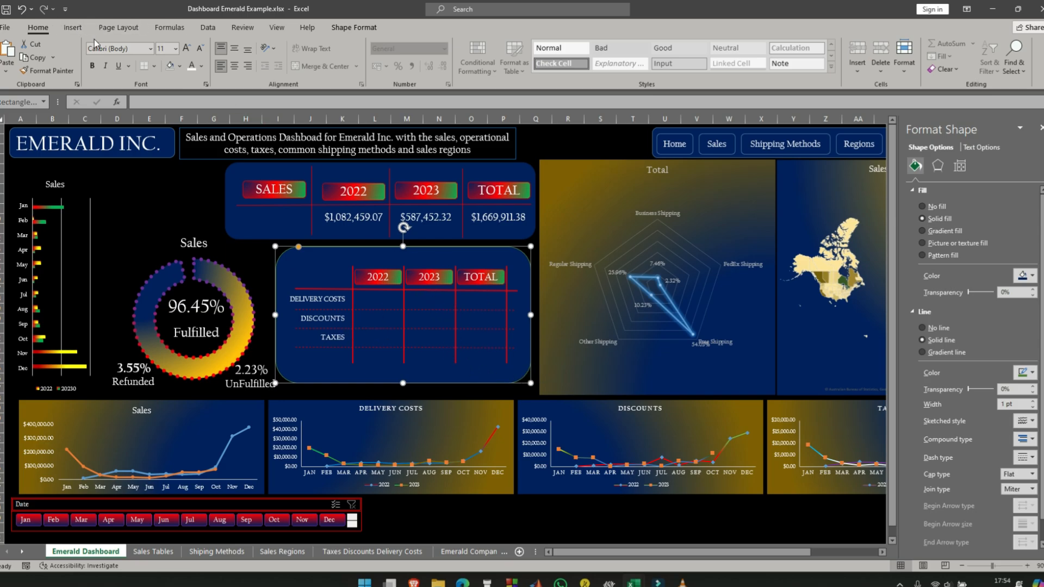
- Insert a text box in the lower panel's DELIVERY COSTS row, filling the 2022 column
left_click(73, 27)
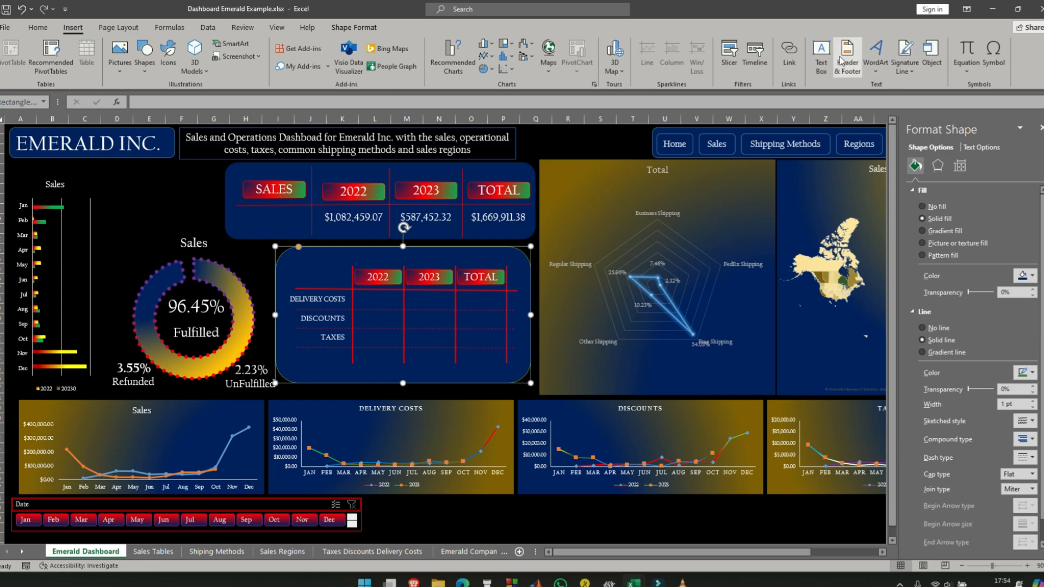
left_click(821, 57)
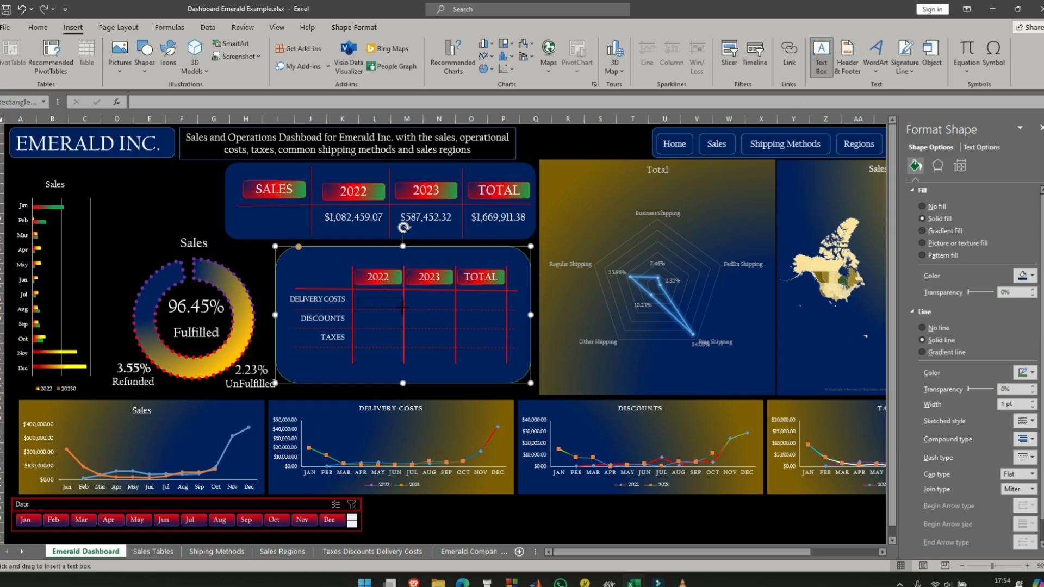
mouse_move(400, 306)
left_mouse_down()
mouse_move(387, 290)
mouse_move(380, 305)
mouse_move(402, 300)
left_mouse_up()
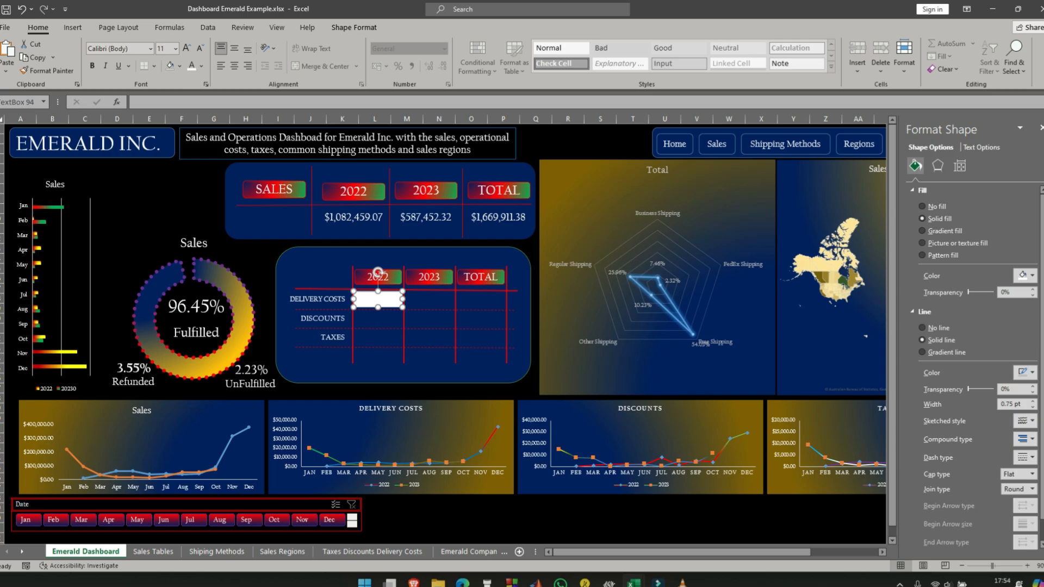
- On the Taxes Discounts Delivery Costs sheet, move the three charts down to free the rows beneath the pivot tables
left_click(380, 552)
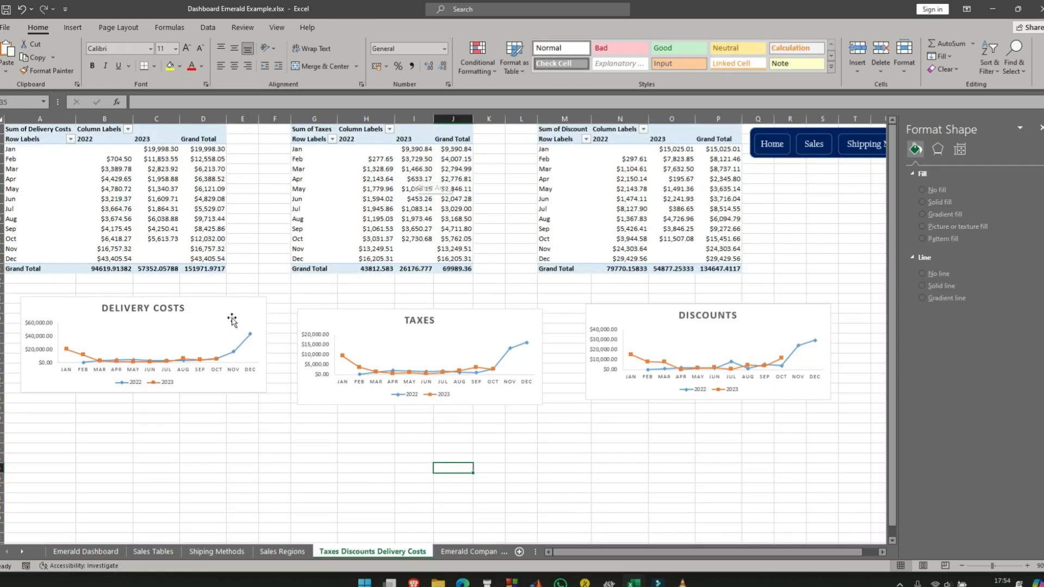
left_click(234, 332)
left_click(526, 346)
left_click_drag(526, 345, 522, 342)
left_click_drag(821, 310, 776, 343)
left_click_drag(251, 331, 275, 347)
- Enter the label Delivery Costs in A18 and link B18 to the delivery costs pivot table's 2022 grand total
left_click(33, 299)
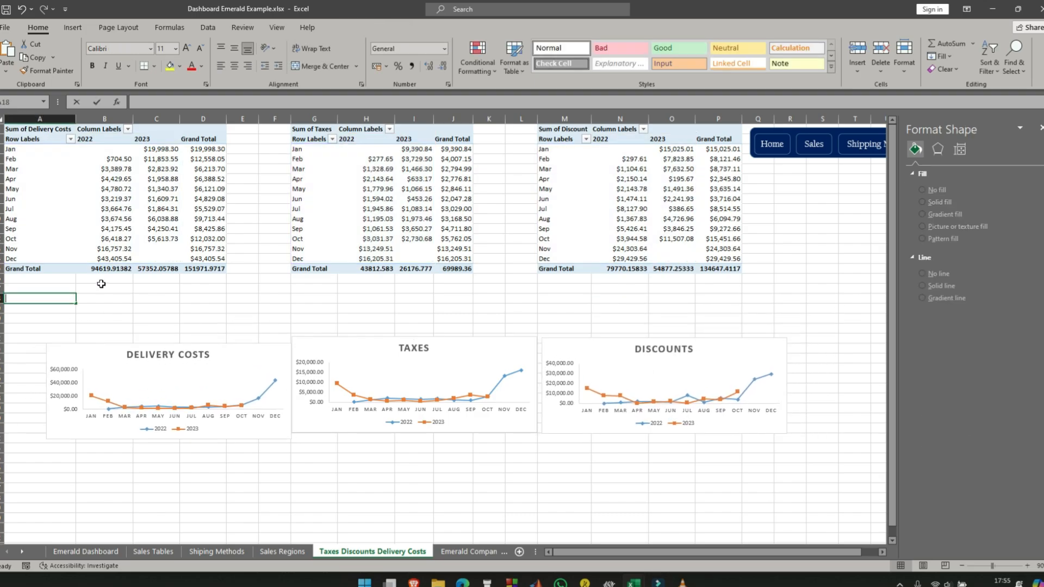
type("Delivery costs")
left_click(107, 304)
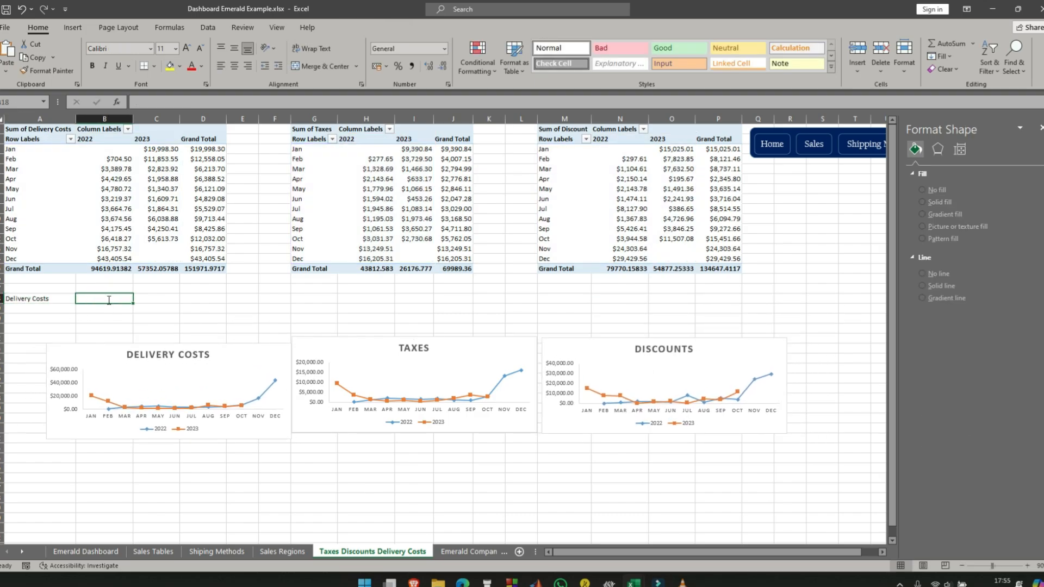
type("=")
left_click(104, 268)
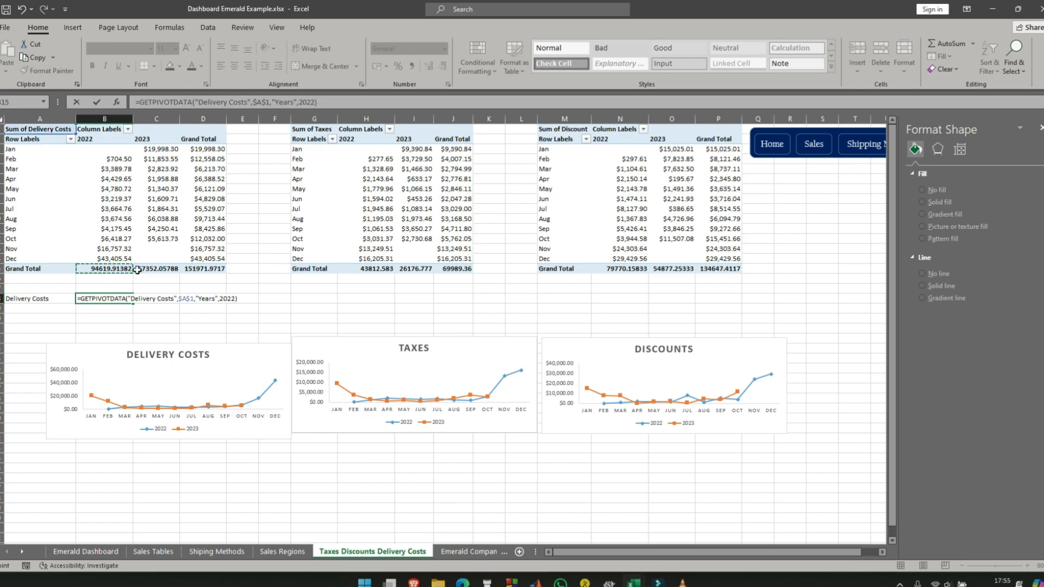
key("Return")
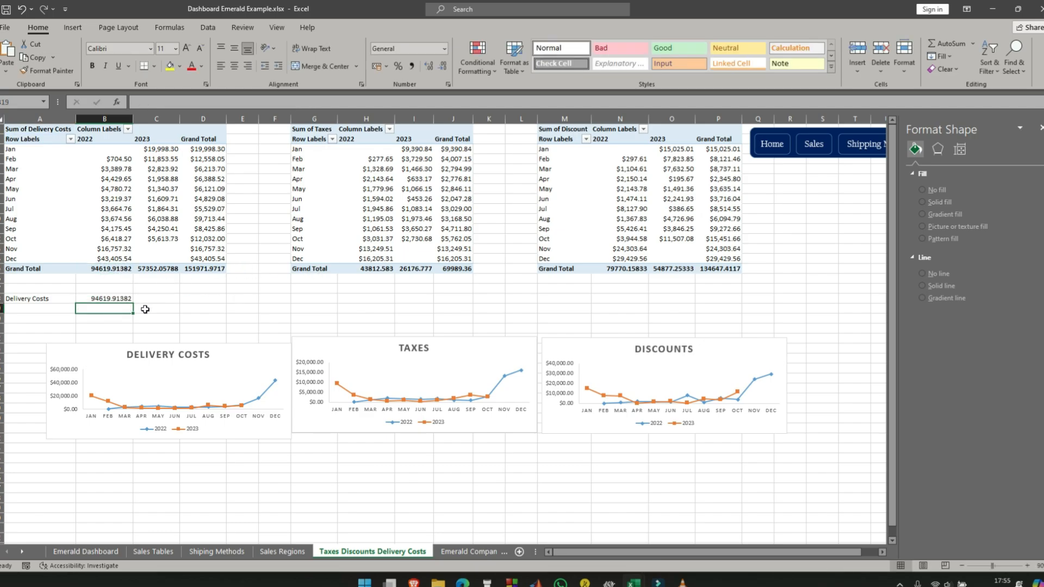
- Link C18 and D18 to the delivery costs pivot table's 2023 total and overall grand total
left_click(152, 300)
type("=")
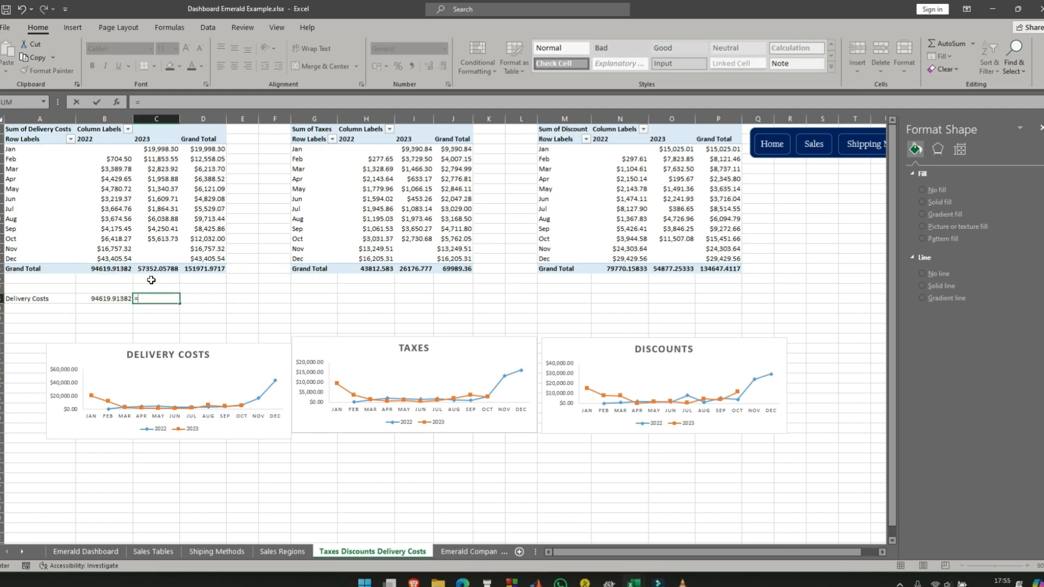
left_click(159, 271)
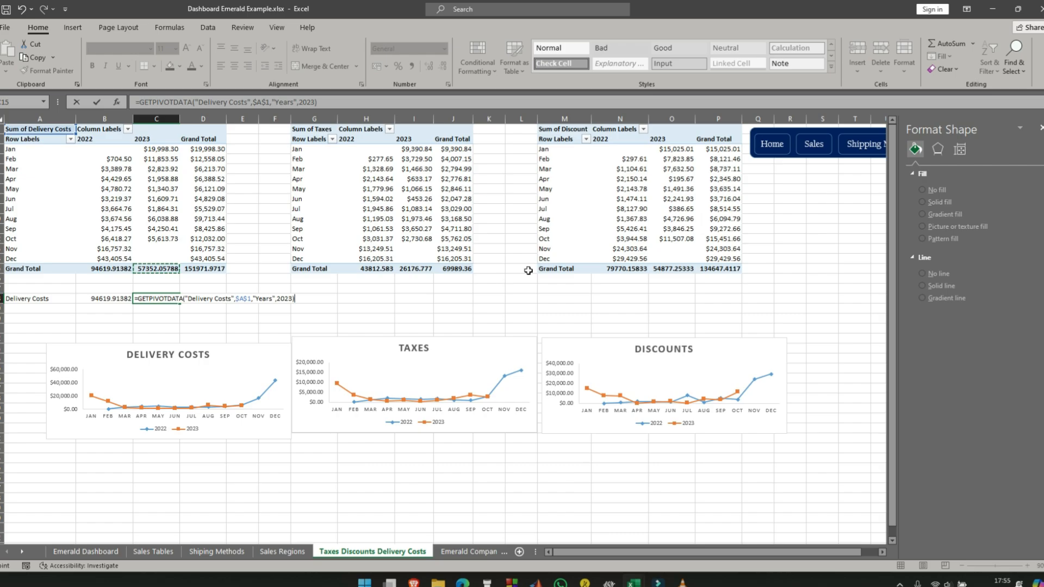
key("Return")
left_click(203, 299)
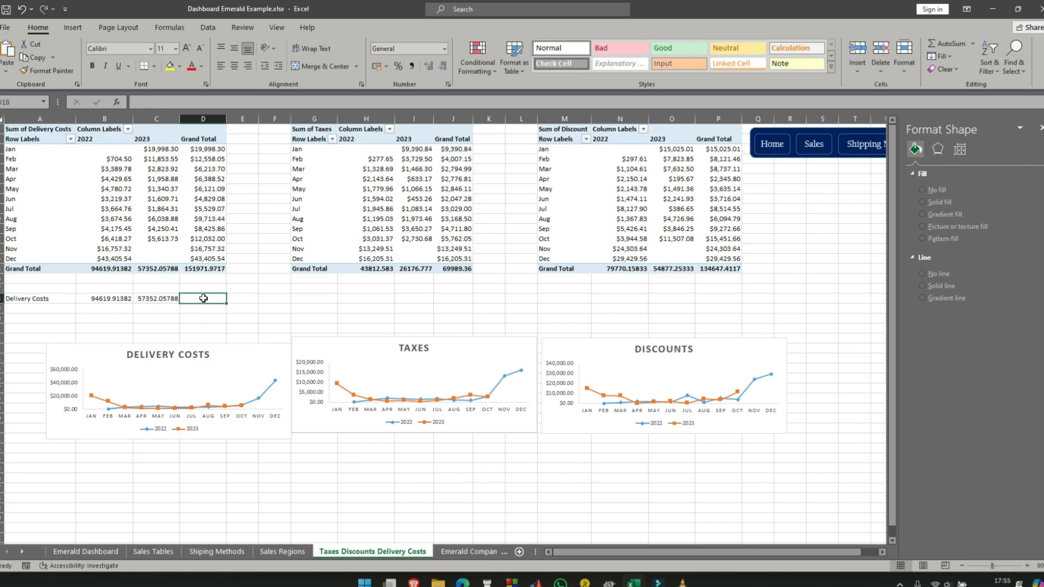
type("=")
left_click(201, 276)
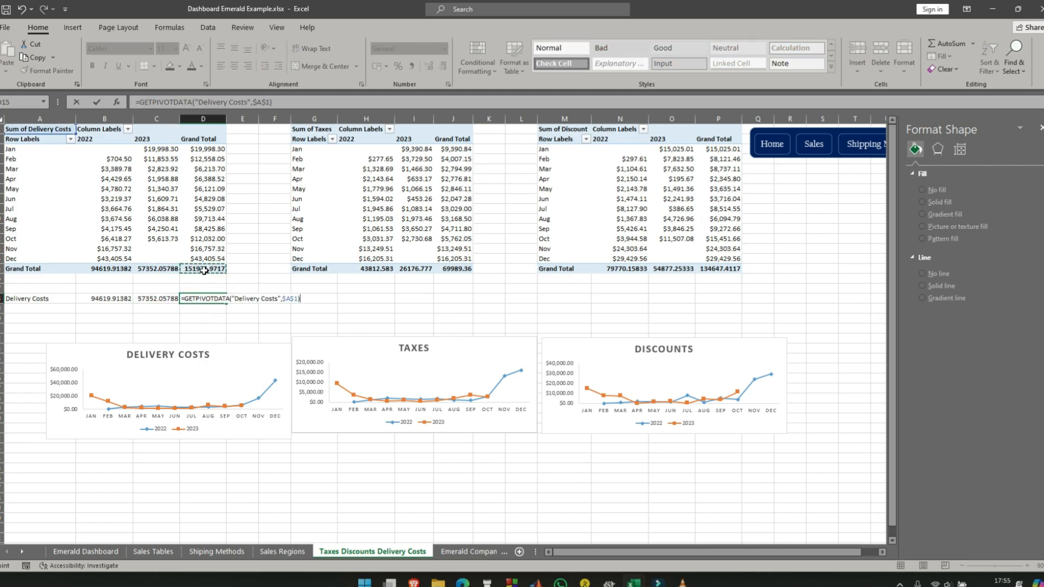
key("Return")
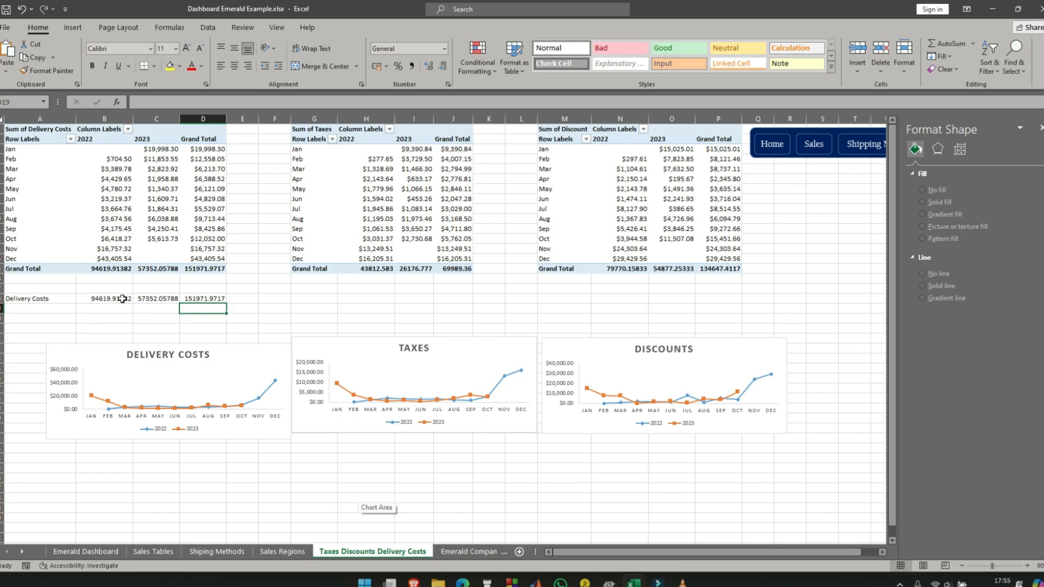
- Format B18:D18 as Currency with the $ symbol and two decimal places
left_click_drag(123, 299, 205, 298)
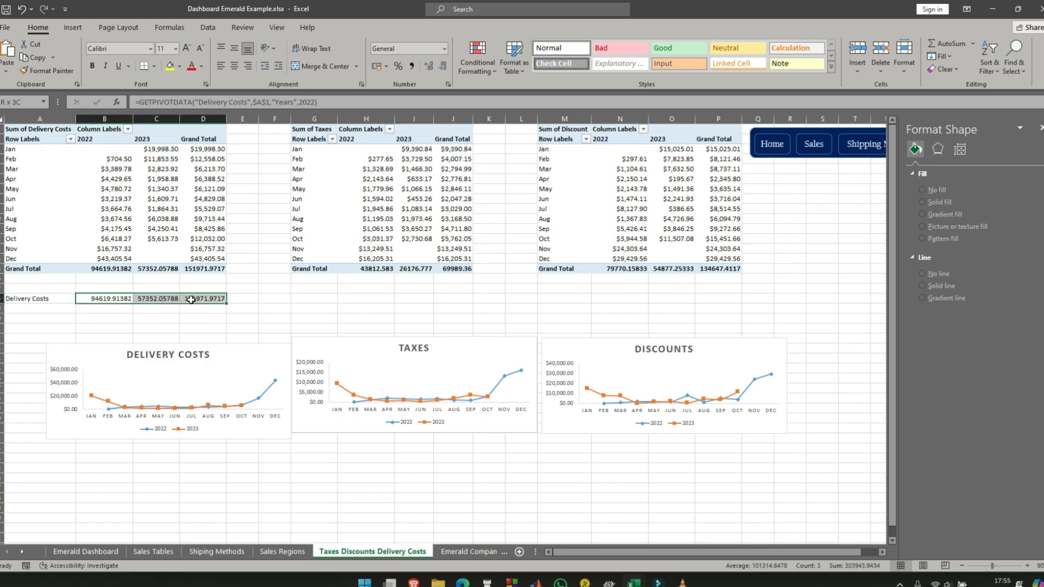
left_click(445, 50)
left_click(424, 361)
left_click(415, 97)
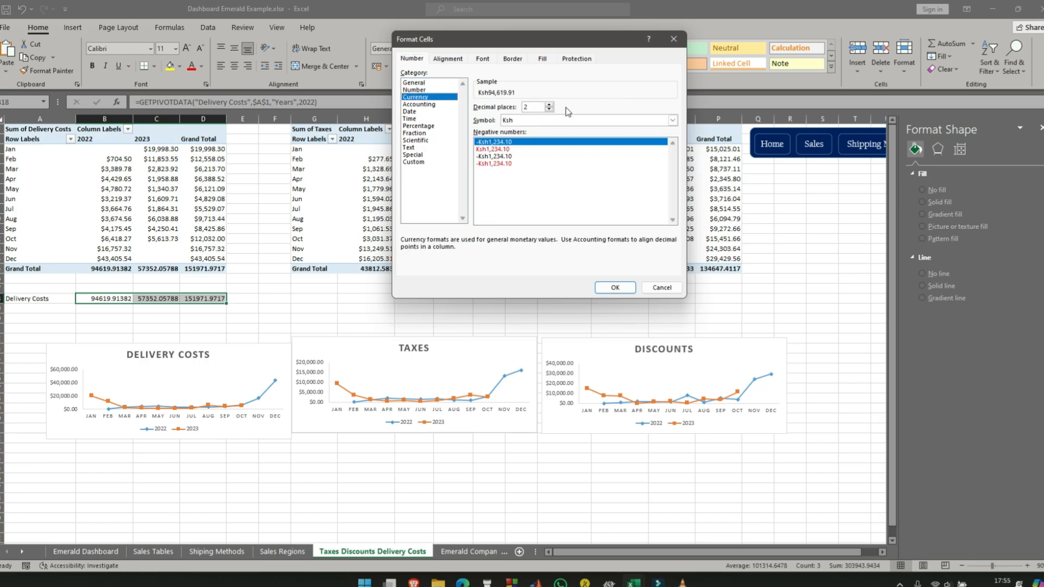
left_click(672, 120)
scroll(560, 214, "down", 3)
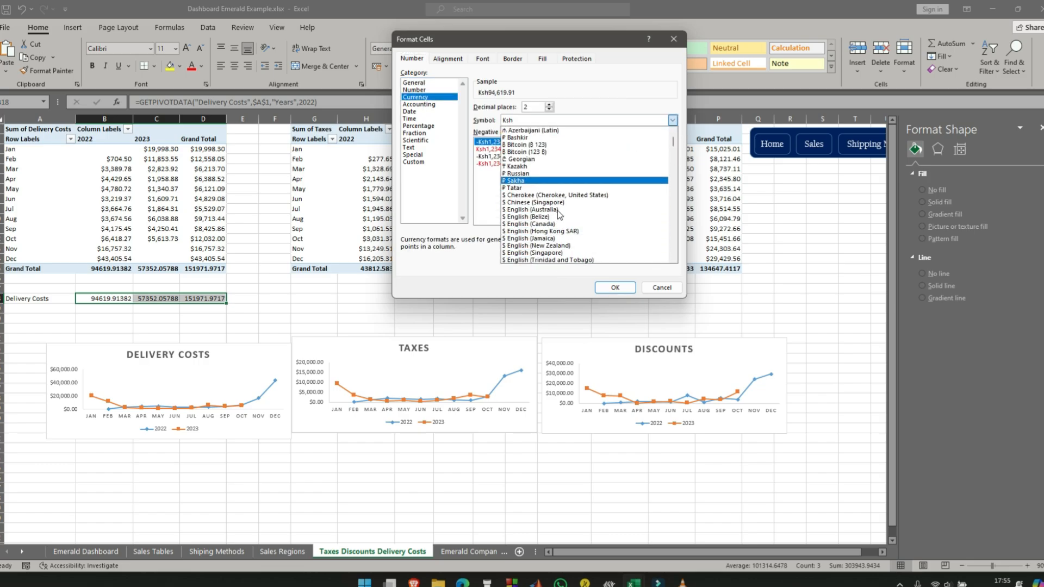
left_click(538, 245)
left_click(615, 288)
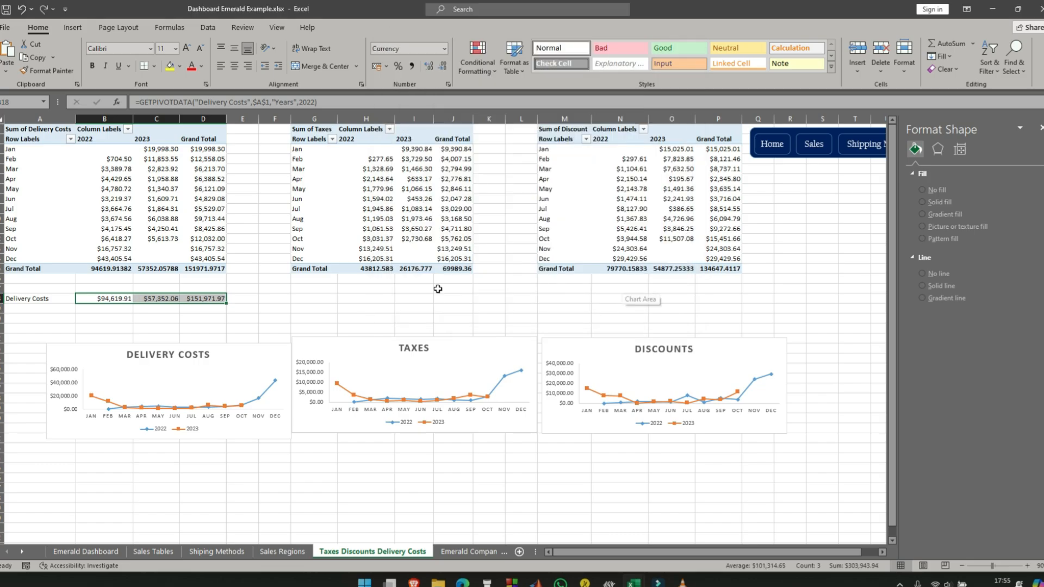
- Set the font of the Delivery Costs row A18:D18 to Californian FB
left_click(52, 298)
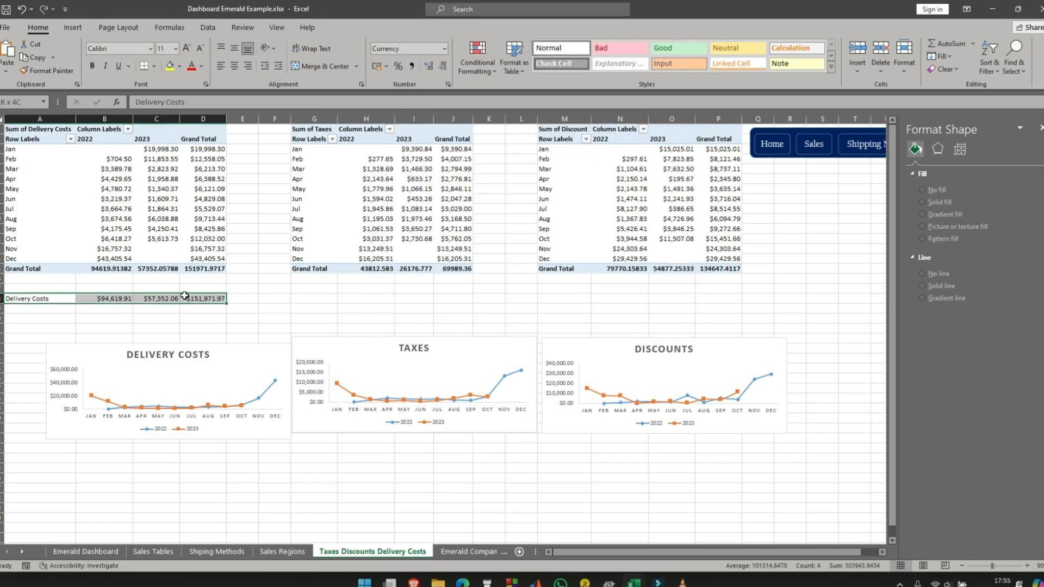
left_click(150, 49)
scroll(152, 109, "down", 15)
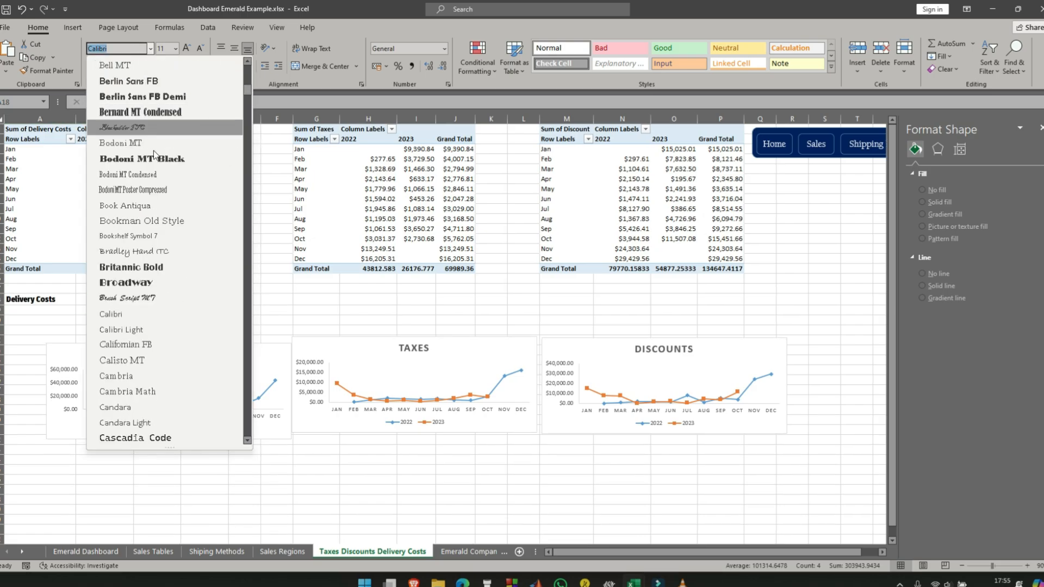
left_click(149, 349)
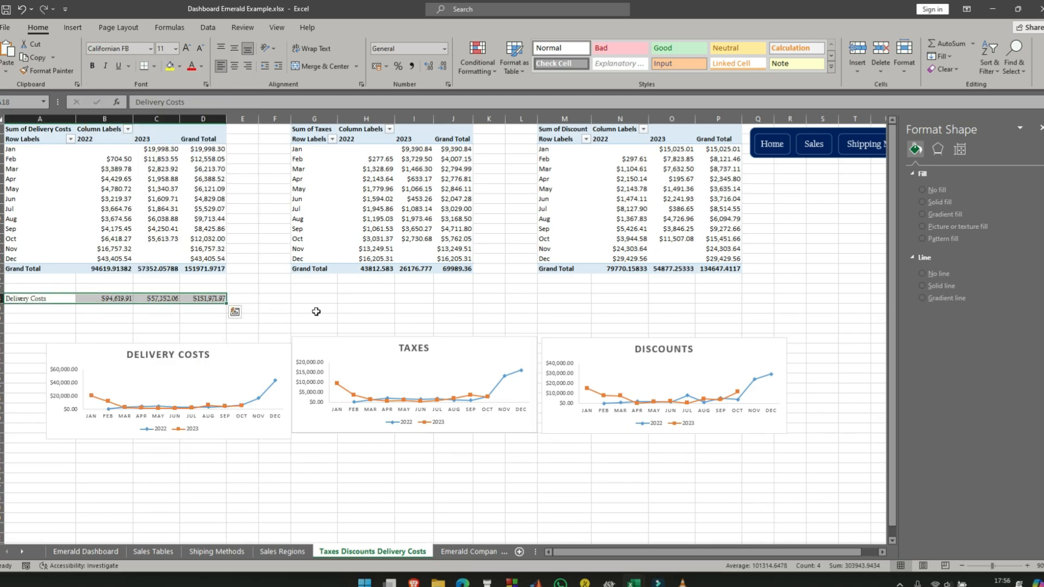
- Copy the Delivery Costs row A18:D18 beneath the taxes and discounts pivot tables, starting at G18 and M18
left_click(197, 319)
left_click_drag(25, 300, 212, 299)
key("ctrl+c")
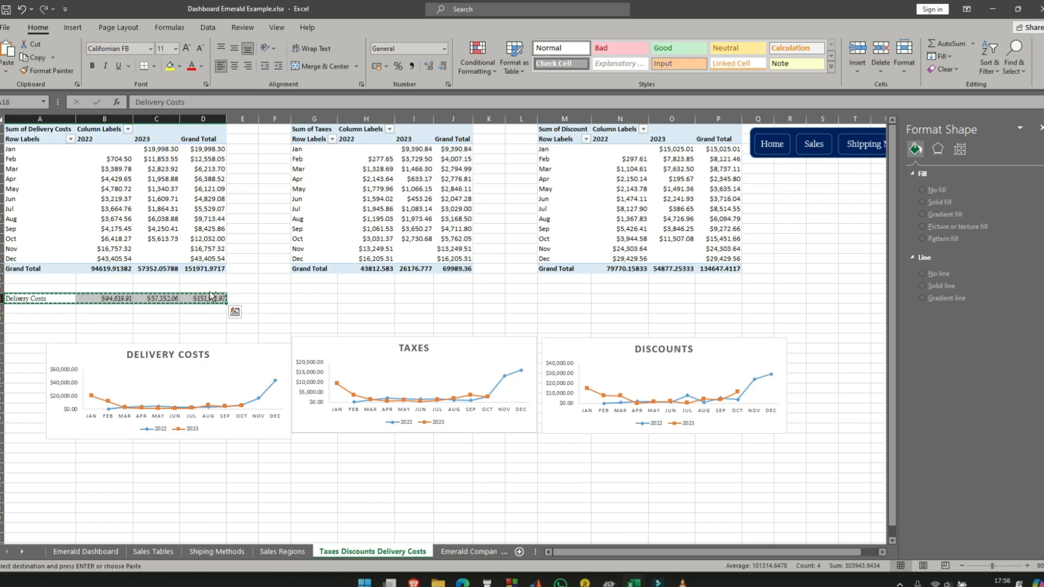
left_click(317, 300)
key("ctrl+v")
left_click(560, 299)
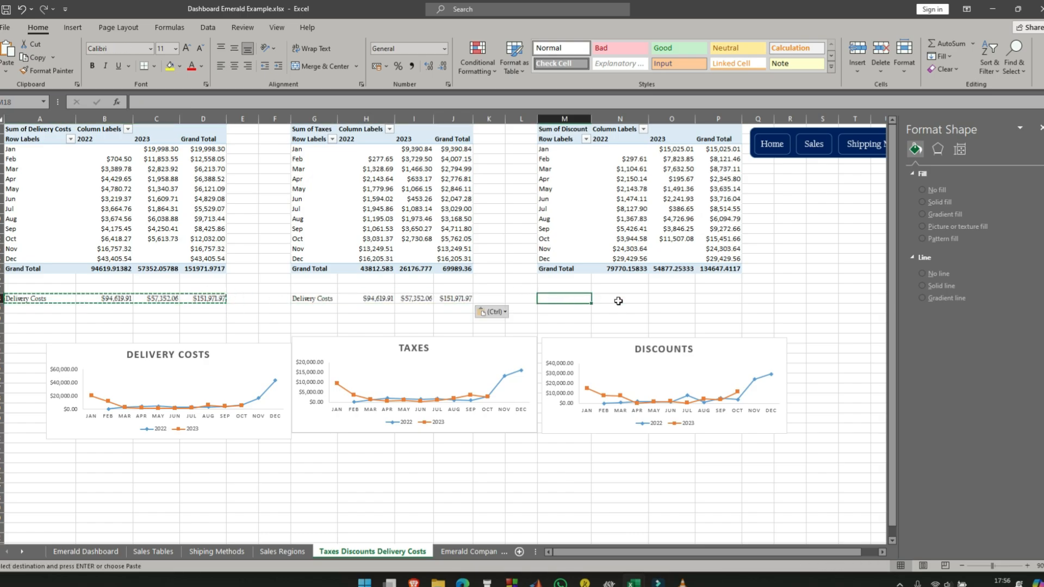
key("ctrl+v")
- Link H18, I18 and J18 to the taxes pivot table's 2022, 2023 and overall grand totals
left_click(369, 300)
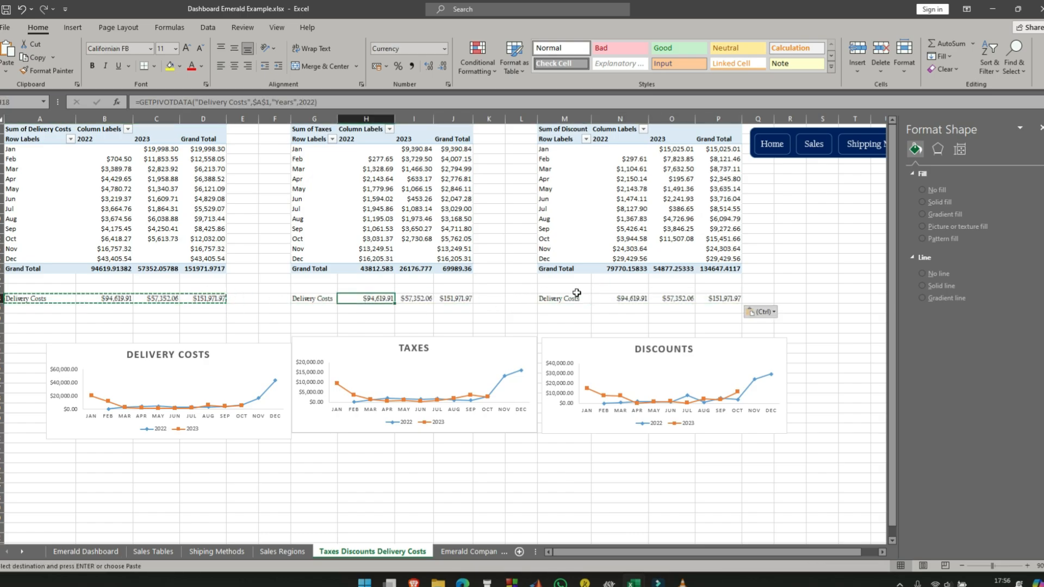
type("=")
left_click(375, 269)
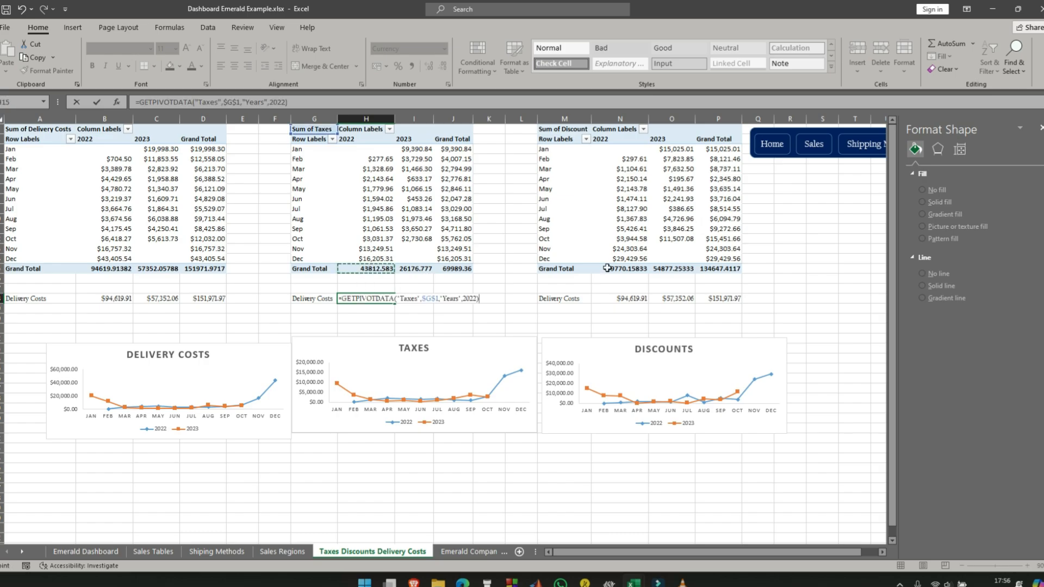
key("Return")
left_click(427, 301)
type("=")
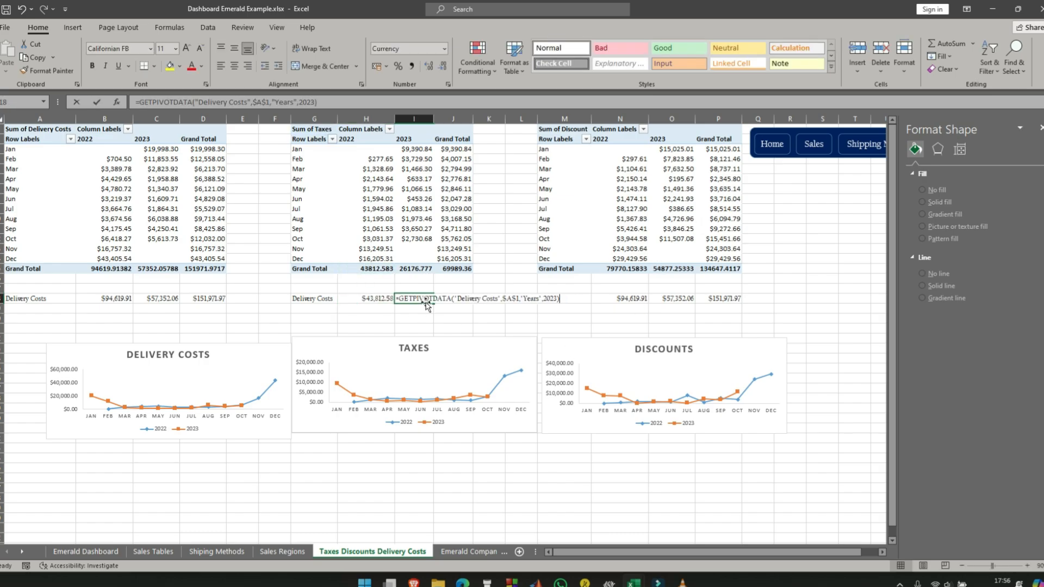
left_click(429, 268)
key("Return")
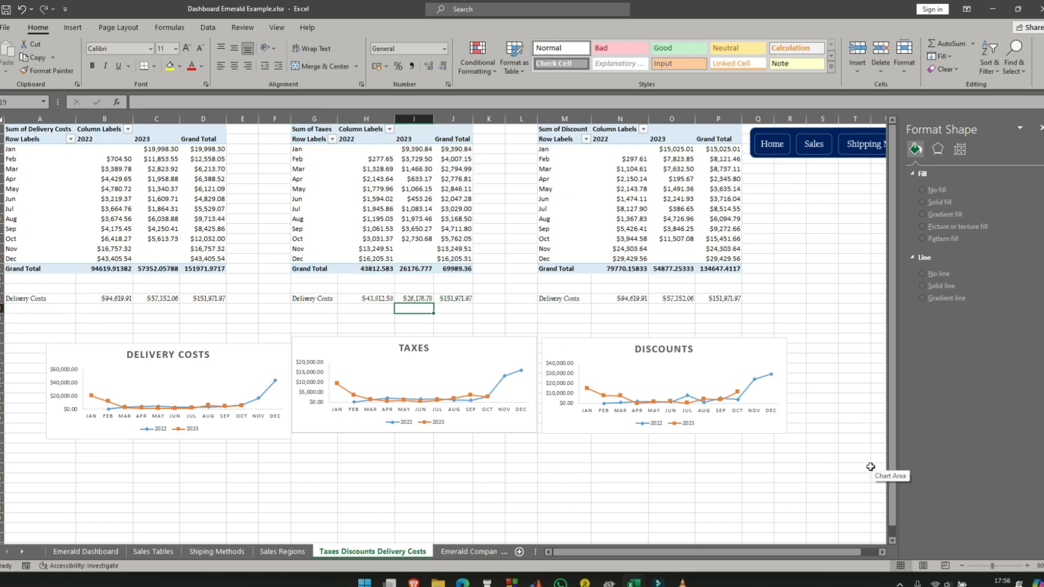
left_click(462, 302)
type("=")
left_click(463, 269)
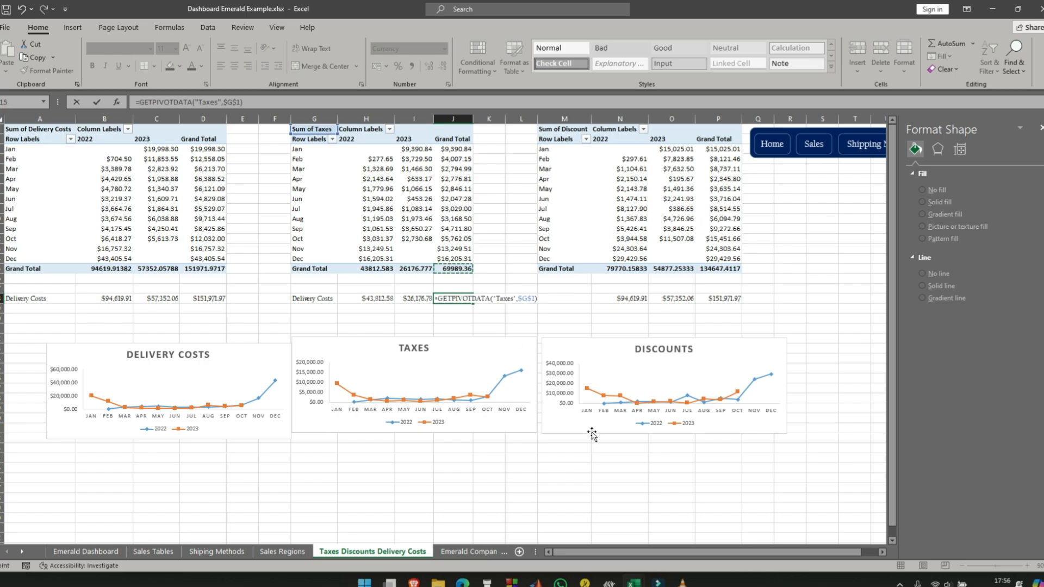
key("Return")
- Replace the copied row labels with Taxes in G18 and Discounts in M18
left_click(319, 298)
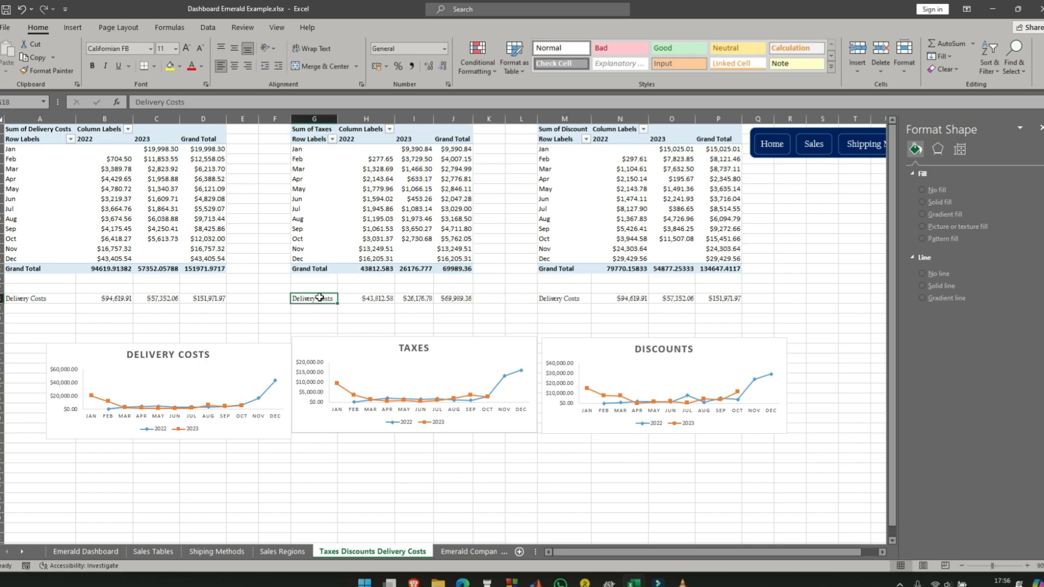
type("t")
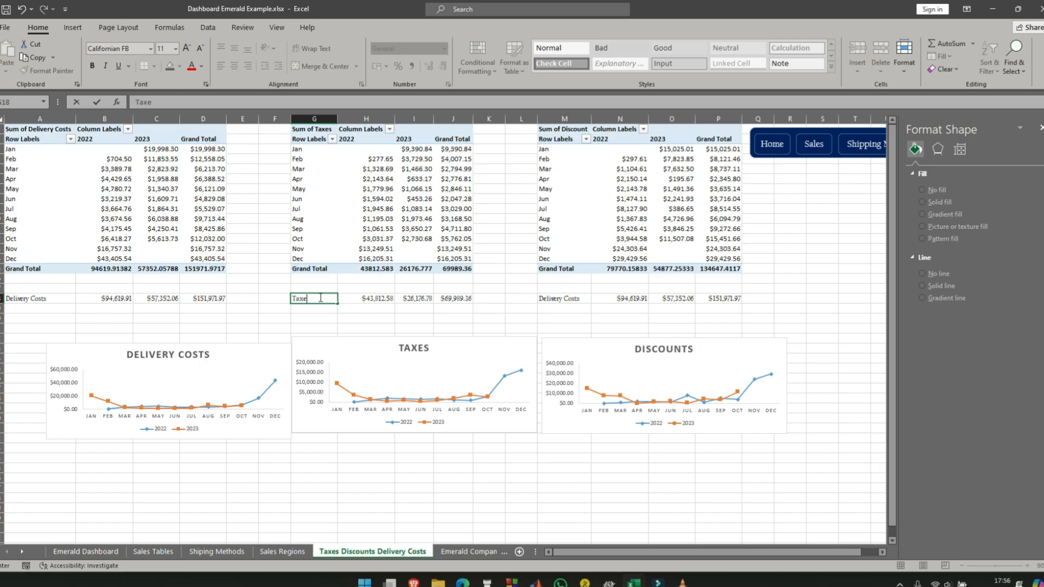
left_click(577, 301)
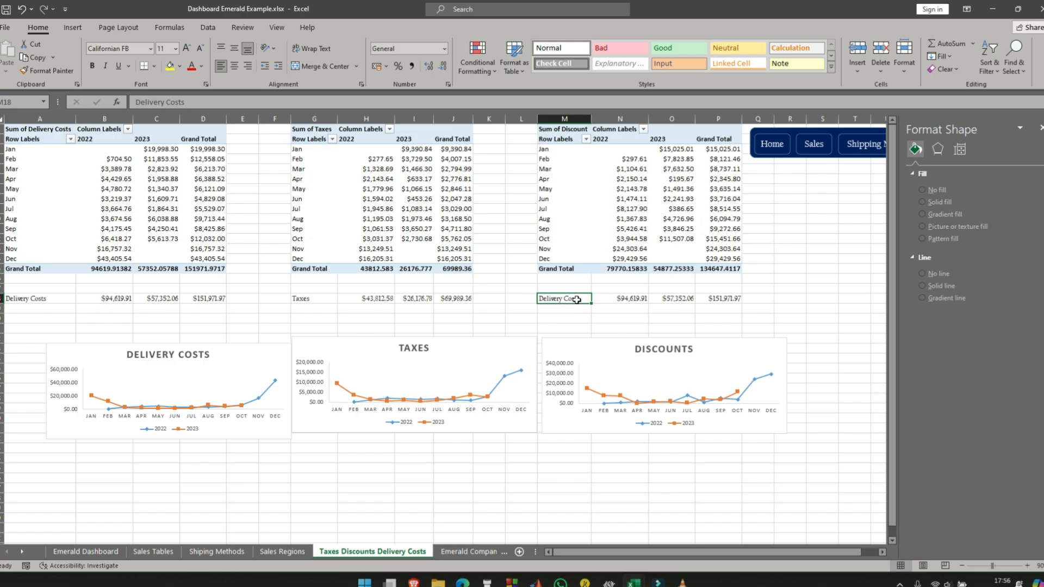
type("Discounts")
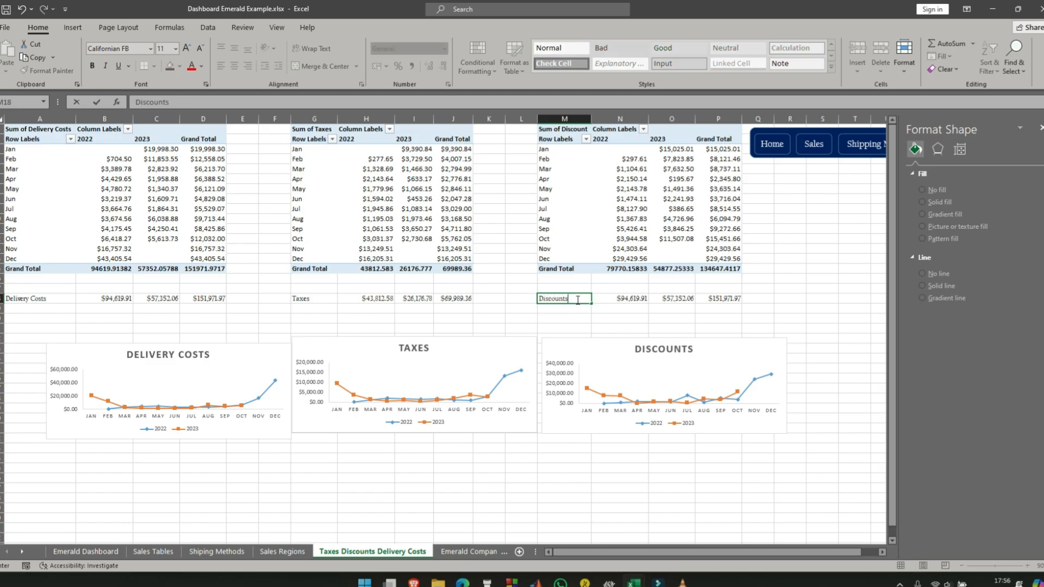
- Link N18, O18 and P18 to the discounts pivot table's 2022, 2023 and overall grand totals, then return to the Emerald Dashboard sheet
left_click(618, 299)
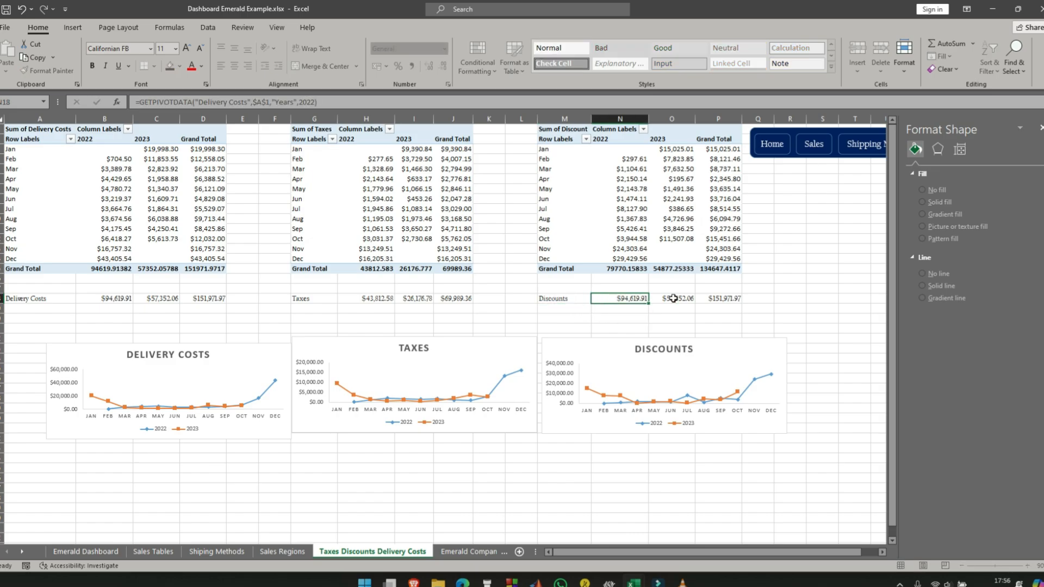
type("=")
left_click(622, 270)
key("Return")
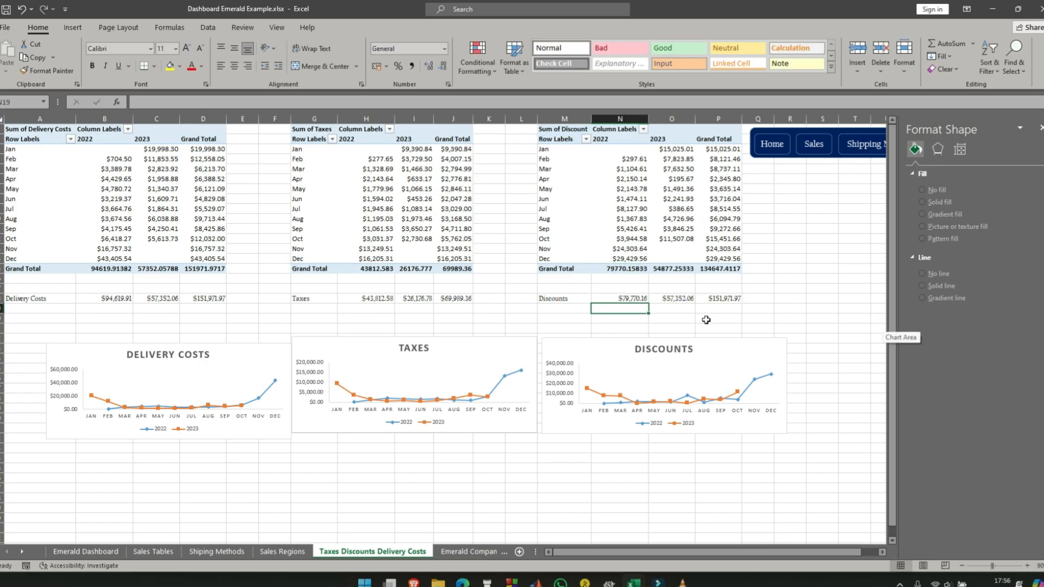
left_click(671, 298)
type("=")
left_click(672, 269)
key("Return")
left_click(724, 299)
type("=")
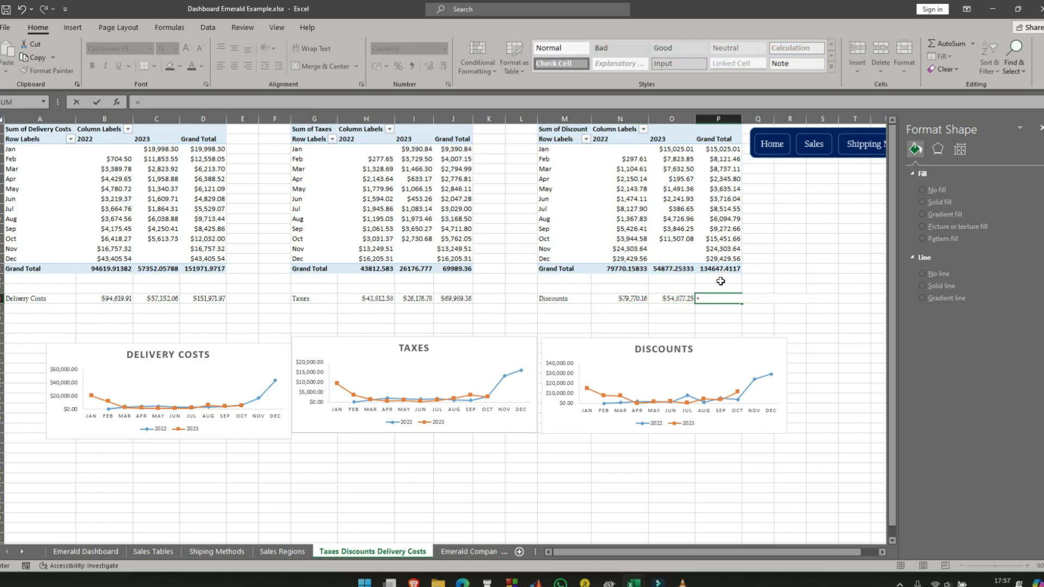
left_click(720, 269)
key("Return")
left_click(78, 553)
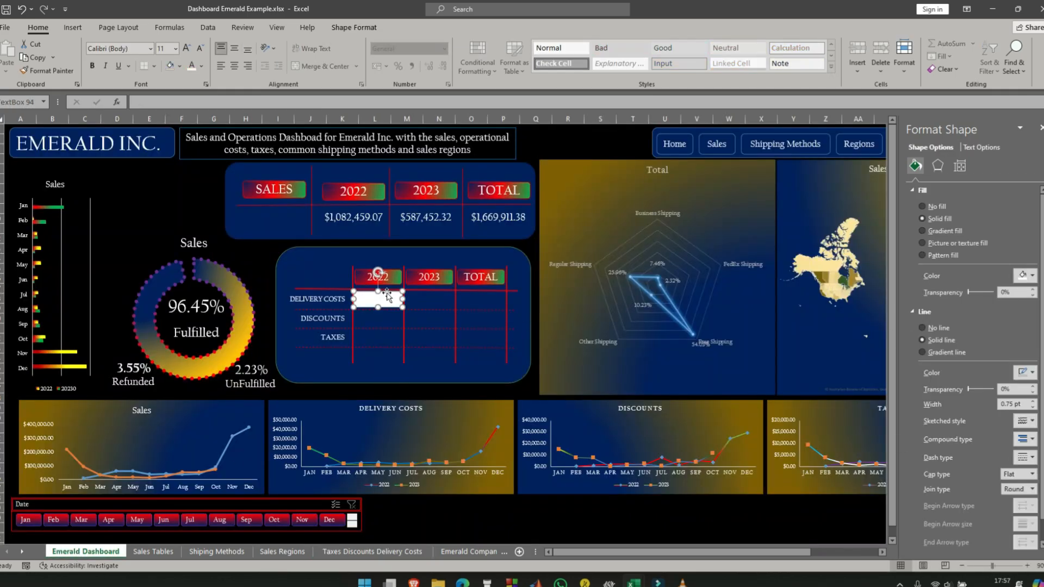
- Duplicate the blank text box in the Delivery Costs 2022 cell to make copies for the rest of the table
key("ctrl+d")
key("ctrl+d")
key("ctrl+d")
key("ctrl+d")
key("ctrl+d")
key("ctrl+d")
key("ctrl+d")
key("ctrl+d")
key("ctrl+d")
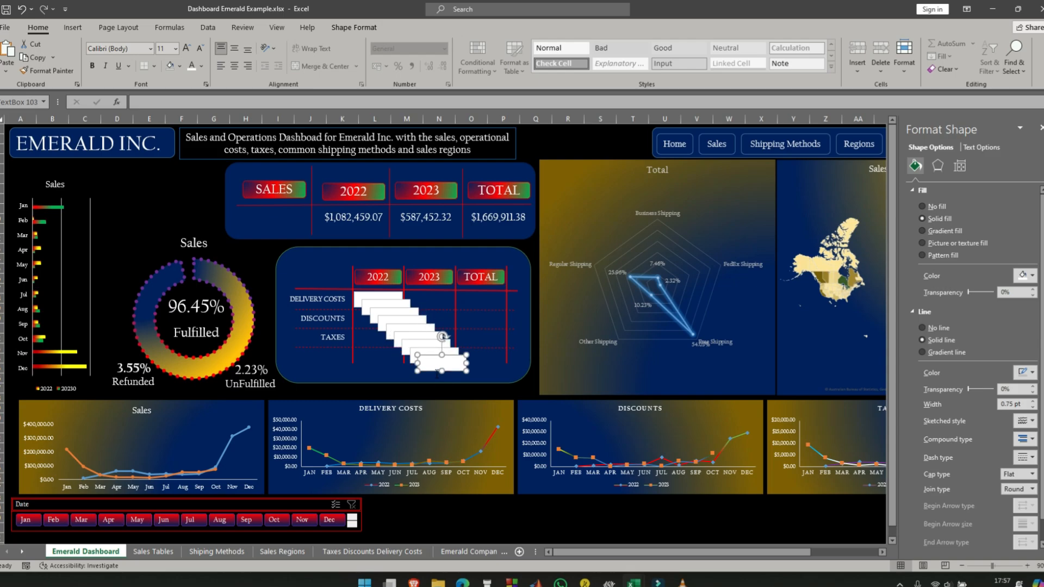
- Place the copied text boxes over the 2022, 2023 and Total cells of the three rows, moving the spare one below the table
left_click_drag(462, 363, 491, 293)
left_click_drag(448, 357, 486, 314)
left_click_drag(438, 339, 492, 330)
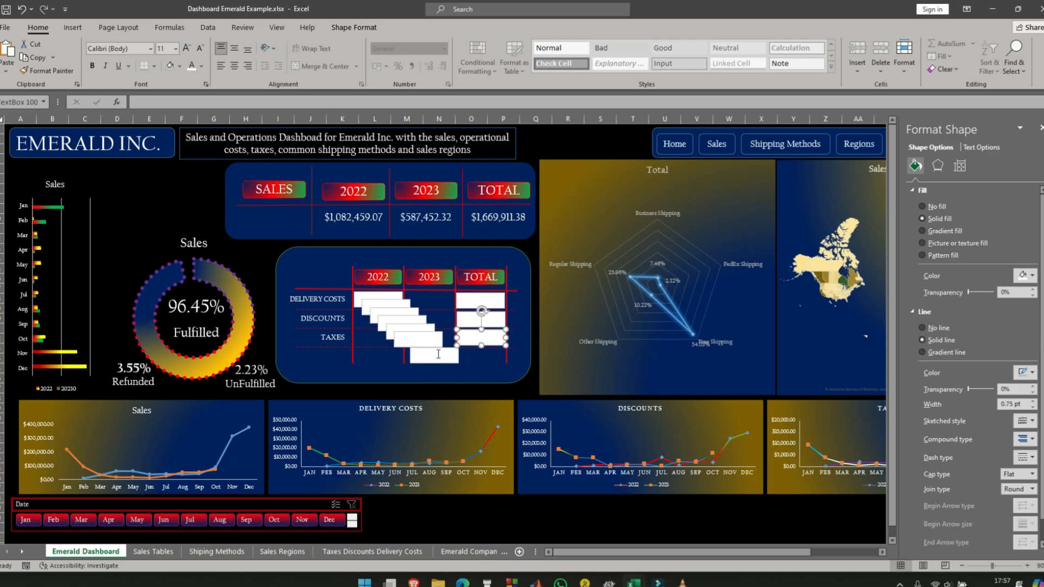
left_click_drag(435, 357, 344, 364)
mouse_move(392, 308)
left_mouse_down()
mouse_move(426, 311)
mouse_move(385, 320)
left_mouse_up()
- Try to align the Delivery Costs row's text boxes, and move the stray box onto the spare one below the table
left_click(394, 307)
left_click(430, 301, "ctrl")
left_click(478, 300, "ctrl")
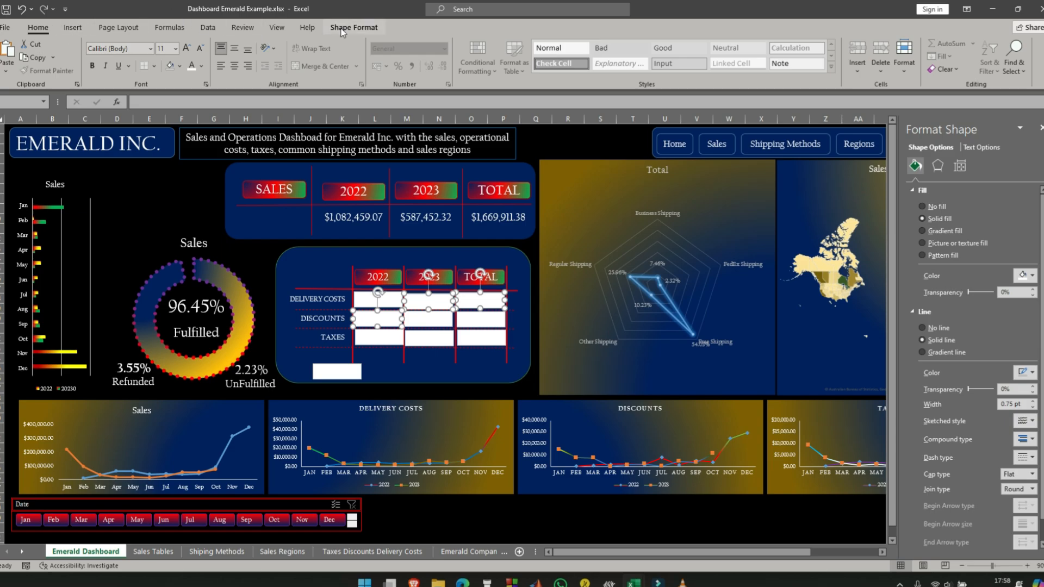
left_click(354, 27)
left_click(764, 44)
left_click(772, 99)
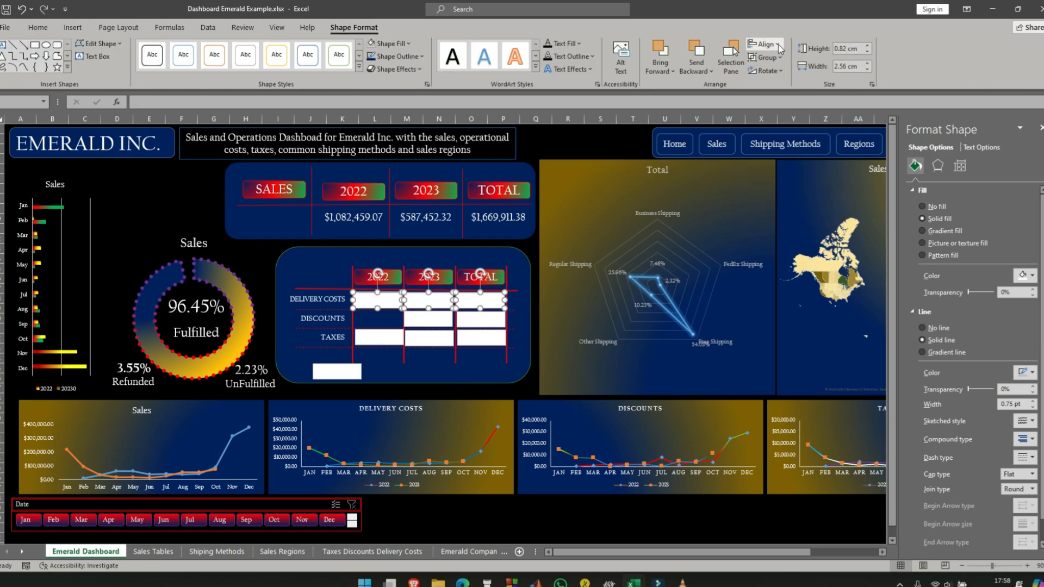
left_click(523, 387)
left_click_drag(368, 302, 323, 372)
- Align the tops of the three Delivery Costs text boxes and distribute them horizontally
left_click(378, 299)
left_click(429, 299, "ctrl")
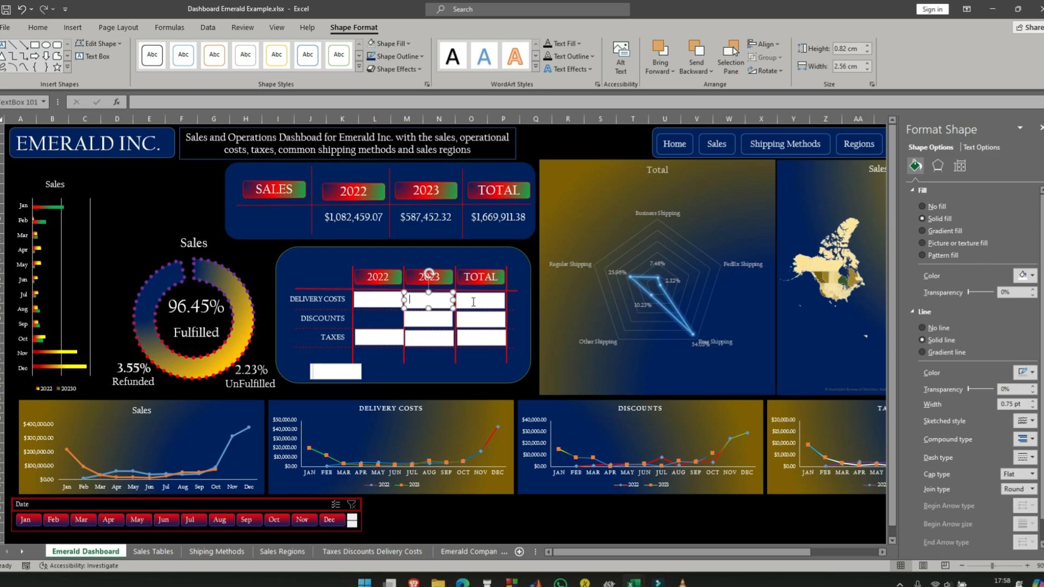
left_click(481, 299, "ctrl")
left_click(764, 44)
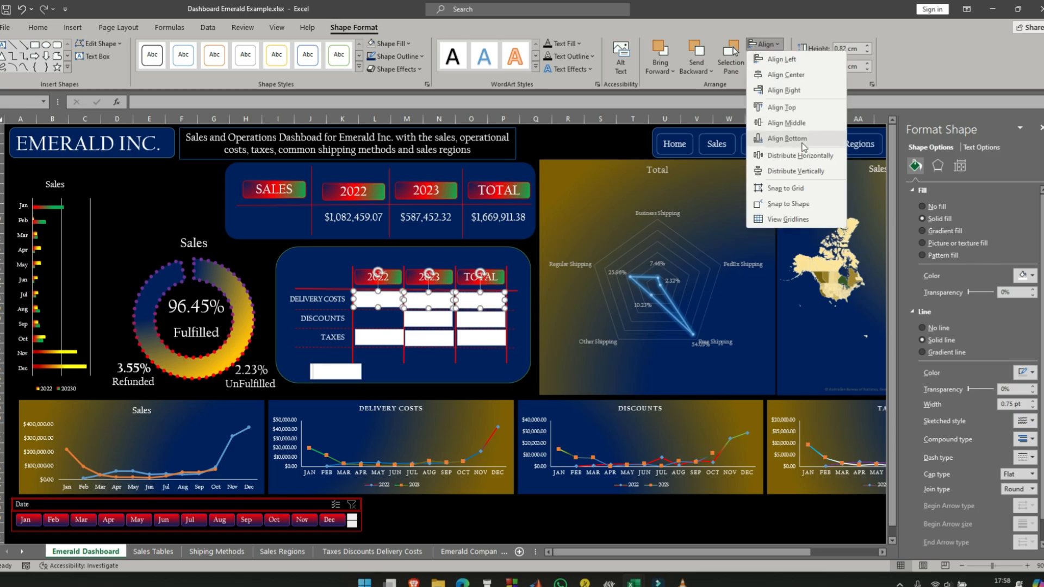
left_click(790, 107)
left_click(764, 45)
left_click(809, 154)
- Link the Delivery Costs 2022 text box to cell B18 of the Taxes Discounts Delivery Costs sheet
left_click(389, 298)
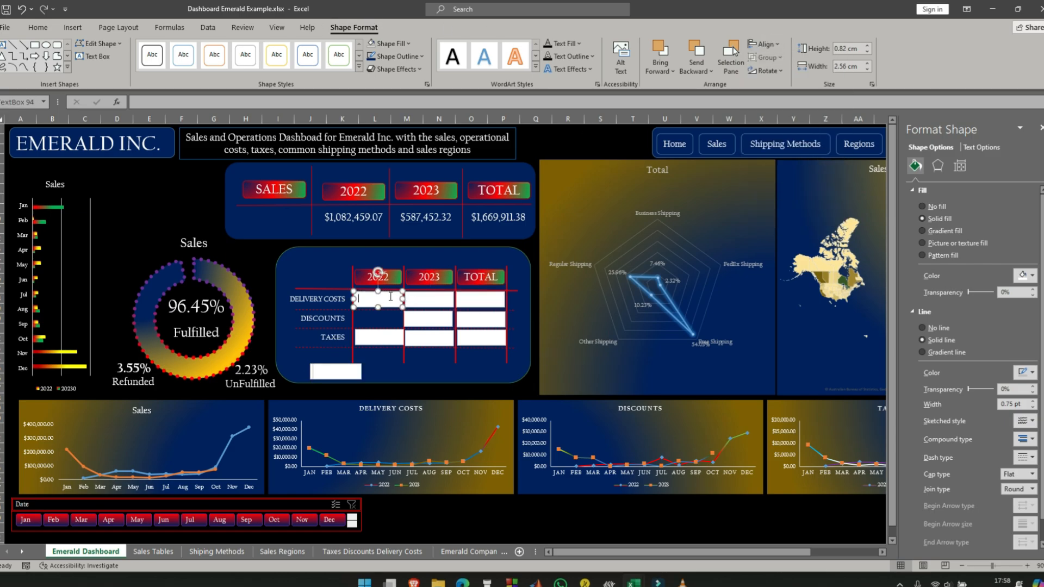
left_click(156, 102)
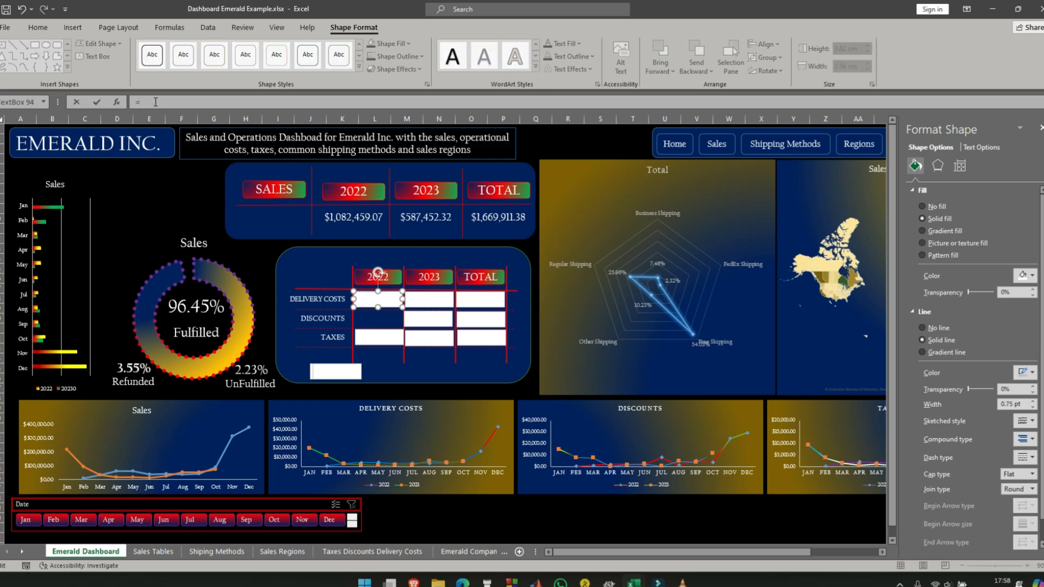
type("=")
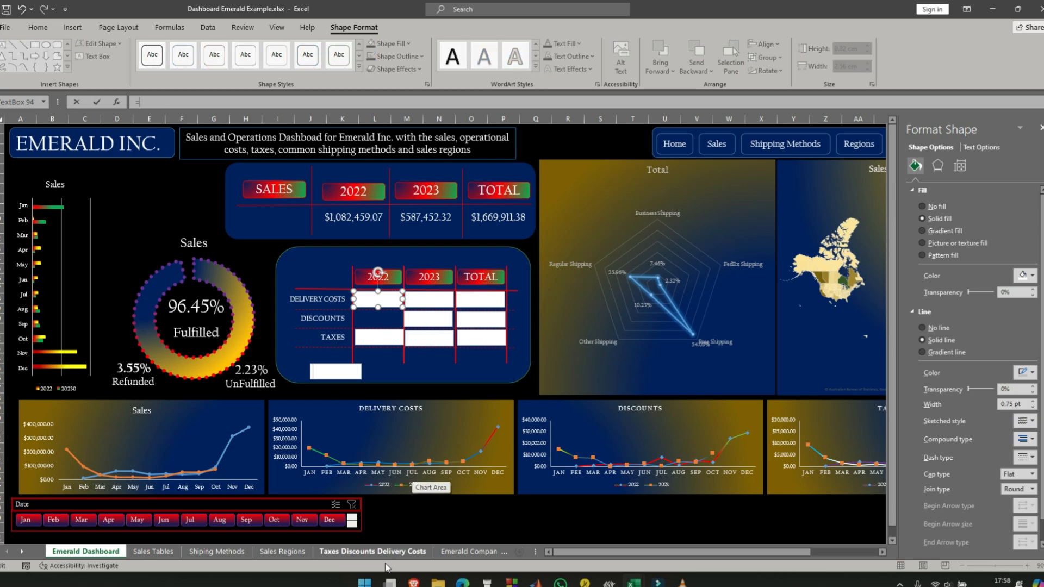
left_click(394, 552)
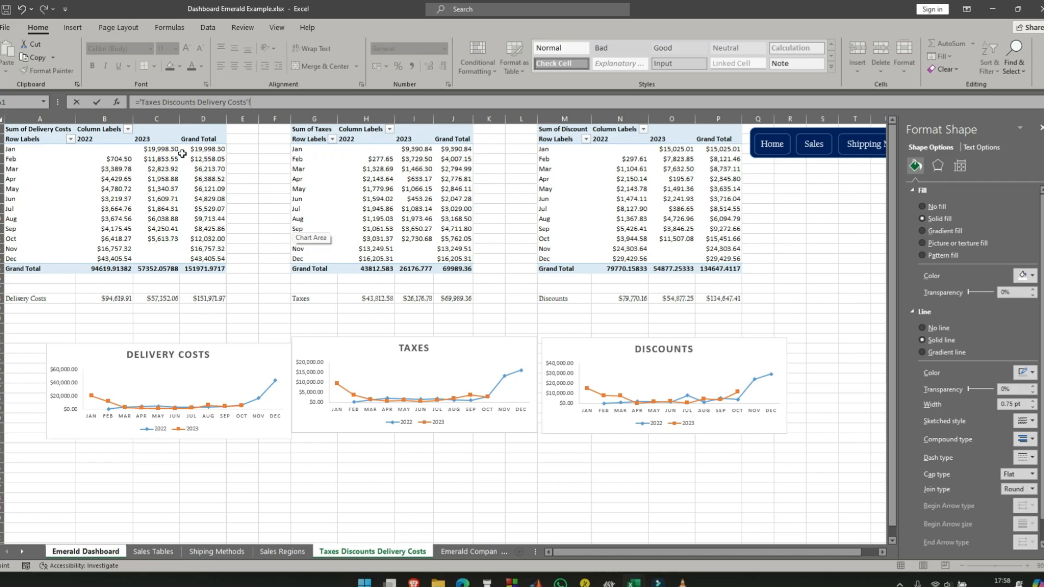
left_click(114, 299)
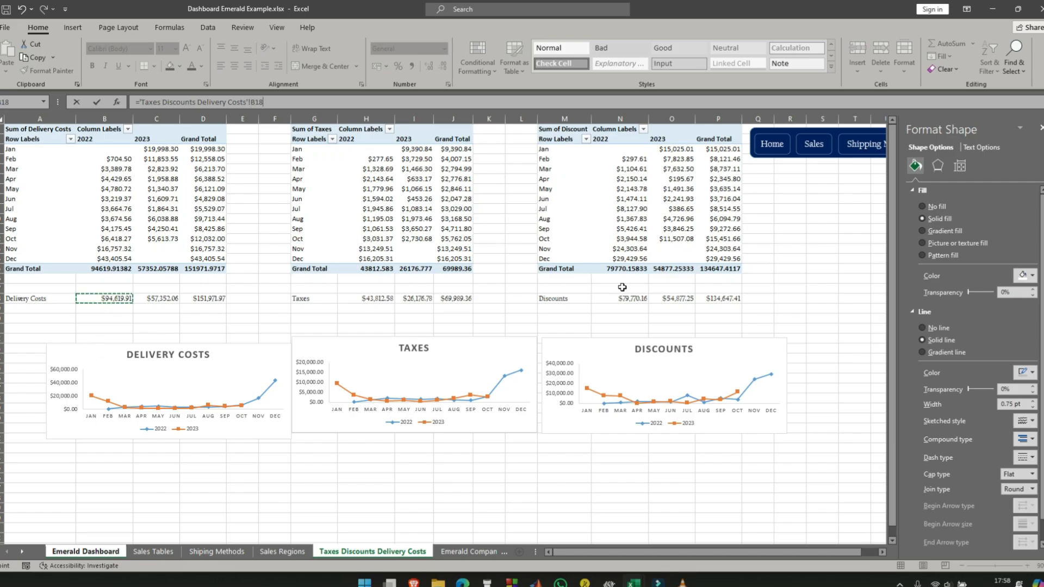
key("Return")
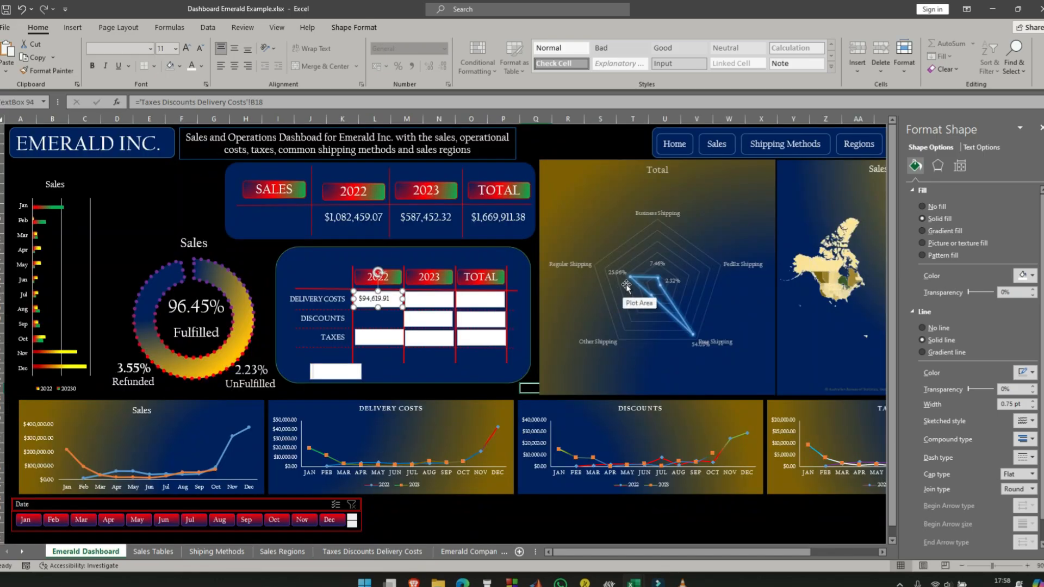
- Link the Delivery Costs 2023 text box to cell C18 of the Taxes Discounts Delivery Costs sheet
left_click(424, 303)
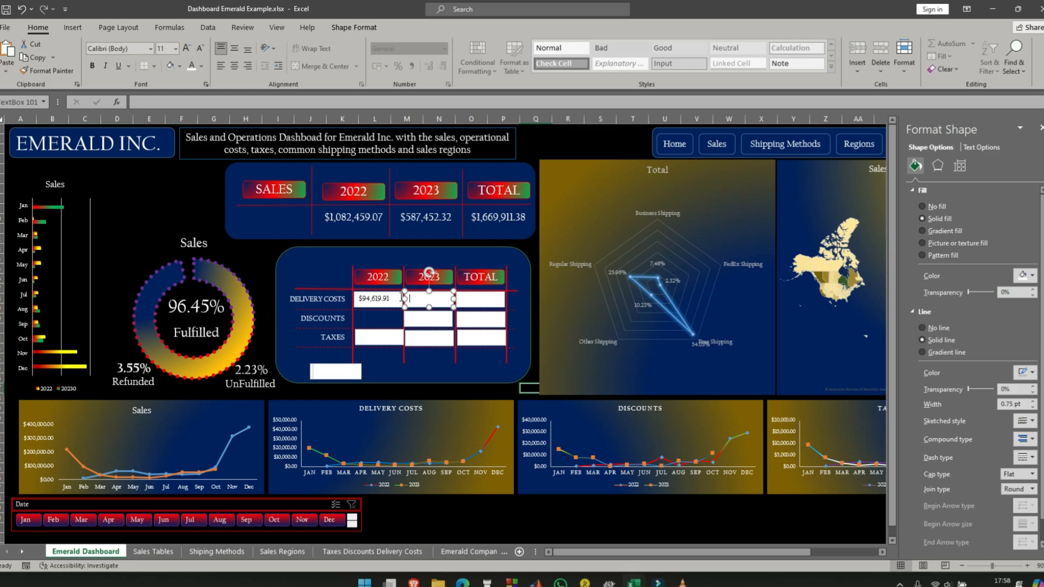
left_click(177, 104)
type("=")
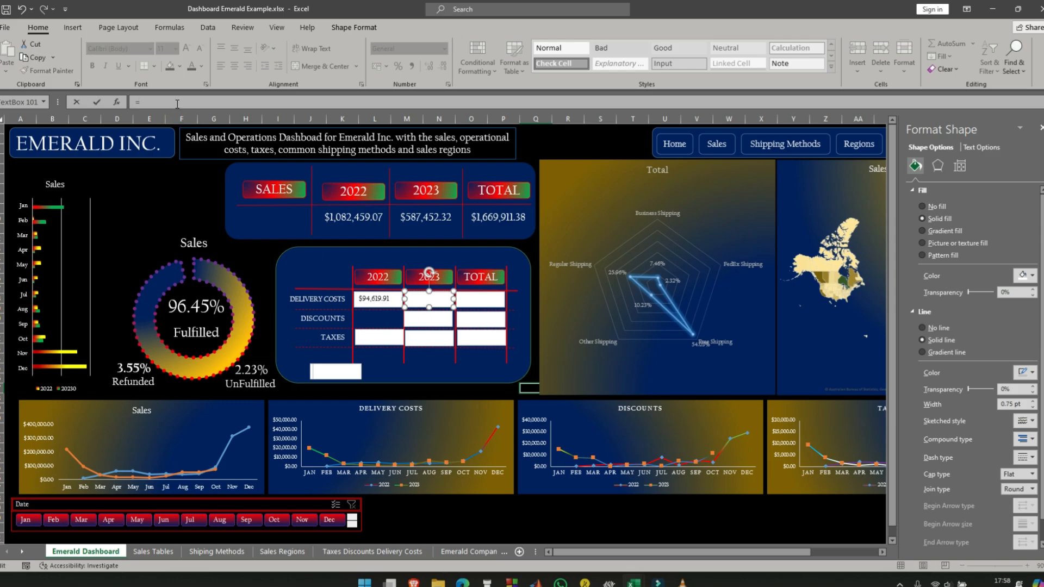
left_click(345, 552)
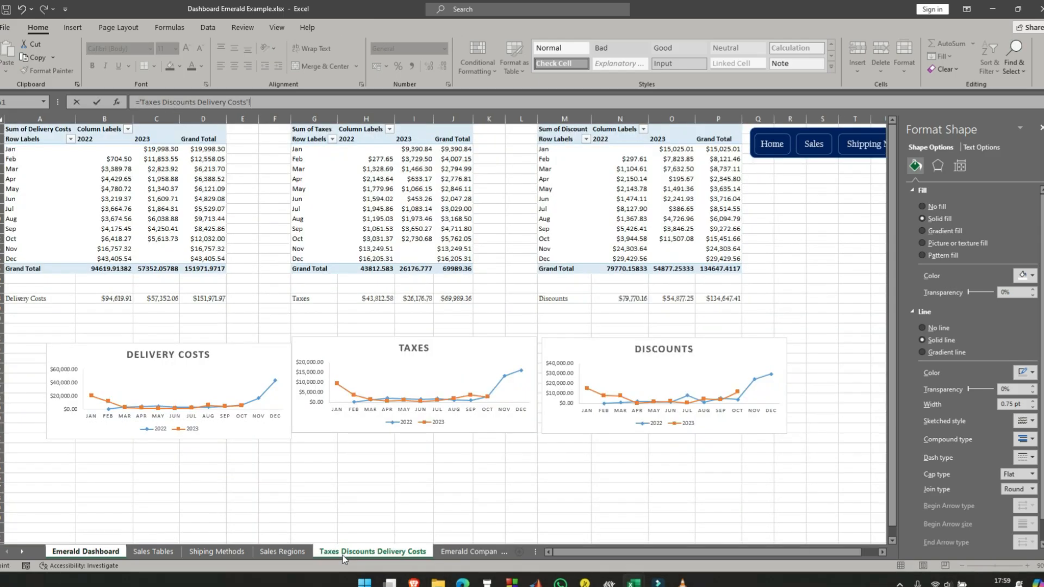
left_click(162, 297)
key("Return")
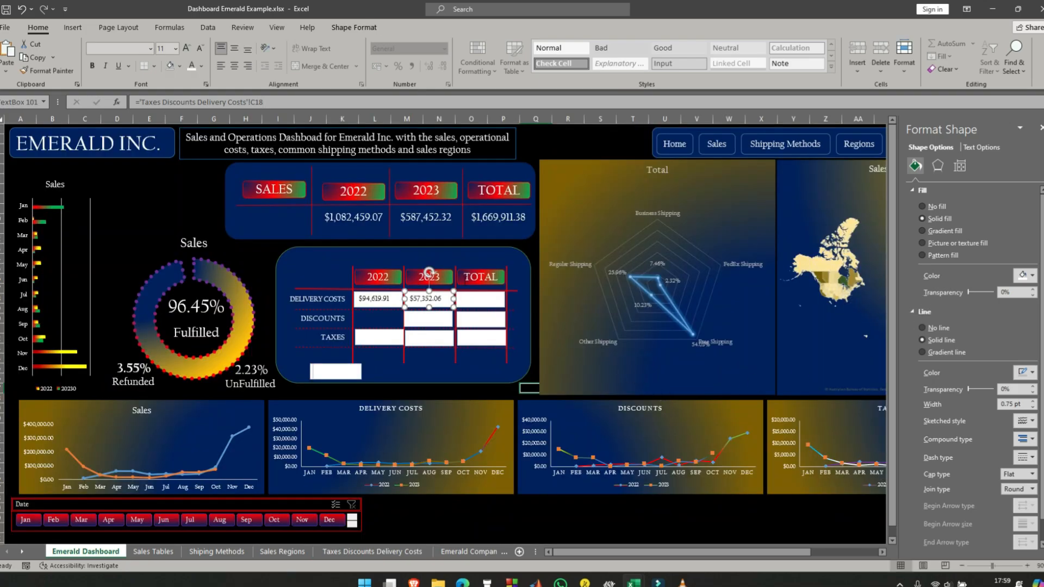
left_click(481, 298)
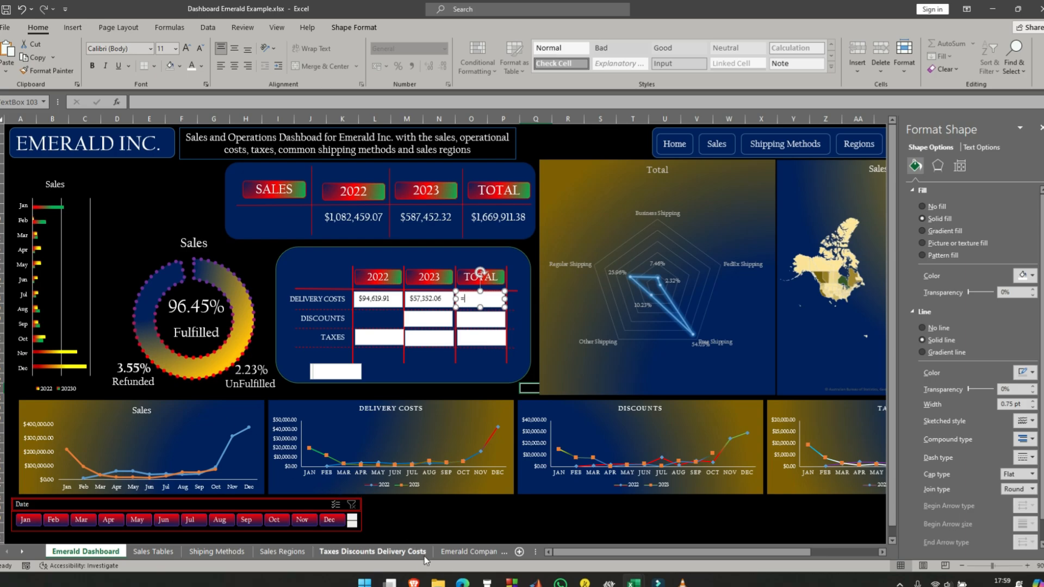
left_click(400, 552)
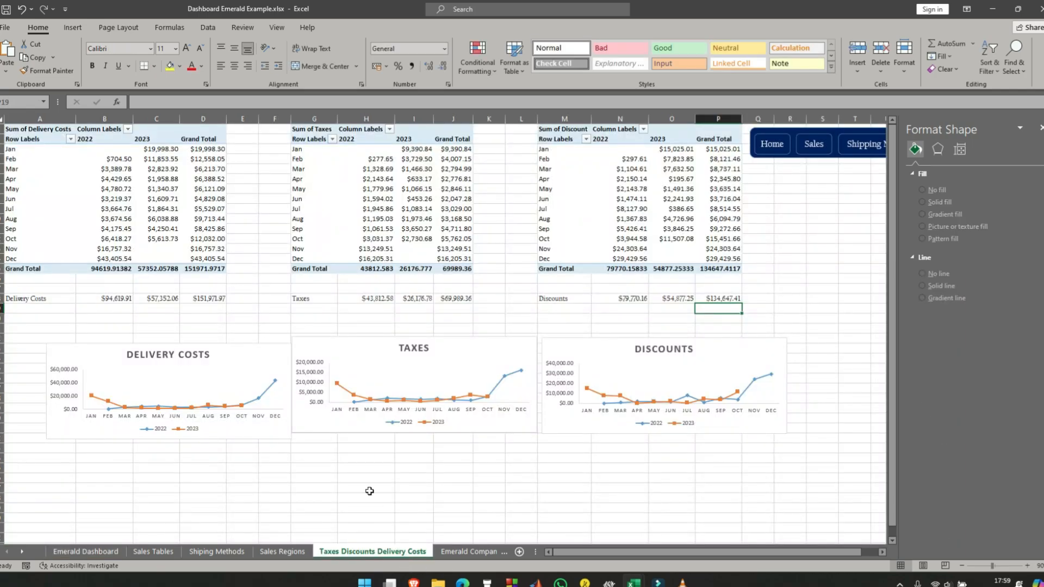
left_click(212, 299)
key("Down")
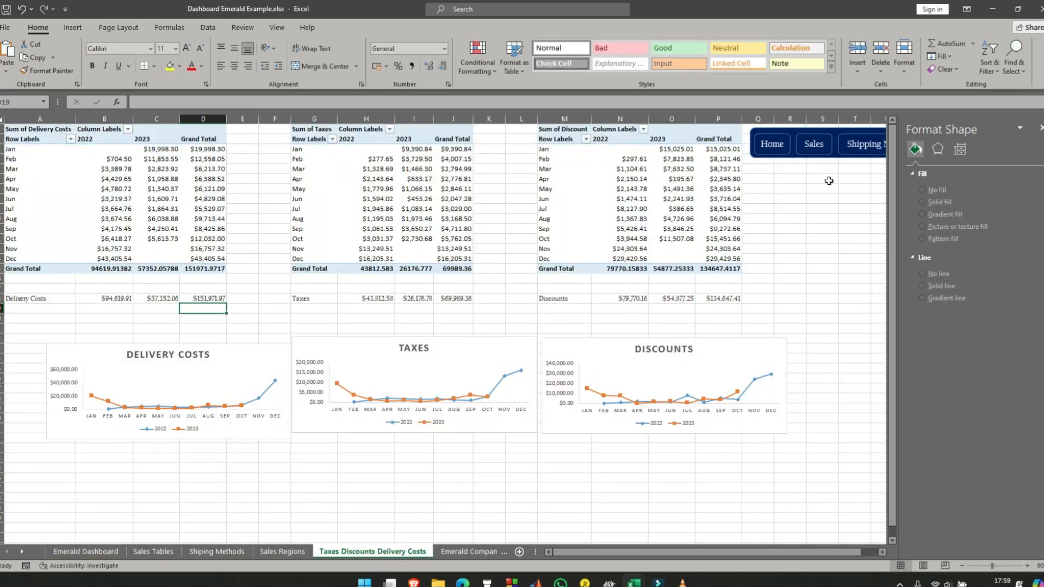
- Link the Delivery Costs Total text box on the Emerald Dashboard sheet to cell D18 of the Taxes Discounts Delivery Costs sheet
left_click(99, 554)
left_click(489, 291)
type("=")
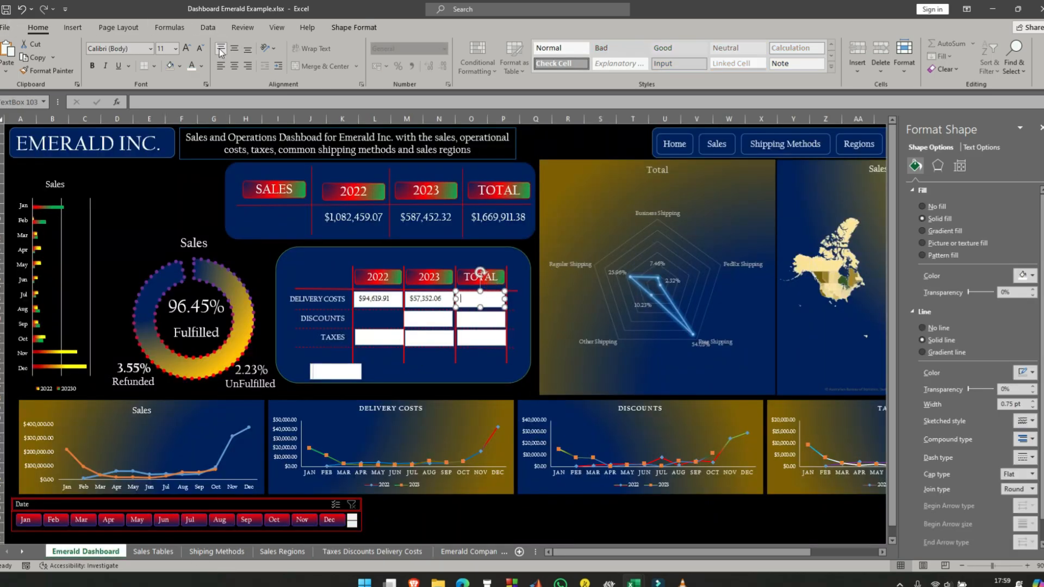
left_click(157, 103)
type("=")
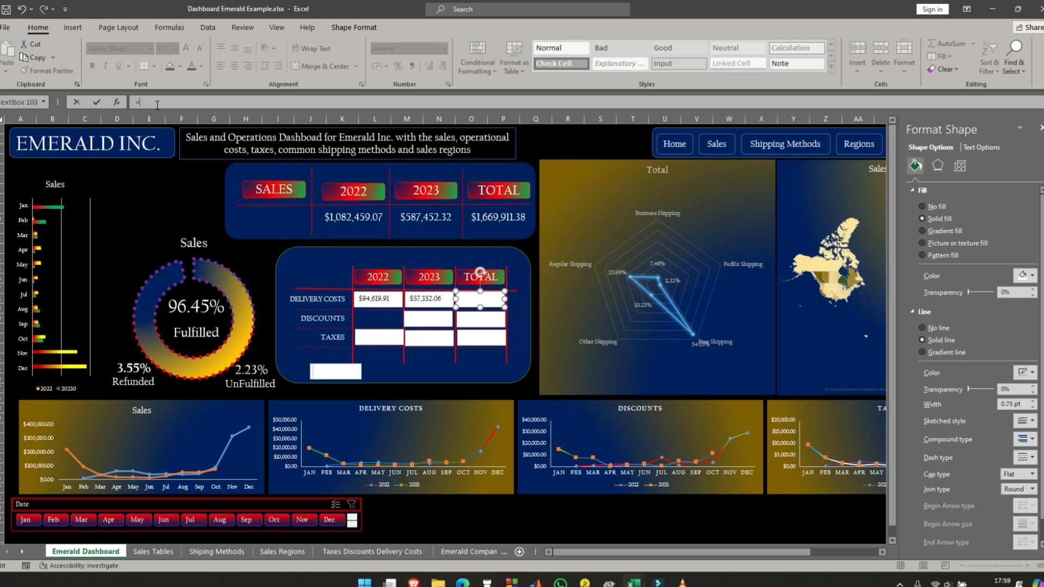
left_click(348, 550)
left_click(212, 298)
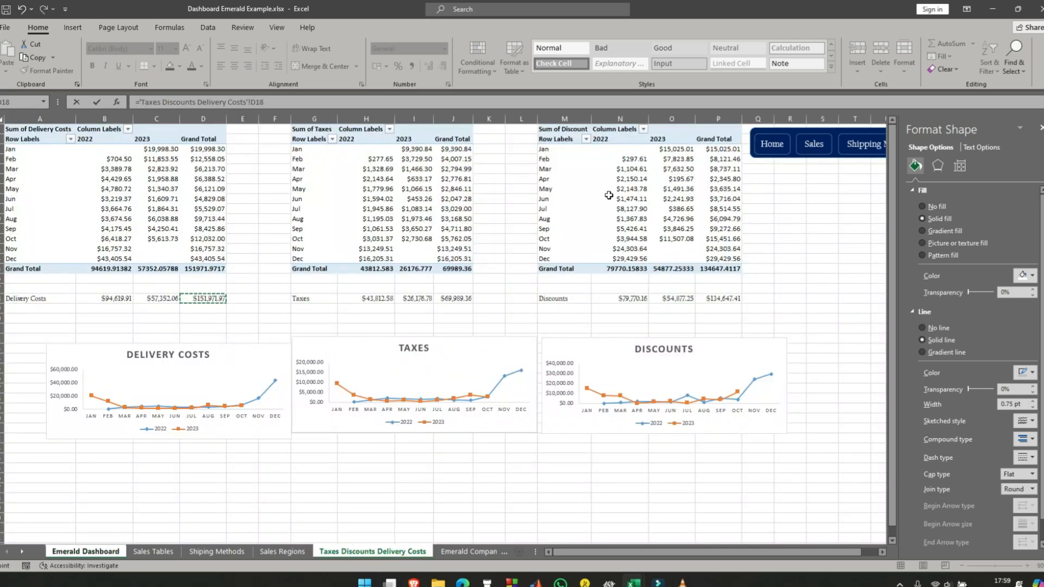
key("Return")
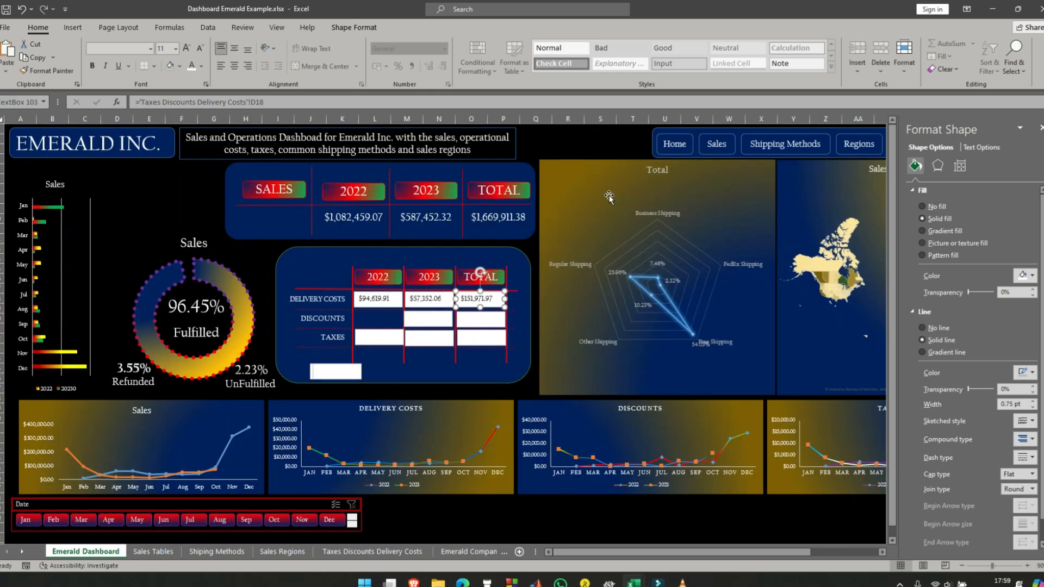
- Move a blank text box from below the table into the Discounts 2022 cell and align the Discounts row's three text boxes
left_click(262, 272)
left_click(386, 311)
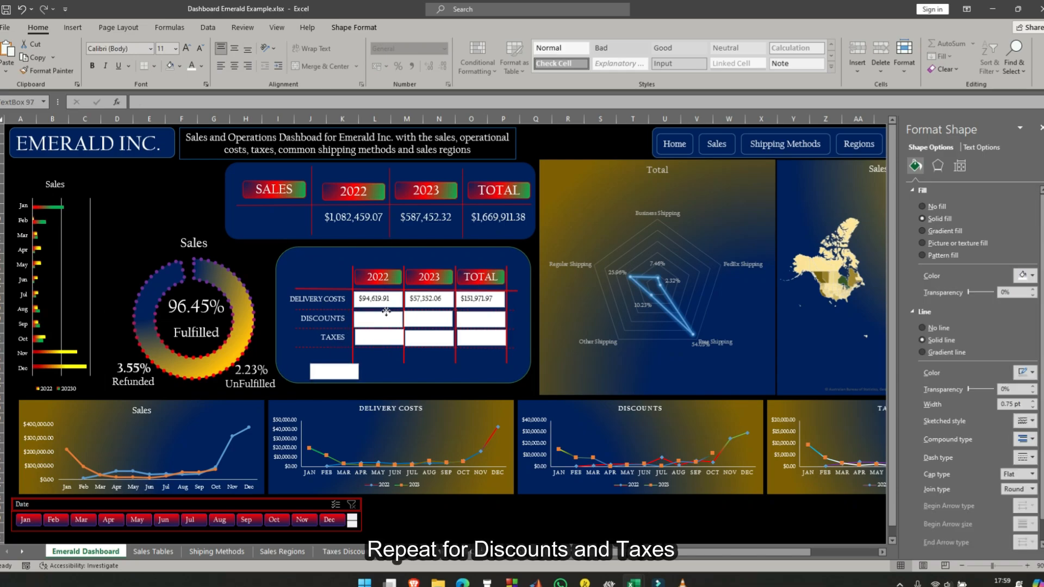
left_click(438, 318, "shift")
left_click(478, 320, "shift")
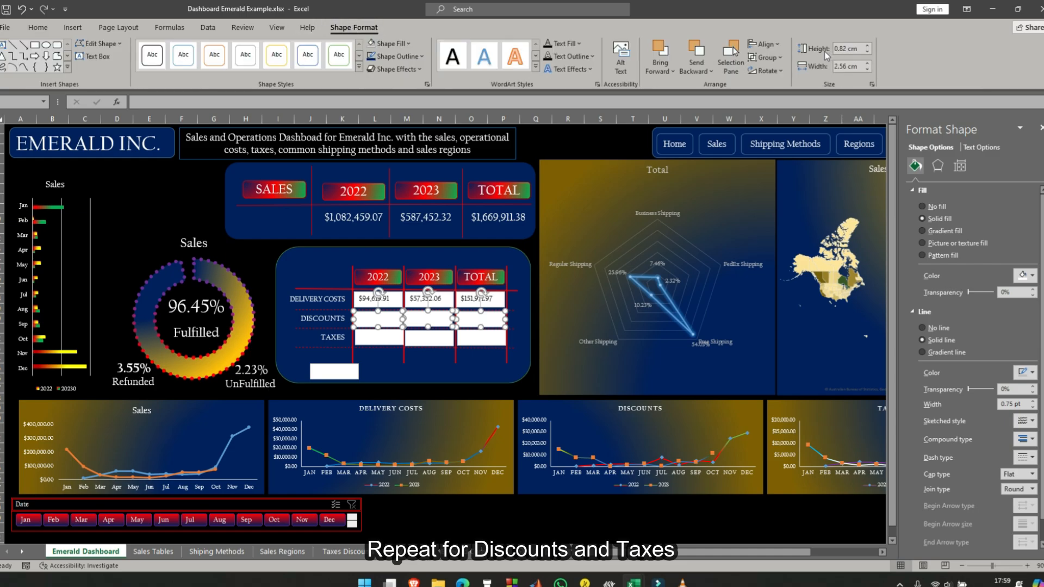
left_click(261, 330)
- Link the Discounts 2022 text box to cell N18 of the Taxes Discounts Delivery Costs sheet
left_click(382, 318)
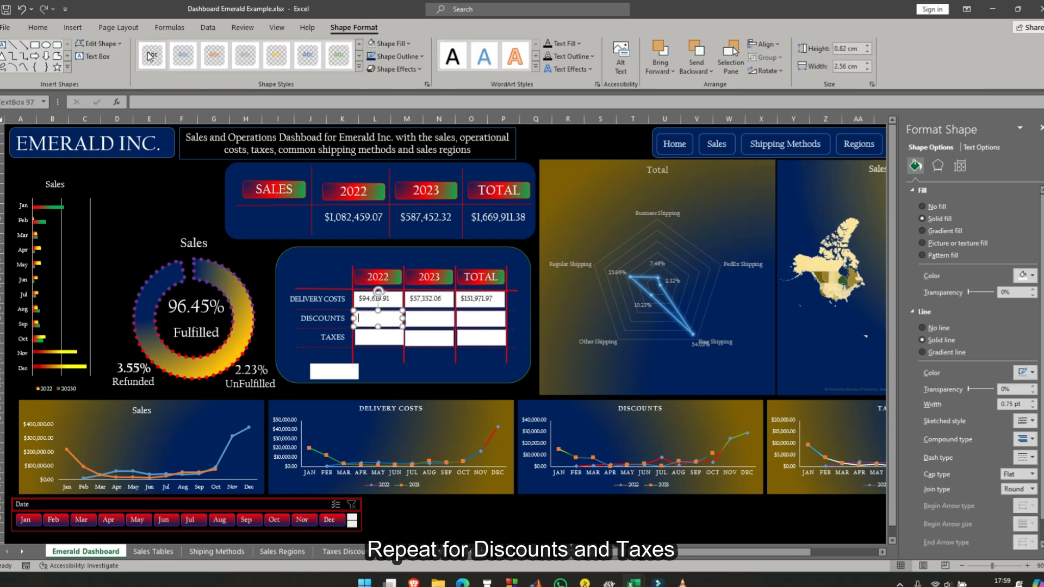
left_click(342, 551)
left_click(635, 302)
key("Return")
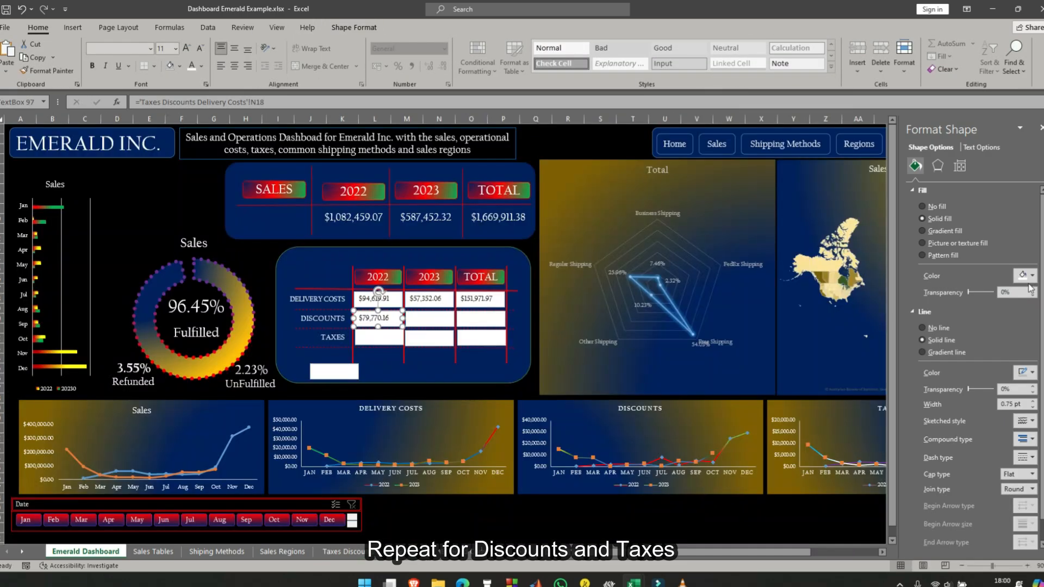
left_click(438, 321)
type("=")
left_click(343, 552)
left_click(669, 299)
key("Return")
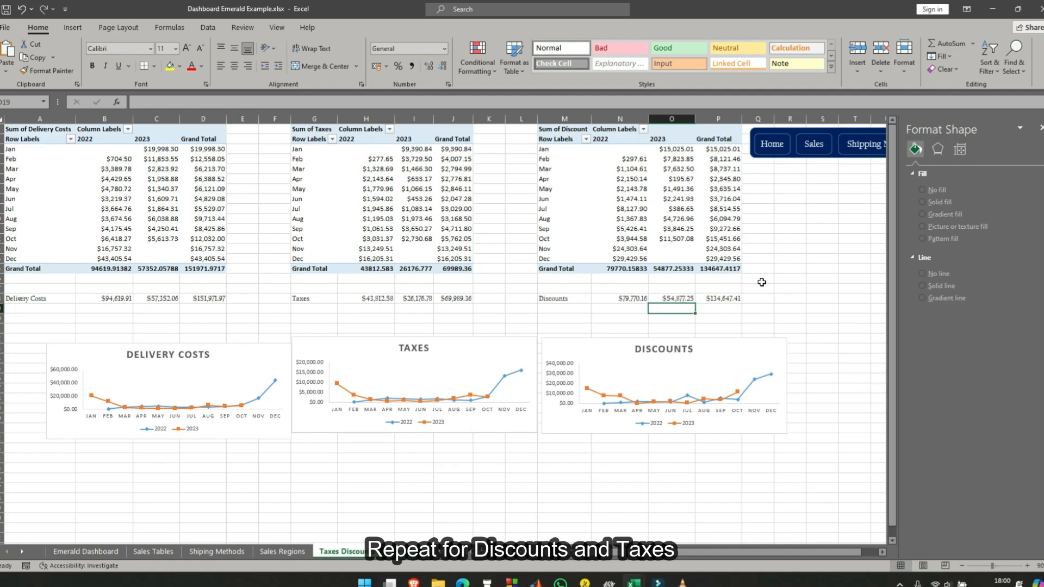
- Link the Discounts 2023 text box on the Emerald Dashboard sheet to cell O18 of the Taxes Discounts Delivery Costs sheet
left_click(86, 551)
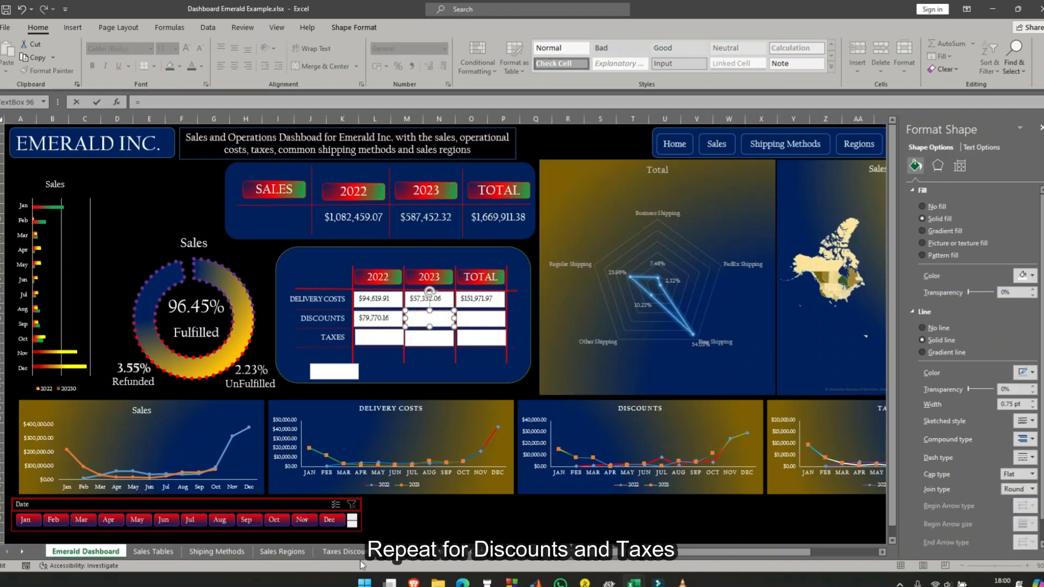
left_click(342, 552)
left_click(671, 298)
key("Return")
- Link the Discounts Total text box to cell P18 of the Taxes Discounts Delivery Costs sheet
left_click(481, 319)
type("=")
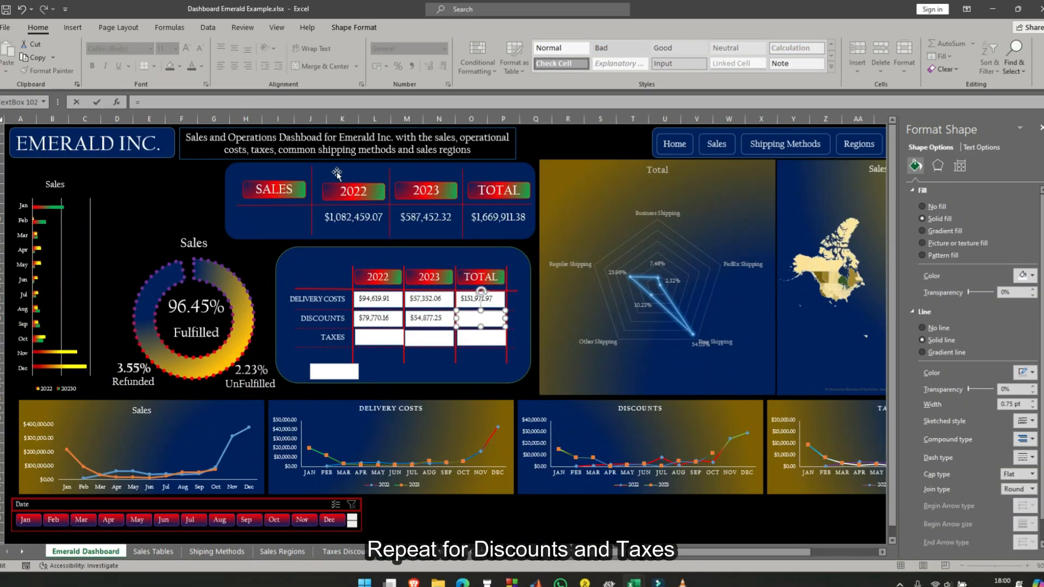
left_click(389, 553)
left_click(734, 299)
key("Return")
left_click(378, 337)
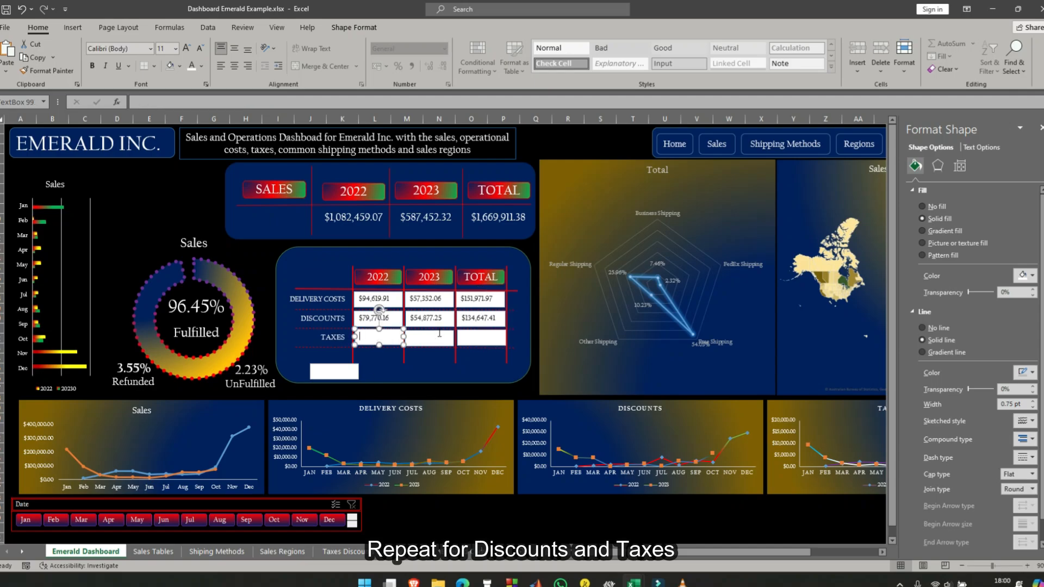
left_click(440, 335)
left_click(481, 337)
right_click(407, 342)
left_click(400, 342)
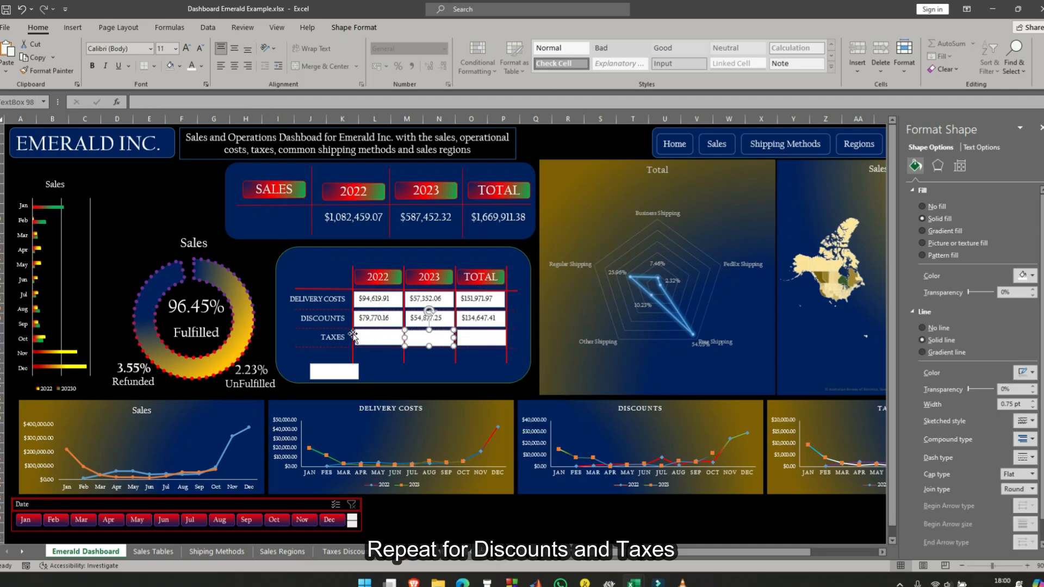
left_click(355, 336)
left_click(448, 337)
left_click(476, 396)
right_click(475, 339)
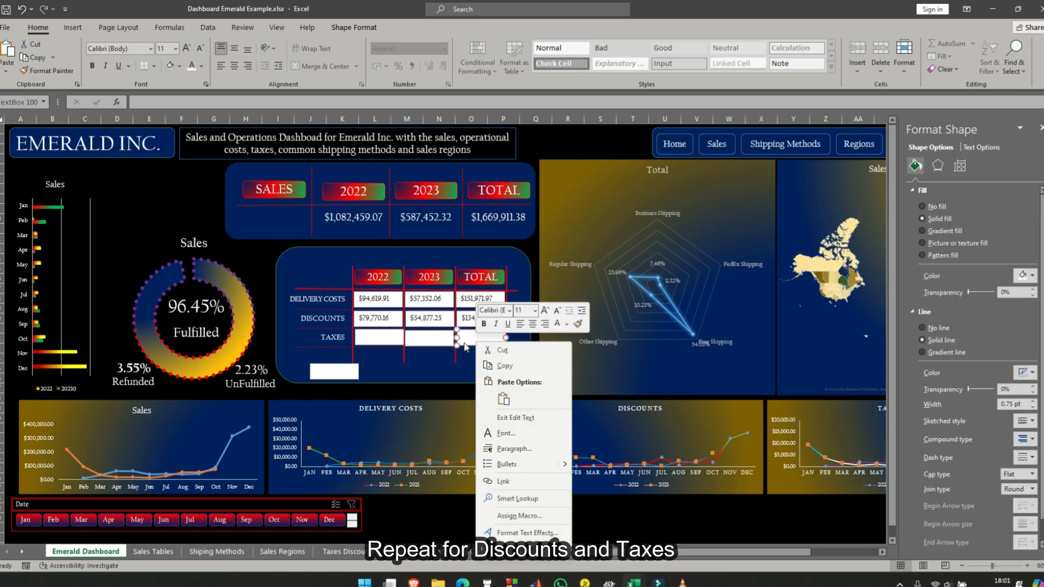
left_click(440, 338)
left_click(440, 338)
- Link the Taxes 2022 text box to cell H18 of the Taxes Discounts Delivery Costs sheet
left_click(487, 338)
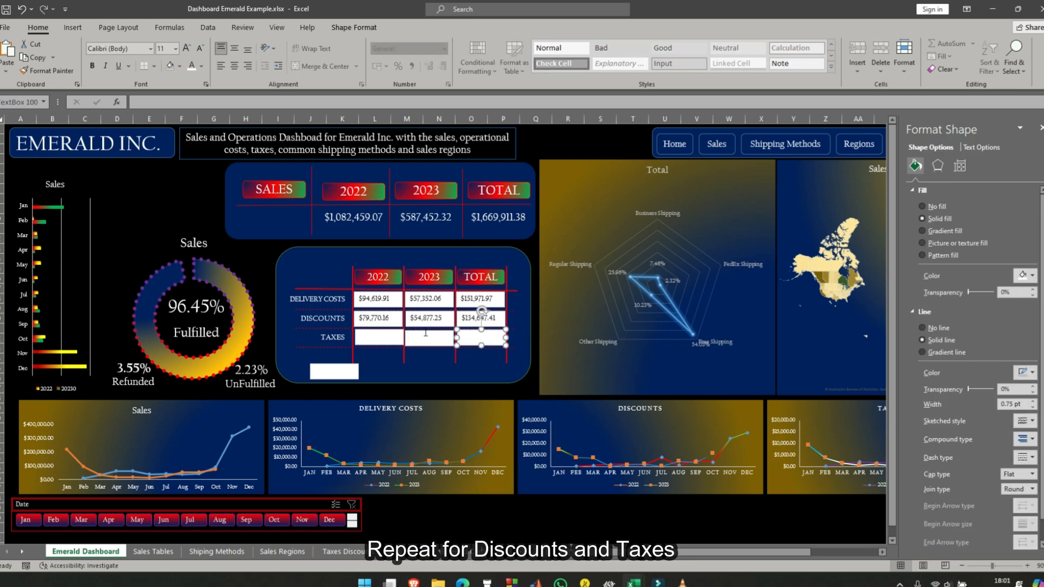
left_click(174, 101)
type("=")
left_click(341, 551)
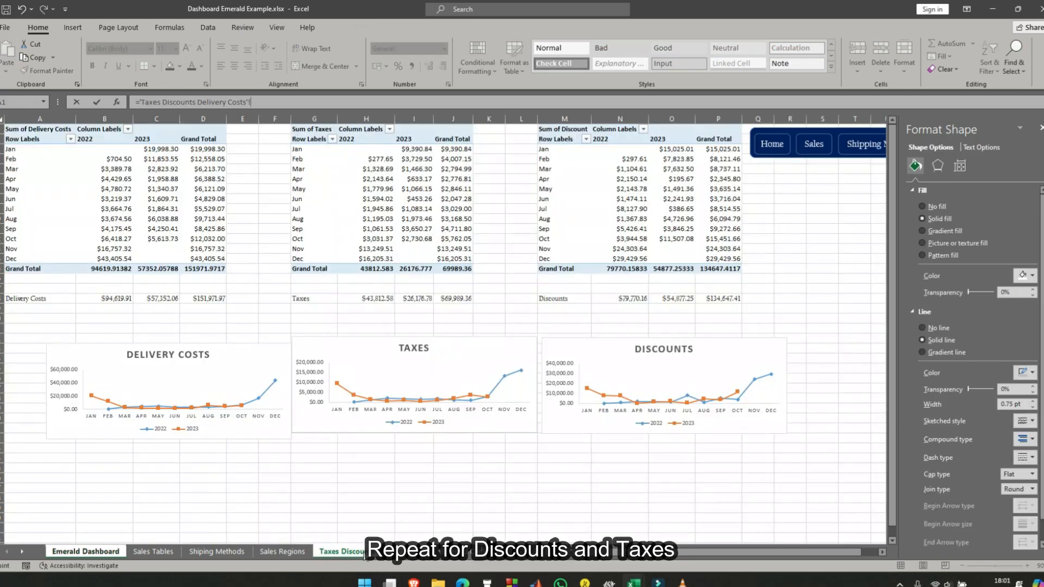
left_click(375, 298)
key("Return")
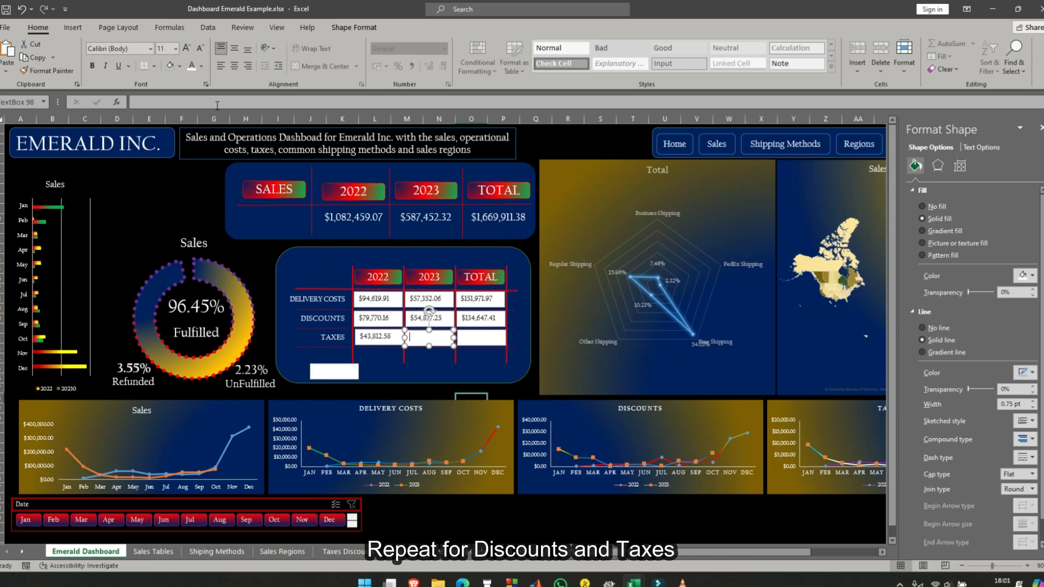
- Link the Taxes 2023 text box on the Emerald Dashboard sheet to cell I18 of the Taxes Discounts Delivery Costs sheet
left_click(217, 104)
type("=")
left_click(344, 551)
left_click(416, 300)
key("Return")
- Link the Taxes Total text box to cell J18 of the Taxes Discounts Delivery Costs sheet
left_click(481, 338)
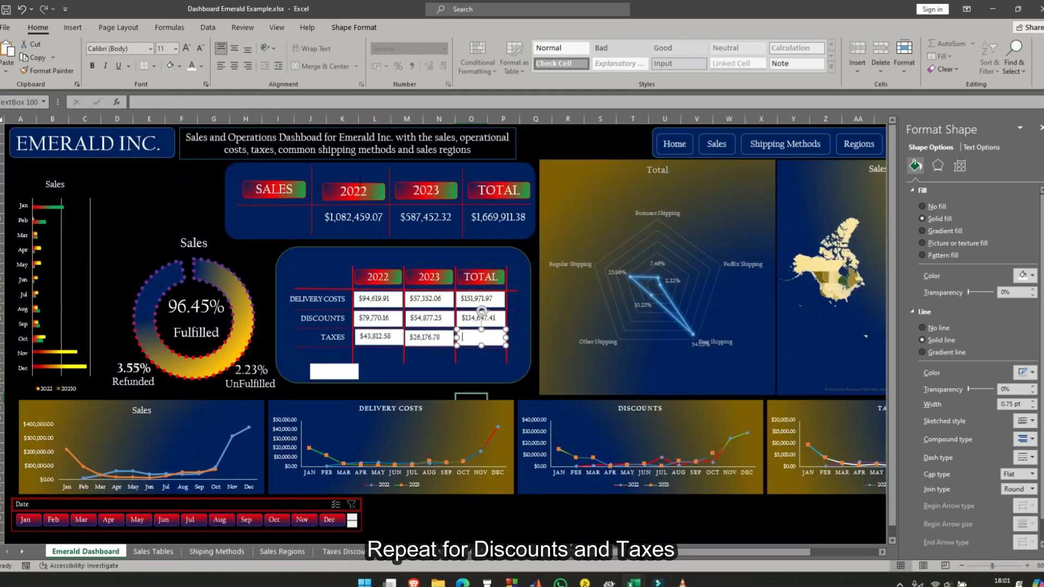
left_click(270, 98)
type("=")
left_click(344, 551)
left_click(450, 297)
key("Return")
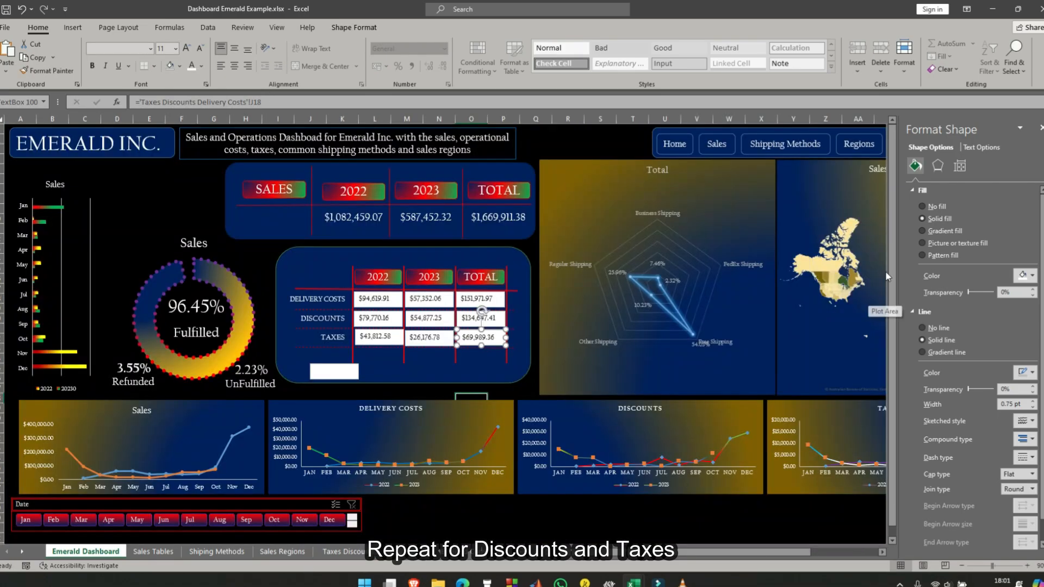
- Delete the spare blank text box below the Taxes row
left_click(264, 262)
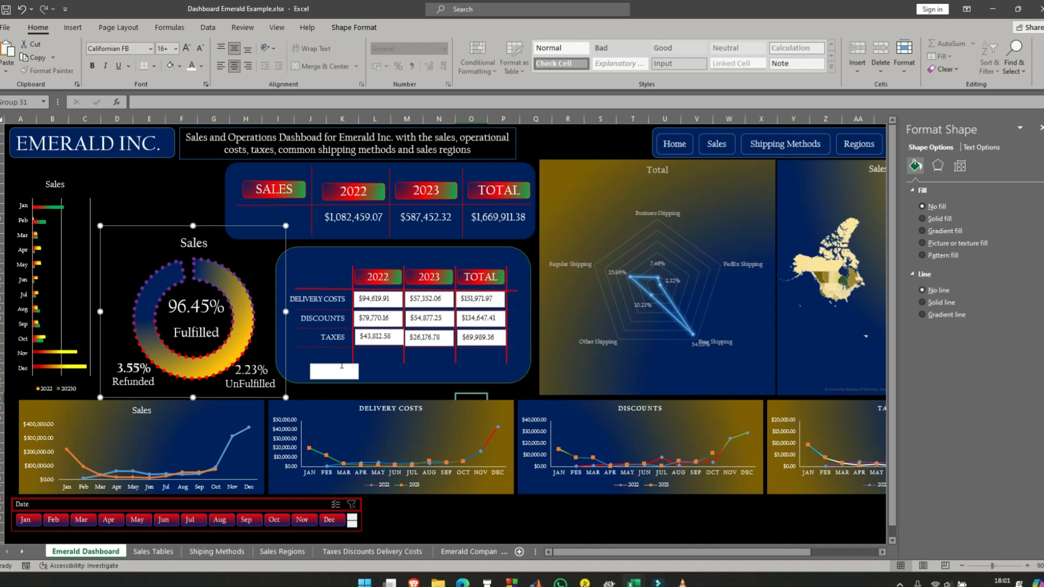
left_click(341, 372)
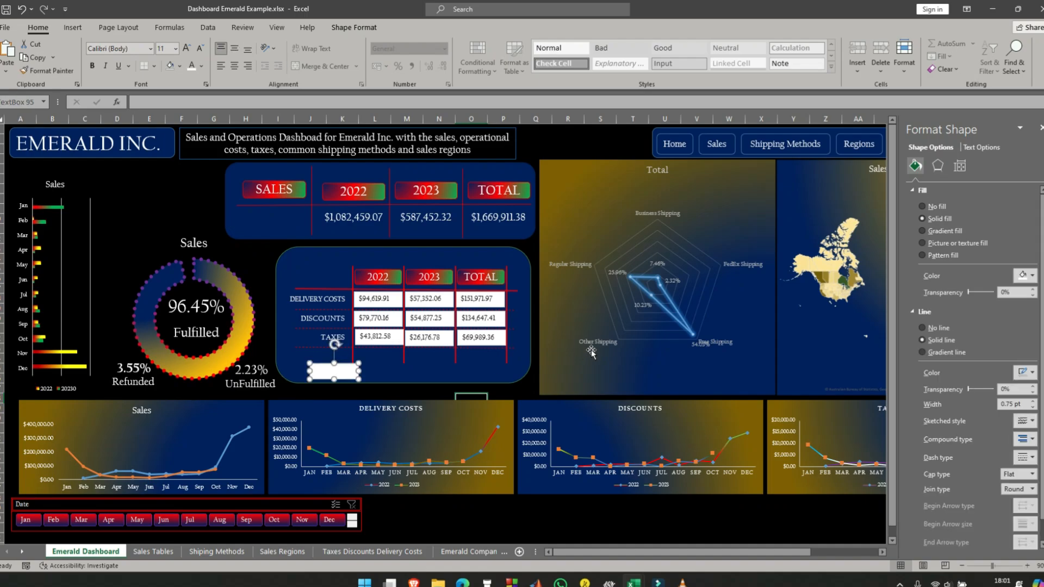
key("Delete")
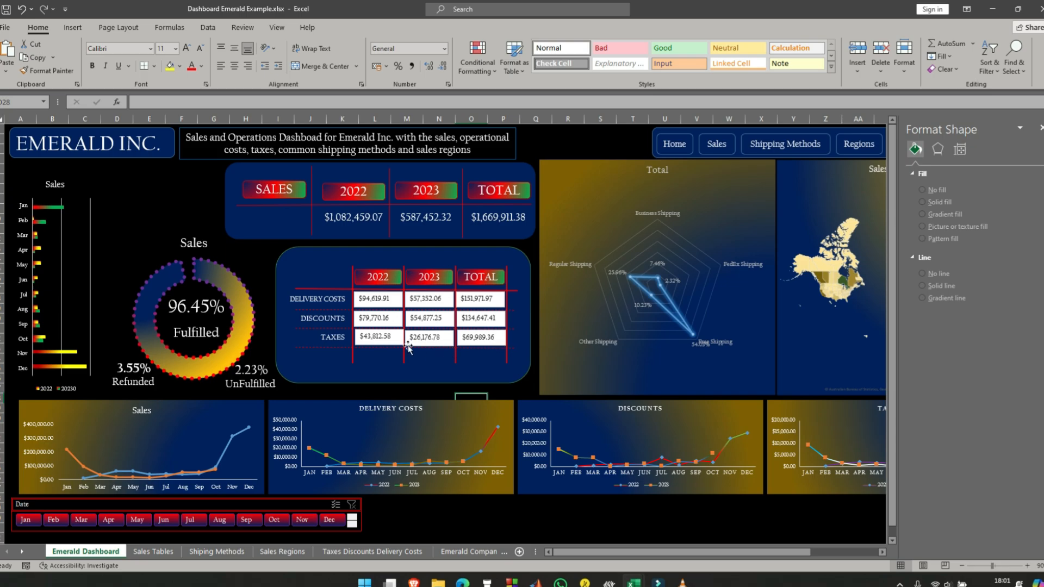
- Align the tops of the three Taxes text boxes and distribute them horizontally
left_click(387, 343)
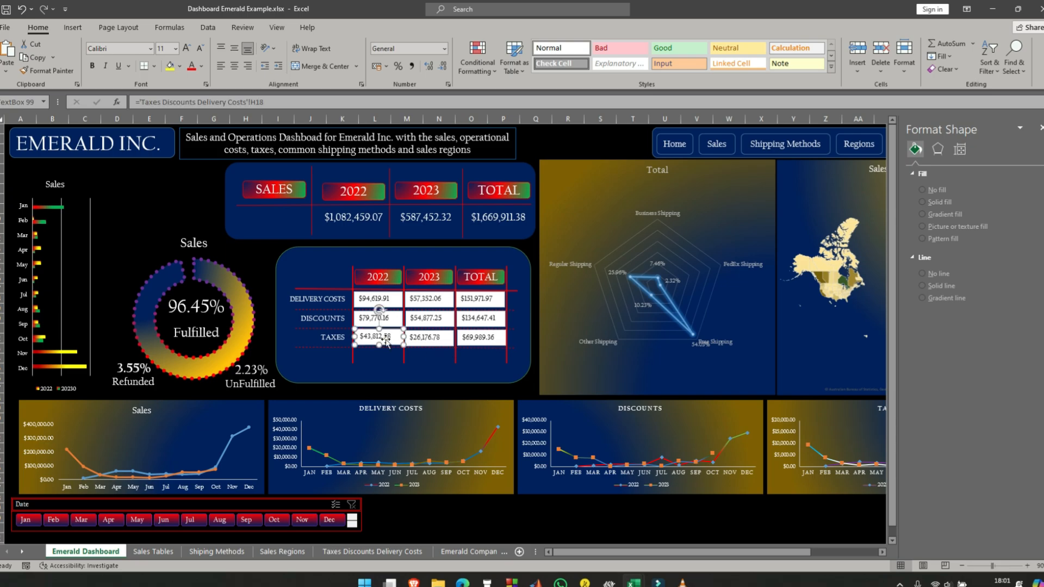
left_click(424, 339, "shift")
left_click(479, 338, "shift")
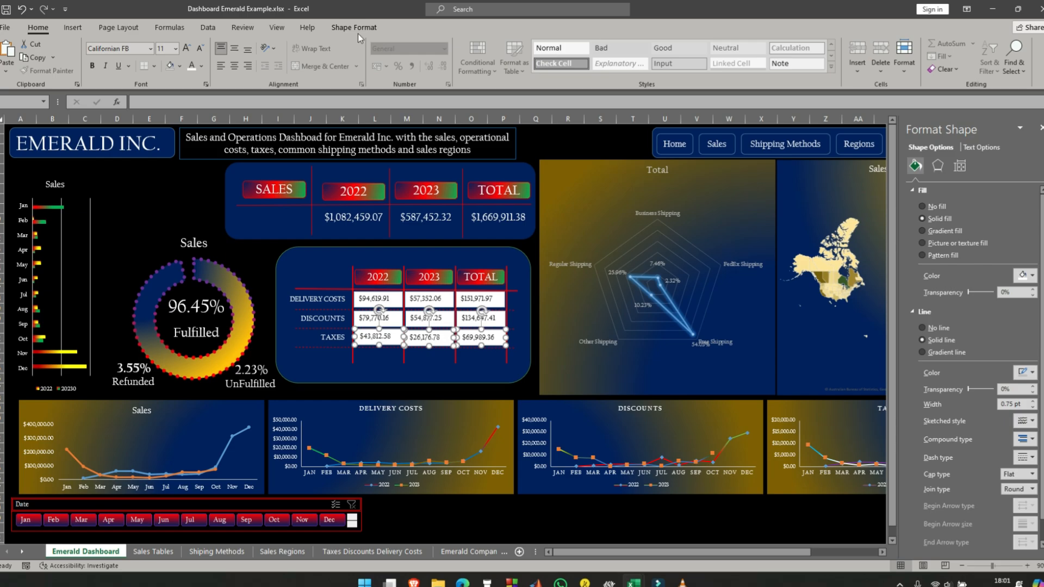
left_click(355, 28)
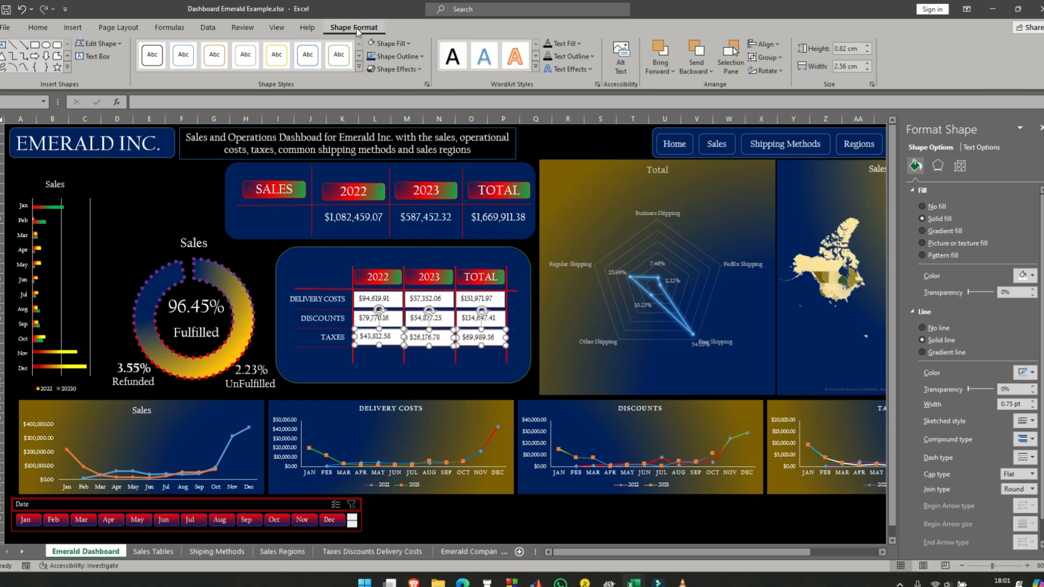
left_click(763, 44)
left_click(783, 107)
left_click(779, 45)
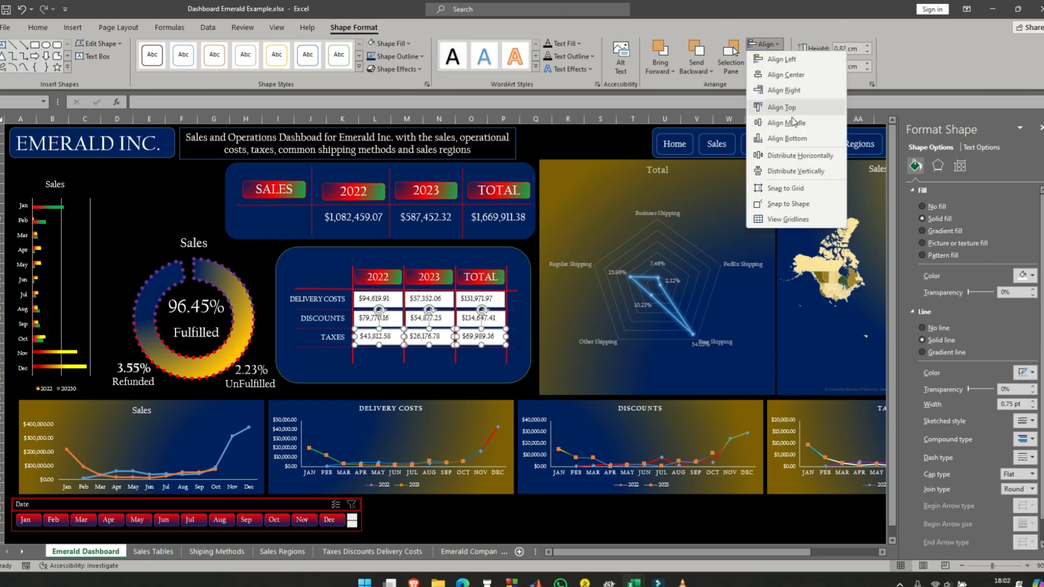
left_click(804, 156)
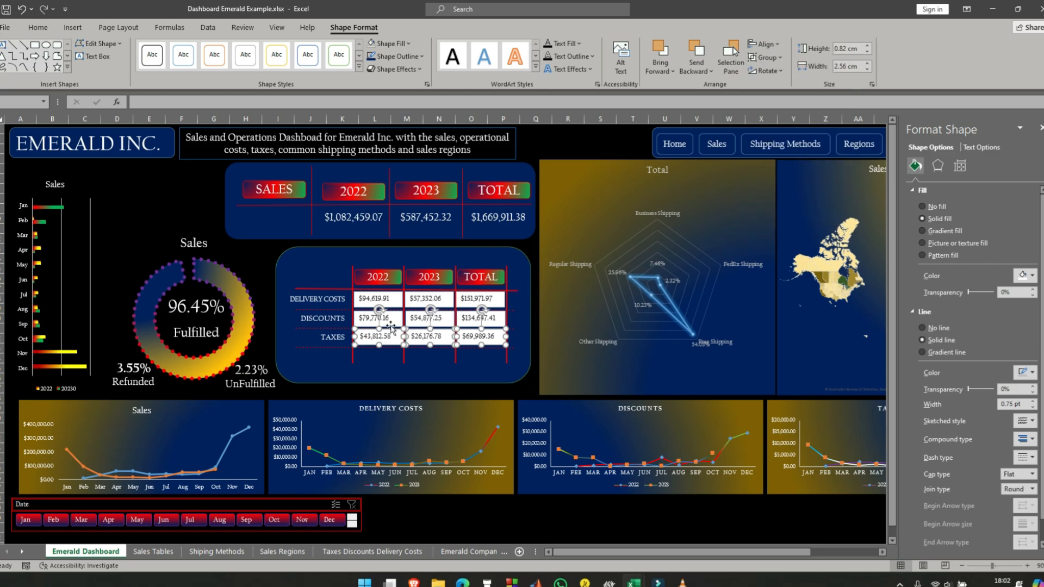
- Remove the outline and fill from all nine value text boxes of the delivery costs, discounts and taxes table
left_click(391, 300, "shift")
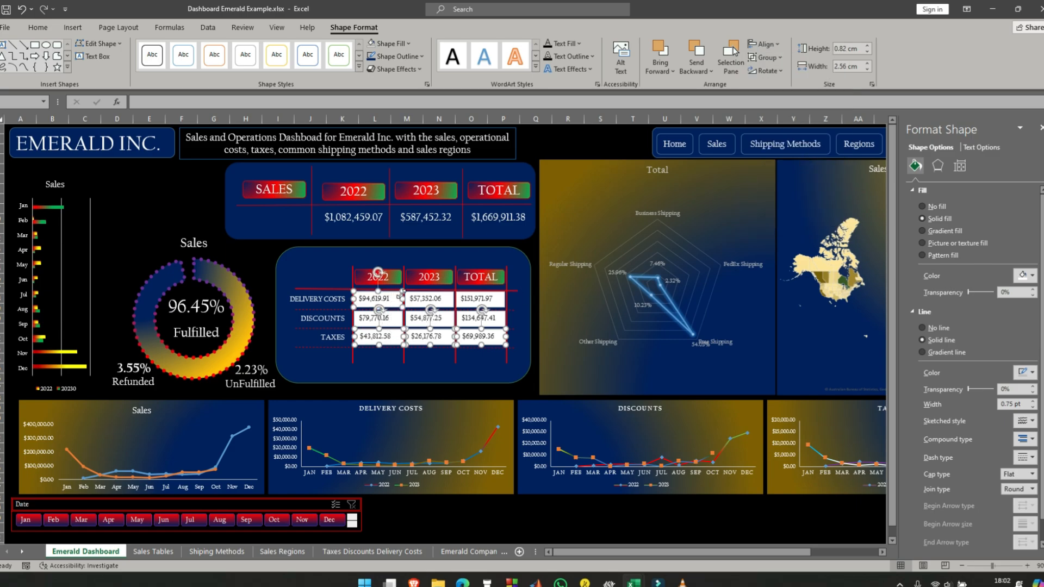
left_click(419, 298, "shift")
left_click(465, 300, "shift")
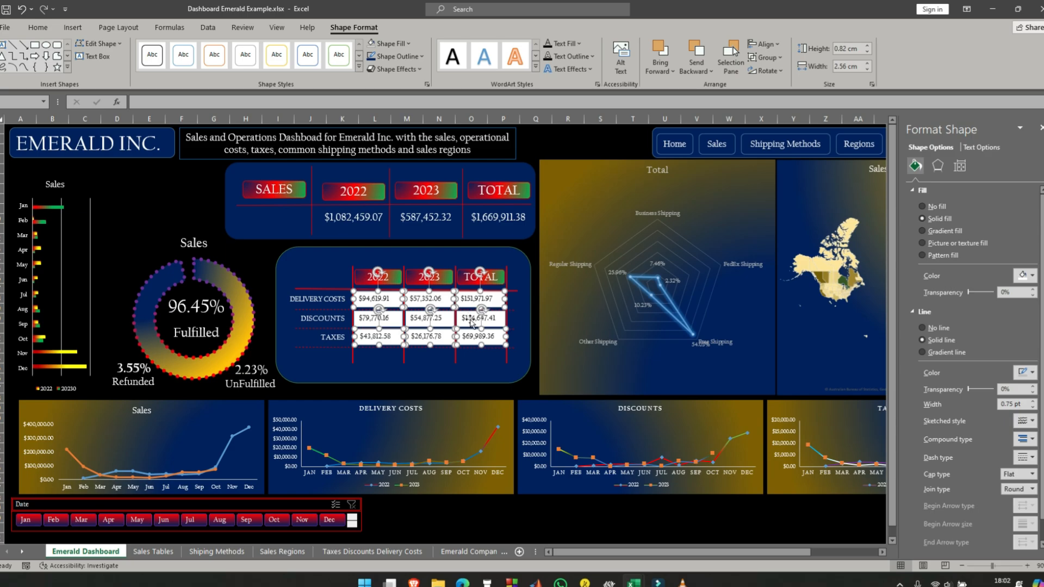
left_click(470, 322, "shift")
left_click(419, 321, "shift")
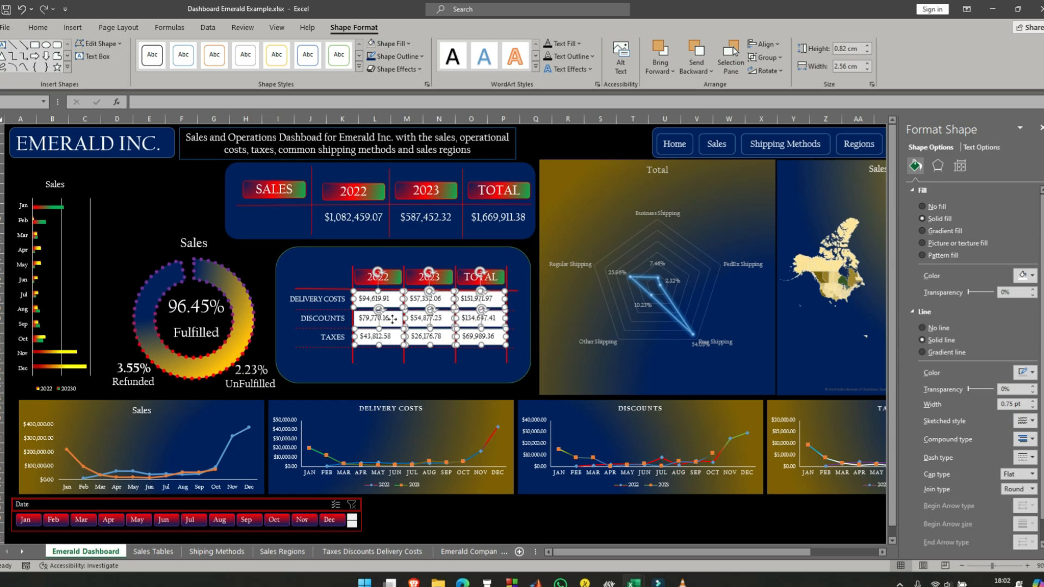
left_click(923, 328)
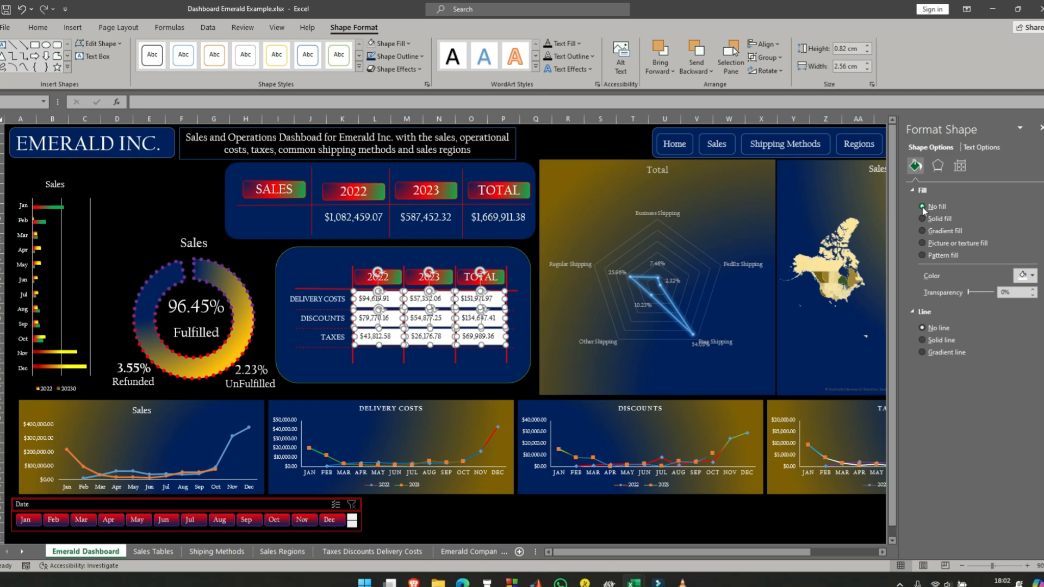
left_click(922, 207)
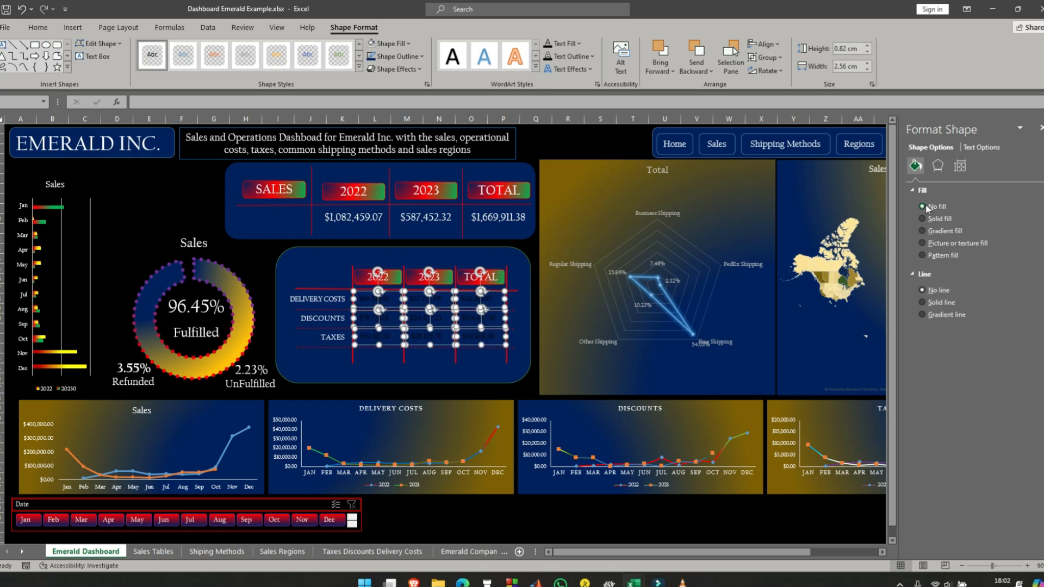
- Center the text in the nine value text boxes and set its font color to white
left_click(35, 30)
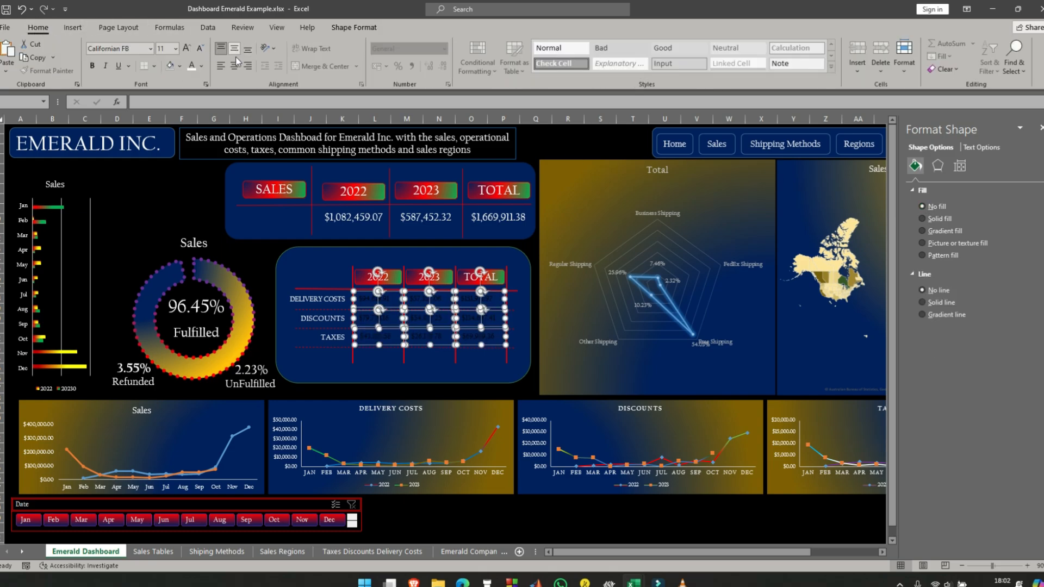
left_click(202, 67)
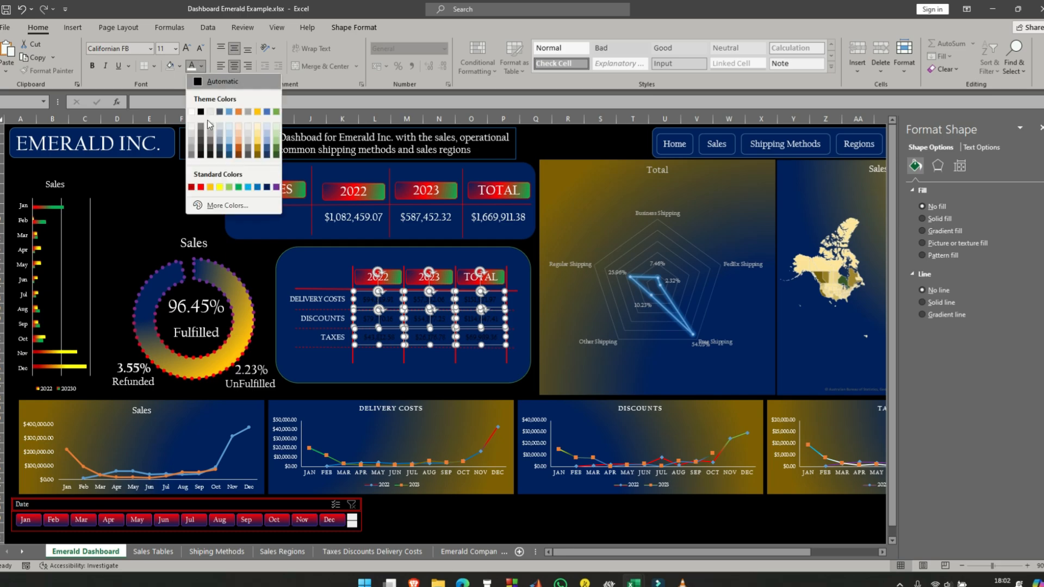
left_click(192, 113)
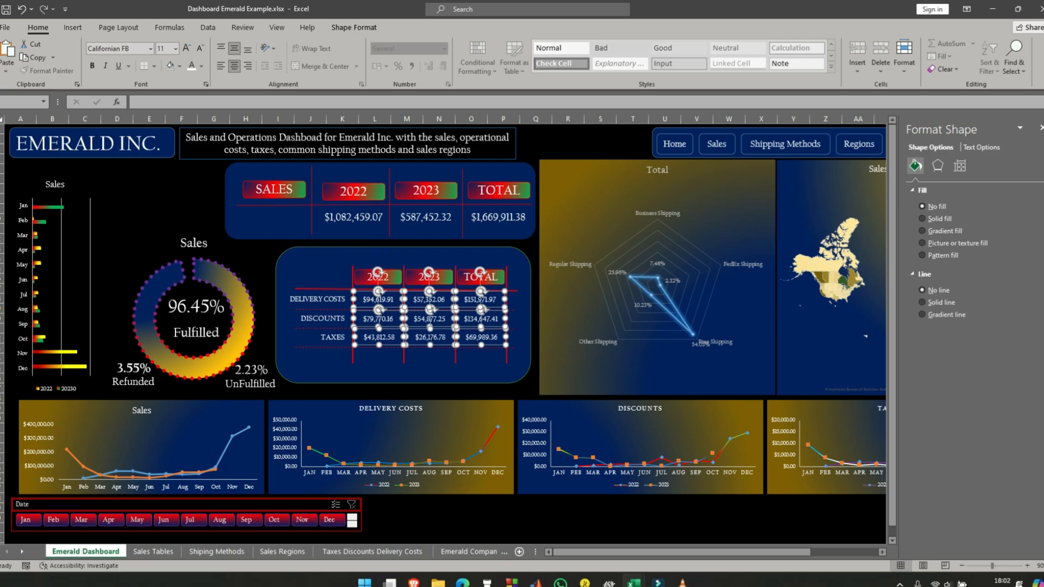
left_click(256, 253)
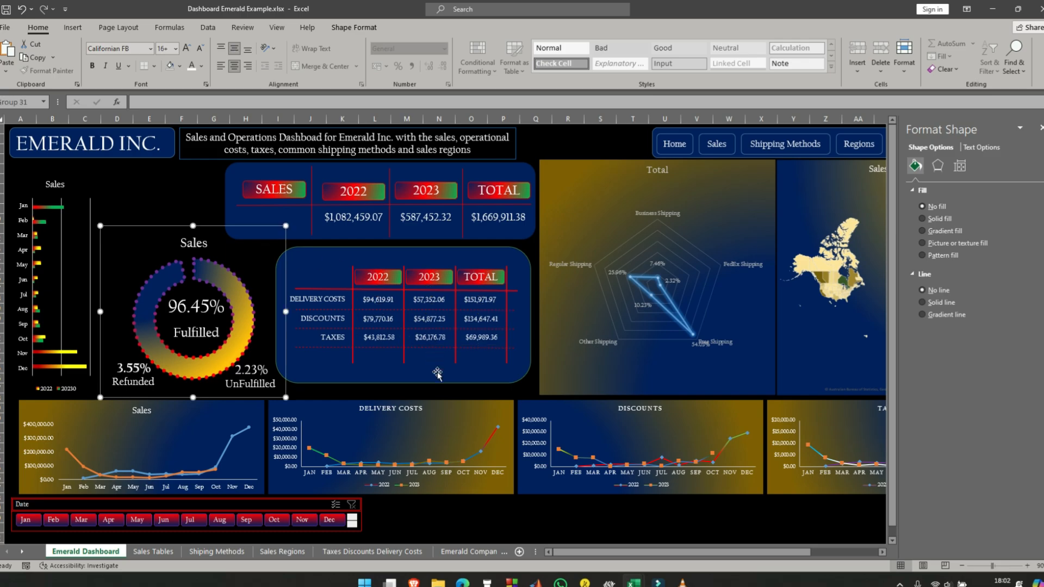
- Align the tops of the lower table's four vertical red lines and set their height to 5 cm
left_click(432, 379)
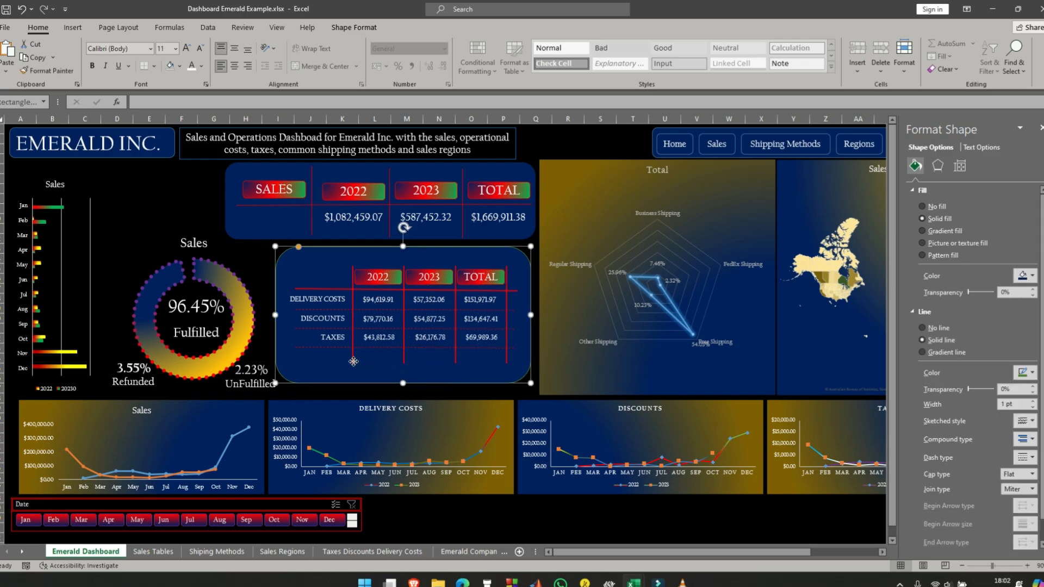
left_click(354, 362)
mouse_move(354, 362)
left_mouse_down()
mouse_move(354, 386)
mouse_move(353, 366)
left_mouse_up()
left_click(456, 361, "ctrl")
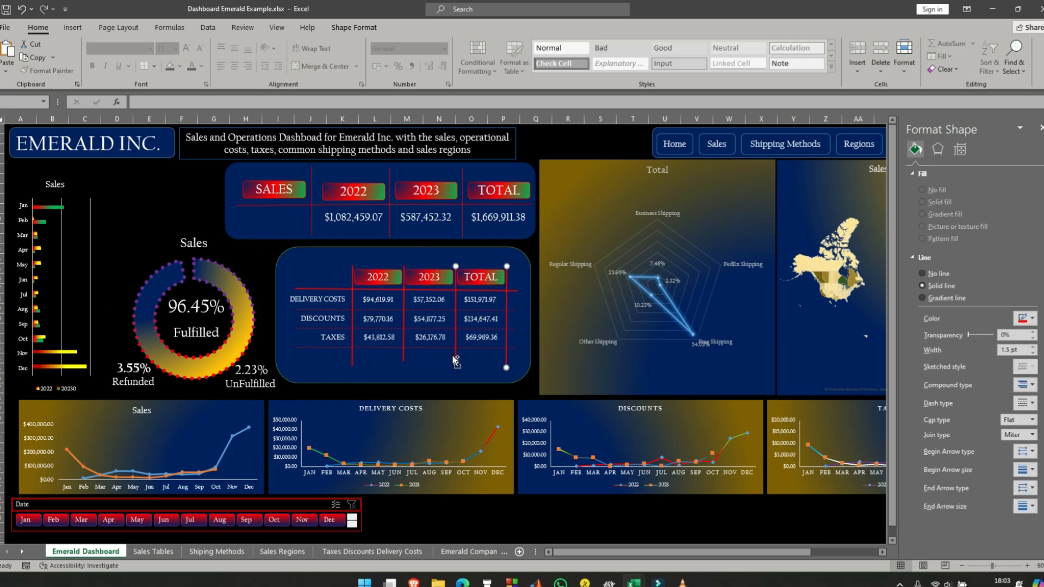
left_click(403, 356, "ctrl")
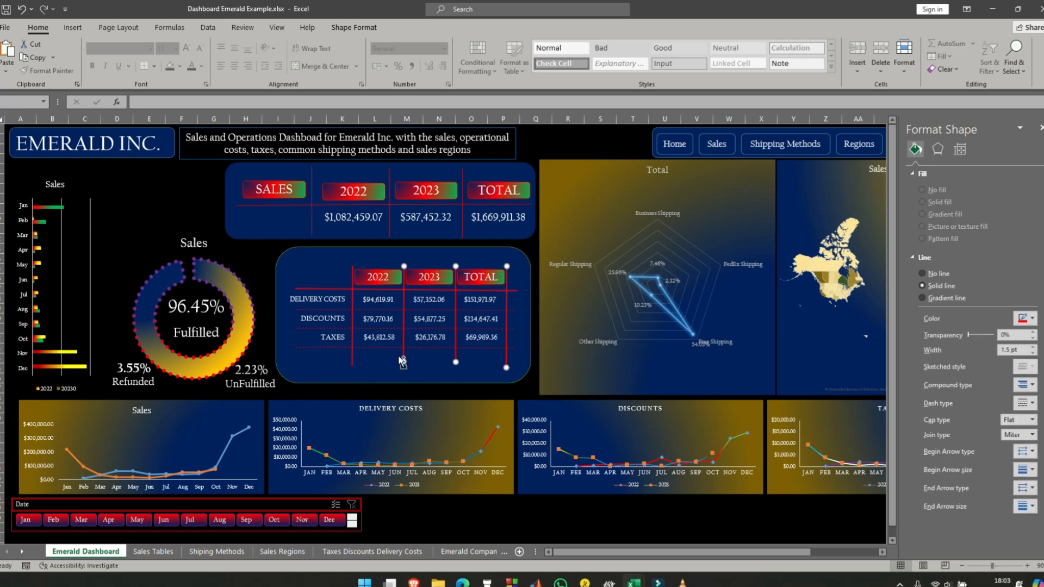
left_click(349, 360, "ctrl")
left_click(354, 27)
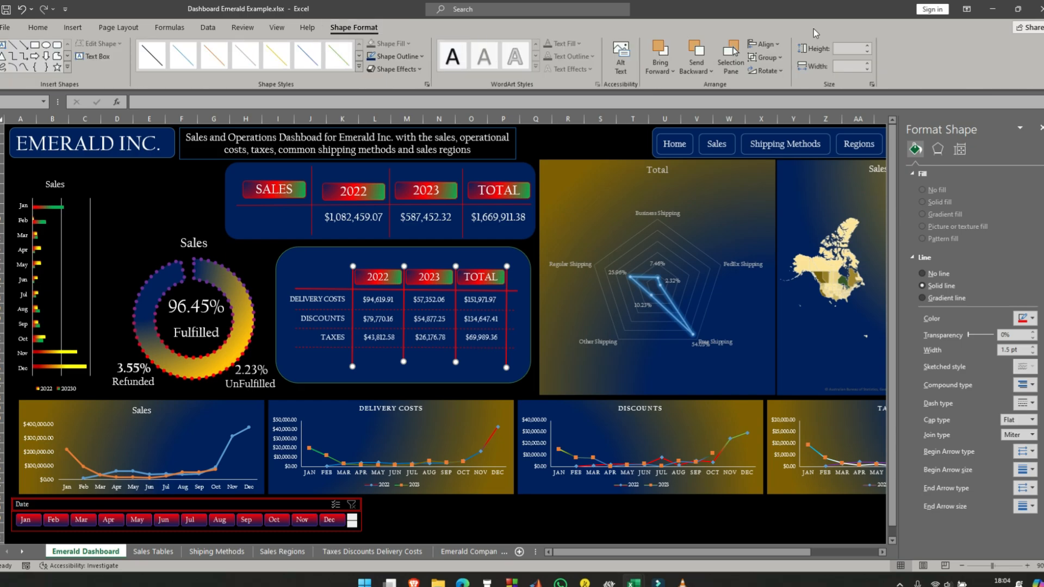
left_click(772, 44)
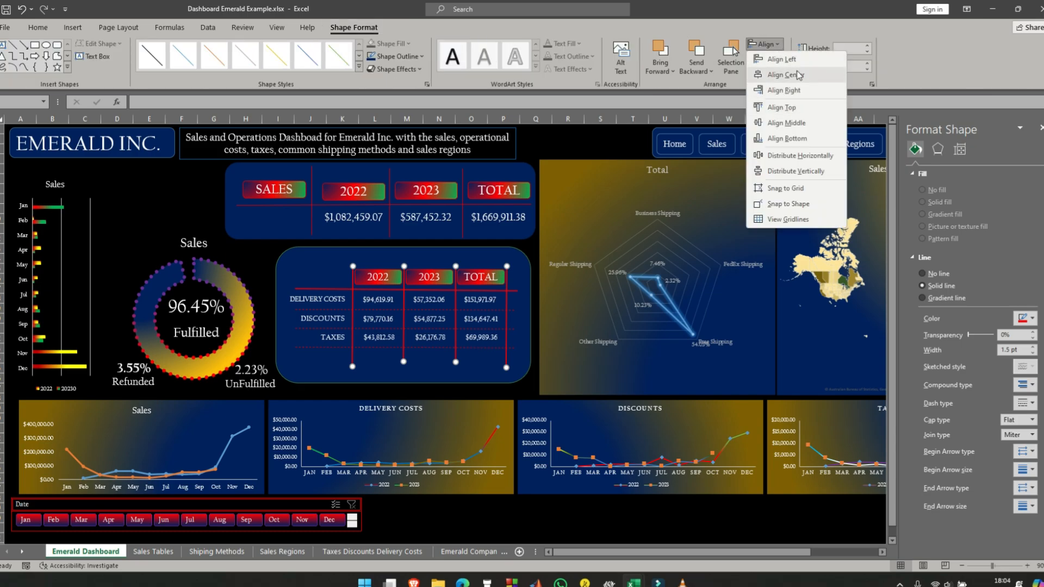
left_click(806, 109)
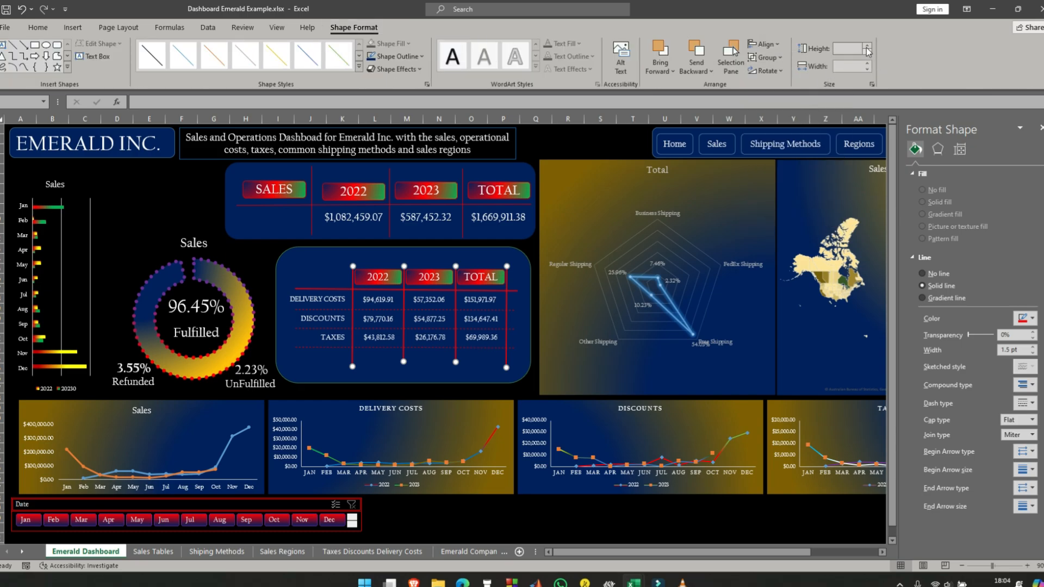
left_click(869, 50)
left_click_drag(869, 50, 868, 49)
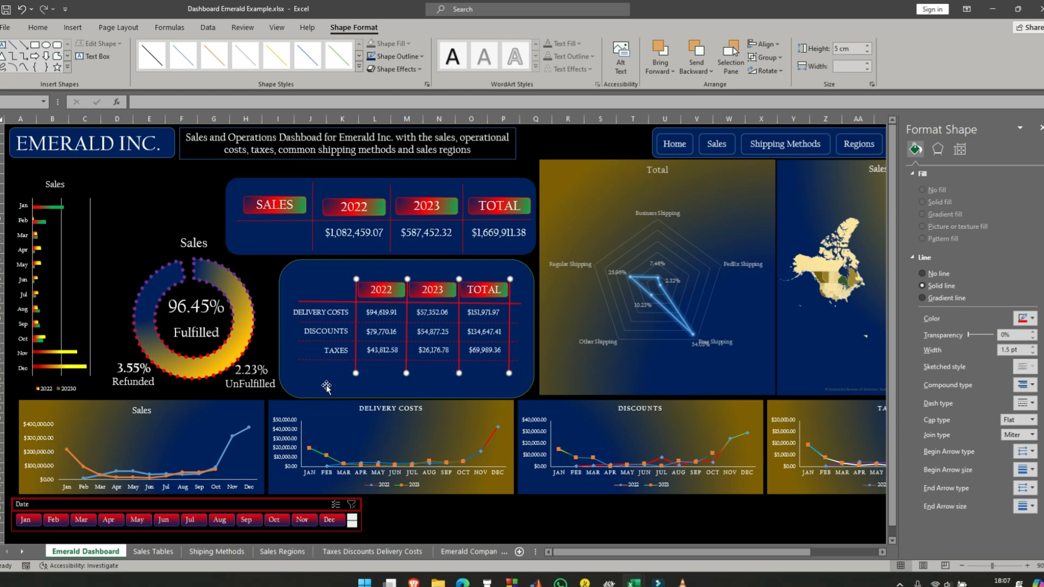
- Set the width of the lower table's four horizontal red lines to 12 cm
left_click(321, 361)
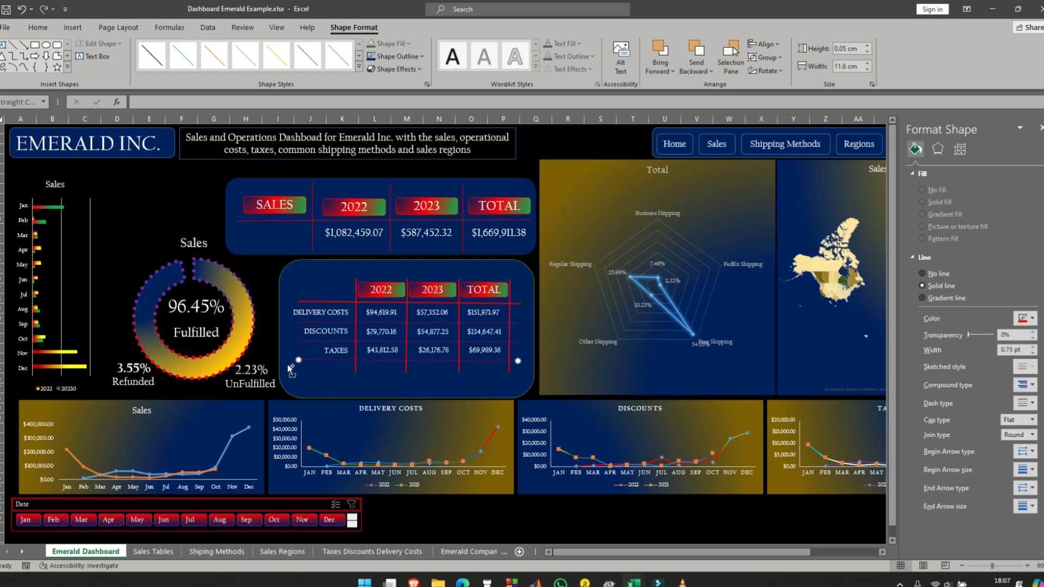
left_click_drag(299, 346, 324, 327)
left_click(323, 323, "ctrl")
left_click(325, 302, "ctrl")
left_click(324, 363, "ctrl")
left_click(332, 363, "ctrl")
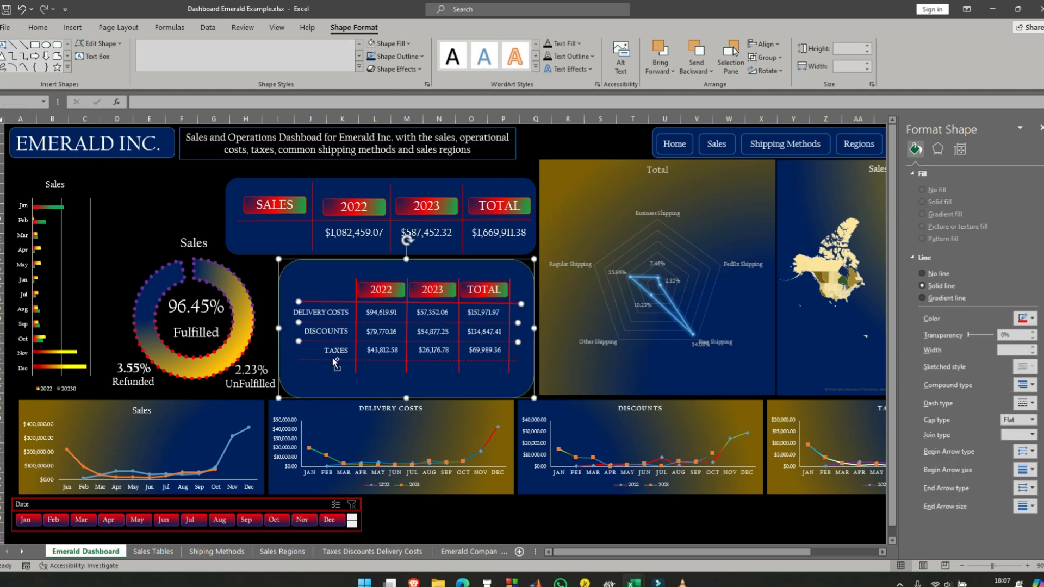
left_click(868, 69)
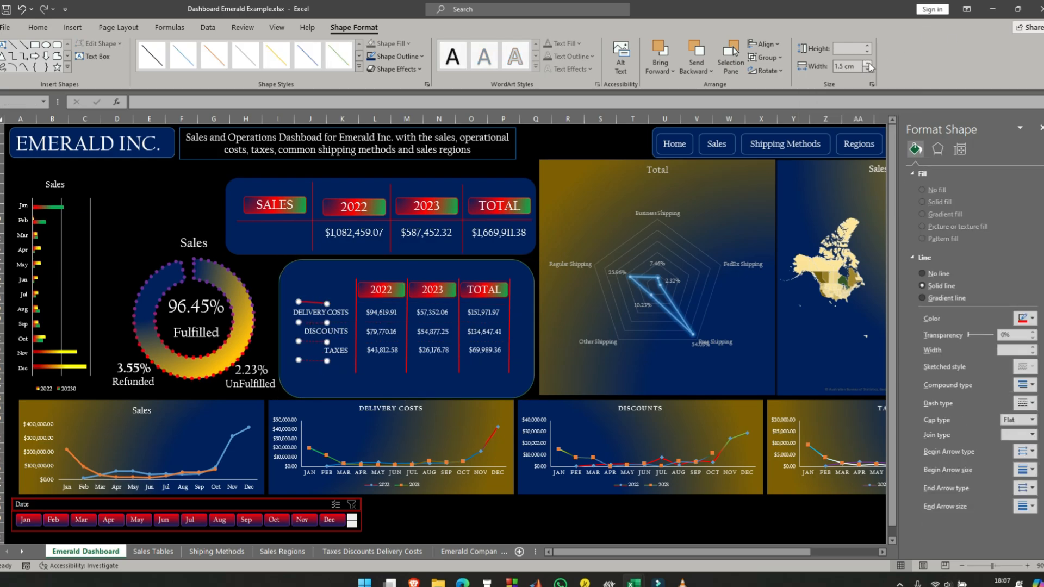
left_click(869, 63)
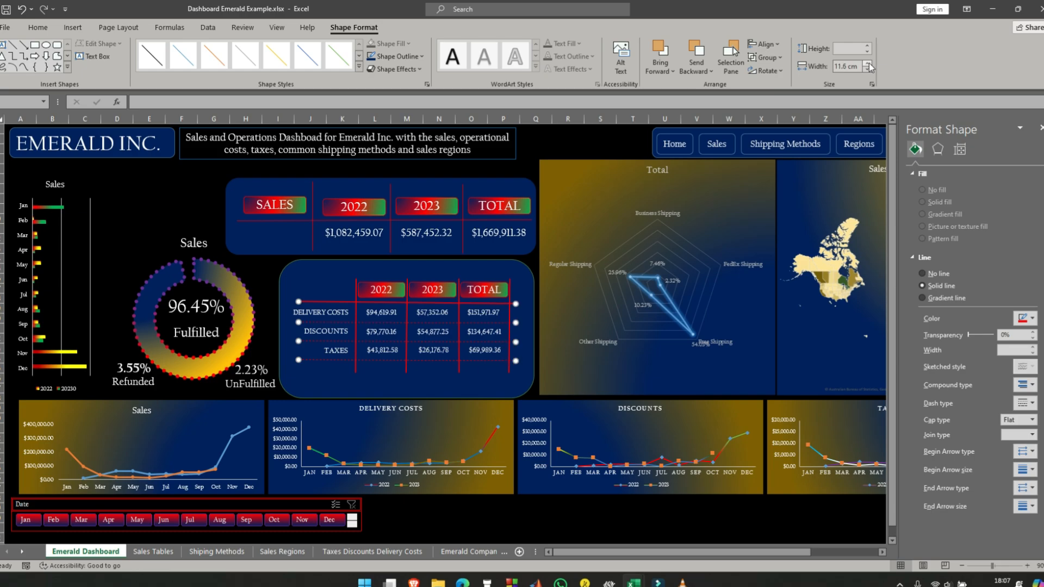
left_click(765, 46)
left_click(776, 58)
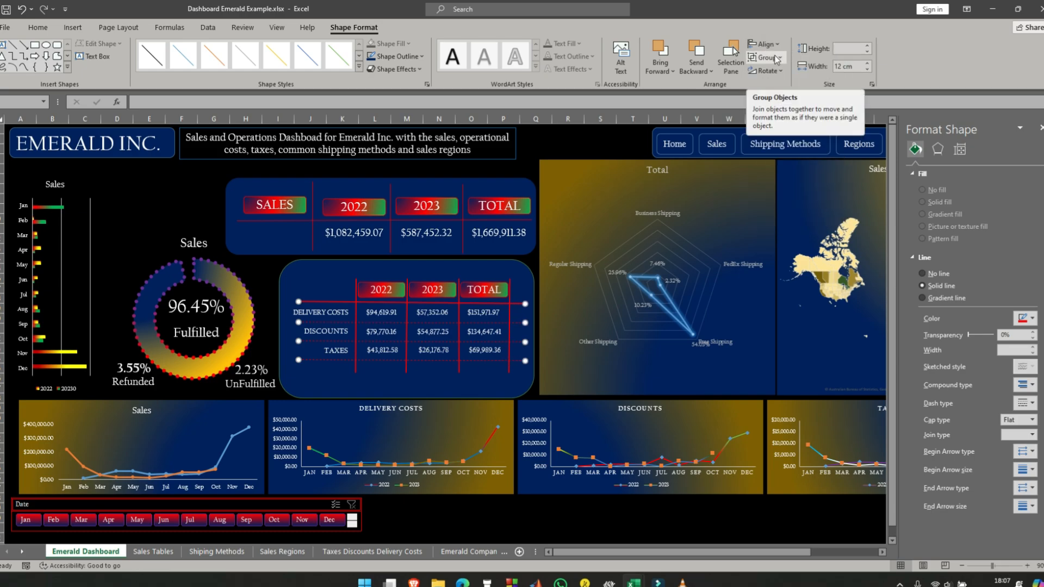
- Undo the move of the horizontal lines and shift the lower panel's background rectangle slightly up behind the table
left_click_drag(298, 302, 334, 318)
left_click(22, 10)
left_click(149, 190)
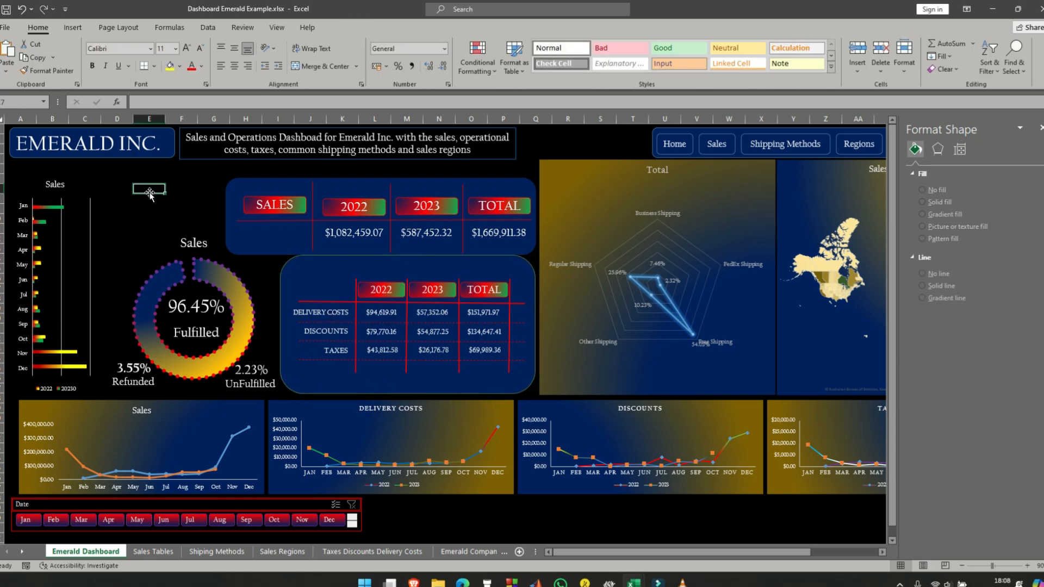
- Shrink the lower panel's background rectangle around the table to about 5.5 cm high, and narrow it slightly from its left side
left_click(397, 390)
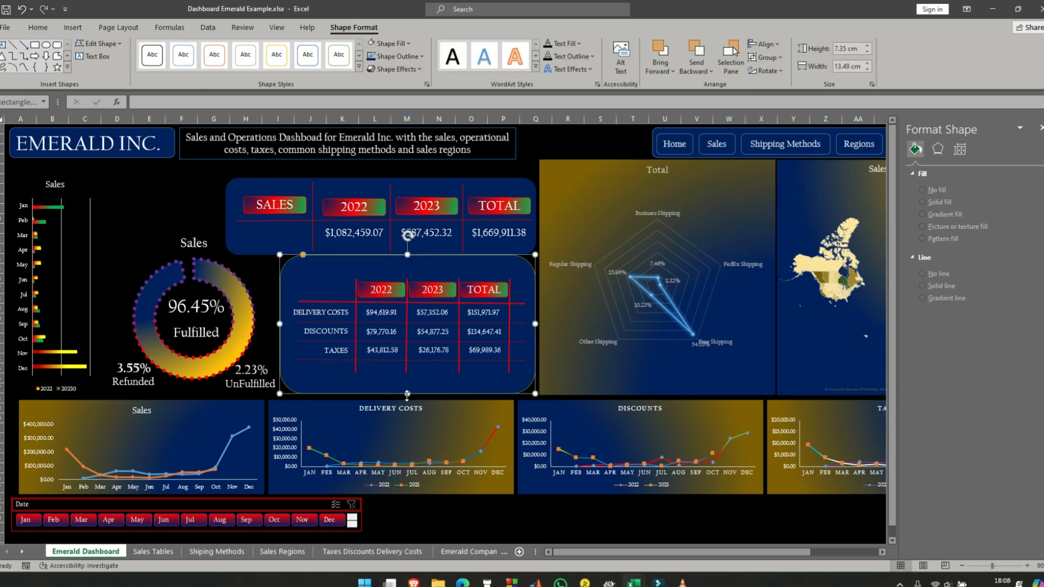
left_click_drag(407, 392, 411, 376)
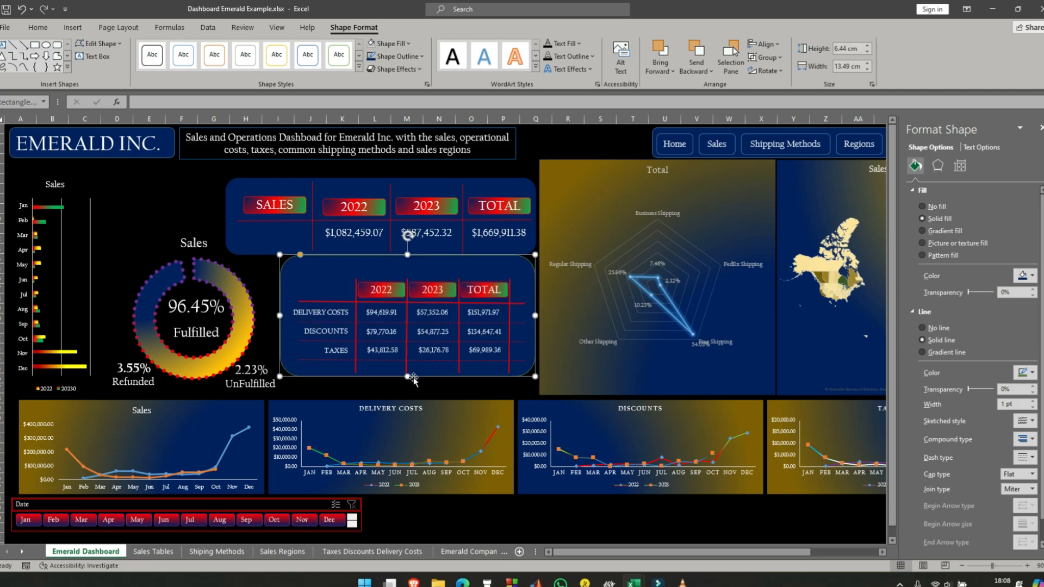
left_click_drag(408, 254, 407, 273)
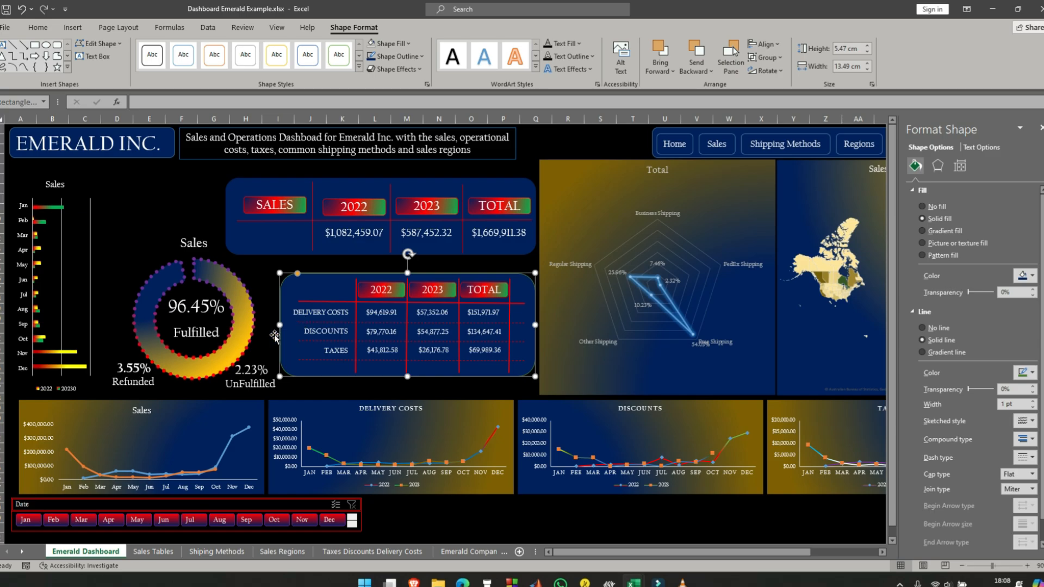
left_click_drag(280, 327, 287, 328)
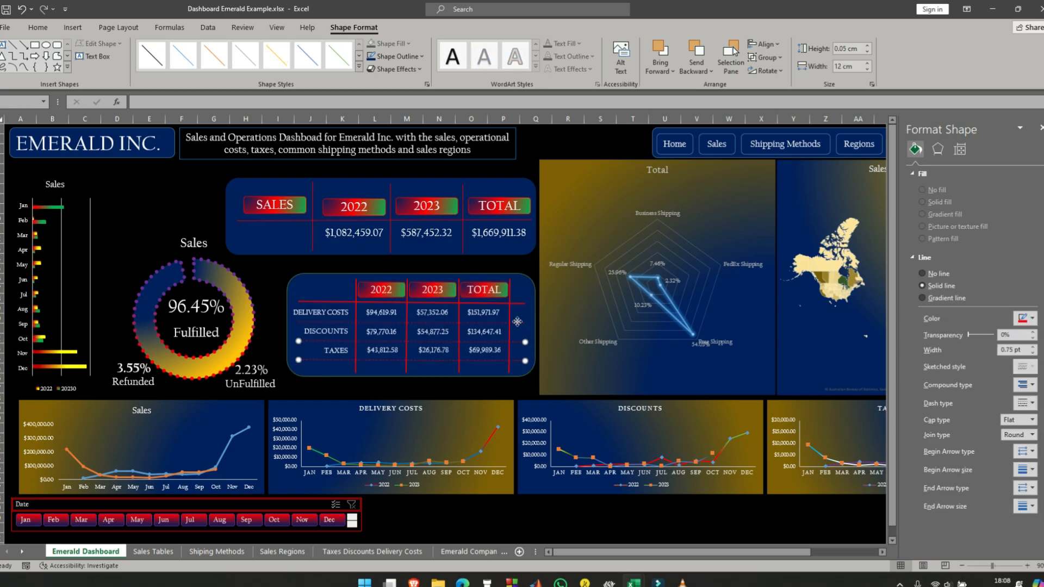
- Group the lower table's red lines, row labels, values, column headings and background rectangle into one object
left_click(520, 304, "ctrl")
left_click(509, 371, "ctrl")
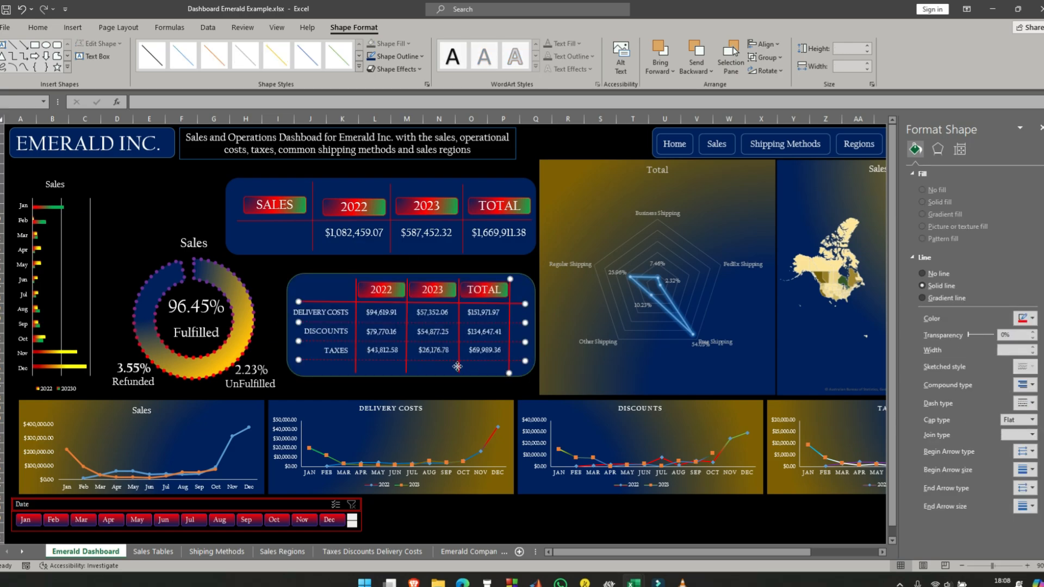
left_click(458, 364, "ctrl")
left_click(407, 370, "ctrl")
left_click(356, 370, "ctrl")
left_click(340, 352, "ctrl")
left_click(384, 352, "ctrl")
left_click(435, 352, "ctrl")
left_click(489, 352, "ctrl")
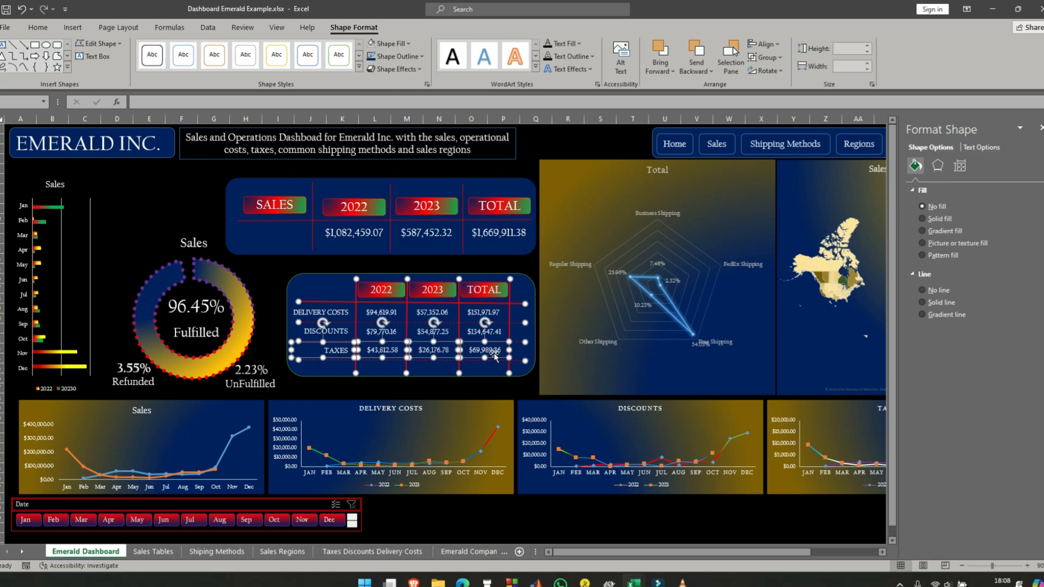
left_click(475, 333, "ctrl")
left_click(433, 333, "ctrl")
left_click(382, 332, "ctrl")
left_click(335, 333, "ctrl")
left_click(336, 313, "ctrl")
left_click(382, 313, "ctrl")
left_click(433, 312, "ctrl")
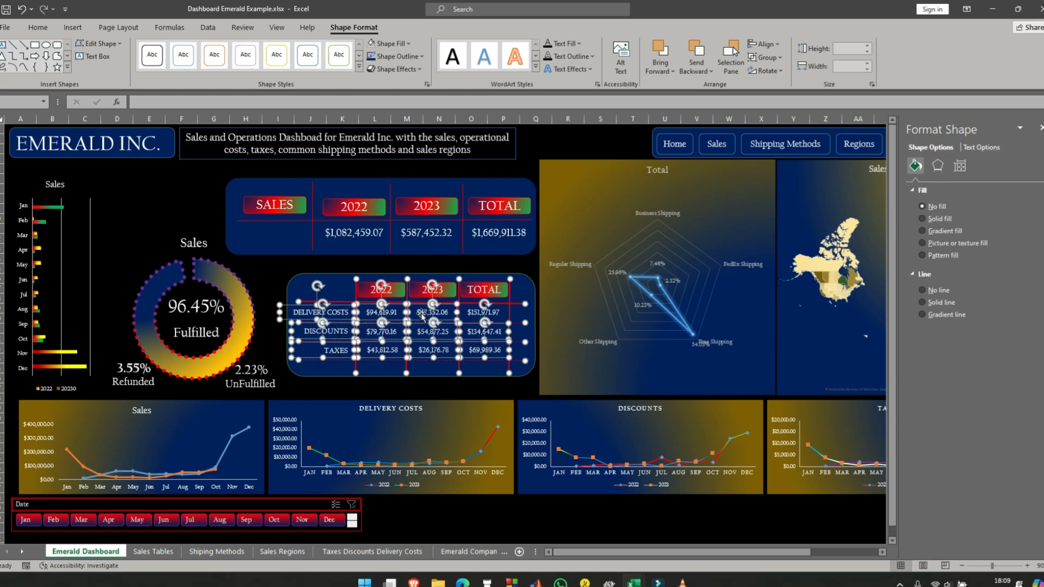
left_click(484, 312, "ctrl")
left_click(484, 290, "ctrl")
left_click(432, 290, "ctrl")
left_click(381, 289, "ctrl")
left_click(334, 277, "ctrl")
left_click(764, 57)
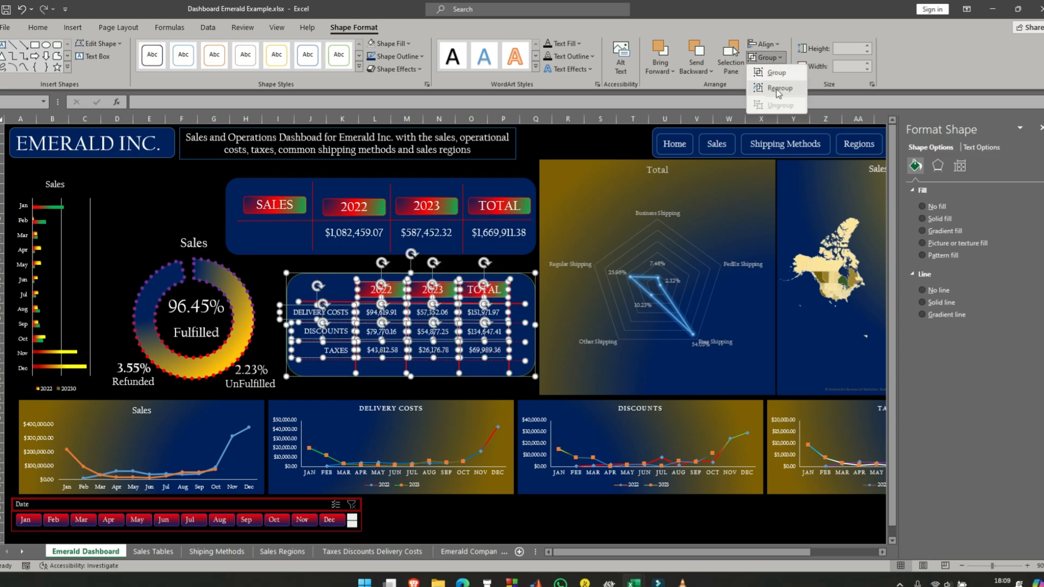
left_click(775, 73)
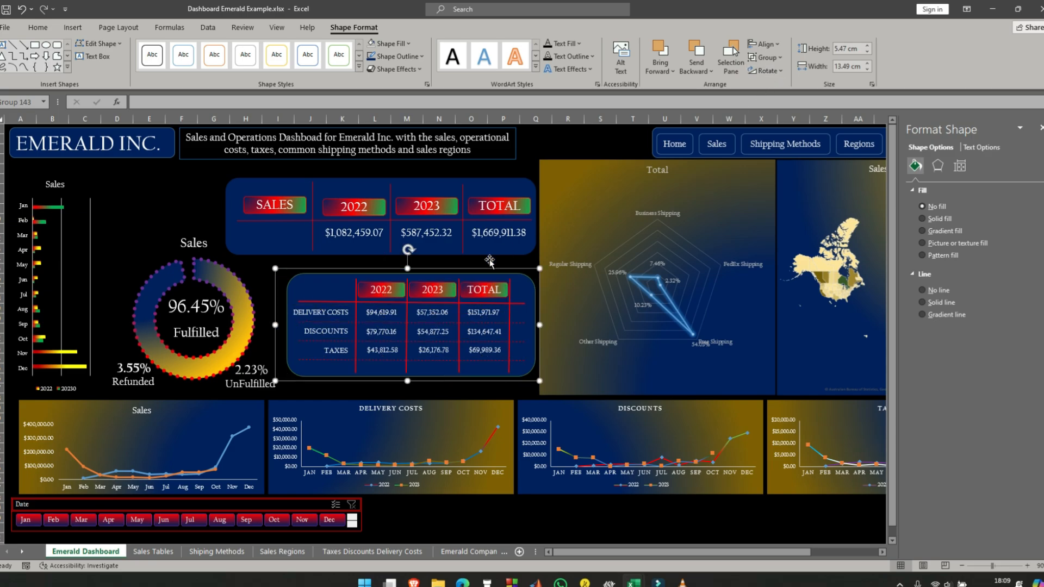
- Move the grouped lower table slightly down and place the sales panel directly above it
left_click(260, 272)
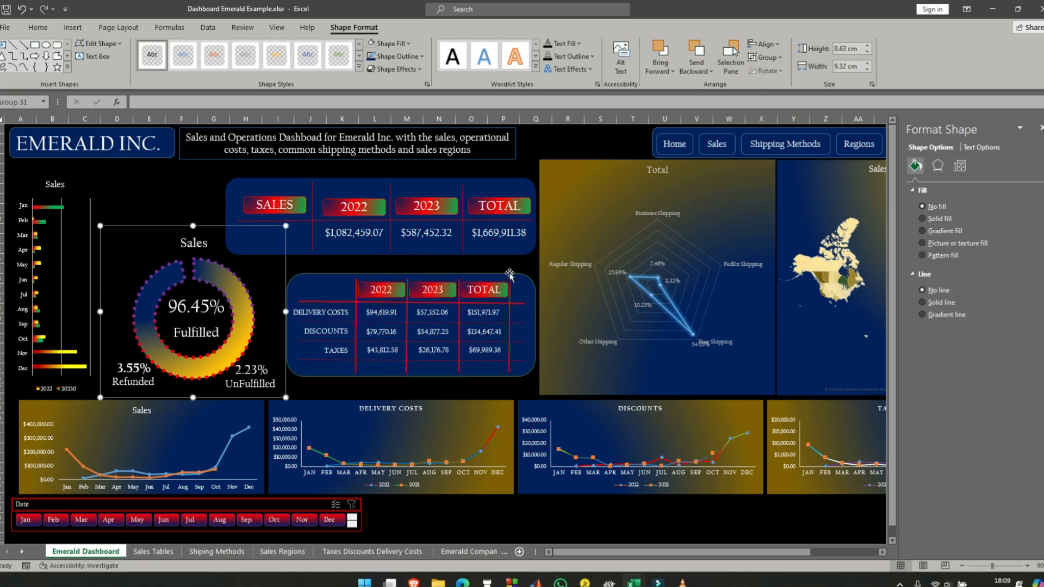
left_click_drag(491, 277, 491, 294)
left_click(478, 179)
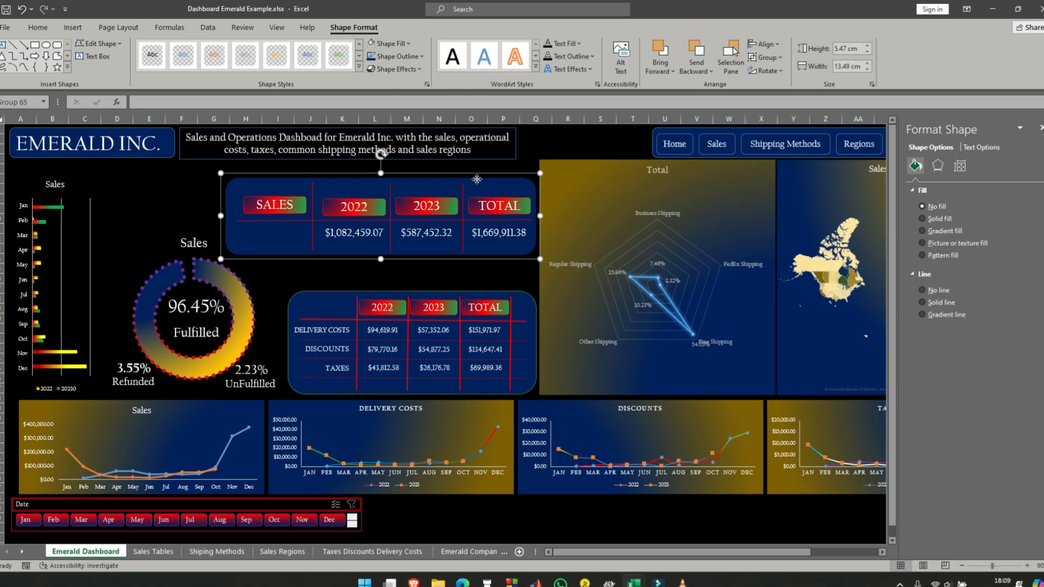
left_click_drag(481, 175, 486, 207)
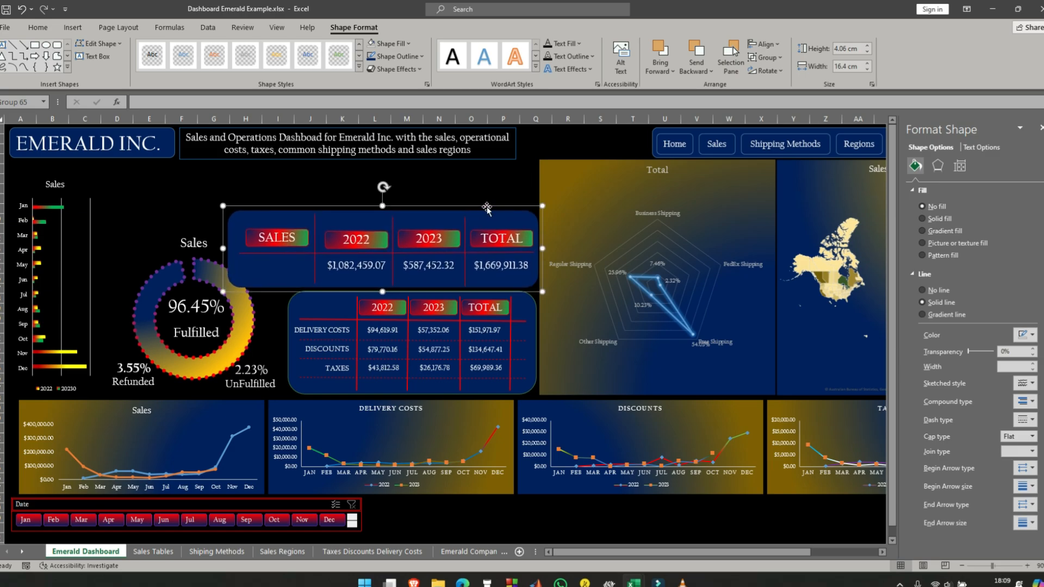
- Shift the fulfilled-orders doughnut chart slightly left and ungroup the sales panel
left_click_drag(220, 228, 215, 229)
left_click(259, 217)
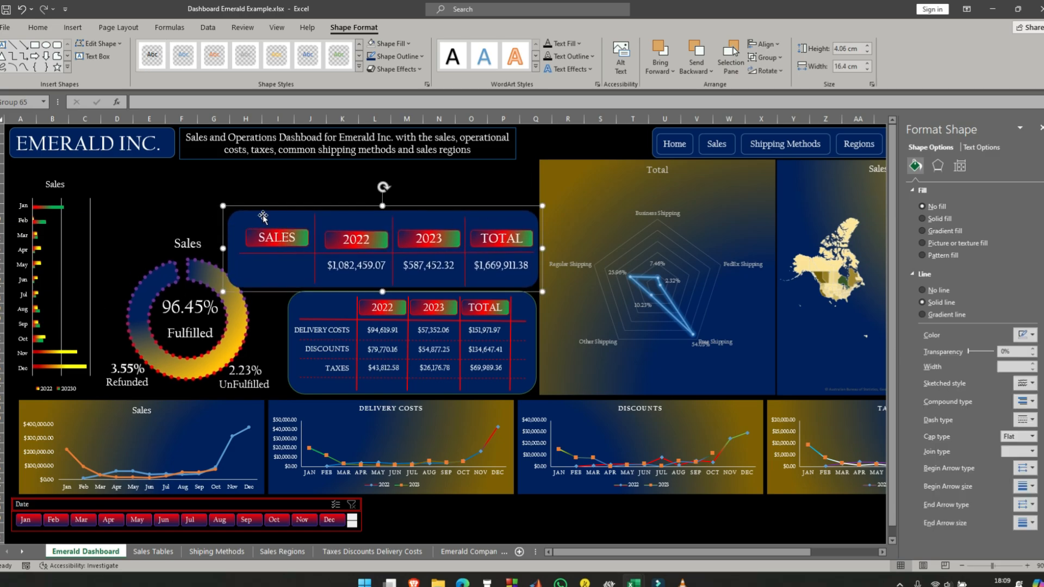
left_click(777, 59)
left_click(778, 105)
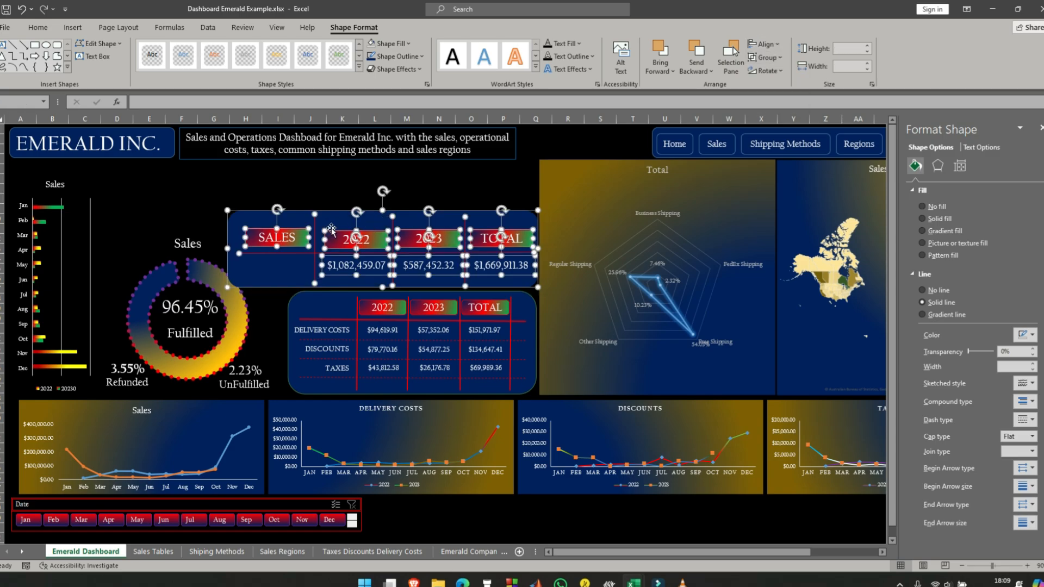
- Narrow the sales panel's background rectangle from its left side to about 15.7 cm wide
left_click(276, 267)
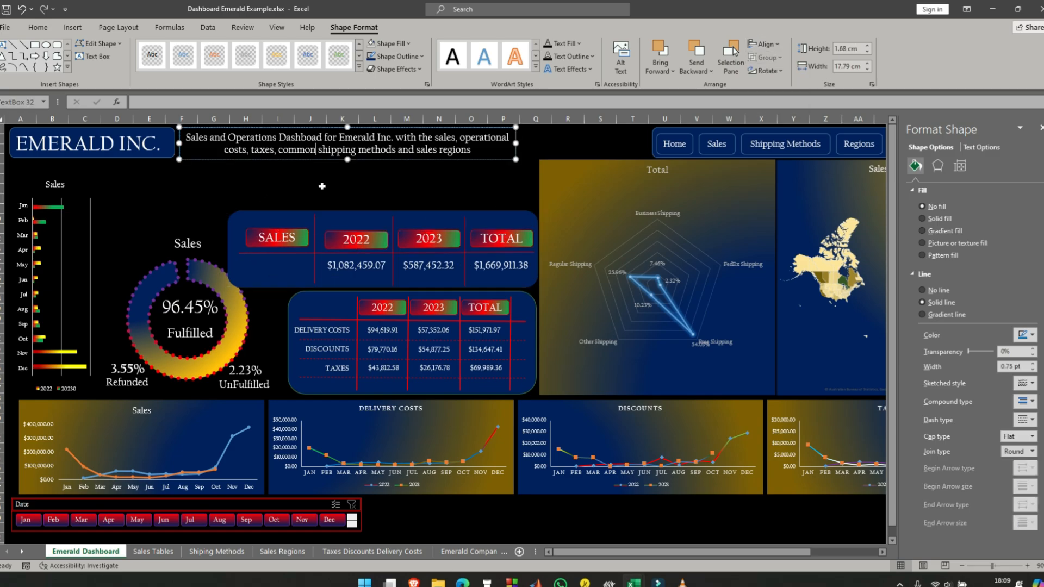
left_click_drag(227, 250, 242, 250)
left_click(272, 311)
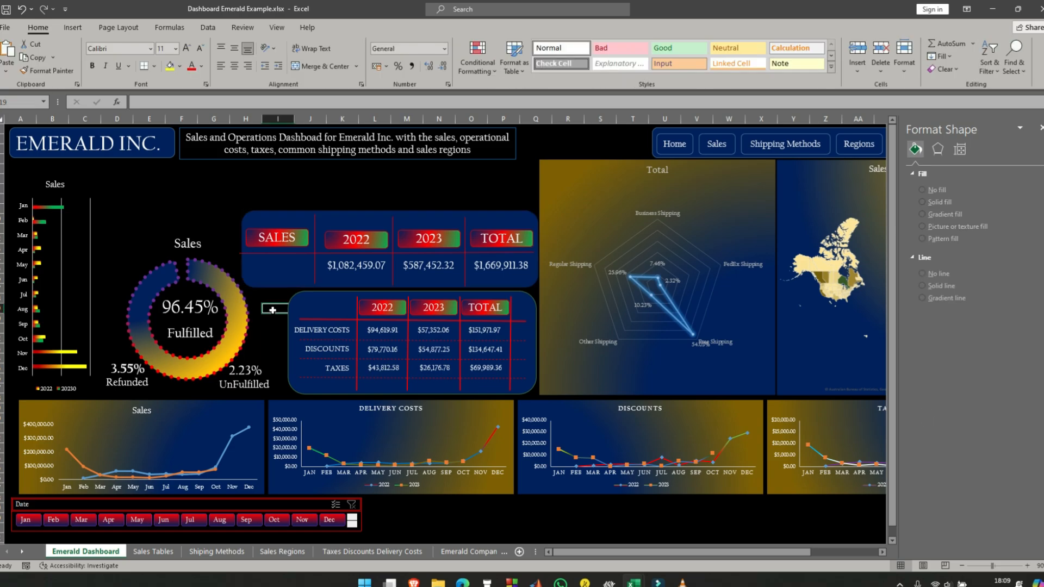
left_click(221, 250)
left_click(437, 218)
- Set the sales panel's horizontal red line to 15 cm wide, and nudge the line and the SALES heading slightly right
left_click(284, 253)
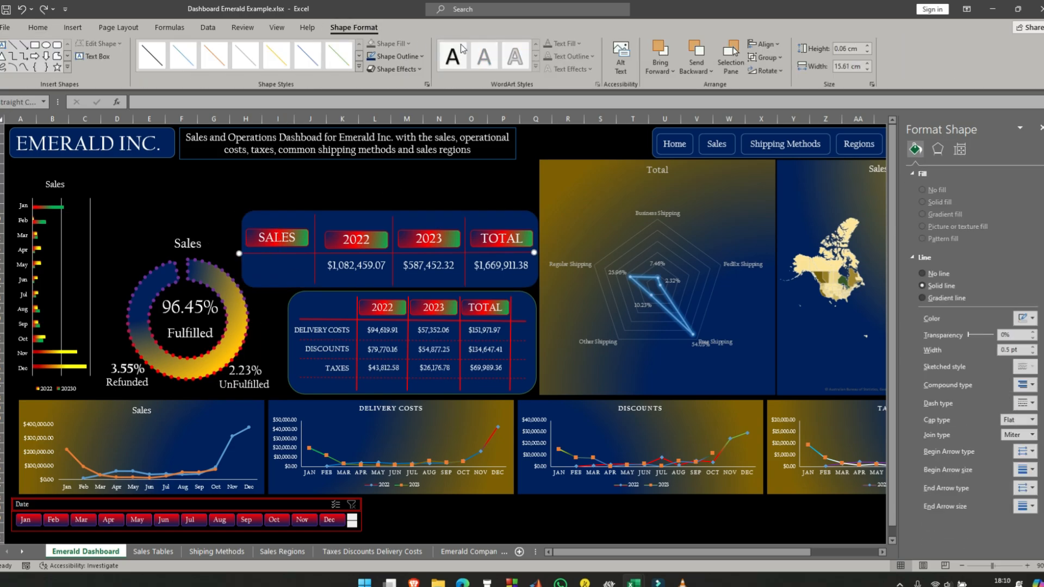
left_click(868, 63)
left_click_drag(507, 254, 520, 254)
left_click(285, 234)
left_click(299, 225)
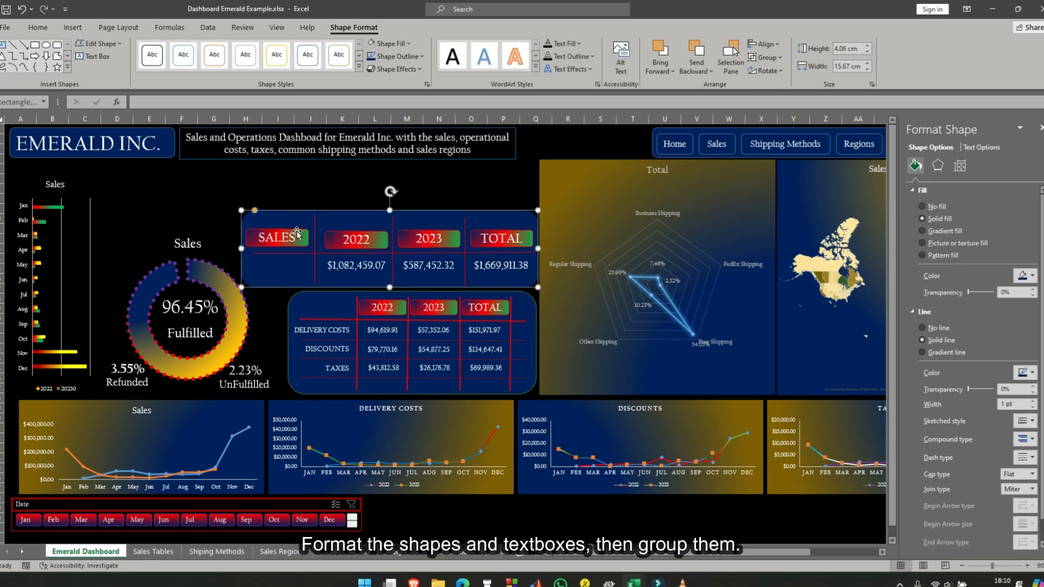
left_click_drag(297, 231, 300, 233)
- Set the height of the sales panel's three vertical red lines to 2.5 cm and shift them slightly right and down
left_click(315, 220)
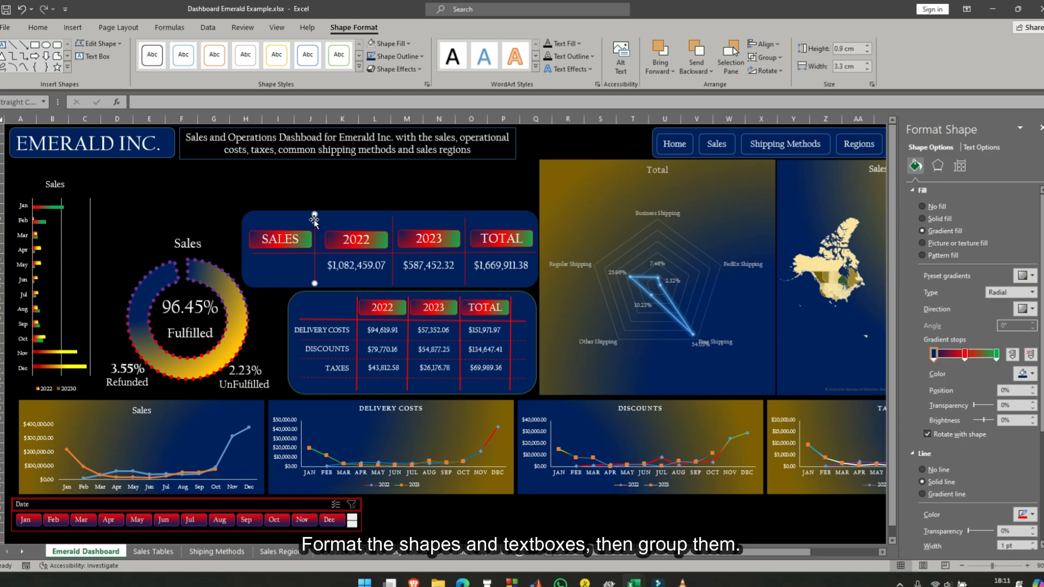
left_click(392, 231, "ctrl")
left_click(468, 219, "ctrl")
left_click(783, 46)
left_click(868, 46)
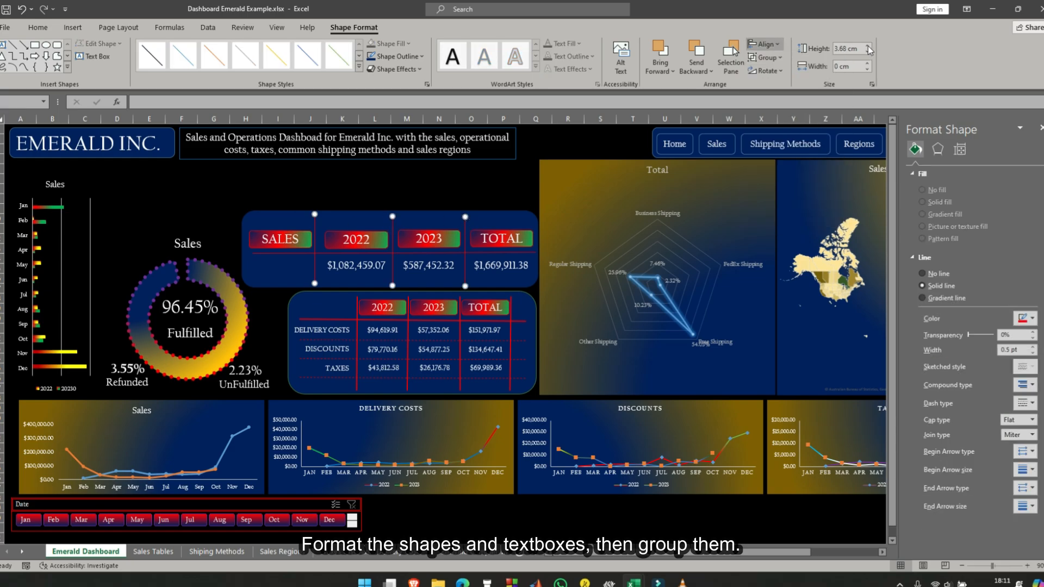
left_click(867, 46)
left_click(868, 46)
left_click(869, 53)
left_click_drag(316, 225, 318, 235)
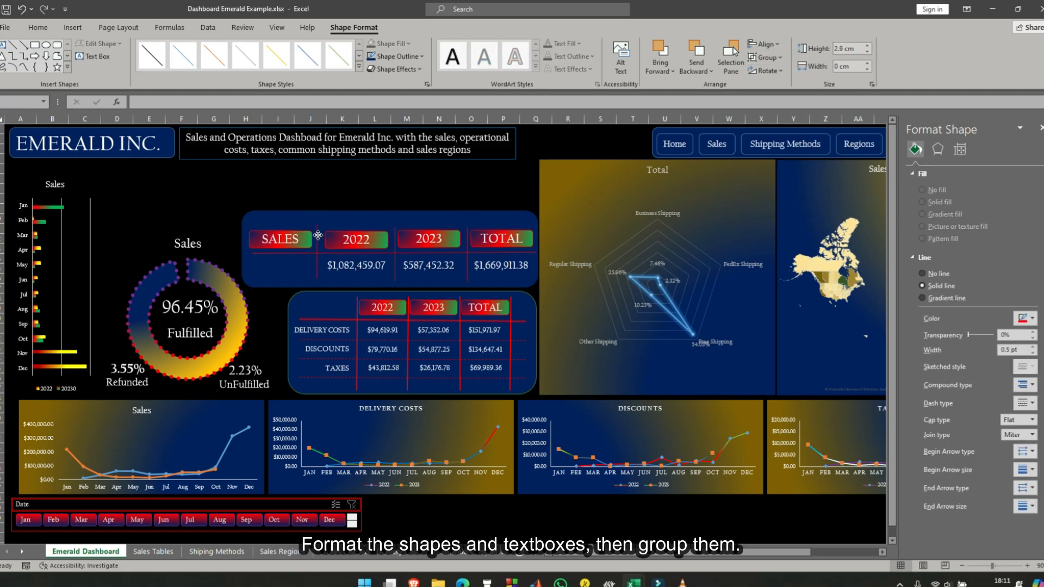
left_click(868, 47)
left_click(867, 53)
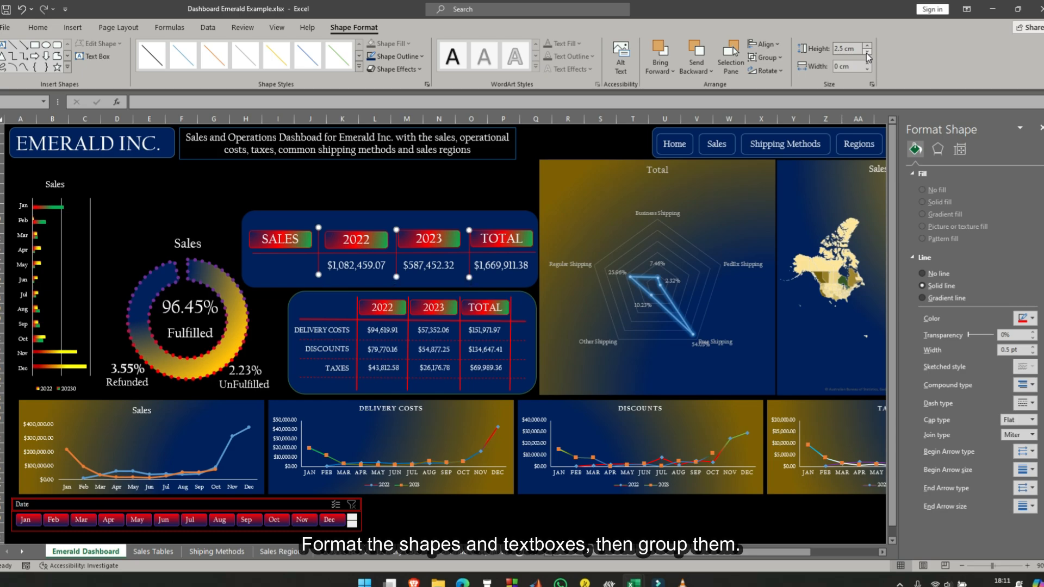
- Reduce the sales panel's background rectangle to about 3.7 cm high and adjust the 2022, 2023 and TOTAL headings within it
left_click(396, 217)
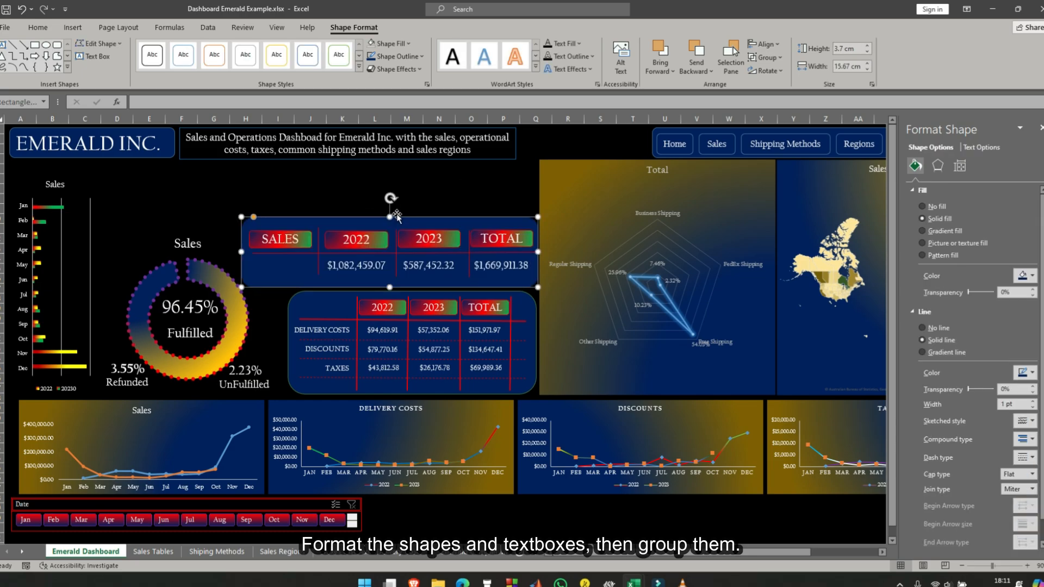
left_click_drag(447, 238, 454, 236)
left_click_drag(530, 241, 515, 237)
left_click_drag(453, 234, 452, 237)
left_click_drag(385, 234, 390, 236)
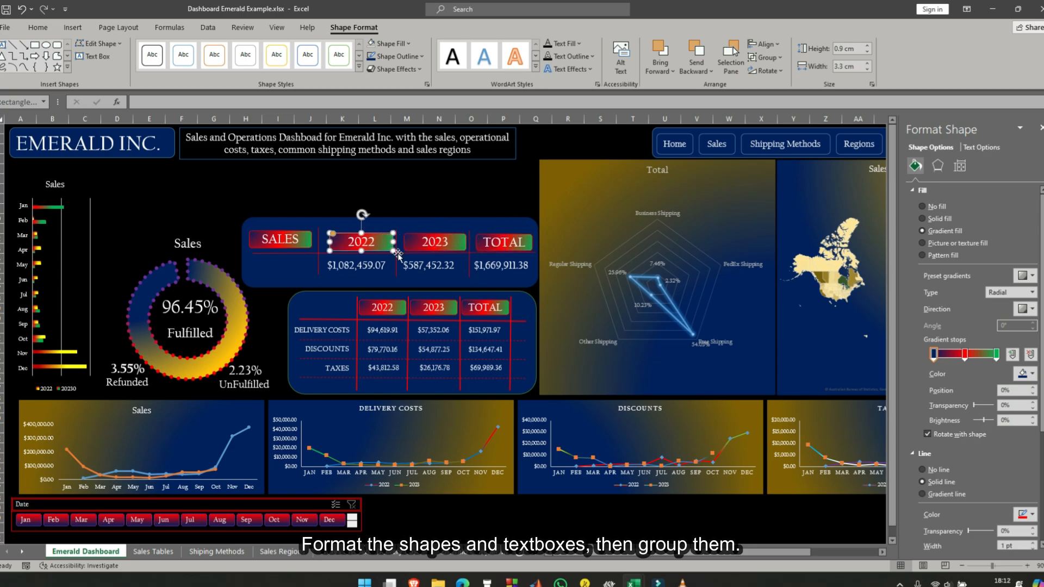
- Move the middle vertical line slightly right and narrow the 2022 and 2023 headings to about 2.4 cm and 2.3 cm wide
left_click(396, 275)
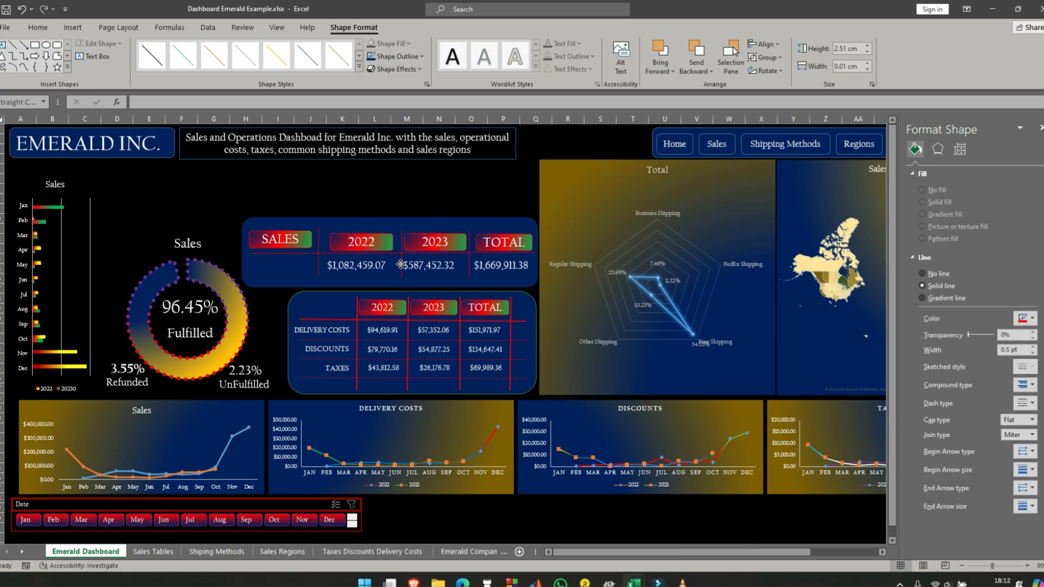
left_click(390, 244)
left_click_drag(393, 243, 375, 242)
left_click_drag(455, 237, 440, 242)
- Center the 2022 and 2023 headings in their sales panel columns and shift the first vertical line slightly right
left_click_drag(426, 234, 451, 233)
left_click(362, 232)
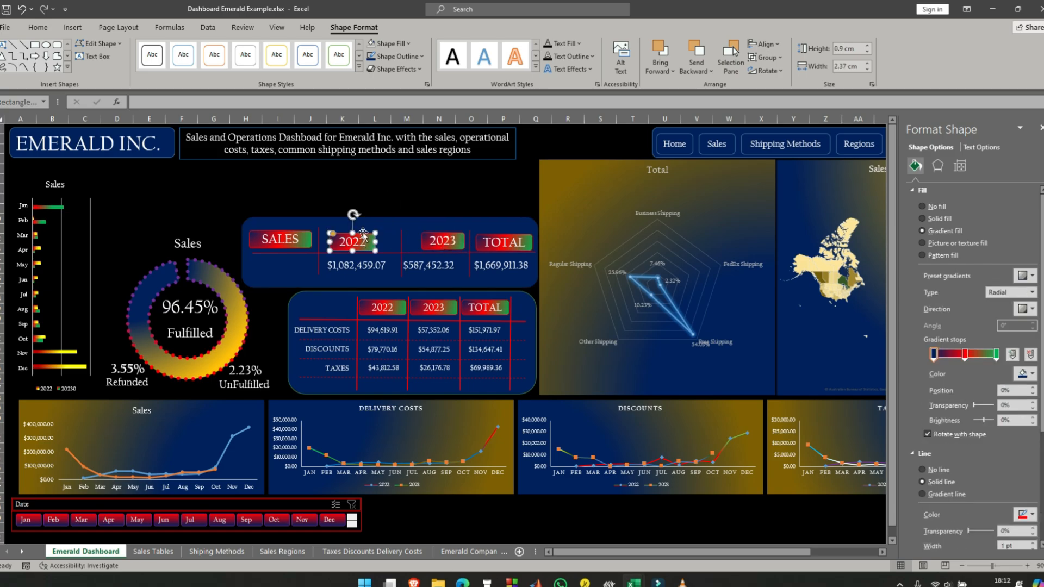
left_click_drag(362, 232, 386, 230)
left_click_drag(318, 245, 325, 247)
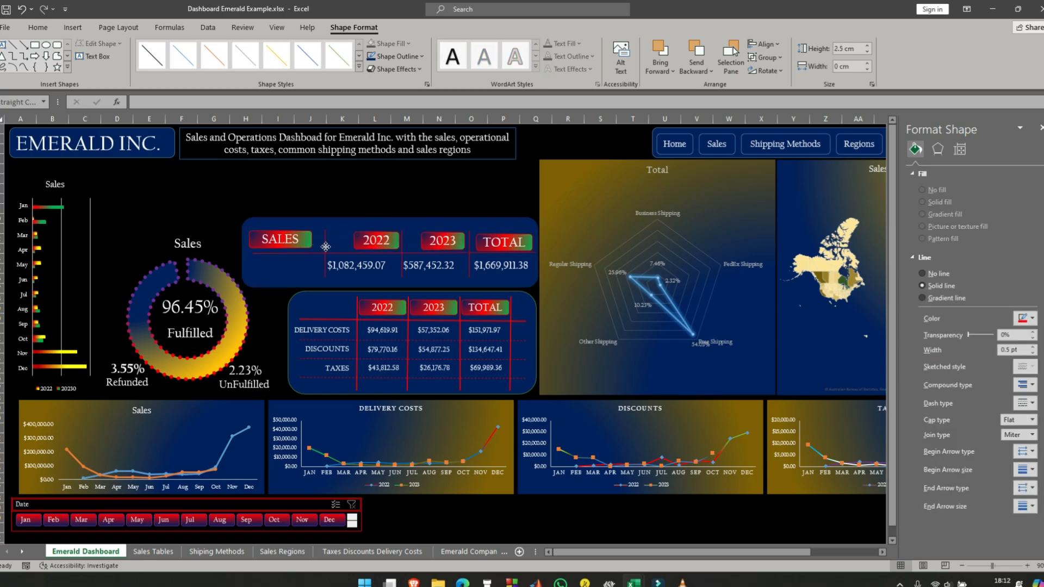
left_click(389, 234)
left_click_drag(388, 234, 377, 234)
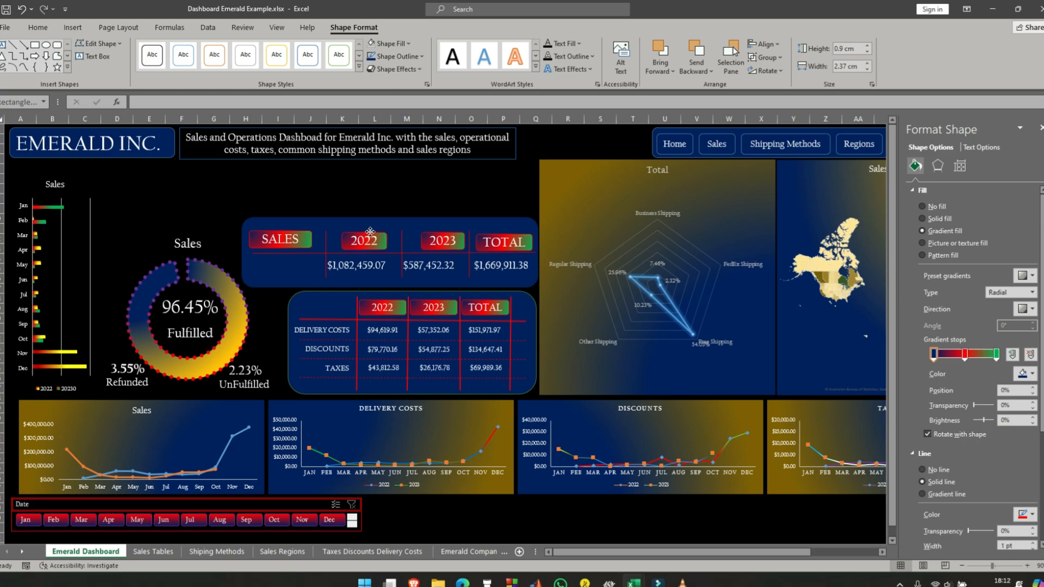
left_click_drag(447, 232, 438, 232)
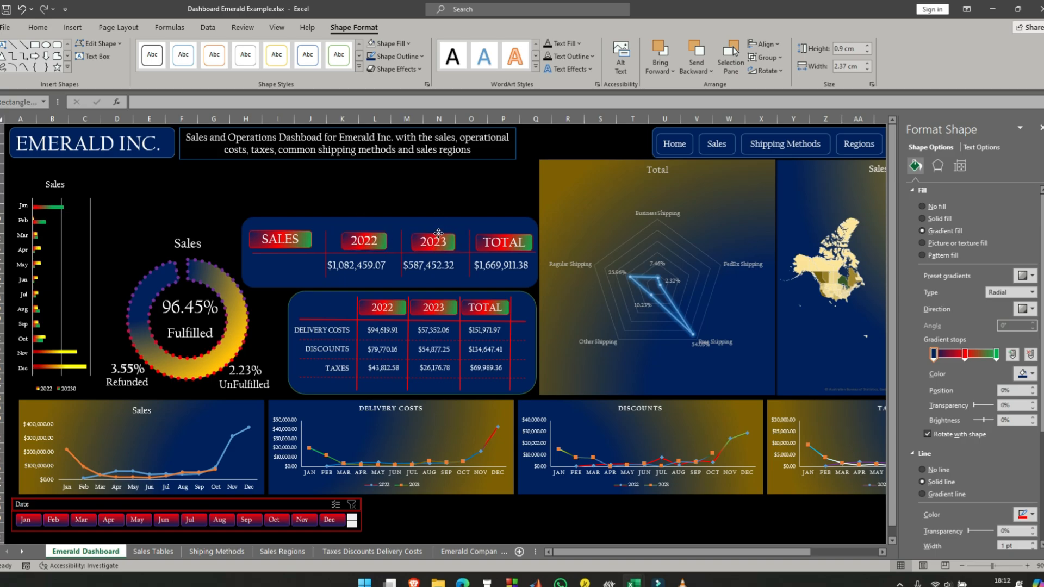
- Shift the 2022 and 2023 sales values right under their headings and align the tops of all three sales values
left_click(372, 260)
left_click_drag(372, 260, 434, 264)
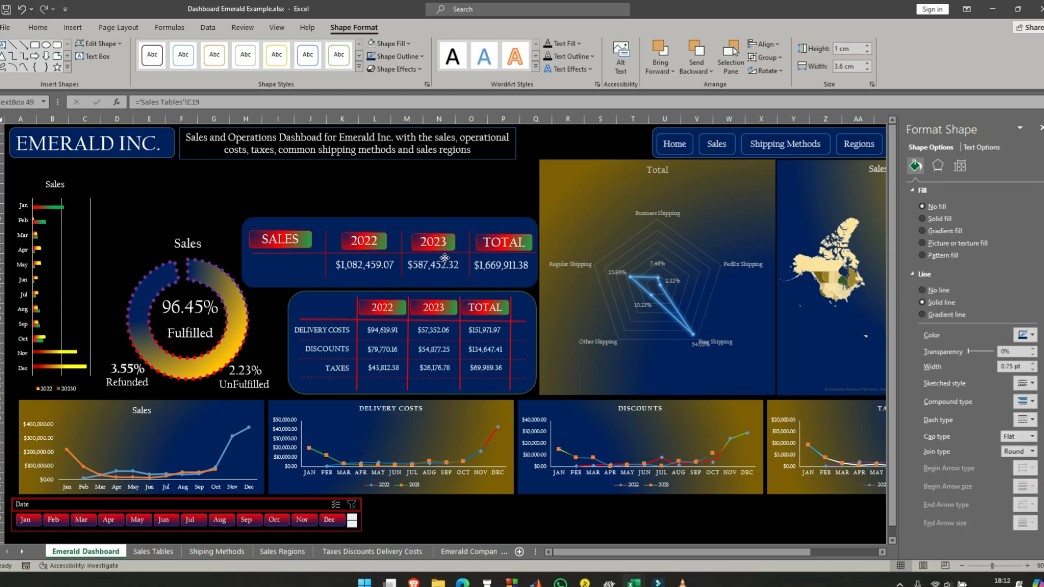
left_click(510, 265)
left_click(434, 263, "ctrl")
left_click(370, 264, "ctrl")
left_click(763, 44)
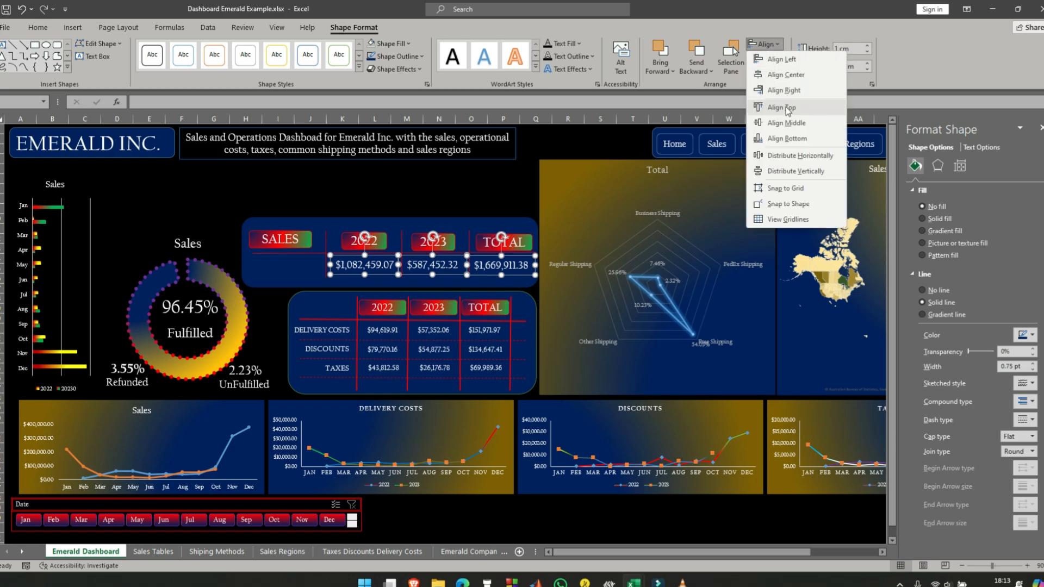
left_click(780, 108)
- Align the tops of the sales panel's 2022, 2023 and TOTAL headings
left_click(374, 236)
left_click(441, 238, "ctrl")
left_click(511, 242, "ctrl")
left_click(766, 45)
left_click(788, 108)
- Shift the sales panel's first vertical line right, close to the 2022 value, and move the SALES heading right beside it
left_click(296, 240)
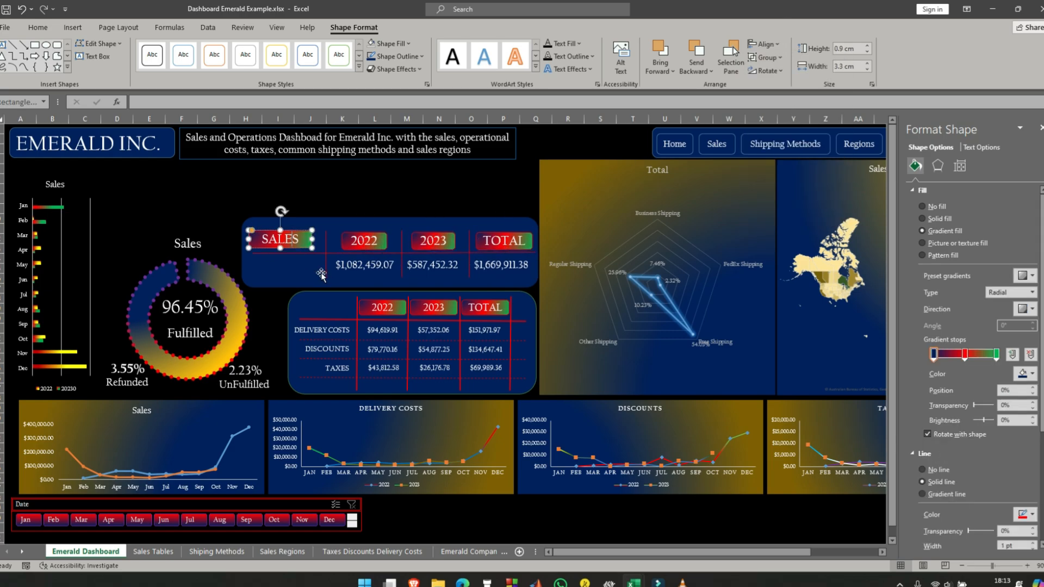
left_click(327, 246)
mouse_move(327, 247)
left_mouse_down()
mouse_move(335, 247)
mouse_move(295, 235)
mouse_move(314, 236)
left_mouse_up()
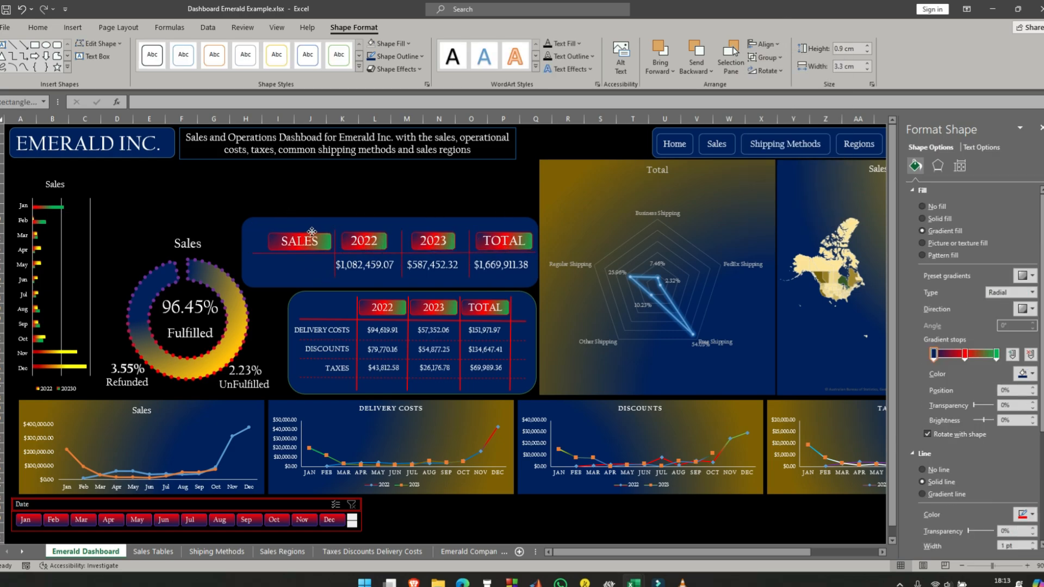
- Shorten the sales panel's horizontal red line and background rectangle from their left ends to fit the SALES heading
left_click(257, 254)
left_click_drag(253, 253, 264, 253)
left_click(244, 257)
left_click(311, 241, "ctrl")
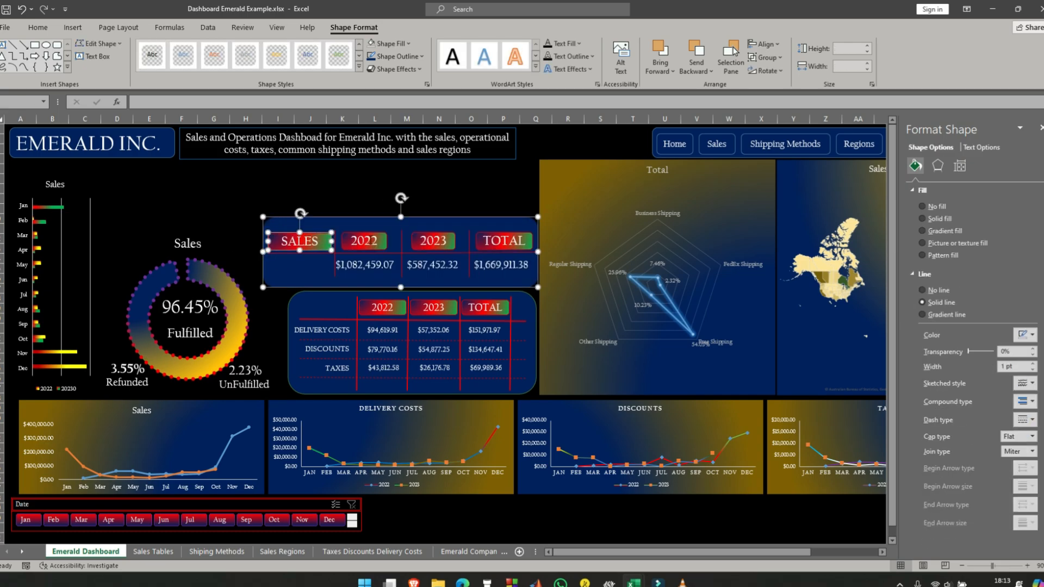
left_click(433, 240, "ctrl")
left_click(501, 241, "ctrl")
left_click(499, 266, "ctrl")
left_click(433, 266, "ctrl")
left_click(361, 267, "ctrl")
left_click(313, 253, "ctrl")
left_click(401, 240, "ctrl")
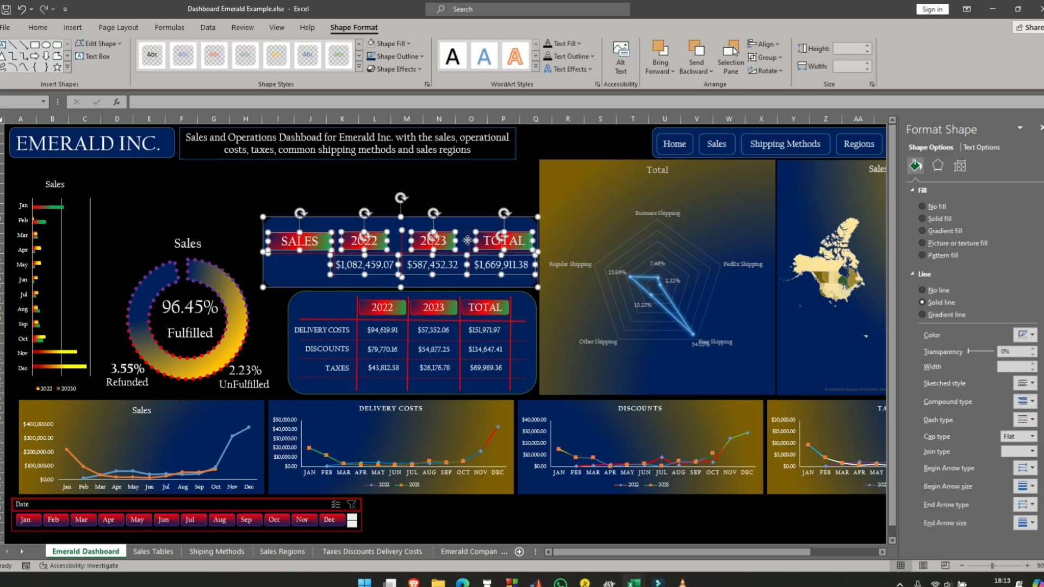
left_click(469, 238, "ctrl")
left_click(336, 244, "ctrl")
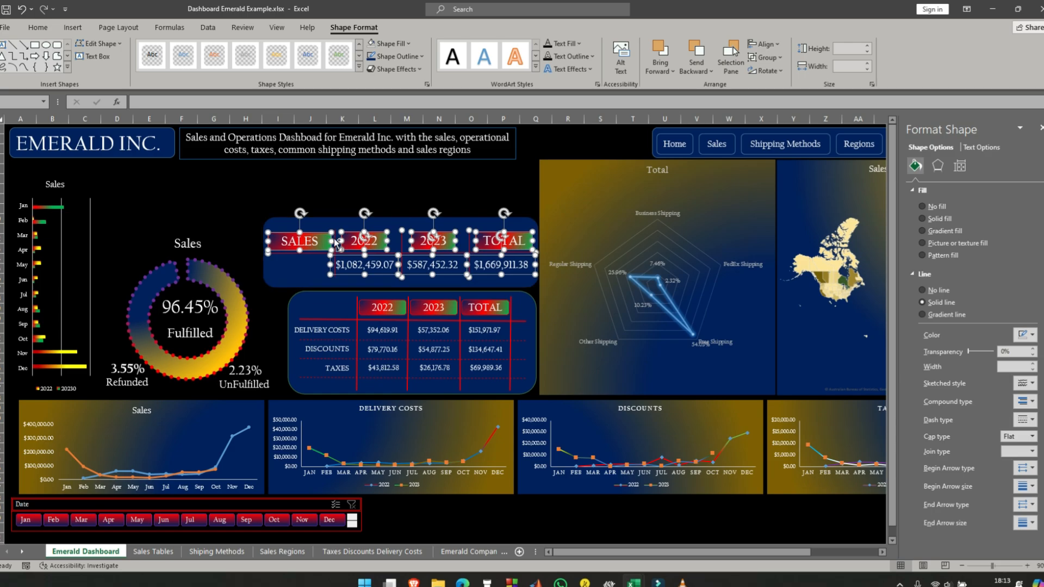
- Group the sales panel's background, red lines, headings and the three sales values into one object
left_click(316, 276)
left_click(335, 275)
left_click(402, 276, "ctrl")
left_click(468, 277, "ctrl")
left_click(275, 260, "ctrl")
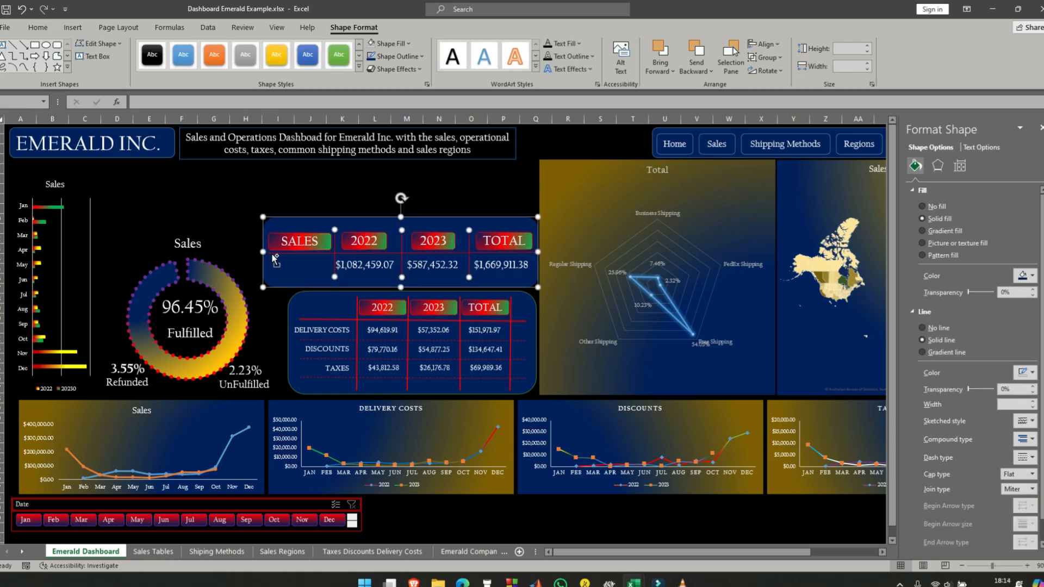
left_click(300, 241, "ctrl")
left_click(364, 241, "ctrl")
left_click(434, 241, "ctrl")
left_click(501, 241, "ctrl")
left_click(499, 266, "ctrl")
left_click(433, 267, "ctrl")
left_click(366, 267, "ctrl")
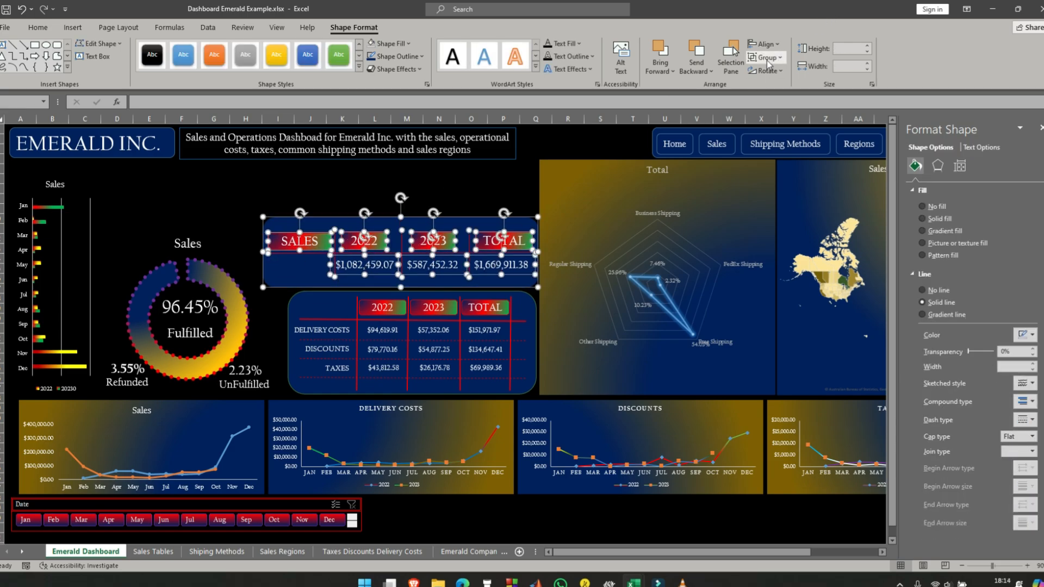
left_click(348, 178)
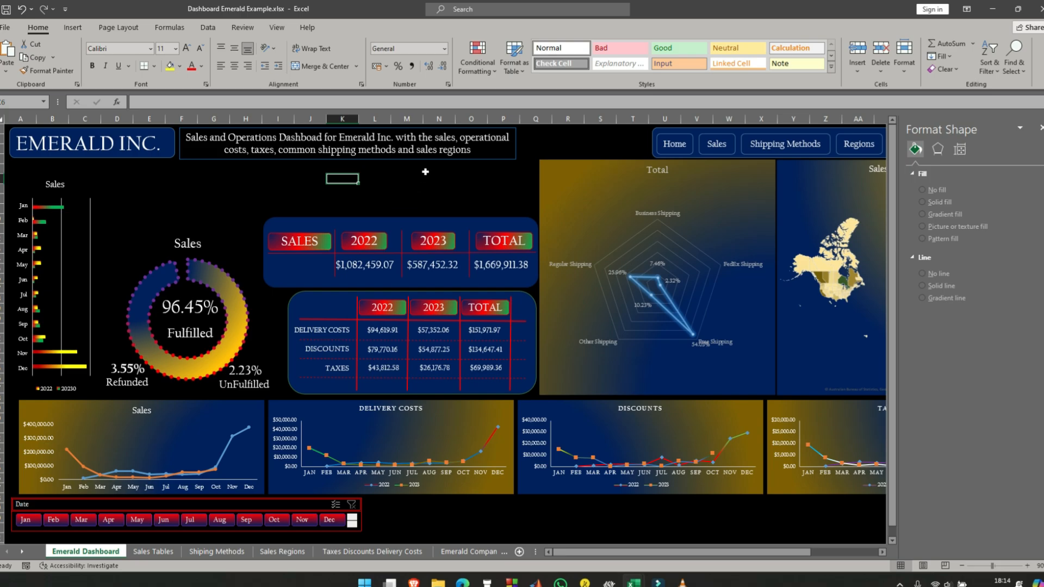
- Move the dashboard description text box down just above the sales panel and stretch its lower edge to meet the panel
left_click(438, 189)
left_click(447, 128)
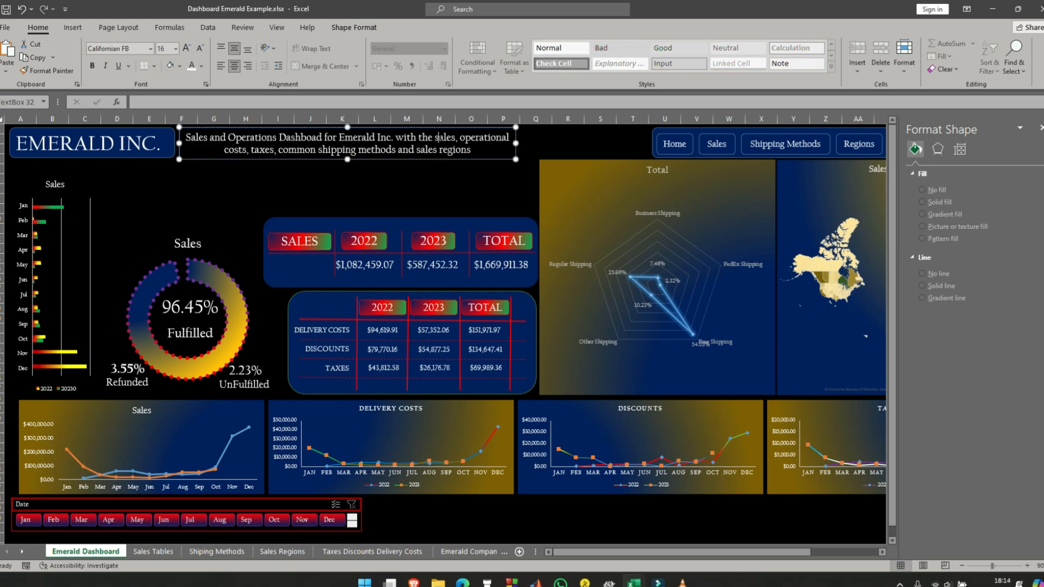
left_click_drag(447, 128, 462, 161)
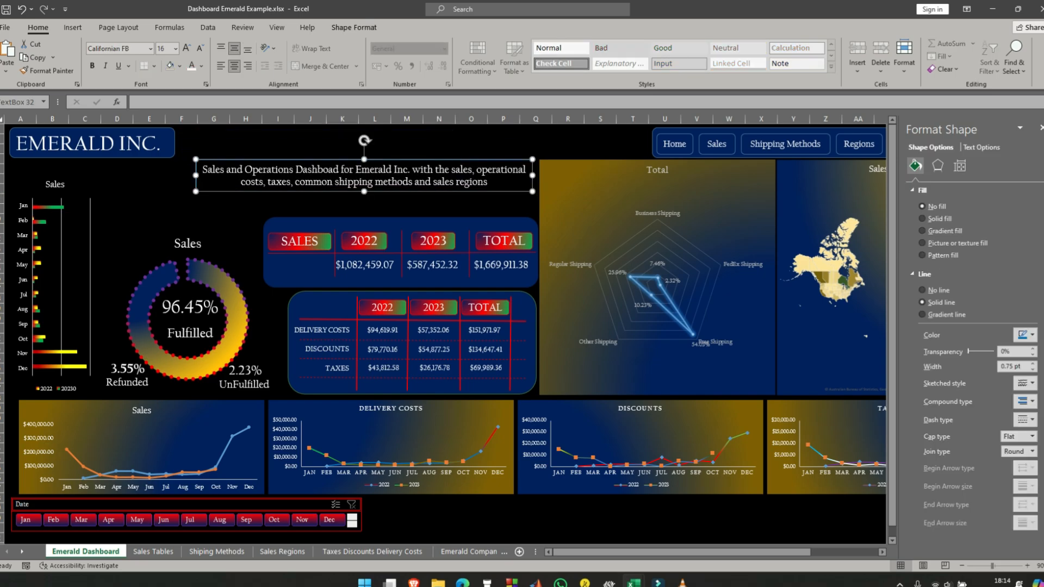
left_click_drag(364, 192, 365, 215)
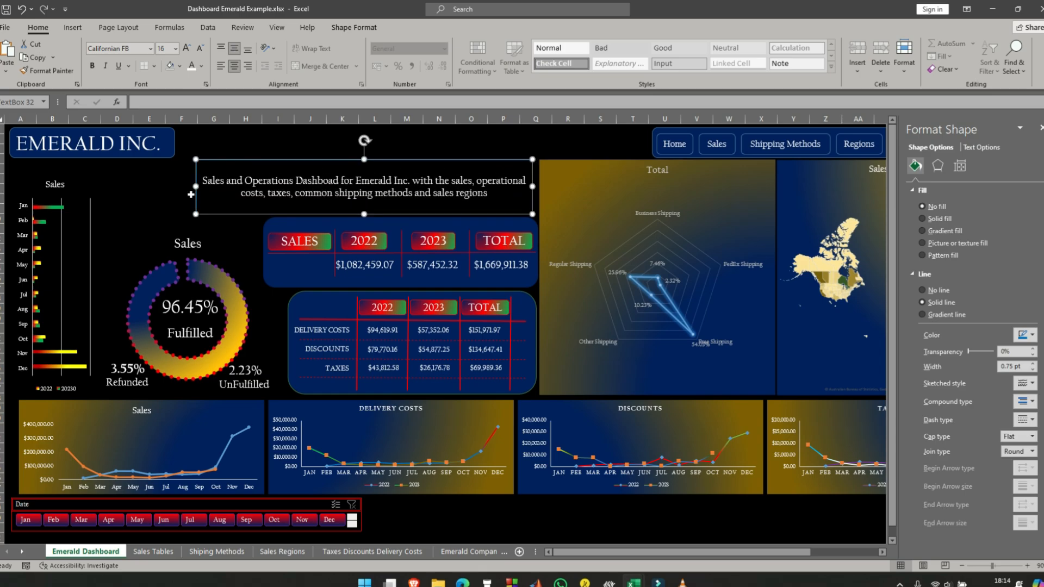
left_click(162, 169)
- Change the description text box's outline colour to dark blue and close the formatting pane
left_click(375, 160)
left_click(1031, 335)
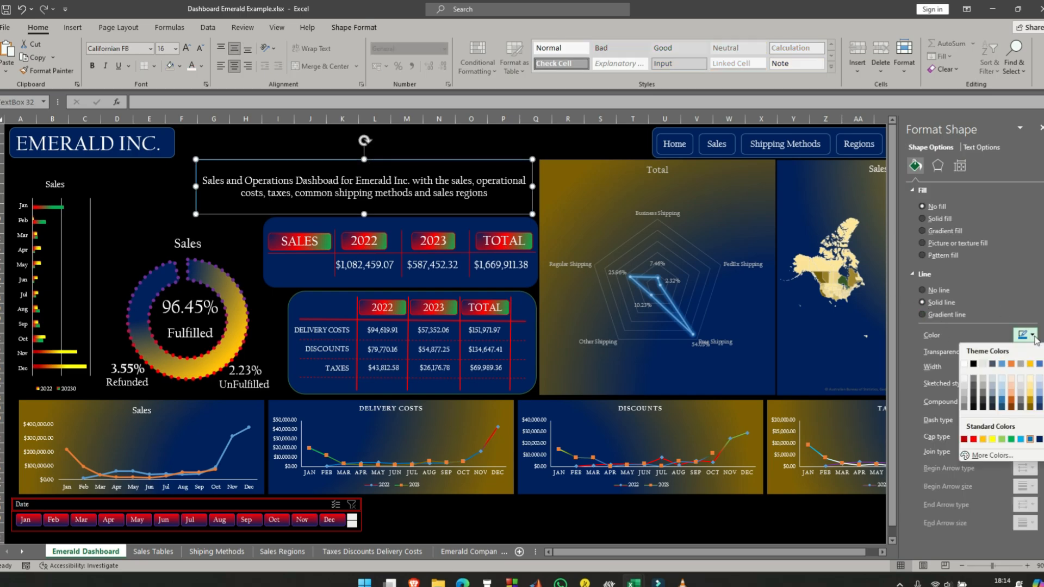
left_click(1040, 440)
left_click(170, 199)
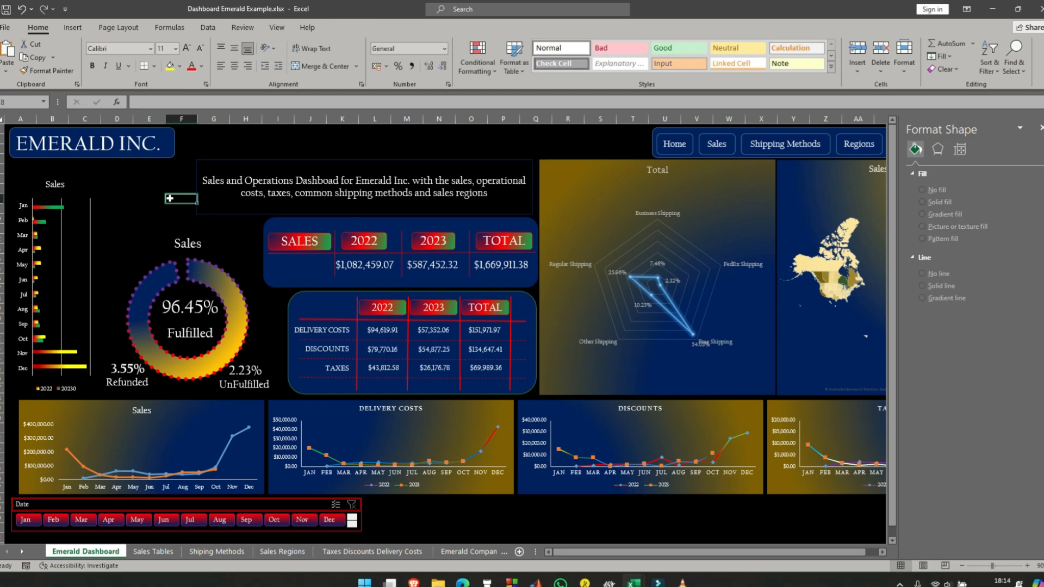
left_click(117, 189)
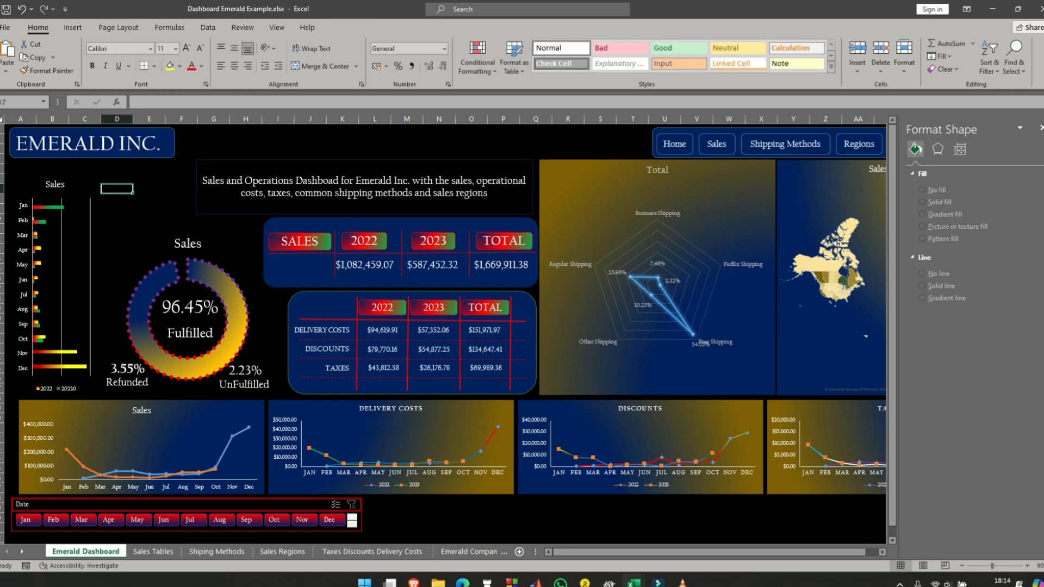
left_click(1042, 128)
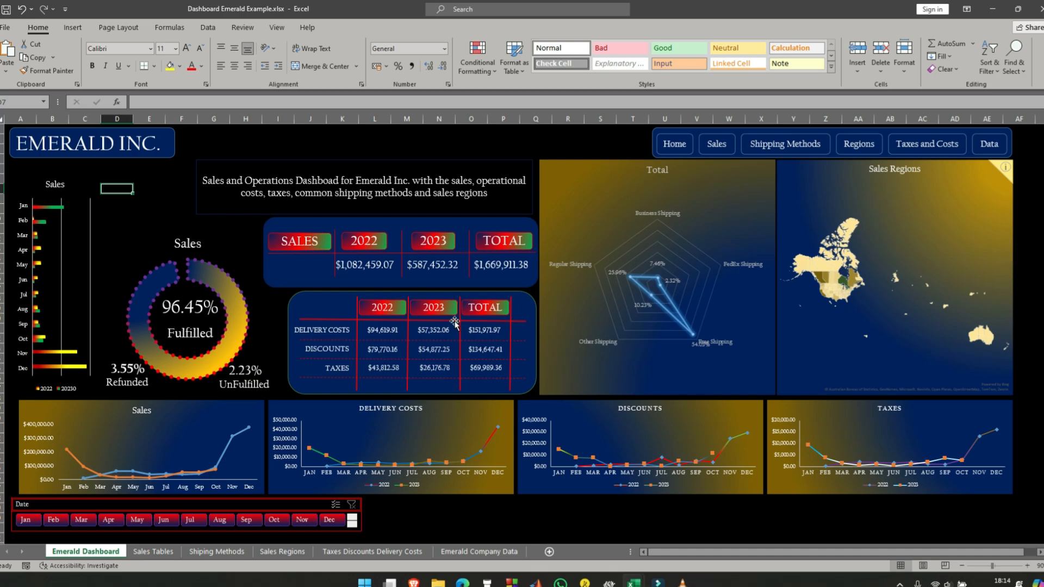
- Retitle the Sales line chart below the doughnut chart as SALES in capitals
left_click(227, 413)
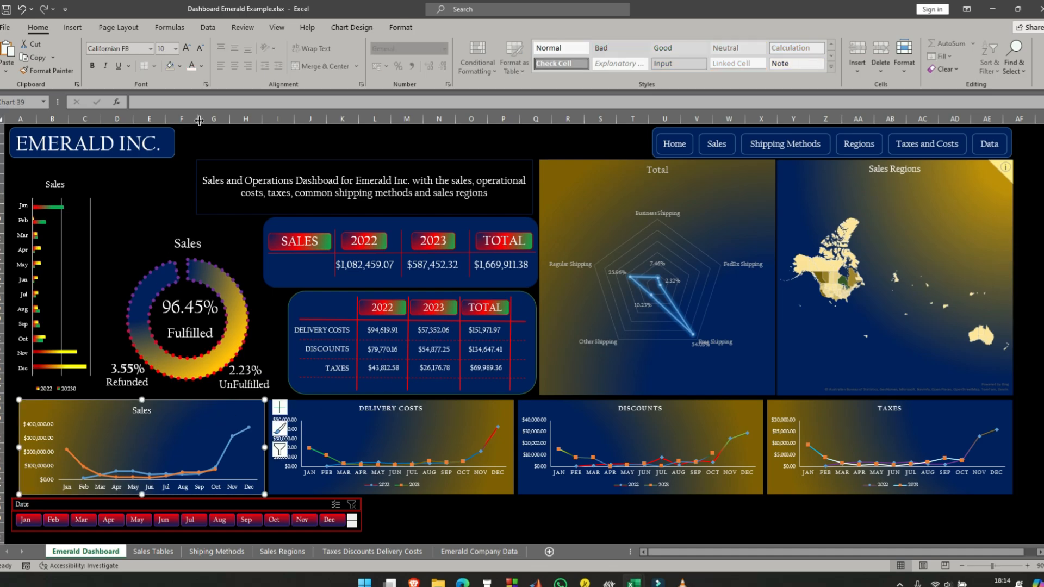
left_click(148, 411)
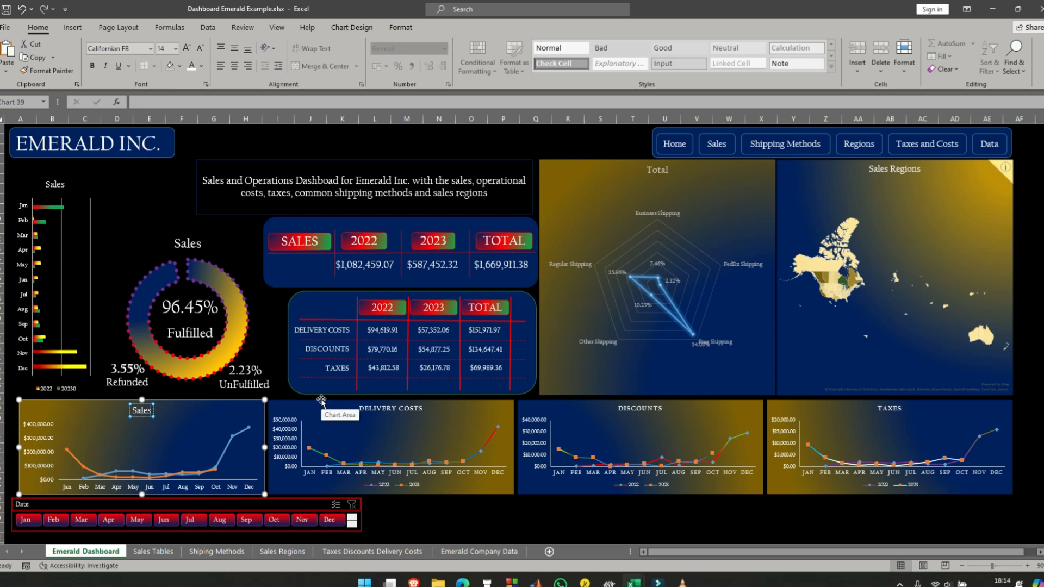
key("BackSpace")
key("BackSpace")
key("BackSpace")
key("BackSpace")
type("ALES")
left_click(79, 434)
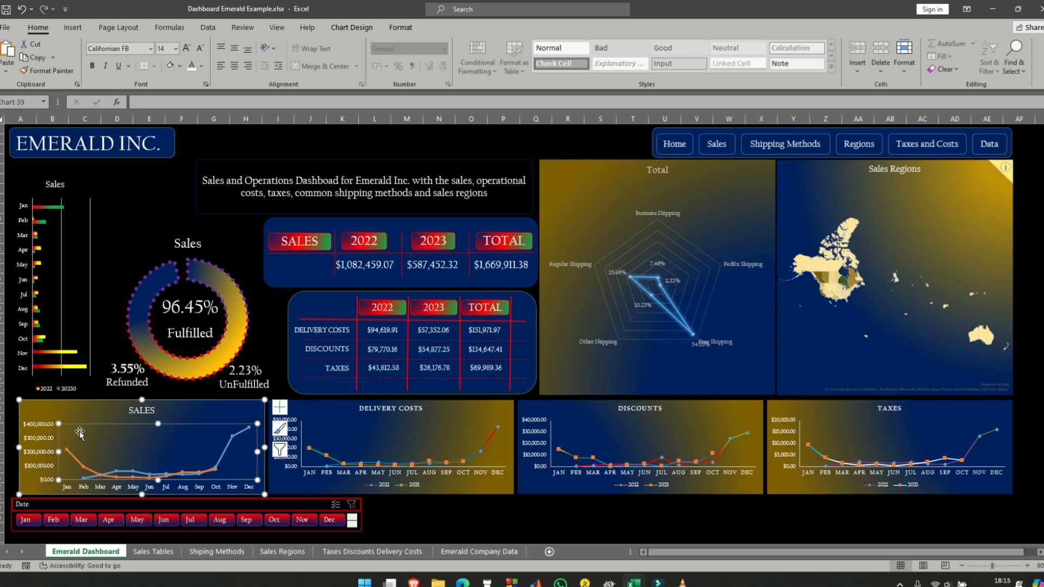
left_click(103, 416)
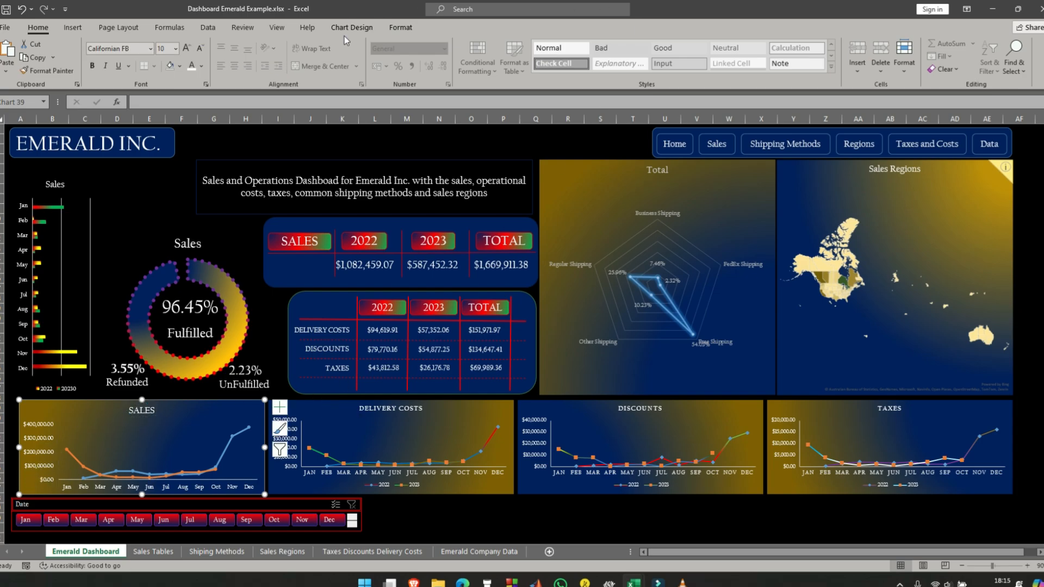
- Format the blue line of the SALES line chart with cap type Round and join type Bevel
left_click(106, 343)
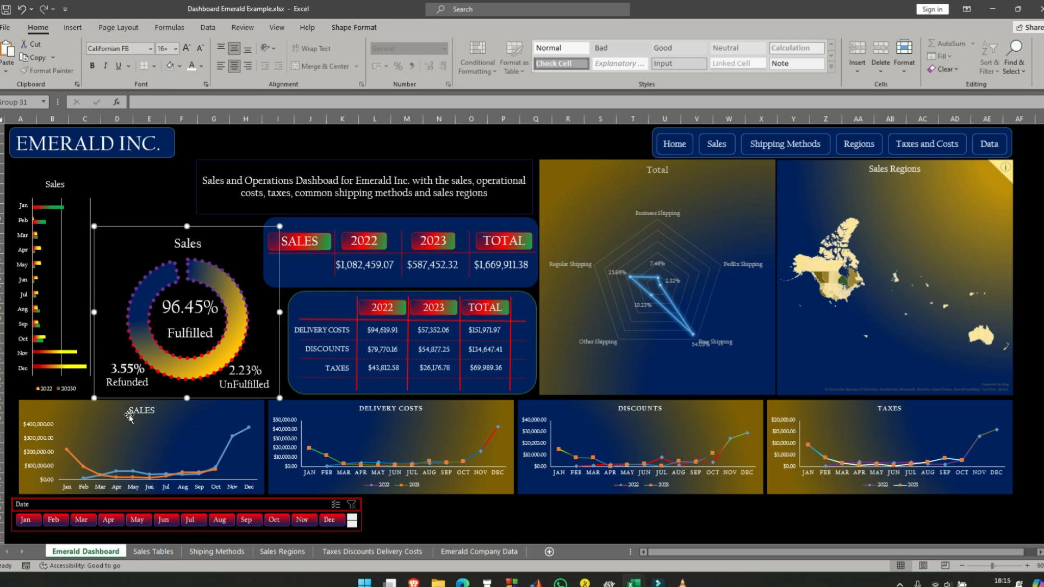
left_click(67, 401)
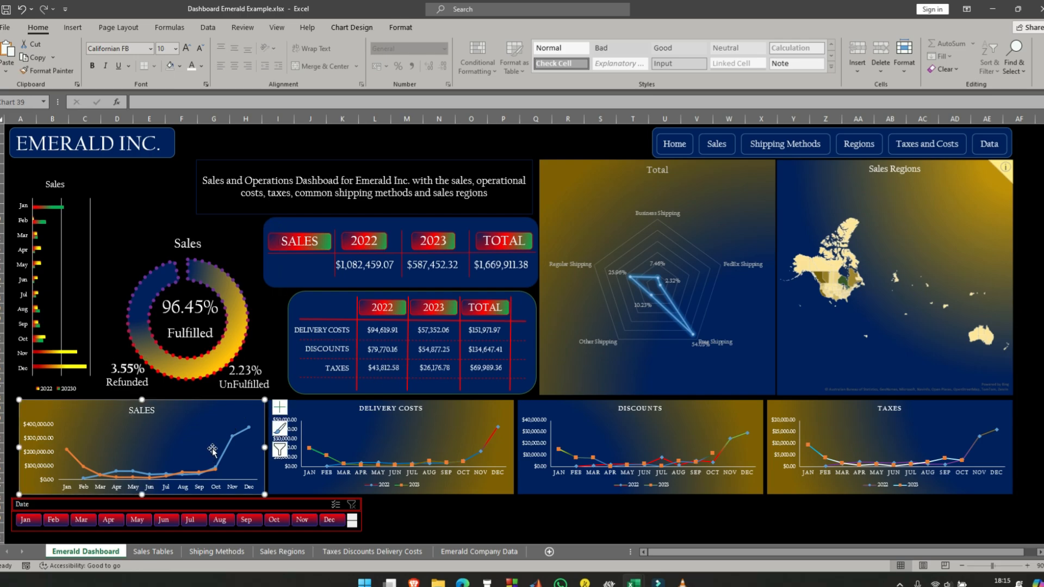
right_click(218, 424)
left_click(258, 528)
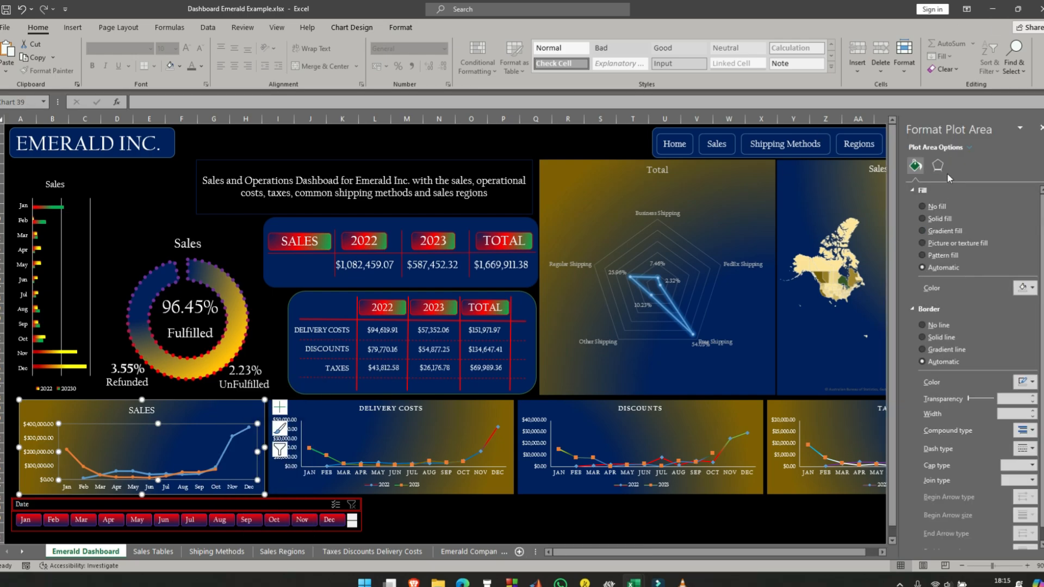
left_click(226, 447)
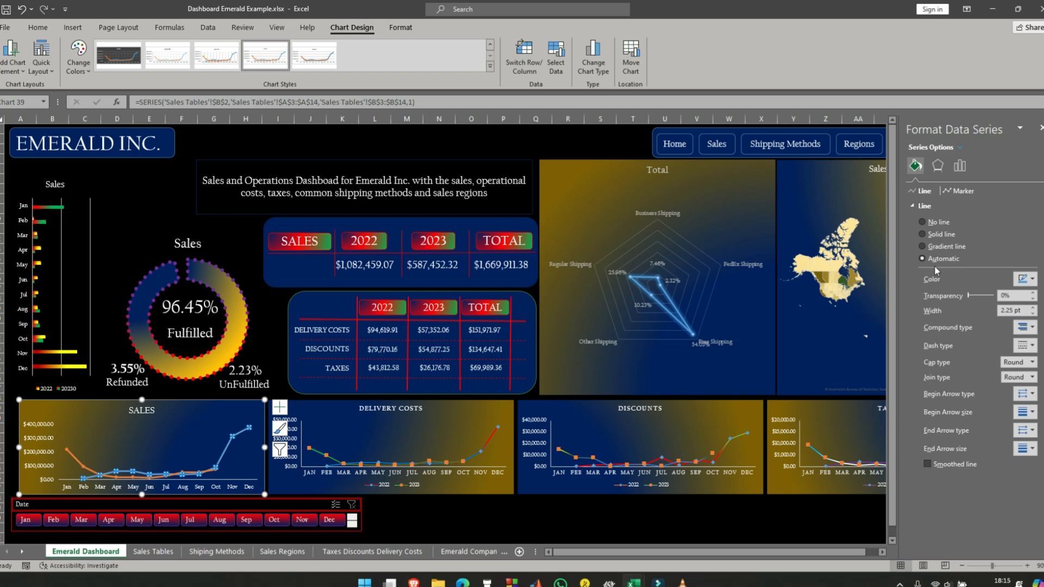
left_click(937, 165)
left_click(916, 166)
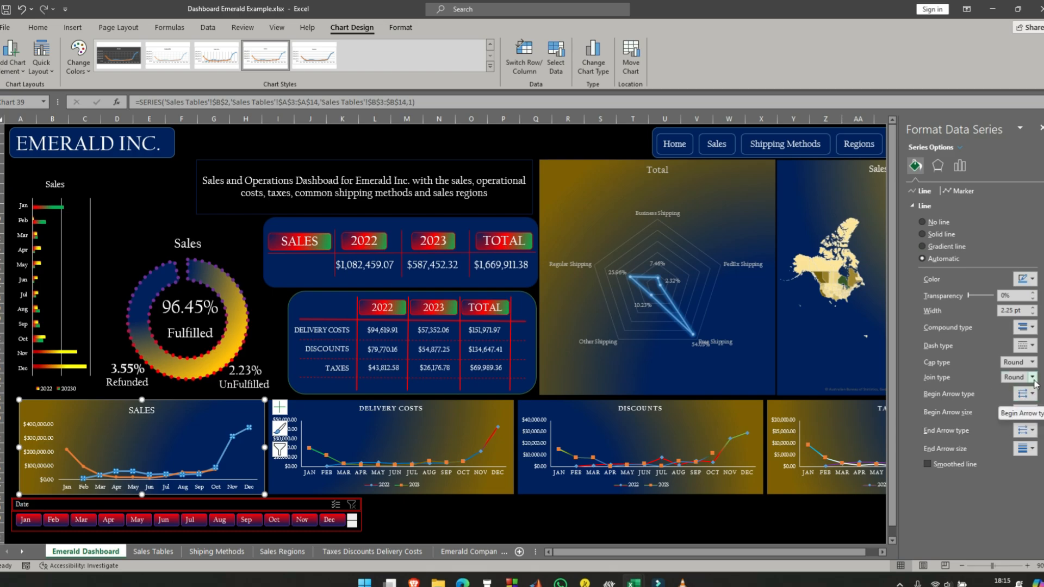
left_click(1032, 362)
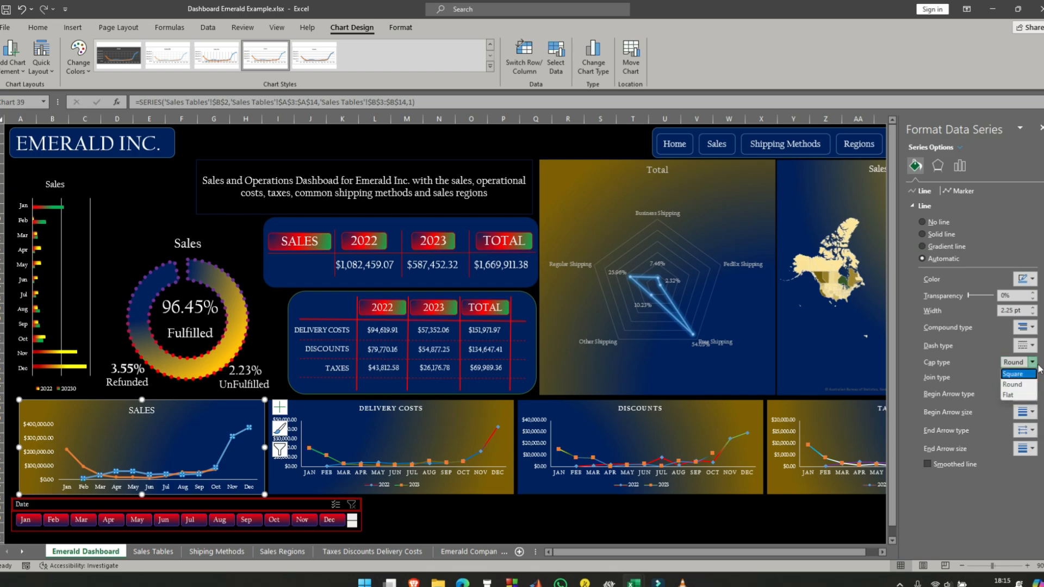
left_click(1031, 384)
left_click(1033, 379)
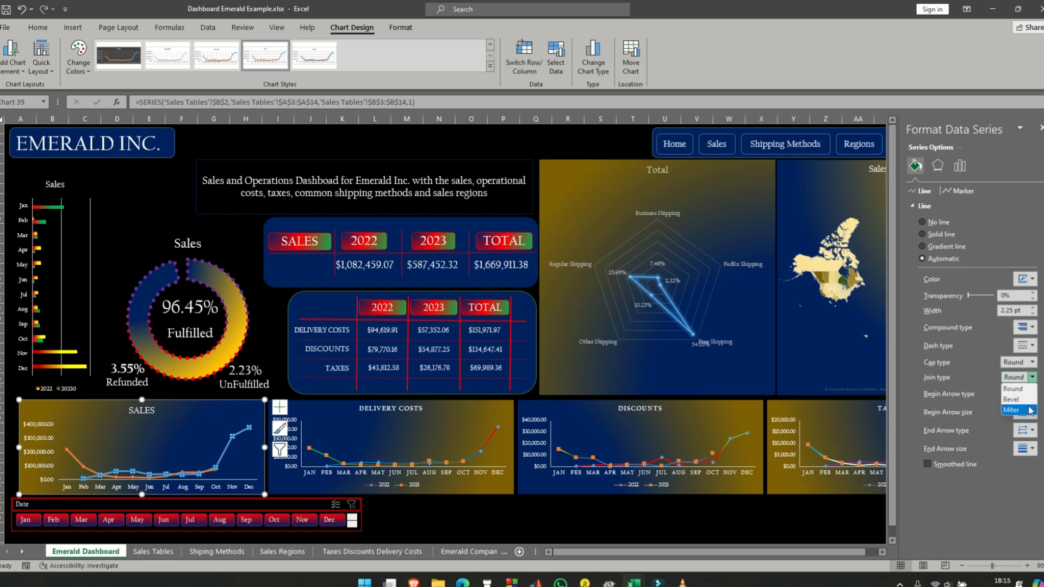
left_click(1028, 400)
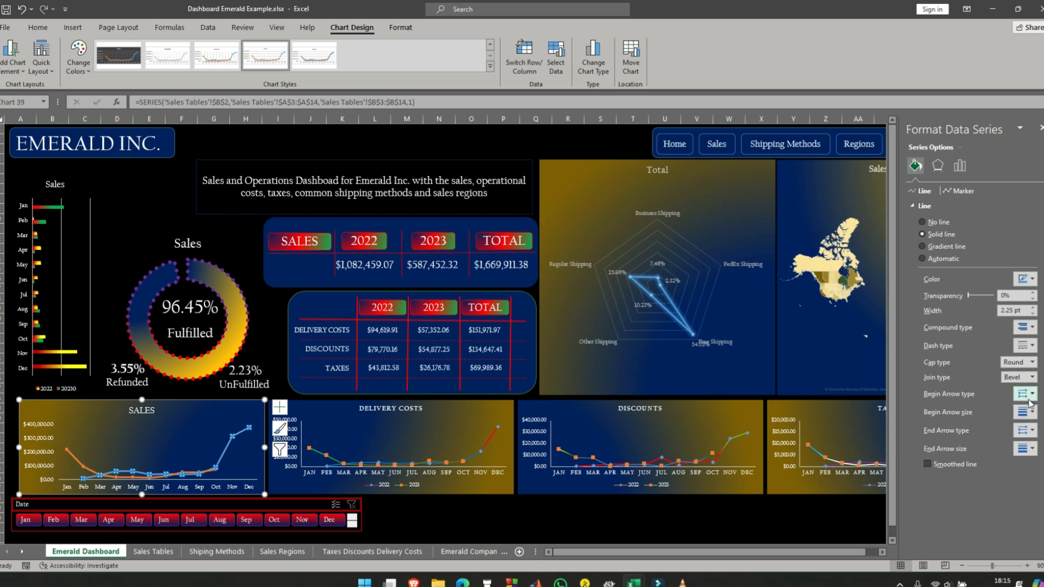
- Give the blue series' markers a gradient border, with the first stop dark blue and the last stop red
left_click(960, 191)
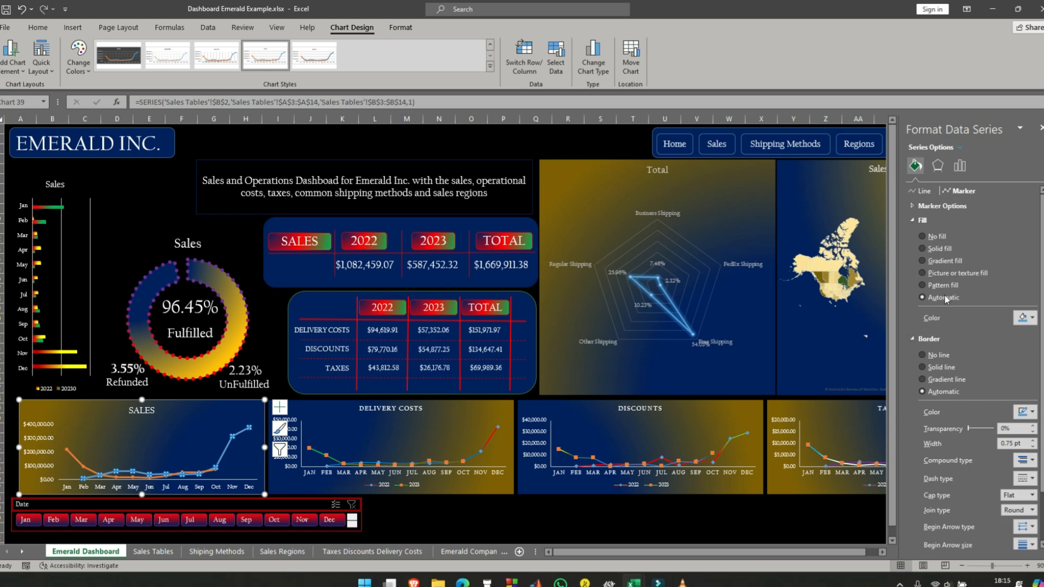
left_click(922, 380)
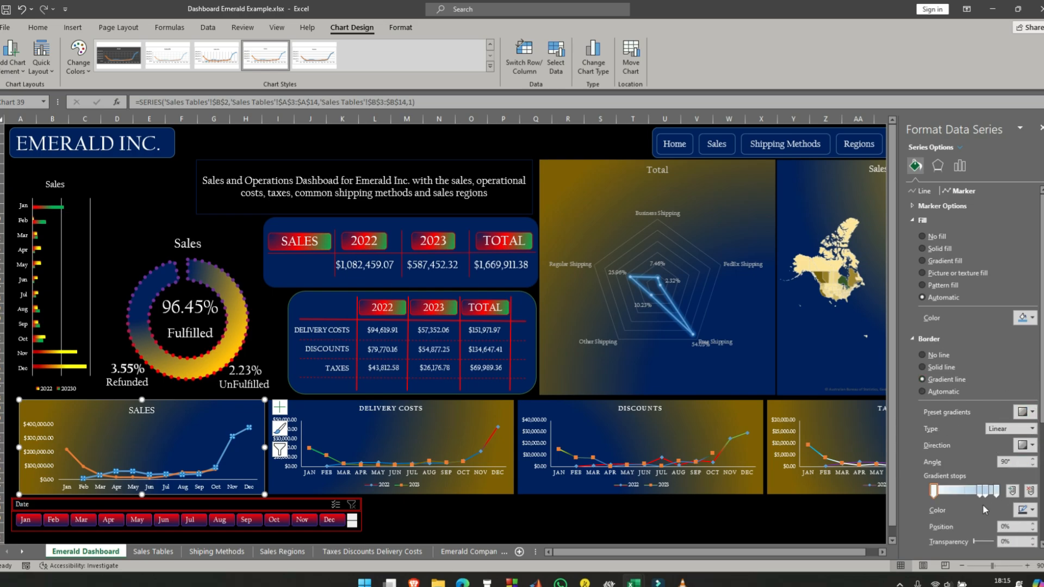
scroll(1033, 514, "down", 1)
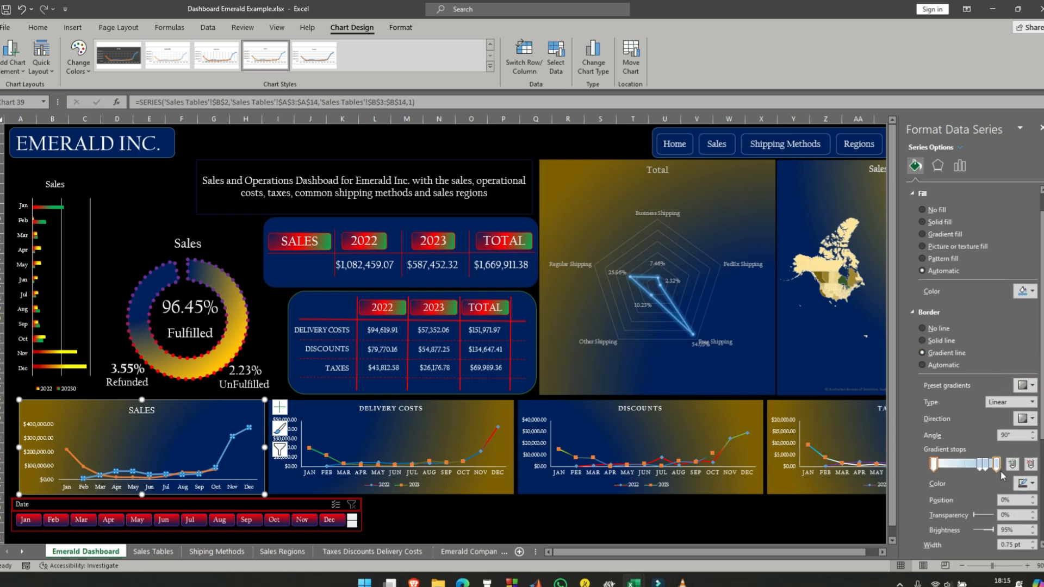
left_click(1033, 488)
left_click(1039, 457)
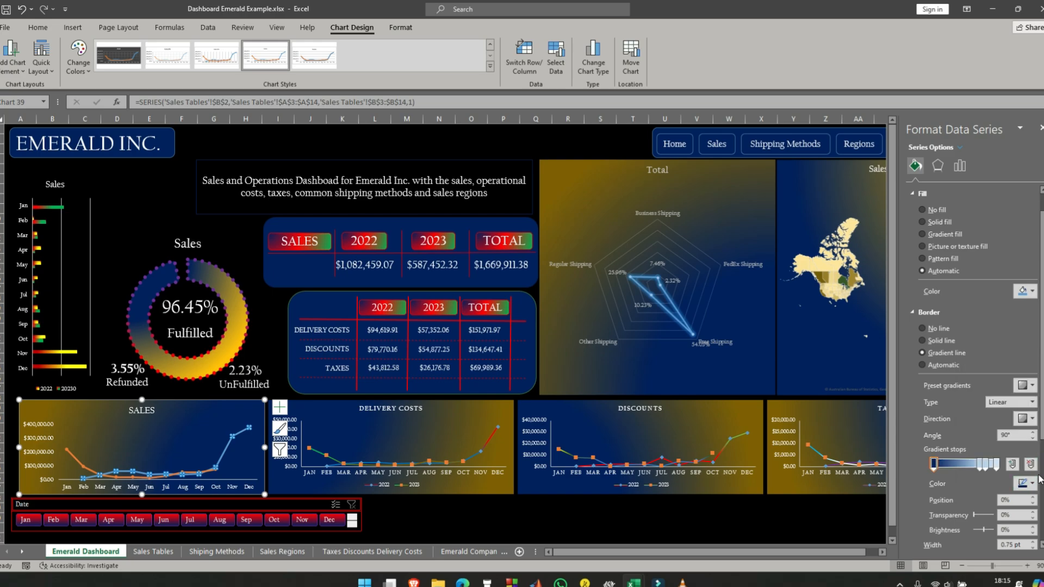
left_click(997, 463)
left_click(1033, 488)
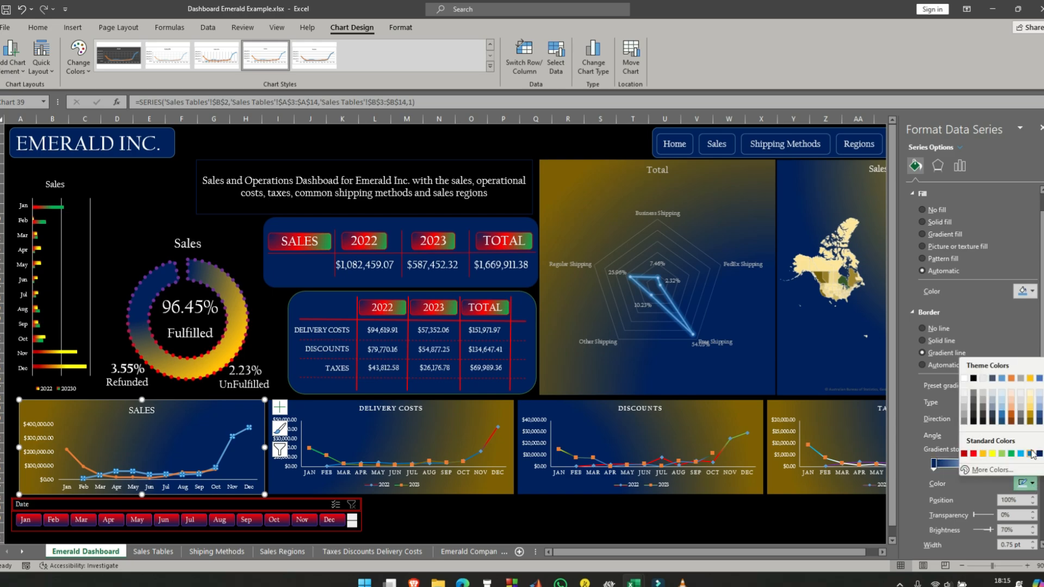
left_click(973, 453)
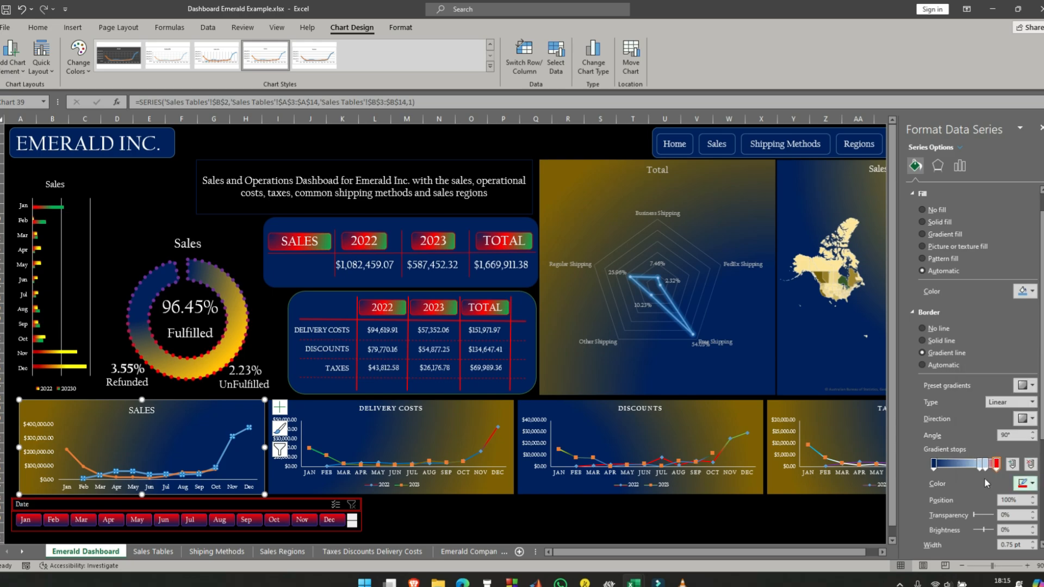
- Remove the intermediate stops from the marker border gradient, keeping only the dark blue and red ends
left_click(985, 468)
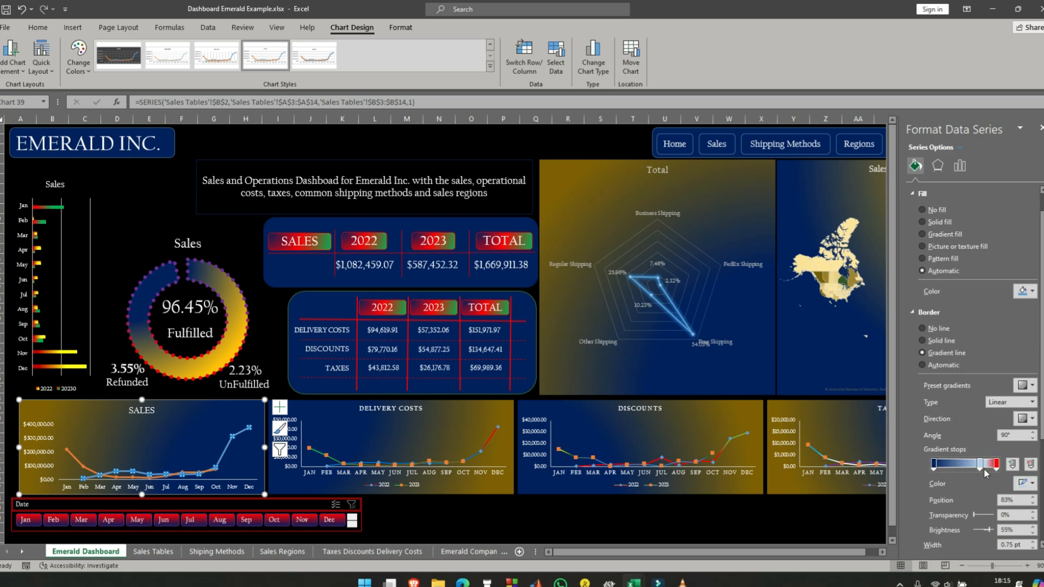
left_click_drag(985, 469, 982, 472)
key("Delete")
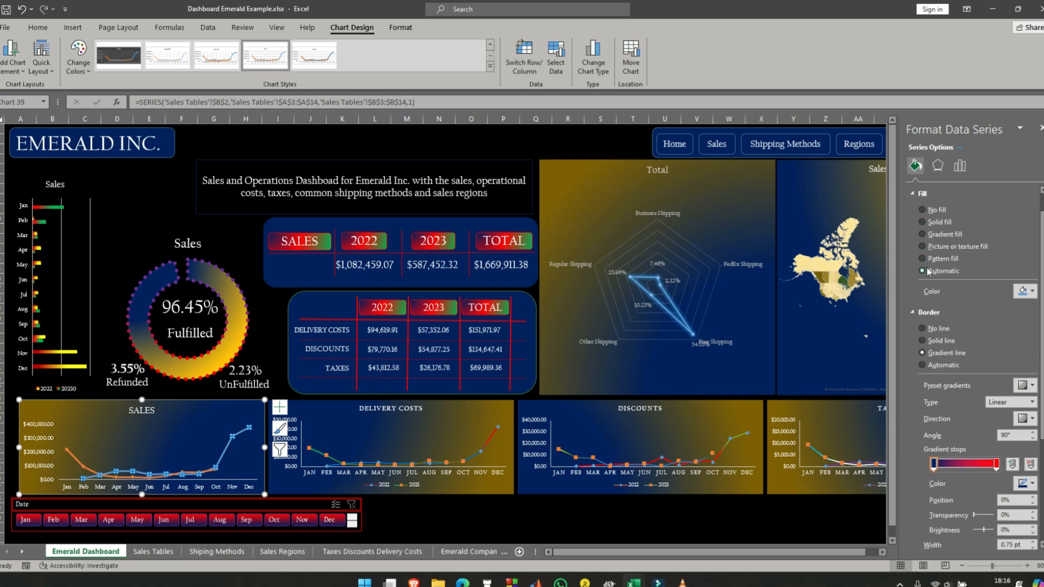
- Give the markers of the 2022 series in the SALES line chart a solid purple fill
left_click(922, 223)
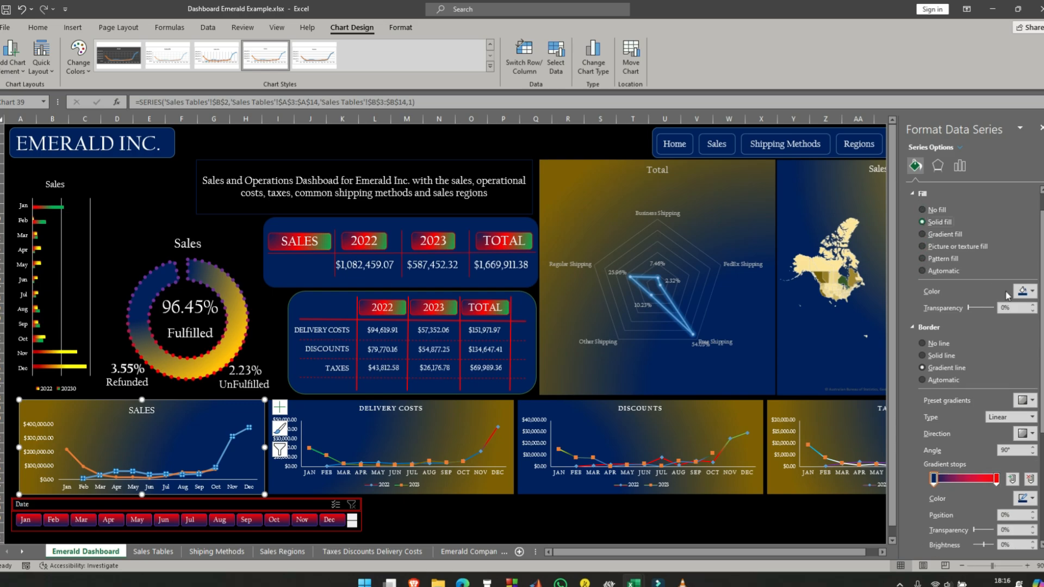
left_click(1033, 292)
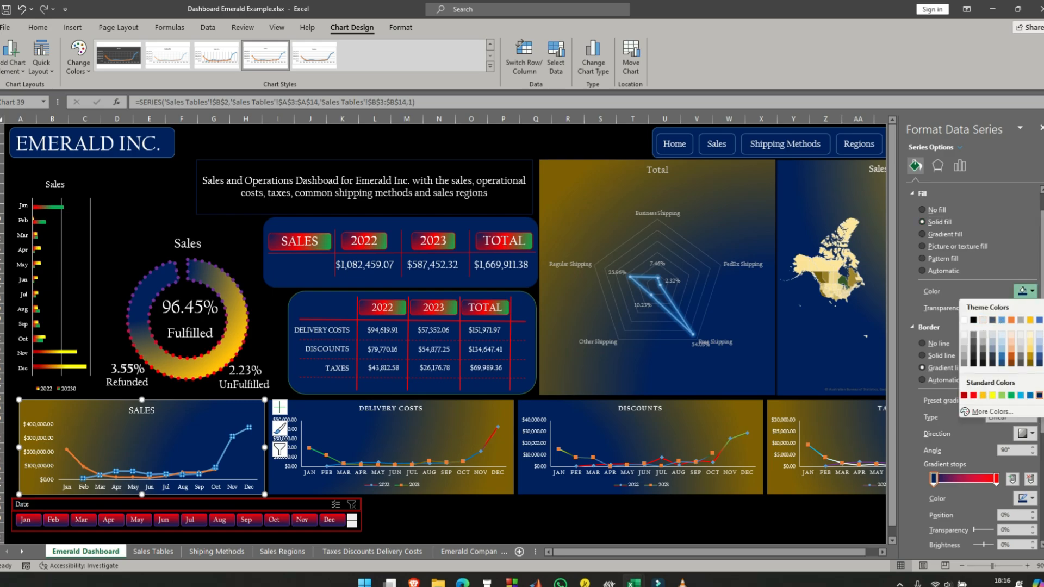
left_click(1043, 396)
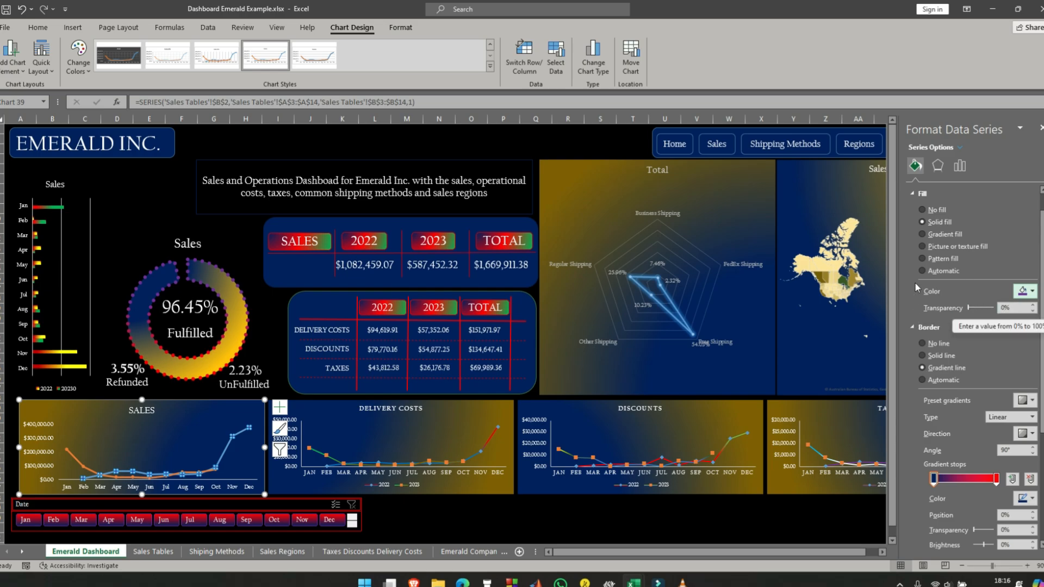
scroll(919, 202, "up", 1)
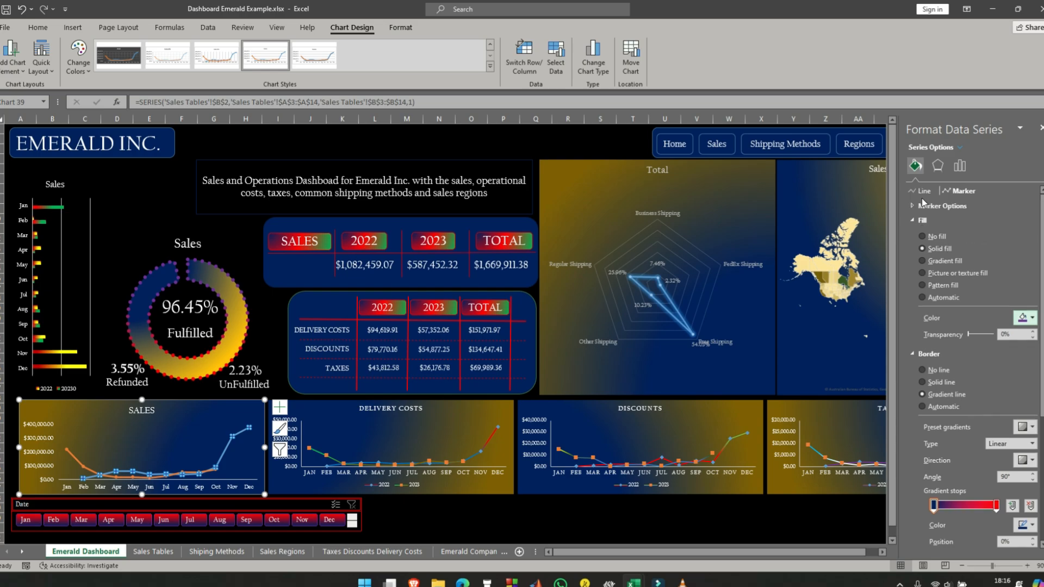
- Apply a gradient line to the 2022 series, remove the intermediate stops and color the first stop red
left_click(924, 192)
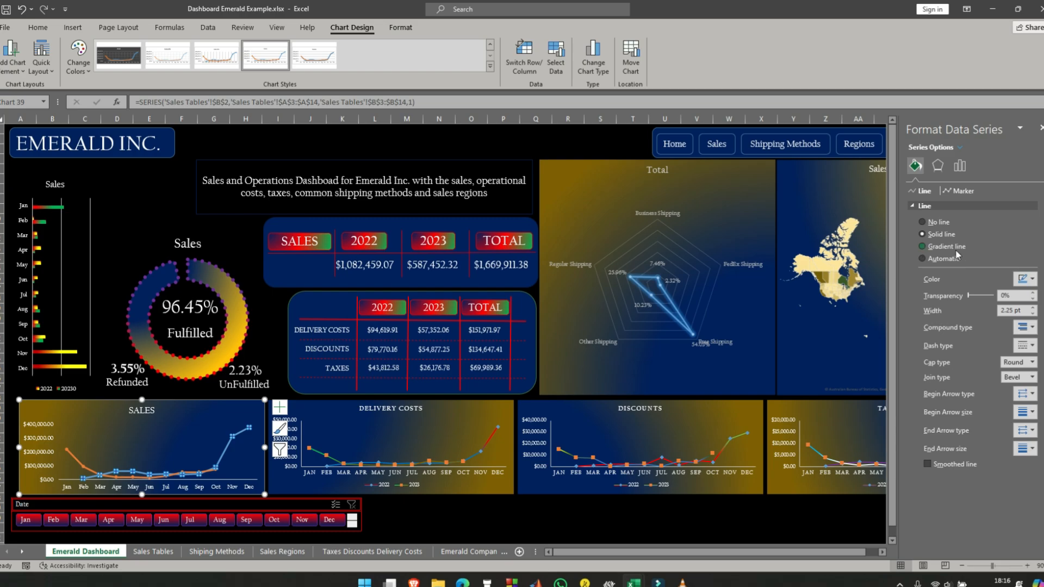
left_click(925, 247)
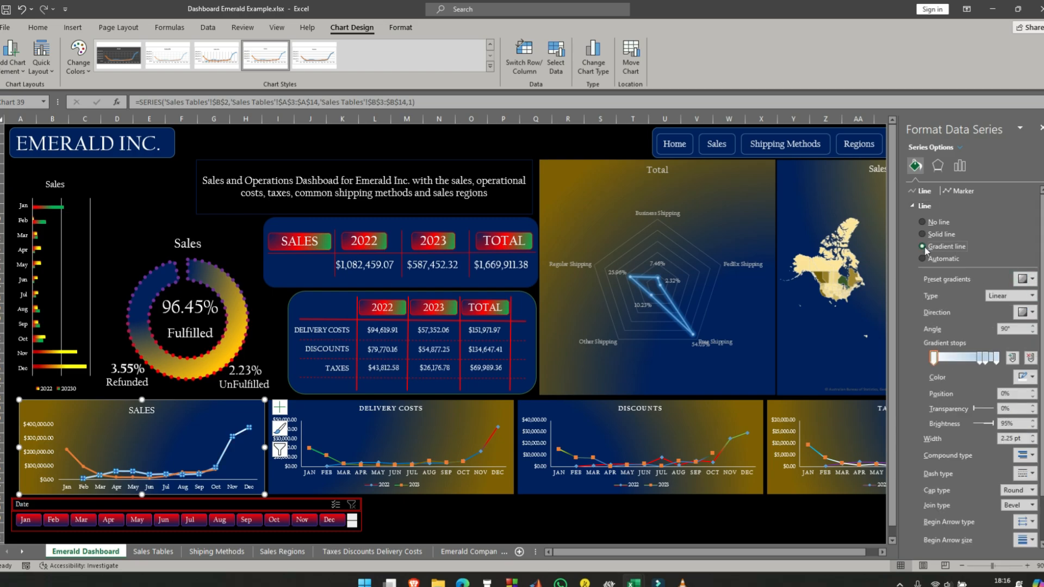
left_click(986, 363)
left_click_drag(986, 367, 982, 397)
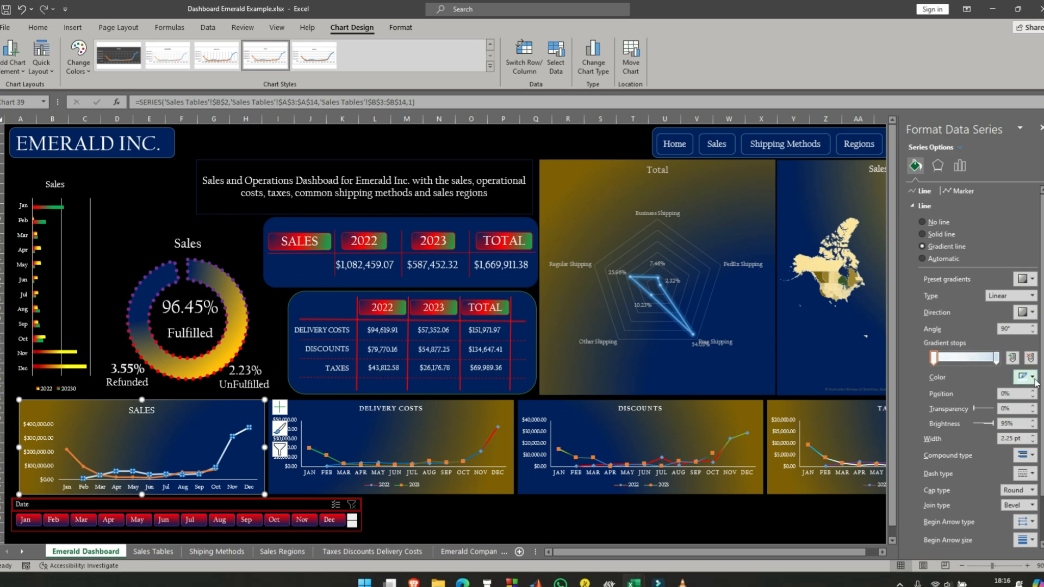
left_click(1026, 377)
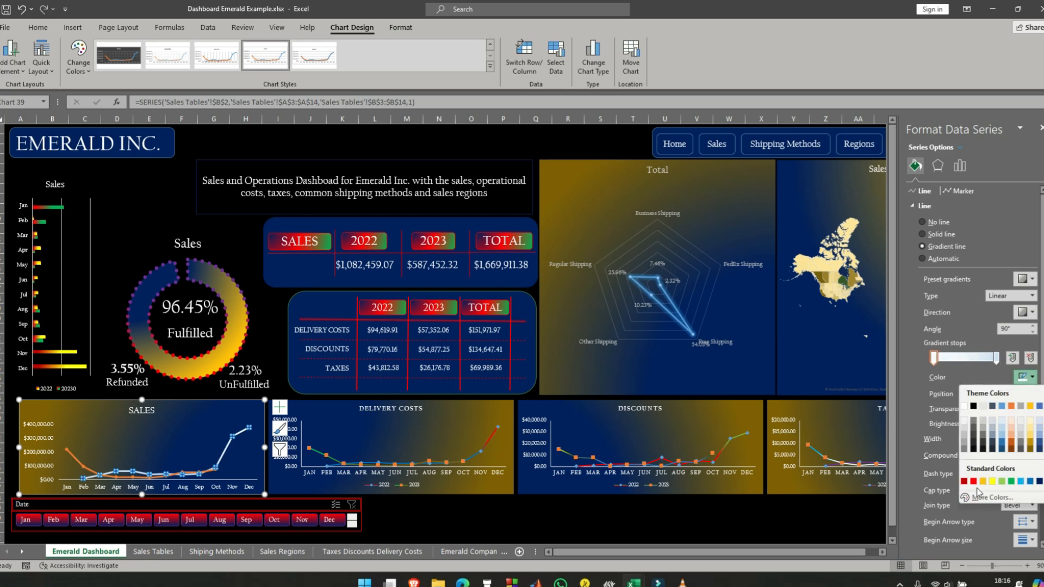
left_click(973, 481)
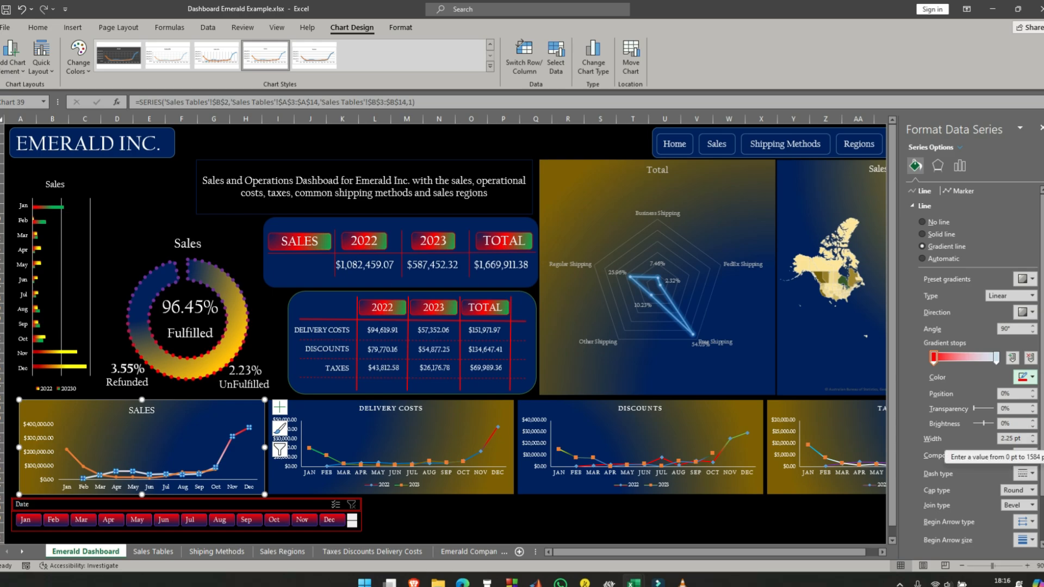
- Try dark red and a dark gray shade for the last stop of the 2022 line gradient
left_click(996, 357)
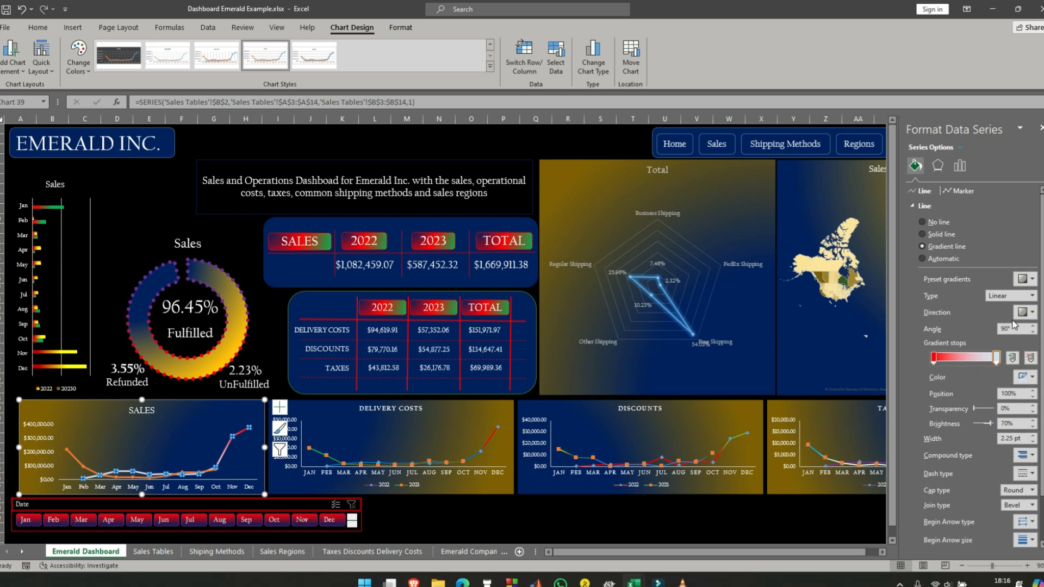
left_click(1033, 379)
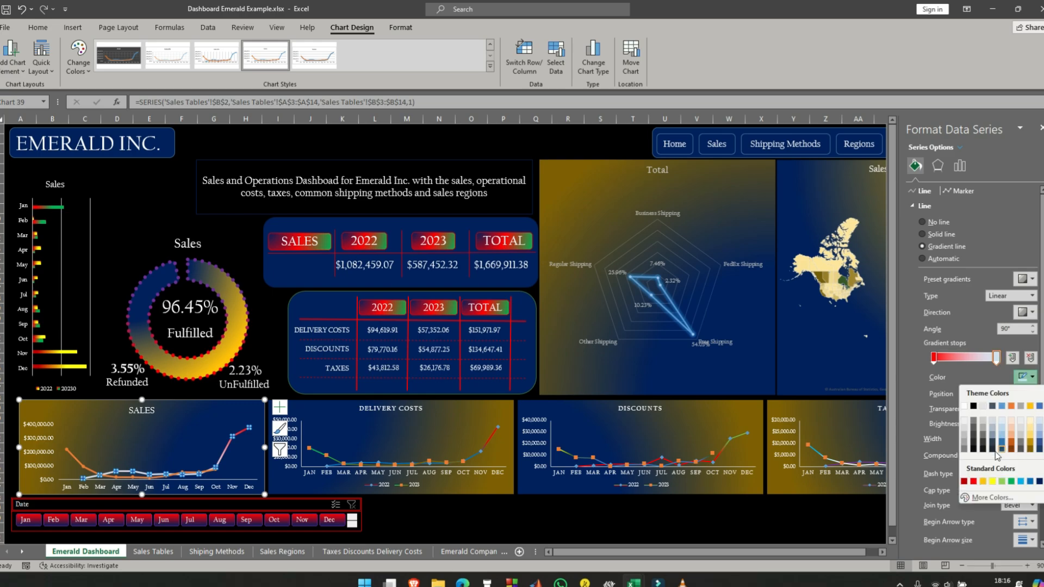
left_click(964, 481)
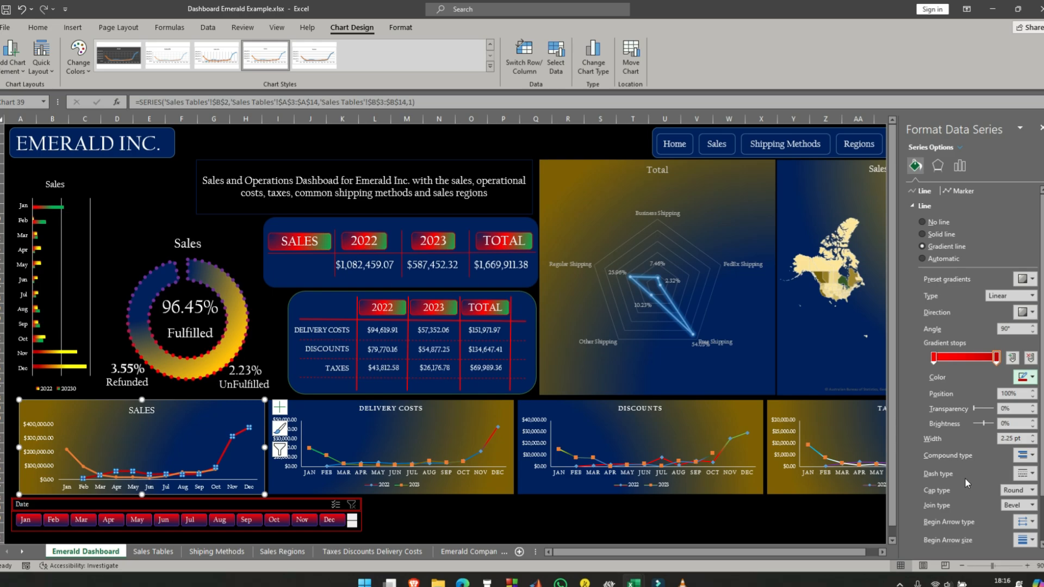
left_click(1031, 377)
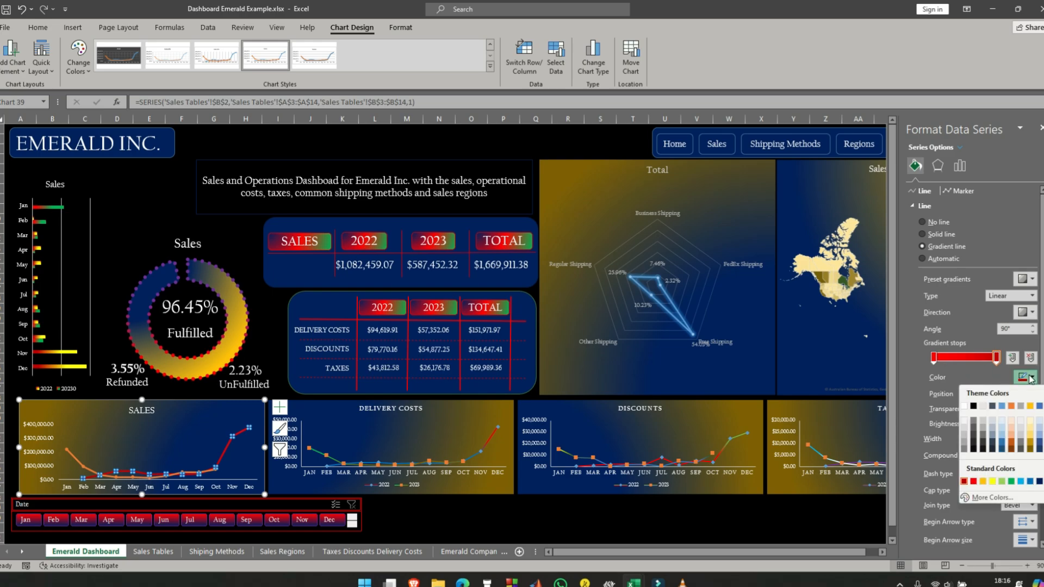
left_click(1022, 451)
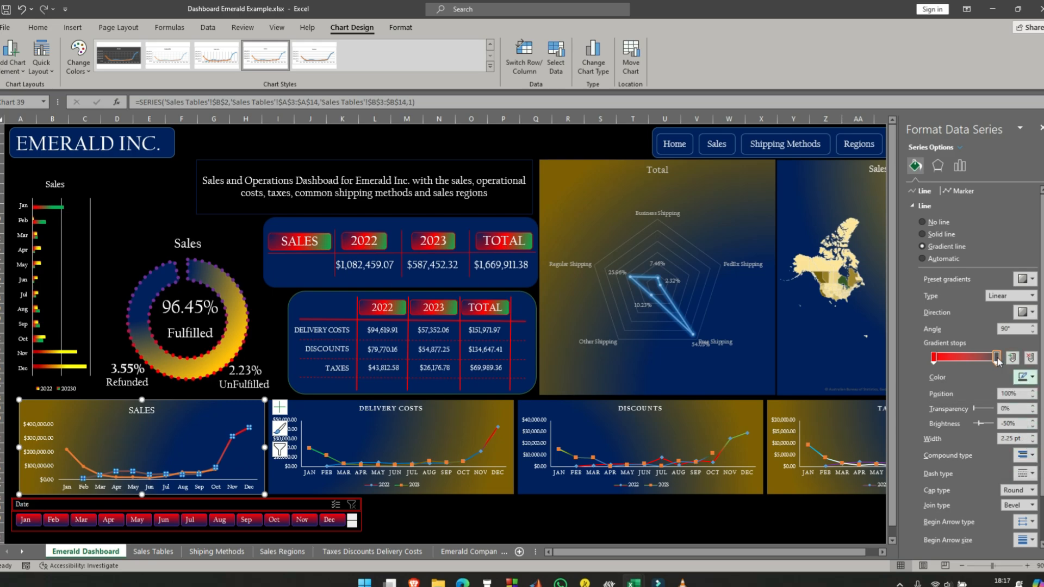
- Color the last stop of the 2022 line gradient white at 76% and reposition the red stop to 47%
left_click_drag(996, 357, 983, 354)
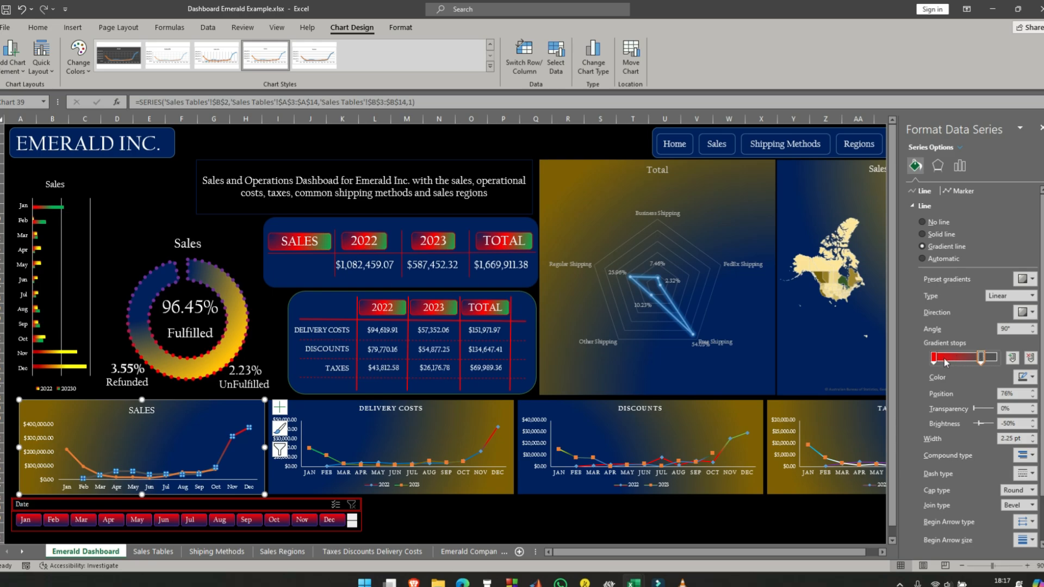
left_click(1025, 377)
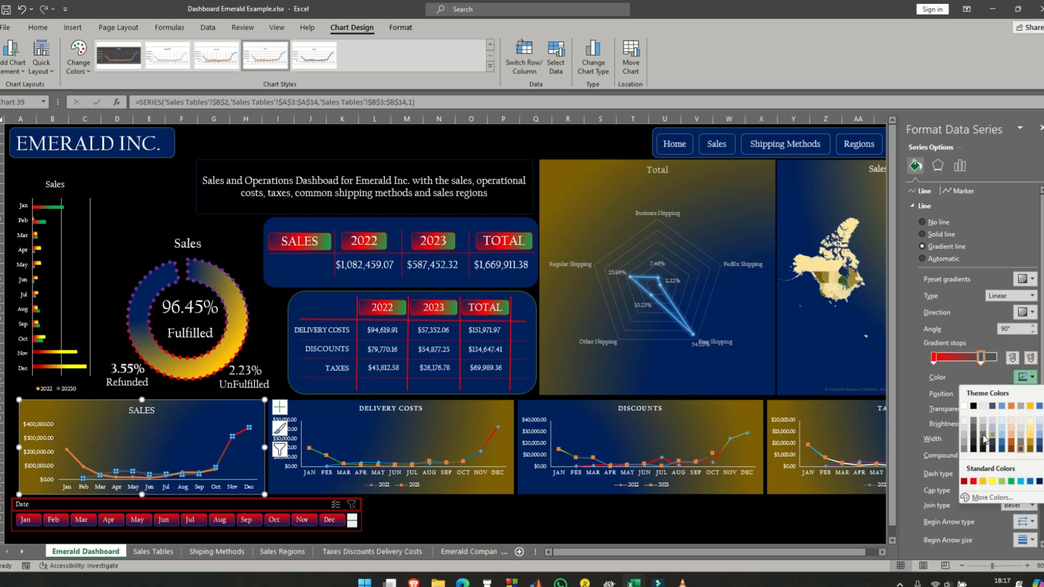
left_click(965, 407)
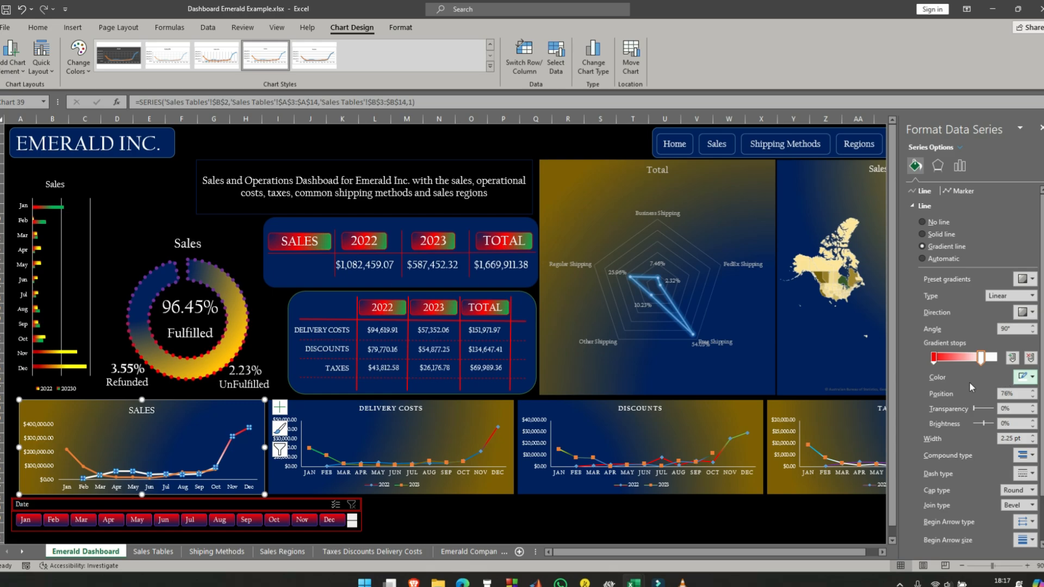
left_click_drag(935, 359, 966, 364)
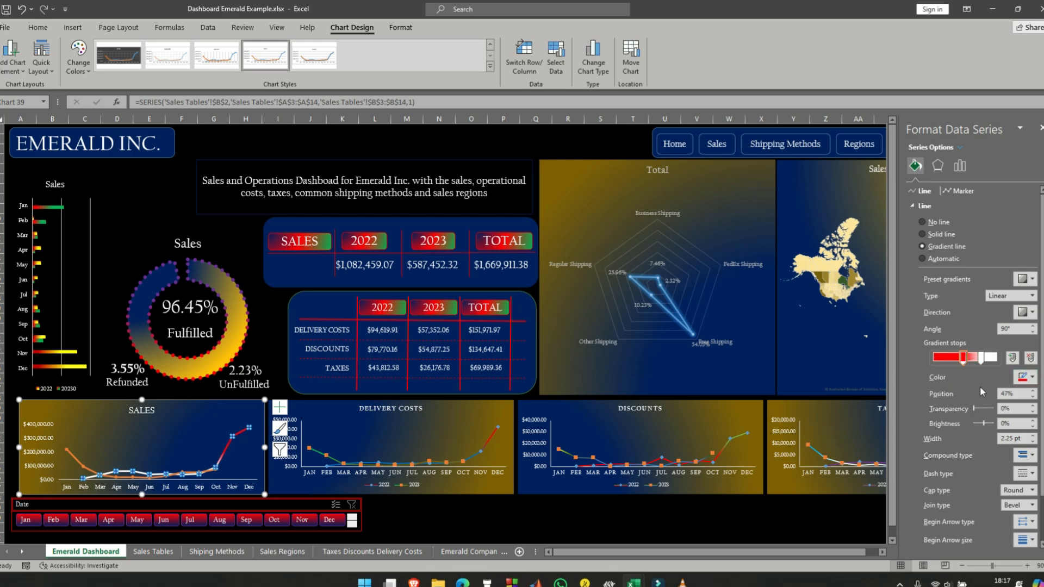
- Apply a gradient line to the 2023 series of the SALES chart, remove the intermediate stops and color the first stop light blue
left_click(96, 450)
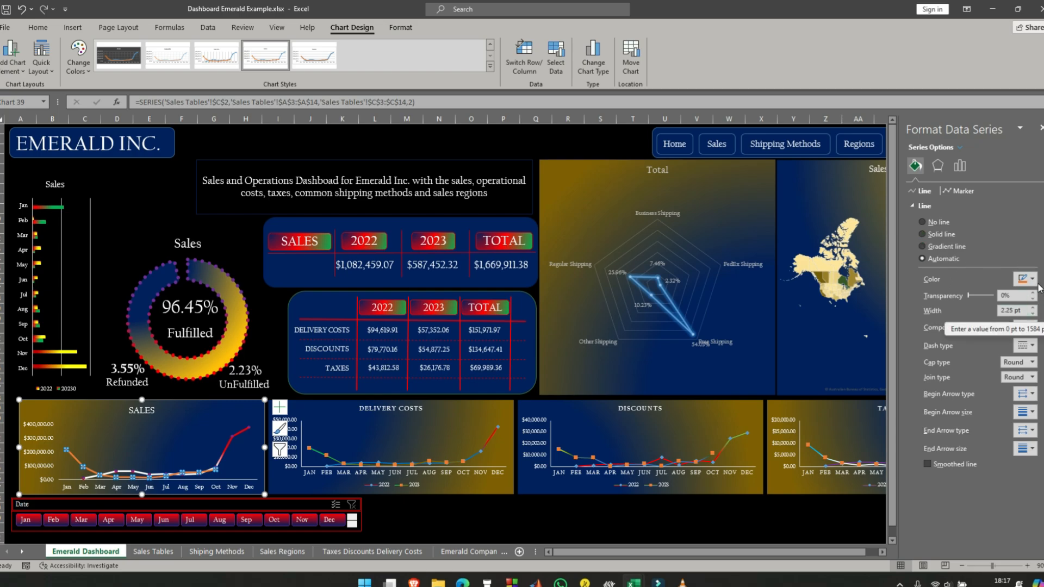
left_click(922, 247)
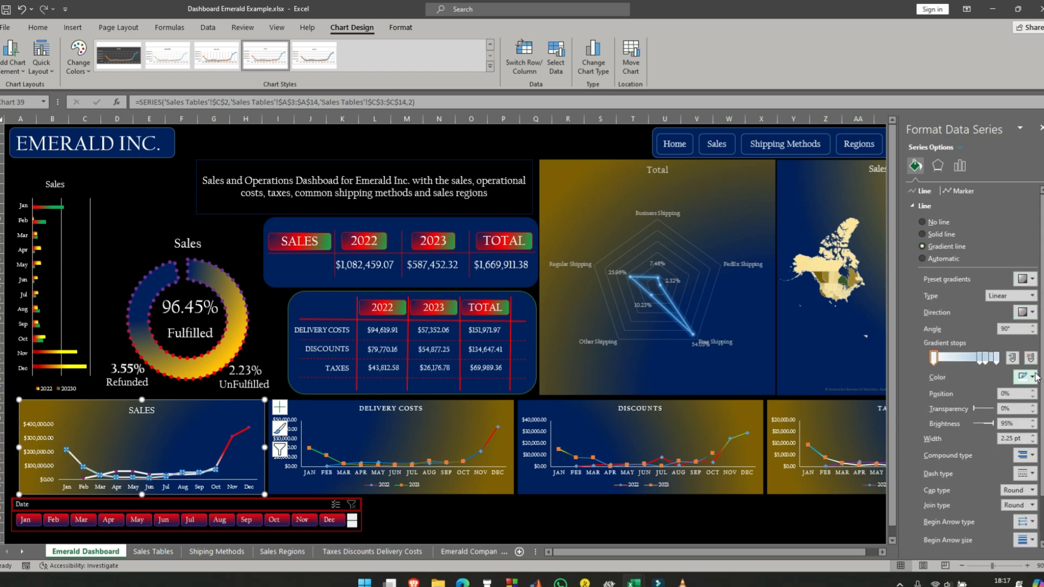
left_click(984, 363)
key("Delete")
left_click(1032, 379)
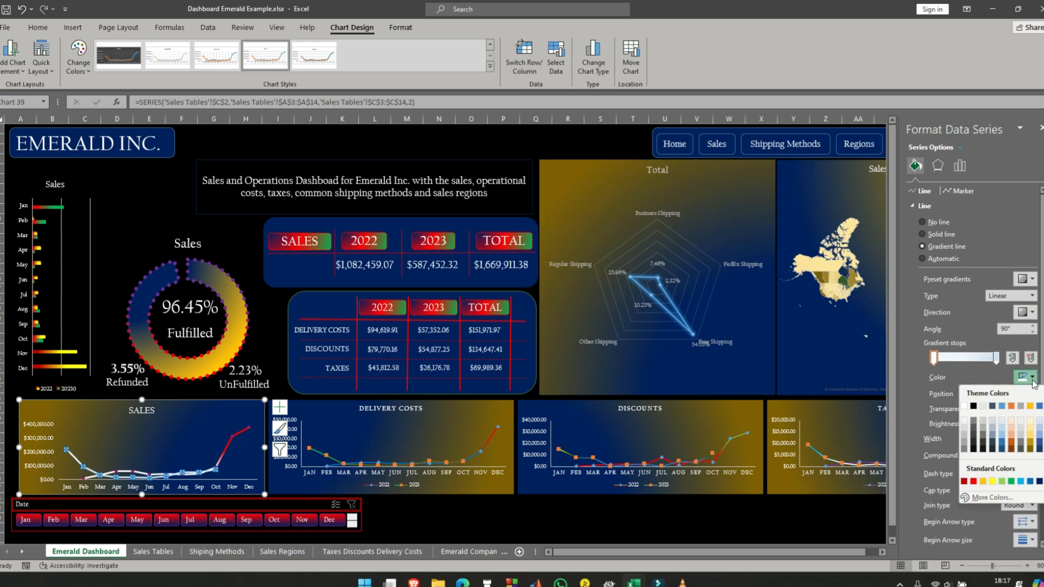
left_click(1020, 481)
- Color the last stop of the 2023 line gradient dark green, shift it inward and reposition the light blue stop to 22%
left_click(996, 357)
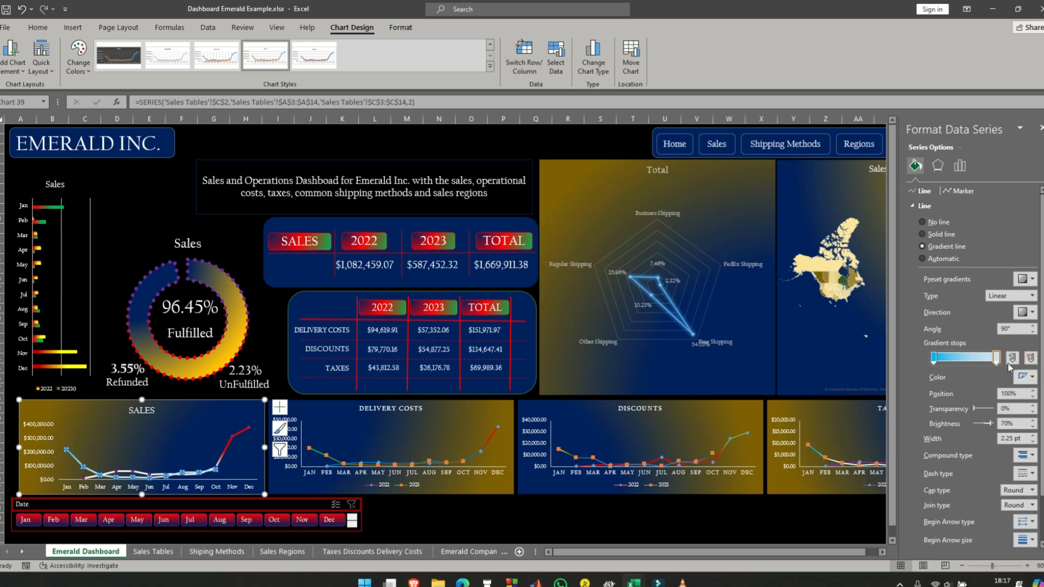
left_click(1032, 377)
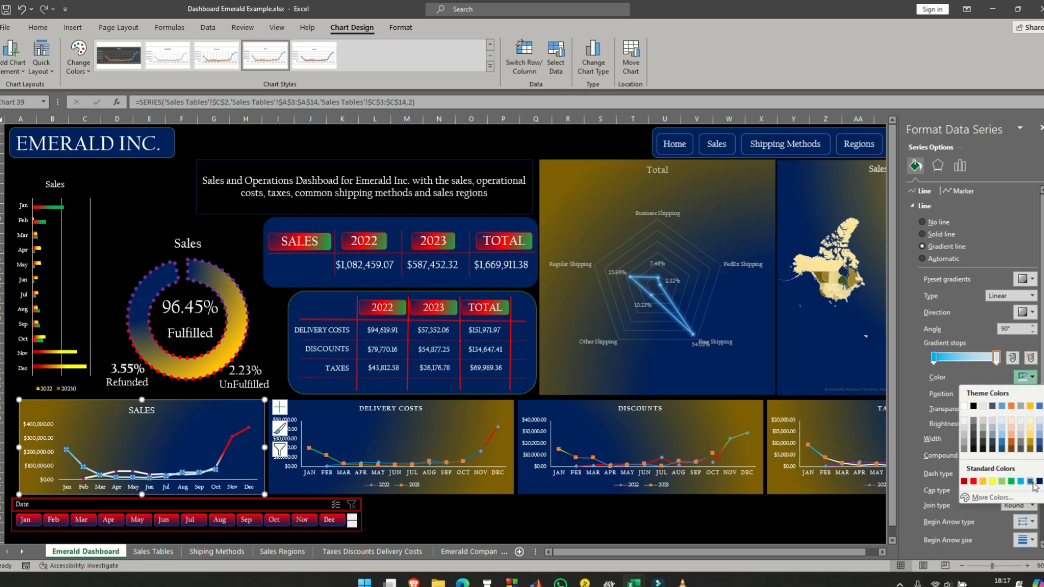
left_click(1043, 449)
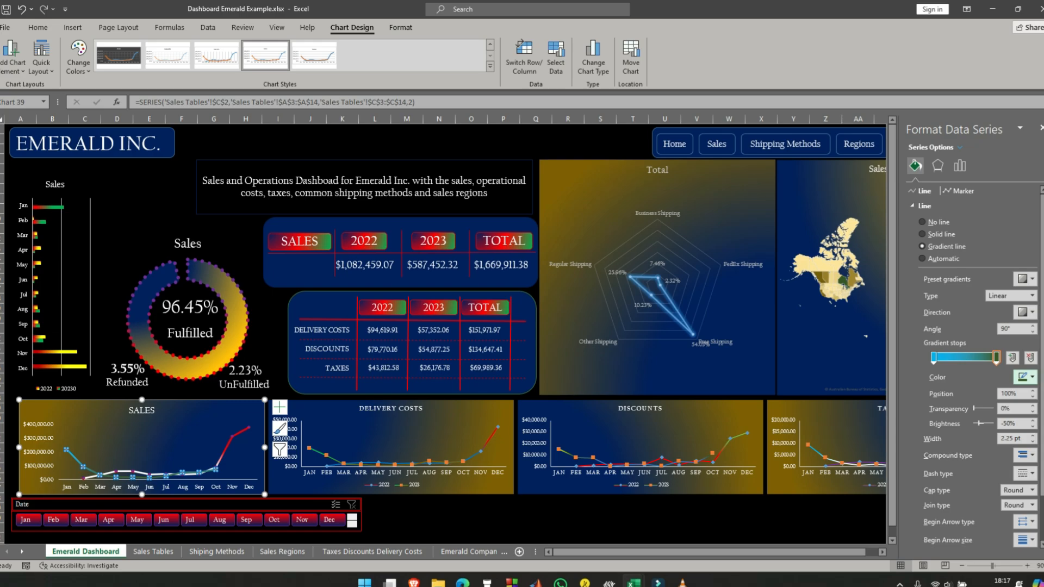
left_click_drag(996, 359, 949, 364)
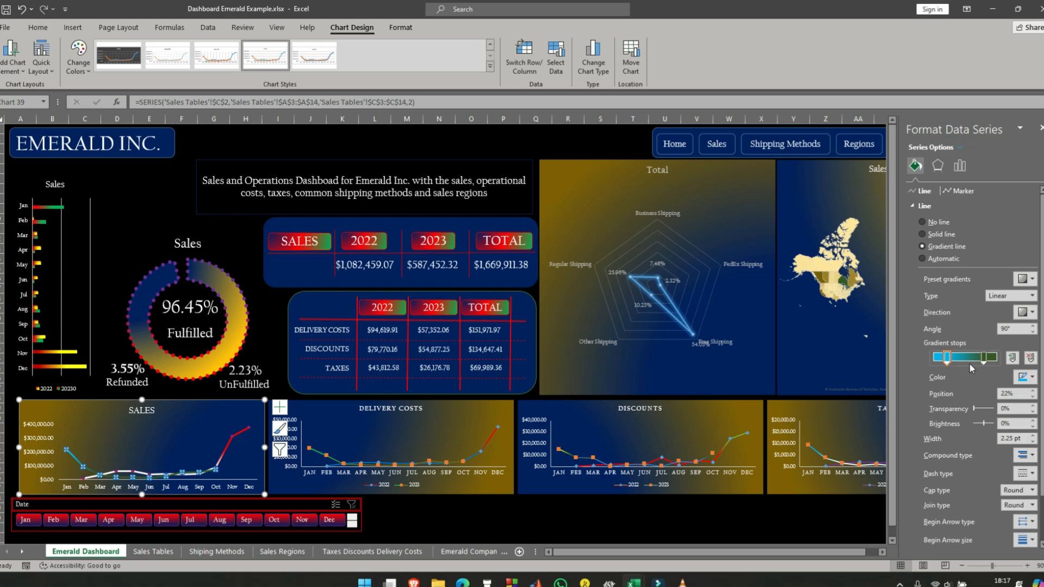
- Give the markers of the 2023 series a solid yellow border and a solid yellow fill
left_click(959, 191)
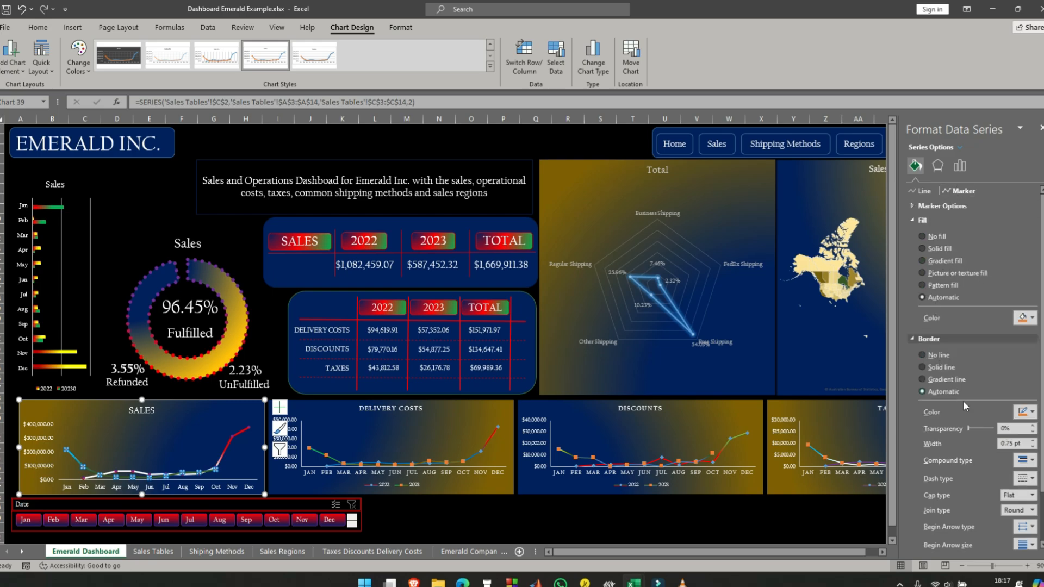
left_click(1032, 412)
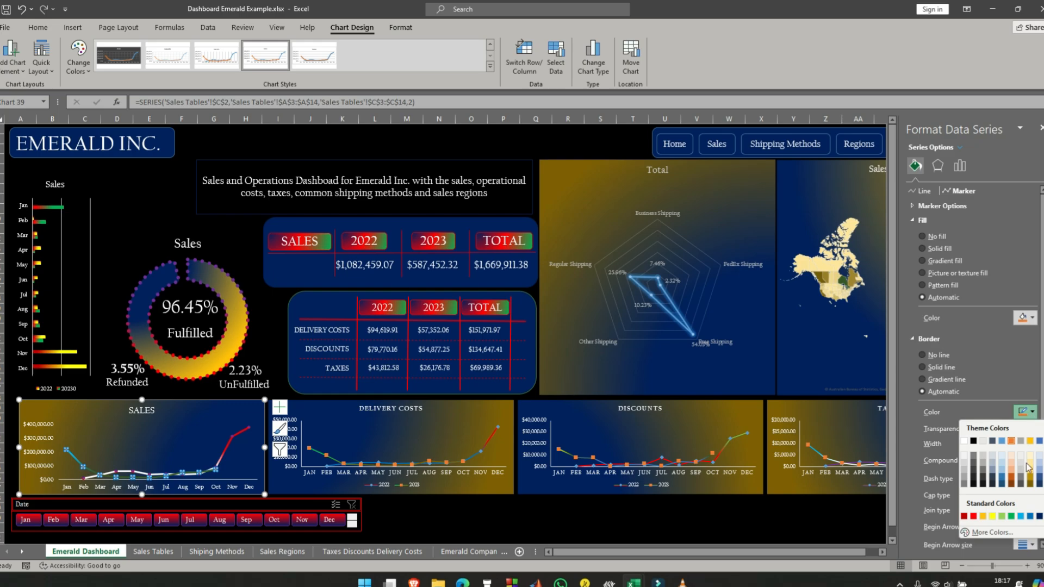
left_click(993, 517)
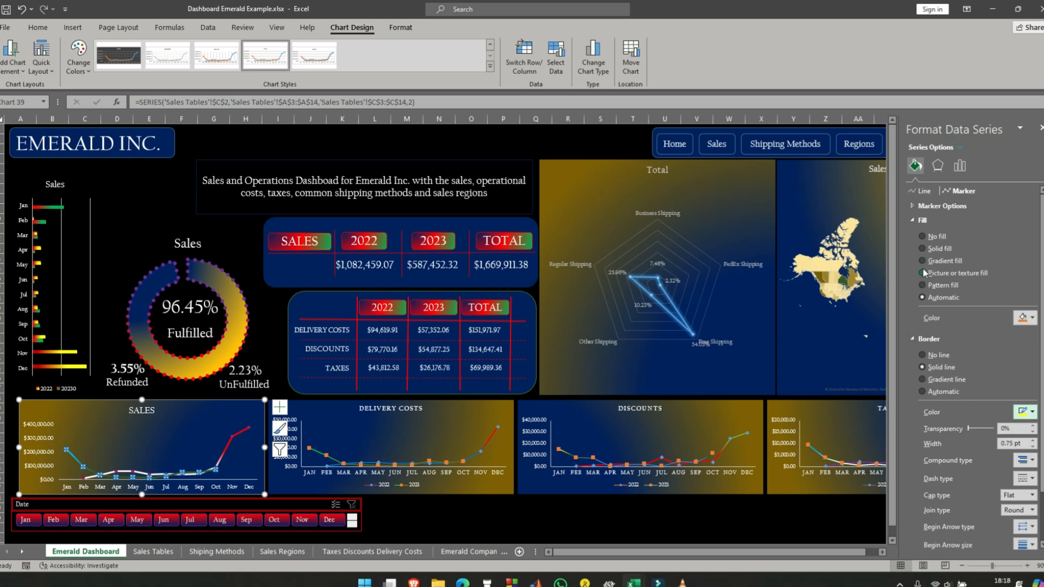
left_click(923, 249)
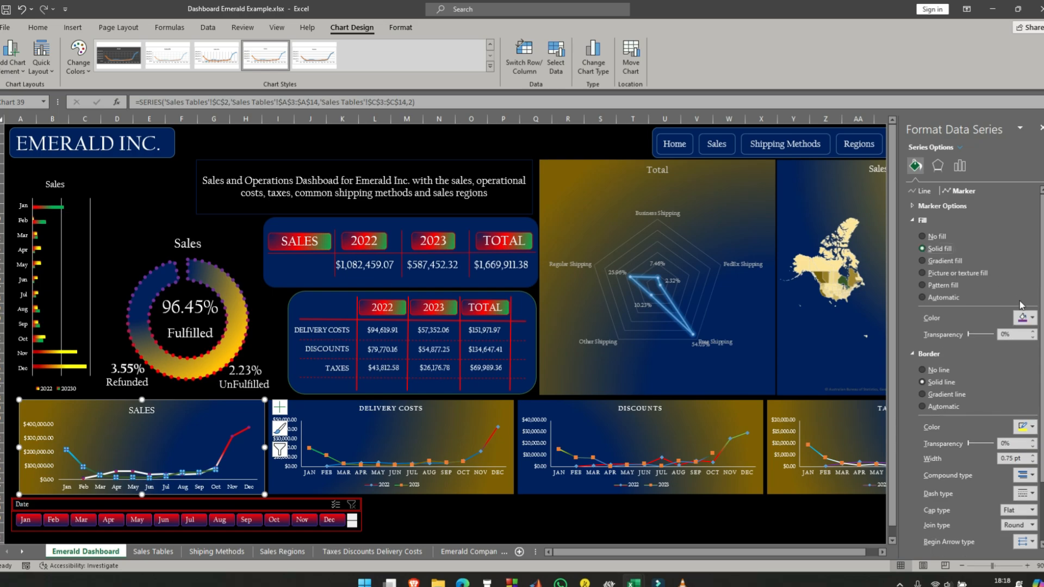
left_click(1025, 317)
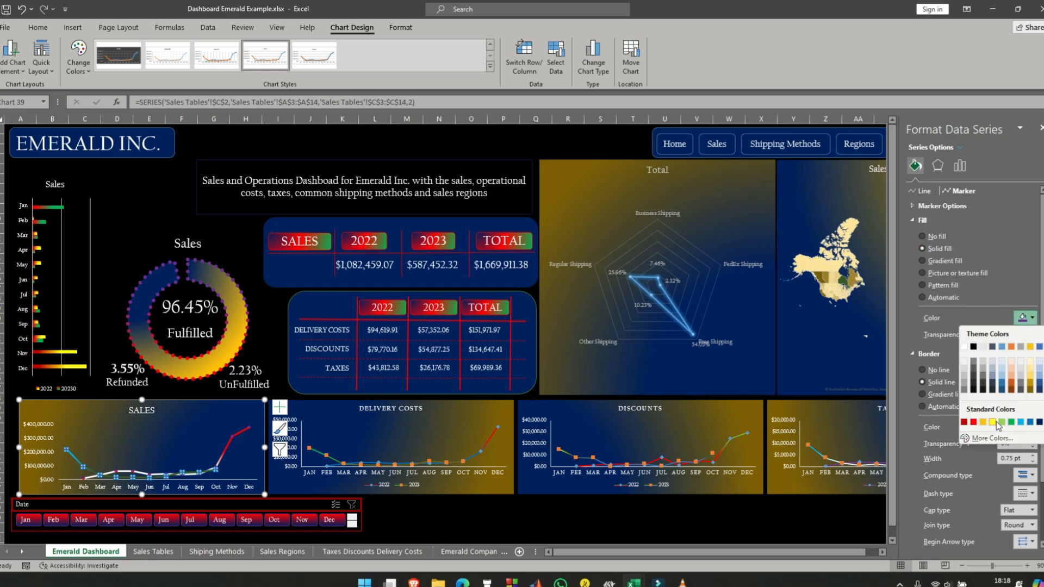
left_click(998, 423)
left_click(422, 520)
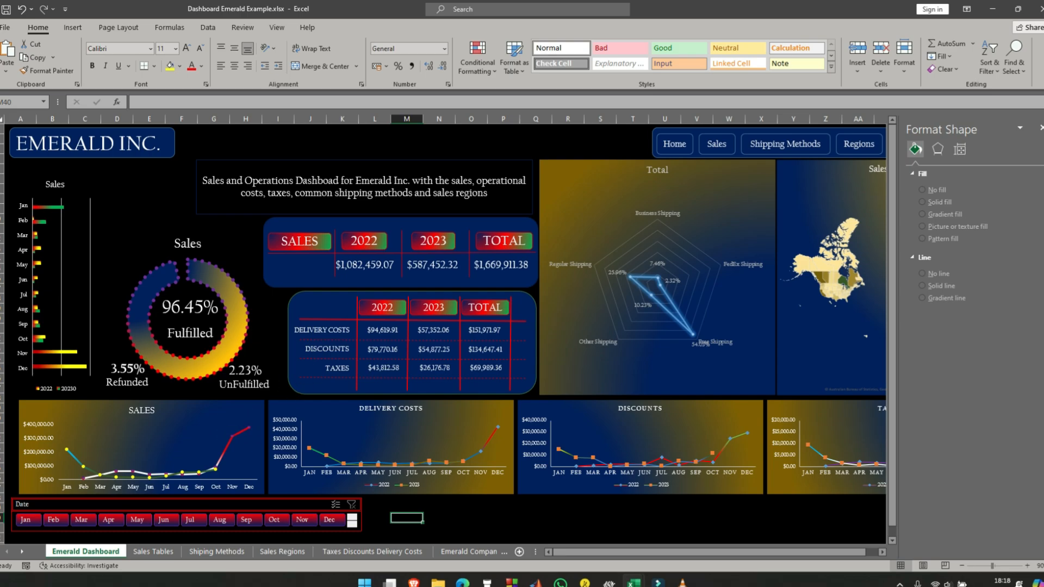
- Add a legend at the bottom of the SALES line chart
left_click(255, 407)
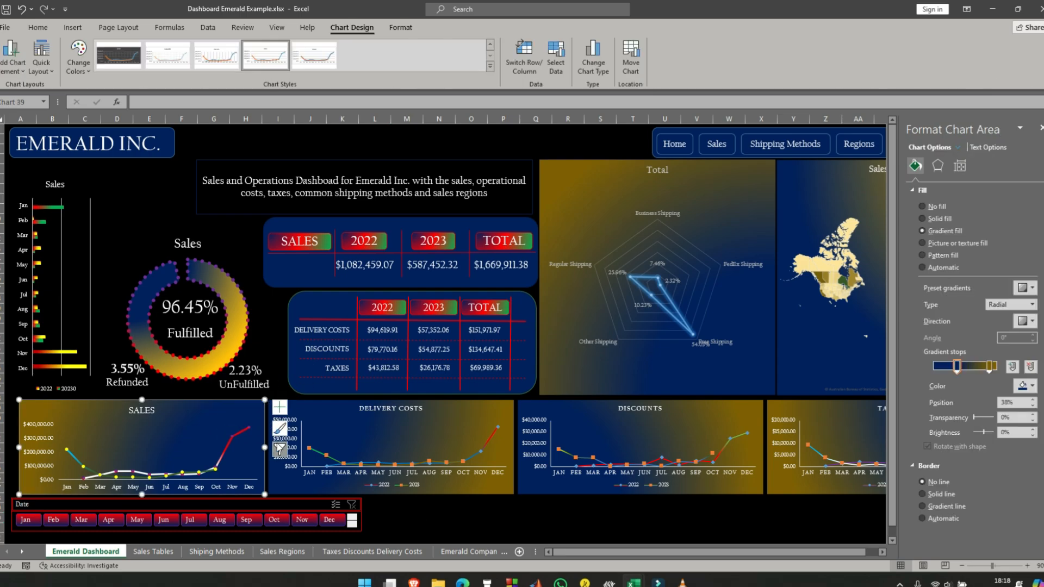
left_click(281, 409)
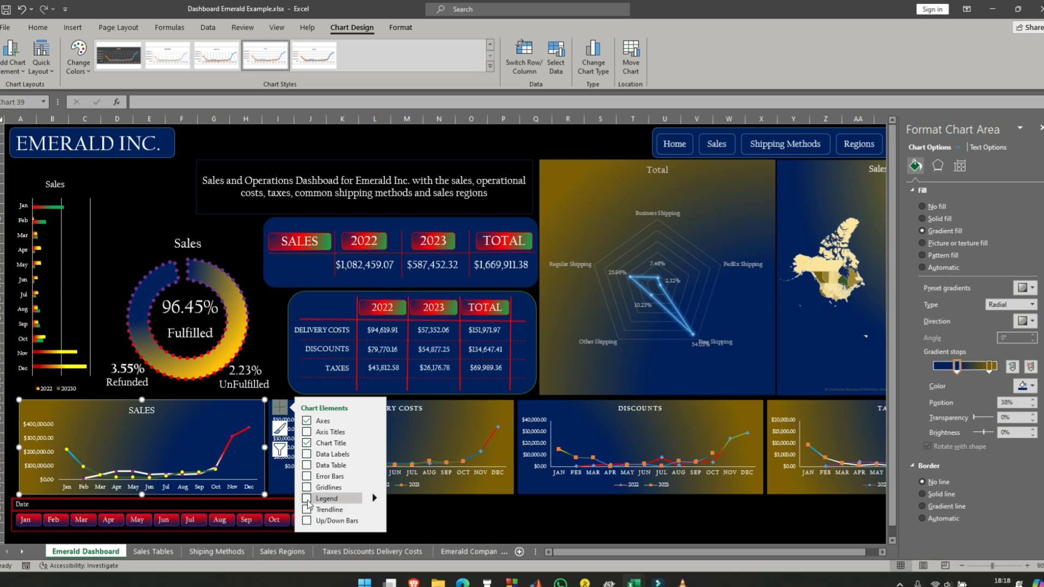
mouse_move(375, 498)
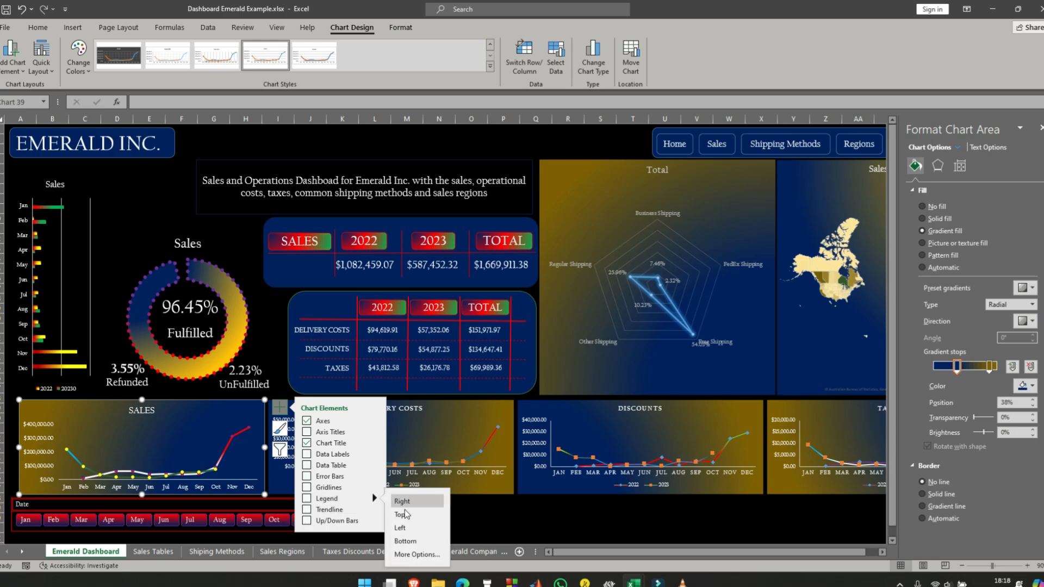
left_click(409, 542)
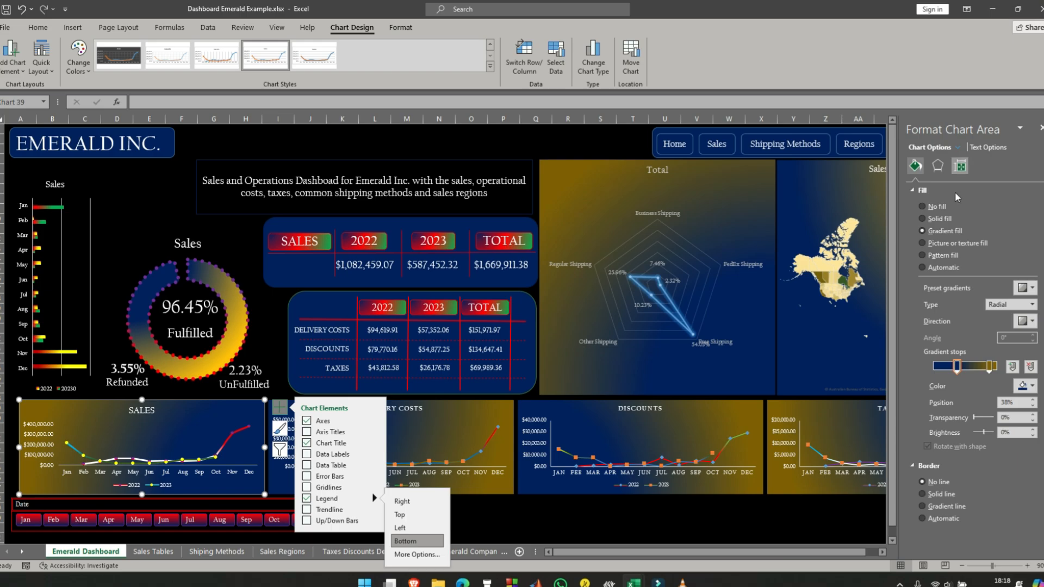
- Recolor the 89% gradient stop of the SALES line chart's background fill purple and move it to 76%
left_click(938, 166)
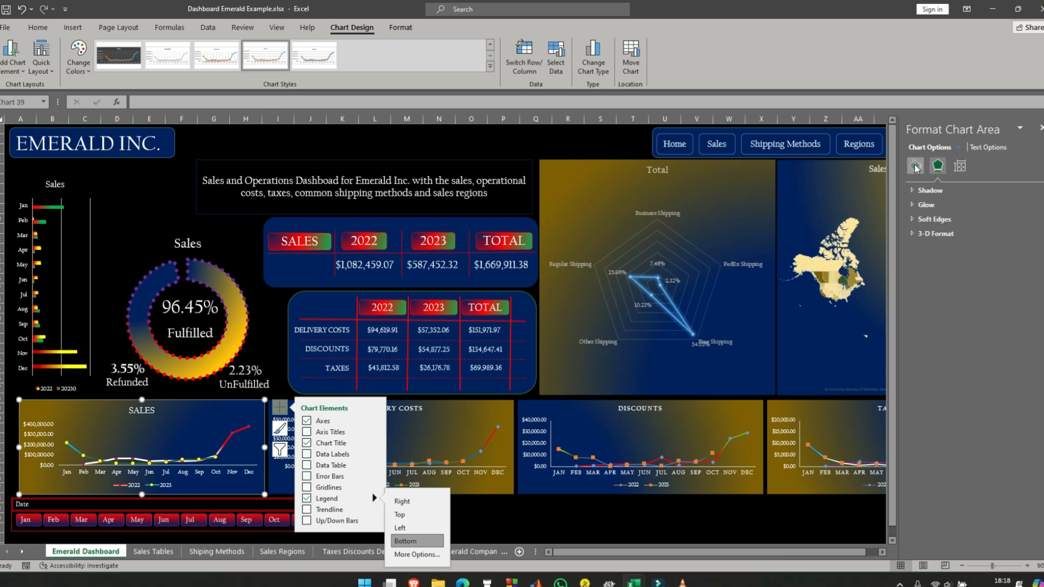
left_click(916, 165)
left_click(991, 366)
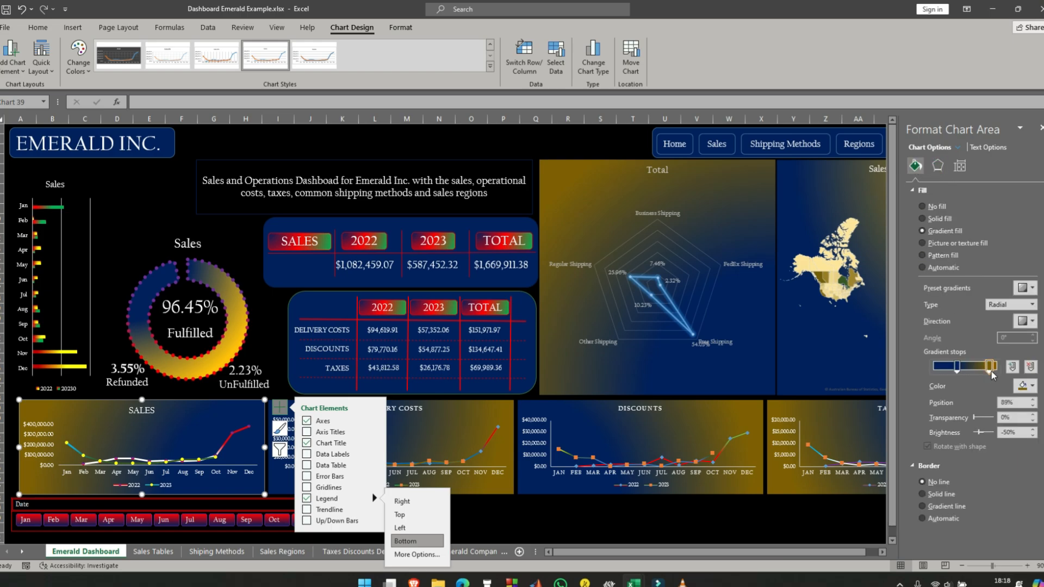
left_click(1033, 386)
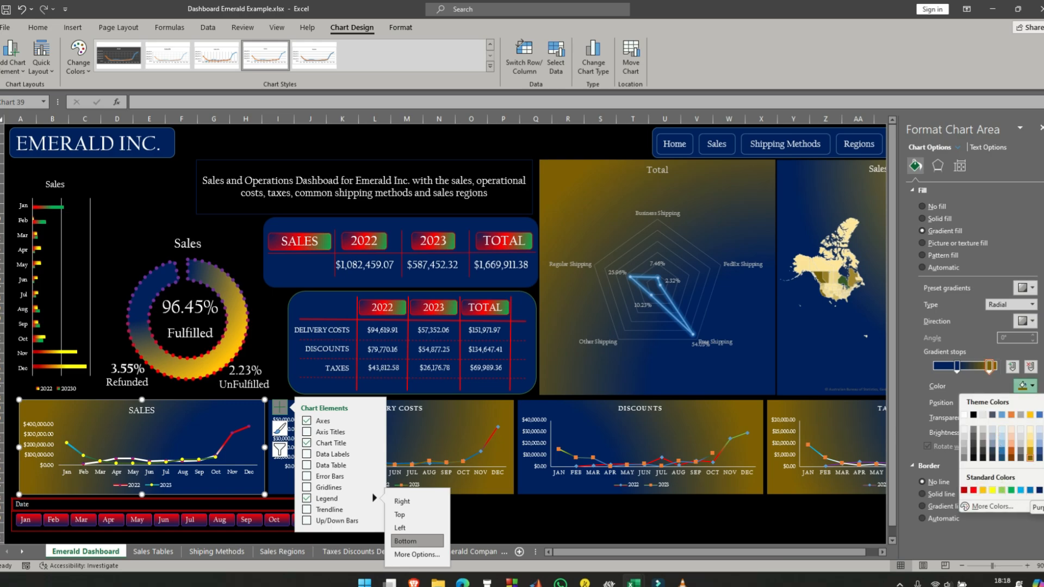
left_click(1042, 491)
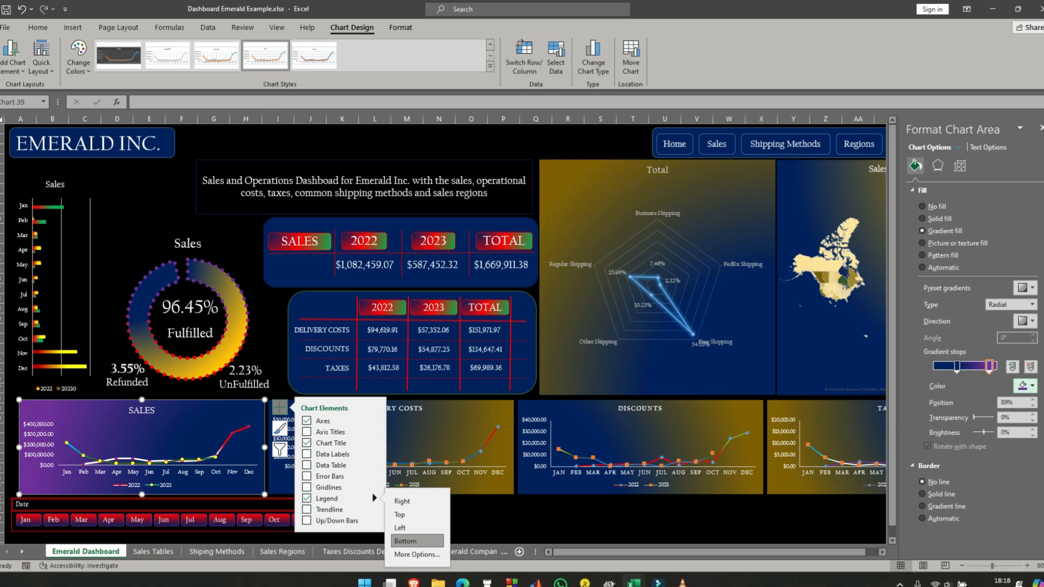
left_click_drag(987, 370, 982, 363)
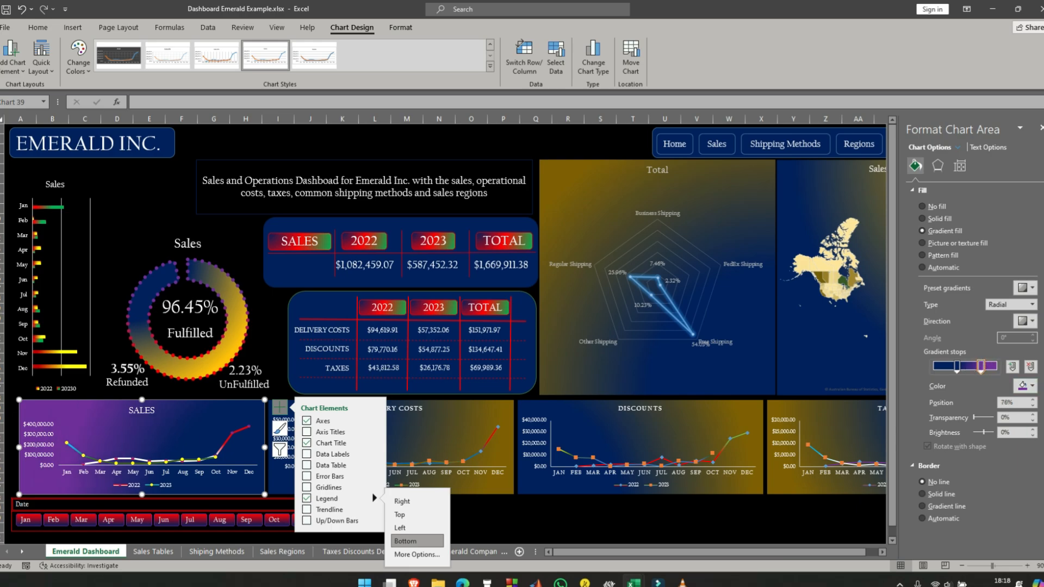
- Try a different radial gradient direction for the SALES line chart's background
left_click(1033, 321)
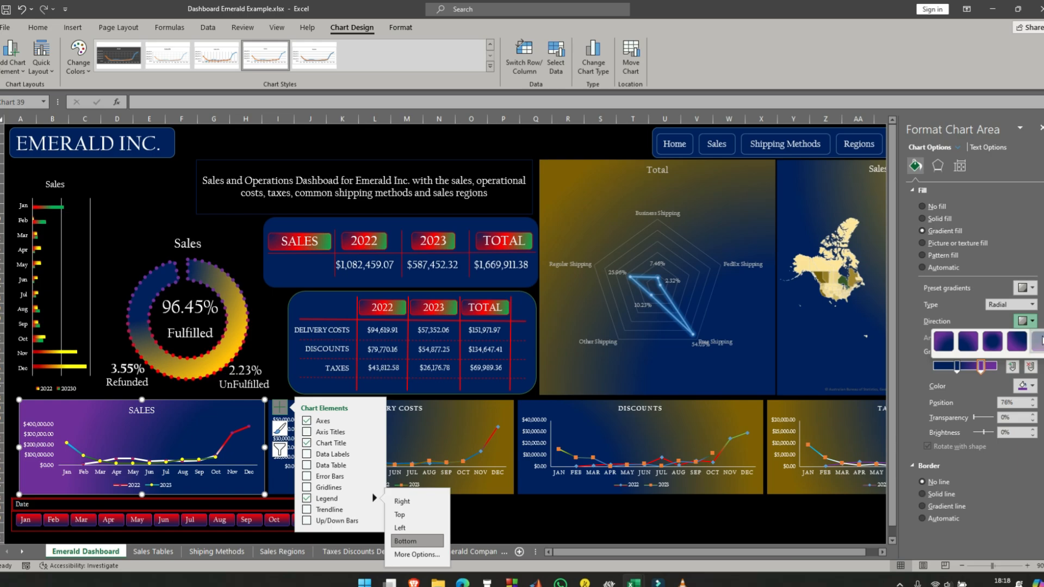
left_click(1036, 338)
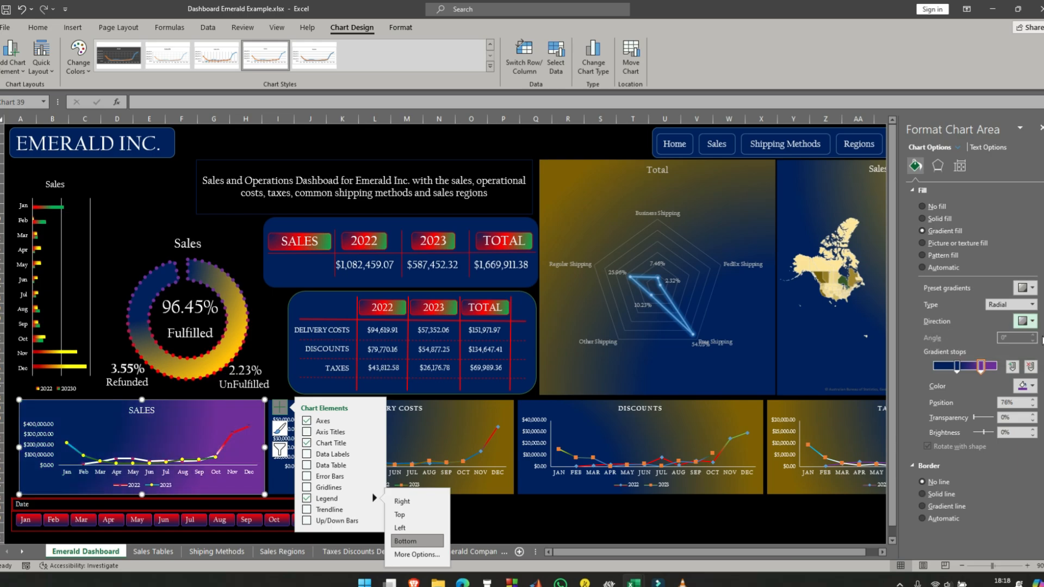
left_click(1029, 322)
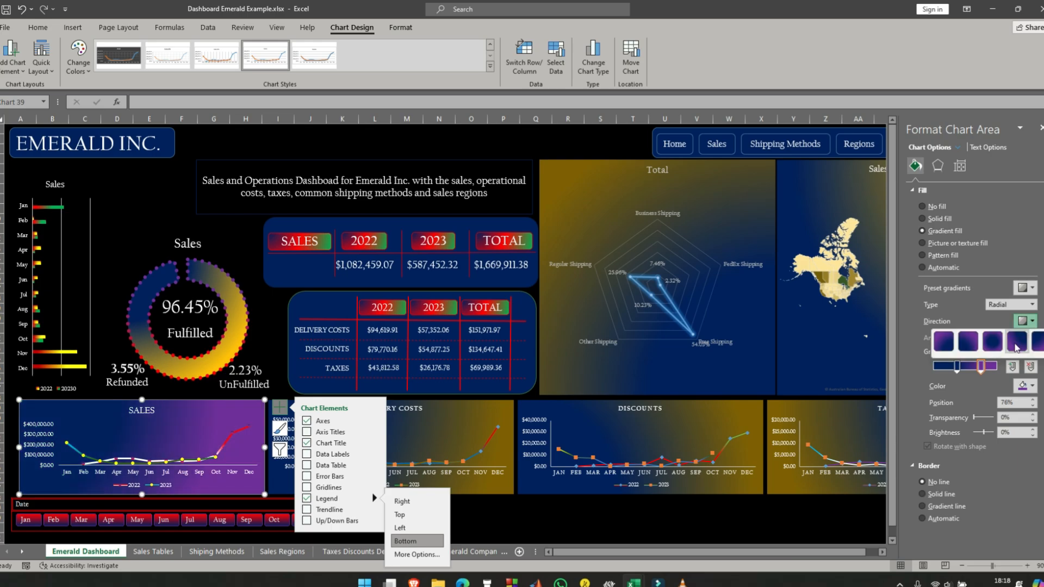
left_click(1024, 345)
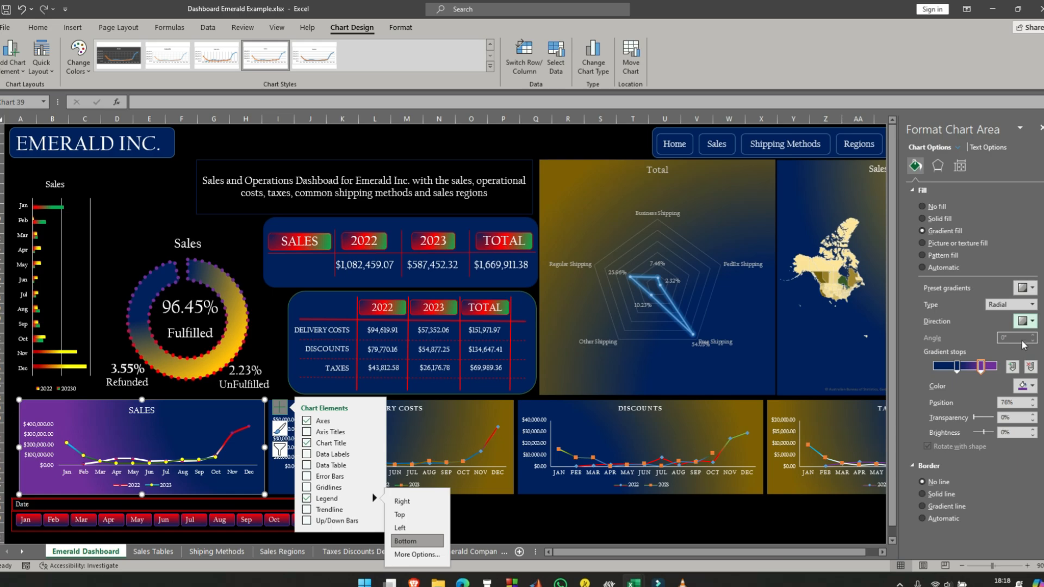
- Deselect the SALES chart and close the formatting pane
left_click(544, 518)
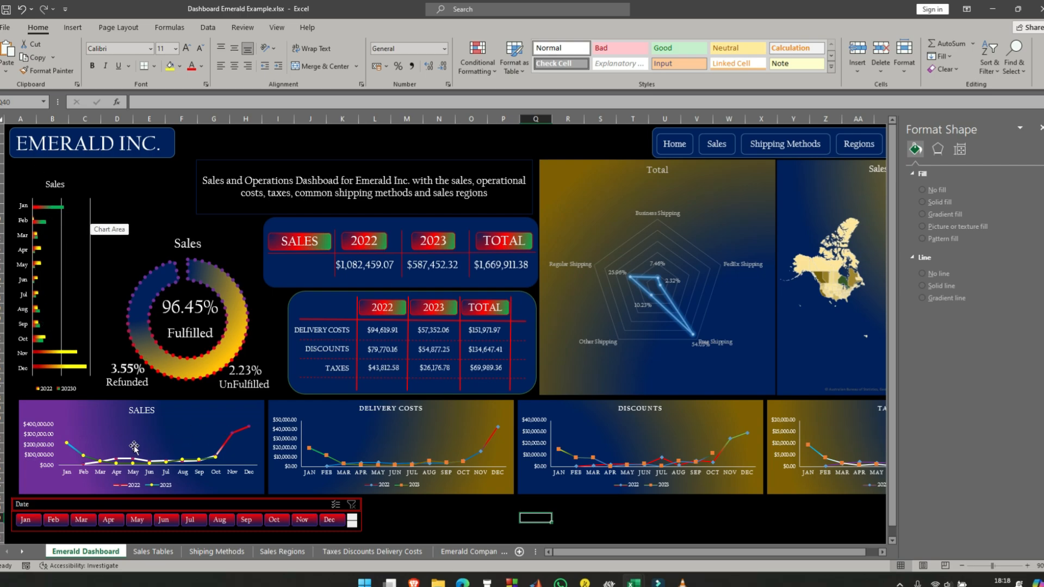
left_click(437, 520)
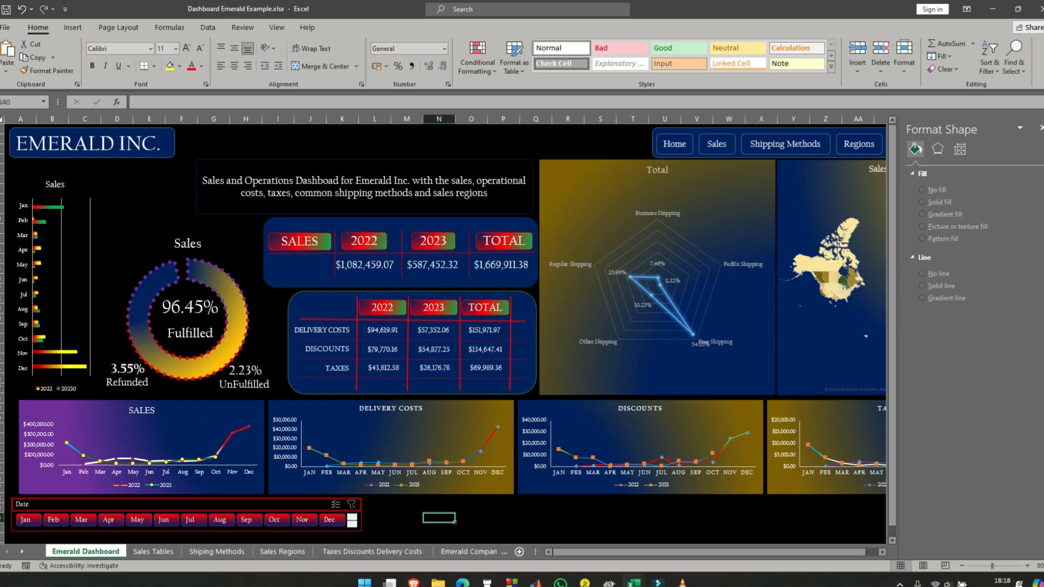
left_click(1040, 128)
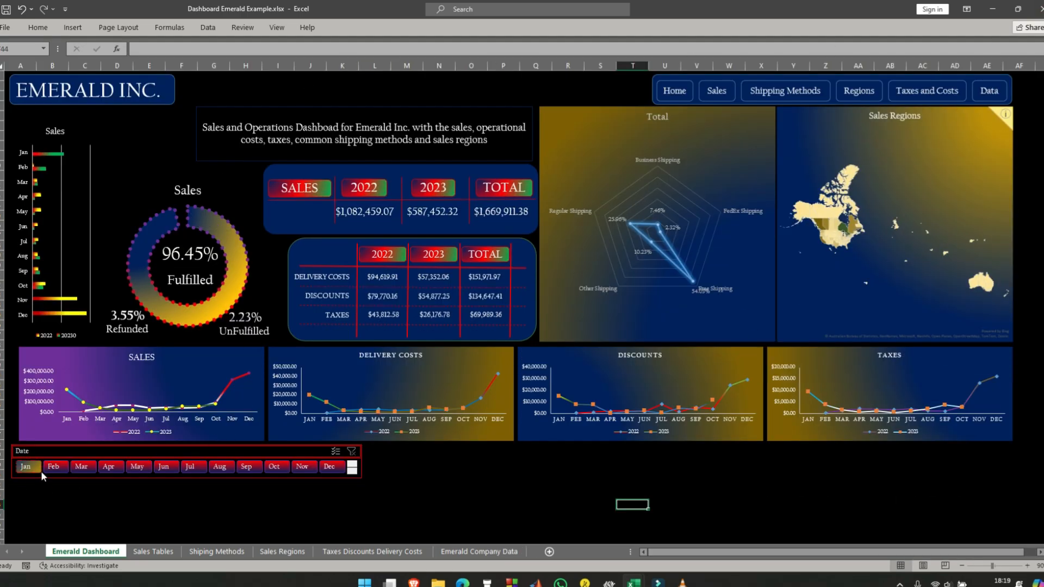
- Test the Date slicer by filtering the dashboard by single months: Jan, Feb, Mar, Apr, Jul, then Jan and Apr again
left_click(31, 467)
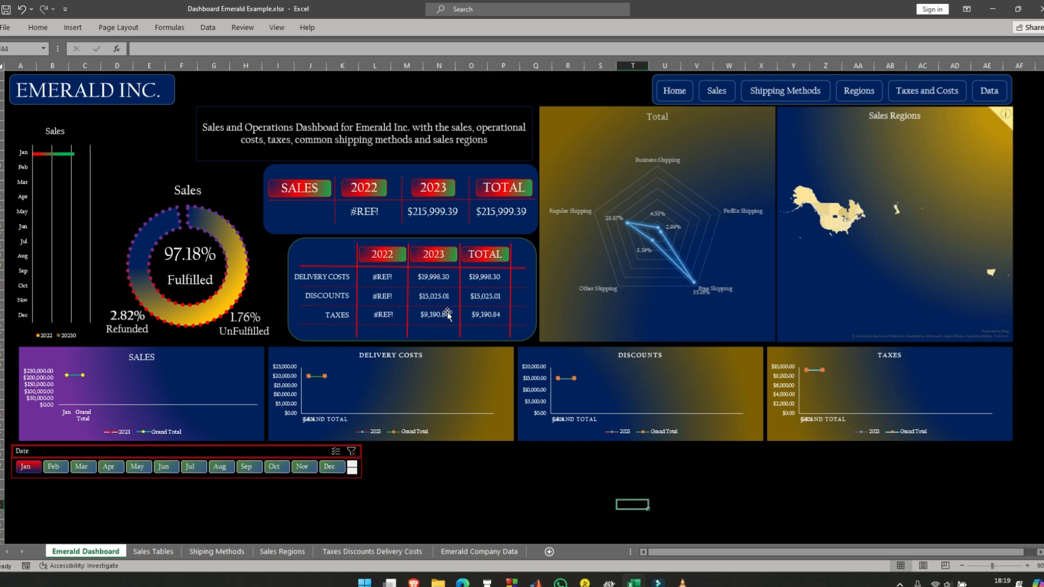
left_click(53, 471)
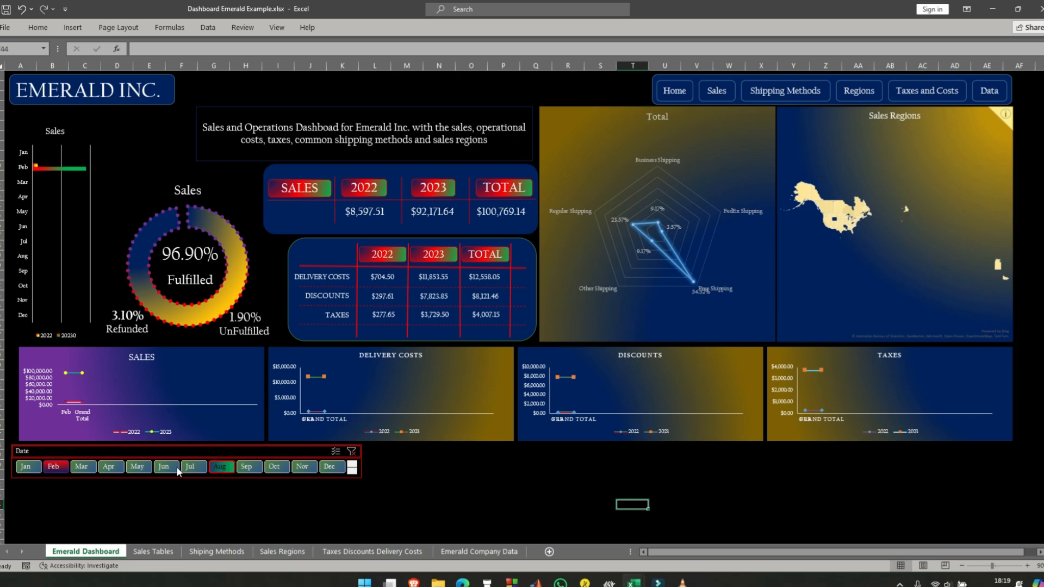
left_click(83, 469)
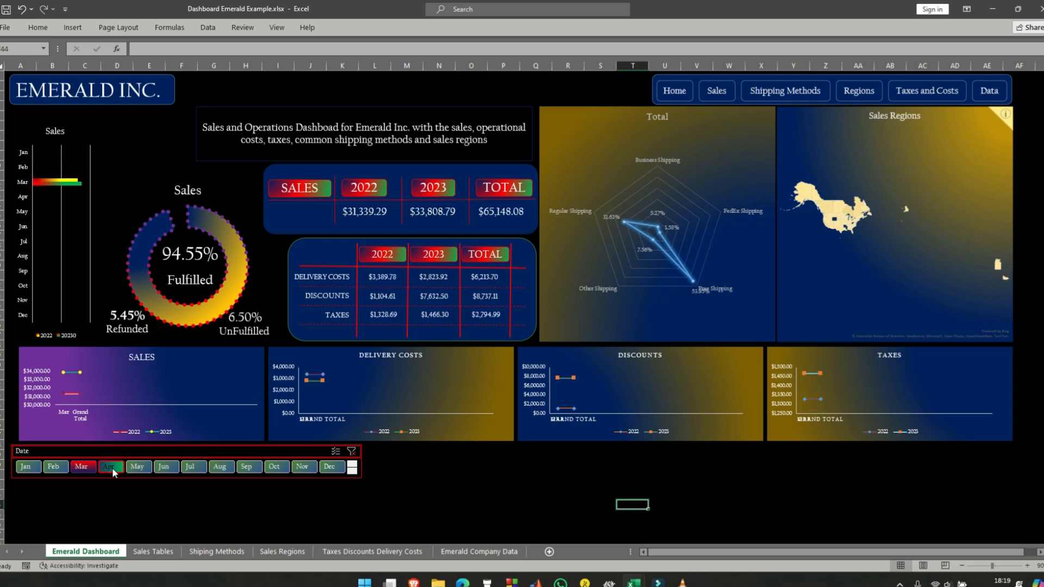
left_click(113, 469)
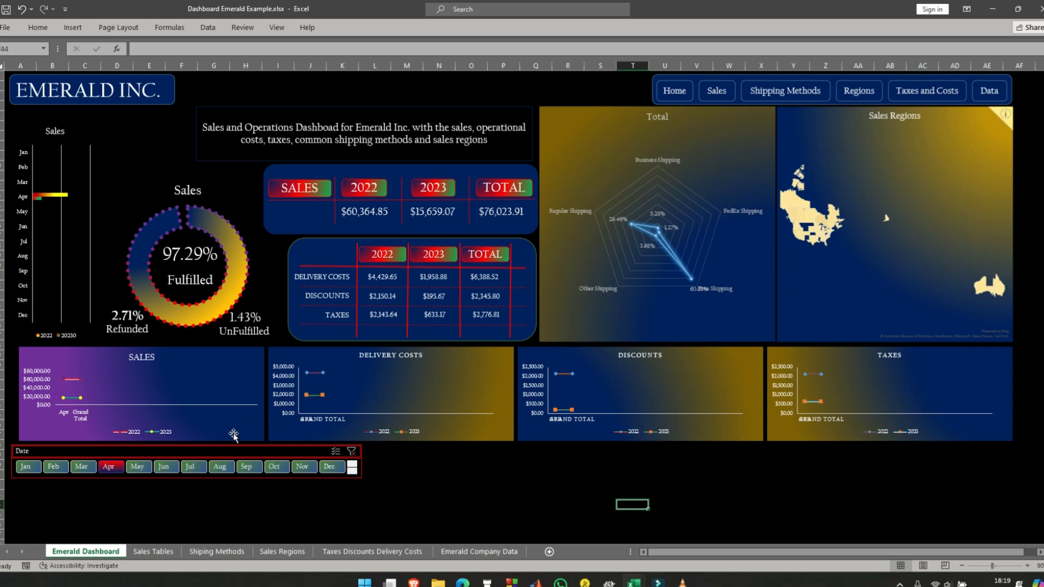
left_click(194, 469)
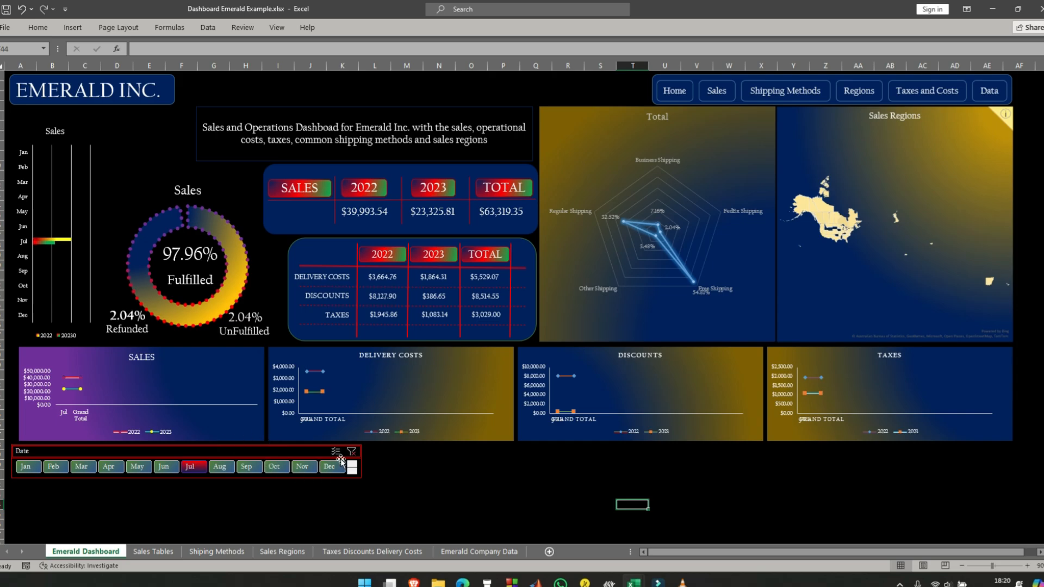
left_click(24, 466)
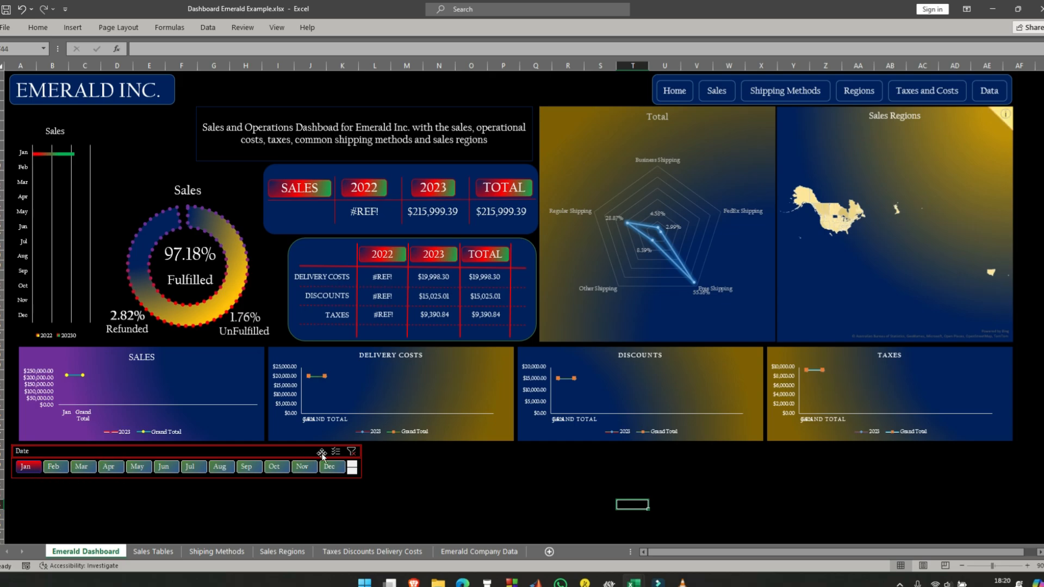
left_click(112, 466)
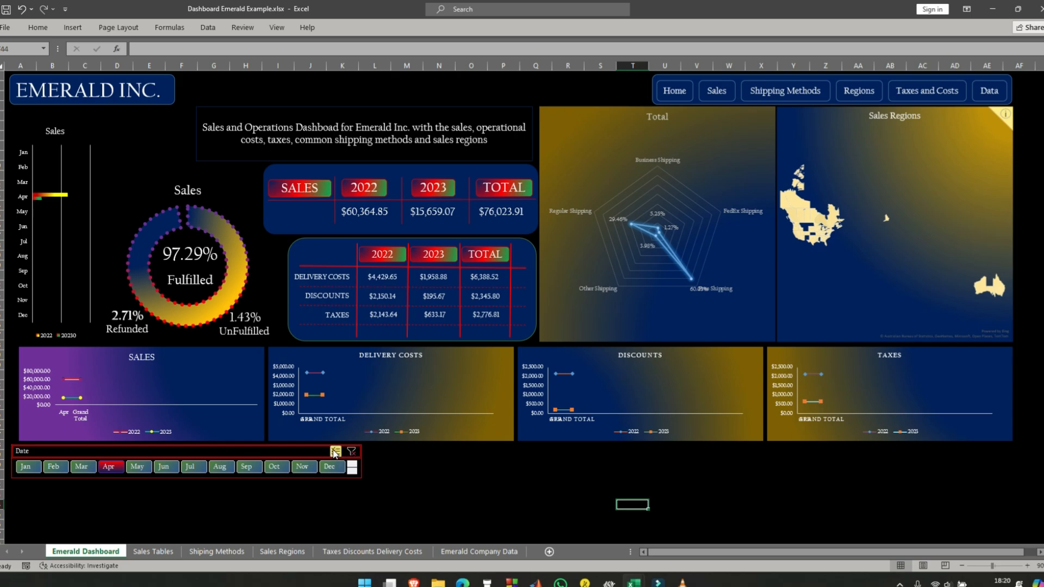
- Enable multi-select on the Date slicer and add May and Jun to the Apr selection
left_click(336, 451)
left_click(137, 470)
left_click(166, 469)
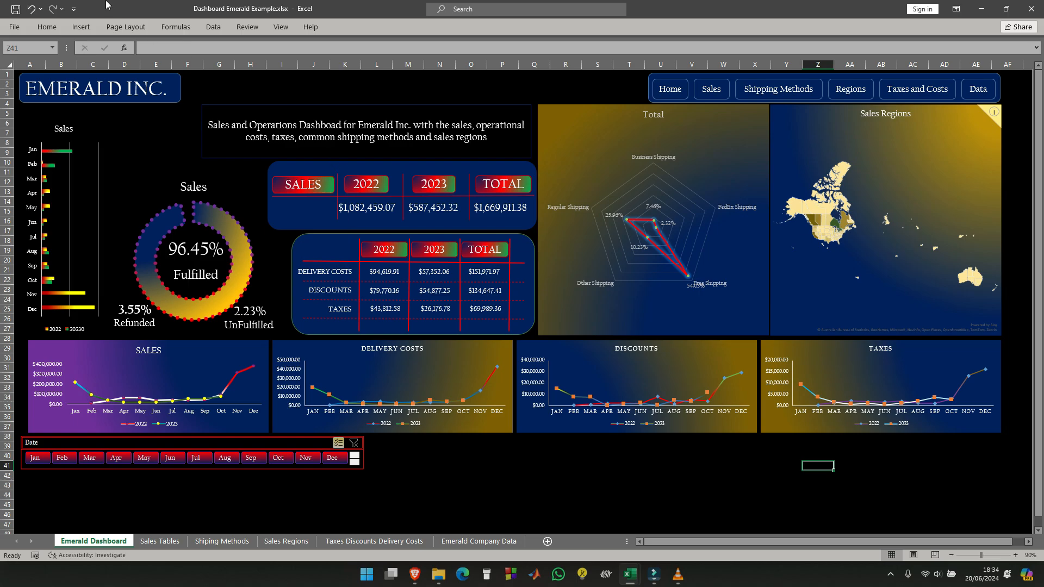
- Insert a Years slicer for the Sum of Sales pivot table on the Sales Tables sheet
left_click(159, 541)
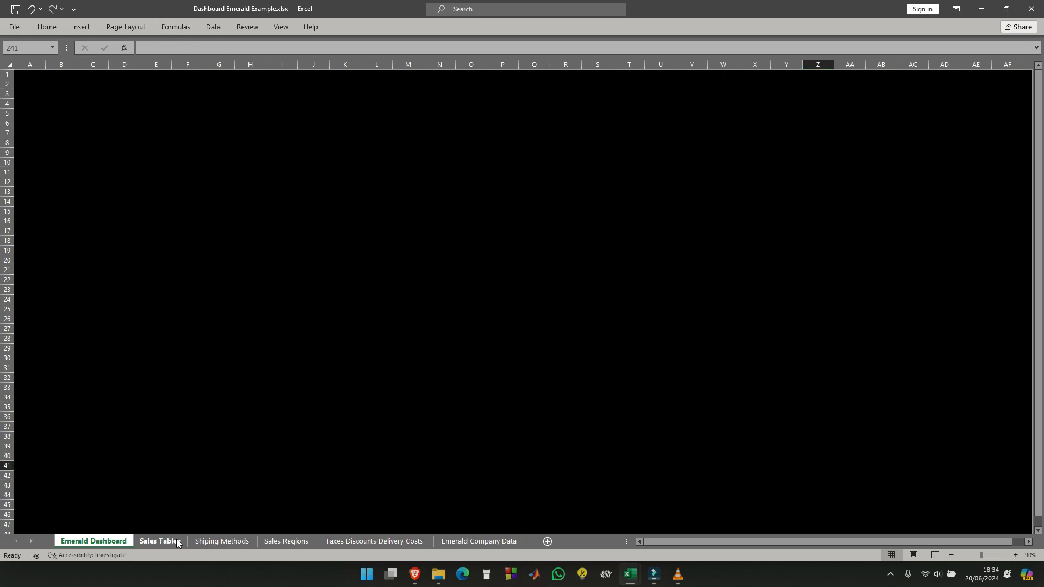
left_click(40, 94)
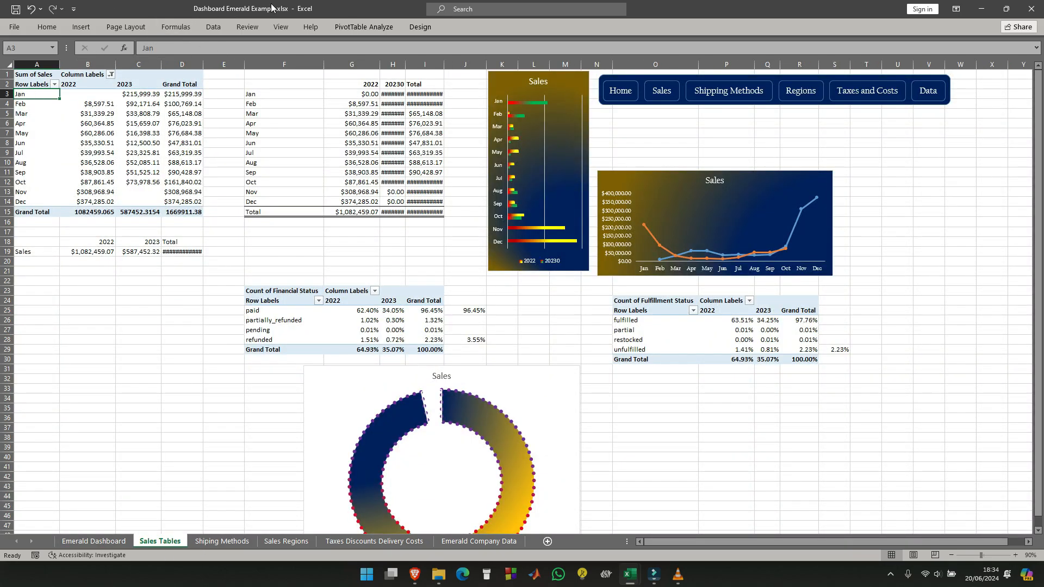
left_click(956, 8)
left_click(988, 113)
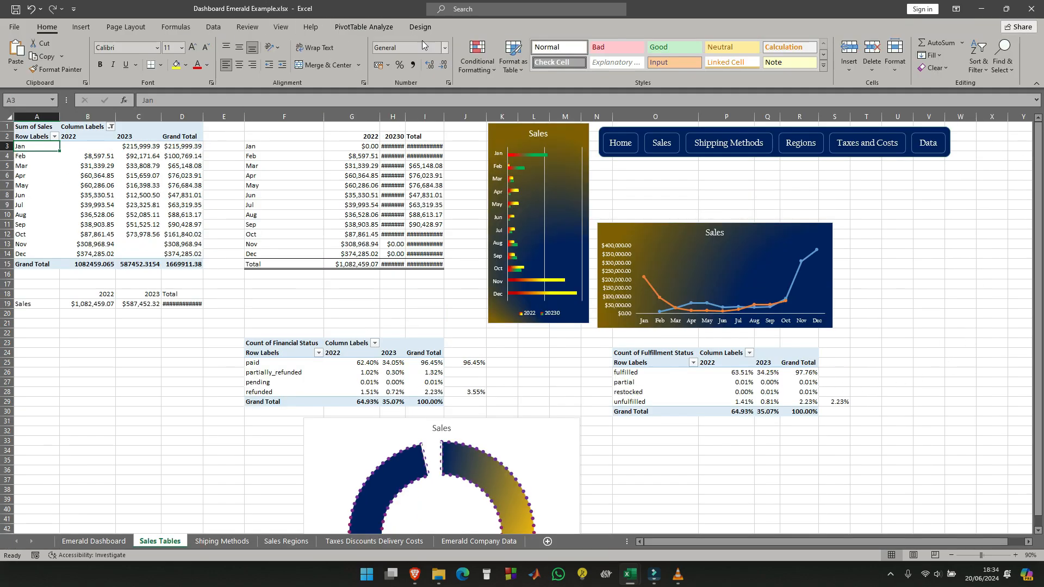
left_click(81, 27)
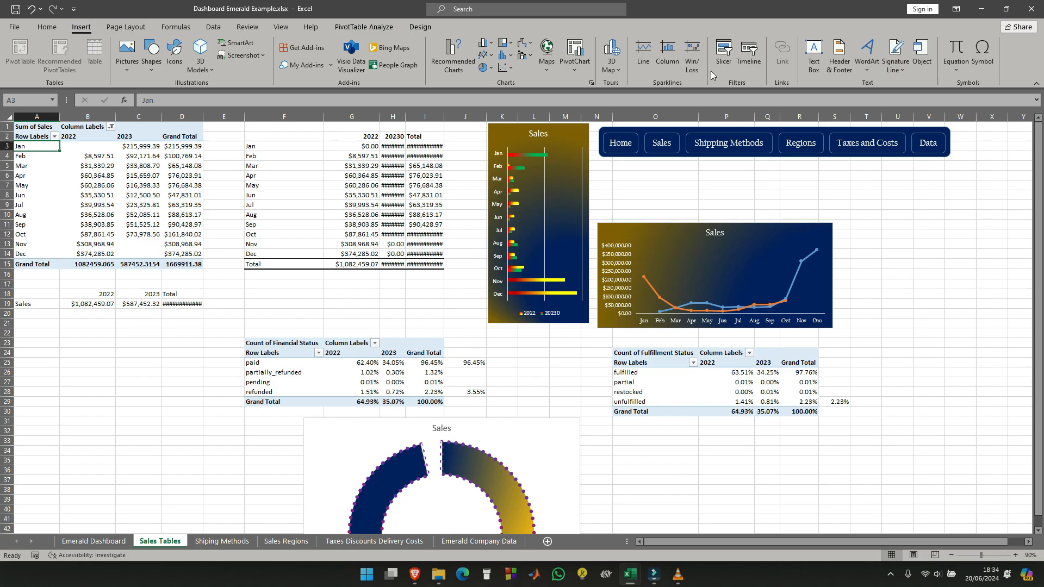
left_click(724, 54)
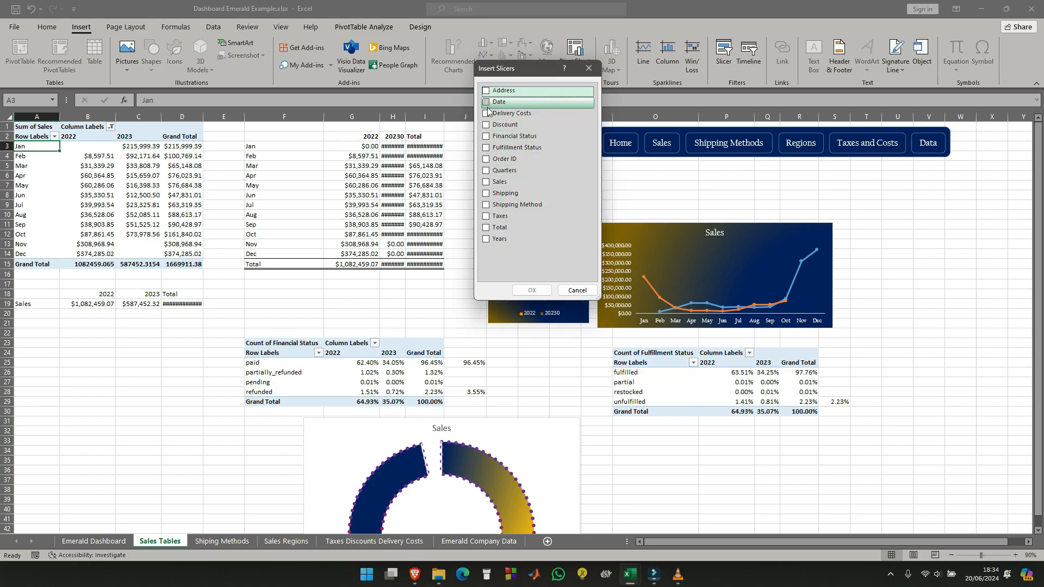
left_click(486, 239)
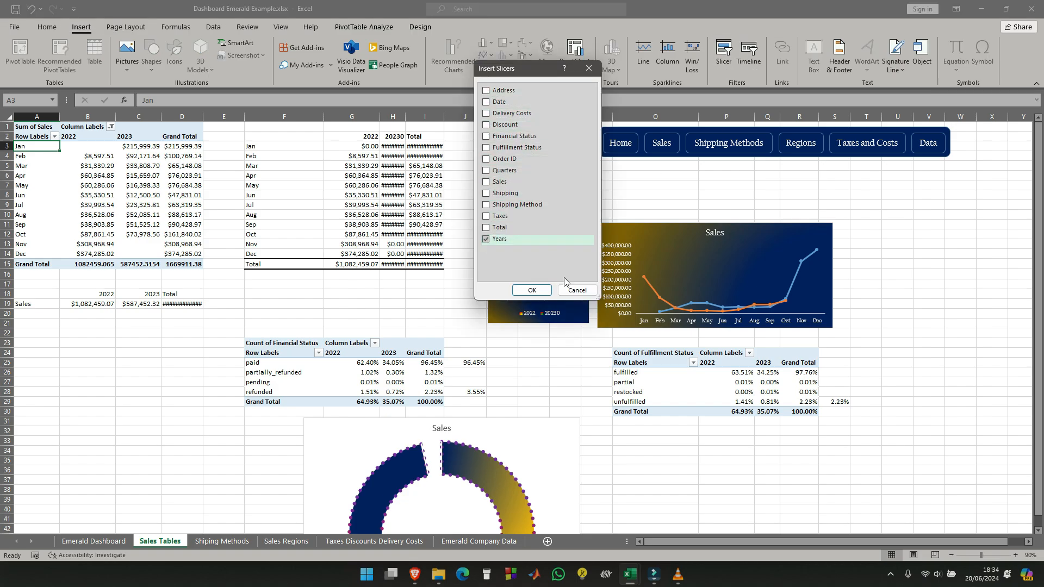
left_click(541, 293)
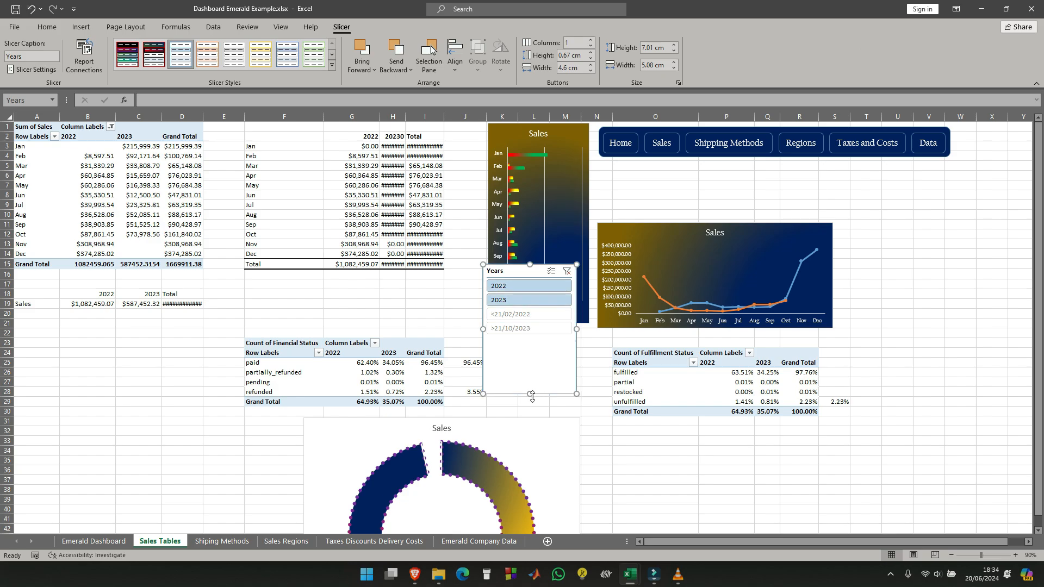
- Apply the custom black and red slicer style to the Years slicer and shorten it to about 2.36 cm, keeping one column
left_click(124, 52)
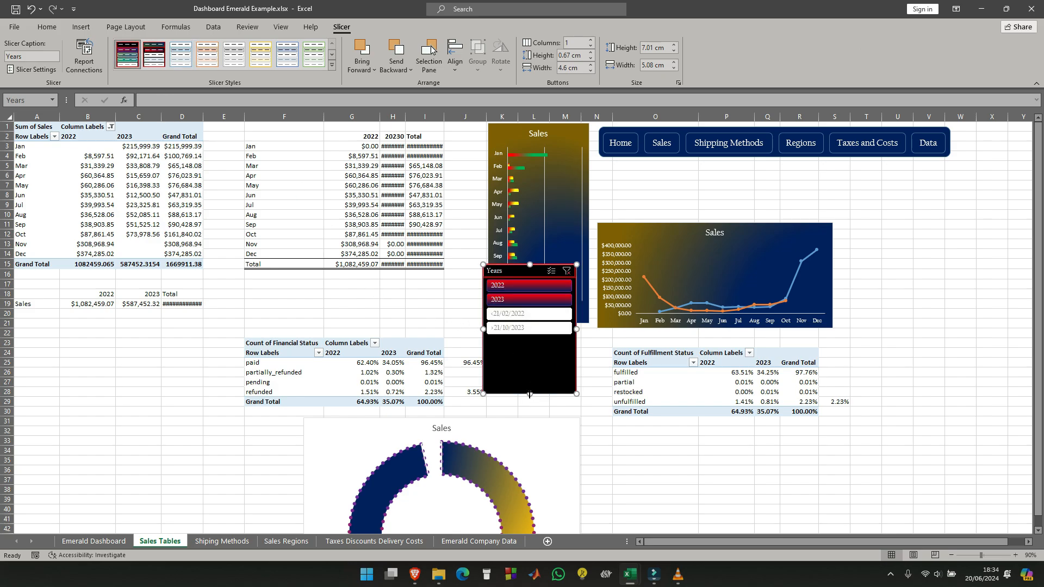
left_click_drag(532, 307, 532, 308)
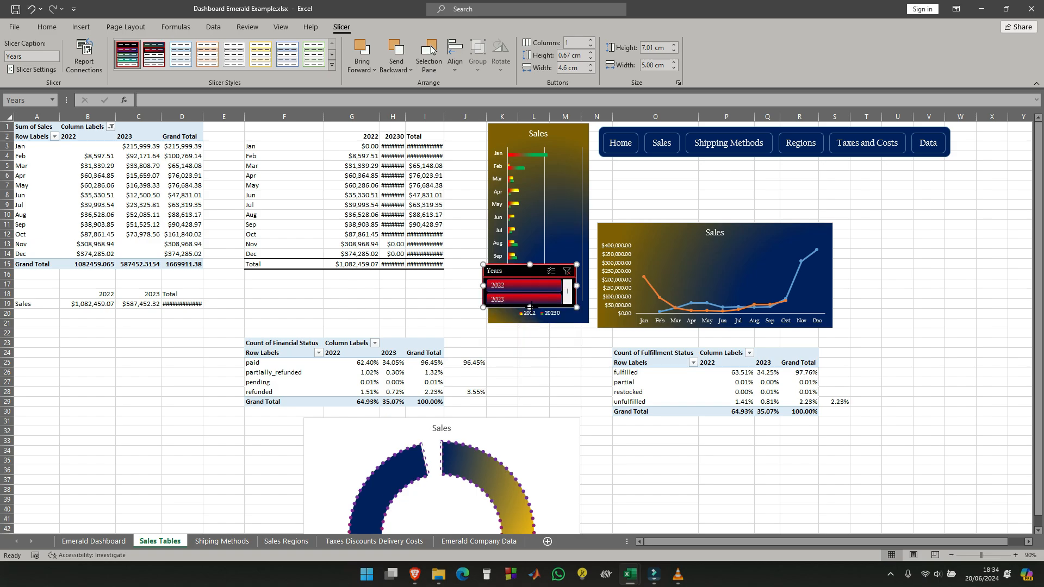
left_click(591, 40)
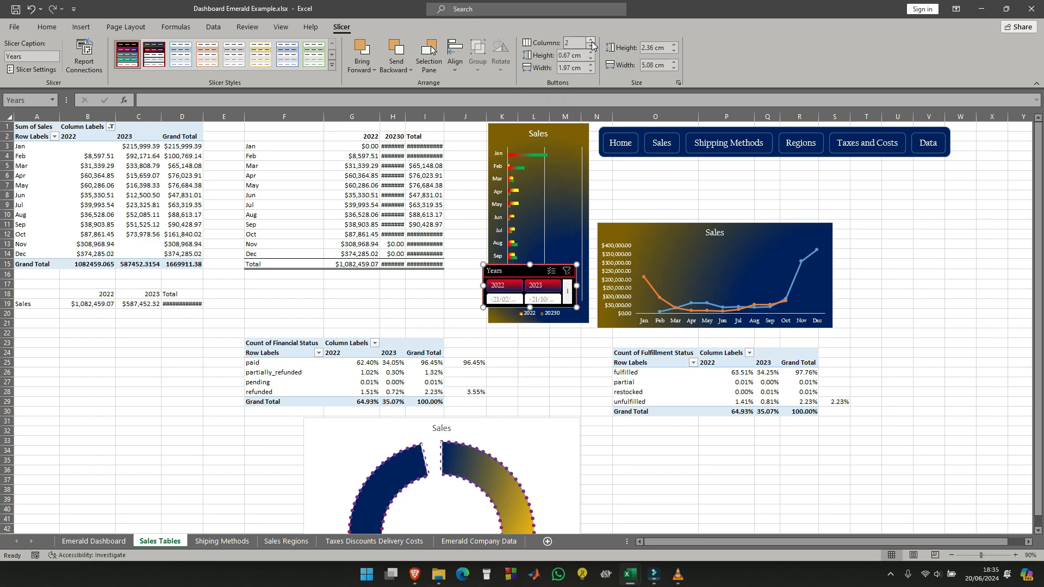
left_click(590, 46)
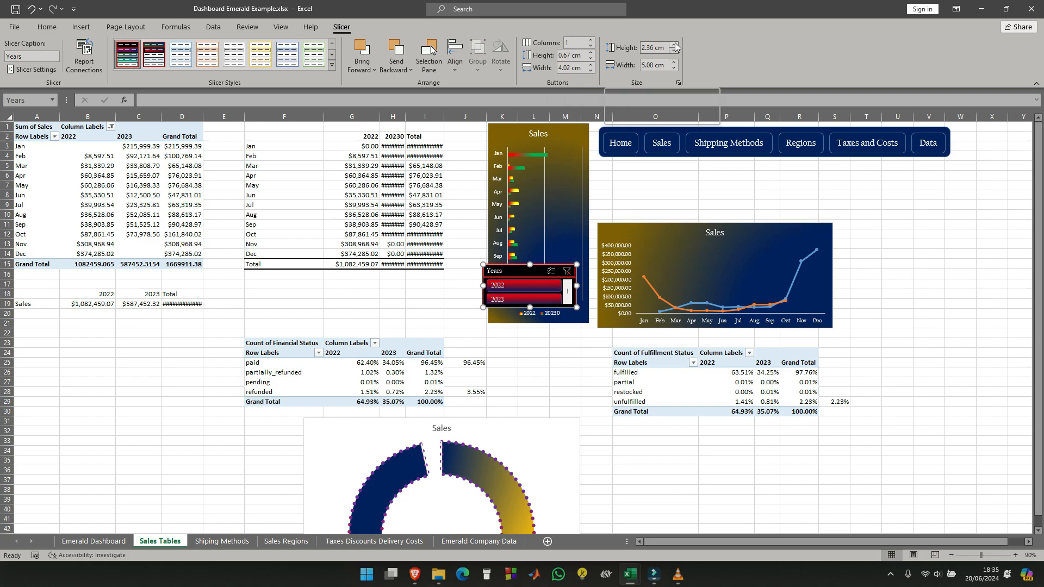
- Set the Years slicer's width to 3.2 cm and its height to 2.5 cm
left_click(674, 63)
left_click(674, 63)
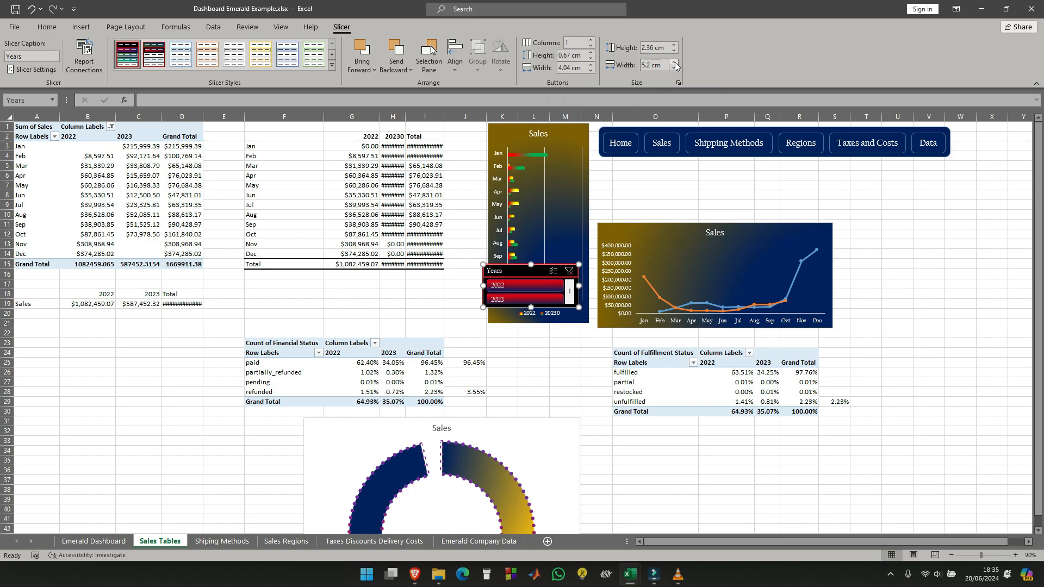
left_click(674, 63)
left_click(674, 63)
left_click(674, 63)
left_click(674, 68)
left_click(674, 69)
left_click(673, 69)
left_click(674, 68)
left_click(674, 67)
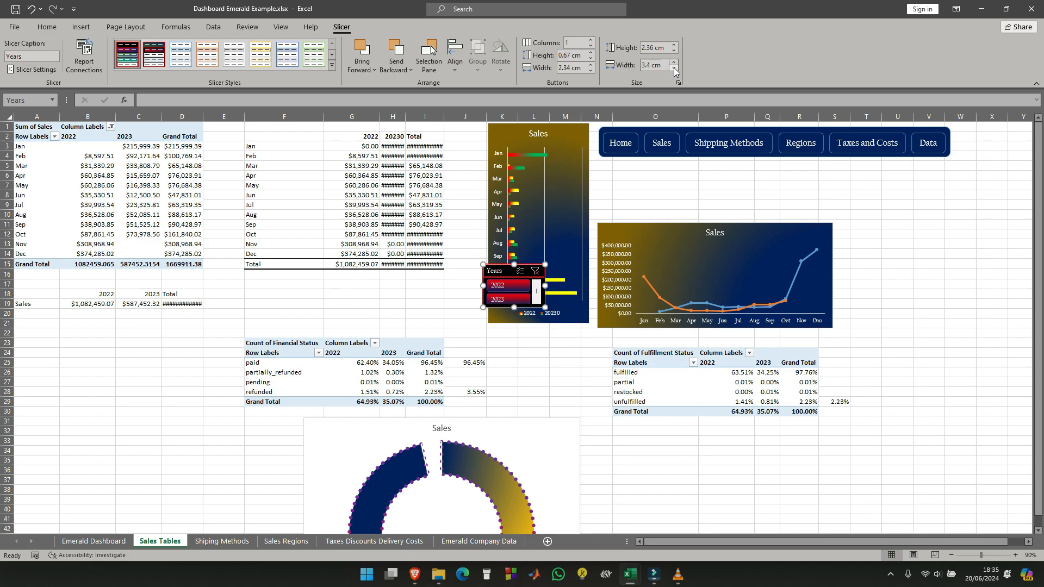
left_click(674, 67)
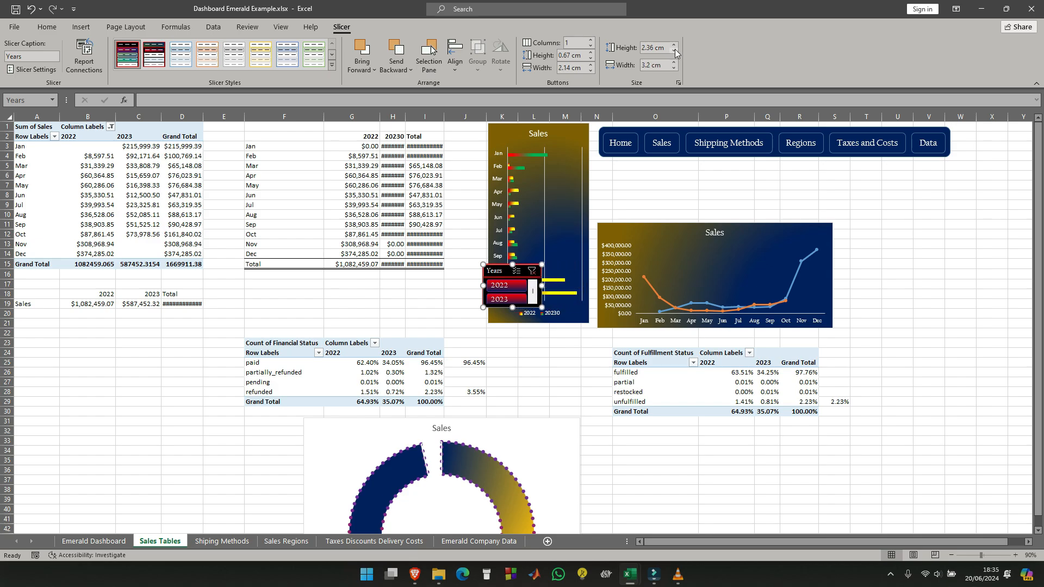
left_click(674, 45)
left_click(674, 45)
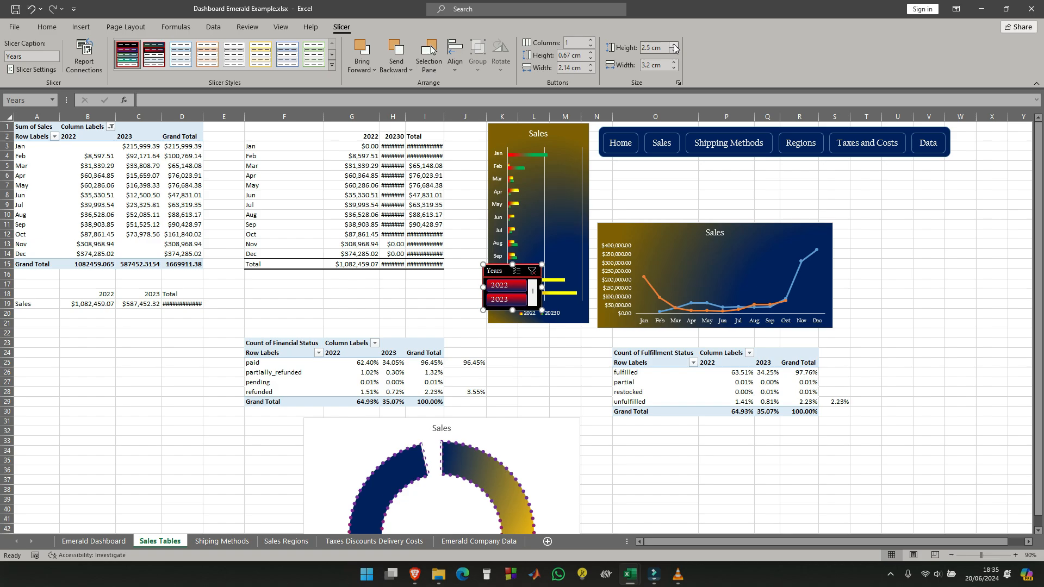
- Move the Years slicer from the Sales Tables sheet to the Emerald Dashboard sheet, directly beside the Date slicer
left_click(535, 400)
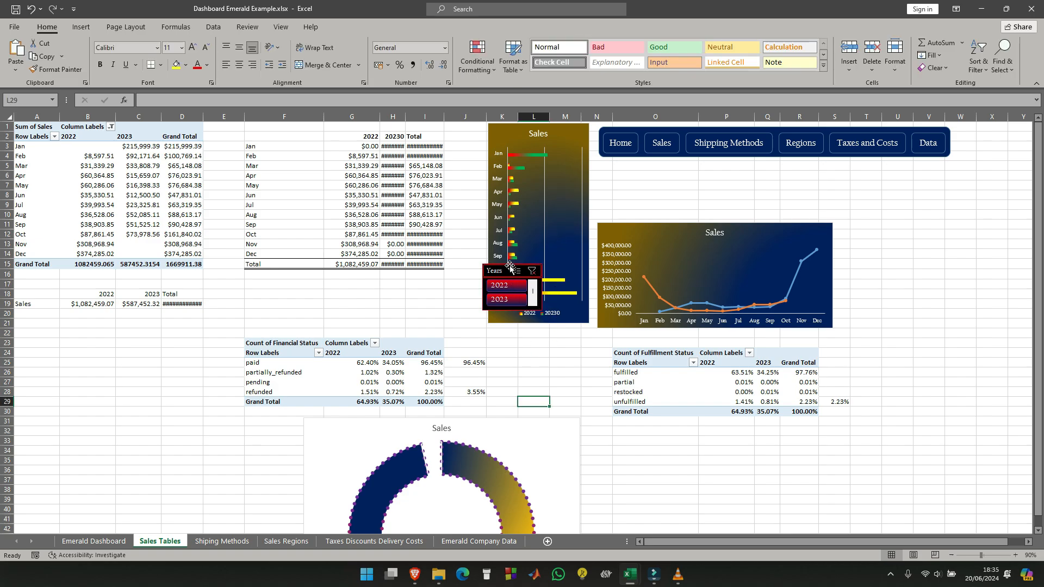
left_click(503, 274)
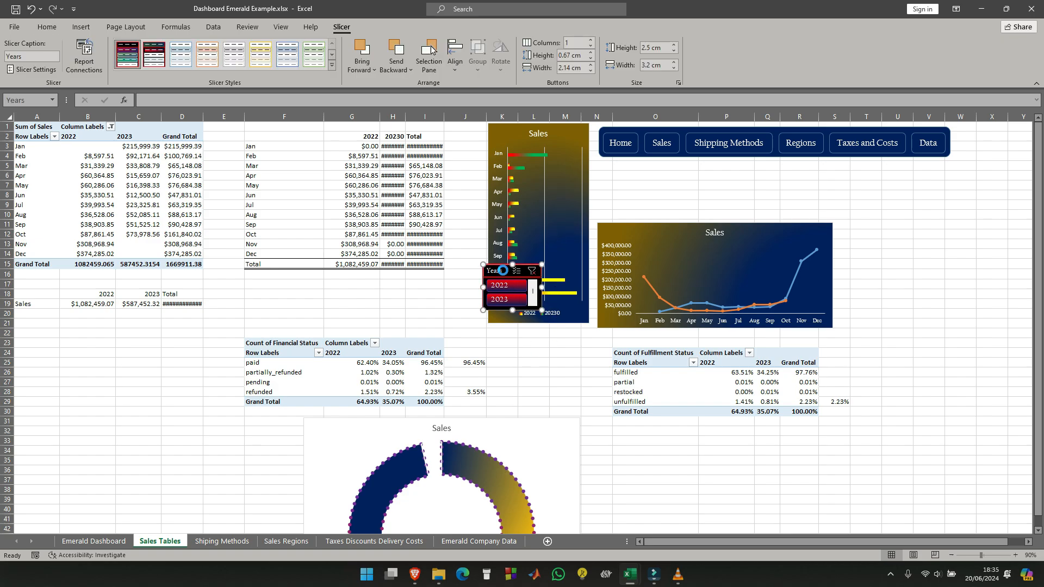
key("Delete")
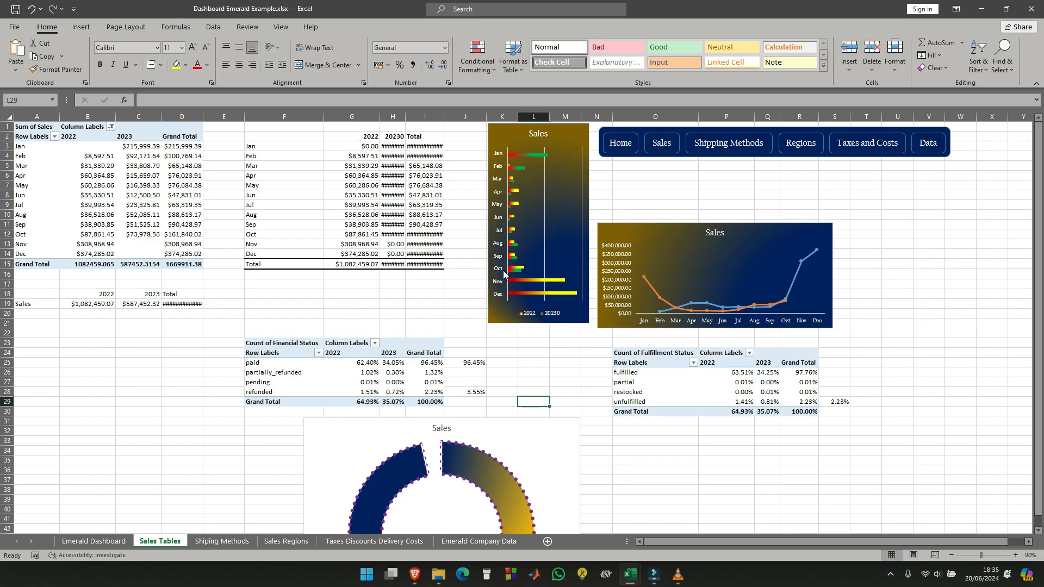
left_click(107, 542)
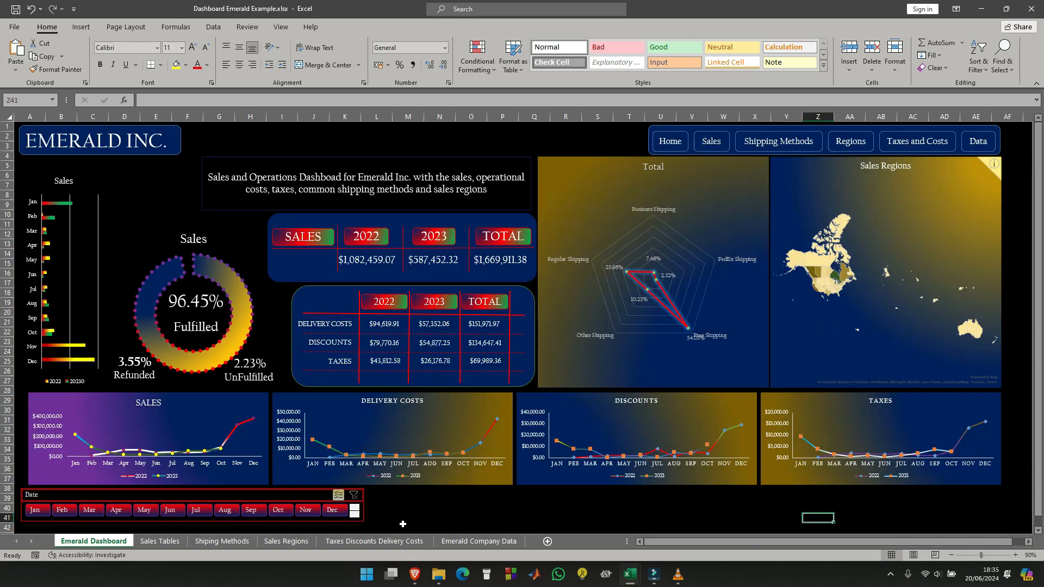
key("ctrl+v")
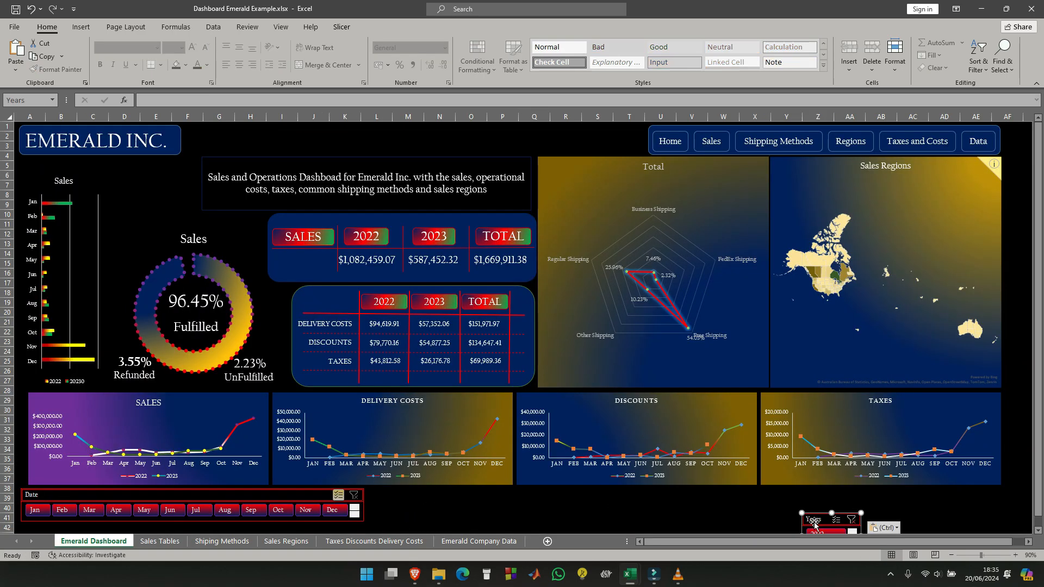
left_click_drag(814, 522, 381, 494)
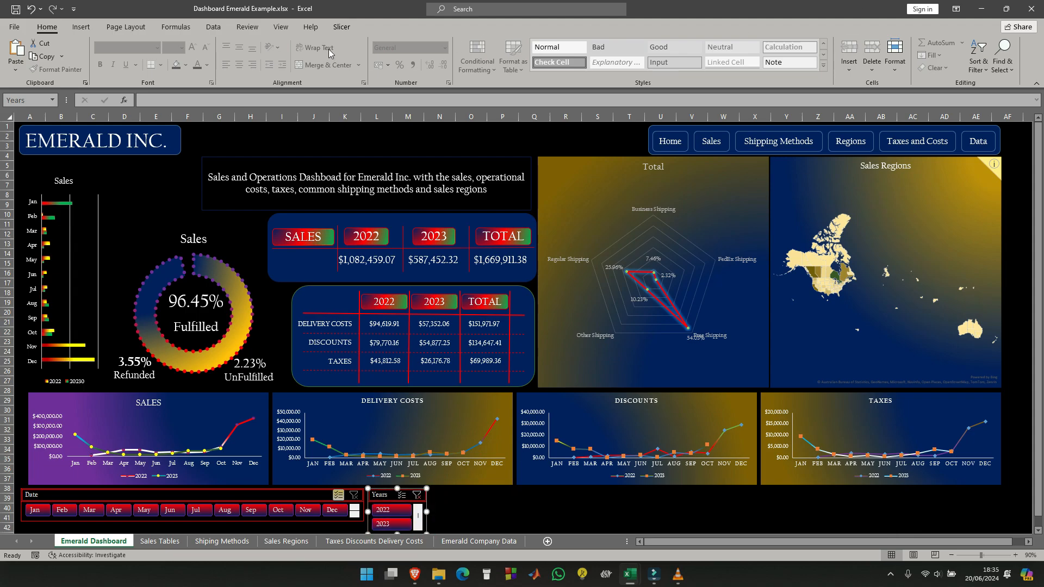
- Arrange the Years slicer's buttons in two columns, widen it to 3.5 cm and shorten it to about 1.82 cm
left_click(342, 27)
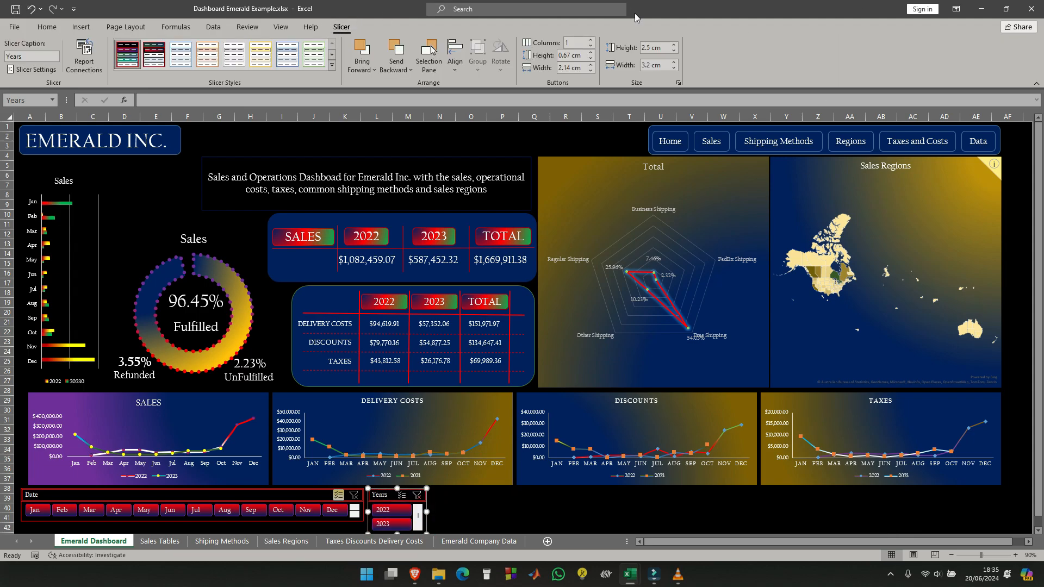
left_click(591, 41)
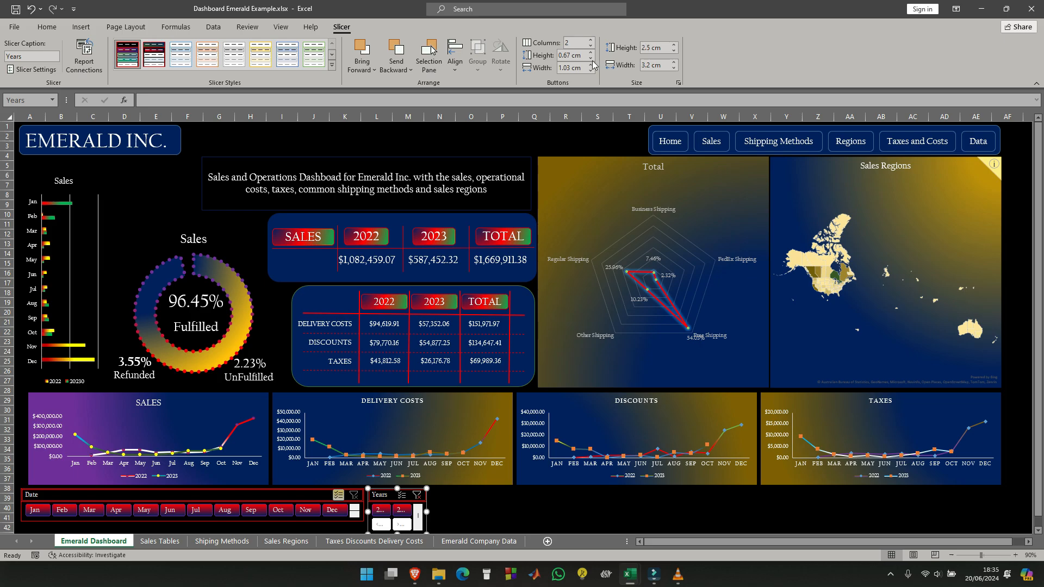
left_click(674, 46)
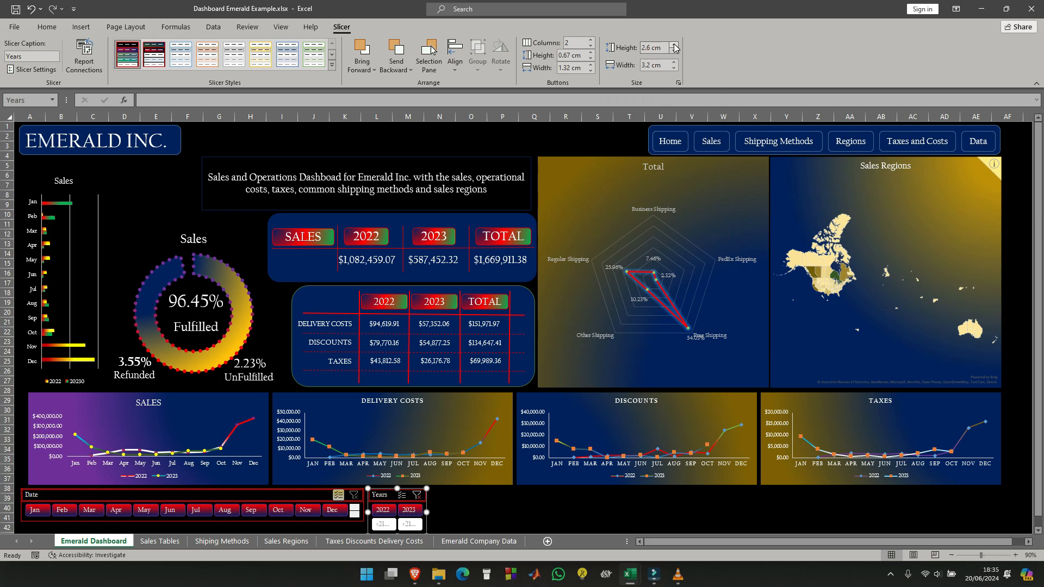
left_click(675, 46)
left_click(674, 63)
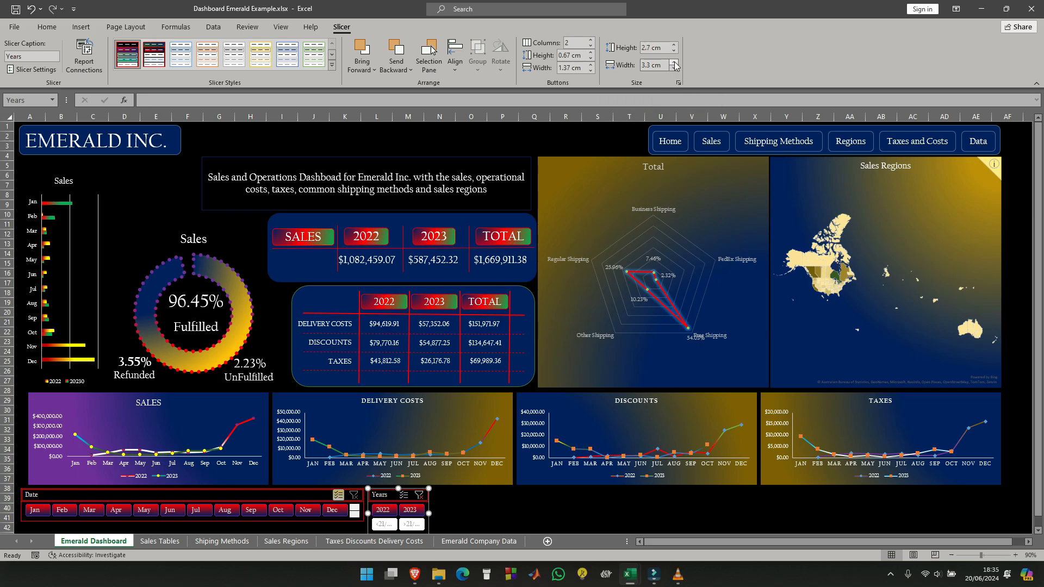
left_click(674, 63)
left_click(674, 63)
scroll(337, 523, "down", 1)
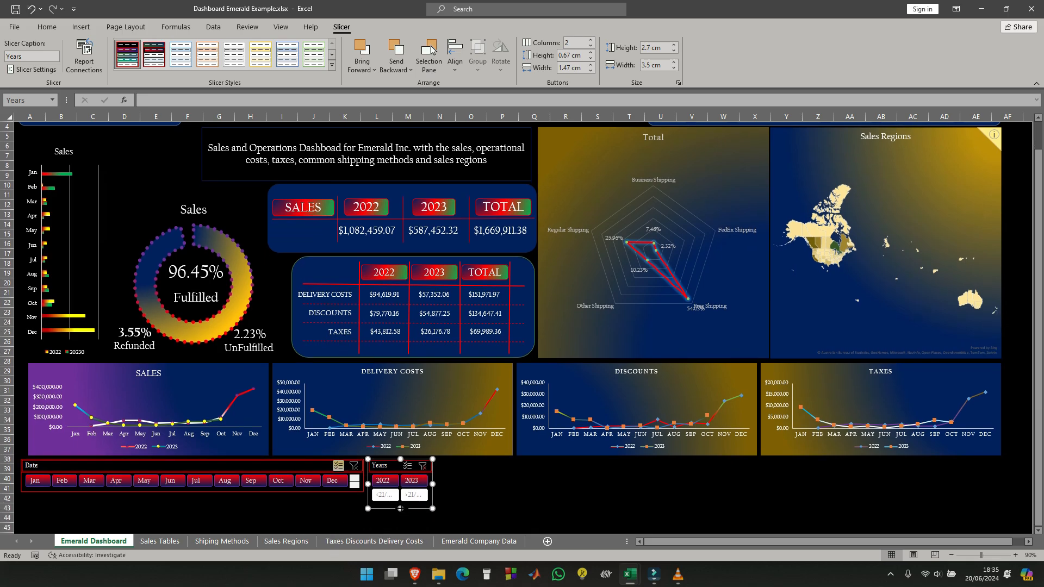
left_click_drag(400, 508, 402, 493)
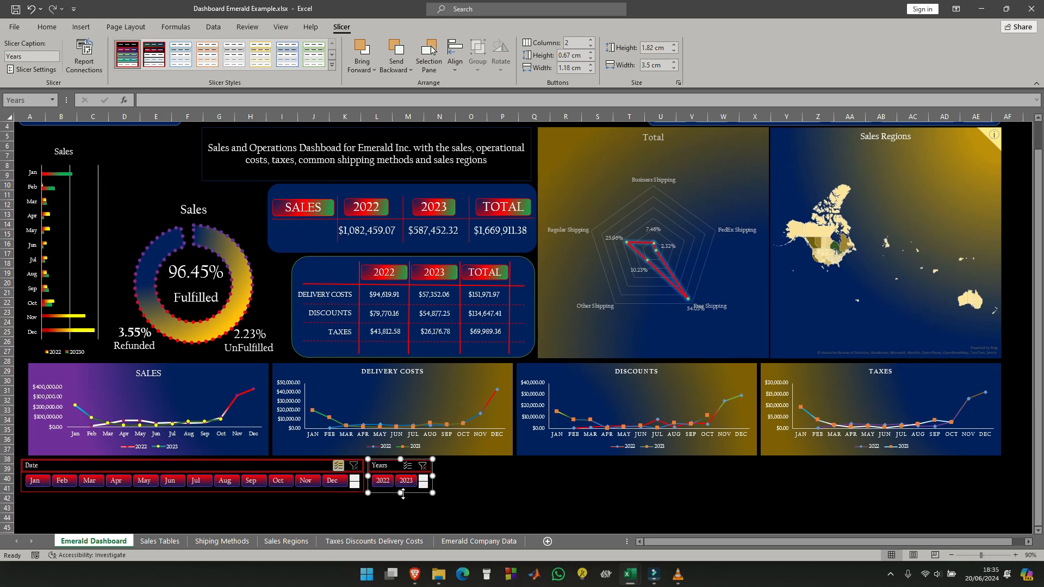
left_click(463, 495)
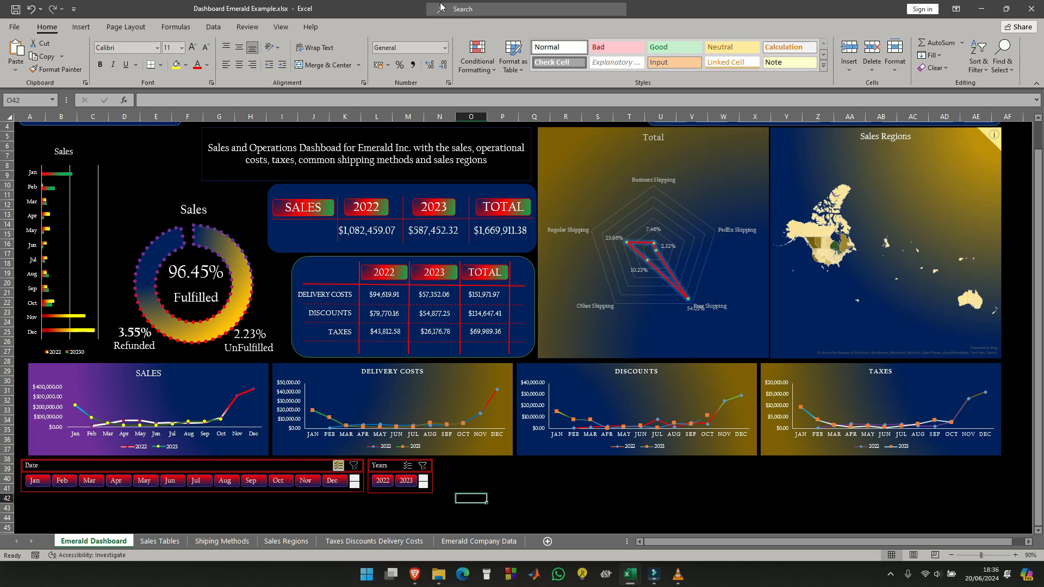
- Connect the Years slicer to the remaining pivot tables on all listed sheets and filter the dashboard to 2023
left_click(390, 467)
right_click(389, 469)
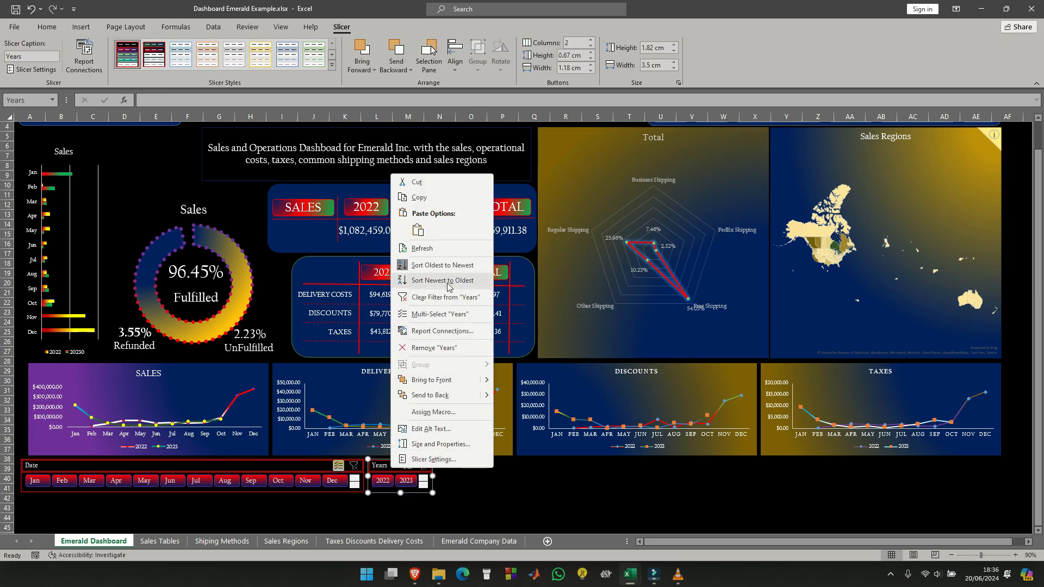
left_click(449, 333)
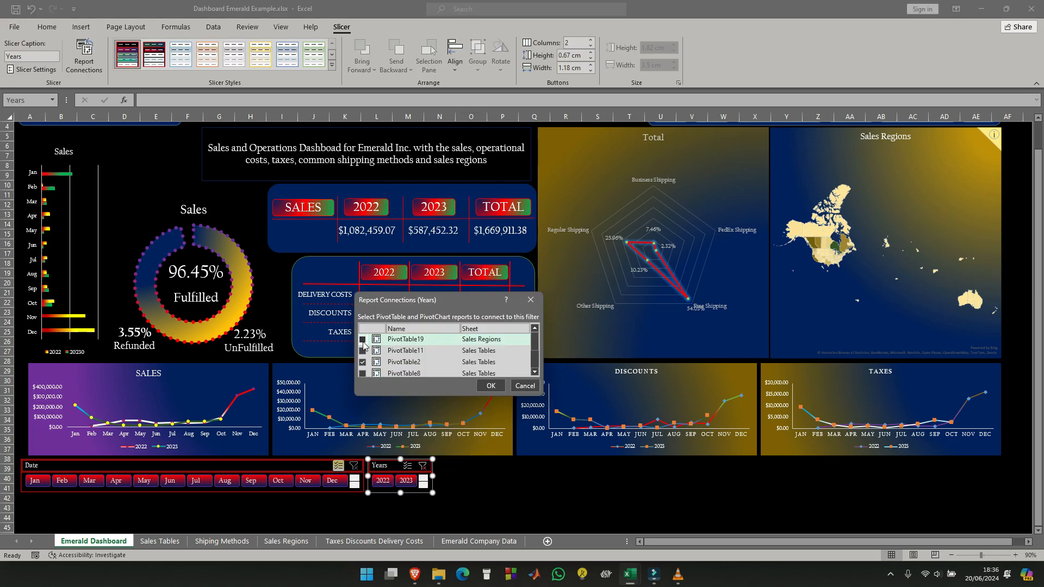
left_click(363, 340)
left_click(363, 351)
scroll(383, 347, "down", 1)
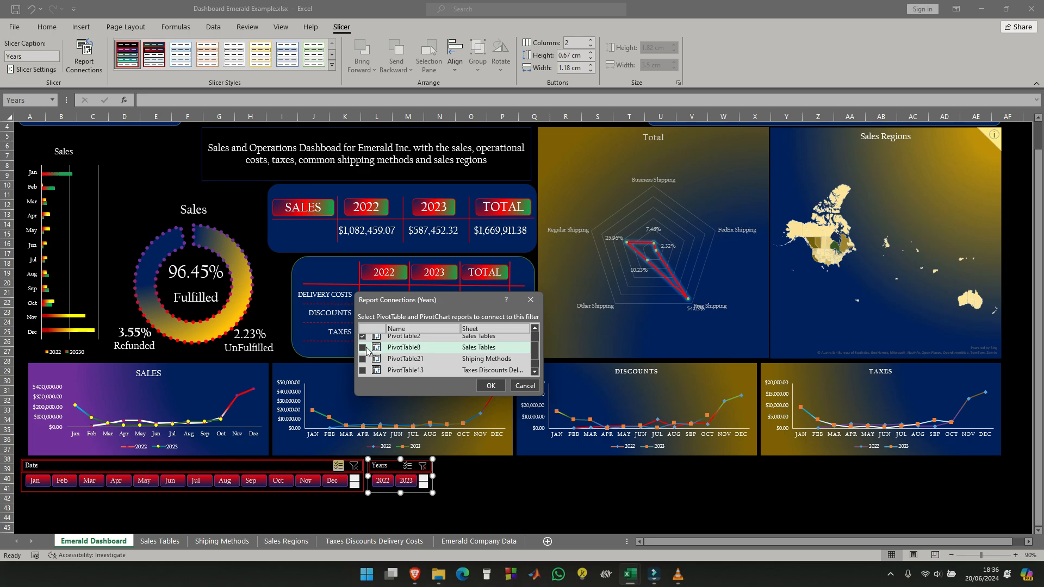
left_click(362, 348)
left_click(363, 359)
left_click(363, 370)
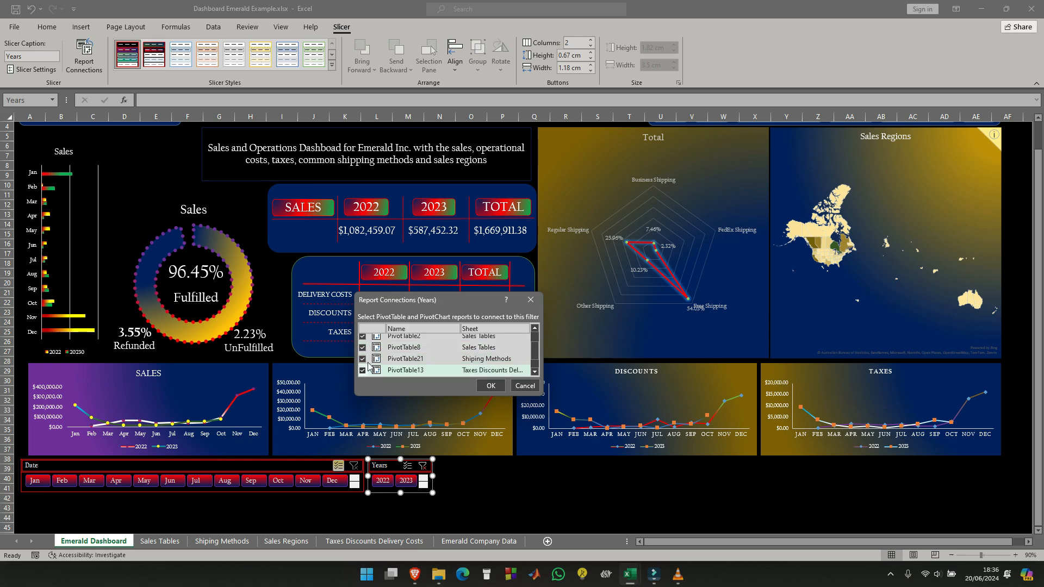
scroll(371, 363, "down", 1)
left_click(362, 360)
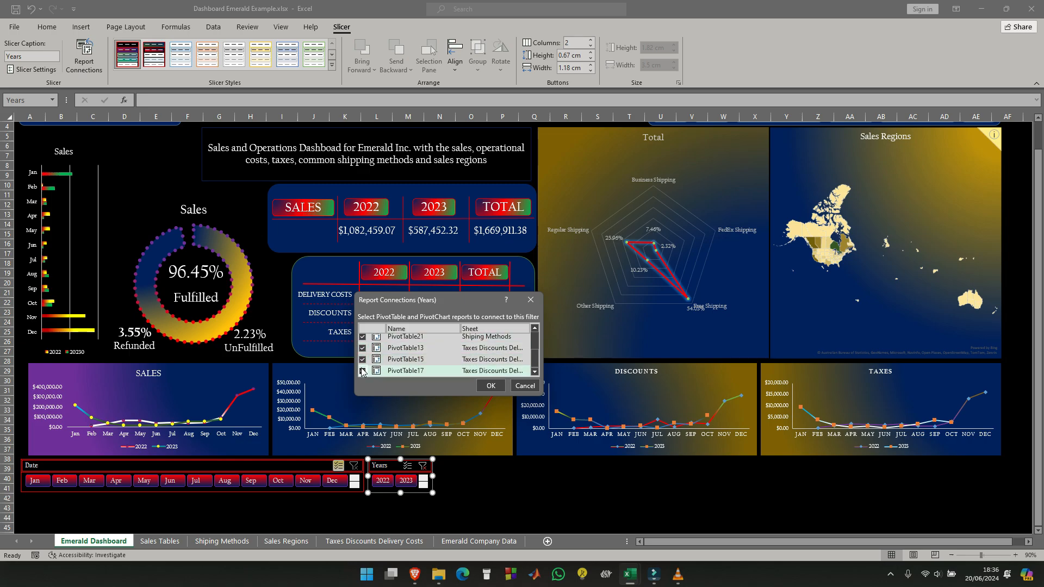
left_click(490, 386)
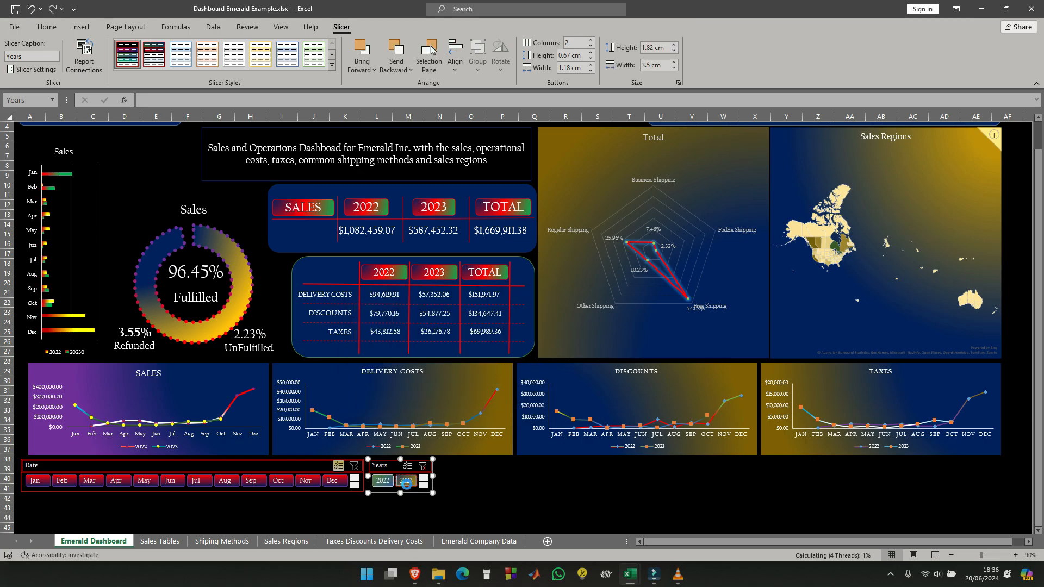
left_click(407, 481)
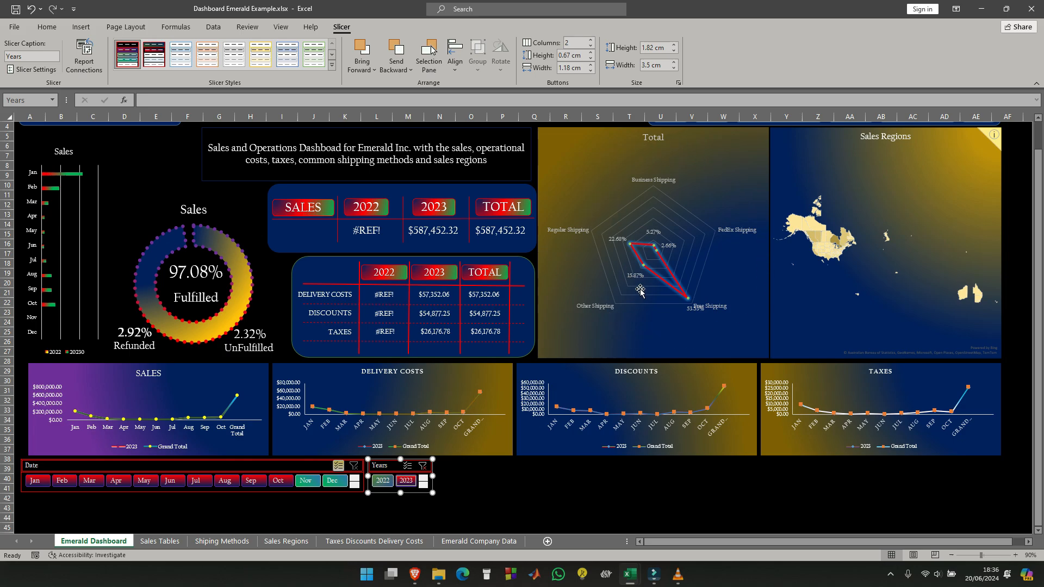
- Change the radar chart's title to SHIPPING METHODS
left_click(662, 140)
double_click(662, 139)
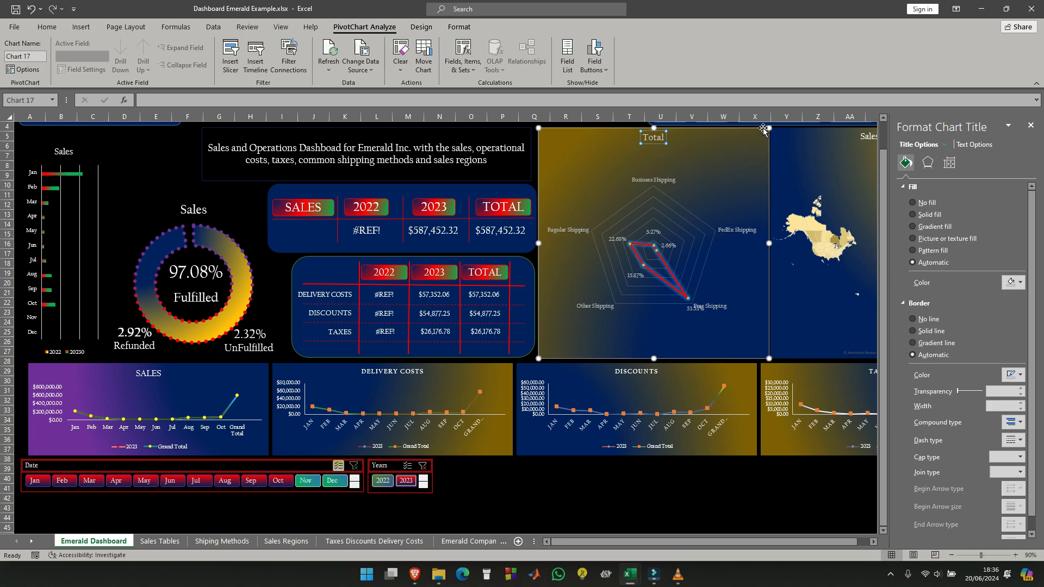
type("SHIPPING METHODS")
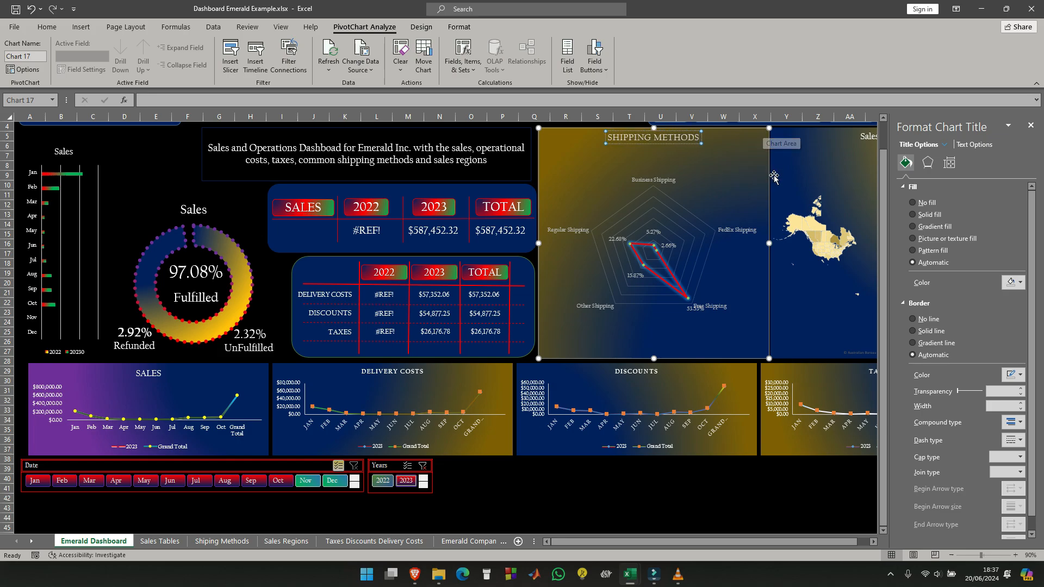
- Retitle the map chart as SALES REGIONS in capitals and close the formatting pane
left_click(867, 137)
left_click(1030, 126)
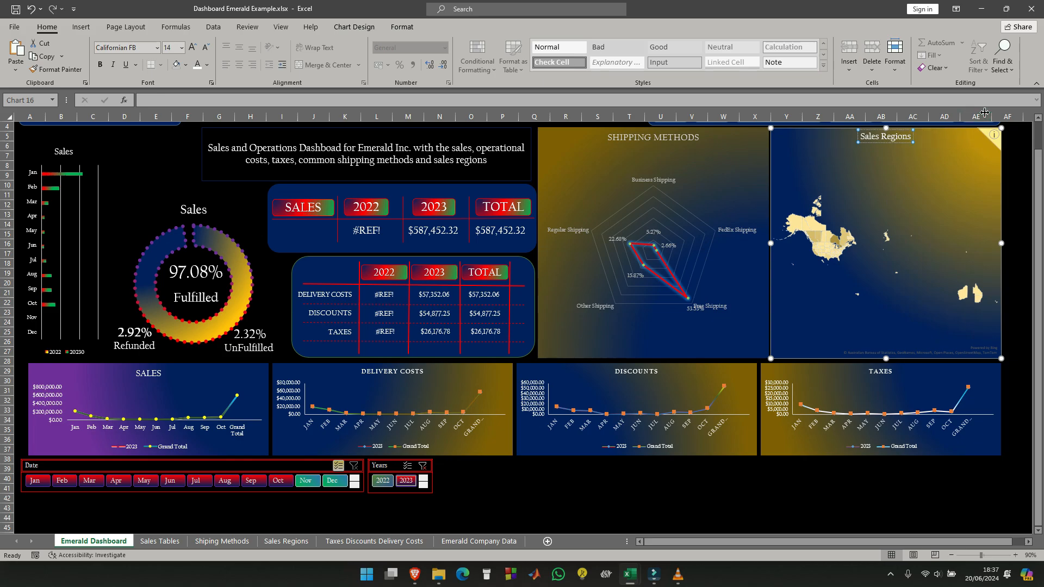
key("BackSpace")
key("BackSpace")
key("BackSpace")
key("BackSpace")
key("BackSpace")
key("BackSpace")
key("BackSpace")
key("BackSpace")
key("BackSpace")
key("BackSpace")
key("BackSpace")
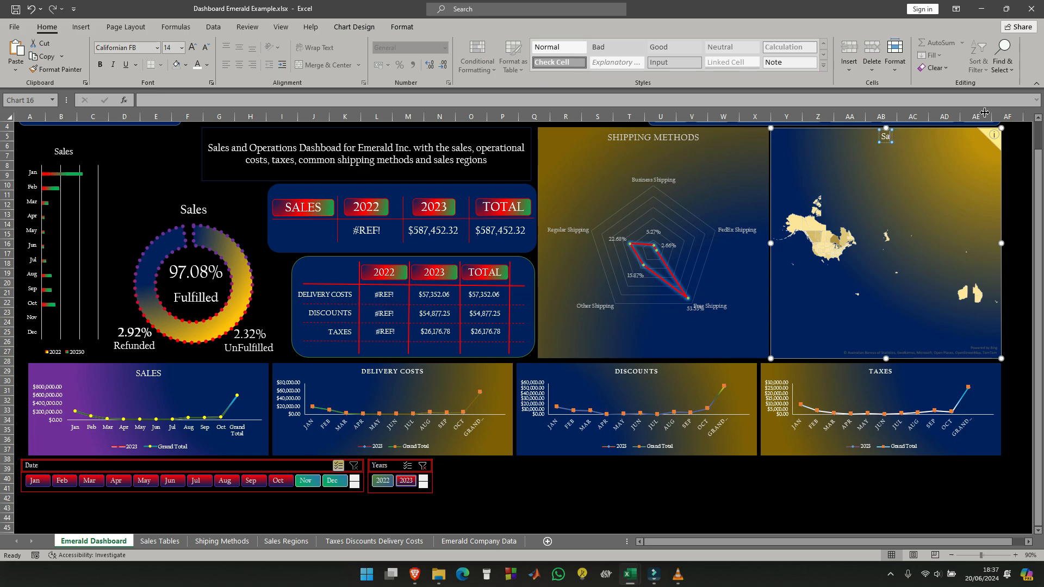
key("BackSpace")
type("ALES REGIONS")
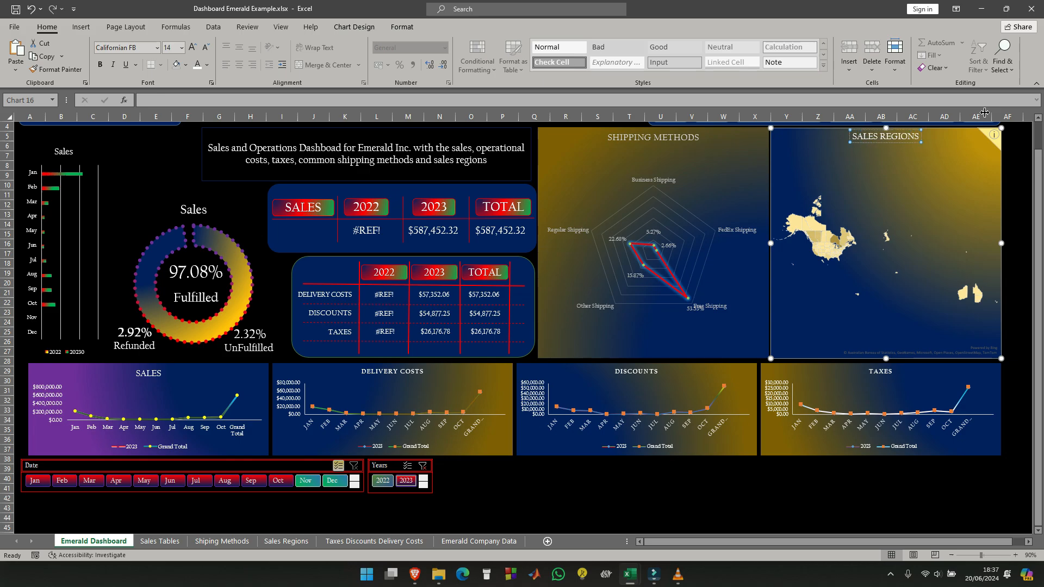
left_click(568, 499)
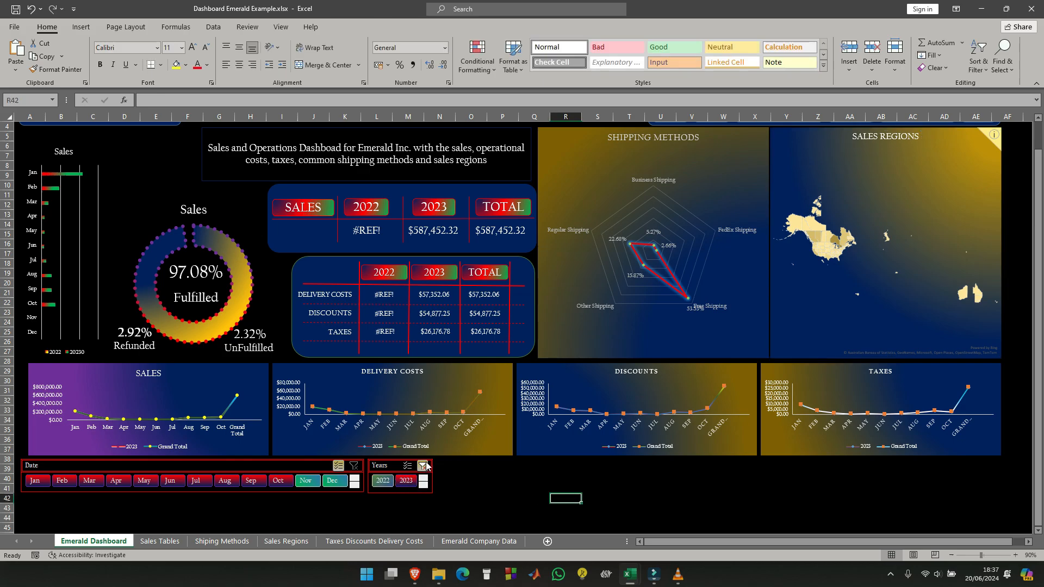
- Clear the Years slicer's filter and filter the dashboard to 2022
left_click(382, 482)
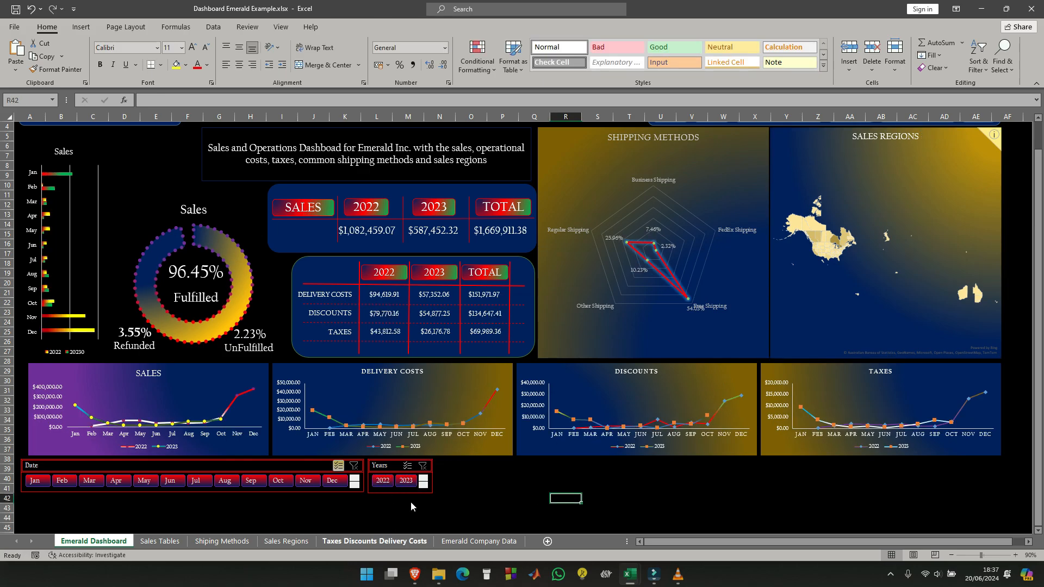
left_click(383, 481)
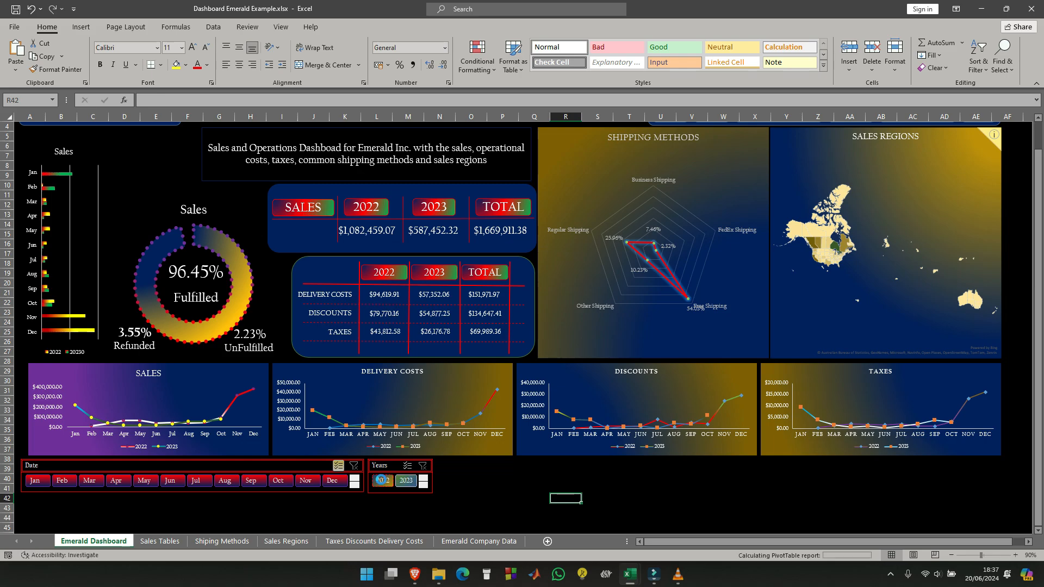